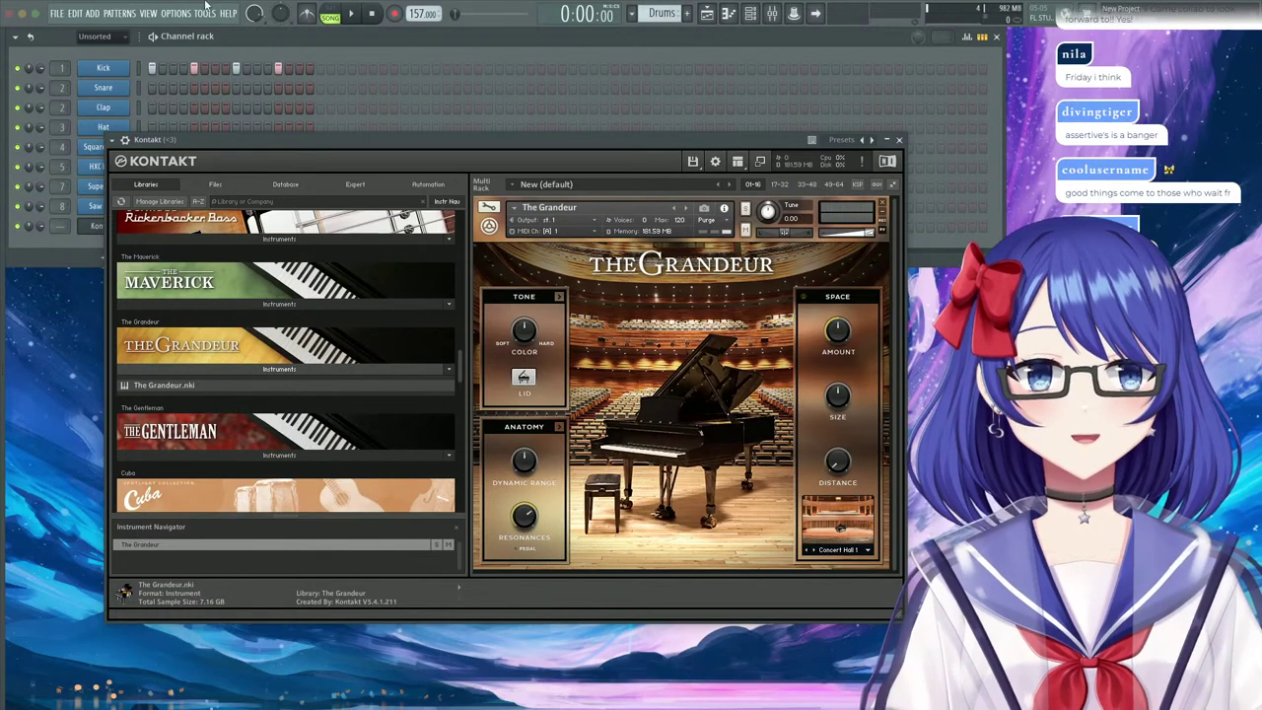
# Bring up the playlist, place the playhead at about bar 12, and close the Kontakt window.
pyautogui.click(707, 13)
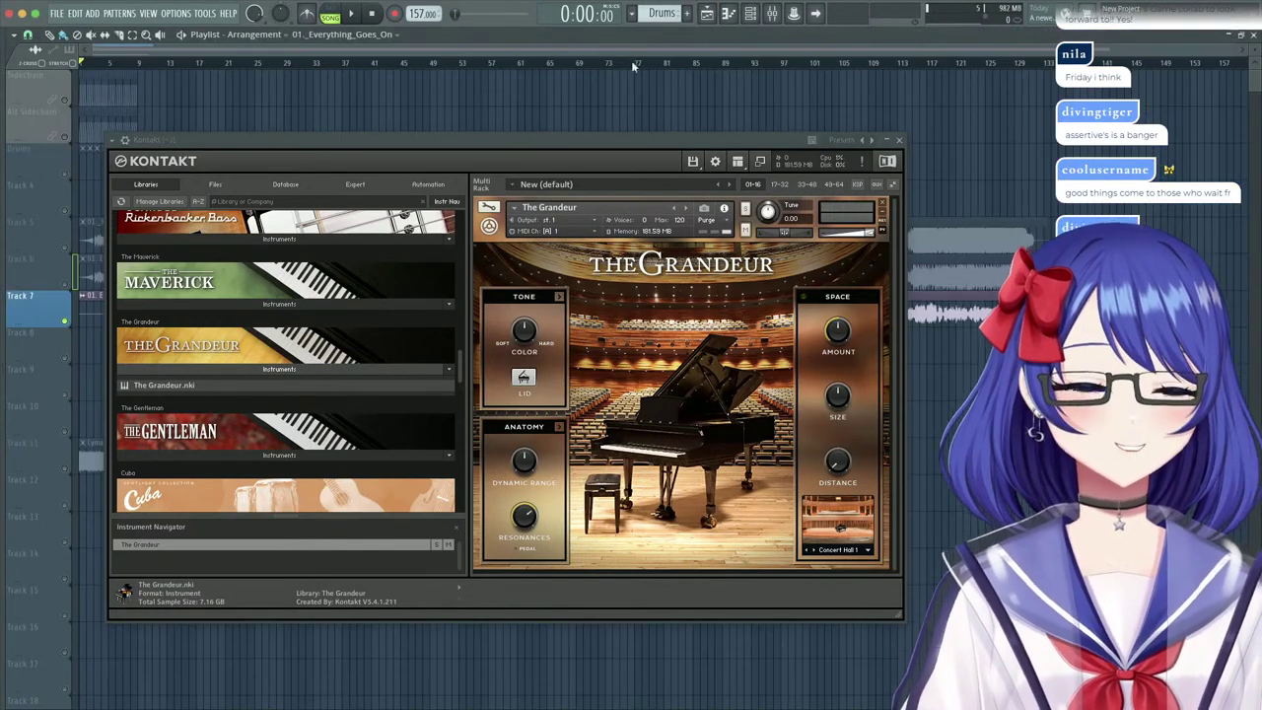
pyautogui.moveTo(637, 142); pyautogui.dragTo(783, 222)
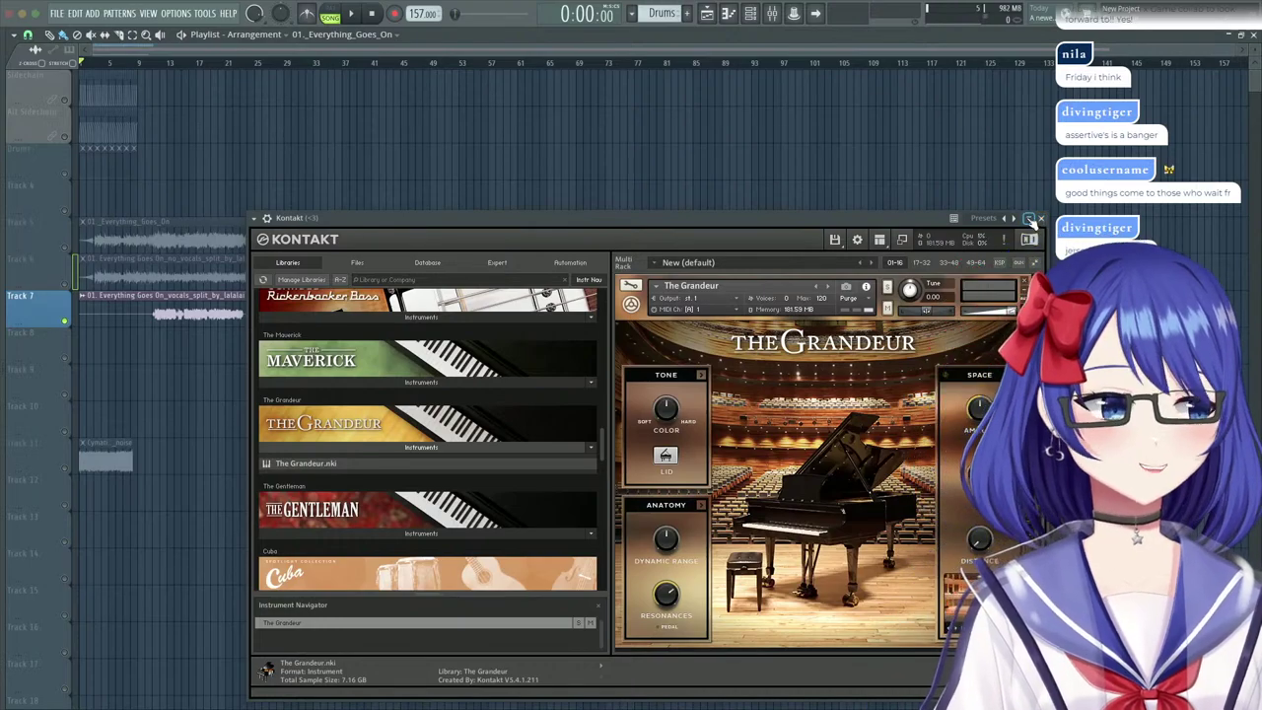
pyautogui.moveTo(680, 213); pyautogui.dragTo(895, 184)
pyautogui.moveTo(287, 64); pyautogui.dragTo(162, 50)
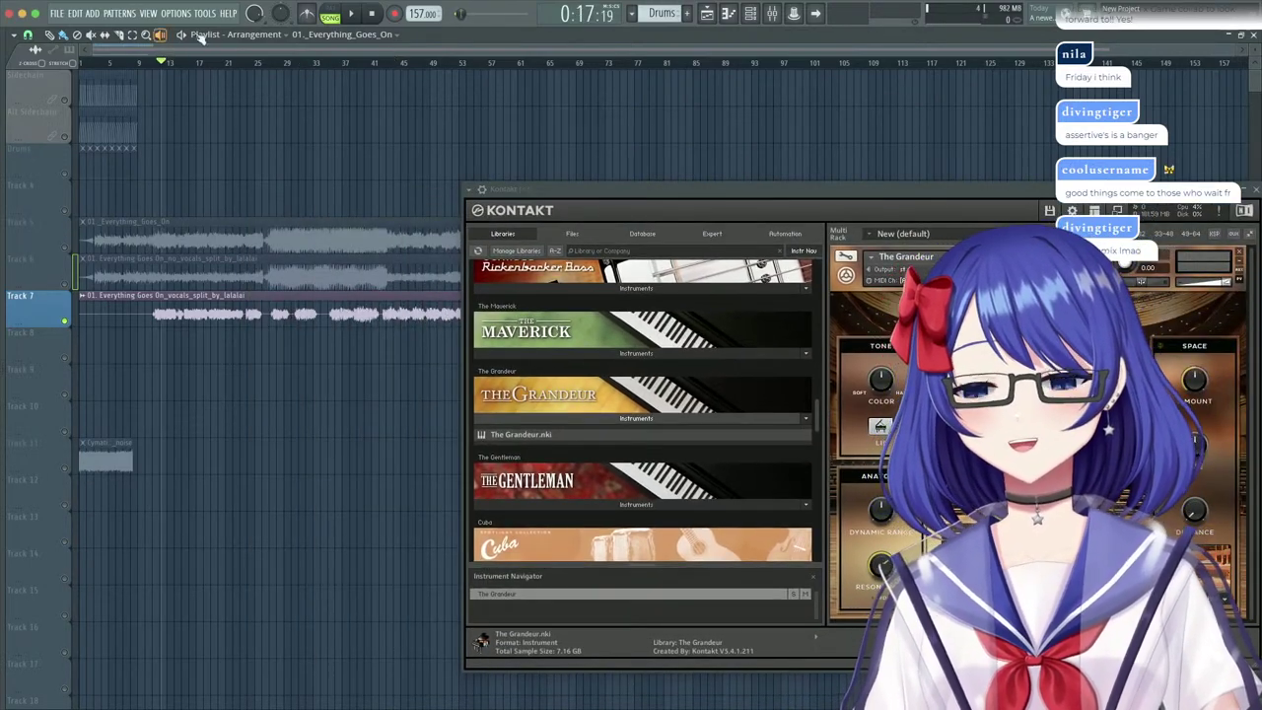
pyautogui.click(1256, 190)
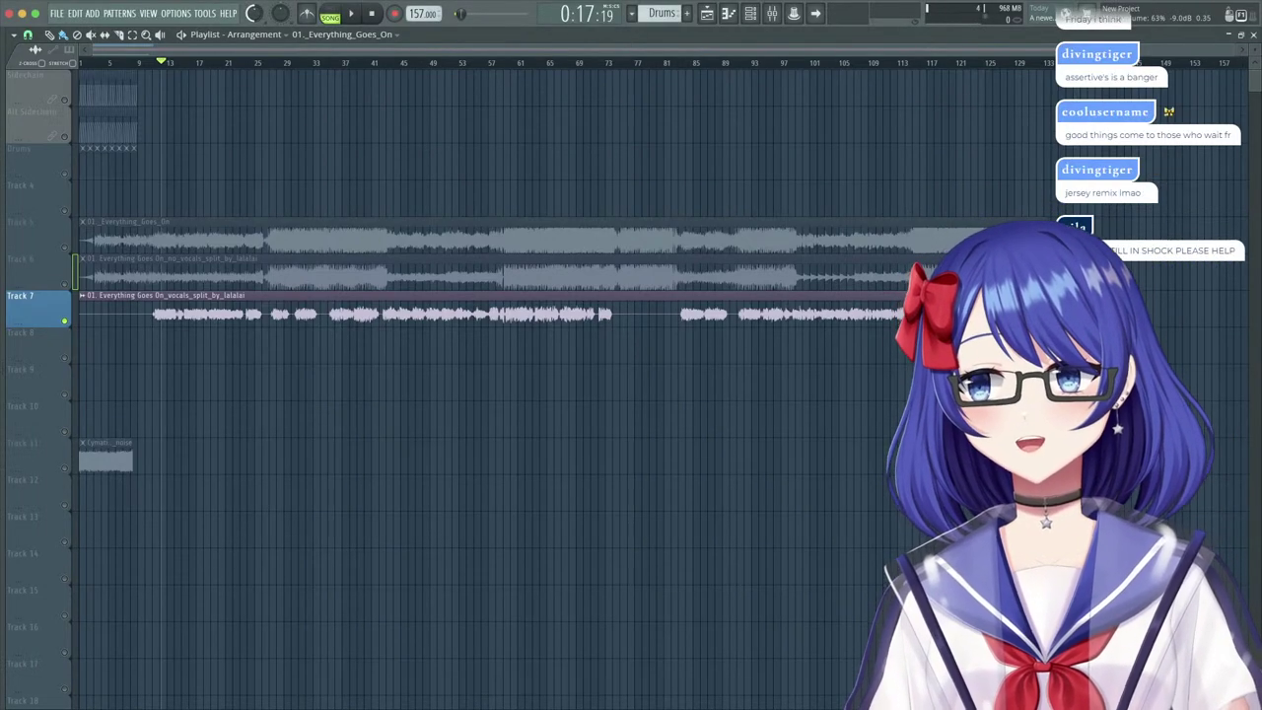
# Play the isolated vocals from about bar 12, and solo the full song on Track 5 for playback.
pyautogui.press('space')
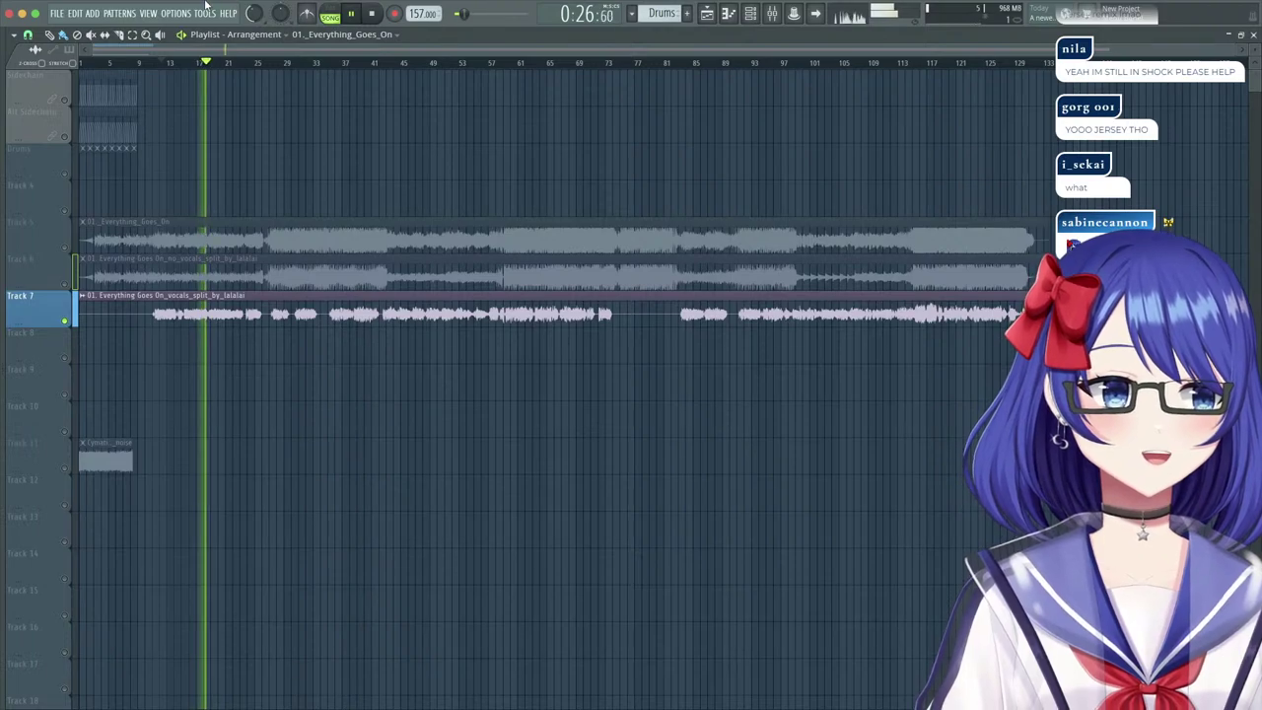
pyautogui.press('space')
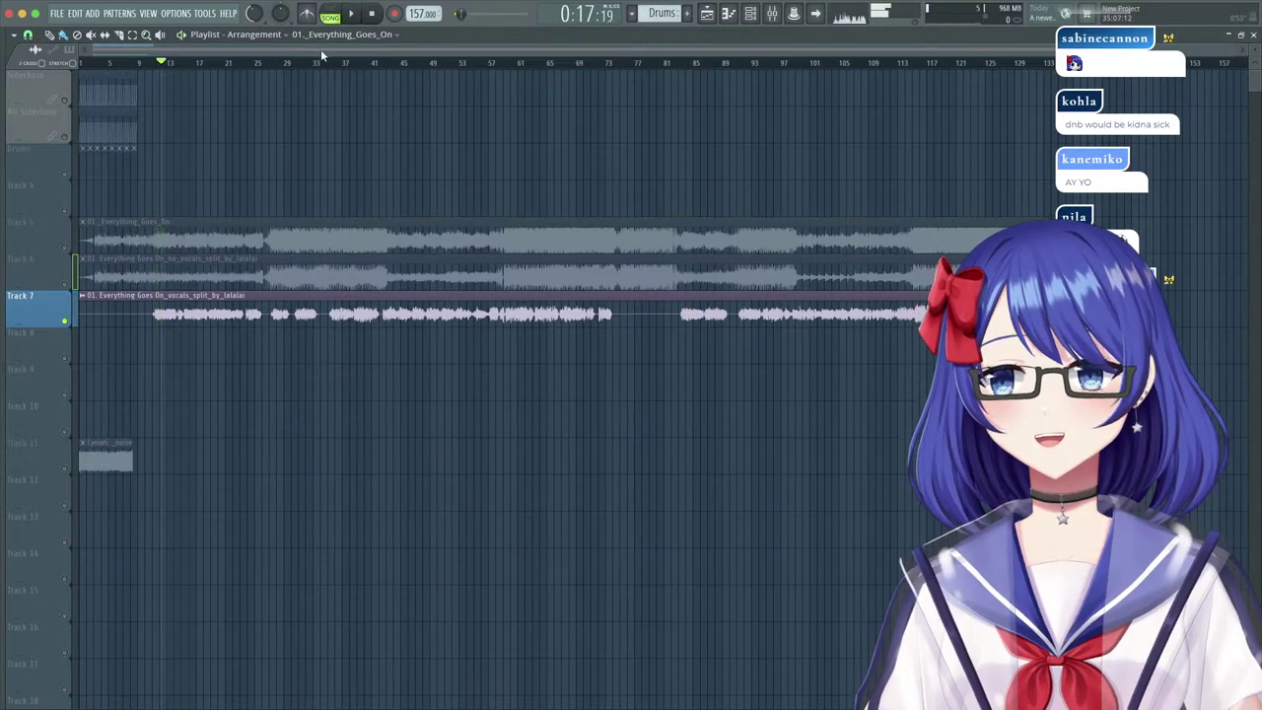
pyautogui.click(75, 250)
pyautogui.press('space')
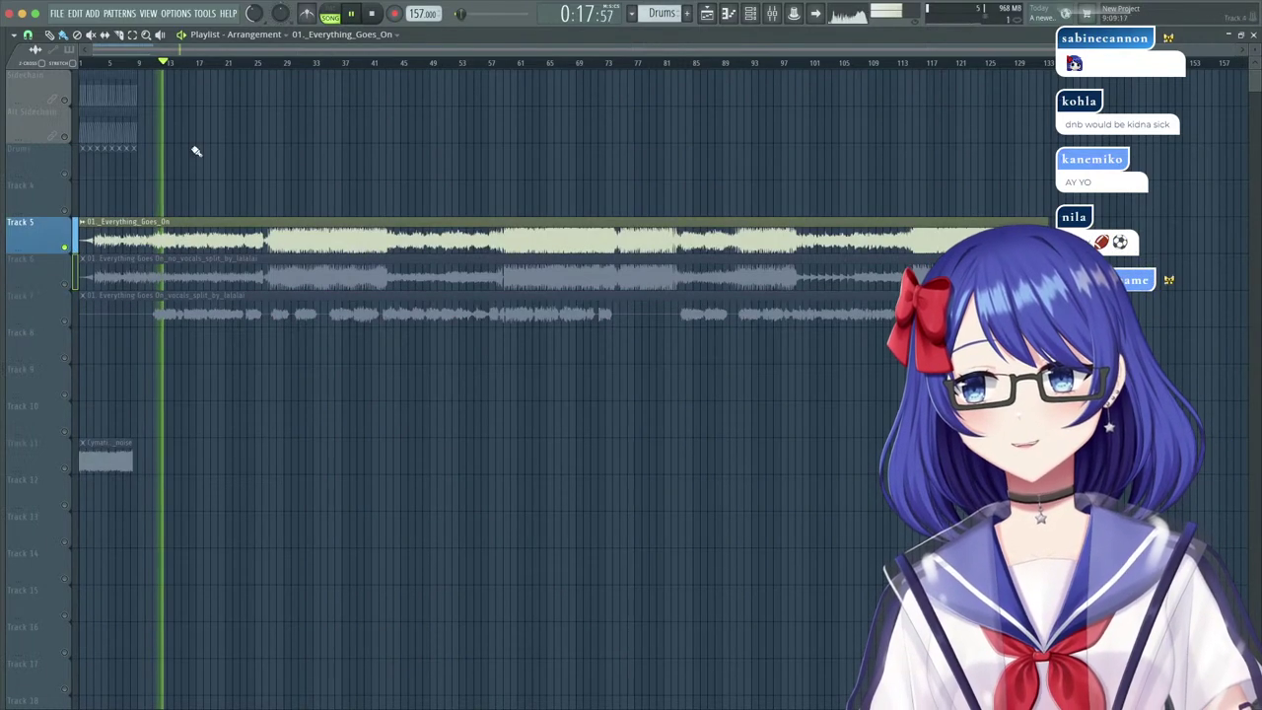
# Audition the full song on Track 5 at about bars 27, 37 and 59.
pyautogui.click(277, 63)
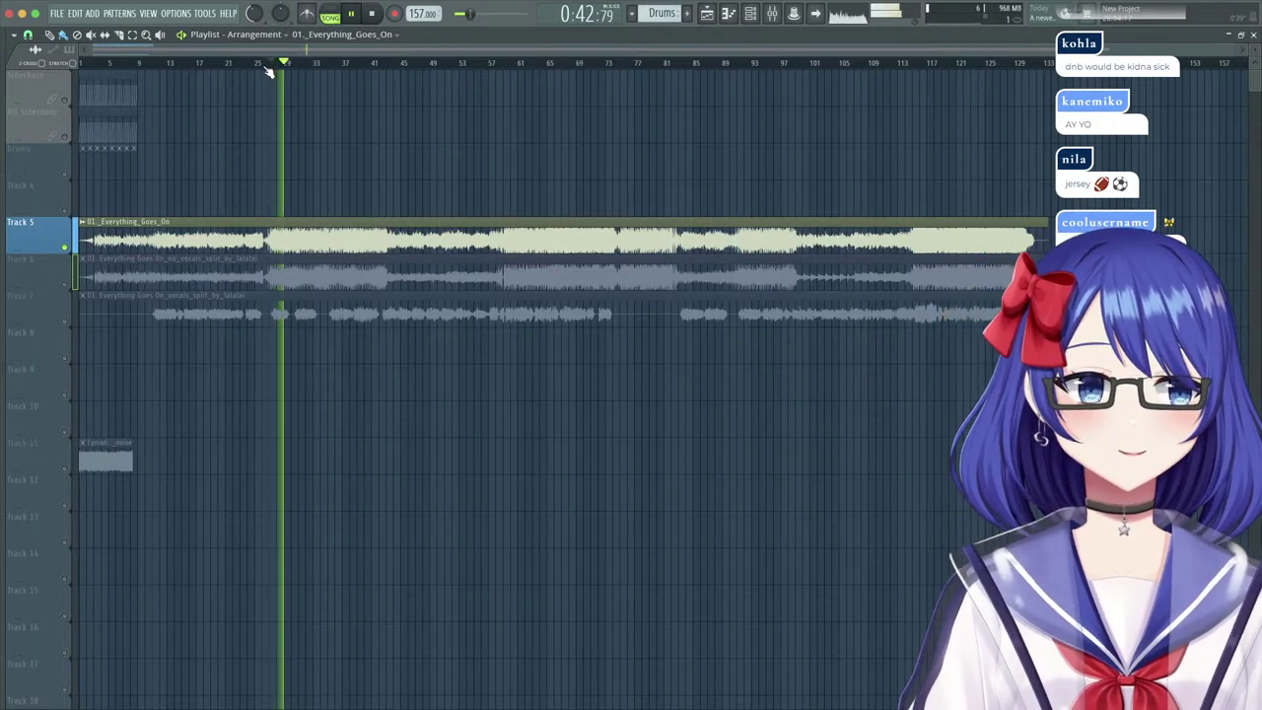
pyautogui.press('space')
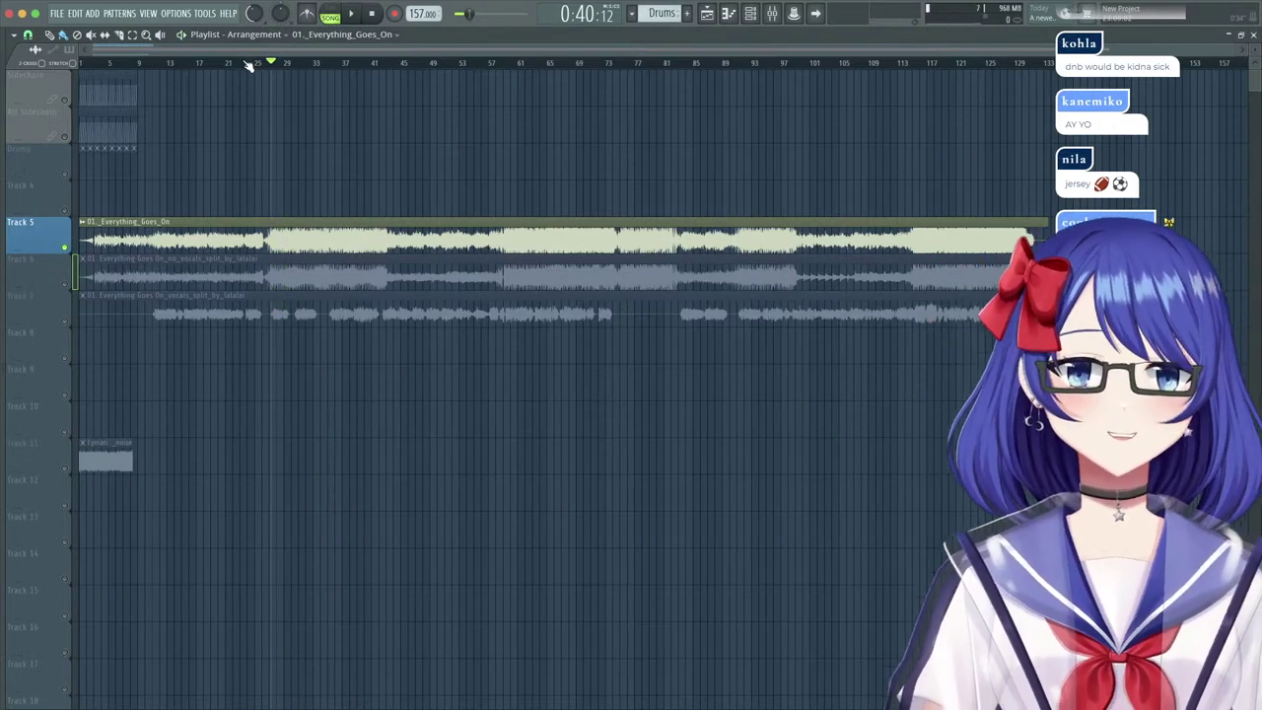
pyautogui.click(351, 63)
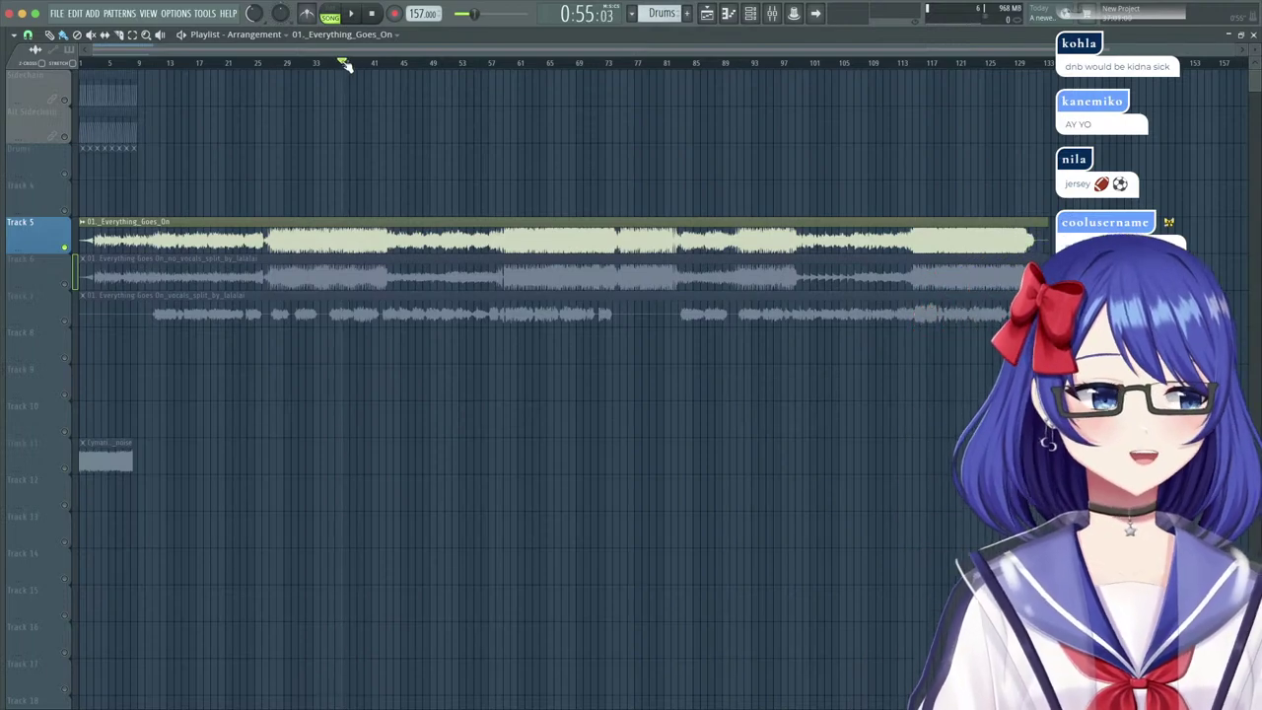
pyautogui.press('space')
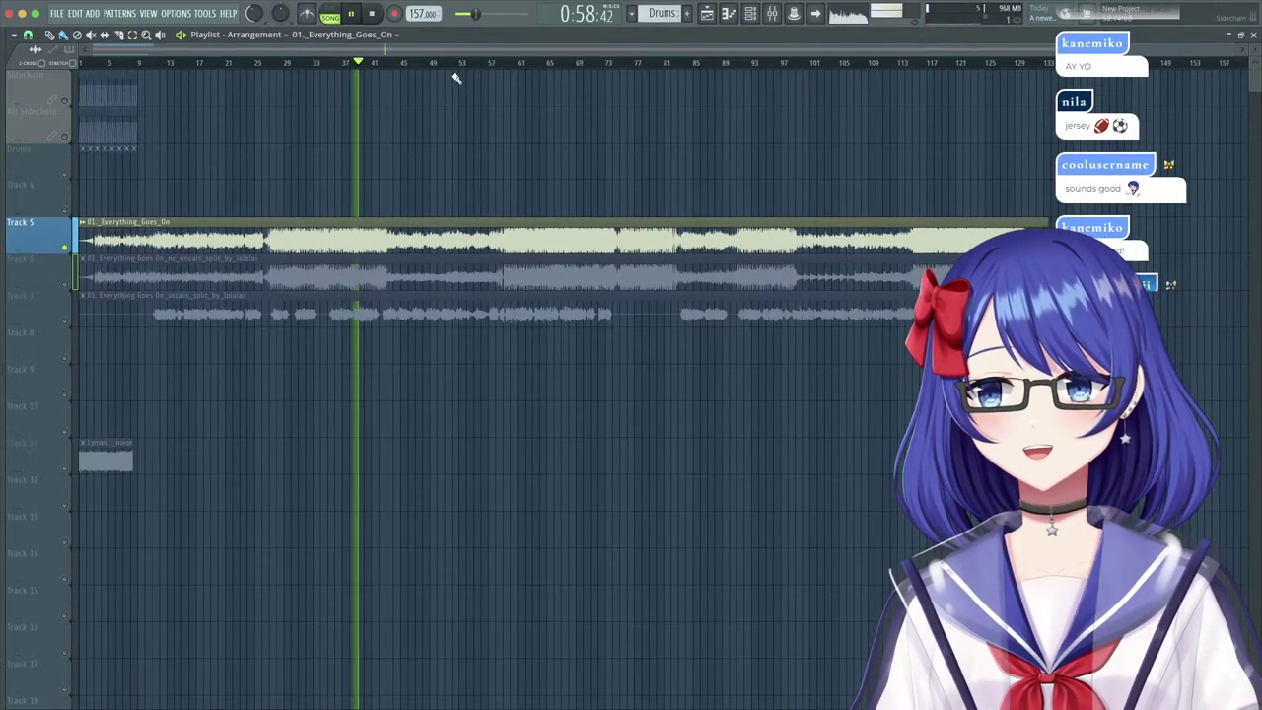
pyautogui.click(512, 63)
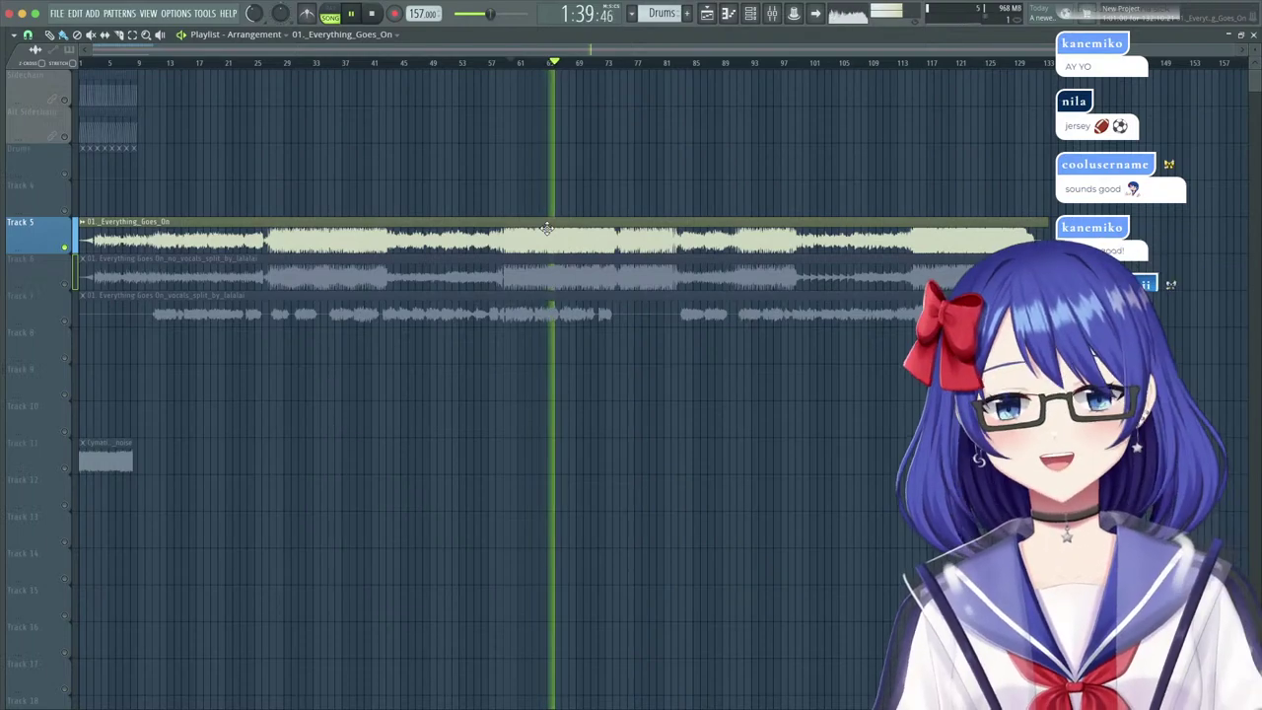
pyautogui.press('space')
# Set the time-stretching mode of the full song and no-vocals audio clips to Stretch.
pyautogui.doubleClick(527, 240)
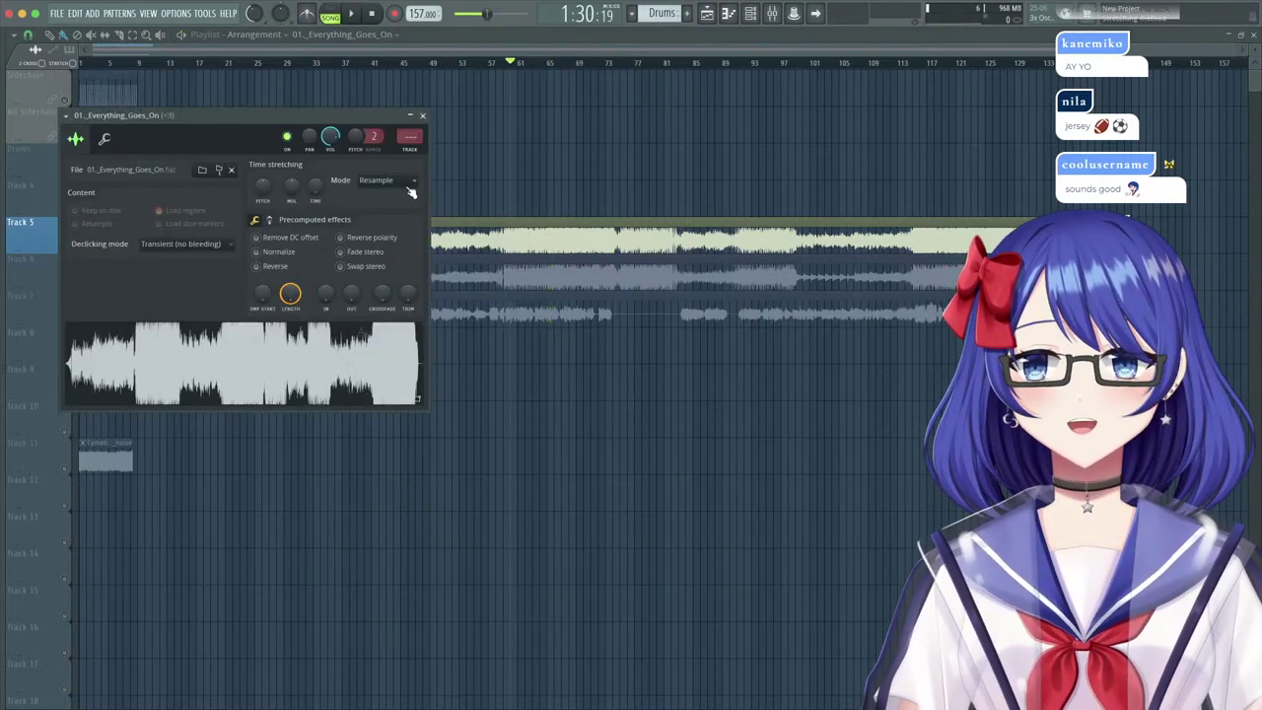
pyautogui.click(399, 180)
pyautogui.click(392, 212)
pyautogui.doubleClick(487, 262)
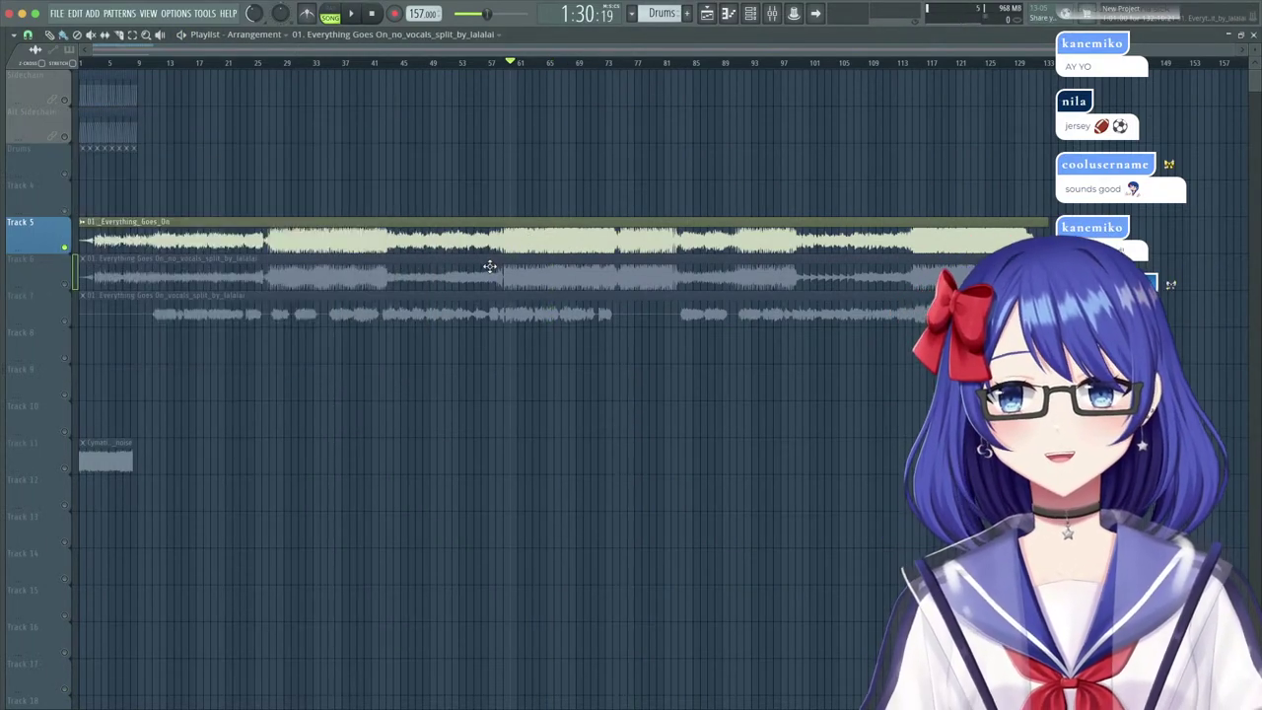
pyautogui.click(425, 198)
pyautogui.click(408, 237)
pyautogui.click(586, 329)
pyautogui.rightClick(648, 357)
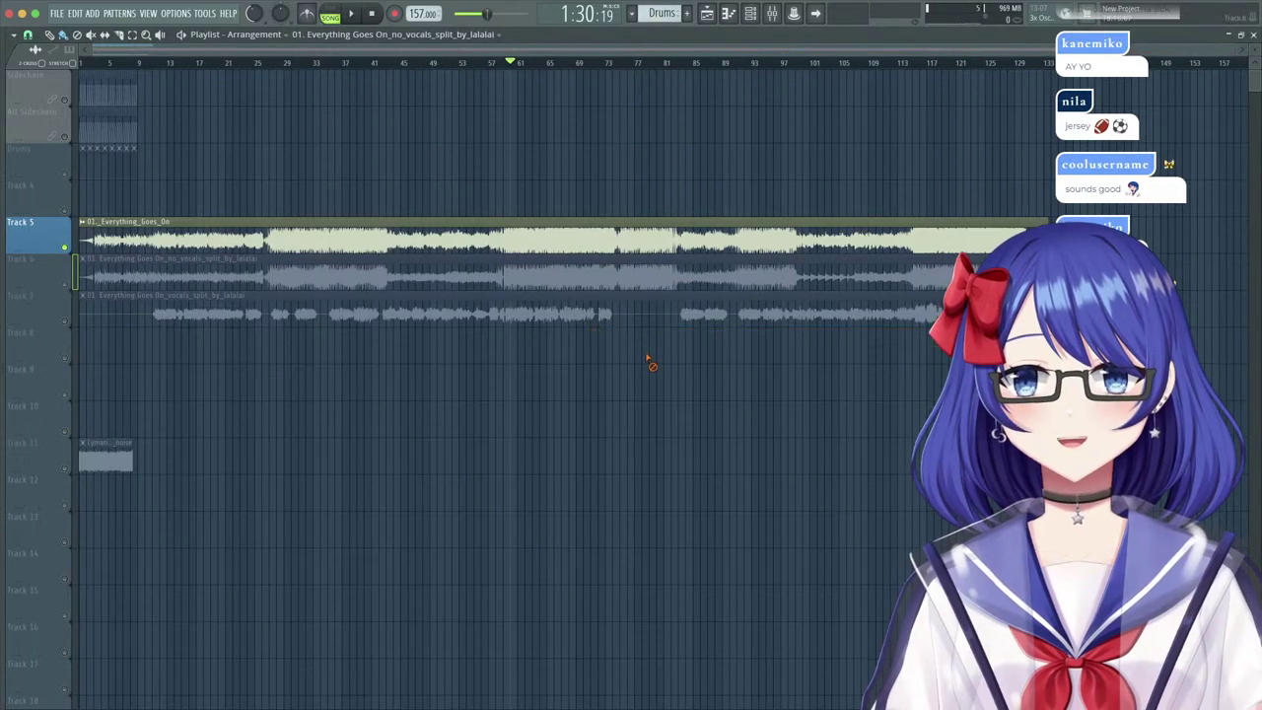
# Set the time-stretching mode of the isolated vocals clip on Track 7 to Stretch.
pyautogui.doubleClick(570, 305)
pyautogui.click(400, 213)
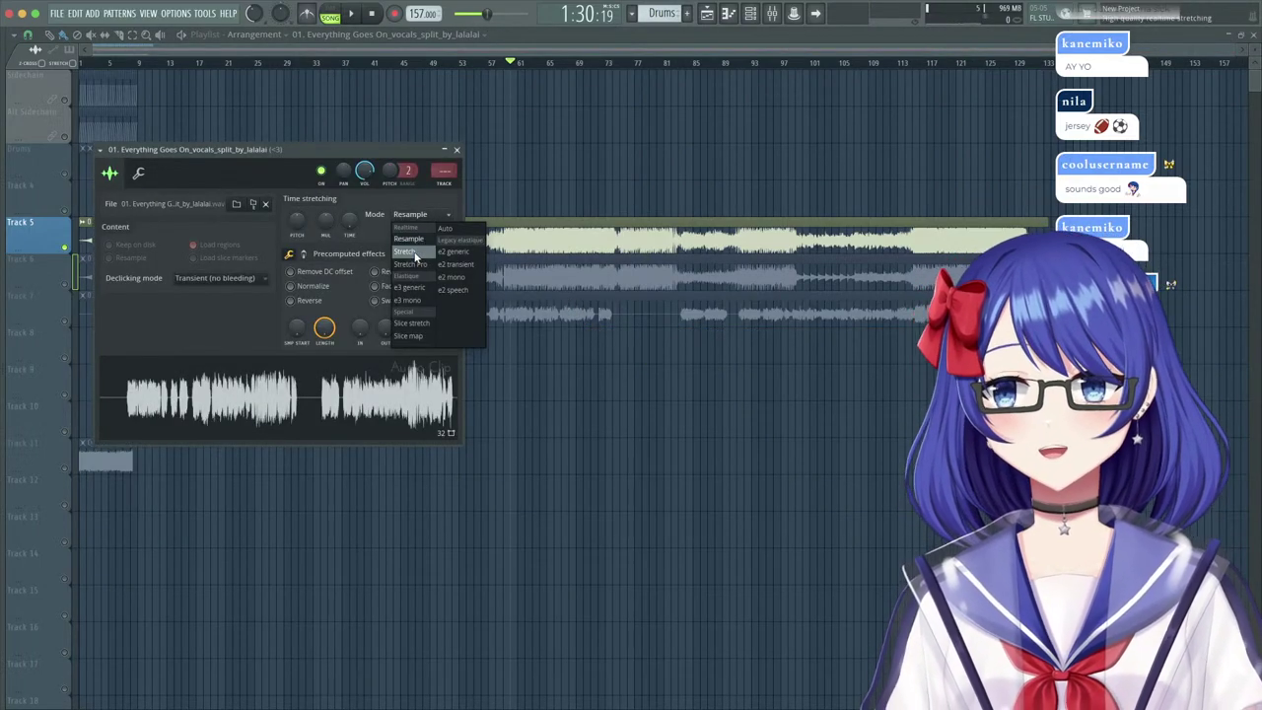
pyautogui.click(415, 242)
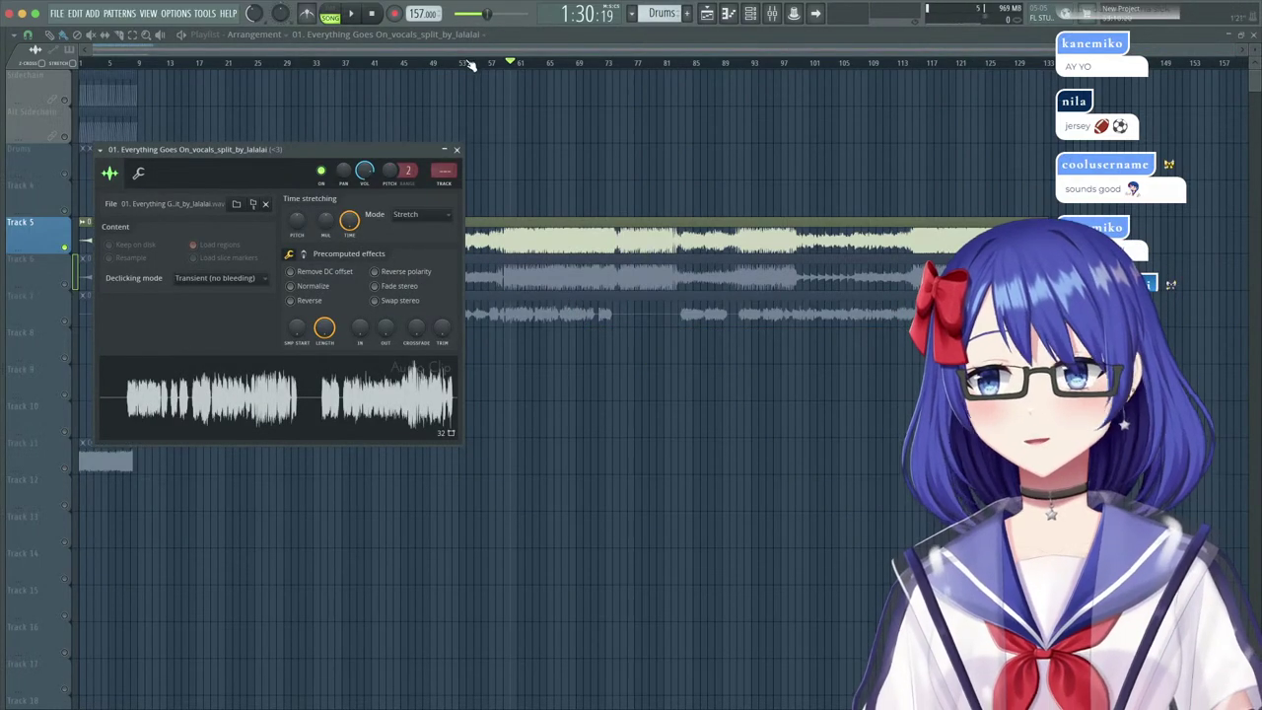
pyautogui.click(457, 149)
# Raise the project tempo to 174 BPM and audition the full song clip pitched up about 205 cents.
pyautogui.moveTo(420, 14); pyautogui.dragTo(420, 2)
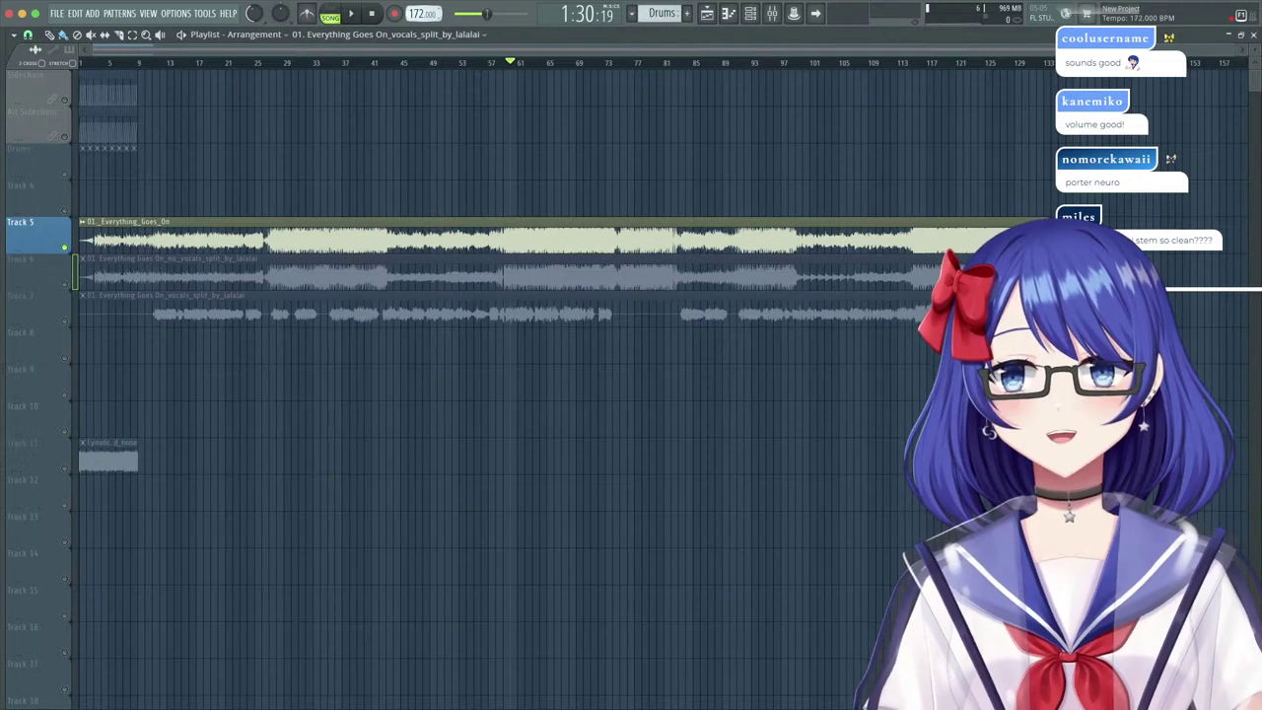
pyautogui.doubleClick(501, 228)
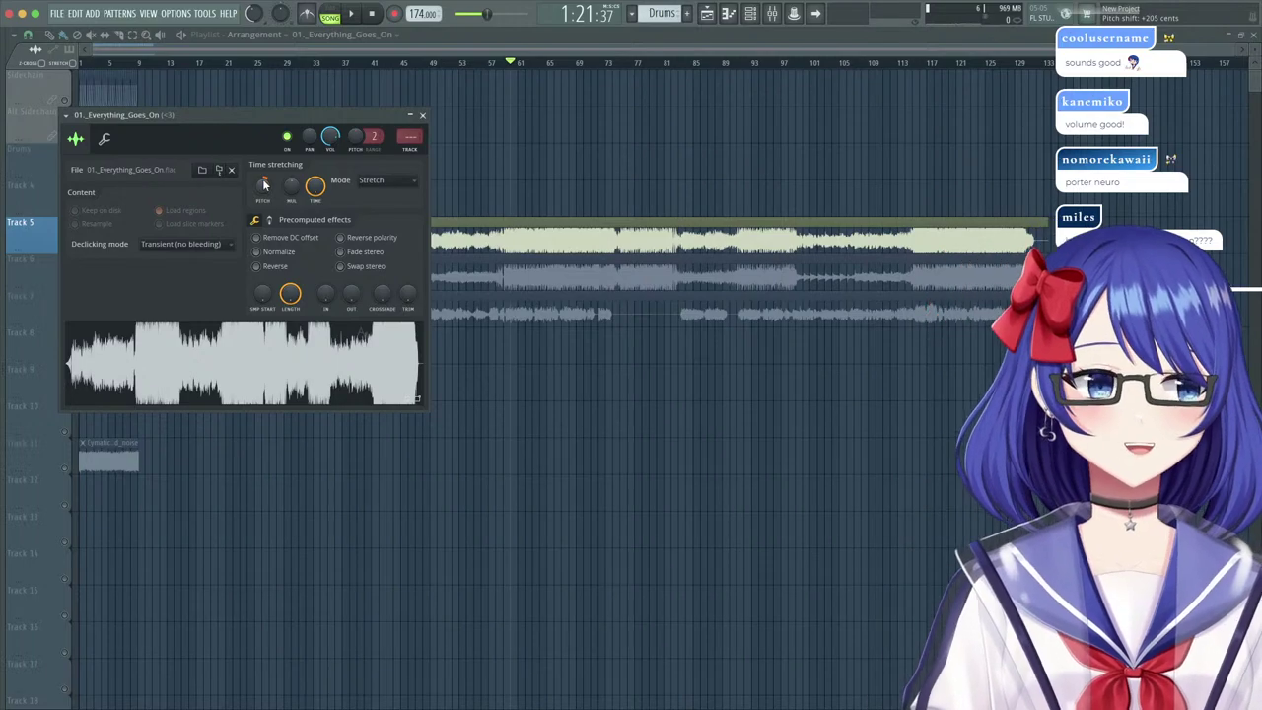
pyautogui.press('space')
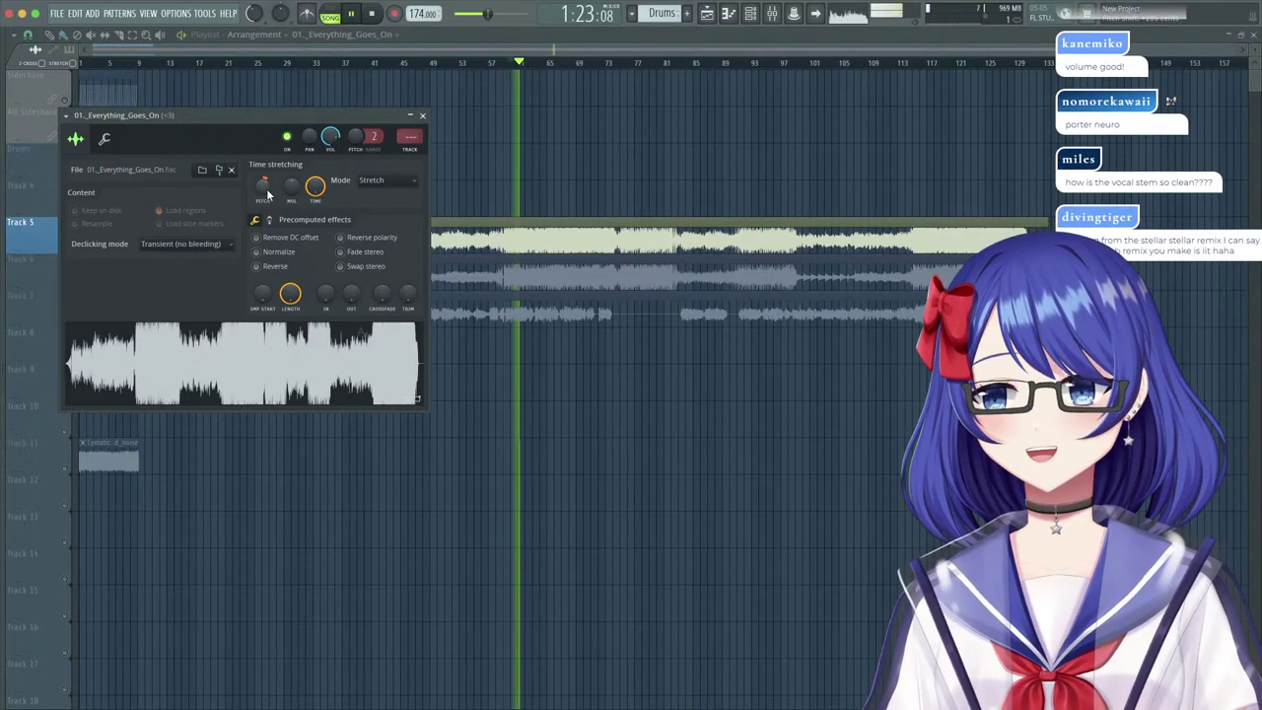
pyautogui.click(422, 115)
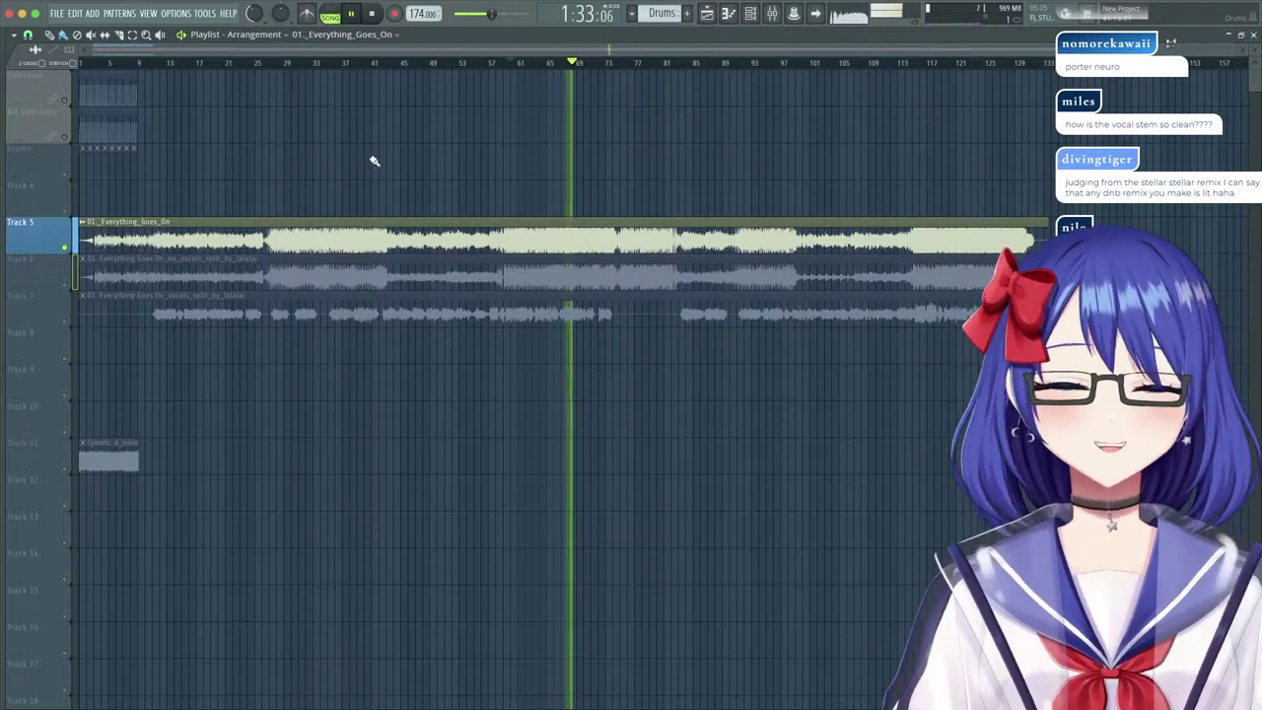
pyautogui.press('space')
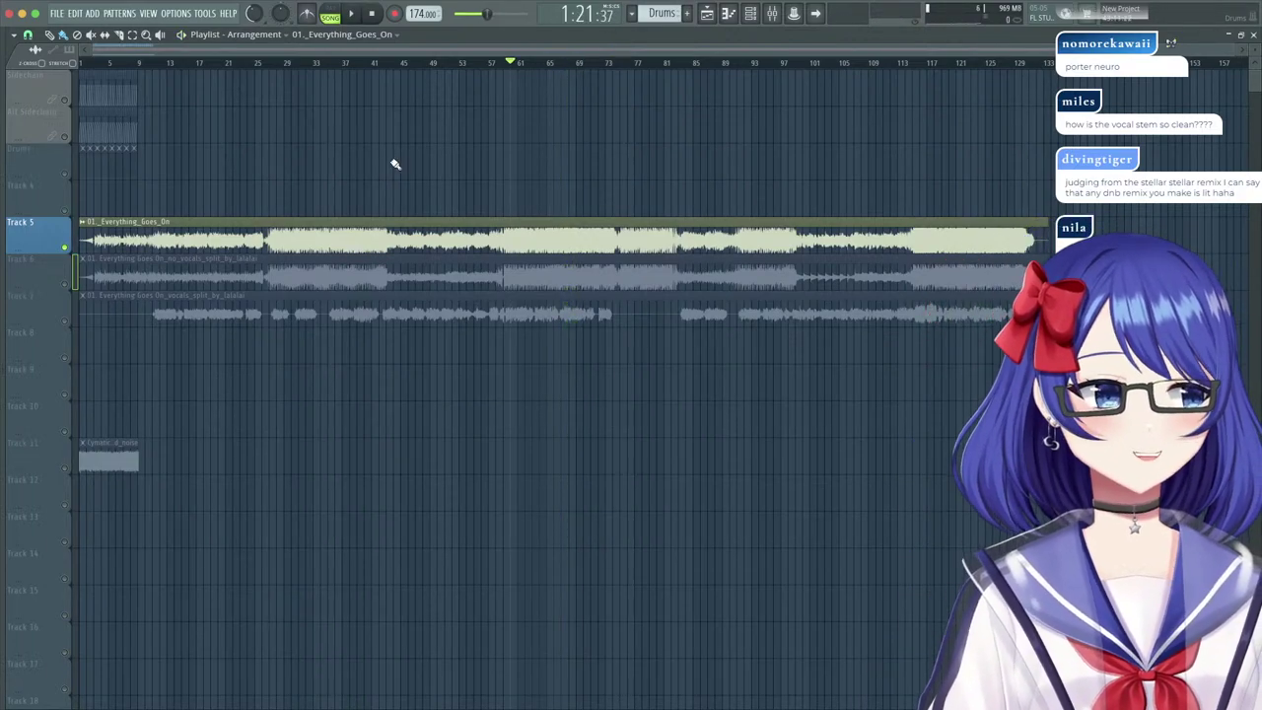
# Reset the pitch shift of the full song clip to its default.
pyautogui.doubleClick(341, 233)
pyautogui.rightClick(272, 190)
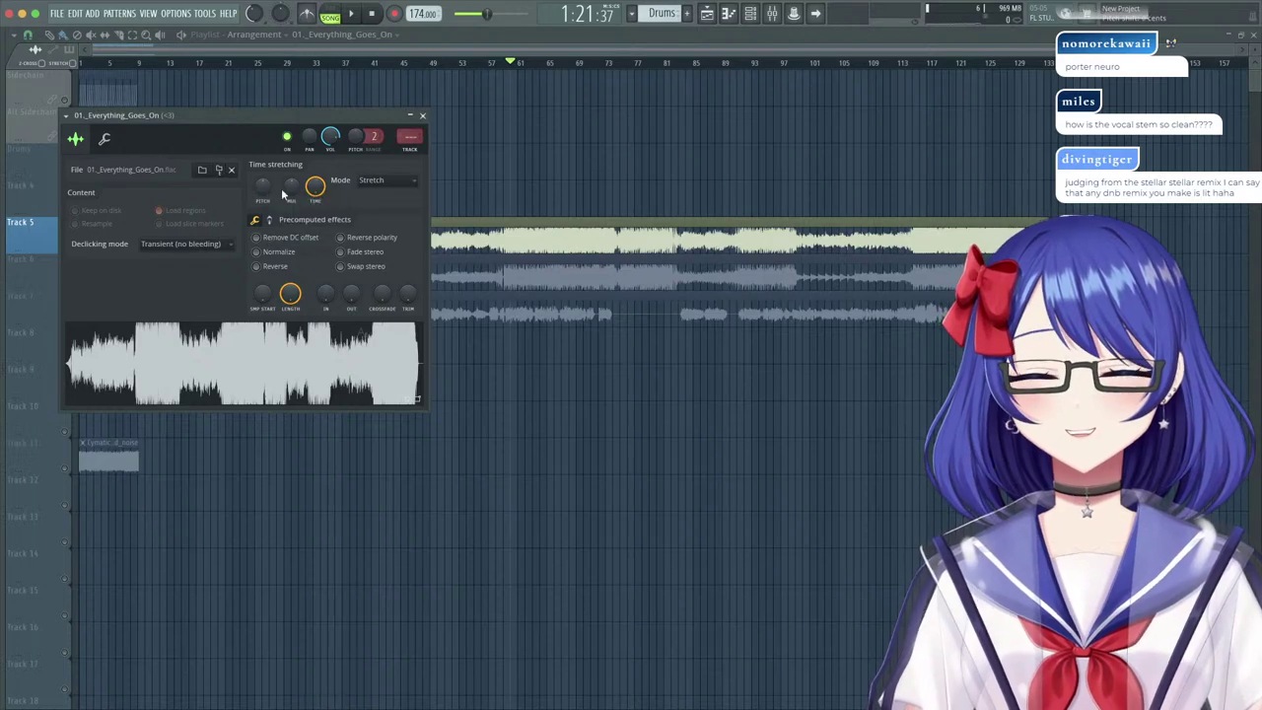
pyautogui.click(422, 116)
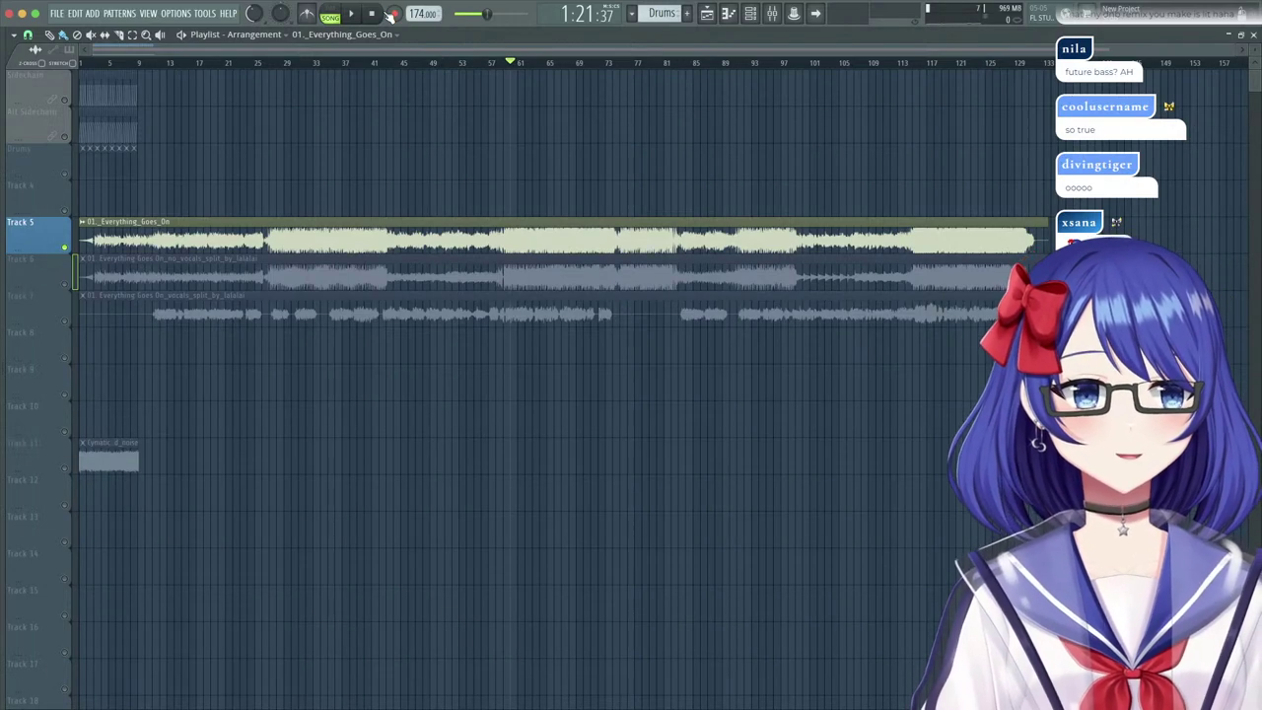
pyautogui.click(504, 63)
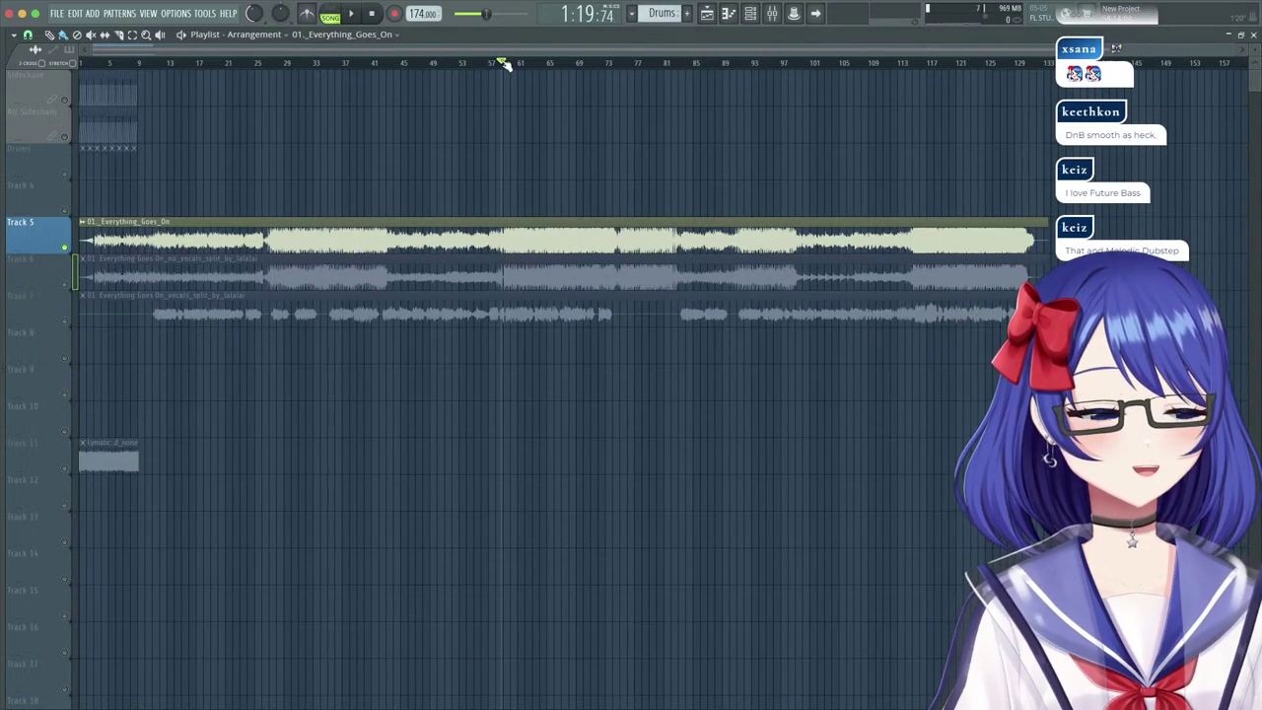
pyautogui.moveTo(503, 64); pyautogui.dragTo(270, 51)
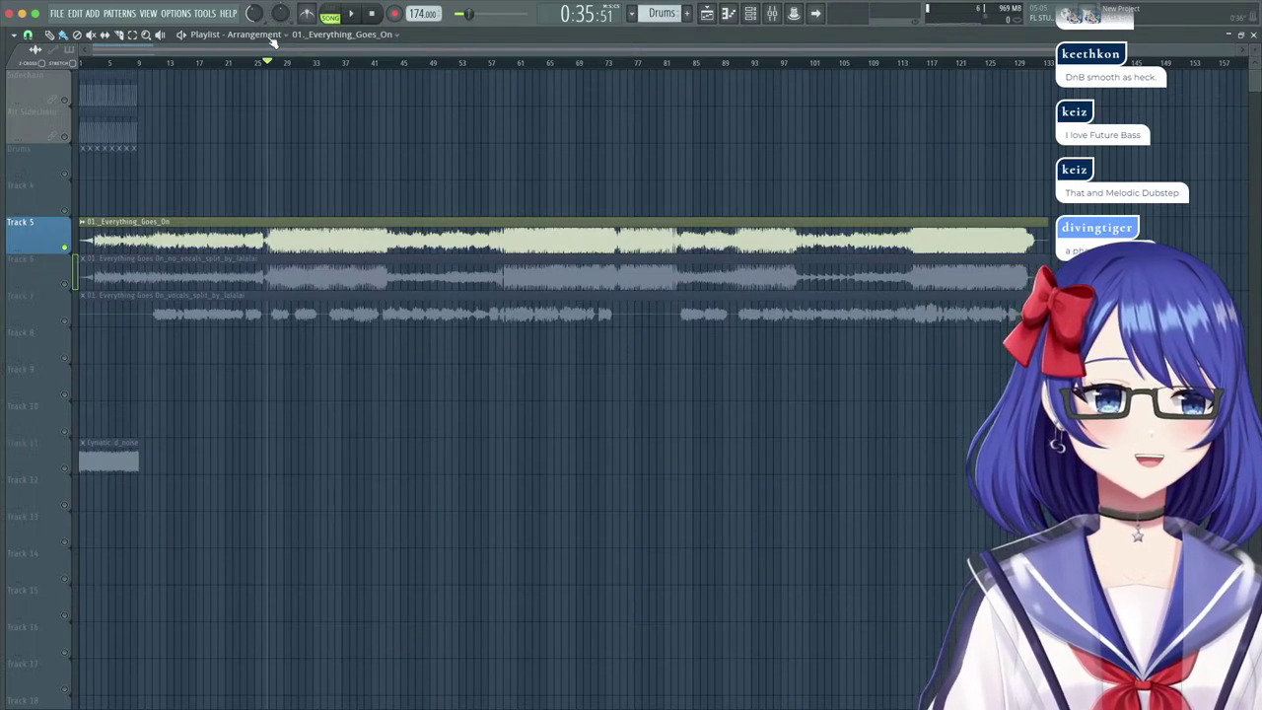
pyautogui.moveTo(273, 47); pyautogui.dragTo(200, 46)
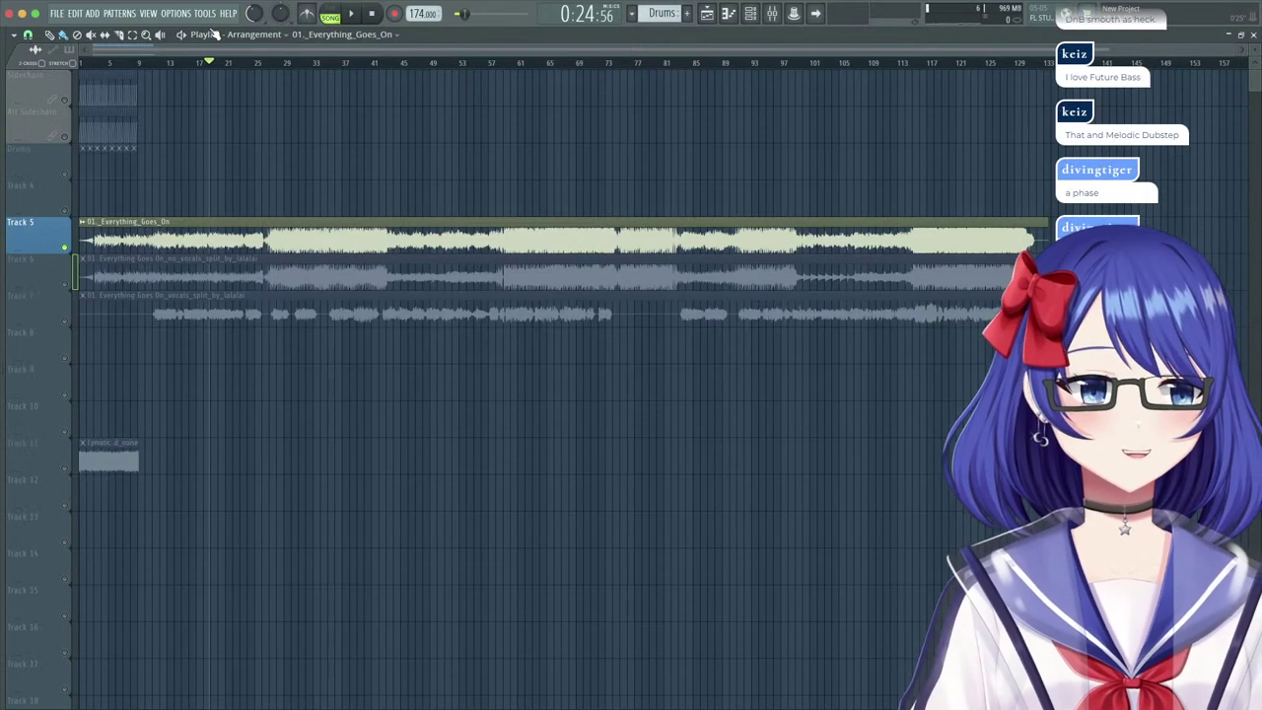
pyautogui.moveTo(207, 36); pyautogui.dragTo(202, 33)
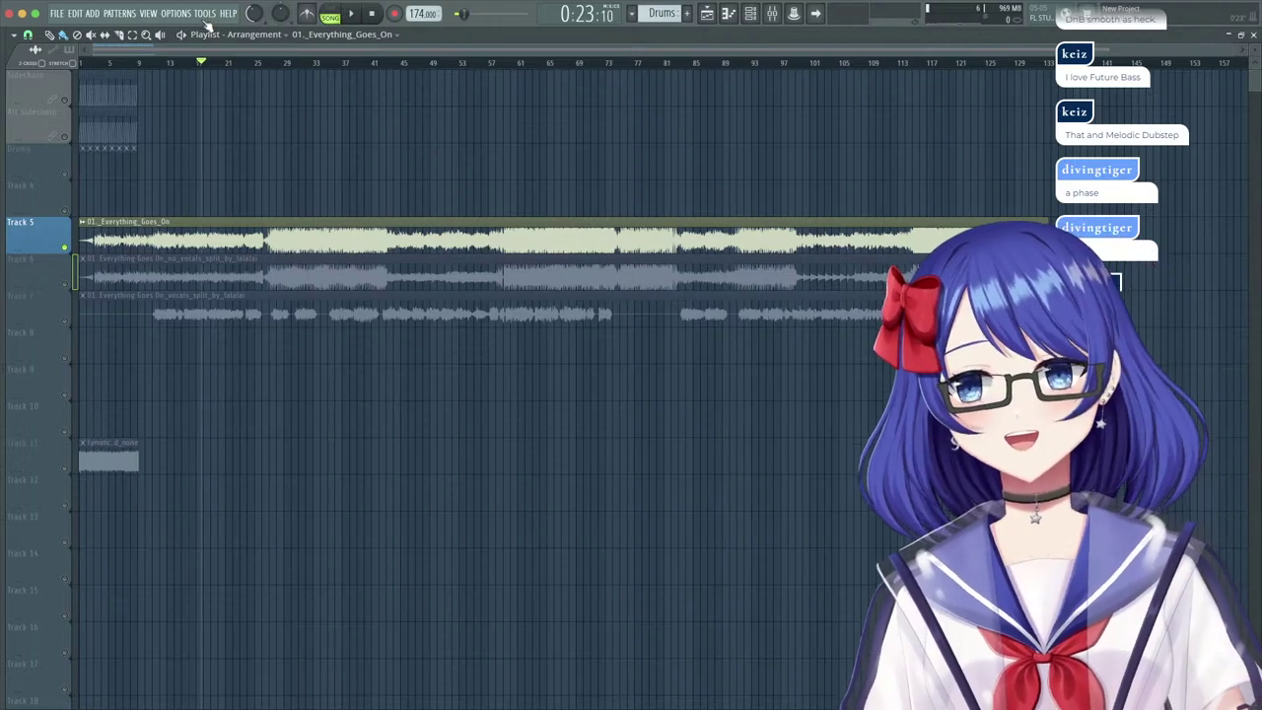
# Set the project tempo to 128 BPM and audition the full song from about bar 59.
pyautogui.moveTo(419, 14); pyautogui.dragTo(419, 48)
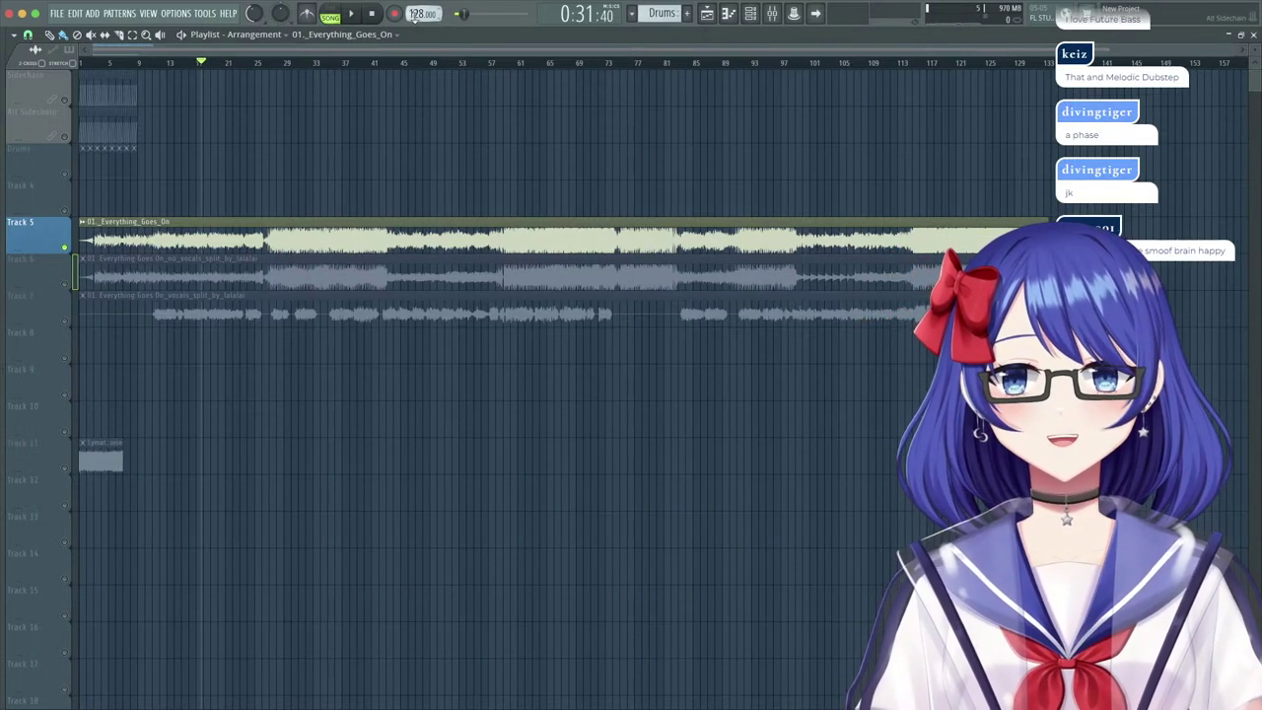
pyautogui.click(246, 63)
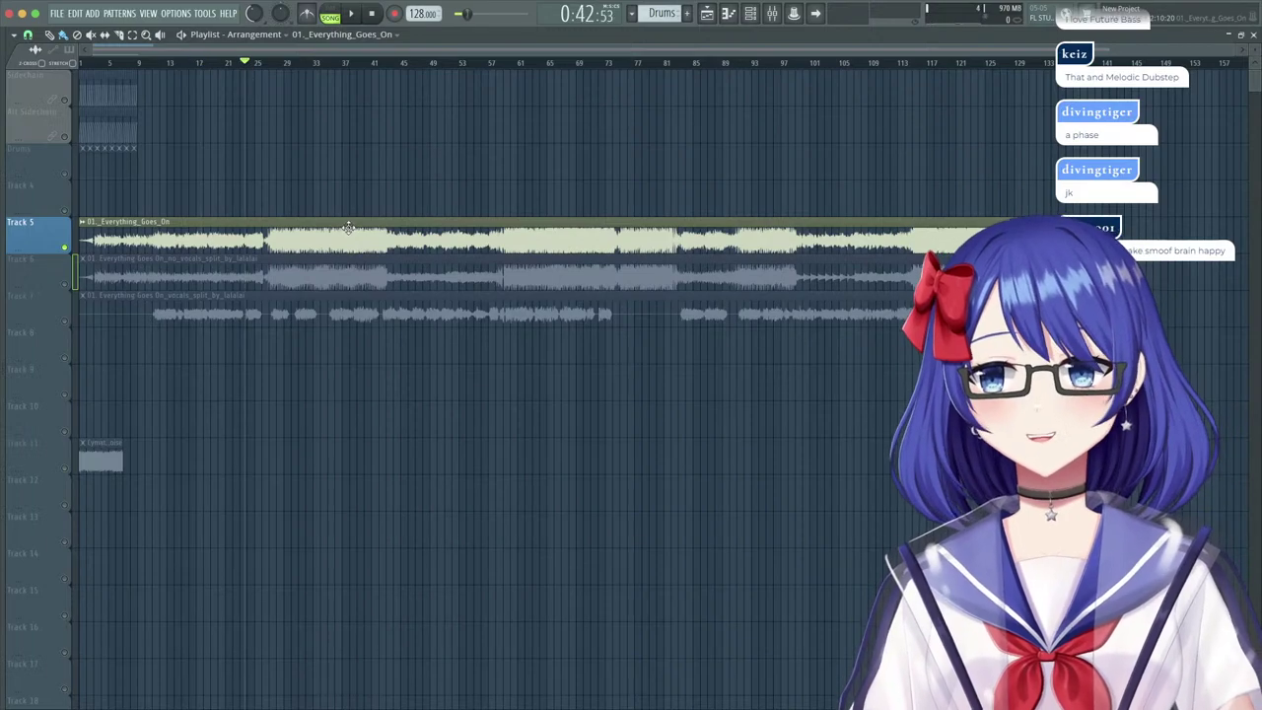
pyautogui.doubleClick(346, 229)
pyautogui.click(421, 114)
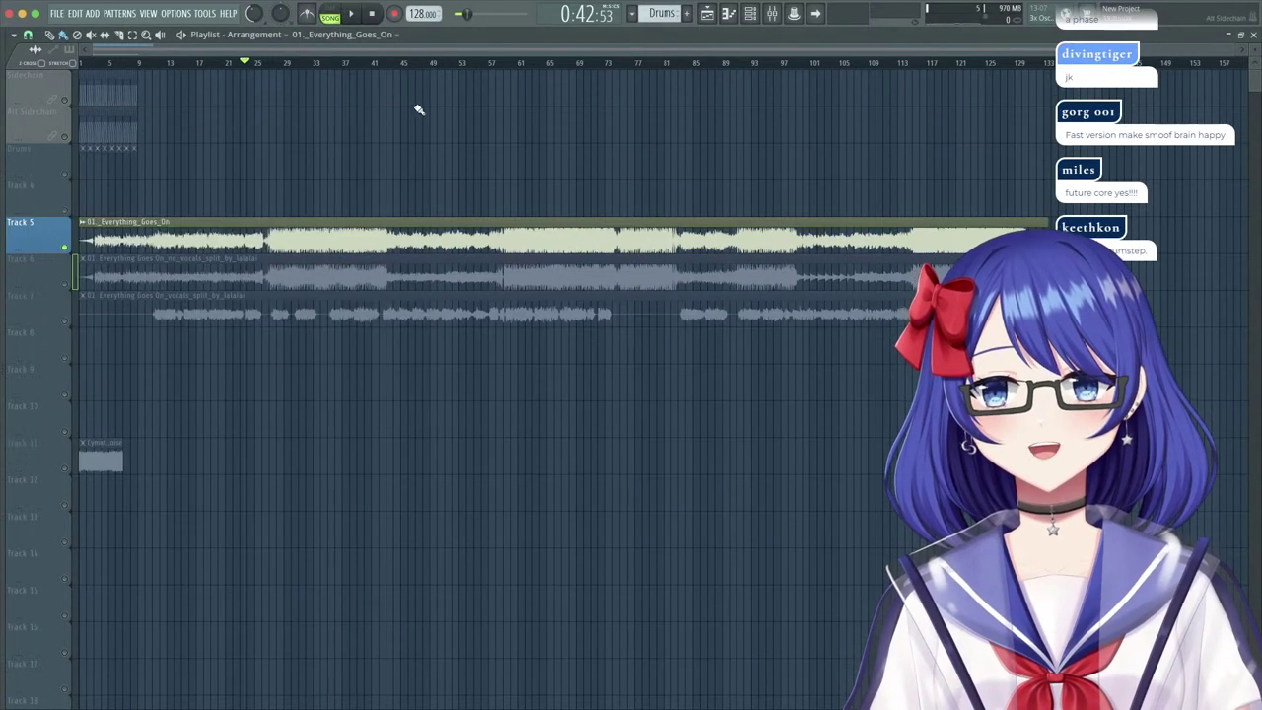
pyautogui.click(503, 63)
pyautogui.press('space')
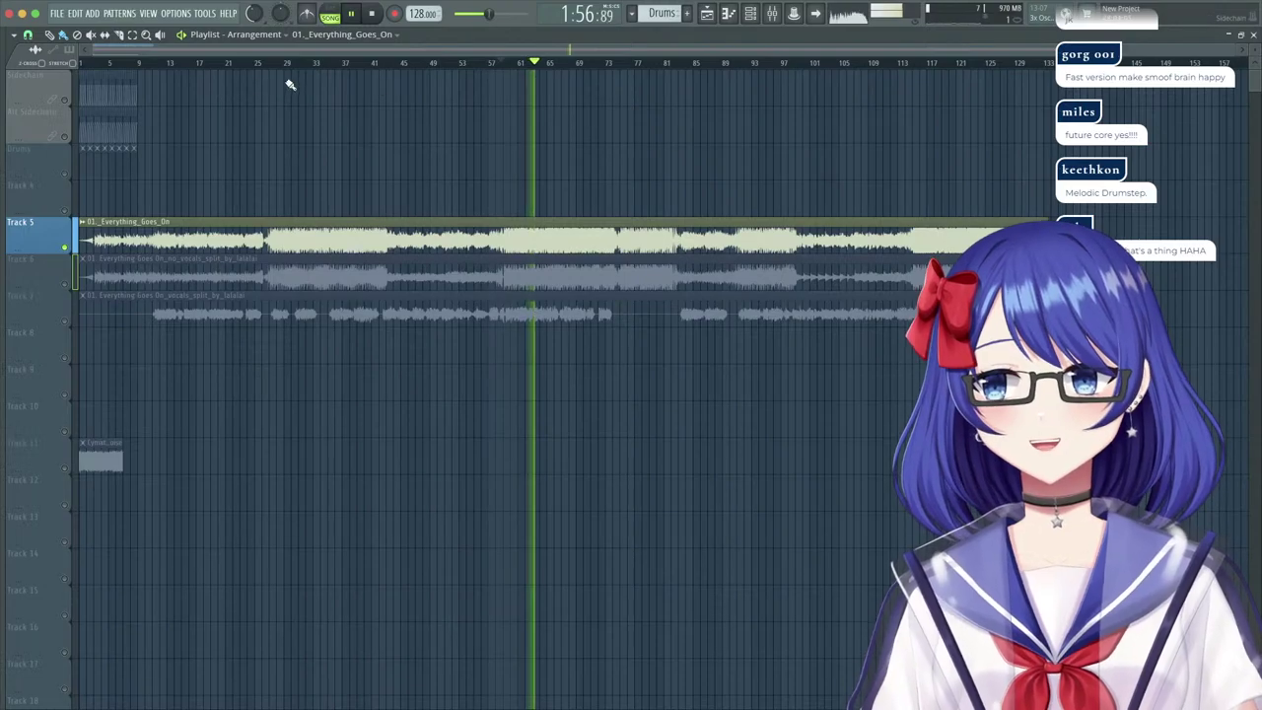
pyautogui.press('space')
# Move the sidechain, alt sidechain and drum pattern clips from the start of the playlist to bar 61.
pyautogui.moveTo(84, 160); pyautogui.dragTo(506, 119)
pyautogui.scroll(3, 501, 67)
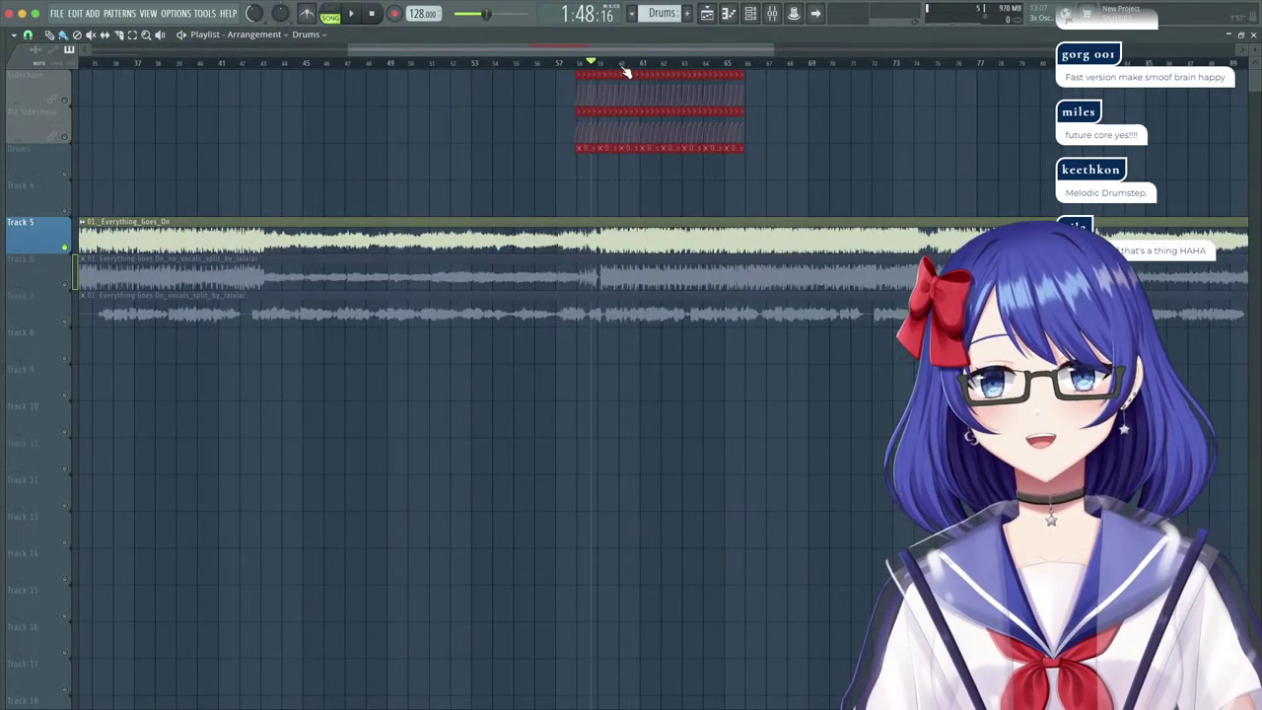
pyautogui.scroll(4, 606, 64)
pyautogui.moveTo(539, 158); pyautogui.dragTo(776, 159)
pyautogui.press('space')
pyautogui.press('space')
# Shift the full song and both stem clips so the drop lines up with bar 61, and audition it from there.
pyautogui.moveTo(756, 363); pyautogui.dragTo(808, 219)
pyautogui.scroll(5, 747, 69)
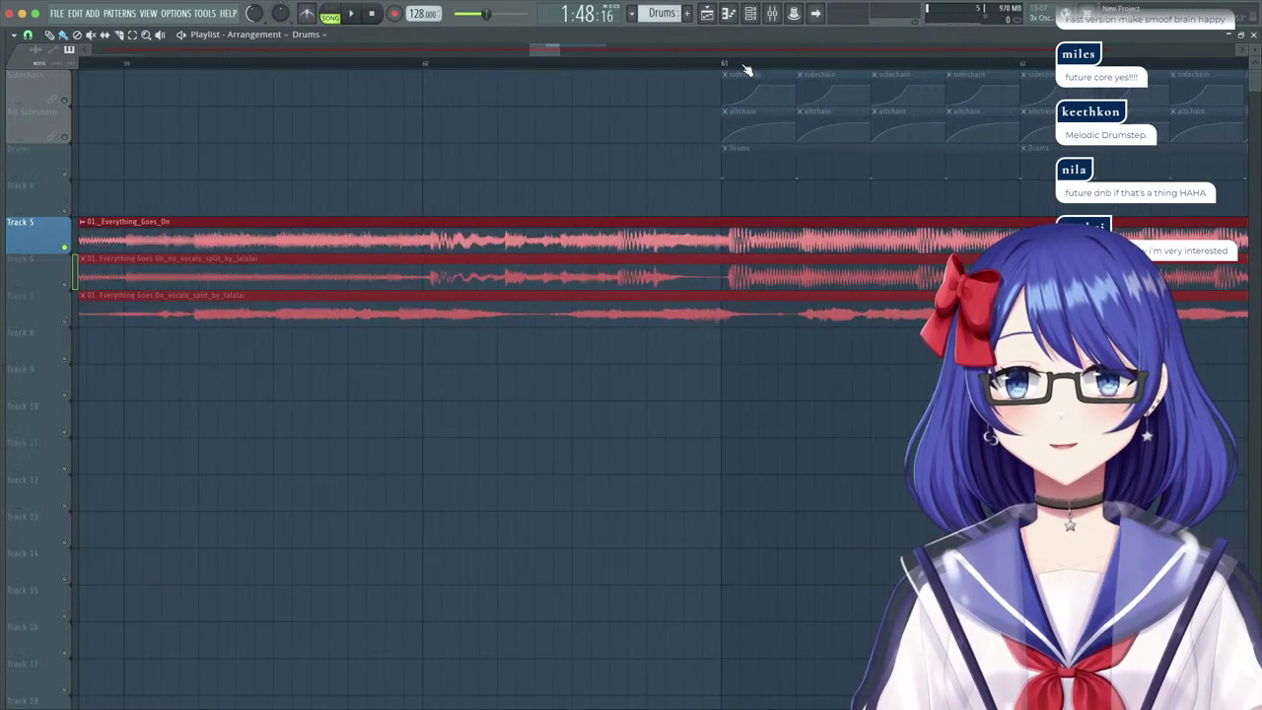
pyautogui.scroll(3, 747, 69)
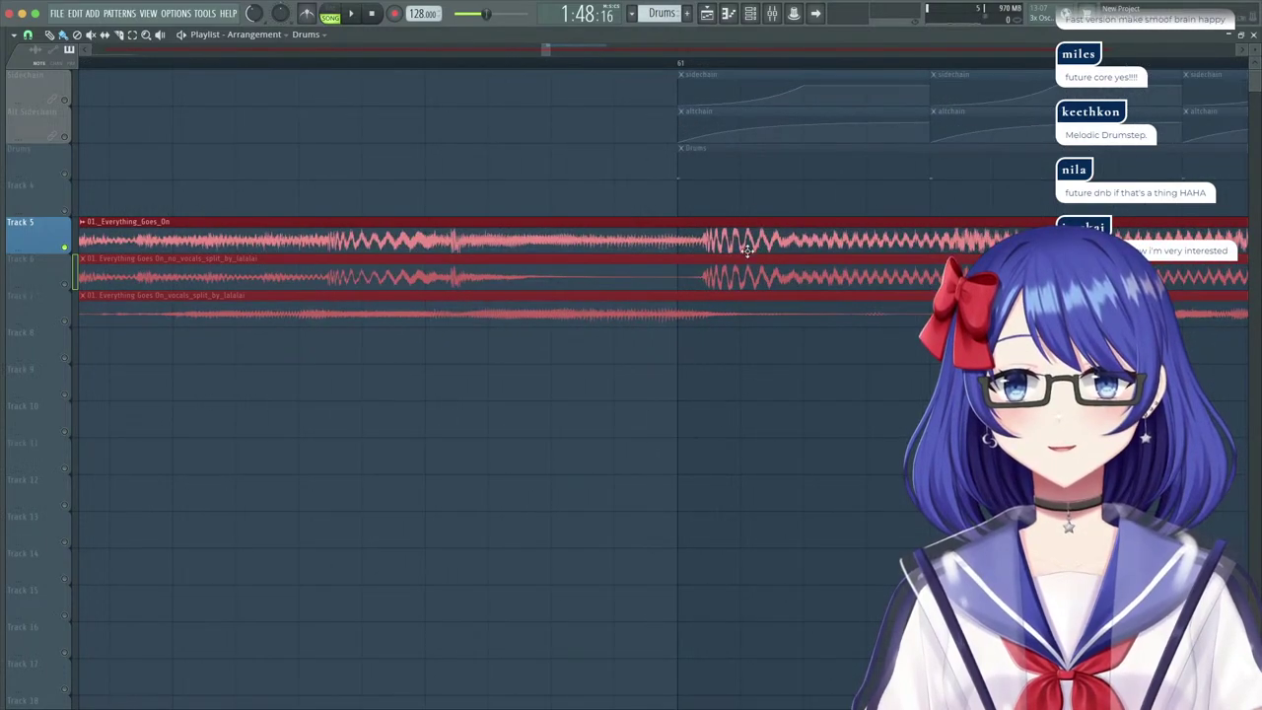
pyautogui.click(682, 64)
pyautogui.press('space')
pyautogui.scroll(-10, 683, 64)
pyautogui.press('space')
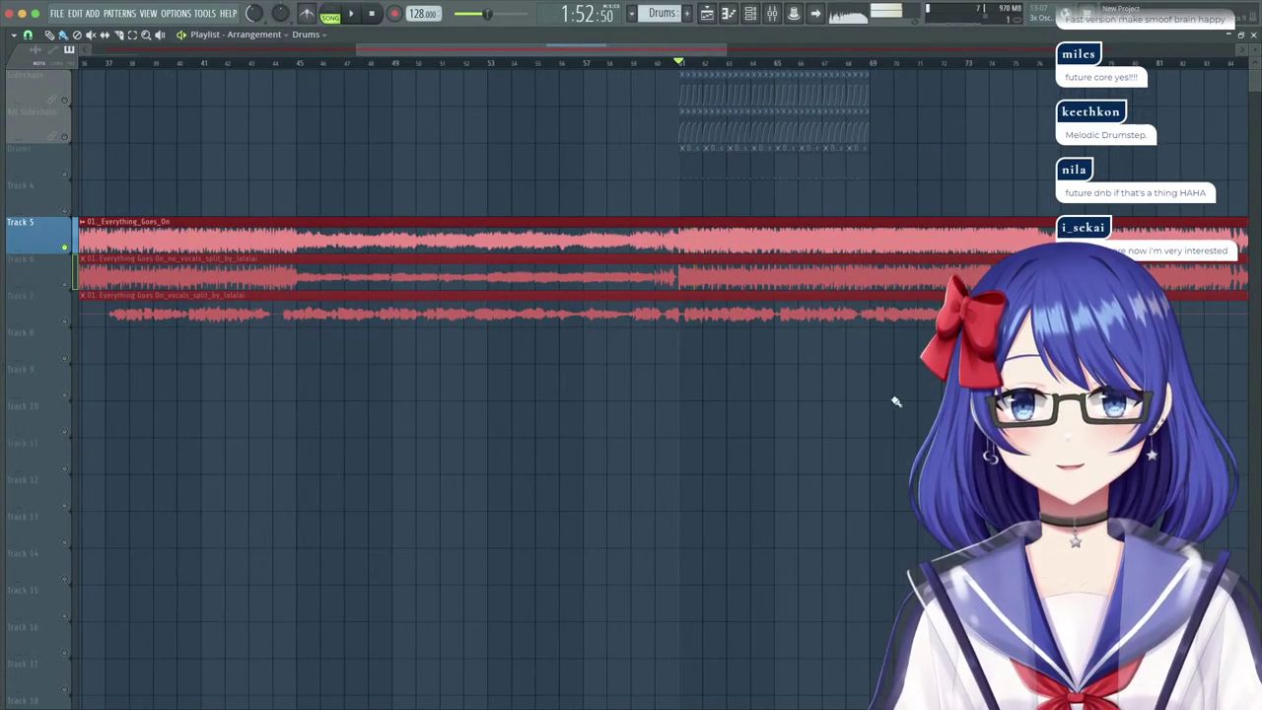
# Unsolo the full song's track and mute the two stem tracks, Track 6 and Track 7.
pyautogui.click(895, 401)
pyautogui.rightClick(65, 249)
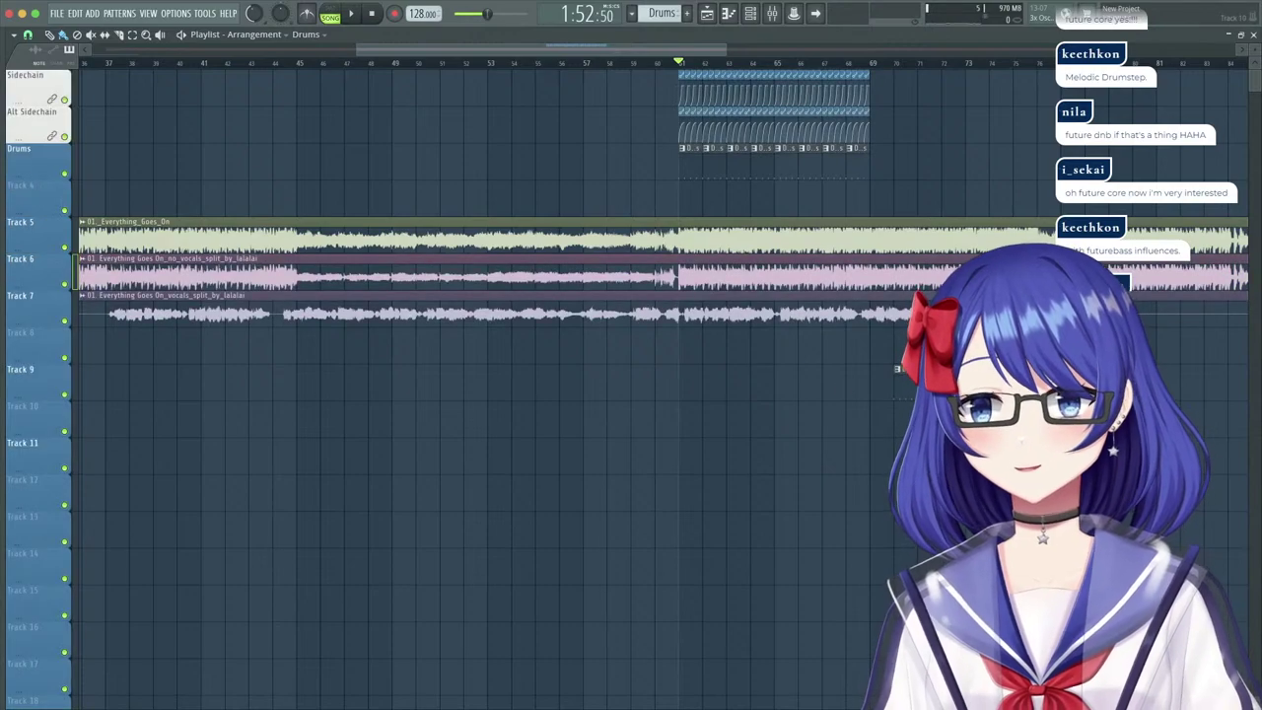
pyautogui.click(65, 285)
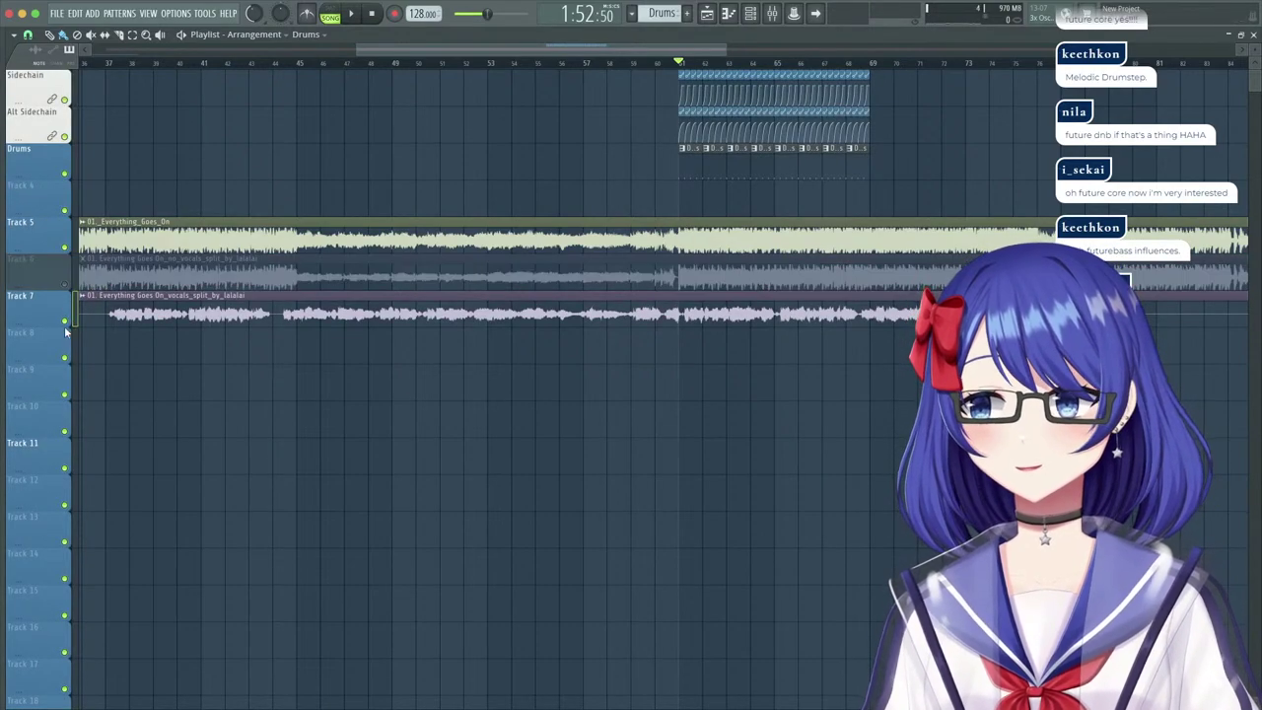
pyautogui.click(65, 321)
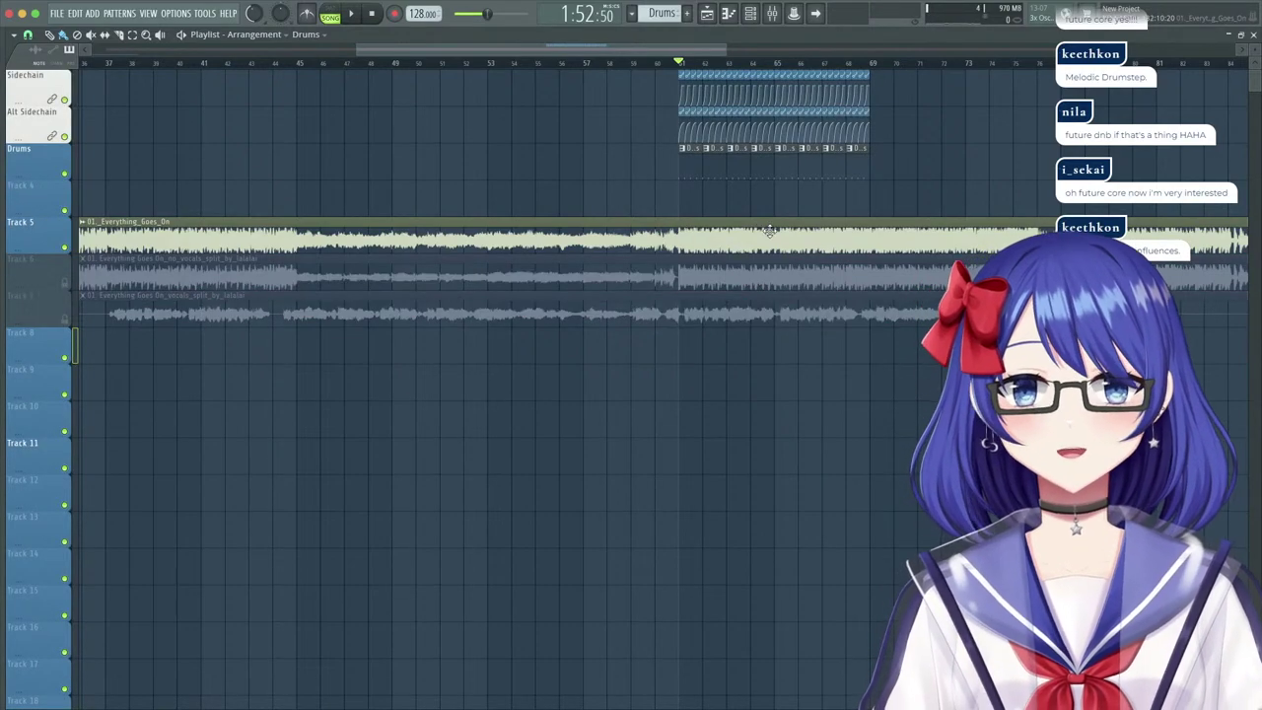
# Assign the full song's sampler channel to free mixer track 11.
pyautogui.doubleClick(769, 231)
pyautogui.click(67, 116)
pyautogui.click(324, 158)
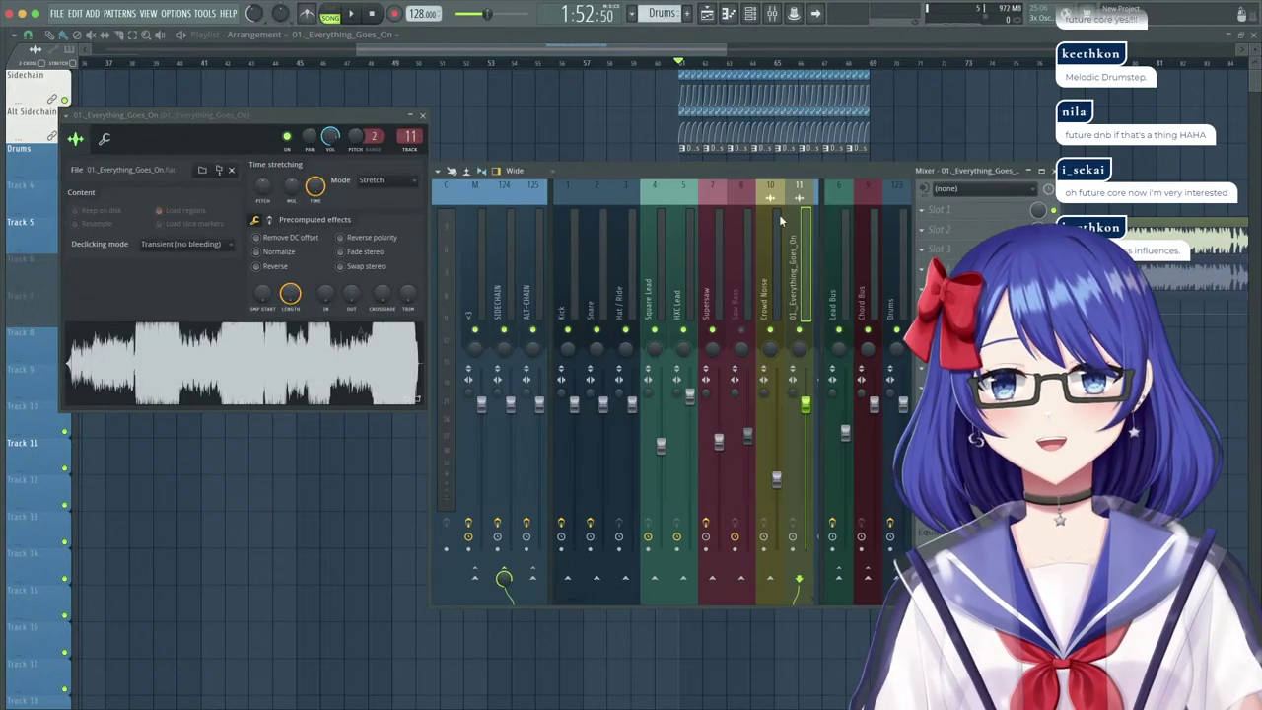
# Audition the full song together with the drum and sidechain clips from bar 61.
pyautogui.click(671, 64)
pyautogui.press('space')
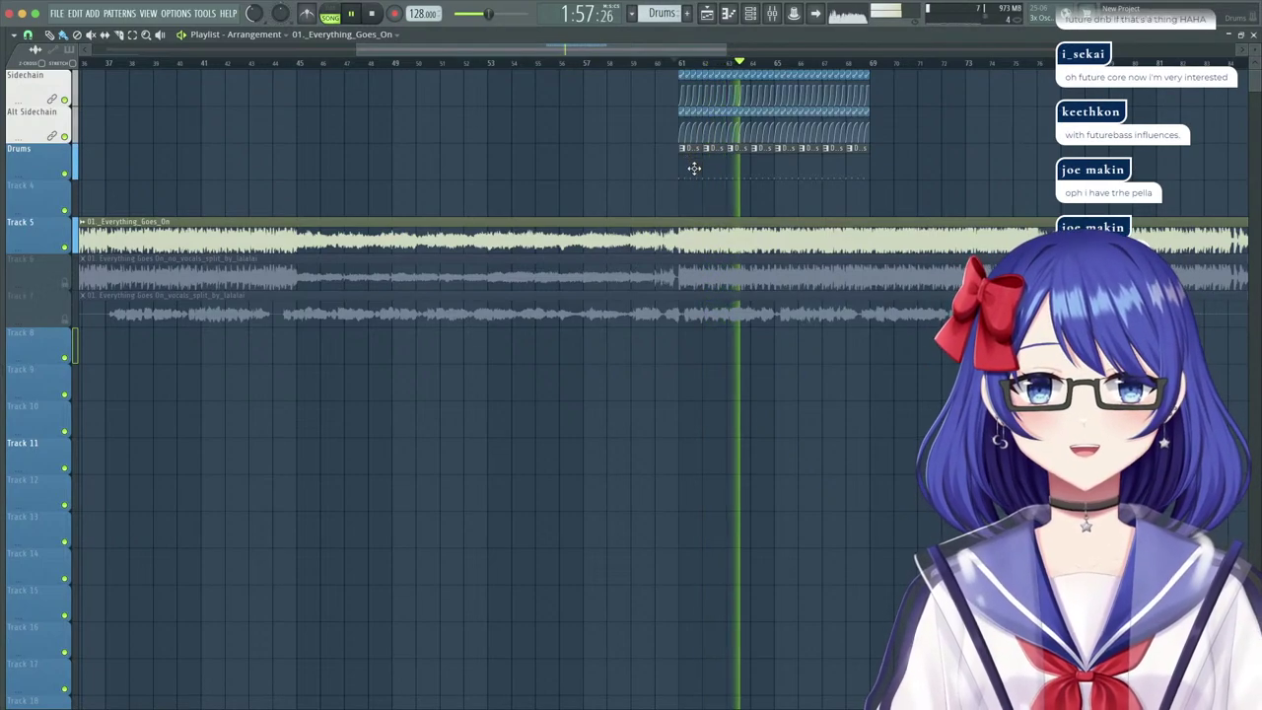
pyautogui.press('F6')
pyautogui.click(327, 43)
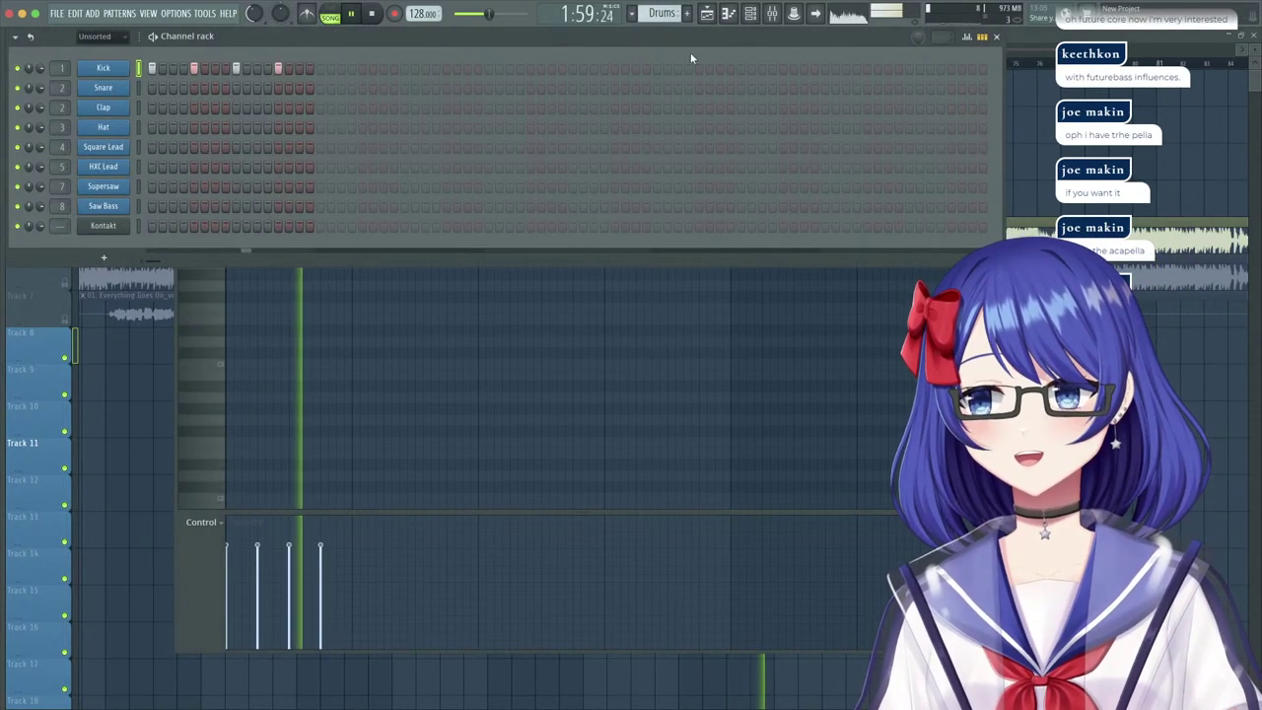
pyautogui.click(1057, 43)
pyautogui.scroll(3, 897, 65)
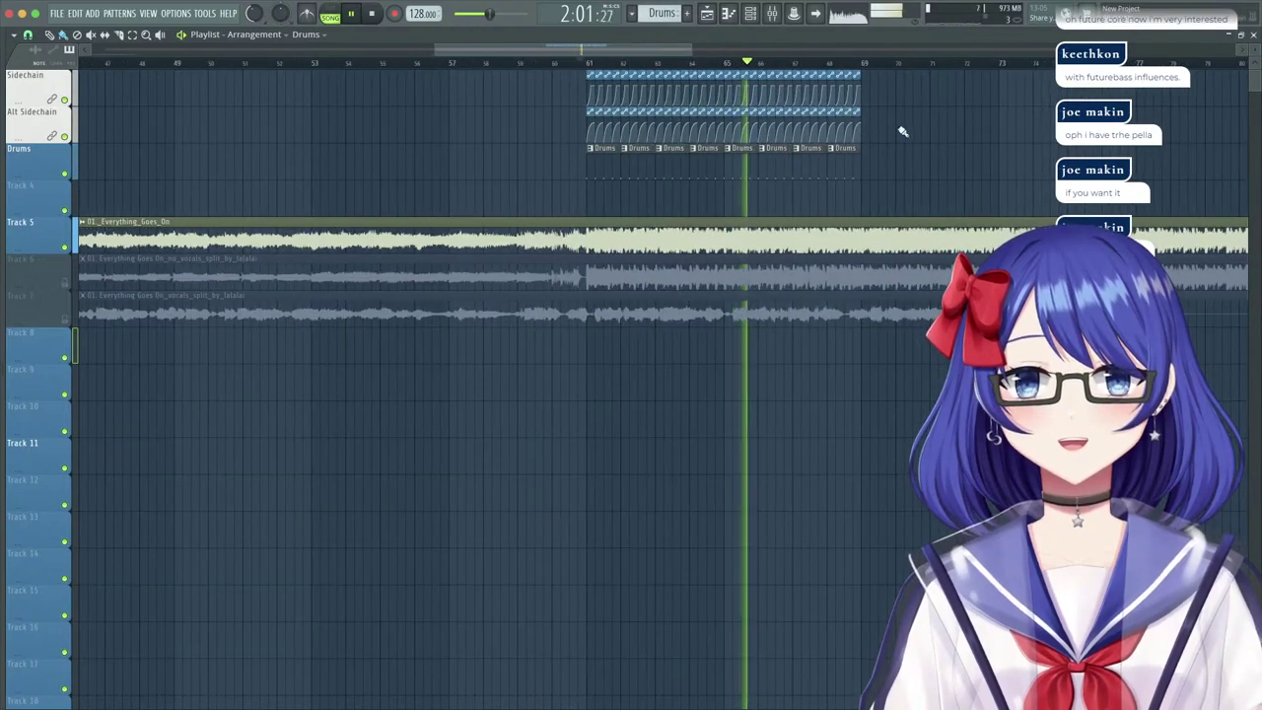
pyautogui.moveTo(898, 160); pyautogui.dragTo(499, 34)
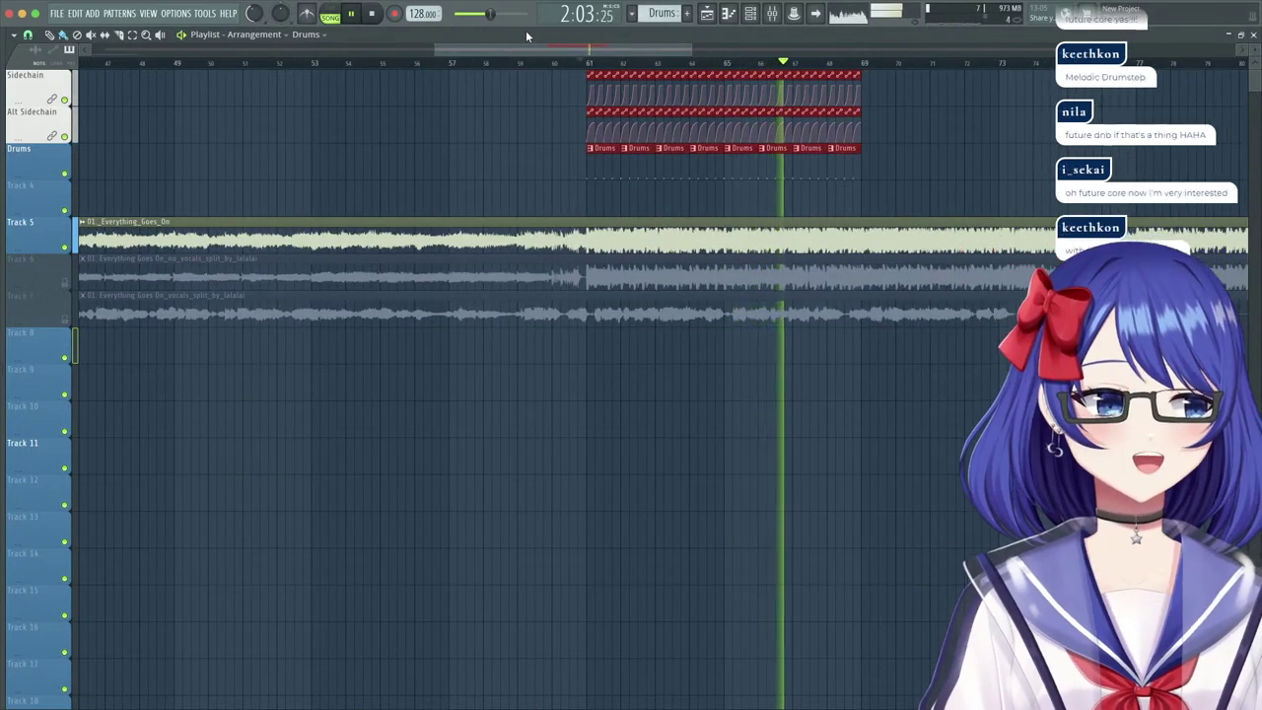
pyautogui.press('space')
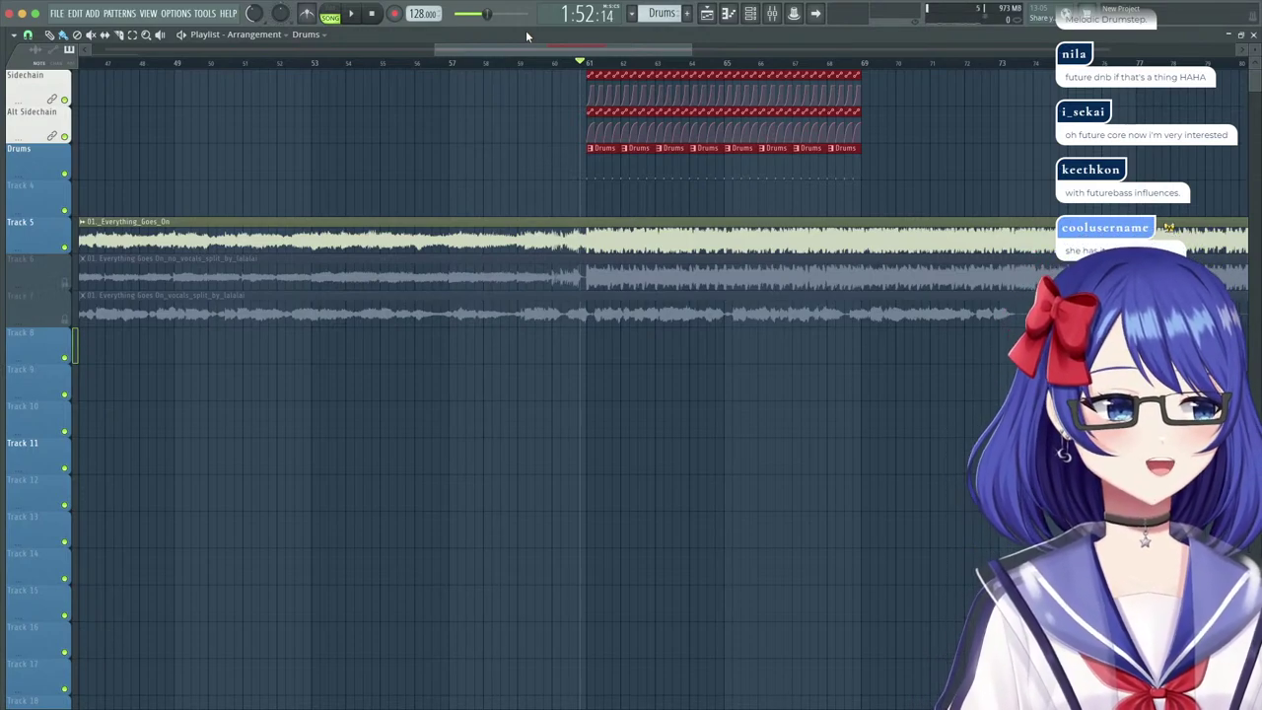
pyautogui.press('space')
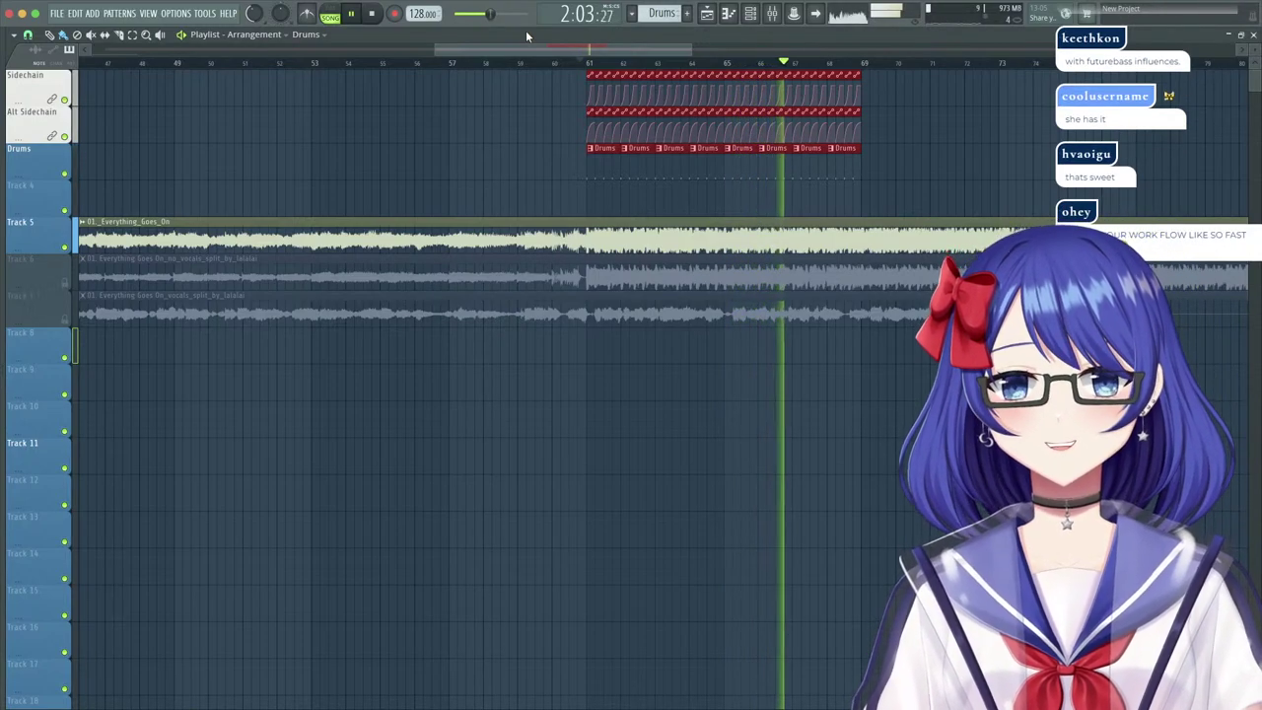
pyautogui.press('space')
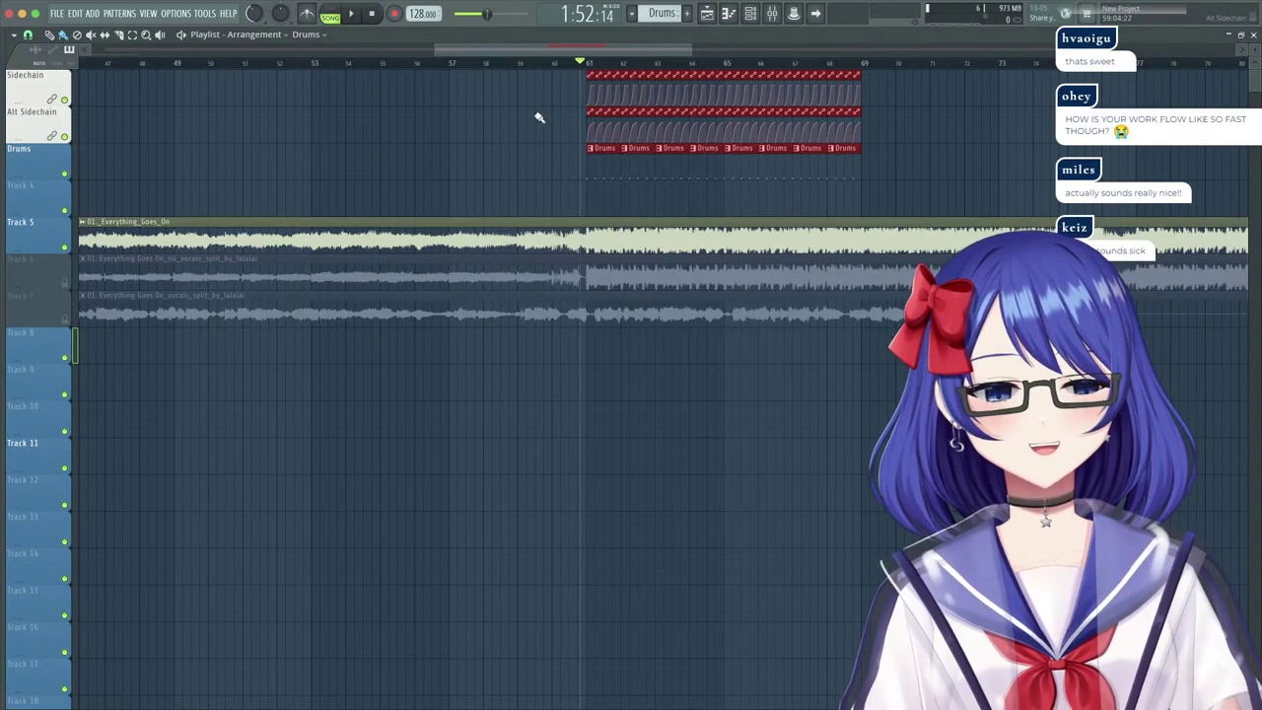
# Move the sidechain, alt sidechain and drum pattern clips from bar 61 to bar 77.
pyautogui.scroll(-4, 613, 61)
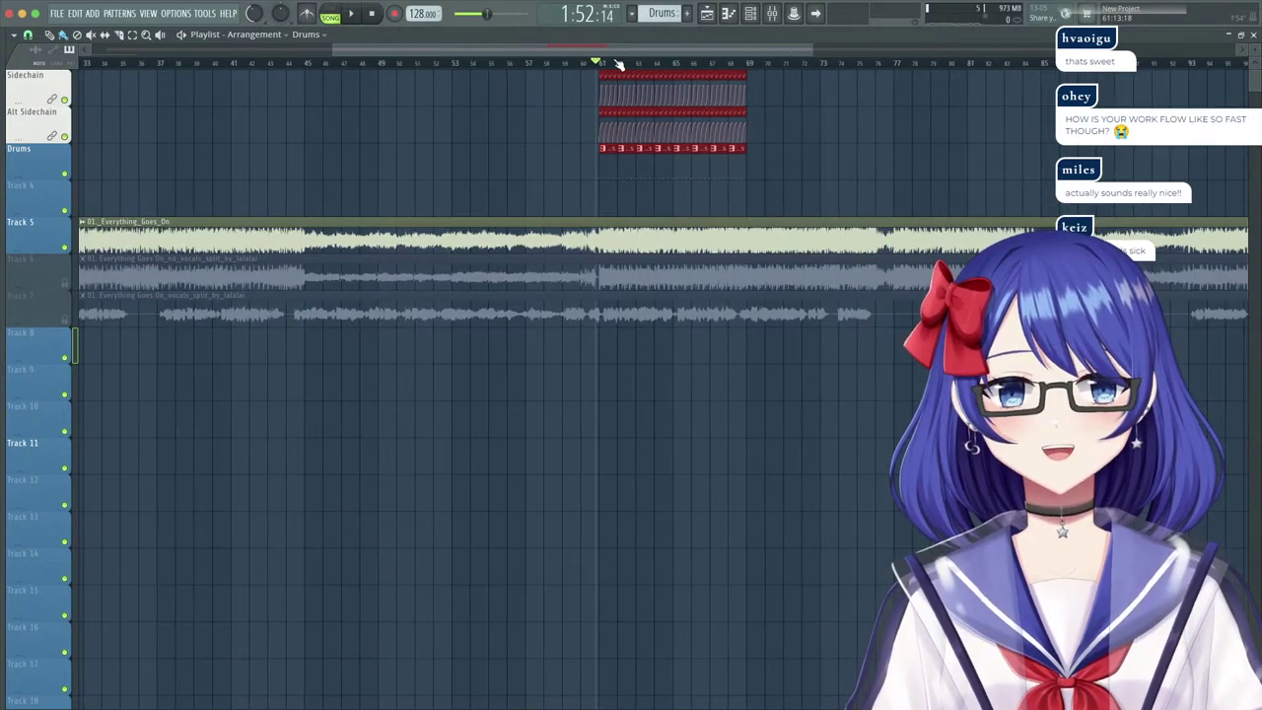
pyautogui.click(896, 62)
pyautogui.click(893, 63)
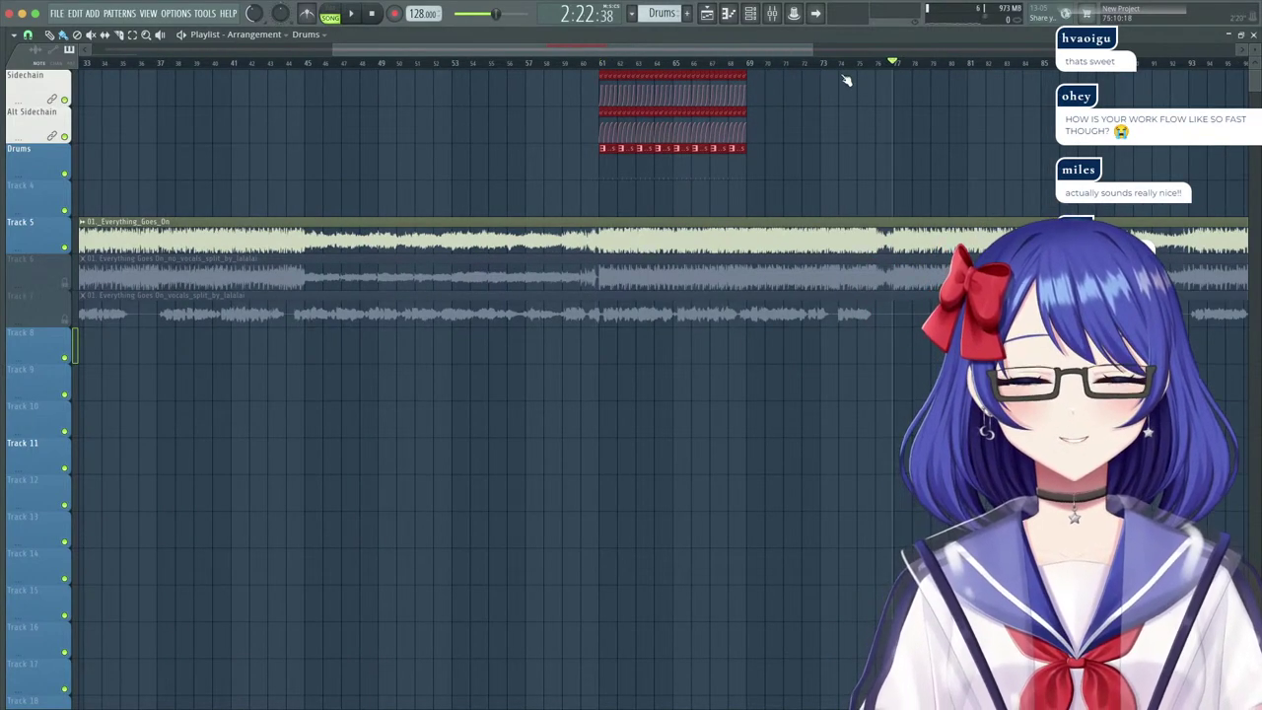
pyautogui.moveTo(783, 180); pyautogui.dragTo(507, 37)
pyautogui.moveTo(609, 149)
pyautogui.mouseDown()
pyautogui.moveTo(931, 146)
pyautogui.moveTo(911, 146)
pyautogui.mouseUp()
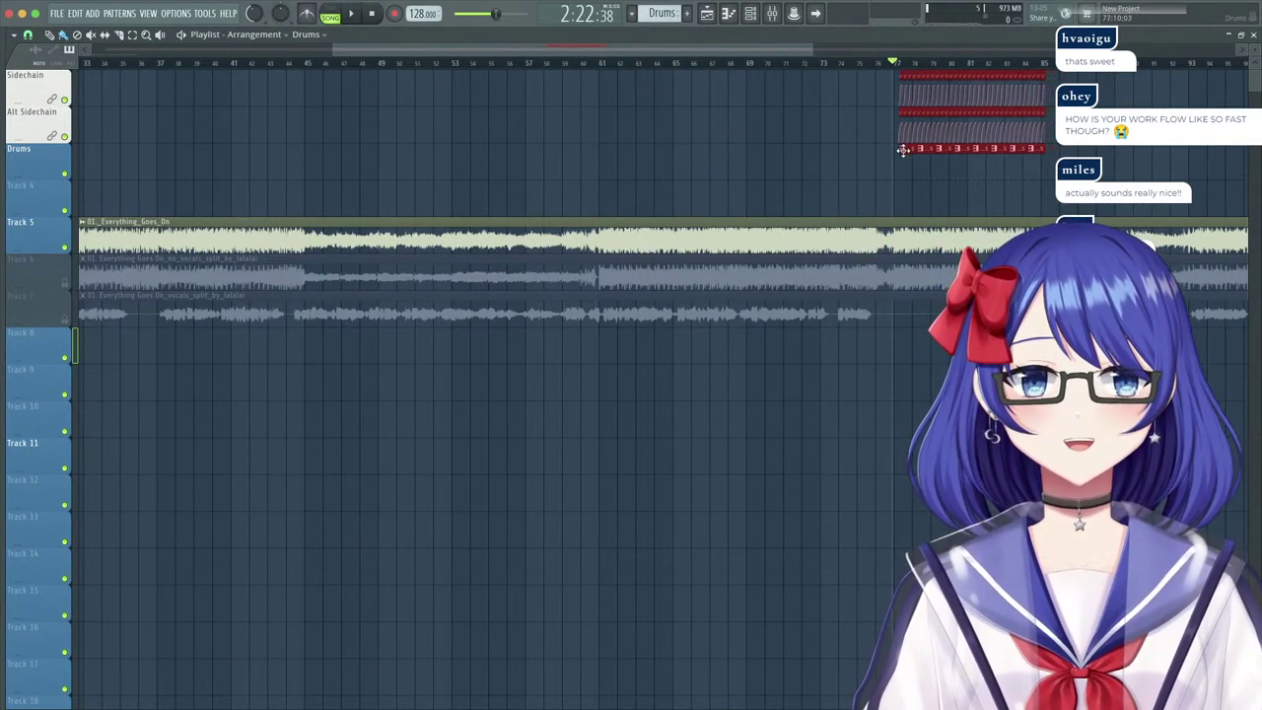
# Audition the full song with the drums repeatedly from bar 77.
pyautogui.press('space')
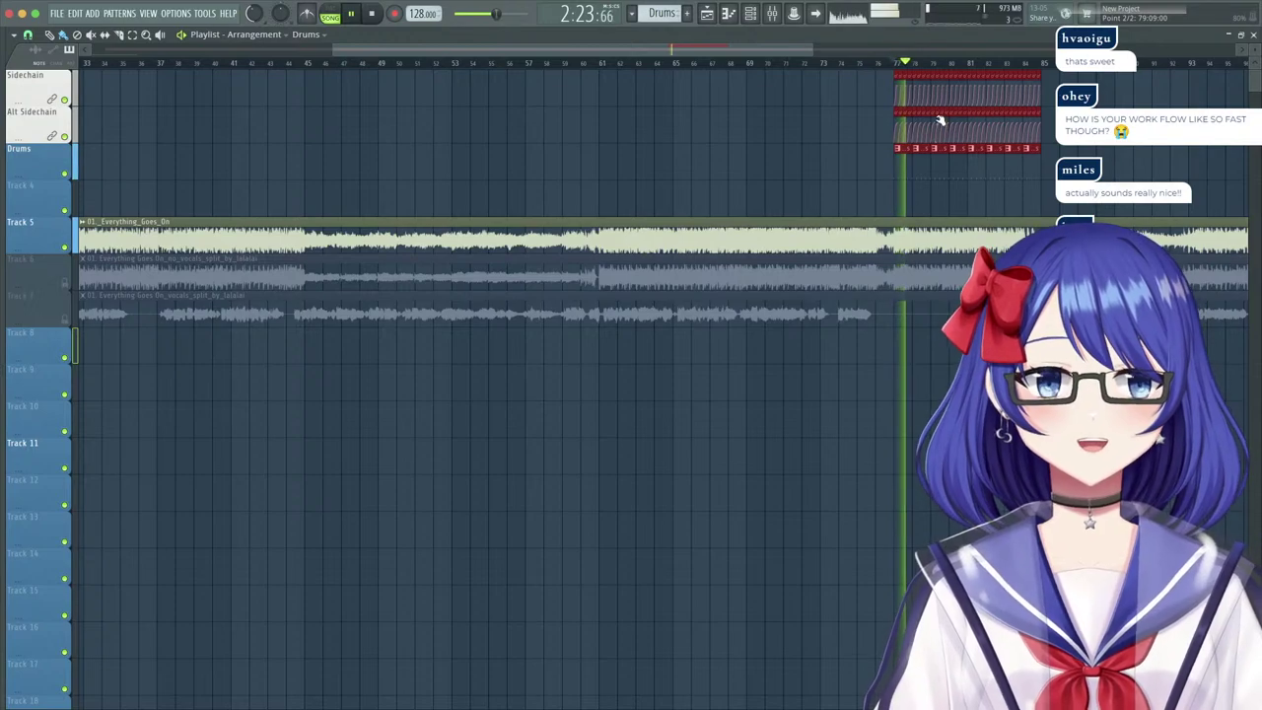
pyautogui.scroll(5, 998, 63)
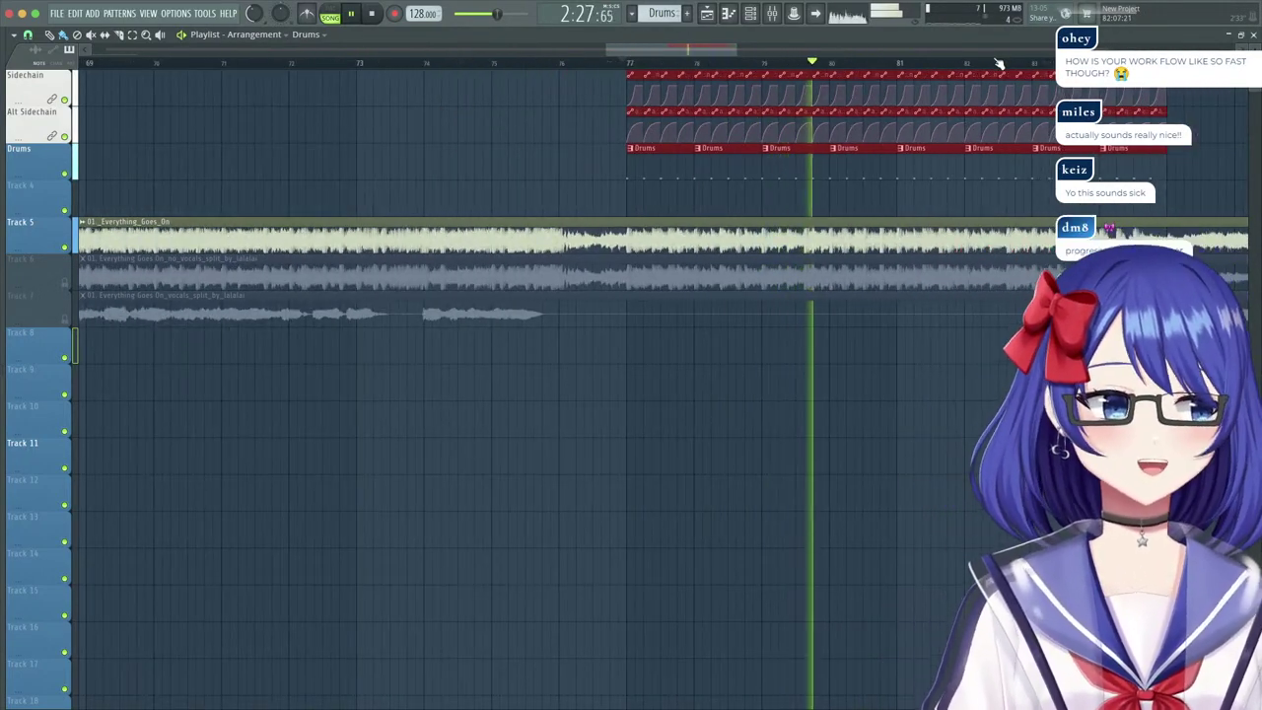
pyautogui.press('space')
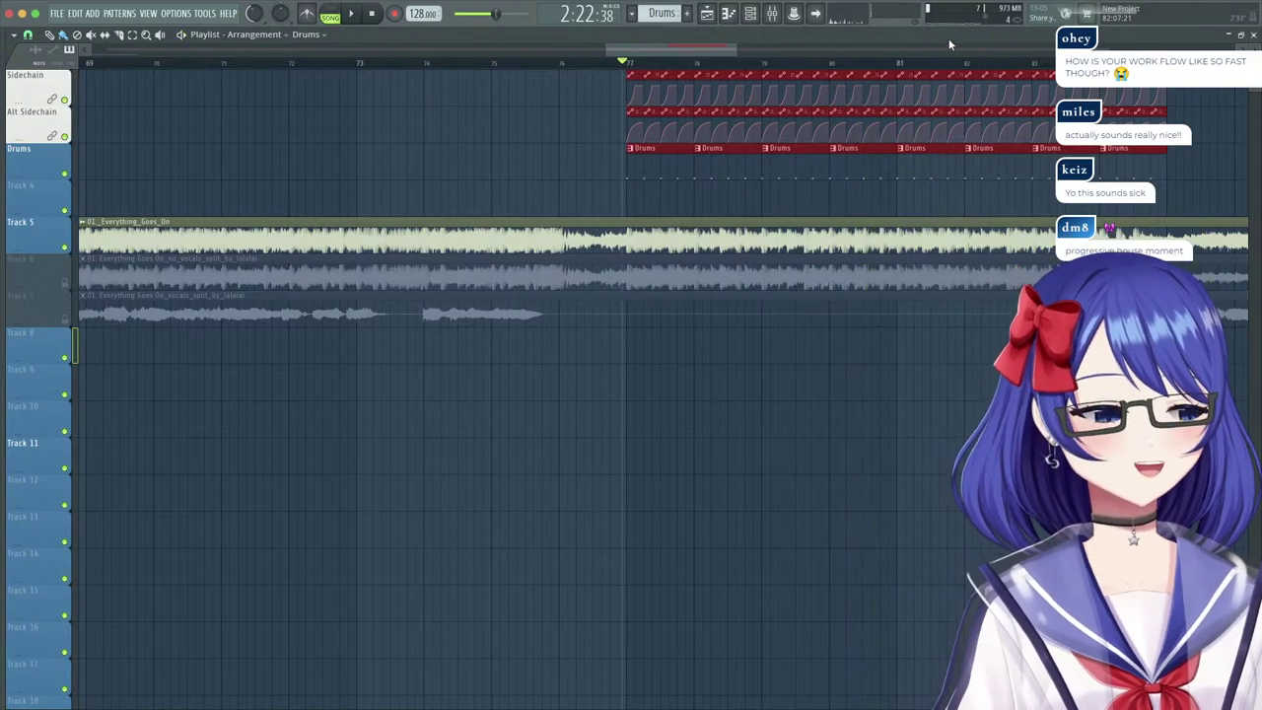
pyautogui.press('space')
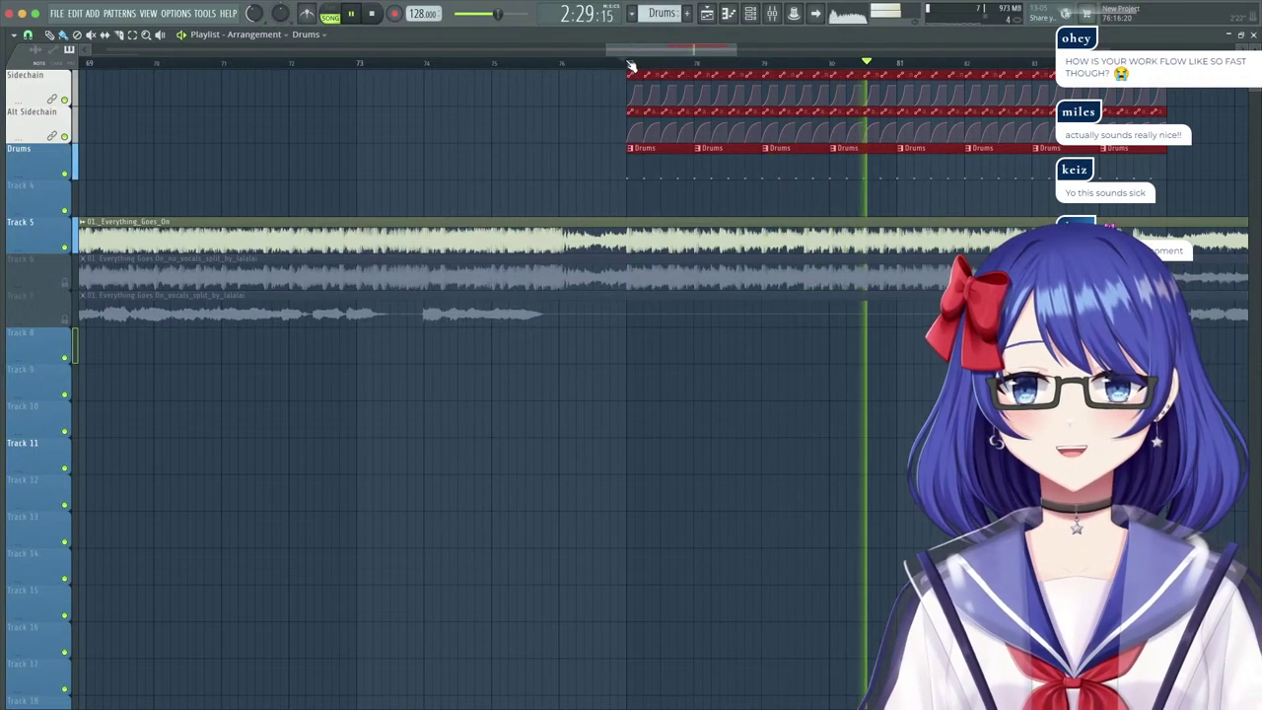
pyautogui.scroll(-4, 632, 63)
pyautogui.scroll(-3, 631, 63)
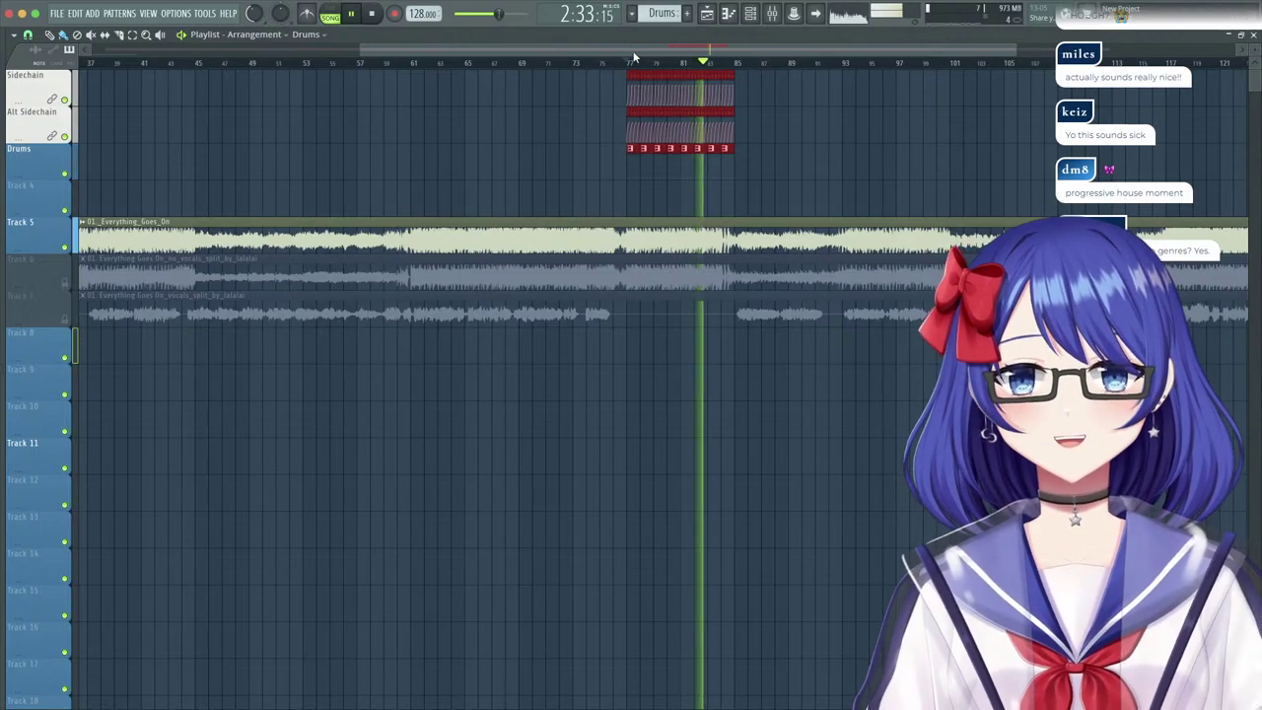
pyautogui.moveTo(631, 51); pyautogui.dragTo(577, 51)
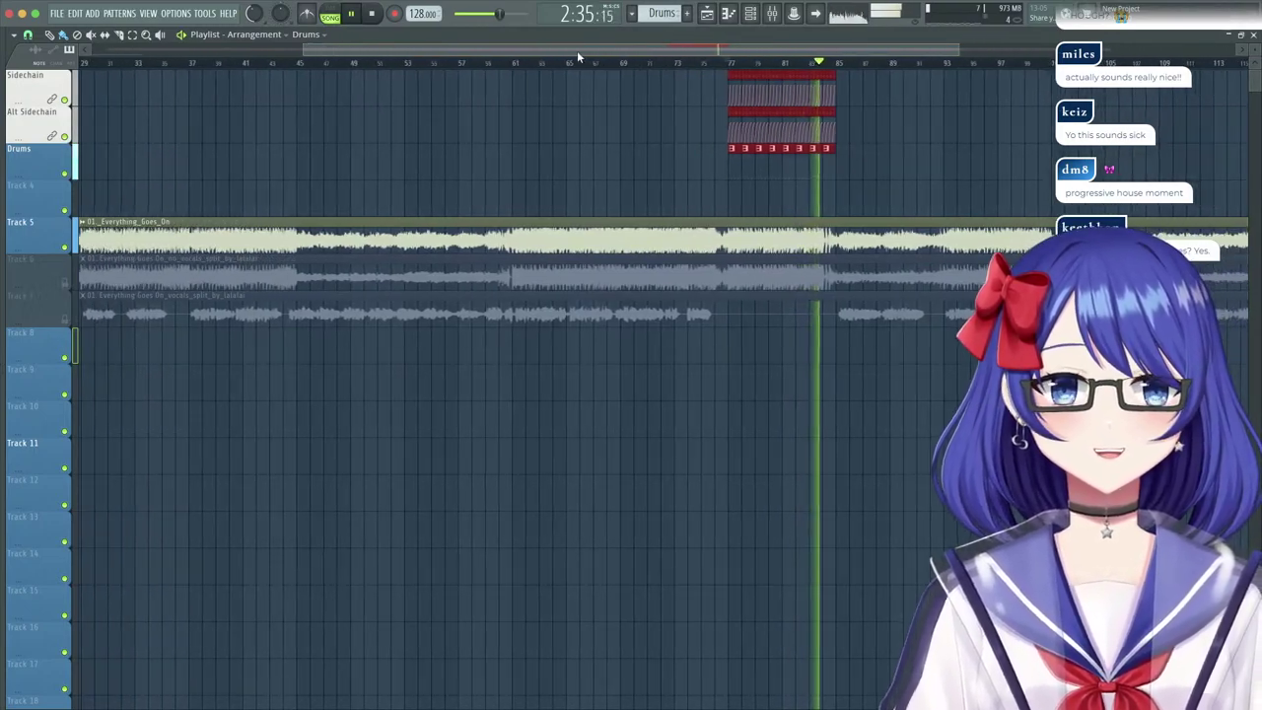
pyautogui.press('space')
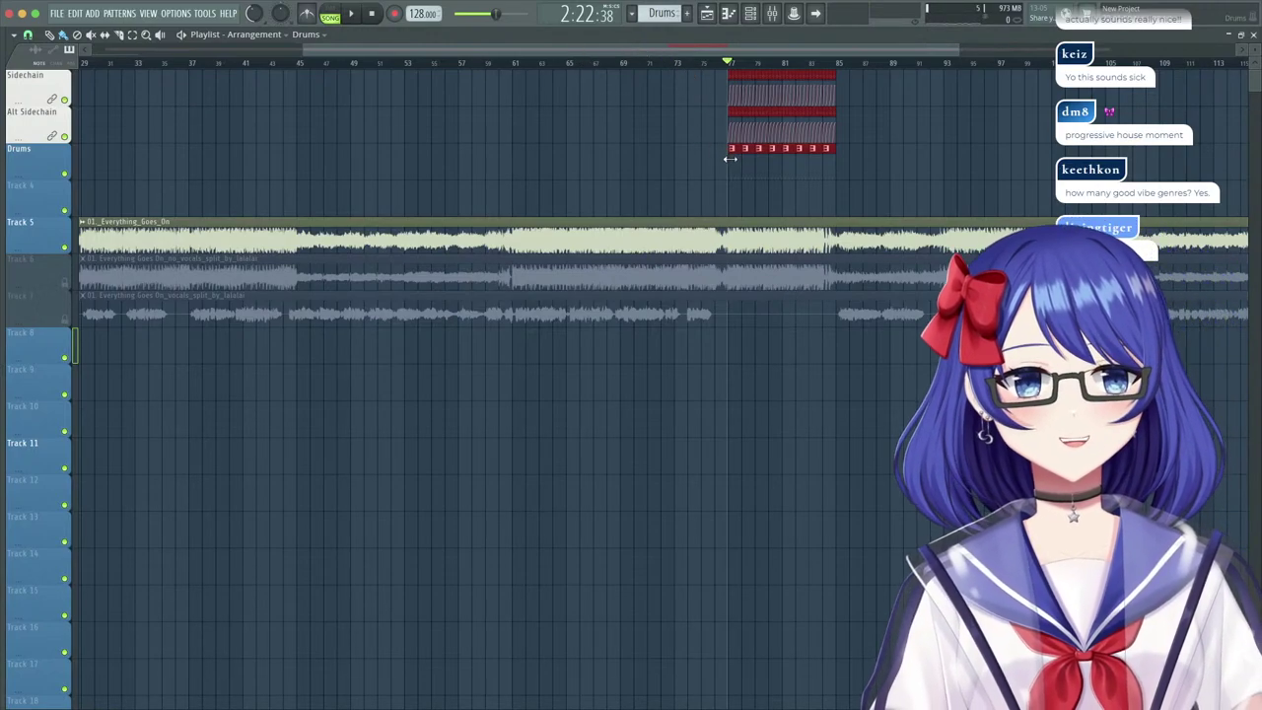
# Move the sidechain, alt sidechain and drum pattern clips to the start of the playlist at bar 1.
pyautogui.moveTo(733, 159); pyautogui.dragTo(3, 97)
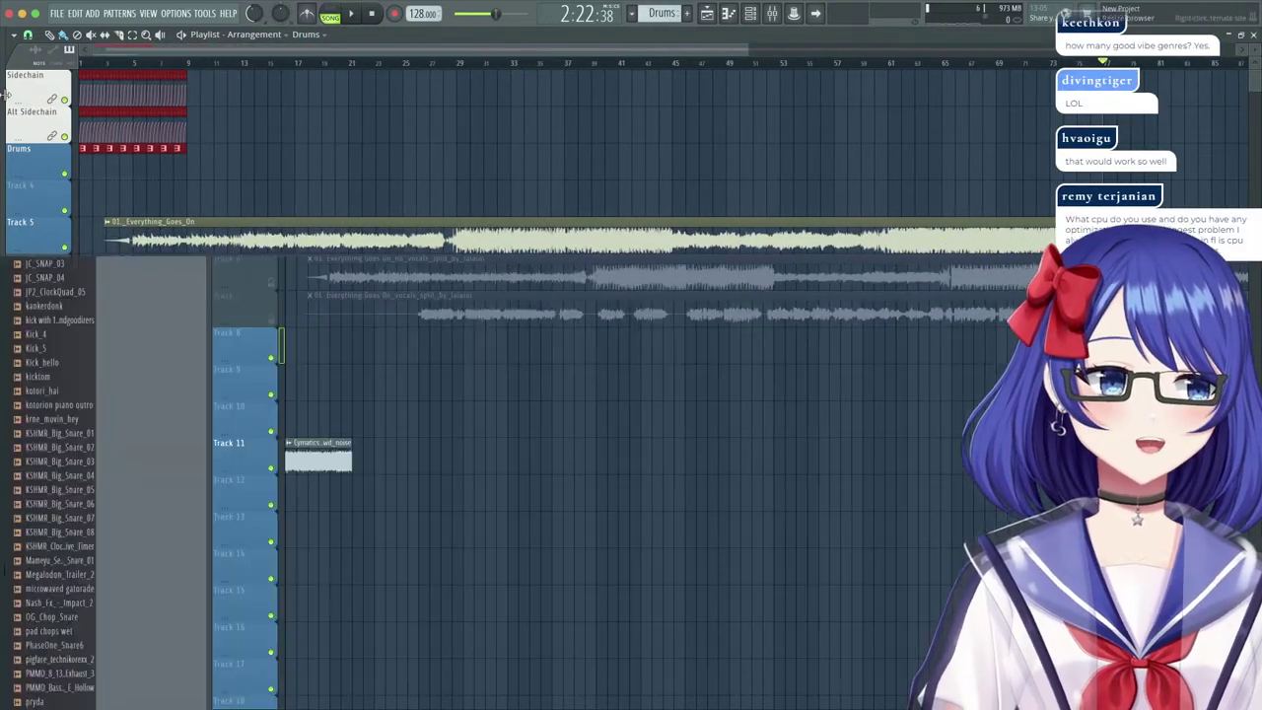
pyautogui.press('F6')
pyautogui.press('F6')
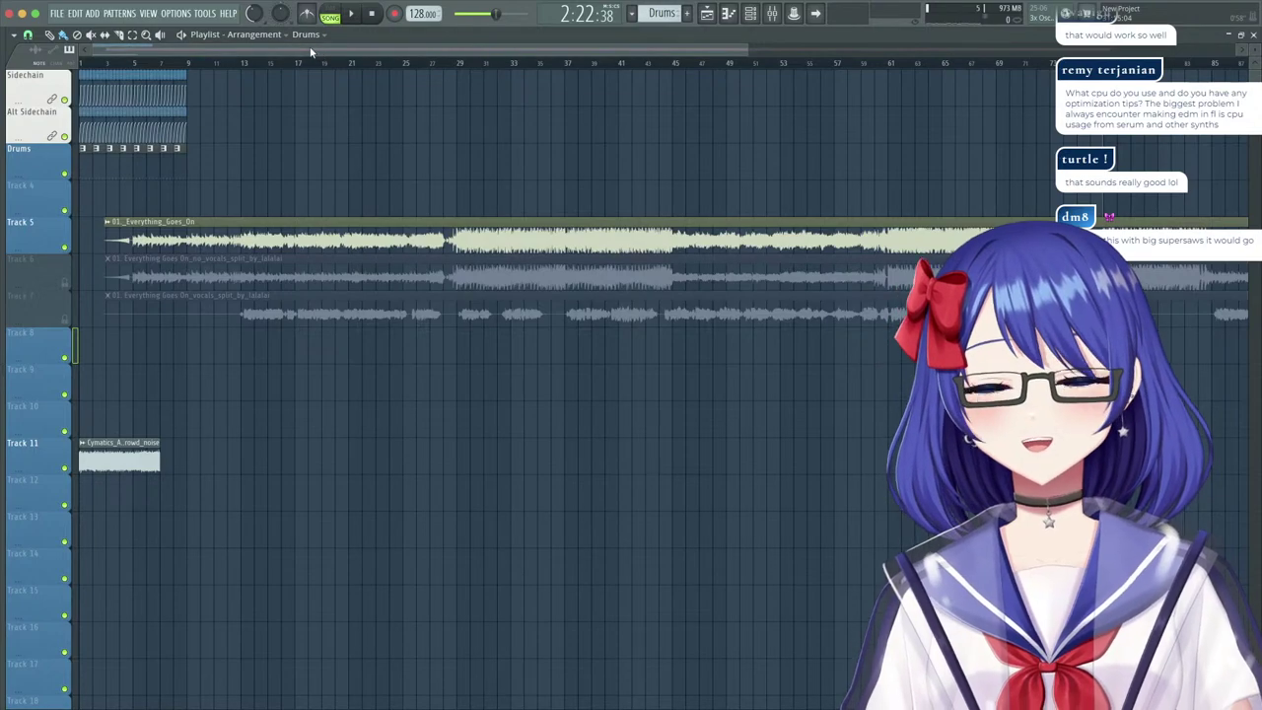
pyautogui.click(329, 64)
pyautogui.moveTo(325, 67); pyautogui.dragTo(305, 66)
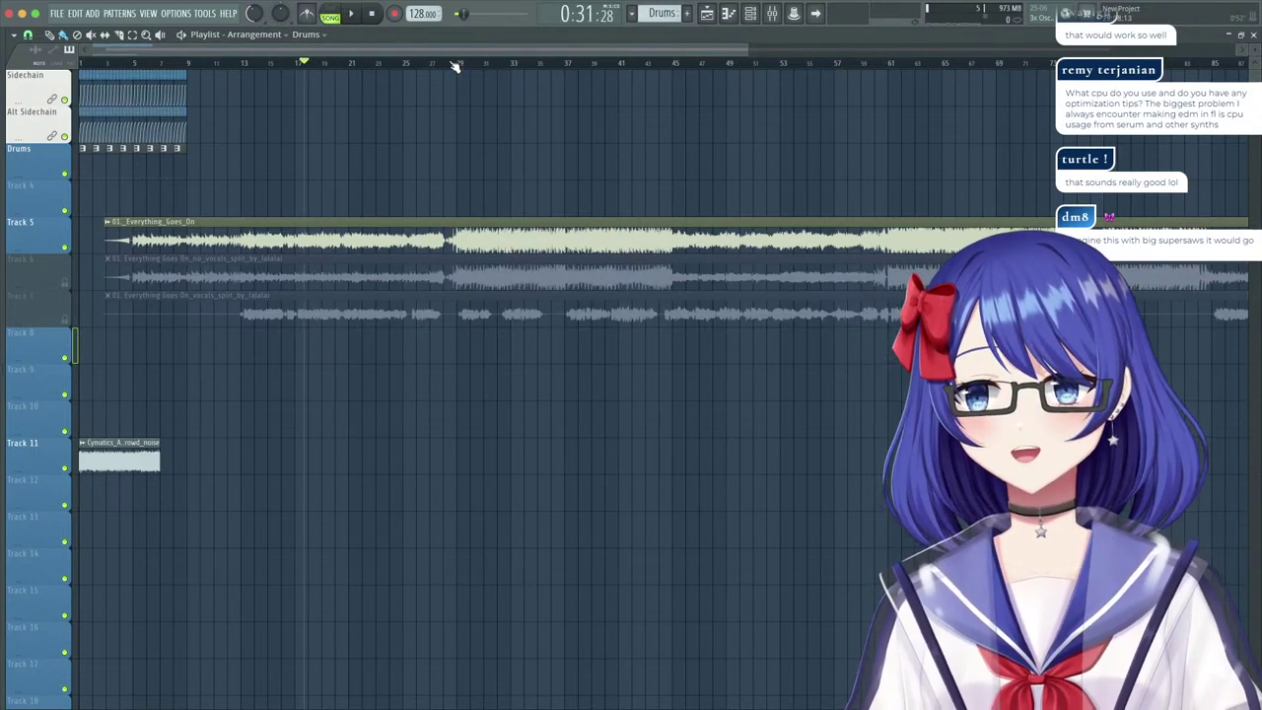
pyautogui.scroll(4, 455, 66)
pyautogui.scroll(-2, 455, 66)
pyautogui.scroll(-3, 456, 66)
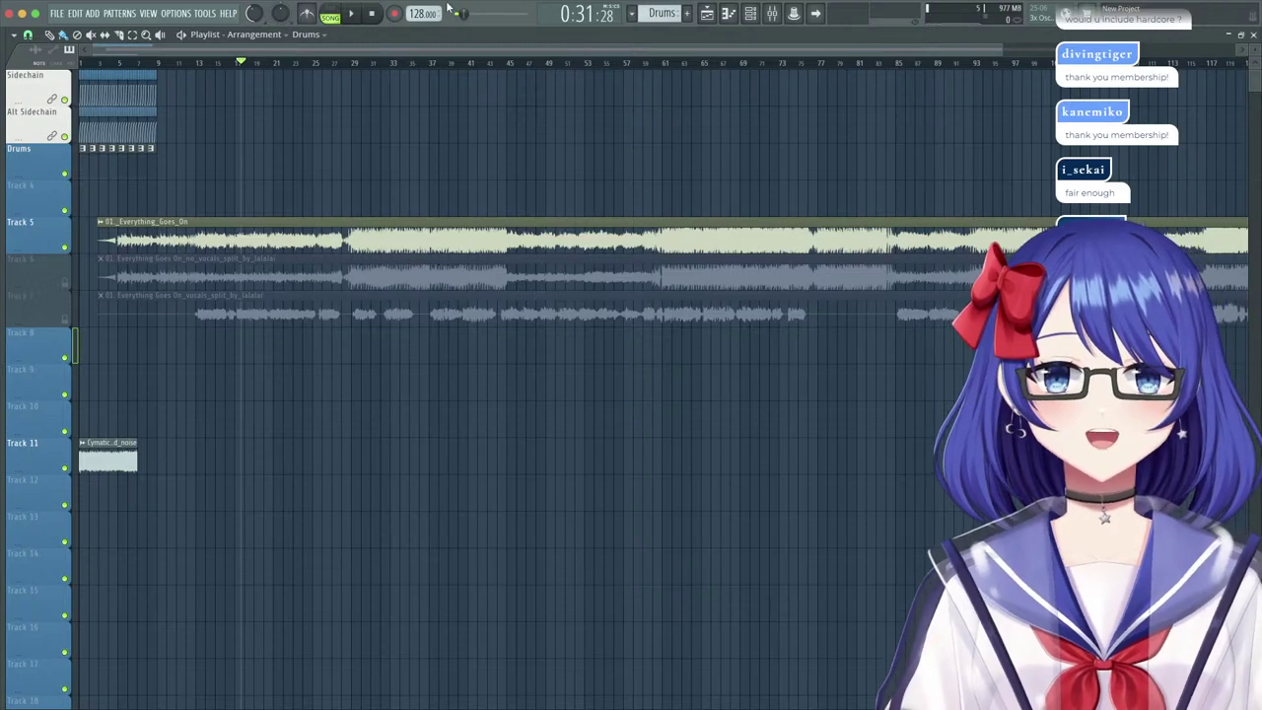
# Set the project tempo to 174 BPM and audition the full song from about bar 27 and about bar 12.
pyautogui.moveTo(417, 14); pyautogui.dragTo(417, 0)
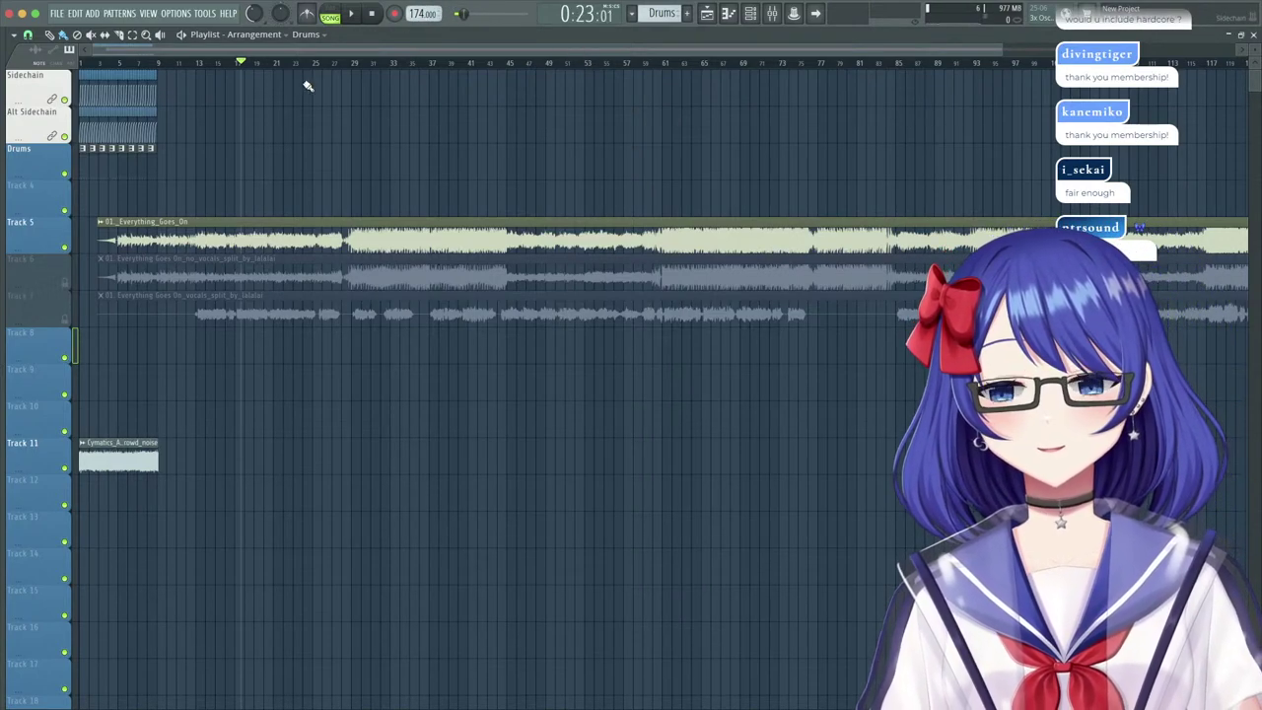
pyautogui.click(336, 63)
pyautogui.press('space')
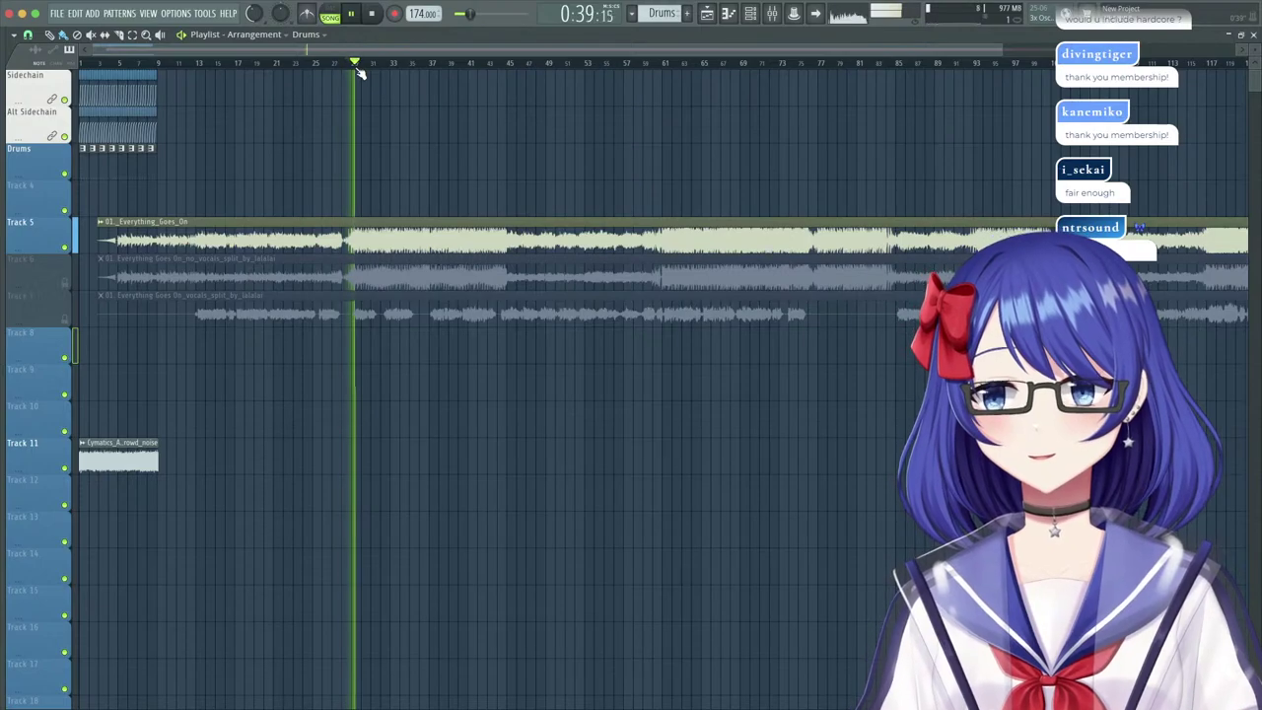
pyautogui.scroll(4, 169, 65)
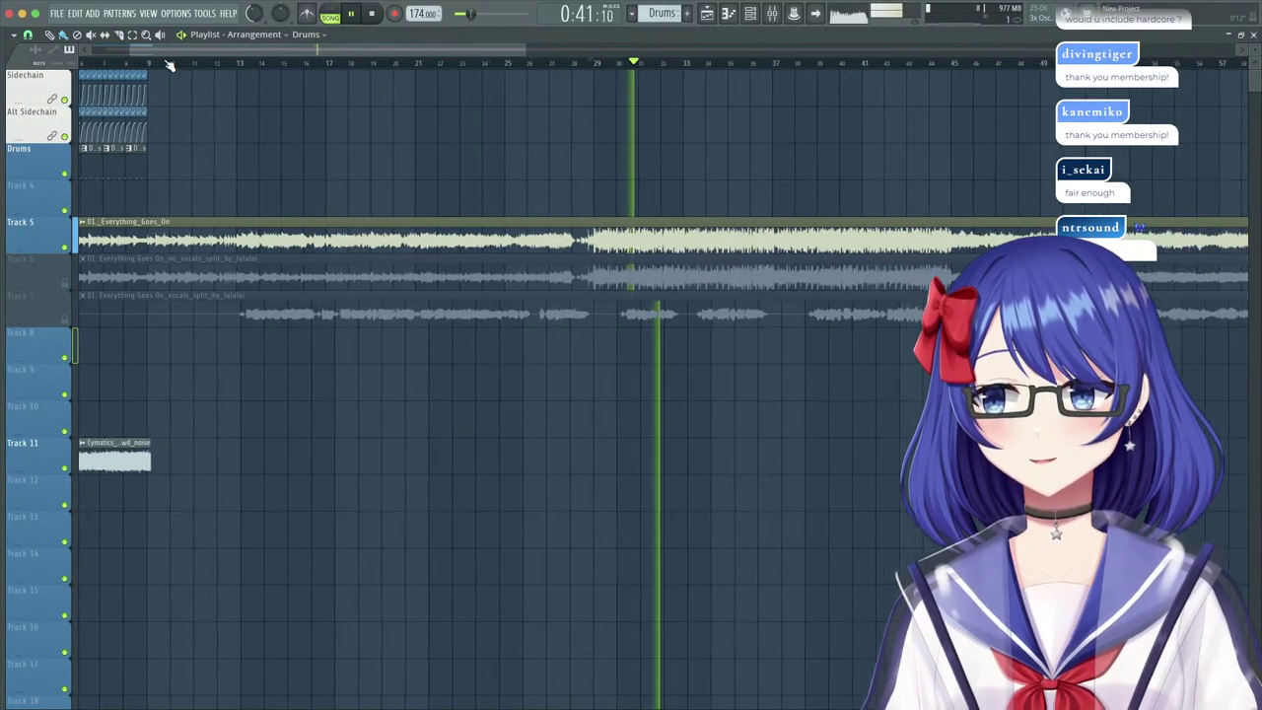
pyautogui.click(221, 63)
pyautogui.scroll(-5, 221, 64)
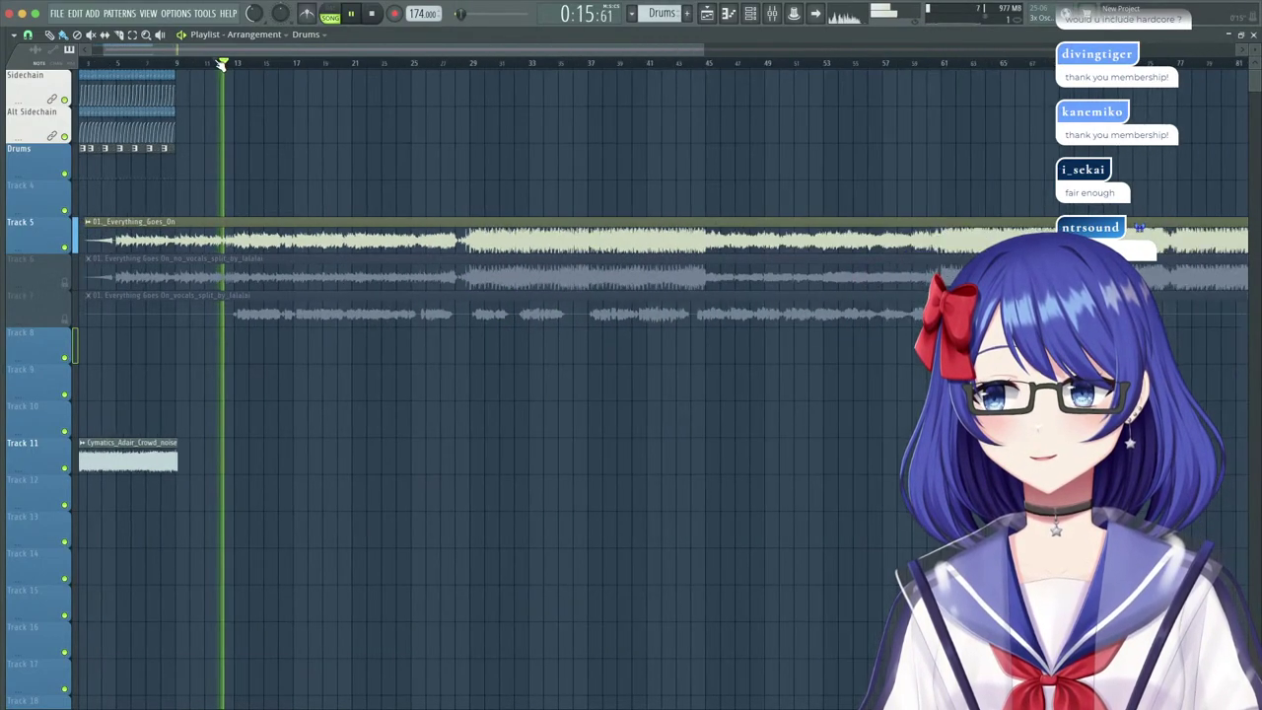
pyautogui.scroll(3, 213, 65)
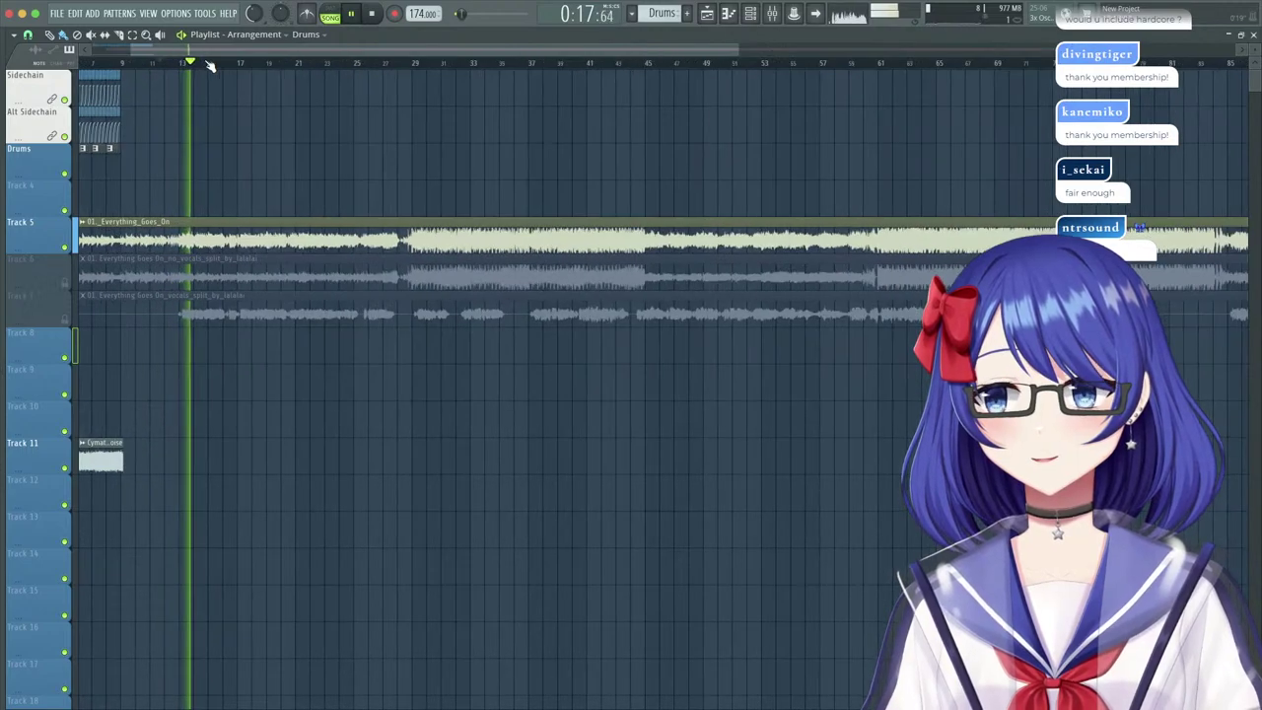
pyautogui.press('space')
pyautogui.moveTo(2, 208)
pyautogui.press('F6')
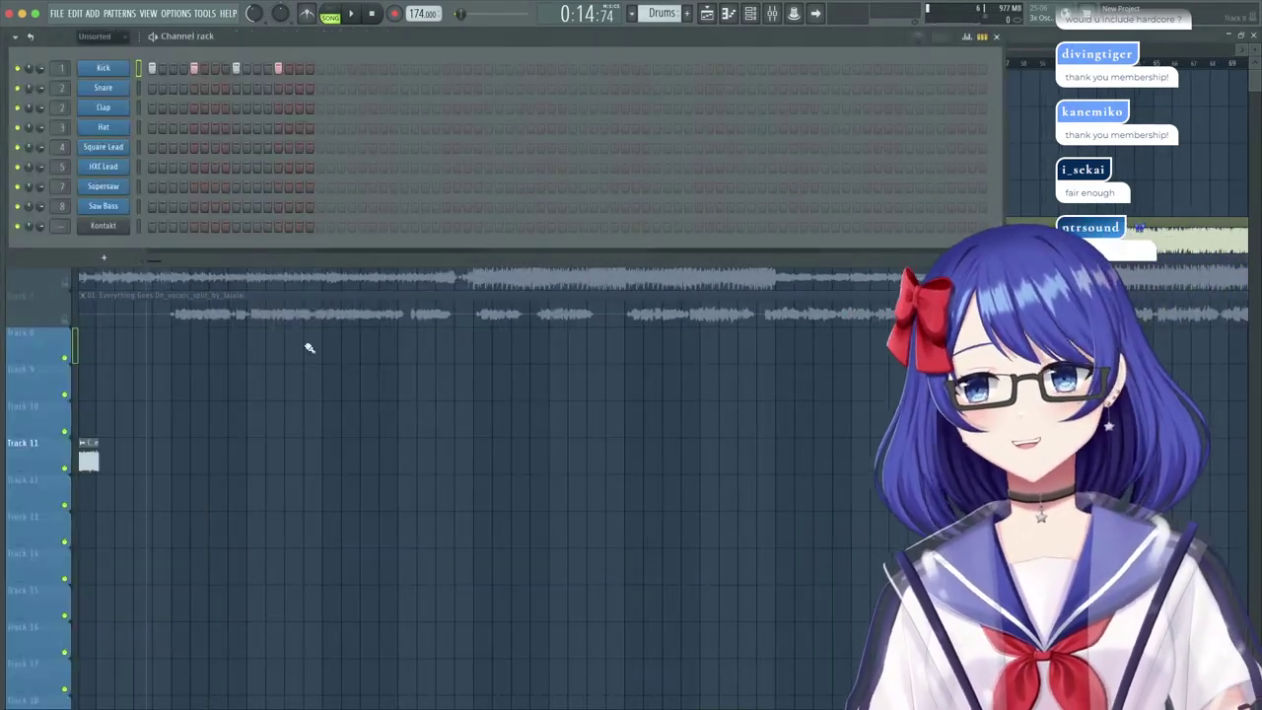
pyautogui.rightClick(461, 439)
pyautogui.moveTo(175, 242)
pyautogui.press('F6')
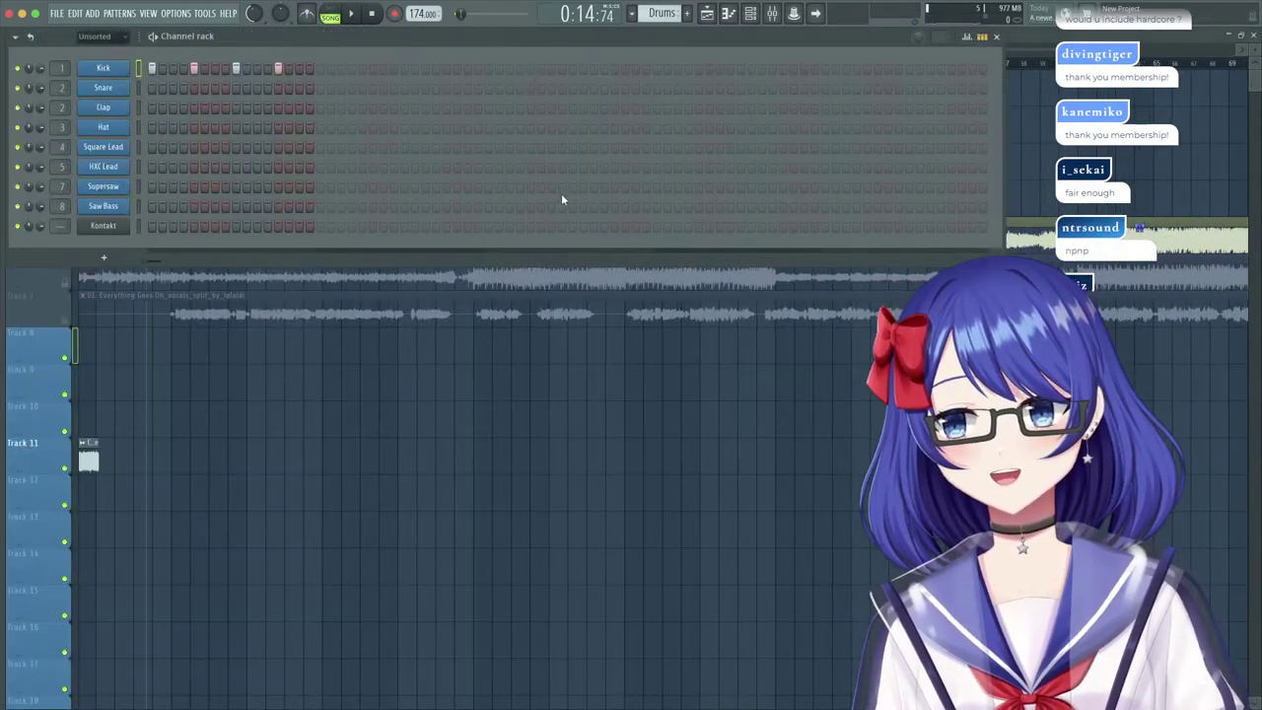
pyautogui.click(1033, 33)
pyautogui.click(906, 65)
# Audition the full song from about bar 10.
pyautogui.click(249, 65)
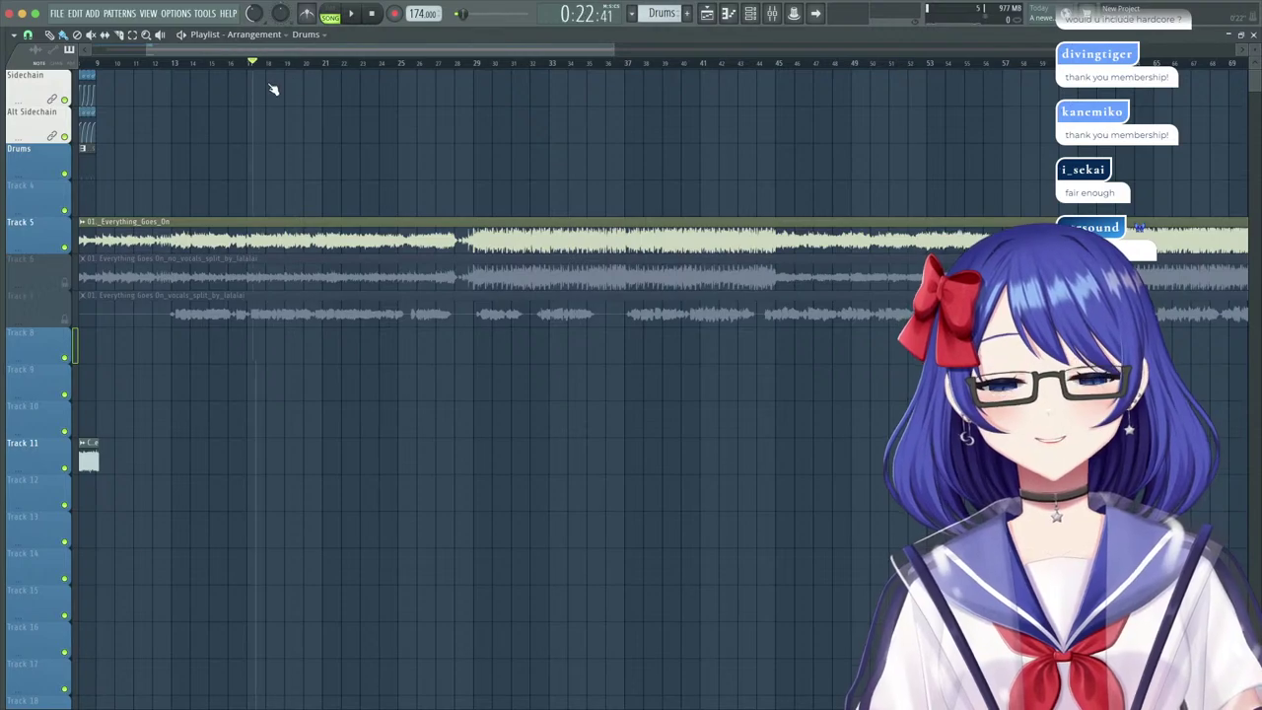
pyautogui.moveTo(378, 49); pyautogui.dragTo(242, 72)
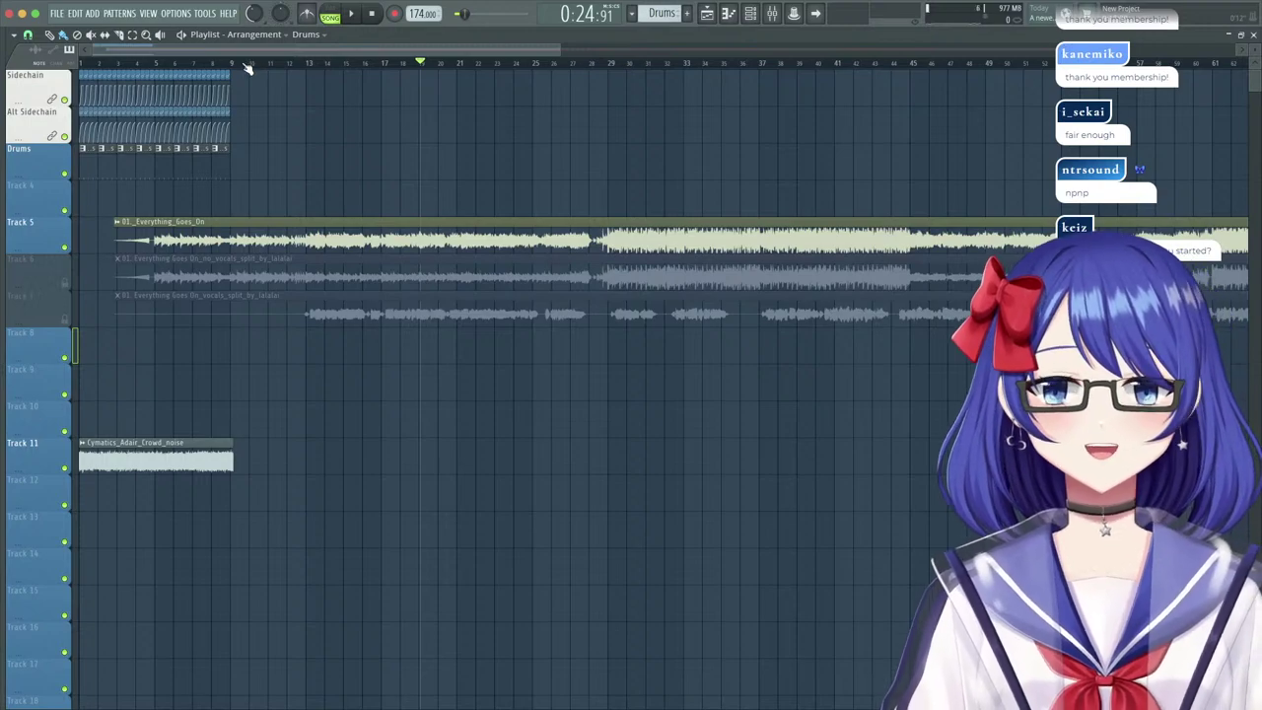
pyautogui.click(248, 65)
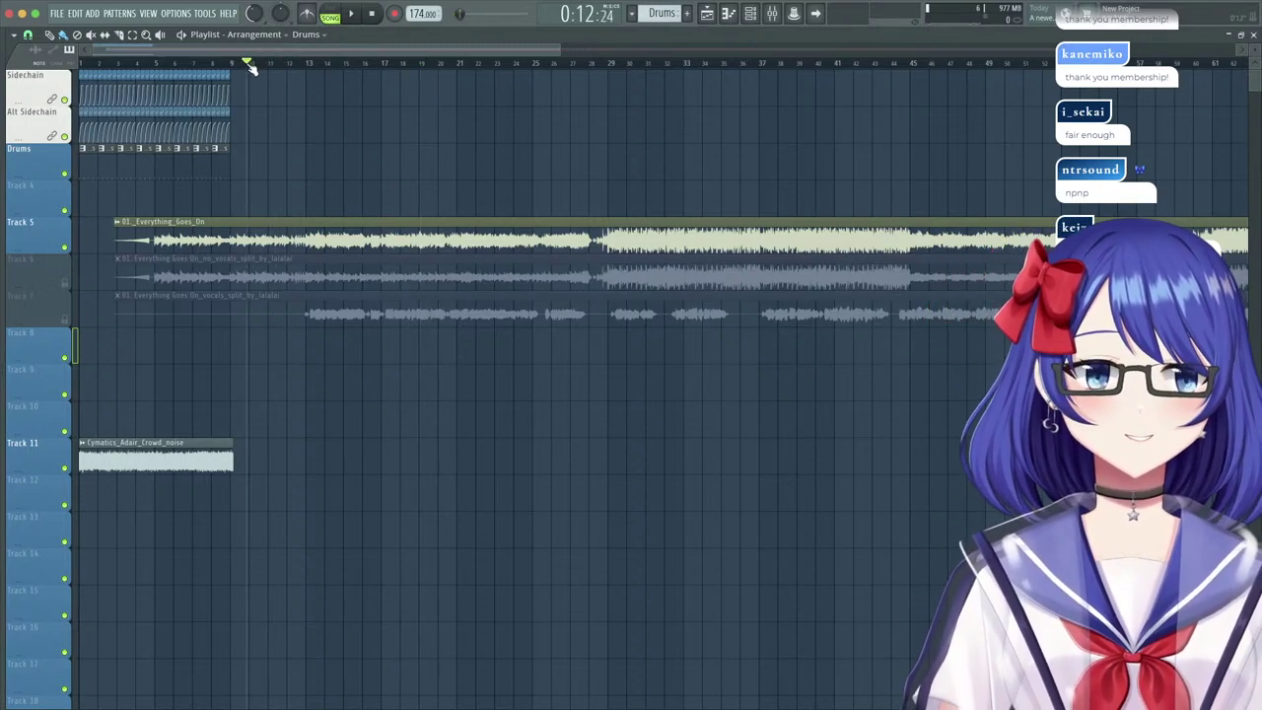
pyautogui.press('space')
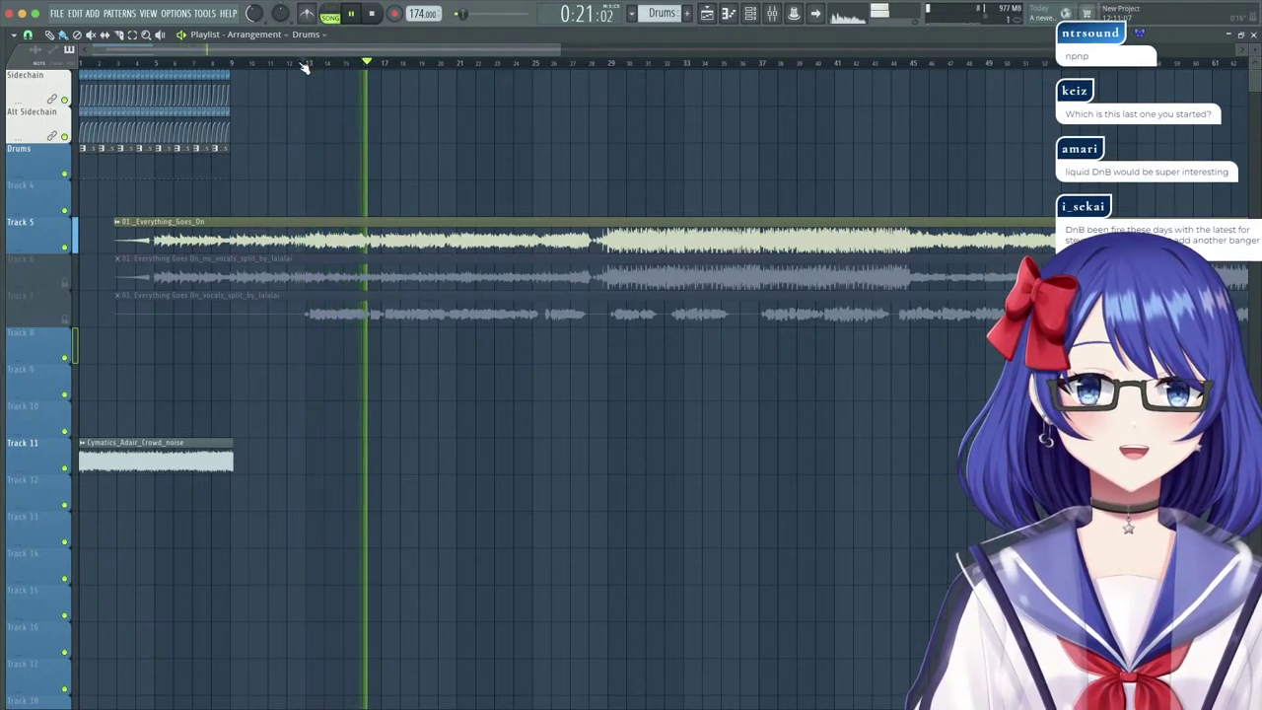
pyautogui.press('space')
# Audition the full song from about bar 28, just ahead of the louder section.
pyautogui.scroll(4, 303, 64)
pyautogui.moveTo(239, 48); pyautogui.dragTo(199, 41)
pyautogui.scroll(-3, 513, 63)
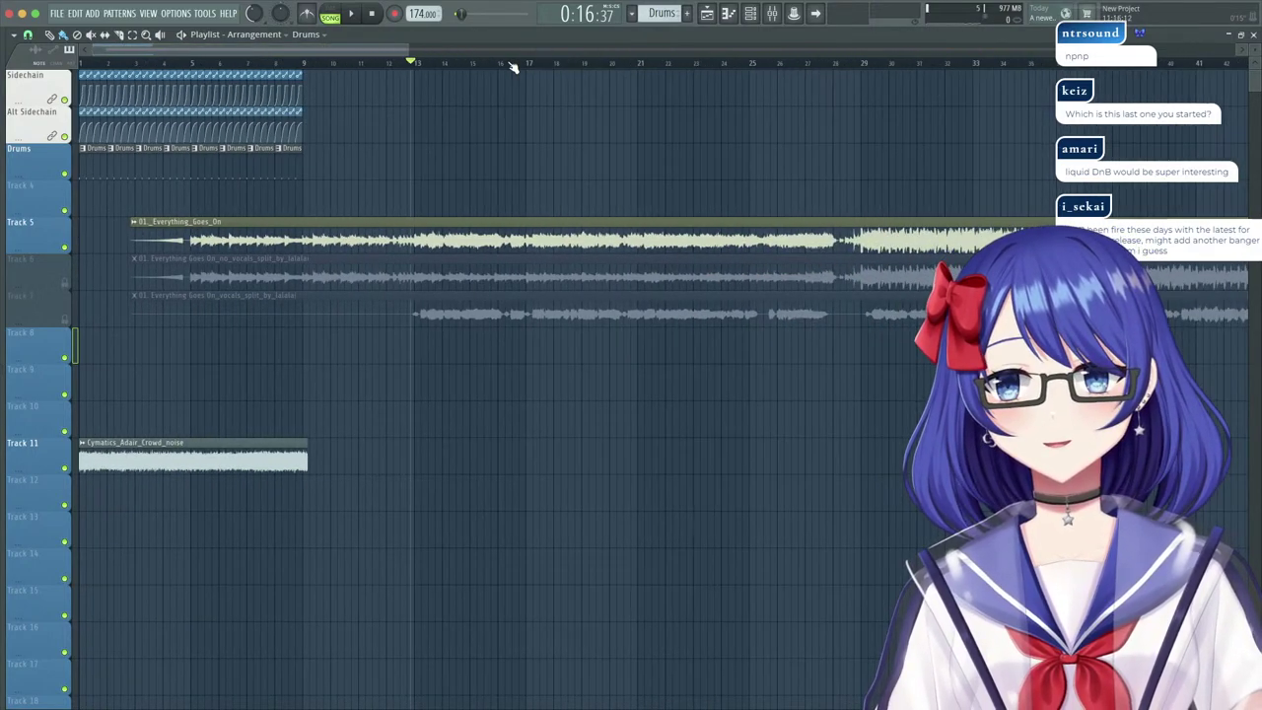
pyautogui.moveTo(511, 64)
pyautogui.mouseDown()
pyautogui.moveTo(417, 62)
pyautogui.moveTo(418, 76)
pyautogui.moveTo(849, 58)
pyautogui.mouseUp()
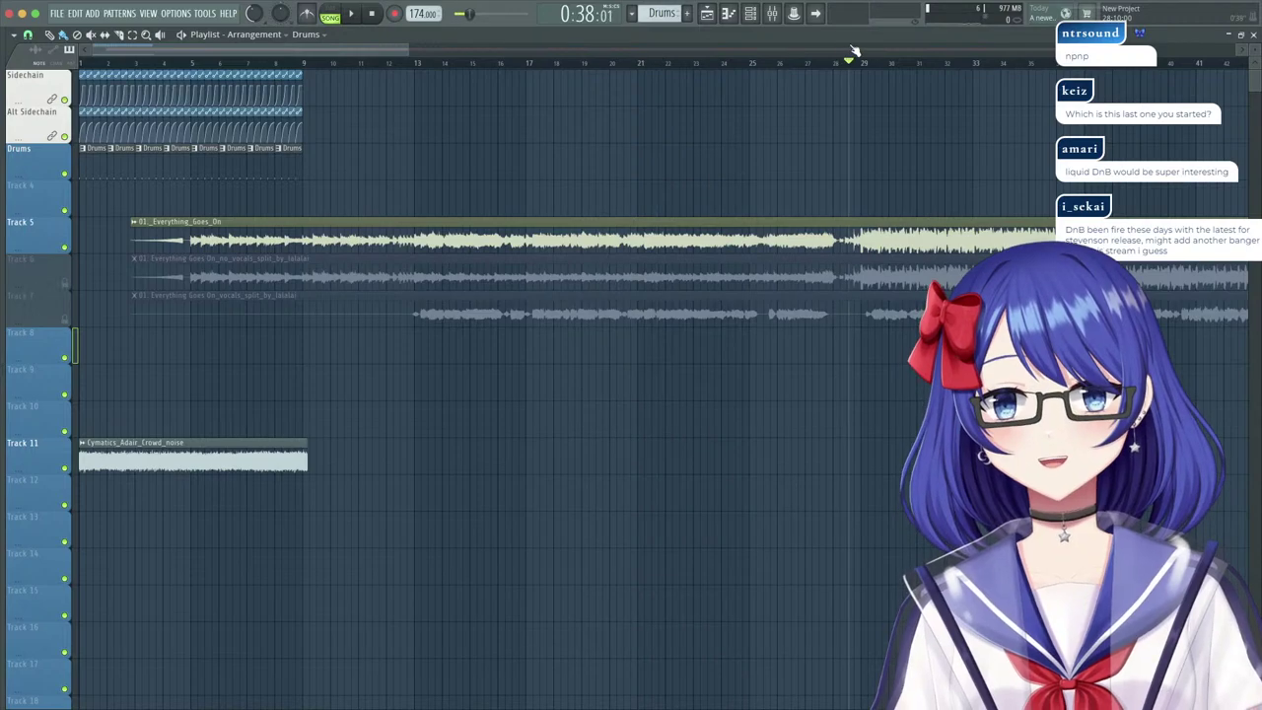
pyautogui.press('space')
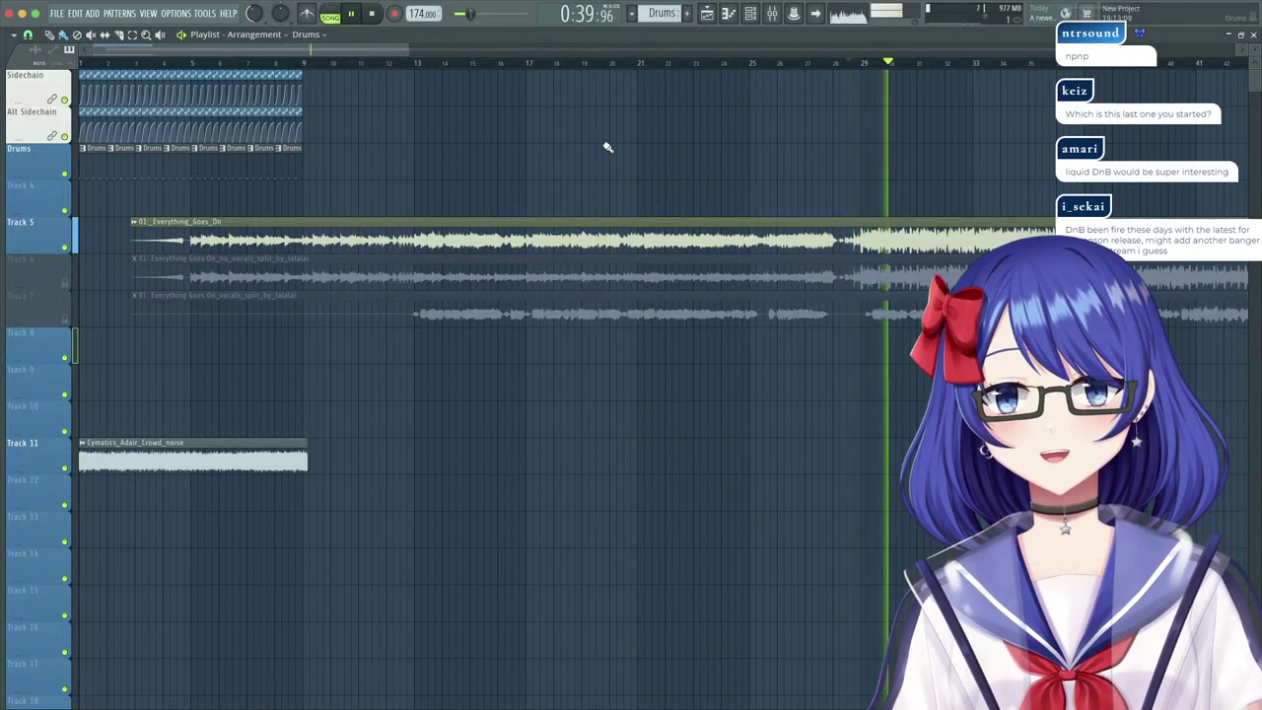
pyautogui.press('space')
# Solo the vocal stem on Track 7 and play it briefly.
pyautogui.rightClick(65, 319)
pyautogui.press('space')
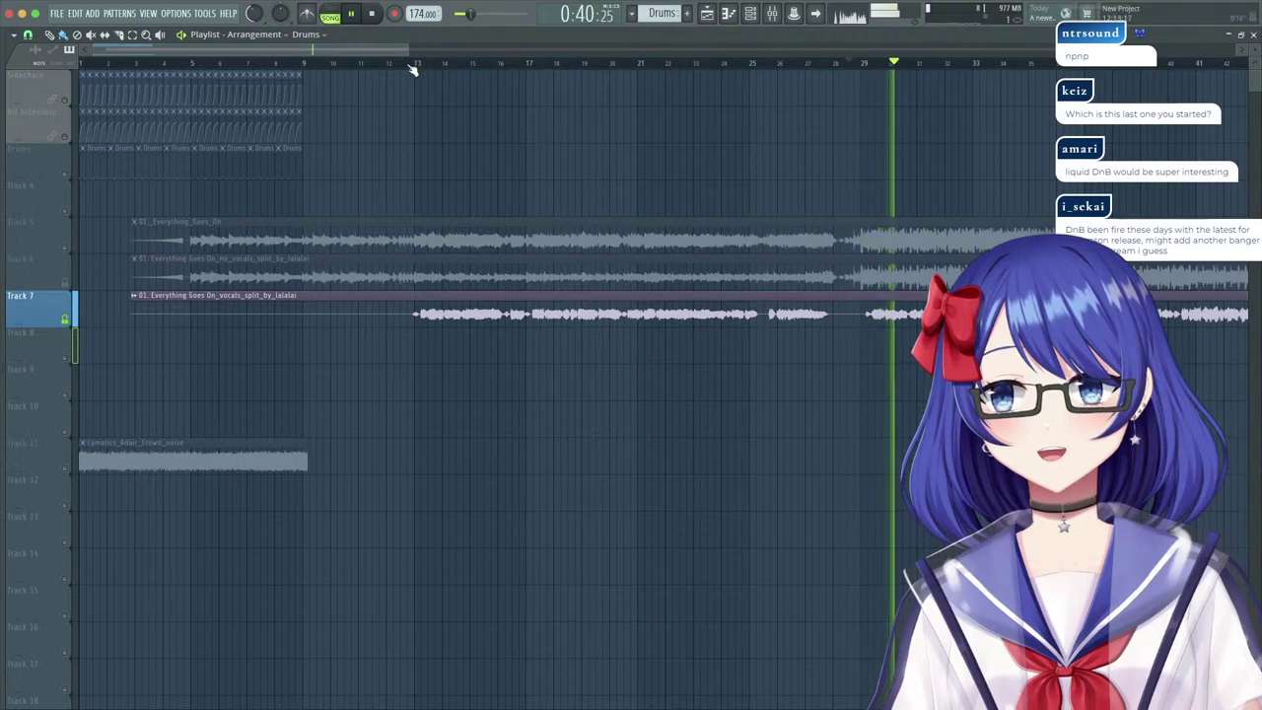
pyautogui.press('space')
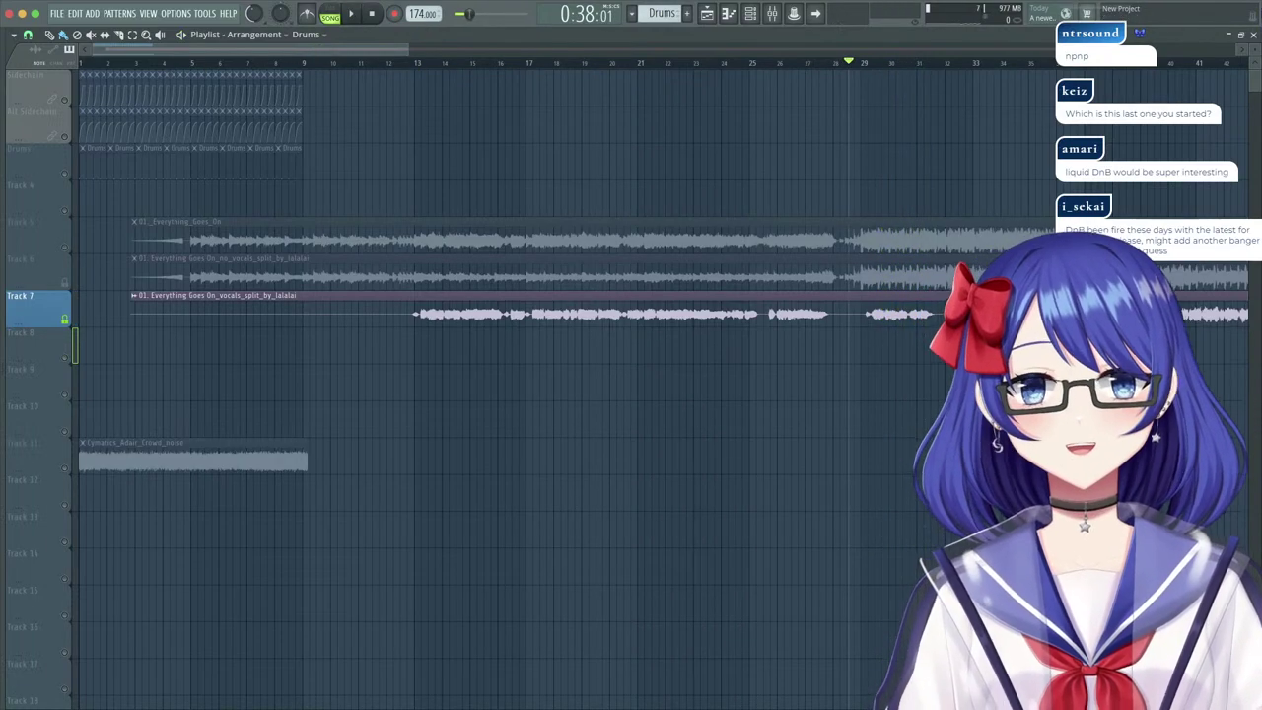
# Create a new pattern with the default name Pattern 2 and open the Kontakt channel in the piano roll.
pyautogui.click(1253, 36)
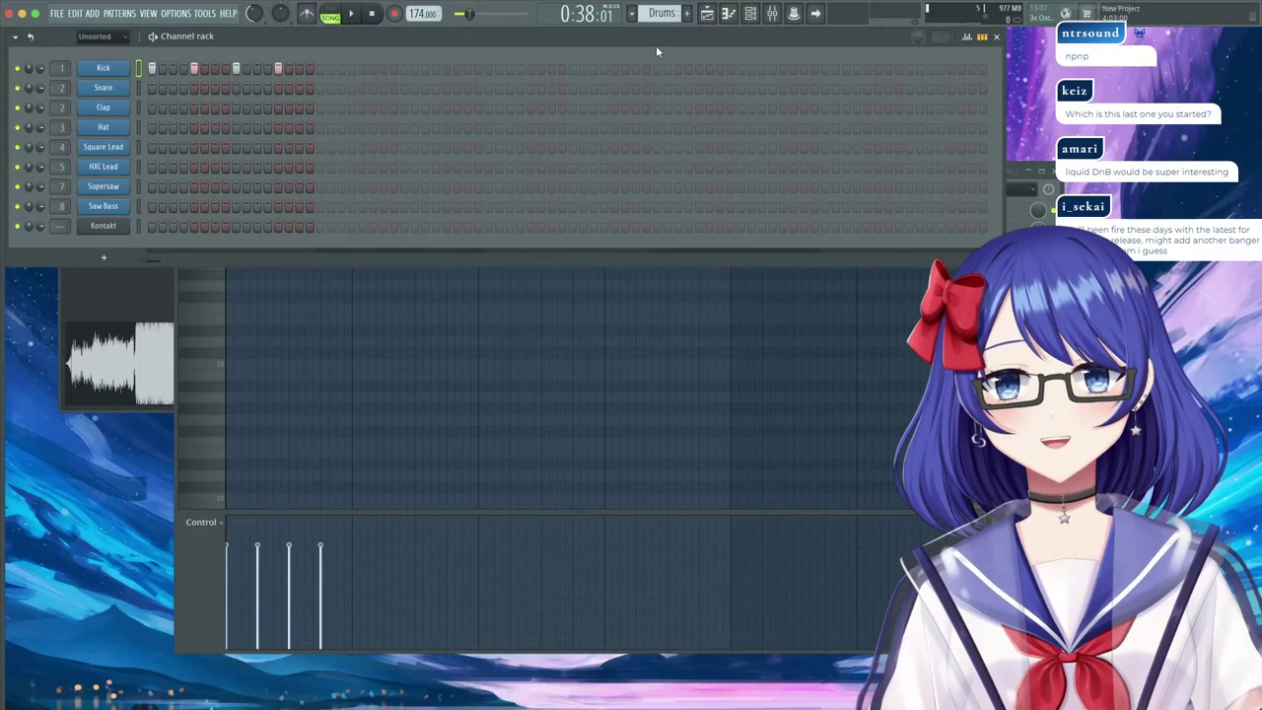
pyautogui.click(662, 13)
pyautogui.click(730, 27)
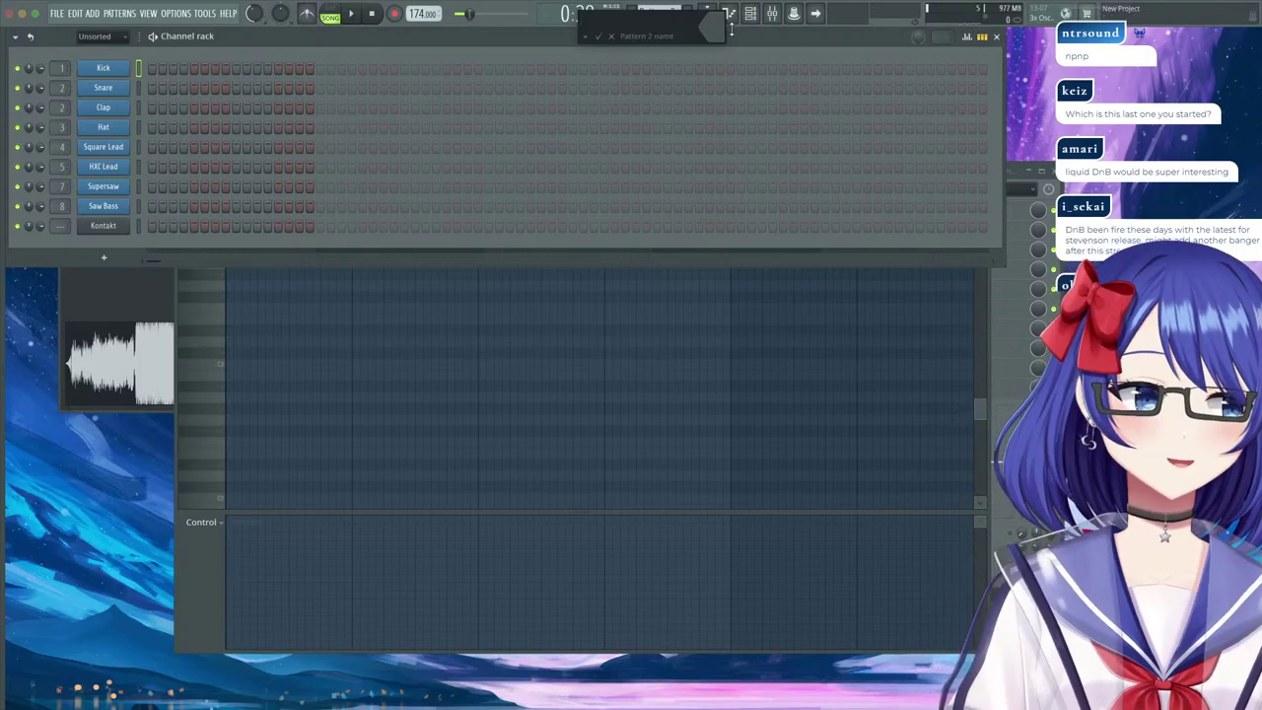
pyautogui.press('Return')
pyautogui.rightClick(121, 227)
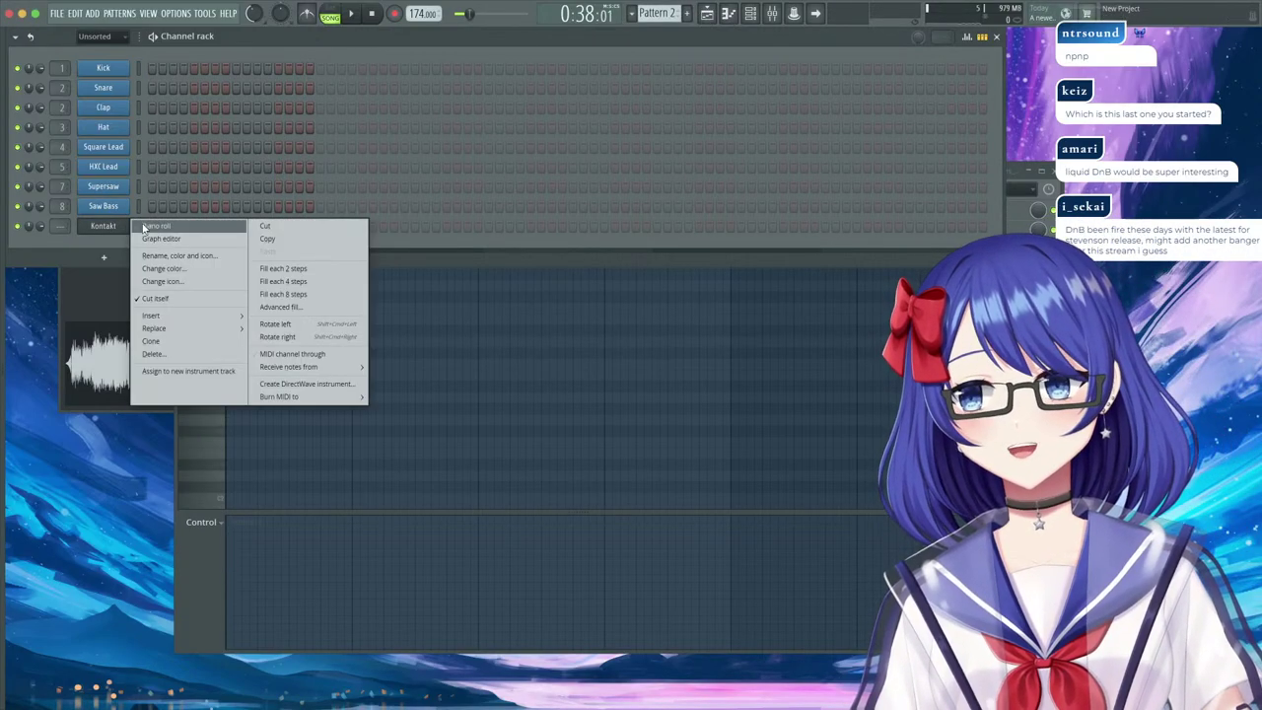
pyautogui.click(153, 226)
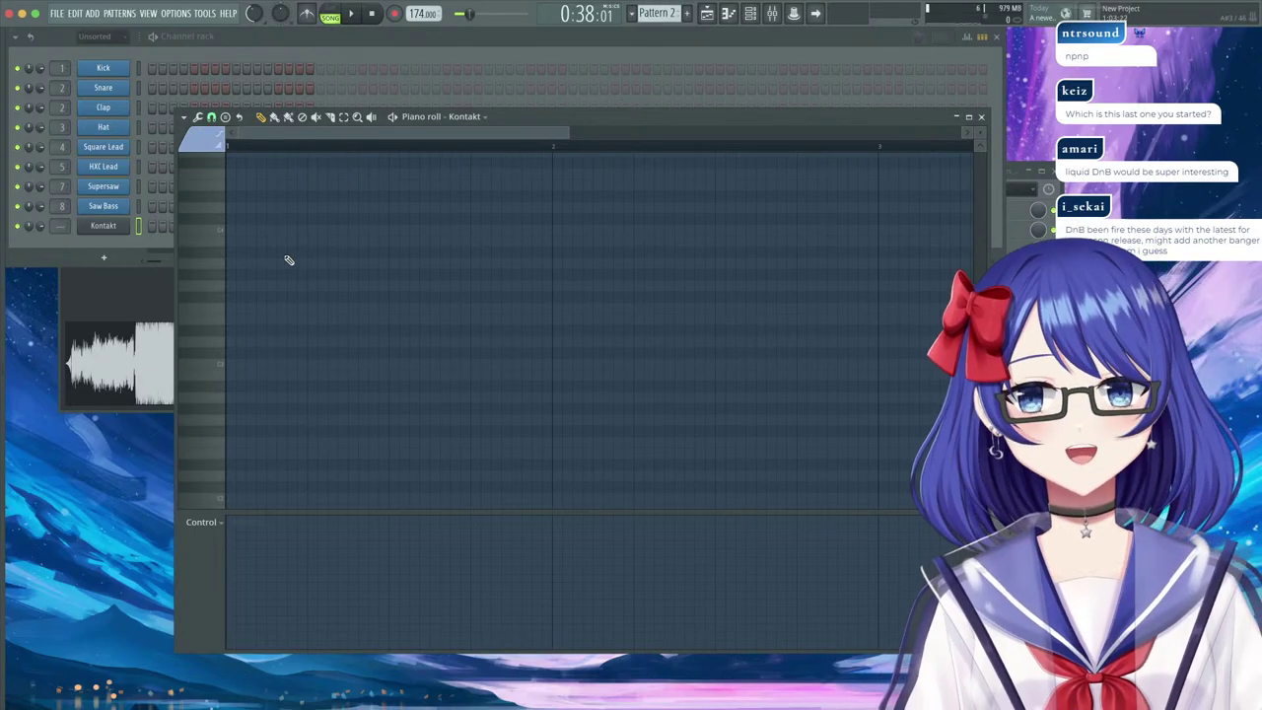
# Draw F#6, G6 and D7 notes, two steps long each, in the first half of bar 1, auditioning the pattern.
pyautogui.moveTo(292, 232); pyautogui.dragTo(250, 232)
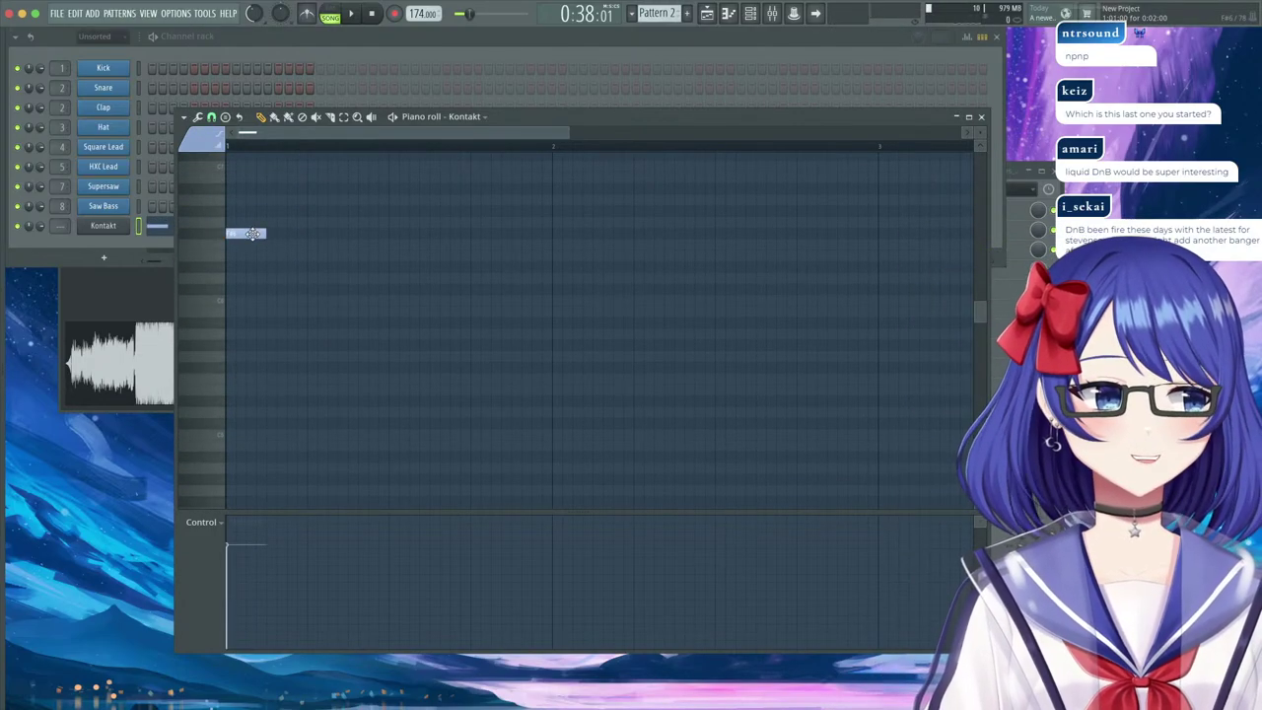
pyautogui.click(278, 222)
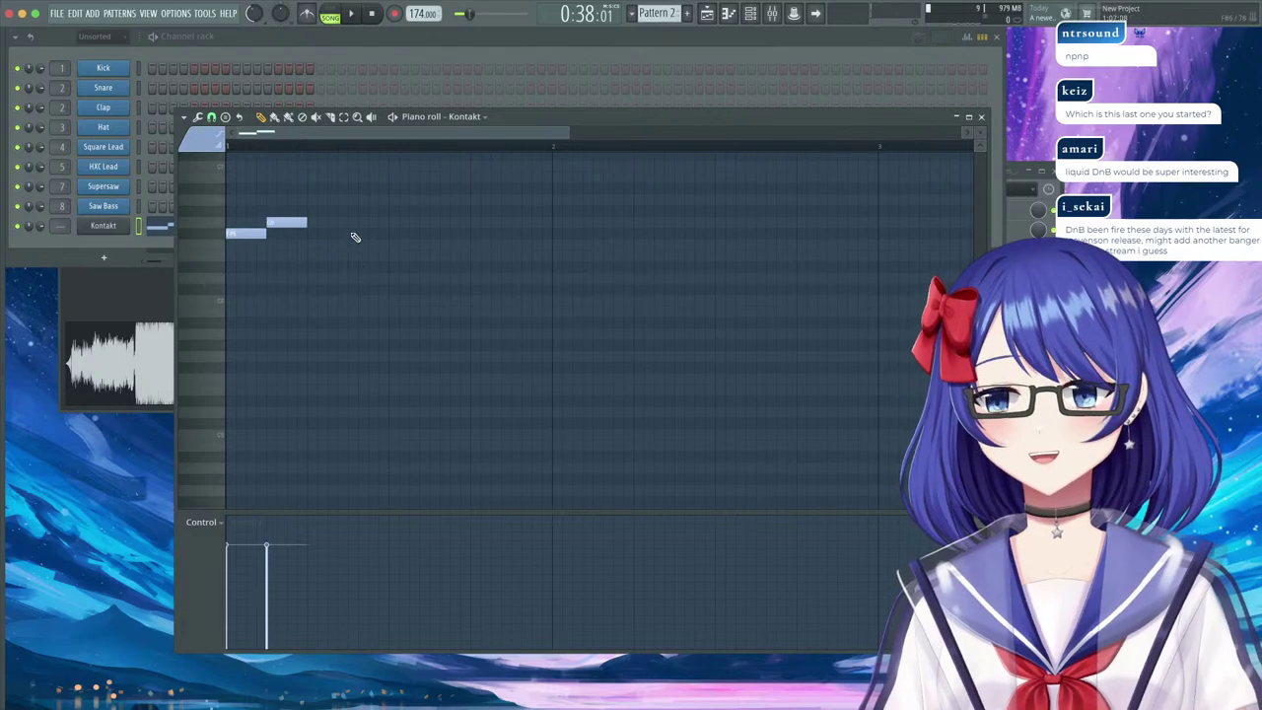
pyautogui.click(340, 18)
pyautogui.press('space')
pyautogui.press('space')
pyautogui.scroll(-1, 342, 247)
pyautogui.scroll(5, 324, 249)
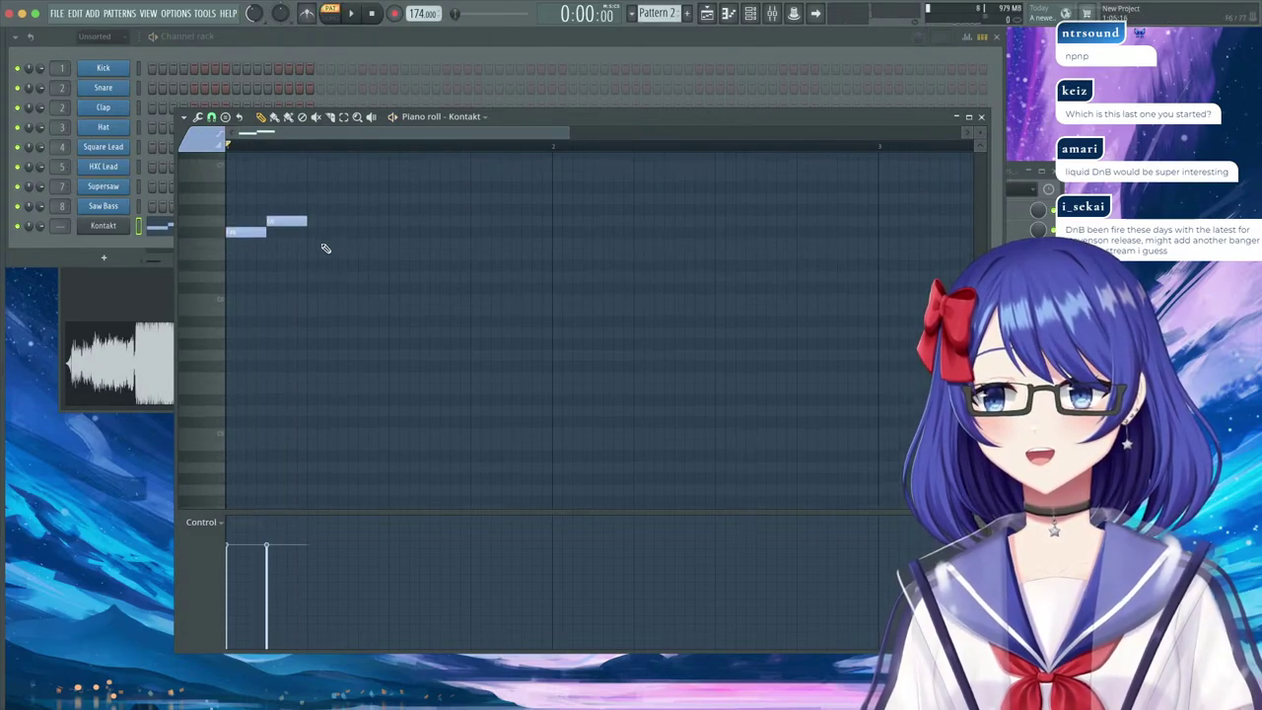
pyautogui.click(354, 280)
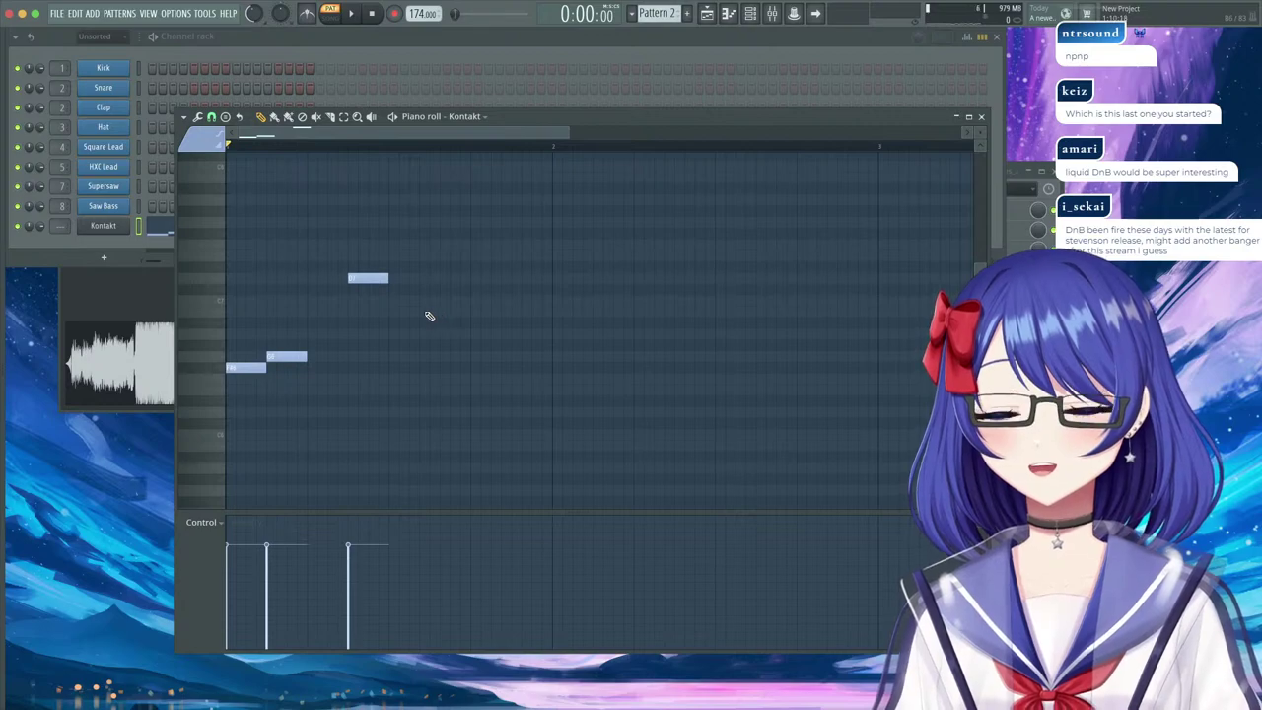
pyautogui.press('space')
pyautogui.press('space')
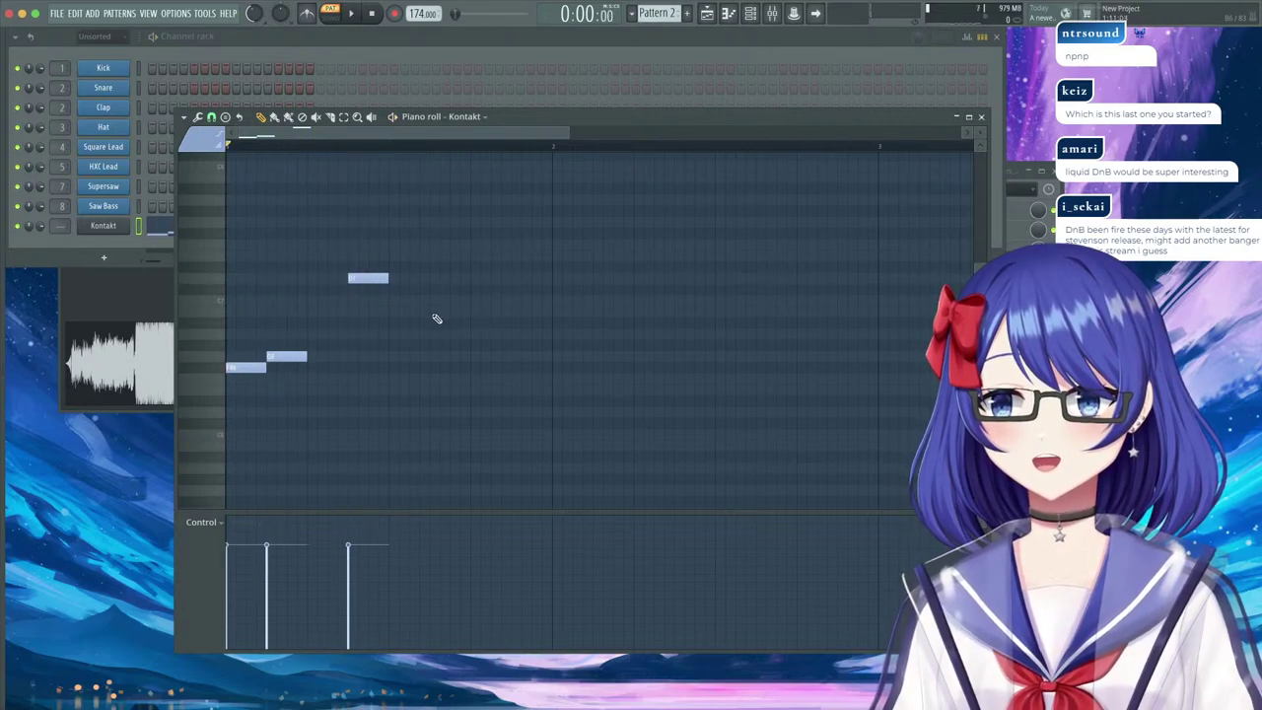
# Continue the melody with one-step B6 and A6 notes, followed by two-step G6, F#6, G6 and D6 notes into bar 2.
pyautogui.click(434, 312)
pyautogui.moveTo(468, 312); pyautogui.dragTo(449, 311)
pyautogui.click(452, 334)
pyautogui.click(480, 356)
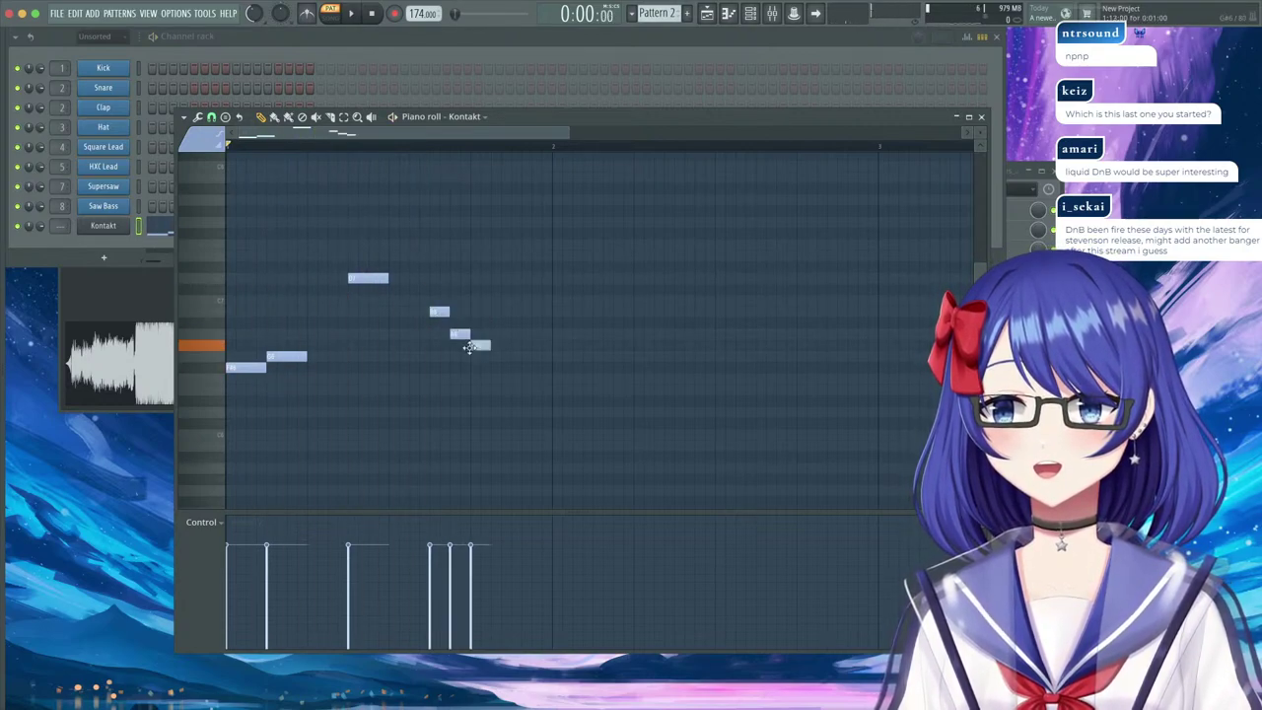
pyautogui.press('space')
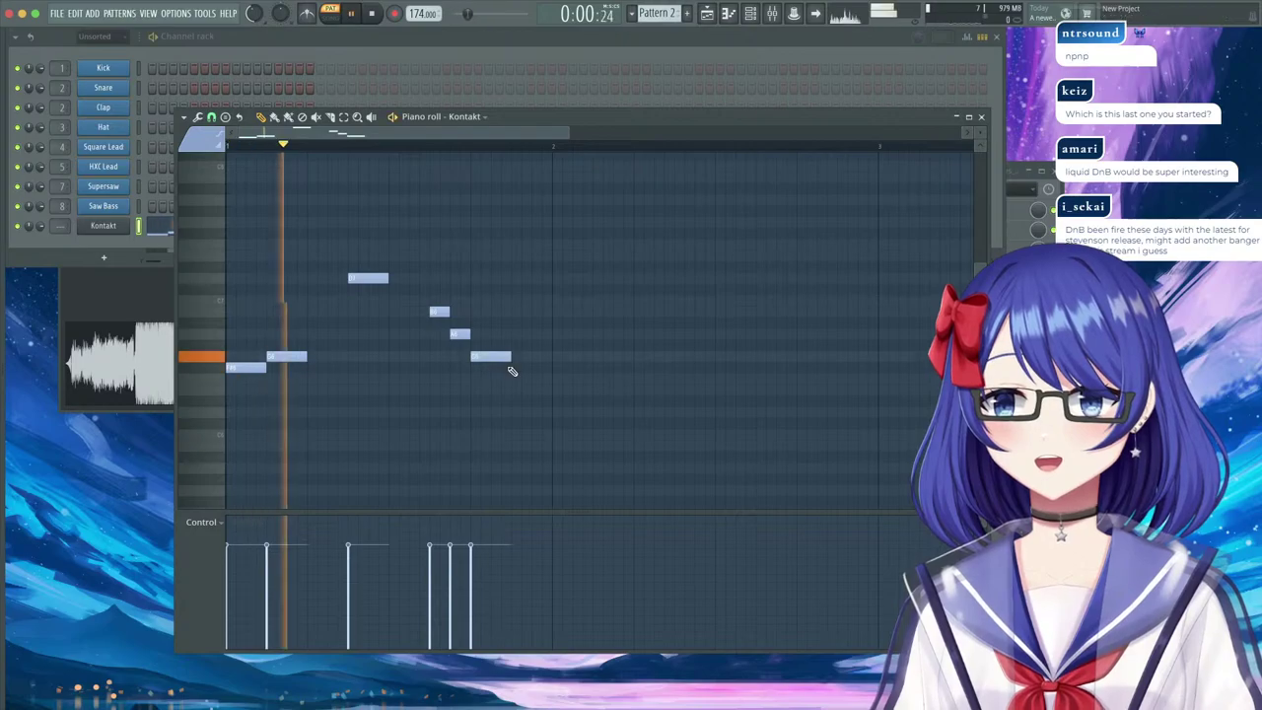
pyautogui.press('space')
pyautogui.click(513, 368)
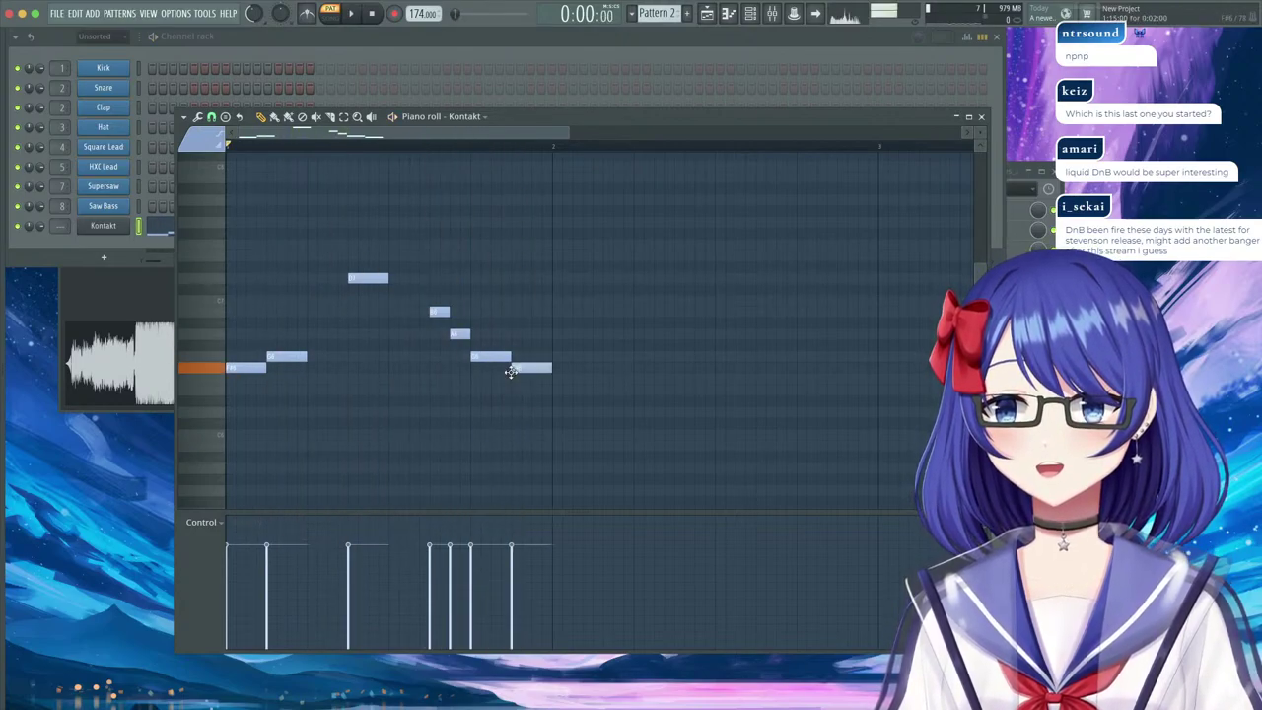
pyautogui.click(597, 358)
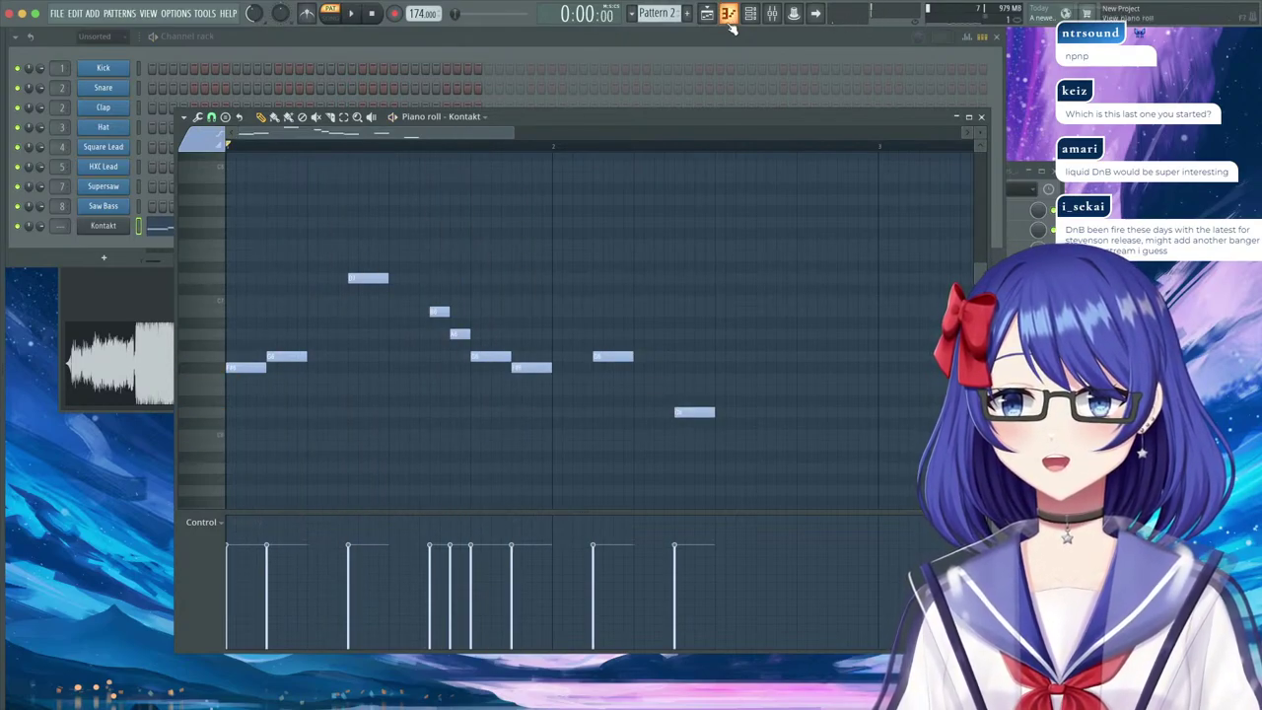
# Unmute the full song on Track 5 and place Pattern 2 on Track 4 at bar 5, playing from just before it.
pyautogui.click(727, 13)
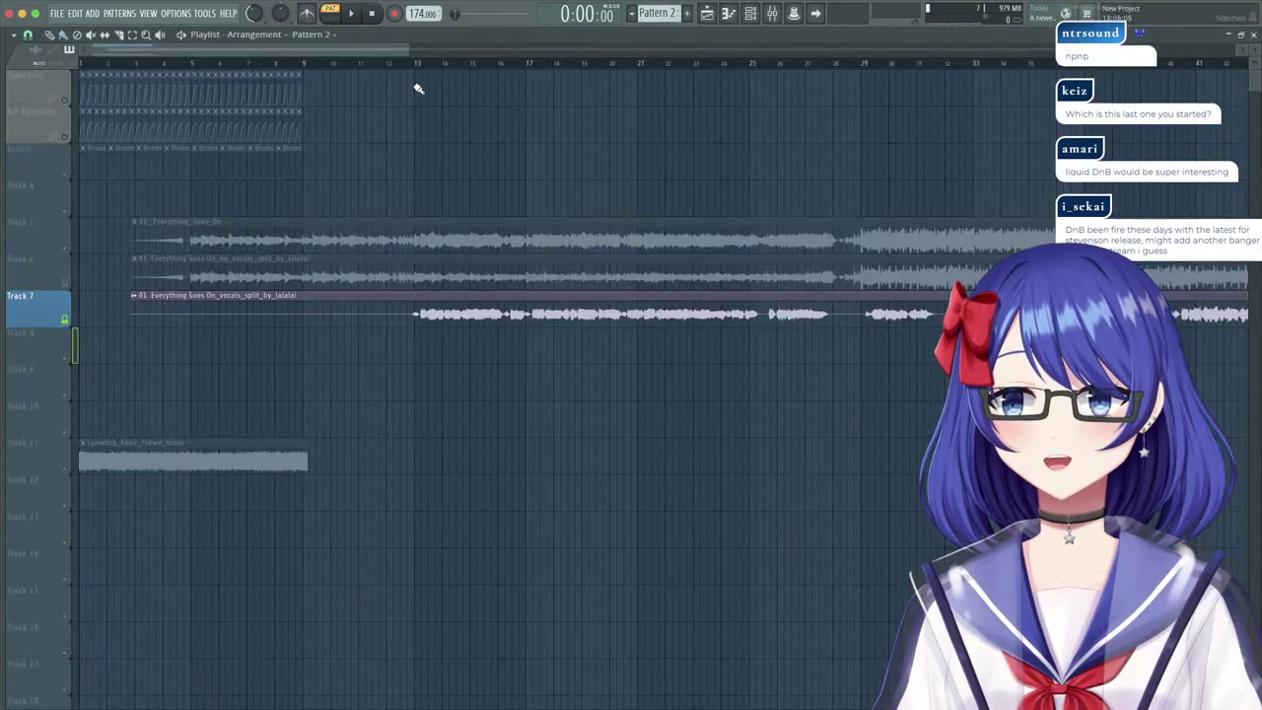
pyautogui.click(327, 64)
pyautogui.moveTo(330, 65); pyautogui.dragTo(184, 76)
pyautogui.click(64, 248)
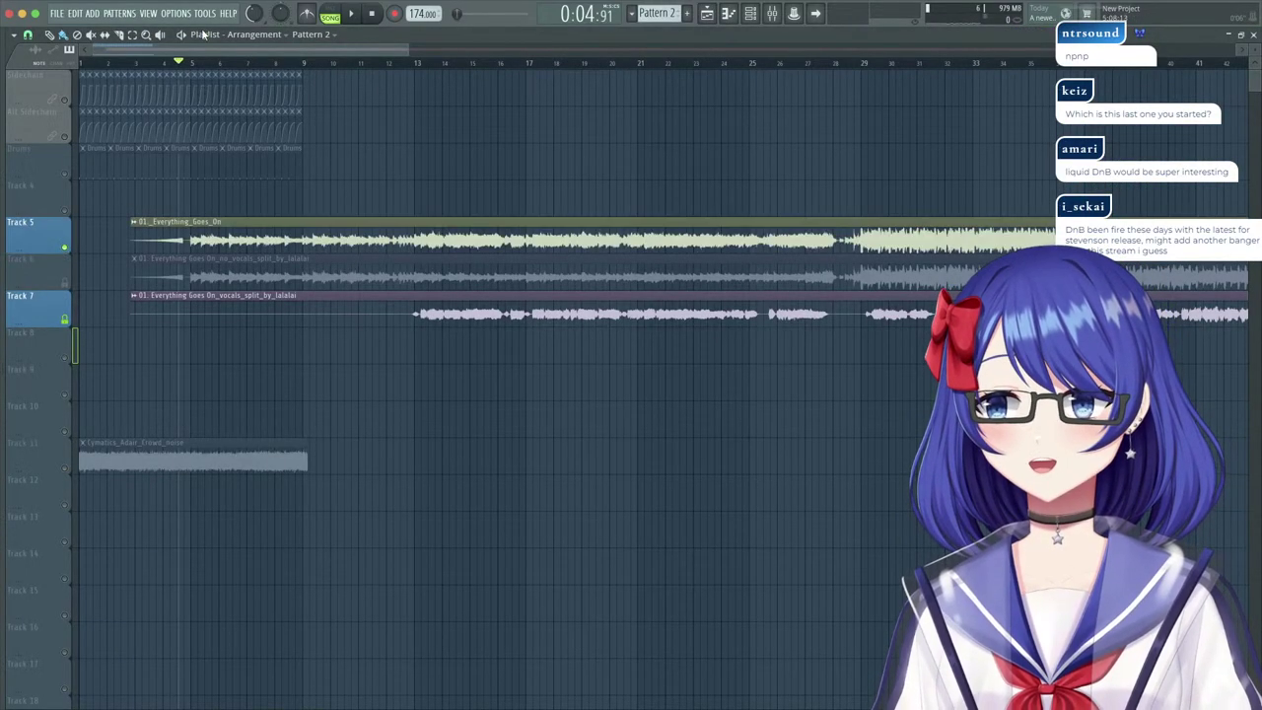
pyautogui.press('space')
pyautogui.scroll(4, 201, 60)
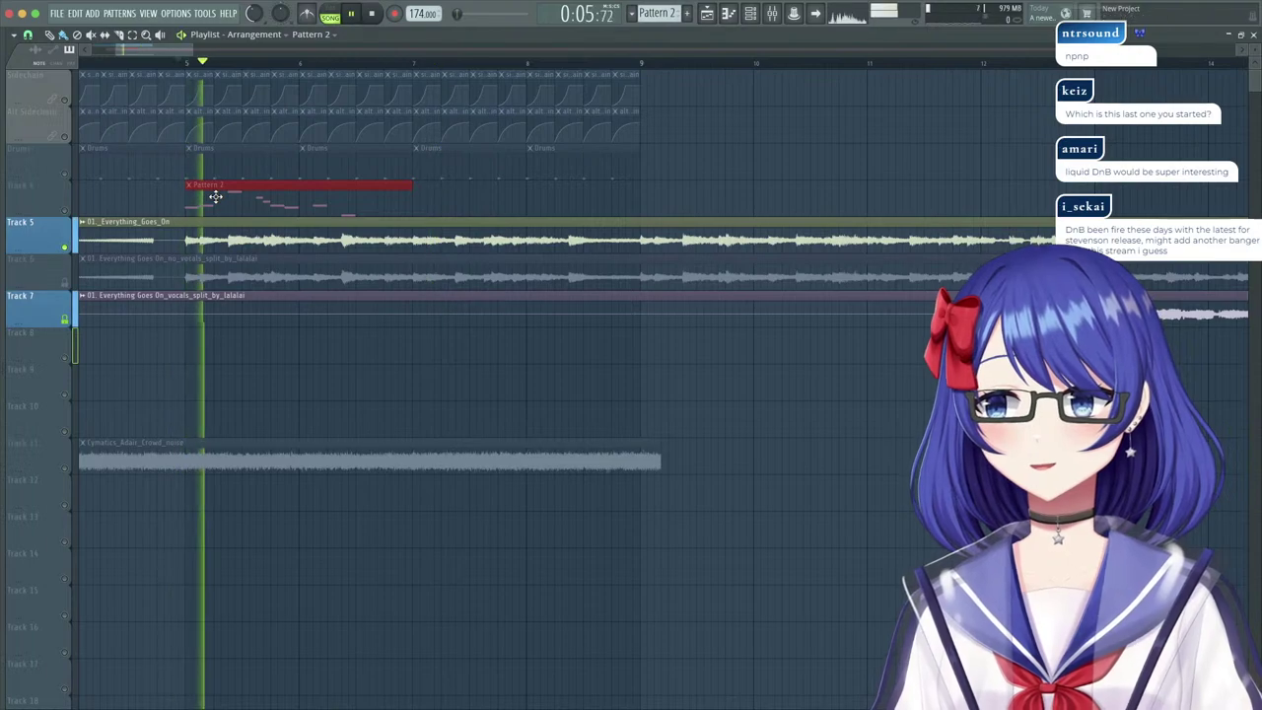
# Duplicate Pattern 2's two-bar melody to start at bar 3 and raise the copy's last note to G6.
pyautogui.doubleClick(215, 196)
pyautogui.scroll(-1, 363, 148)
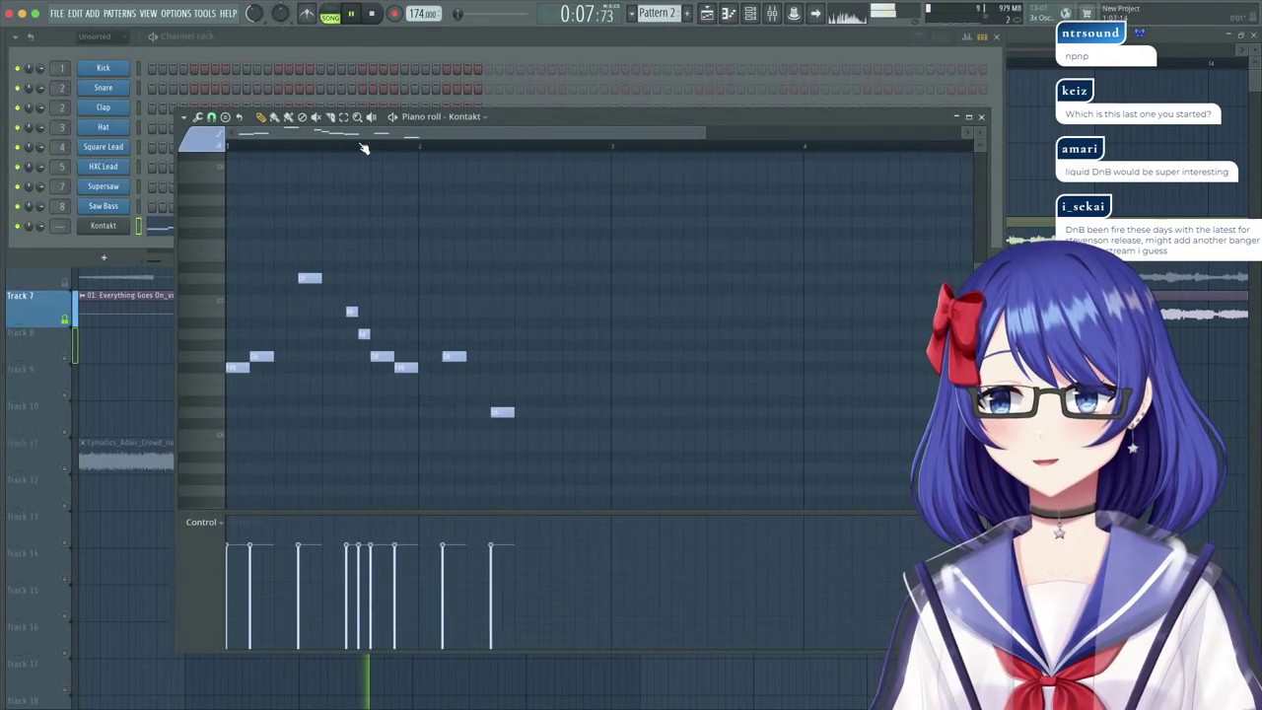
pyautogui.click(363, 148)
pyautogui.scroll(1, 364, 148)
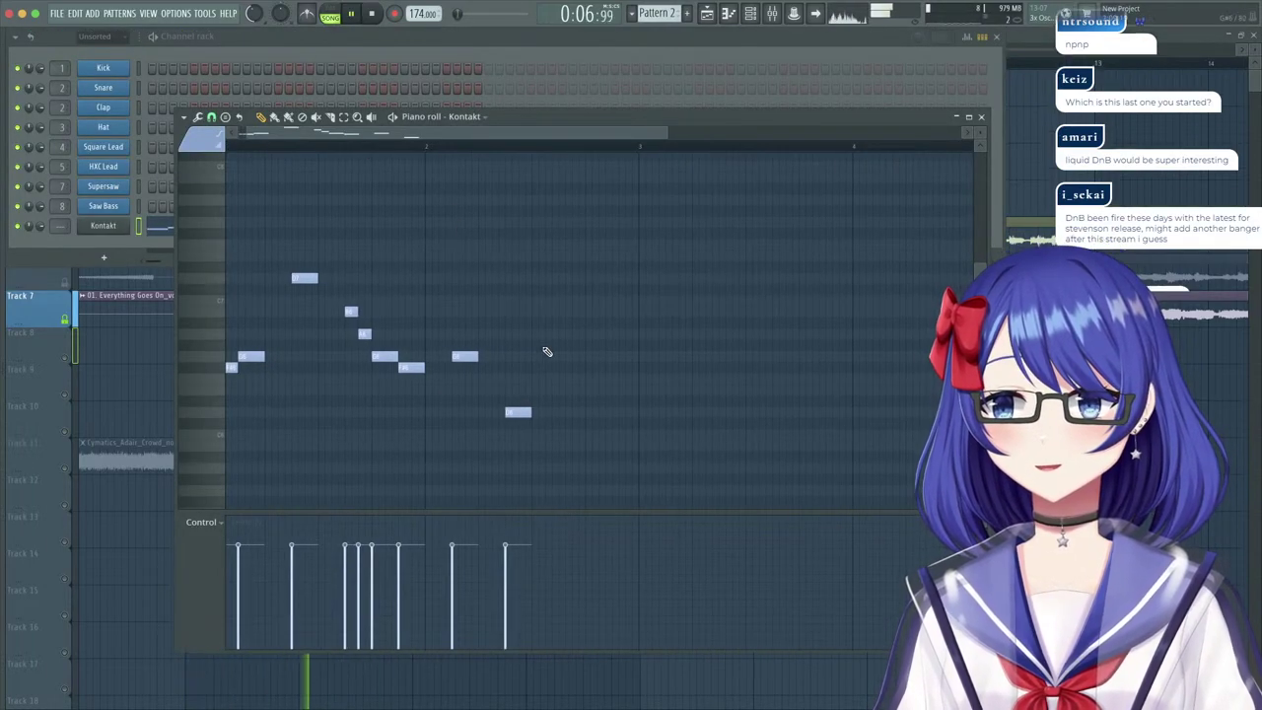
pyautogui.moveTo(566, 438); pyautogui.dragTo(203, 256)
pyautogui.hotkey('ctrl', 'b')
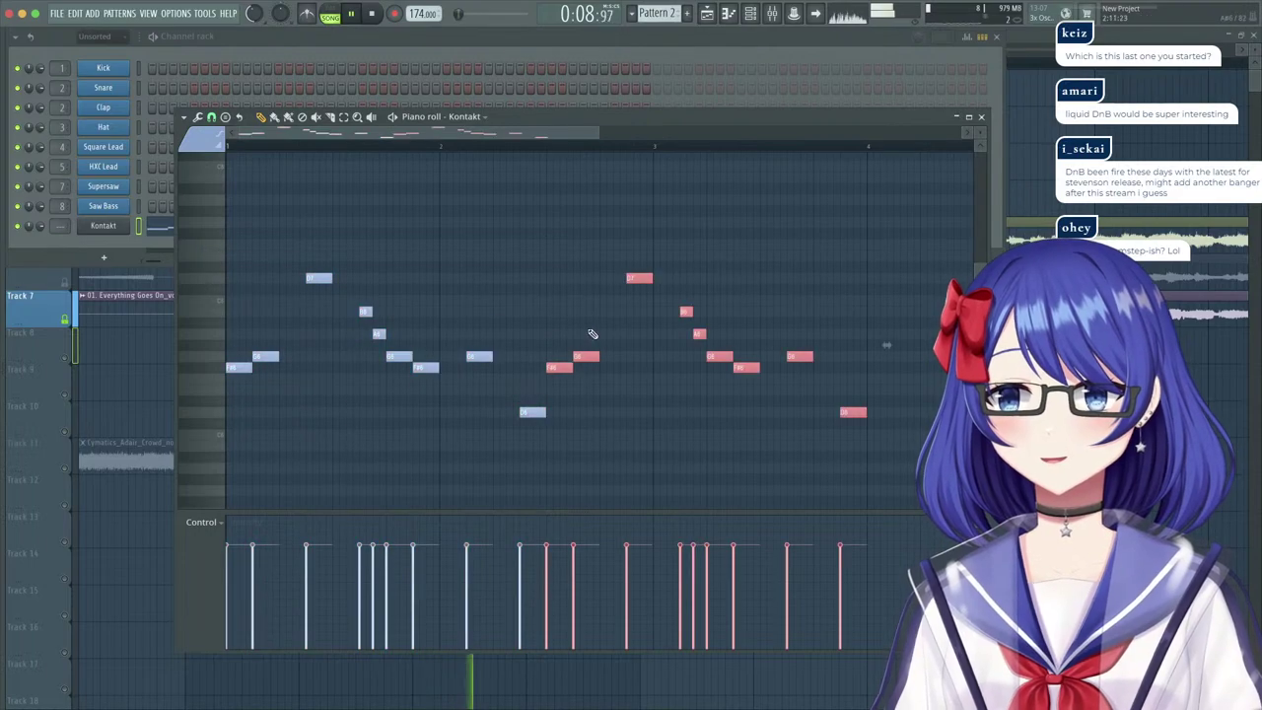
pyautogui.moveTo(557, 366); pyautogui.dragTo(665, 366)
pyautogui.scroll(-2, 529, 149)
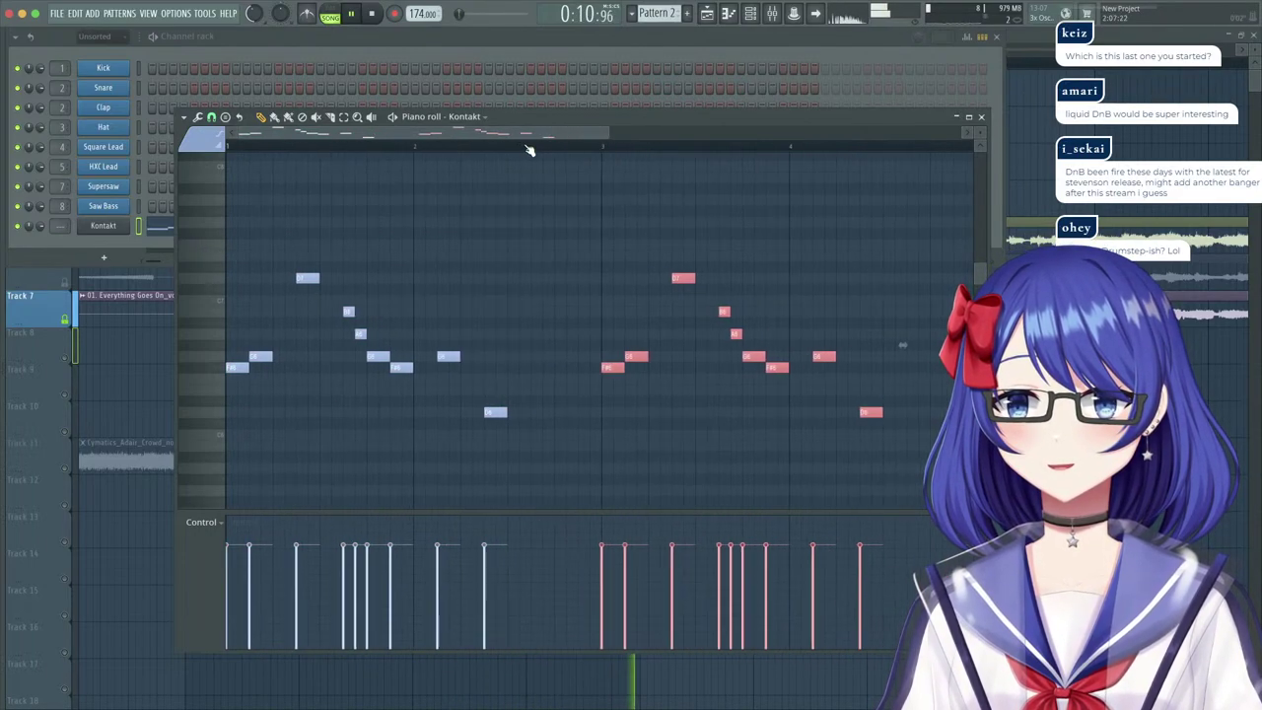
pyautogui.keyDown('super'); pyautogui.click(853, 386); pyautogui.keyUp('super')
pyautogui.moveTo(810, 412); pyautogui.dragTo(809, 349)
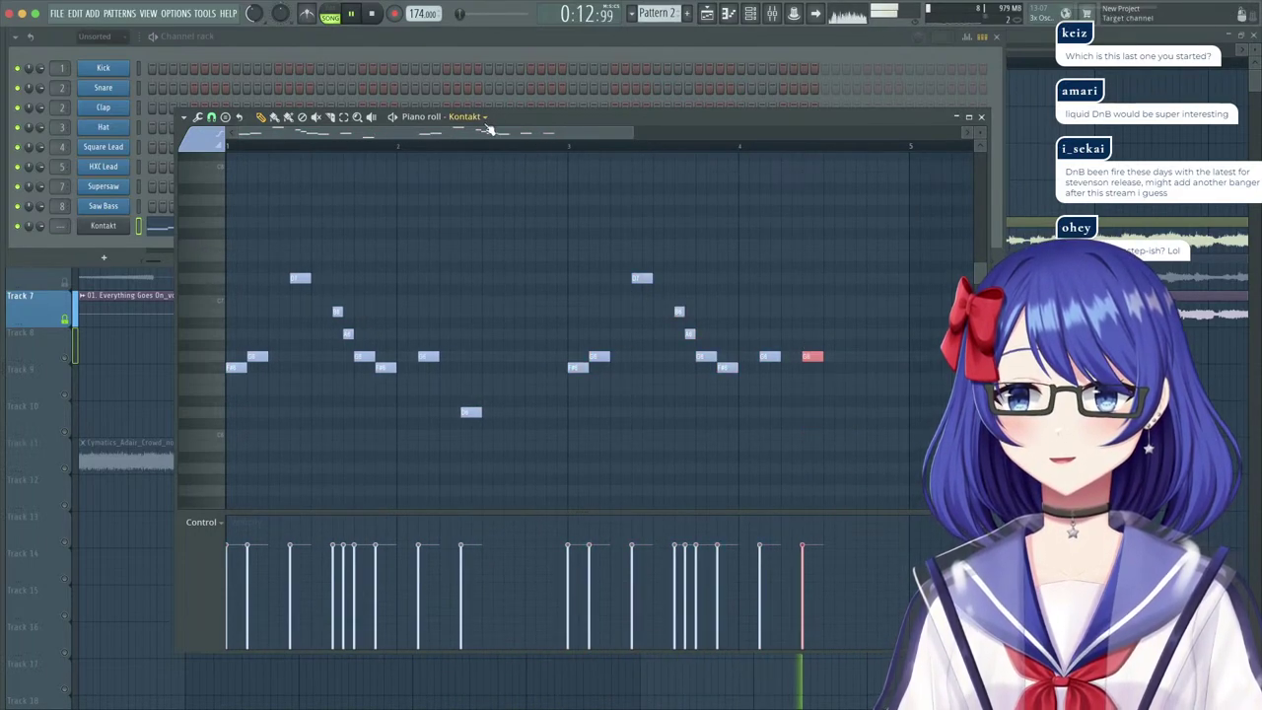
# Duplicate the four-bar melody to start at bar 5 of Pattern 2 and play it against the song.
pyautogui.scroll(-2, 563, 188)
pyautogui.moveTo(719, 207); pyautogui.dragTo(225, 451)
pyautogui.hotkey('ctrl', 'b')
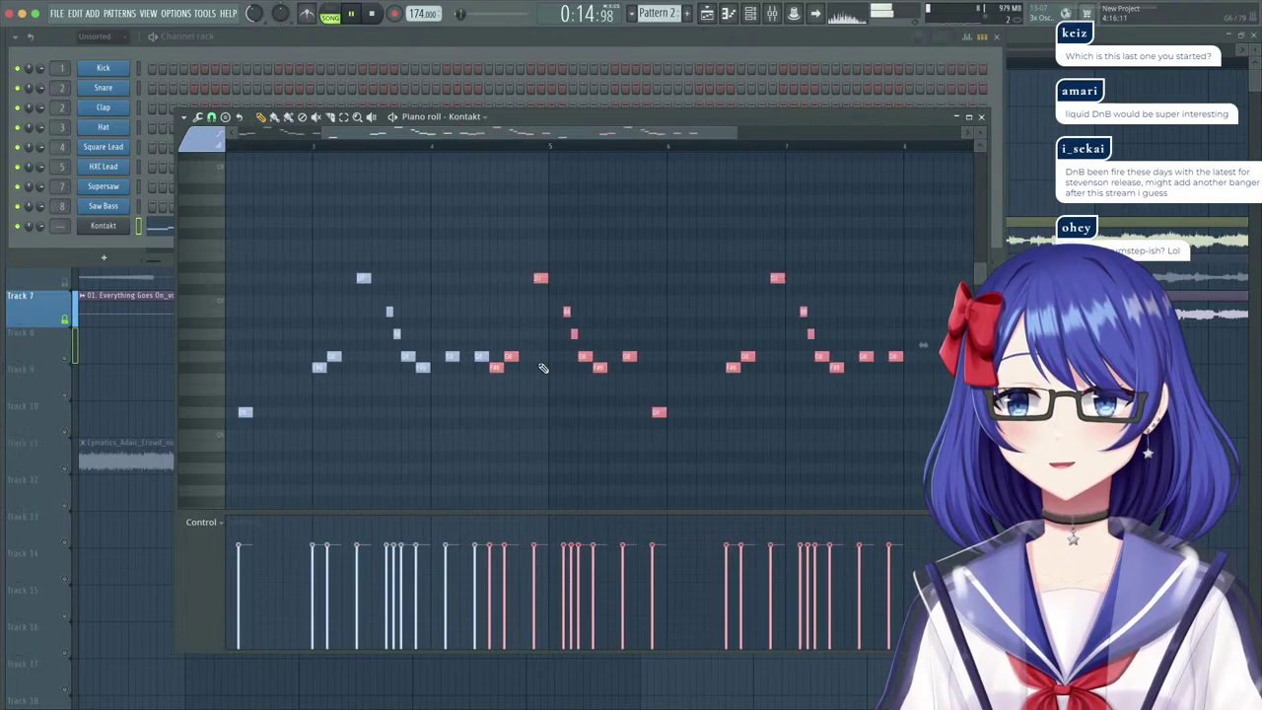
pyautogui.moveTo(500, 366); pyautogui.dragTo(560, 366)
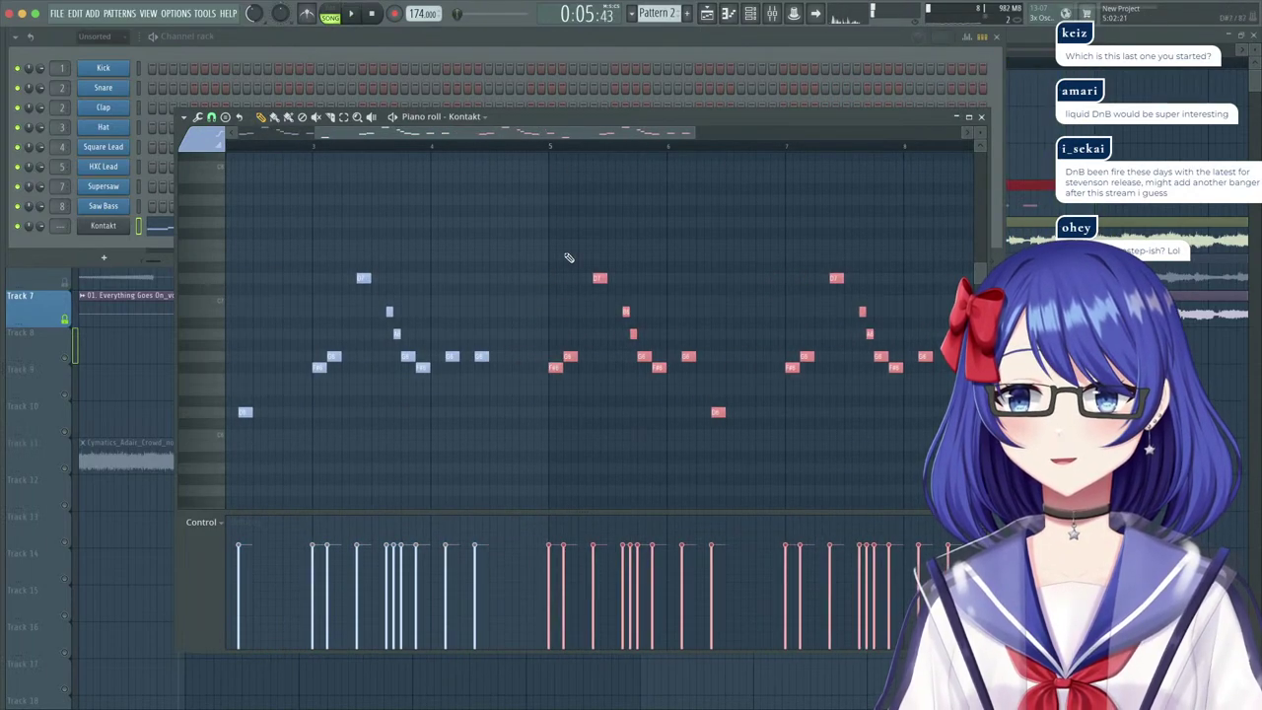
pyautogui.scroll(-1, 716, 149)
pyautogui.scroll(4, 706, 149)
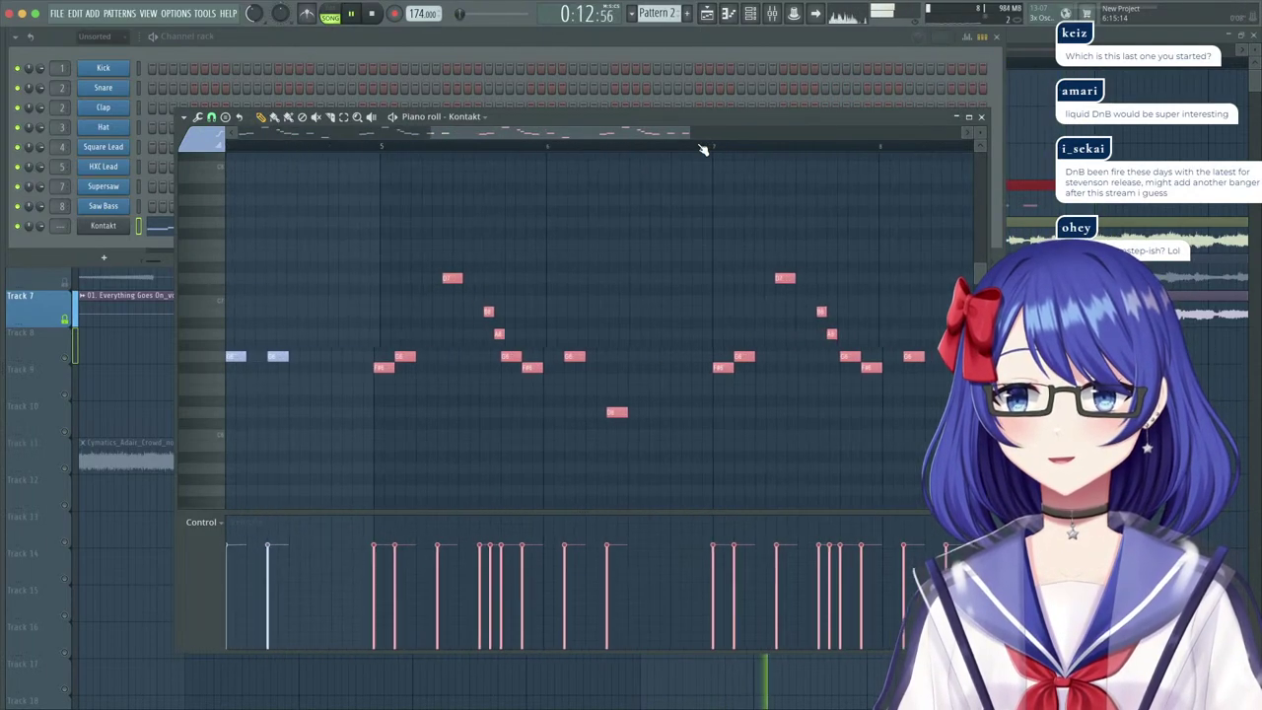
# Raise bar 5's highest note to E7 and delete all melody notes from bar 6 onward in Pattern 2.
pyautogui.keyDown('super'); pyautogui.click(483, 253); pyautogui.keyUp('super')
pyautogui.moveTo(413, 277); pyautogui.dragTo(409, 254)
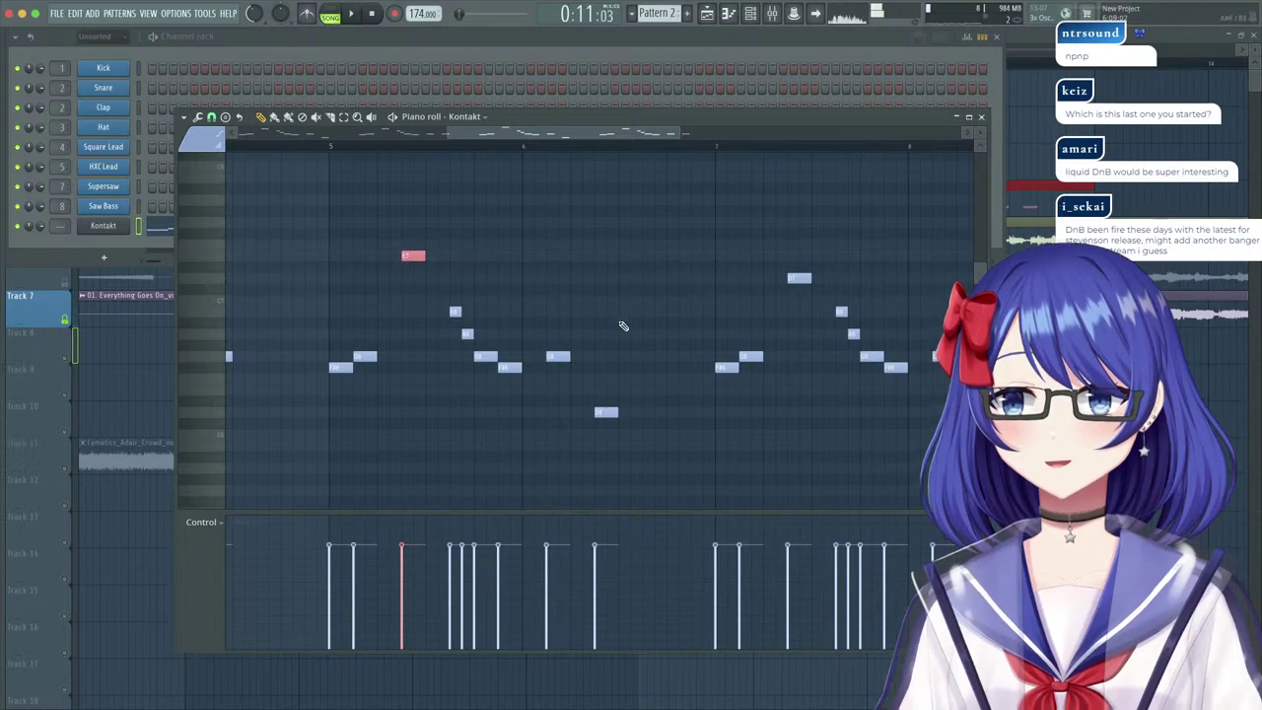
pyautogui.moveTo(537, 205); pyautogui.dragTo(971, 434)
pyautogui.press('Delete')
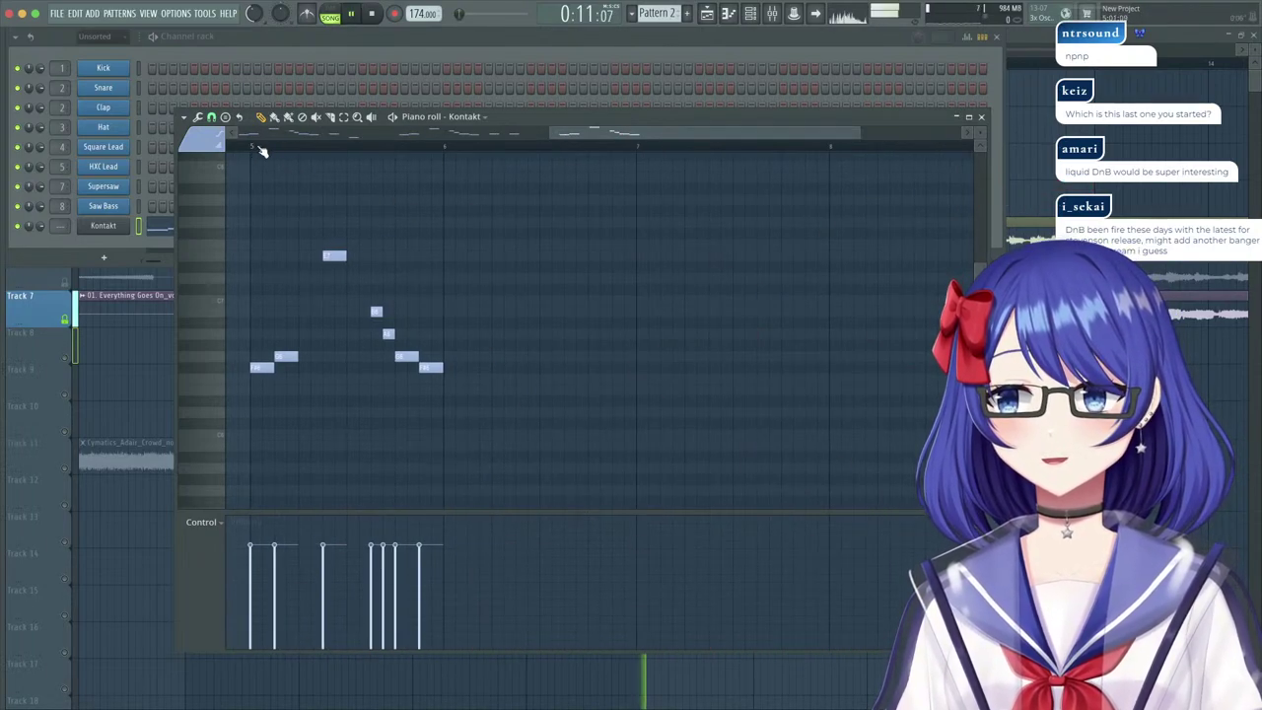
# Duplicate the bar 5 phrase into bar 6, remove the copy's opening F#6 and raise its highest note to F#7.
pyautogui.moveTo(236, 195); pyautogui.dragTo(499, 410)
pyautogui.hotkey('ctrl', 'b')
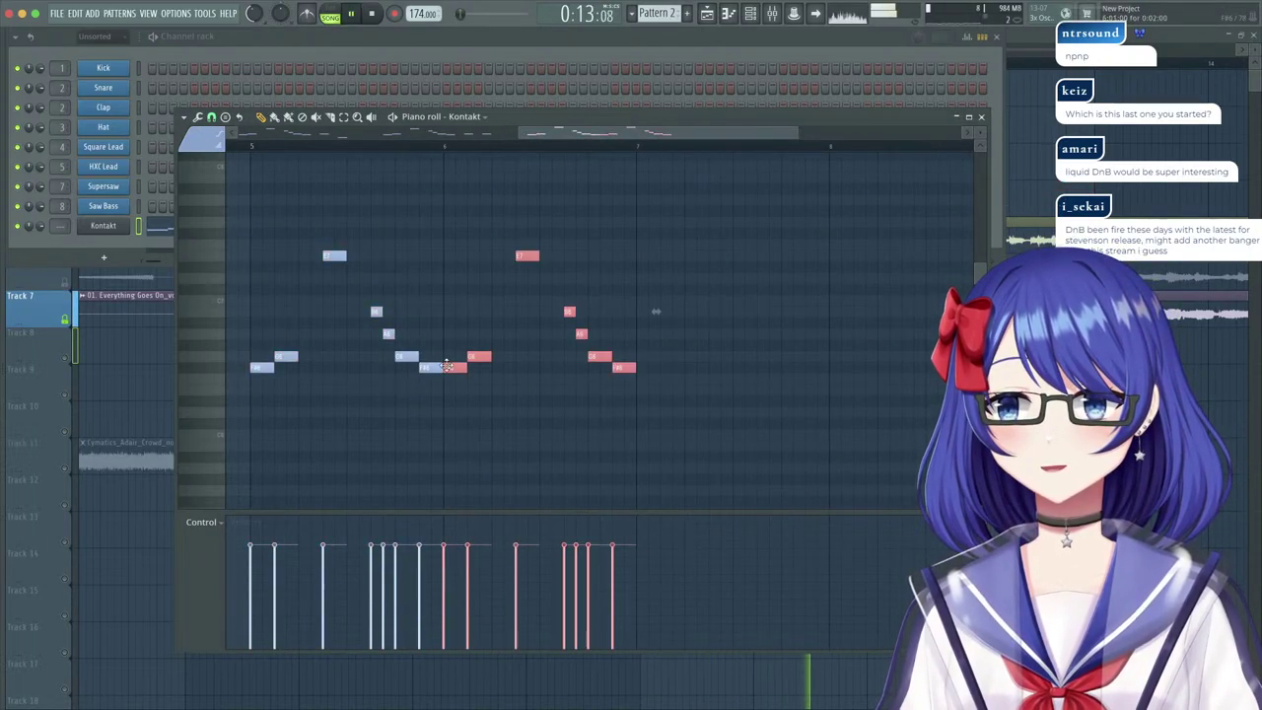
pyautogui.rightClick(447, 366)
pyautogui.moveTo(537, 255); pyautogui.dragTo(530, 236)
pyautogui.click(239, 146)
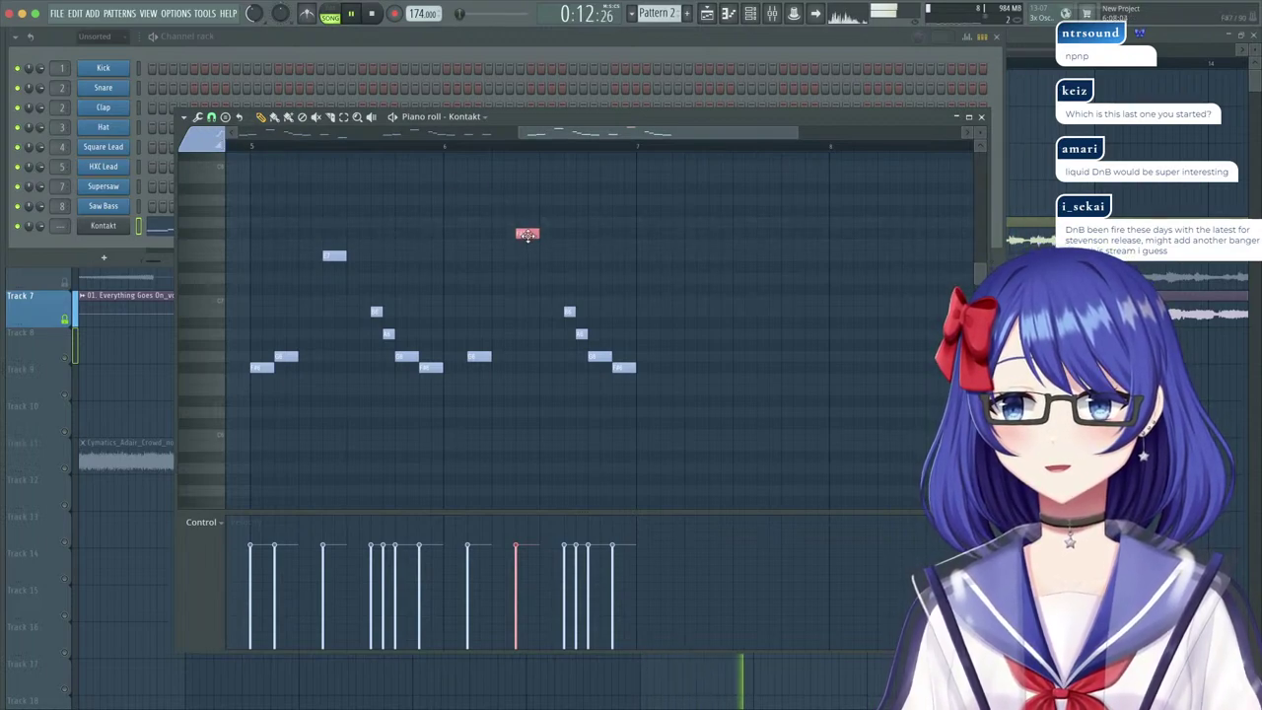
# Duplicate the bar 6 phrase into bar 7 and raise the copy's highest note to G7.
pyautogui.moveTo(457, 205); pyautogui.dragTo(672, 355)
pyautogui.hotkey('ctrl', 'b')
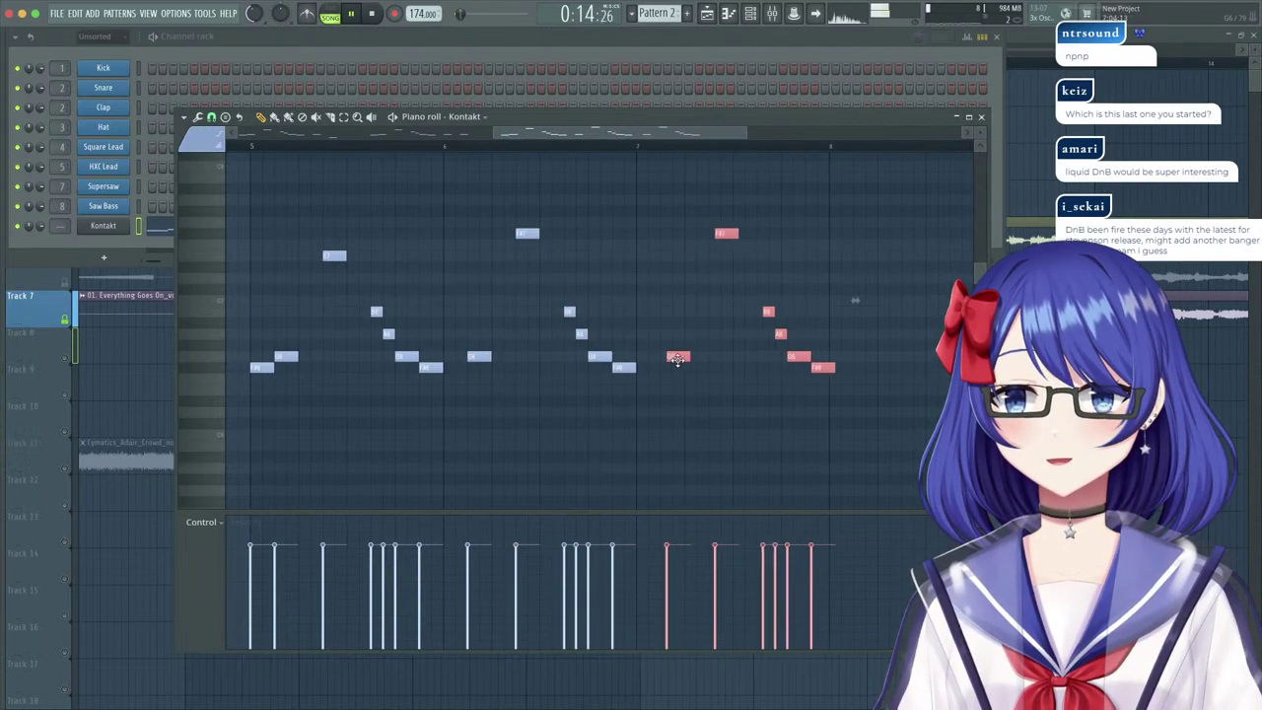
pyautogui.moveTo(719, 234)
pyautogui.mouseDown()
pyautogui.moveTo(722, 214)
pyautogui.moveTo(723, 224)
pyautogui.mouseUp()
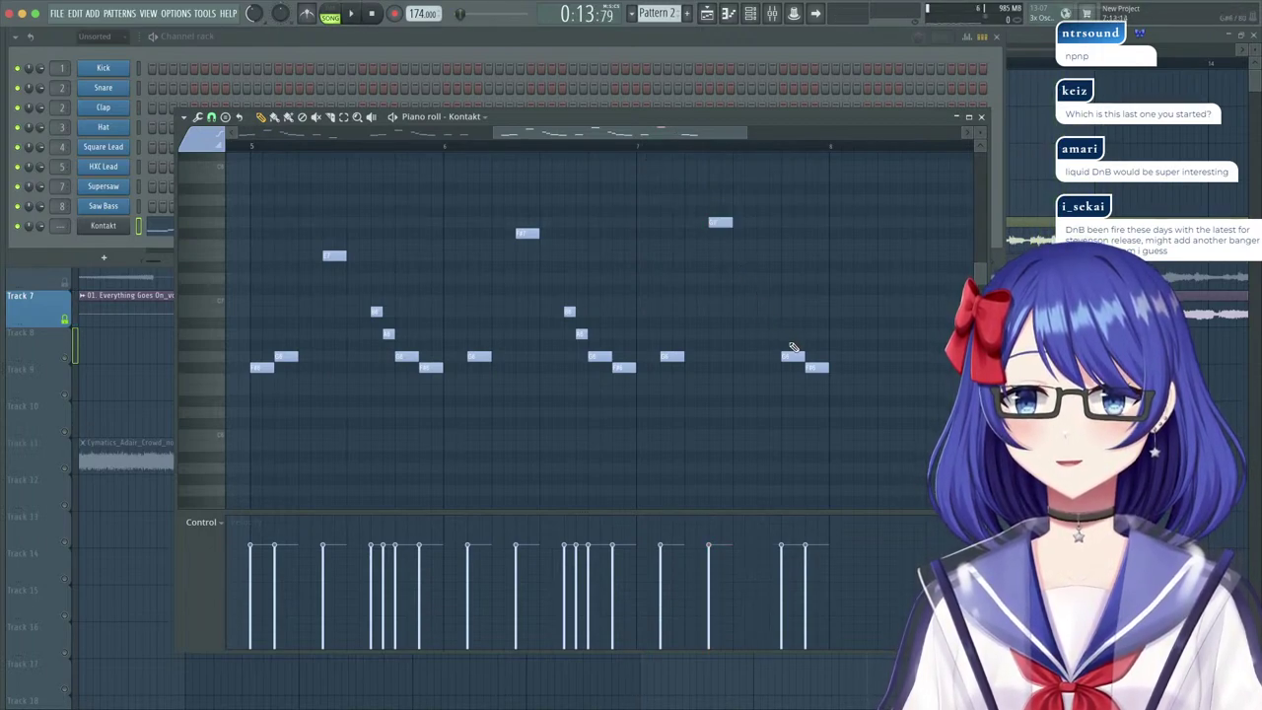
# Replace the descending run at the end of bar 7 with two-step A6, D6 and D7 notes.
pyautogui.moveTo(792, 350); pyautogui.dragTo(768, 335)
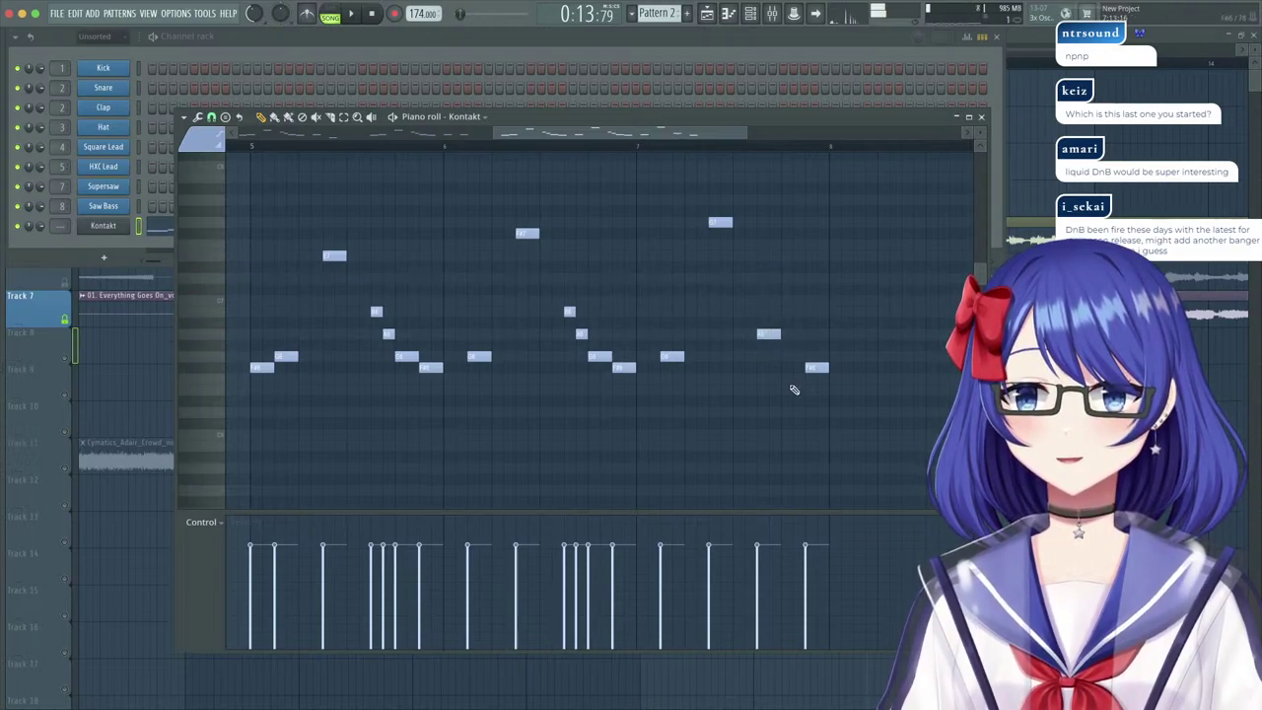
pyautogui.click(787, 422)
pyautogui.moveTo(786, 418); pyautogui.dragTo(784, 412)
pyautogui.moveTo(817, 367); pyautogui.dragTo(819, 273)
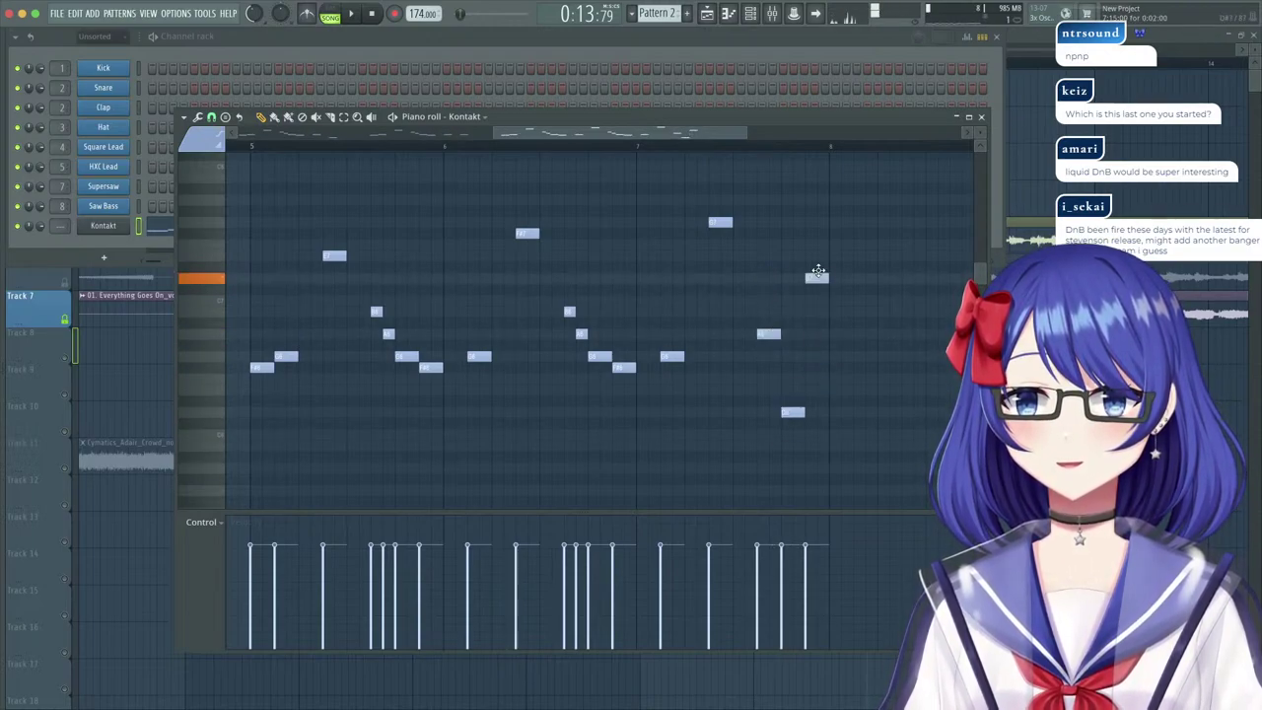
# Play Pattern 2 on its own from bar 1 to check the melody.
pyautogui.scroll(-5, 783, 146)
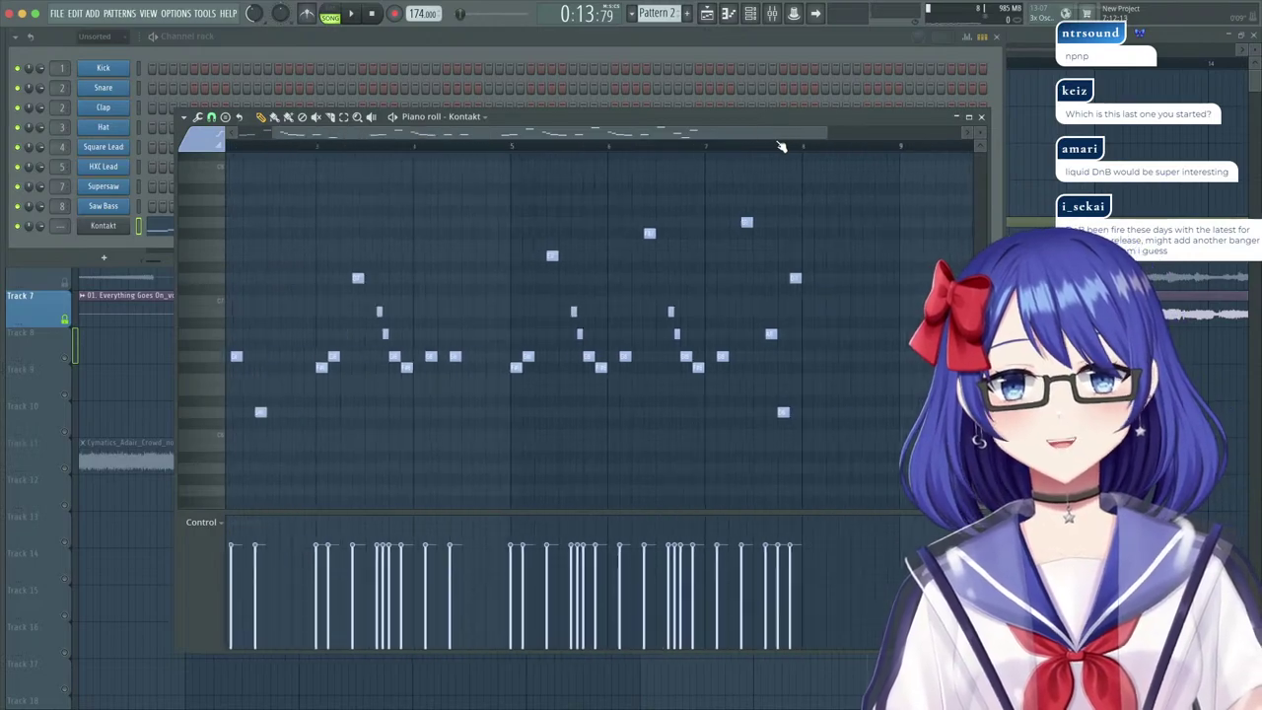
pyautogui.click(231, 145)
pyautogui.click(332, 17)
pyautogui.click(352, 13)
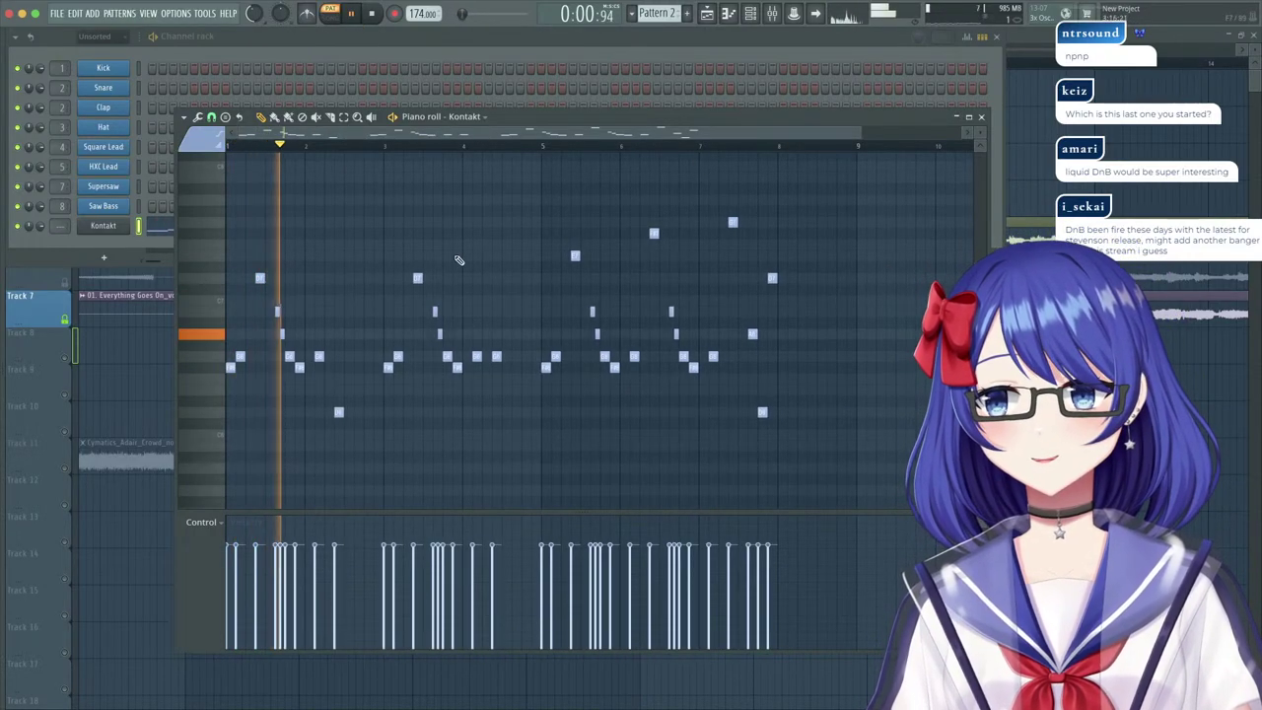
pyautogui.scroll(-5, 390, 297)
pyautogui.scroll(4, 256, 146)
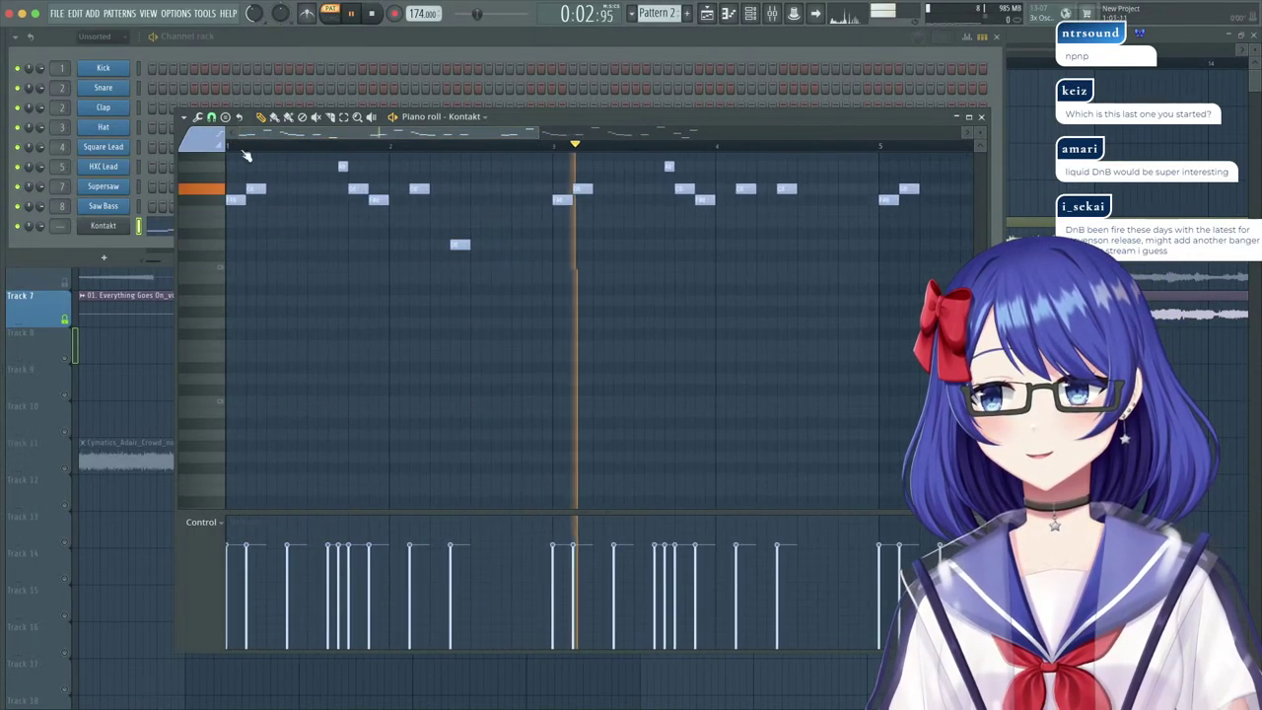
pyautogui.scroll(5, 276, 268)
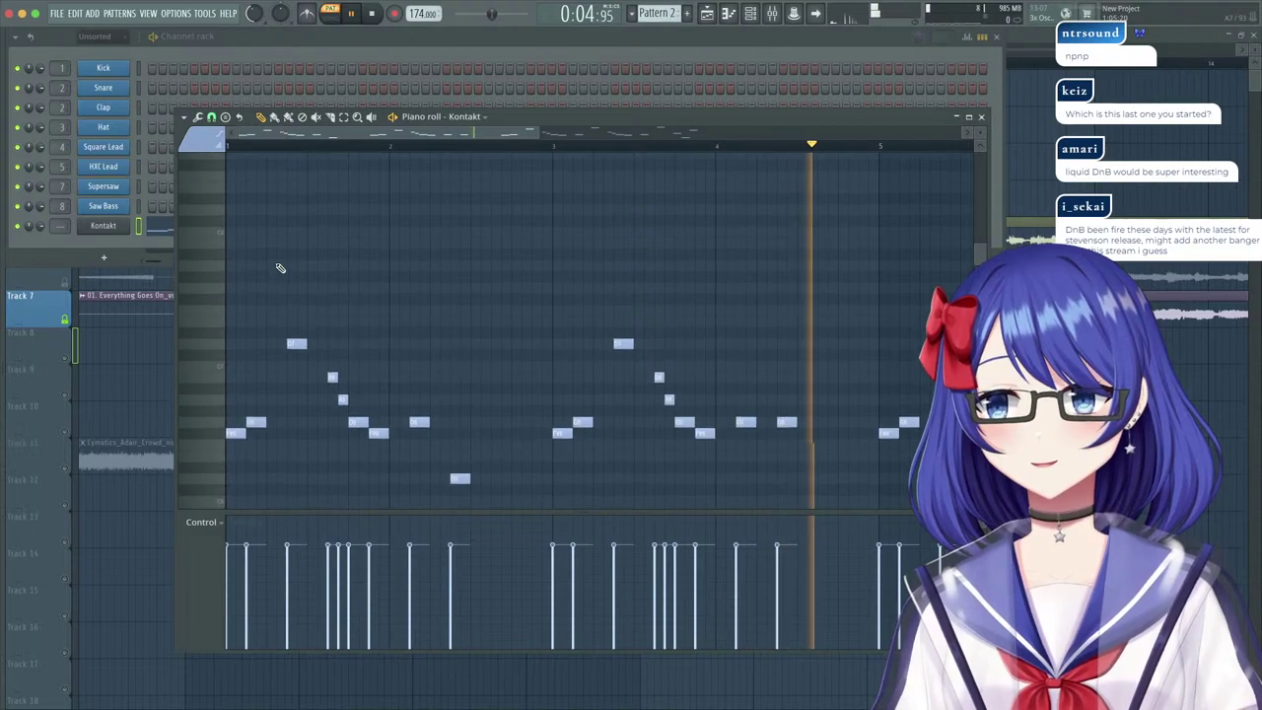
# Apply Quick legato to all the melody notes in Pattern 2.
pyautogui.moveTo(276, 423); pyautogui.dragTo(241, 436)
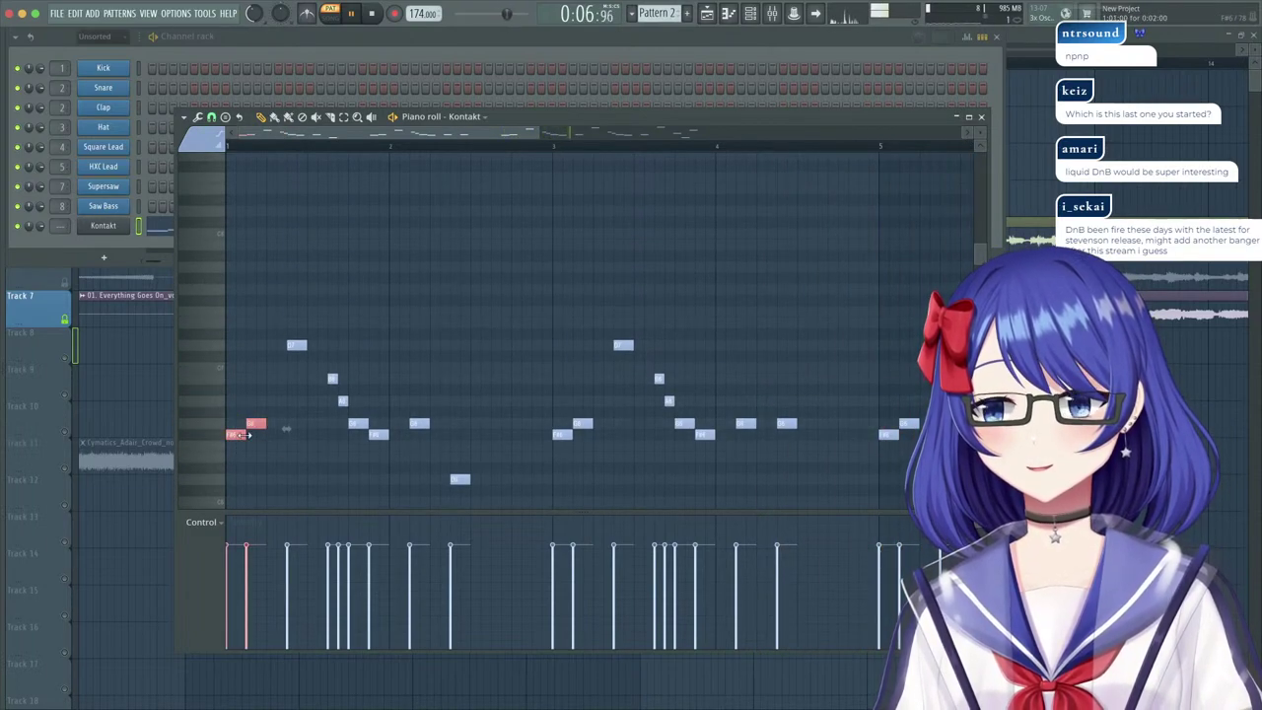
pyautogui.click(200, 118)
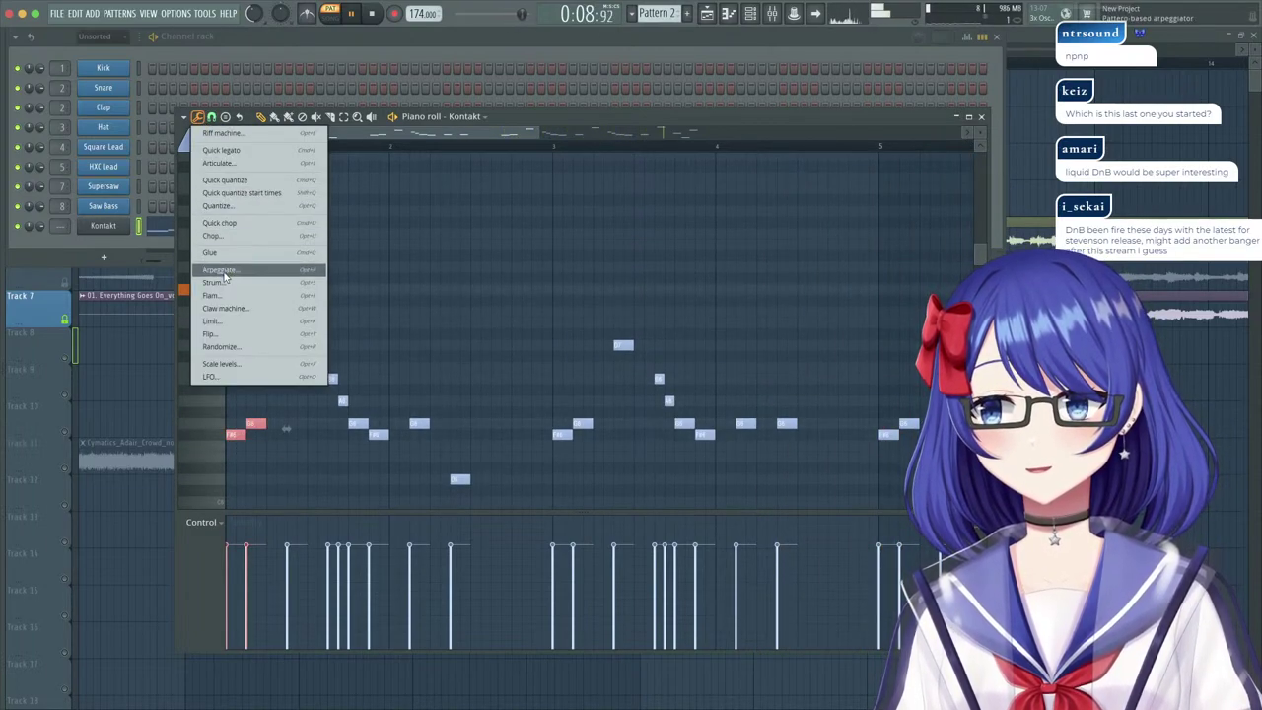
pyautogui.click(443, 245)
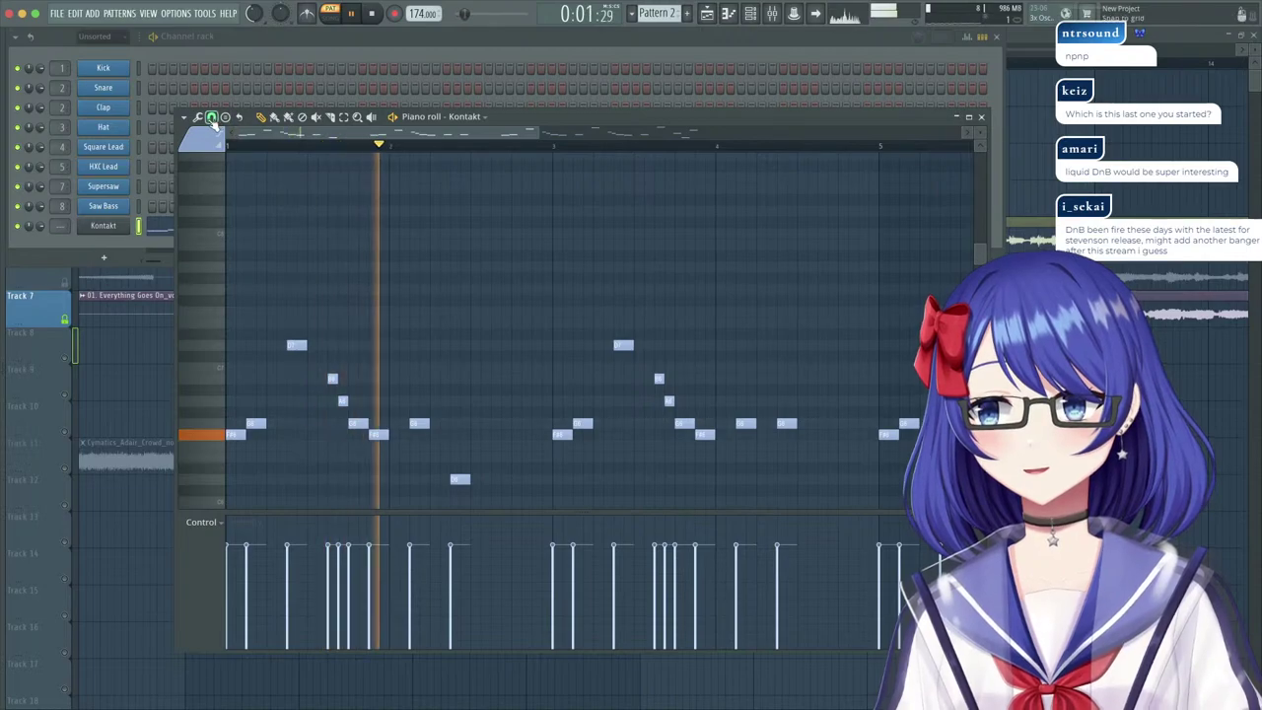
pyautogui.click(211, 117)
pyautogui.click(198, 117)
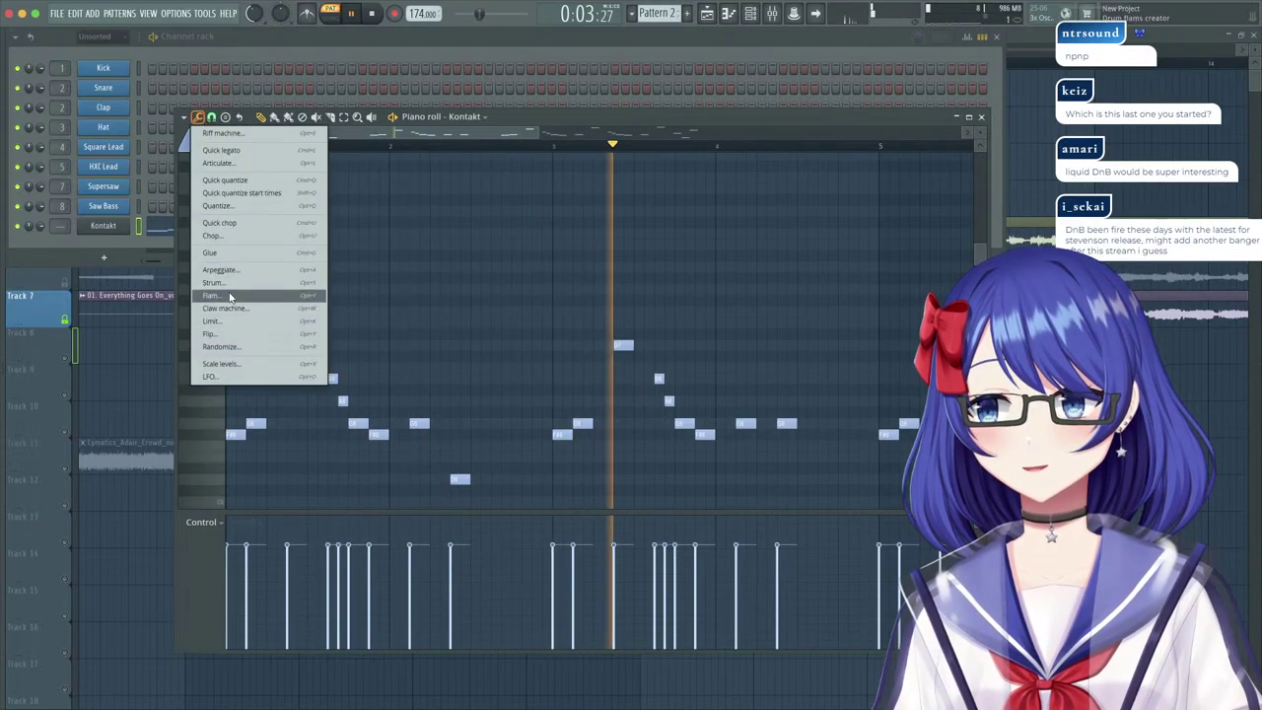
pyautogui.click(258, 151)
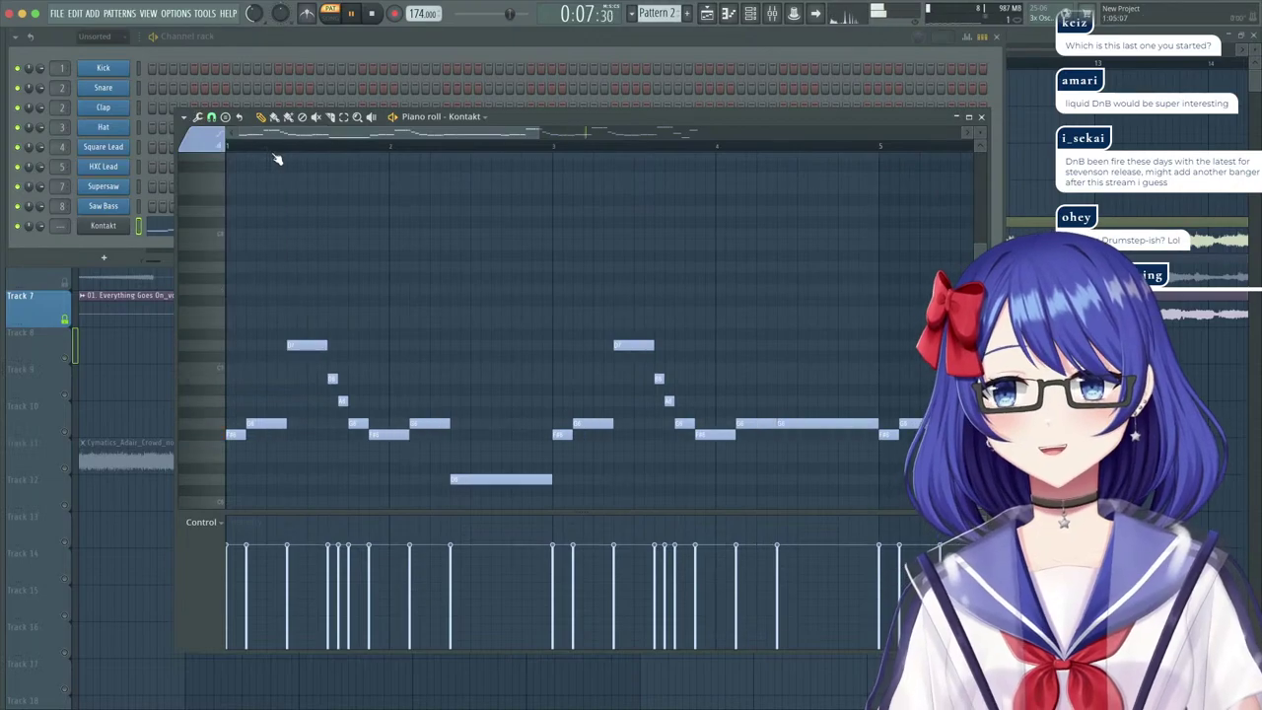
pyautogui.click(199, 117)
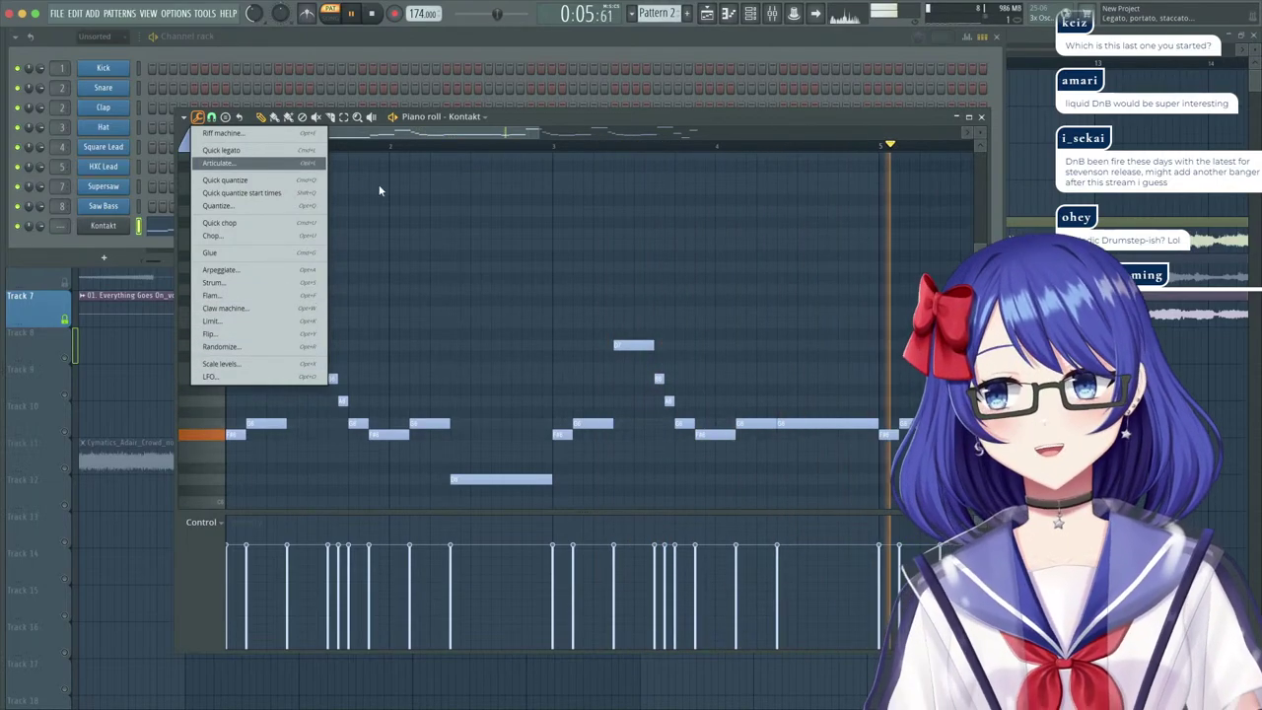
pyautogui.click(397, 197)
pyautogui.press('space')
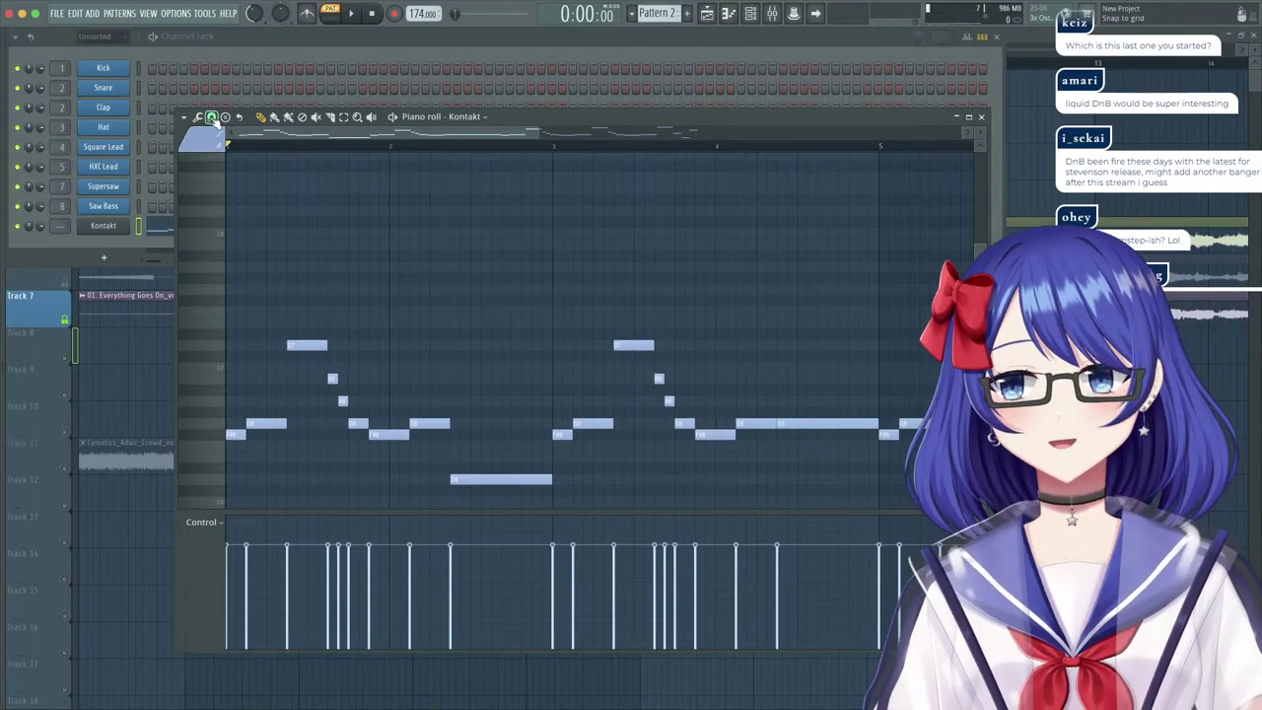
pyautogui.click(201, 118)
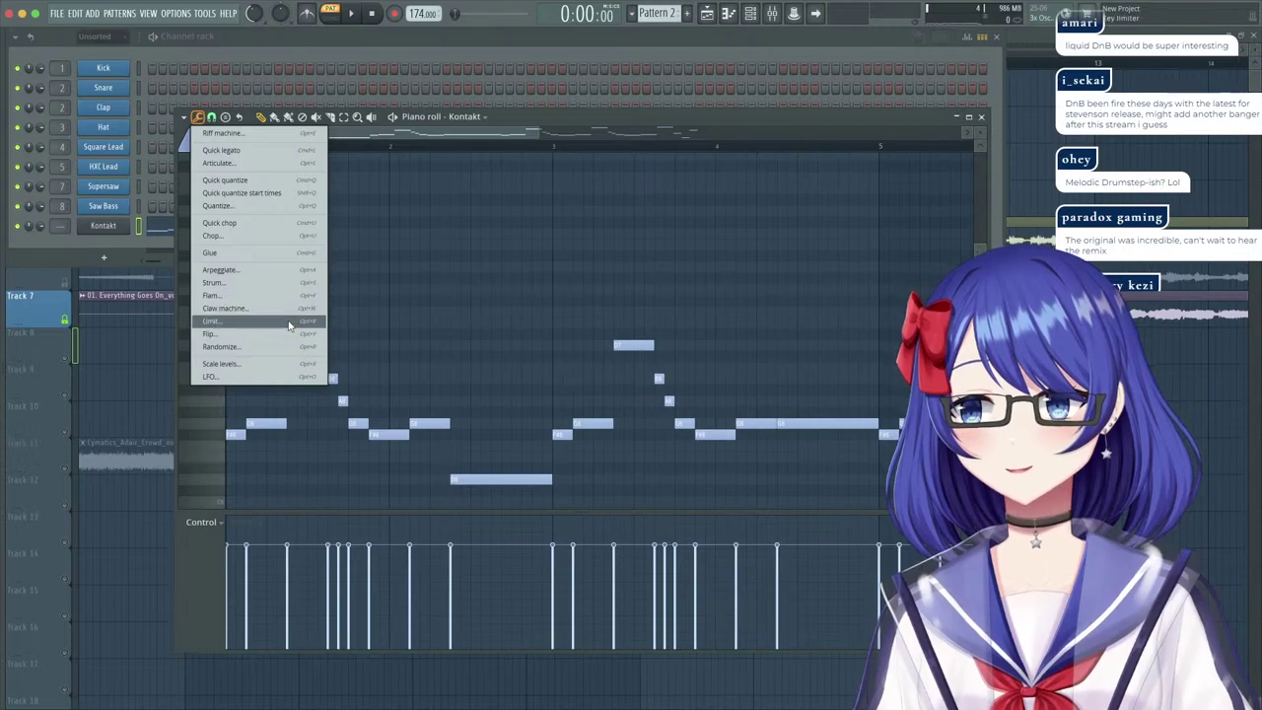
pyautogui.click(444, 328)
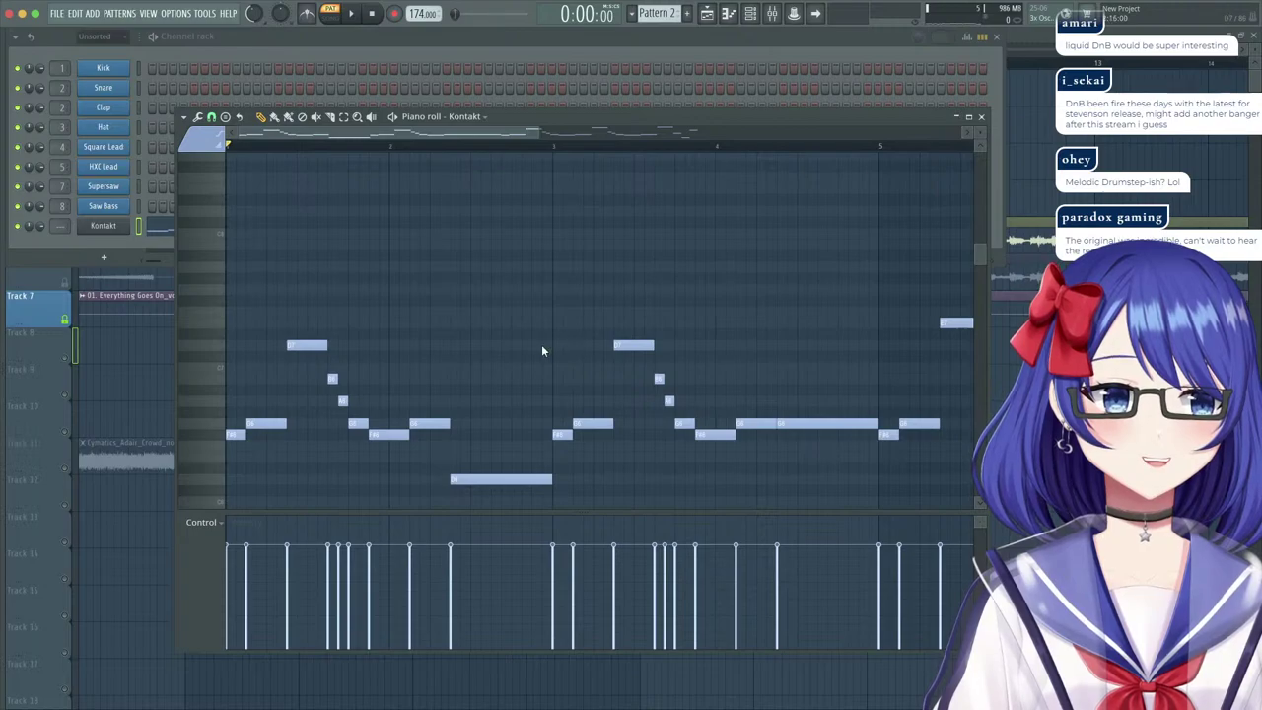
pyautogui.scroll(-2, 542, 344)
pyautogui.scroll(1, 541, 343)
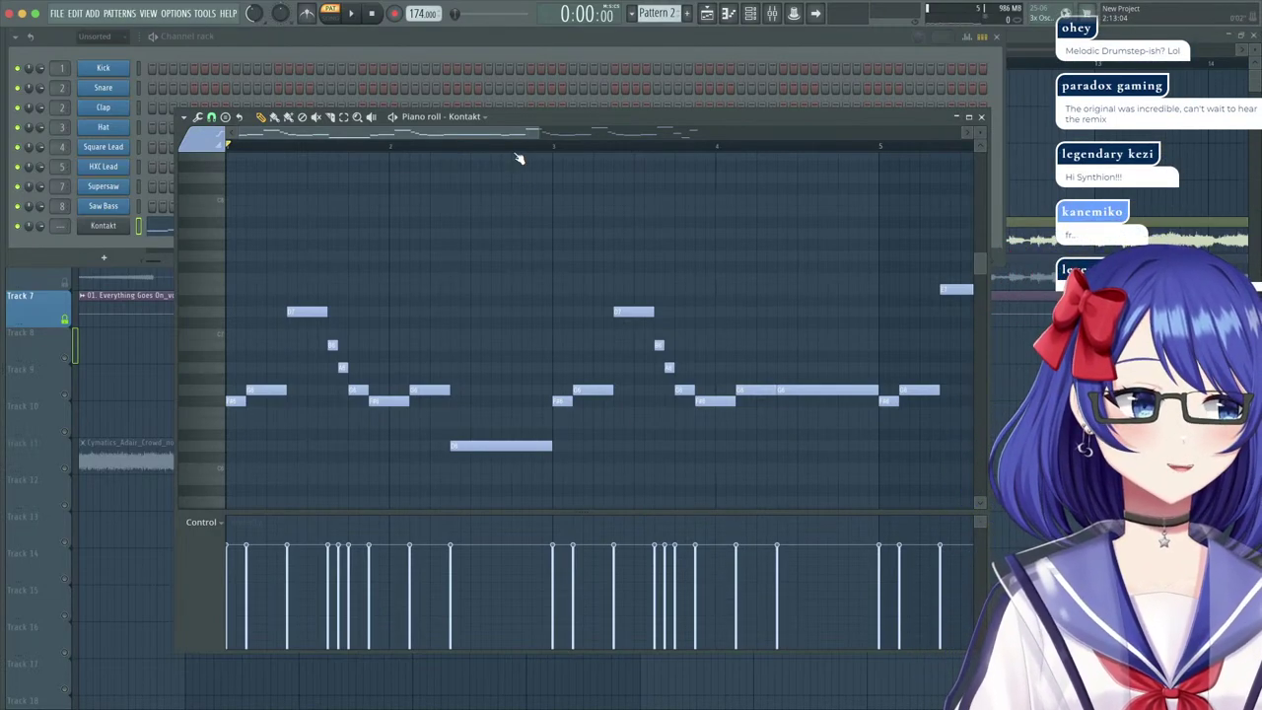
pyautogui.scroll(-1, 536, 146)
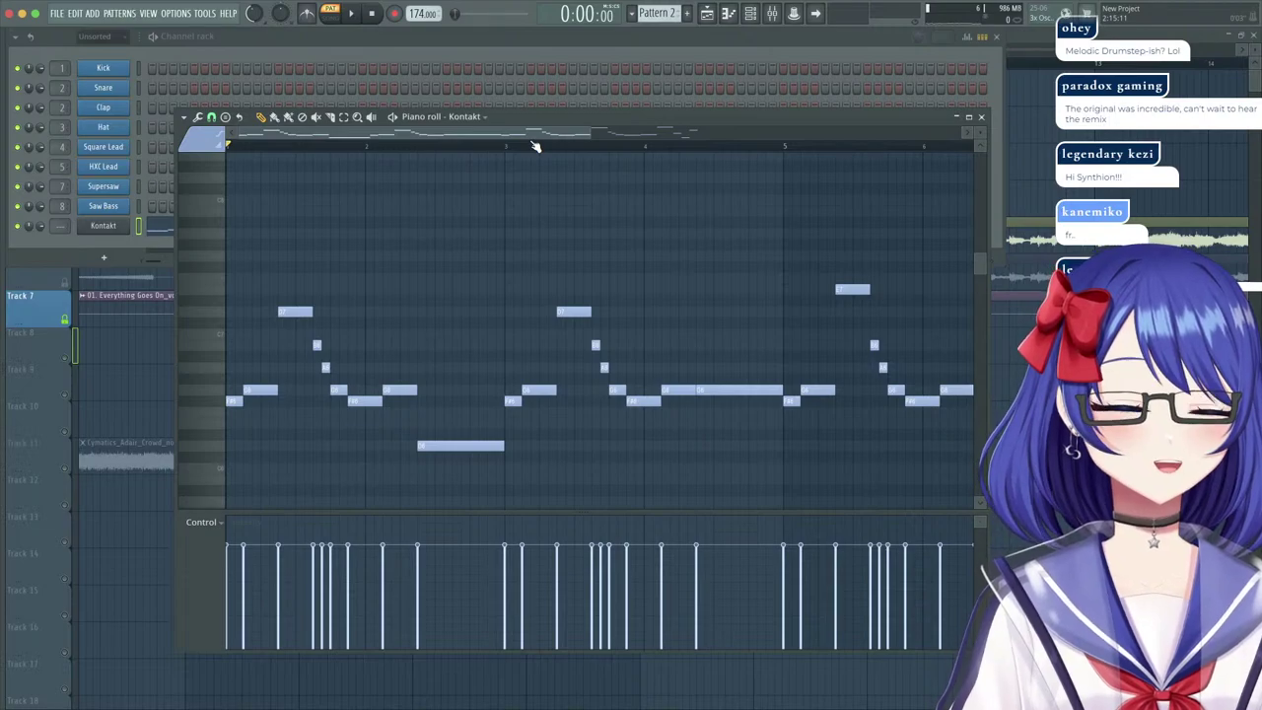
pyautogui.scroll(-1, 535, 146)
pyautogui.scroll(-2, 535, 146)
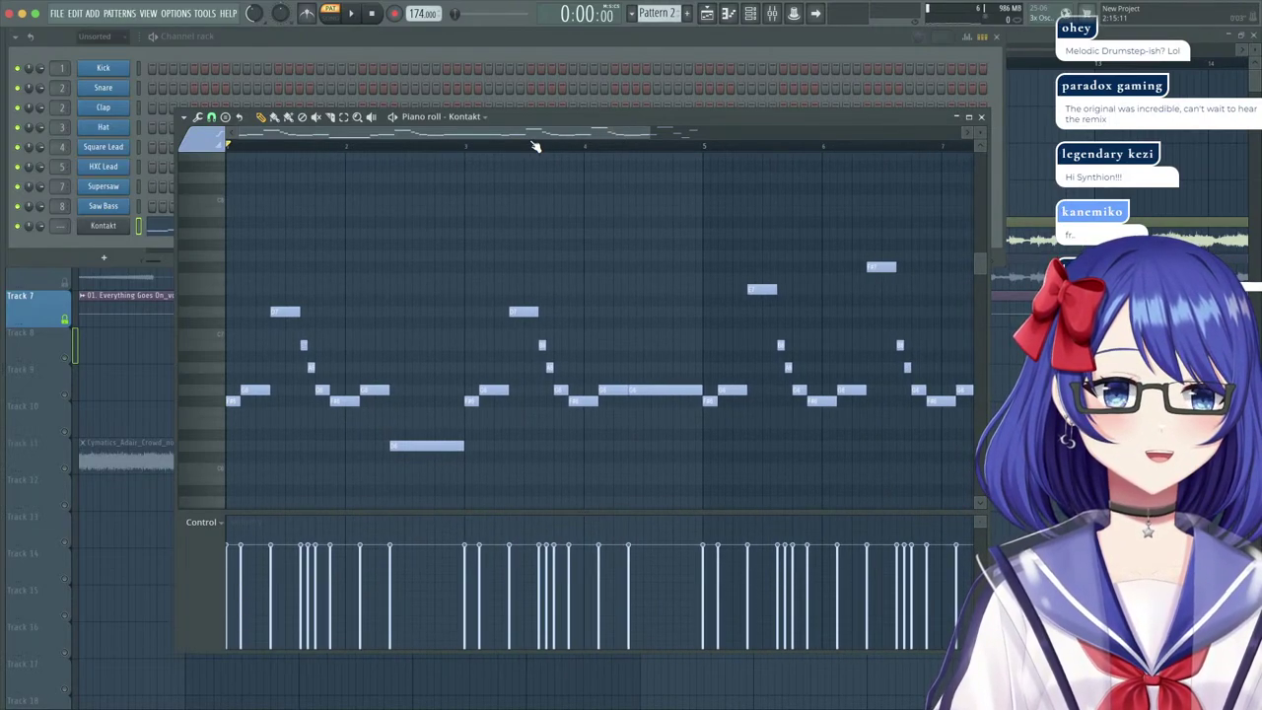
pyautogui.scroll(-1, 535, 146)
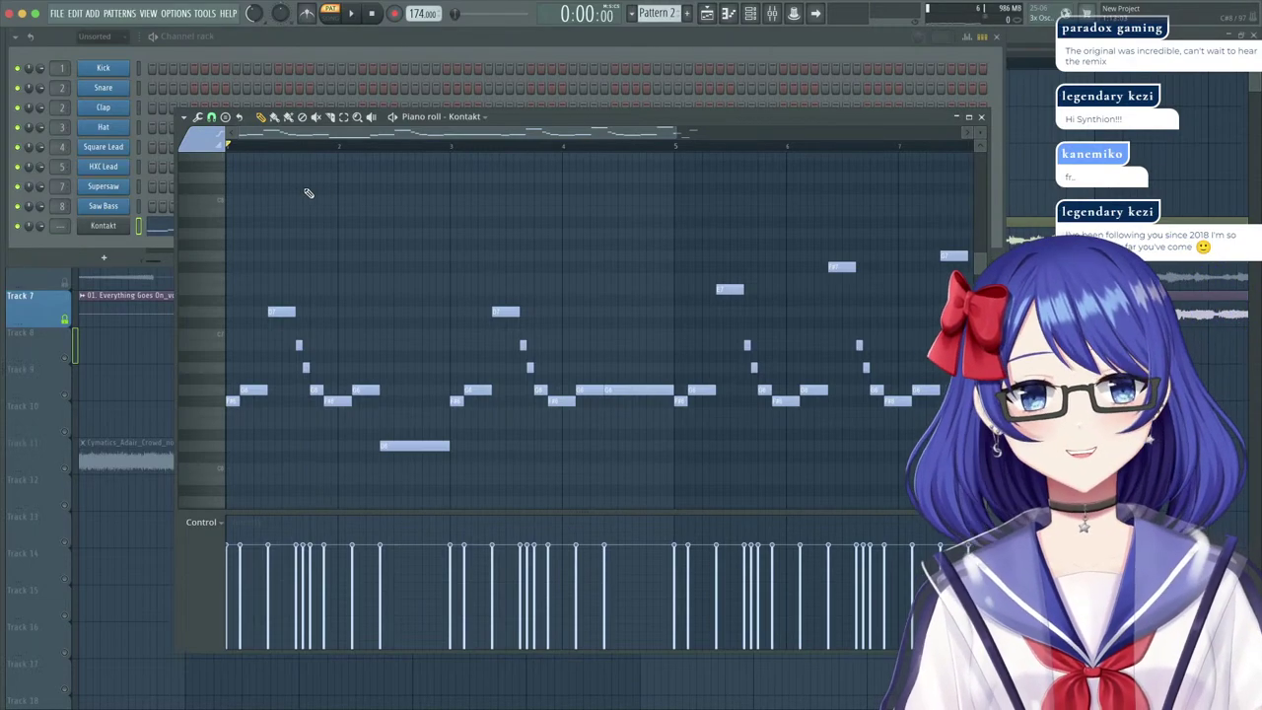
# Lengthen bar 1's melody notes to overlap, holding the D7, B6, A6 and second G6 until bar 2.
pyautogui.scroll(5, 283, 156)
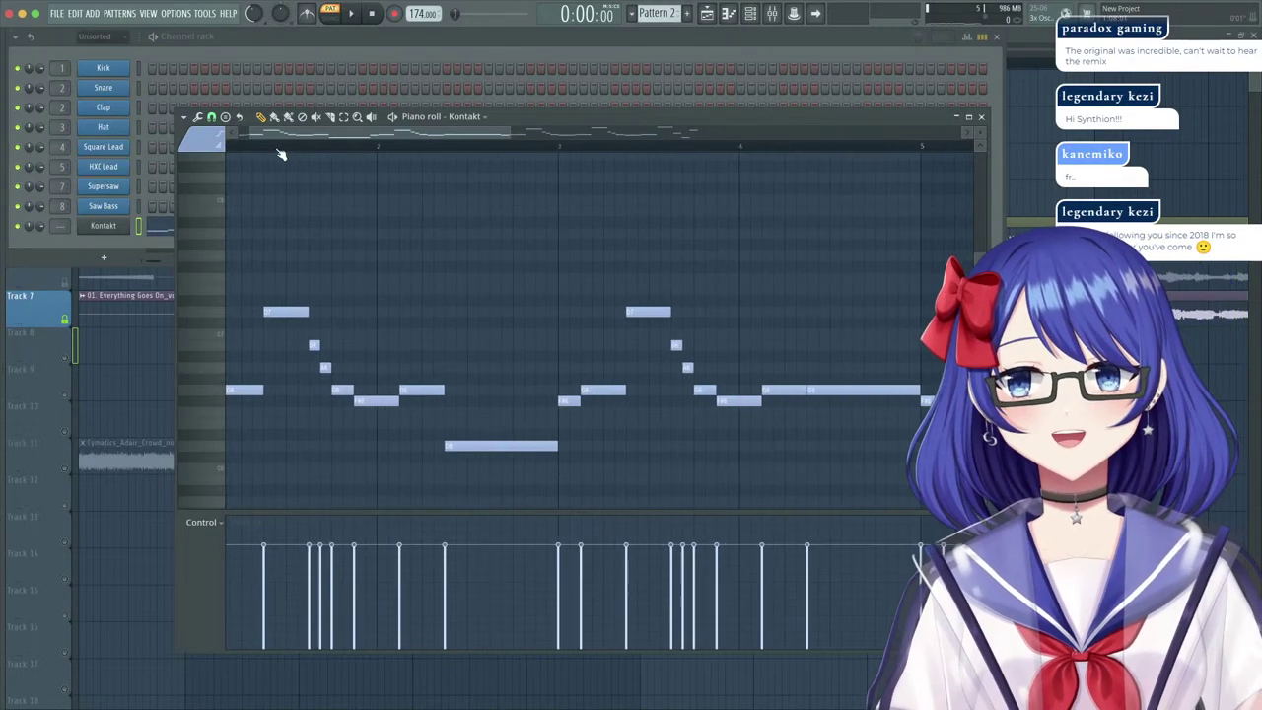
pyautogui.scroll(1, 296, 138)
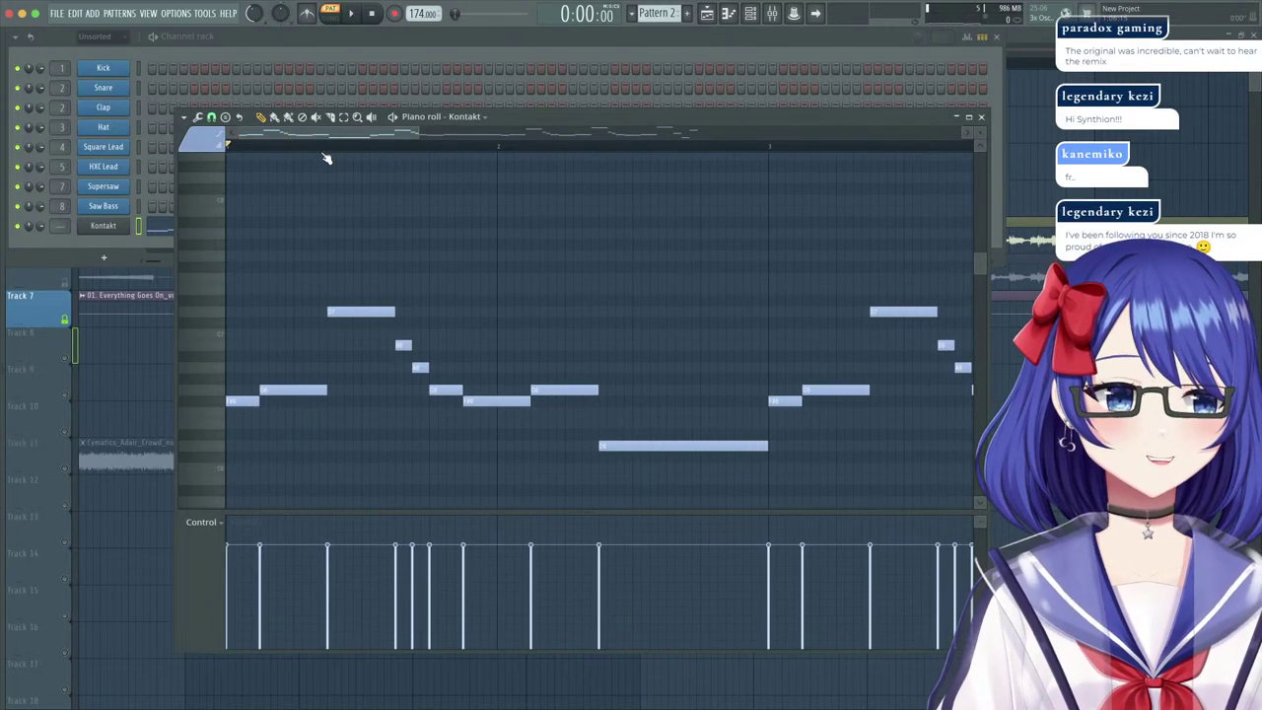
pyautogui.moveTo(259, 399); pyautogui.dragTo(450, 412)
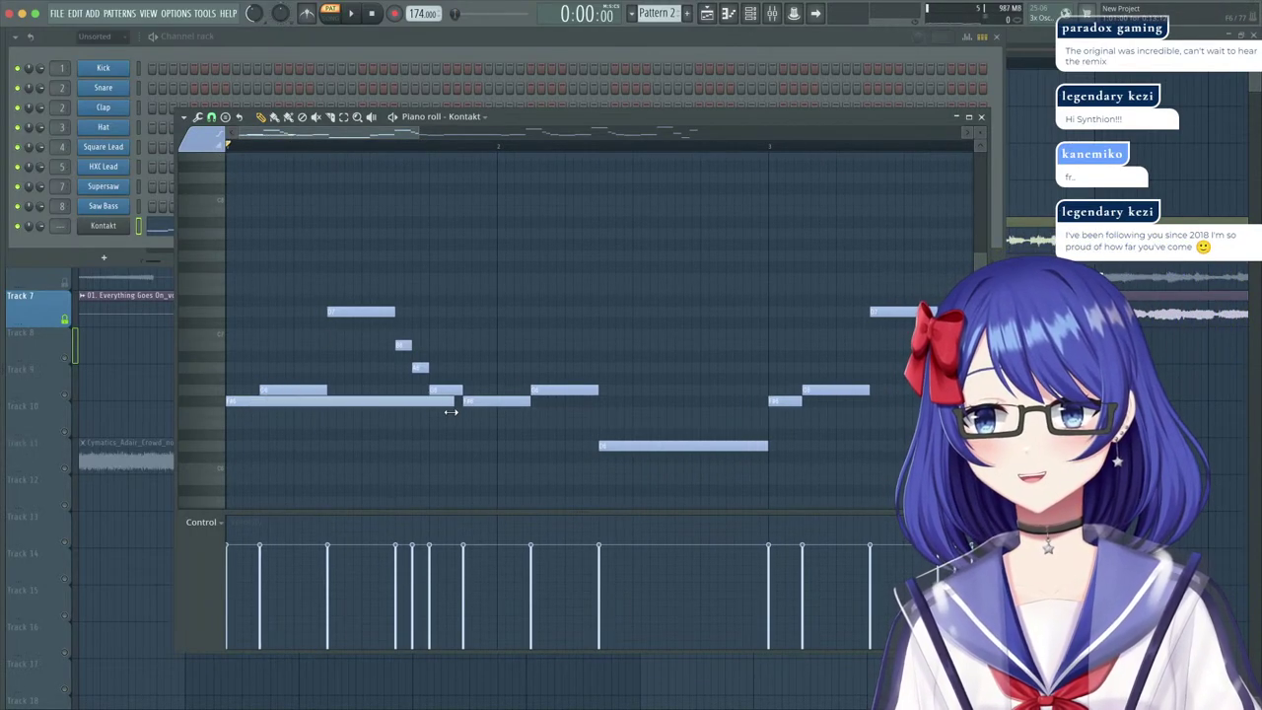
pyautogui.moveTo(328, 389); pyautogui.dragTo(441, 396)
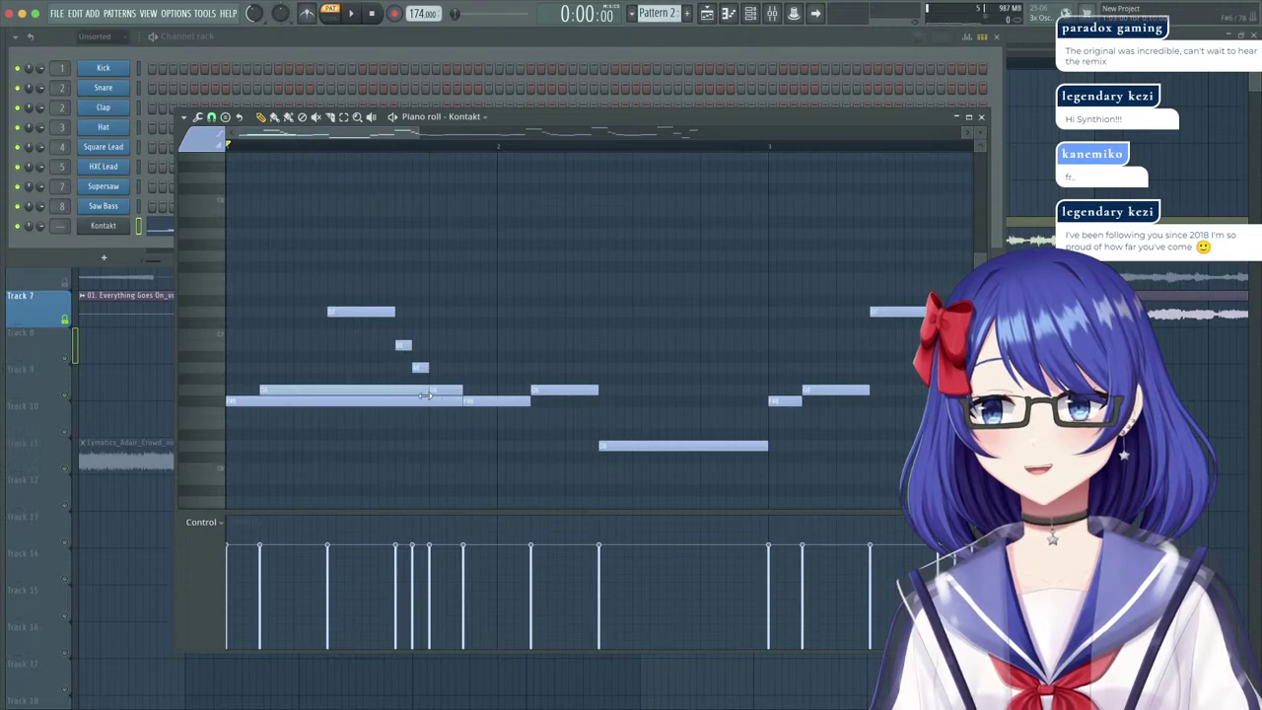
pyautogui.moveTo(387, 311); pyautogui.dragTo(497, 372)
pyautogui.click(500, 390)
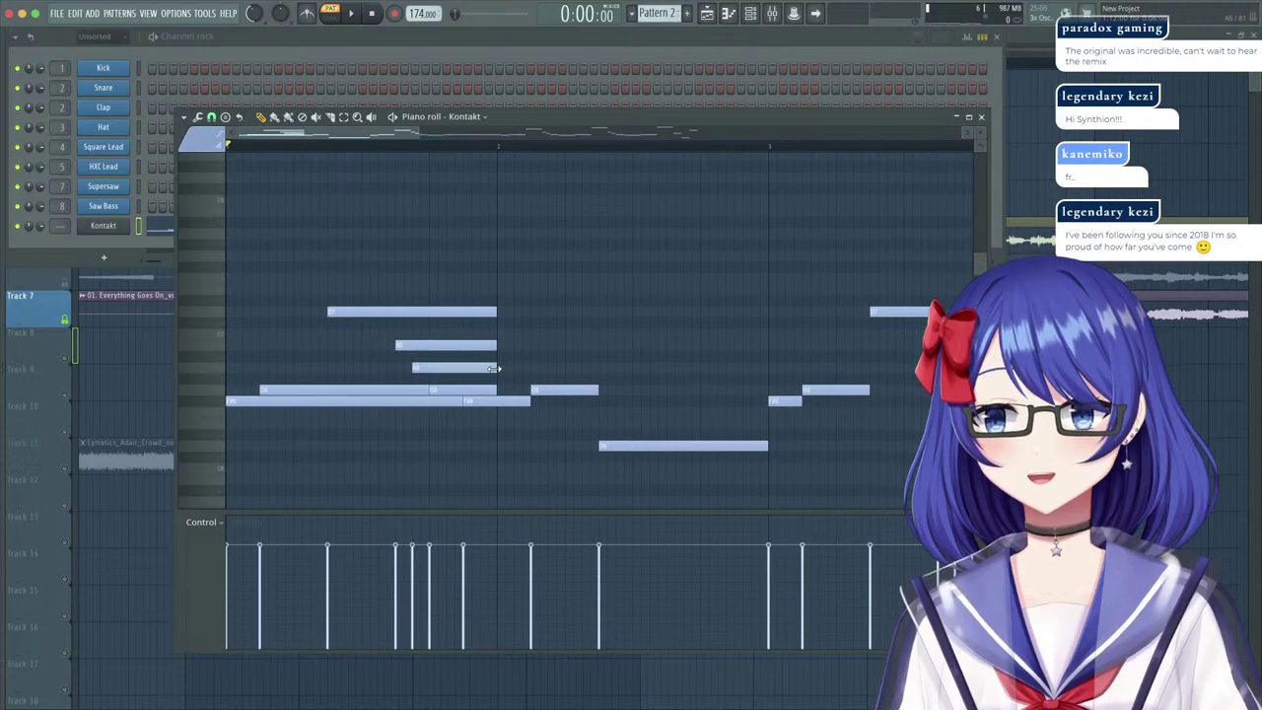
# Add sustained C5, D6 and two consecutive G5 notes beneath bar 1's melody, all held until bar 2.
pyautogui.scroll(-6, 480, 259)
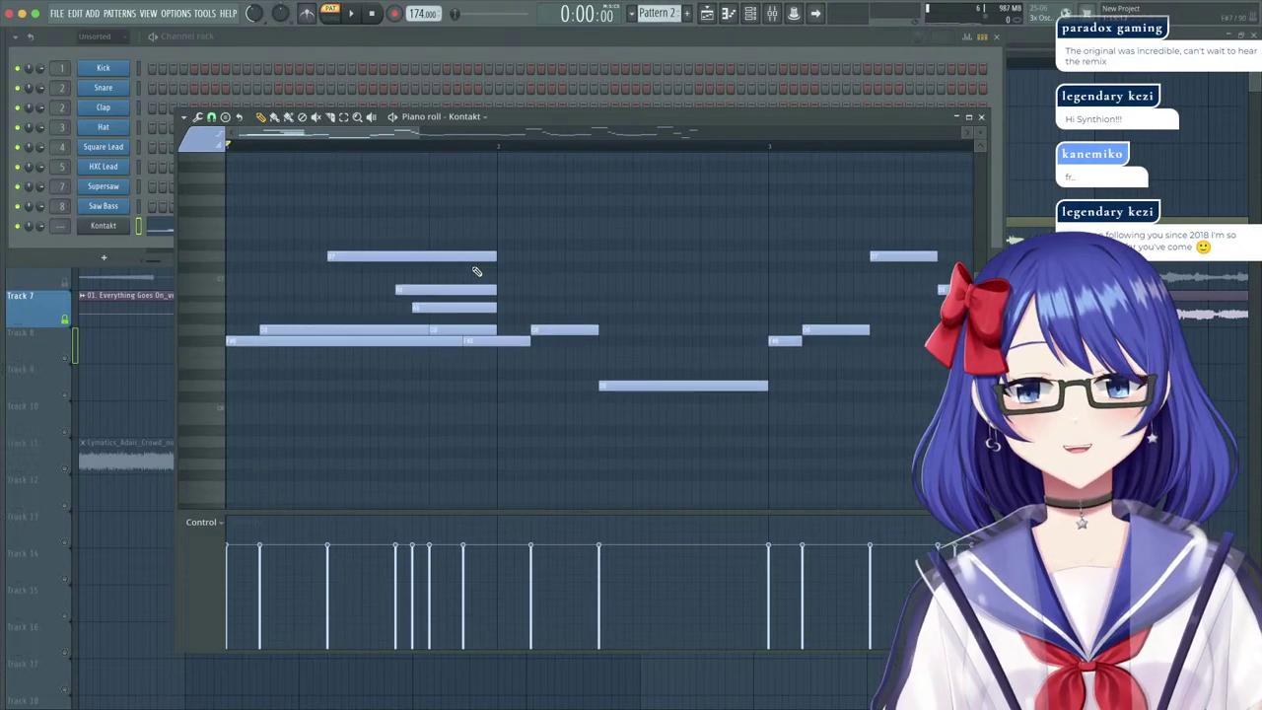
pyautogui.scroll(-1, 293, 336)
pyautogui.click(253, 370)
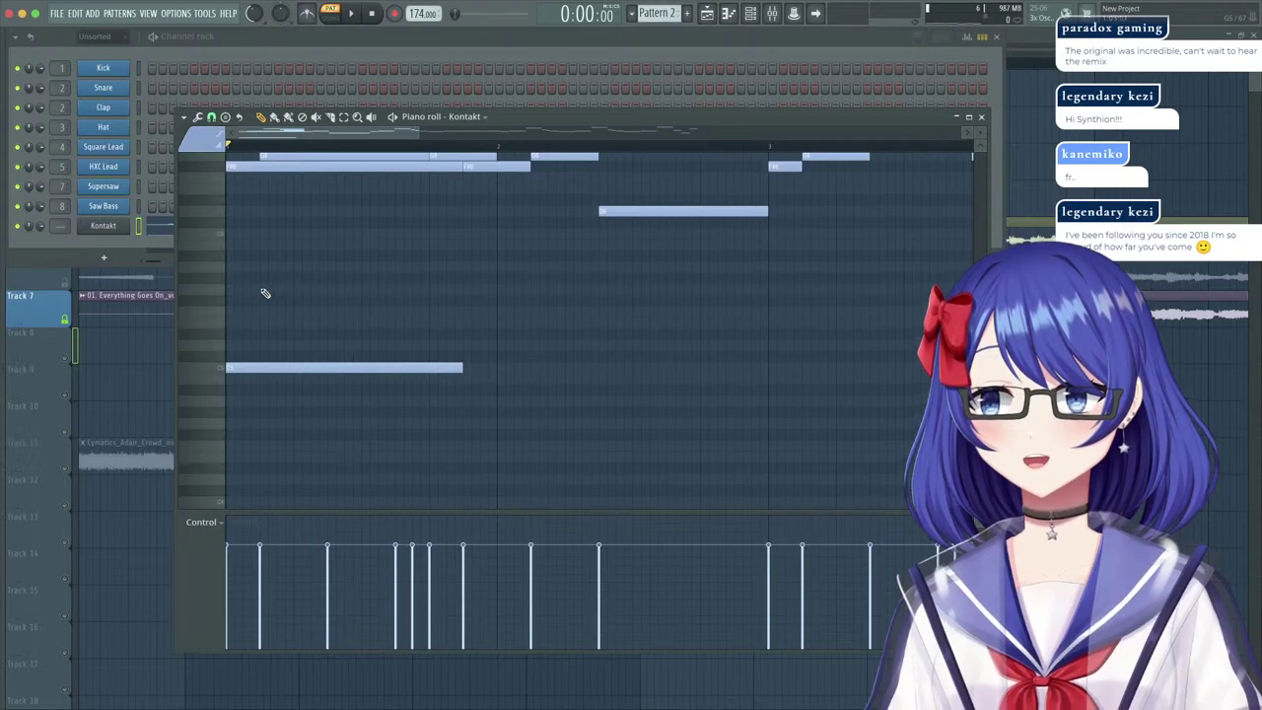
pyautogui.click(264, 293)
pyautogui.moveTo(296, 213); pyautogui.dragTo(467, 206)
pyautogui.moveTo(563, 211); pyautogui.dragTo(488, 217)
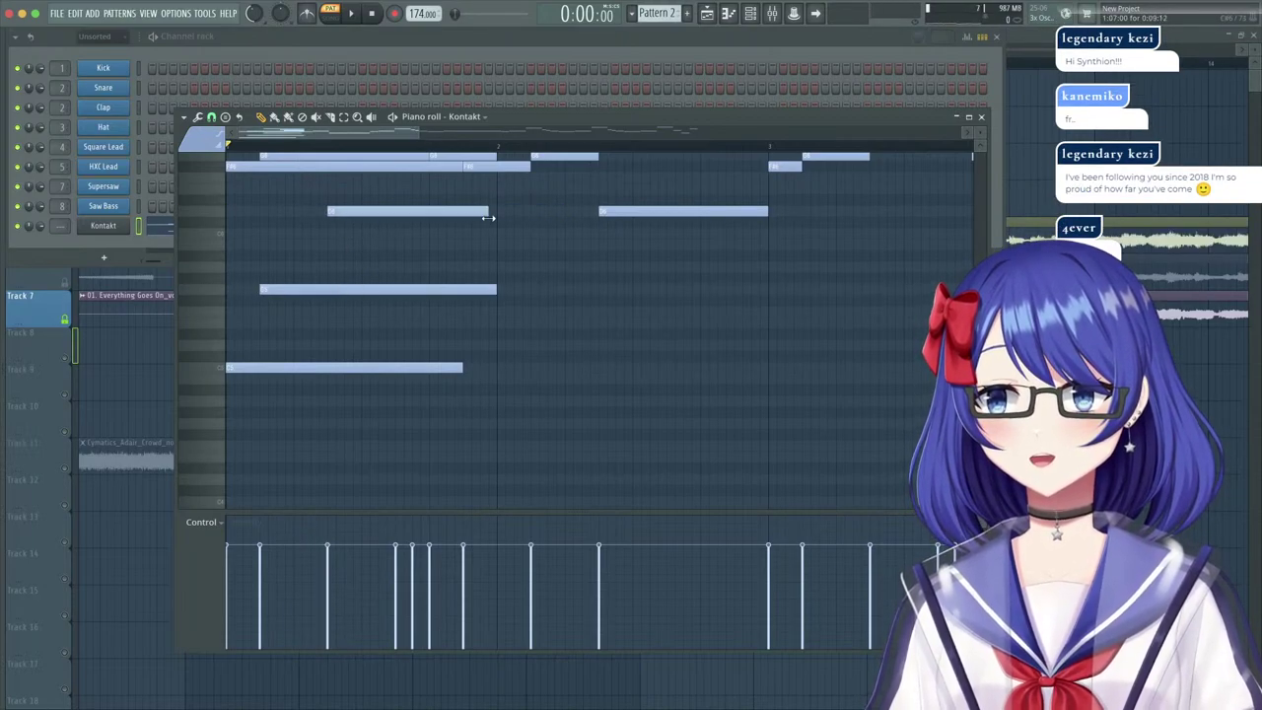
pyautogui.moveTo(407, 290); pyautogui.dragTo(529, 289)
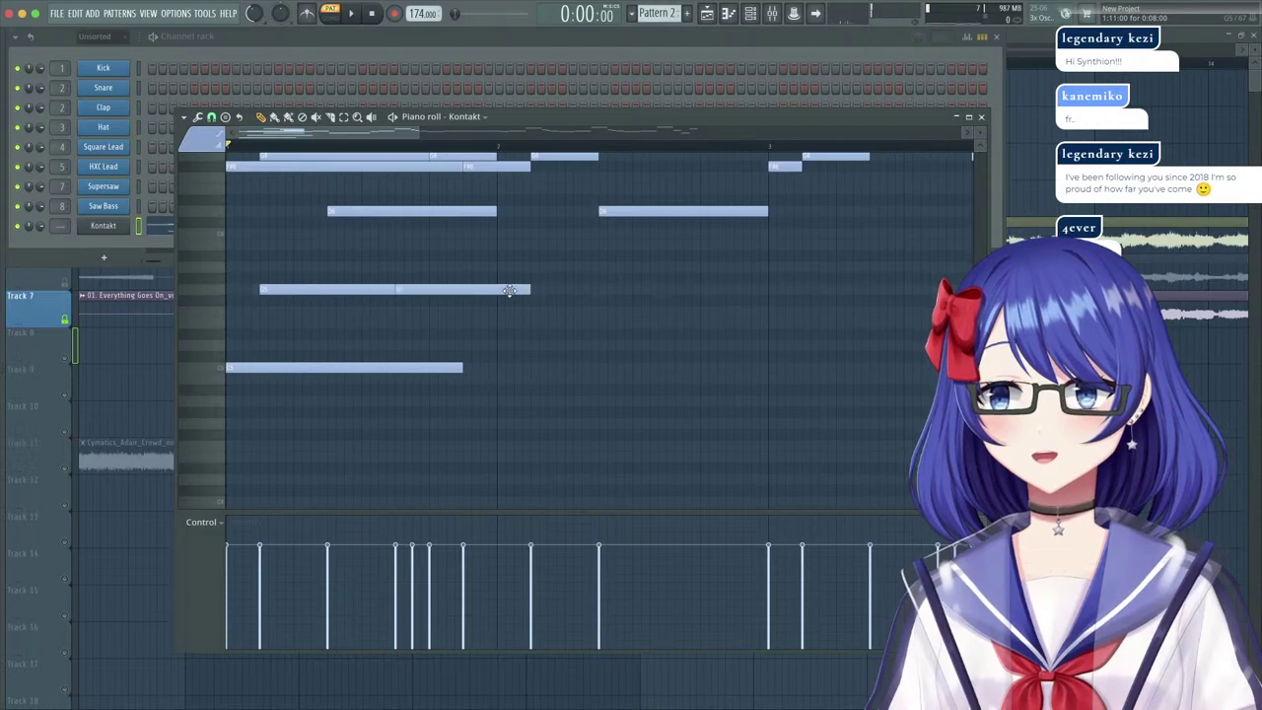
pyautogui.click(461, 366)
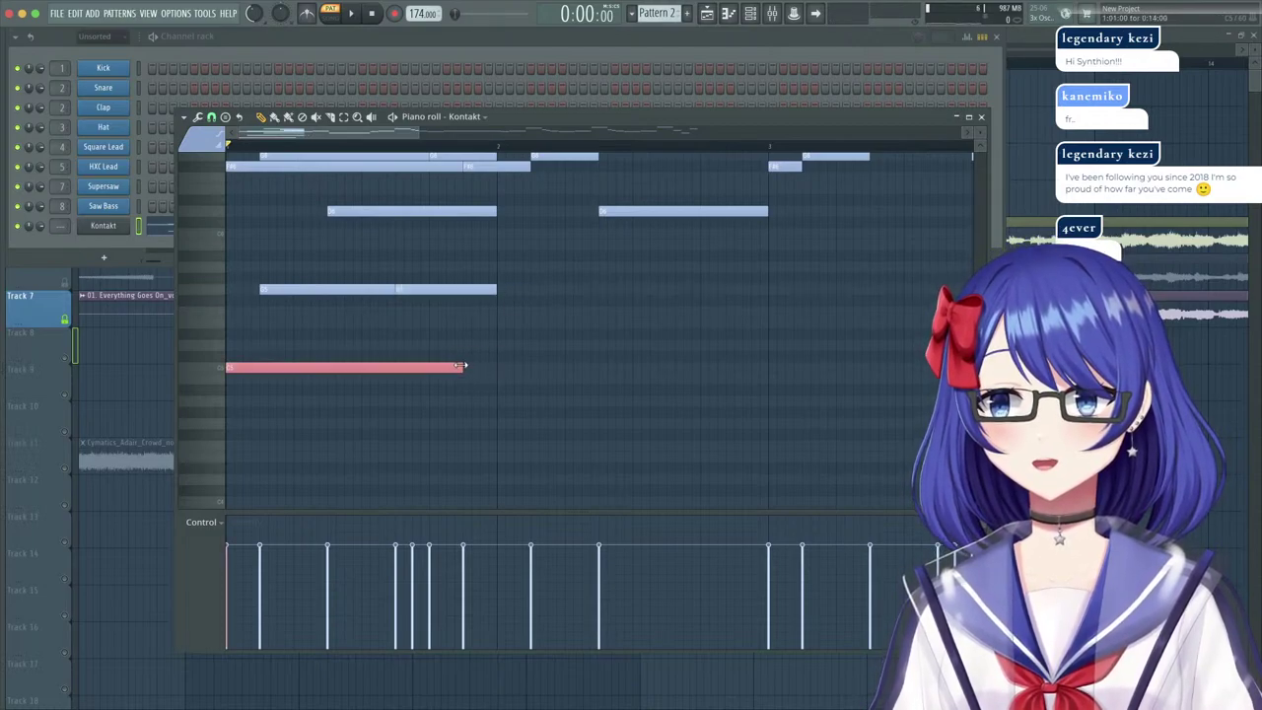
# Play Pattern 2 from bar 1 several times to check the accompaniment notes against the melody.
pyautogui.press('space')
pyautogui.scroll(3, 519, 368)
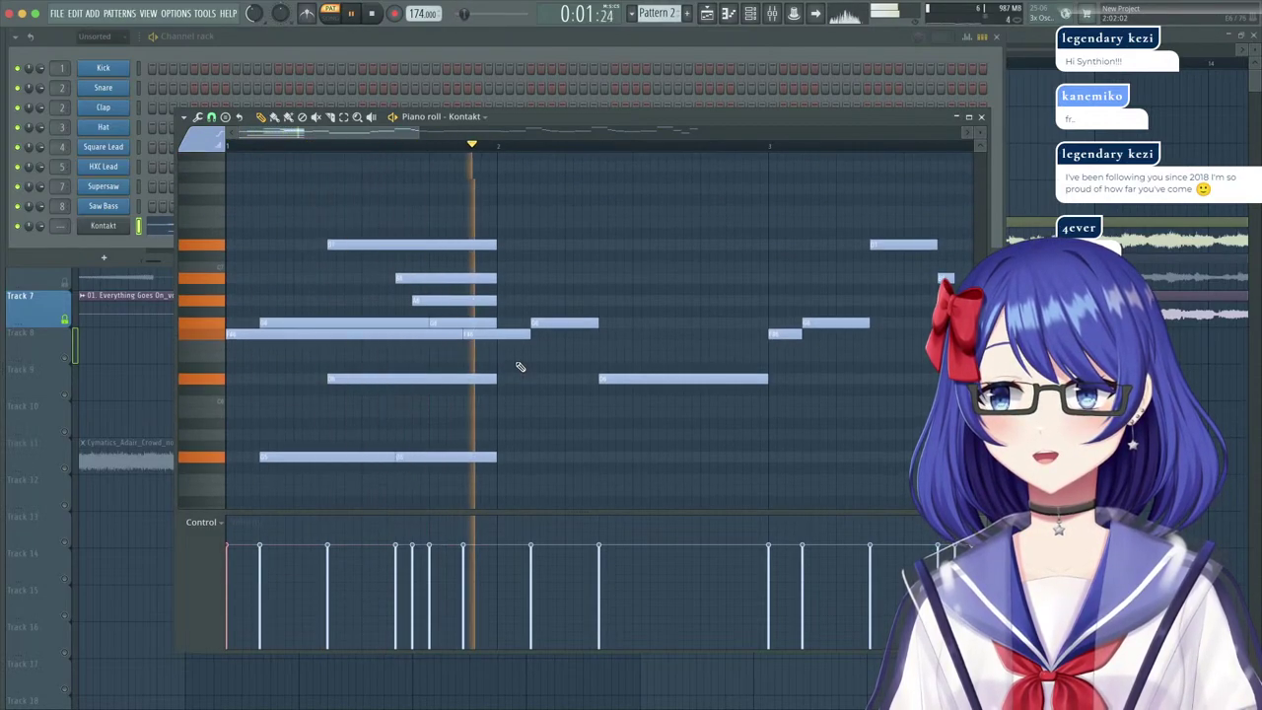
pyautogui.press('space')
pyautogui.press('space')
pyautogui.press('space')
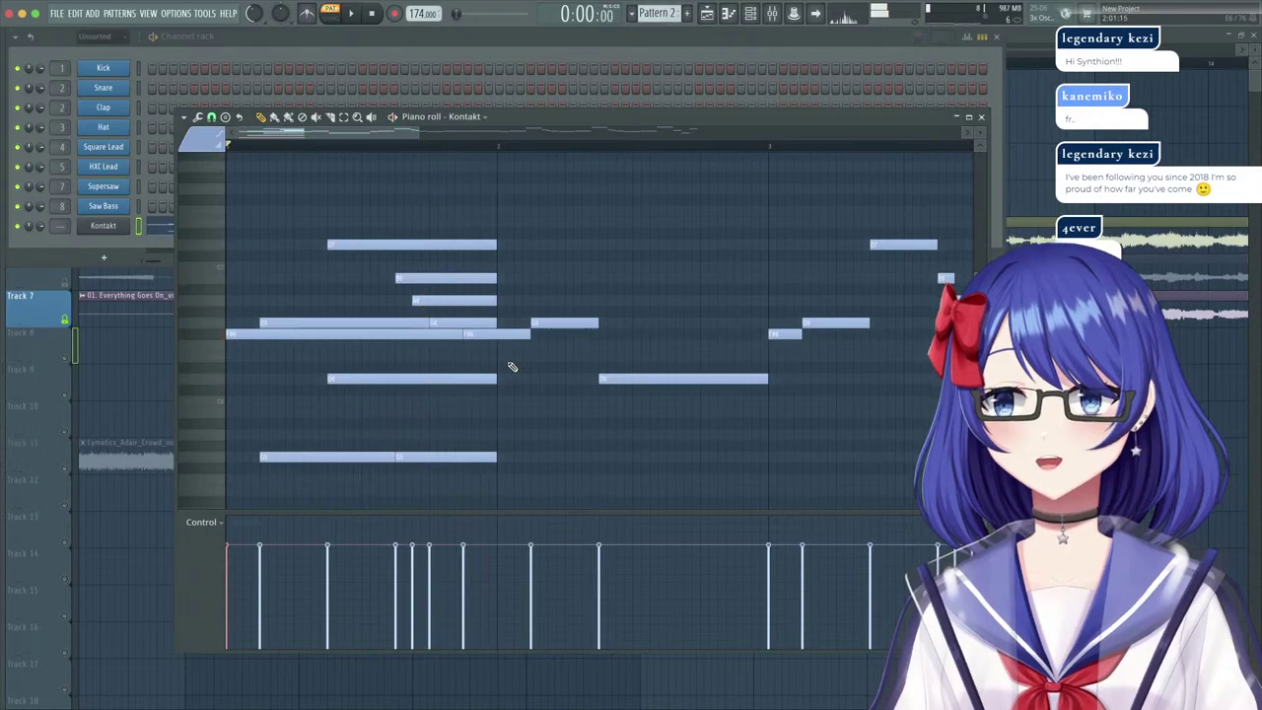
pyautogui.scroll(-3, 513, 368)
pyautogui.press('space')
pyautogui.scroll(1, 507, 367)
pyautogui.press('space')
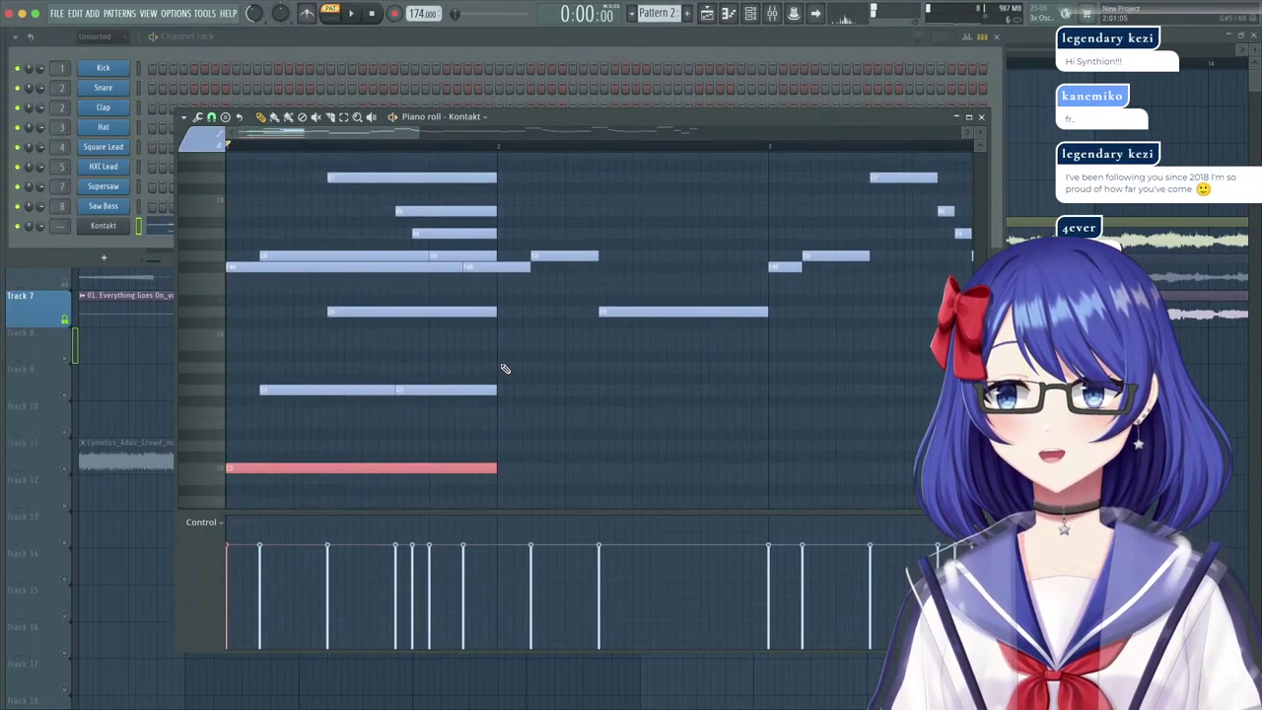
pyautogui.scroll(2, 504, 369)
pyautogui.scroll(-1, 504, 369)
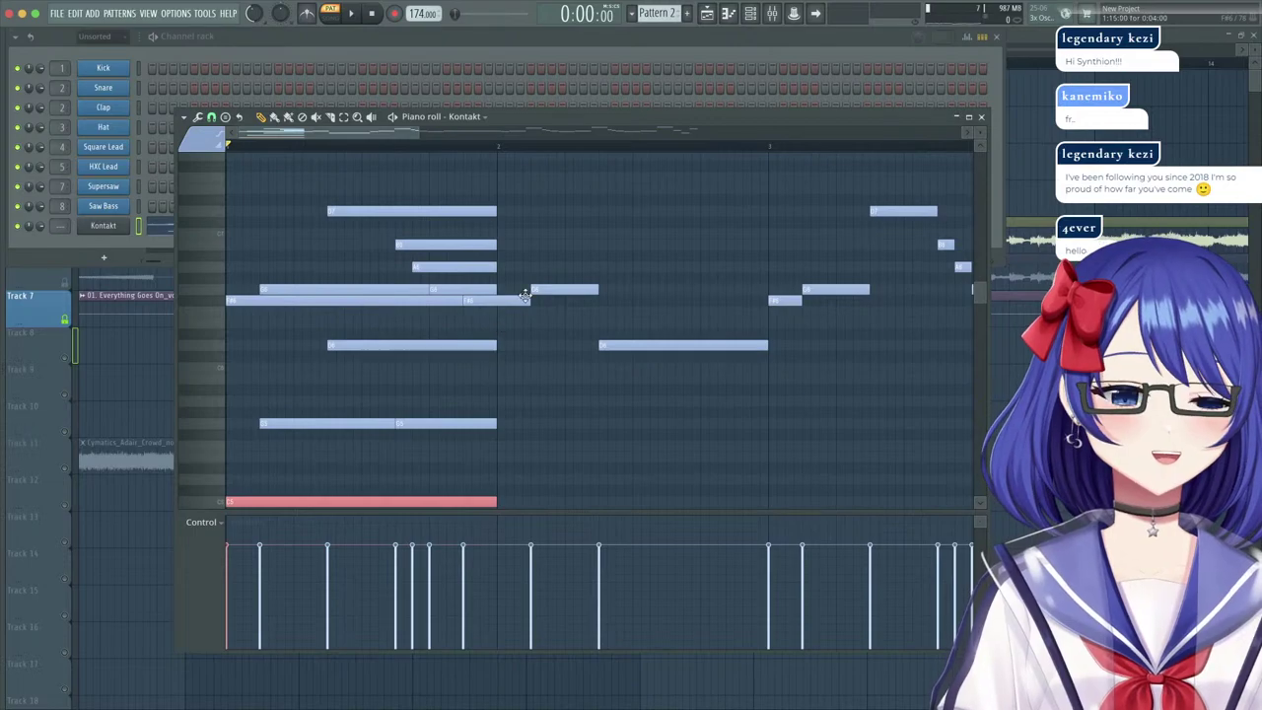
# Create an empty Pattern 3, keeping its default name.
pyautogui.click(562, 73)
pyautogui.click(656, 13)
pyautogui.click(751, 22)
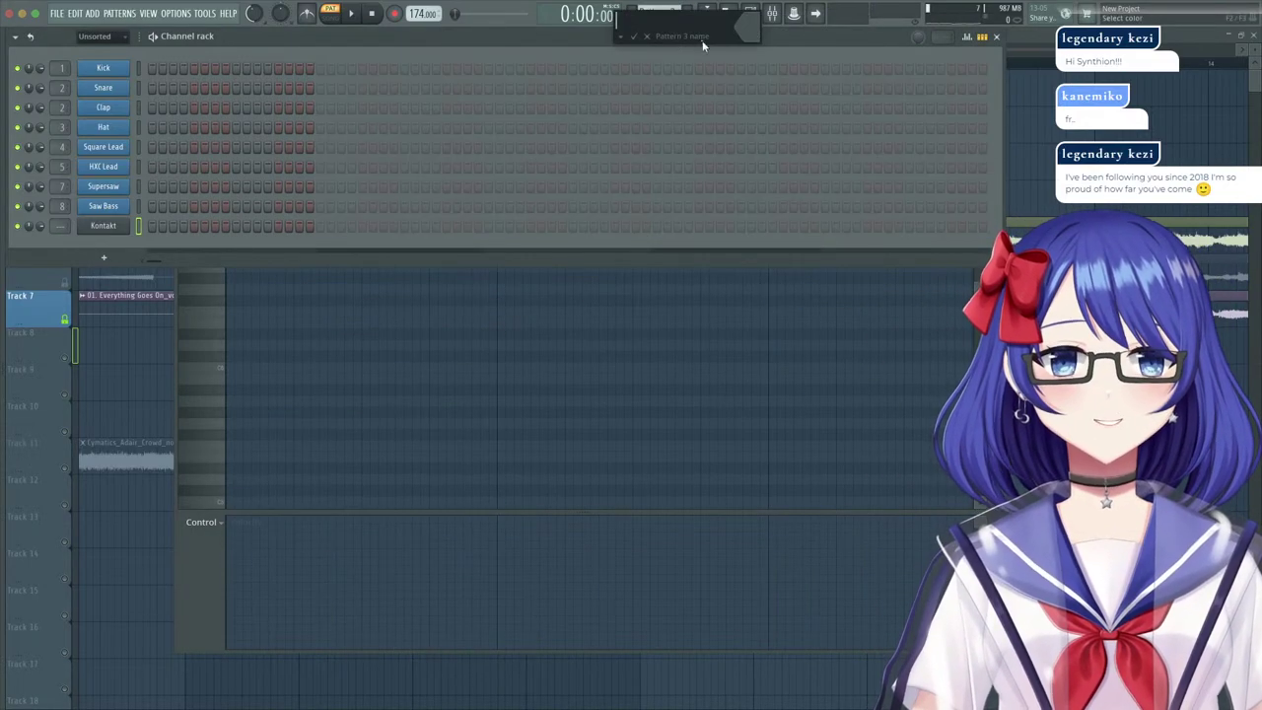
pyautogui.click(647, 37)
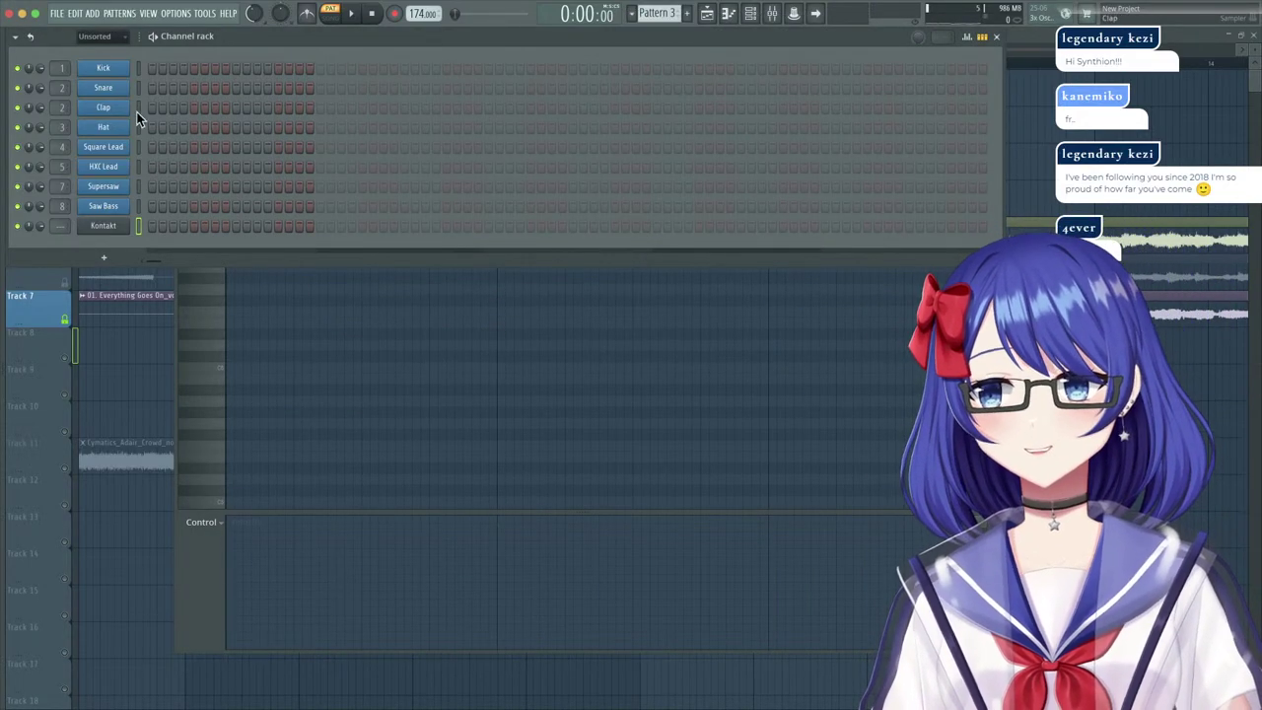
# Lower the tempo to 120 BPM, turn on the metronome and record a live Kontakt performance of melody and chords into Pattern 3.
pyautogui.click(394, 13)
pyautogui.click(594, 451)
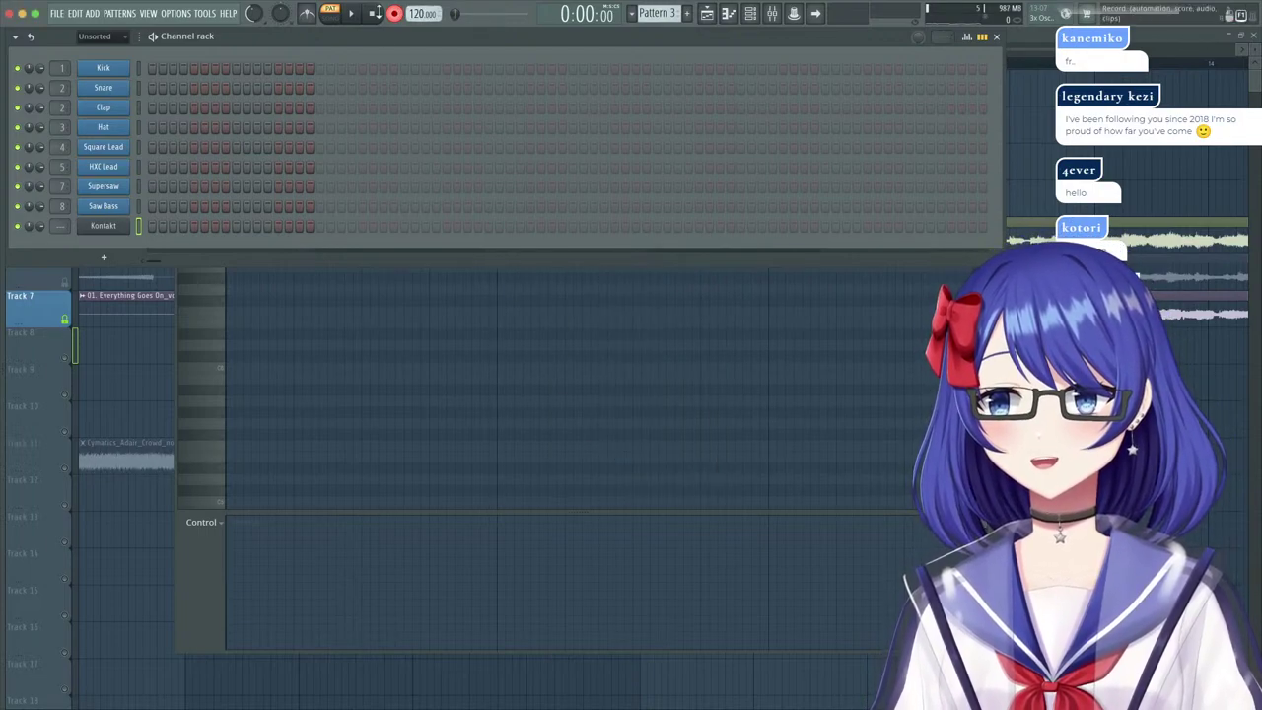
pyautogui.click(309, 14)
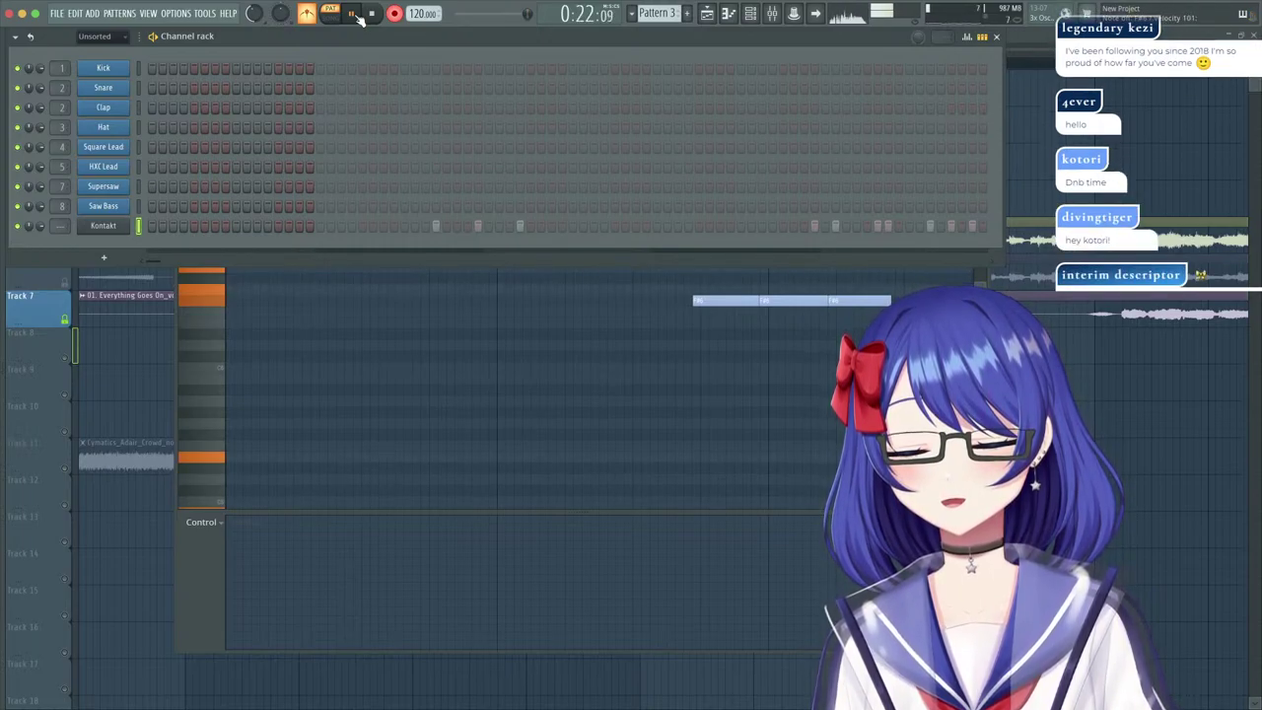
pyautogui.click(372, 13)
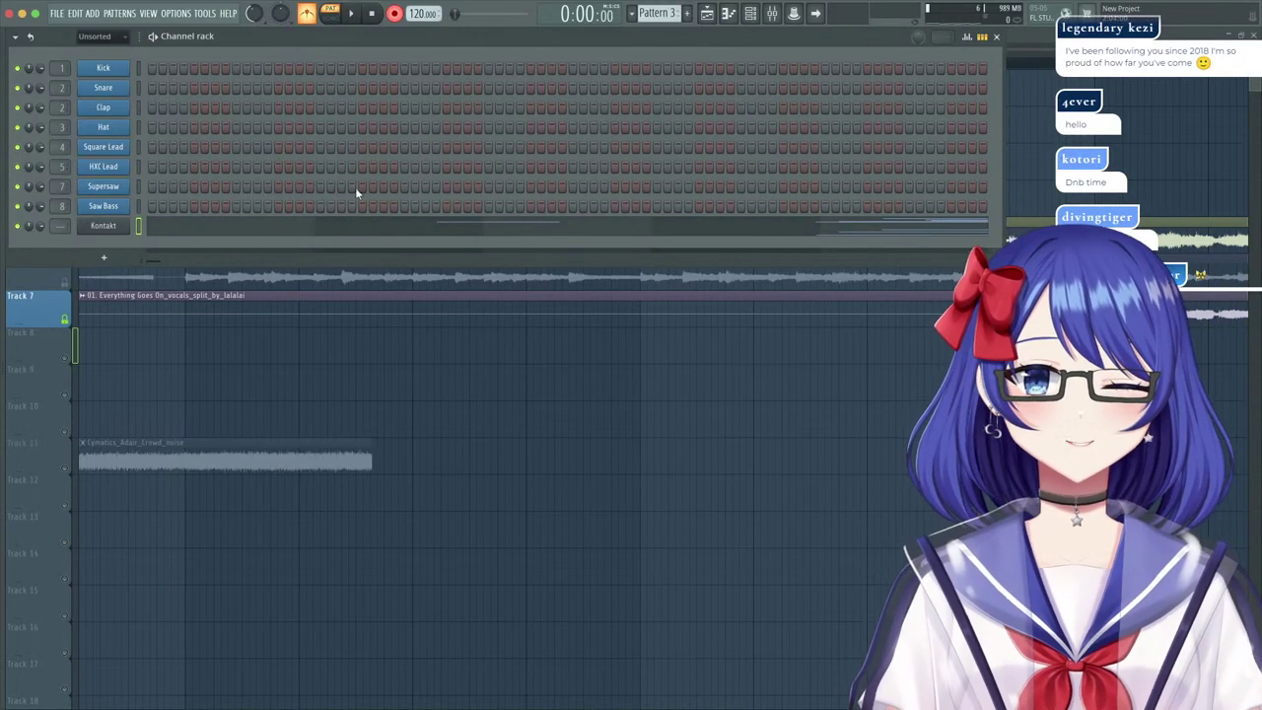
# Open the recorded Kontakt notes, remove the three stray F#6 notes before bar 5 and start playback from bar 5.
pyautogui.click(358, 227)
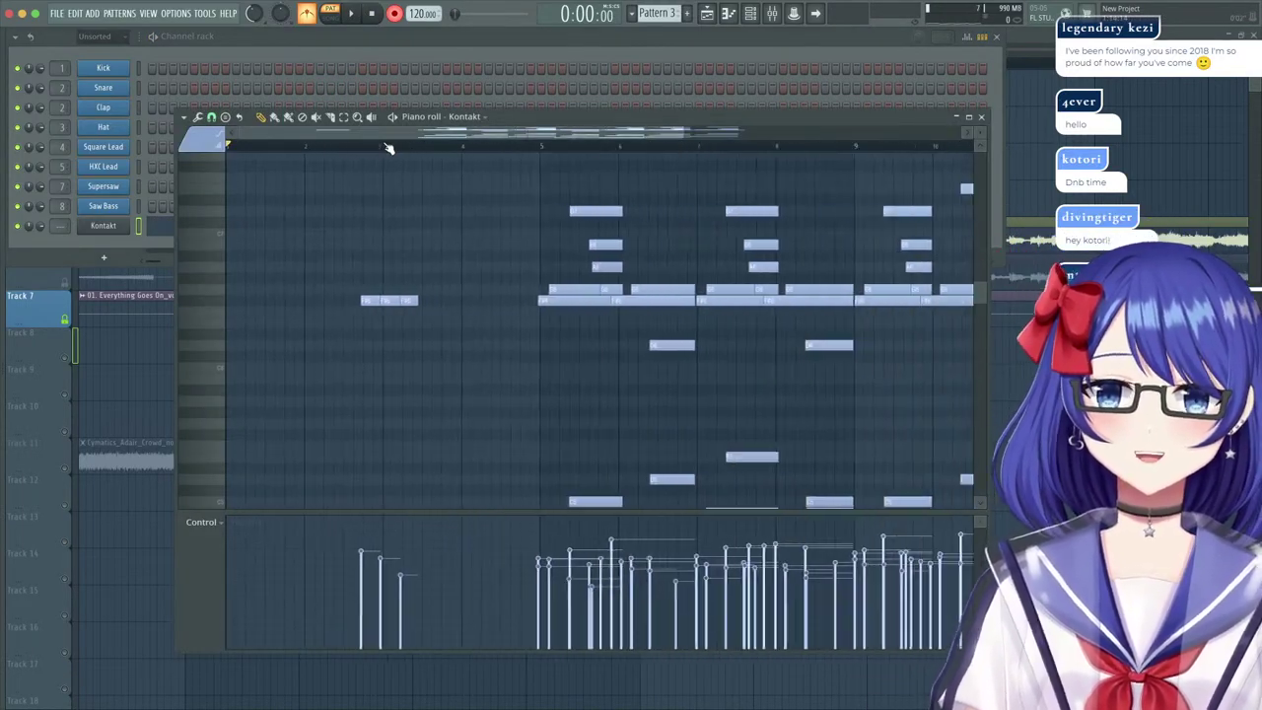
pyautogui.scroll(-2, 389, 148)
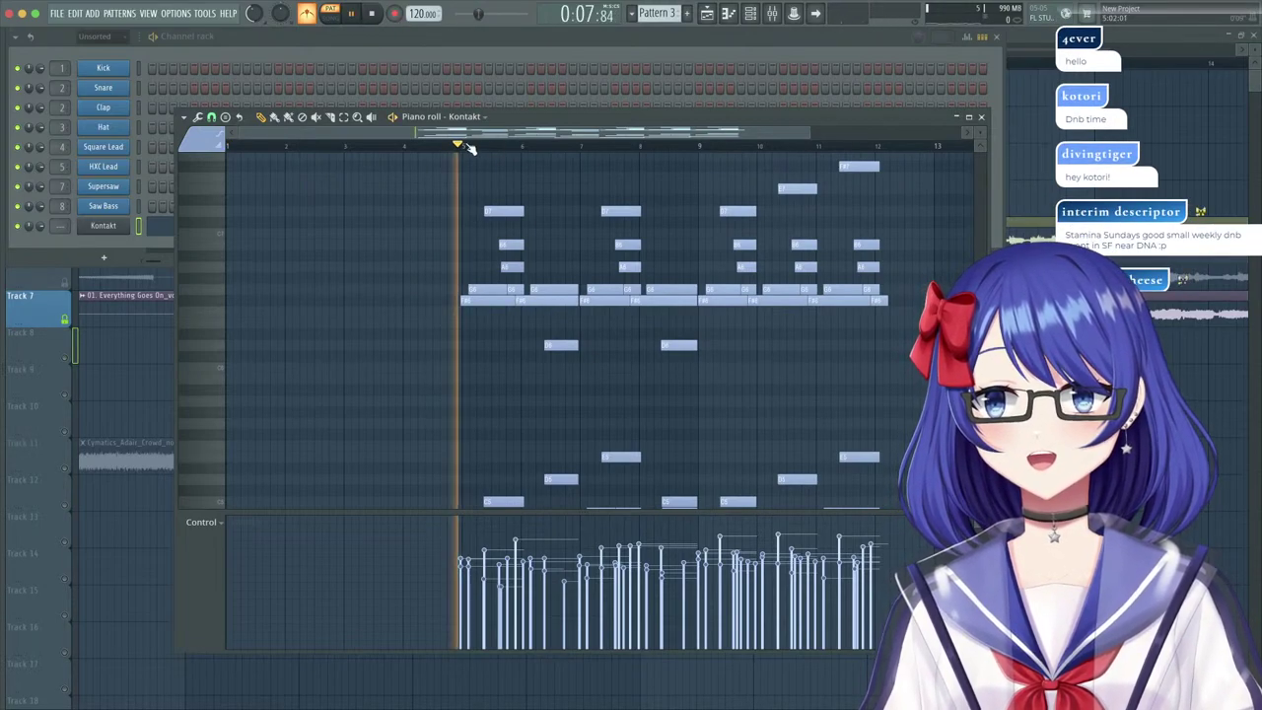
pyautogui.scroll(-2, 779, 338)
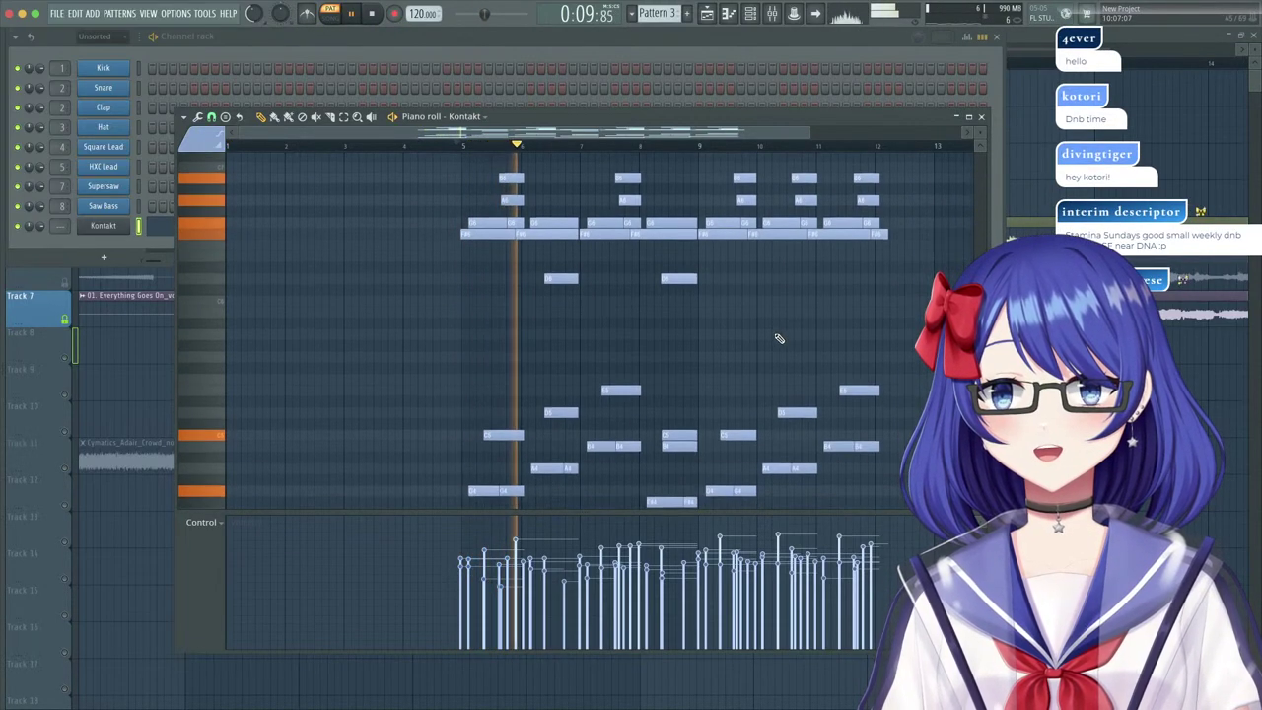
# Follow the recorded part during playback, examining the melody and the chord notes beneath it through bar 11.
pyautogui.scroll(2, 572, 211)
pyautogui.scroll(4, 501, 149)
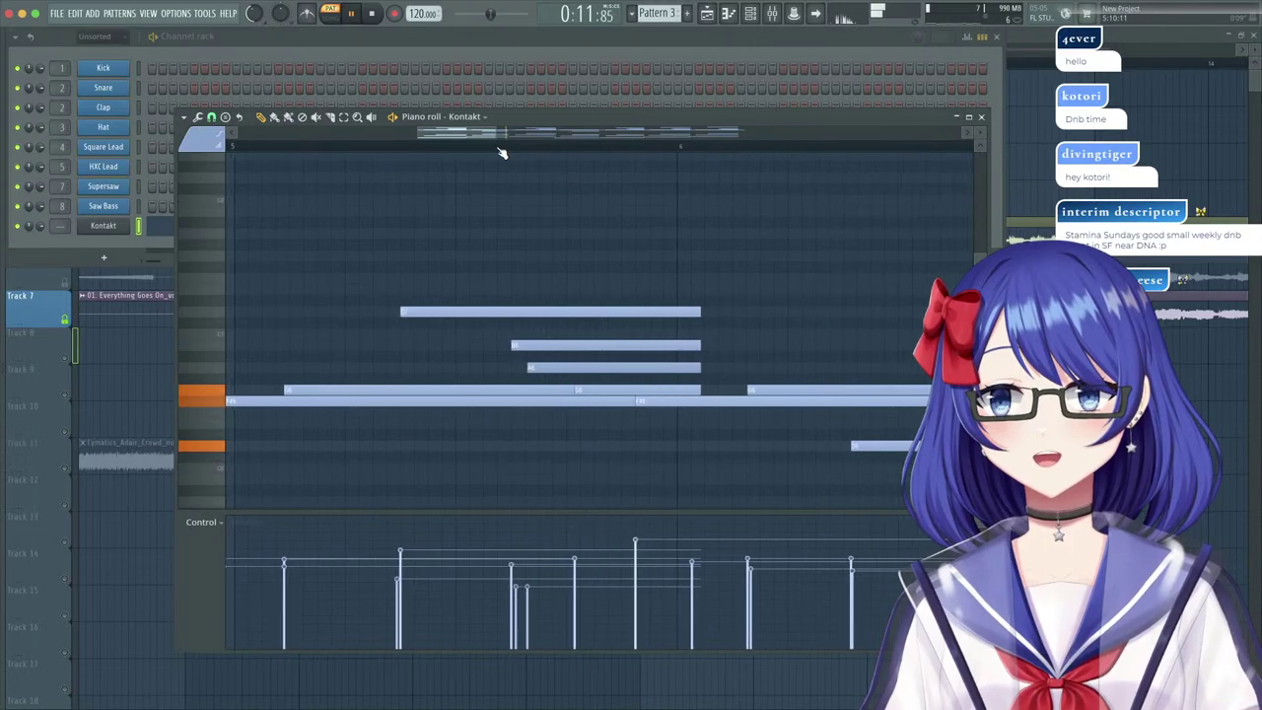
pyautogui.scroll(-5, 501, 149)
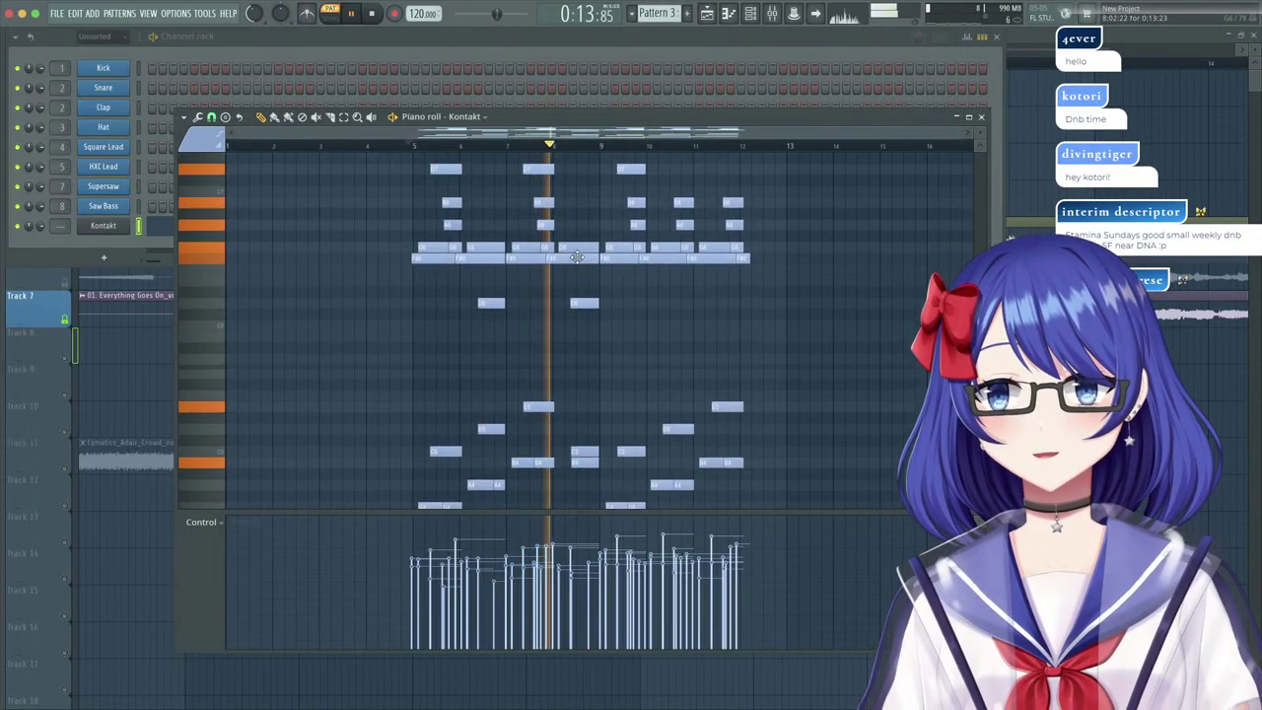
pyautogui.scroll(-2, 572, 252)
pyautogui.scroll(1, 561, 250)
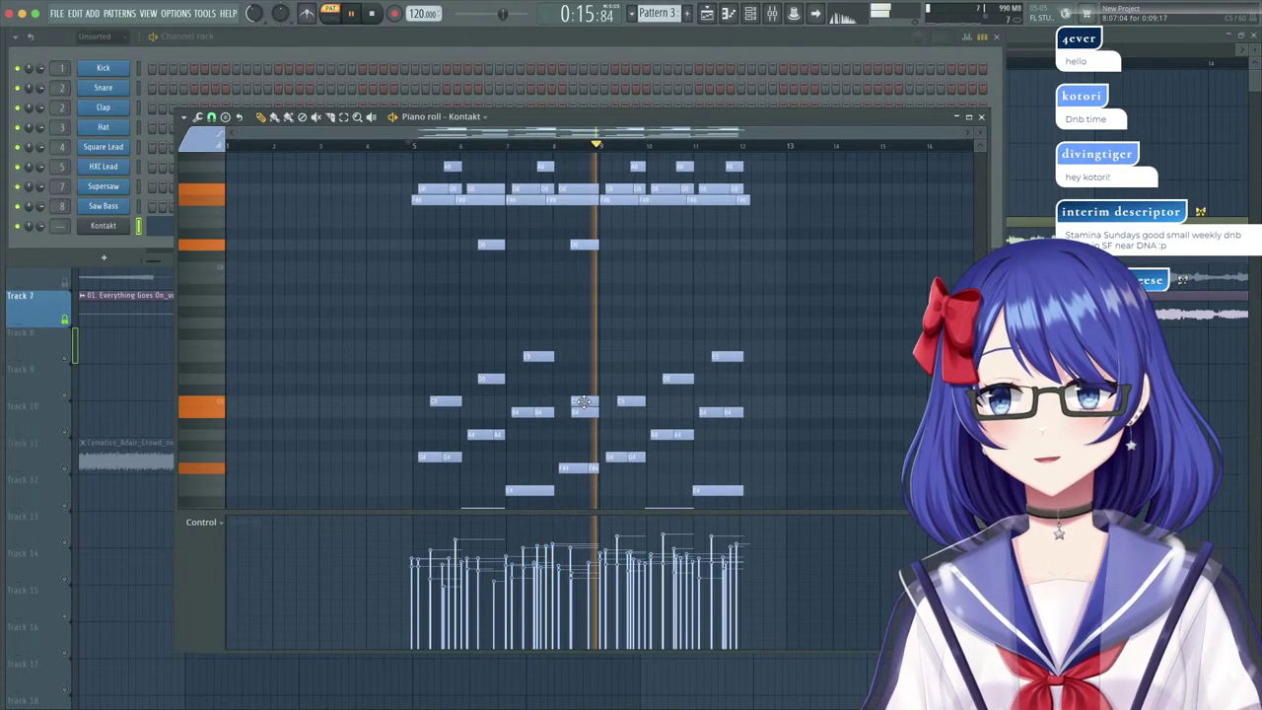
pyautogui.scroll(-5, 710, 266)
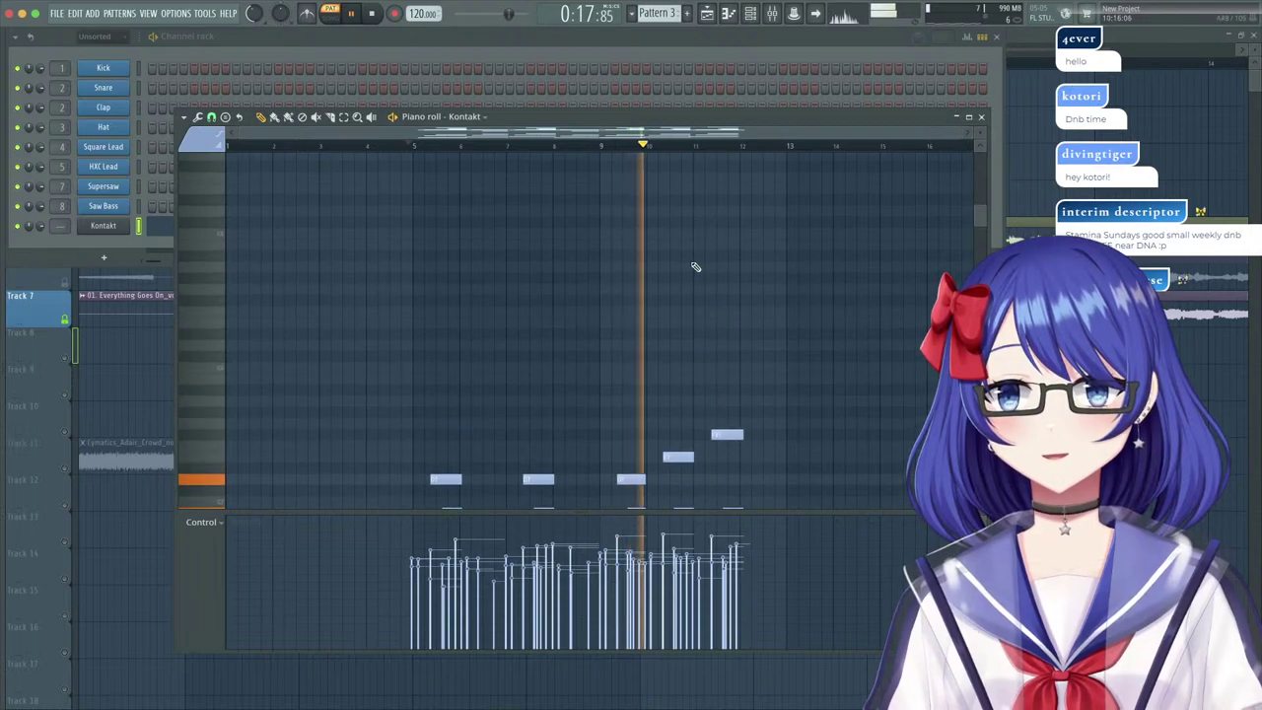
pyautogui.scroll(3, 695, 266)
pyautogui.scroll(4, 705, 147)
# Raise the highest melody notes in bars 9, 10 and 11 to E7, F#7 and G7.
pyautogui.moveTo(690, 282); pyautogui.dragTo(506, 313)
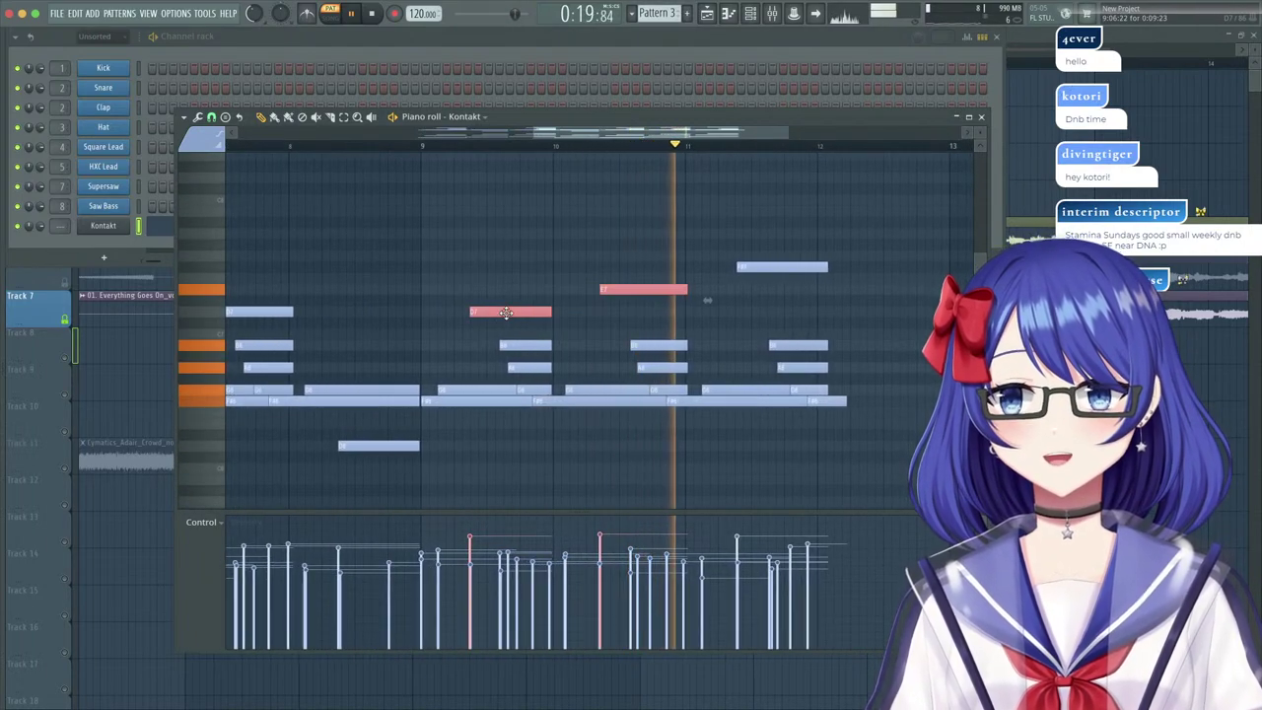
pyautogui.hotkey('shift', 'Up')
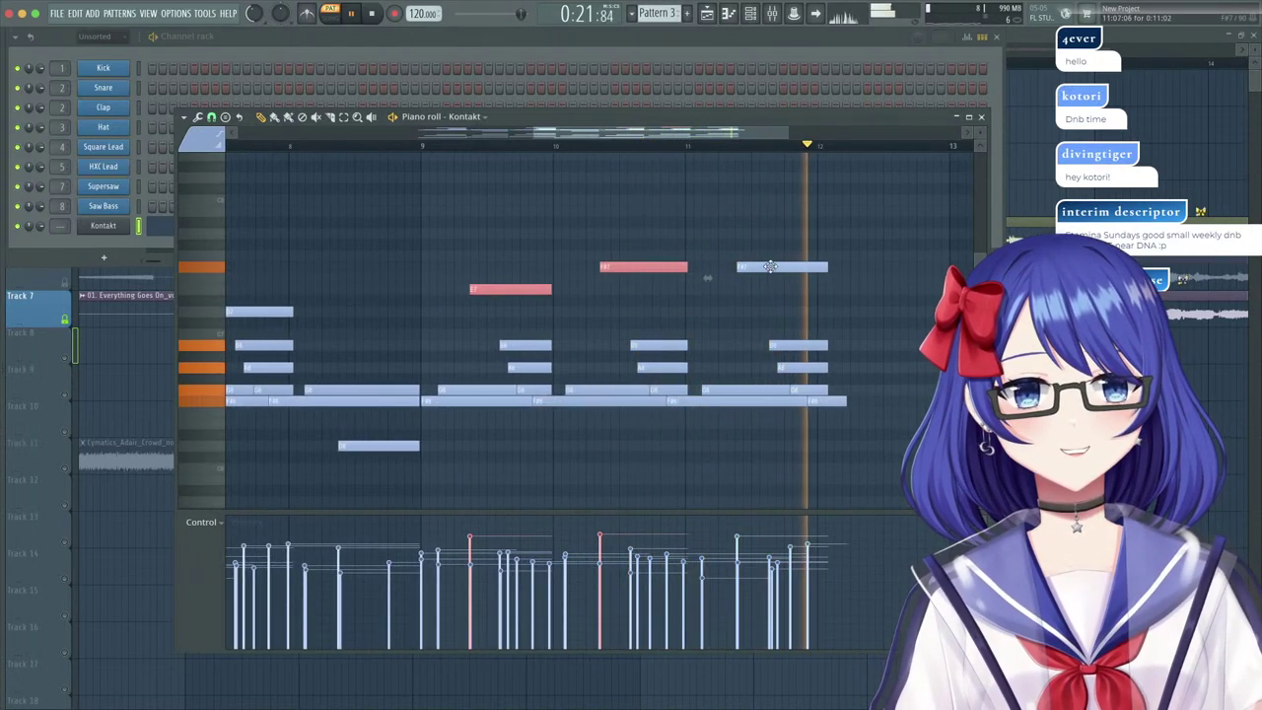
pyautogui.moveTo(770, 266); pyautogui.dragTo(773, 256)
# Set the grid snap to whole steps and apply Quick quantize to the recorded notes.
pyautogui.scroll(-3, 705, 148)
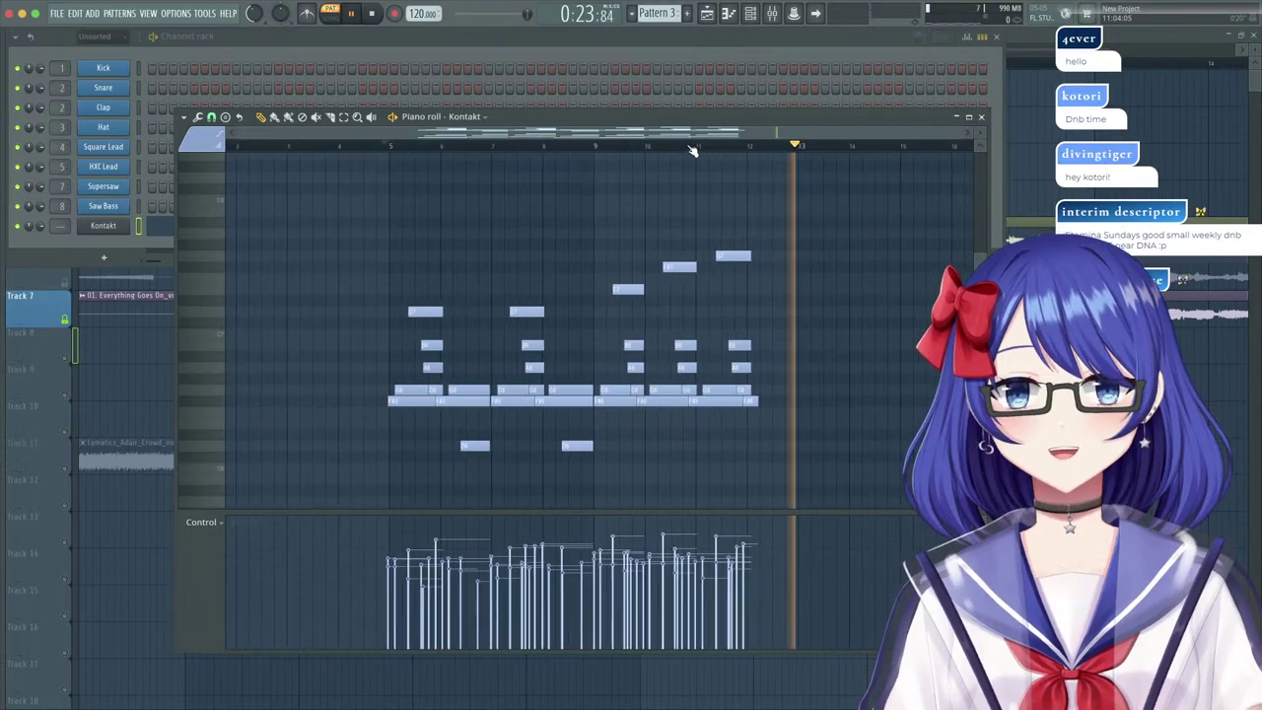
pyautogui.scroll(4, 412, 148)
pyautogui.click(418, 146)
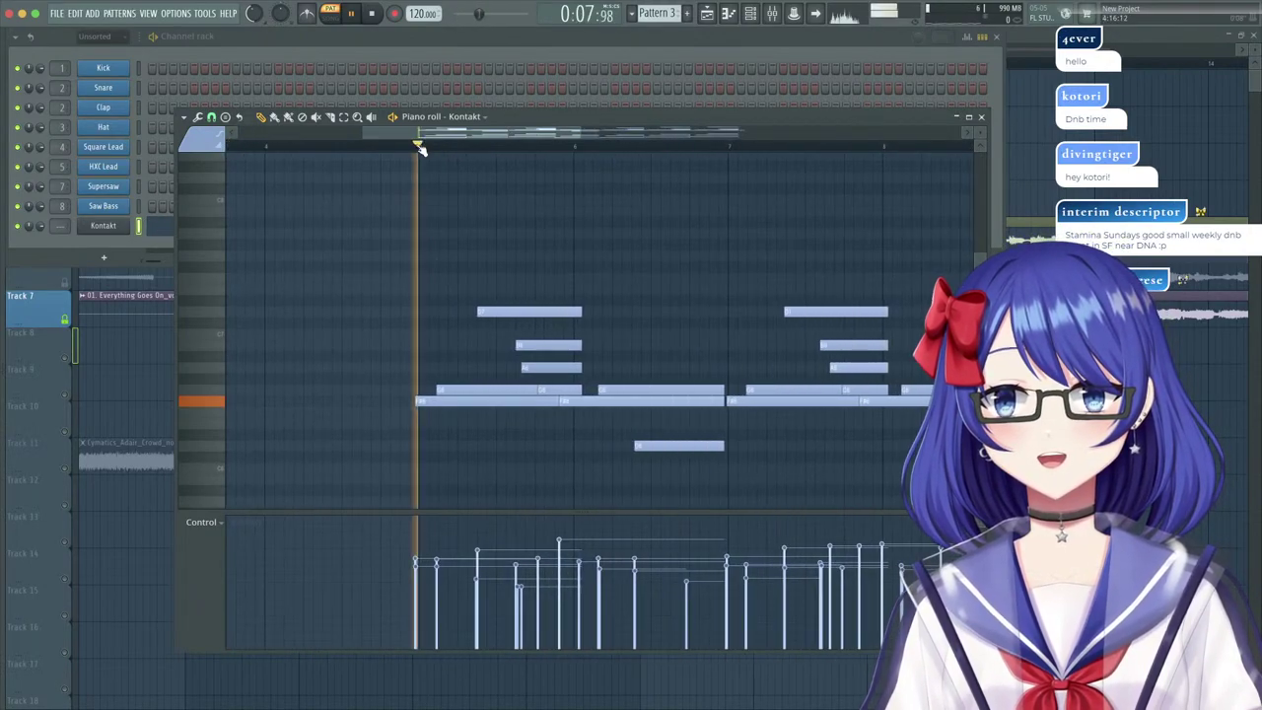
pyautogui.scroll(3, 424, 147)
pyautogui.click(211, 116)
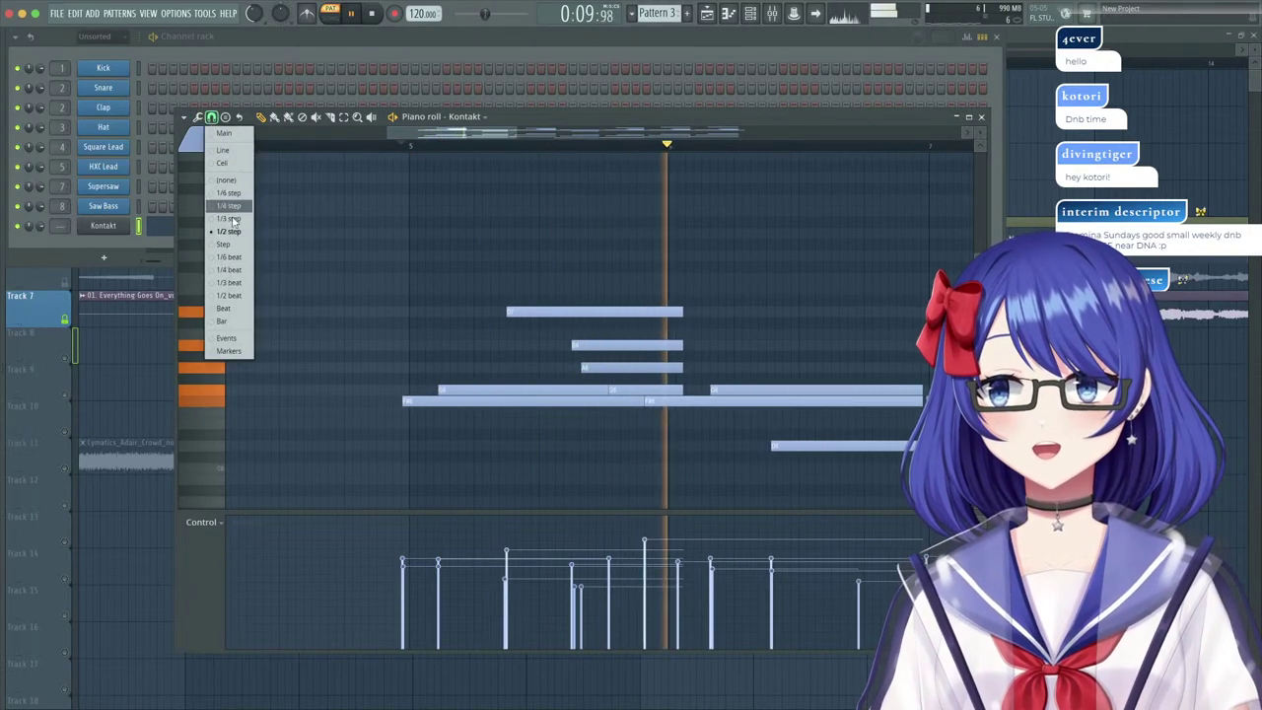
pyautogui.click(232, 219)
pyautogui.click(199, 116)
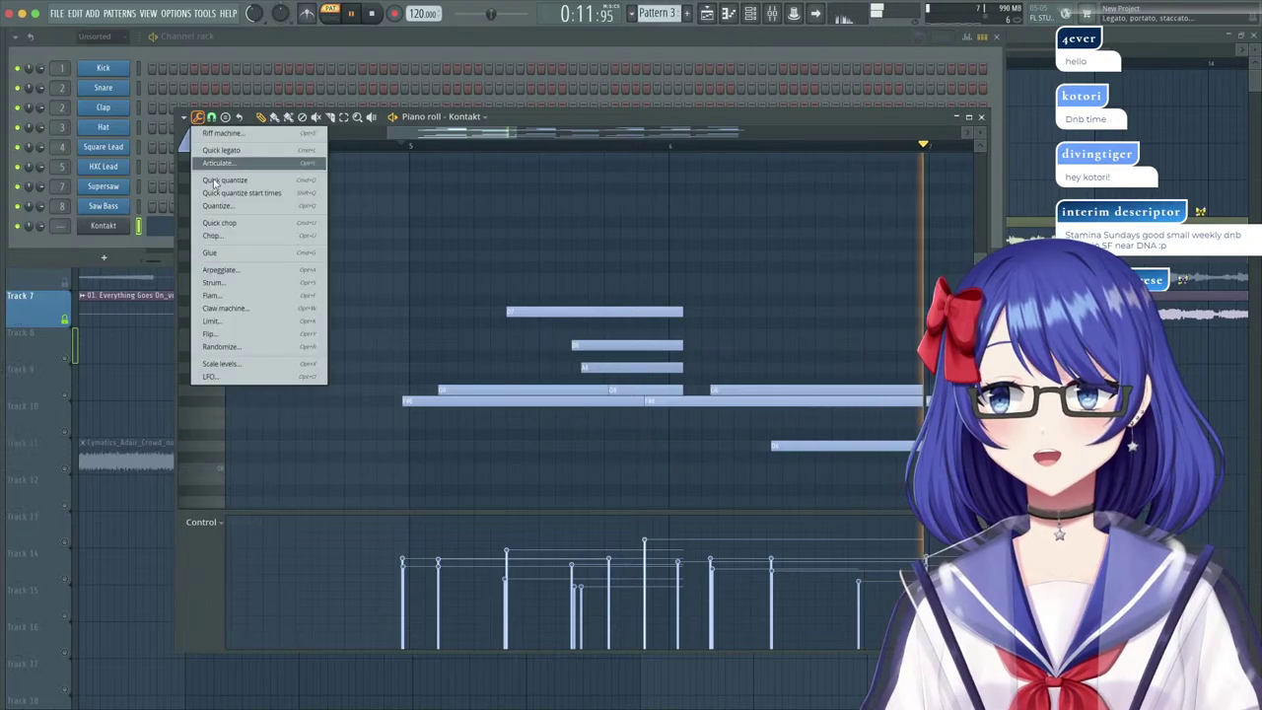
pyautogui.click(217, 181)
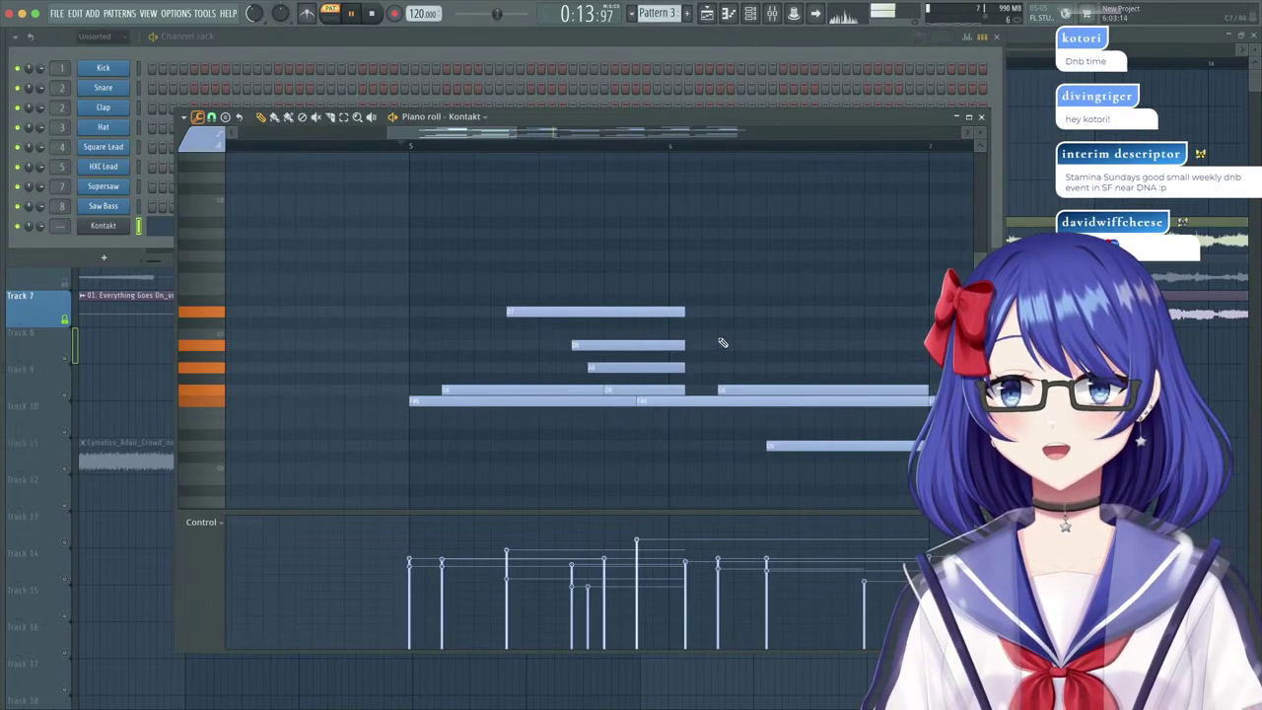
# Play the quantized part from bar 5 to check the timing of the chord notes and melody.
pyautogui.press('space')
pyautogui.scroll(-5, 516, 330)
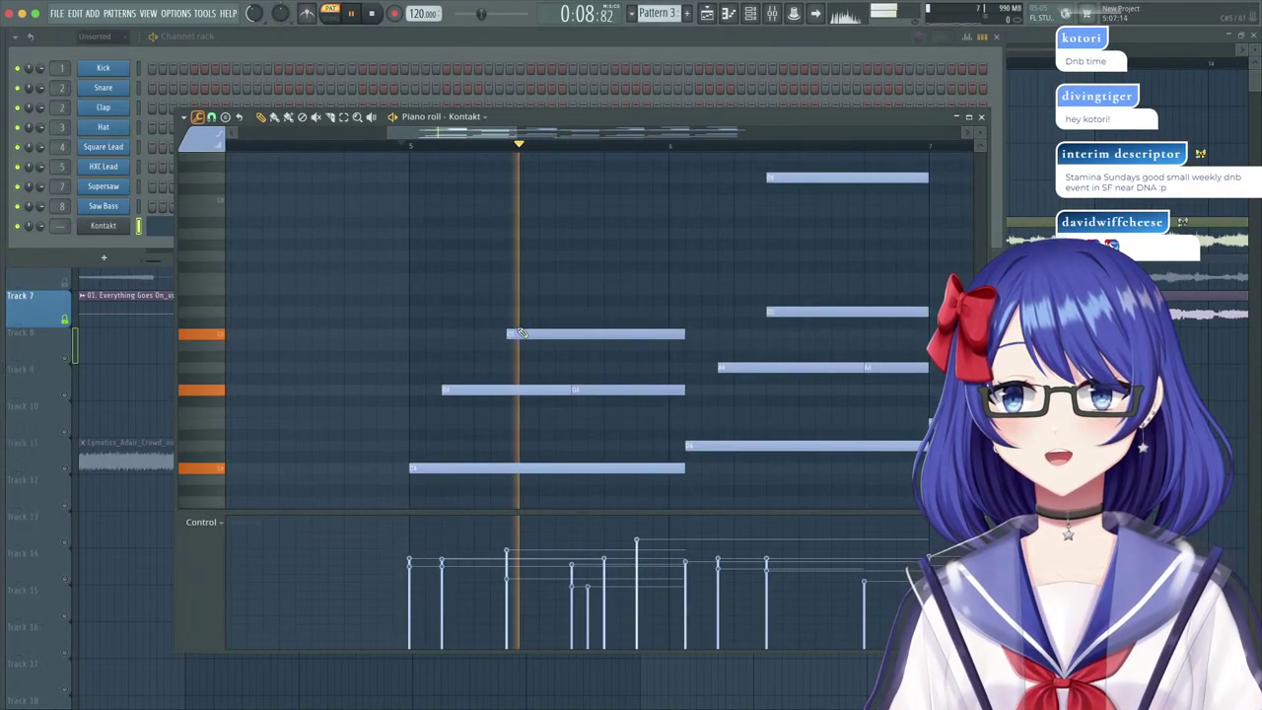
pyautogui.scroll(-5, 754, 377)
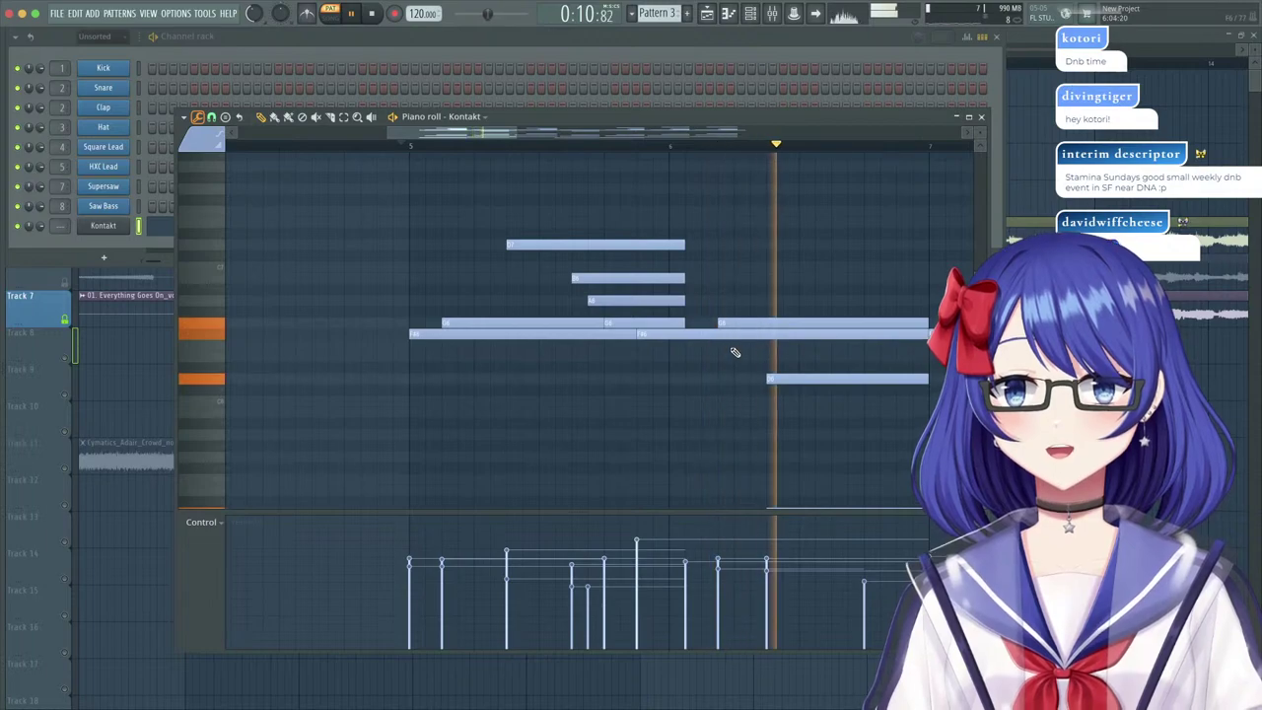
pyautogui.press('space')
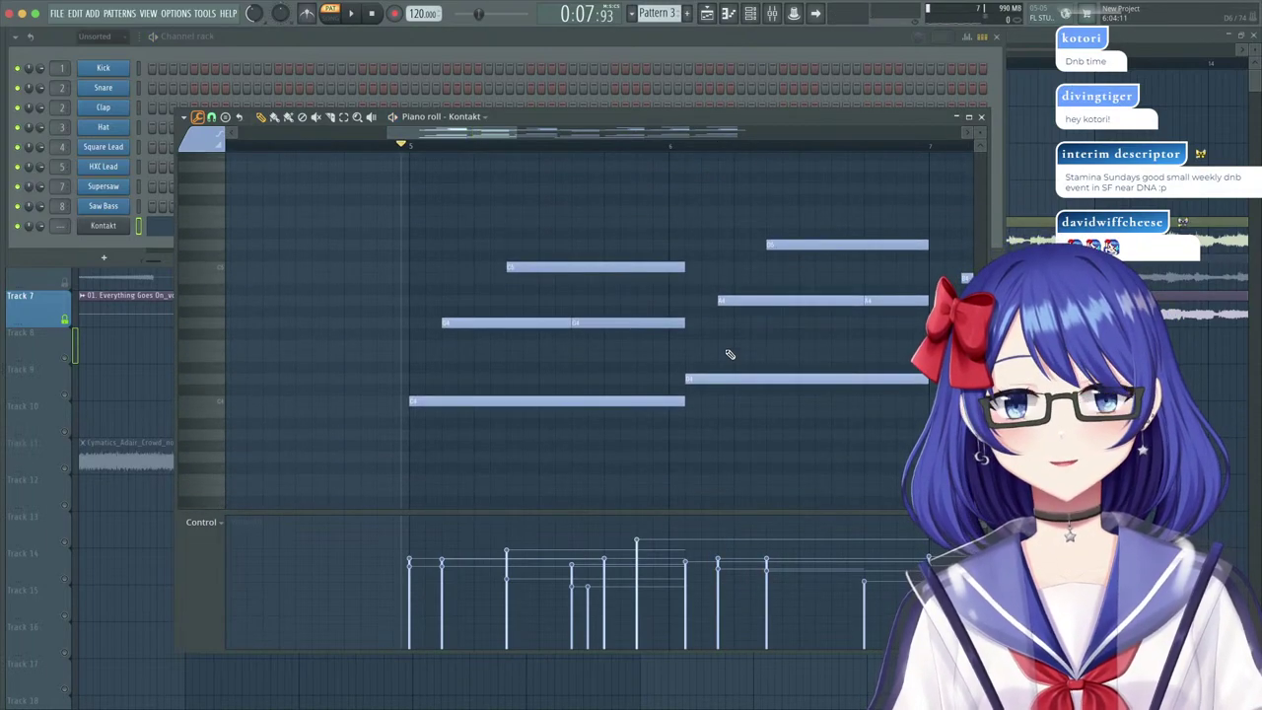
pyautogui.press('space')
pyautogui.scroll(8, 749, 335)
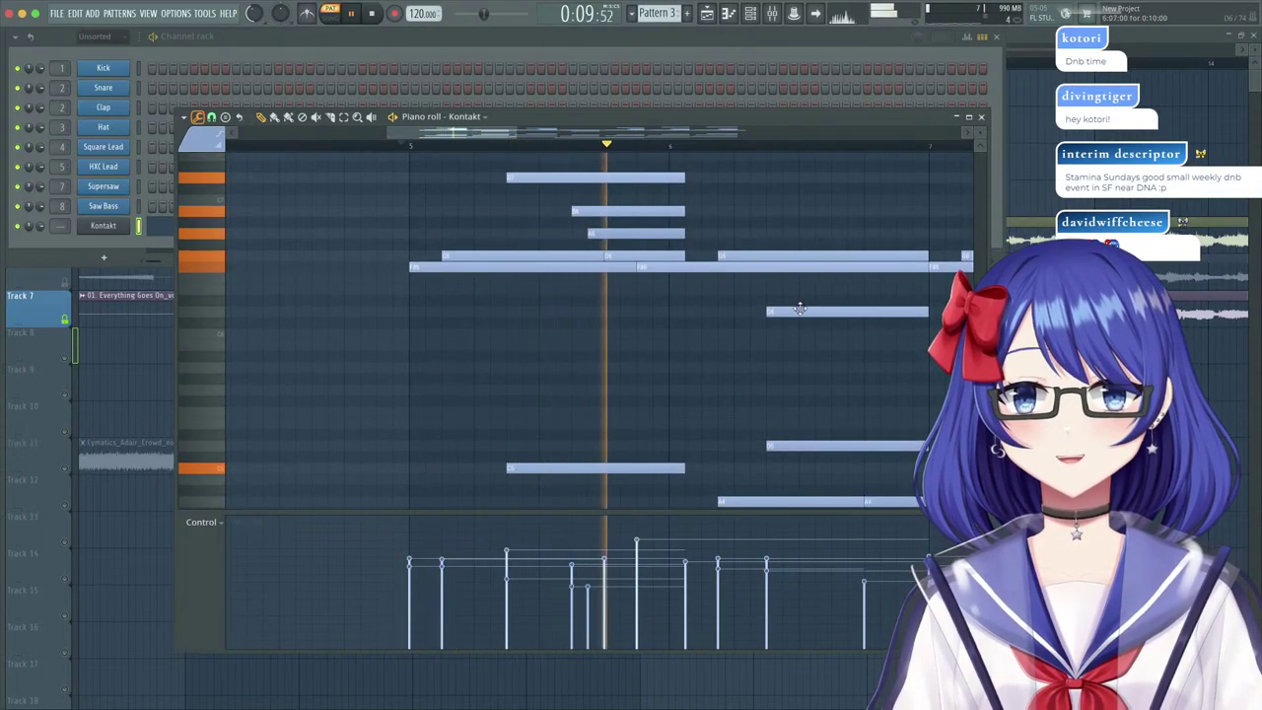
# Start the D4 and first A4 chord notes in bar 6 one step earlier, and shorten the overlapping bar 5 notes to end at bar 6.
pyautogui.moveTo(808, 286); pyautogui.dragTo(894, 454)
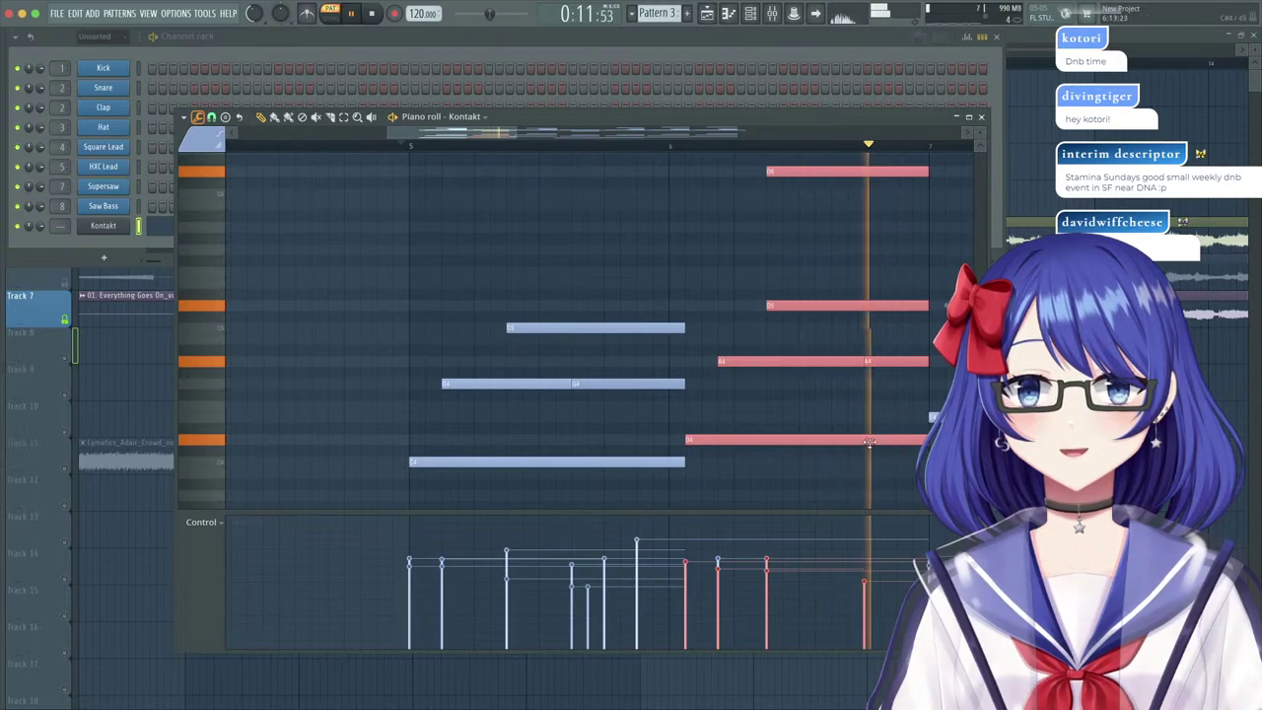
pyautogui.moveTo(773, 357); pyautogui.dragTo(822, 434)
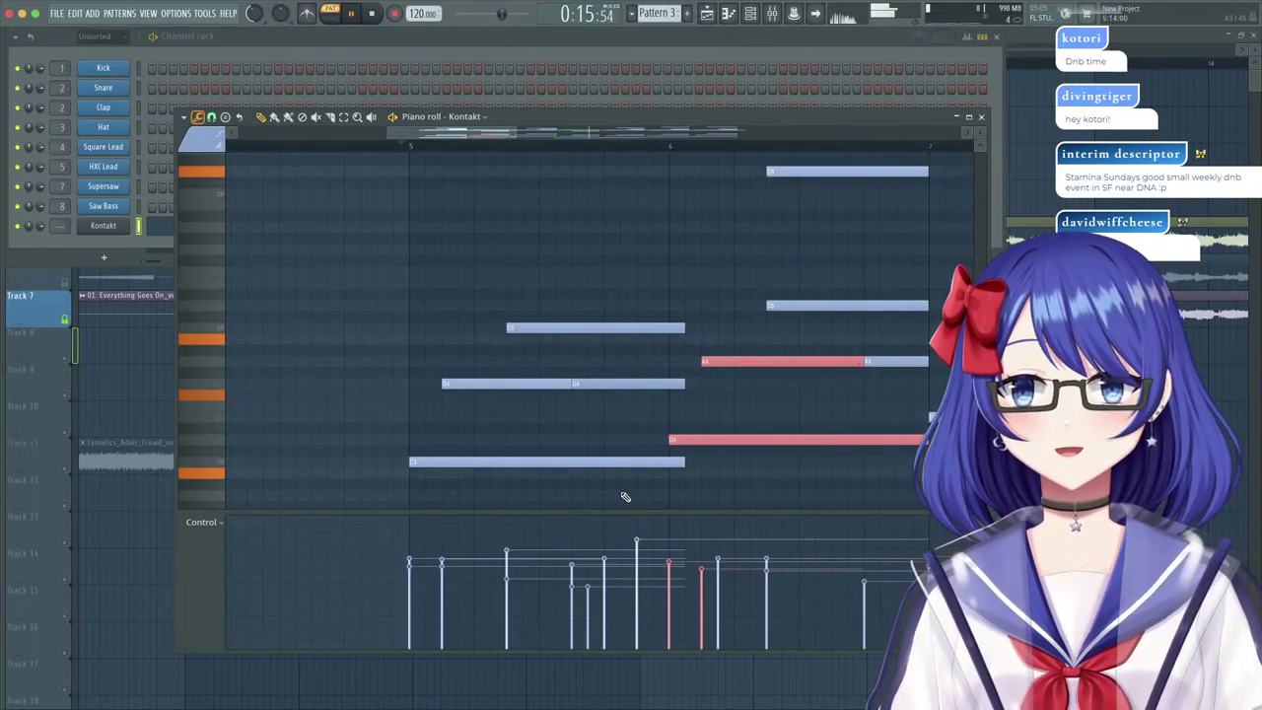
pyautogui.moveTo(624, 496); pyautogui.dragTo(626, 190)
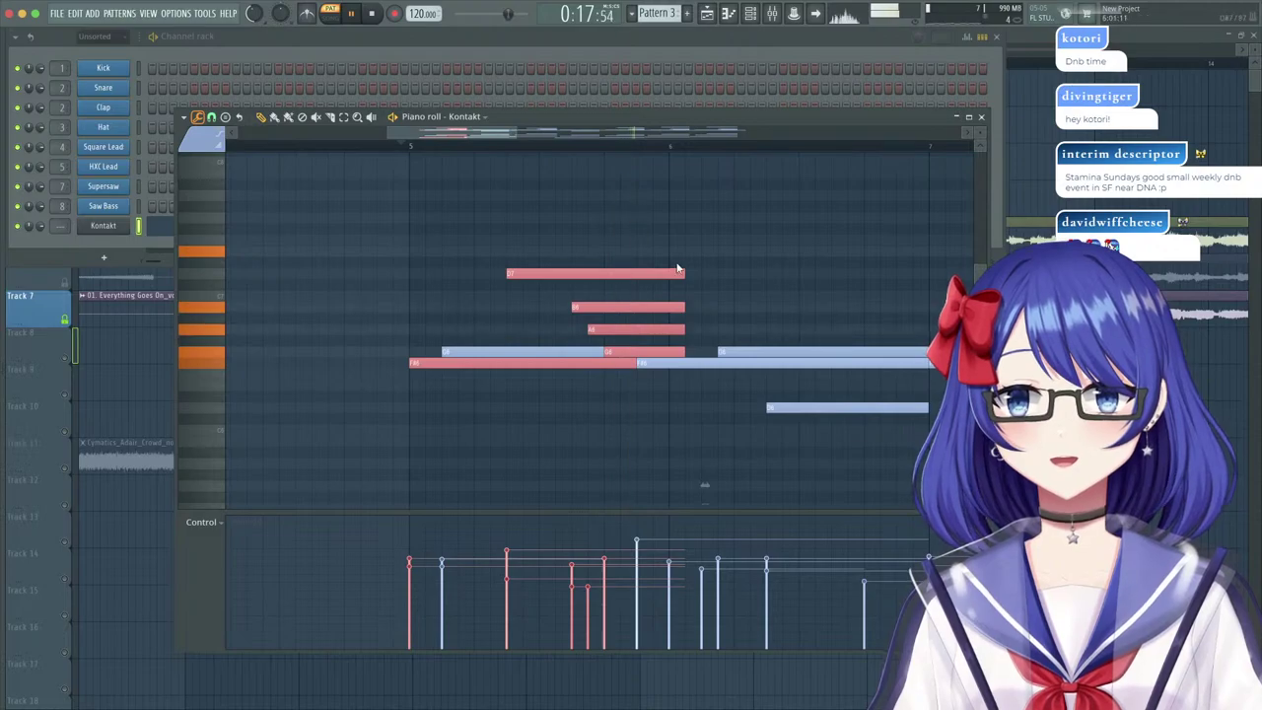
pyautogui.click(611, 361)
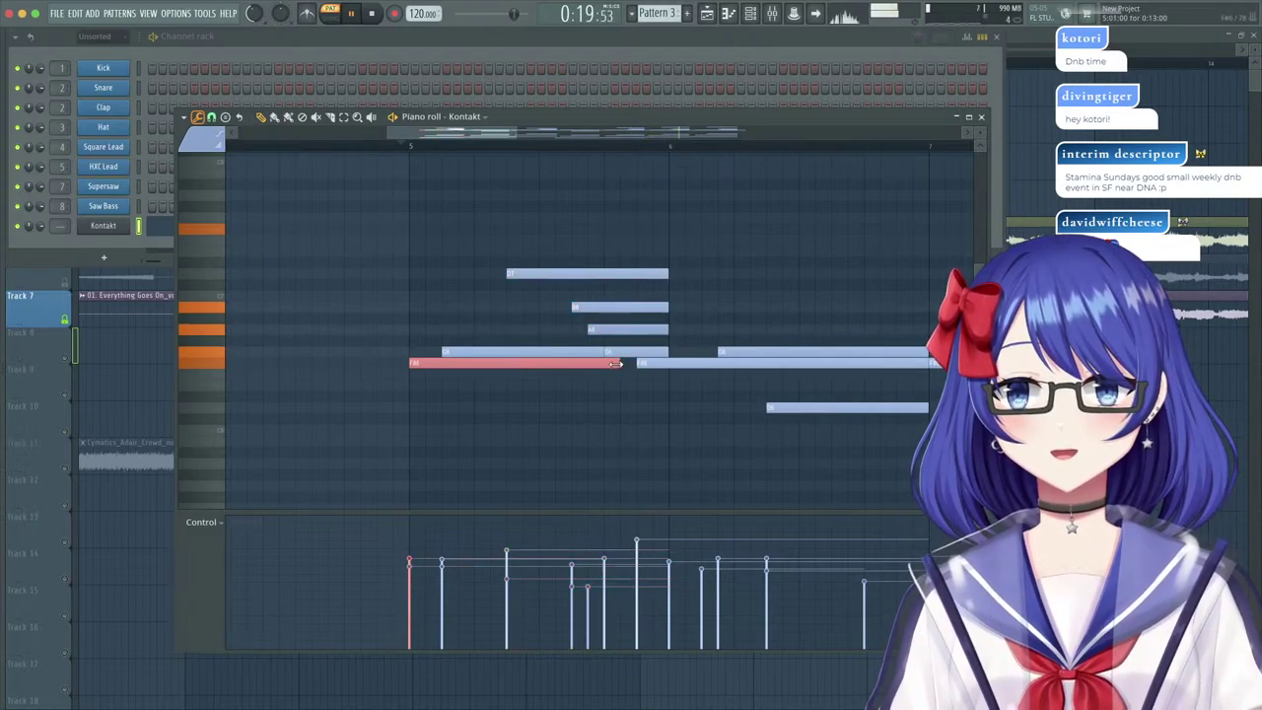
# Shift the G6 note in bar 6 one step later and play the part from bar 5.
pyautogui.scroll(-2, 404, 141)
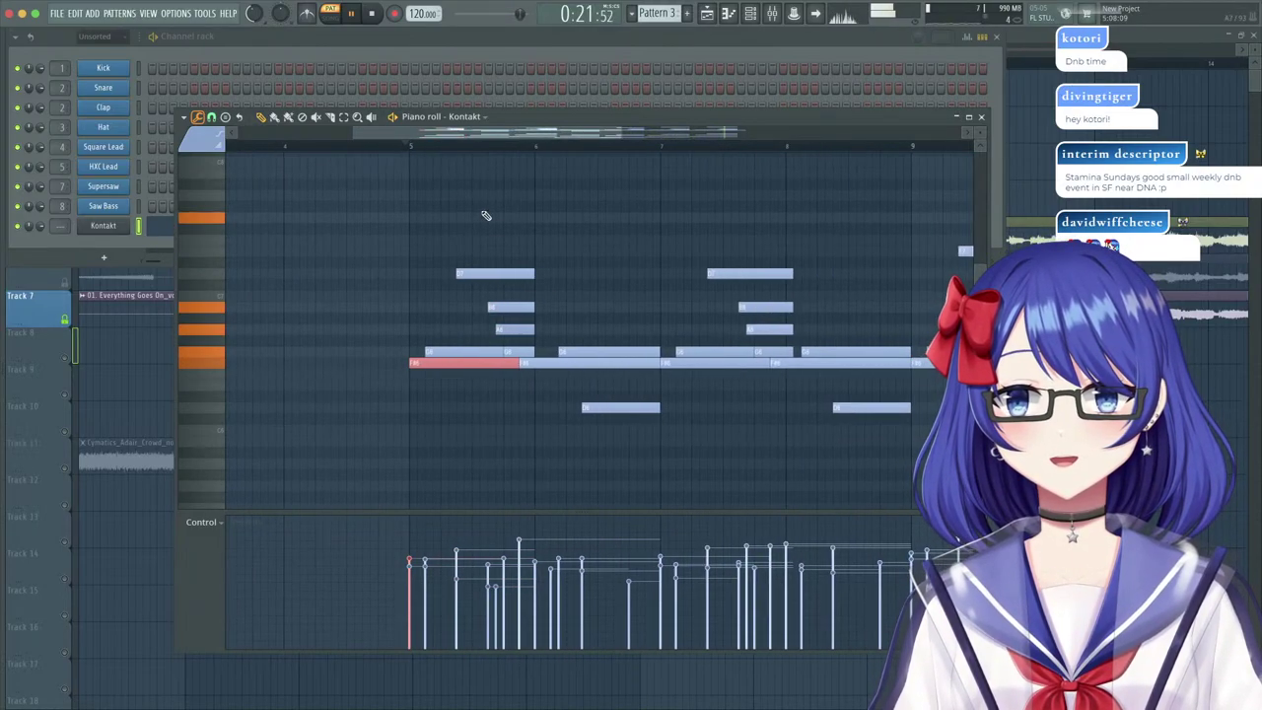
pyautogui.scroll(-2, 499, 211)
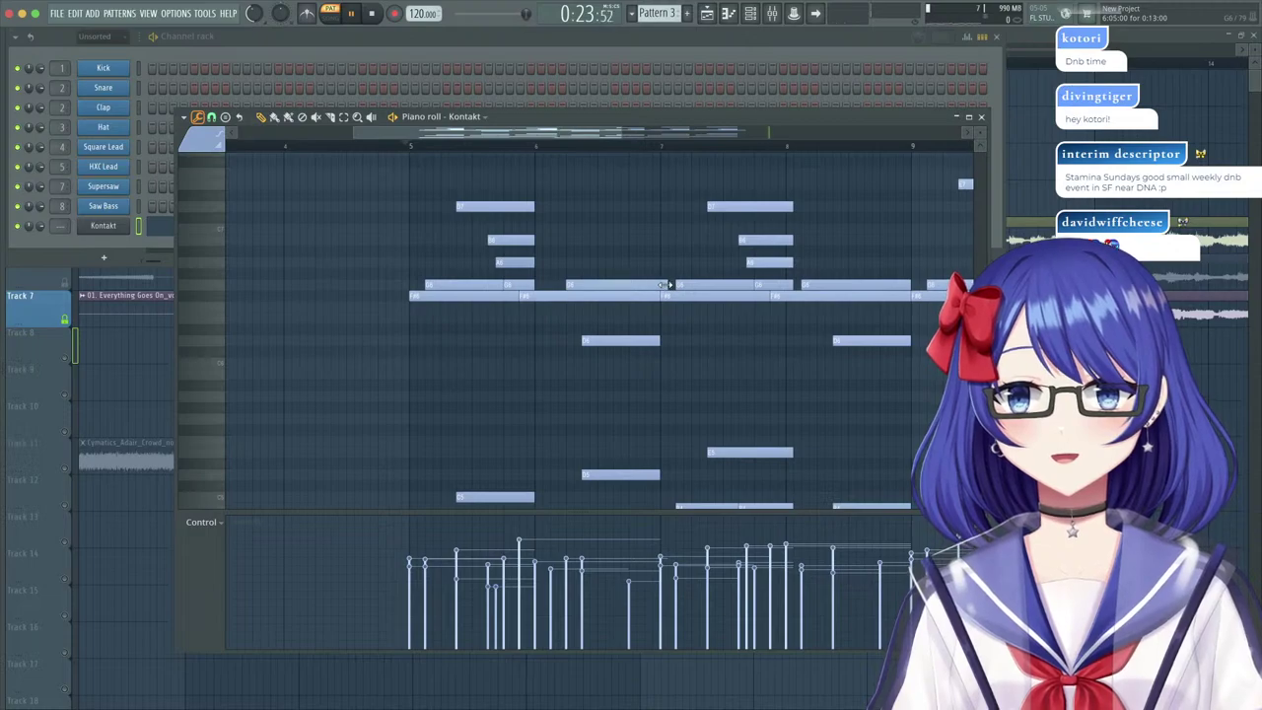
pyautogui.scroll(-2, 537, 252)
pyautogui.click(411, 146)
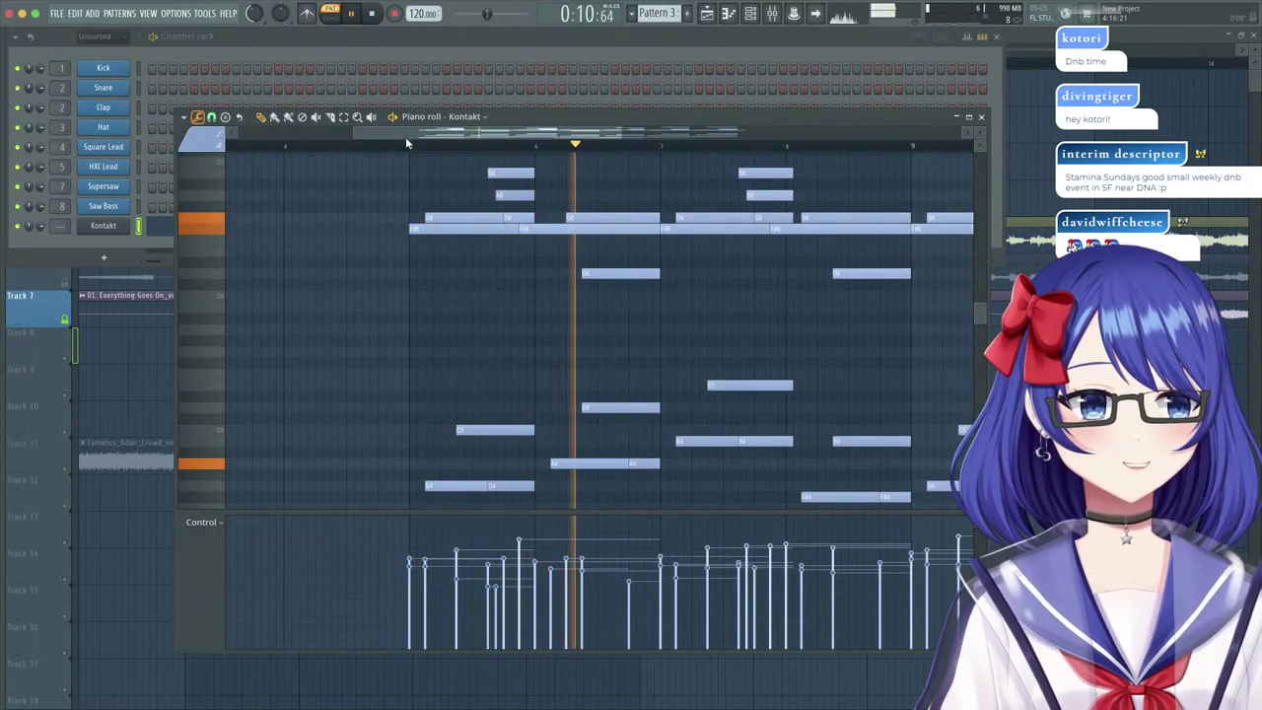
pyautogui.scroll(-2, 829, 355)
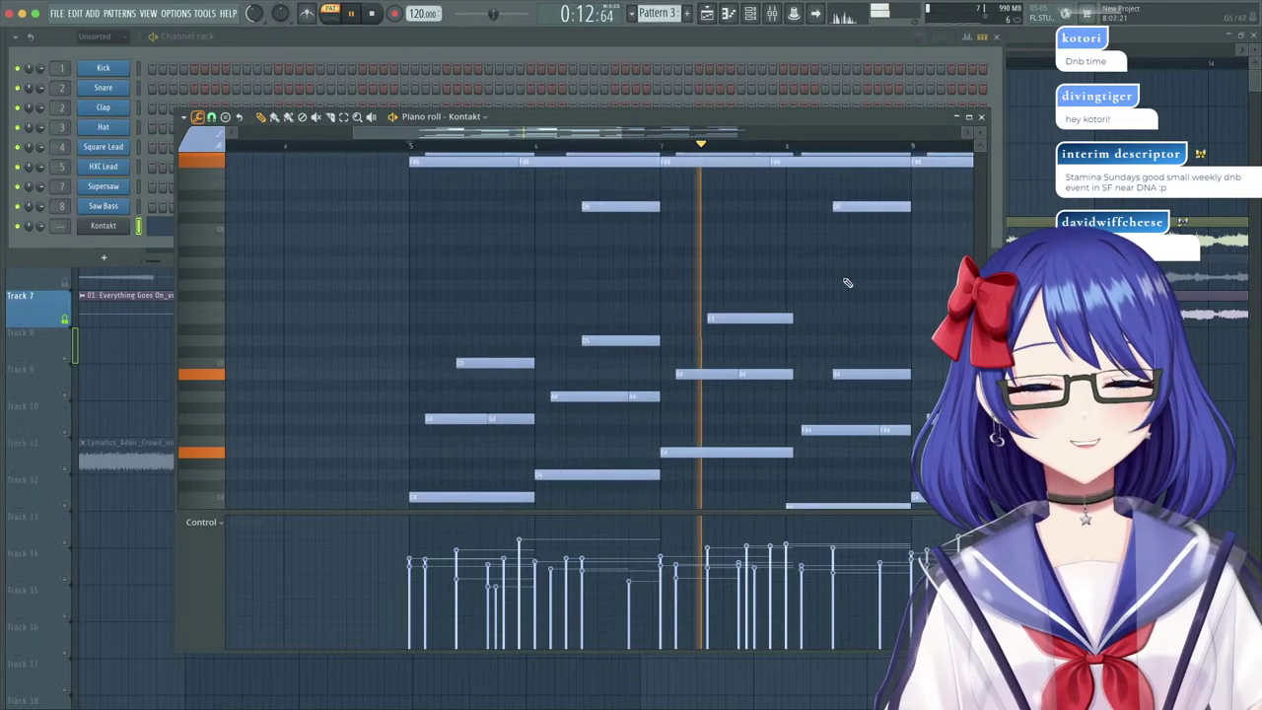
# Shorten the overhanging chord and melody notes in bar 7 to end exactly at bar 8.
pyautogui.keyDown('ctrl'); pyautogui.scroll(3, 797, 197); pyautogui.keyUp('ctrl')
pyautogui.press('space')
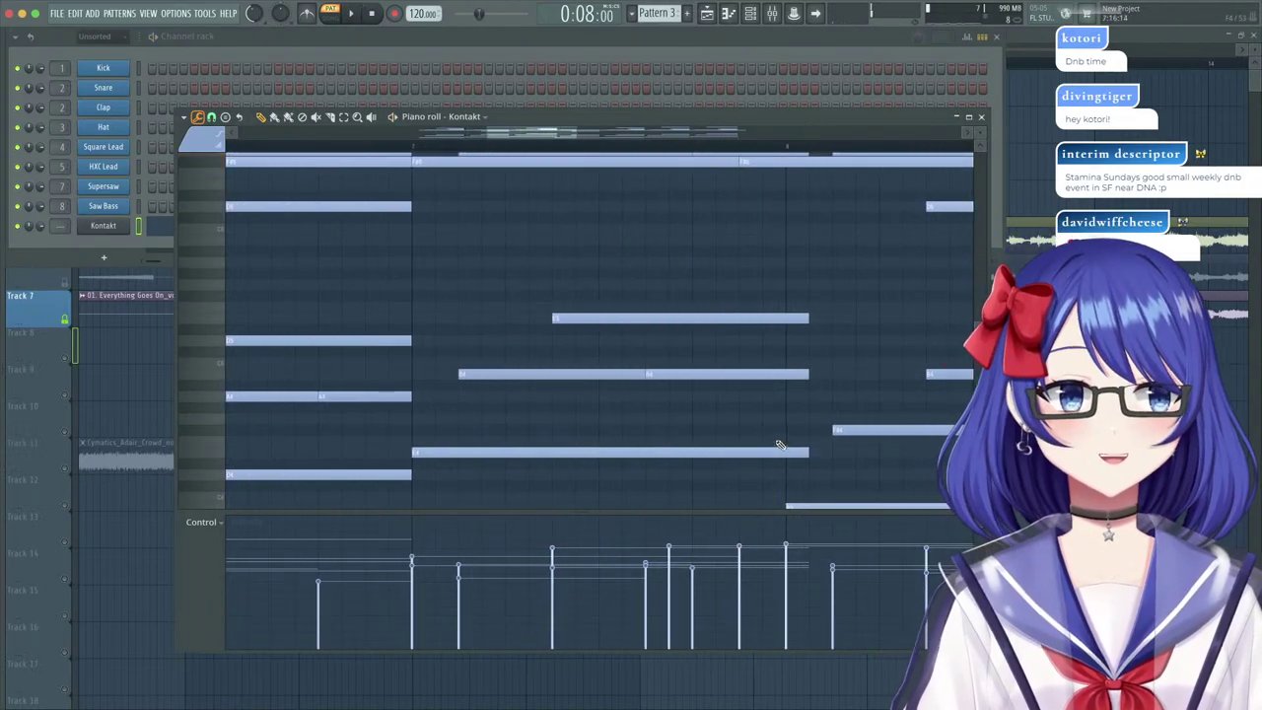
pyautogui.moveTo(770, 443)
pyautogui.mouseDown()
pyautogui.moveTo(756, 252)
pyautogui.moveTo(772, 461)
pyautogui.mouseUp()
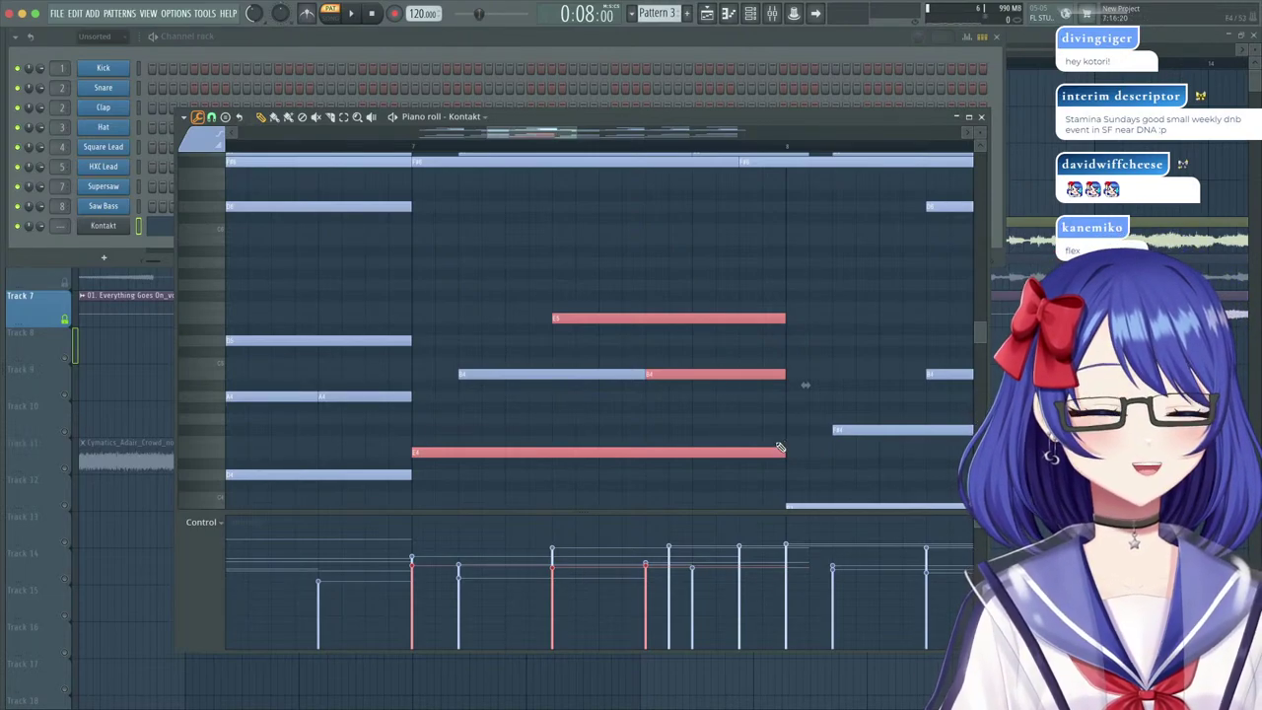
pyautogui.scroll(4, 701, 337)
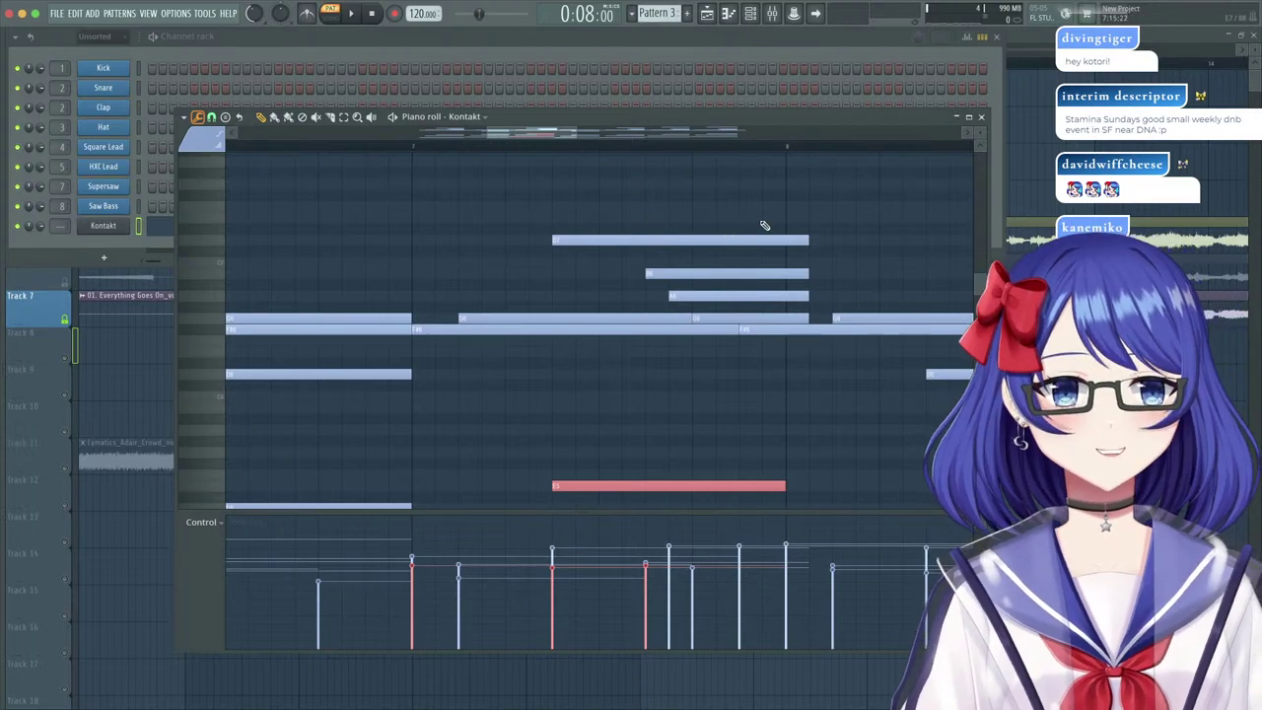
pyautogui.moveTo(777, 215); pyautogui.dragTo(785, 267)
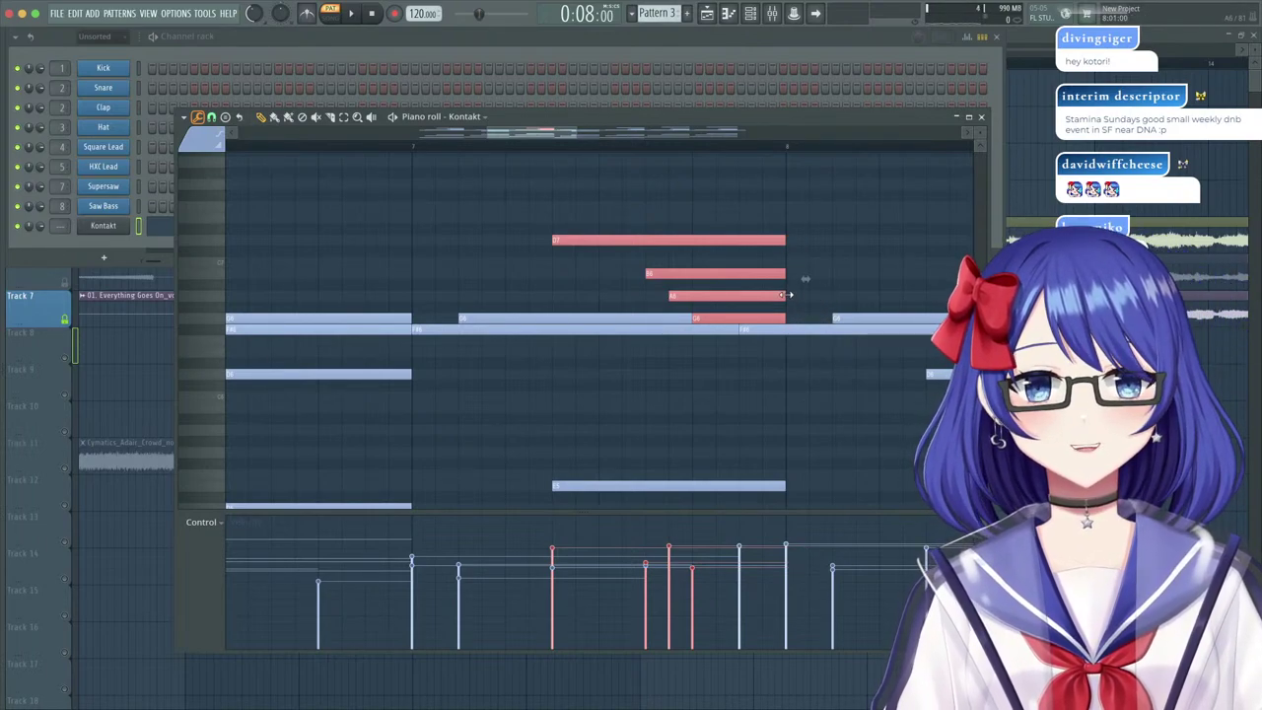
# Play from late in bar 5, move the G6 note in bar 6 two steps earlier and extend it to bar 7.
pyautogui.scroll(-1, 570, 288)
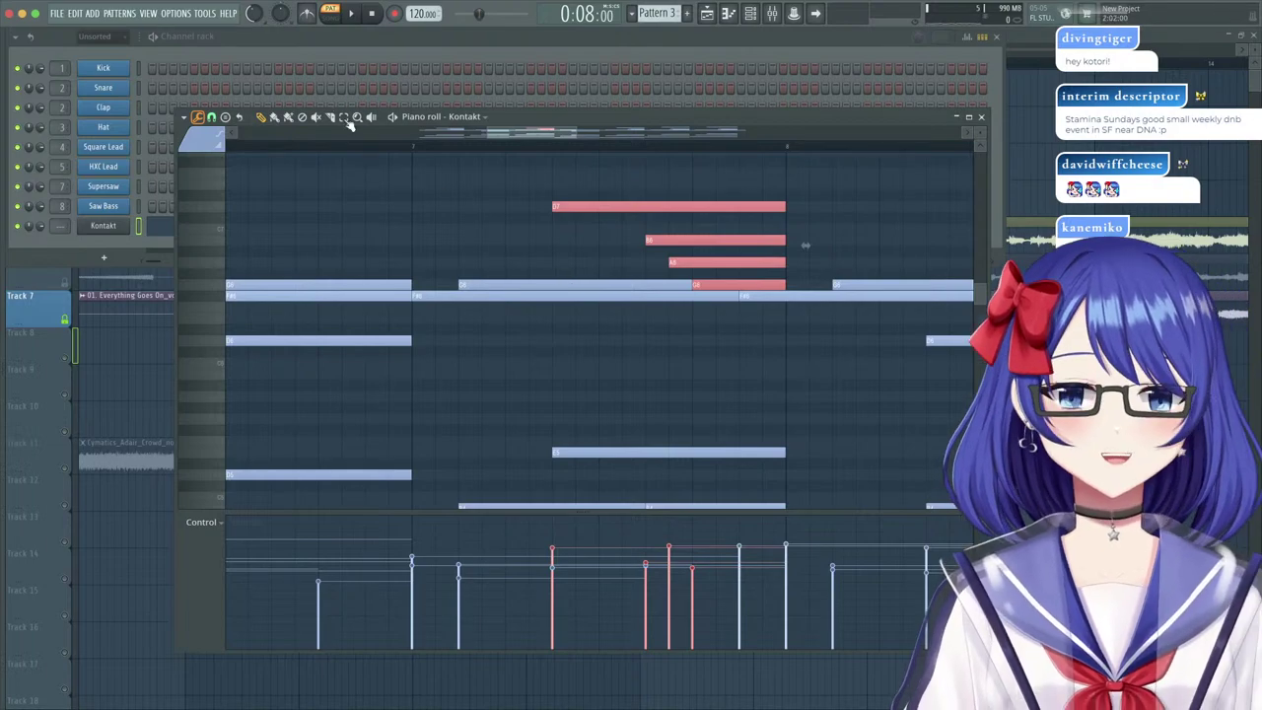
pyautogui.scroll(-4, 371, 147)
pyautogui.moveTo(371, 147)
pyautogui.mouseDown()
pyautogui.moveTo(113, 141)
pyautogui.moveTo(375, 121)
pyautogui.mouseUp()
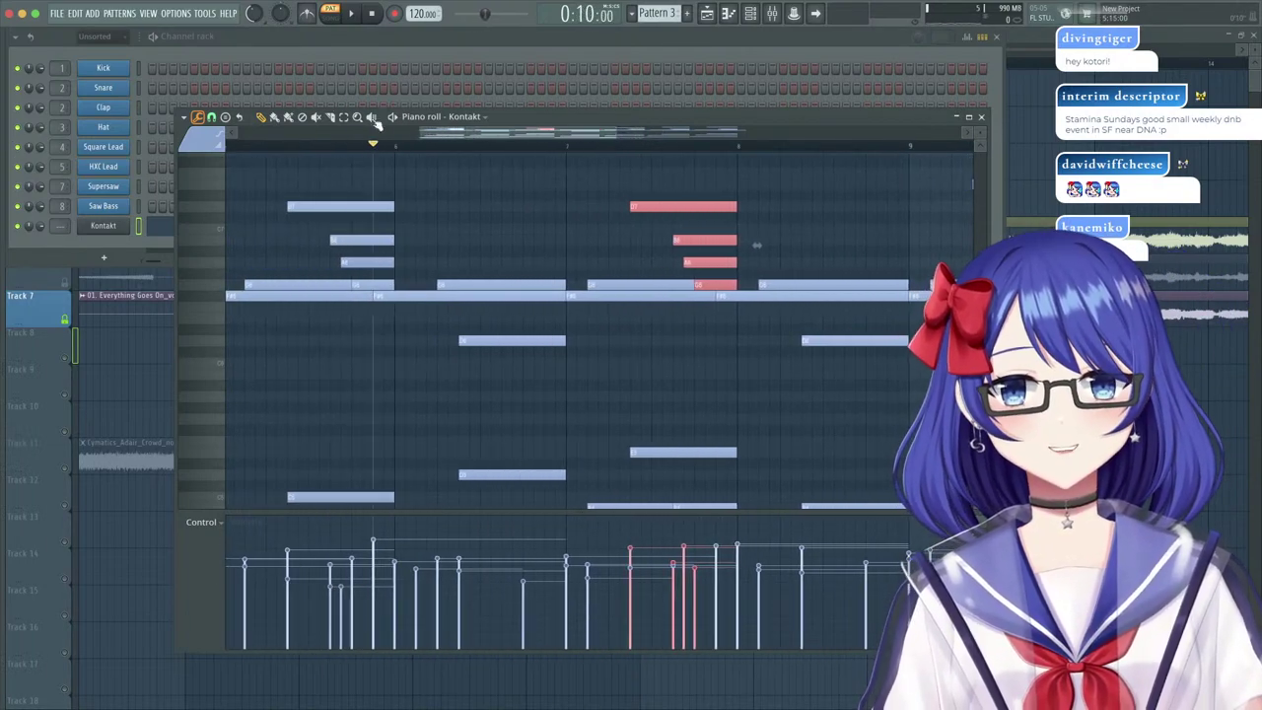
pyautogui.press('space')
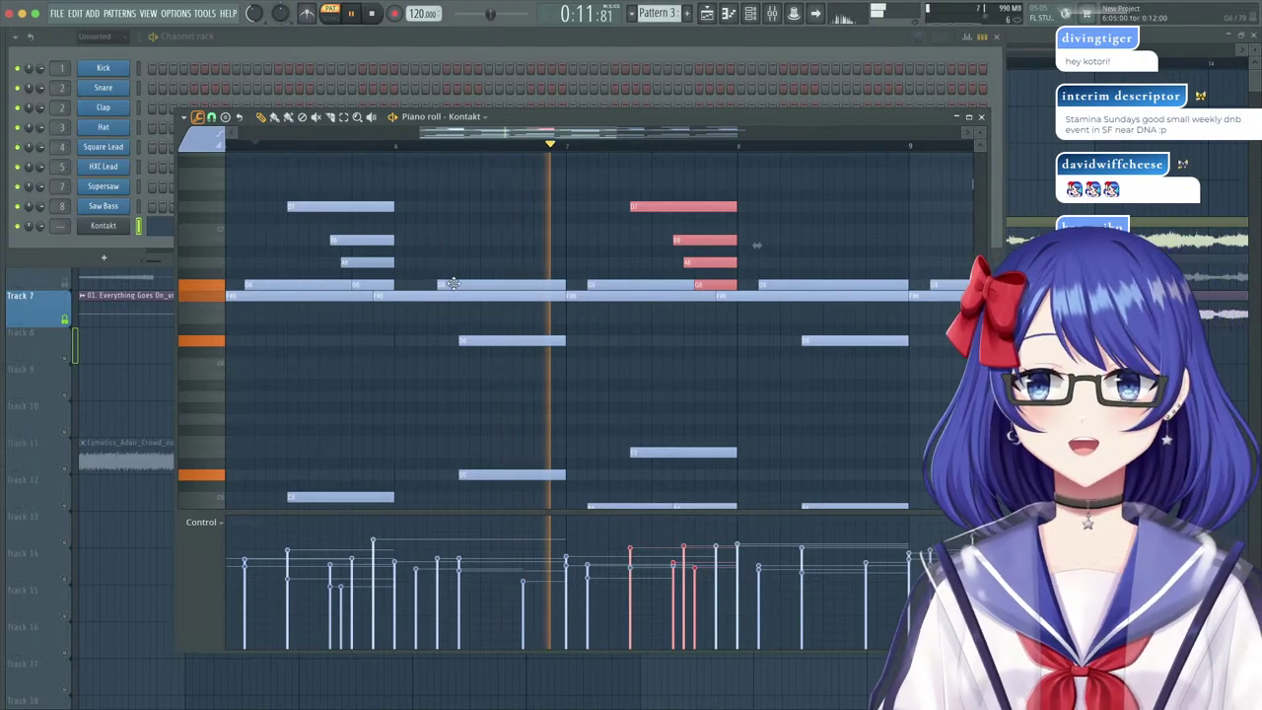
pyautogui.moveTo(451, 285); pyautogui.dragTo(430, 284)
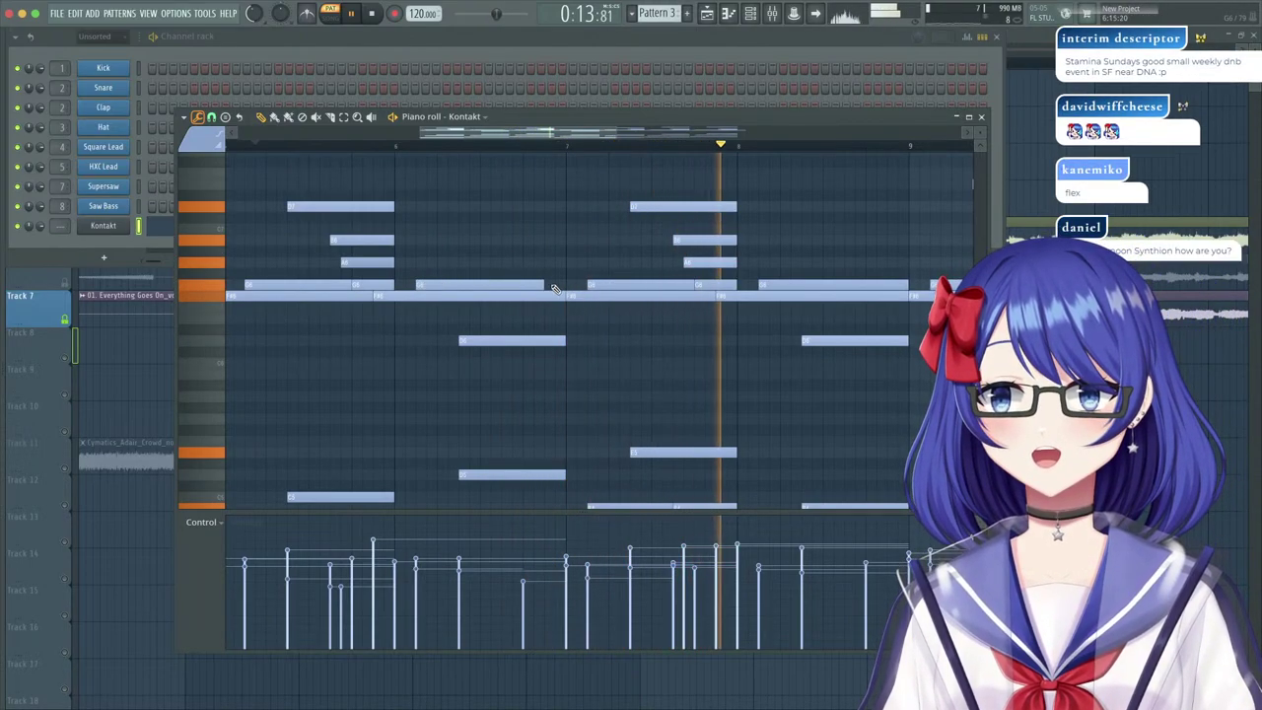
# Move the two A4 notes in bar 10 one step later, keeping the second one's end at bar 11.
pyautogui.moveTo(557, 132); pyautogui.dragTo(695, 137)
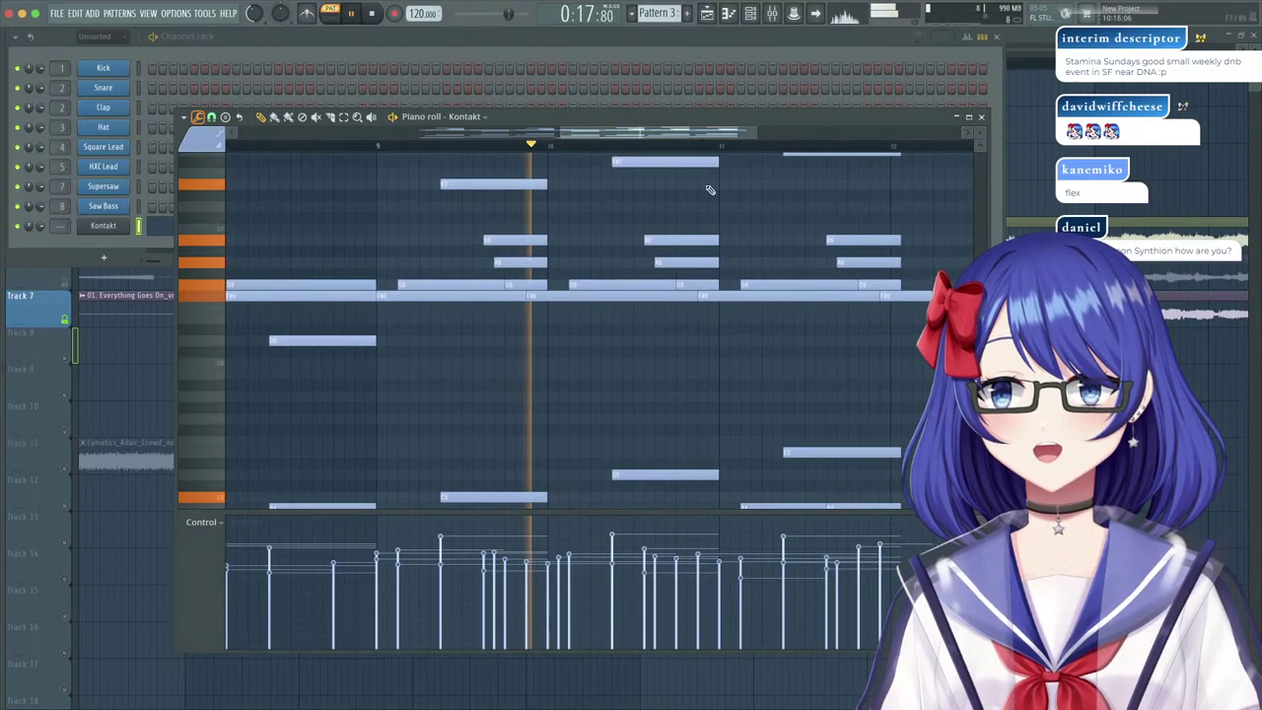
pyautogui.scroll(-3, 651, 414)
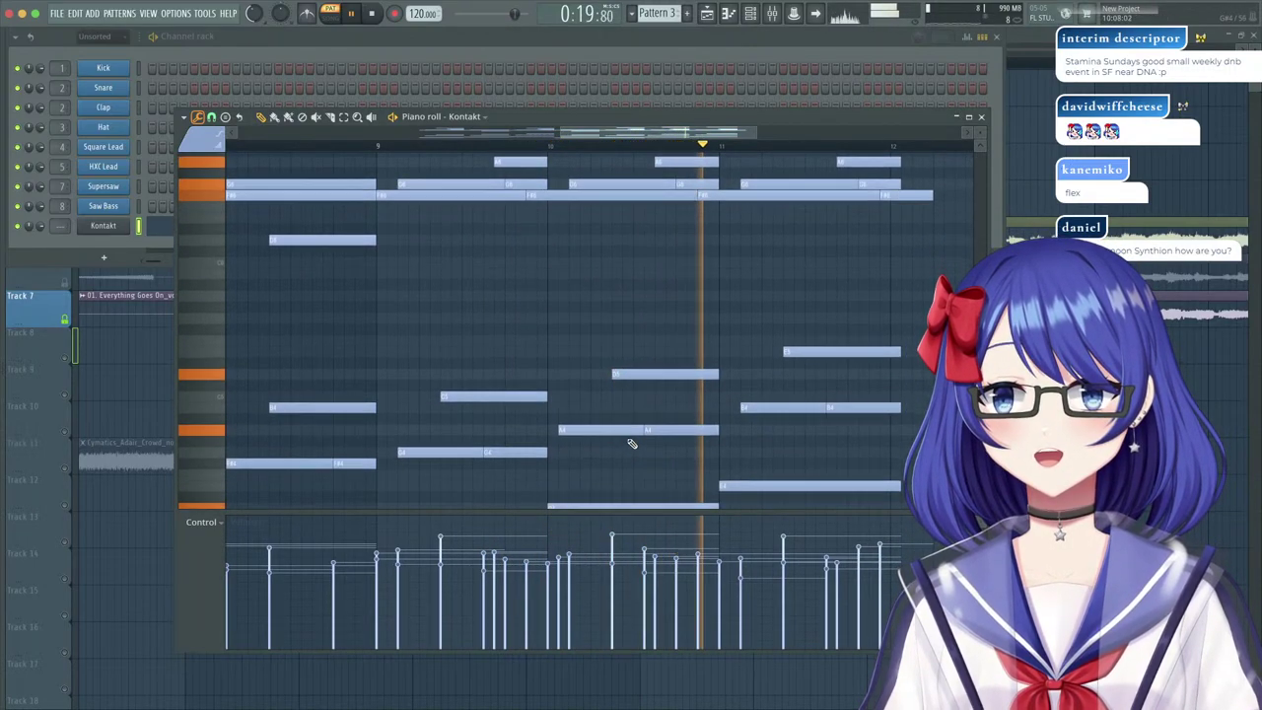
pyautogui.moveTo(648, 435); pyautogui.dragTo(659, 435)
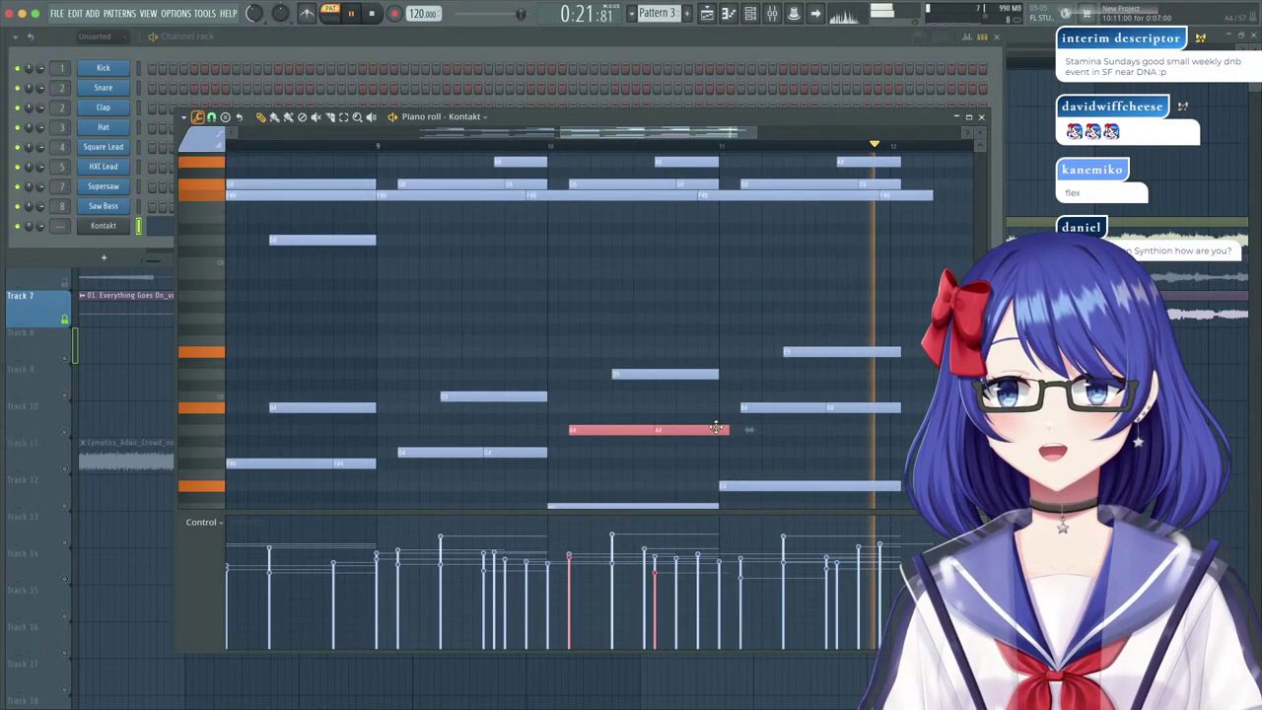
pyautogui.press('space')
# Play from bar 9 and start the B6 and A6 notes in bar 10 one step later, still ending at bar 11.
pyautogui.scroll(5, 698, 426)
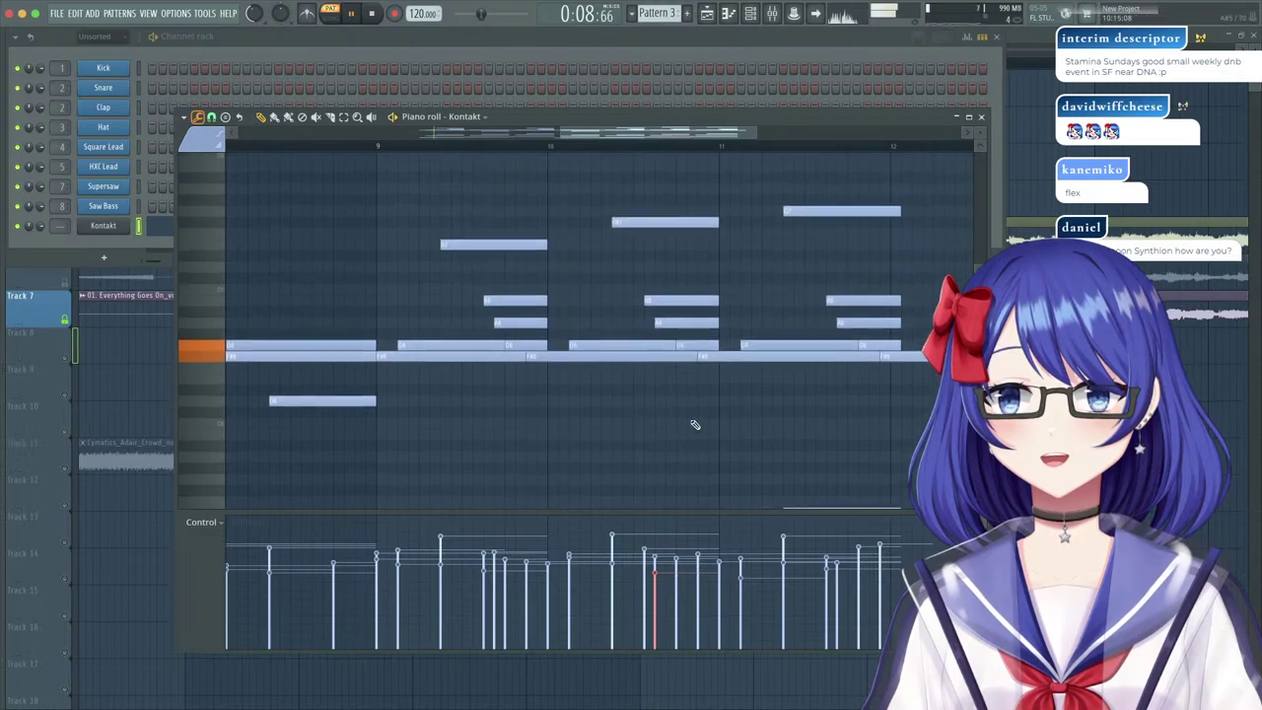
pyautogui.click(403, 146)
pyautogui.scroll(-2, 579, 243)
pyautogui.scroll(-3, 580, 244)
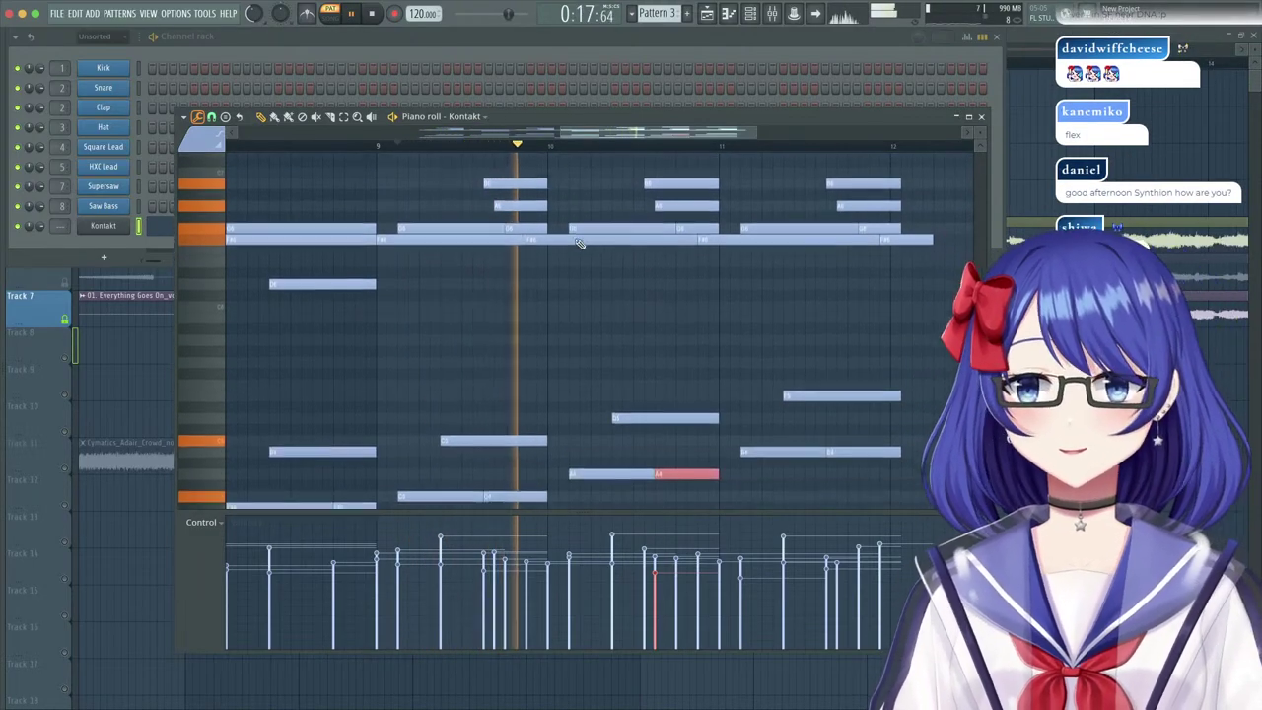
pyautogui.scroll(8, 583, 253)
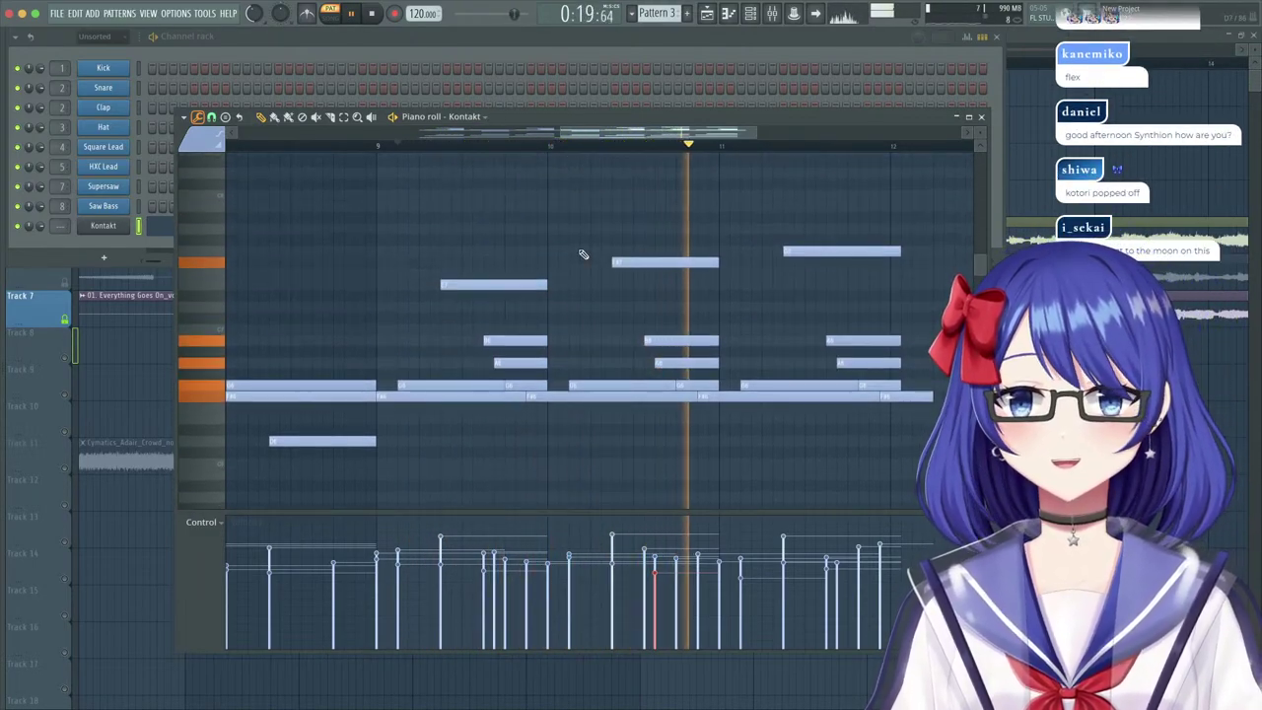
pyautogui.moveTo(676, 327)
pyautogui.mouseDown()
pyautogui.moveTo(702, 372)
pyautogui.moveTo(739, 370)
pyautogui.moveTo(721, 363)
pyautogui.mouseUp()
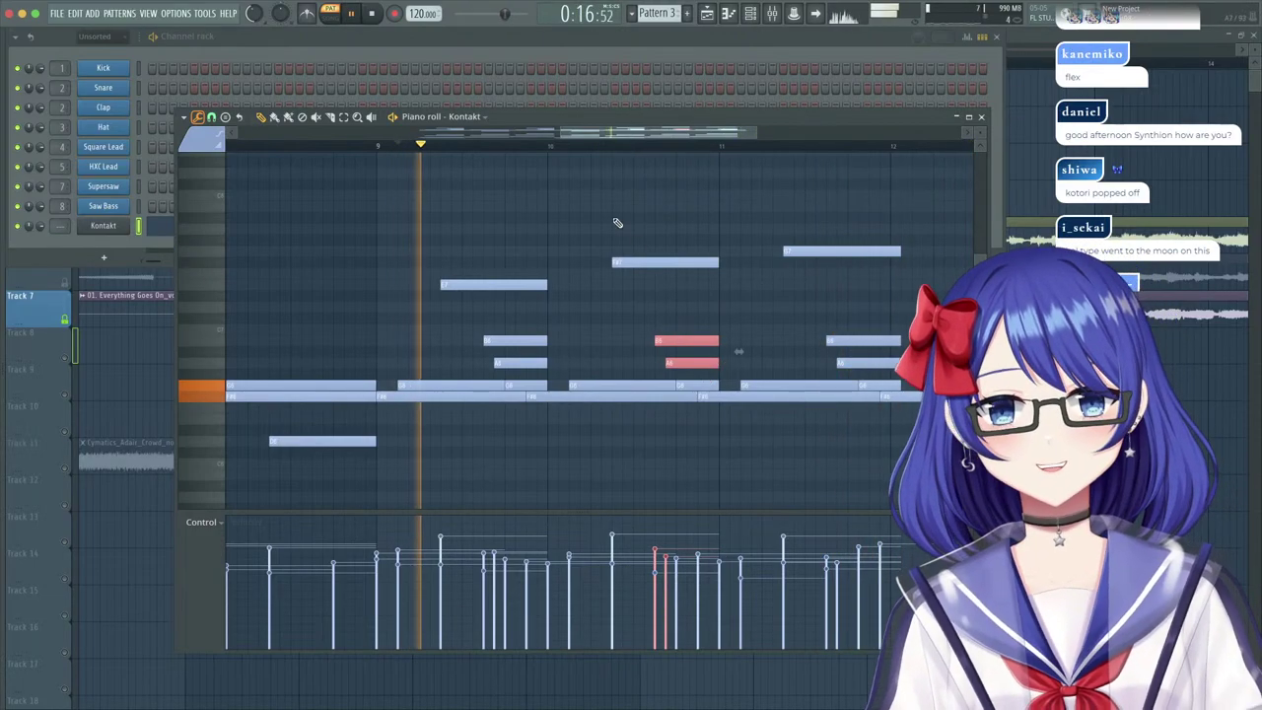
# Listen to bars 9 to 11 and delete the A6 note near the end of bar 11.
pyautogui.scroll(-2, 654, 273)
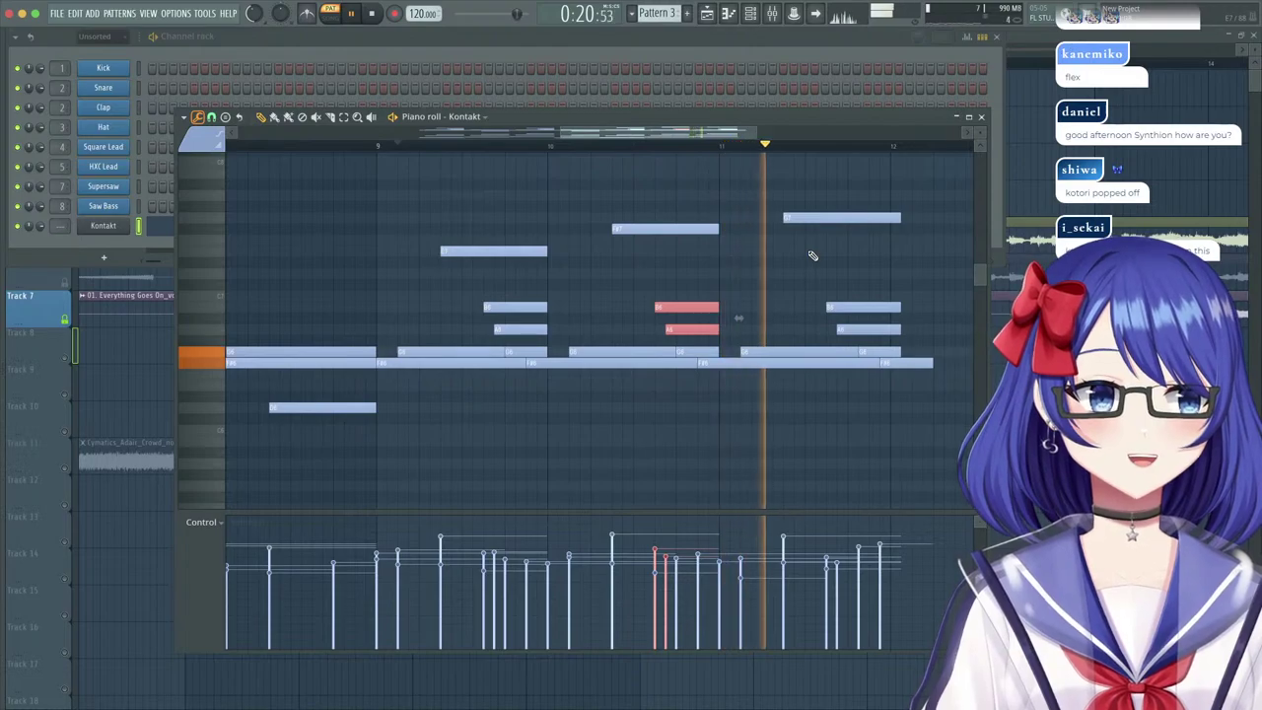
pyautogui.scroll(-6, 811, 255)
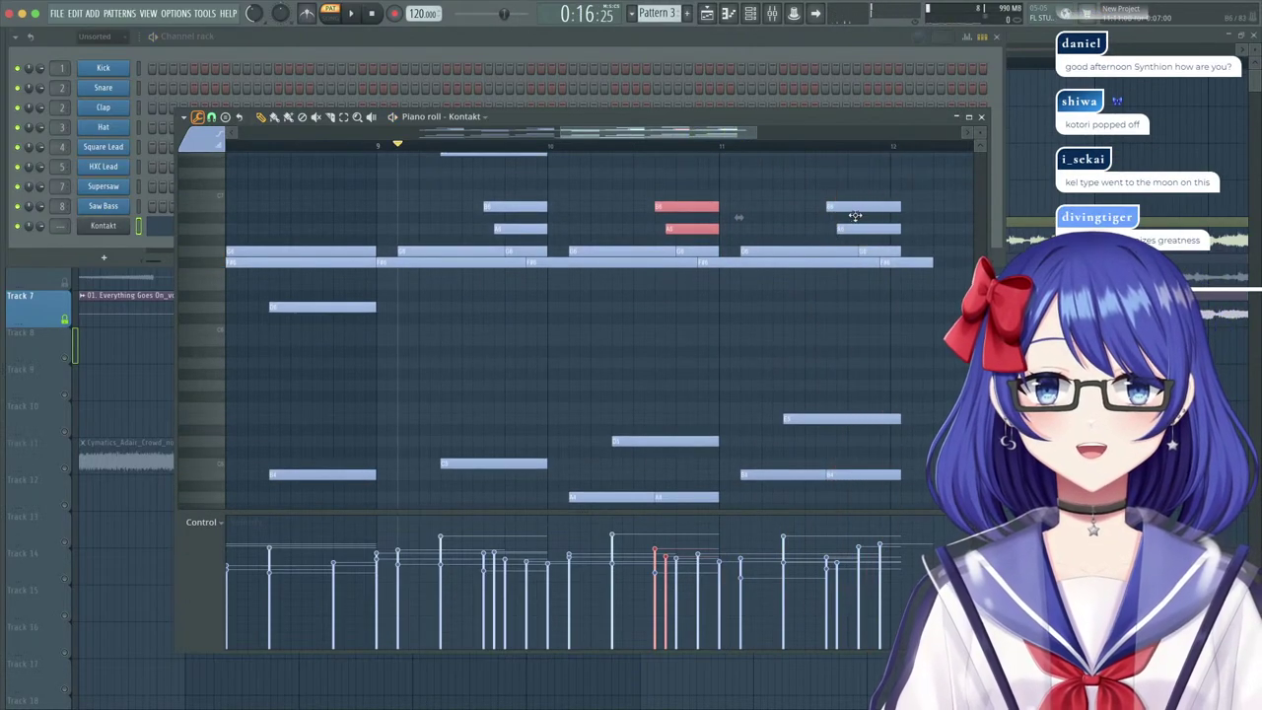
pyautogui.scroll(4, 900, 271)
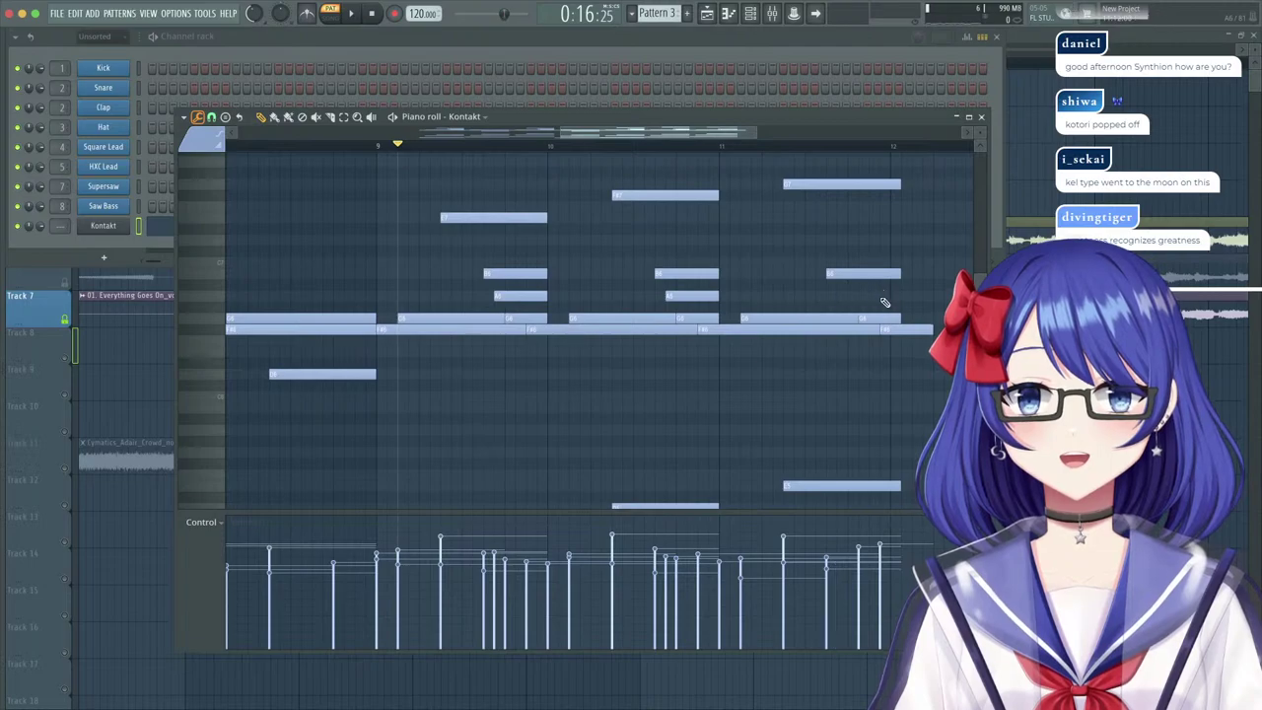
# Move the final short G6 and F#6 notes one step earlier to D6 and D7, and extend the held G6 and F#6 to bar 12.
pyautogui.click(867, 317)
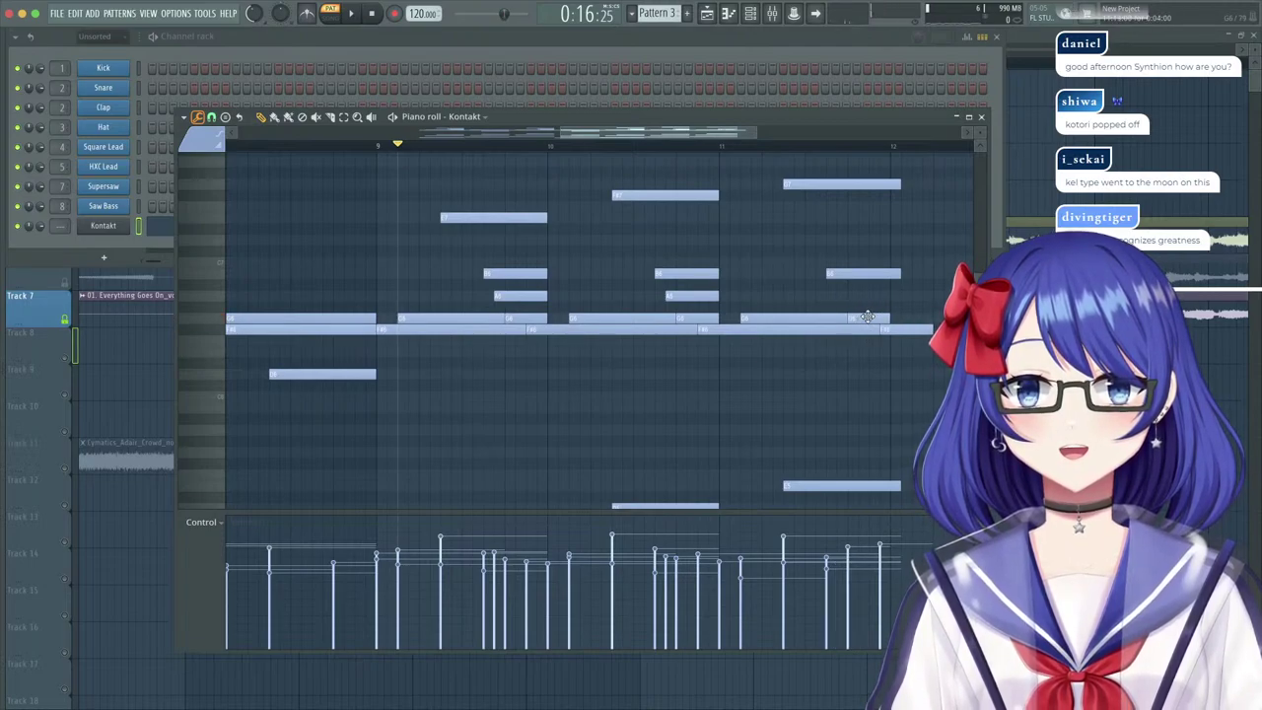
pyautogui.moveTo(867, 316); pyautogui.dragTo(867, 374)
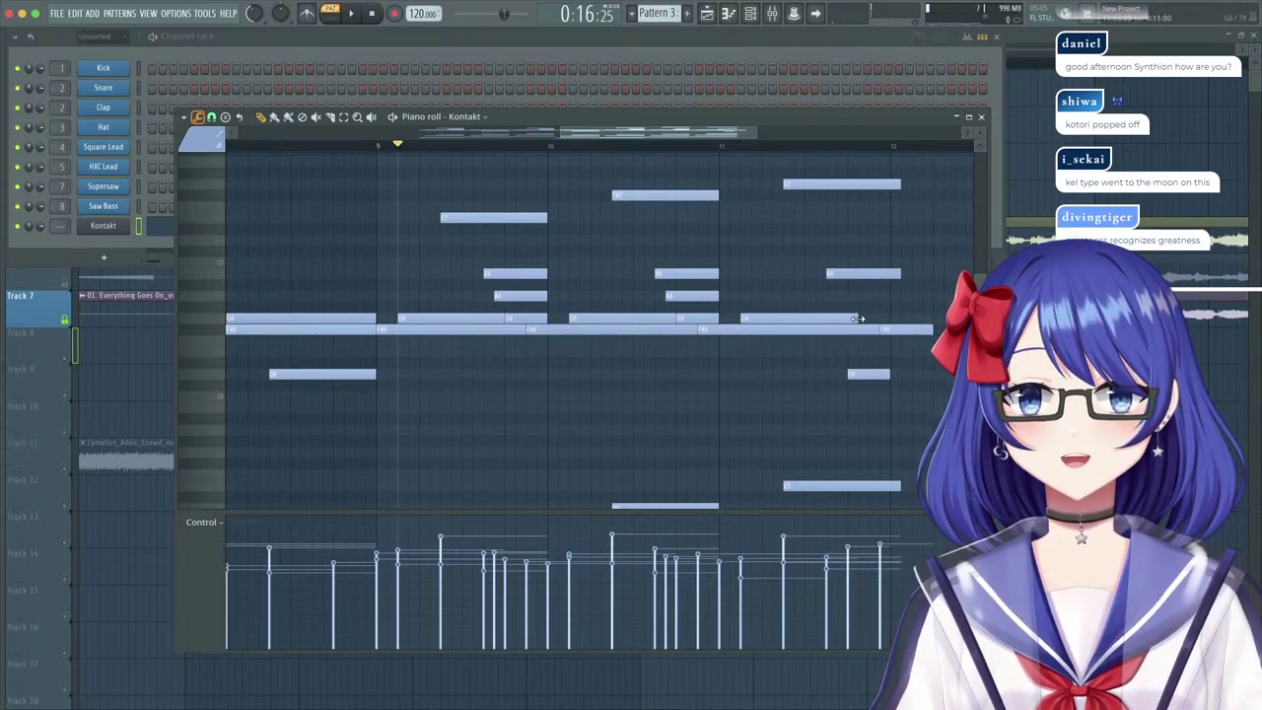
pyautogui.moveTo(892, 324); pyautogui.dragTo(880, 234)
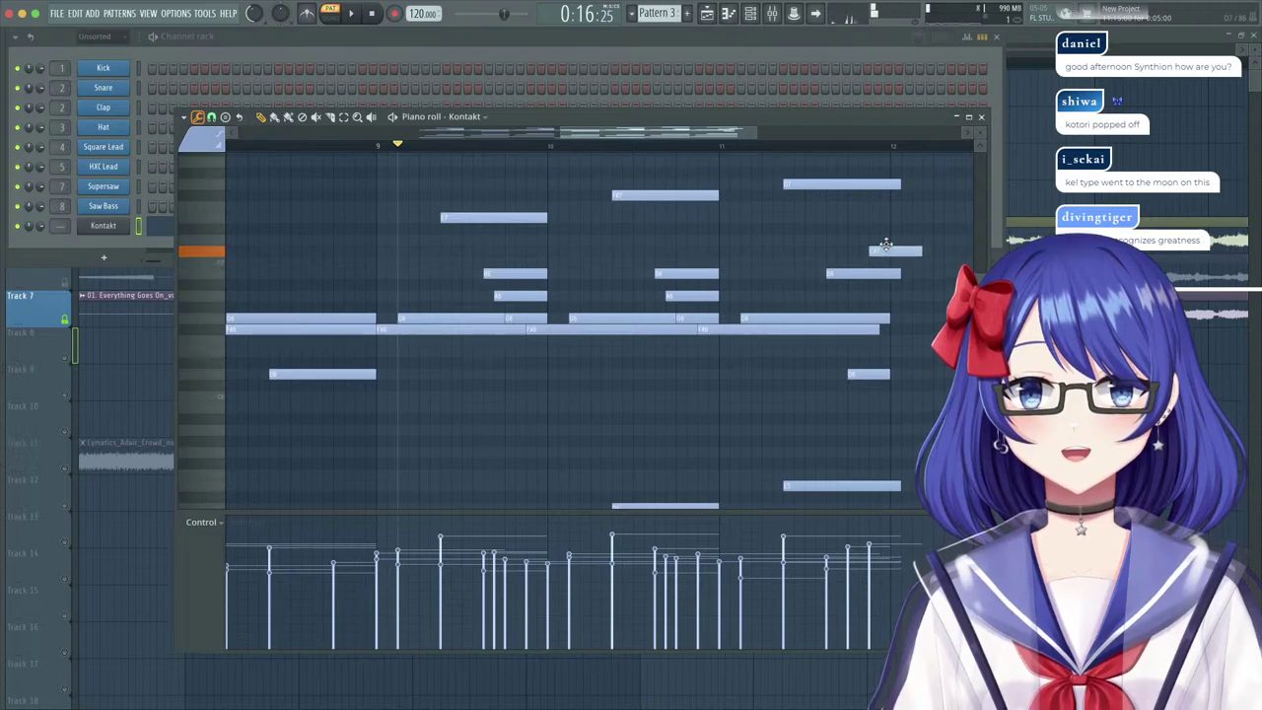
# Play the ending and shorten the D7, G7 and B6 notes in bar 11 to end at bar 12.
pyautogui.press('space')
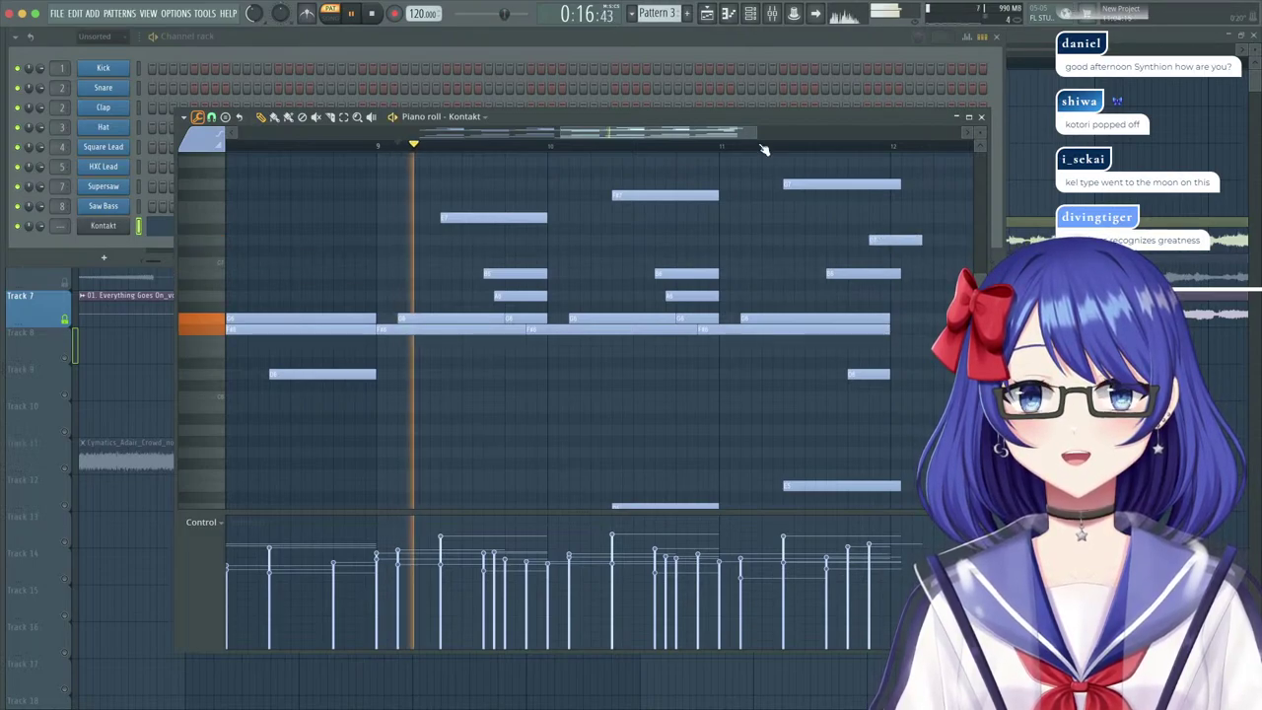
pyautogui.moveTo(919, 240); pyautogui.dragTo(890, 240)
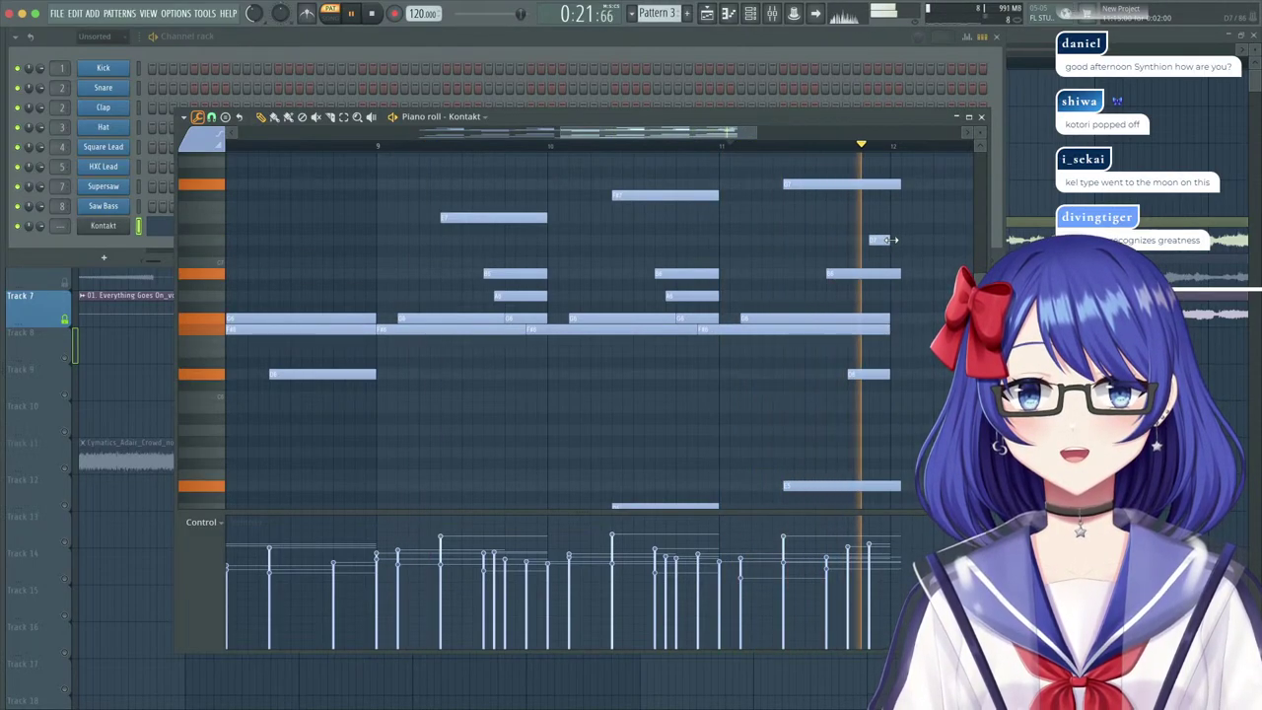
pyautogui.moveTo(898, 184)
pyautogui.mouseDown()
pyautogui.moveTo(878, 188)
pyautogui.moveTo(890, 186)
pyautogui.mouseUp()
pyautogui.moveTo(900, 274); pyautogui.dragTo(894, 275)
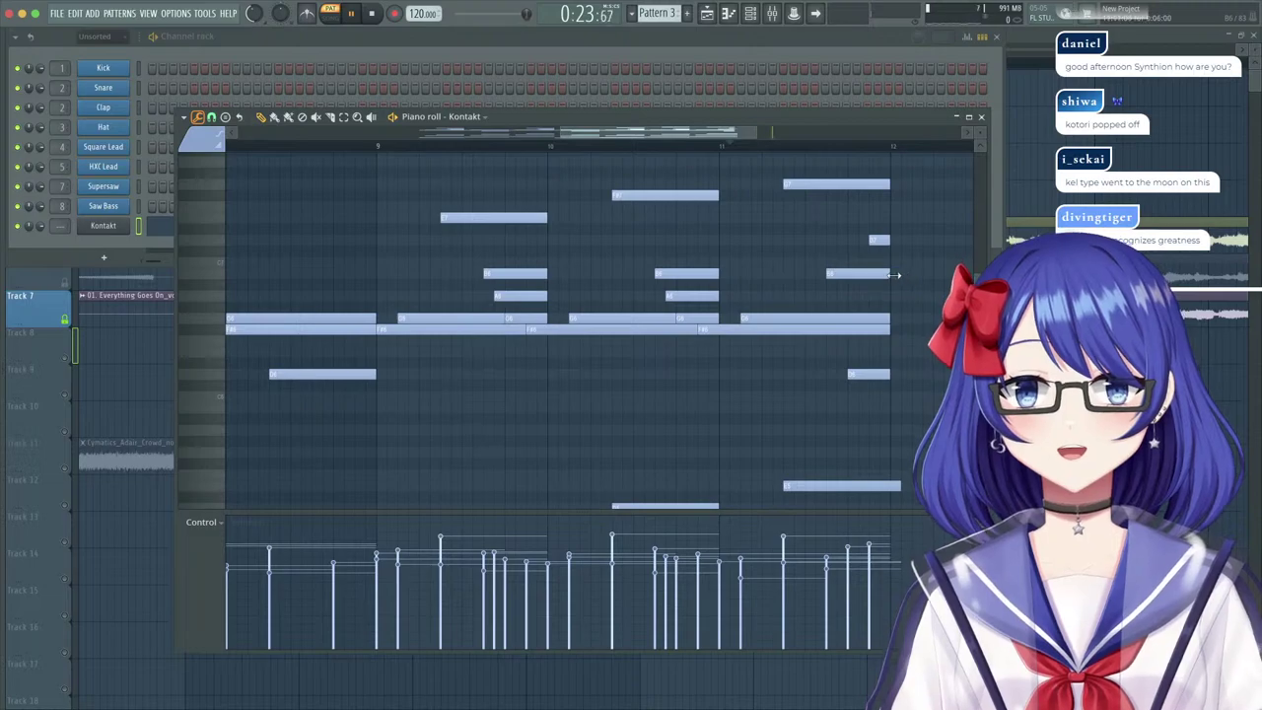
# Play the whole edited part from just before bar 5 to check the melody and chord timing.
pyautogui.scroll(-2, 882, 258)
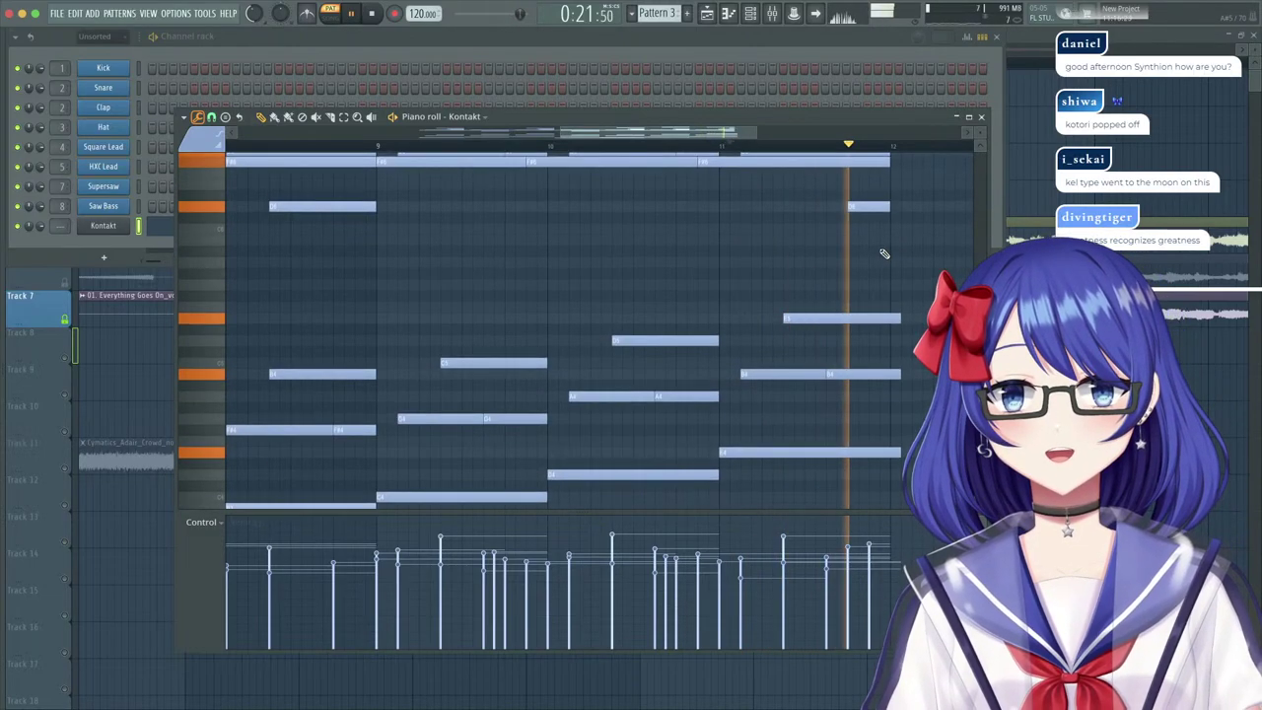
pyautogui.scroll(-7, 818, 154)
pyautogui.click(433, 145)
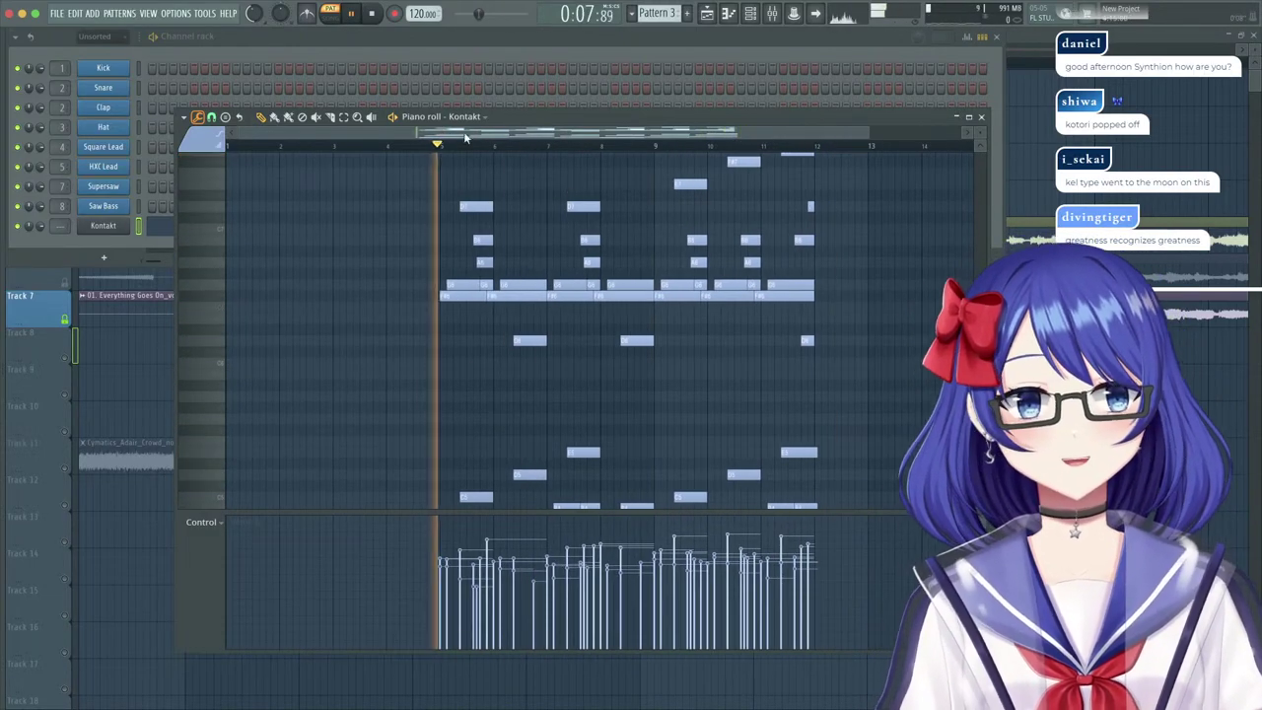
pyautogui.scroll(-5, 682, 281)
pyautogui.press('space')
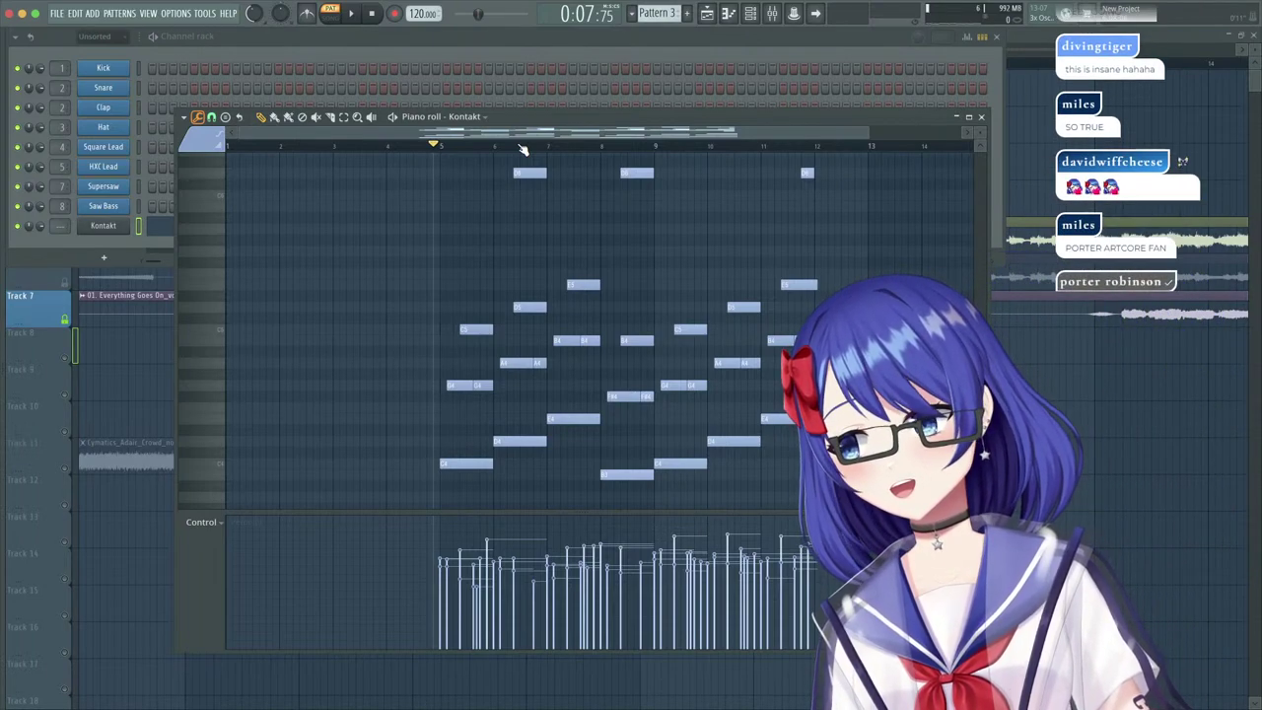
# Set the project tempo to 174 BPM and play the opening of the Kontakt part from bar 5.
pyautogui.scroll(-2, 522, 147)
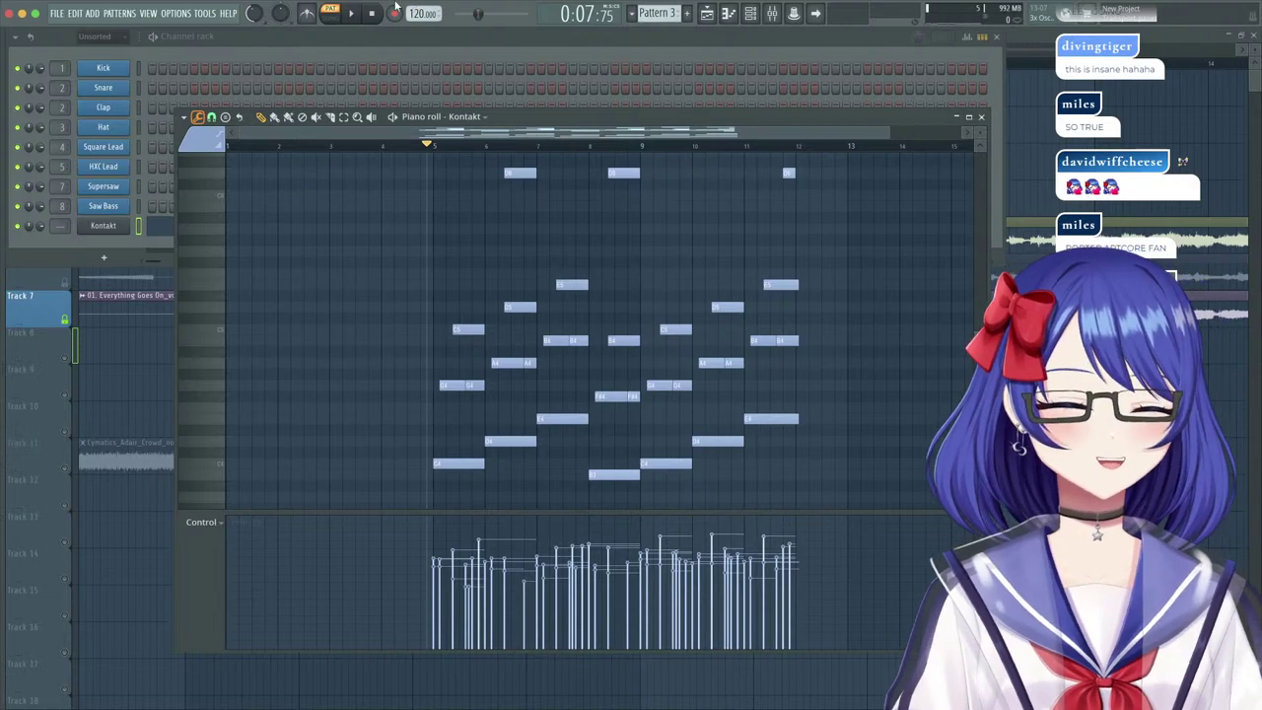
pyautogui.moveTo(395, 5)
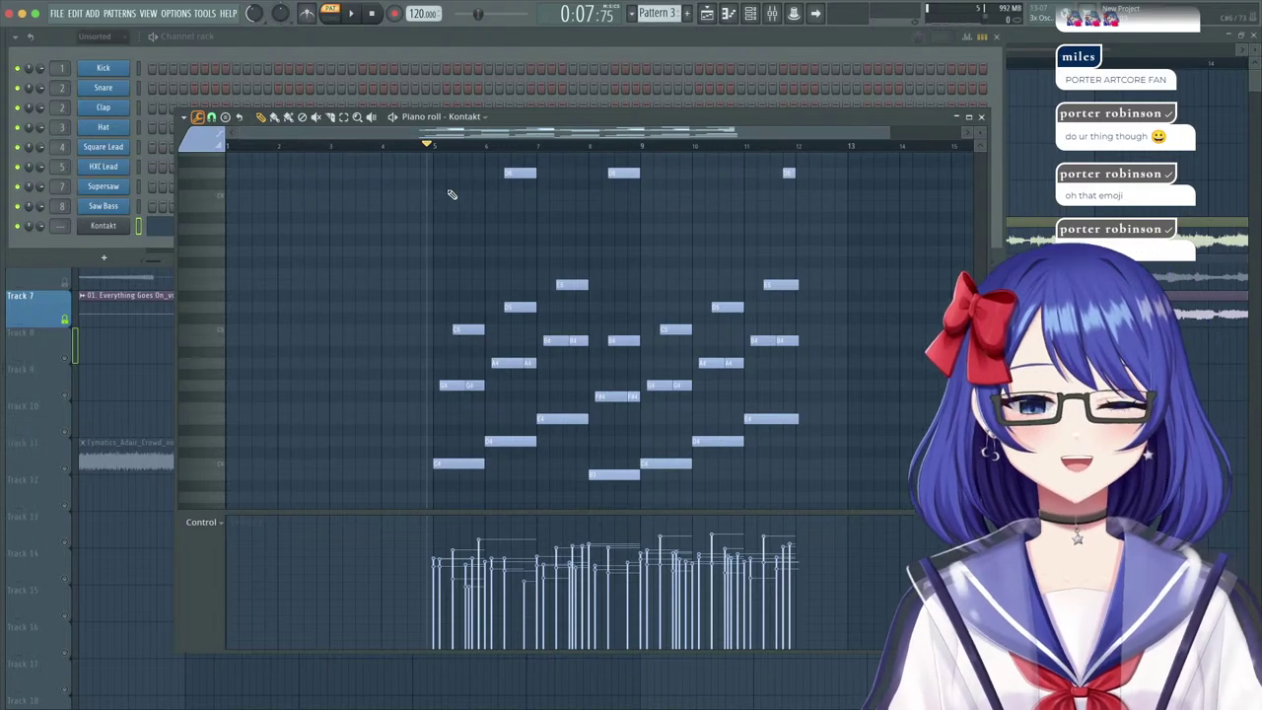
pyautogui.scroll(6, 452, 194)
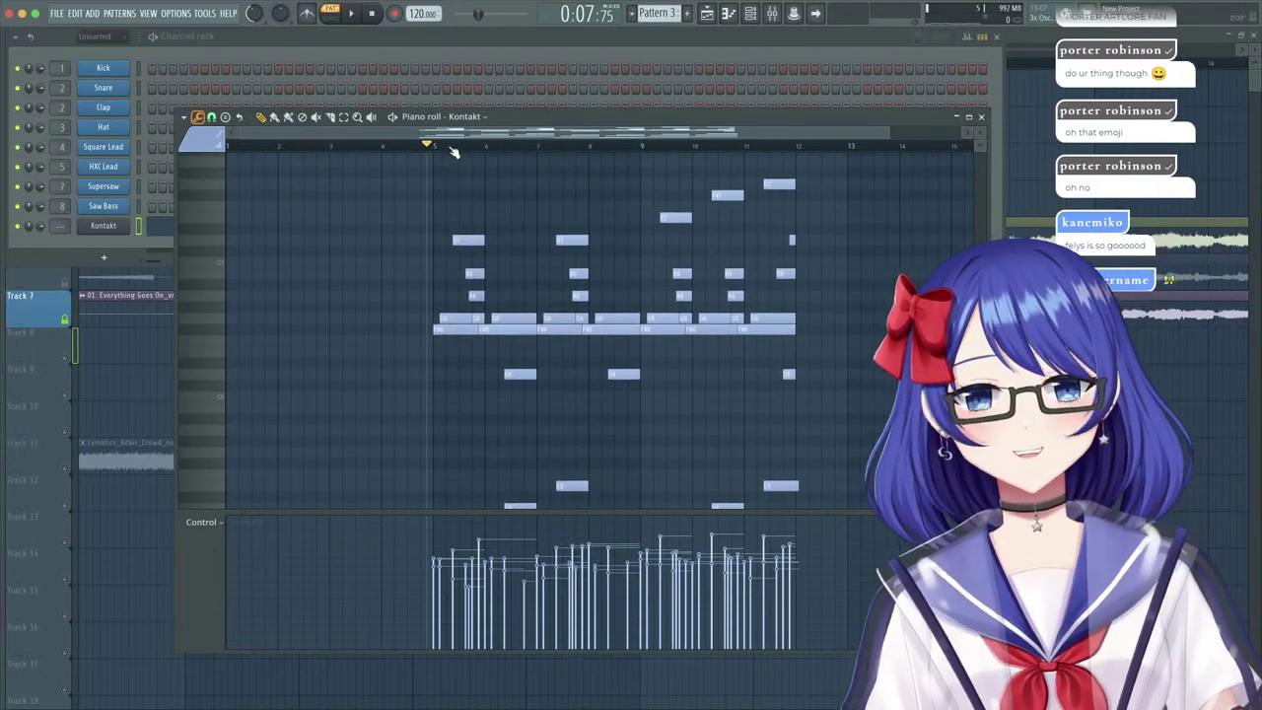
pyautogui.scroll(4, 430, 145)
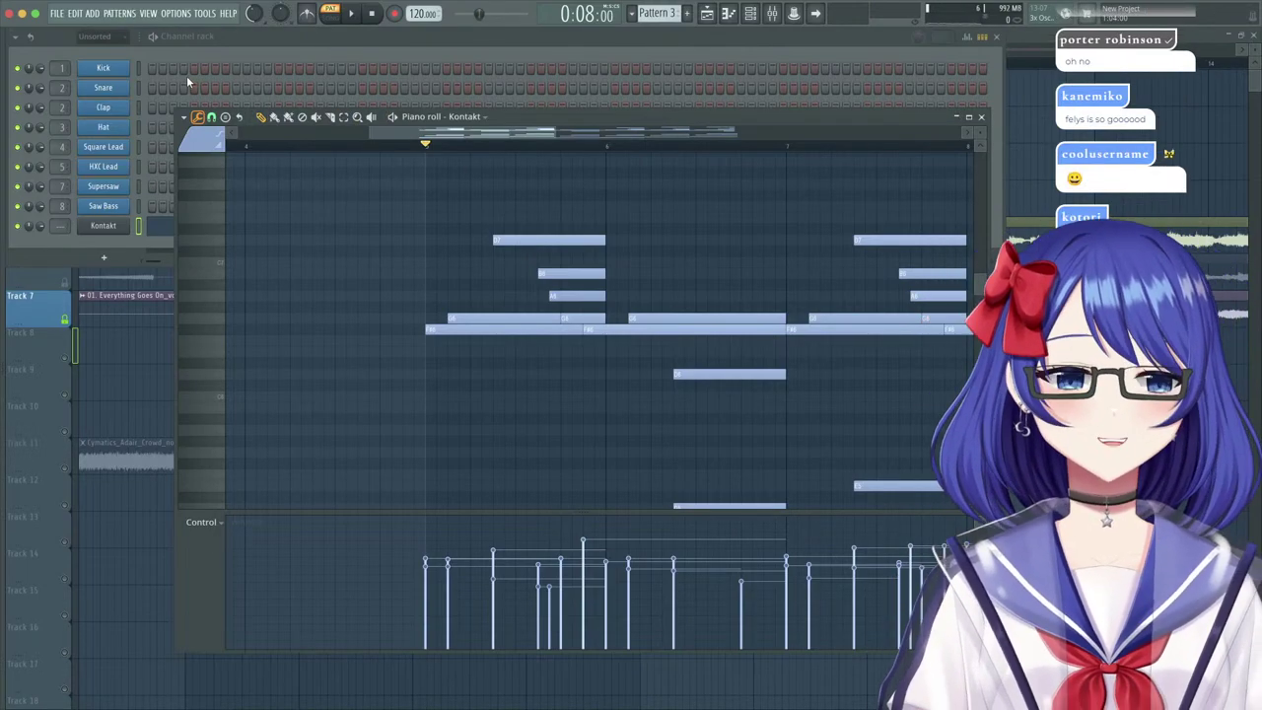
pyautogui.moveTo(416, 11); pyautogui.dragTo(417, 2)
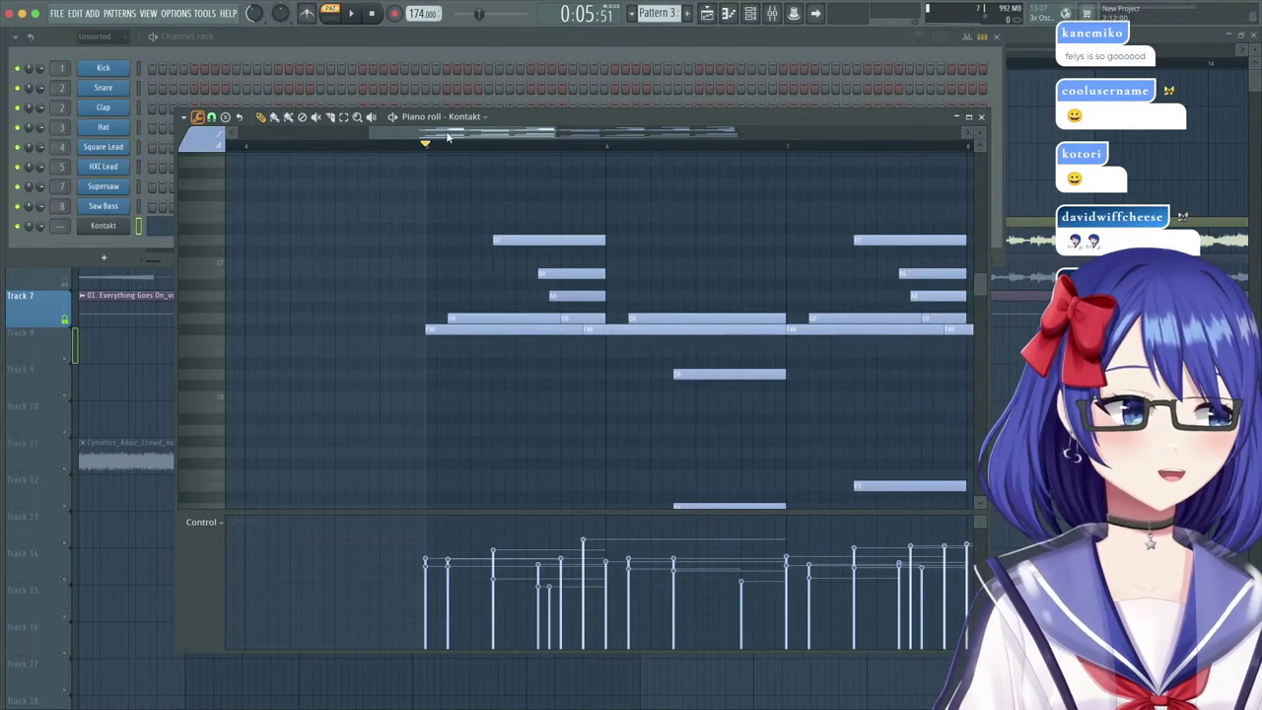
pyautogui.press('space')
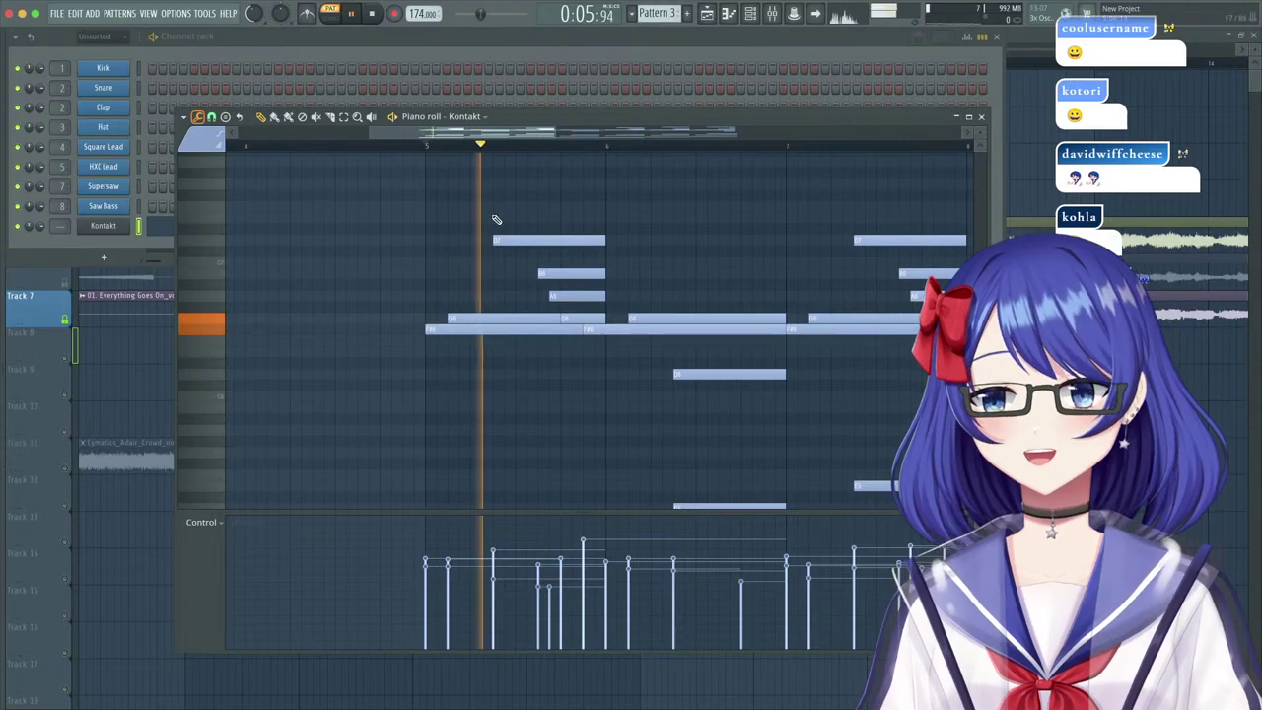
pyautogui.press('space')
pyautogui.click(773, 14)
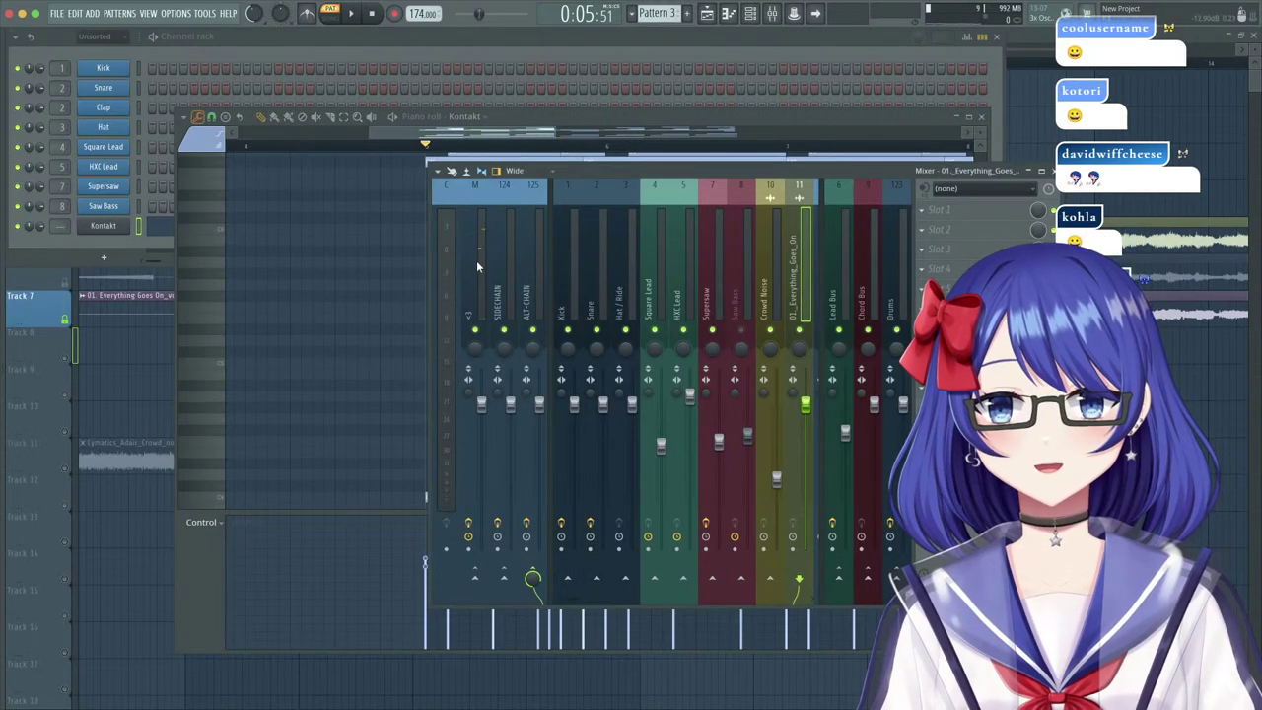
pyautogui.click(476, 260)
pyautogui.press('F9')
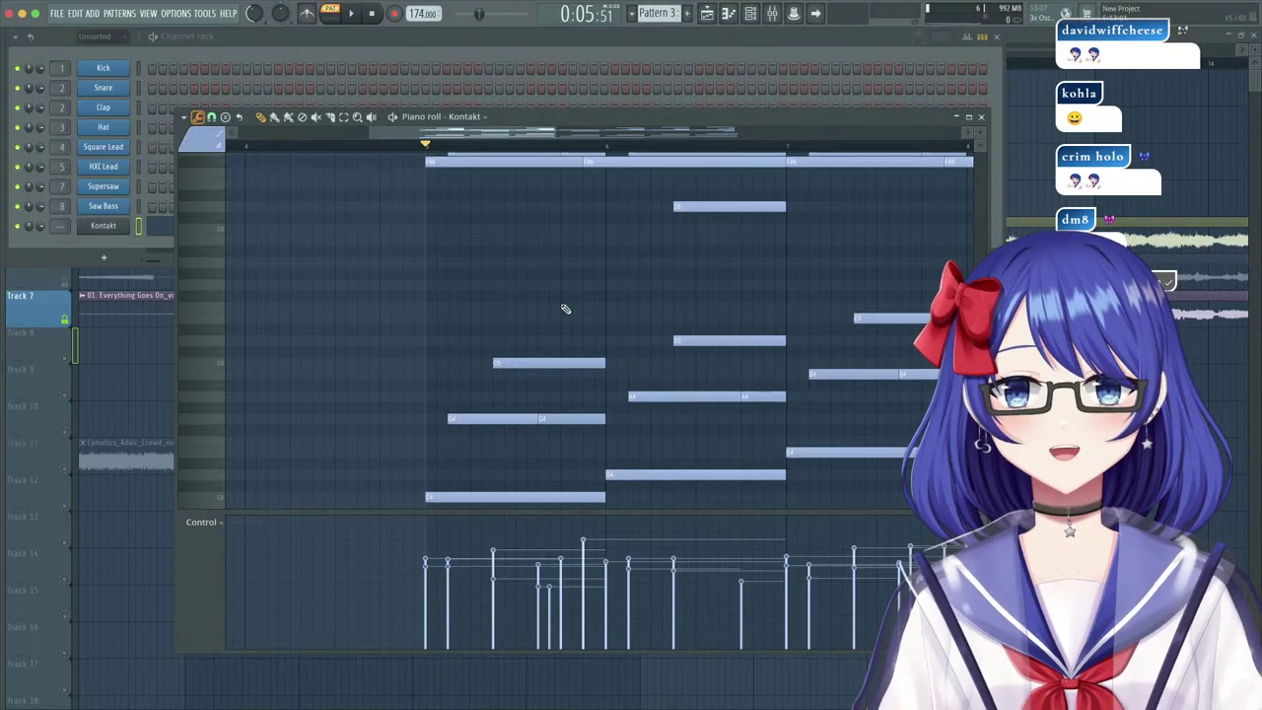
# Play the Kontakt part from bar 5 into bar 8 to check the melody and chords at 174 BPM.
pyautogui.scroll(4, 572, 305)
pyautogui.press('space')
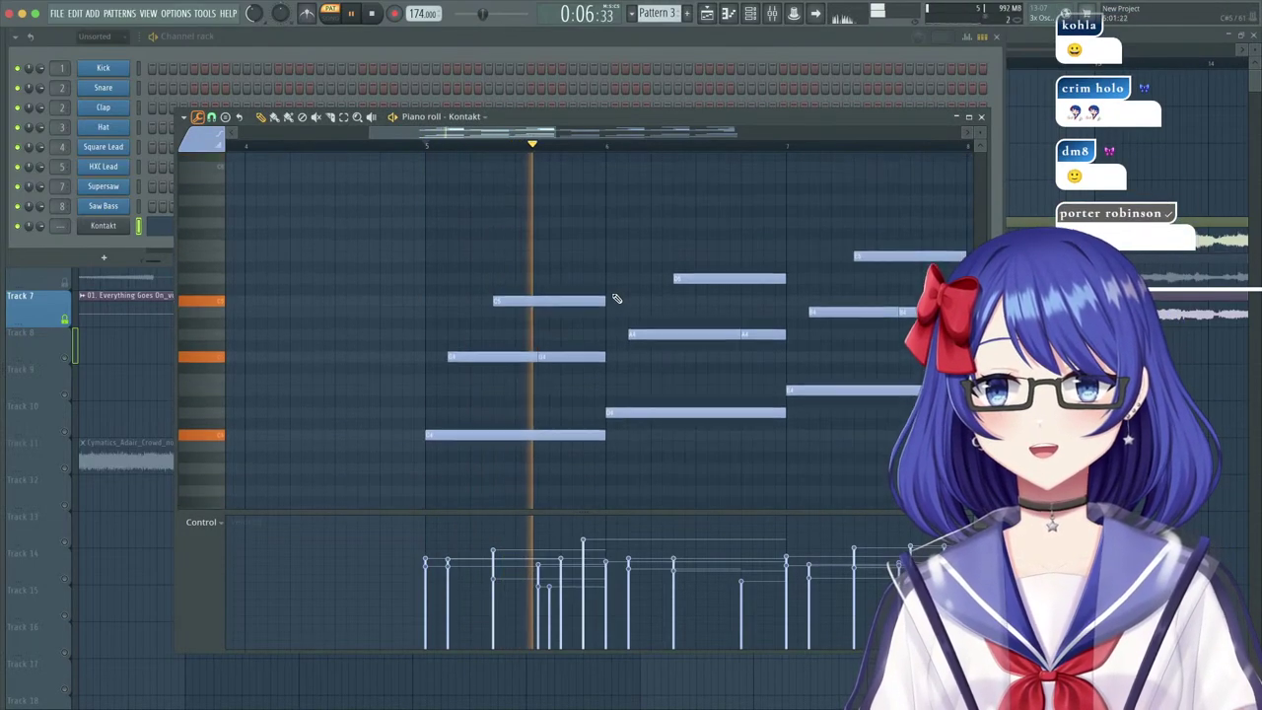
pyautogui.scroll(5, 617, 299)
pyautogui.scroll(-5, 516, 147)
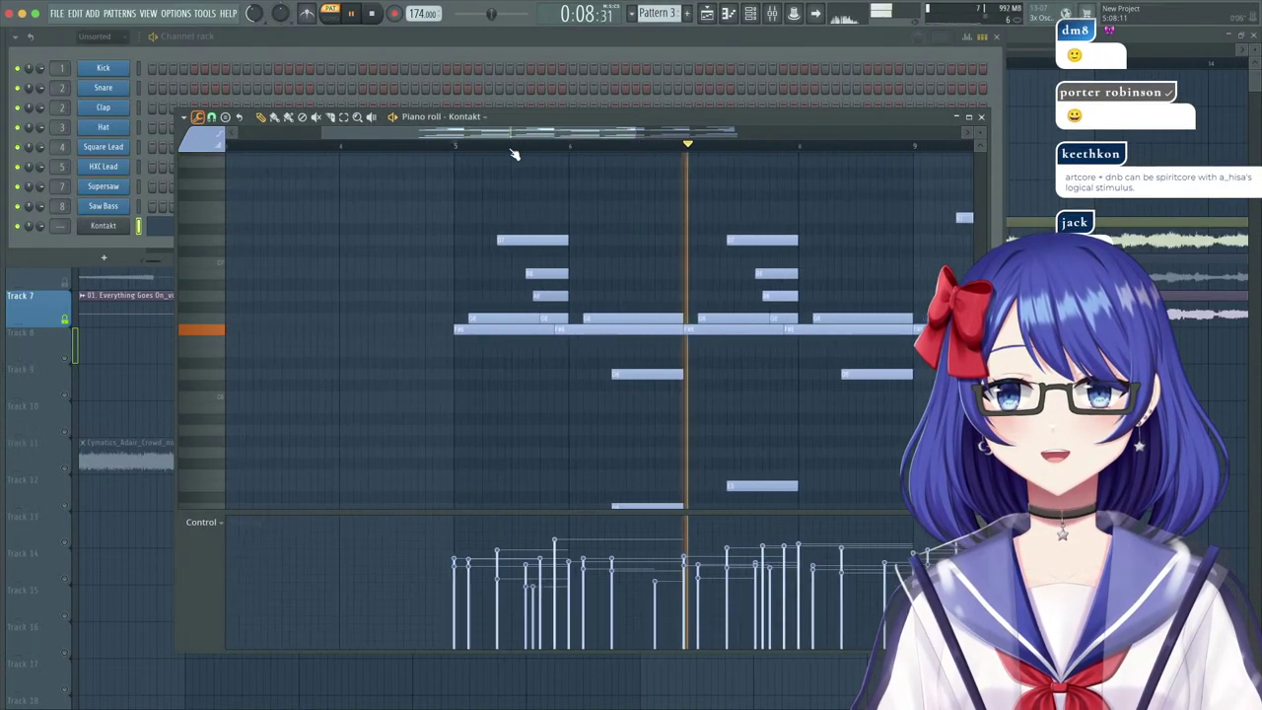
pyautogui.scroll(-1, 627, 253)
pyautogui.scroll(-10, 625, 250)
pyautogui.scroll(3, 576, 219)
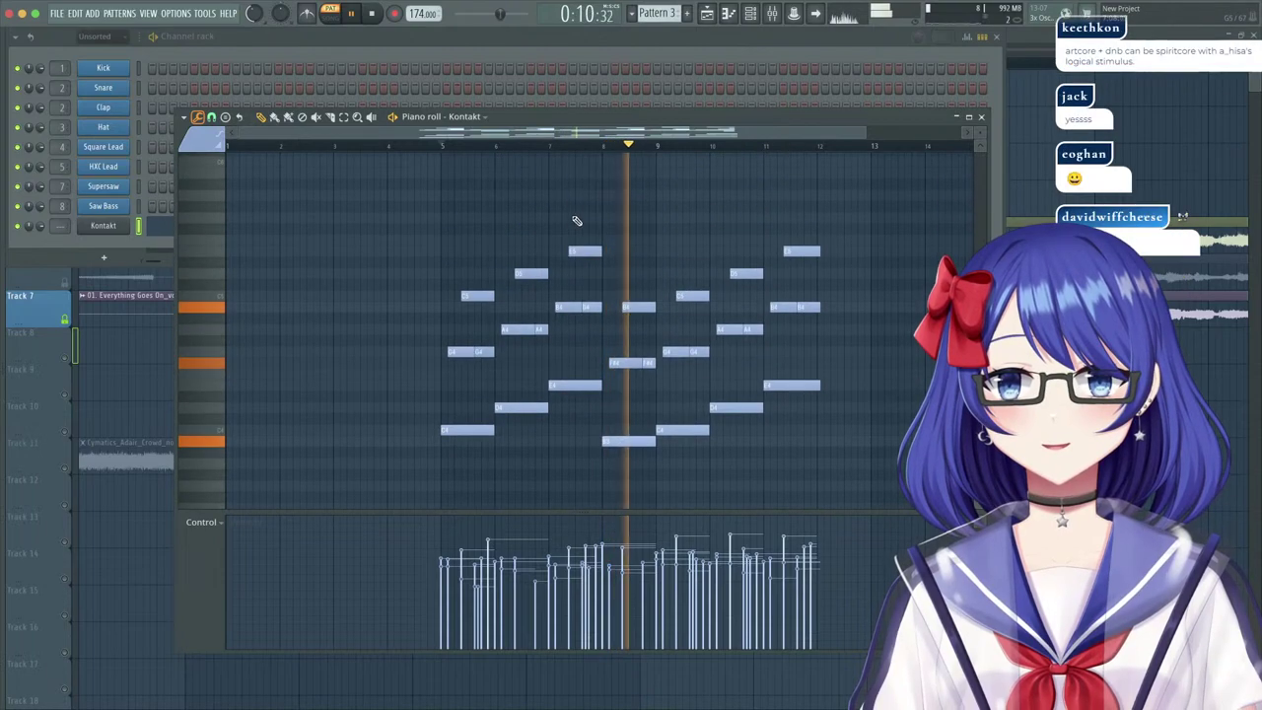
pyautogui.press('space')
# Raise the highest chord notes to D5 in bar 5, F#5 in bar 6, G5 in bar 7 and D5 in bar 8.
pyautogui.scroll(3, 473, 147)
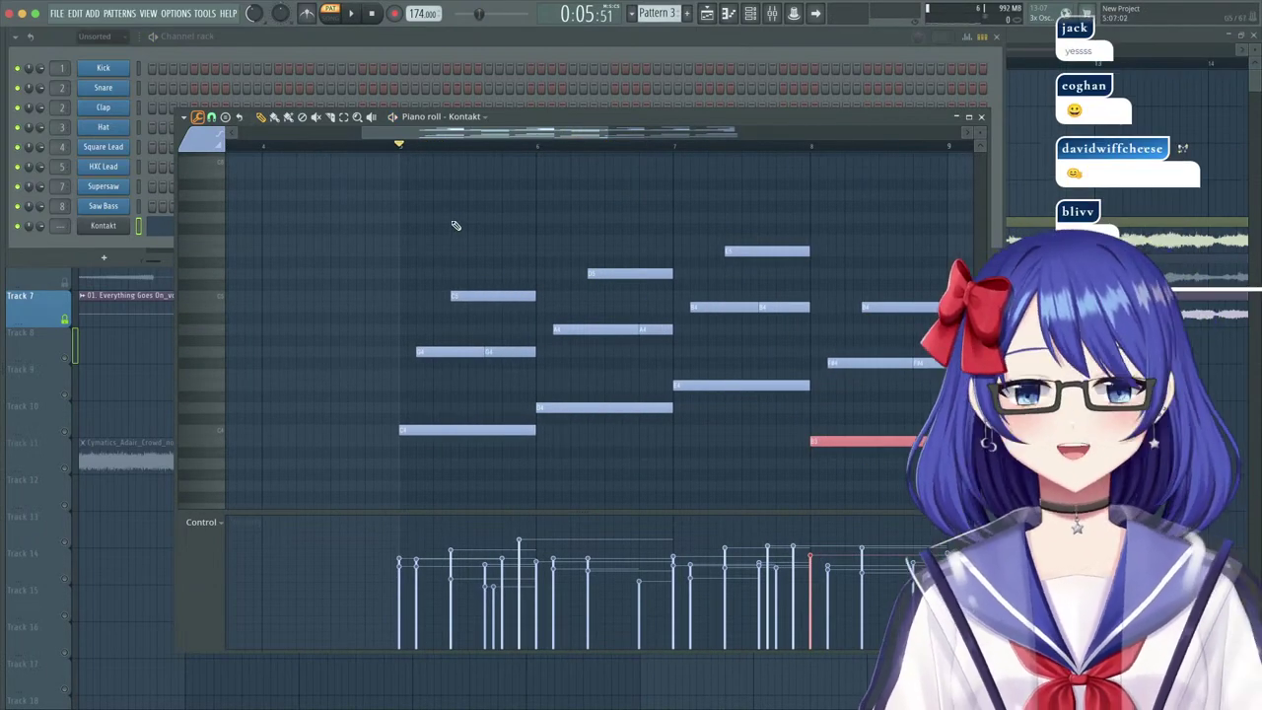
pyautogui.moveTo(473, 304); pyautogui.dragTo(478, 281)
pyautogui.press('space')
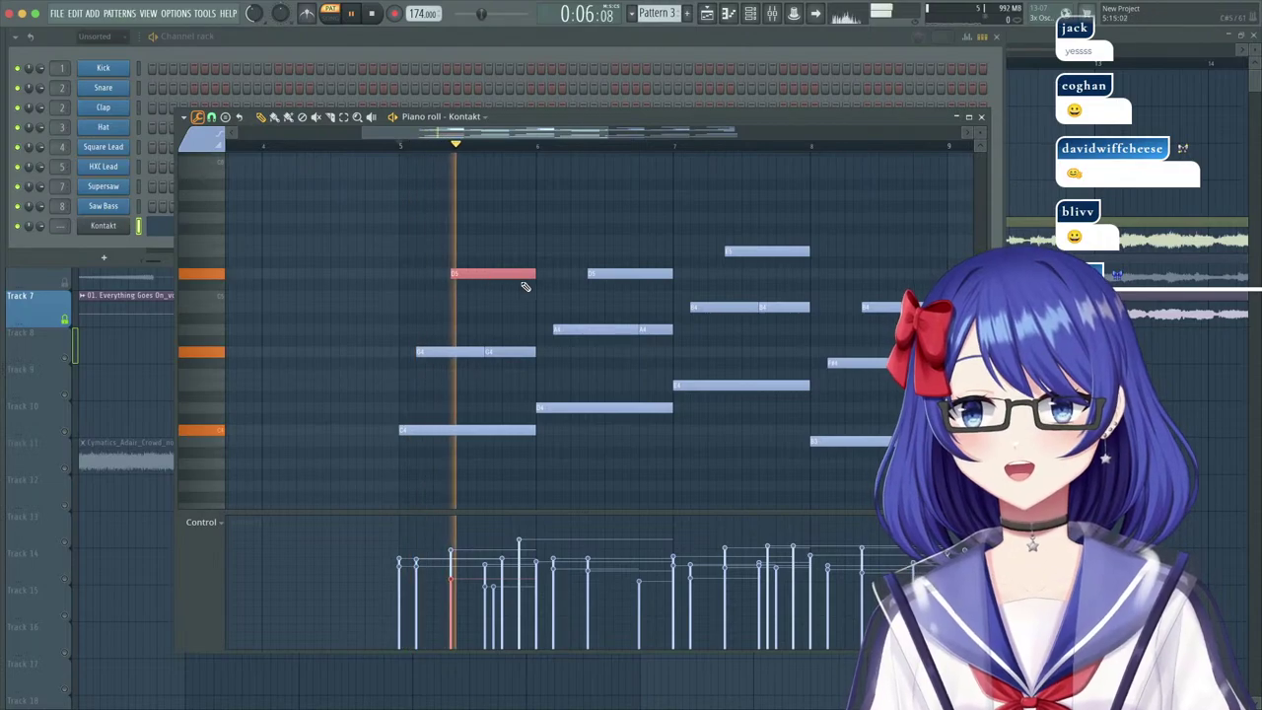
pyautogui.moveTo(623, 282); pyautogui.dragTo(623, 240)
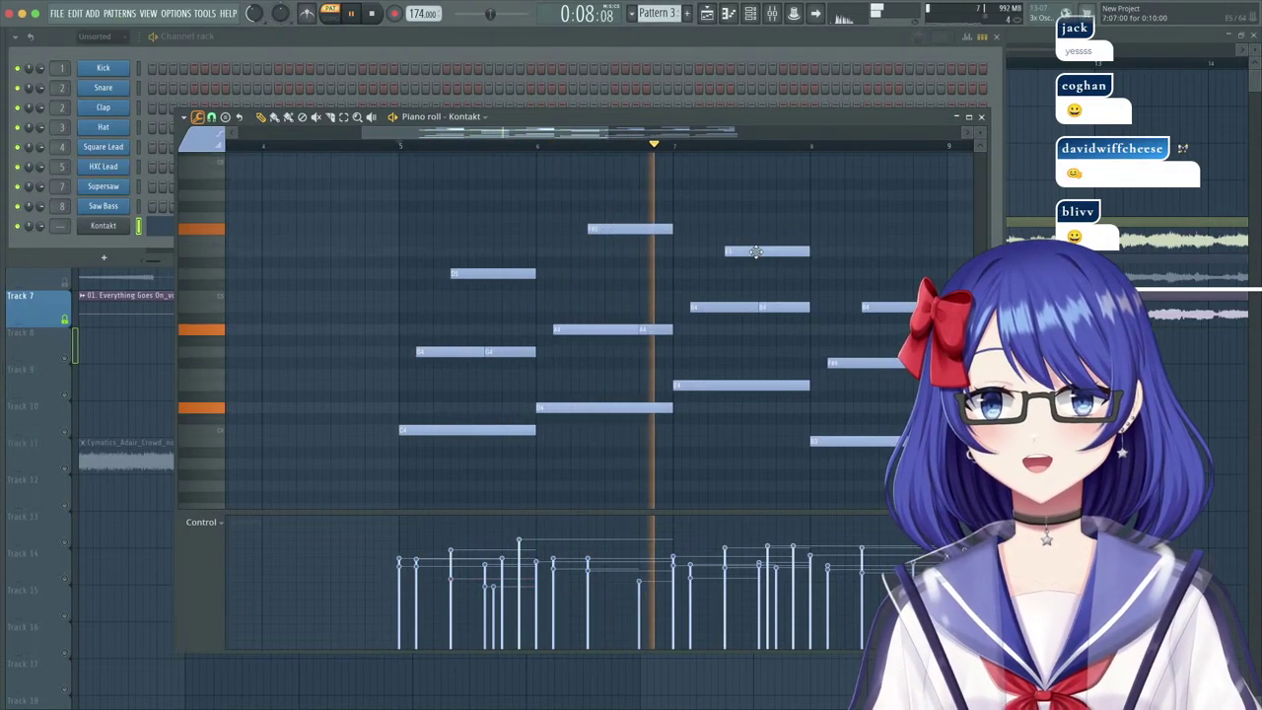
pyautogui.moveTo(755, 251); pyautogui.dragTo(755, 214)
pyautogui.moveTo(893, 307); pyautogui.dragTo(894, 274)
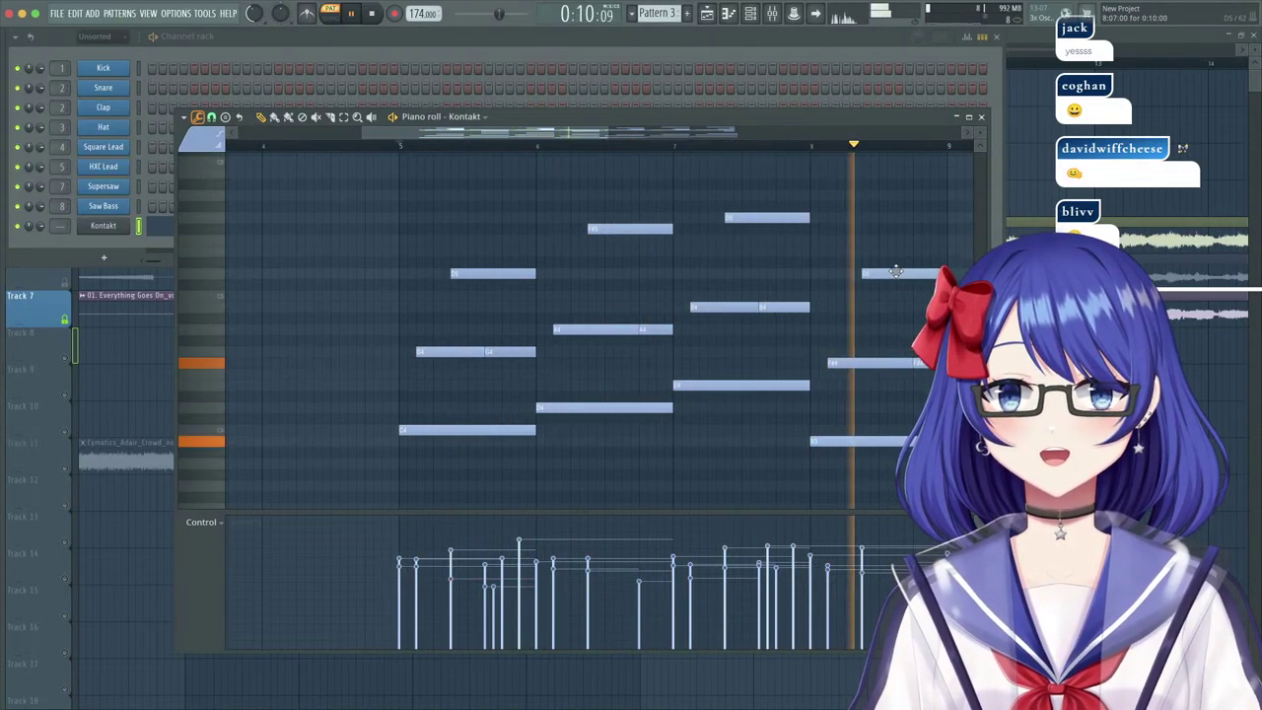
# Listen from bar 8, try its upper chord note at F#5, and return it to D5.
pyautogui.press('space')
pyautogui.press('space')
pyautogui.click(814, 146)
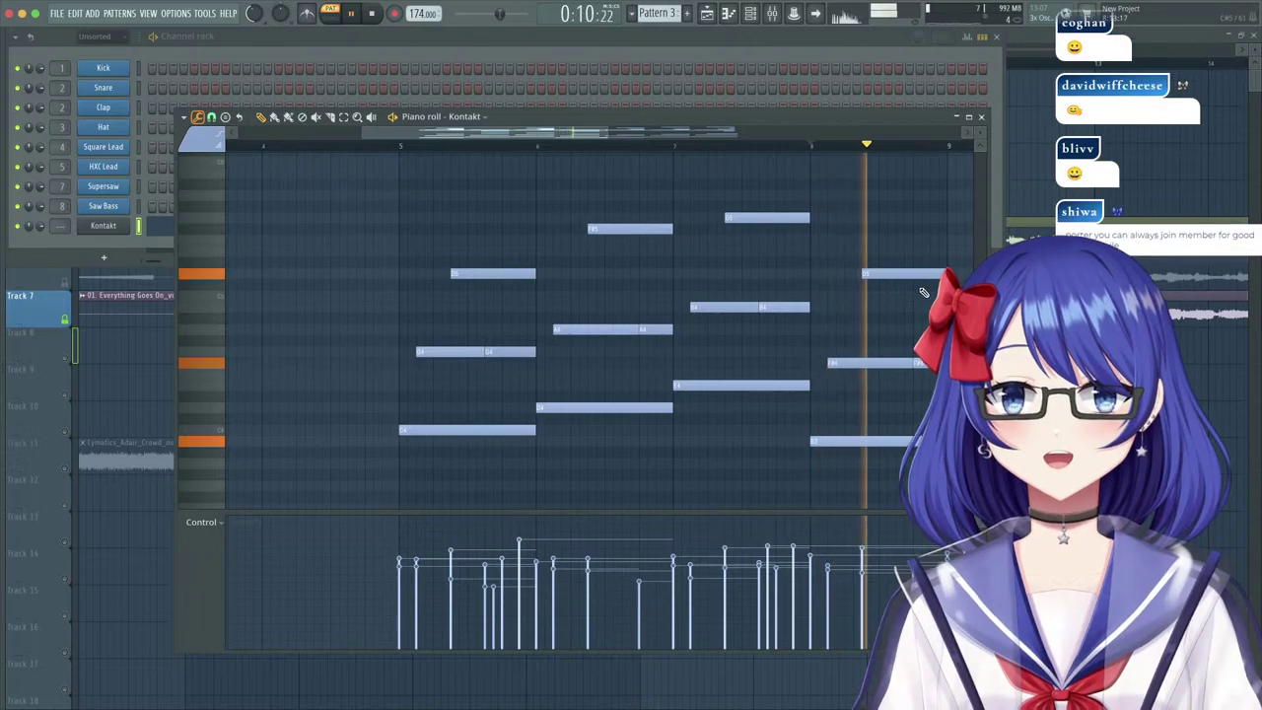
pyautogui.press('space')
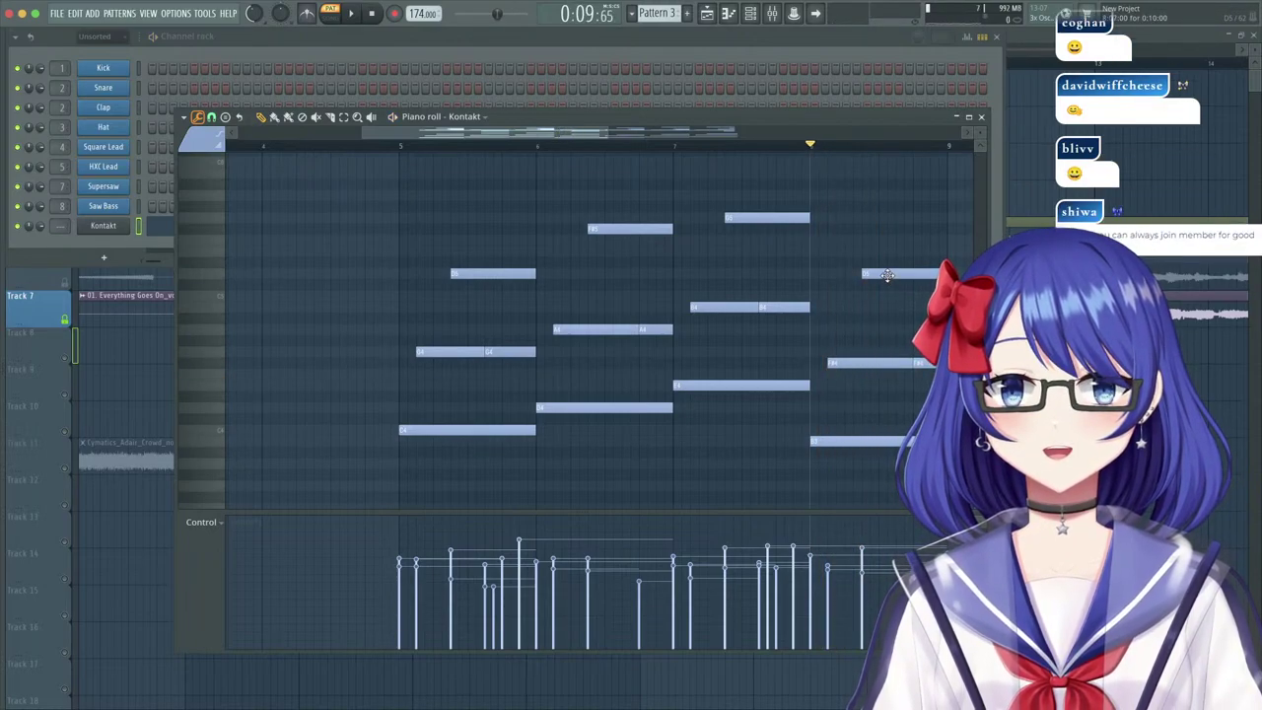
pyautogui.scroll(2, 913, 282)
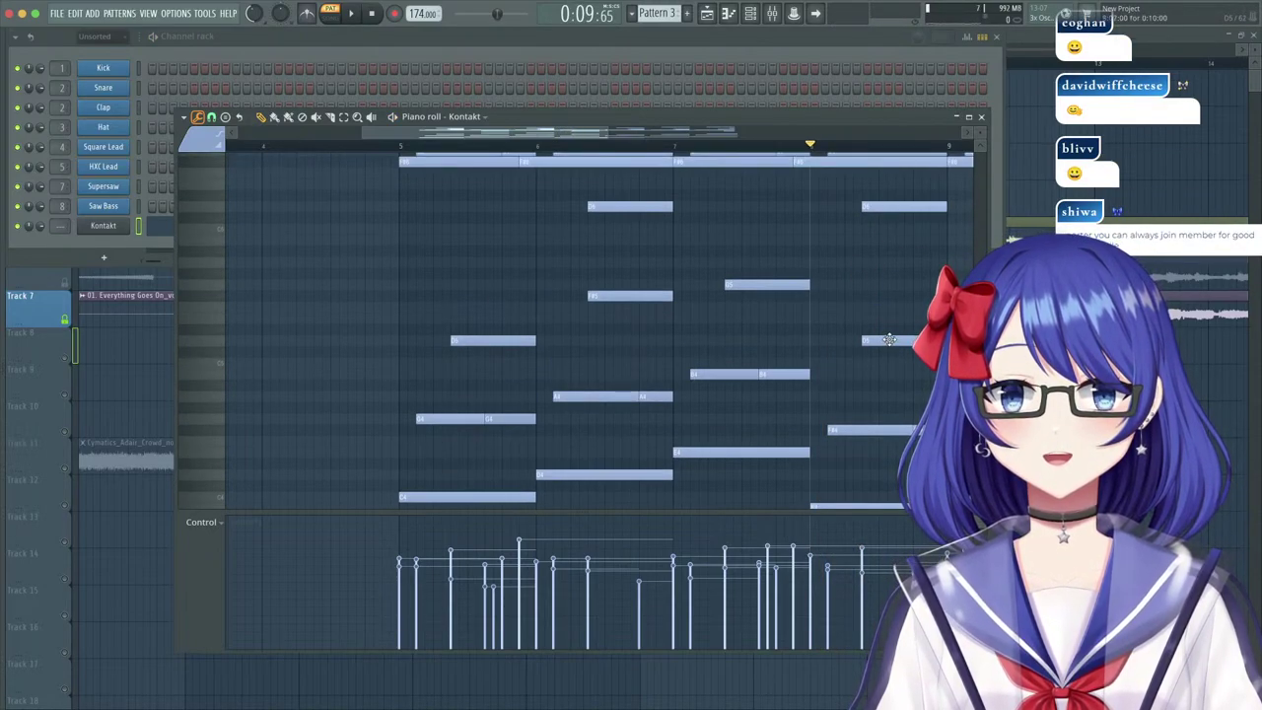
pyautogui.moveTo(890, 339); pyautogui.dragTo(887, 291)
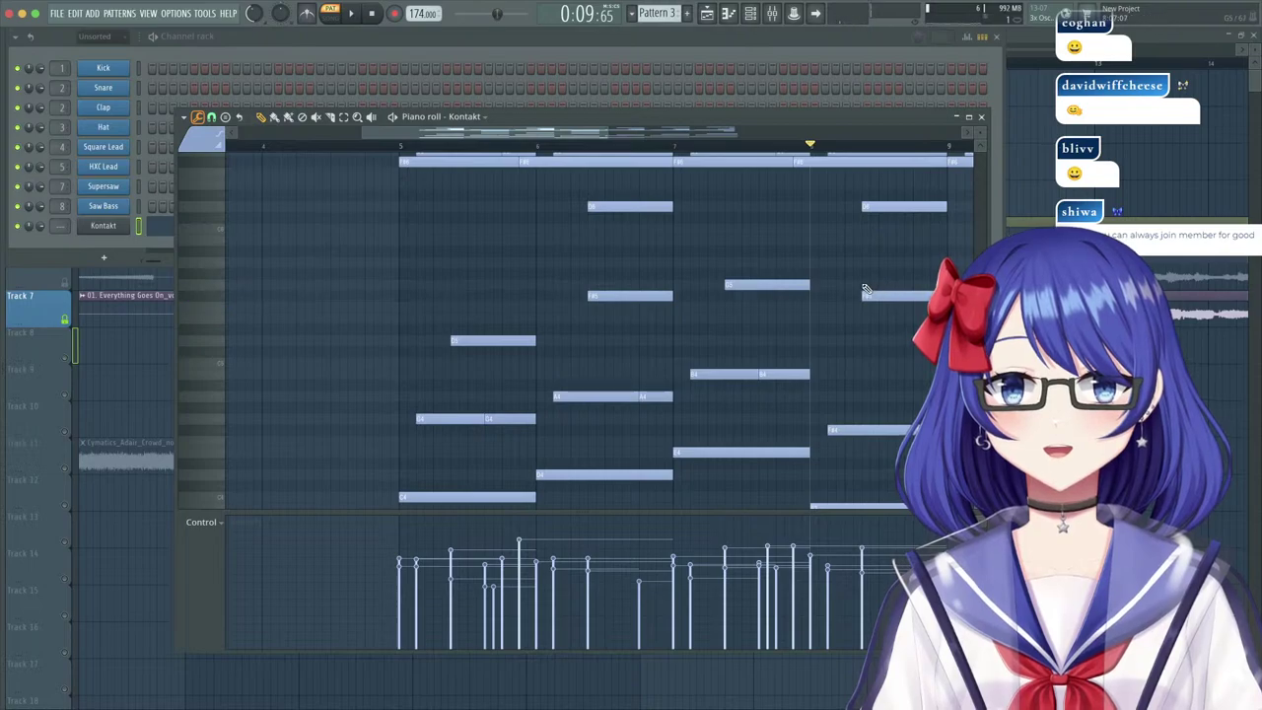
pyautogui.press('space')
pyautogui.press('space')
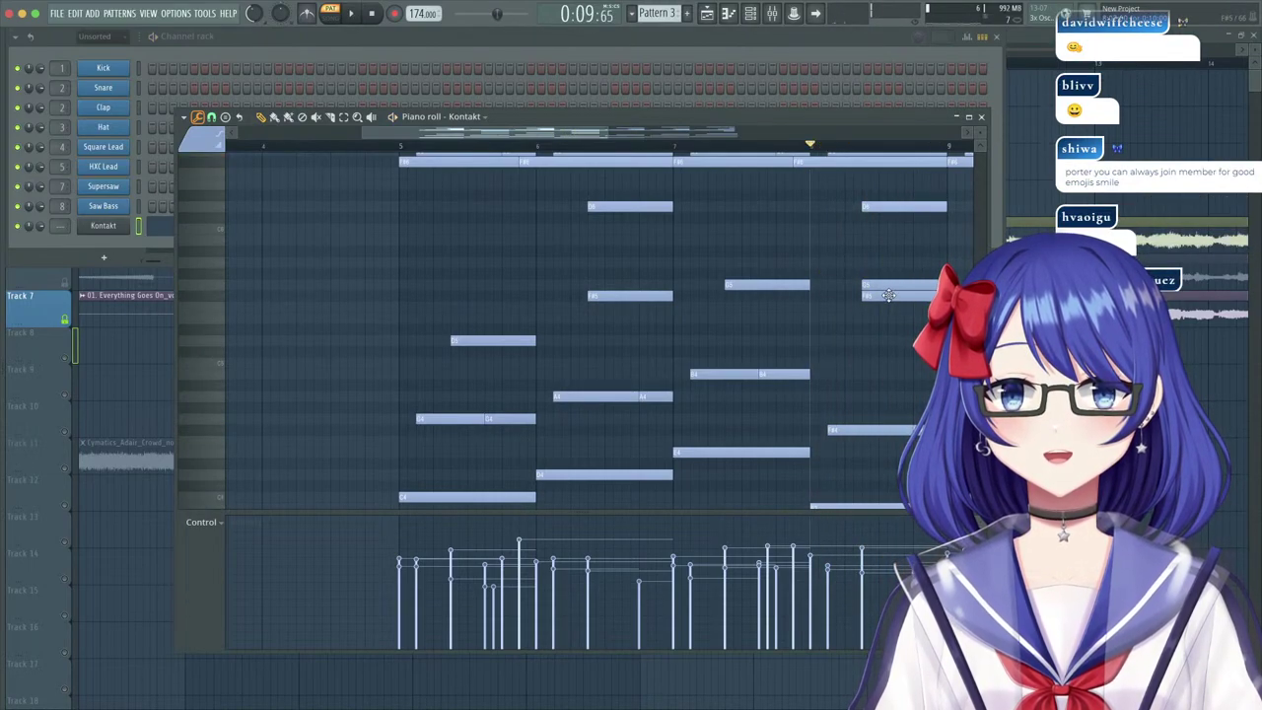
pyautogui.press('space')
pyautogui.press('space')
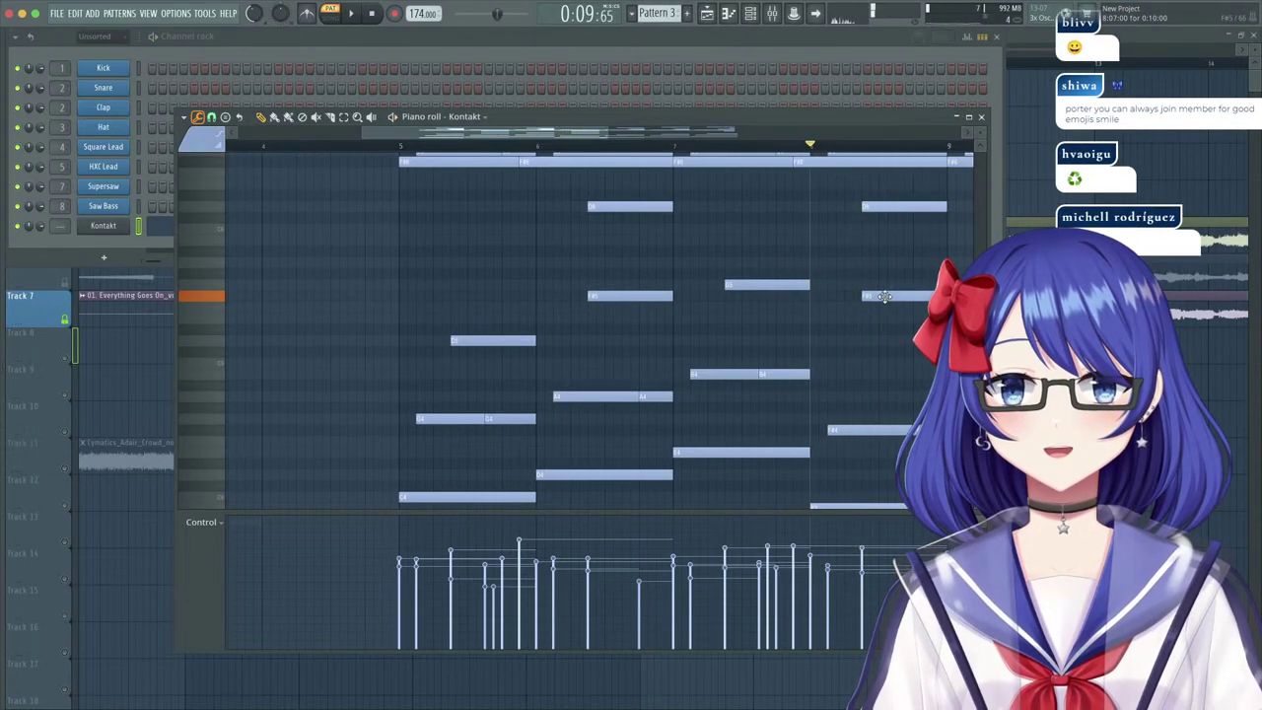
pyautogui.moveTo(891, 296); pyautogui.dragTo(885, 339)
# Play the part from bar 8 through bar 10 to check the chords against the melody.
pyautogui.press('space')
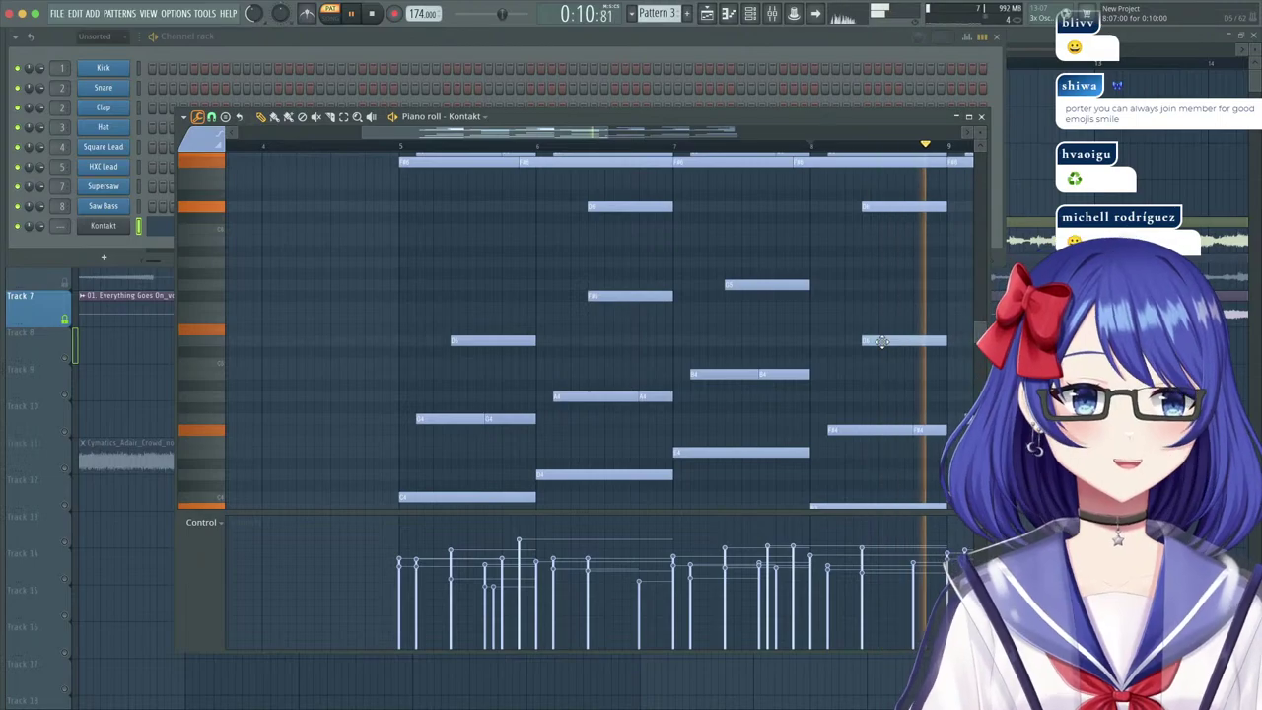
pyautogui.press('space')
pyautogui.press('space')
pyautogui.scroll(-5, 678, 143)
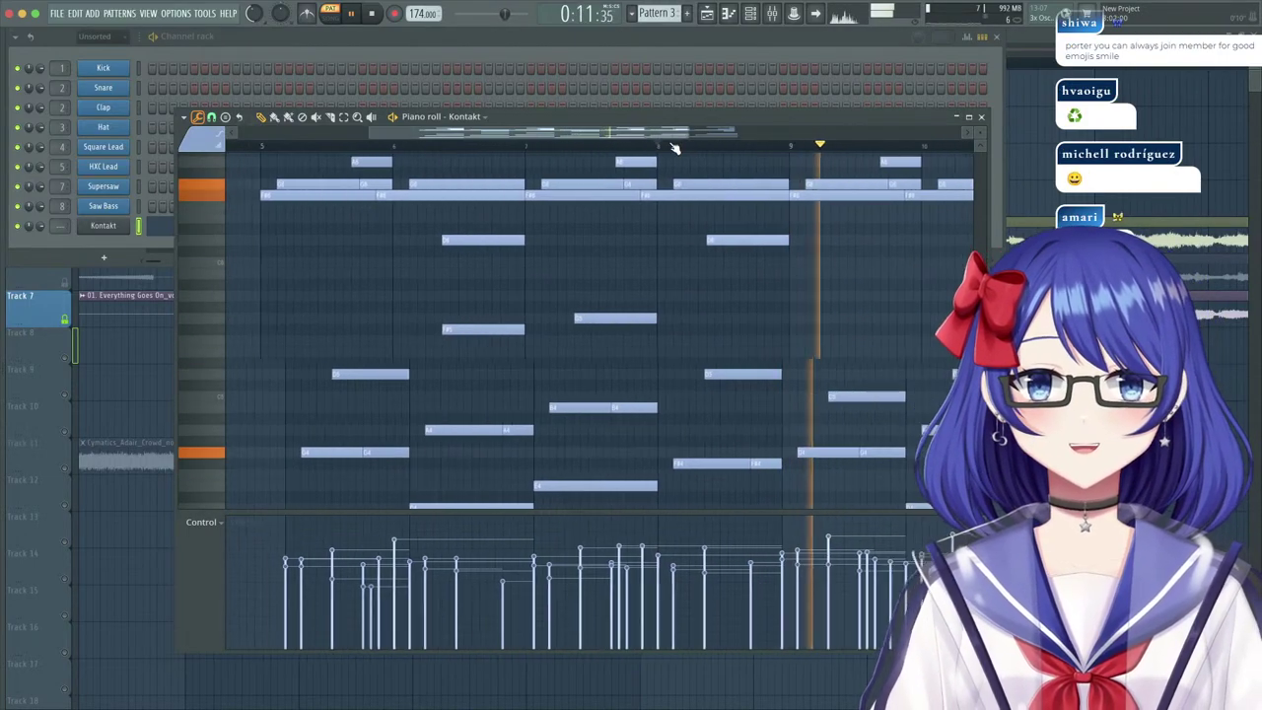
pyautogui.scroll(-2, 675, 147)
pyautogui.scroll(6, 795, 296)
pyautogui.scroll(-3, 795, 316)
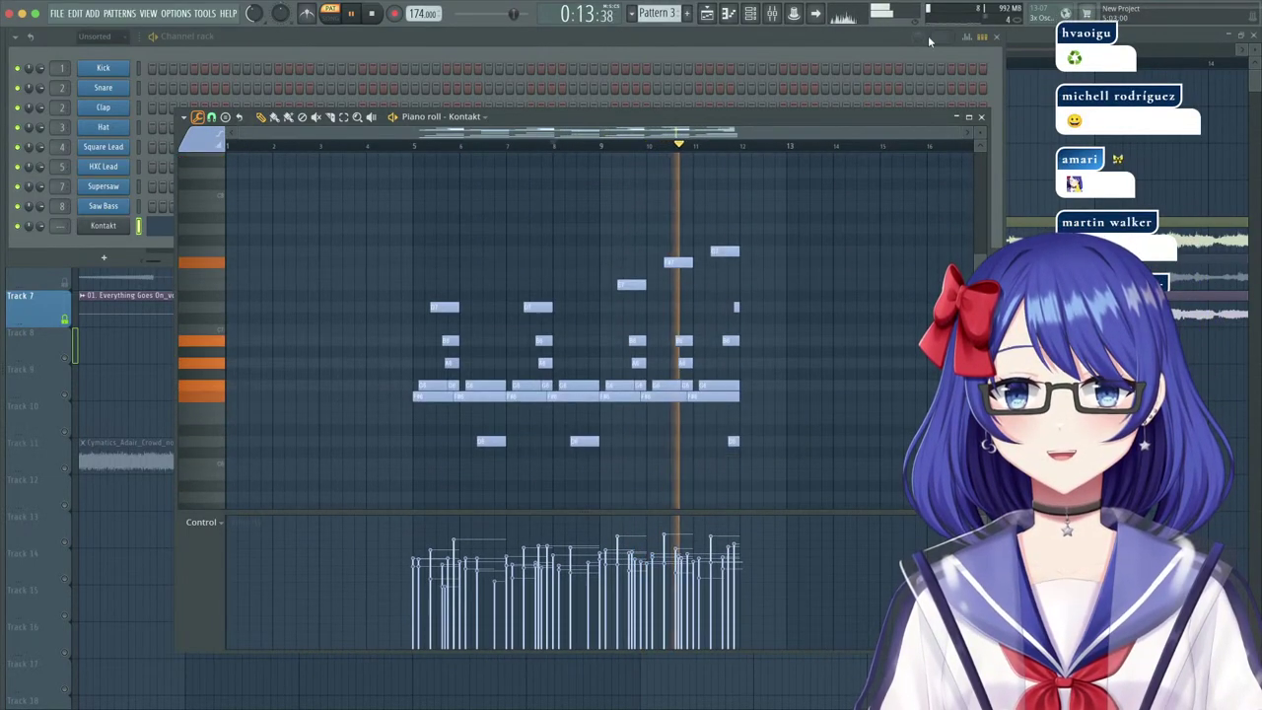
# Bring the playlist forward and play the original track in song mode from just before bar 5.
pyautogui.click(1025, 42)
pyautogui.scroll(-4, 345, 71)
pyautogui.press('space')
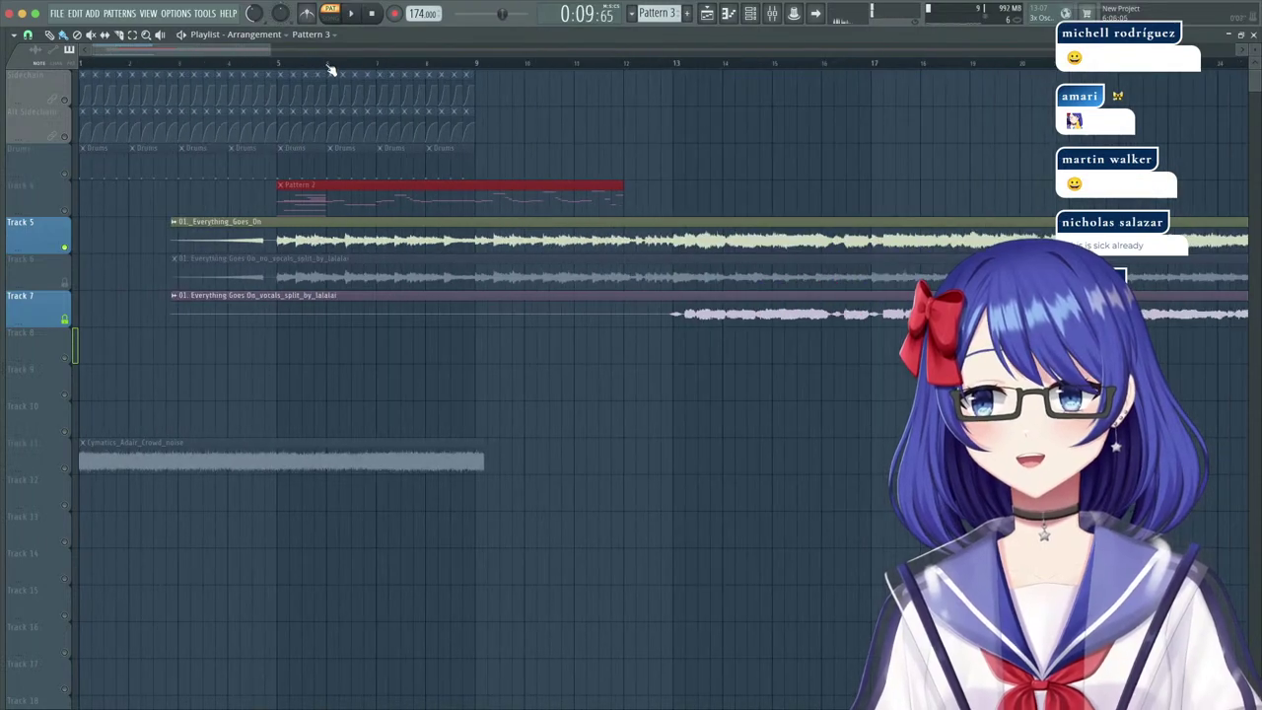
pyautogui.click(282, 67)
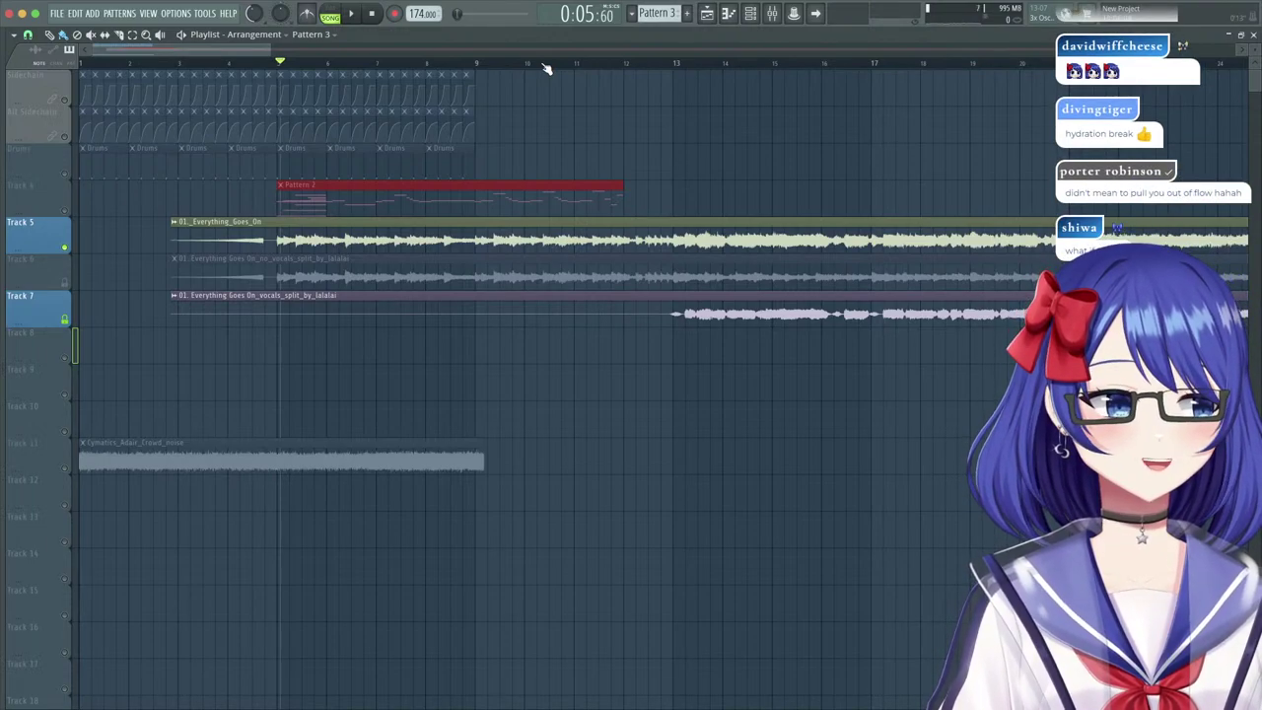
pyautogui.moveTo(547, 65)
pyautogui.mouseDown()
pyautogui.moveTo(441, 44)
pyautogui.moveTo(277, 62)
pyautogui.mouseUp()
pyautogui.press('space')
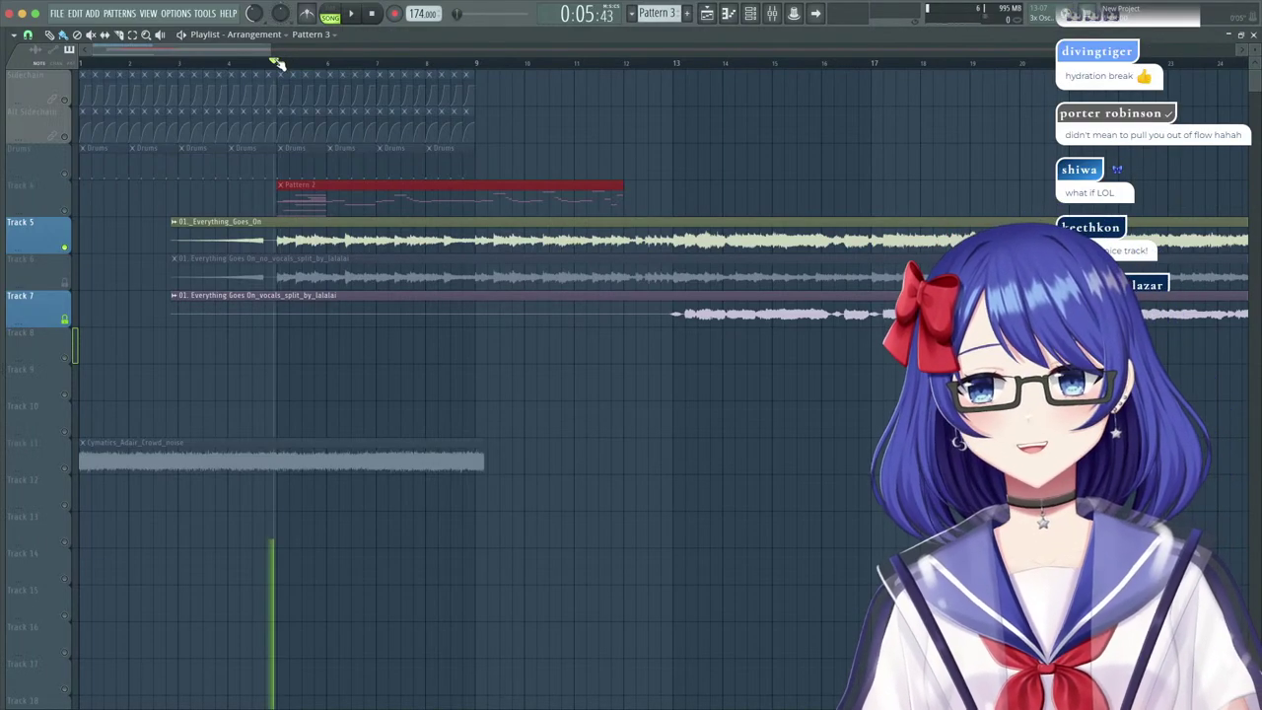
pyautogui.scroll(3, 286, 63)
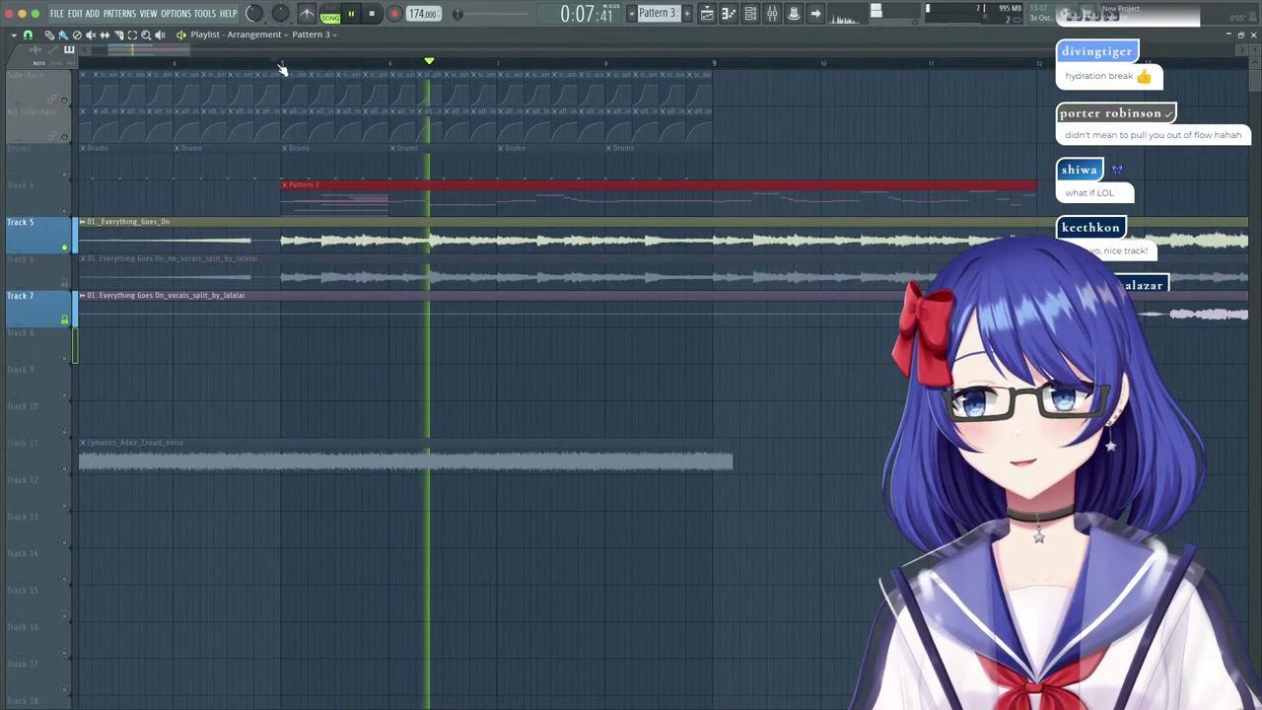
pyautogui.press('space')
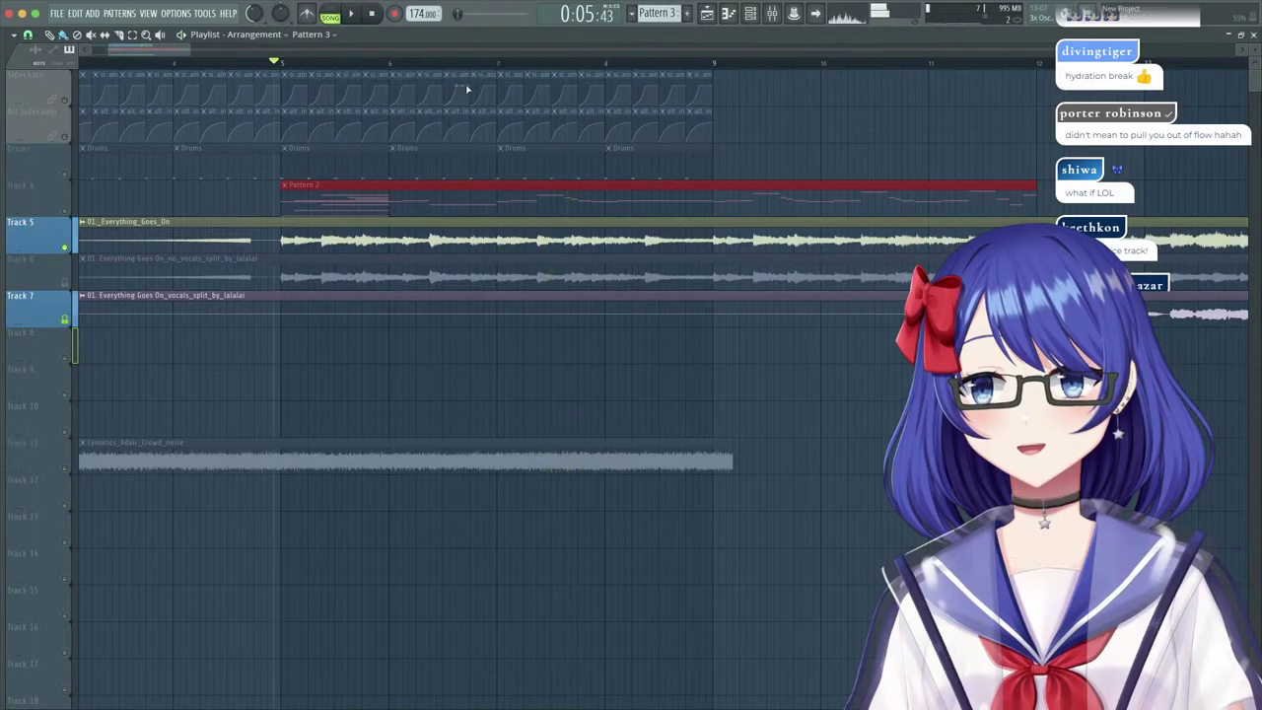
# Replay the original track in the playlist from the middle of bar 6 to hear its chord.
pyautogui.click(447, 63)
pyautogui.press('space')
pyautogui.doubleClick(479, 208)
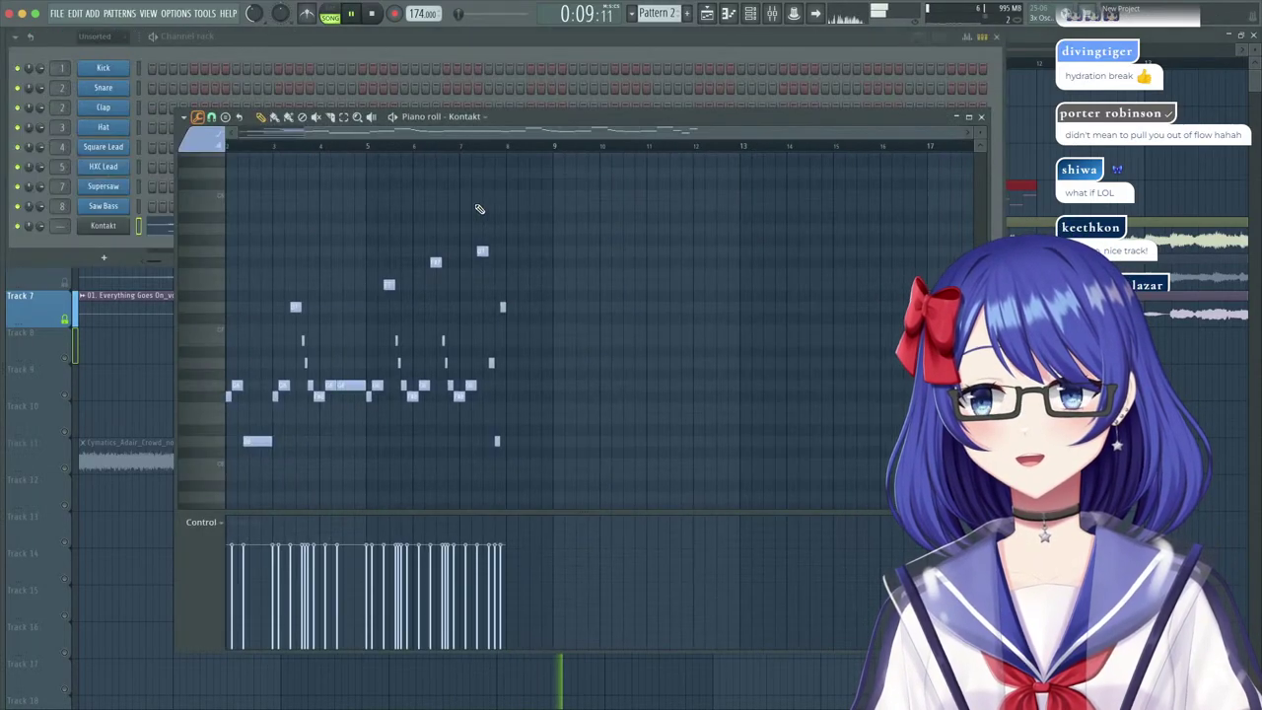
pyautogui.click(707, 14)
pyautogui.scroll(3, 401, 61)
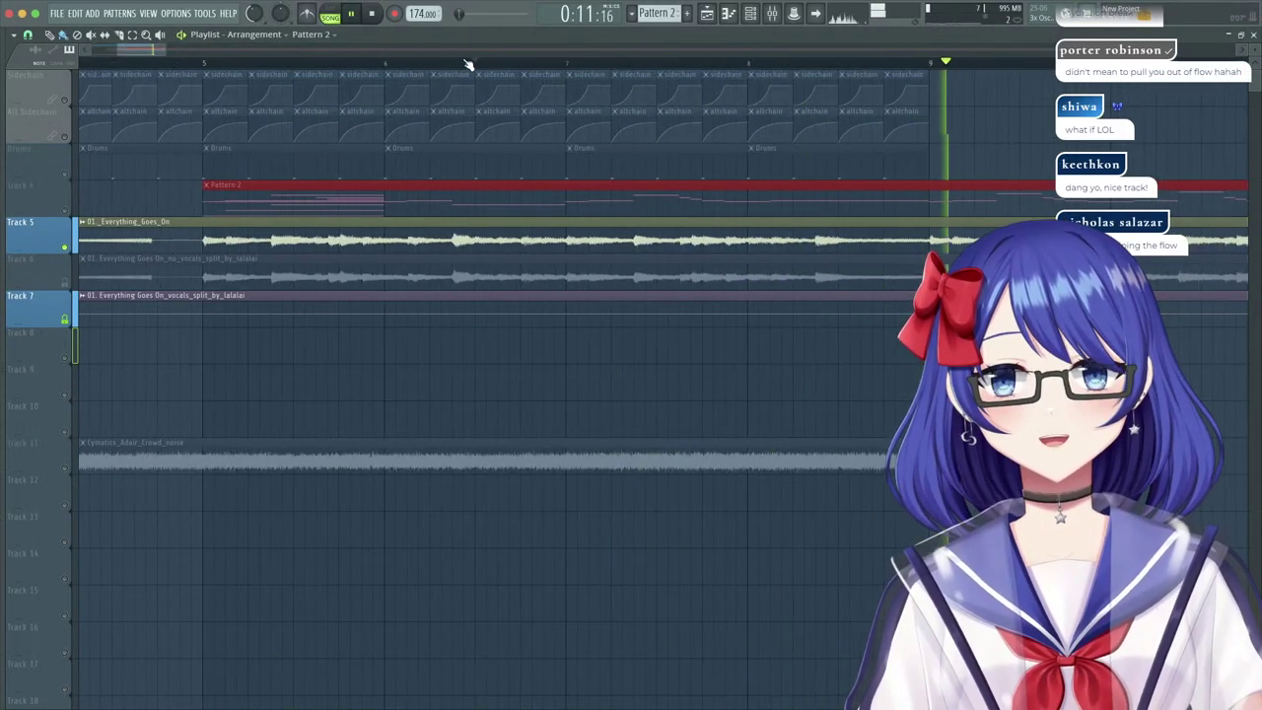
pyautogui.click(446, 63)
pyautogui.click(448, 63)
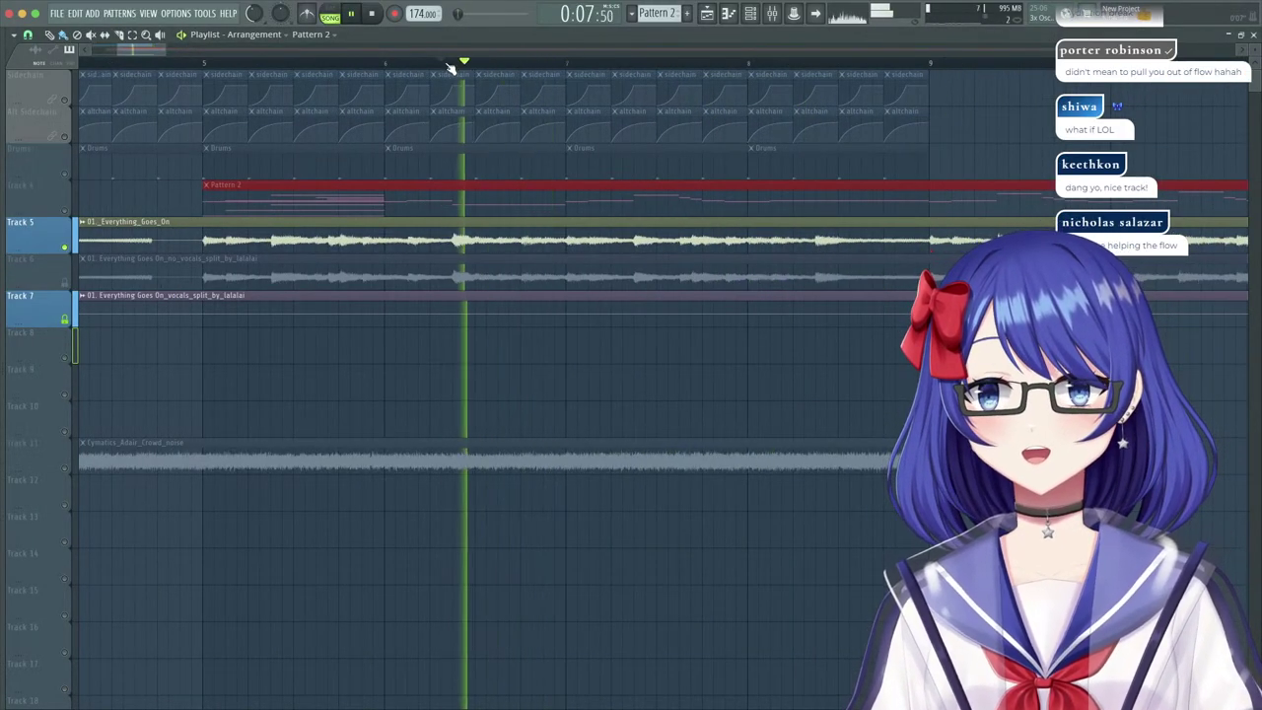
# Stop playback, inspect the Kontakt notes of Pattern 2, and switch the piano roll to Pattern 3.
pyautogui.doubleClick(529, 202)
pyautogui.press('space')
pyautogui.scroll(5, 263, 149)
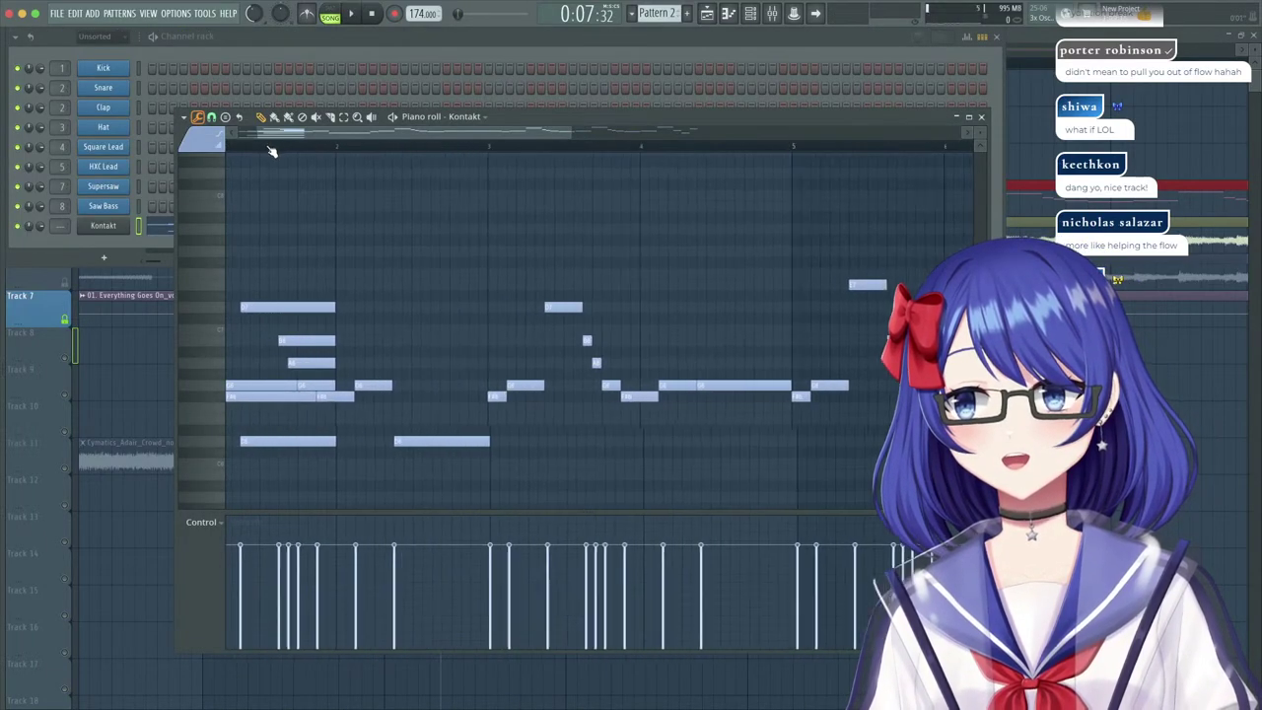
pyautogui.scroll(-3, 496, 243)
pyautogui.moveTo(550, 384); pyautogui.dragTo(540, 384)
pyautogui.rightClick(662, 386)
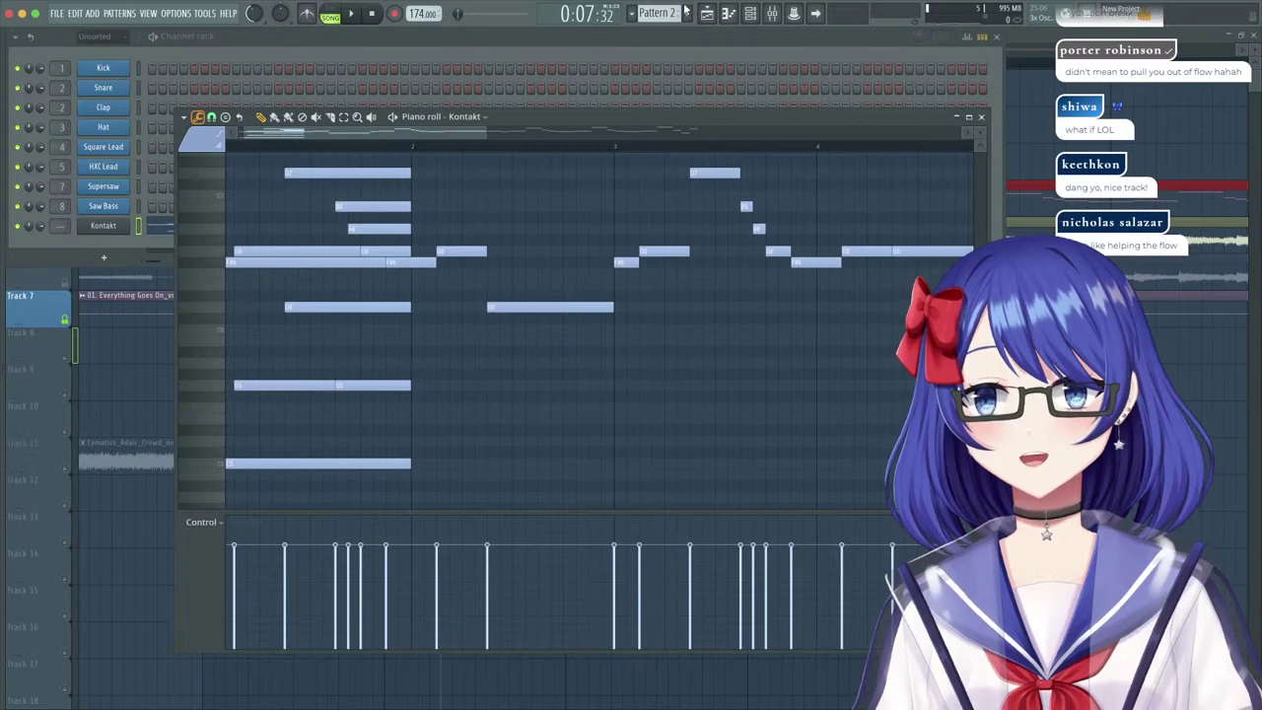
pyautogui.click(666, 13)
pyautogui.click(687, 45)
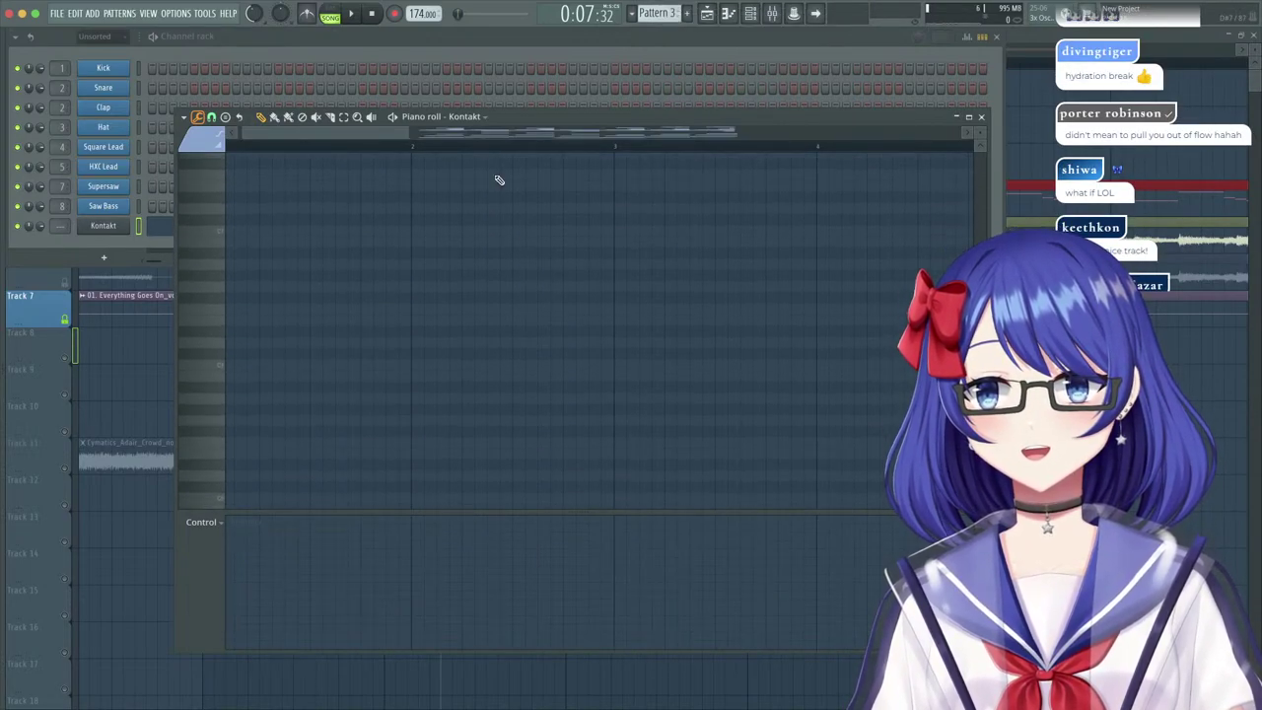
# Add G5 and A5 notes stepping up above the F#5 in the second half of bar 6, both ending at bar 7.
pyautogui.scroll(-4, 474, 149)
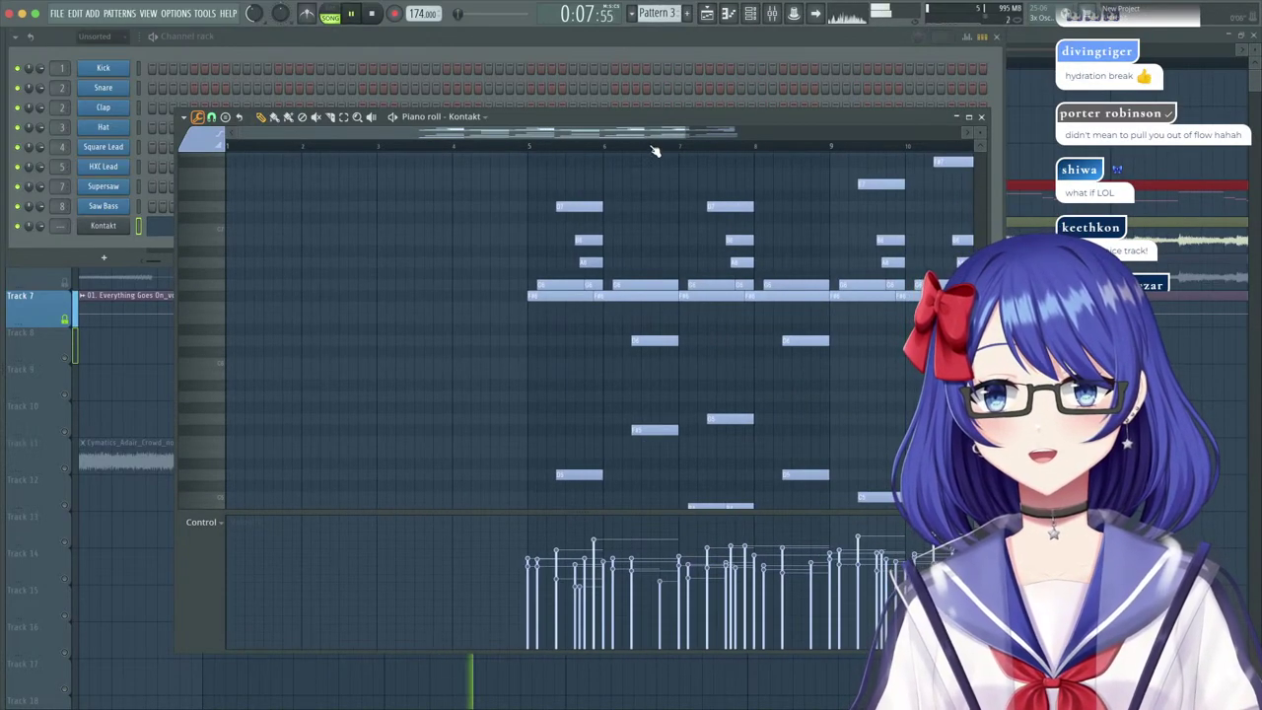
pyautogui.scroll(4, 653, 147)
pyautogui.moveTo(602, 373); pyautogui.dragTo(601, 420)
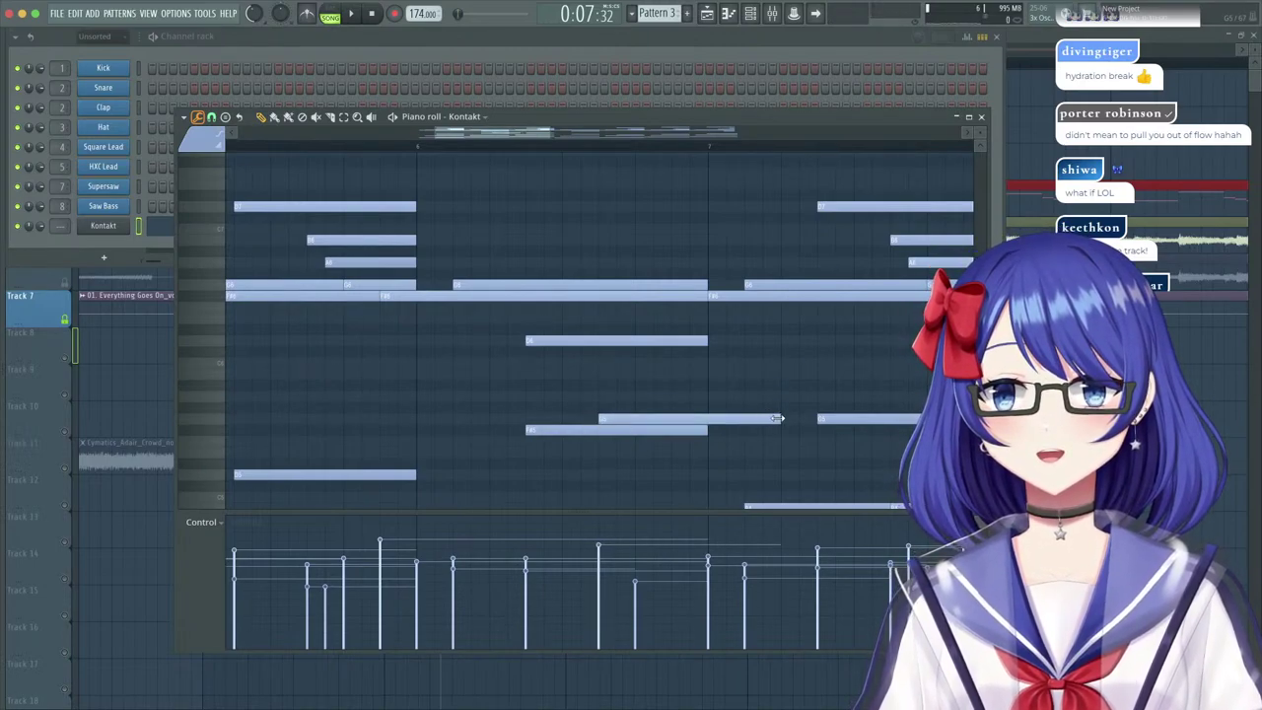
pyautogui.moveTo(778, 418); pyautogui.dragTo(707, 420)
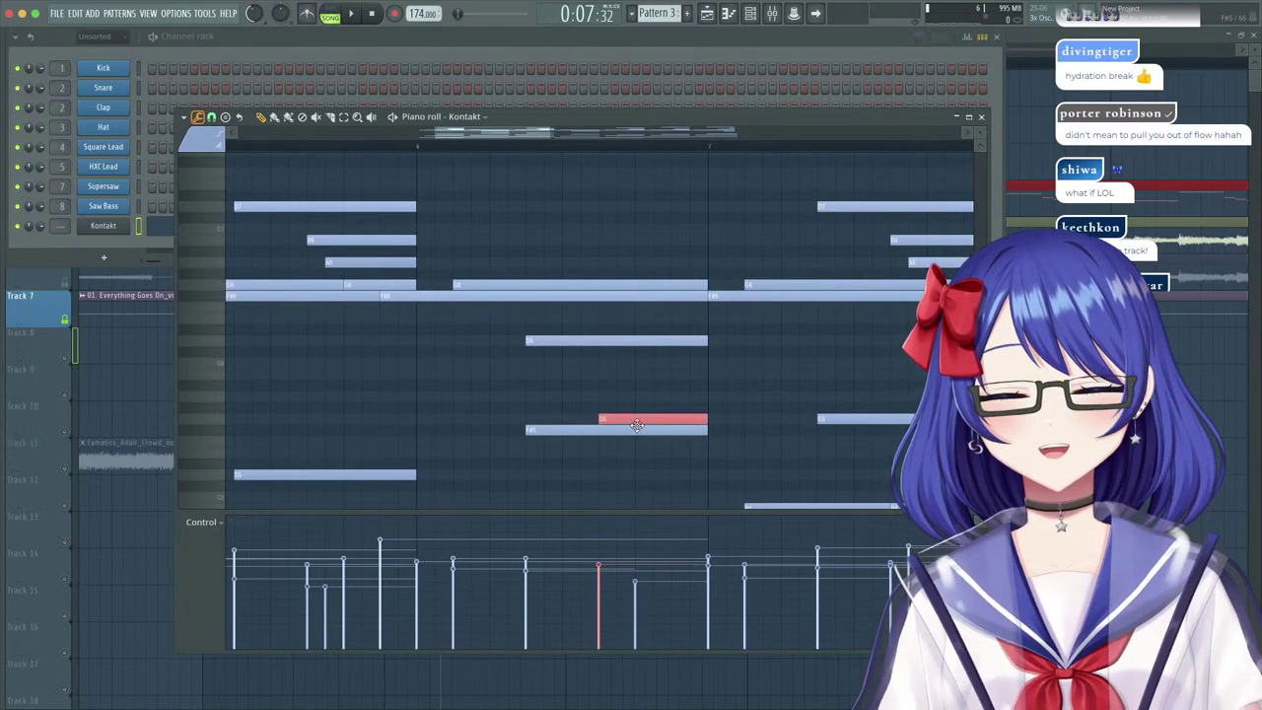
pyautogui.scroll(-6, 651, 335)
pyautogui.moveTo(661, 234); pyautogui.dragTo(712, 241)
pyautogui.scroll(1, 677, 207)
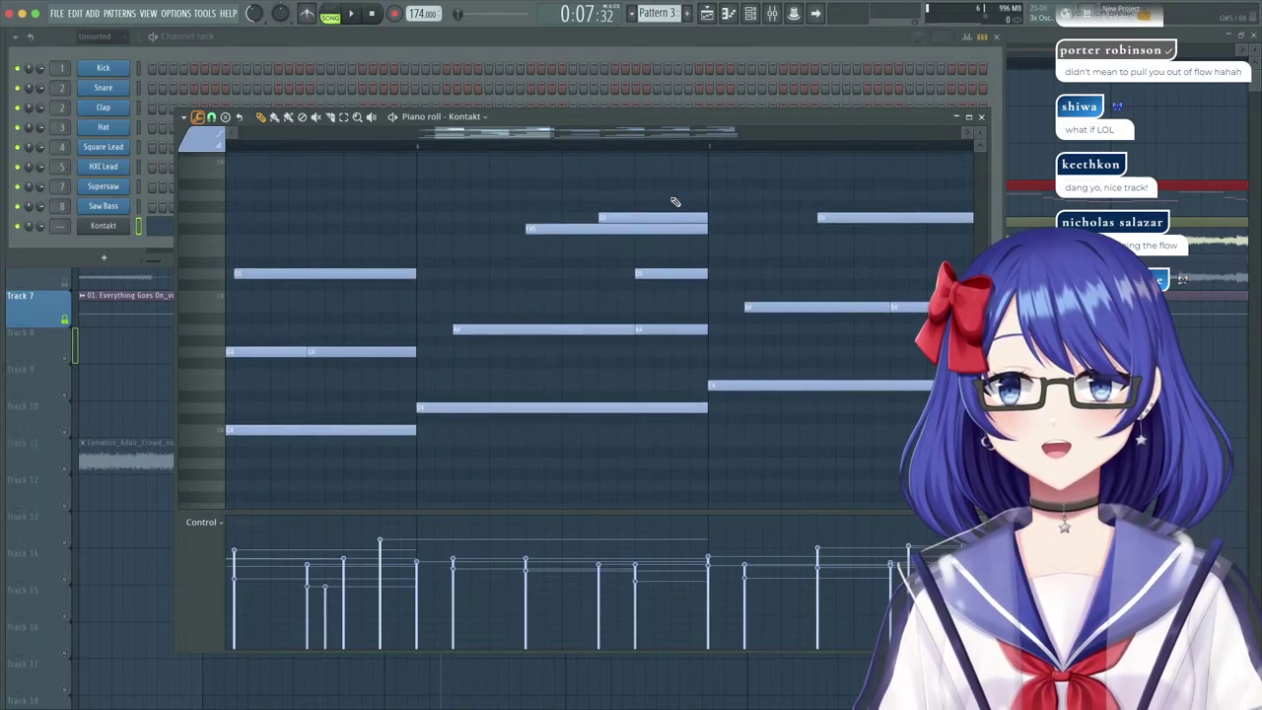
pyautogui.click(676, 197)
pyautogui.moveTo(745, 196); pyautogui.dragTo(715, 202)
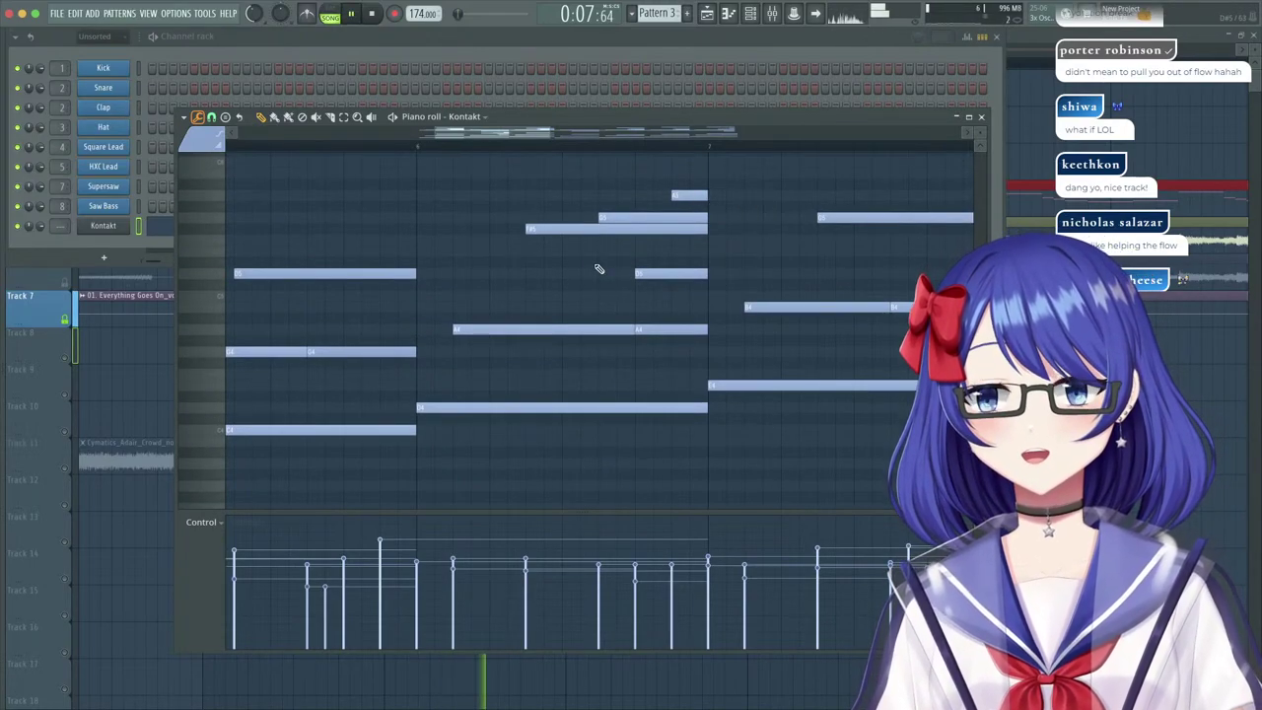
# Play Pattern 3 from just before bar 6 to hear the added notes and check the chords through bar 10.
pyautogui.press('space')
pyautogui.click(439, 148)
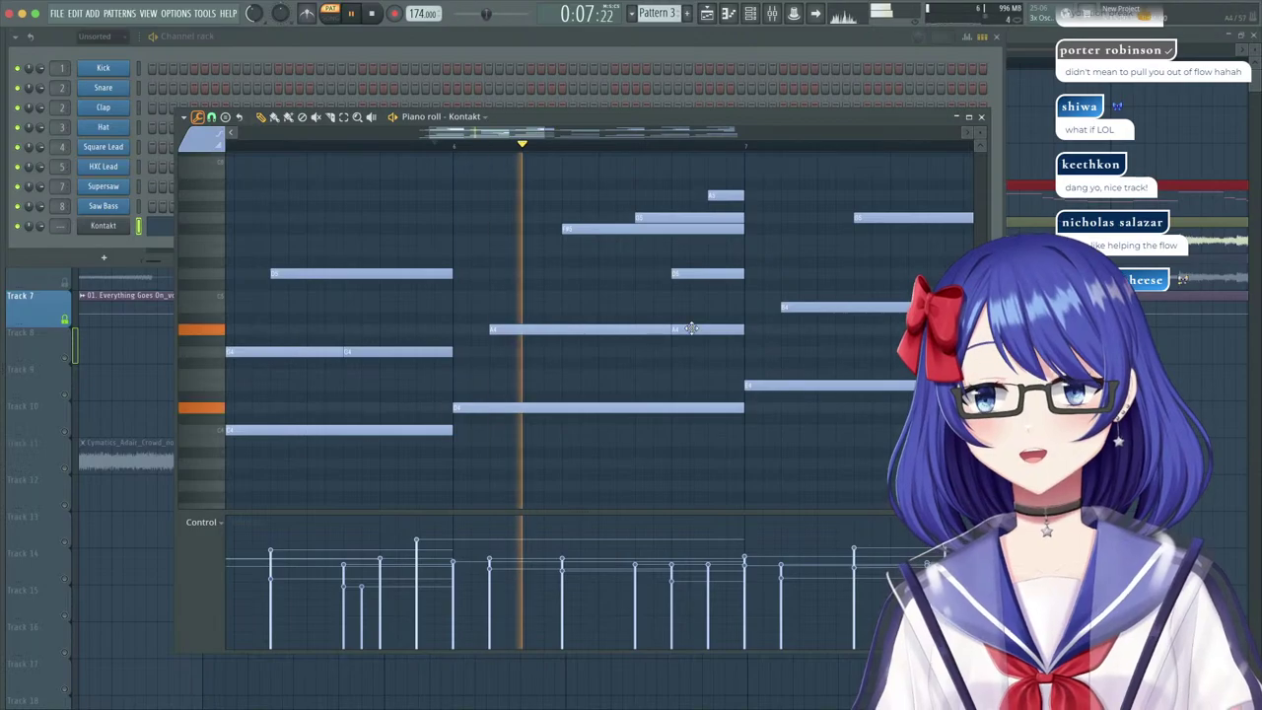
pyautogui.scroll(9, 694, 327)
pyautogui.scroll(-5, 700, 333)
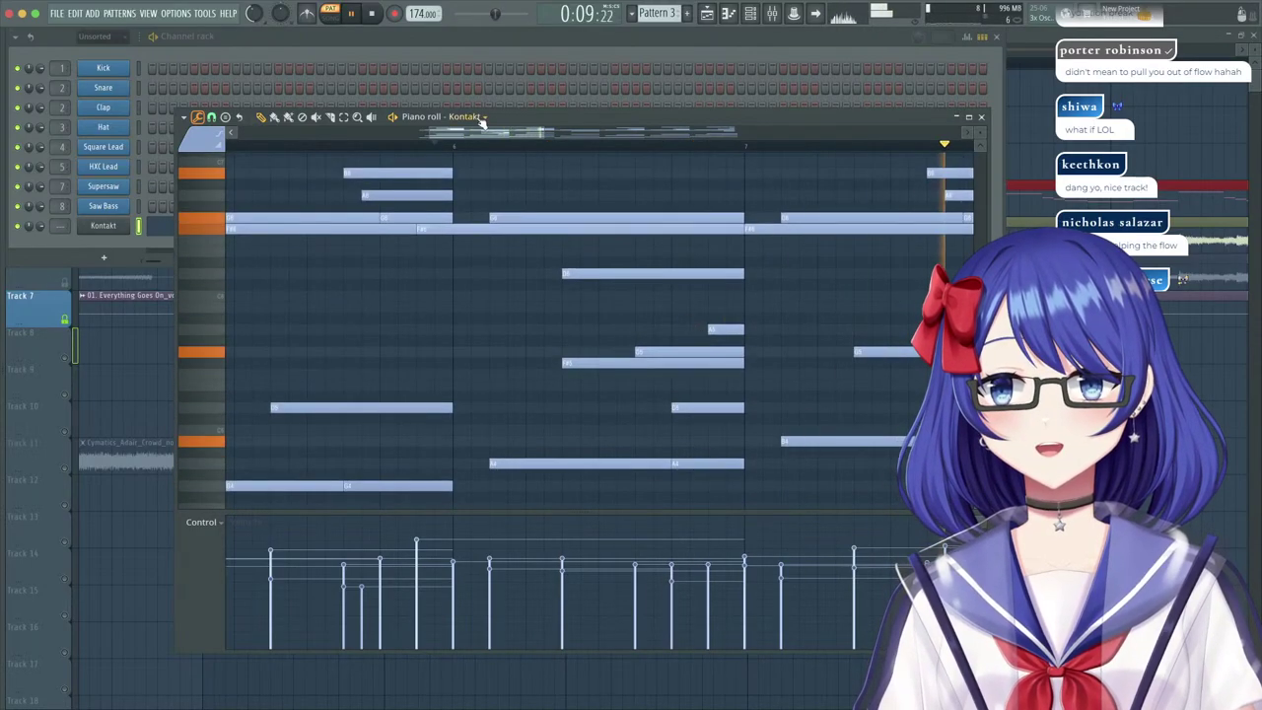
pyautogui.scroll(-8, 749, 306)
pyautogui.scroll(-5, 780, 285)
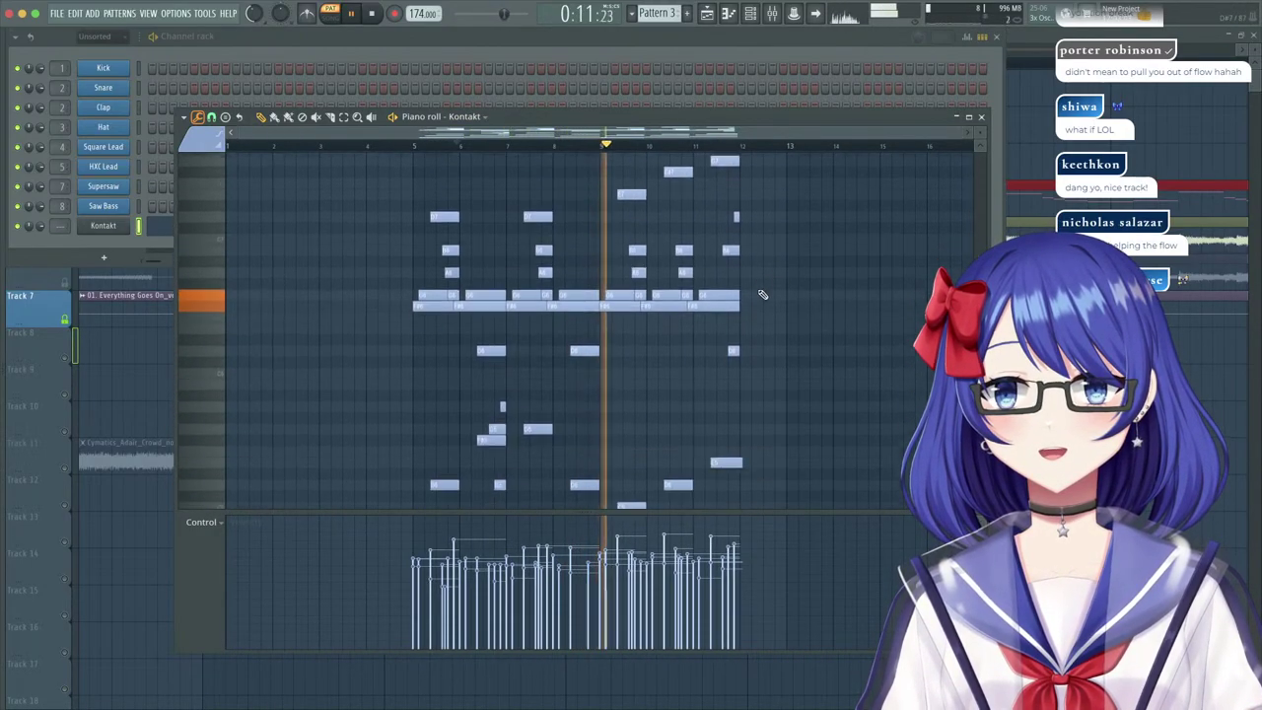
pyautogui.scroll(3, 774, 314)
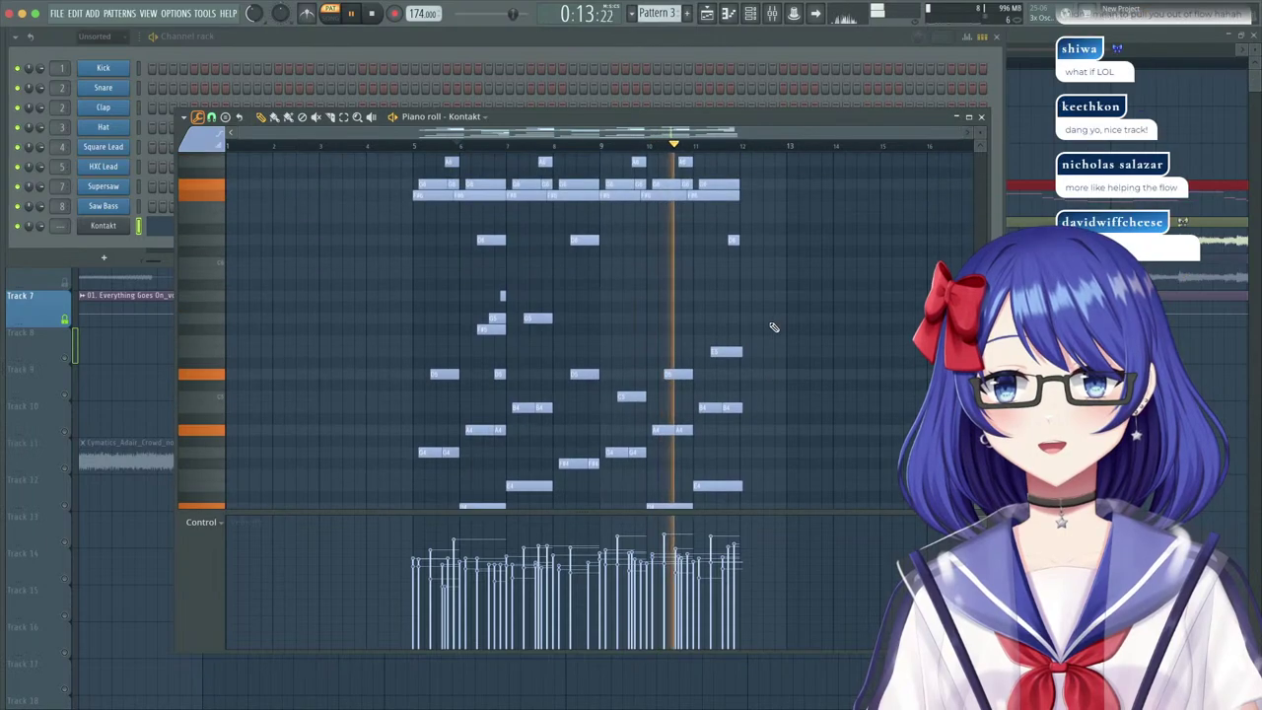
pyautogui.press('space')
# Raise the top chord notes in bars 9, 10 and 11 to D5, F#5 and G5, and add an F#5 in bar 11.
pyautogui.moveTo(675, 374); pyautogui.dragTo(714, 317)
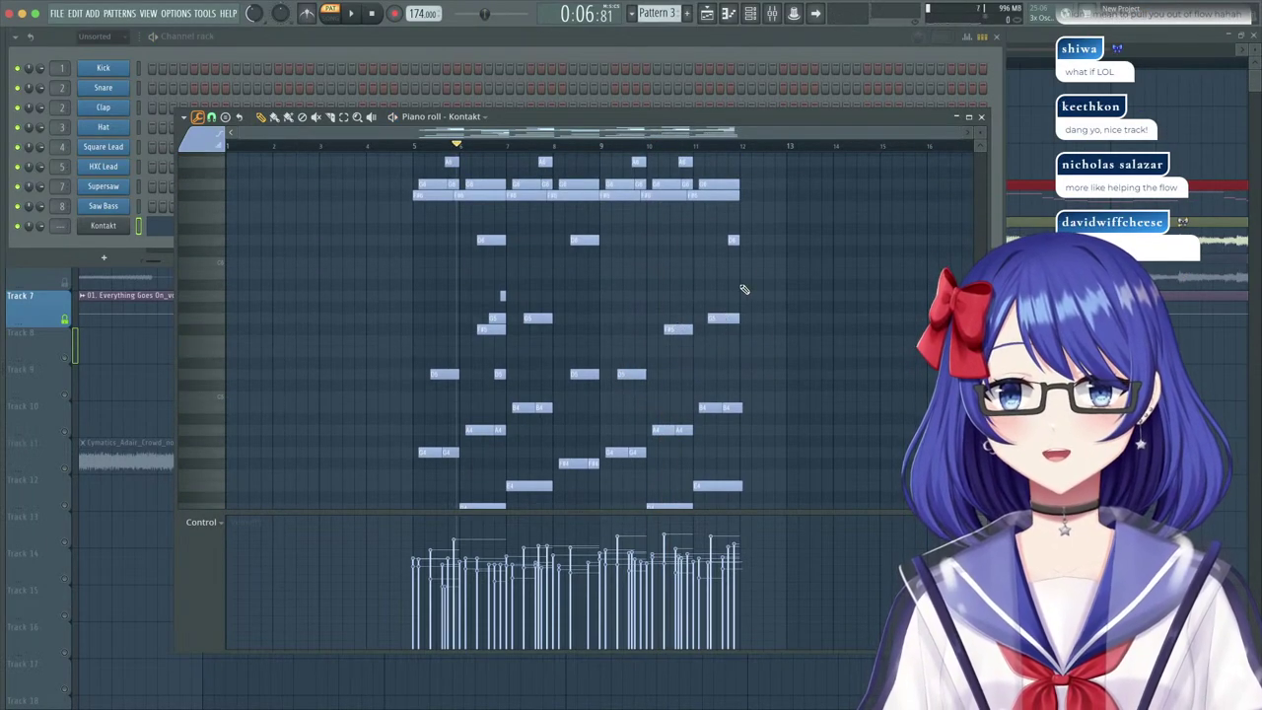
pyautogui.scroll(4, 715, 325)
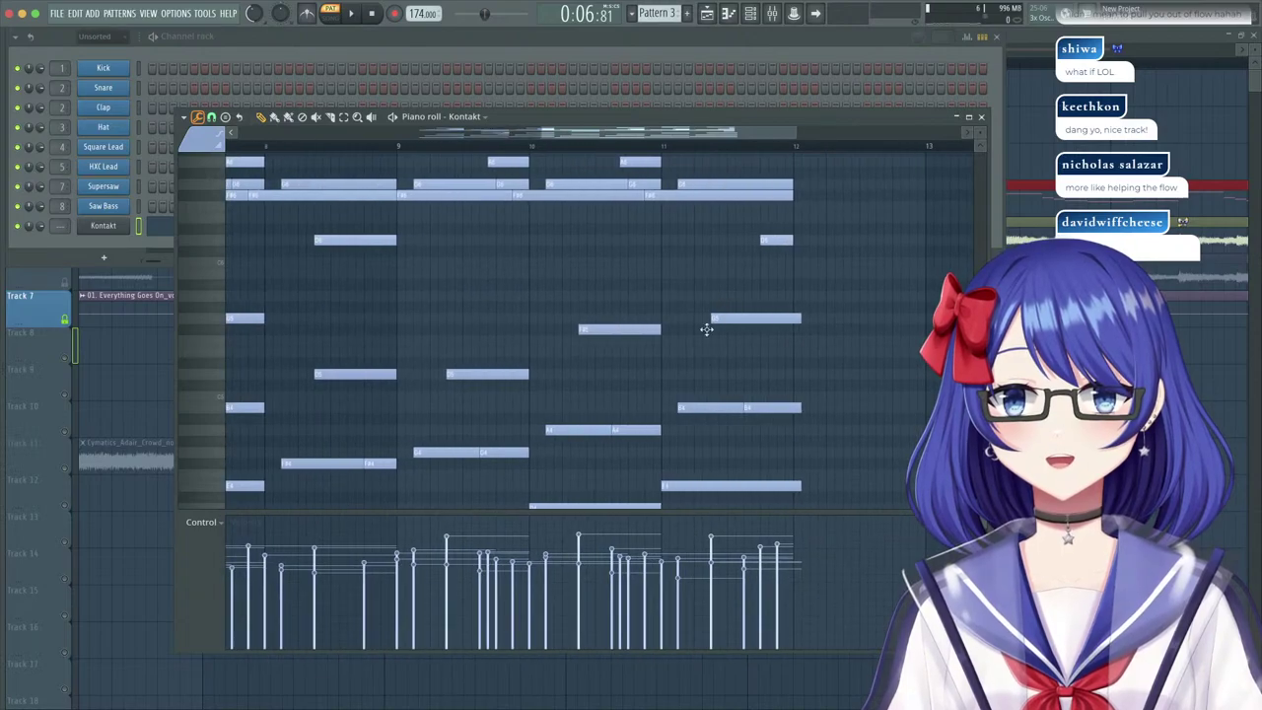
pyautogui.click(721, 329)
# Play from bar 11 to check the chord, and trim its overhanging notes to finish at the end of bar 11.
pyautogui.click(664, 146)
pyautogui.press('space')
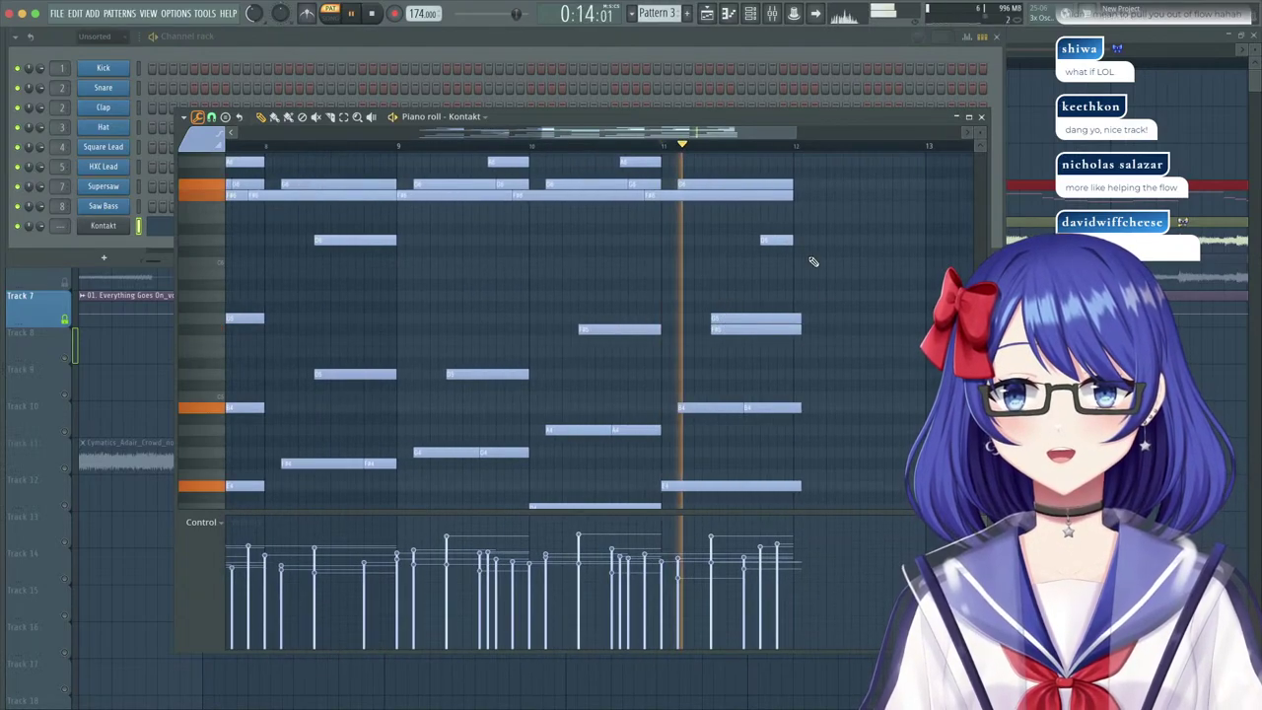
pyautogui.moveTo(797, 341); pyautogui.dragTo(789, 316)
pyautogui.press('space')
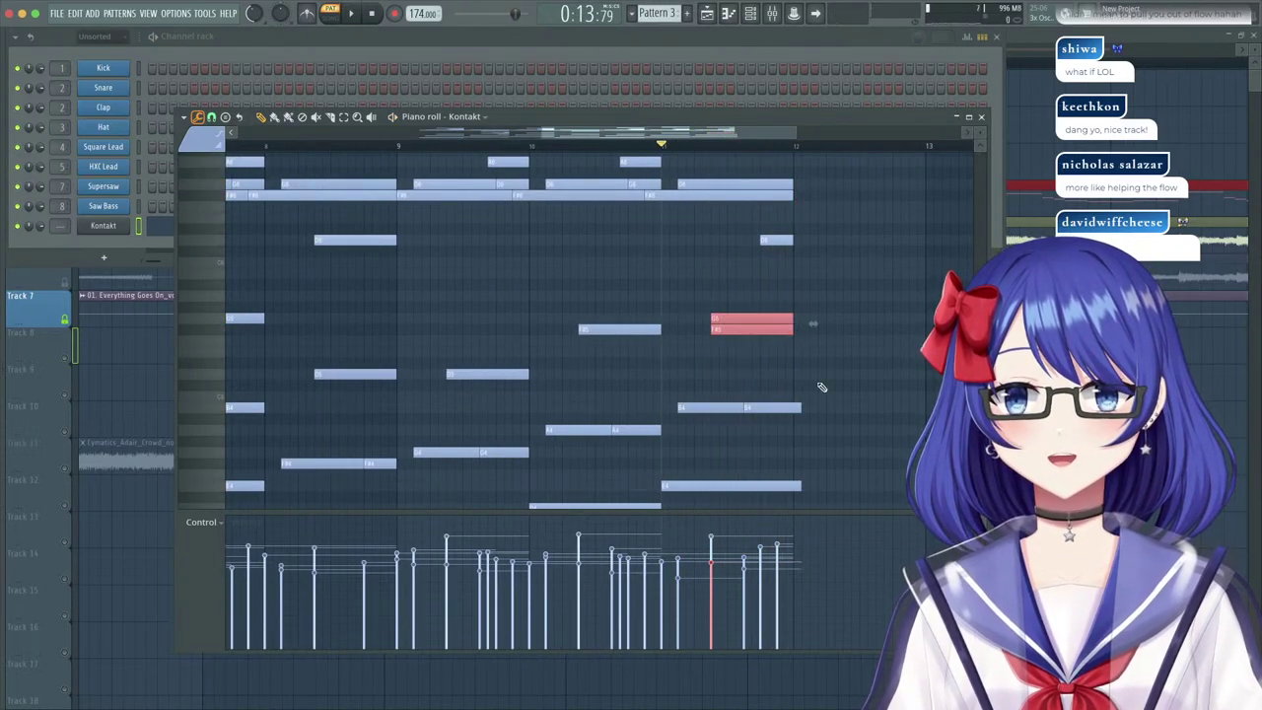
pyautogui.moveTo(821, 387); pyautogui.dragTo(787, 501)
pyautogui.scroll(-5, 794, 375)
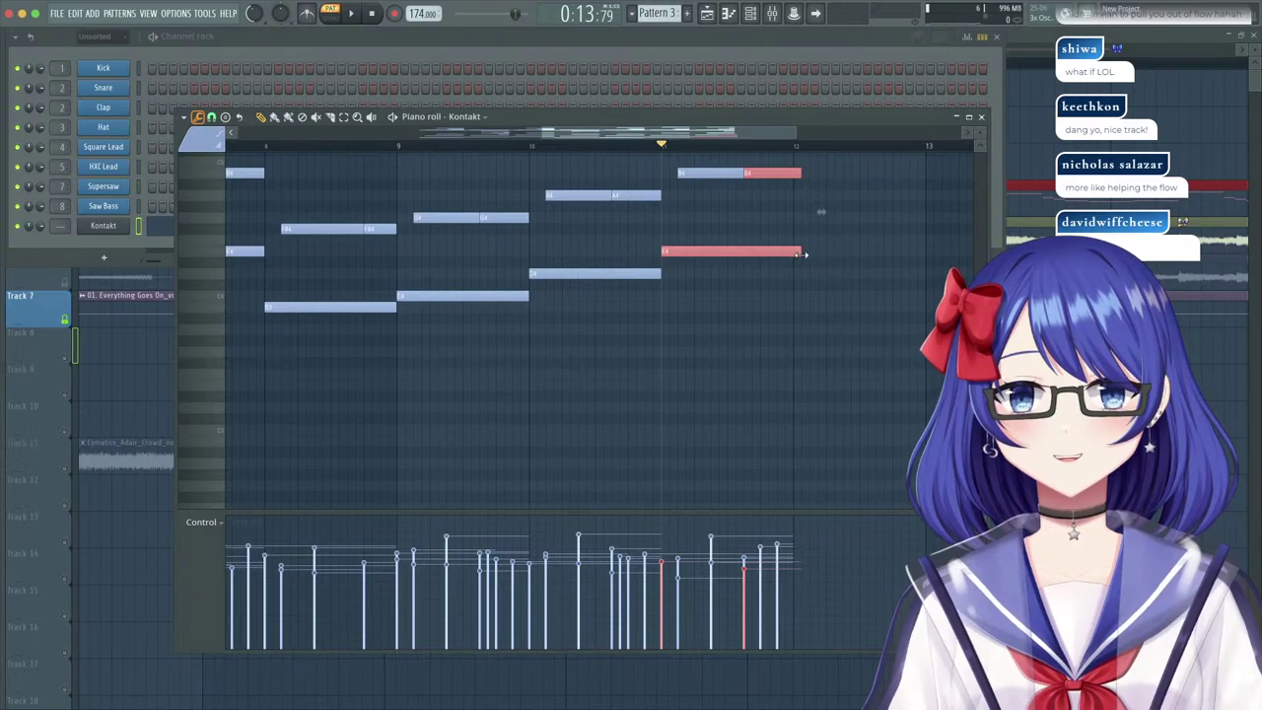
pyautogui.scroll(5, 819, 281)
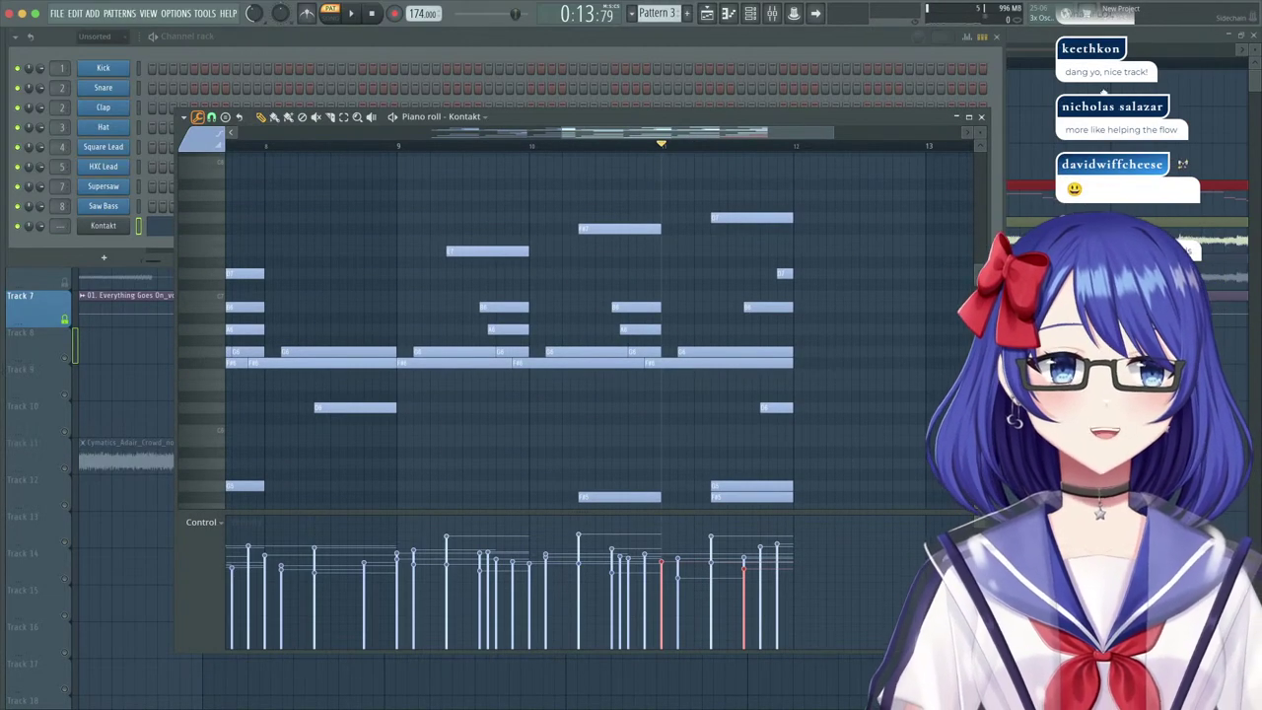
# Bring the playlist forward and expand the Bass Explorer drum and bass drum loops folder and its subfolder in the sample browser.
pyautogui.press('F5')
pyautogui.scroll(-10, 854, 68)
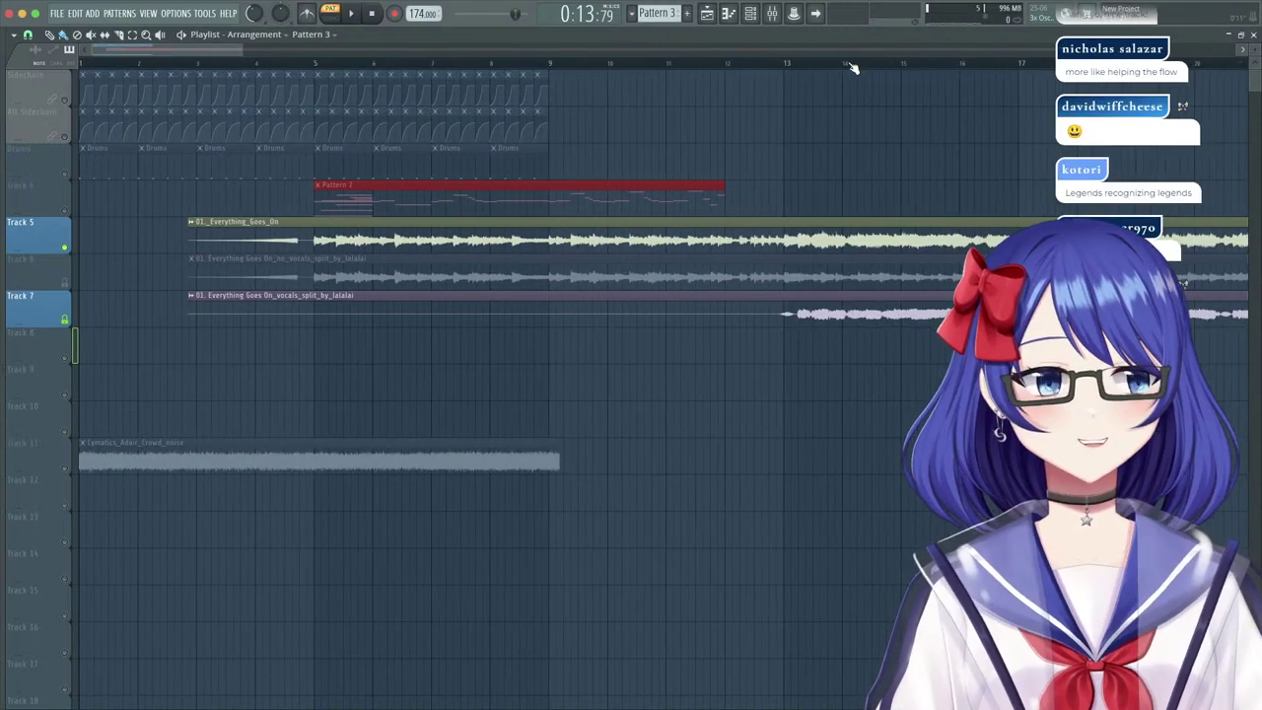
pyautogui.moveTo(2, 276)
pyautogui.scroll(15, 73, 410)
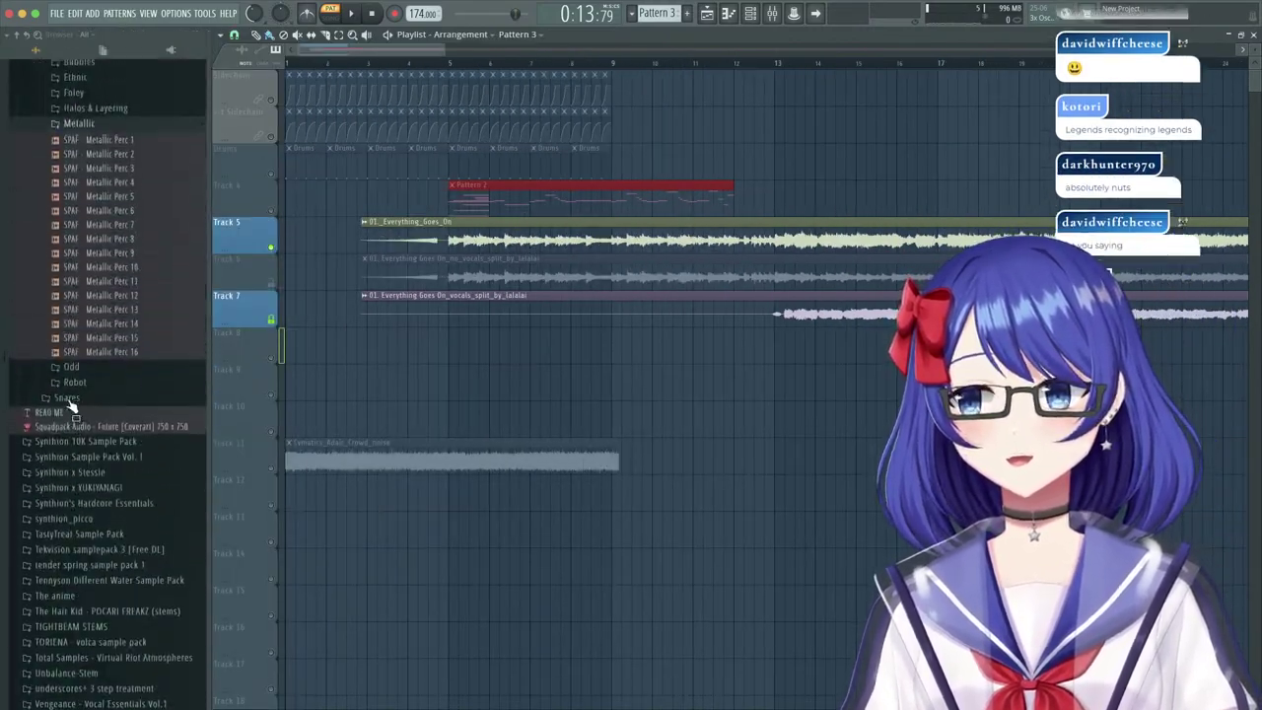
pyautogui.scroll(15, 71, 404)
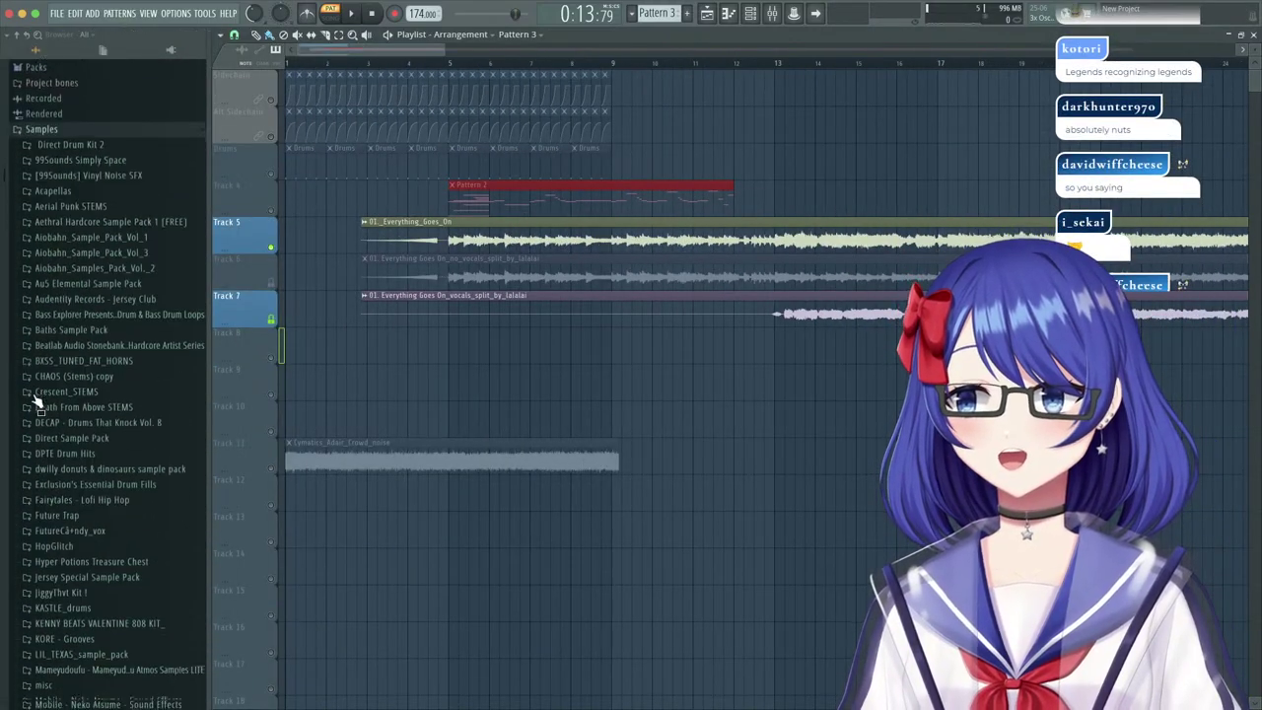
pyautogui.scroll(1, 37, 399)
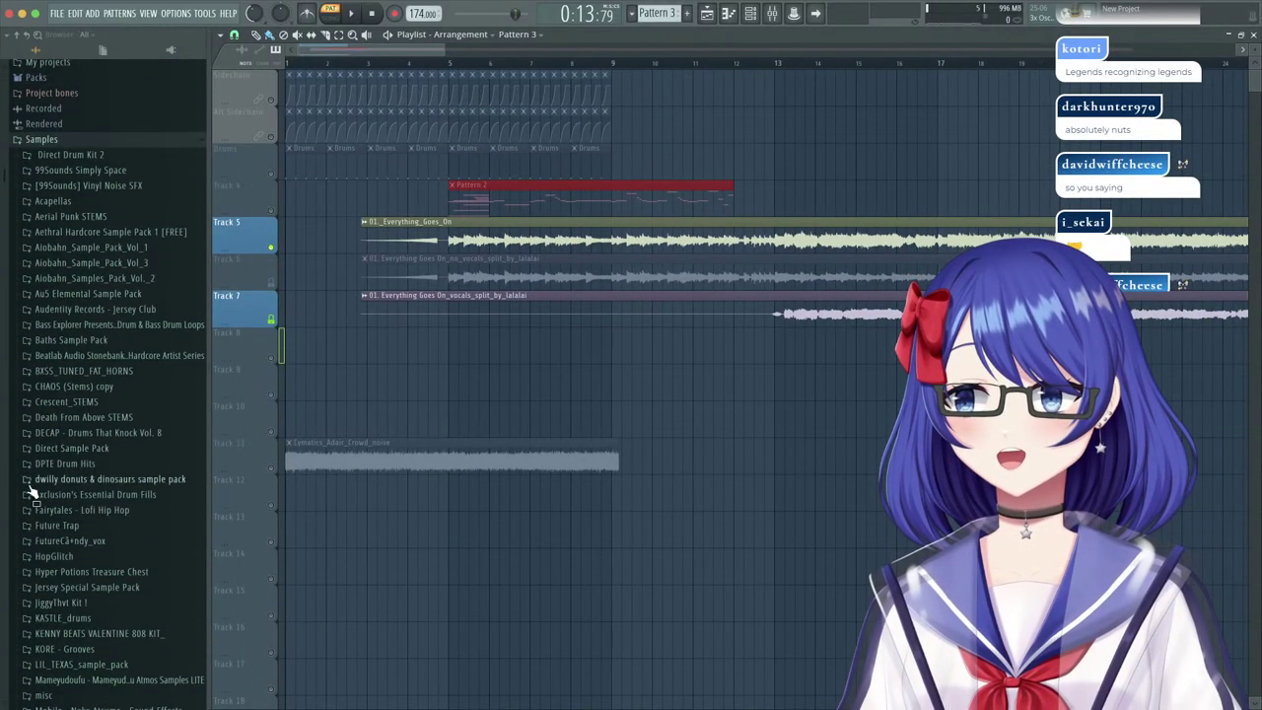
pyautogui.click(96, 325)
pyautogui.click(98, 341)
# Audition drum loops in the Bass Explorer pack from Arkaik - Saurous 1 down to Fearful - Break 2.
pyautogui.scroll(-5, 104, 332)
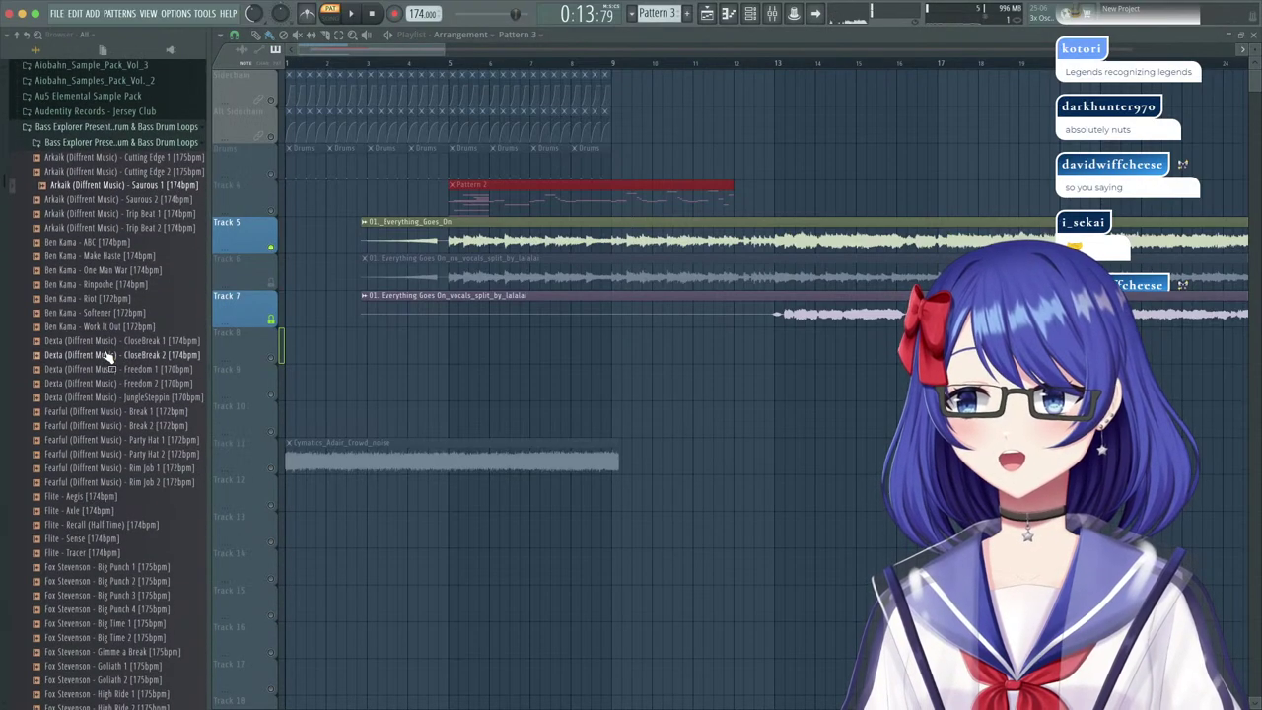
pyautogui.click(105, 336)
pyautogui.scroll(-2, 106, 337)
pyautogui.click(109, 342)
pyautogui.click(115, 369)
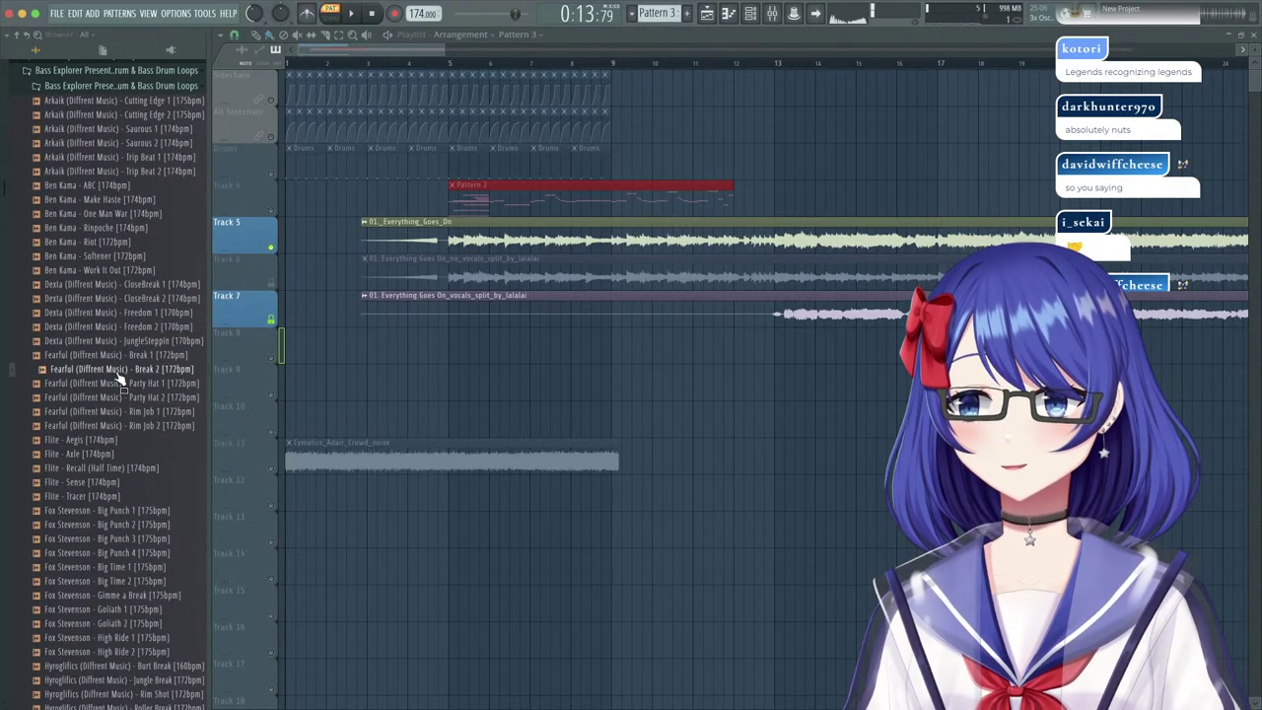
# Audition the Fearful loops Rim Job 2, Rim Job 1, Party Hat 2 and Party Hat 1.
pyautogui.scroll(-3, 116, 372)
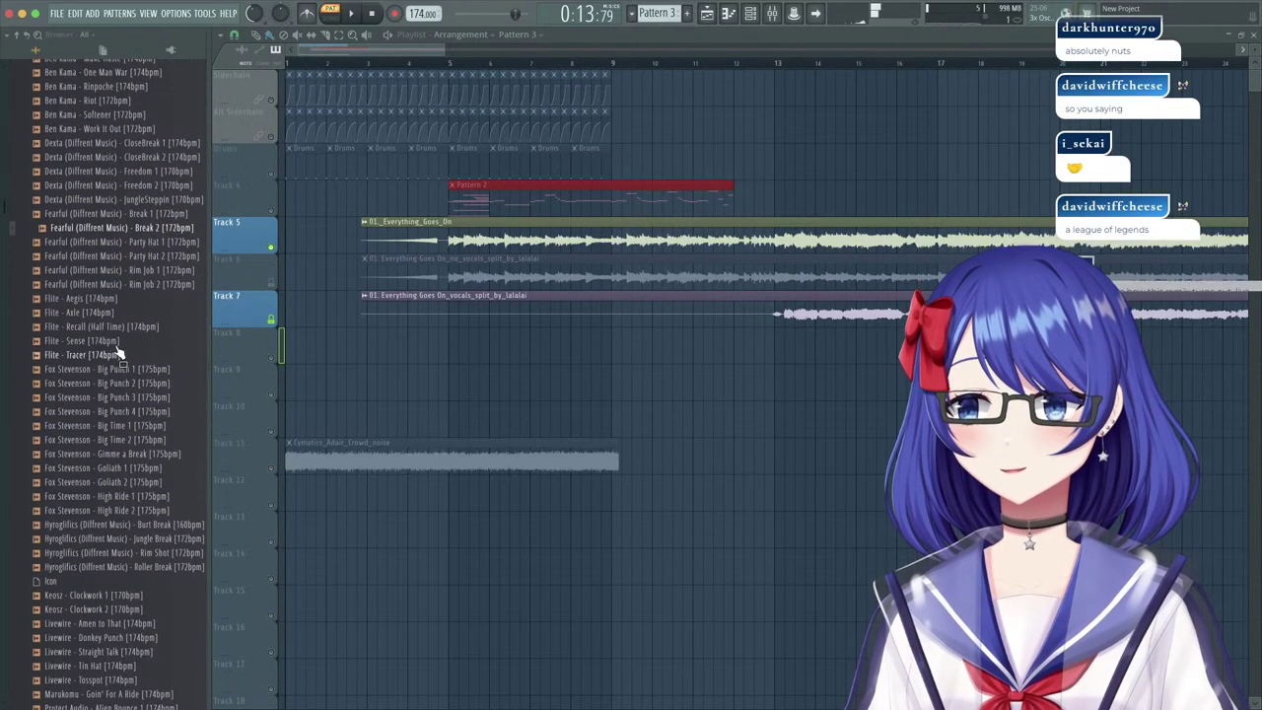
pyautogui.click(122, 284)
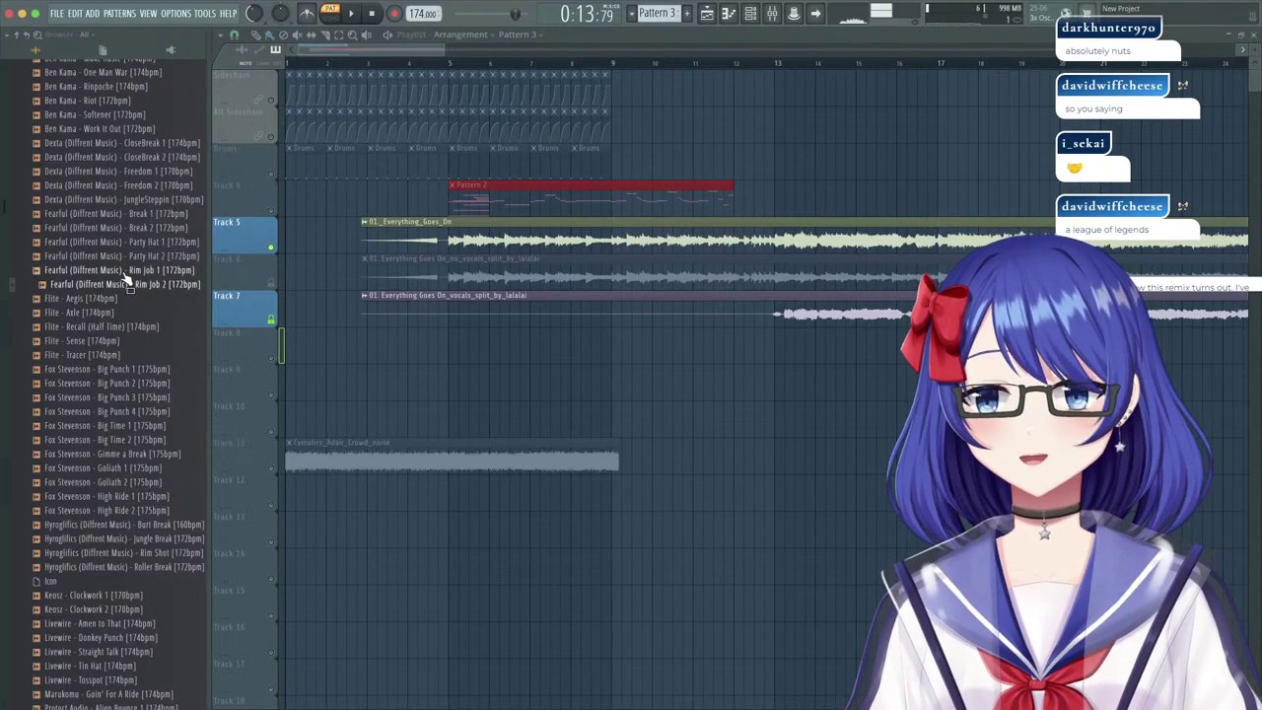
pyautogui.click(126, 271)
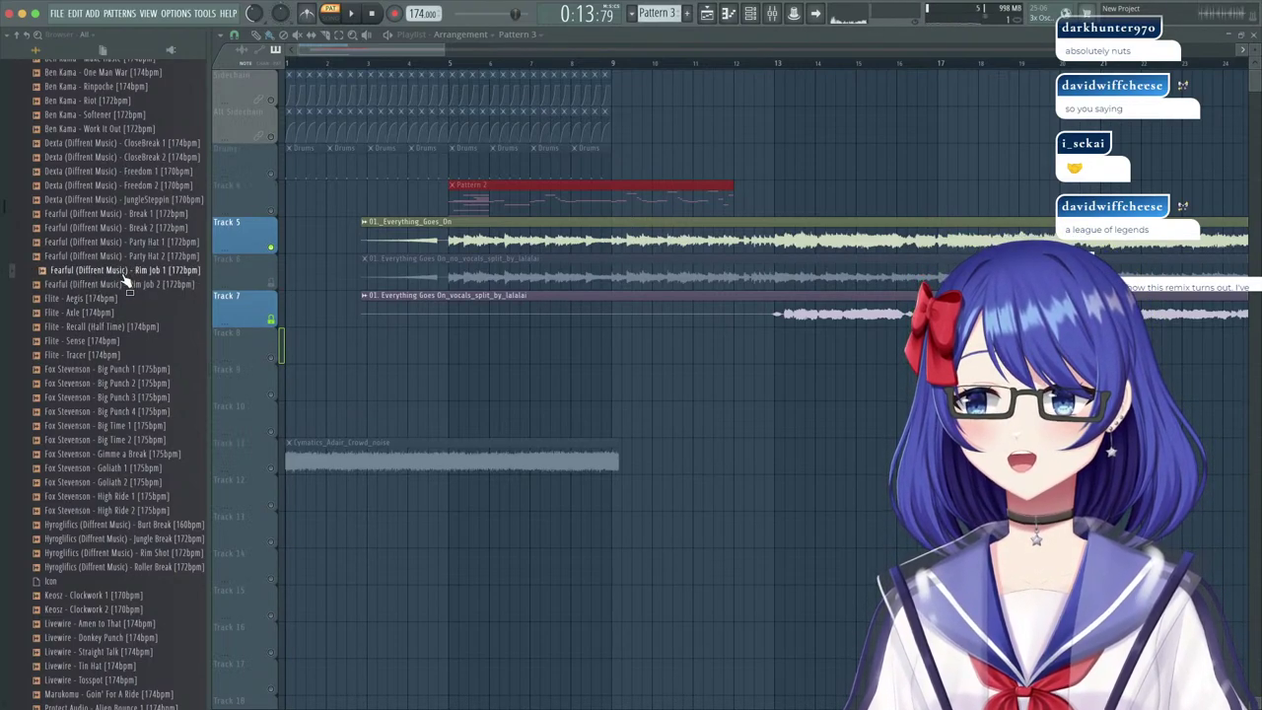
pyautogui.click(126, 256)
pyautogui.click(124, 244)
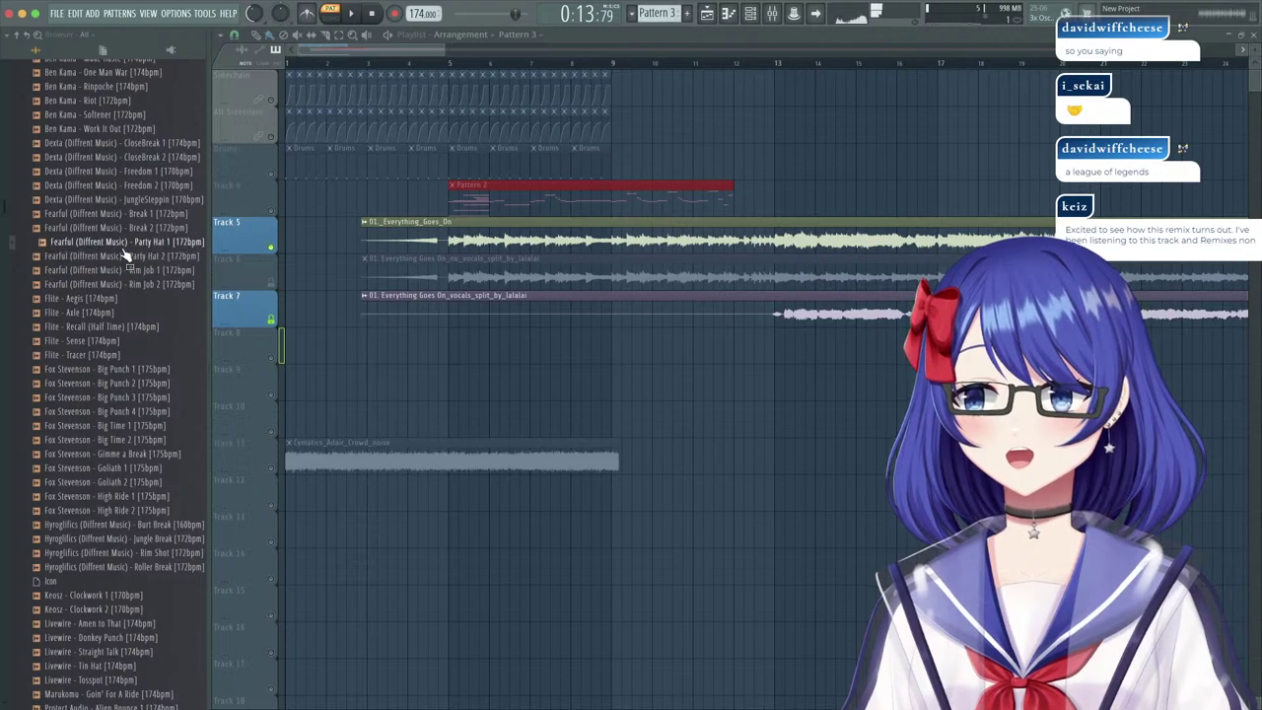
# Audition the Flite loops from Aegis to Tracer, including Sense.
pyautogui.click(126, 285)
pyautogui.click(125, 313)
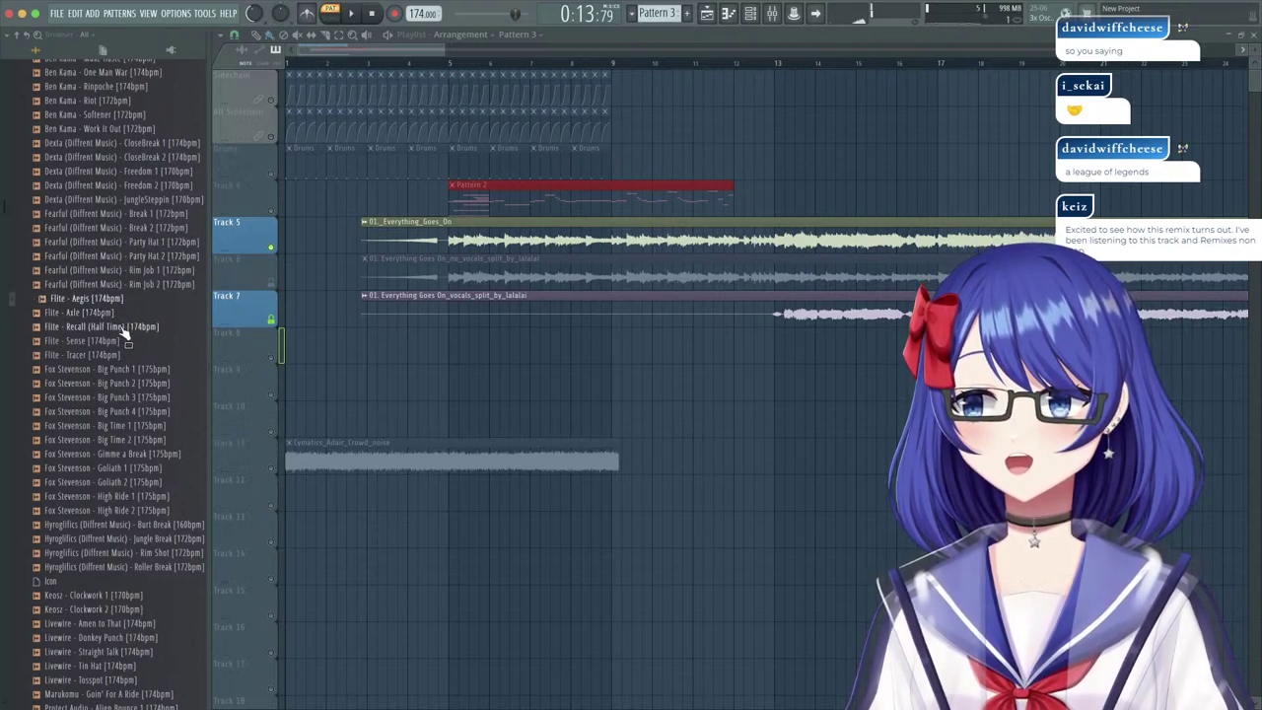
pyautogui.click(117, 341)
pyautogui.click(116, 357)
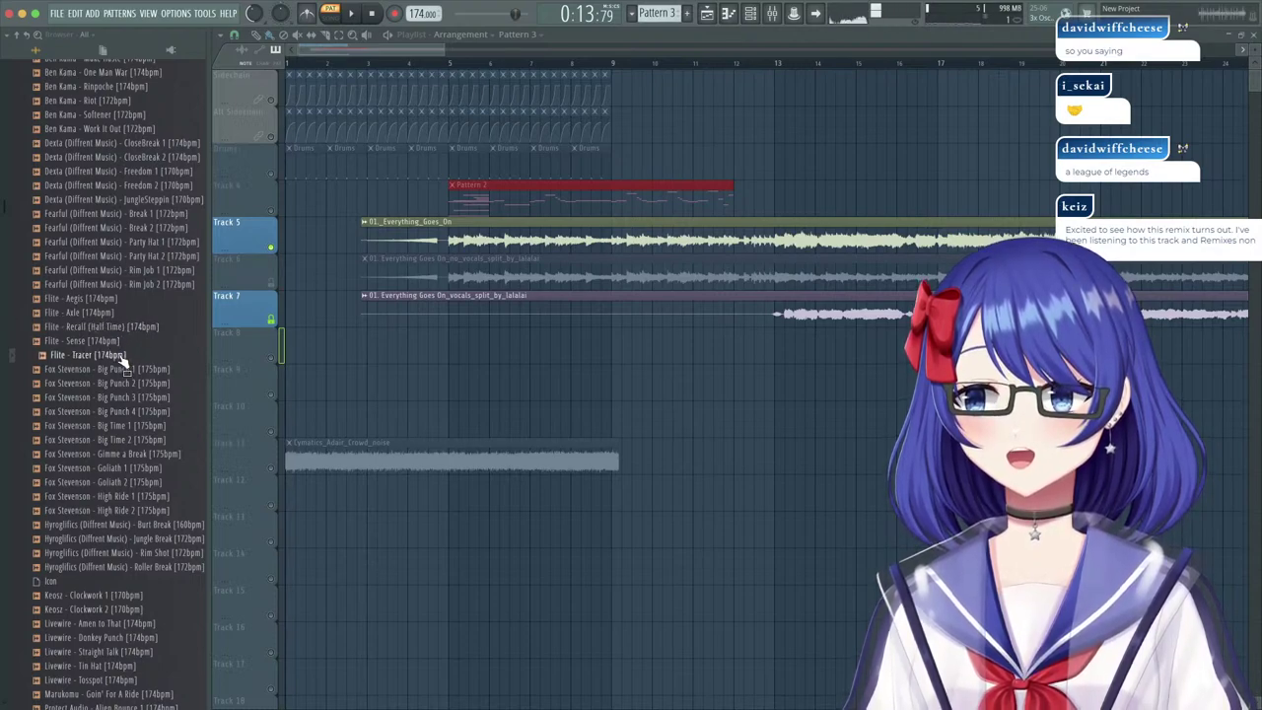
# Audition Fox Stevenson's Big Time 2 and High Ride 1 and Hyroglifics' Jungle Break and Roller Break loops.
pyautogui.scroll(-5, 125, 363)
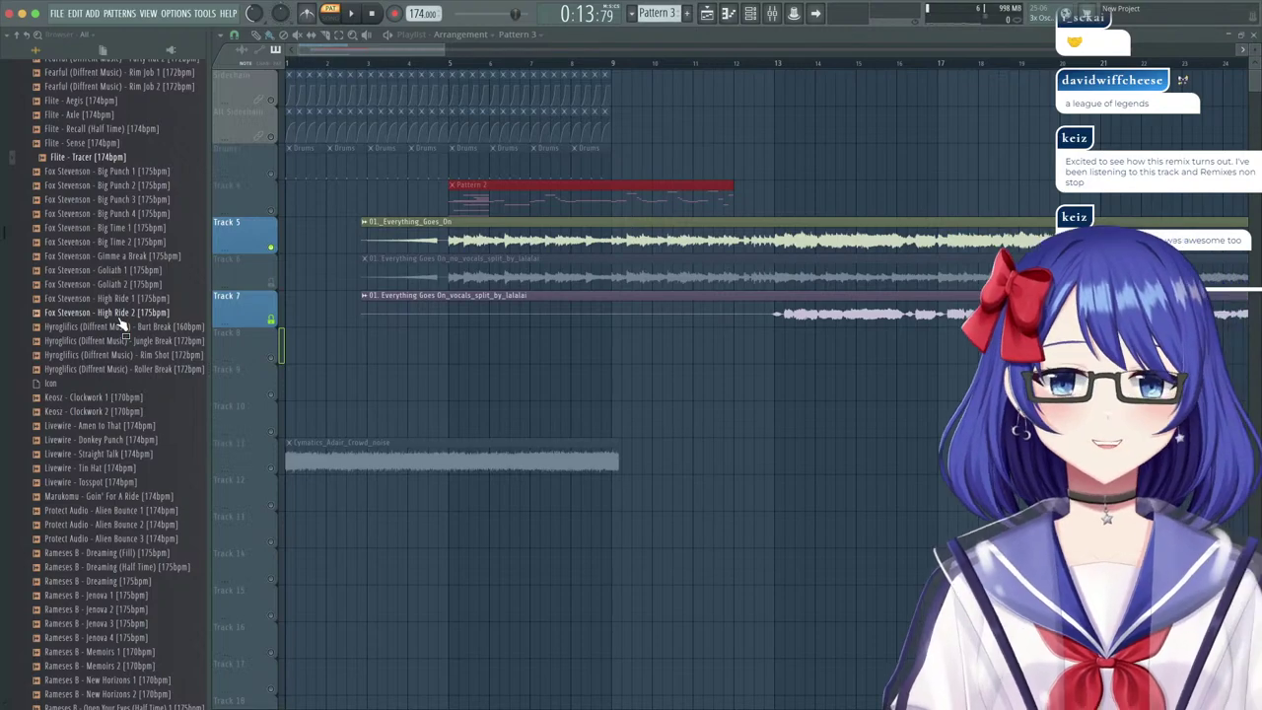
pyautogui.scroll(-1, 125, 328)
pyautogui.click(63, 188)
pyautogui.click(86, 243)
pyautogui.click(97, 286)
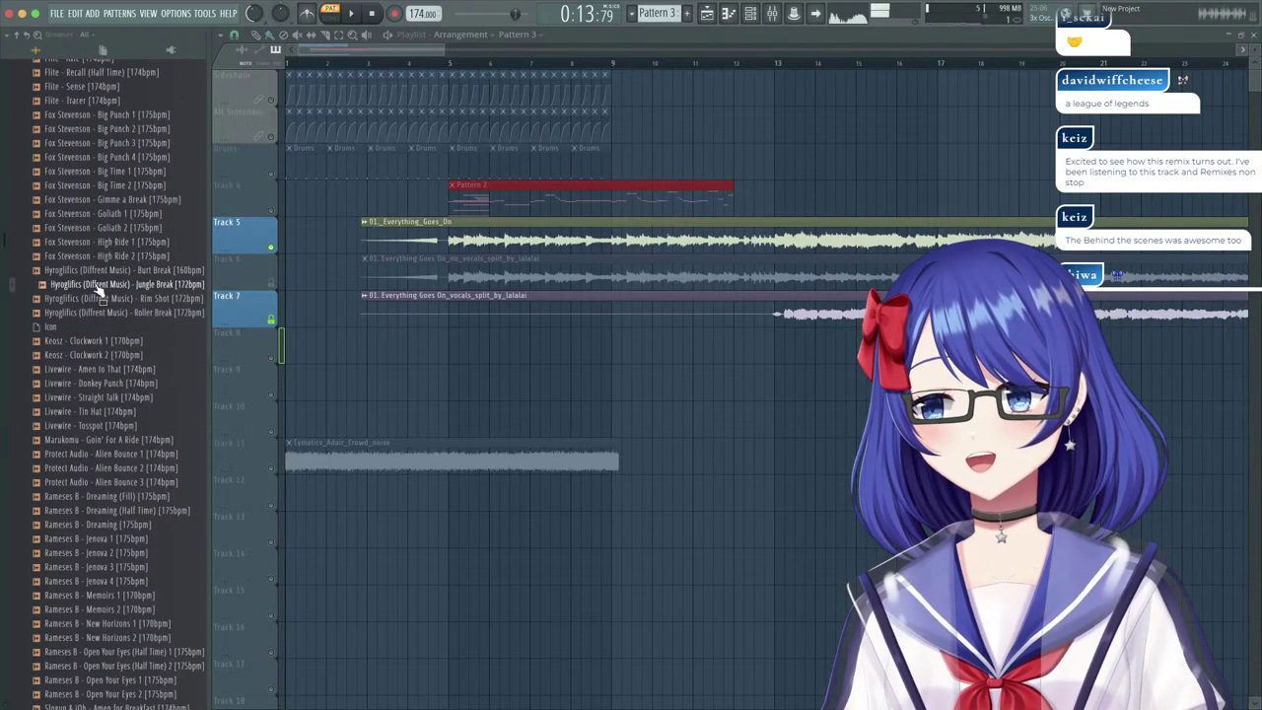
pyautogui.click(104, 313)
# Audition the Keosz Clockwork loops and Livewire's Amen to That, Donkey Punch, Tin Hat and Tosspot, replaying Amen to That.
pyautogui.click(107, 341)
pyautogui.click(108, 355)
pyautogui.click(111, 369)
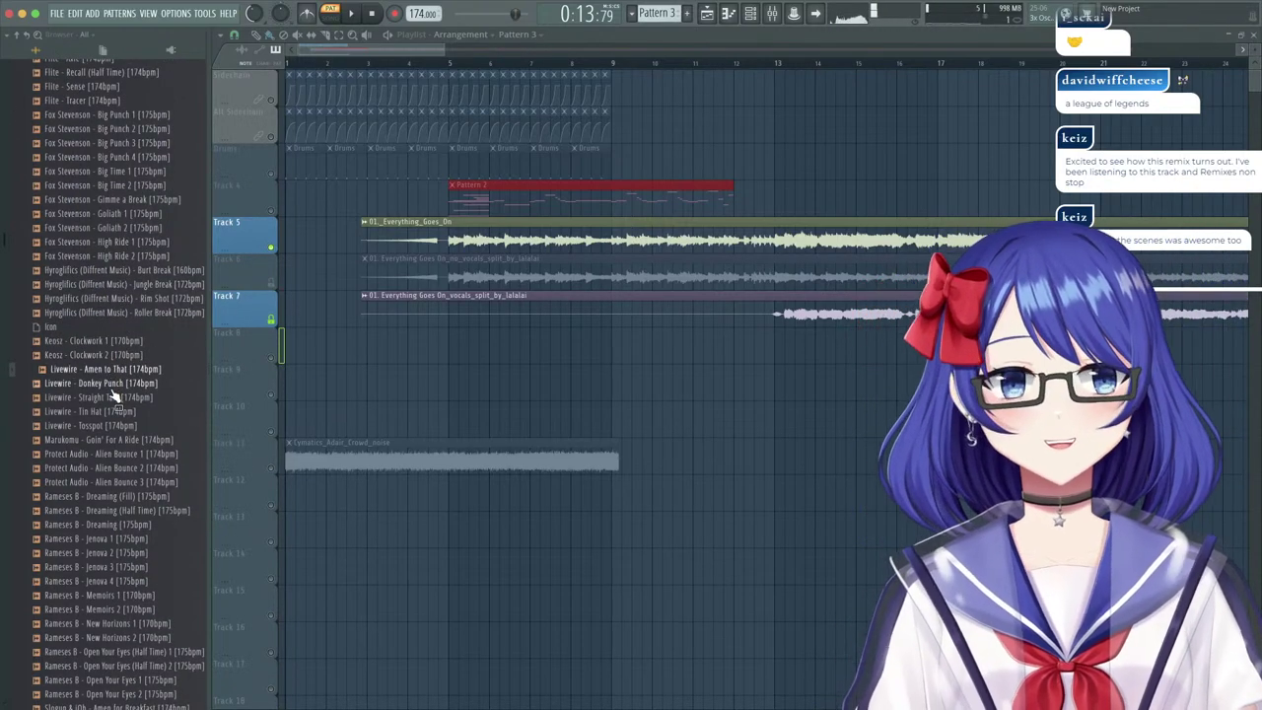
pyautogui.click(114, 384)
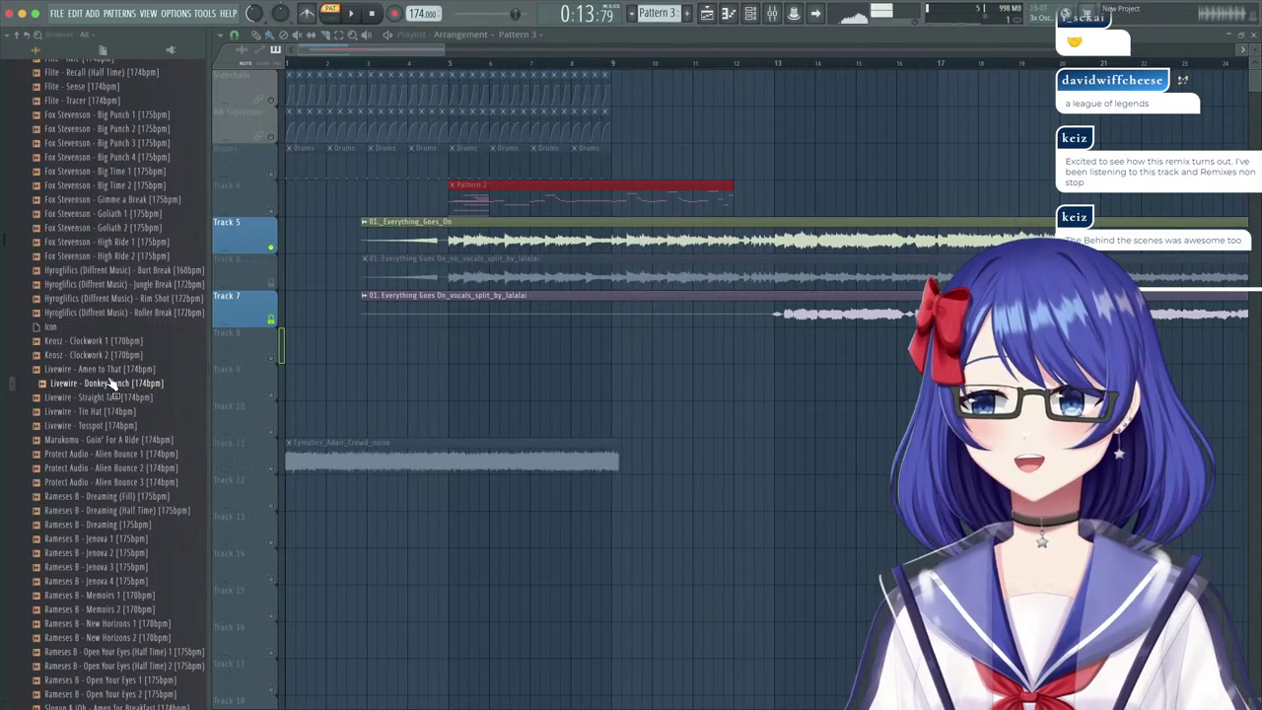
pyautogui.press('Up')
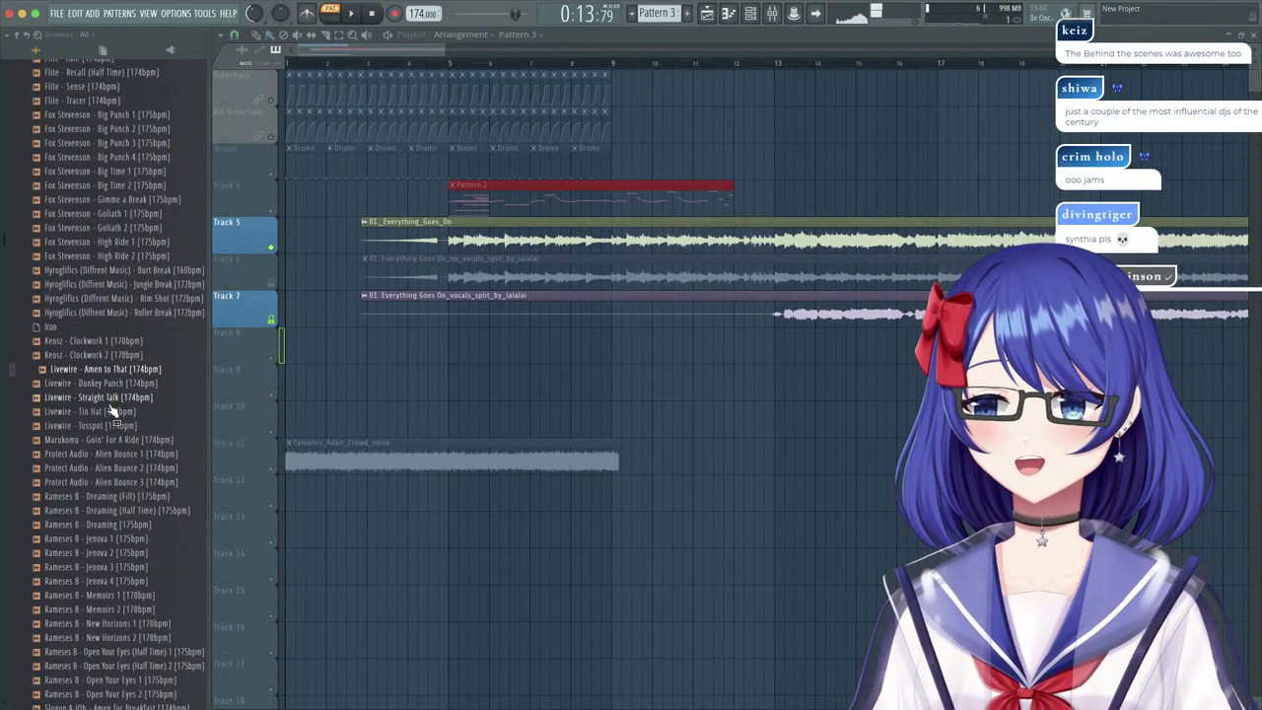
pyautogui.click(114, 412)
pyautogui.click(115, 426)
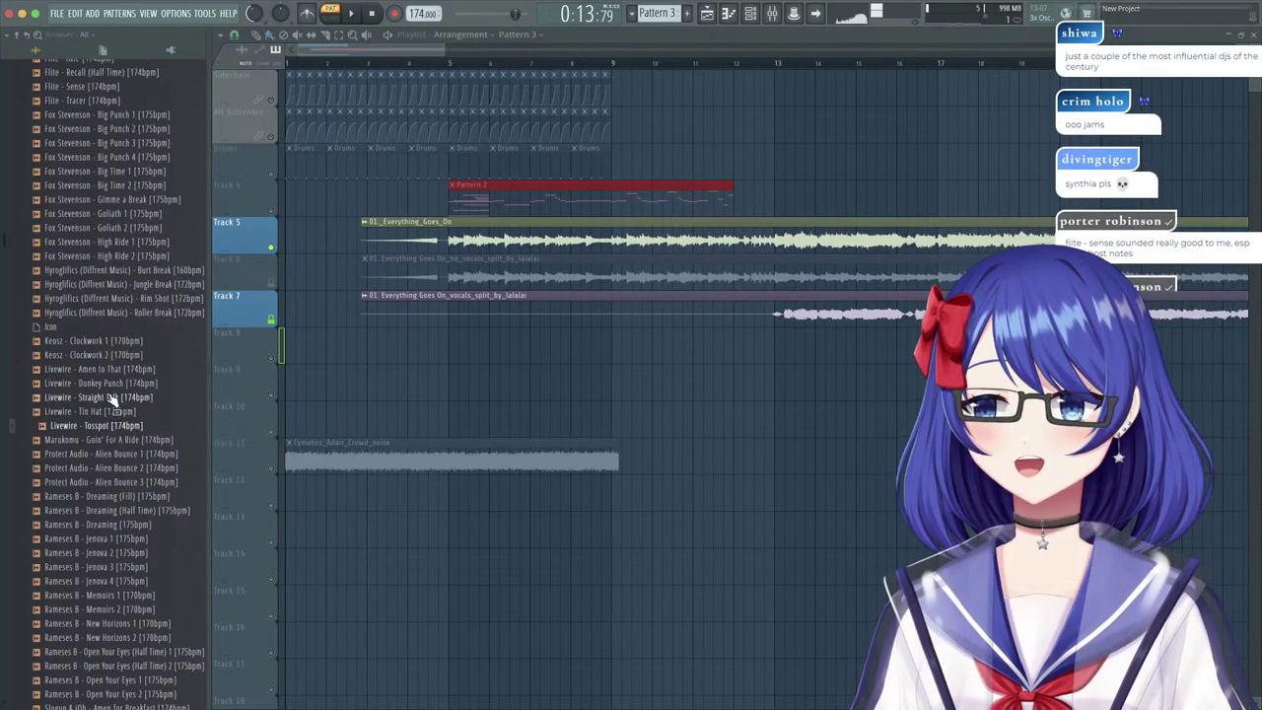
# Place the Flite - Sense [174bpm] break on Track 4 of the playlist, starting at bar 13.
pyautogui.scroll(4, 114, 420)
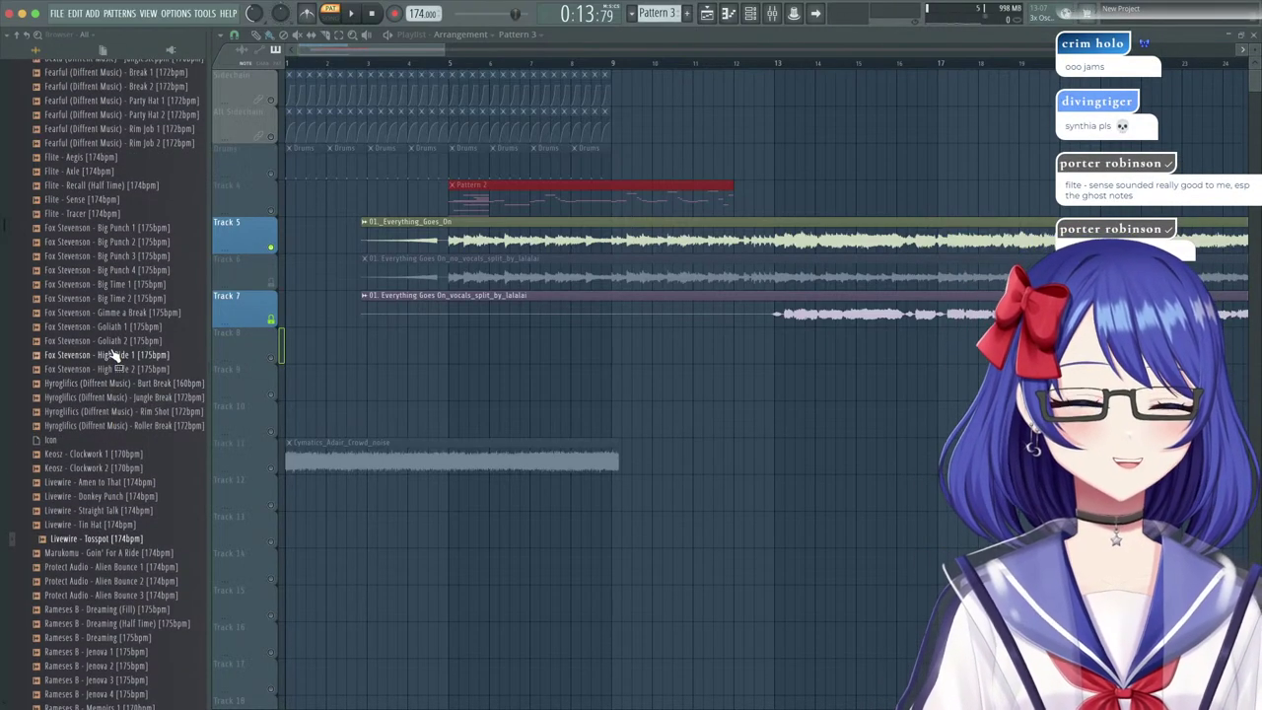
pyautogui.scroll(7, 116, 350)
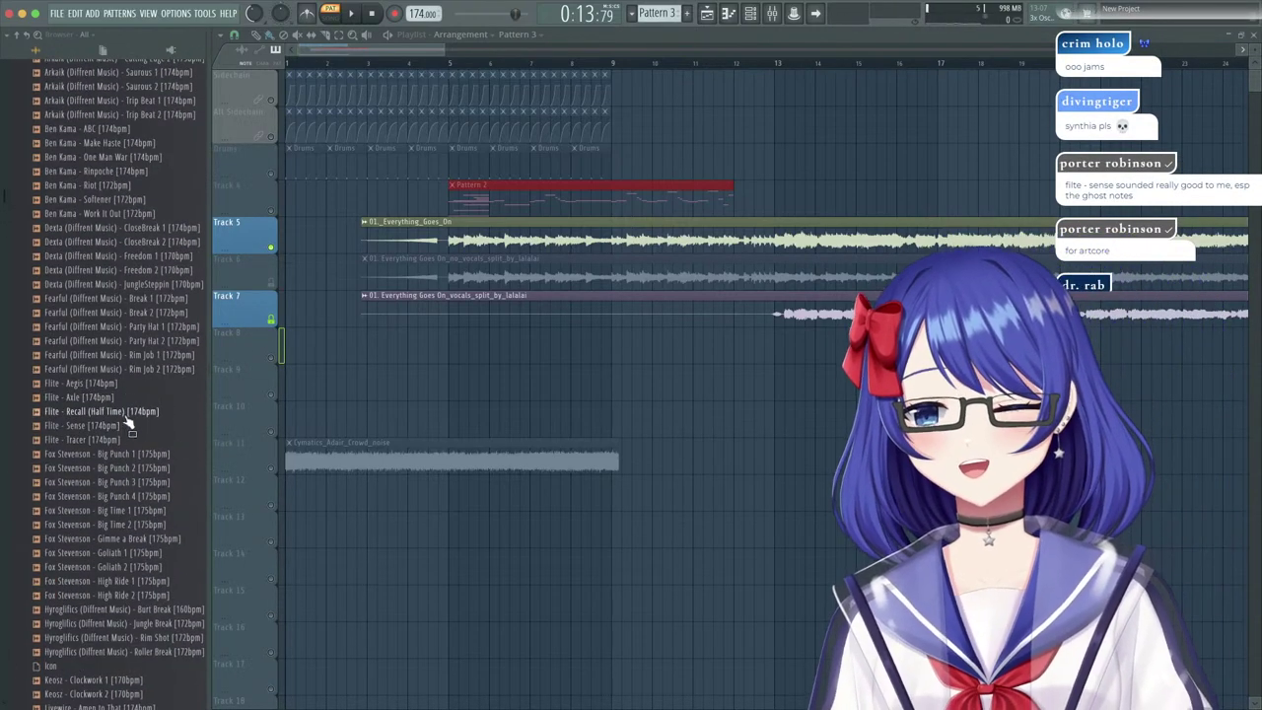
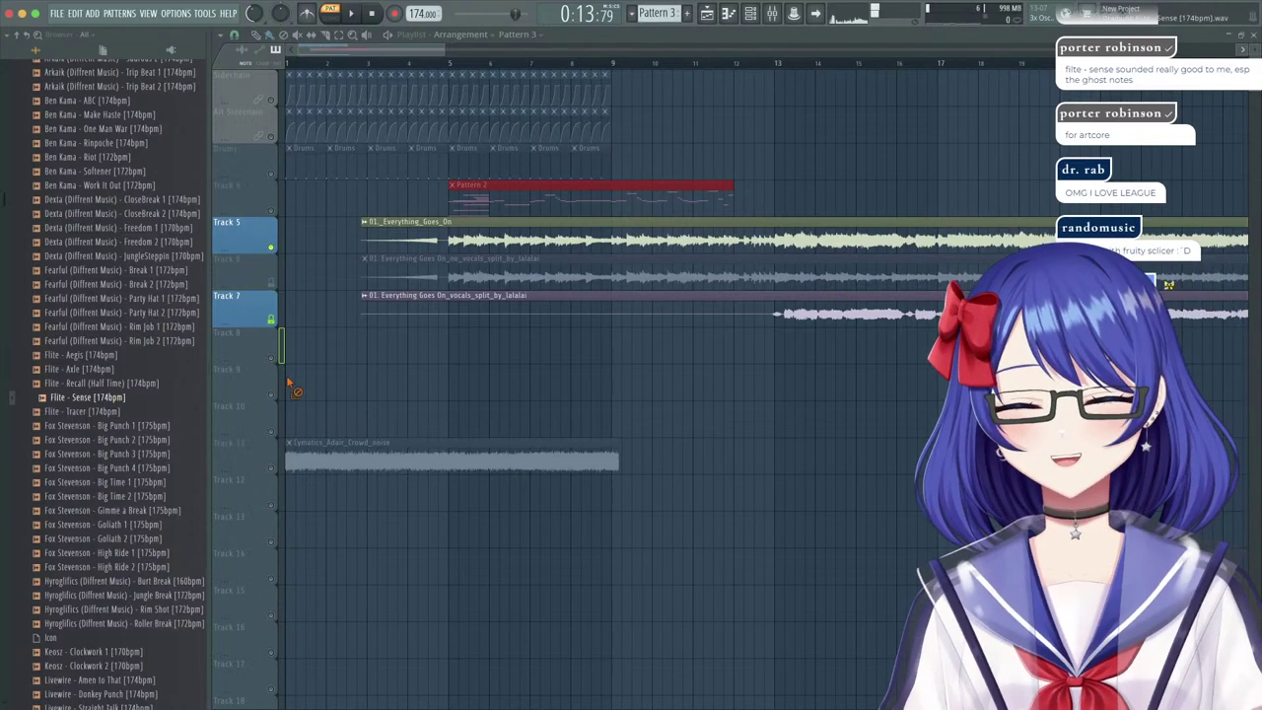
pyautogui.moveTo(289, 383); pyautogui.dragTo(716, 205)
pyautogui.moveTo(3, 197)
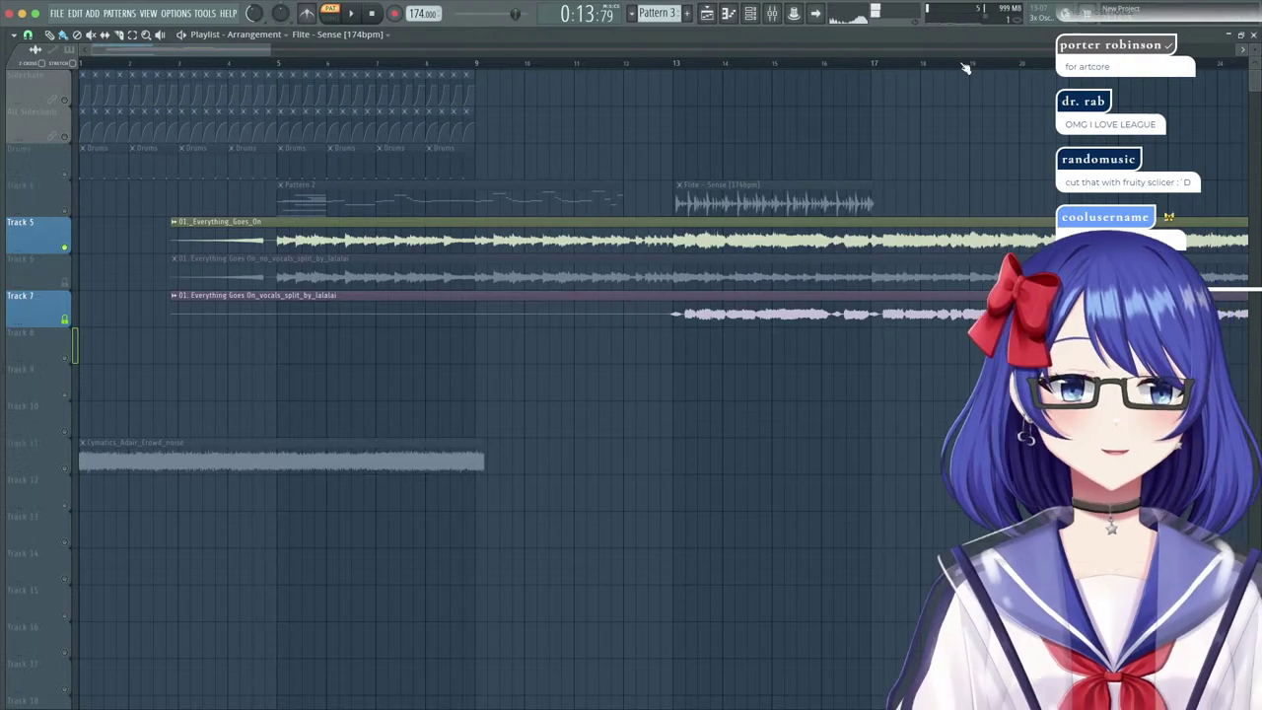
pyautogui.scroll(4, 865, 62)
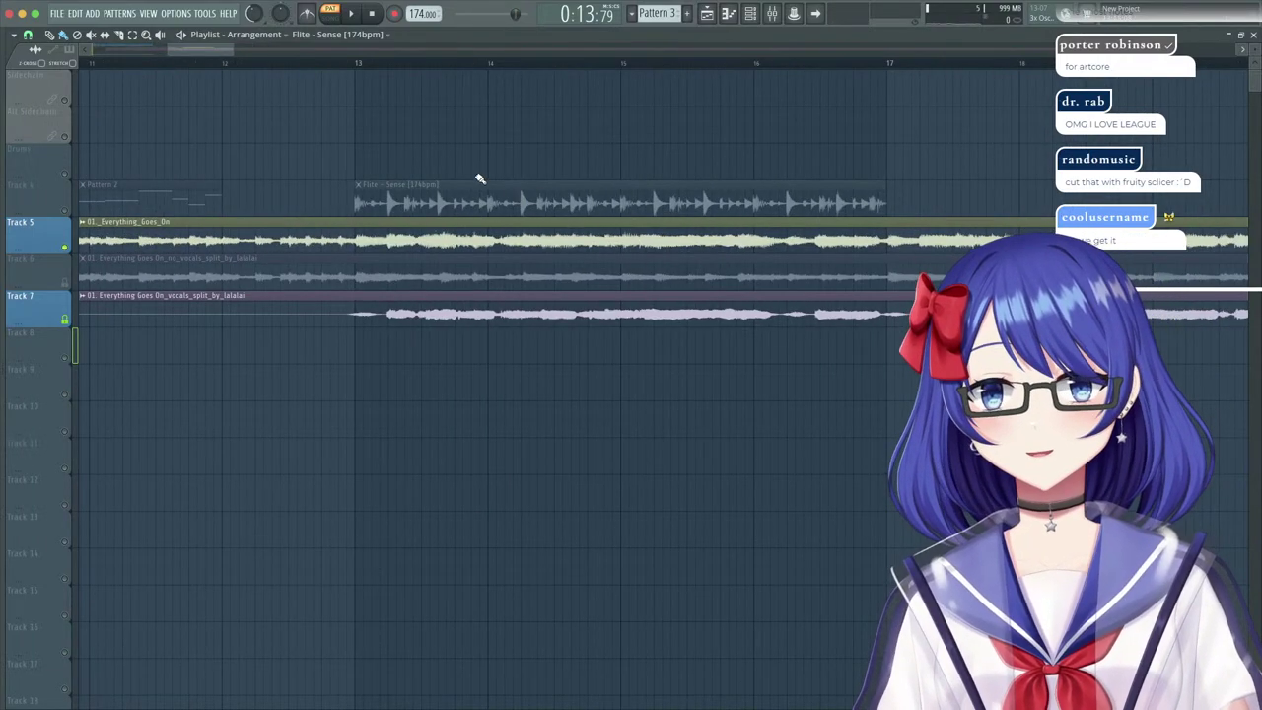
# Solo Track 4, silence the Track 7 vocals and play the Flite - Sense break from bar 13.
pyautogui.click(143, 209)
pyautogui.click(346, 62)
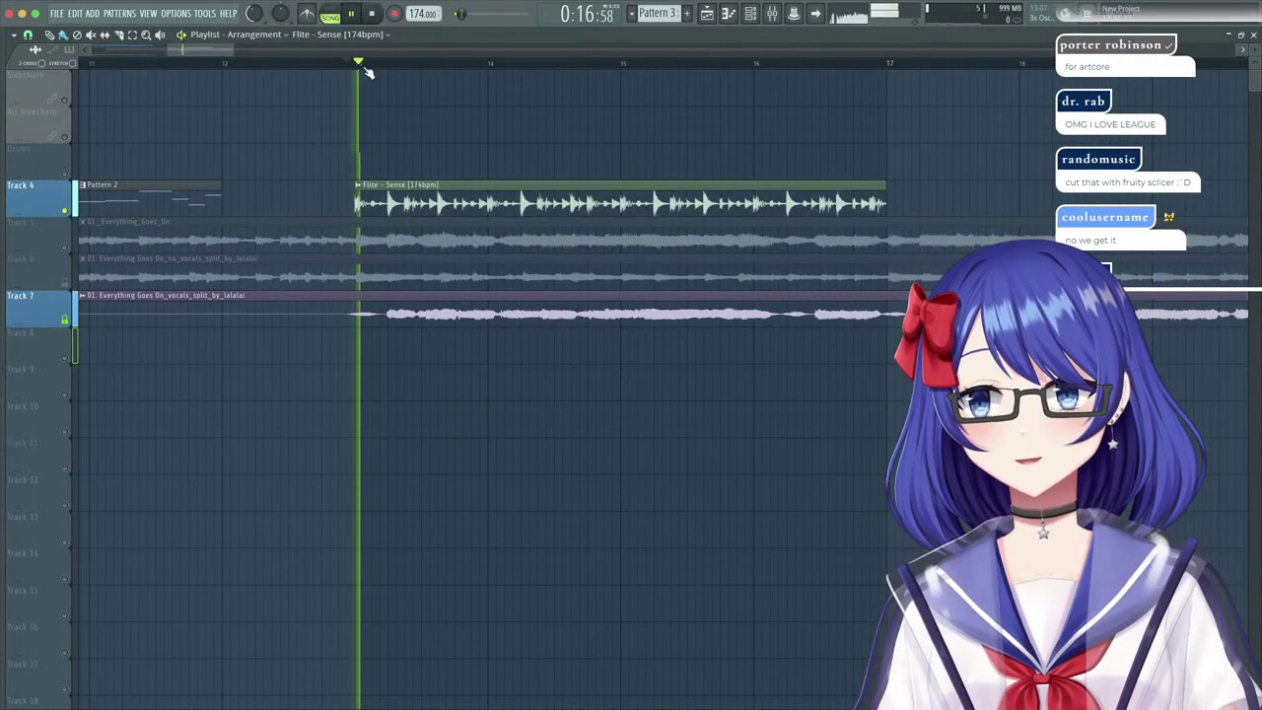
pyautogui.click(65, 319)
pyautogui.press('space')
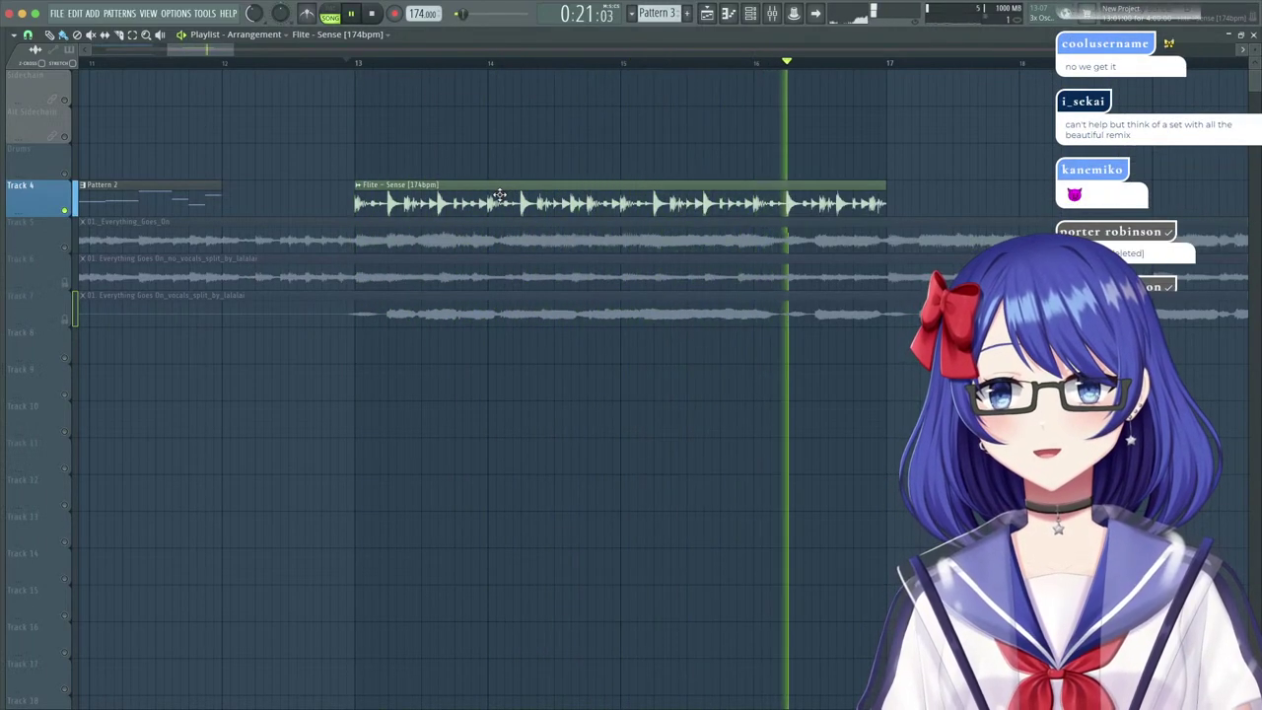
pyautogui.press('space')
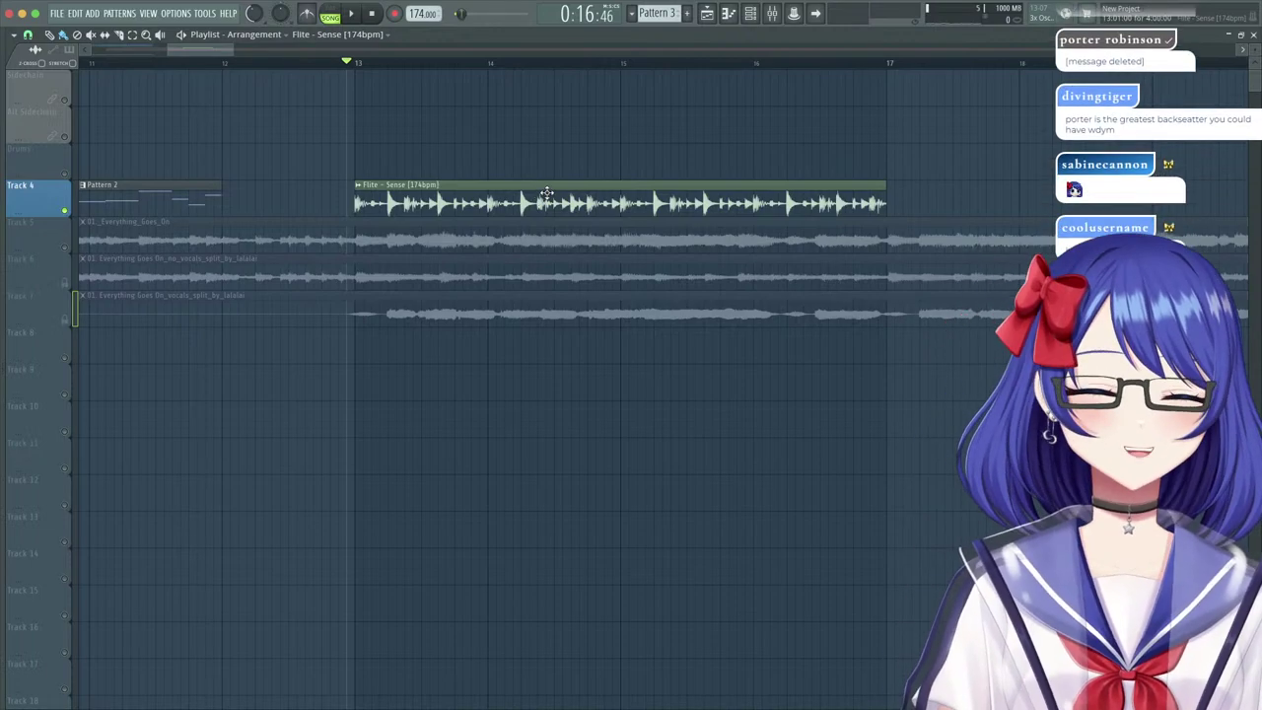
# Replay the soloed Flite - Sense break from bar 13 and stop playback.
pyautogui.press('space')
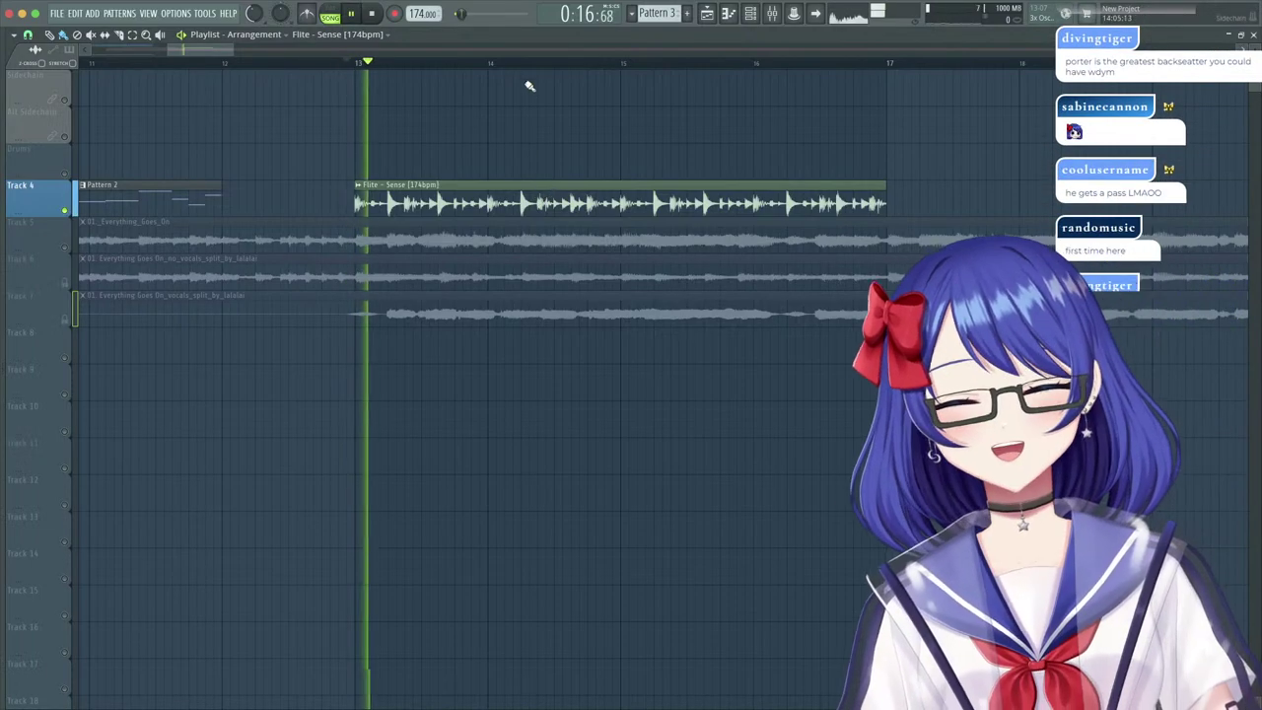
pyautogui.scroll(-2, 477, 65)
pyautogui.scroll(-3, 477, 65)
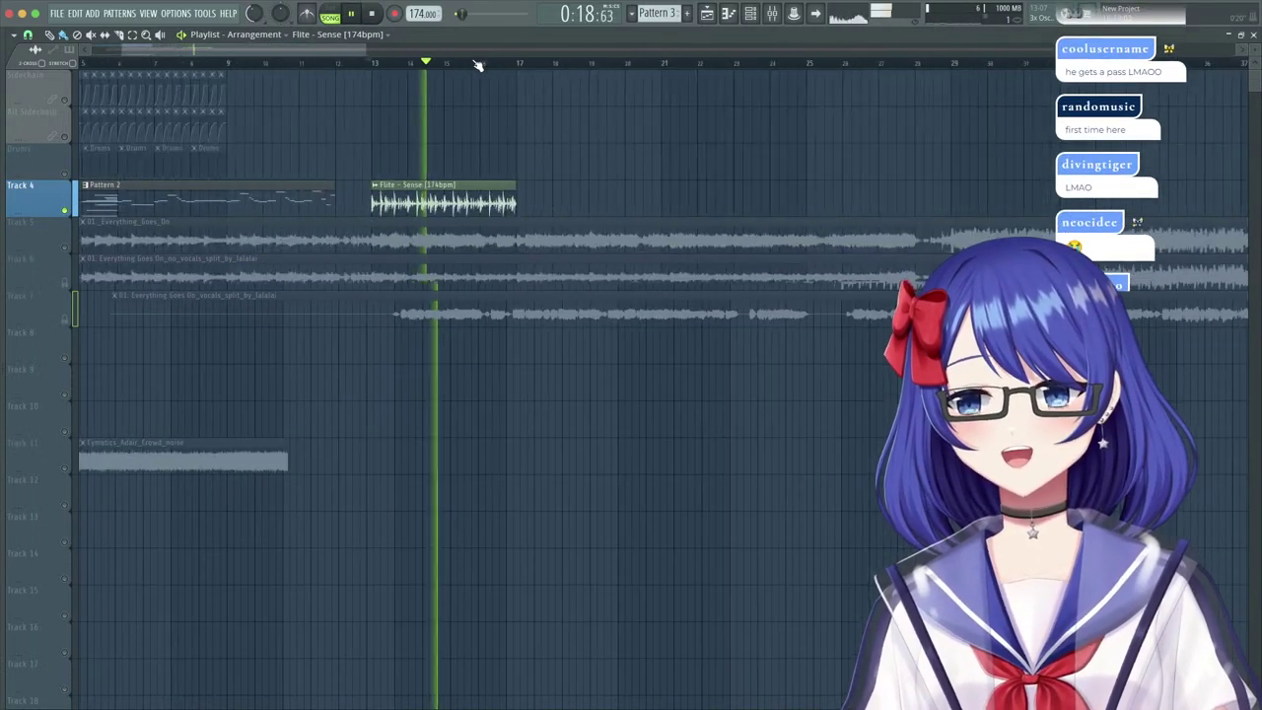
pyautogui.scroll(-1, 463, 63)
pyautogui.scroll(3, 399, 65)
pyautogui.scroll(-1, 398, 65)
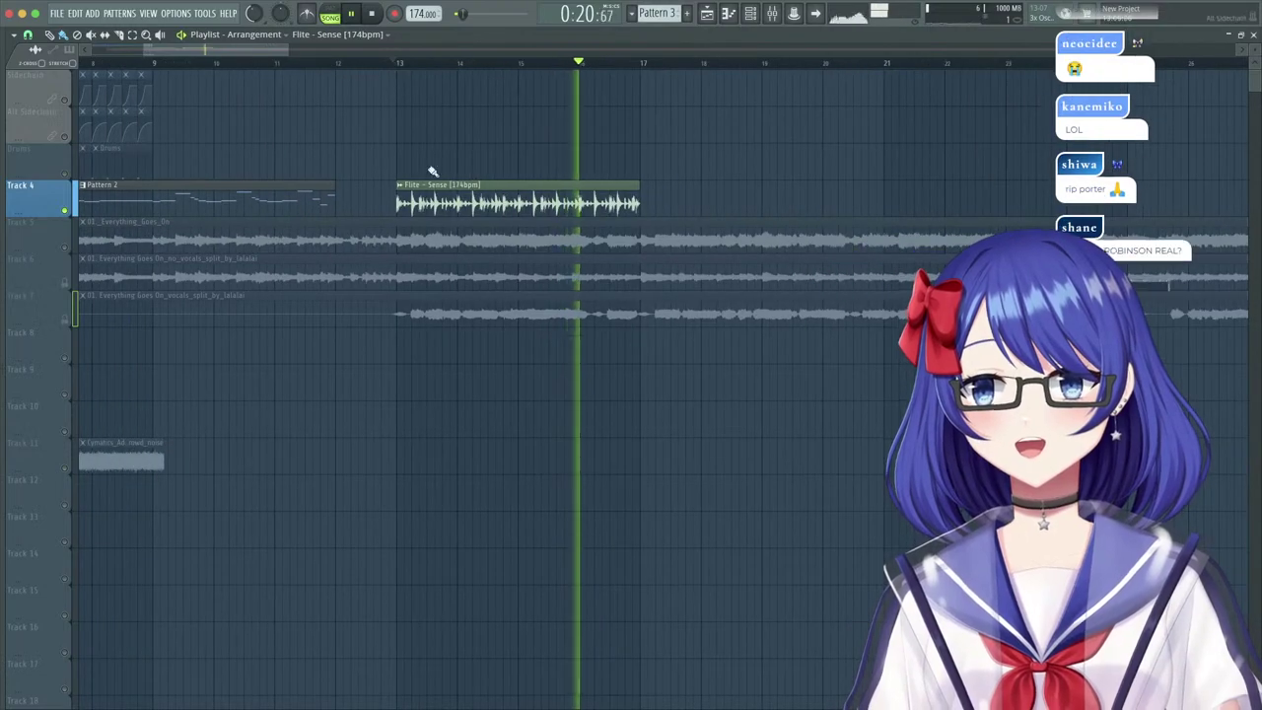
pyautogui.press('space')
# Move the Flite - Sense clip to the Drums track, unsolo Track 4 and mute the original song on Track 5.
pyautogui.moveTo(429, 160); pyautogui.dragTo(430, 148)
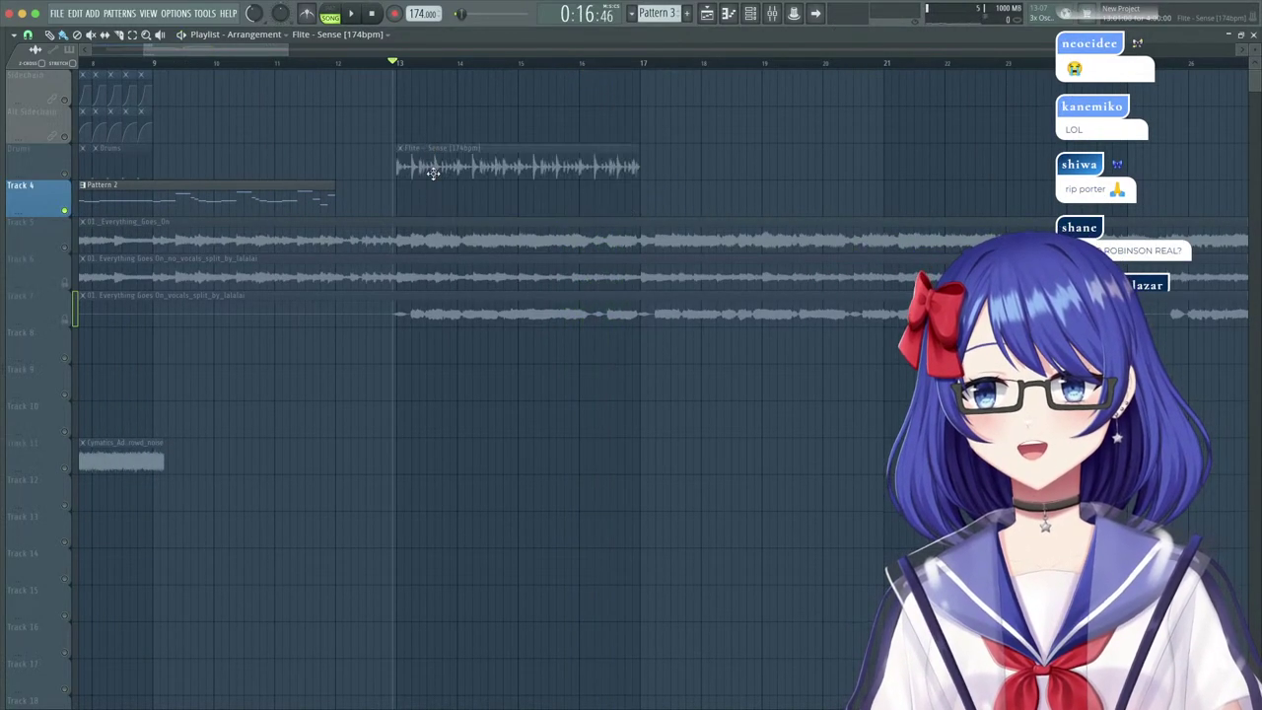
pyautogui.rightClick(65, 211)
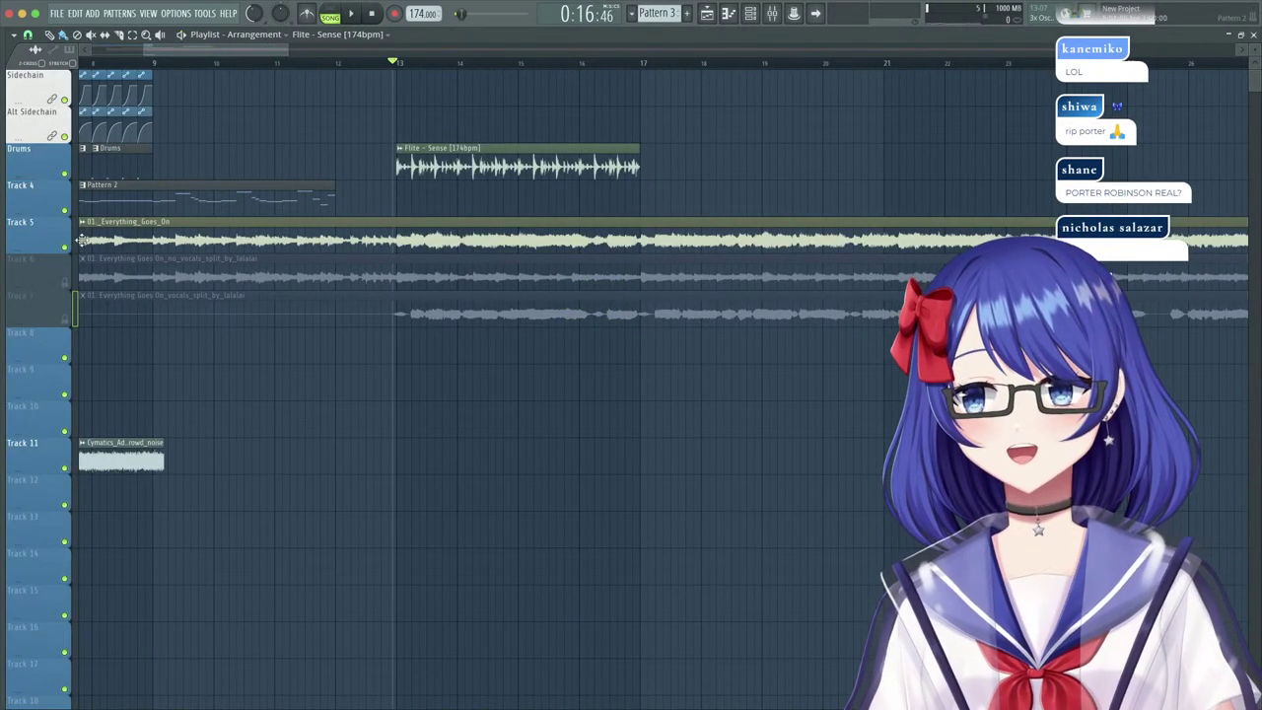
pyautogui.click(65, 248)
# Replace the Pattern 2 clip on Track 4 with Pattern 3, starting at bar 13 beneath the break.
pyautogui.scroll(2, 394, 63)
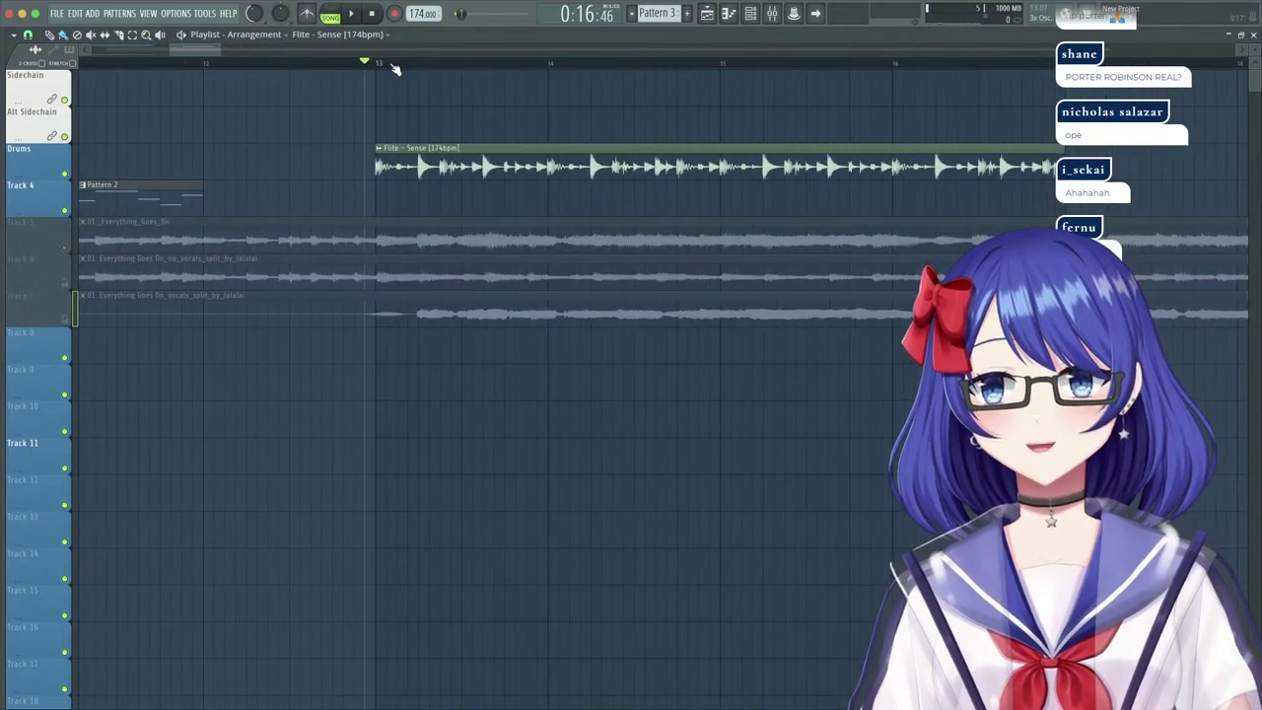
pyautogui.scroll(-2, 377, 65)
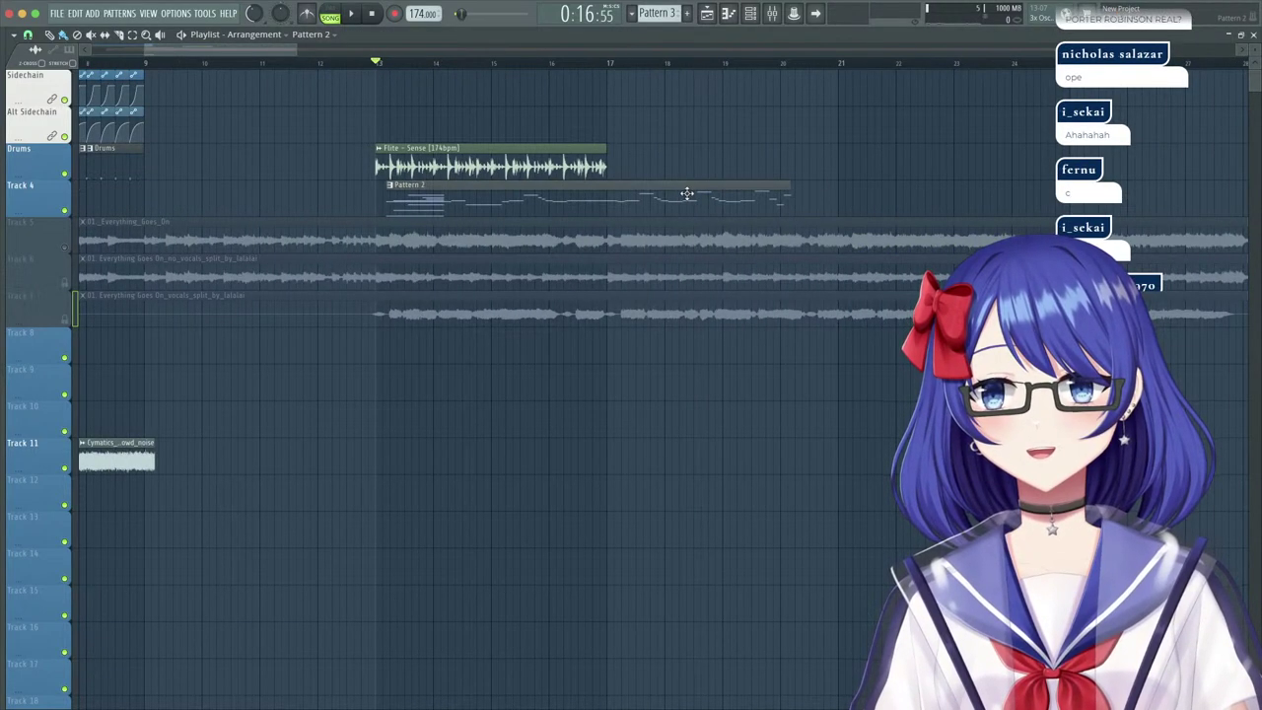
pyautogui.click(659, 14)
pyautogui.click(685, 44)
pyautogui.click(453, 202)
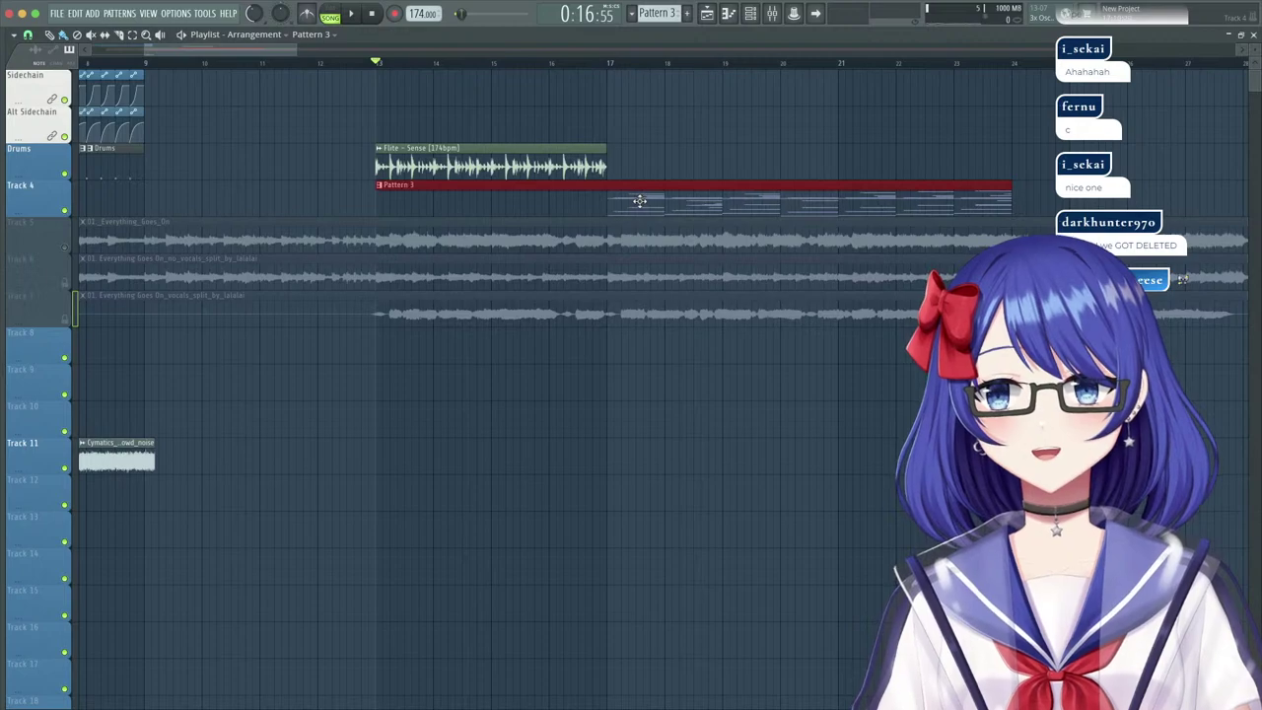
# Shift all of Pattern 3's Kontakt notes earlier to start exactly at bar 1 and play them against the break.
pyautogui.doubleClick(640, 201)
pyautogui.hotkey('ctrl', 'a')
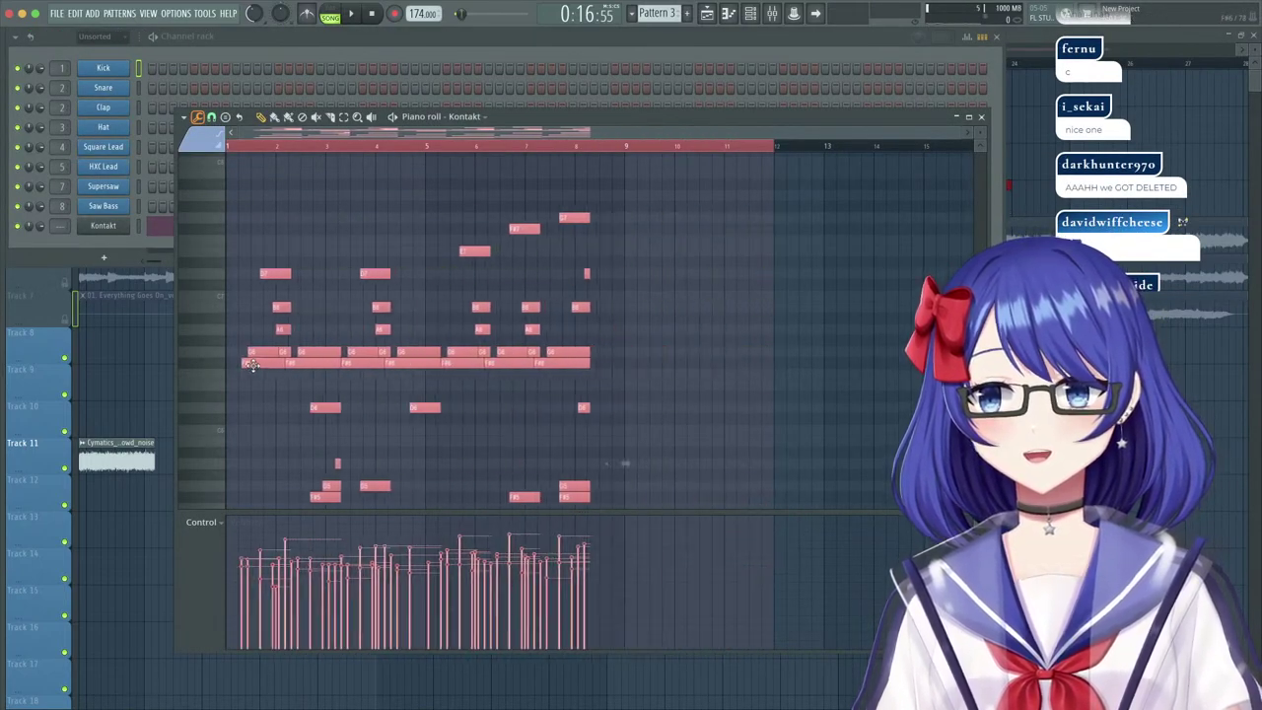
pyautogui.moveTo(253, 366); pyautogui.dragTo(237, 366)
pyautogui.press('space')
pyautogui.click(981, 117)
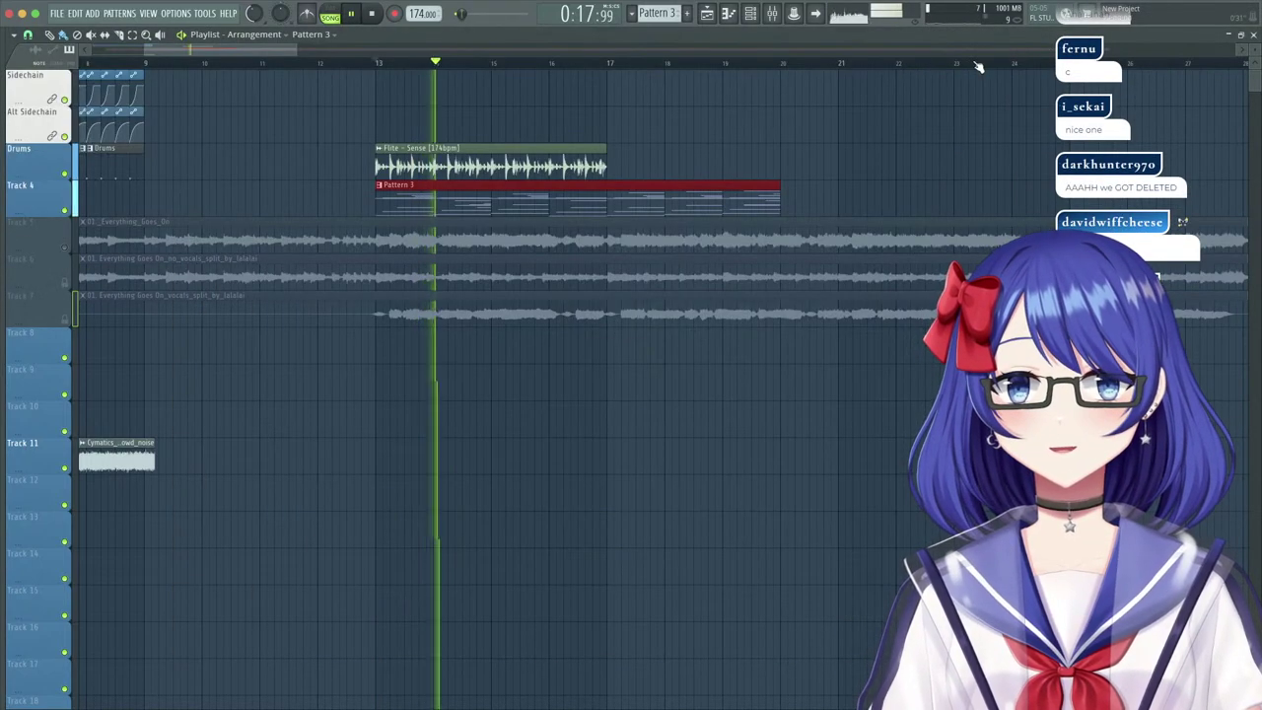
pyautogui.press('space')
# Add a second Flite - Sense clip on the Drums track at bar 17, directly after the first.
pyautogui.scroll(1, 496, 73)
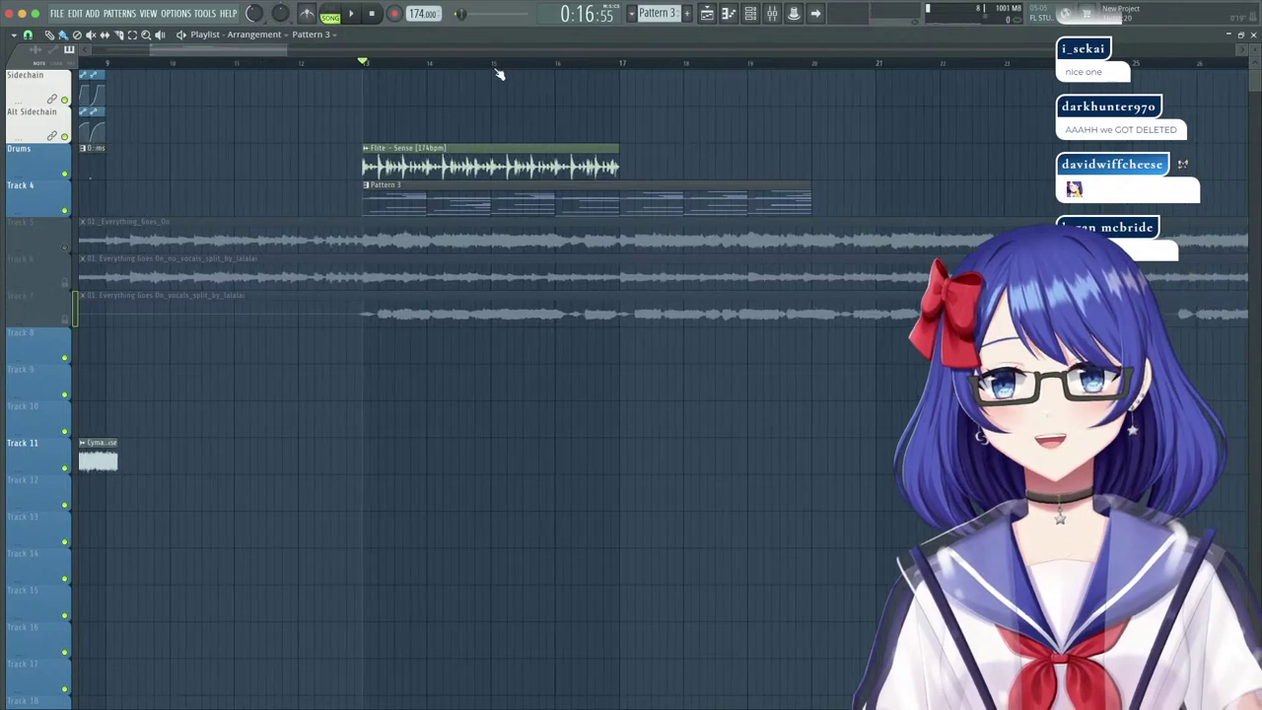
pyautogui.scroll(1, 499, 74)
pyautogui.click(607, 138)
pyautogui.rightClick(609, 138)
pyautogui.click(617, 150)
pyautogui.moveTo(741, 158); pyautogui.dragTo(714, 164)
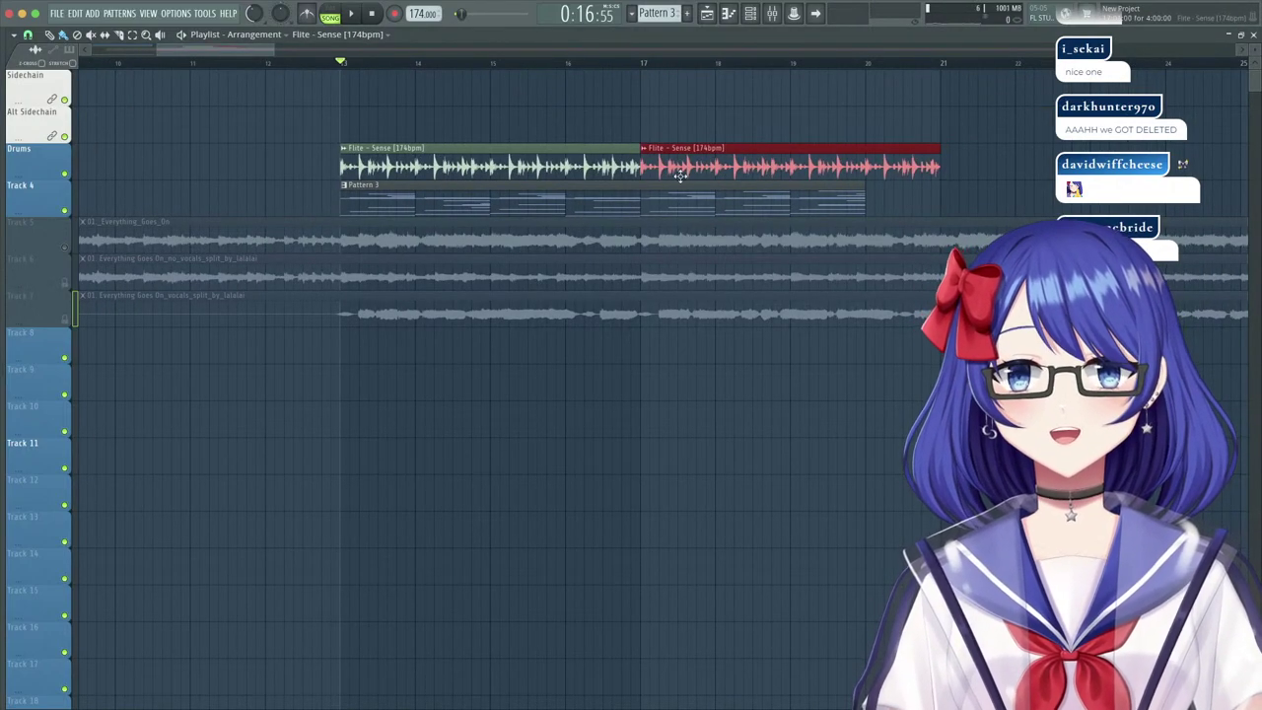
# Close the playlist, show the Unsorted channels in the channel rack and add a second Kontakt instrument.
pyautogui.click(1253, 35)
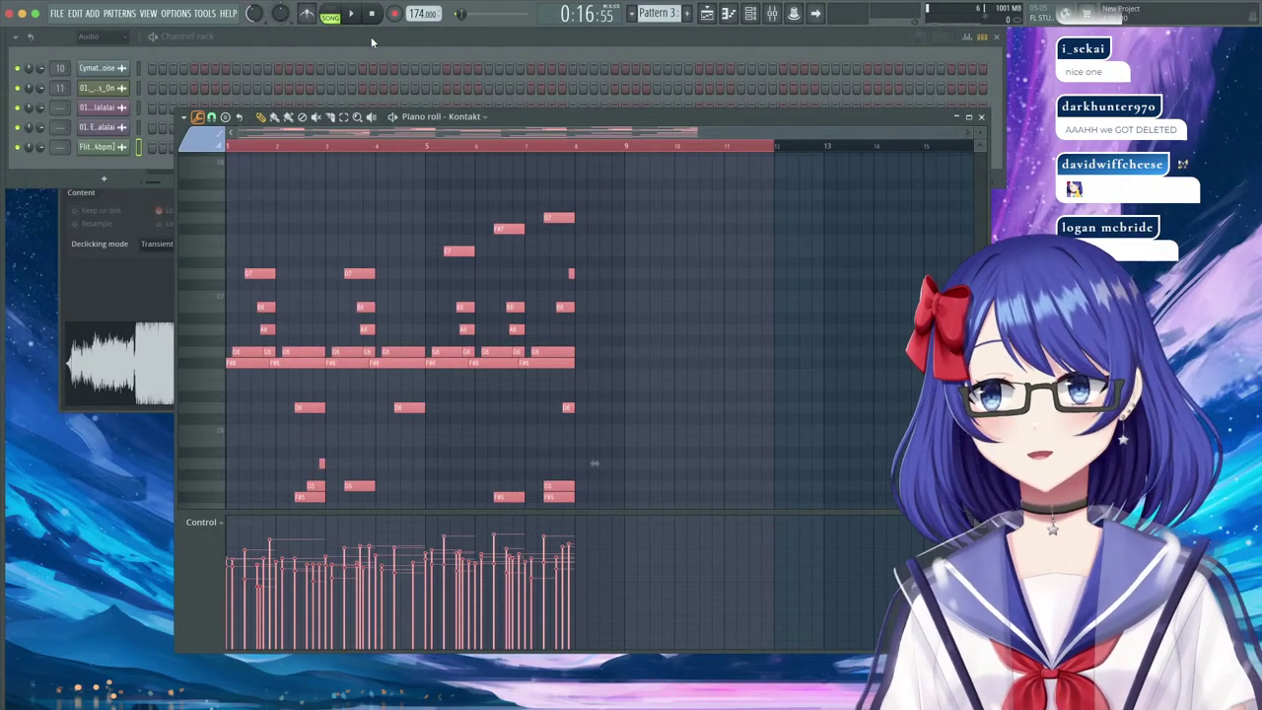
pyautogui.click(371, 42)
pyautogui.click(116, 37)
pyautogui.click(101, 97)
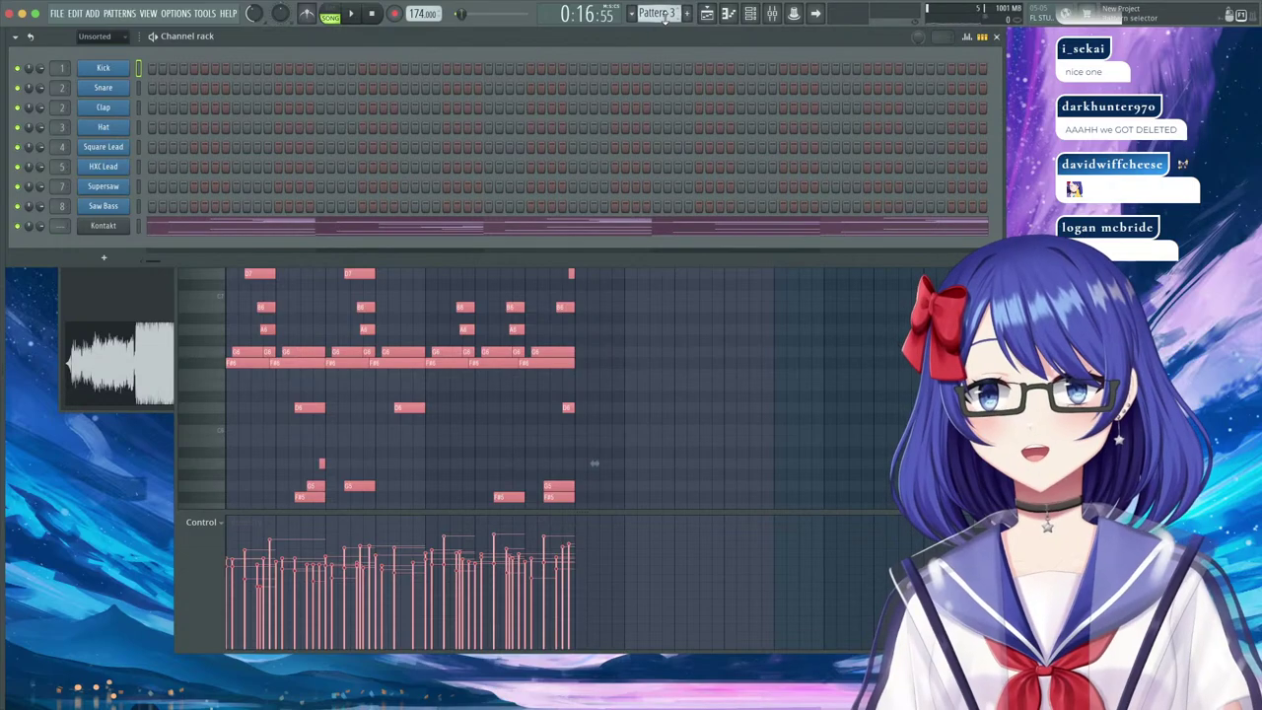
pyautogui.click(97, 254)
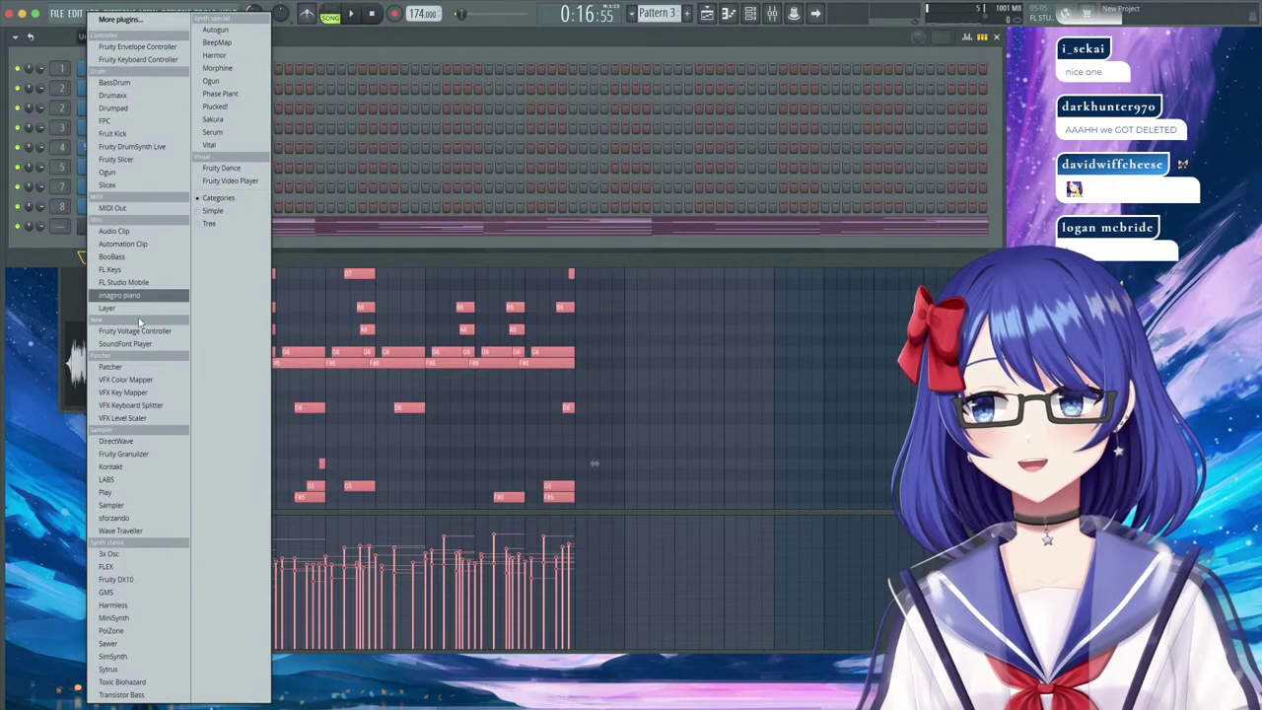
pyautogui.click(133, 466)
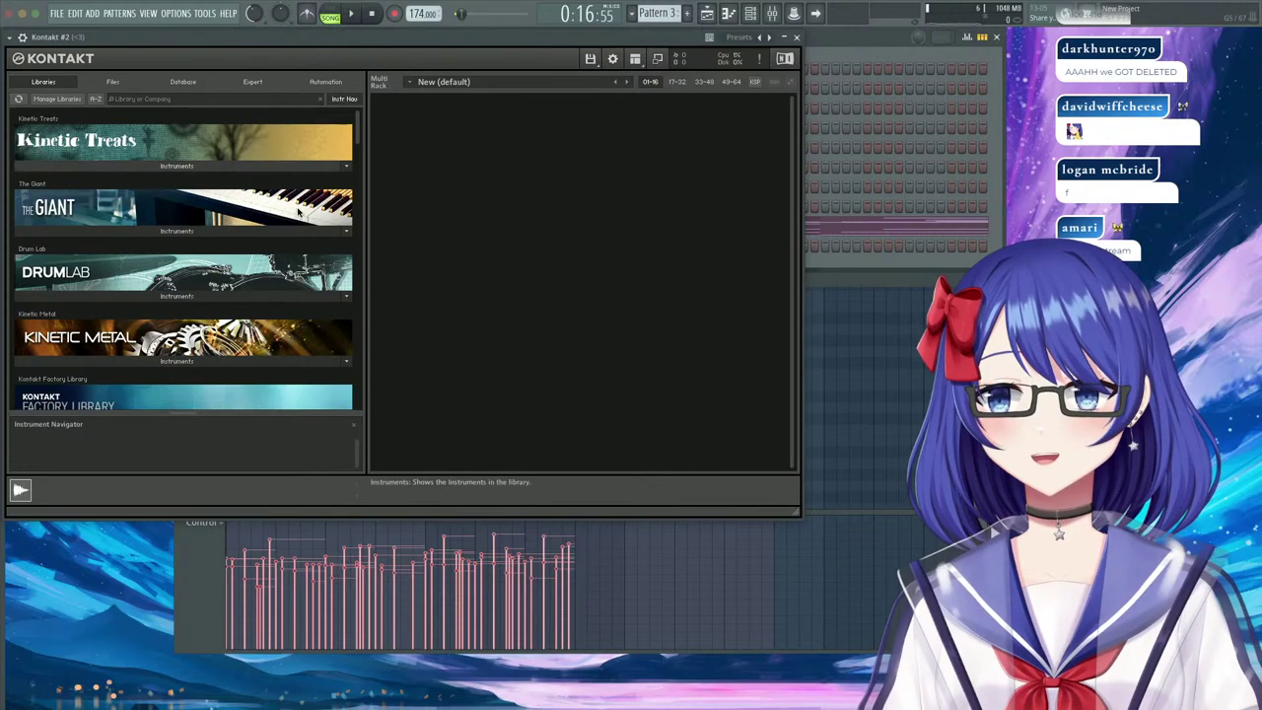
# Browse the Kontakt libraries and load the Session Strings 2 instrument into the new Kontakt instance.
pyautogui.scroll(-15, 298, 248)
pyautogui.scroll(-15, 298, 249)
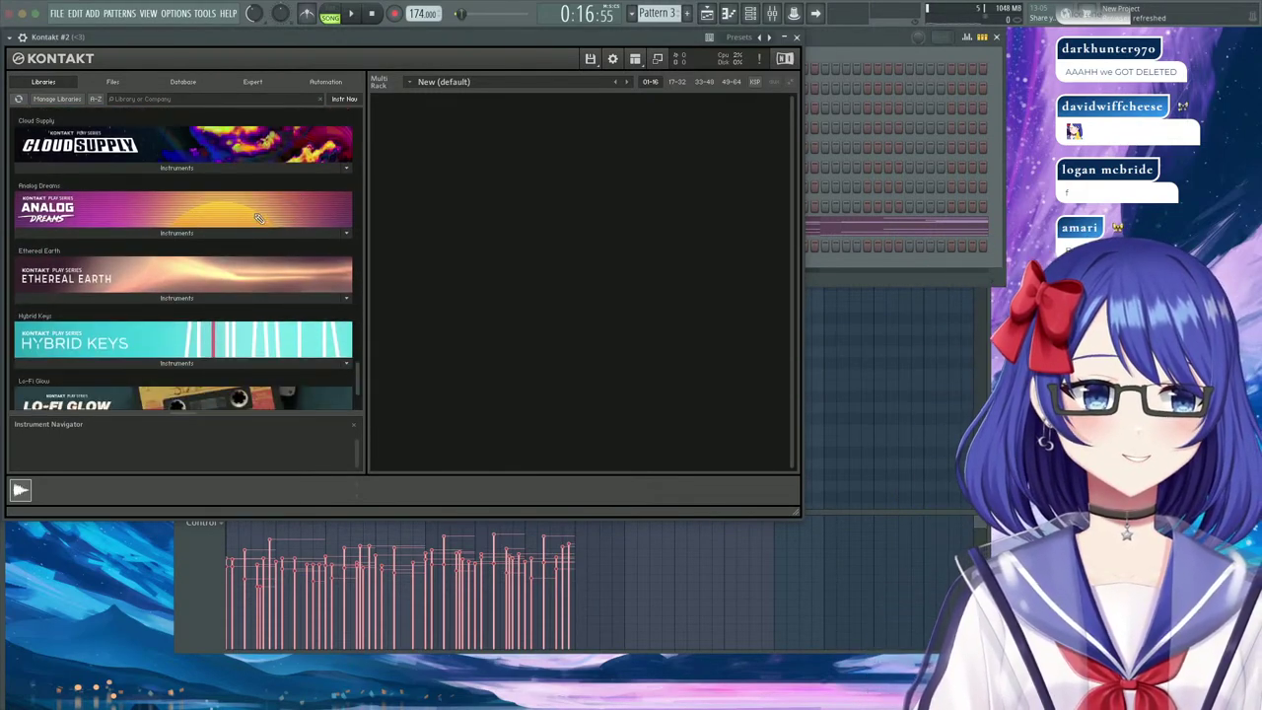
pyautogui.scroll(-2, 258, 217)
pyautogui.scroll(8, 242, 256)
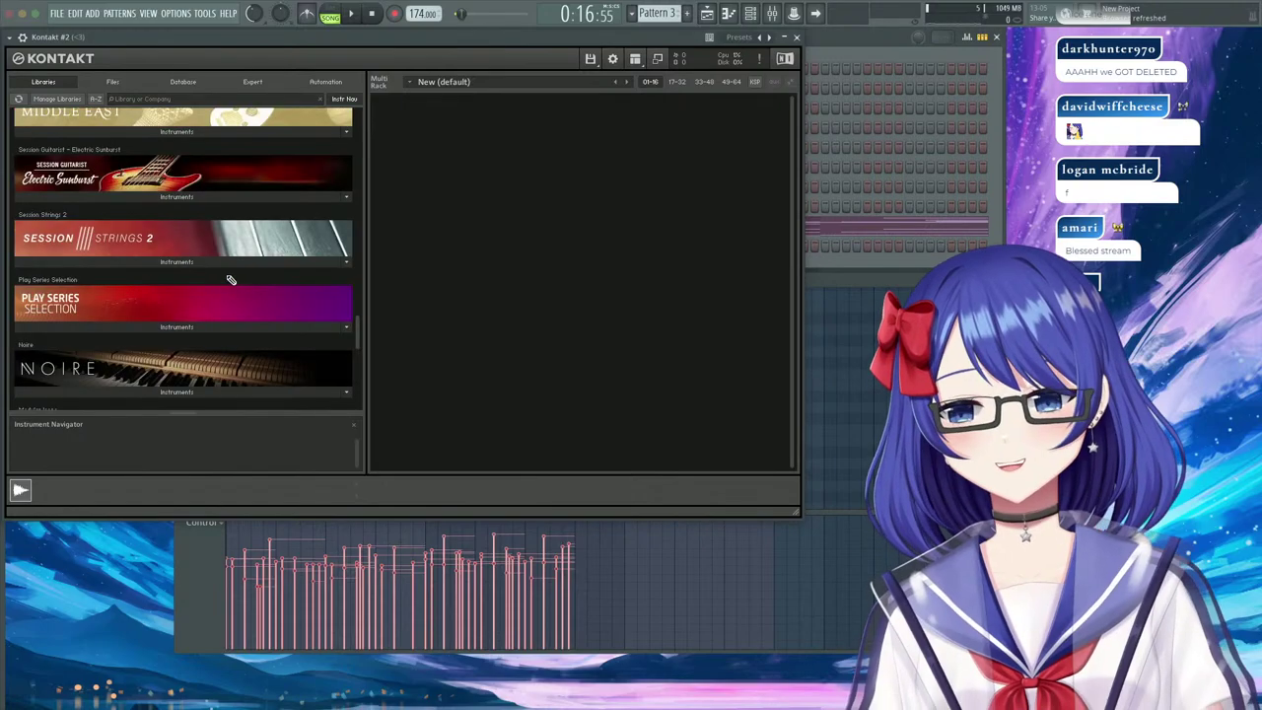
pyautogui.scroll(15, 230, 280)
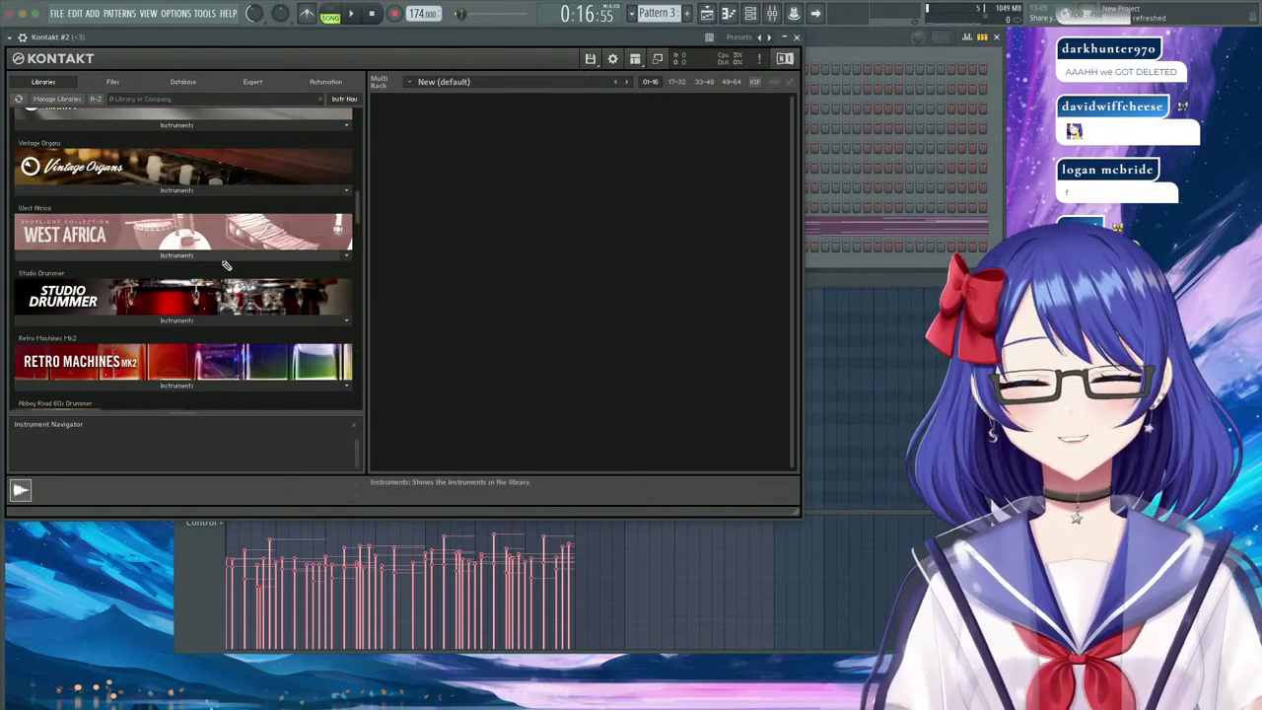
pyautogui.scroll(2, 227, 265)
pyautogui.scroll(1, 228, 265)
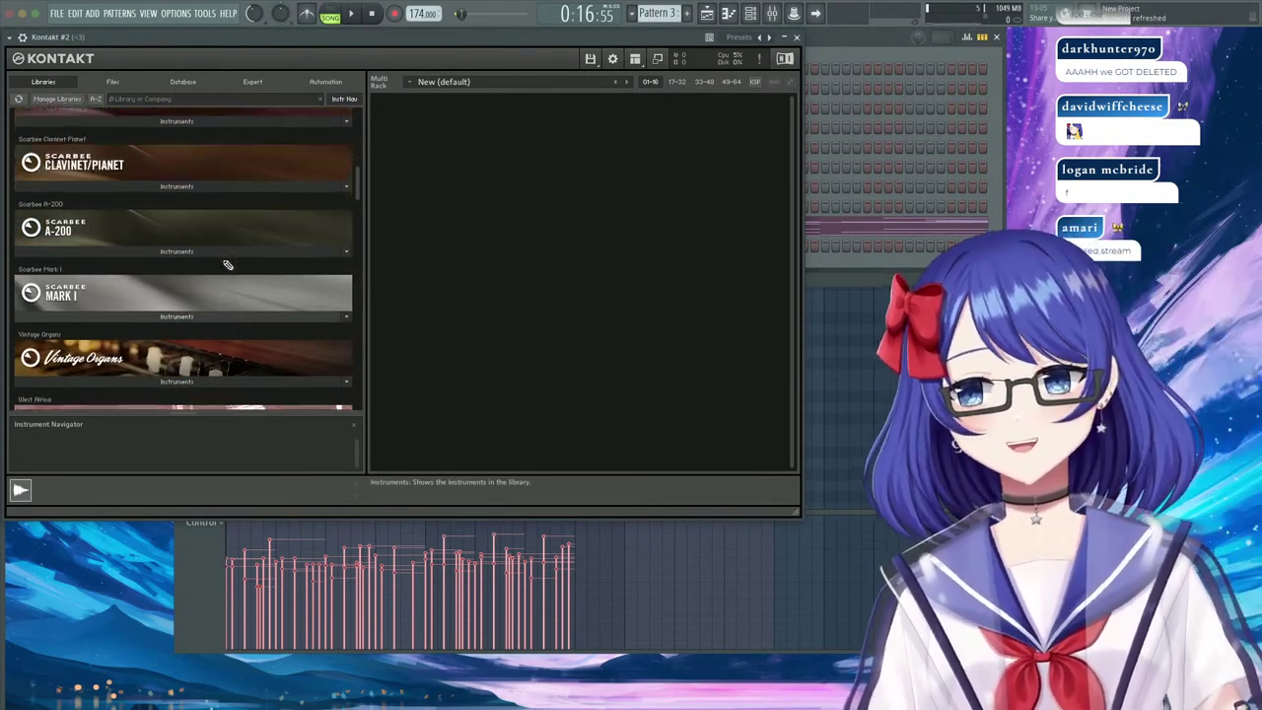
pyautogui.scroll(7, 226, 265)
pyautogui.scroll(-9, 226, 268)
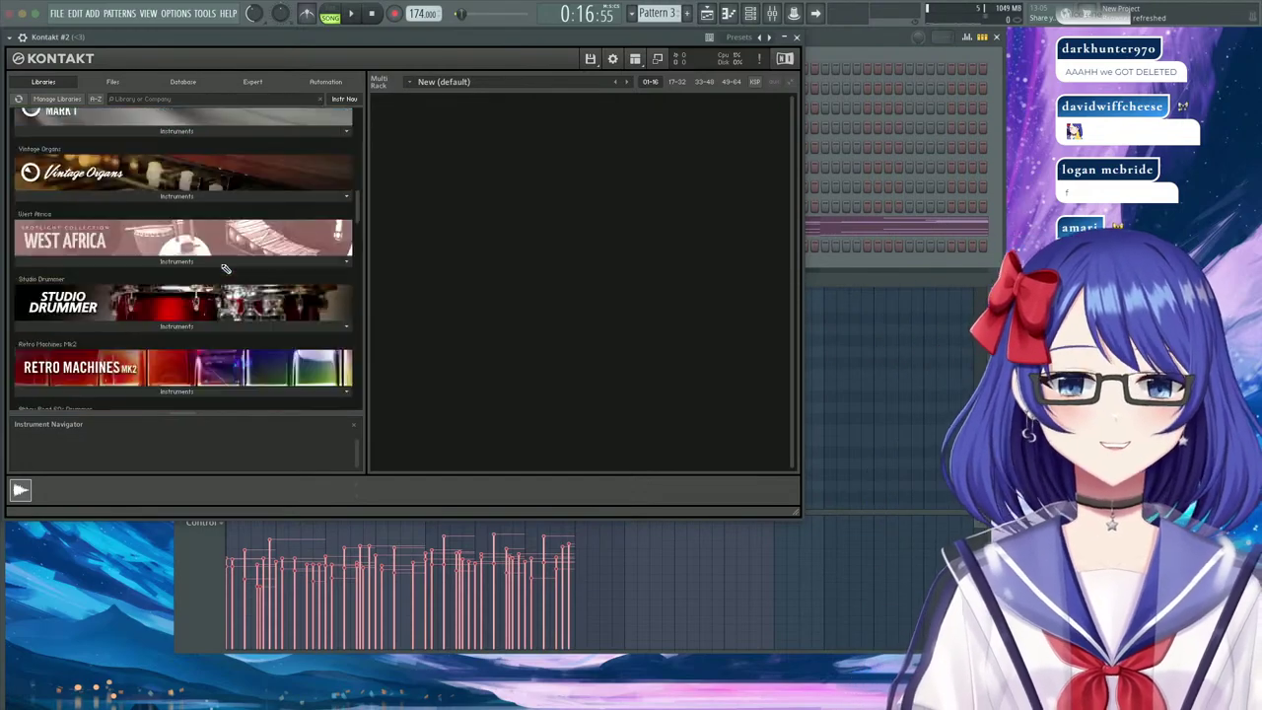
pyautogui.scroll(-20, 227, 272)
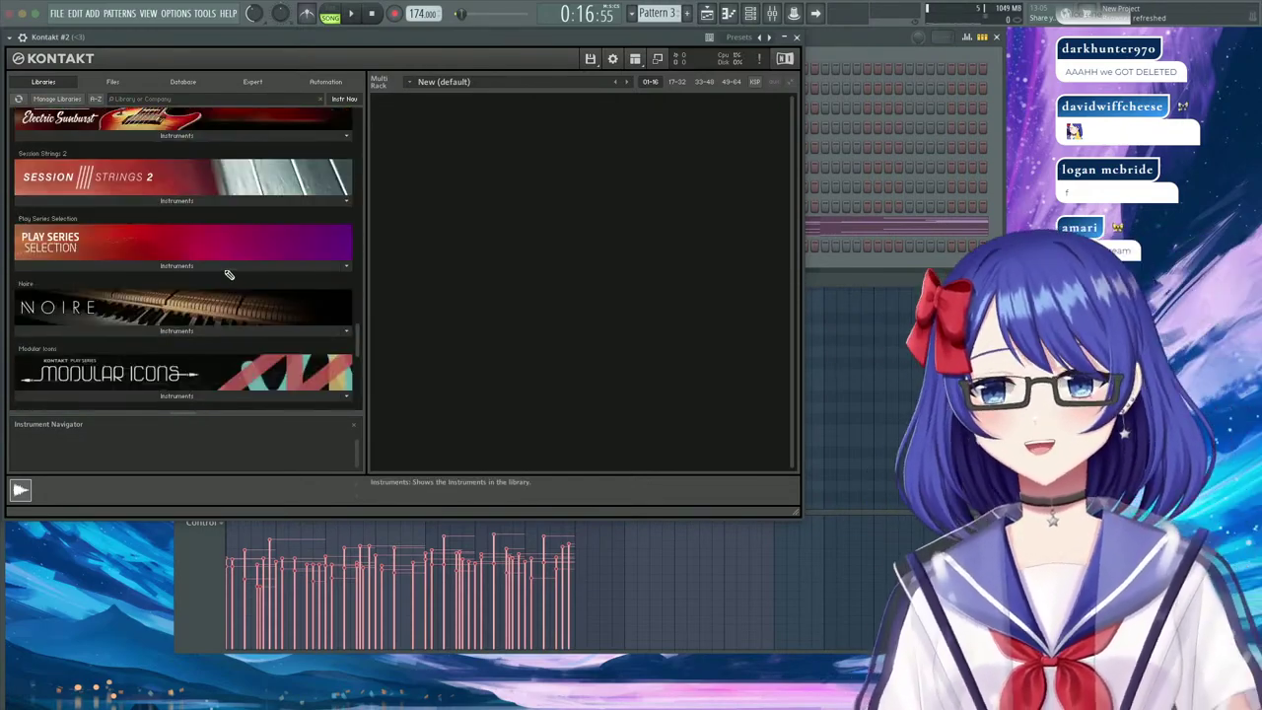
pyautogui.click(182, 192)
pyautogui.moveTo(177, 217); pyautogui.dragTo(623, 343)
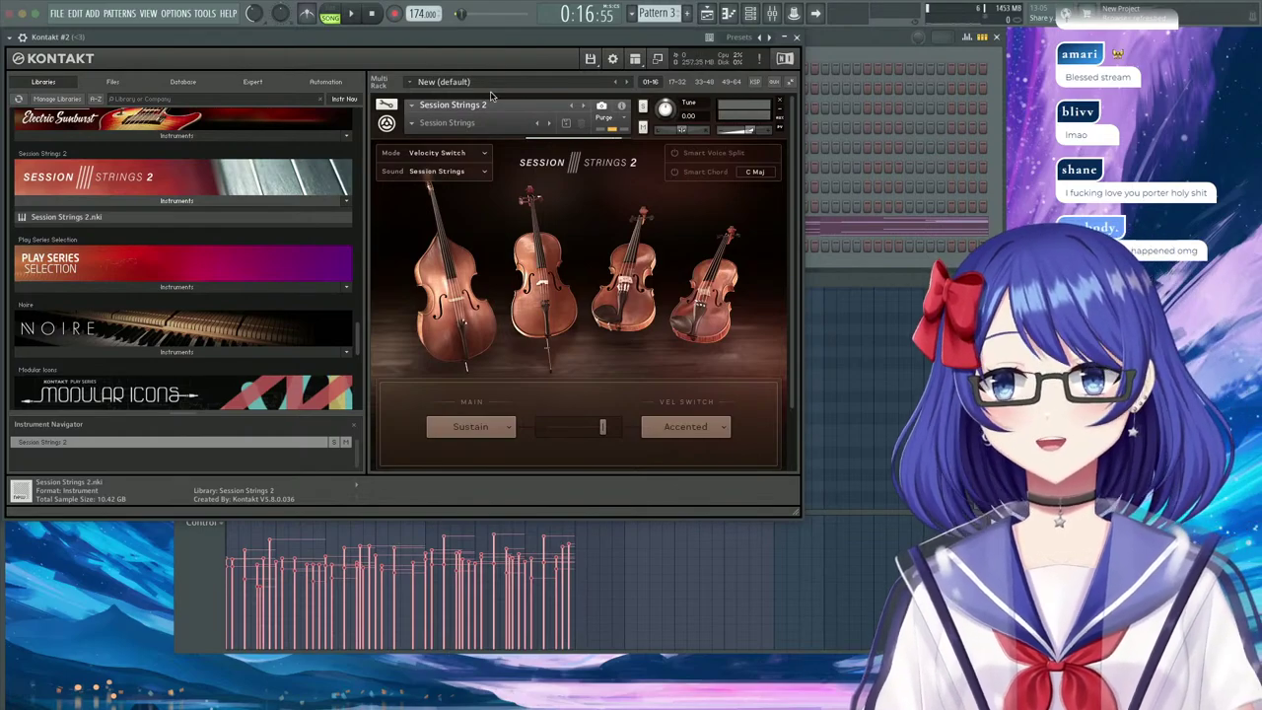
# Compare the Accented and Staccato articulations in Session Strings 2, set the main articulation to Staccato and close the Kontakt window.
pyautogui.click(471, 427)
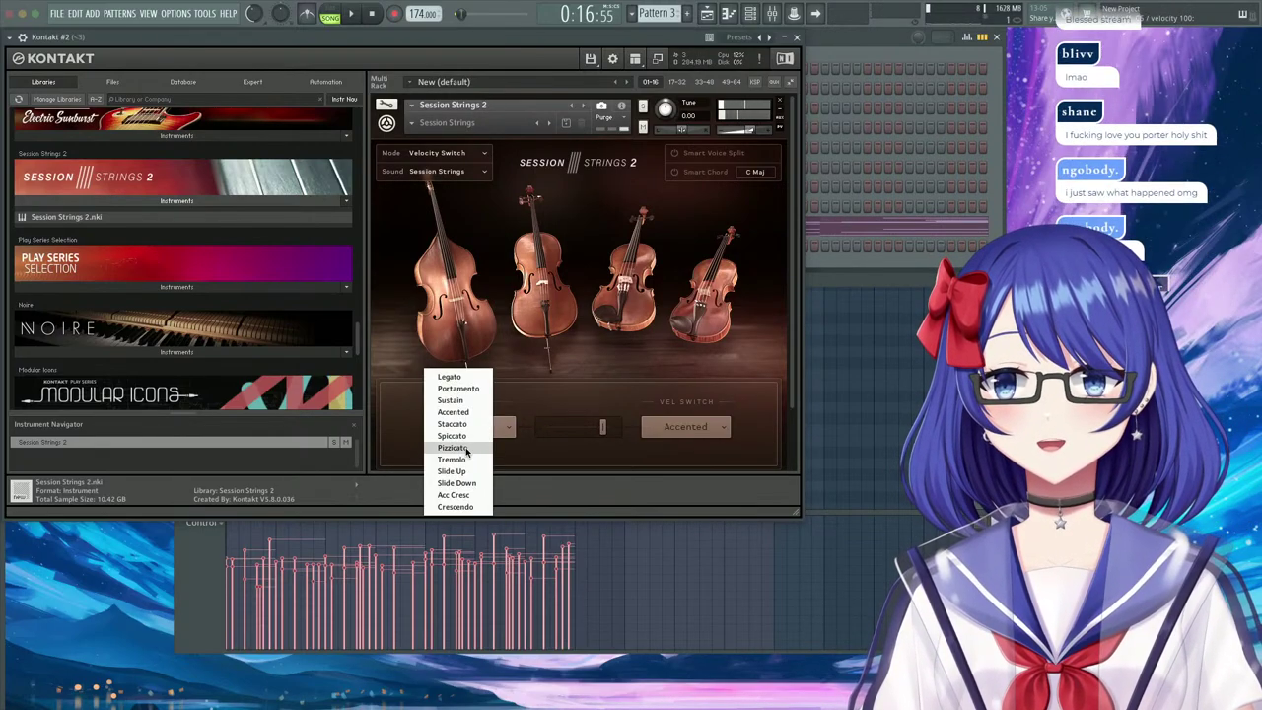
pyautogui.click(456, 425)
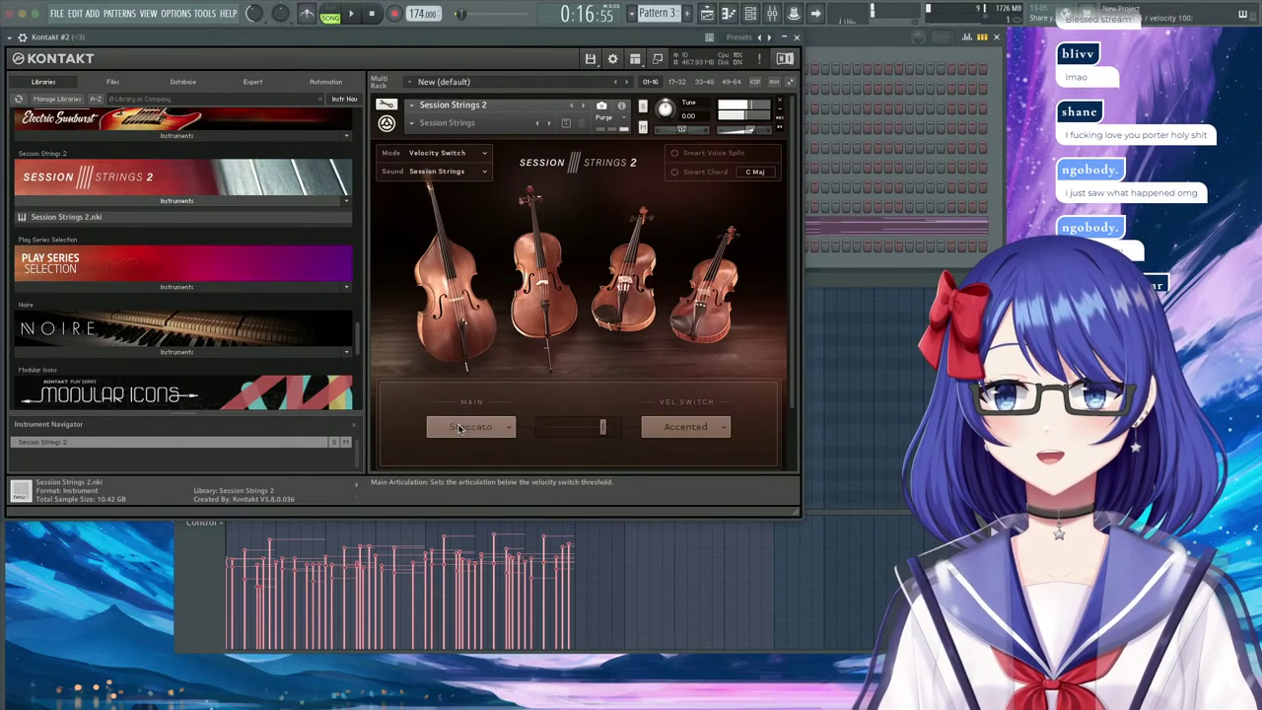
pyautogui.click(460, 427)
pyautogui.click(460, 414)
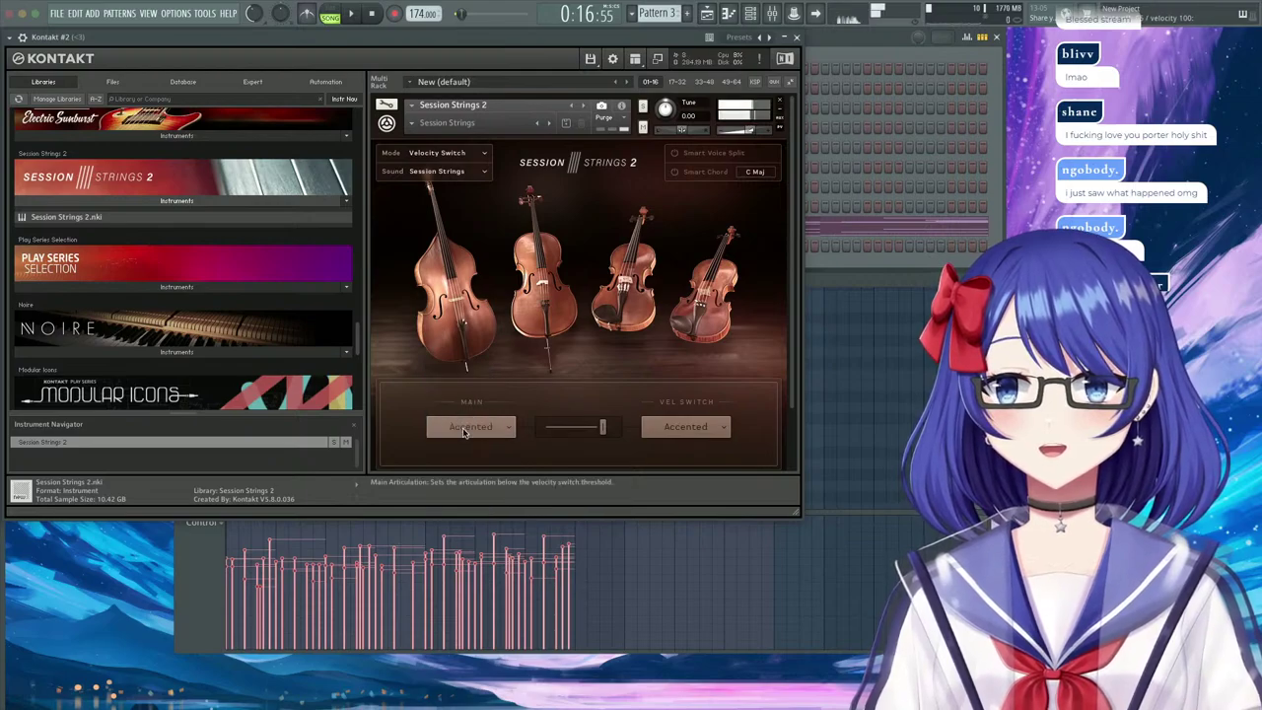
pyautogui.click(463, 431)
pyautogui.click(454, 438)
pyautogui.click(460, 429)
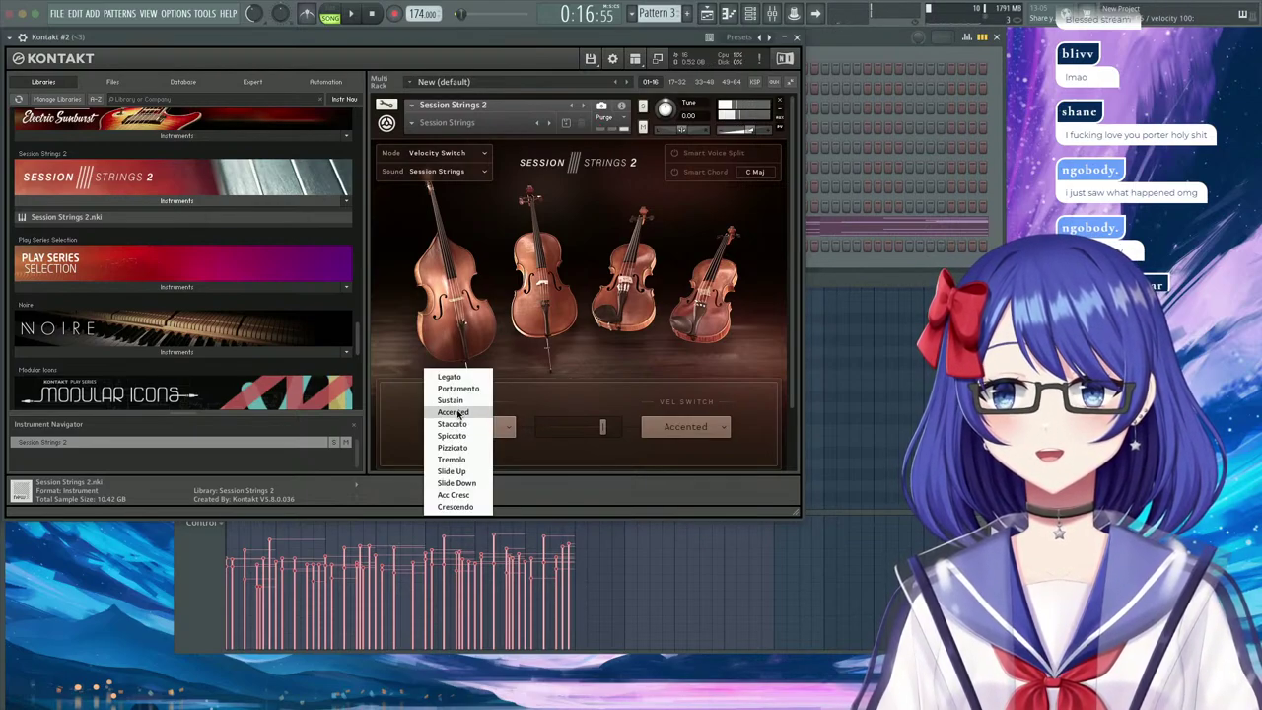
pyautogui.click(465, 426)
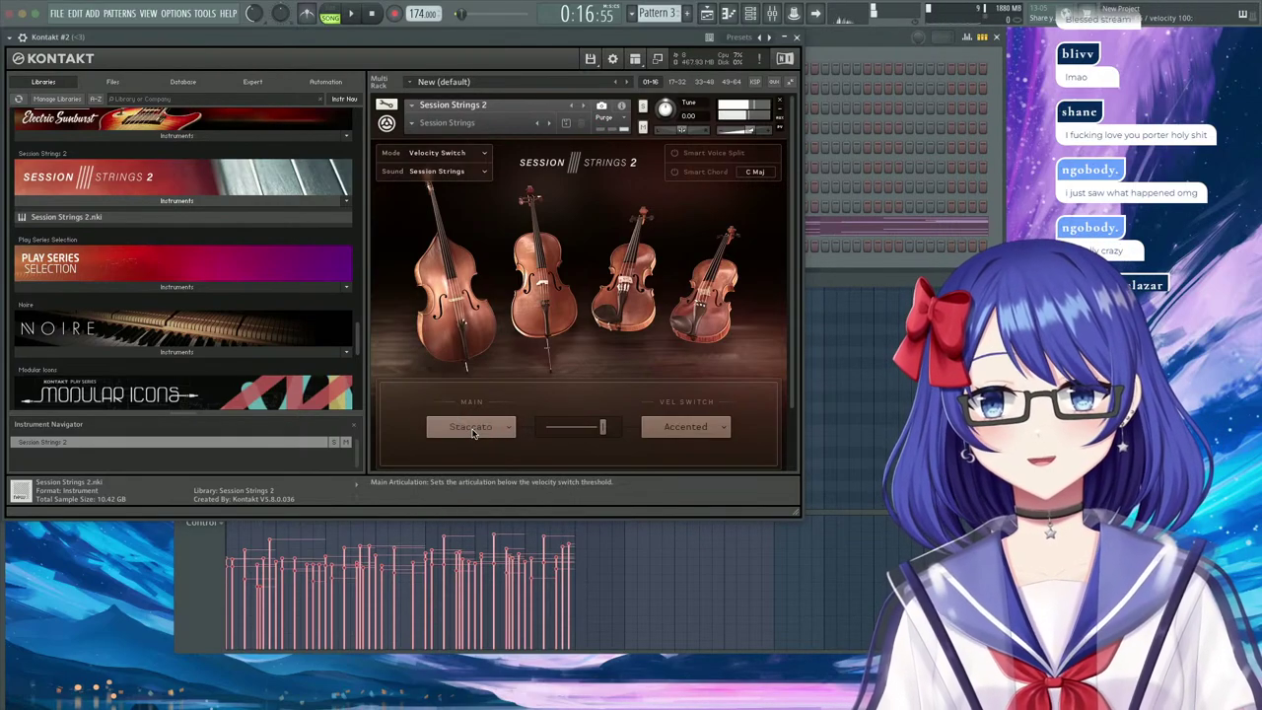
pyautogui.click(798, 38)
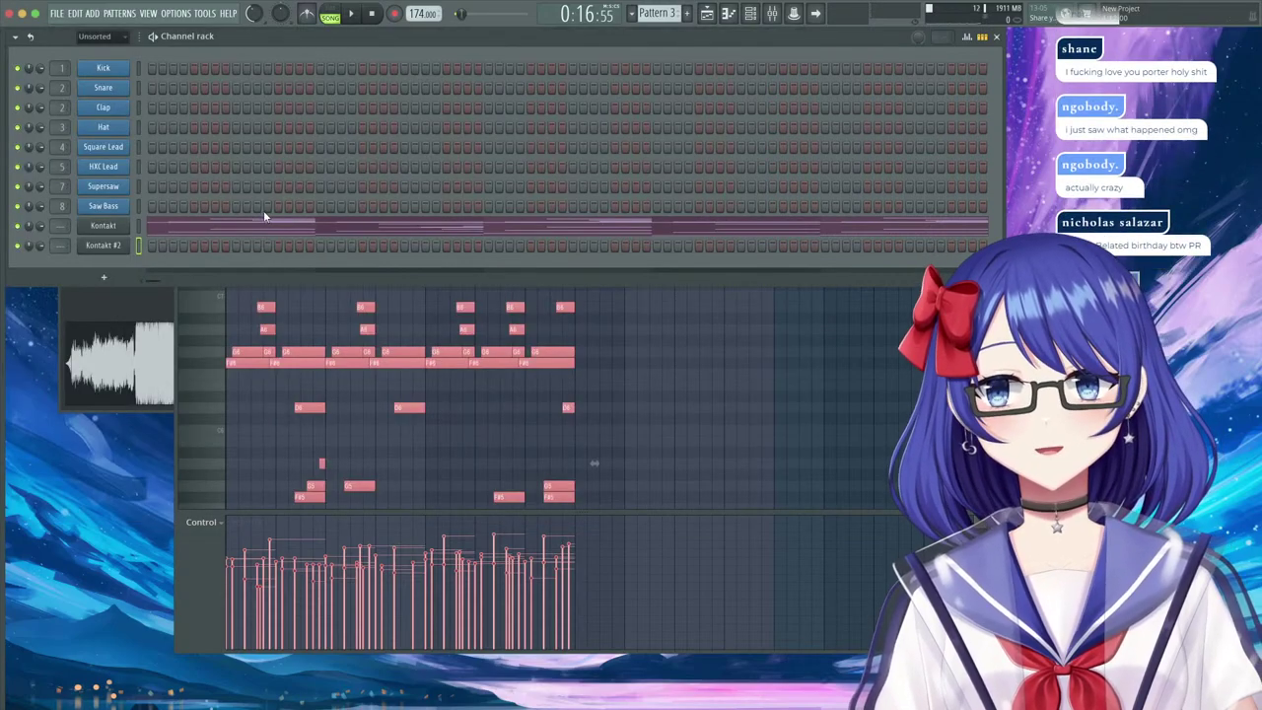
# Open the piano roll of the Kontakt #2 channel for Pattern 3.
pyautogui.rightClick(98, 248)
pyautogui.click(72, 265)
pyautogui.click(80, 253)
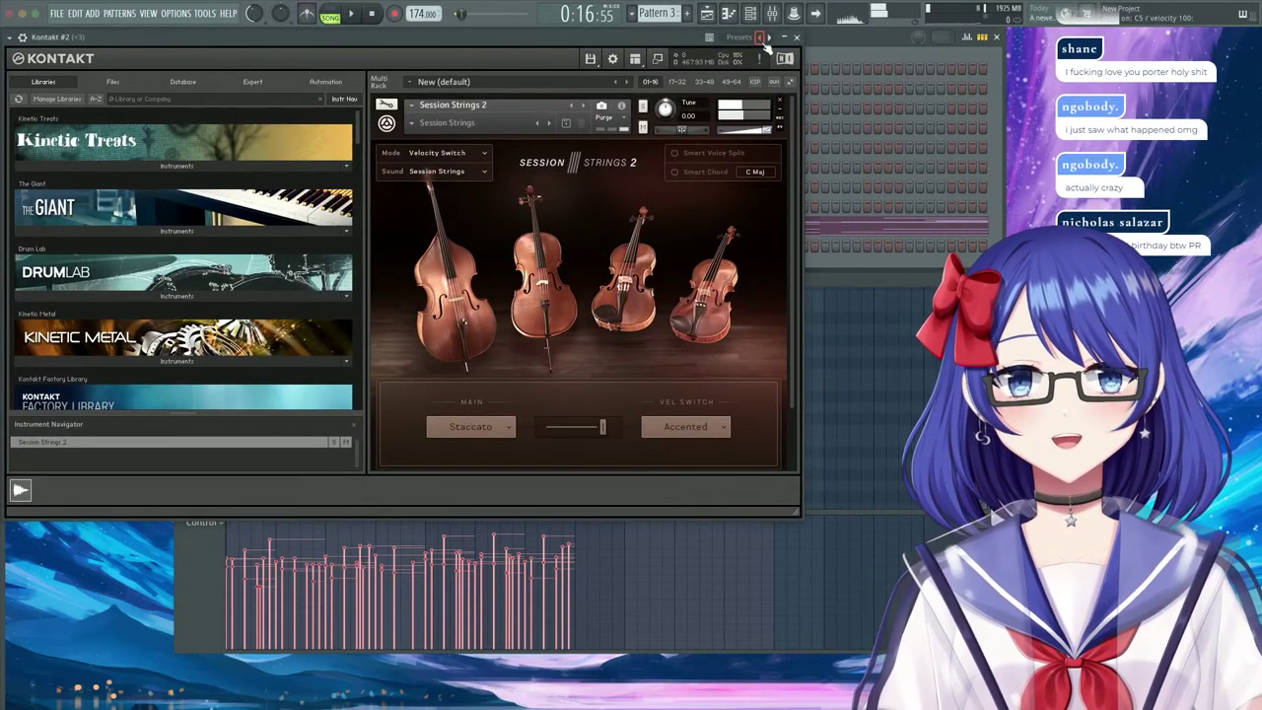
pyautogui.click(796, 37)
pyautogui.rightClick(100, 246)
pyautogui.click(132, 252)
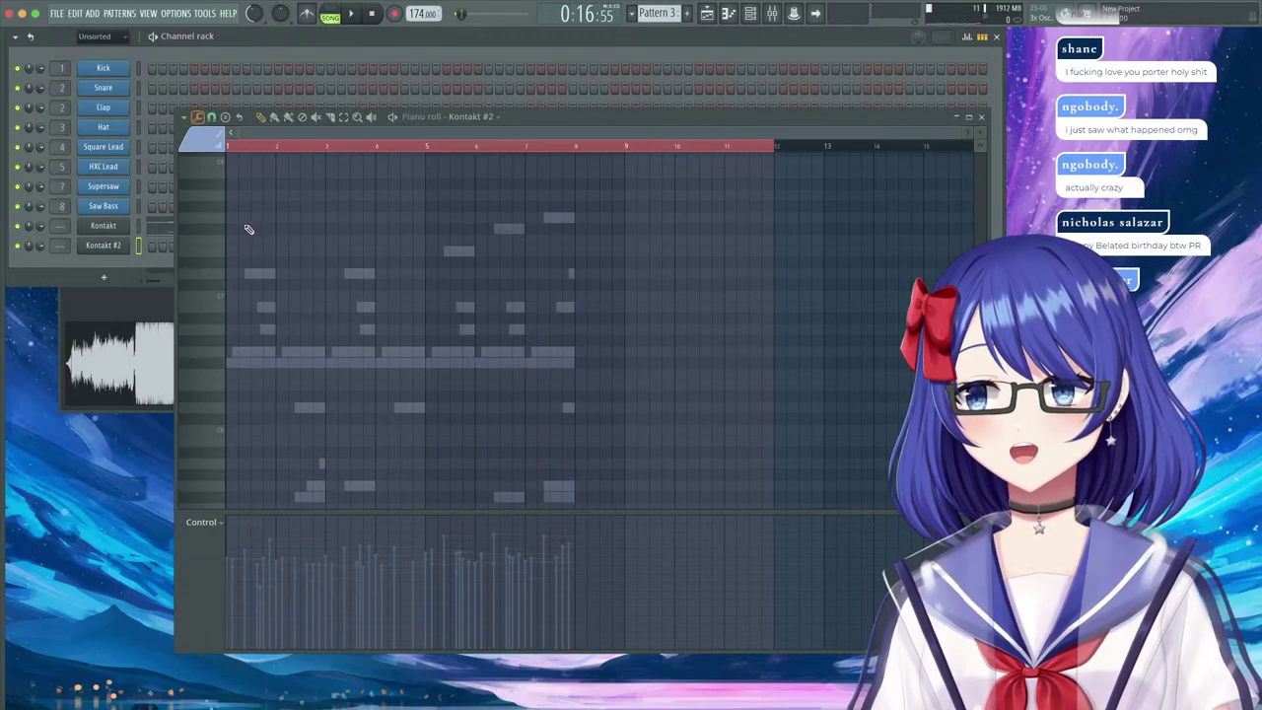
# Draw a seven-note string line in bar 1 of the Kontakt #2 piano roll and play it against the chords.
pyautogui.scroll(5, 248, 148)
pyautogui.scroll(-1, 287, 259)
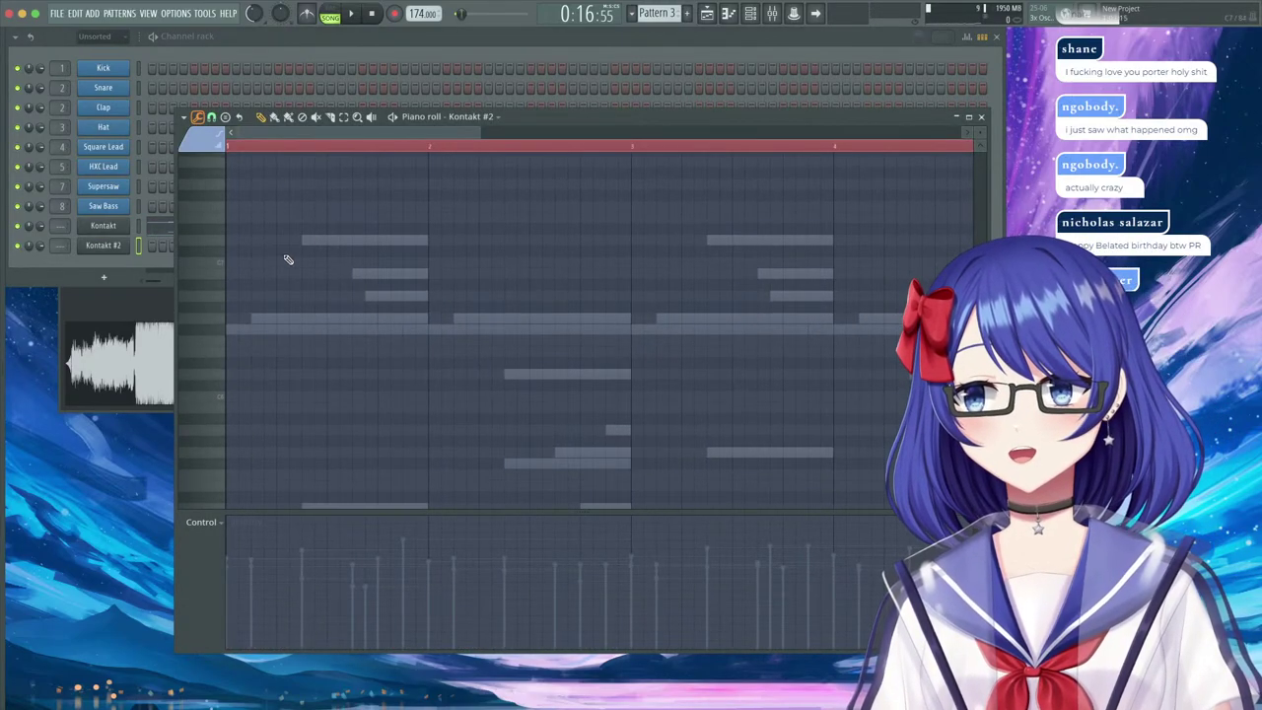
pyautogui.moveTo(248, 191); pyautogui.dragTo(286, 314)
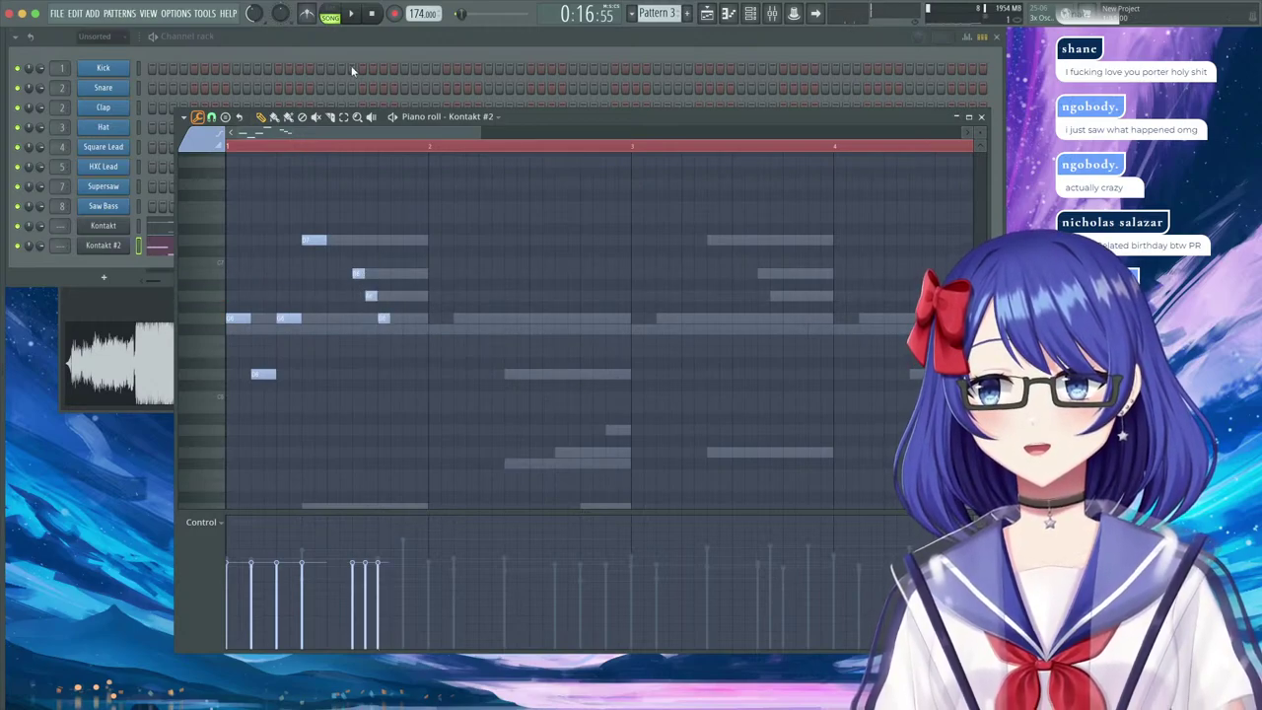
pyautogui.click(352, 14)
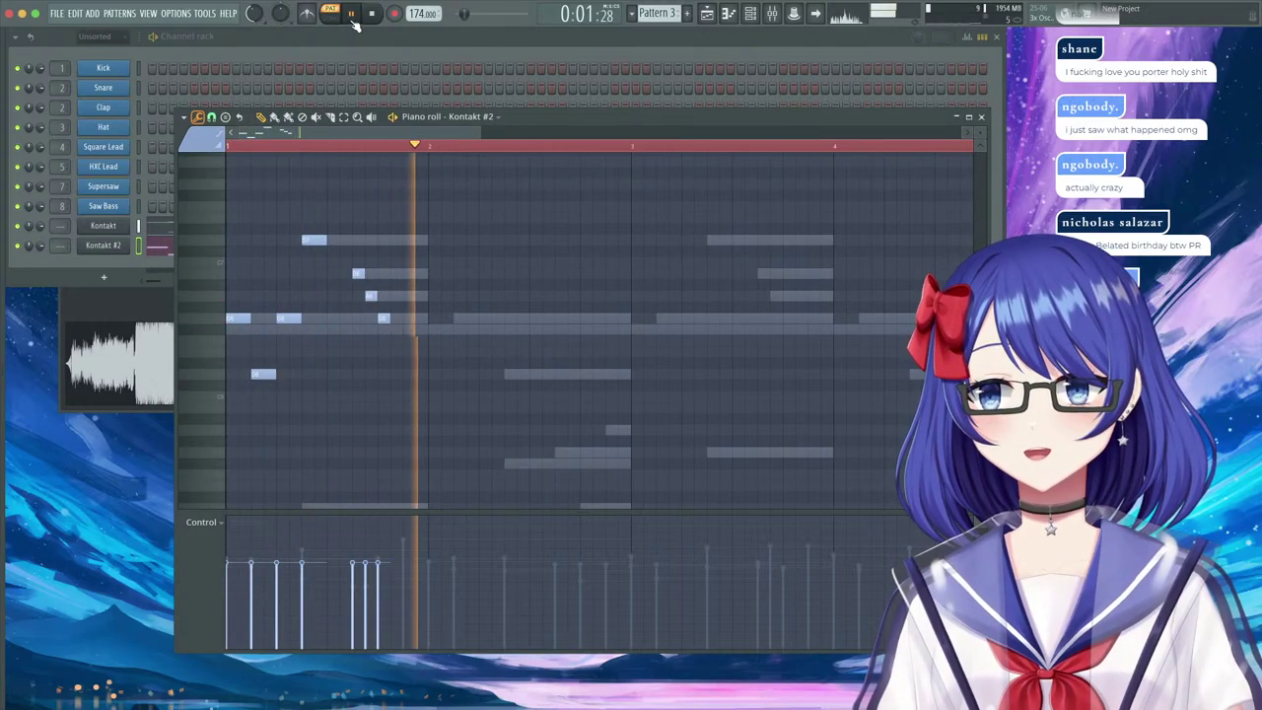
pyautogui.click(352, 13)
# Double bar 1's string line an octave lower, change its last three notes to G, D and F#, and play it back.
pyautogui.scroll(-1, 402, 346)
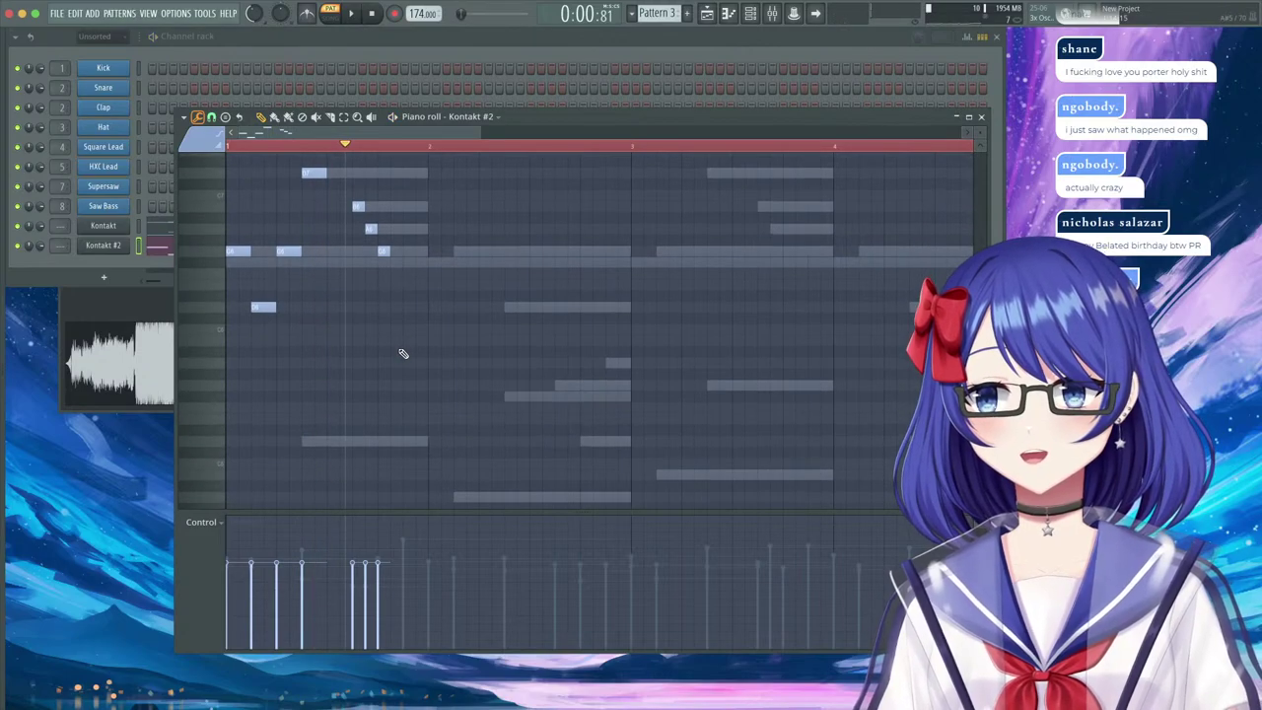
pyautogui.scroll(-1, 266, 345)
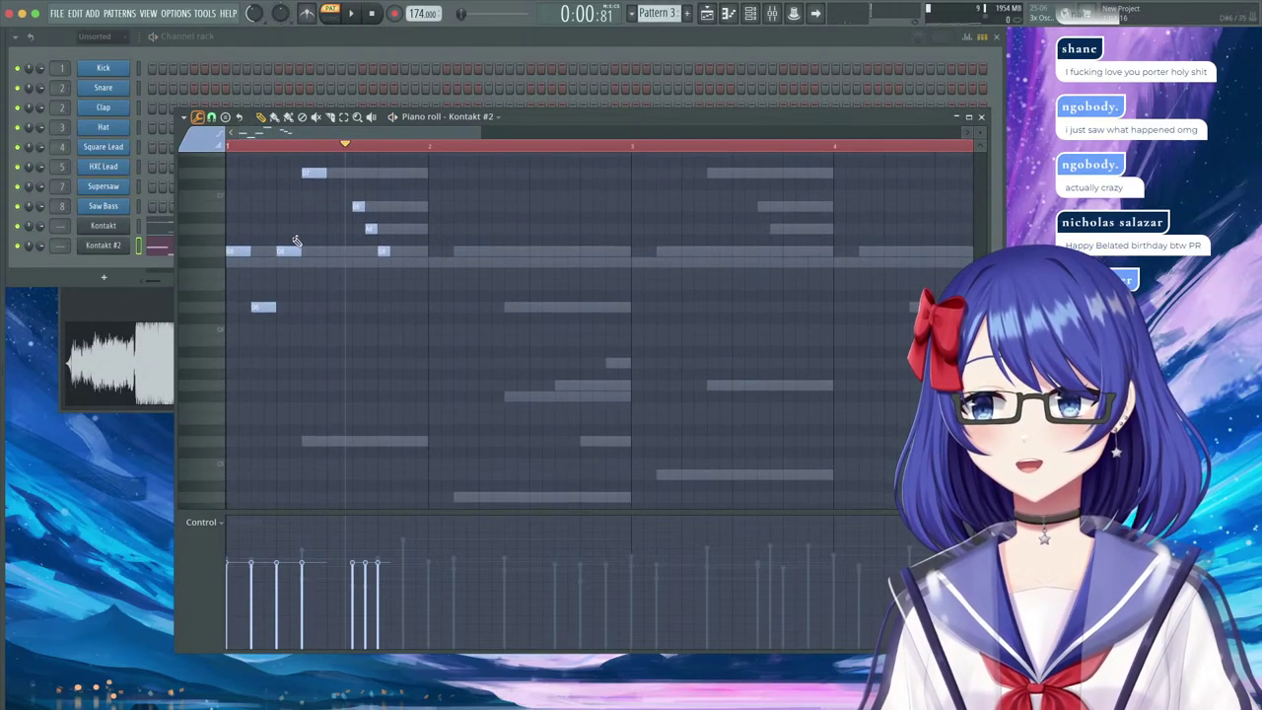
pyautogui.scroll(1, 359, 345)
pyautogui.moveTo(334, 262); pyautogui.dragTo(245, 156)
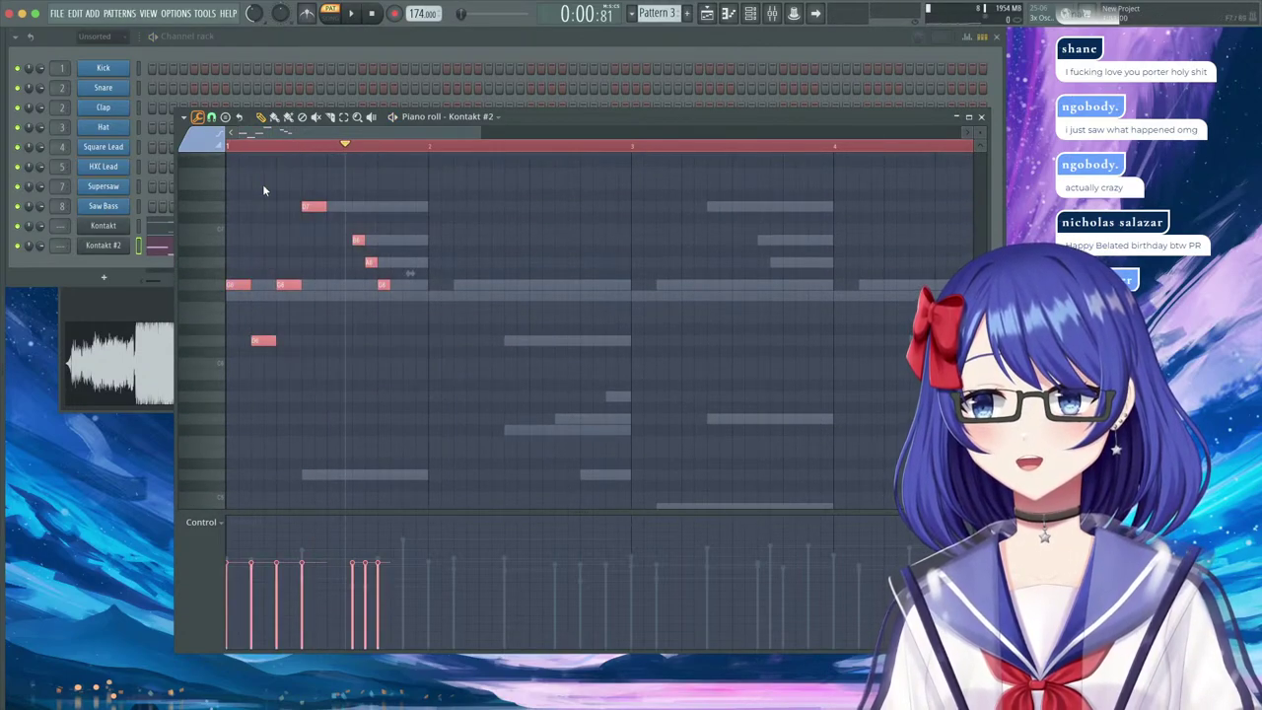
pyautogui.rightClick(401, 350)
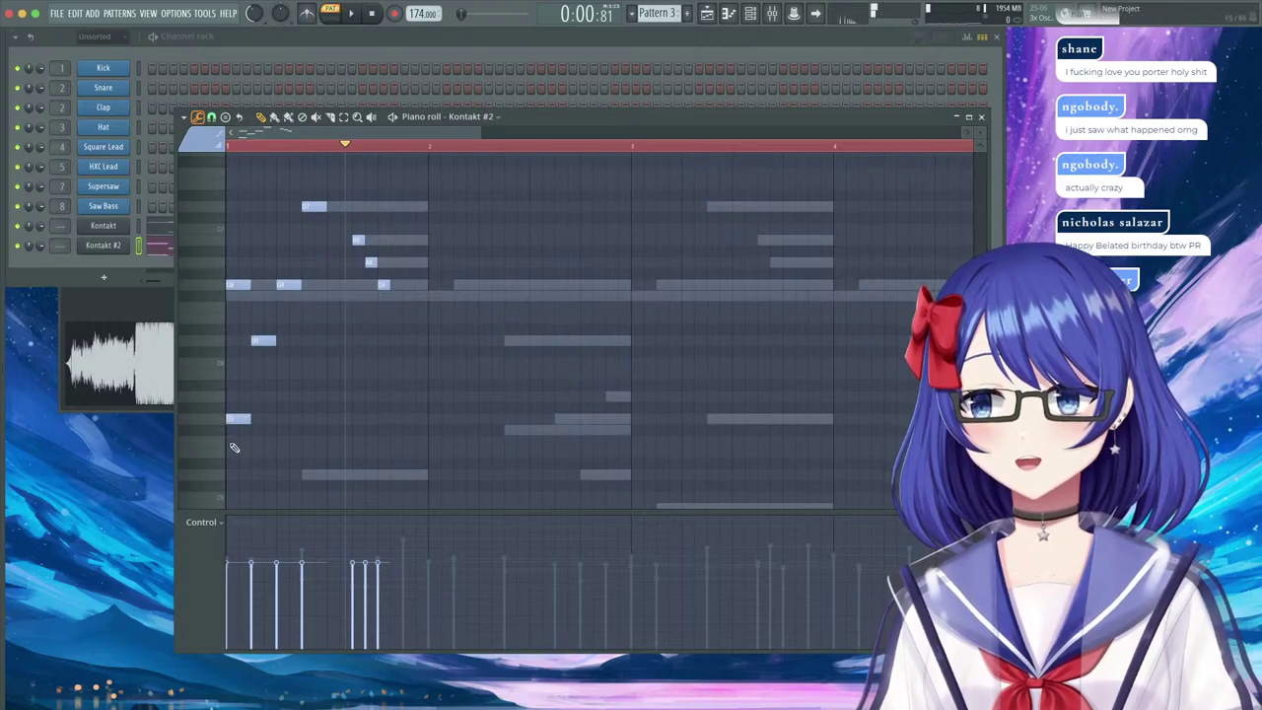
pyautogui.press('space')
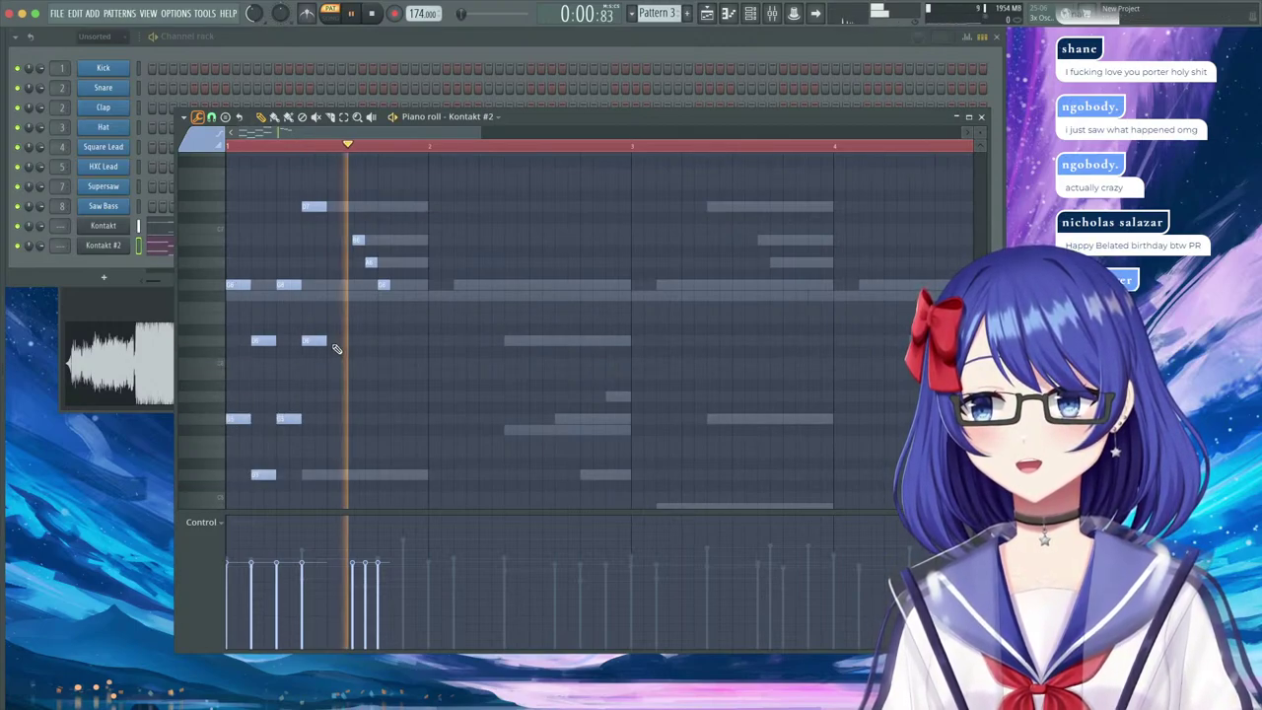
pyautogui.press('space')
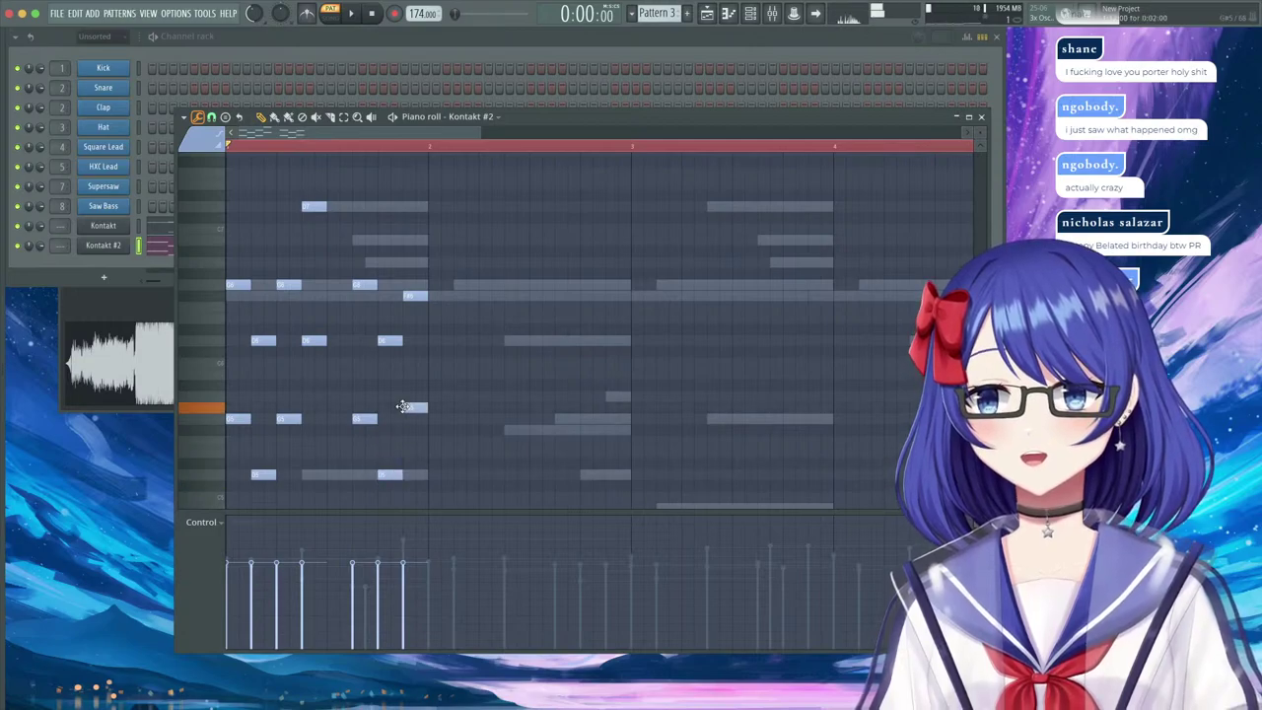
pyautogui.press('space')
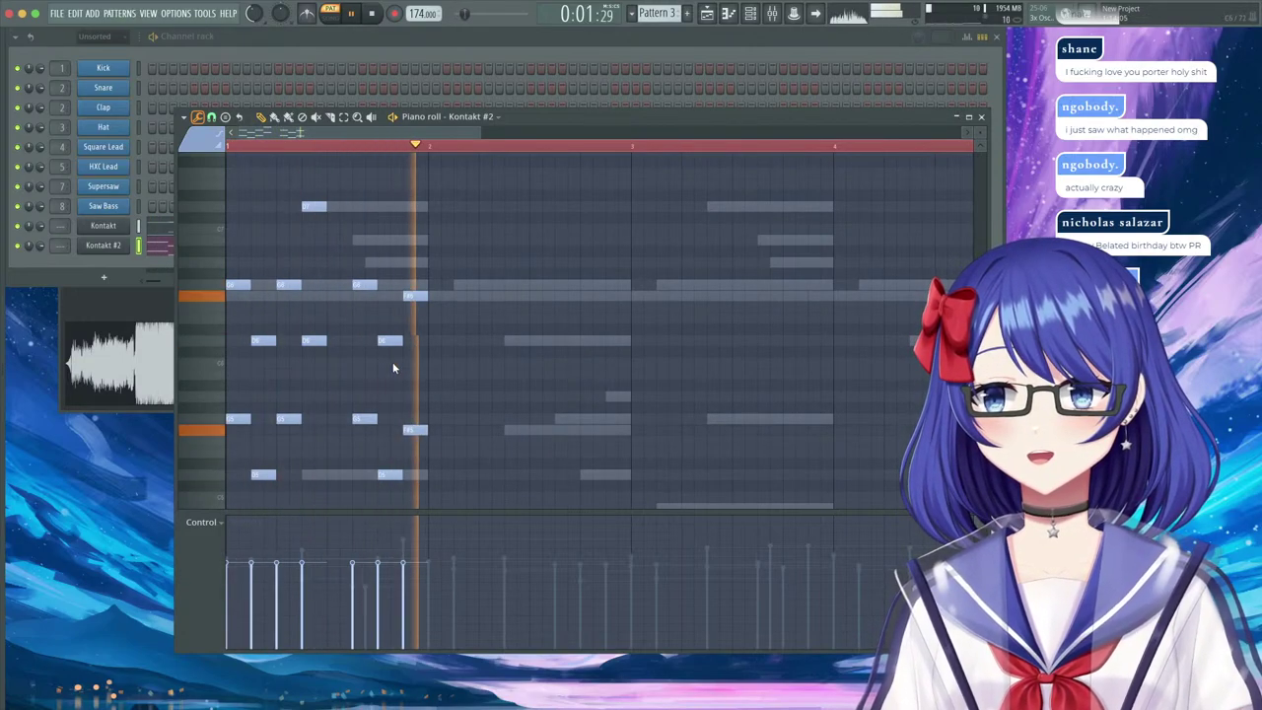
pyautogui.press('space')
# Draw the lower string line in bar 2 with the notes D, F#, D, G, D and A.
pyautogui.scroll(-2, 452, 409)
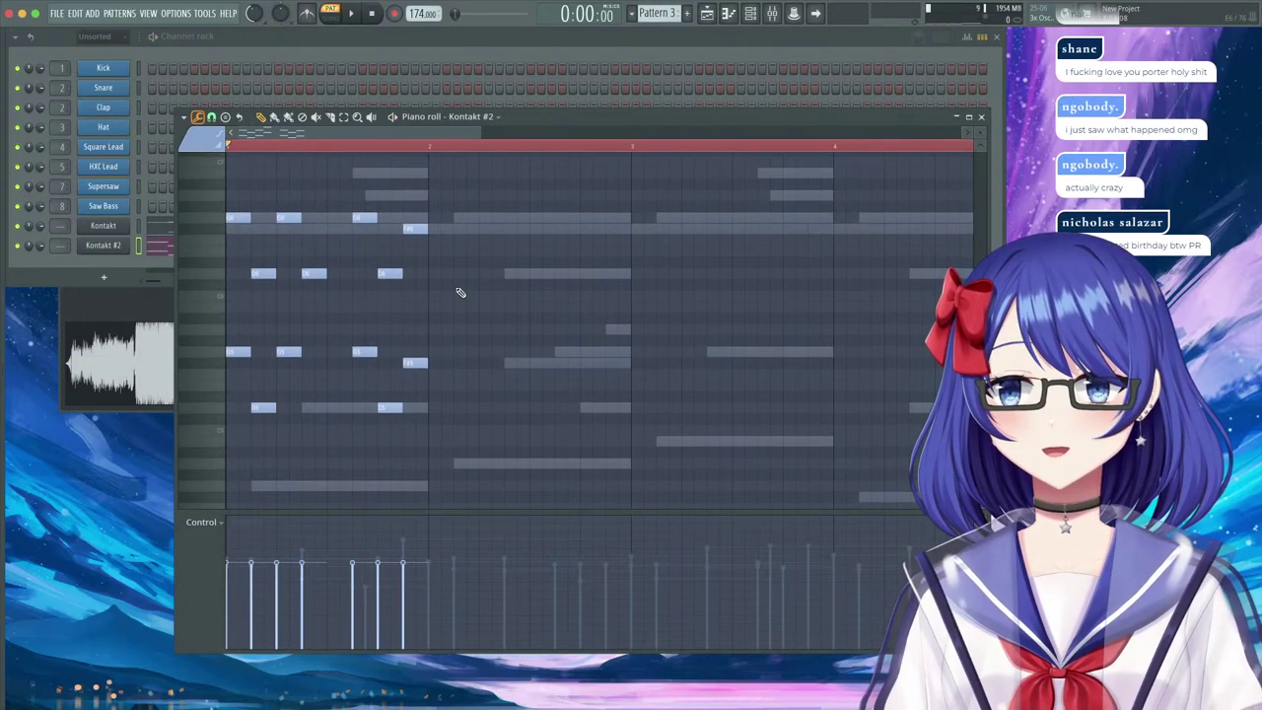
pyautogui.click(570, 354)
pyautogui.scroll(1, 473, 340)
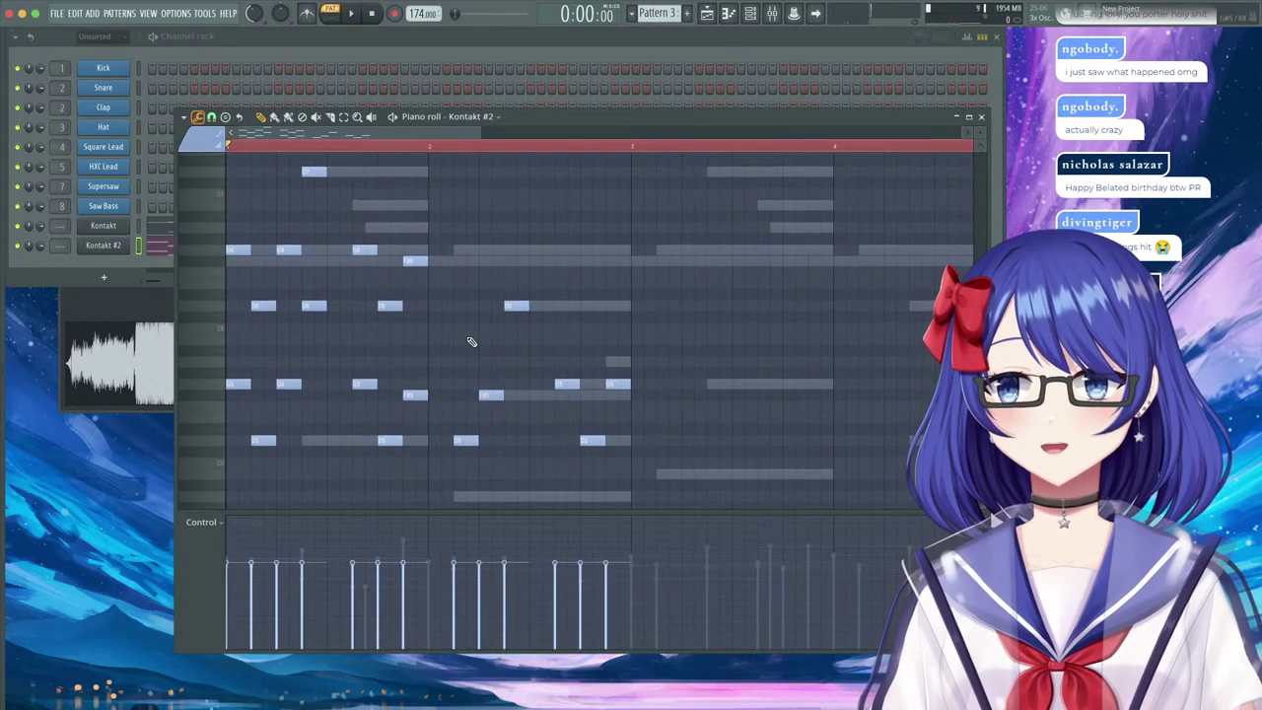
pyautogui.rightClick(615, 390)
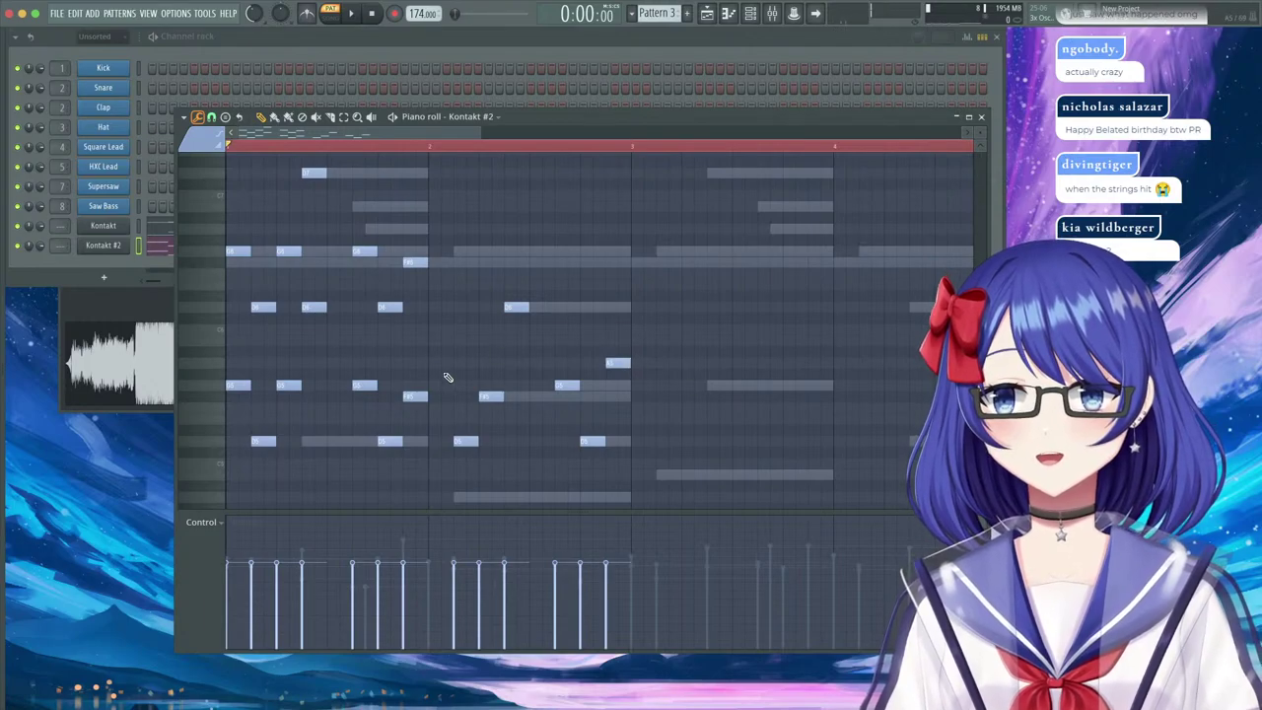
# Duplicate bar 2's string notes an octave higher, play both bars and select all the string notes.
pyautogui.moveTo(466, 272); pyautogui.dragTo(666, 447)
pyautogui.hotkey('ctrl', 'c')
pyautogui.hotkey('ctrl', 'v')
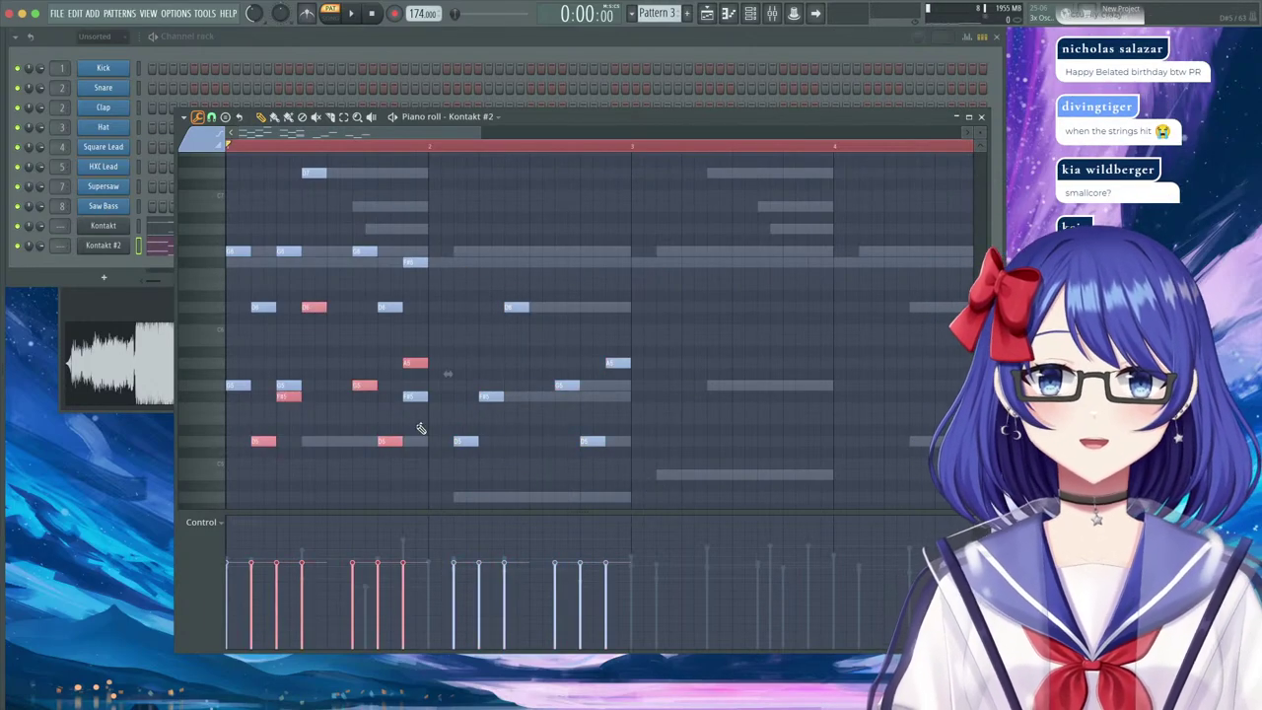
pyautogui.moveTo(273, 440); pyautogui.dragTo(471, 314)
pyautogui.press('space')
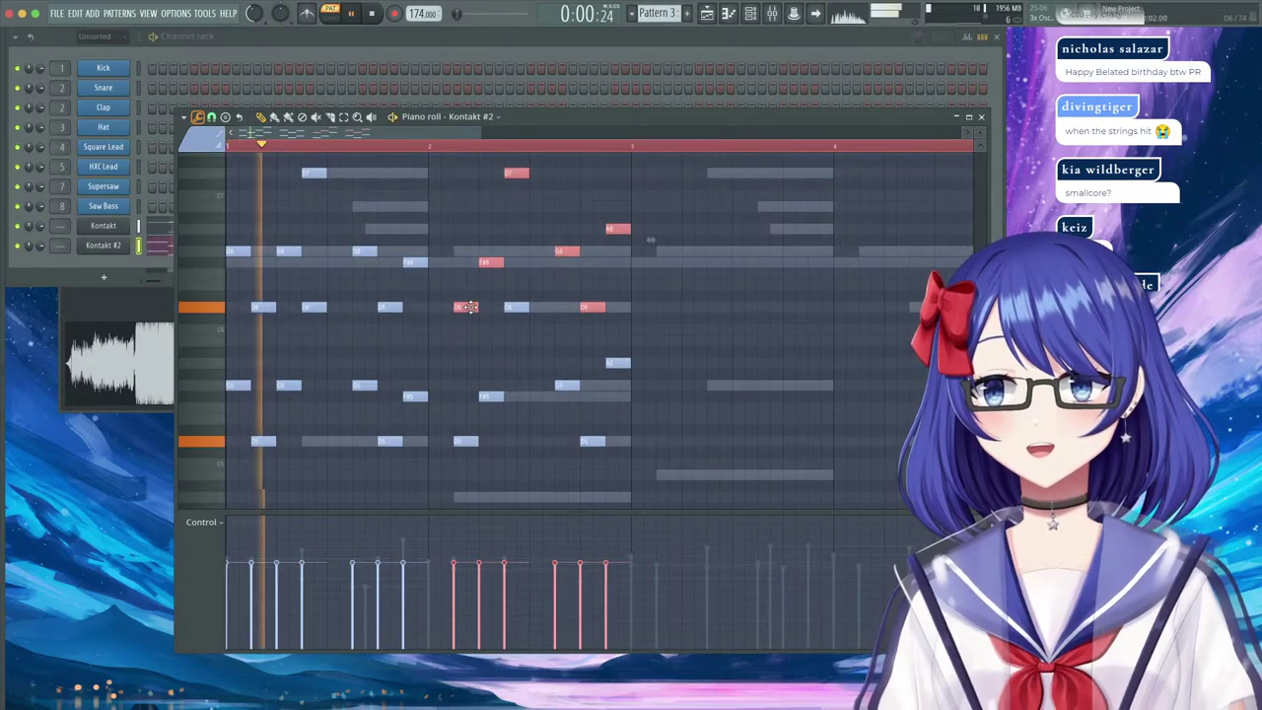
pyautogui.scroll(1, 529, 364)
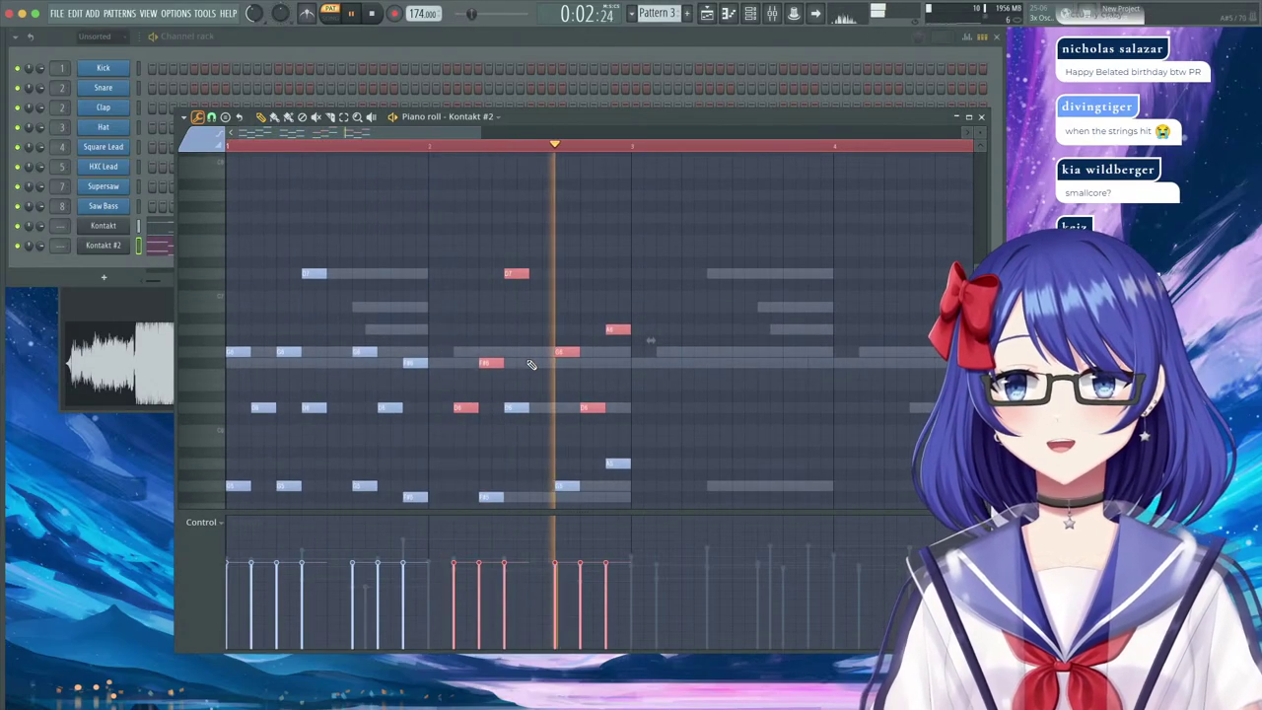
pyautogui.press('space')
pyautogui.scroll(-1, 532, 364)
pyautogui.moveTo(700, 169); pyautogui.dragTo(224, 529)
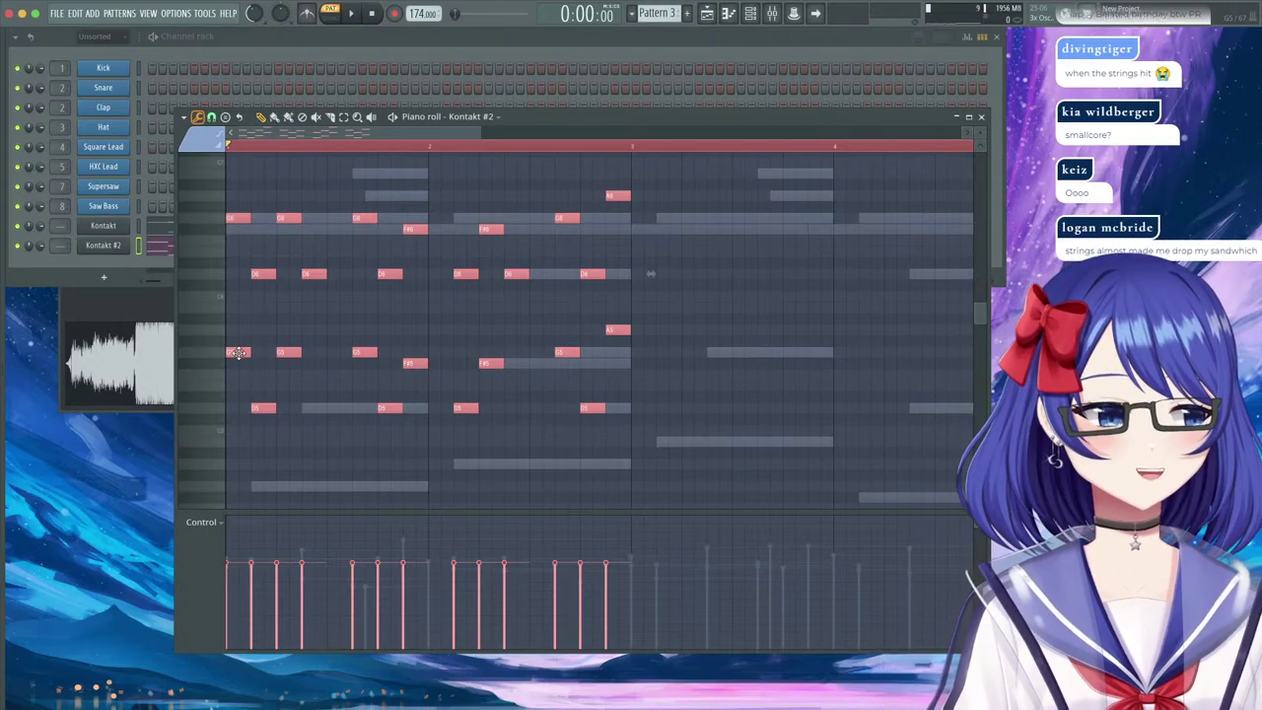
# Try the Spiccato main articulation in Session Strings 2 while playing the string pattern.
pyautogui.click(103, 245)
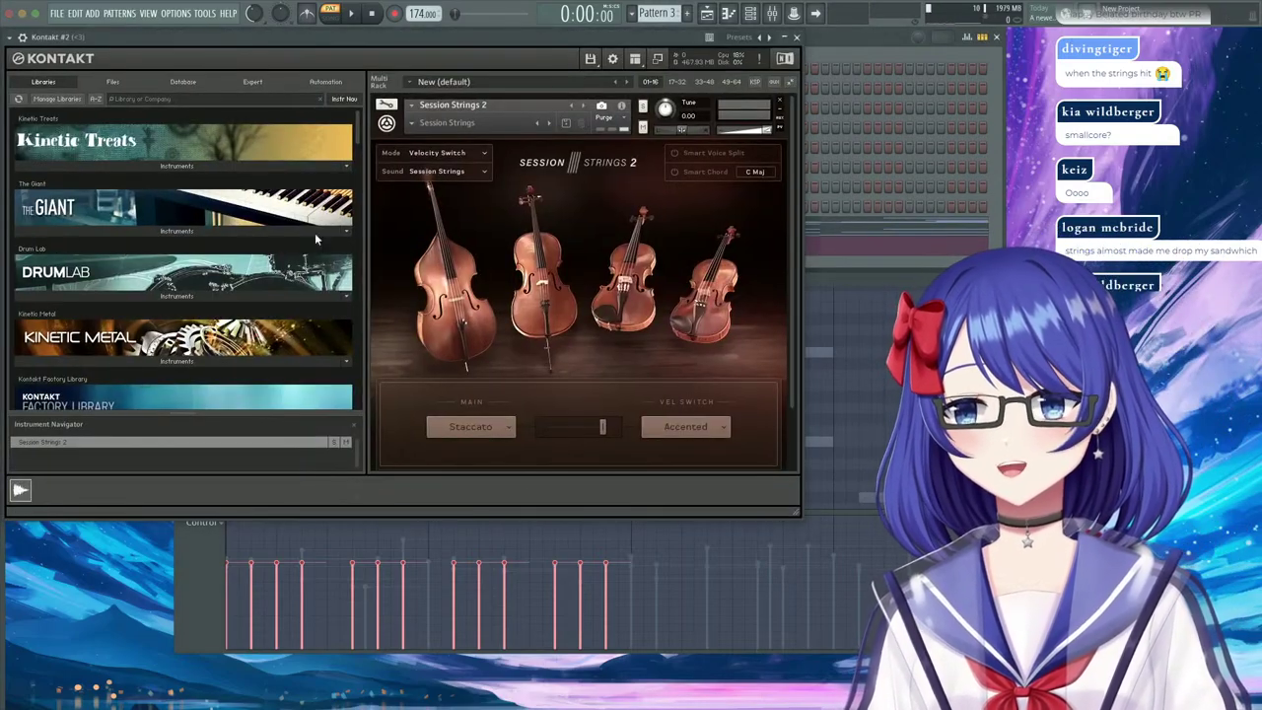
pyautogui.click(465, 426)
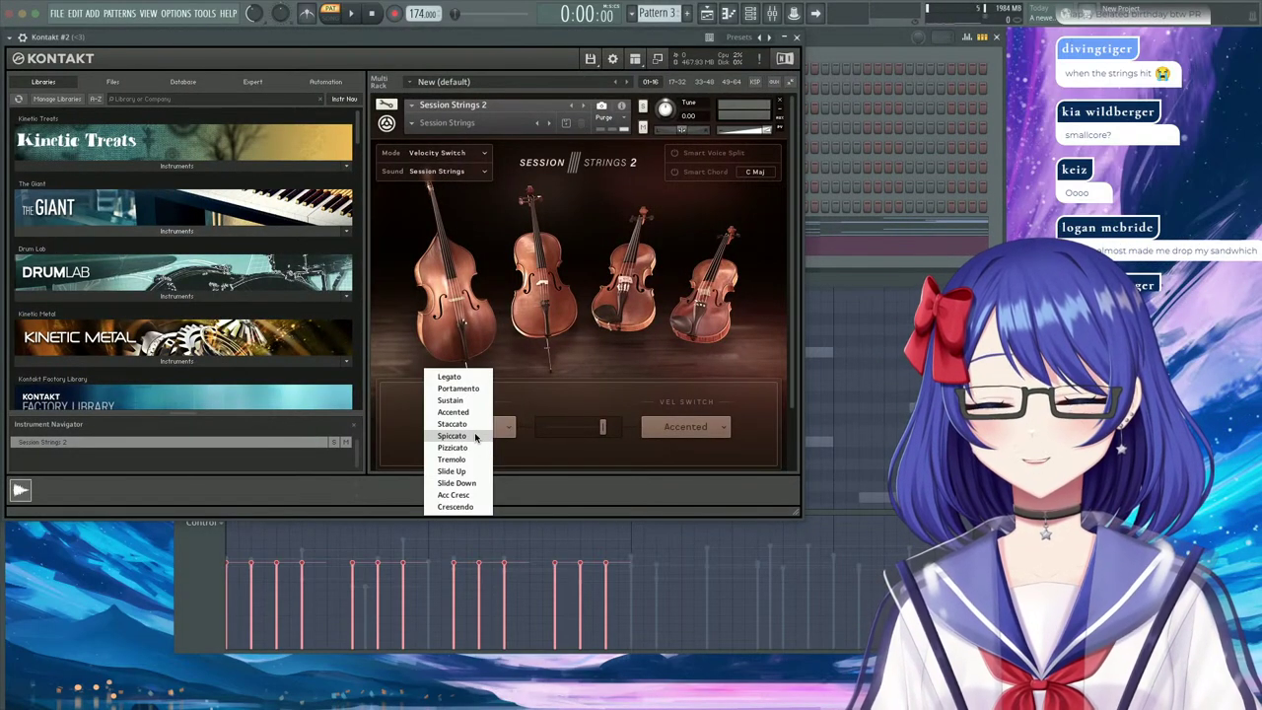
pyautogui.click(474, 437)
pyautogui.press('space')
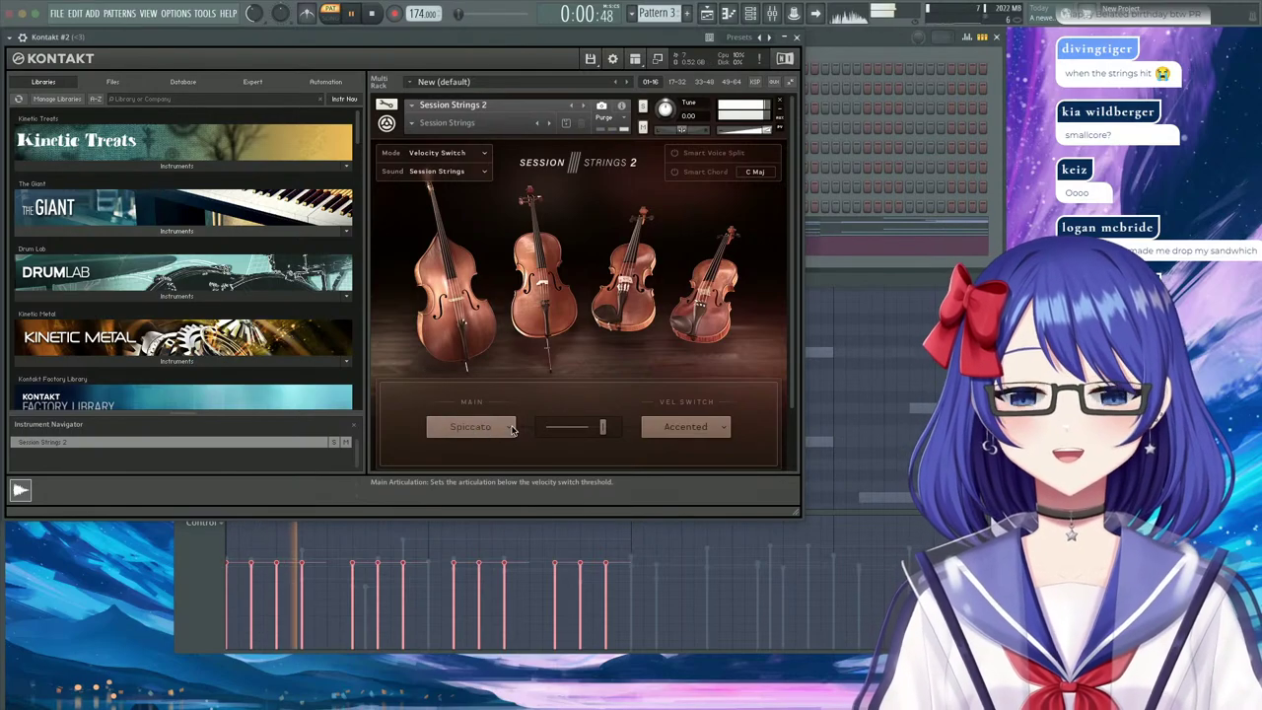
pyautogui.click(801, 38)
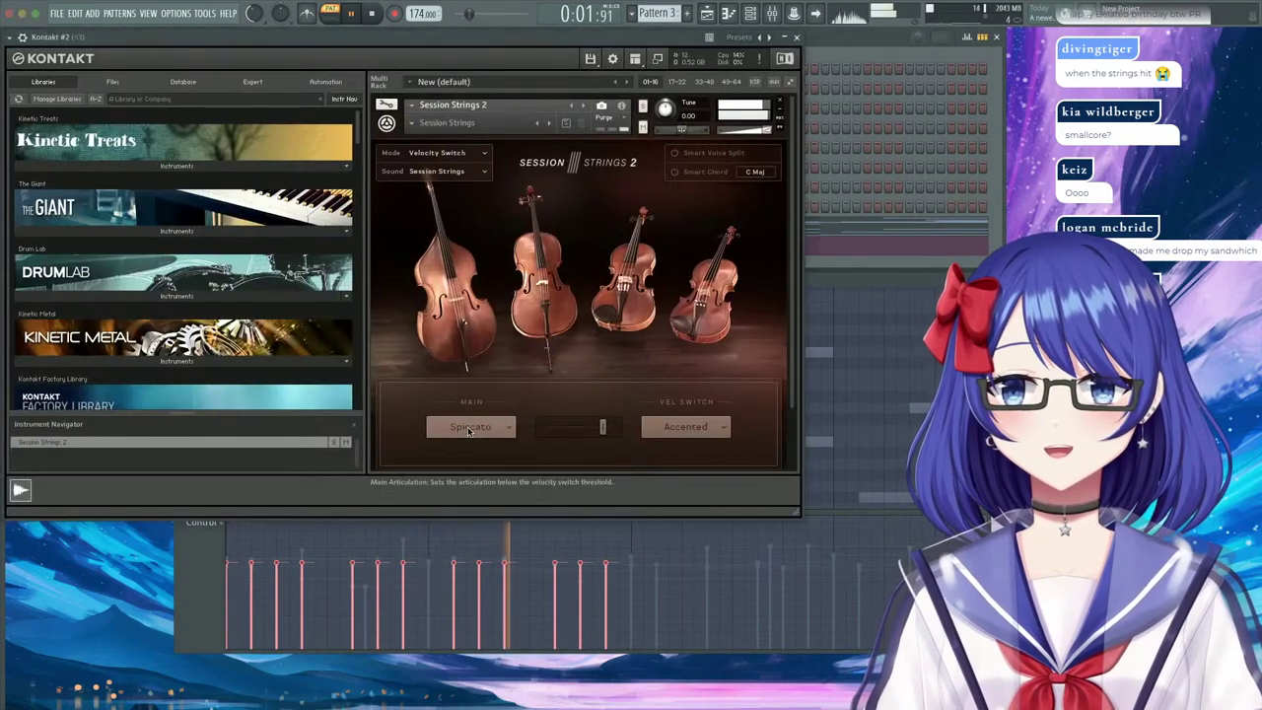
# Set the Session Strings 2 main articulation to Accented, shorten all the string notes to half their length and close the Kontakt window.
pyautogui.click(466, 426)
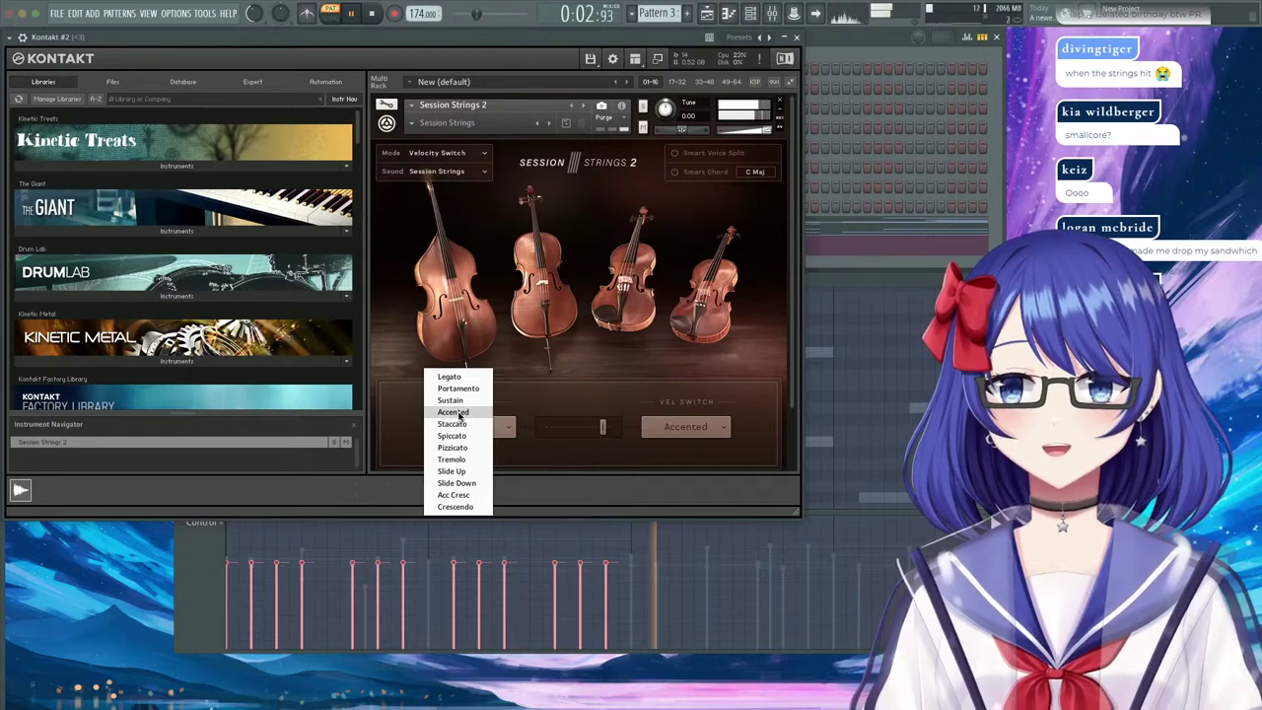
pyautogui.click(451, 413)
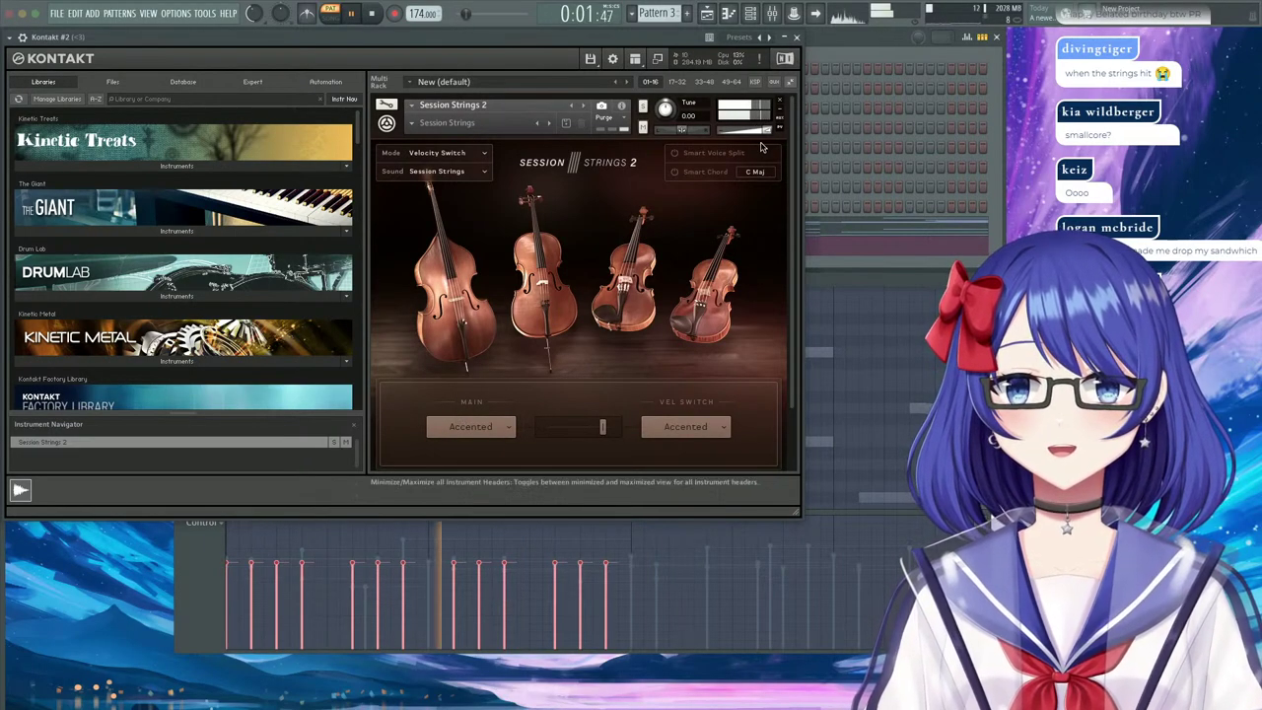
pyautogui.click(474, 426)
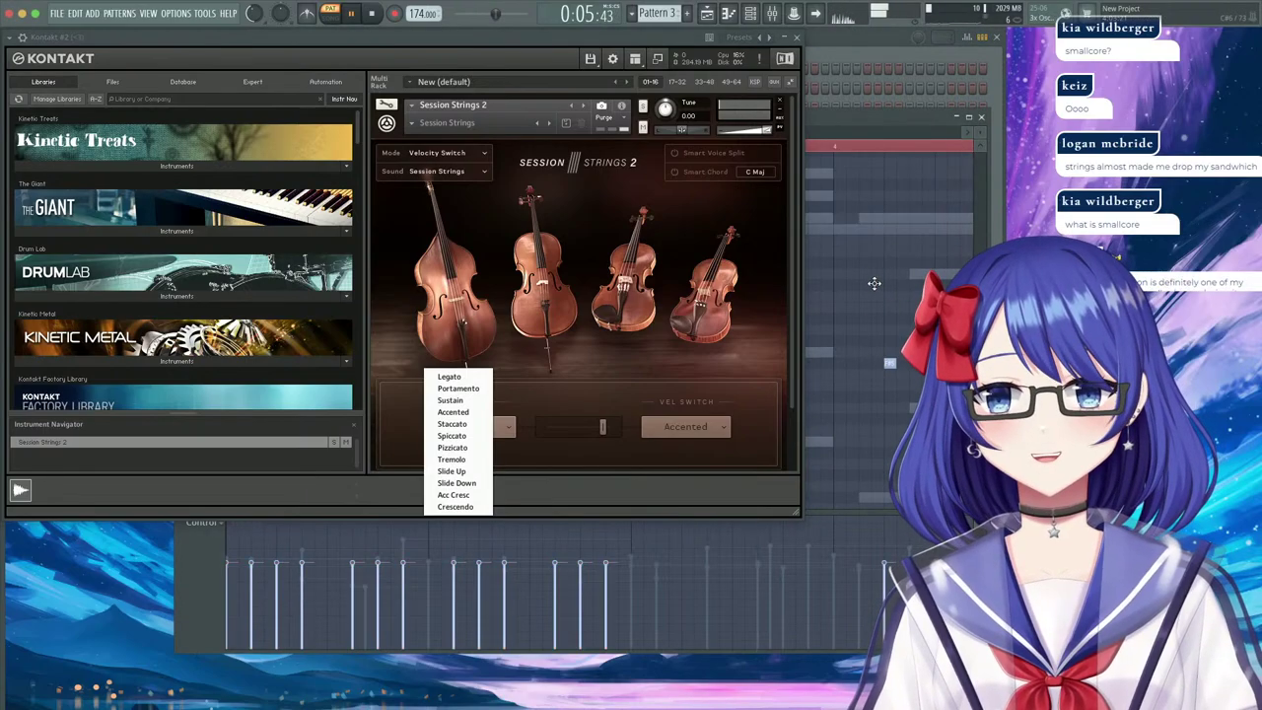
pyautogui.click(798, 39)
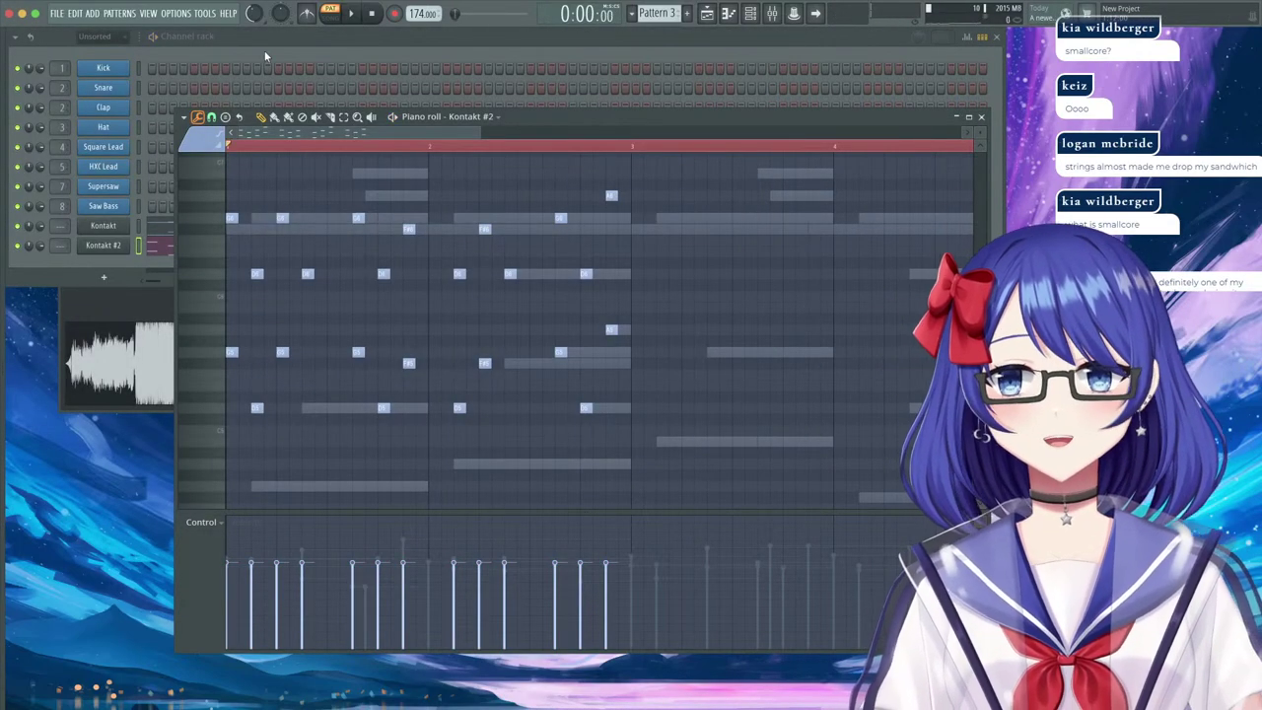
# Add a LABS instrument as a new channel in the channel rack.
pyautogui.click(264, 56)
pyautogui.click(104, 277)
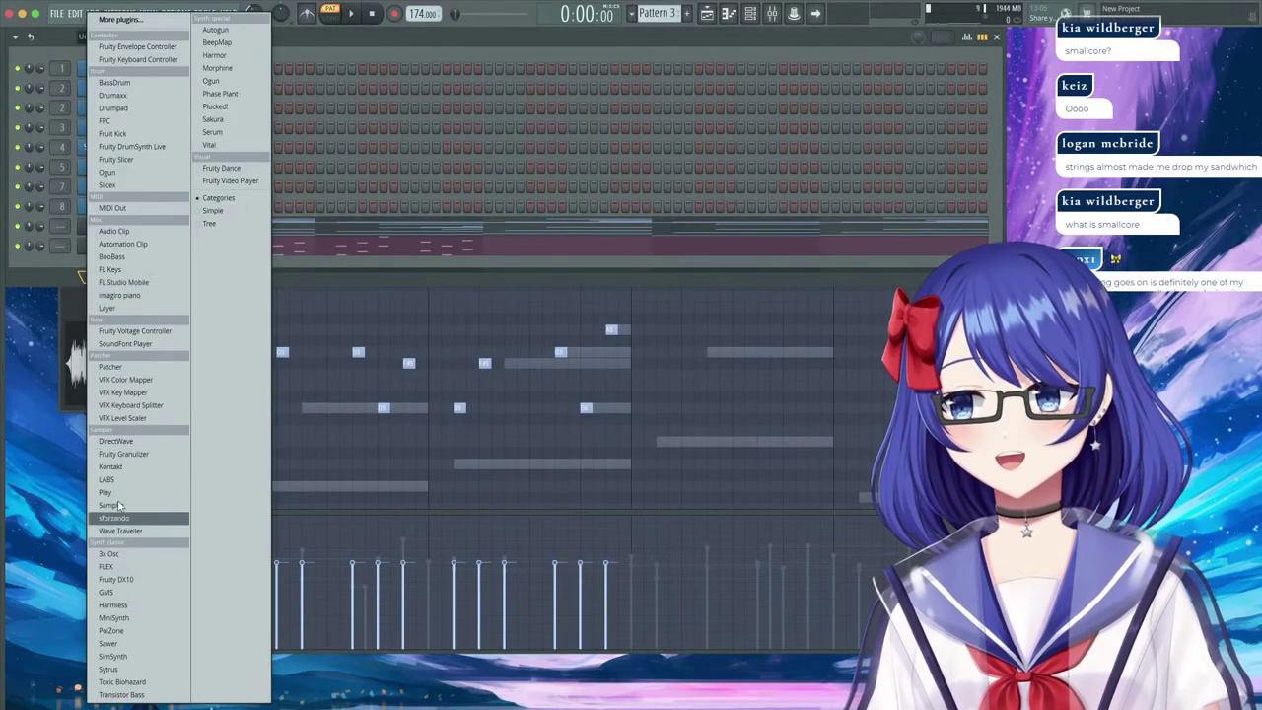
pyautogui.click(122, 489)
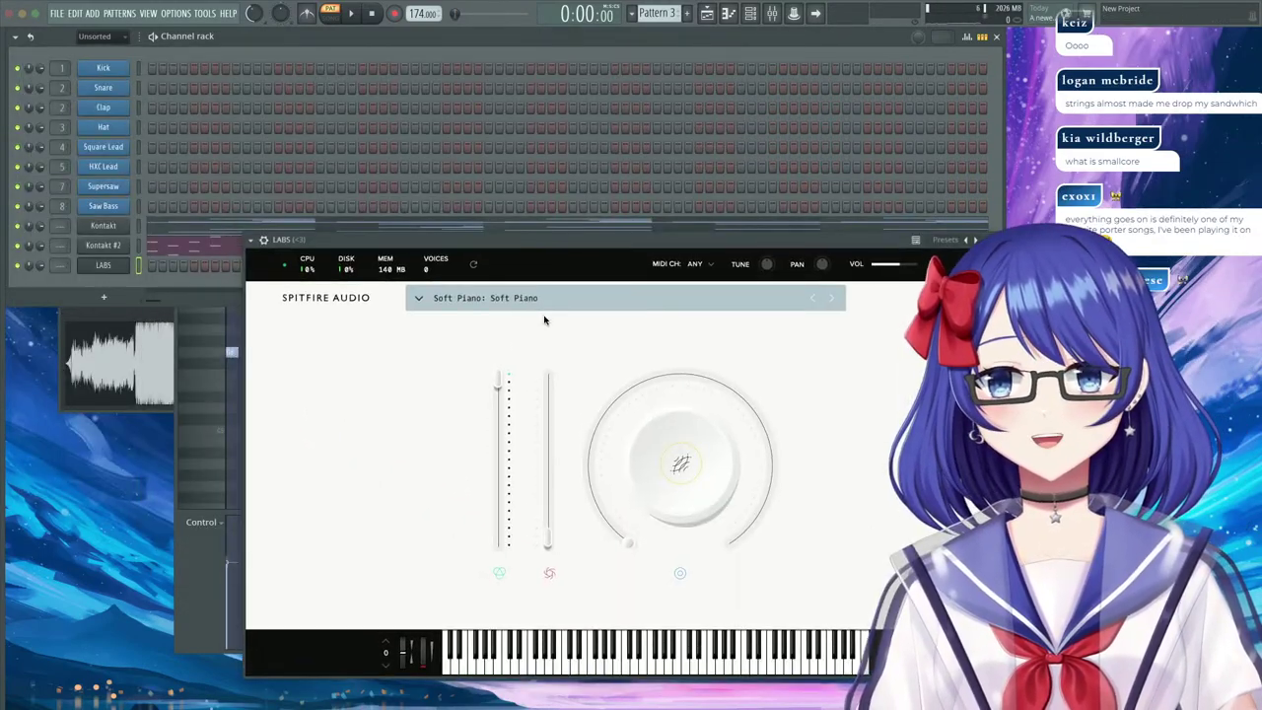
# Load the Short preset from the Strings category in LABS.
pyautogui.click(541, 300)
pyautogui.scroll(-3, 445, 498)
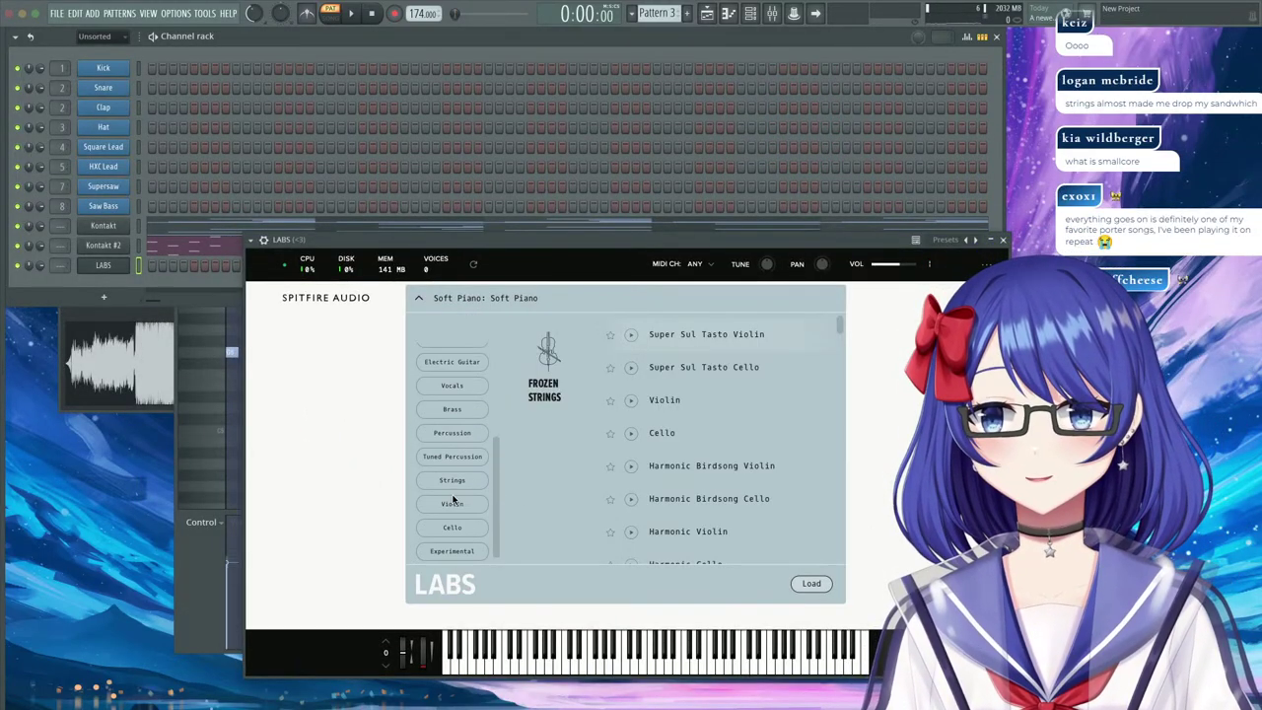
pyautogui.click(444, 481)
pyautogui.moveTo(838, 352); pyautogui.dragTo(844, 404)
pyautogui.doubleClick(723, 434)
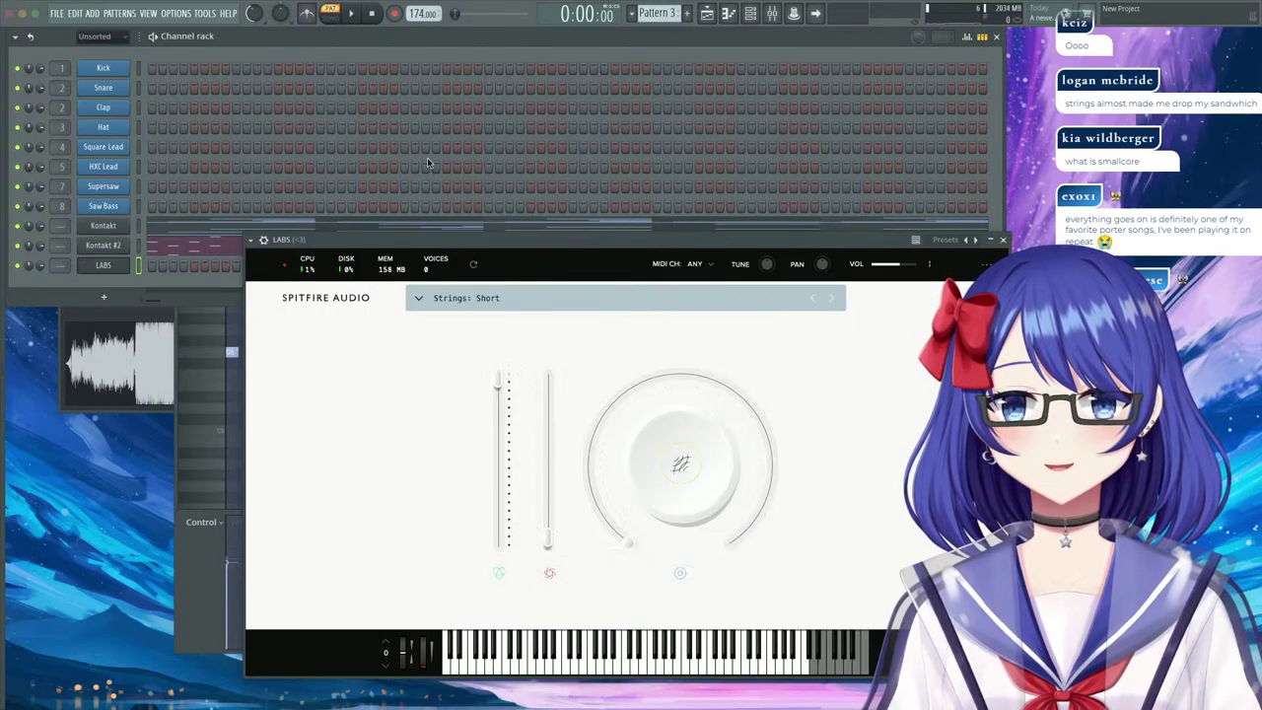
# Move the Kontakt #2 string notes to the LABS channel and raise the LABS volume to 400% during playback.
pyautogui.rightClick(113, 249)
pyautogui.click(289, 246)
pyautogui.rightClick(106, 267)
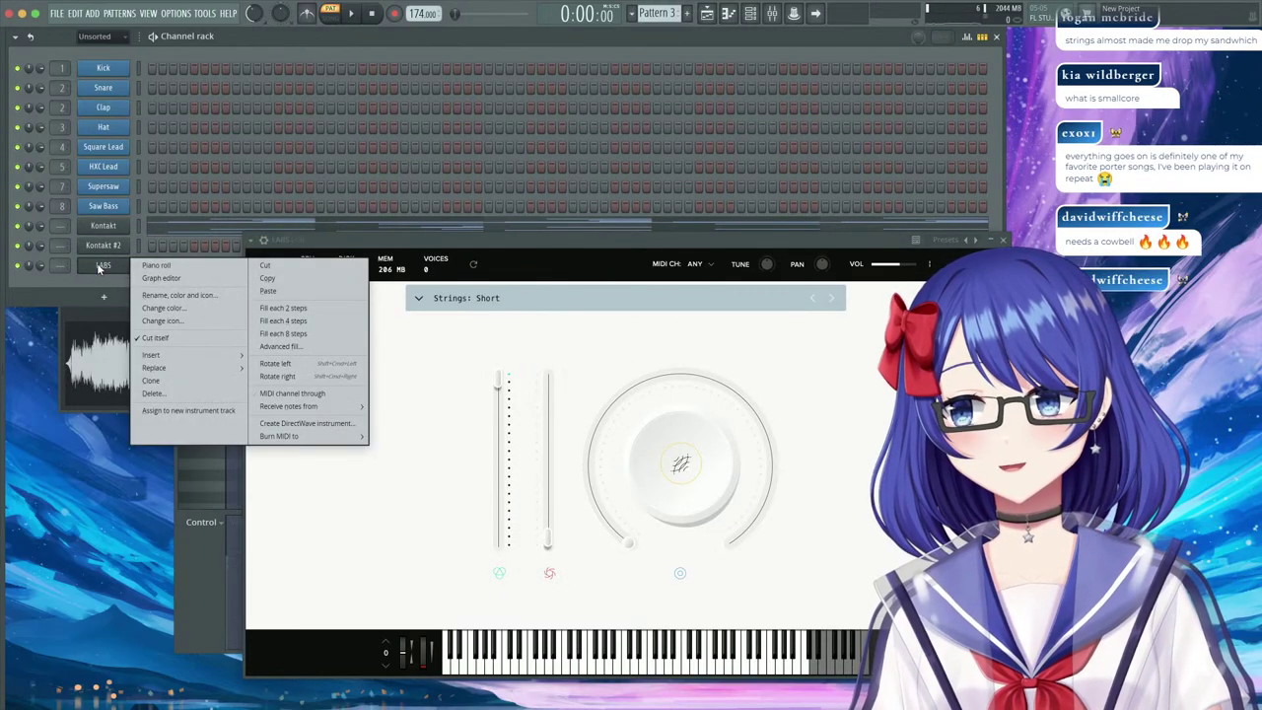
pyautogui.click(276, 291)
pyautogui.click(351, 13)
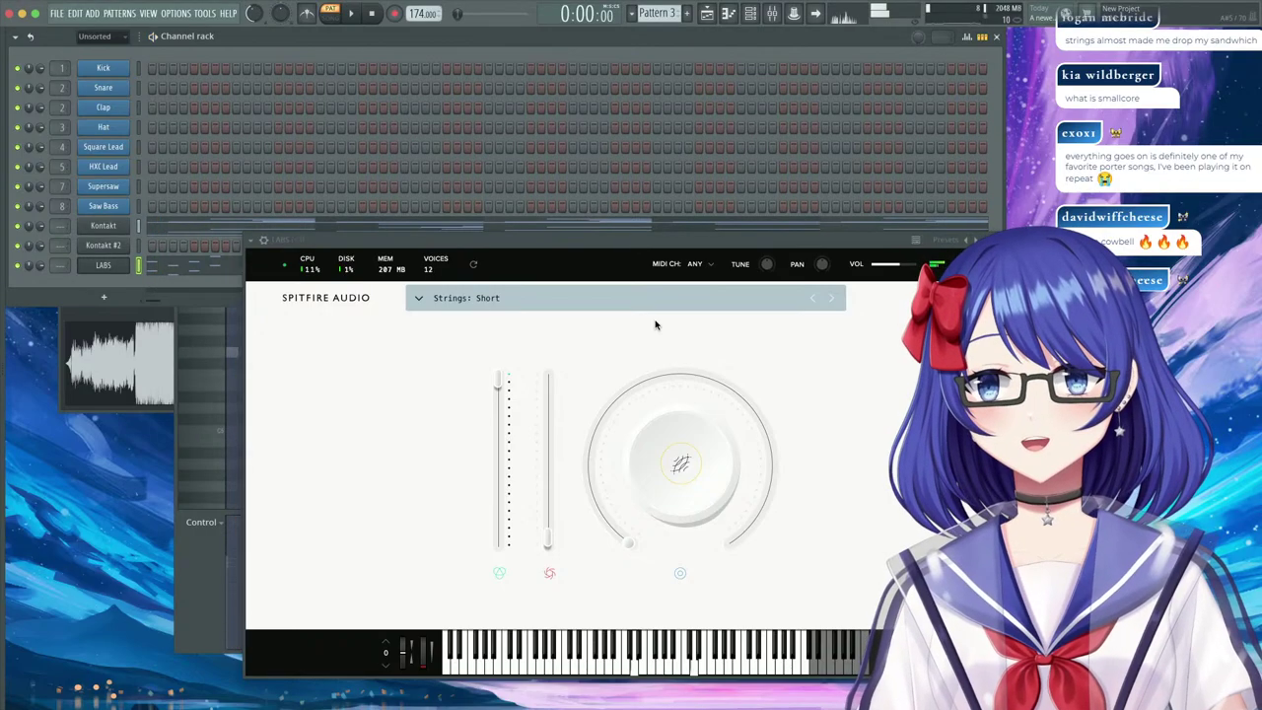
pyautogui.moveTo(898, 264); pyautogui.dragTo(911, 267)
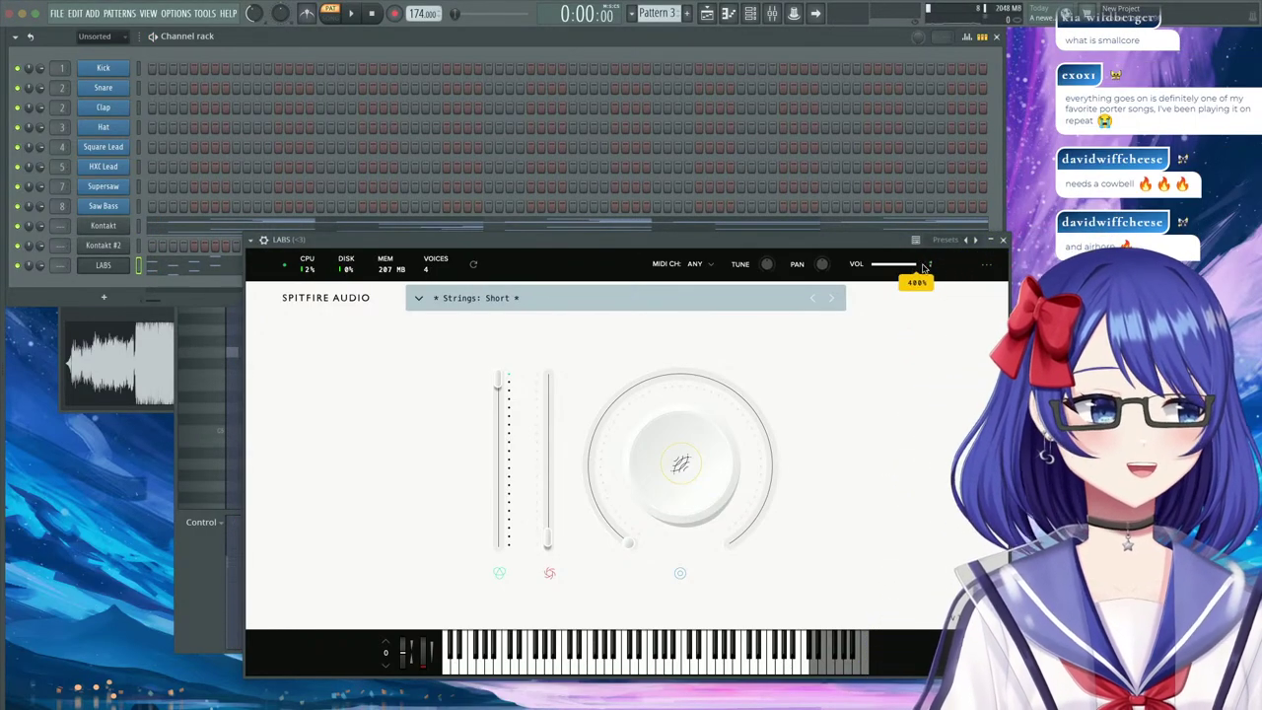
# Assign LABS to free mixer track 12 and add Fruity Send to its first effect slot.
pyautogui.click(252, 240)
pyautogui.click(455, 240)
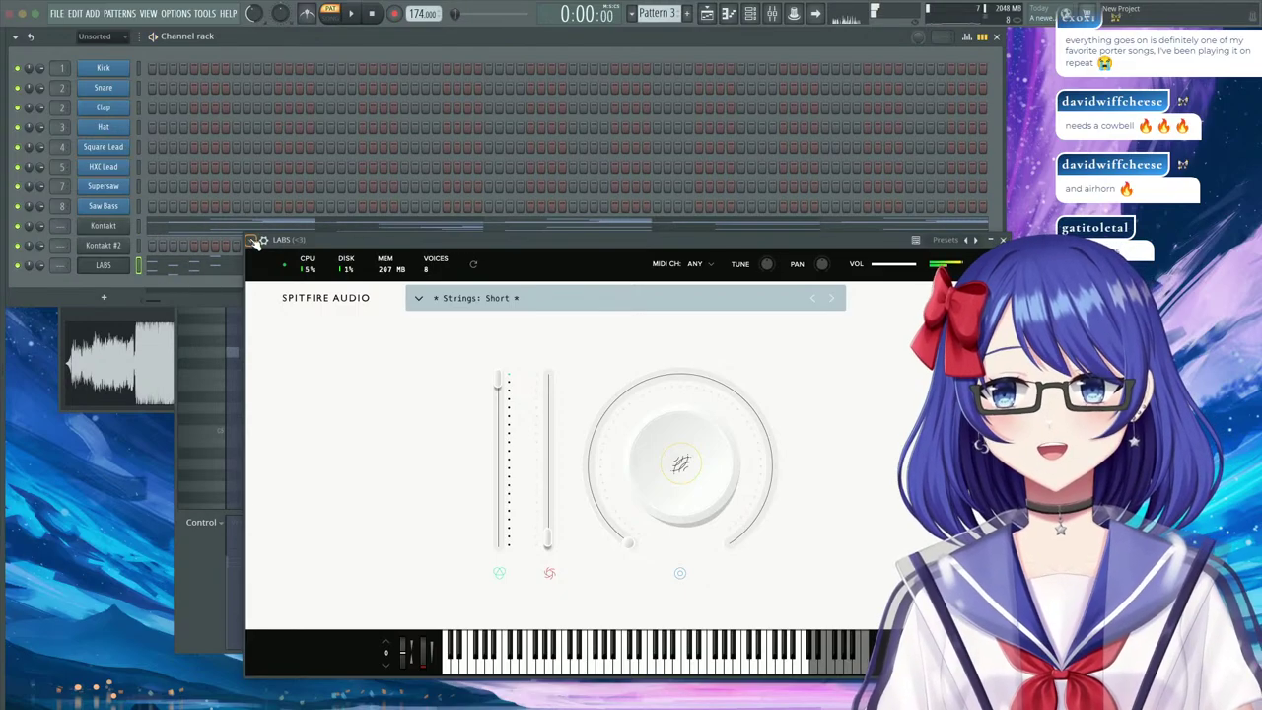
pyautogui.click(252, 241)
pyautogui.click(412, 284)
pyautogui.click(990, 209)
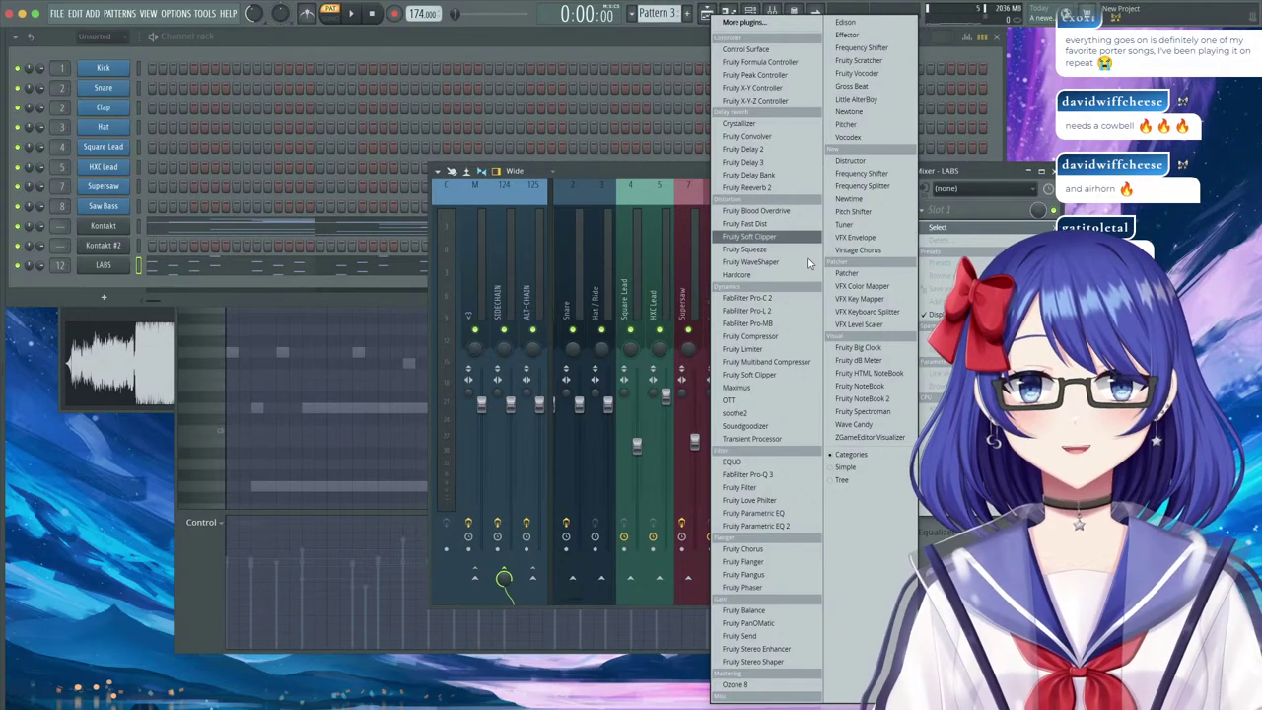
pyautogui.click(797, 635)
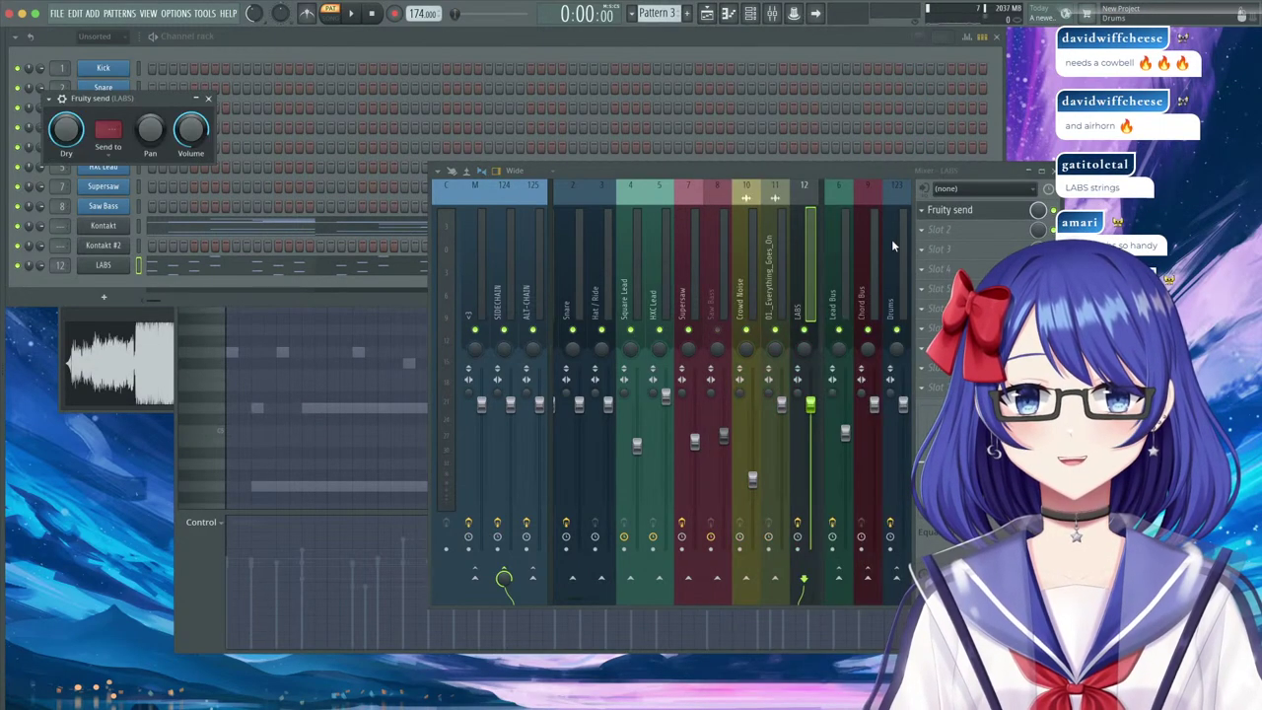
# Replace Fruity send on the LABS mixer track with Fruity Stereo Enhancer and narrow its stereo separation.
pyautogui.click(924, 210)
pyautogui.moveTo(942, 227)
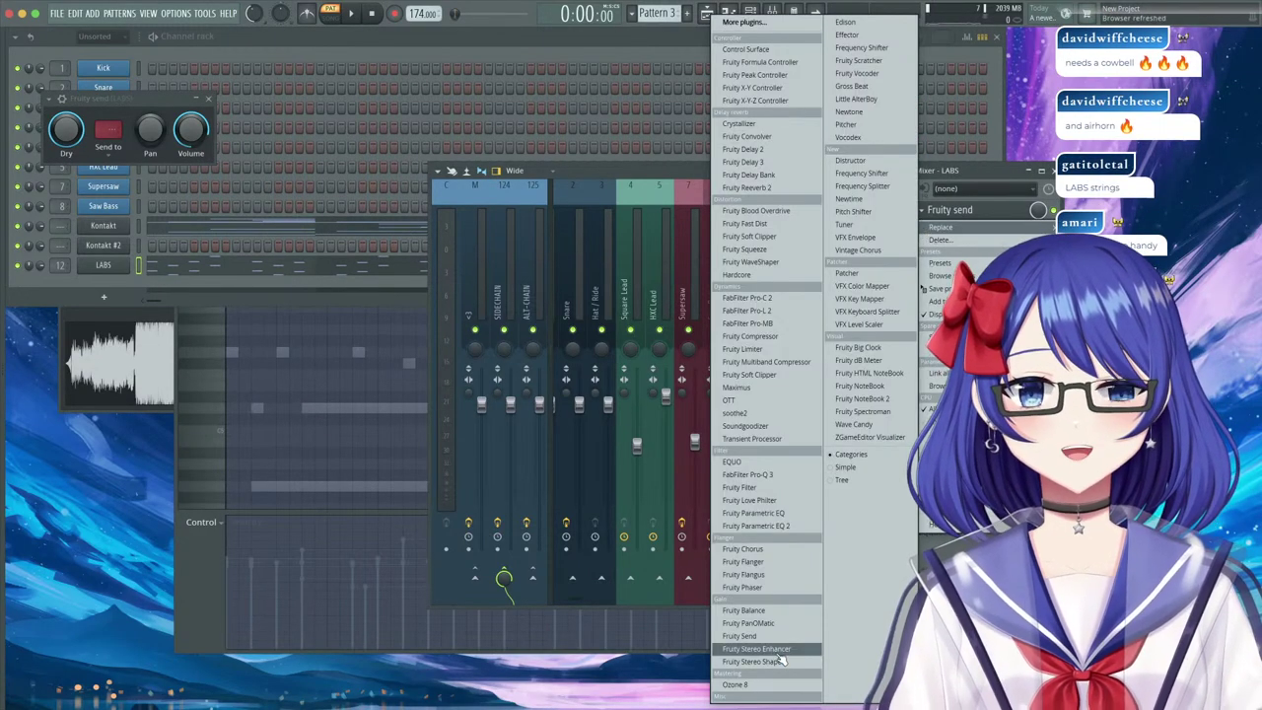
pyautogui.click(777, 650)
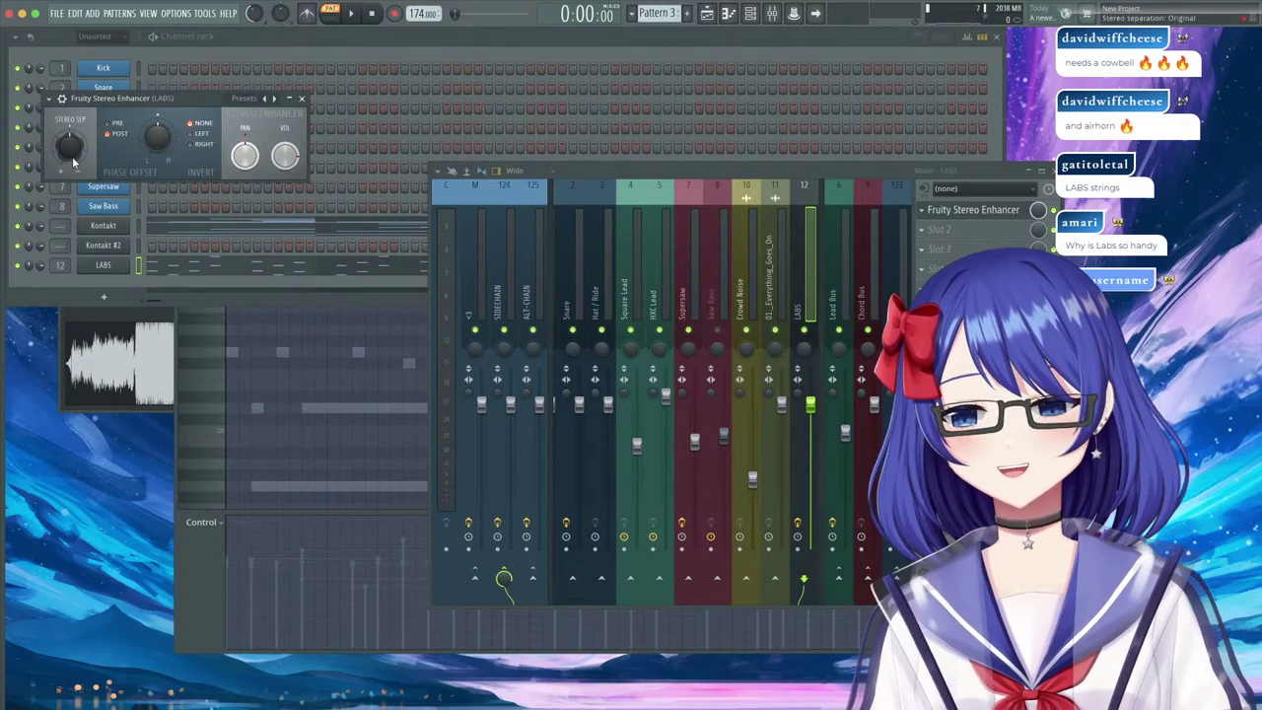
pyautogui.press('space')
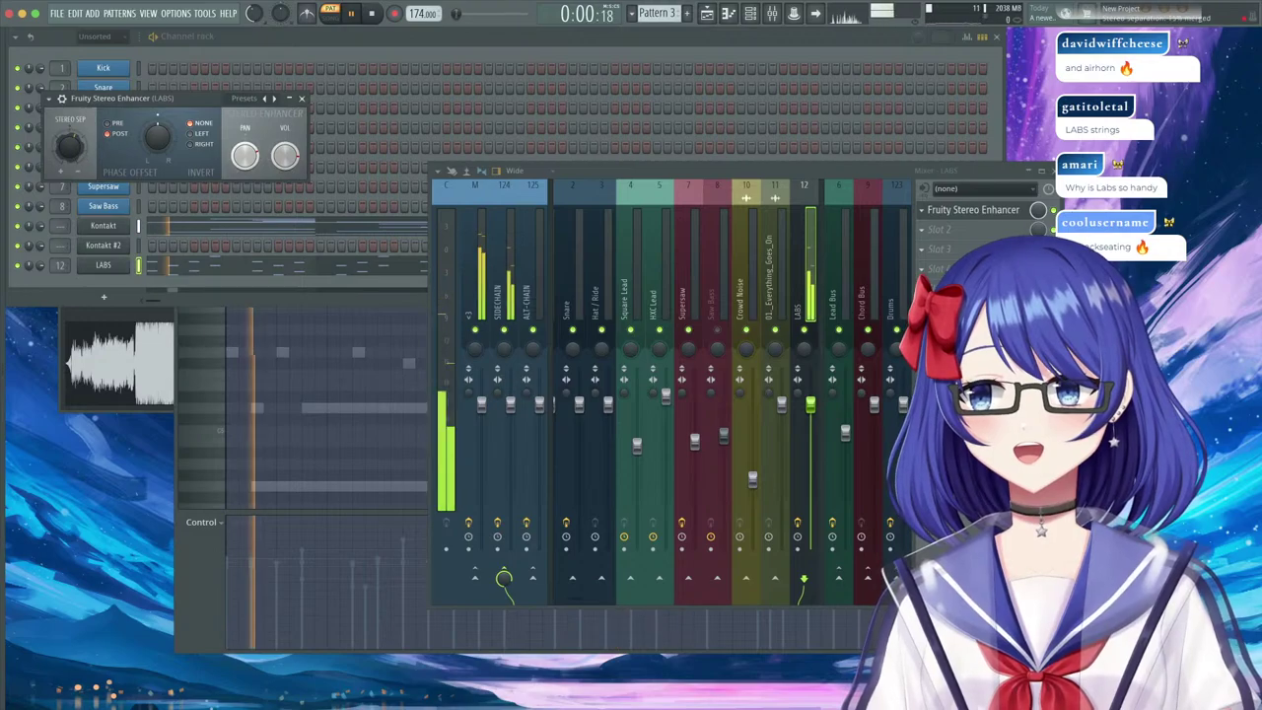
# Play Pattern 3 to audition the LABS strings through the stereo enhancer.
pyautogui.click(923, 229)
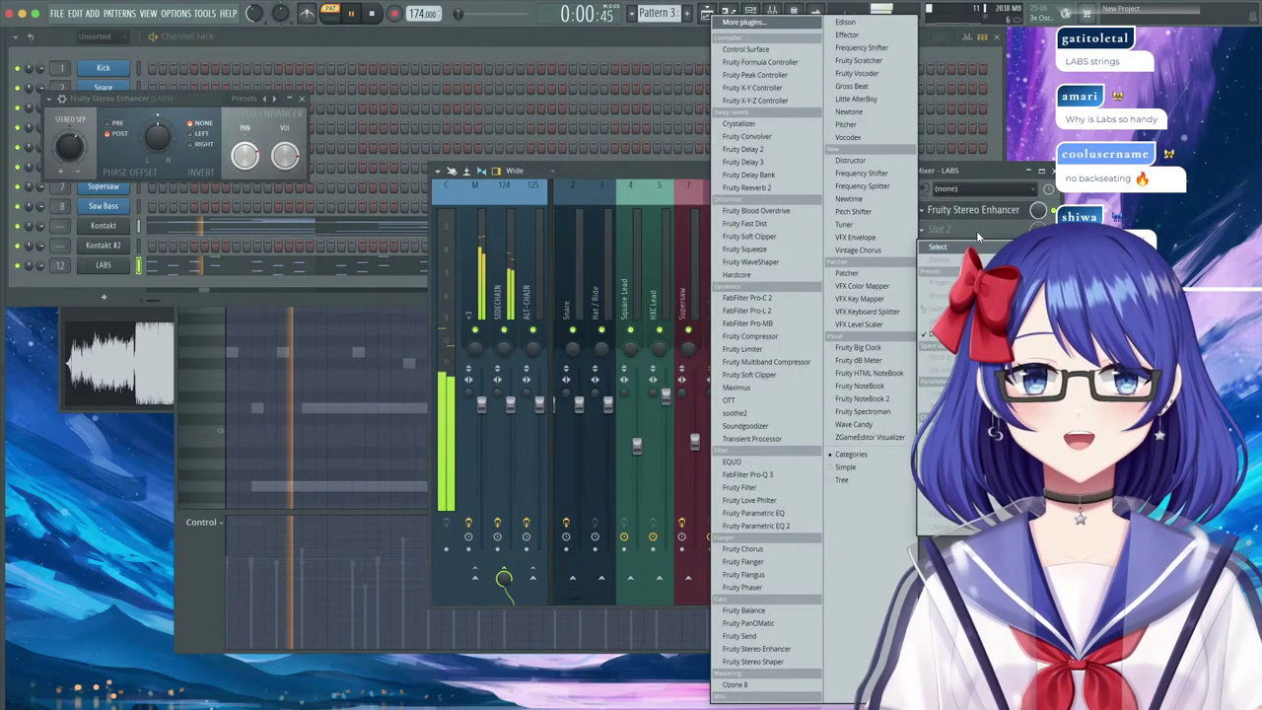
pyautogui.click(711, 223)
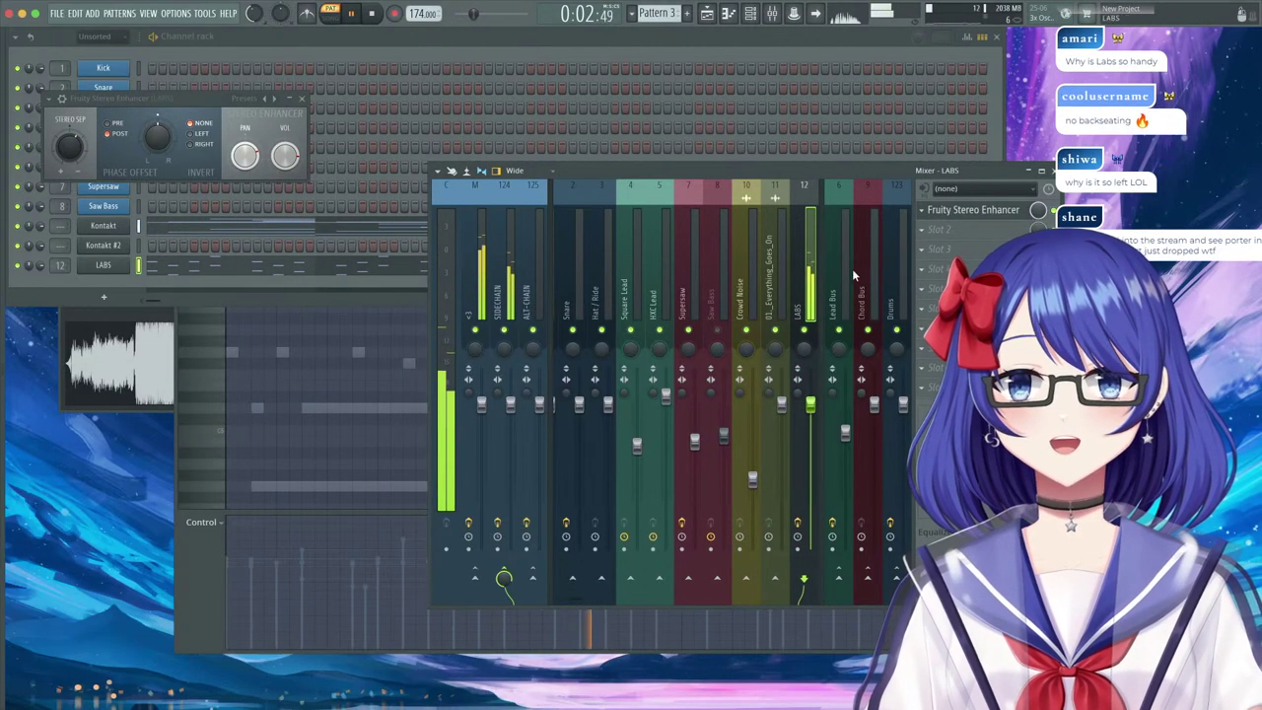
pyautogui.press('space')
pyautogui.click(288, 134)
pyautogui.press('space')
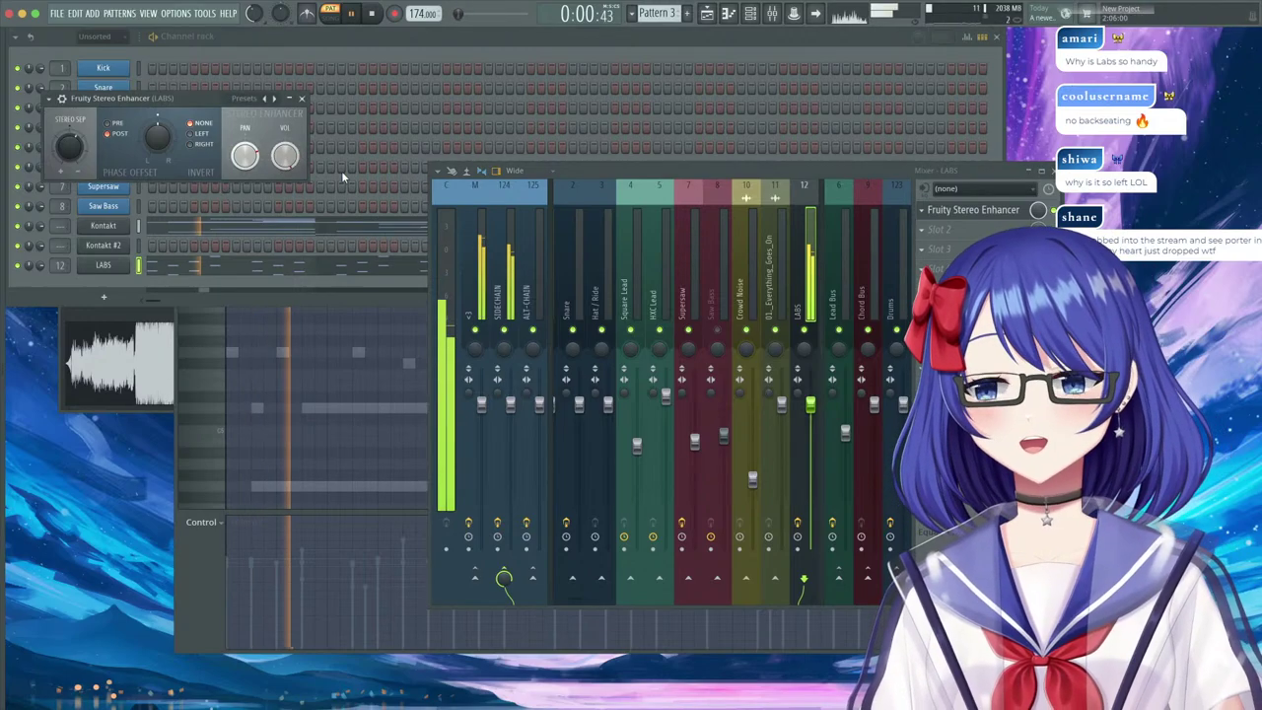
# Close the stereo enhancer, review the LABS notes in the piano roll, and set the project tempo to 170 BPM.
pyautogui.click(303, 100)
pyautogui.press('F7')
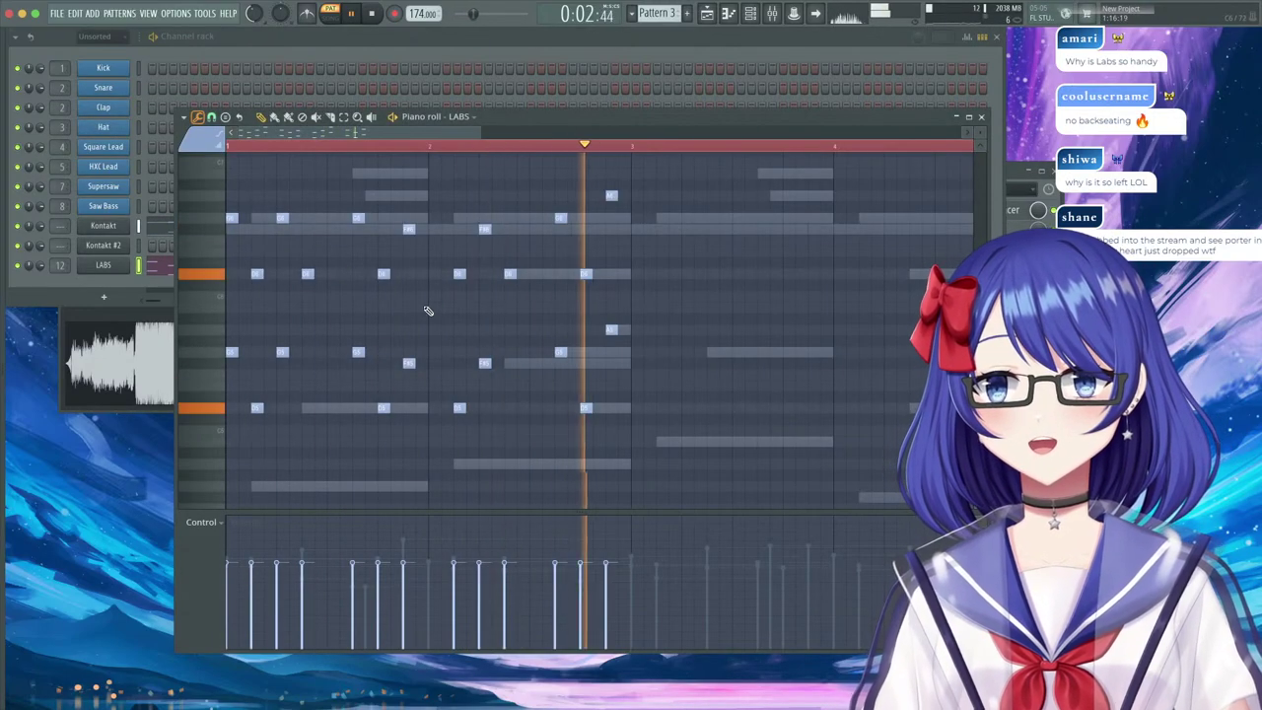
pyautogui.scroll(2, 558, 383)
pyautogui.scroll(-4, 621, 365)
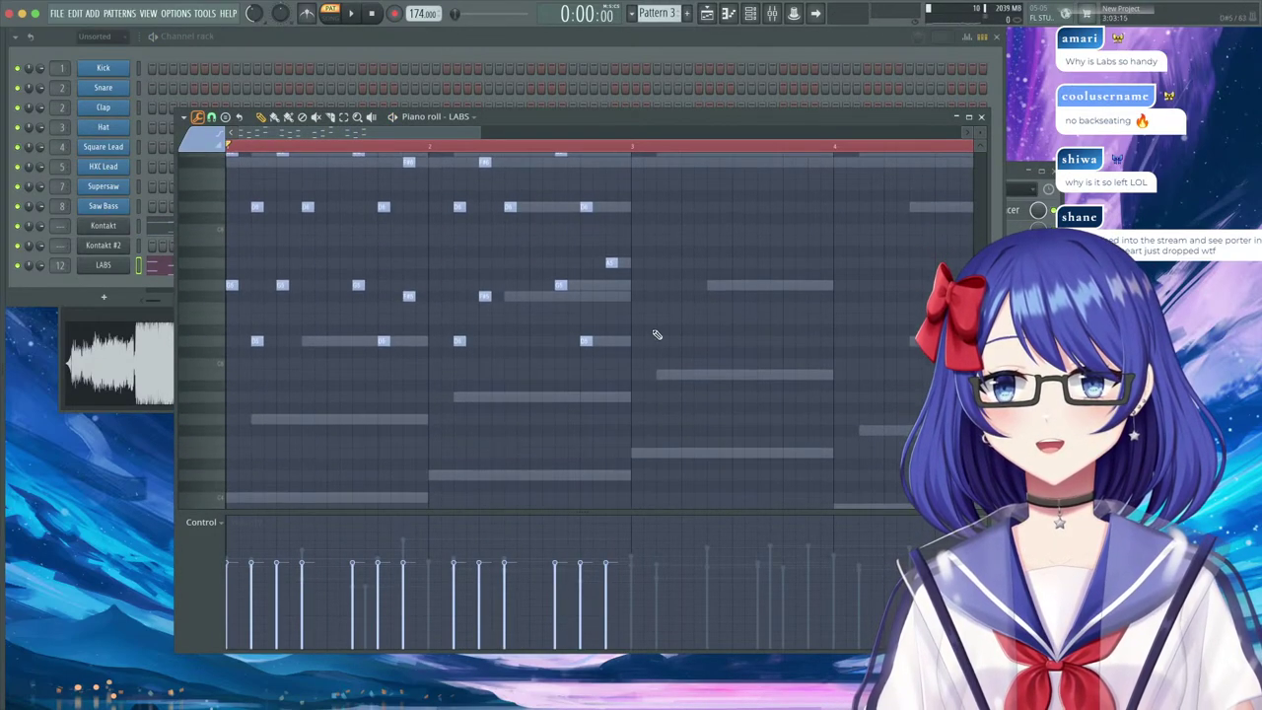
pyautogui.scroll(2, 631, 316)
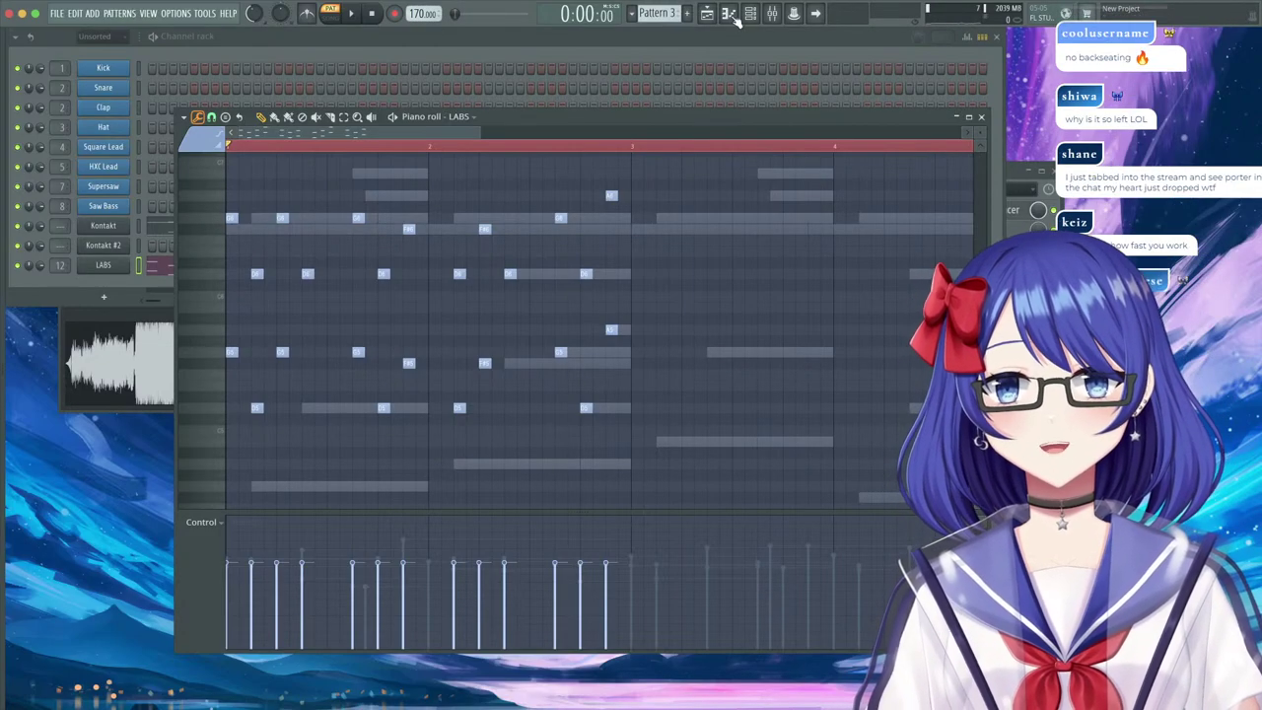
# Switch the Flite - Sense [174bpm] drum clip to Stretch mode and fit it to the project tempo using tempo autodetection.
pyautogui.press('F5')
pyautogui.doubleClick(693, 148)
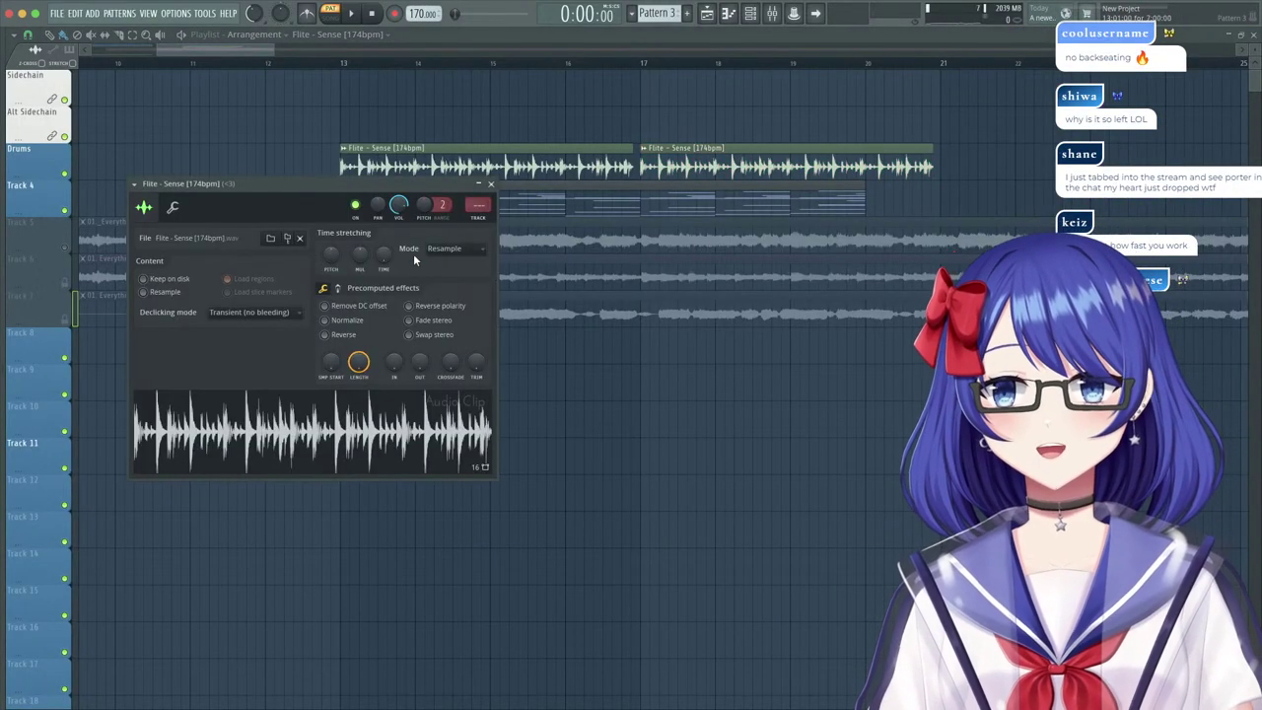
pyautogui.click(448, 249)
pyautogui.click(451, 282)
pyautogui.rightClick(389, 258)
pyautogui.click(406, 274)
pyautogui.rightClick(389, 253)
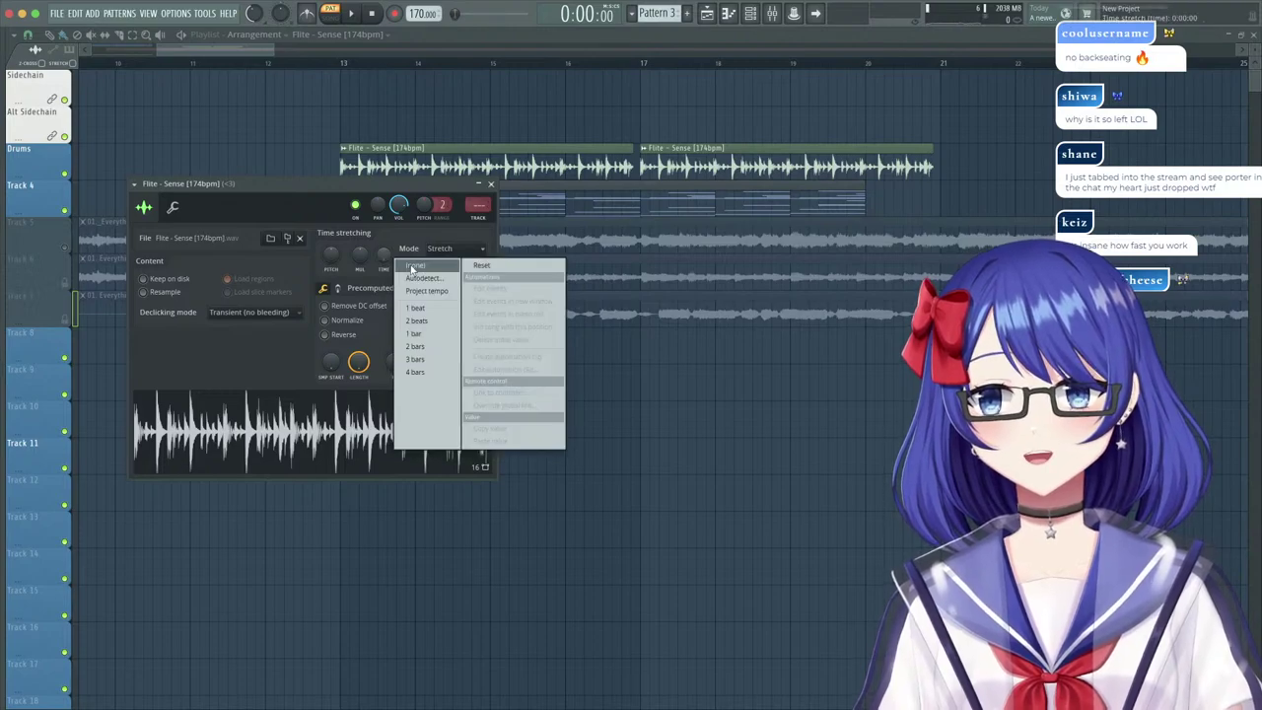
pyautogui.click(422, 279)
pyautogui.click(632, 490)
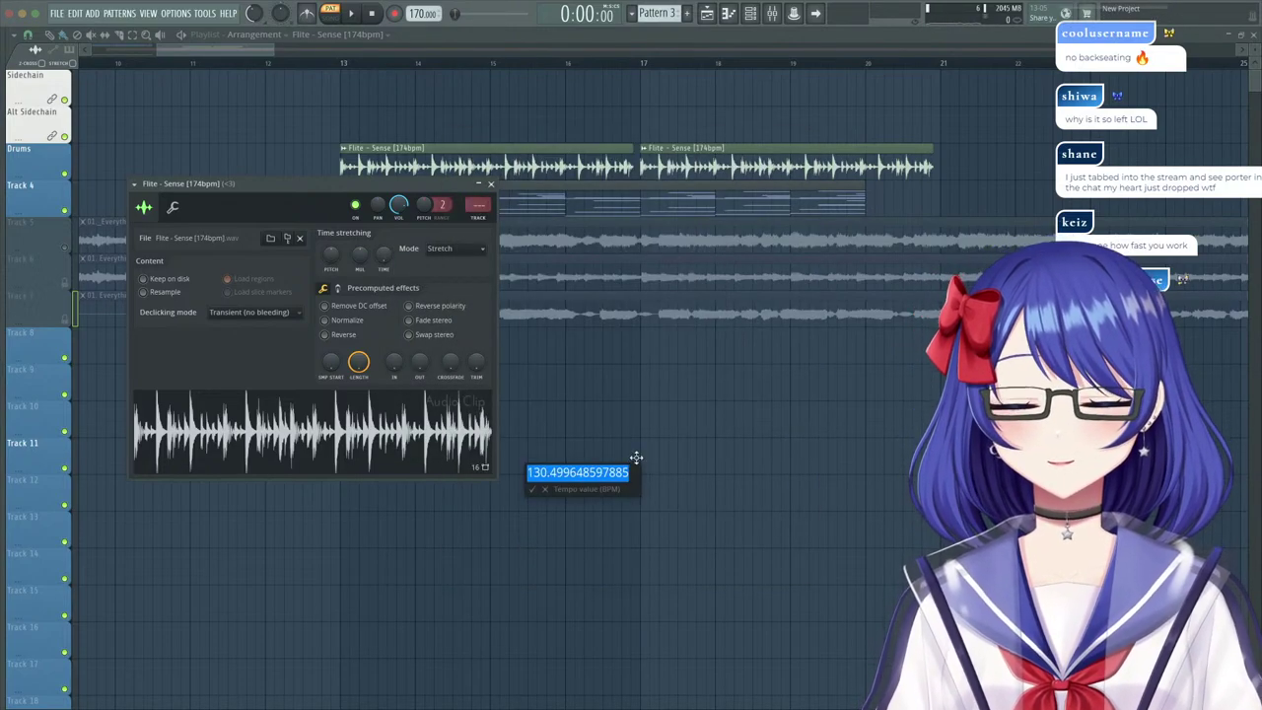
pyautogui.press('Return')
# Play the arrangement from bar 13 to check the stretched drums, and open Pattern 3's notes.
pyautogui.press('space')
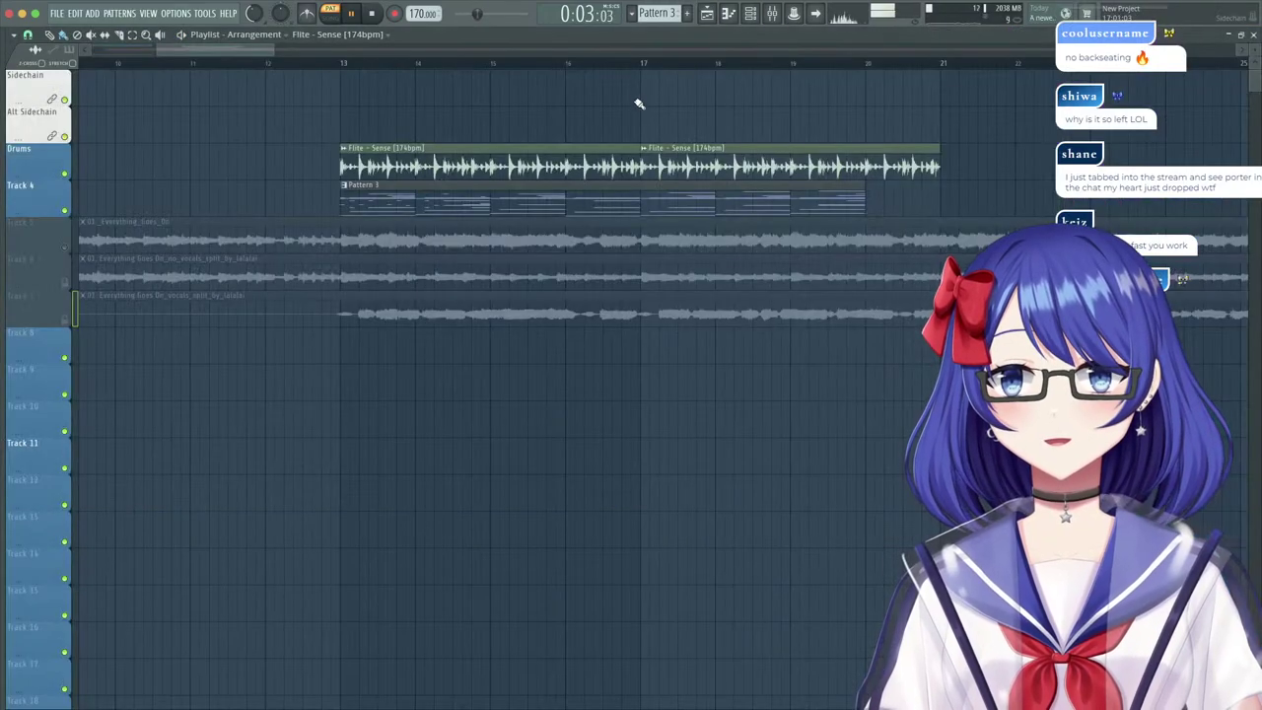
pyautogui.doubleClick(342, 65)
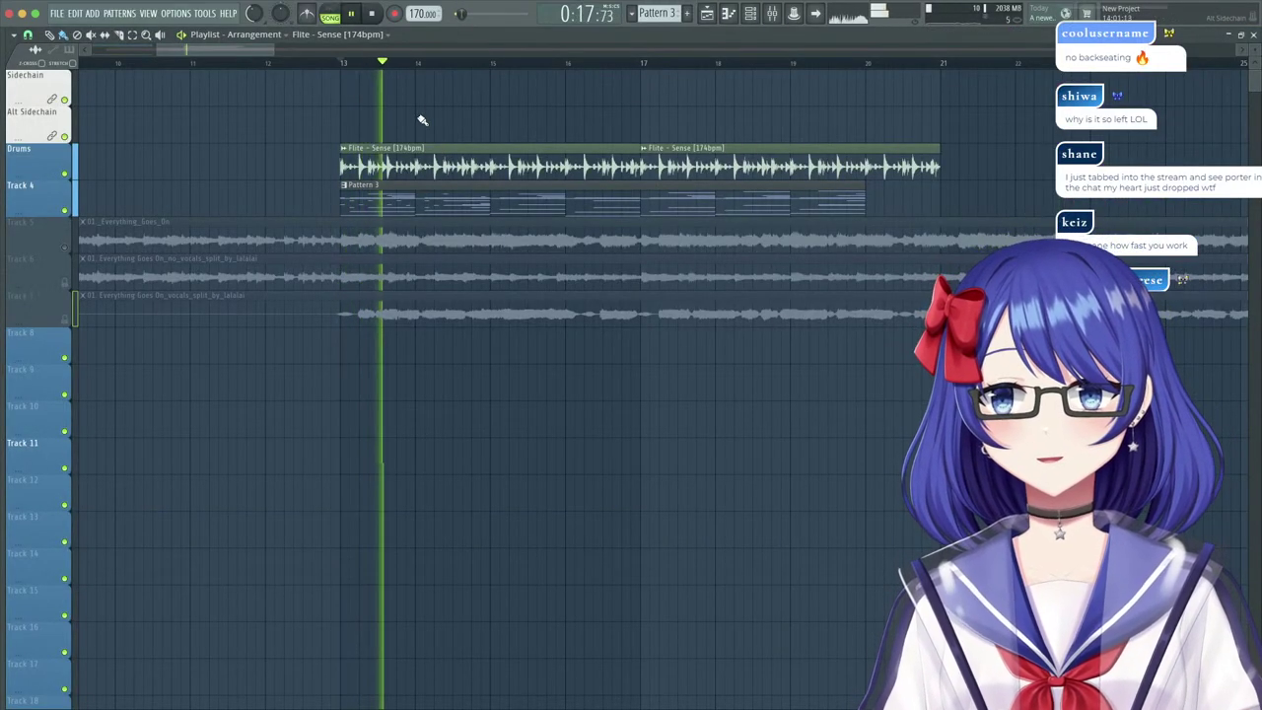
pyautogui.doubleClick(477, 198)
pyautogui.click(386, 40)
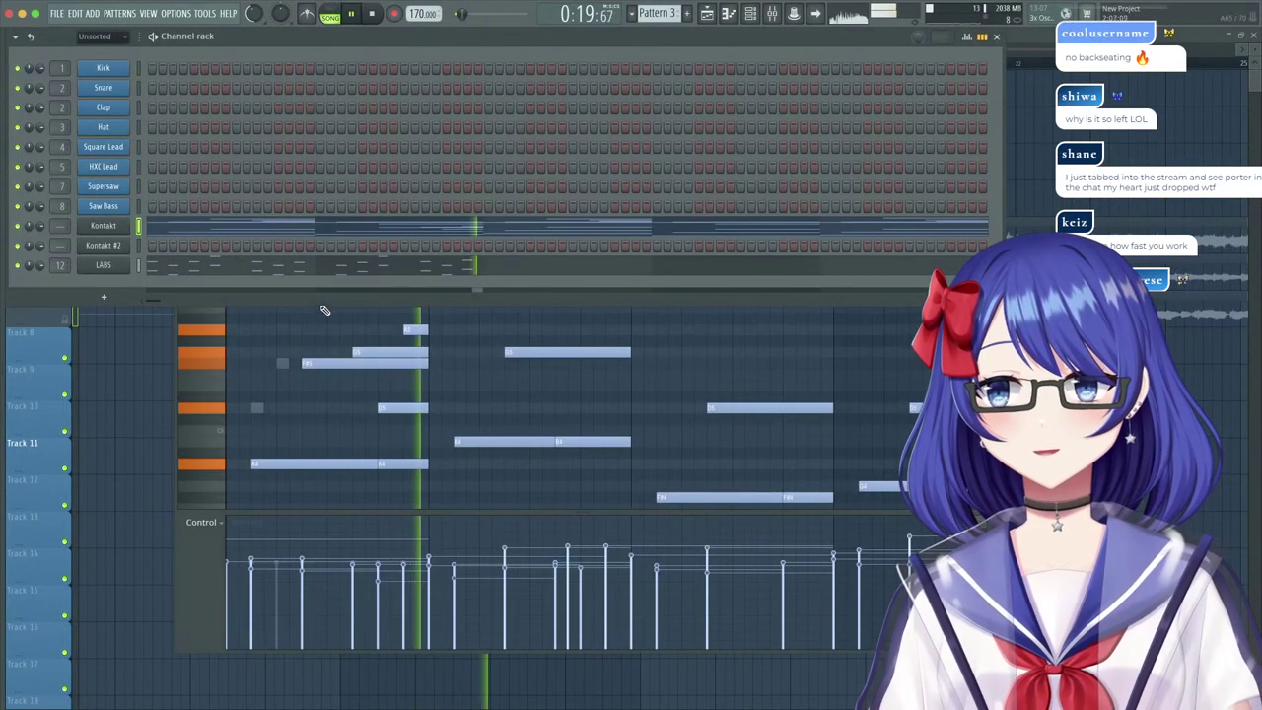
pyautogui.press('space')
# Duplicate all LABS notes from bars 1 and 2 into bars 3 and 4 and play the result.
pyautogui.click(344, 268)
pyautogui.scroll(-3, 448, 137)
pyautogui.hscroll(2, 448, 140)
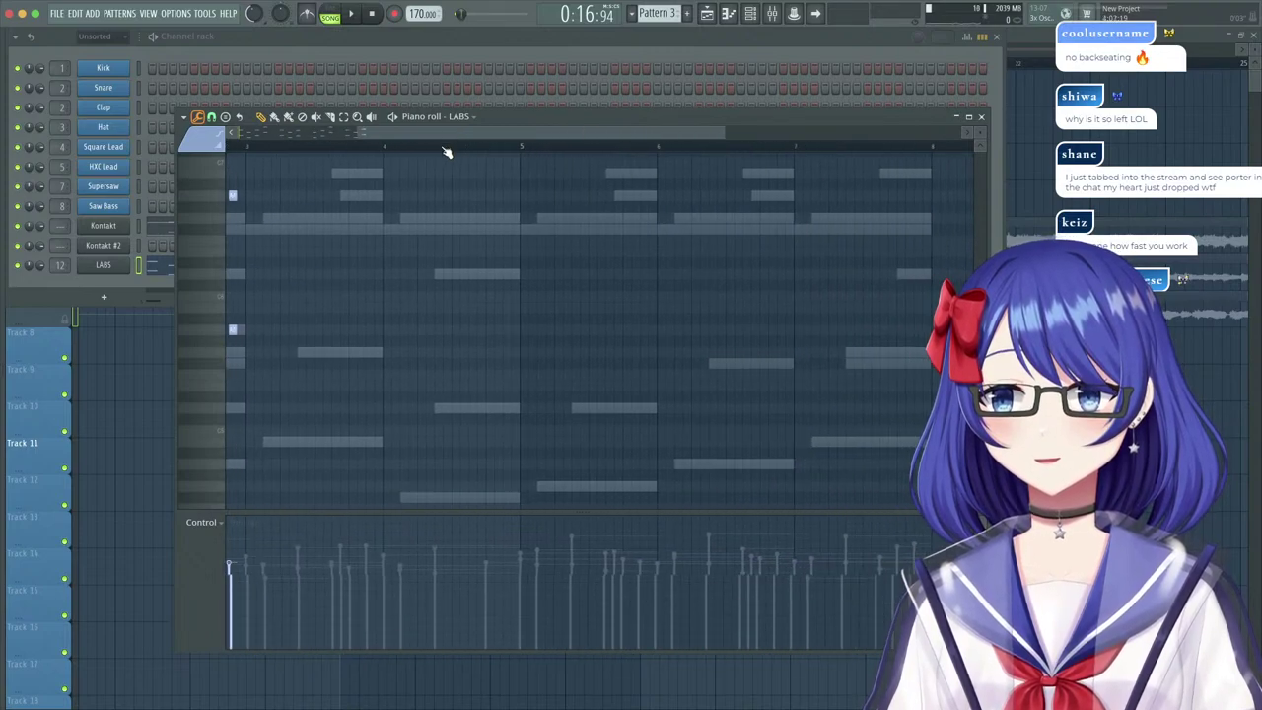
pyautogui.click(457, 118)
pyautogui.click(396, 135)
pyautogui.hscroll(-3, 440, 135)
pyautogui.moveTo(507, 173); pyautogui.dragTo(196, 554)
pyautogui.scroll(4, 343, 476)
pyautogui.moveTo(419, 240); pyautogui.dragTo(240, 273)
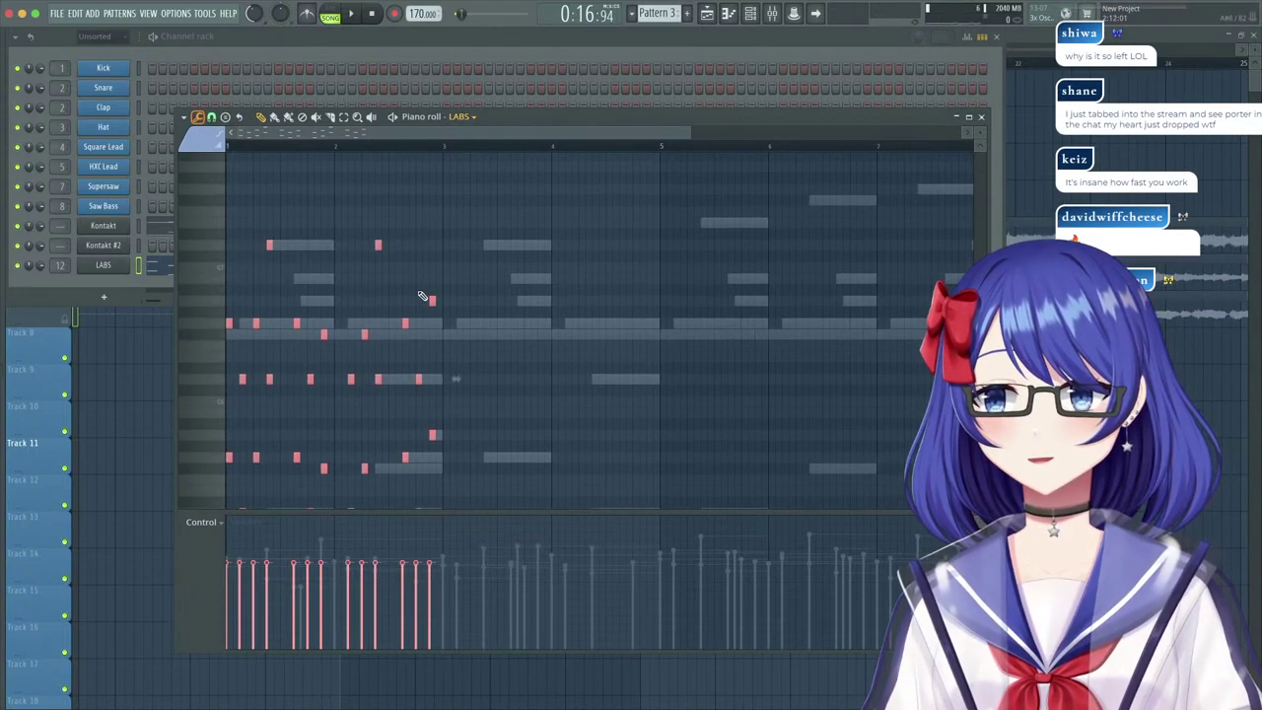
pyautogui.hotkey('ctrl', 'b')
pyautogui.press('space')
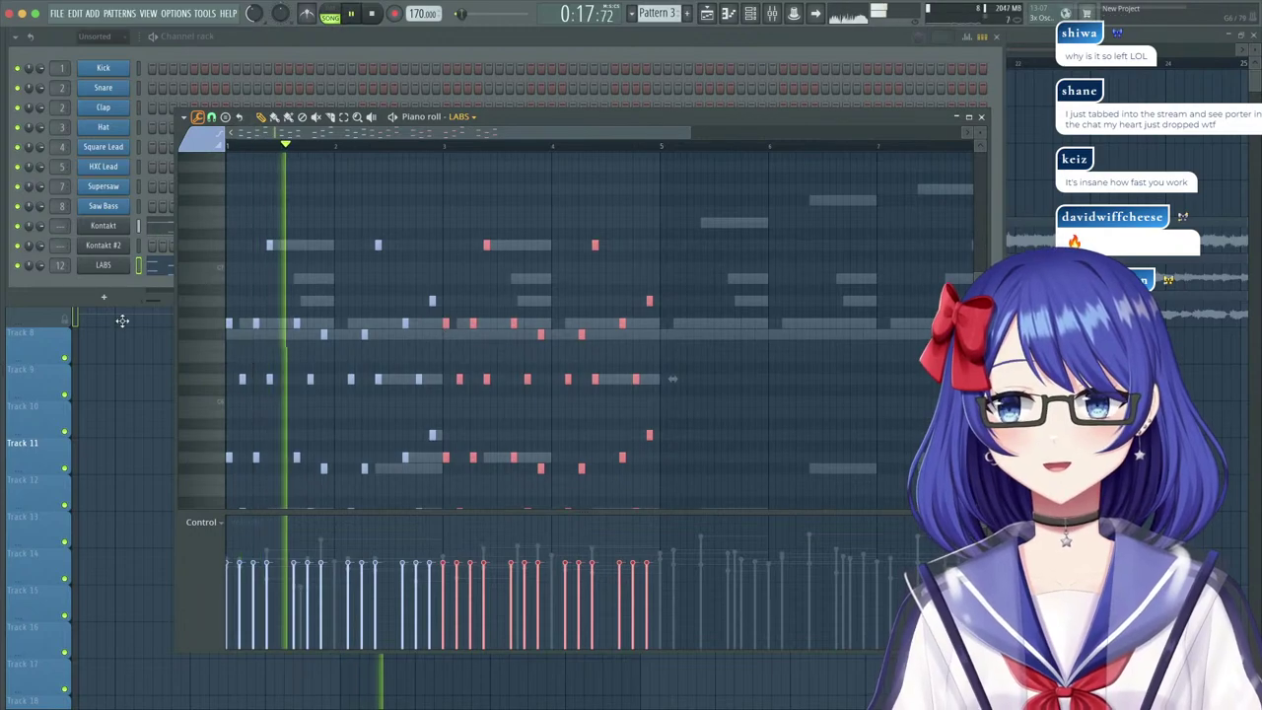
# Clone the LABS channel and close the cloned instrument's window.
pyautogui.scroll(-3, 385, 333)
pyautogui.rightClick(128, 264)
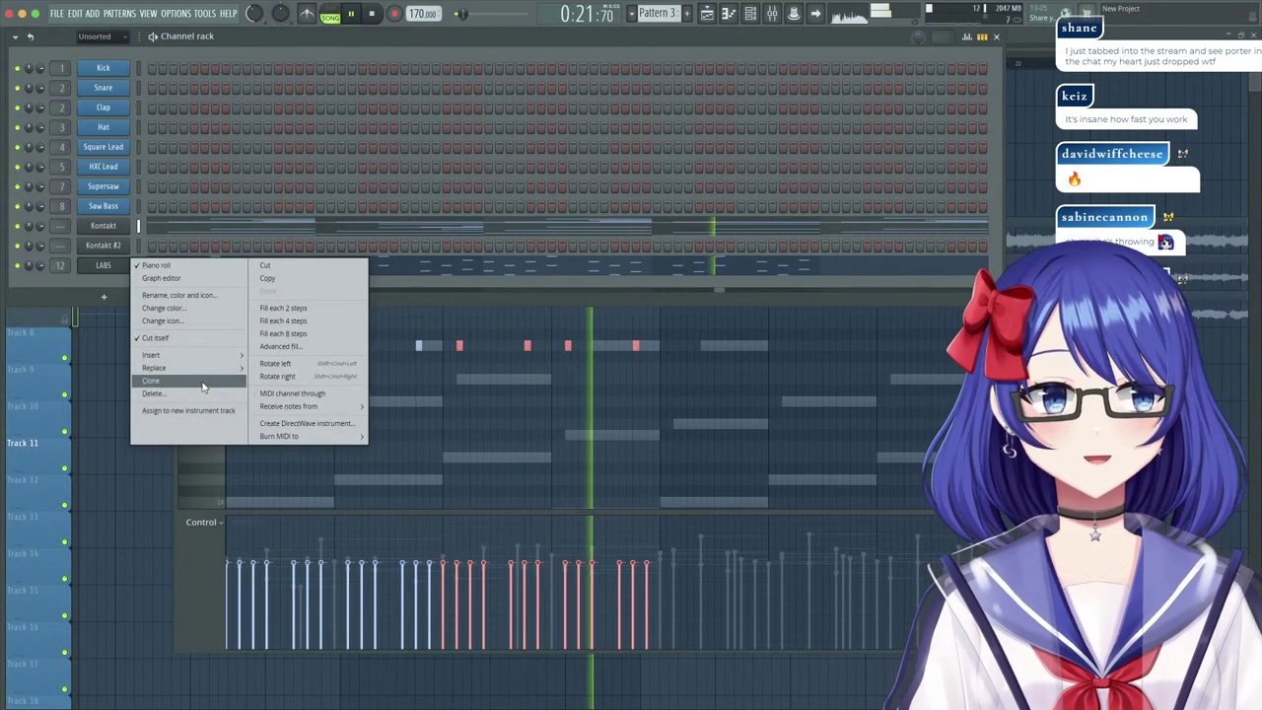
pyautogui.click(203, 383)
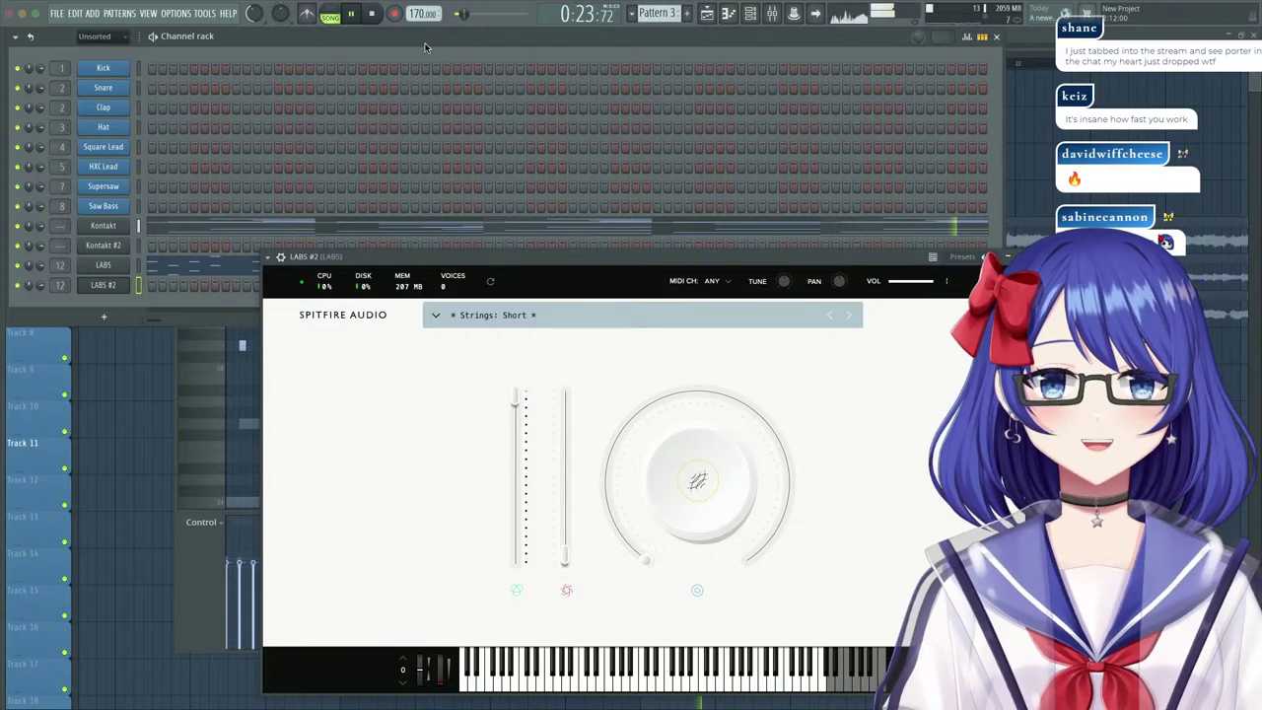
pyautogui.press('space')
pyautogui.click(1014, 257)
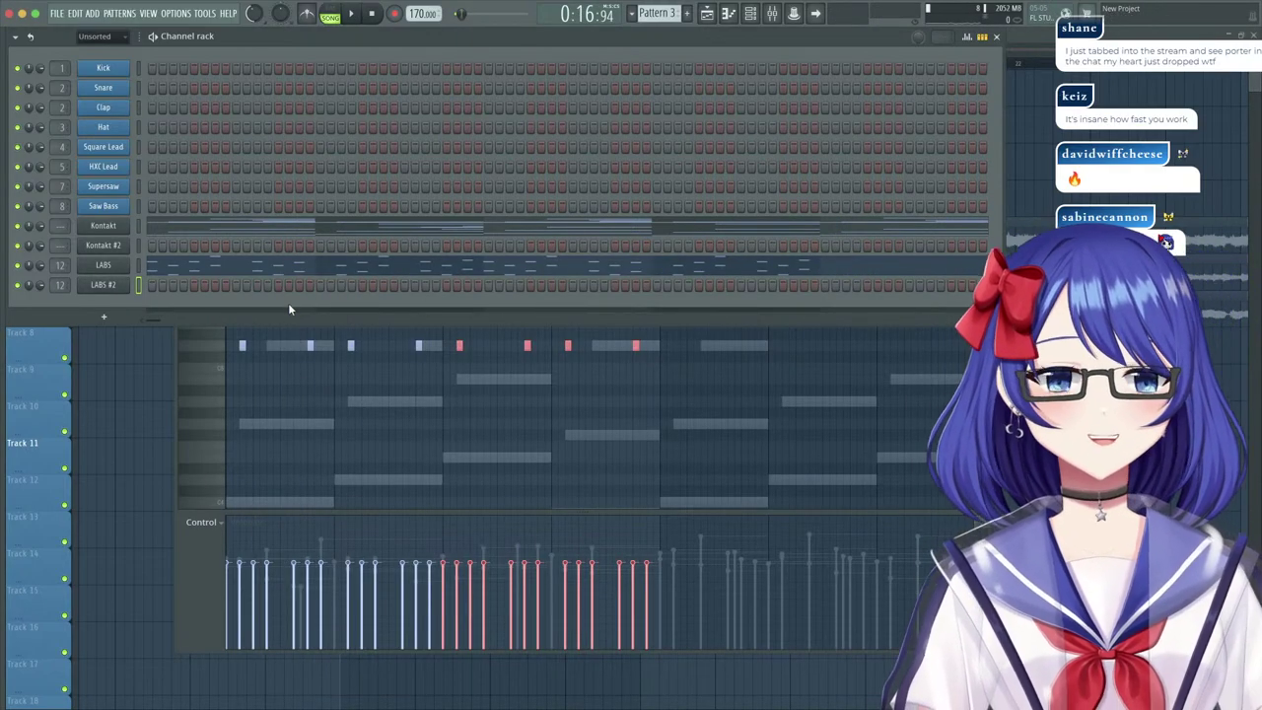
# Open the piano roll of the LABS #2 channel and enlarge the first bar for note entry.
pyautogui.rightClick(124, 284)
pyautogui.click(186, 280)
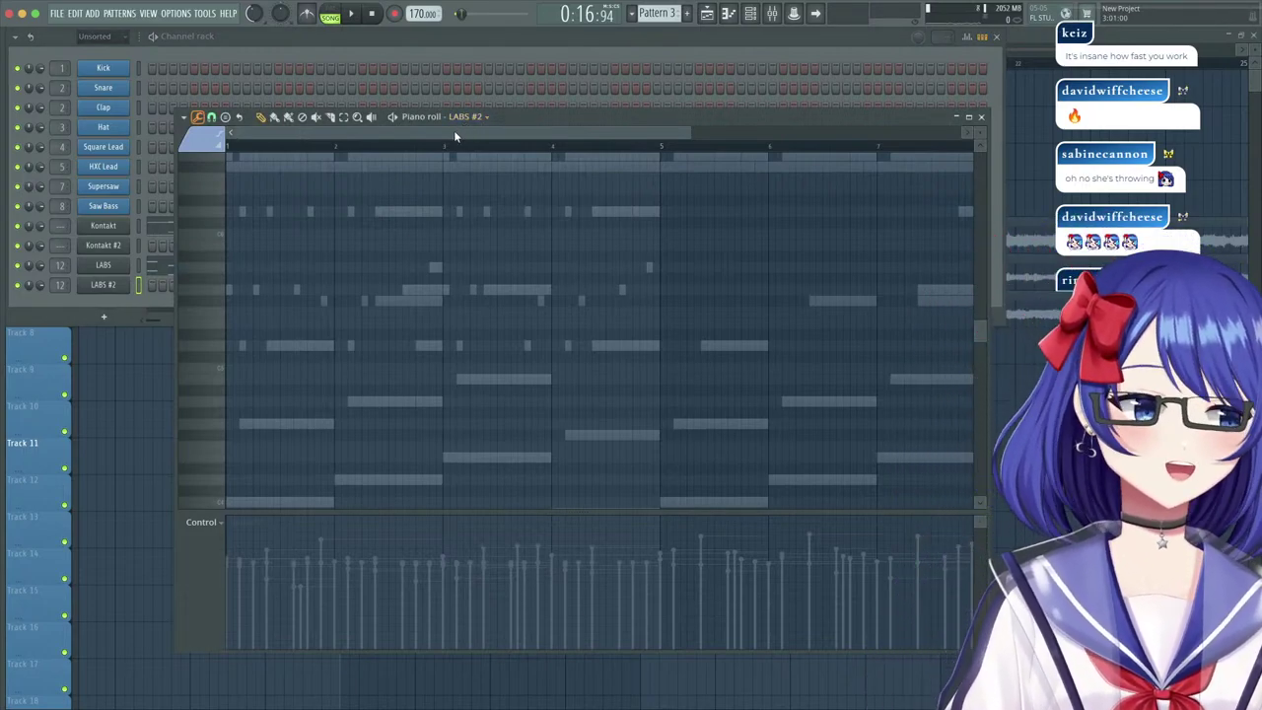
pyautogui.scroll(5, 296, 139)
pyautogui.moveTo(312, 133); pyautogui.dragTo(276, 132)
pyautogui.scroll(-1, 460, 253)
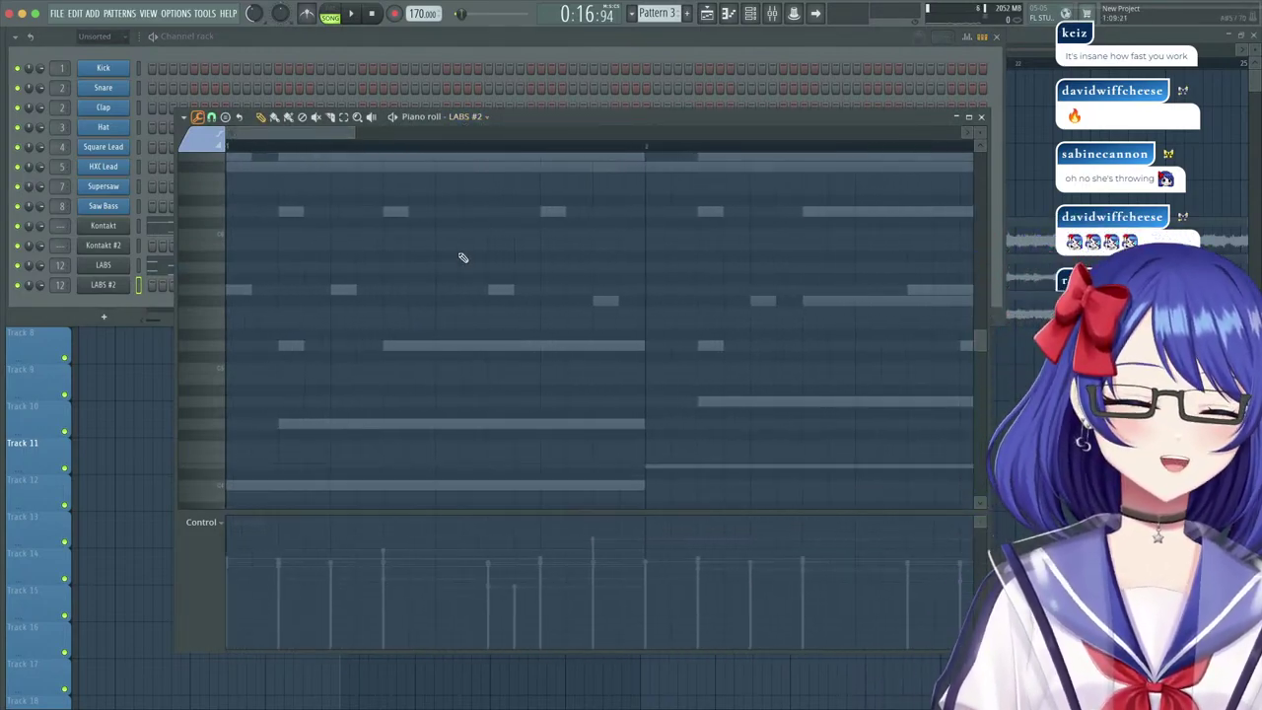
# Try a short chord of C3, G3, D4 and D5 at the start of bar 1 in LABS #2 and audition it.
pyautogui.scroll(-3, 398, 287)
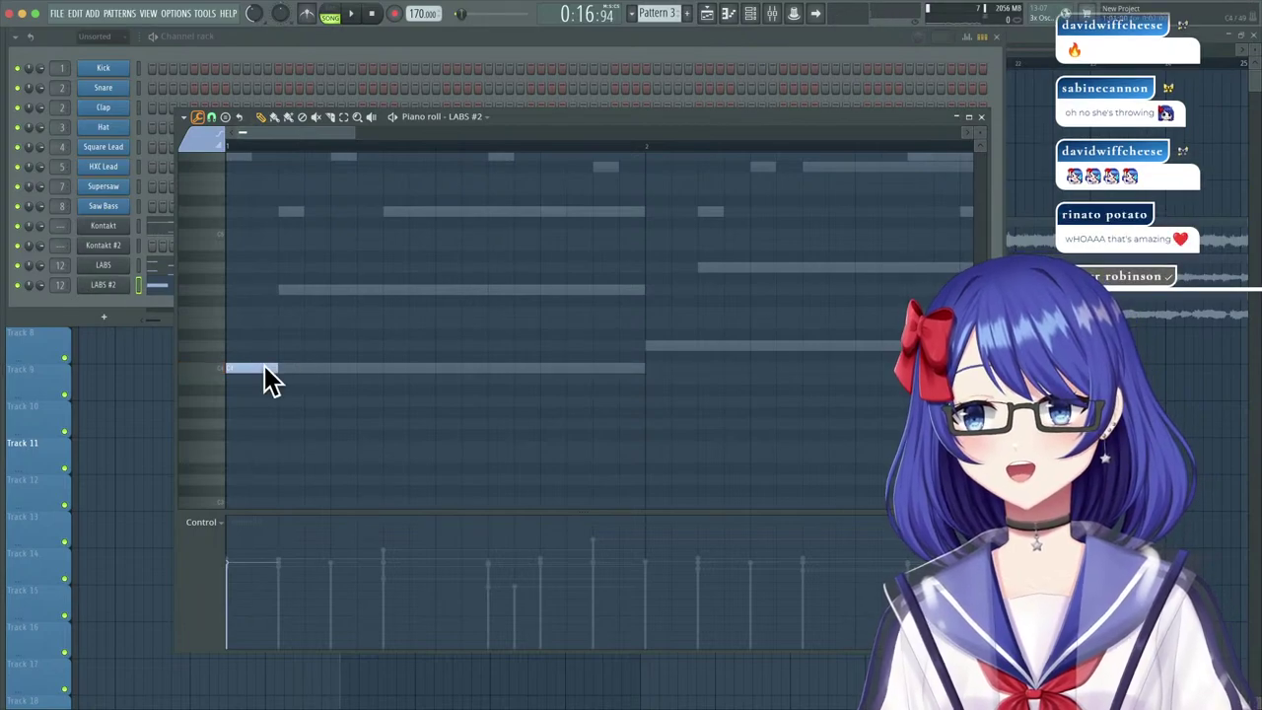
pyautogui.moveTo(266, 371); pyautogui.dragTo(240, 426)
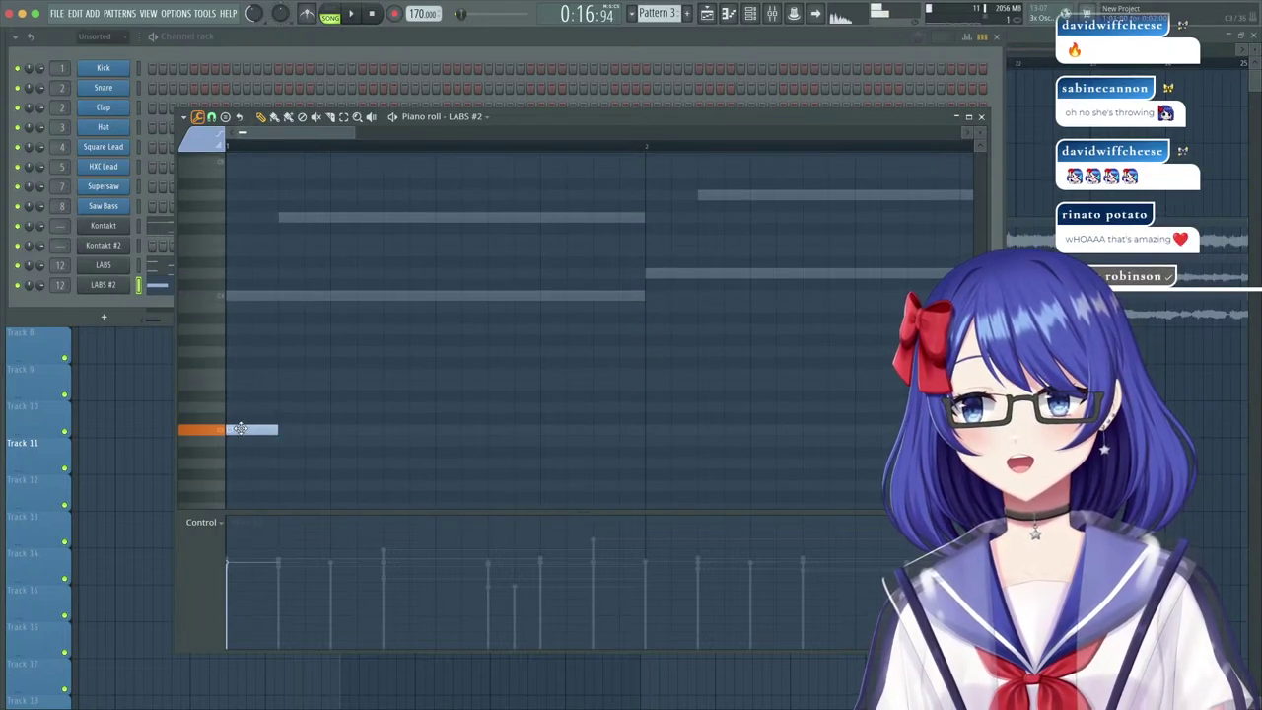
pyautogui.click(233, 276)
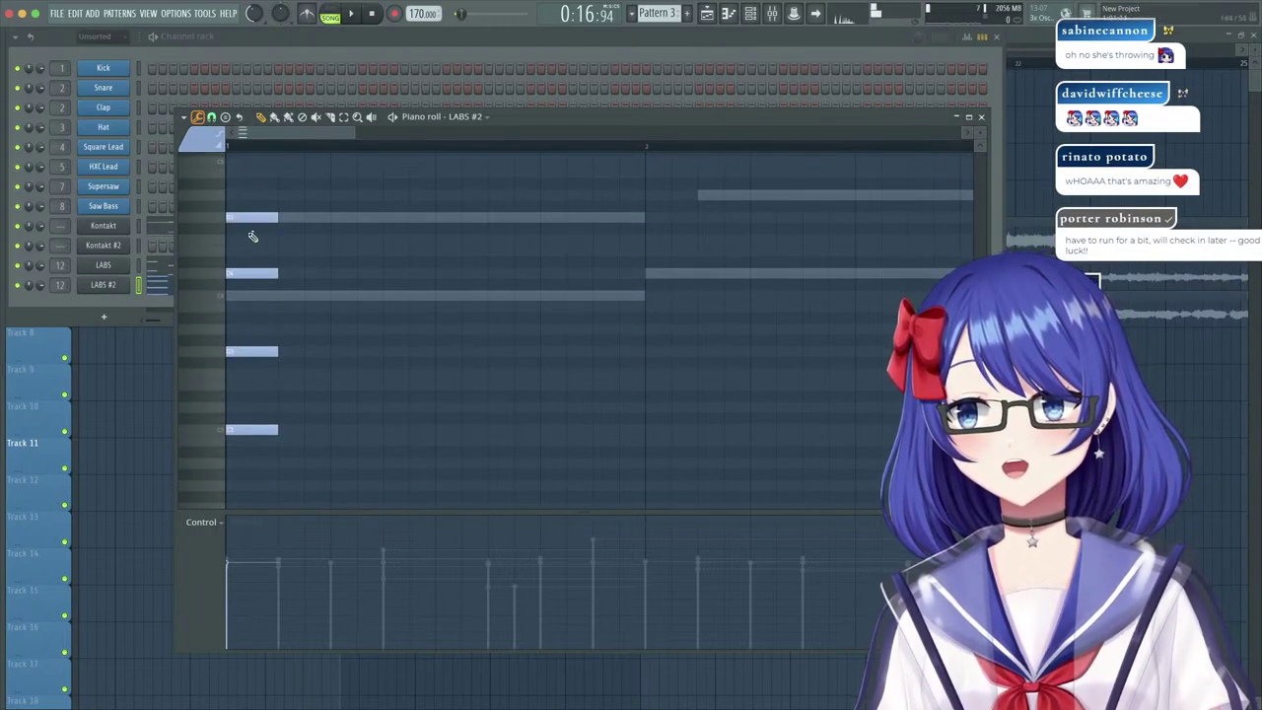
pyautogui.scroll(4, 273, 364)
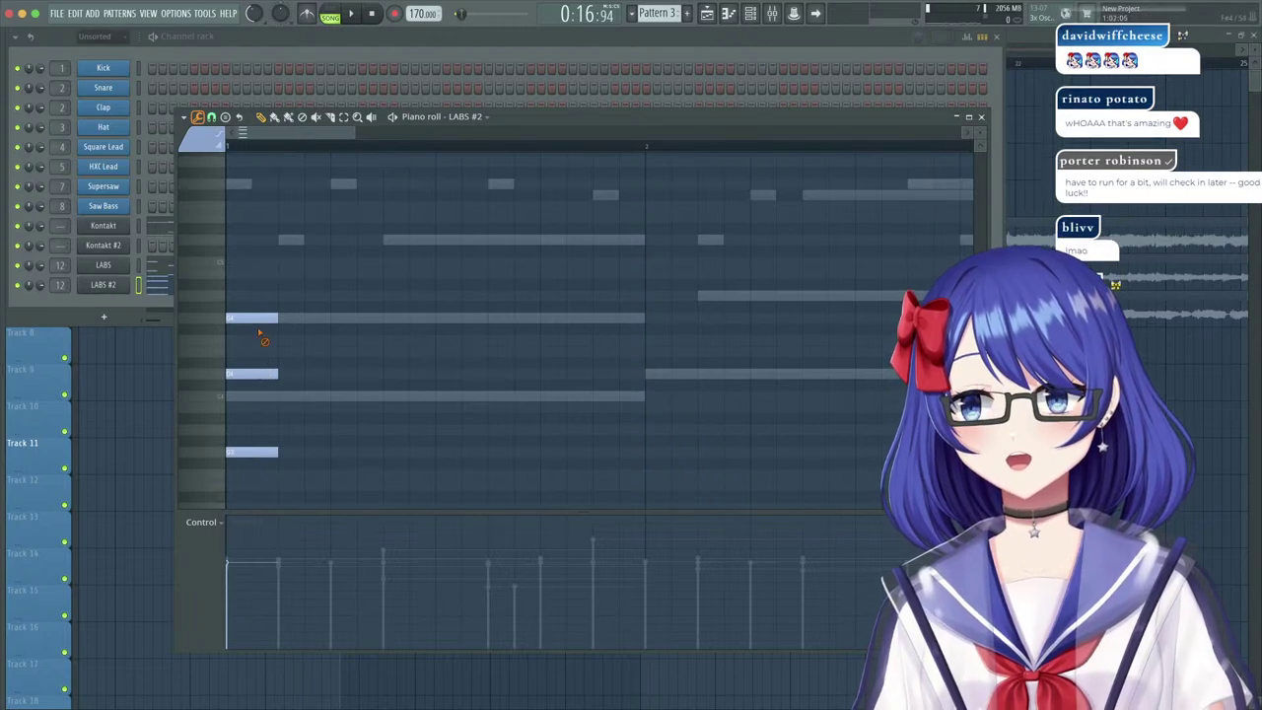
pyautogui.click(232, 244)
pyautogui.press('space')
pyautogui.press('space')
pyautogui.press('space')
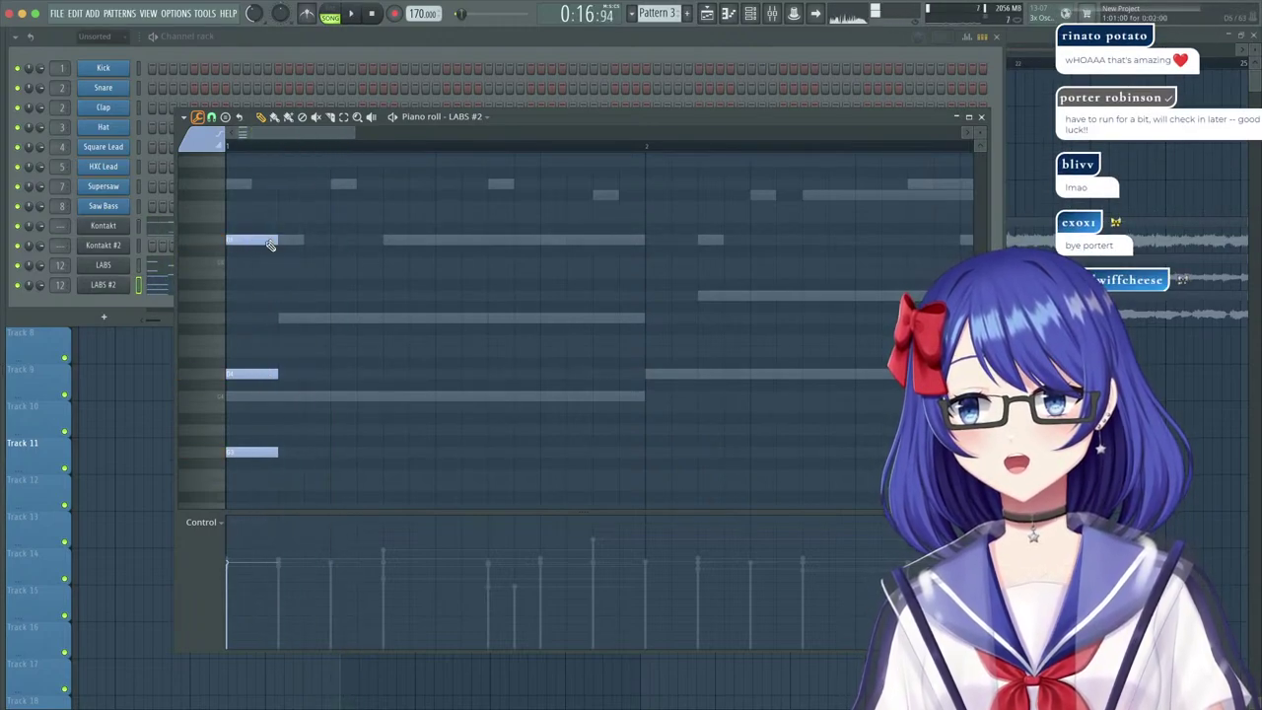
pyautogui.press('space')
pyautogui.scroll(-1, 286, 335)
# Delete the trial chord's notes from the start of bar 1.
pyautogui.rightClick(256, 496)
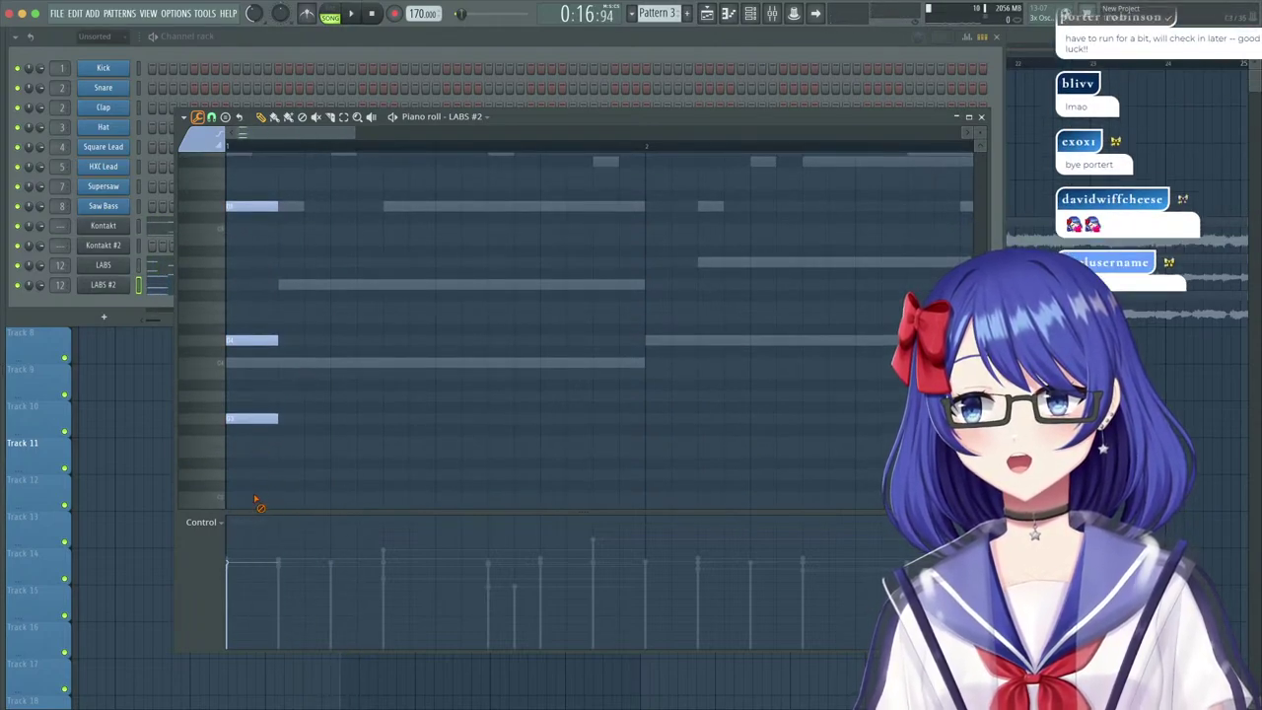
pyautogui.rightClick(250, 418)
pyautogui.rightClick(244, 341)
pyautogui.rightClick(233, 206)
# Draw an eighth-note chord of C4, G4, D5 and G5 at the start of bar 1 in LABS #2.
pyautogui.click(242, 363)
pyautogui.click(242, 285)
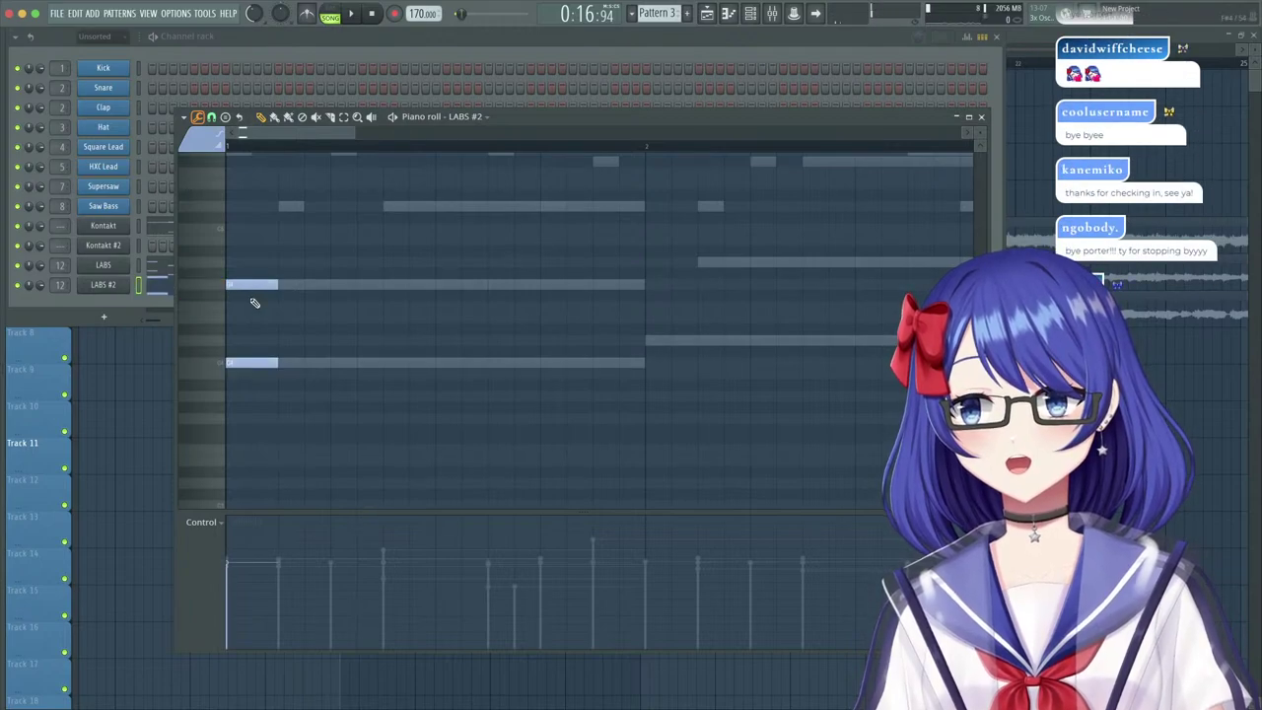
pyautogui.scroll(3, 237, 281)
pyautogui.click(239, 274)
pyautogui.scroll(3, 251, 295)
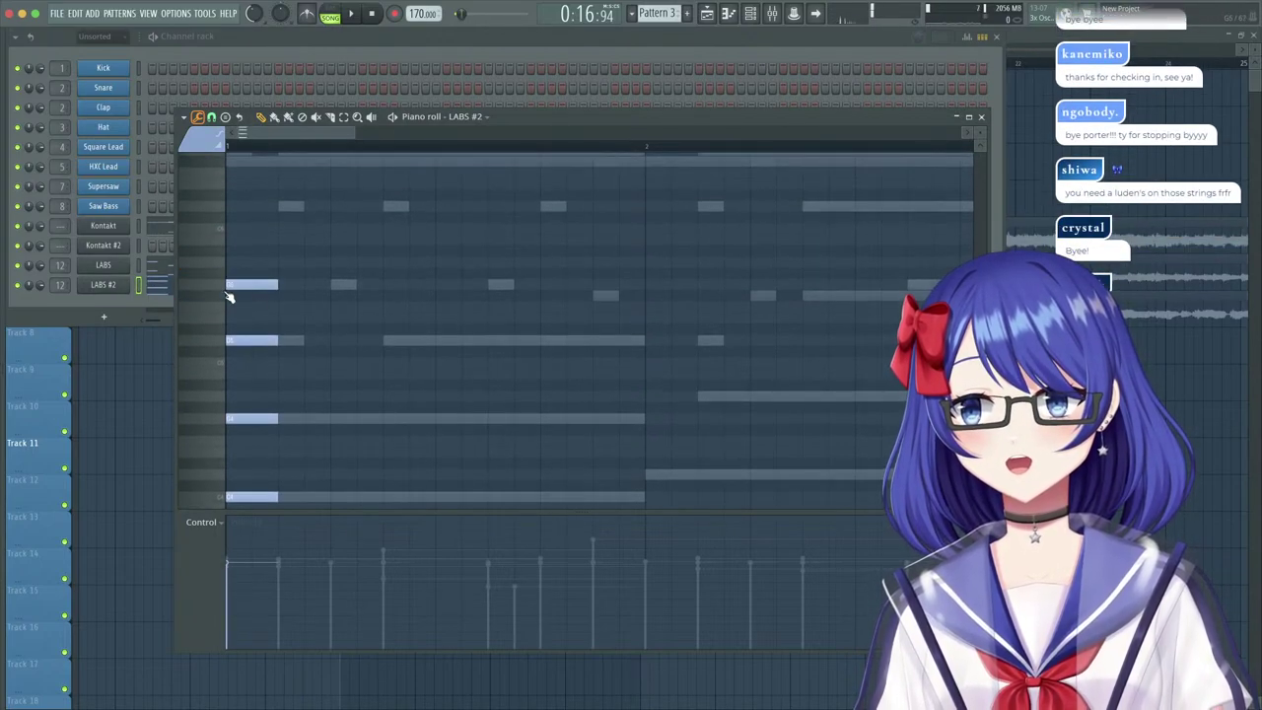
# Copy the chord to the second and fourth eighth-note positions of bar 1 and play the result.
pyautogui.moveTo(257, 234); pyautogui.dragTo(263, 511)
pyautogui.moveTo(260, 441); pyautogui.dragTo(312, 442)
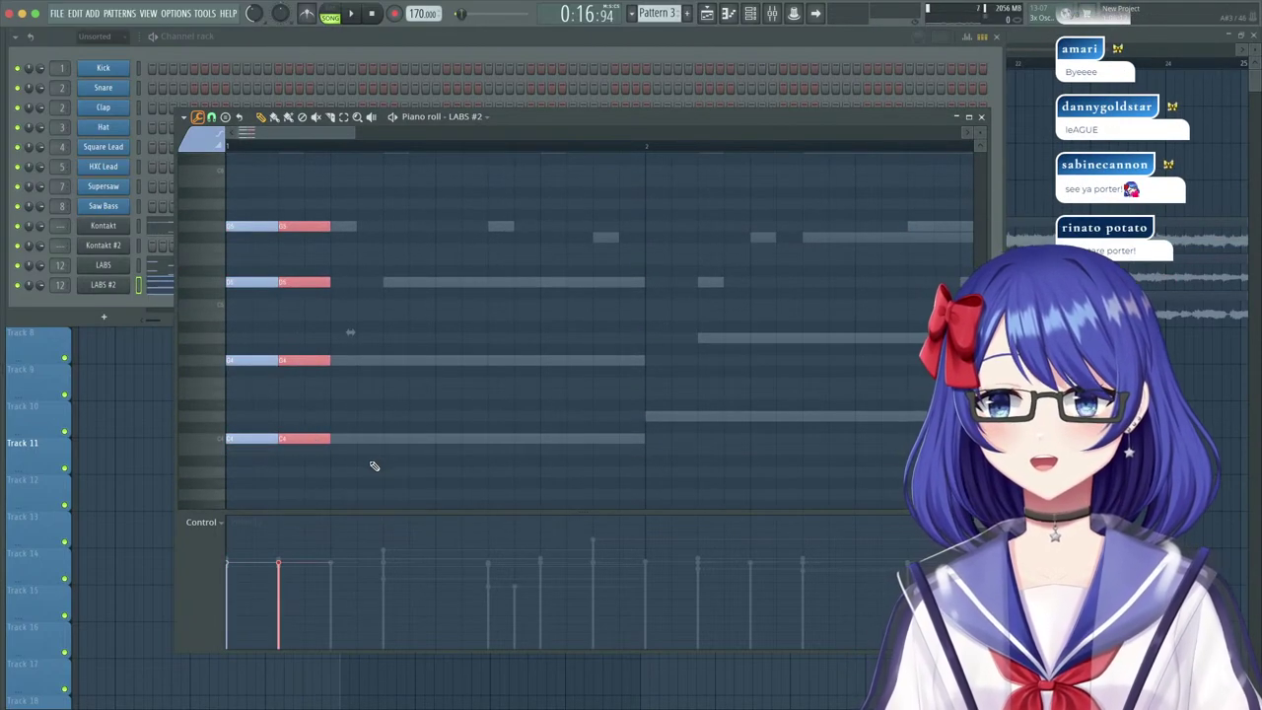
pyautogui.moveTo(323, 444); pyautogui.dragTo(404, 439)
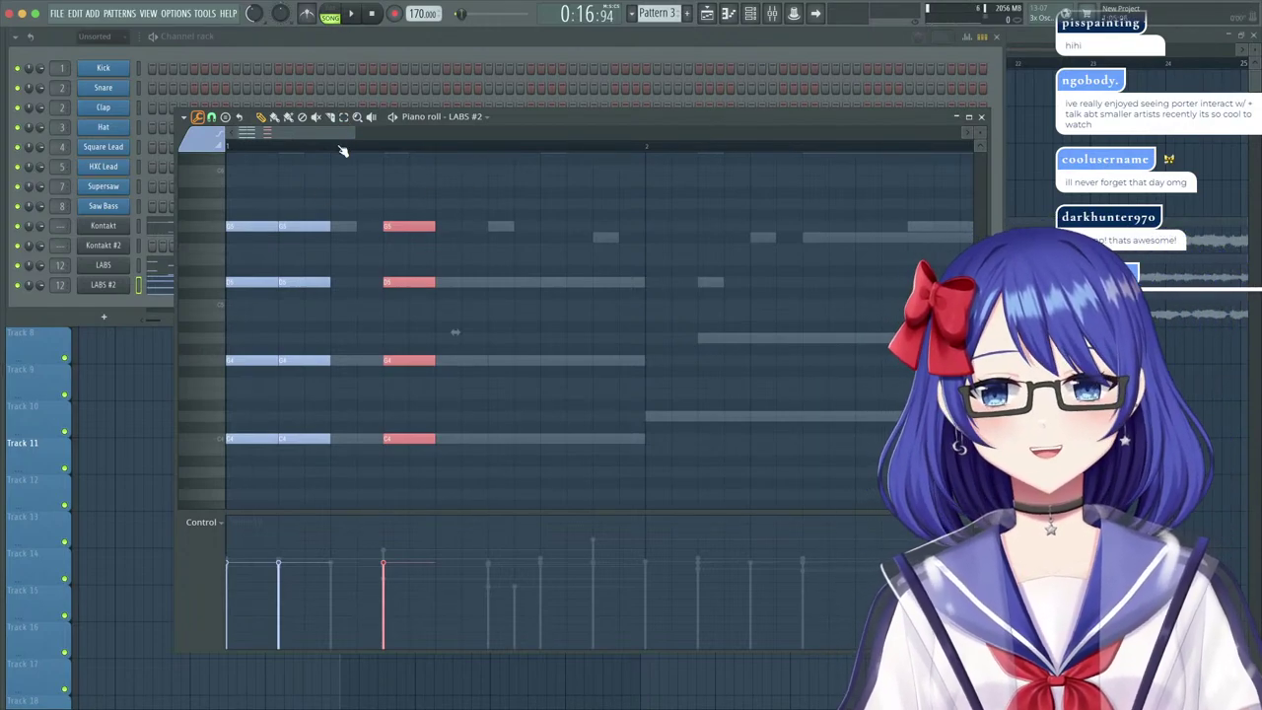
pyautogui.press('space')
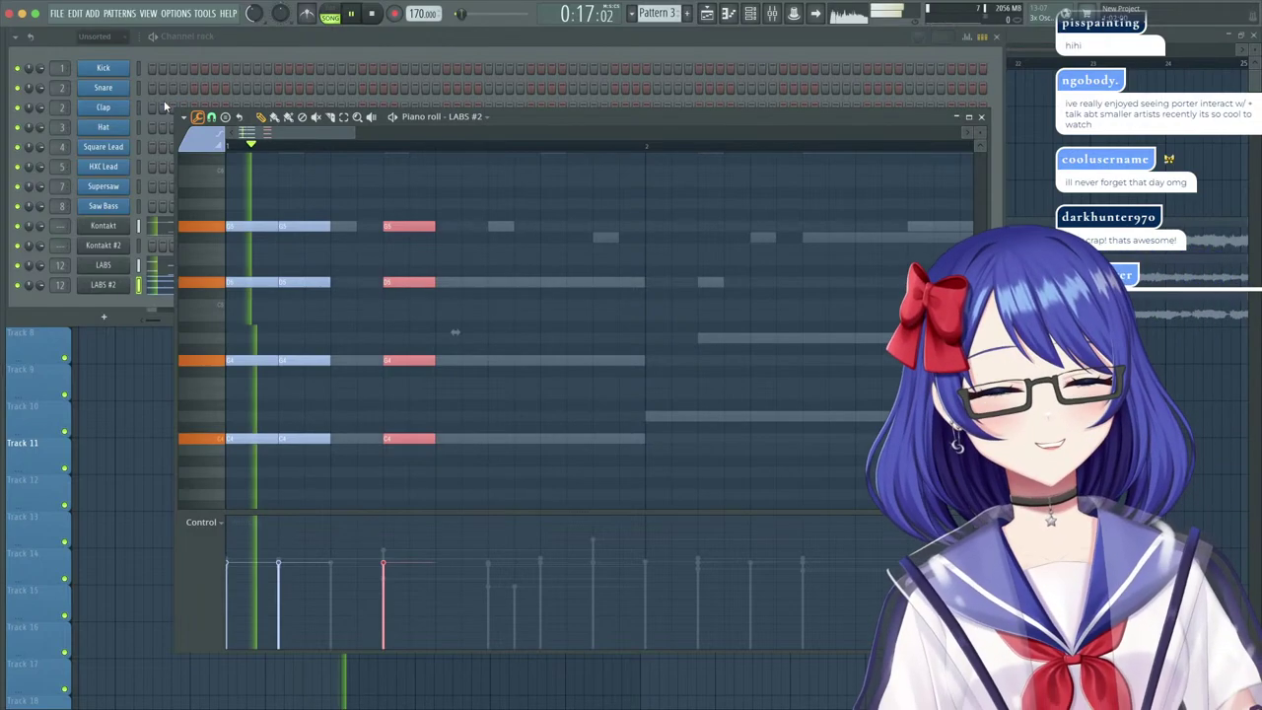
pyautogui.press('space')
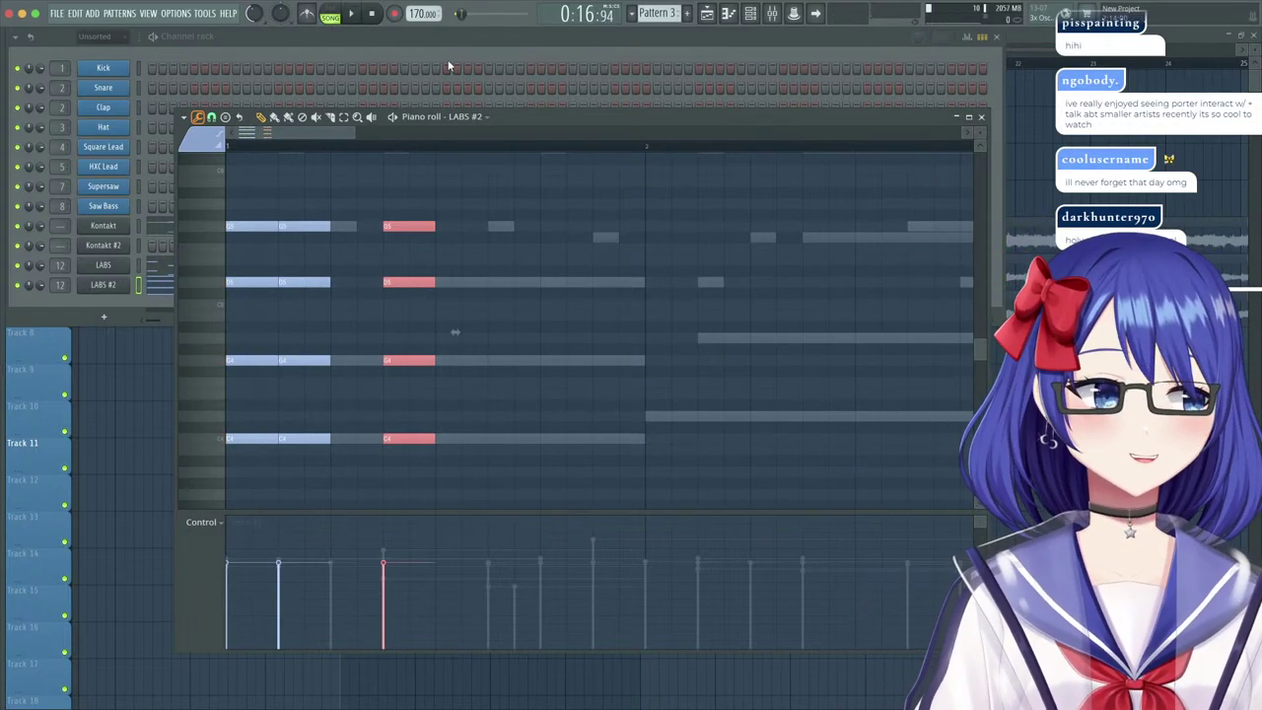
# Copy the last chord in LABS #2 to the seventh eighth-note position of bar 1 and play it.
pyautogui.moveTo(481, 201); pyautogui.dragTo(432, 461)
pyautogui.press('super+b')
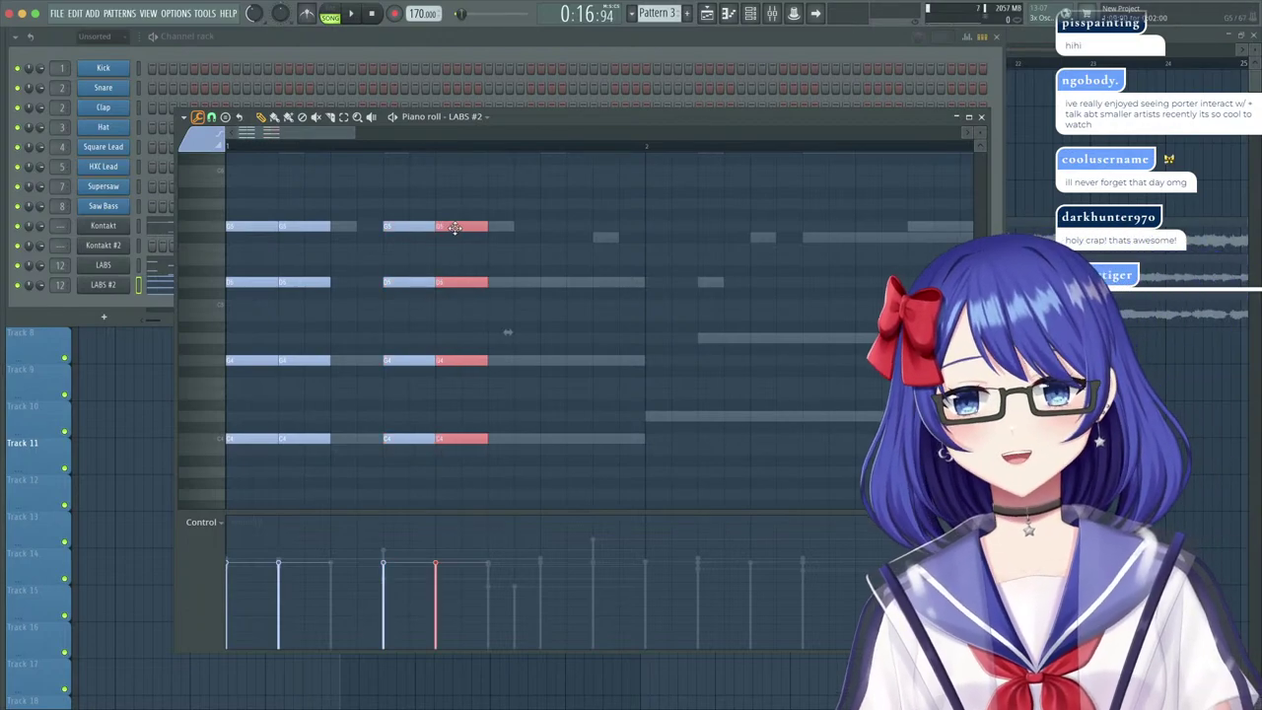
pyautogui.moveTo(456, 229); pyautogui.dragTo(553, 222)
pyautogui.press('space')
pyautogui.press('space')
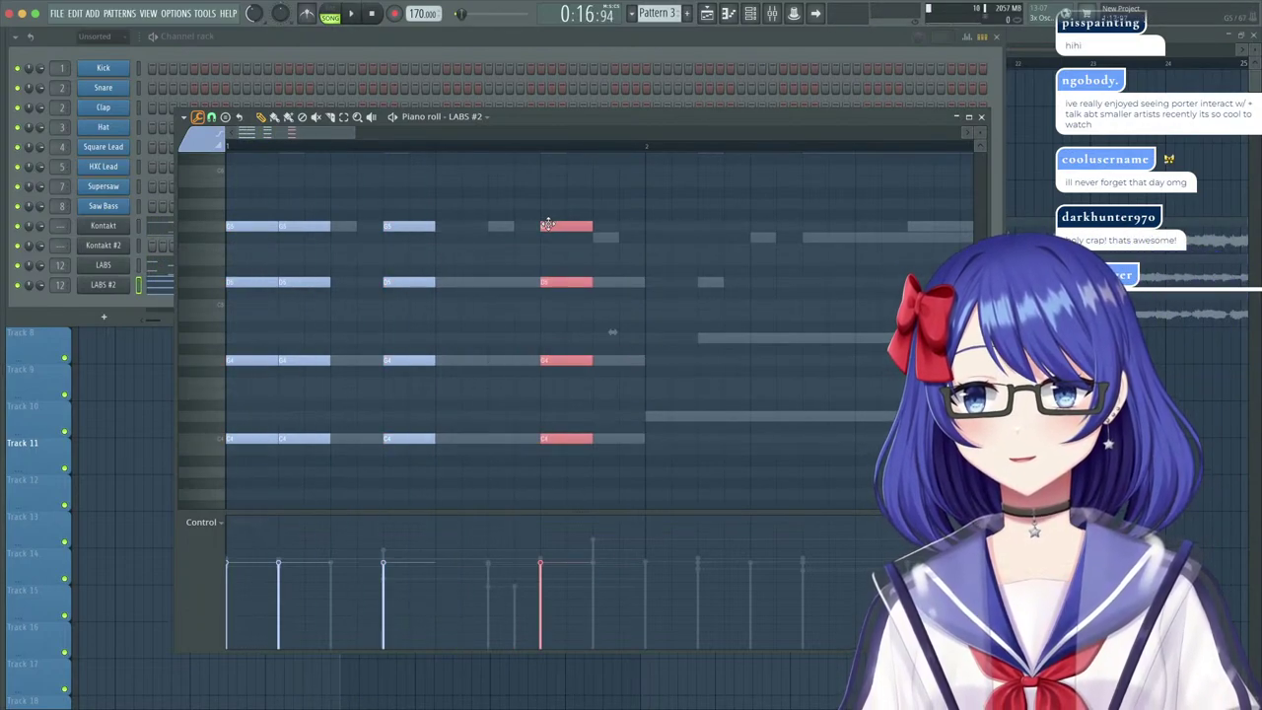
pyautogui.press('space')
pyautogui.press('space')
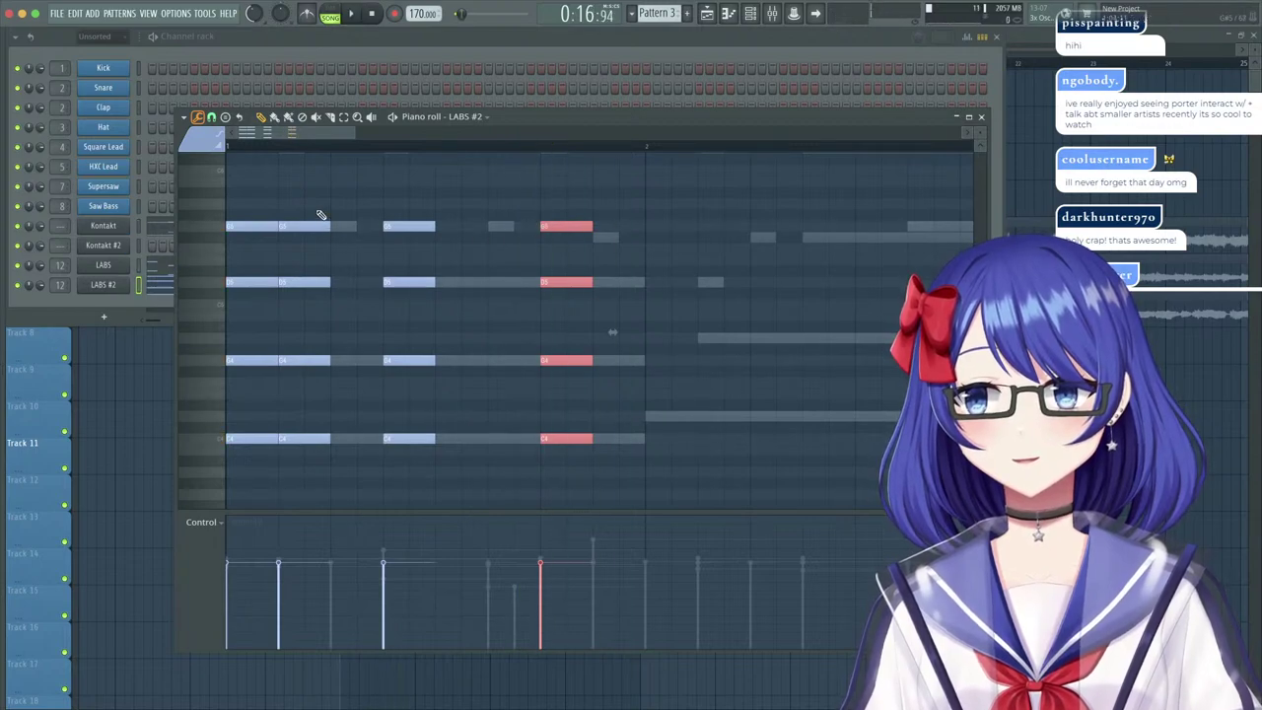
# Delete the chord on the second eighth note, revoice the last chord as D4, A4, E5 and F#5, and play the result.
pyautogui.moveTo(318, 211); pyautogui.dragTo(332, 490)
pyautogui.press('Delete')
pyautogui.moveTo(568, 221); pyautogui.dragTo(572, 417)
pyautogui.click(625, 404)
pyautogui.rightClick(624, 405)
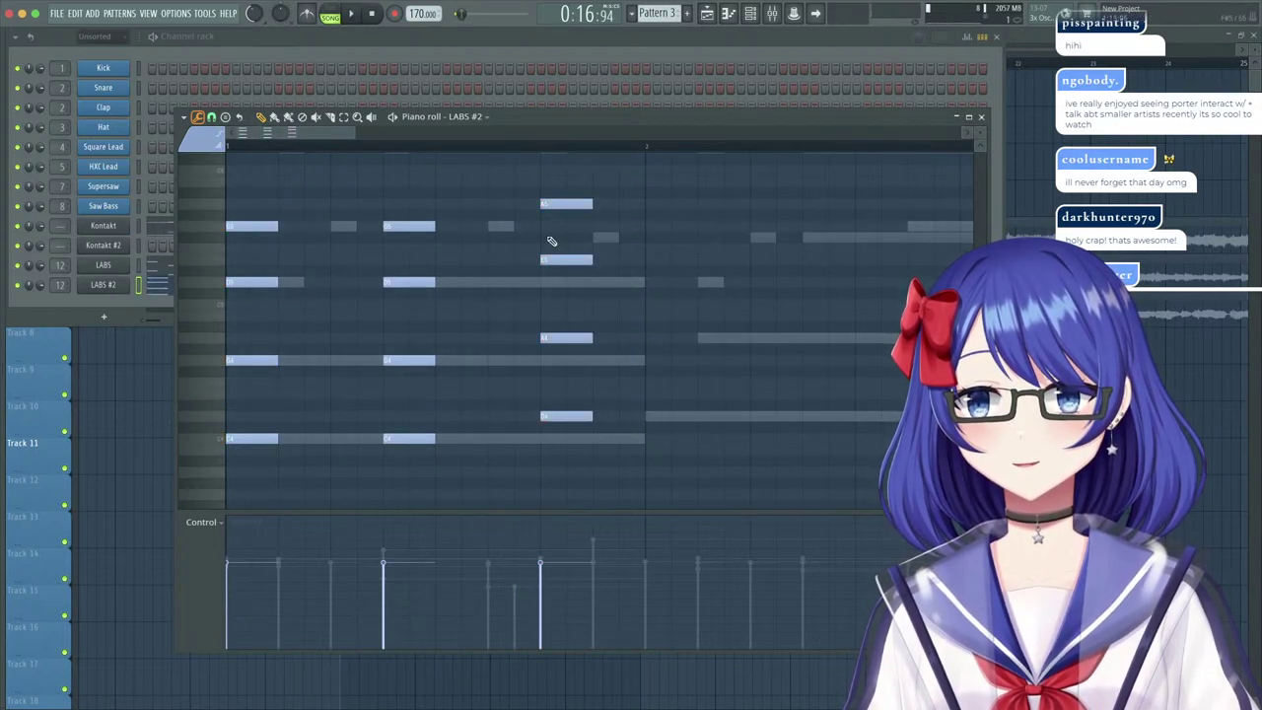
pyautogui.press('space')
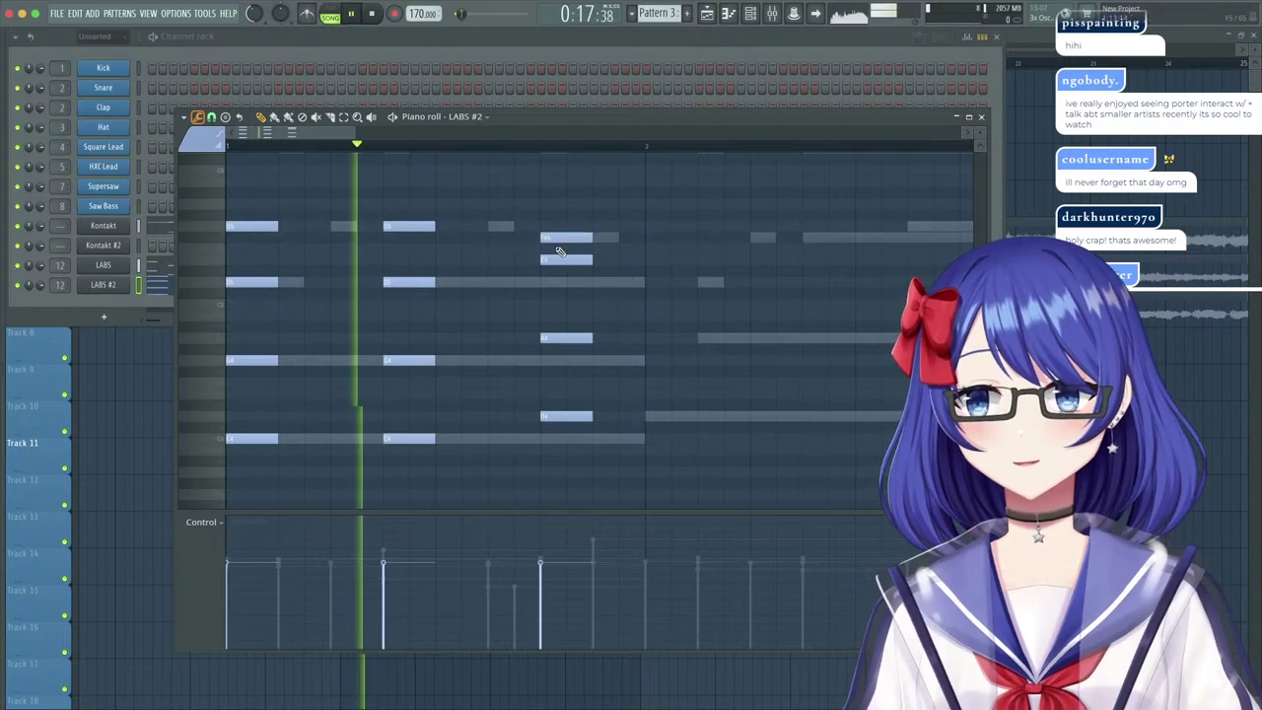
pyautogui.press('space')
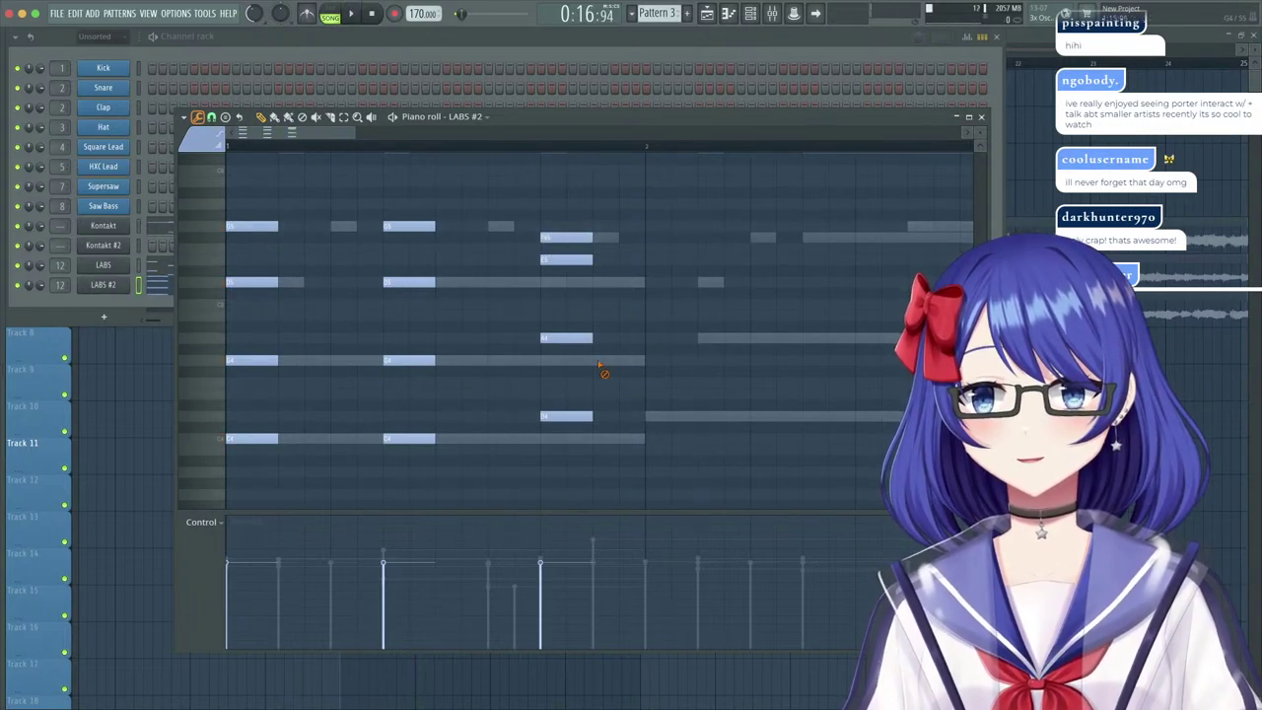
# Return to the playlist and audition the string chords with the drum loop from bar 13.
pyautogui.doubleClick(604, 363)
pyautogui.press('F5')
pyautogui.scroll(3, 361, 62)
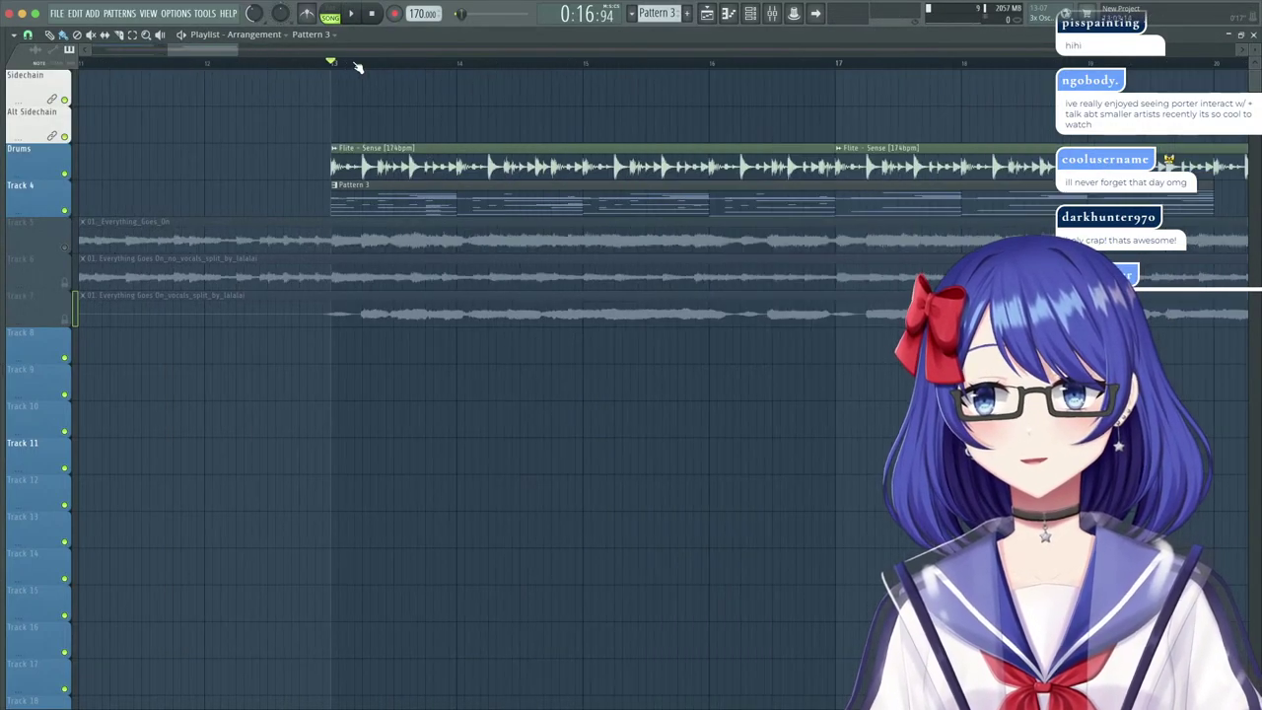
pyautogui.press('space')
pyautogui.press('space')
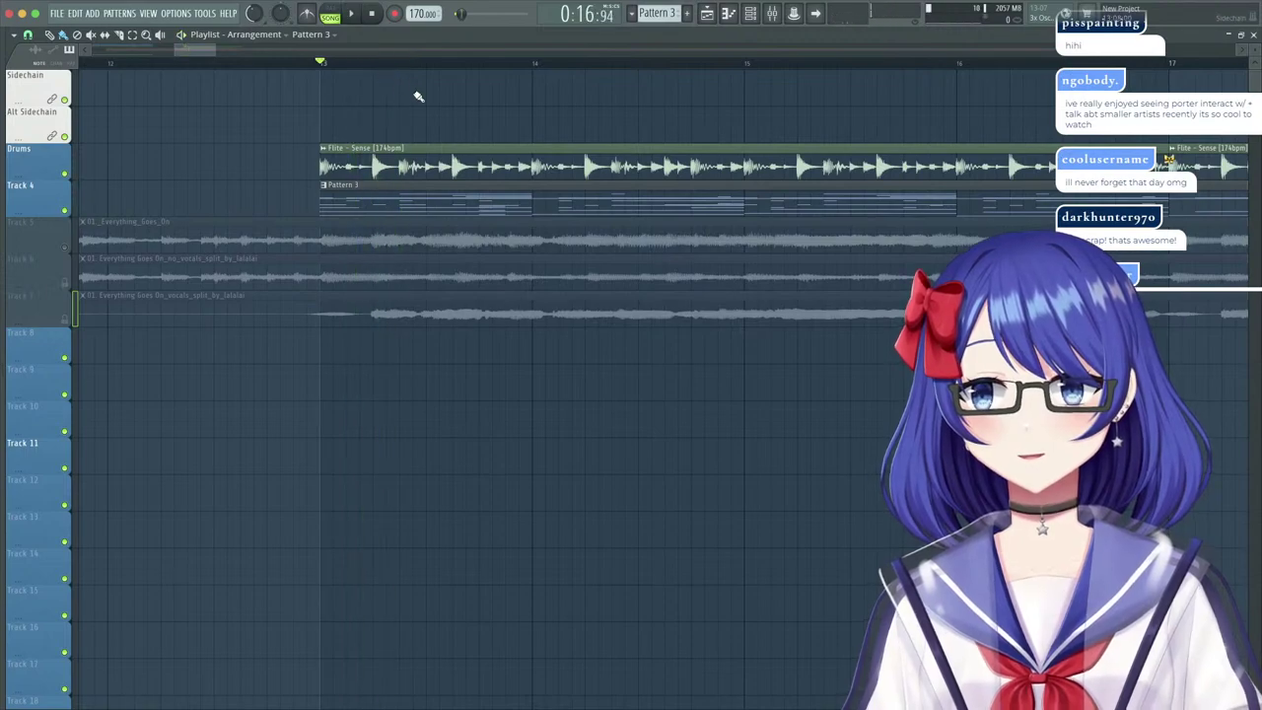
pyautogui.press('space')
pyautogui.press('space')
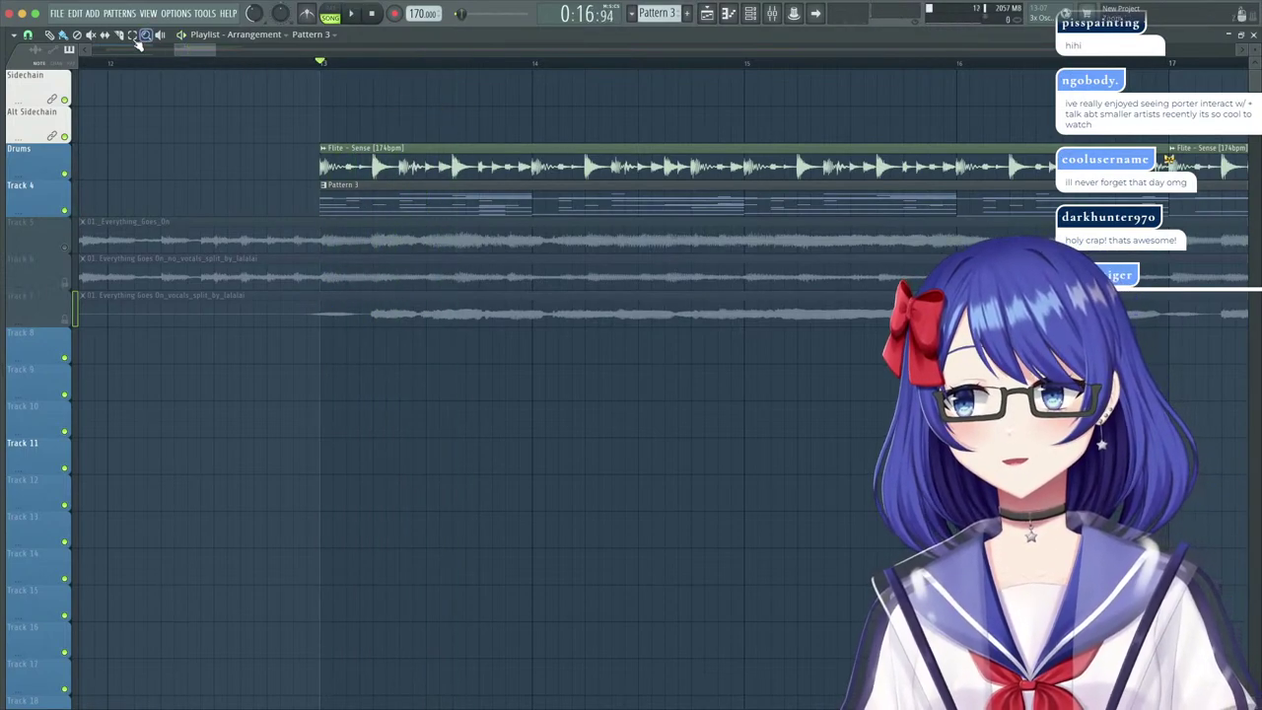
# Cut the drum loop at beat 4 of bar 13, repeat its opening three beats there, and play the edit.
pyautogui.click(120, 36)
pyautogui.moveTo(482, 171)
pyautogui.mouseDown()
pyautogui.moveTo(480, 130)
pyautogui.moveTo(521, 161)
pyautogui.moveTo(609, 164)
pyautogui.mouseUp()
pyautogui.click(51, 35)
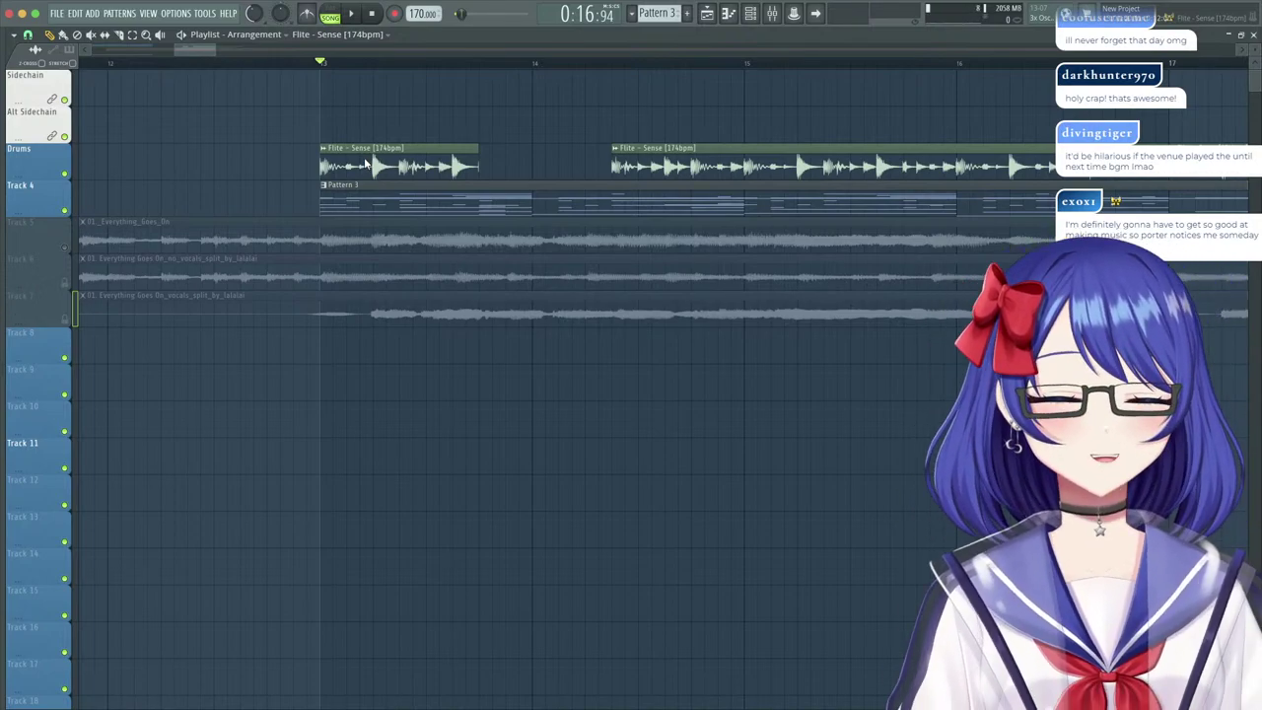
pyautogui.moveTo(482, 134); pyautogui.dragTo(523, 164)
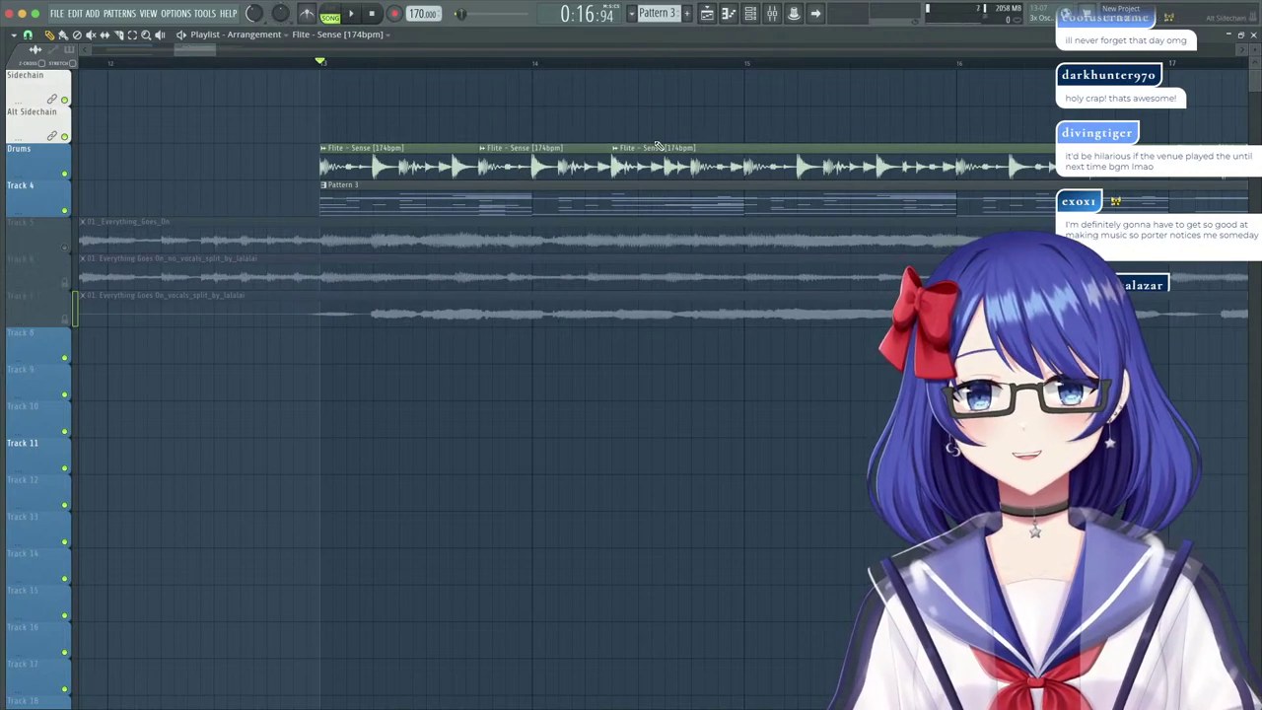
pyautogui.moveTo(617, 165); pyautogui.dragTo(643, 164)
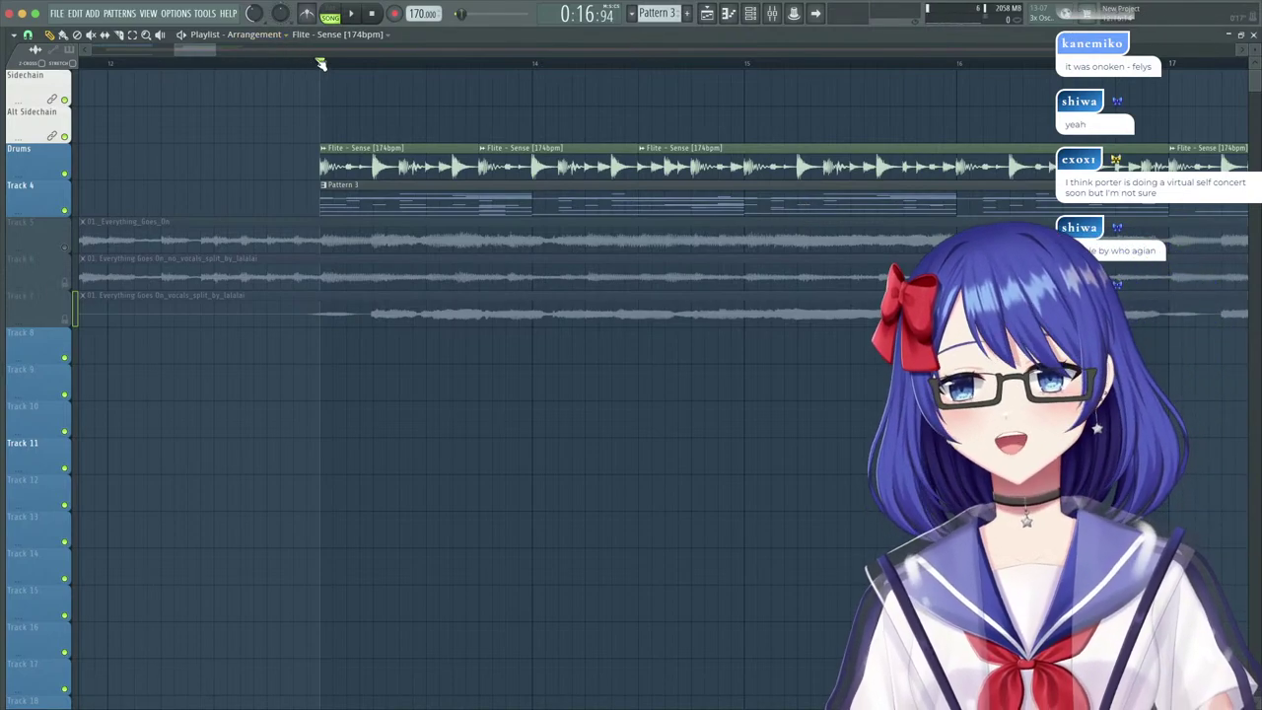
pyautogui.press('space')
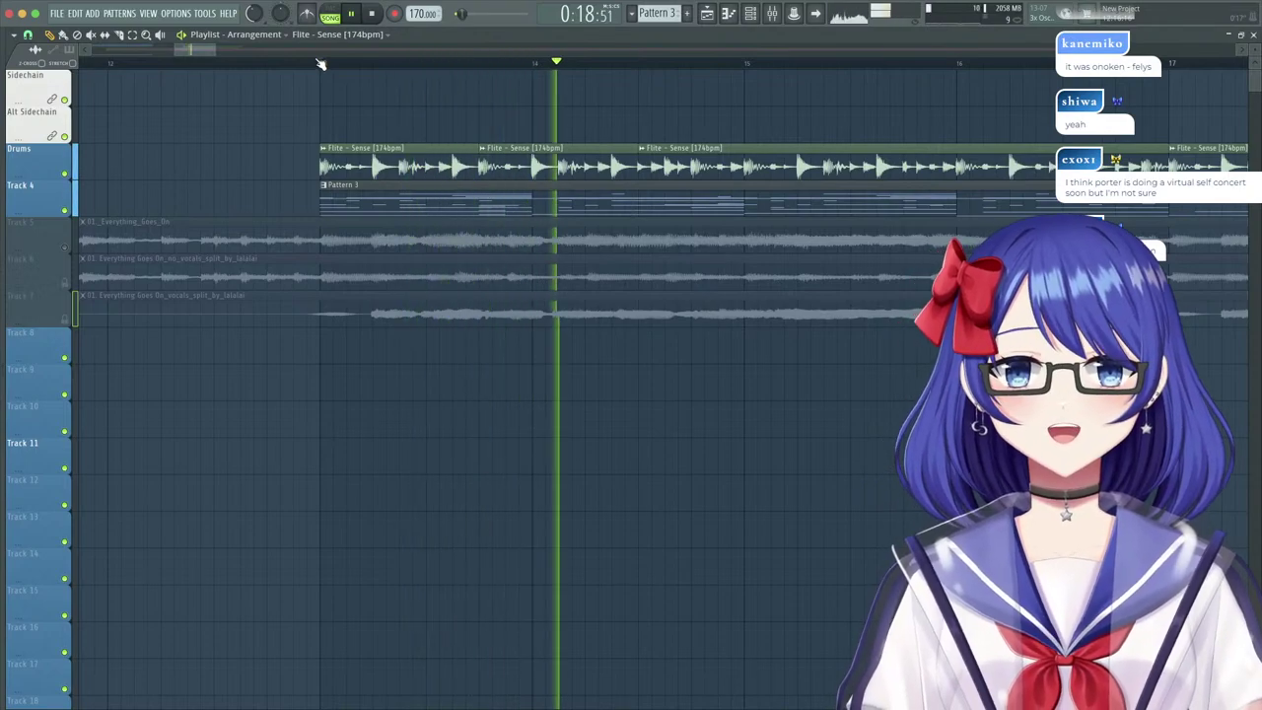
pyautogui.press('space')
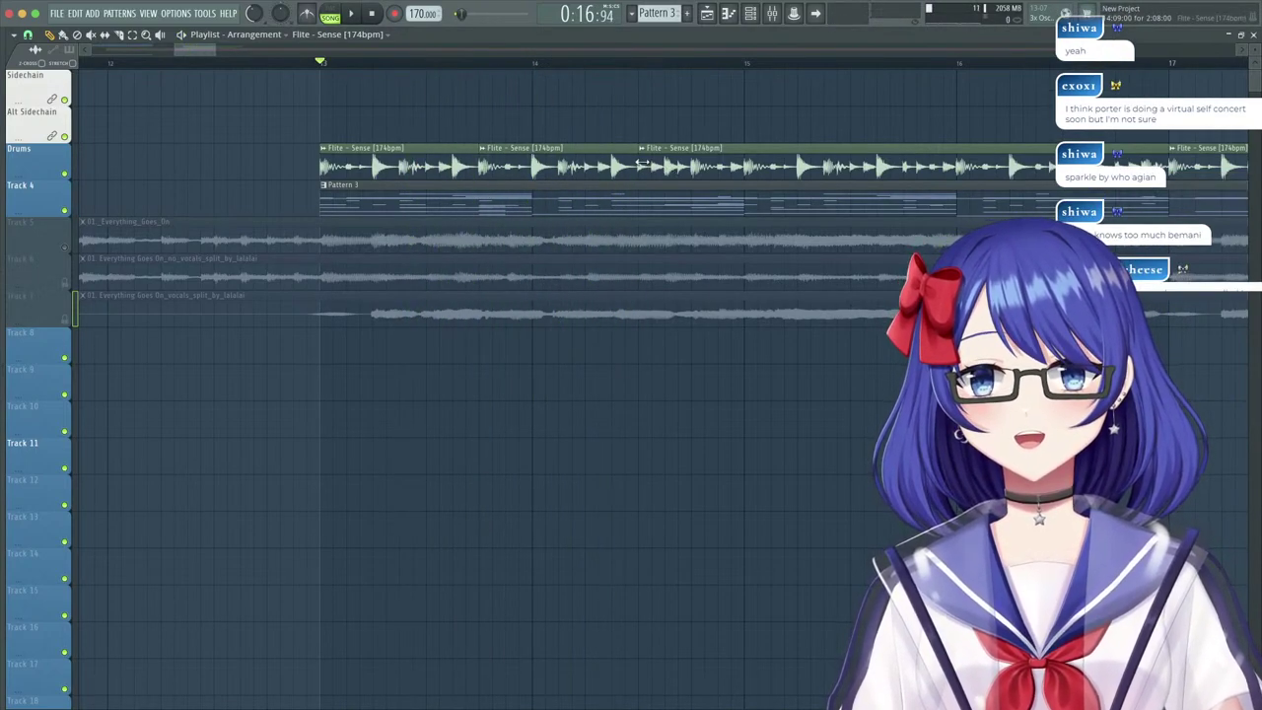
# Trim the third drum clip's start to bar 15, extend the second clip, and place a spare slice on the Alt Sidechain track.
pyautogui.moveTo(642, 163); pyautogui.dragTo(744, 163)
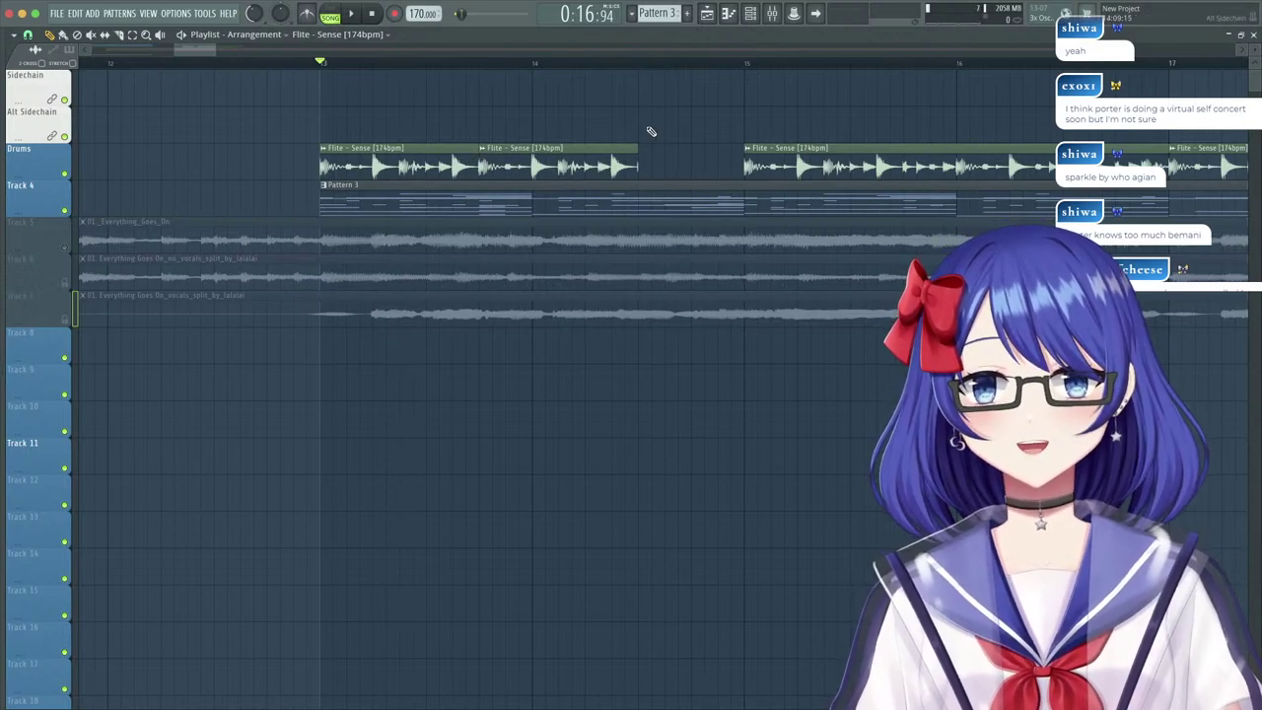
pyautogui.moveTo(527, 156); pyautogui.dragTo(759, 123)
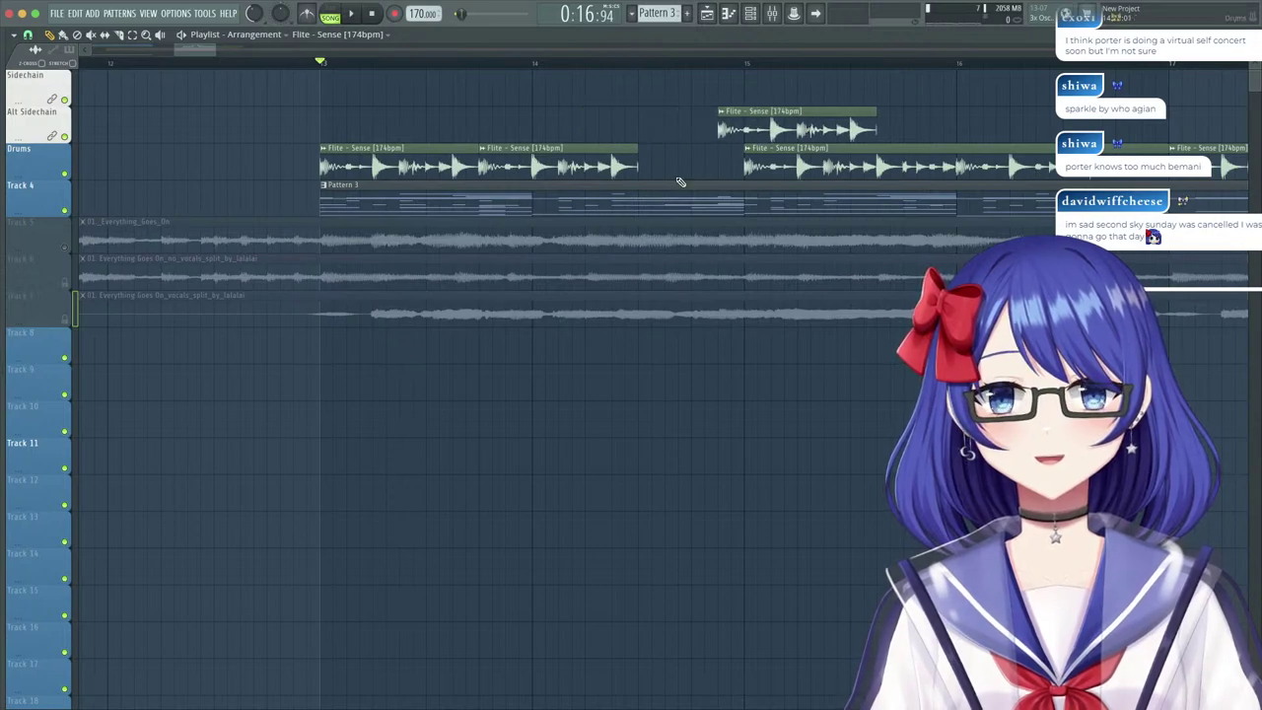
pyautogui.moveTo(645, 167); pyautogui.dragTo(704, 170)
pyautogui.moveTo(728, 129); pyautogui.dragTo(580, 130)
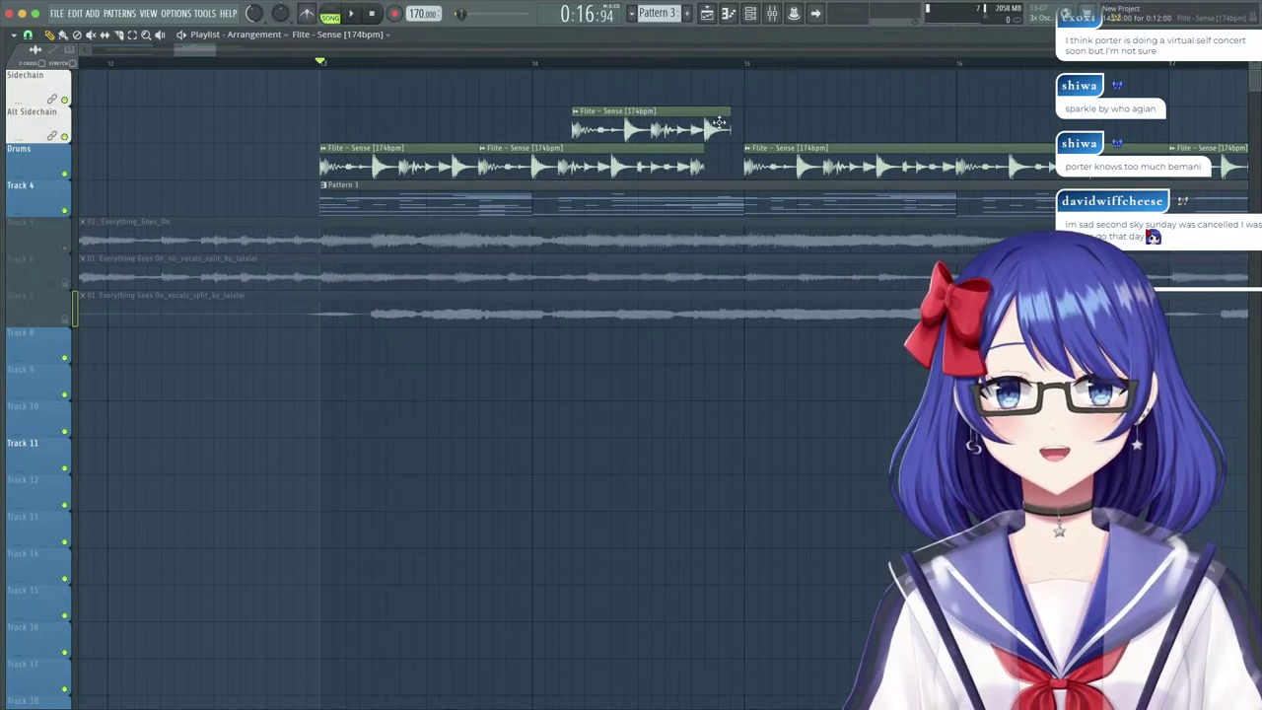
pyautogui.moveTo(724, 124)
pyautogui.mouseDown()
pyautogui.moveTo(691, 163)
pyautogui.moveTo(864, 119)
pyautogui.moveTo(744, 123)
pyautogui.mouseUp()
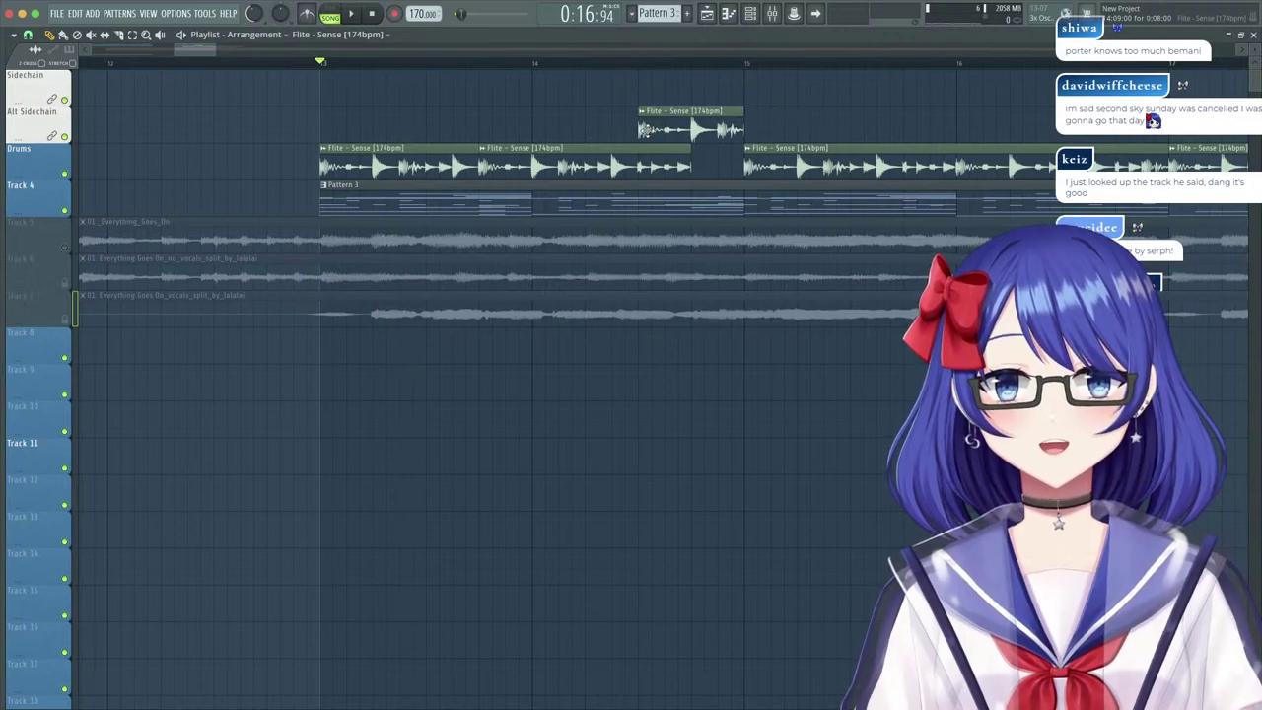
# Trim the spare drum slice to one beat, move it into the Drums gap just before bar 15, and play from bar 13.
pyautogui.moveTo(641, 129); pyautogui.dragTo(1221, 114)
pyautogui.moveTo(499, 114); pyautogui.dragTo(350, 114)
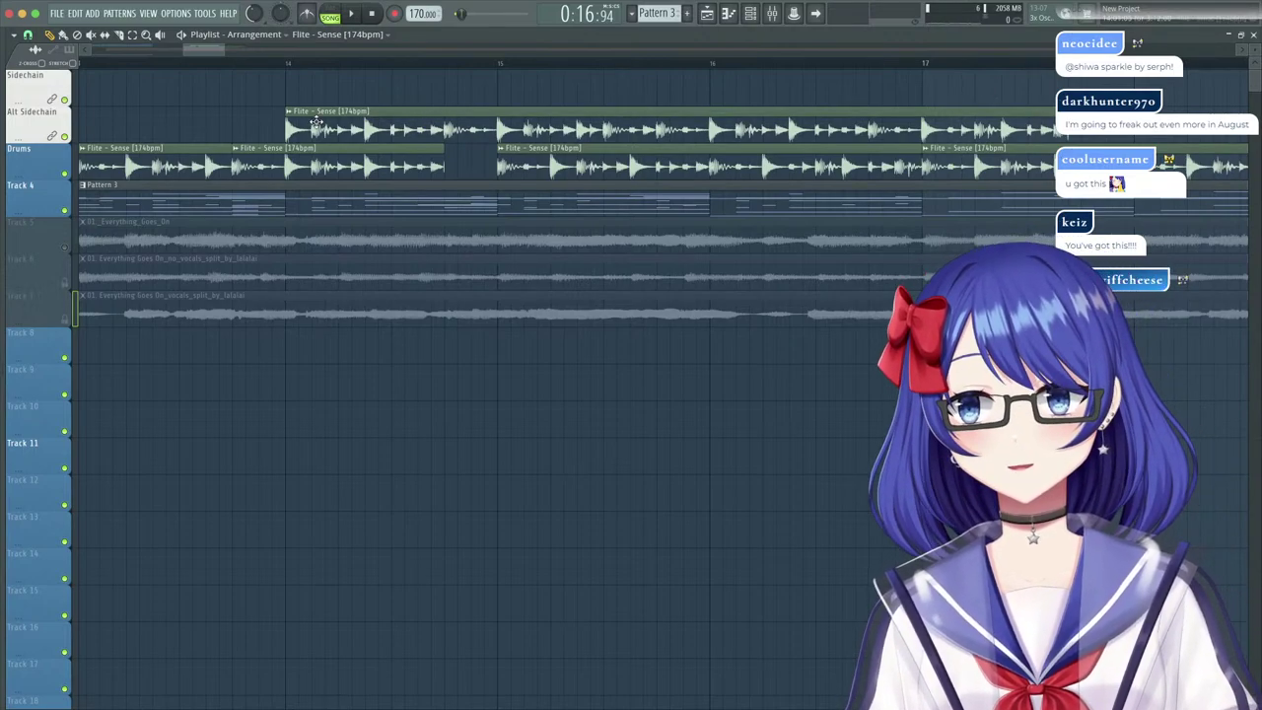
pyautogui.moveTo(288, 114); pyautogui.dragTo(444, 102)
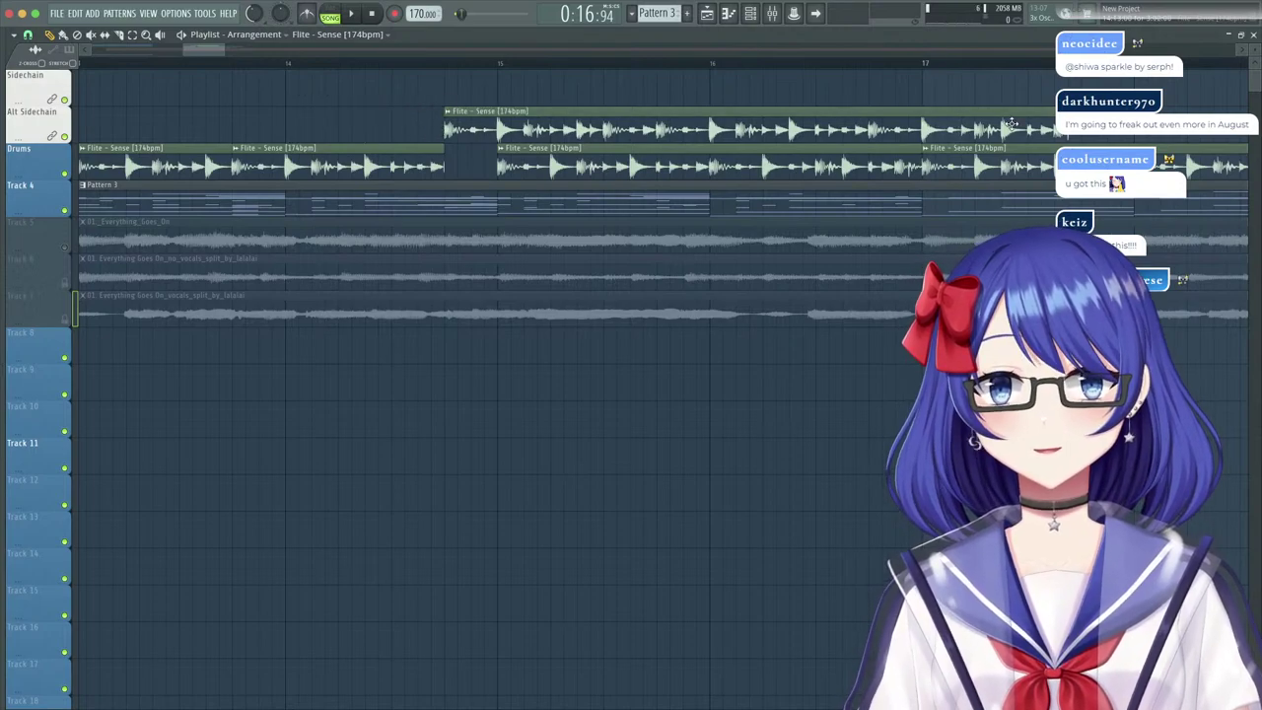
pyautogui.moveTo(1132, 113); pyautogui.dragTo(478, 168)
pyautogui.moveTo(415, 64)
pyautogui.mouseDown()
pyautogui.moveTo(5, 87)
pyautogui.moveTo(219, 77)
pyautogui.mouseUp()
pyautogui.press('space')
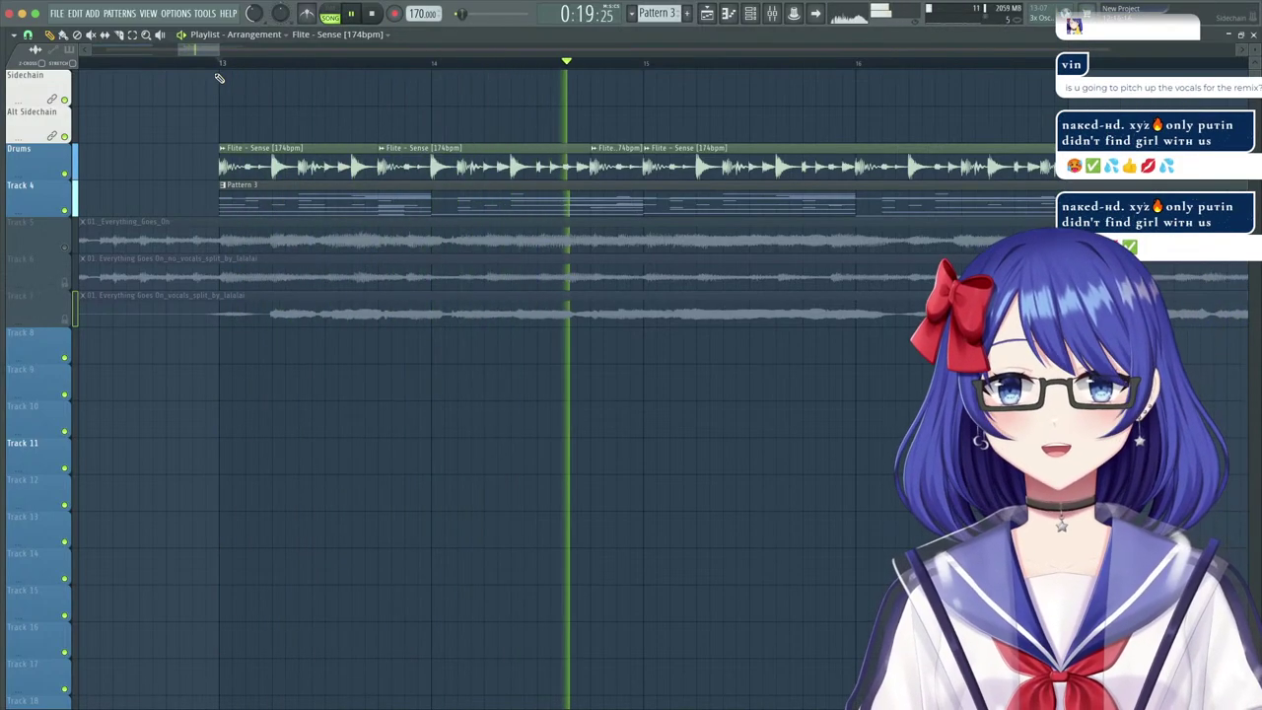
pyautogui.press('space')
pyautogui.press('space')
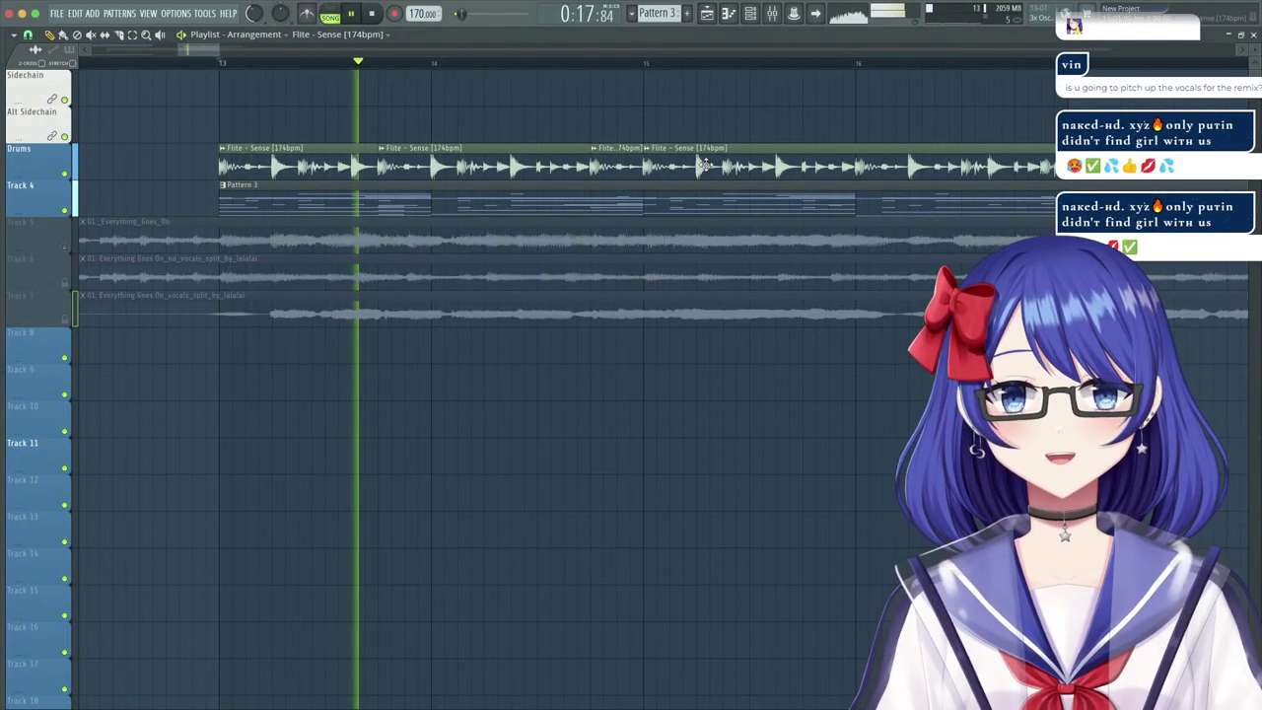
# Delete the drum clip starting at bar 15 and replay the arrangement from bar 13.
pyautogui.rightClick(683, 168)
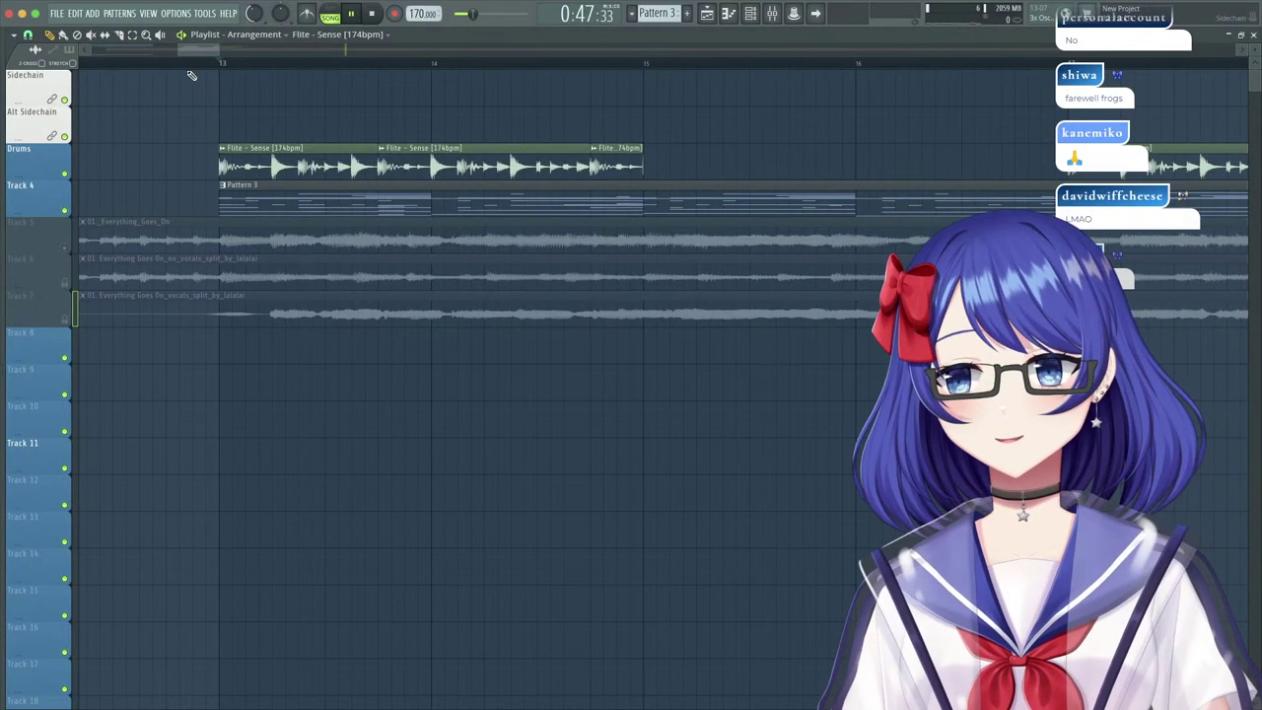
pyautogui.press('space')
pyautogui.click(220, 63)
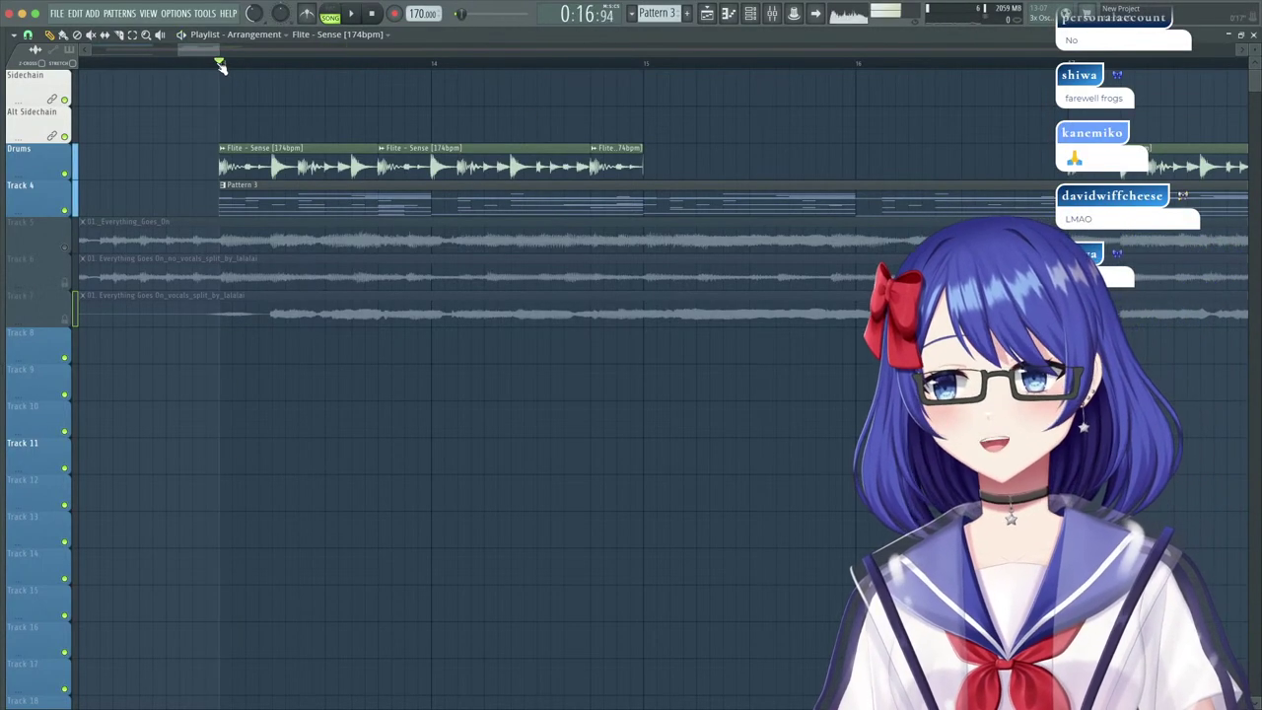
pyautogui.press('space')
# Open Pattern 3's LABS #2 notes and raise the velocity of all the chords.
pyautogui.doubleClick(332, 197)
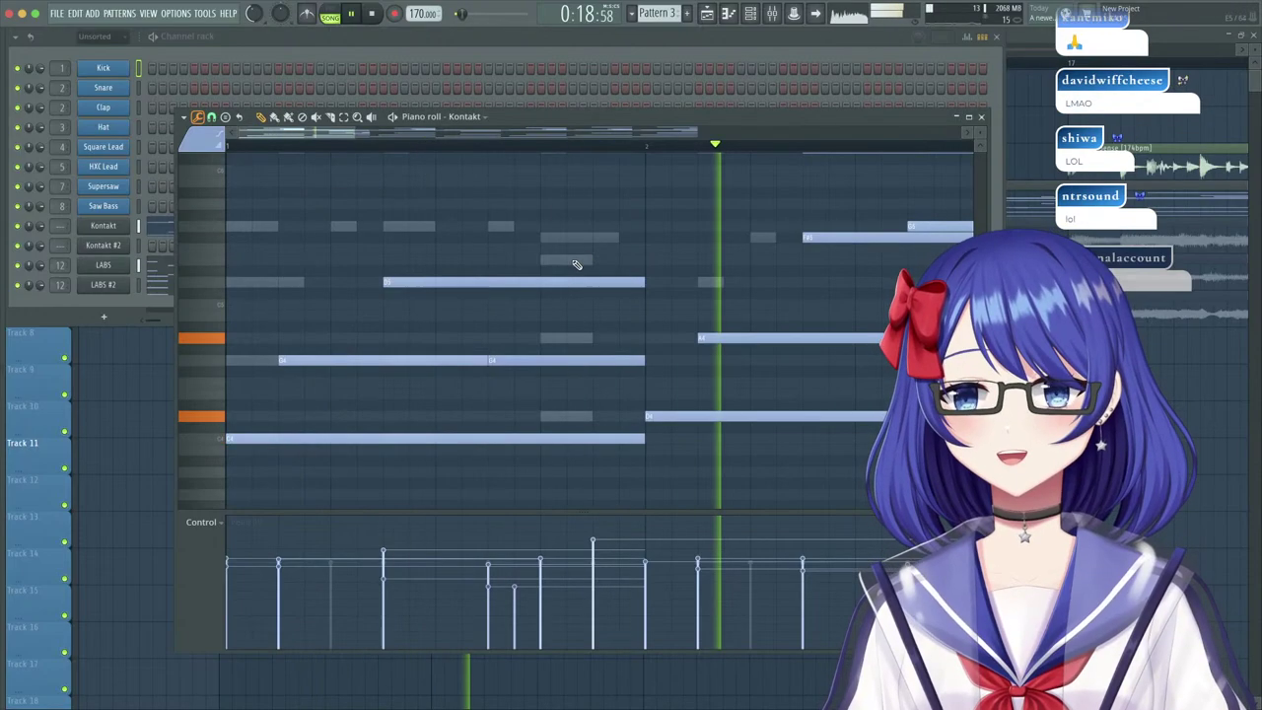
pyautogui.doubleClick(246, 227)
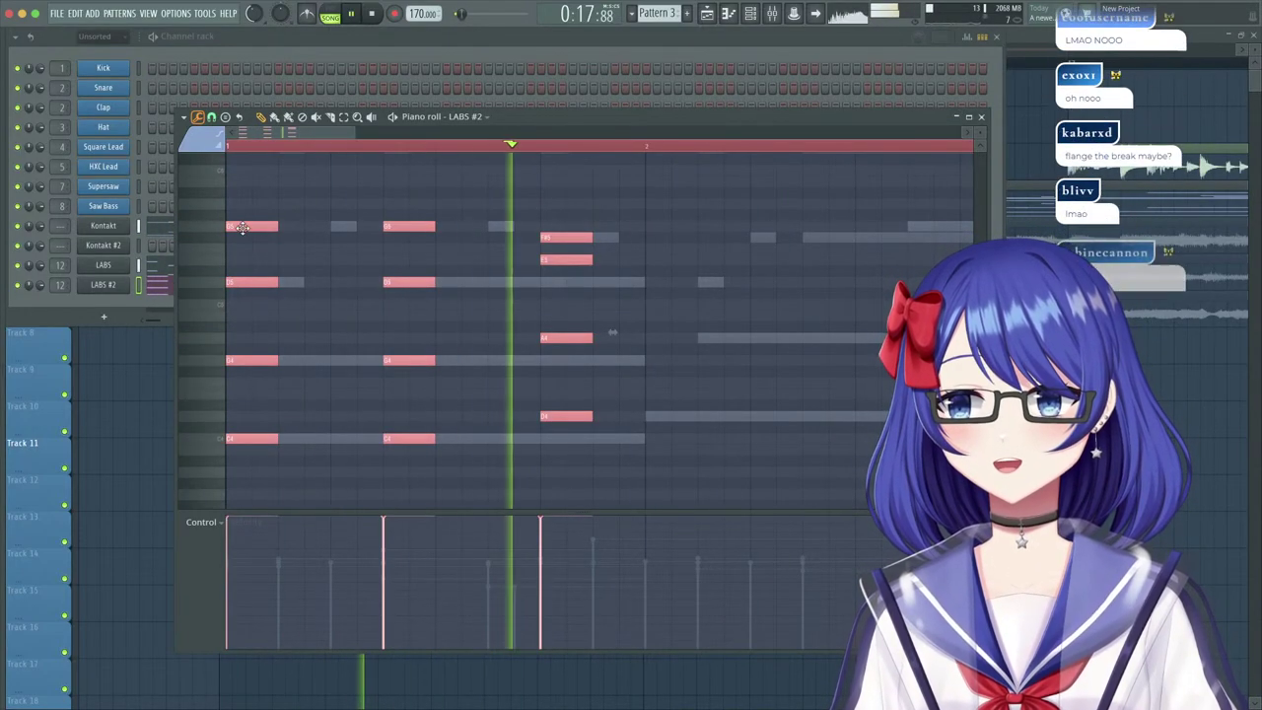
pyautogui.keyDown('ctrl'); pyautogui.click(772, 304); pyautogui.keyUp('ctrl')
pyautogui.press('space')
pyautogui.moveTo(569, 187); pyautogui.dragTo(589, 284)
pyautogui.hscroll(-5, 628, 436)
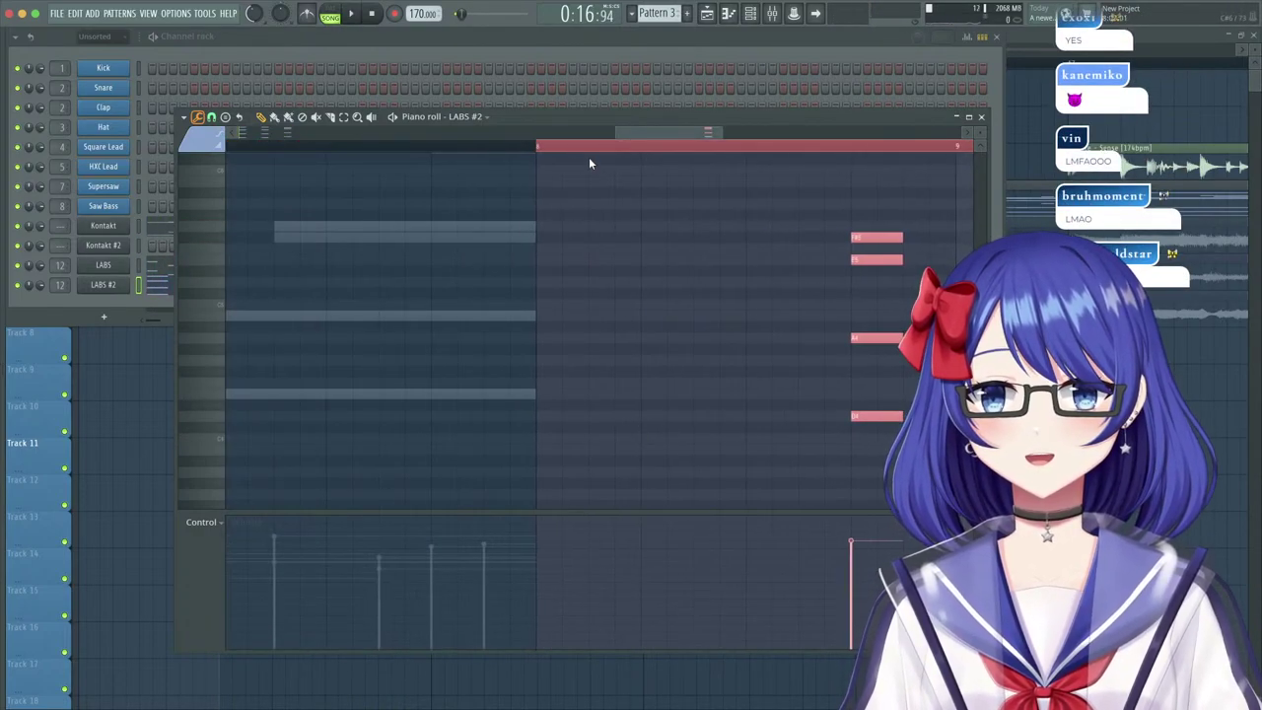
pyautogui.doubleClick(542, 148)
pyautogui.scroll(-1, 869, 345)
pyautogui.press('Delete')
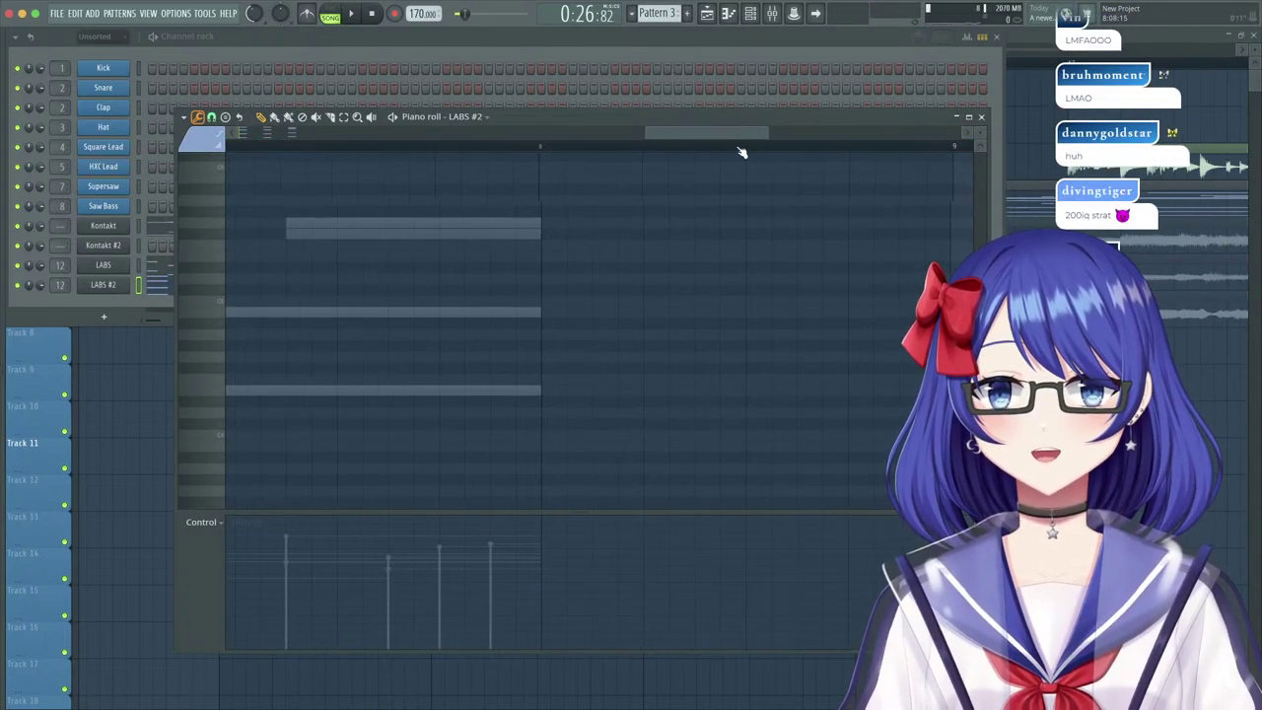
pyautogui.scroll(-3, 740, 135)
# Copy bar 1's last chord to the second eighth note of bar 2 in LABS #2 and play the pattern on its own.
pyautogui.moveTo(740, 135); pyautogui.dragTo(207, 131)
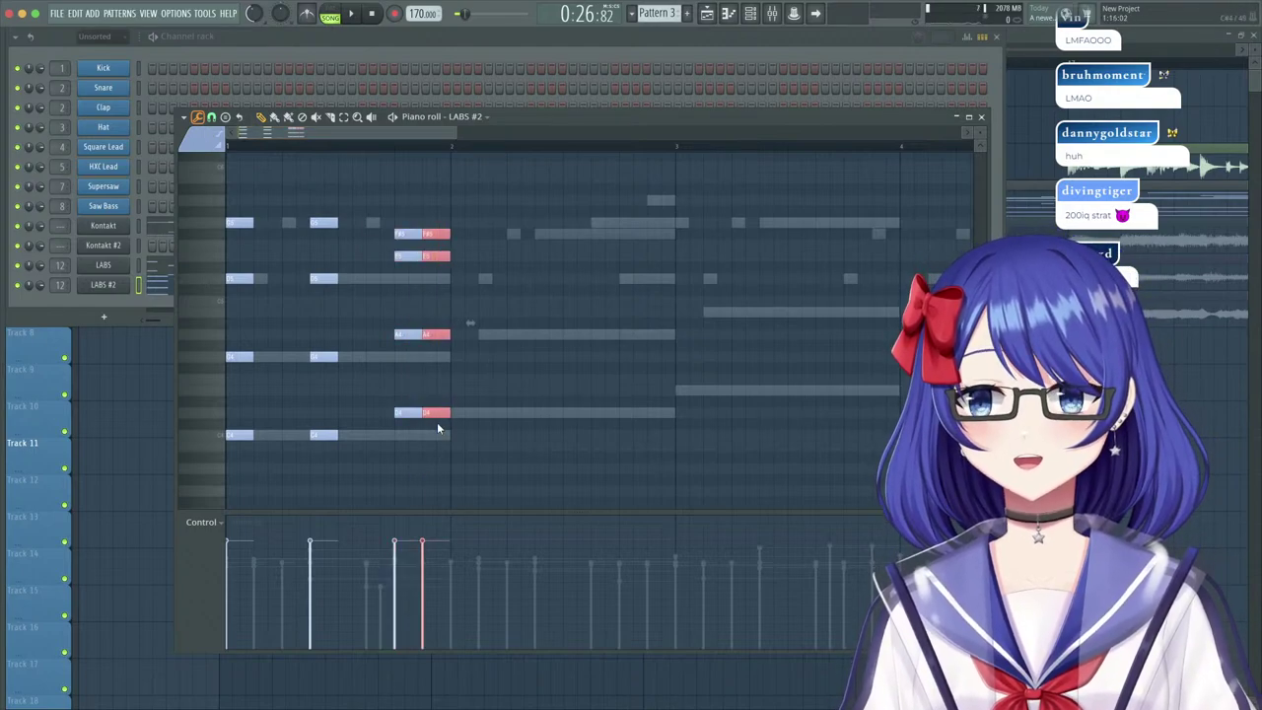
pyautogui.click(337, 20)
pyautogui.press('space')
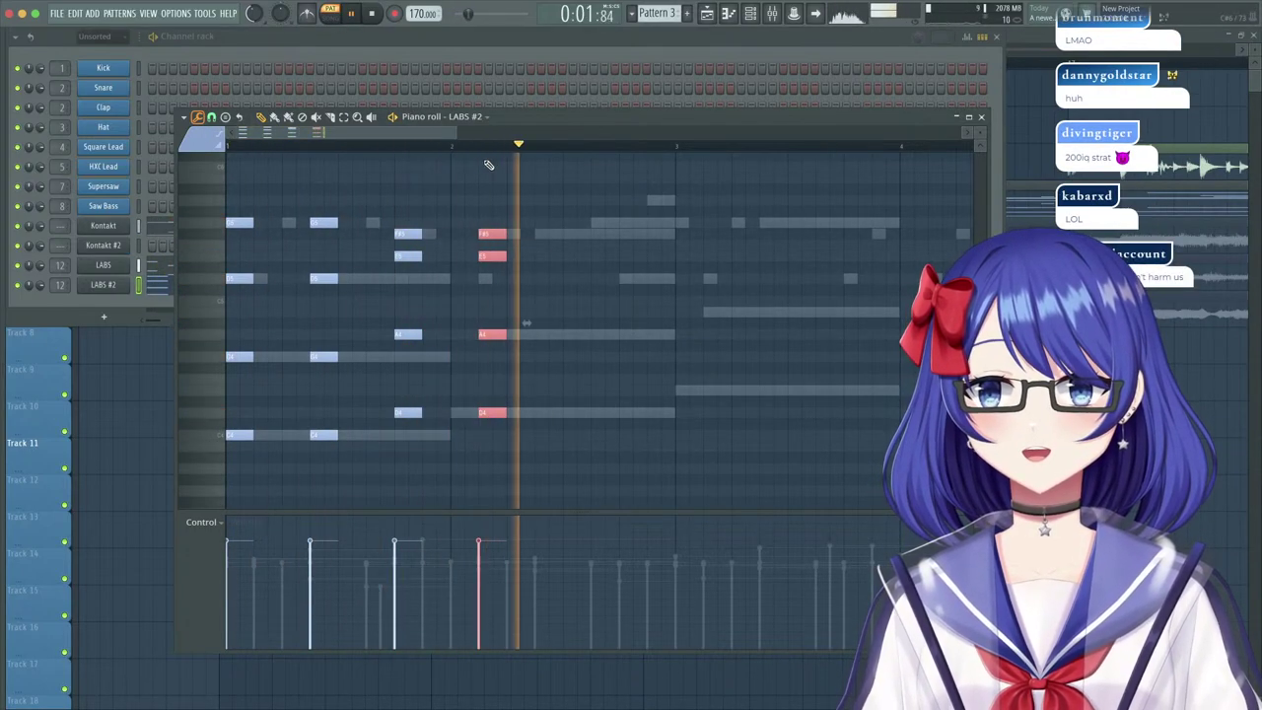
pyautogui.press('space')
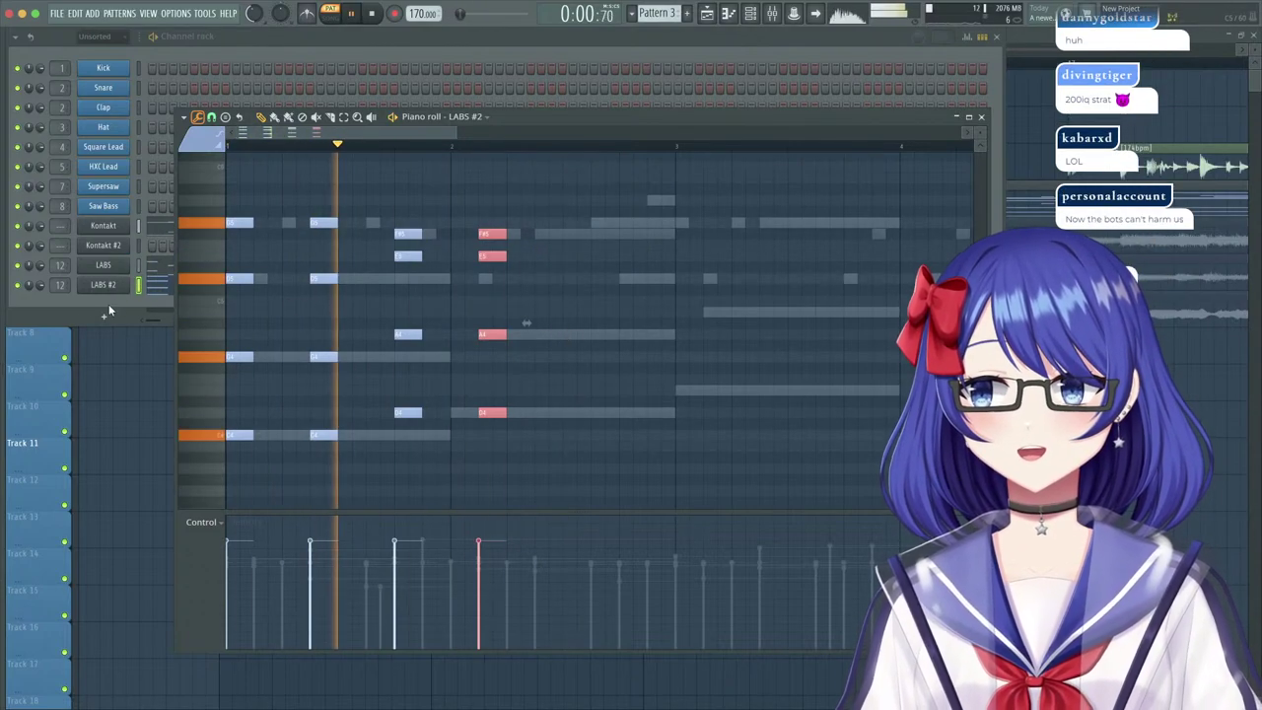
# Lower the velocity of all LABS #2 chords slightly and copy the last chord to the fifth eighth note of bar 2.
pyautogui.hotkey('ctrl', 'a')
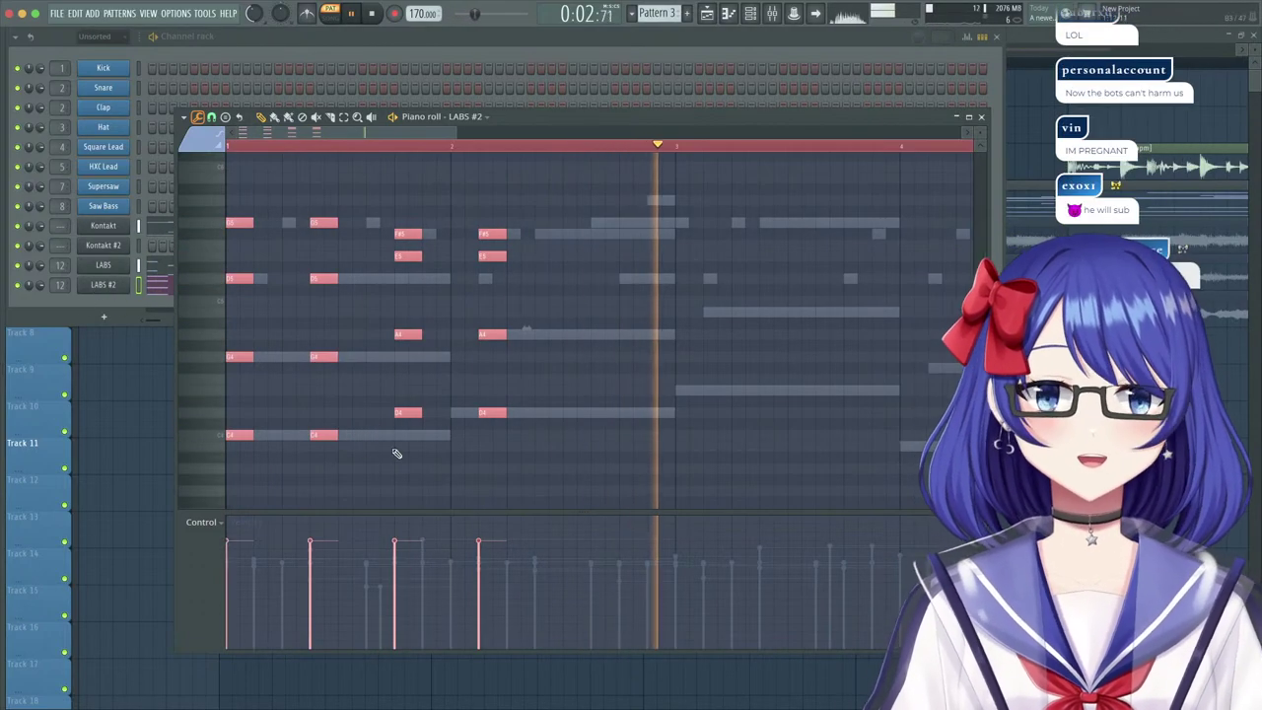
pyautogui.hotkey('ctrl', 'd')
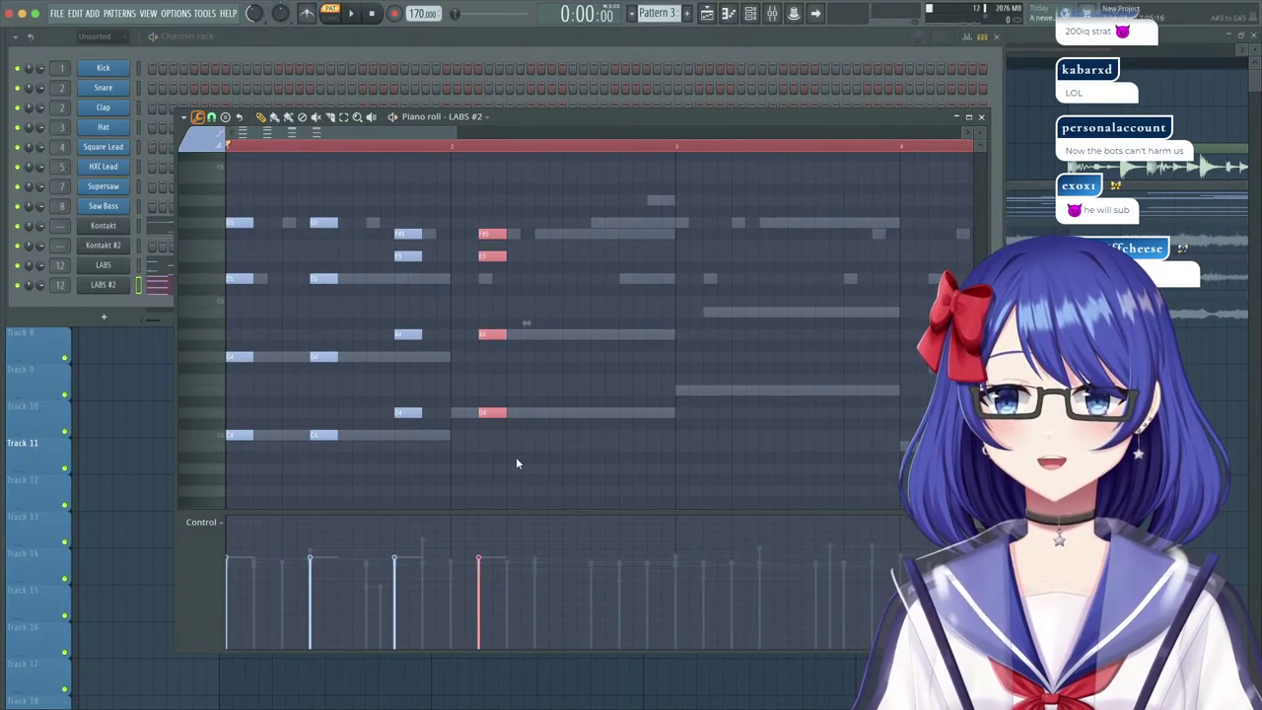
pyautogui.hotkey('ctrl', 'b')
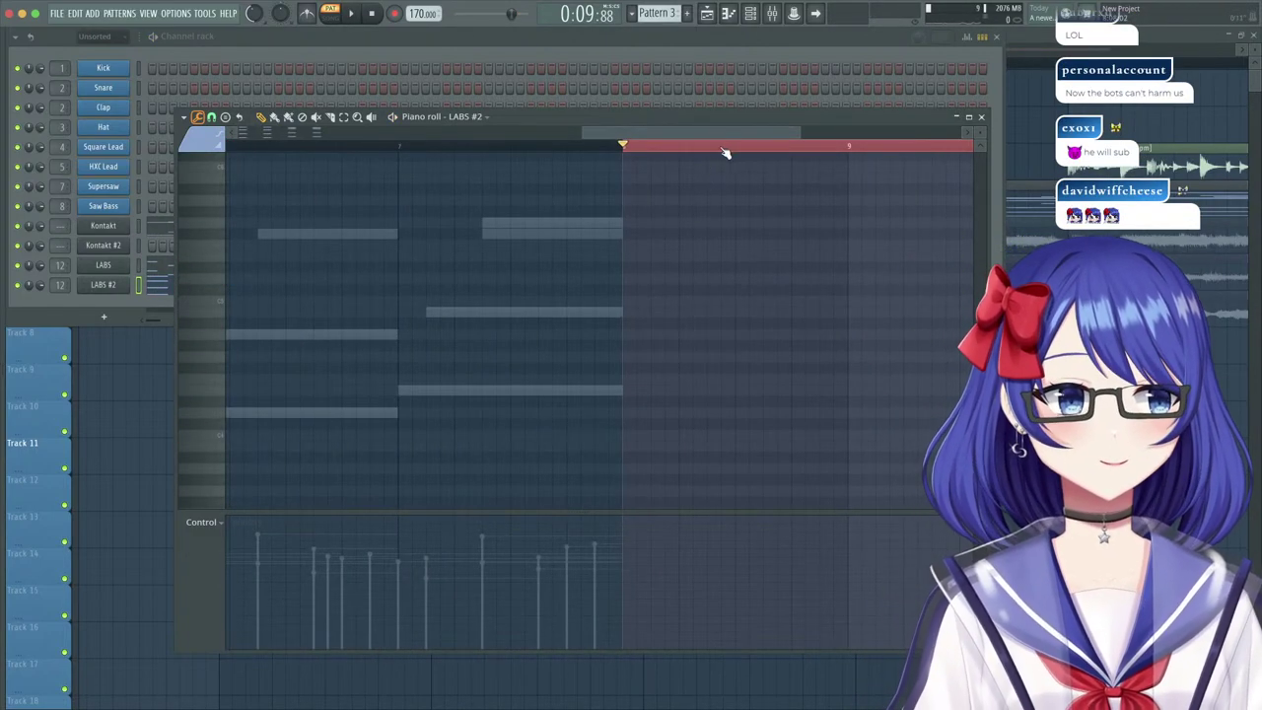
pyautogui.moveTo(665, 133); pyautogui.dragTo(320, 135)
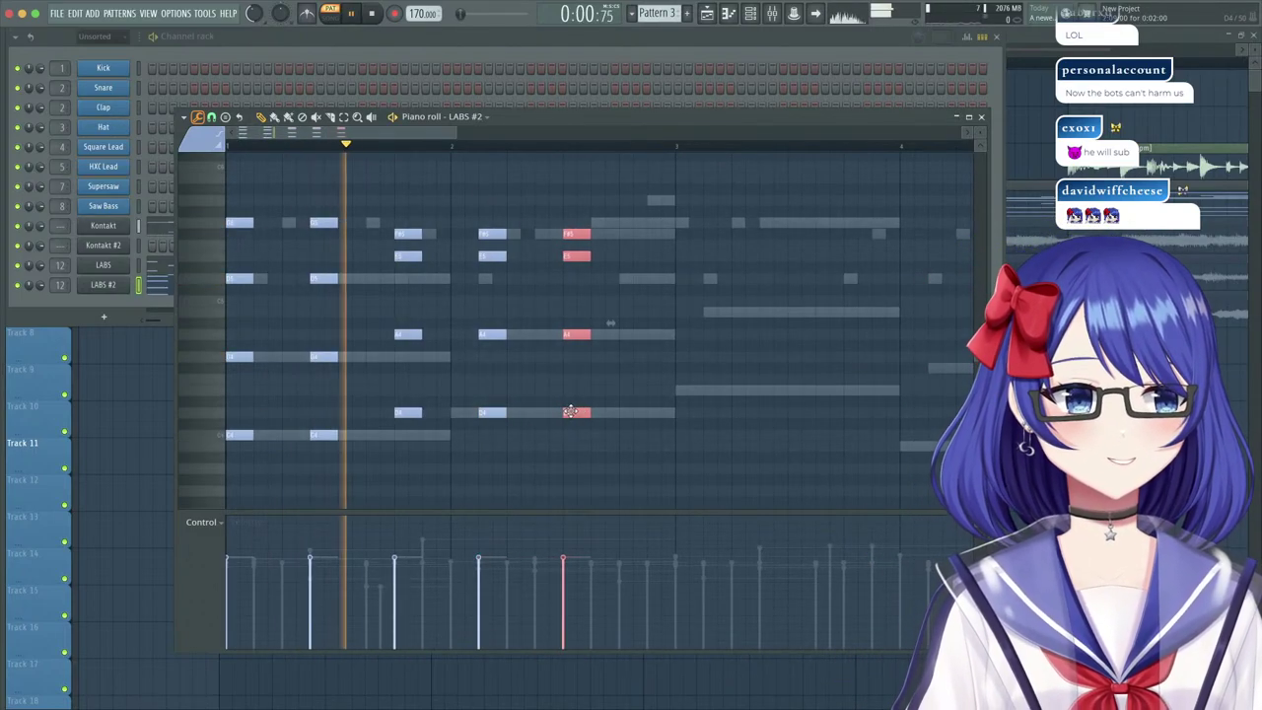
# Duplicate all the LABS #2 notes of bars 1 and 2 into bars 3 and 4 of Pattern 3.
pyautogui.press('space')
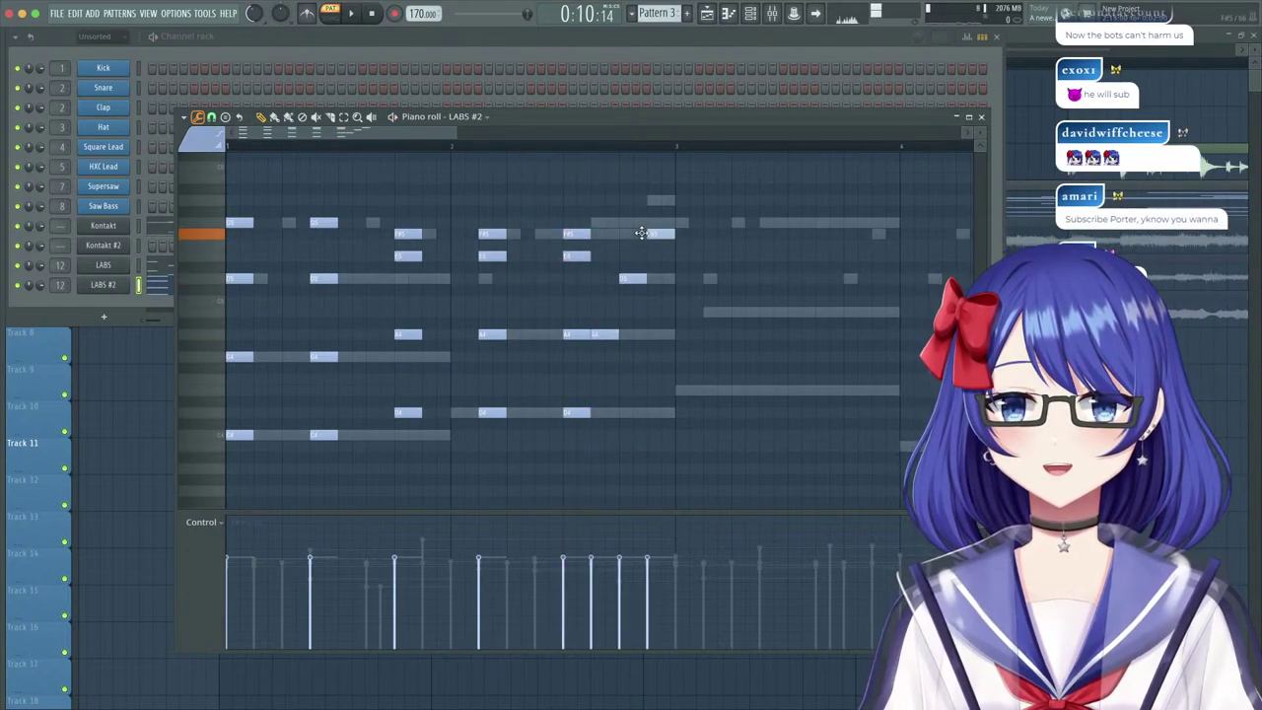
pyautogui.moveTo(716, 177); pyautogui.dragTo(226, 502)
pyautogui.hotkey('ctrl', 'b')
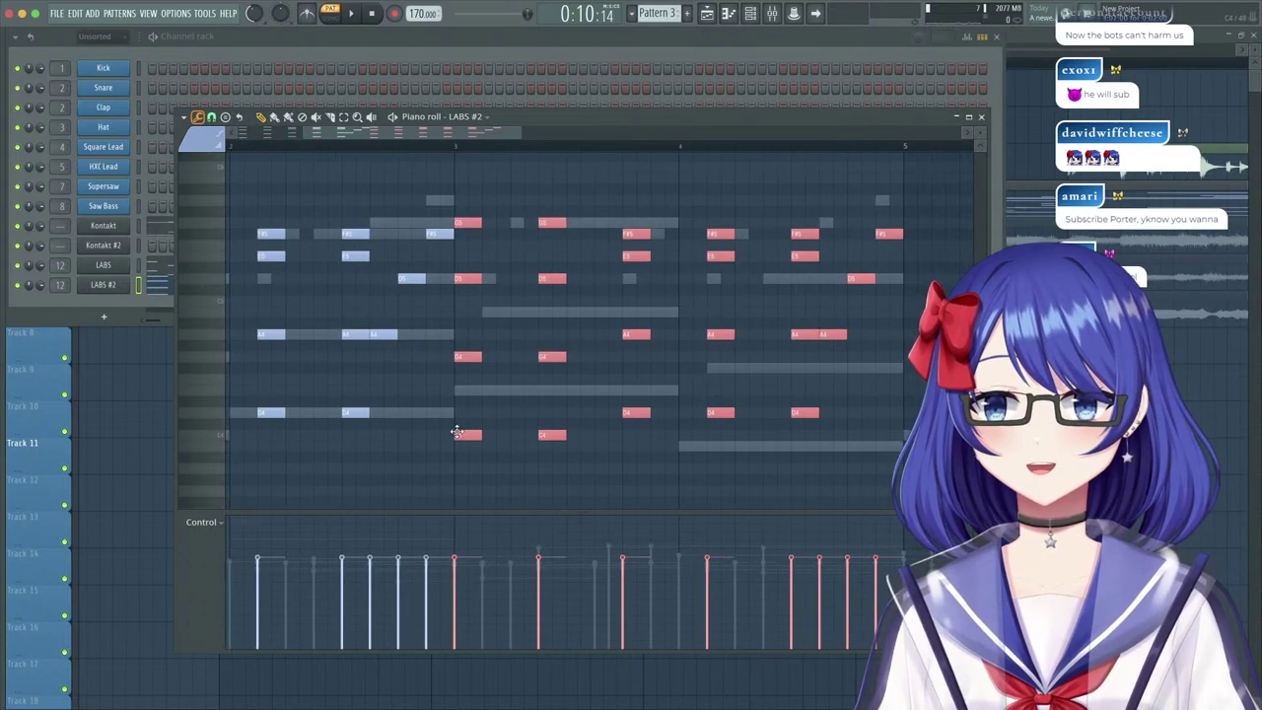
# Re-pitch the copied LABS #2 chords in bars 3 and 4 to E4-B4-F#5-G5 and B3-F#4-D5-F#5, and raise the final note to A5.
pyautogui.moveTo(456, 434); pyautogui.dragTo(592, 345)
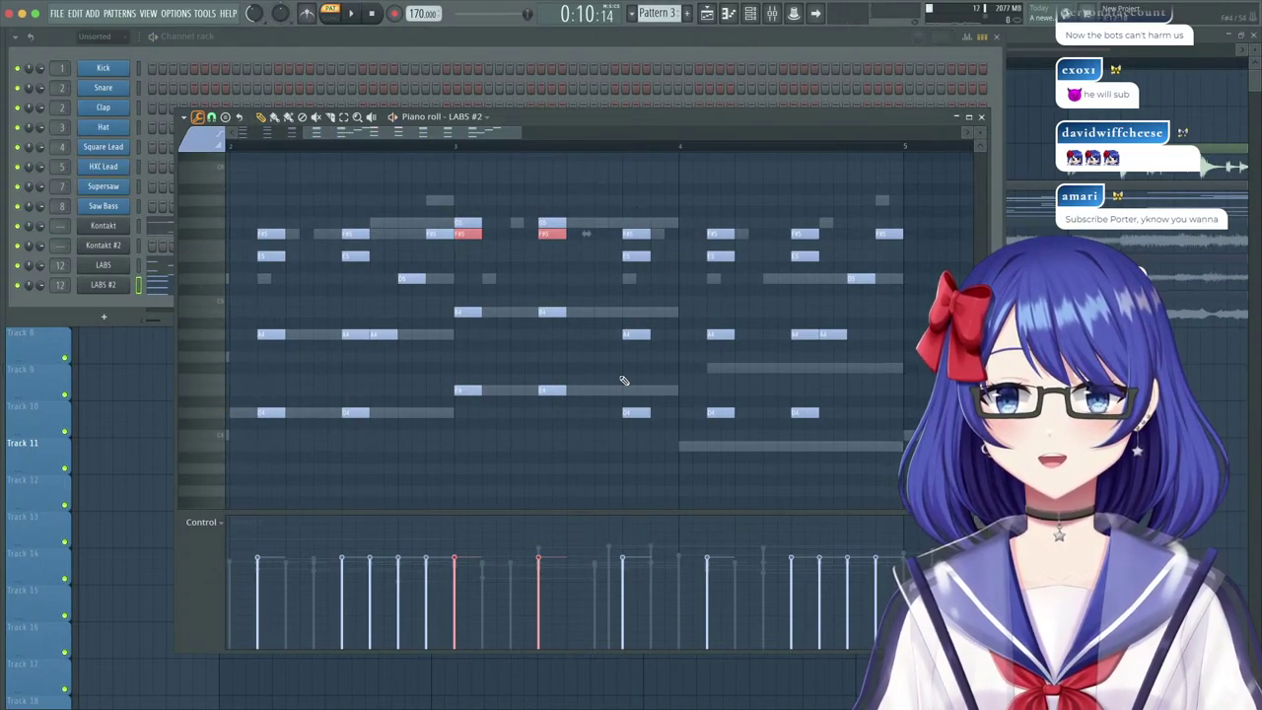
pyautogui.moveTo(619, 386); pyautogui.dragTo(842, 430)
pyautogui.moveTo(809, 417); pyautogui.dragTo(813, 433)
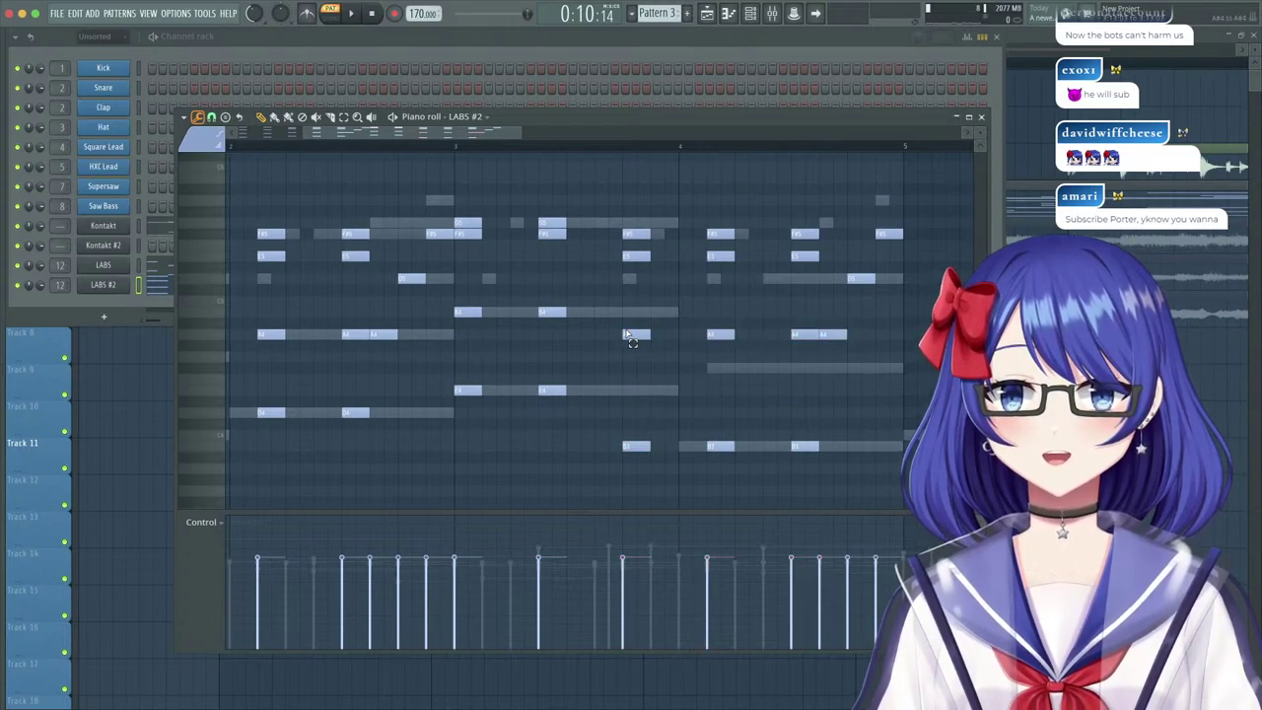
pyautogui.moveTo(803, 339); pyautogui.dragTo(800, 369)
pyautogui.click(794, 258)
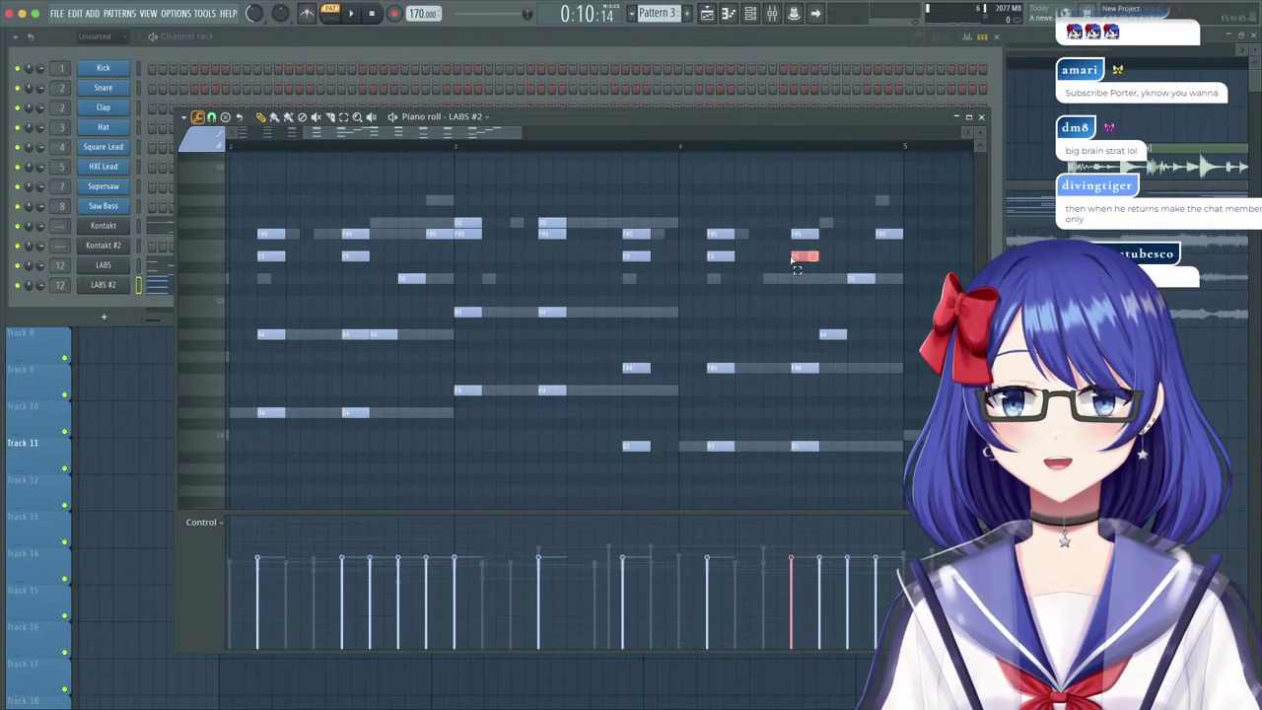
pyautogui.click(622, 155)
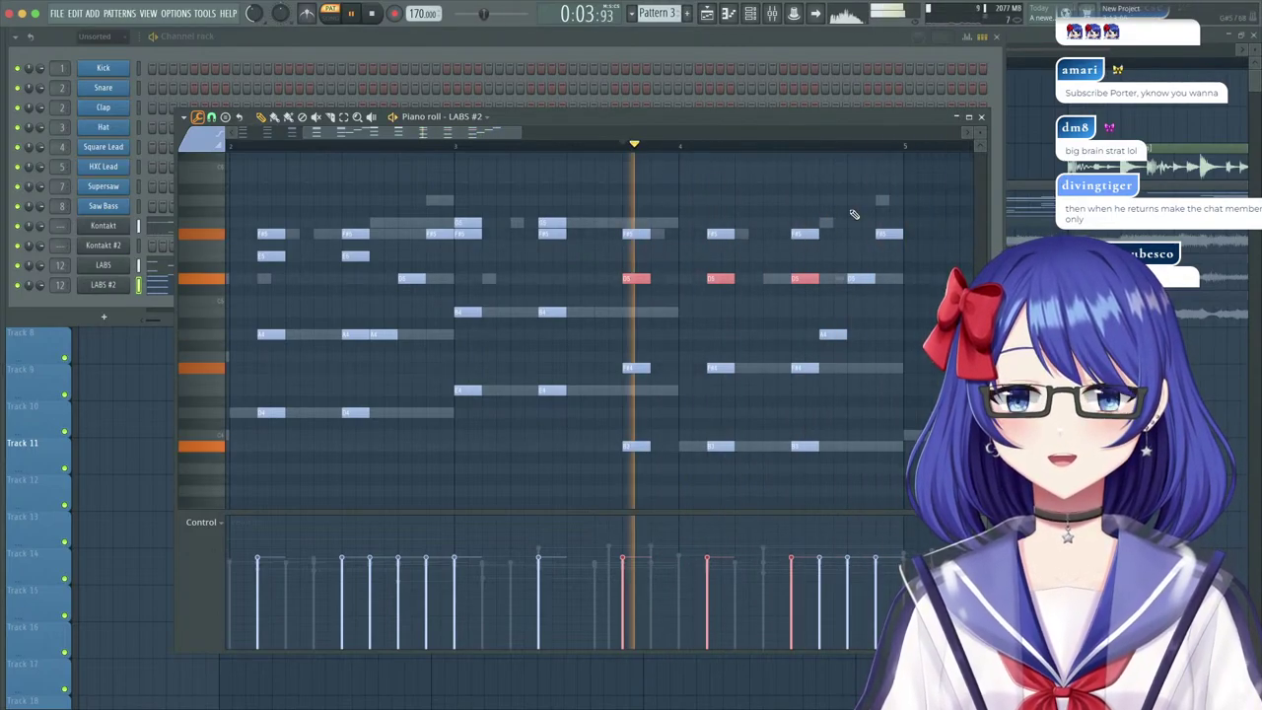
pyautogui.moveTo(885, 233); pyautogui.dragTo(886, 195)
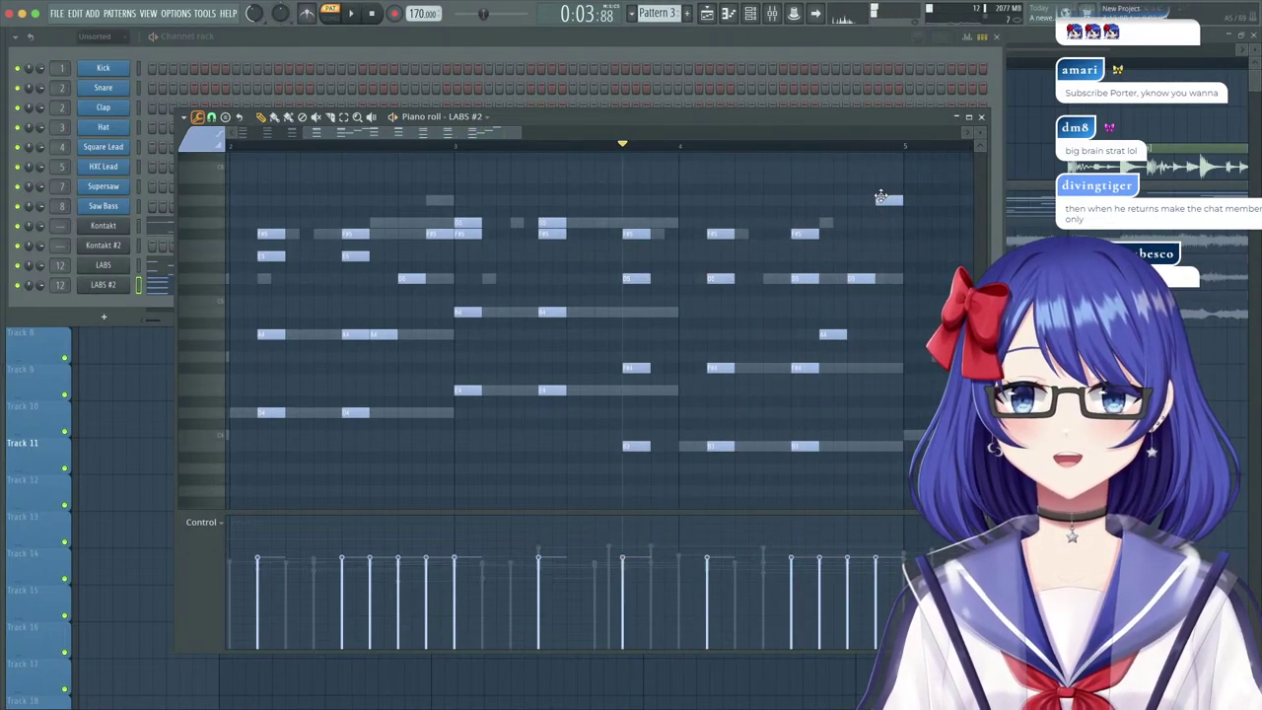
pyautogui.scroll(-5, 384, 149)
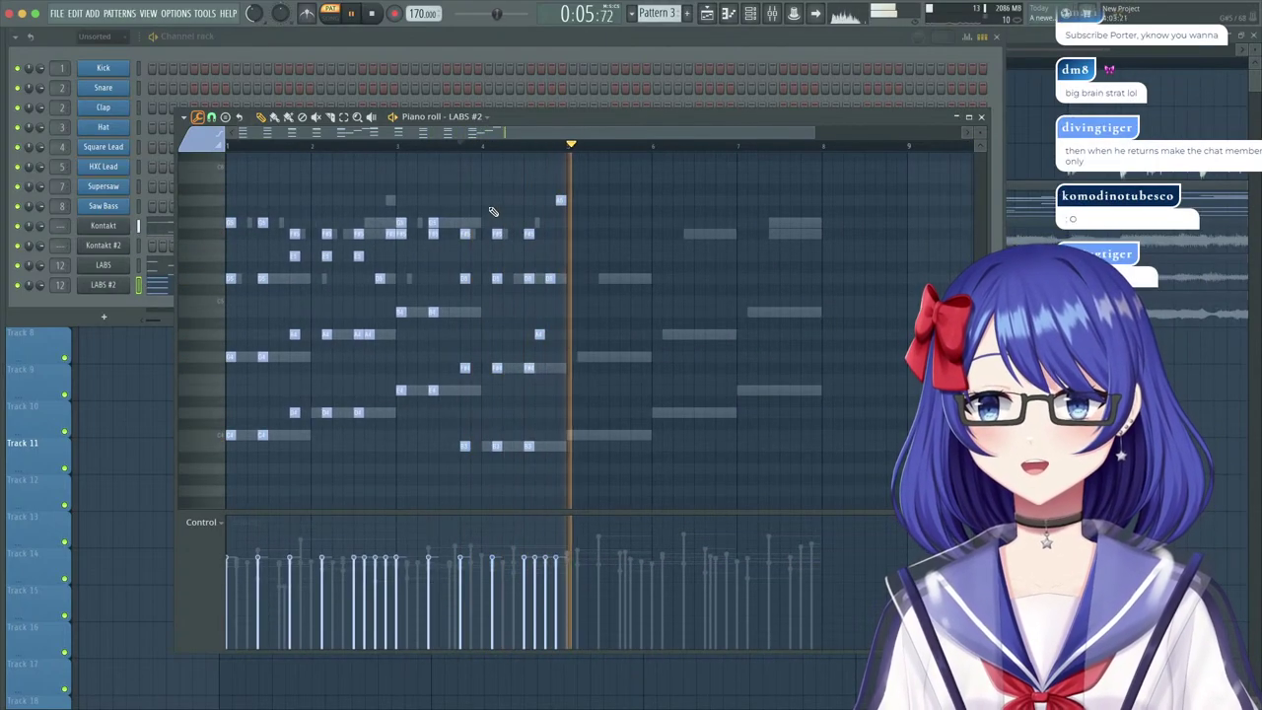
# Add a second Fruity Stereo Enhancer to slot 2 of the LABS mixer track and close both enhancer windows.
pyautogui.doubleClick(61, 285)
pyautogui.click(976, 213)
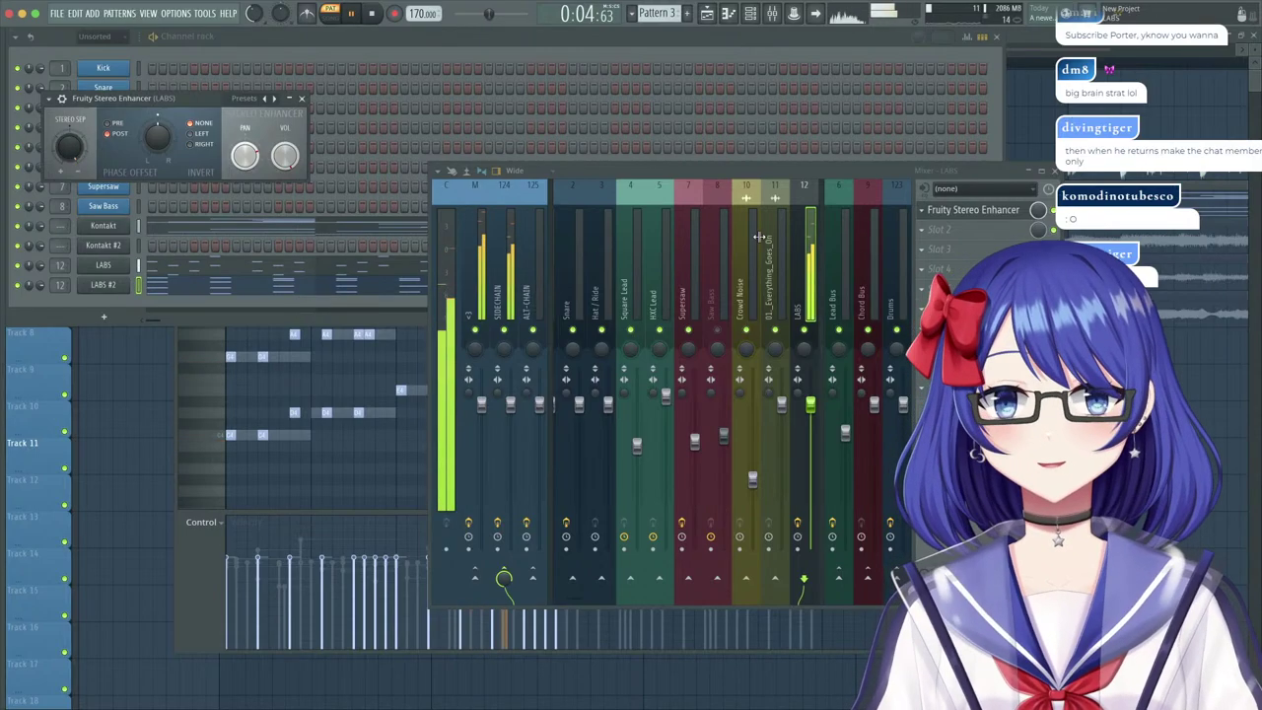
pyautogui.rightClick(261, 161)
pyautogui.click(276, 169)
pyautogui.press('space')
pyautogui.click(971, 234)
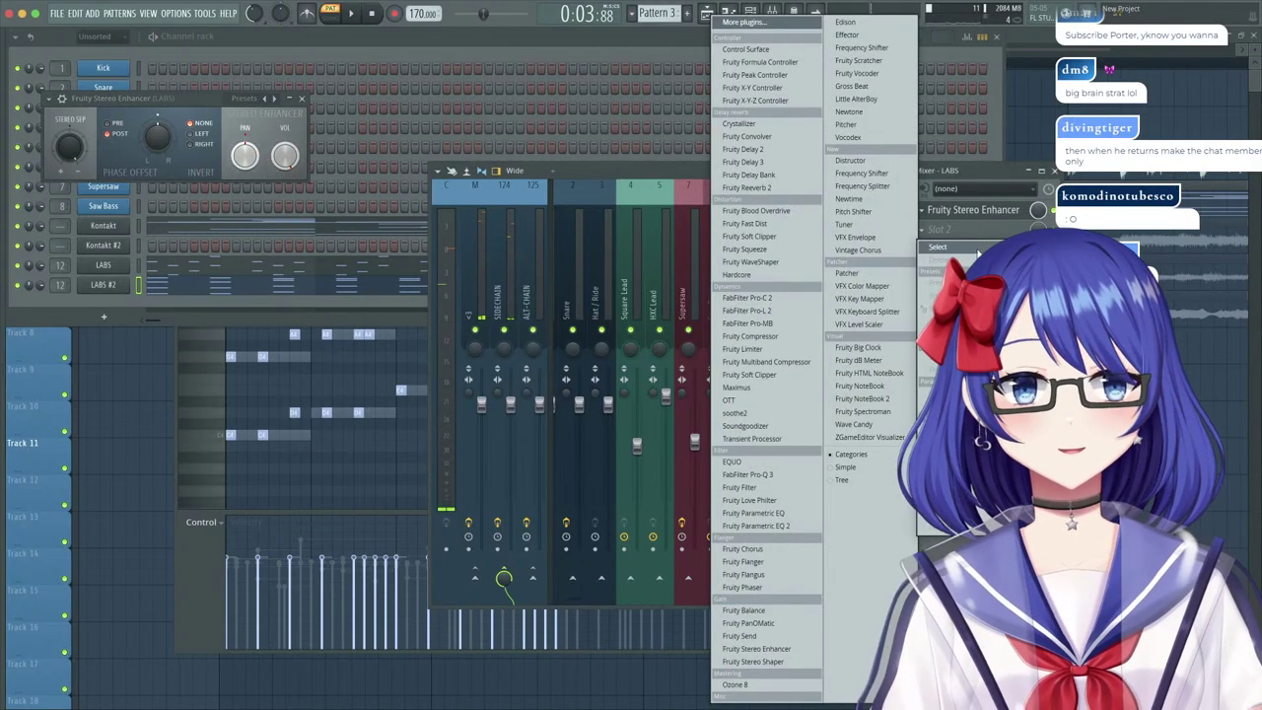
pyautogui.click(779, 649)
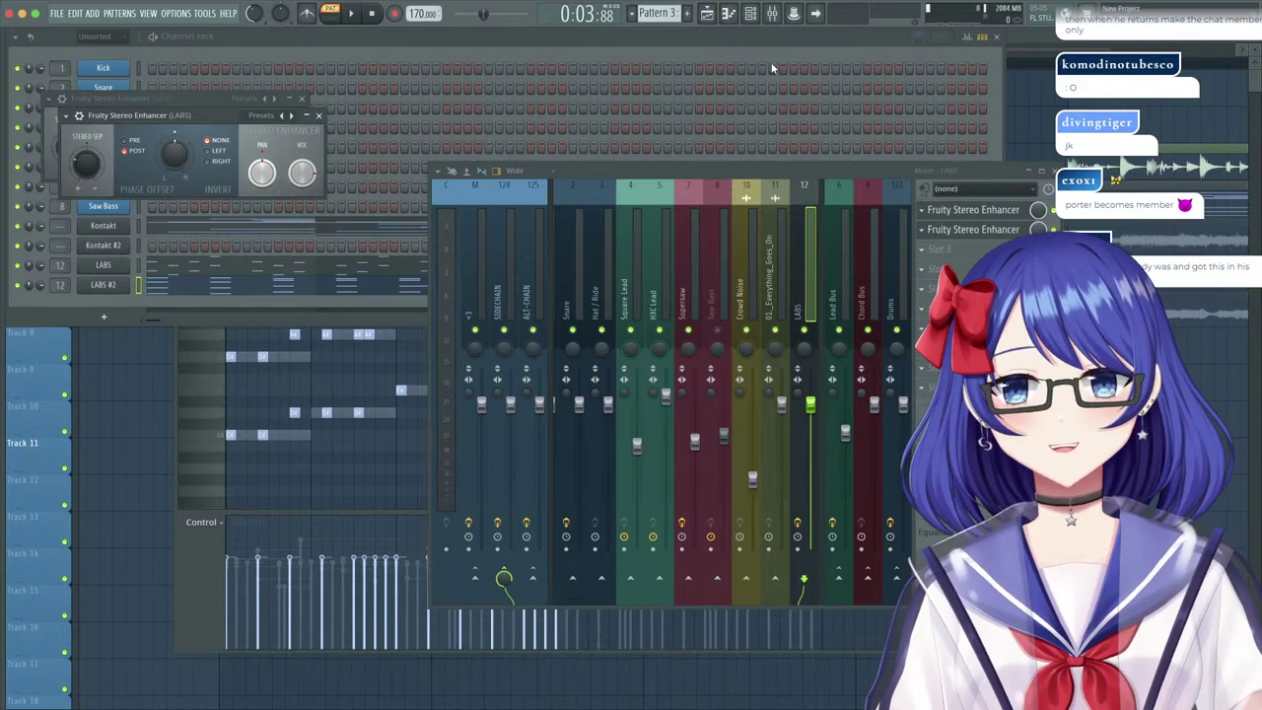
pyautogui.click(318, 116)
pyautogui.click(302, 99)
pyautogui.click(361, 47)
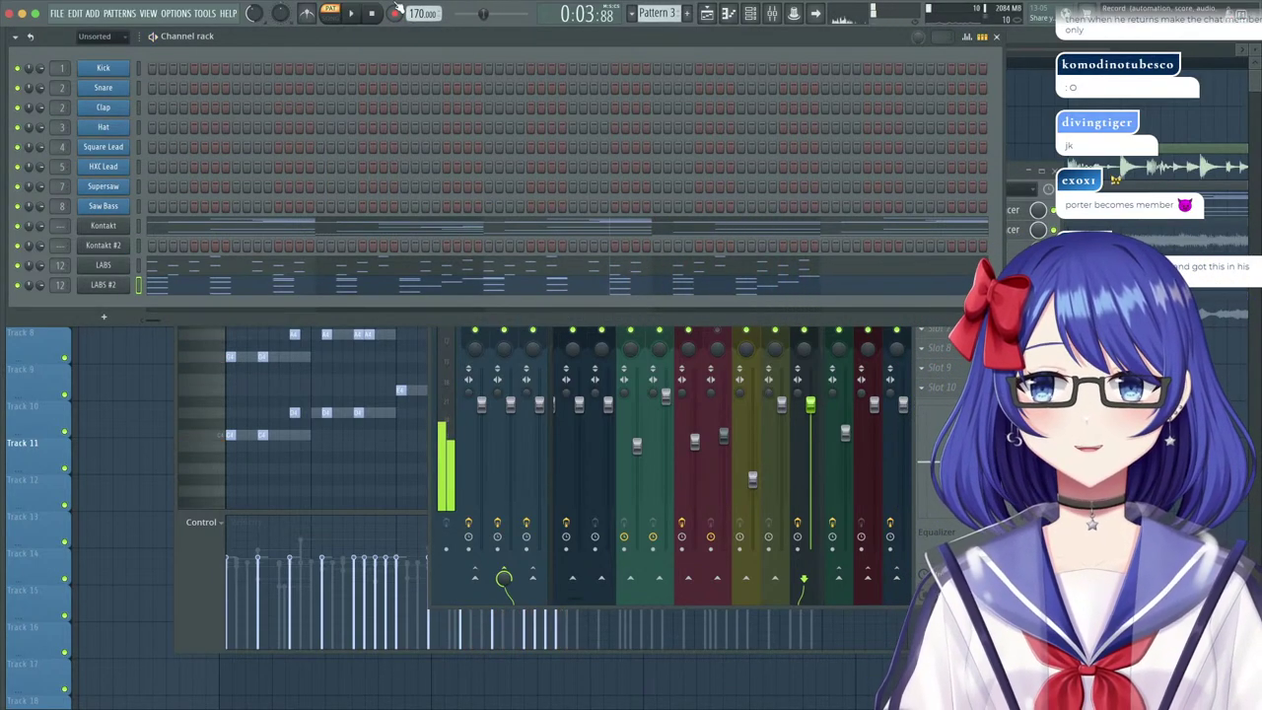
# Play Pattern 3 and check the stereo separation of the second Stereo Enhancer on the LABS mixer track.
pyautogui.click(357, 15)
pyautogui.click(1020, 200)
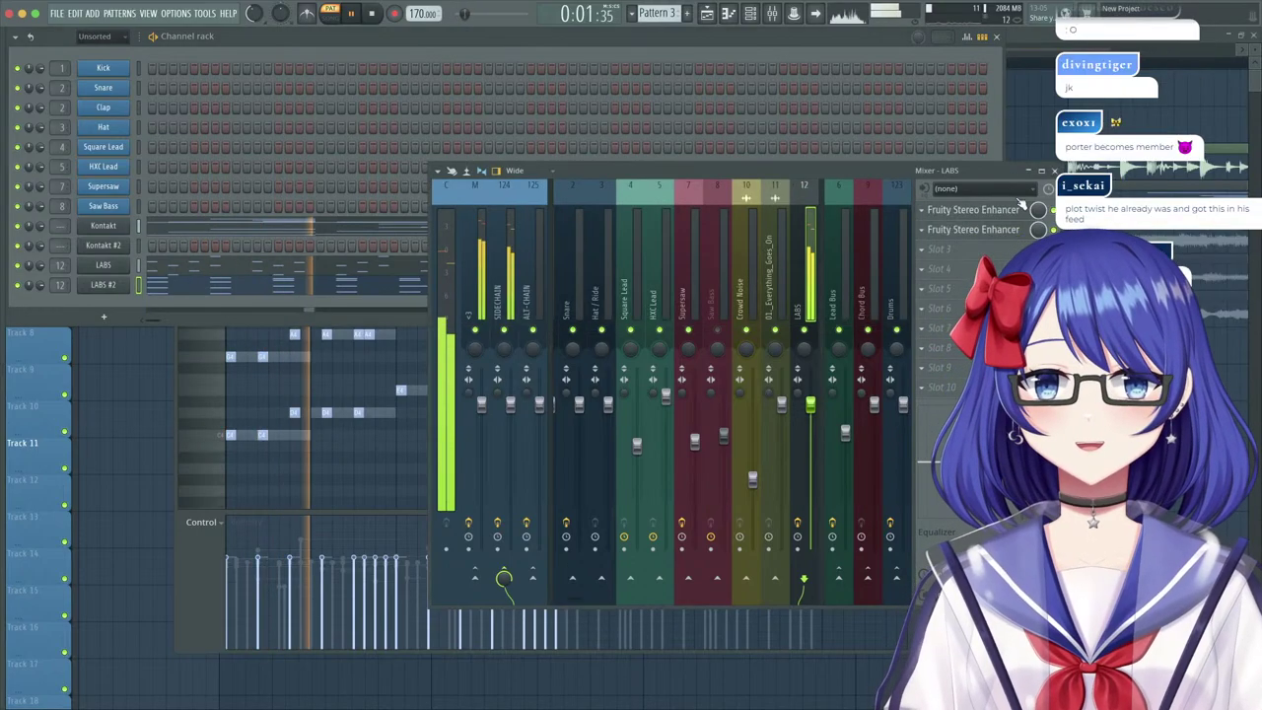
pyautogui.click(991, 234)
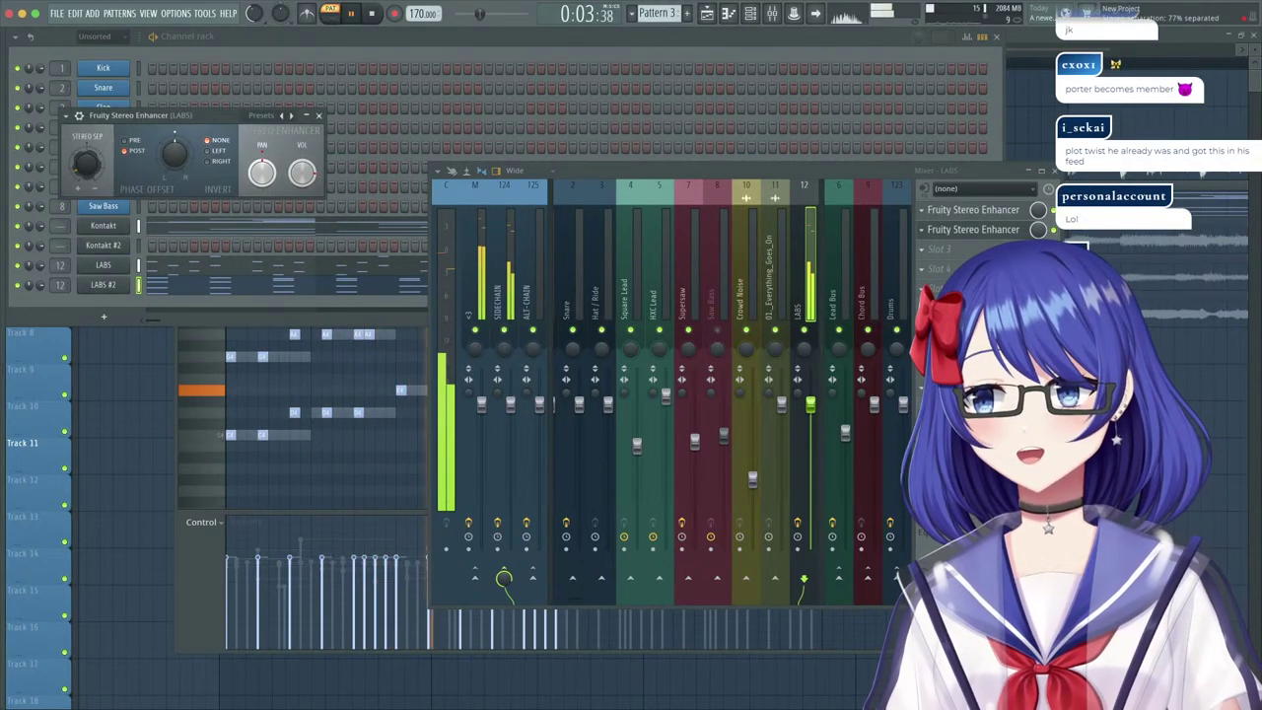
pyautogui.click(937, 252)
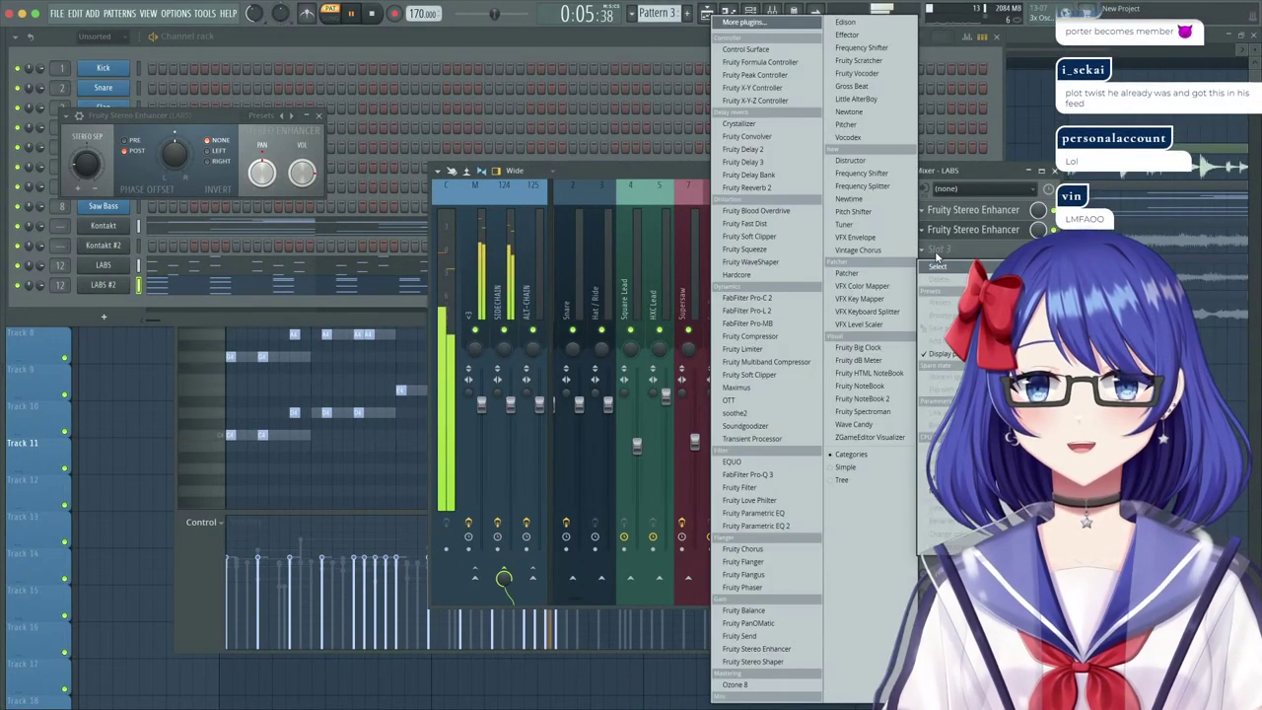
pyautogui.click(939, 255)
# Replay Pattern 3 and examine the Kontakt channel's notes in the opening bars of the piano roll.
pyautogui.press('space')
pyautogui.press('space')
pyautogui.click(677, 40)
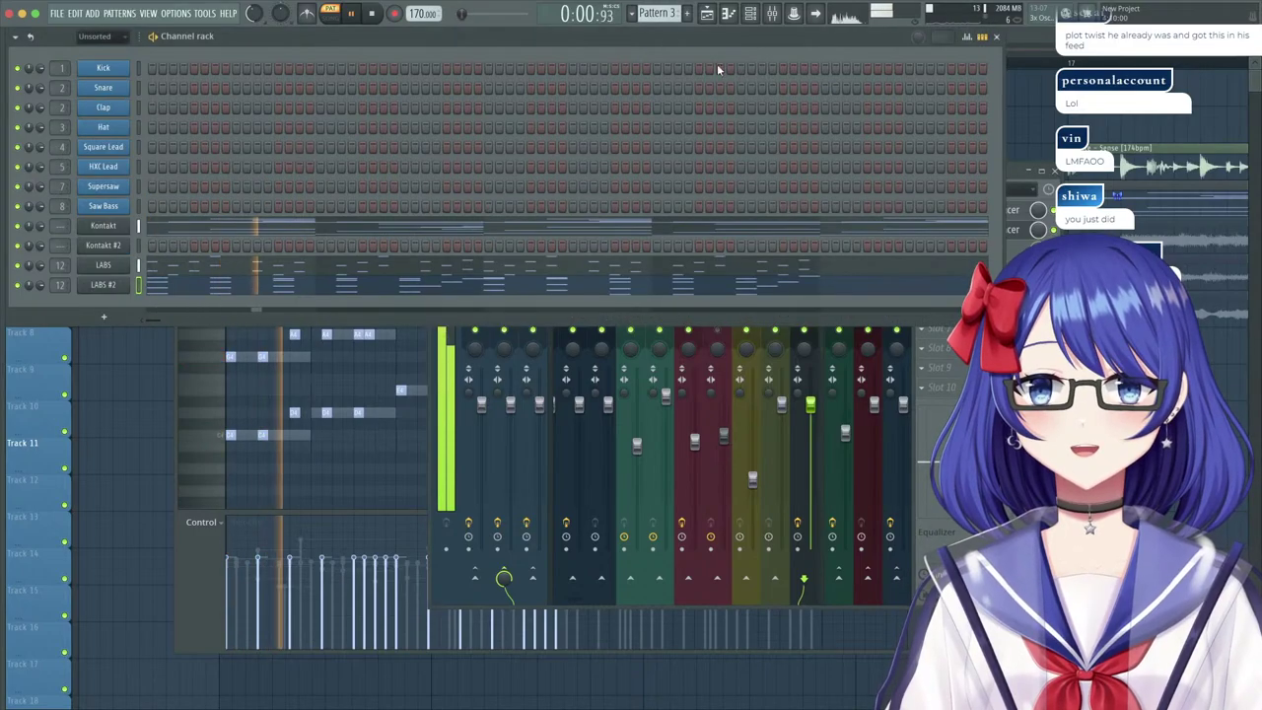
pyautogui.click(634, 219)
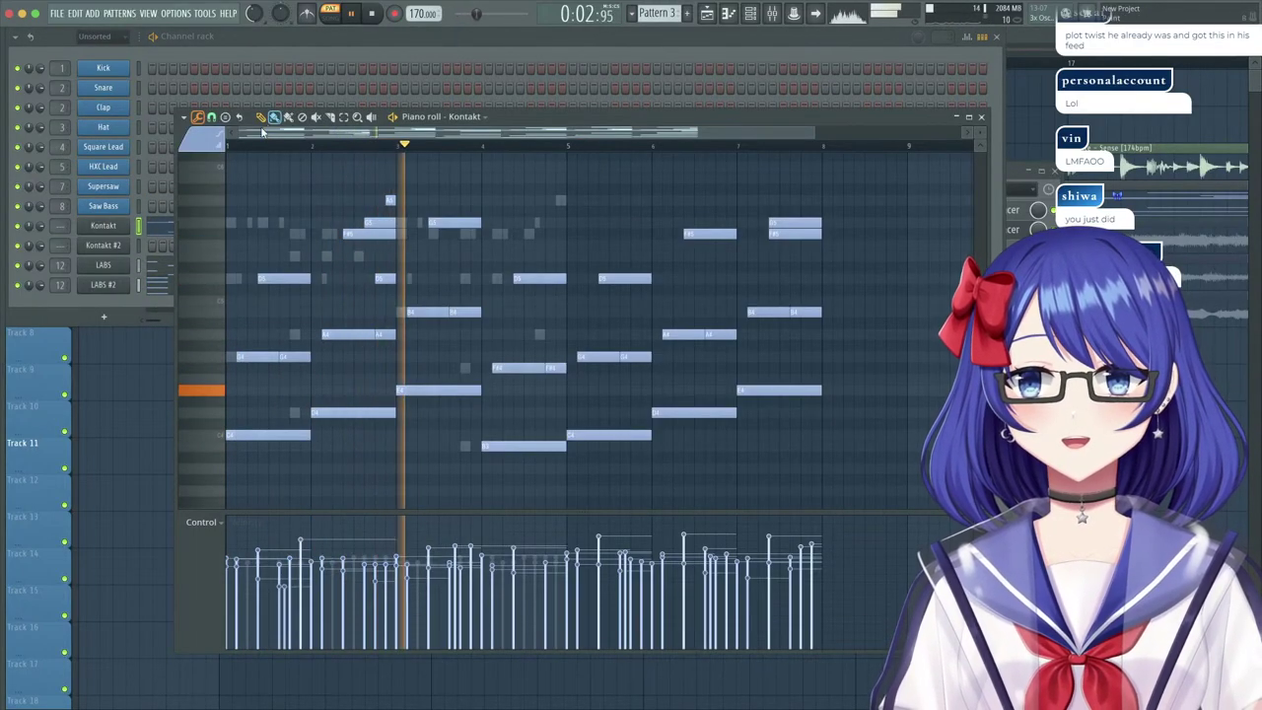
pyautogui.scroll(6, 258, 148)
pyautogui.scroll(5, 323, 241)
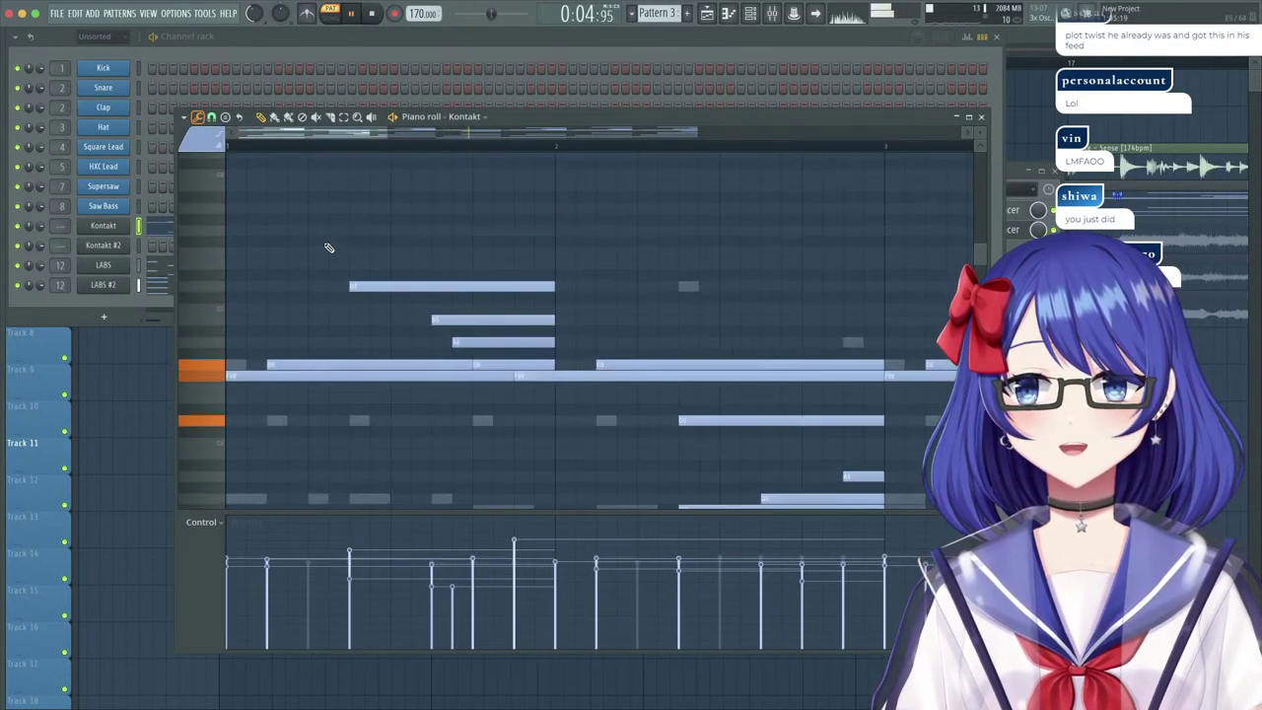
pyautogui.scroll(-4, 333, 250)
pyautogui.press('space')
# Return to the playlist and play the arrangement from bar 13.
pyautogui.click(1020, 38)
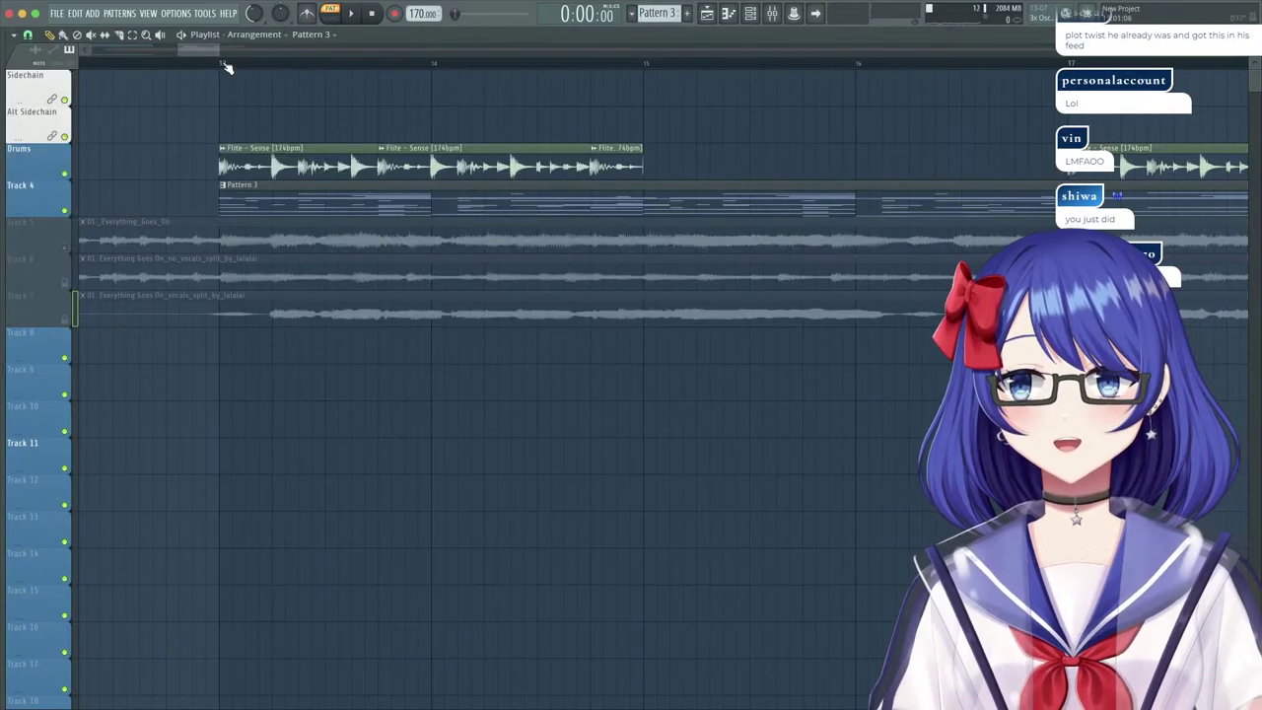
pyautogui.scroll(-4, 221, 66)
pyautogui.scroll(3, 221, 65)
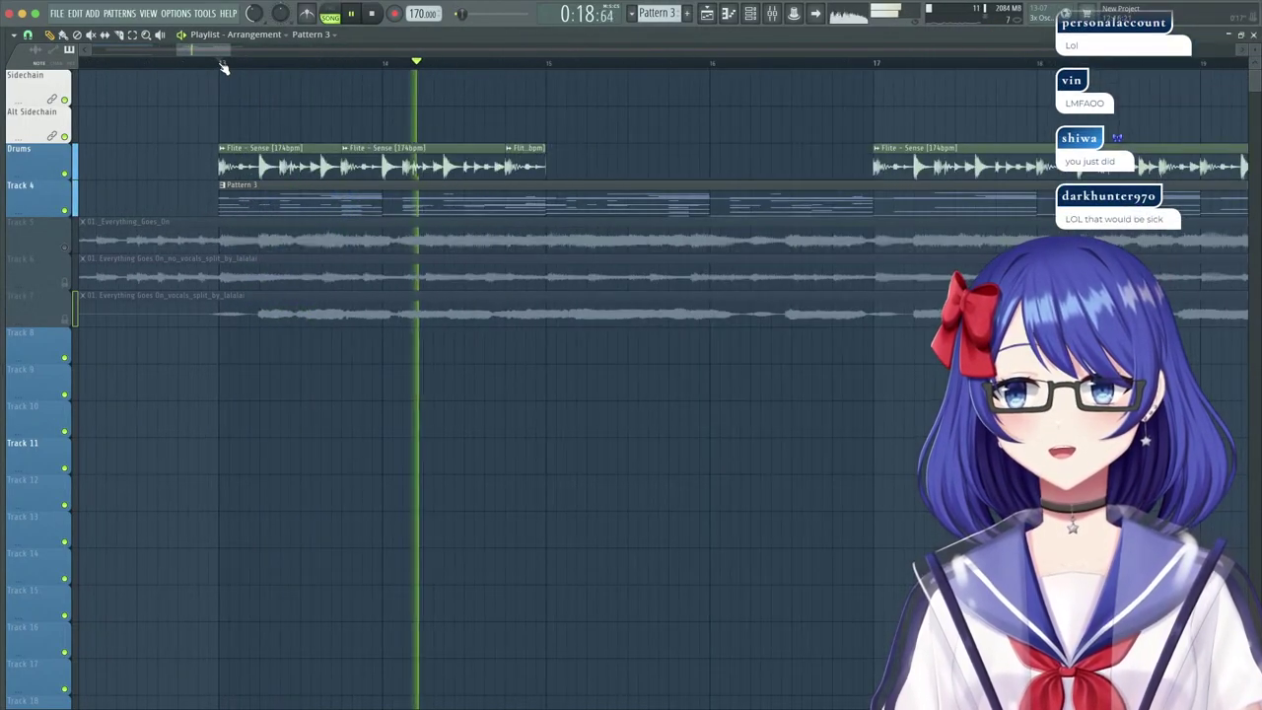
# Duplicate the drum clips of bars 13 and 14 into the empty bars 15 and 16.
pyautogui.moveTo(566, 158); pyautogui.dragTo(278, 159)
pyautogui.press('super+b')
pyautogui.press('space')
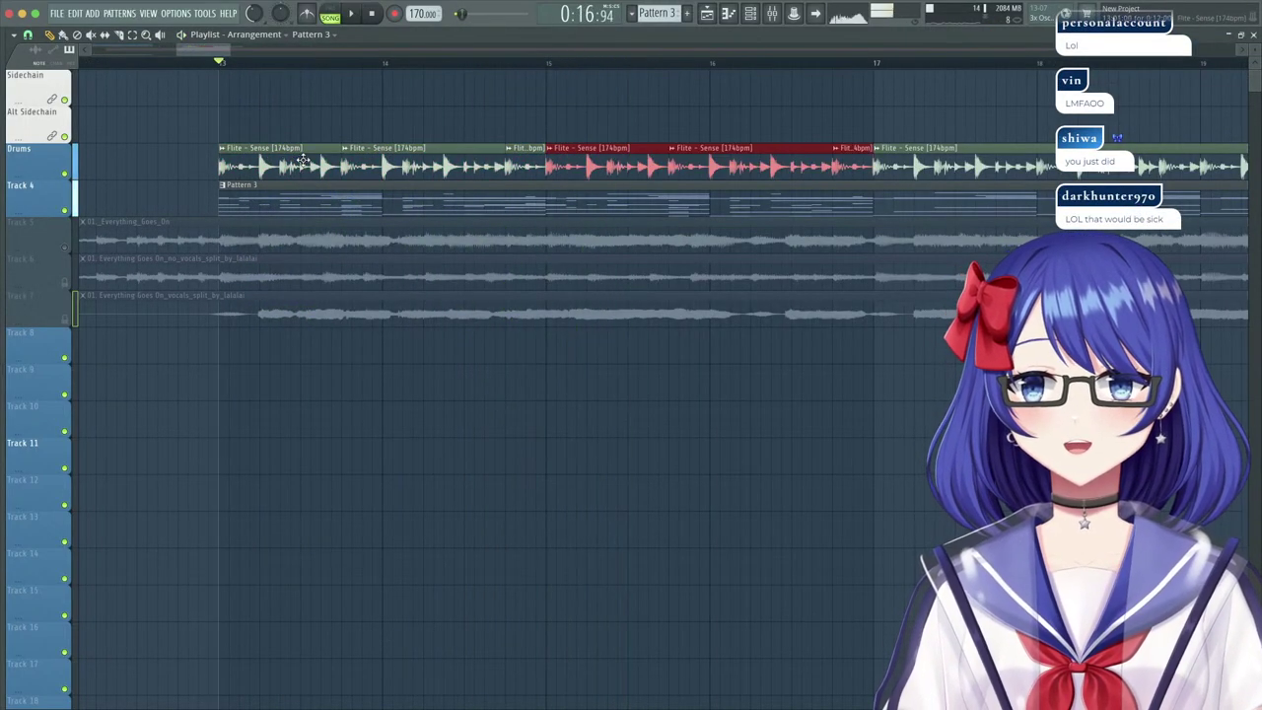
# Replace bar 14's drums with a copy of bar 13's chopped clips and play the arrangement from bar 13.
pyautogui.press('space')
pyautogui.click(501, 124)
pyautogui.rightClick(522, 128)
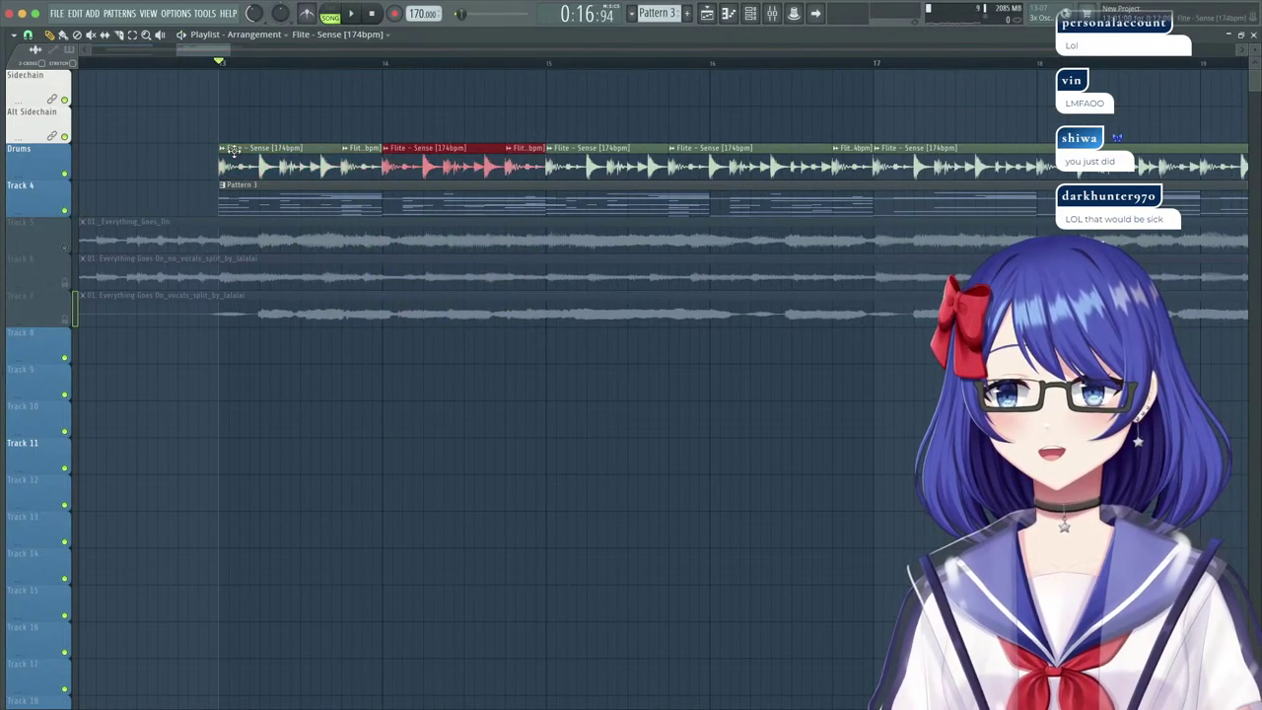
pyautogui.press('space')
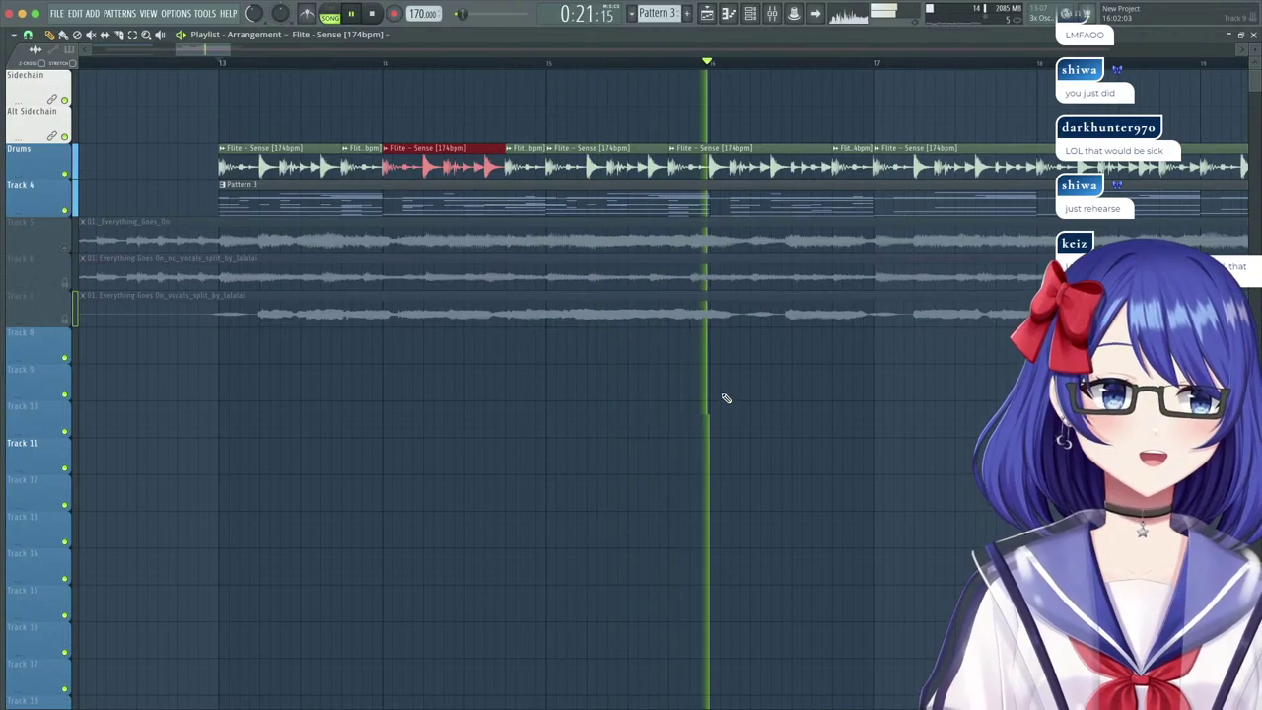
# Replace the drum clips in bars 15 and 16 with a duplicate of the re-chopped bars 13 and 14.
pyautogui.press('space')
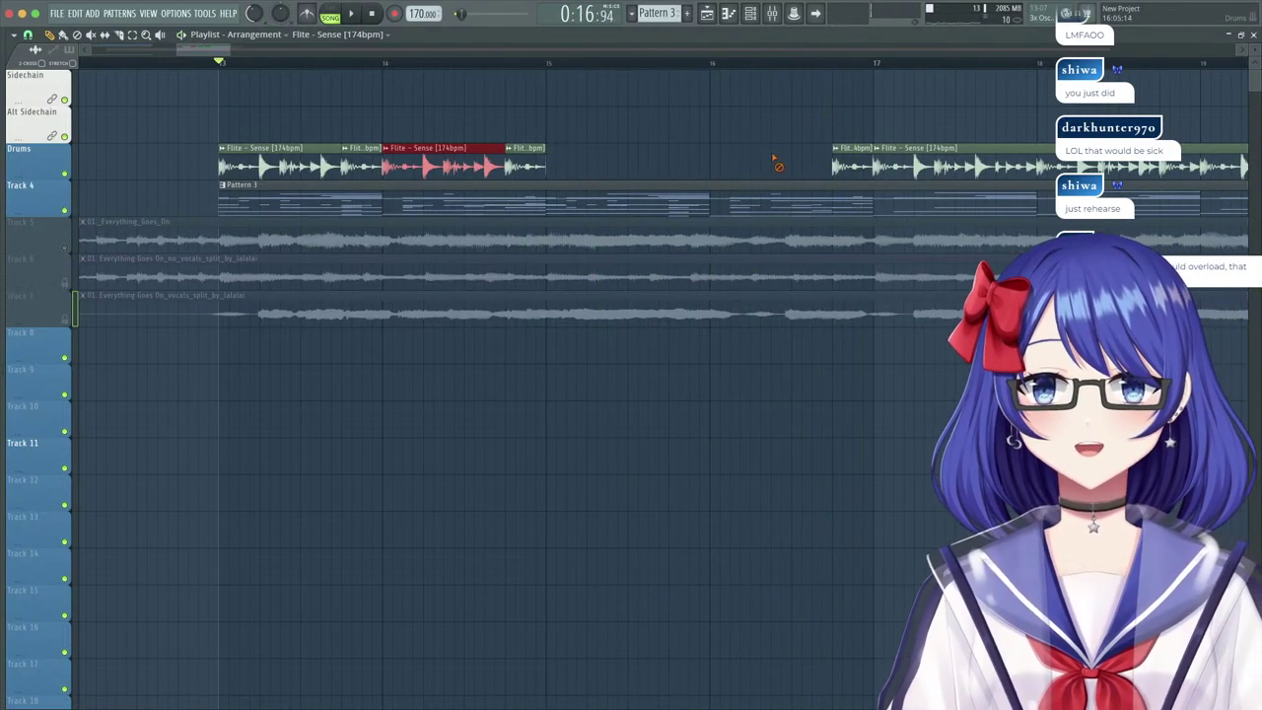
pyautogui.moveTo(641, 161); pyautogui.dragTo(212, 161)
pyautogui.press('super+b')
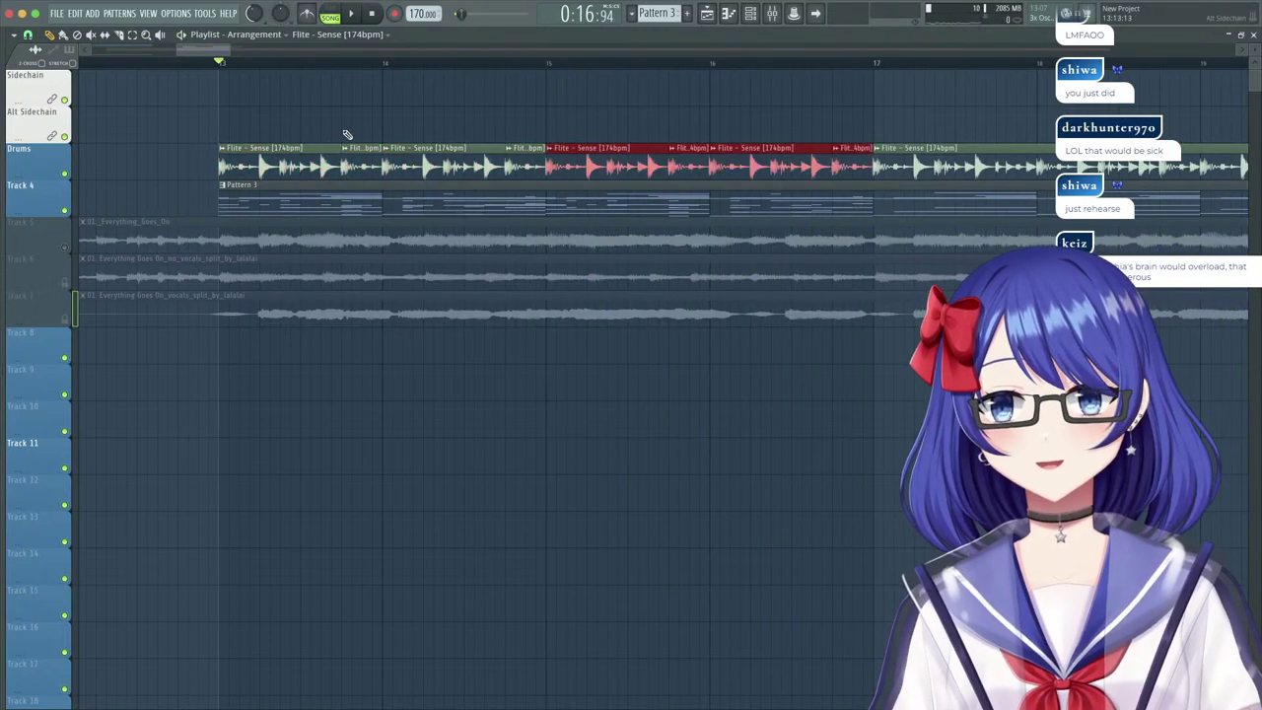
# Open the Flite - Sense drum sample's settings and route it to mixer track 13.
pyautogui.doubleClick(253, 170)
pyautogui.click(135, 184)
pyautogui.click(354, 228)
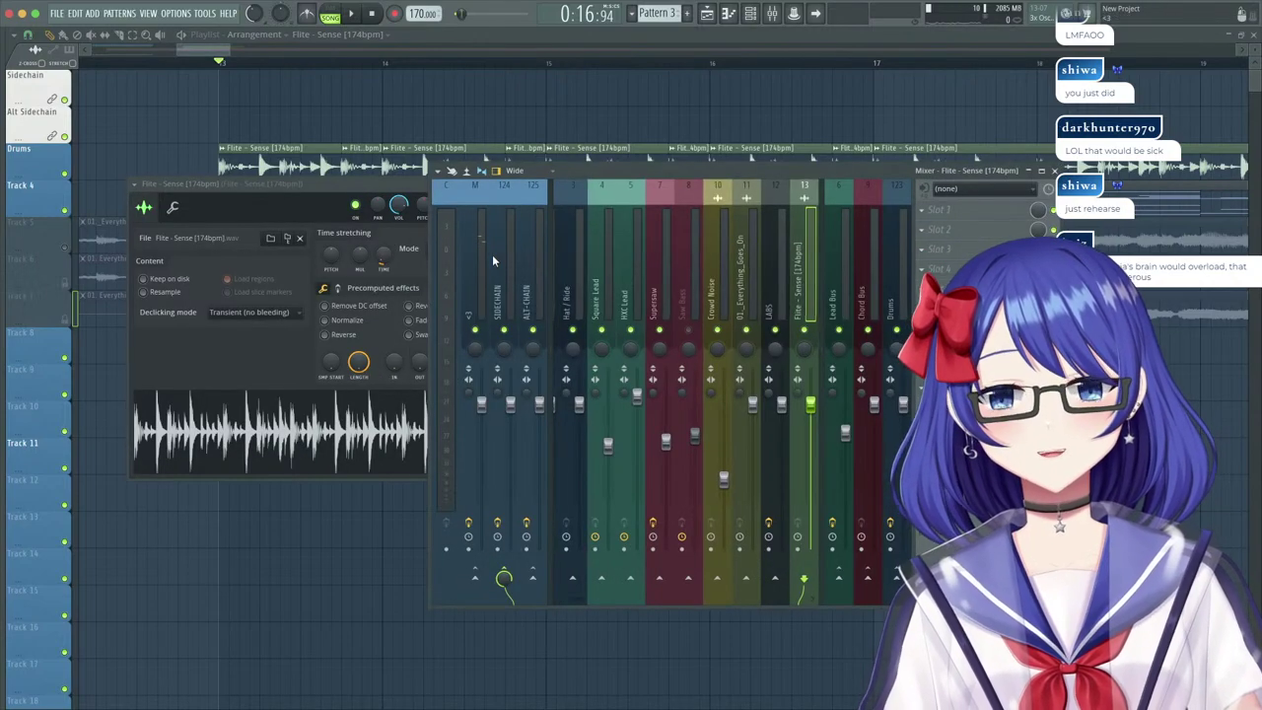
# Load Fruity Limiter with the Noise gate preset on the Flite - Sense mixer track and briefly play the result.
pyautogui.click(965, 211)
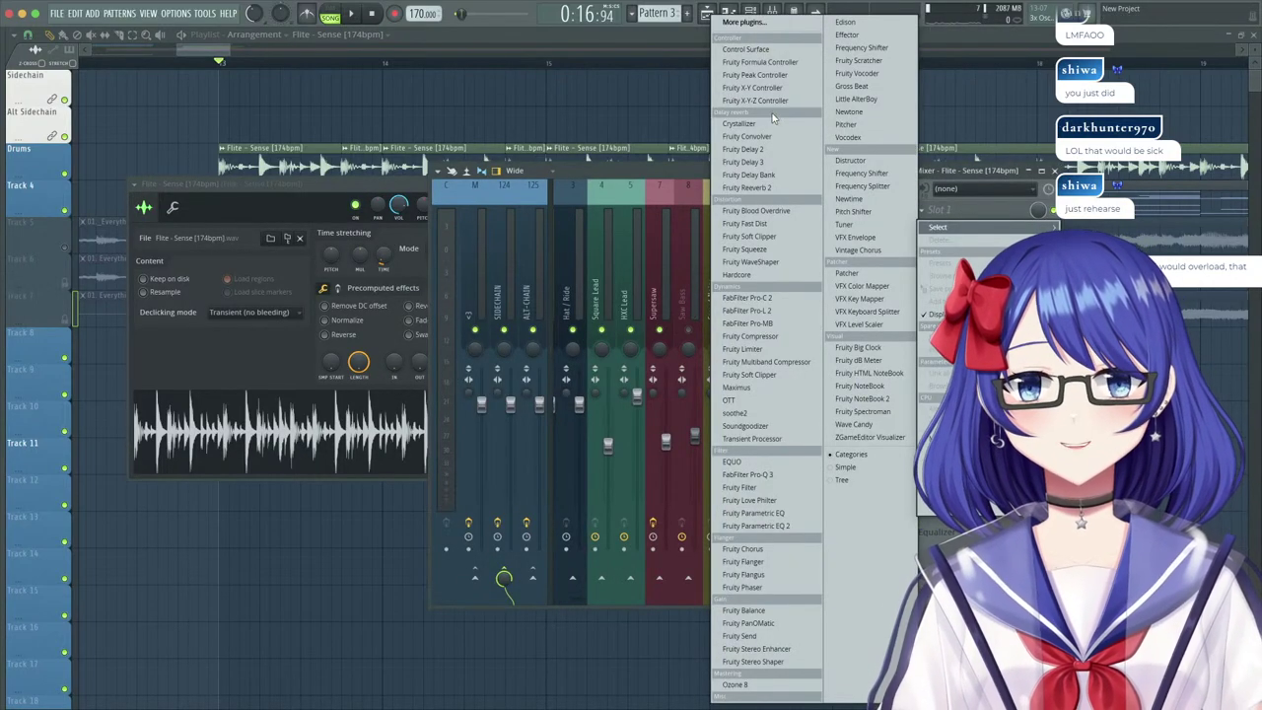
pyautogui.click(780, 350)
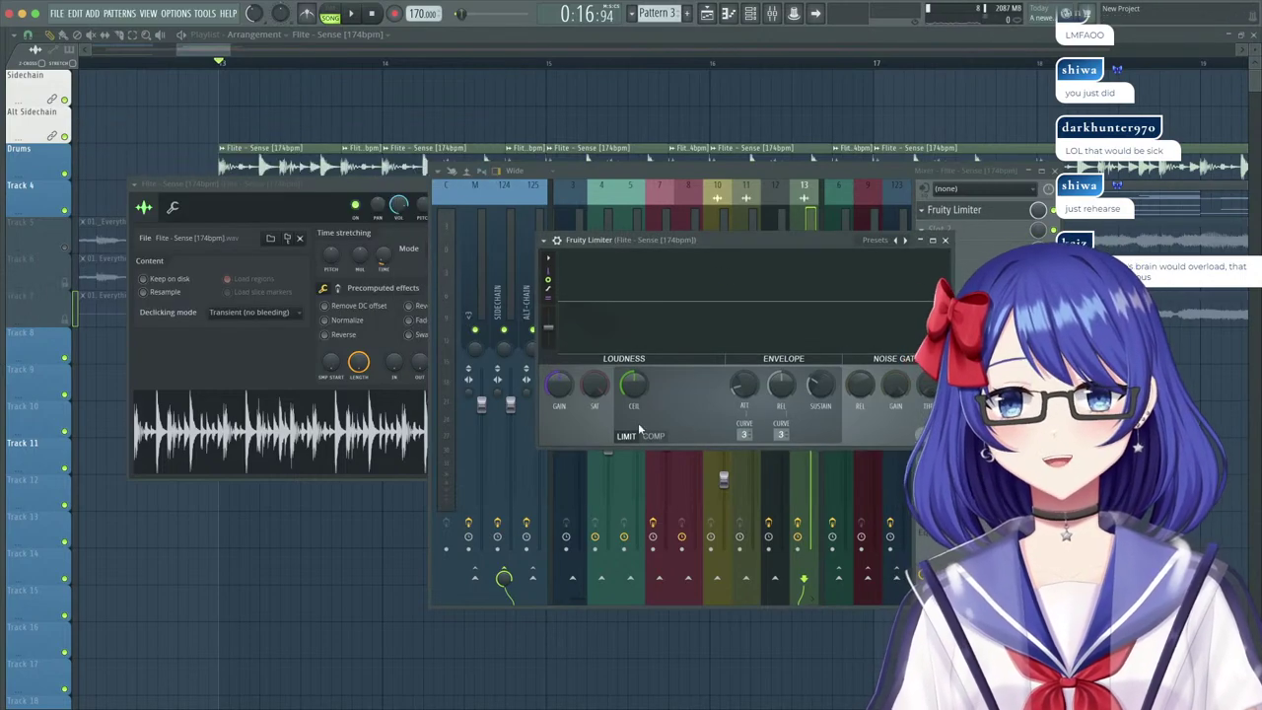
pyautogui.click(544, 242)
pyautogui.moveTo(562, 291)
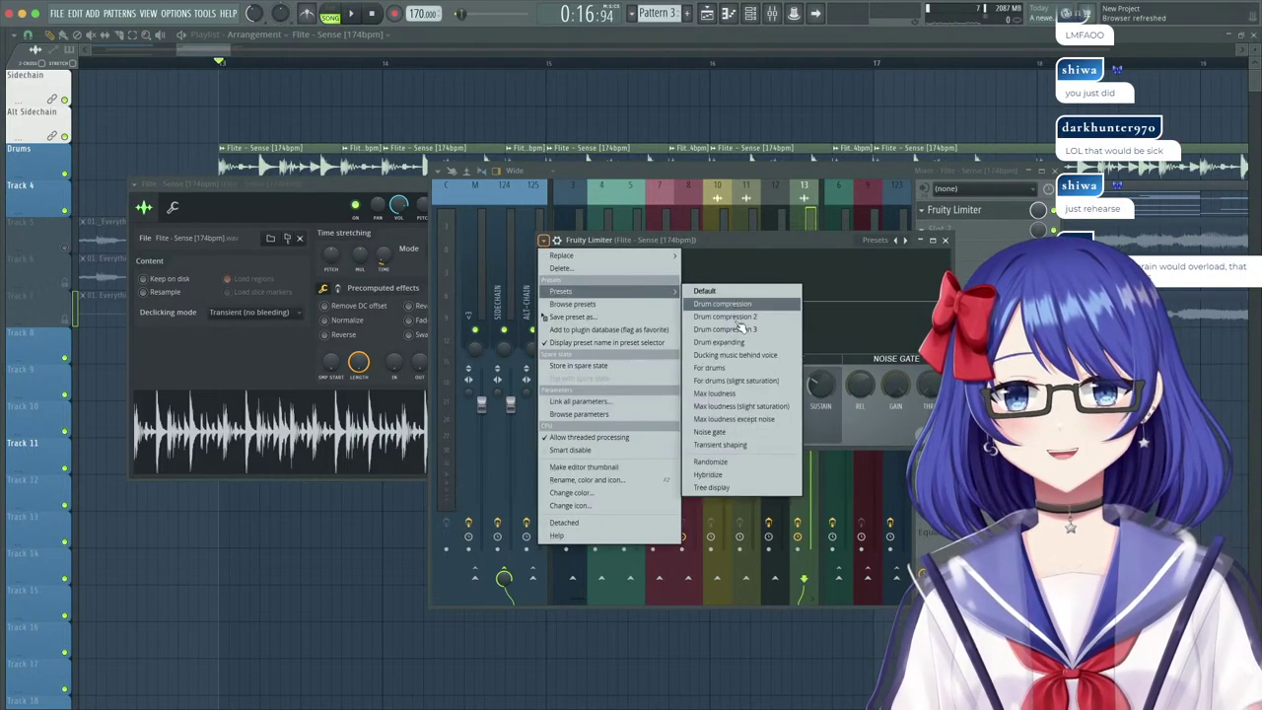
pyautogui.click(712, 433)
pyautogui.press('space')
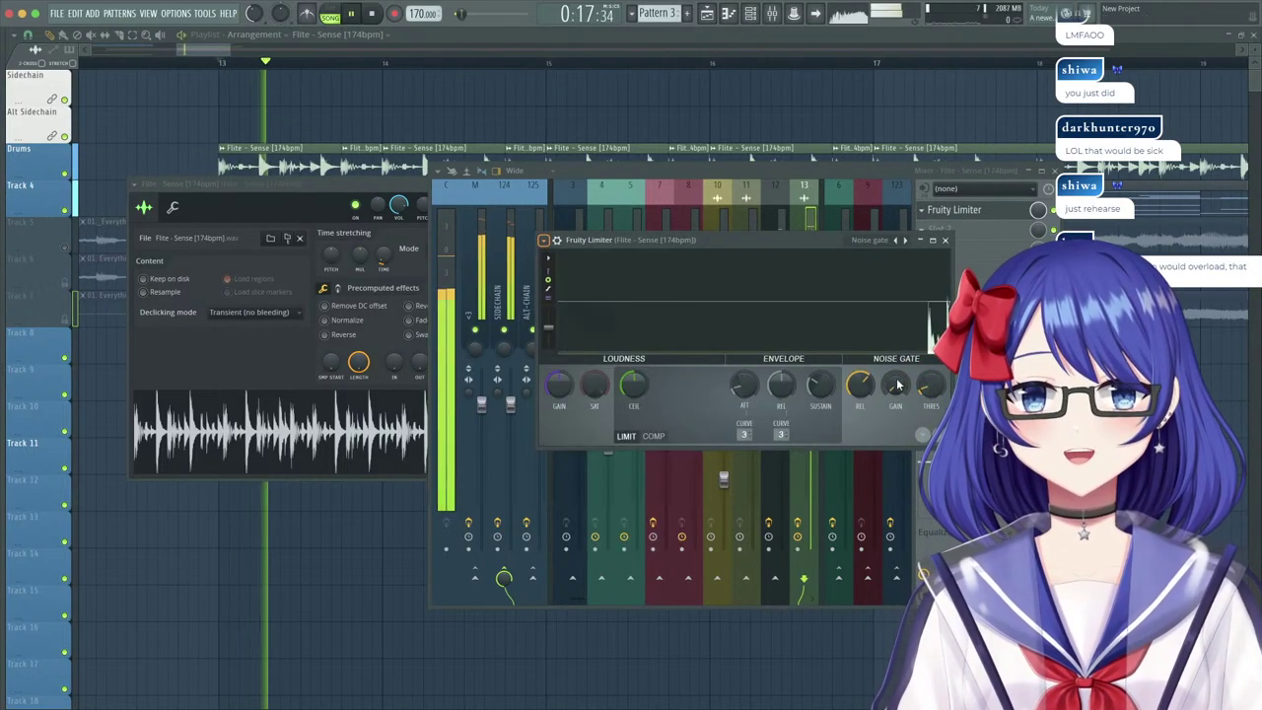
pyautogui.press('space')
# Solo the Drums playlist track and loop playback over bars 13 and 14.
pyautogui.rightClick(65, 175)
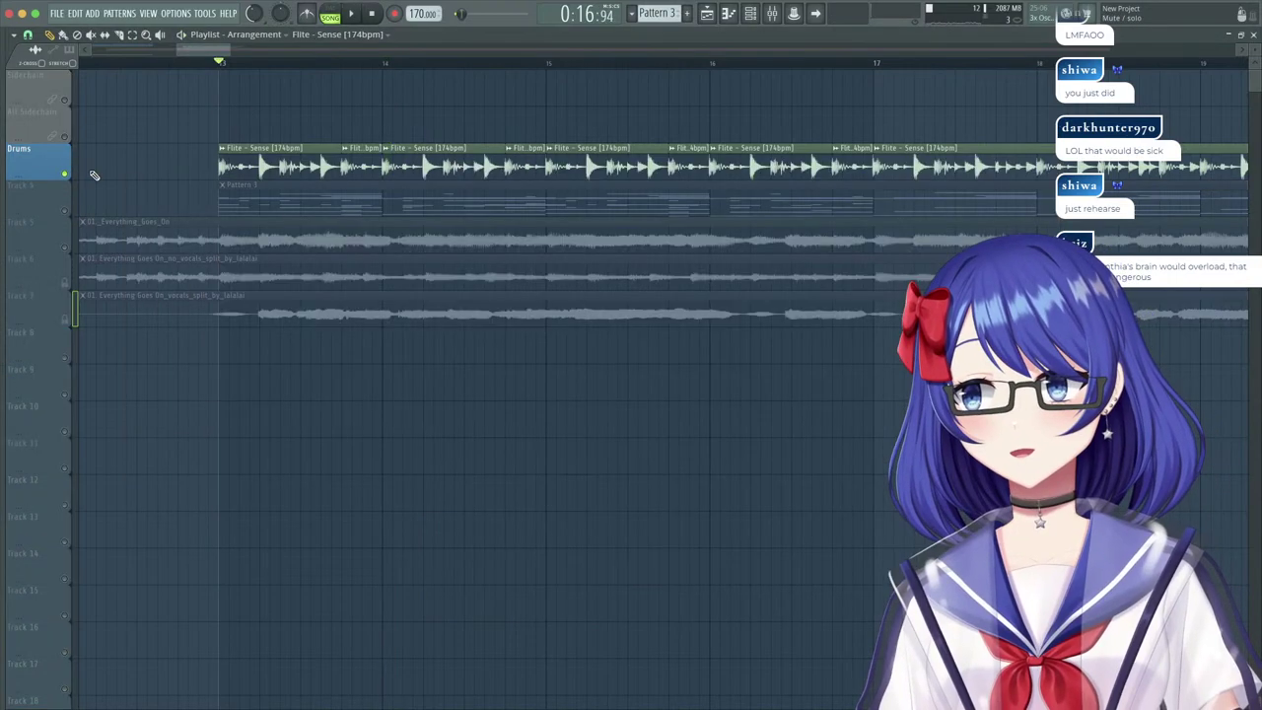
pyautogui.press('space')
pyautogui.moveTo(221, 66); pyautogui.dragTo(549, 98)
# Raise the noise gate threshold of the drum loop's Fruity Limiter to about -15.3 dB and shorten the gate's release.
pyautogui.click(774, 15)
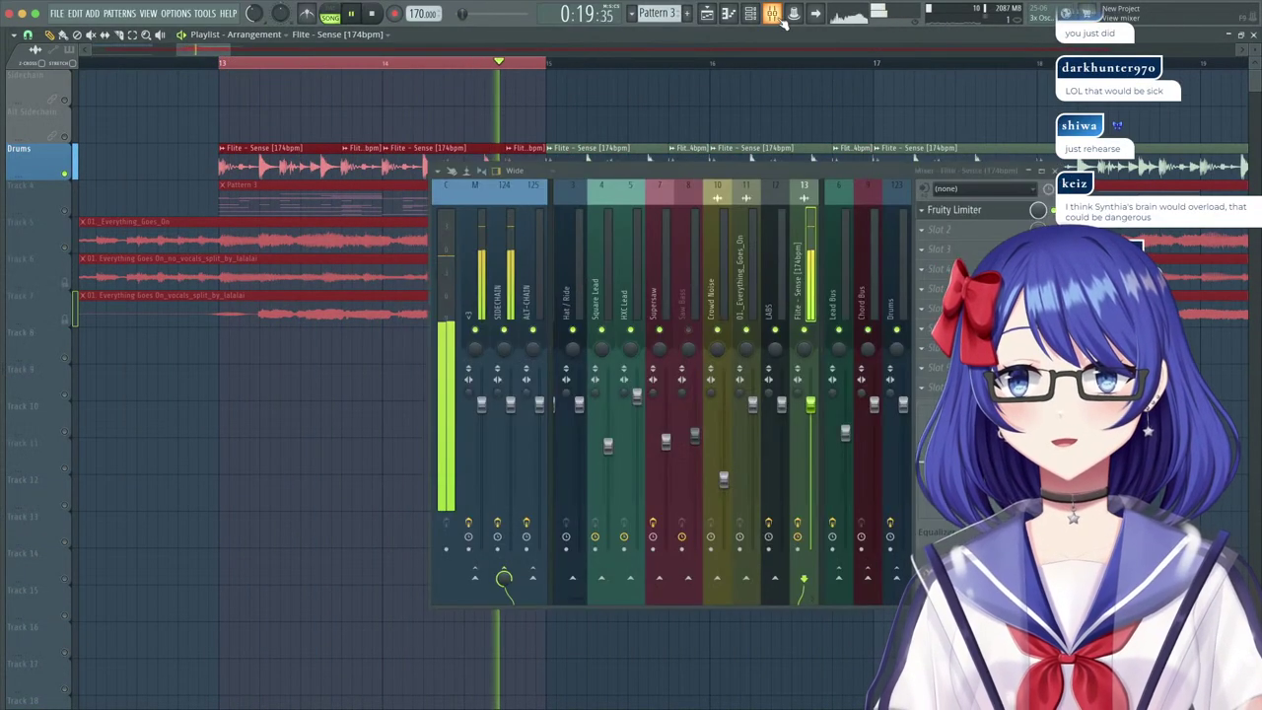
pyautogui.click(980, 212)
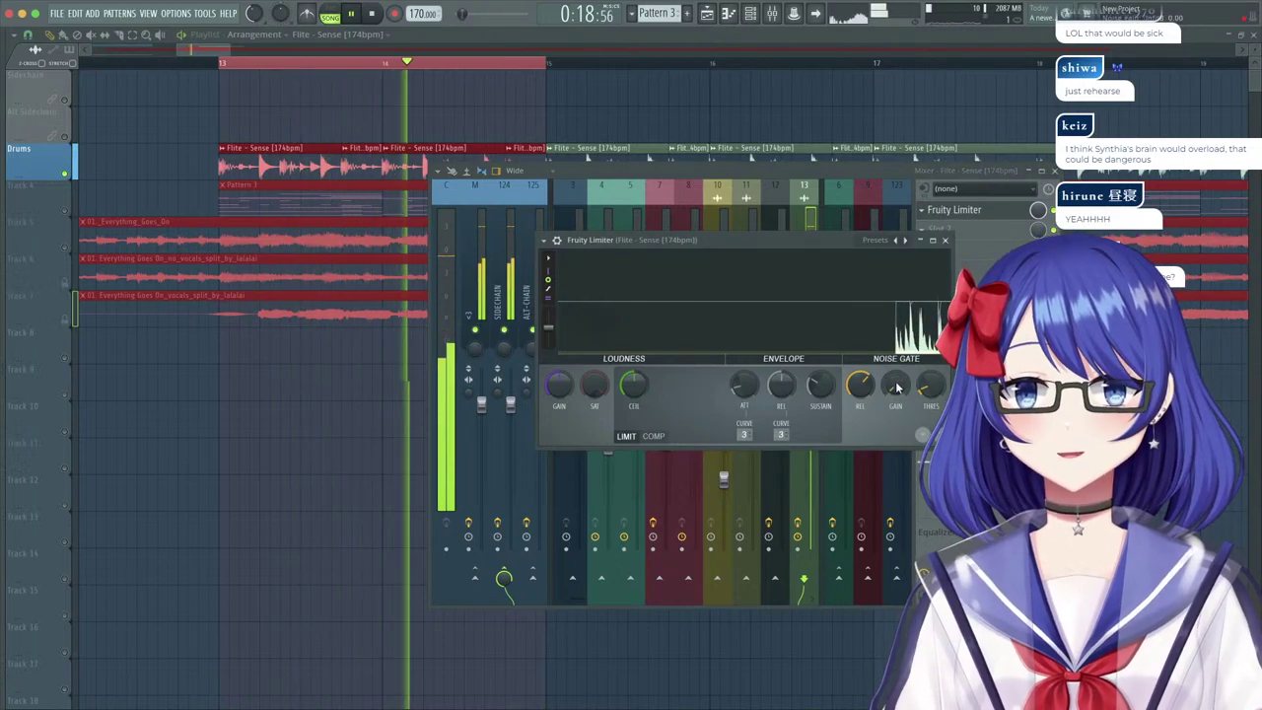
pyautogui.moveTo(896, 385); pyautogui.dragTo(931, 365)
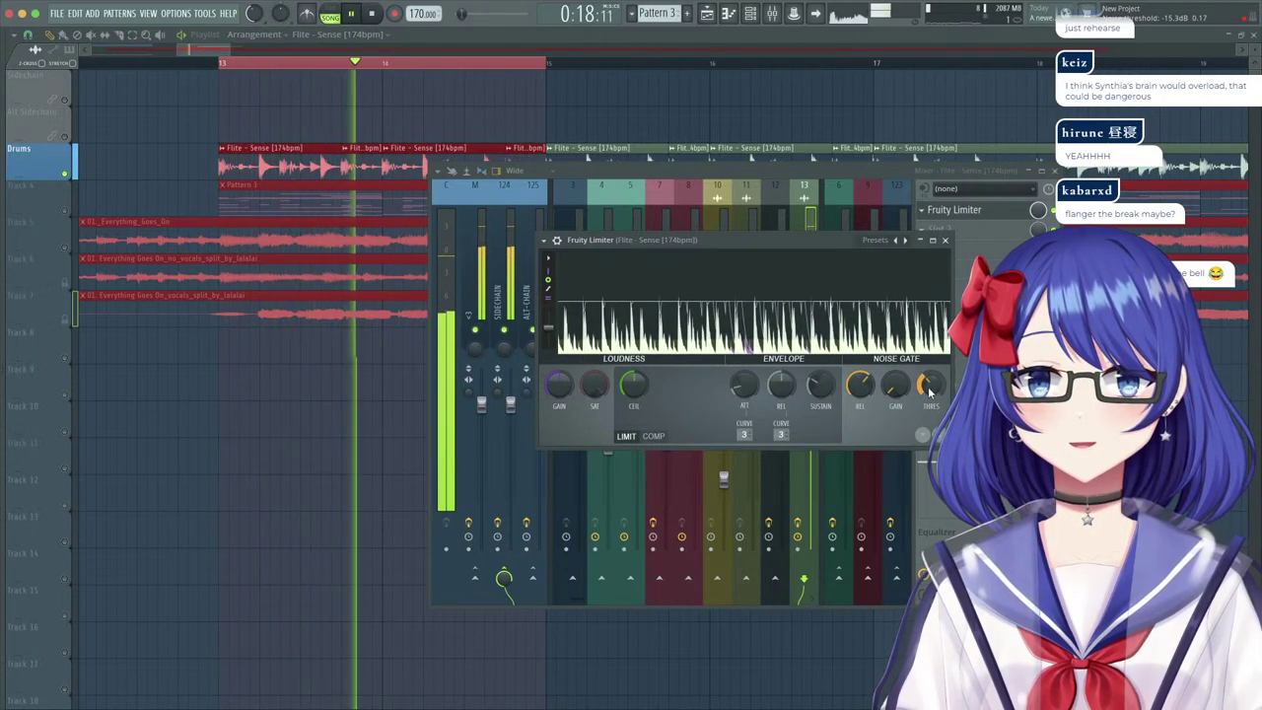
pyautogui.moveTo(860, 385); pyautogui.dragTo(860, 363)
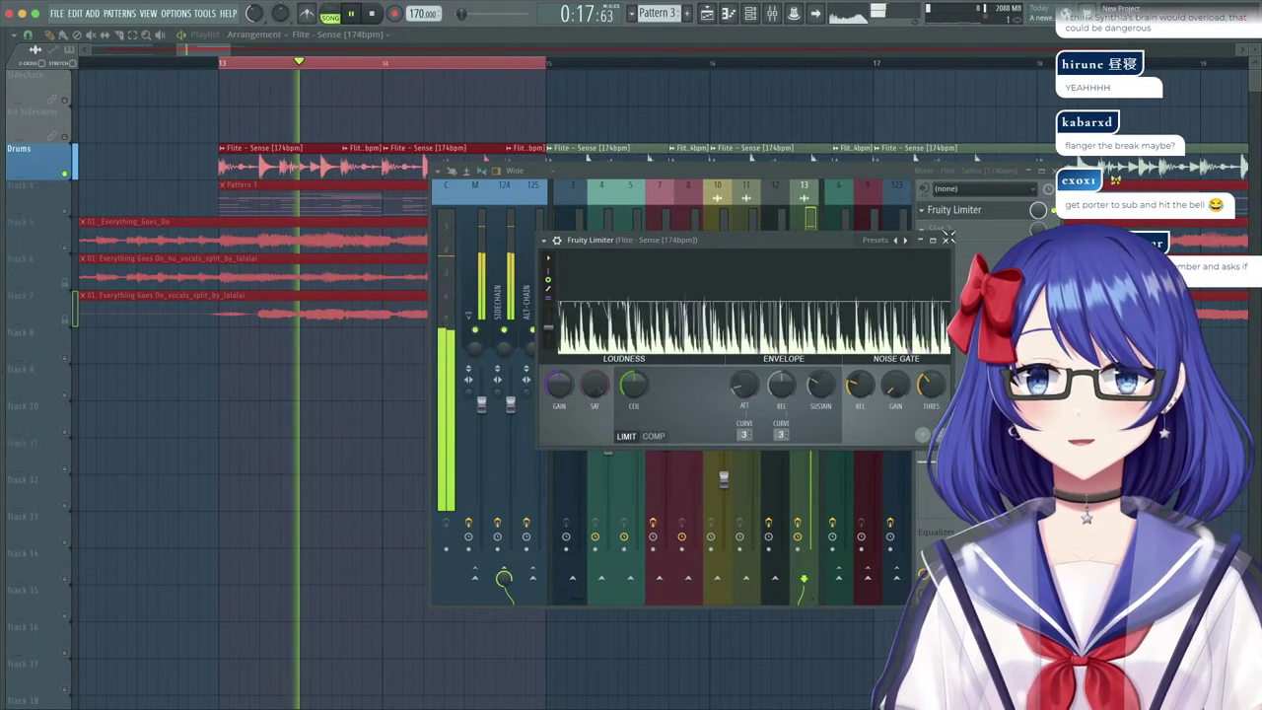
# Load Fruity WaveShaper after Fruity Limiter on the Flite - Sense mixer track and bow its curve upward for saturation.
pyautogui.click(945, 240)
pyautogui.click(962, 230)
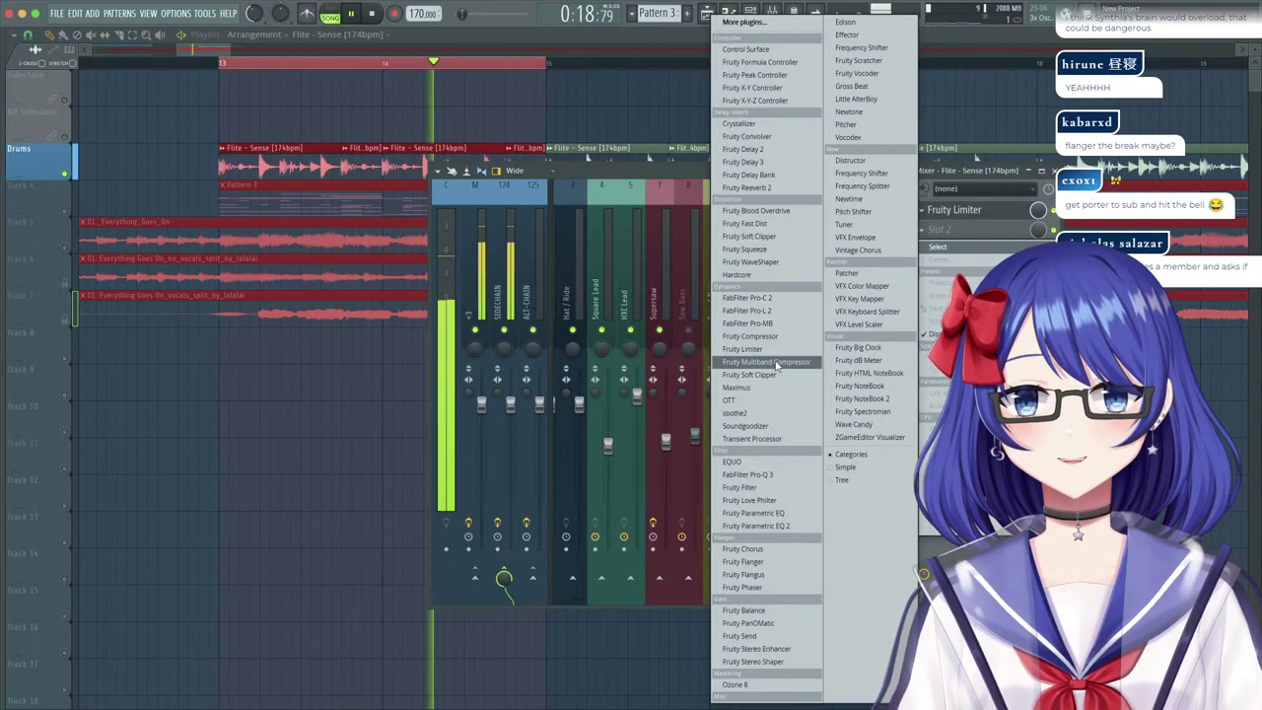
pyautogui.click(758, 263)
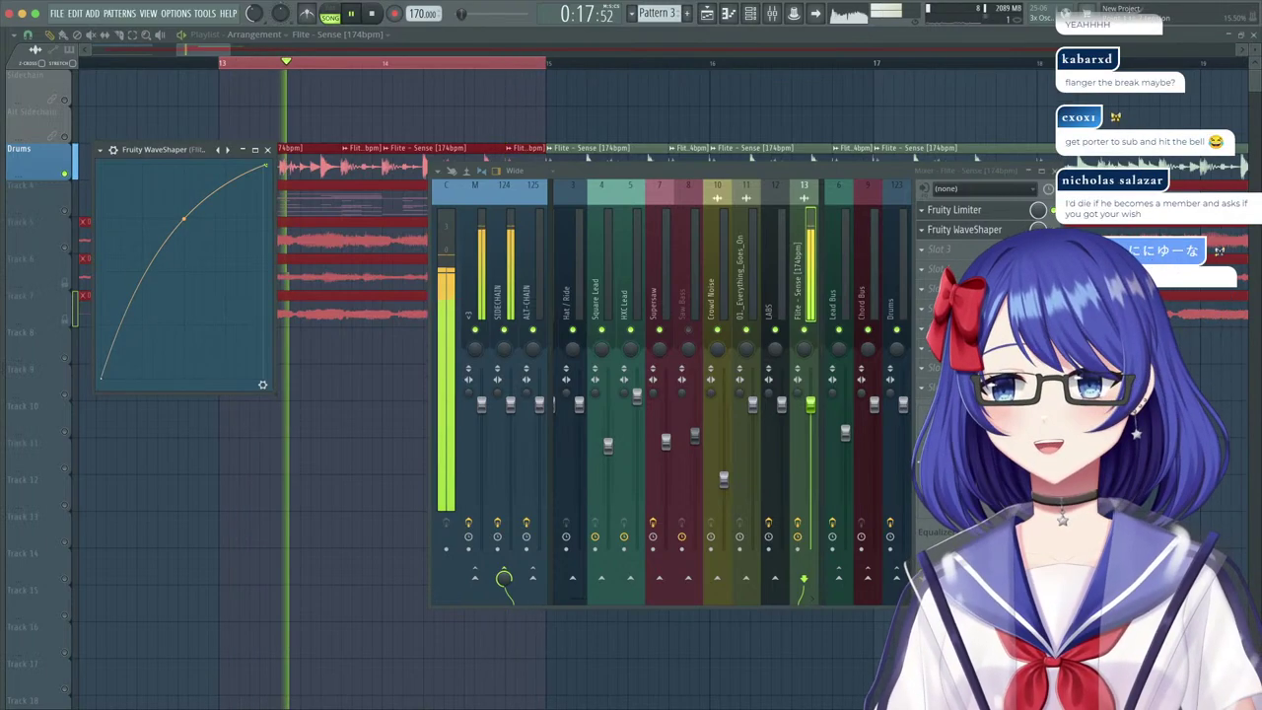
pyautogui.click(266, 150)
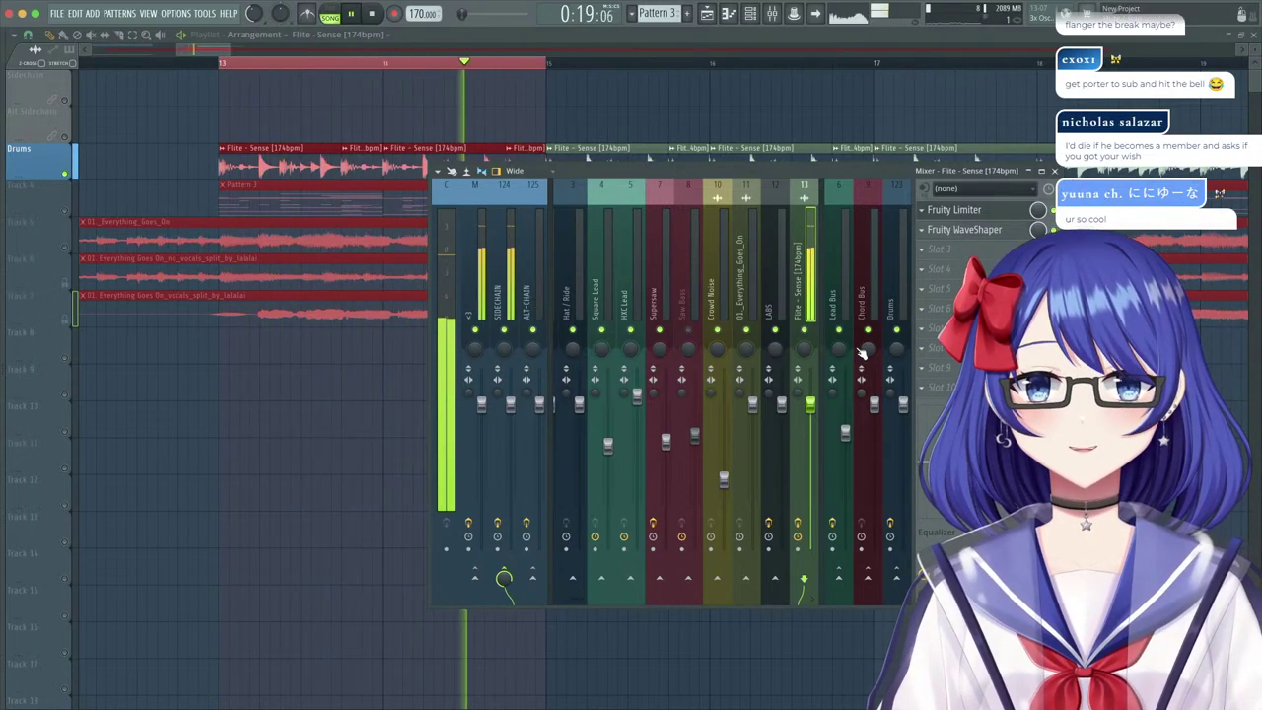
pyautogui.click(952, 252)
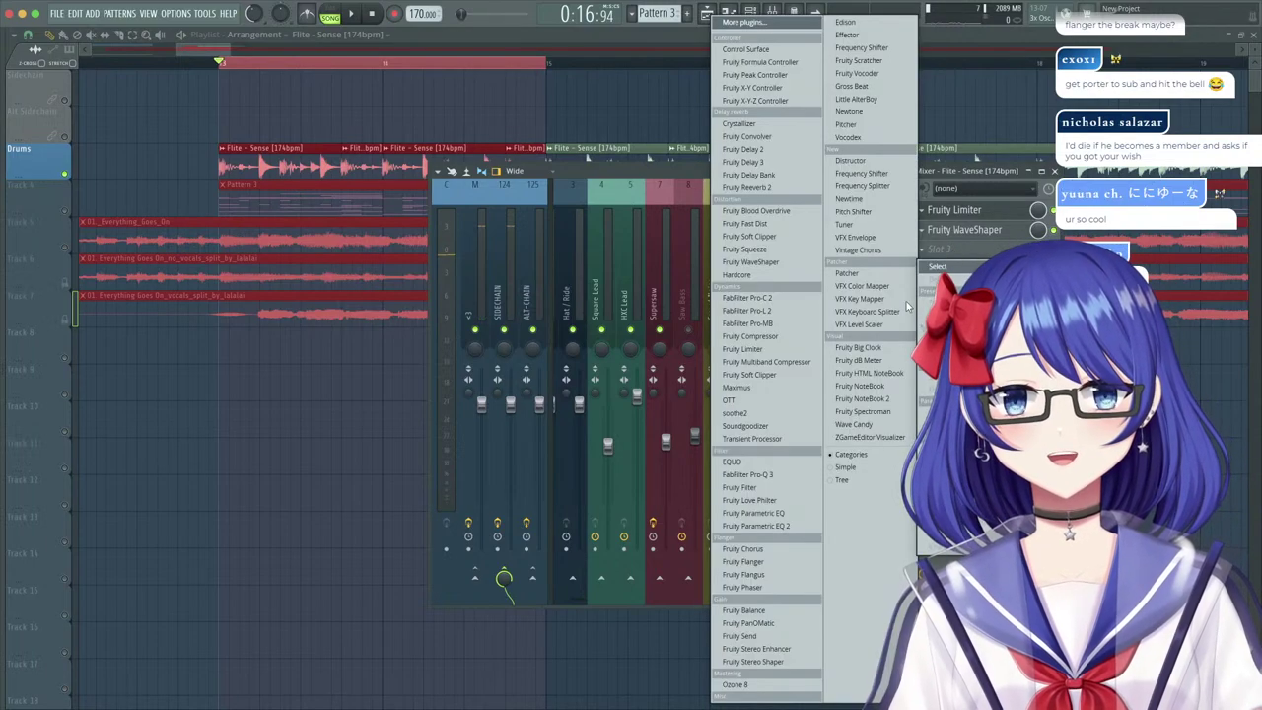
pyautogui.click(941, 256)
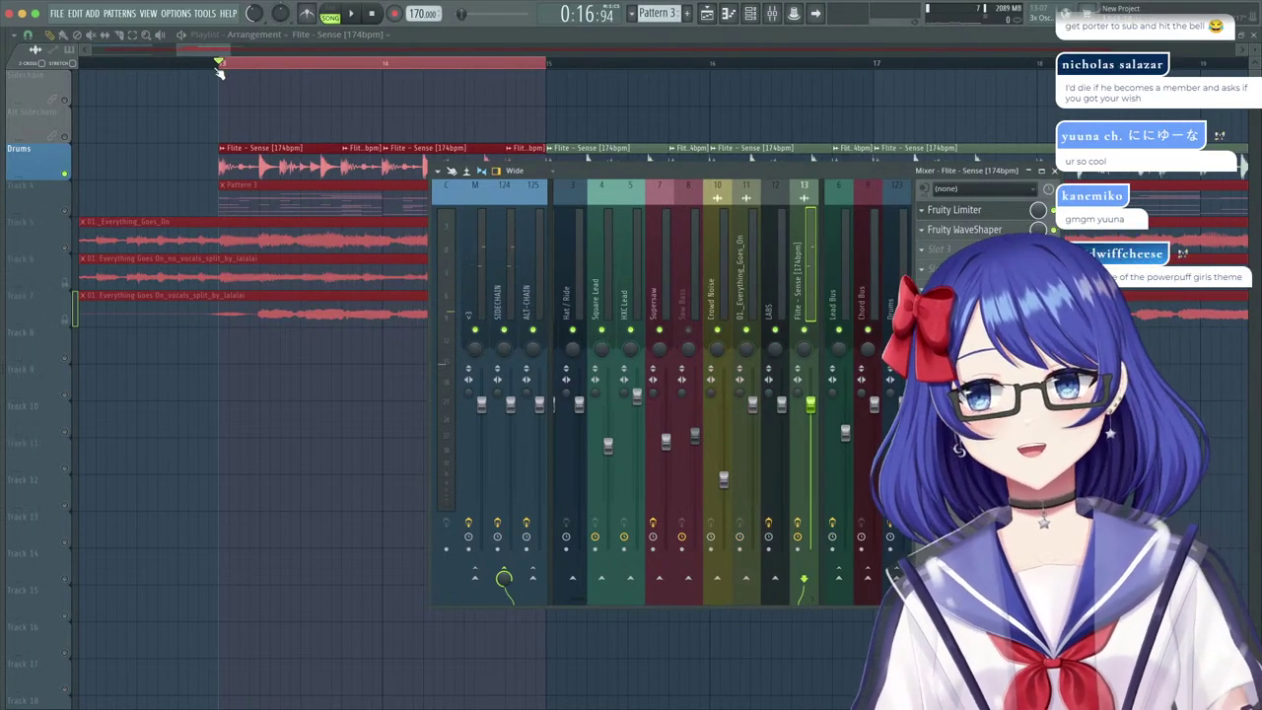
# Clear the loop selection, unmute Track 4, and balance the mix by raising the LABS level and lowering the Flite - Sense level.
pyautogui.doubleClick(216, 67)
pyautogui.press('space')
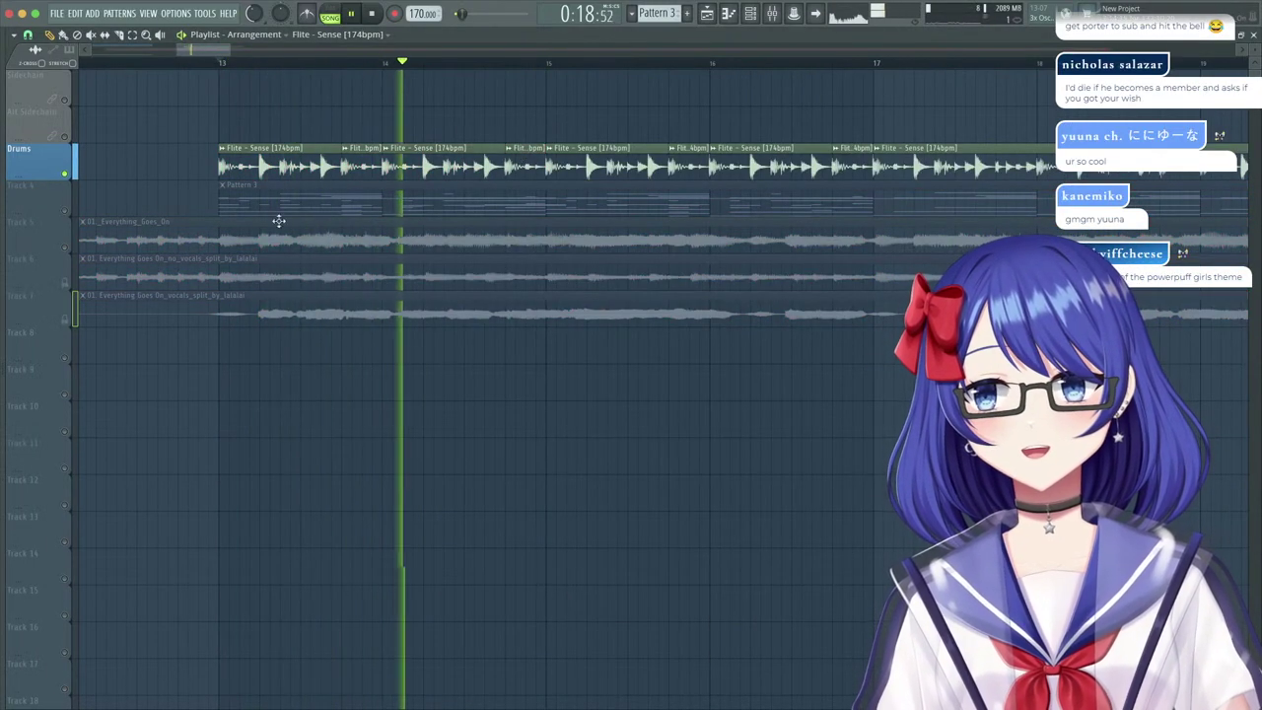
pyautogui.click(68, 203)
pyautogui.click(772, 14)
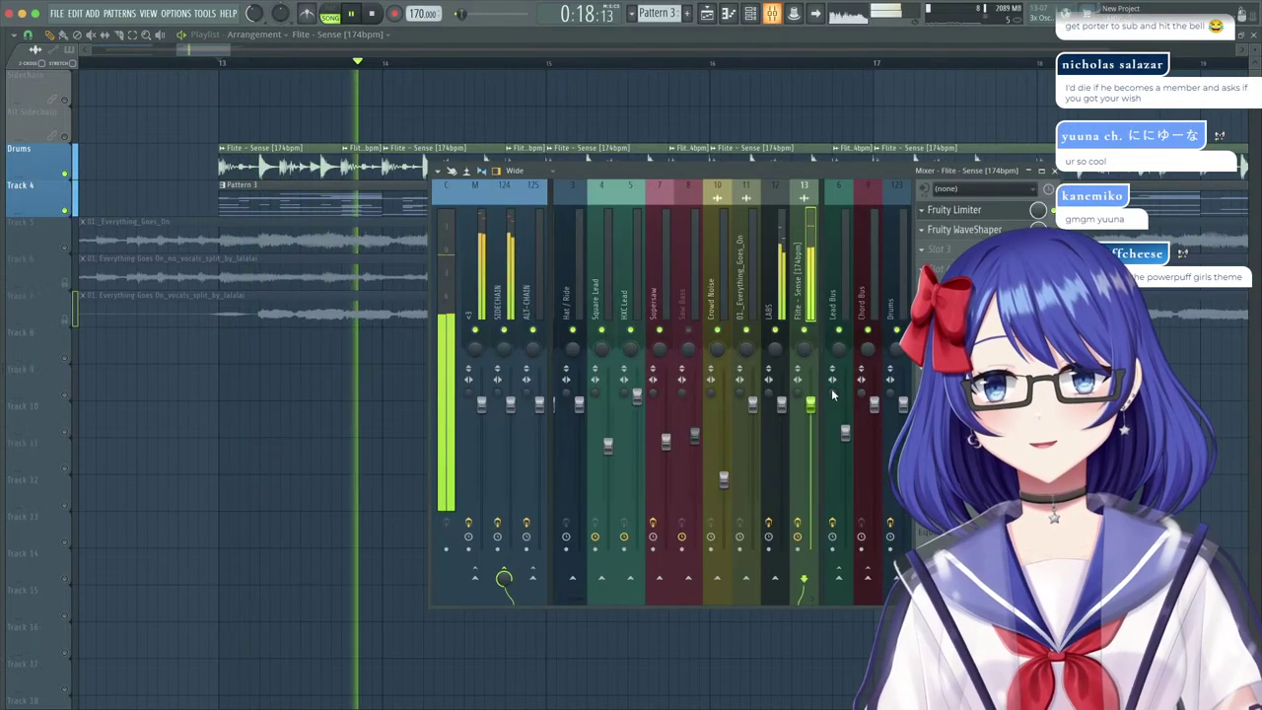
pyautogui.click(773, 239)
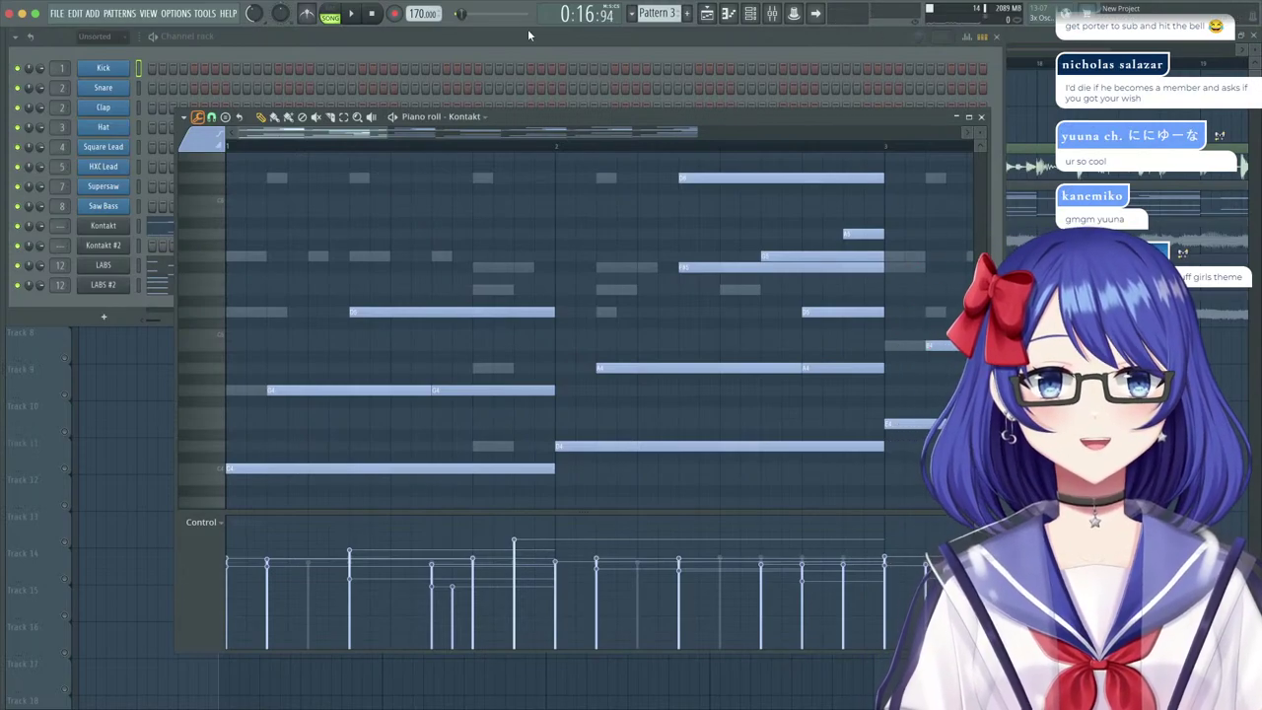
# Route the first Kontakt channel to mixer track 14 and load OTT in its first effect slot.
pyautogui.click(529, 35)
pyautogui.click(118, 225)
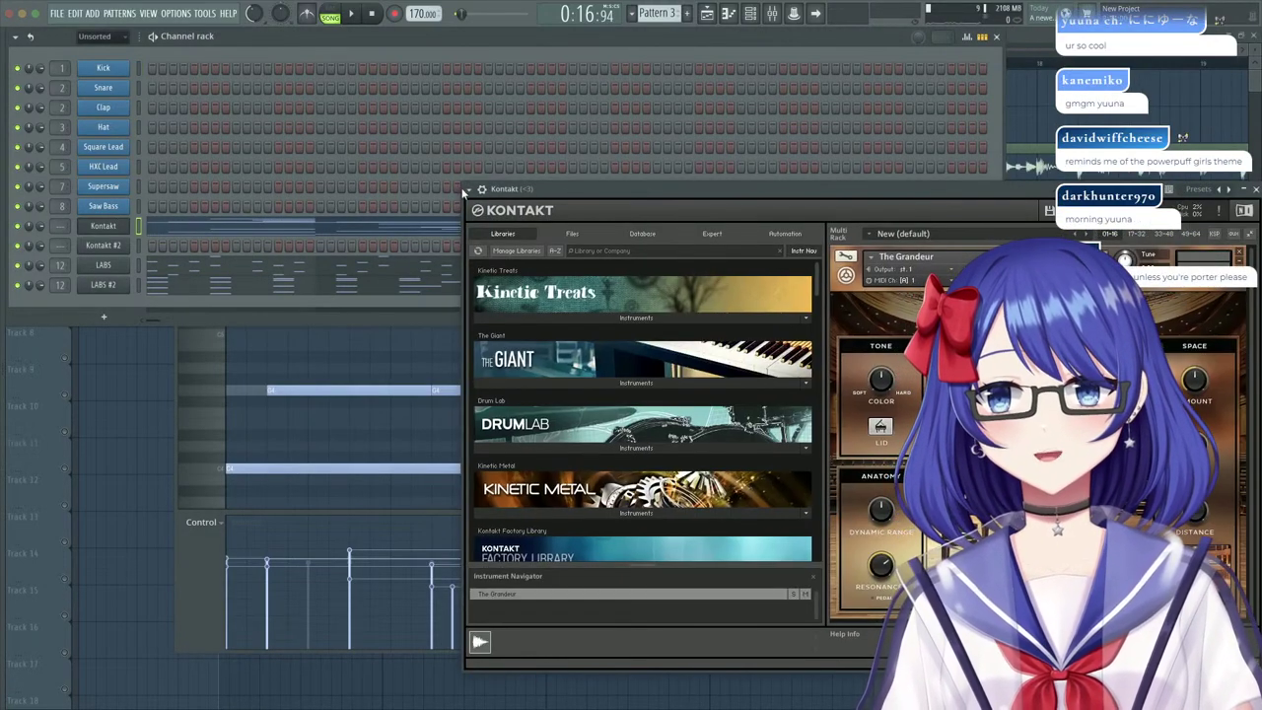
pyautogui.click(469, 189)
pyautogui.click(641, 236)
pyautogui.moveTo(875, 191); pyautogui.dragTo(444, 181)
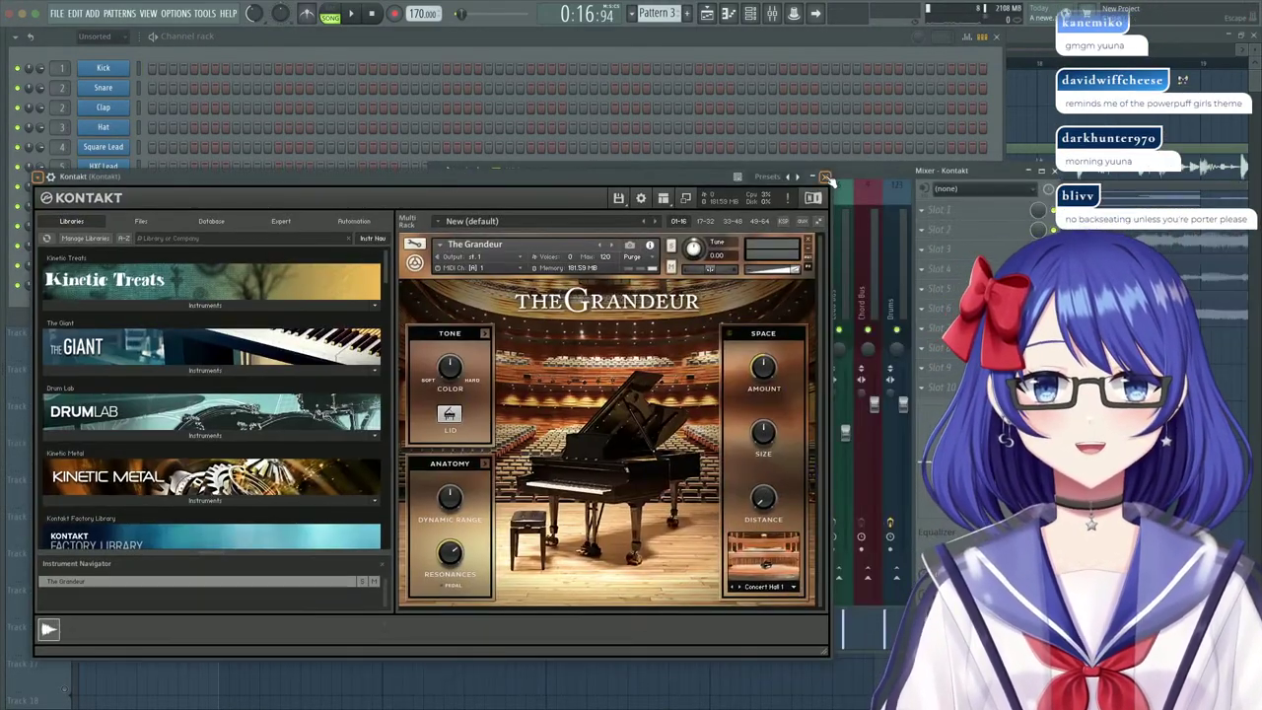
pyautogui.click(825, 177)
pyautogui.click(958, 210)
pyautogui.click(748, 399)
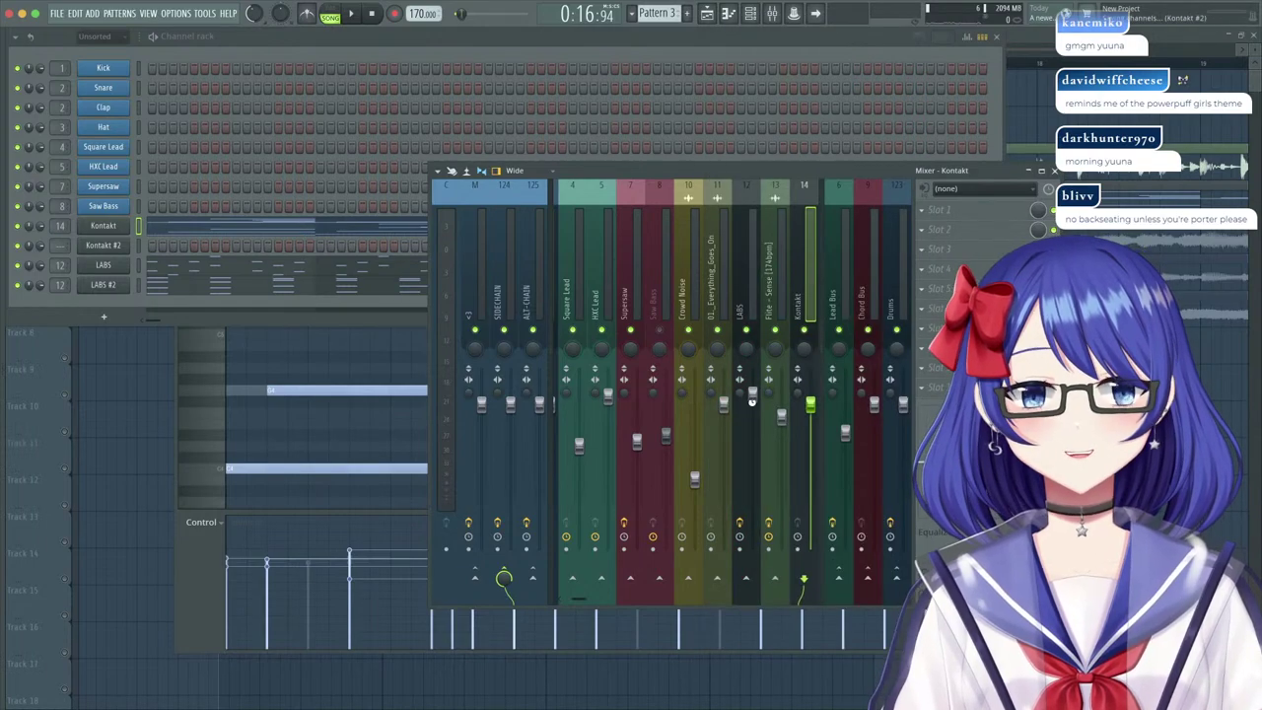
# Set the Kontakt track's OTT to 49% depth, 429% time and 13.2 dB input gain during playback, and close its window.
pyautogui.moveTo(126, 241); pyautogui.dragTo(127, 311)
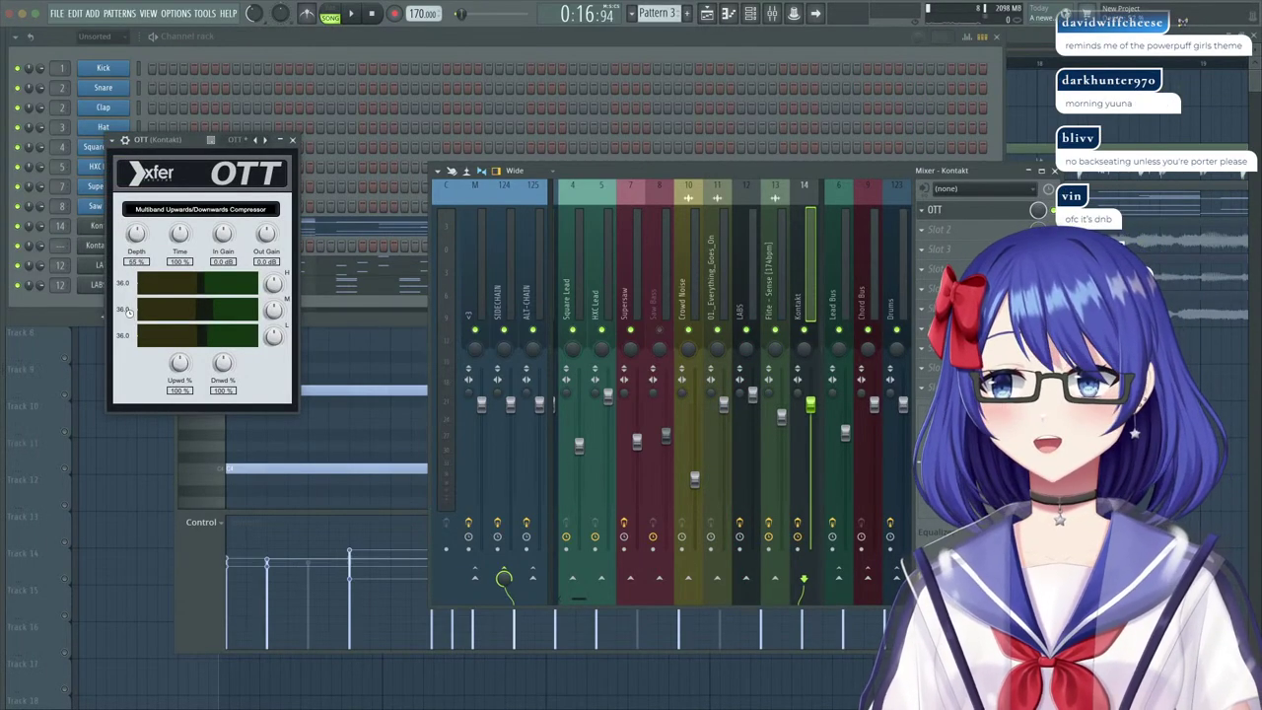
pyautogui.press('space')
pyautogui.moveTo(179, 238); pyautogui.dragTo(148, 218)
pyautogui.press('space')
pyautogui.press('space')
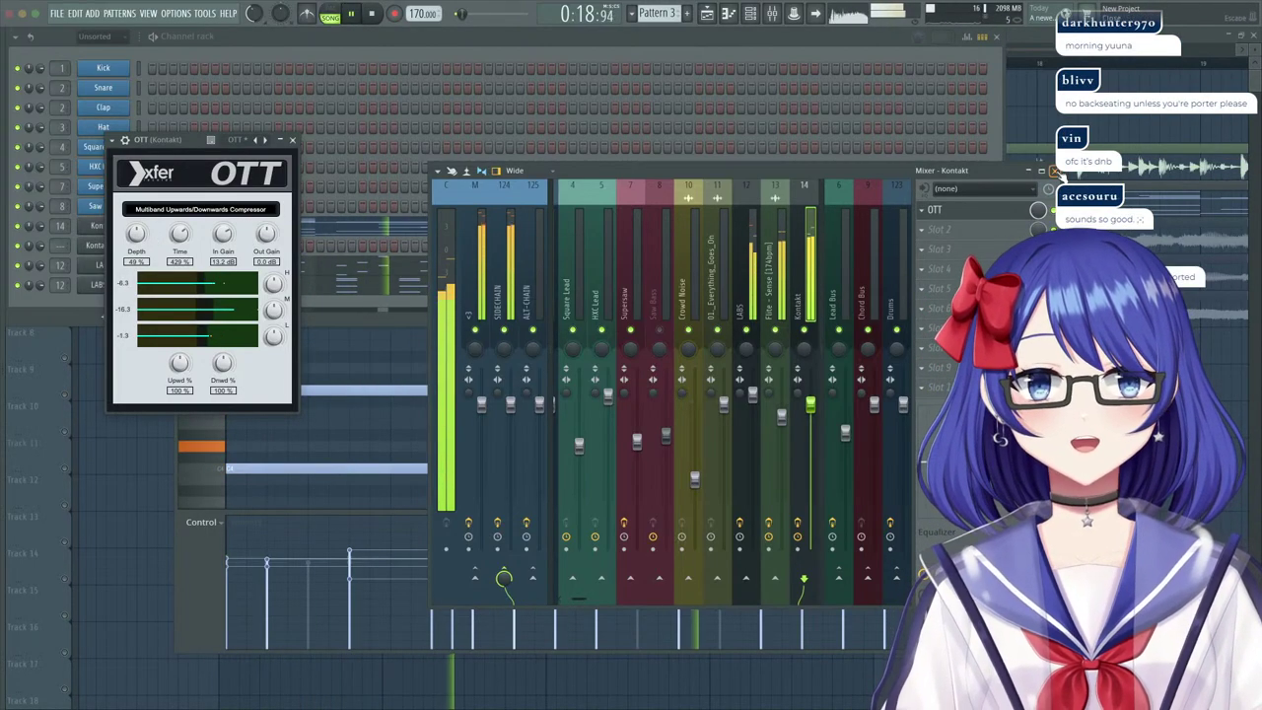
pyautogui.press('F9')
pyautogui.click(1054, 81)
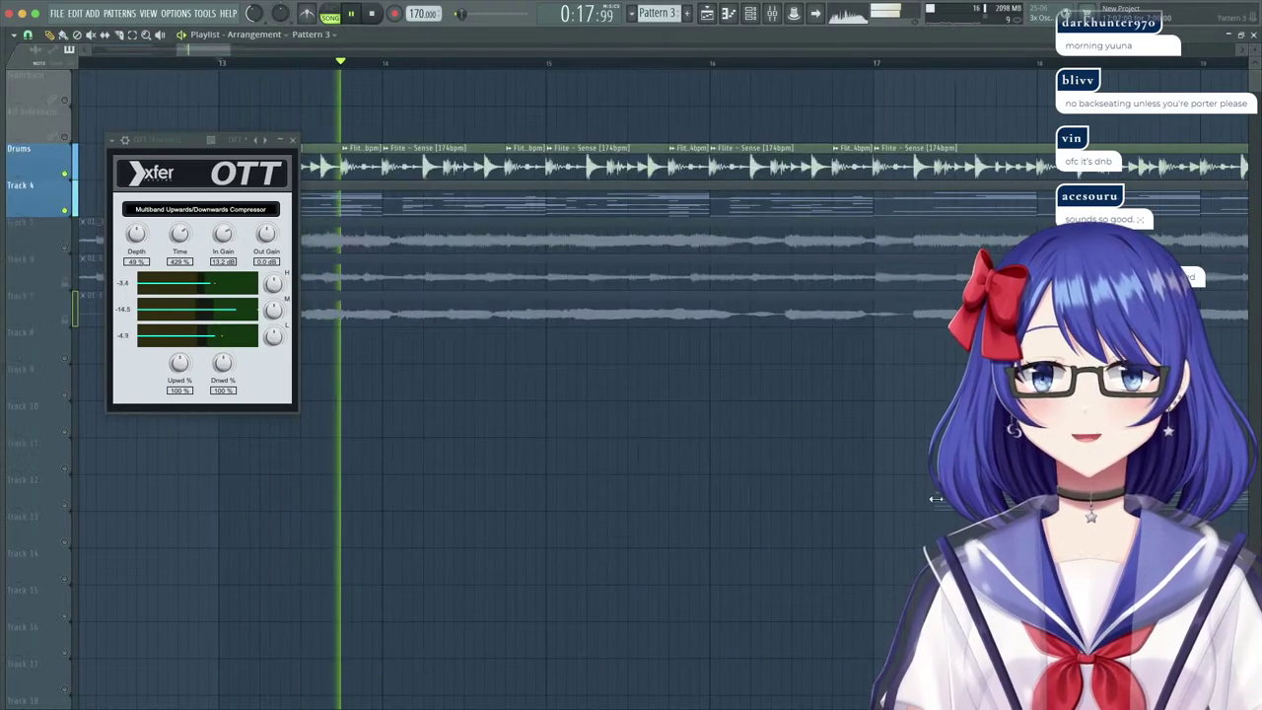
pyautogui.scroll(-5, 385, 62)
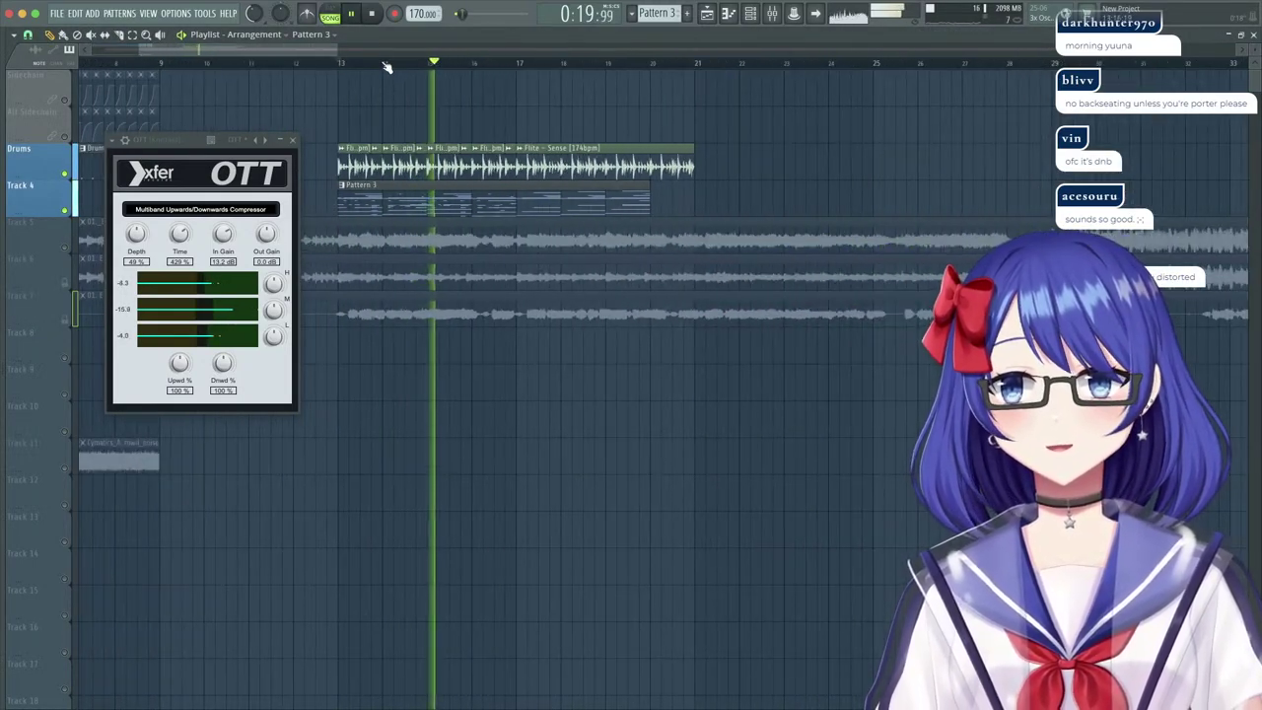
pyautogui.click(293, 142)
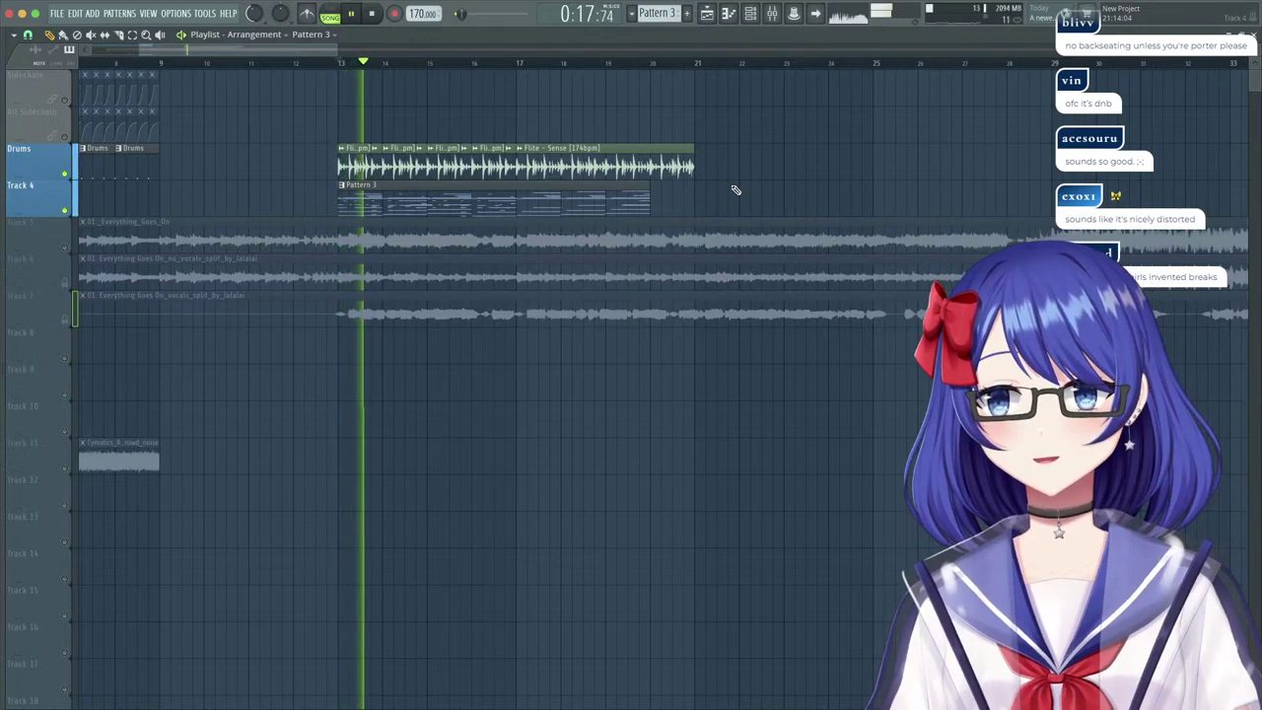
# Play the Flite - Sense drums and Pattern 3 together from bar 13 of the arrangement.
pyautogui.moveTo(237, 49); pyautogui.dragTo(171, 55)
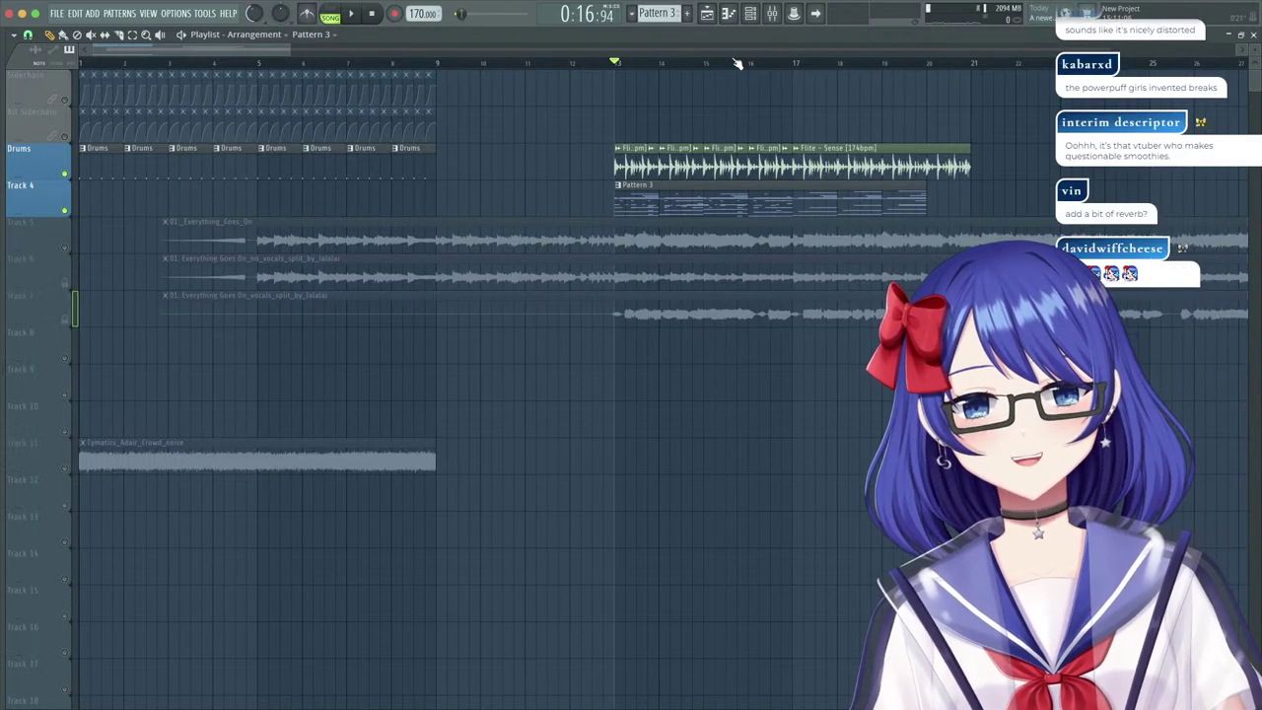
pyautogui.scroll(-2, 734, 65)
pyautogui.scroll(4, 512, 65)
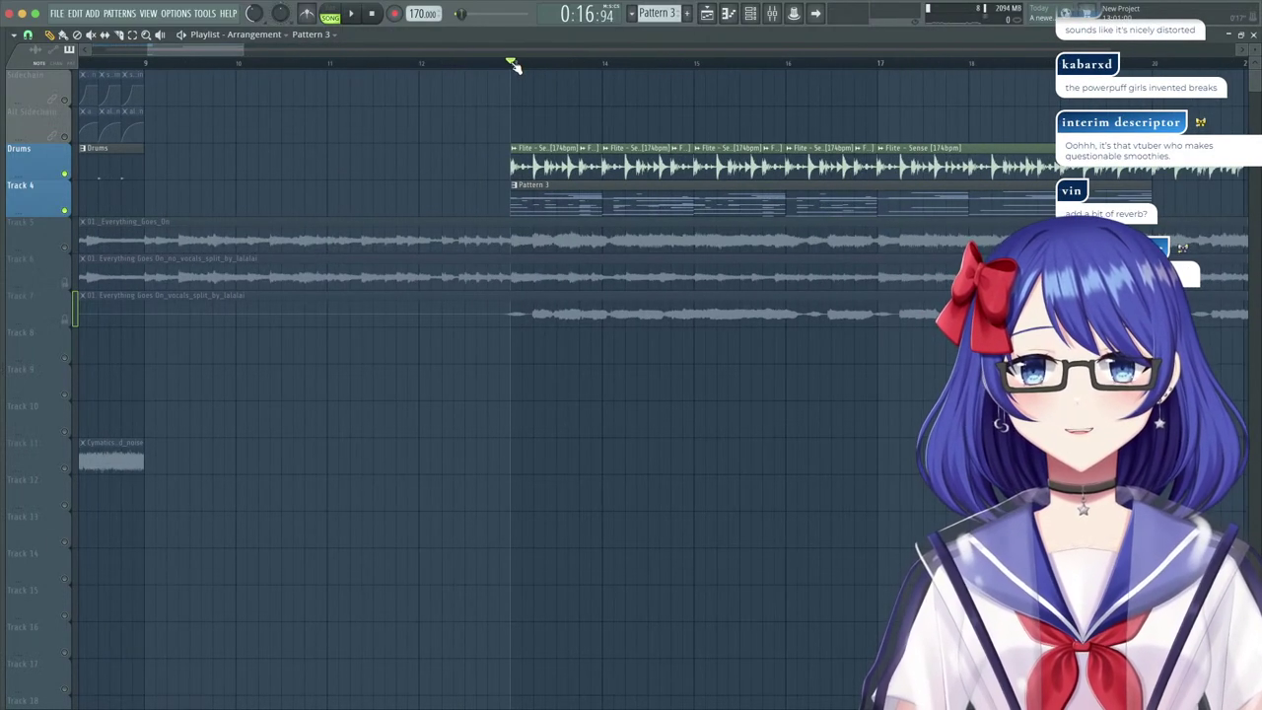
pyautogui.scroll(-1, 513, 65)
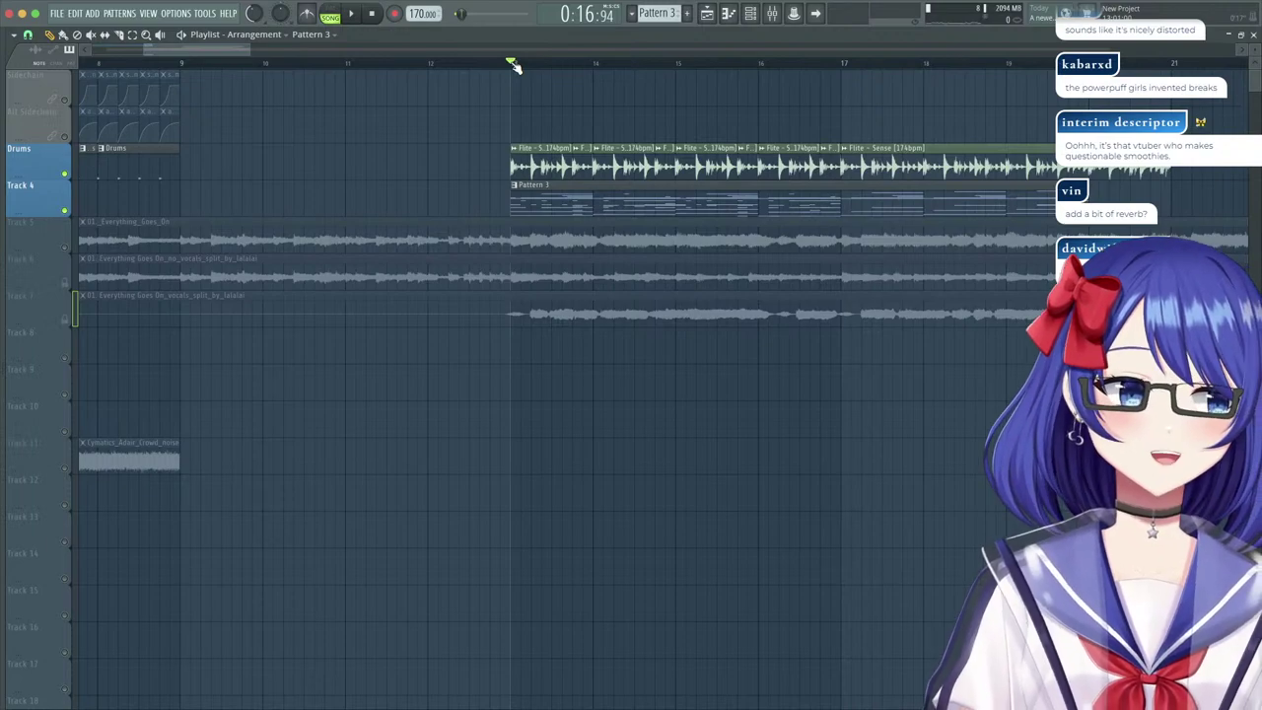
pyautogui.scroll(-1, 513, 65)
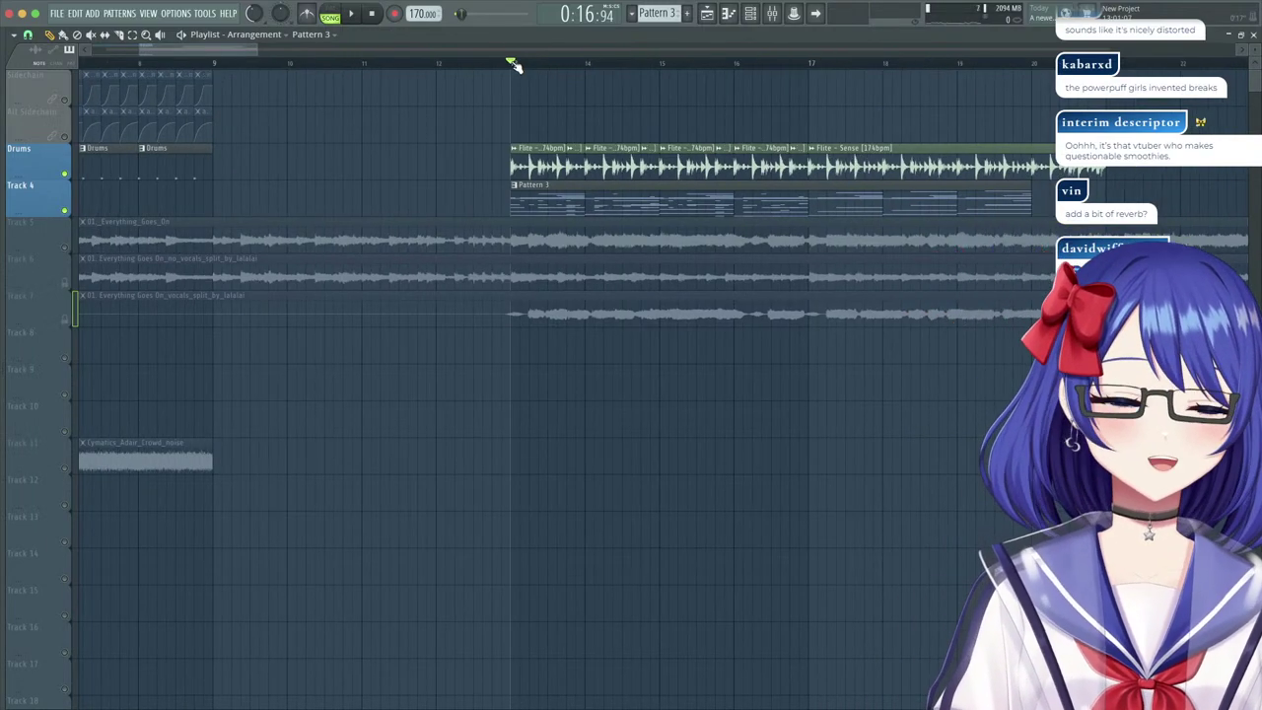
pyautogui.scroll(2, 826, 73)
pyautogui.press('space')
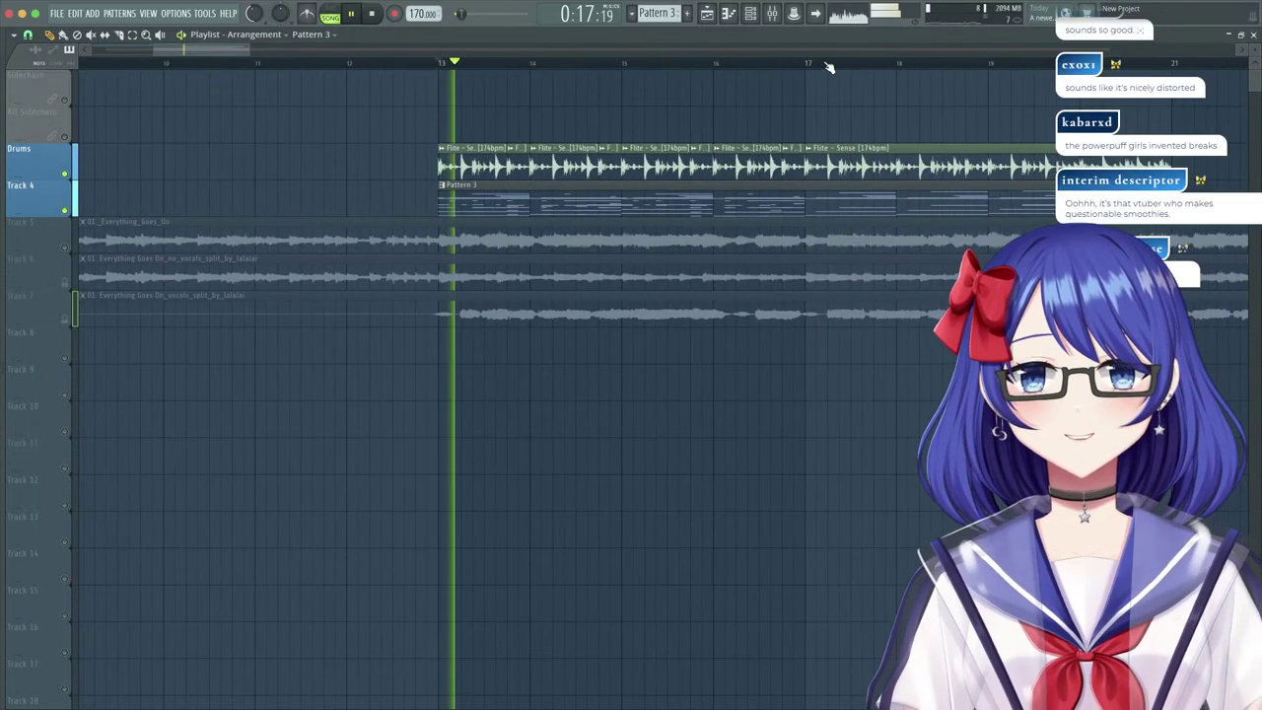
# Open Pattern 3's Kontakt piano roll and play through its chords.
pyautogui.doubleClick(842, 199)
pyautogui.scroll(-4, 568, 138)
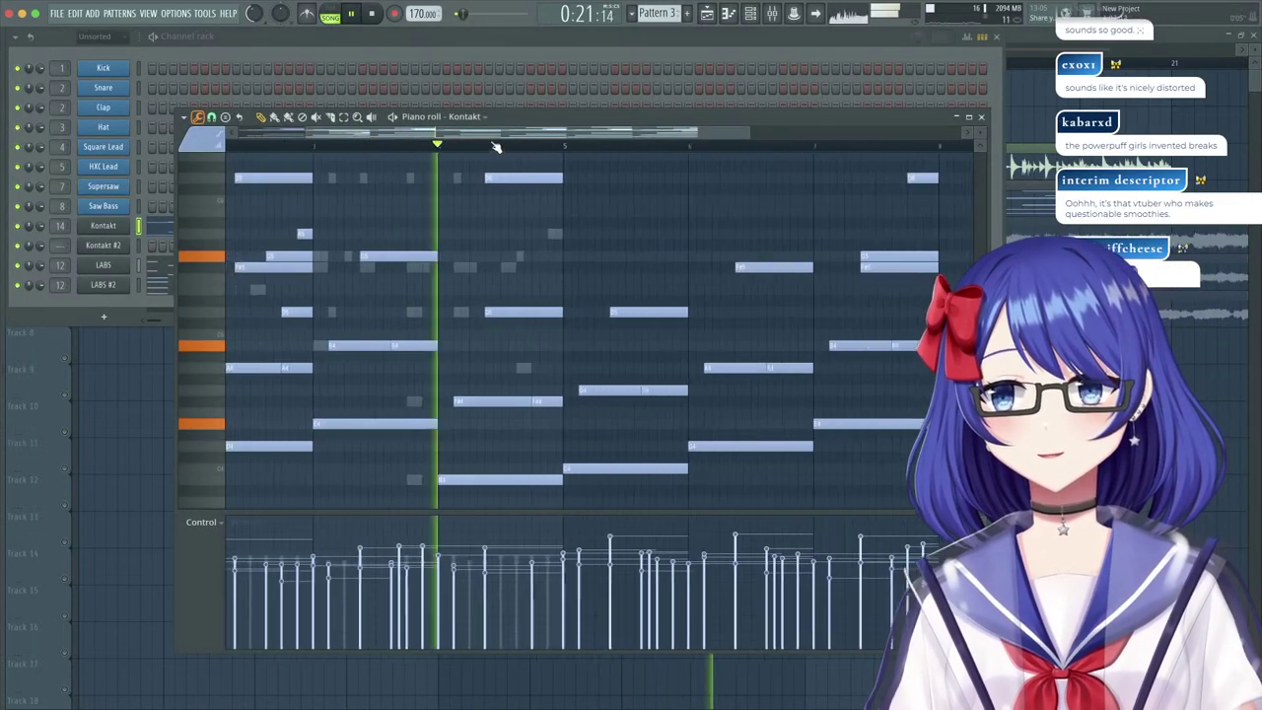
pyautogui.press('space')
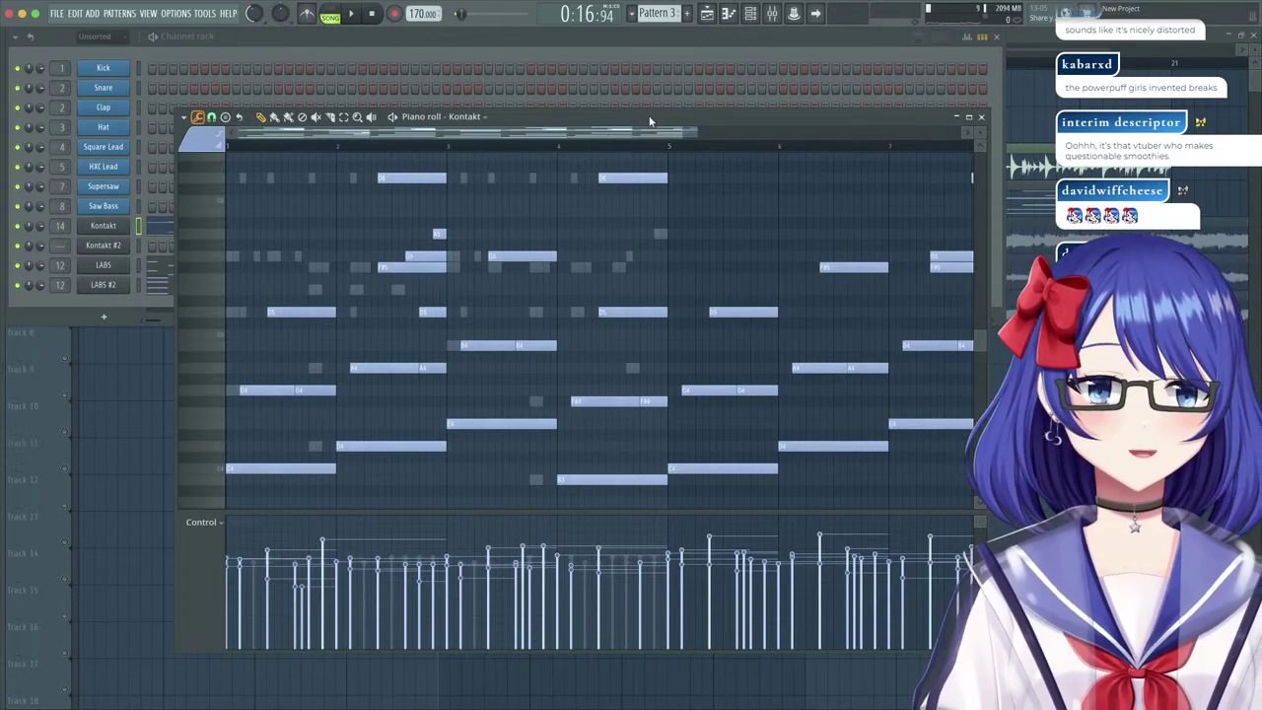
pyautogui.scroll(2, 252, 145)
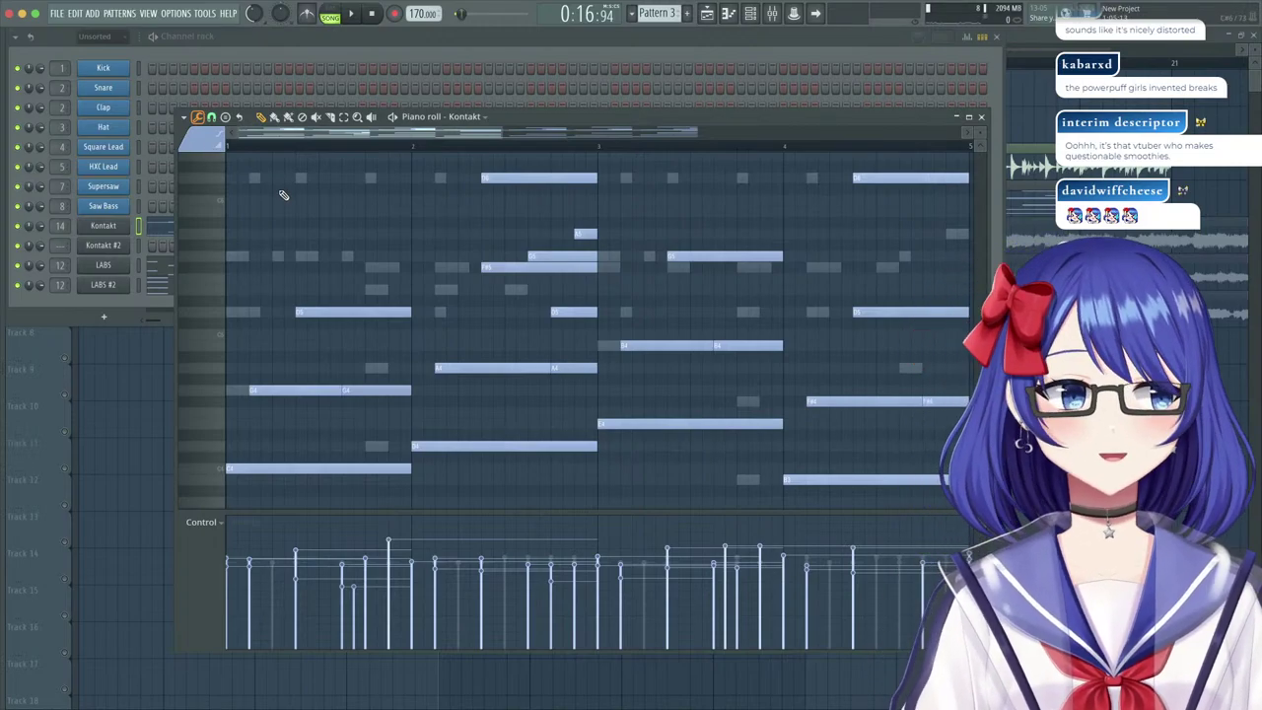
pyautogui.press('space')
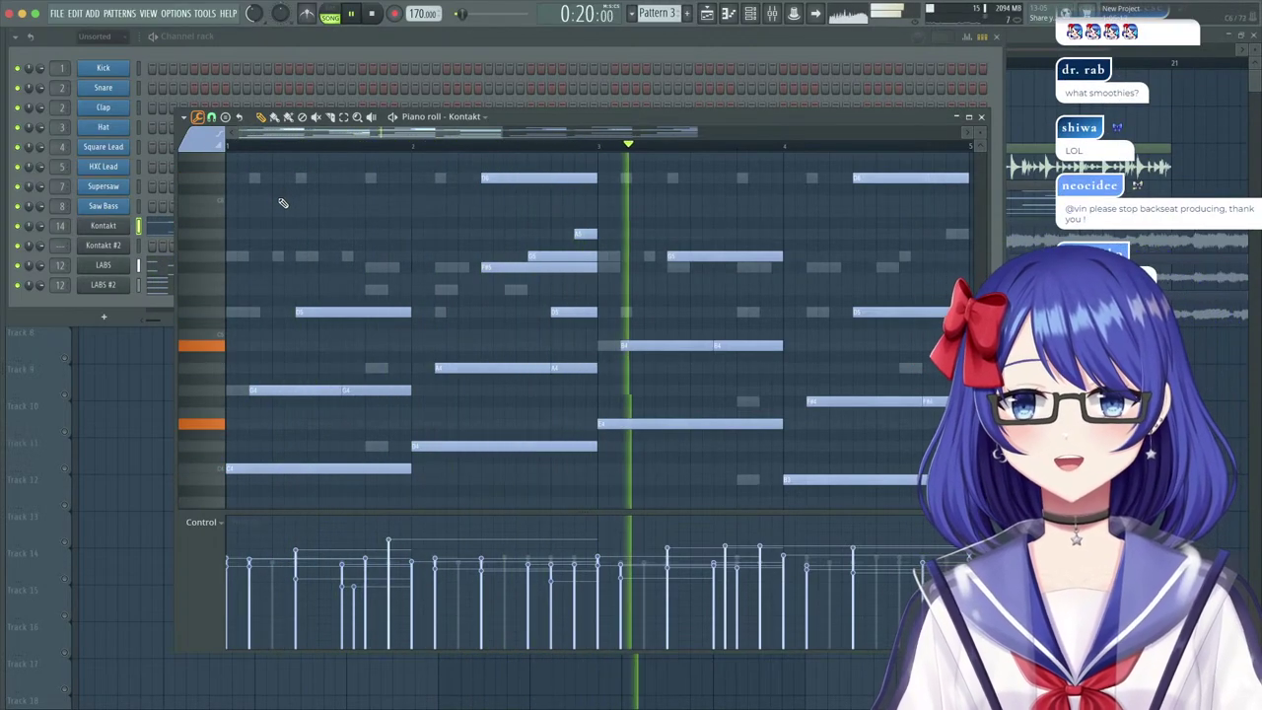
pyautogui.press('space')
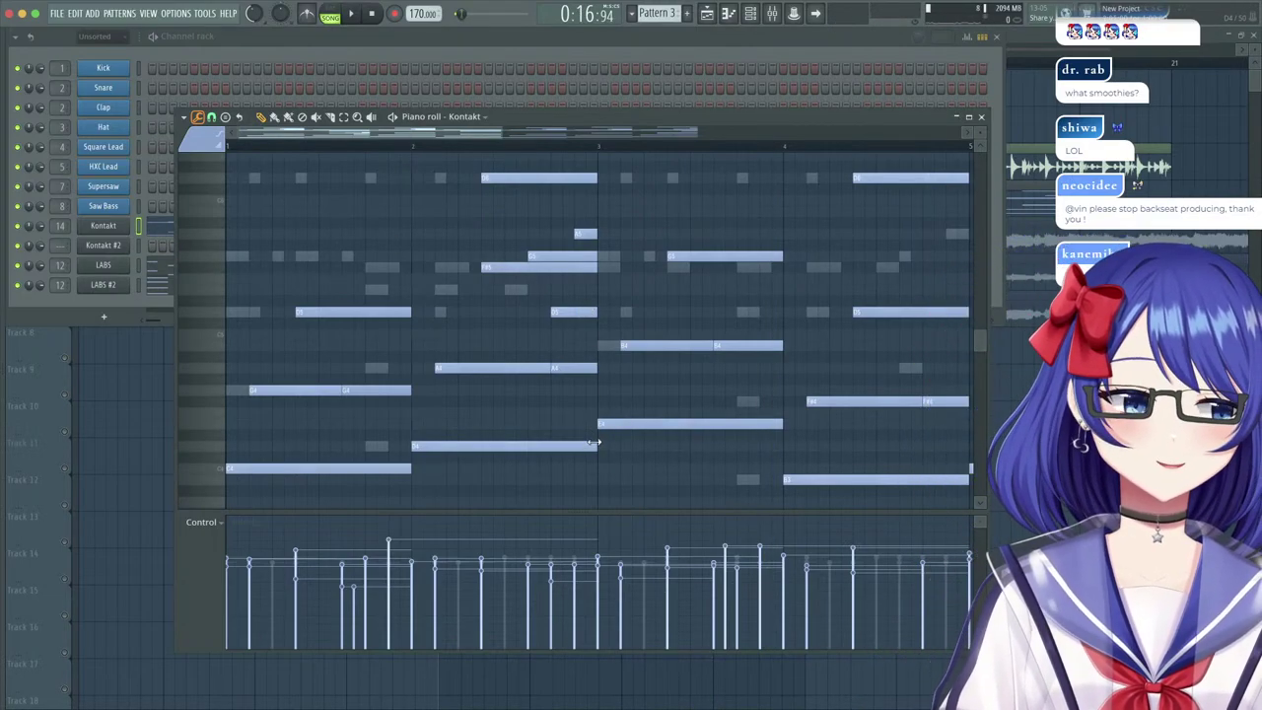
# Shorten bar 2's D4 note to three quarters of the bar and add a D#4 note filling the last quarter.
pyautogui.doubleClick(591, 444)
pyautogui.click(715, 271)
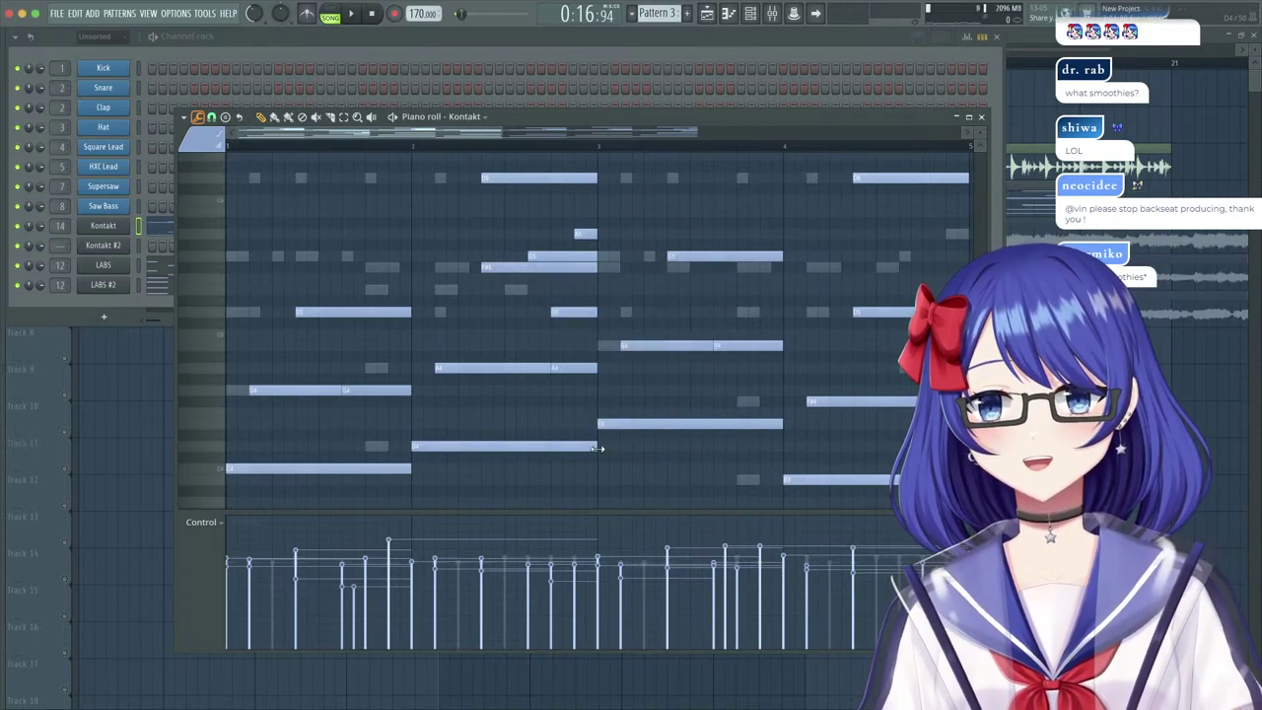
pyautogui.moveTo(557, 452); pyautogui.dragTo(553, 453)
pyautogui.press('space')
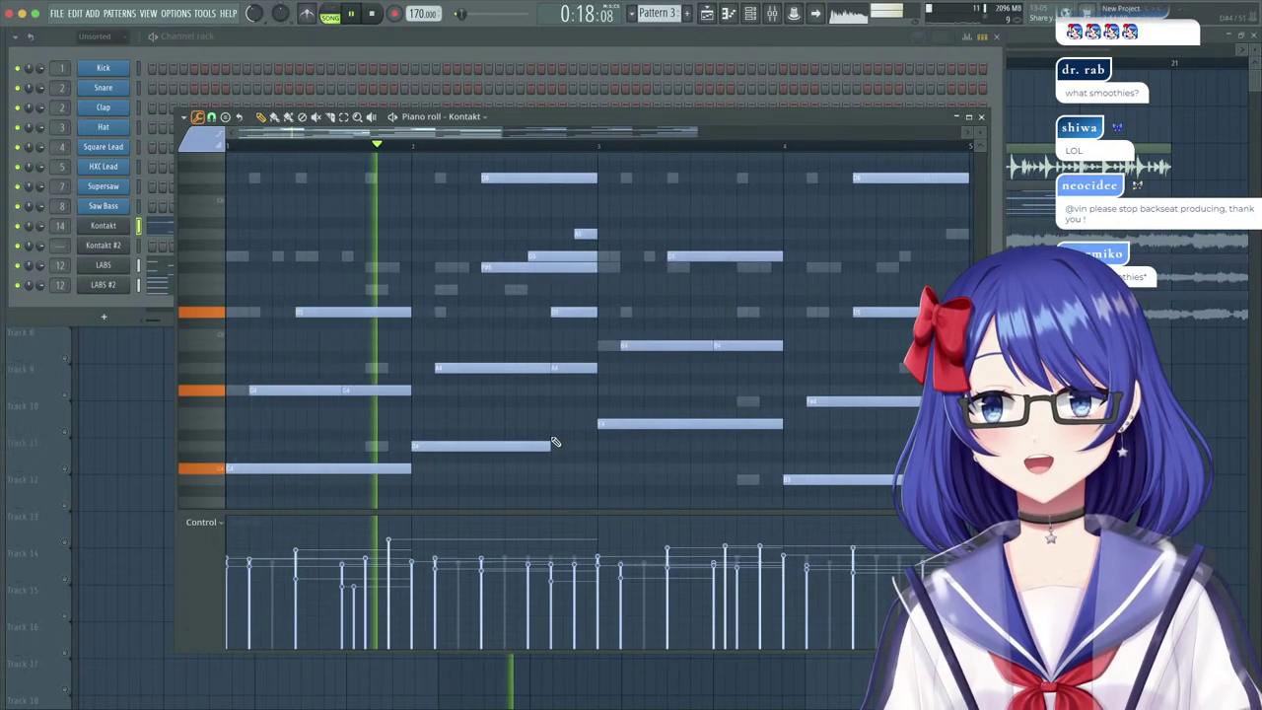
pyautogui.click(555, 438)
pyautogui.moveTo(689, 435); pyautogui.dragTo(596, 437)
pyautogui.press('space')
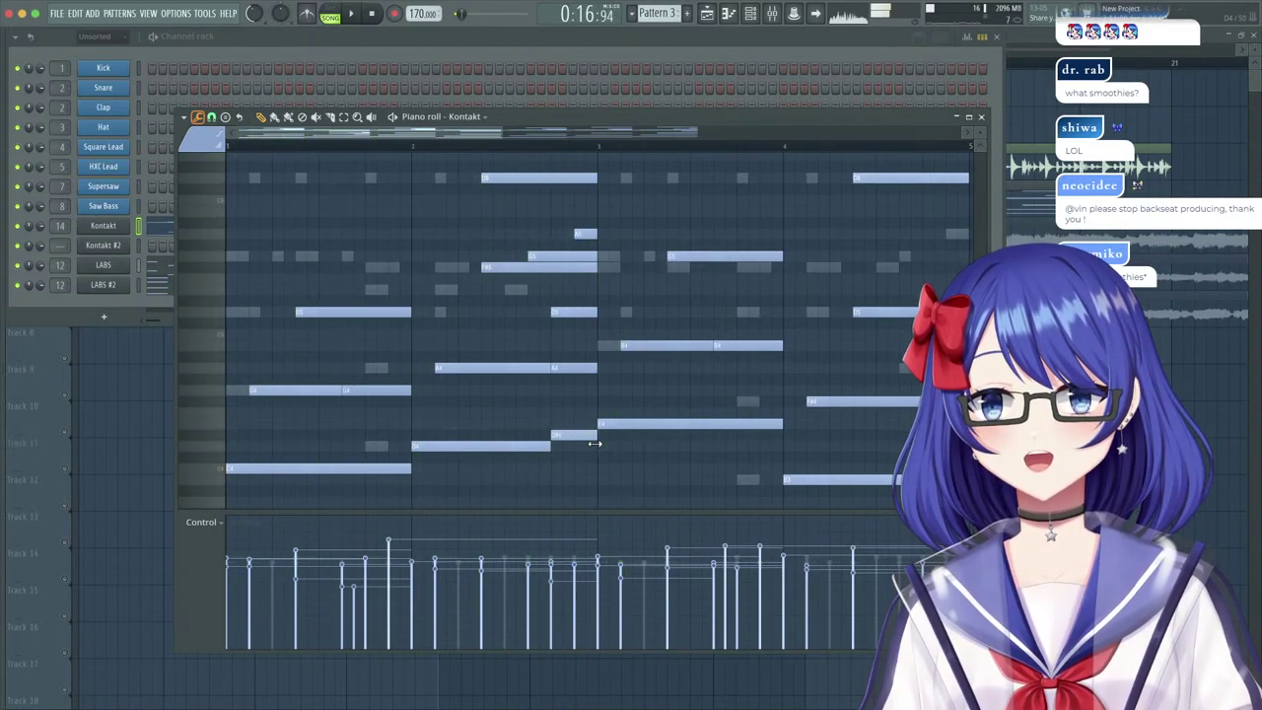
# Revoice the last-quarter chord of bar 2 by moving A4 to B4, D#4 to F#4 and D5 to D#5, and play it back.
pyautogui.moveTo(568, 371); pyautogui.dragTo(571, 346)
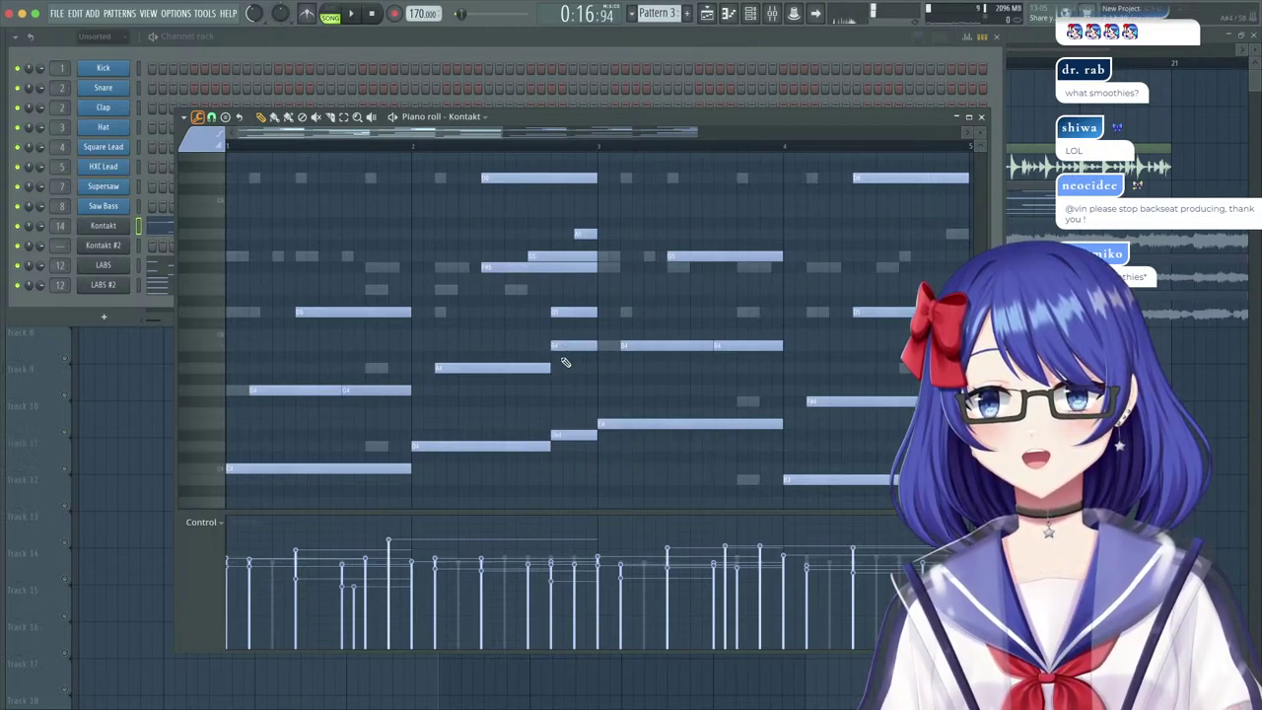
pyautogui.moveTo(560, 439); pyautogui.dragTo(564, 394)
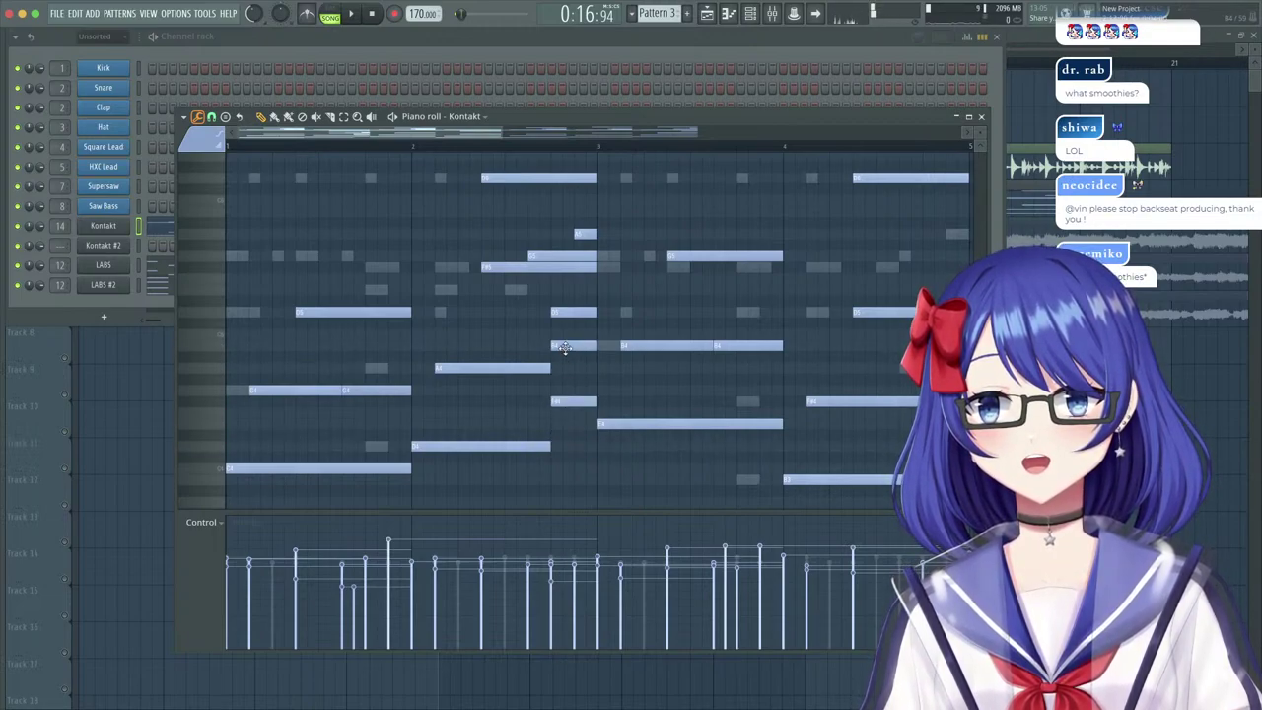
pyautogui.moveTo(567, 315); pyautogui.dragTo(570, 290)
pyautogui.scroll(3, 572, 271)
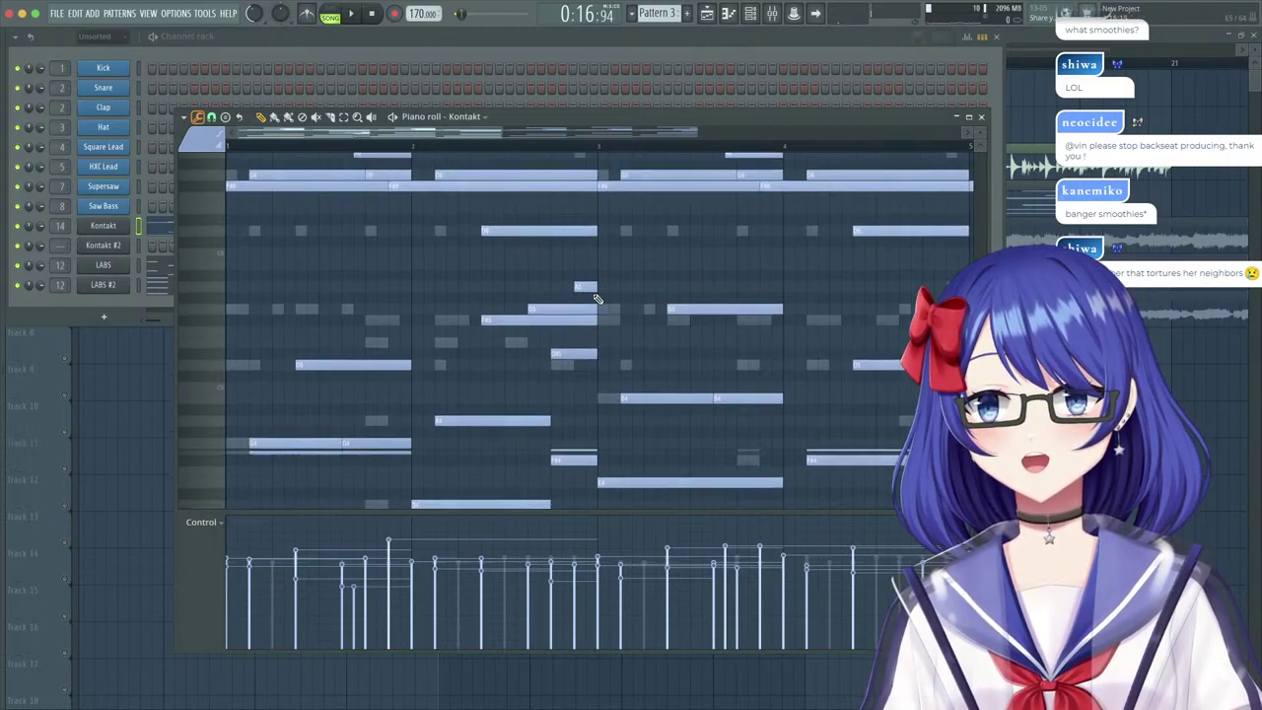
pyautogui.scroll(3, 586, 304)
pyautogui.press('space')
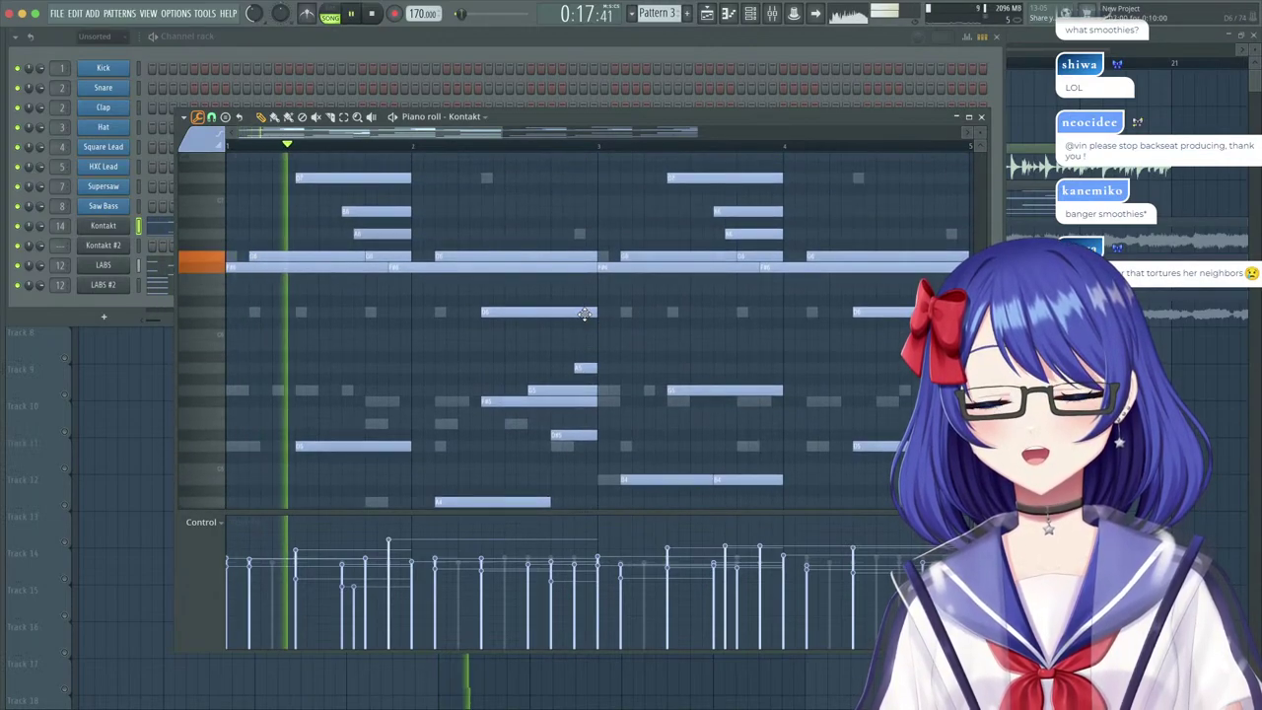
pyautogui.scroll(-7, 588, 333)
pyautogui.scroll(3, 593, 365)
pyautogui.scroll(1, 593, 377)
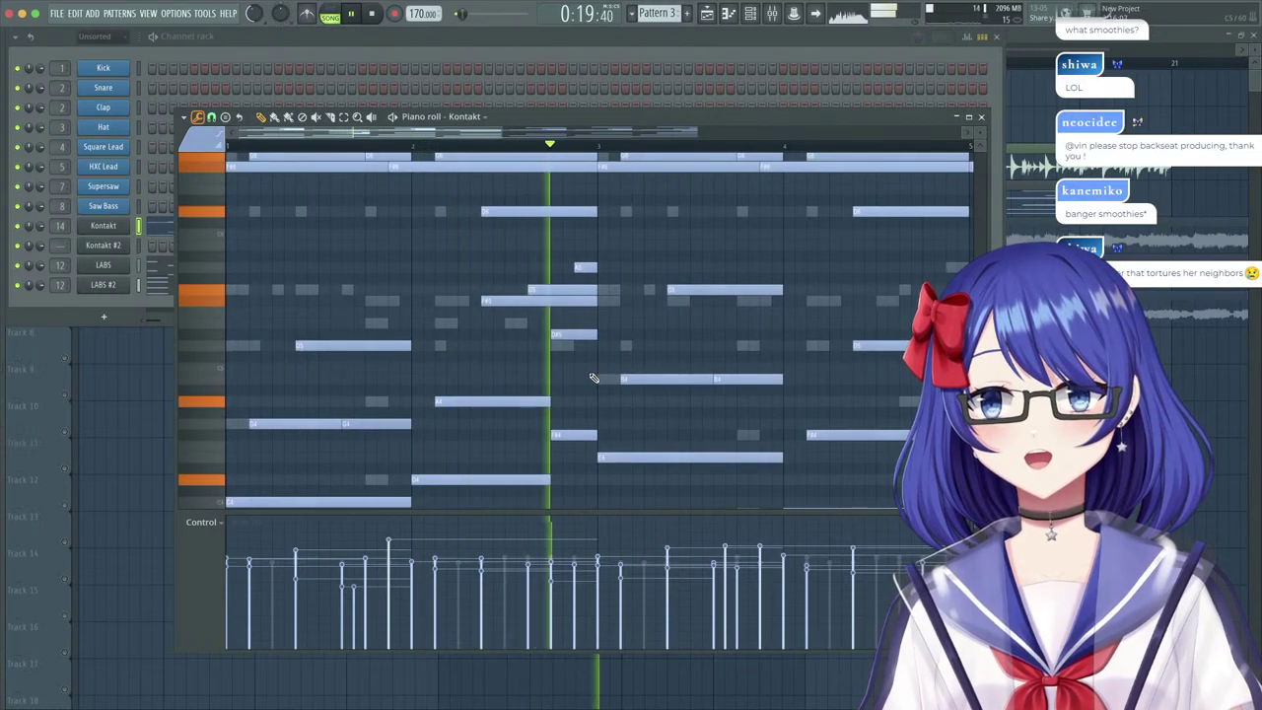
pyautogui.press('space')
# In the LABS part, try lowering the two D notes at the start of bar 2's last quarter to B and play it back.
pyautogui.rightClick(565, 349)
pyautogui.rightClick(564, 348)
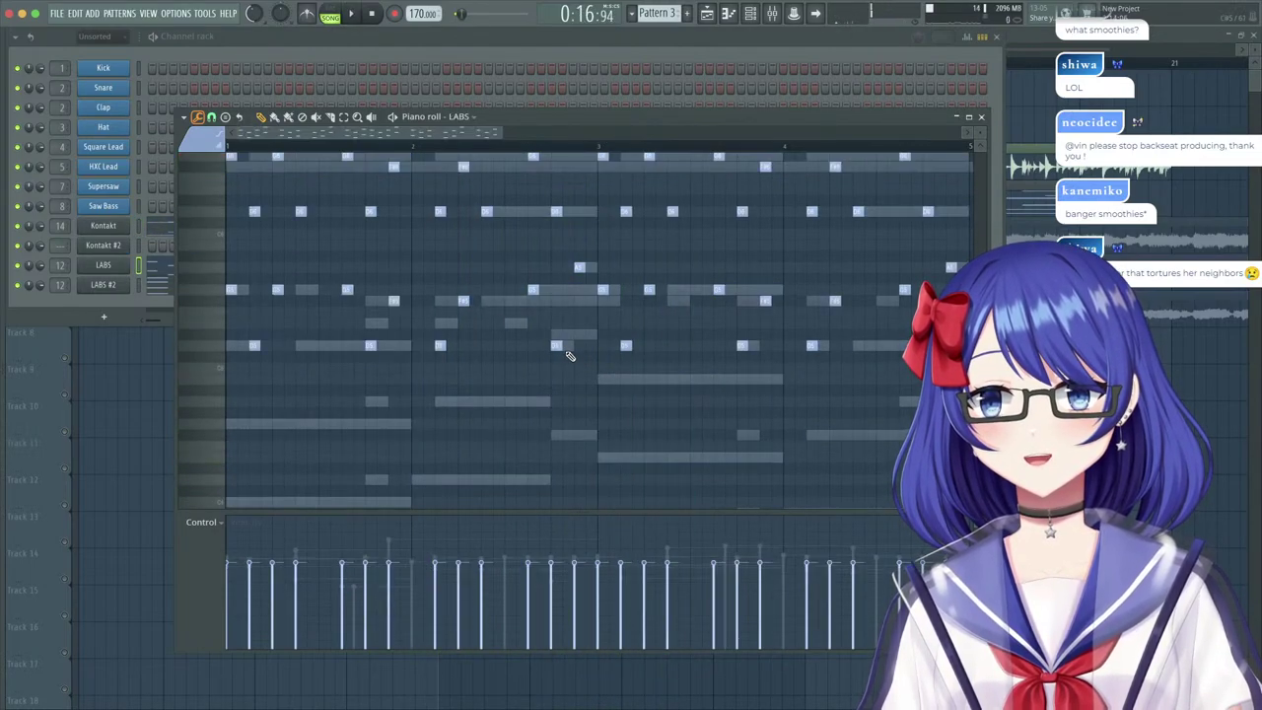
pyautogui.scroll(3, 564, 365)
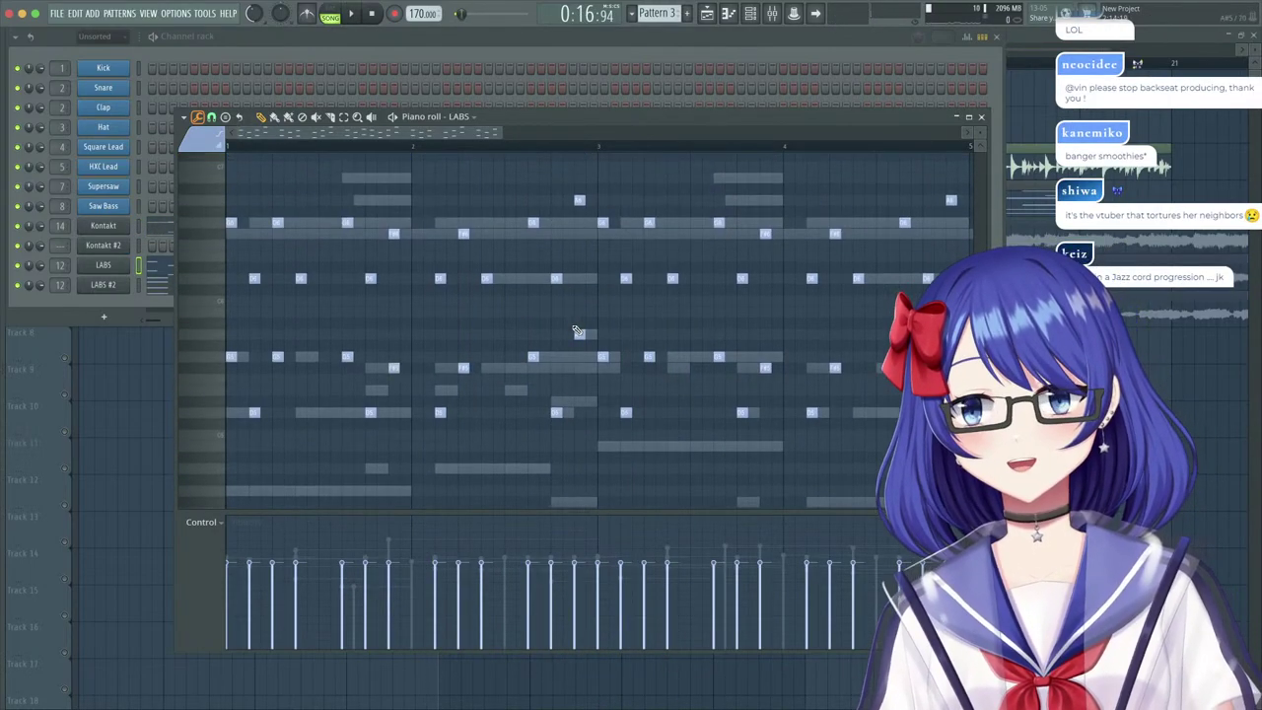
pyautogui.click(578, 333)
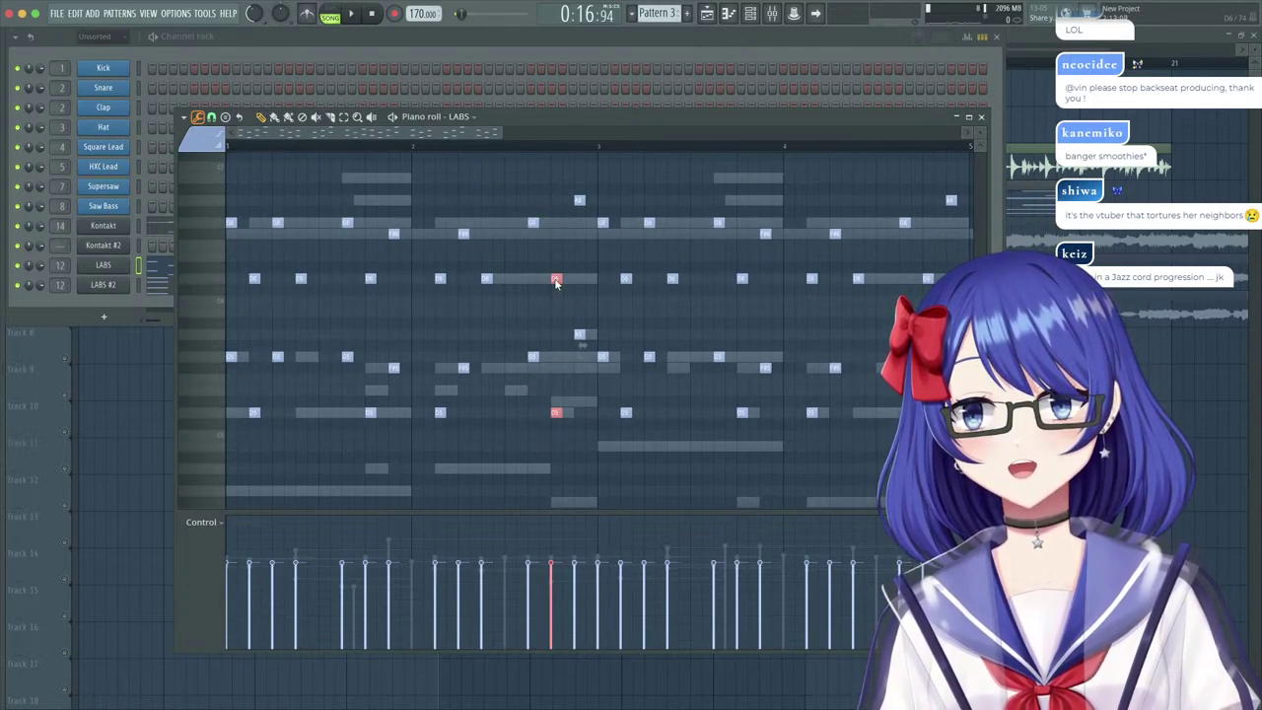
pyautogui.press('space')
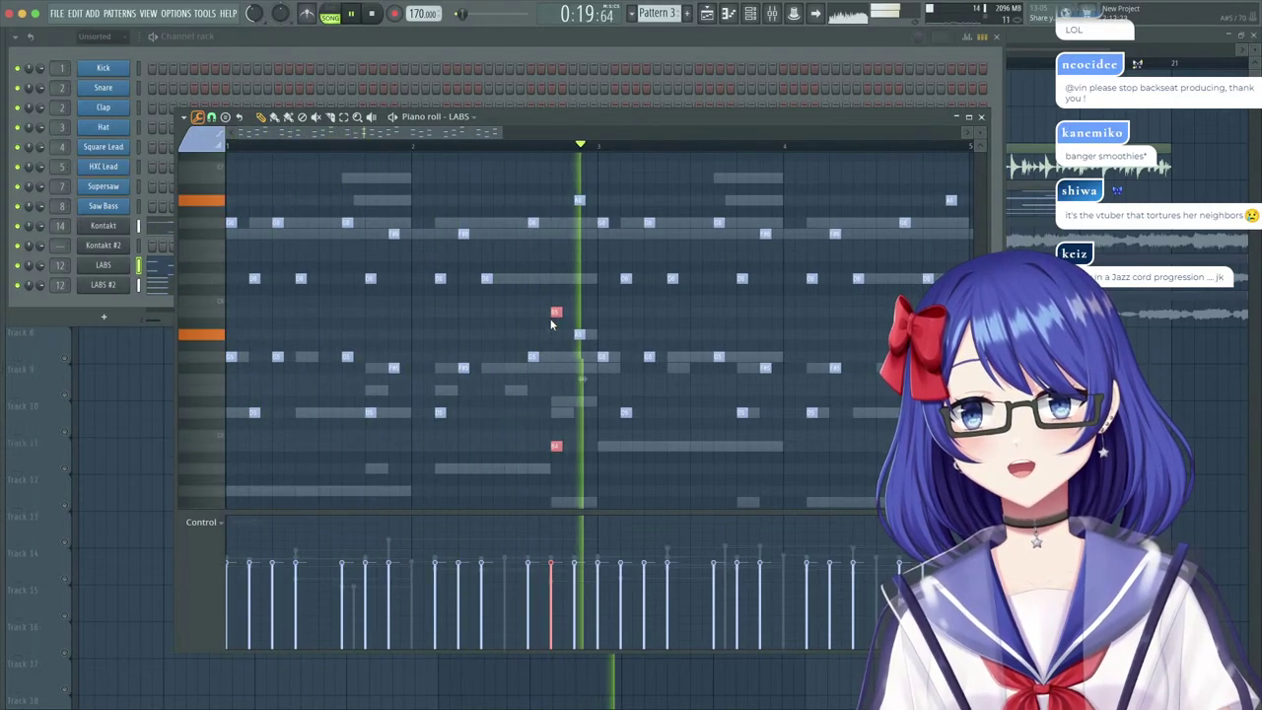
pyautogui.press('space')
pyautogui.press('space')
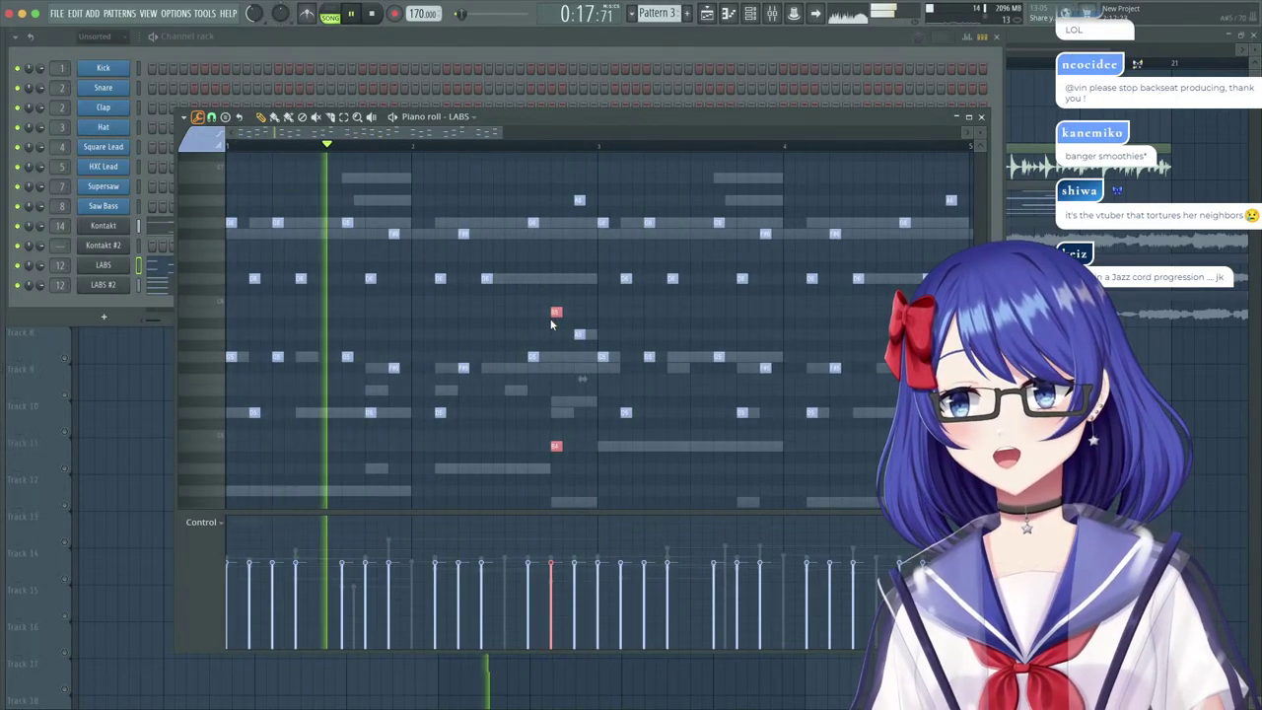
pyautogui.moveTo(555, 313); pyautogui.dragTo(556, 277)
# Reopen the Kontakt notes and delete the F#4 and D#5 notes in bar 2's last quarter.
pyautogui.rightClick(571, 417)
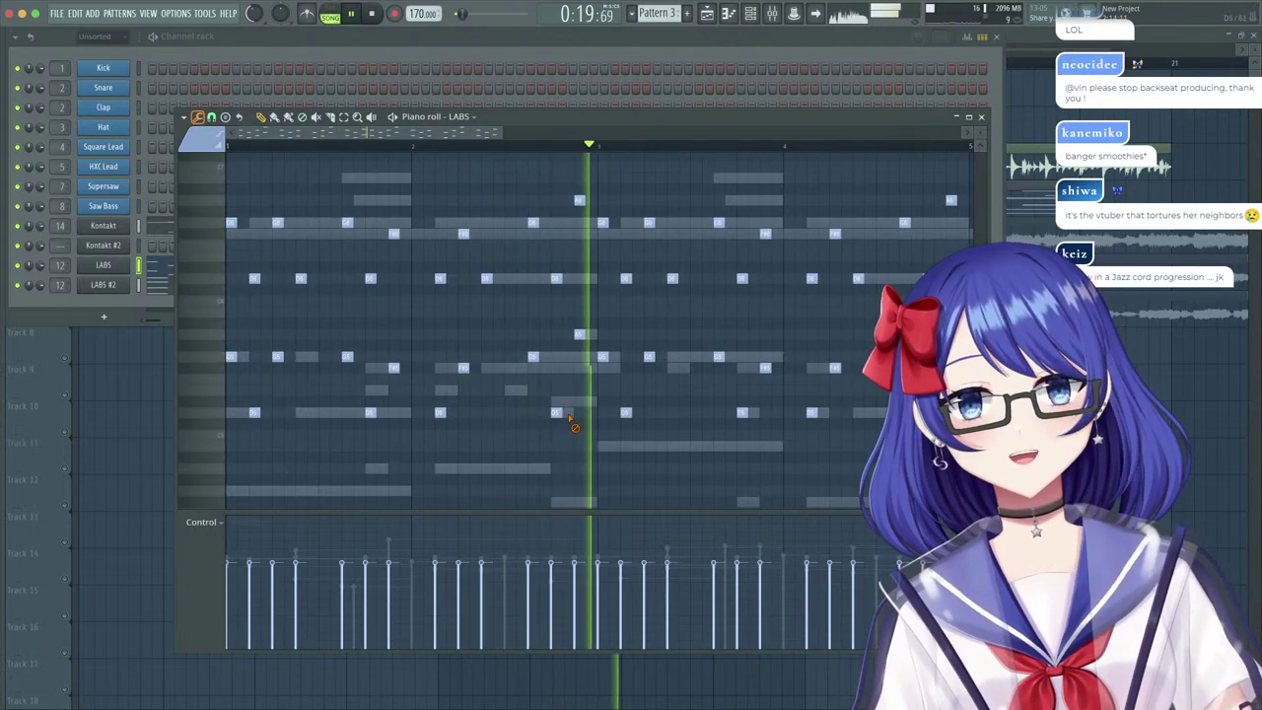
pyautogui.rightClick(571, 418)
pyautogui.press('space')
pyautogui.scroll(-4, 590, 409)
pyautogui.doubleClick(569, 368)
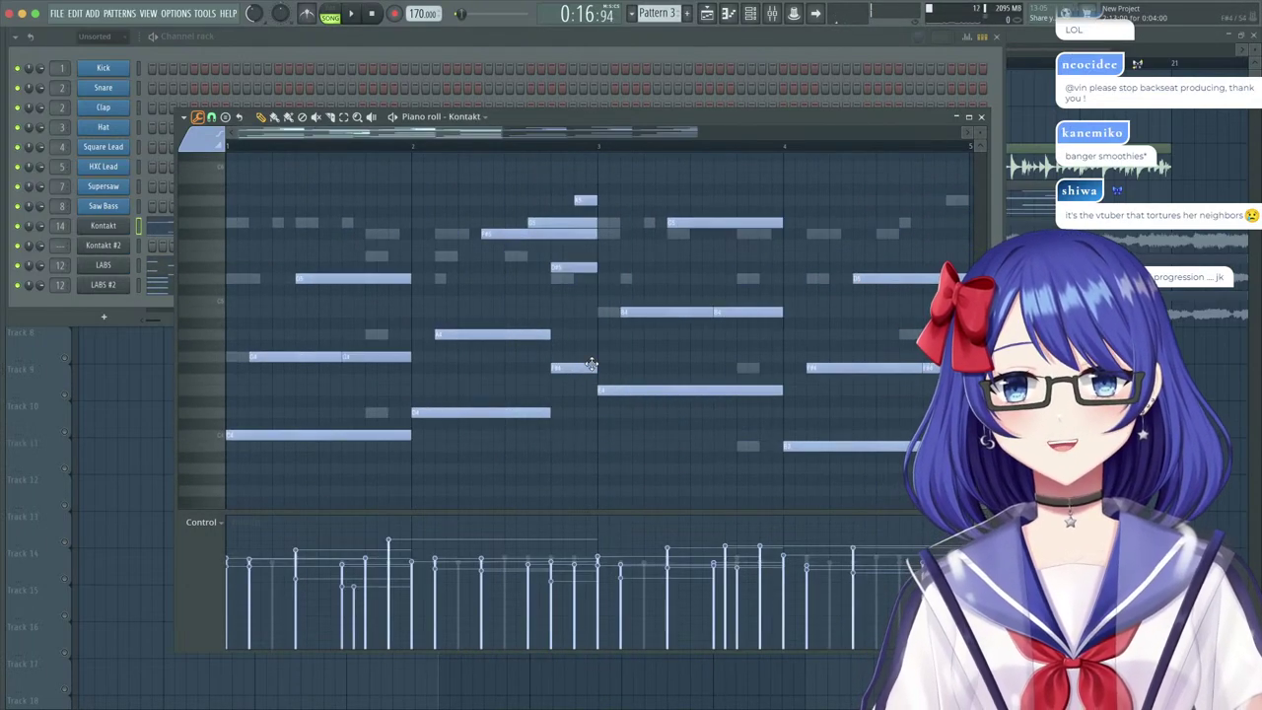
pyautogui.rightClick(578, 368)
# Extend bar 2's D4 and A4 notes to the bar's end, place D5 in the last quarter, and play the chords.
pyautogui.moveTo(546, 449); pyautogui.dragTo(553, 347)
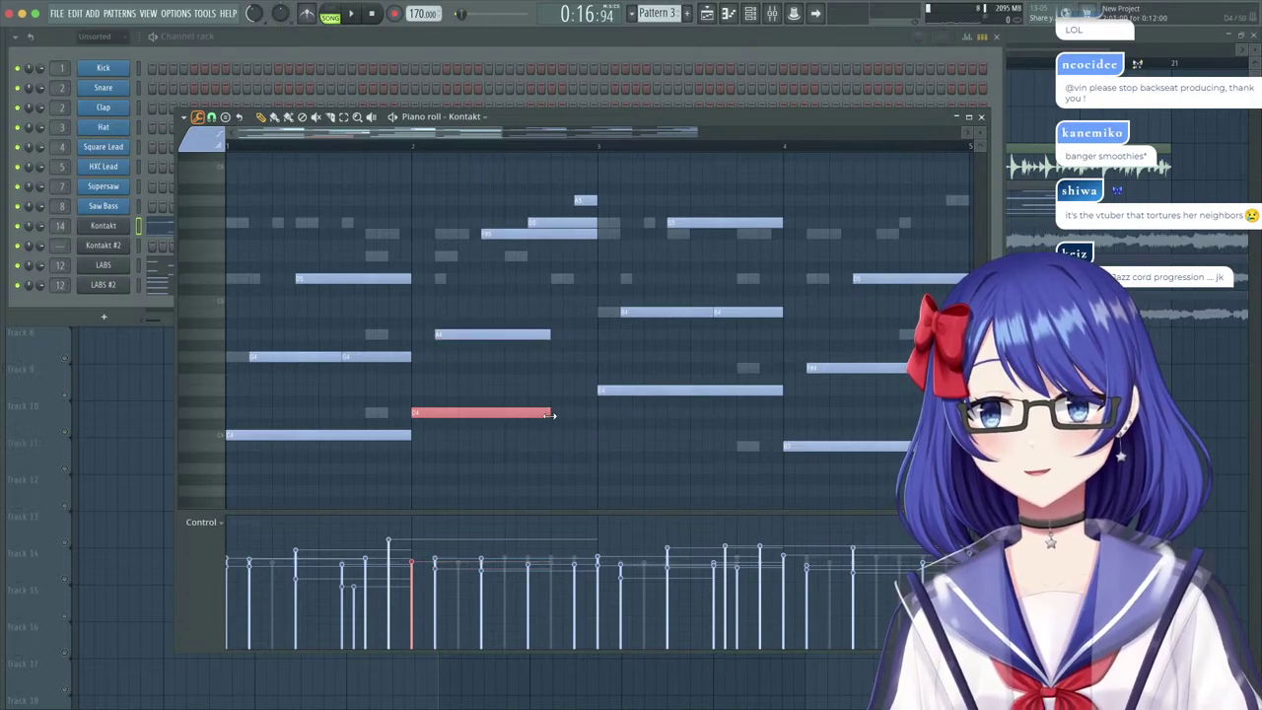
pyautogui.click(575, 336)
pyautogui.moveTo(596, 336); pyautogui.dragTo(581, 279)
pyautogui.press('space')
pyautogui.scroll(3, 592, 345)
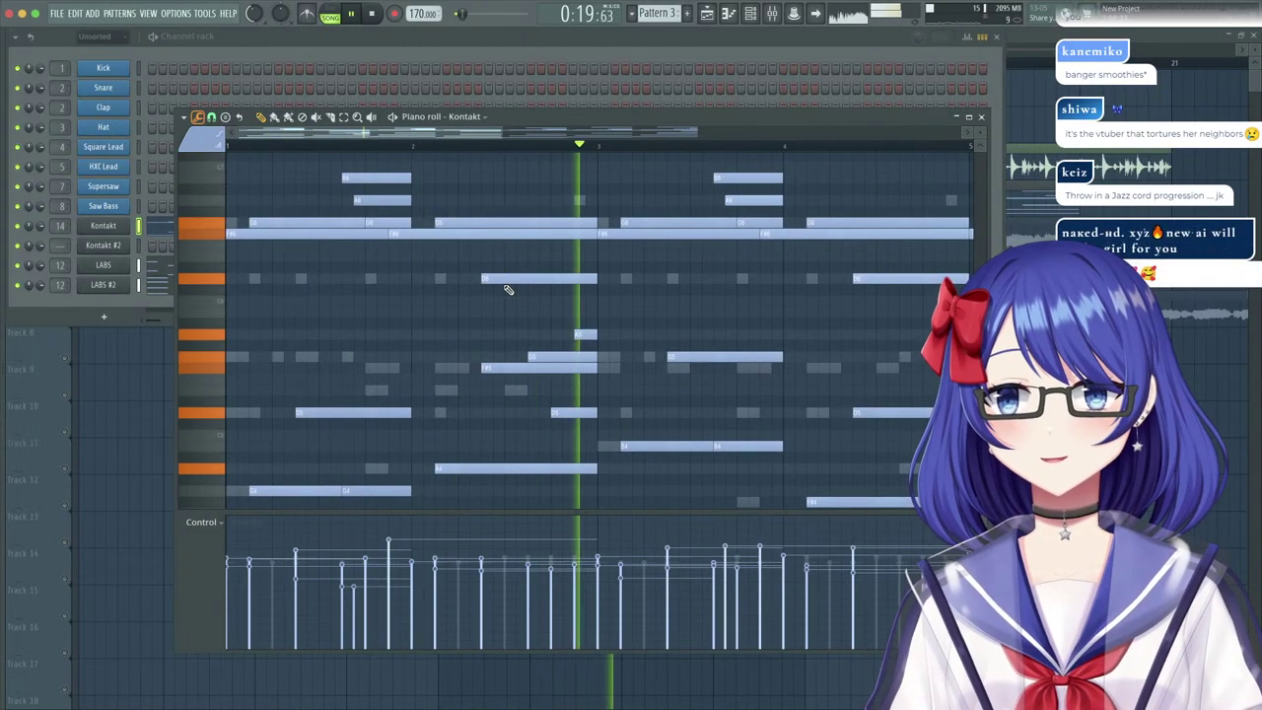
pyautogui.scroll(2, 681, 346)
pyautogui.scroll(2, 682, 347)
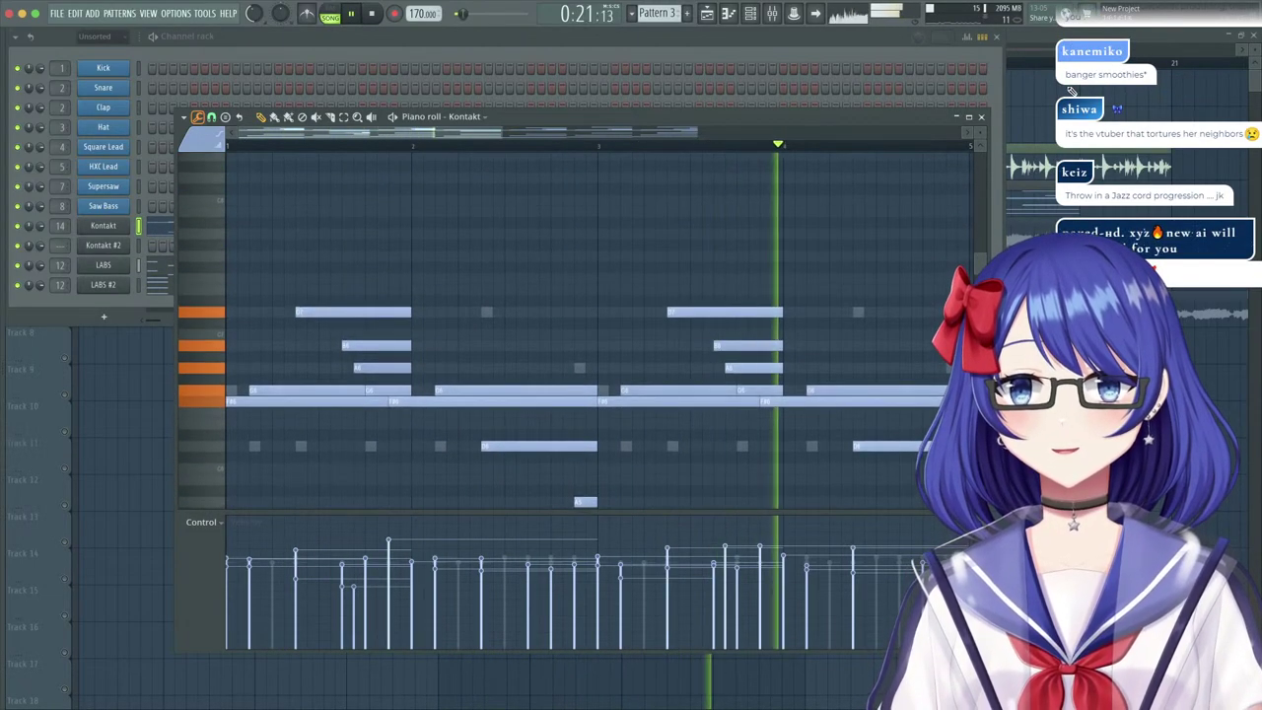
# Stop playback and close the piano roll and playlist, leaving the channel rack open.
pyautogui.click(982, 118)
pyautogui.click(996, 37)
pyautogui.scroll(-5, 901, 61)
pyautogui.press('space')
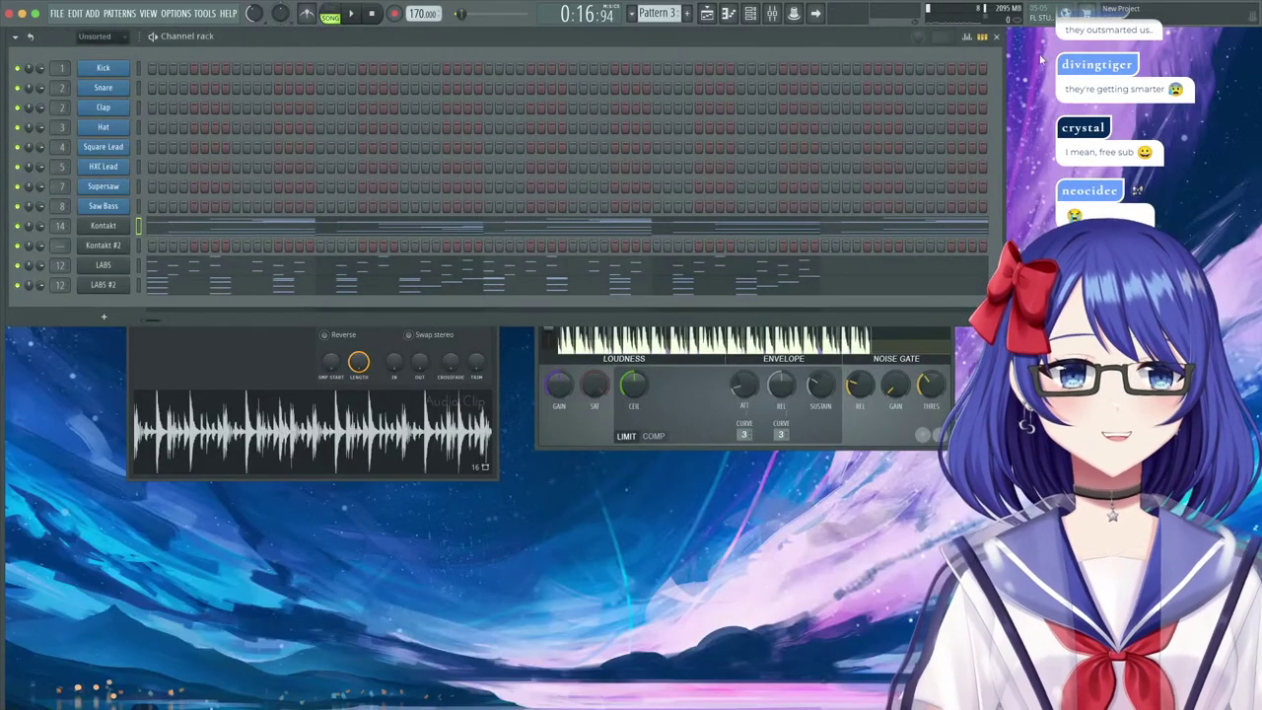
pyautogui.click(1253, 36)
# Add a Harmor channel and load its 808 preset.
pyautogui.click(98, 318)
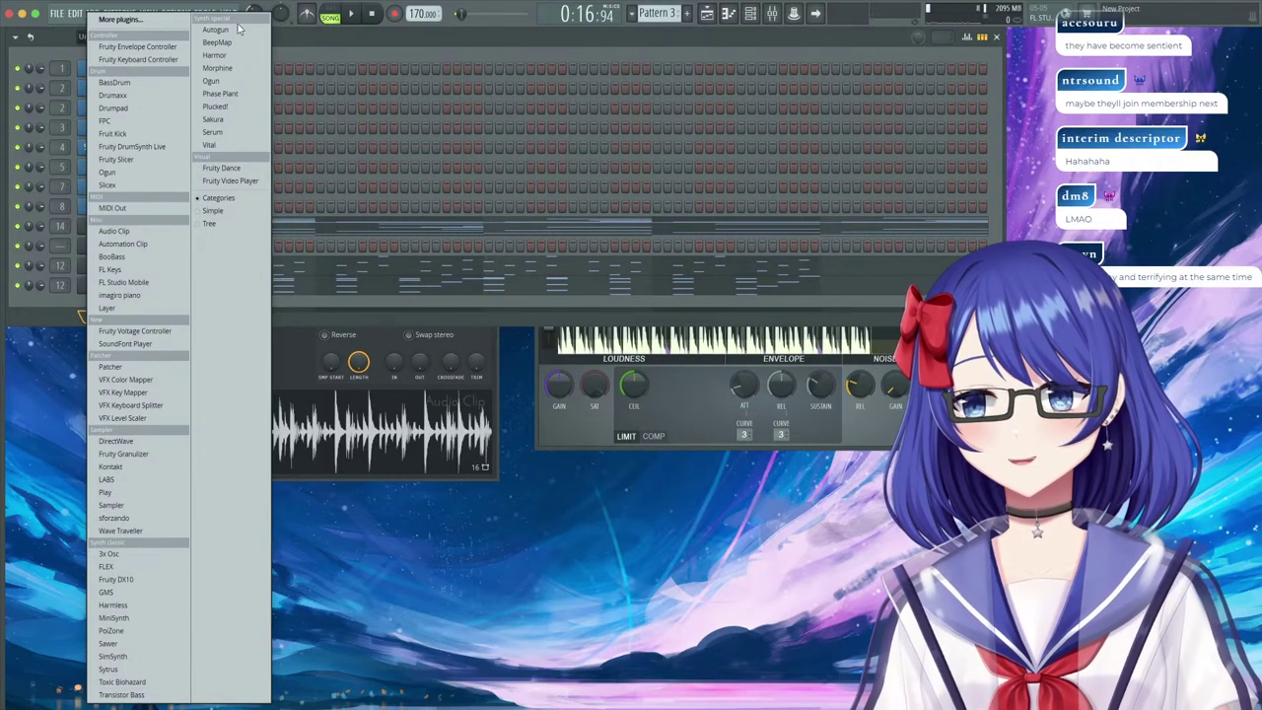
pyautogui.click(225, 55)
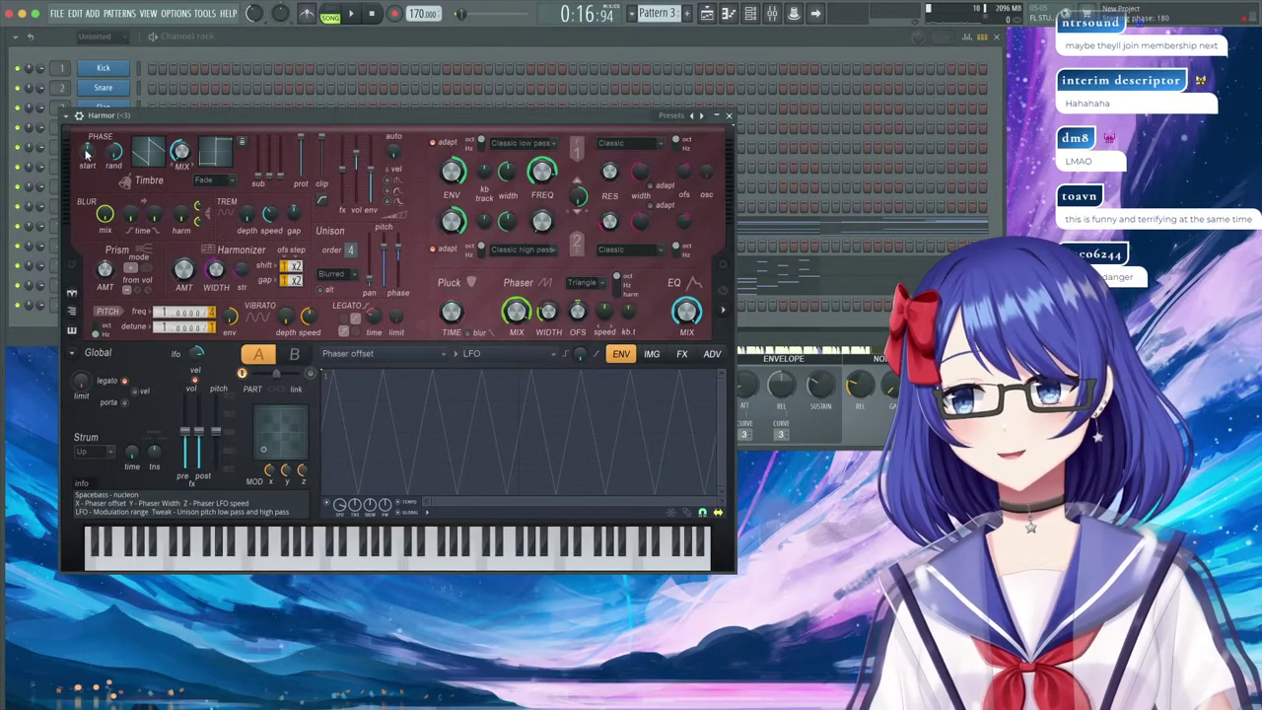
pyautogui.click(67, 115)
pyautogui.moveTo(88, 154)
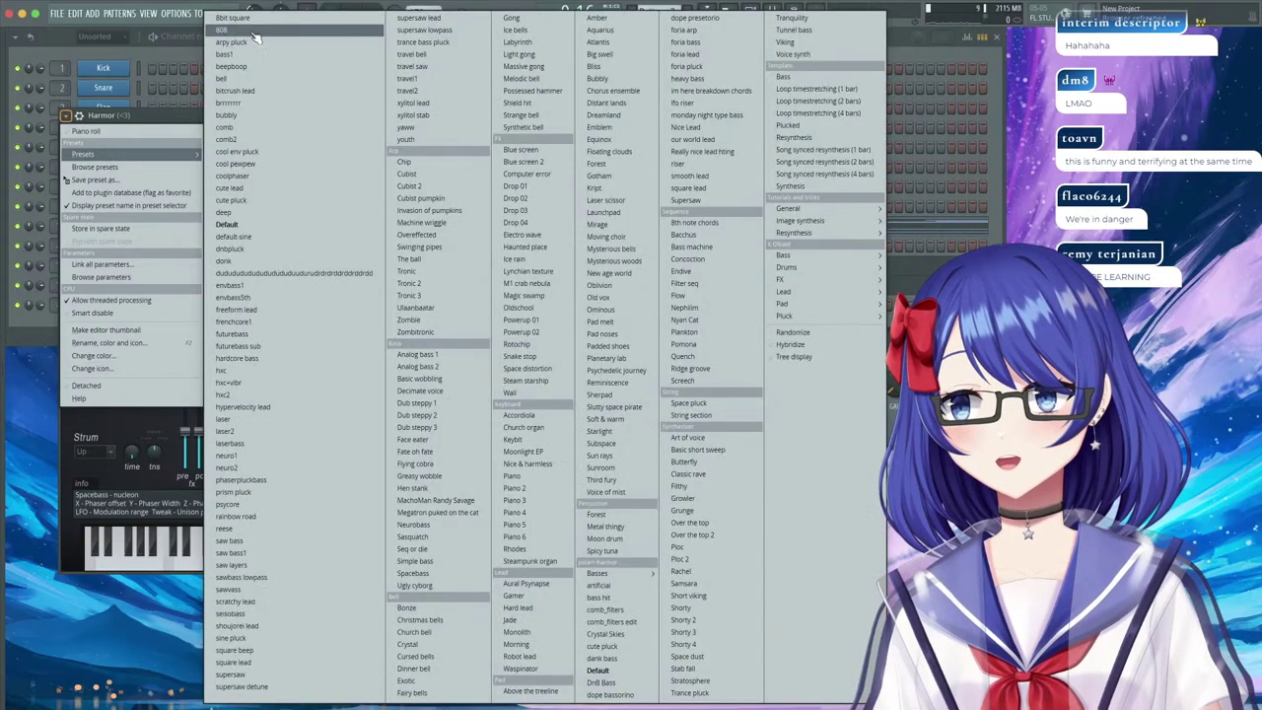
pyautogui.click(254, 29)
# Set the 808's distortion type to Softsat.
pyautogui.click(683, 355)
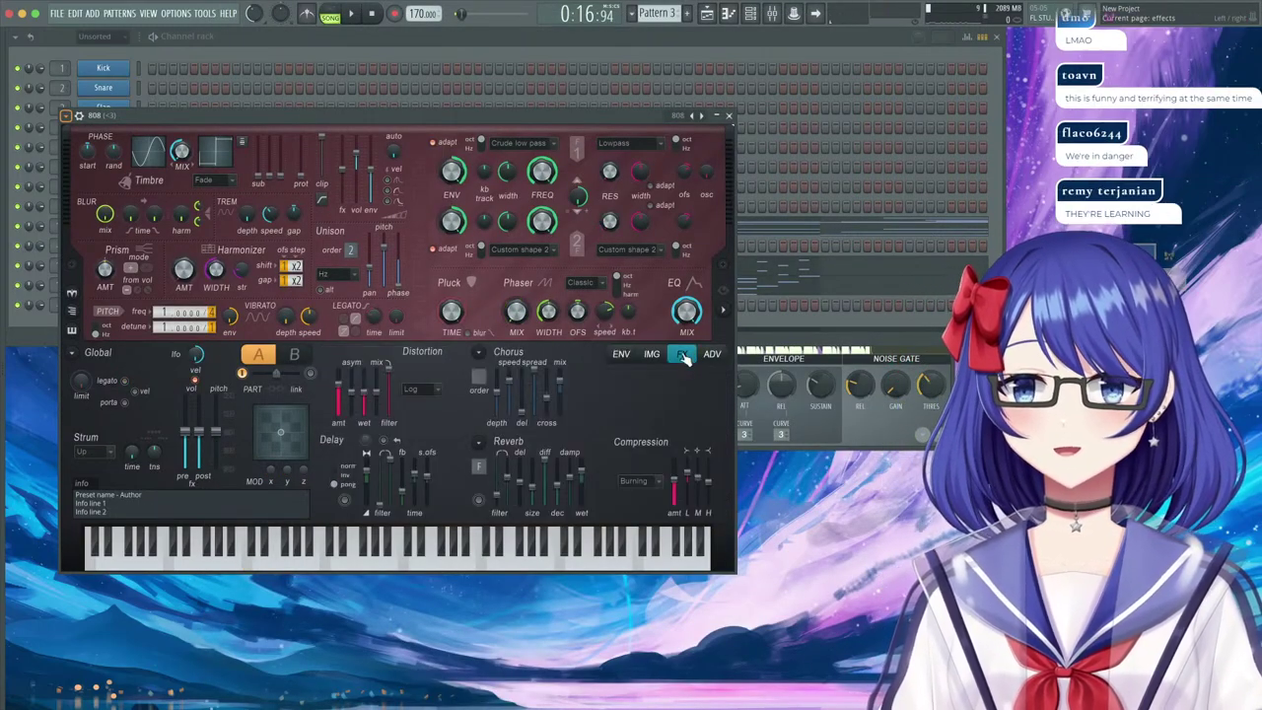
pyautogui.click(426, 389)
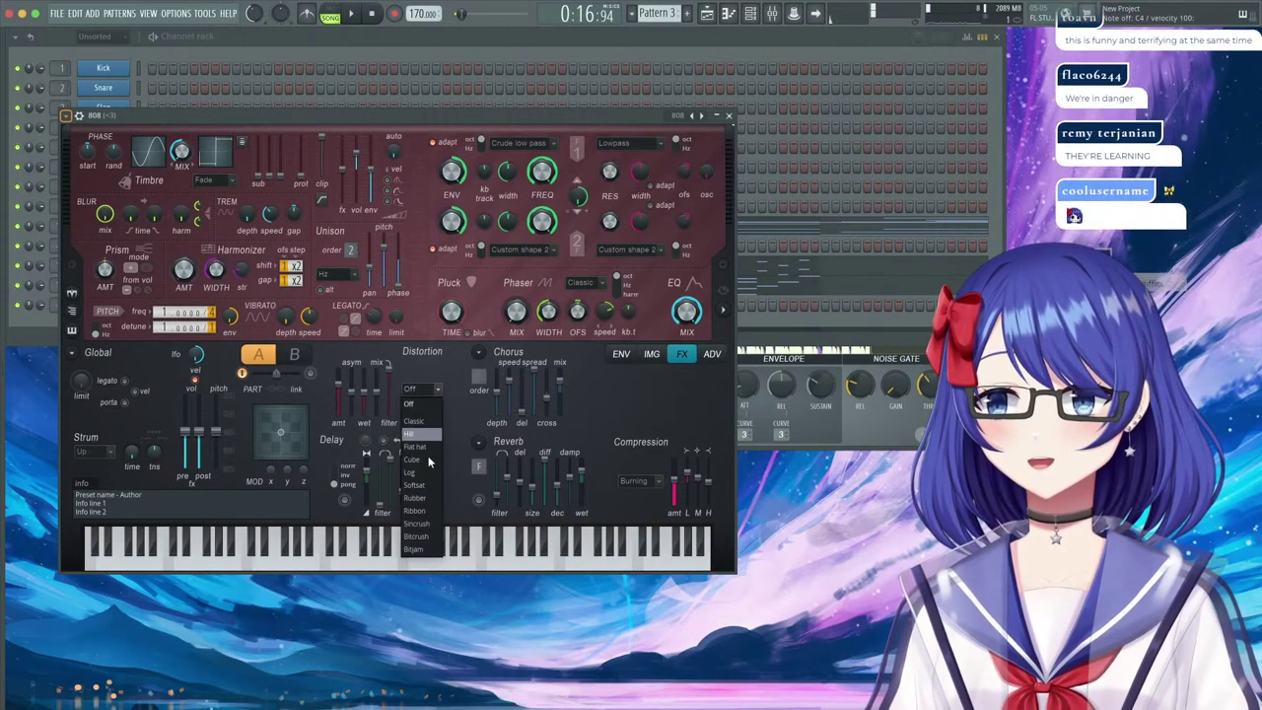
pyautogui.click(426, 456)
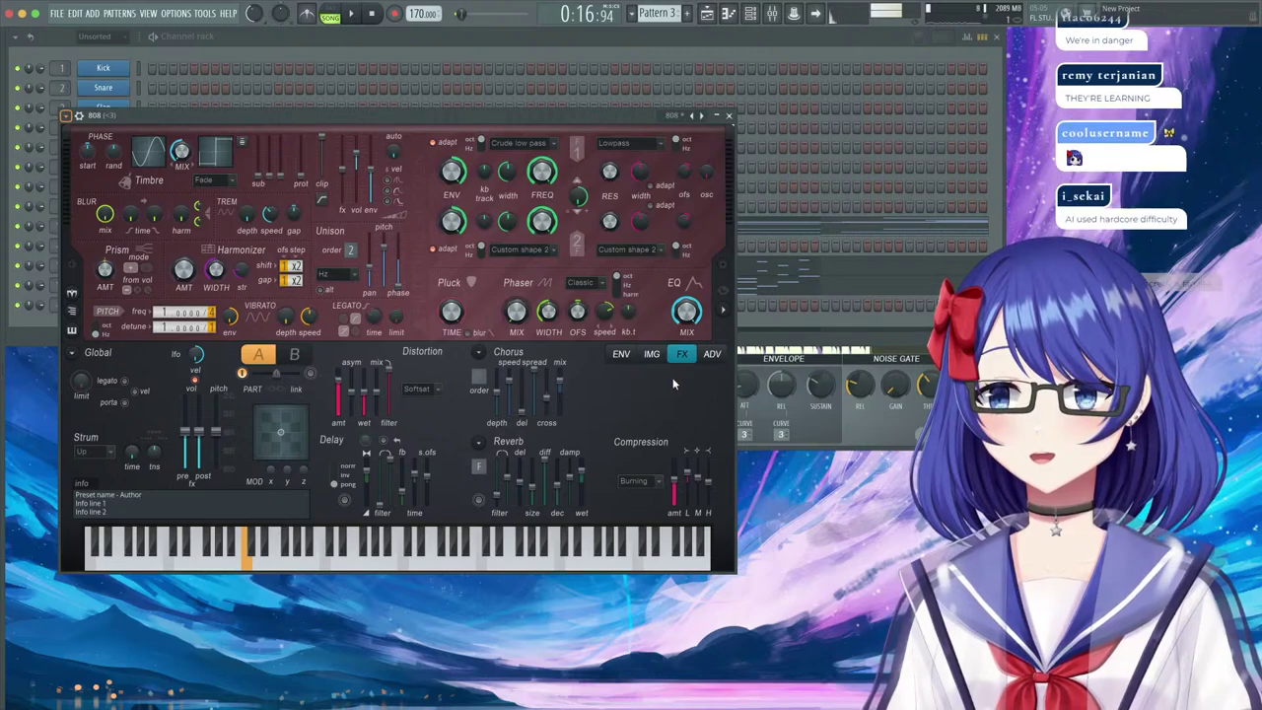
# Shape the 808's volume envelope with instant attack and a curved decay to zero, deleting the trailing release point.
pyautogui.click(622, 355)
pyautogui.click(345, 357)
pyautogui.click(390, 419)
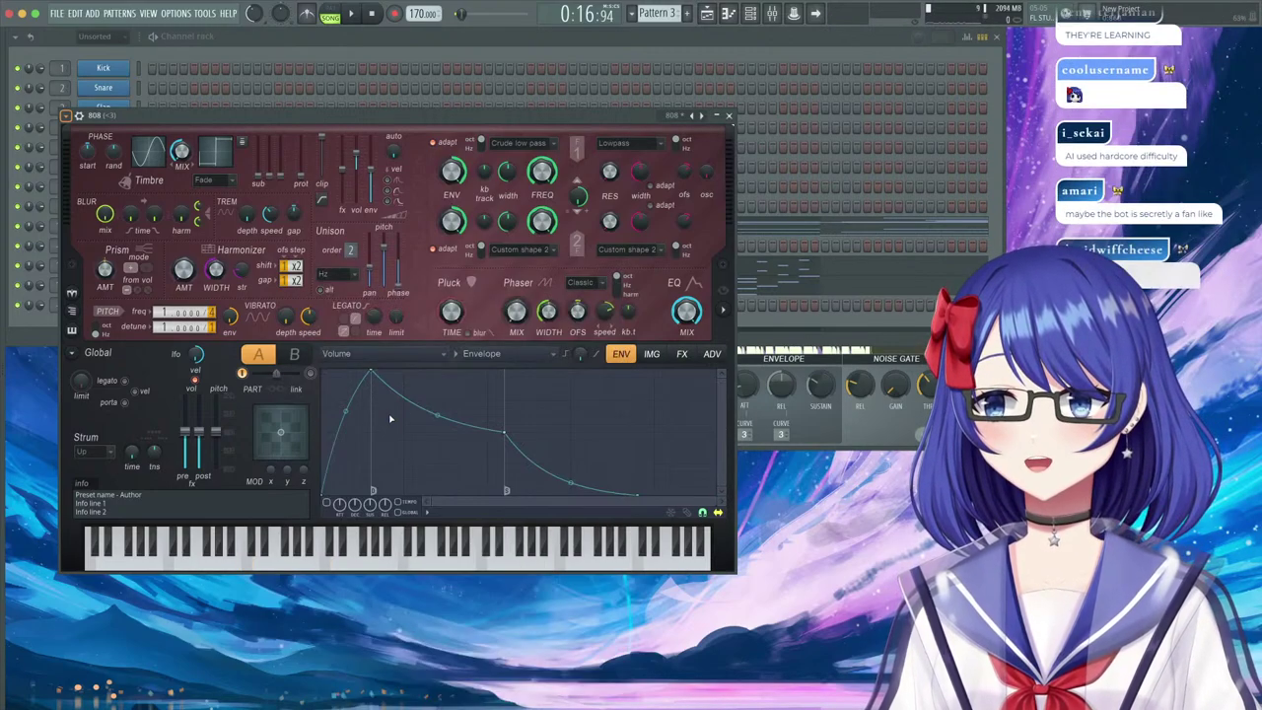
pyautogui.moveTo(373, 371); pyautogui.dragTo(323, 371)
pyautogui.moveTo(457, 432); pyautogui.dragTo(393, 523)
pyautogui.rightClick(522, 496)
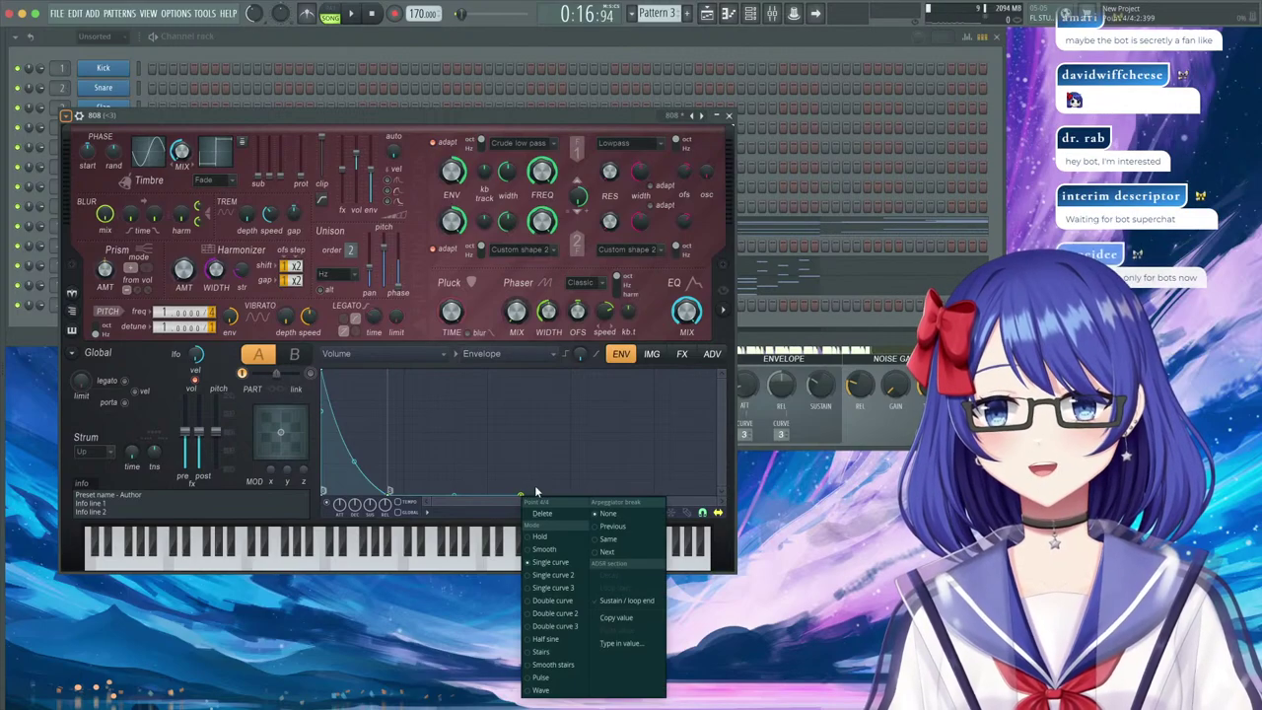
pyautogui.click(576, 510)
pyautogui.moveTo(389, 492); pyautogui.dragTo(414, 494)
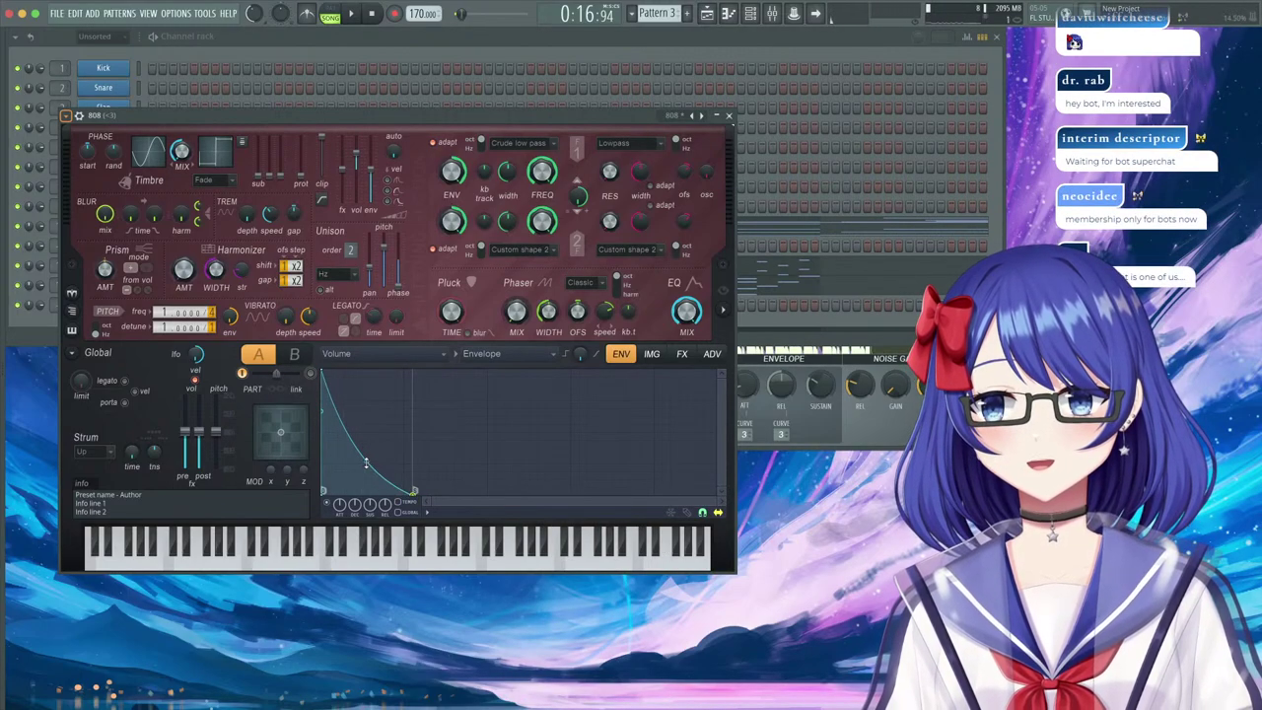
# Shape the 808's pitch envelope as a steep initial drop from a high start to the base pitch.
pyautogui.click(336, 353)
pyautogui.click(208, 344)
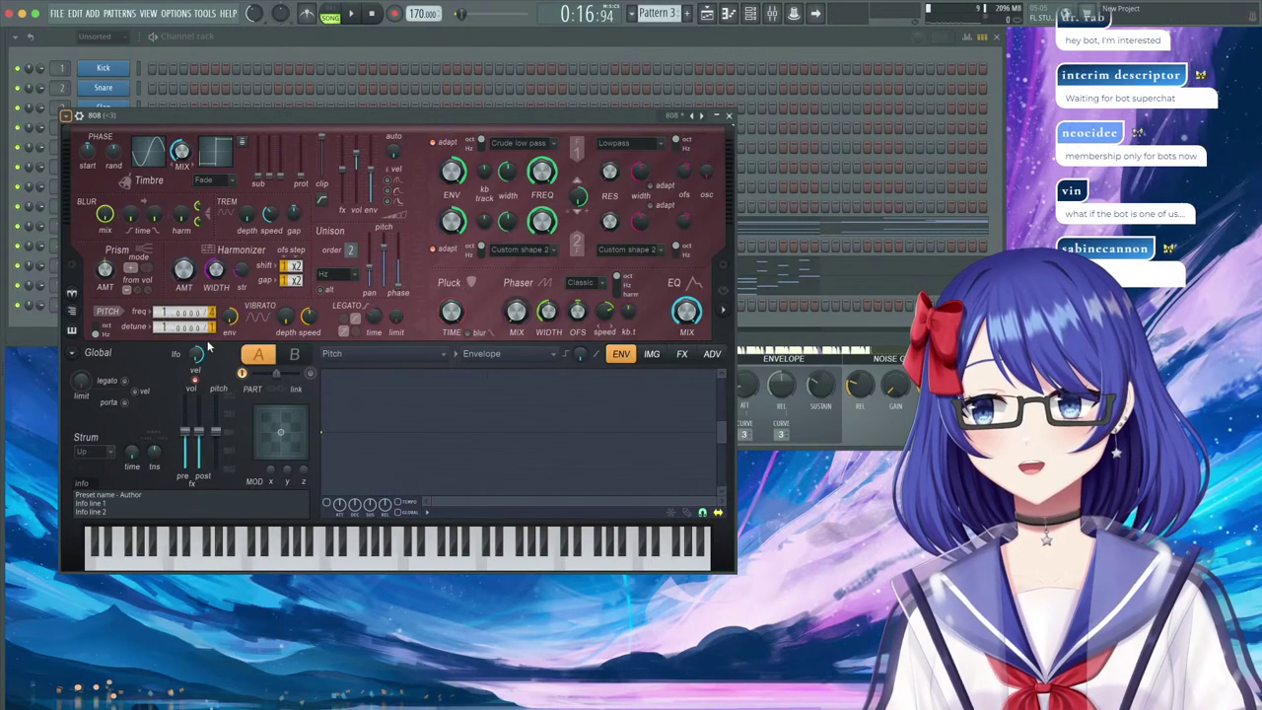
pyautogui.rightClick(401, 435)
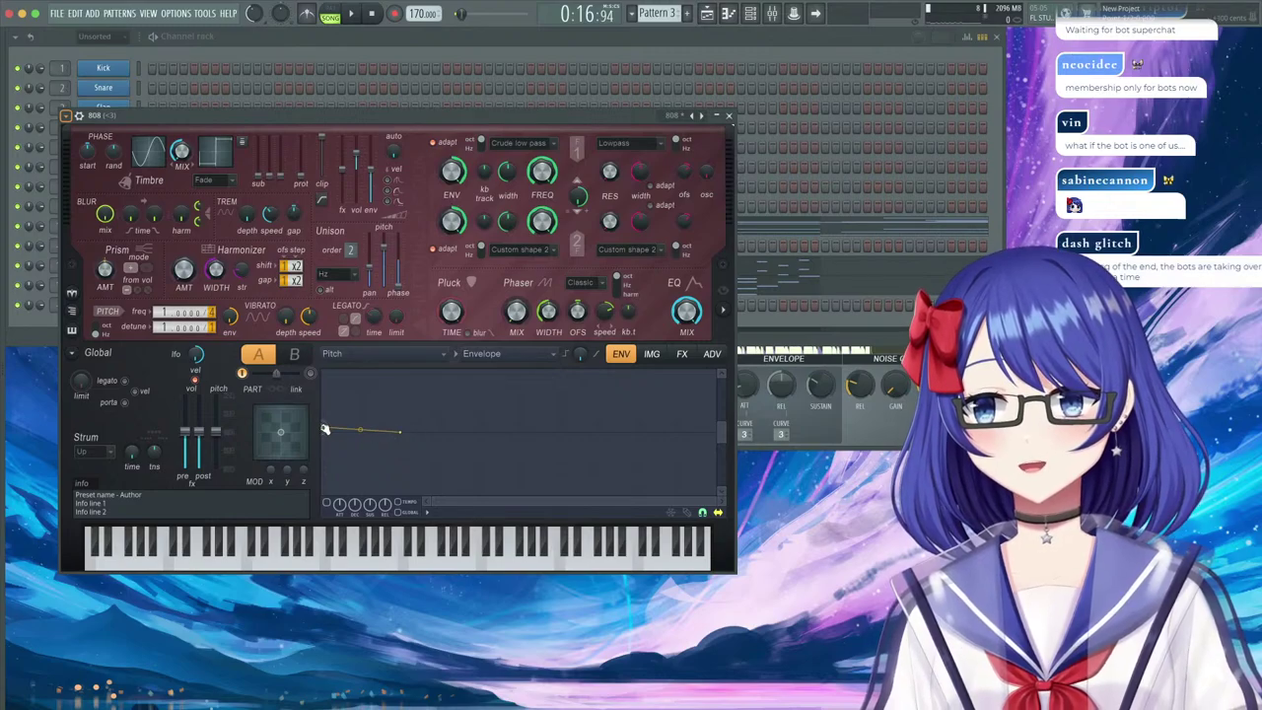
pyautogui.moveTo(360, 407); pyautogui.dragTo(360, 432)
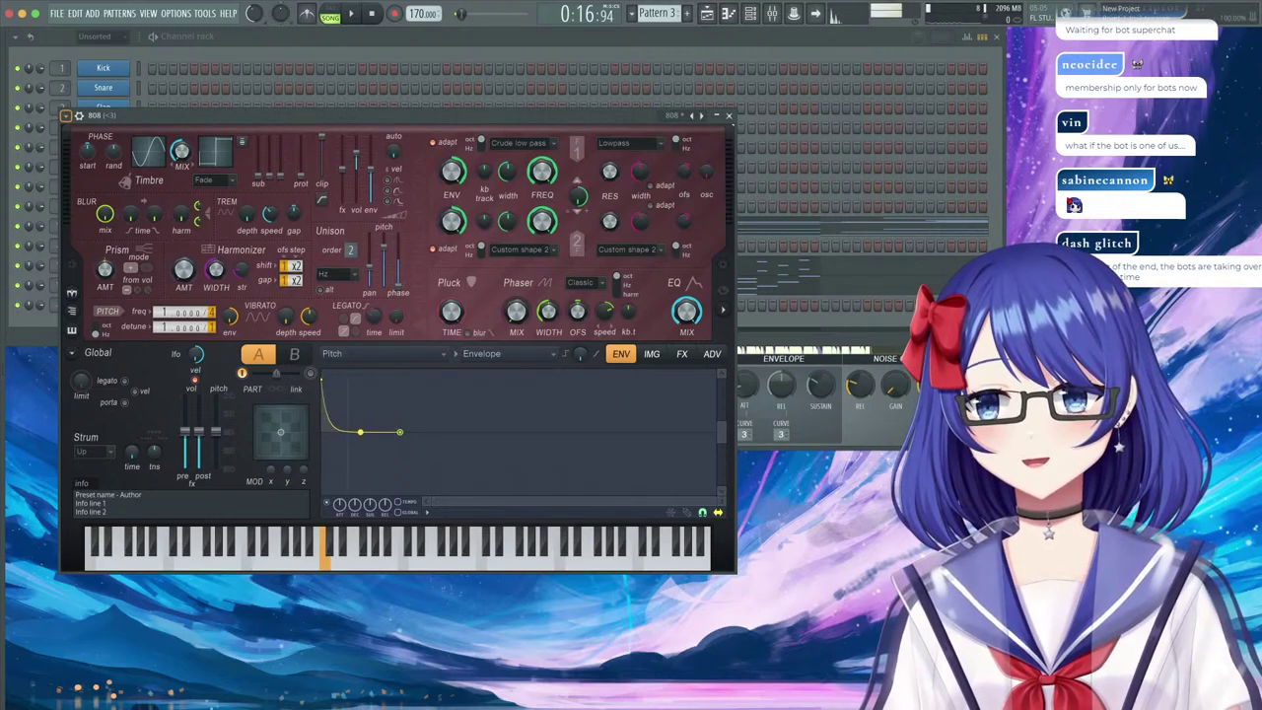
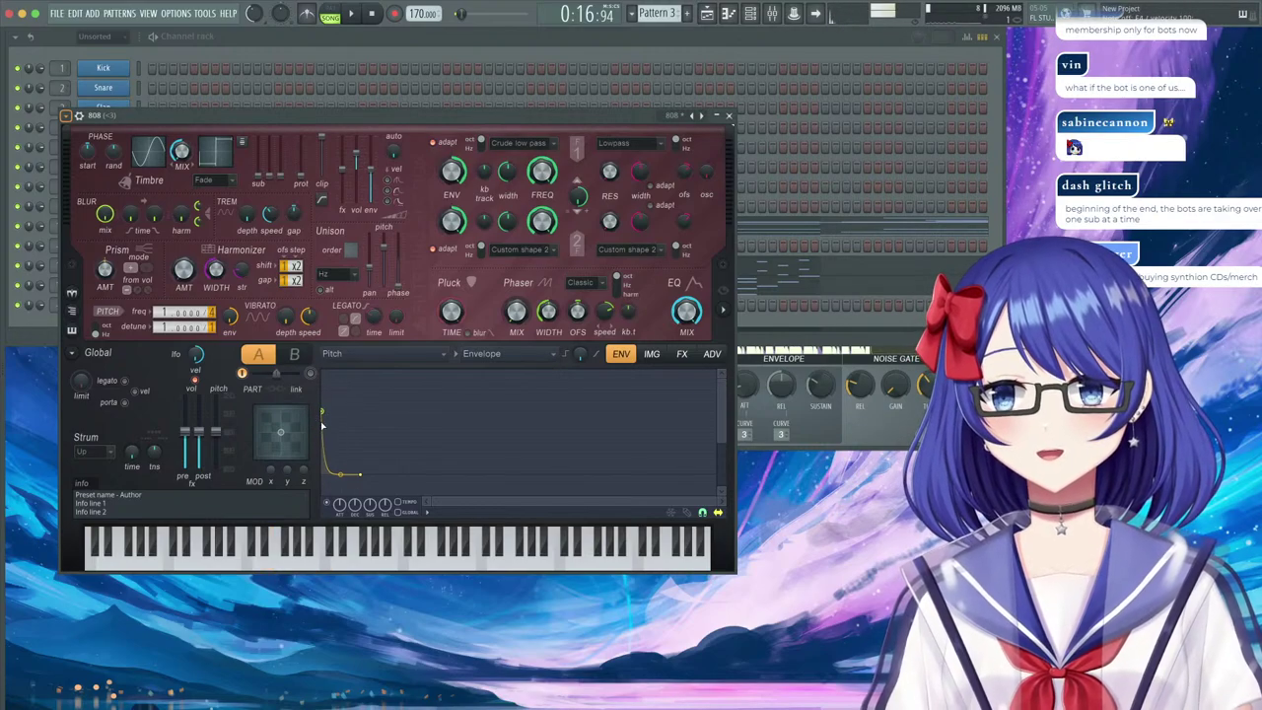
# Review the 808's distortion type, close the synth and open the 808 channel's piano roll.
pyautogui.click(682, 355)
pyautogui.click(434, 390)
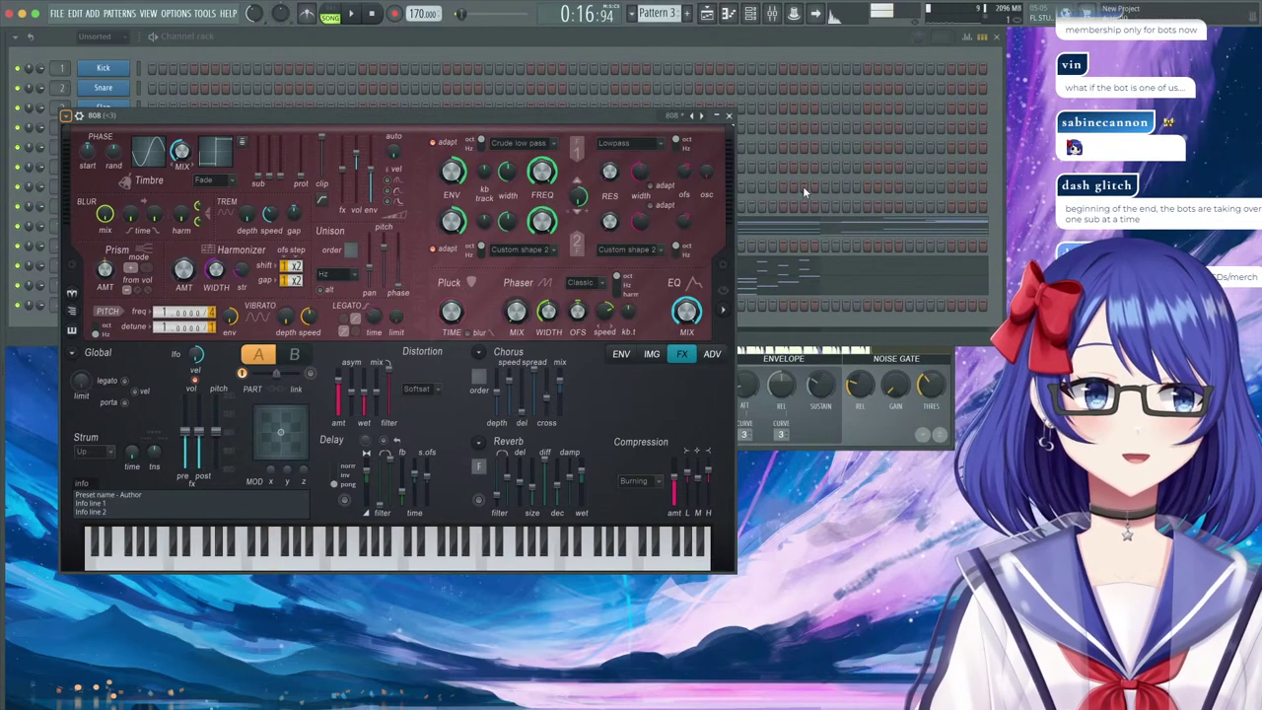
pyautogui.click(729, 116)
pyautogui.rightClick(123, 301)
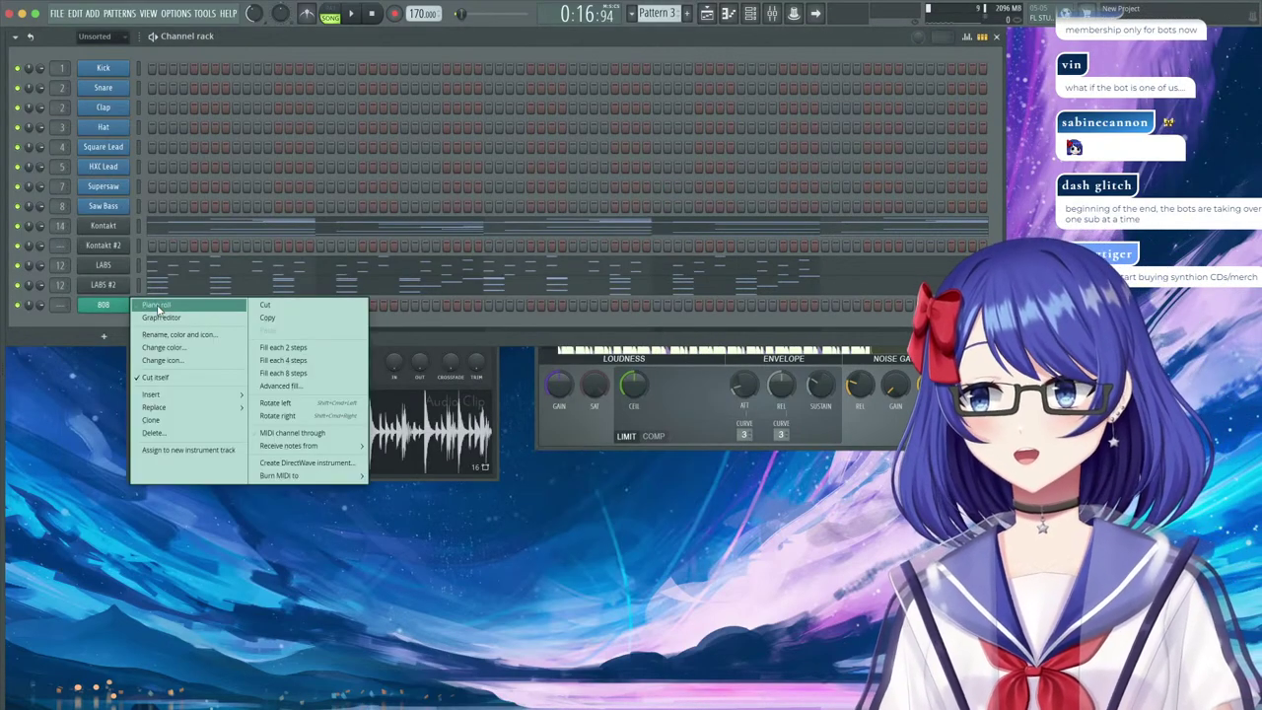
pyautogui.click(163, 312)
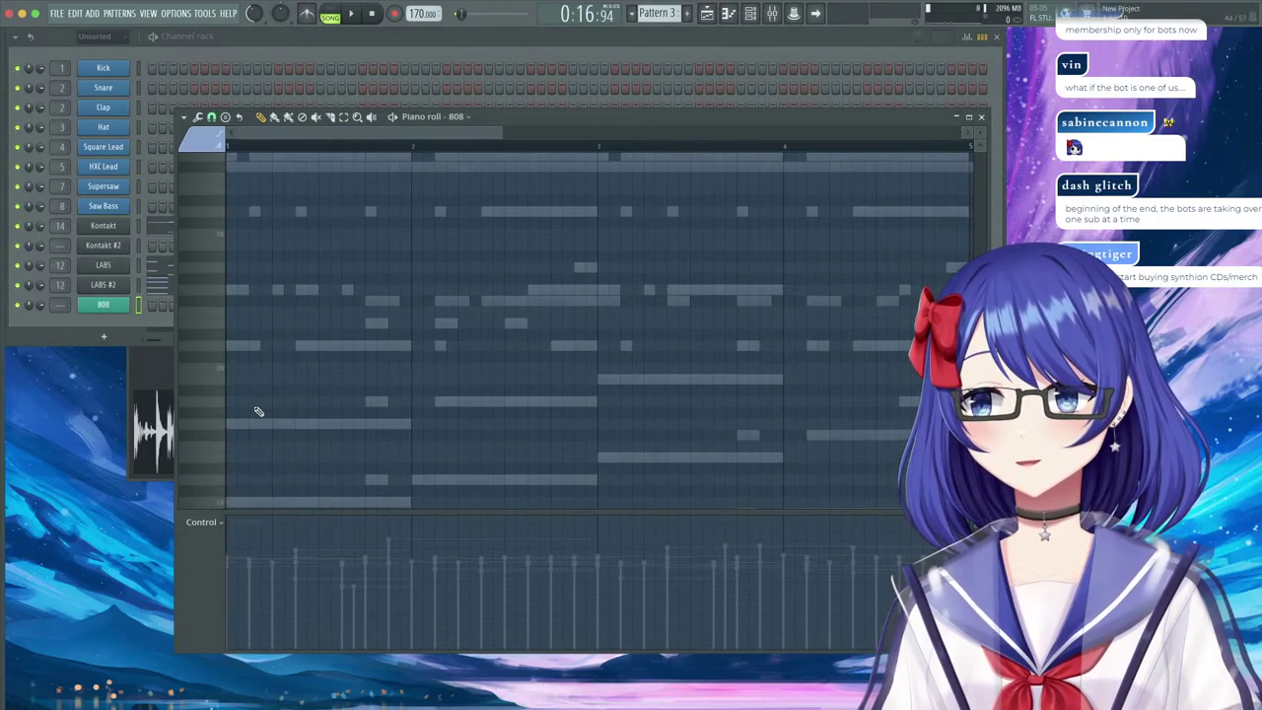
# Draw the bassline for bars 1-2: two dotted-quarter C5 notes, two dotted-quarter D5 notes, then quarter-note D4 and D5.
pyautogui.click(263, 367)
pyautogui.moveTo(262, 369); pyautogui.dragTo(233, 375)
pyautogui.moveTo(394, 374); pyautogui.dragTo(296, 373)
pyautogui.click(299, 371)
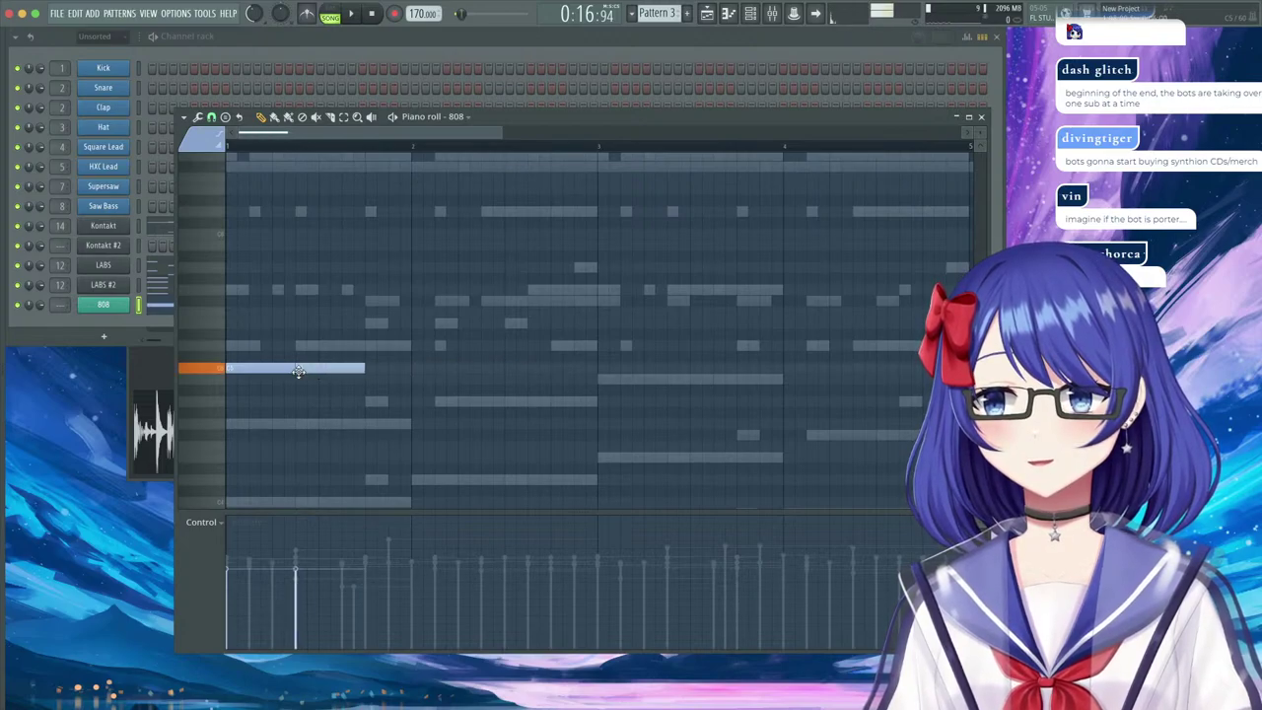
pyautogui.click(365, 348)
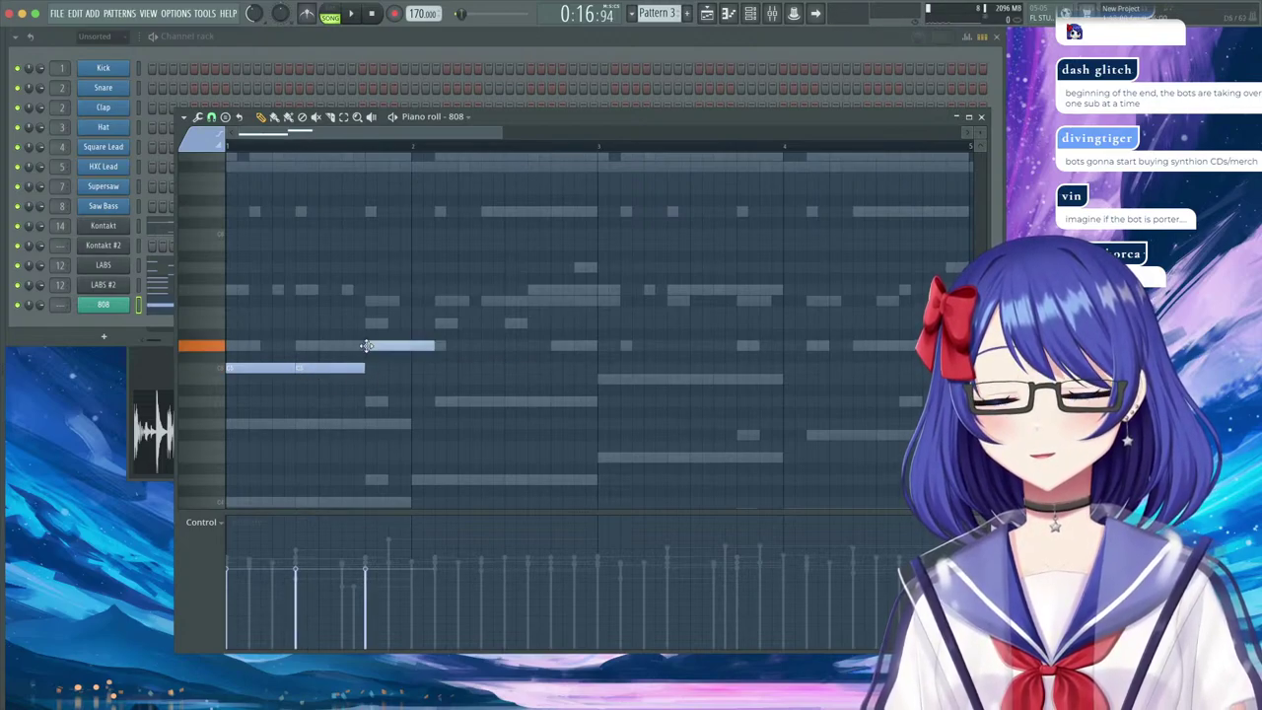
pyautogui.click(440, 347)
pyautogui.click(505, 480)
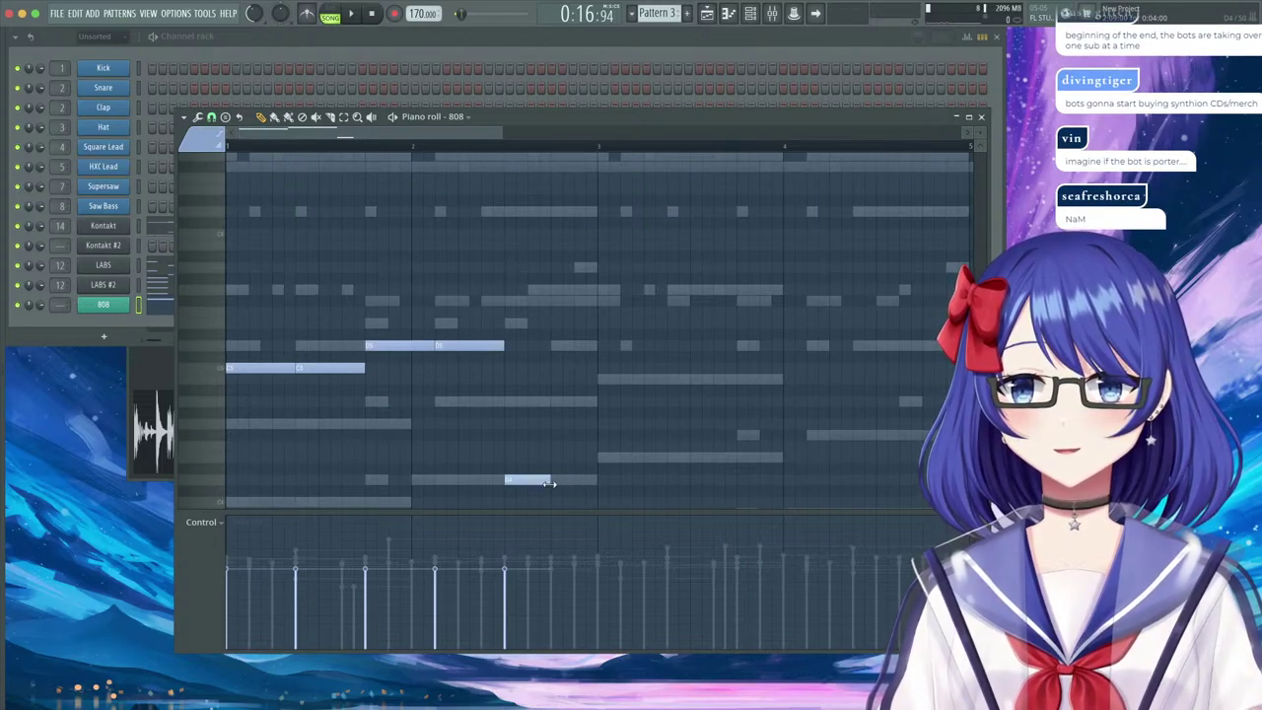
pyautogui.click(552, 345)
# Draw the bassline for bars 3-4: dotted-quarter E4, E5 and two B4 notes, then B5 and B4 for the last two beats.
pyautogui.click(599, 458)
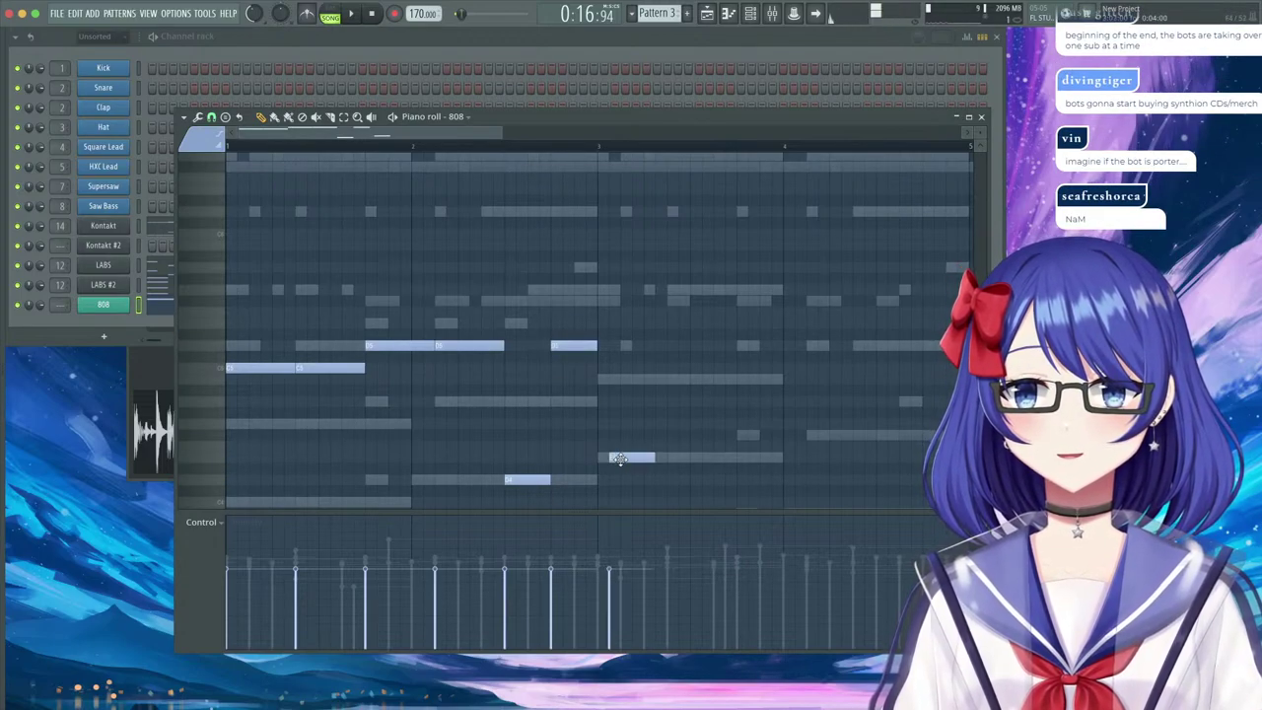
pyautogui.moveTo(672, 302); pyautogui.dragTo(670, 324)
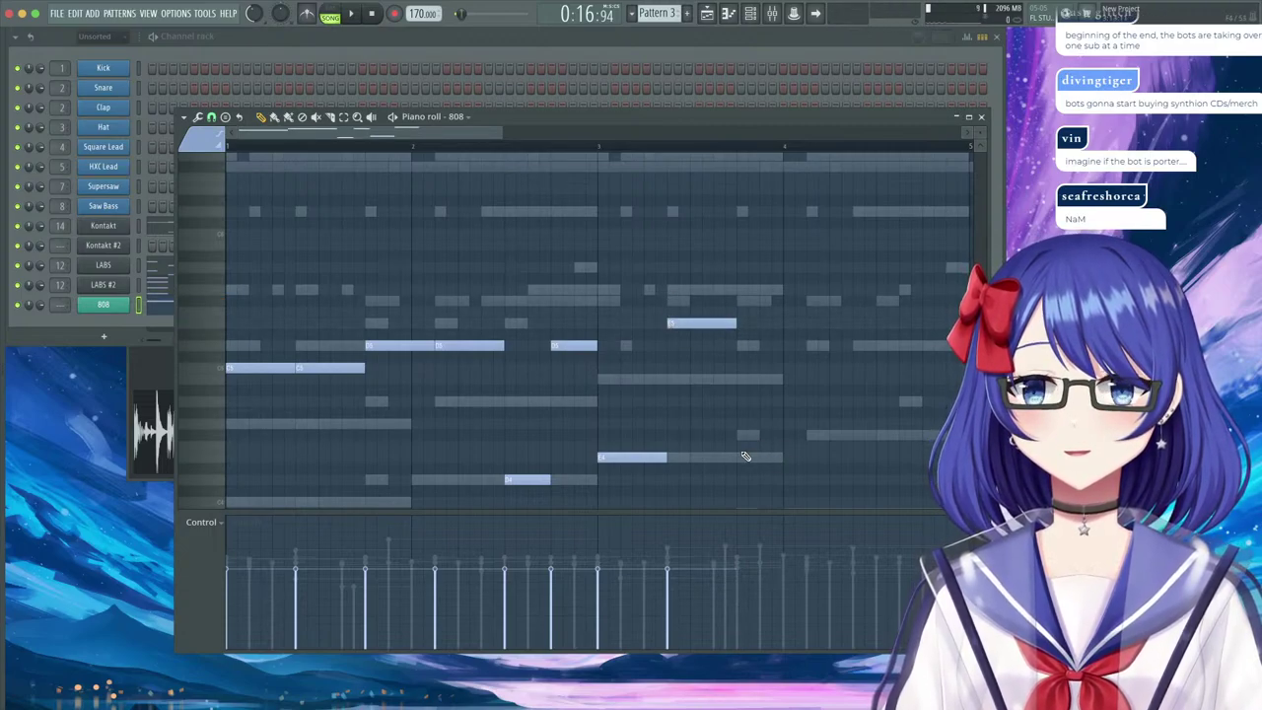
pyautogui.moveTo(744, 439); pyautogui.dragTo(770, 375)
pyautogui.click(811, 379)
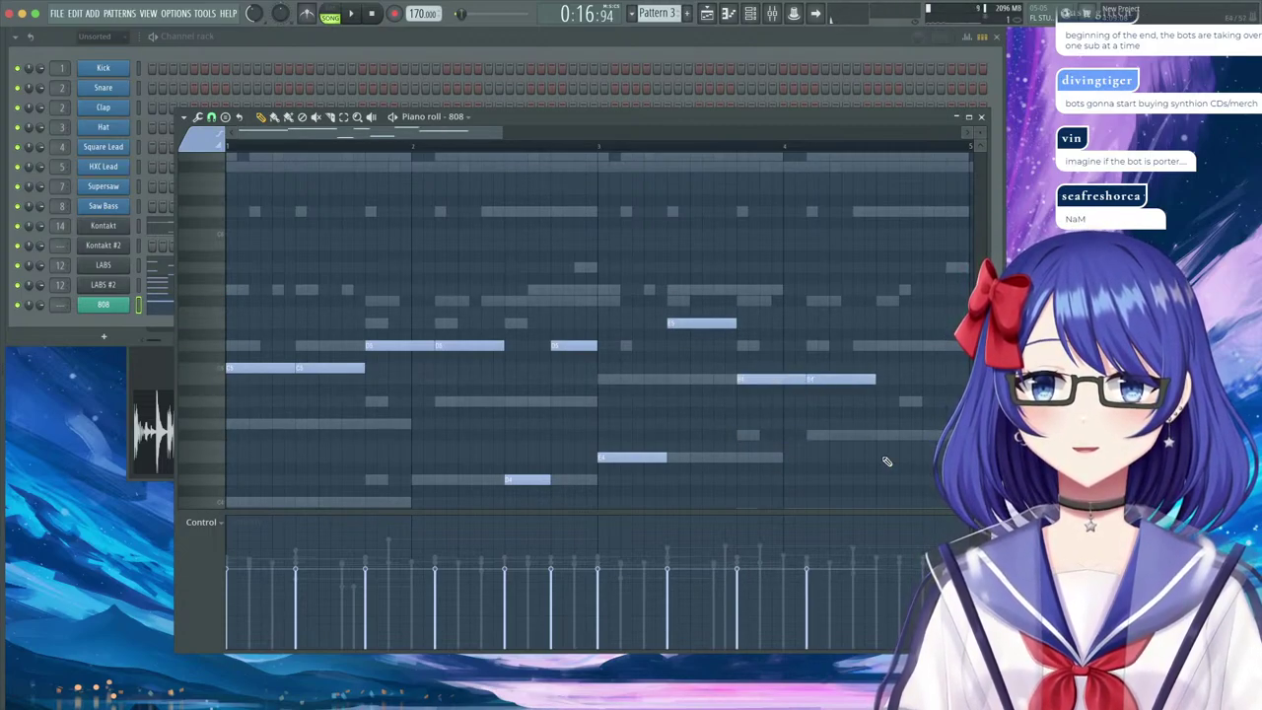
pyautogui.click(896, 247)
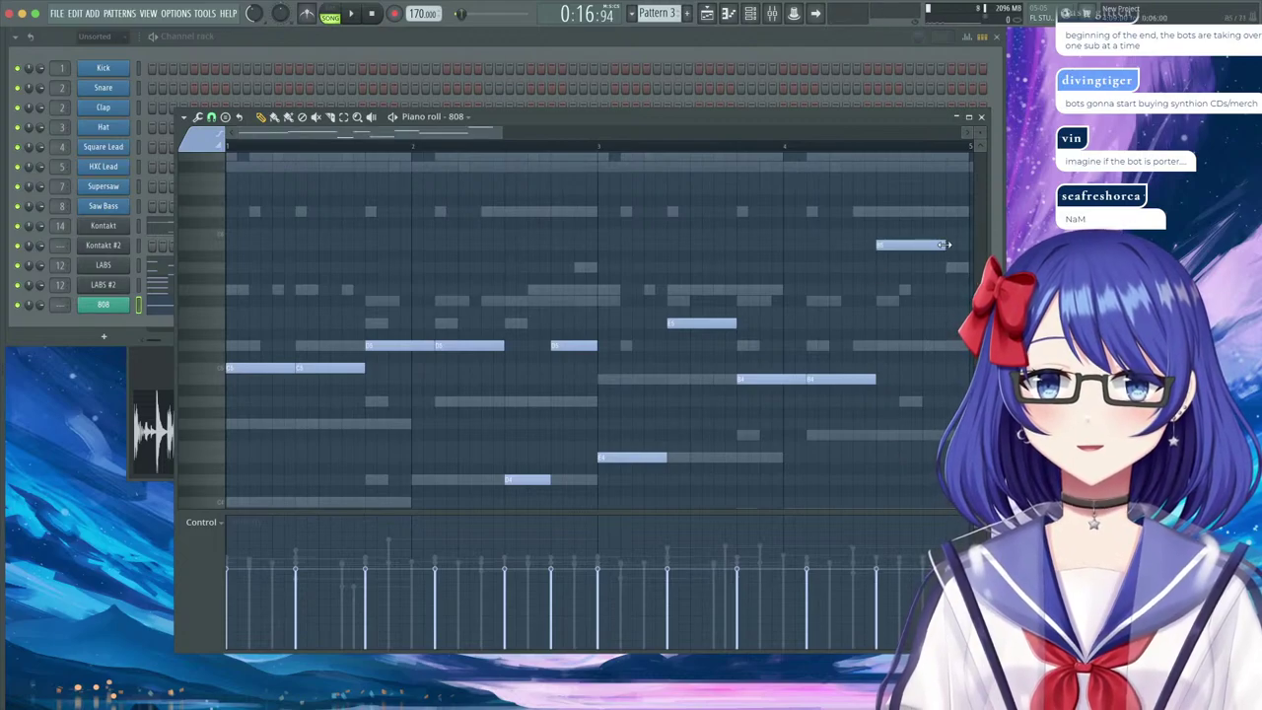
pyautogui.click(922, 380)
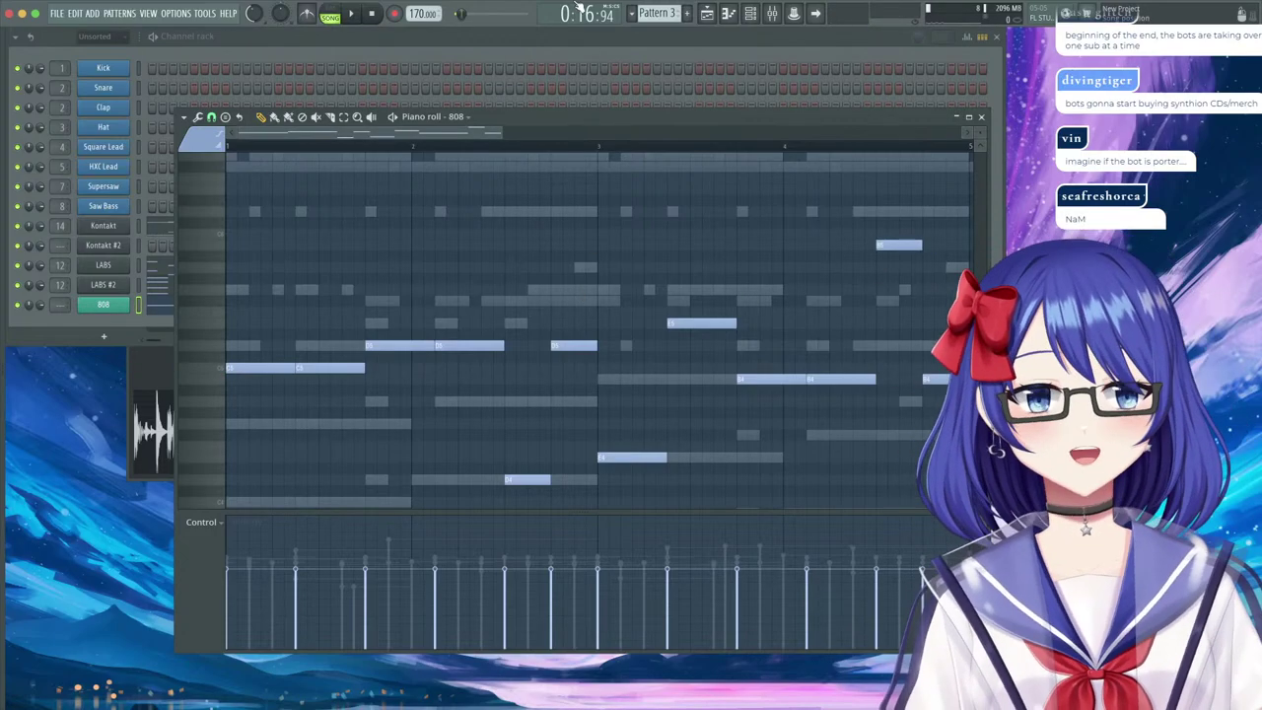
# Bring up the playlist and listen to the arrangement from bar 13 with the new 808 bassline.
pyautogui.click(707, 13)
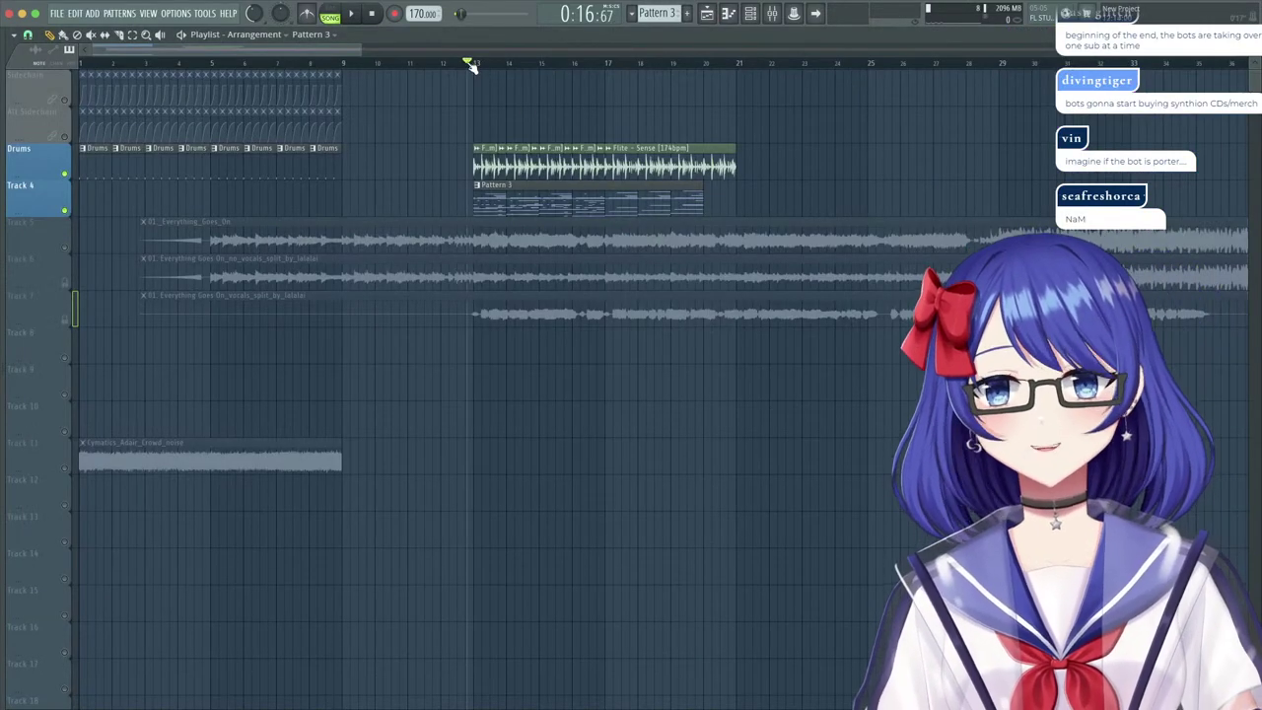
pyautogui.press('space')
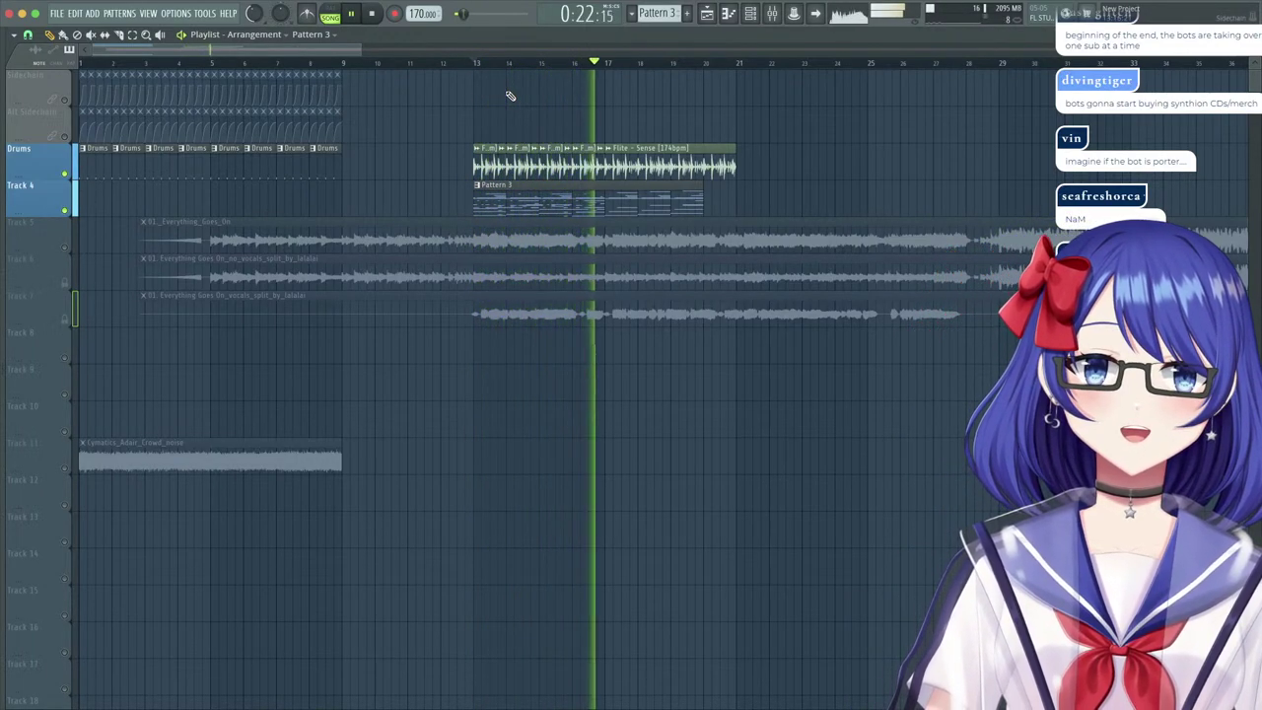
pyautogui.press('space')
# Add Fruity Parametric EQ 2 to the Flite - Sense drum loop's mixer track and load its 20Hz + 18kHz cut preset.
pyautogui.doubleClick(477, 165)
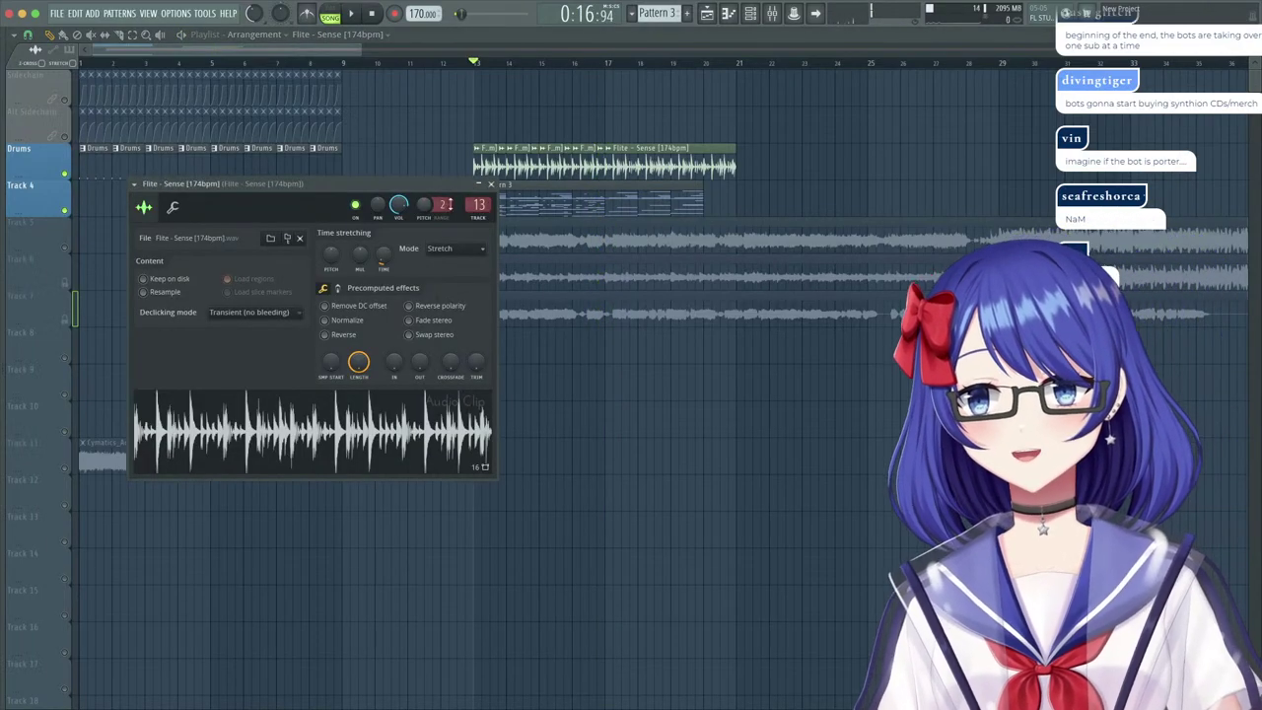
pyautogui.press('F9')
pyautogui.click(976, 251)
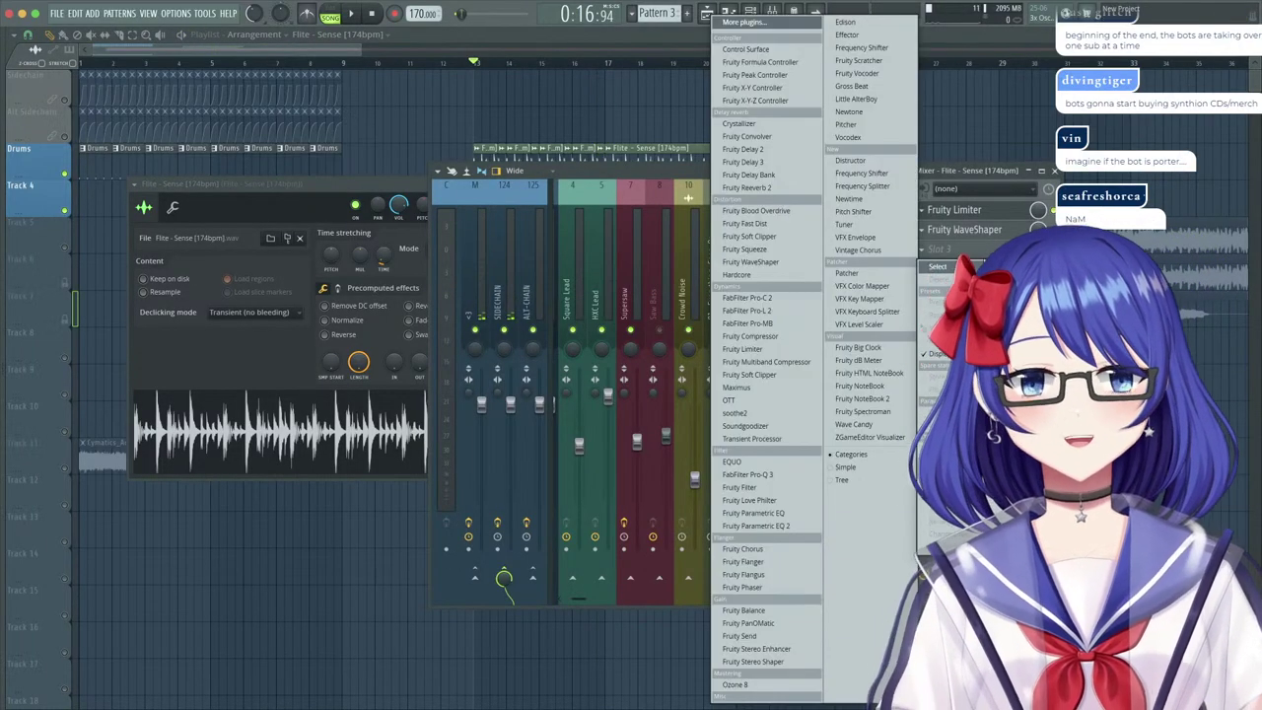
pyautogui.click(779, 526)
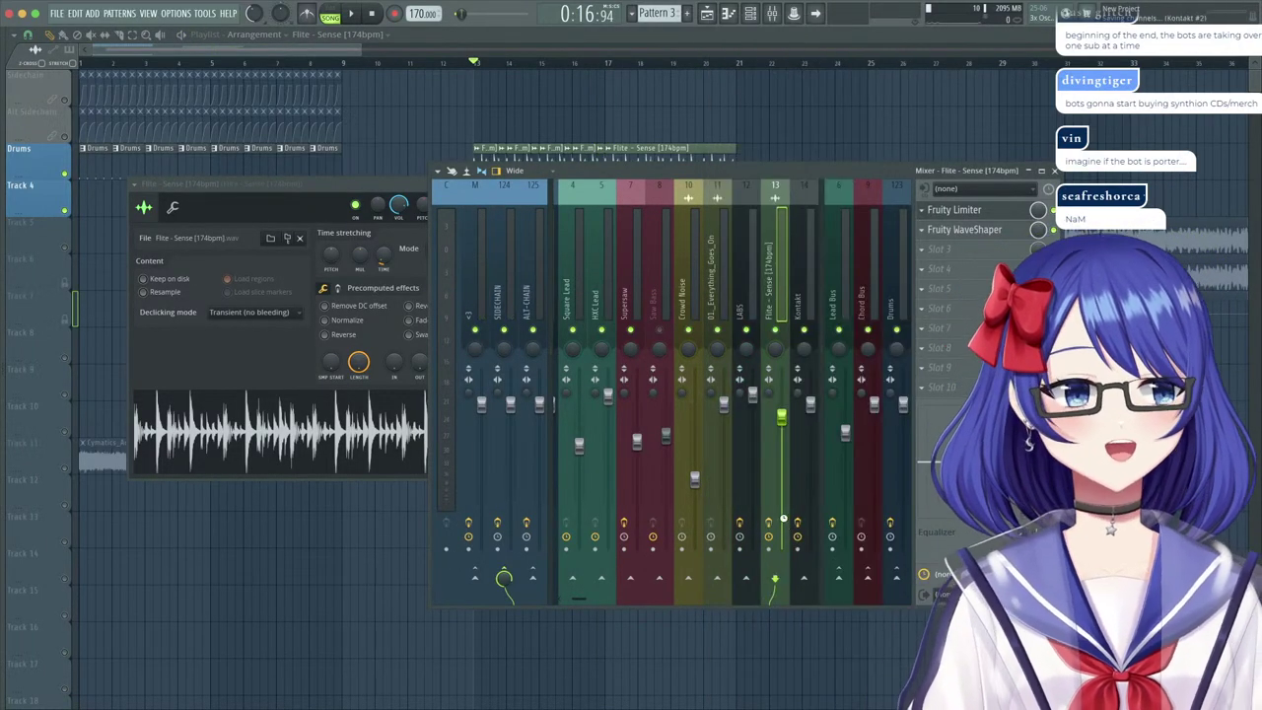
pyautogui.click(118, 166)
pyautogui.moveTo(145, 216)
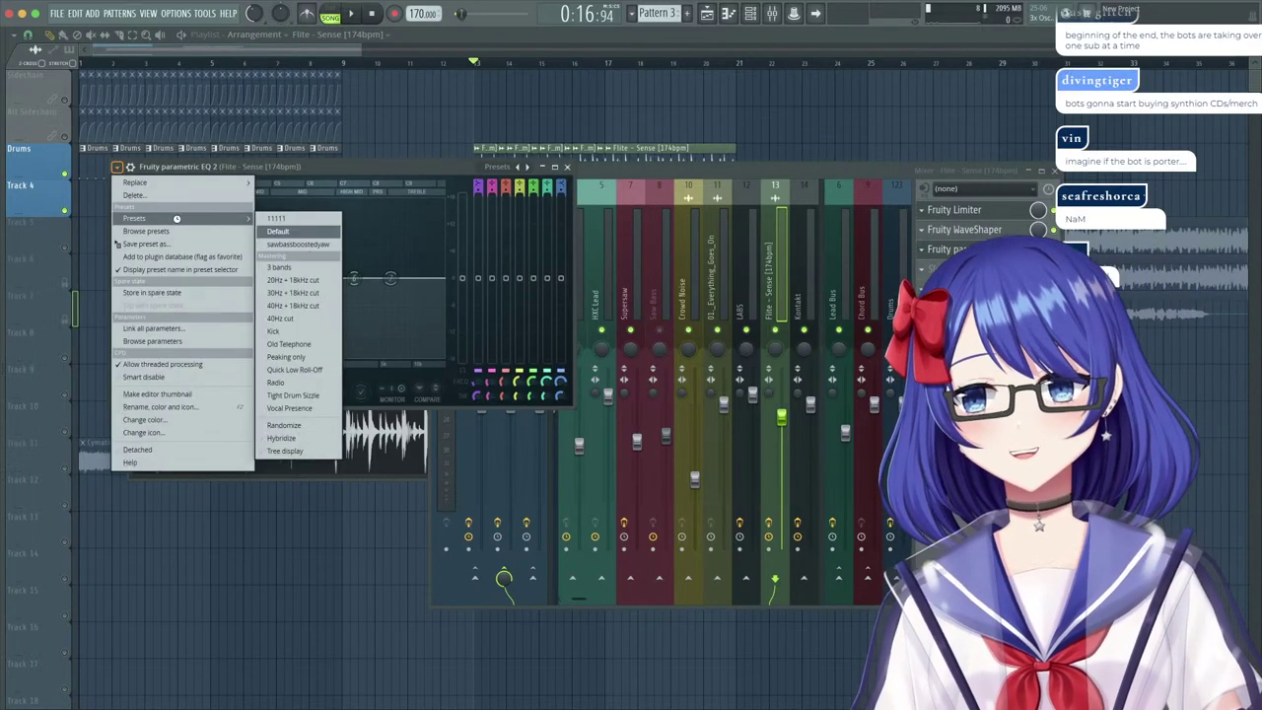
pyautogui.click(313, 278)
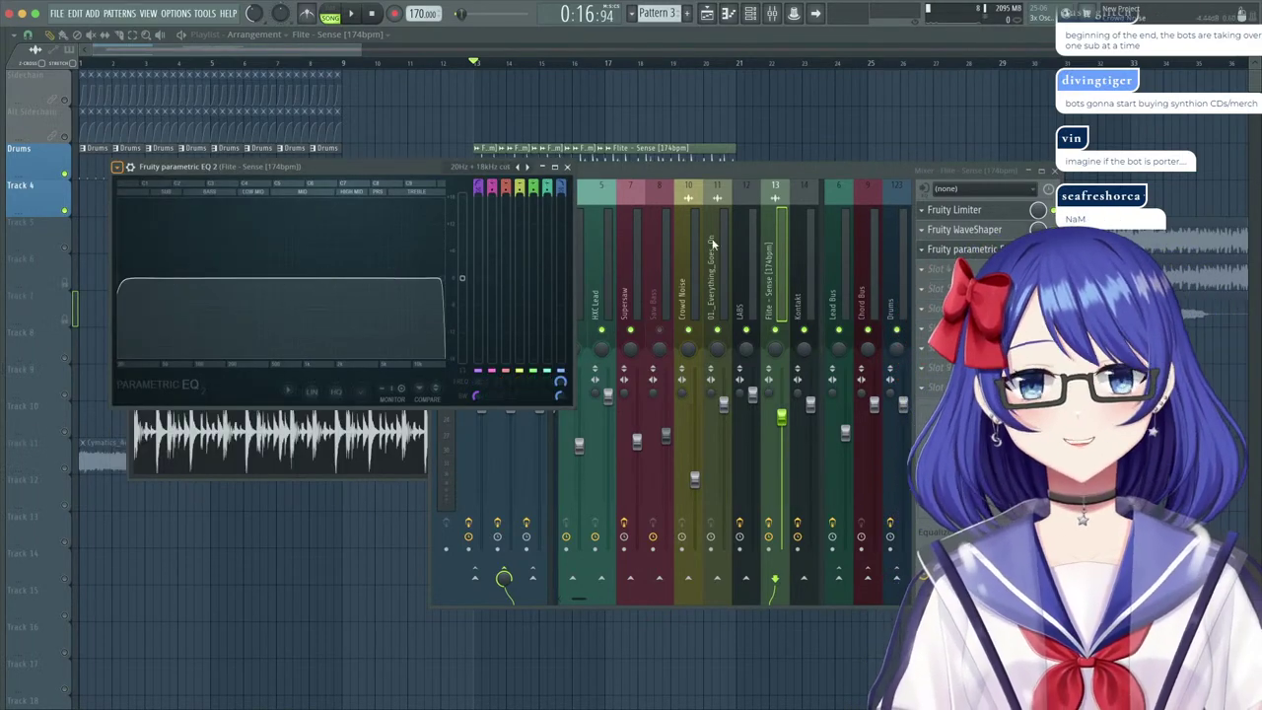
# Raise the drum loop EQ's high-pass cutoff into the low mids and check it during playback.
pyautogui.moveTo(408, 171); pyautogui.dragTo(555, 246)
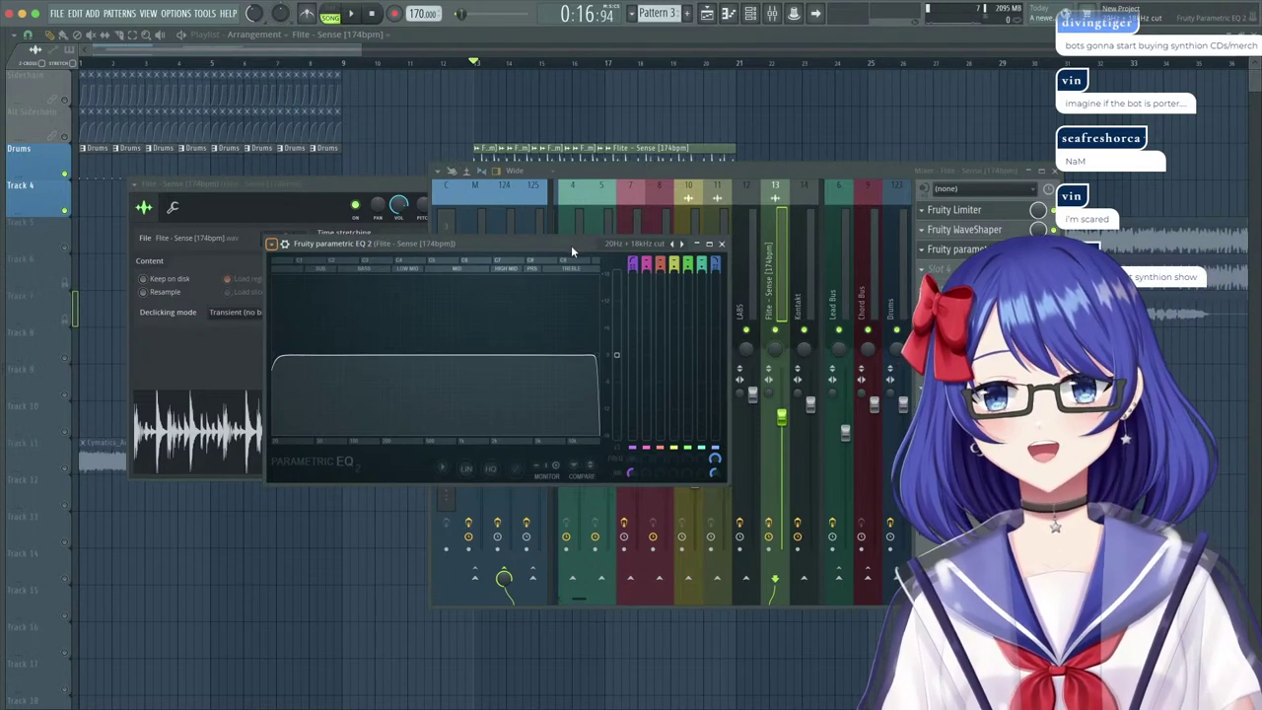
pyautogui.moveTo(571, 245); pyautogui.dragTo(559, 280)
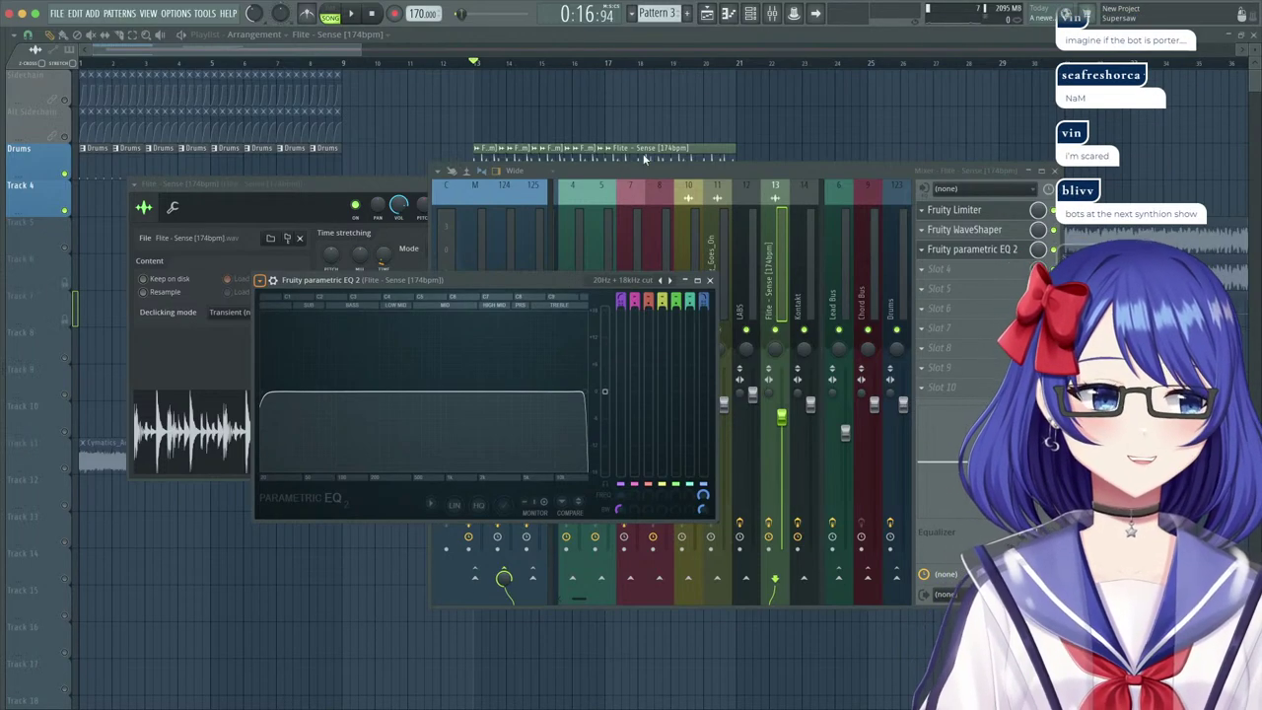
pyautogui.moveTo(622, 497); pyautogui.dragTo(622, 444)
pyautogui.press('space')
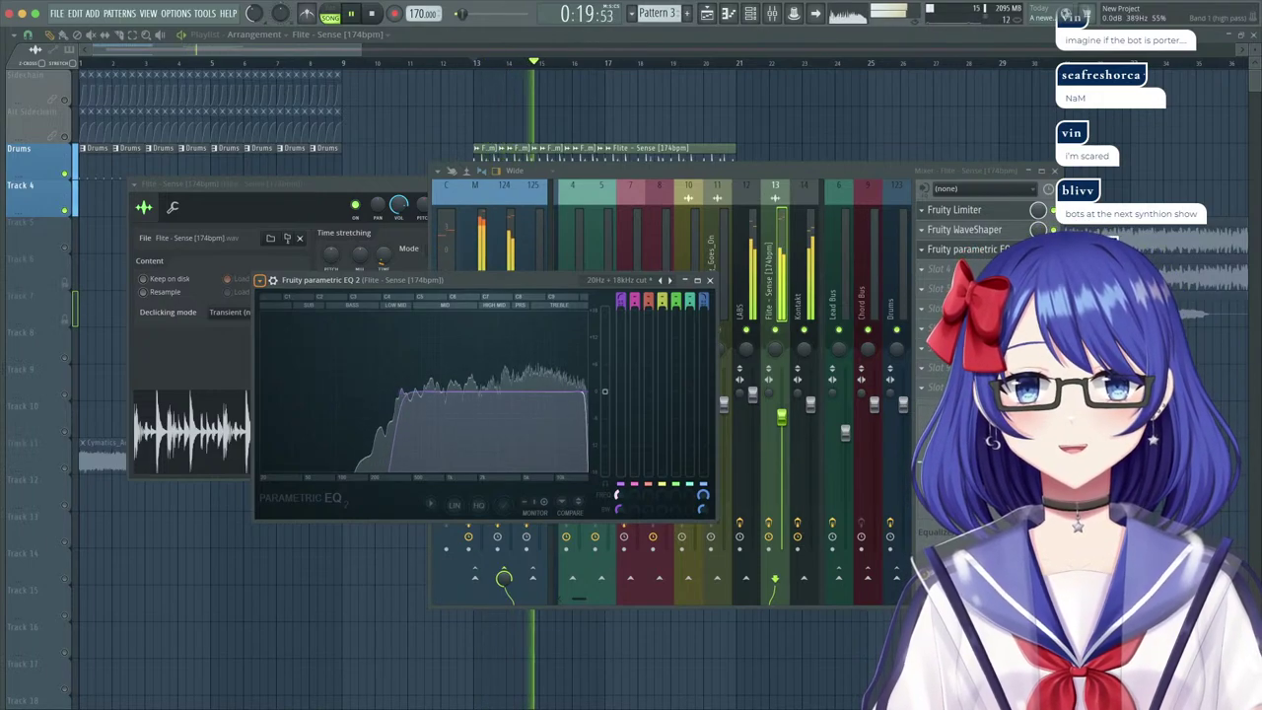
pyautogui.press('space')
pyautogui.press('space')
# Play the arrangement, delete the drum loop clip after bar 17 and close the playlist.
pyautogui.click(509, 44)
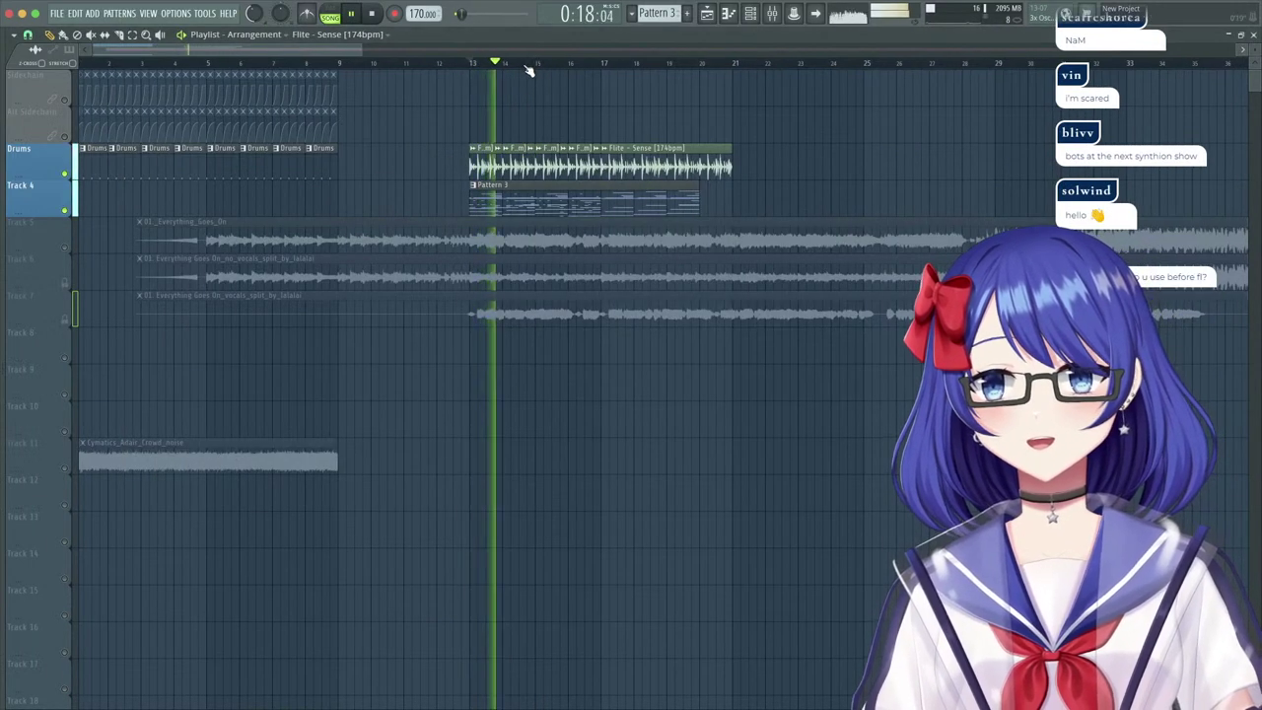
pyautogui.scroll(6, 526, 68)
pyautogui.scroll(-2, 526, 68)
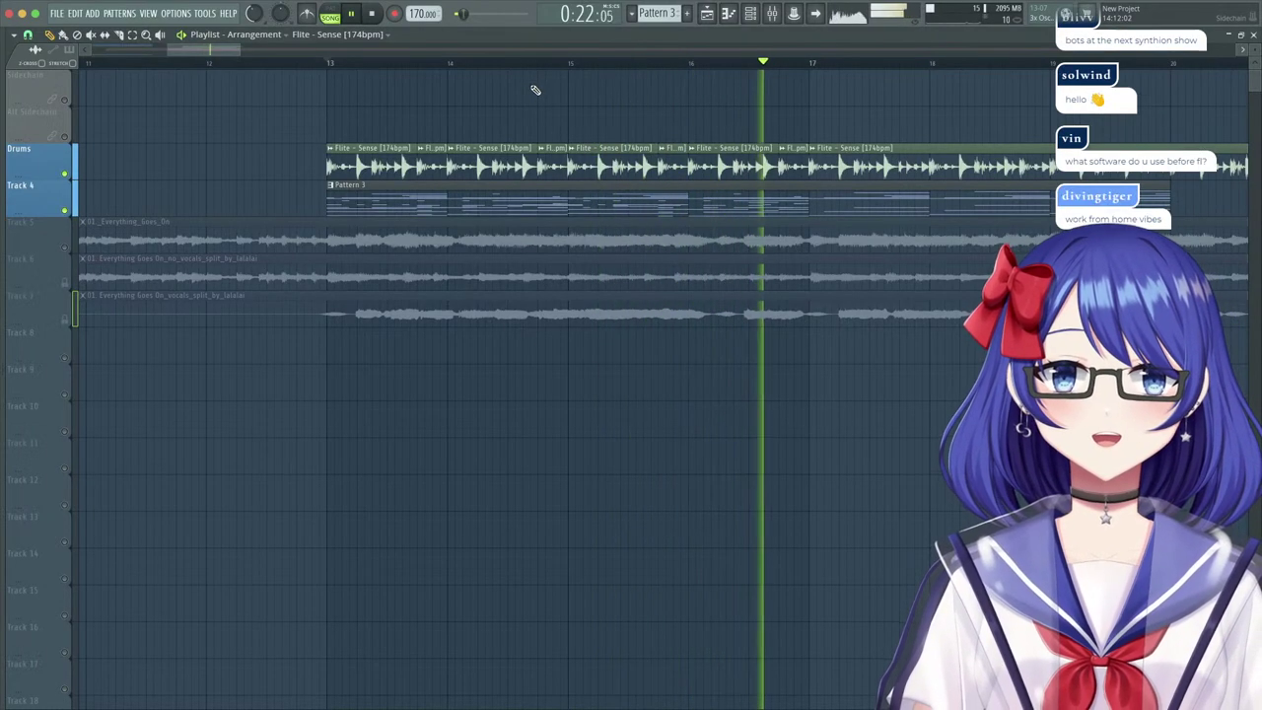
pyautogui.press('space')
pyautogui.scroll(-4, 581, 65)
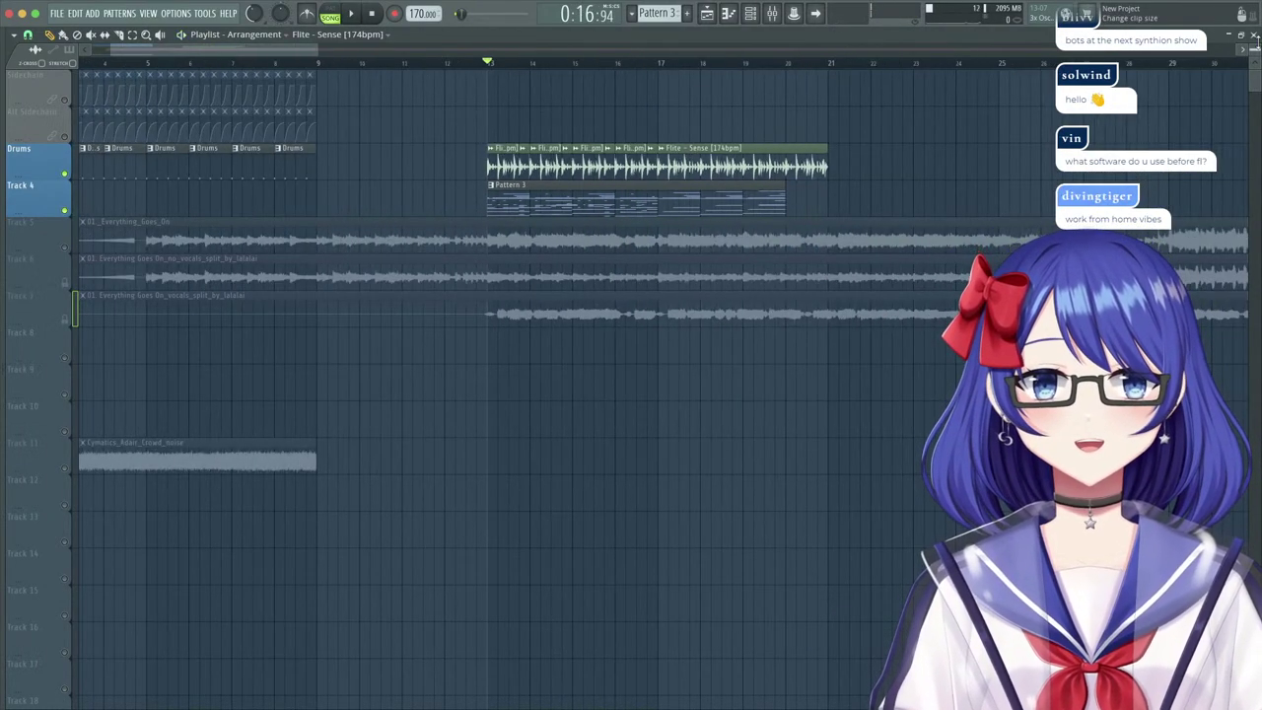
pyautogui.rightClick(693, 158)
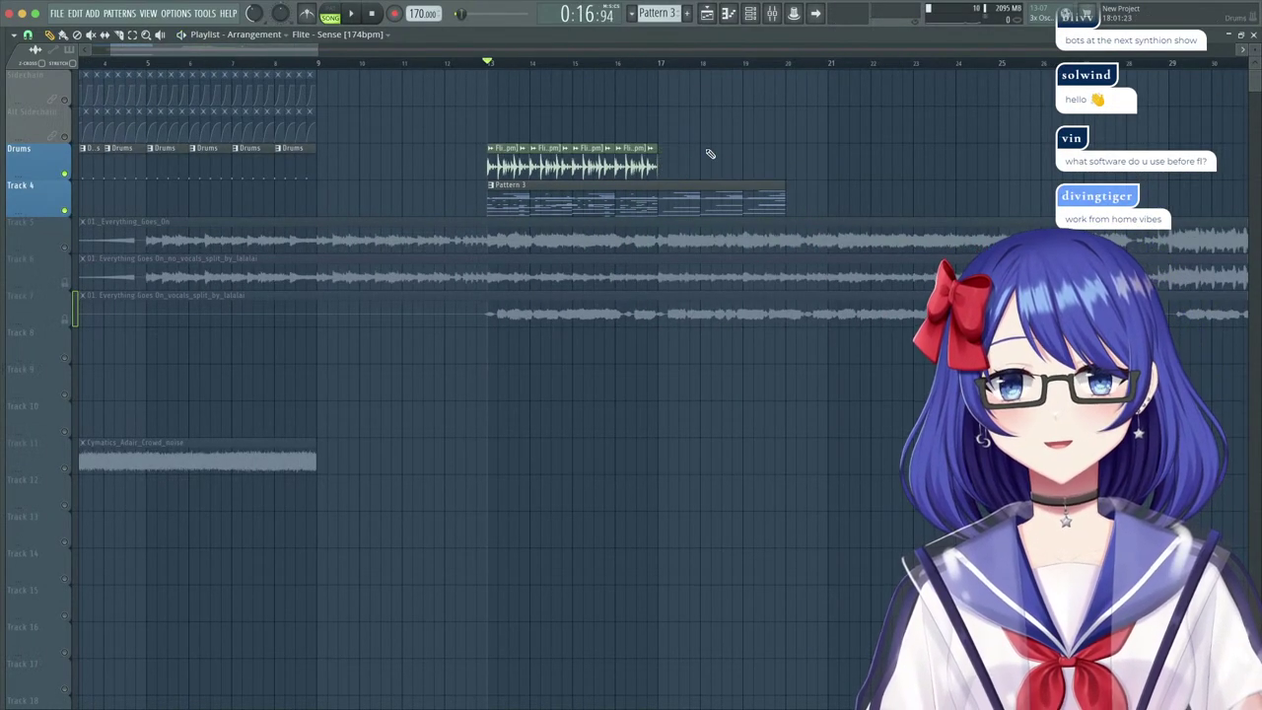
pyautogui.click(1255, 36)
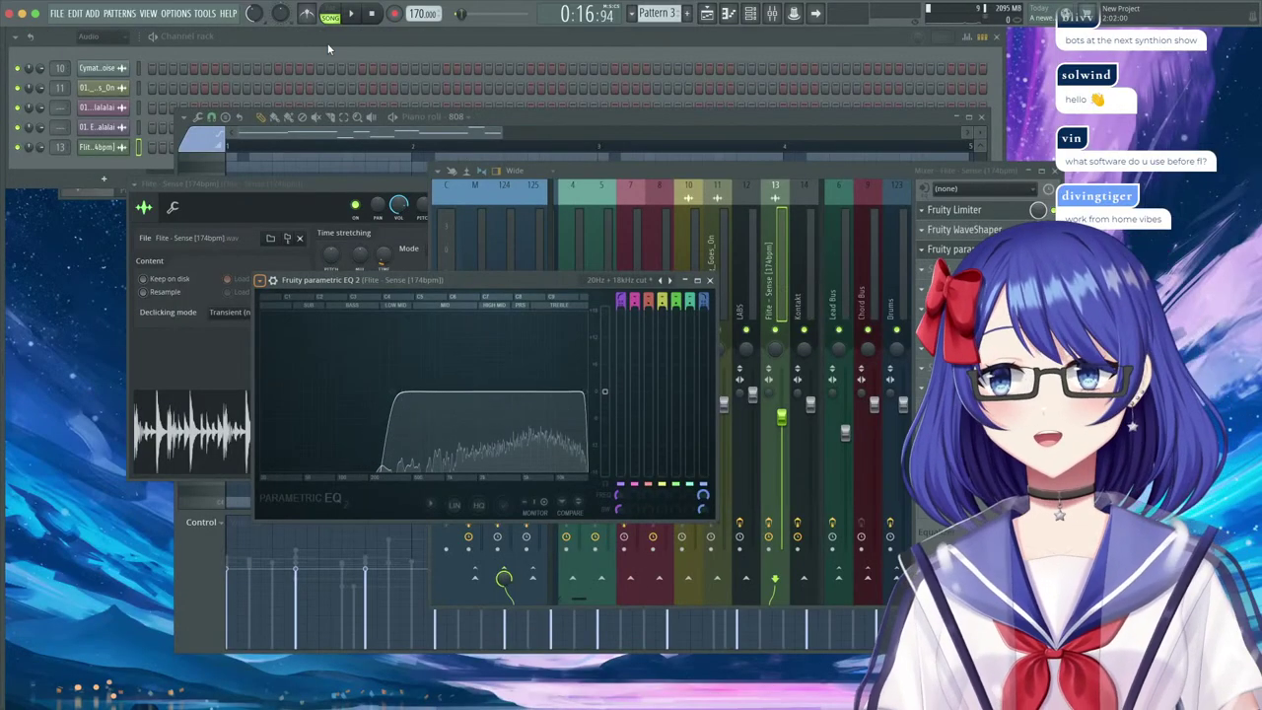
# Filter the channel rack to show the unsorted channels.
pyautogui.click(87, 36)
pyautogui.click(106, 84)
pyautogui.click(103, 37)
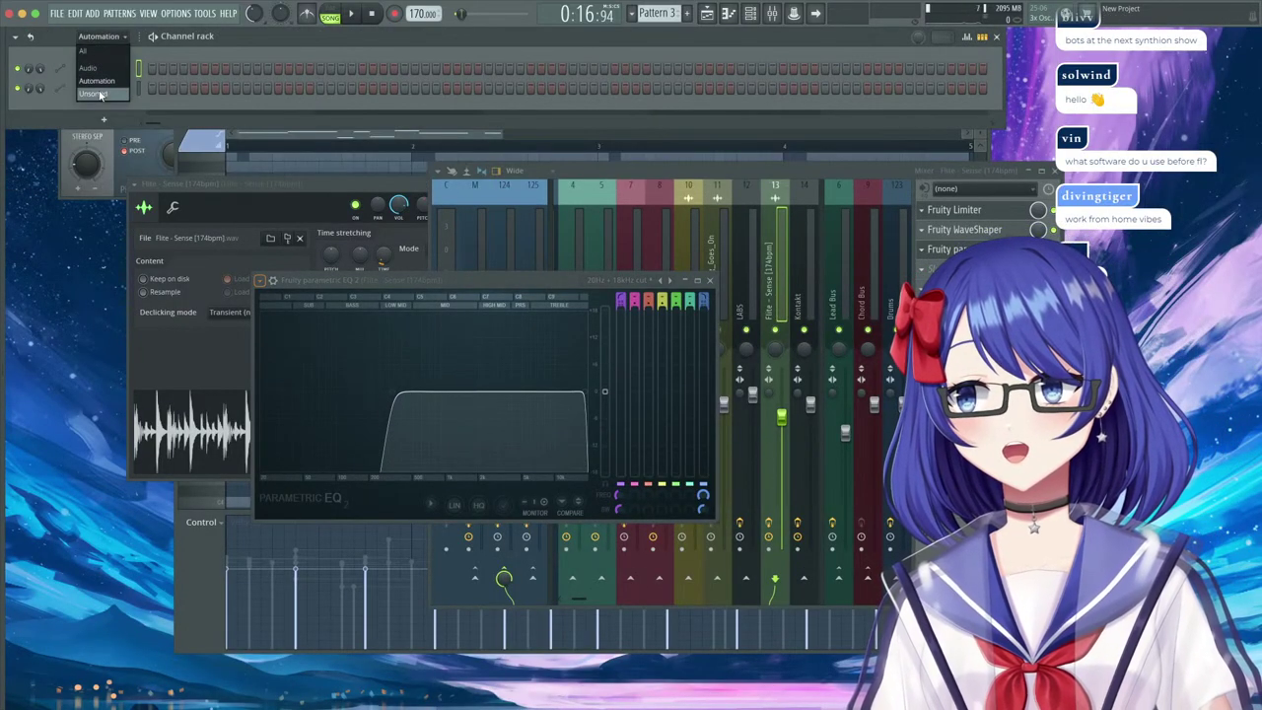
pyautogui.click(101, 95)
# Create a new pattern named dwums.
pyautogui.click(668, 15)
pyautogui.click(735, 21)
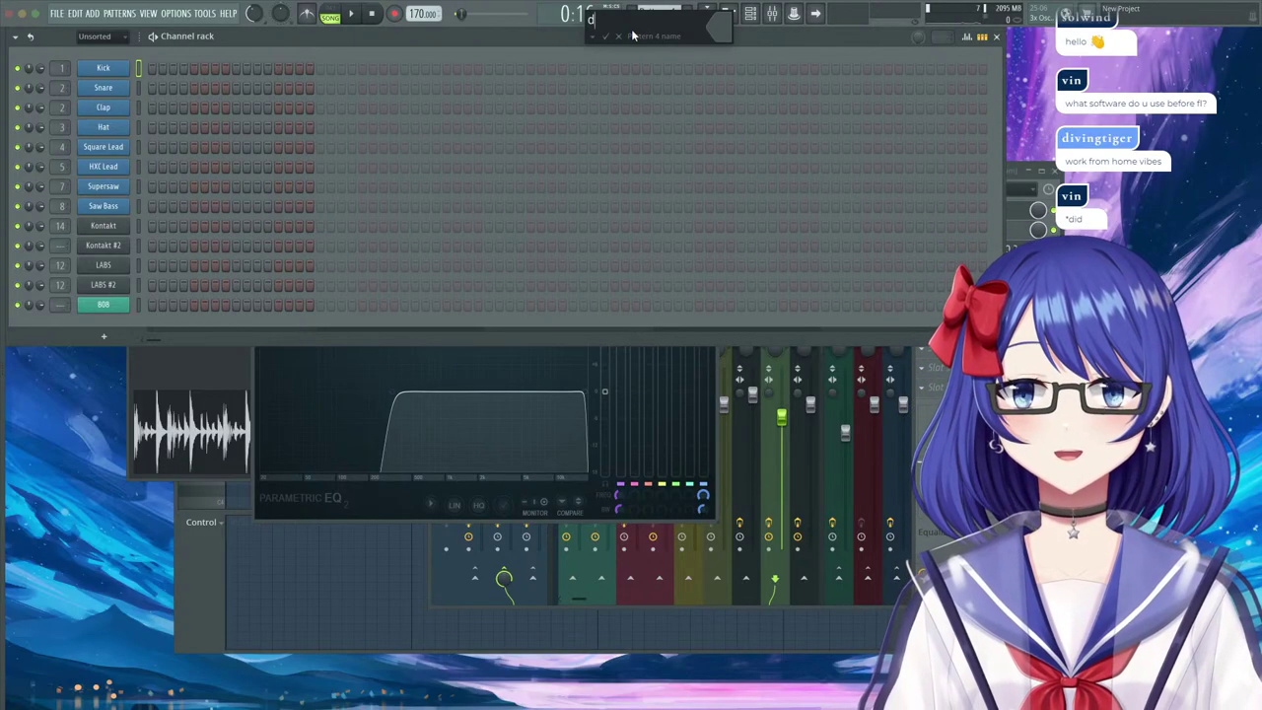
pyautogui.write('dwums')
pyautogui.press('Return')
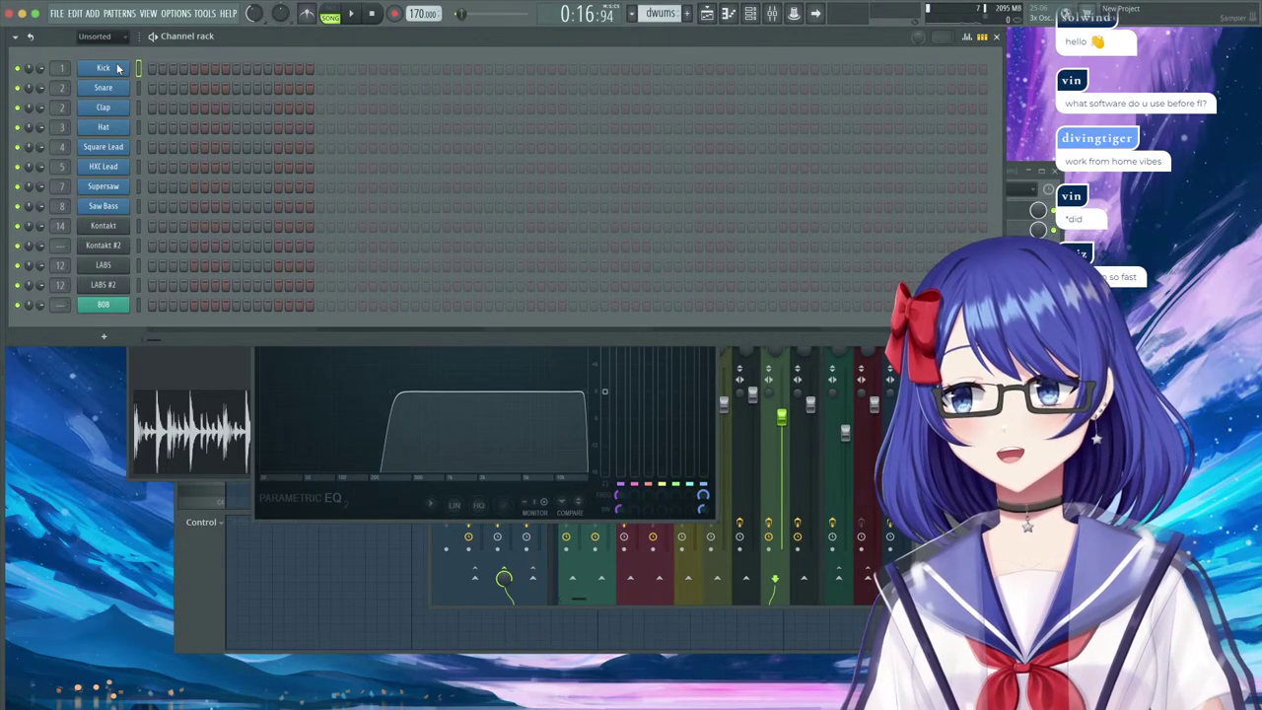
# Program Kick hits on steps 1, 7, 13, 19, 25 and 29 and play the pattern on its own.
pyautogui.rightClick(118, 68)
pyautogui.click(164, 51)
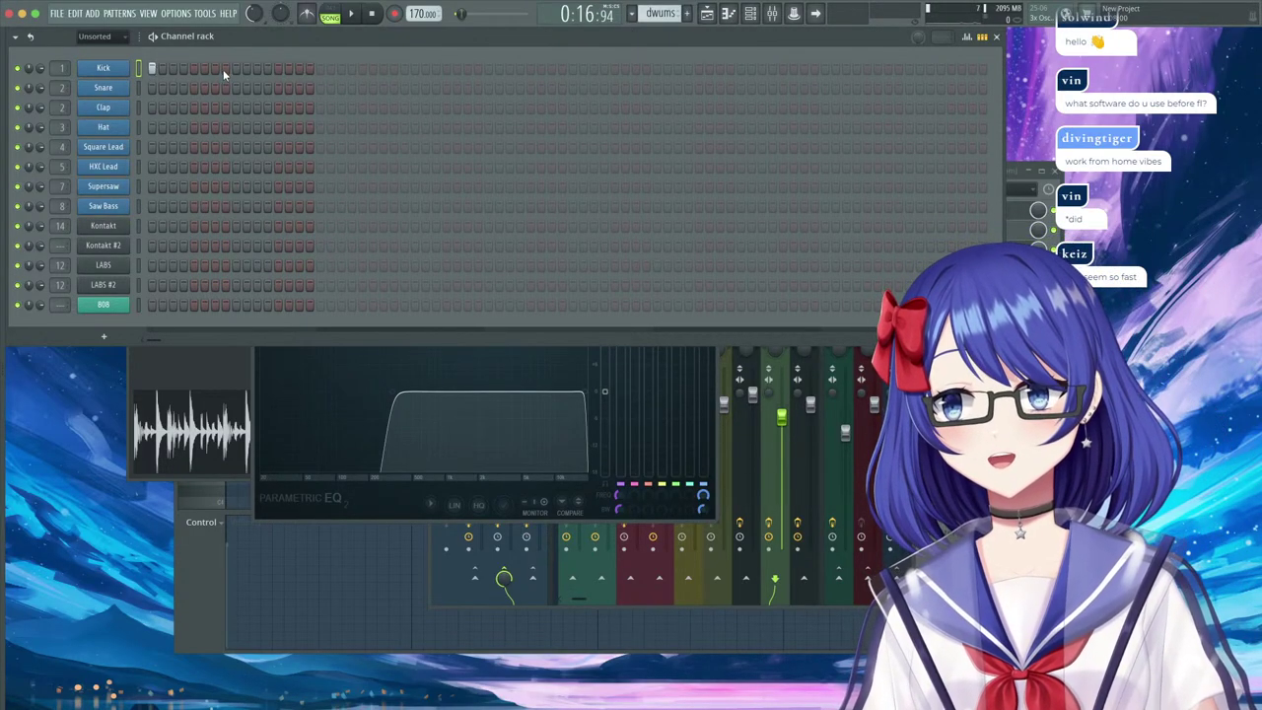
pyautogui.click(341, 68)
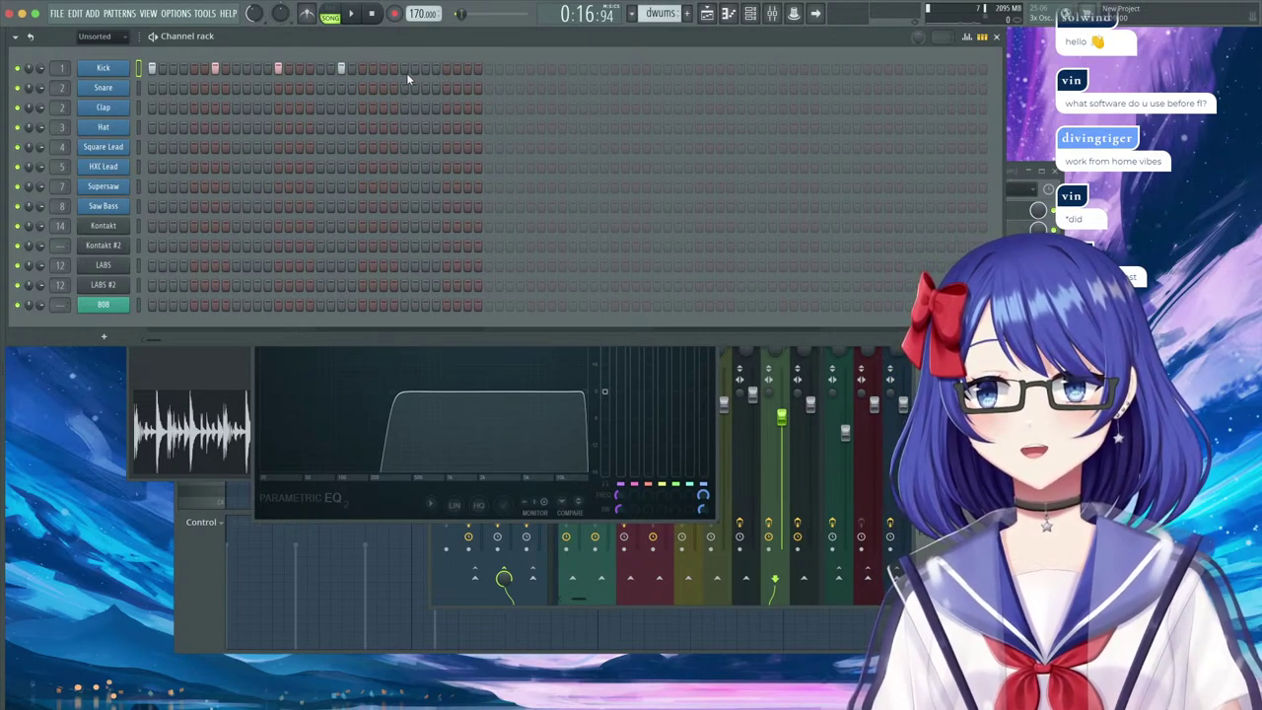
pyautogui.click(332, 17)
pyautogui.click(352, 14)
# Browse the sample library to the kicks folder of Tekvision samplepack 3.
pyautogui.moveTo(3, 225)
pyautogui.scroll(-2, 111, 384)
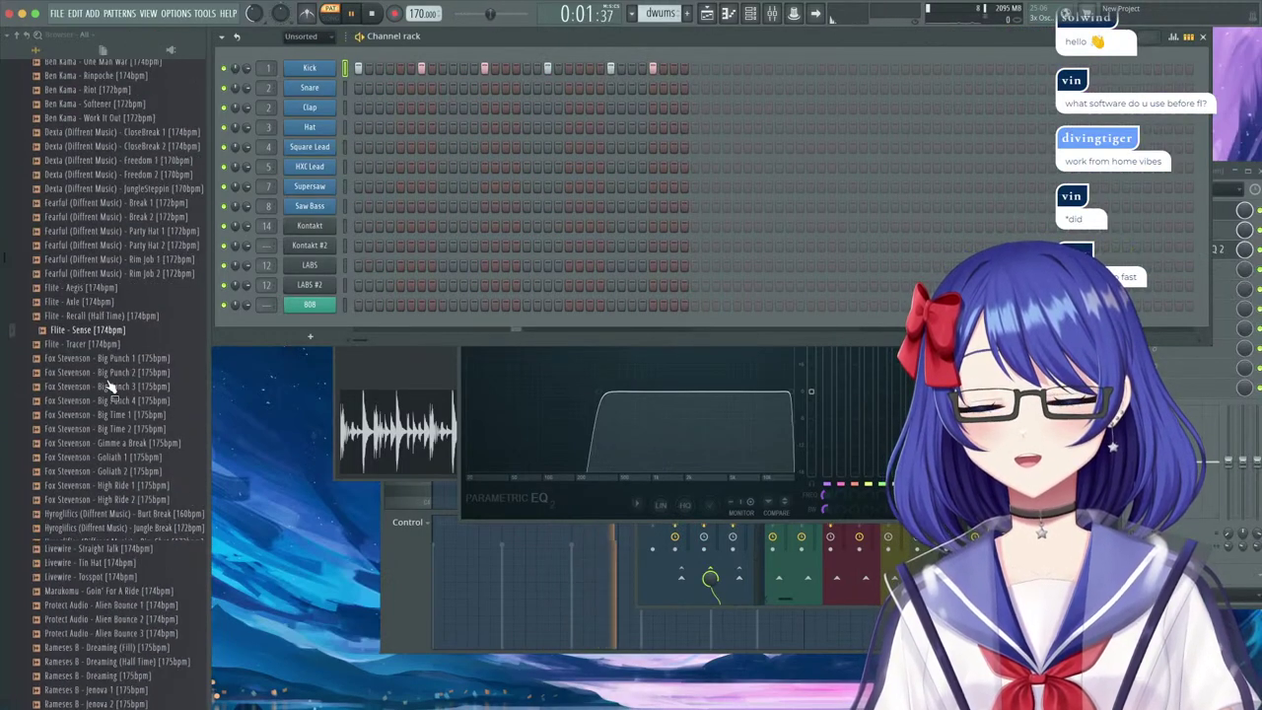
pyautogui.scroll(-20, 110, 387)
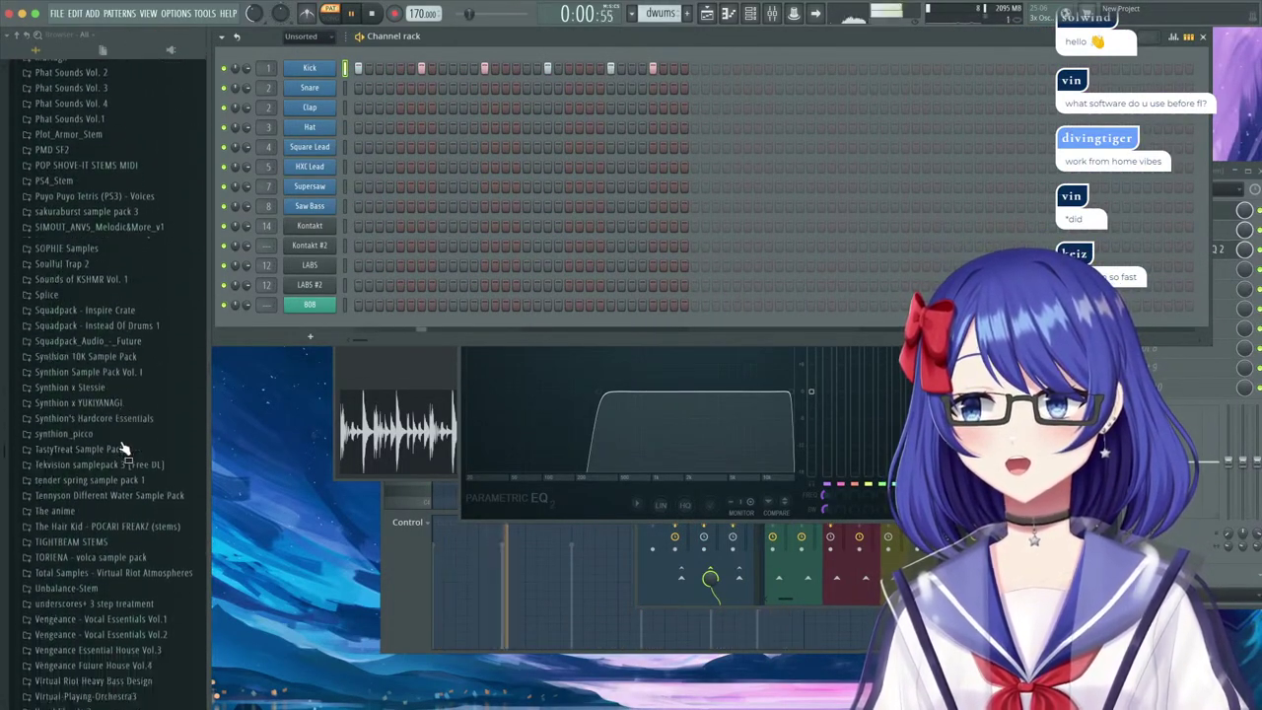
pyautogui.scroll(-5, 84, 286)
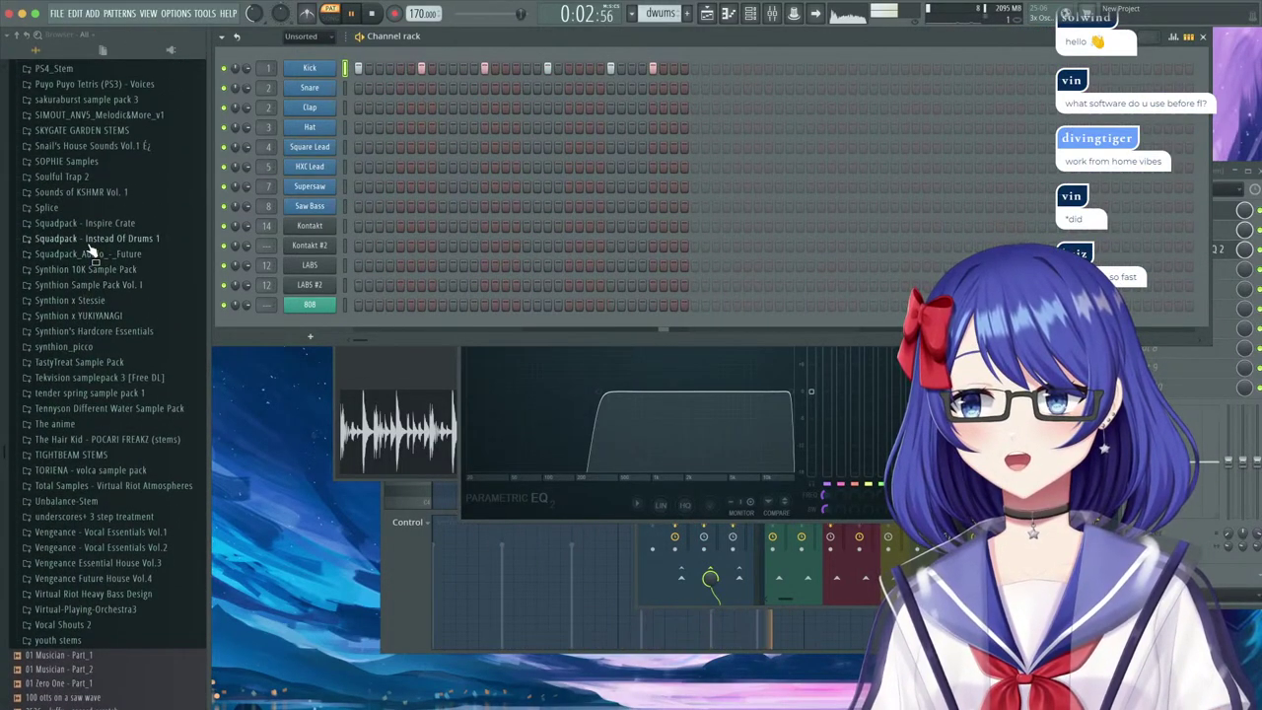
pyautogui.click(84, 384)
pyautogui.click(94, 392)
pyautogui.click(99, 455)
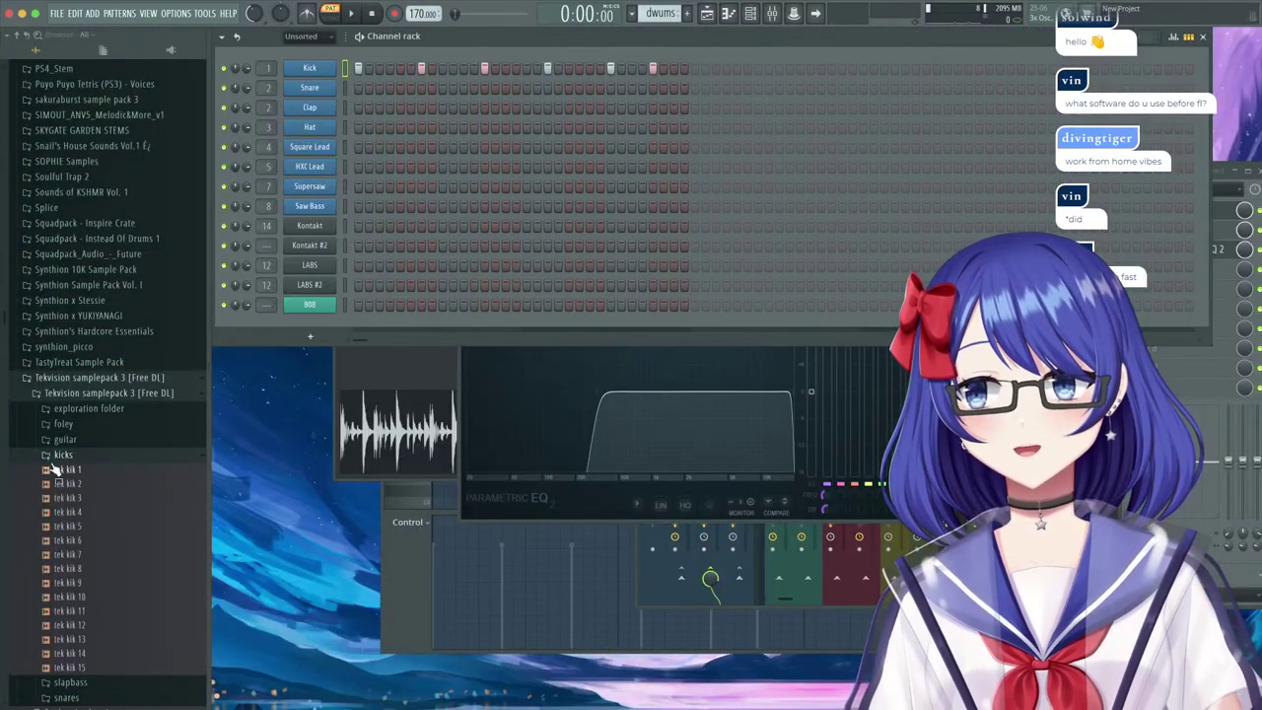
# Audition the tek kik samples one after another to compare kick sounds for the dwums pattern.
pyautogui.click(60, 499)
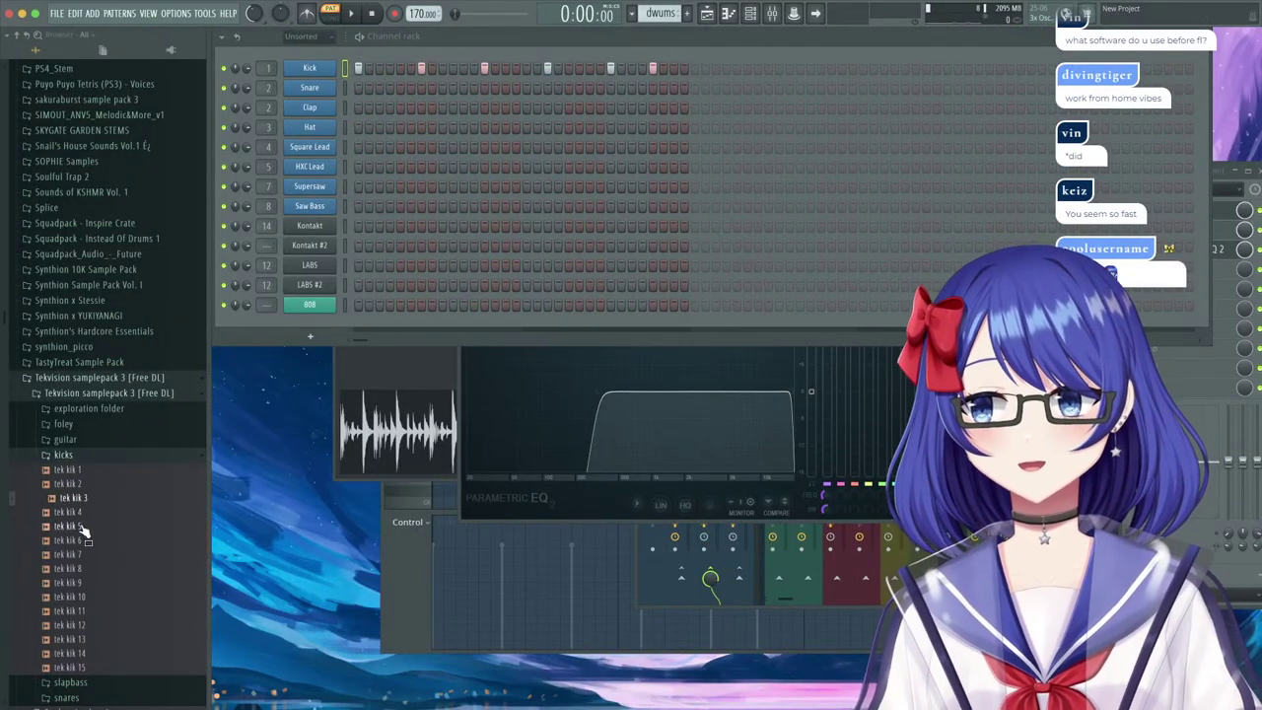
pyautogui.click(71, 527)
pyautogui.click(83, 546)
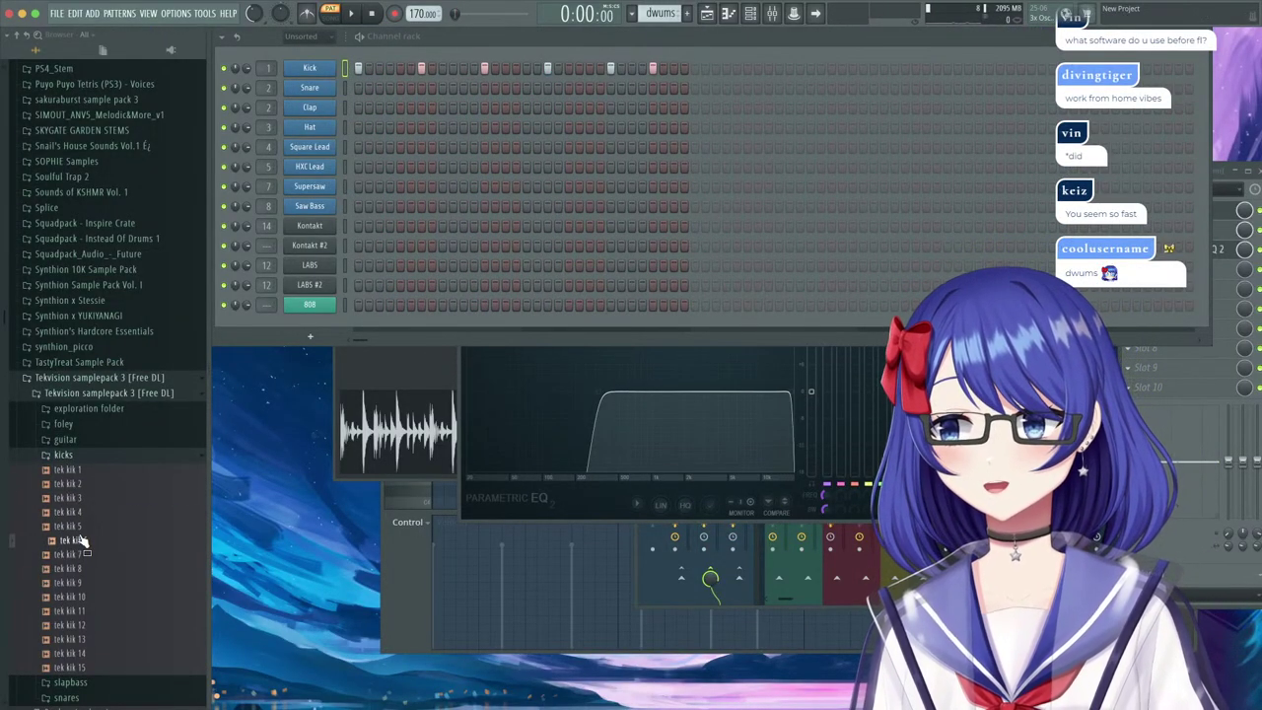
pyautogui.click(79, 529)
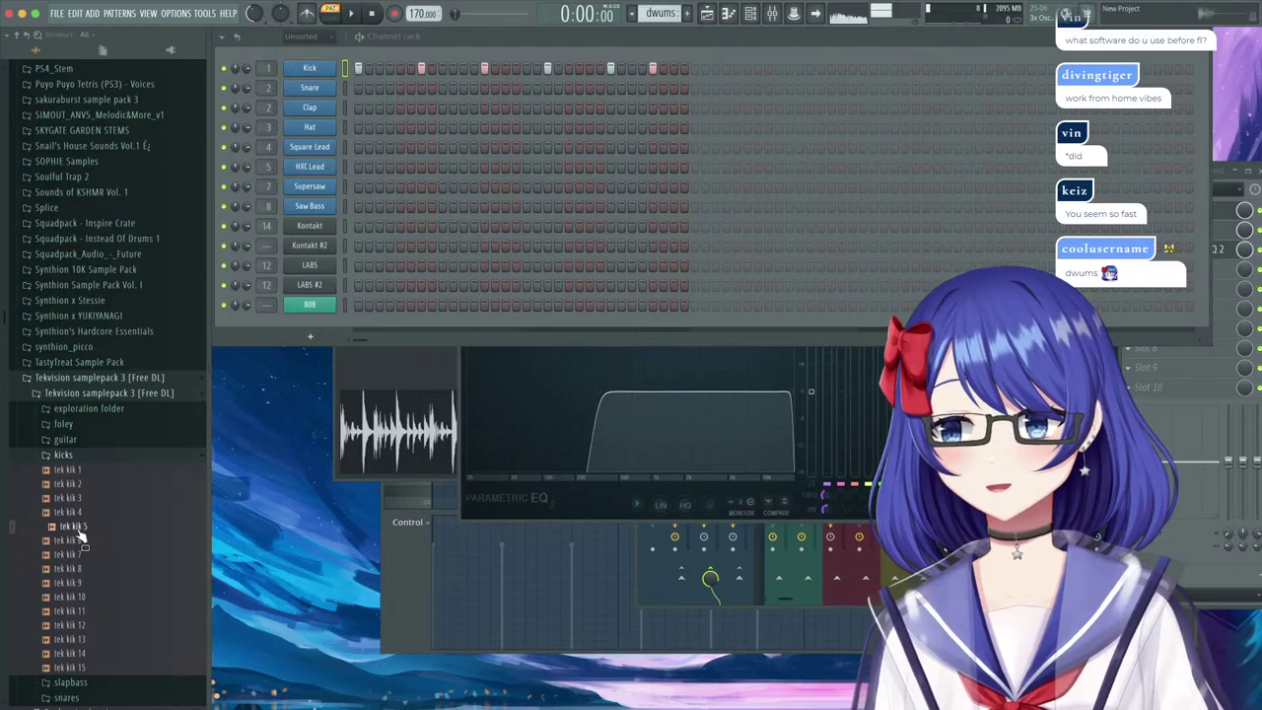
pyautogui.click(90, 611)
pyautogui.click(86, 601)
pyautogui.click(93, 629)
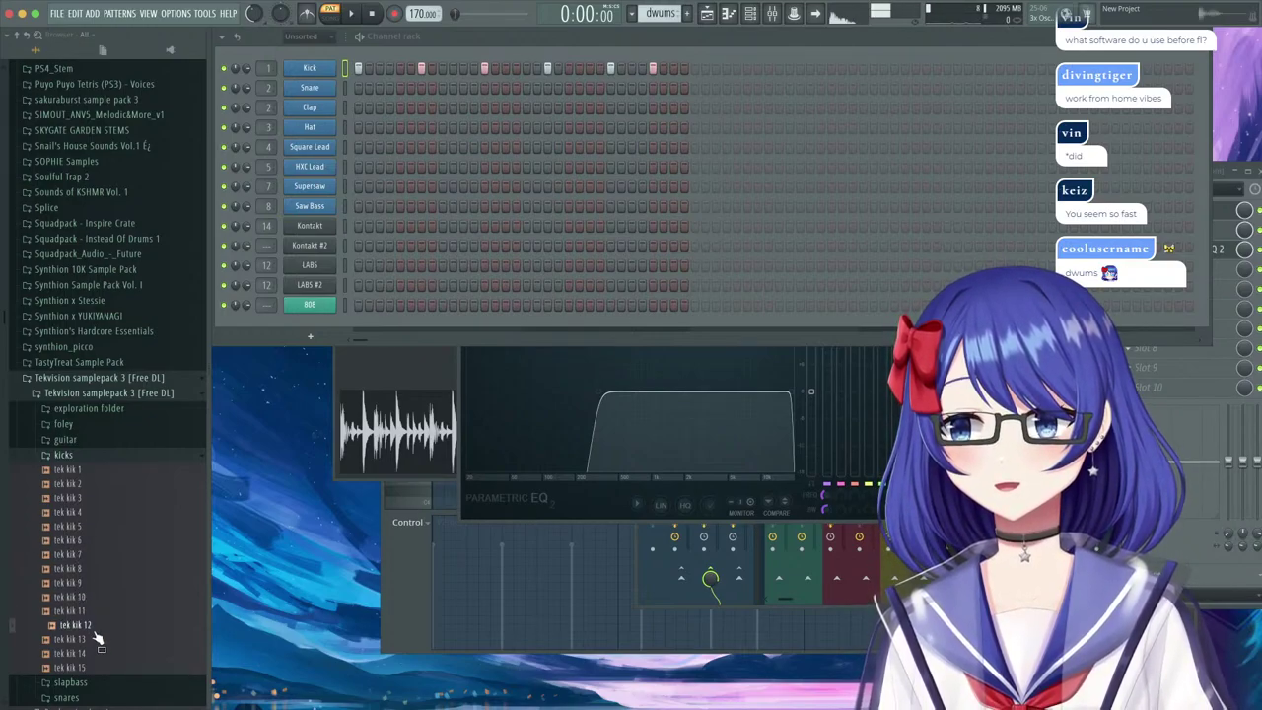
pyautogui.click(94, 643)
pyautogui.click(101, 655)
pyautogui.click(102, 667)
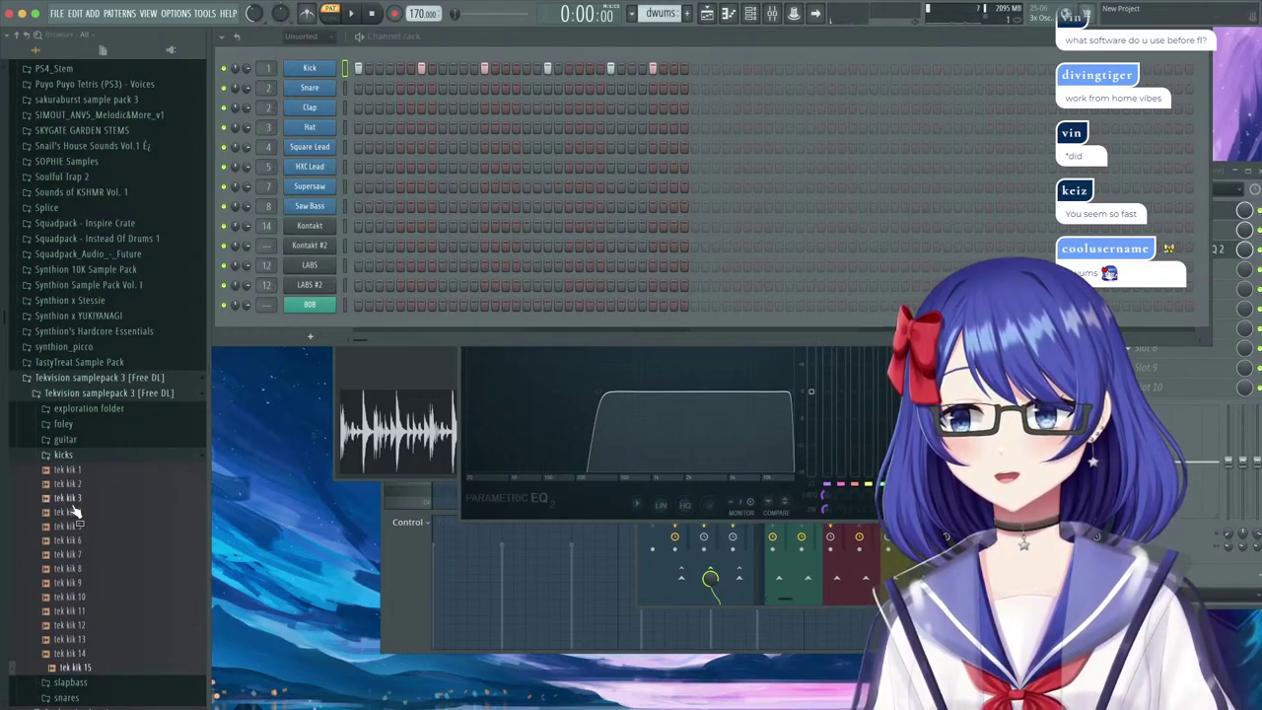
pyautogui.click(71, 501)
pyautogui.click(75, 484)
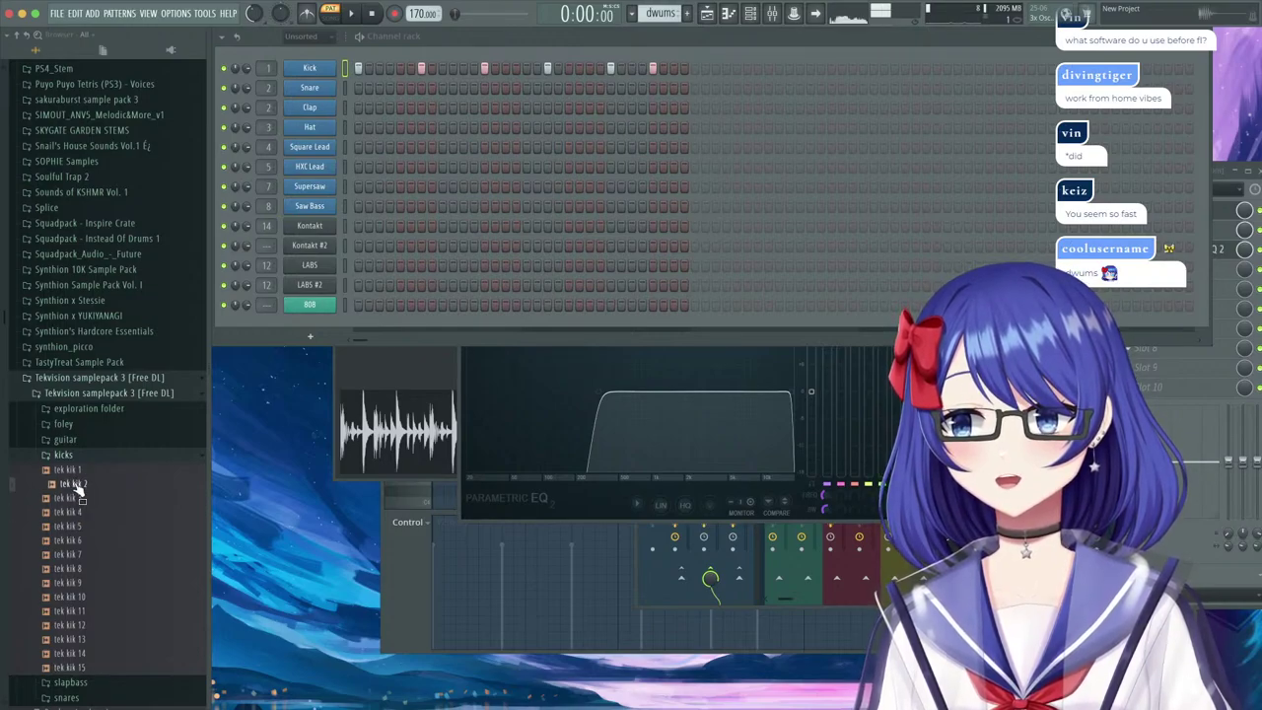
pyautogui.click(95, 526)
pyautogui.click(97, 540)
pyautogui.click(98, 555)
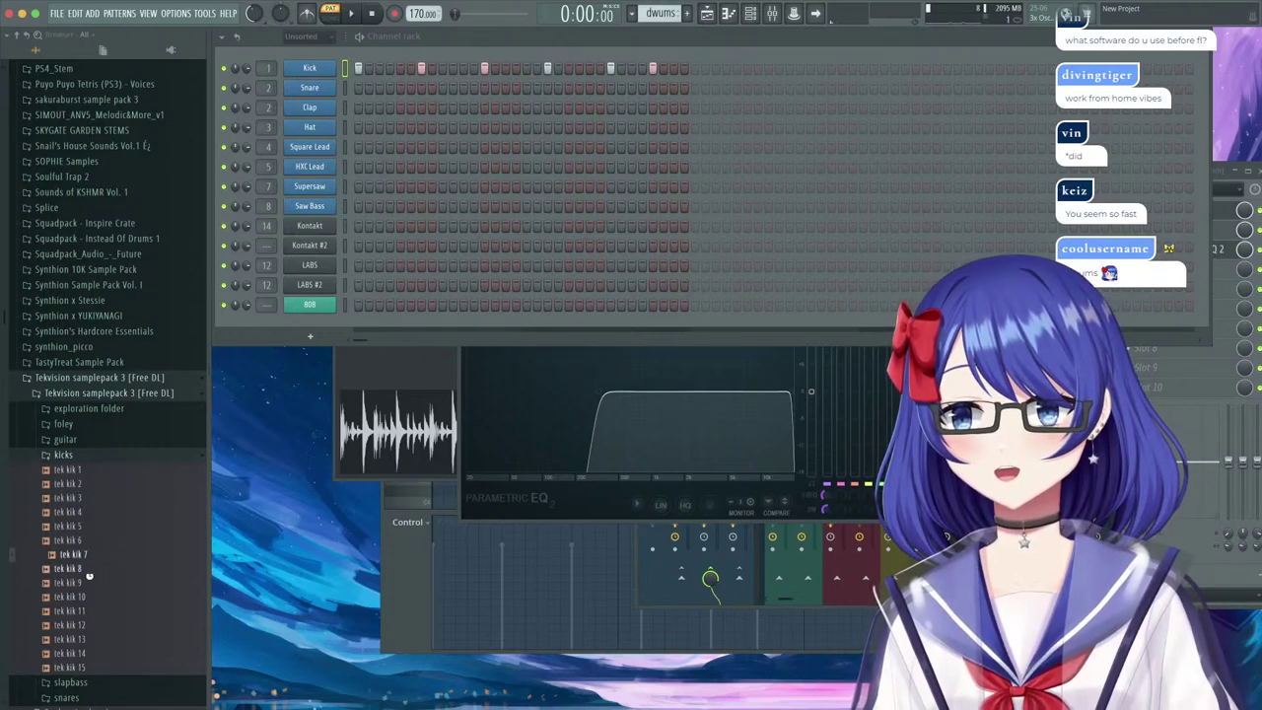
pyautogui.click(95, 568)
pyautogui.click(84, 598)
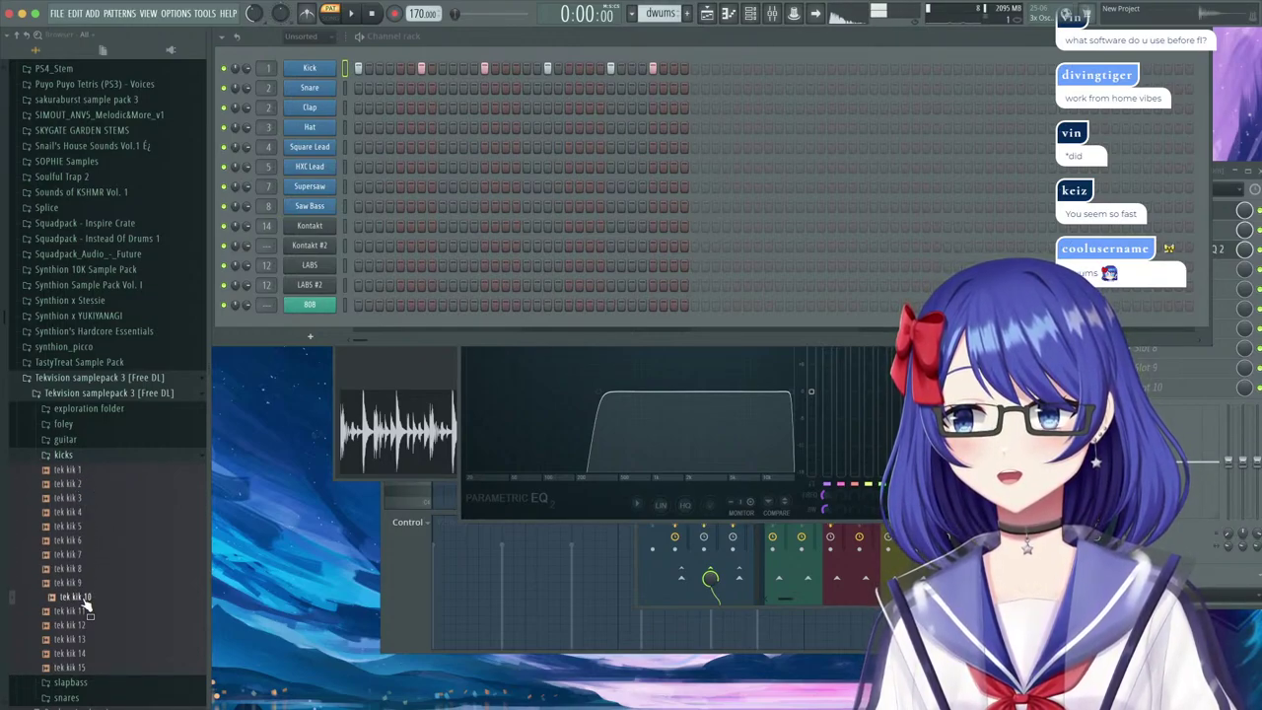
# Replace the Kick channel's sample with tek kik 10, play the pattern and bring up the playlist.
pyautogui.moveTo(84, 598); pyautogui.dragTo(207, 143)
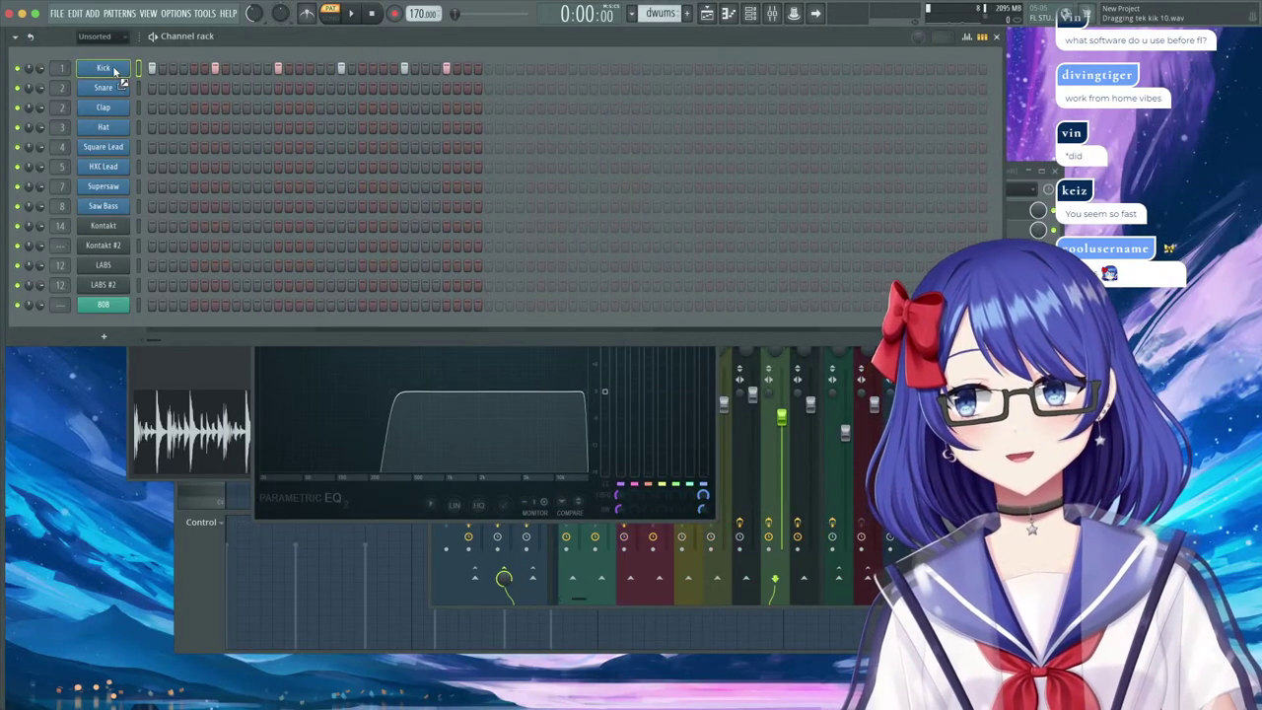
pyautogui.click(351, 16)
pyautogui.click(707, 15)
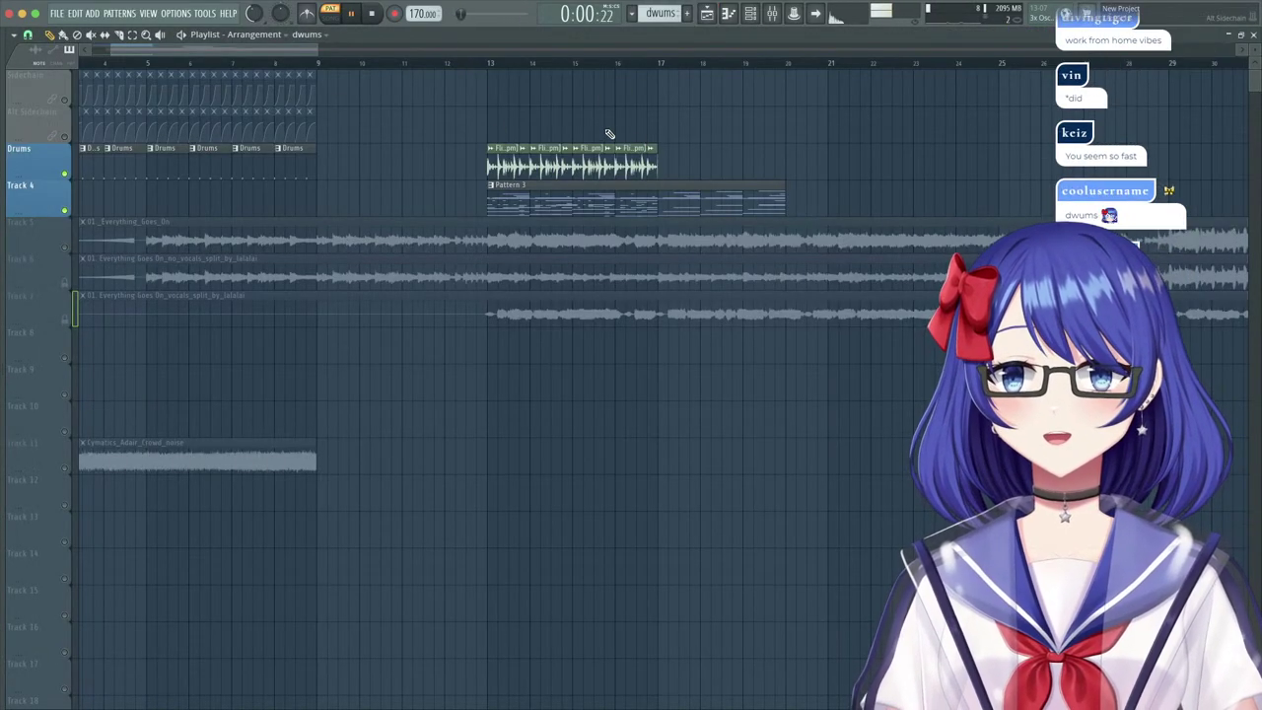
pyautogui.scroll(-5, 405, 106)
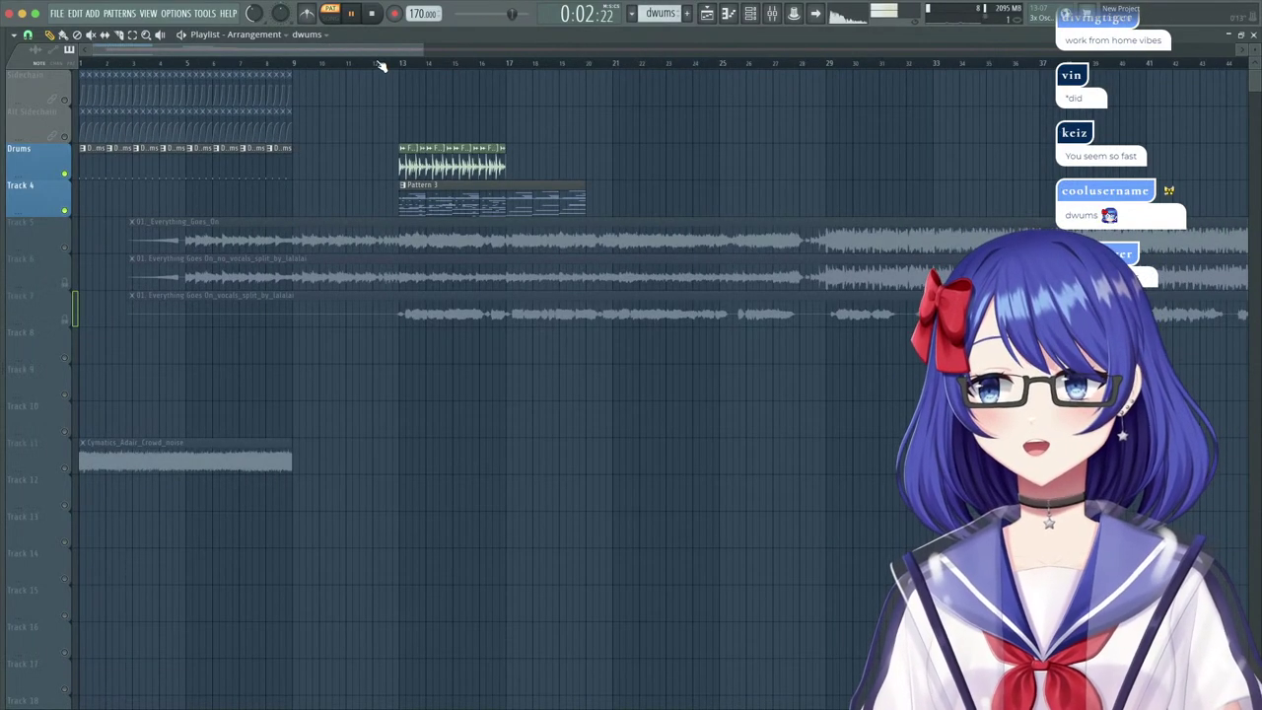
# Move the three Everything Goes On audio clips together down seven tracks, onto Tracks 12 to 14.
pyautogui.moveTo(764, 220); pyautogui.dragTo(518, 355)
pyautogui.moveTo(521, 239); pyautogui.dragTo(553, 267)
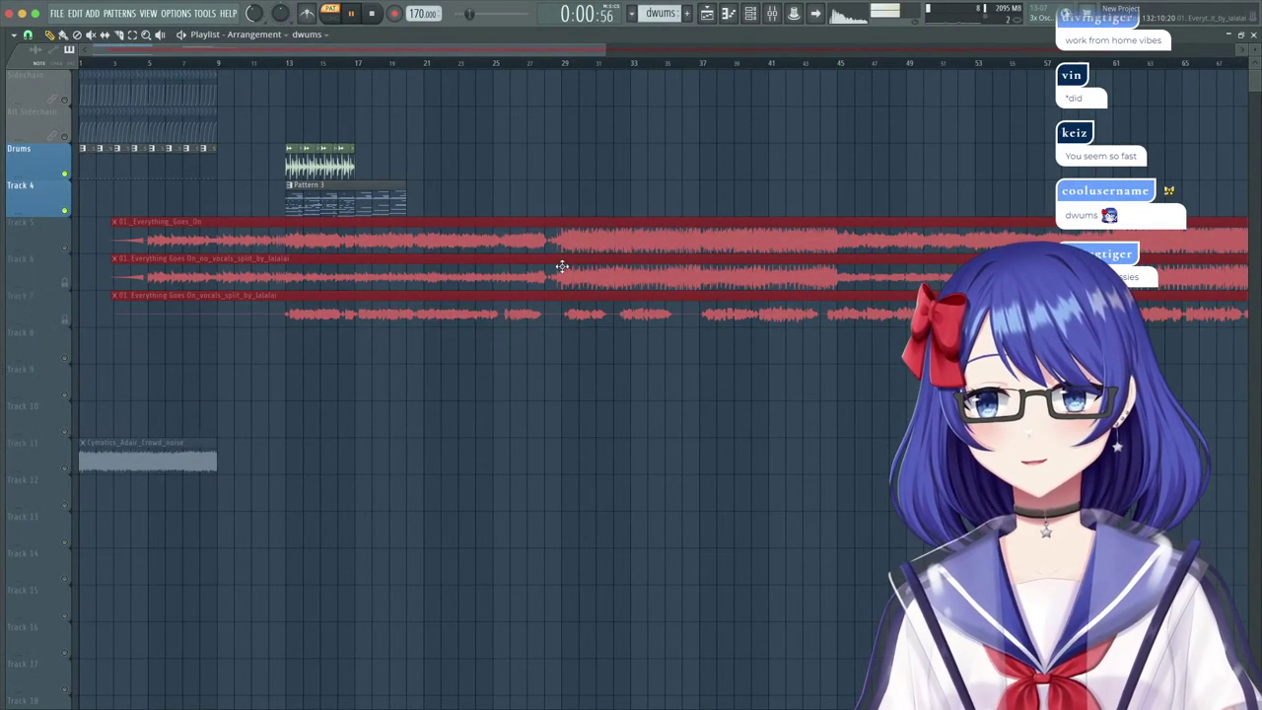
pyautogui.hotkey('shift', 'Down')
pyautogui.hotkey('shift', 'Down')
pyautogui.hotkey('shift', 'Down')
pyautogui.hotkey('shift', 'Down')
pyautogui.hotkey('shift', 'Down')
pyautogui.hotkey('shift', 'Down')
pyautogui.hotkey('shift', 'Down')
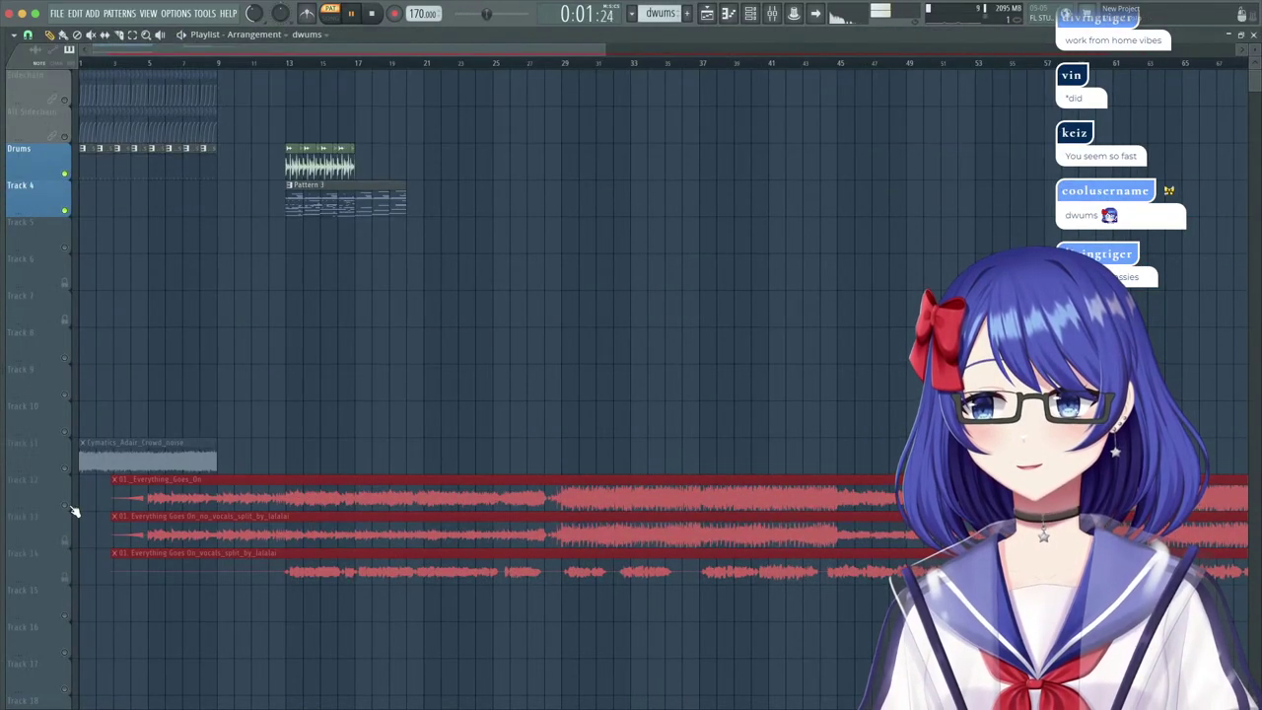
# Unsolo the playlist tracks so that only Tracks 13 and 14 stay muted, and unmute Tracks 6 and 7.
pyautogui.rightClick(67, 506)
pyautogui.rightClick(67, 504)
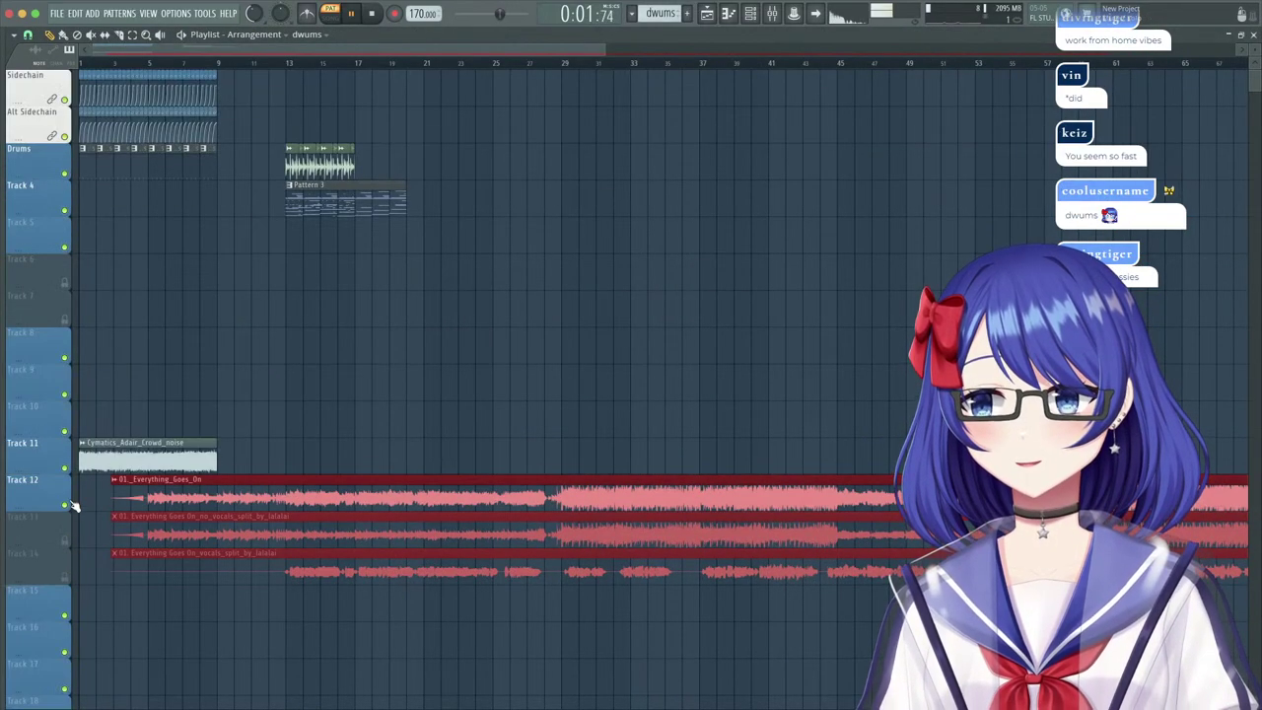
pyautogui.click(66, 288)
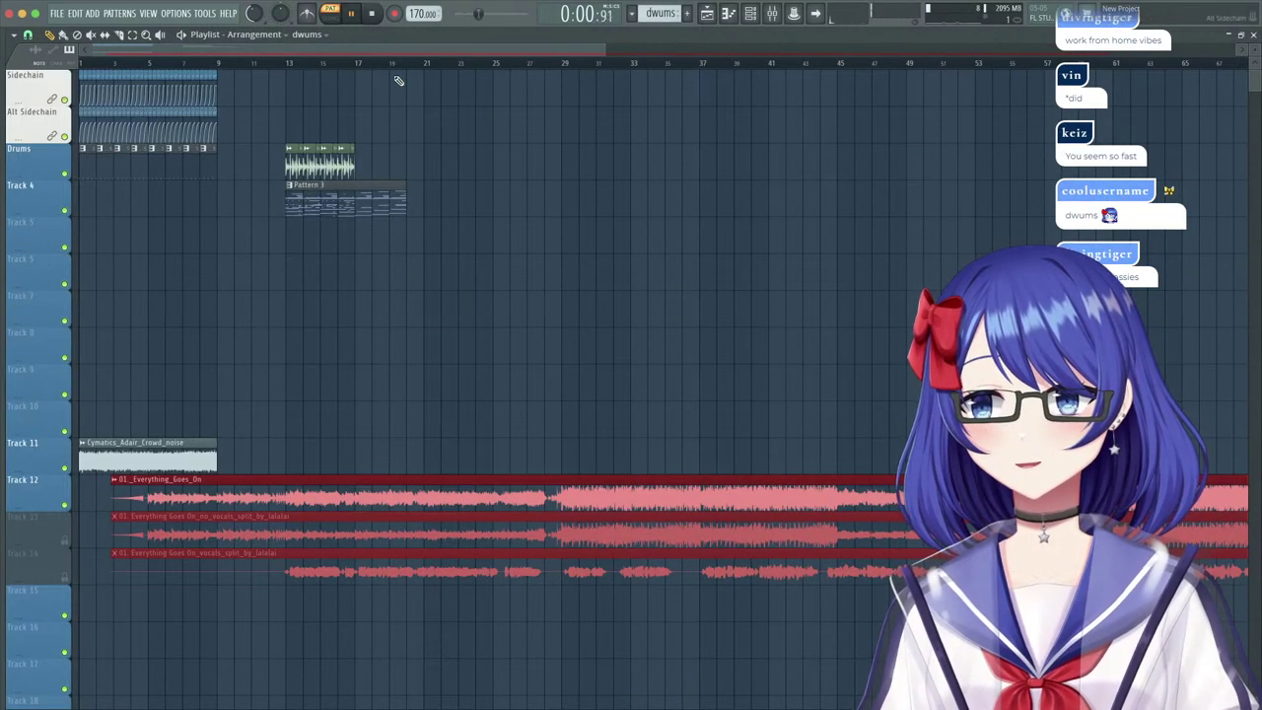
# Place two dwums clips back to back from bar 13 and shift them, the drum loop and Pattern 3 down one track.
pyautogui.scroll(6, 293, 73)
pyautogui.click(291, 120)
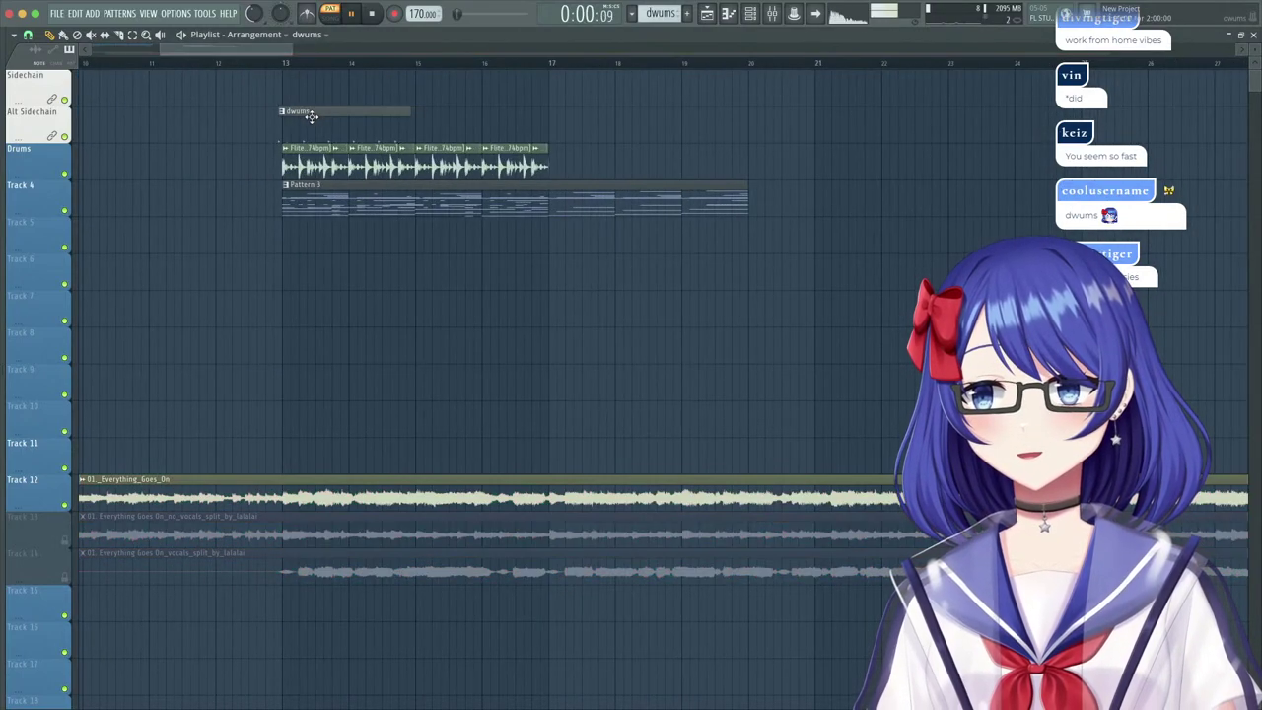
pyautogui.moveTo(472, 130); pyautogui.dragTo(449, 128)
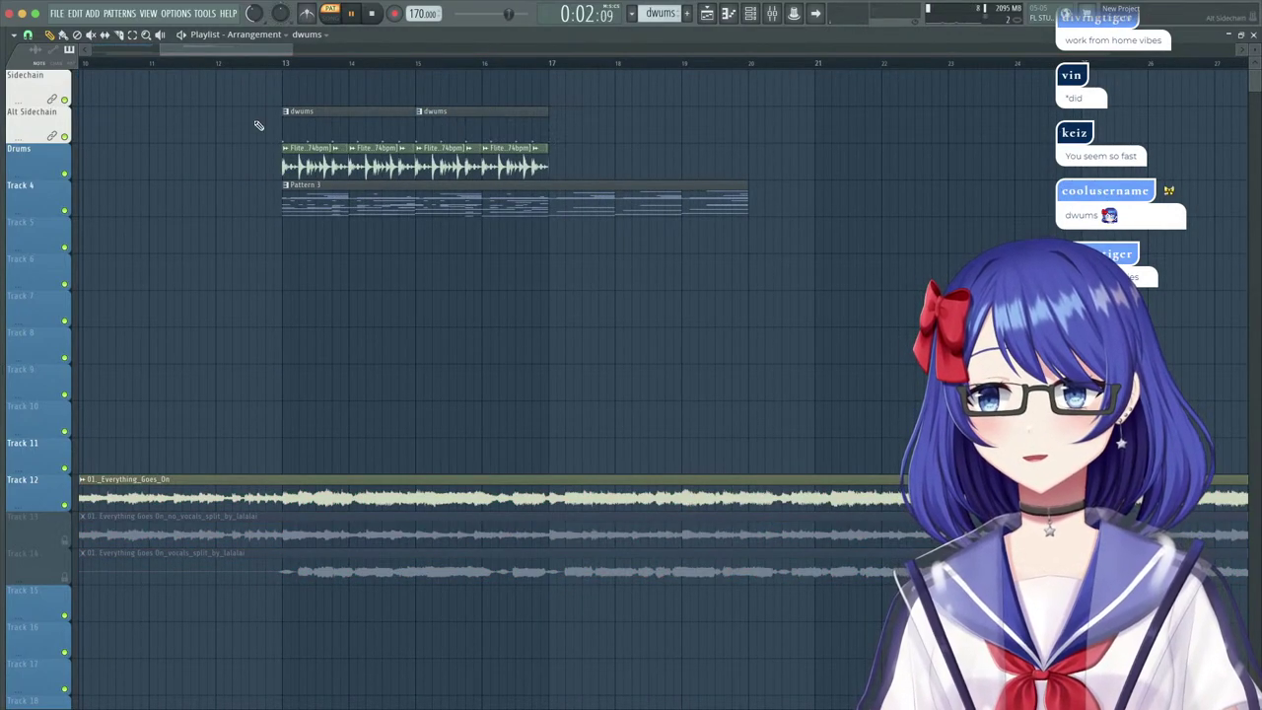
pyautogui.moveTo(256, 124); pyautogui.dragTo(856, 236)
pyautogui.moveTo(372, 128); pyautogui.dragTo(367, 164)
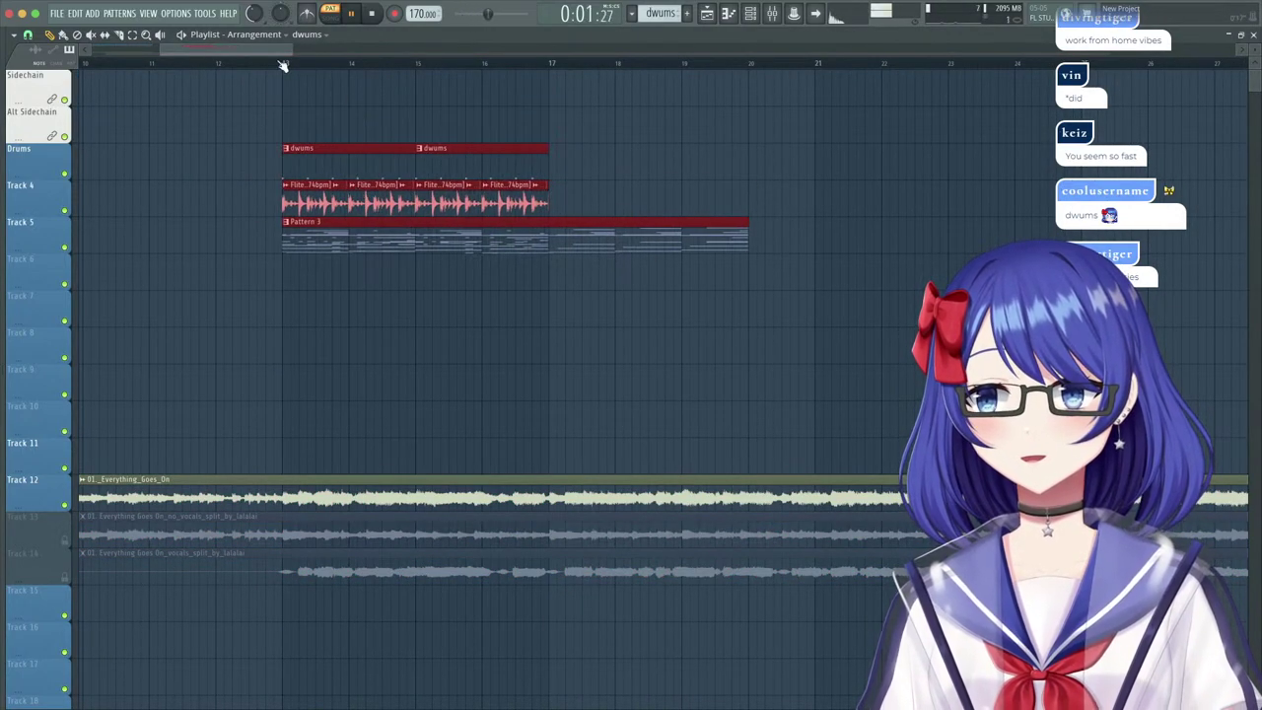
pyautogui.scroll(6, 284, 66)
pyautogui.click(728, 369)
pyautogui.rightClick(728, 369)
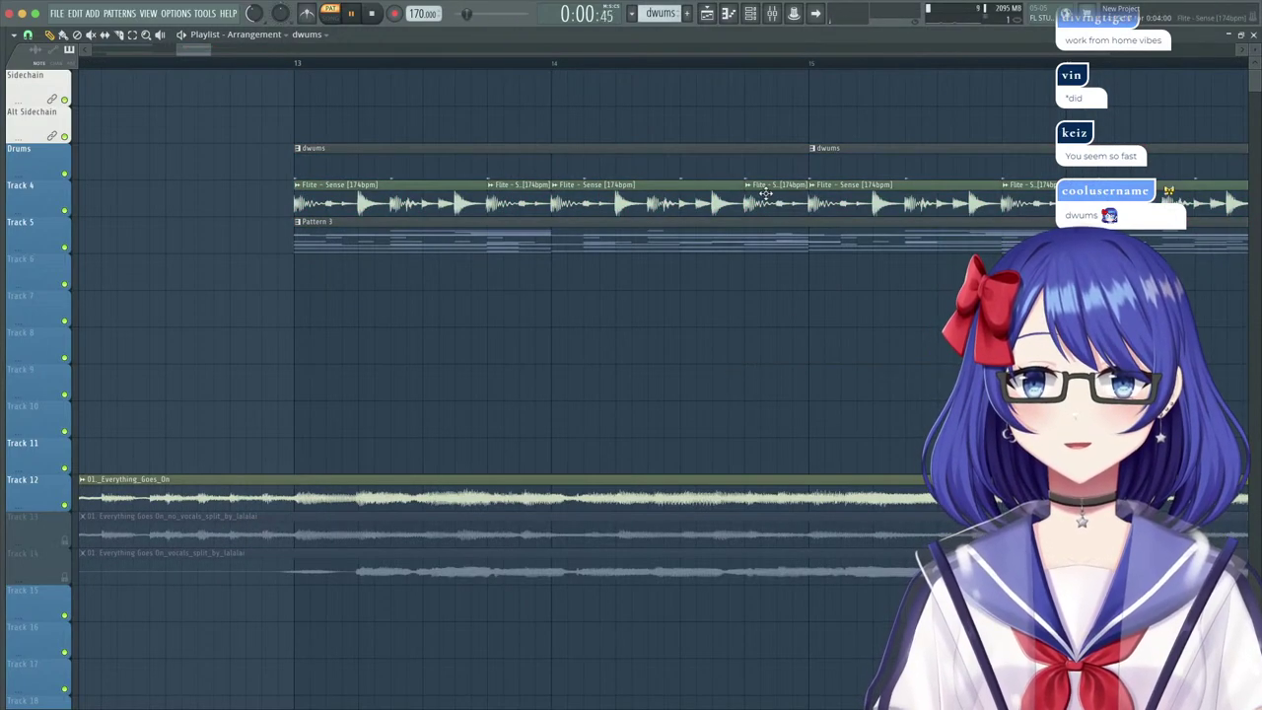
pyautogui.rightClick(767, 195)
pyautogui.click(751, 198)
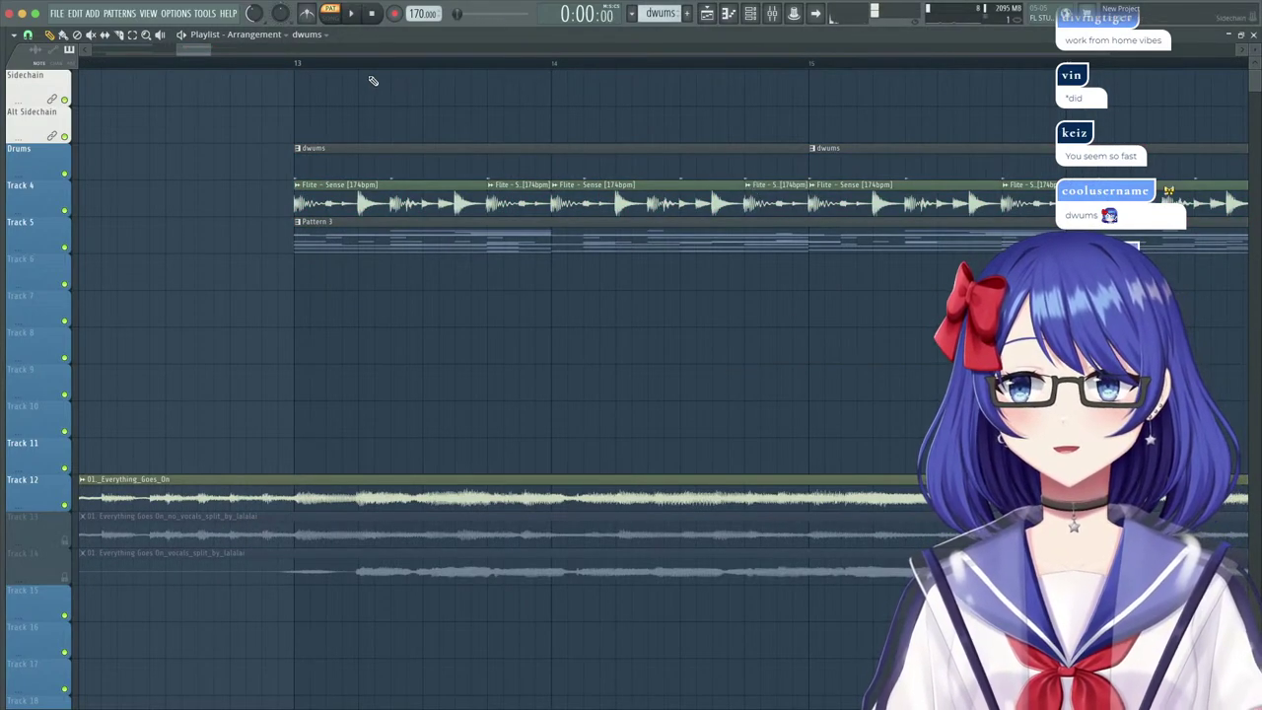
# Play the arrangement from bar 13 to hear the dwums kick layered with the drum loop and Pattern 3.
pyautogui.click(293, 63)
pyautogui.press('space')
pyautogui.scroll(-3, 292, 62)
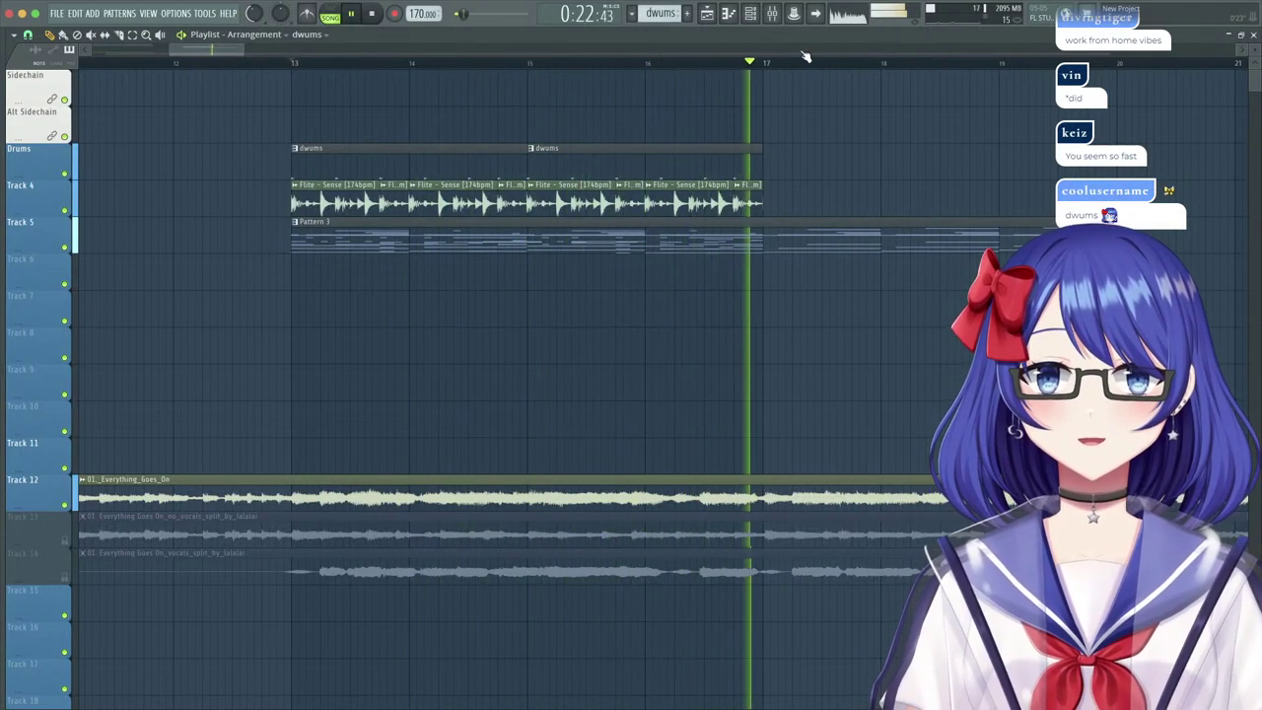
pyautogui.press('space')
# Replay the section with the mixer open and check the levels of the drum loop and LABS tracks.
pyautogui.click(774, 14)
pyautogui.press('space')
pyautogui.scroll(-3, 804, 294)
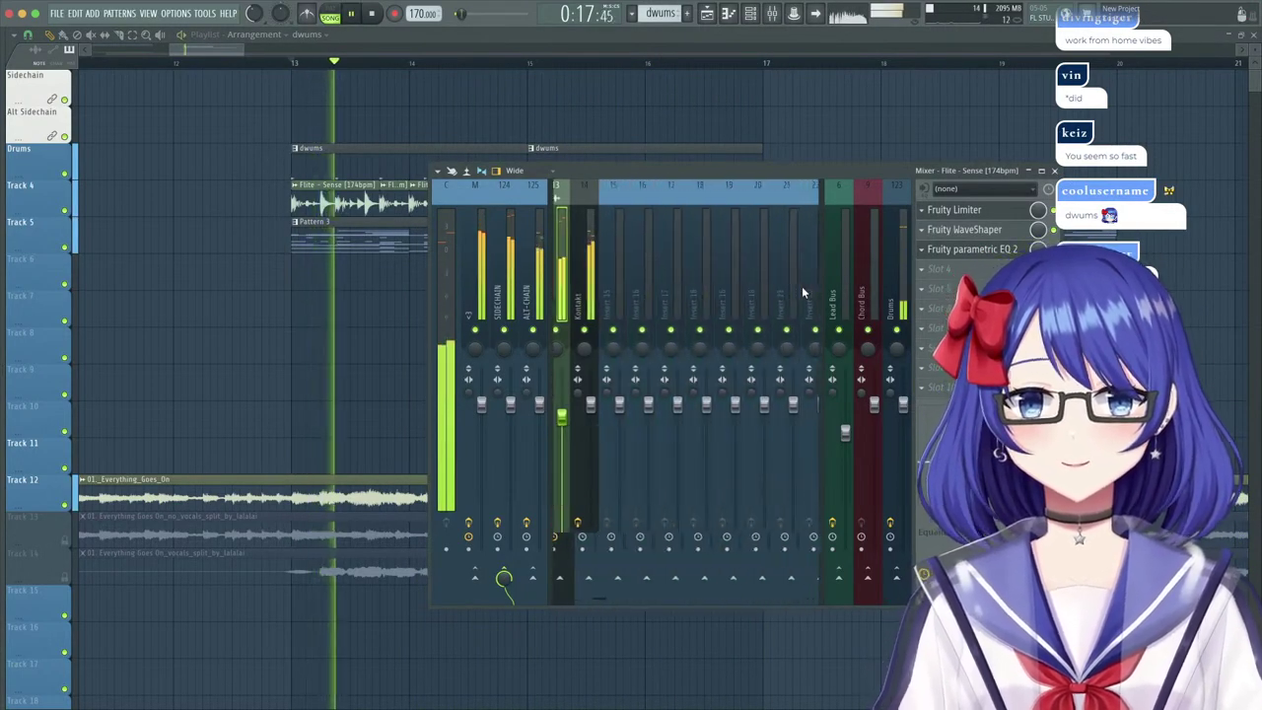
pyautogui.scroll(3, 802, 286)
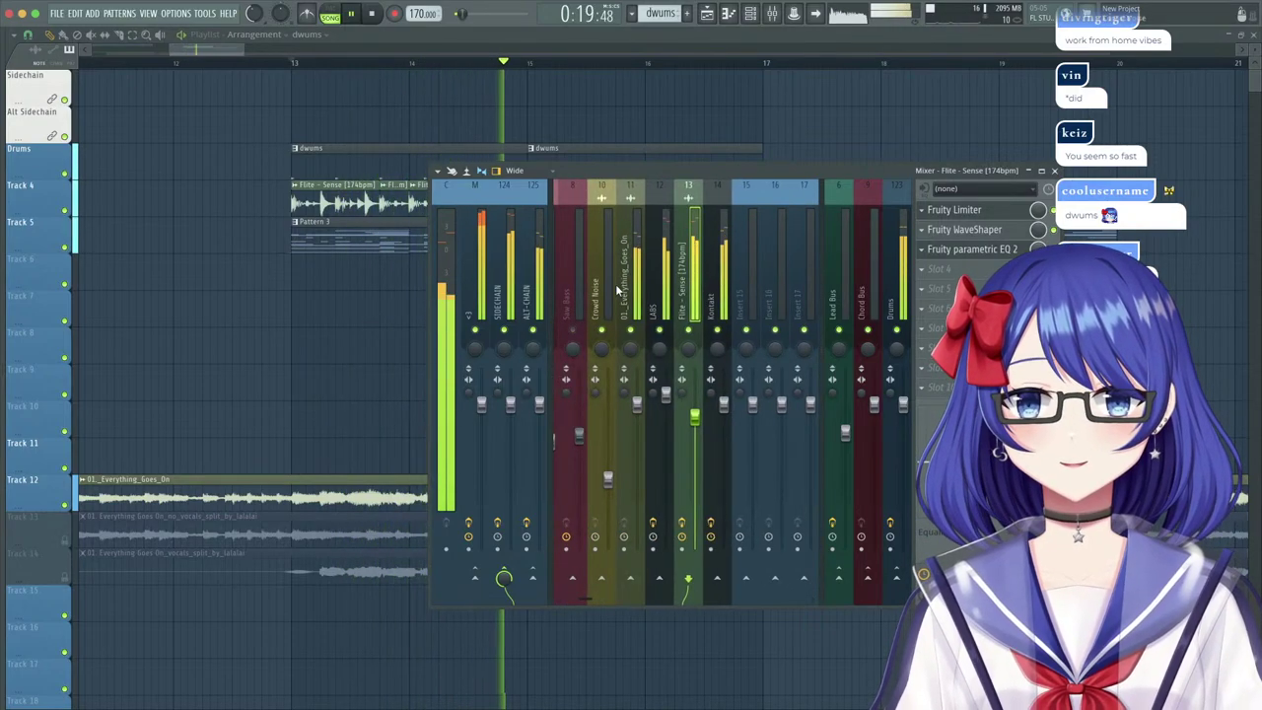
pyautogui.click(661, 286)
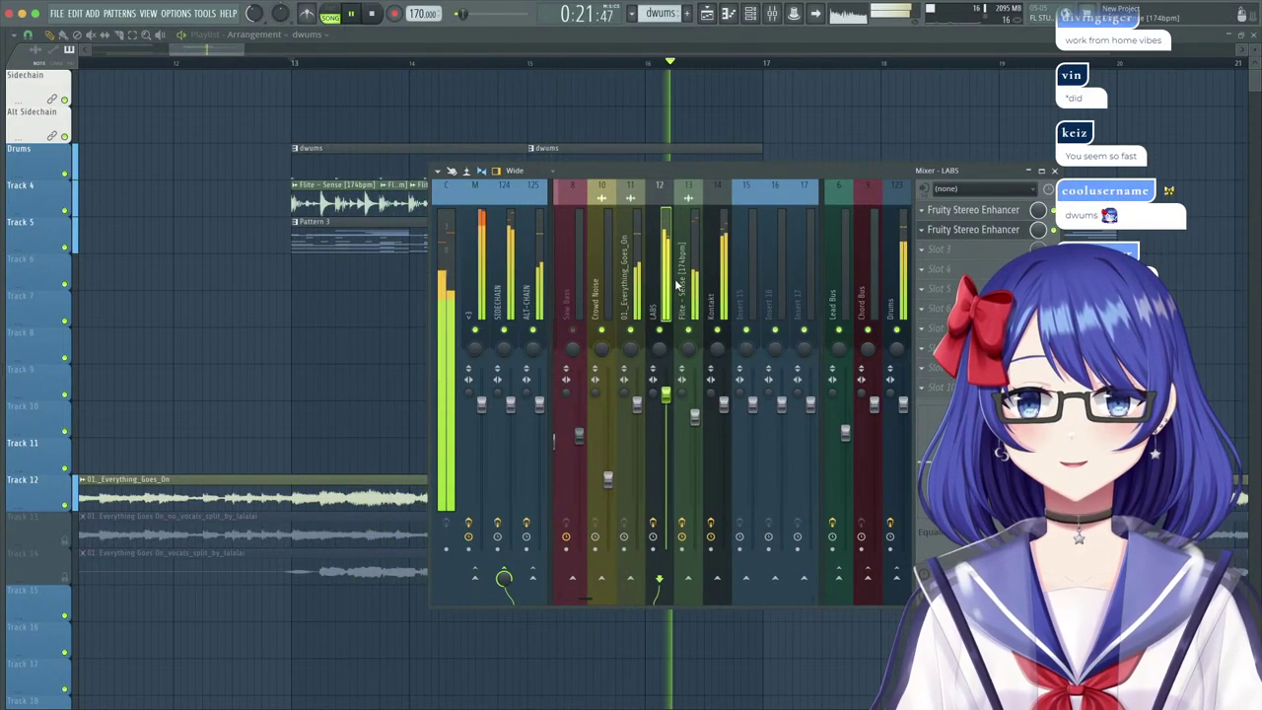
pyautogui.press('space')
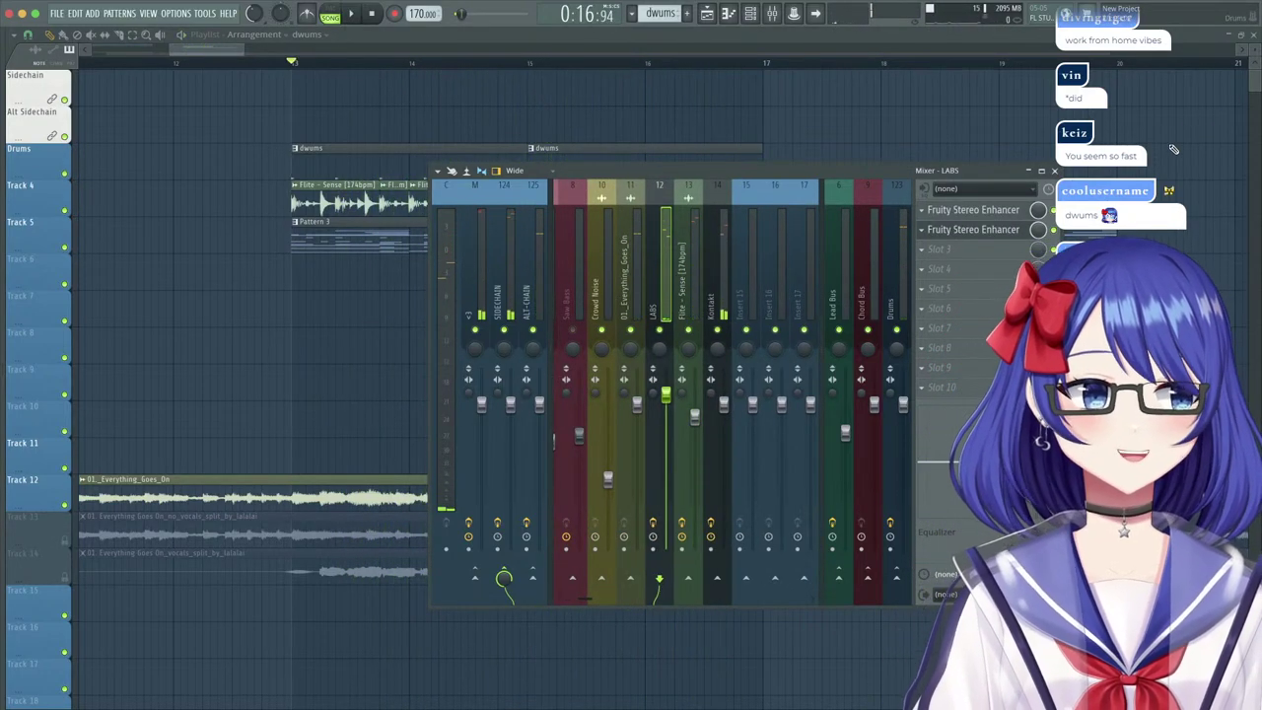
# Show the Unsorted channels, route the 808 channel to mixer track 15 and lower its level while the song plays.
pyautogui.click(1254, 34)
pyautogui.click(119, 37)
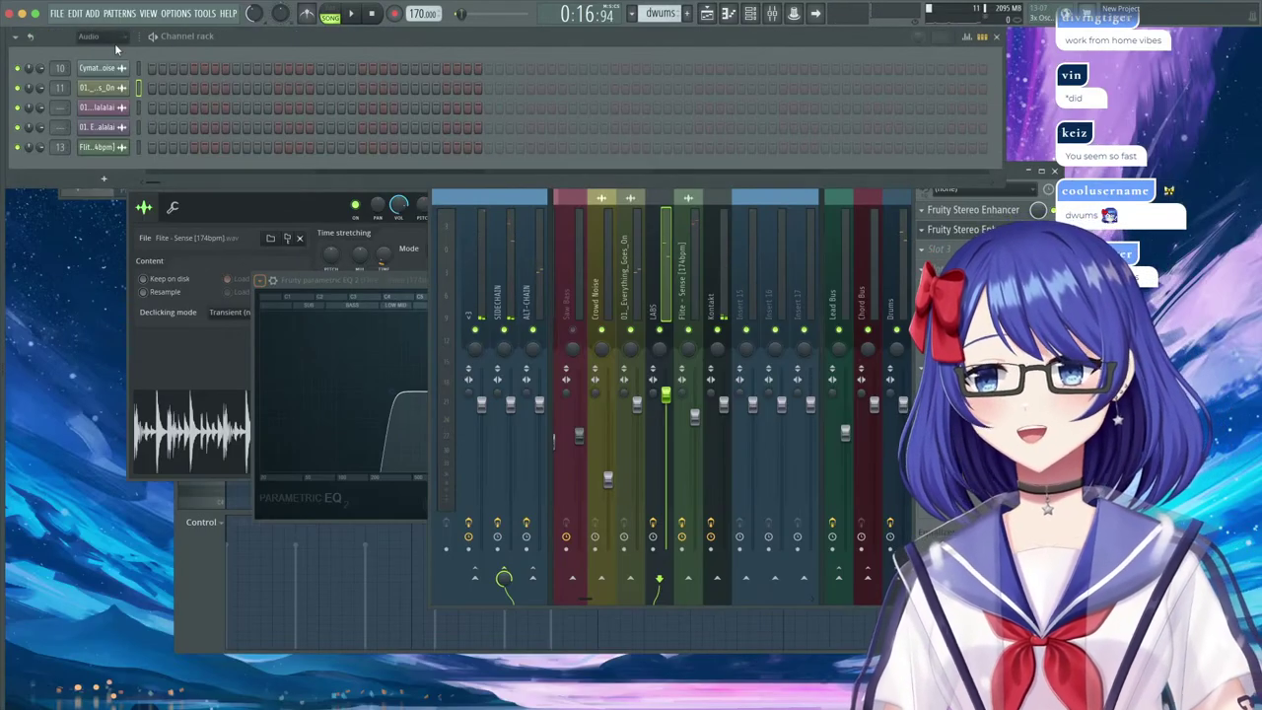
pyautogui.click(107, 92)
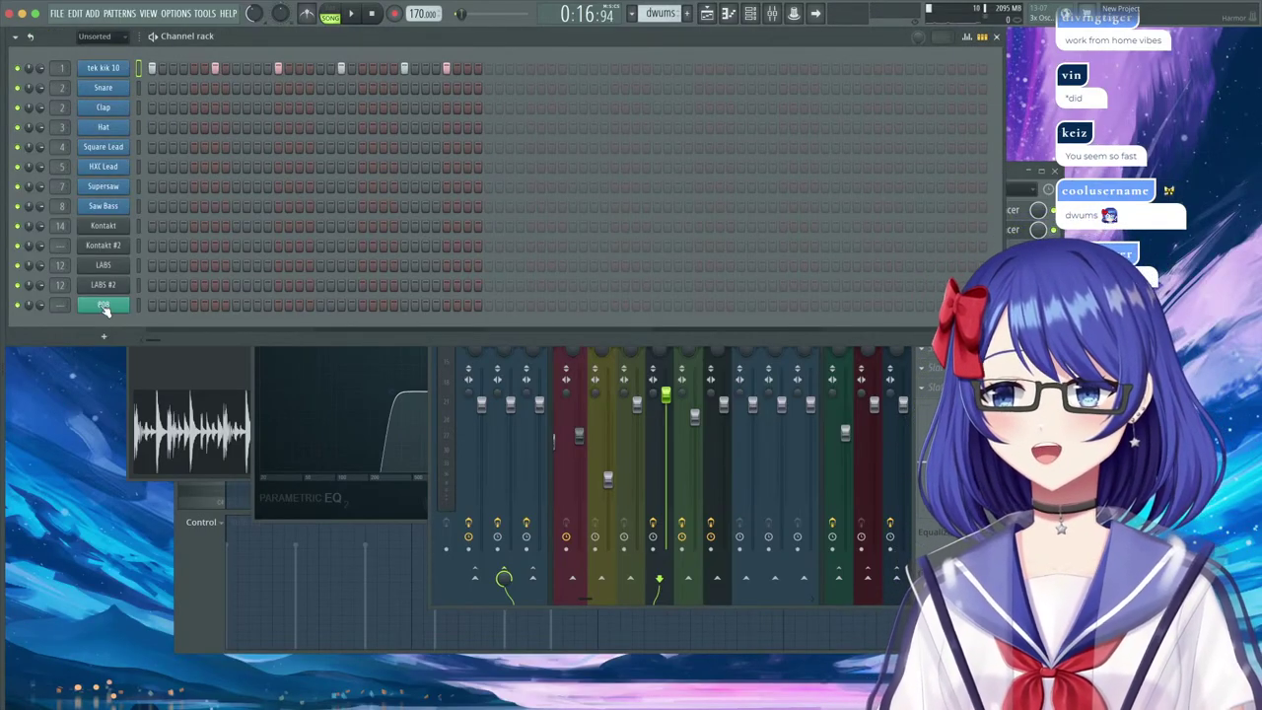
pyautogui.click(104, 305)
pyautogui.click(56, 116)
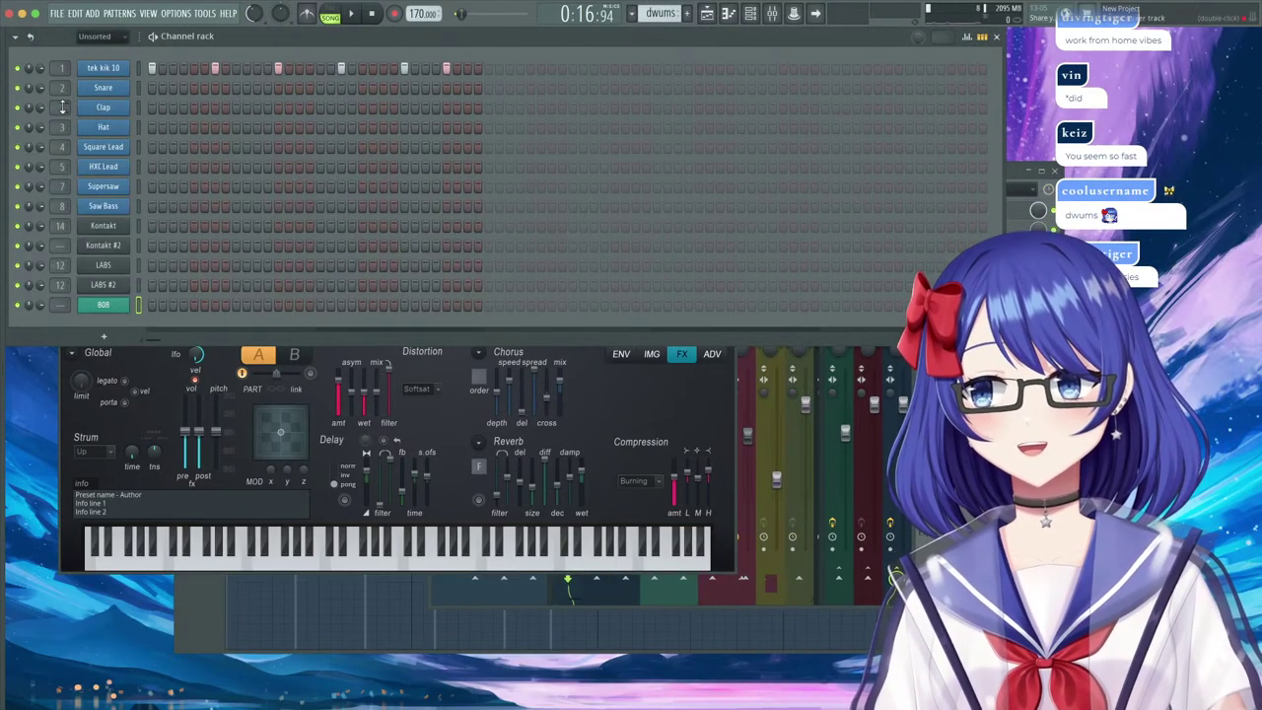
pyautogui.doubleClick(103, 303)
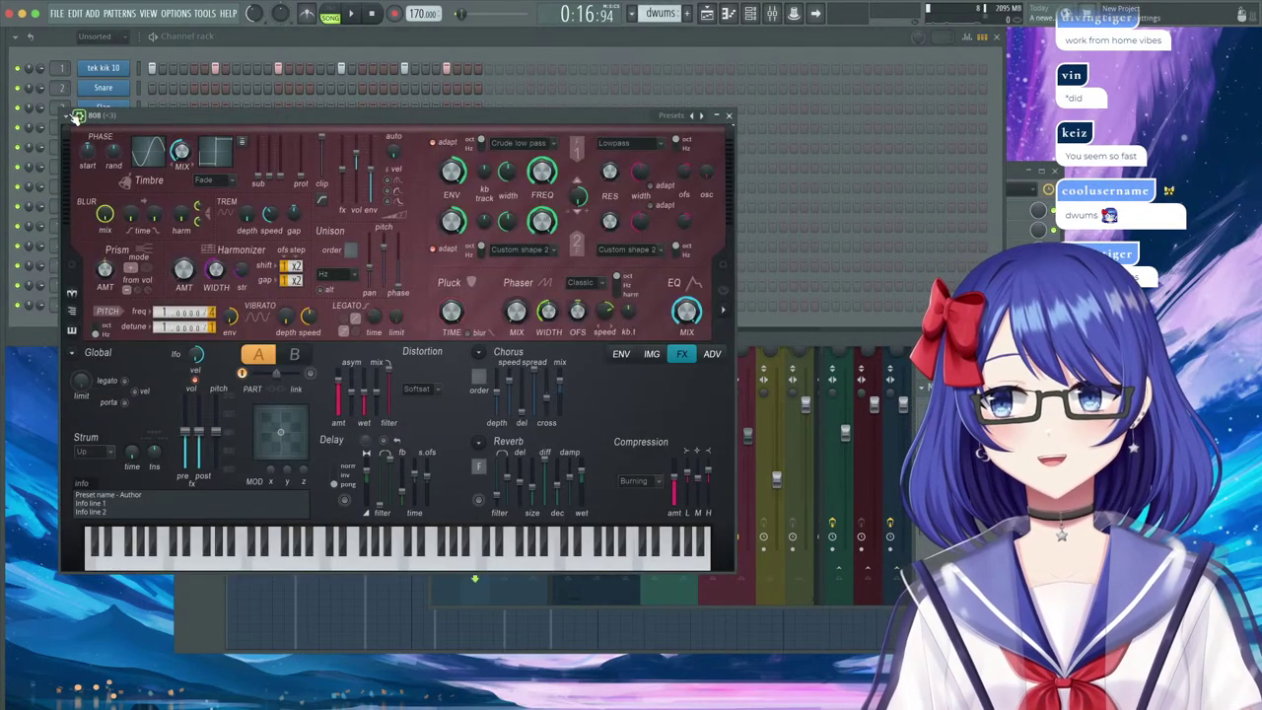
pyautogui.click(67, 117)
pyautogui.click(249, 161)
pyautogui.press('space')
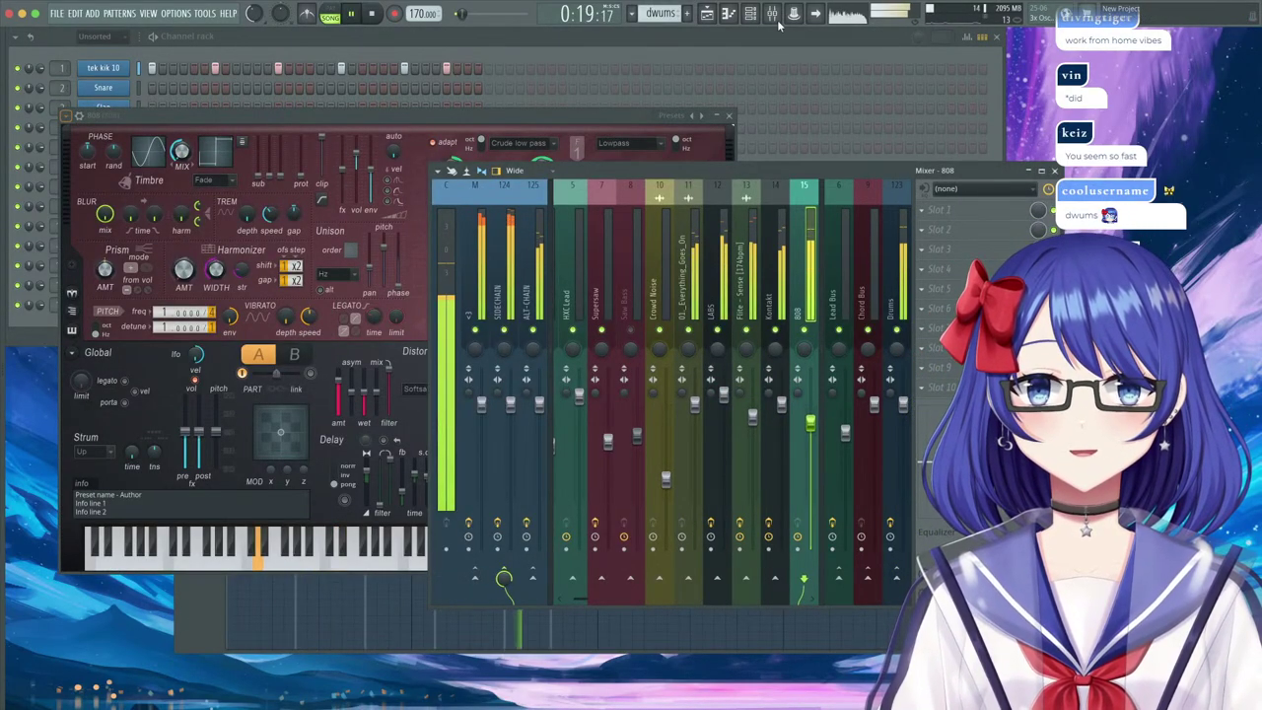
# Open the tek kik 10 notes of the dwums pattern, loop the pattern alone and bring up the kick's sampler settings.
pyautogui.click(709, 14)
pyautogui.press('space')
pyautogui.press('space')
pyautogui.doubleClick(329, 147)
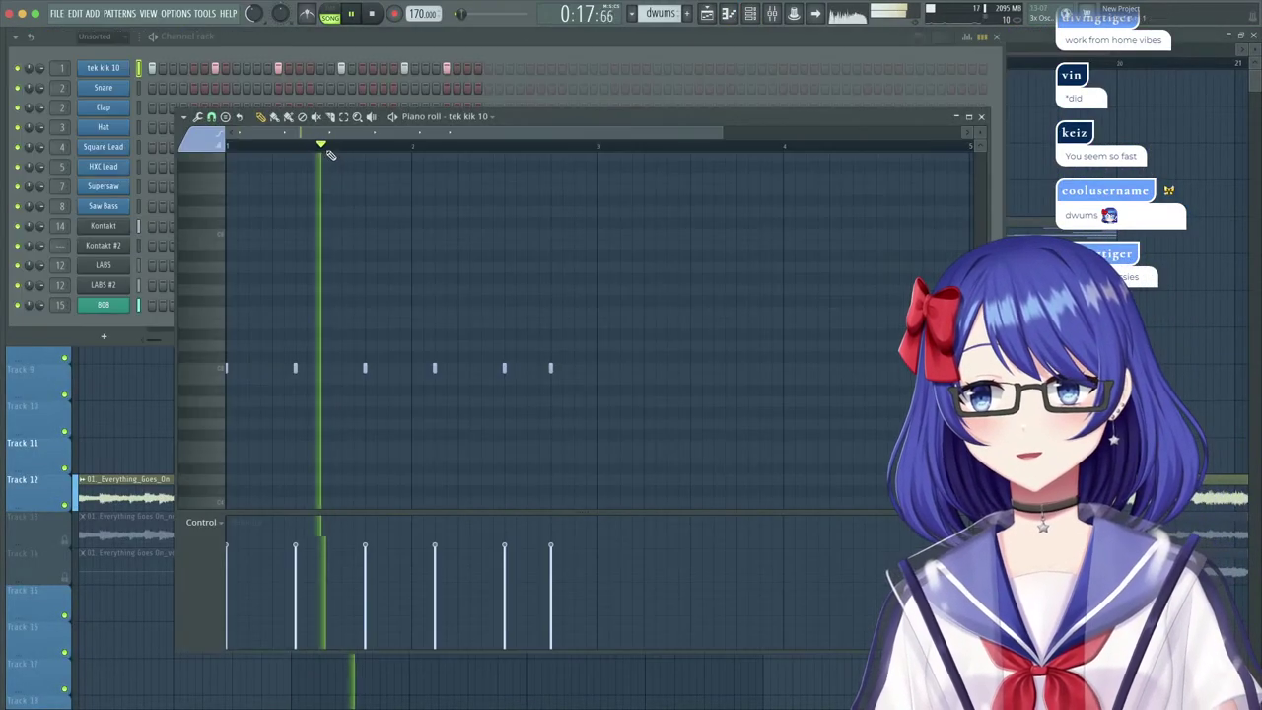
pyautogui.click(340, 14)
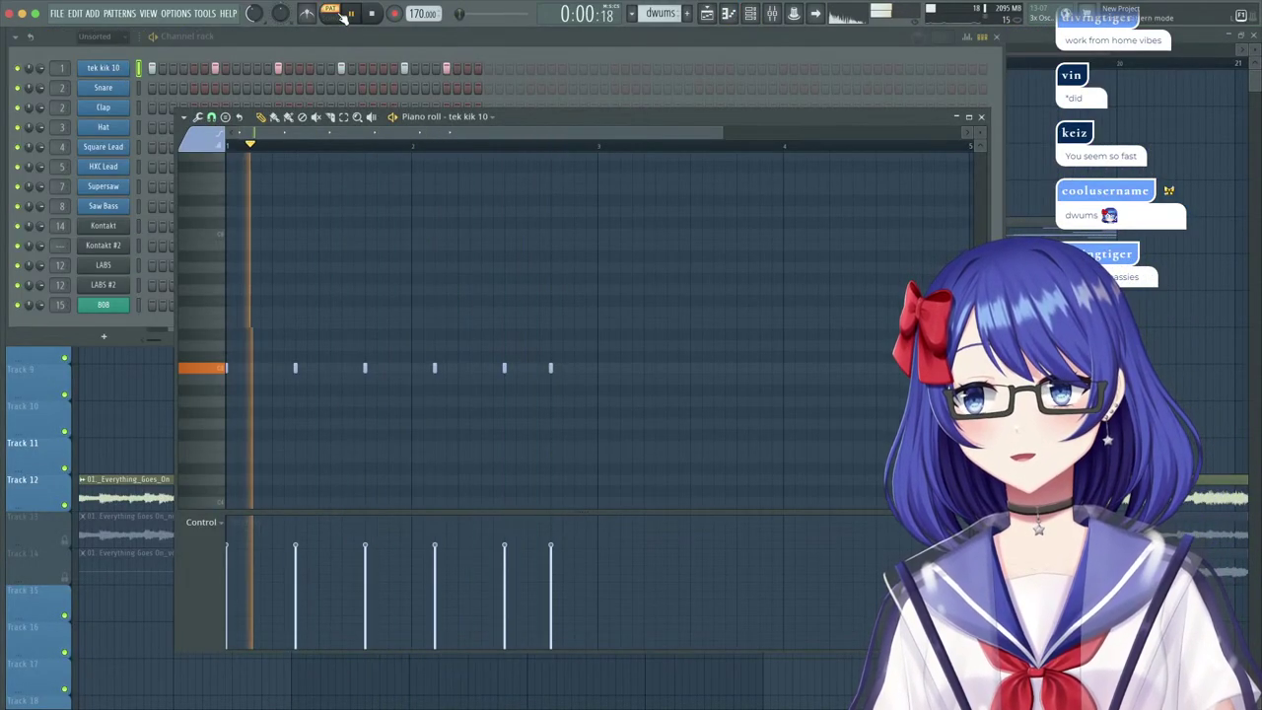
pyautogui.click(473, 116)
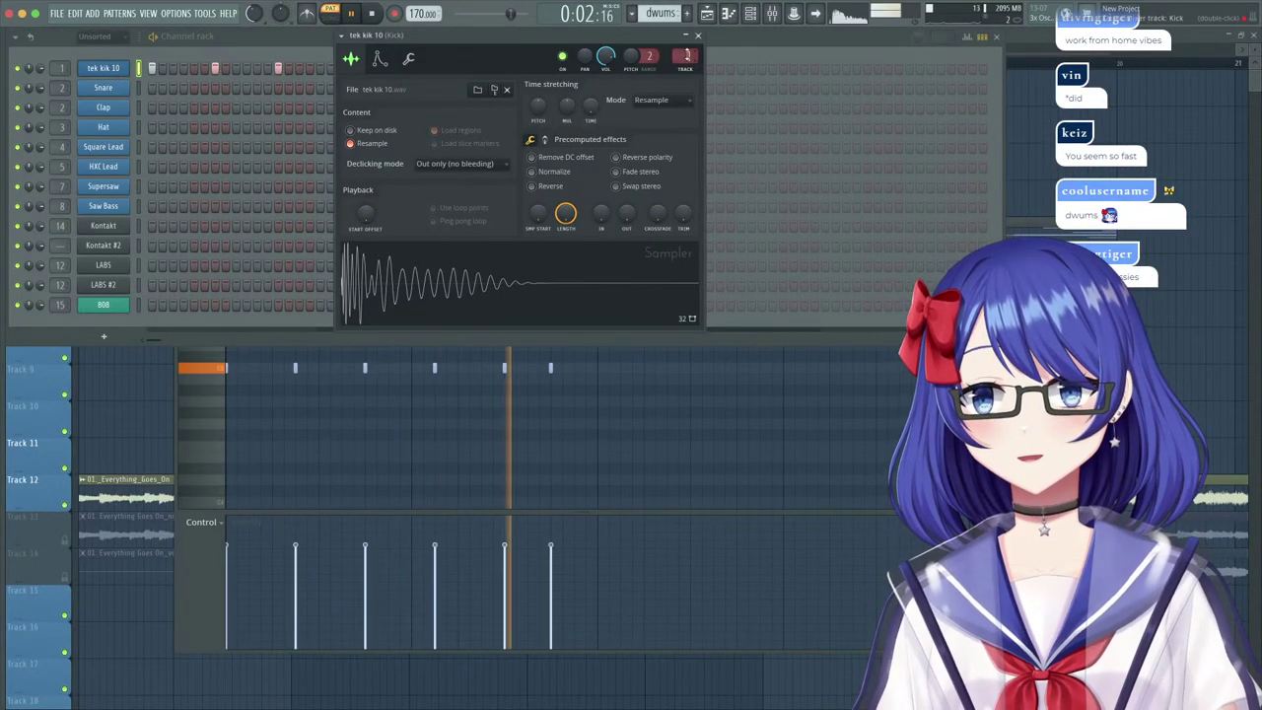
# Load the Brickwall preset in the Kick mixer track's Fruity Compressor and play the pattern.
pyautogui.press('F9')
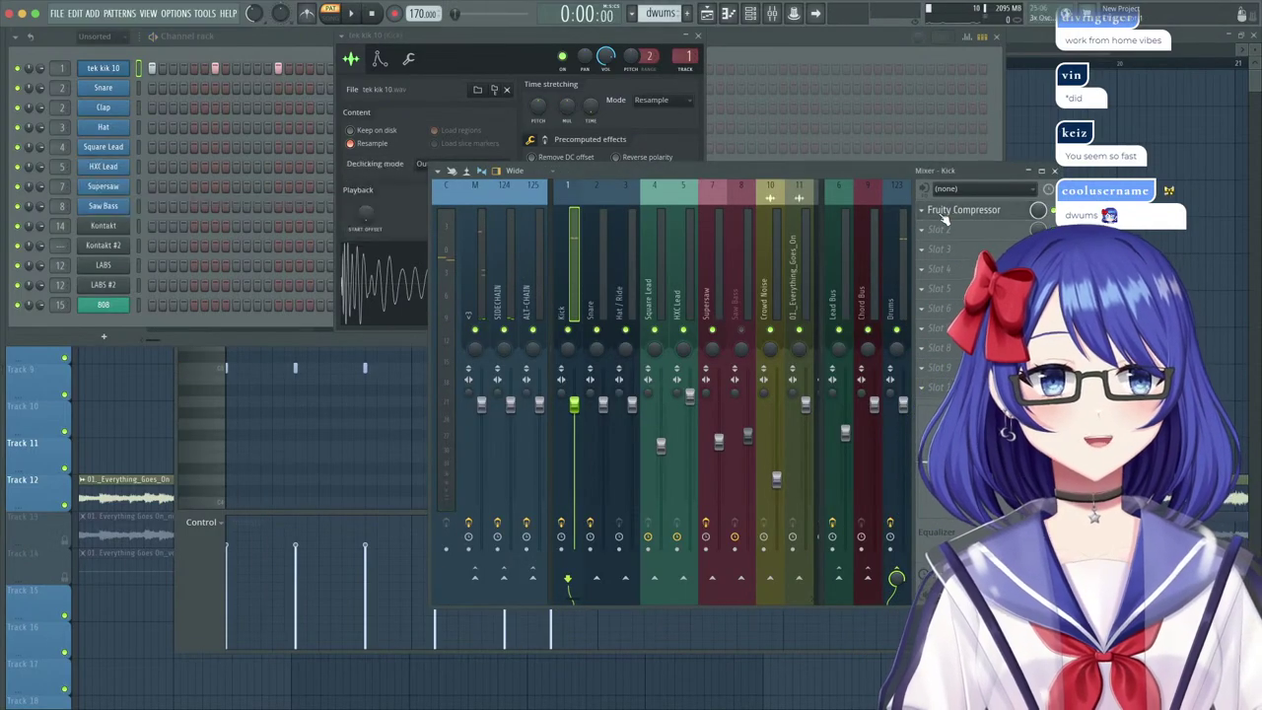
pyautogui.click(945, 216)
pyautogui.click(87, 167)
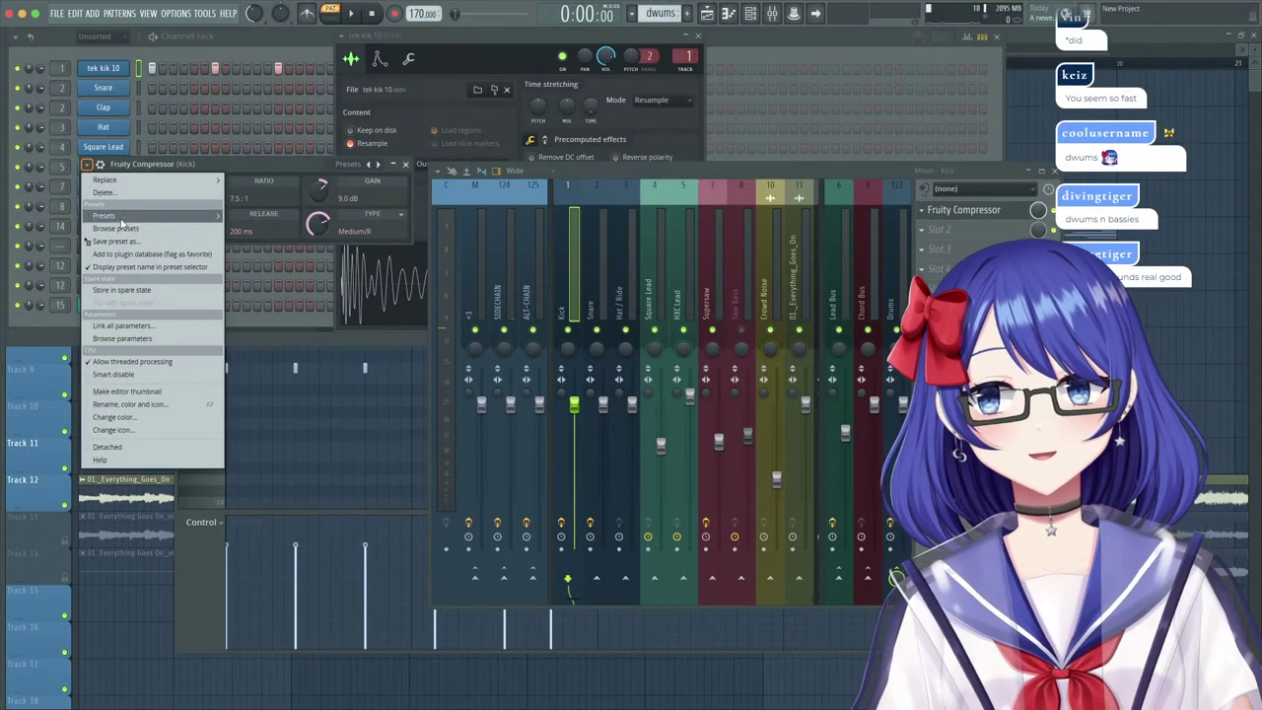
pyautogui.moveTo(148, 215)
pyautogui.click(273, 431)
pyautogui.press('space')
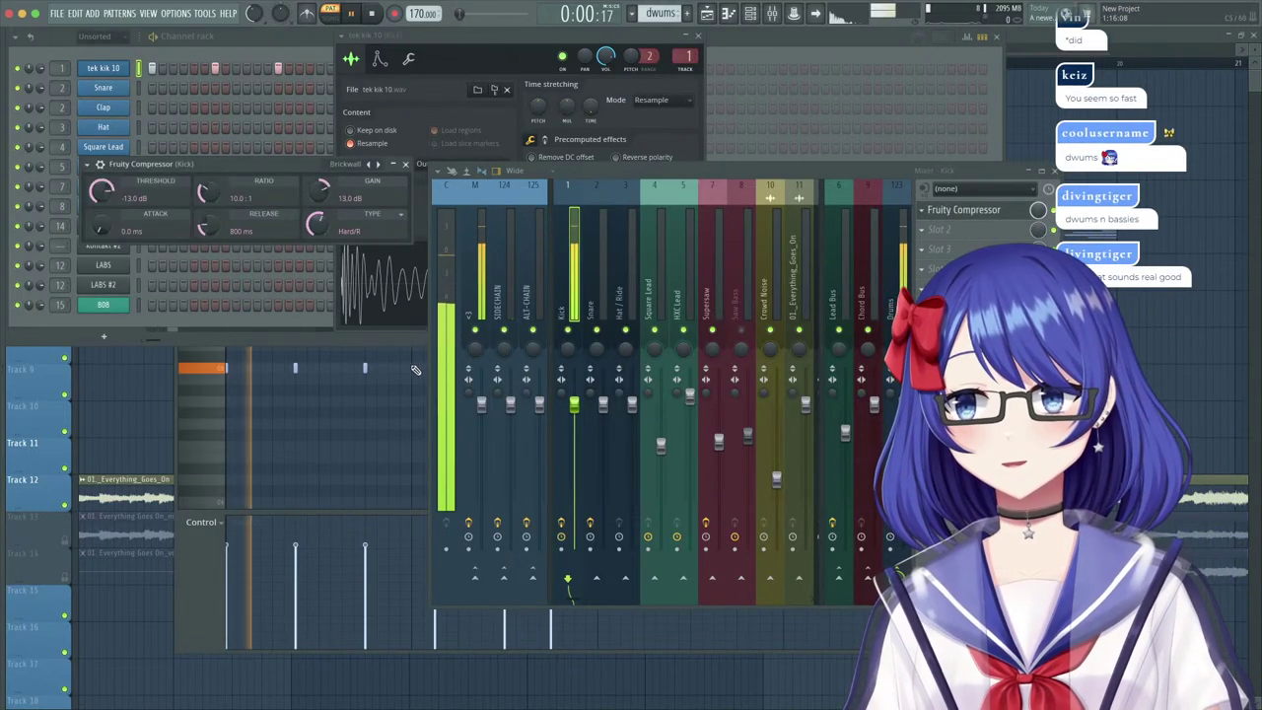
# Increase the fade-out of the tek kik 10 sample and return to the playlist.
pyautogui.click(501, 46)
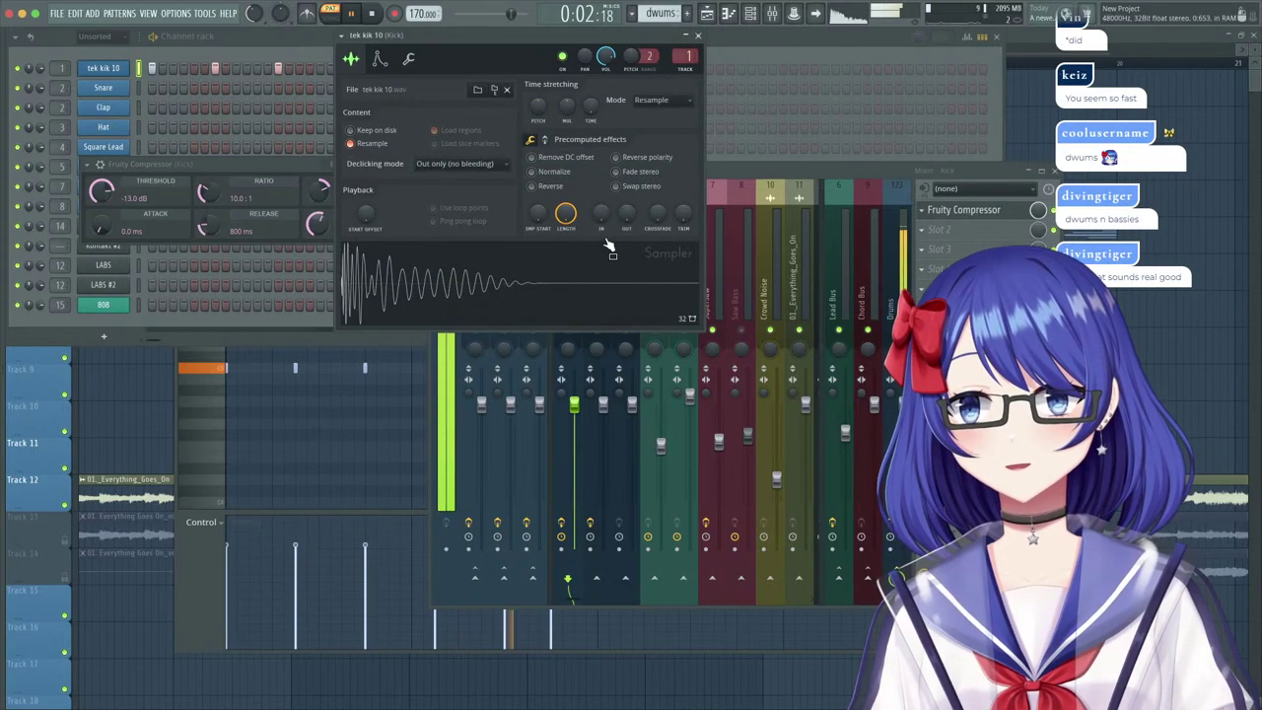
pyautogui.moveTo(627, 214); pyautogui.dragTo(627, 167)
pyautogui.press('F5')
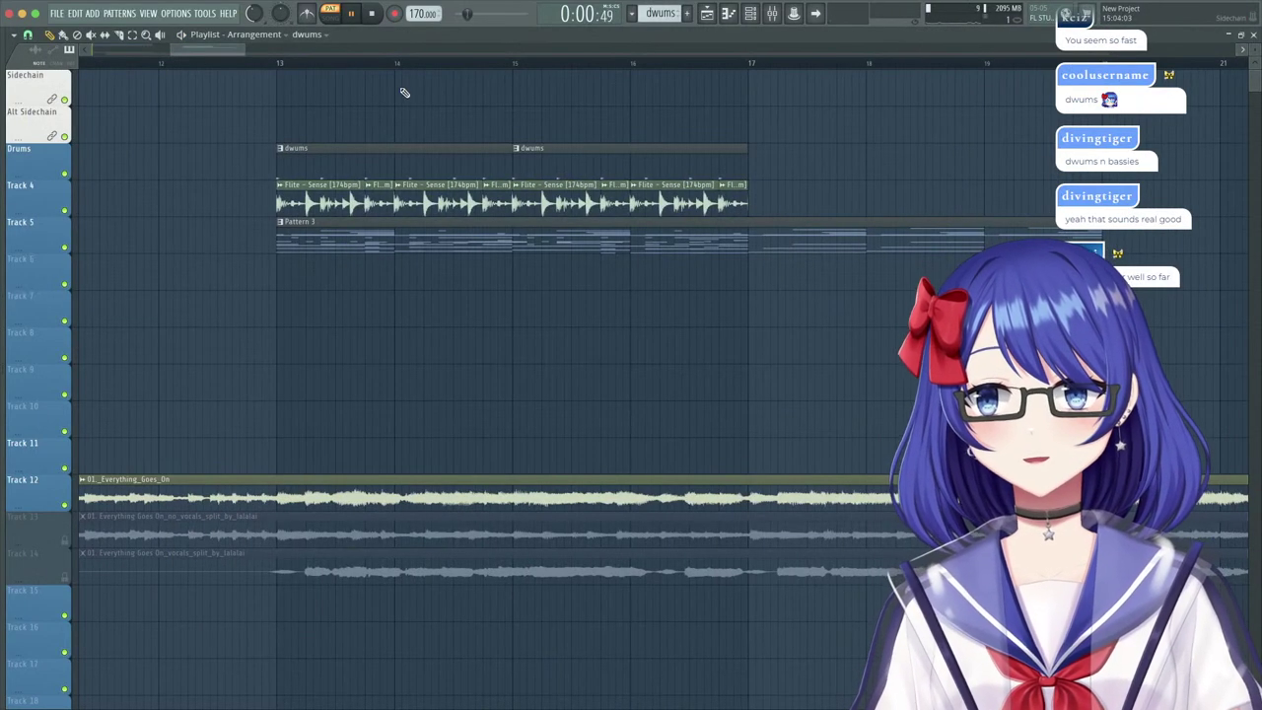
# Play the song from bar 13 to hear the compressed kick in the full mix.
pyautogui.click(268, 64)
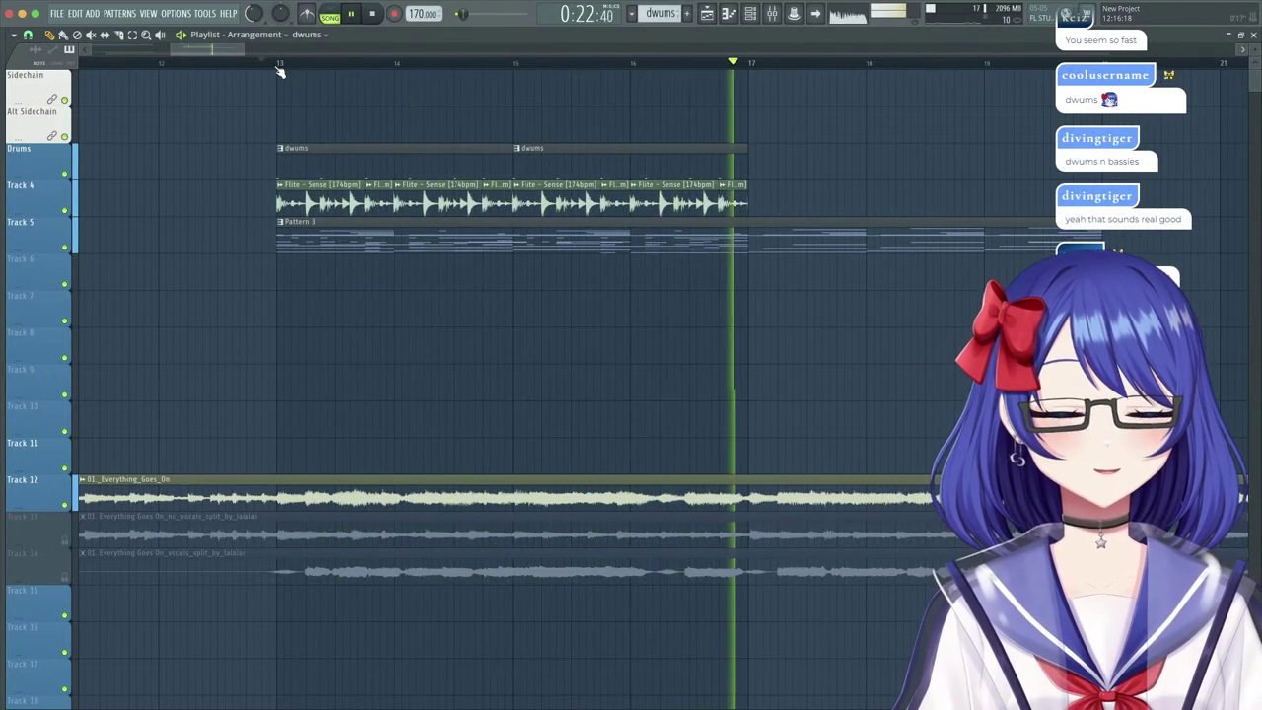
pyautogui.press('space')
pyautogui.press('space')
# Duplicate the dwums and drum loop clips directly after themselves, starting at bar 17.
pyautogui.moveTo(798, 214); pyautogui.dragTo(278, 143)
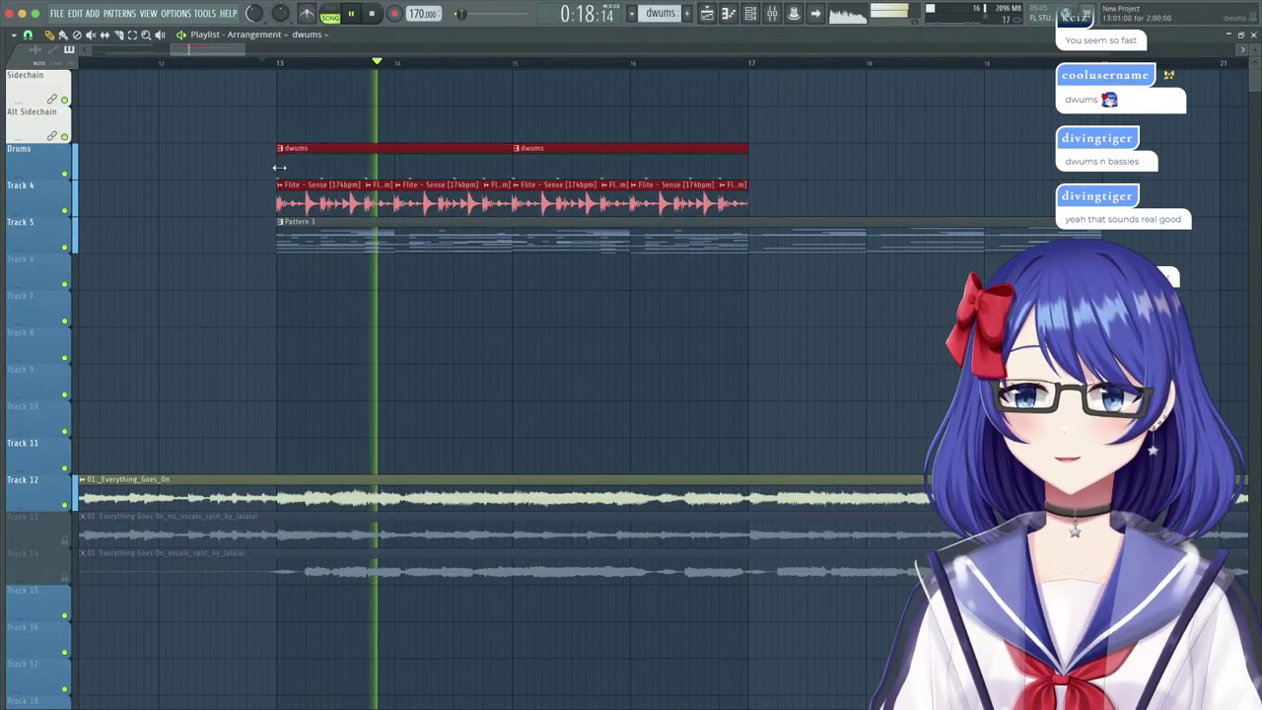
pyautogui.hotkey('ctrl', 'b')
pyautogui.keyDown('super'); pyautogui.click(909, 409); pyautogui.keyUp('super')
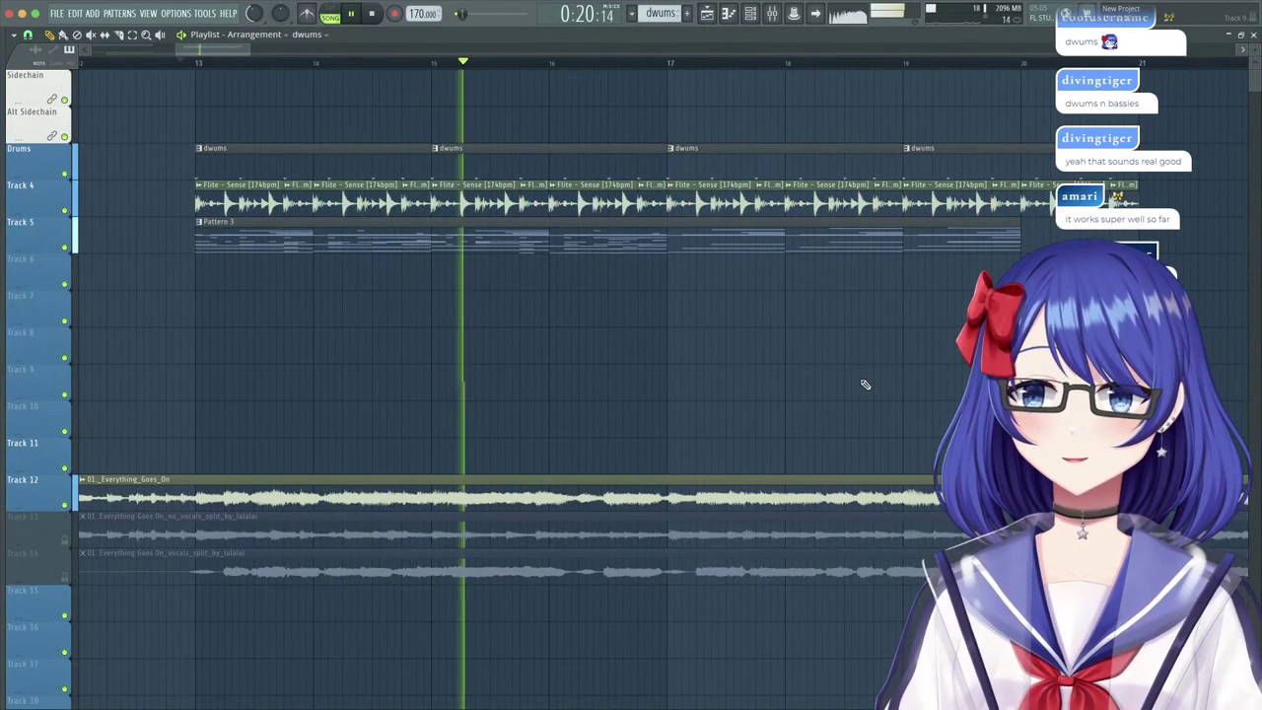
# Stop playback, delete the dwums clip at bar 13 and set the time selection from bar 13 to bar 15.
pyautogui.press('space')
pyautogui.rightClick(348, 166)
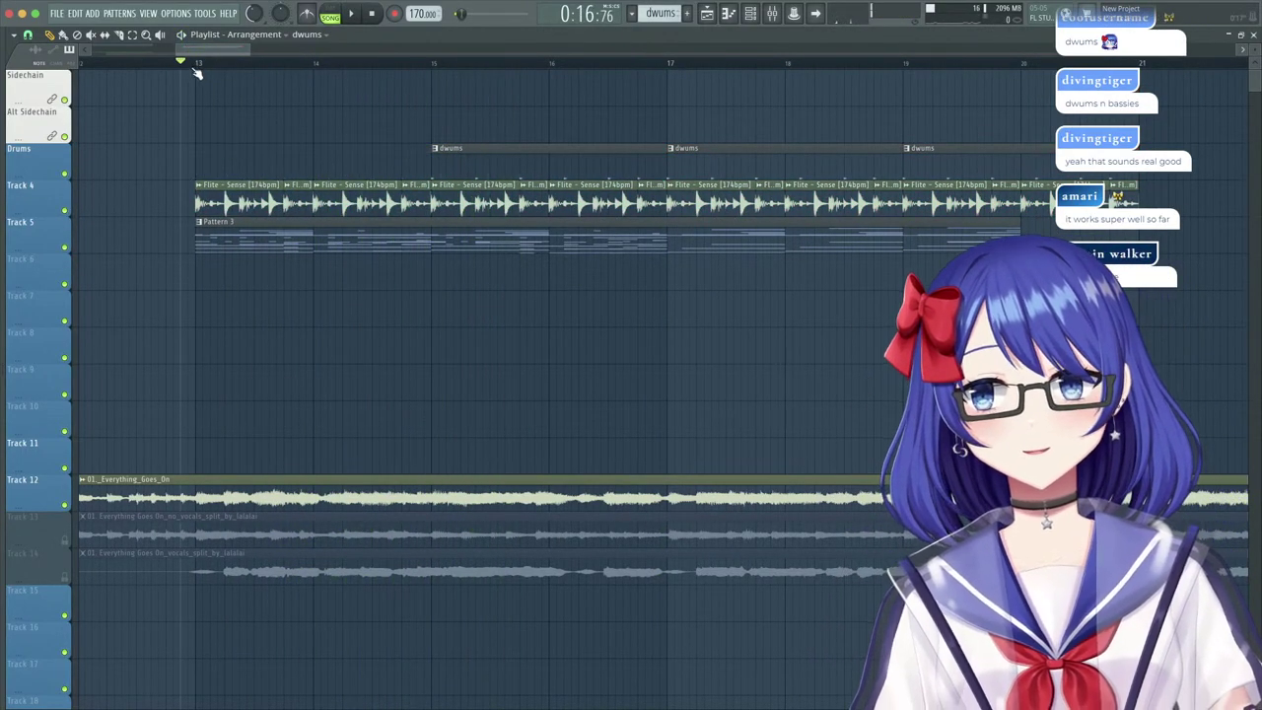
pyautogui.scroll(3, 194, 69)
pyautogui.moveTo(194, 67); pyautogui.dragTo(665, 65)
# Delete the full Everything Goes On clip from Track 12 and place a dwums clip back at bar 13.
pyautogui.click(791, 331)
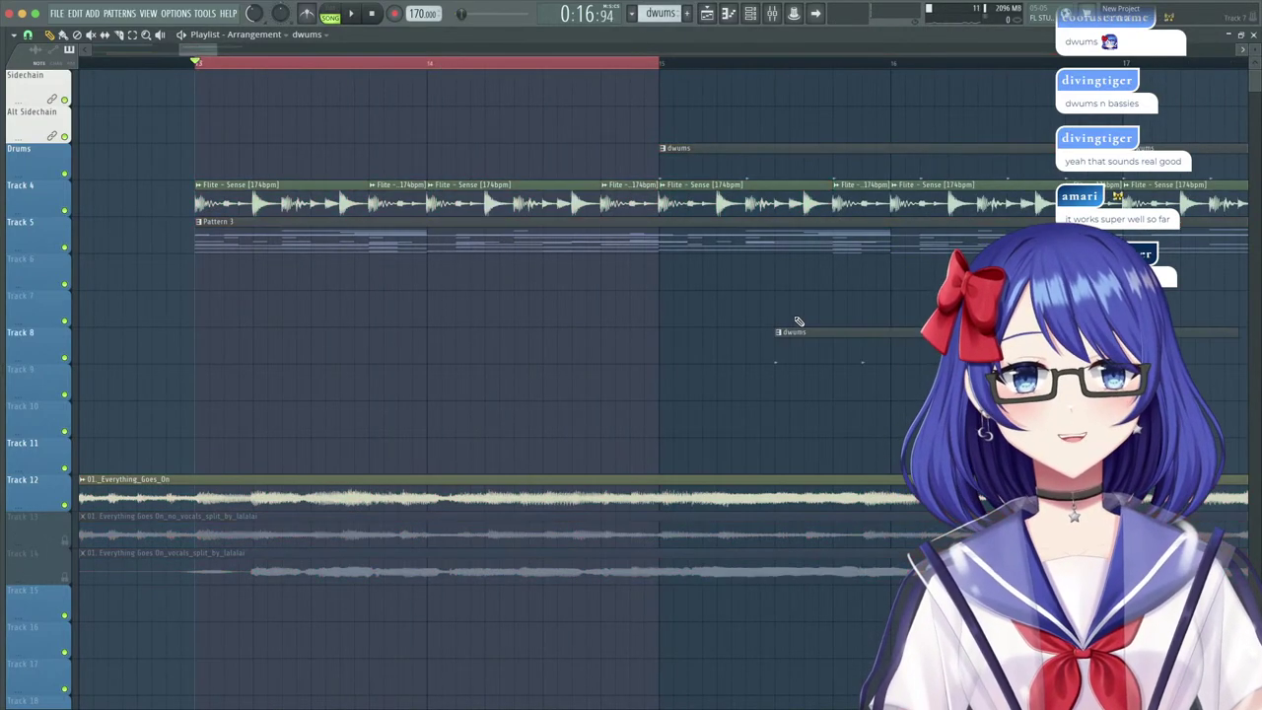
pyautogui.rightClick(791, 330)
pyautogui.rightClick(779, 494)
pyautogui.moveTo(283, 141); pyautogui.dragTo(257, 161)
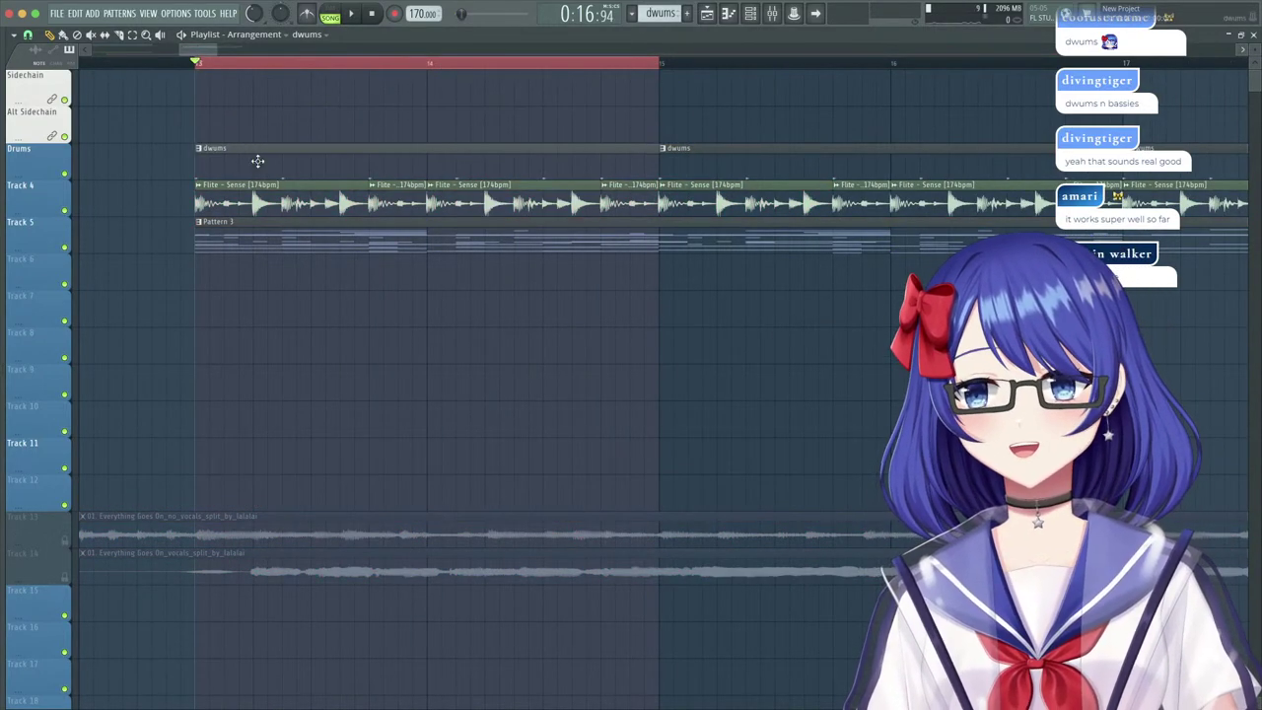
# Add Fruity parametric EQ 2 to the second effect slot of the Drums mixer track, below the Fruity Limiter.
pyautogui.click(773, 14)
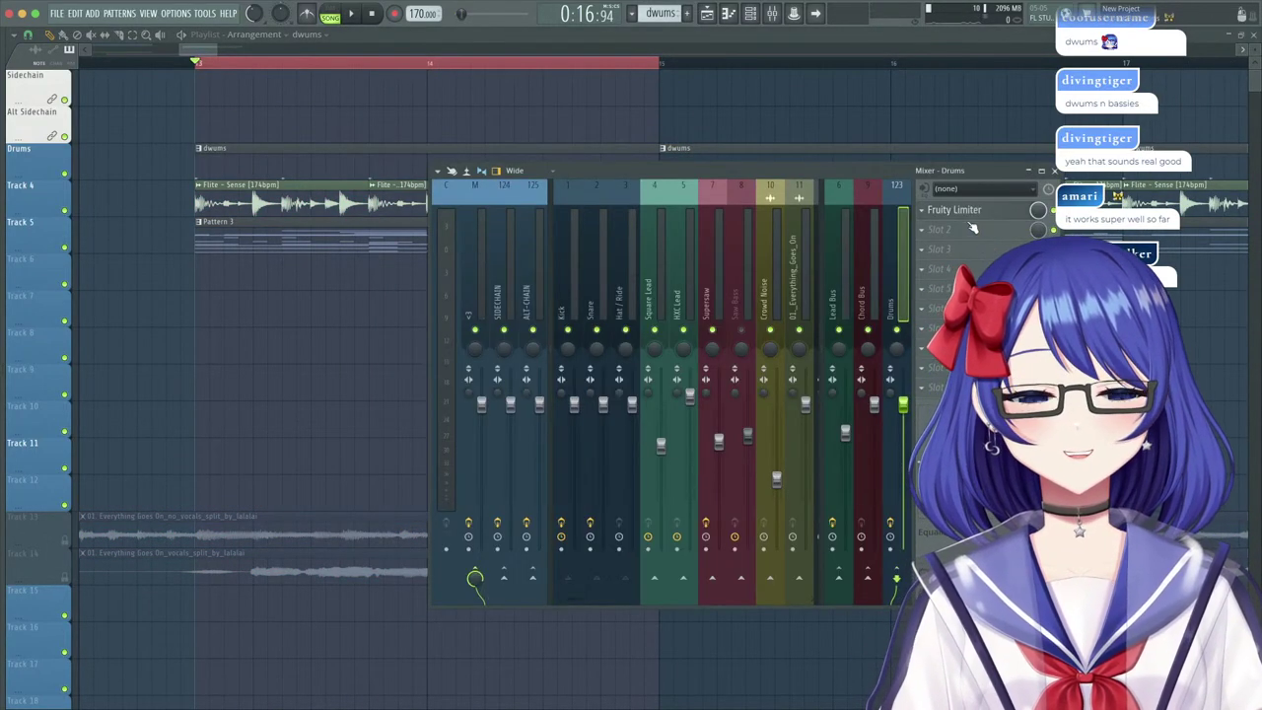
pyautogui.click(974, 214)
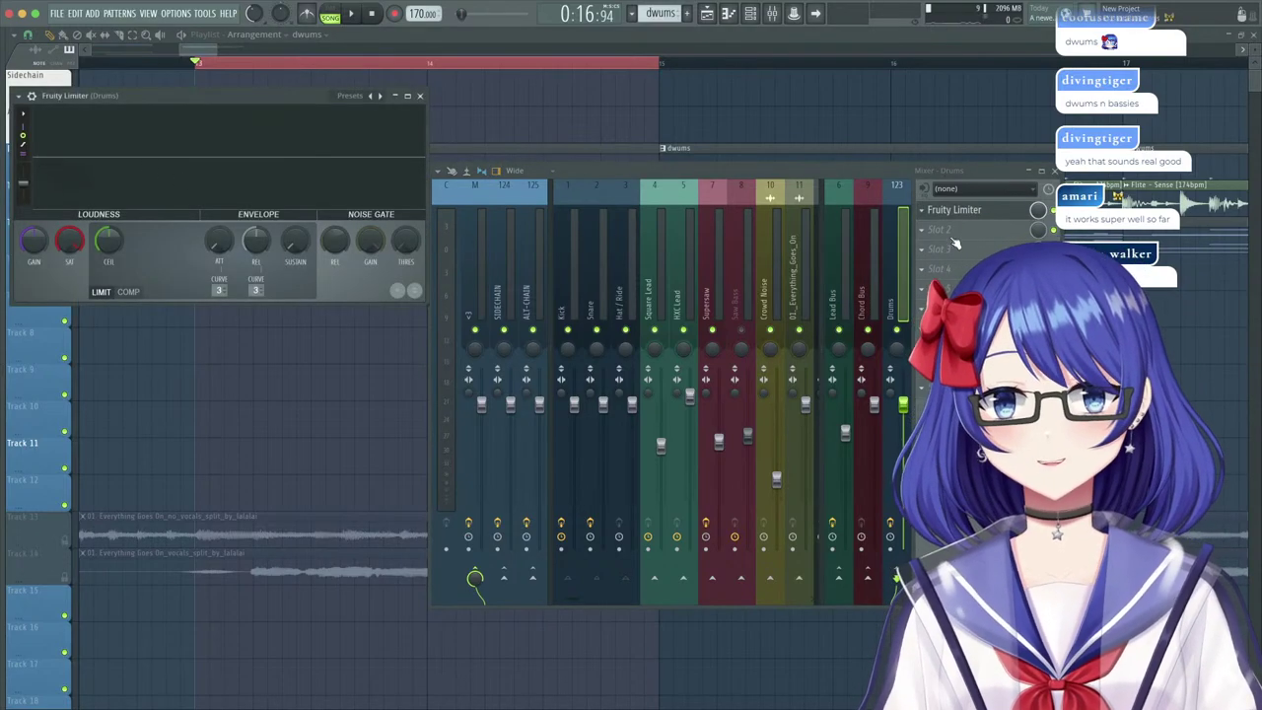
pyautogui.click(942, 229)
pyautogui.moveTo(937, 246)
pyautogui.click(769, 526)
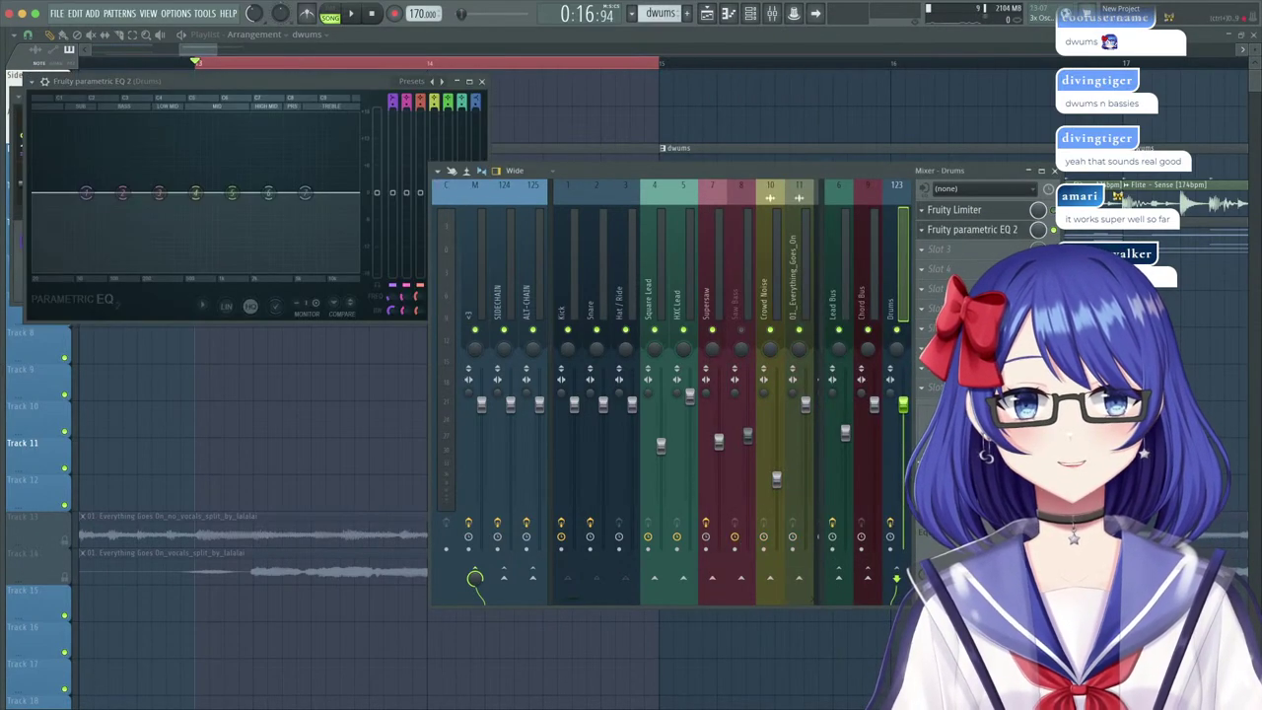
# Load the equalizer's 20Hz - 18kHz cut preset and create an automation clip for its band 1 frequency over bars 13 to 15.
pyautogui.click(44, 81)
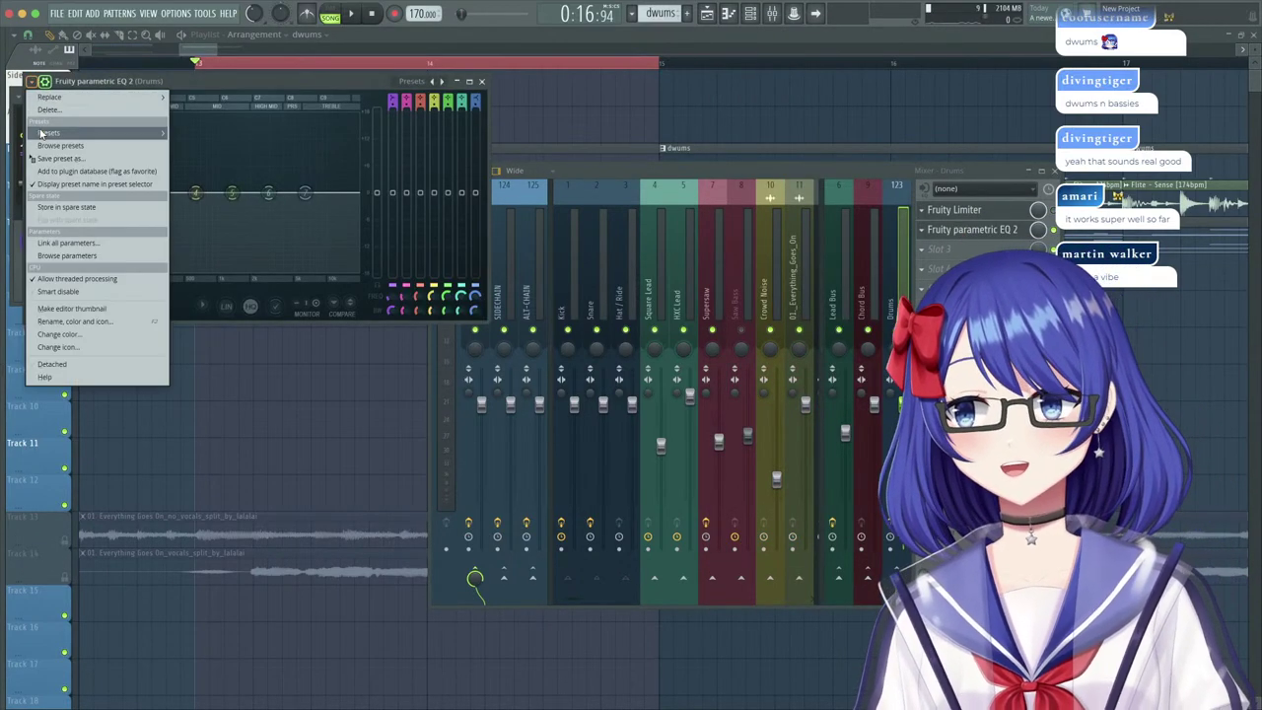
pyautogui.moveTo(119, 132)
pyautogui.click(207, 195)
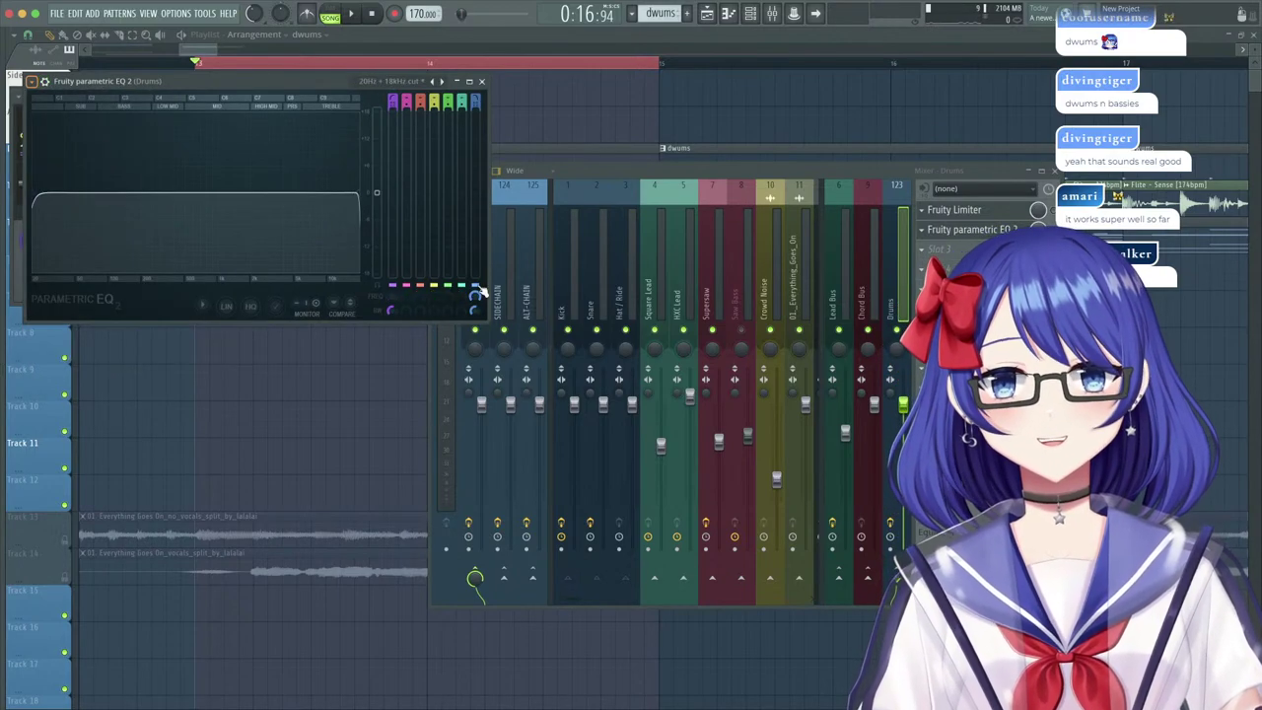
pyautogui.rightClick(399, 298)
pyautogui.click(455, 408)
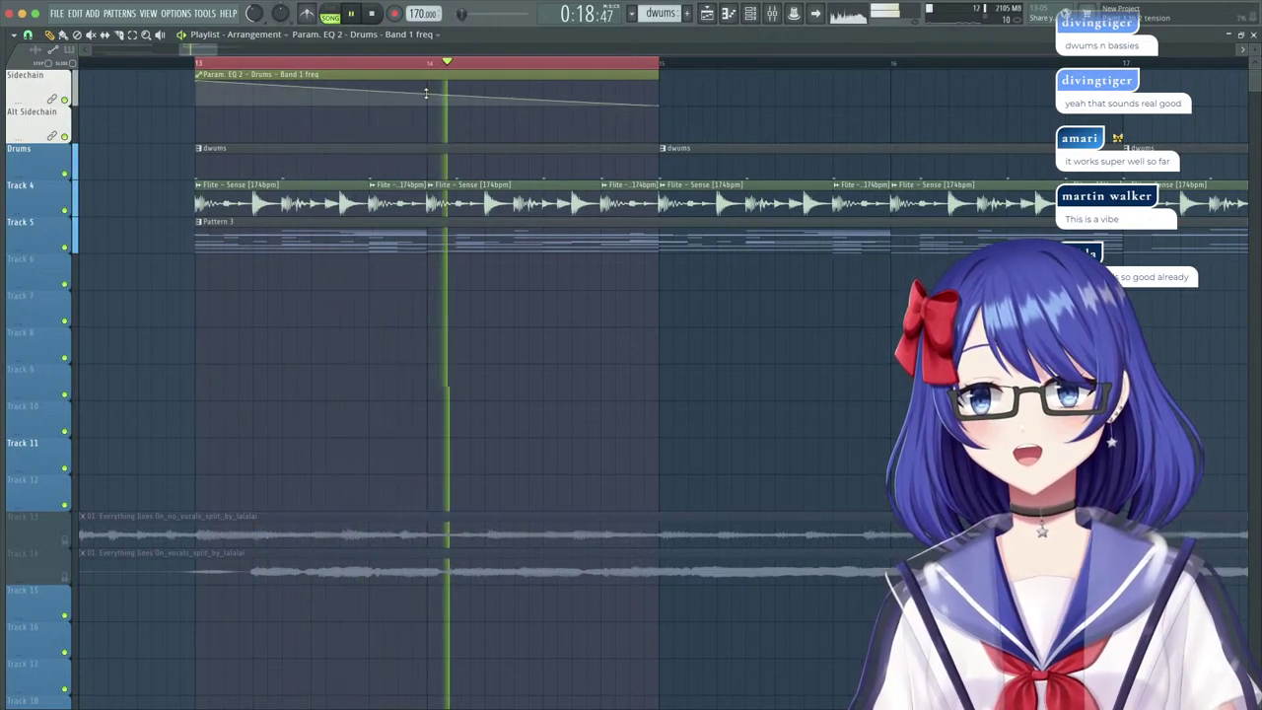
# Route the Flite - Sense drum loop's mixer track to the Drums bus.
pyautogui.press('F9')
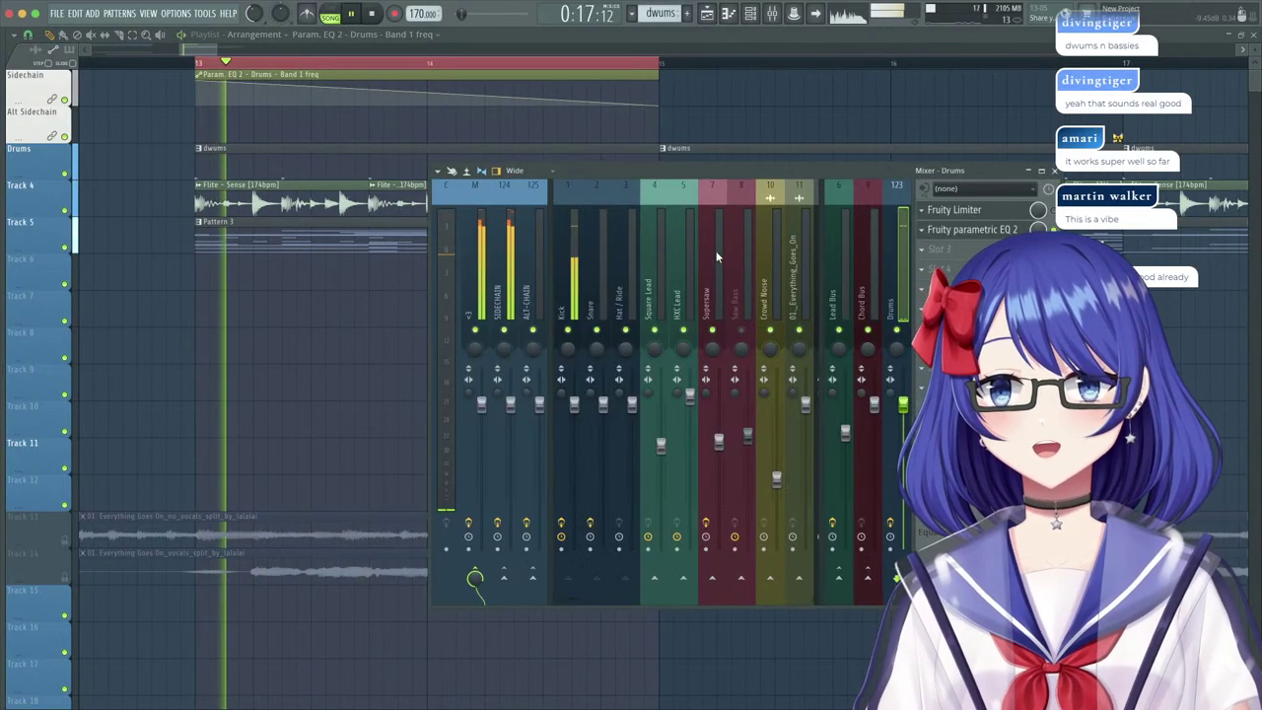
pyautogui.scroll(-3, 716, 250)
pyautogui.click(631, 268)
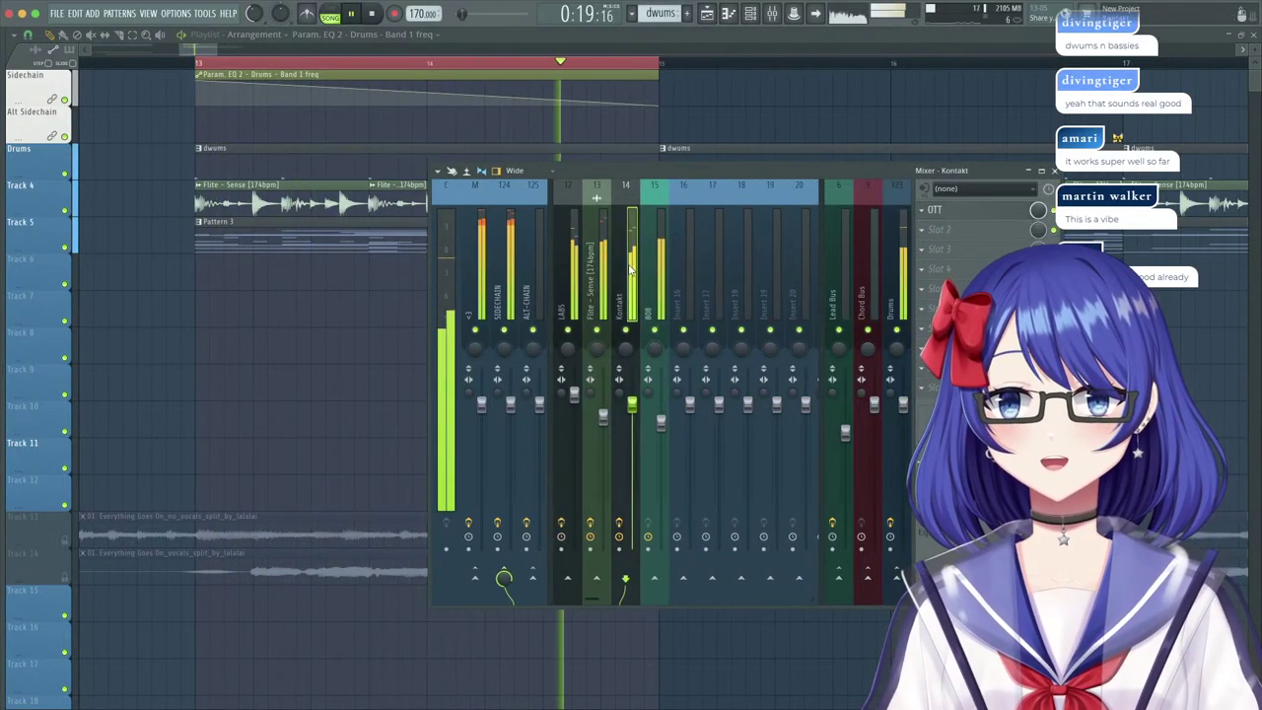
pyautogui.click(602, 281)
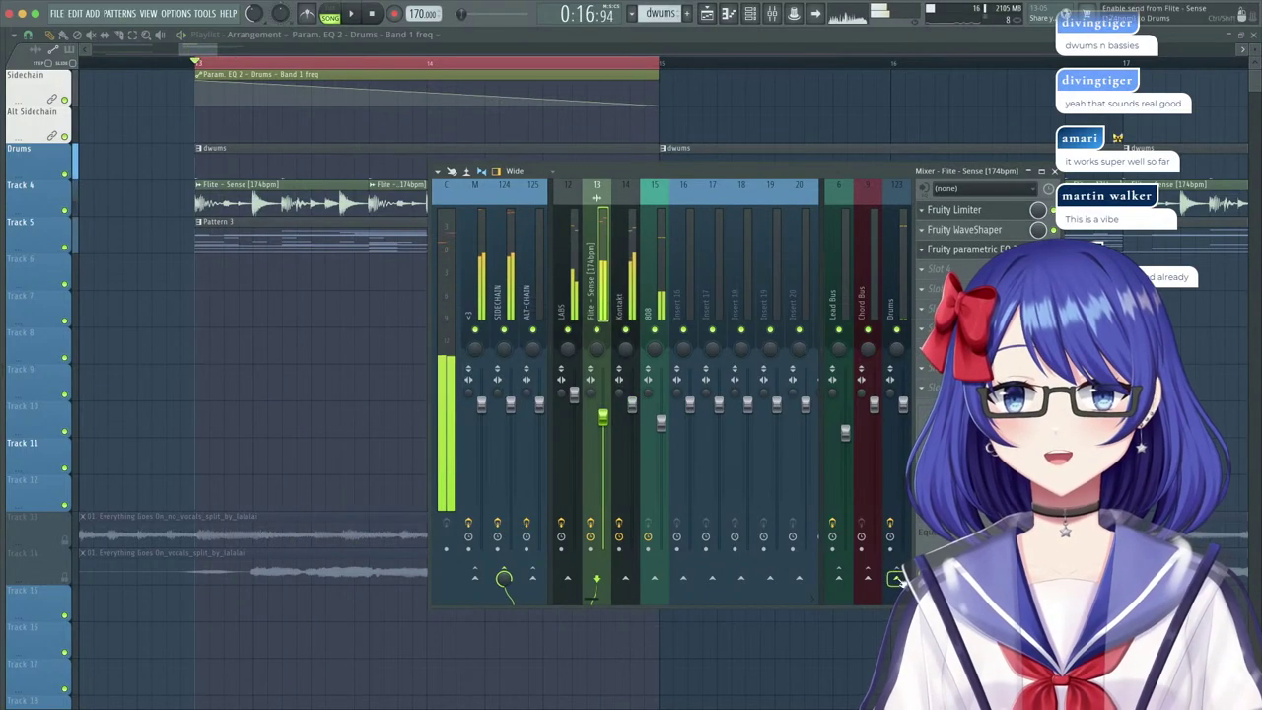
# Bend the band 1 frequency automation curve so it falls slowly at first and drops steeply toward bar 15, checking the mixer levels.
pyautogui.press('F9')
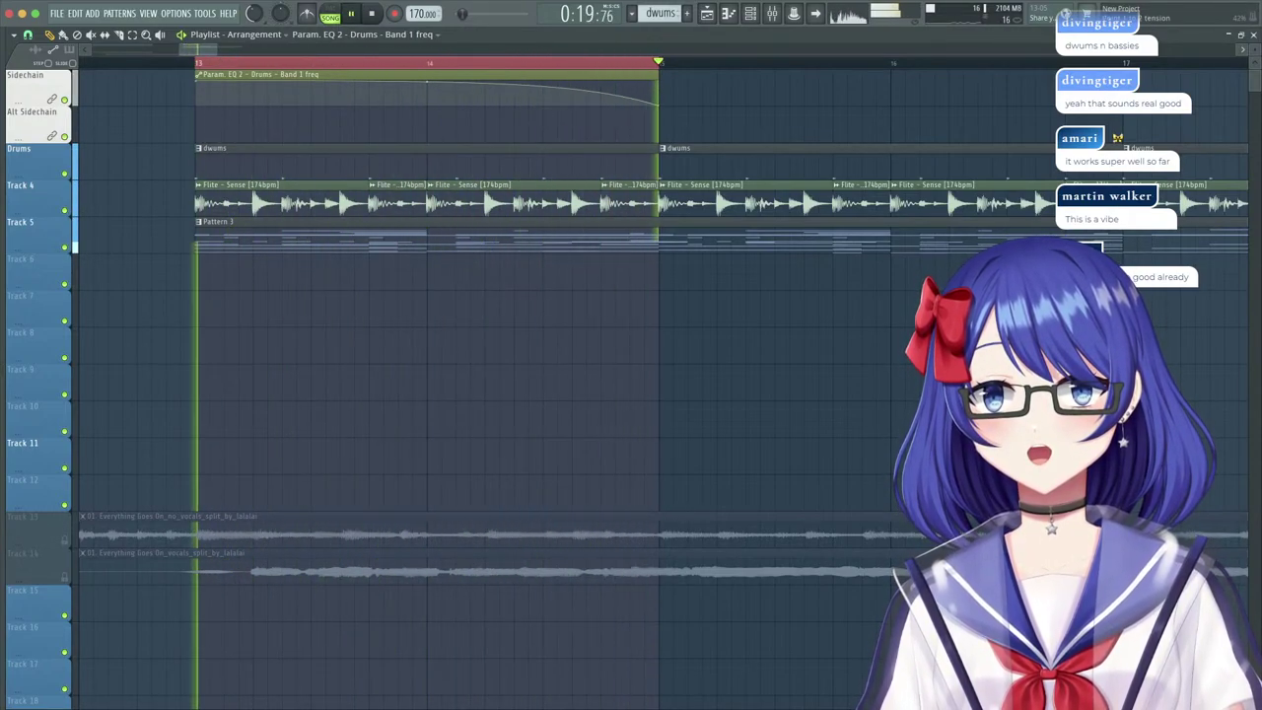
pyautogui.press('F9')
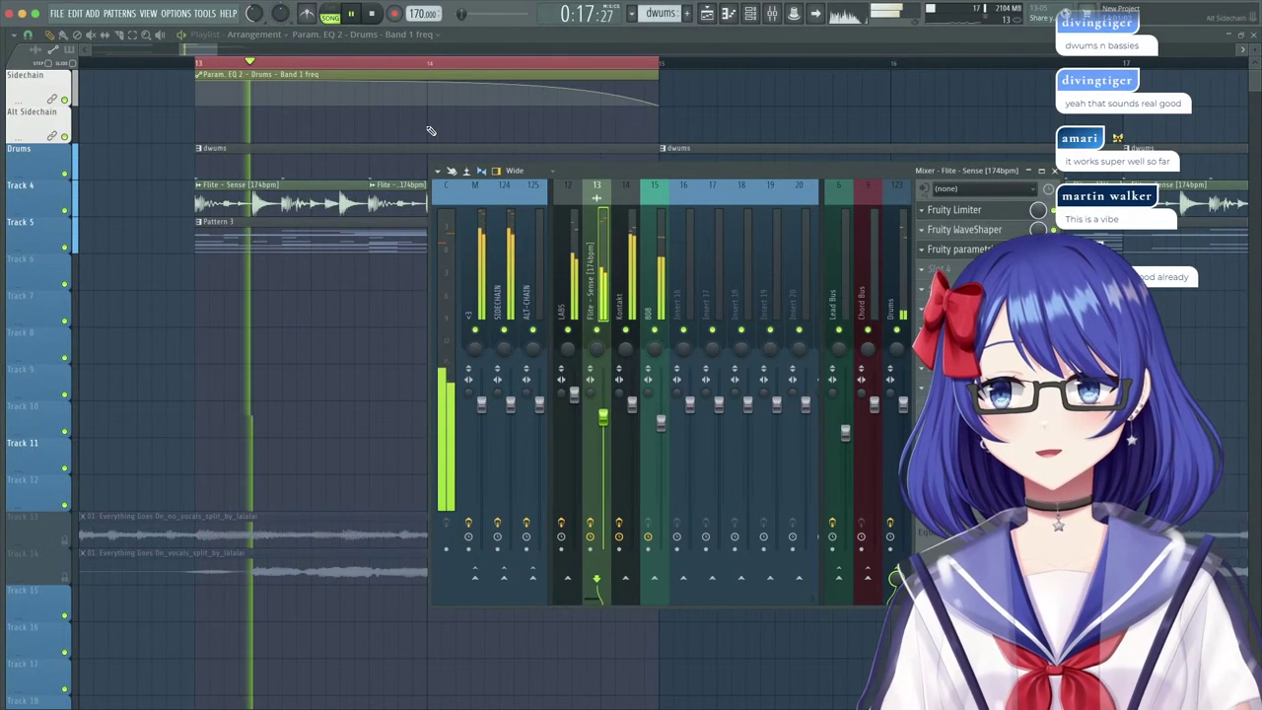
pyautogui.press('F9')
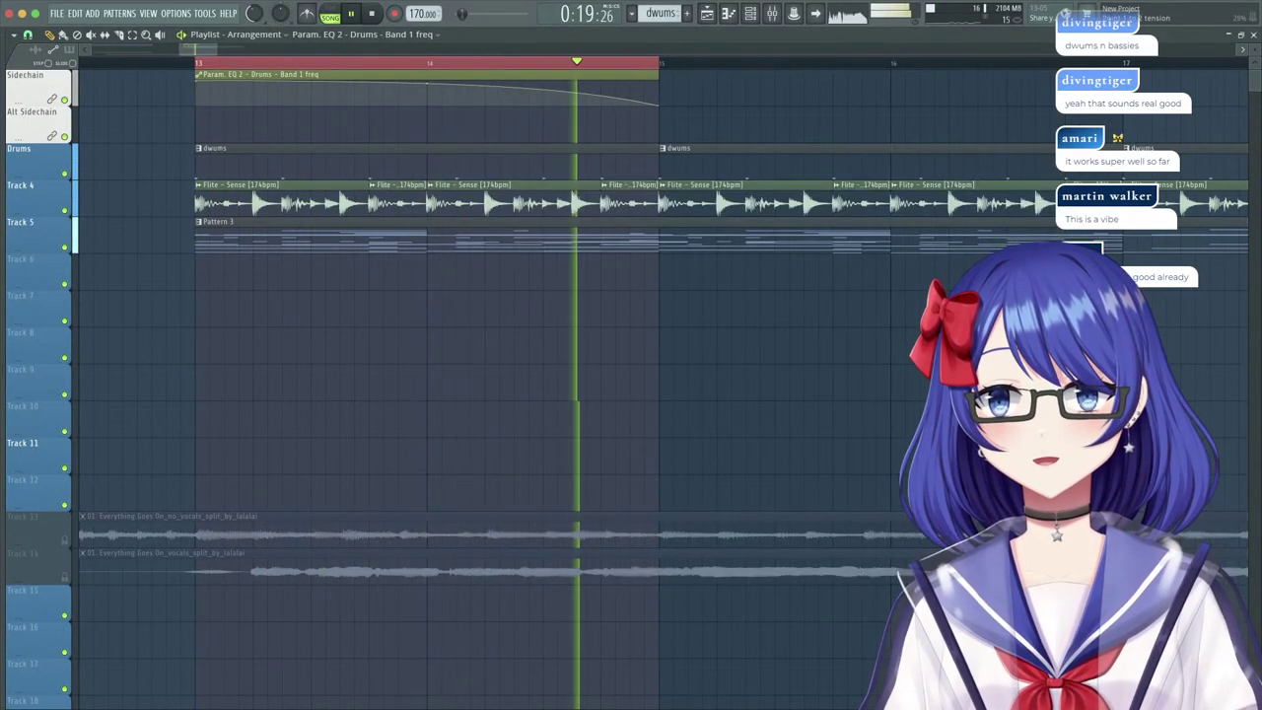
# Clear the time selection, set the playlist snap to 1/2 step and replace the drum loop's last half beat before bar 15 with four short slices.
pyautogui.doubleClick(202, 65)
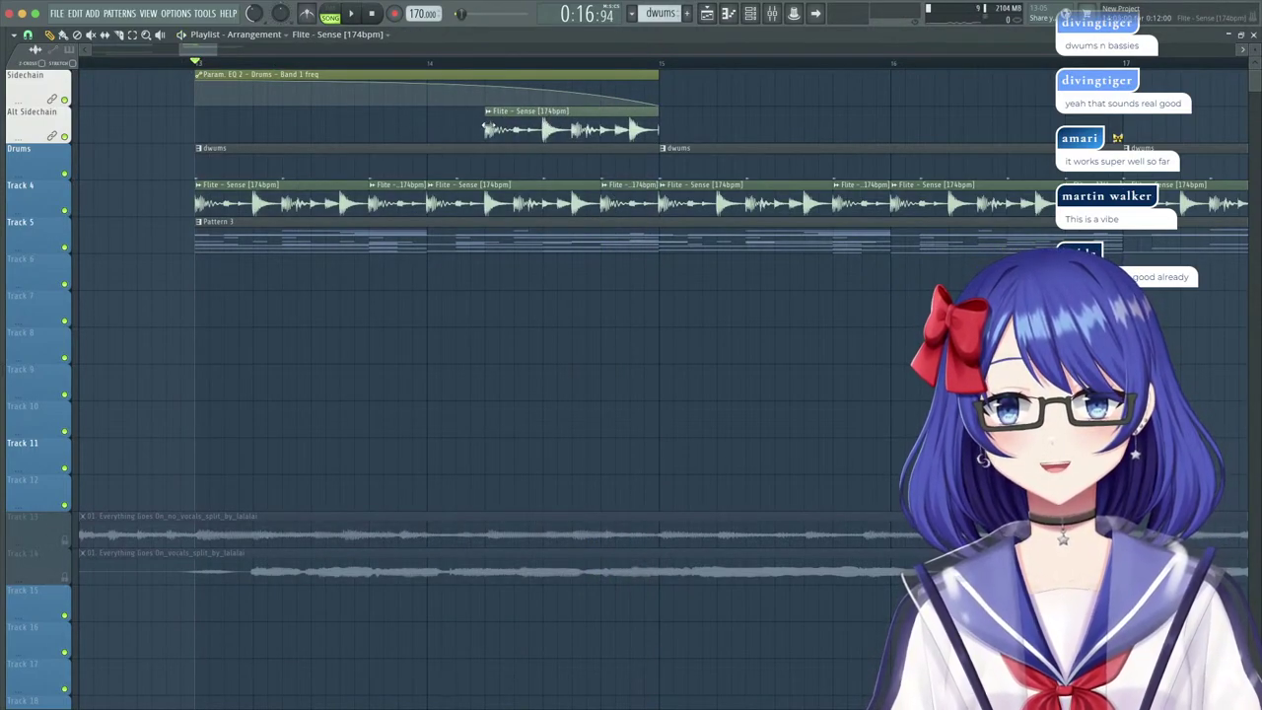
pyautogui.scroll(3, 643, 69)
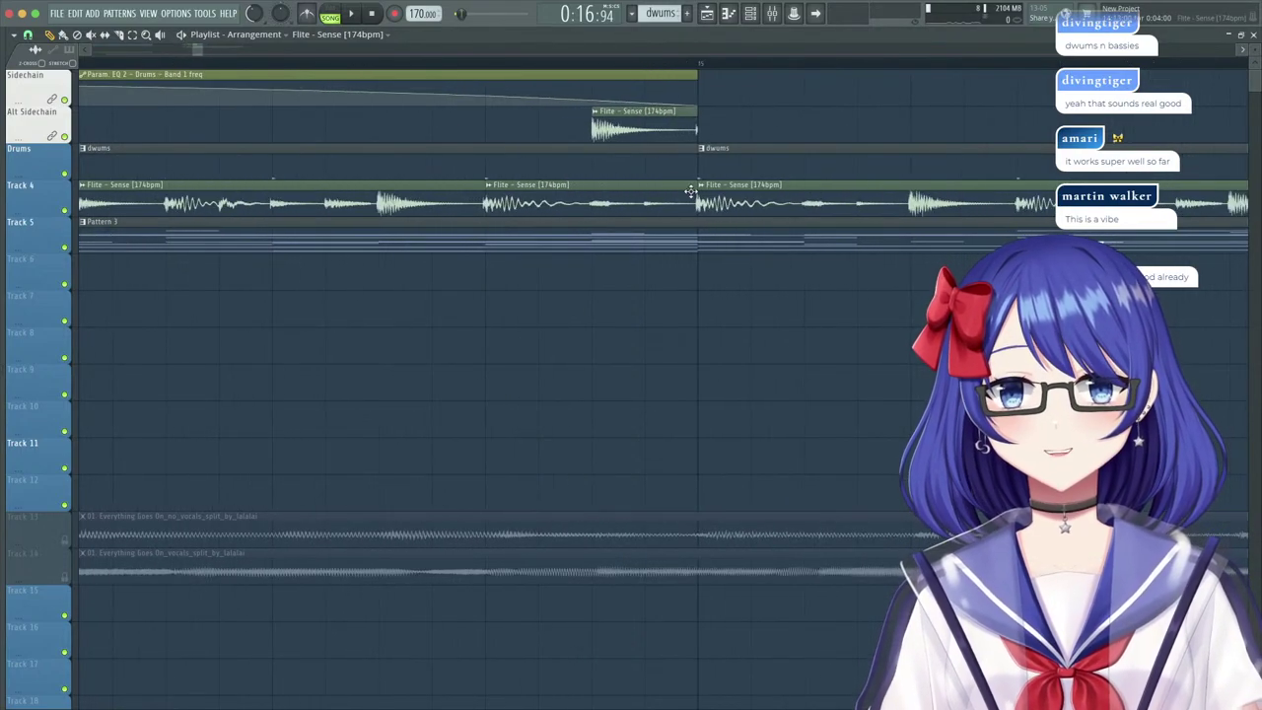
pyautogui.click(28, 36)
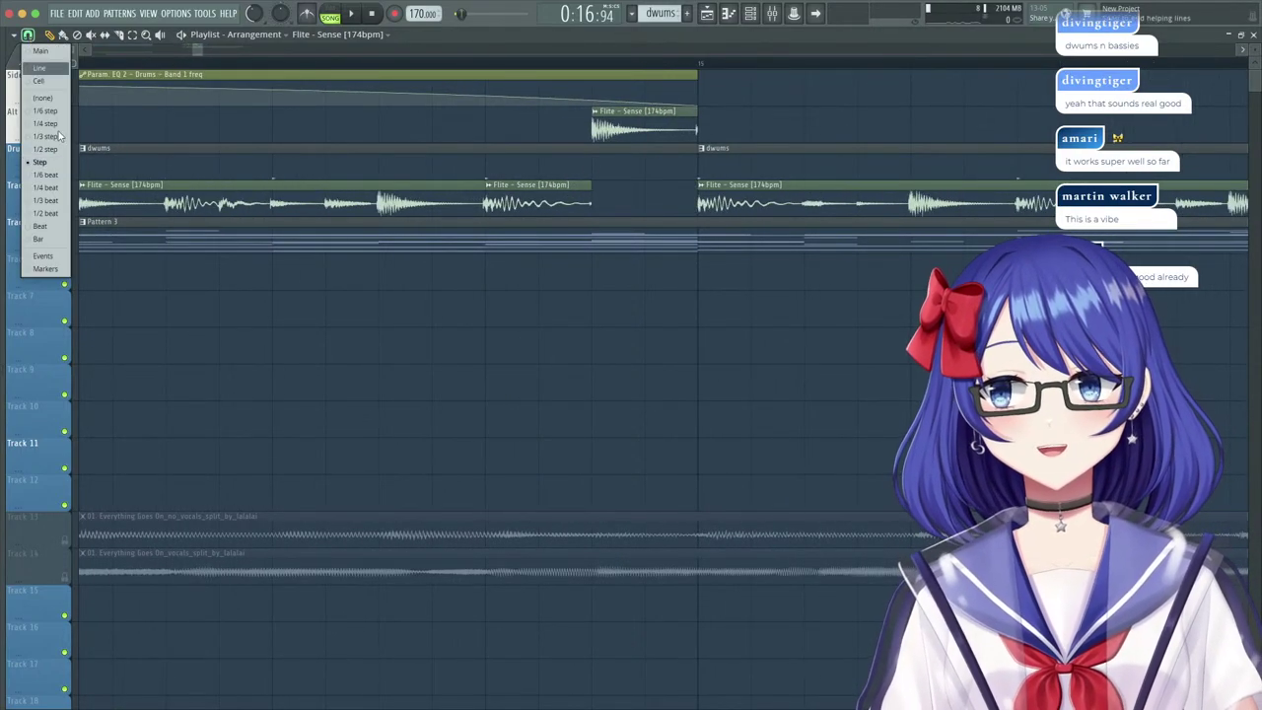
pyautogui.click(45, 149)
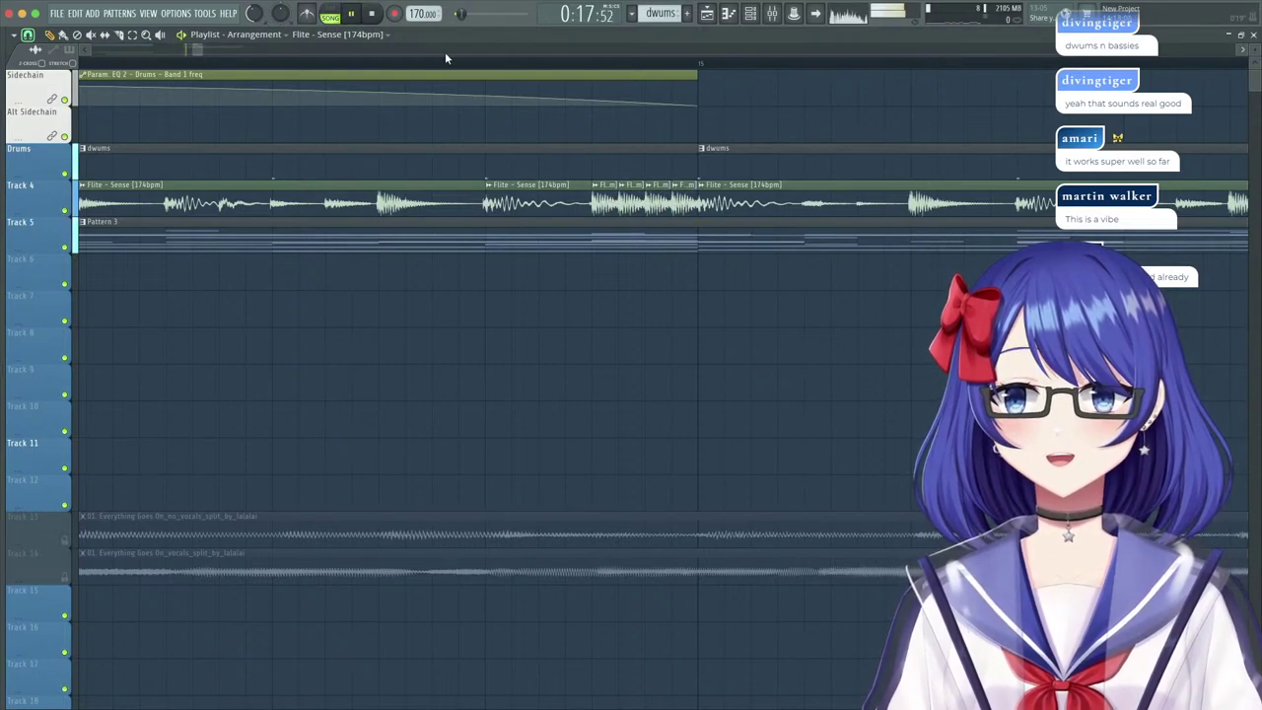
# Play the transition into bar 15 to hear the repeated drum slices.
pyautogui.scroll(-3, 445, 61)
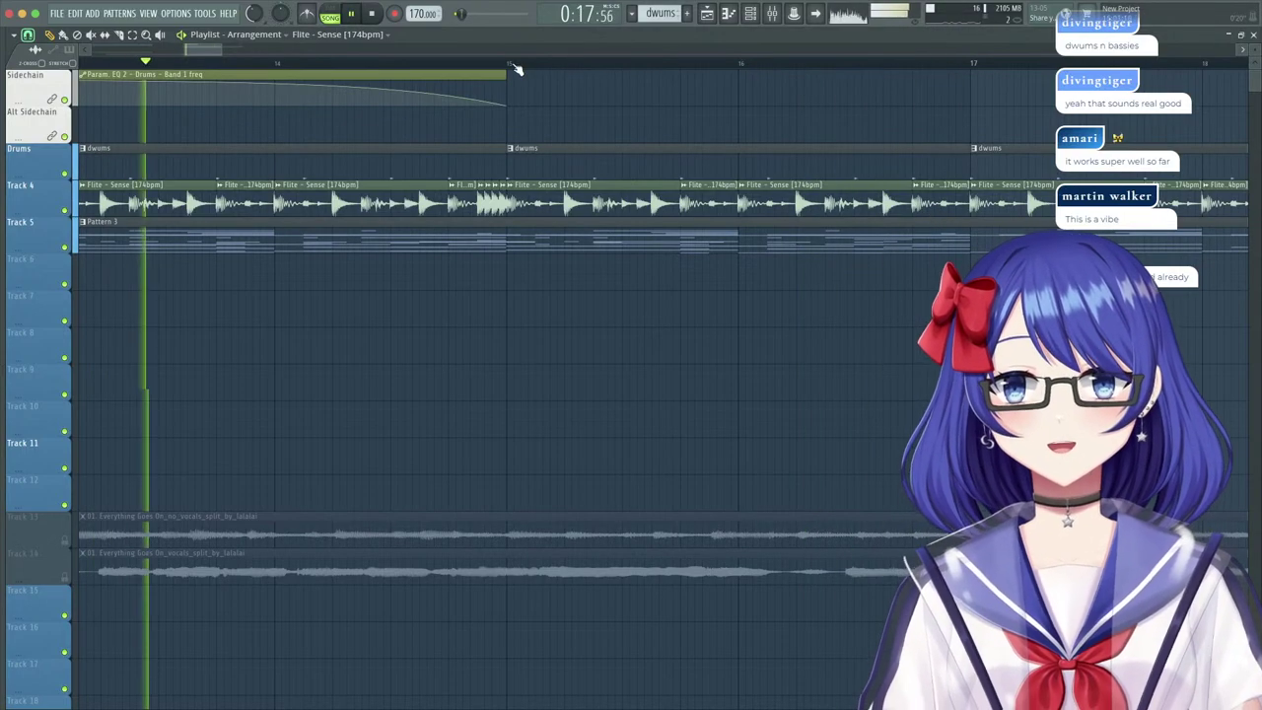
pyautogui.scroll(-5, 422, 65)
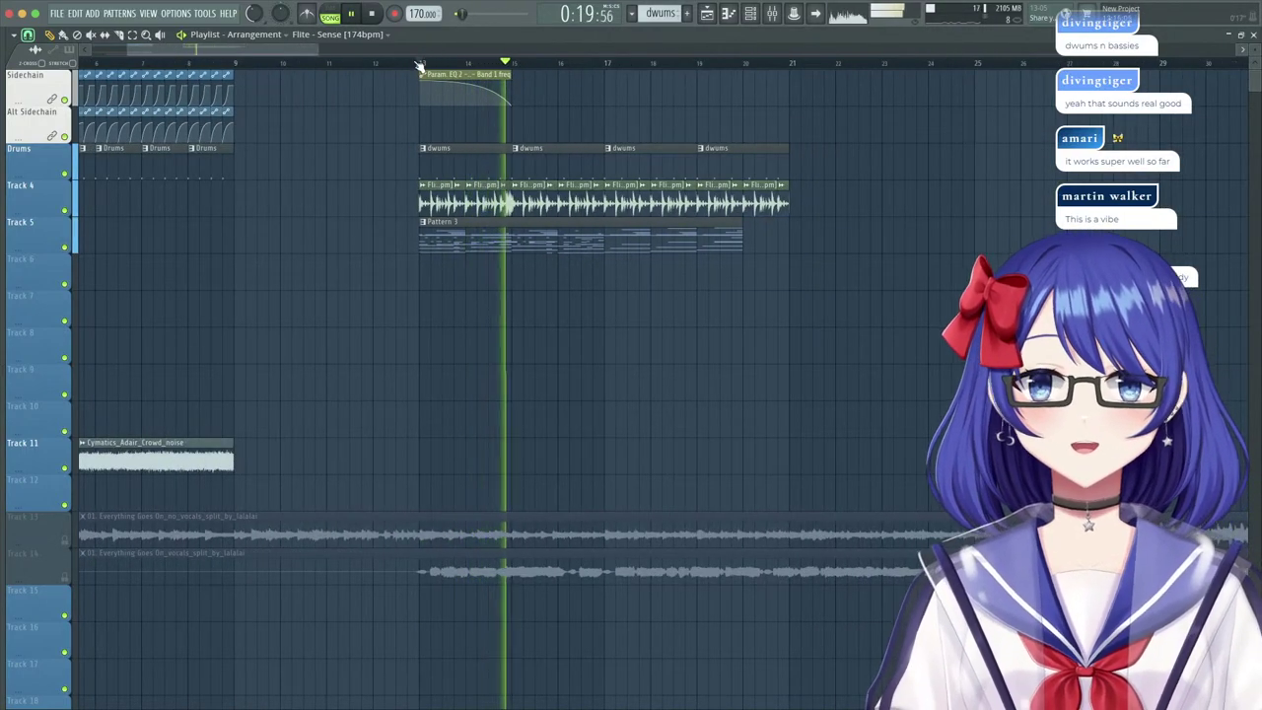
pyautogui.scroll(3, 519, 71)
pyautogui.scroll(2, 519, 71)
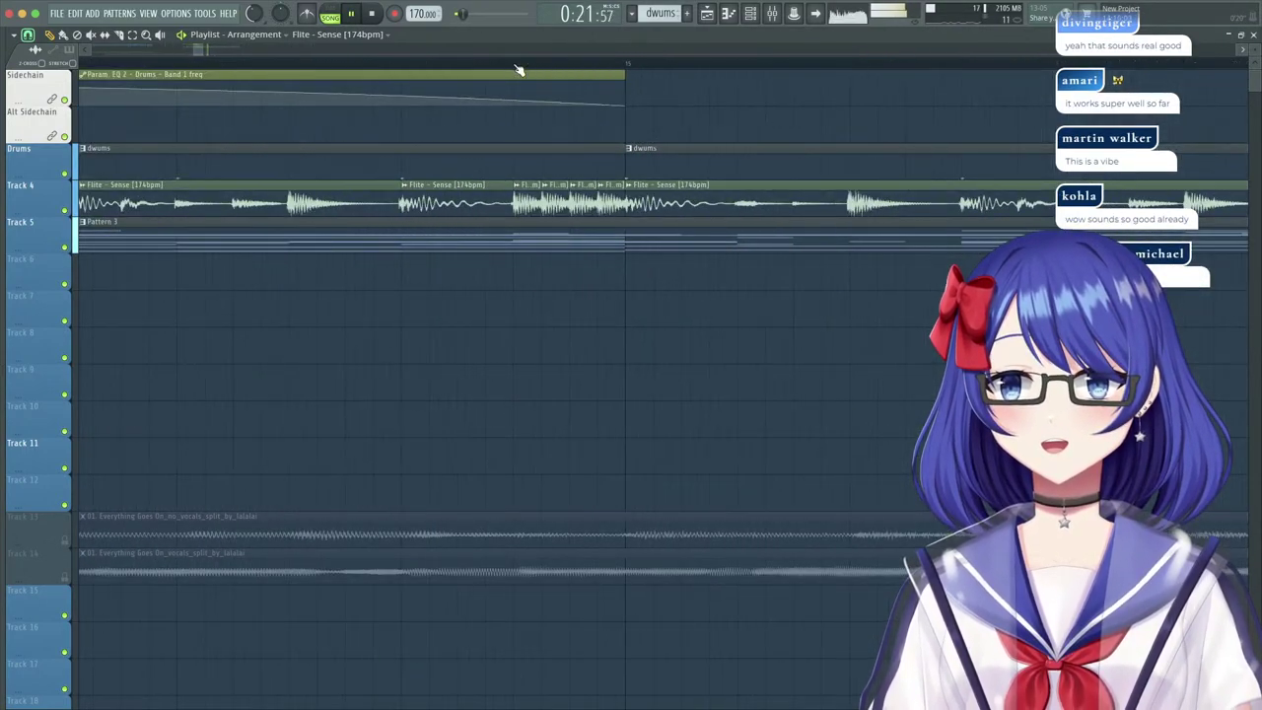
# Slip the audio inside the four selected drum slices before bar 15 and shorten each one to leave gaps between them.
pyautogui.press('space')
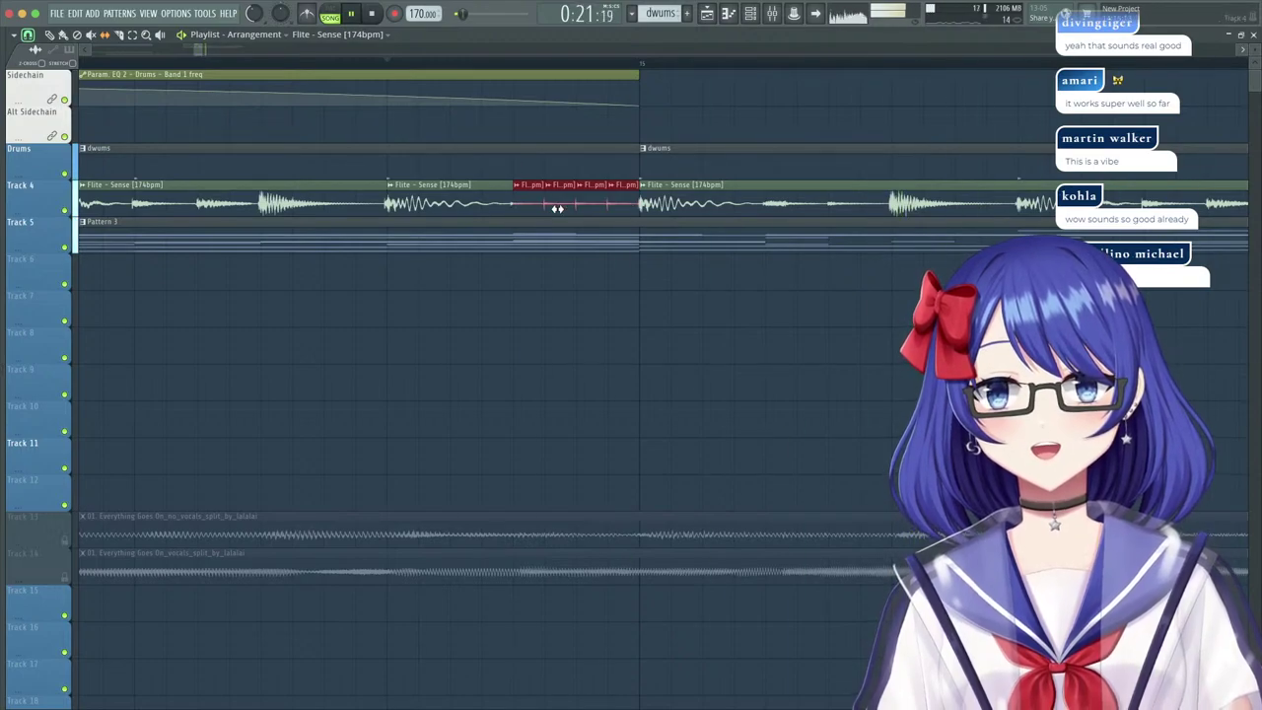
pyautogui.press('space')
pyautogui.press('space')
pyautogui.scroll(-5, 436, 70)
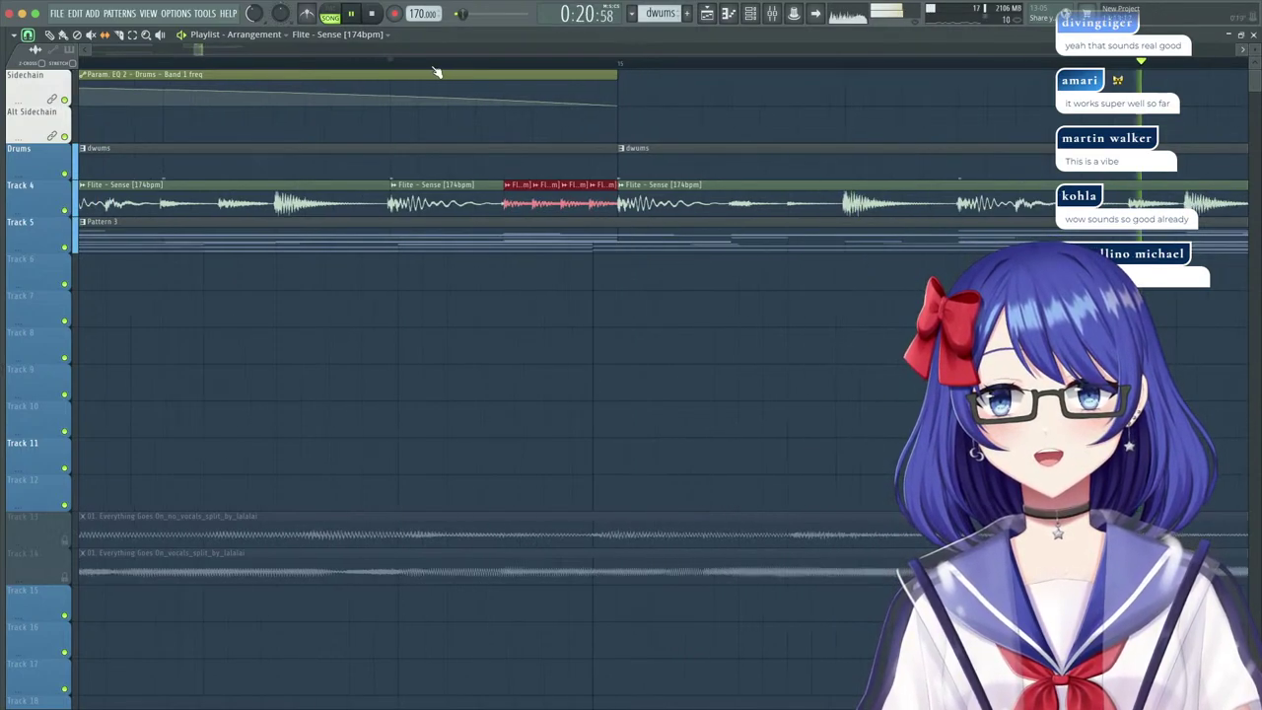
pyautogui.scroll(3, 436, 71)
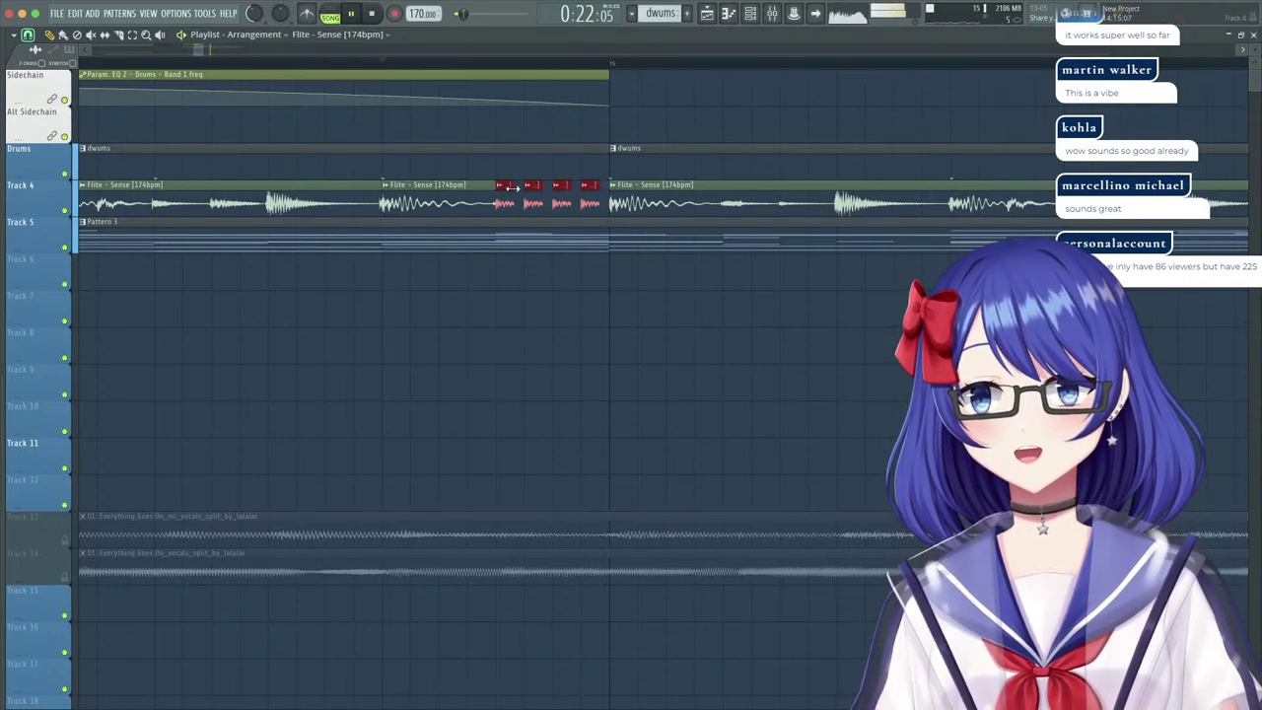
# Replay the transition from just before bar 15 and again from before bar 13 to judge the filter sweep and shortened drum slices.
pyautogui.scroll(-4, 547, 69)
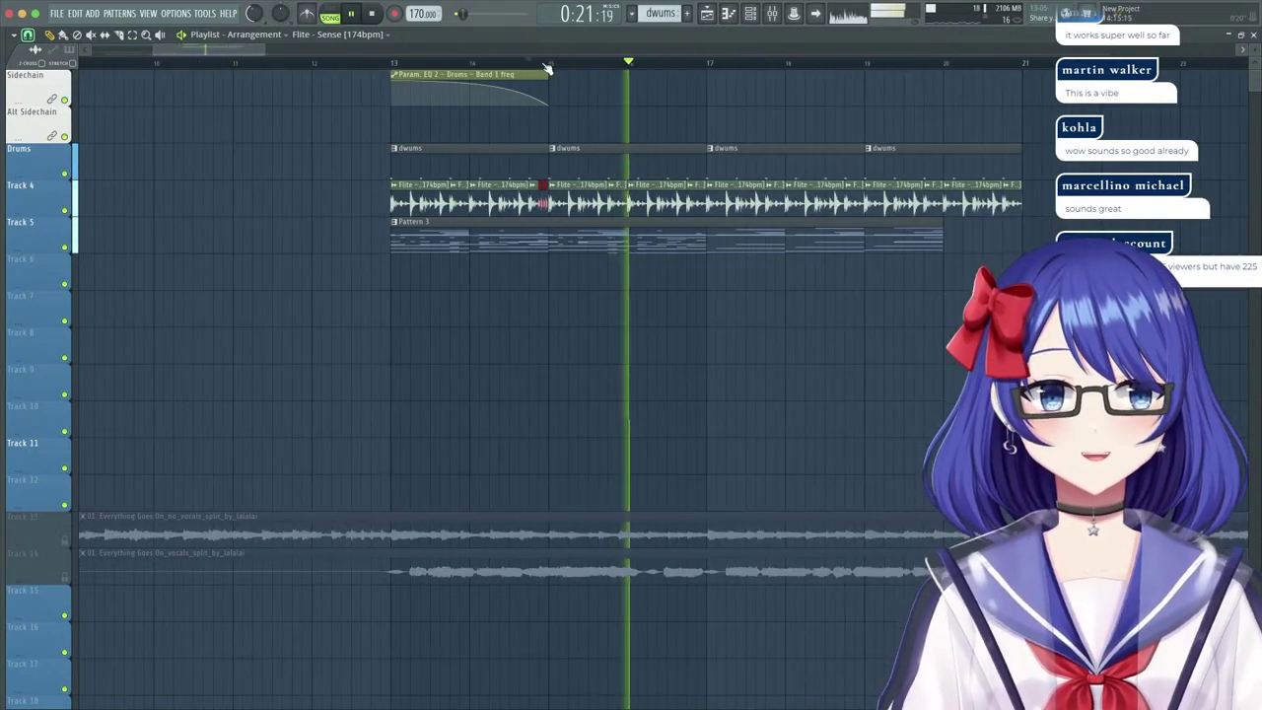
pyautogui.click(529, 63)
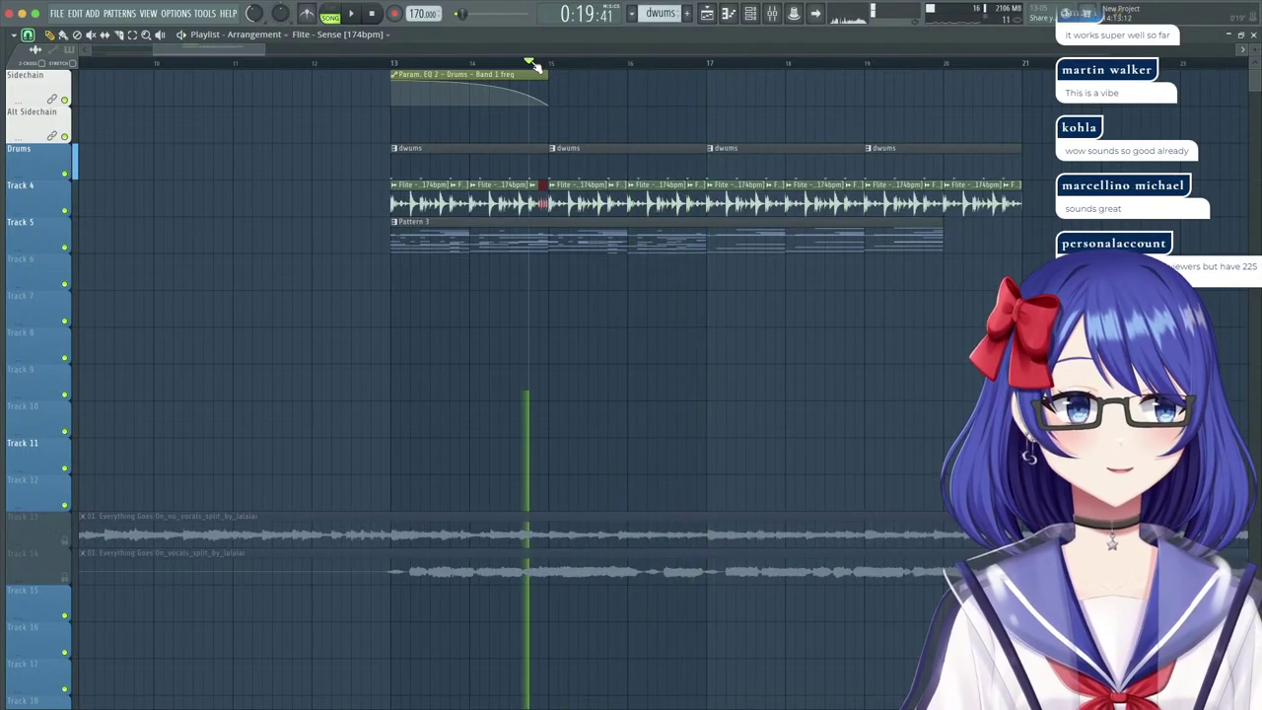
pyautogui.scroll(-4, 553, 69)
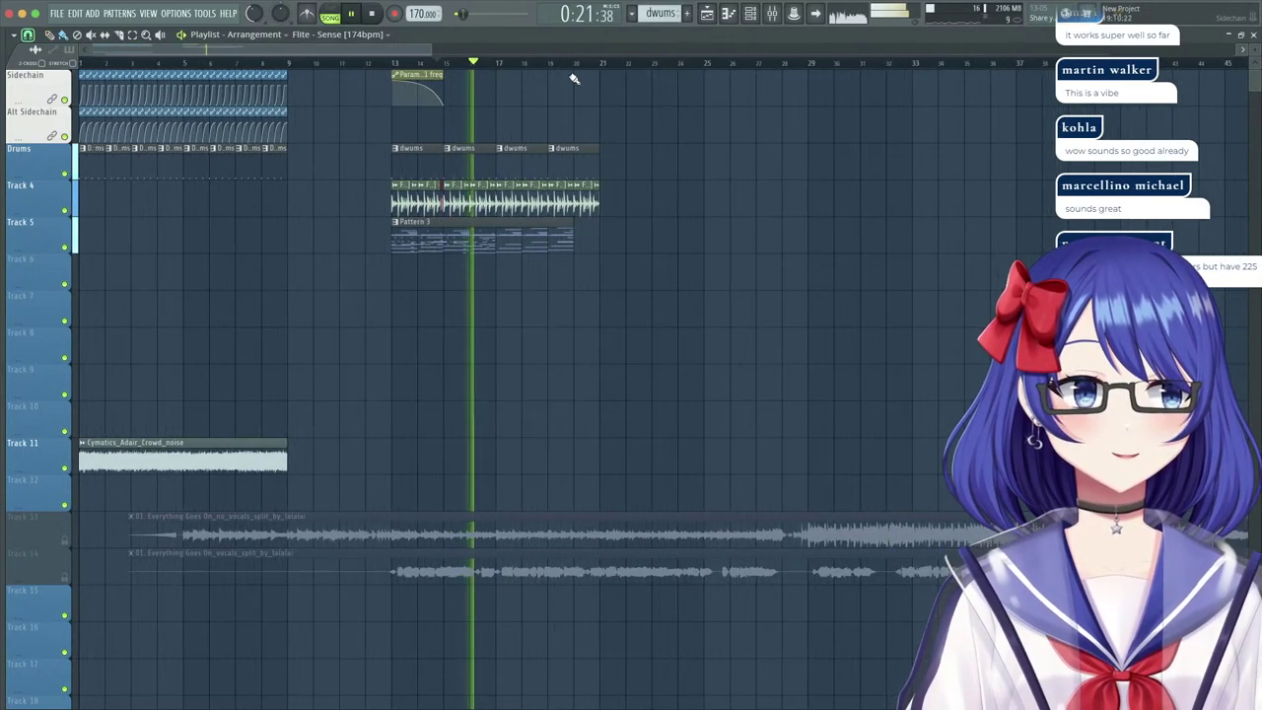
pyautogui.scroll(4, 495, 64)
pyautogui.press('space')
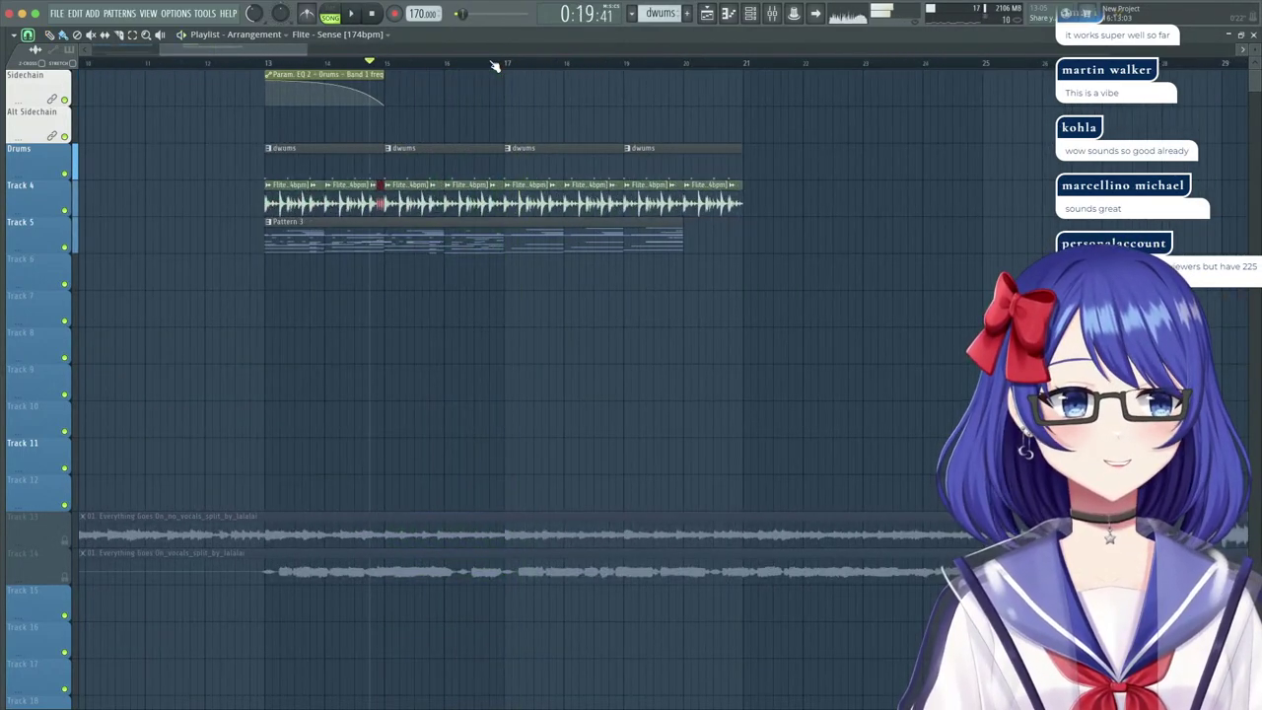
pyautogui.moveTo(402, 68); pyautogui.dragTo(422, 51)
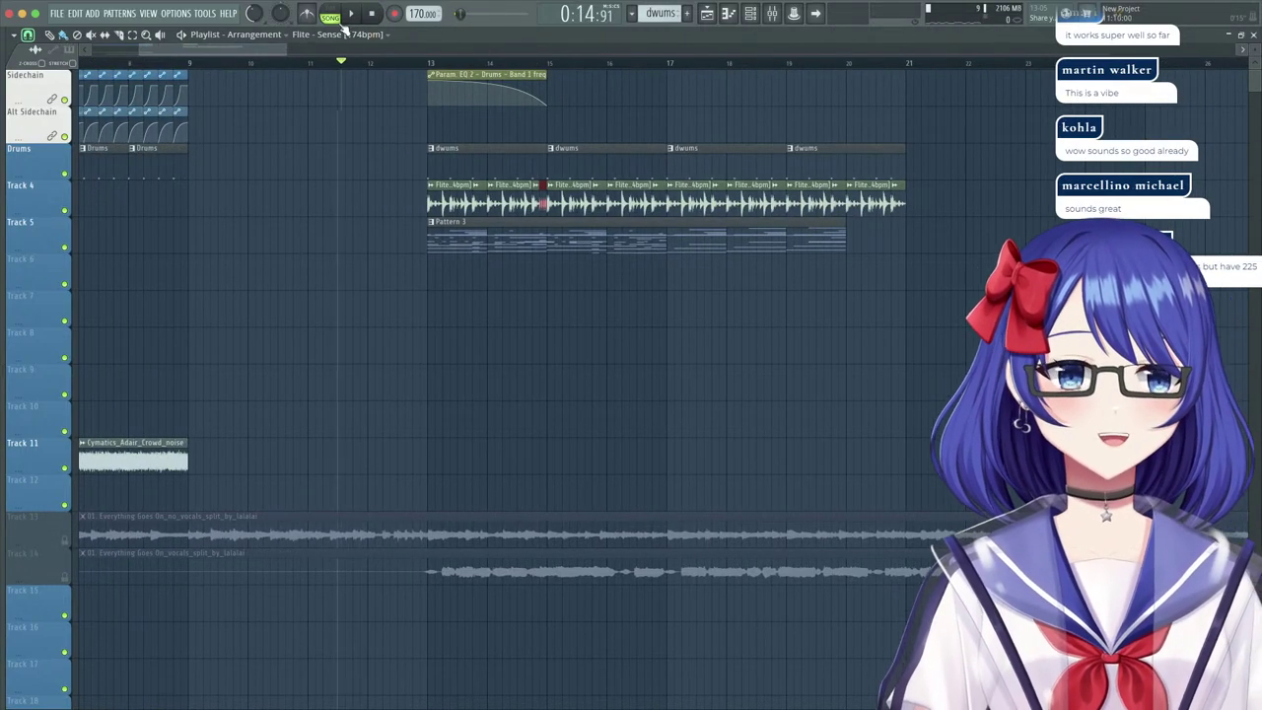
pyautogui.moveTo(452, 51); pyautogui.dragTo(425, 52)
pyautogui.press('space')
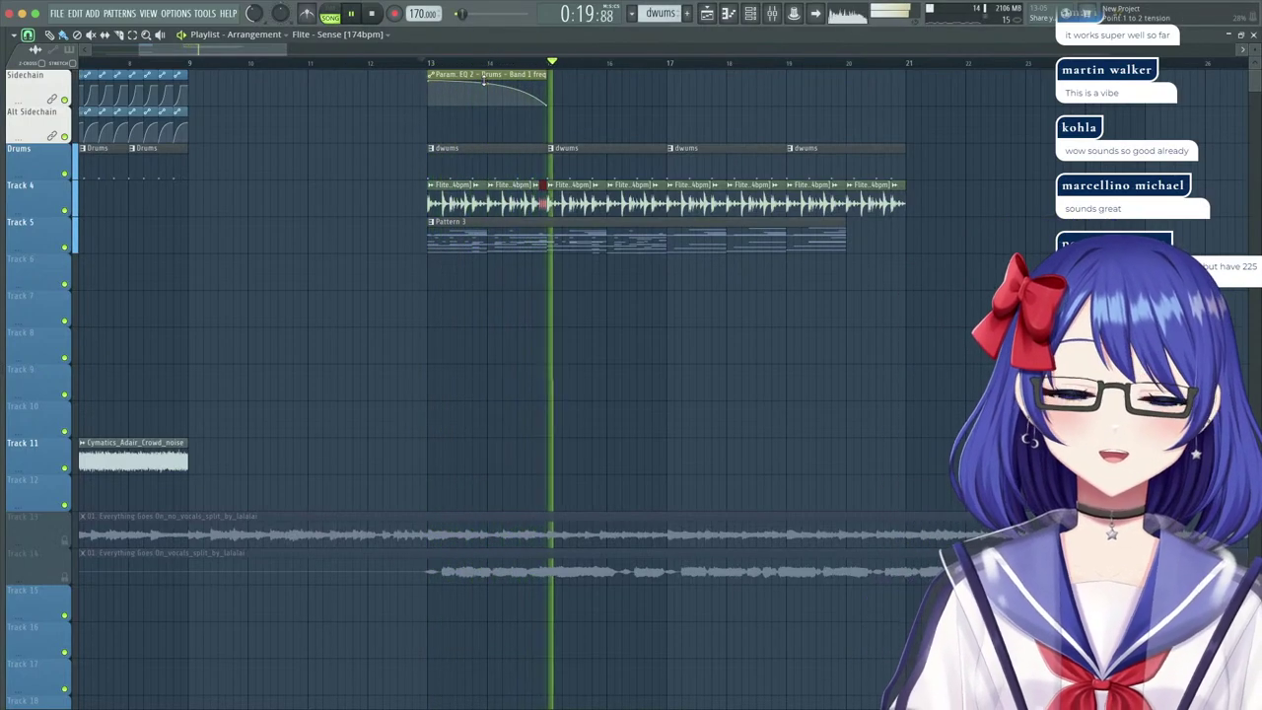
pyautogui.scroll(5, 530, 63)
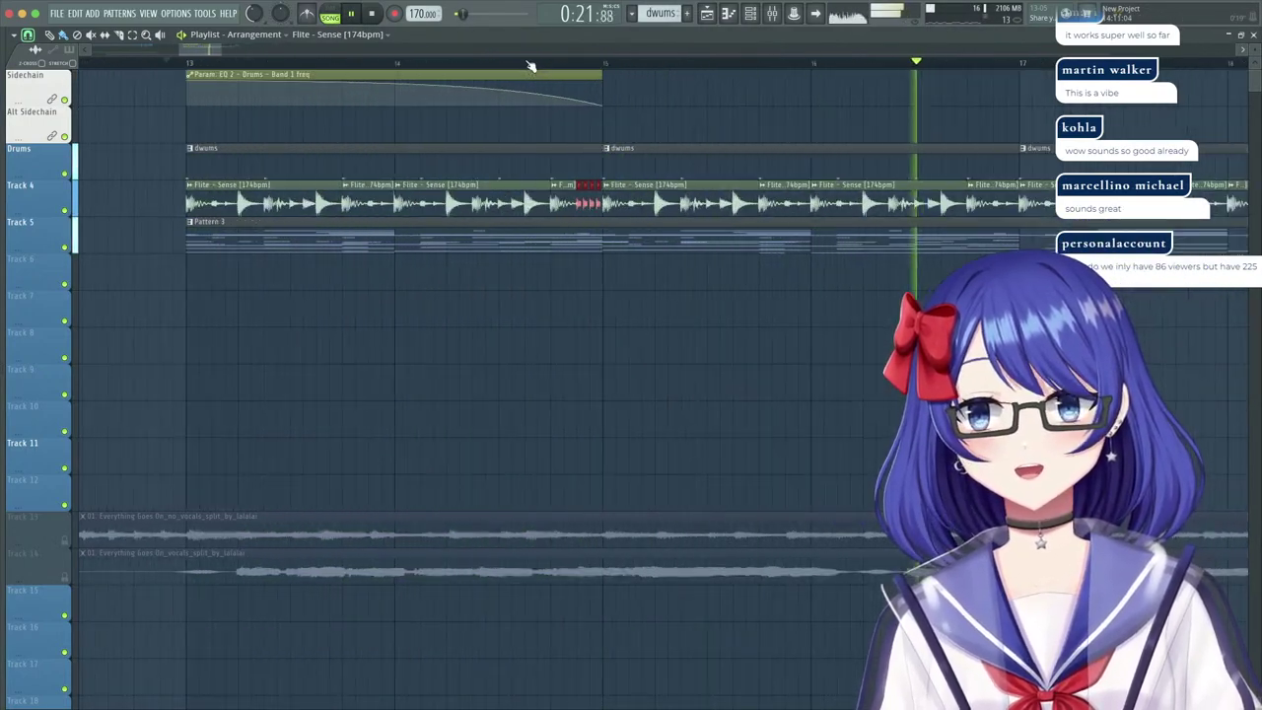
# Delete the 808 notes in the first two bars of Pattern 3 and play from bar 2 to hear the bass entry.
pyautogui.press('space')
pyautogui.doubleClick(233, 245)
pyautogui.click(230, 44)
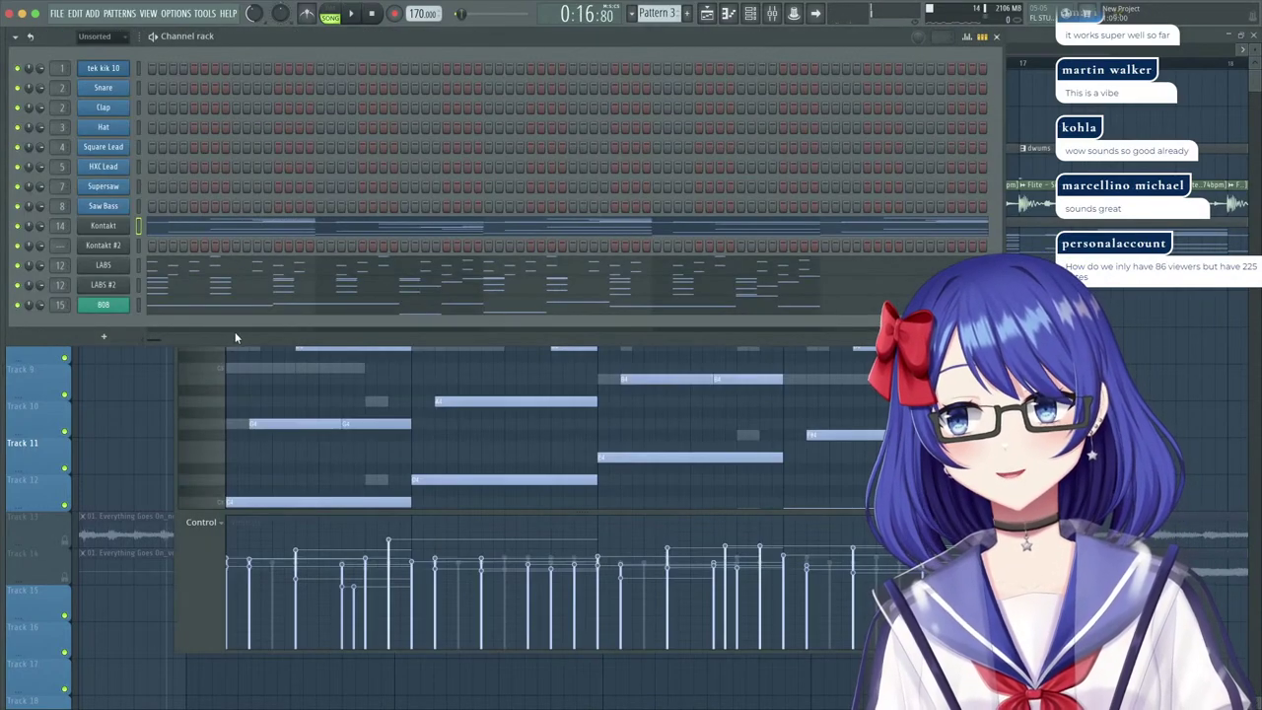
pyautogui.click(216, 307)
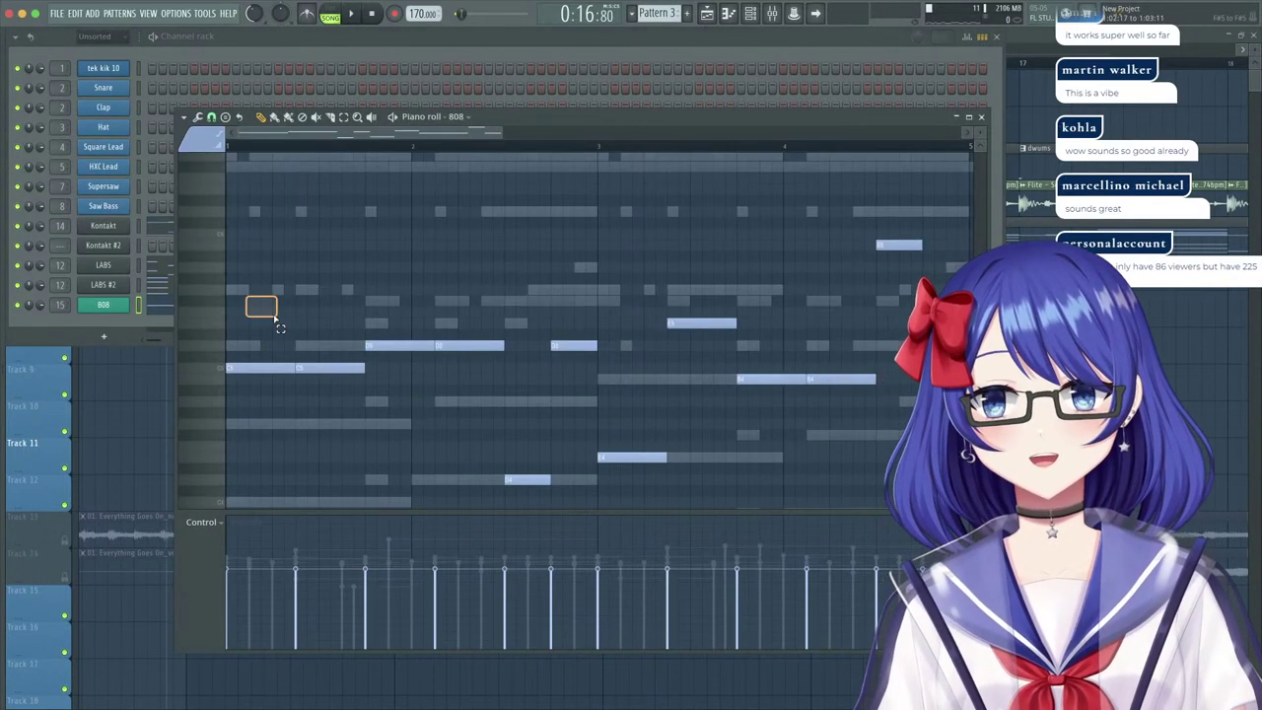
pyautogui.moveTo(276, 318); pyautogui.dragTo(558, 510)
pyautogui.press('Delete')
pyautogui.click(414, 146)
pyautogui.press('space')
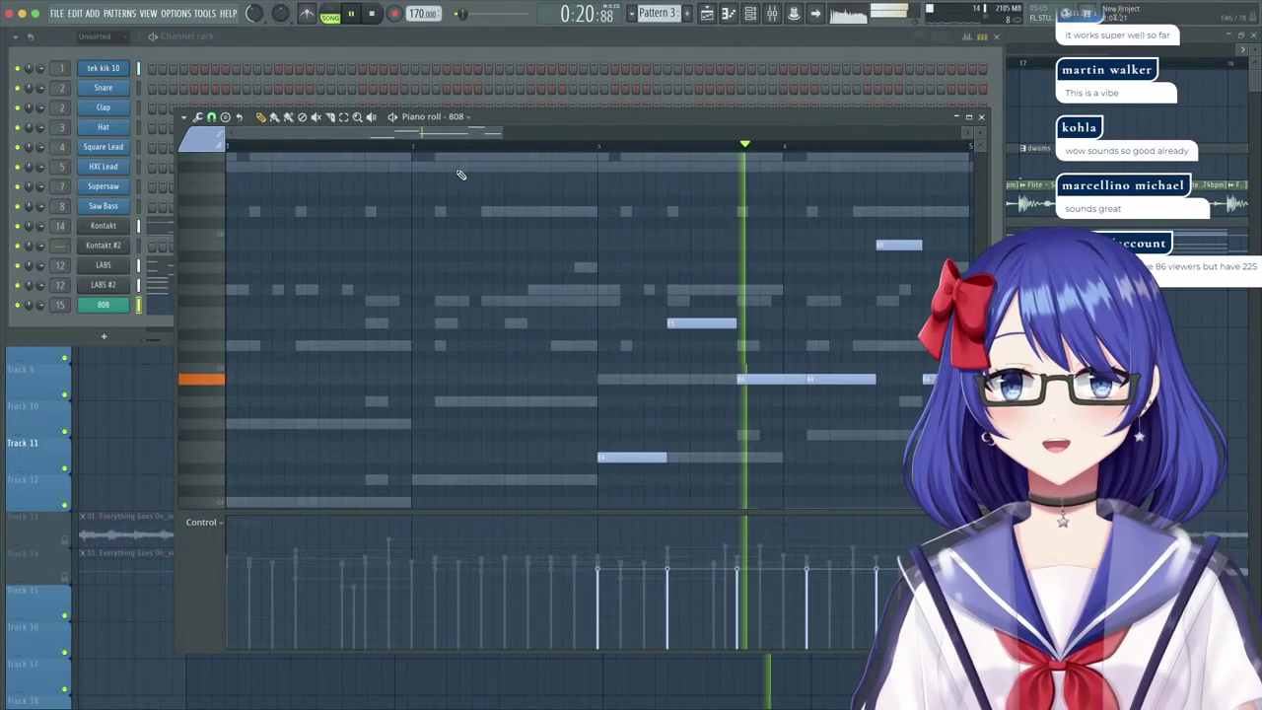
# Add Soundgoodizer to the first effect slot of the 808 mixer track.
pyautogui.press('F9')
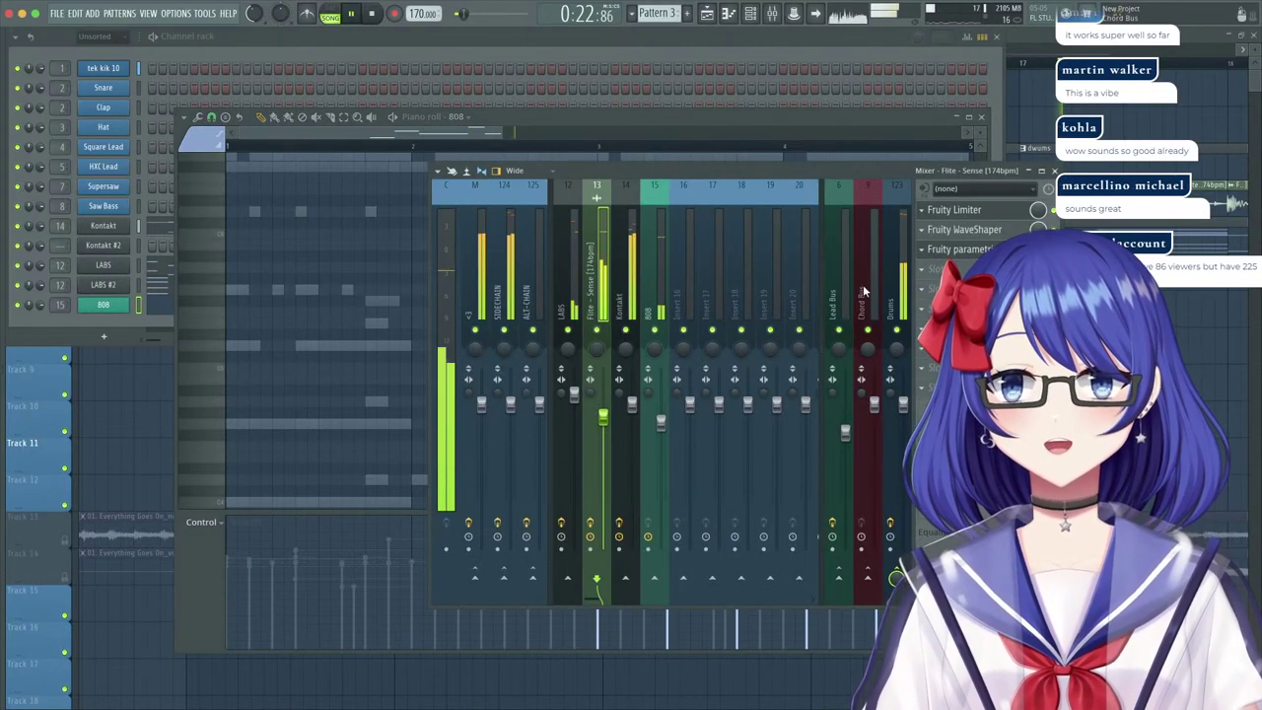
pyautogui.click(655, 268)
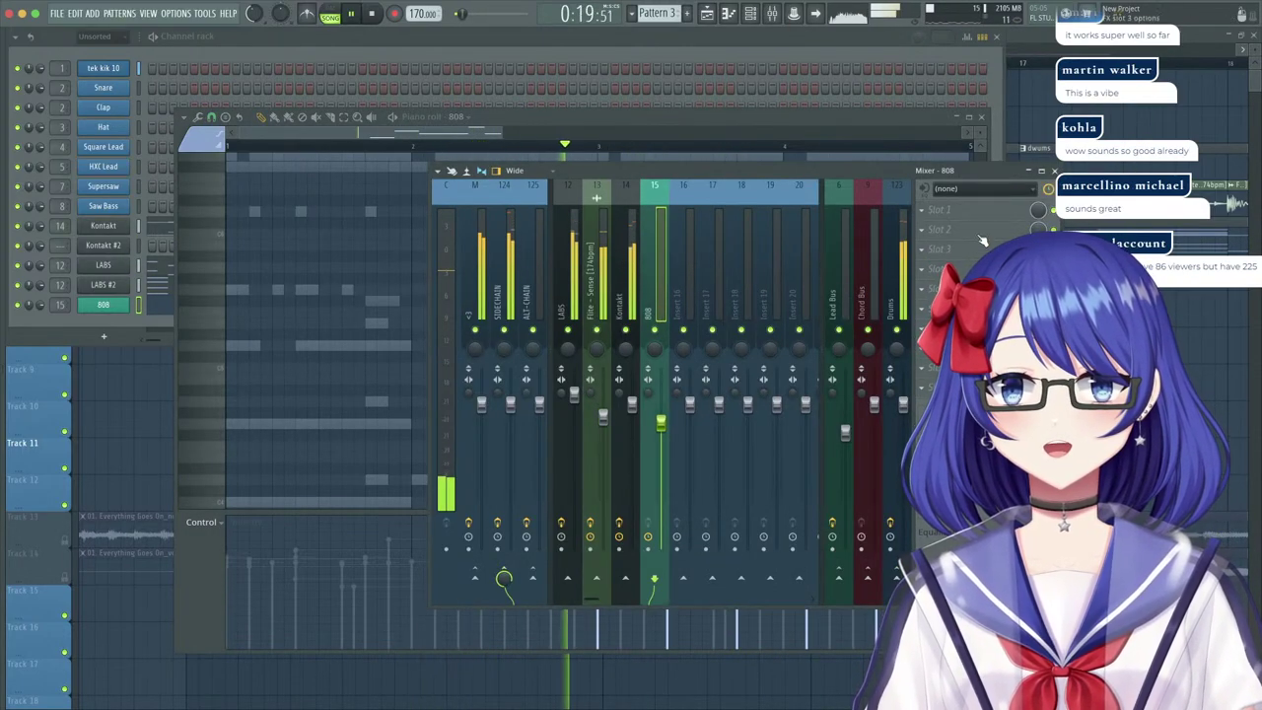
pyautogui.click(923, 210)
pyautogui.click(775, 427)
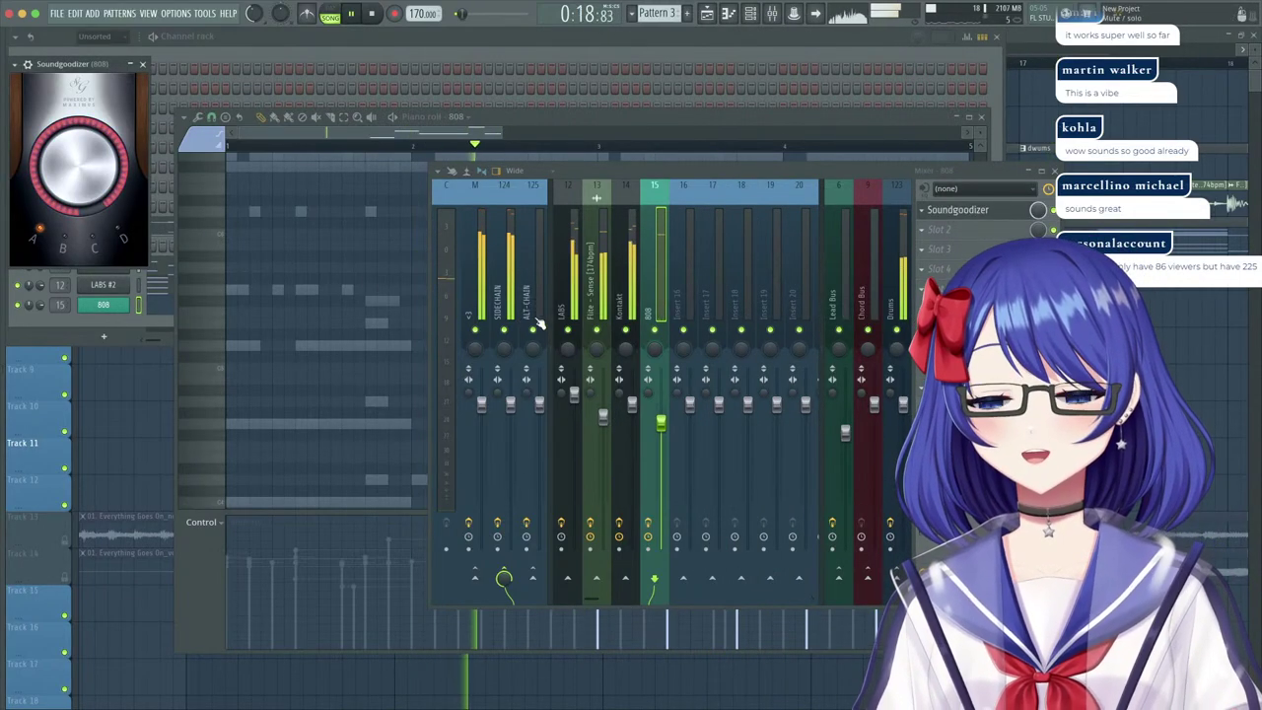
# Stop playback and create a new empty pattern named pads.
pyautogui.click(1045, 39)
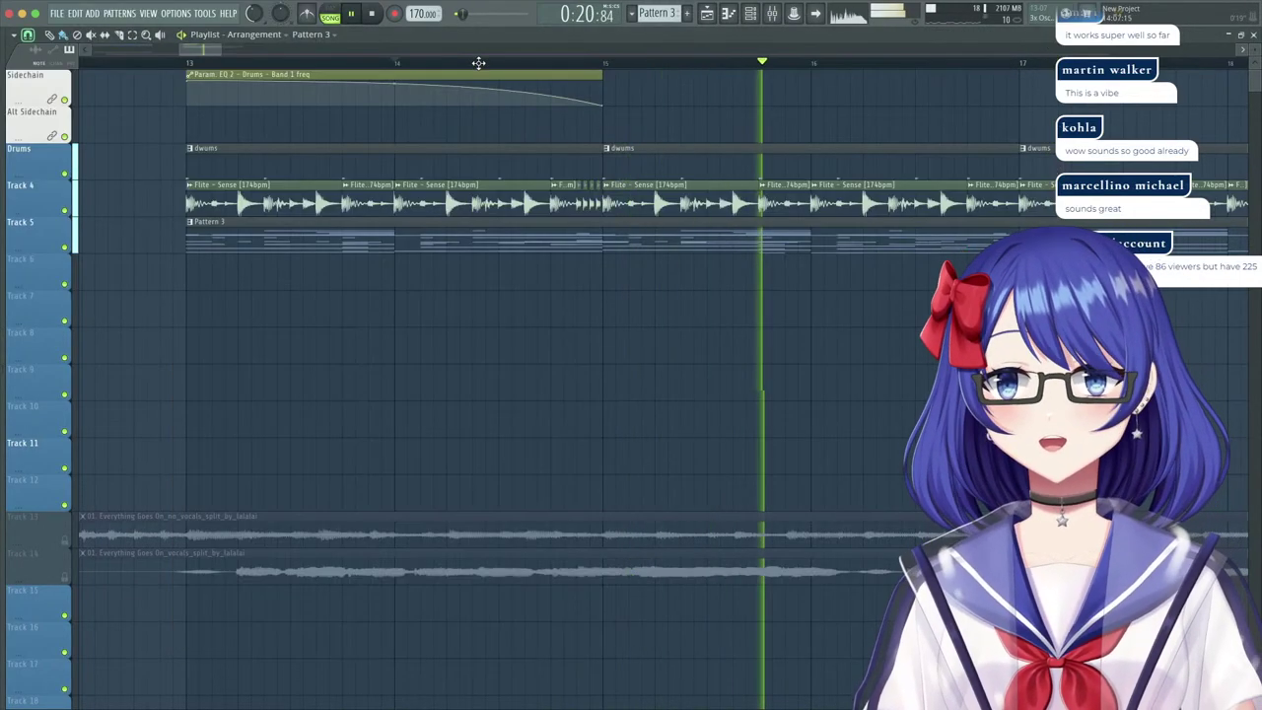
pyautogui.scroll(-4, 478, 62)
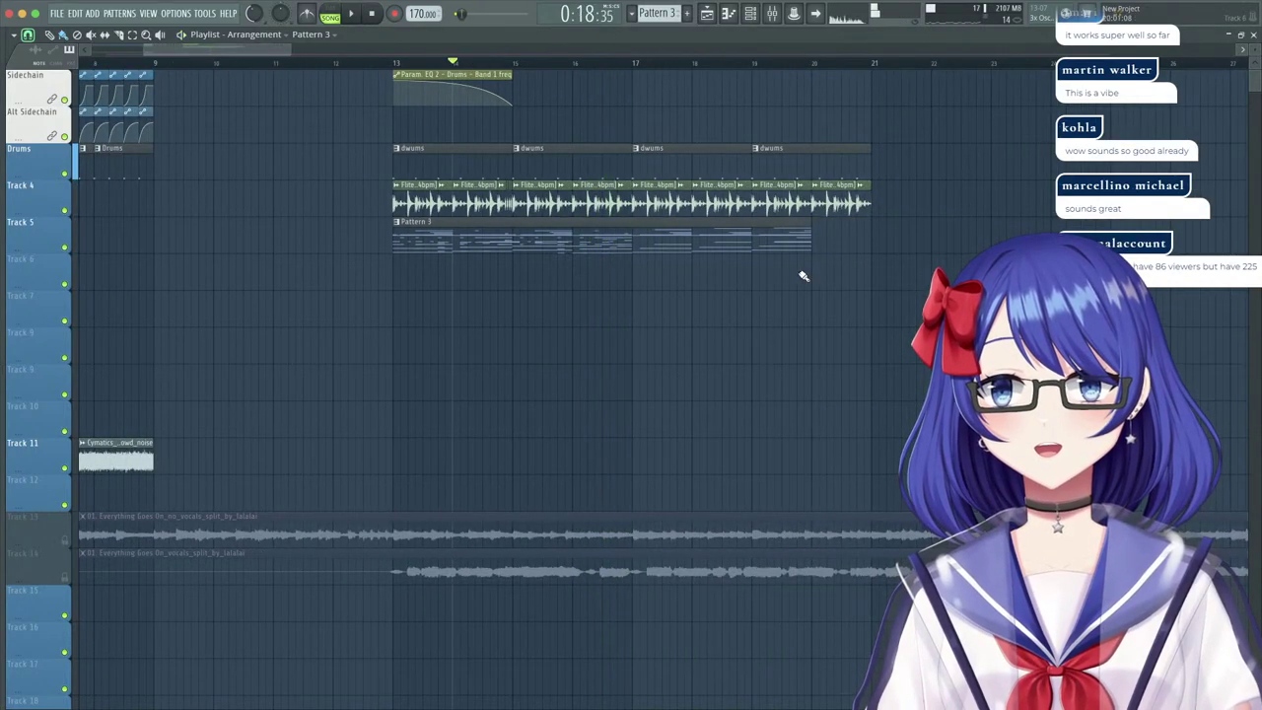
pyautogui.click(1255, 35)
pyautogui.press('F6')
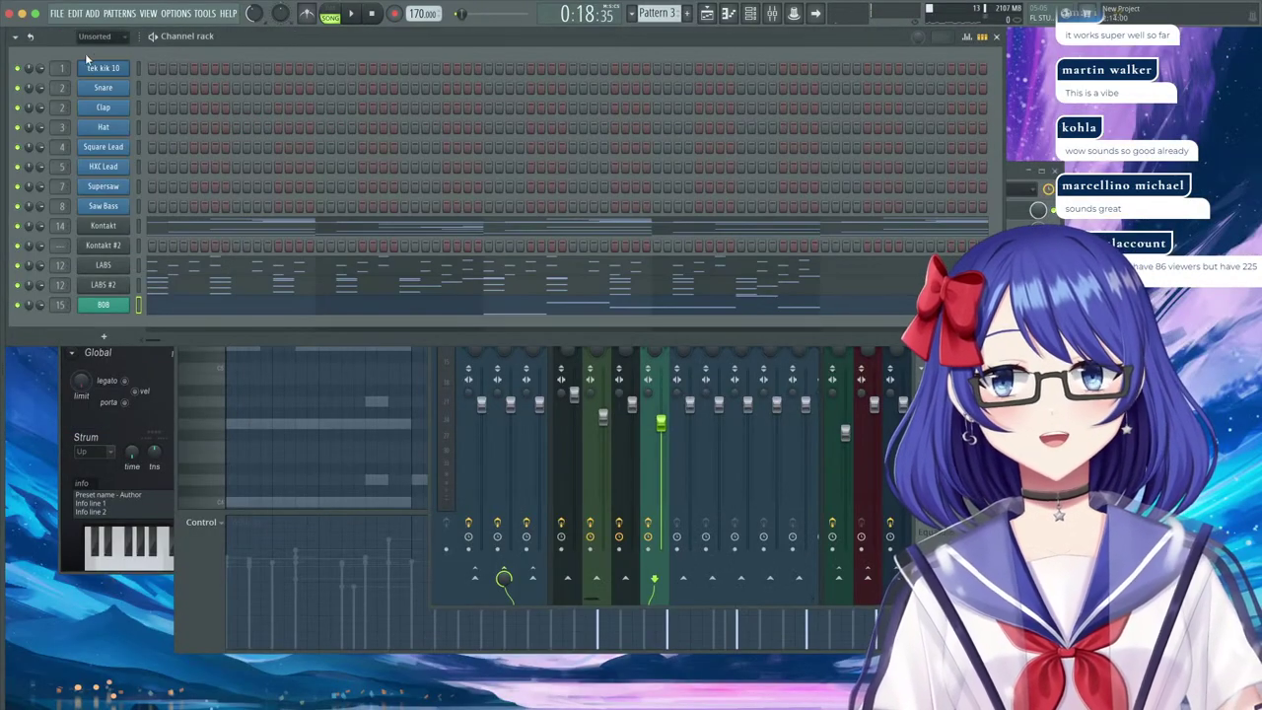
pyautogui.rightClick(661, 14)
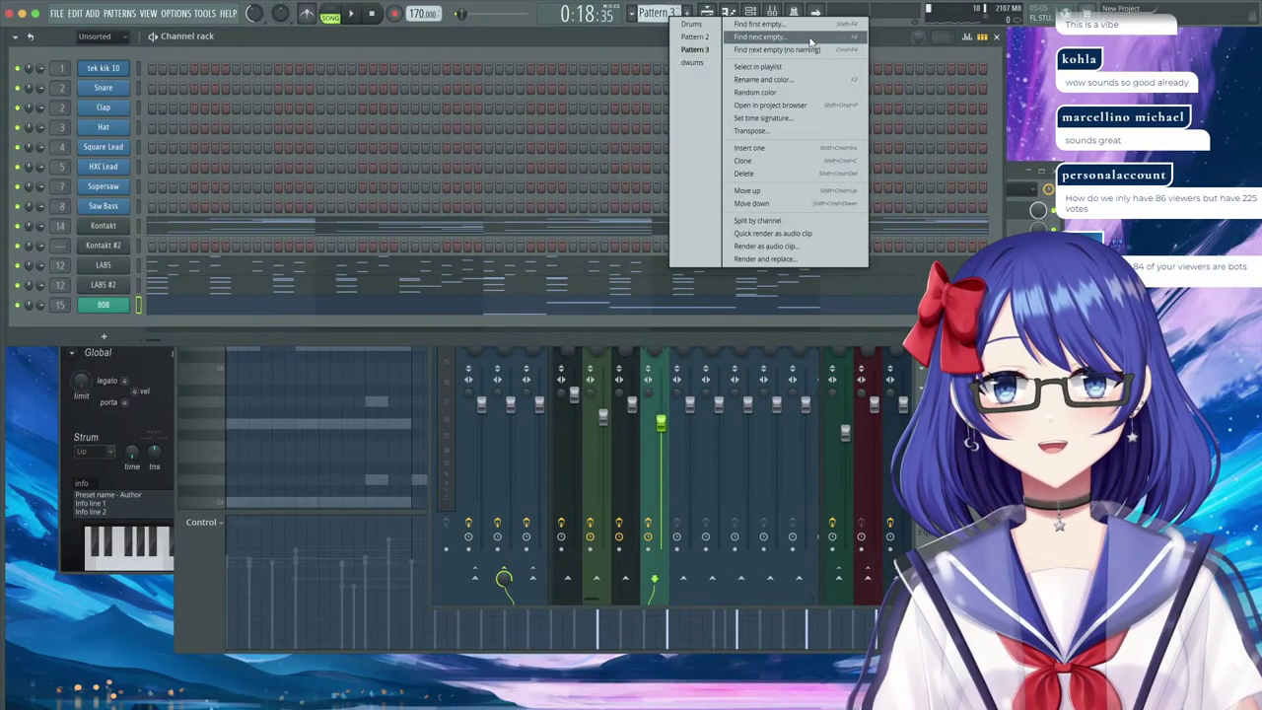
pyautogui.click(789, 29)
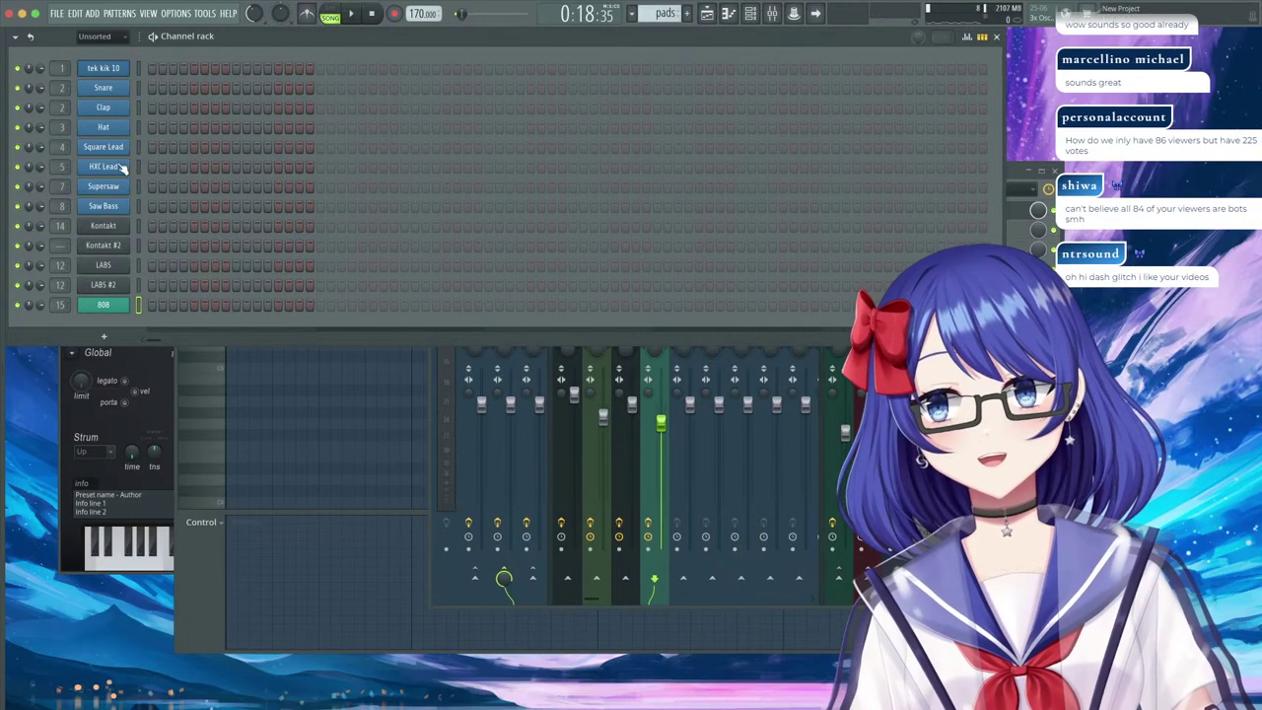
# Add a Harmor instrument channel and choose its Default preset.
pyautogui.click(95, 337)
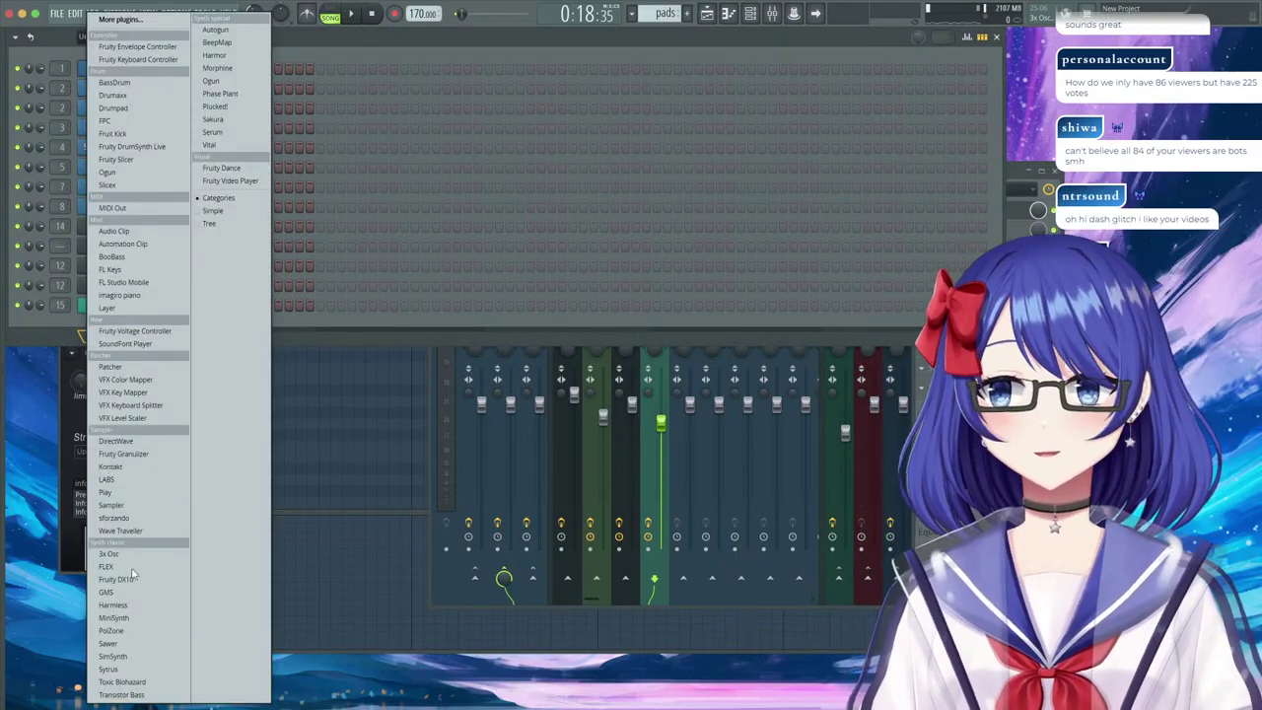
pyautogui.click(210, 57)
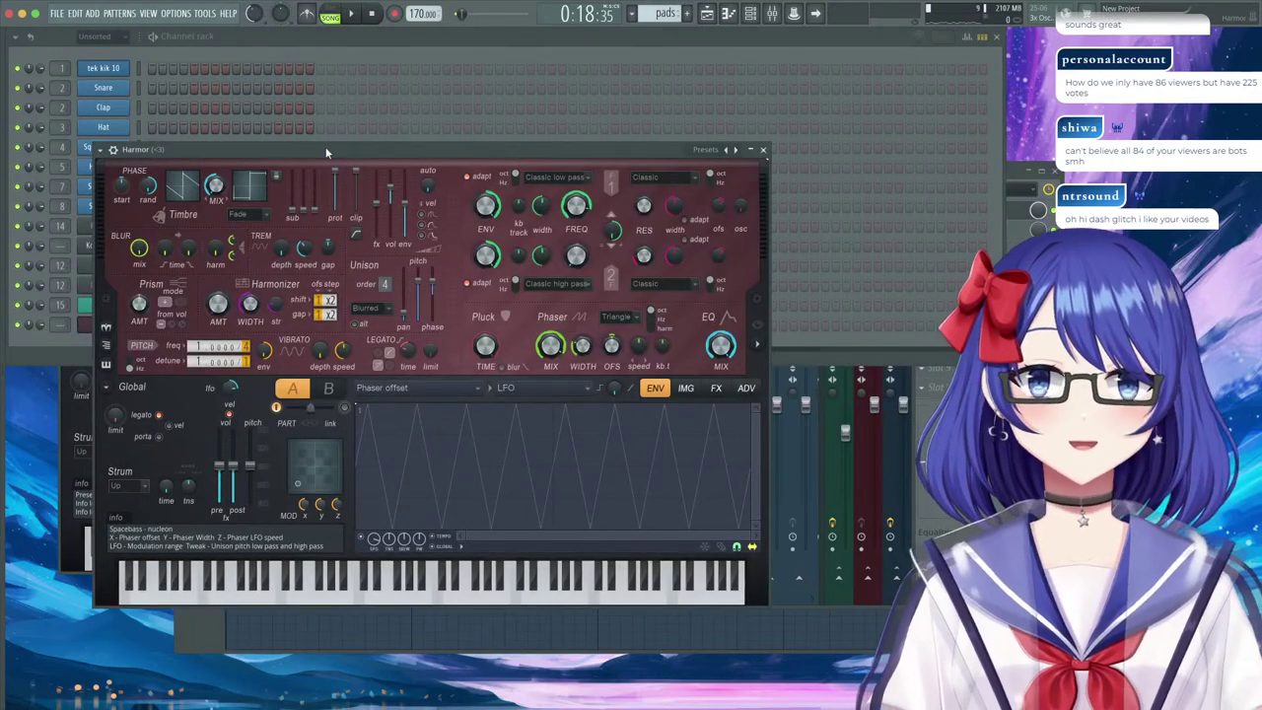
pyautogui.moveTo(325, 153); pyautogui.dragTo(658, 180)
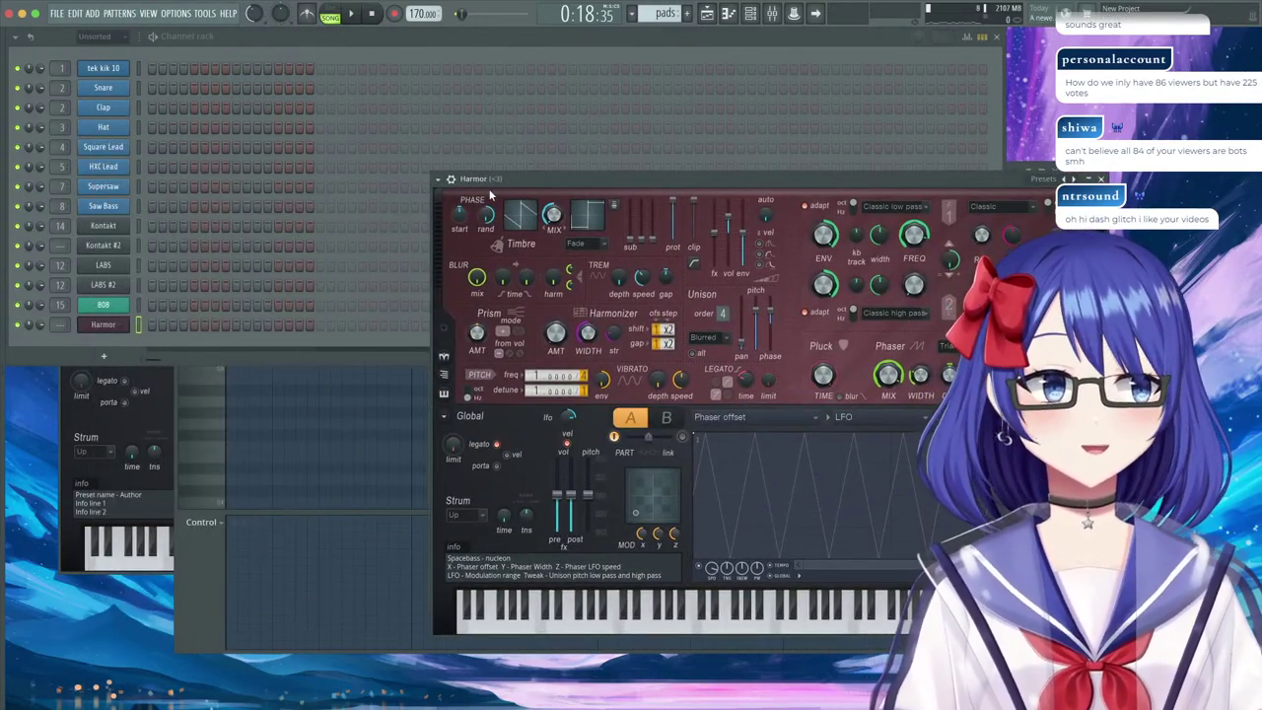
pyautogui.click(445, 179)
pyautogui.moveTo(503, 218)
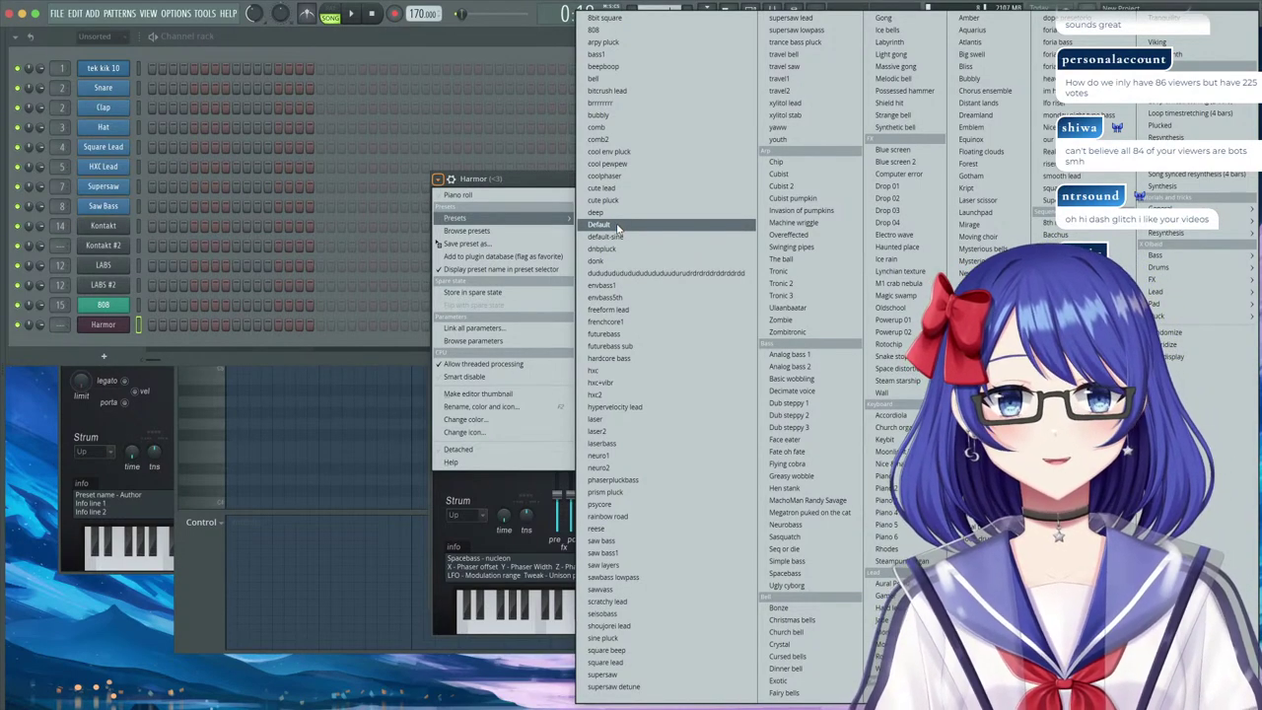
pyautogui.click(618, 226)
# Add another LABS instrument channel and load the Synth Pads preset Pad #0005.
pyautogui.click(93, 13)
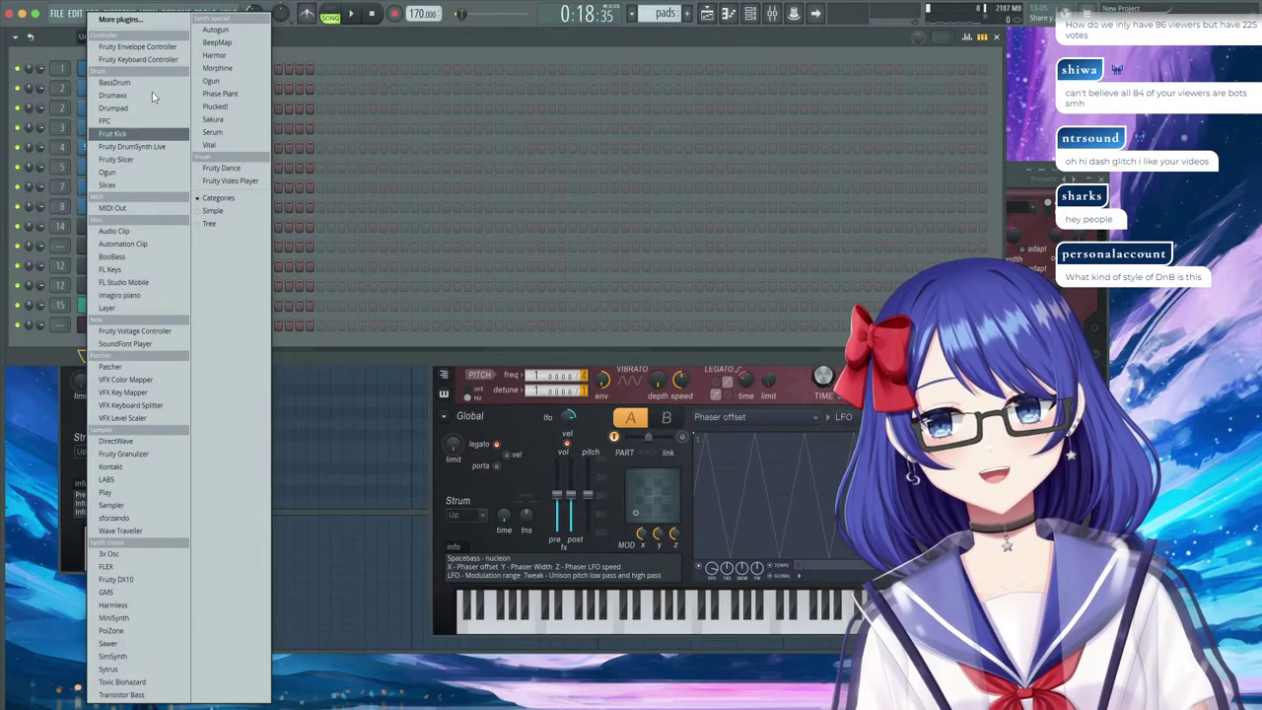
pyautogui.click(119, 491)
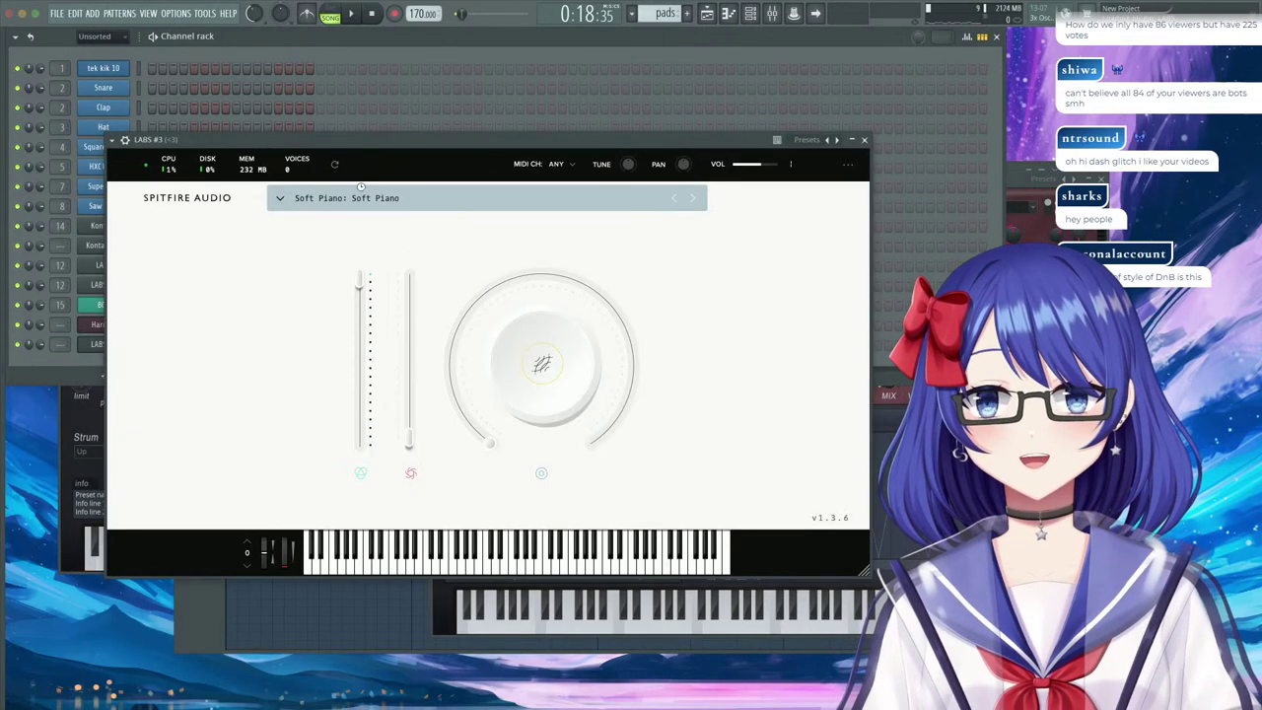
pyautogui.click(386, 198)
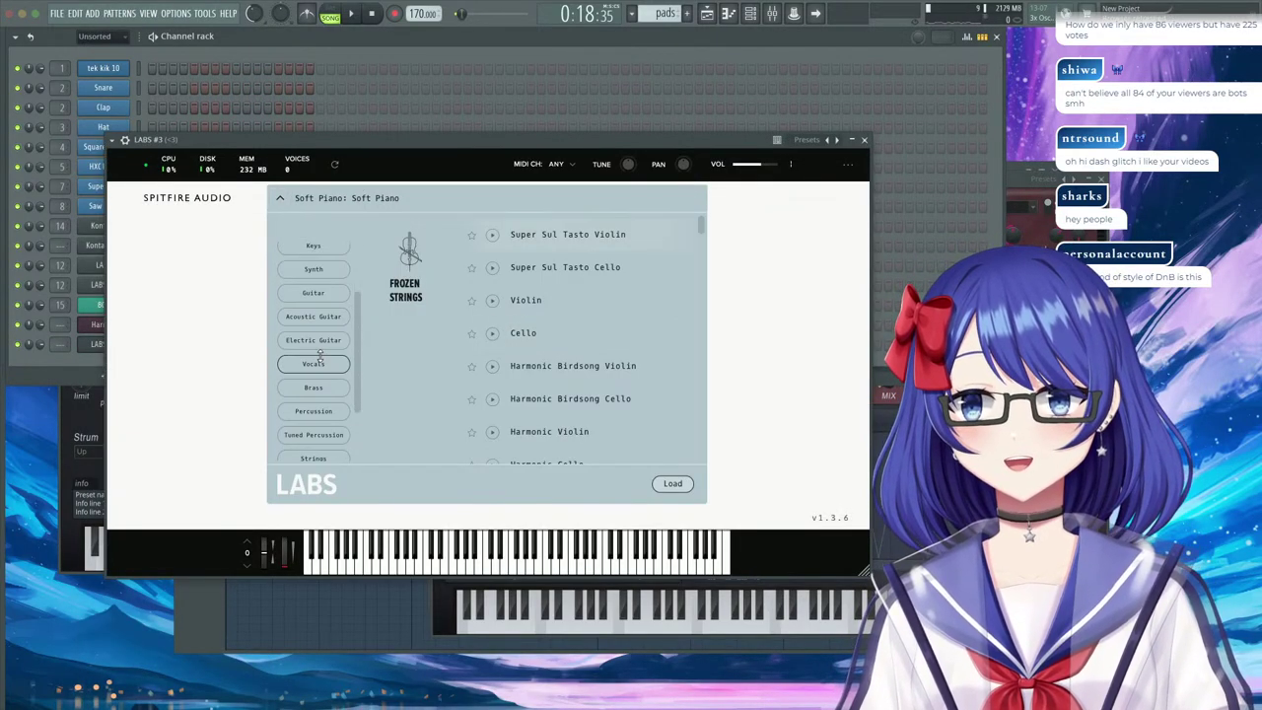
pyautogui.scroll(3, 315, 355)
pyautogui.click(316, 291)
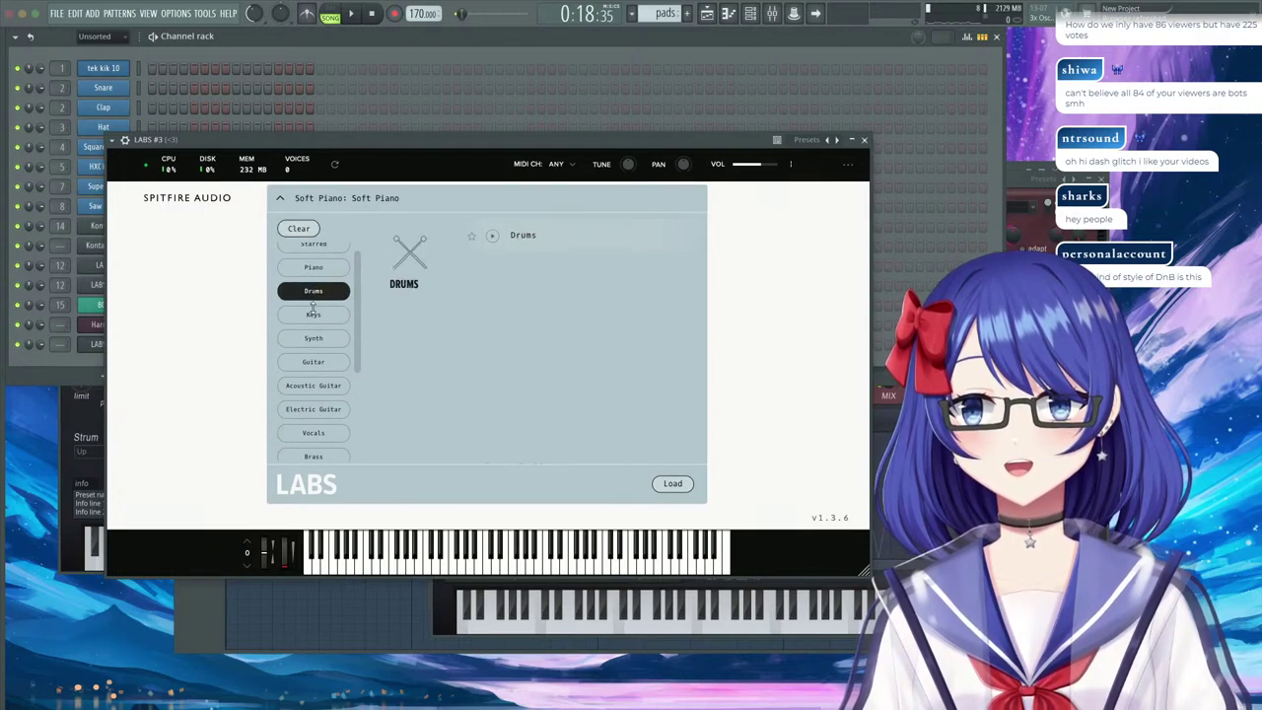
pyautogui.click(312, 294)
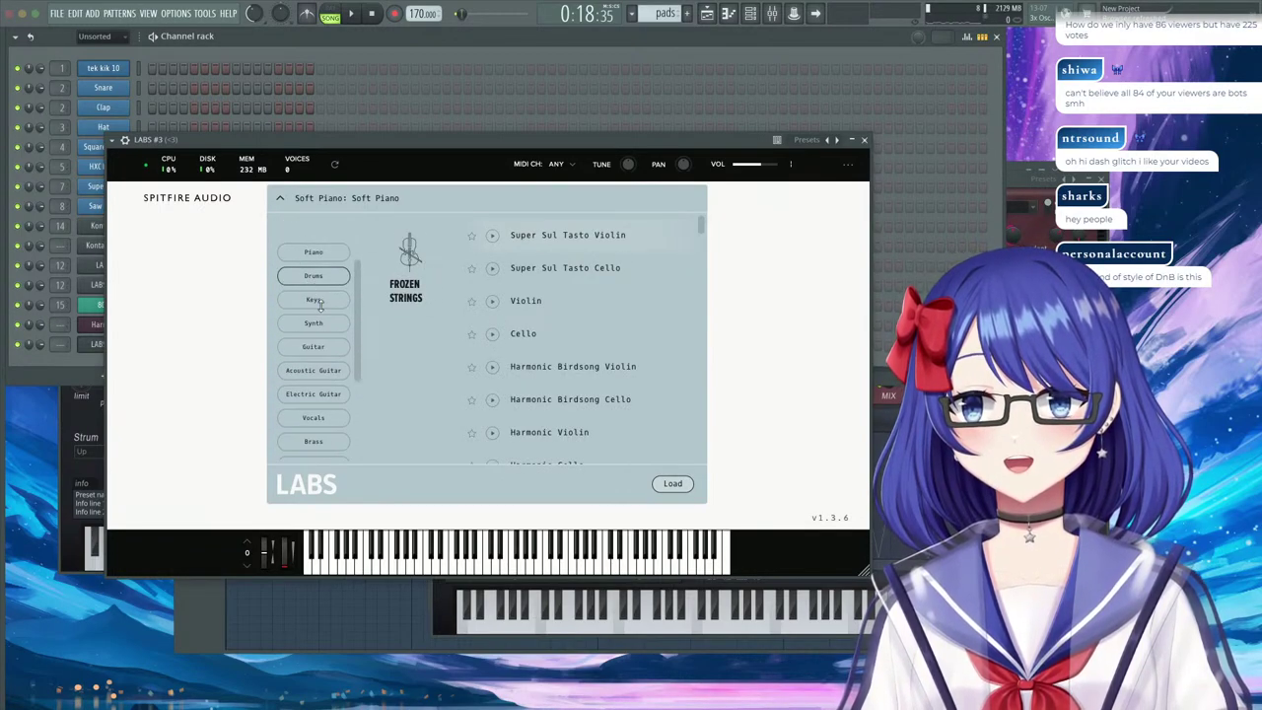
pyautogui.click(317, 303)
pyautogui.scroll(-5, 544, 353)
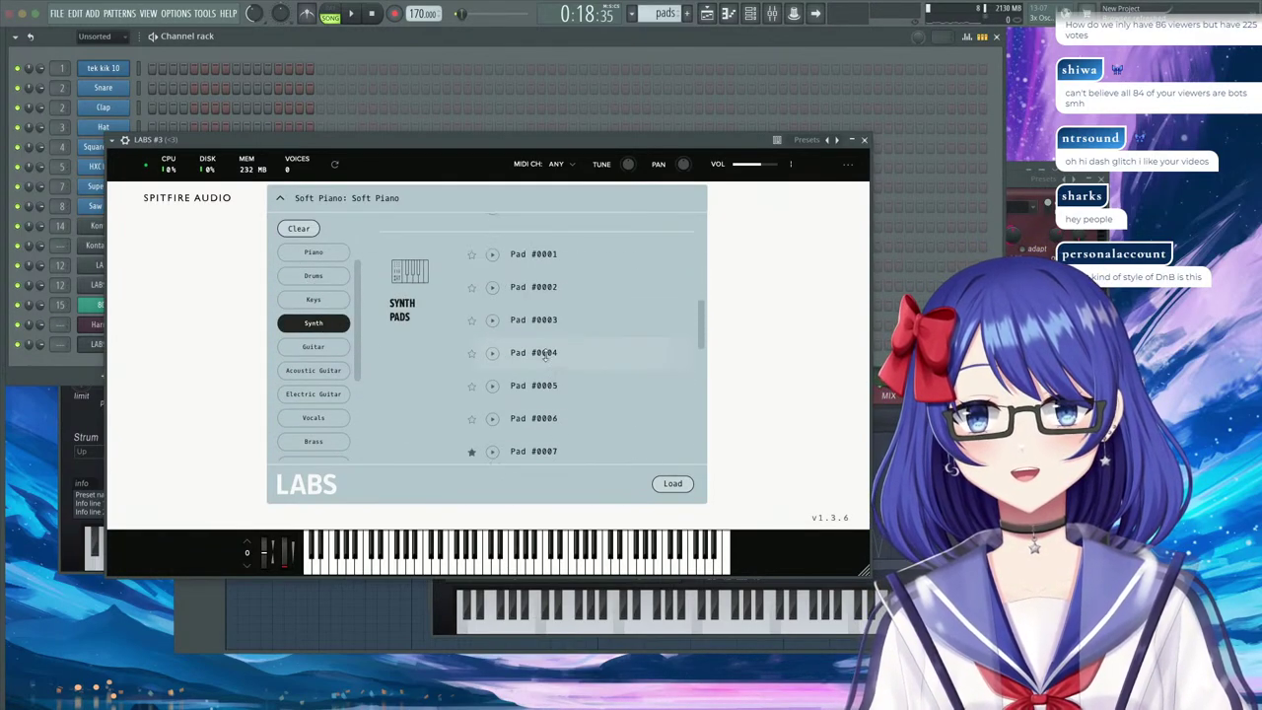
pyautogui.click(548, 337)
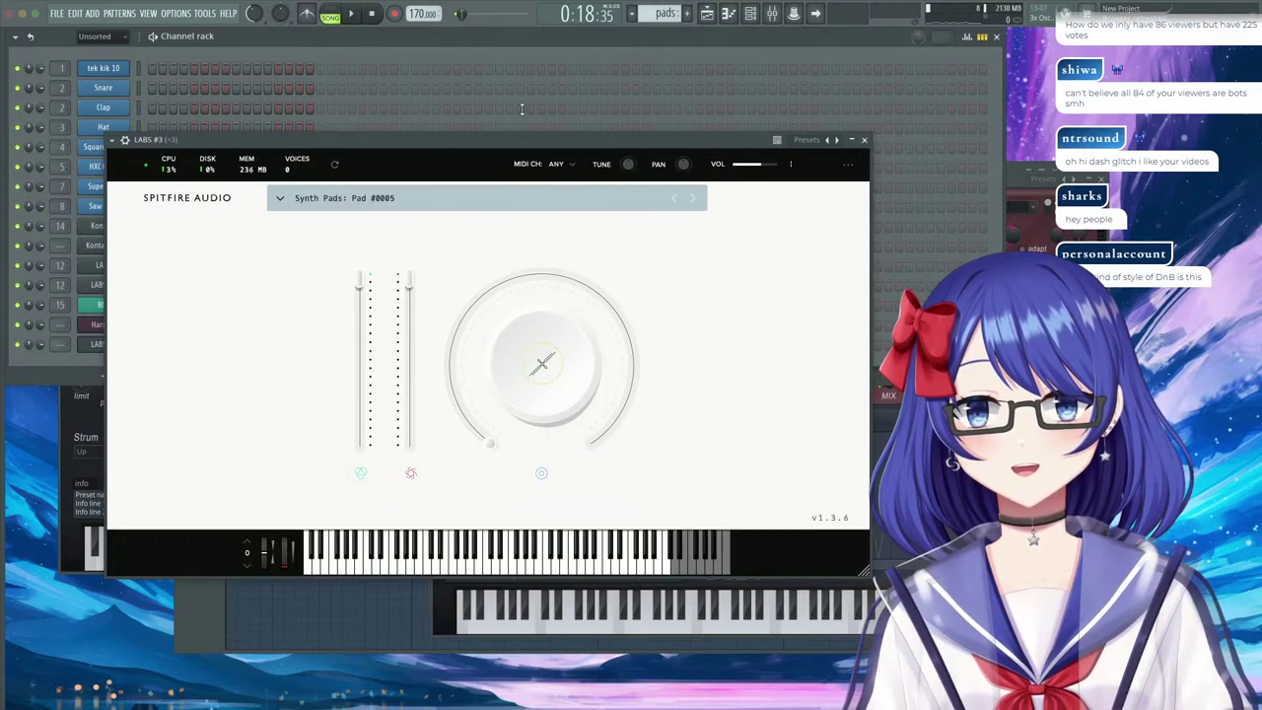
pyautogui.click(864, 139)
# Draw a rising four-note arpeggio for LABS #3 at the start of bar 1: C4, G4, D5 and G5, with overlapping notes.
pyautogui.rightClick(118, 345)
pyautogui.click(155, 341)
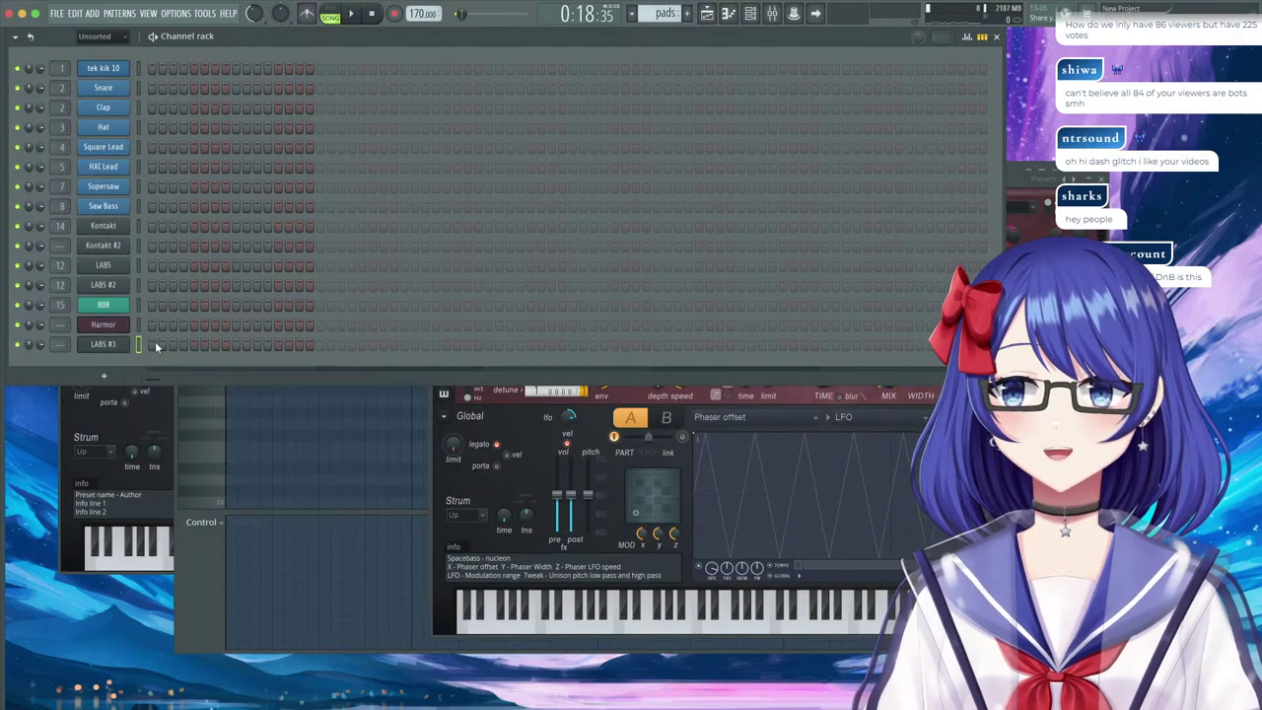
pyautogui.scroll(-2, 295, 405)
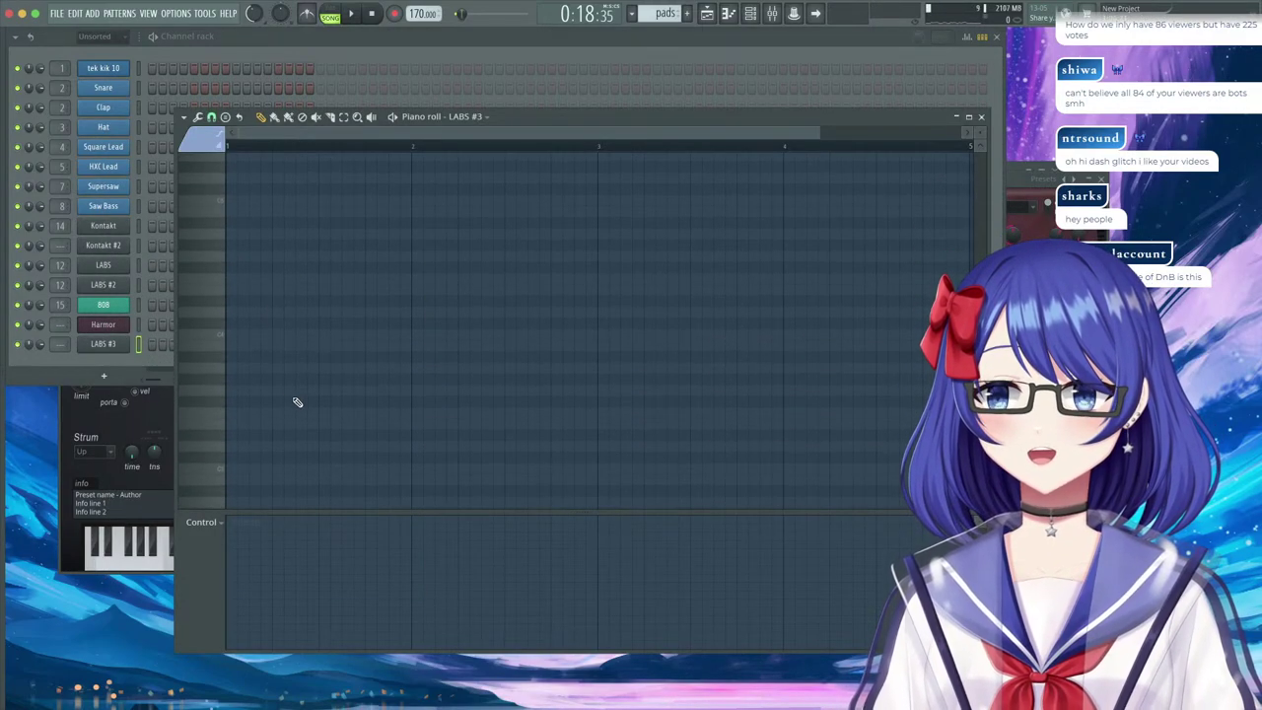
pyautogui.scroll(1, 239, 295)
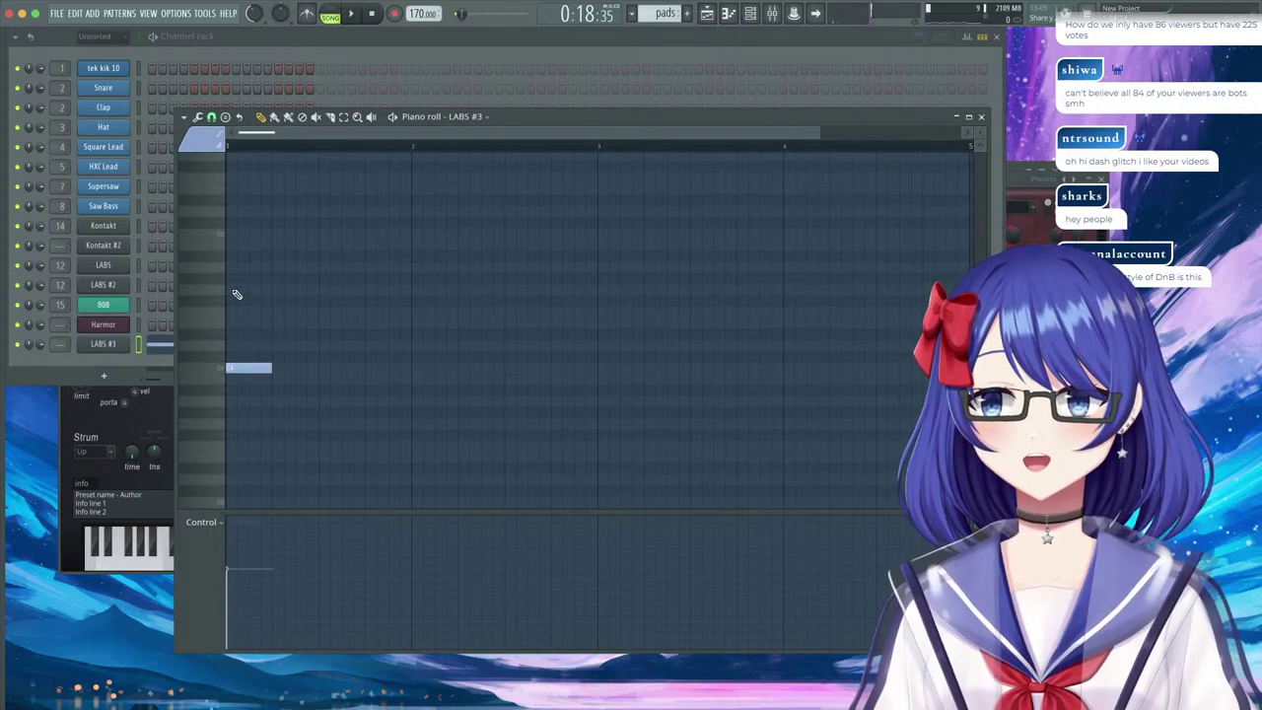
pyautogui.scroll(1, 247, 301)
pyautogui.click(235, 279)
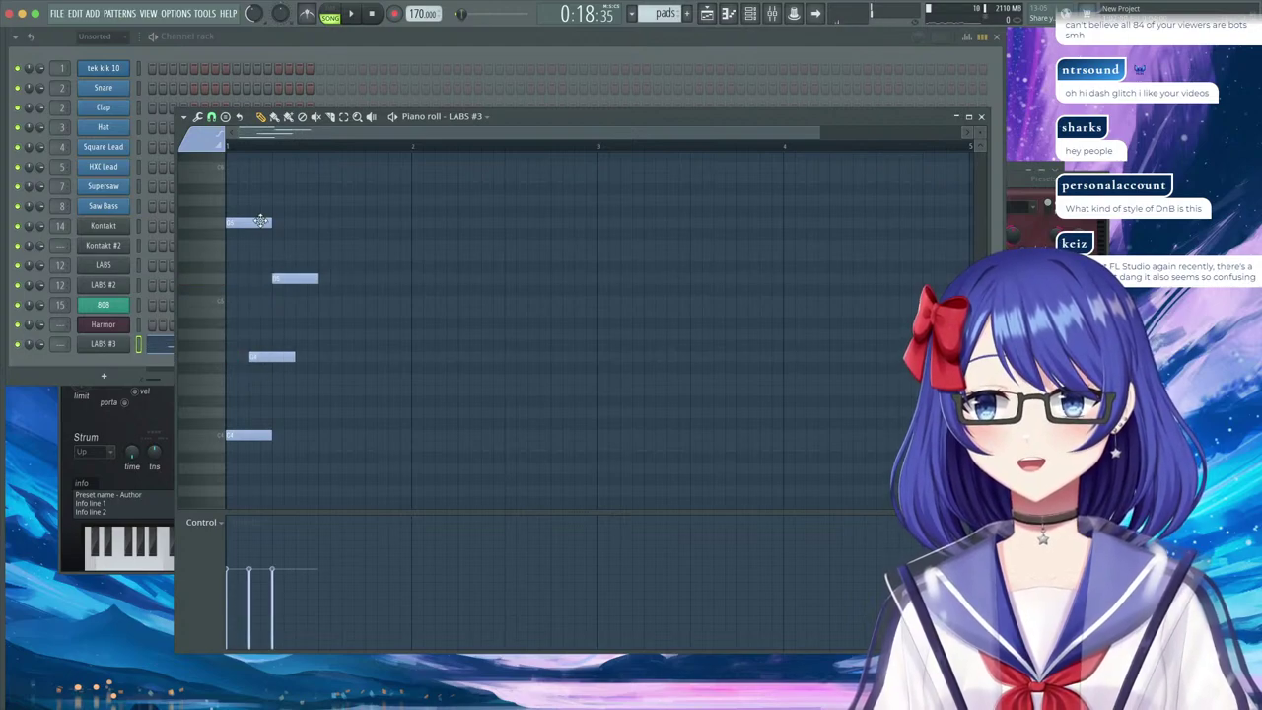
# Route LABS #3 to mixer track 16 and play the pads pattern in pattern mode.
pyautogui.click(105, 381)
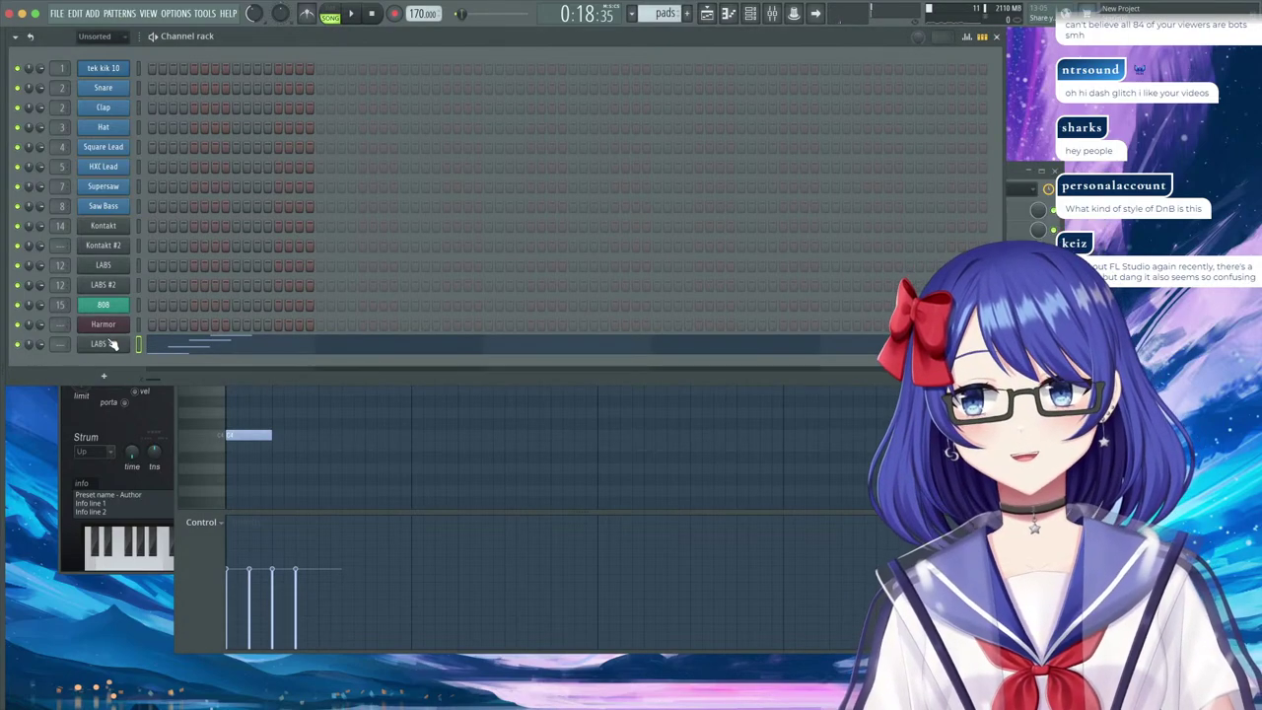
pyautogui.click(104, 343)
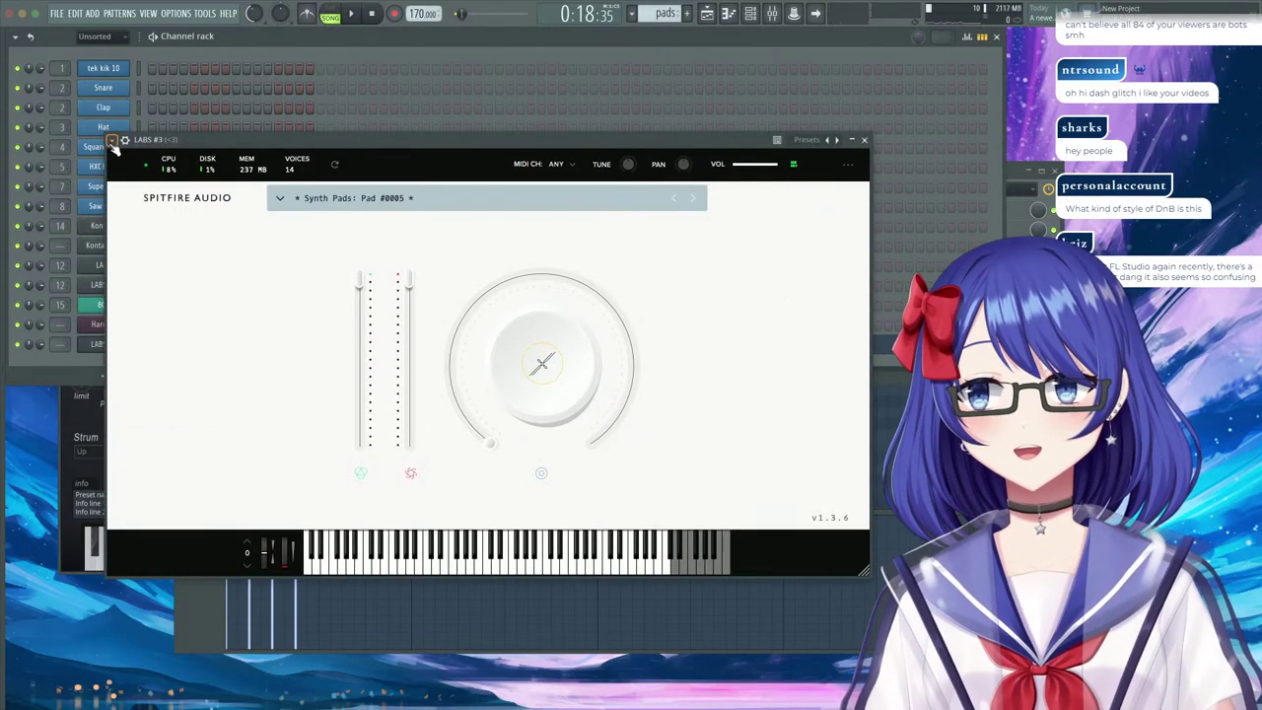
pyautogui.click(112, 141)
pyautogui.click(362, 183)
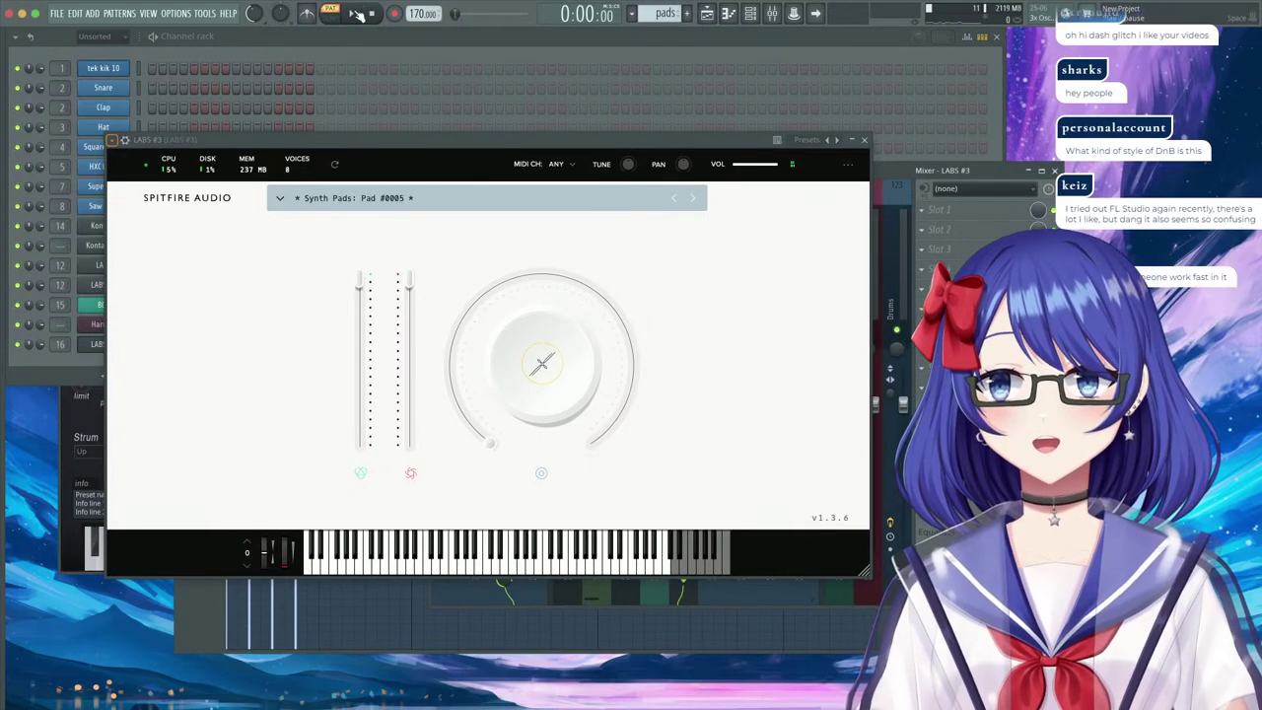
pyautogui.click(382, 37)
pyautogui.click(865, 140)
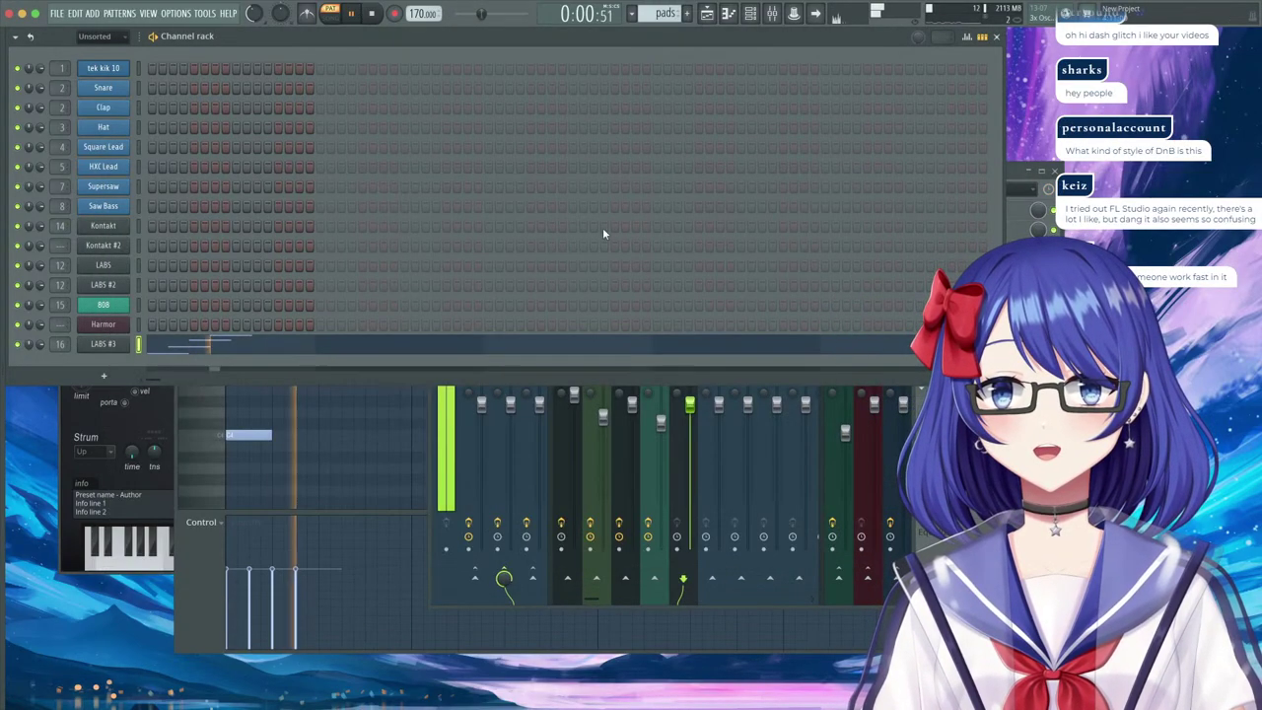
# Duplicate the arpeggio to beat 4 of bar 1 and set the copy's notes to D4, A4, D5 and G5.
pyautogui.click(361, 347)
pyautogui.click(361, 348)
pyautogui.moveTo(477, 184); pyautogui.dragTo(205, 448)
pyautogui.hotkey('ctrl', 'b')
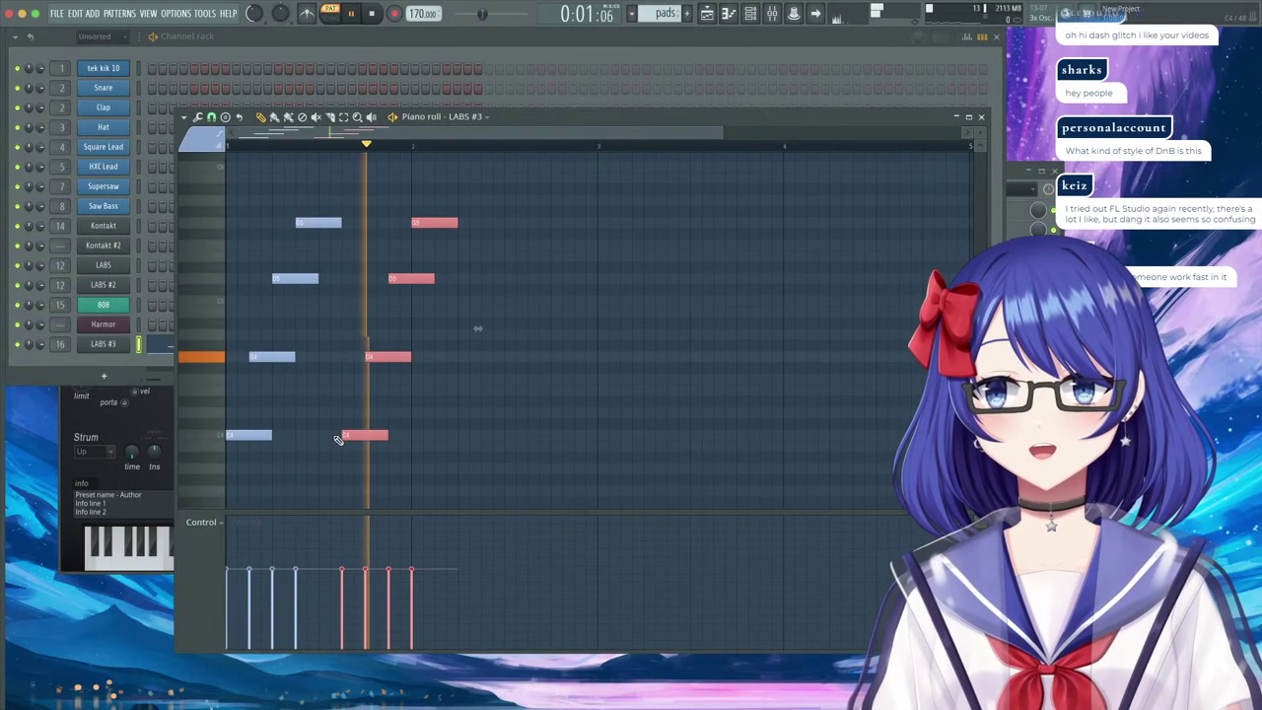
pyautogui.moveTo(353, 436); pyautogui.dragTo(387, 412)
pyautogui.moveTo(474, 184); pyautogui.dragTo(435, 279)
pyautogui.moveTo(446, 223)
pyautogui.mouseDown()
pyautogui.moveTo(469, 224)
pyautogui.moveTo(459, 221)
pyautogui.mouseUp()
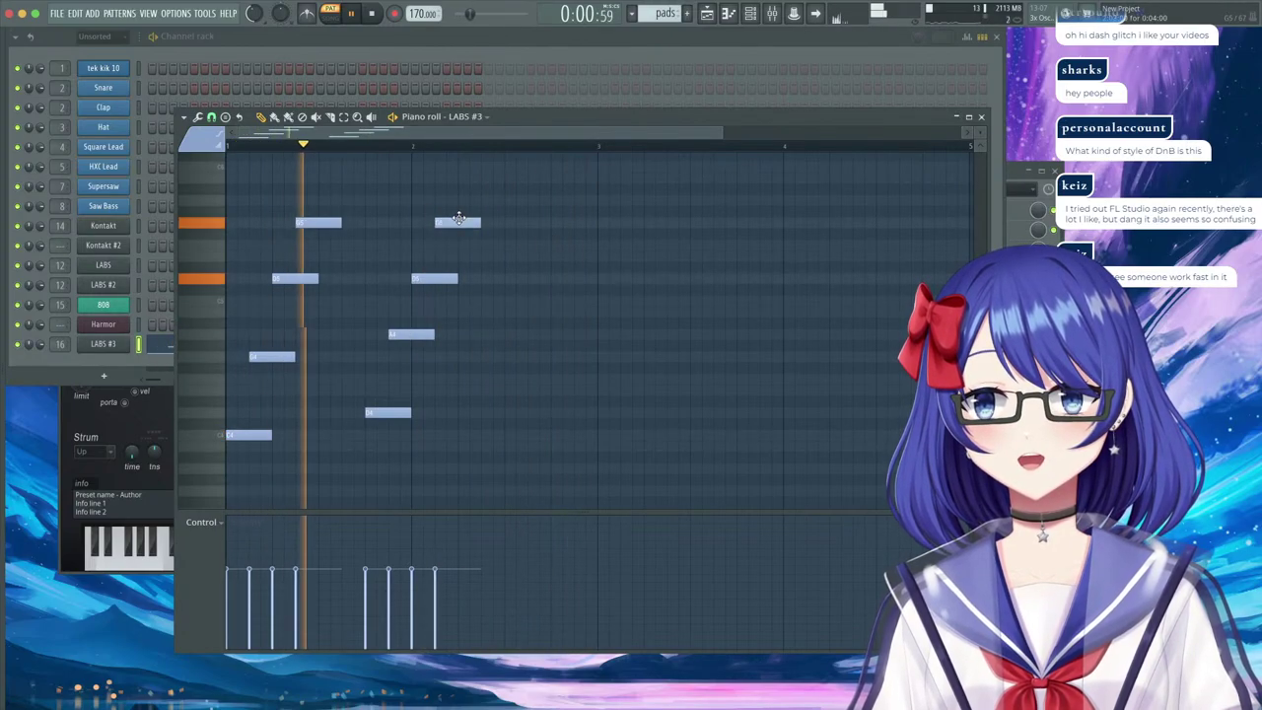
# Copy both arpeggios to bar 3 four semitones higher, and lower the first copy's top two notes to D5 and G5.
pyautogui.keyDown('ctrl'); pyautogui.moveTo(526, 186); pyautogui.dragTo(237, 507); pyautogui.keyUp('ctrl')
pyautogui.hotkey('ctrl', 'b')
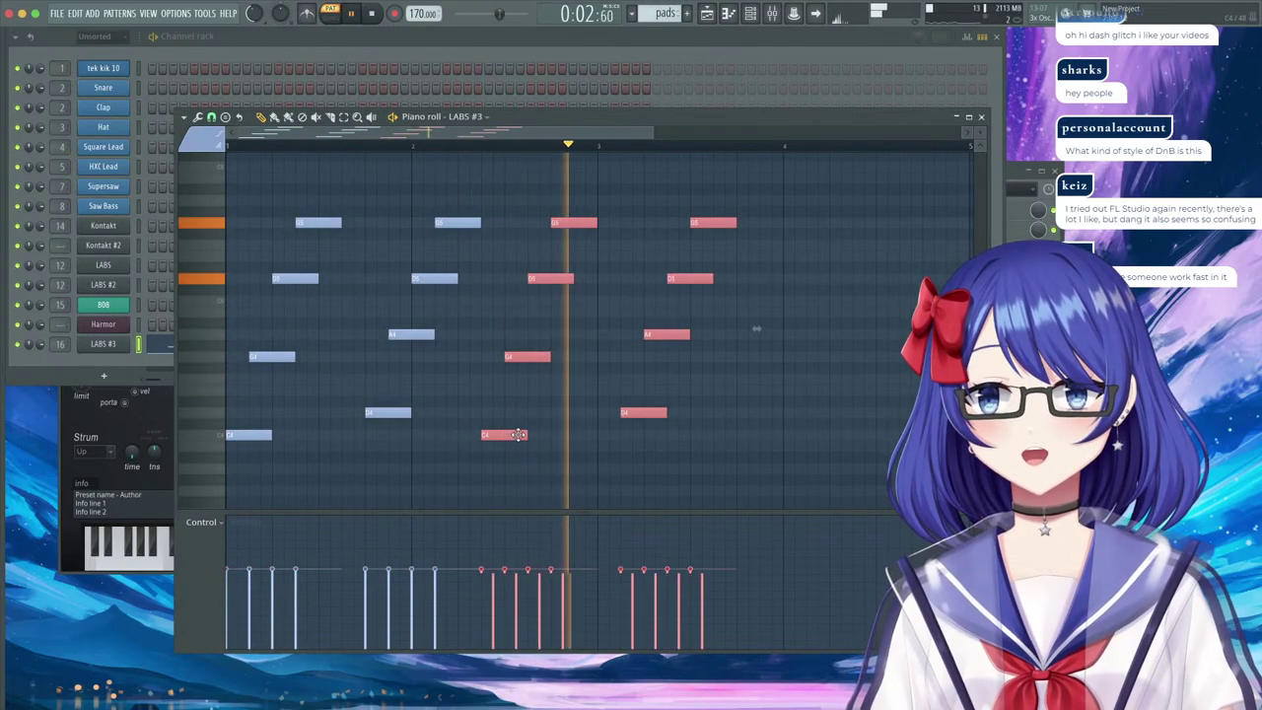
pyautogui.moveTo(518, 435); pyautogui.dragTo(623, 389)
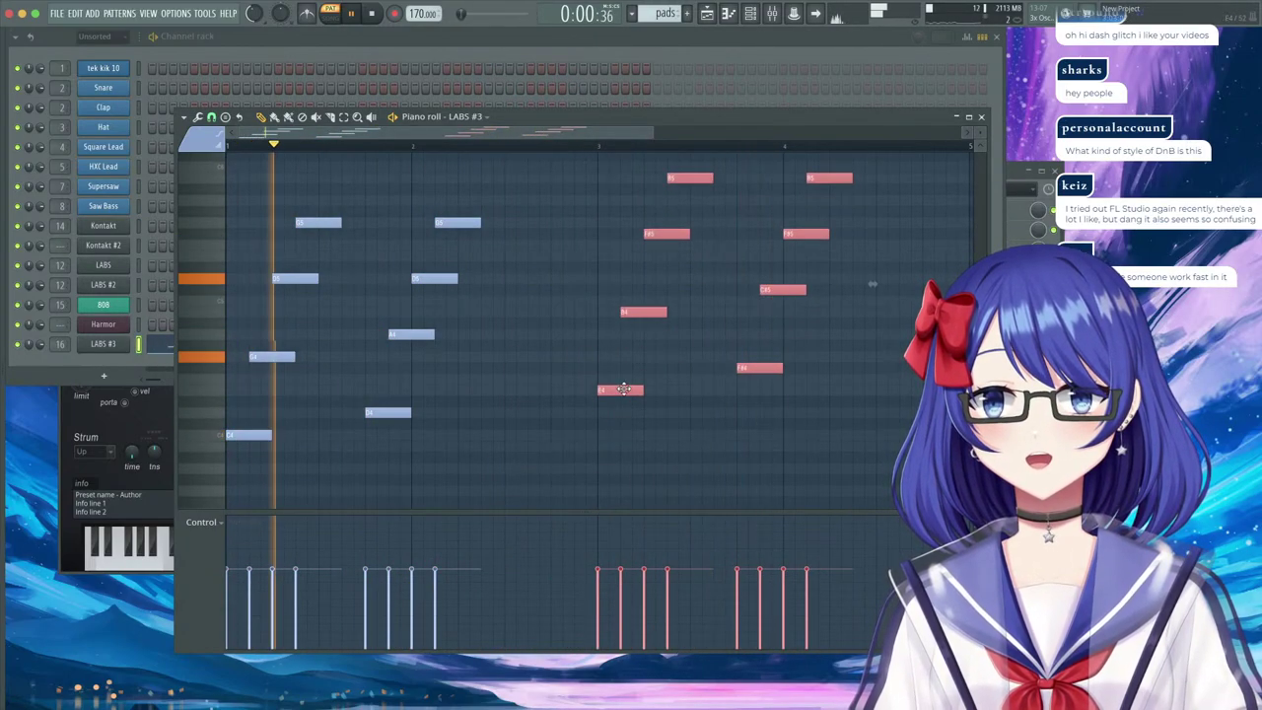
pyautogui.scroll(1, 682, 388)
pyautogui.keyDown('ctrl'); pyautogui.moveTo(679, 266); pyautogui.dragTo(664, 313); pyautogui.keyUp('ctrl')
# Retune the last arpeggio to B3, A4, D5 and G5, and shorten all the pad notes to one step each.
pyautogui.press('space')
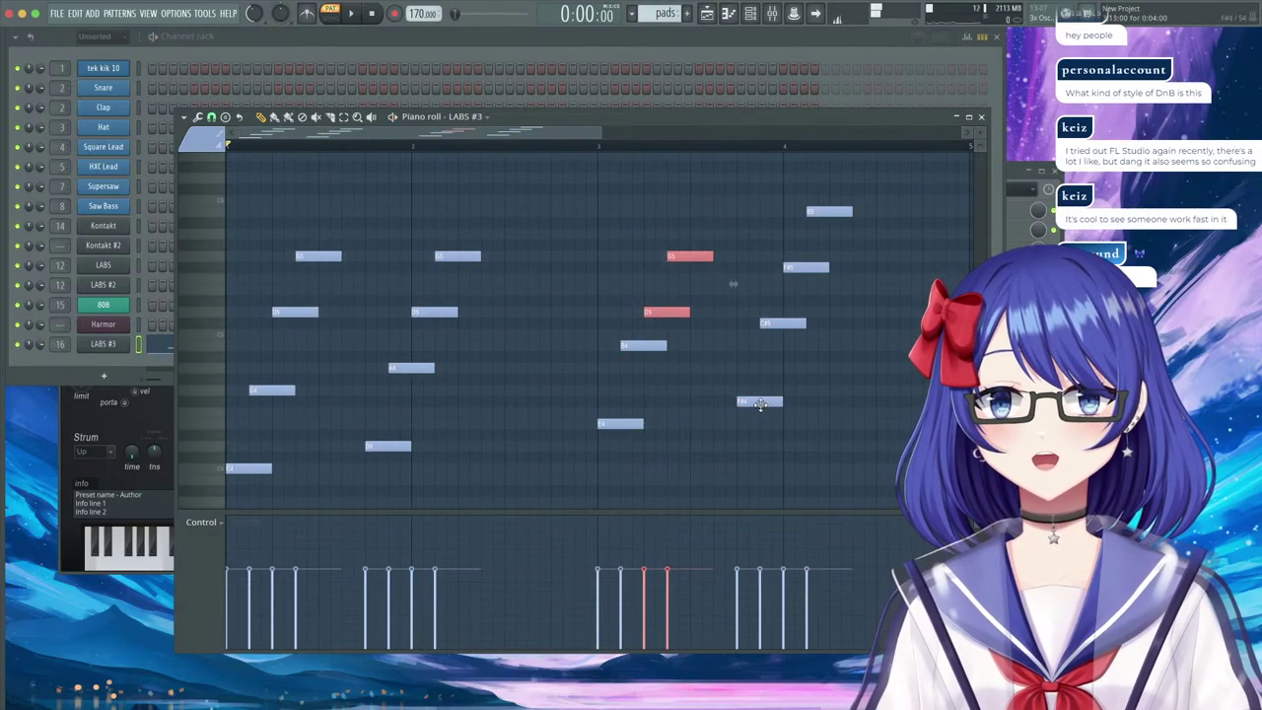
pyautogui.keyDown('ctrl'); pyautogui.moveTo(784, 355); pyautogui.dragTo(864, 209); pyautogui.keyUp('ctrl')
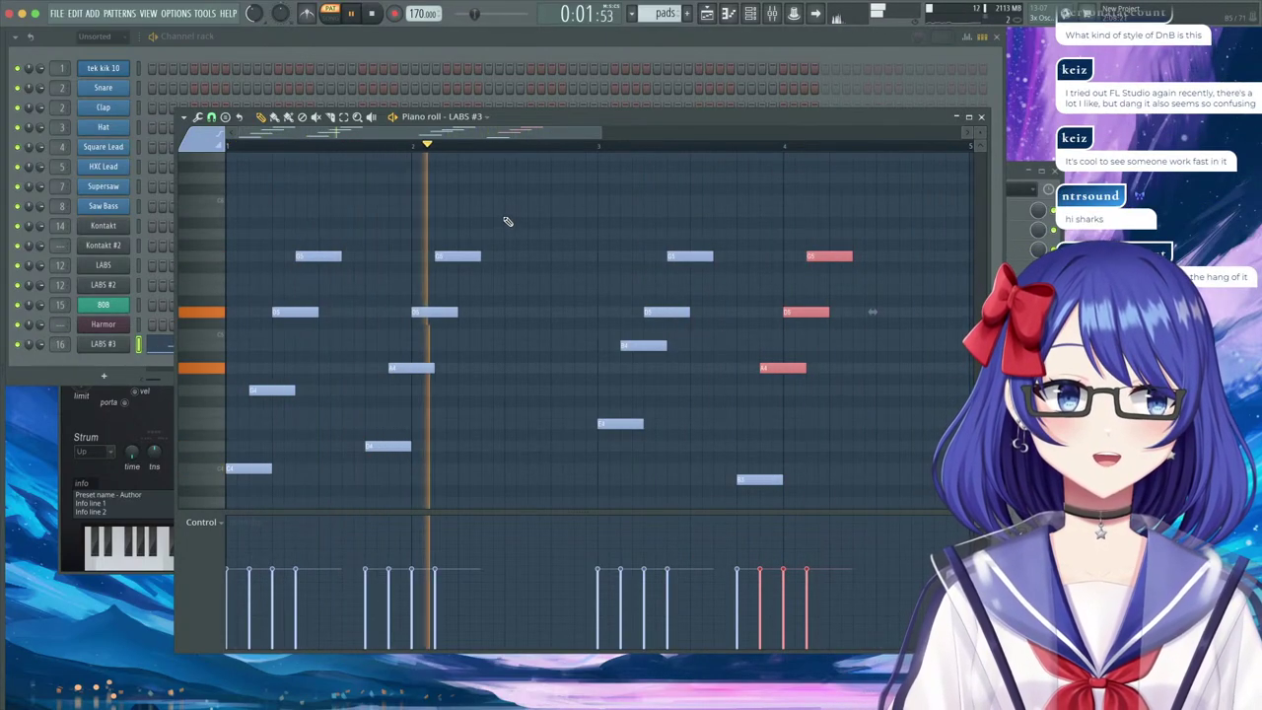
pyautogui.moveTo(893, 194); pyautogui.dragTo(88, 480)
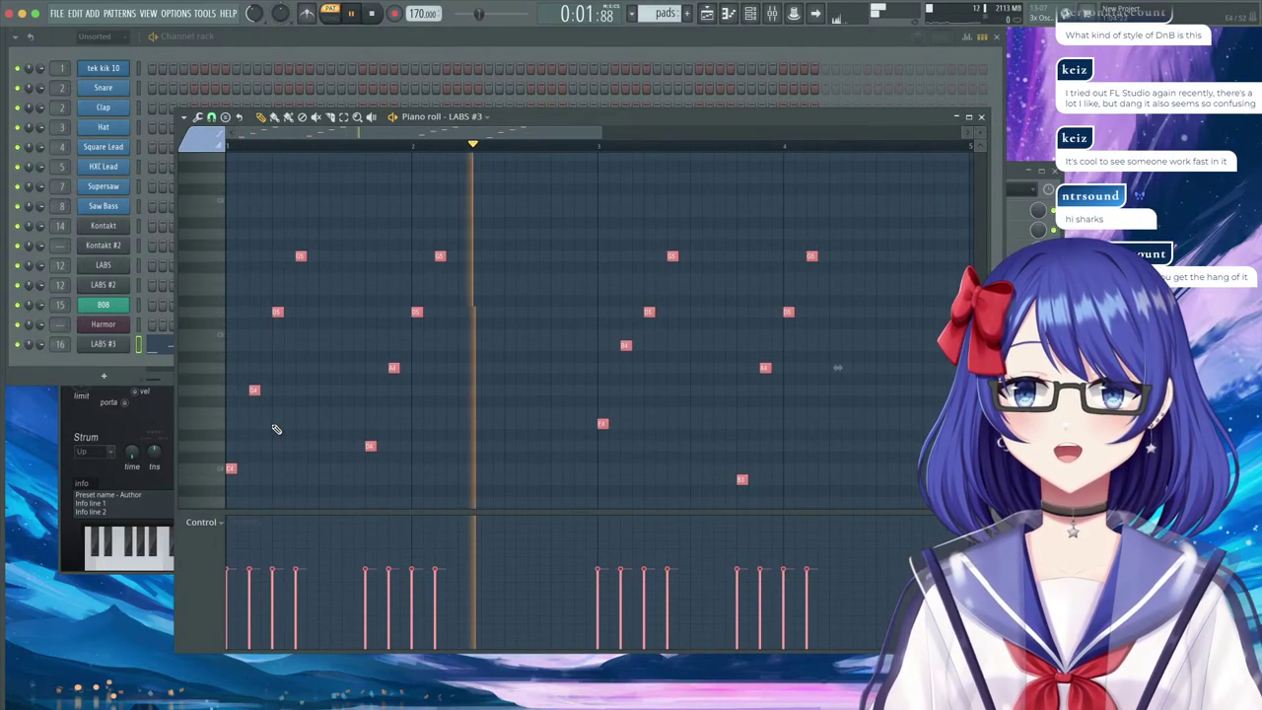
# Add Fruity Stereo Enhancer to the first effect slot of the LABS #3 mixer track, widen its stereo separation, and open the playlist.
pyautogui.click(386, 34)
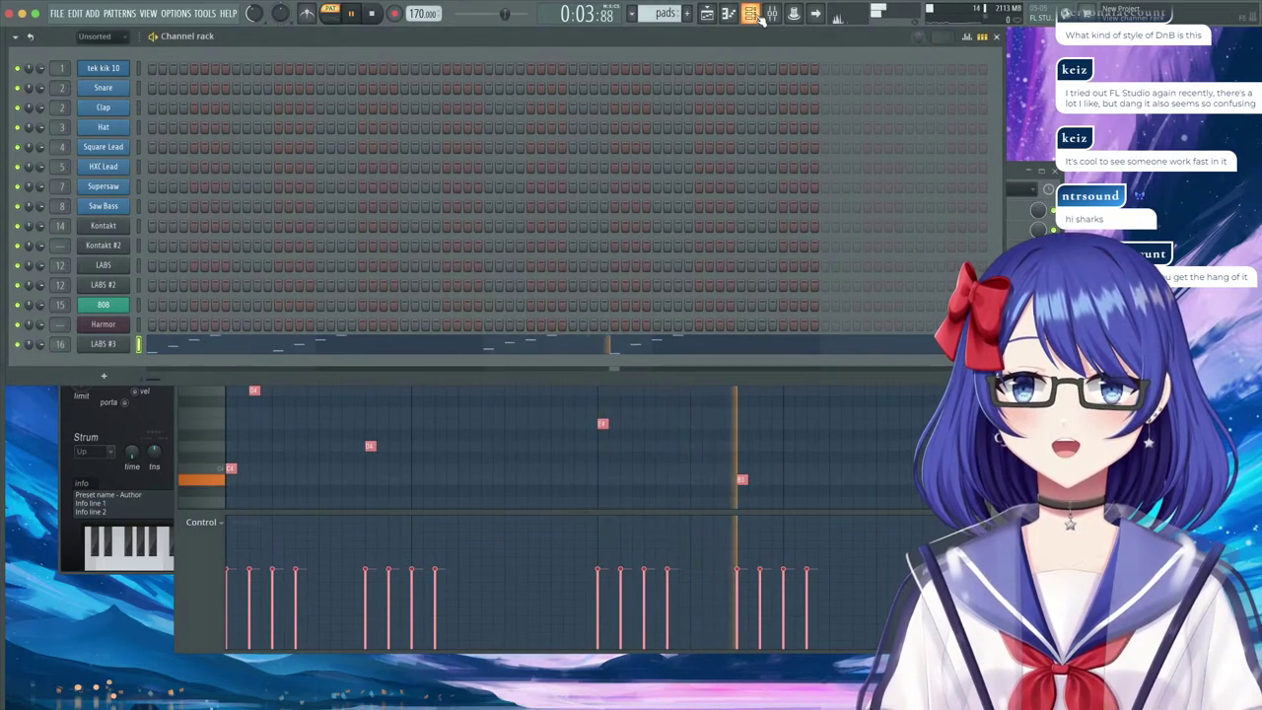
pyautogui.click(773, 14)
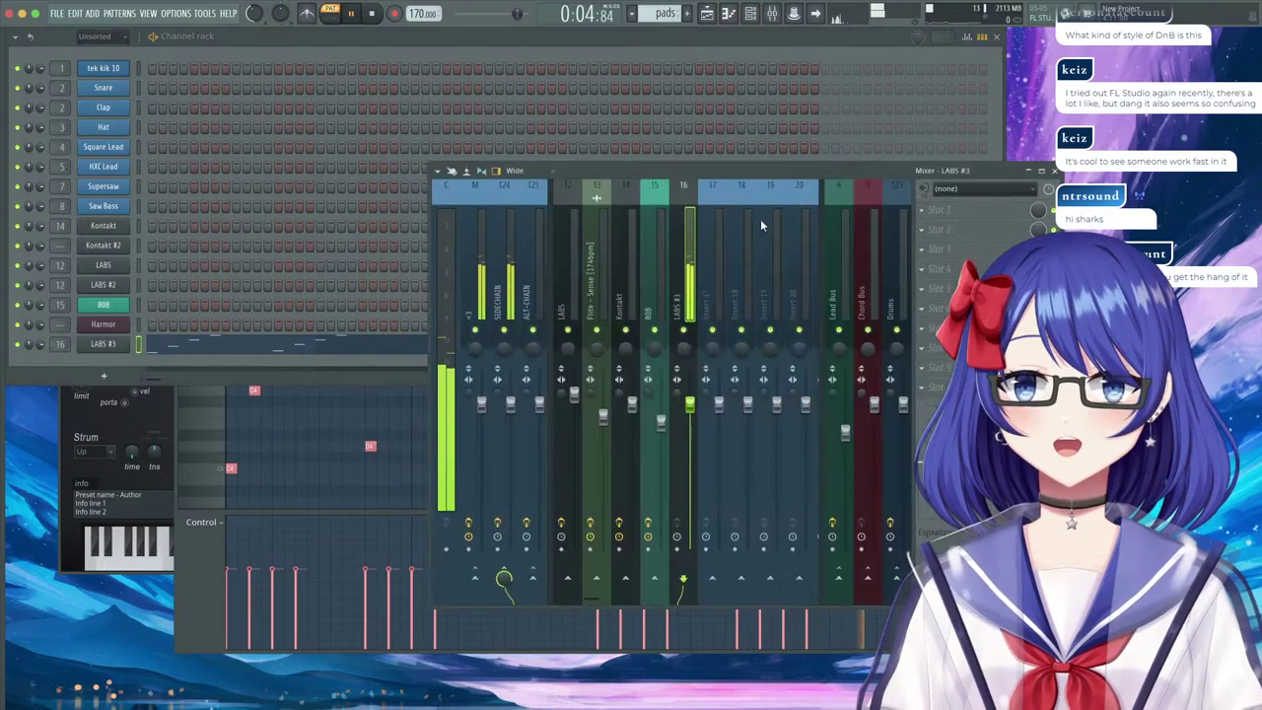
pyautogui.click(1011, 221)
pyautogui.click(758, 650)
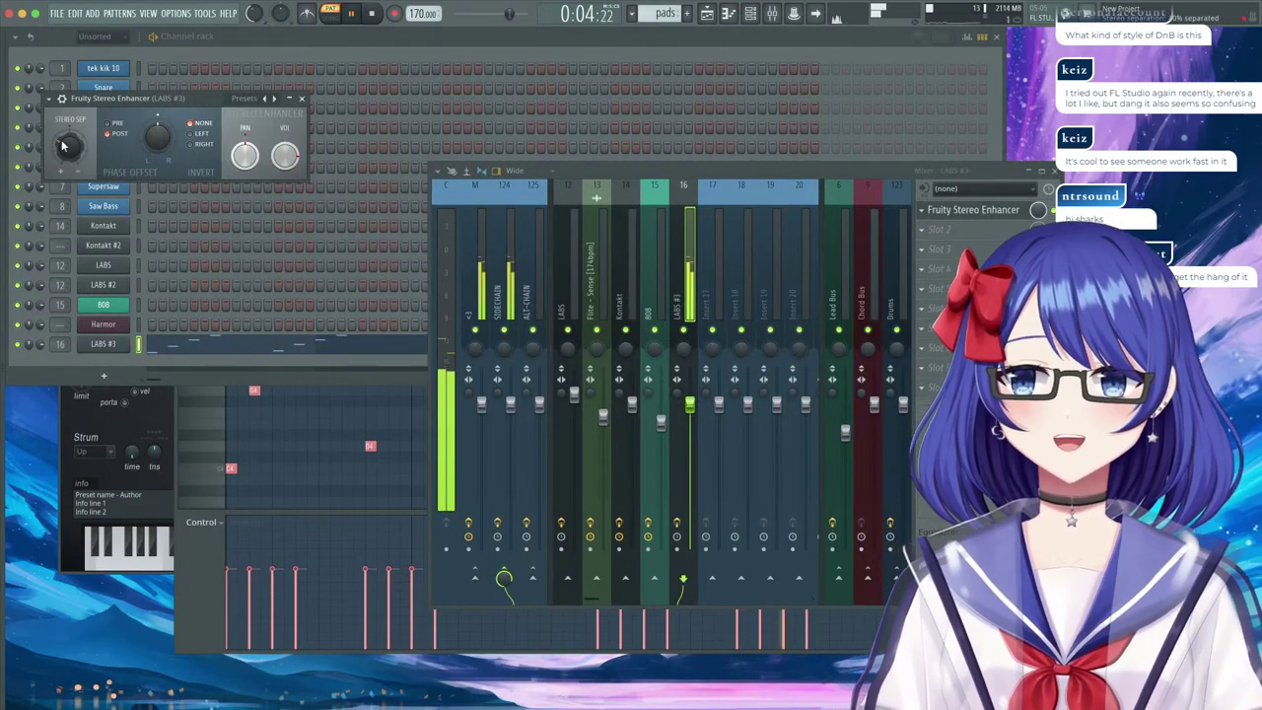
pyautogui.click(708, 14)
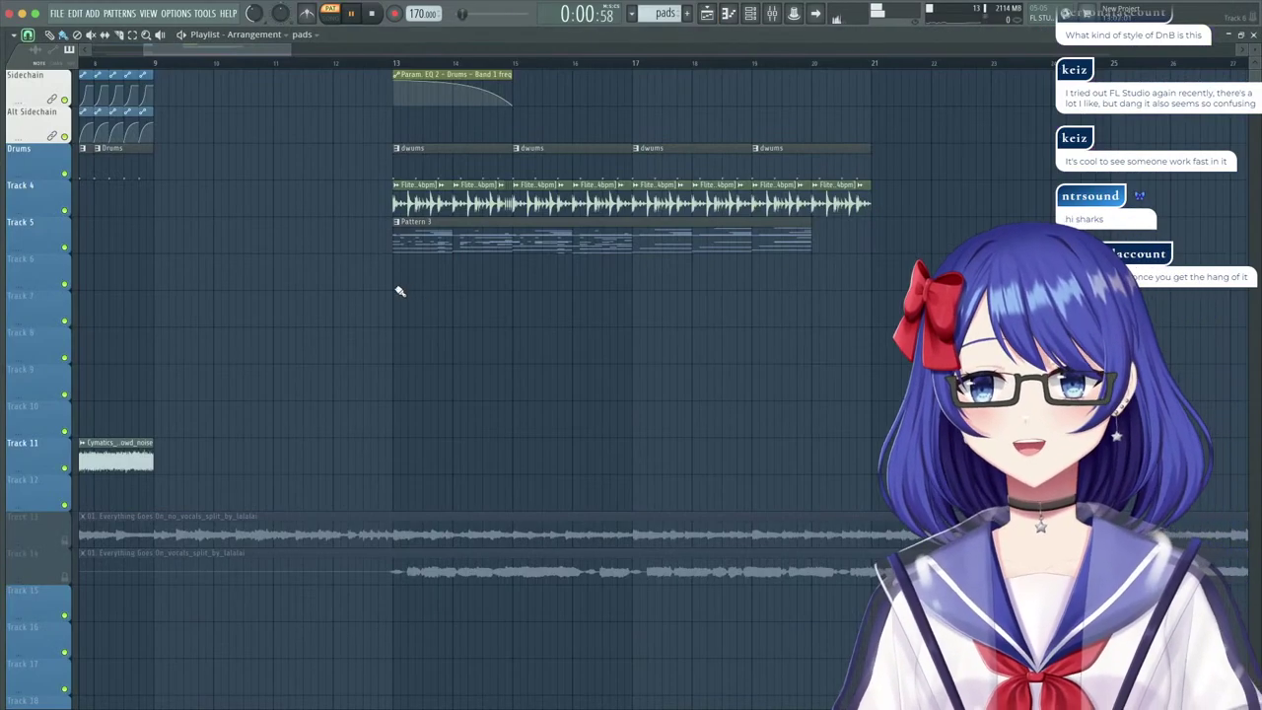
# Place the pads pattern on Track 6 at bar 13 and play the arrangement in song mode.
pyautogui.press('l')
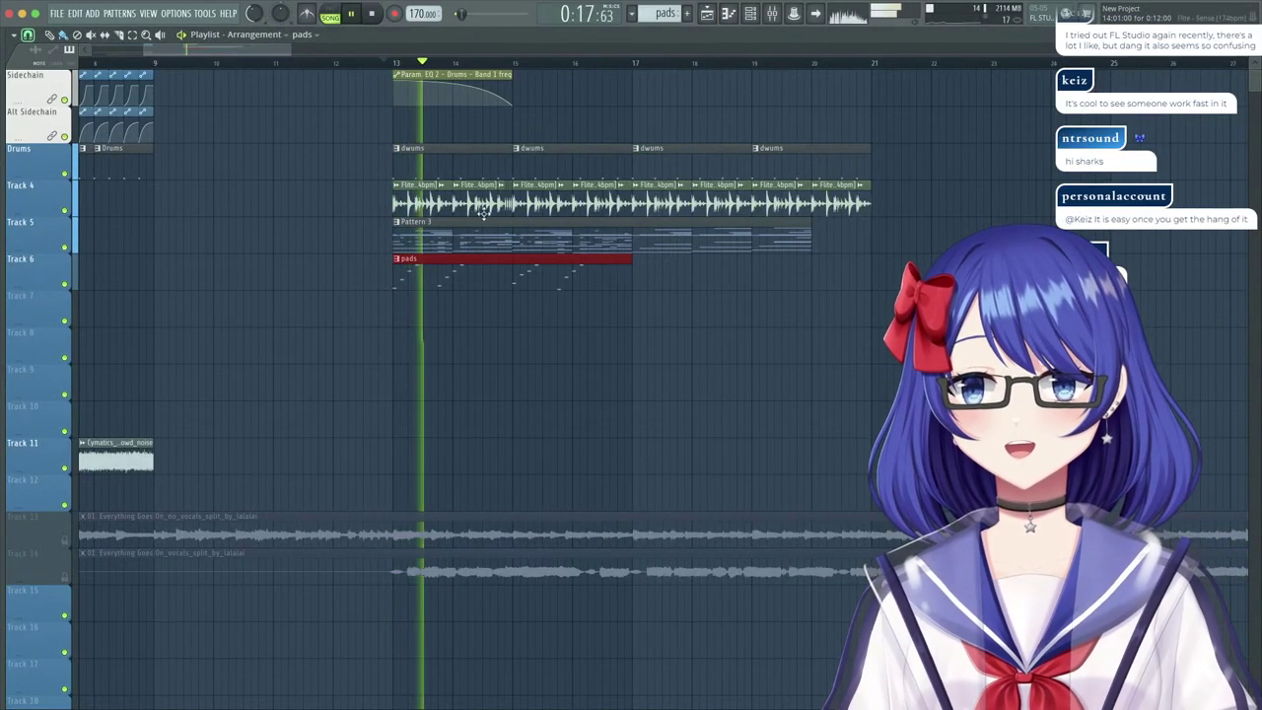
# Lower the Kontakt mixer track to 86% volume, reduce the LABS track slightly too, and play the section to check the balance.
pyautogui.press('F9')
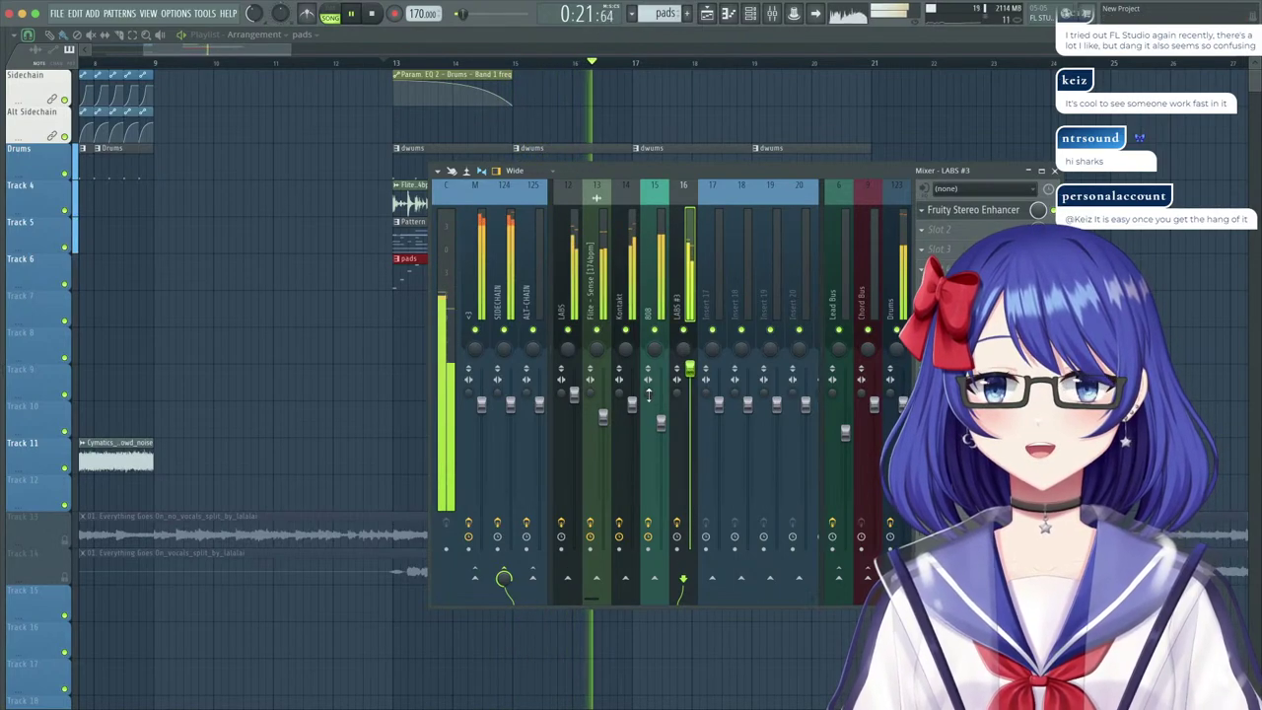
pyautogui.moveTo(632, 403); pyautogui.dragTo(632, 424)
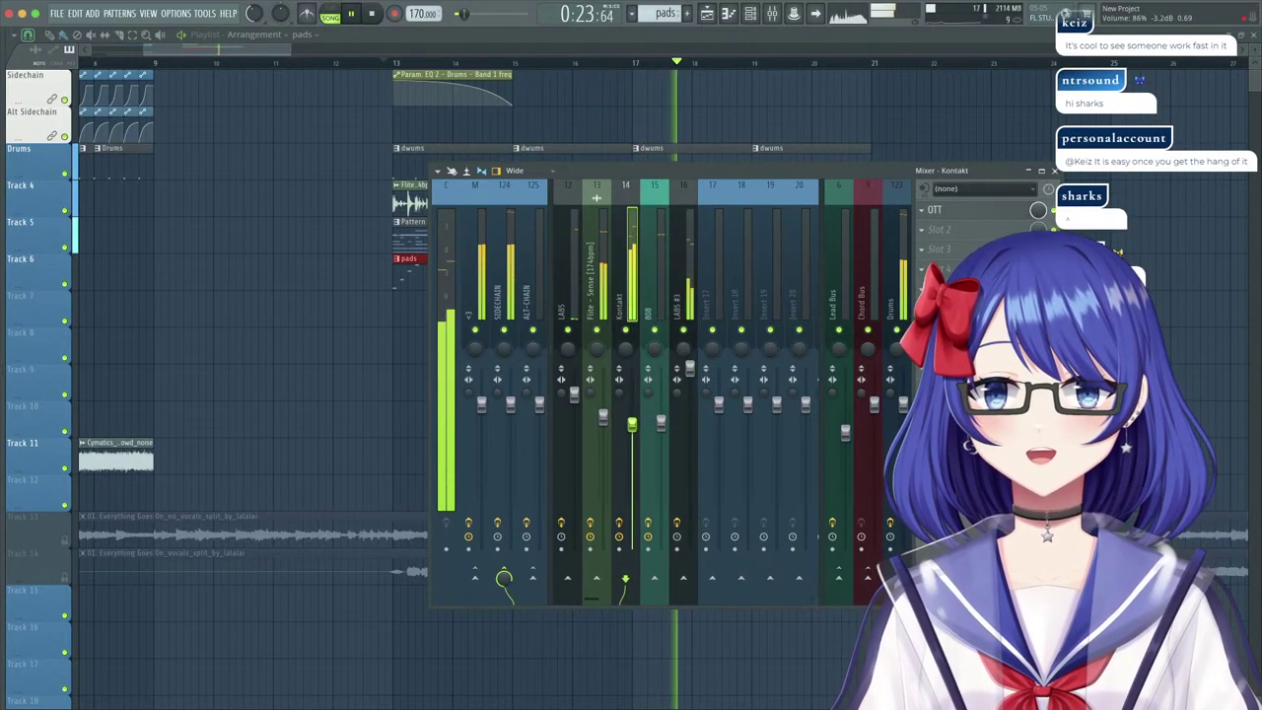
pyautogui.press('space')
pyautogui.press('space')
pyautogui.moveTo(574, 395); pyautogui.dragTo(574, 412)
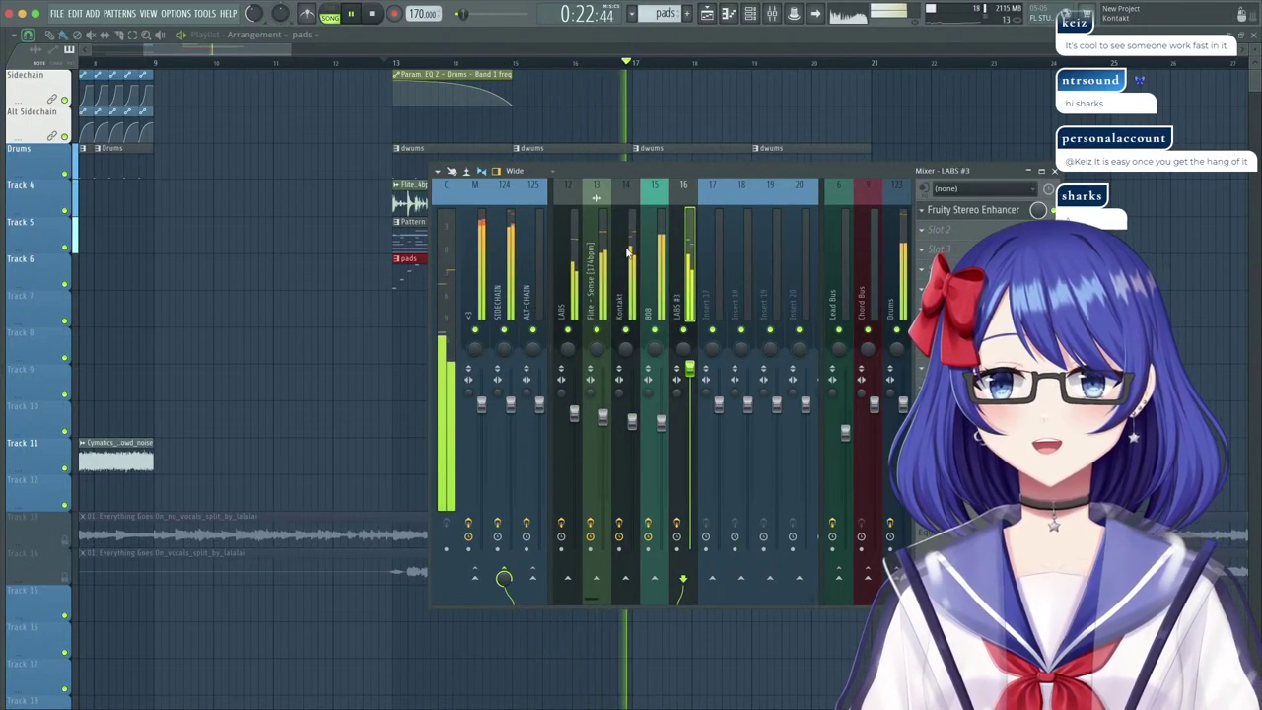
pyautogui.click(478, 259)
pyautogui.press('space')
pyautogui.press('space')
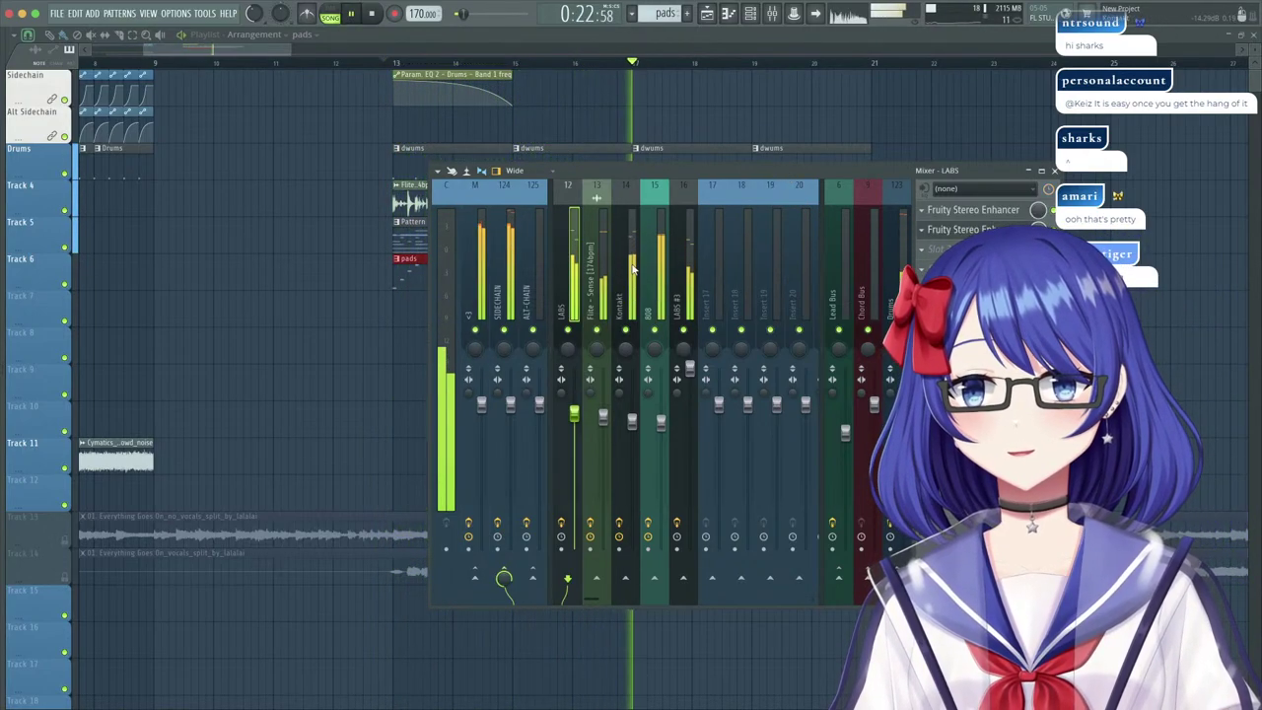
pyautogui.press('space')
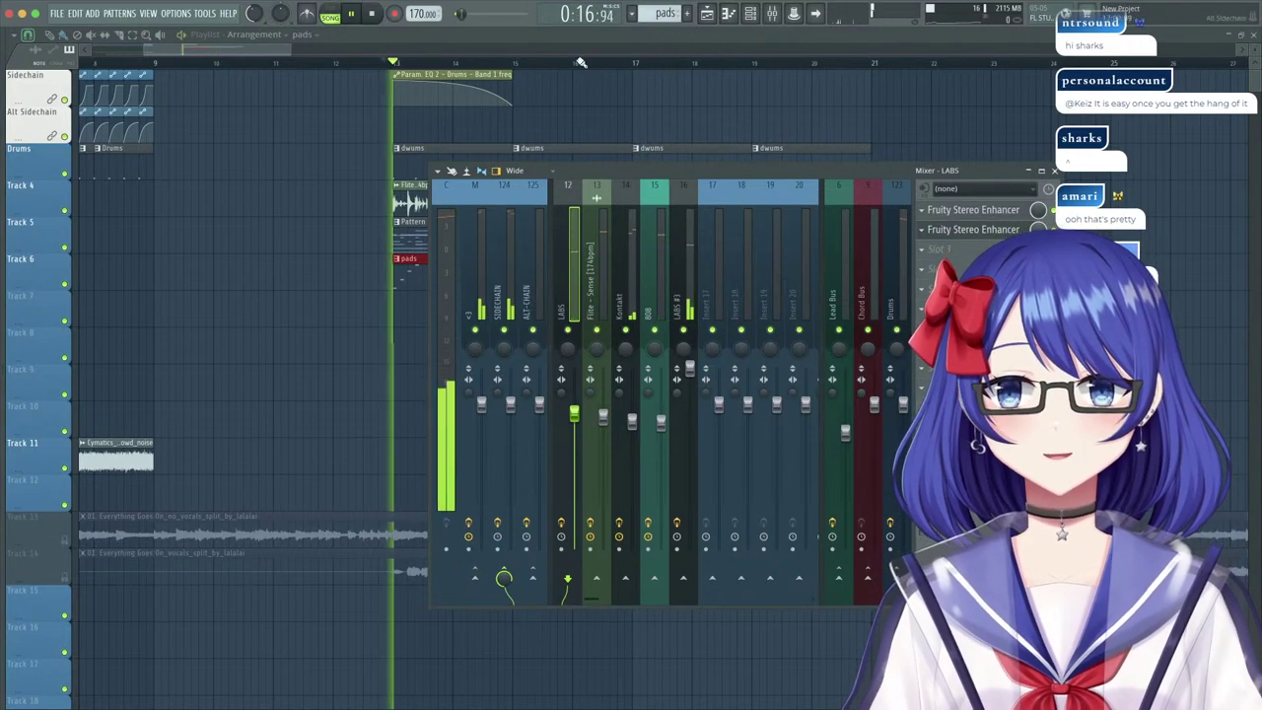
# Open Pattern 3 from the playlist in the piano roll and switch to editing the LABS channel's notes.
pyautogui.click(500, 39)
pyautogui.press('space')
pyautogui.doubleClick(462, 239)
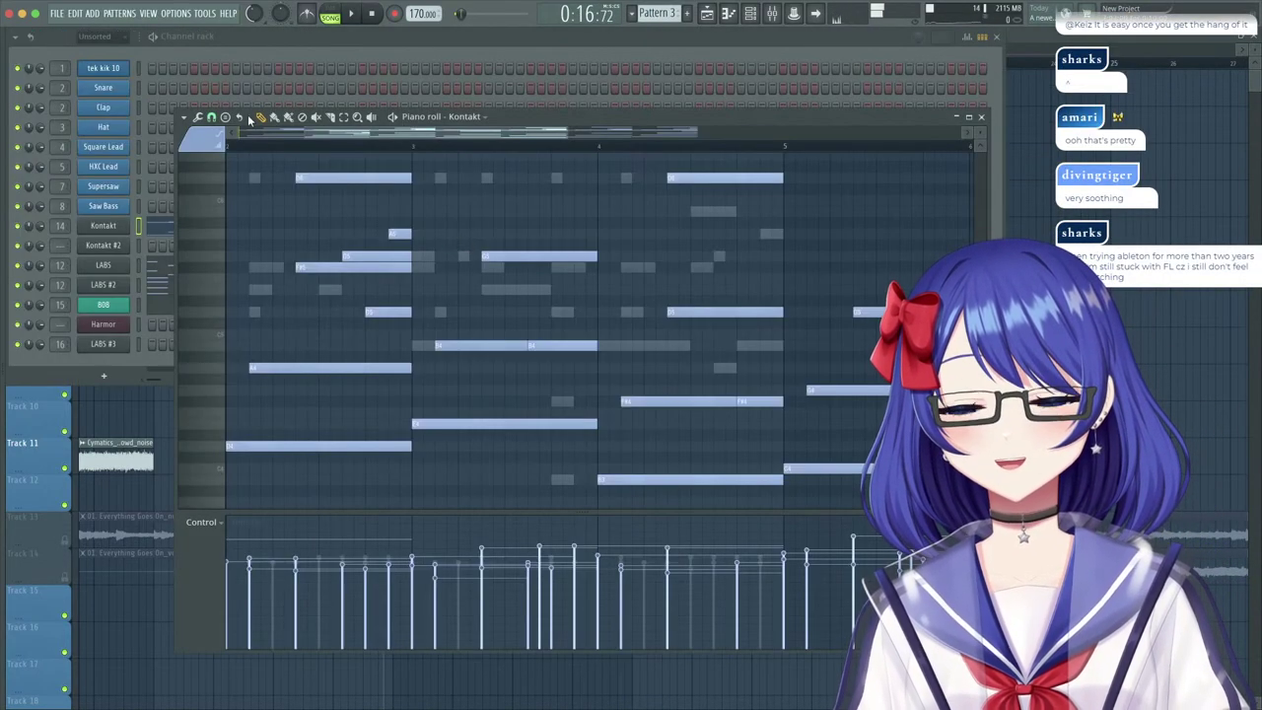
pyautogui.rightClick(259, 179)
pyautogui.rightClick(258, 179)
pyautogui.scroll(5, 335, 201)
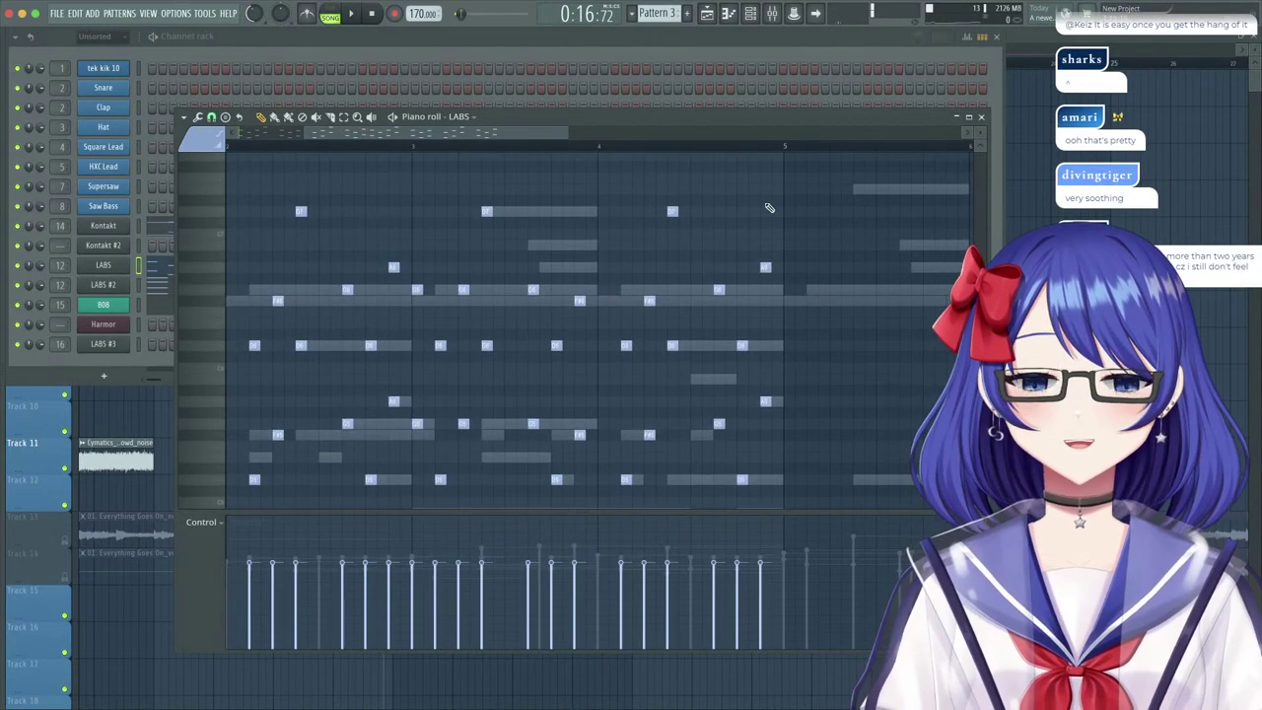
pyautogui.rightClick(765, 265)
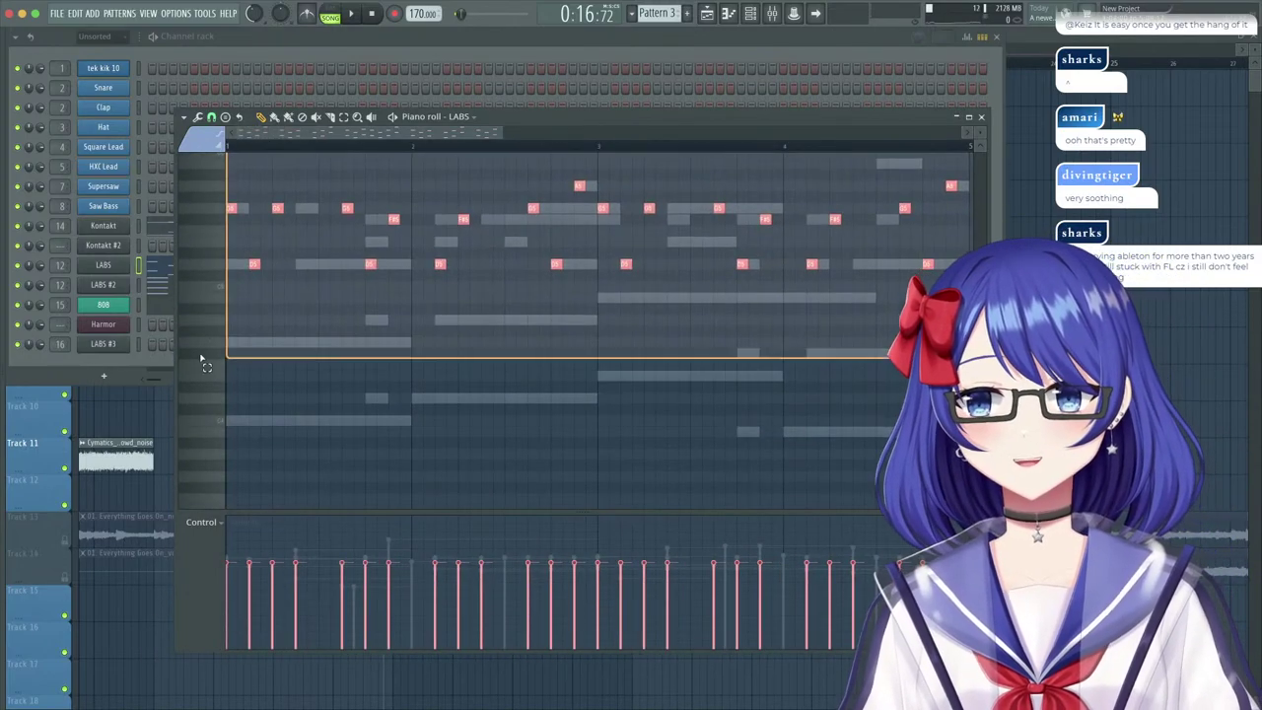
# Delete the LABS notes around beats 3 and 4 of bar 1, keeping the last ones before bar 2, and play it.
pyautogui.scroll(2, 291, 356)
pyautogui.moveTo(326, 258); pyautogui.dragTo(403, 371)
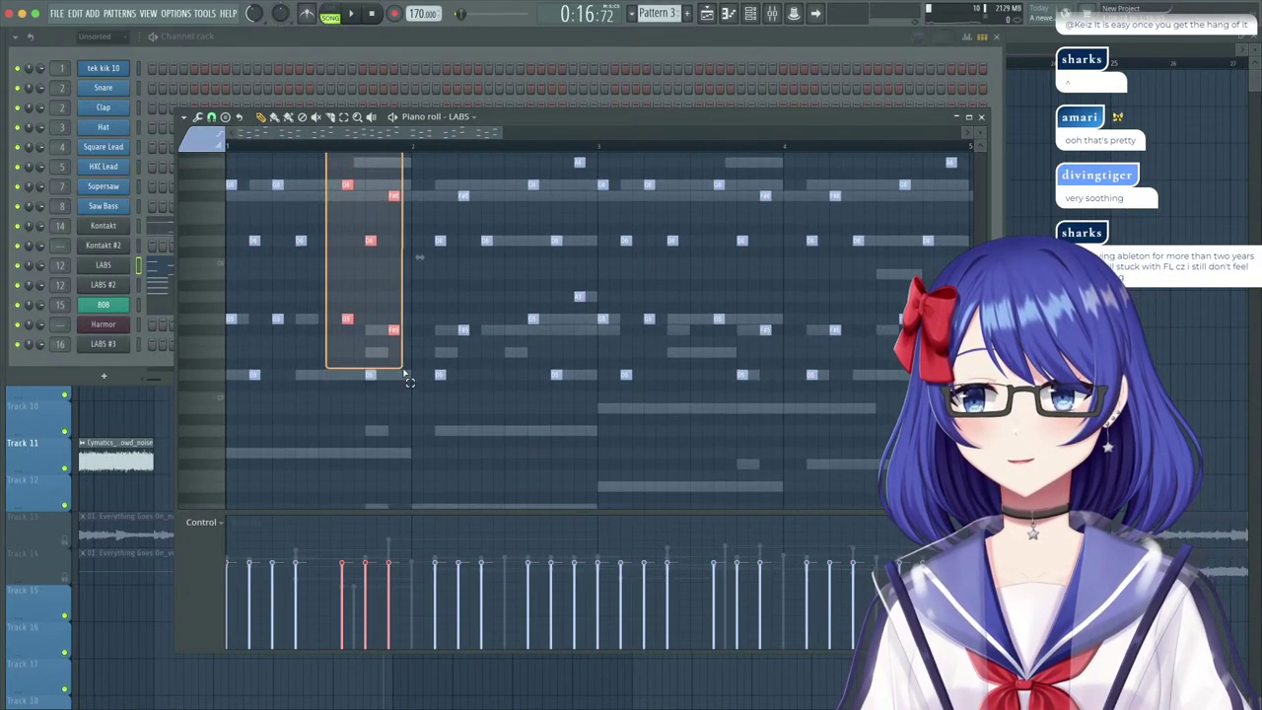
pyautogui.moveTo(383, 421); pyautogui.dragTo(400, 397)
pyautogui.press('Delete')
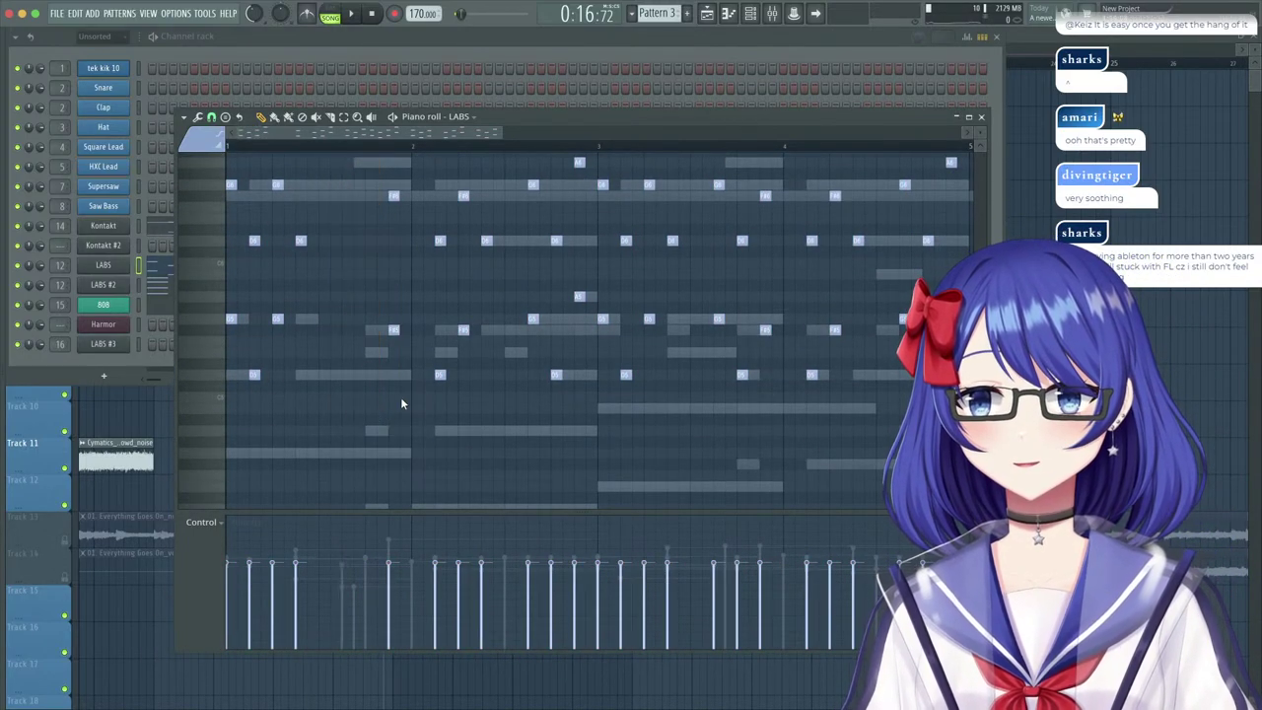
pyautogui.scroll(3, 407, 399)
pyautogui.press('space')
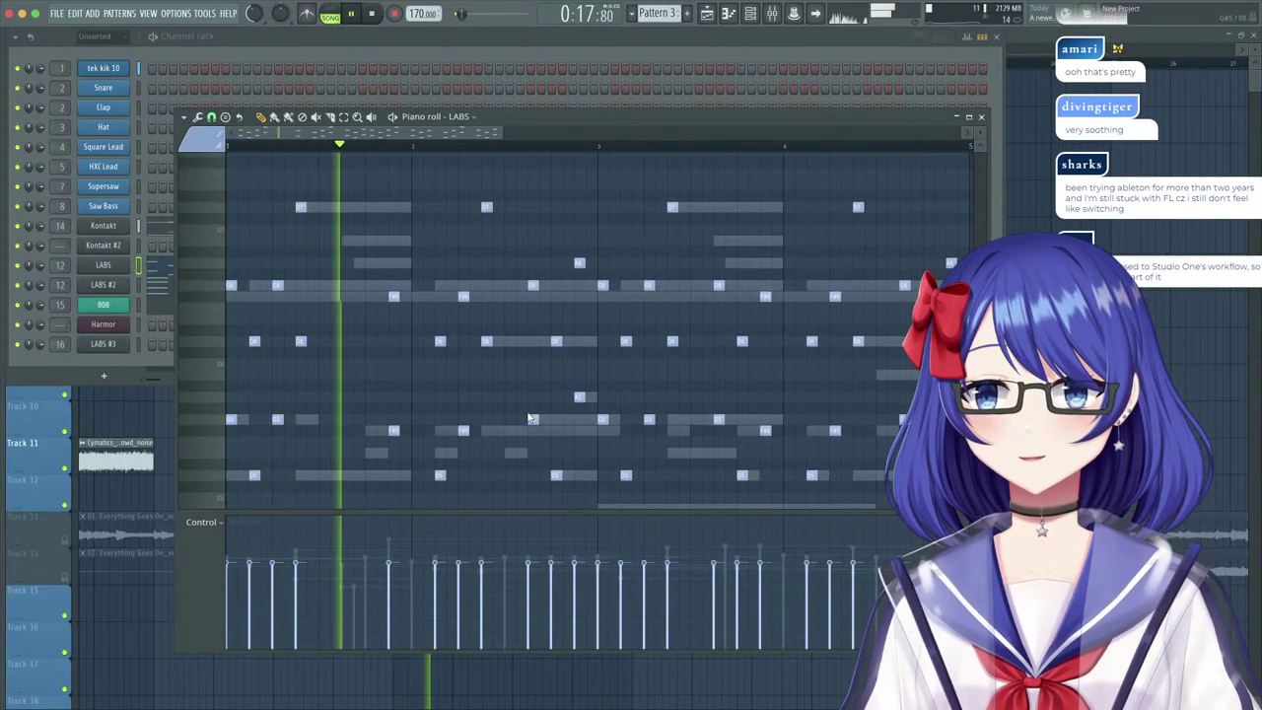
pyautogui.press('space')
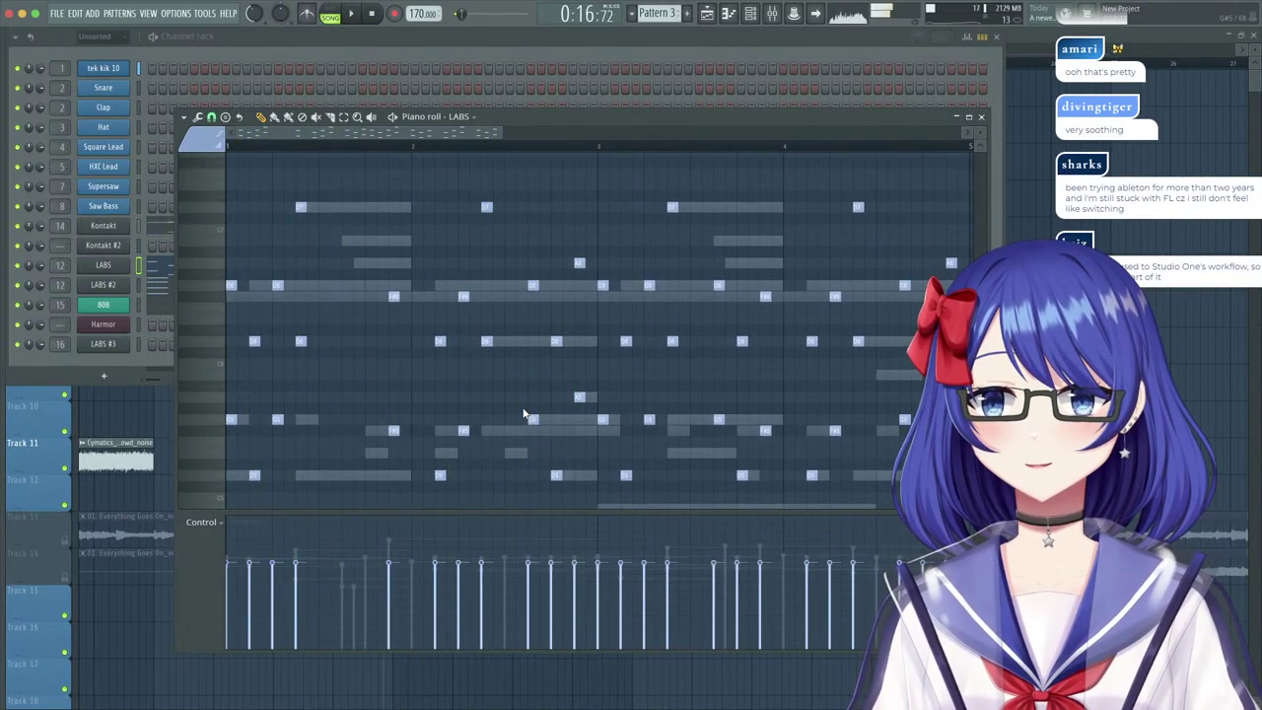
# Delete the LABS notes around beats 3 and 4 in bars 2, 3 and 4, keeping the last pair of bar 3.
pyautogui.moveTo(524, 242); pyautogui.dragTo(595, 507)
pyautogui.press('Delete')
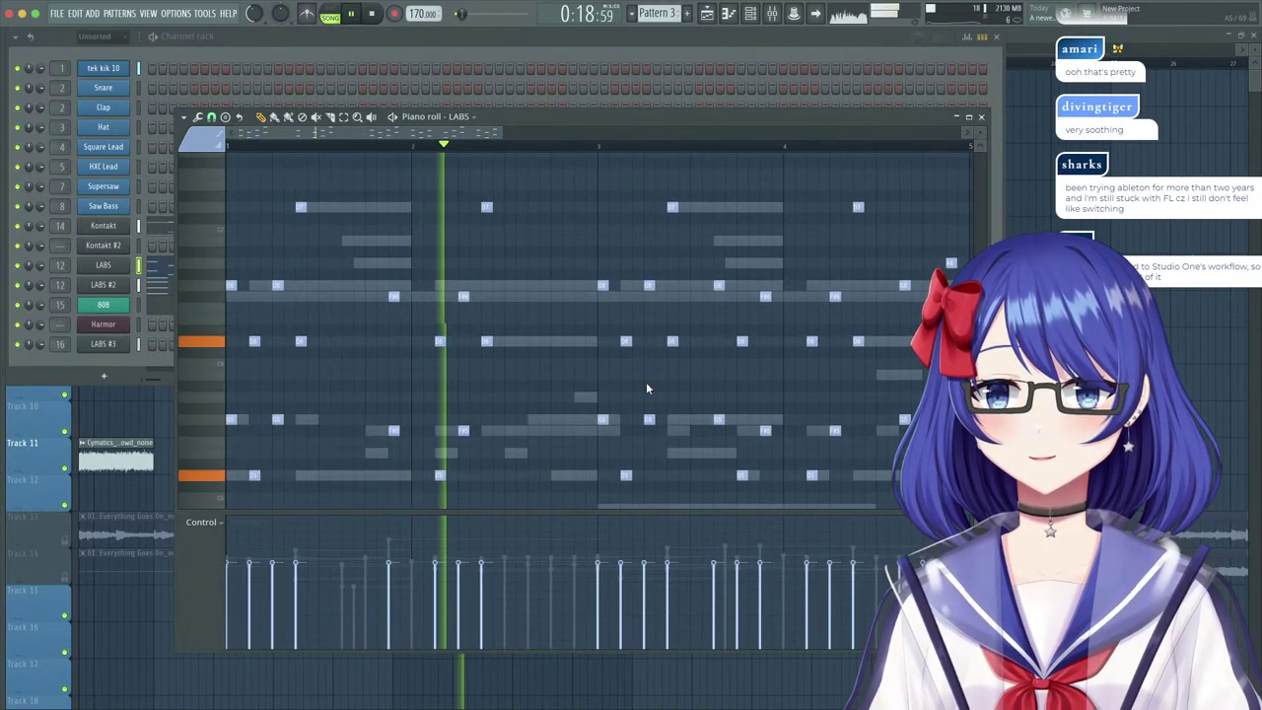
pyautogui.moveTo(711, 268); pyautogui.dragTo(762, 522)
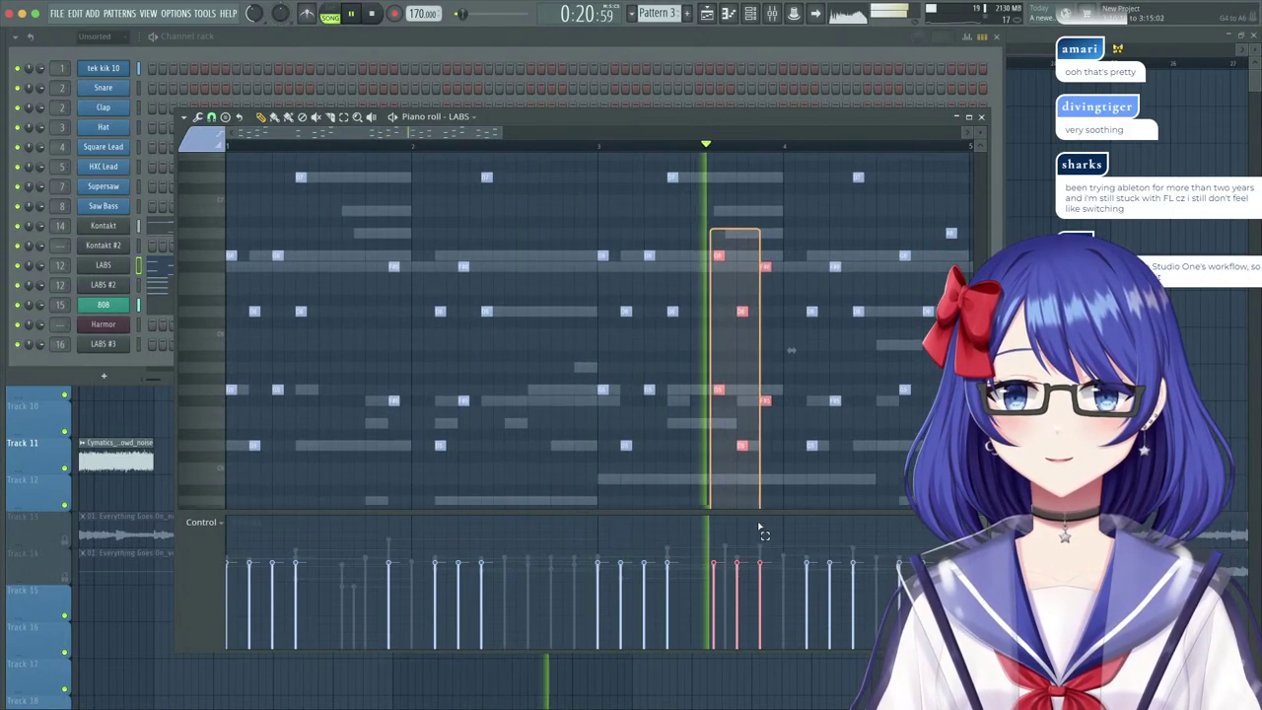
pyautogui.press('Delete')
pyautogui.scroll(-2, 772, 432)
pyautogui.scroll(1, 902, 323)
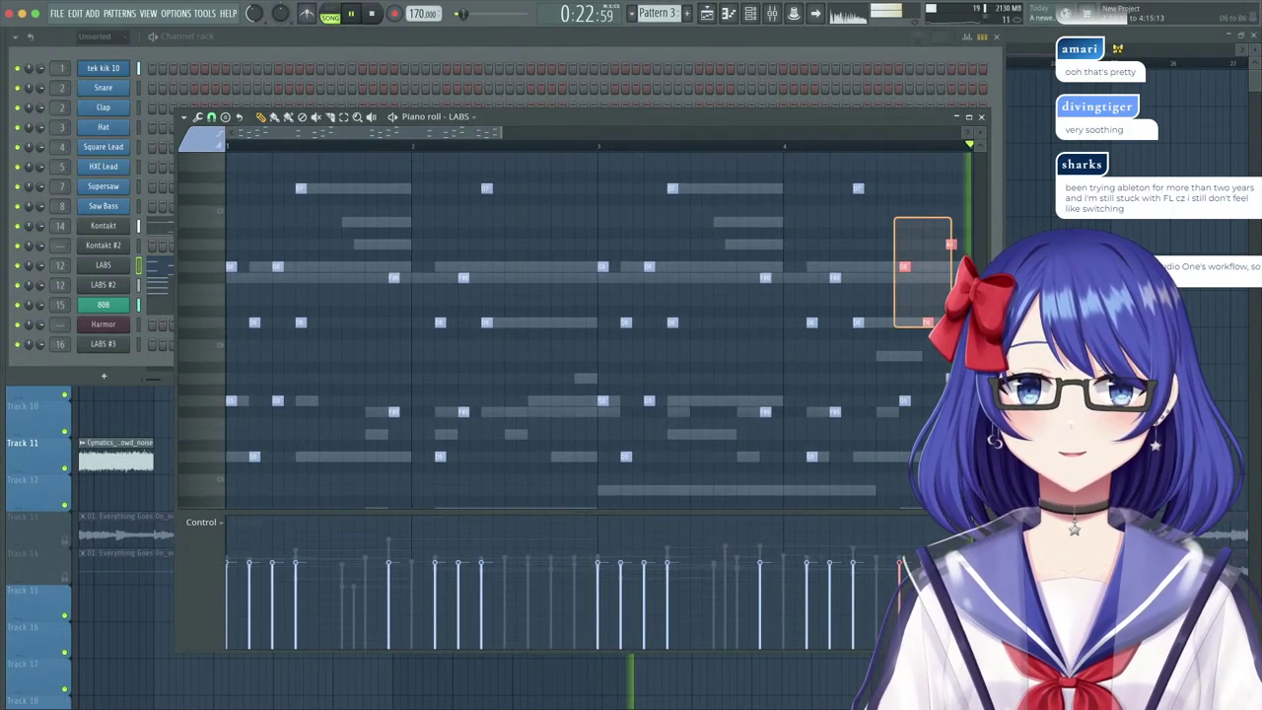
pyautogui.moveTo(951, 327); pyautogui.dragTo(890, 541)
pyautogui.press('Delete')
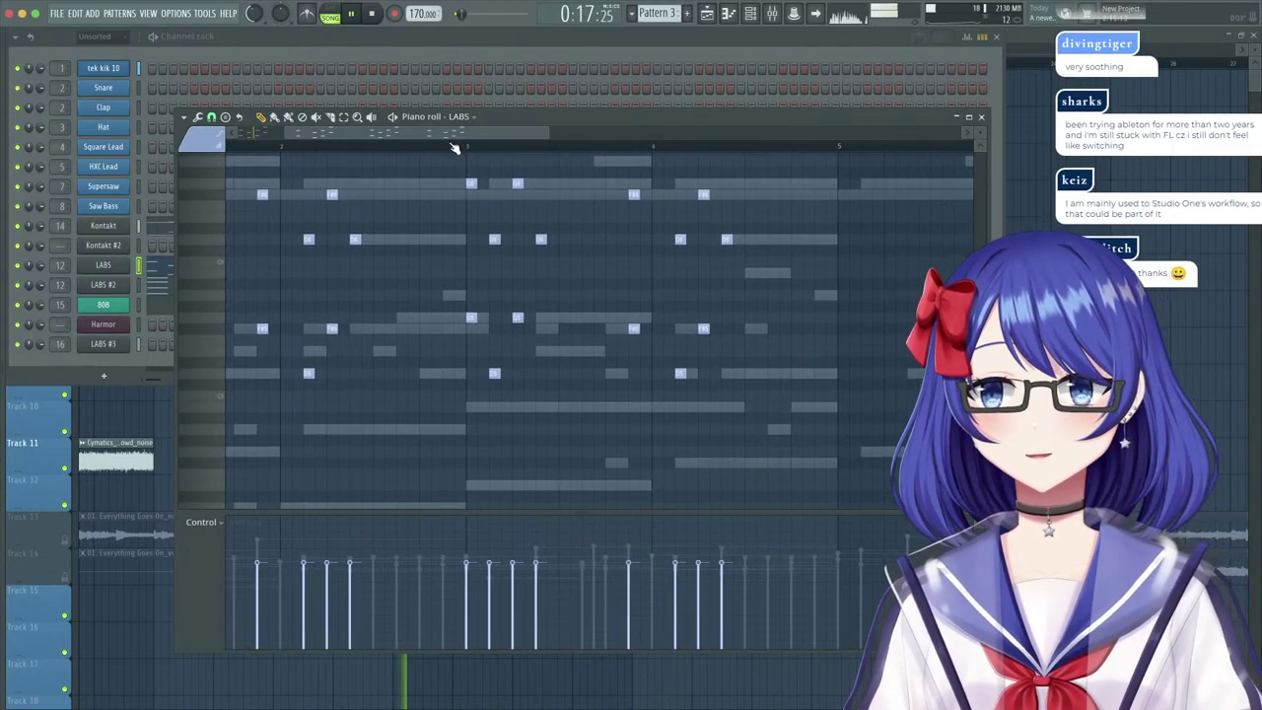
# Duplicate all LABS notes from bars 1 to 4 into bars 5 to 8.
pyautogui.scroll(-4, 455, 148)
pyautogui.scroll(7, 606, 341)
pyautogui.moveTo(618, 270); pyautogui.dragTo(184, 578)
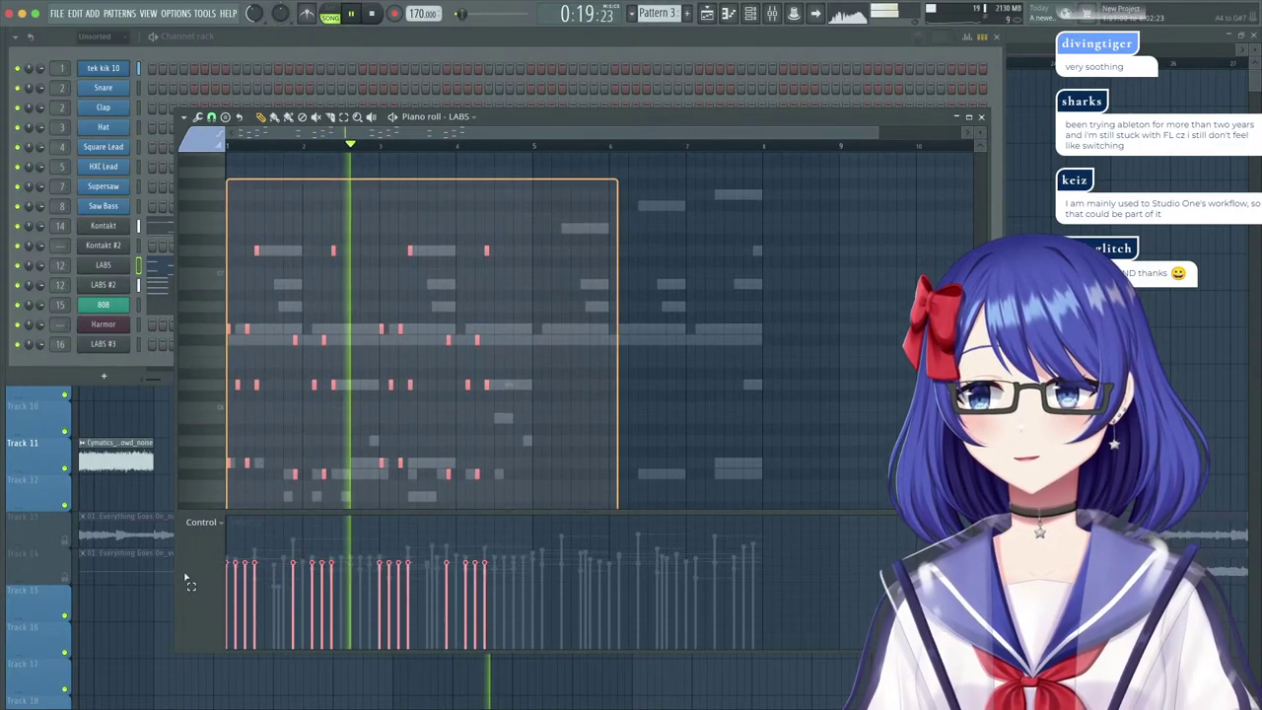
pyautogui.hotkey('ctrl', 'b')
pyautogui.scroll(-1, 534, 291)
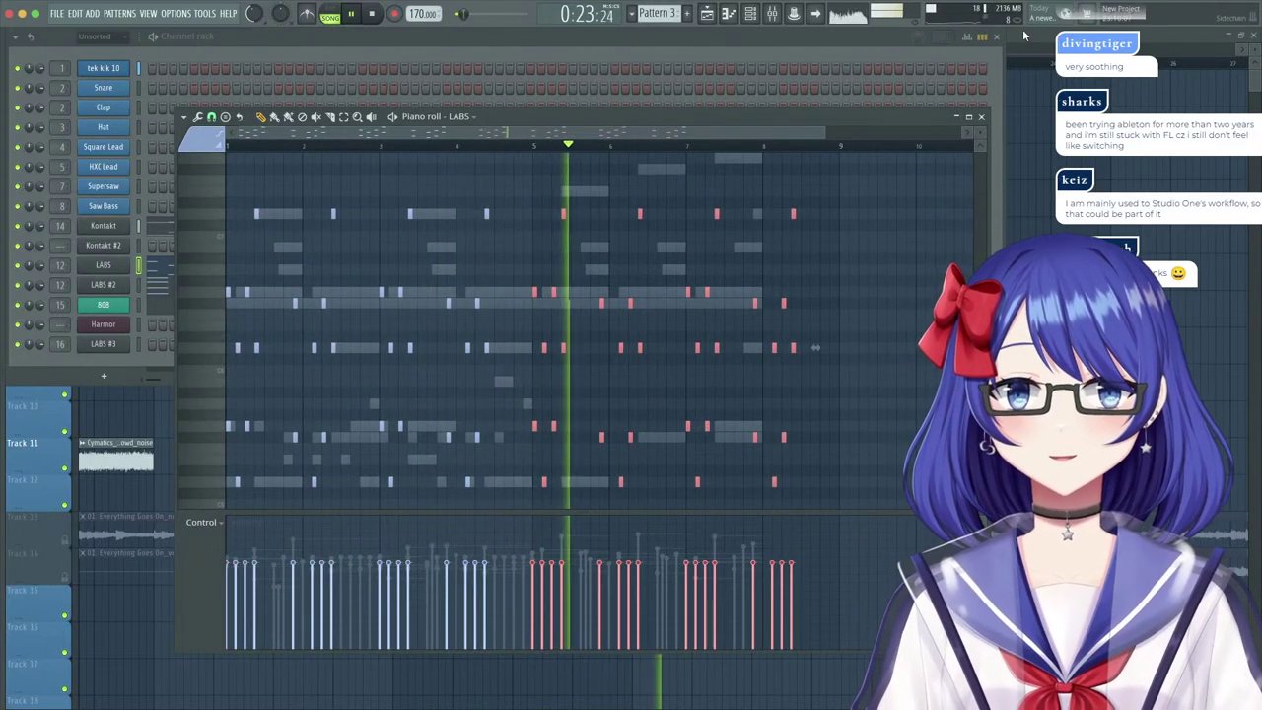
# Open the LABS #2 notes of Pattern 3 and duplicate bars 1 to 4 into bars 5 to 8 during playback.
pyautogui.click(1022, 38)
pyautogui.doubleClick(689, 248)
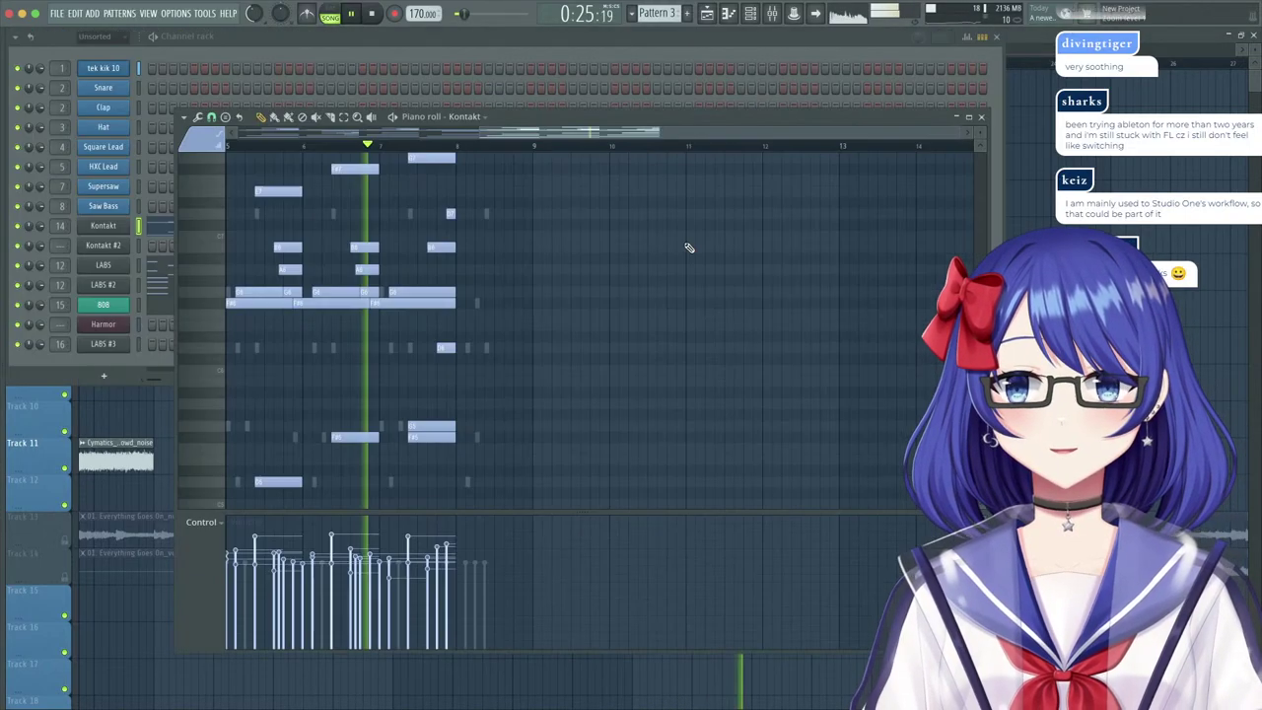
pyautogui.click(347, 45)
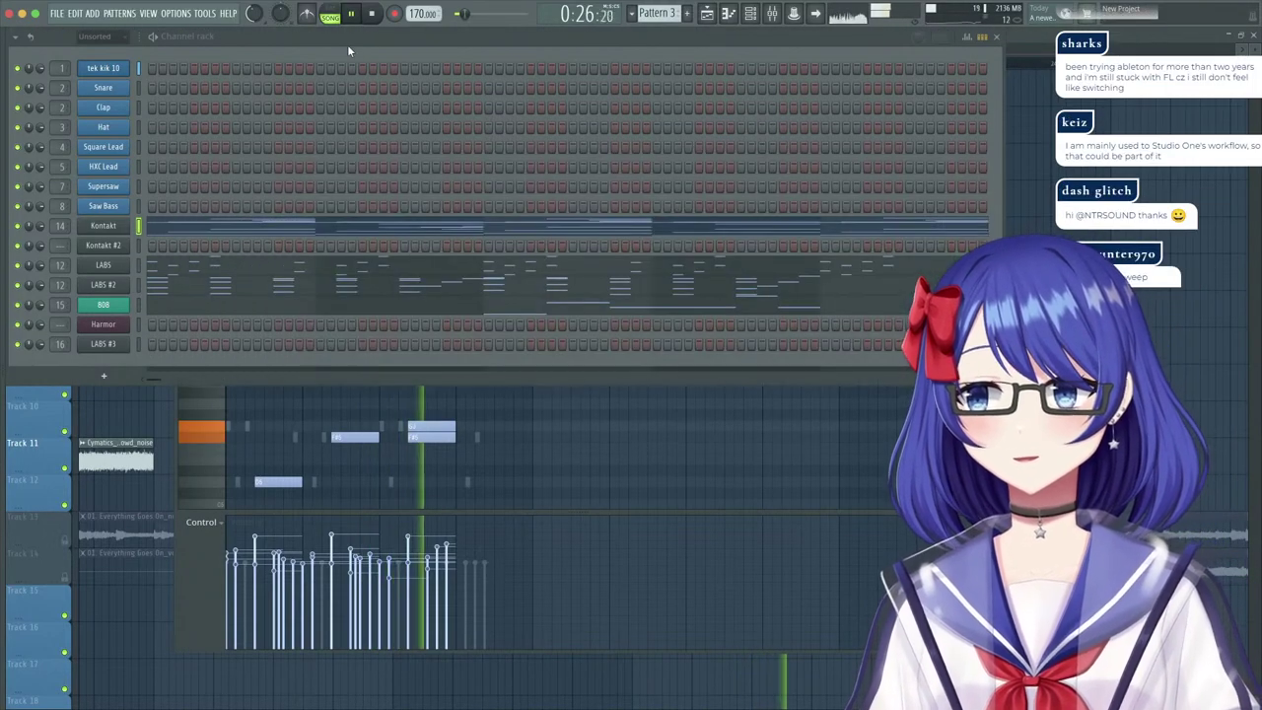
pyautogui.click(279, 292)
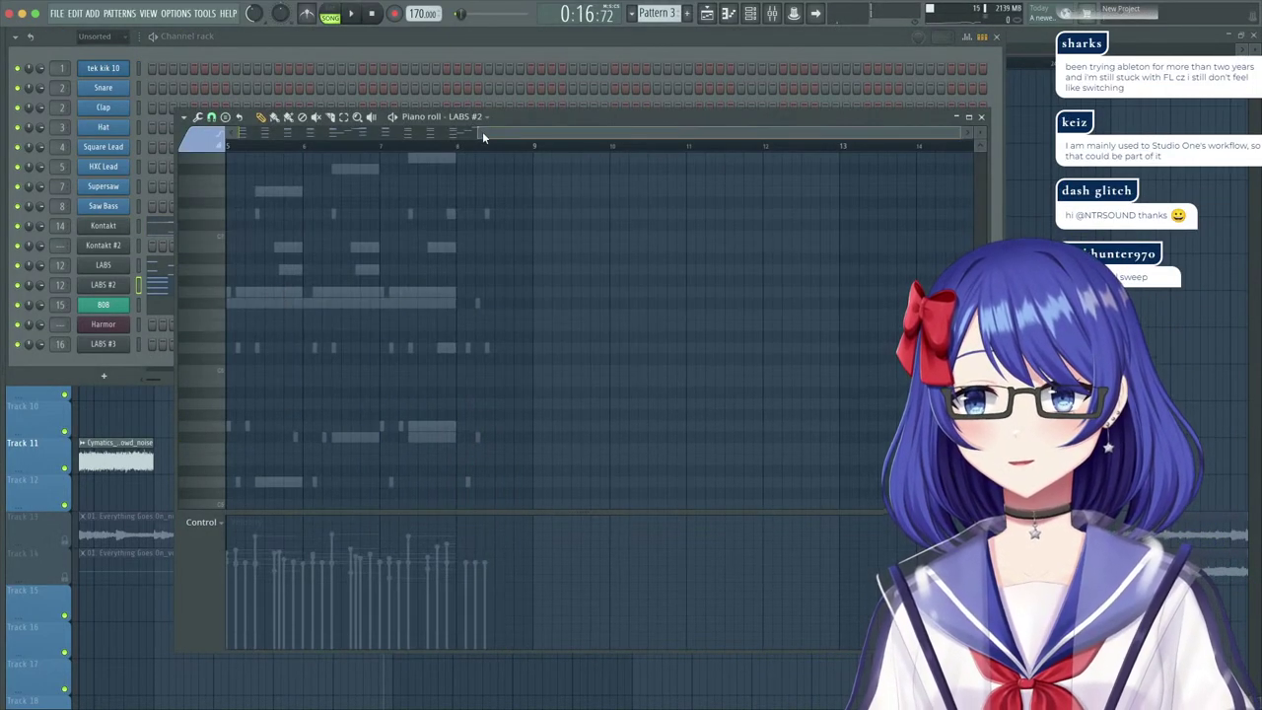
pyautogui.moveTo(482, 134); pyautogui.dragTo(305, 162)
pyautogui.scroll(-3, 507, 276)
pyautogui.press('space')
pyautogui.moveTo(597, 240); pyautogui.dragTo(142, 544)
pyautogui.press('super+b')
pyautogui.scroll(3, 723, 388)
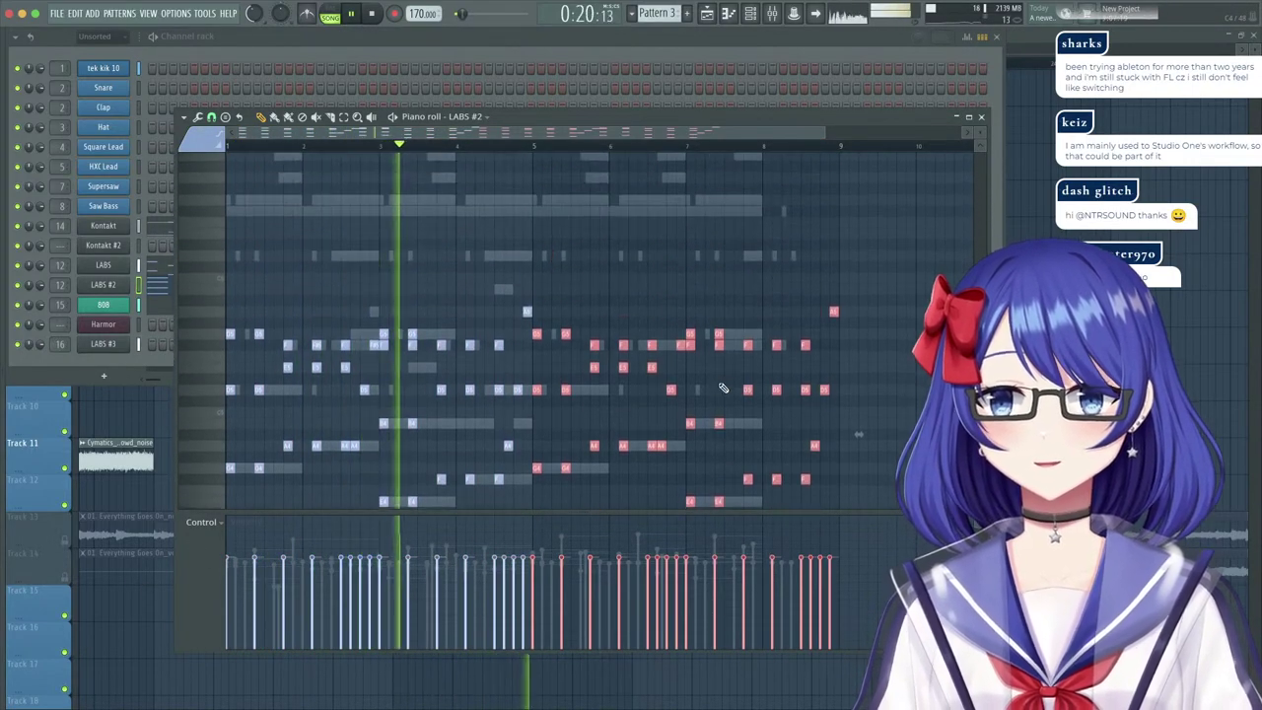
pyautogui.scroll(-3, 720, 394)
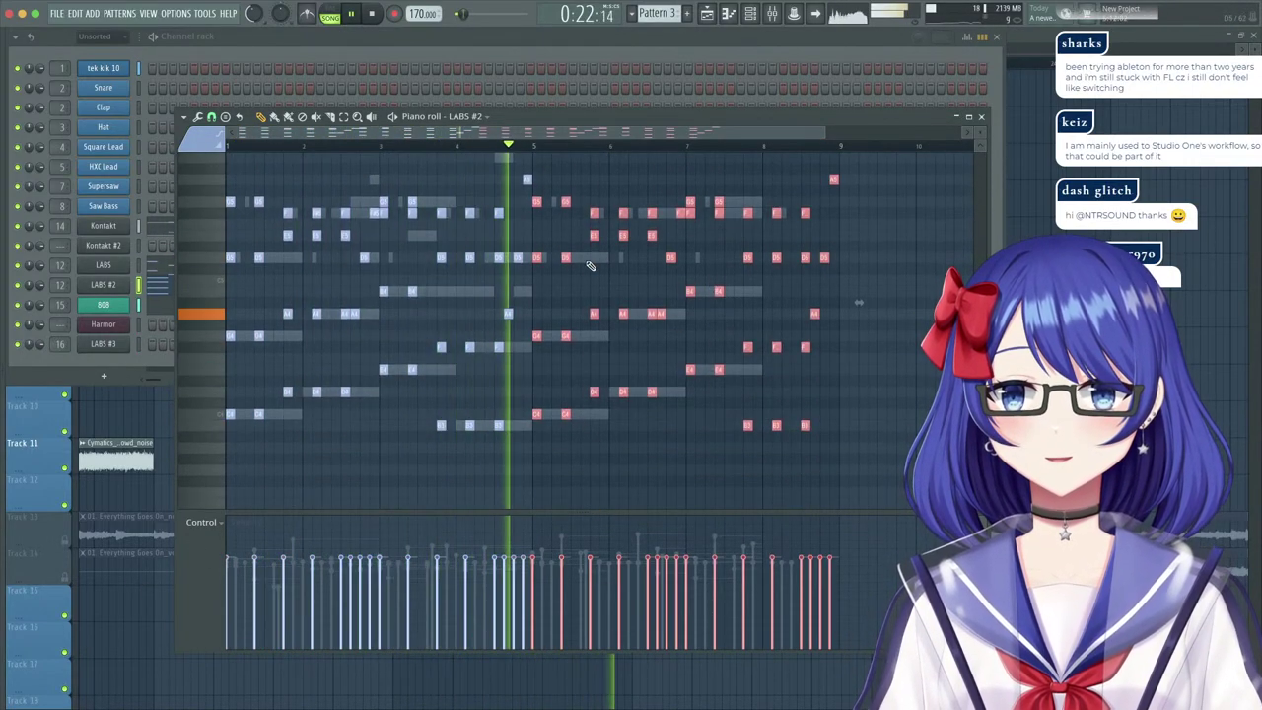
pyautogui.scroll(3, 611, 269)
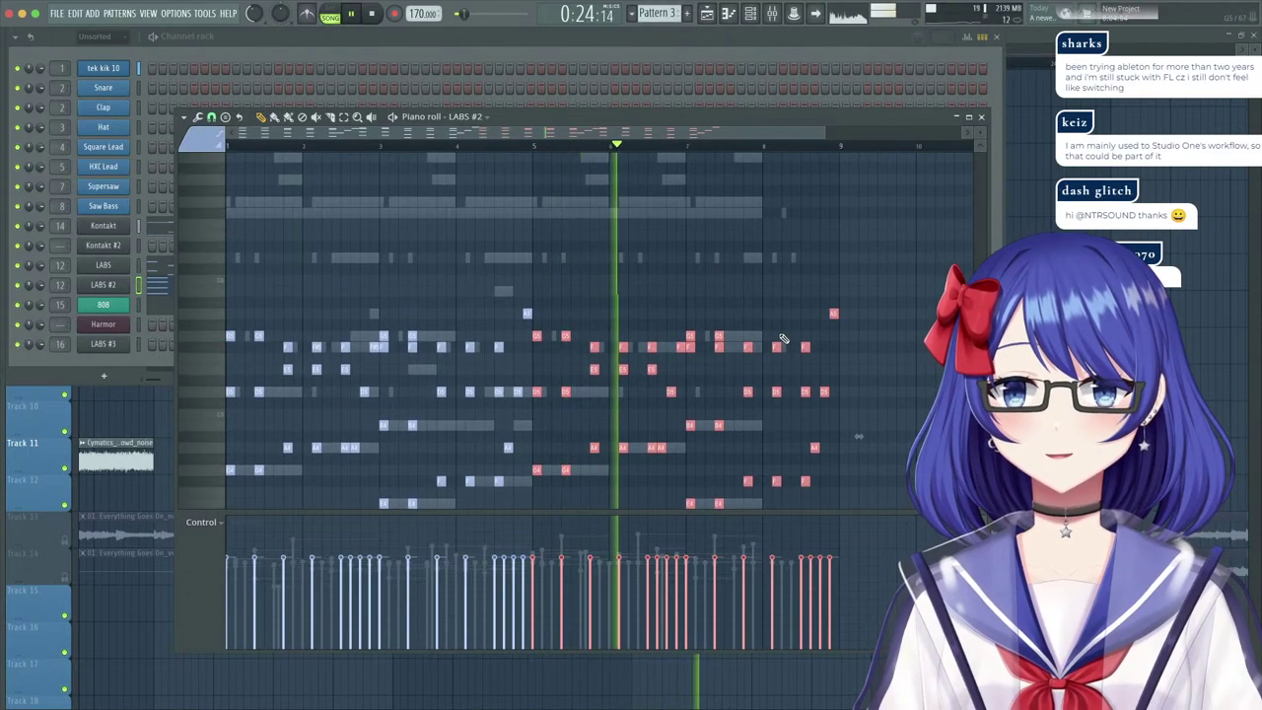
# Open the 808 notes, duplicate bars 3 and 4 into bars 5 and 6, and add a short note near the end of bar 7.
pyautogui.click(512, 56)
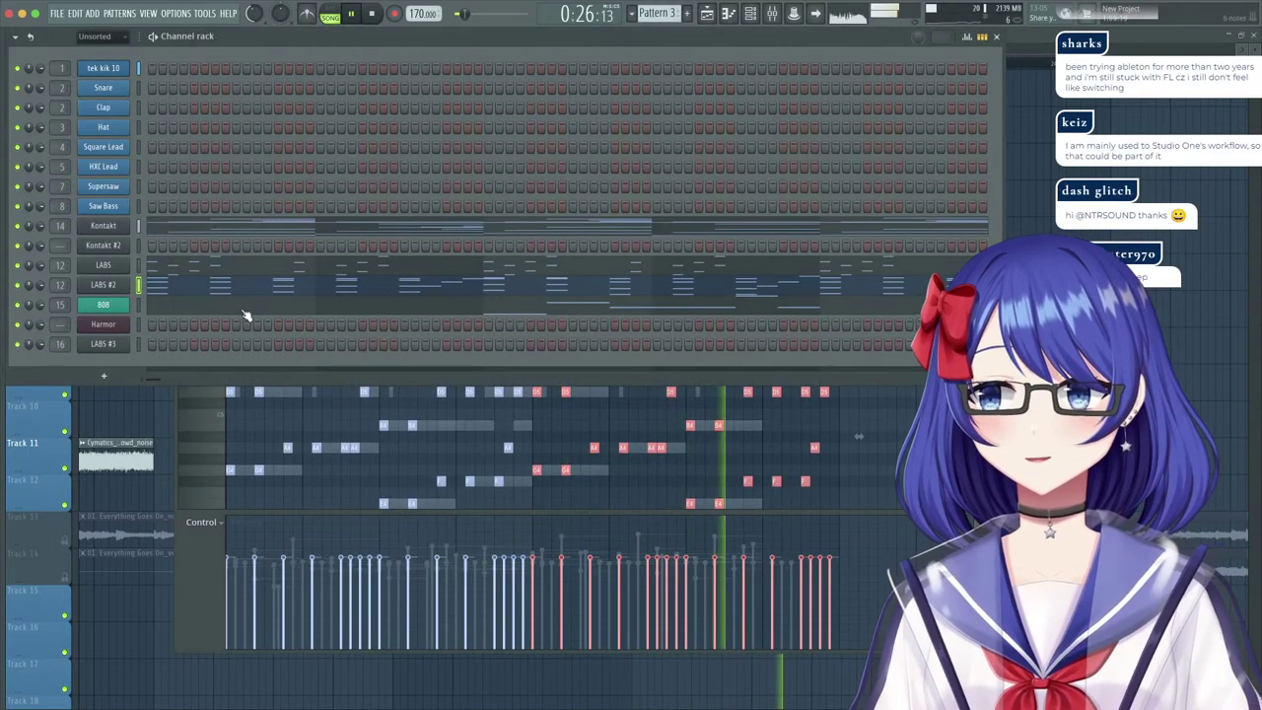
pyautogui.click(247, 312)
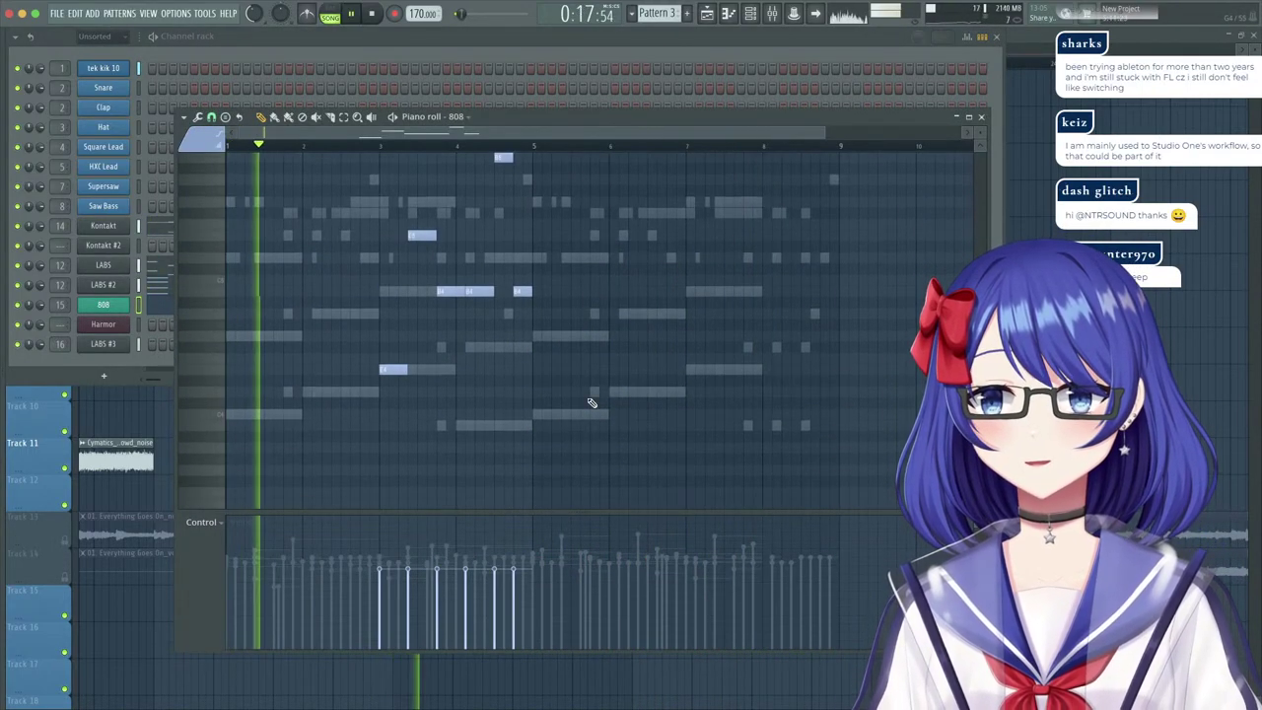
pyautogui.moveTo(600, 464); pyautogui.dragTo(347, 148)
pyautogui.hotkey('ctrl', 'b')
pyautogui.click(752, 403)
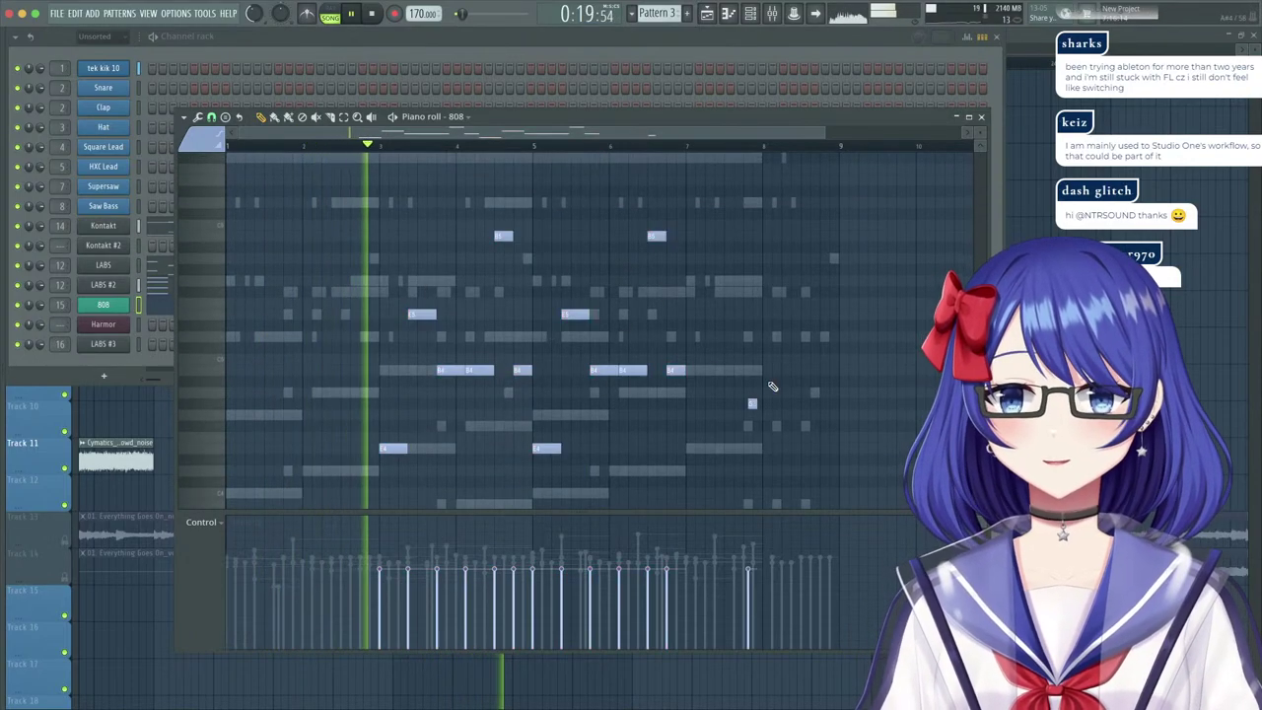
# Re-pitch the 808 notes in bars 5 and 6 of Pattern 3 to follow the ghosted chord notes.
pyautogui.scroll(3, 544, 146)
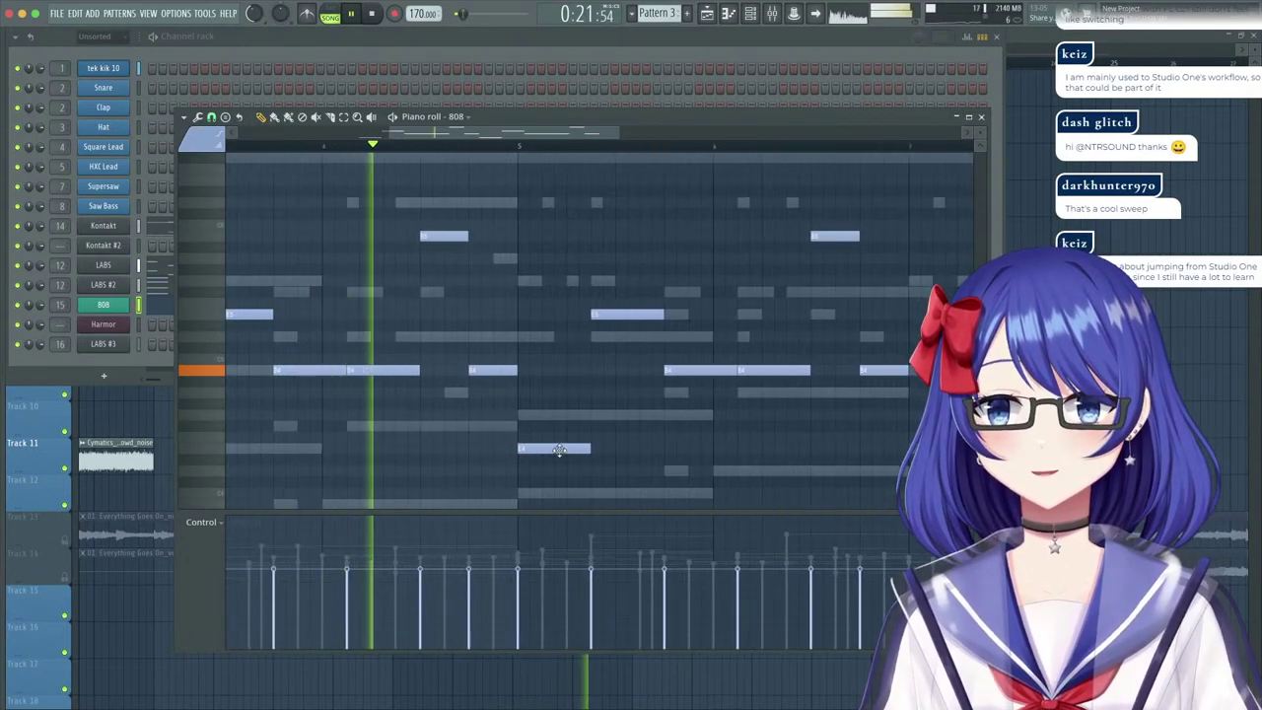
pyautogui.press('space')
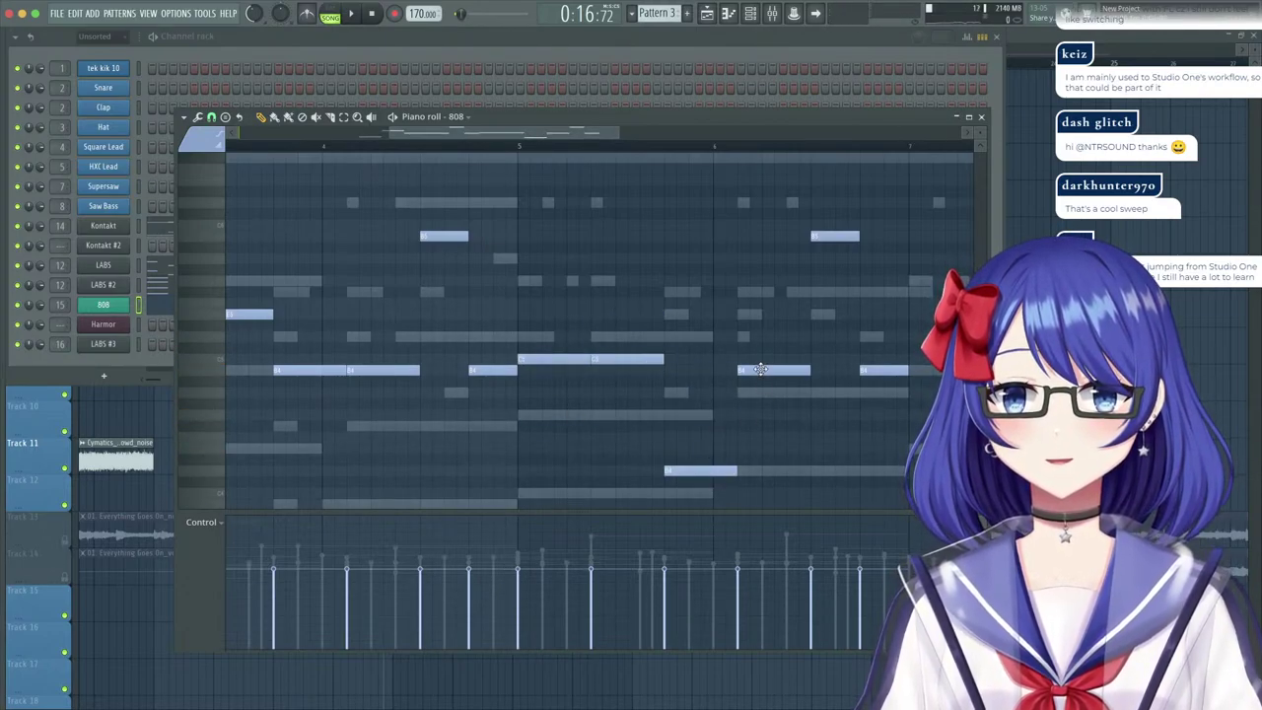
pyautogui.moveTo(760, 370); pyautogui.dragTo(753, 330)
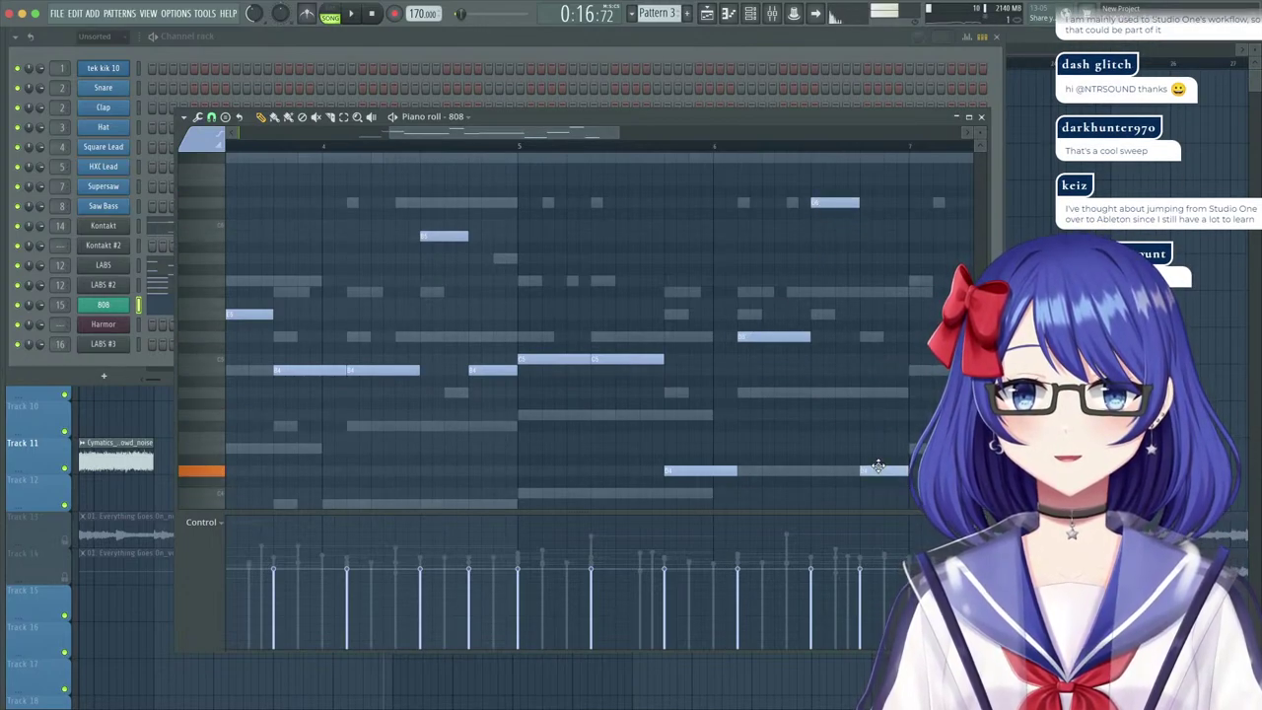
# Duplicate the 808 notes of bars 3 and 4 into bars 7 and 8 of Pattern 3.
pyautogui.scroll(-3, 570, 147)
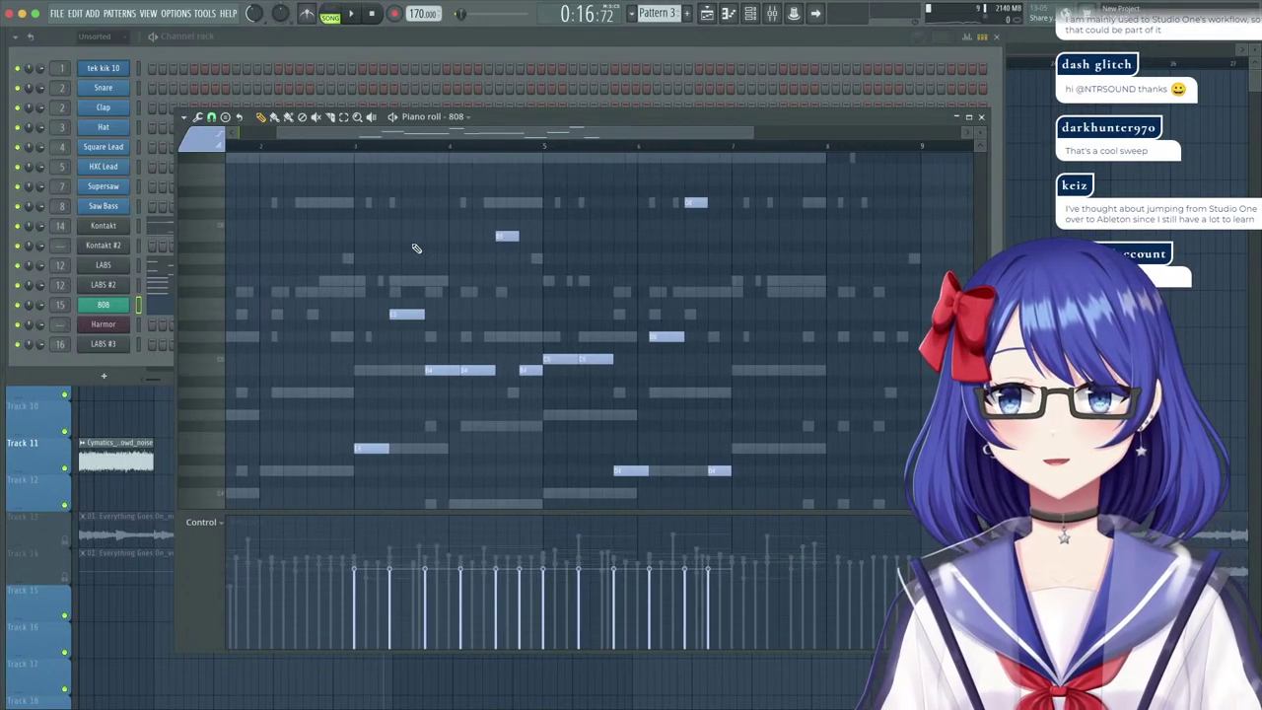
pyautogui.moveTo(361, 188); pyautogui.dragTo(537, 499)
pyautogui.hotkey('ctrl', 'b')
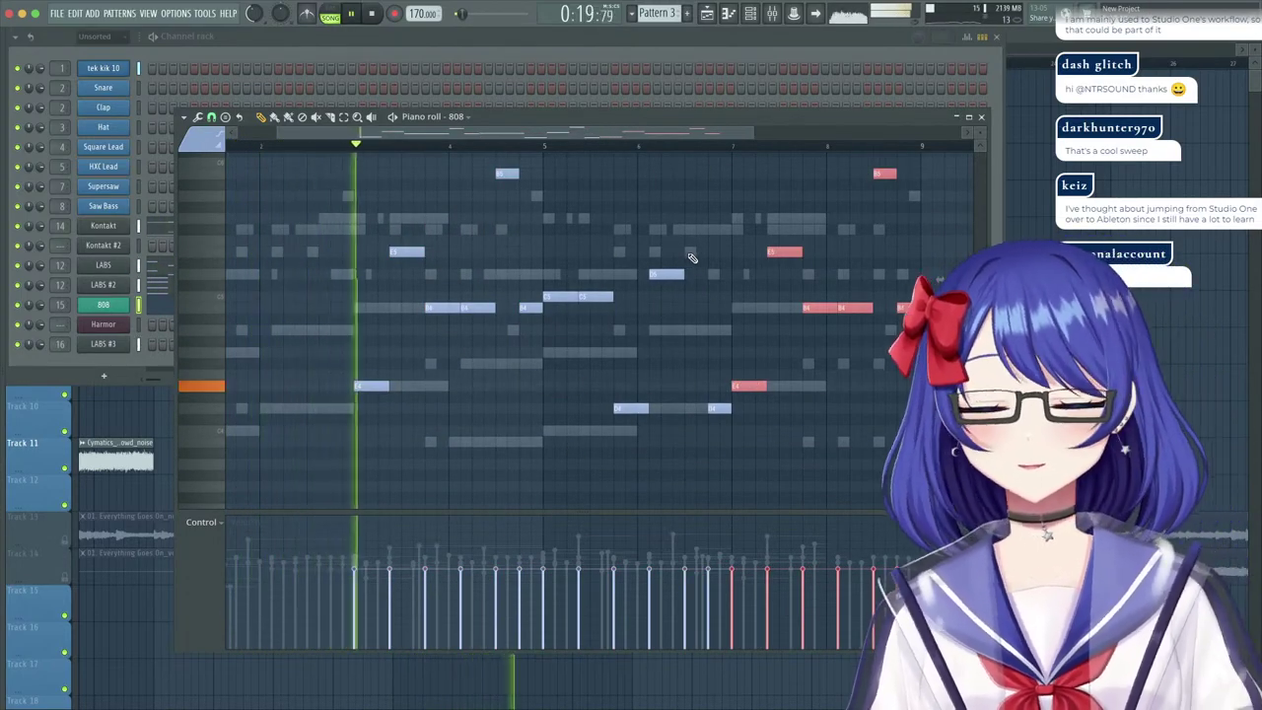
pyautogui.scroll(5, 687, 264)
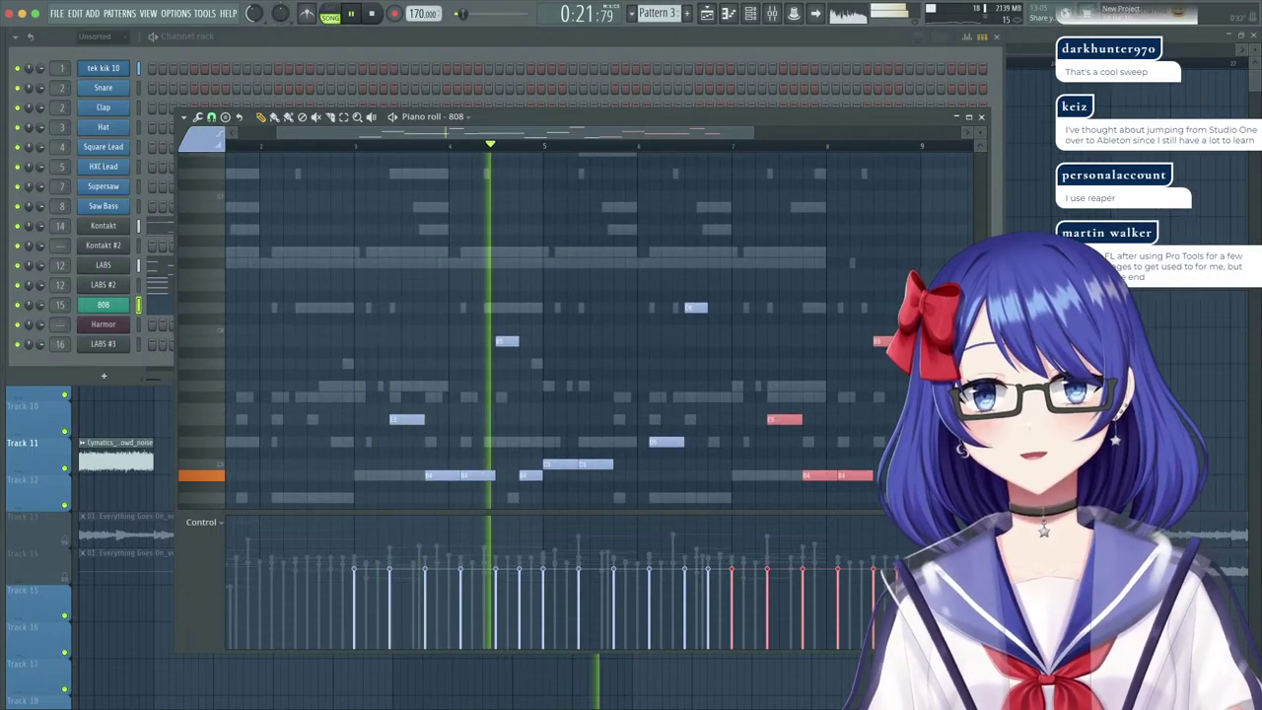
# Return to the playlist, restart playback and place a second pads clip on Track 6 at bar 17.
pyautogui.press('F5')
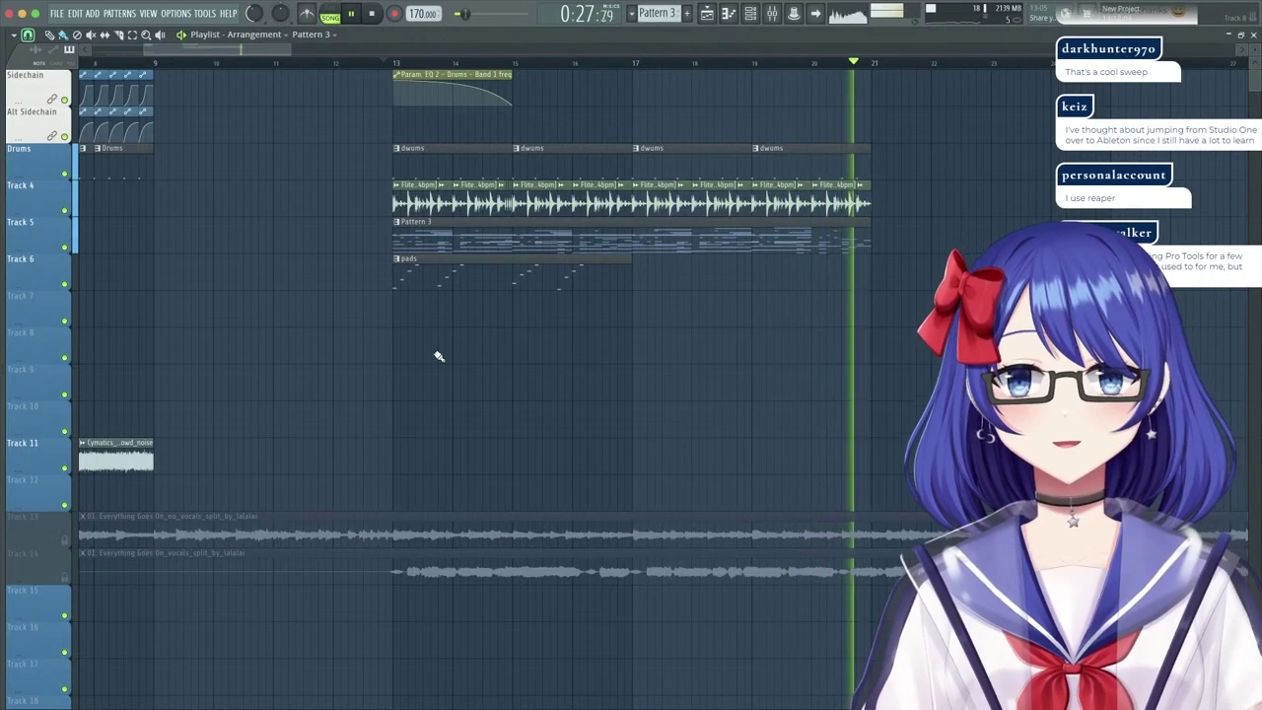
pyautogui.press('space')
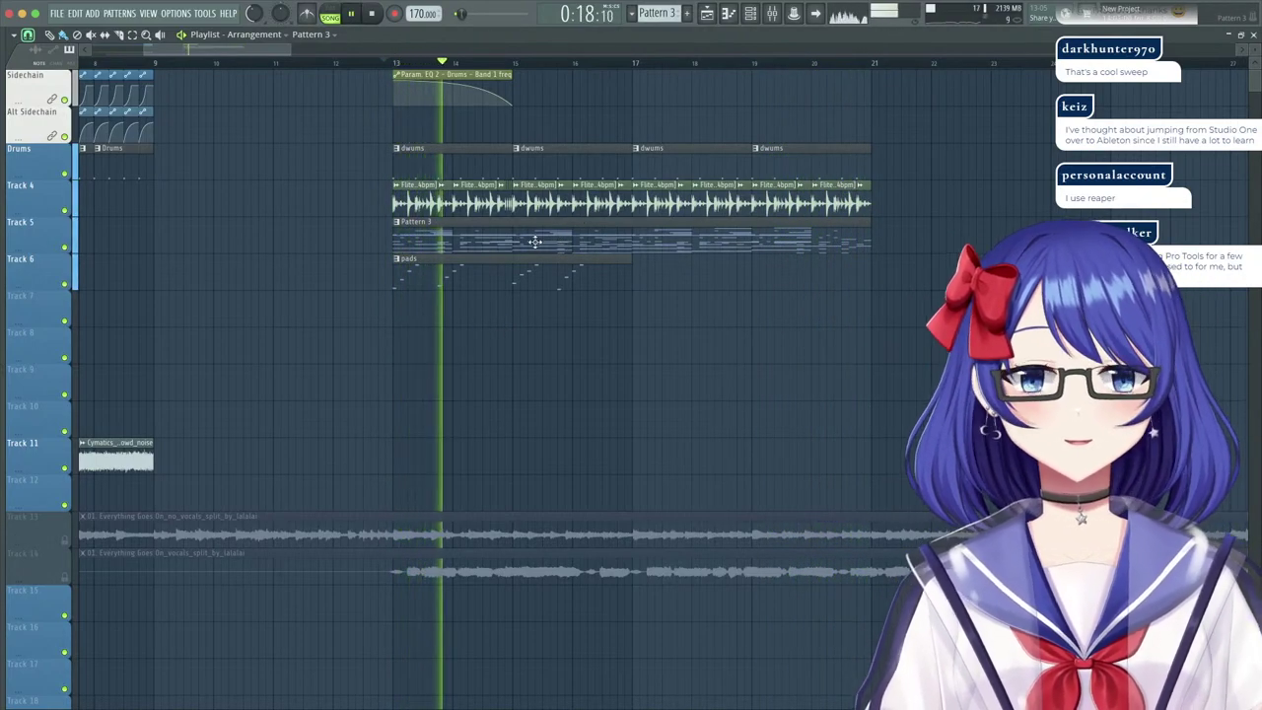
pyautogui.click(582, 282)
pyautogui.click(645, 280)
pyautogui.moveTo(703, 279); pyautogui.dragTo(696, 280)
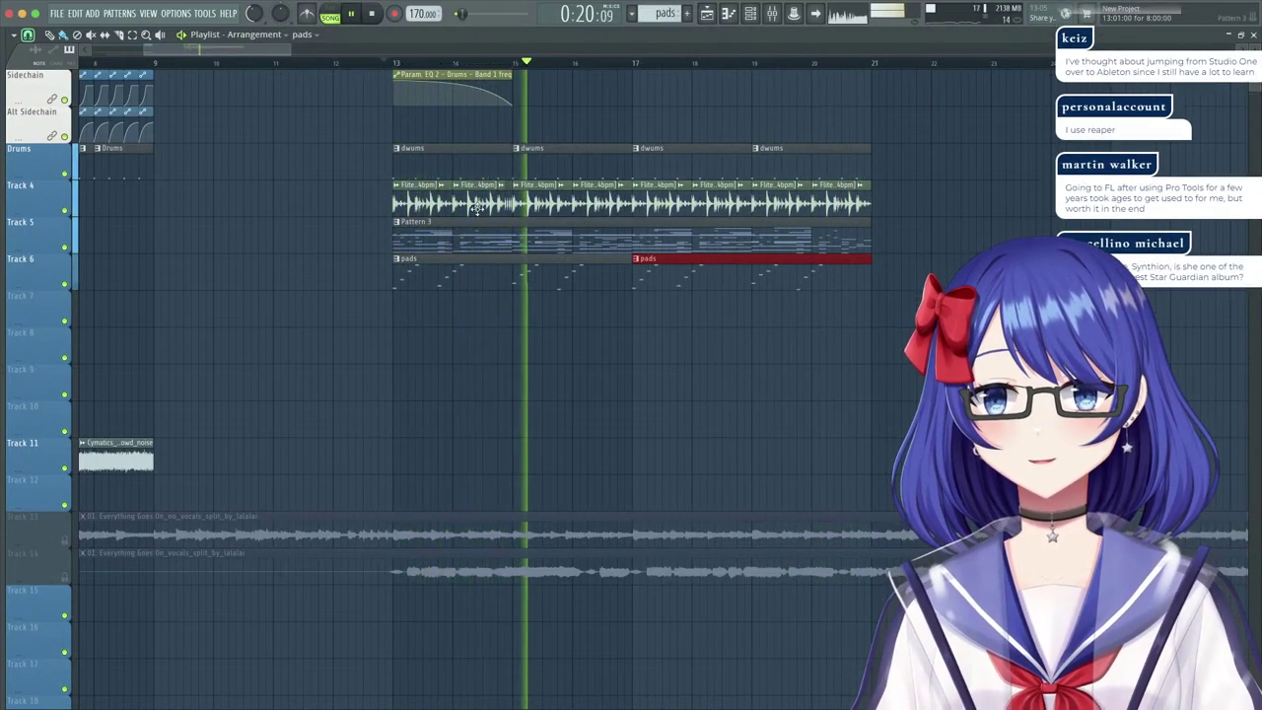
# Examine the Fruity Limiter on the Flite - Sense mixer track during playback.
pyautogui.scroll(3, 808, 63)
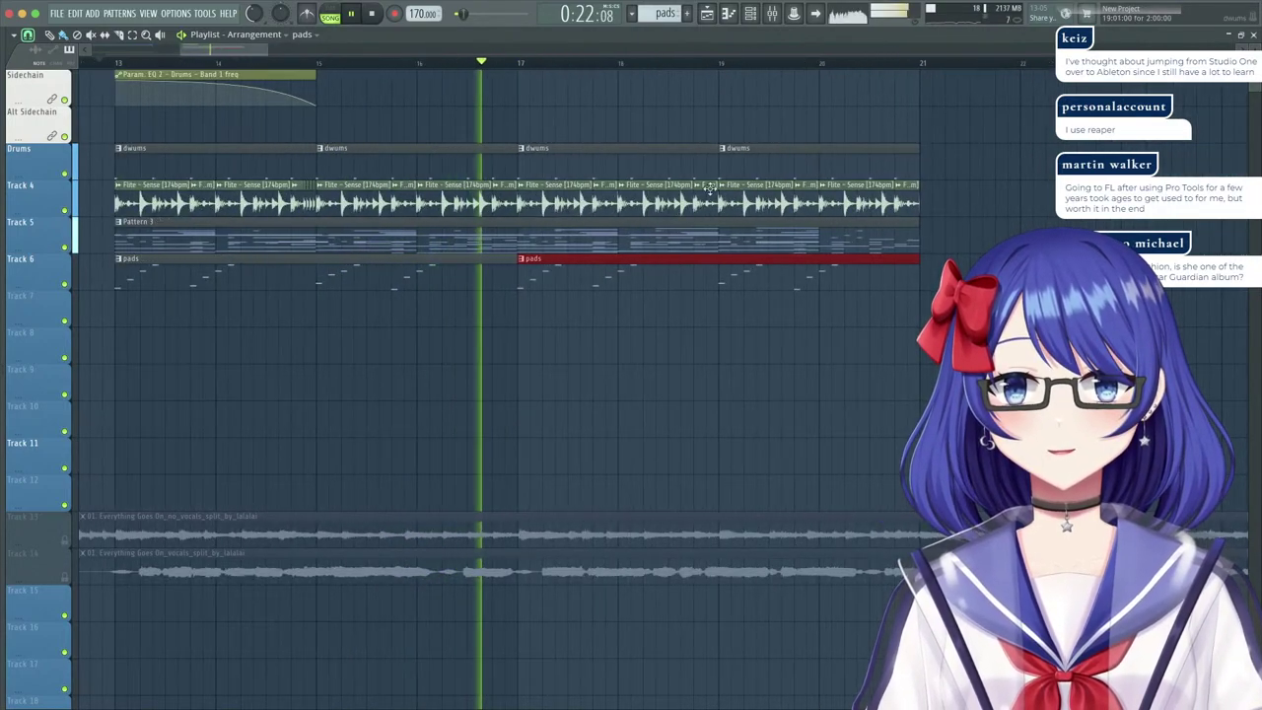
pyautogui.press('F9')
pyautogui.click(603, 271)
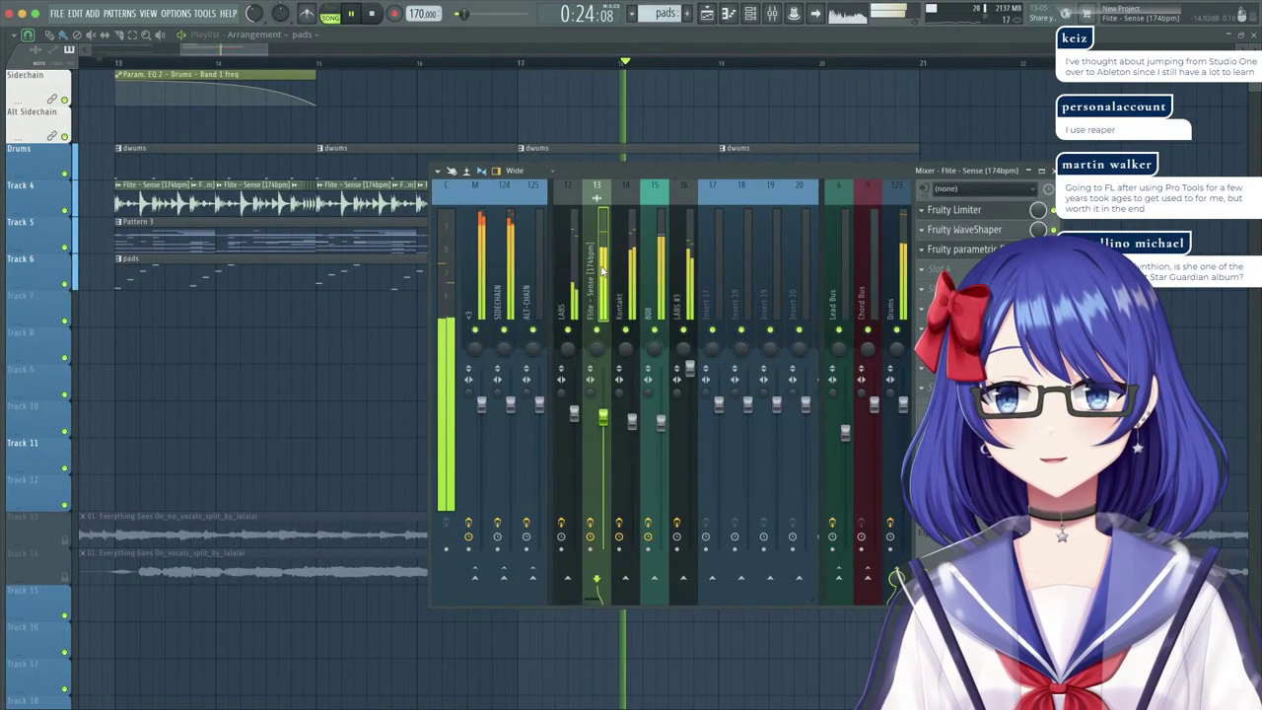
pyautogui.click(994, 211)
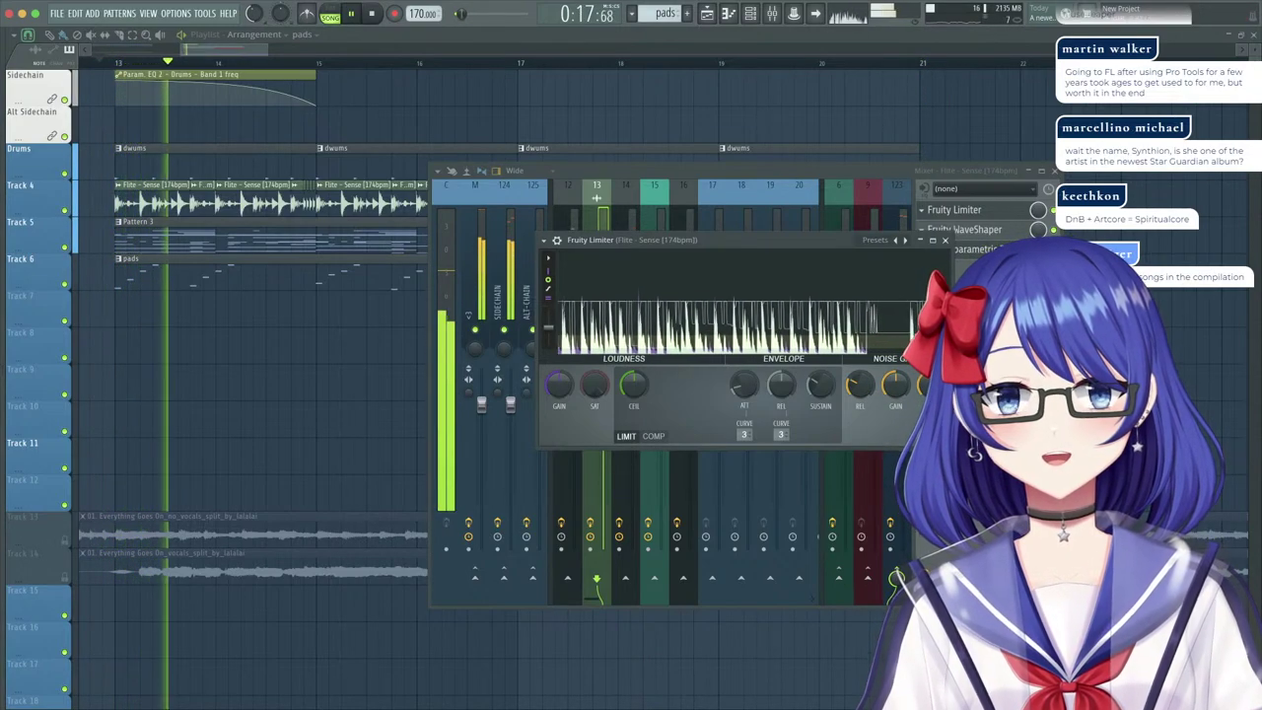
pyautogui.press('Escape')
# Add a control point to the Fruity WaveShaper curve on the Flite - Sense track, splitting it into two bends, and close the mixer.
pyautogui.click(972, 232)
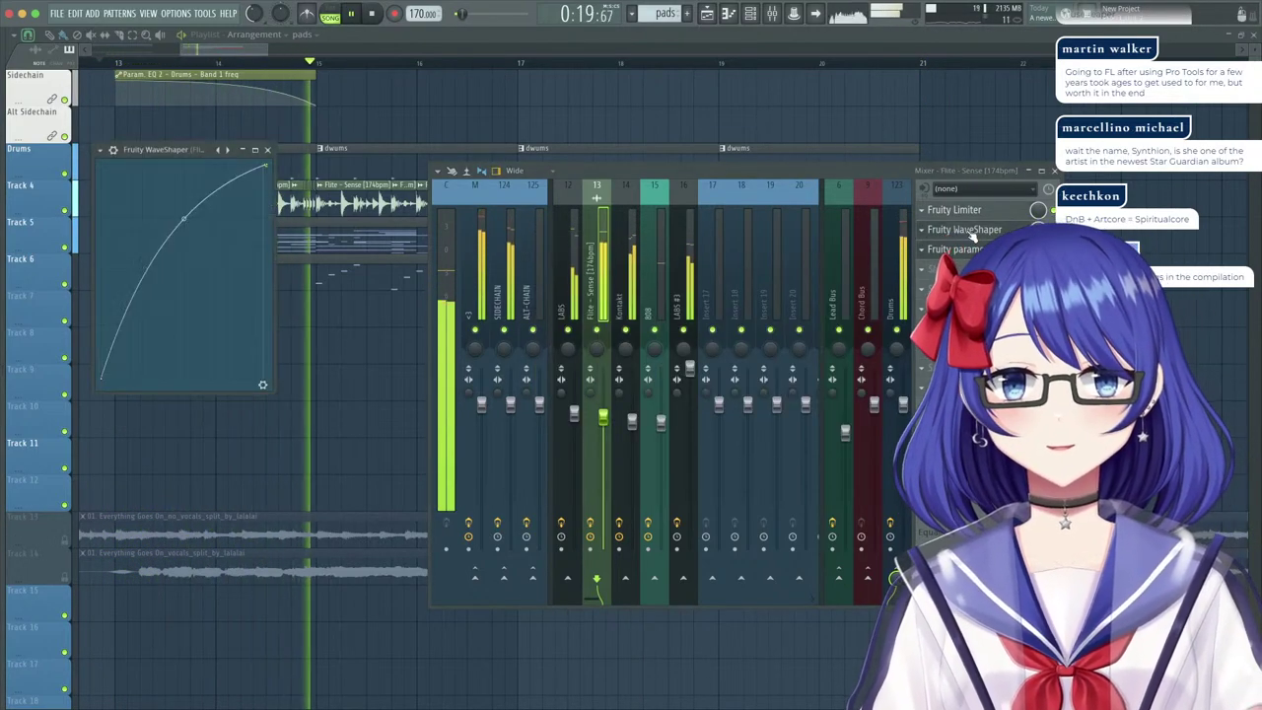
pyautogui.click(972, 232)
pyautogui.click(973, 232)
pyautogui.rightClick(182, 261)
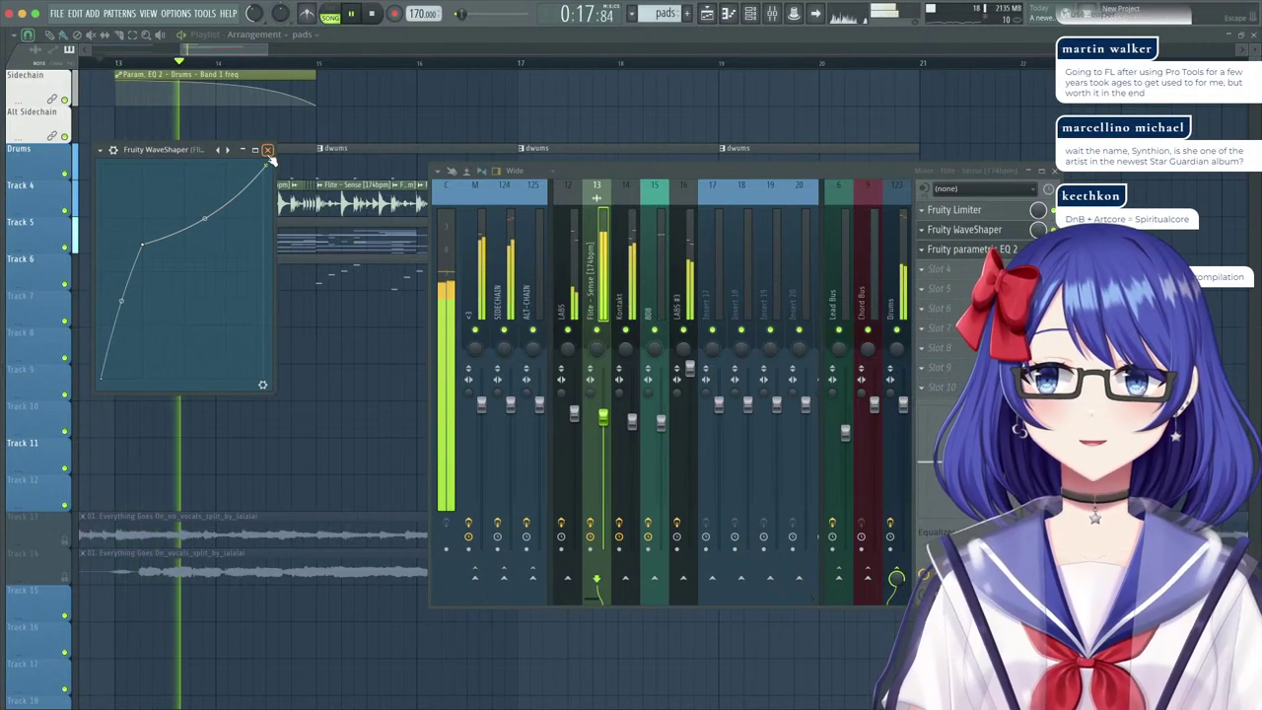
pyautogui.click(267, 150)
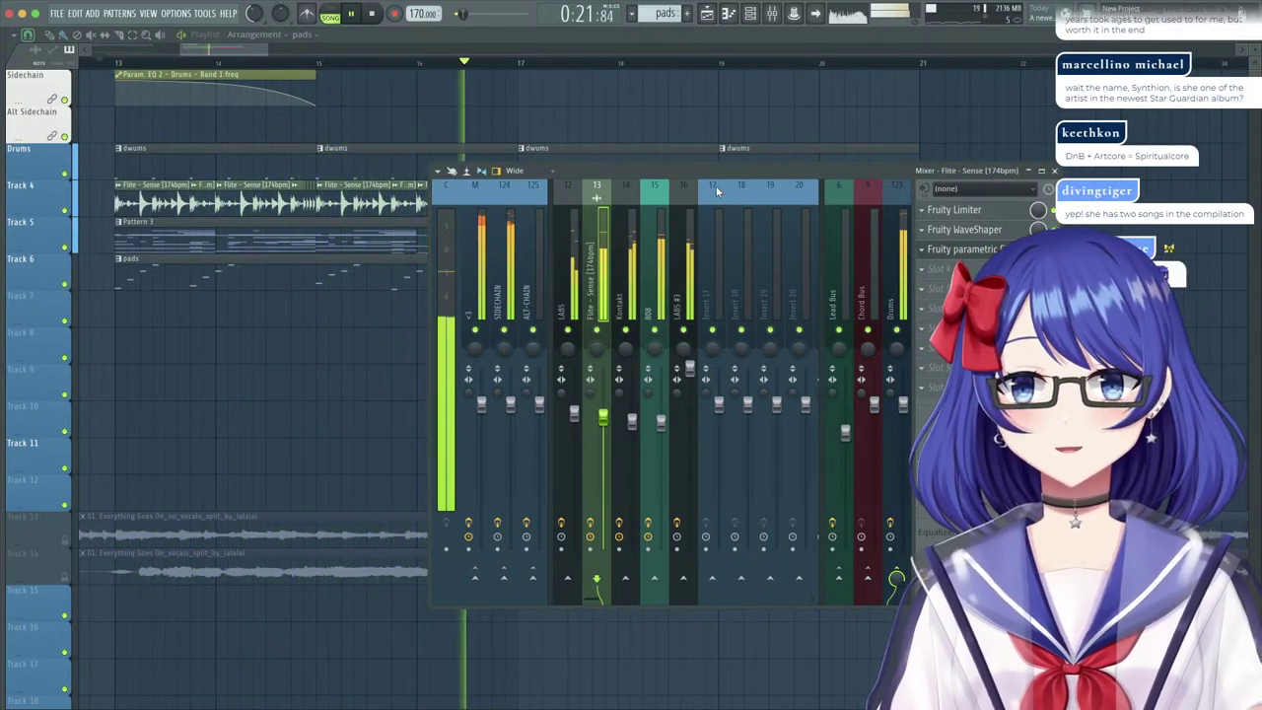
pyautogui.moveTo(724, 176); pyautogui.dragTo(674, 210)
pyautogui.click(1009, 203)
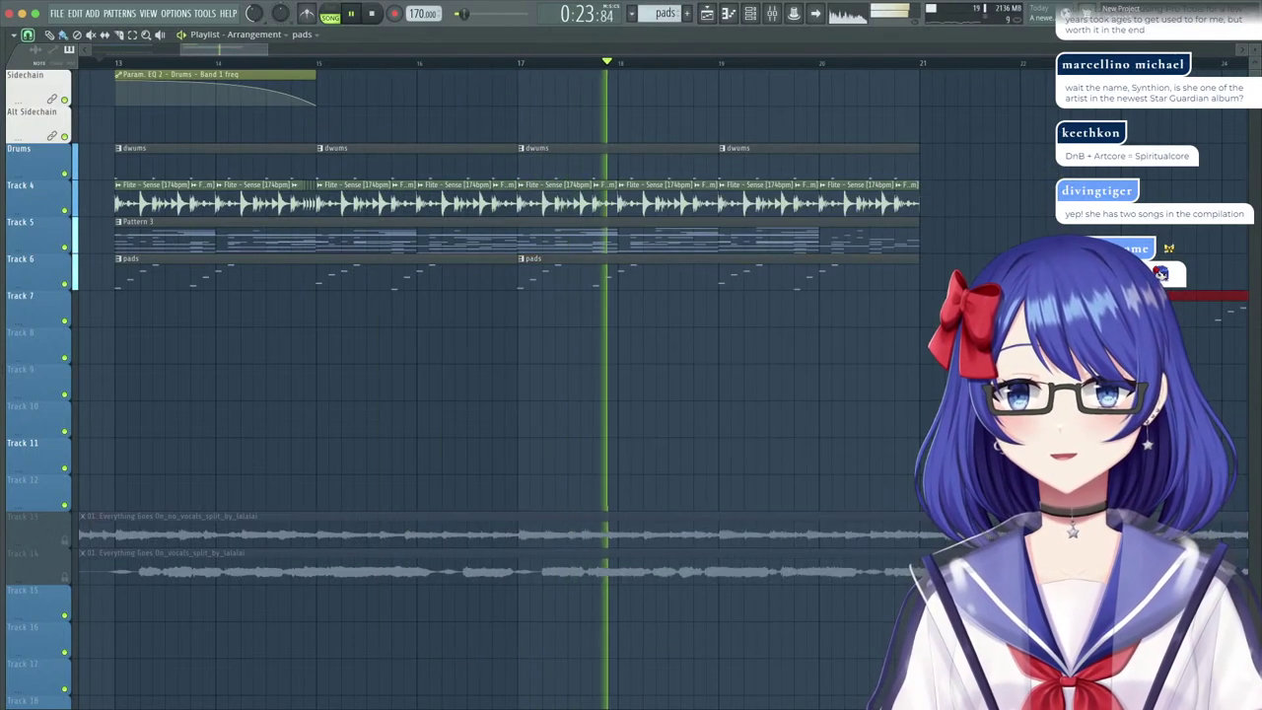
# Duplicate the playlist clips of bars 13 to 20 to bar 21 and delete the copied EQ 2 drum automation clip.
pyautogui.scroll(-5, 657, 65)
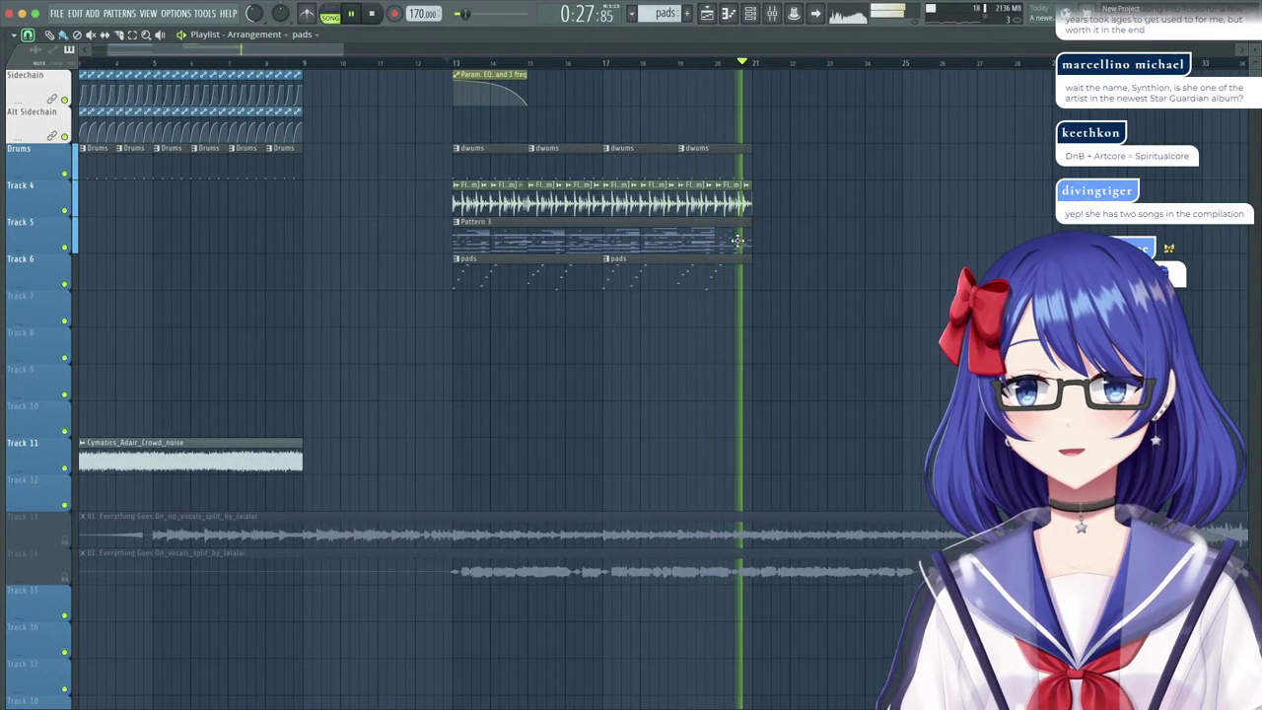
pyautogui.press('space')
pyautogui.moveTo(825, 288); pyautogui.dragTo(461, 66)
pyautogui.hotkey('ctrl', 'b')
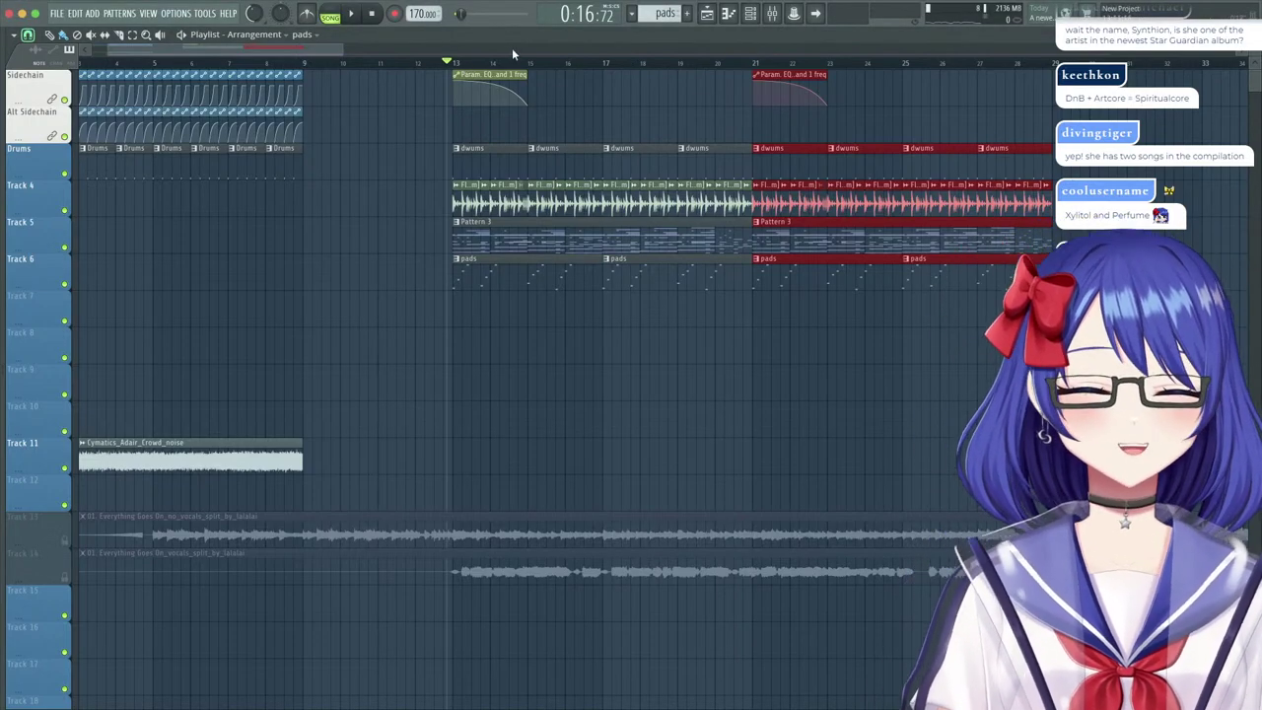
pyautogui.press('space')
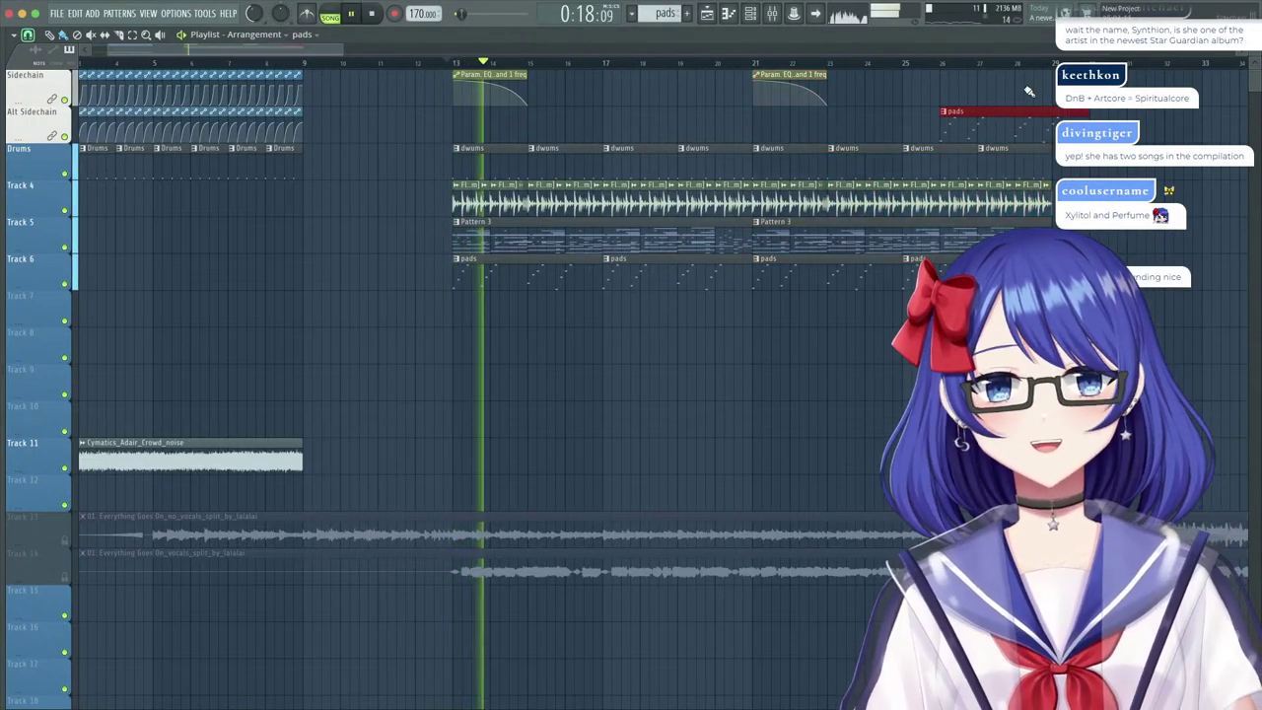
pyautogui.rightClick(801, 95)
# Review the full range of Pattern 3's Kontakt notes, stop playback and return to the playlist.
pyautogui.doubleClick(691, 238)
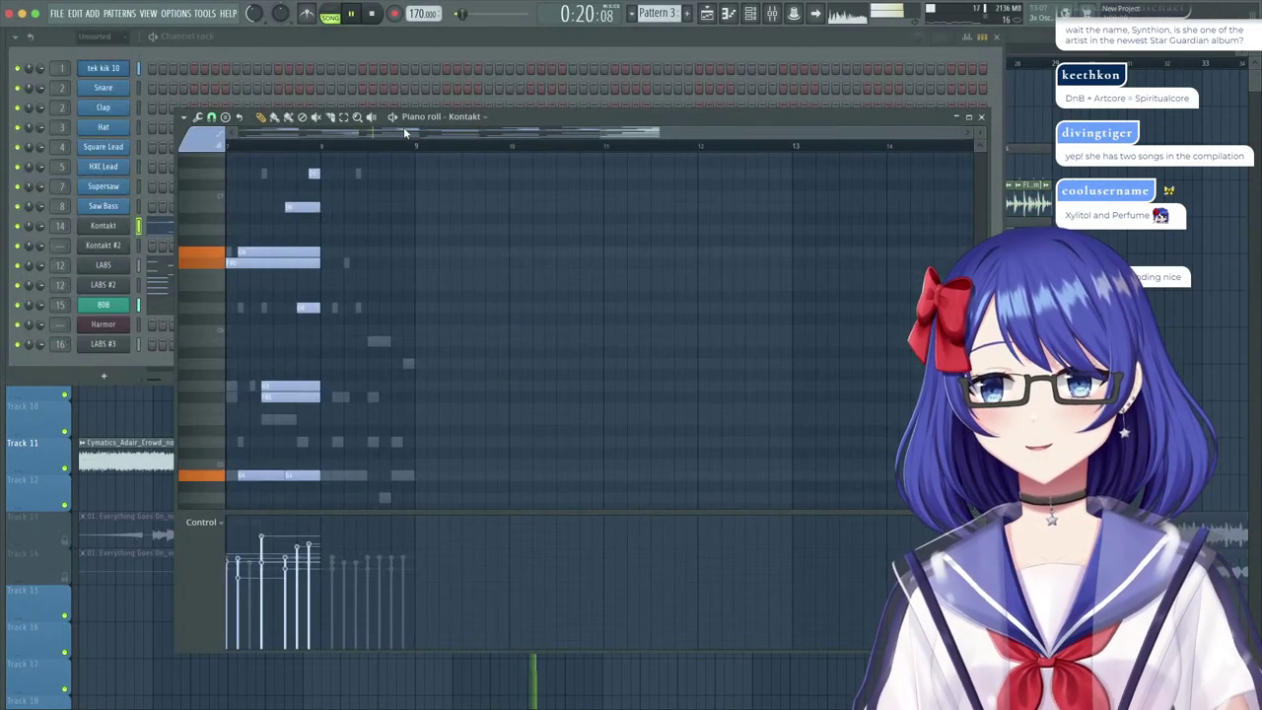
pyautogui.scroll(-3, 405, 131)
pyautogui.scroll(-2, 710, 268)
pyautogui.scroll(6, 870, 279)
pyautogui.scroll(-5, 870, 279)
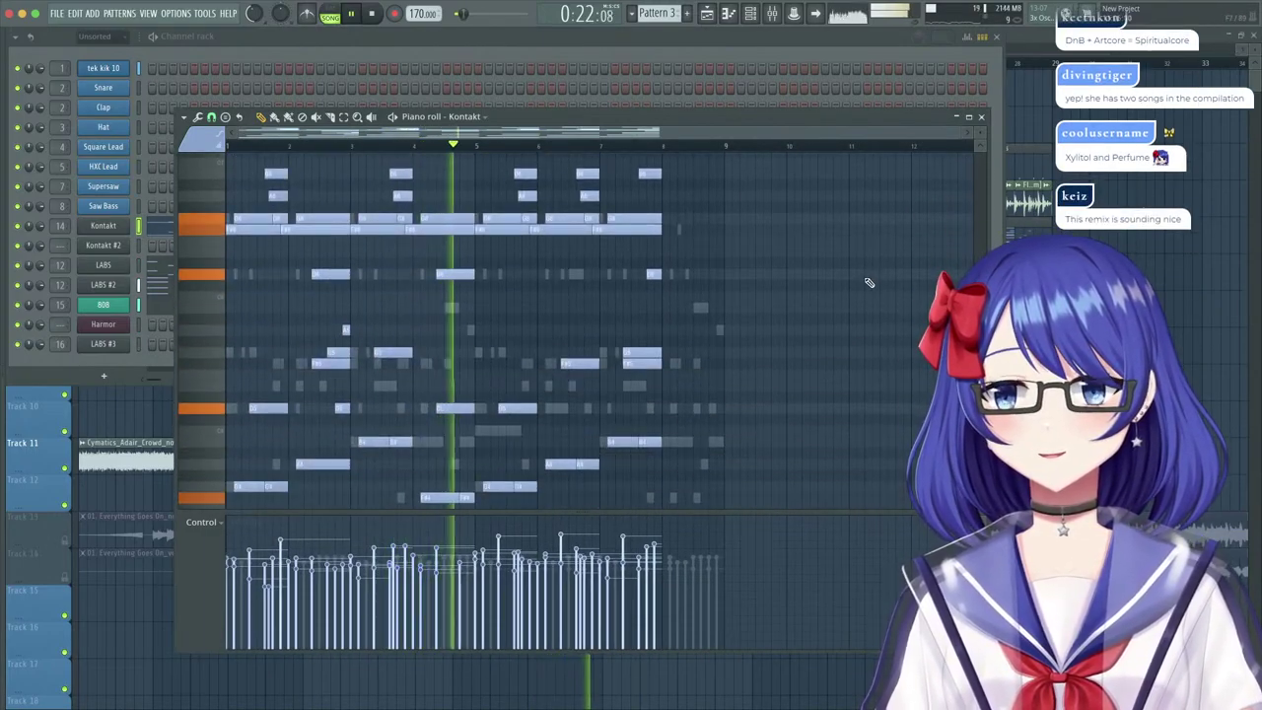
pyautogui.press('space')
pyautogui.click(707, 14)
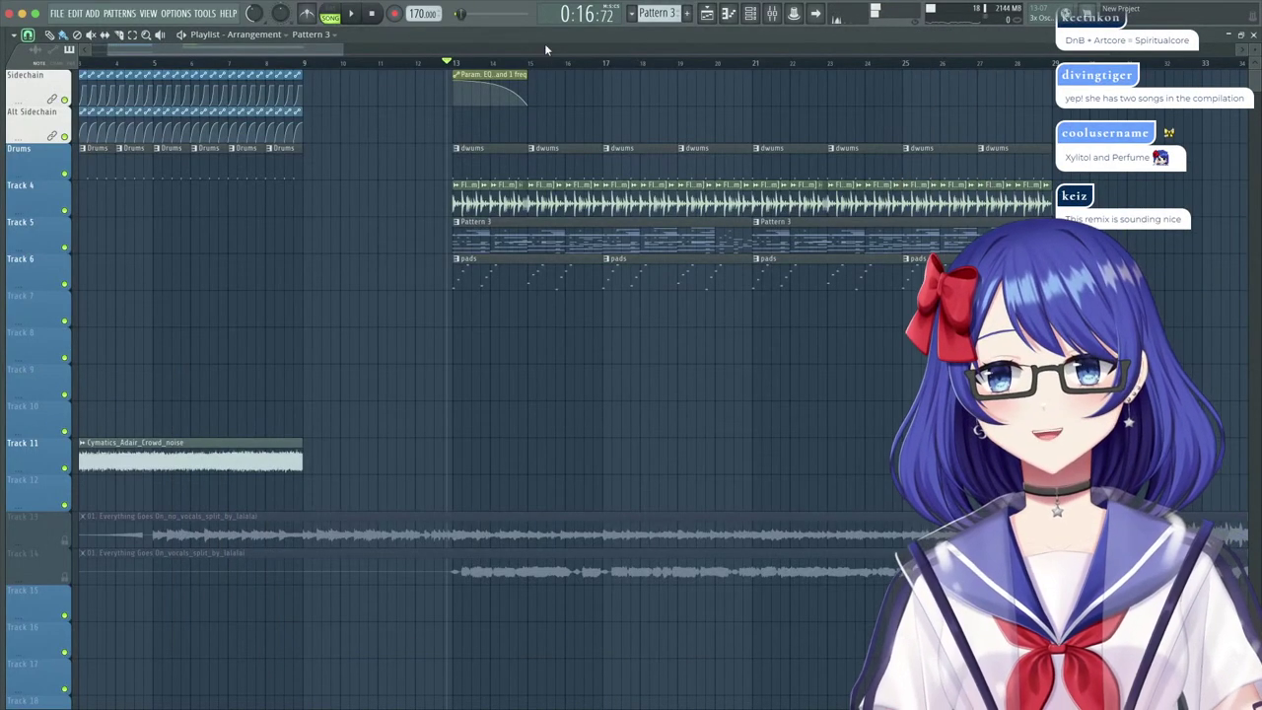
# Transpose all channels of Pattern 3 up one semitone from the channel rack and close it.
pyautogui.doubleClick(524, 229)
pyautogui.click(143, 228)
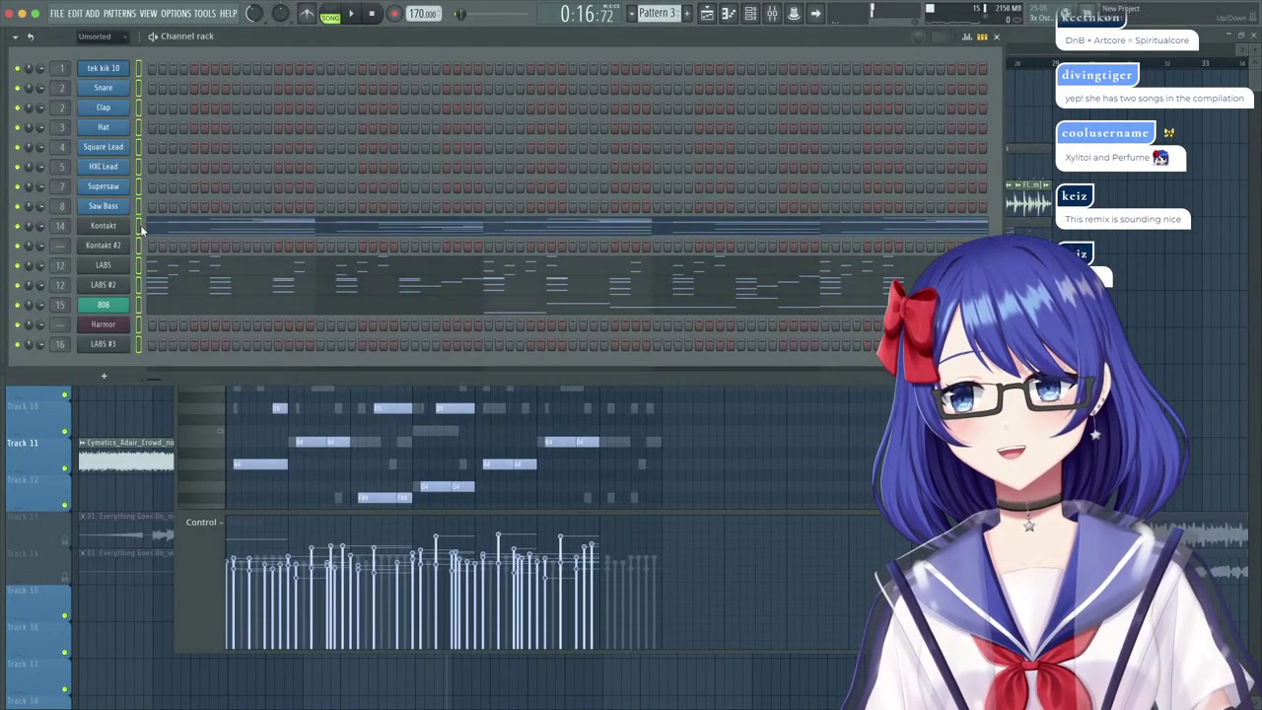
pyautogui.click(18, 37)
pyautogui.click(35, 202)
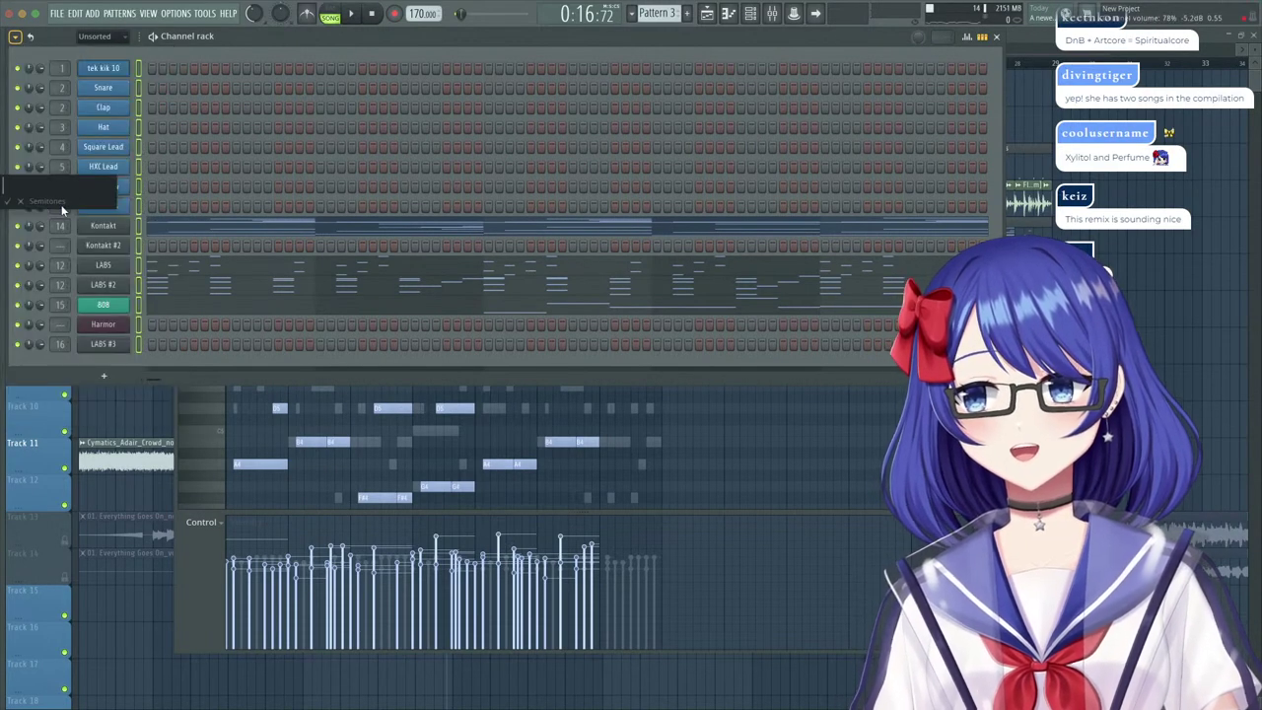
pyautogui.click(8, 202)
pyautogui.click(996, 37)
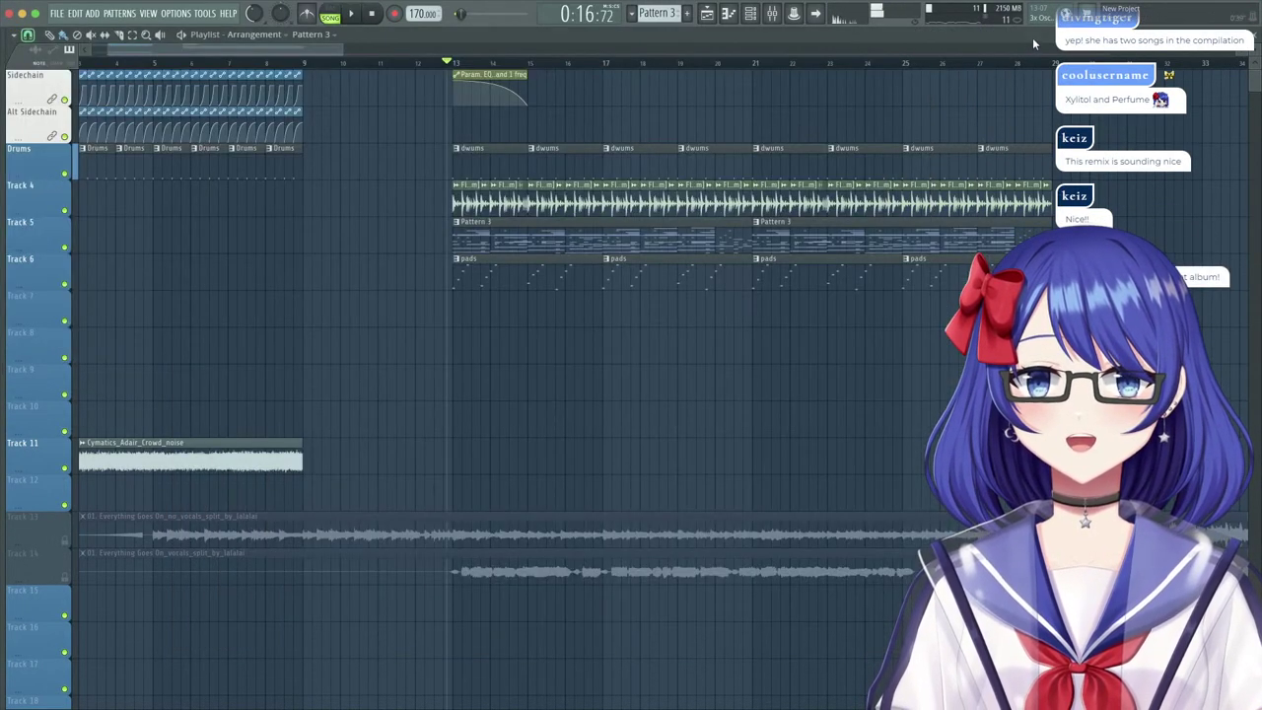
# Check the LABS #3 notes of the pads pattern and listen to Pattern 3 with its Kontakt notes open.
pyautogui.doubleClick(505, 280)
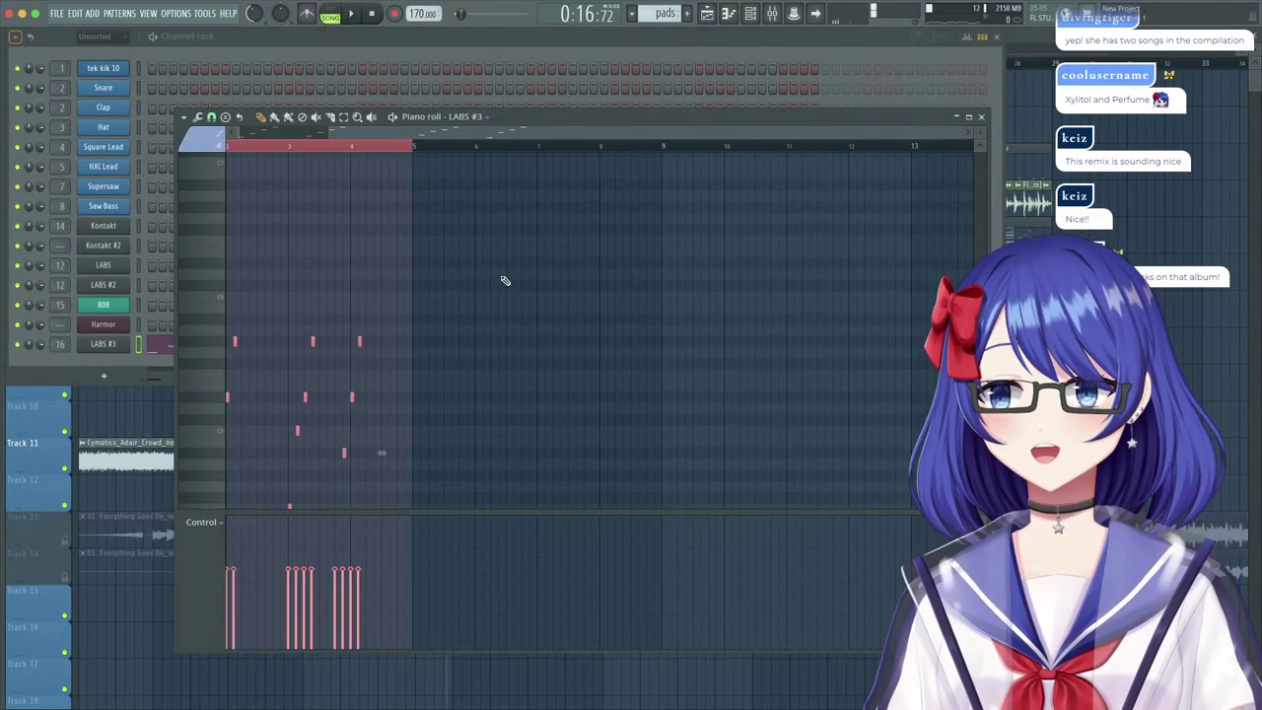
pyautogui.click(996, 37)
pyautogui.doubleClick(620, 237)
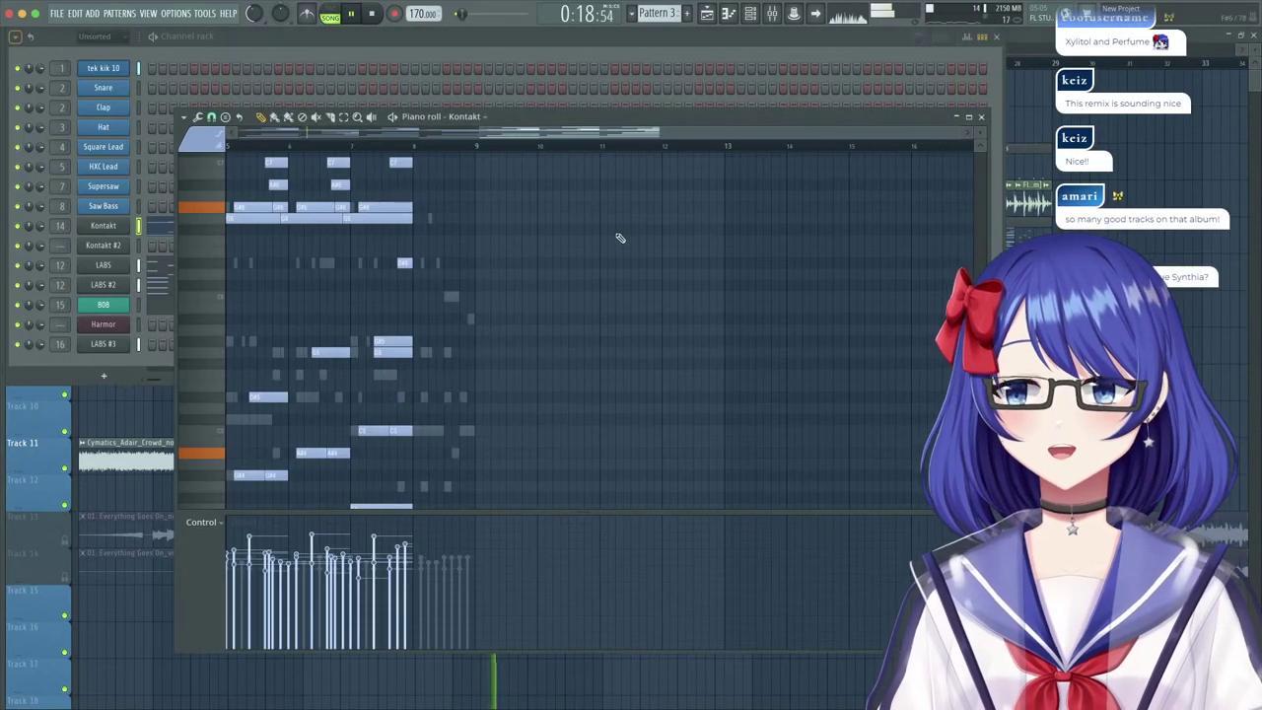
pyautogui.click(1093, 74)
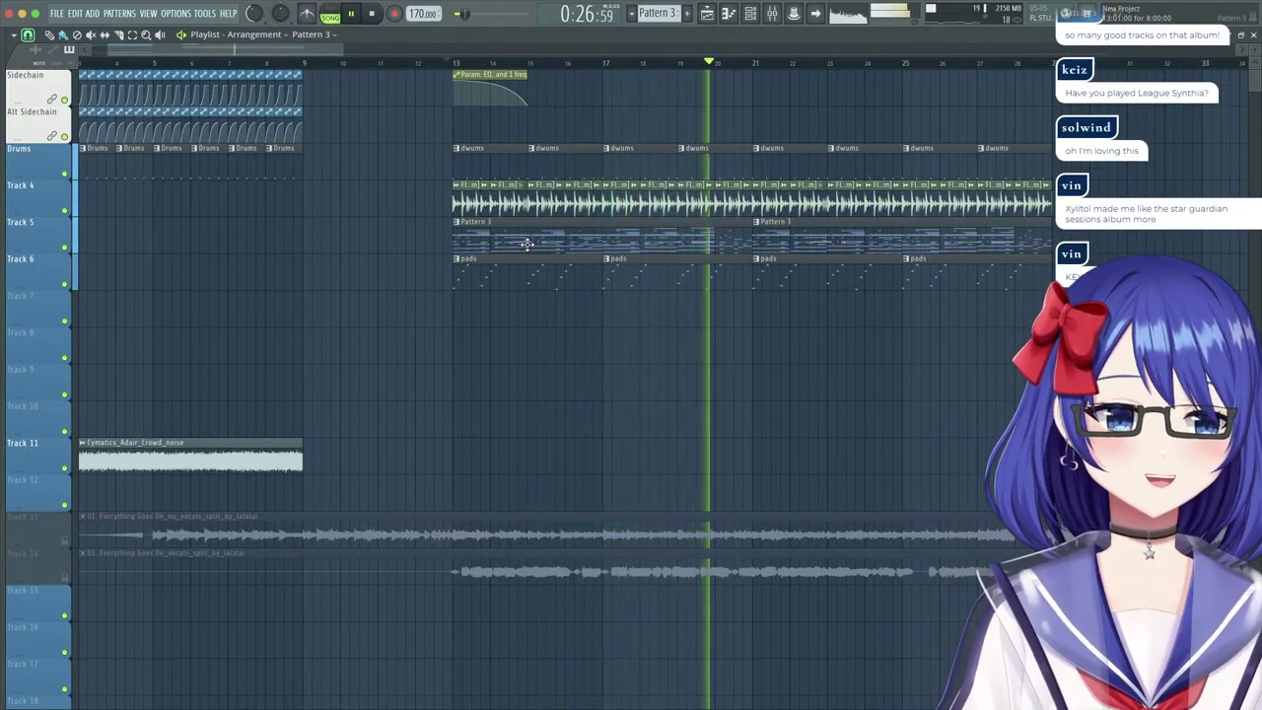
# Play the arrangement while examining Pattern 3's Kontakt and LABS #2 notes in the piano roll, then return to the playlist.
pyautogui.press('space')
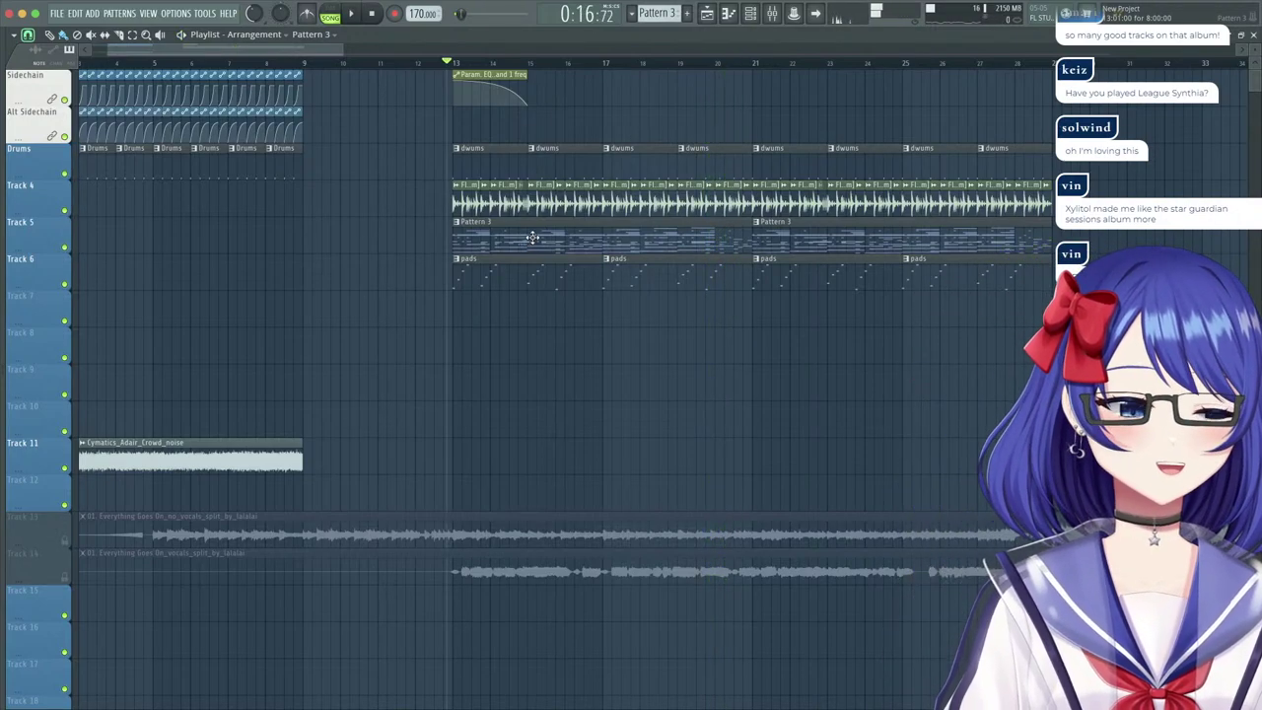
pyautogui.doubleClick(533, 237)
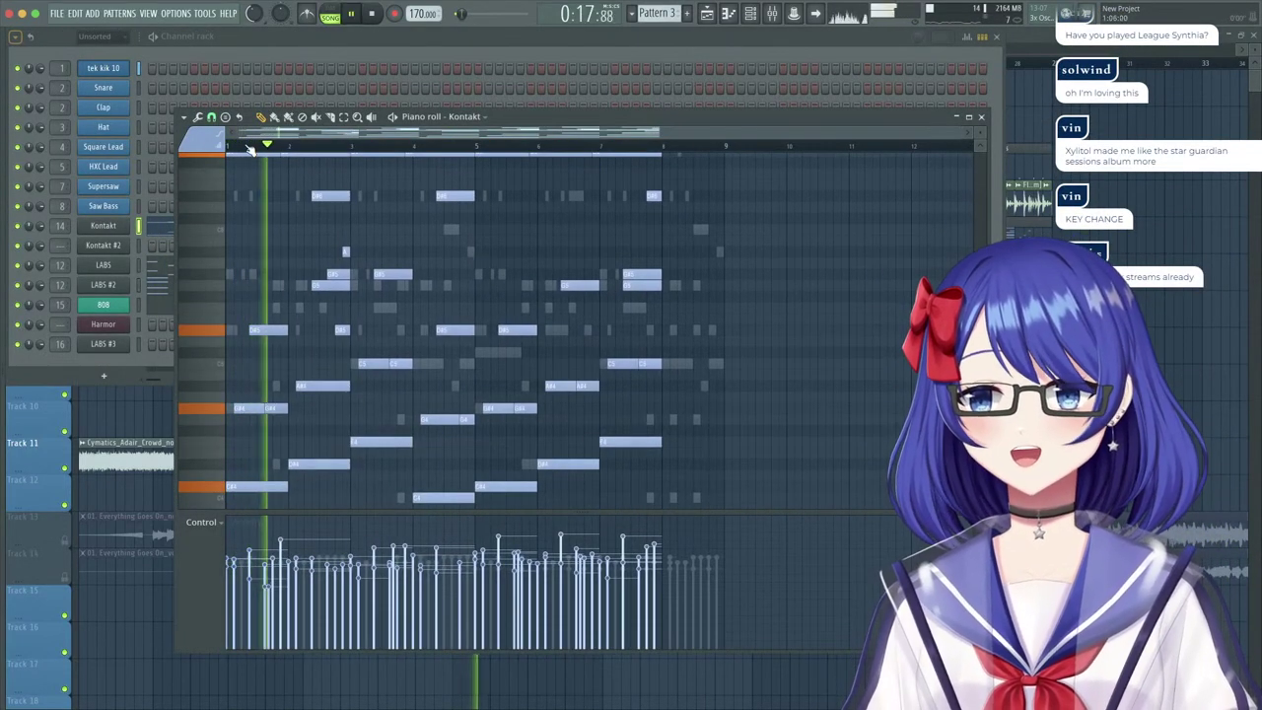
pyautogui.rightClick(395, 287)
pyautogui.rightClick(395, 287)
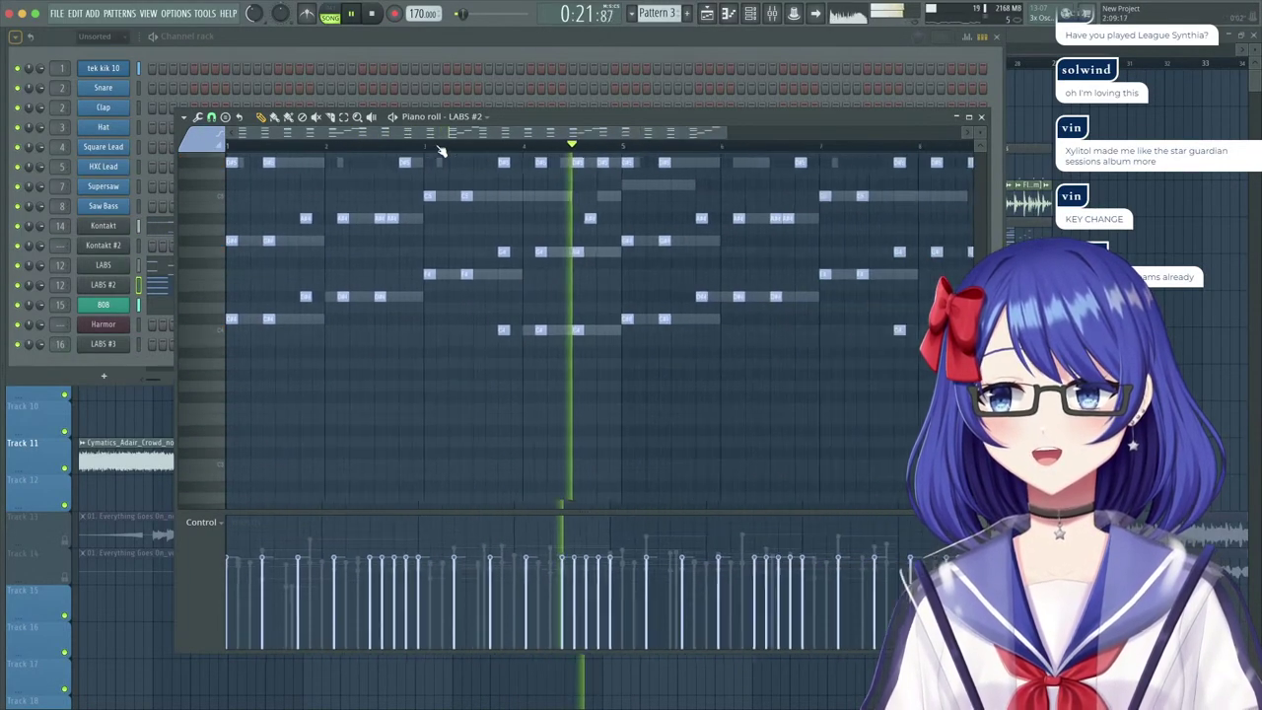
pyautogui.click(419, 47)
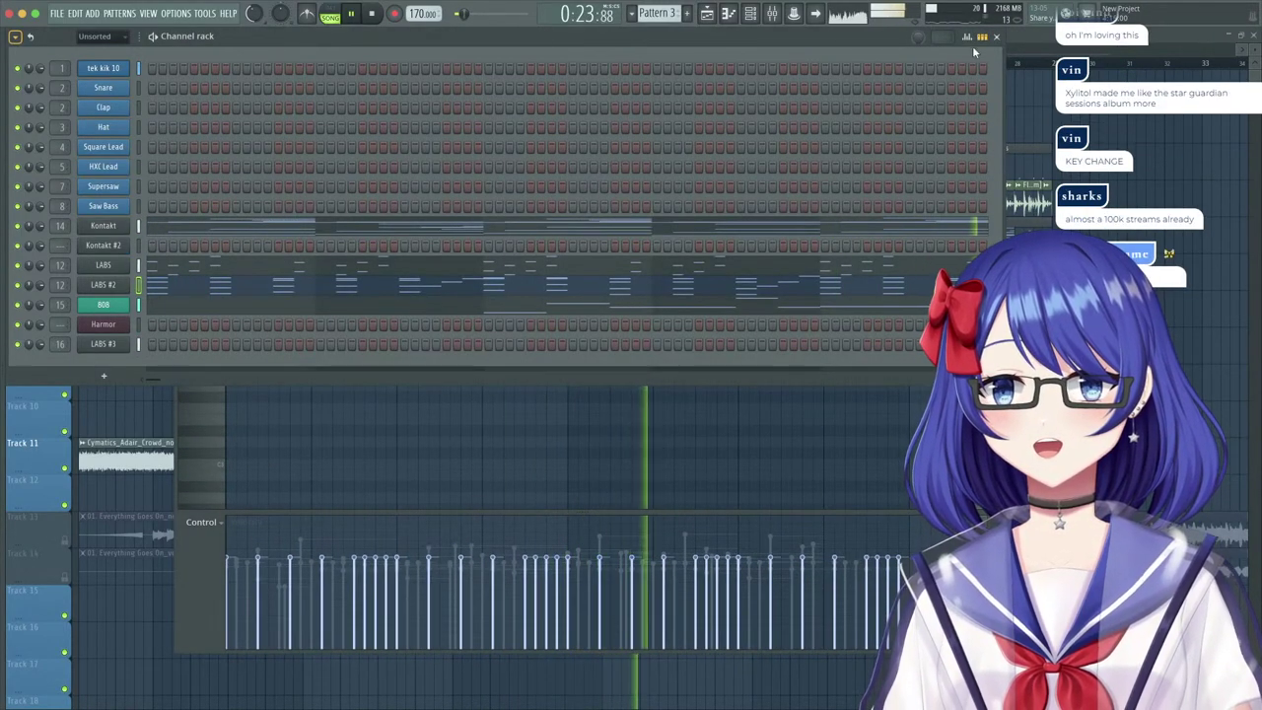
pyautogui.click(1018, 34)
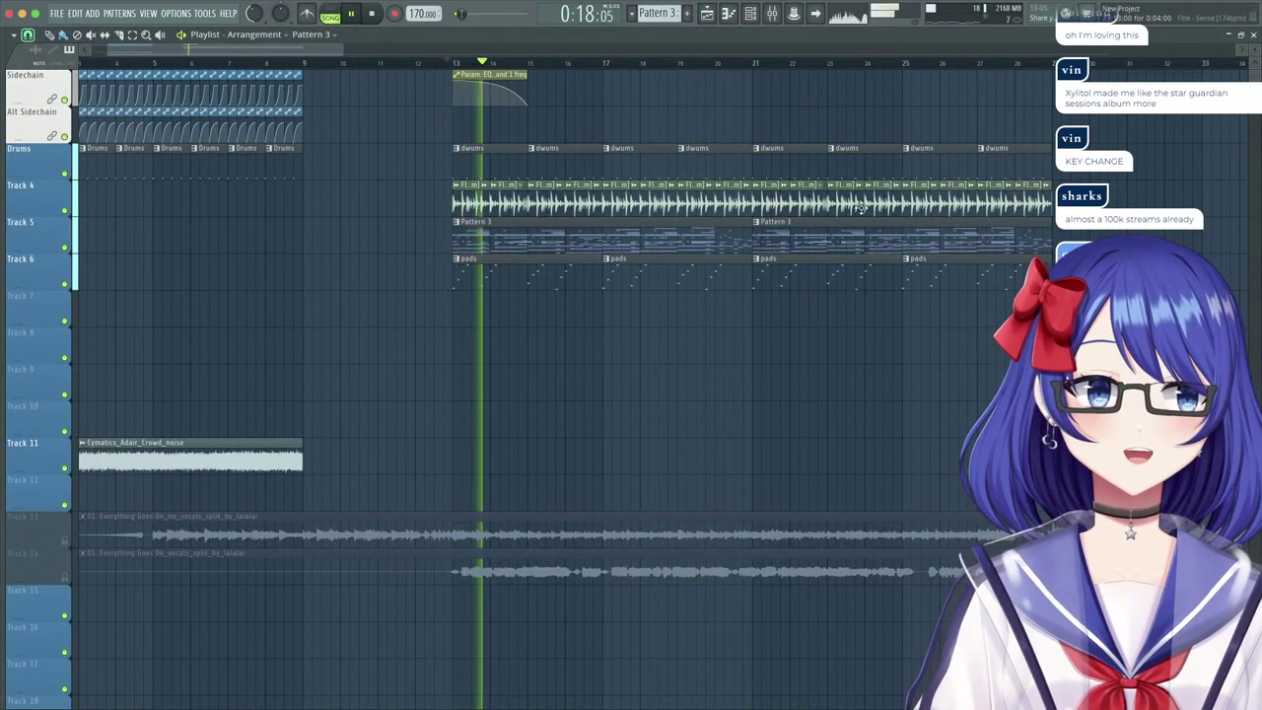
# Open Pattern 3's Kontakt notes from the playlist, stop playback and examine the notes from the pattern's end back to bar 1.
pyautogui.scroll(1, 631, 71)
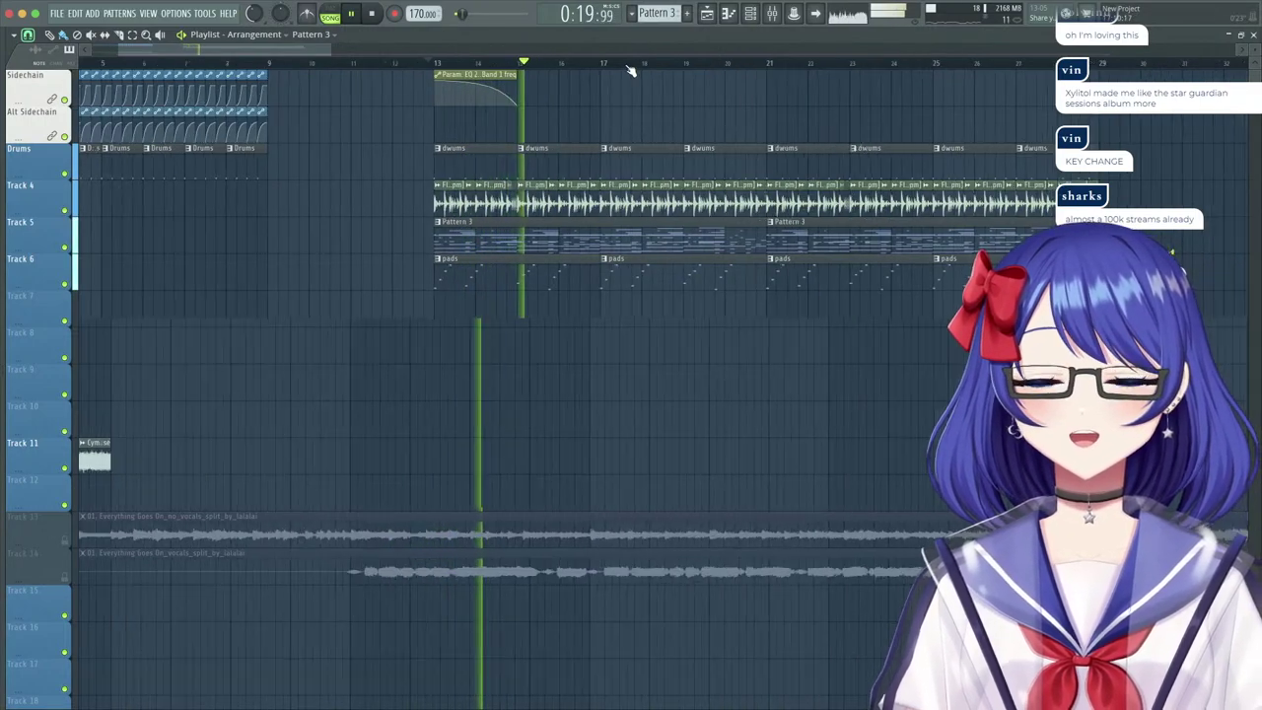
pyautogui.scroll(1, 632, 71)
pyautogui.doubleClick(614, 242)
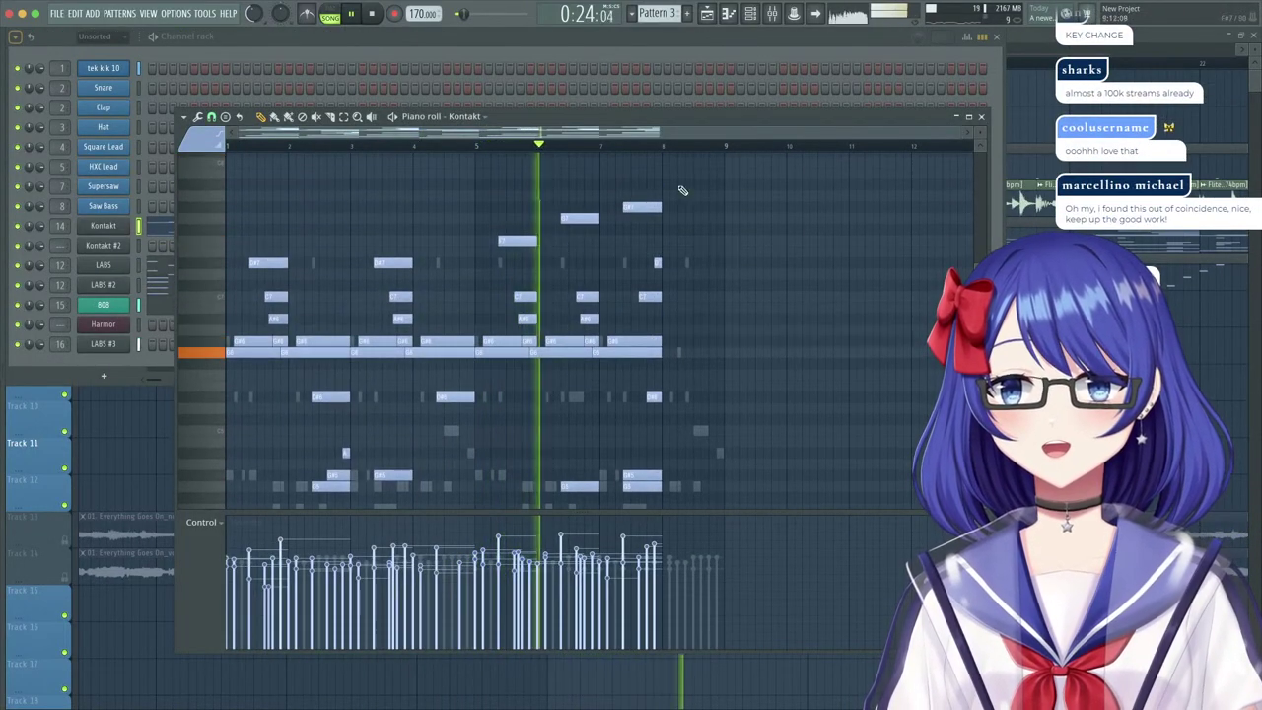
pyautogui.scroll(2, 671, 148)
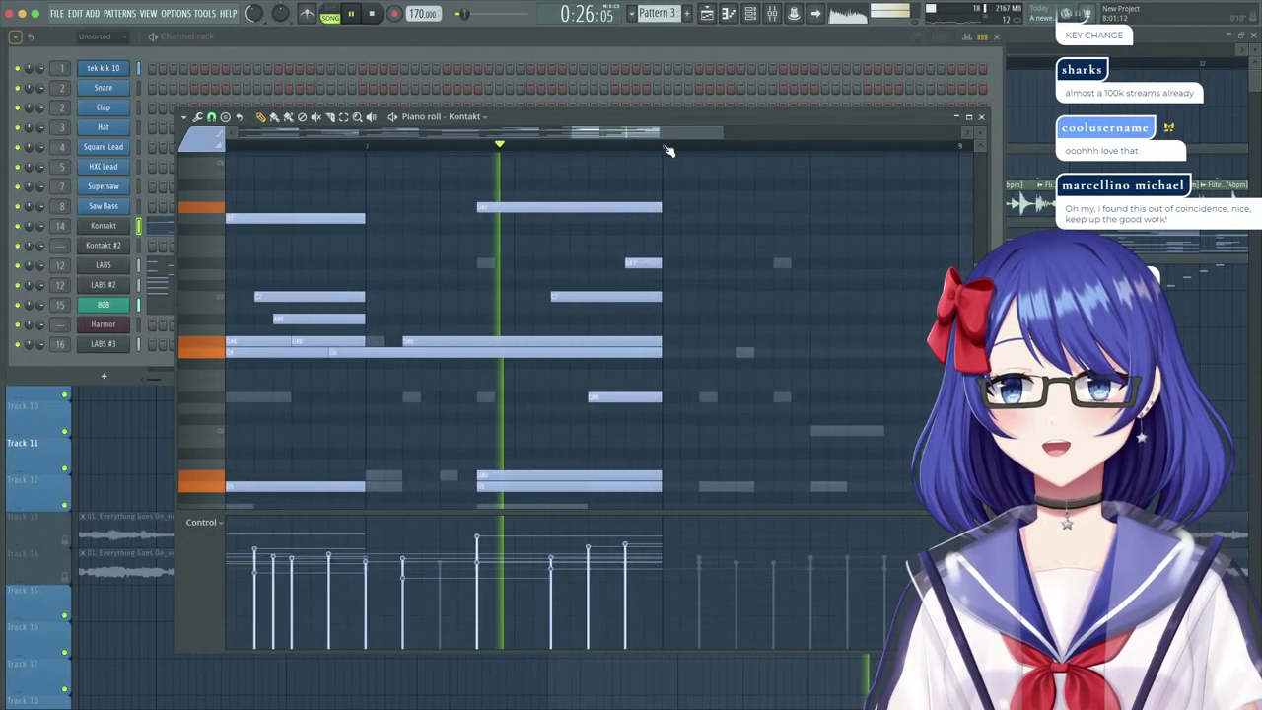
pyautogui.press('space')
pyautogui.scroll(-1, 670, 150)
pyautogui.scroll(-3, 762, 225)
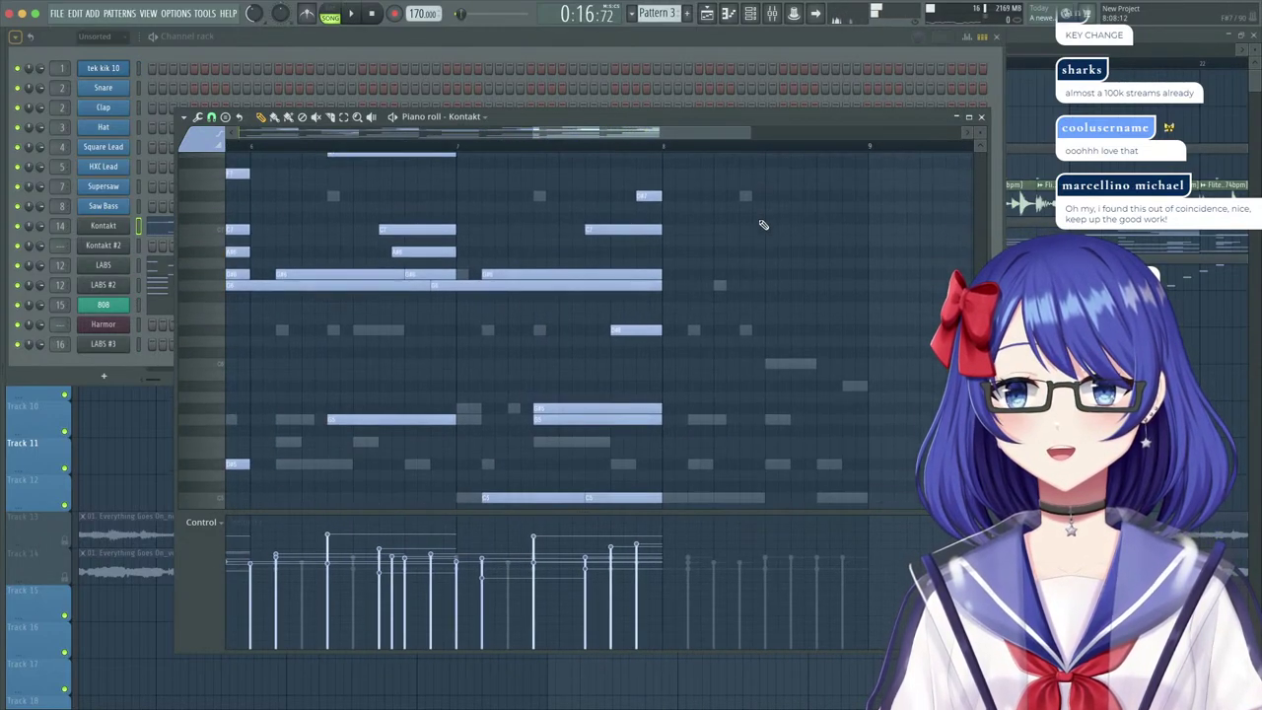
pyautogui.scroll(-1, 763, 225)
pyautogui.scroll(-2, 730, 305)
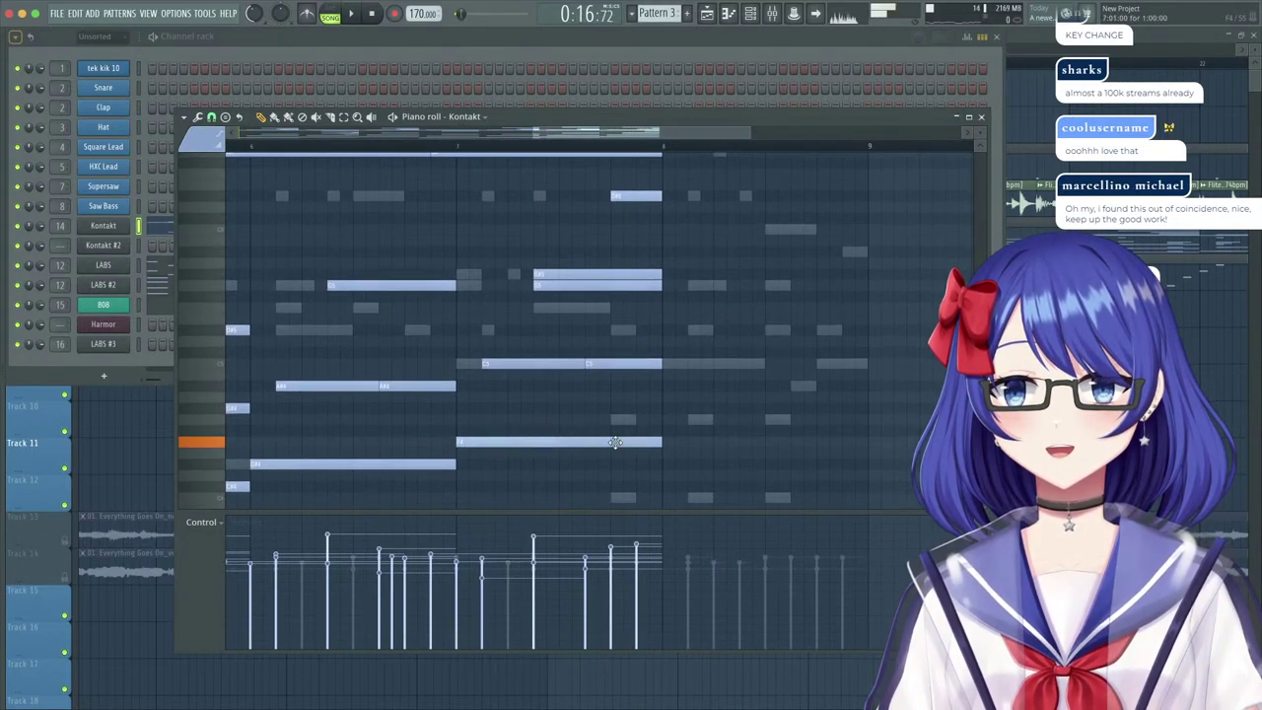
pyautogui.scroll(-1, 651, 452)
pyautogui.moveTo(580, 132); pyautogui.dragTo(237, 165)
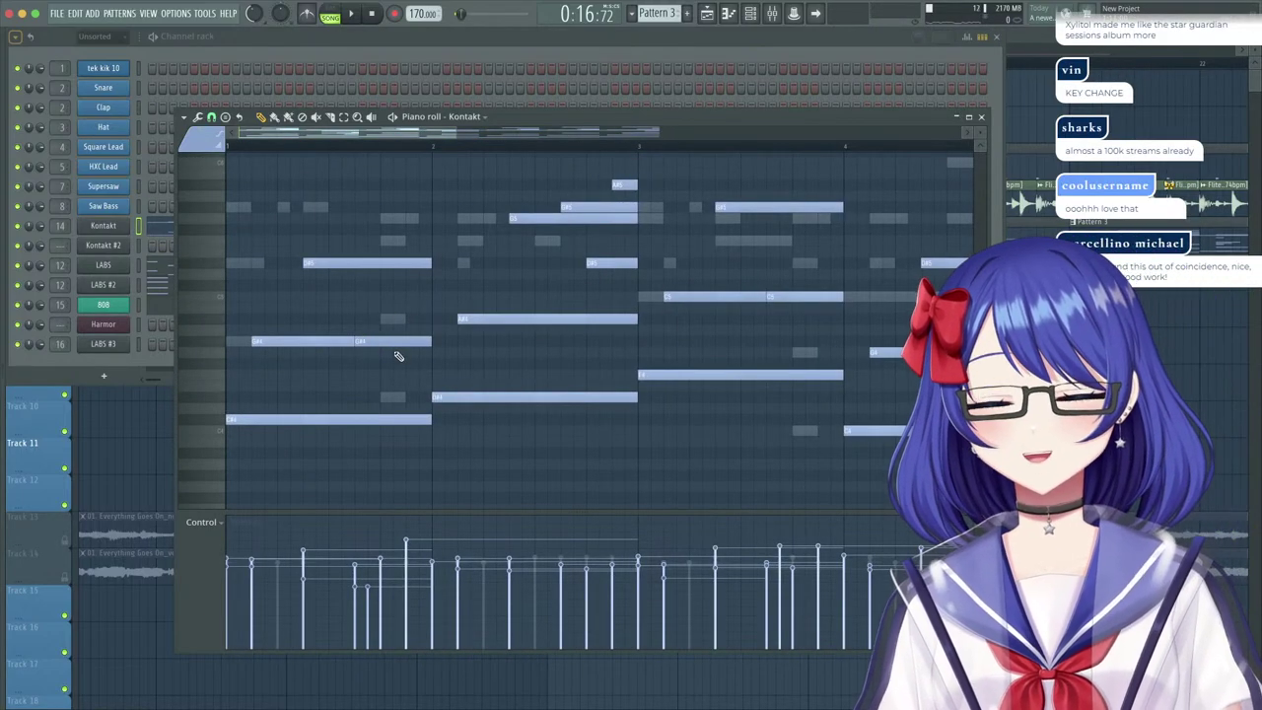
# Shorten bar 1's lower Kontakt notes to end ahead of bar 2, and solo the Kontakt channel for playback.
pyautogui.moveTo(403, 434); pyautogui.dragTo(426, 261)
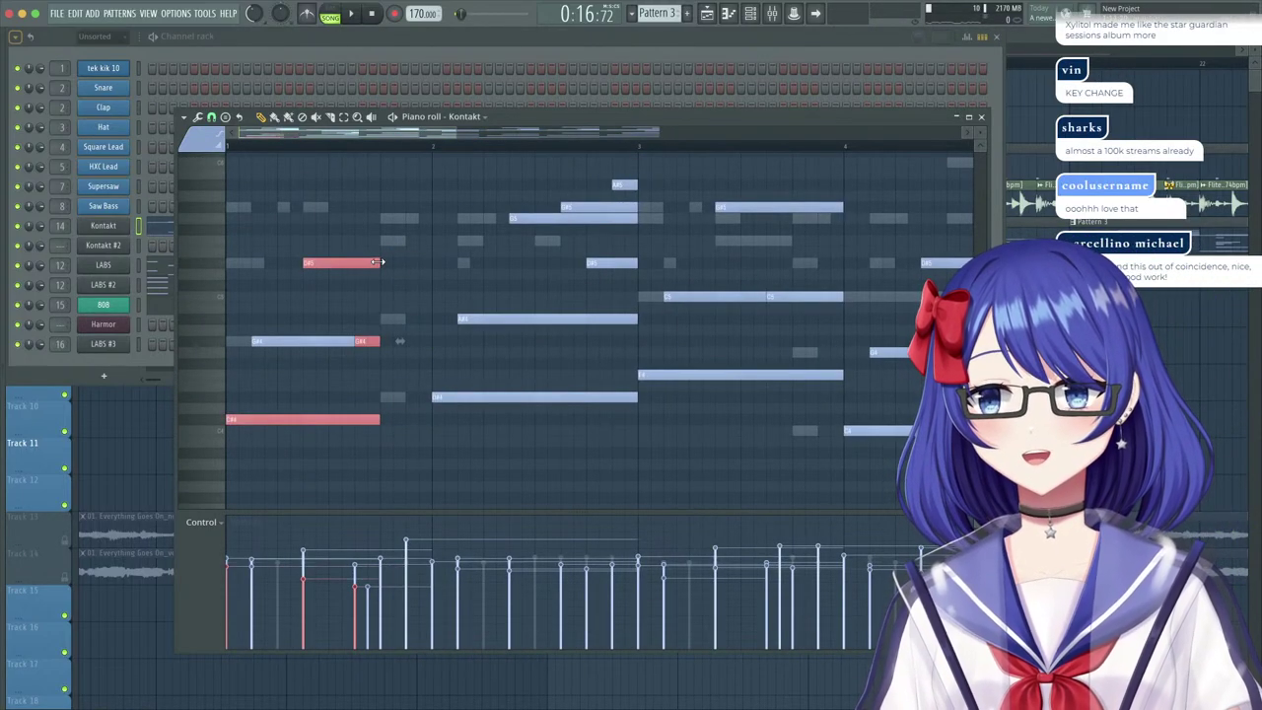
pyautogui.press('space')
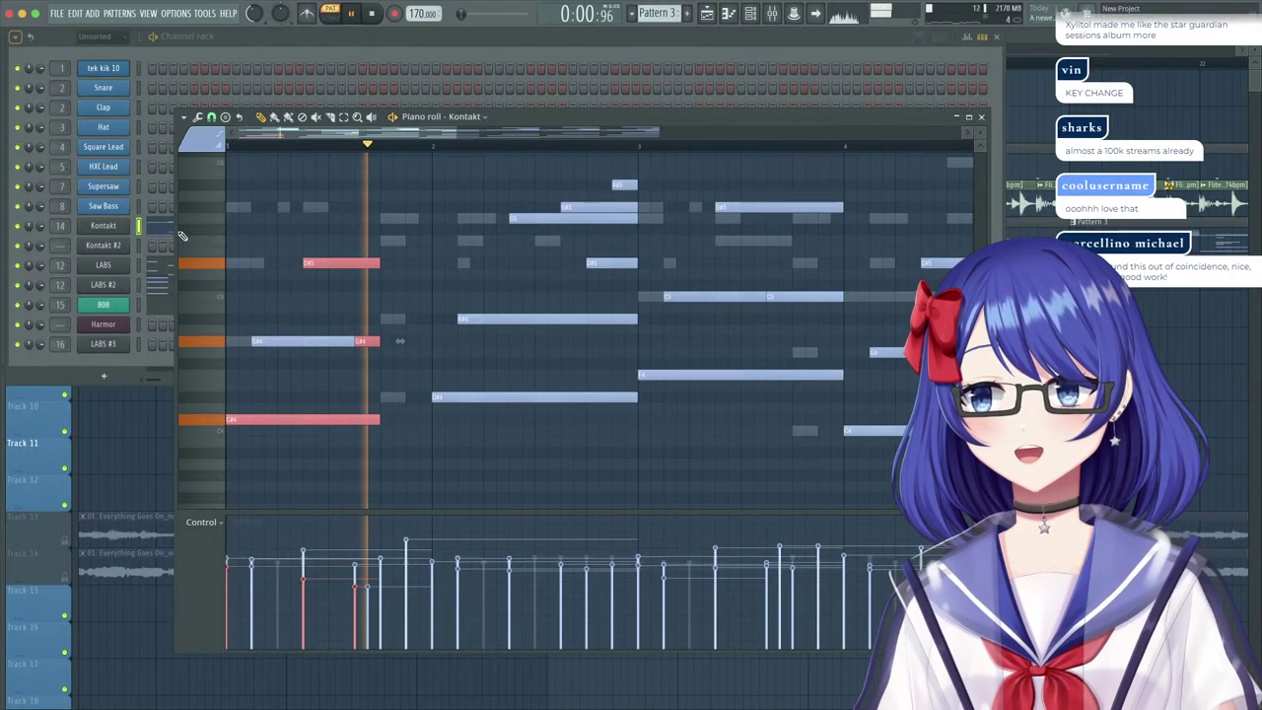
pyautogui.rightClick(18, 229)
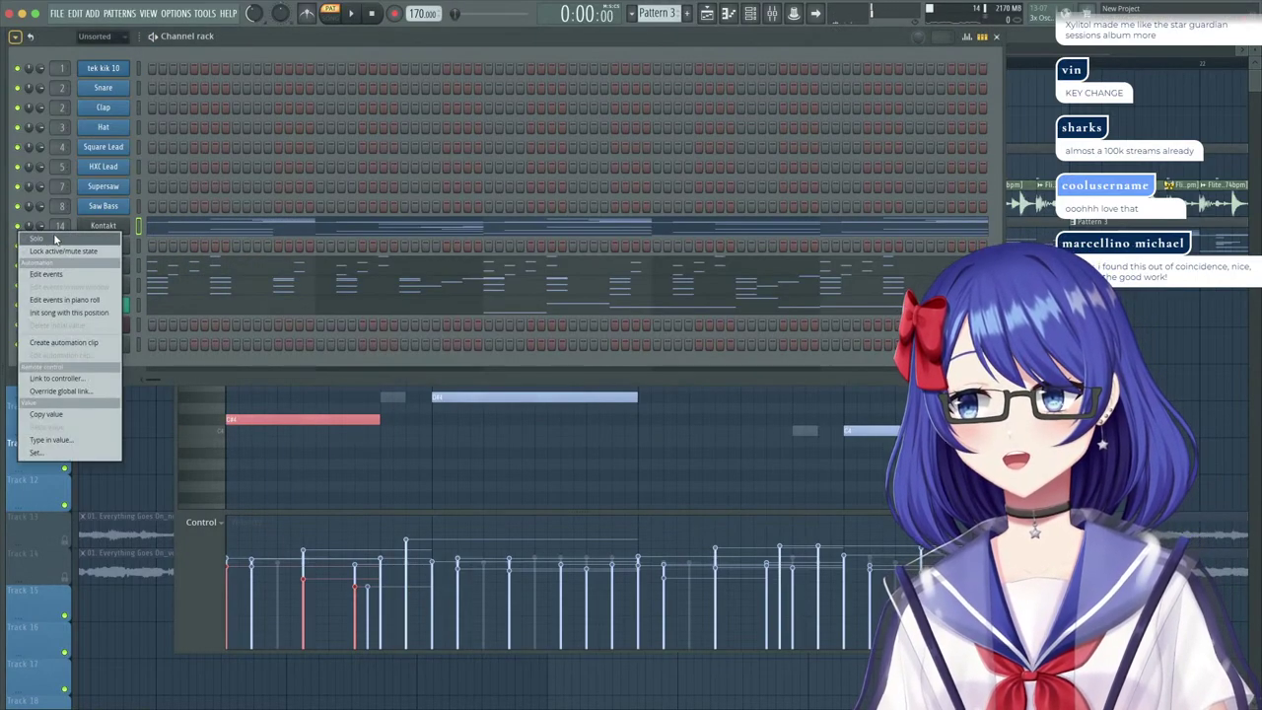
pyautogui.click(56, 240)
pyautogui.press('space')
pyautogui.click(207, 234)
pyautogui.press('space')
# Start the D#4 bass note just before bar 2 and lengthen bar 1's lower Kontakt notes to meet it.
pyautogui.scroll(2, 484, 443)
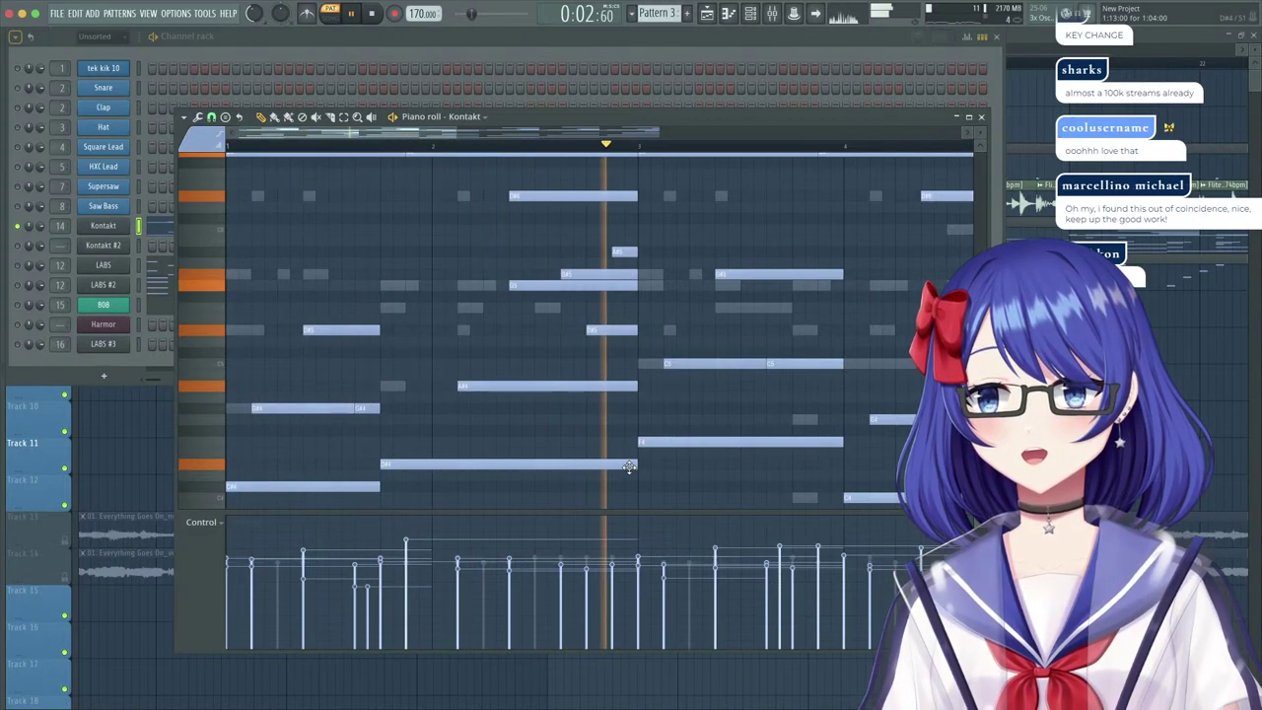
pyautogui.press('space')
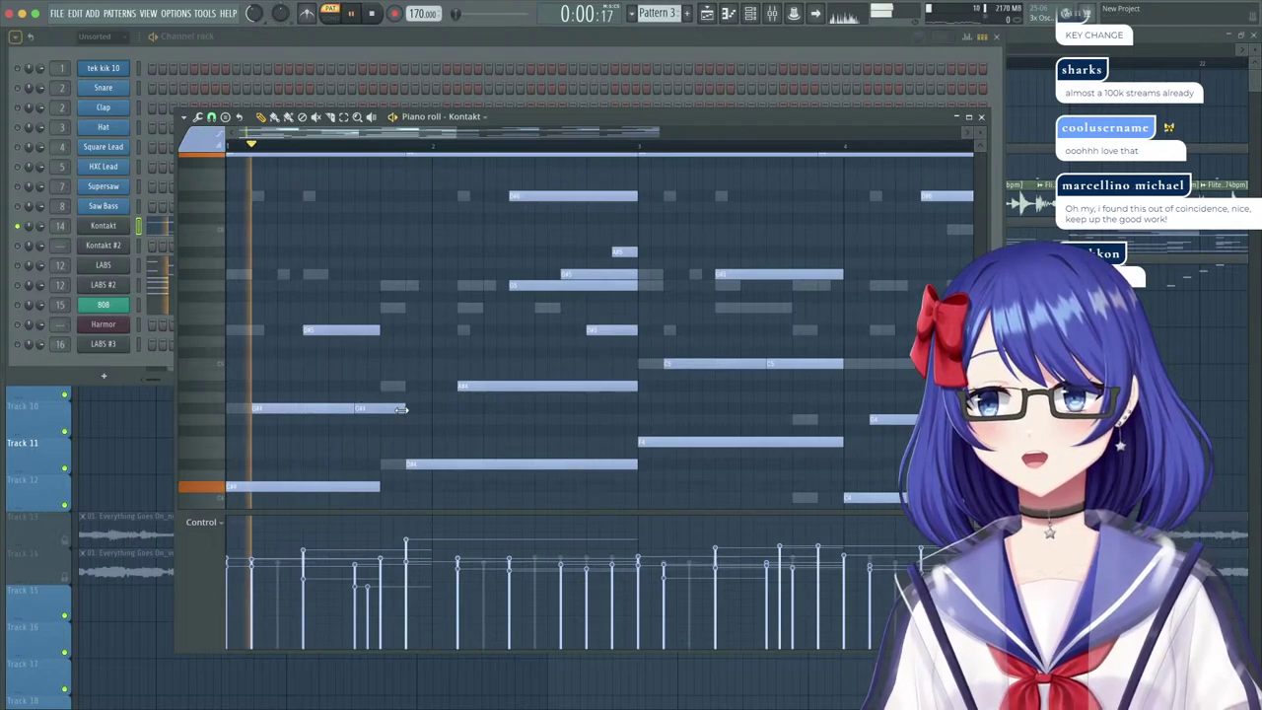
pyautogui.keyDown('shift'); pyautogui.keyDown('super'); pyautogui.click(373, 330); pyautogui.keyUp('super'); pyautogui.keyUp('shift')
pyautogui.keyDown('shift'); pyautogui.keyDown('super'); pyautogui.click(377, 487); pyautogui.keyUp('super'); pyautogui.keyUp('shift')
pyautogui.moveTo(378, 487); pyautogui.dragTo(406, 487)
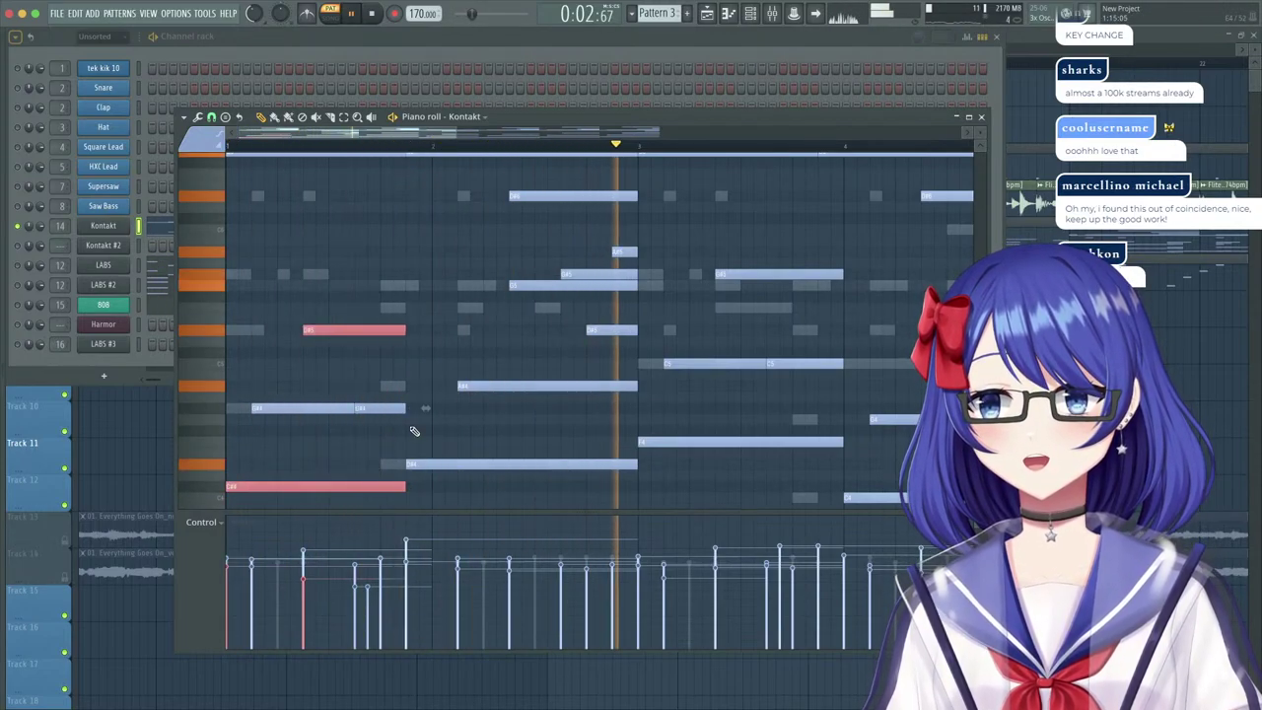
# Trim bar 1's upper Kontakt notes to end where the D#4 bass note starts, and listen to the first bars.
pyautogui.scroll(4, 417, 410)
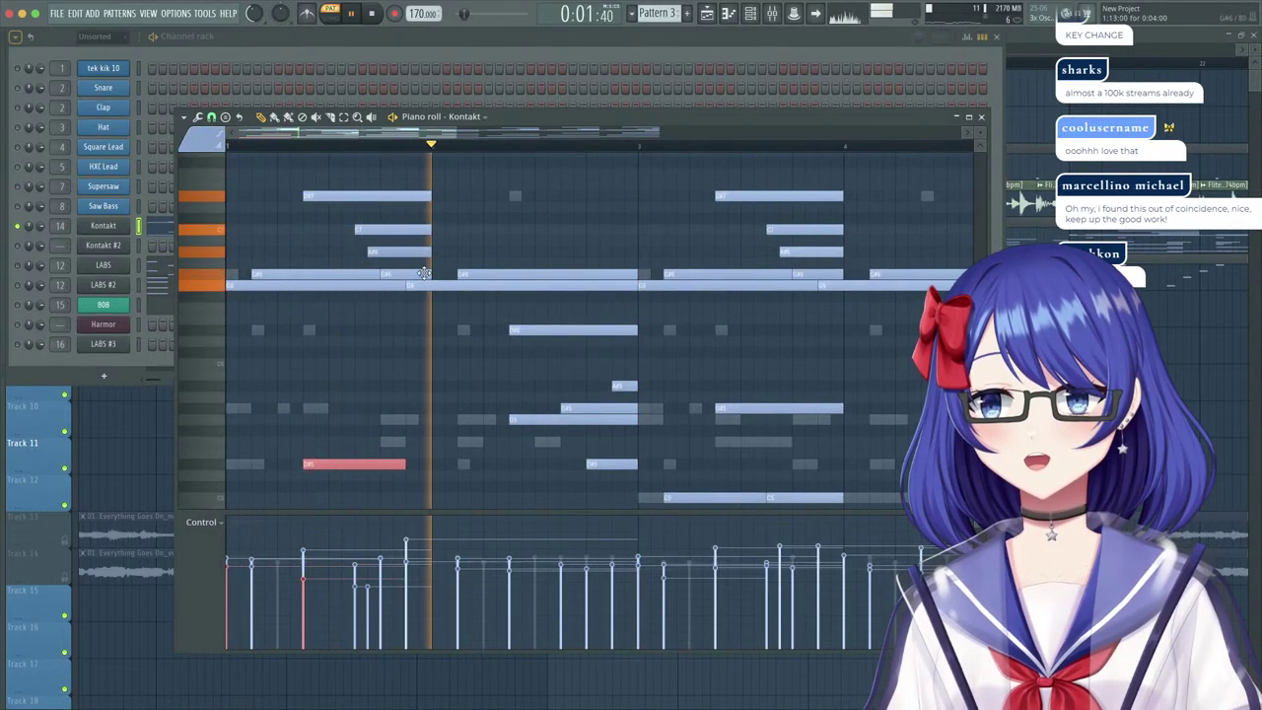
pyautogui.moveTo(426, 275)
pyautogui.mouseDown()
pyautogui.moveTo(437, 191)
pyautogui.moveTo(406, 197)
pyautogui.mouseUp()
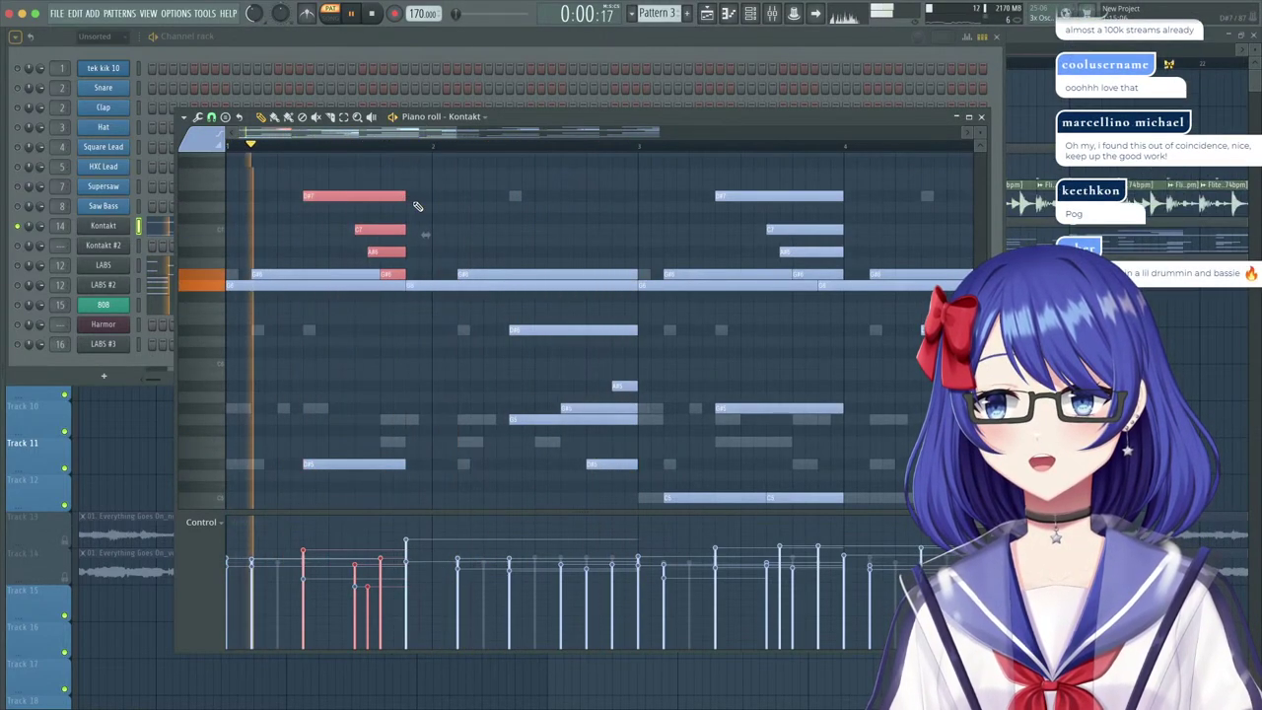
pyautogui.scroll(-4, 639, 308)
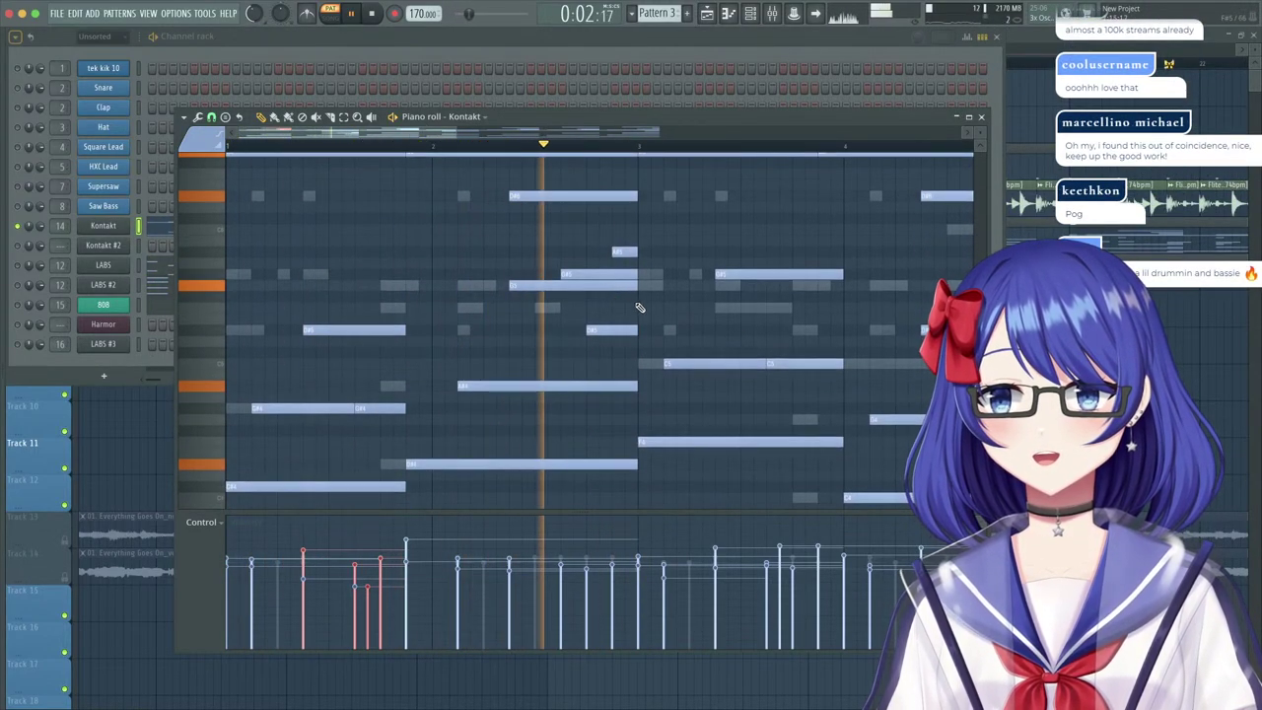
pyautogui.scroll(4, 755, 341)
pyautogui.scroll(-2, 757, 340)
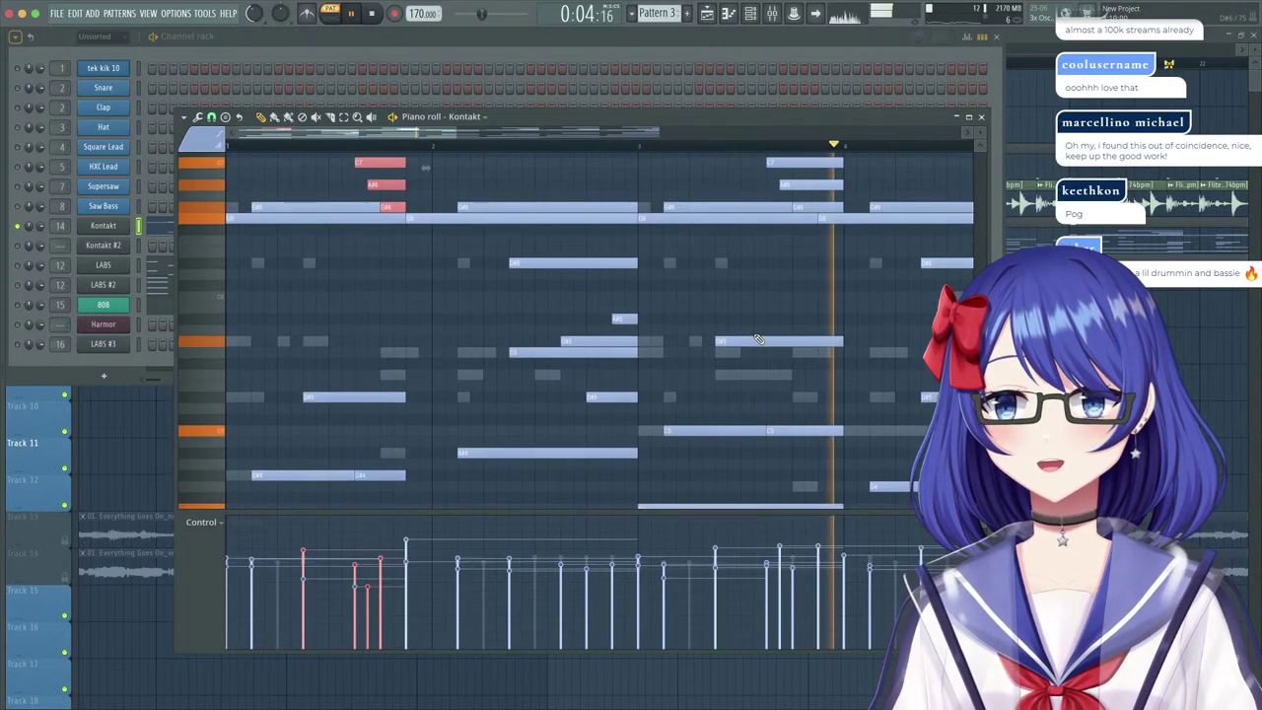
pyautogui.press('space')
# Shorten bar 3's lower Kontakt notes to end just before bar 4, and play the pattern to check them.
pyautogui.scroll(-5, 799, 306)
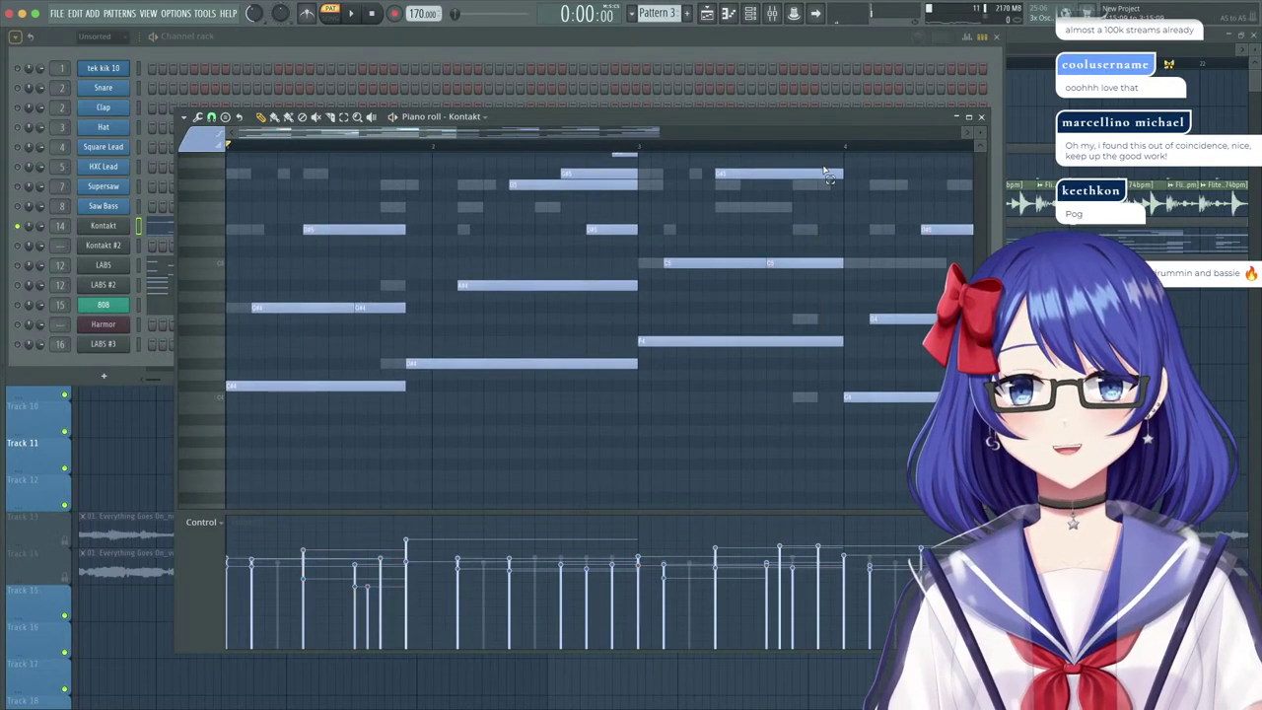
pyautogui.moveTo(827, 172); pyautogui.dragTo(847, 355)
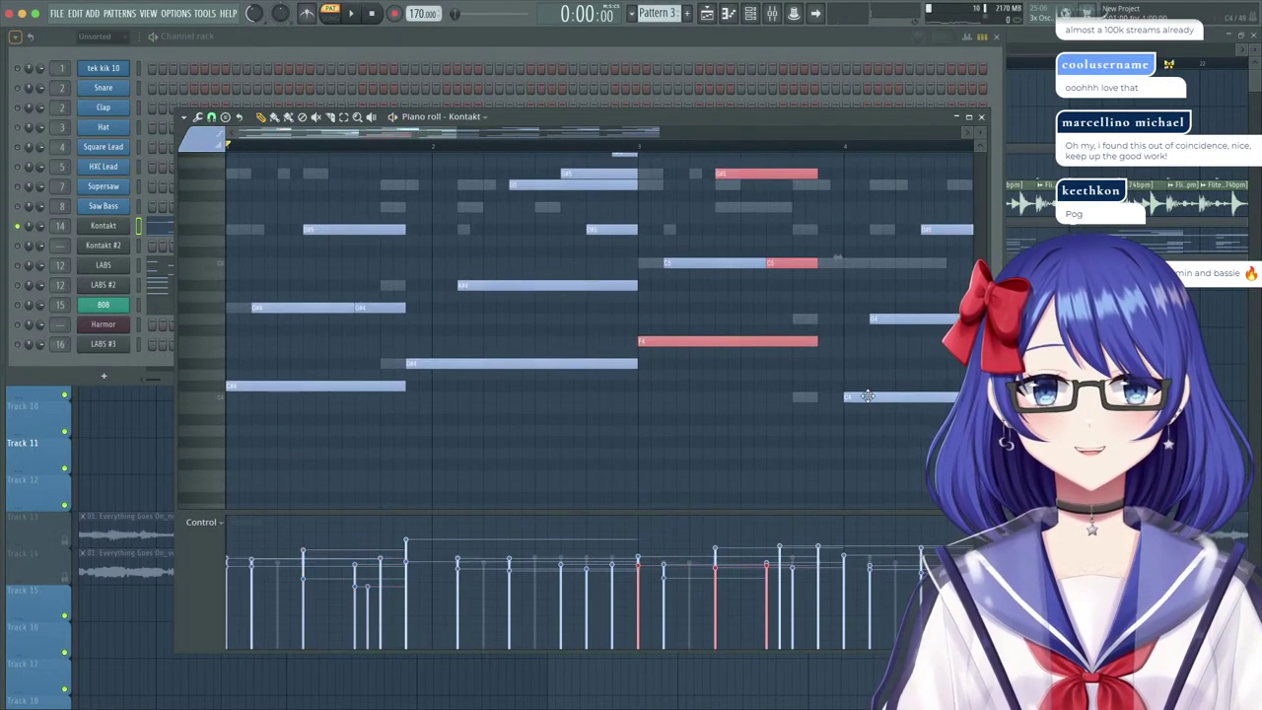
pyautogui.press('space')
pyautogui.scroll(4, 897, 316)
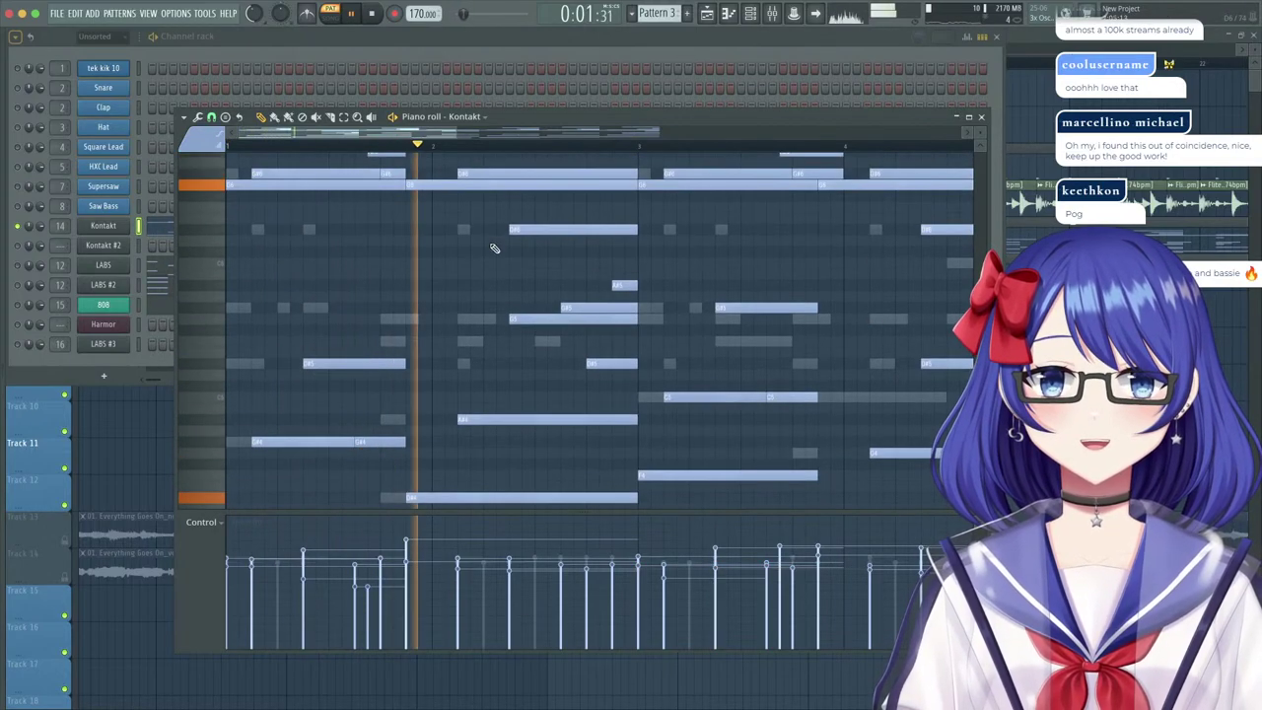
pyautogui.scroll(-4, 618, 147)
pyautogui.scroll(2, 727, 240)
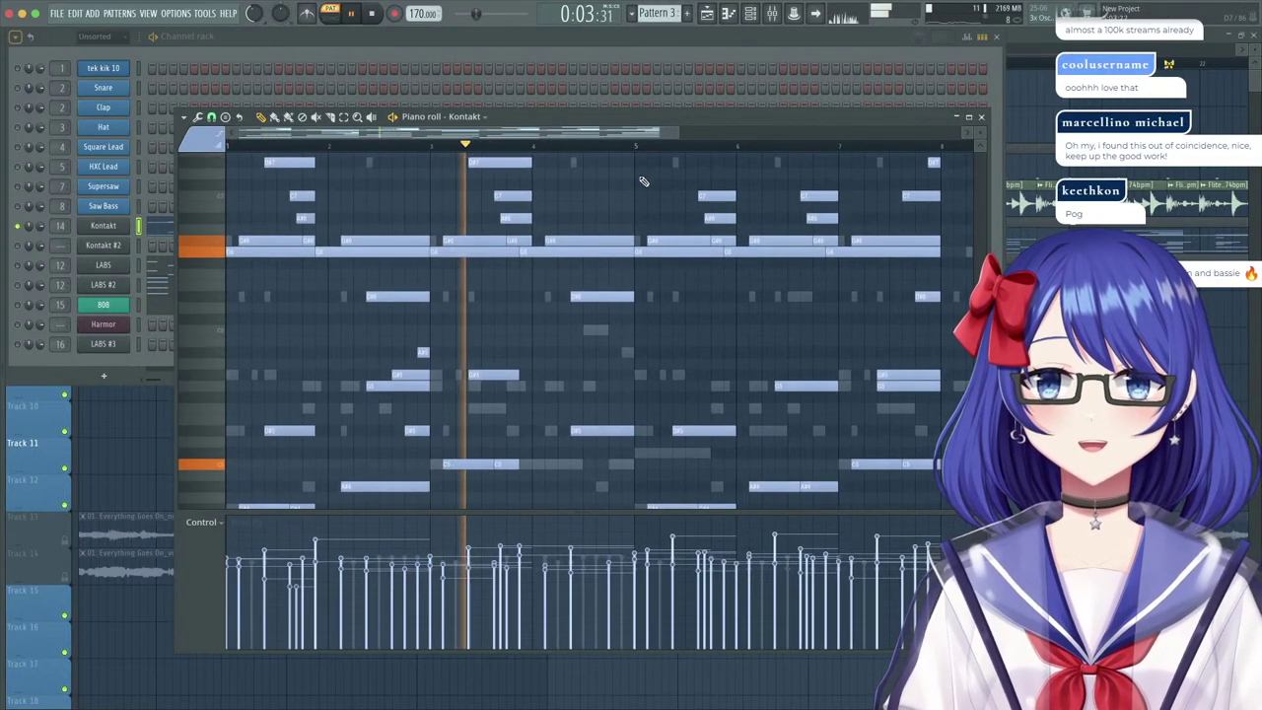
pyautogui.scroll(5, 596, 152)
# Add a rising figure of G5, C6 and F6 at the end of bar 4 and listen to it.
pyautogui.press('space')
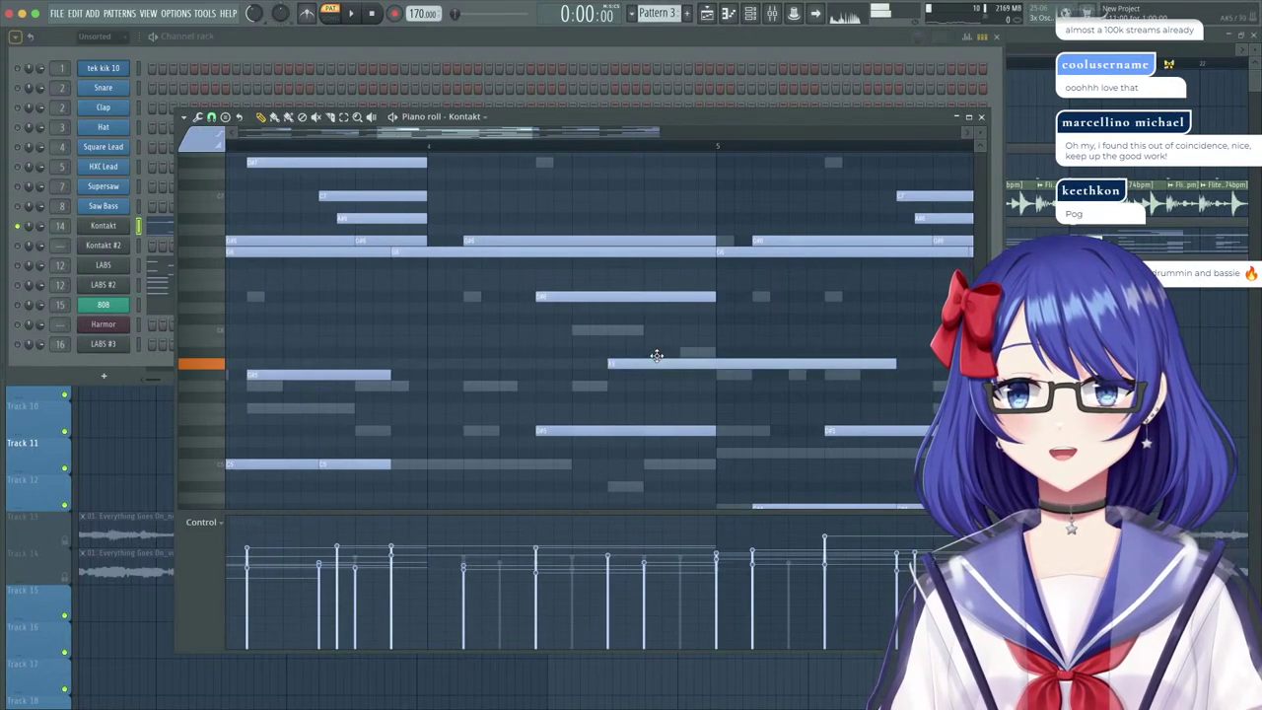
pyautogui.moveTo(657, 355); pyautogui.dragTo(654, 348)
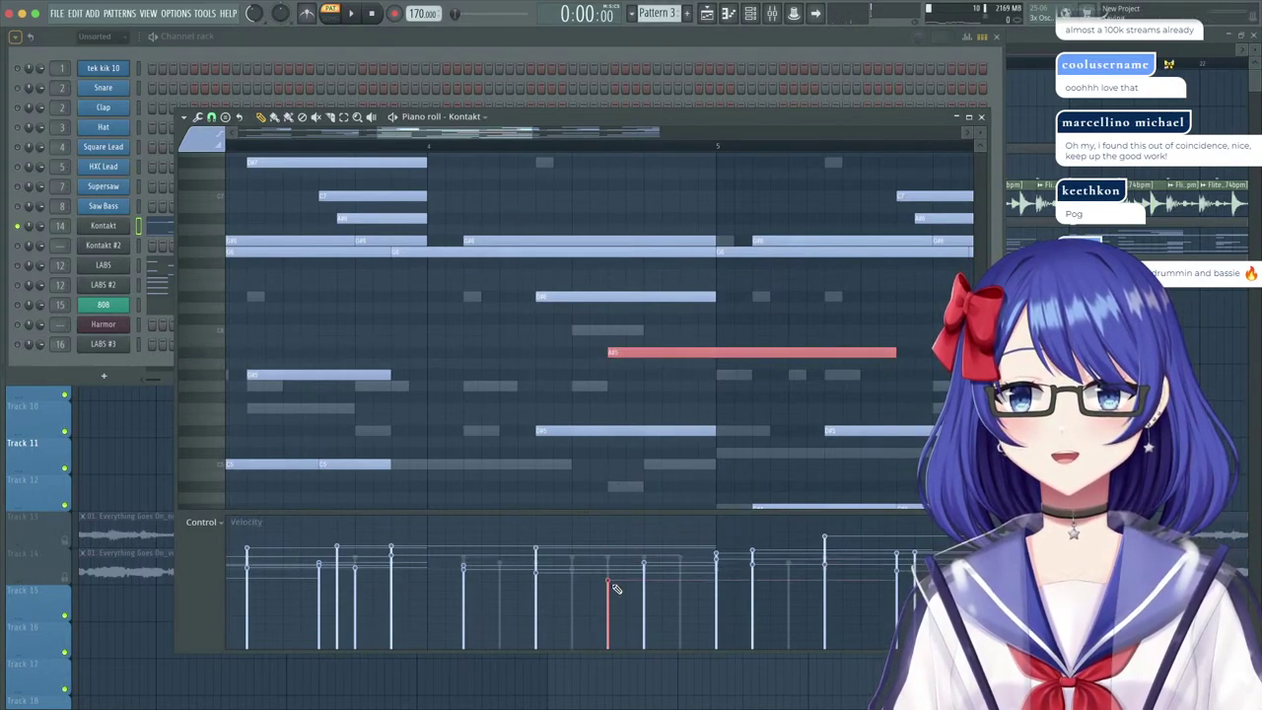
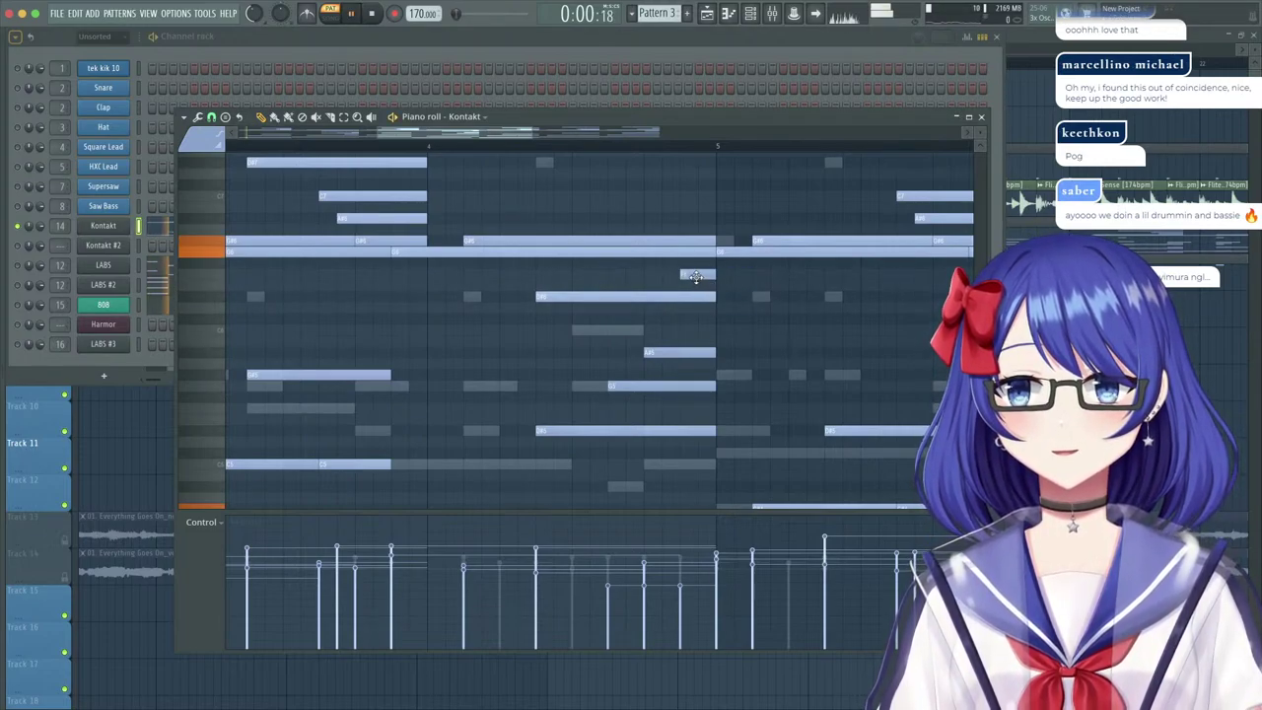
pyautogui.click(439, 150)
pyautogui.scroll(4, 685, 276)
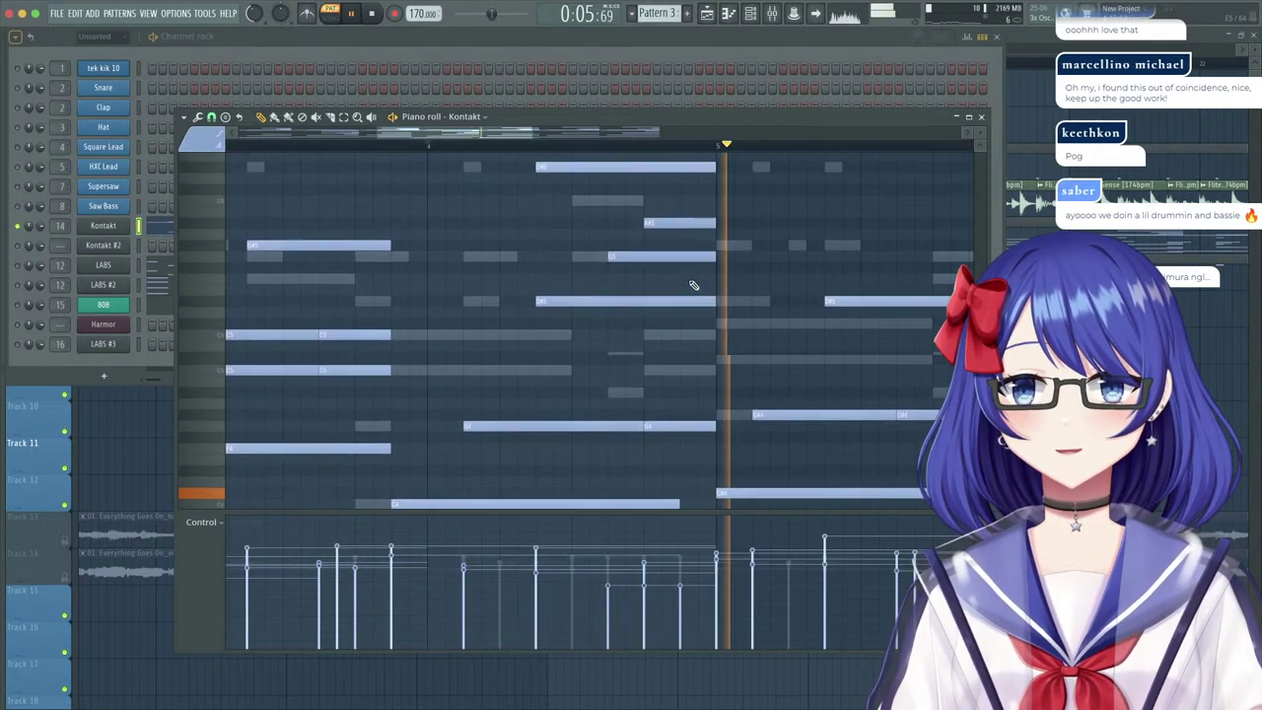
pyautogui.scroll(-5, 694, 285)
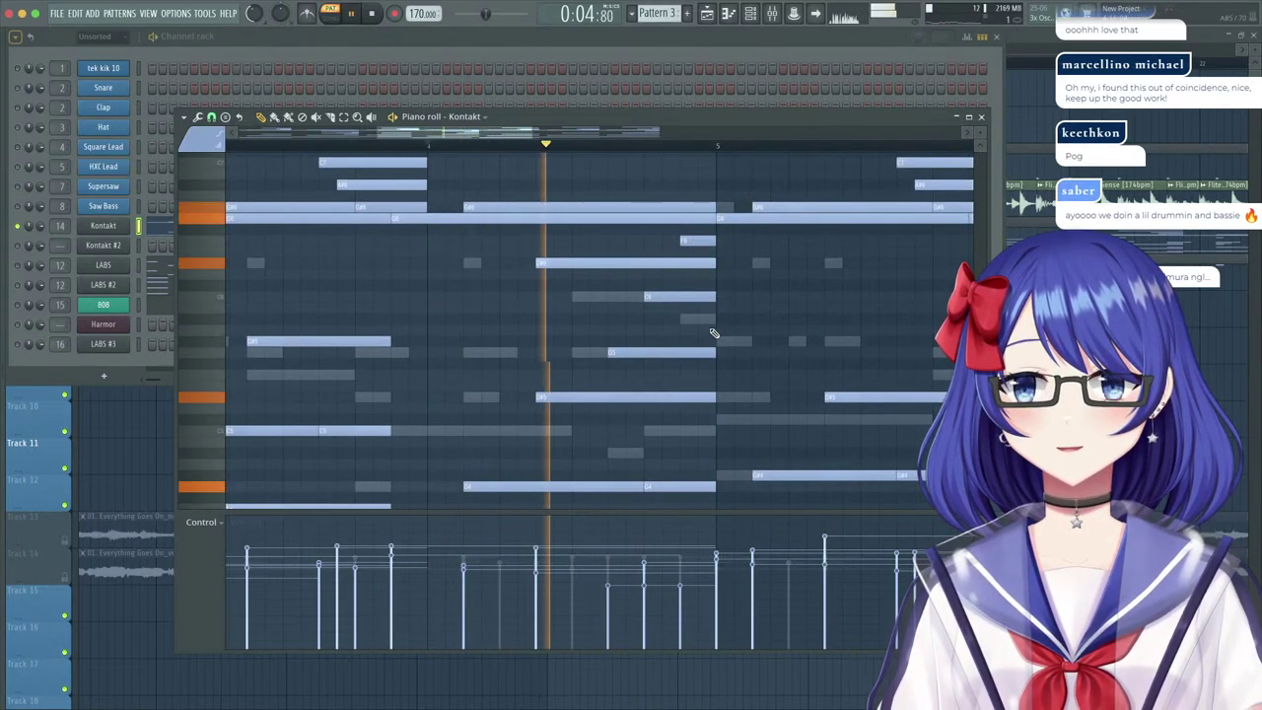
pyautogui.scroll(-6, 724, 342)
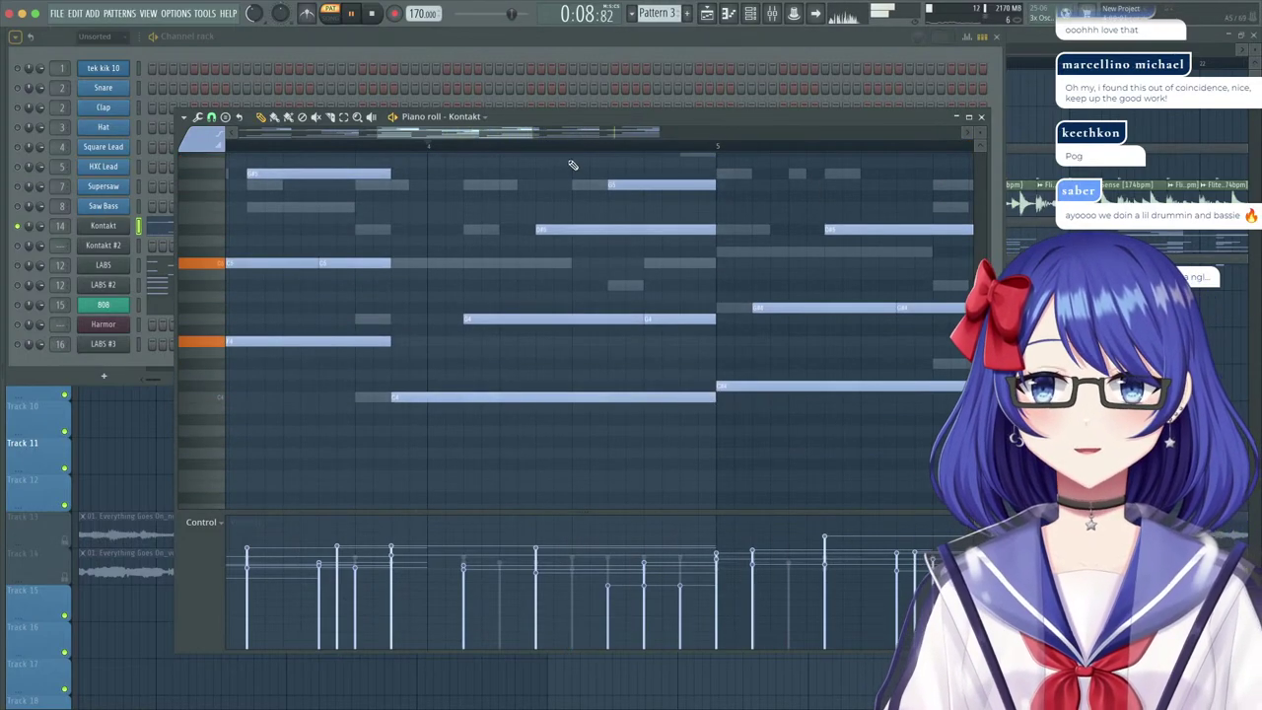
# Move the D#4 and F4 bass notes of bars 6 and 7 earlier so each starts just before its bar.
pyautogui.scroll(-4, 572, 165)
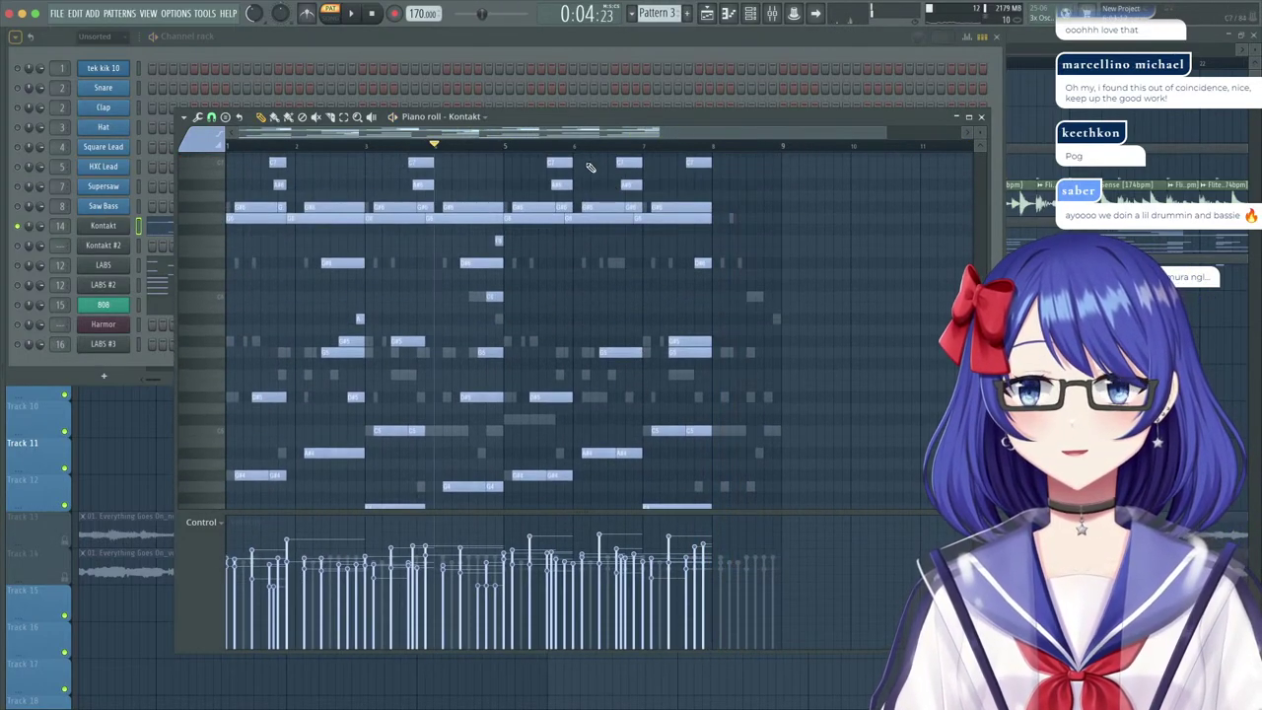
pyautogui.scroll(5, 584, 246)
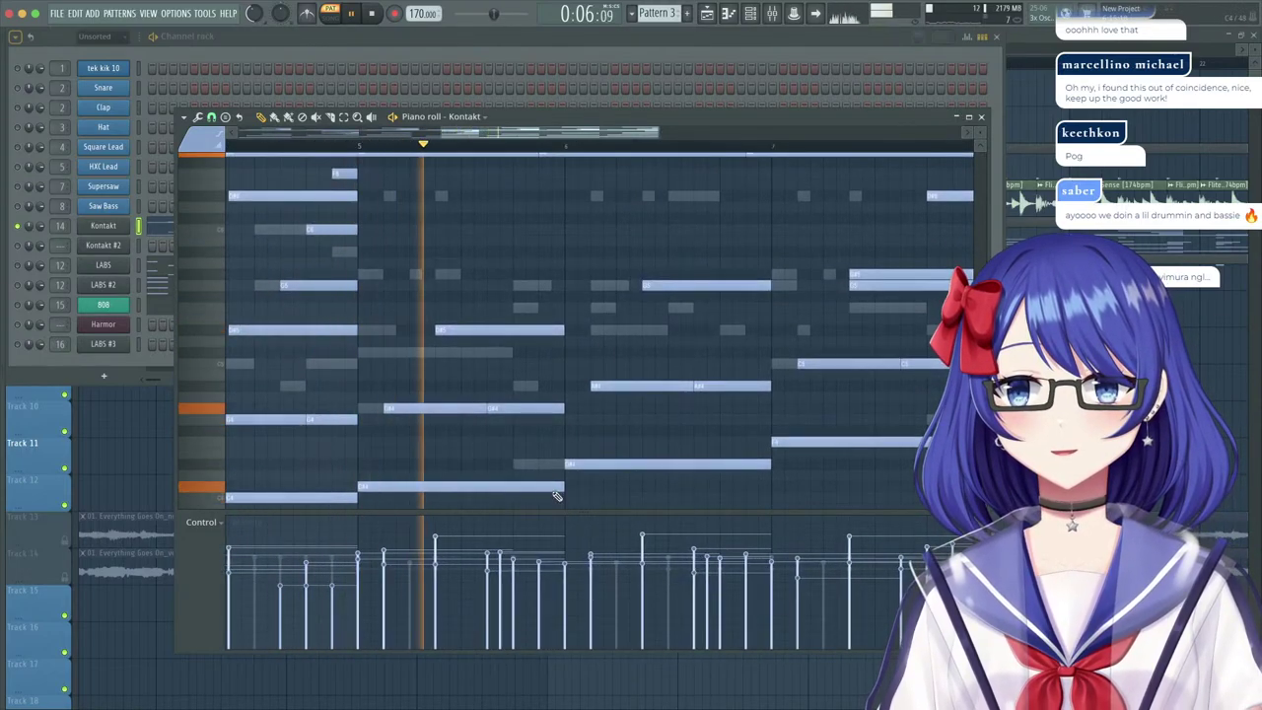
pyautogui.moveTo(578, 465); pyautogui.dragTo(552, 467)
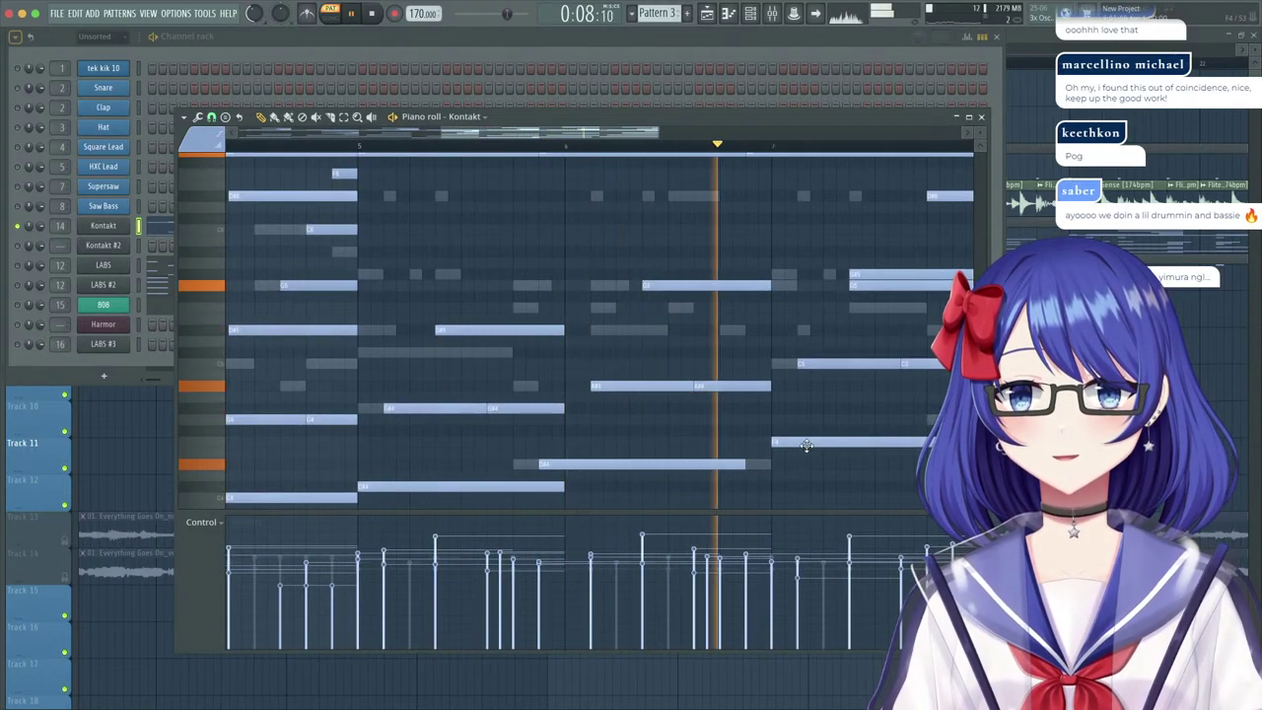
pyautogui.moveTo(807, 445); pyautogui.dragTo(780, 435)
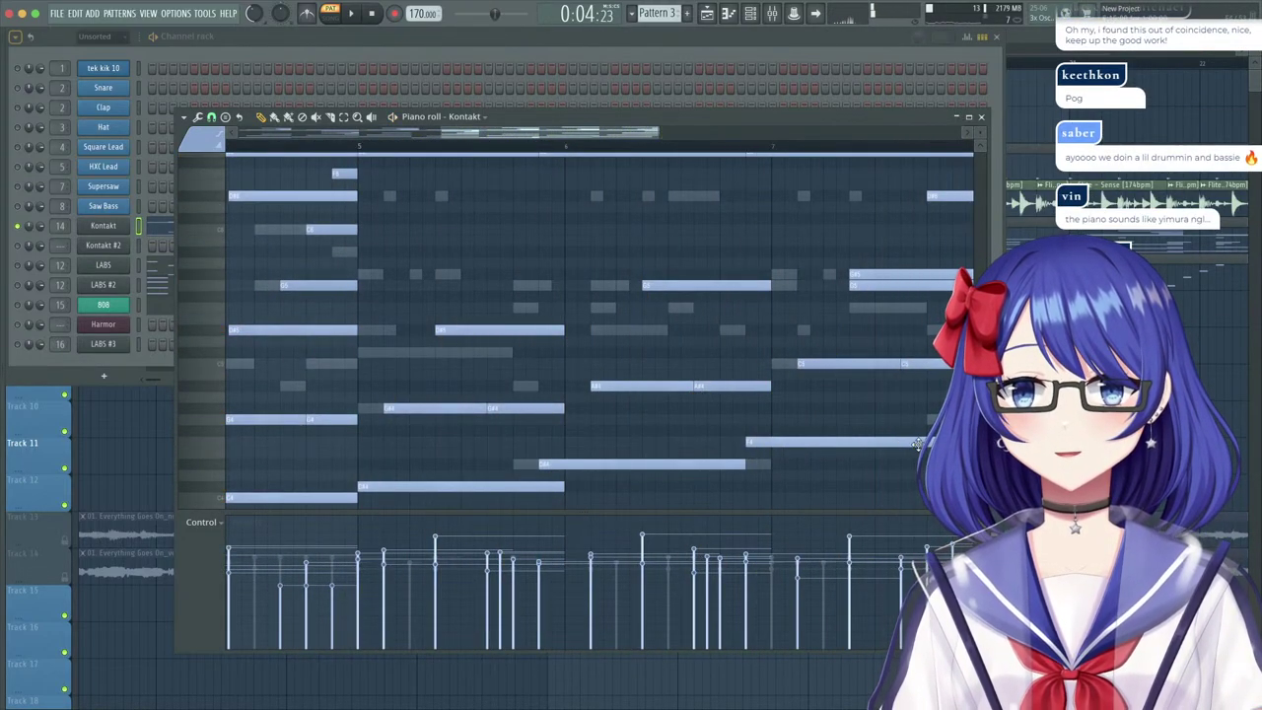
# Shorten bar 5's lower and upper Kontakt notes to end where the D#4 bass note begins.
pyautogui.moveTo(539, 318); pyautogui.dragTo(537, 491)
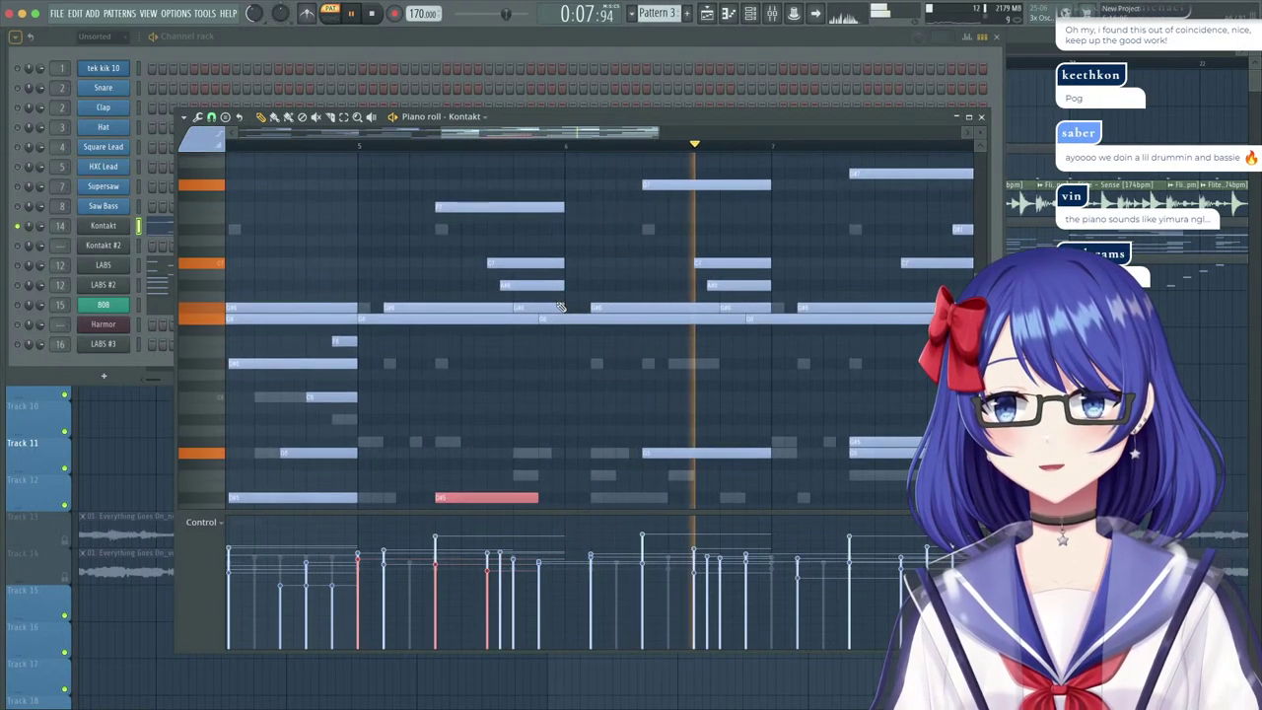
pyautogui.moveTo(555, 310); pyautogui.dragTo(539, 210)
pyautogui.press('space')
pyautogui.scroll(-3, 597, 231)
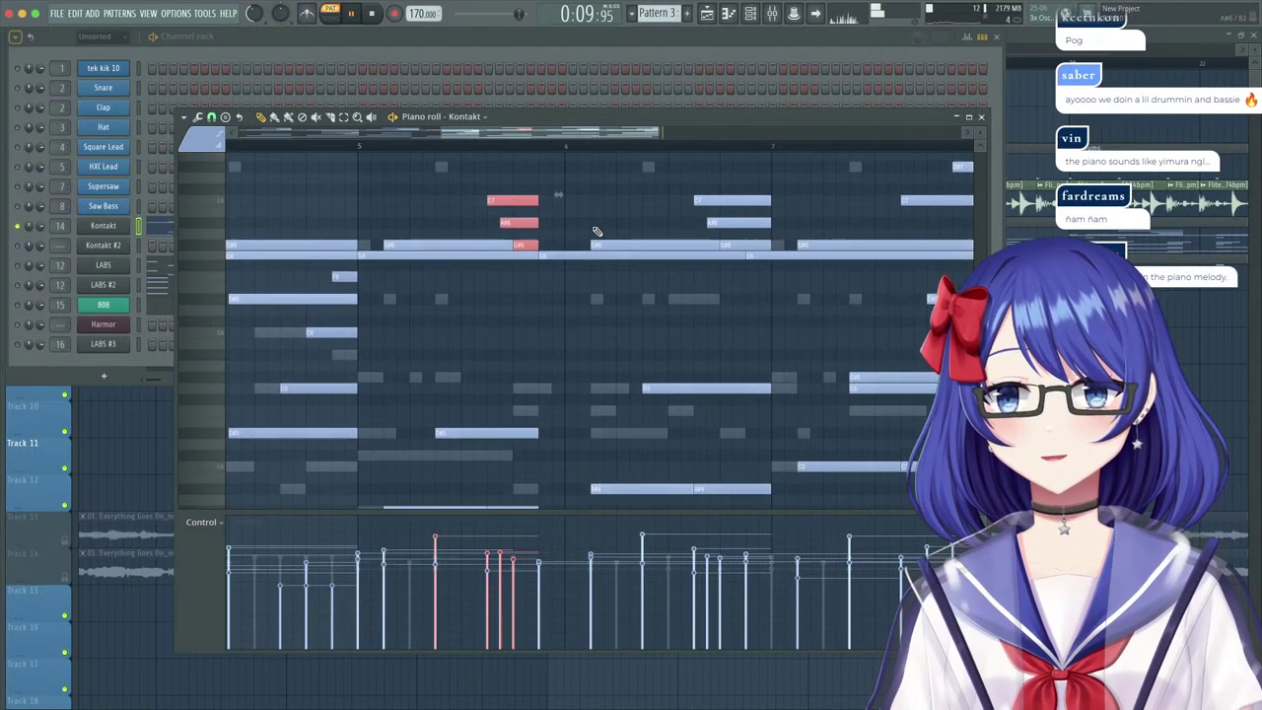
pyautogui.press('space')
# Shorten bar 6's lower Kontakt notes to end at the F4 bass note's start, and extend that F4 to bar 8.
pyautogui.scroll(-2, 646, 150)
pyautogui.scroll(-5, 730, 268)
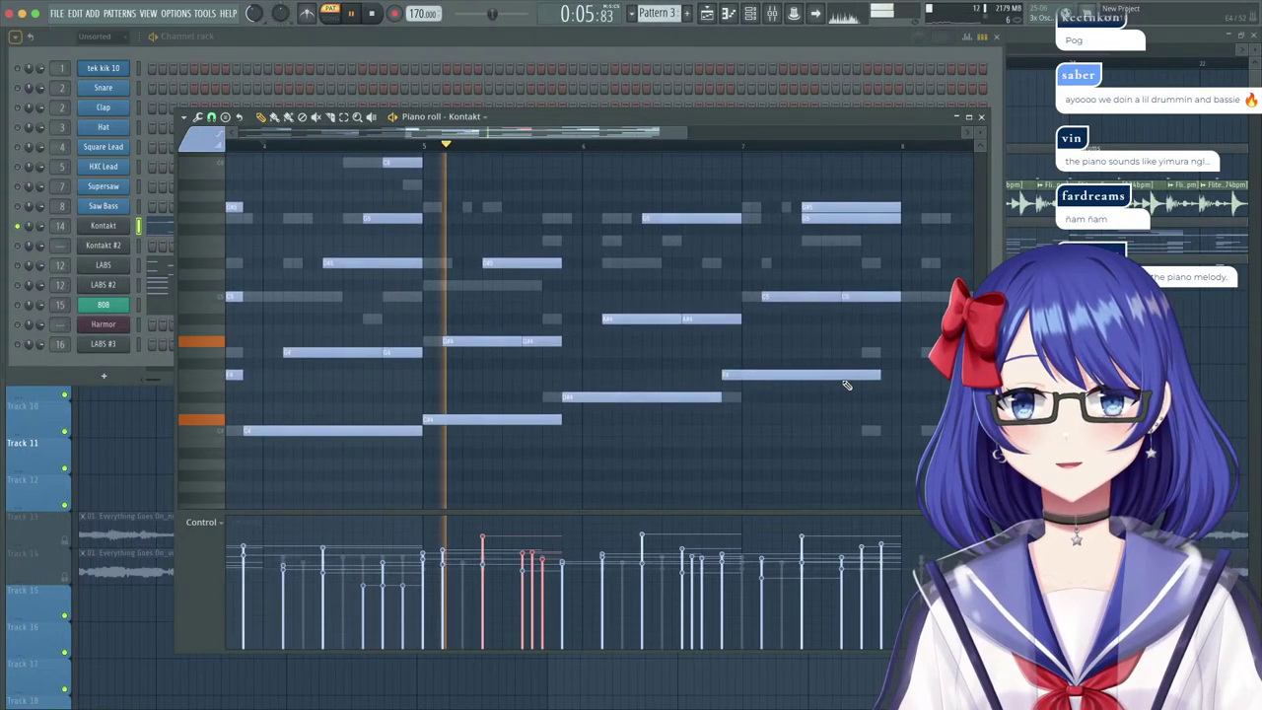
pyautogui.moveTo(738, 330); pyautogui.dragTo(717, 218)
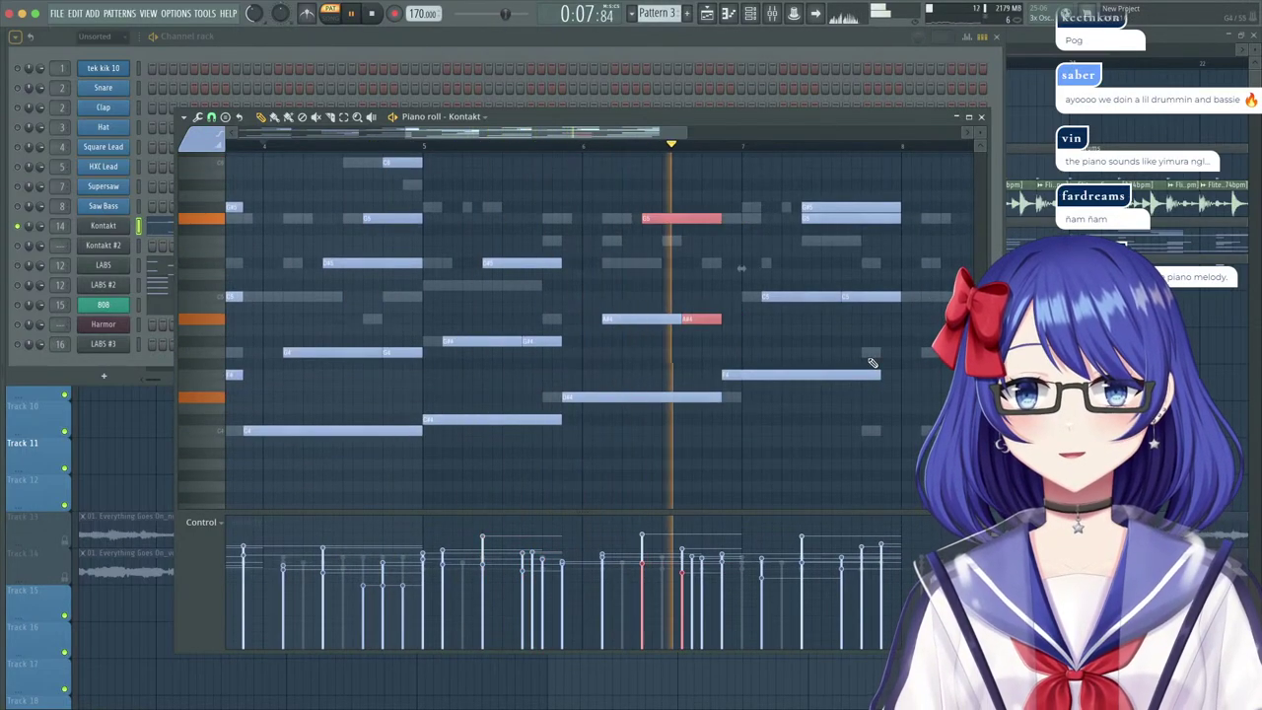
pyautogui.moveTo(878, 375); pyautogui.dragTo(900, 374)
pyautogui.scroll(3, 922, 388)
pyautogui.scroll(5, 922, 389)
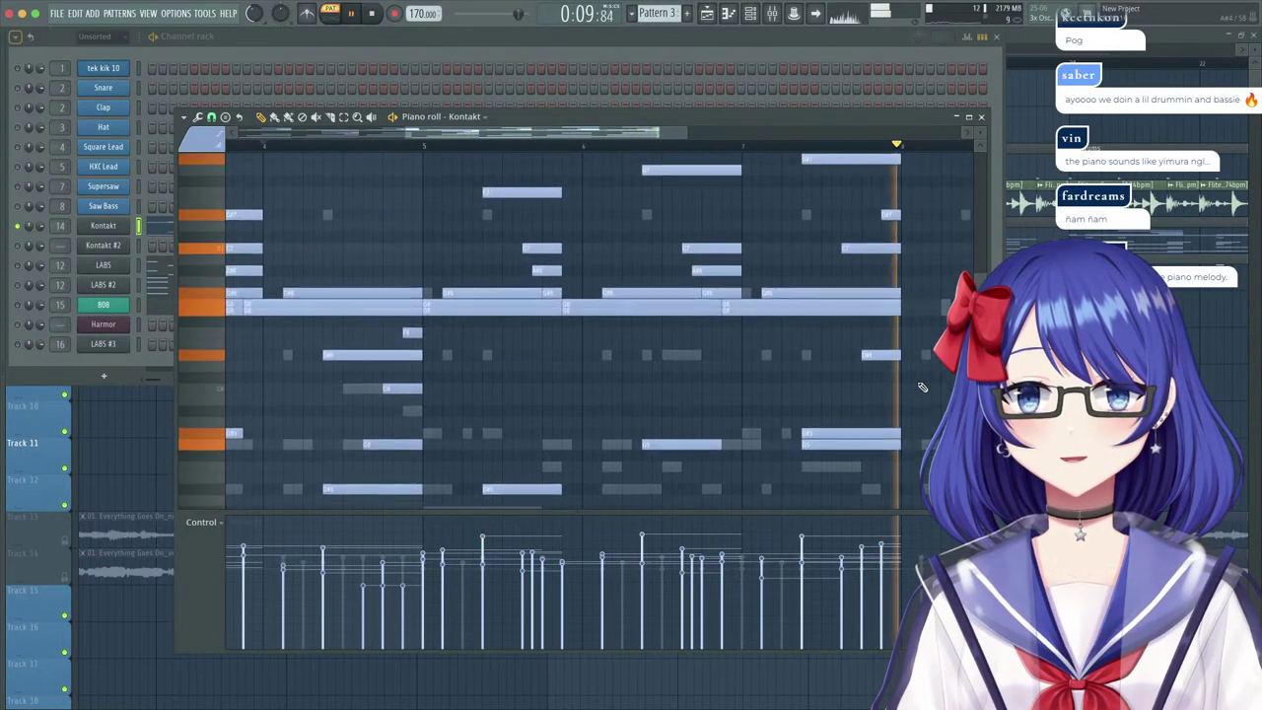
# Turn off the Kontakt channel's solo and play the song arrangement from just before bar 13.
pyautogui.press('space')
pyautogui.click(1017, 41)
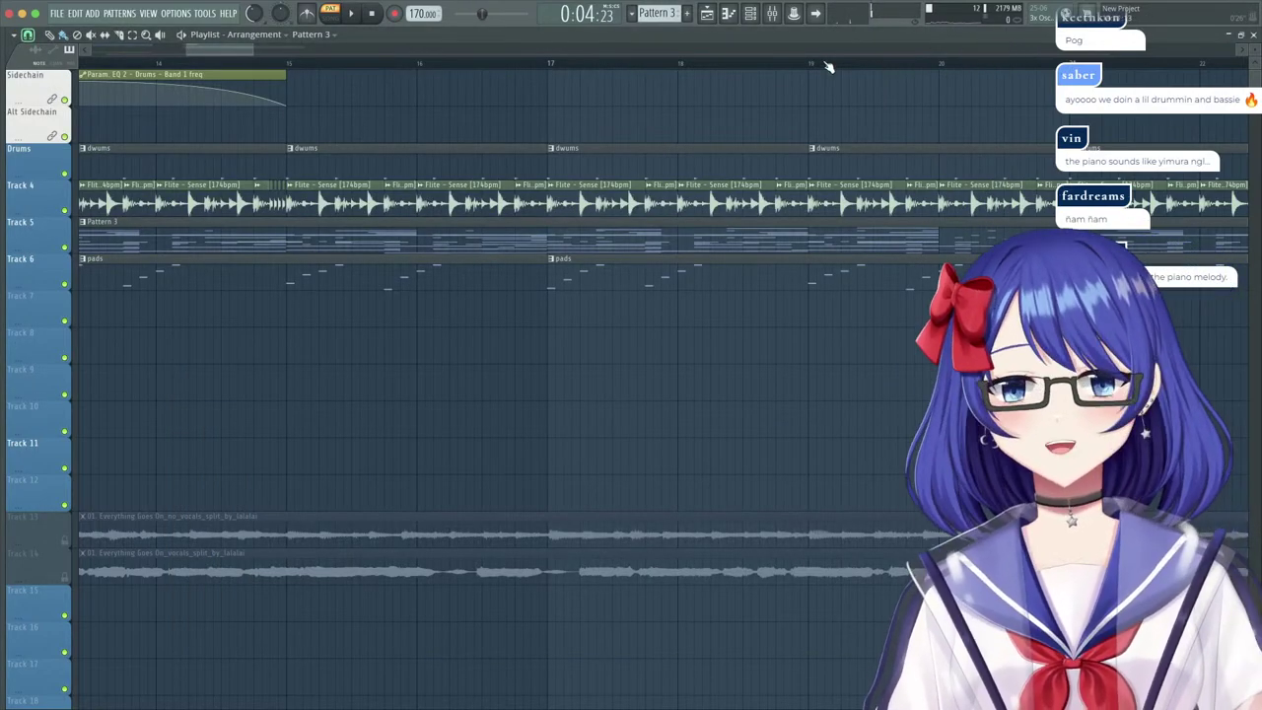
pyautogui.scroll(-3, 566, 67)
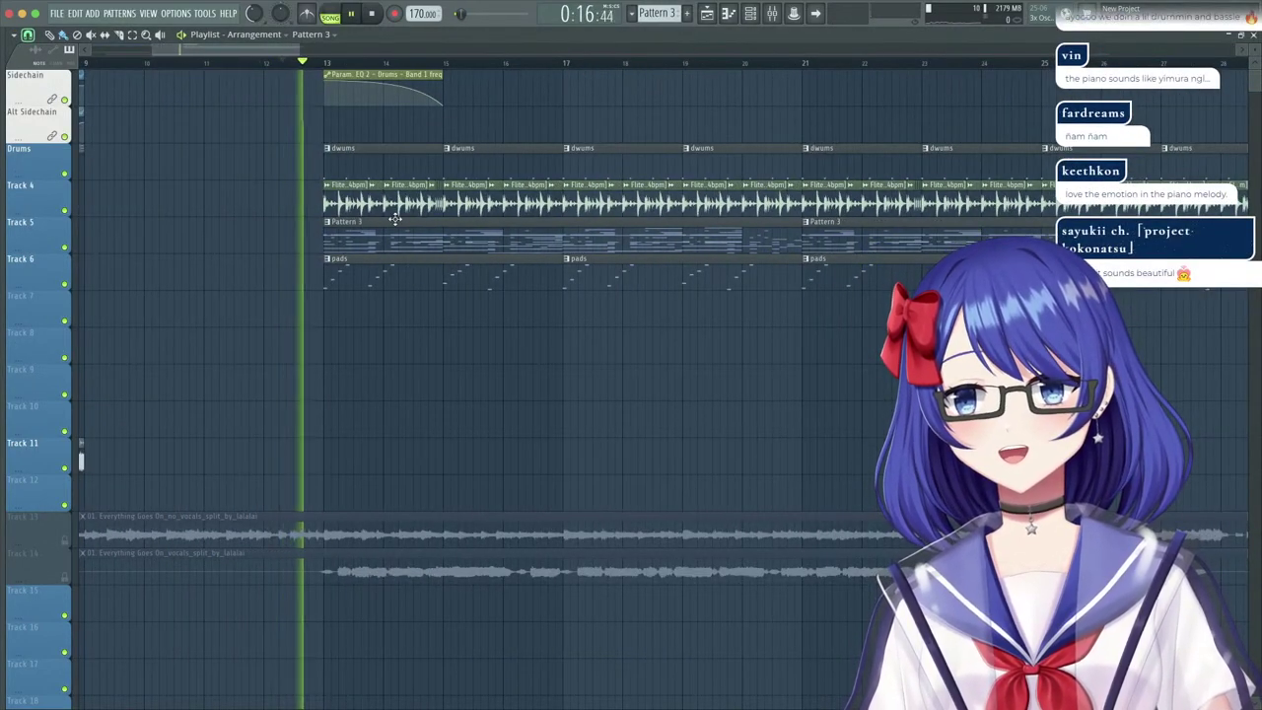
pyautogui.doubleClick(344, 235)
pyautogui.click(18, 227)
pyautogui.rightClick(18, 228)
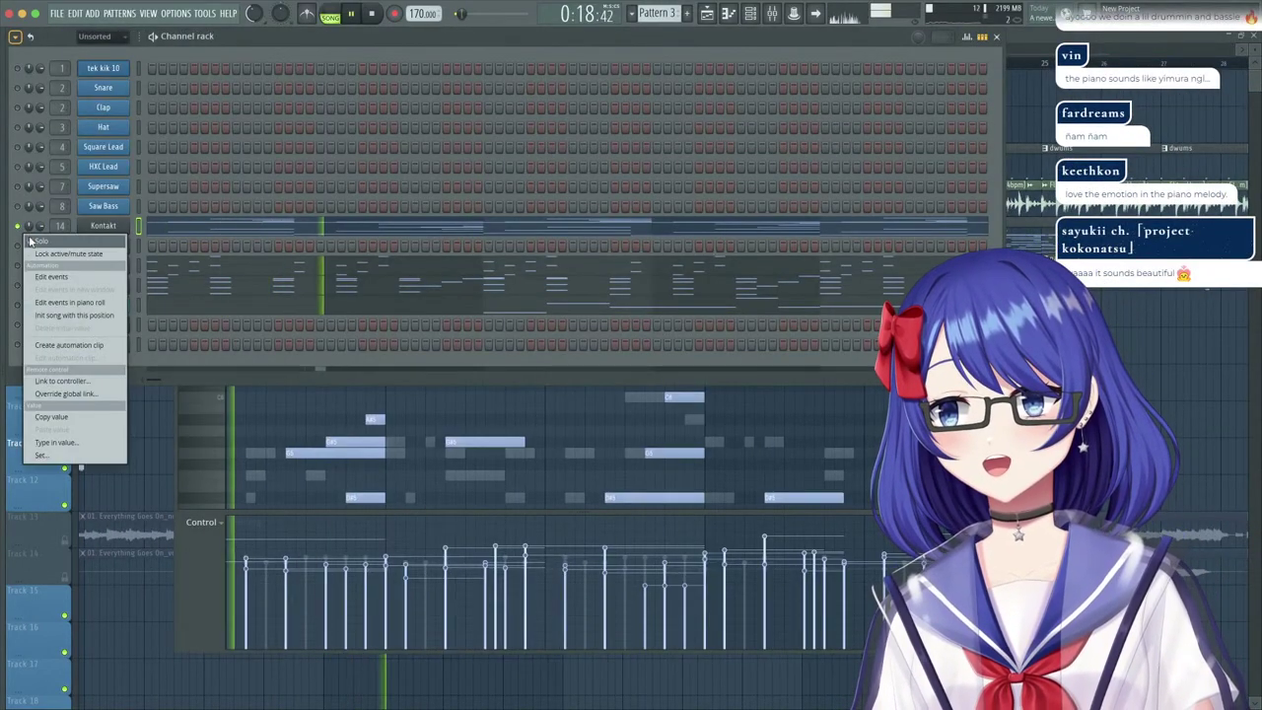
pyautogui.click(33, 240)
pyautogui.click(1035, 43)
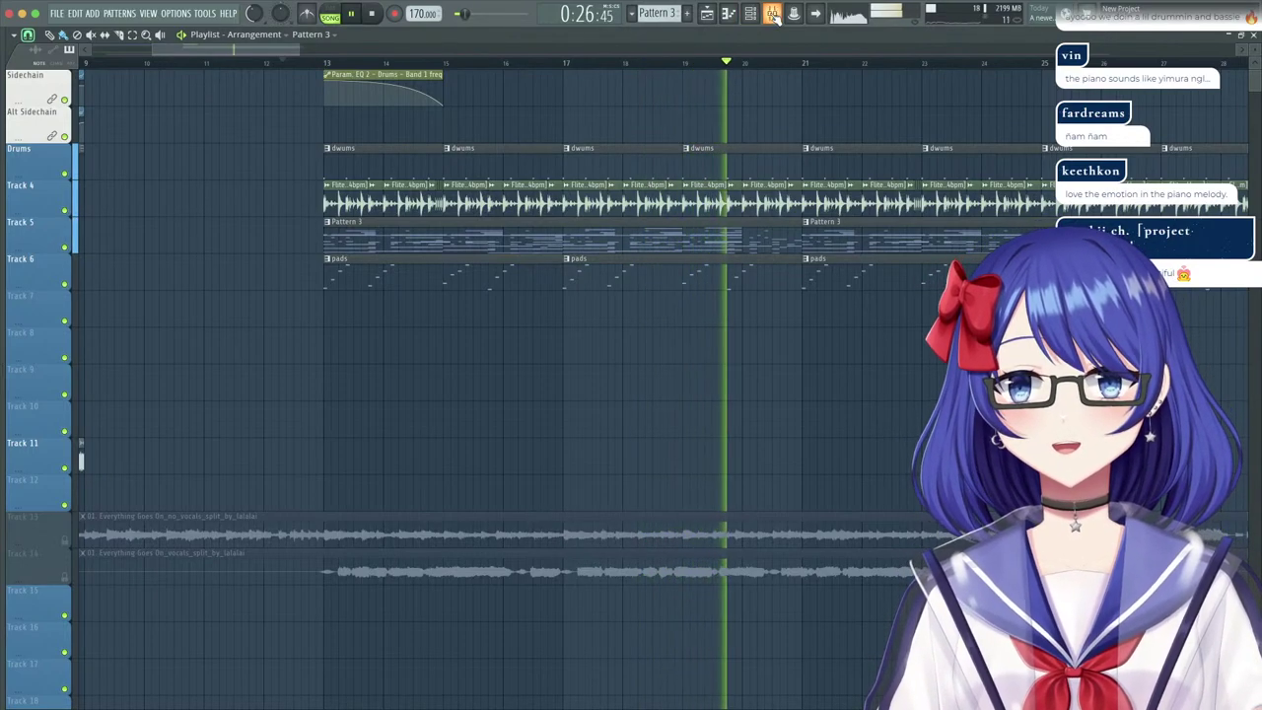
# Inspect the Flite - Sense clip's sample settings while listening to the arrangement from before bar 13.
pyautogui.press('space')
pyautogui.press('F9')
pyautogui.doubleClick(469, 187)
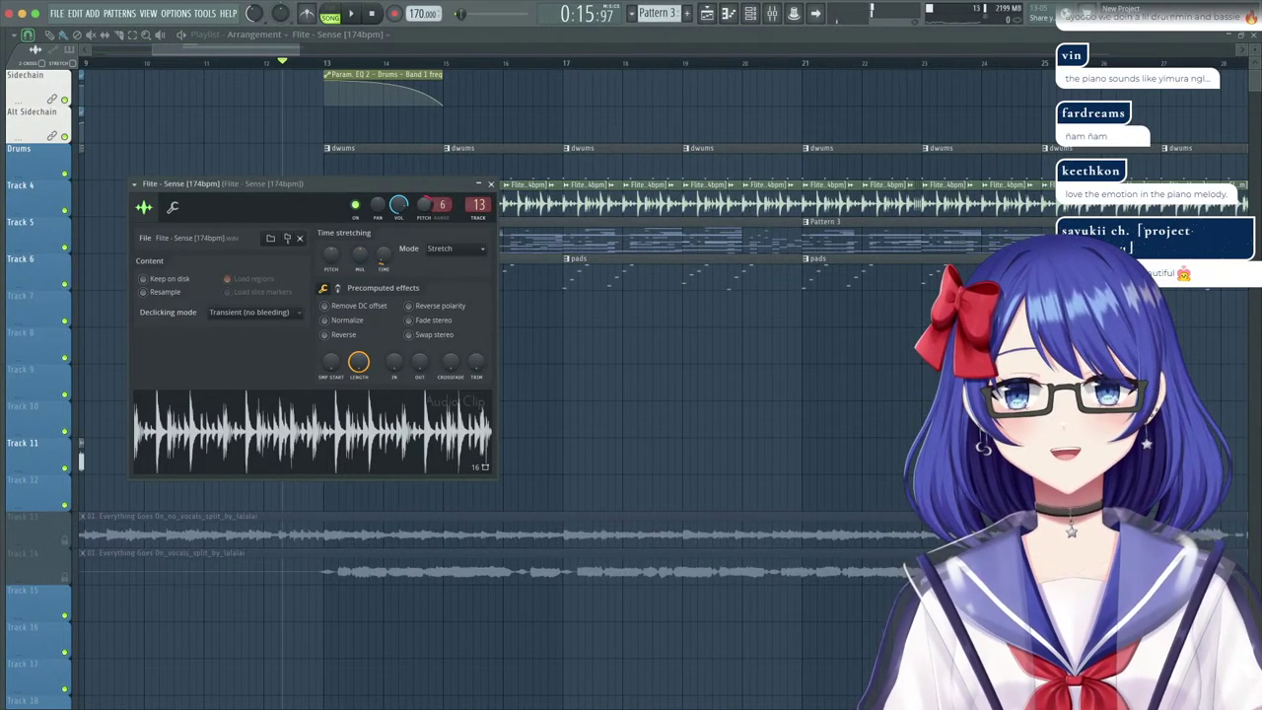
pyautogui.press('space')
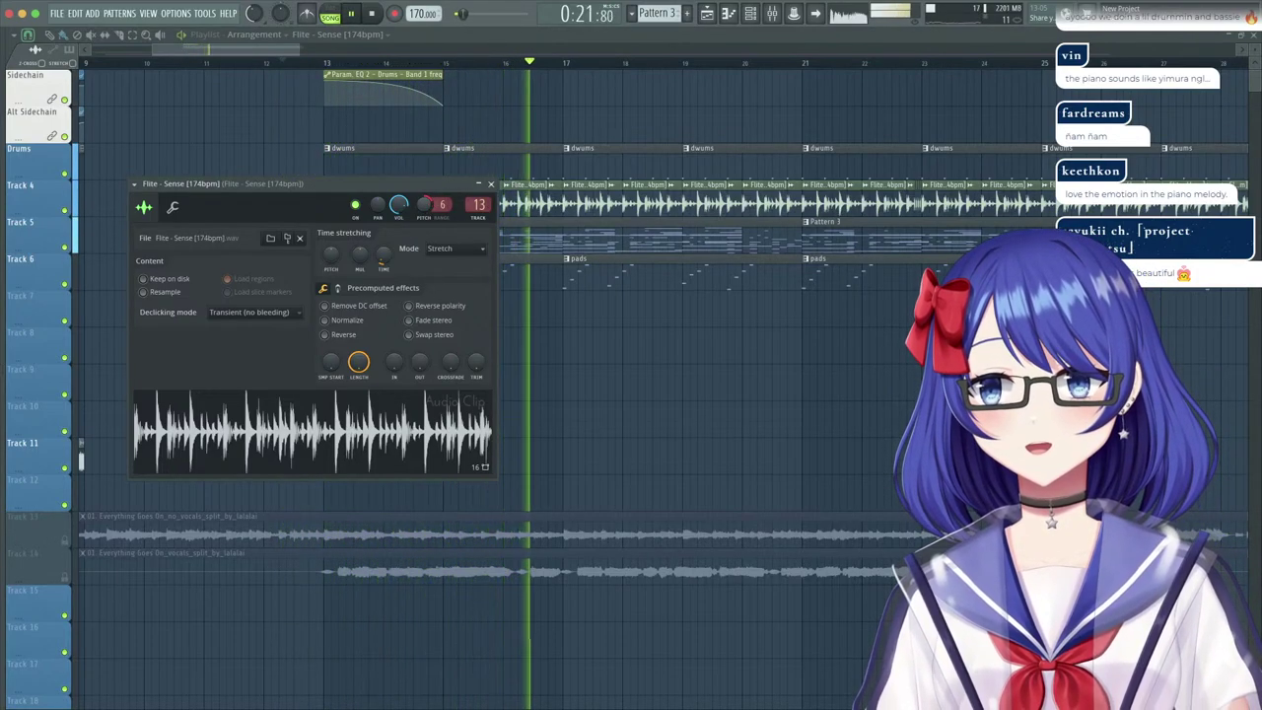
pyautogui.click(491, 184)
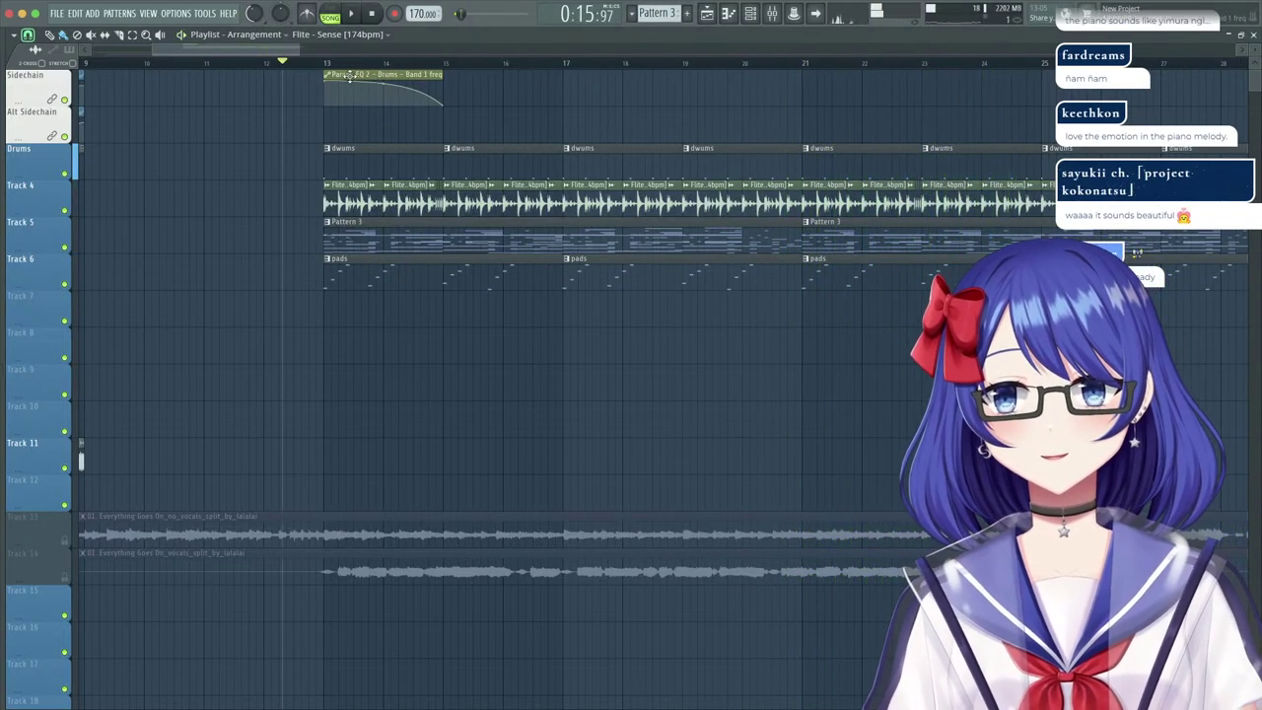
# Chop the last beat of bar 15 in Track 4's Flite - Sense break into four equal short repeats.
pyautogui.scroll(4, 336, 75)
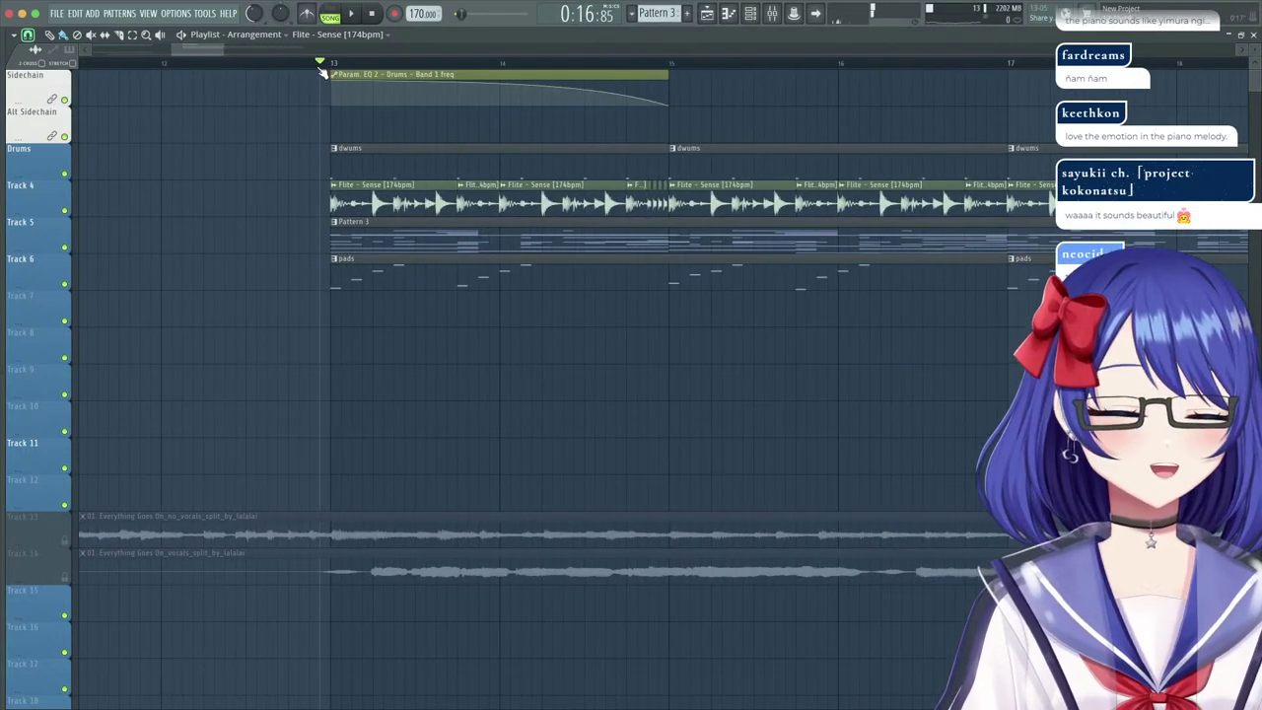
pyautogui.press('space')
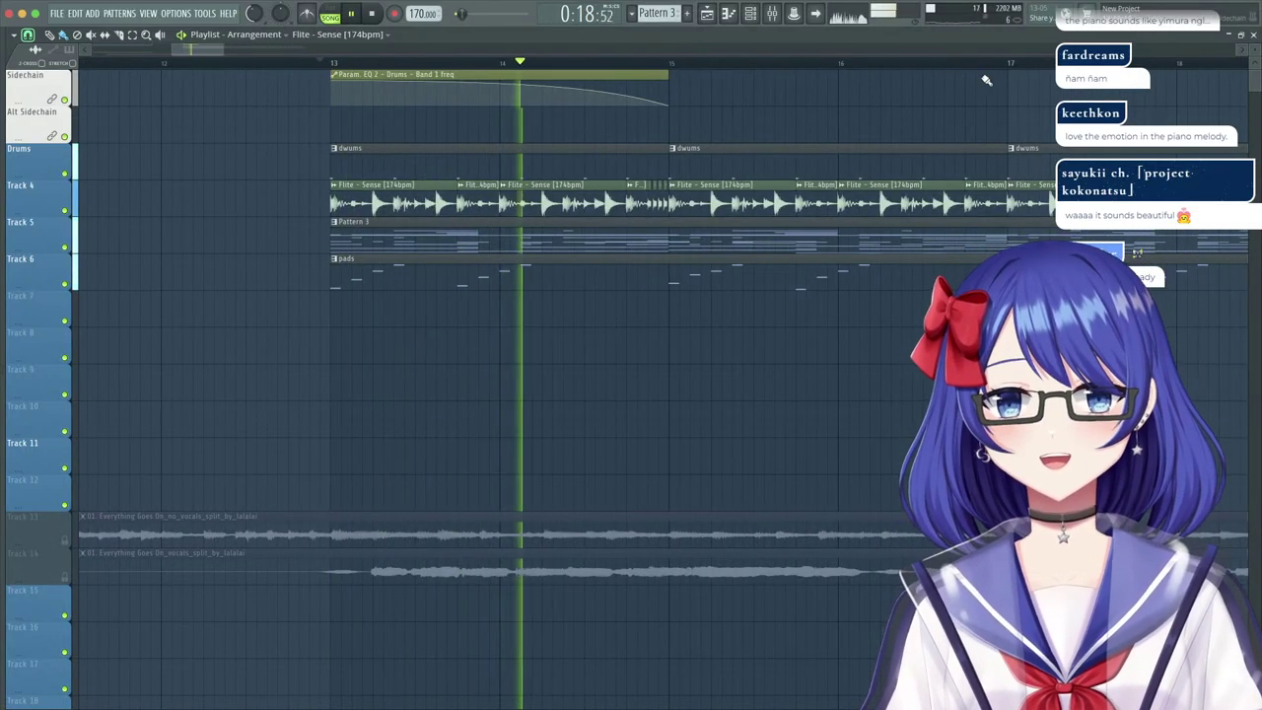
pyautogui.scroll(3, 987, 79)
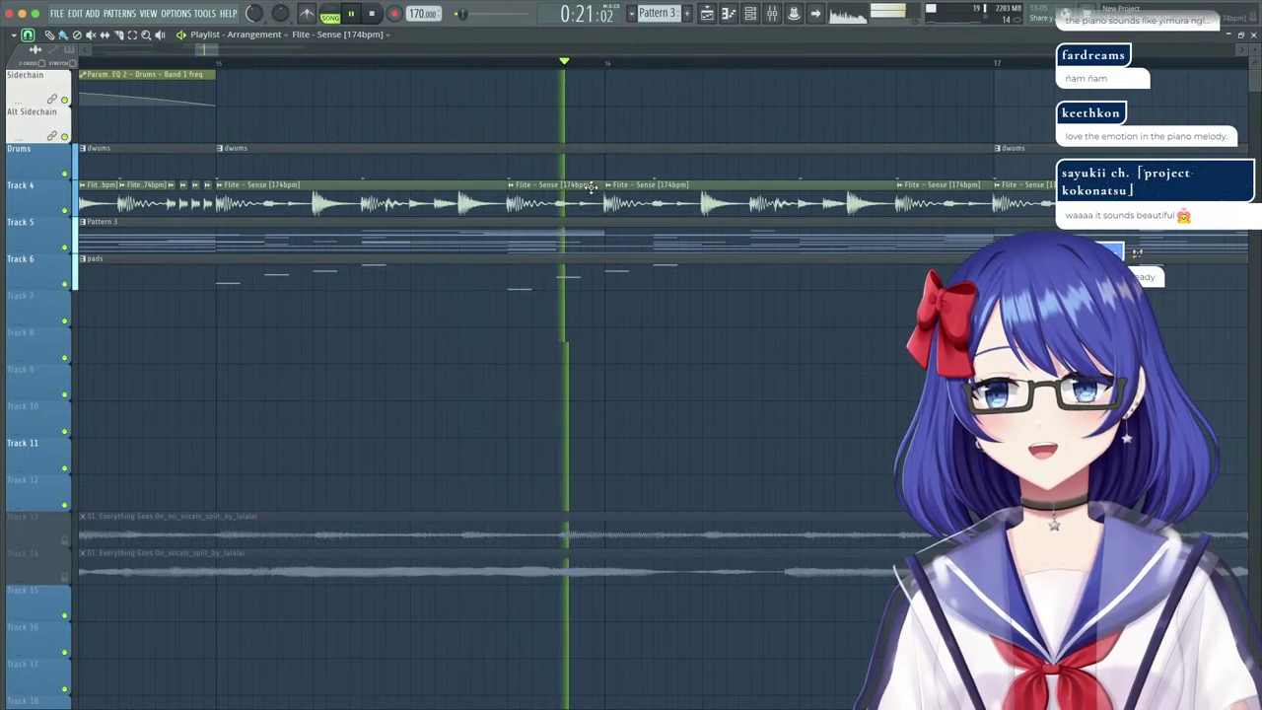
pyautogui.press('space')
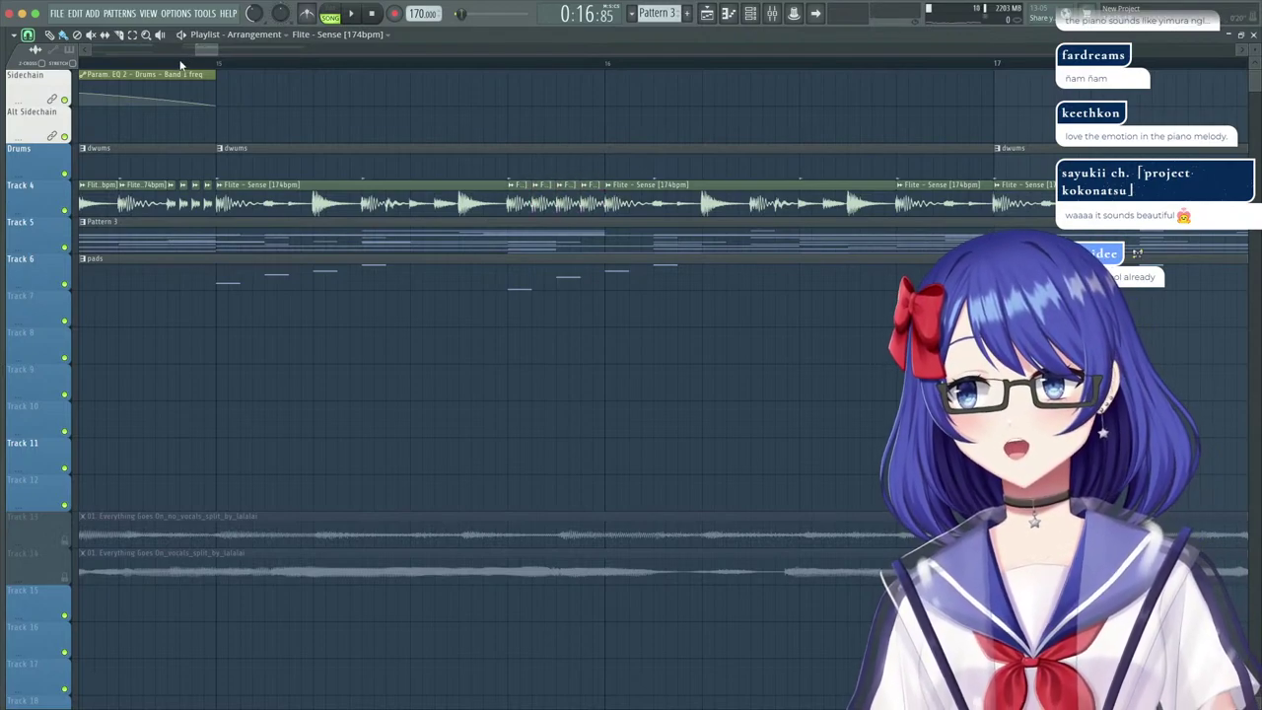
# Chop the break's first beat of bar 16 into short slices separated by gaps, and select the time range of the last three repeats before bar 16.
pyautogui.moveTo(656, 209); pyautogui.dragTo(657, 185)
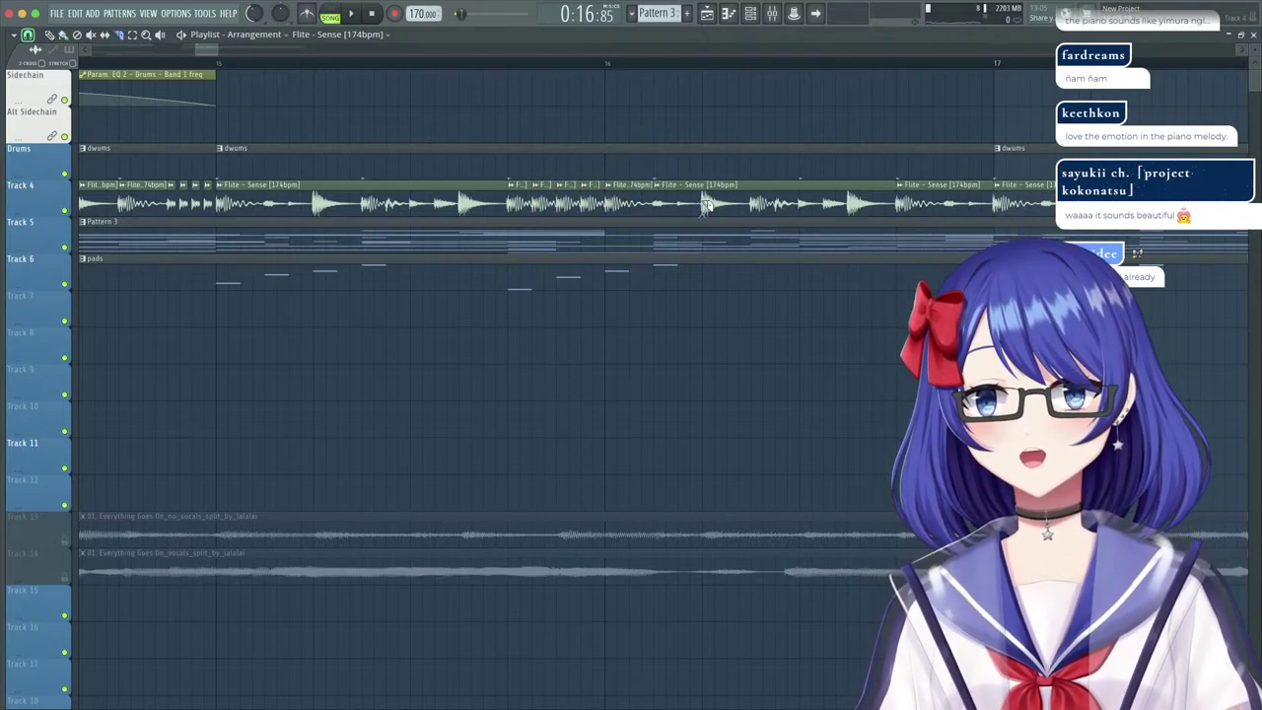
pyautogui.rightClick(667, 202)
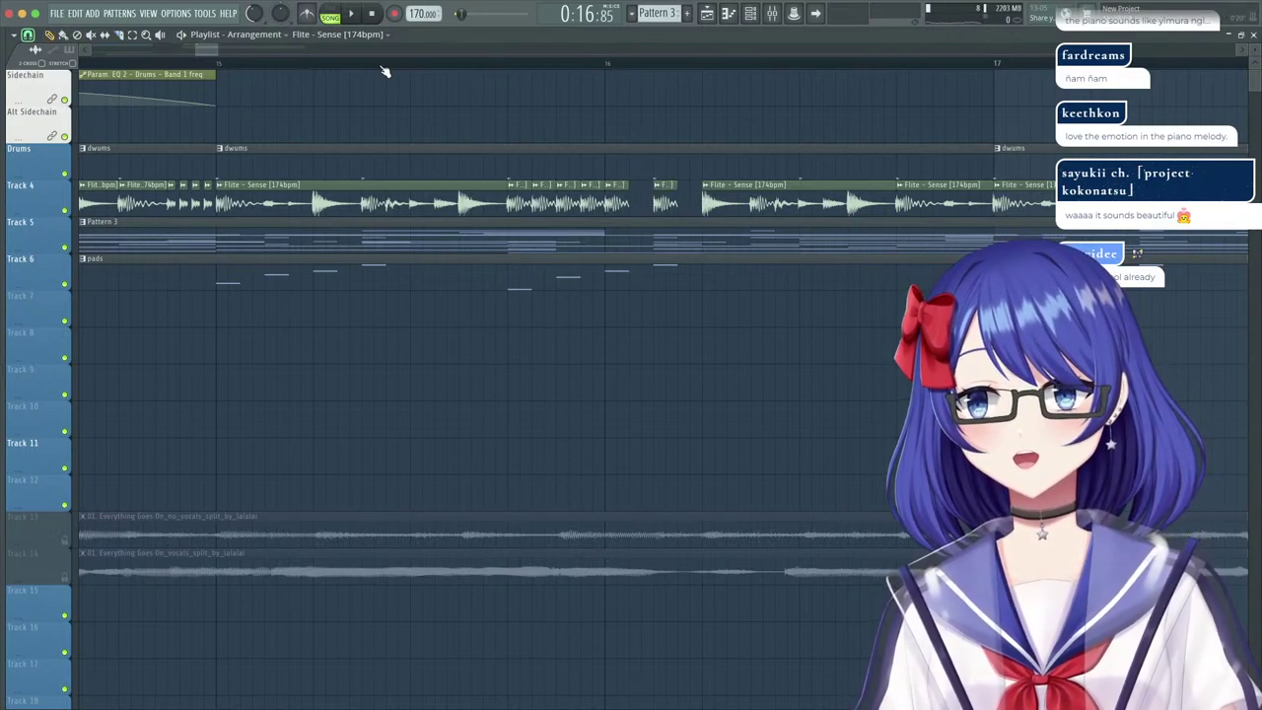
pyautogui.moveTo(533, 66); pyautogui.dragTo(603, 75)
pyautogui.doubleClick(541, 193)
pyautogui.rightClick(401, 209)
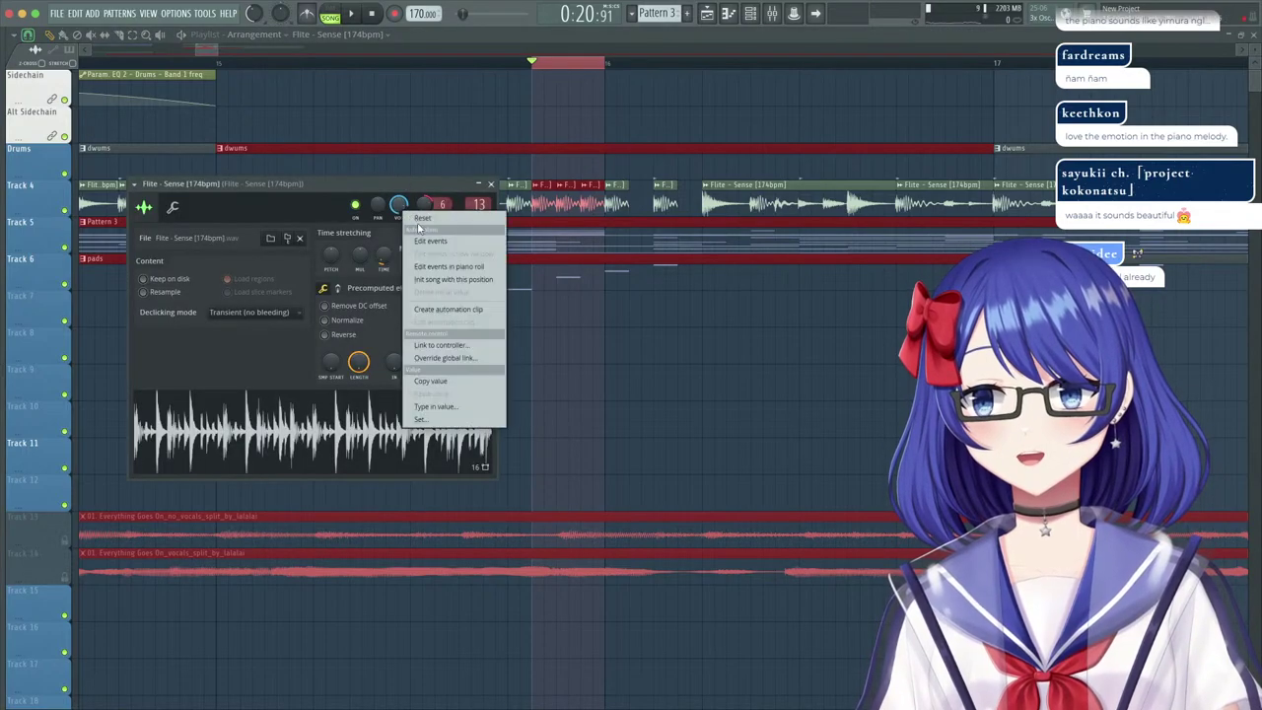
pyautogui.click(450, 310)
pyautogui.rightClick(562, 75)
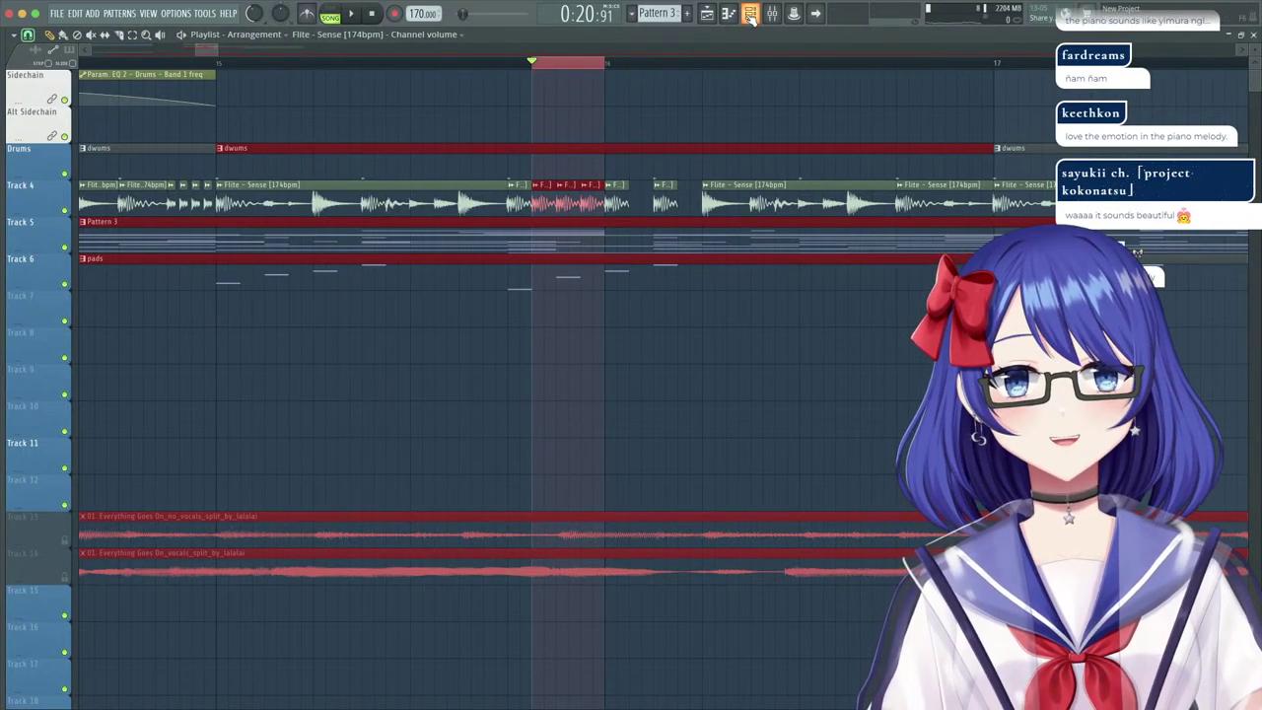
# Add Fruity Balance in slot 4 of the Flite - Sense mixer track and create an automation clip for its volume over the selected range.
pyautogui.click(773, 13)
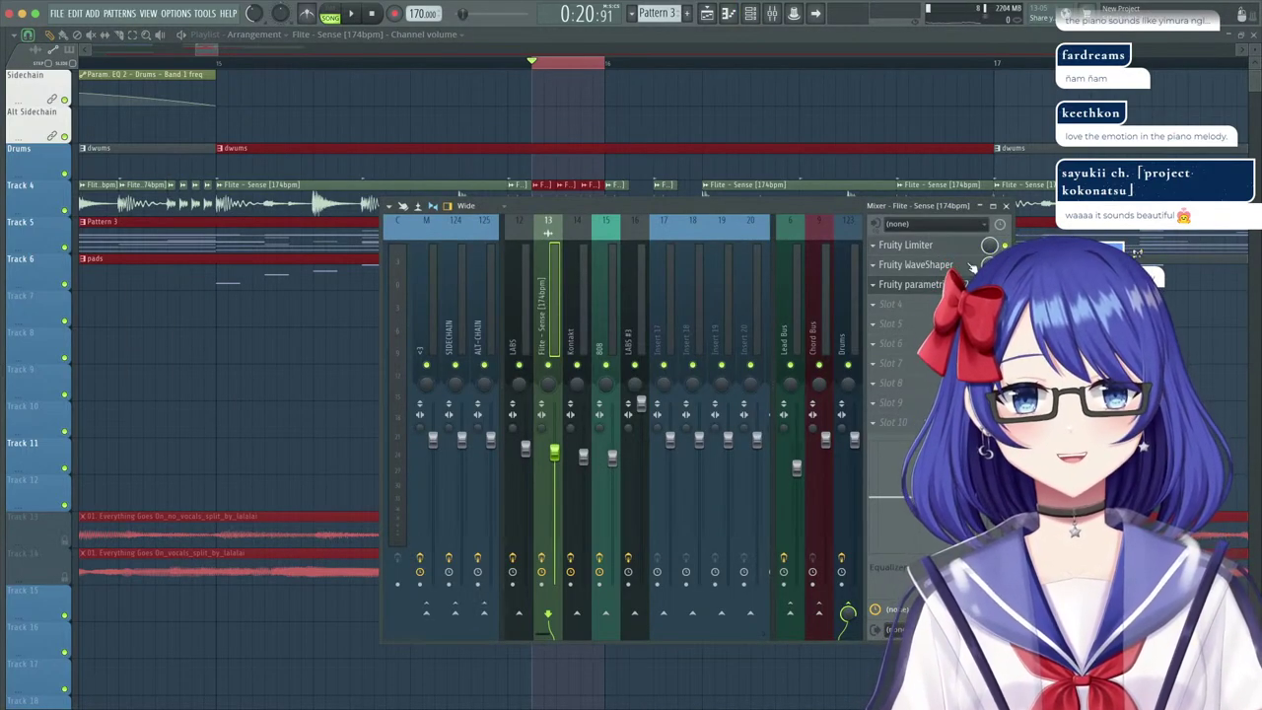
pyautogui.click(918, 304)
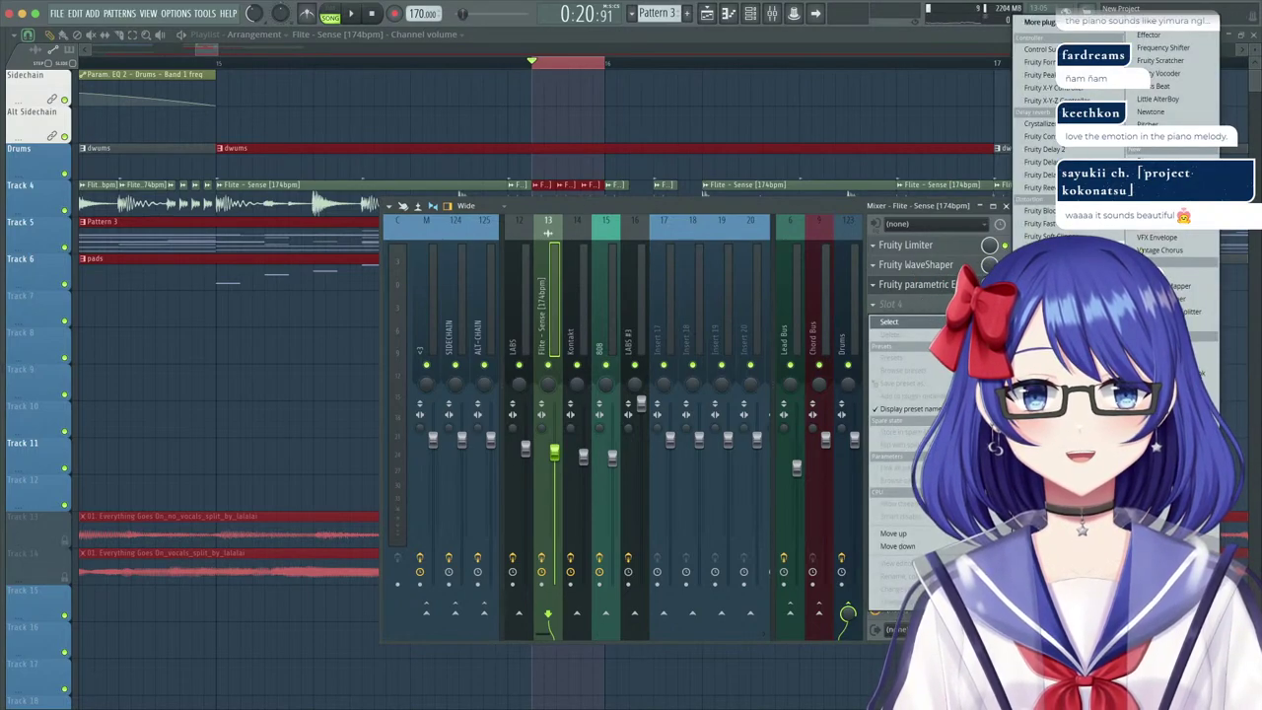
pyautogui.click(1047, 474)
pyautogui.rightClick(235, 237)
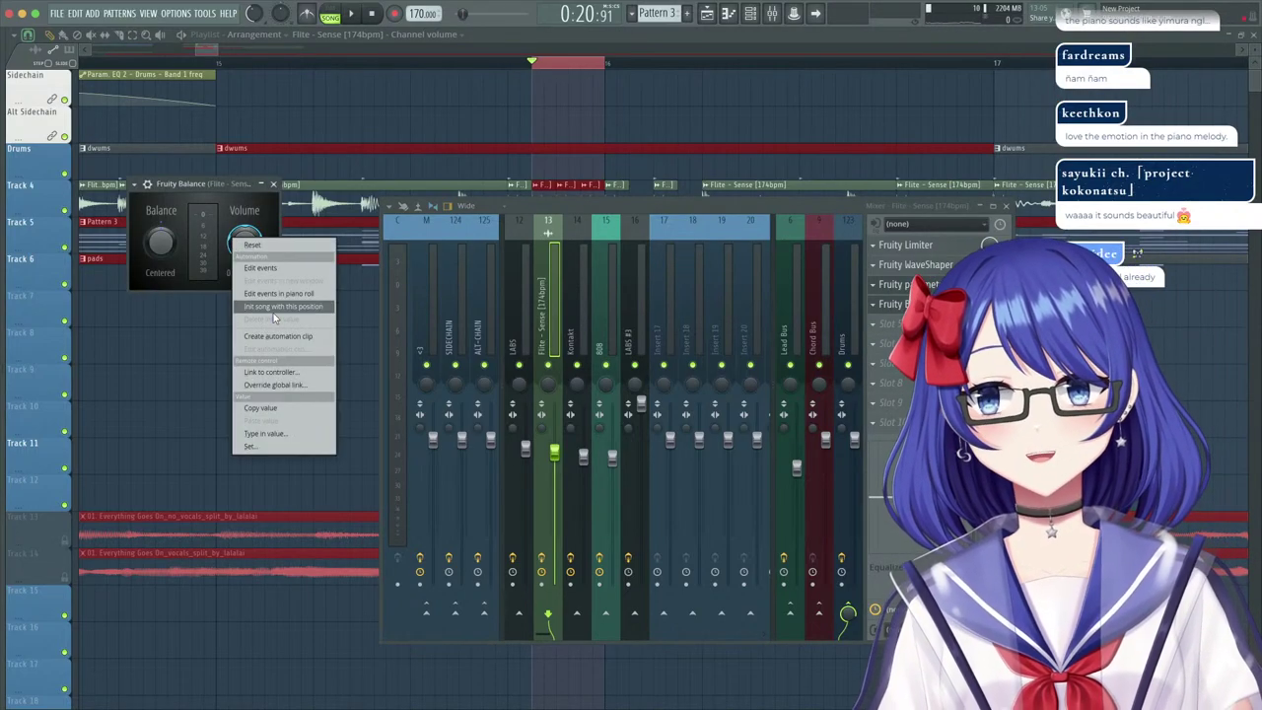
pyautogui.click(280, 308)
pyautogui.press('F12')
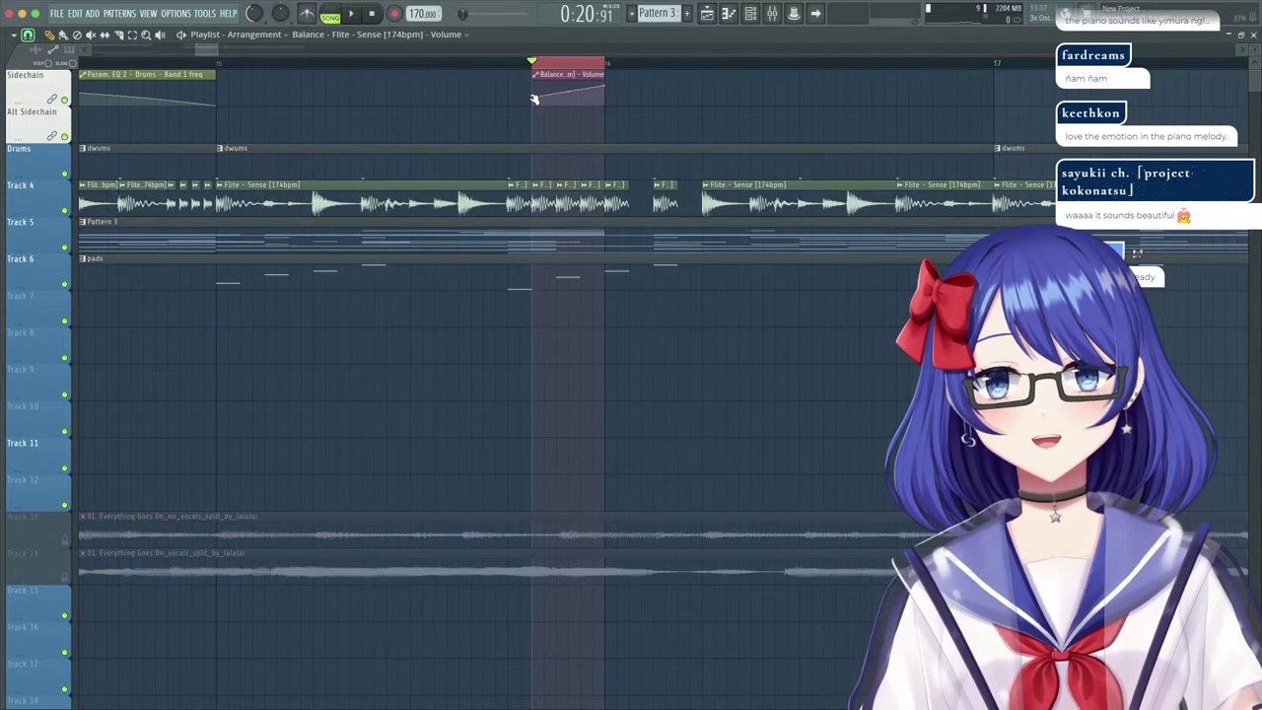
# Bend the Balance volume automation into a curved rise and shorten the three repeats below it to leave gaps.
pyautogui.click(217, 66)
pyautogui.press('space')
pyautogui.doubleClick(480, 65)
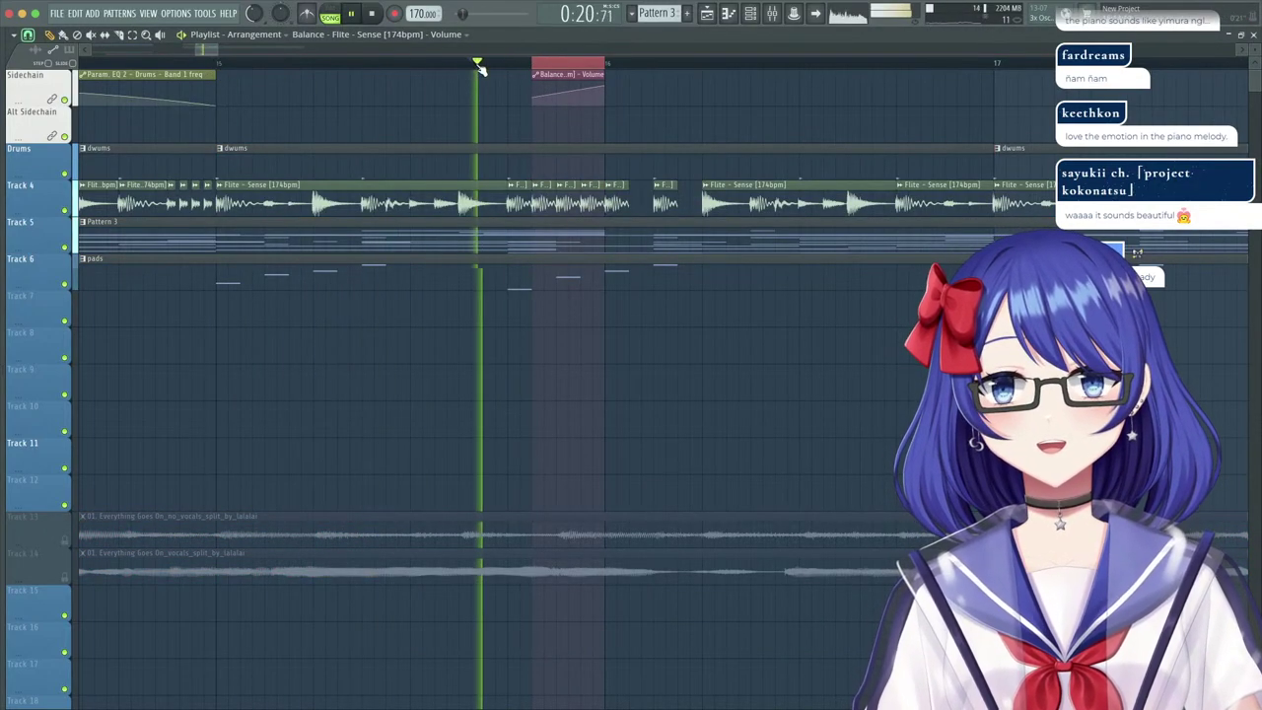
pyautogui.click(479, 64)
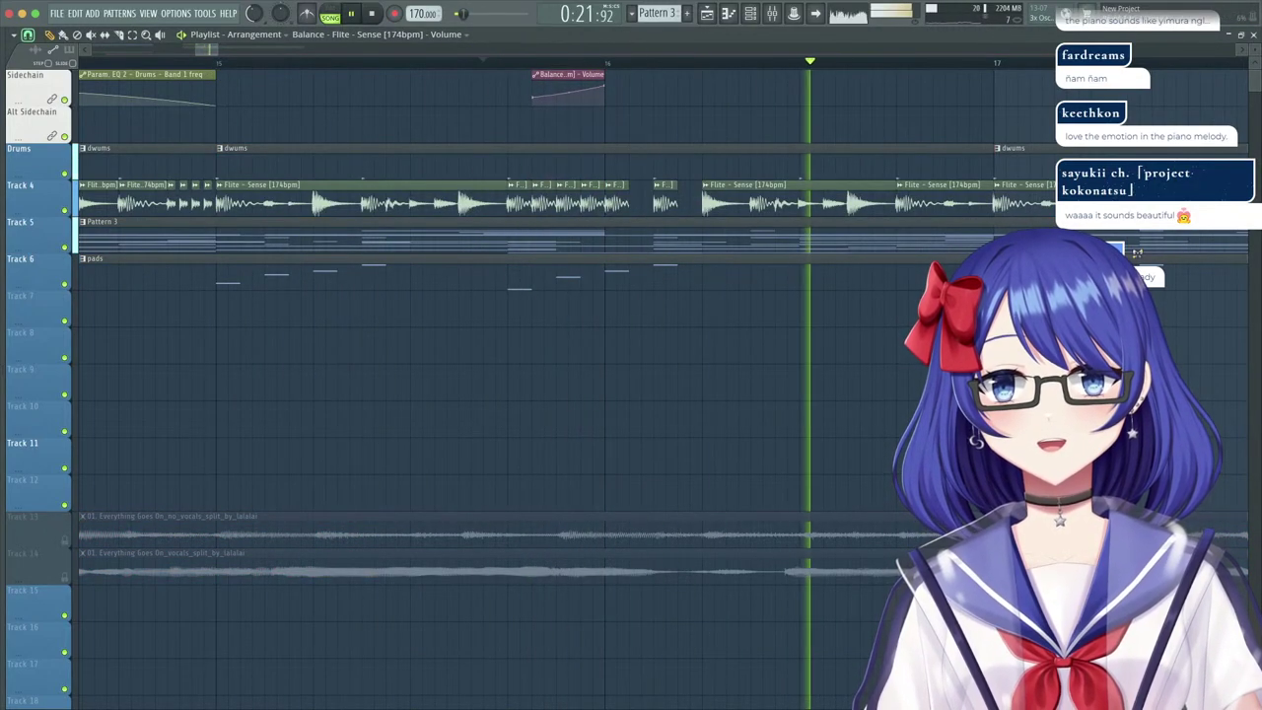
pyautogui.click(219, 64)
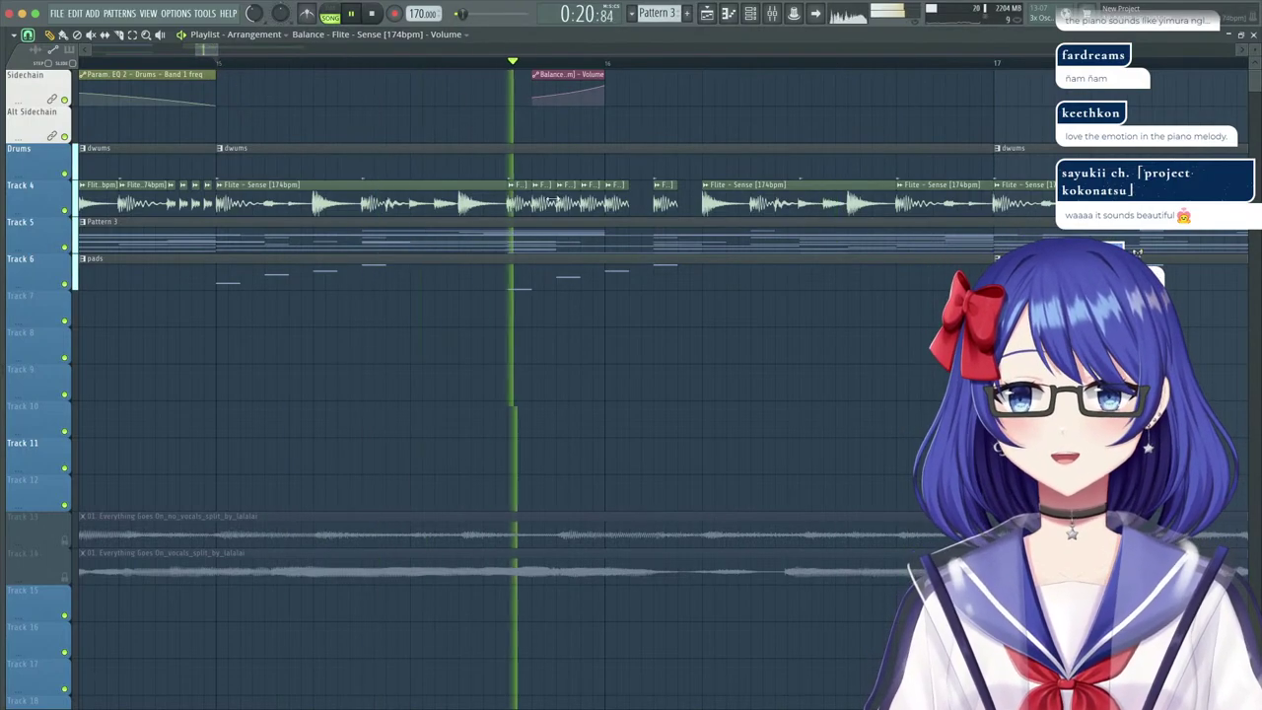
pyautogui.moveTo(540, 204); pyautogui.dragTo(592, 209)
# Move the Balance volume and Param. EQ 2 automation clips down to the Alt Sidechain track and replay from bar 15.
pyautogui.scroll(-5, 548, 118)
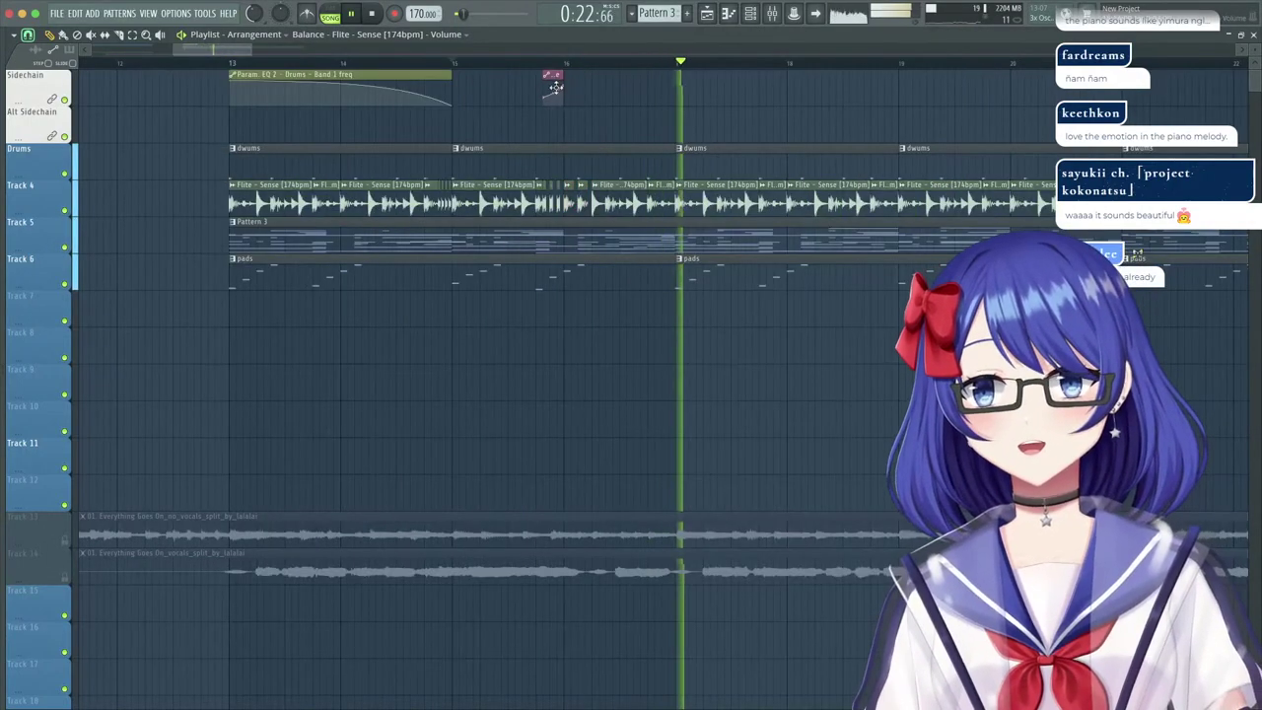
pyautogui.moveTo(554, 87); pyautogui.dragTo(554, 124)
pyautogui.moveTo(406, 75); pyautogui.dragTo(407, 111)
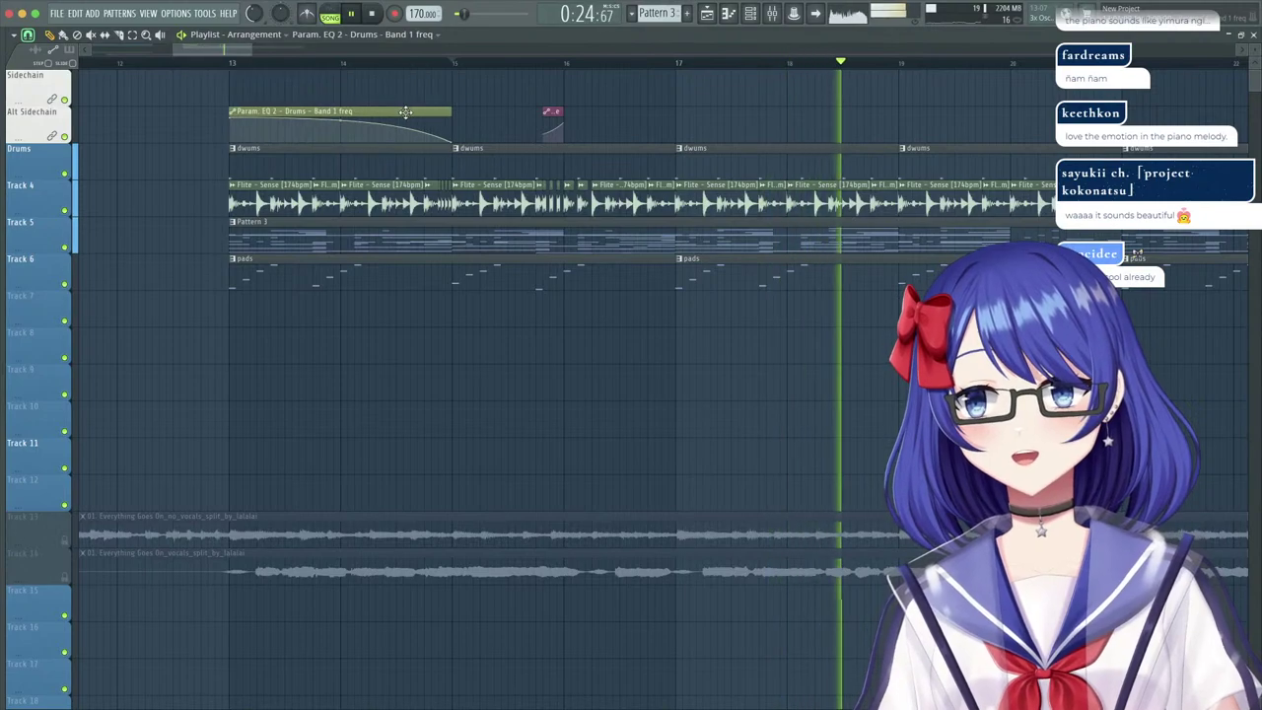
pyautogui.click(449, 62)
# Chop the last half beat of bar 16 in Track 4's break into four very short slices with gaps between them.
pyautogui.scroll(-4, 449, 62)
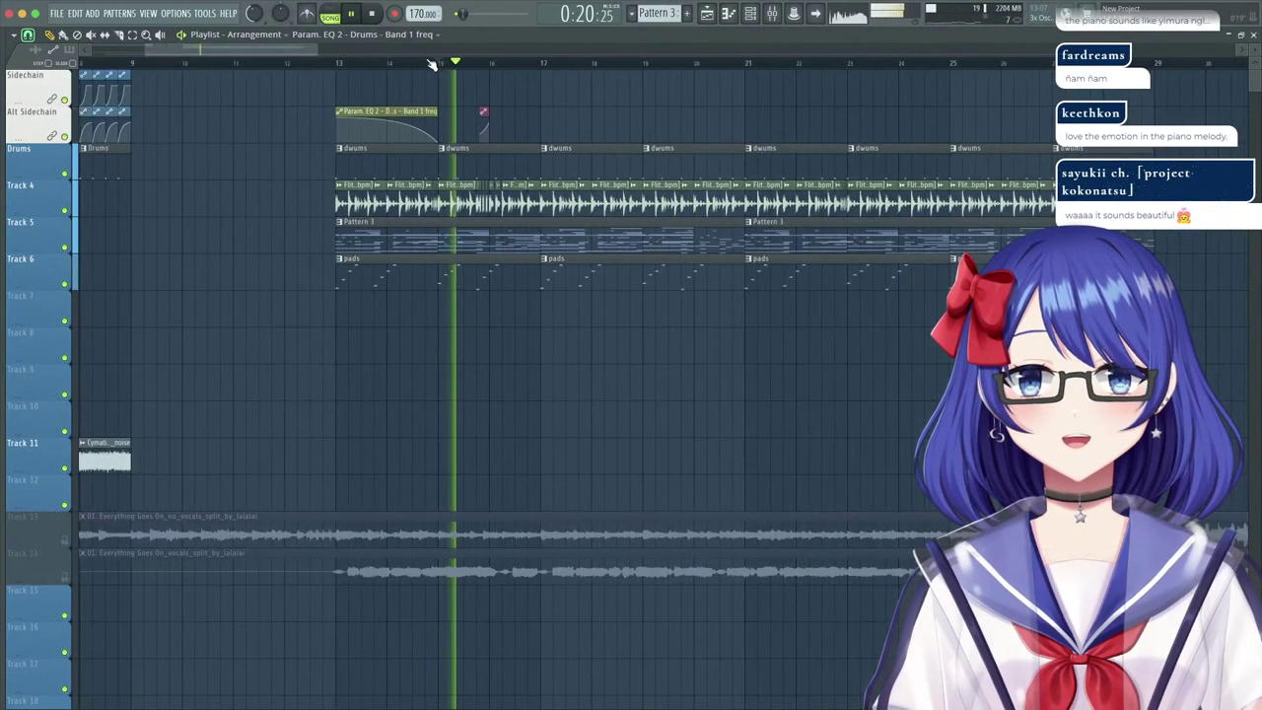
pyautogui.scroll(5, 493, 69)
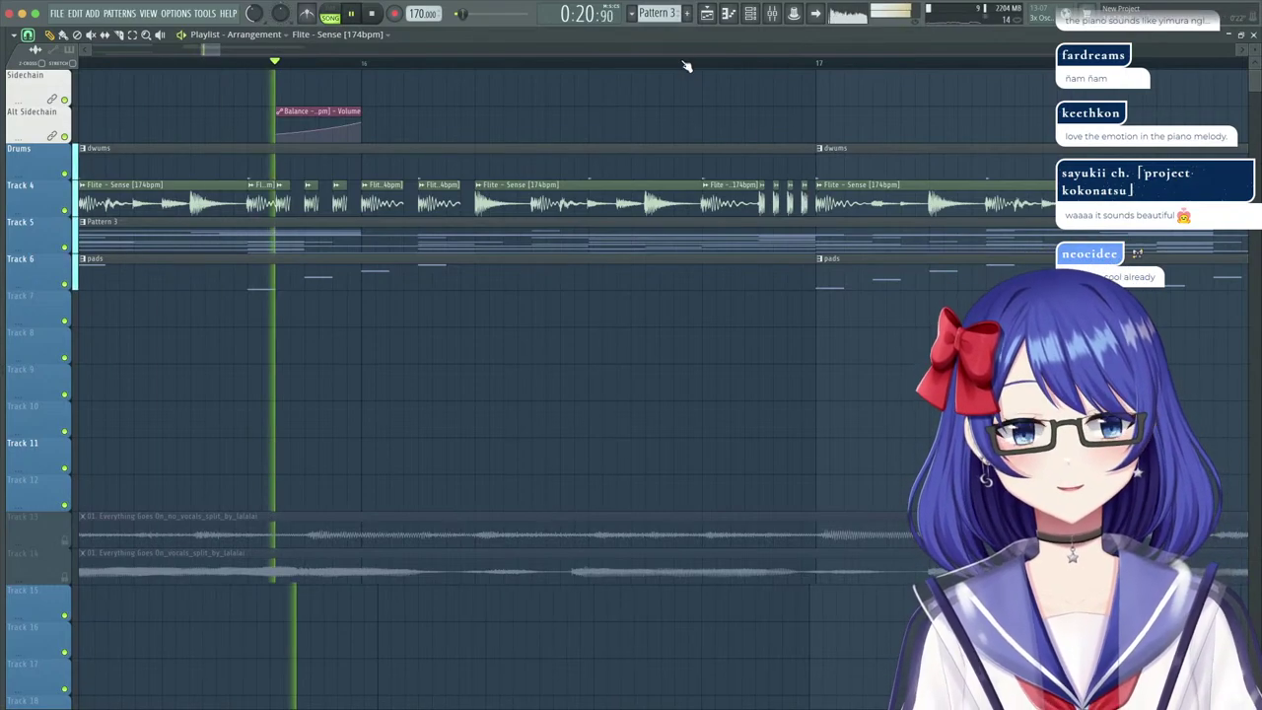
pyautogui.scroll(-3, 688, 66)
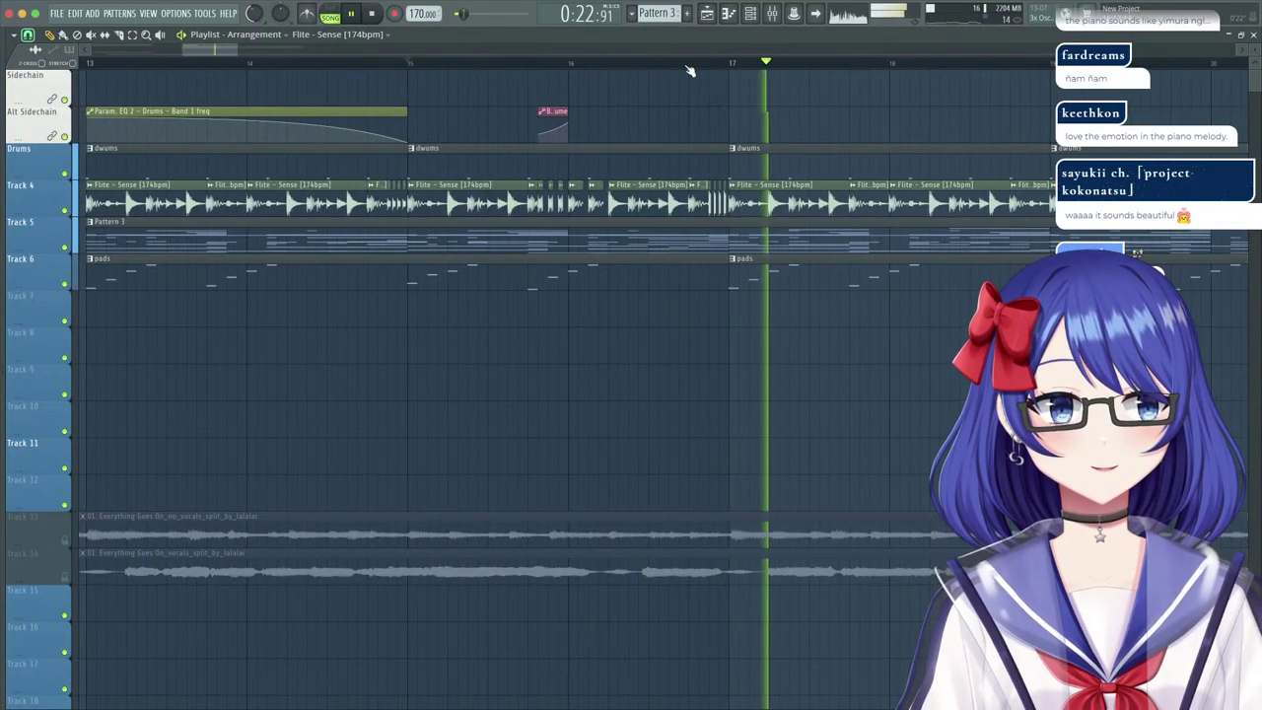
# Select the four short slices before bar 17 and slip their audio to another part of the break, replaying the transition into bar 17.
pyautogui.scroll(3, 727, 66)
pyautogui.scroll(2, 725, 72)
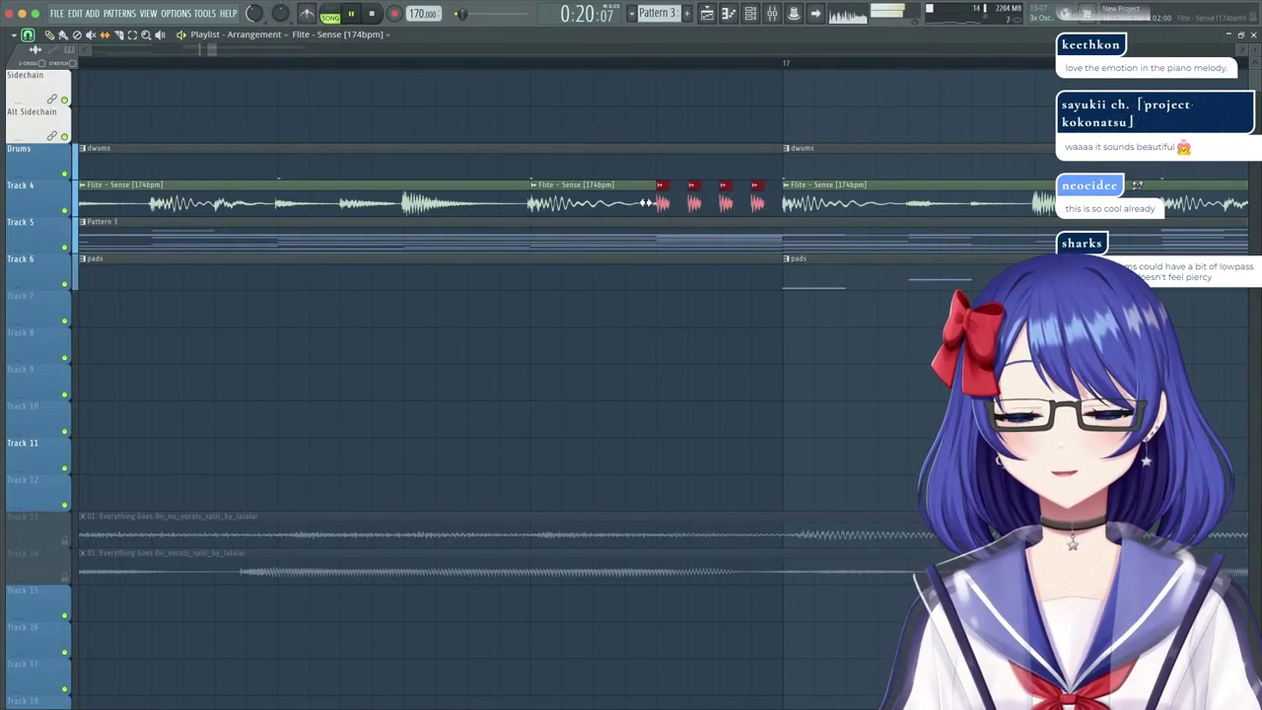
pyautogui.scroll(-2, 495, 65)
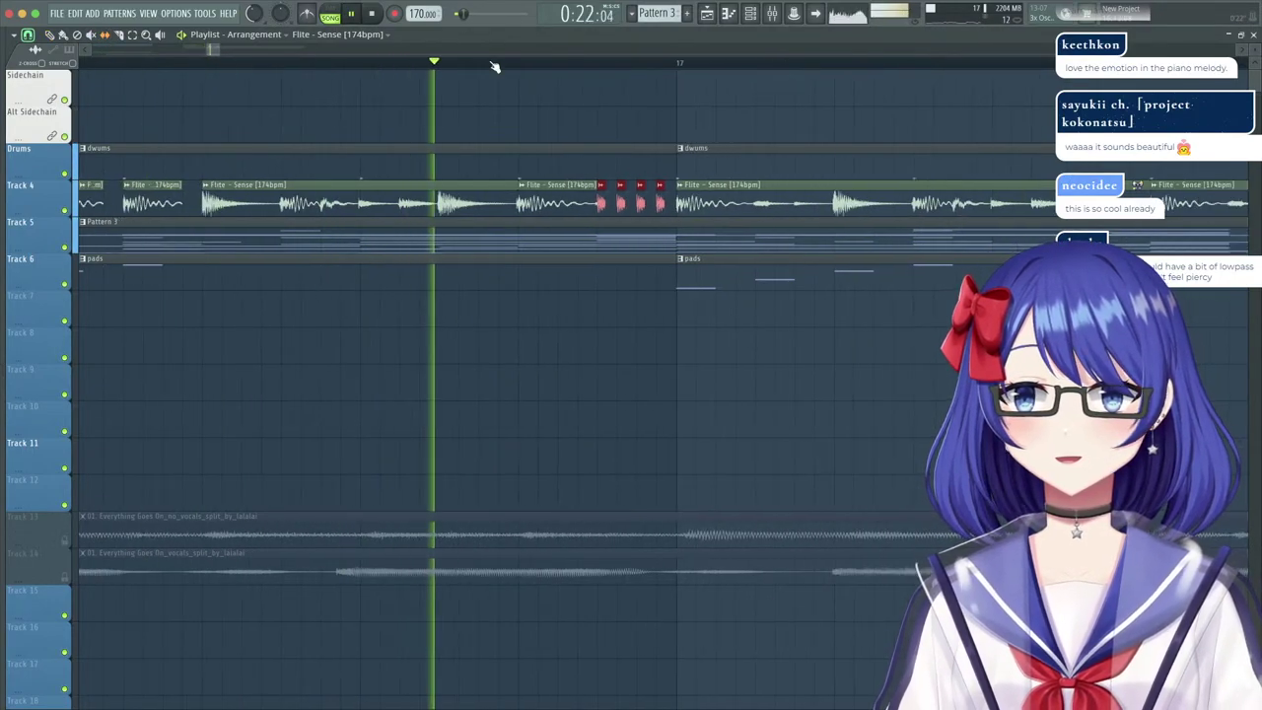
pyautogui.scroll(-3, 496, 63)
pyautogui.scroll(2, 501, 64)
pyautogui.scroll(2, 501, 64)
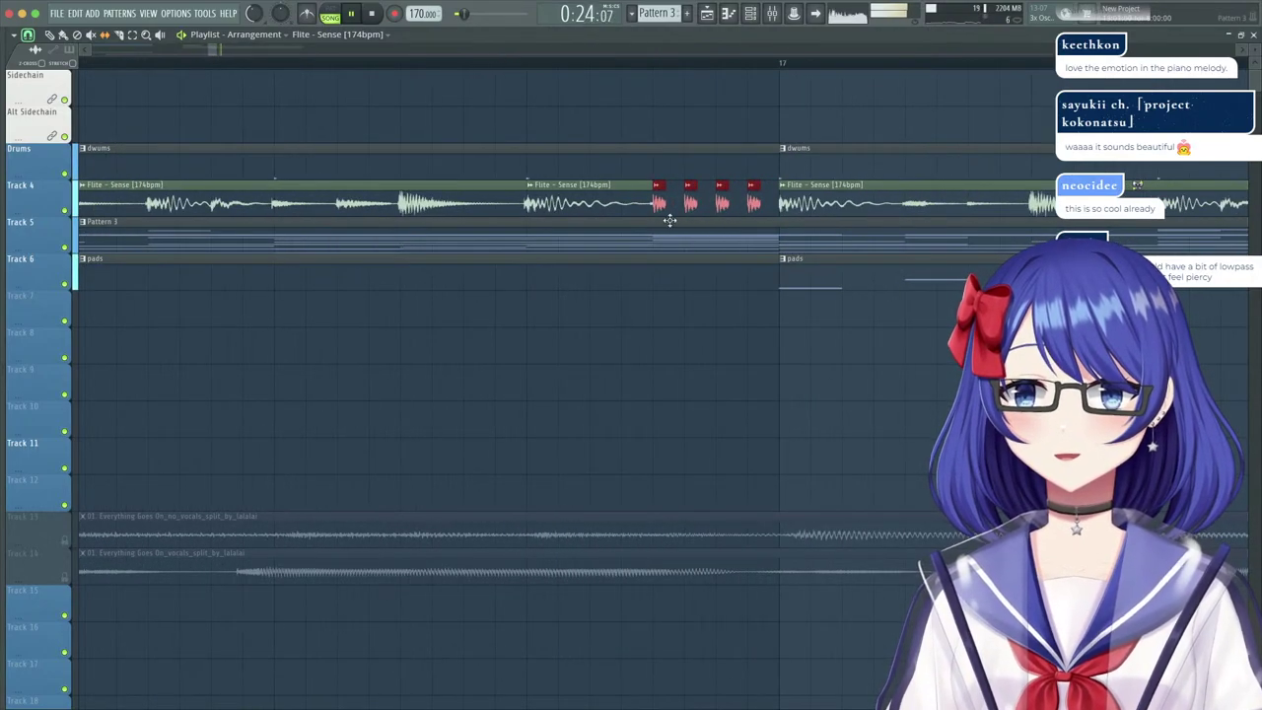
pyautogui.press('space')
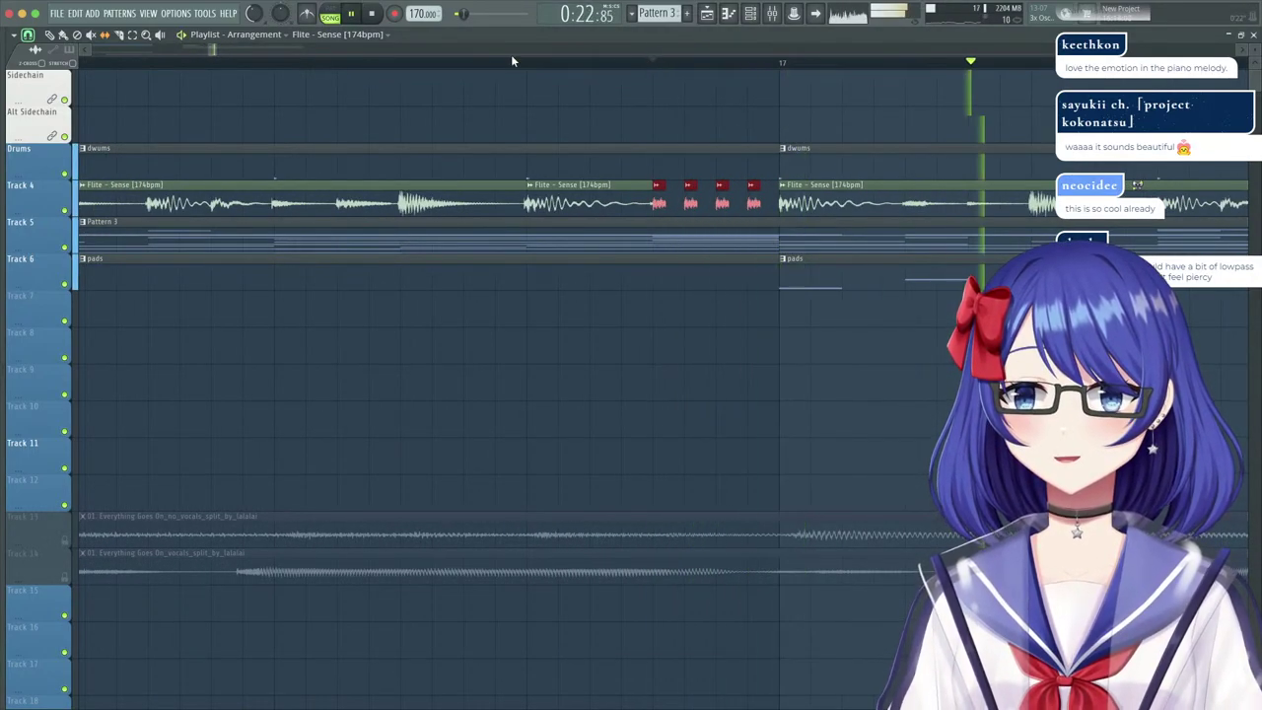
pyautogui.click(510, 61)
pyautogui.click(478, 64)
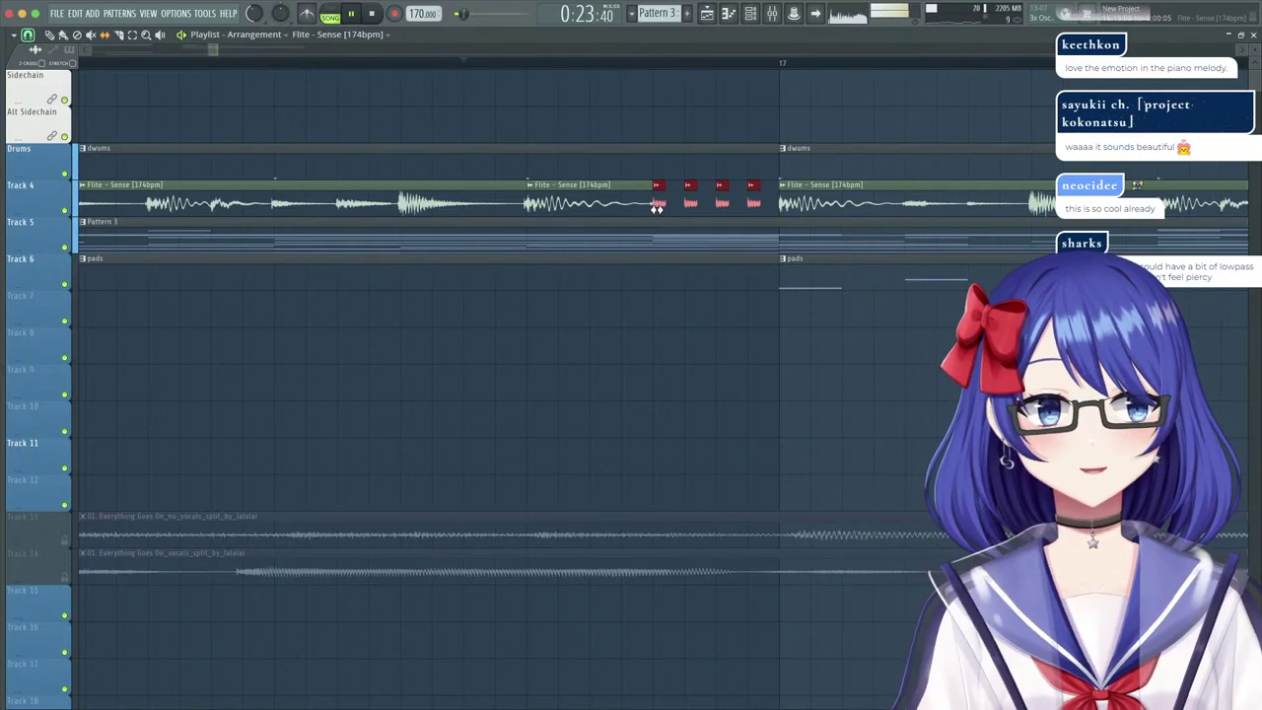
pyautogui.press('space')
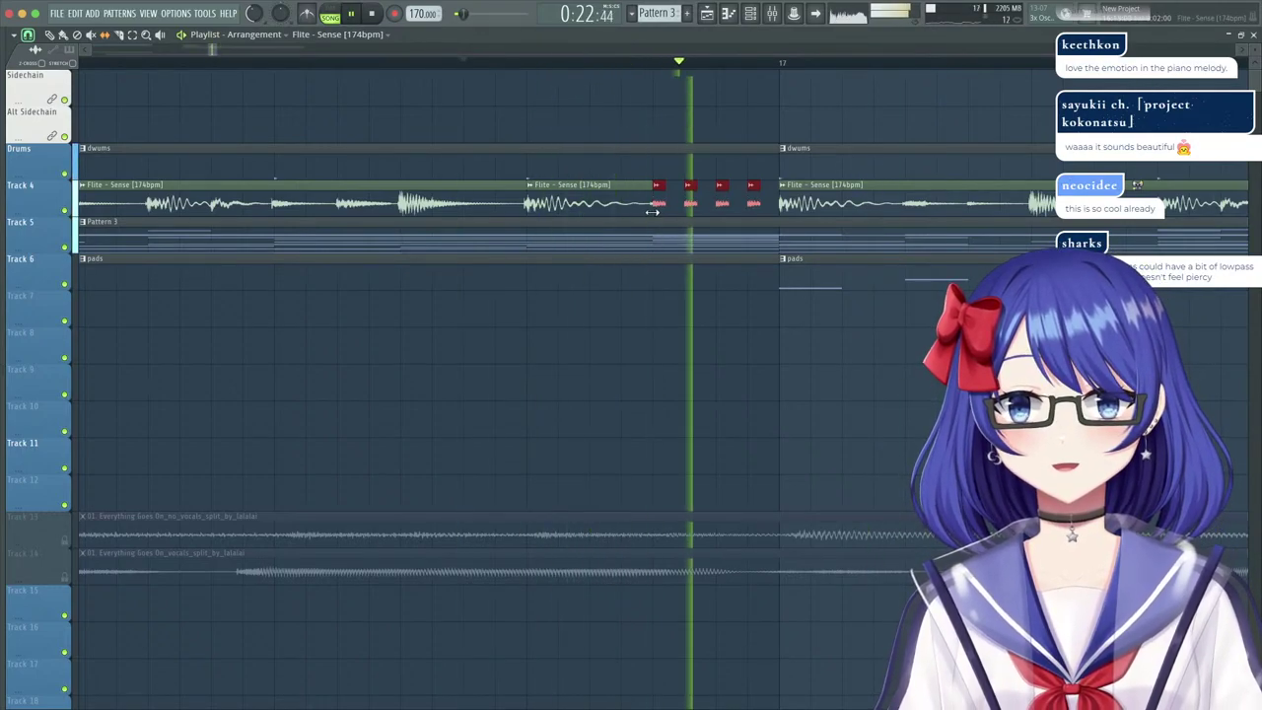
pyautogui.scroll(-5, 638, 67)
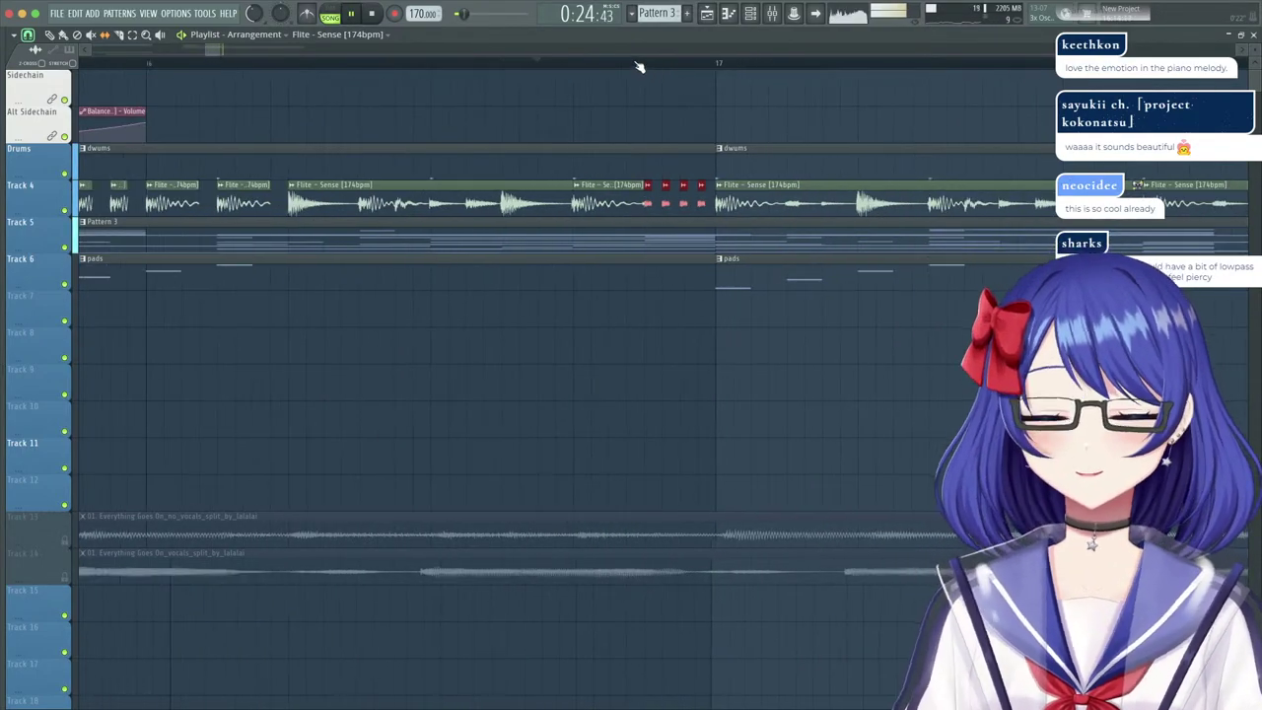
pyautogui.scroll(-4, 638, 67)
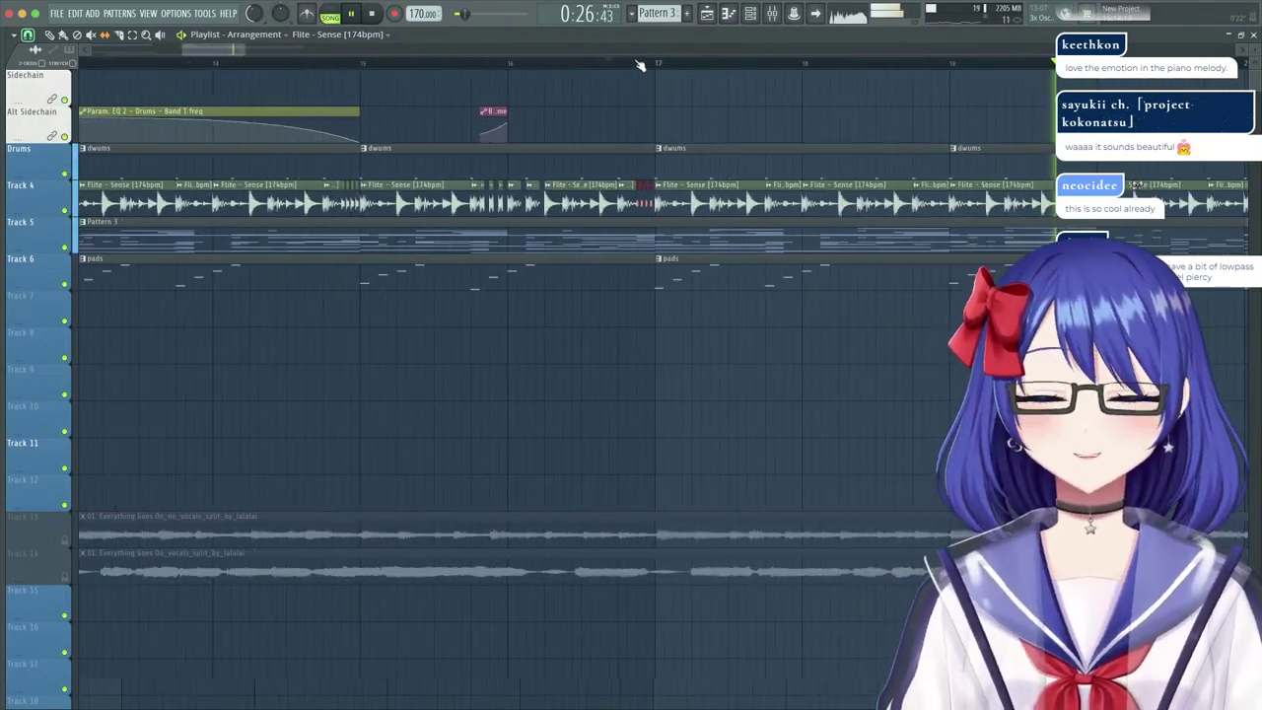
# Replay the drums from bar 13 through the transition and leave the song position at bar 17.
pyautogui.click(438, 63)
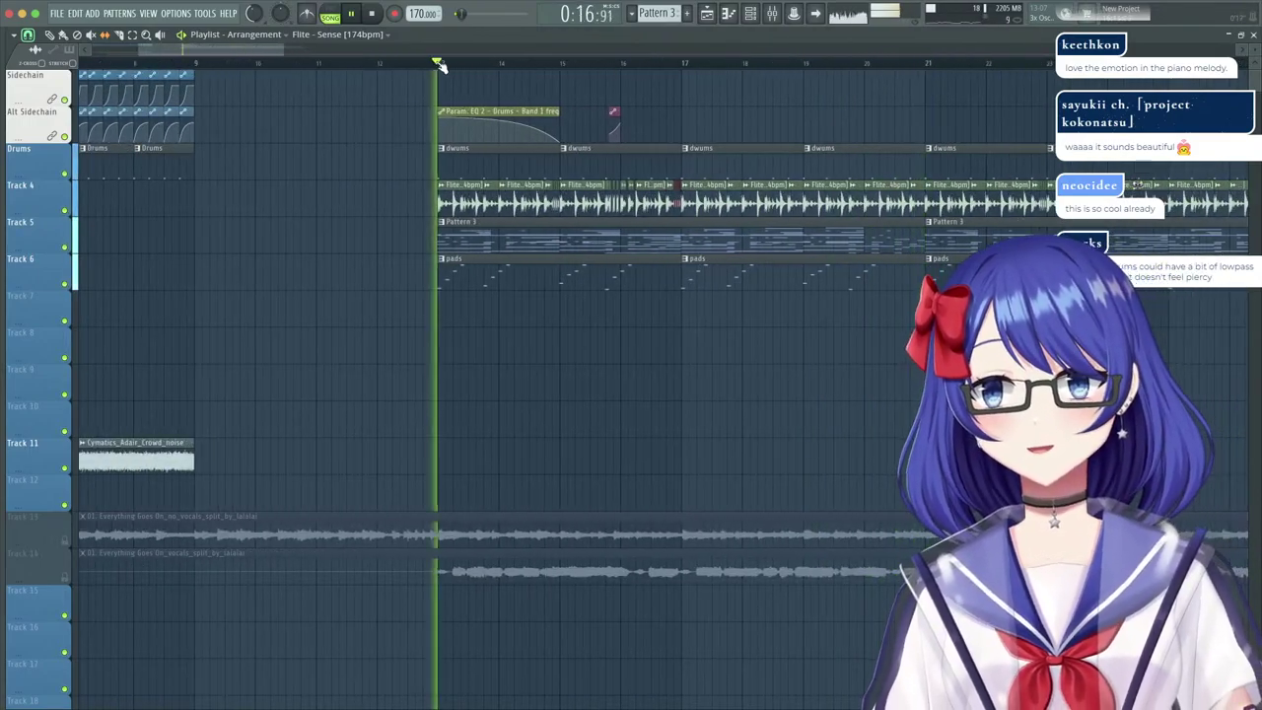
pyautogui.scroll(4, 586, 67)
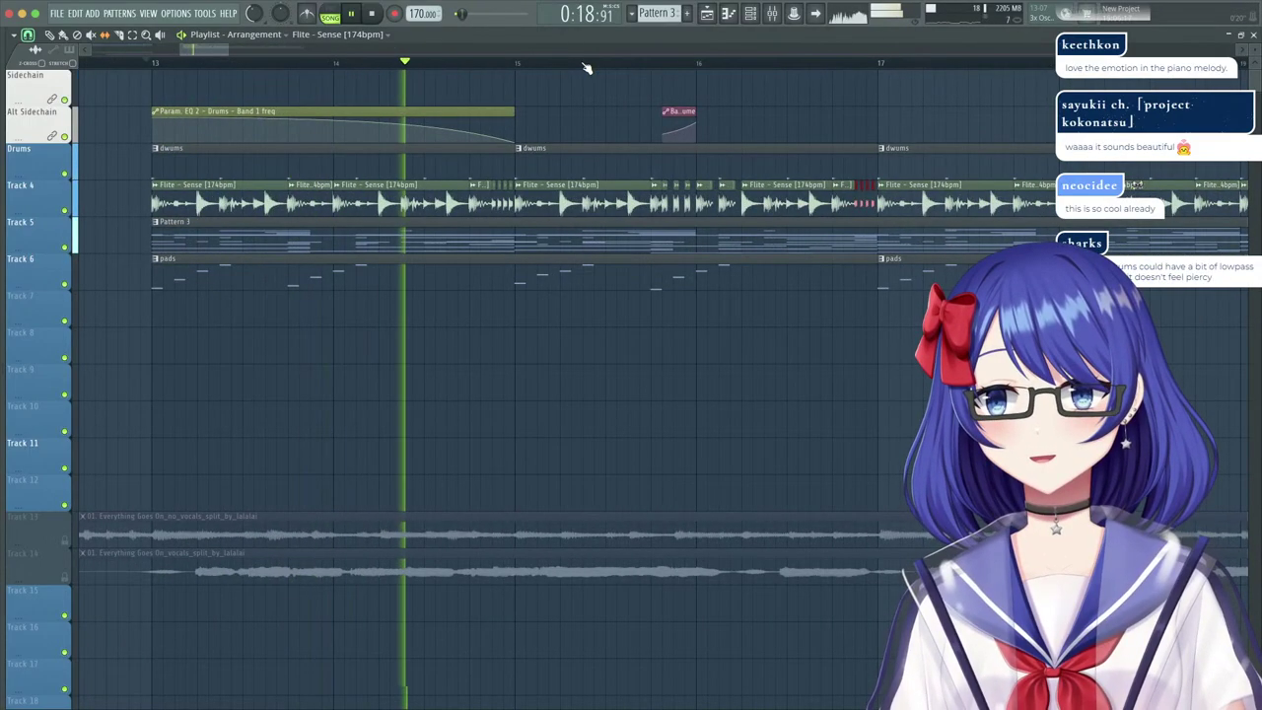
pyautogui.scroll(-1, 585, 67)
pyautogui.scroll(-3, 460, 64)
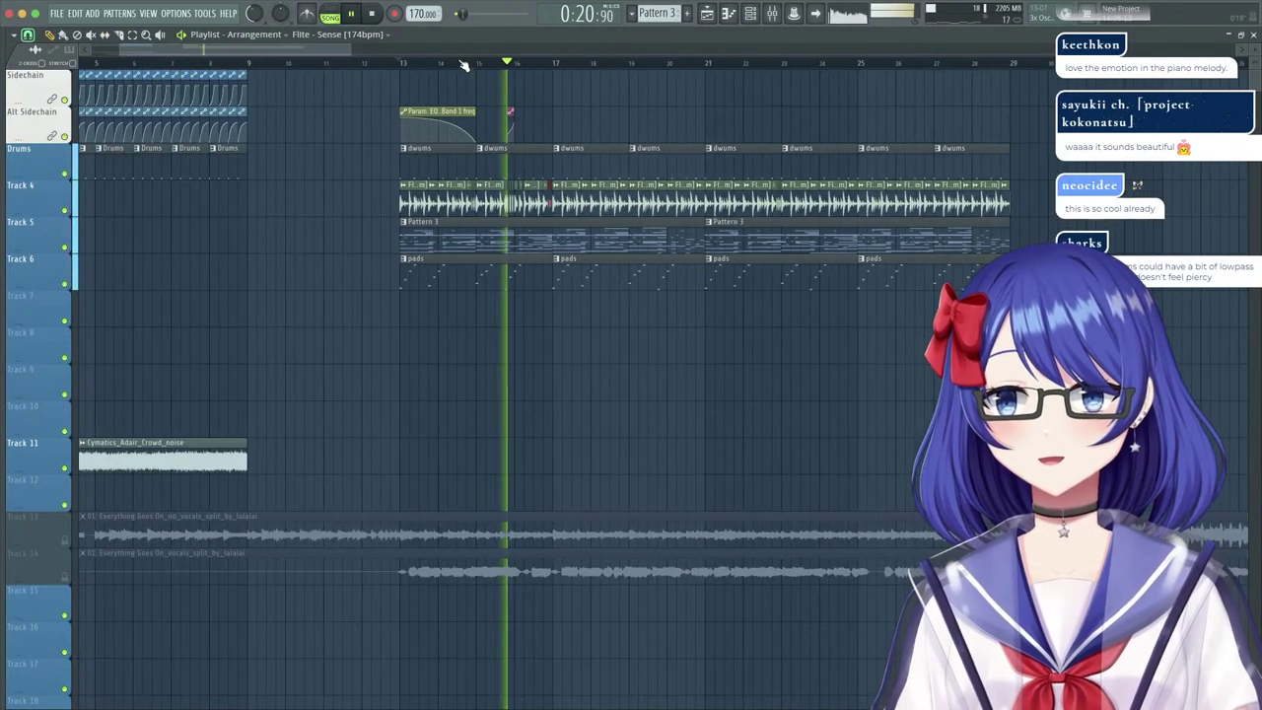
pyautogui.scroll(3, 559, 51)
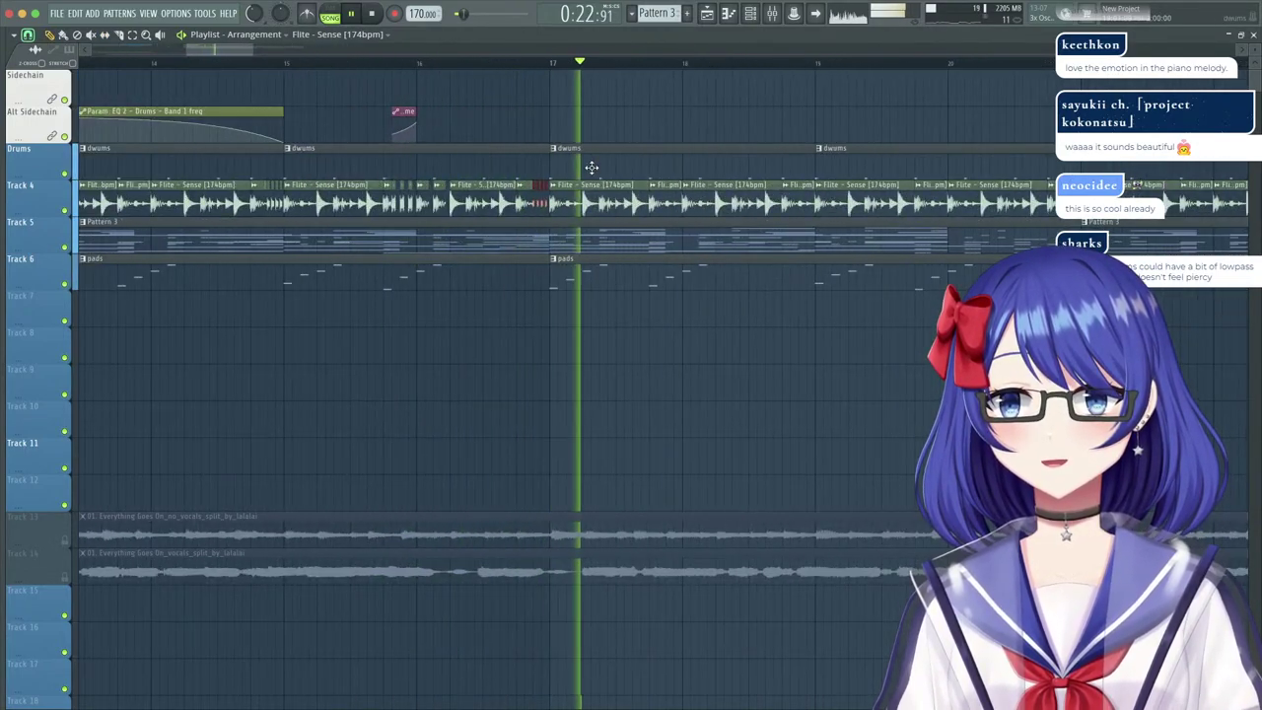
pyautogui.click(564, 63)
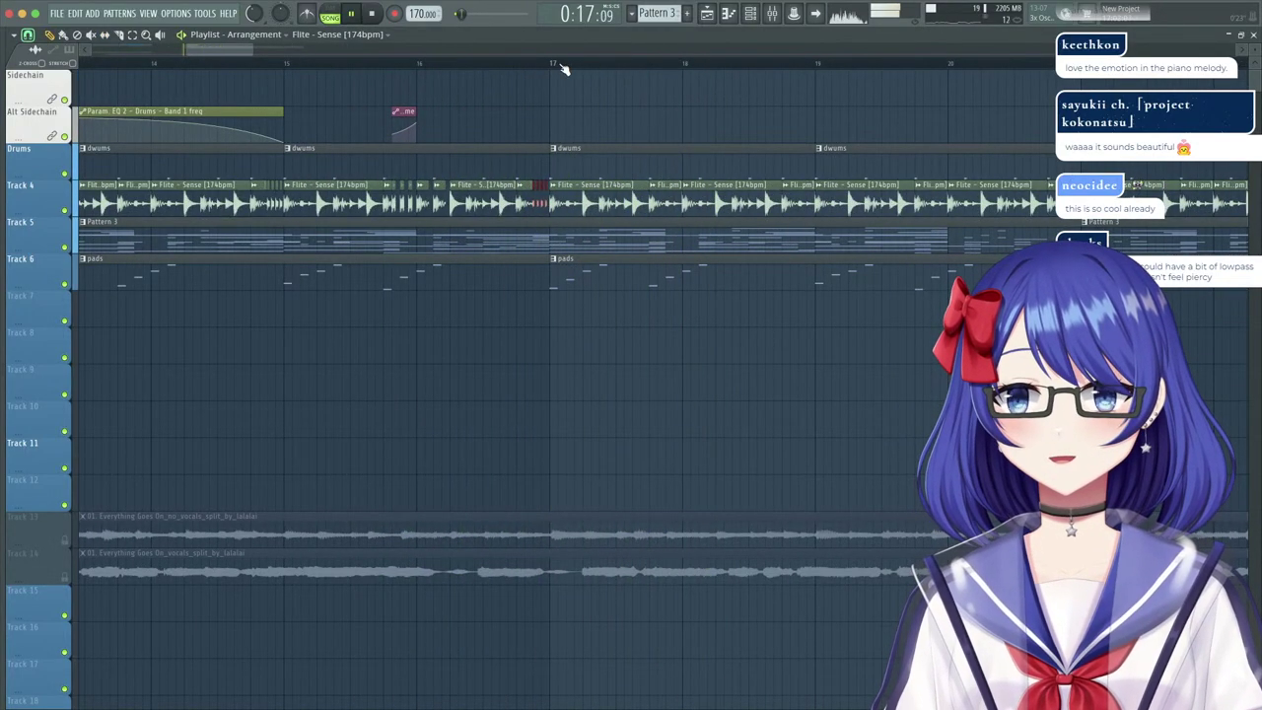
pyautogui.scroll(2, 679, 61)
pyautogui.scroll(2, 680, 63)
pyautogui.press('space')
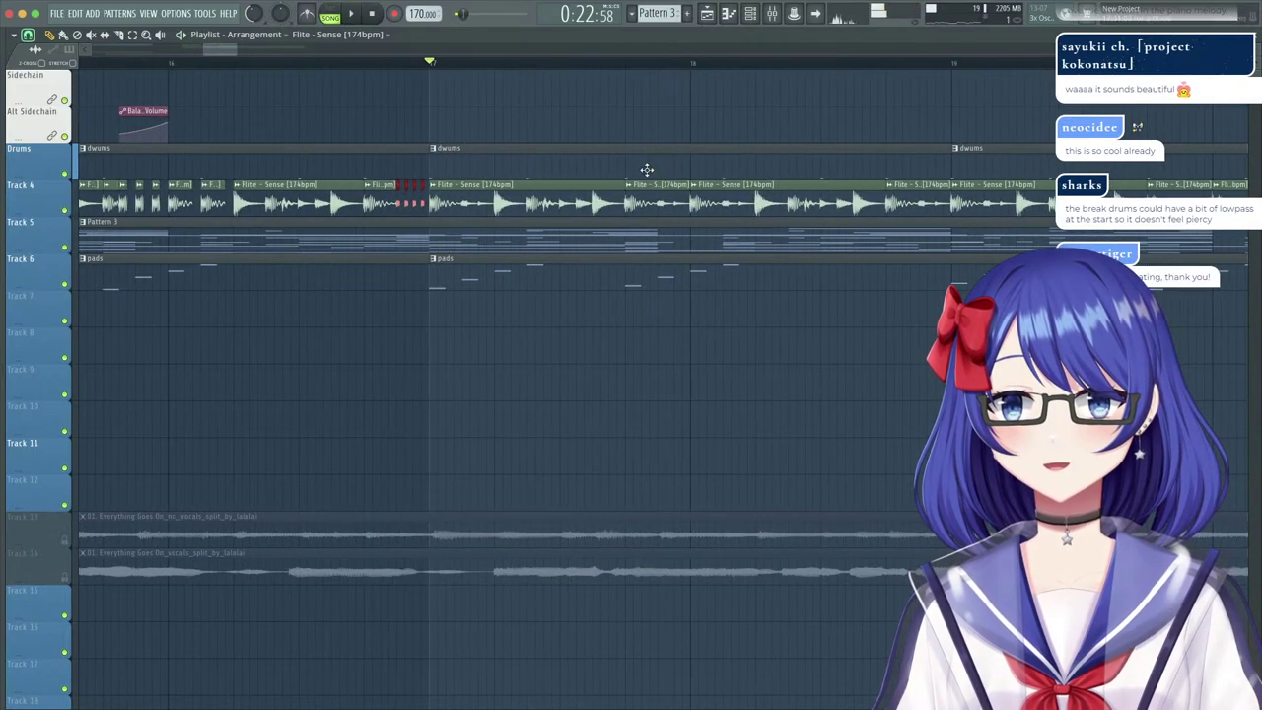
# Chop the second half of beat 3 in bar 17 of Track 4's break into two short slices with gaps, replaying the result.
pyautogui.scroll(2, 625, 67)
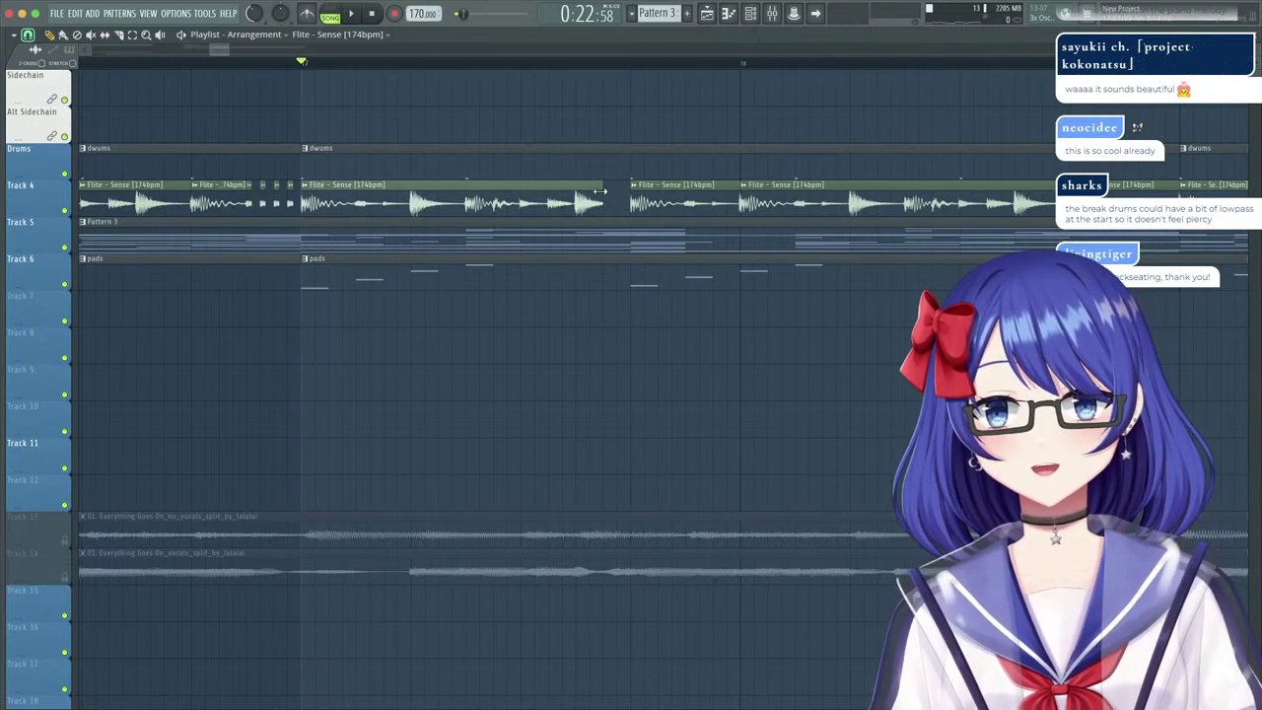
pyautogui.press('space')
pyautogui.press('space')
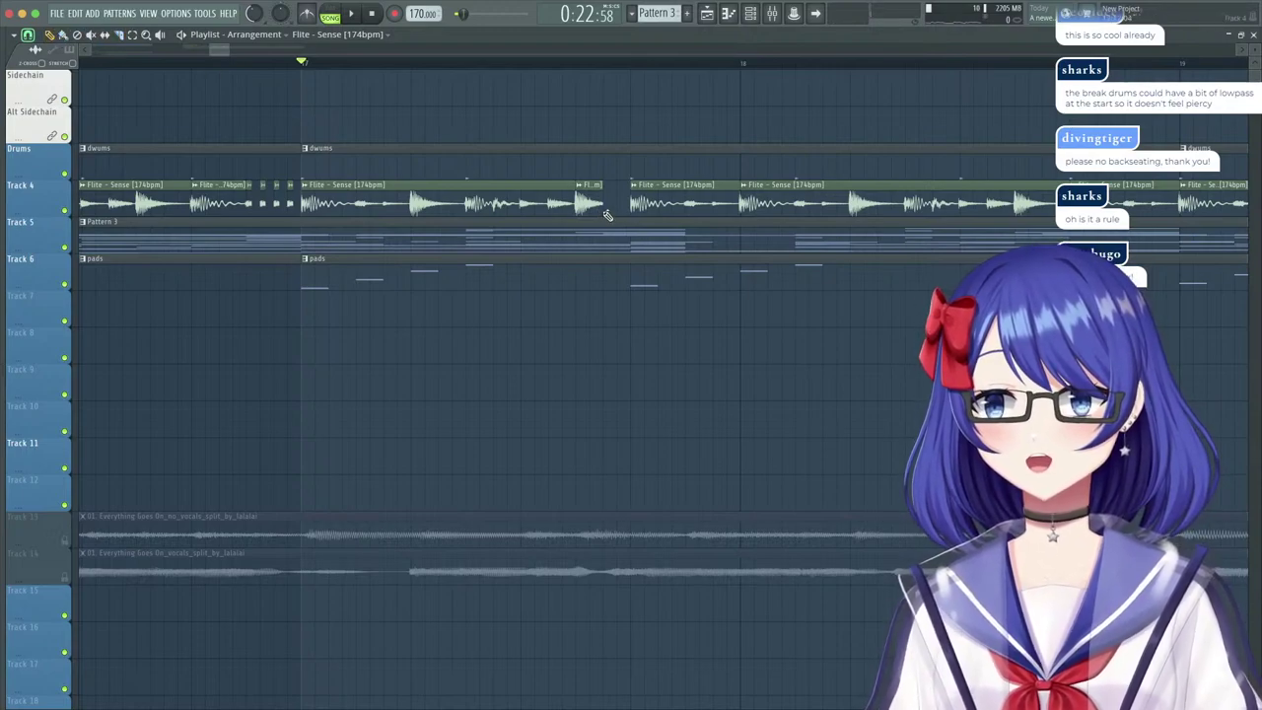
pyautogui.click(606, 210)
pyautogui.press('space')
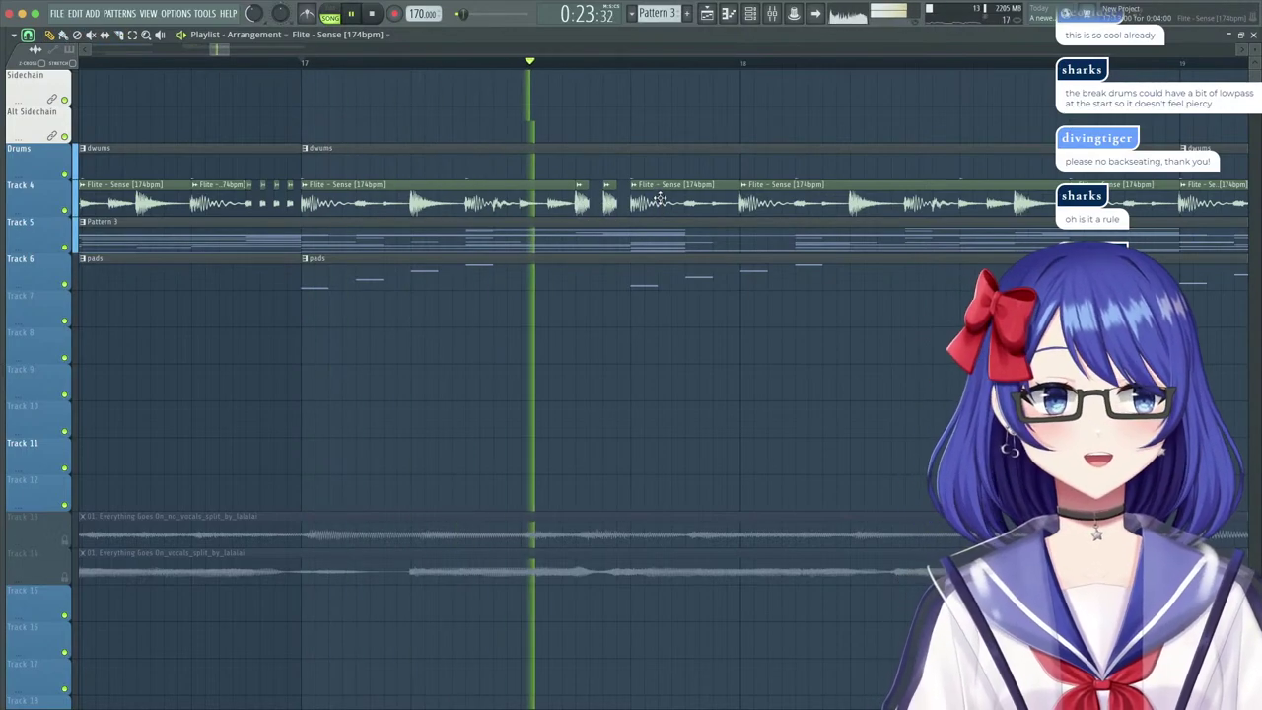
pyautogui.press('space')
pyautogui.press('space')
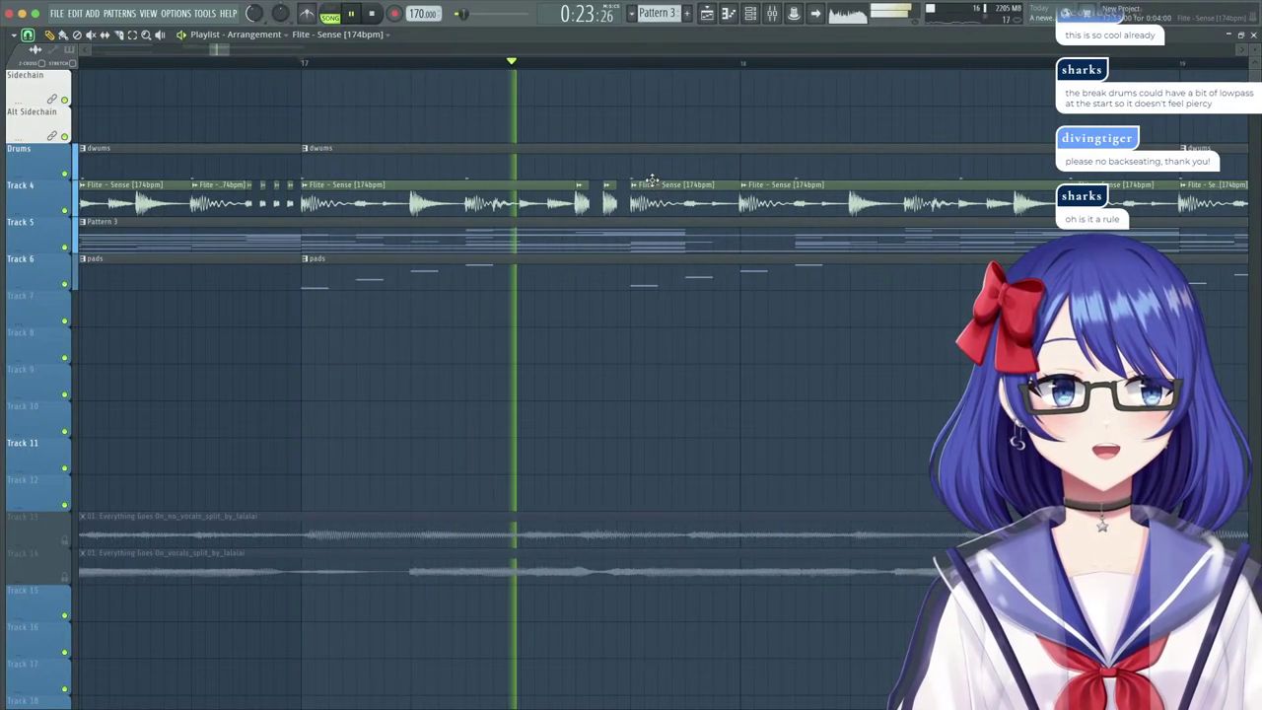
# Fill the last half beat of bar 17 in Track 4 with four short break slices and replay from bar 17.
pyautogui.press('space')
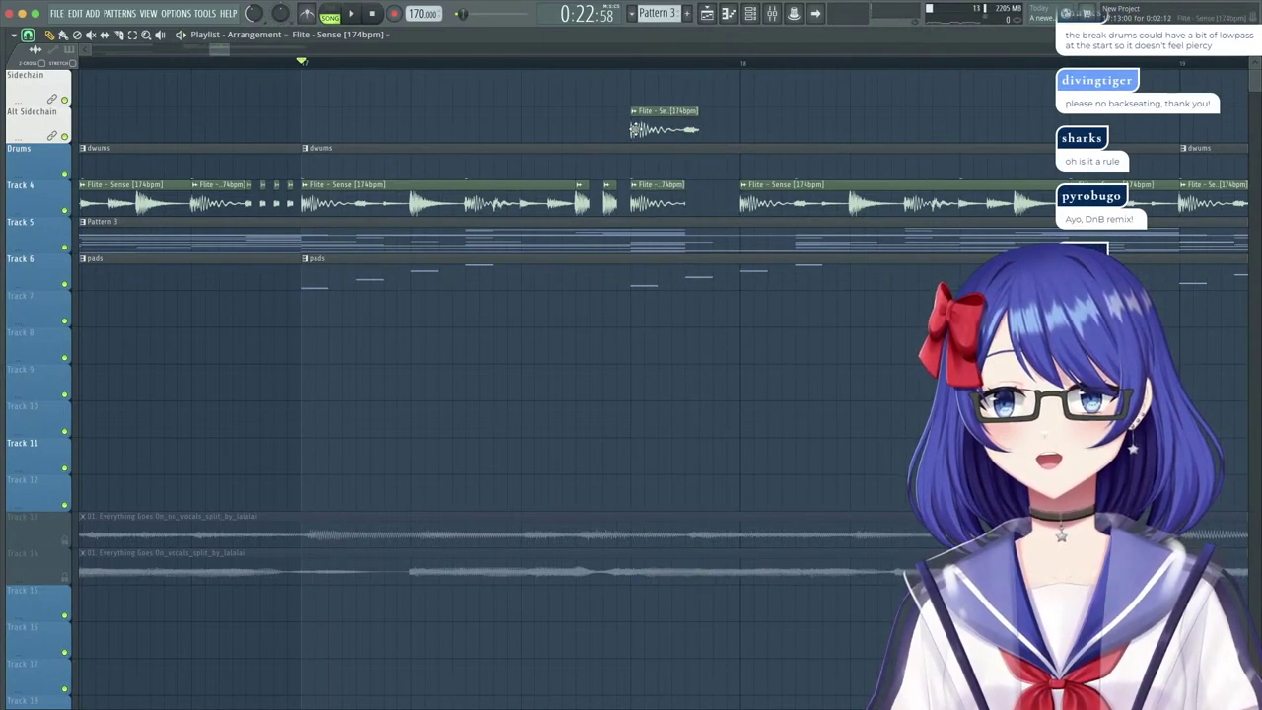
pyautogui.rightClick(677, 131)
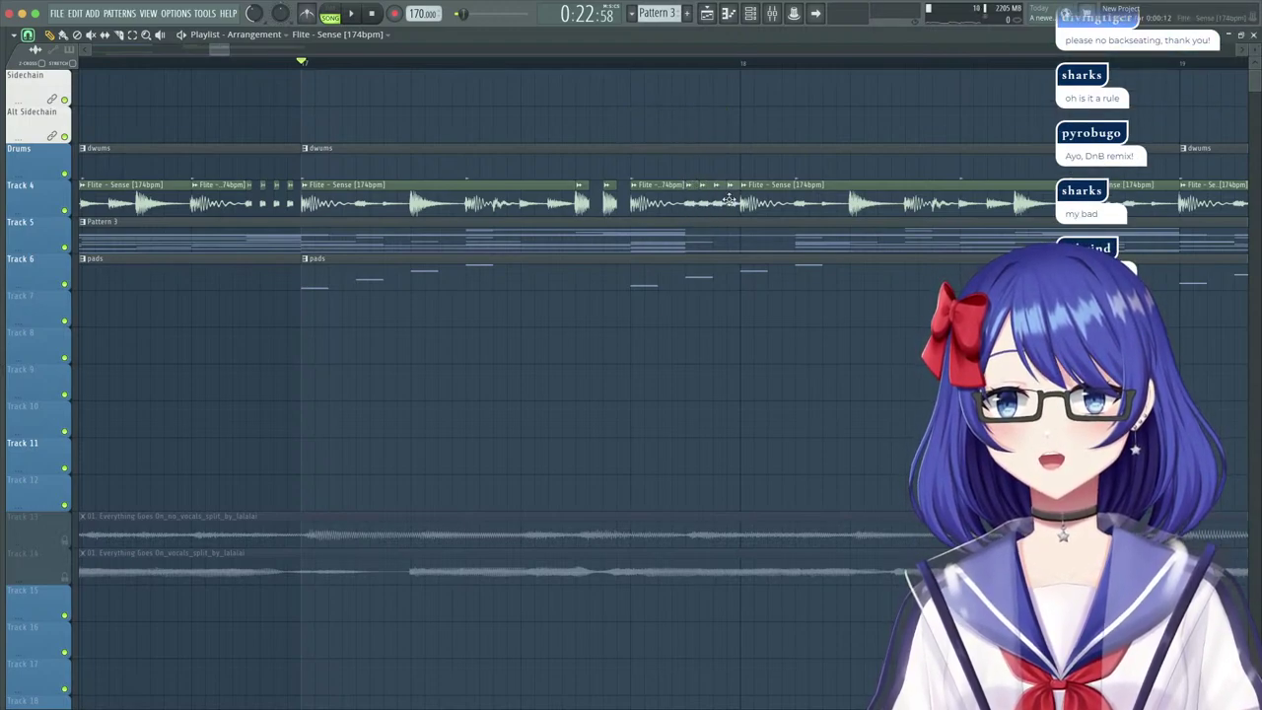
pyautogui.press('space')
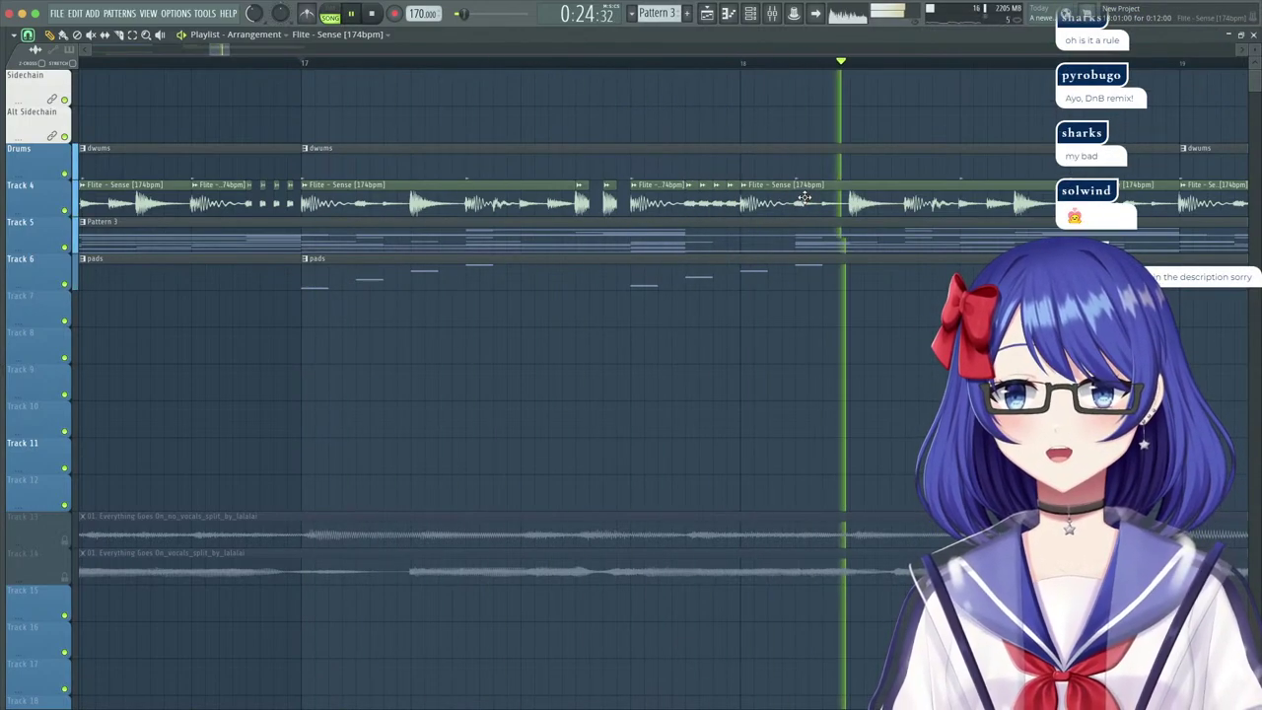
# Repeat the opening half beat of bar 18 in Track 4's break and replay from bar 17.
pyautogui.press('space')
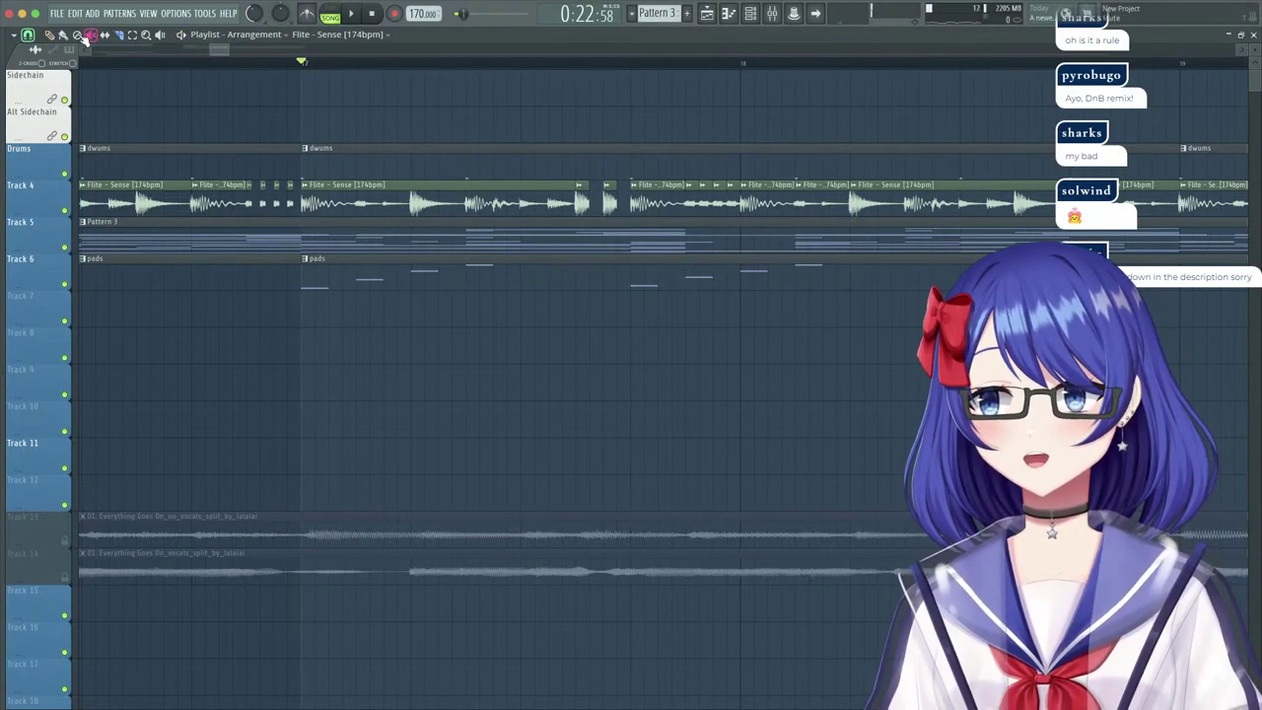
pyautogui.click(87, 51)
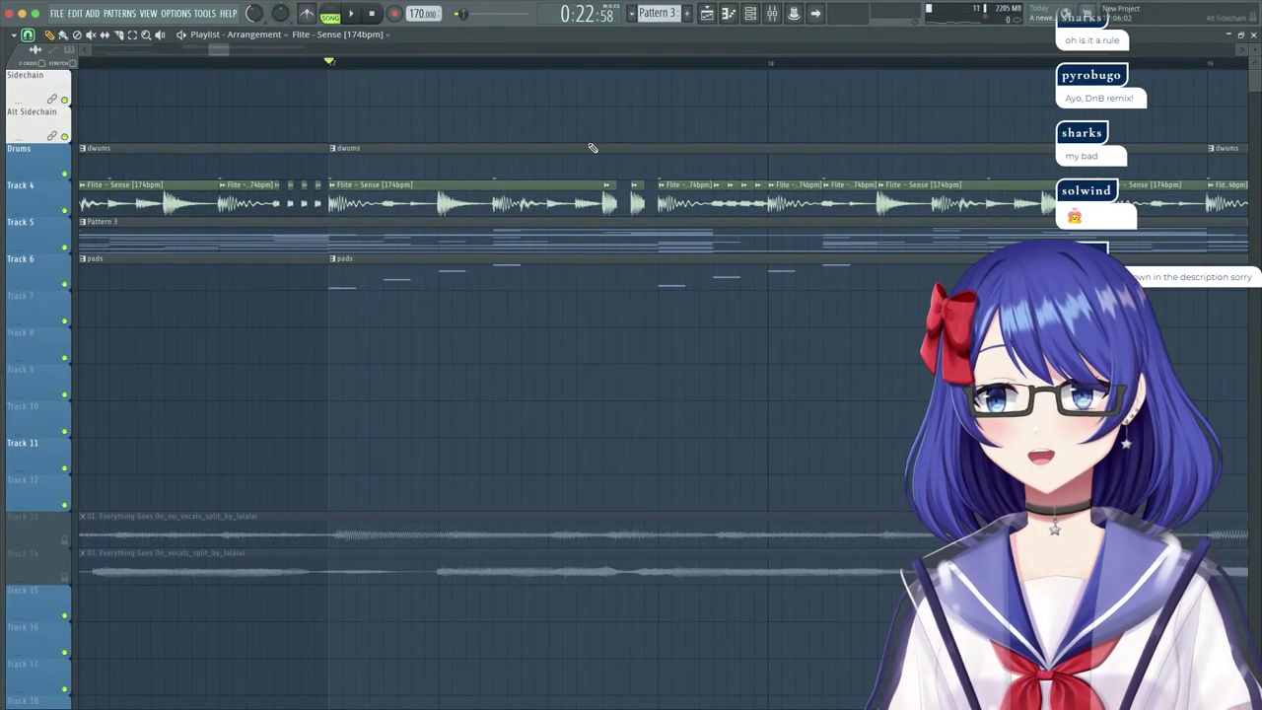
pyautogui.press('space')
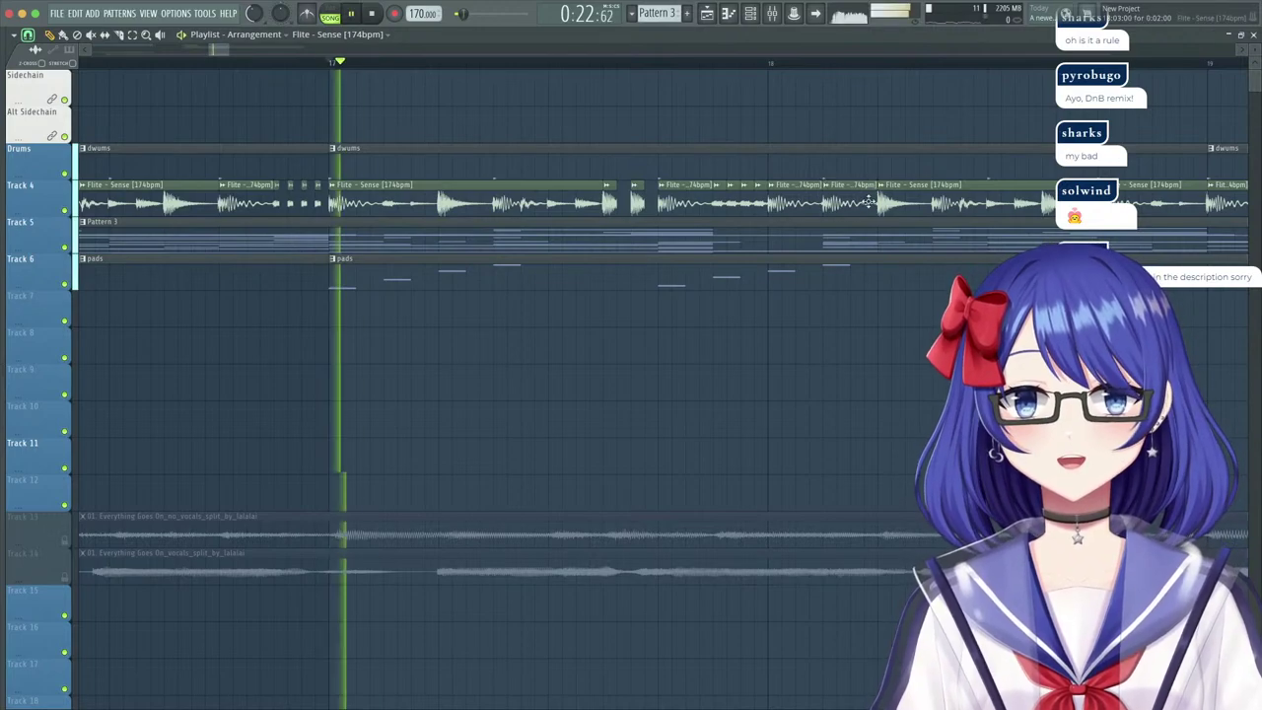
# Select the two short slices in beat 3 of bar 17 and slip their audio to another part of the break, replaying the change.
pyautogui.doubleClick(612, 202)
pyautogui.moveTo(610, 202); pyautogui.dragTo(653, 207)
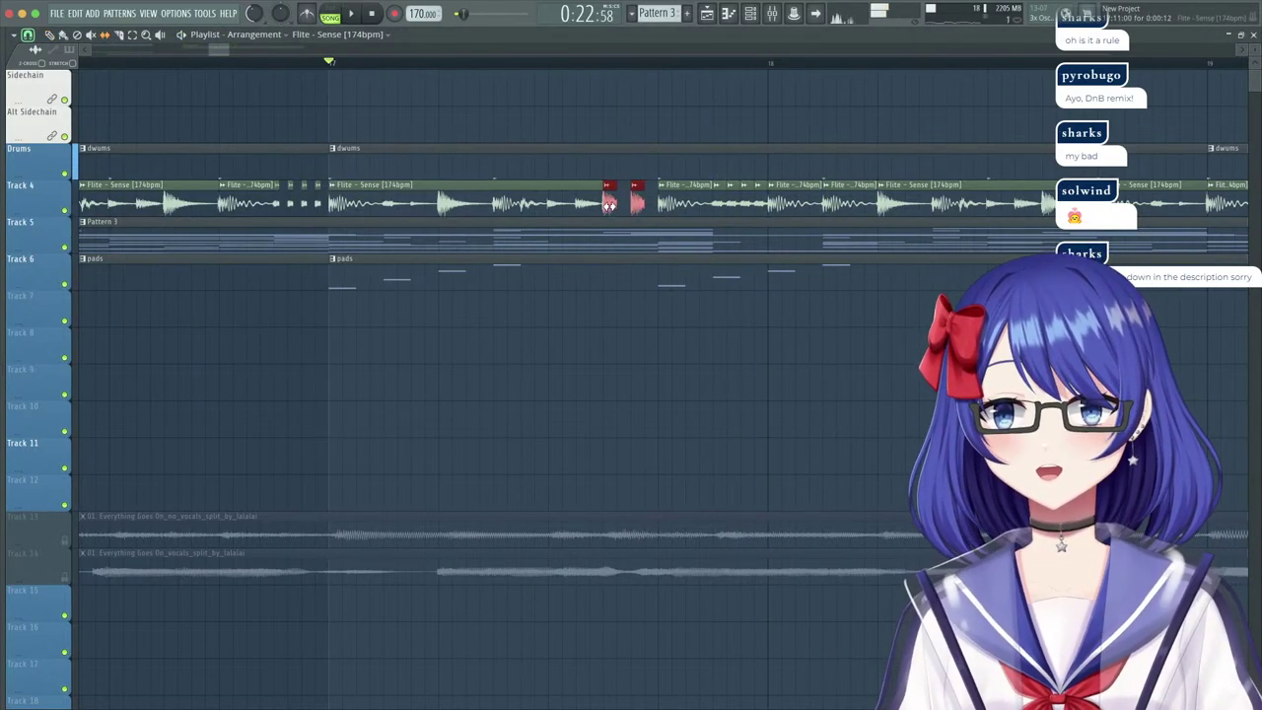
pyautogui.press('space')
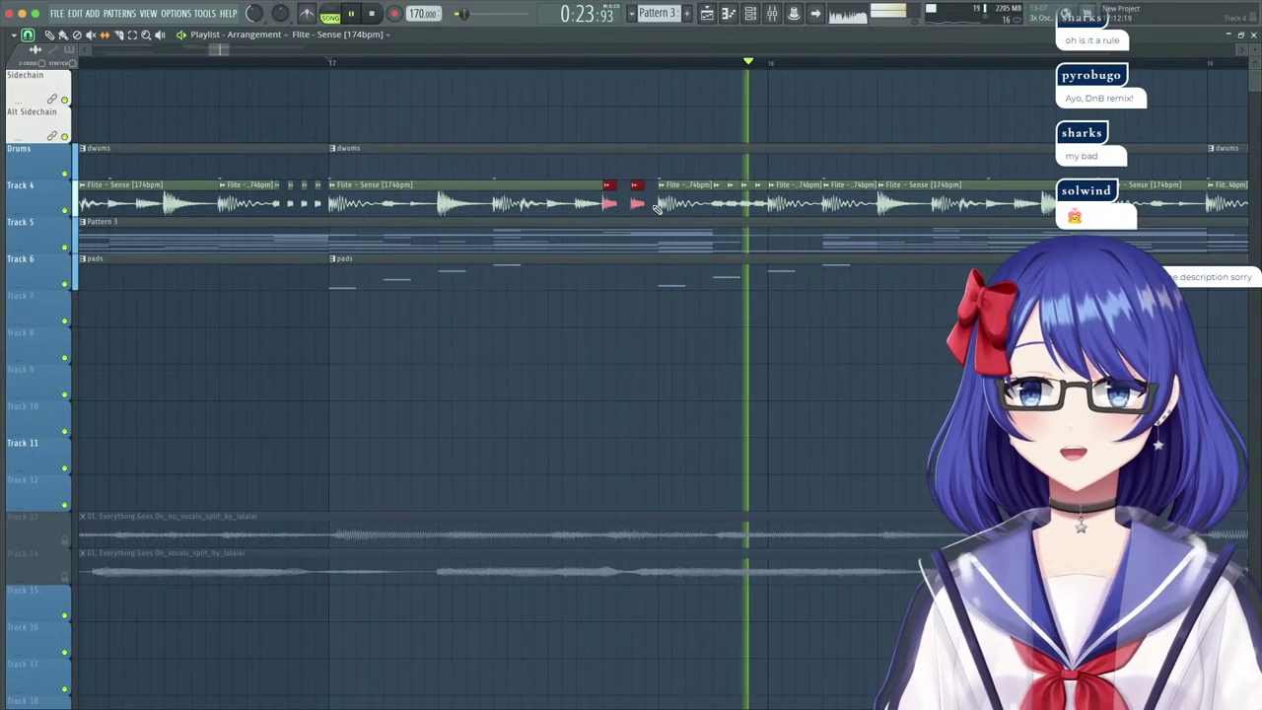
pyautogui.scroll(-5, 482, 65)
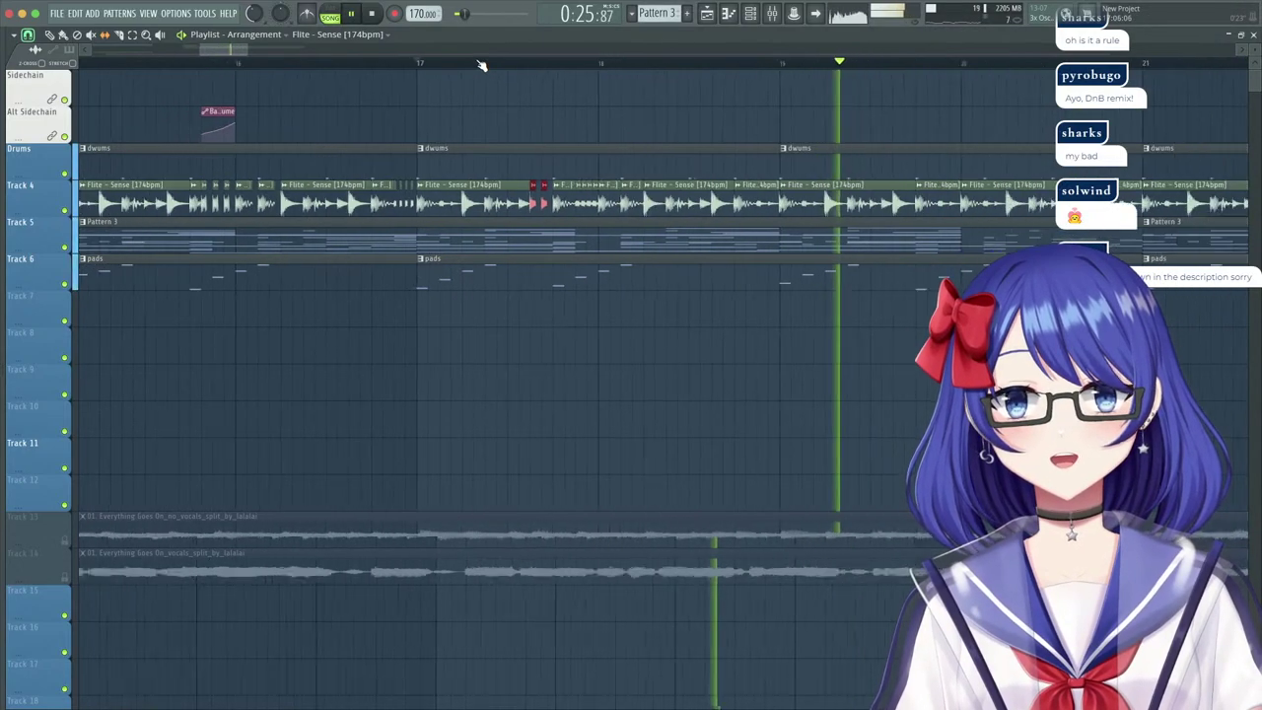
pyautogui.click(479, 63)
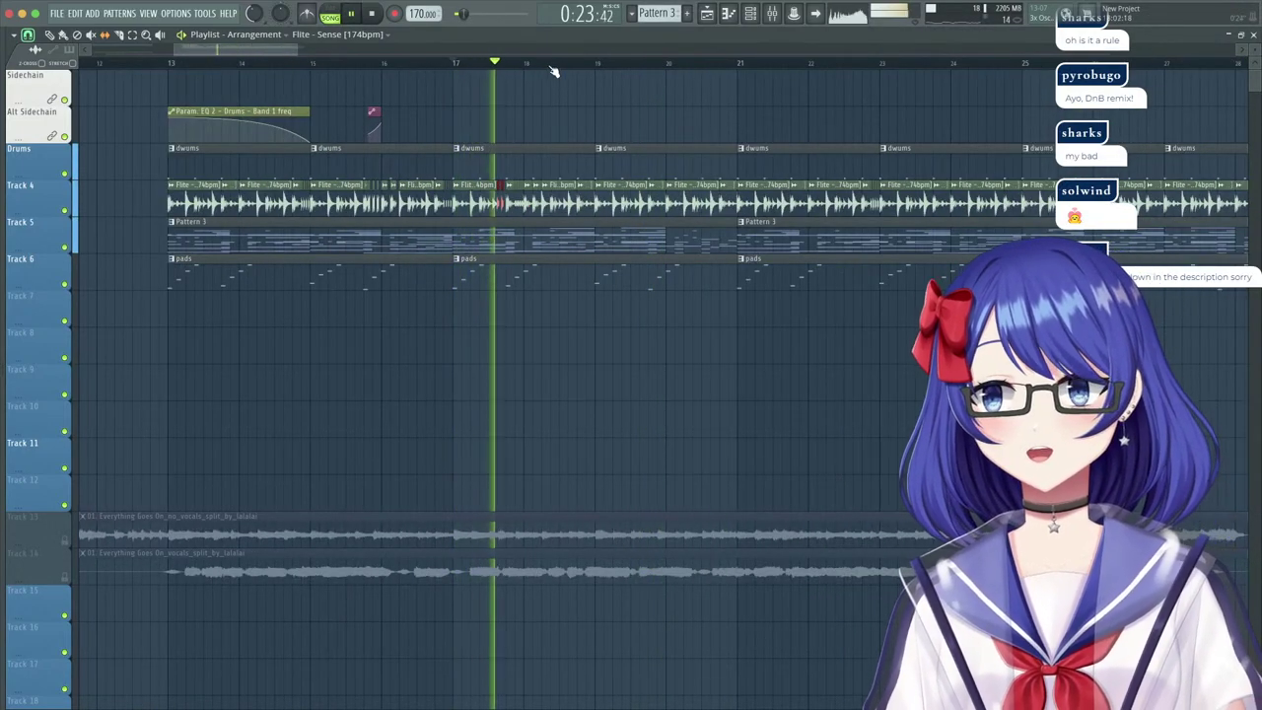
# Fill the last half beat of bar 18 in Track 4 with a rapid run of very short break slices.
pyautogui.scroll(5, 583, 63)
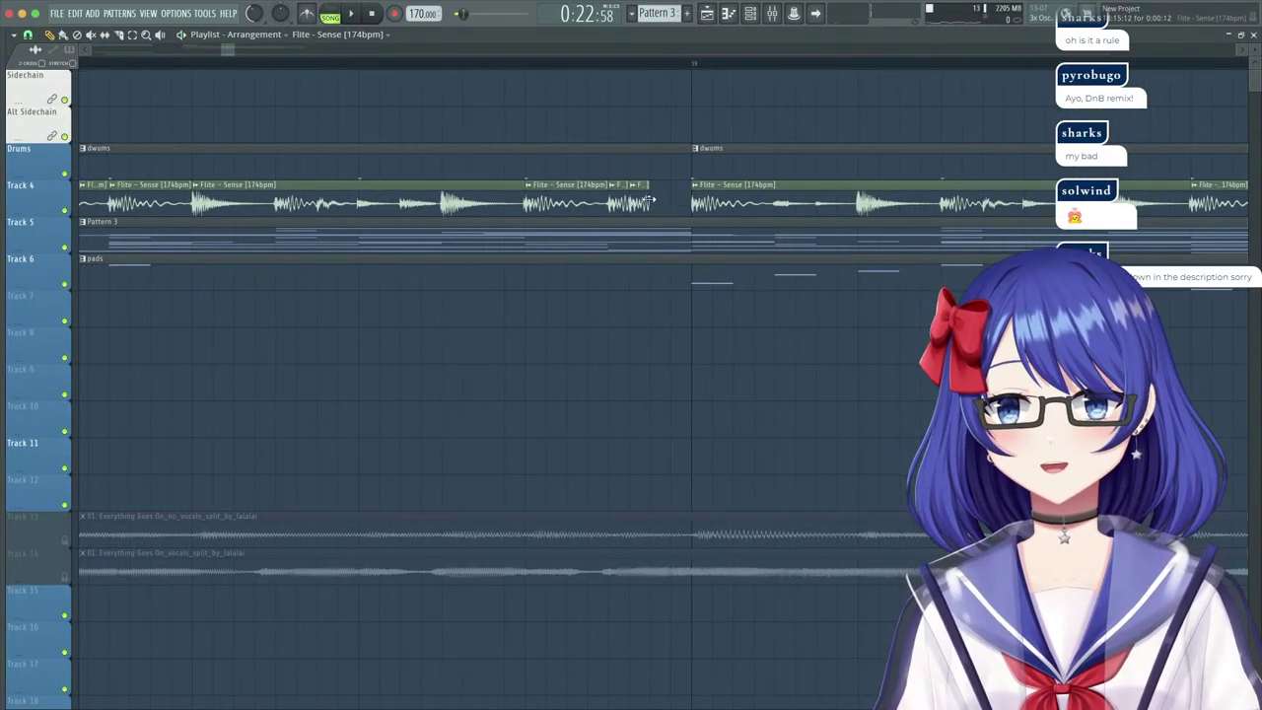
pyautogui.scroll(-4, 618, 71)
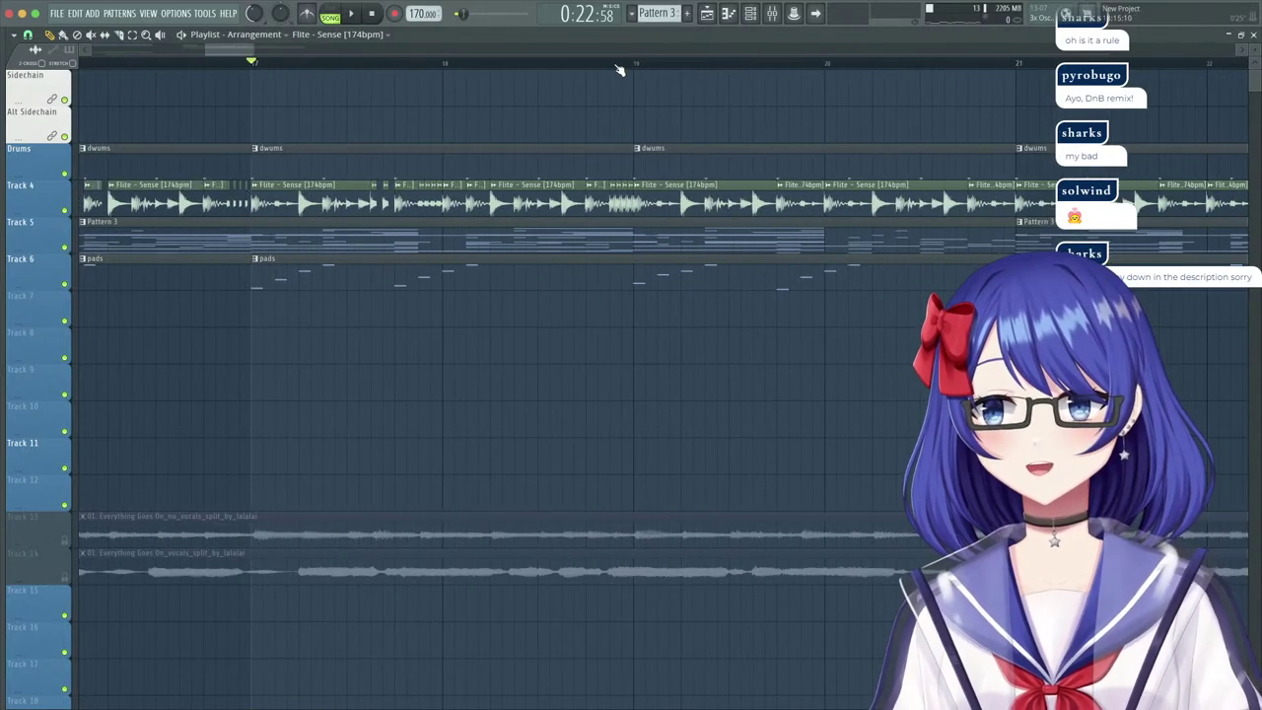
pyautogui.hscroll(-2, 318, 44)
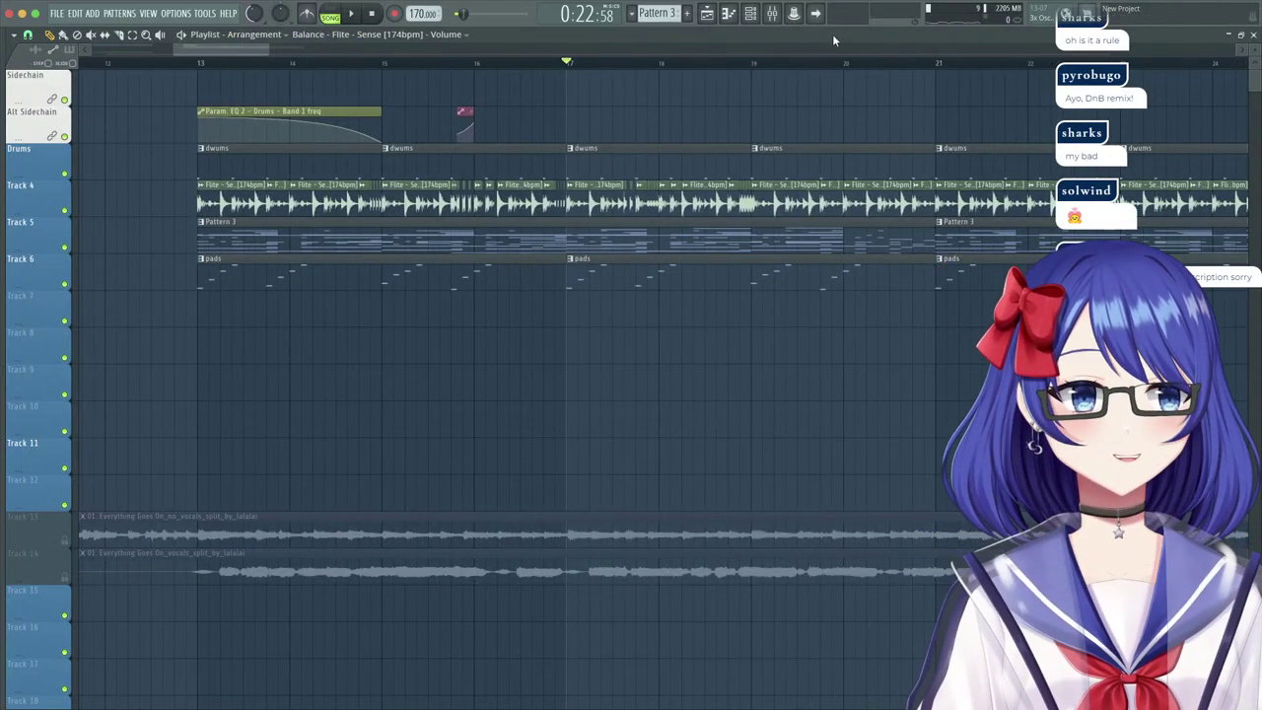
# Place the Balance volume automation clip on the Alt Sidechain track over the rapid slices before bar 19 and play it.
pyautogui.scroll(4, 914, 64)
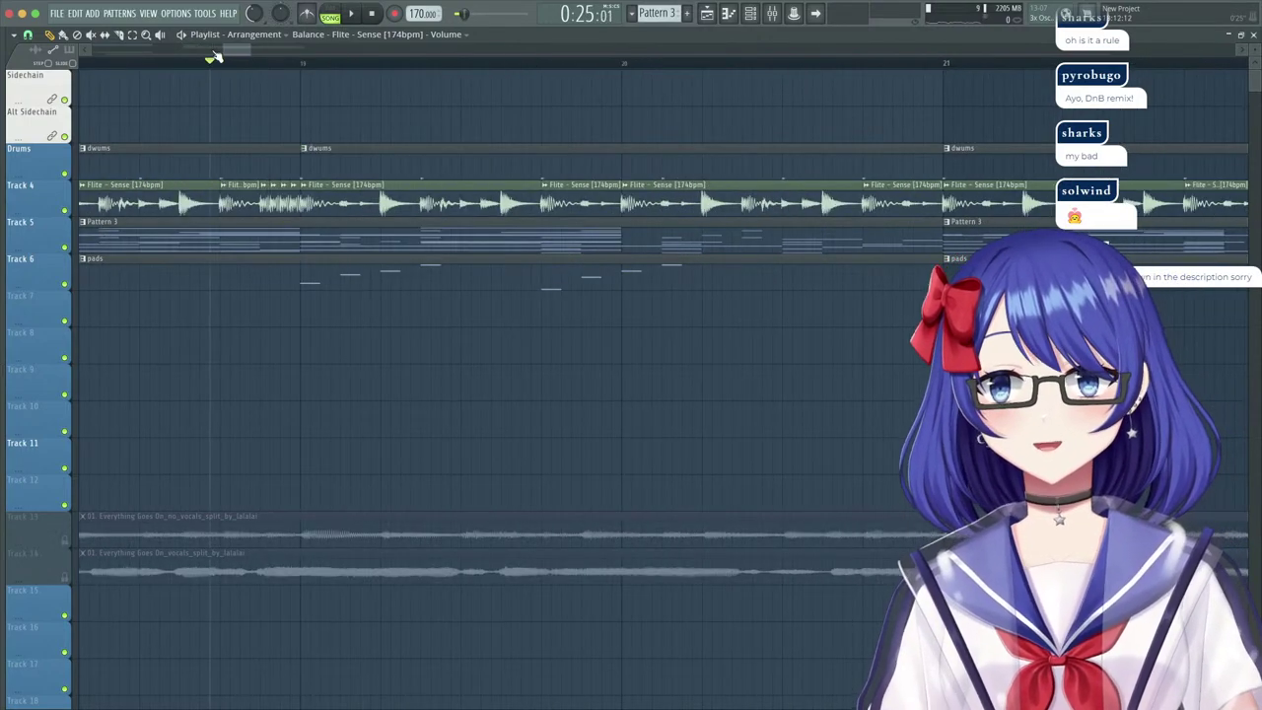
pyautogui.click(267, 125)
pyautogui.press('space')
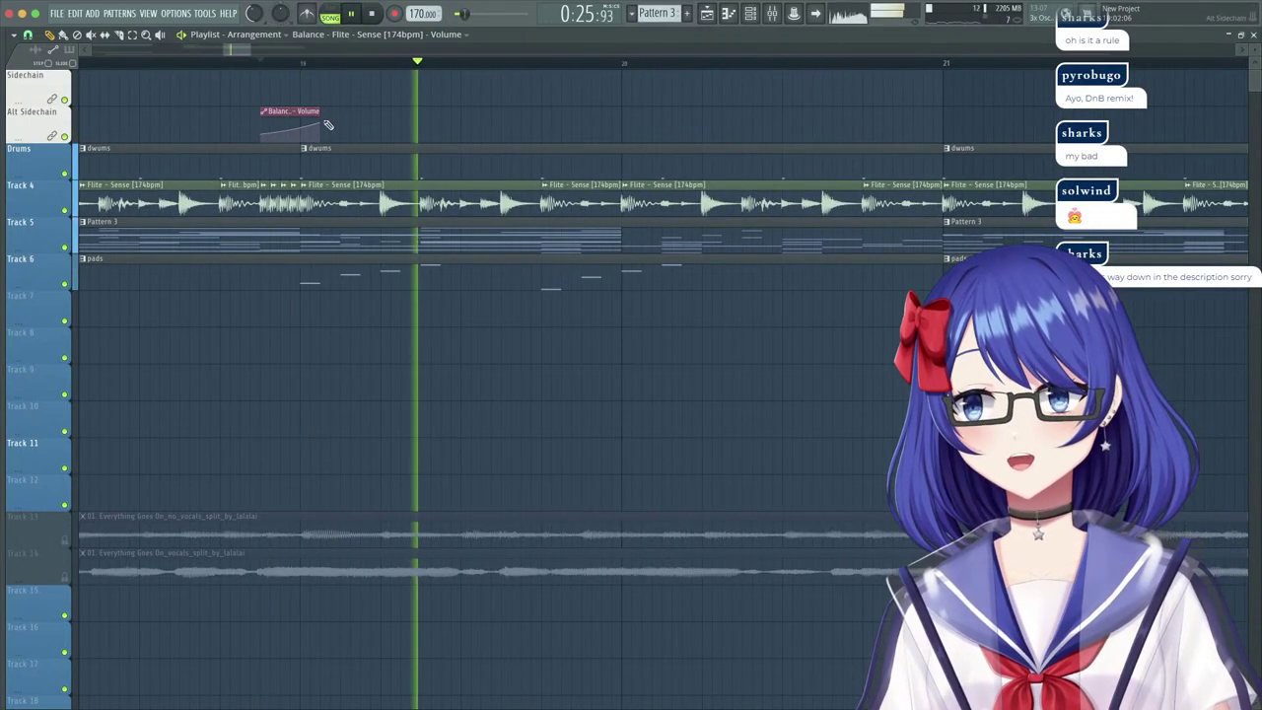
# Shorten the new Balance volume automation to end at bar 19 and paste the copied 80% value onto its end point.
pyautogui.rightClick(322, 124)
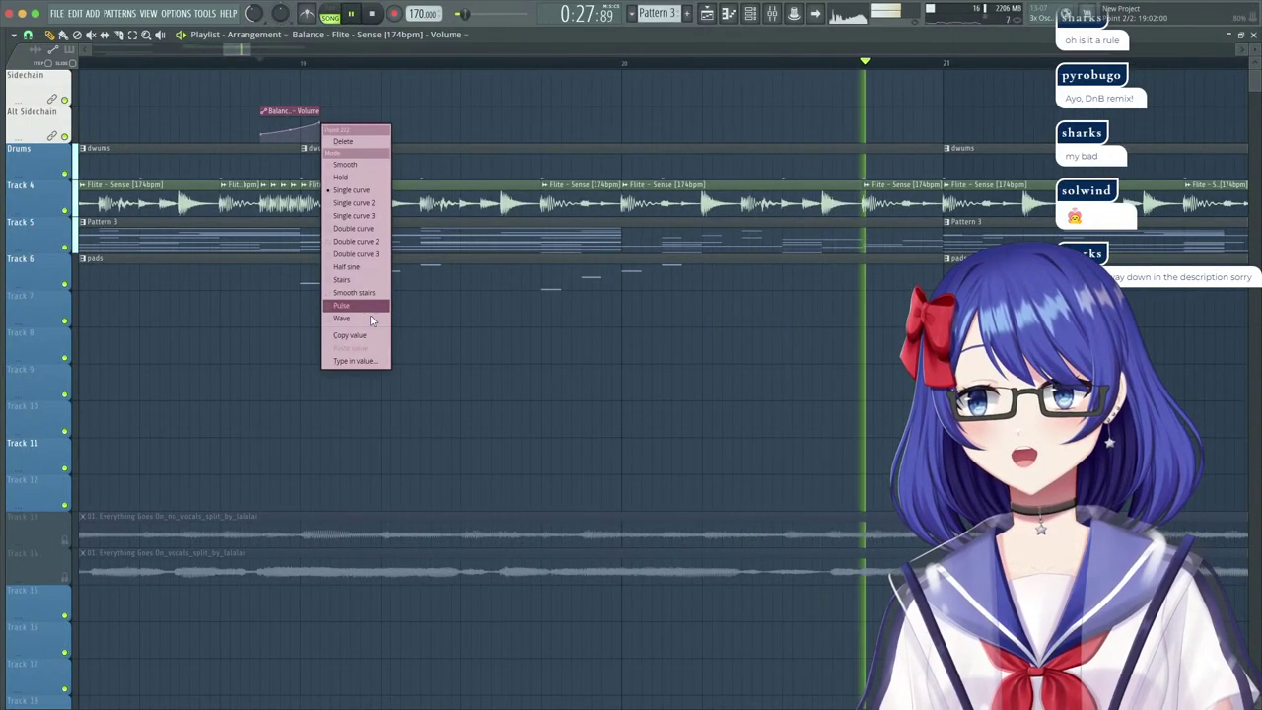
pyautogui.click(327, 266)
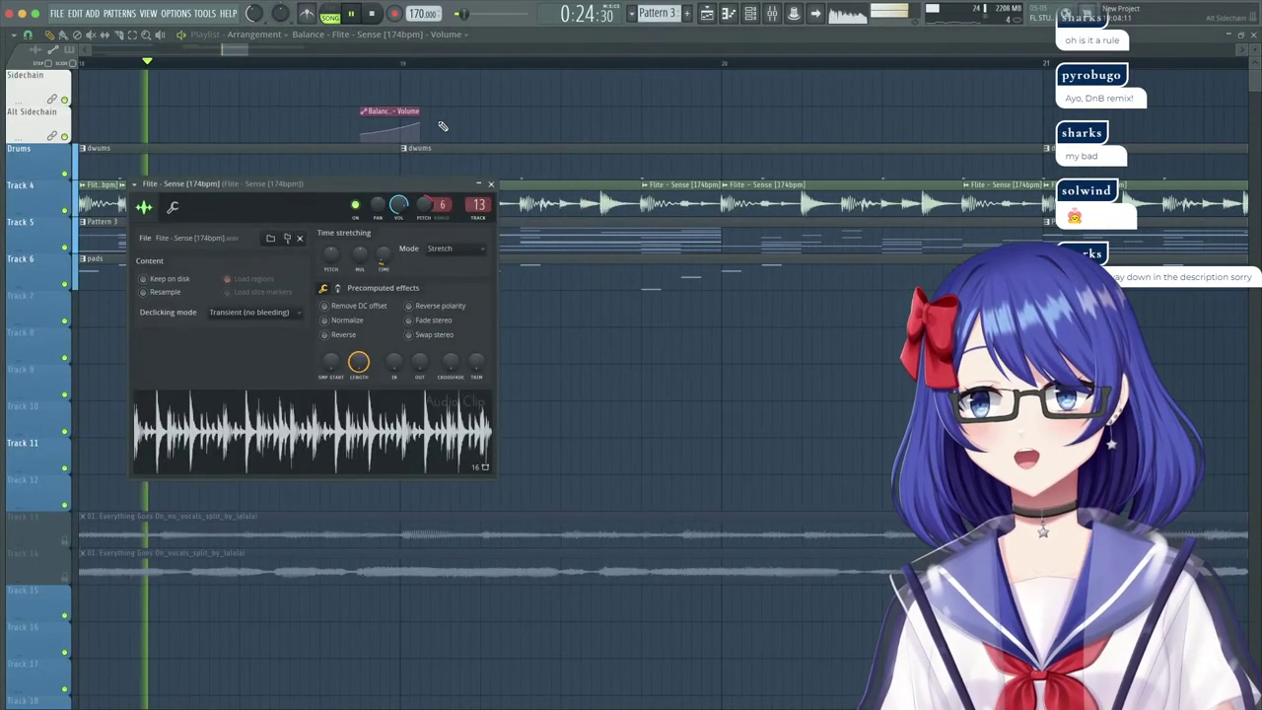
pyautogui.click(403, 123)
pyautogui.rightClick(403, 123)
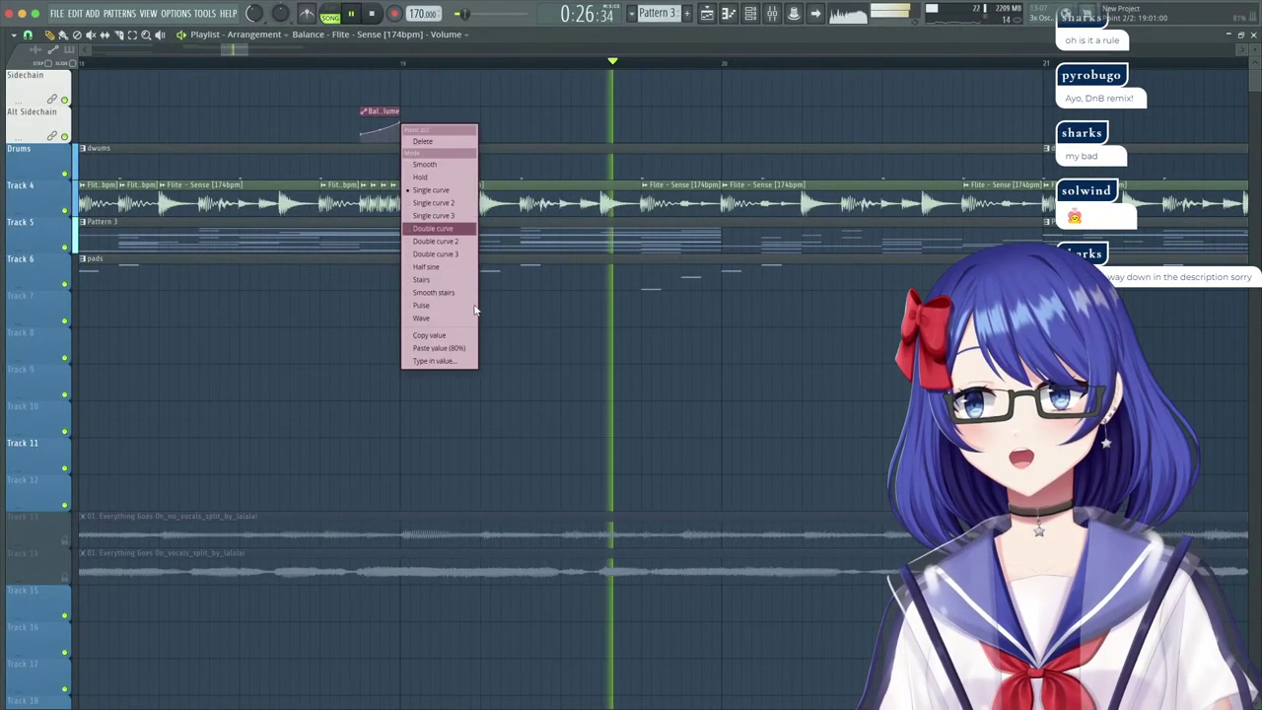
pyautogui.click(437, 349)
pyautogui.click(322, 65)
# Replay the chopped drum section from the earlier bars through bar 19 and look over the mixer levels.
pyautogui.scroll(-8, 285, 63)
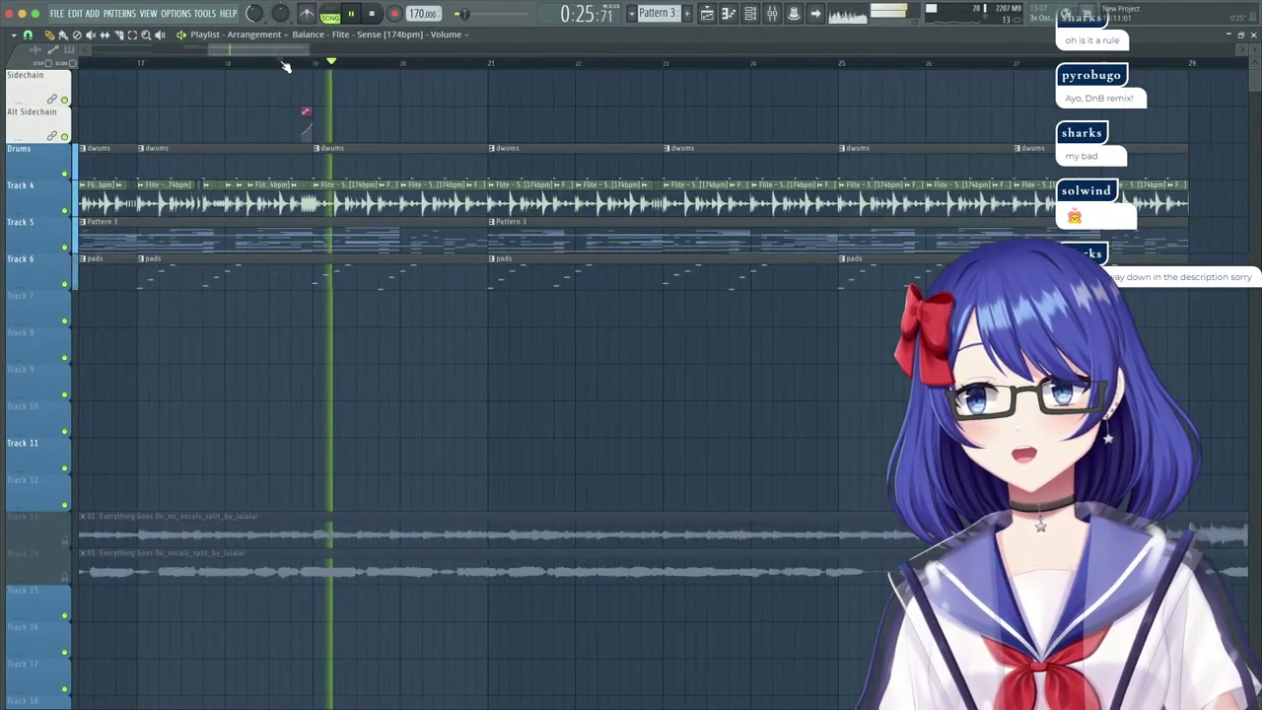
pyautogui.click(179, 65)
pyautogui.scroll(6, 181, 66)
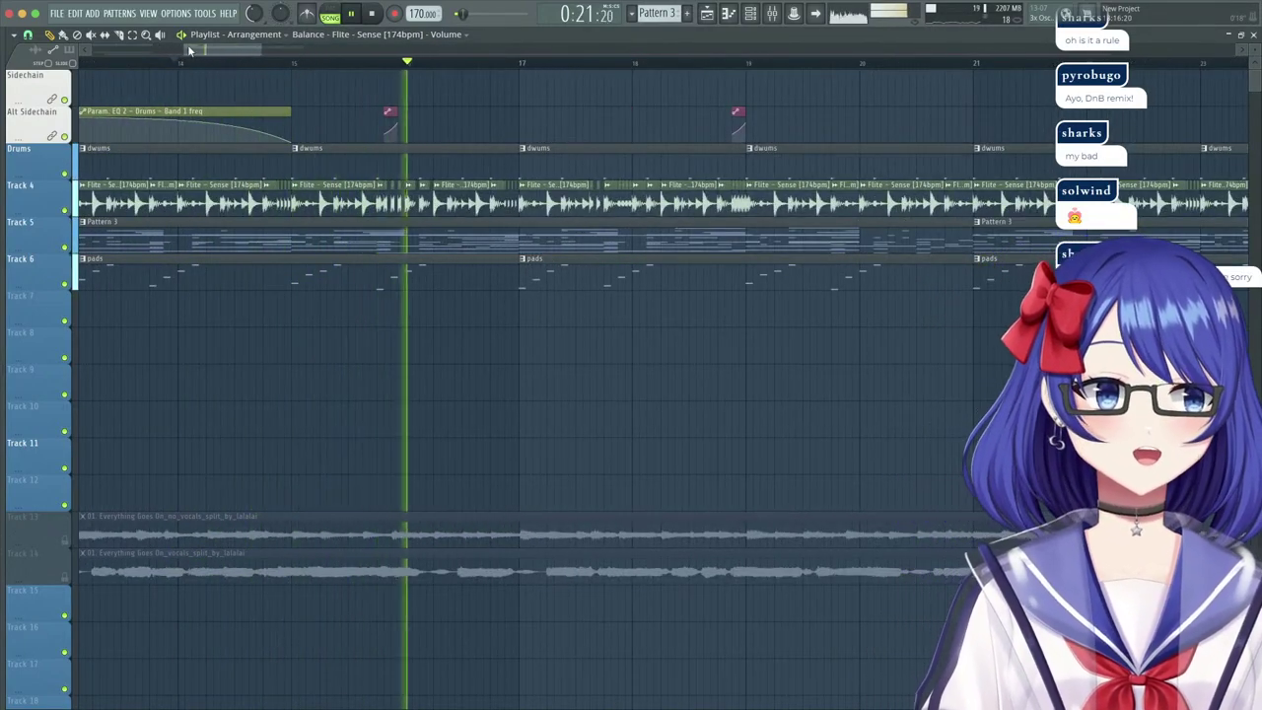
pyautogui.scroll(-8, 308, 66)
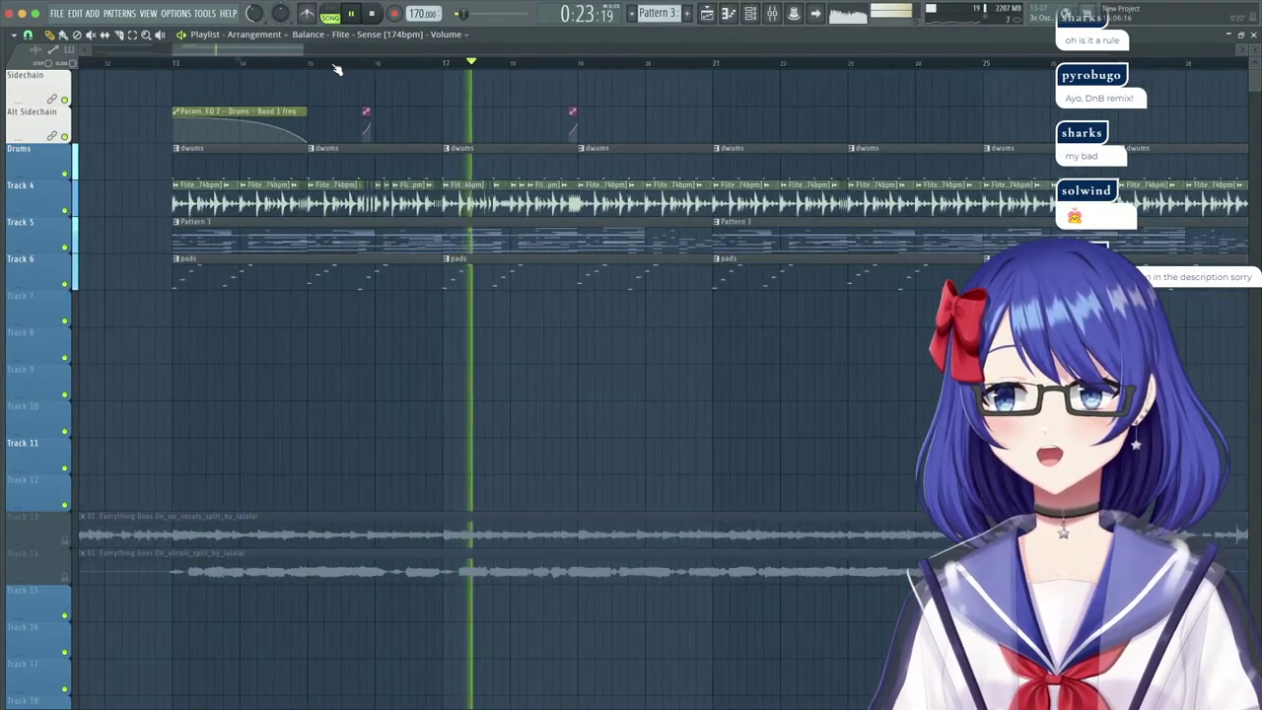
pyautogui.scroll(5, 307, 66)
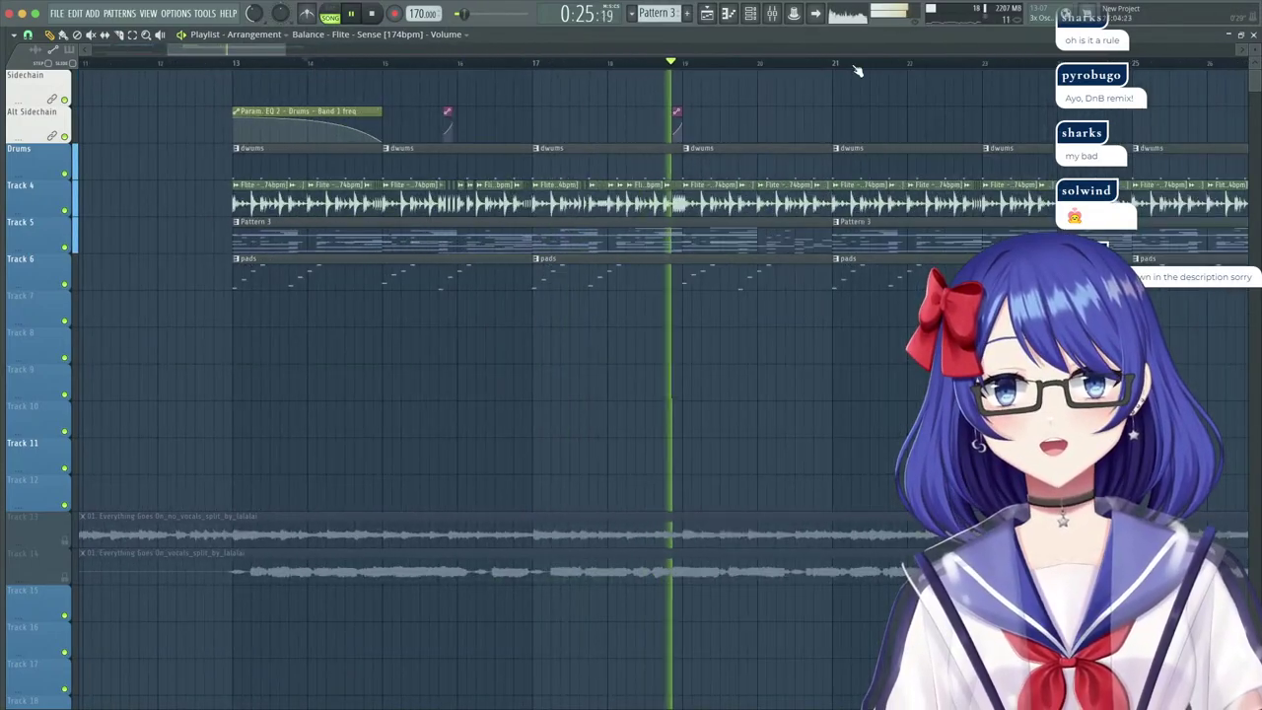
pyautogui.press('F9')
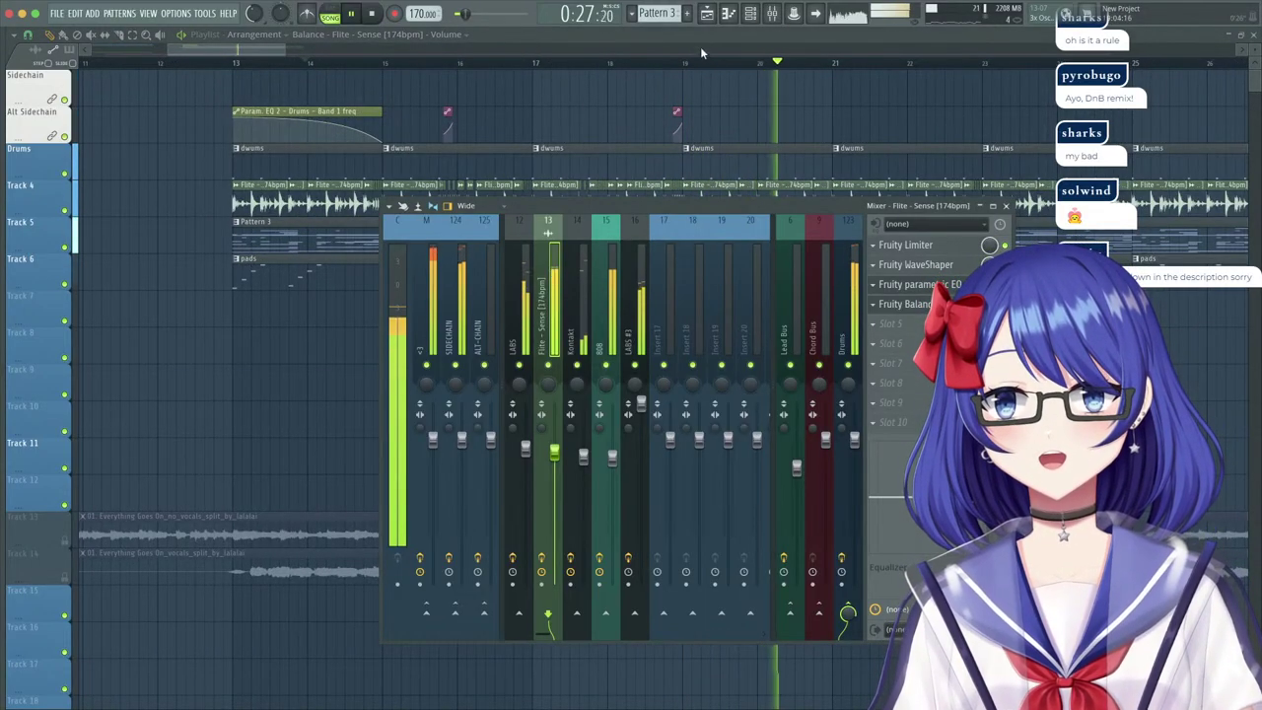
pyautogui.press('F9')
pyautogui.scroll(2, 662, 67)
pyautogui.scroll(-4, 662, 67)
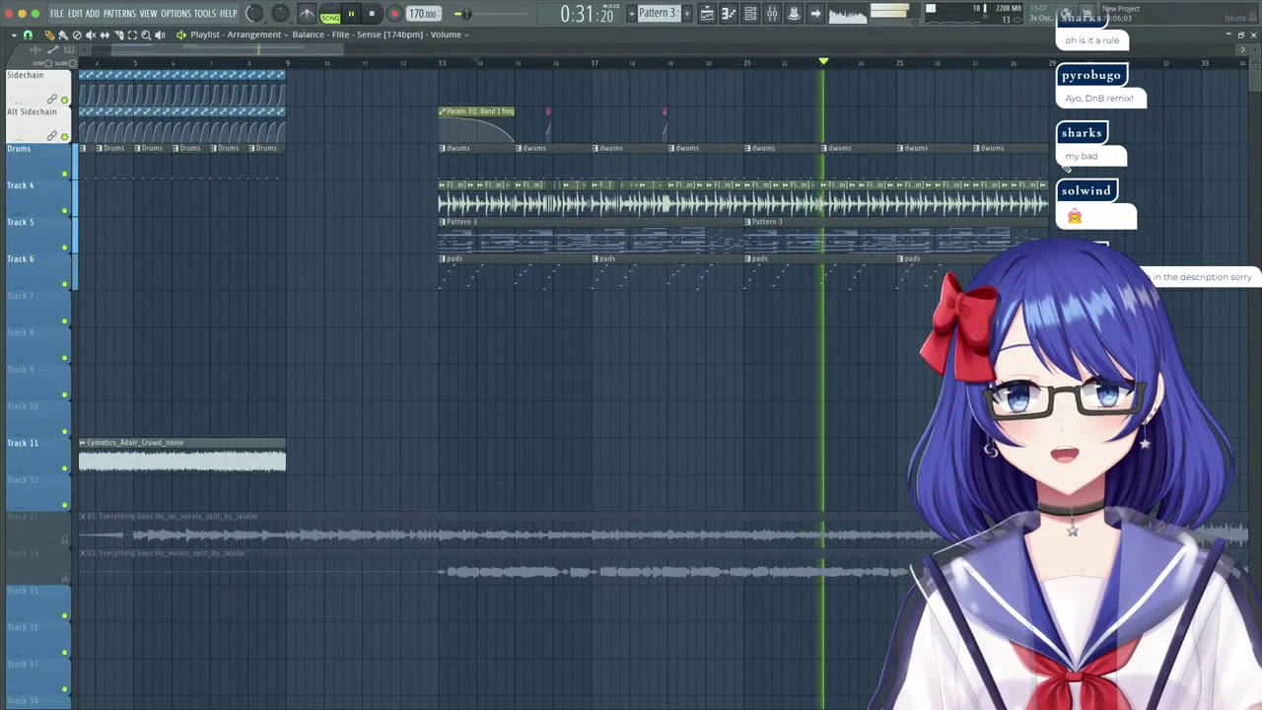
# Delete the dwums patterns and Track 4 break clips from bar 21 onward, and replay the remaining section.
pyautogui.press('space')
pyautogui.moveTo(1055, 200); pyautogui.dragTo(755, 172)
pyautogui.press('Delete')
pyautogui.press('space')
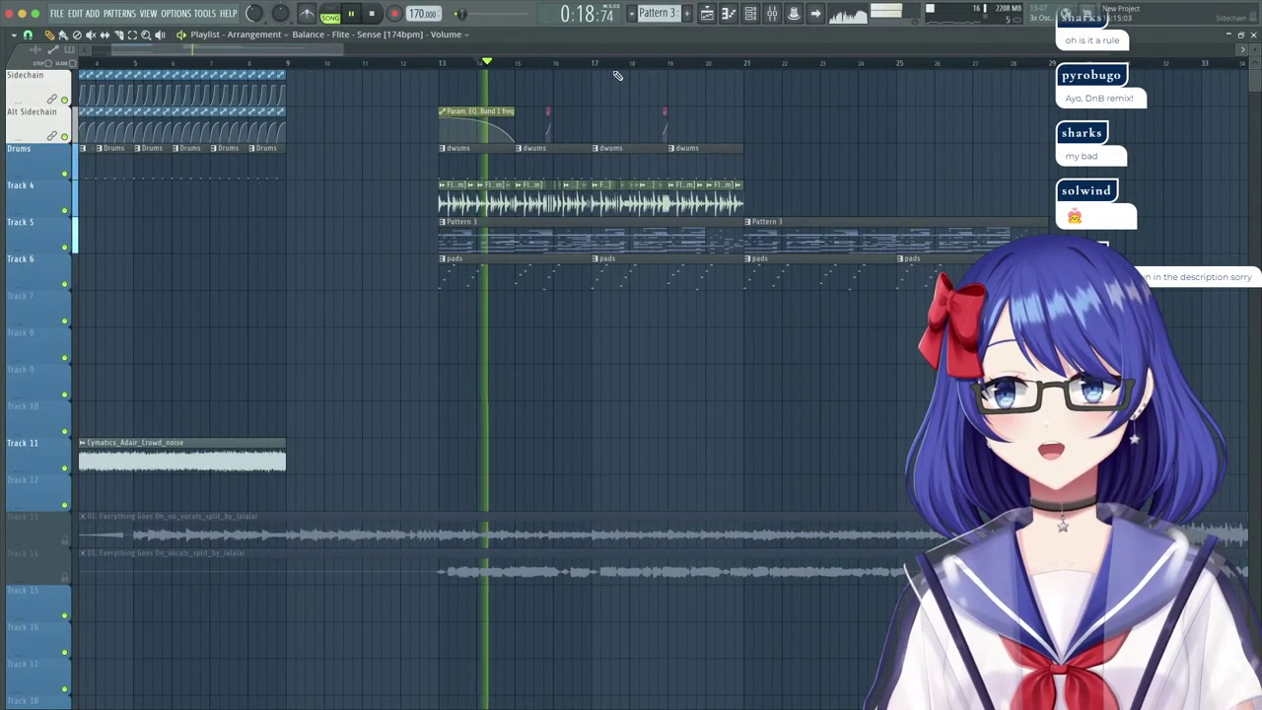
# Play the section from bar 14 while looking over the dwums pattern and the mixer levels.
pyautogui.scroll(3, 648, 66)
pyautogui.scroll(3, 656, 69)
pyautogui.doubleClick(378, 163)
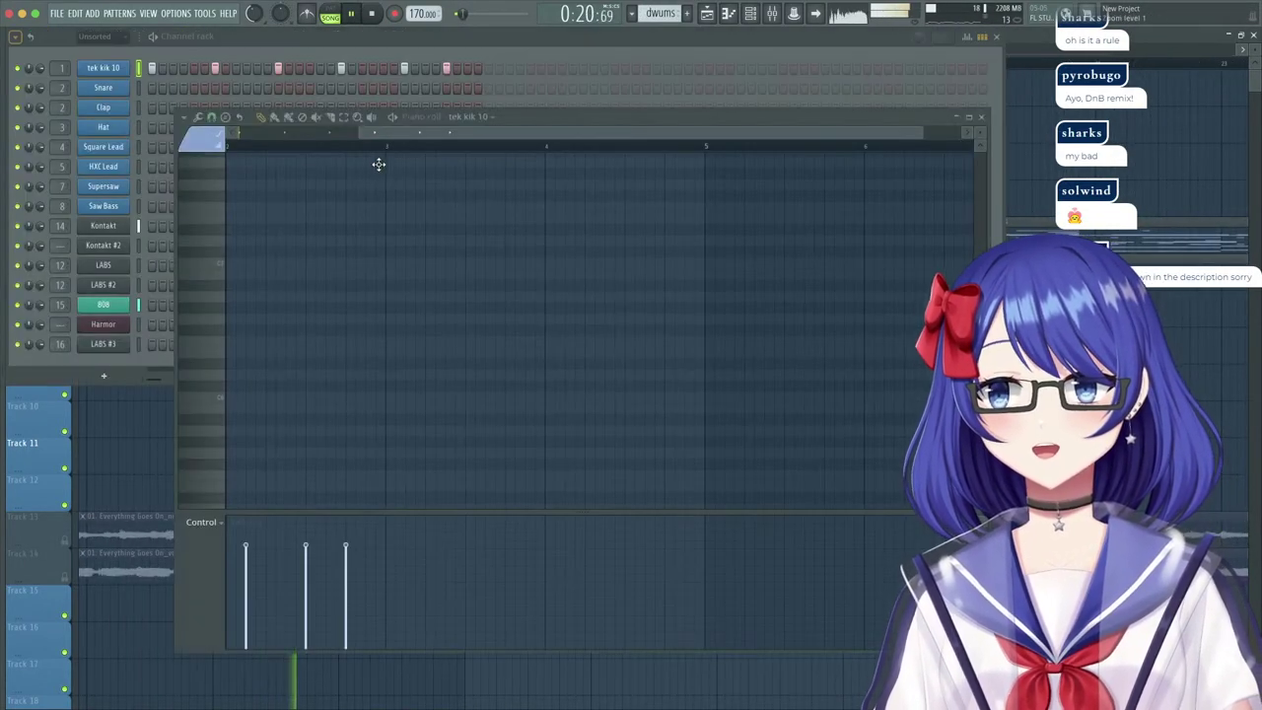
pyautogui.click(356, 40)
pyautogui.click(1045, 40)
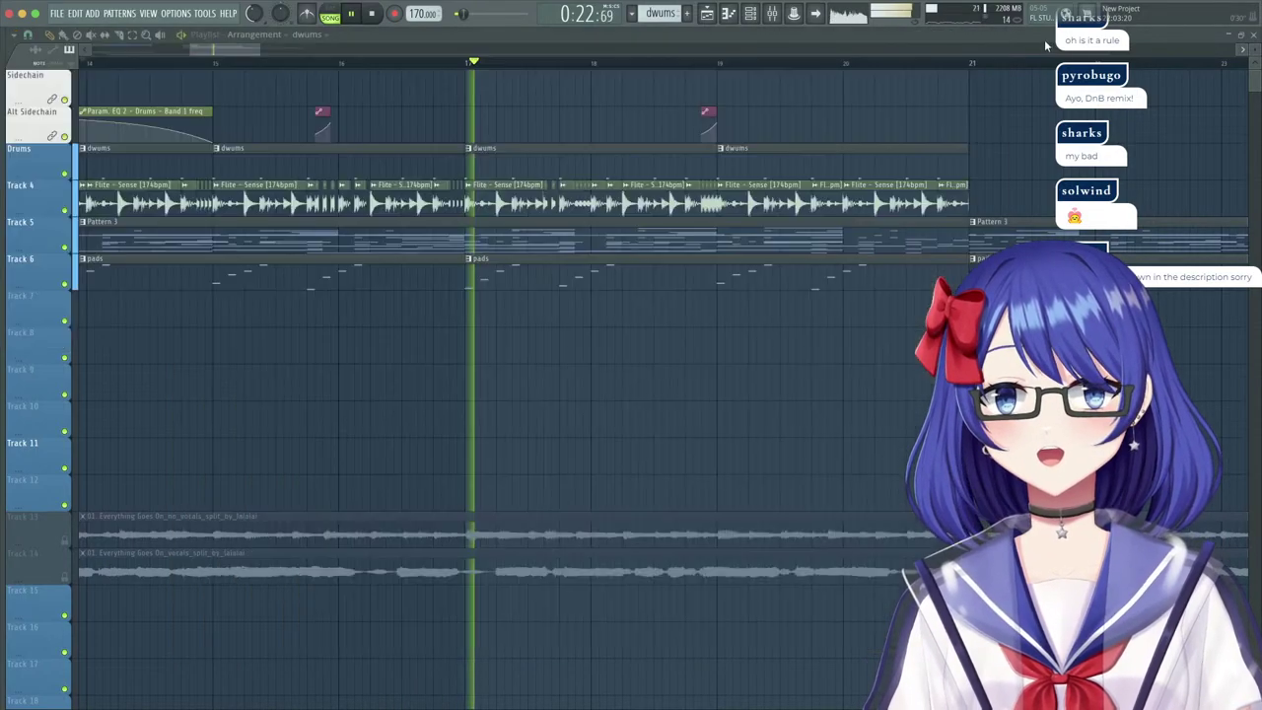
pyautogui.click(772, 13)
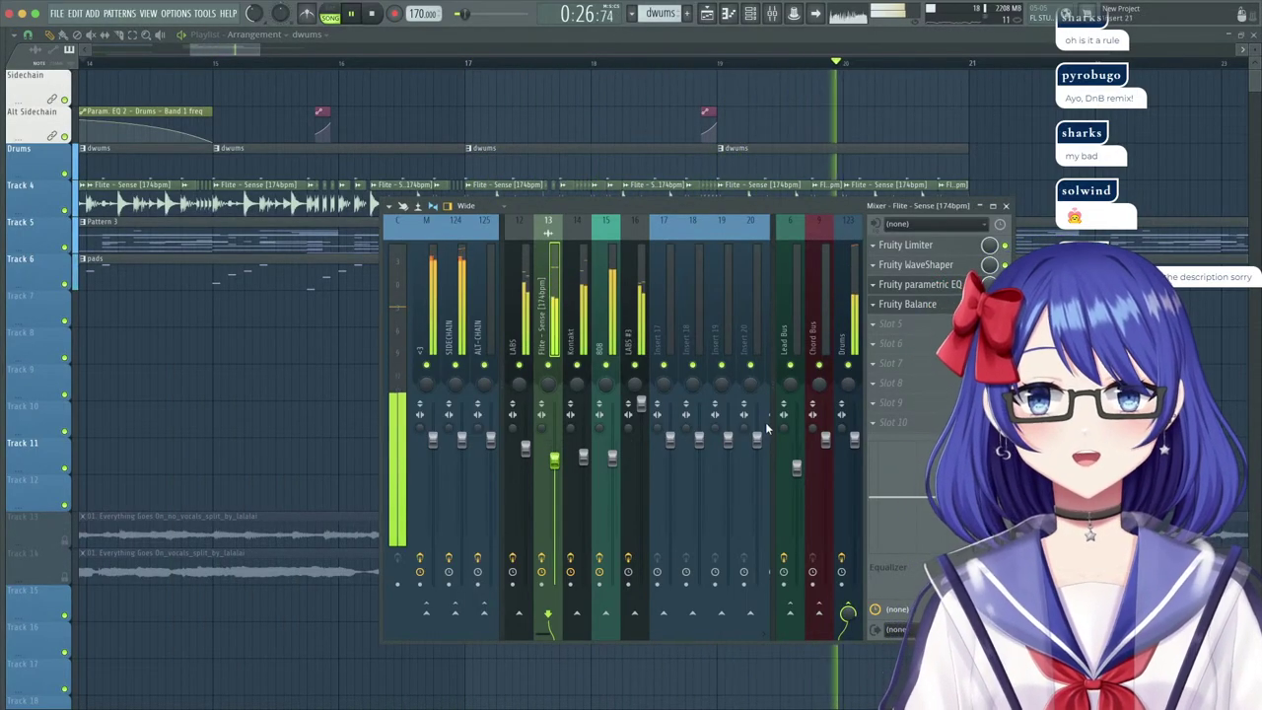
pyautogui.click(761, 38)
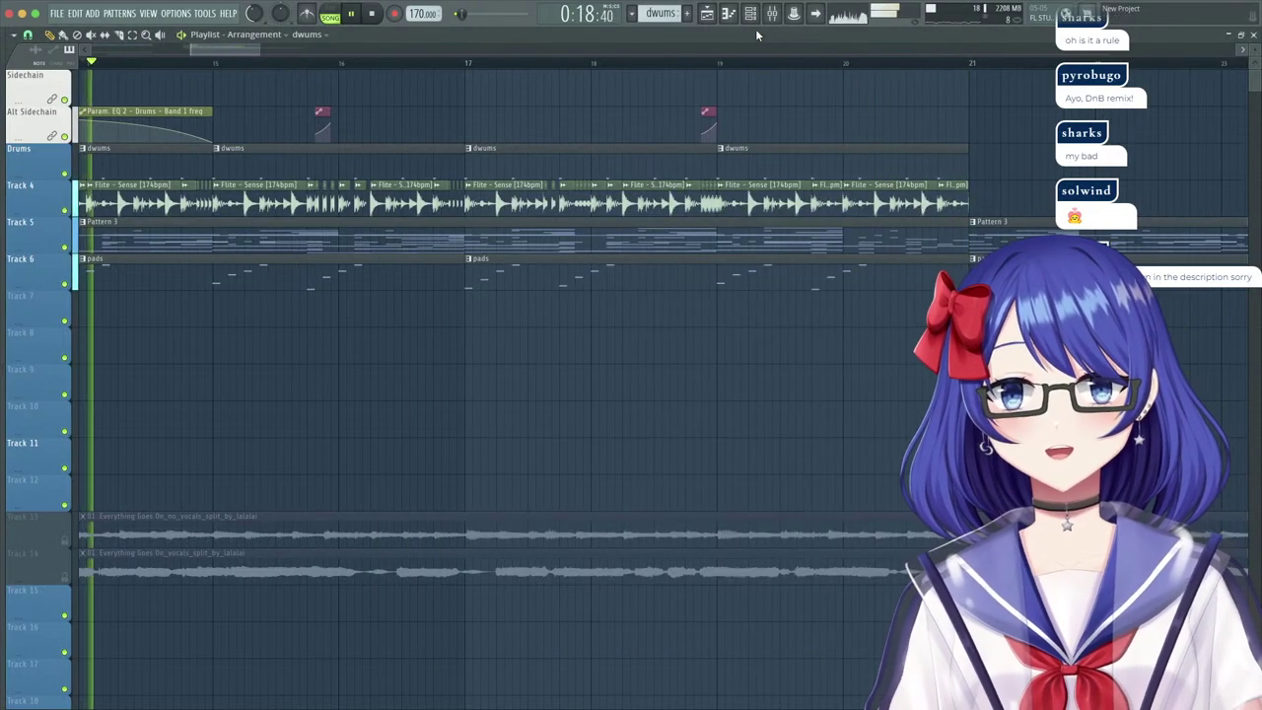
# Chop the Flite - Sense break on Track 4 just before and after bar 20 into short separated slices.
pyautogui.click(688, 63)
pyautogui.scroll(3, 941, 65)
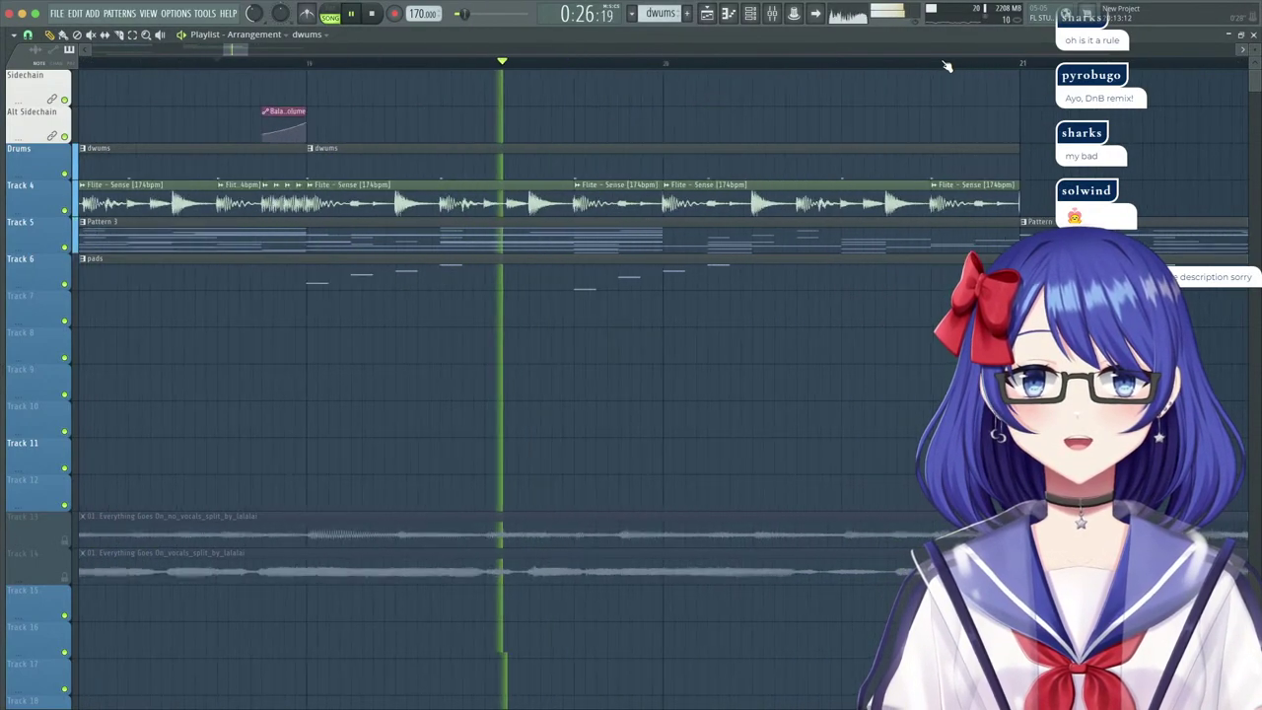
pyautogui.press('space')
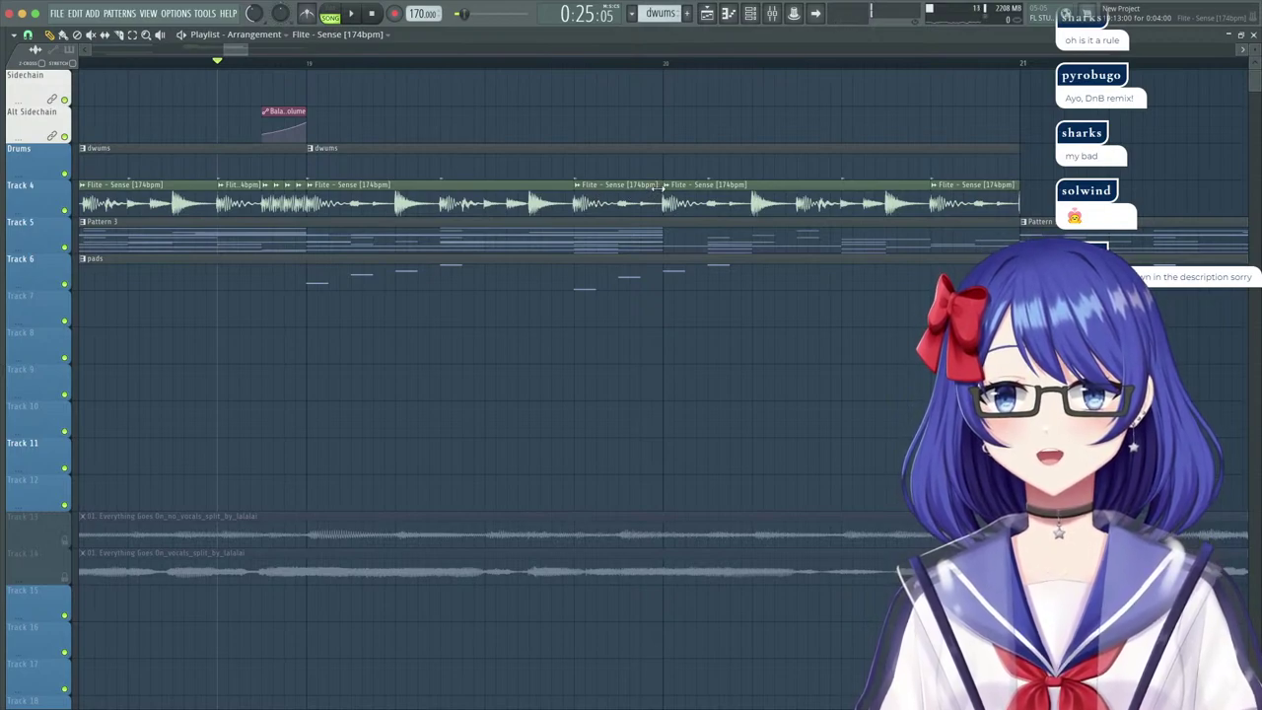
pyautogui.moveTo(542, 201); pyautogui.dragTo(503, 127)
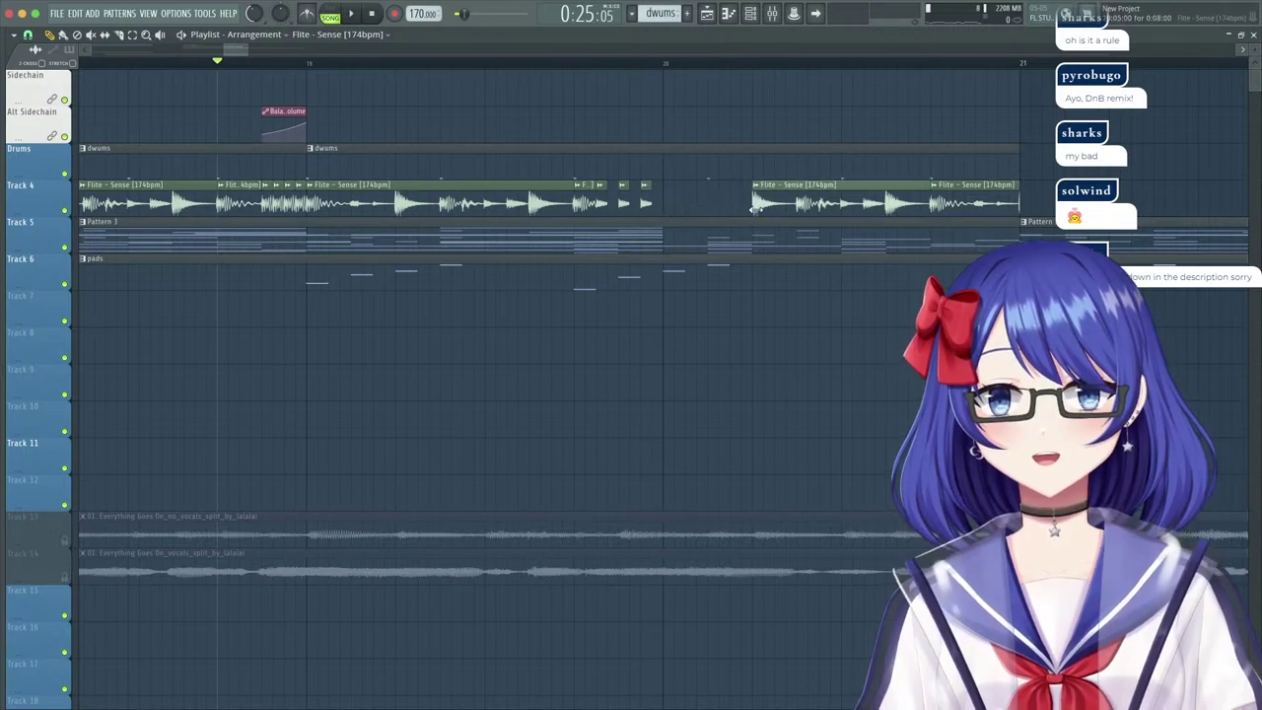
pyautogui.moveTo(761, 206); pyautogui.dragTo(684, 199)
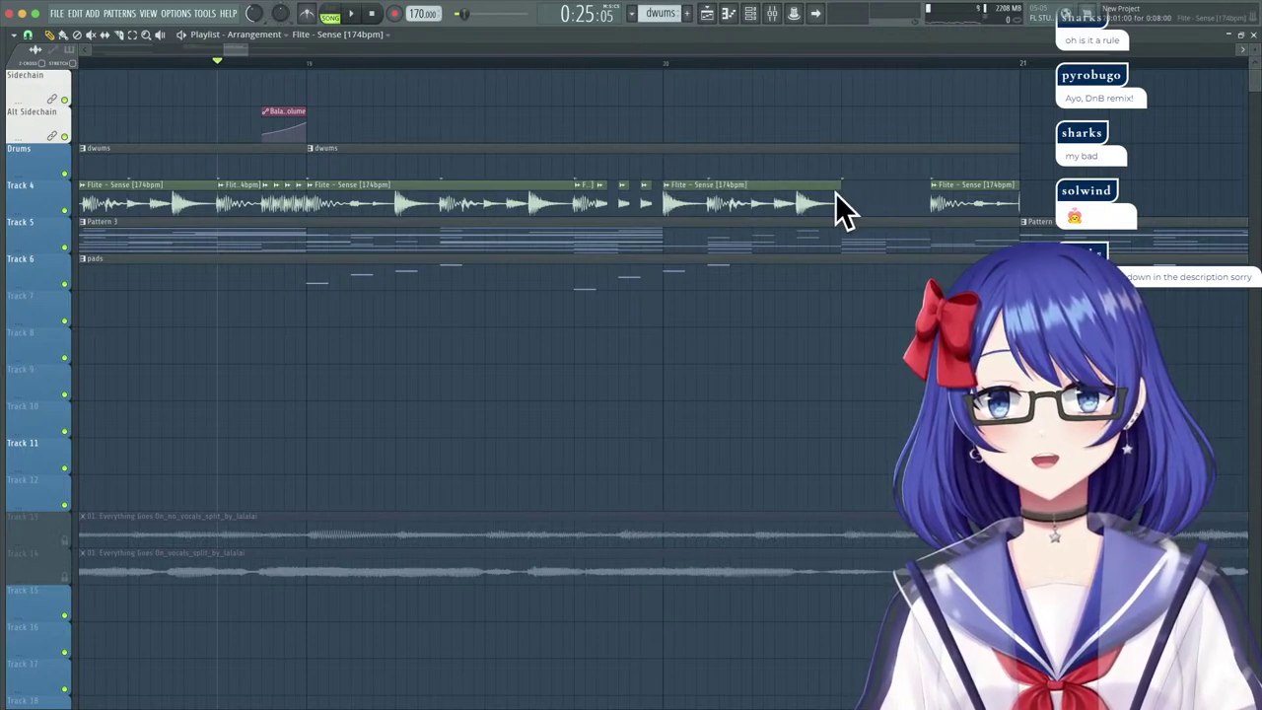
pyautogui.moveTo(837, 194); pyautogui.dragTo(708, 200)
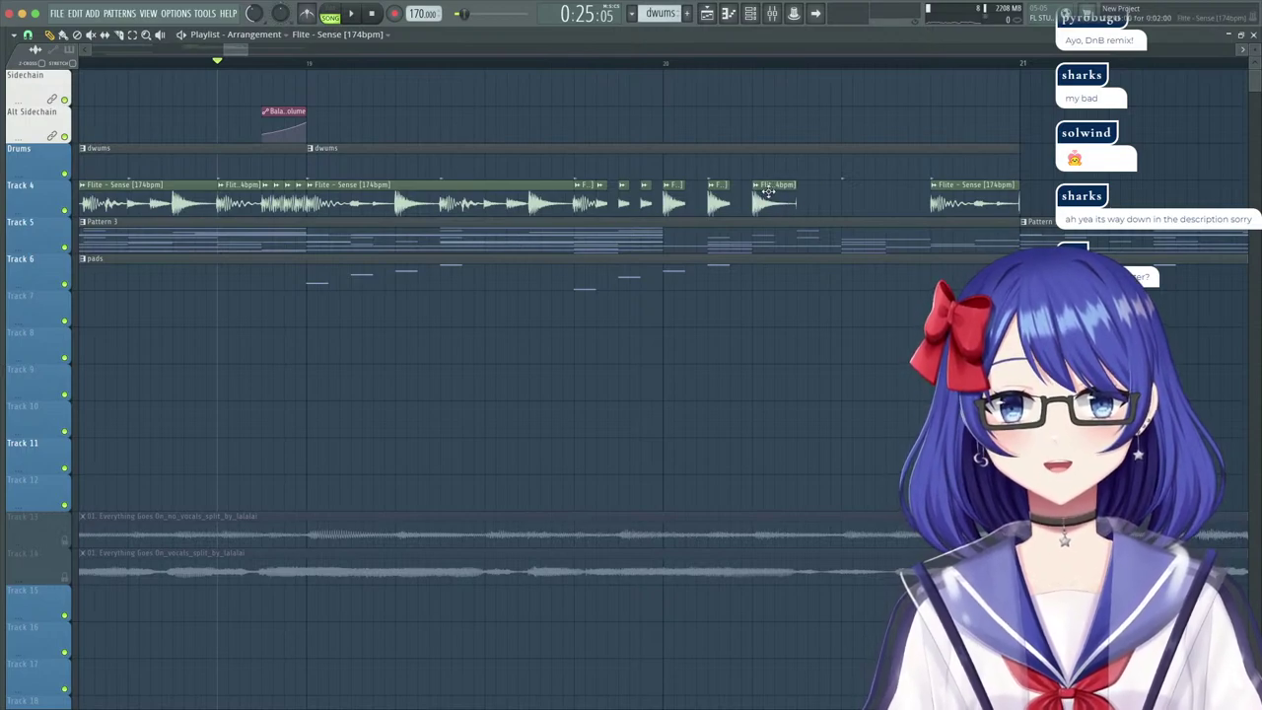
# Make the third break slice after bar 20 unique and time-stretch it to about twice its length.
pyautogui.rightClick(769, 193)
pyautogui.click(784, 276)
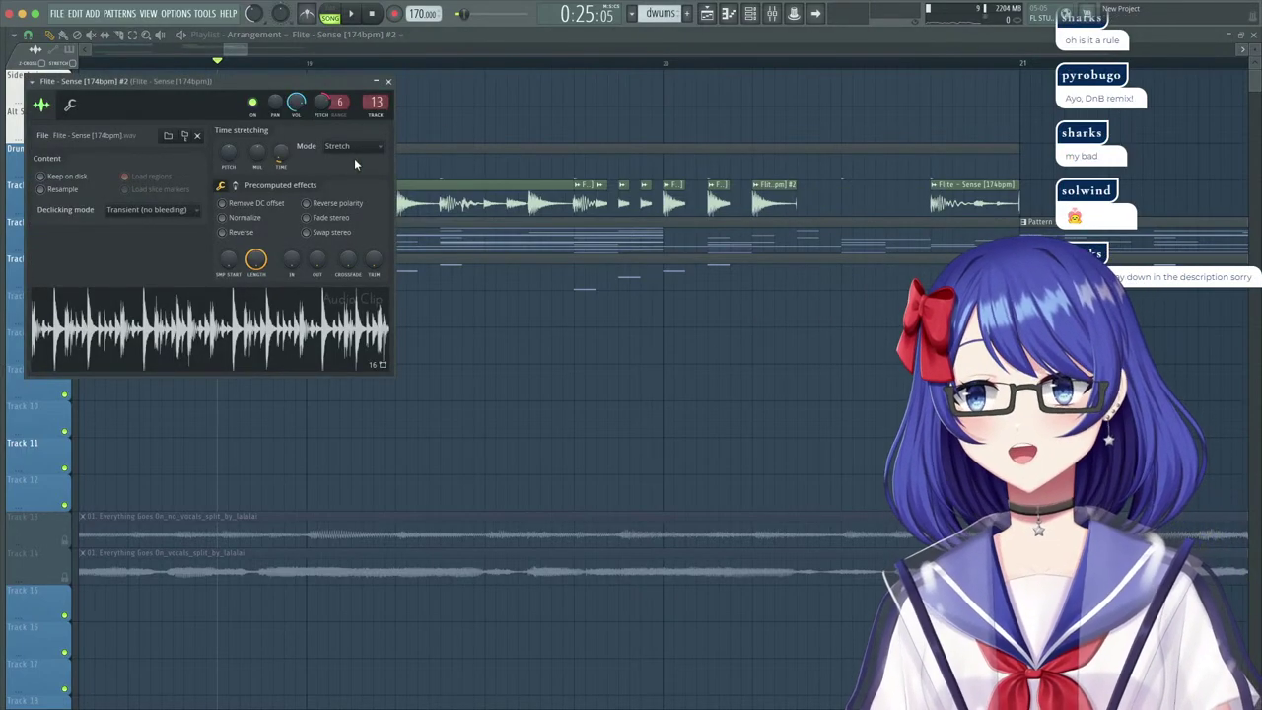
pyautogui.moveTo(794, 205); pyautogui.dragTo(817, 209)
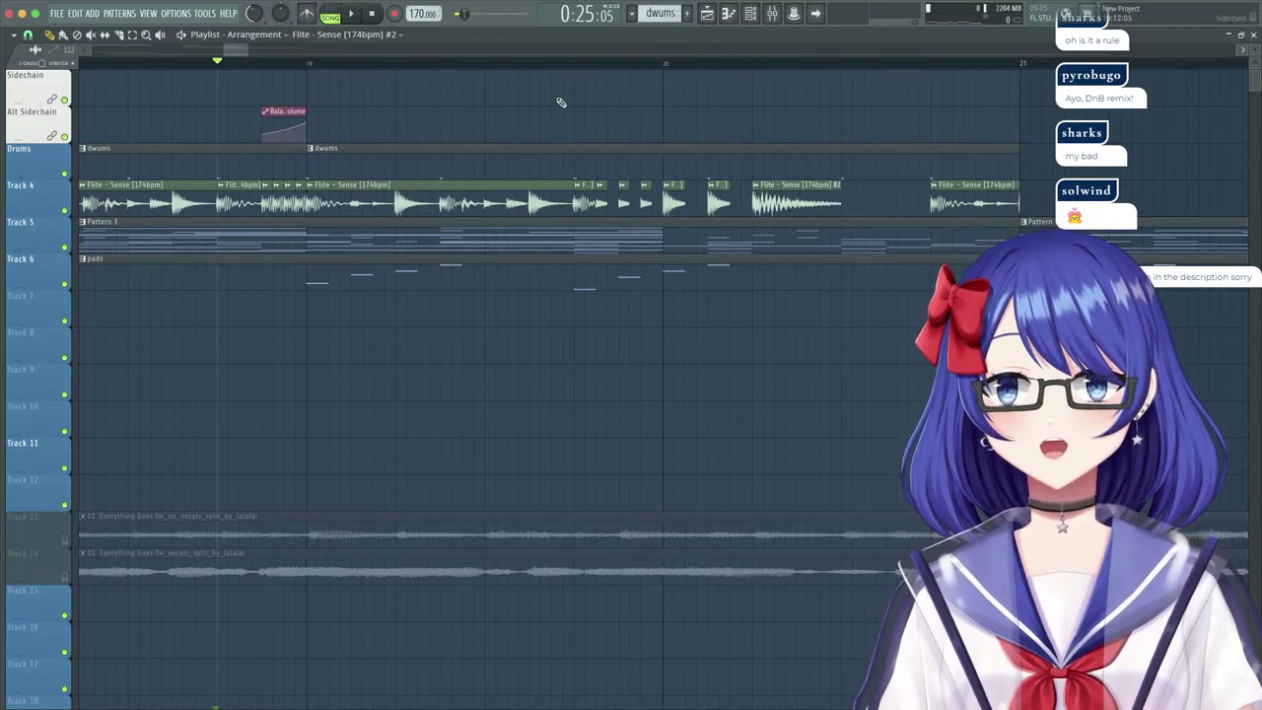
# Move the stretched #2 slice slightly earlier after bar 20 and play the fill from just before bar 19.
pyautogui.press('space')
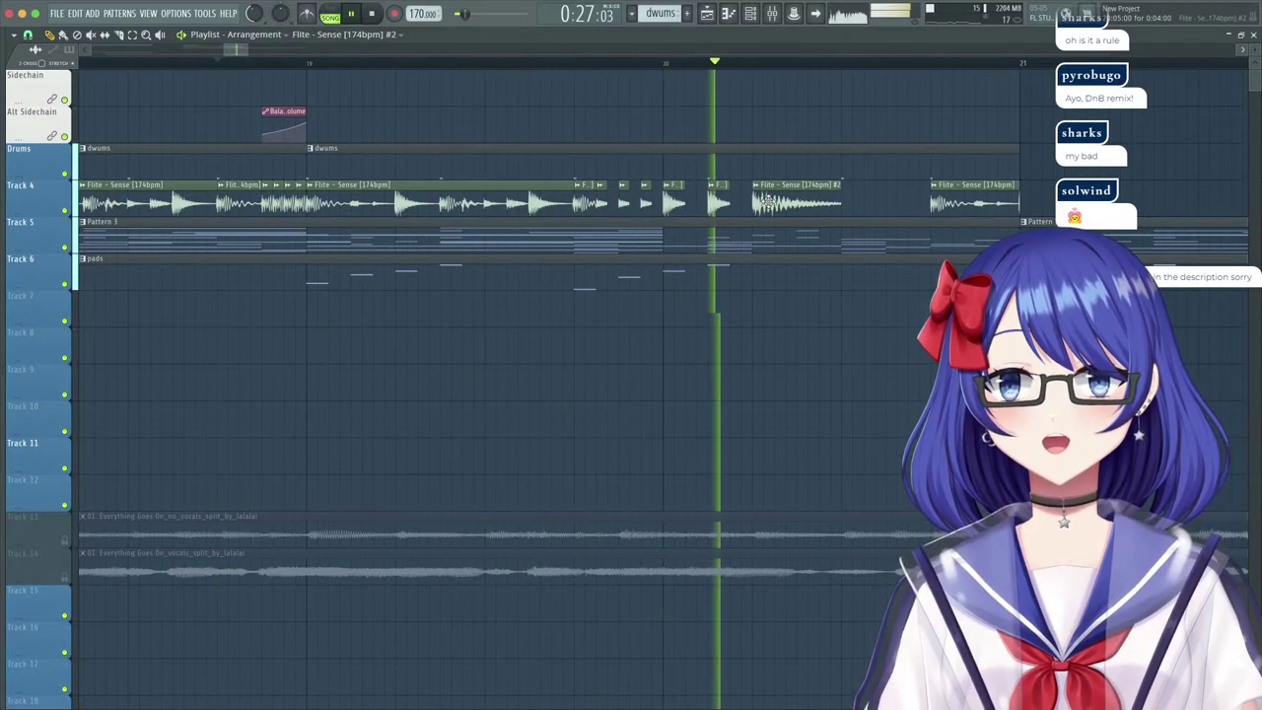
pyautogui.press('space')
pyautogui.press('space')
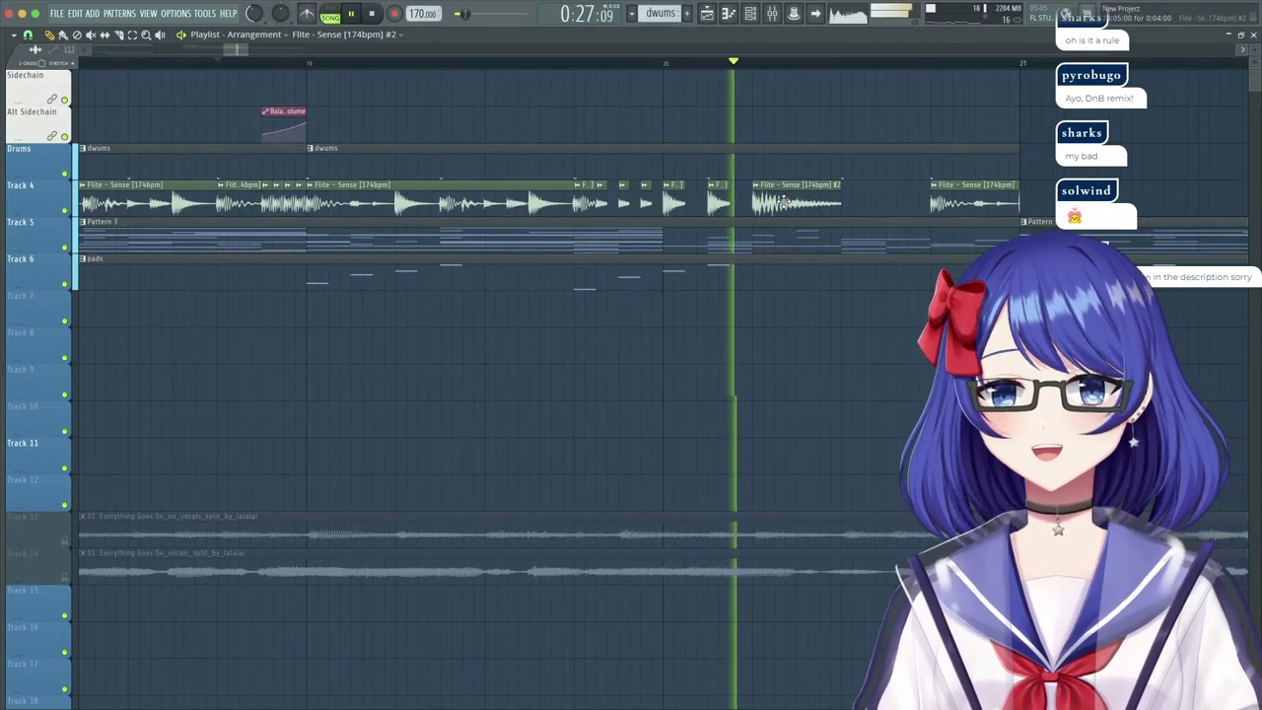
pyautogui.press('space')
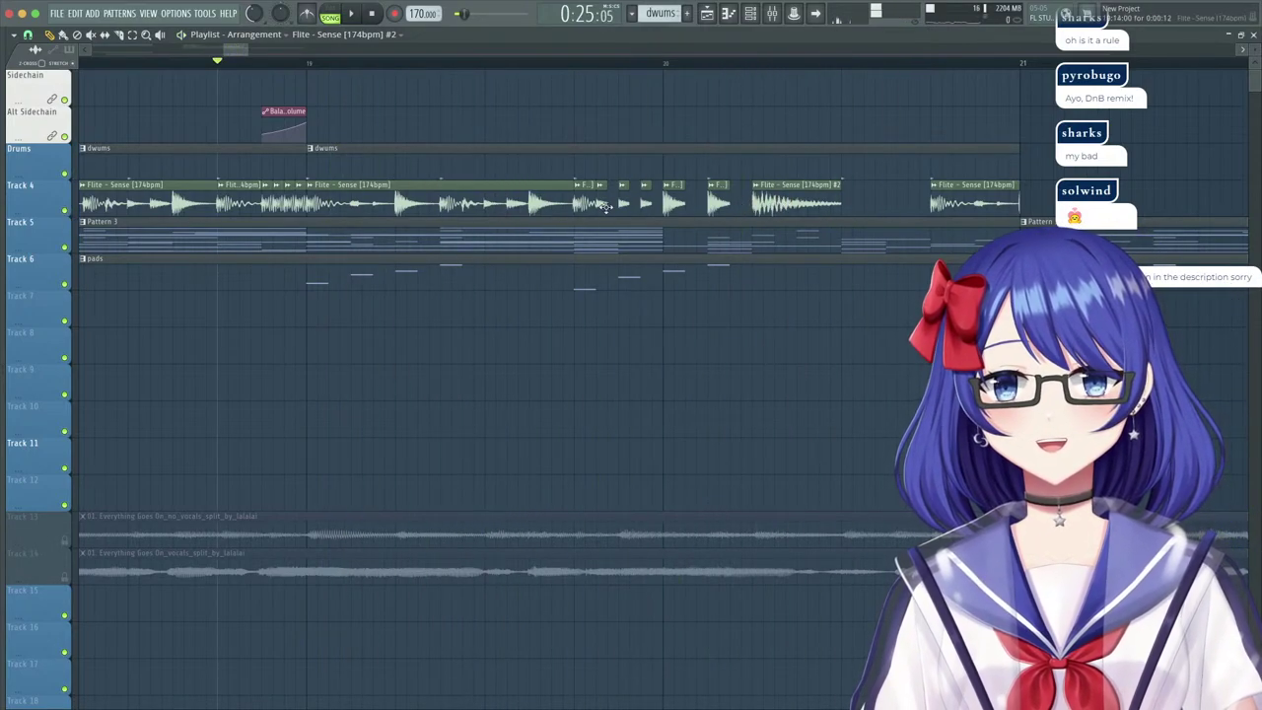
pyautogui.press('space')
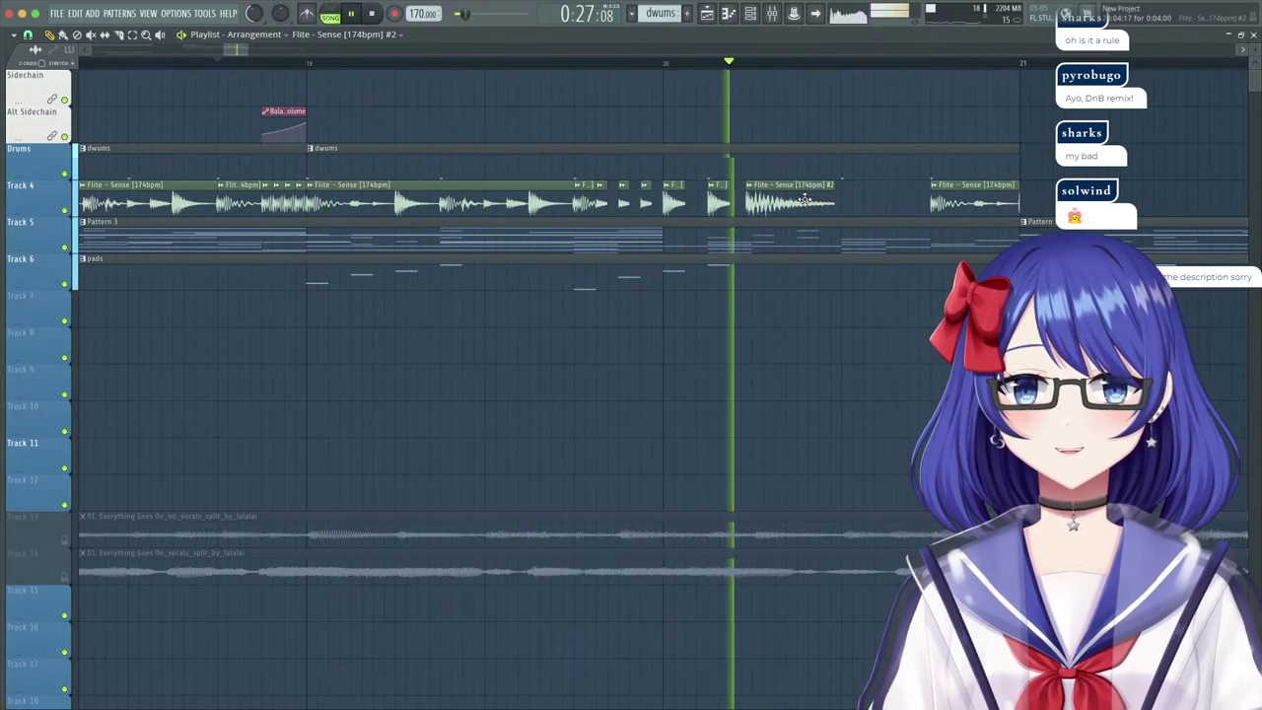
pyautogui.press('space')
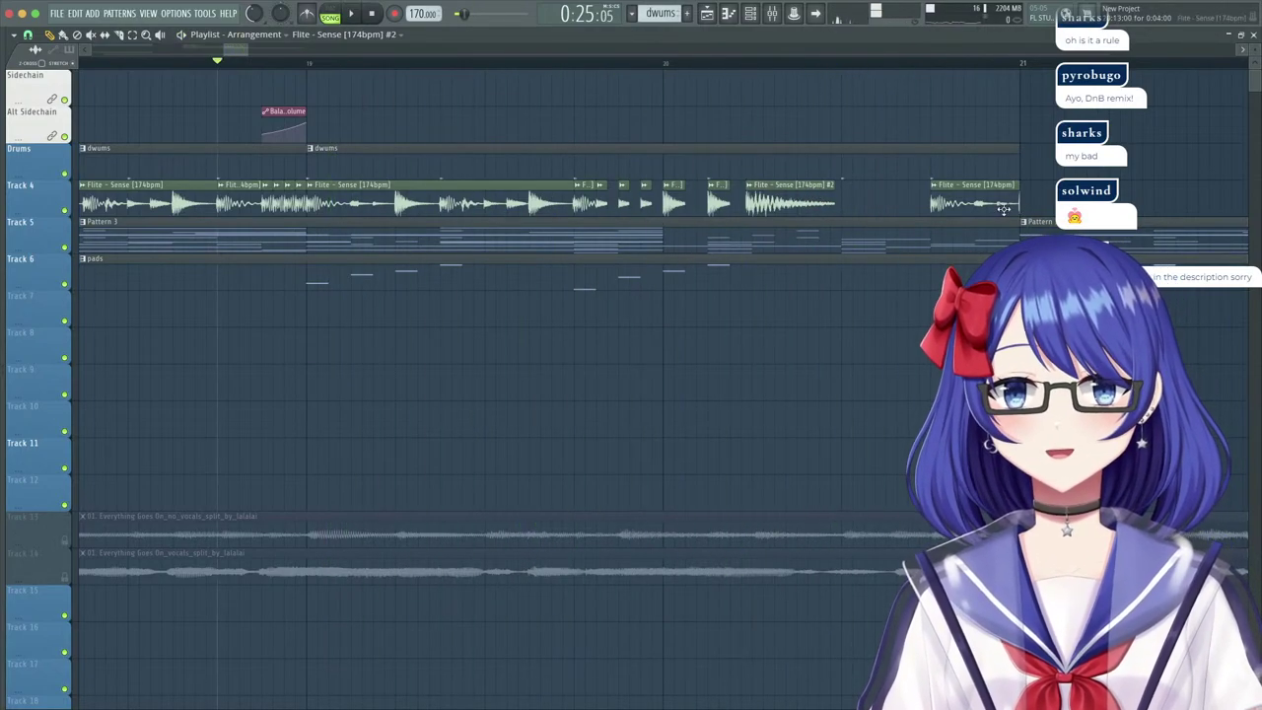
# Fill the gap before bar 21 with repeated short slices of the Flite - Sense break and replay the fill.
pyautogui.moveTo(1003, 208); pyautogui.dragTo(905, 204)
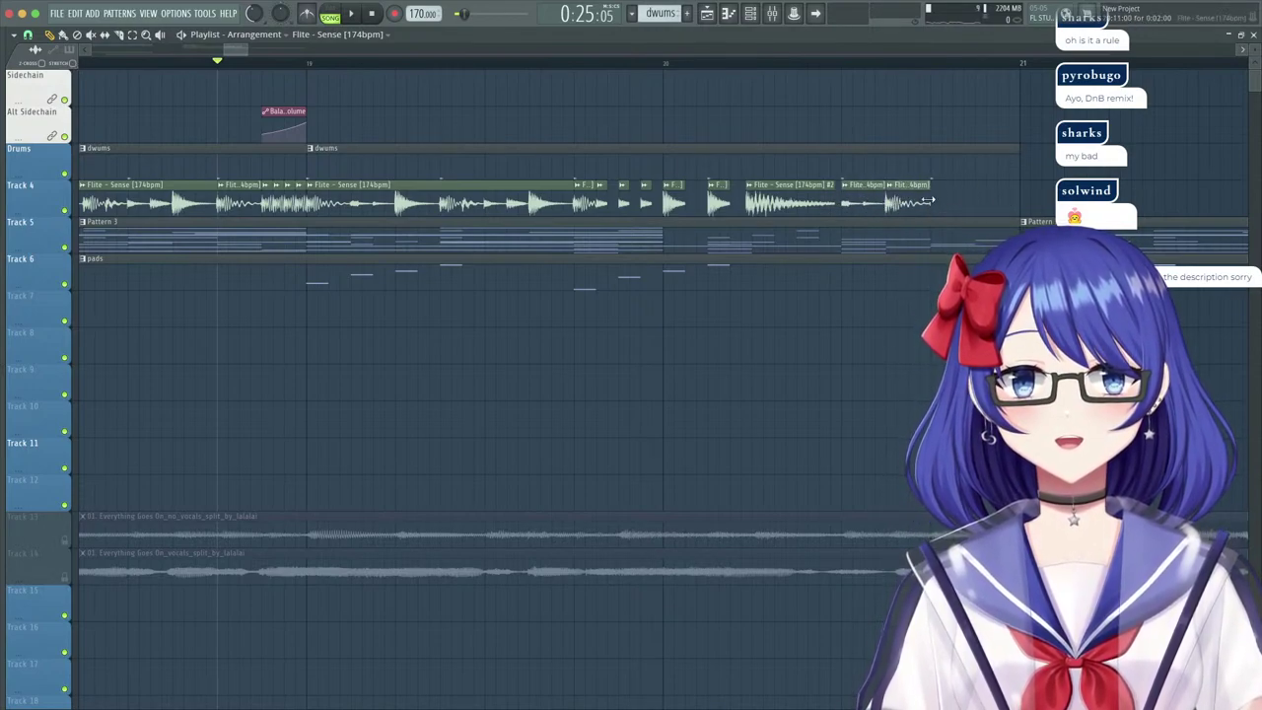
pyautogui.press('space')
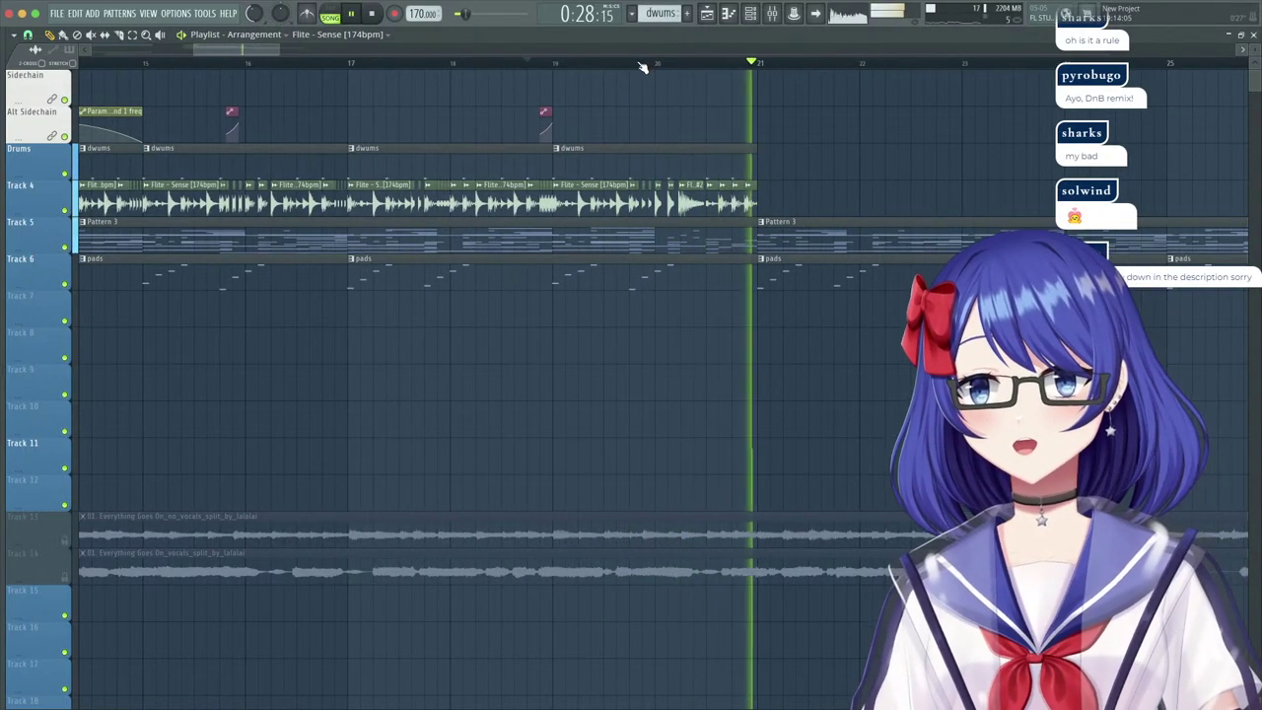
pyautogui.press('space')
pyautogui.press('space')
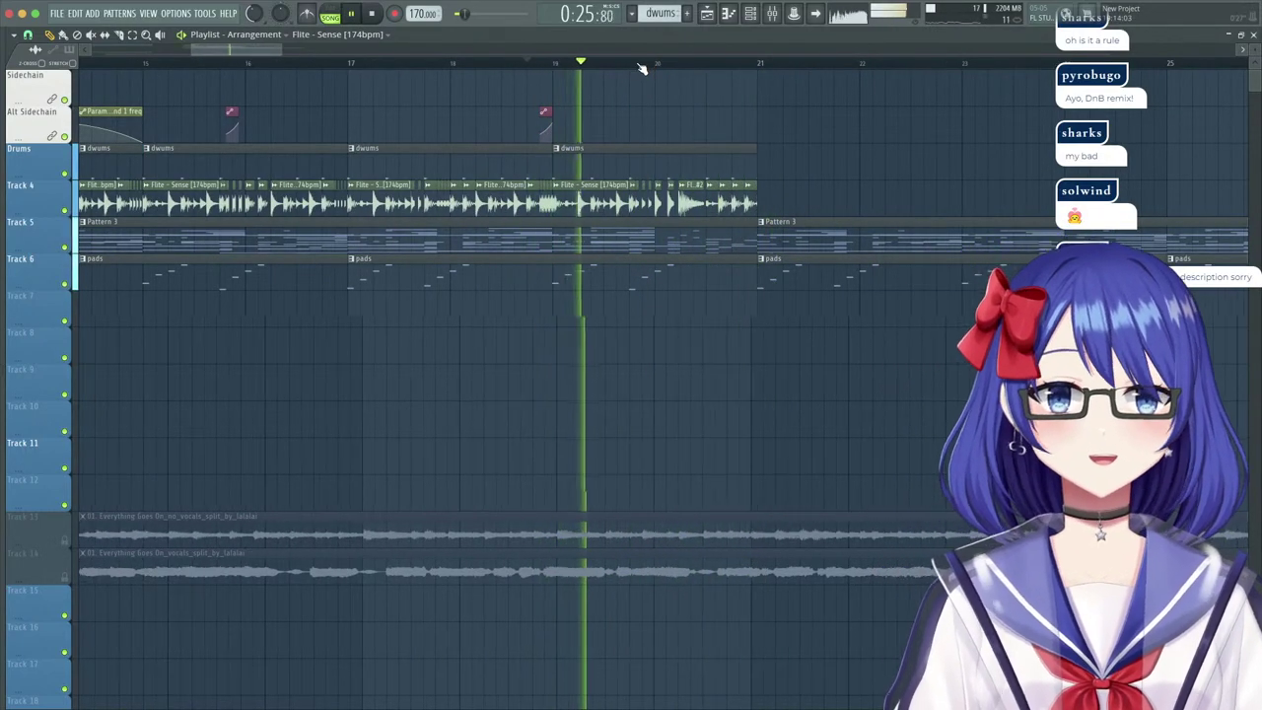
# Duplicate the drum, break and automation clips of bars 13 to 21 onto bar 21, removing the copied Param. EQ 2 automation clip.
pyautogui.scroll(-2, 640, 62)
pyautogui.moveTo(720, 202); pyautogui.dragTo(246, 111)
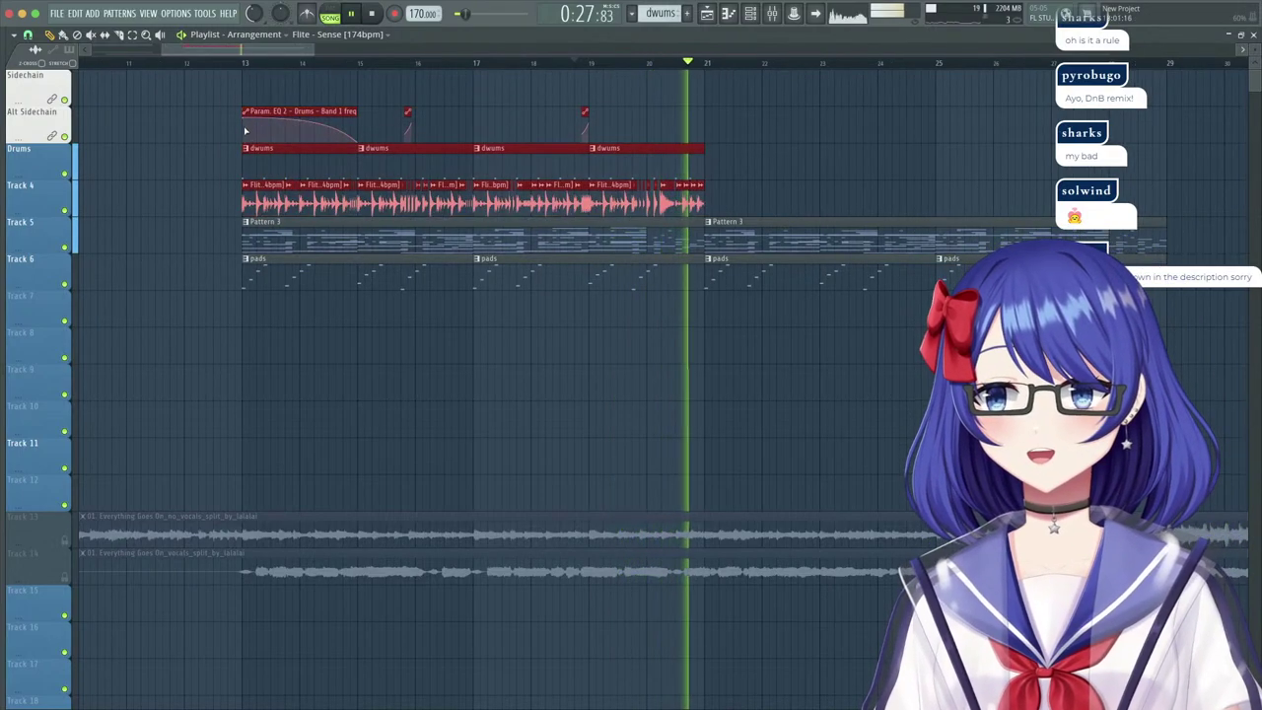
pyautogui.hotkey('ctrl', 'b')
pyautogui.rightClick(775, 122)
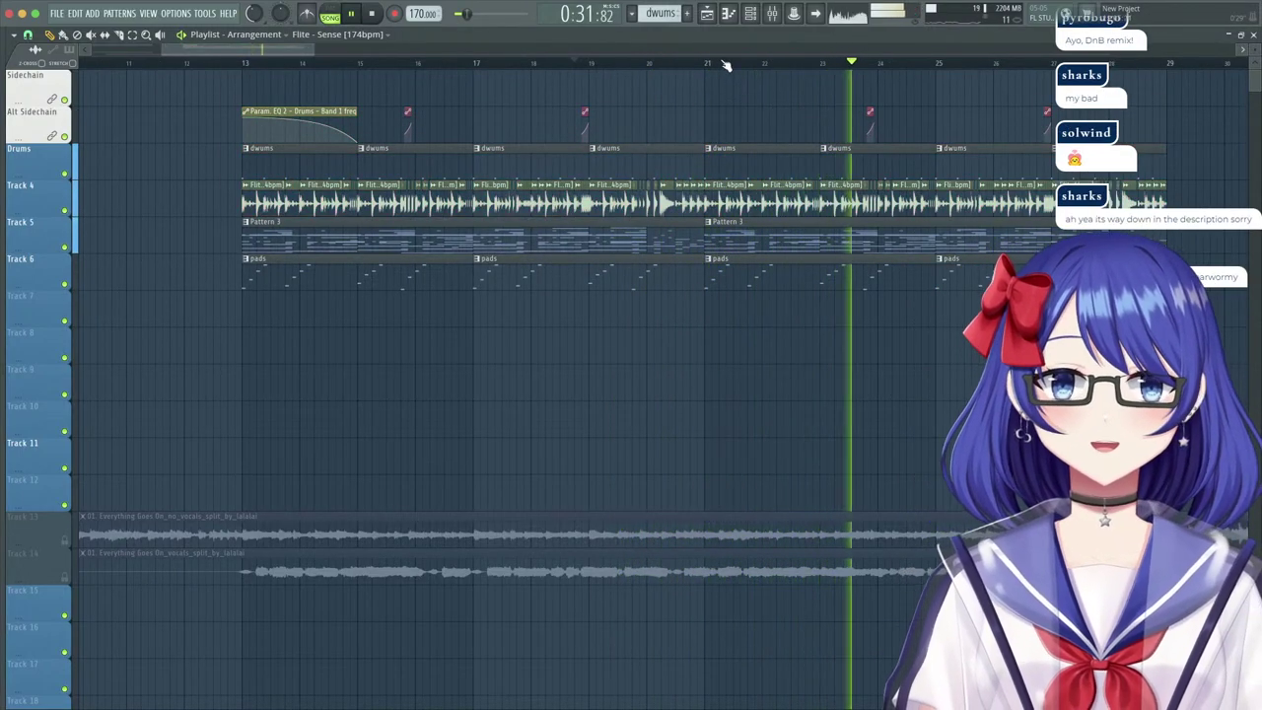
# Play through the duplicated drum section, and replay the chopped drums from after bar 15.
pyautogui.scroll(-3, 724, 63)
pyautogui.scroll(-2, 724, 63)
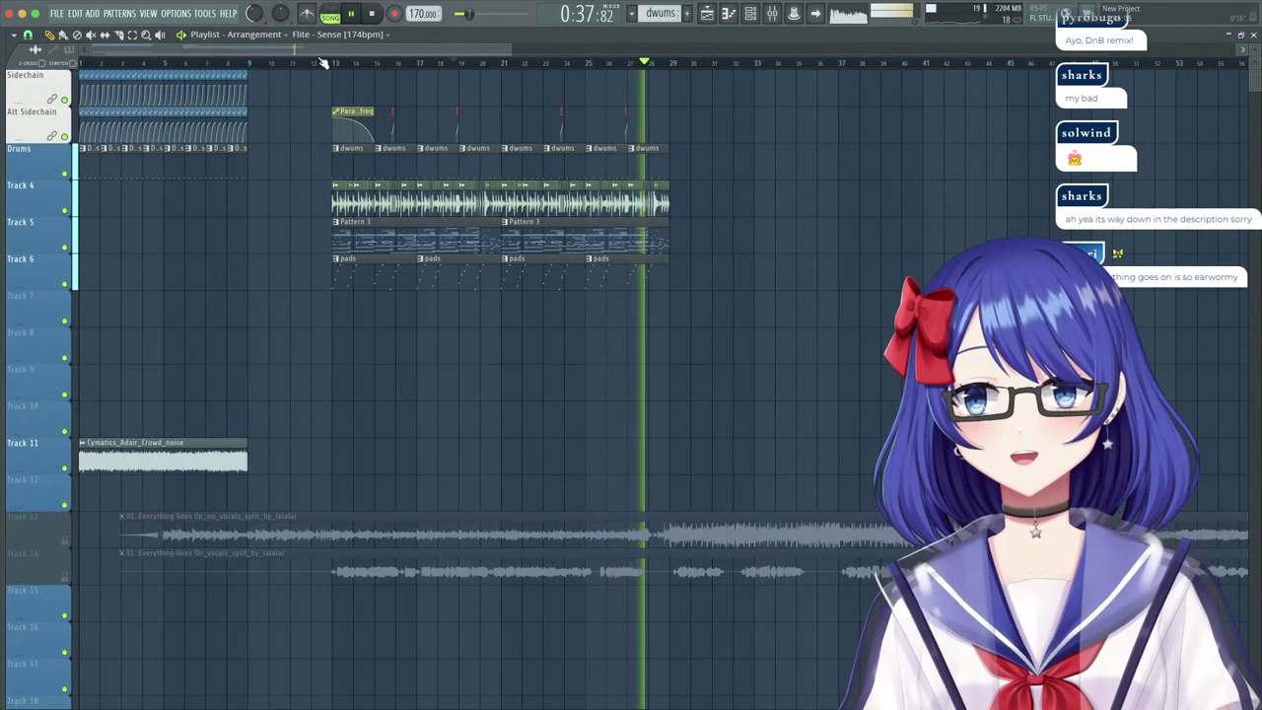
pyautogui.press('space')
pyautogui.scroll(2, 325, 65)
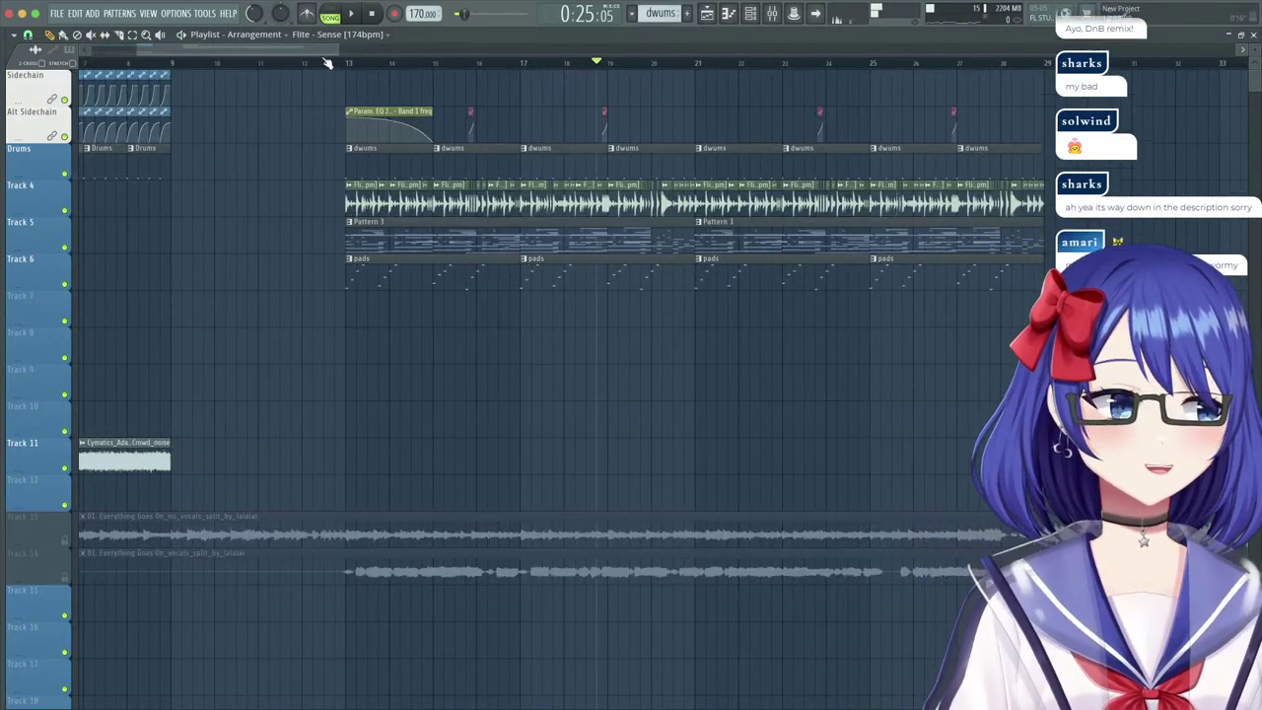
pyautogui.scroll(2, 366, 65)
pyautogui.moveTo(366, 67); pyautogui.dragTo(198, 67)
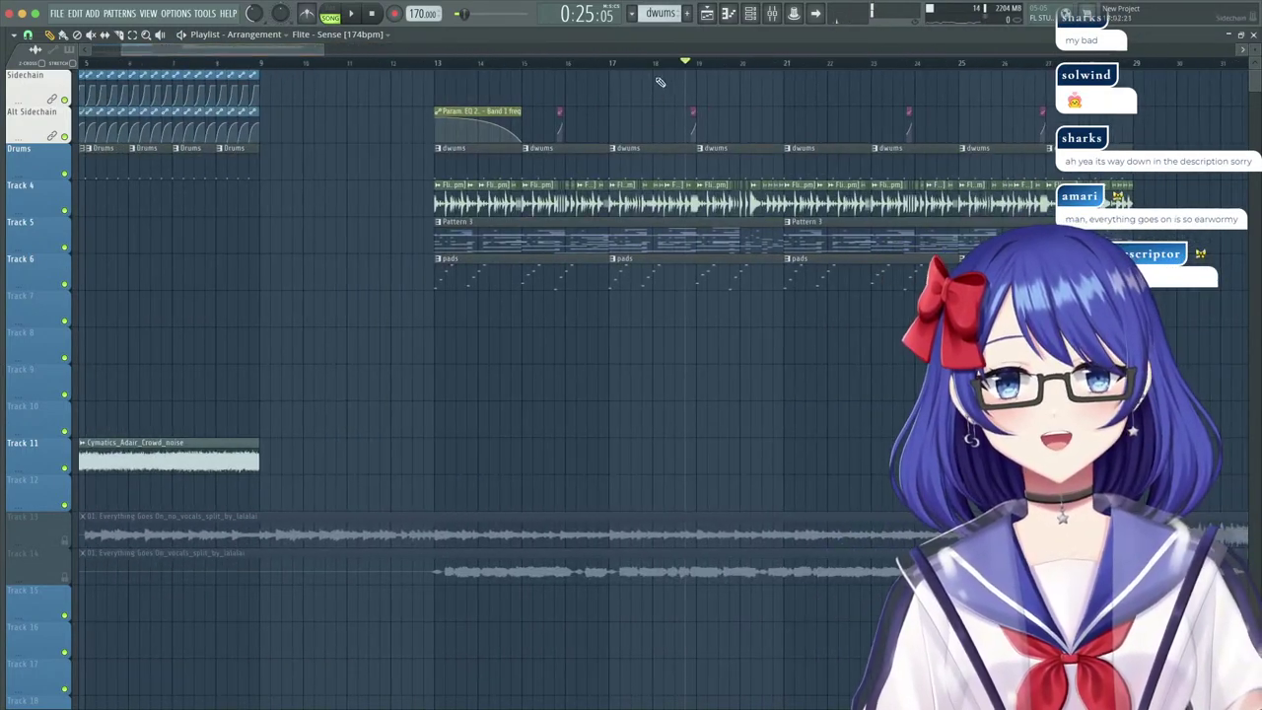
pyautogui.click(539, 63)
pyautogui.press('space')
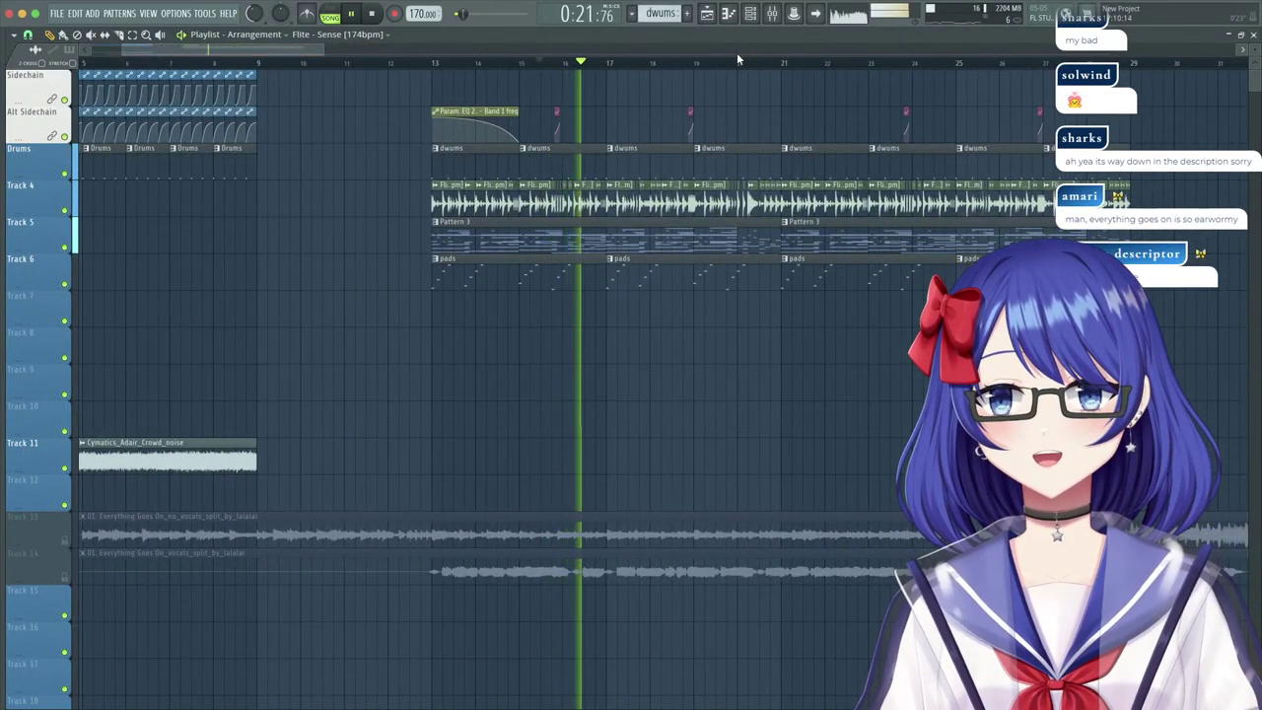
pyautogui.scroll(-1, 734, 65)
pyautogui.scroll(-1, 730, 69)
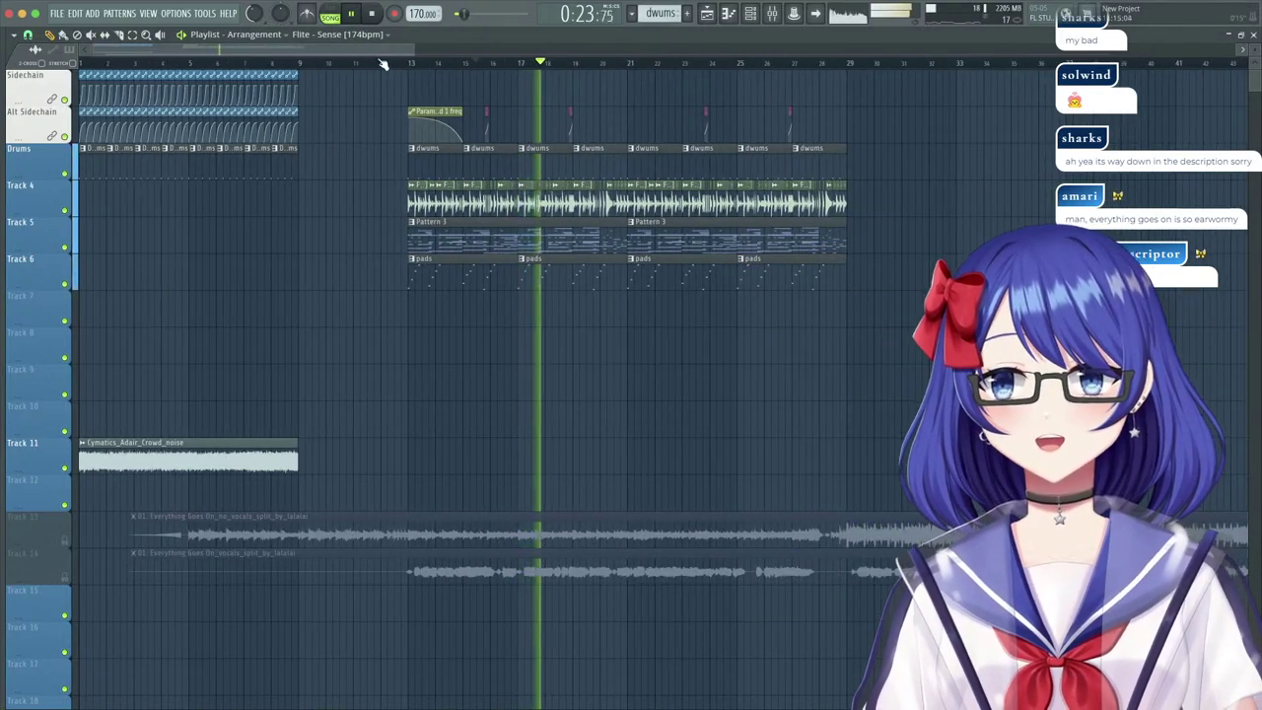
# Fine-tune the start of the stretched #2 slice after bar 20 slightly earlier and replay from bar 20 to check its timing.
pyautogui.scroll(5, 588, 71)
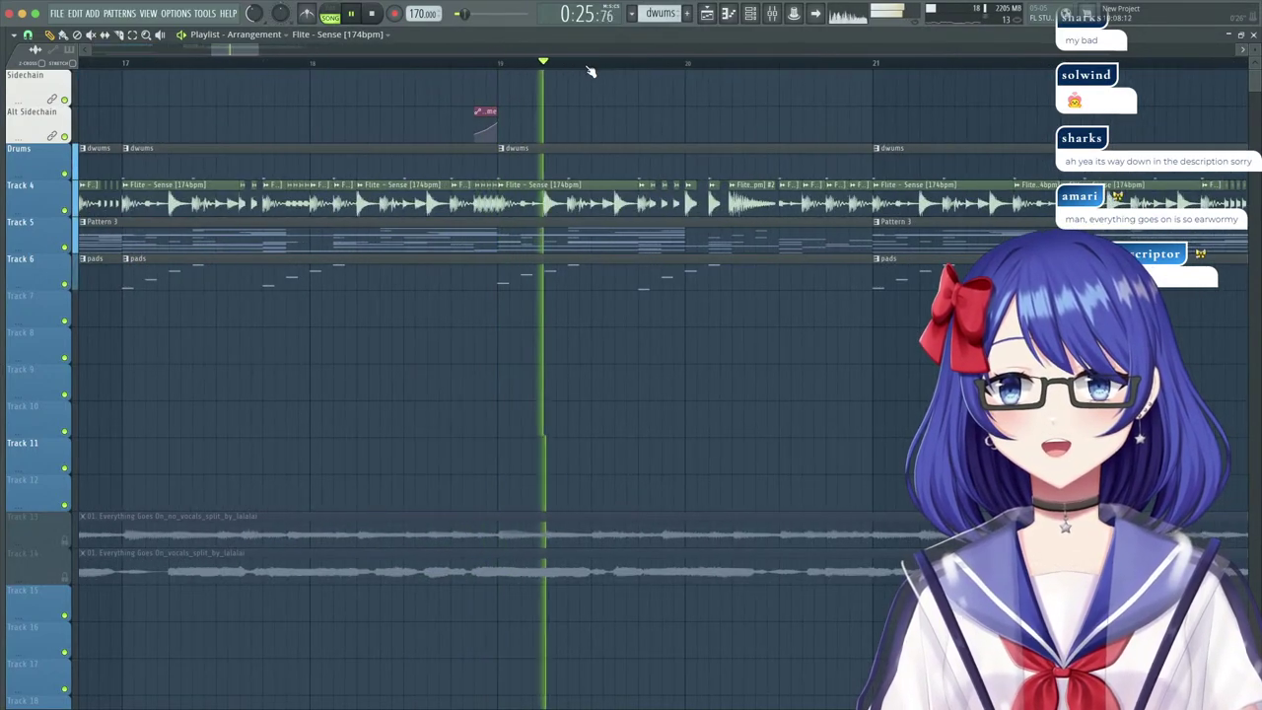
pyautogui.scroll(-2, 589, 75)
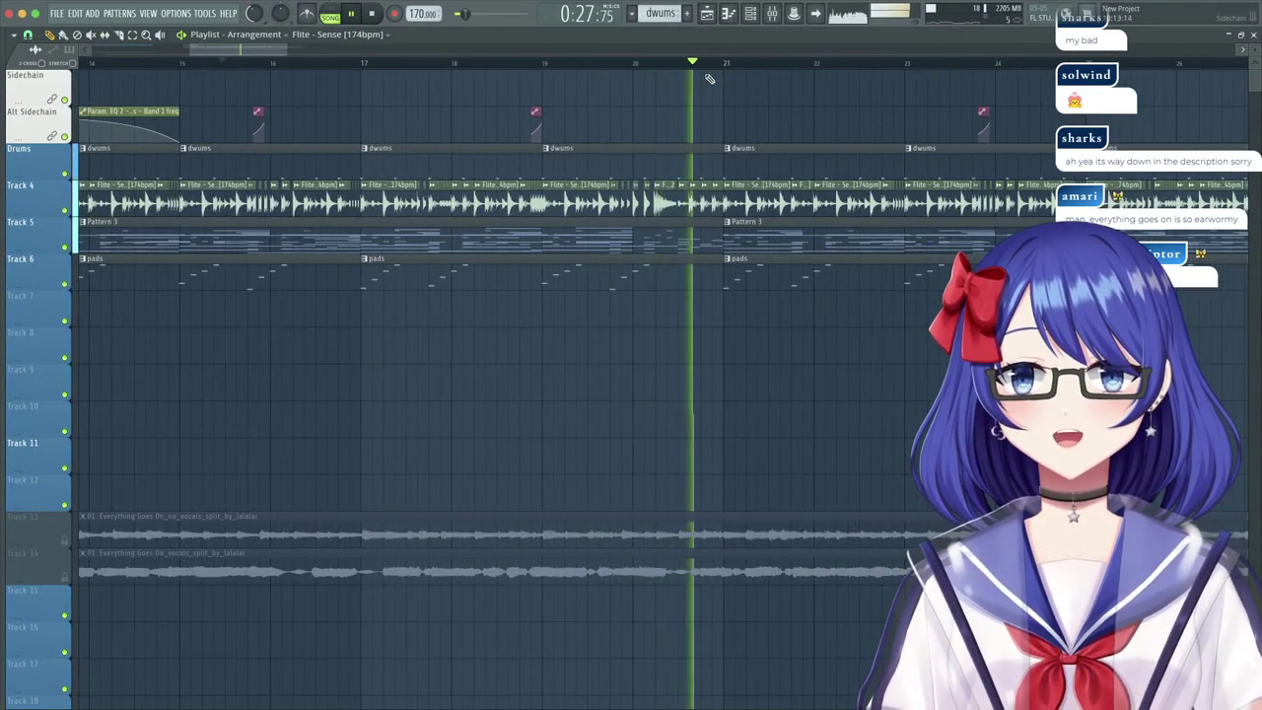
pyautogui.scroll(3, 704, 64)
pyautogui.scroll(3, 704, 64)
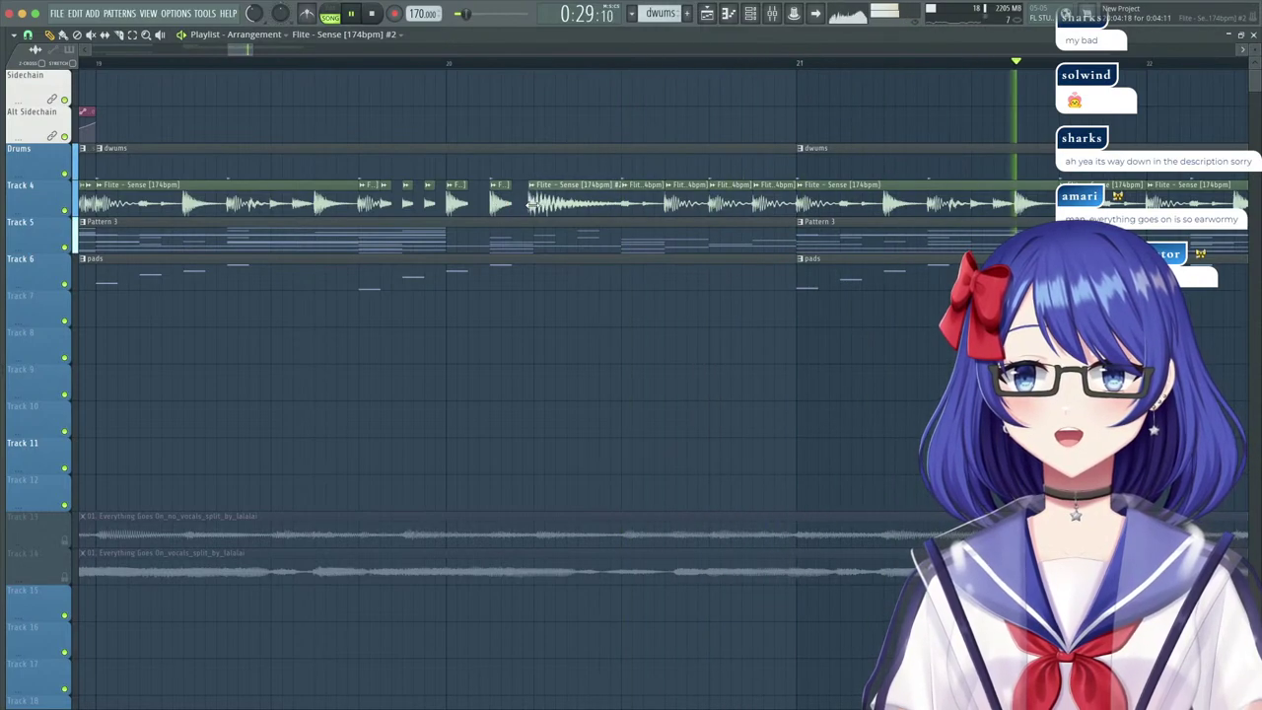
pyautogui.click(442, 67)
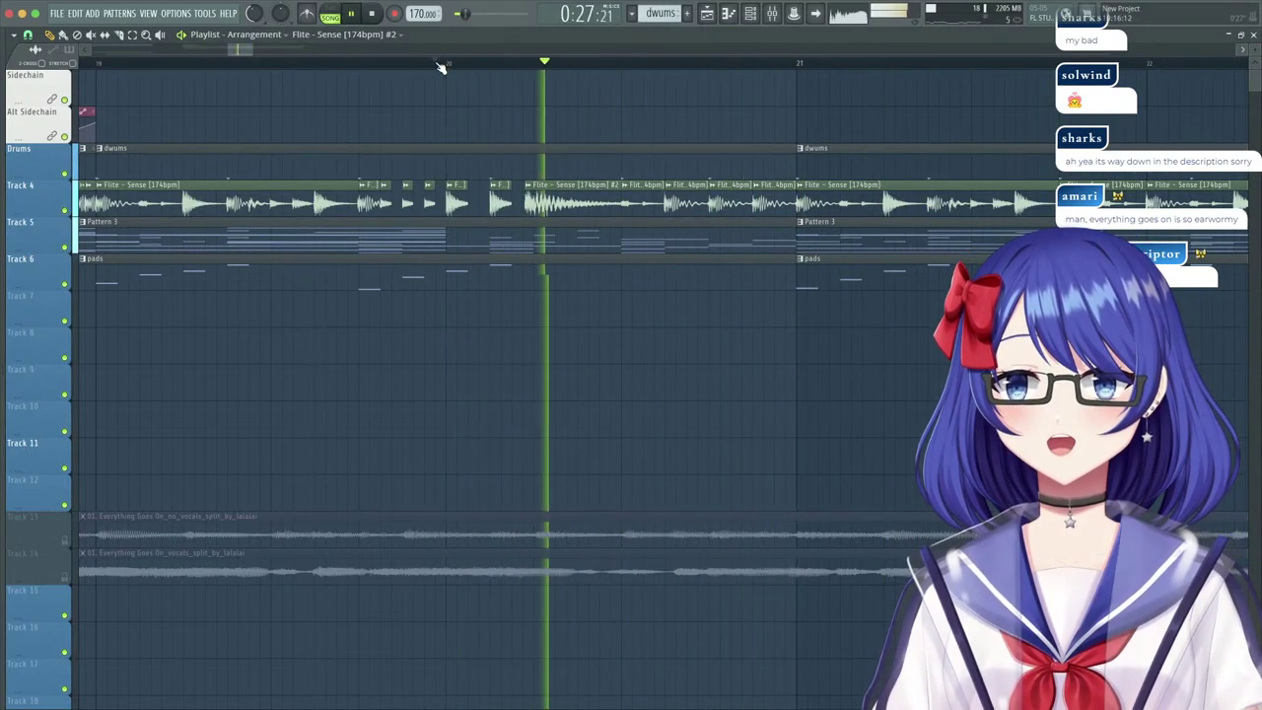
pyautogui.click(442, 67)
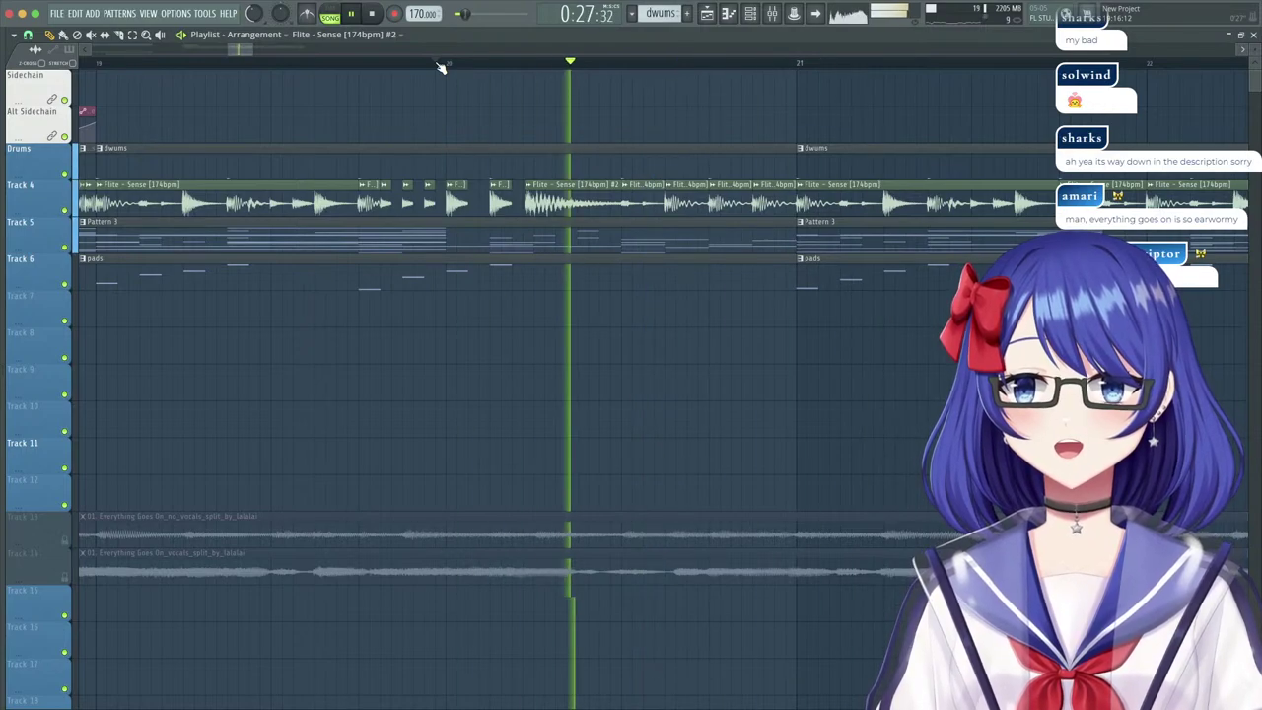
pyautogui.click(442, 67)
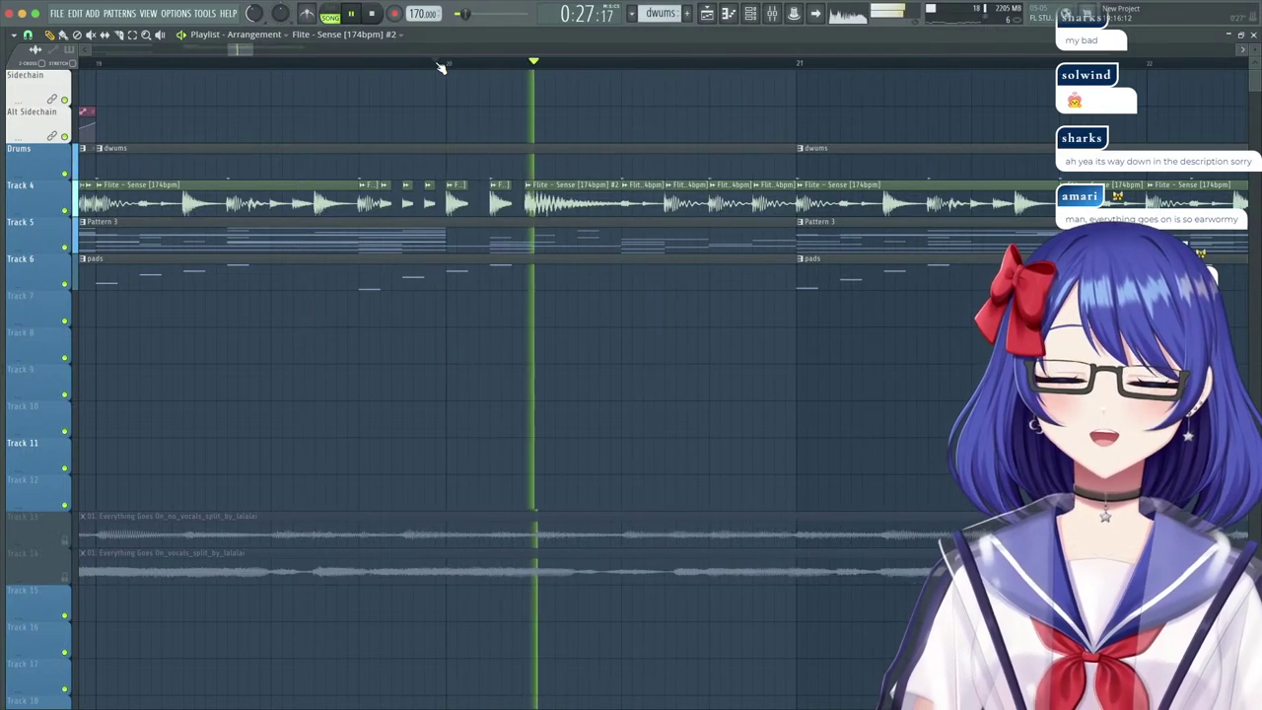
# Stop playback, open Pattern 3 in the Kontakt piano roll, and look over its notes from bar 5 to bar 9.
pyautogui.scroll(-3, 443, 67)
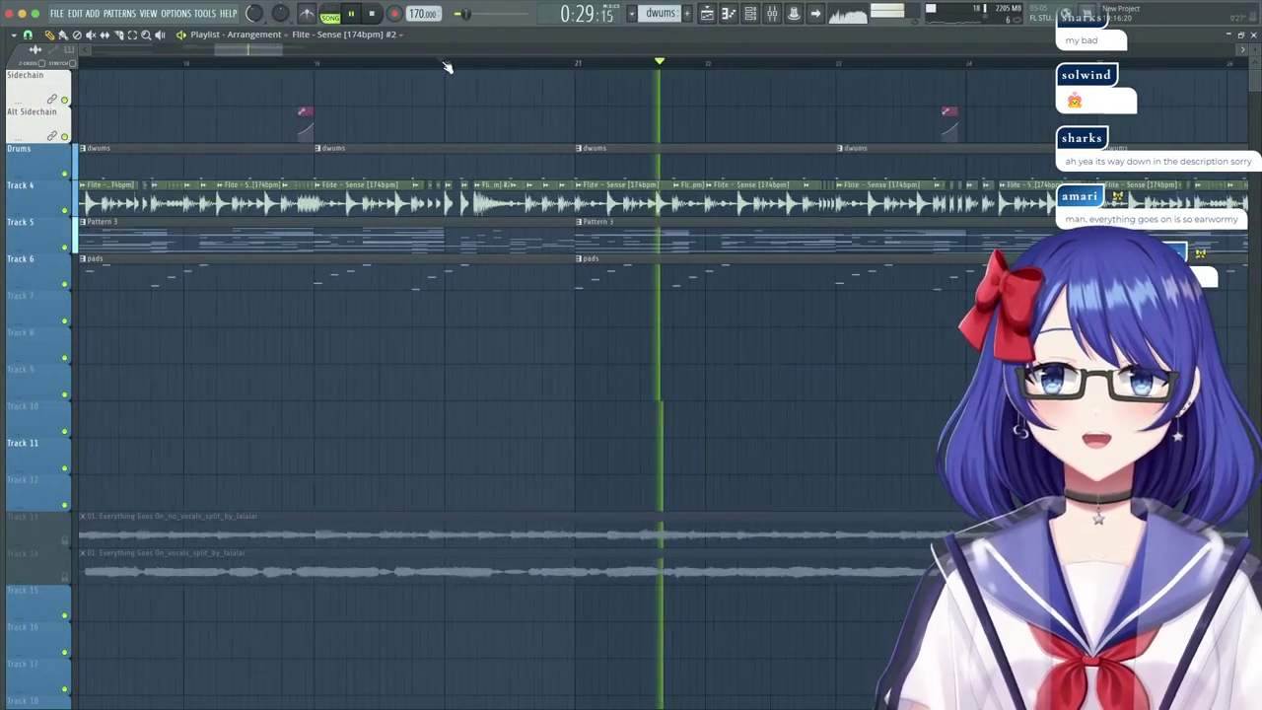
pyautogui.press('space')
pyautogui.doubleClick(468, 232)
pyautogui.click(500, 134)
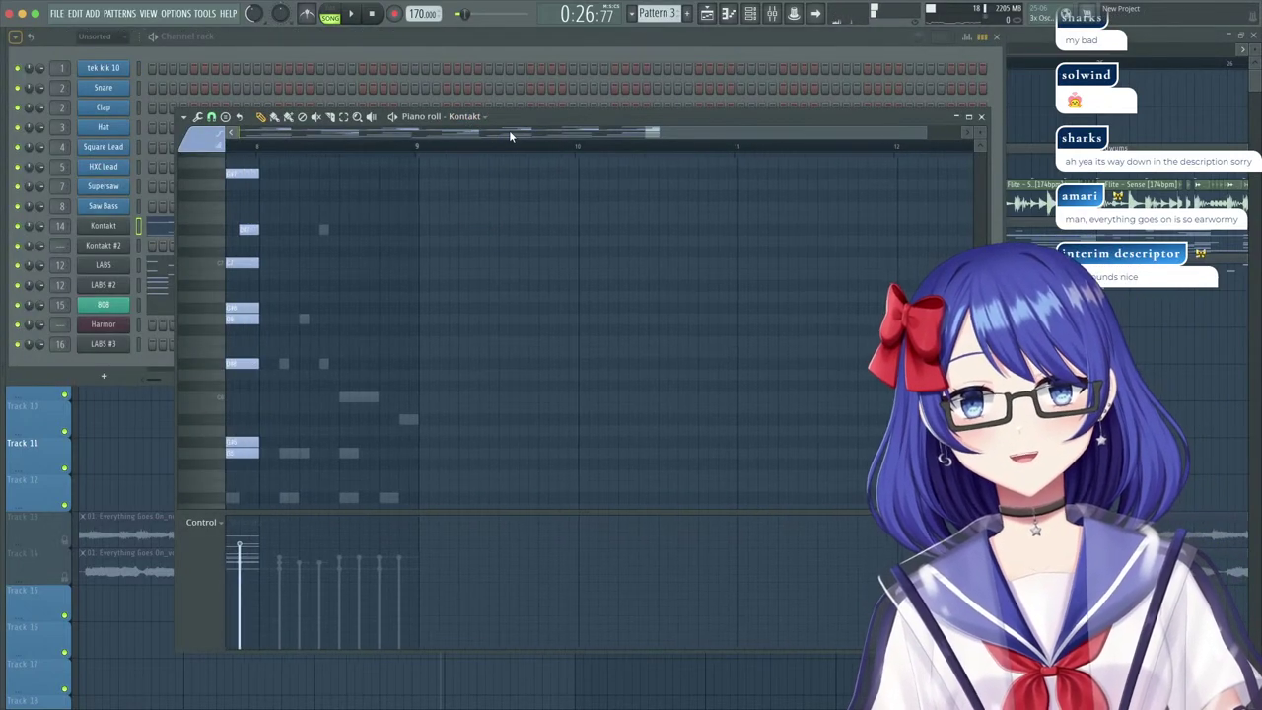
pyautogui.moveTo(673, 132); pyautogui.dragTo(506, 138)
pyautogui.scroll(-5, 669, 244)
pyautogui.scroll(6, 678, 247)
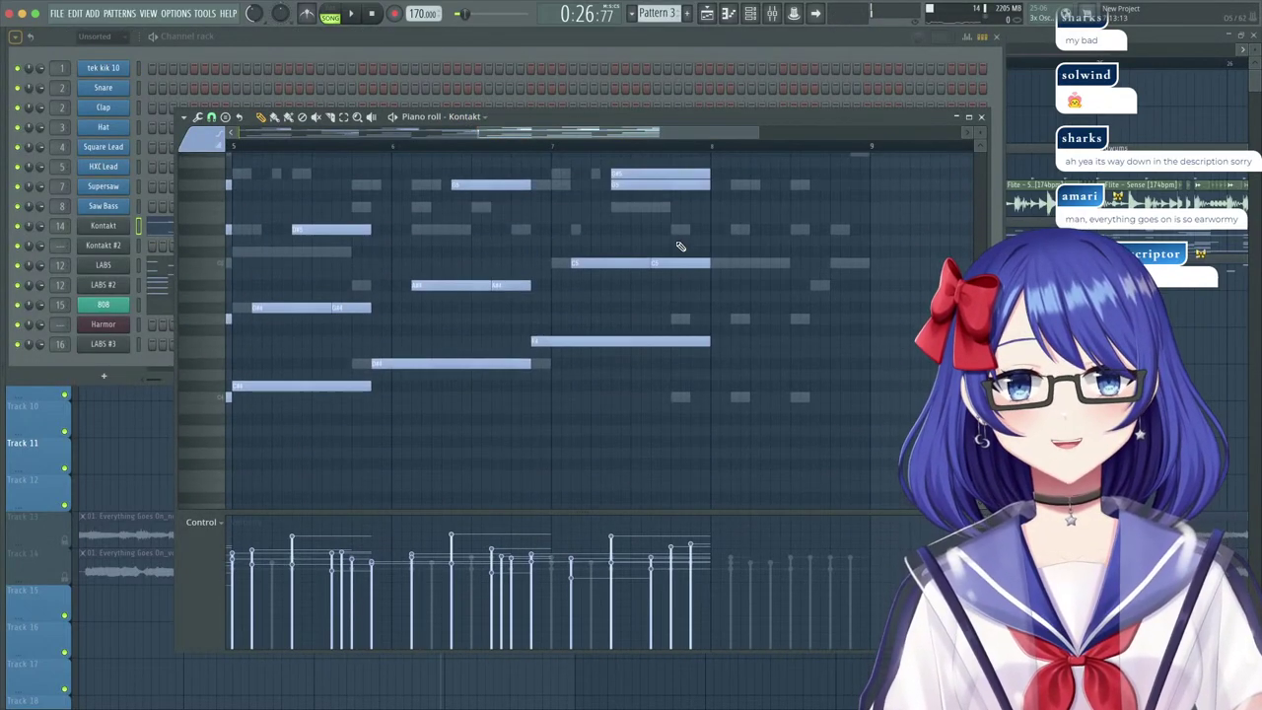
# End the F4 bass note just before bar 8, and add G4 and G#4 bass notes filling the space up to bar 9.
pyautogui.scroll(-3, 690, 316)
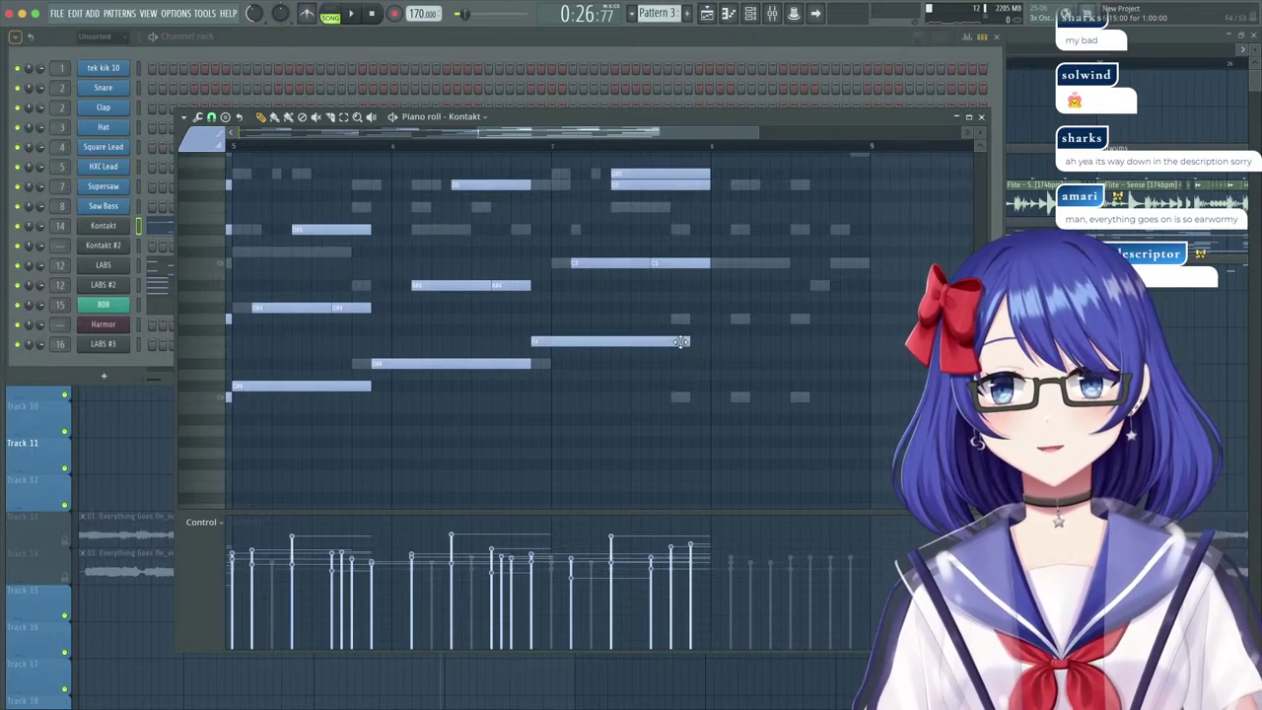
pyautogui.click(693, 321)
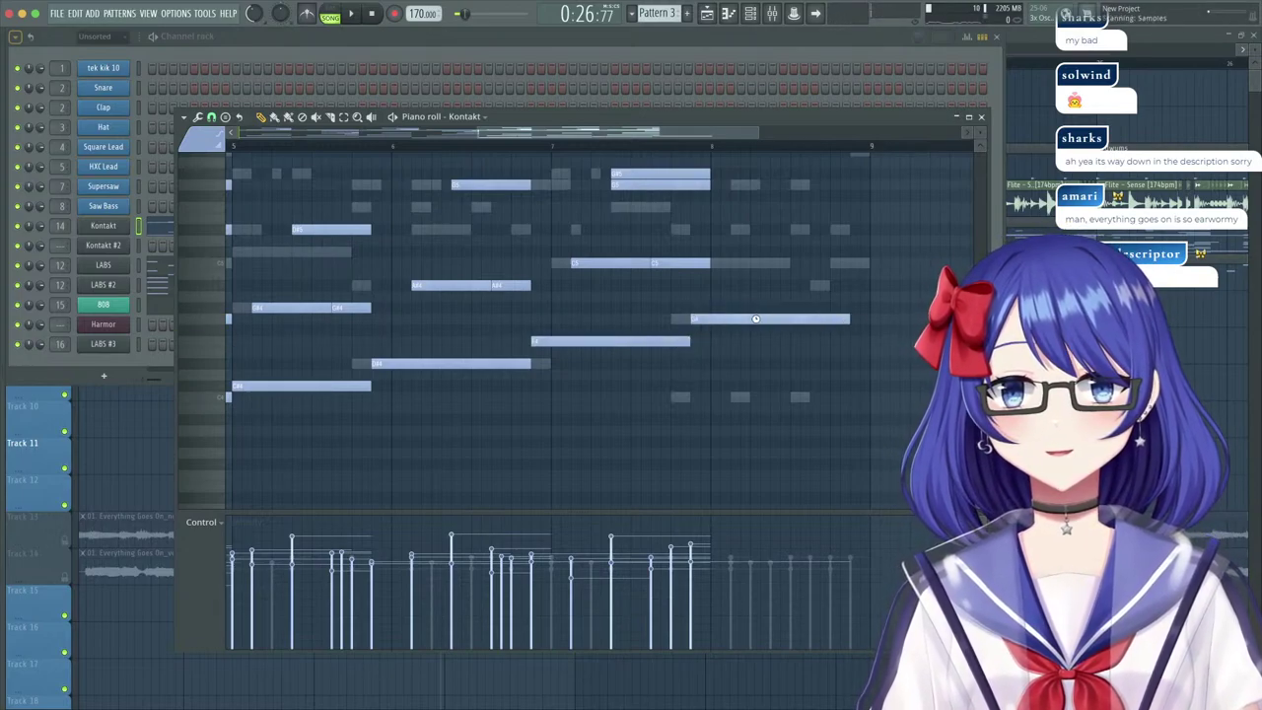
pyautogui.click(801, 309)
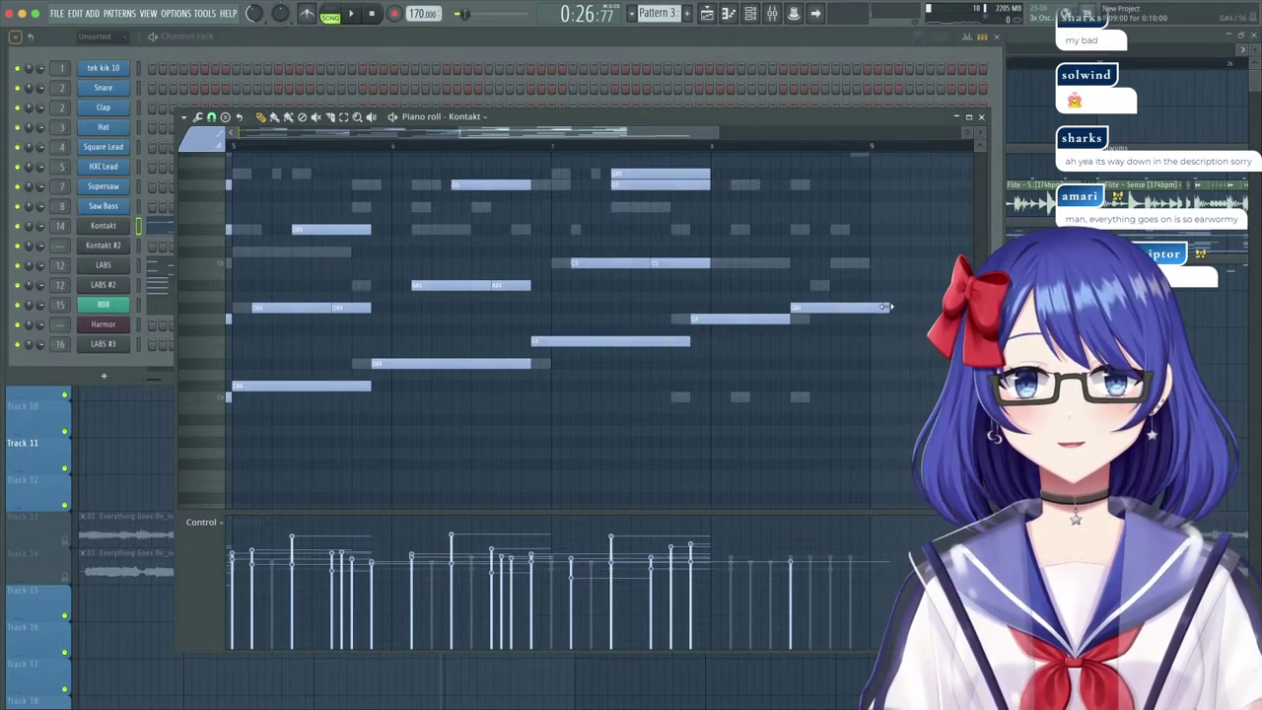
pyautogui.moveTo(890, 307); pyautogui.dragTo(868, 308)
pyautogui.scroll(9, 641, 217)
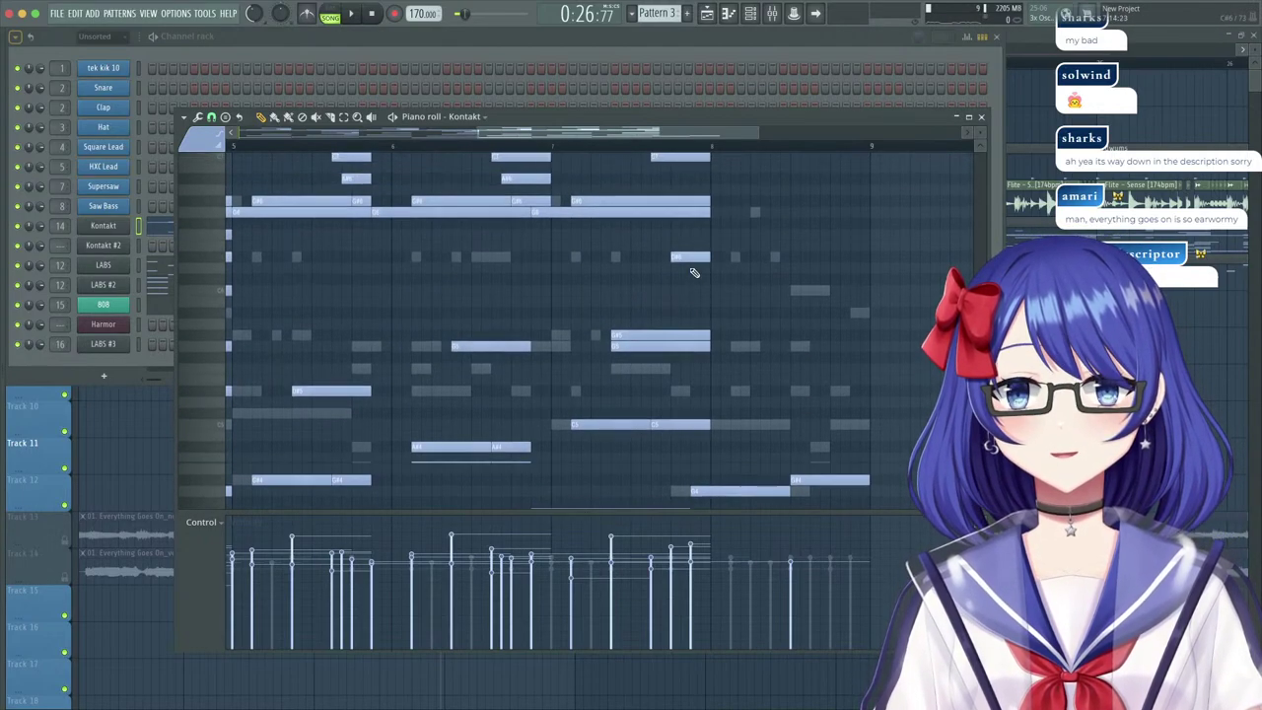
# Shorten the upper Kontakt notes that end at bar 8 so they stop together slightly before the bar line.
pyautogui.moveTo(692, 304); pyautogui.dragTo(691, 412)
pyautogui.scroll(10, 704, 394)
pyautogui.scroll(-4, 704, 390)
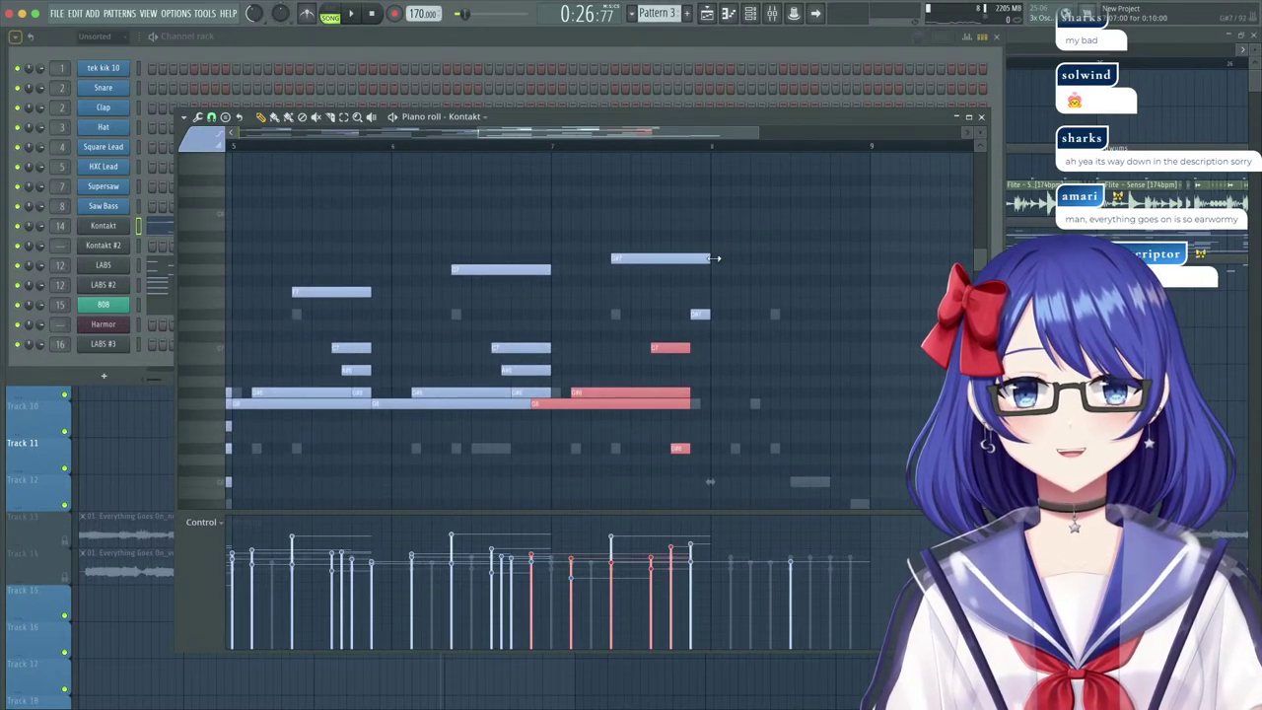
pyautogui.moveTo(716, 258); pyautogui.dragTo(694, 259)
pyautogui.scroll(-6, 706, 292)
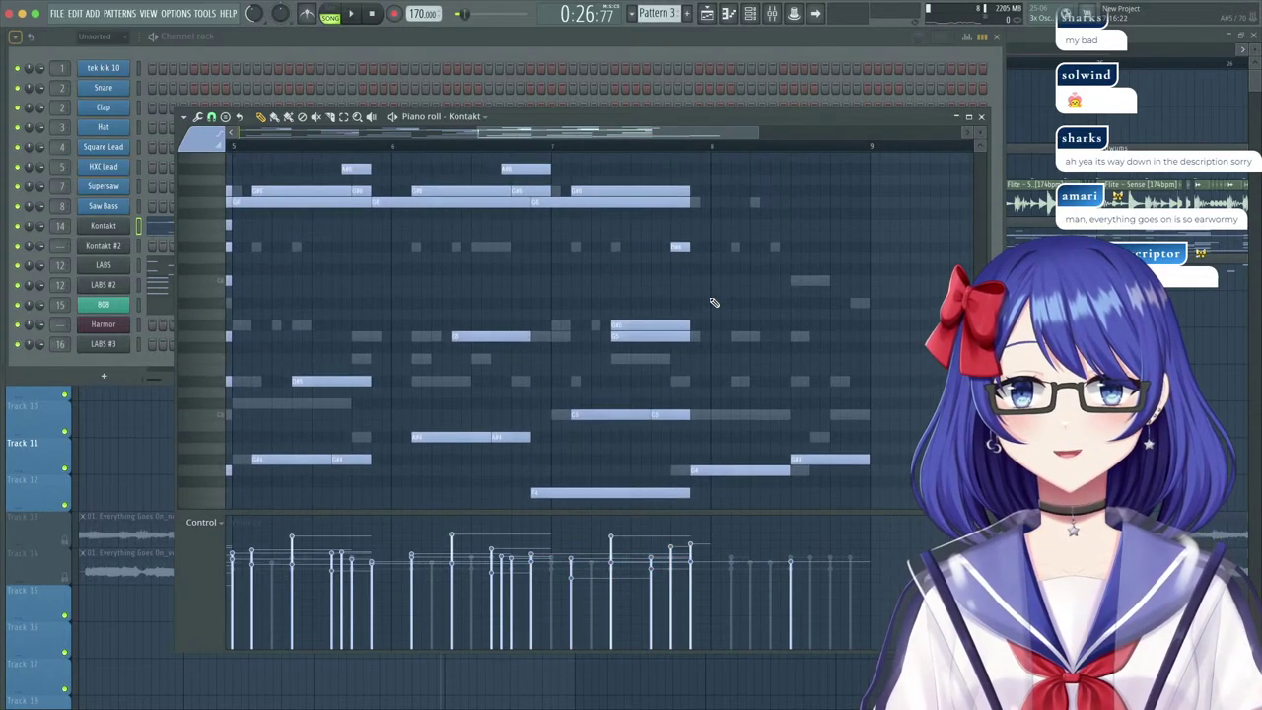
# Add A#5, G5 and G#5 notes ending midway through bar 8, plus a D#6 note extending to bar 9.
pyautogui.scroll(2, 713, 304)
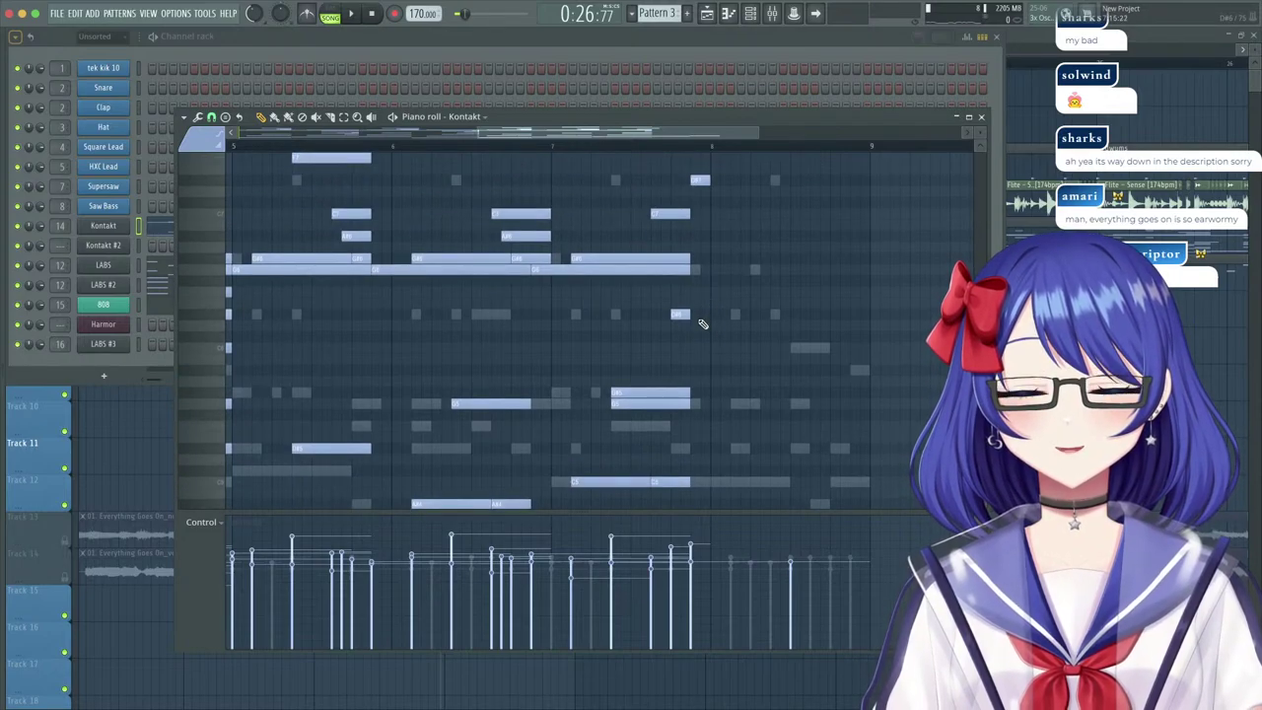
pyautogui.scroll(-1, 705, 324)
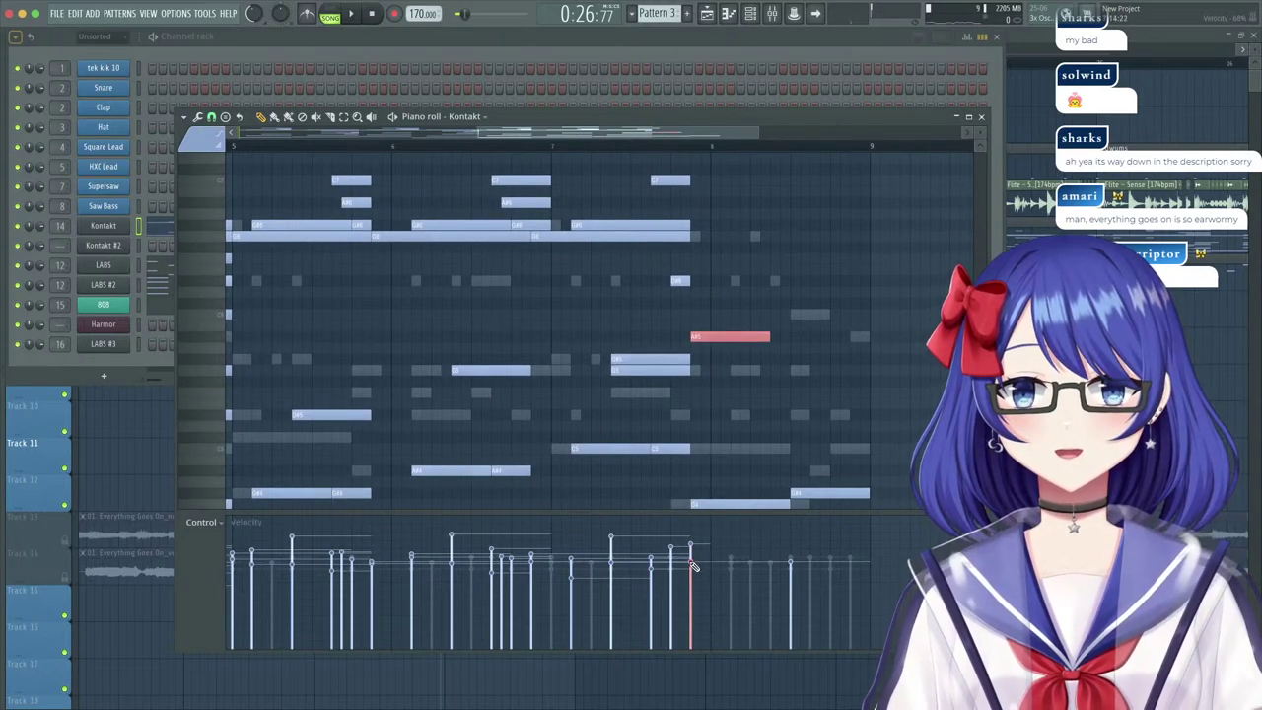
pyautogui.scroll(-2, 783, 279)
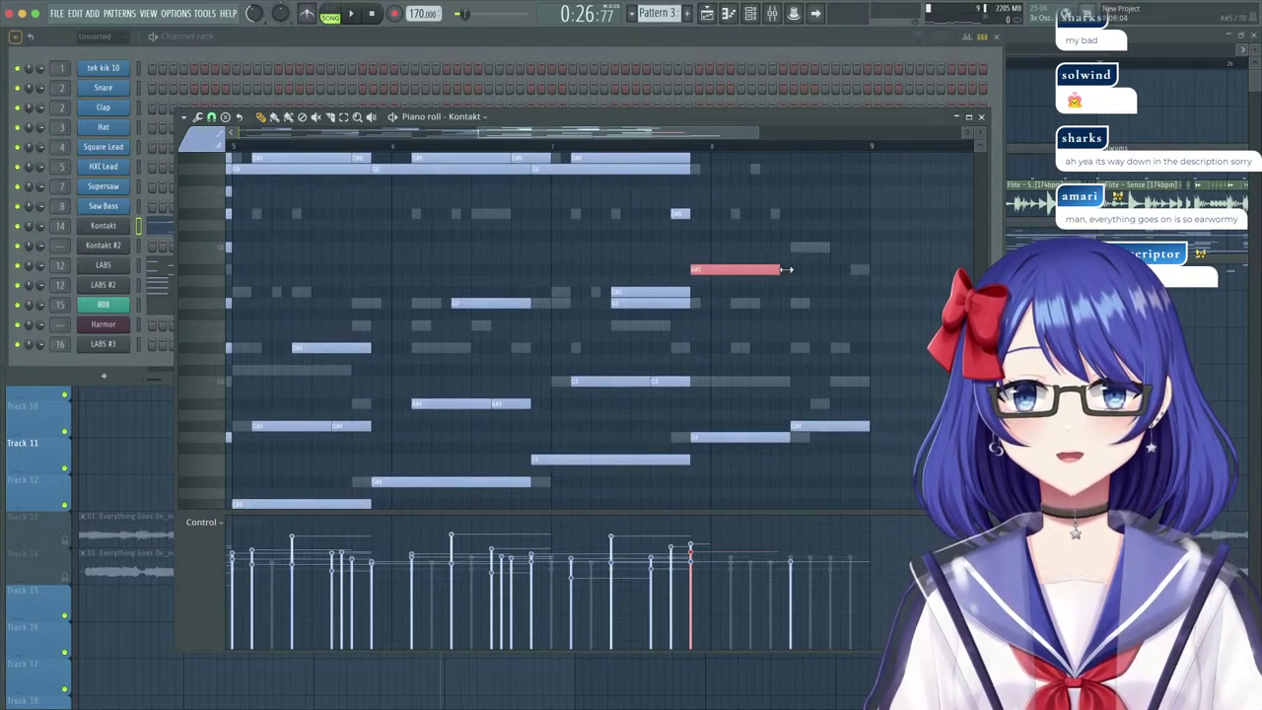
pyautogui.click(735, 338)
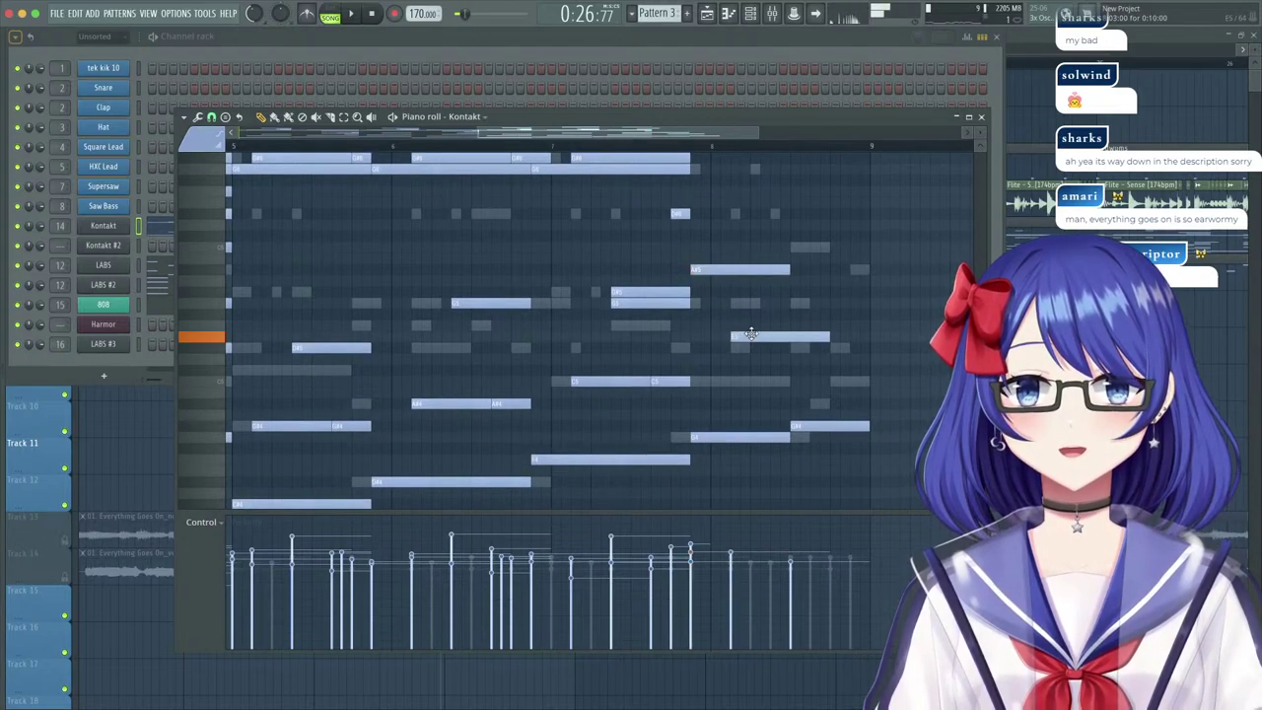
pyautogui.moveTo(751, 334); pyautogui.dragTo(767, 301)
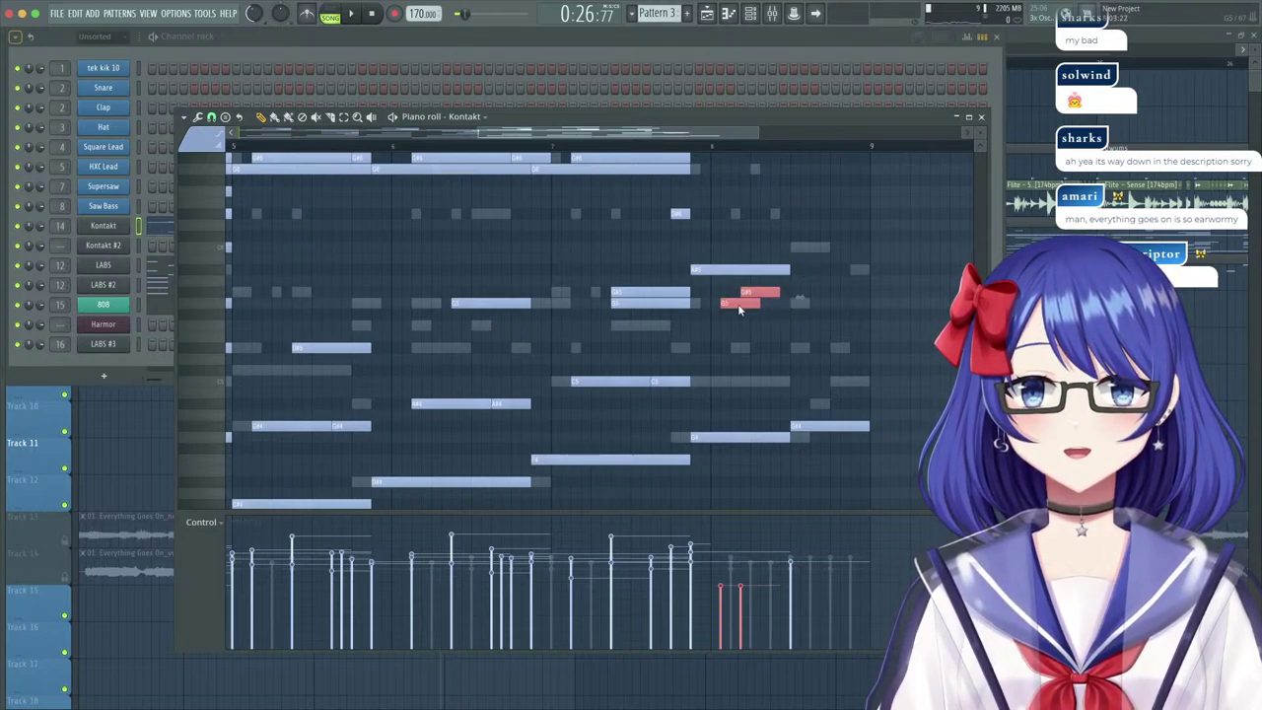
pyautogui.moveTo(771, 204); pyautogui.dragTo(771, 215)
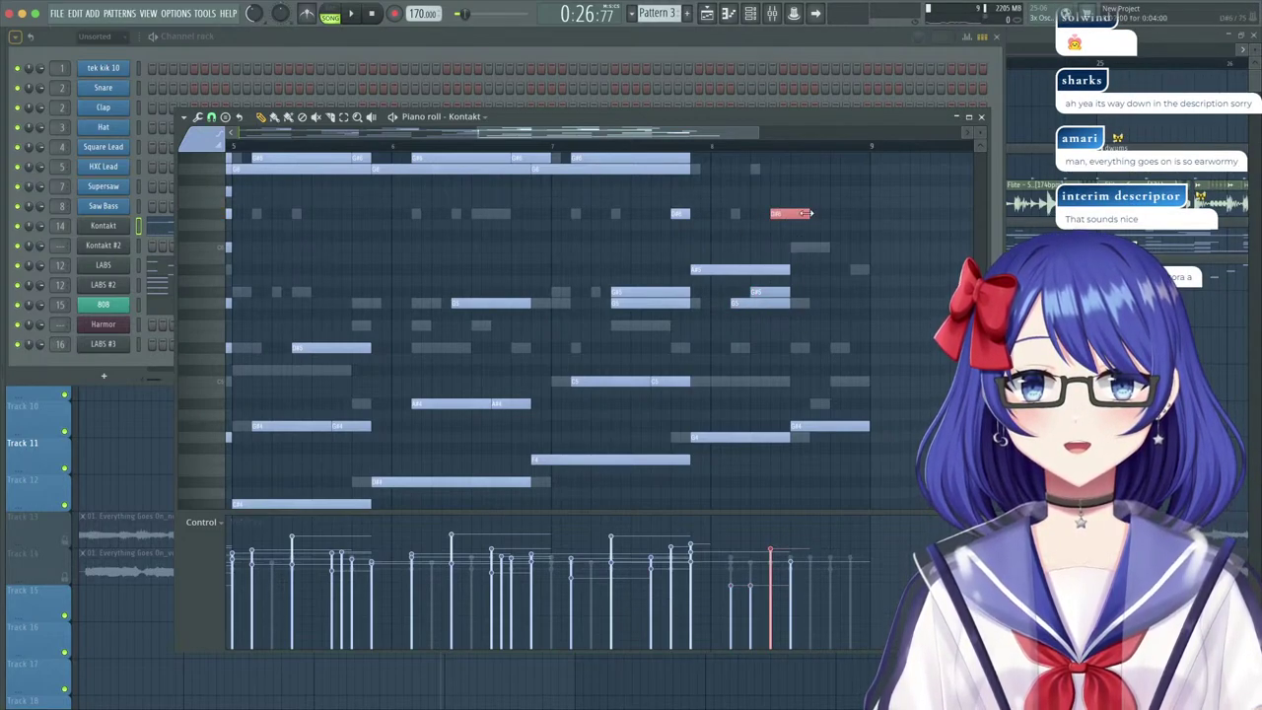
pyautogui.scroll(3, 846, 277)
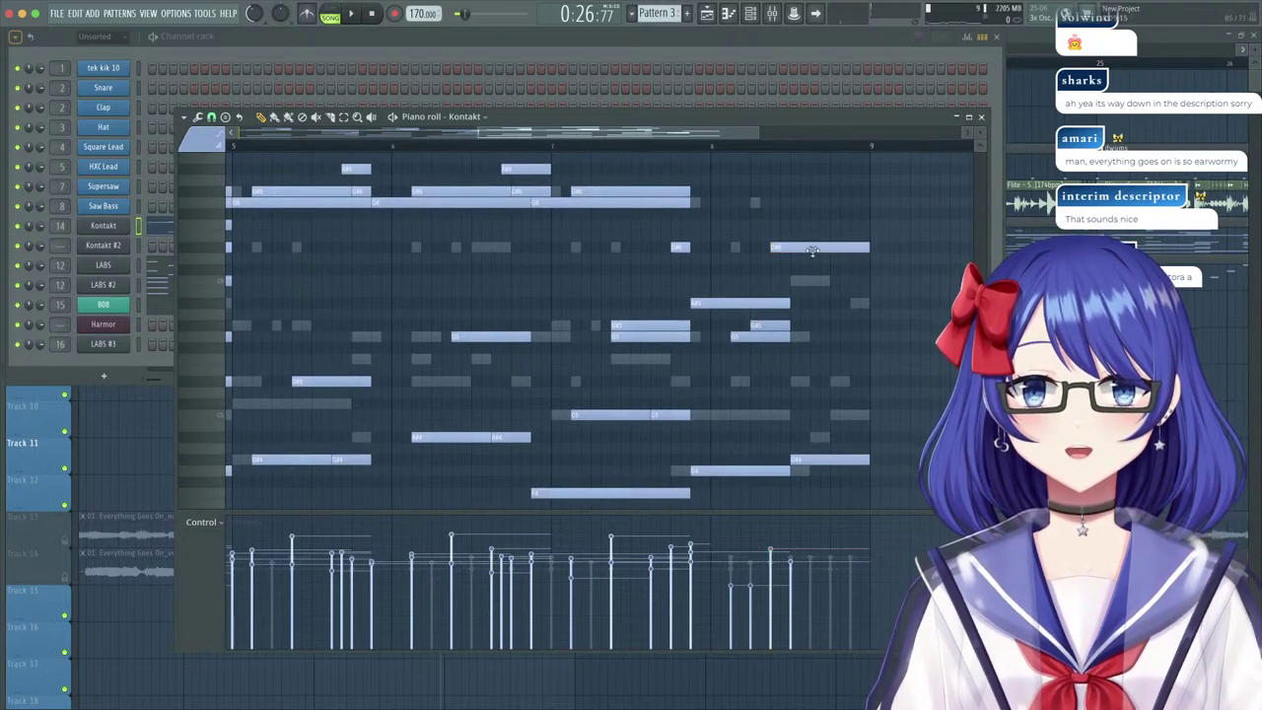
# Add staggered high D#7, A#6 and G#6 notes at the end of bar 8, each ending at bar 9, and select all three.
pyautogui.moveTo(816, 166); pyautogui.dragTo(805, 210)
pyautogui.moveTo(821, 165); pyautogui.dragTo(814, 175)
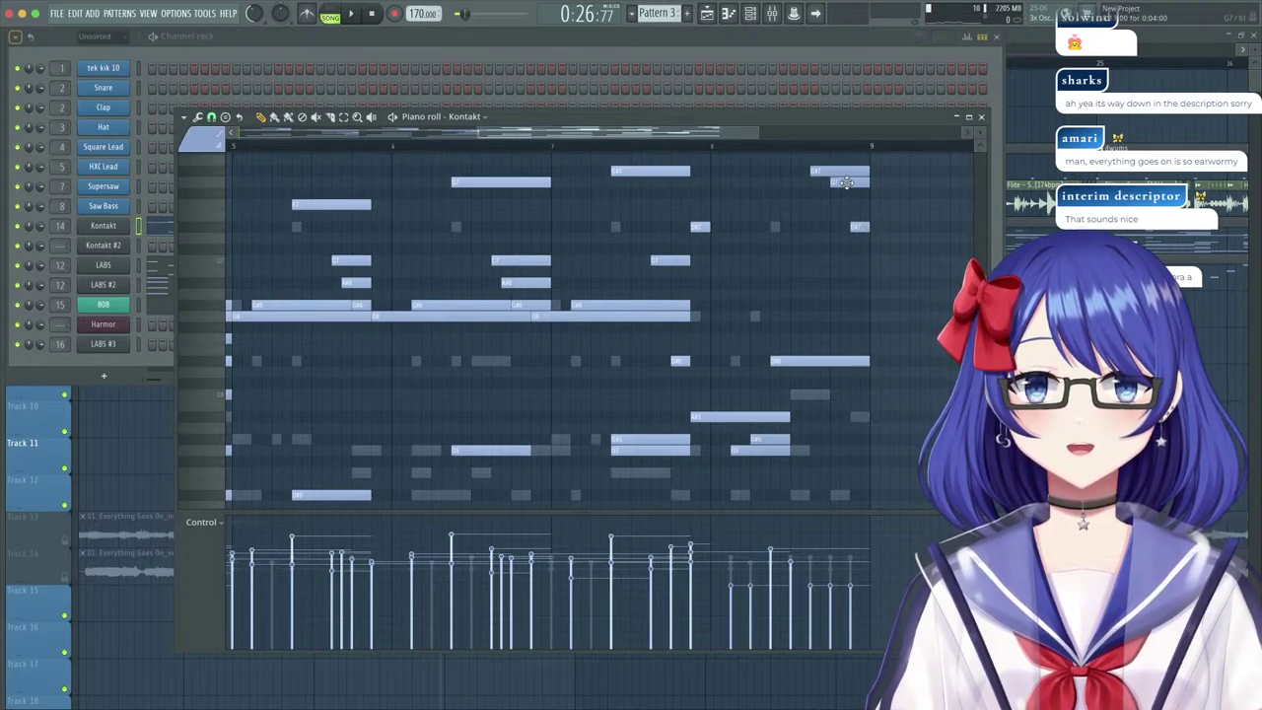
pyautogui.scroll(3, 853, 237)
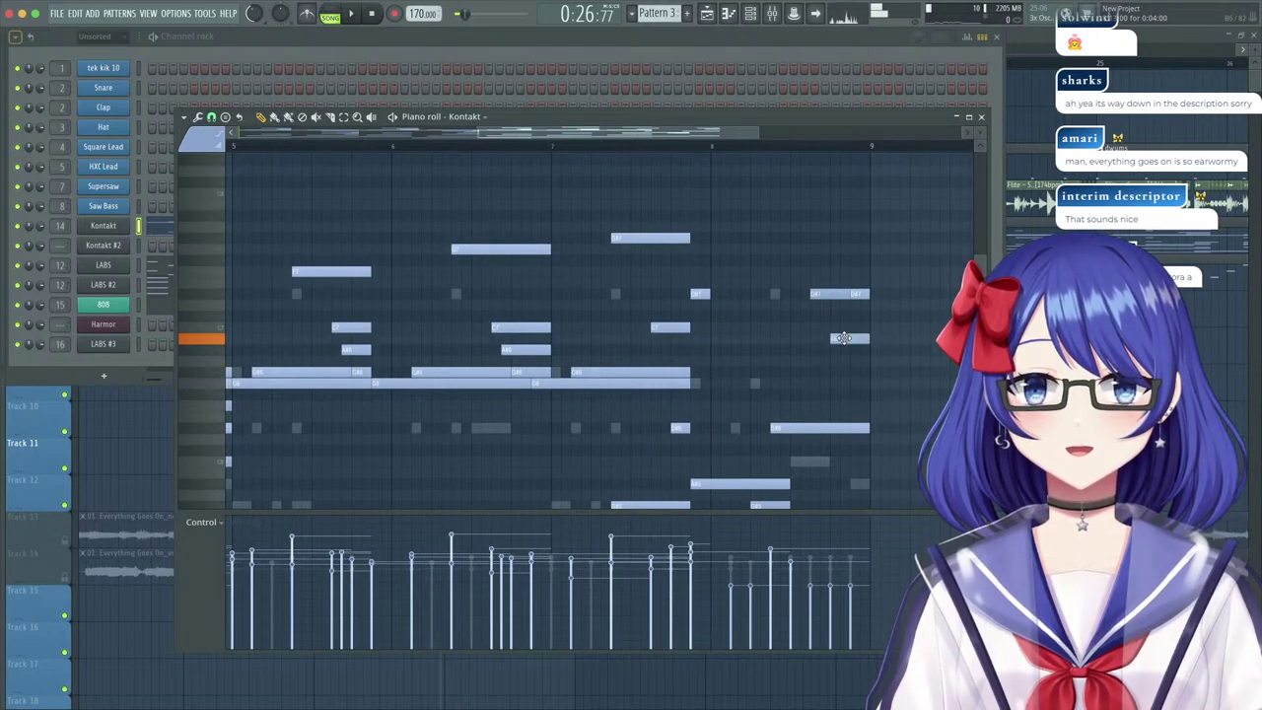
pyautogui.click(858, 371)
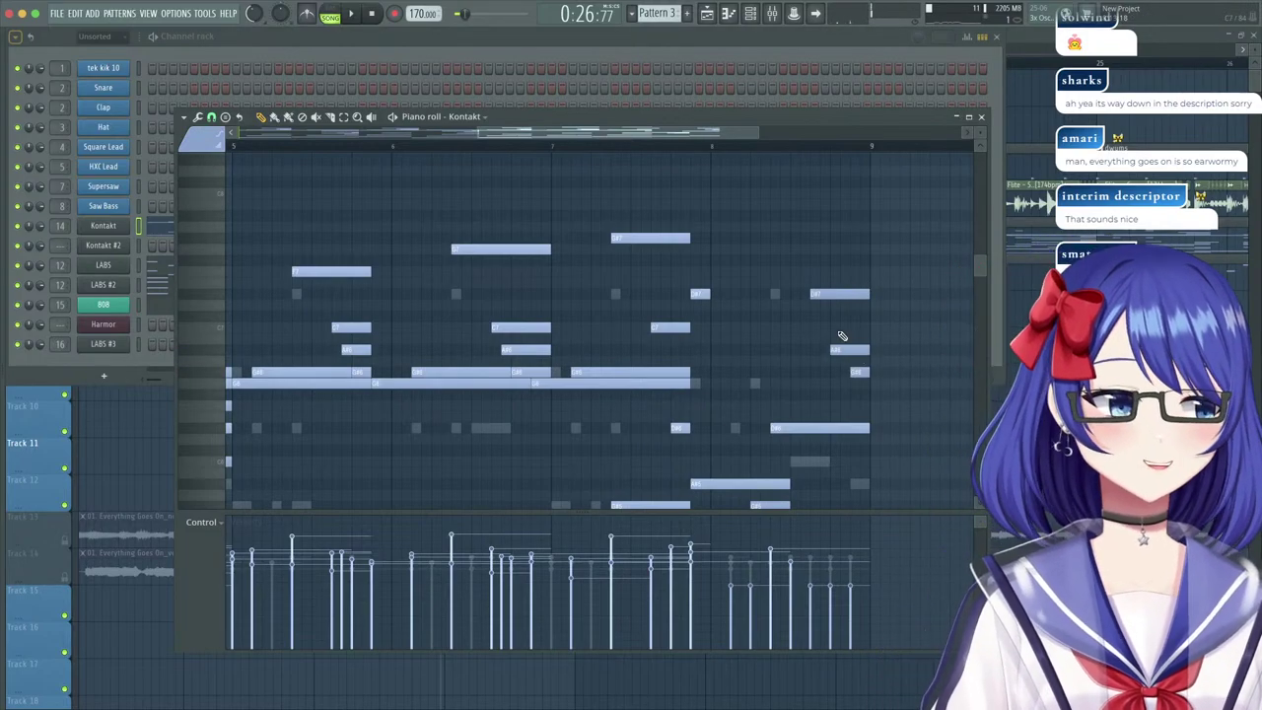
pyautogui.moveTo(881, 268); pyautogui.dragTo(813, 391)
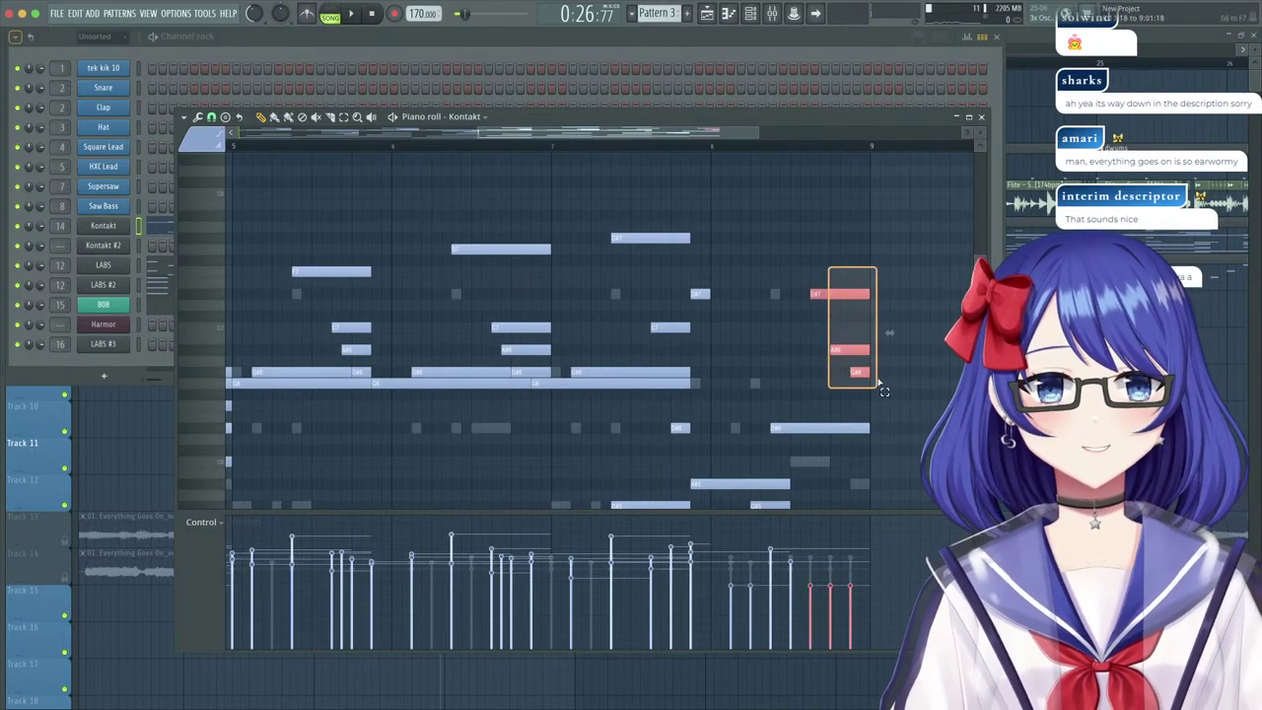
# Play back the new chord ending from bar 8 while reviewing its notes in the Kontakt piano roll.
pyautogui.press('space')
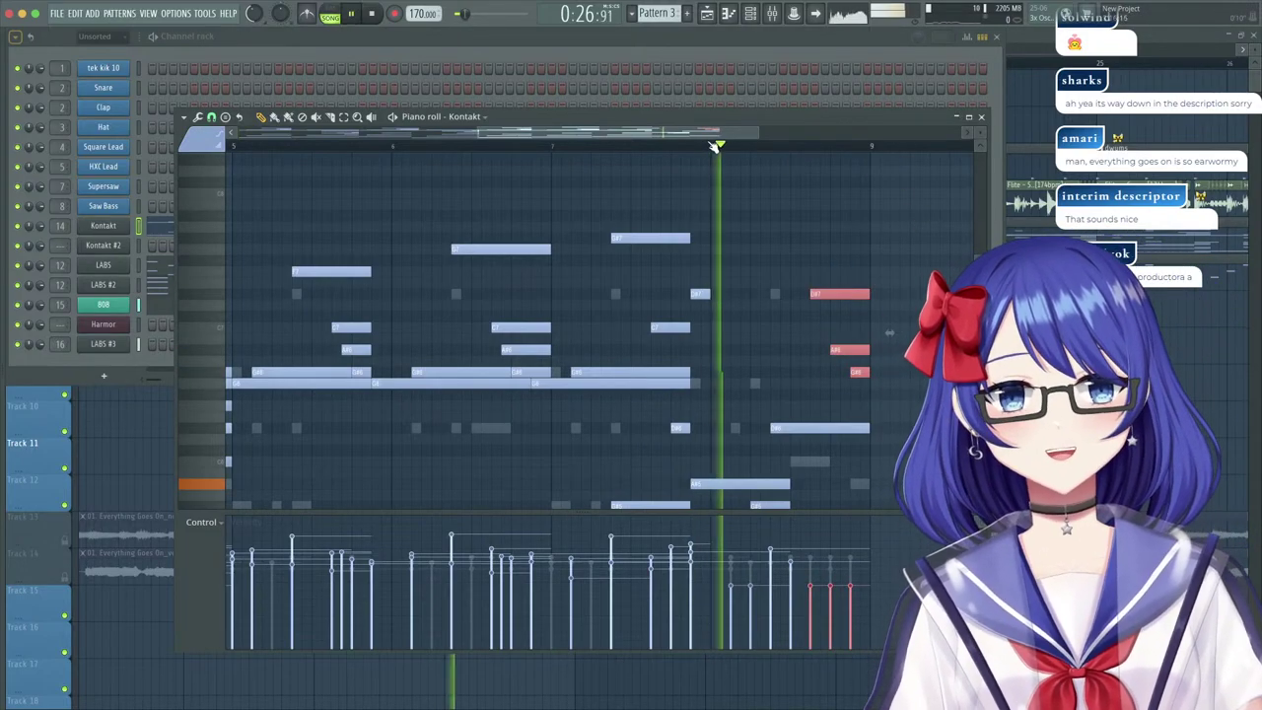
pyautogui.scroll(-3, 858, 231)
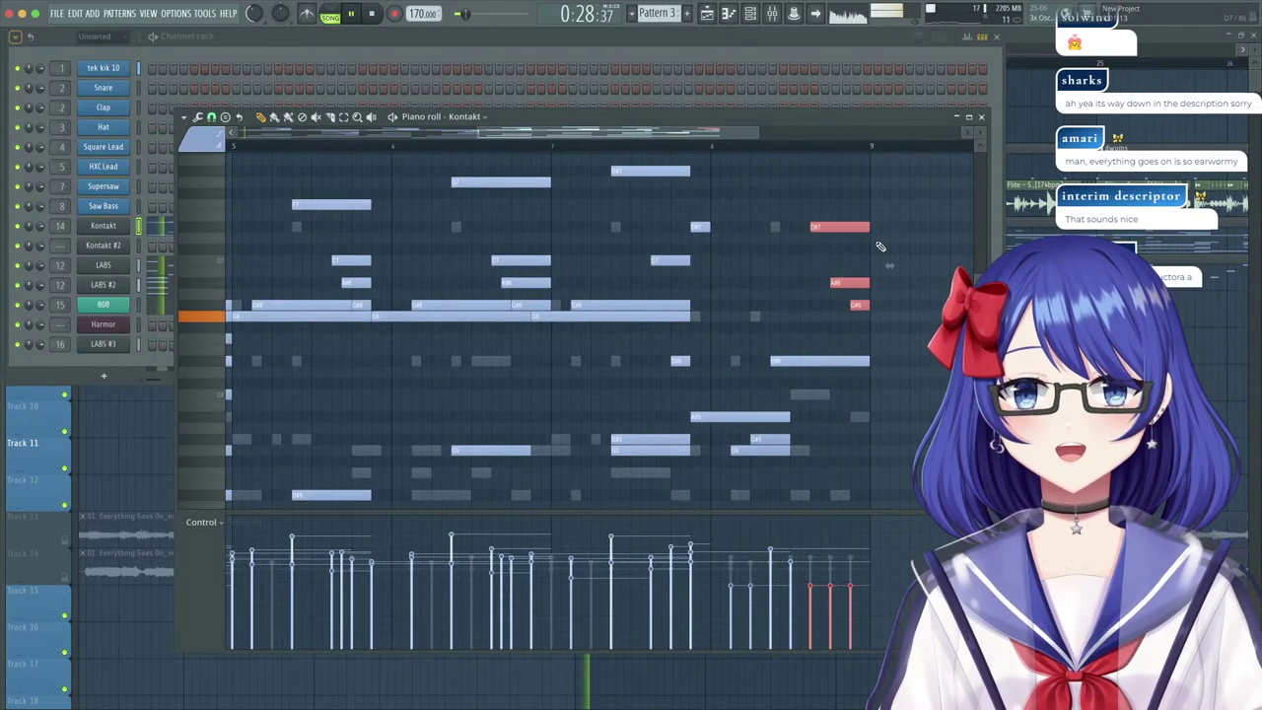
pyautogui.scroll(-2, 854, 254)
pyautogui.scroll(-7, 852, 254)
pyautogui.scroll(-1, 747, 150)
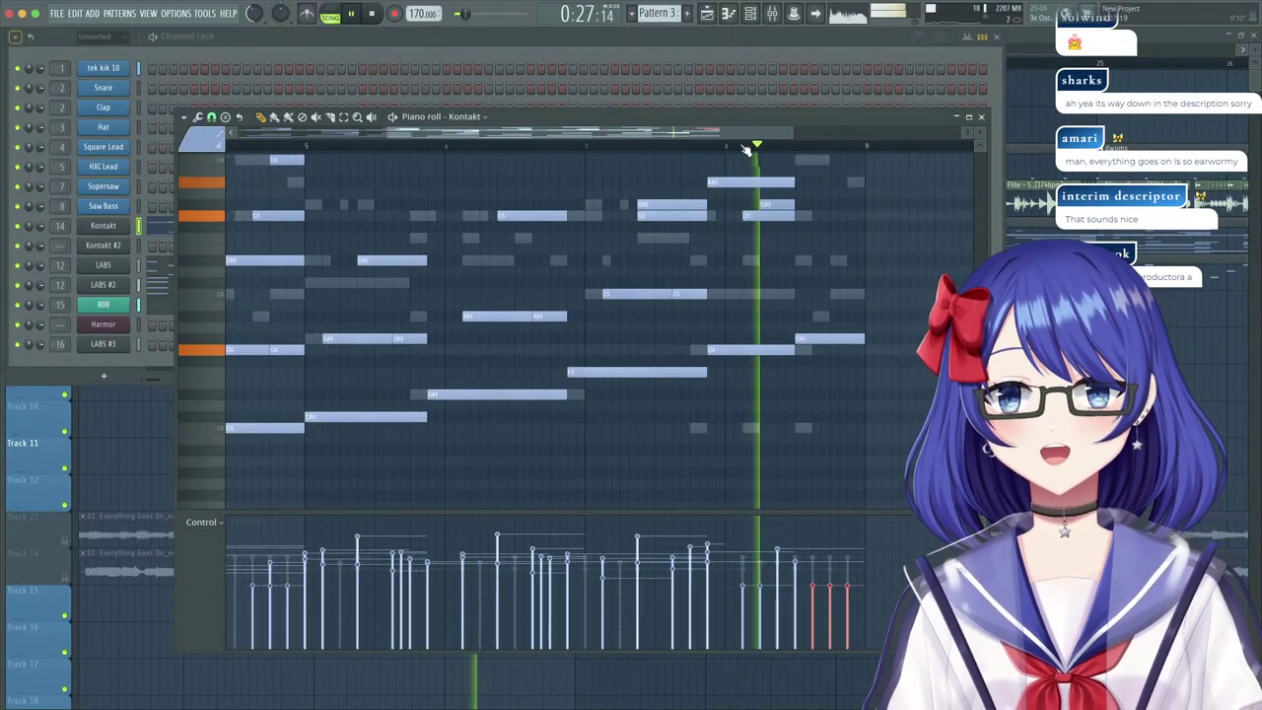
pyautogui.scroll(-3, 746, 150)
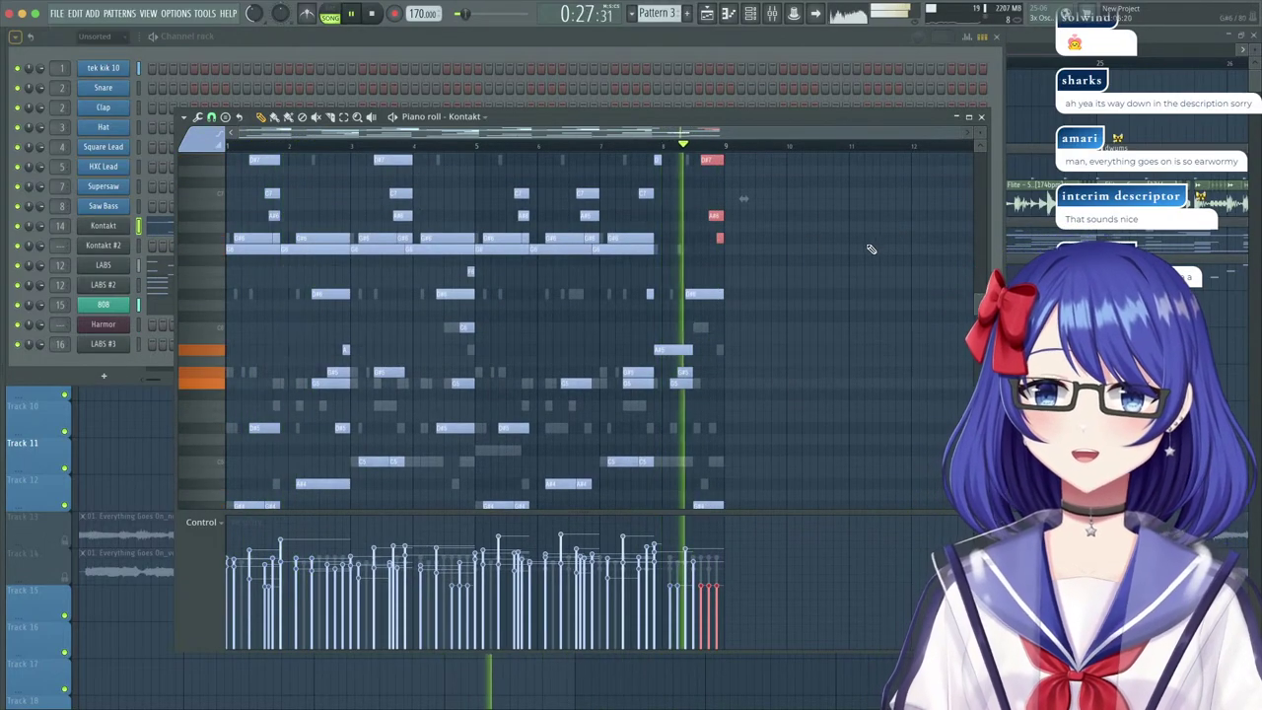
# Return to the playlist arrangement and play the drum and bass section from bar 13.
pyautogui.click(1100, 41)
pyautogui.scroll(-4, 796, 65)
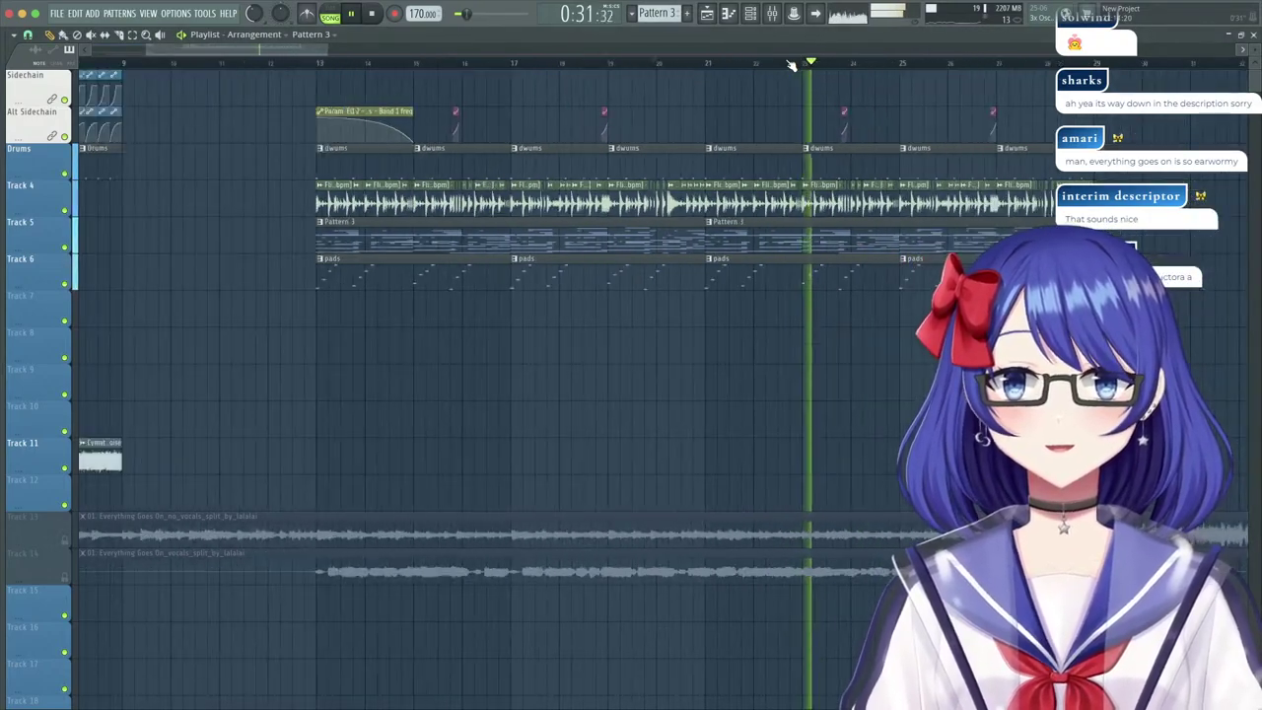
pyautogui.scroll(-2, 791, 66)
pyautogui.click(450, 61)
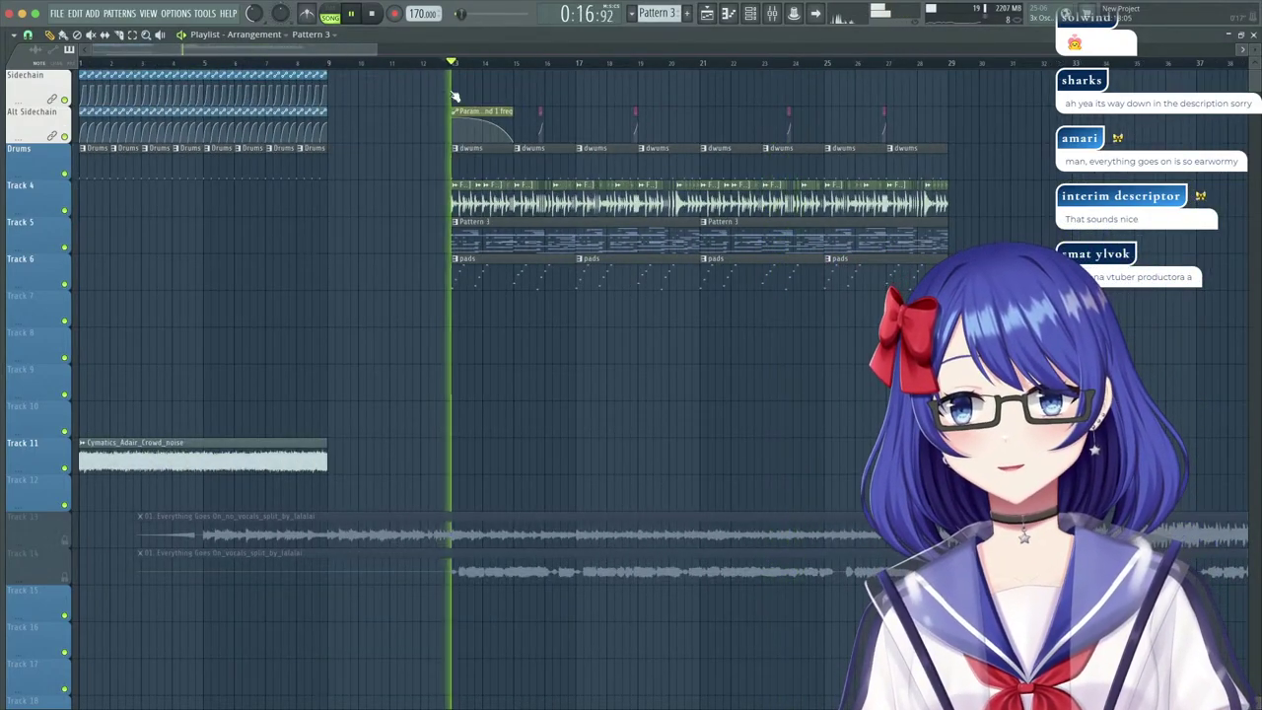
pyautogui.click(704, 224)
pyautogui.click(91, 72)
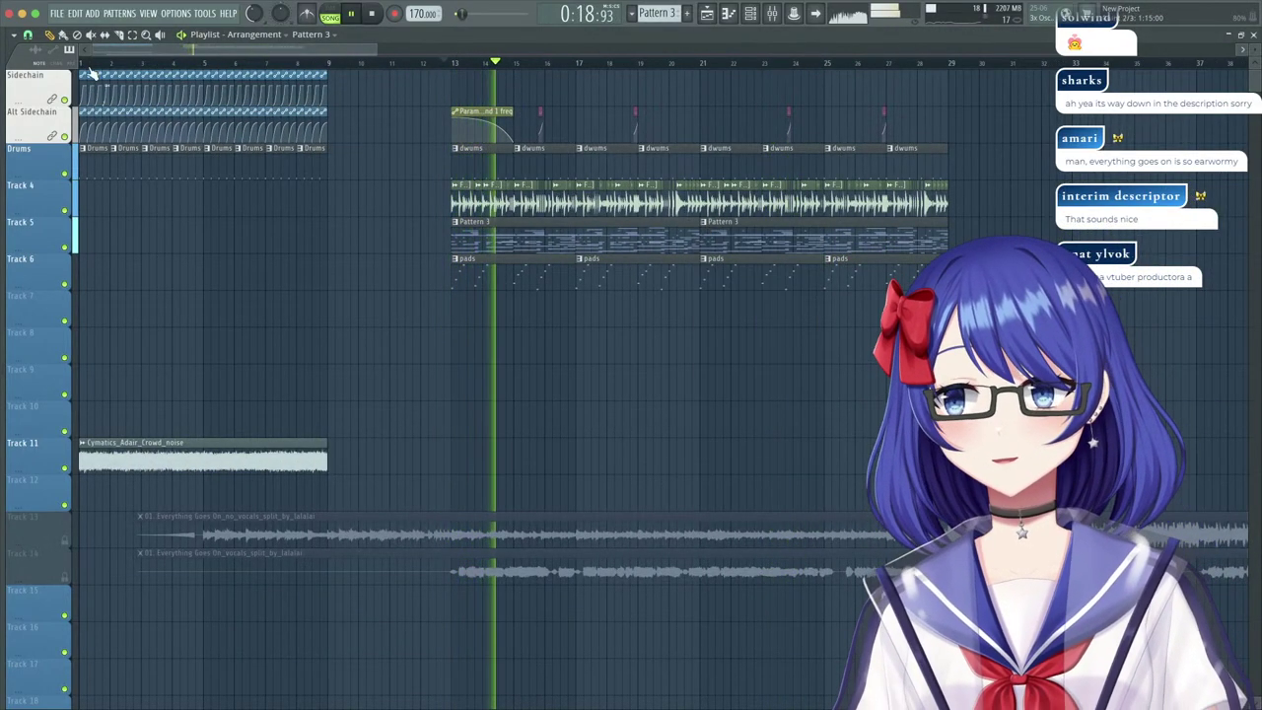
# Try to save the project as everything goes on, and decline moving the project file out of Dropbox.
pyautogui.click(57, 14)
pyautogui.click(75, 87)
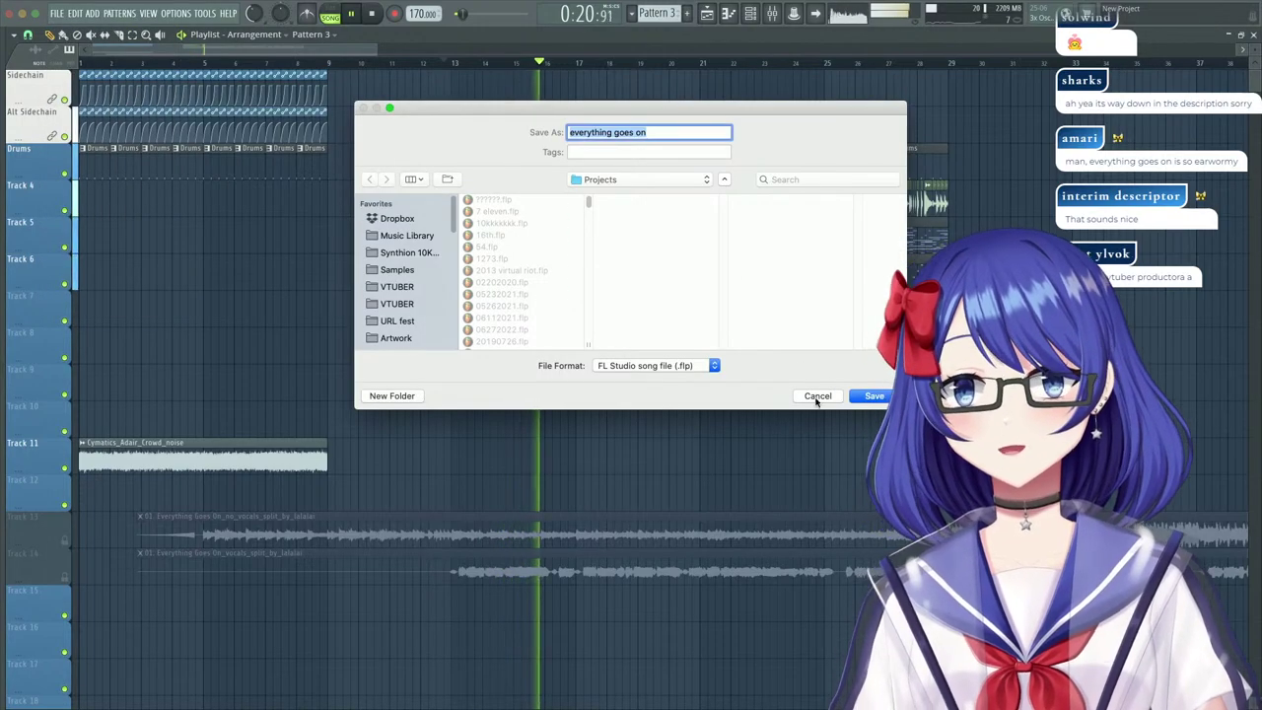
pyautogui.click(817, 395)
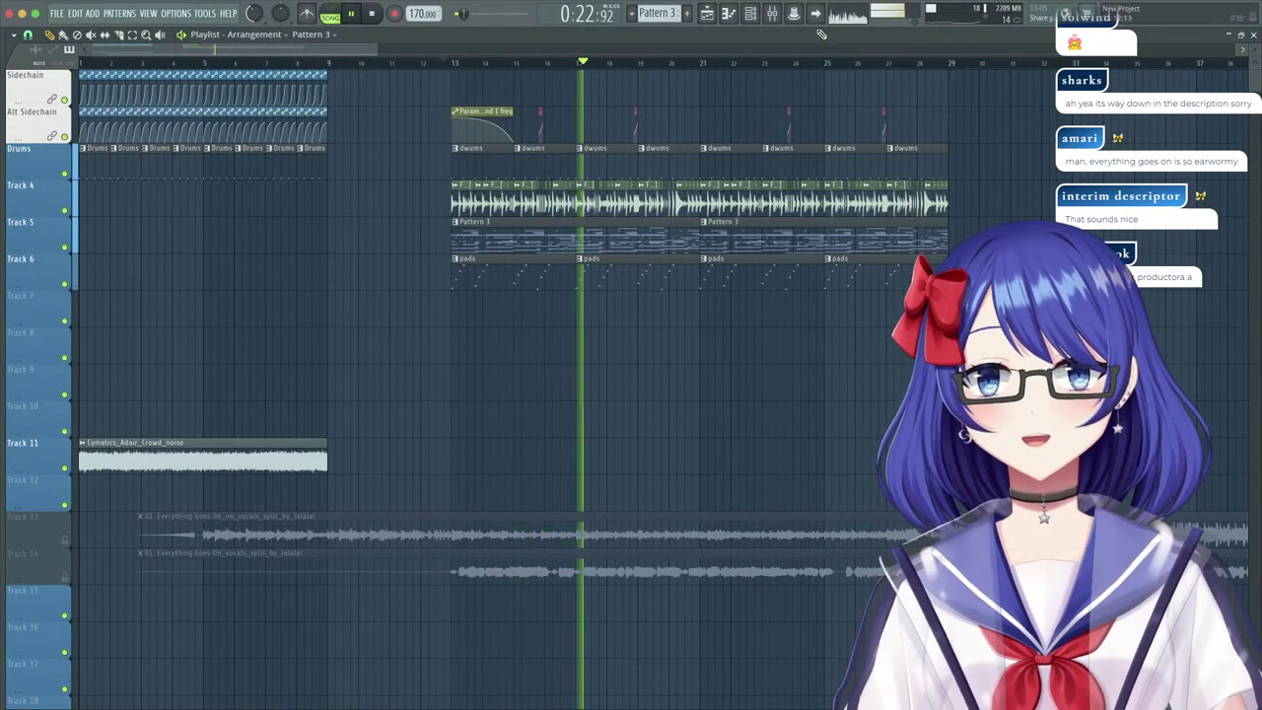
pyautogui.scroll(4, 744, 75)
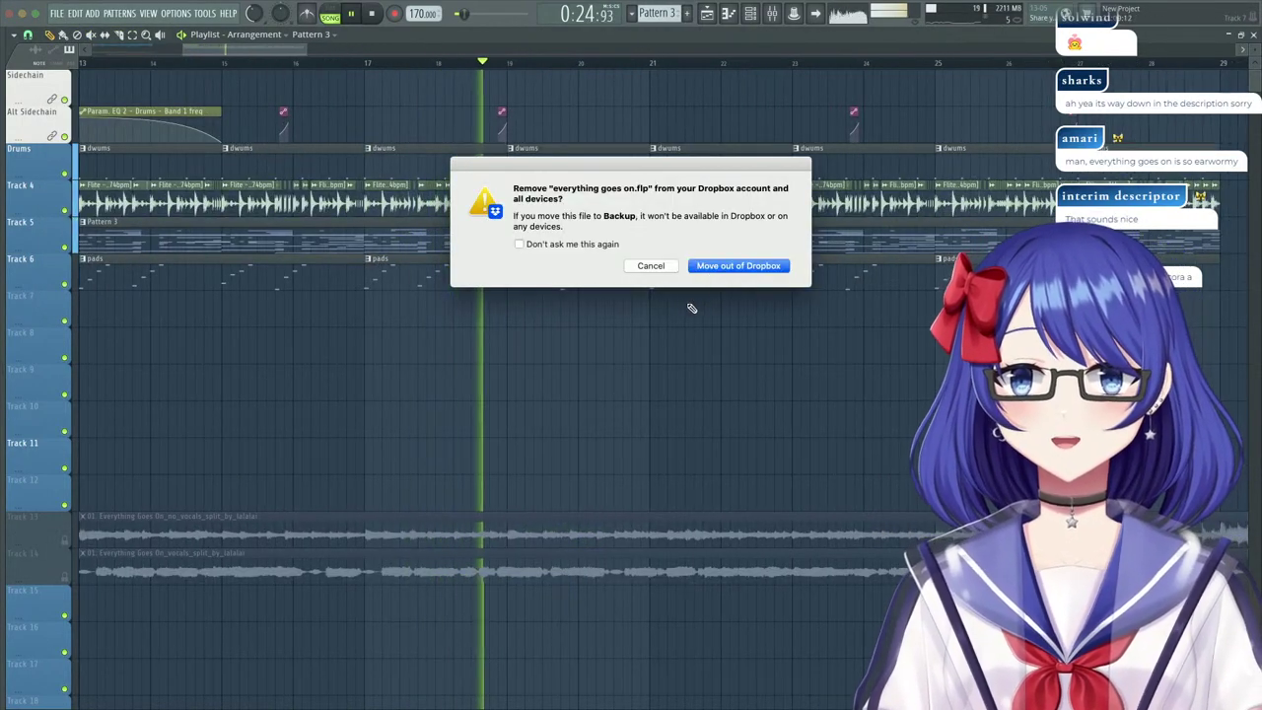
pyautogui.click(653, 266)
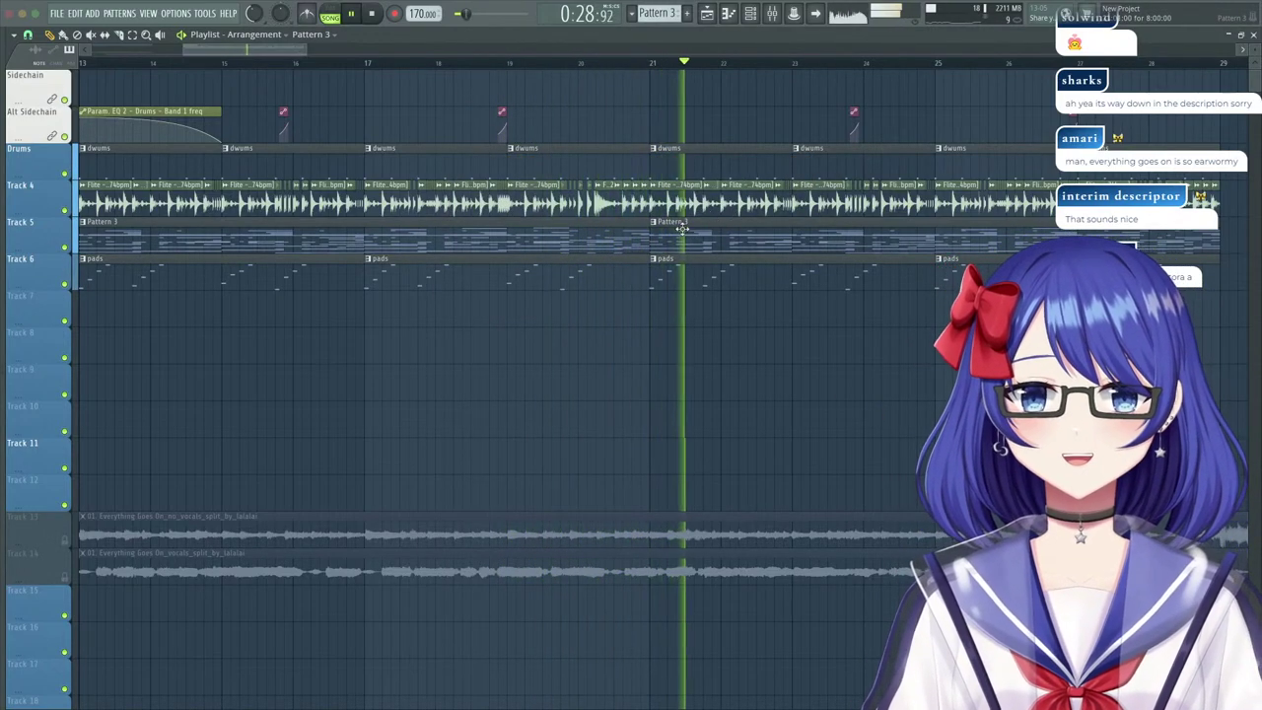
# Stop playback, make the Pattern 3 clip at bar 21 unique, and open its Kontakt notes in the piano roll.
pyautogui.press('space')
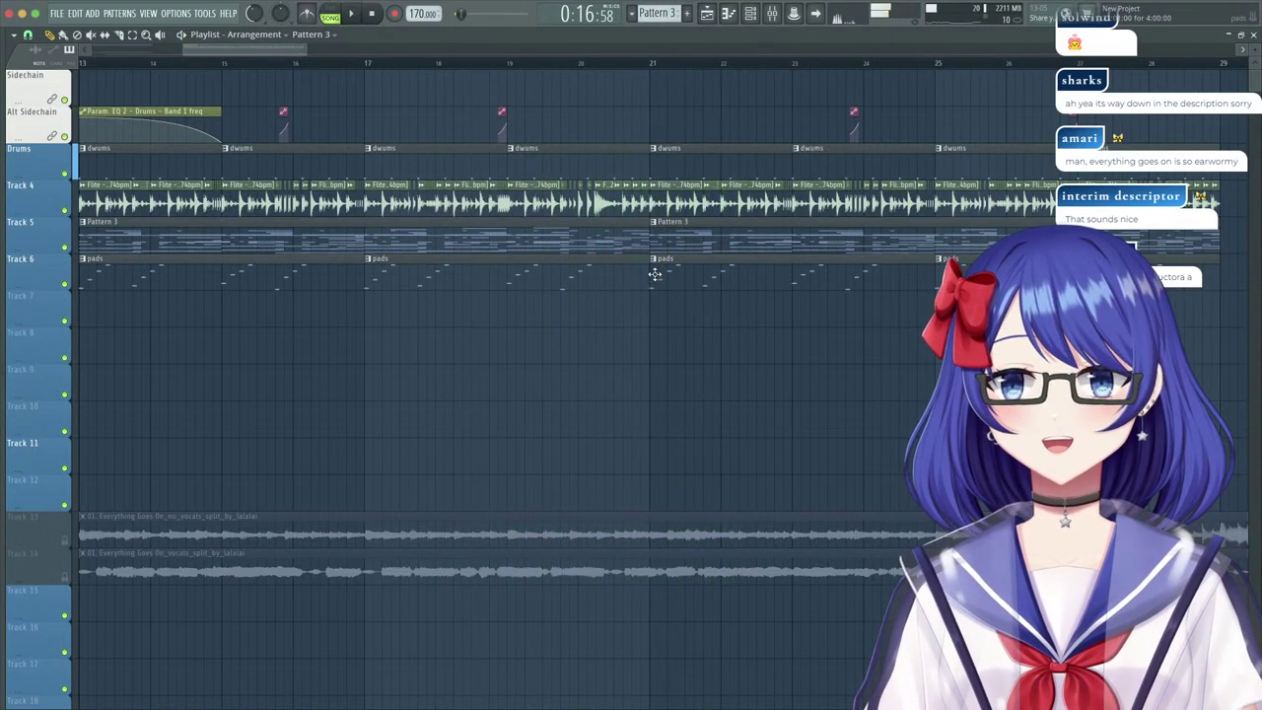
pyautogui.click(656, 224)
pyautogui.click(683, 311)
pyautogui.doubleClick(707, 238)
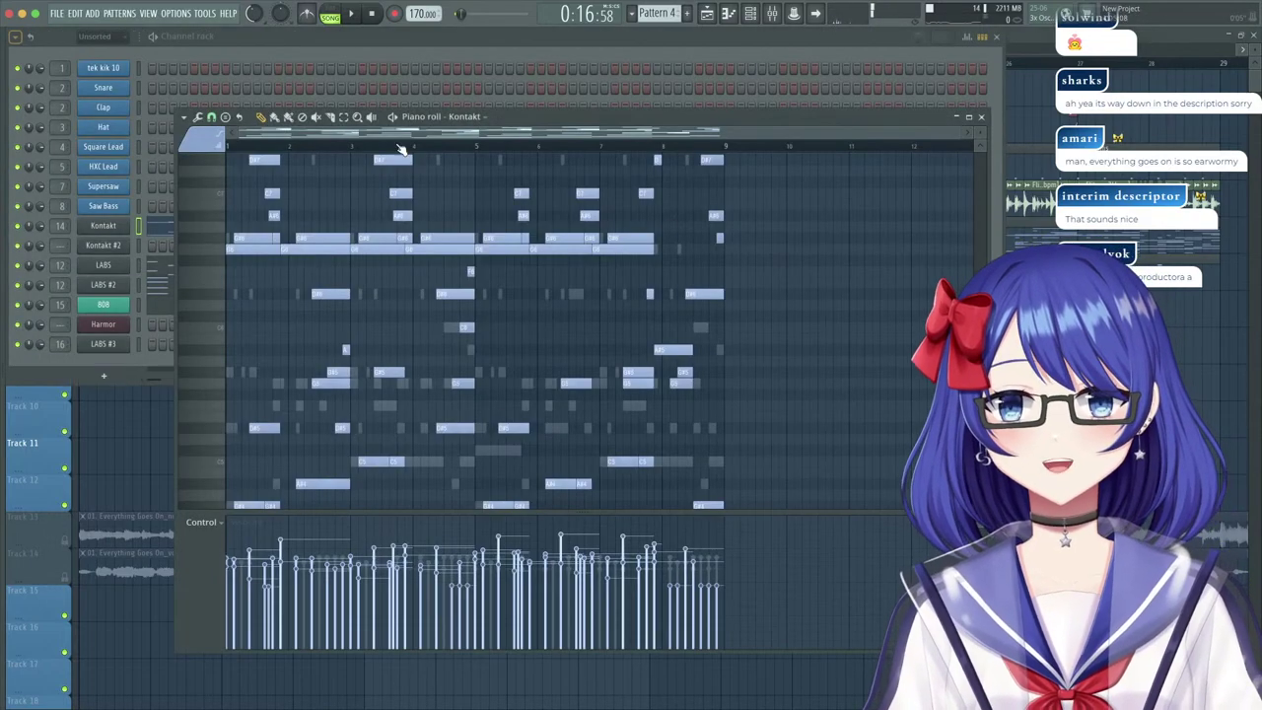
# Play the new unique pattern on its own while reviewing its lower notes, and replay it from the start.
pyautogui.press('space')
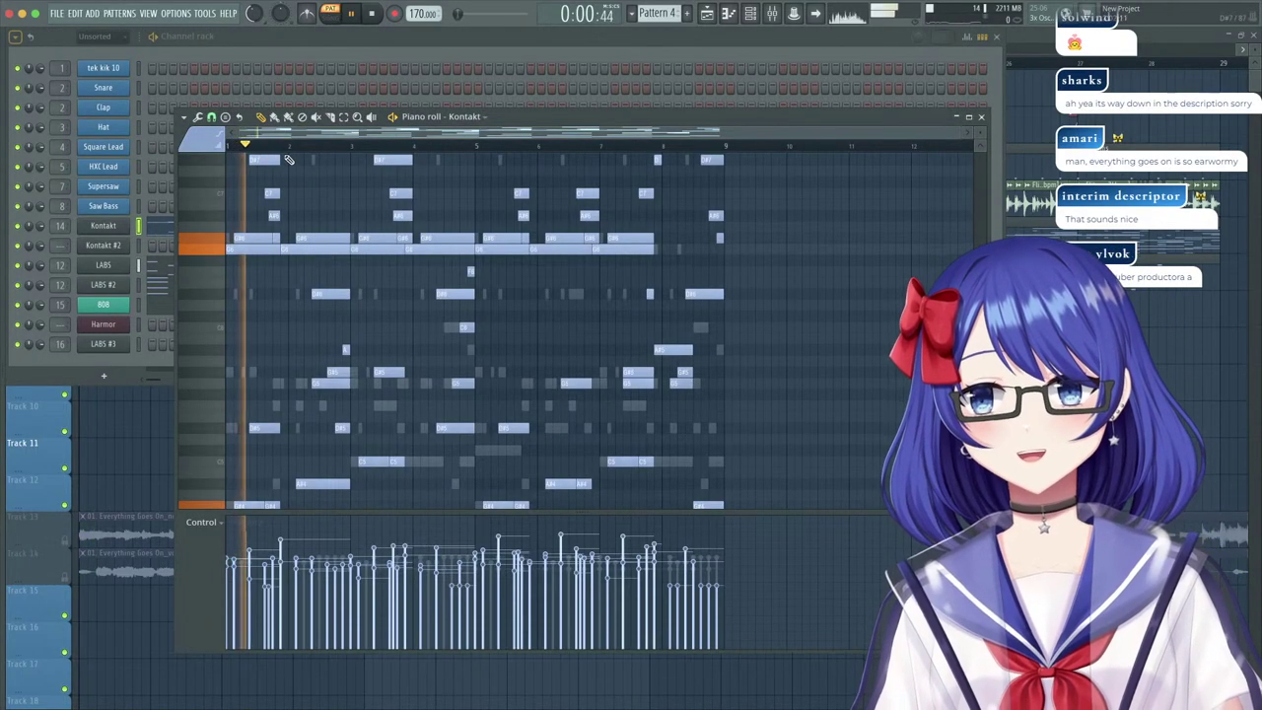
pyautogui.scroll(4, 289, 158)
pyautogui.moveTo(267, 134); pyautogui.dragTo(227, 136)
pyautogui.scroll(-3, 398, 335)
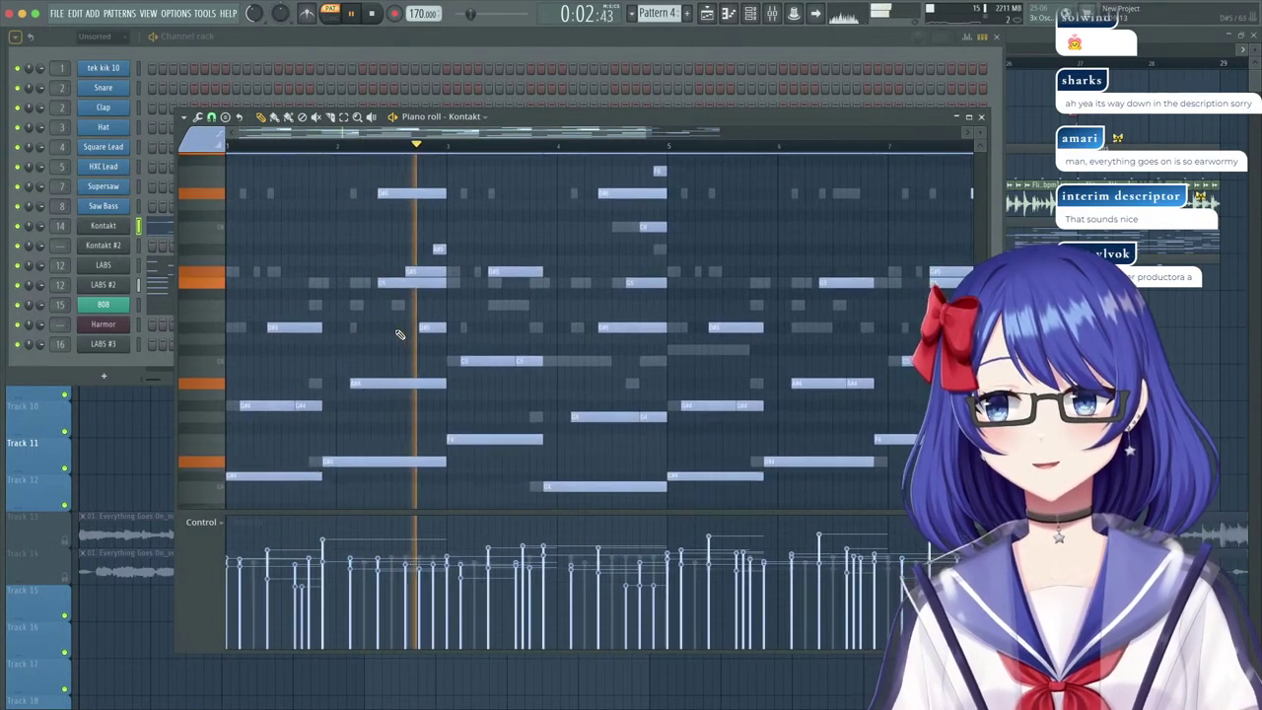
pyautogui.scroll(-3, 399, 335)
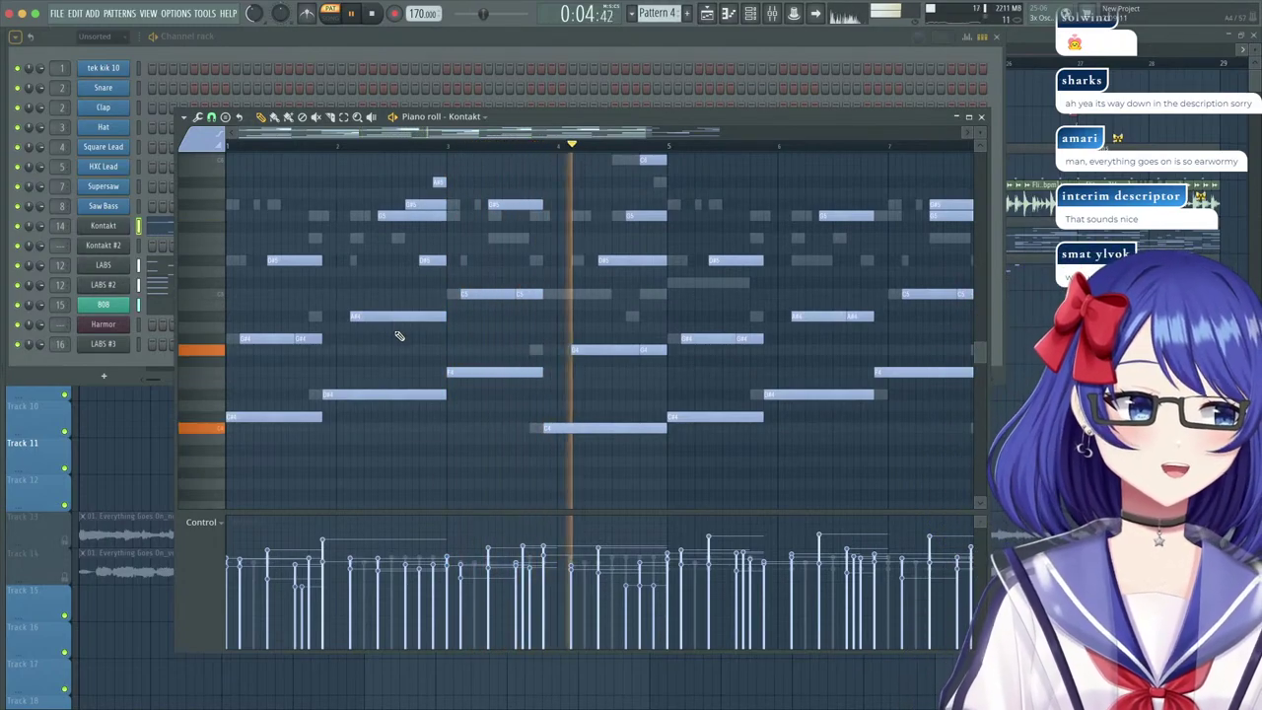
pyautogui.press('space')
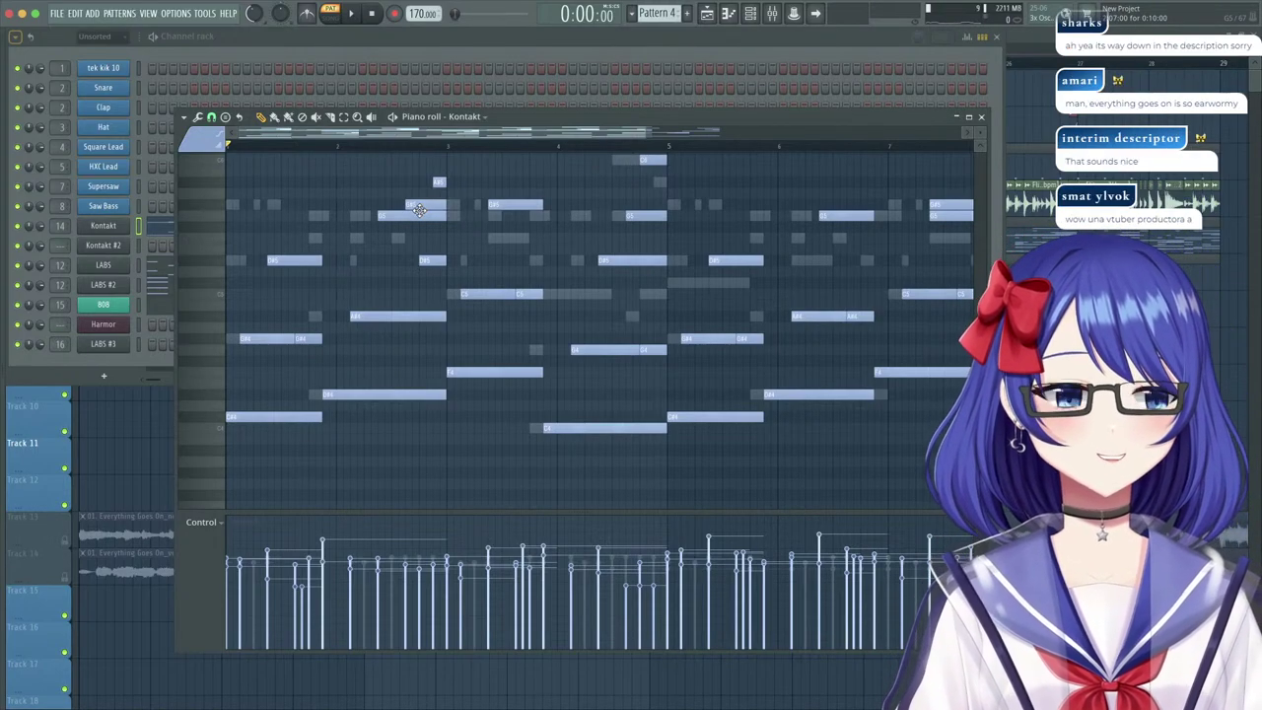
pyautogui.press('space')
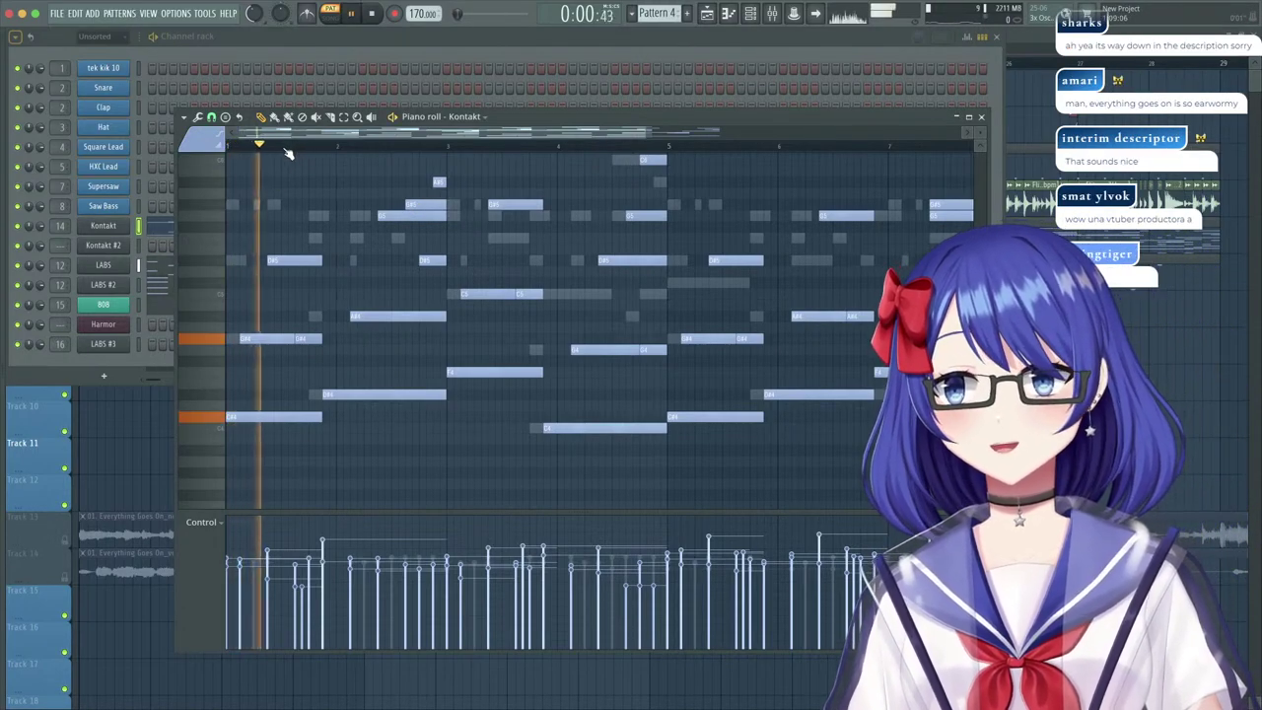
# Stop playback, lower the first Kontakt chord's bass note to A#3 and its D#5 note to C#5, and replay it.
pyautogui.press('space')
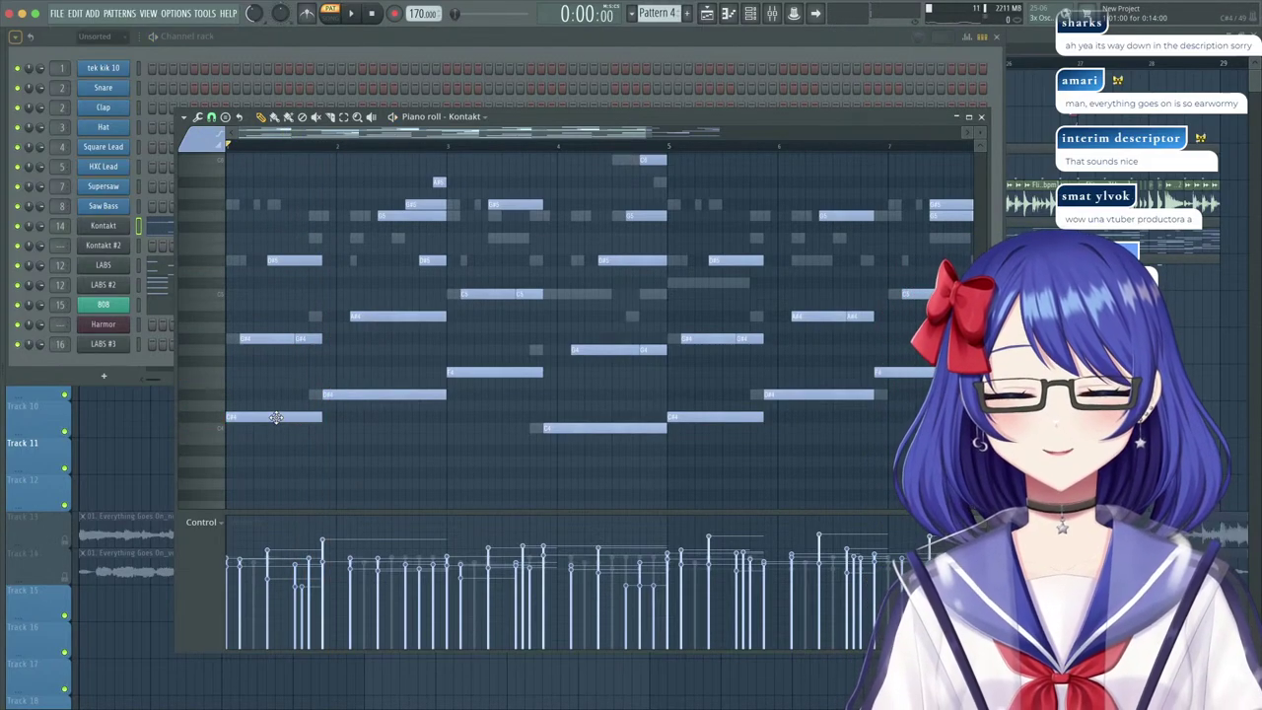
pyautogui.moveTo(277, 417); pyautogui.dragTo(271, 456)
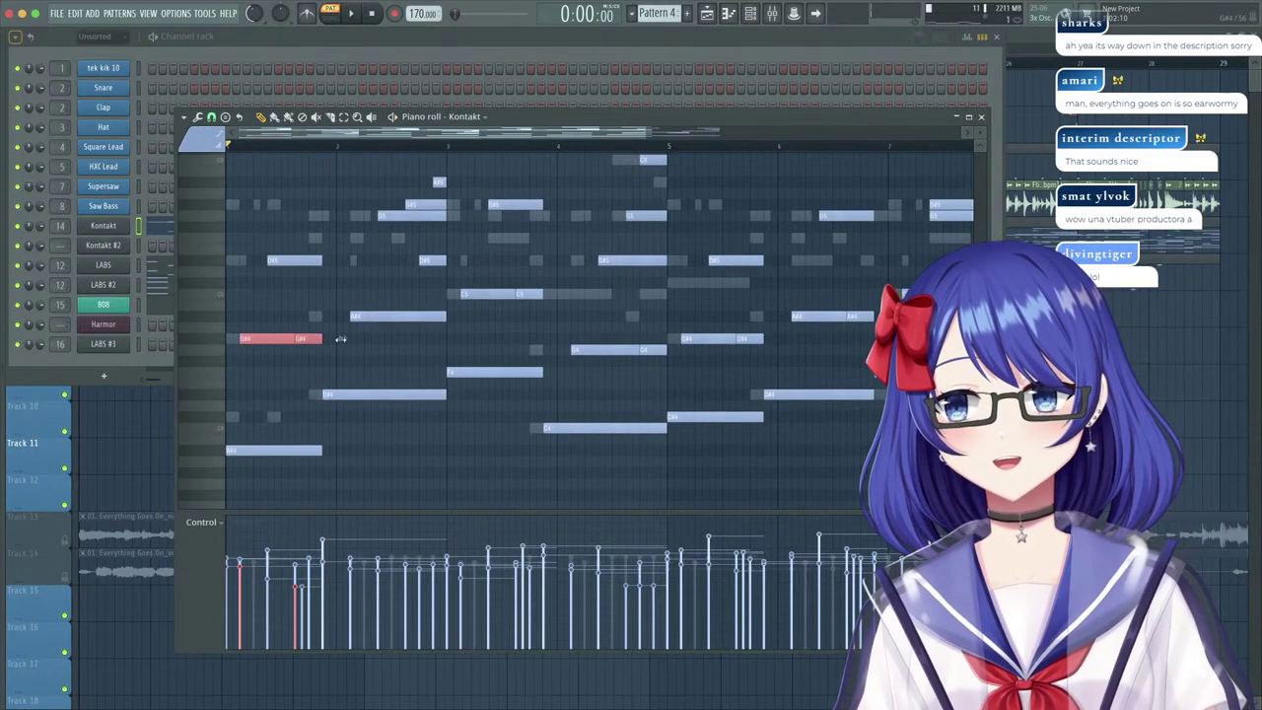
pyautogui.click(293, 260)
pyautogui.moveTo(292, 262); pyautogui.dragTo(290, 285)
pyautogui.press('space')
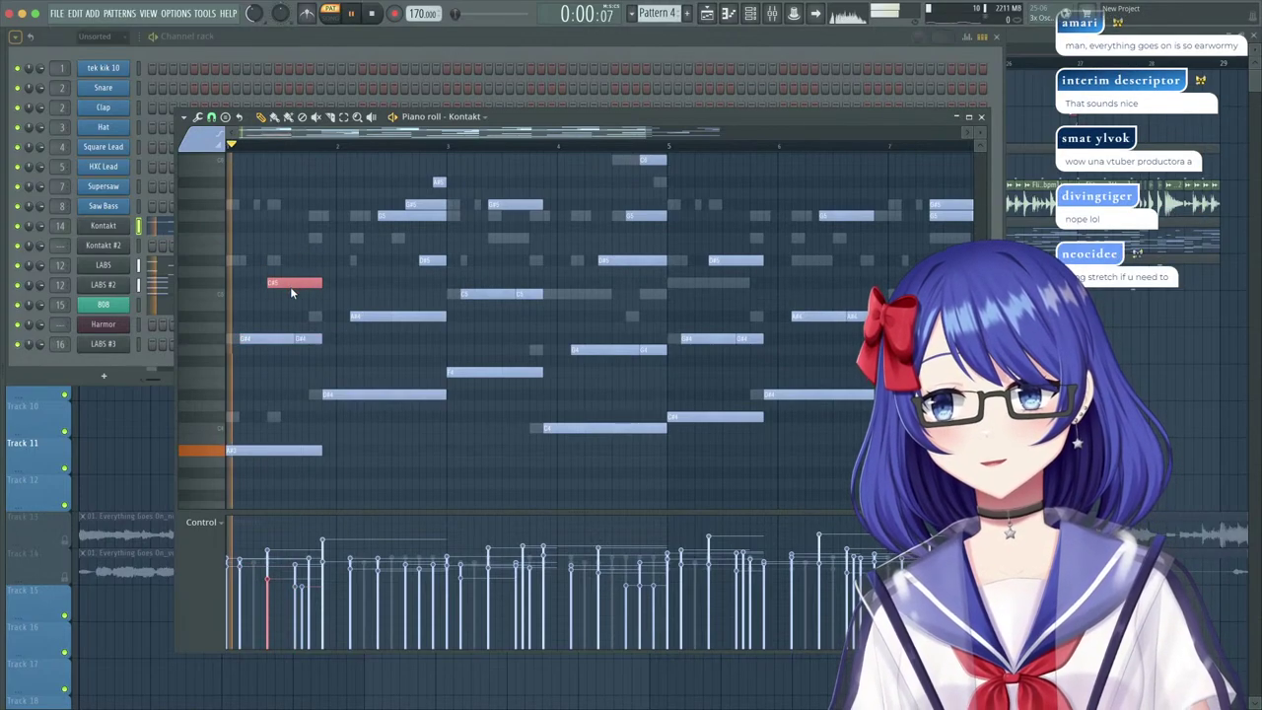
# In the LABS #2 part, lower the first chord's two lowest note pairs to A#3 and F4, and play it.
pyautogui.rightClick(278, 419)
pyautogui.press('space')
pyautogui.moveTo(293, 445); pyautogui.dragTo(230, 339)
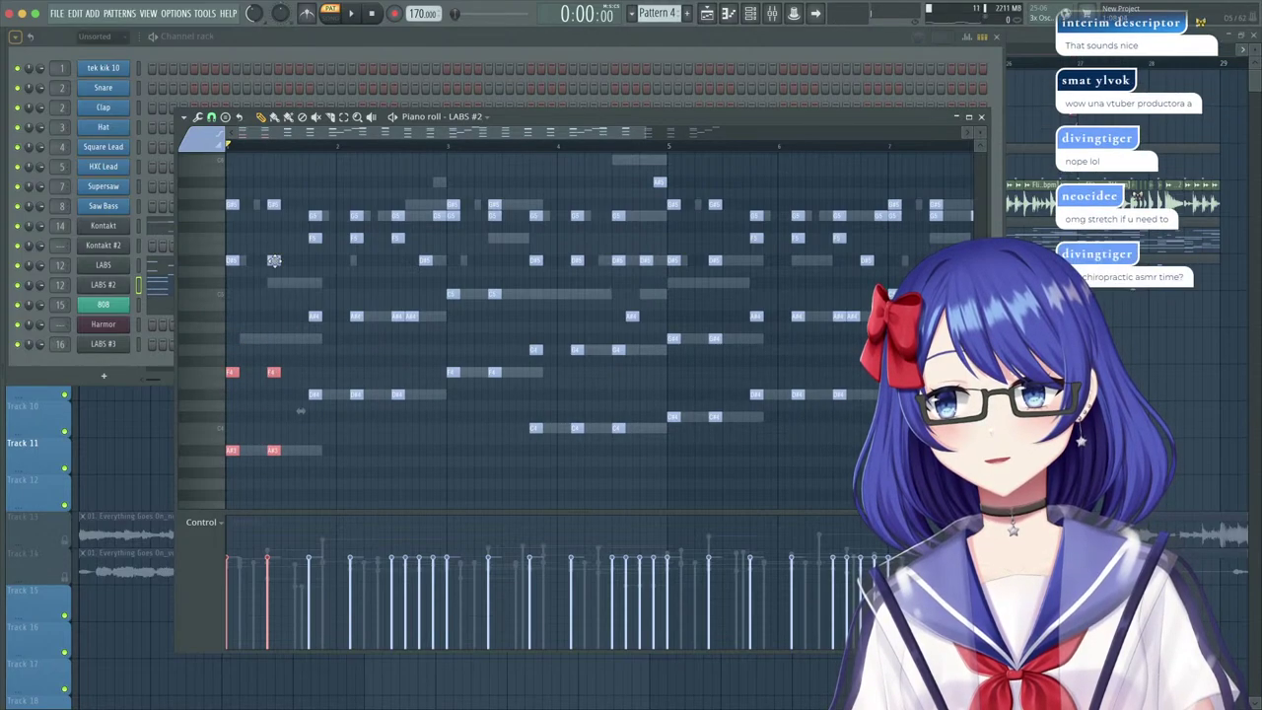
pyautogui.press('space')
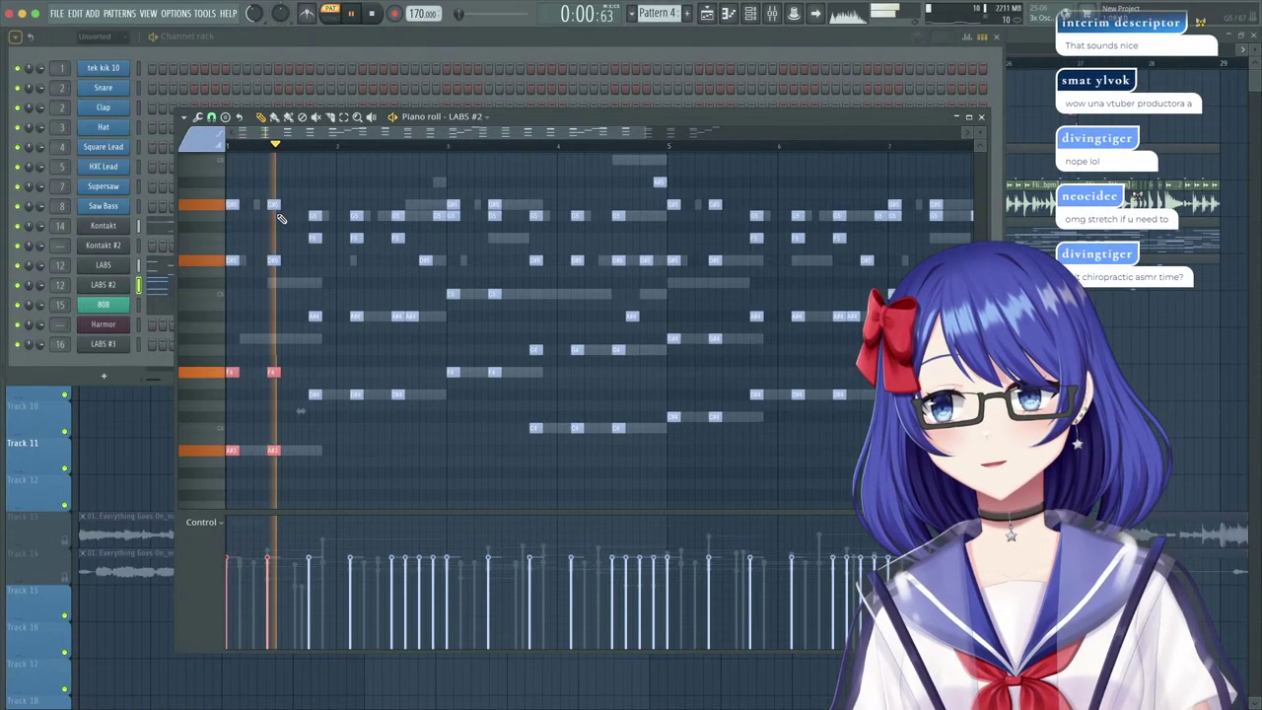
# Revoice LABS #2's second chord to C4, G#4 and E5, with its last two G#4 notes lowered to G4, and play it.
pyautogui.press('space')
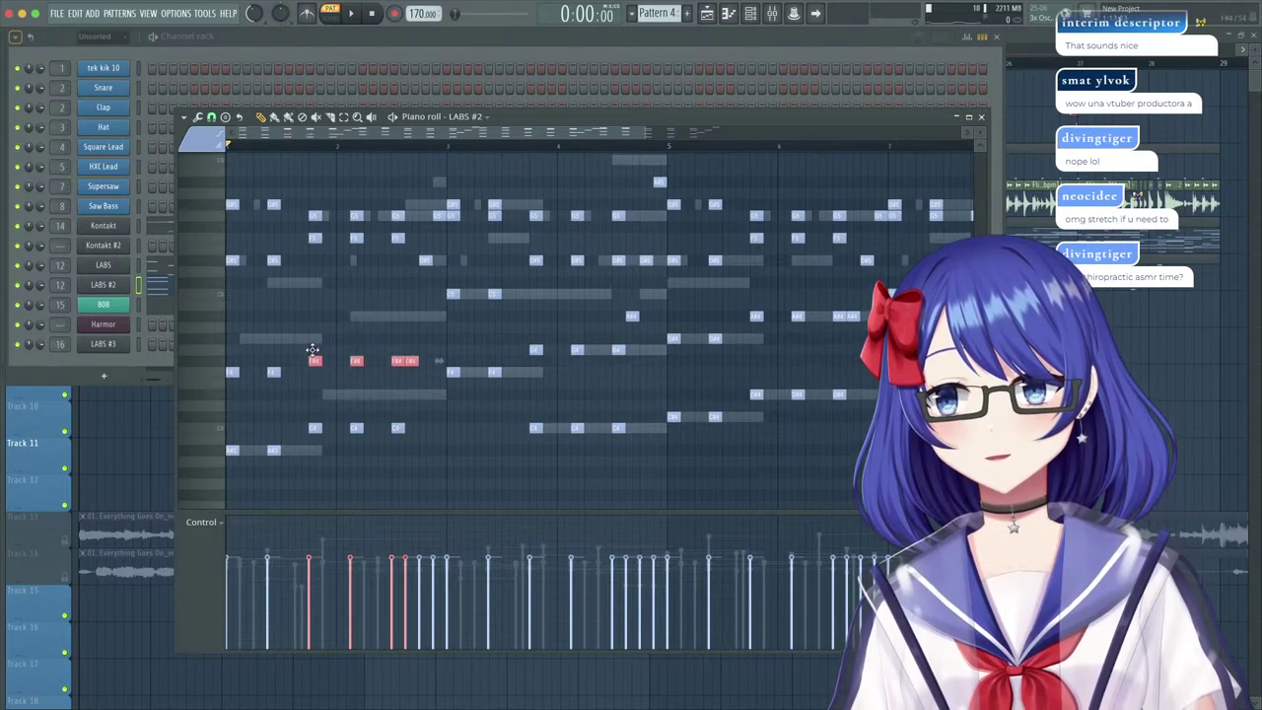
pyautogui.click(400, 339)
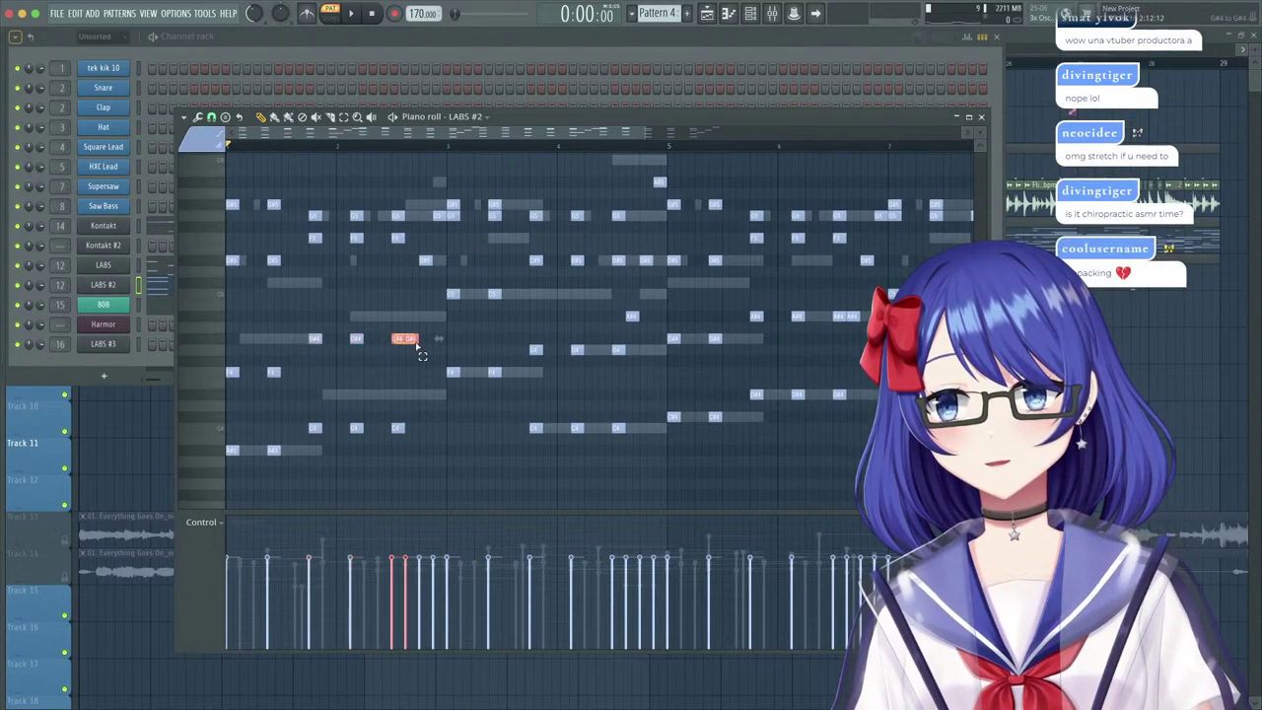
pyautogui.scroll(1, 393, 331)
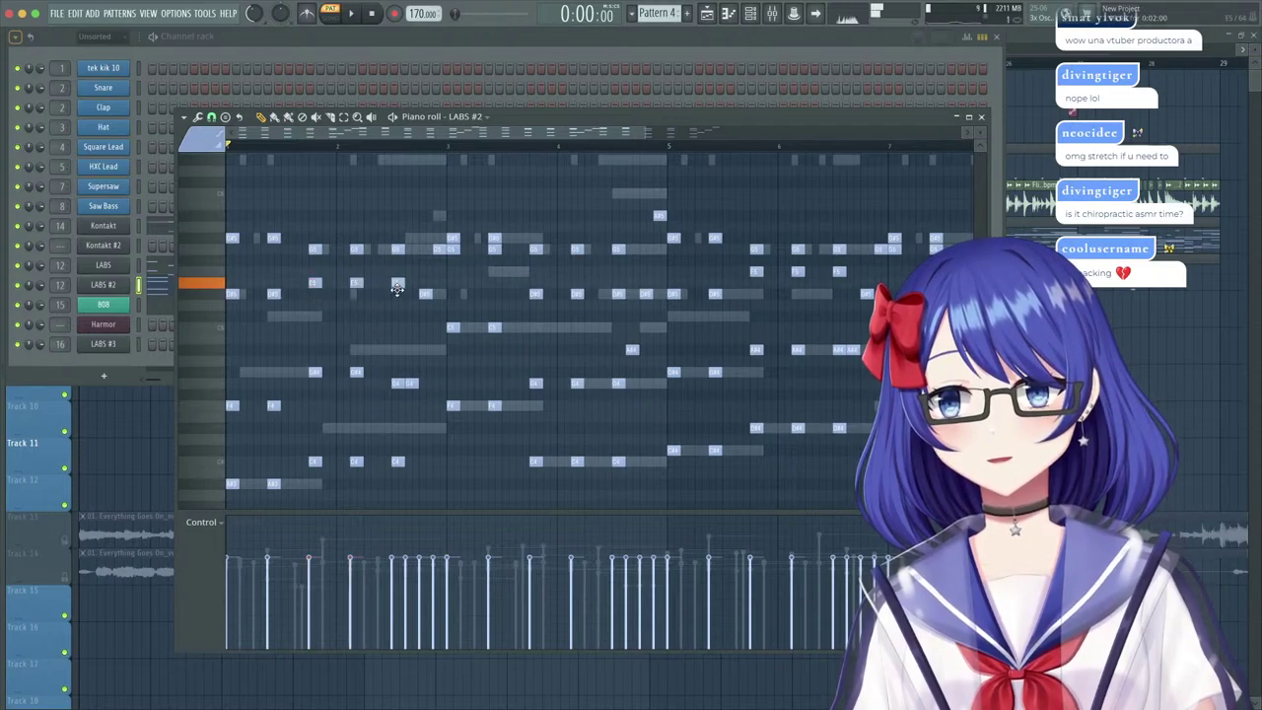
pyautogui.press('space')
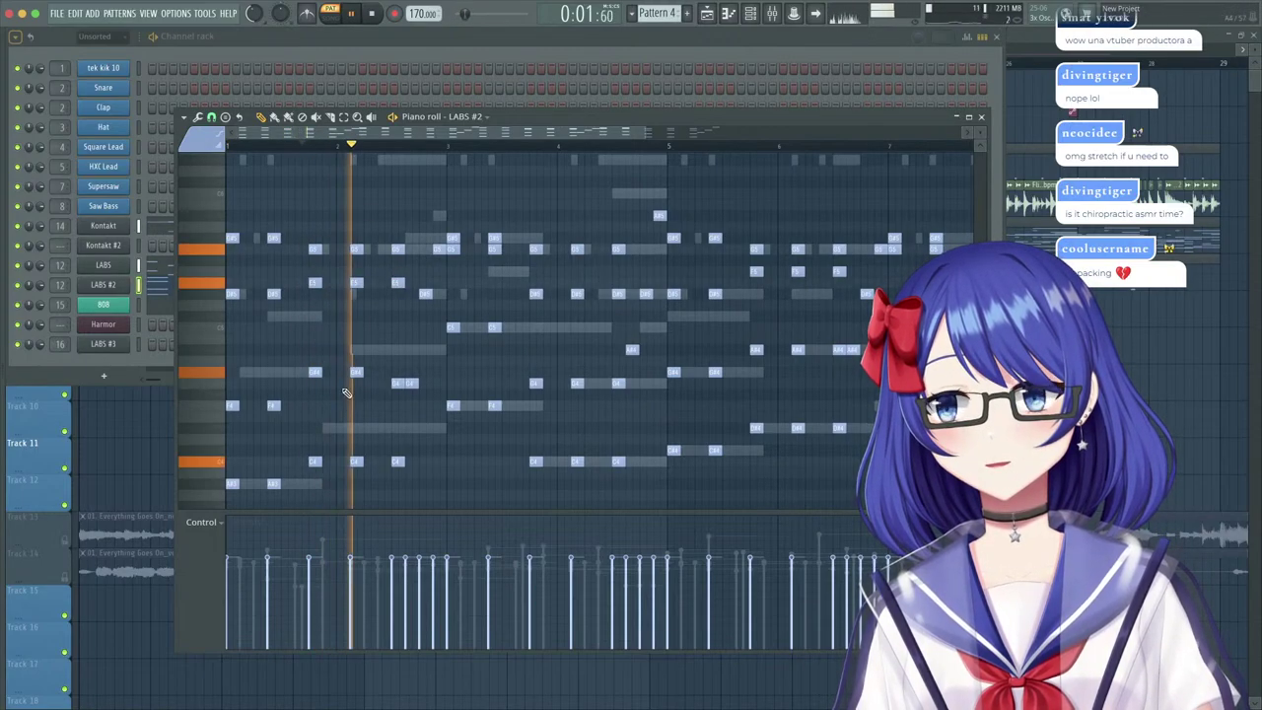
# Return to the Kontakt notes and lower the second chord's long bass note to C4, then replay bar 2.
pyautogui.doubleClick(345, 426)
pyautogui.press('space')
pyautogui.press('space')
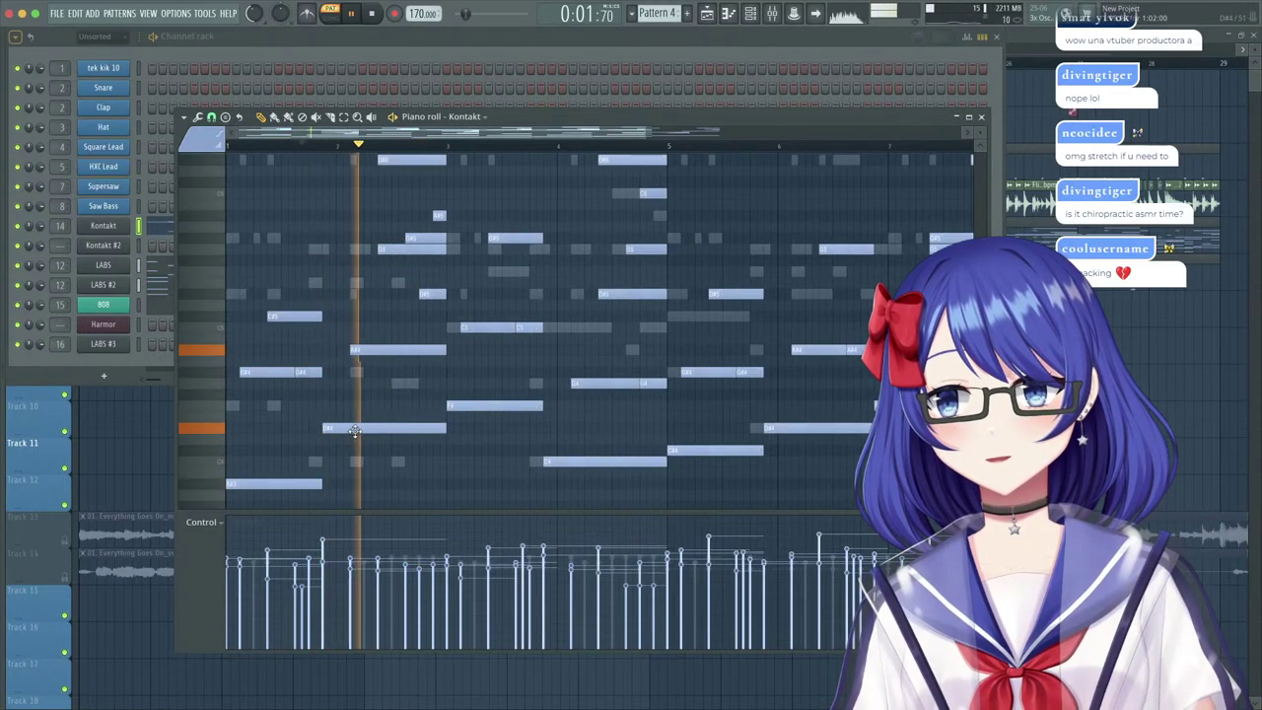
pyautogui.press('space')
pyautogui.scroll(-3, 360, 440)
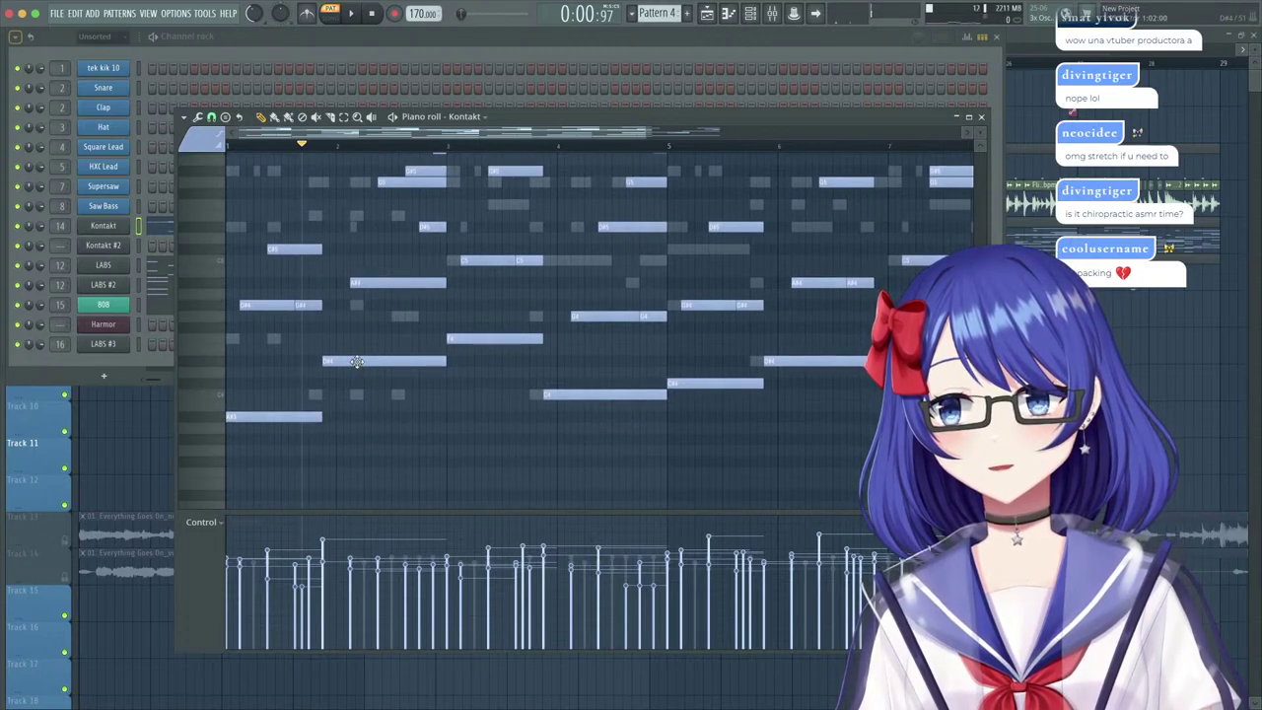
pyautogui.press('space')
pyautogui.scroll(3, 367, 400)
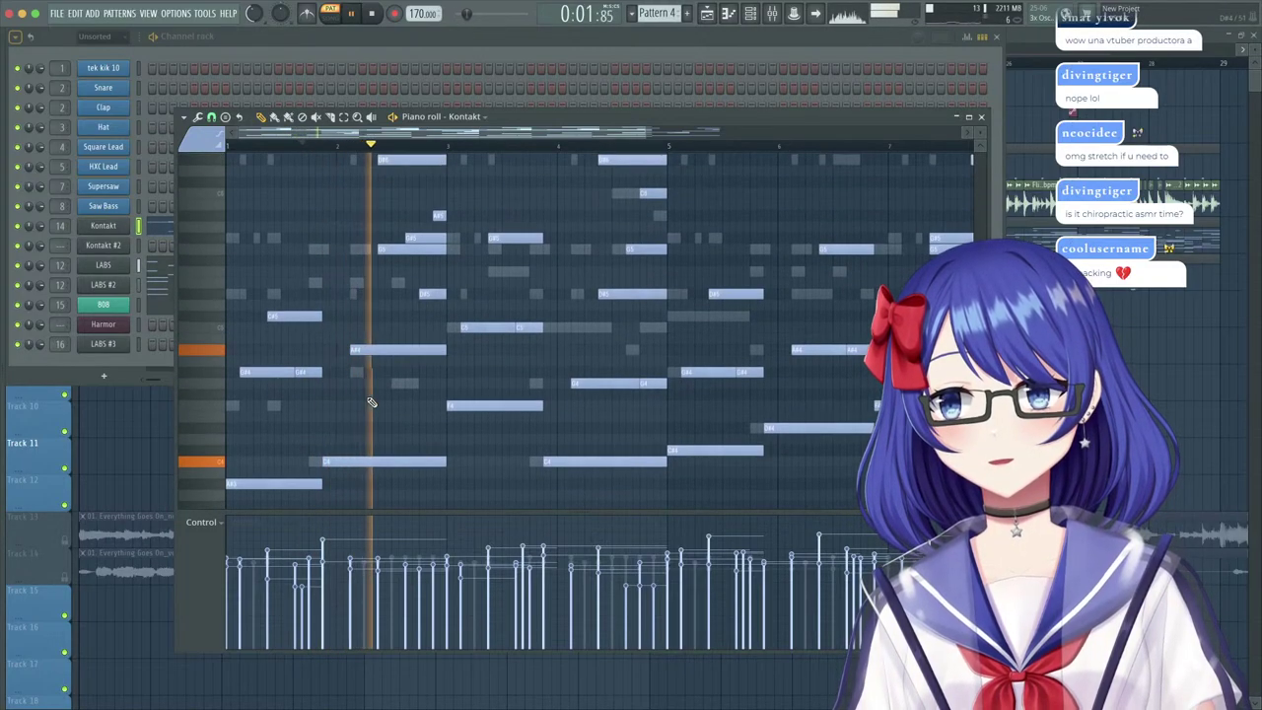
# Move the Kontakt G5 and D#5 notes in the second half of bar 2 to E5, replaying the bar to check.
pyautogui.press('space')
pyautogui.scroll(3, 371, 374)
pyautogui.press('space')
pyautogui.scroll(4, 372, 367)
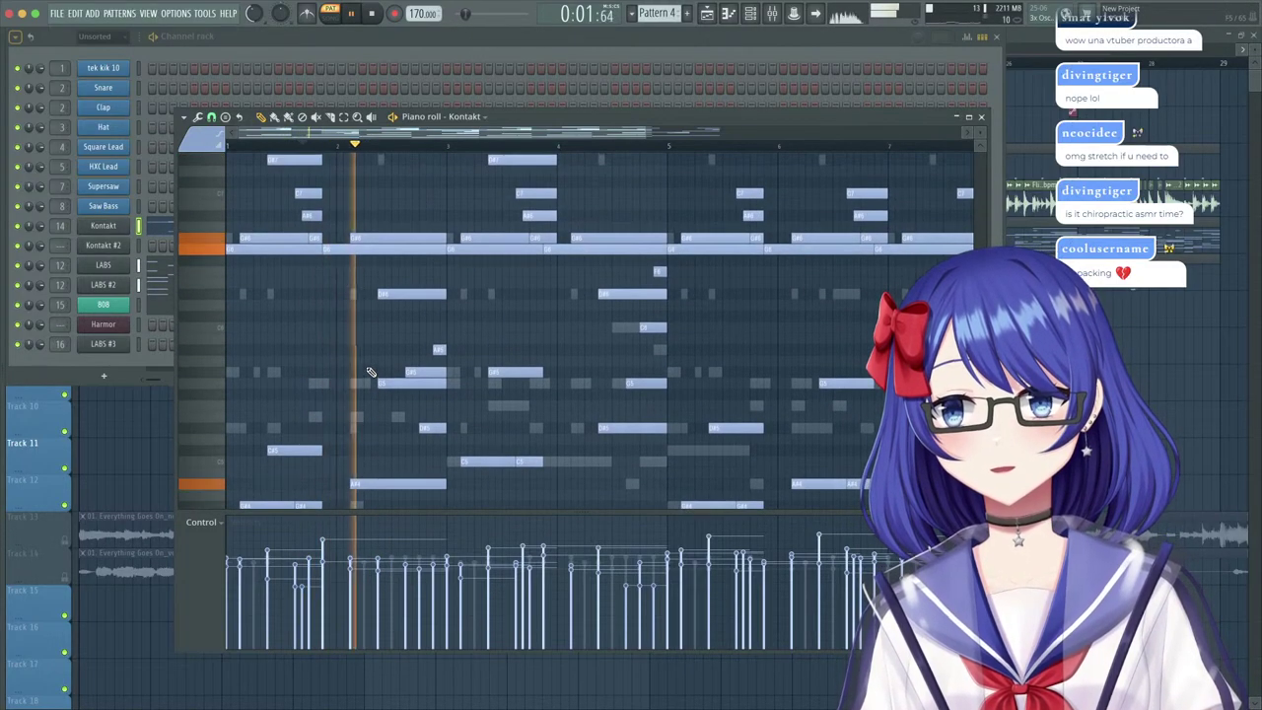
pyautogui.press('space')
pyautogui.press('space')
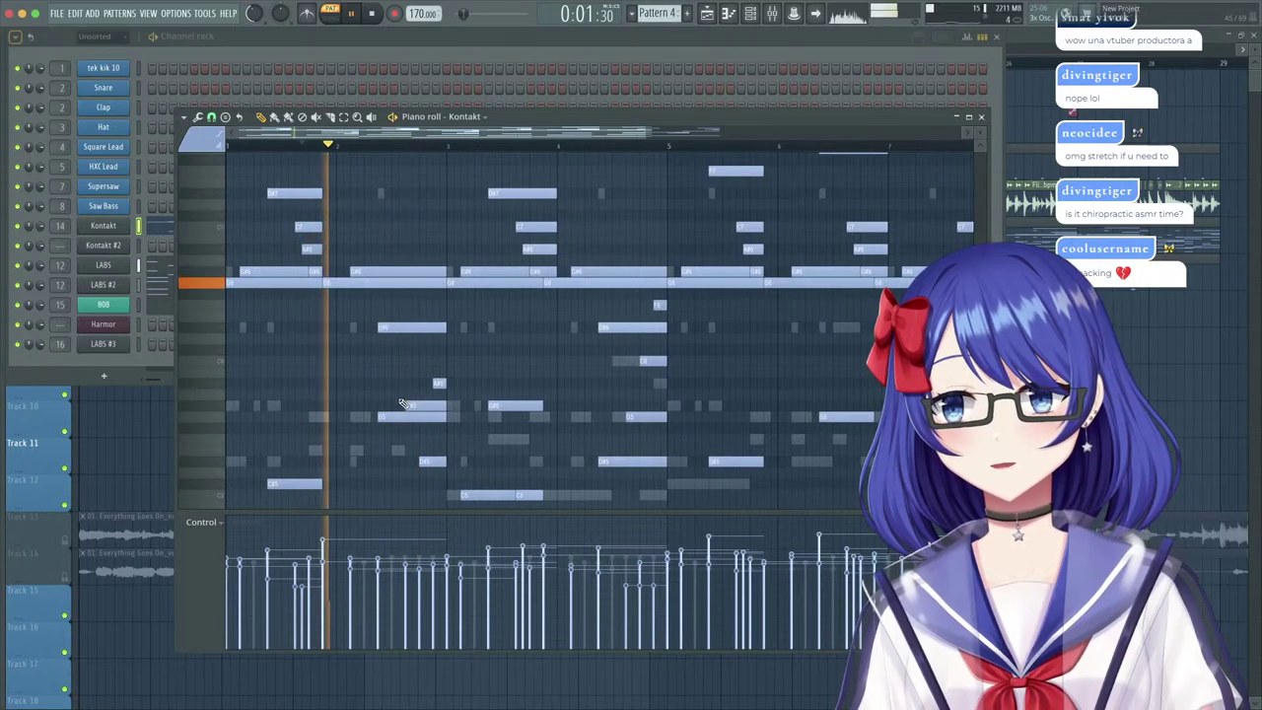
pyautogui.scroll(-3, 389, 339)
pyautogui.press('space')
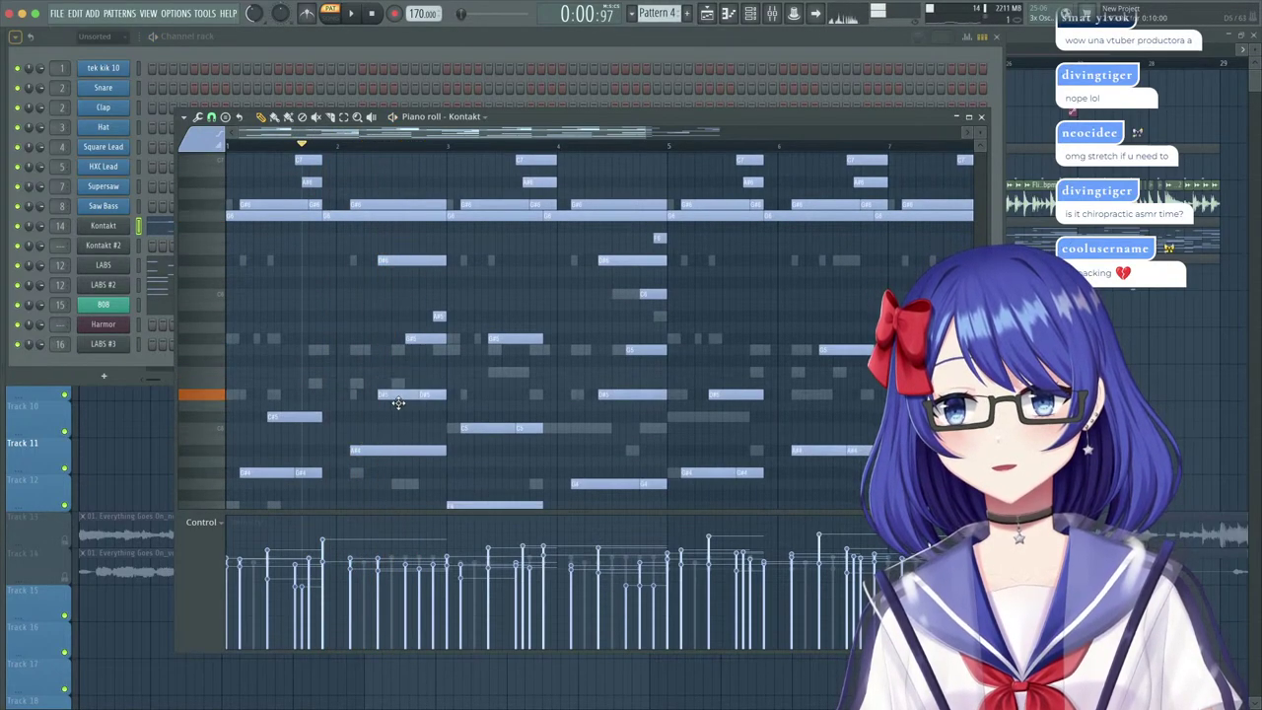
pyautogui.press('space')
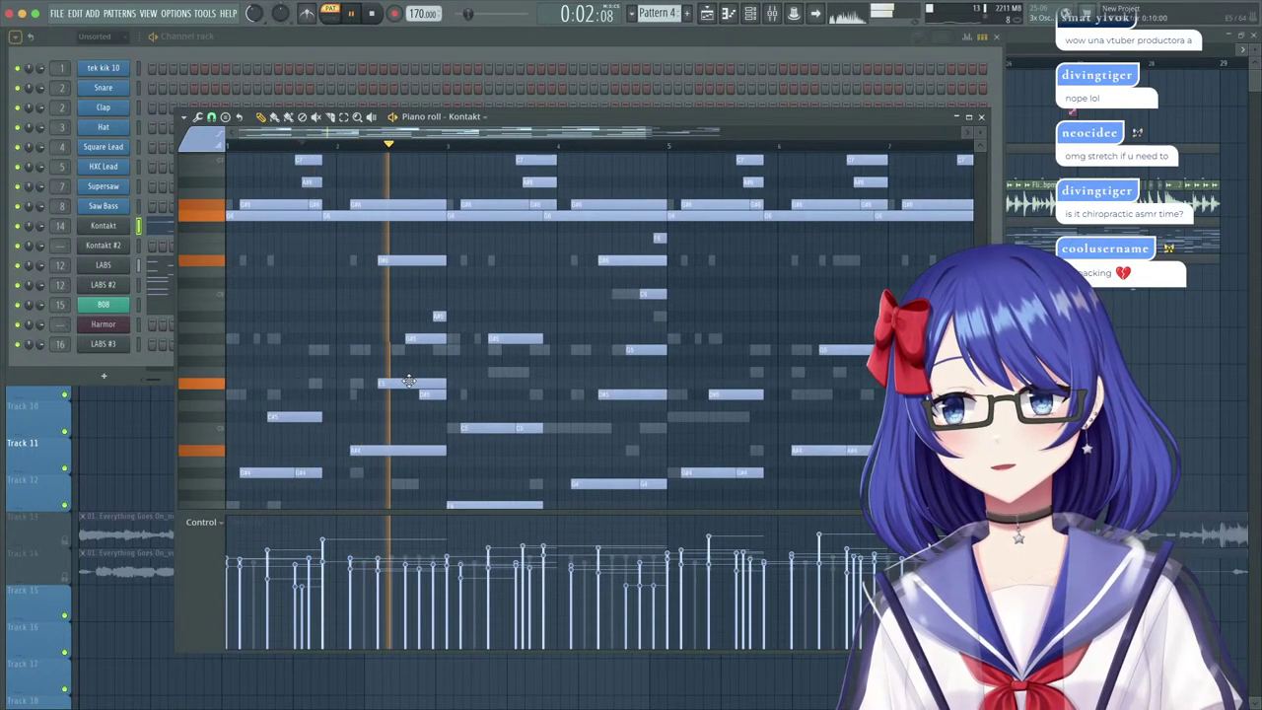
pyautogui.press('space')
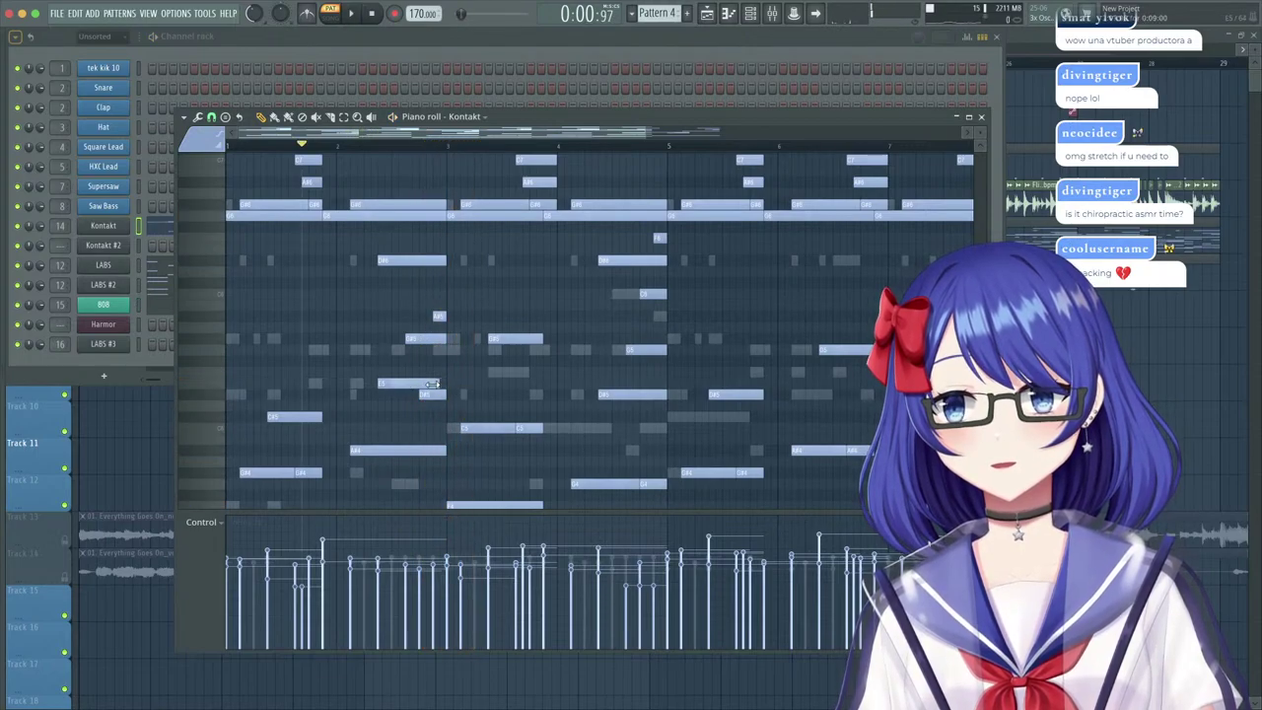
pyautogui.press('space')
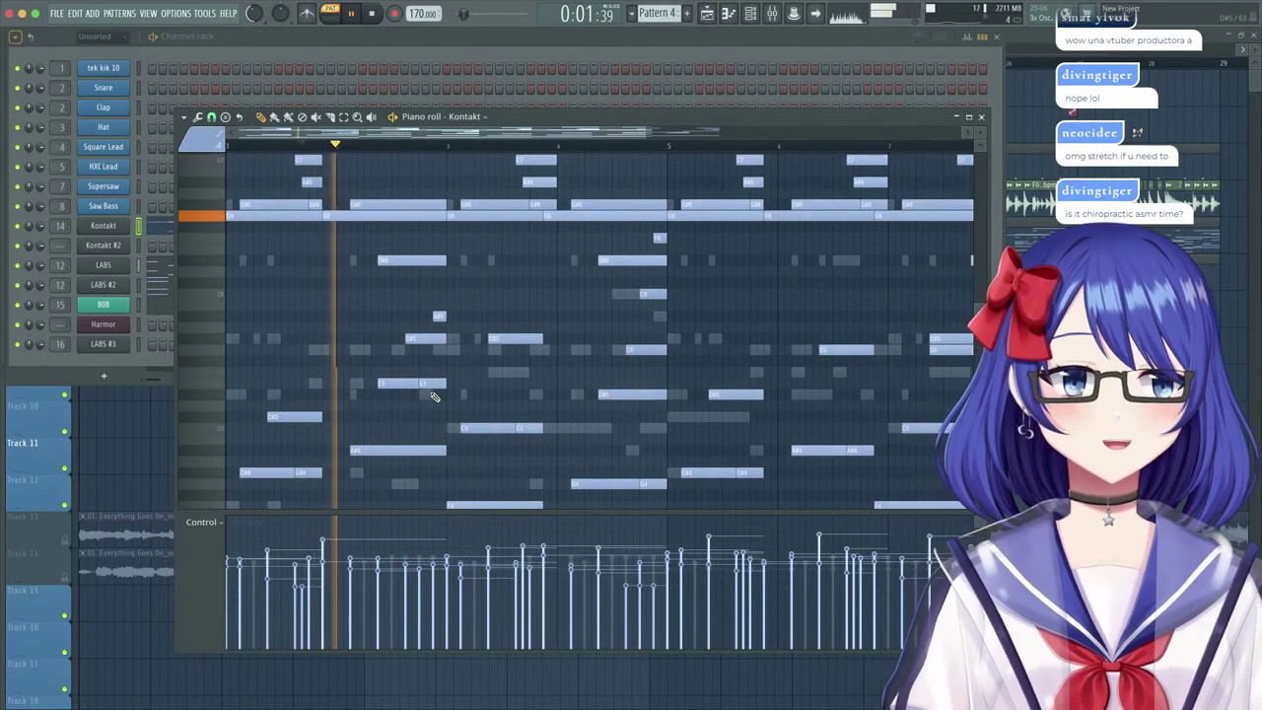
# Open the LABS #3 notes of the pads pattern from the playlist and repeat them through bar 12.
pyautogui.click(1038, 42)
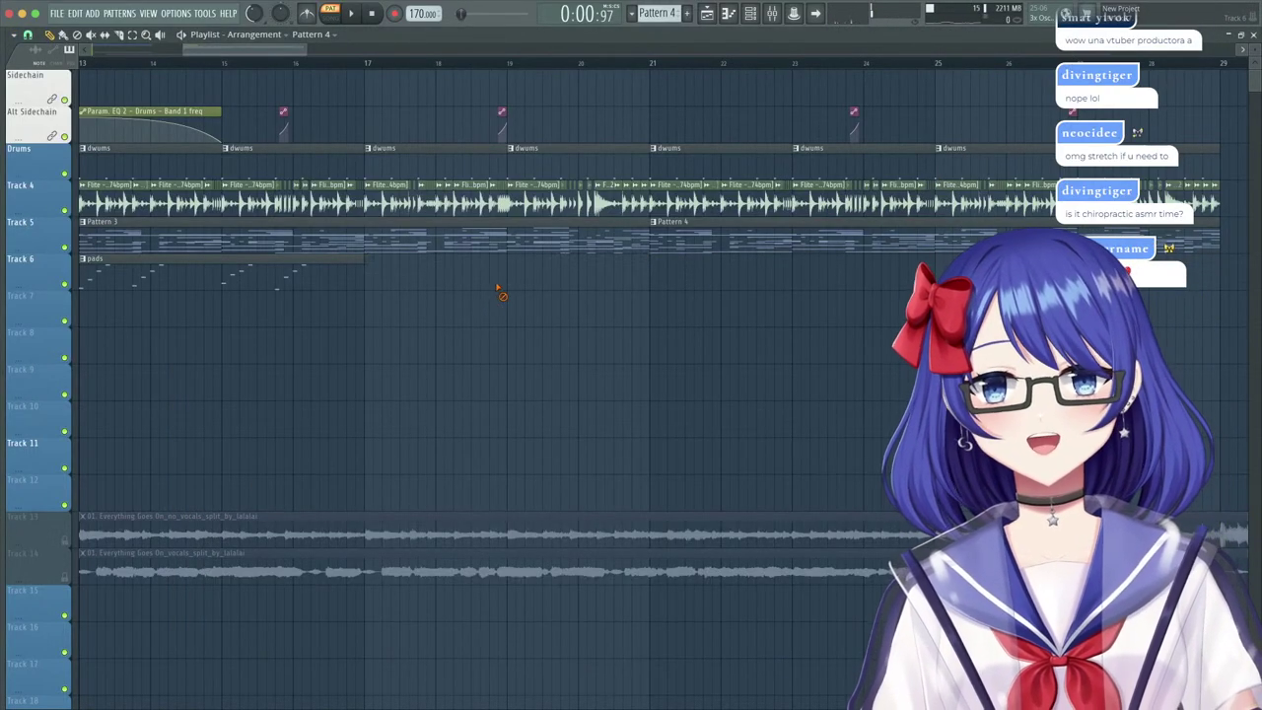
pyautogui.doubleClick(325, 284)
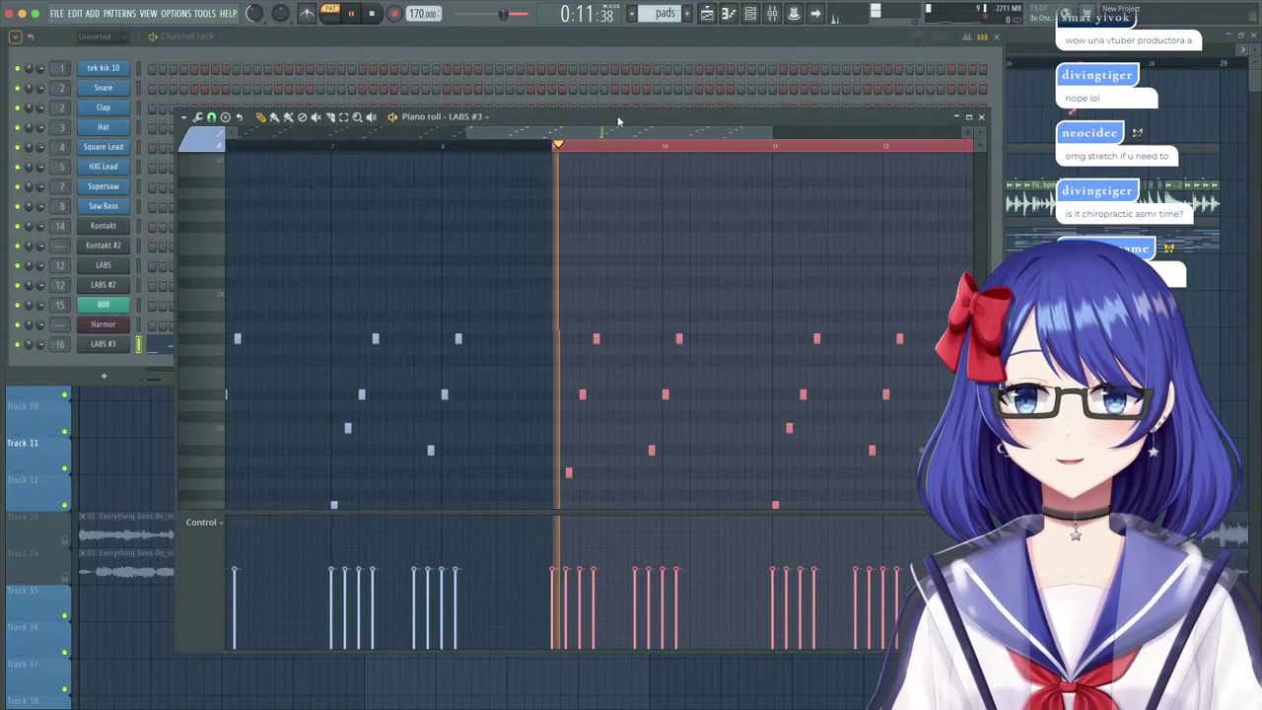
# Lower the first two pads notes of bar 9 to A#3 and F4, and play the phrase from there.
pyautogui.scroll(-3, 651, 190)
pyautogui.moveTo(550, 501); pyautogui.dragTo(572, 442)
pyautogui.scroll(-2, 608, 451)
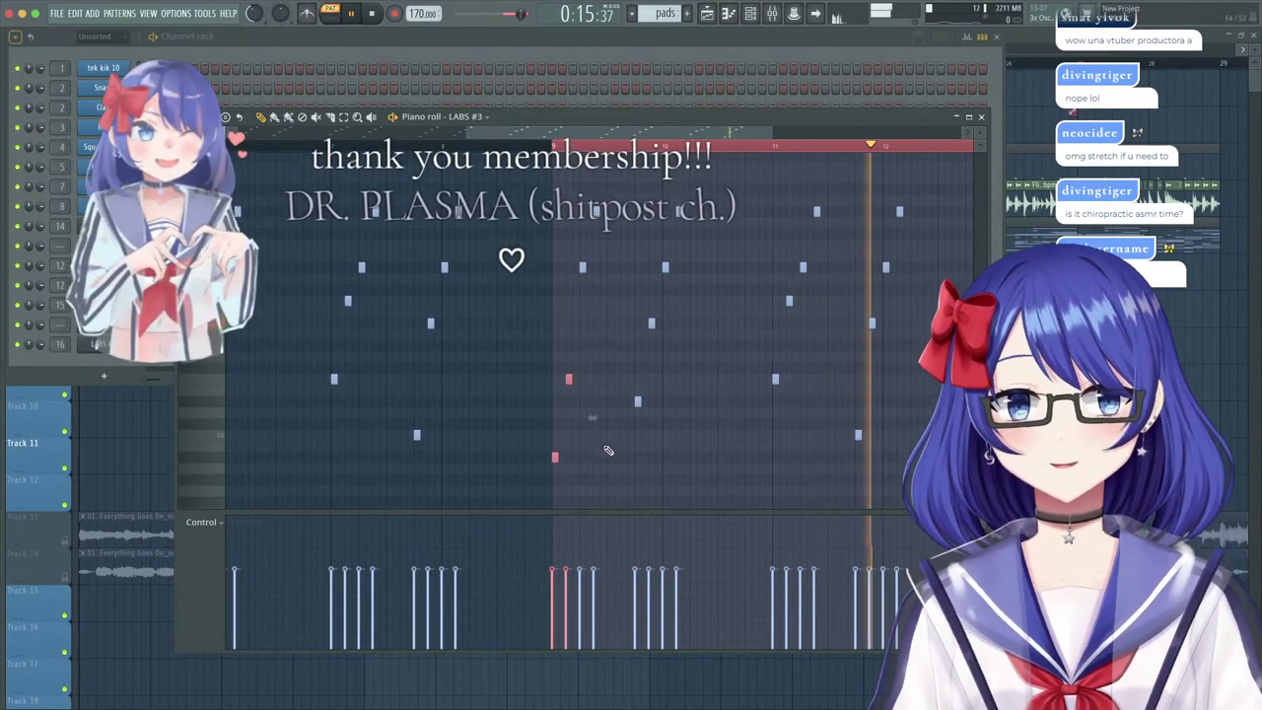
pyautogui.scroll(-2, 608, 451)
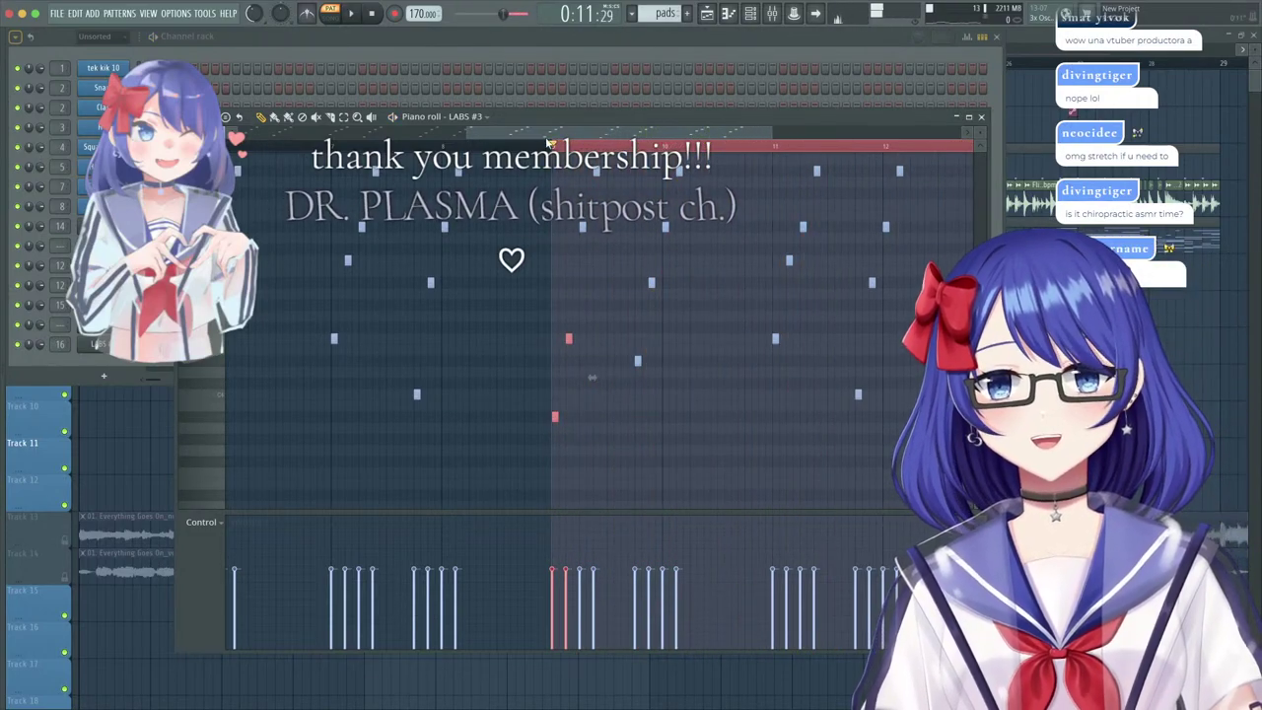
pyautogui.press('space')
pyautogui.scroll(3, 610, 147)
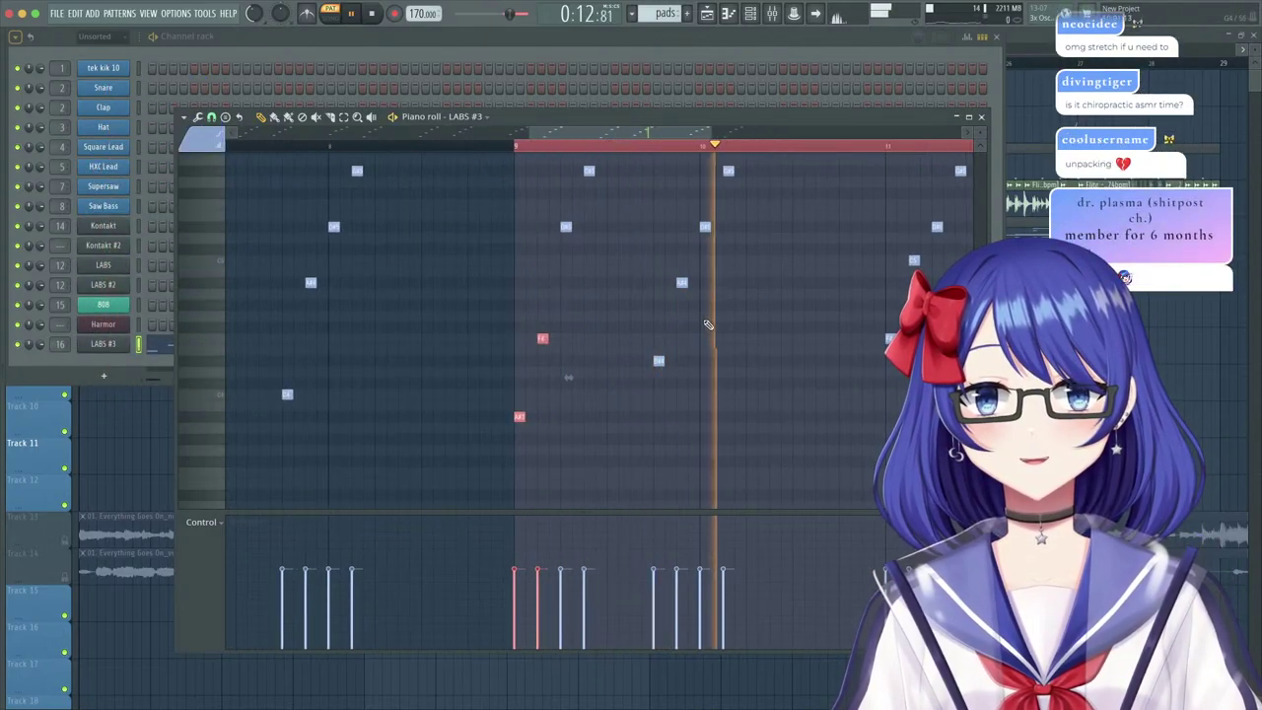
# Change the second four-note pads group after bar 9 to C4, G4, E5 and G5, and play it.
pyautogui.press('space')
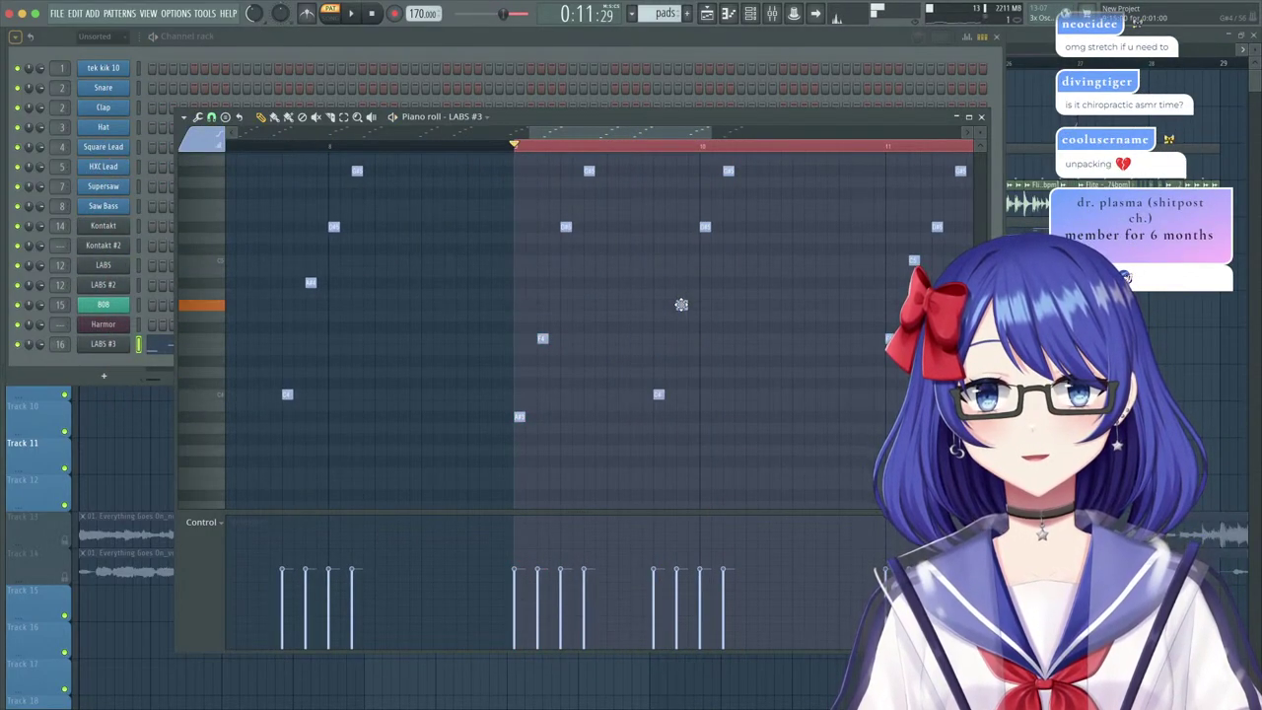
pyautogui.scroll(4, 708, 219)
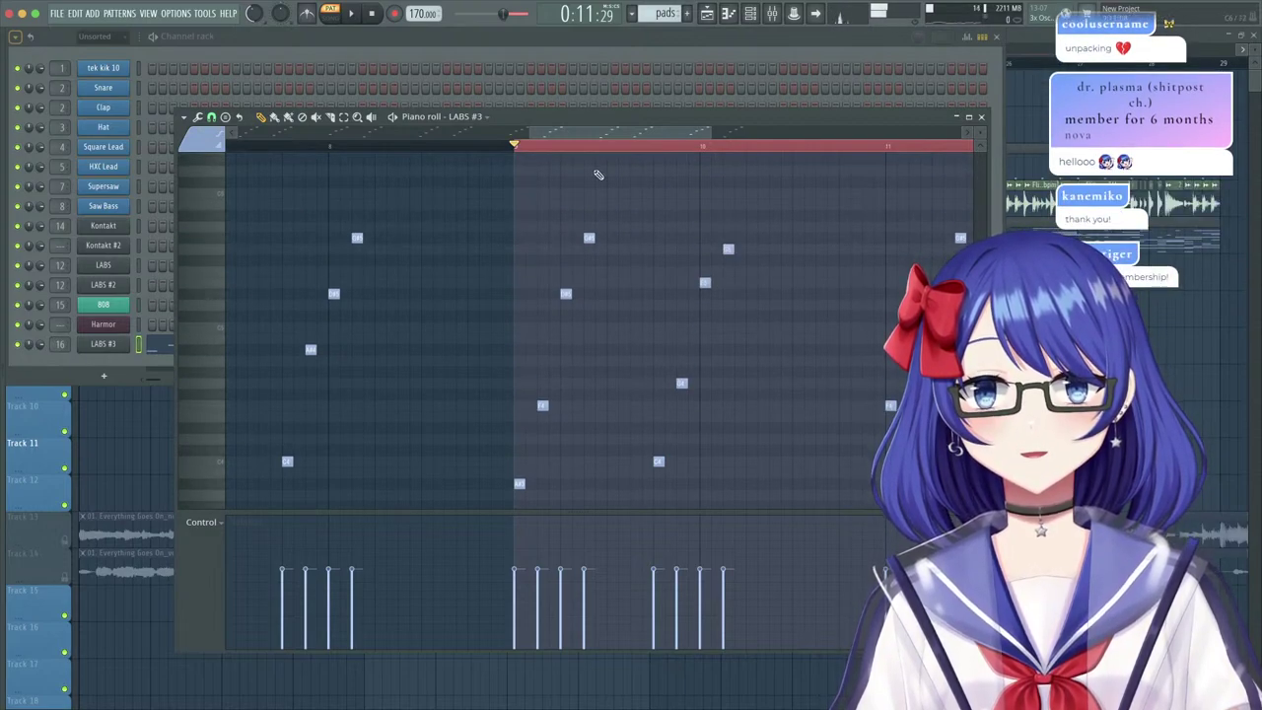
pyautogui.press('space')
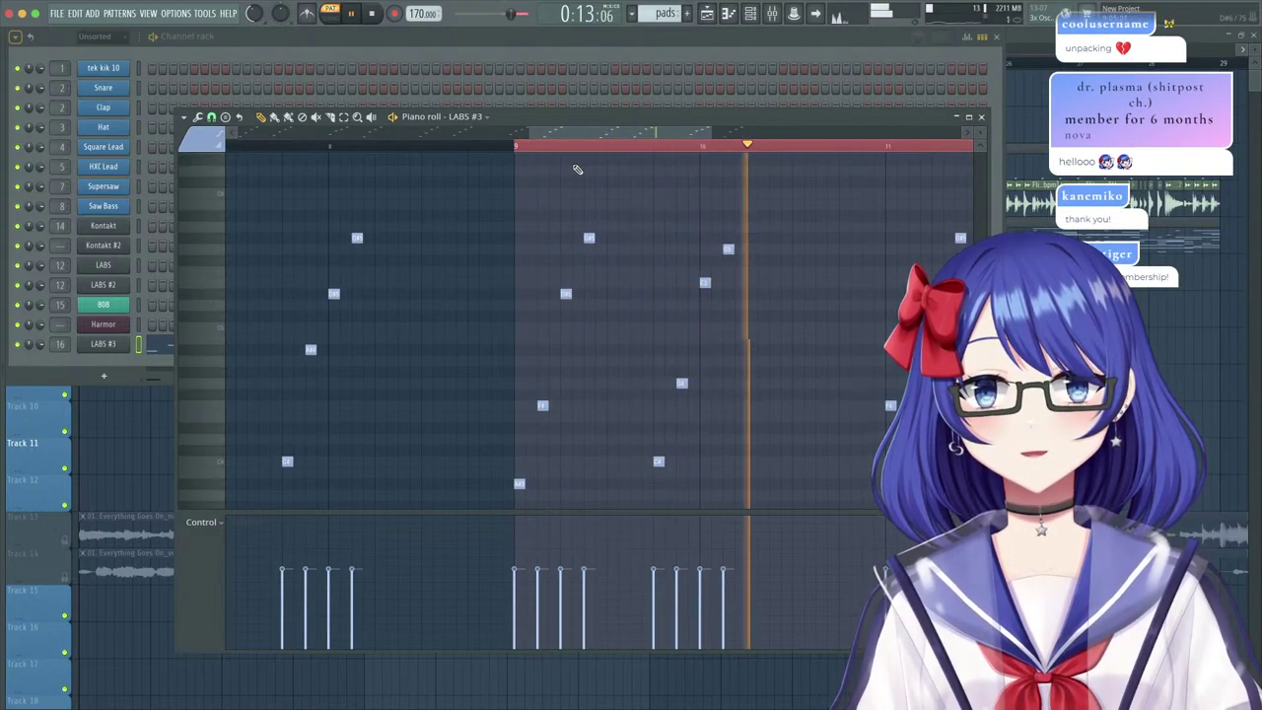
# Return to the playlist and play the arrangement in song mode from bar 13.
pyautogui.scroll(-4, 611, 150)
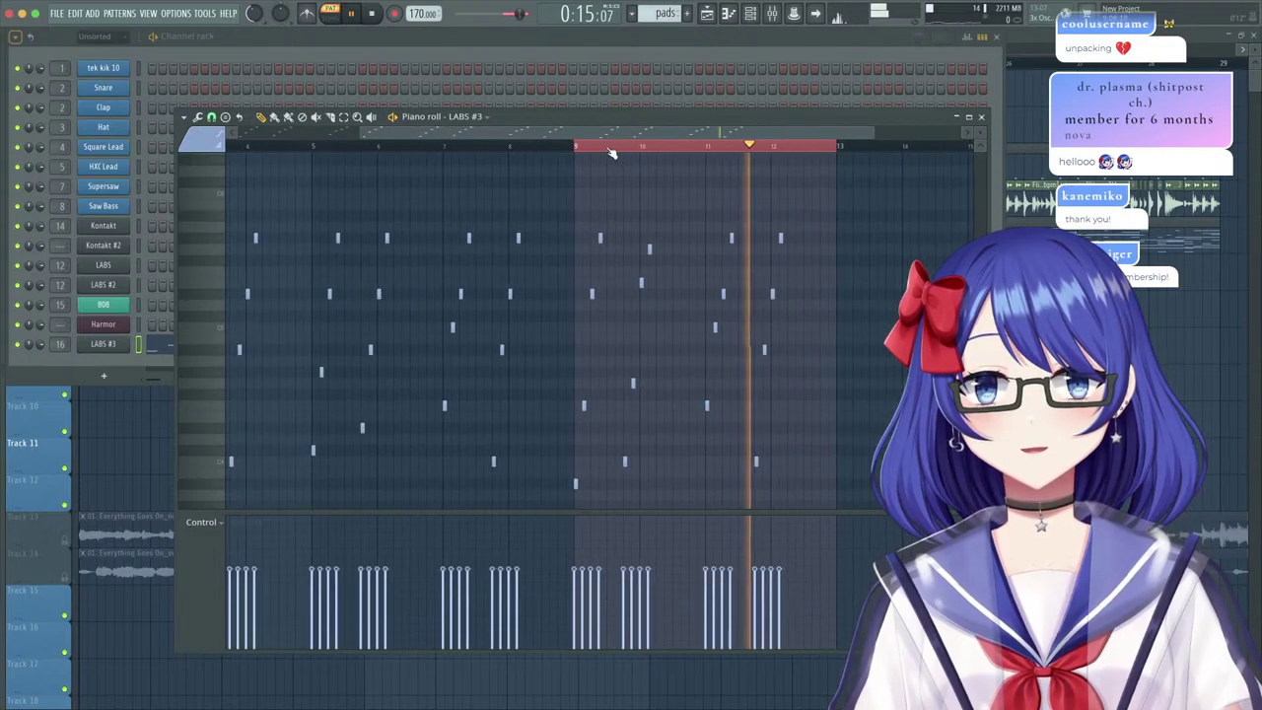
pyautogui.press('space')
pyautogui.press('F5')
pyautogui.press('space')
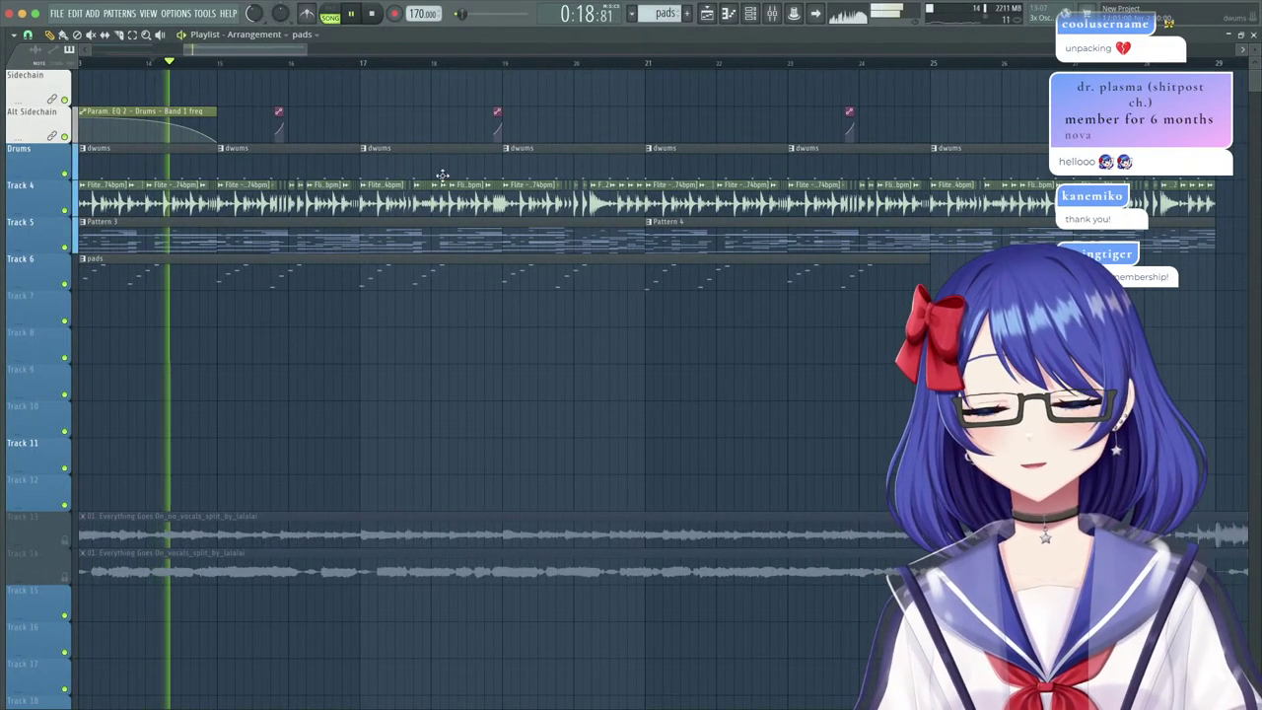
# Open Pattern 4 from the playlist and show its 808 notes in the piano roll.
pyautogui.doubleClick(693, 234)
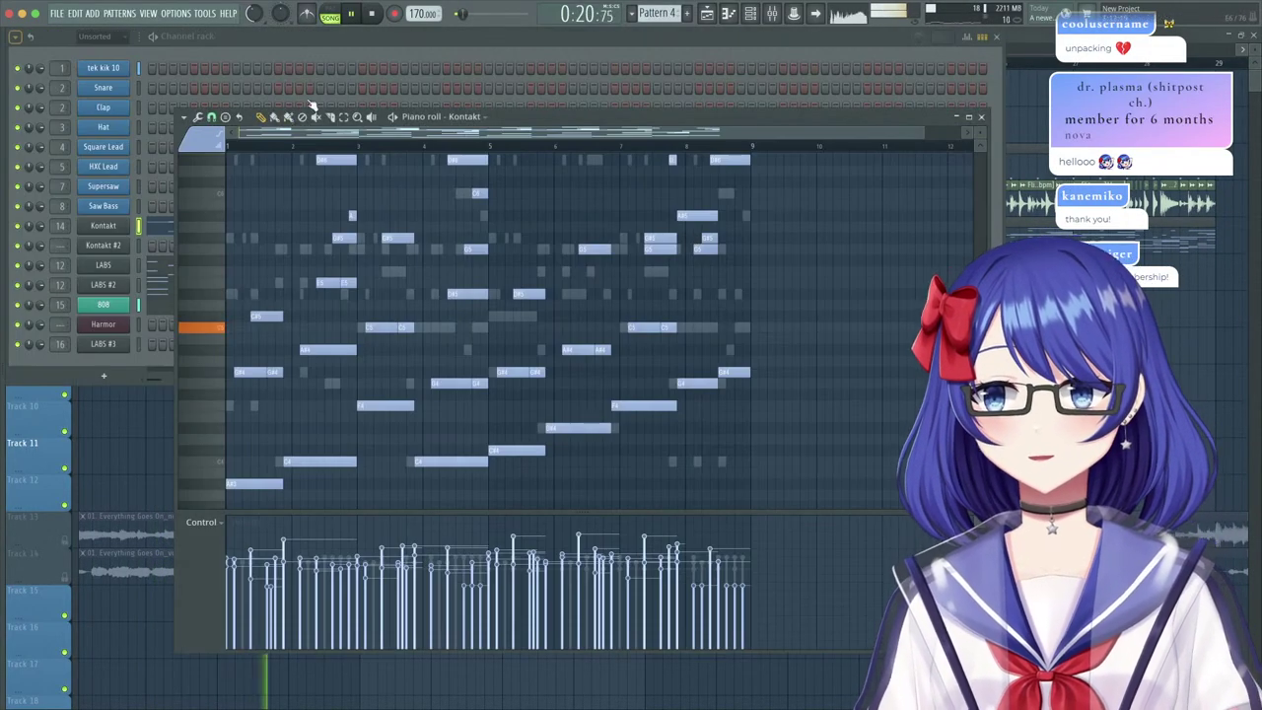
pyautogui.click(276, 40)
pyautogui.click(185, 309)
# Copy the 808 phrase from bars 5–6 into bars 1–2 three semitones lower, with its C4 notes raised to C5, and play it.
pyautogui.scroll(2, 373, 365)
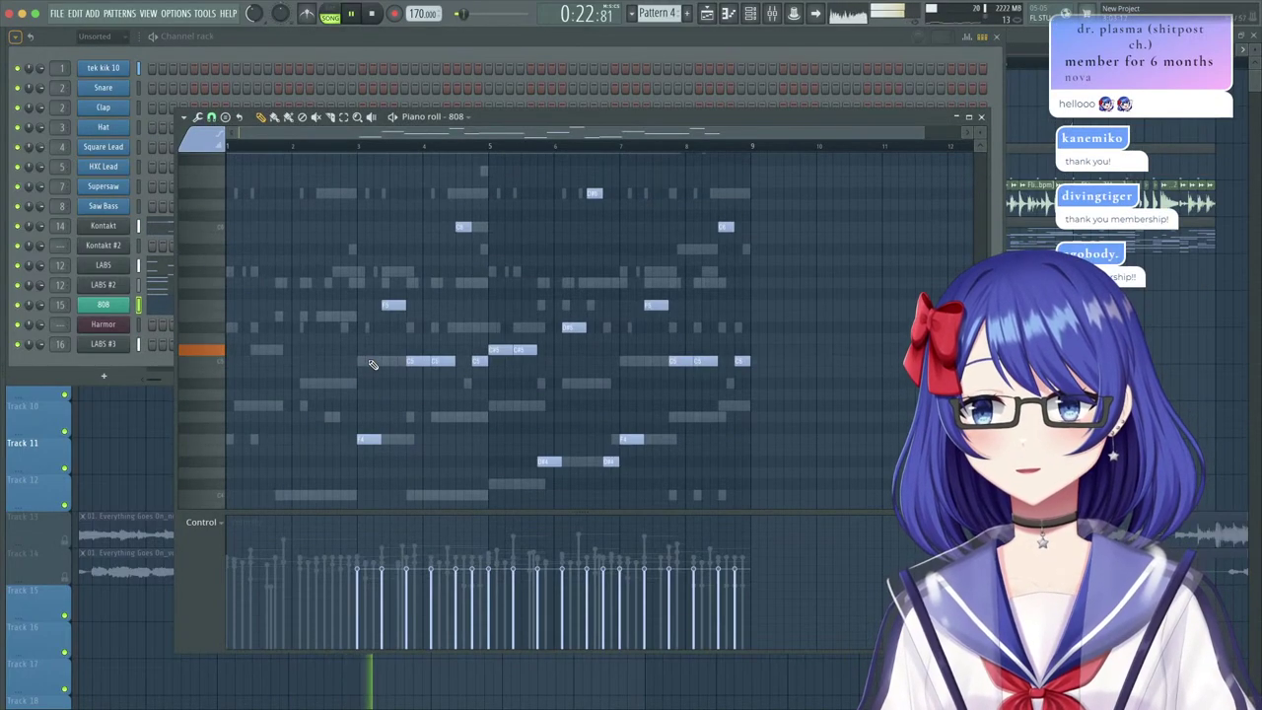
pyautogui.scroll(4, 518, 282)
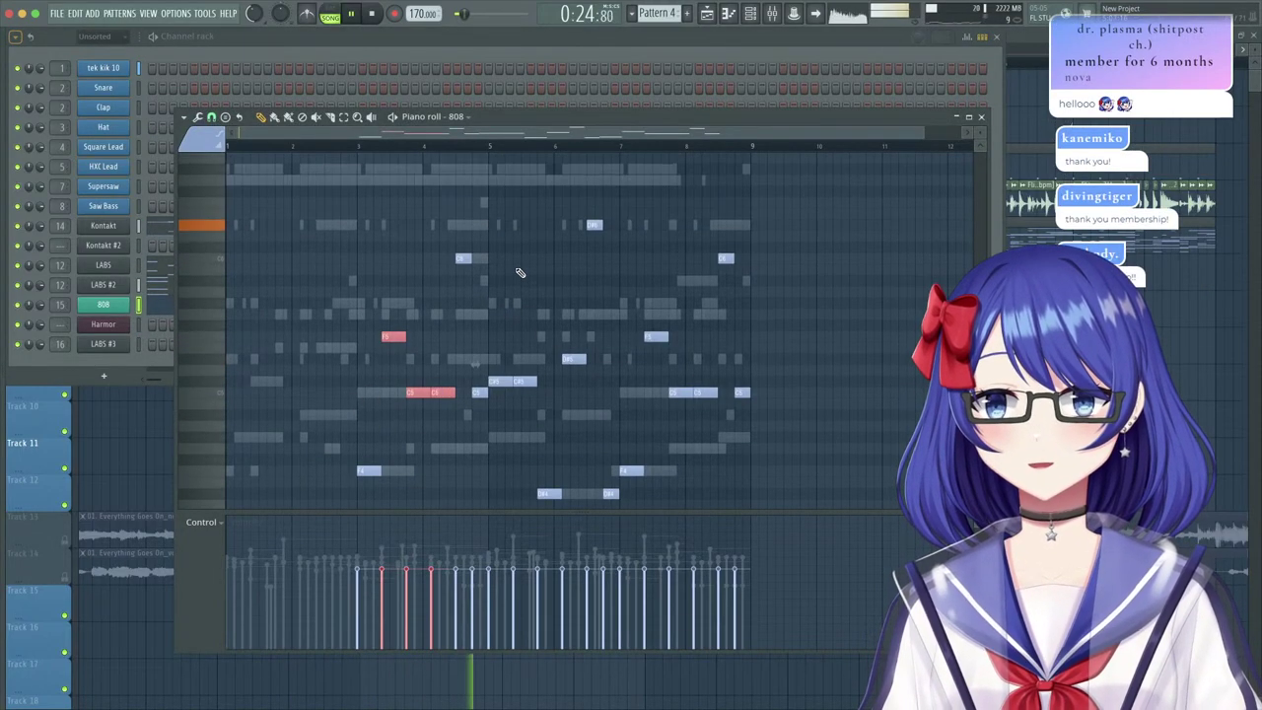
pyautogui.scroll(-10, 522, 283)
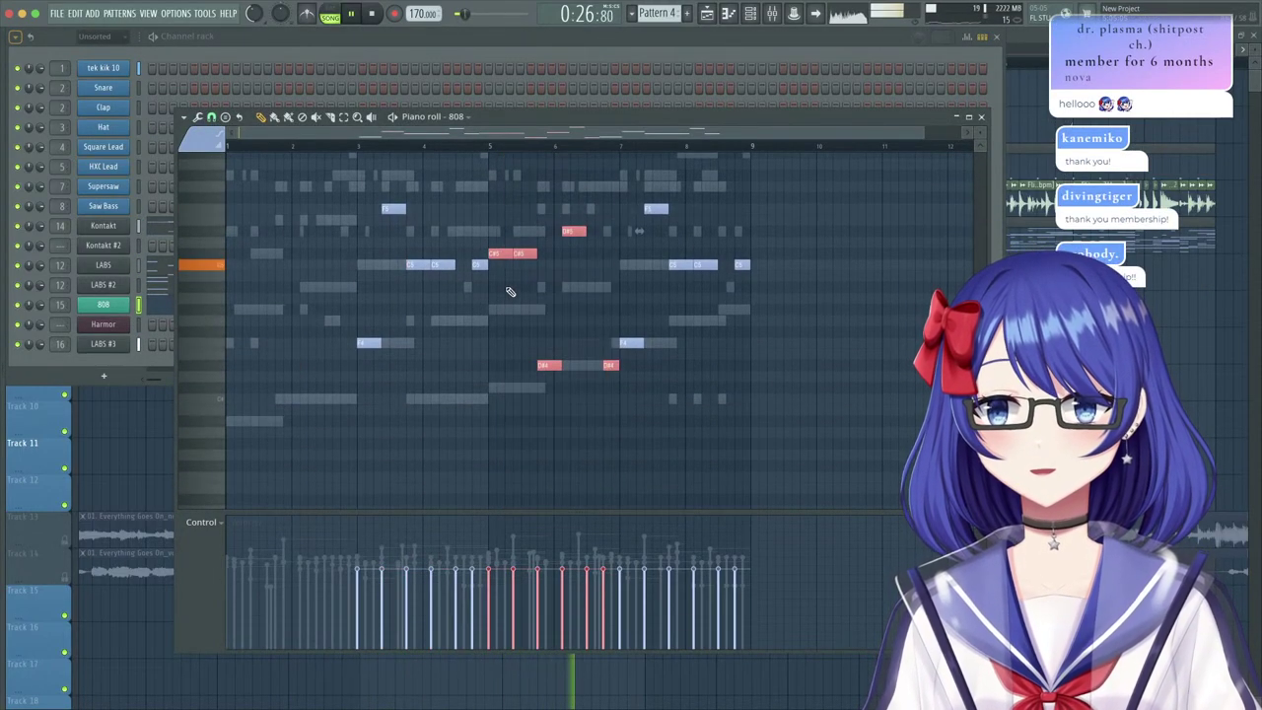
pyautogui.scroll(2, 296, 395)
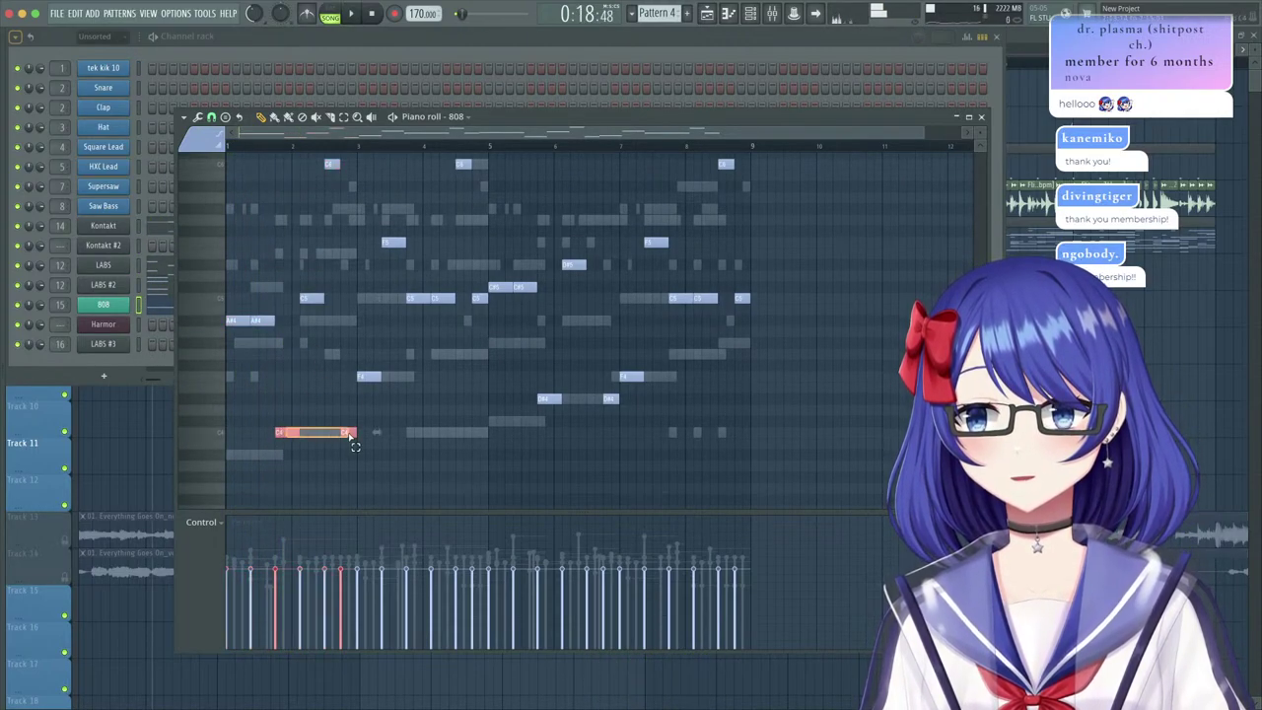
pyautogui.press('space')
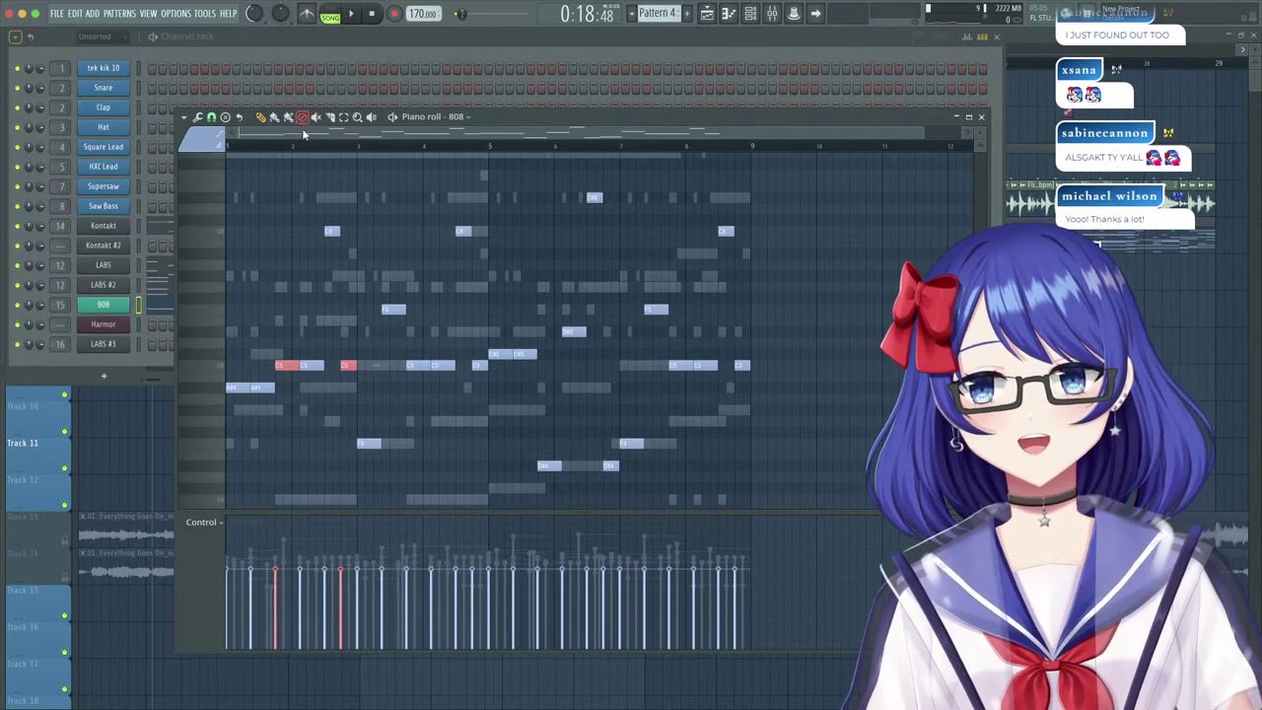
pyautogui.press('space')
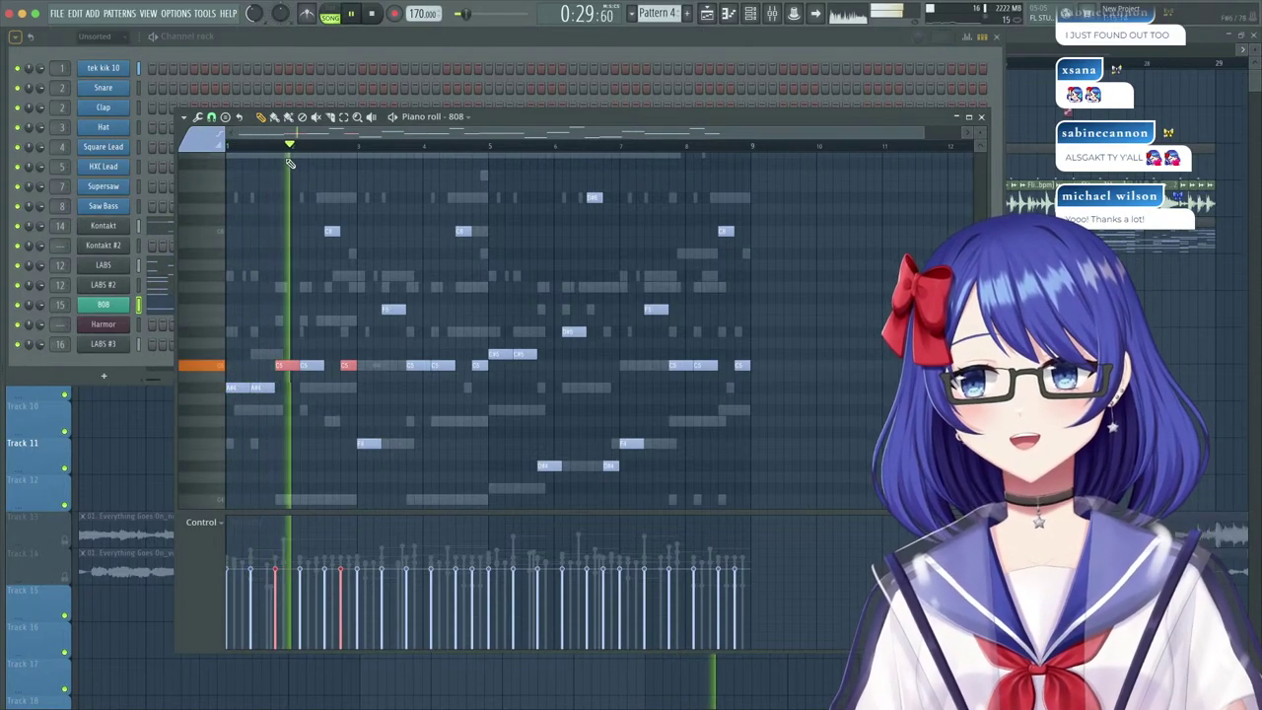
# Lower the 808's C5 and C6 notes from bar 3.75 to bar 5 six semitones, to F#4 and F#5.
pyautogui.press('space')
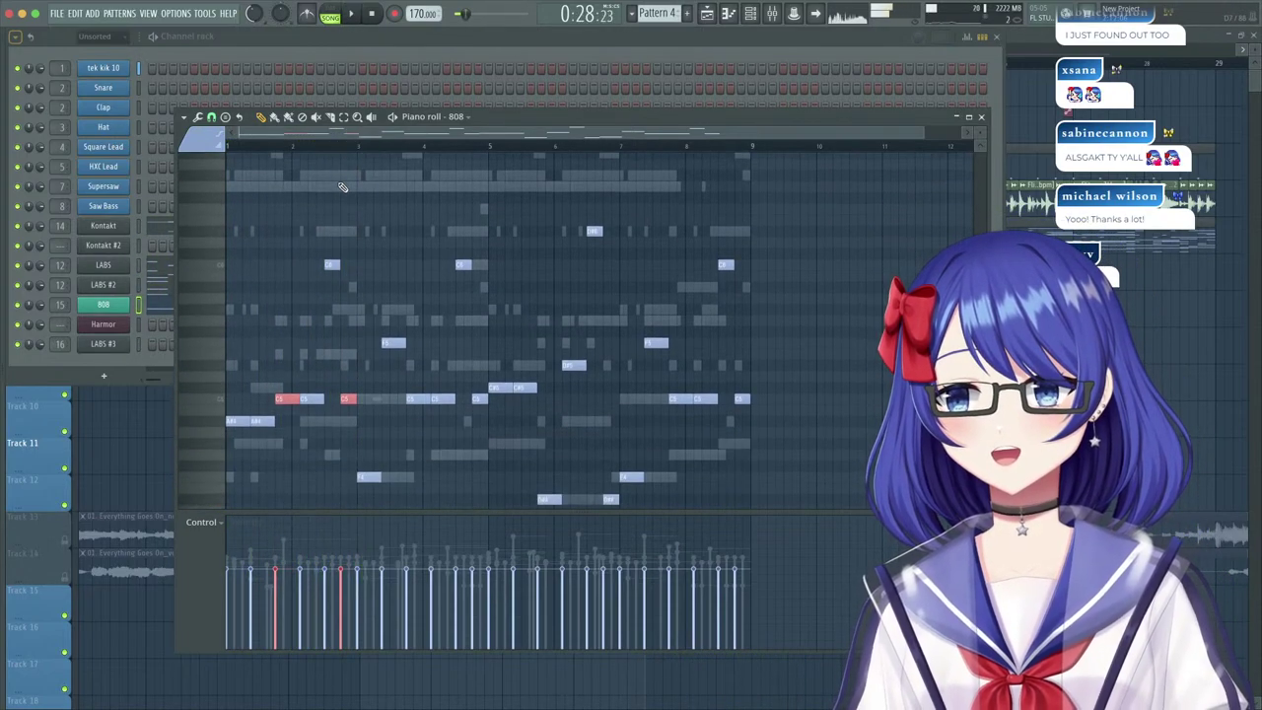
pyautogui.scroll(-2, 349, 191)
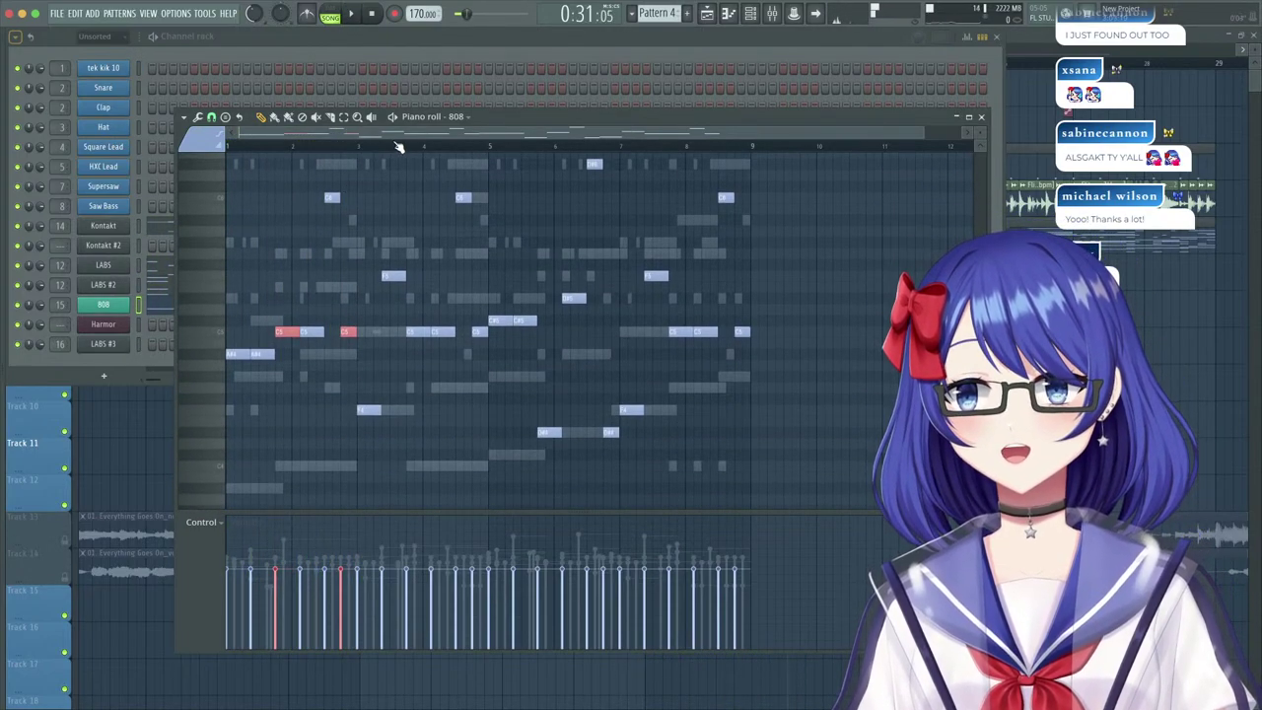
pyautogui.press('space')
pyautogui.scroll(5, 410, 151)
pyautogui.press('space')
pyautogui.scroll(5, 515, 226)
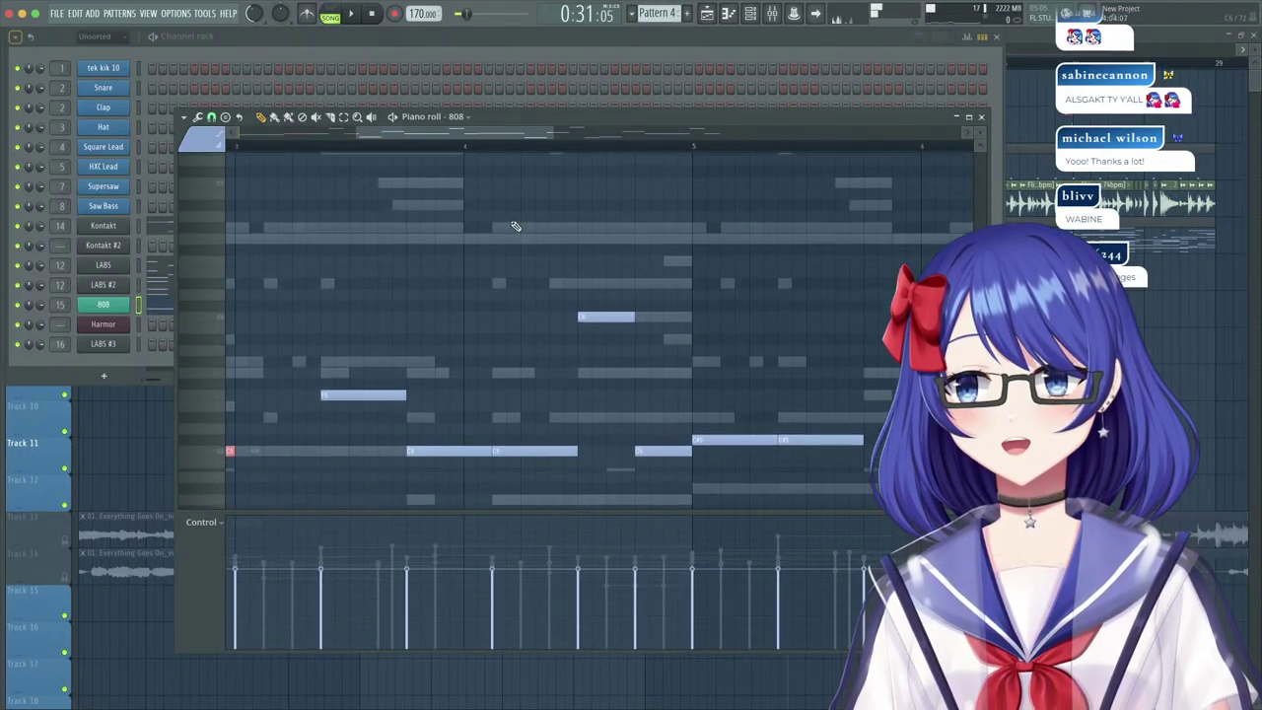
pyautogui.scroll(-8, 515, 226)
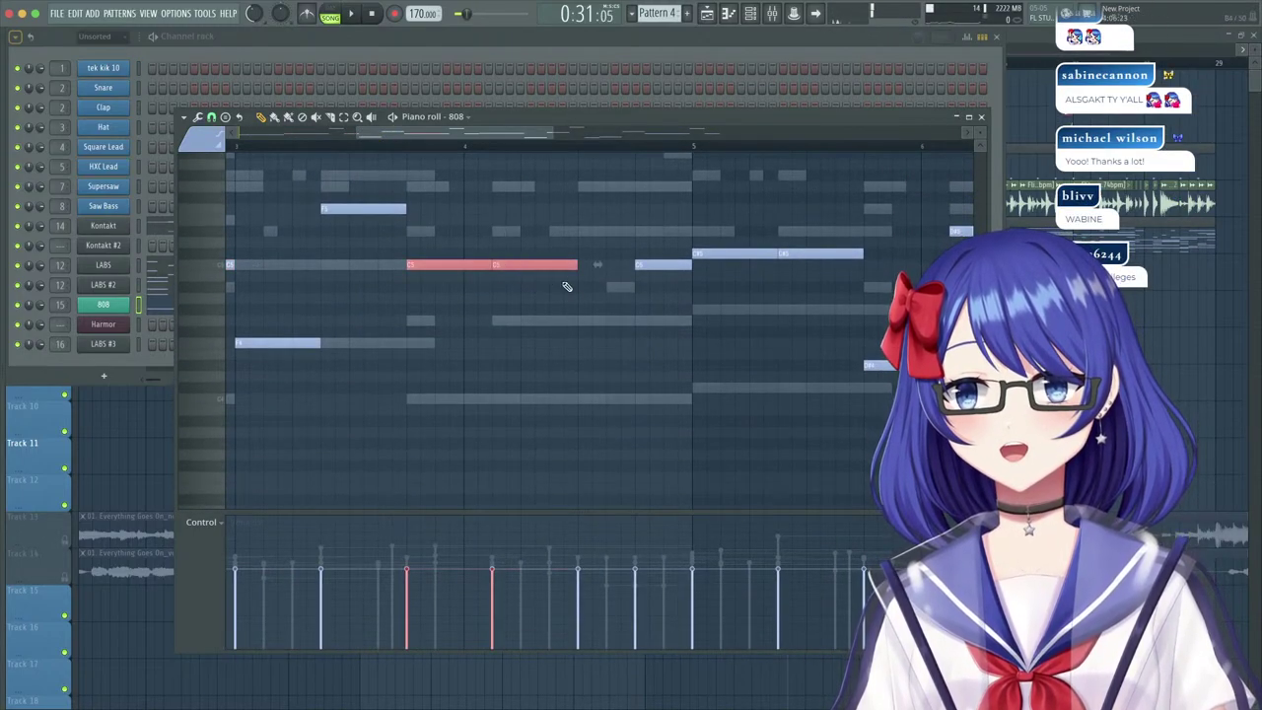
pyautogui.scroll(2, 566, 264)
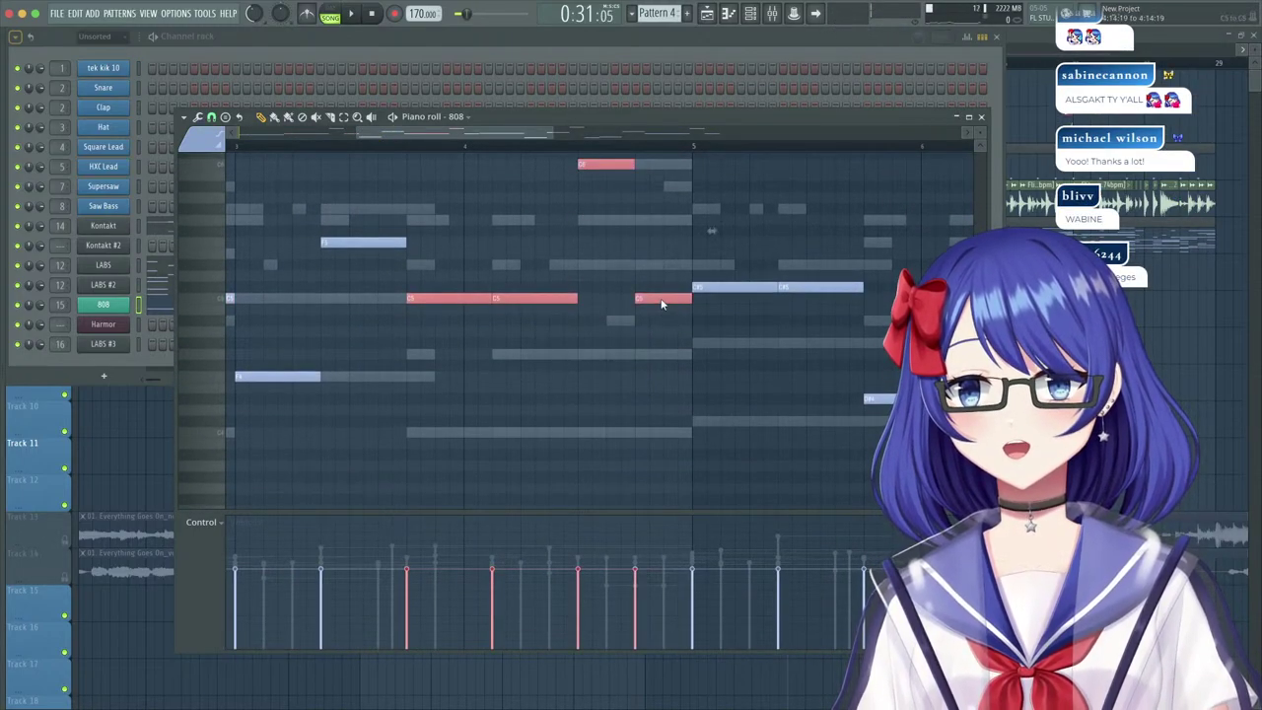
pyautogui.moveTo(662, 304); pyautogui.dragTo(662, 368)
pyautogui.press('space')
pyautogui.press('space')
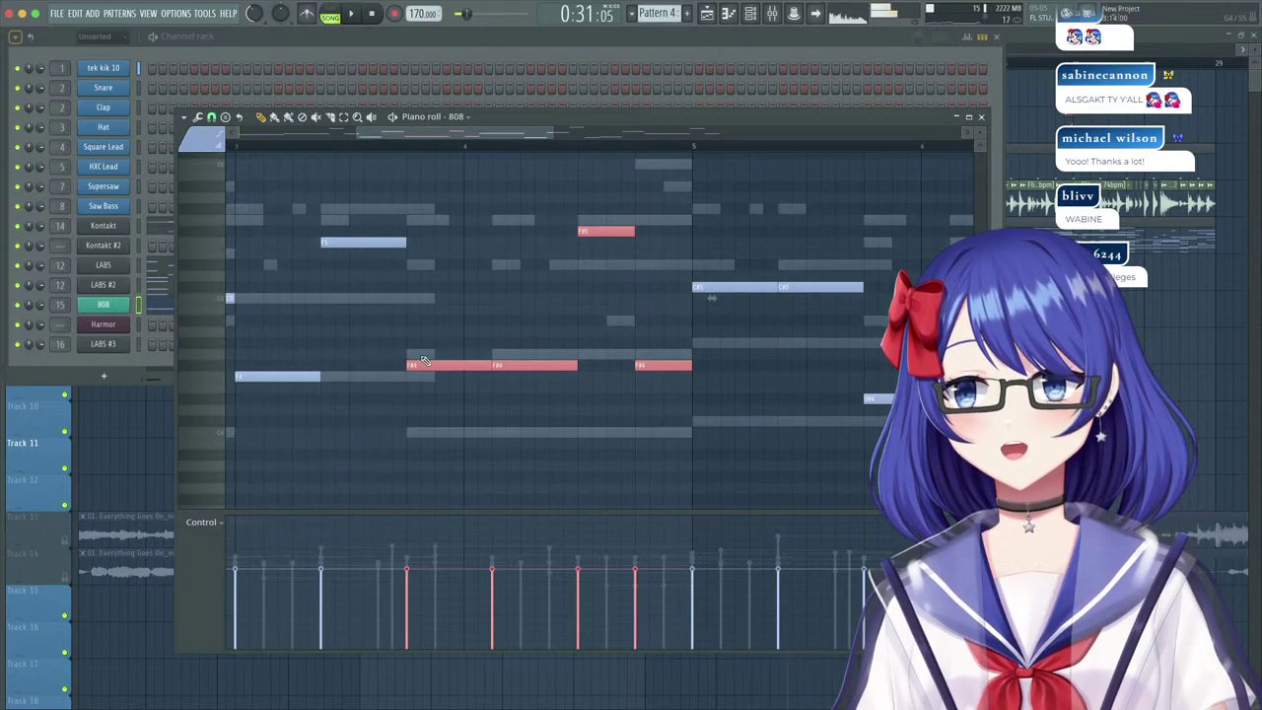
# Change the three LABS #2 chords from bar 3.75 through bar 4 to F#4, C#5, D#5 and G#5, and play them.
pyautogui.doubleClick(424, 361)
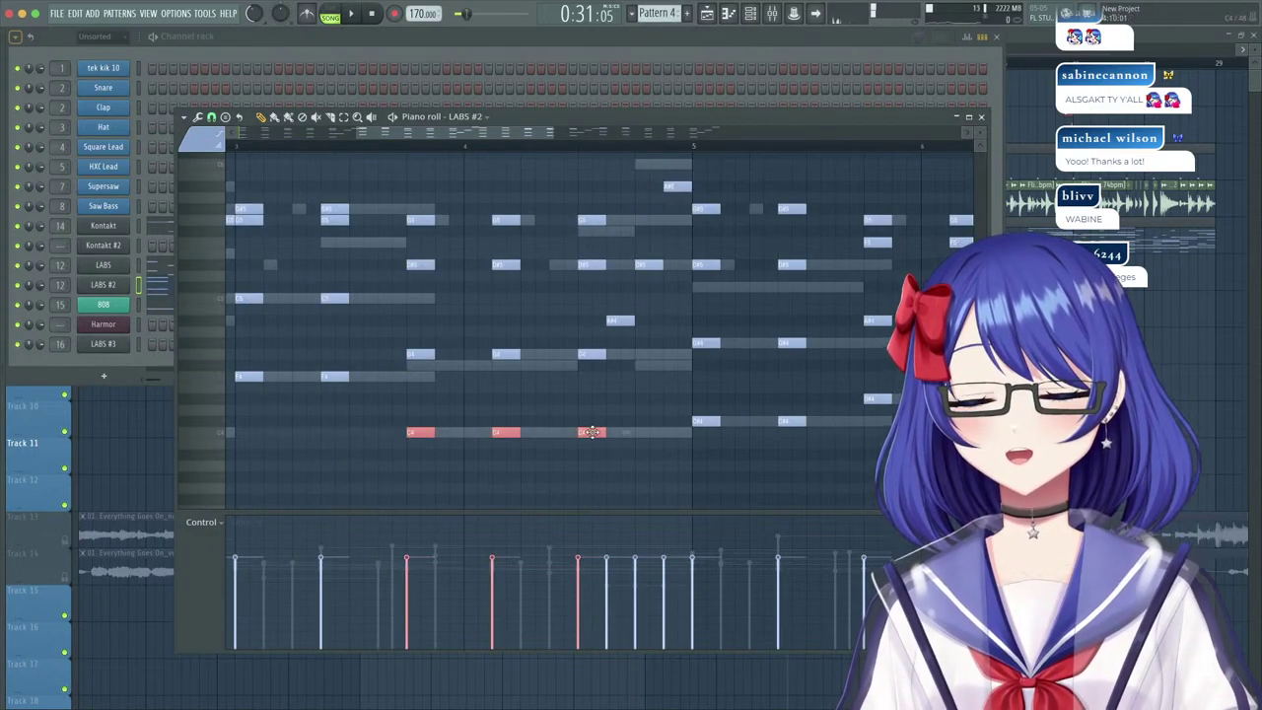
pyautogui.moveTo(604, 352); pyautogui.dragTo(464, 359)
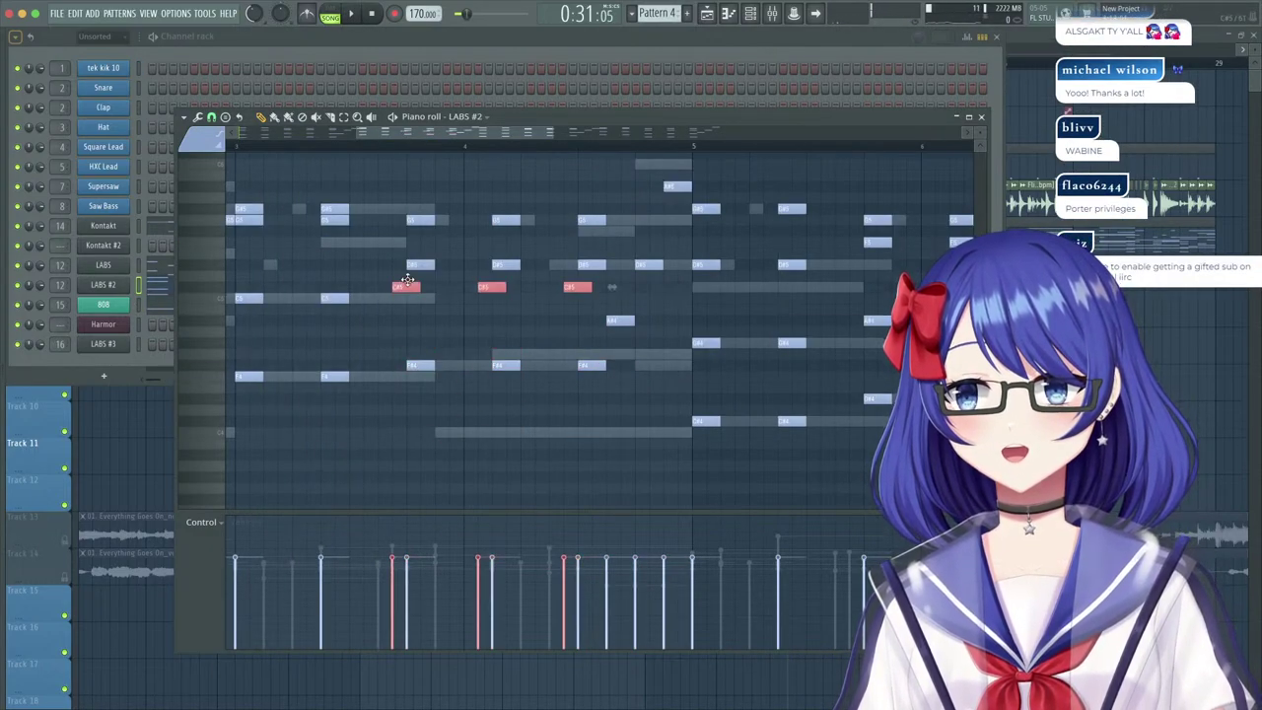
pyautogui.moveTo(528, 225); pyautogui.dragTo(416, 218)
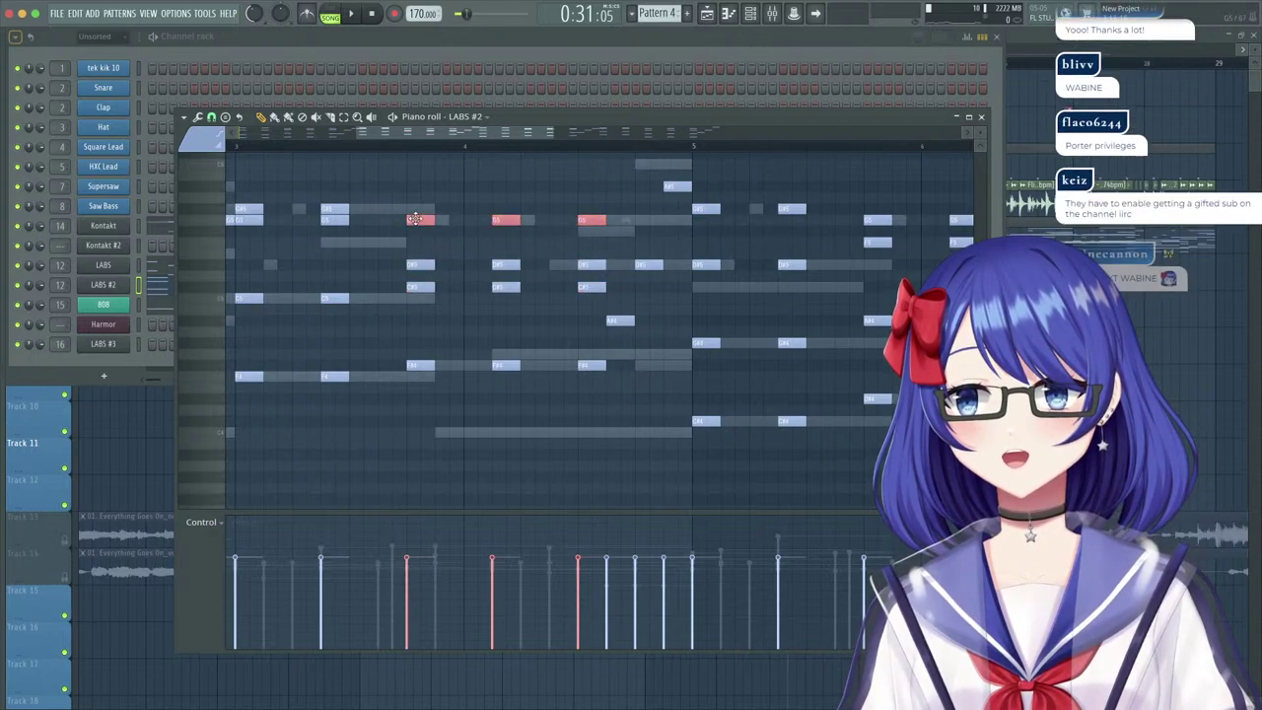
pyautogui.press('space')
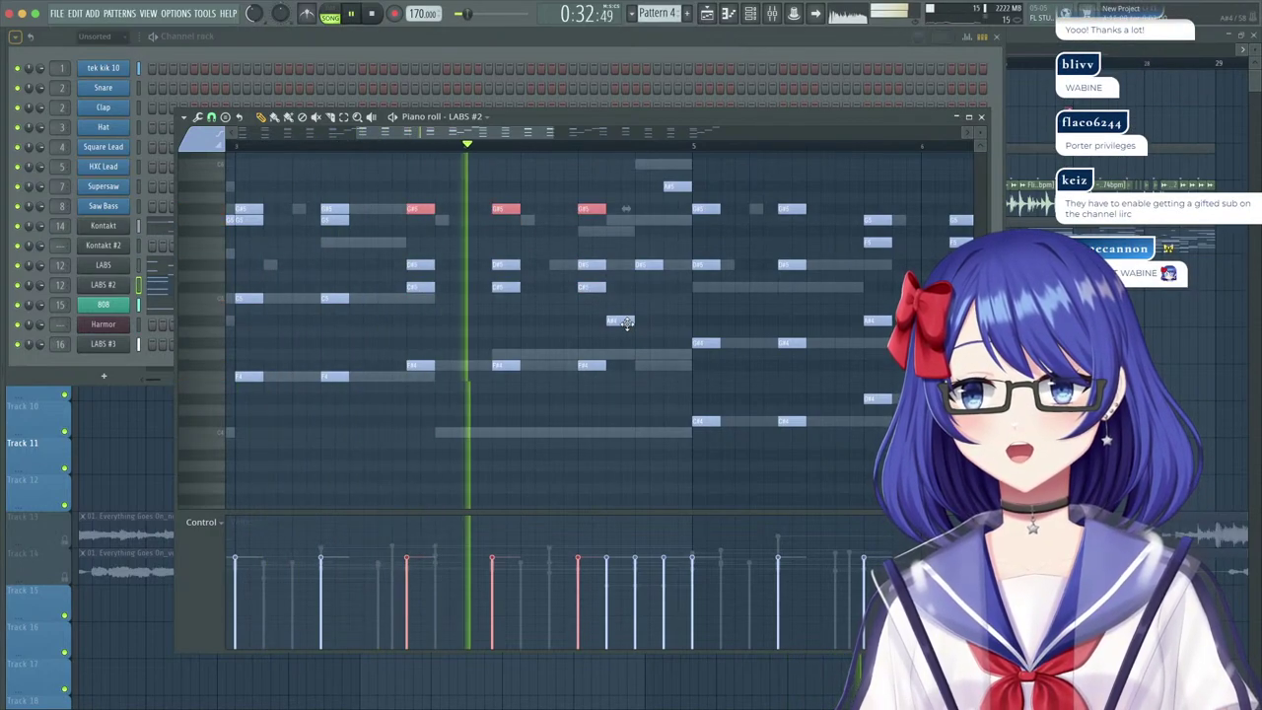
pyautogui.scroll(3, 651, 362)
pyautogui.press('space')
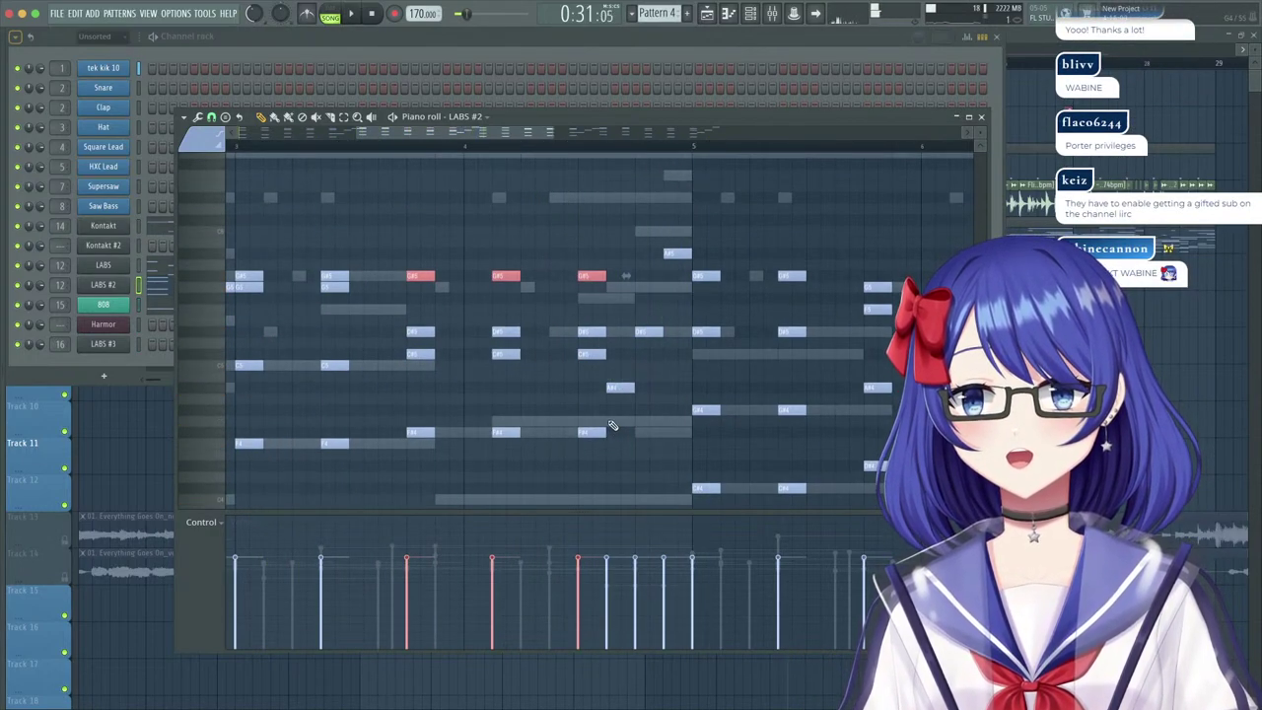
# In the Kontakt part before bar 5, raise the C4 note to F#4, the G4 notes to C#5 and D#5 to G#5, and play it.
pyautogui.rightClick(626, 425)
pyautogui.rightClick(626, 426)
pyautogui.scroll(-3, 611, 440)
pyautogui.press('space')
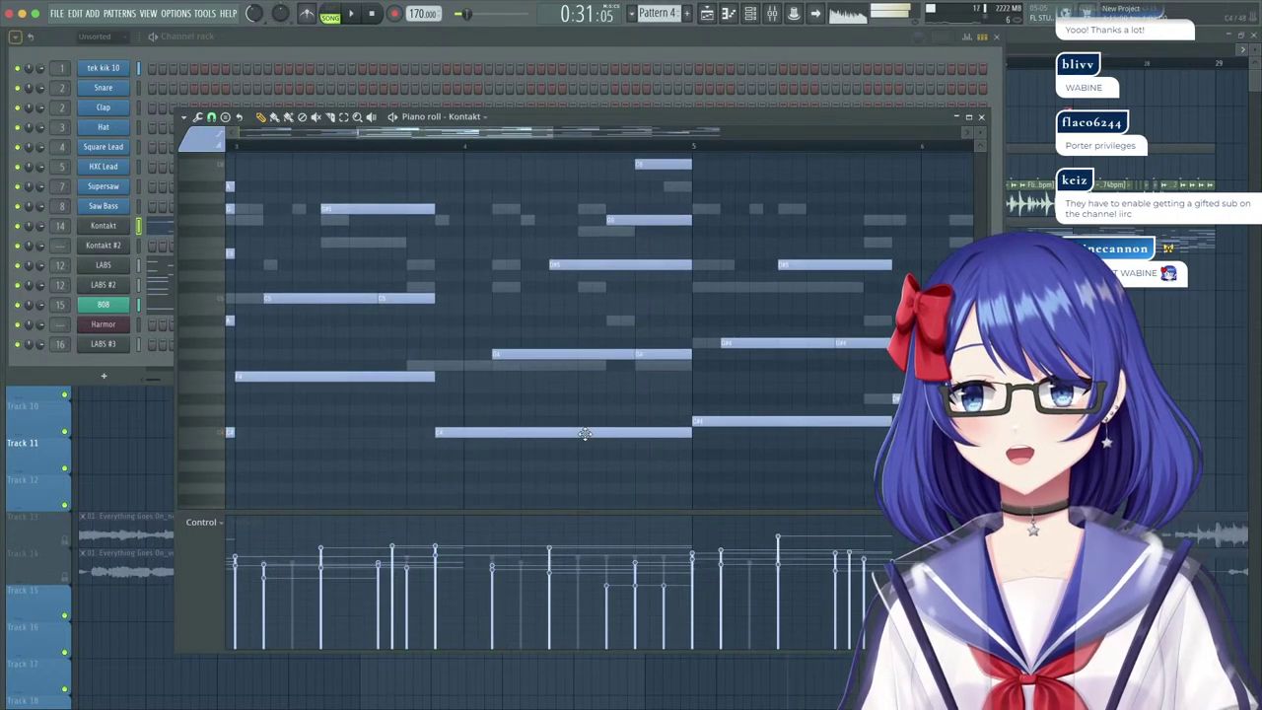
pyautogui.moveTo(502, 434); pyautogui.dragTo(502, 359)
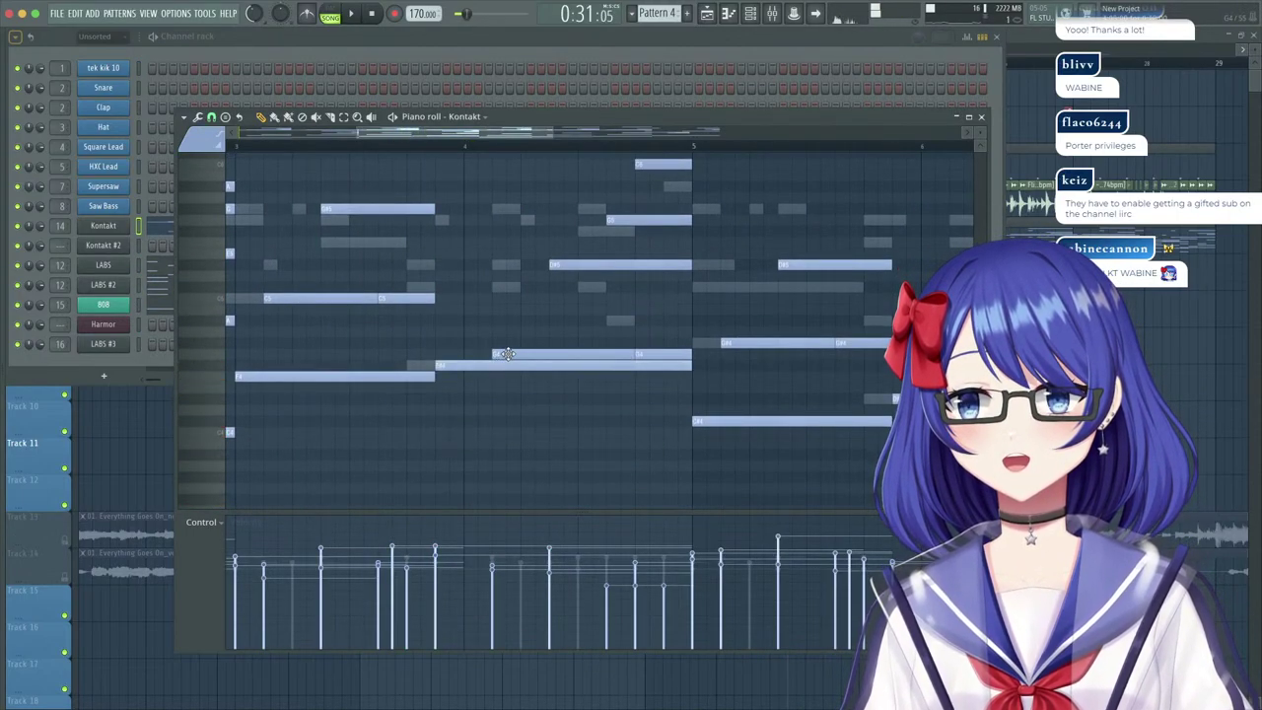
pyautogui.moveTo(634, 347); pyautogui.dragTo(660, 324)
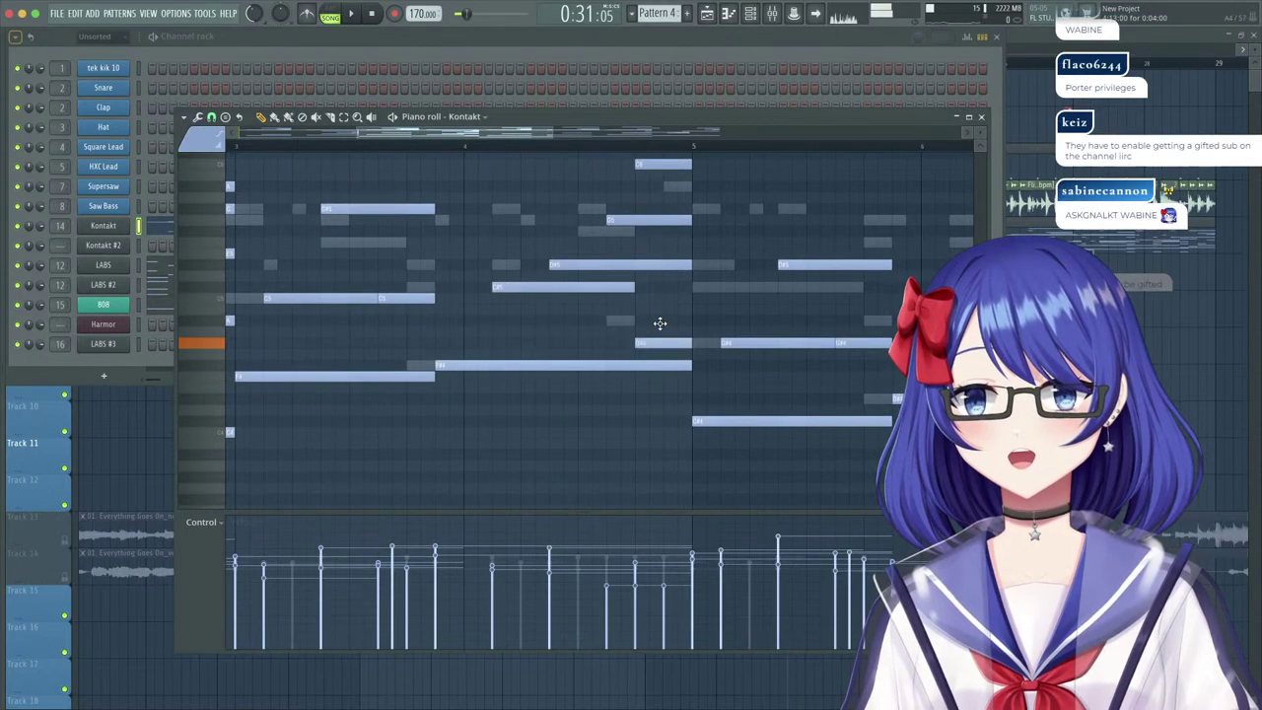
pyautogui.scroll(3, 623, 323)
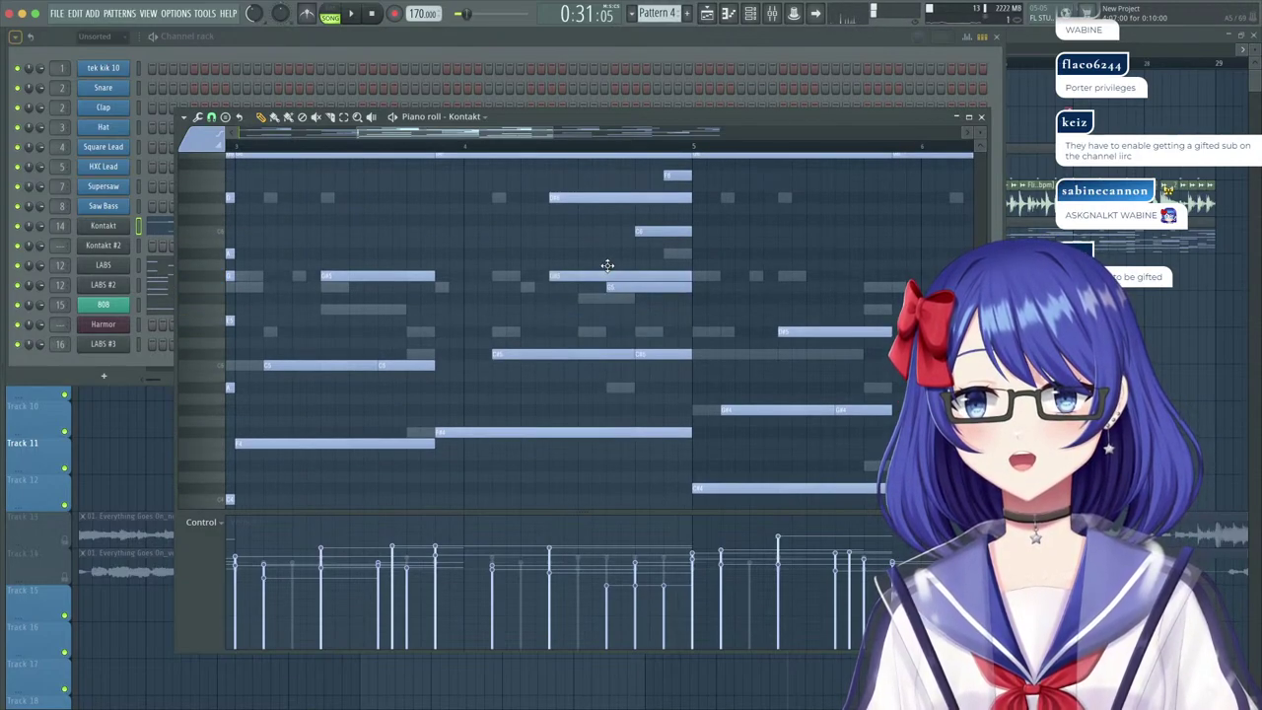
pyautogui.press('space')
pyautogui.scroll(9, 607, 296)
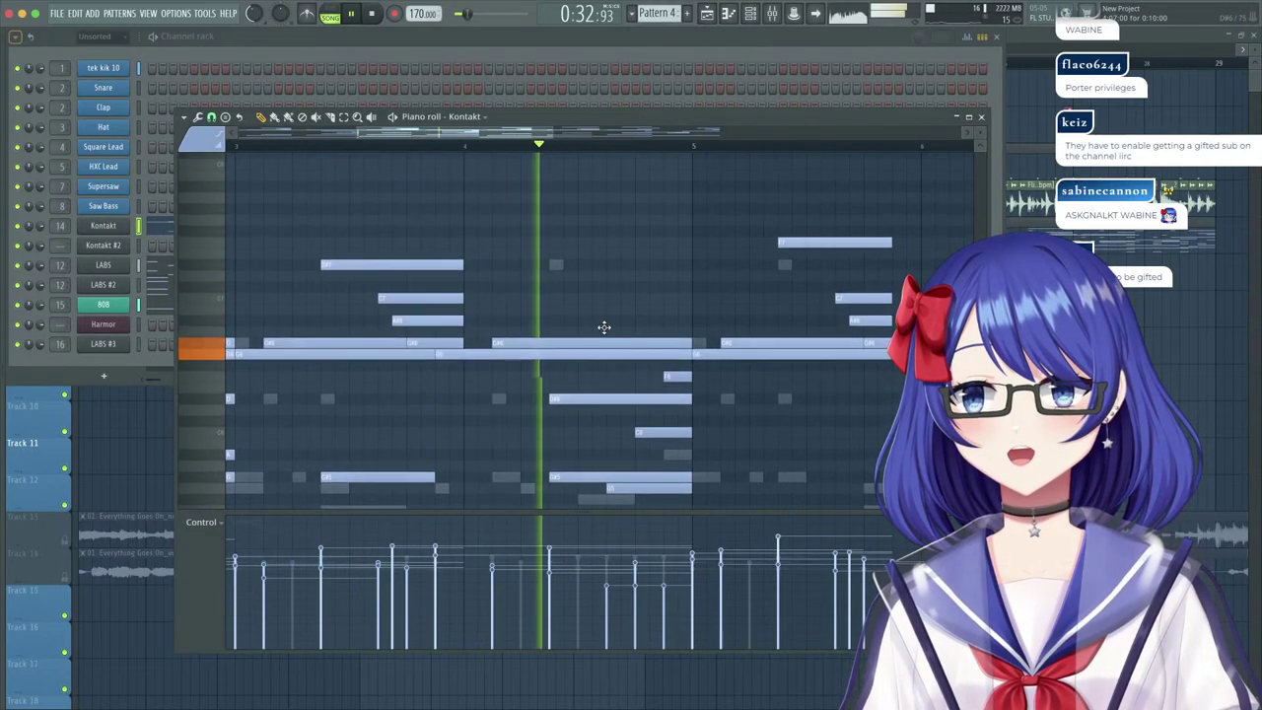
pyautogui.scroll(-9, 605, 328)
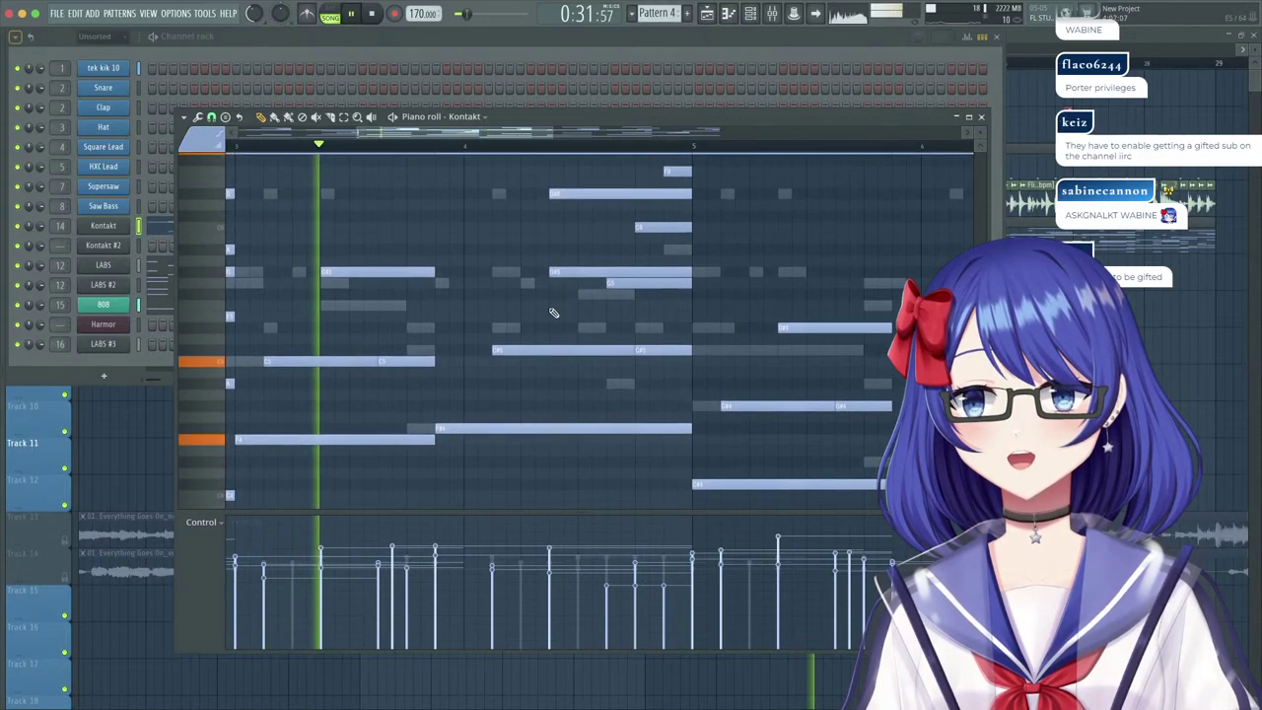
# Compare with the LABS #2 chords and lower the long Kontakt G6 note ending at bar 5 to F#6.
pyautogui.rightClick(508, 276)
pyautogui.rightClick(508, 276)
pyautogui.scroll(5, 554, 316)
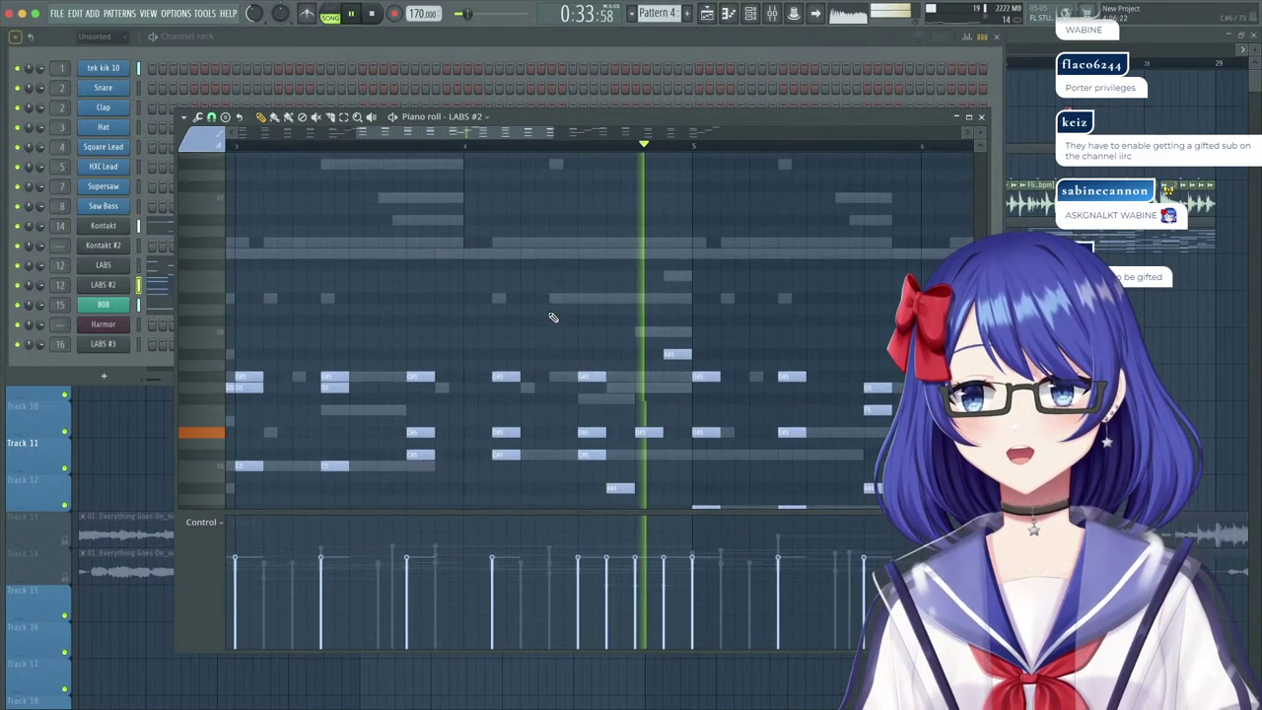
pyautogui.rightClick(508, 255)
pyautogui.rightClick(508, 255)
pyautogui.scroll(1, 530, 292)
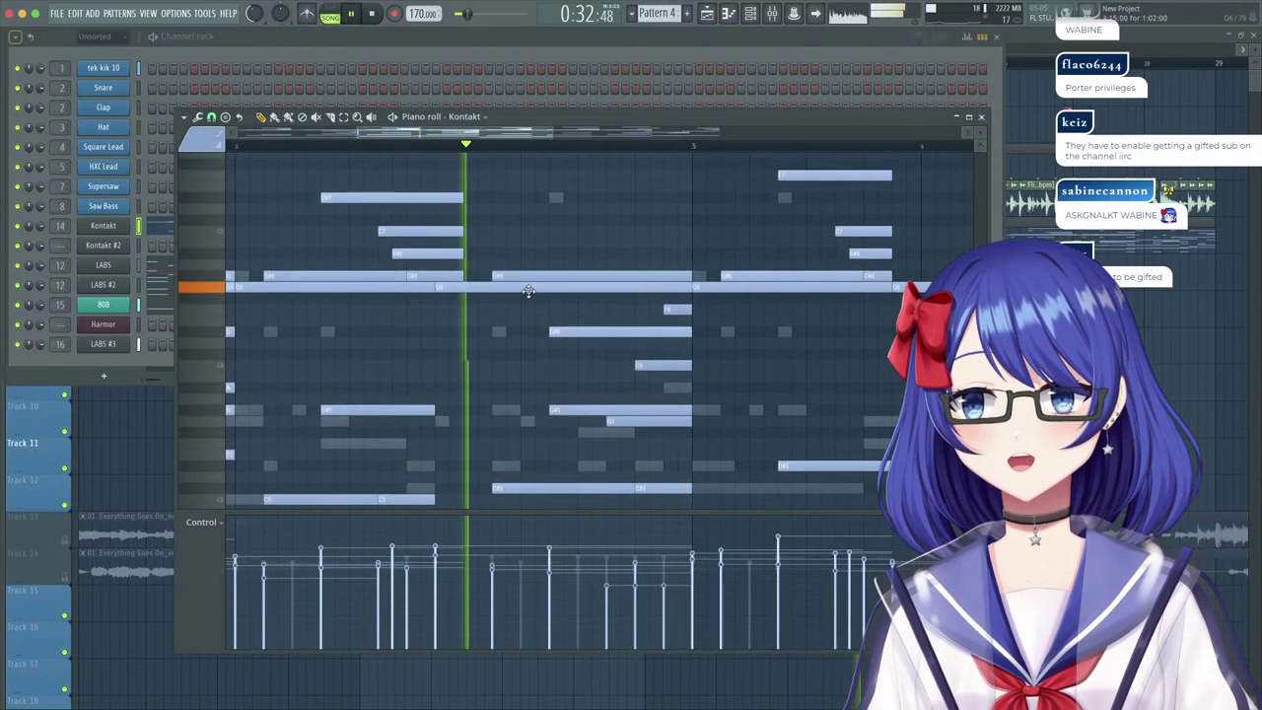
pyautogui.press('space')
pyautogui.moveTo(529, 292); pyautogui.dragTo(526, 303)
pyautogui.press('space')
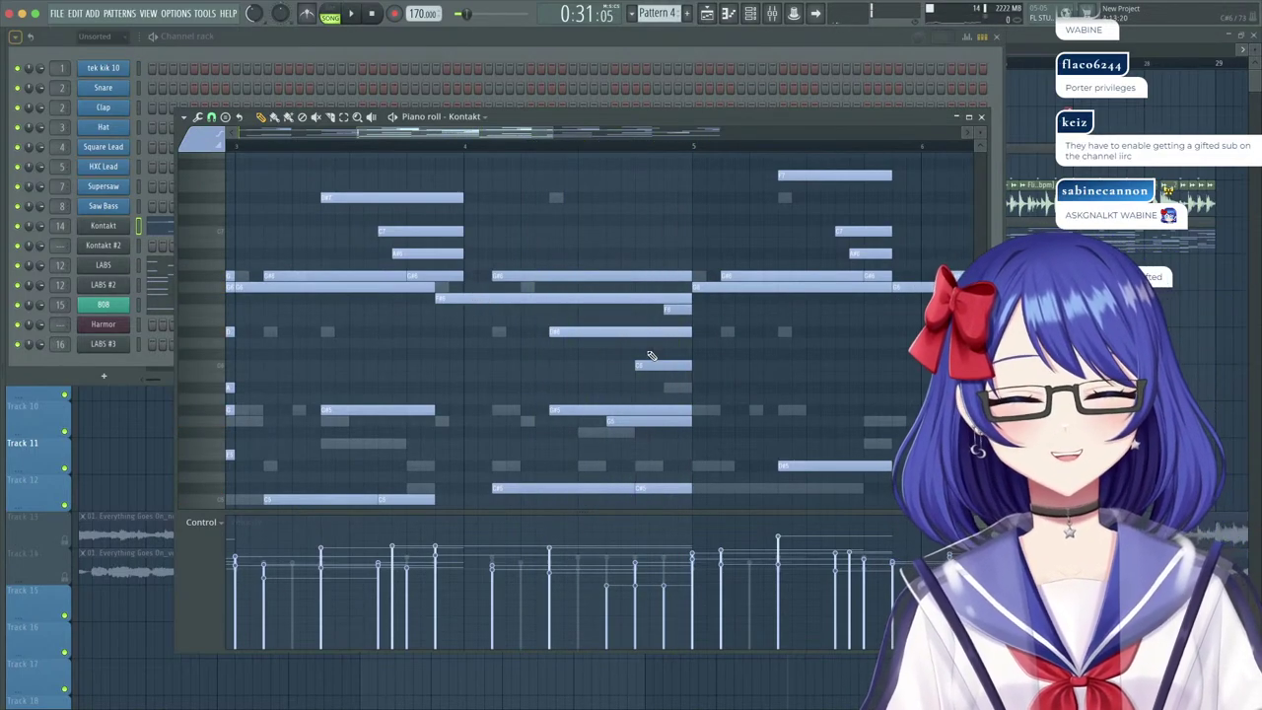
# Lower the Kontakt G5 note in the second half of bar 4 to F#5 and play the phrase.
pyautogui.press('space')
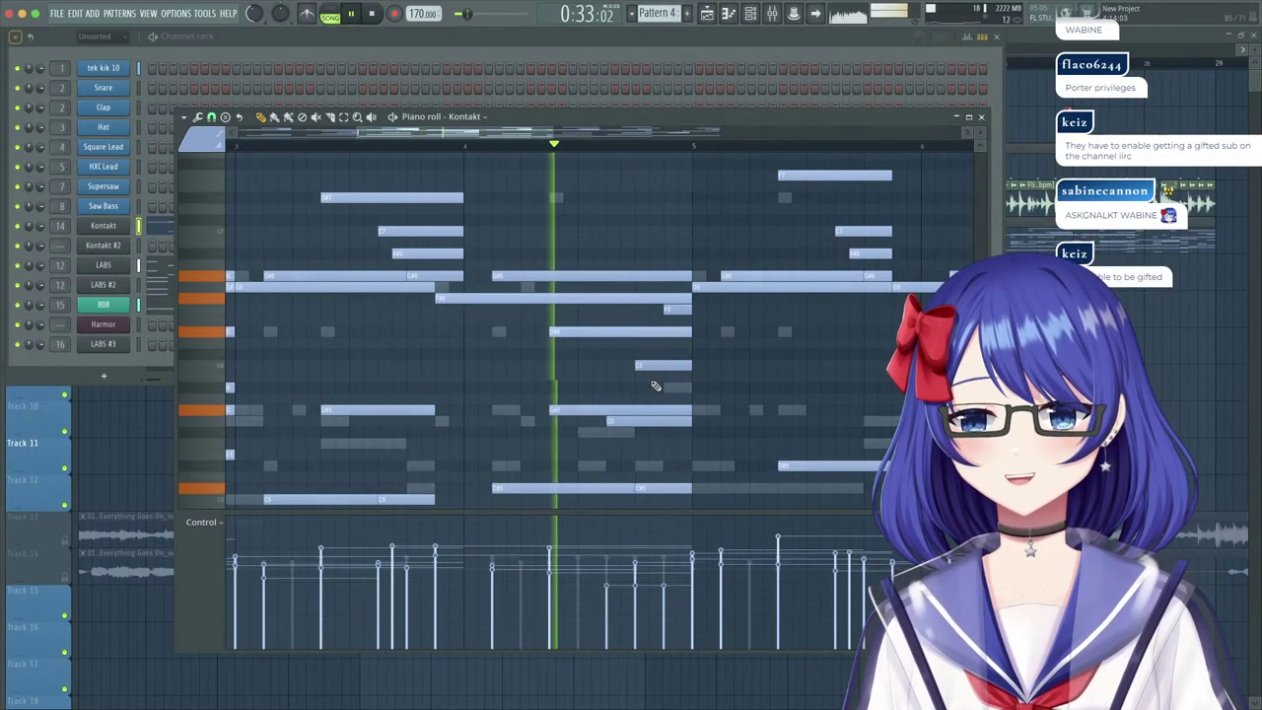
pyautogui.press('space')
pyautogui.moveTo(641, 426); pyautogui.dragTo(641, 436)
pyautogui.press('space')
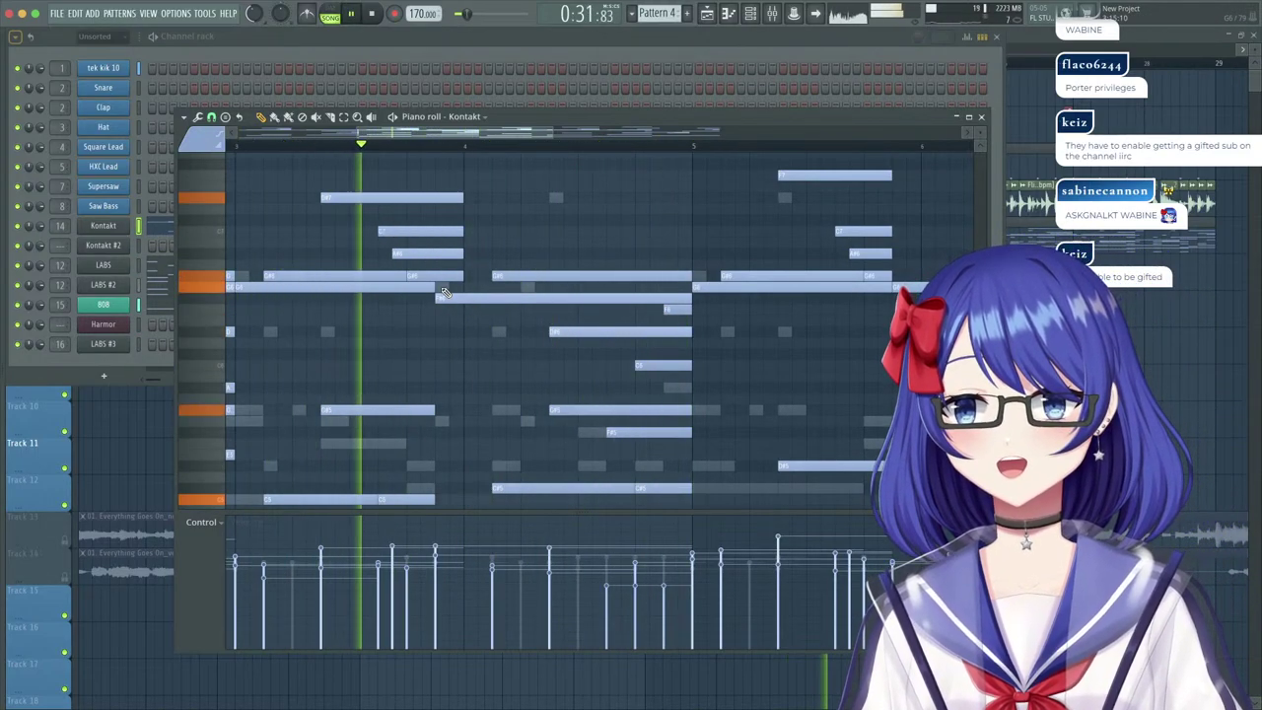
# In the LABS part, lower the G5 and G6 note pairs on both sides of bar 4 to F#5 and F#6.
pyautogui.rightClick(442, 288)
pyautogui.rightClick(442, 288)
pyautogui.press('space')
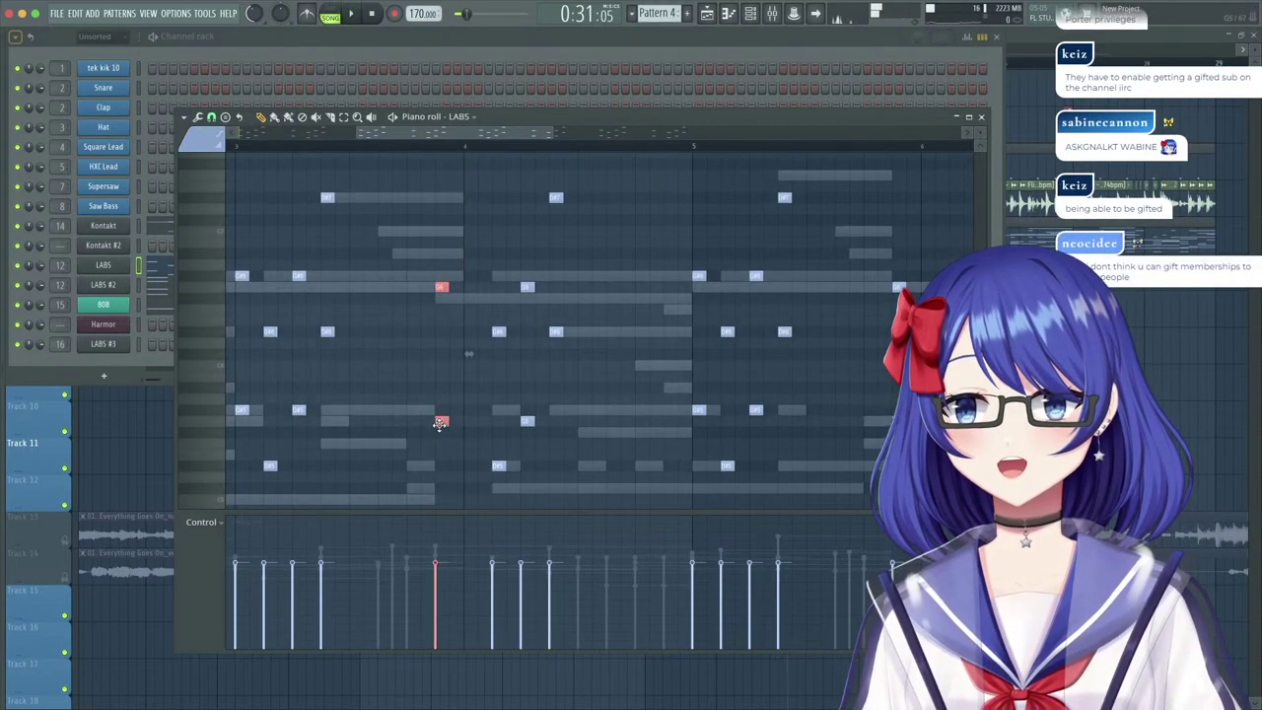
pyautogui.moveTo(533, 427); pyautogui.dragTo(528, 298)
pyautogui.press('space')
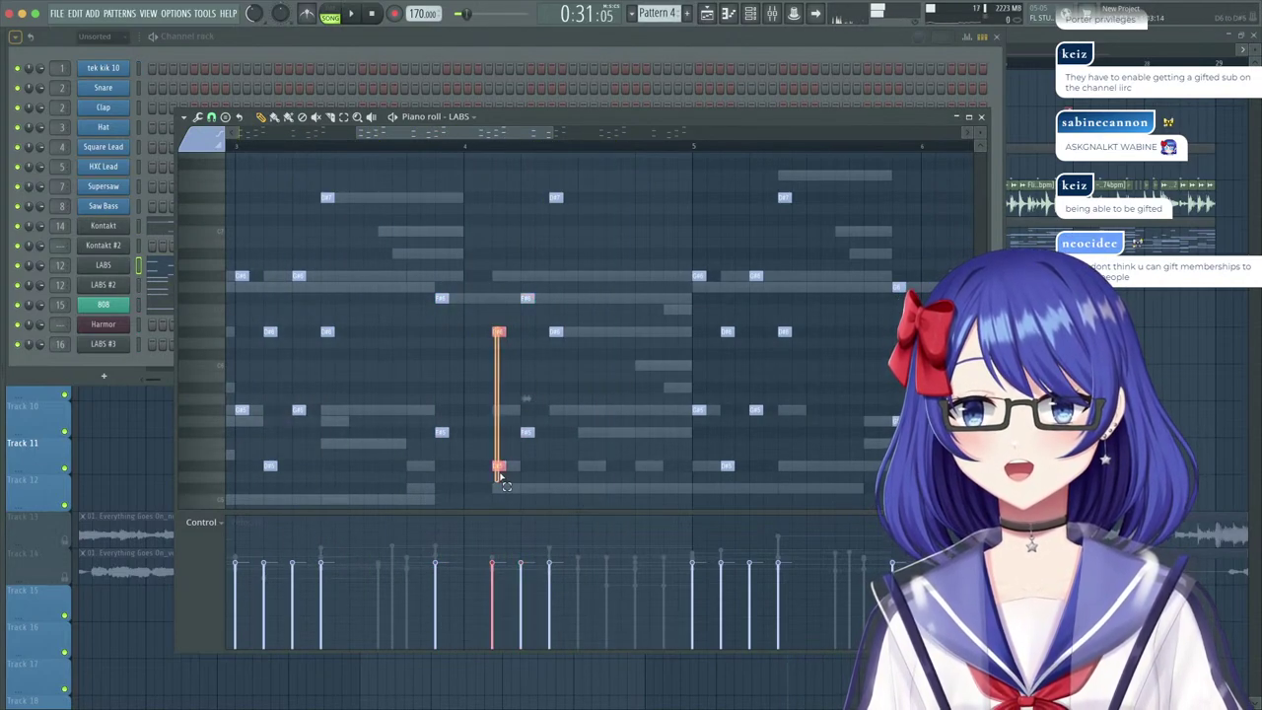
# Lower the two LABS D# octave pairs in bar 4 to C#5 with C#6 and C#6 with C#7.
pyautogui.moveTo(498, 488); pyautogui.dragTo(498, 490)
pyautogui.press('space')
pyautogui.moveTo(554, 348); pyautogui.dragTo(556, 224)
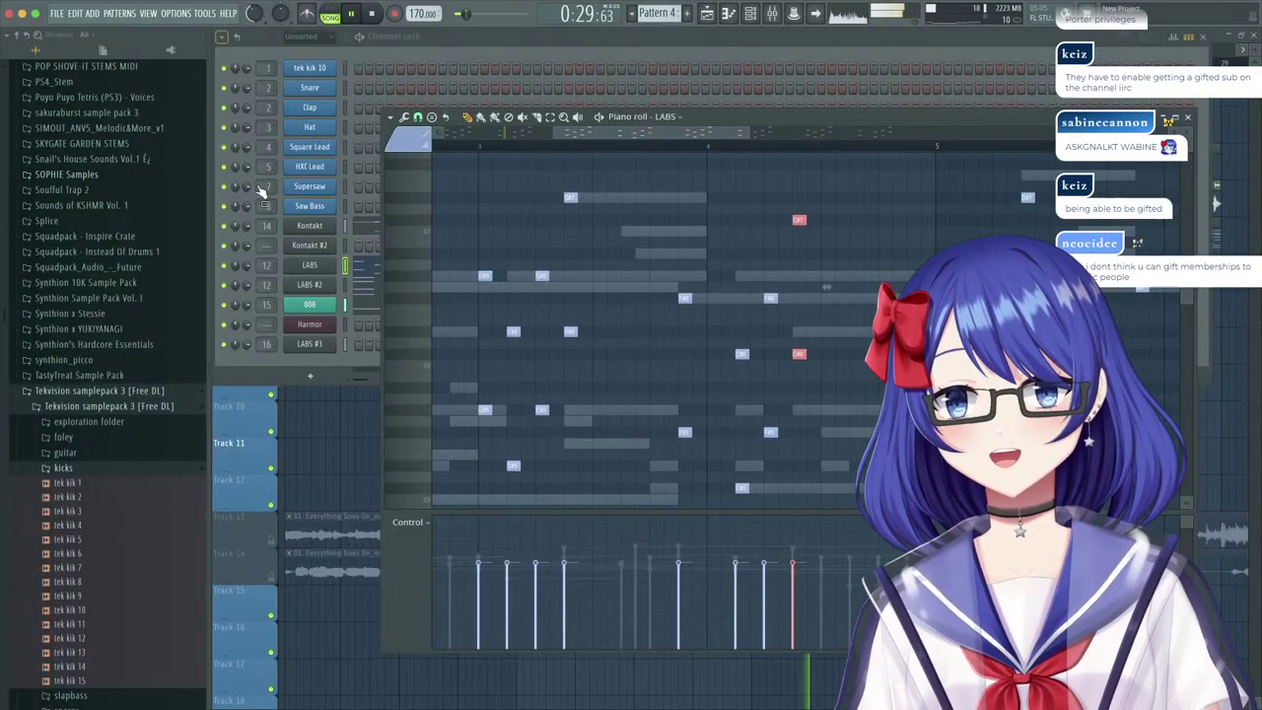
# Return to the playlist and play the arrangement from just before bar 22.
pyautogui.click(342, 193)
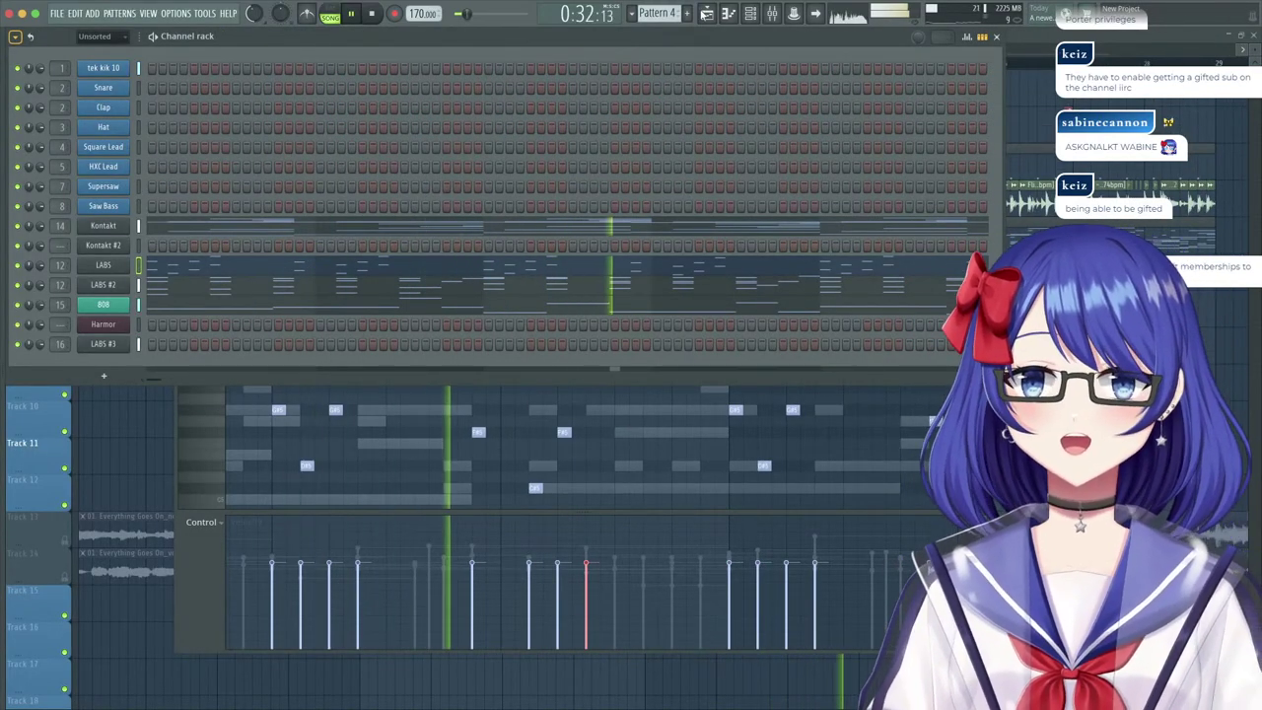
pyautogui.press('F5')
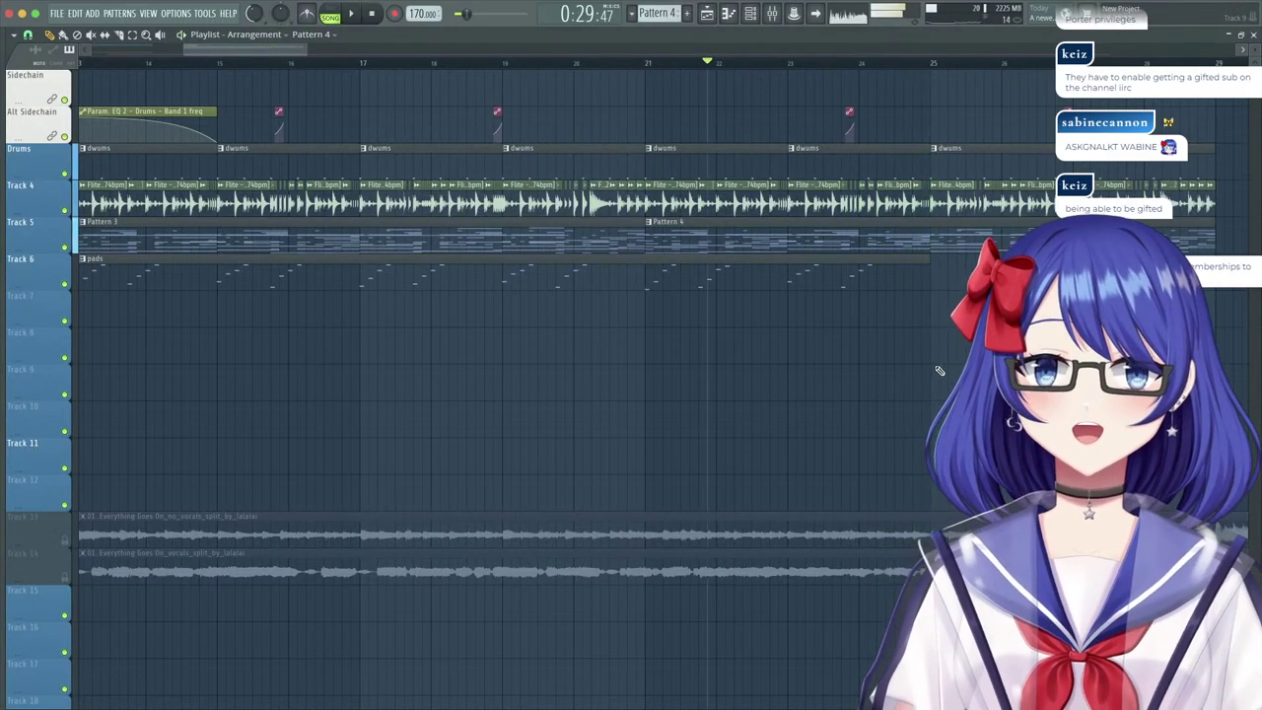
pyautogui.press('space')
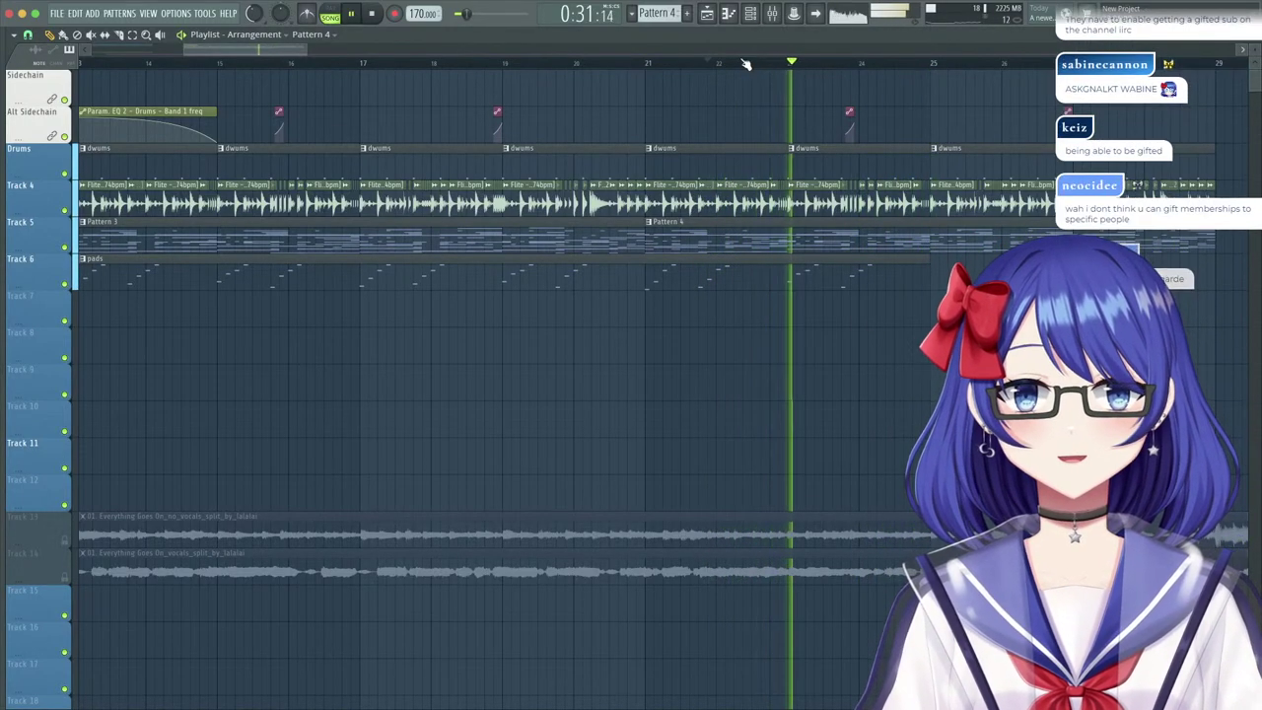
pyautogui.scroll(-3, 747, 64)
pyautogui.scroll(5, 582, 65)
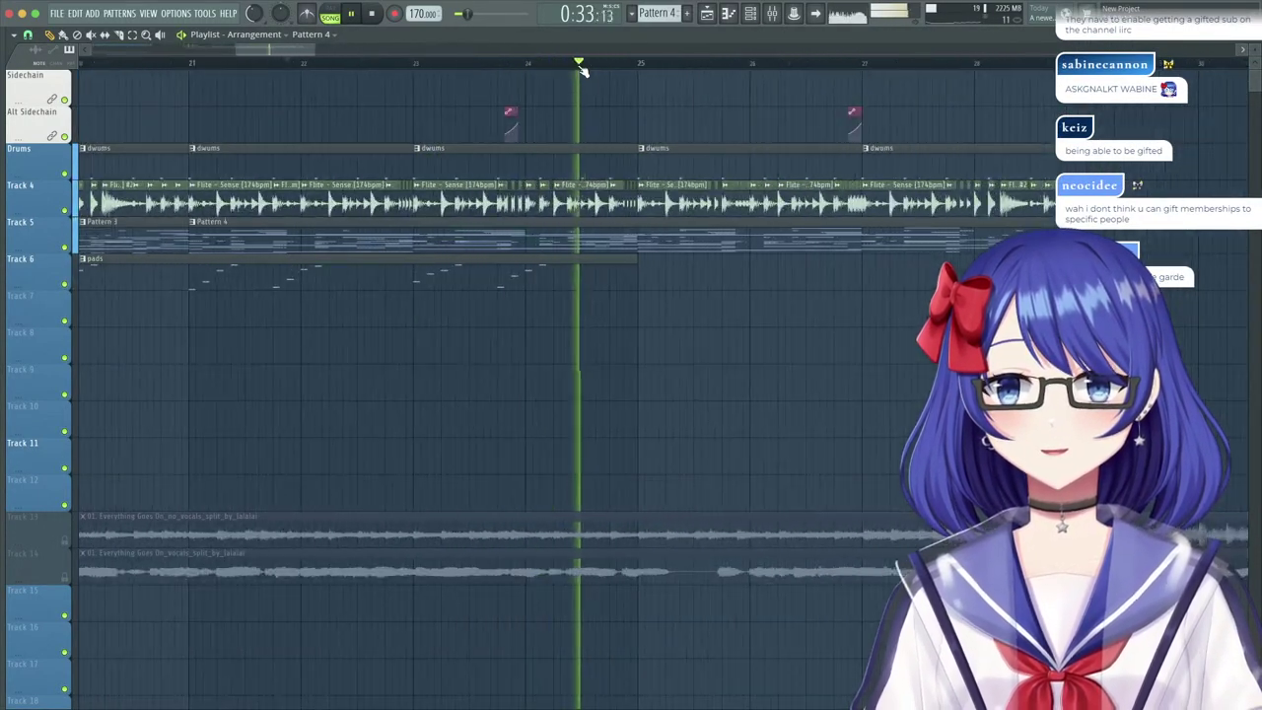
pyautogui.scroll(4, 581, 70)
pyautogui.press('space')
pyautogui.scroll(-4, 583, 74)
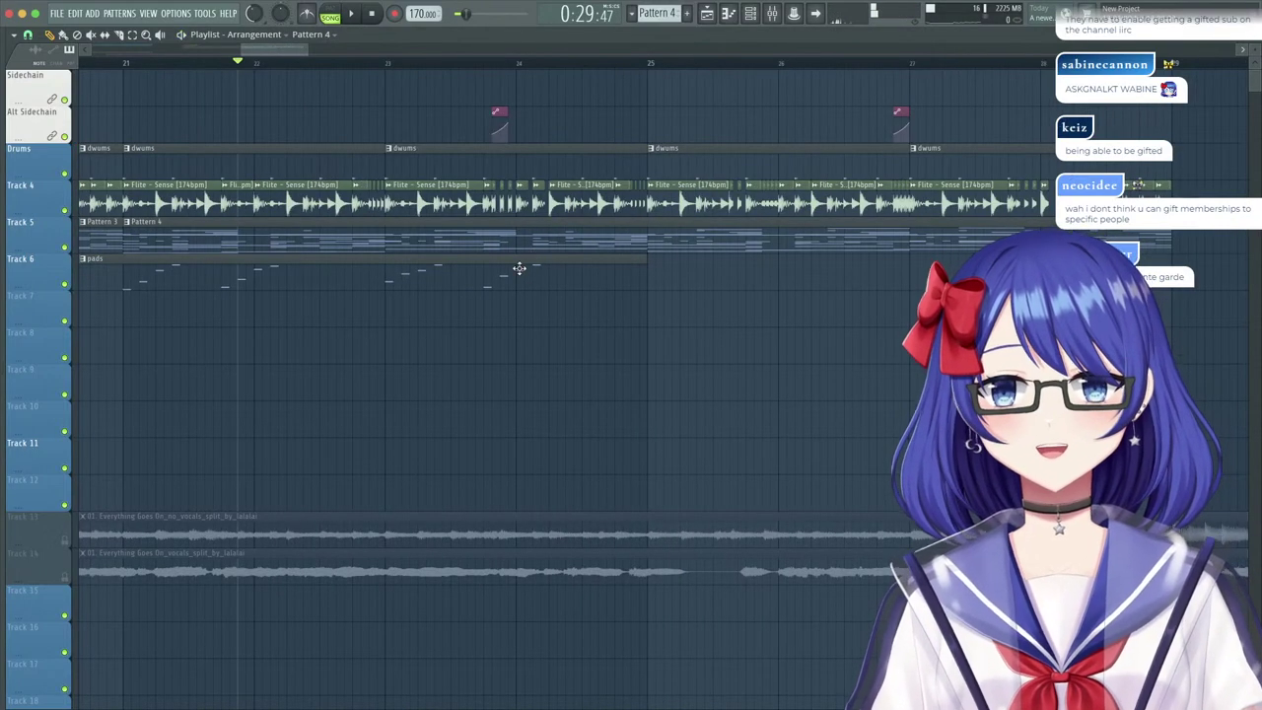
# Open the pads clip, raise the first two notes of the second group after bar 11 to F#4 and C#5, and play it.
pyautogui.doubleClick(519, 269)
pyautogui.moveTo(801, 135); pyautogui.dragTo(642, 132)
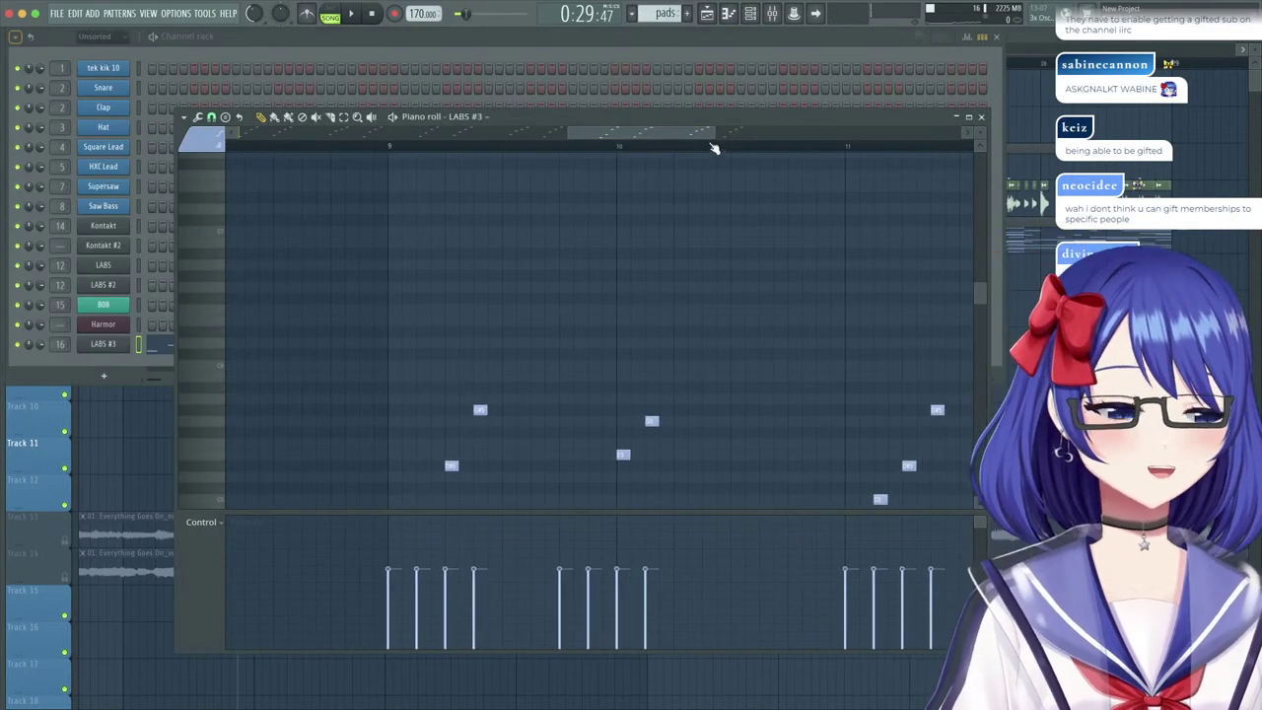
pyautogui.scroll(-5, 676, 282)
pyautogui.scroll(-2, 623, 150)
pyautogui.scroll(-2, 622, 150)
pyautogui.press('space')
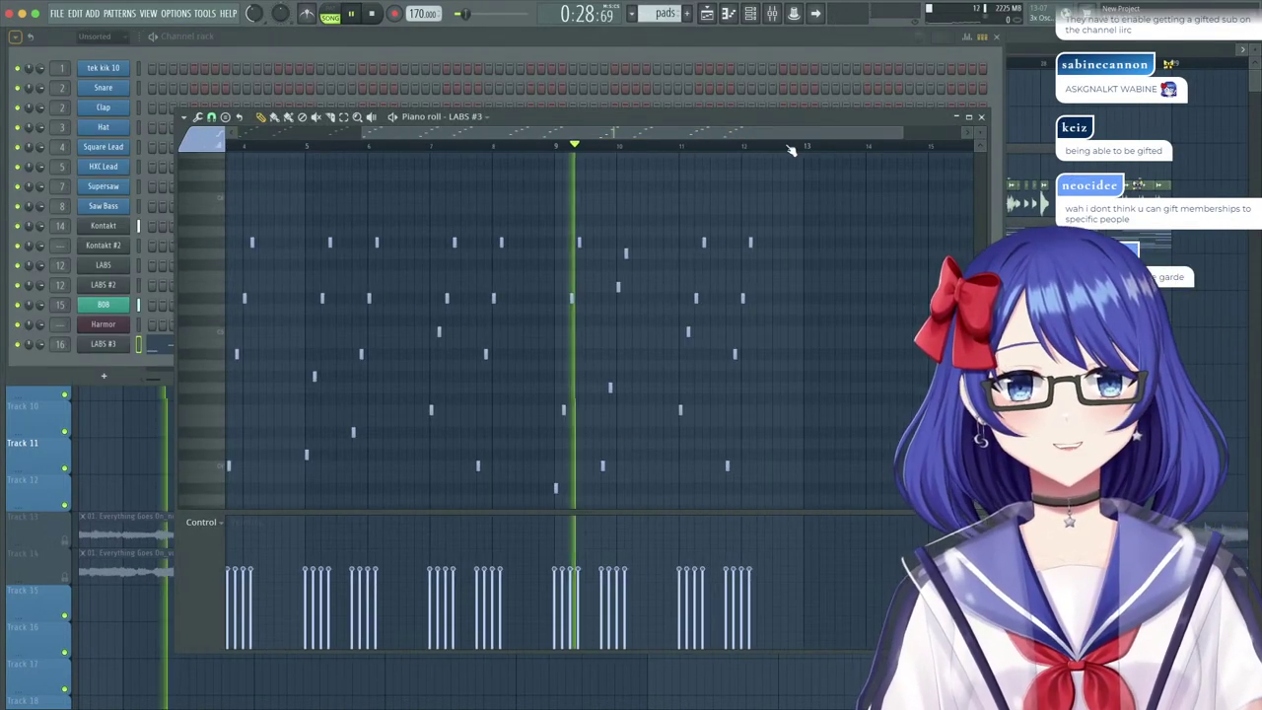
pyautogui.scroll(4, 532, 148)
pyautogui.scroll(-2, 702, 437)
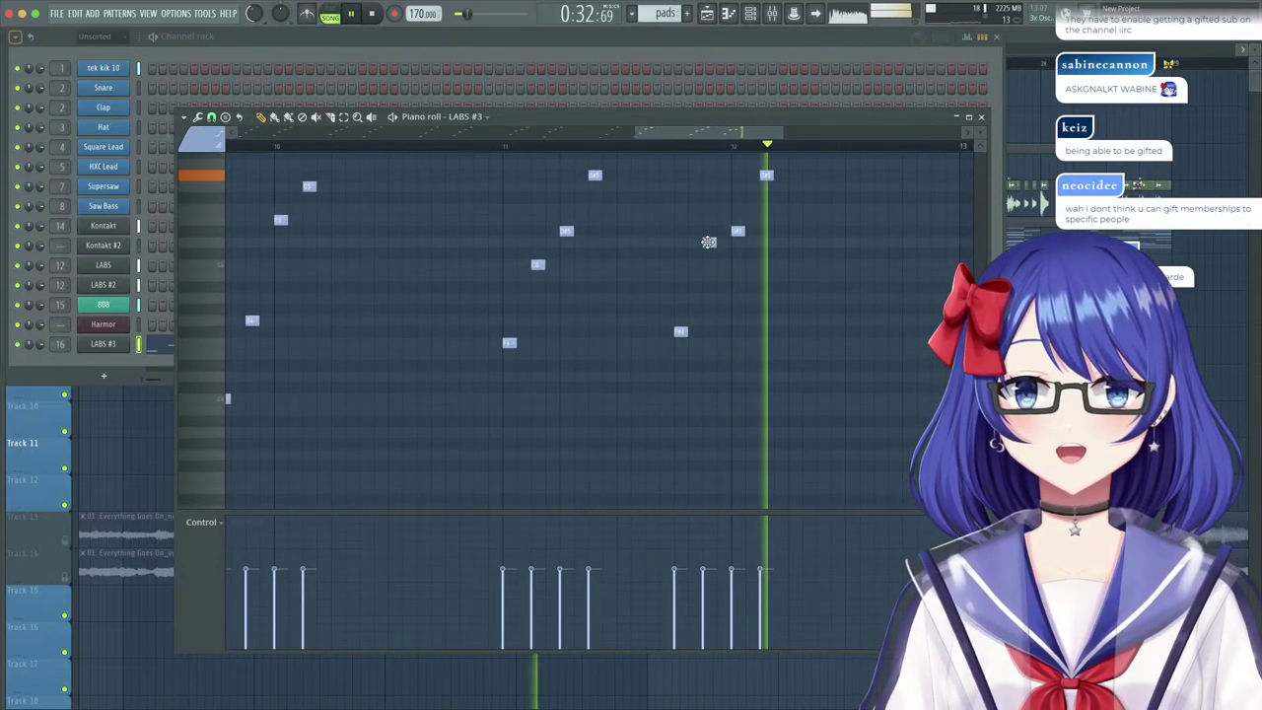
pyautogui.scroll(2, 708, 306)
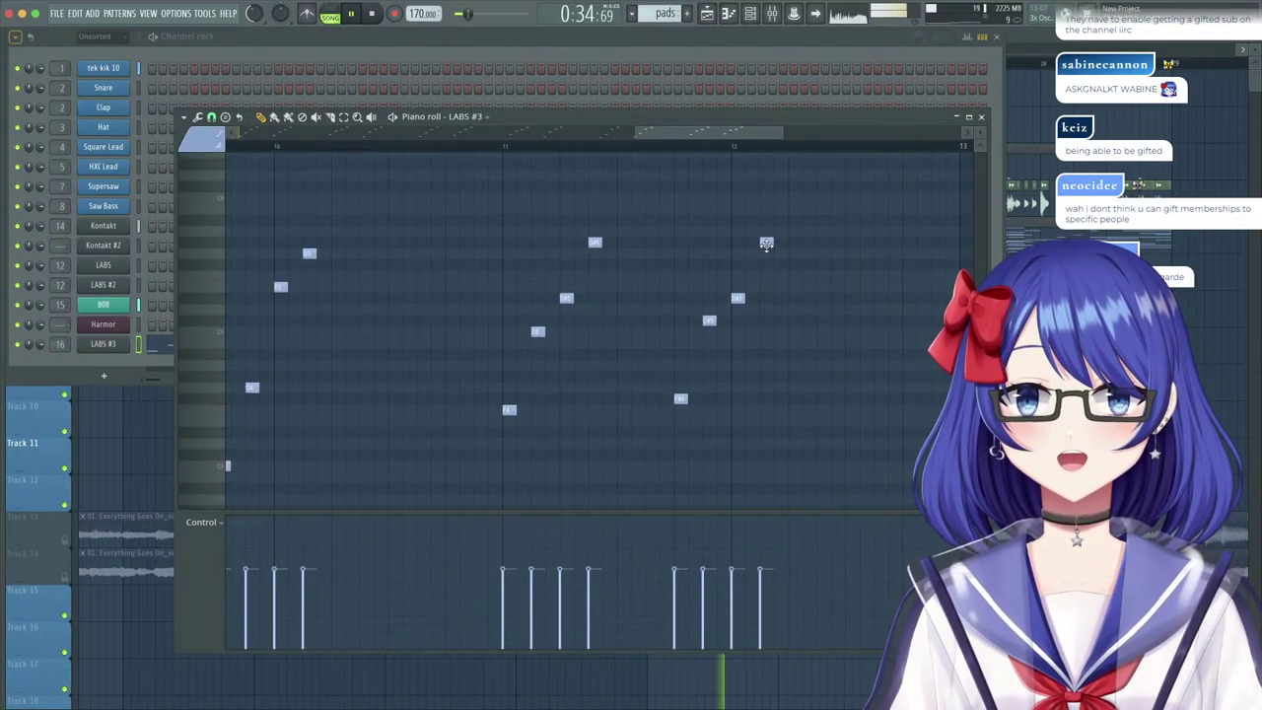
# Close the pads piano roll and the channel rack, and review the arrangement around bar 25 during playback.
pyautogui.click(981, 117)
pyautogui.click(996, 37)
pyautogui.scroll(-3, 628, 68)
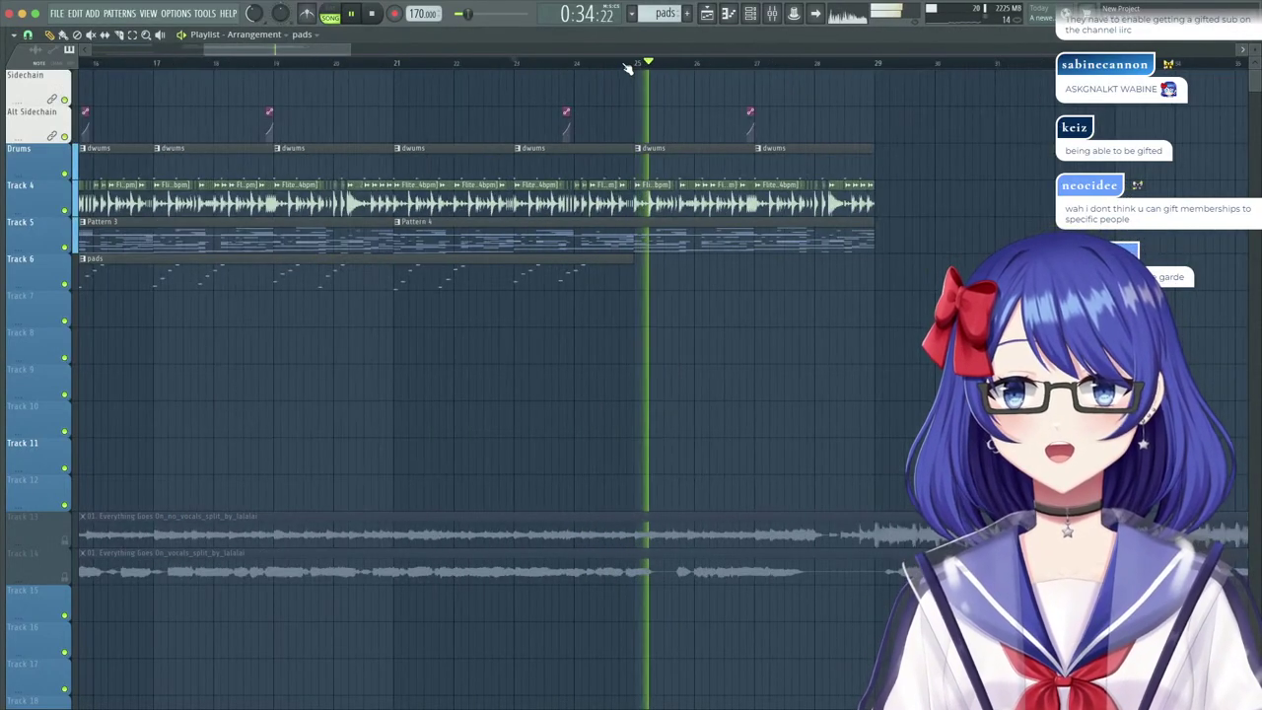
# Play the arrangement from bar 13, then replay the opening of the section from just before bar 13 and stop.
pyautogui.scroll(-5, 628, 68)
pyautogui.click(238, 63)
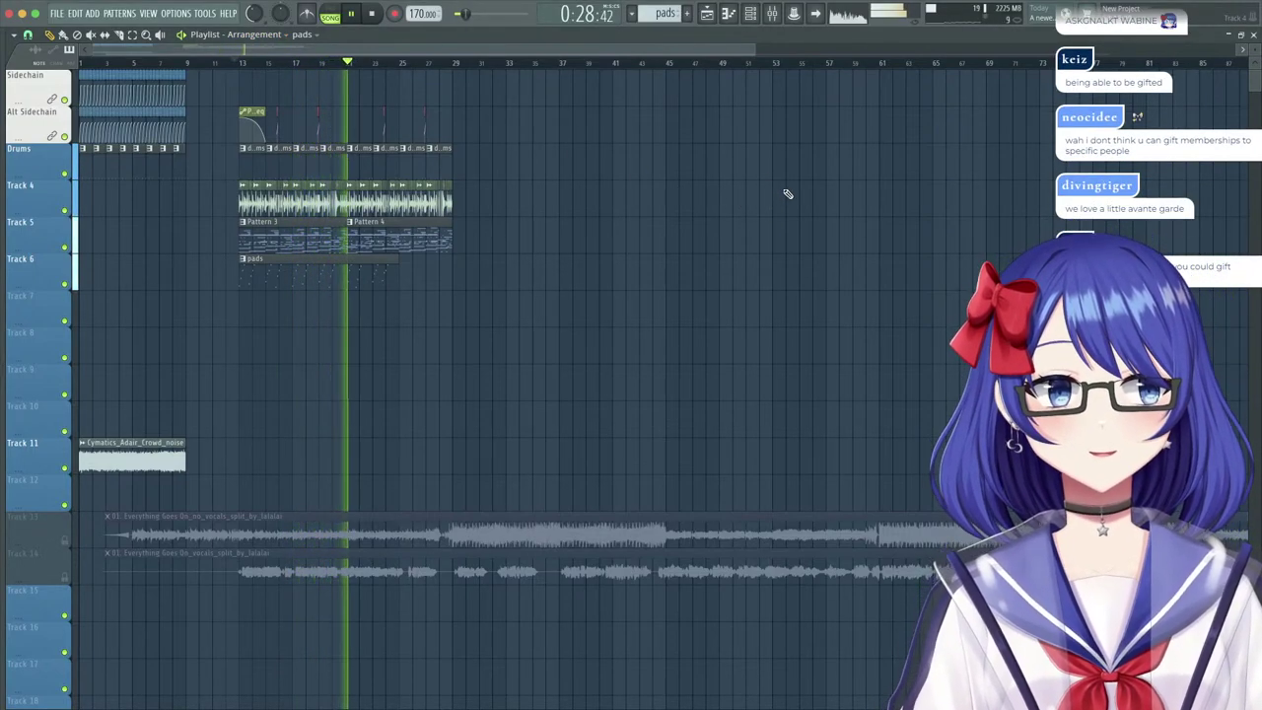
pyautogui.scroll(4, 394, 63)
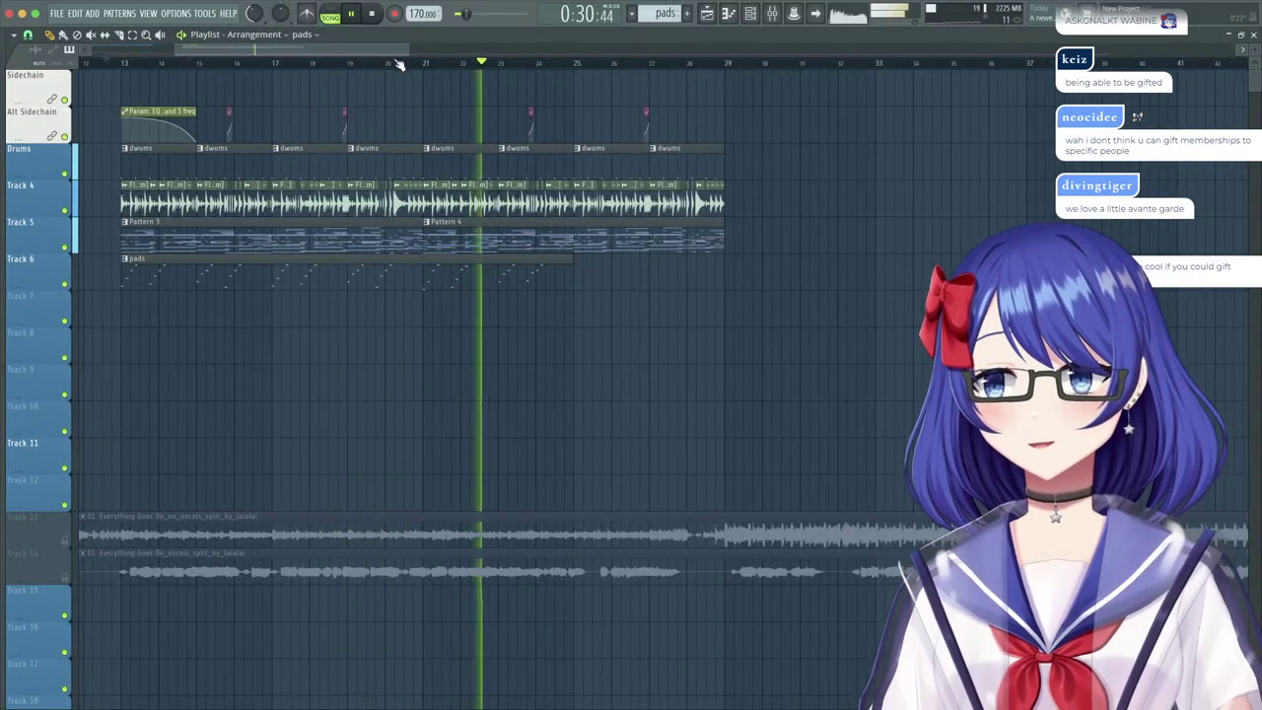
pyautogui.moveTo(374, 49); pyautogui.dragTo(349, 50)
pyautogui.scroll(-3, 344, 66)
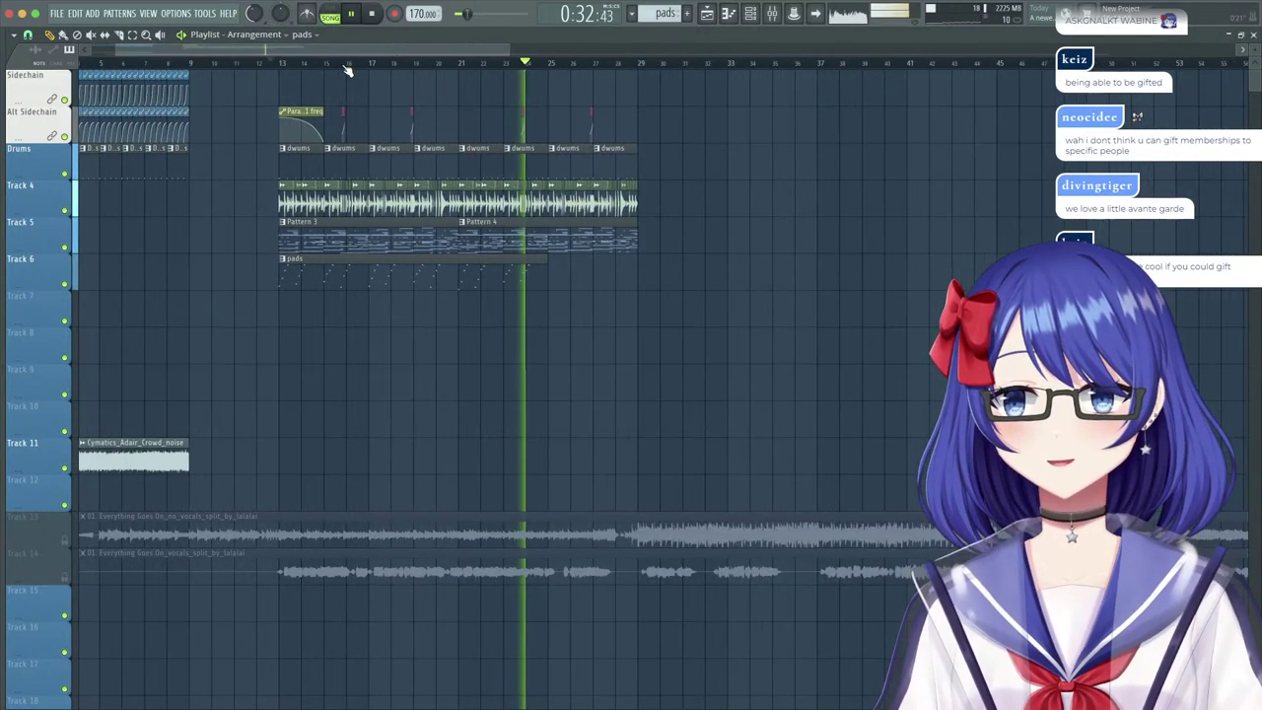
pyautogui.scroll(-1, 348, 67)
pyautogui.scroll(4, 285, 65)
pyautogui.click(283, 63)
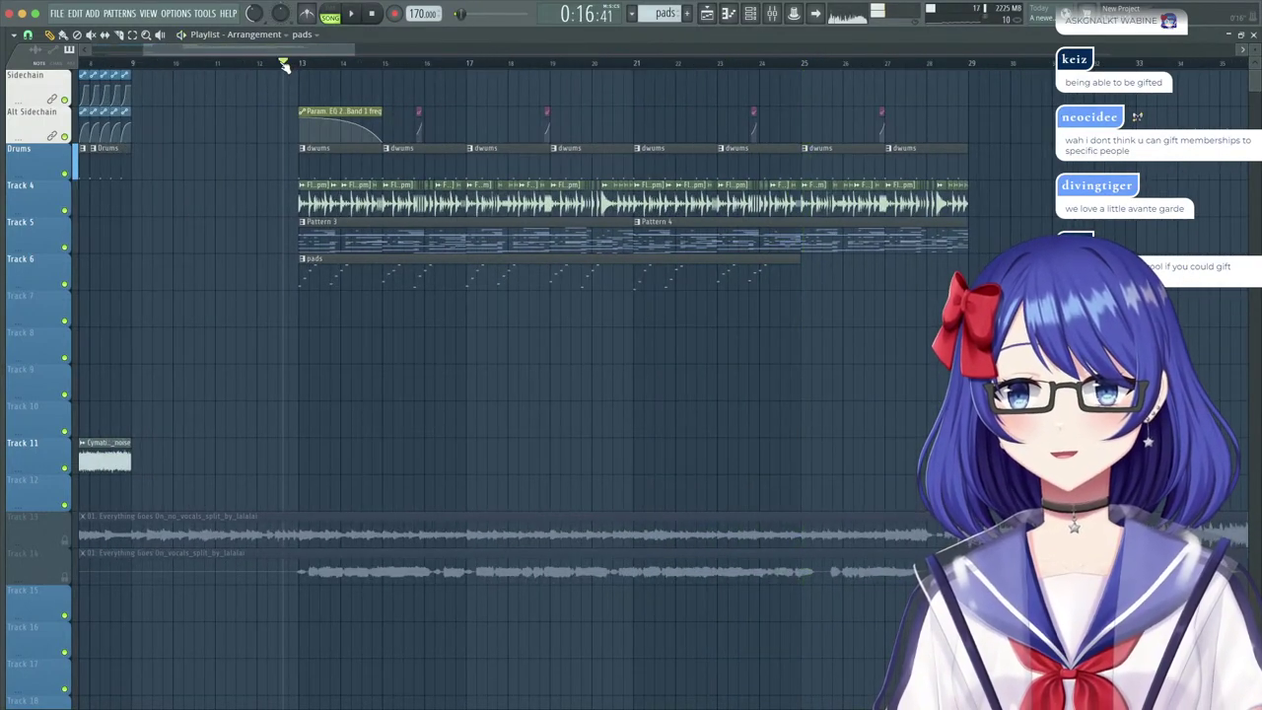
pyautogui.press('space')
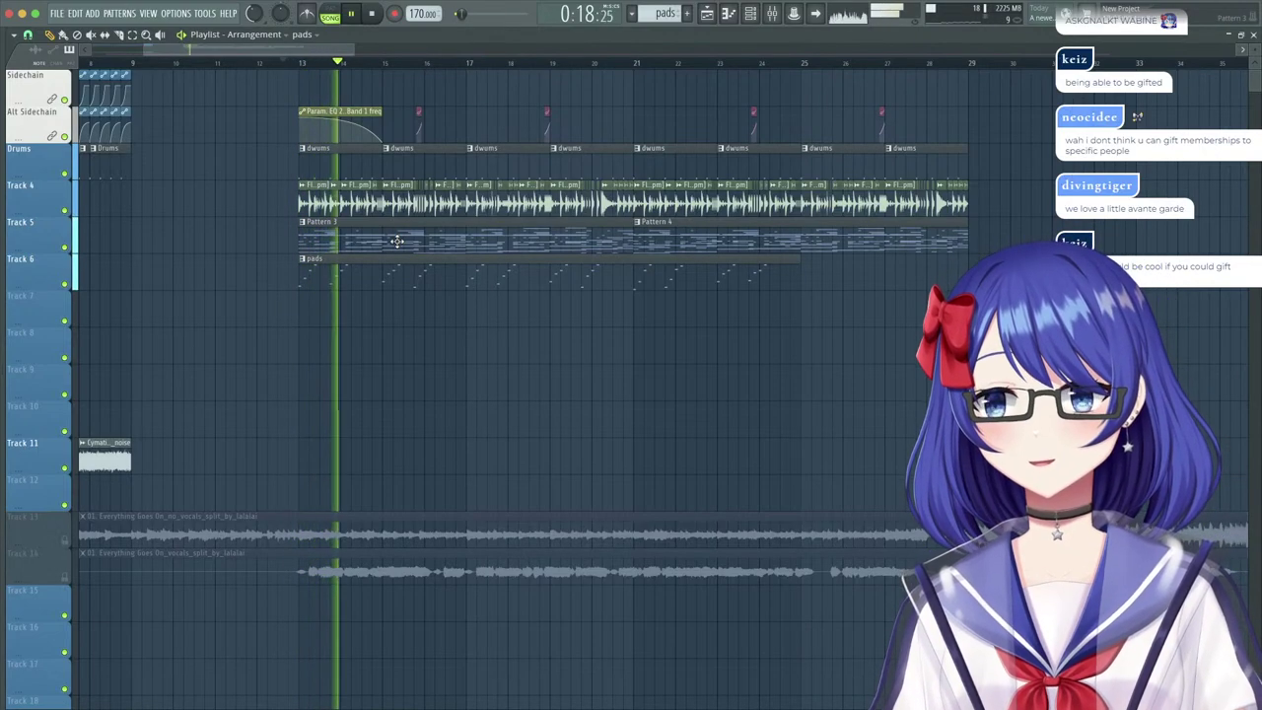
pyautogui.press('space')
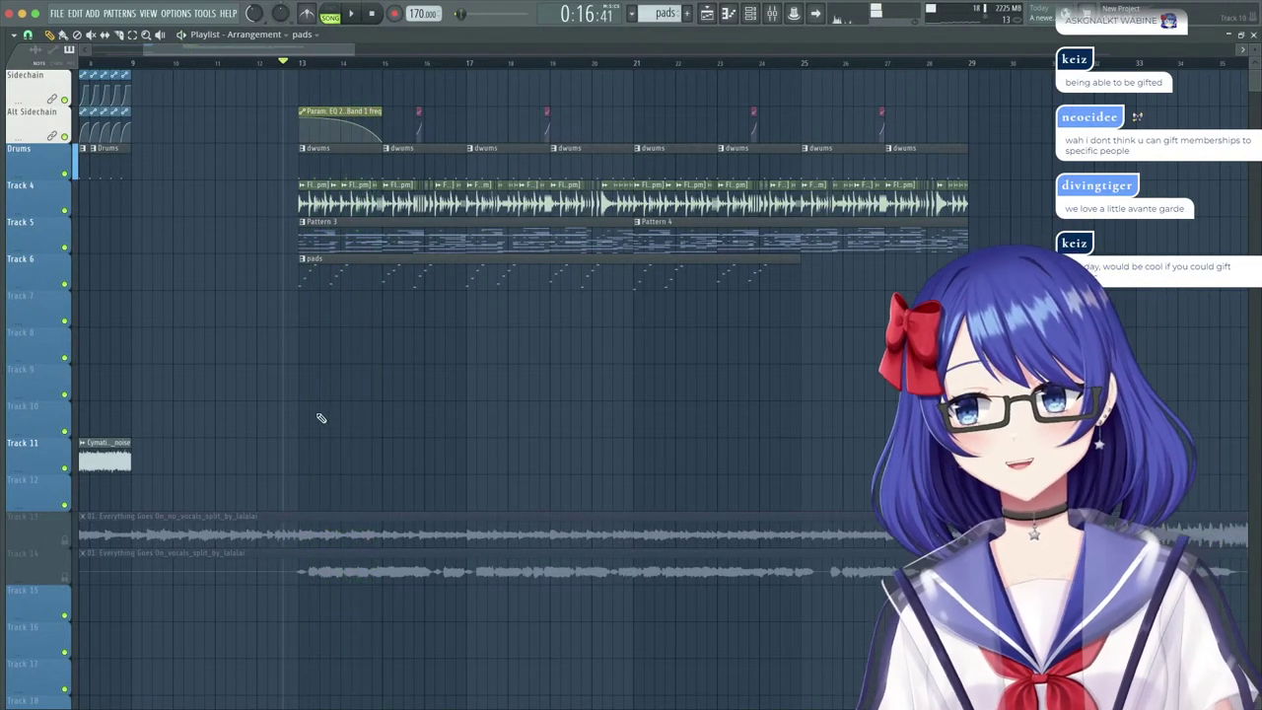
# Close the playlist and filter the channel rack to the Audio channels.
pyautogui.scroll(-5, 320, 417)
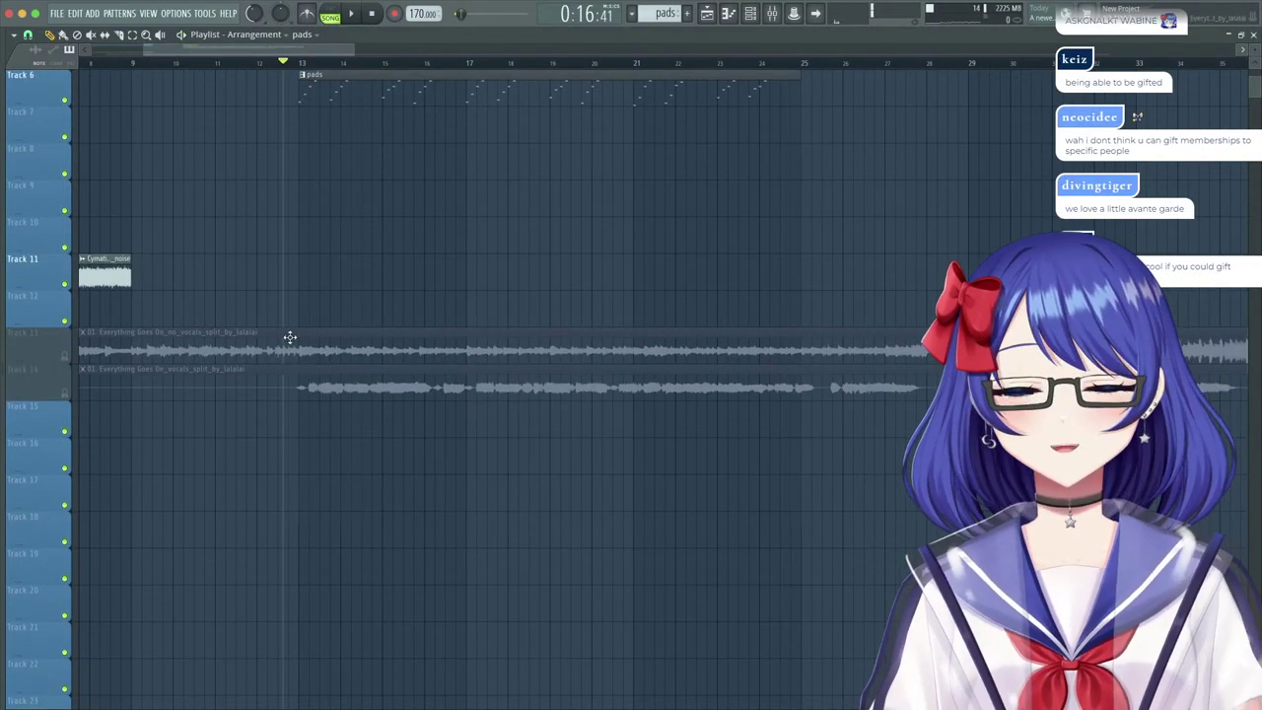
pyautogui.scroll(-6, 219, 57)
pyautogui.scroll(3, 222, 109)
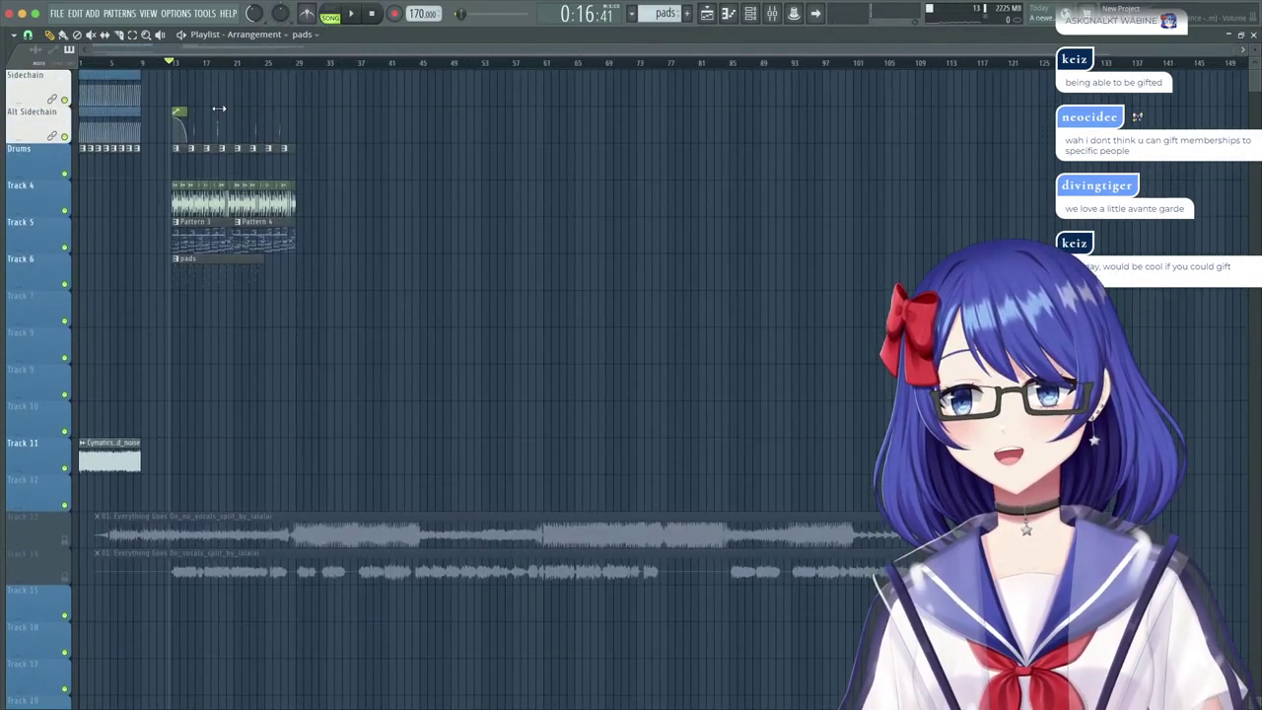
pyautogui.scroll(-8, 224, 110)
pyautogui.scroll(5, 226, 113)
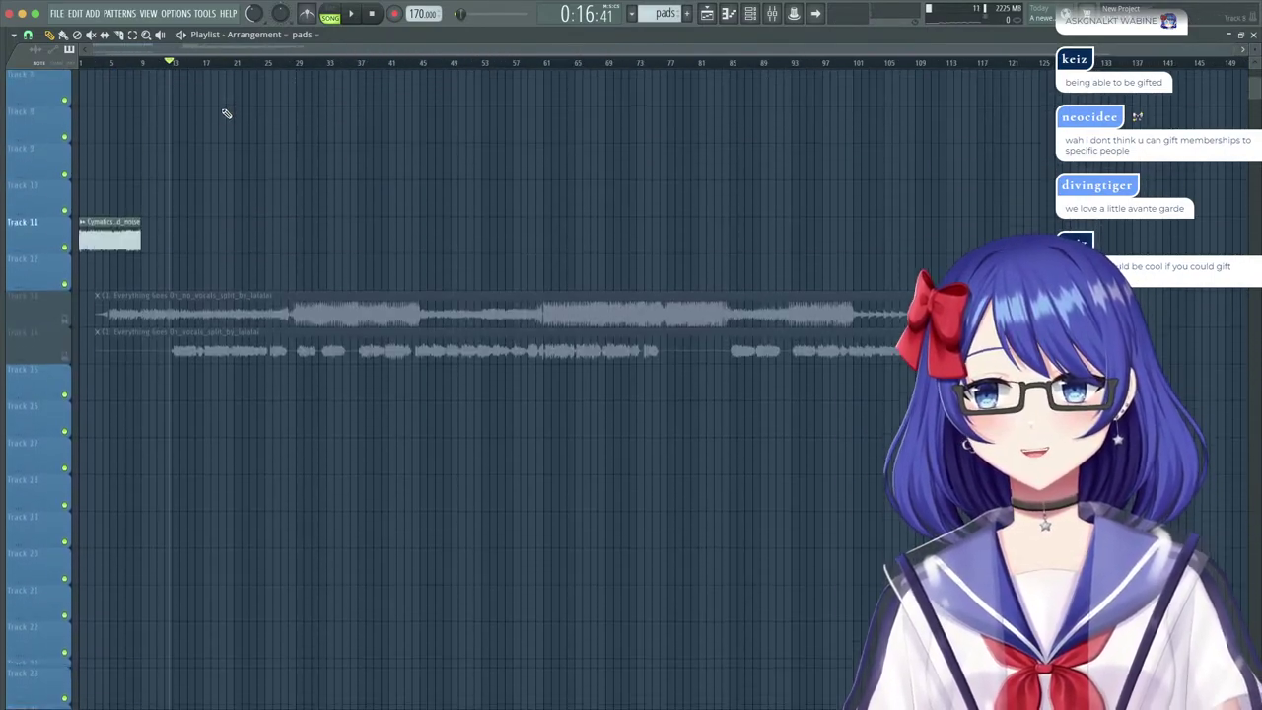
pyautogui.press('Tab')
pyautogui.press('Tab')
pyautogui.press('Tab')
pyautogui.press('Tab')
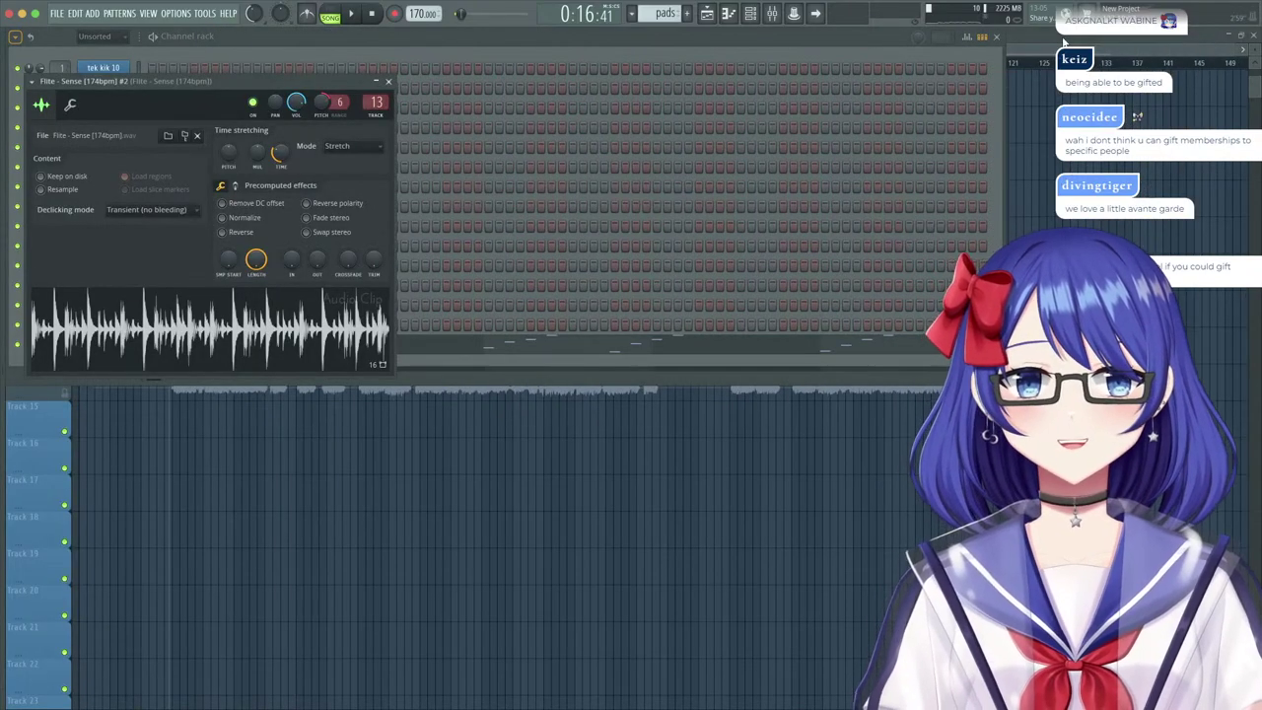
pyautogui.click(1254, 38)
pyautogui.click(1253, 36)
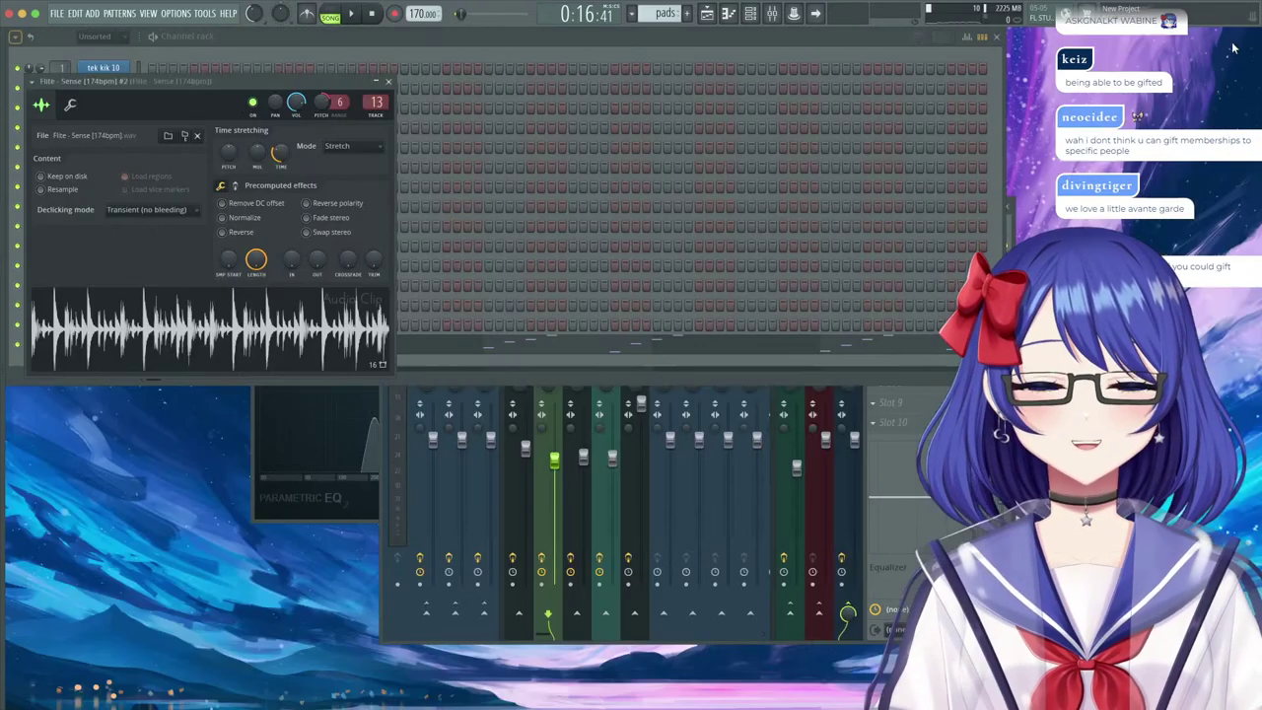
pyautogui.click(104, 37)
pyautogui.click(102, 69)
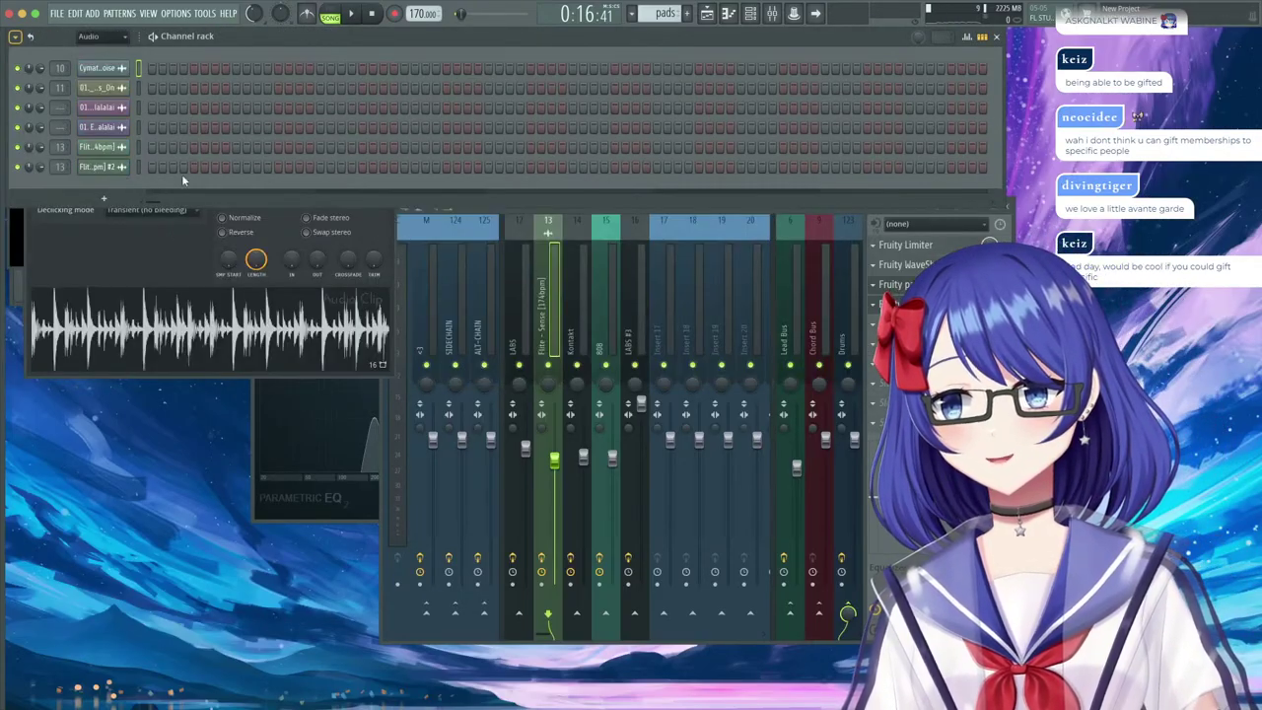
# Place the 01._Everything_Goes_On audio on playlist Track 12, starting just before bar 3 in line with the split stems below.
pyautogui.click(103, 87)
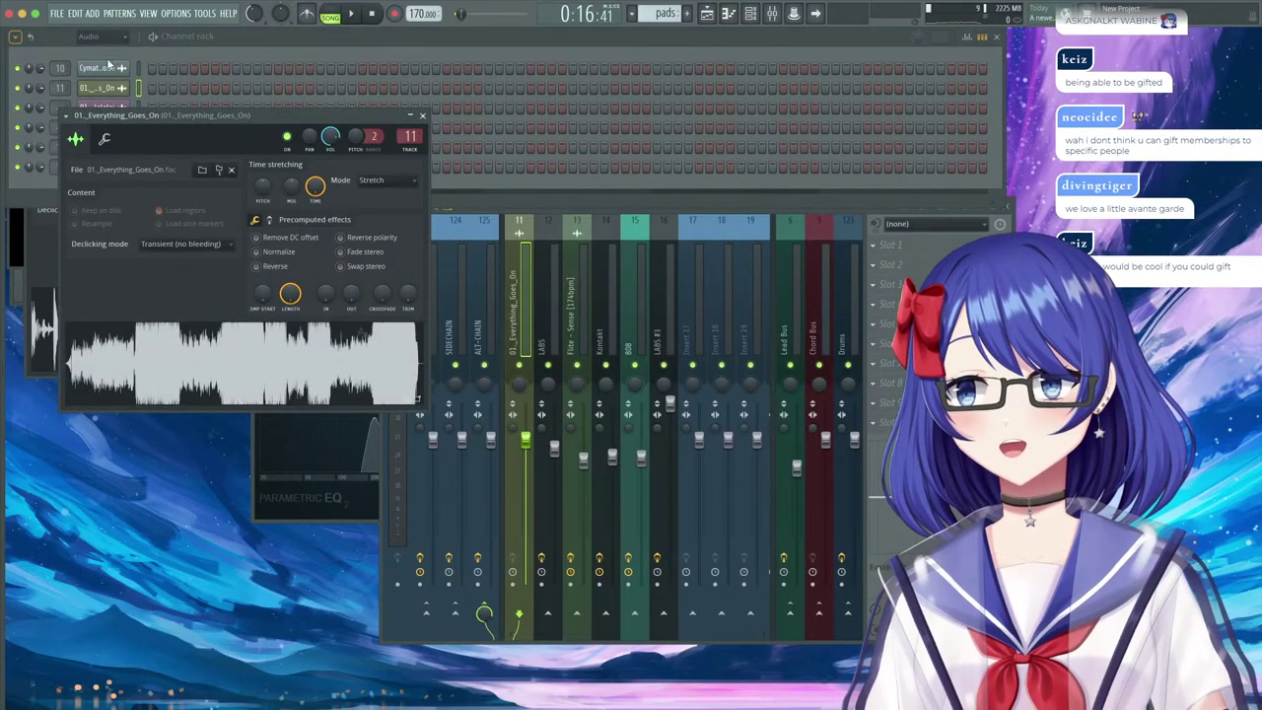
pyautogui.click(107, 68)
pyautogui.click(106, 86)
pyautogui.moveTo(236, 332); pyautogui.dragTo(698, 20)
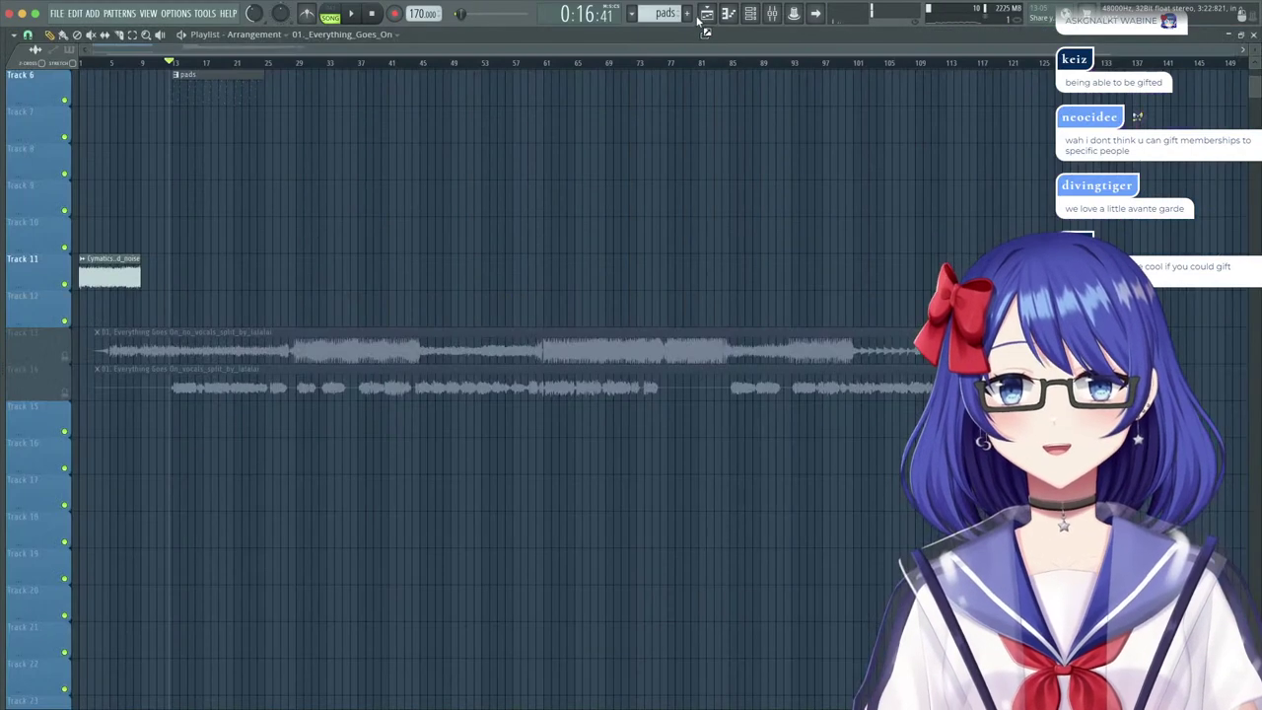
pyautogui.moveTo(316, 286); pyautogui.dragTo(150, 296)
pyautogui.scroll(10, 93, 65)
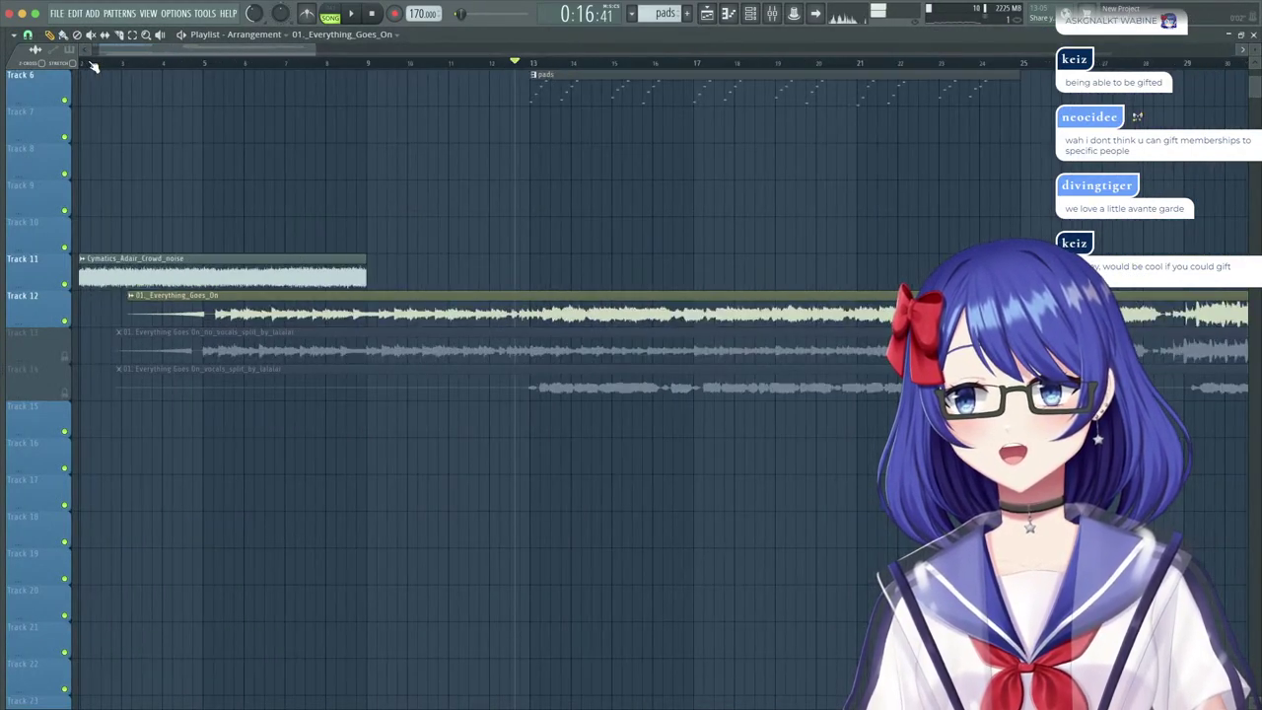
pyautogui.moveTo(478, 315); pyautogui.dragTo(443, 315)
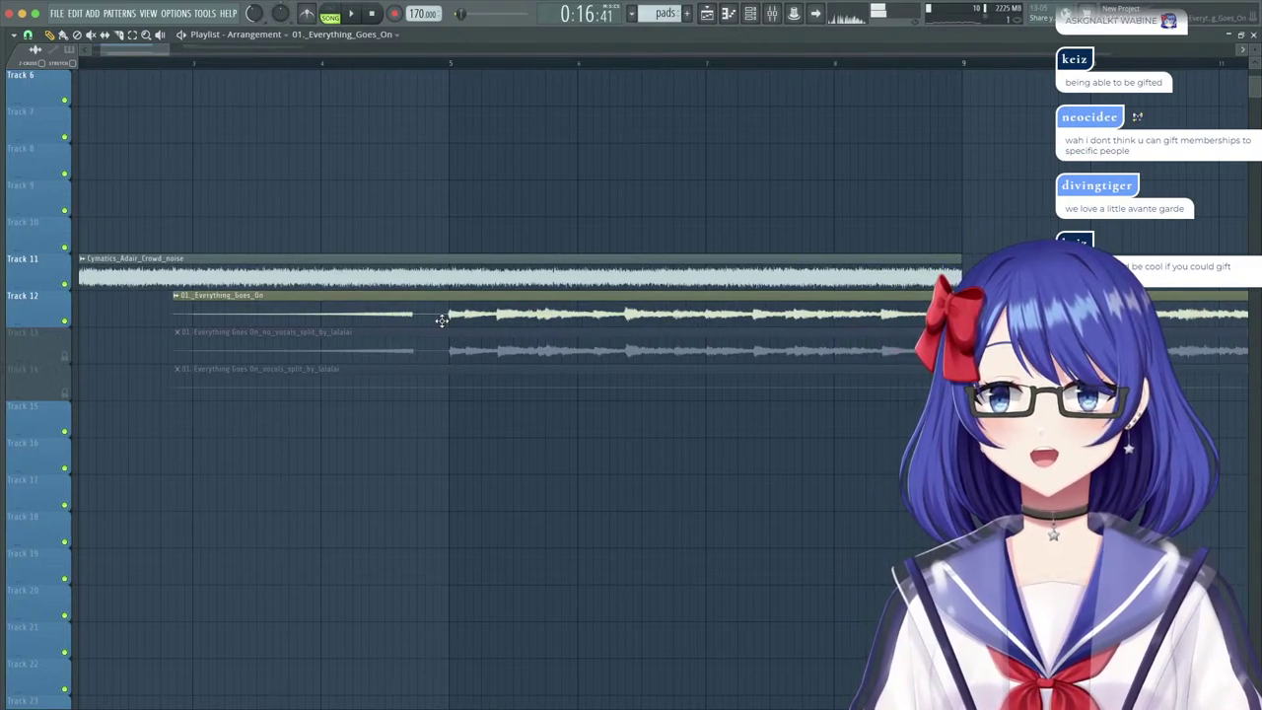
# Solo Track 12 and play the original song from between bars 4 and 5, checking its alignment at bar 5.
pyautogui.rightClick(65, 321)
pyautogui.click(374, 63)
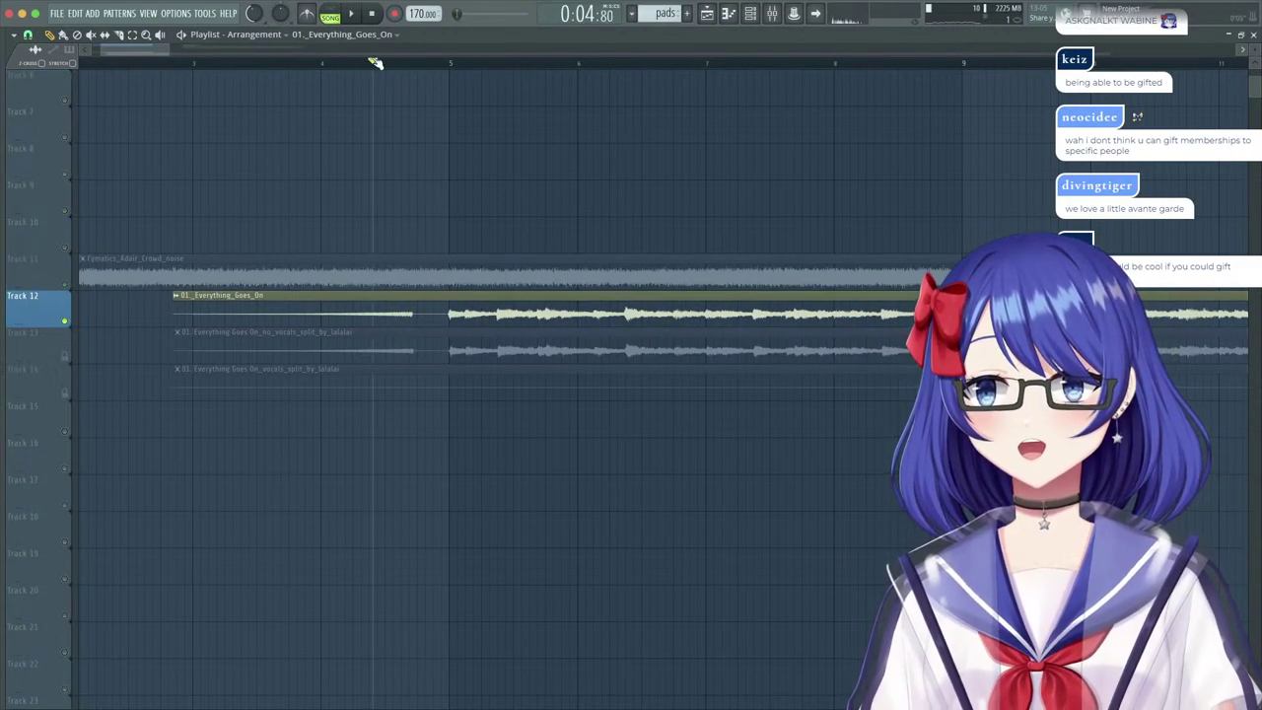
pyautogui.press('space')
pyautogui.scroll(5, 416, 65)
pyautogui.scroll(3, 417, 65)
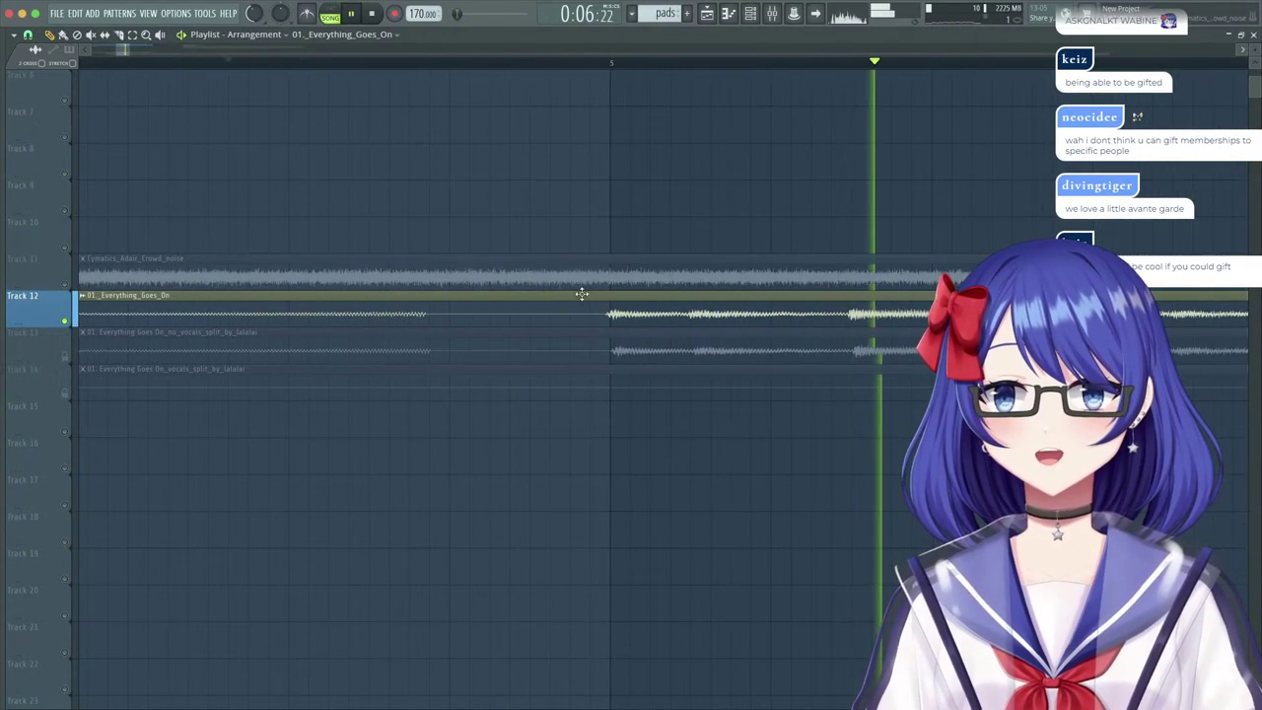
# Nudge the Track 12 clip slightly later to match the stem's onset at bar 5, and close its sampler settings.
pyautogui.moveTo(646, 314); pyautogui.dragTo(650, 314)
pyautogui.doubleClick(650, 313)
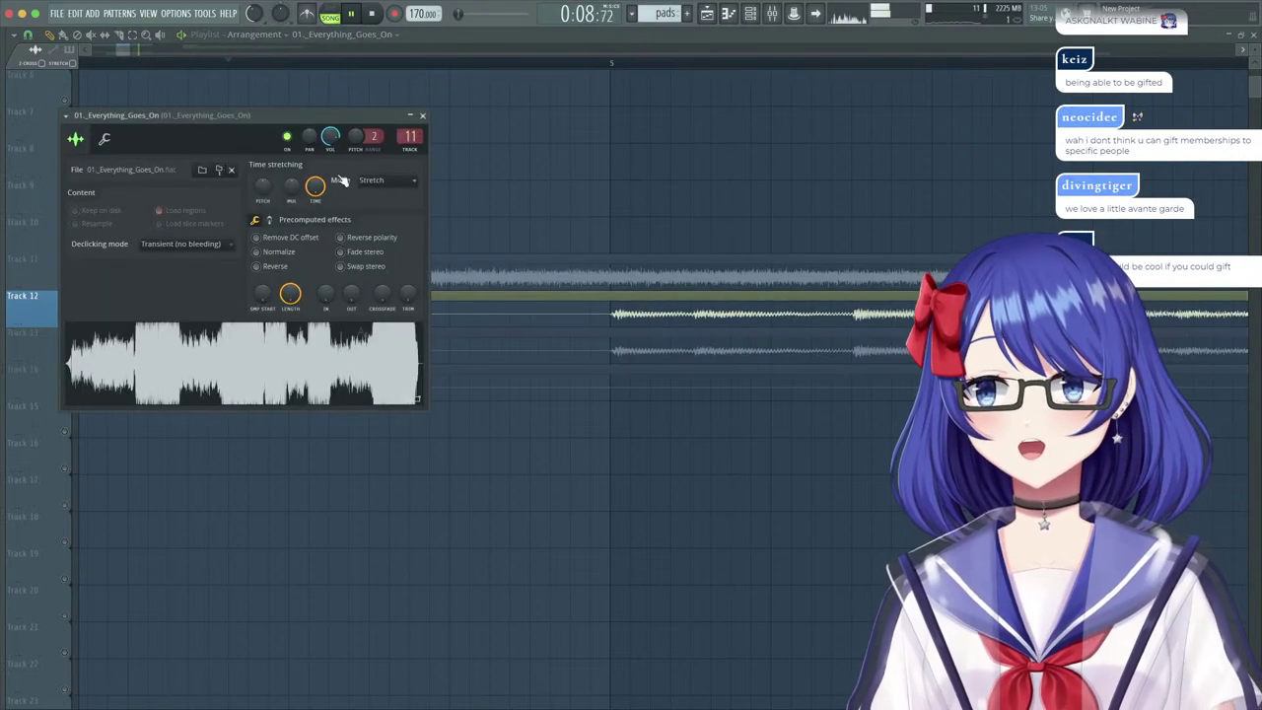
pyautogui.click(421, 117)
# Audition the soloed original song from bar 13, from just after bar 24, and again from bar 13.
pyautogui.scroll(-5, 306, 62)
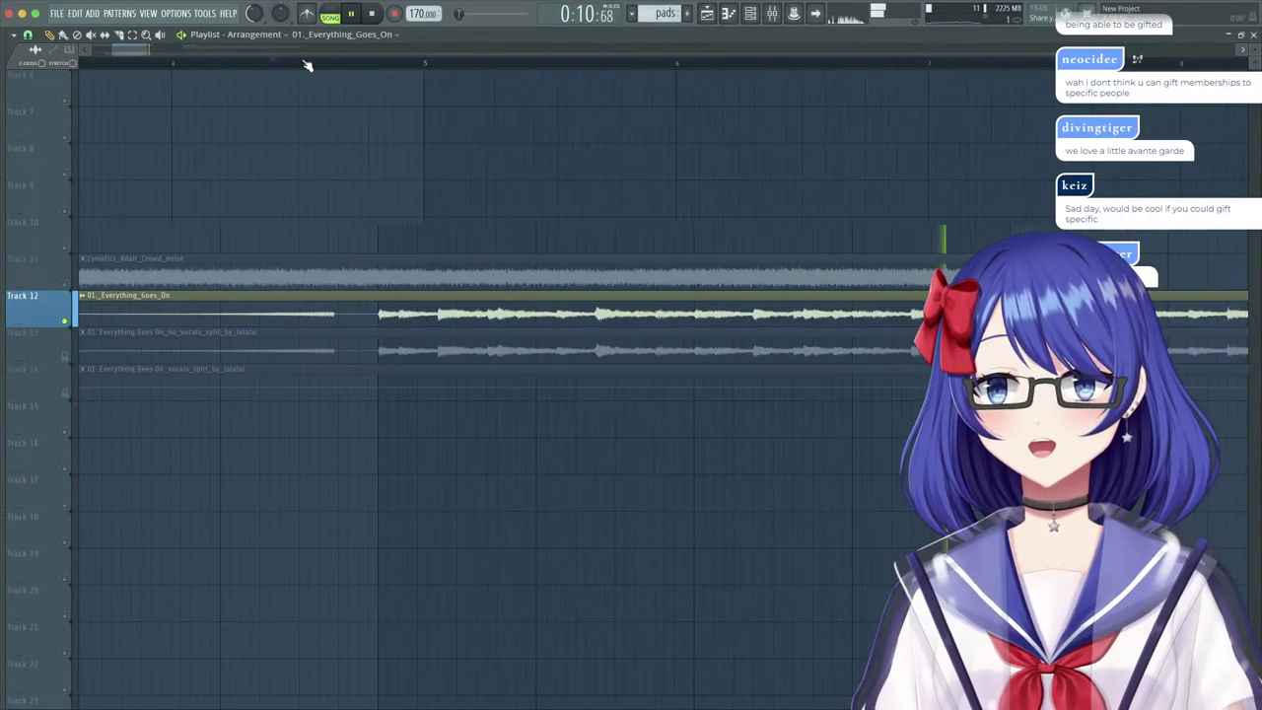
pyautogui.click(462, 65)
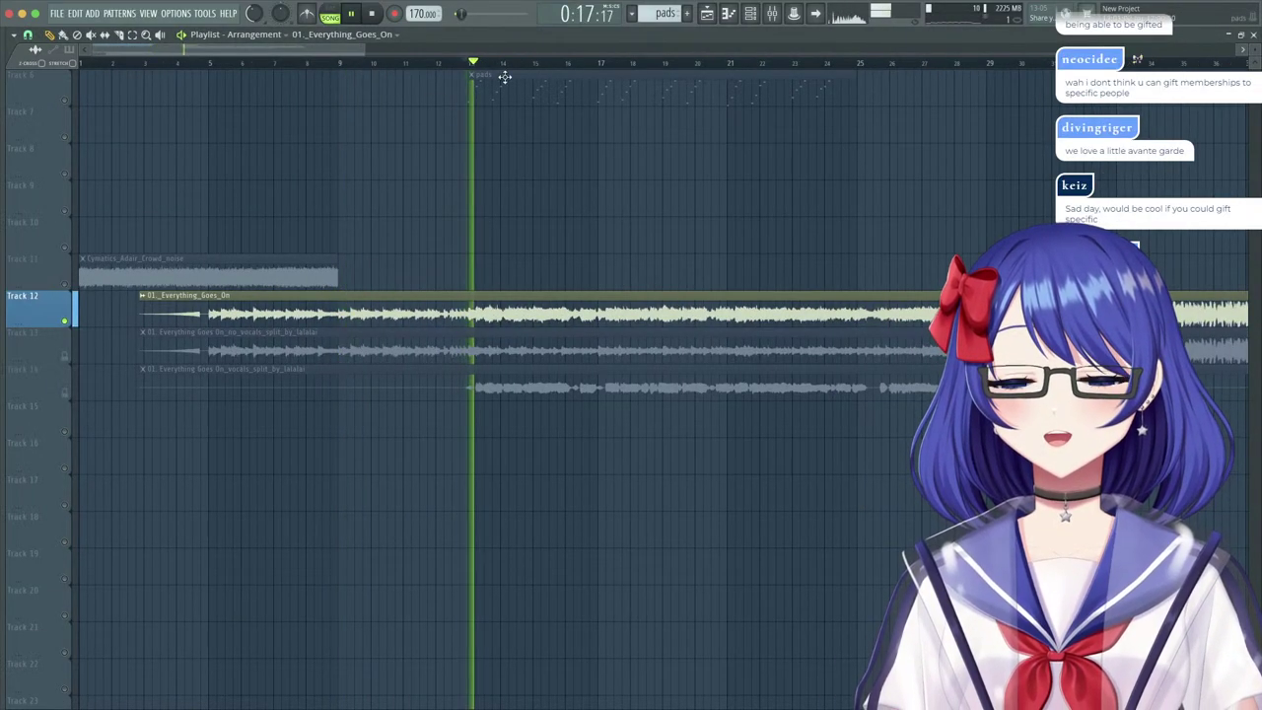
pyautogui.click(832, 66)
pyautogui.scroll(-2, 831, 65)
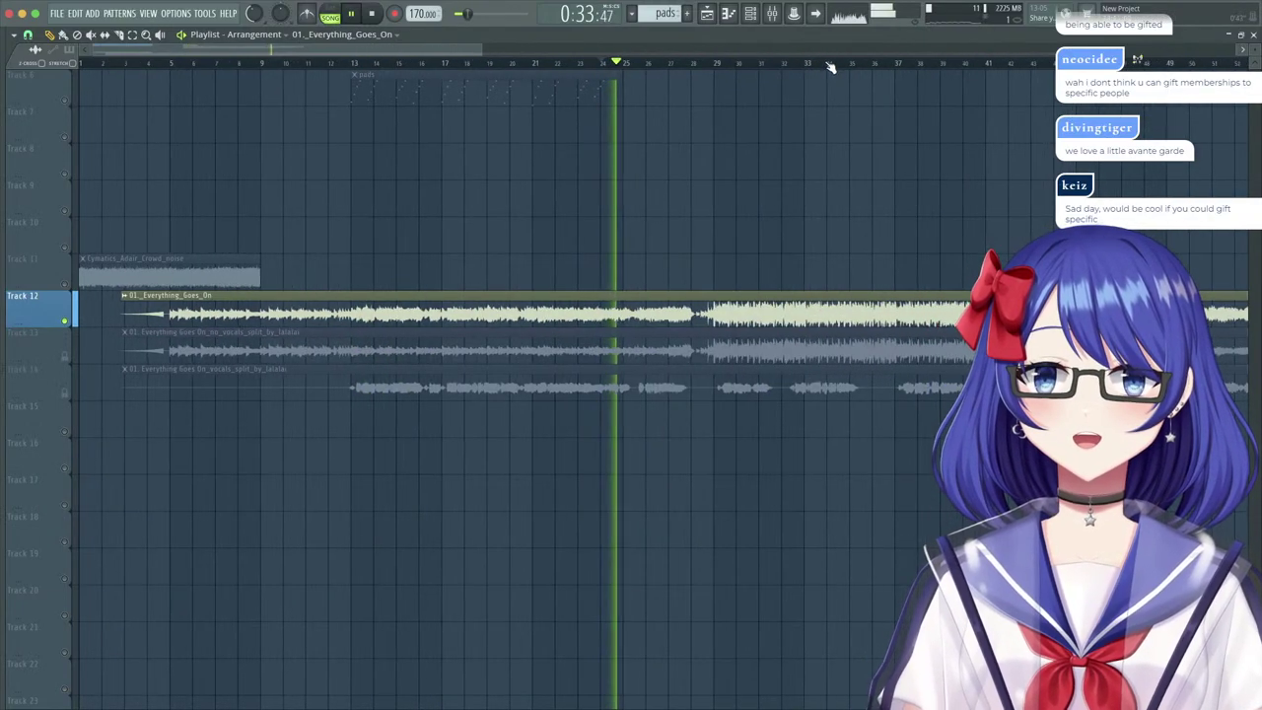
pyautogui.click(358, 65)
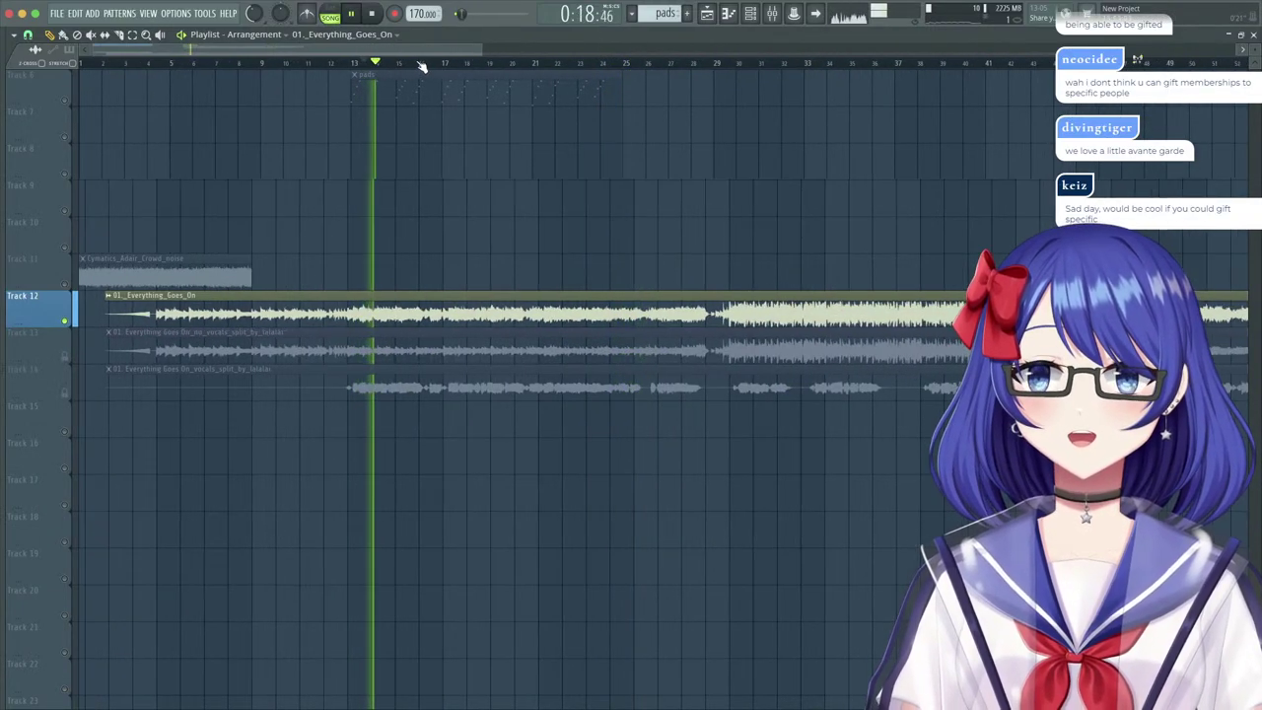
pyautogui.scroll(2, 422, 63)
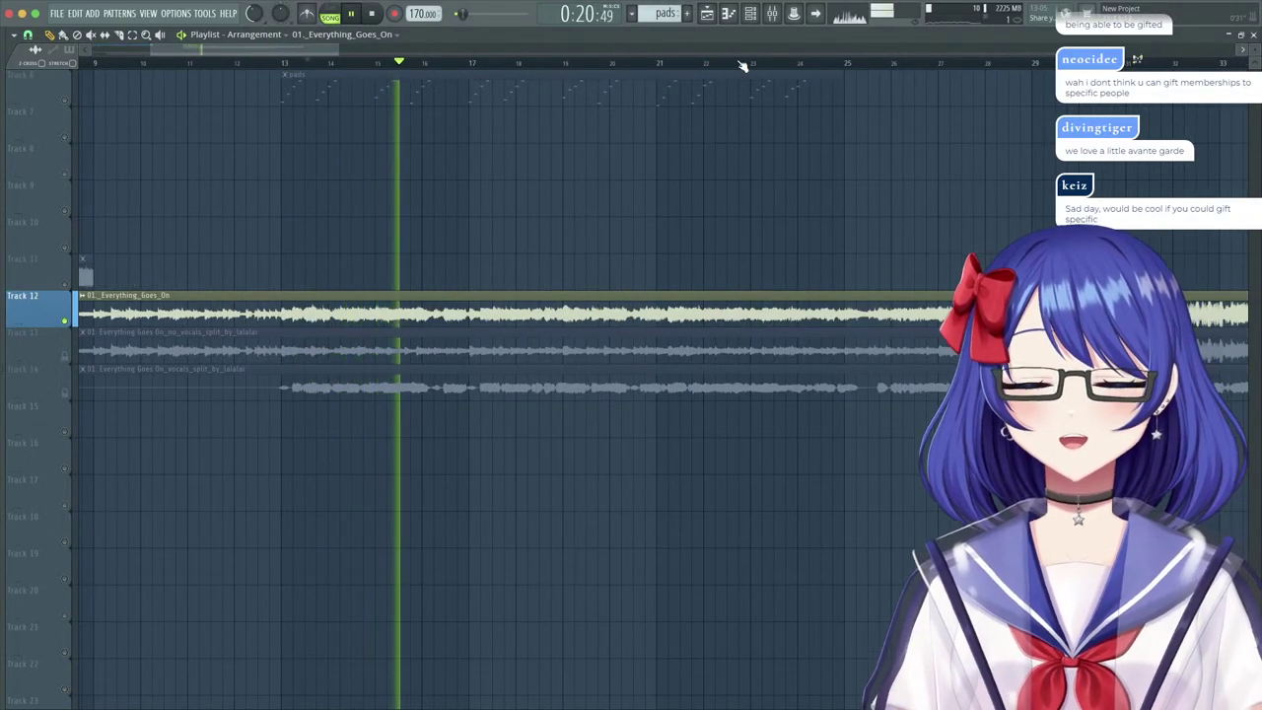
# Listen to the soloed original song from bar 77 through about bar 85, then replay it from bar 77.
pyautogui.scroll(-2, 740, 62)
pyautogui.scroll(-2, 237, 66)
pyautogui.moveTo(520, 65); pyautogui.dragTo(1201, 93)
pyautogui.scroll(-3, 911, 69)
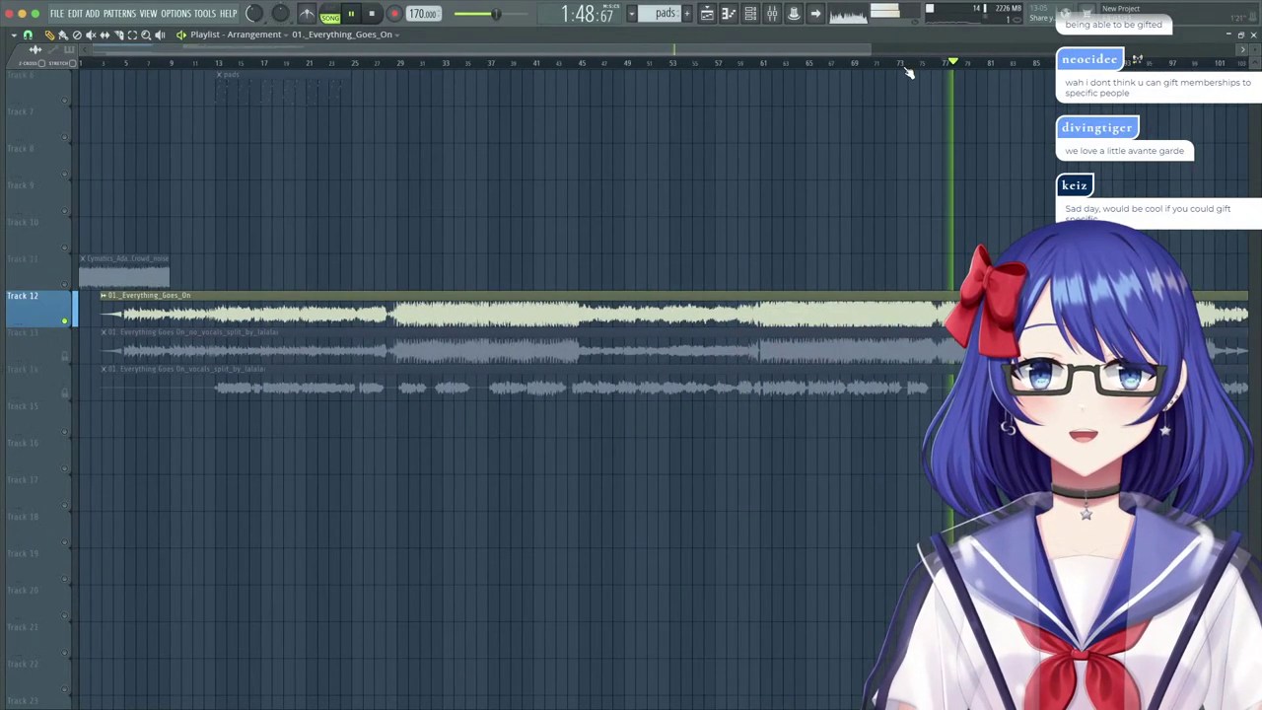
pyautogui.scroll(6, 812, 69)
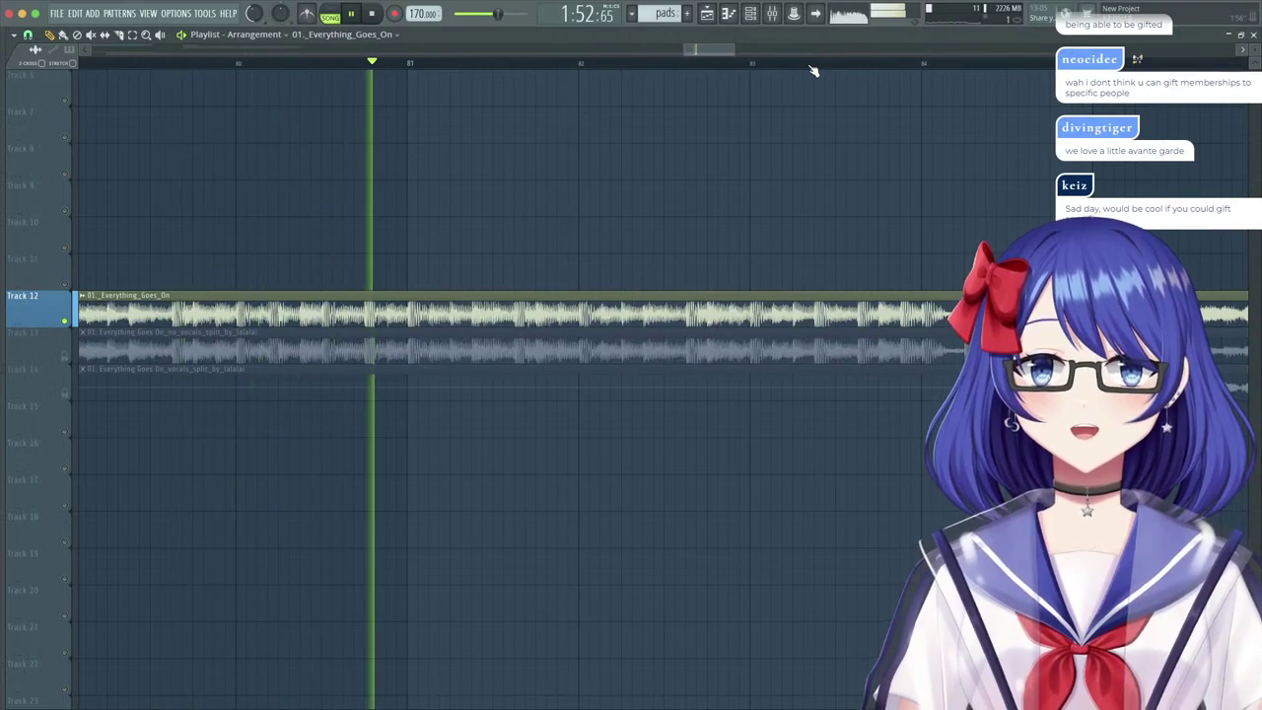
pyautogui.scroll(-5, 812, 69)
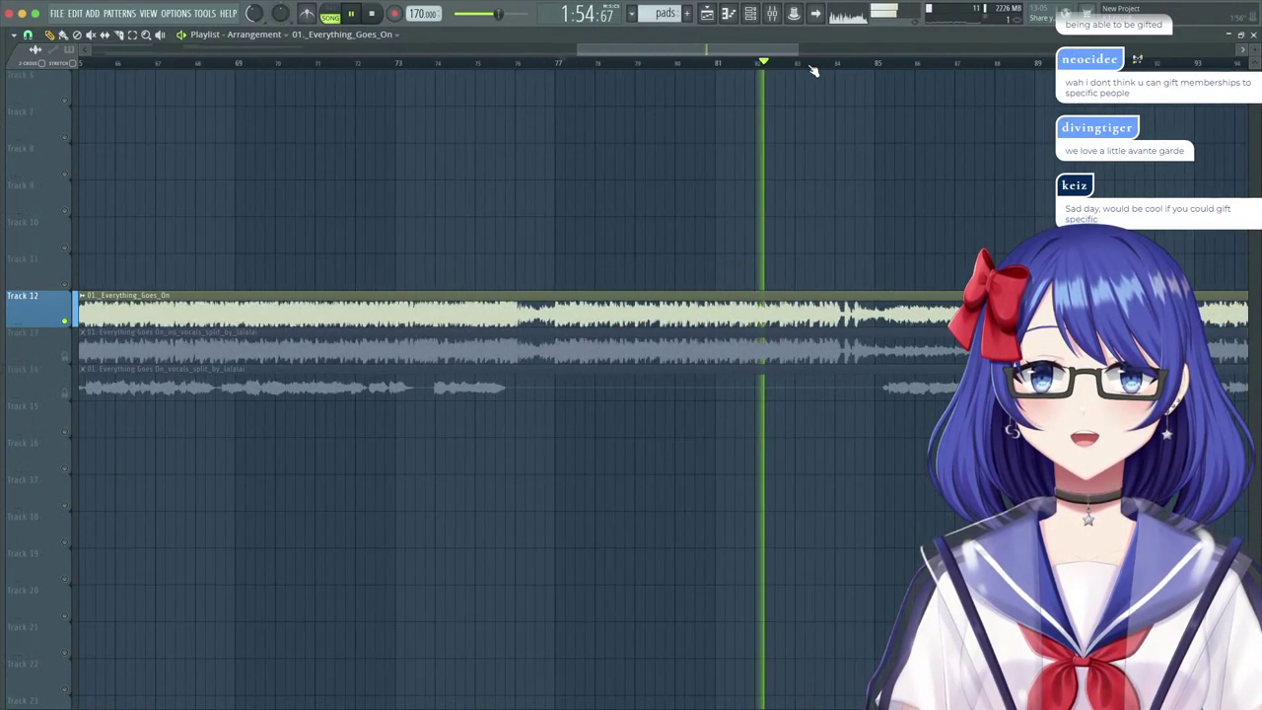
pyautogui.scroll(-3, 811, 69)
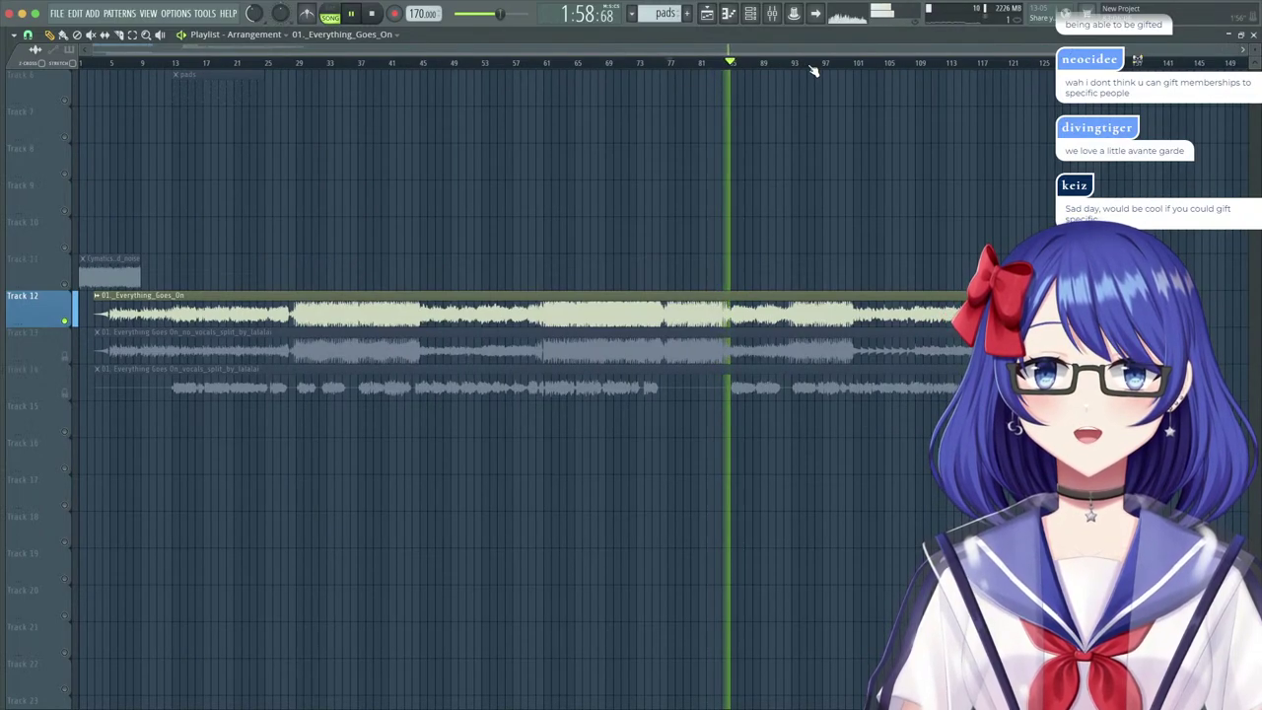
pyautogui.press('space')
pyautogui.press('space')
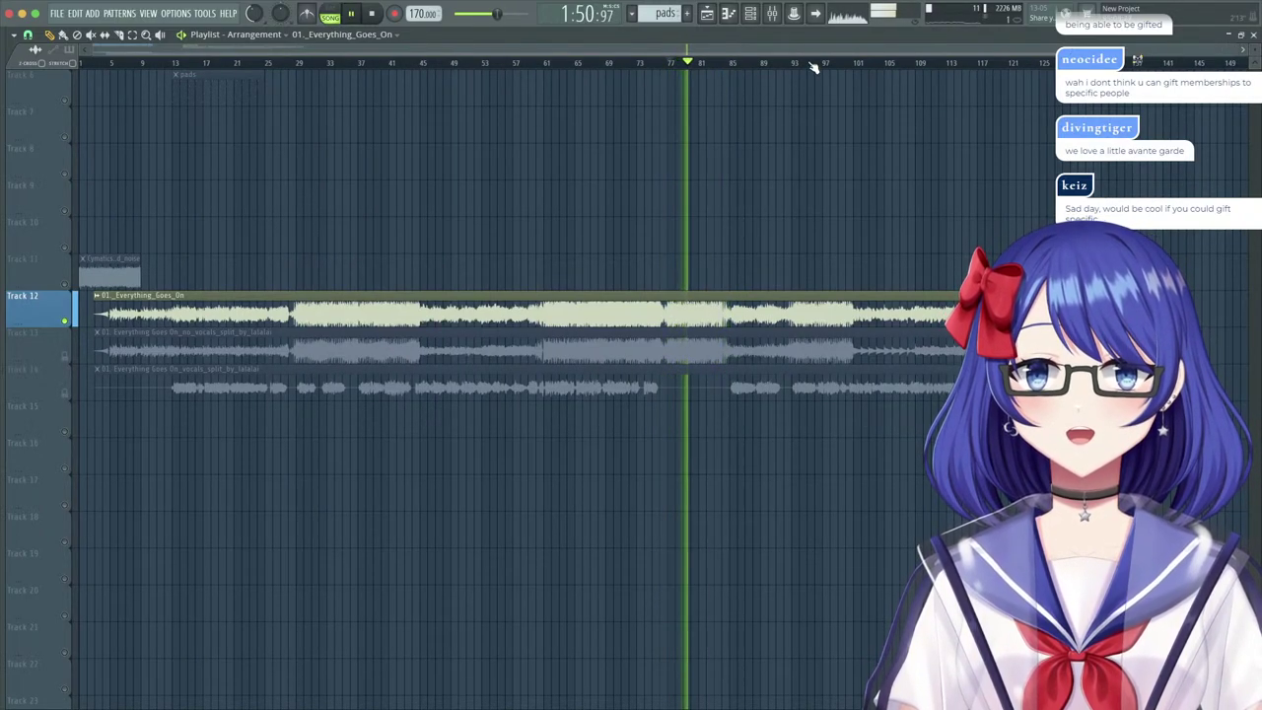
# Stop playback, take Track 12 out of solo and mute it.
pyautogui.press('space')
pyautogui.click(66, 322)
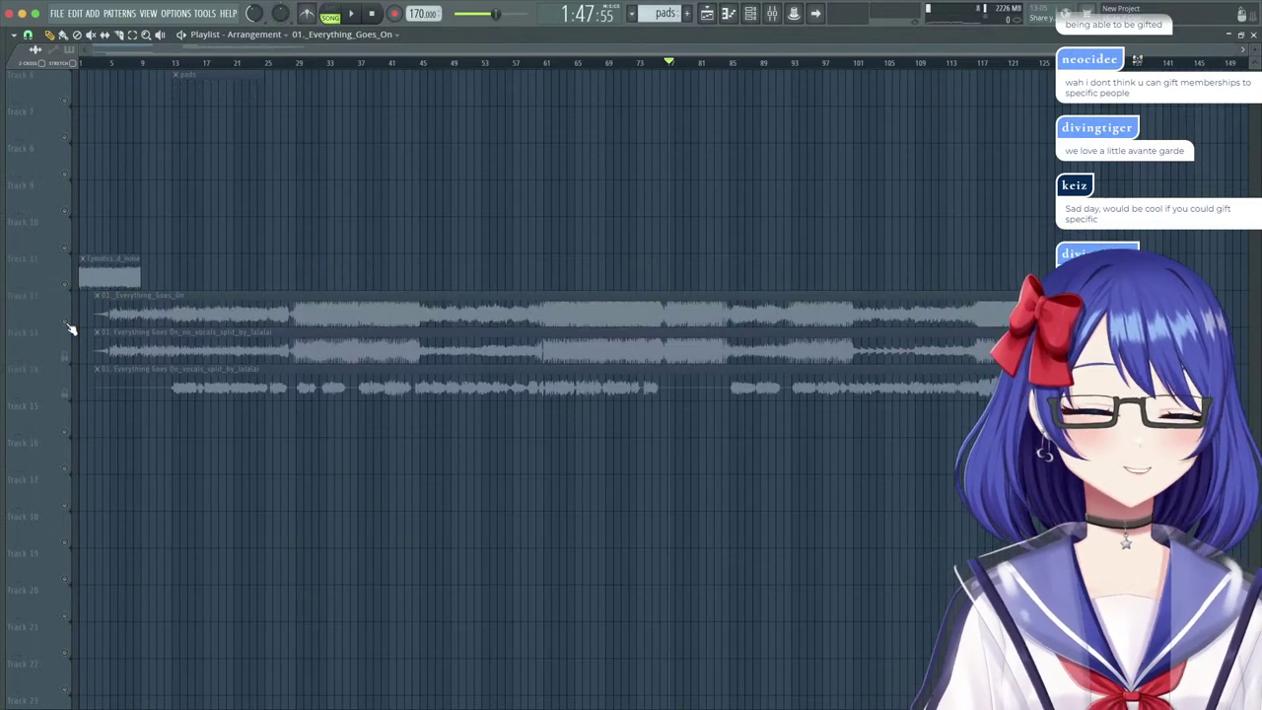
pyautogui.rightClick(66, 323)
pyautogui.click(66, 323)
pyautogui.scroll(5, 498, 286)
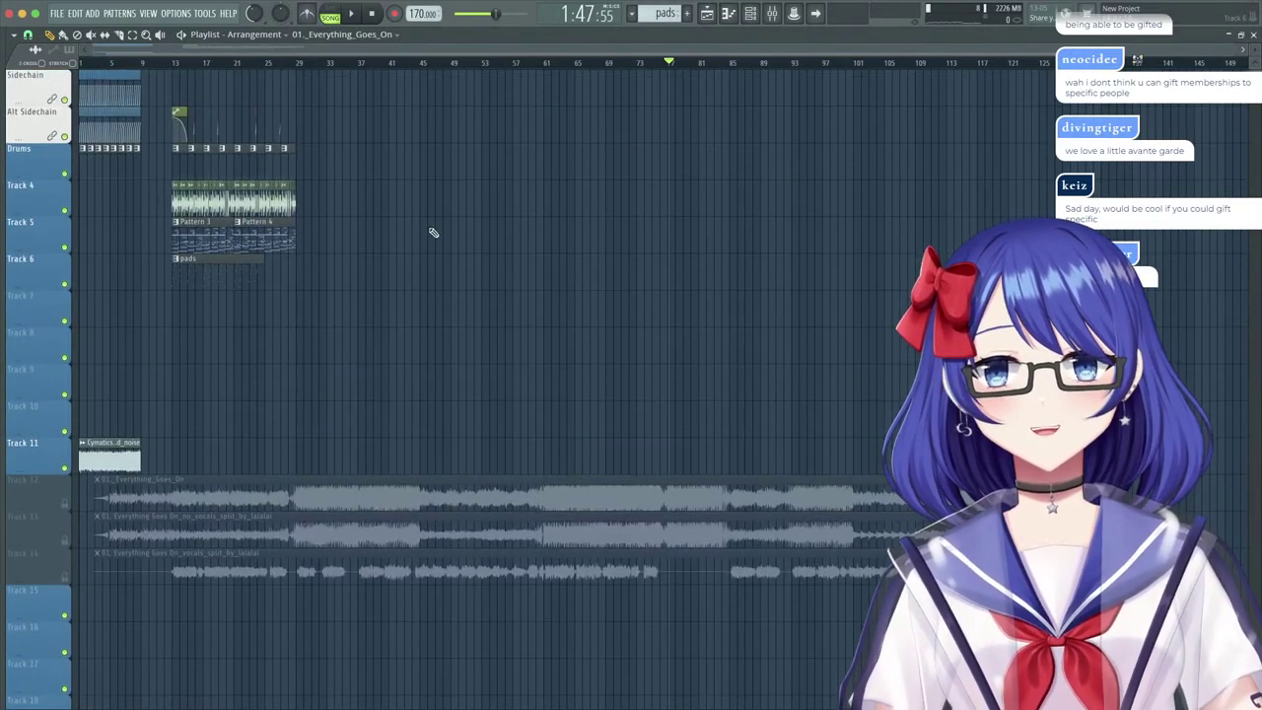
# Play the remix arrangement from just before bar 13.
pyautogui.click(169, 65)
pyautogui.scroll(5, 170, 64)
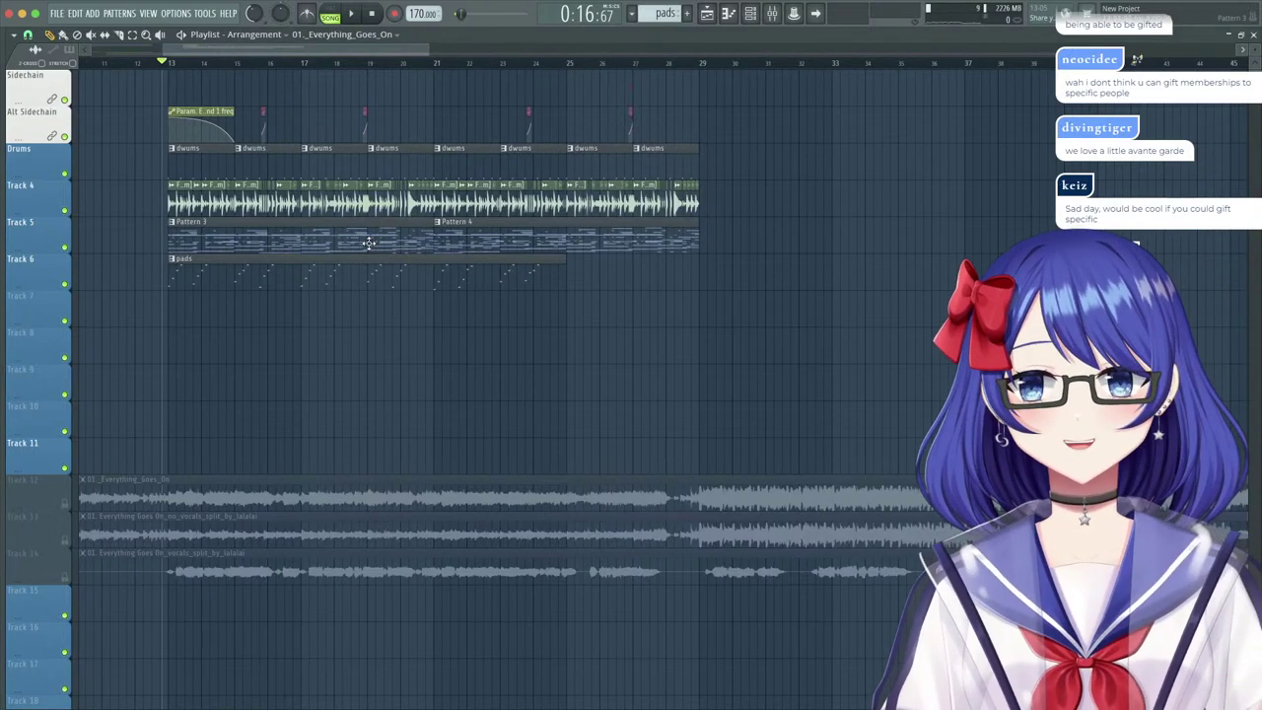
pyautogui.press('space')
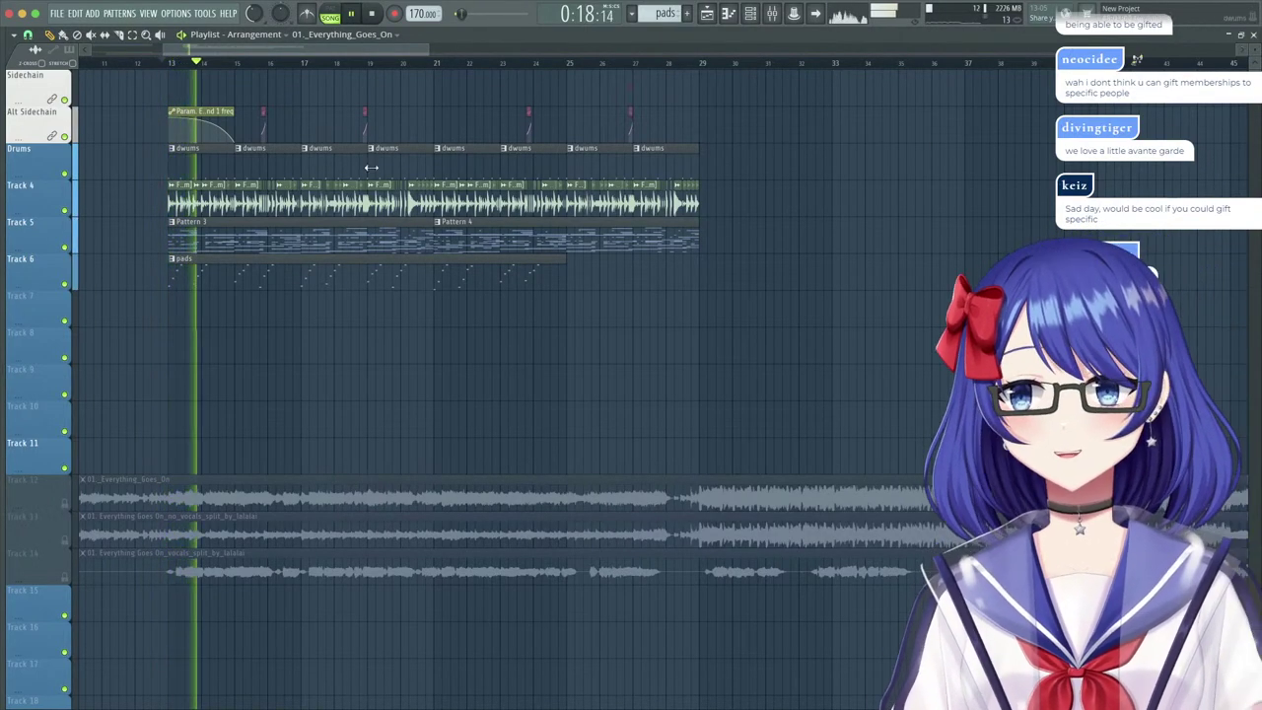
# Hide the playlist and filter the channel rack to the Unsorted channels.
pyautogui.press('F5')
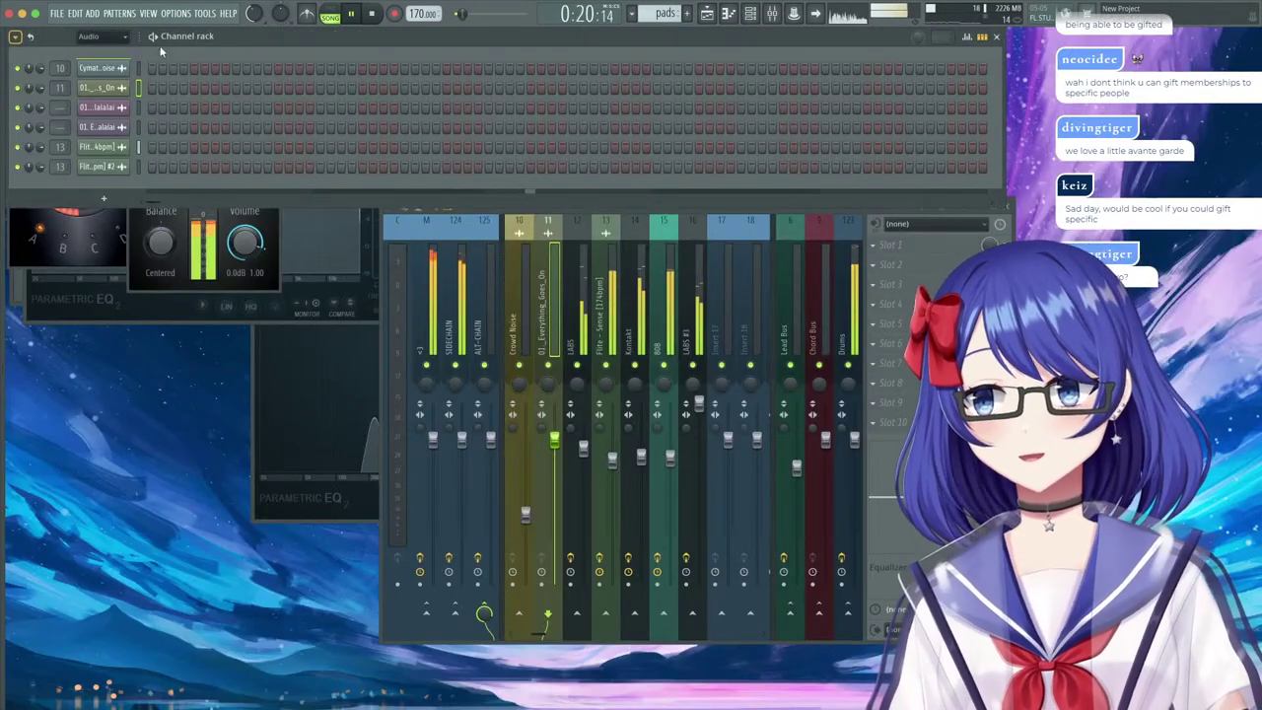
pyautogui.click(104, 37)
pyautogui.click(95, 93)
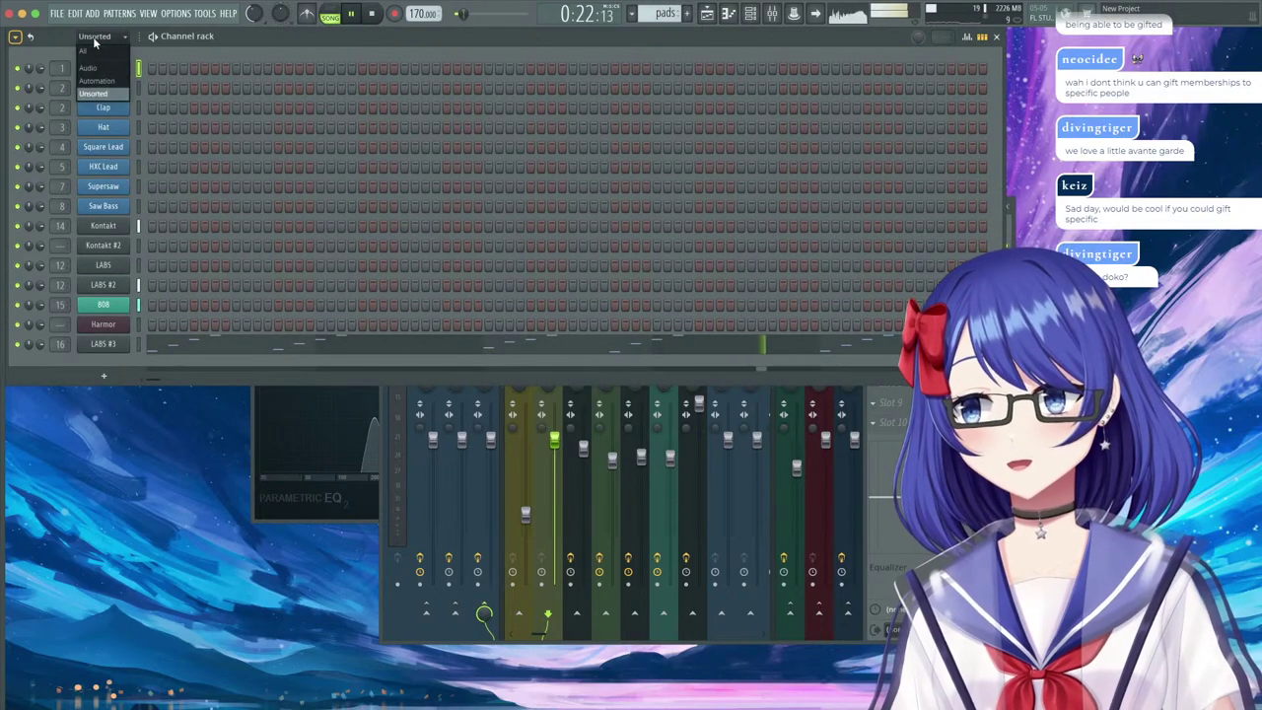
# Add a LABS instrument channel, look through its preset browser and close the plugin with Soft Piano kept.
pyautogui.click(117, 380)
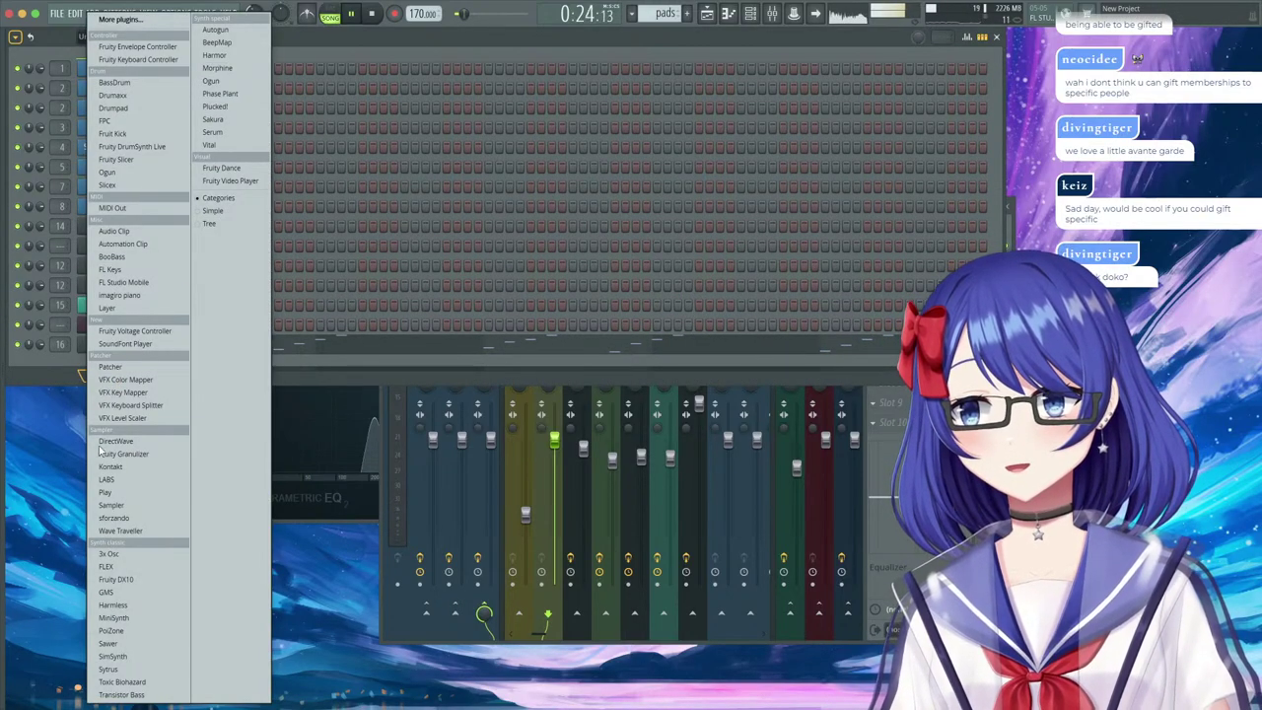
pyautogui.click(116, 479)
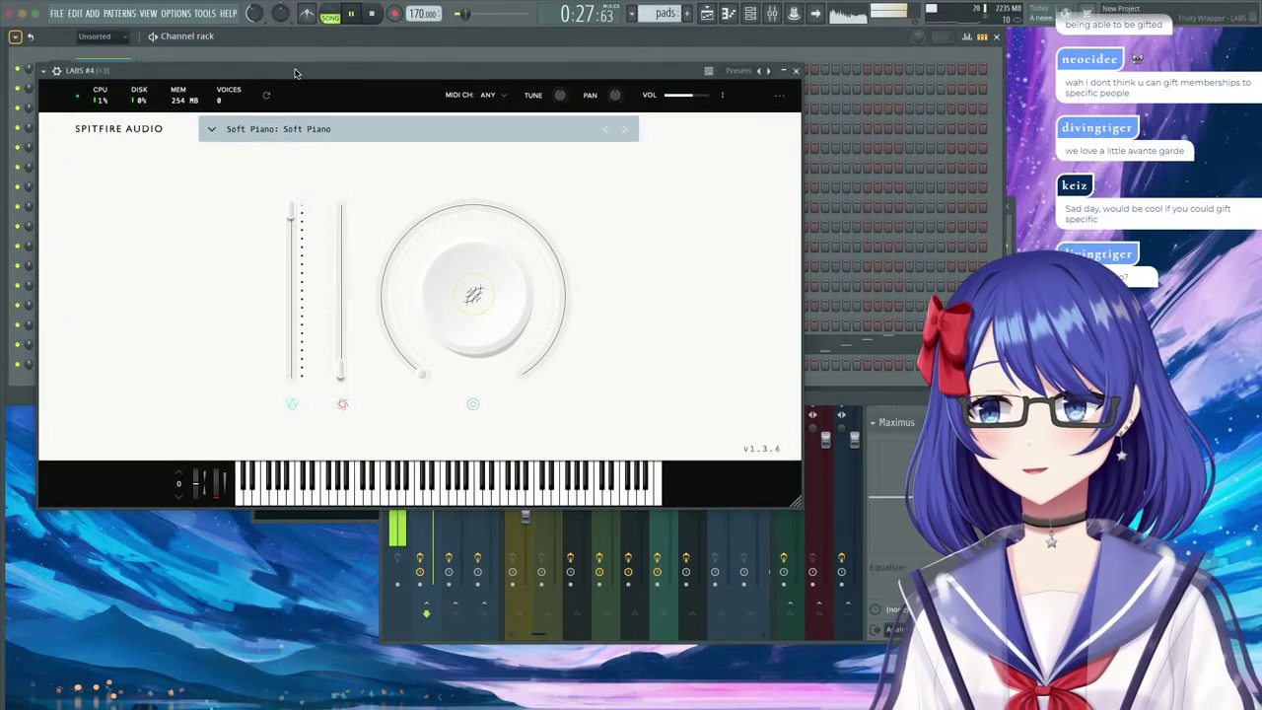
pyautogui.moveTo(295, 73); pyautogui.dragTo(511, 148)
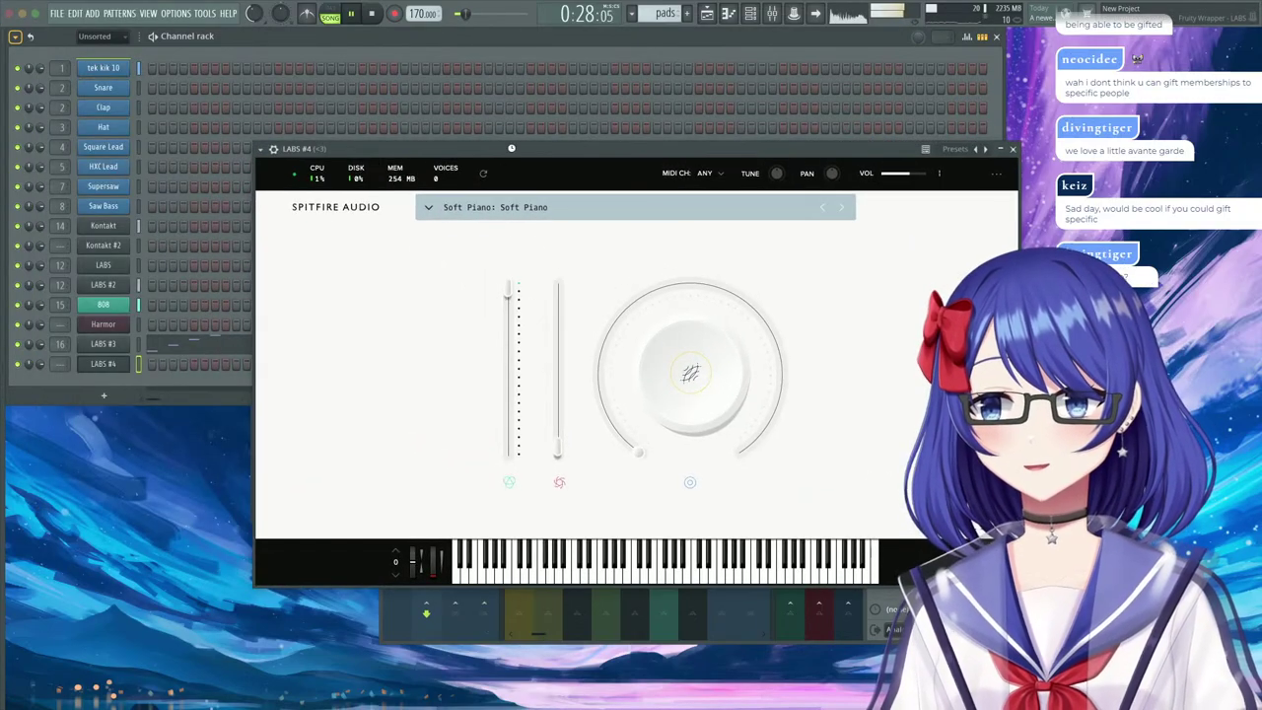
pyautogui.click(511, 208)
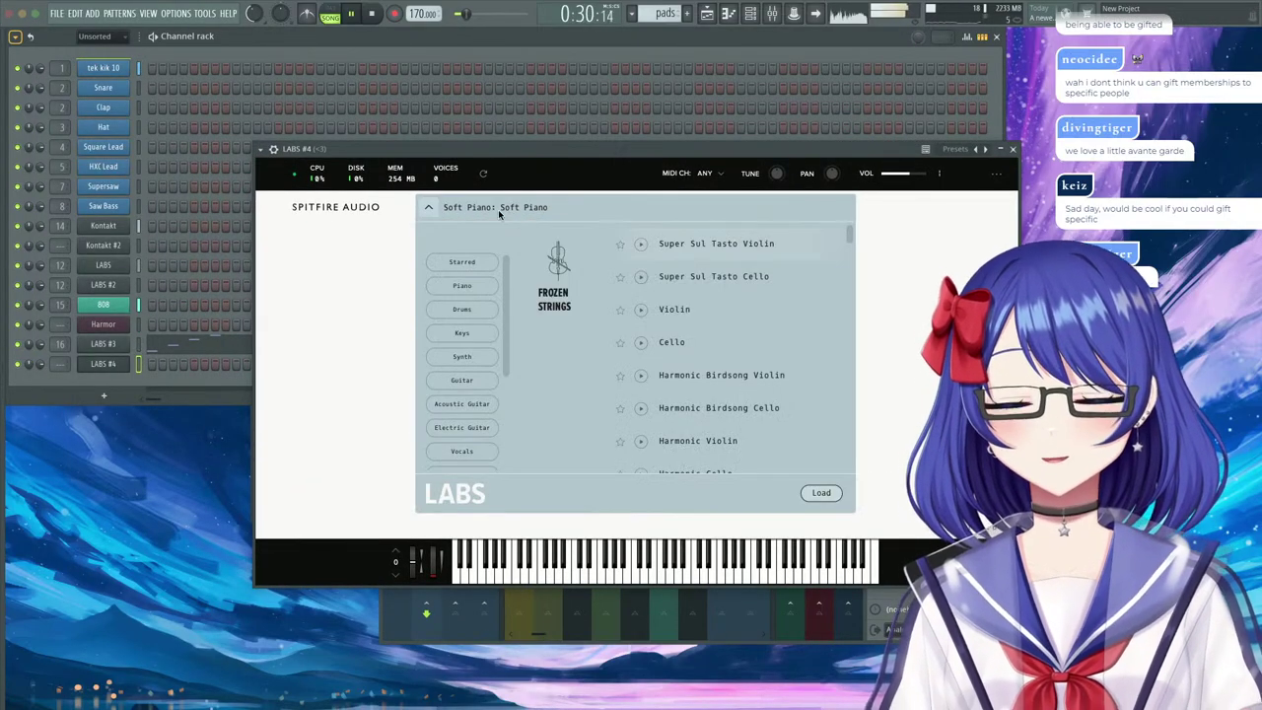
pyautogui.click(508, 210)
pyautogui.click(1013, 149)
# Replace the new LABS #4 channel with a Kontakt instrument.
pyautogui.rightClick(120, 365)
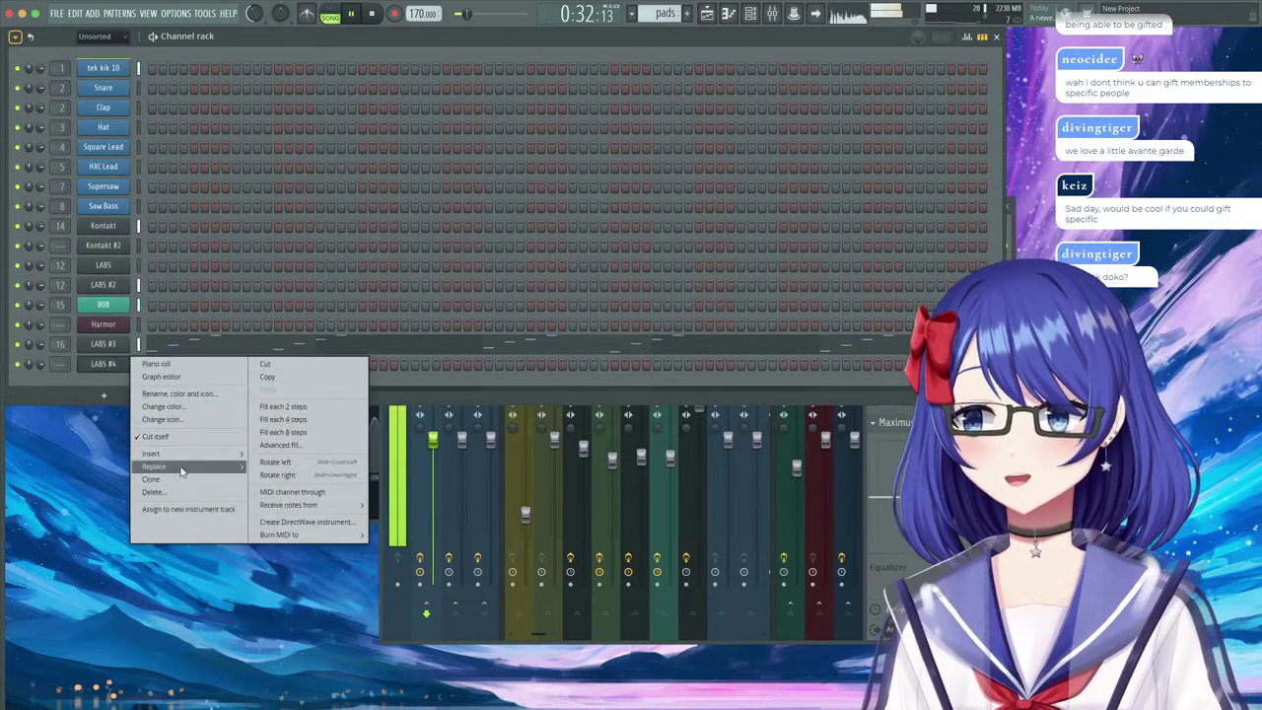
pyautogui.moveTo(183, 466)
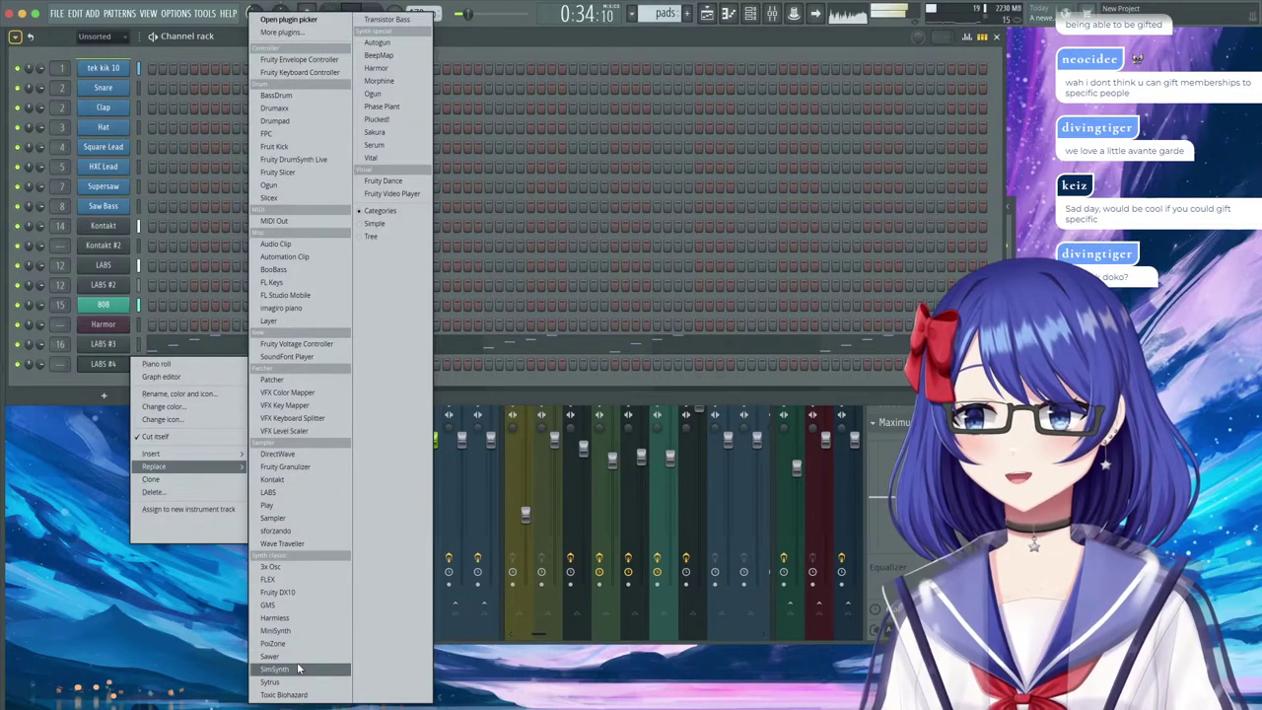
pyautogui.click(278, 481)
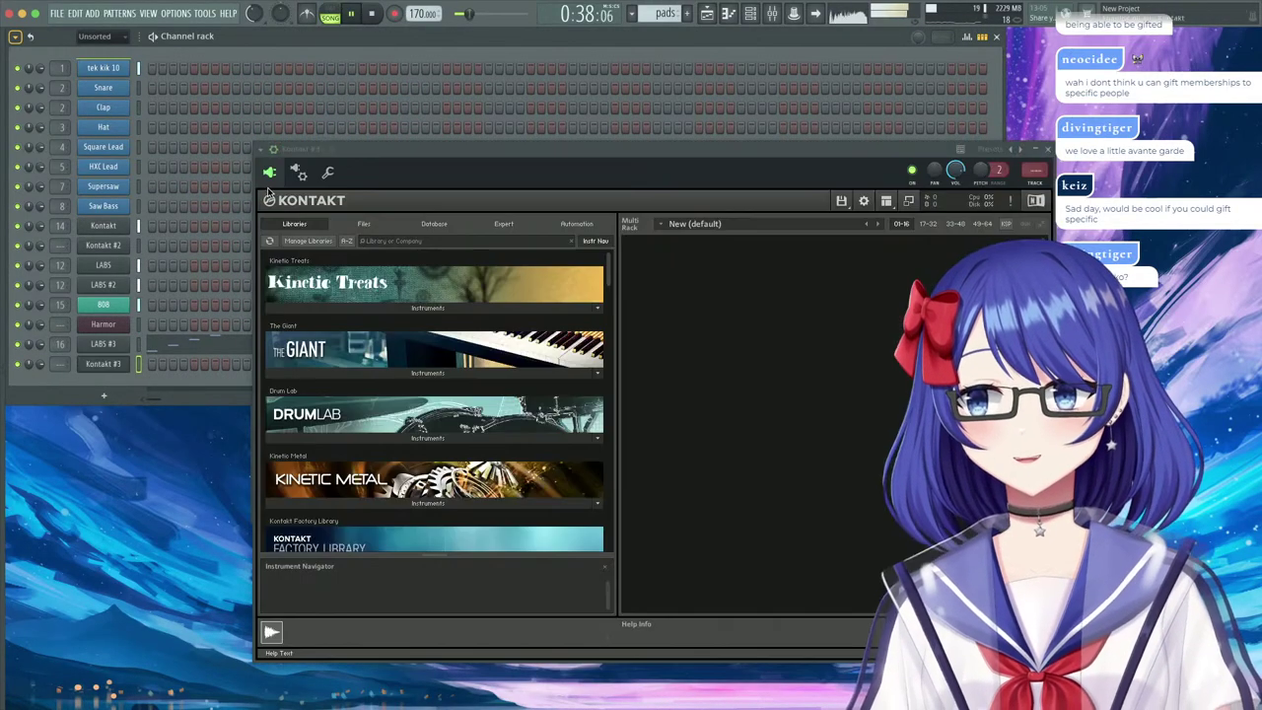
# Load Tubular Bells (metal) from the VSL Percussion folder of the Kontakt Factory Library and close the Kontakt window.
pyautogui.scroll(-10, 459, 428)
pyautogui.scroll(-15, 466, 442)
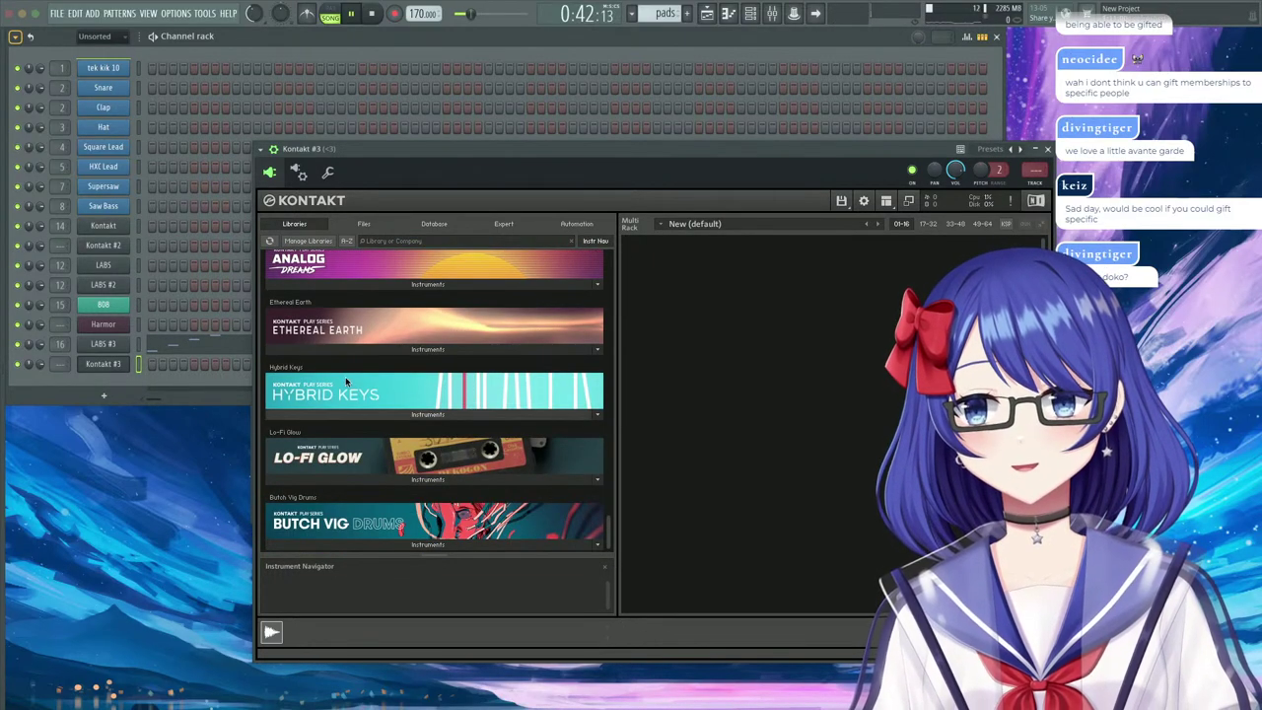
pyautogui.scroll(15, 444, 434)
pyautogui.scroll(10, 415, 419)
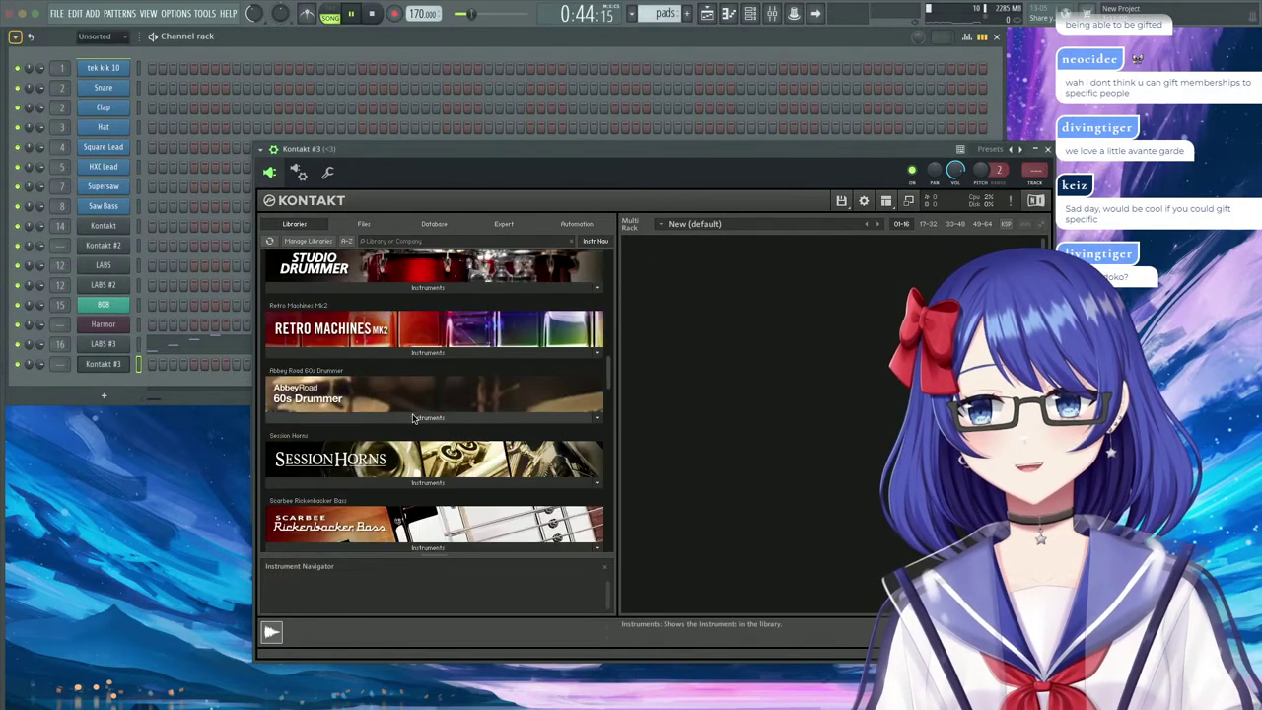
pyautogui.scroll(3, 409, 427)
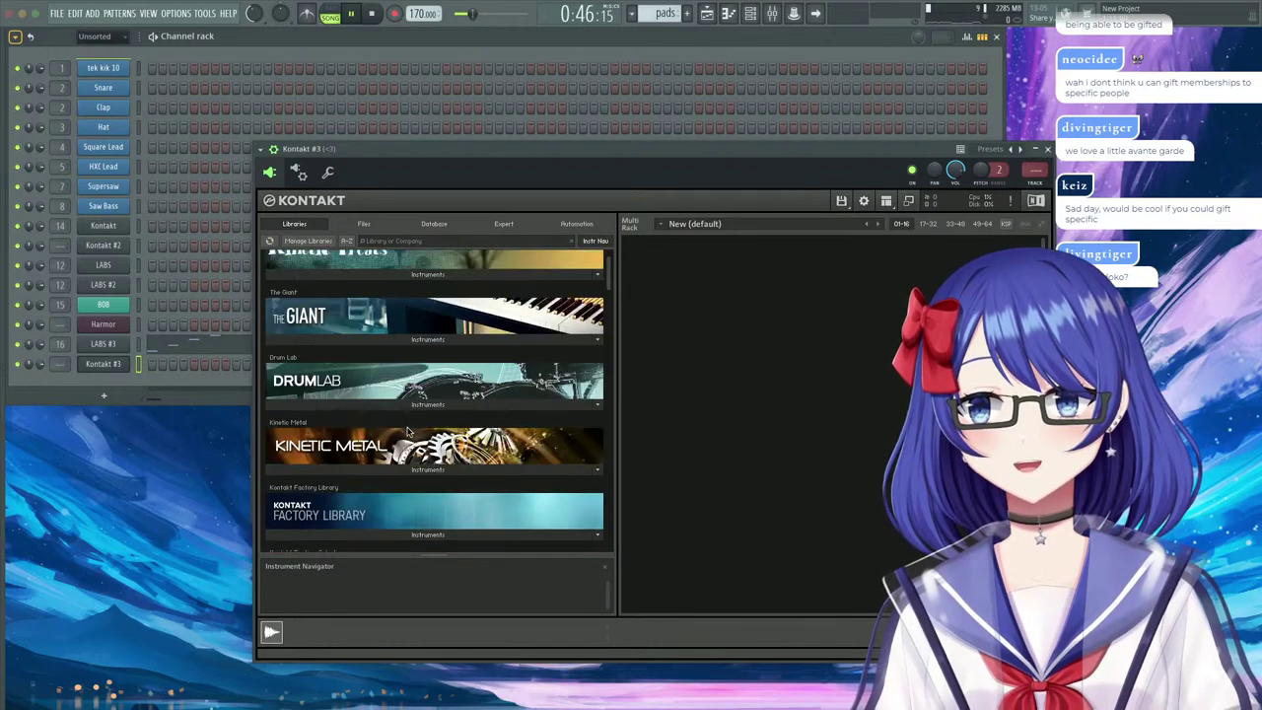
pyautogui.scroll(-2, 389, 410)
pyautogui.click(405, 395)
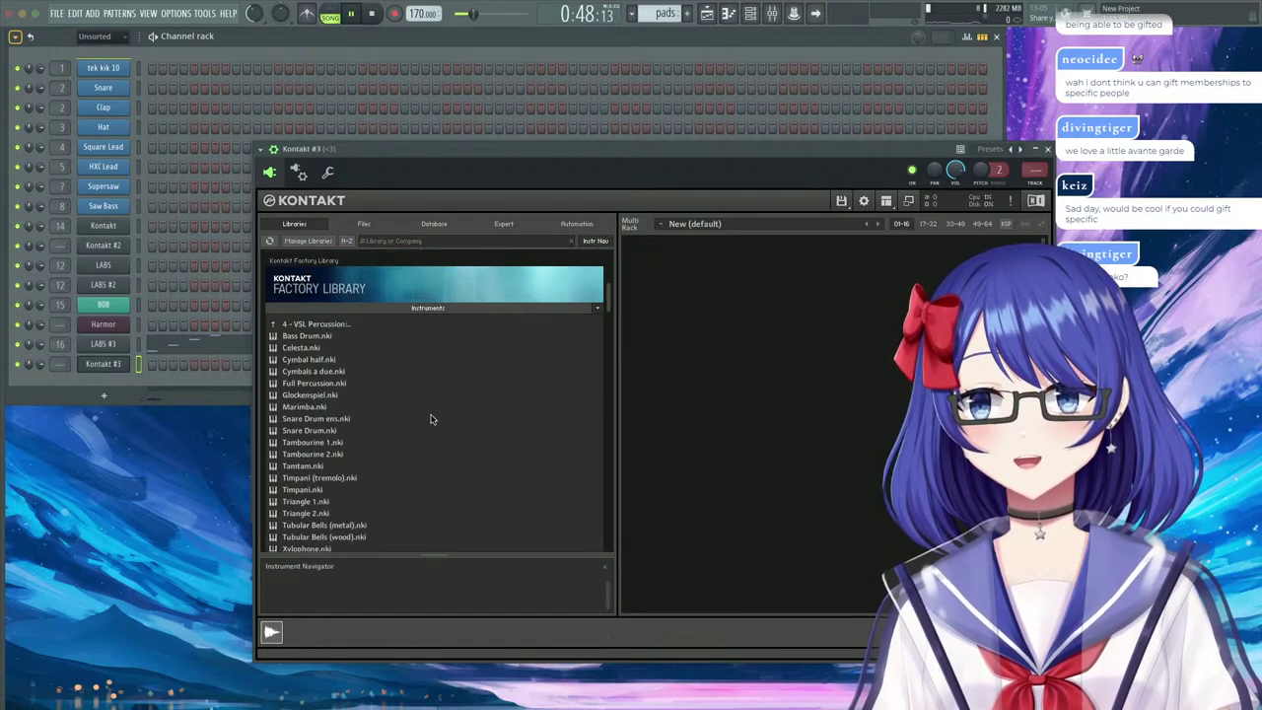
pyautogui.scroll(-5, 431, 420)
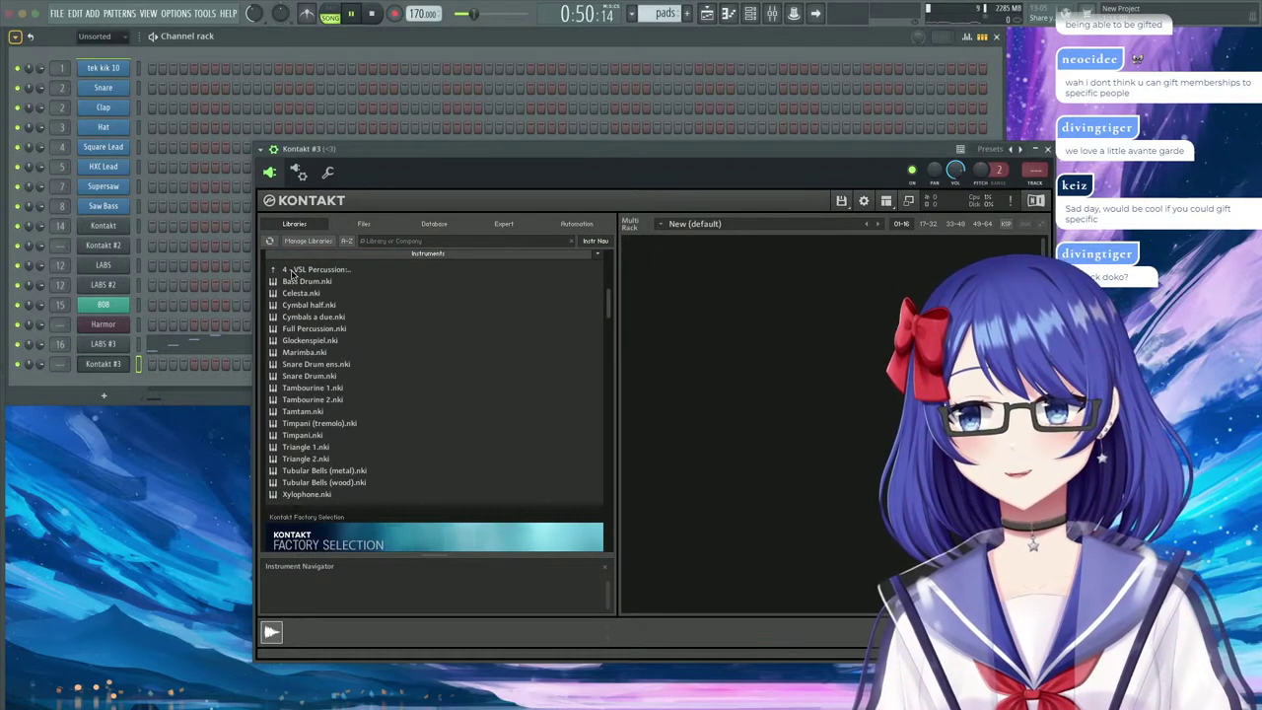
pyautogui.doubleClick(350, 470)
pyautogui.click(1047, 148)
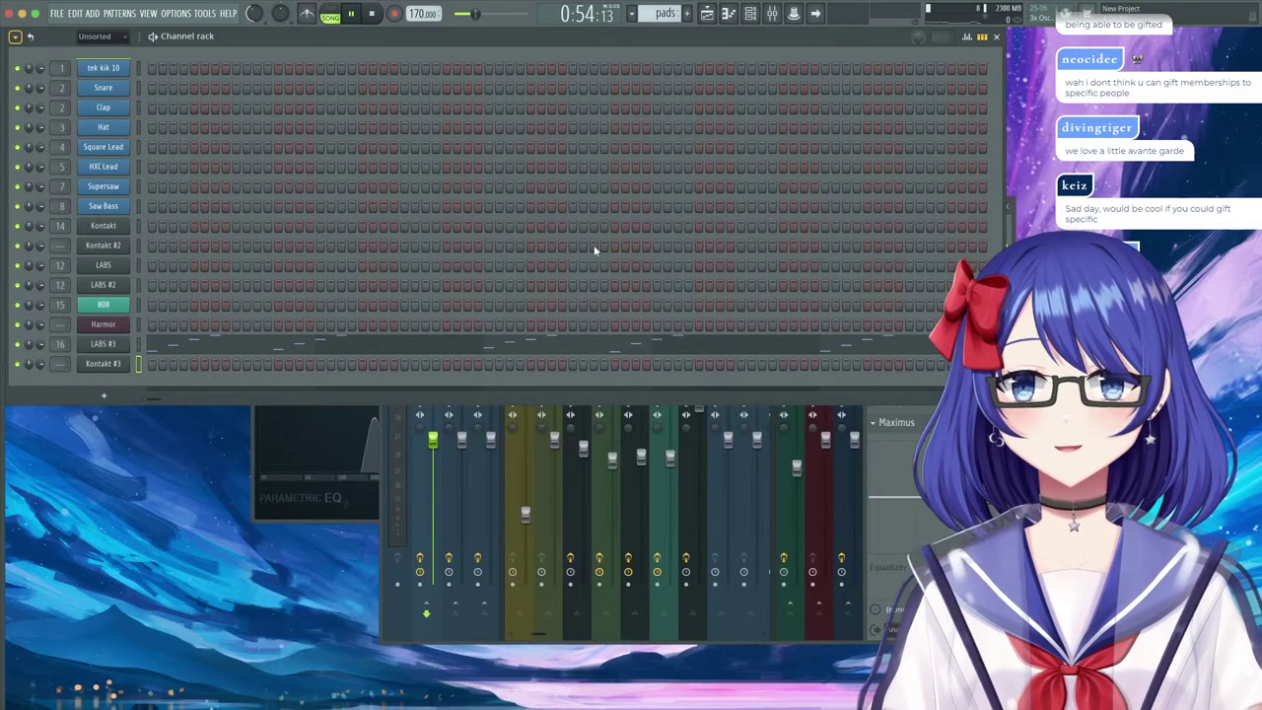
# Open the Kontakt #3 channel's piano roll and place G#5 at the start of bar 1 and D#6 on its fourth beat.
pyautogui.rightClick(110, 365)
pyautogui.click(244, 363)
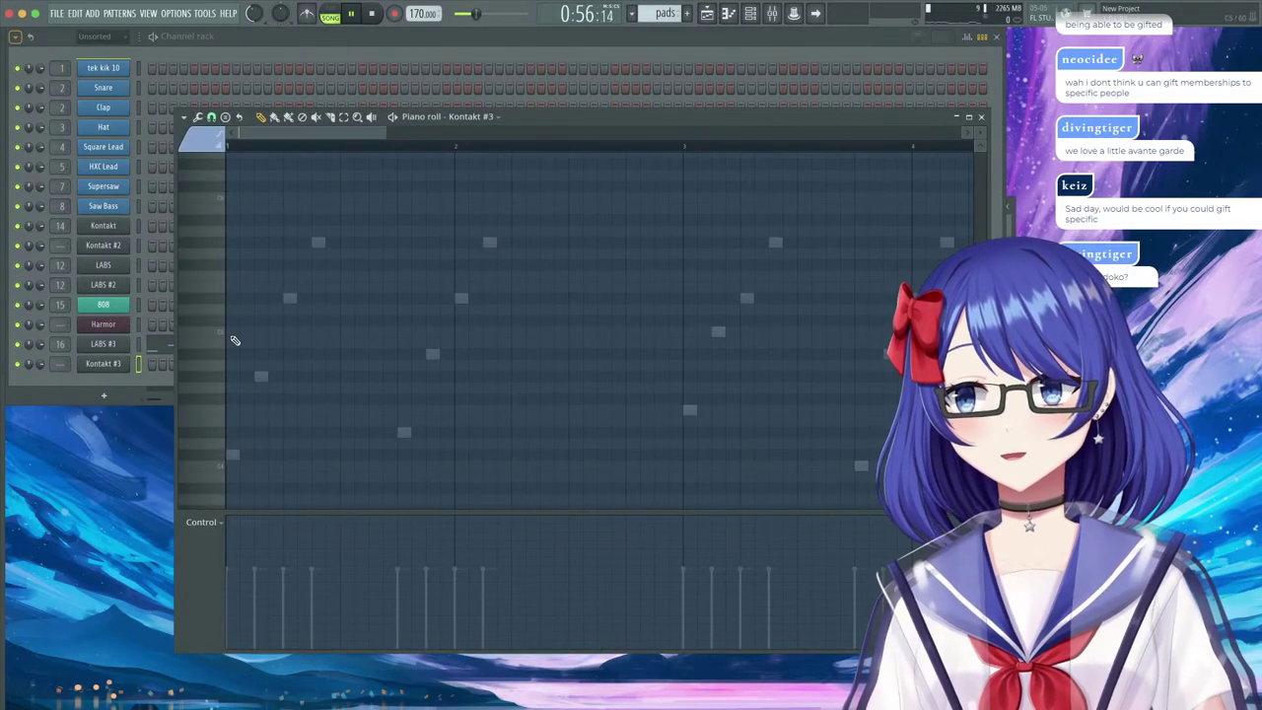
pyautogui.click(233, 378)
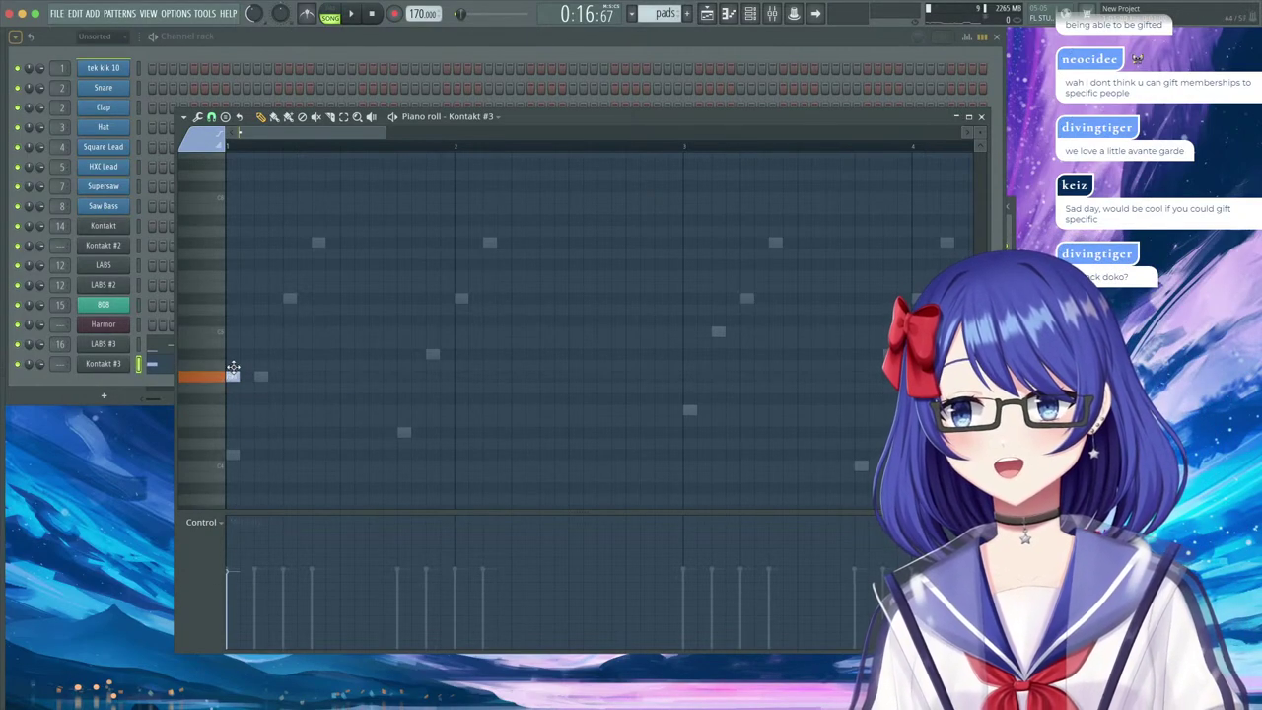
pyautogui.moveTo(233, 369); pyautogui.dragTo(226, 241)
pyautogui.scroll(3, 245, 292)
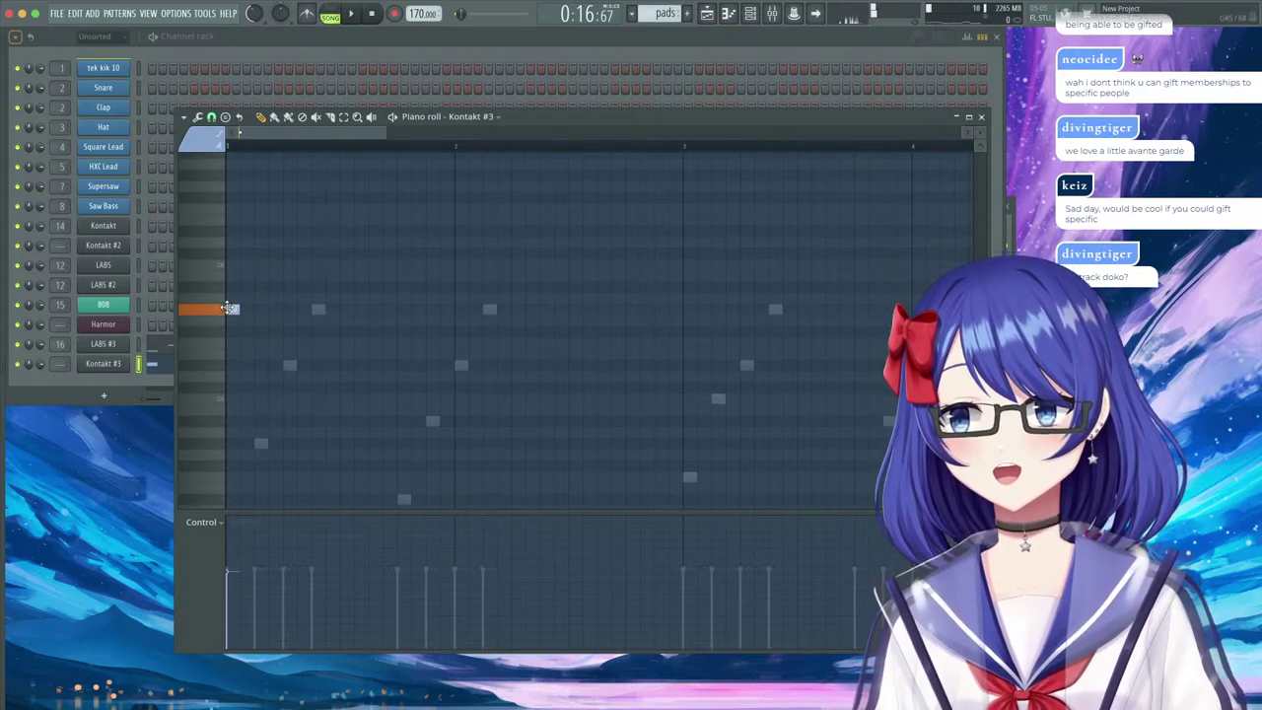
pyautogui.moveTo(345, 235); pyautogui.dragTo(396, 231)
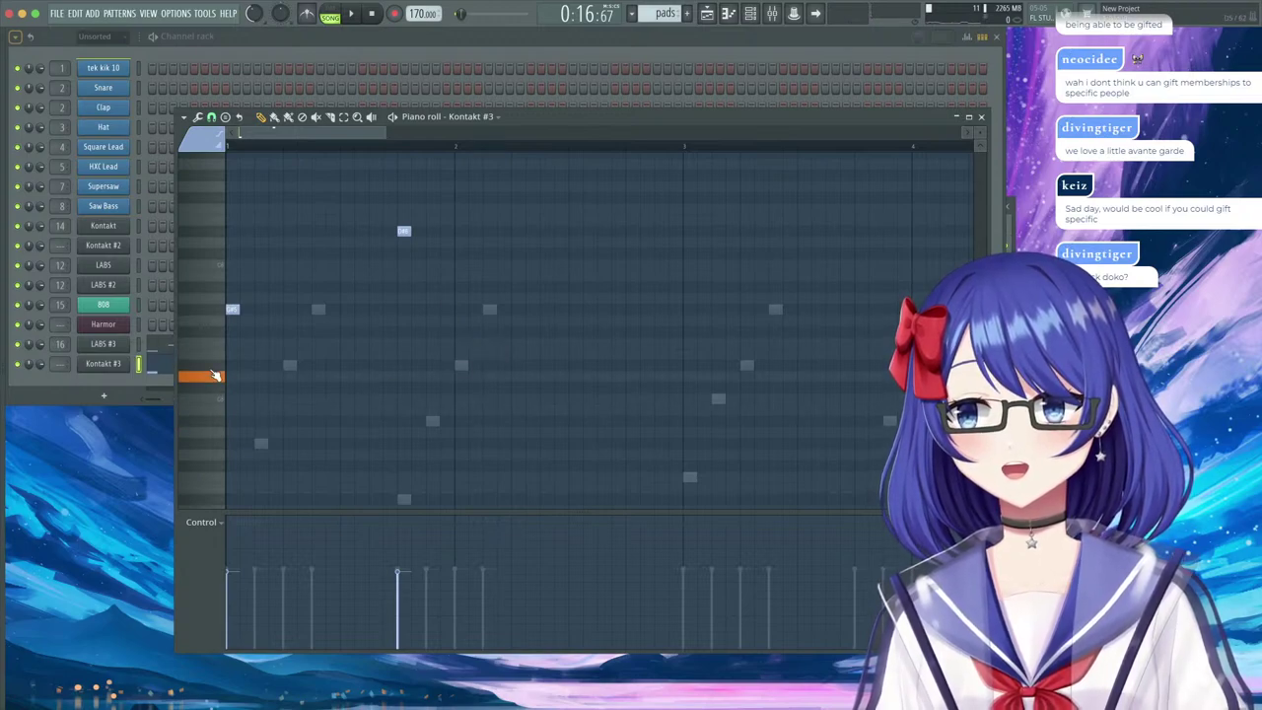
# Add G5 at the start of bar 2 and G#5 on its fourth beat, and move both notes one bar later to bar 3.
pyautogui.scroll(3, 210, 275)
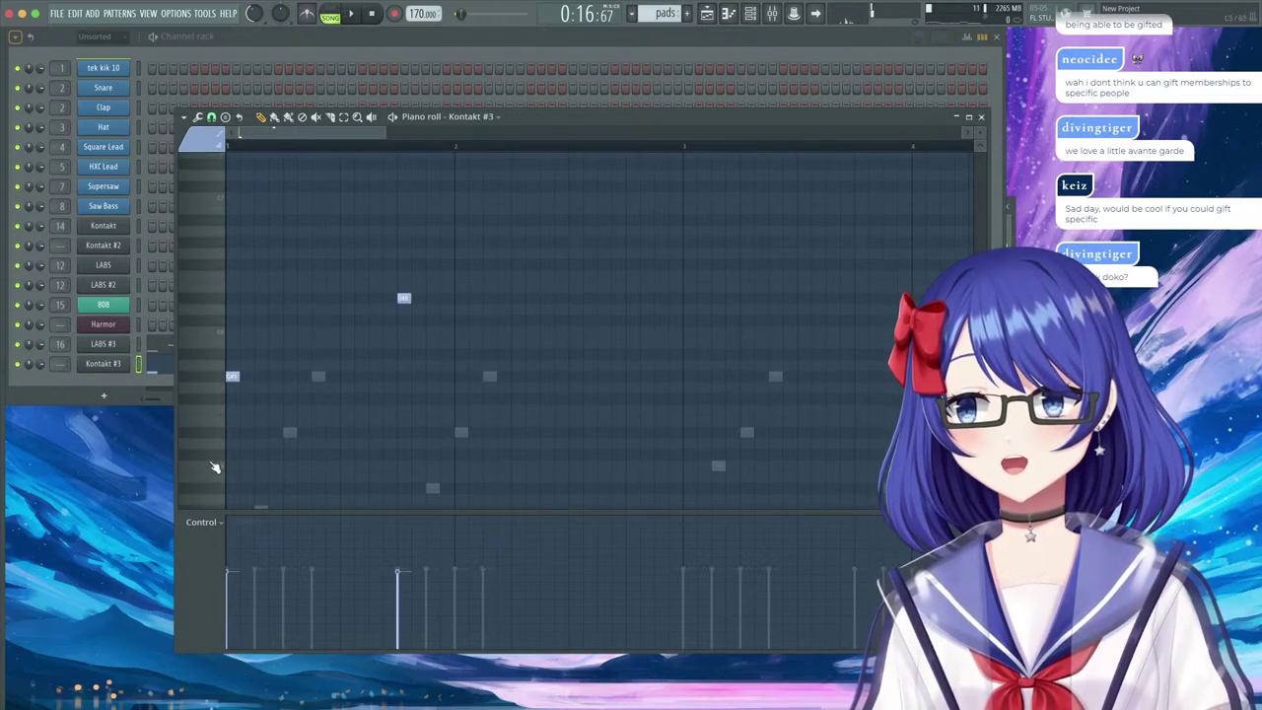
pyautogui.scroll(-2, 216, 434)
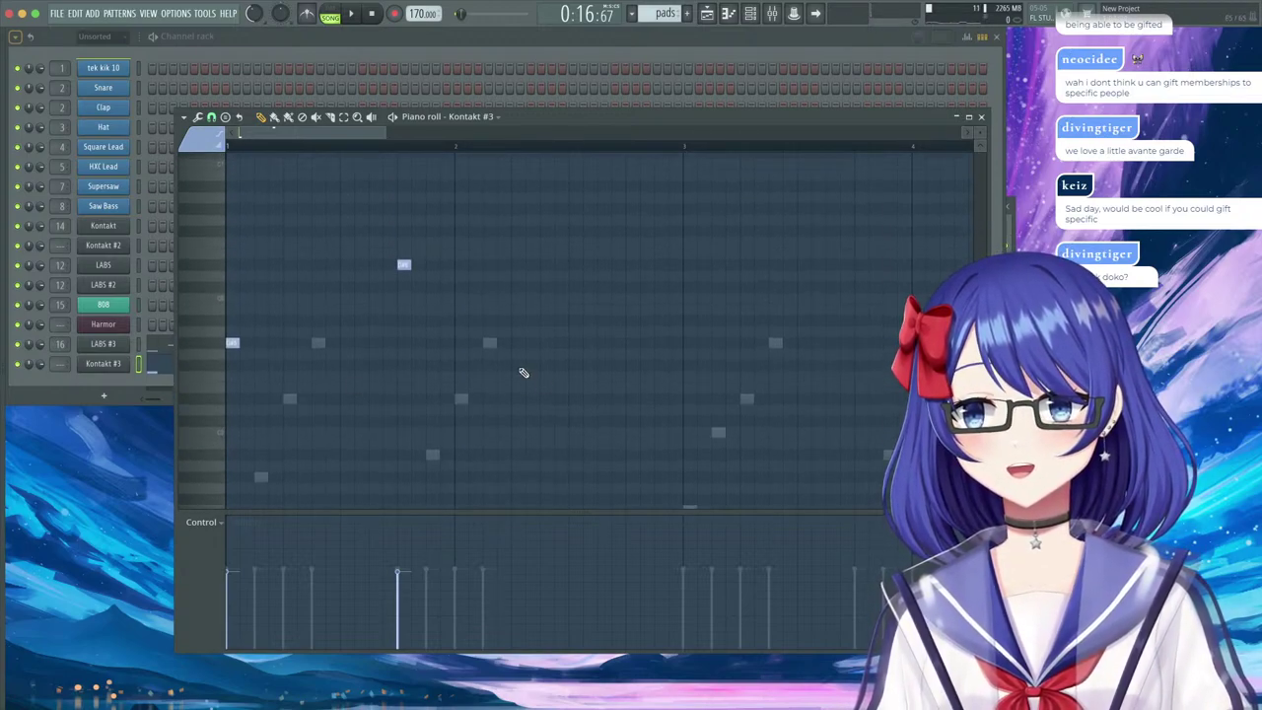
pyautogui.moveTo(504, 364); pyautogui.dragTo(462, 353)
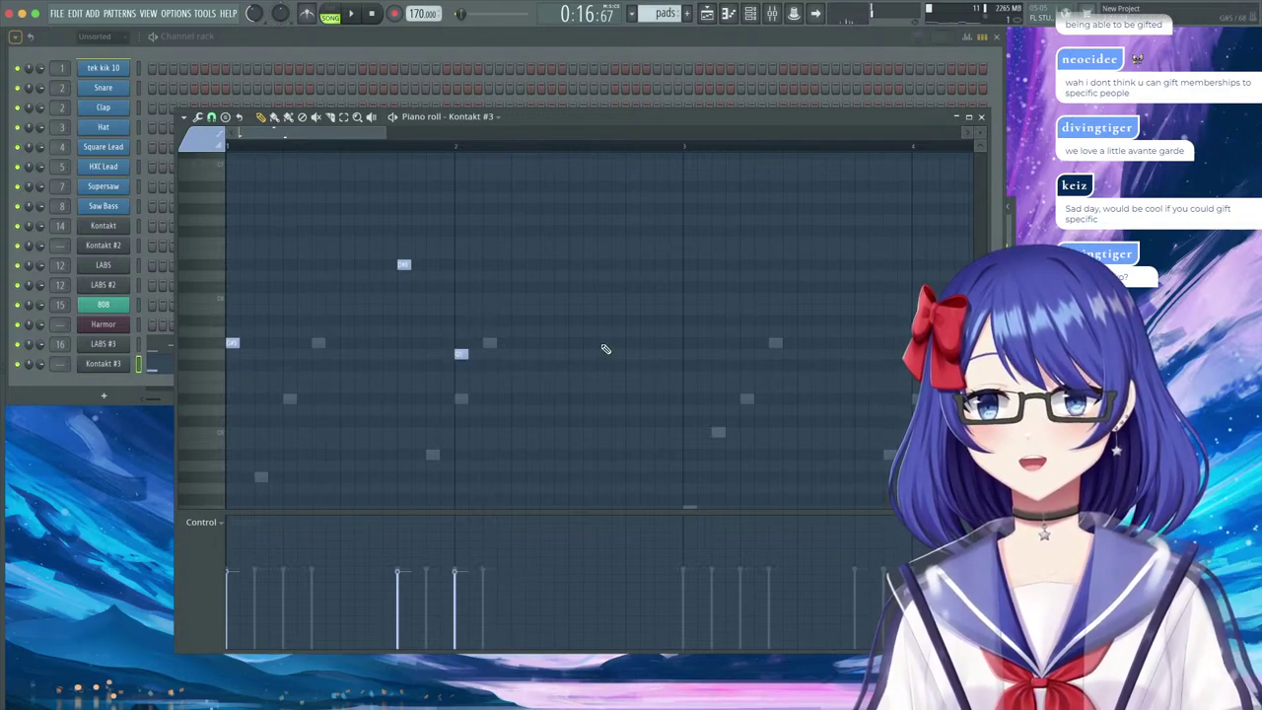
pyautogui.click(625, 342)
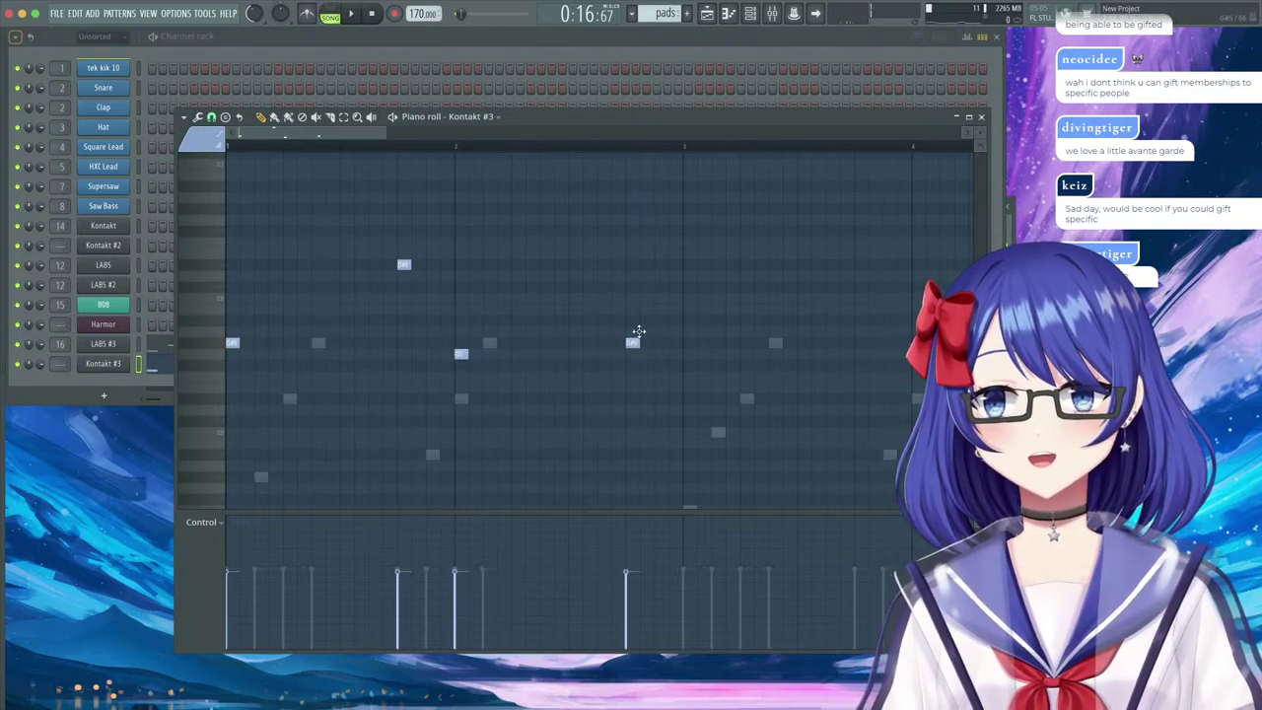
pyautogui.moveTo(679, 282); pyautogui.dragTo(689, 354)
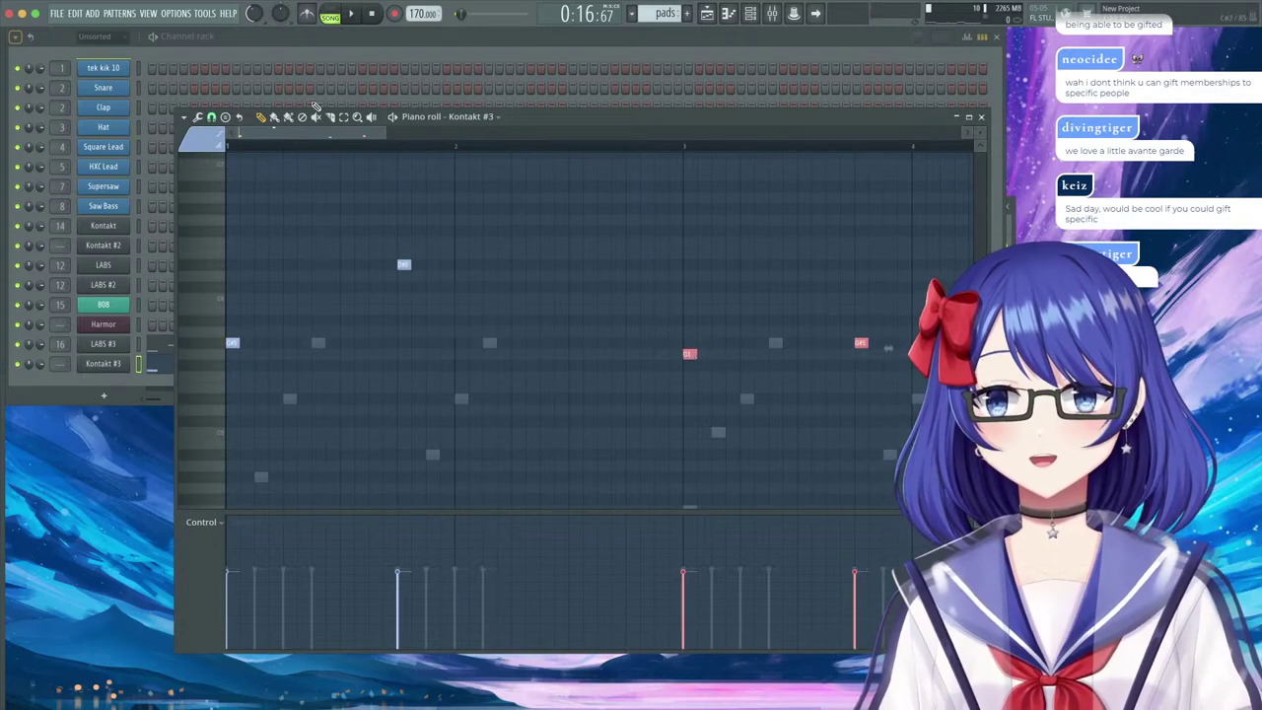
# Listen to the tubular bell notes in pattern mode, reopen the Kontakt #3 window and stop playback.
pyautogui.press('space')
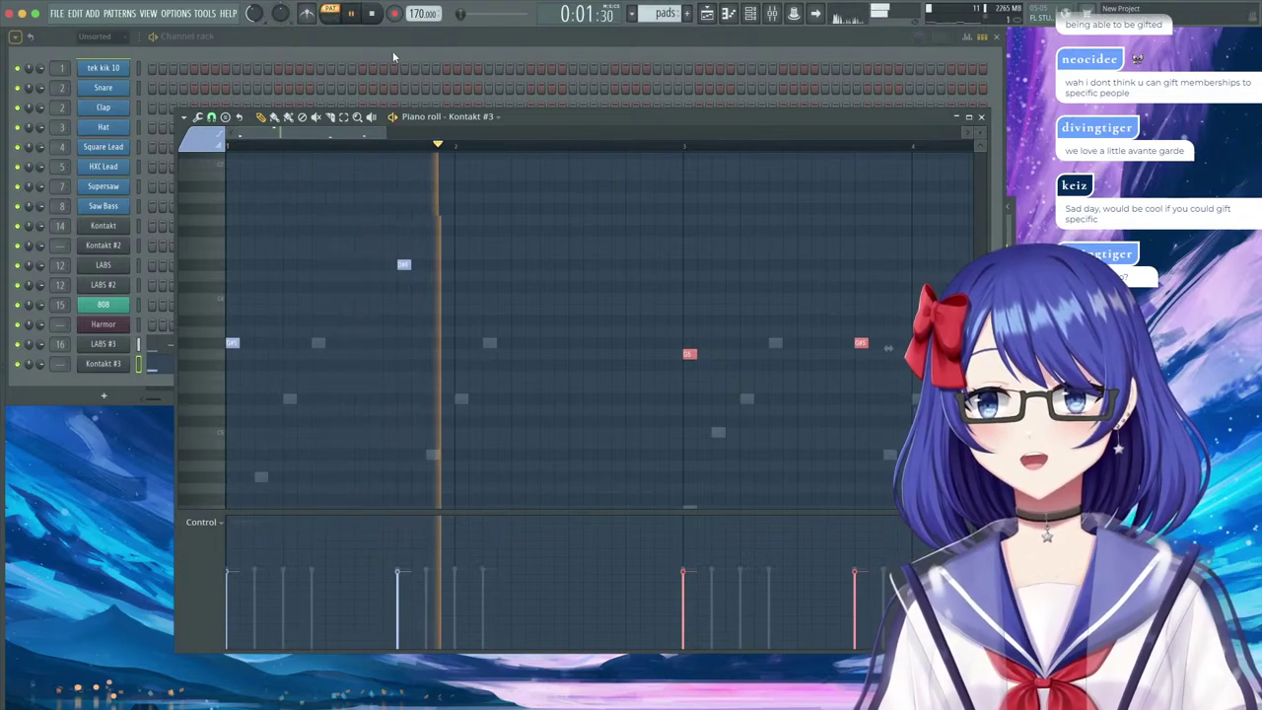
pyautogui.click(104, 364)
pyautogui.press('space')
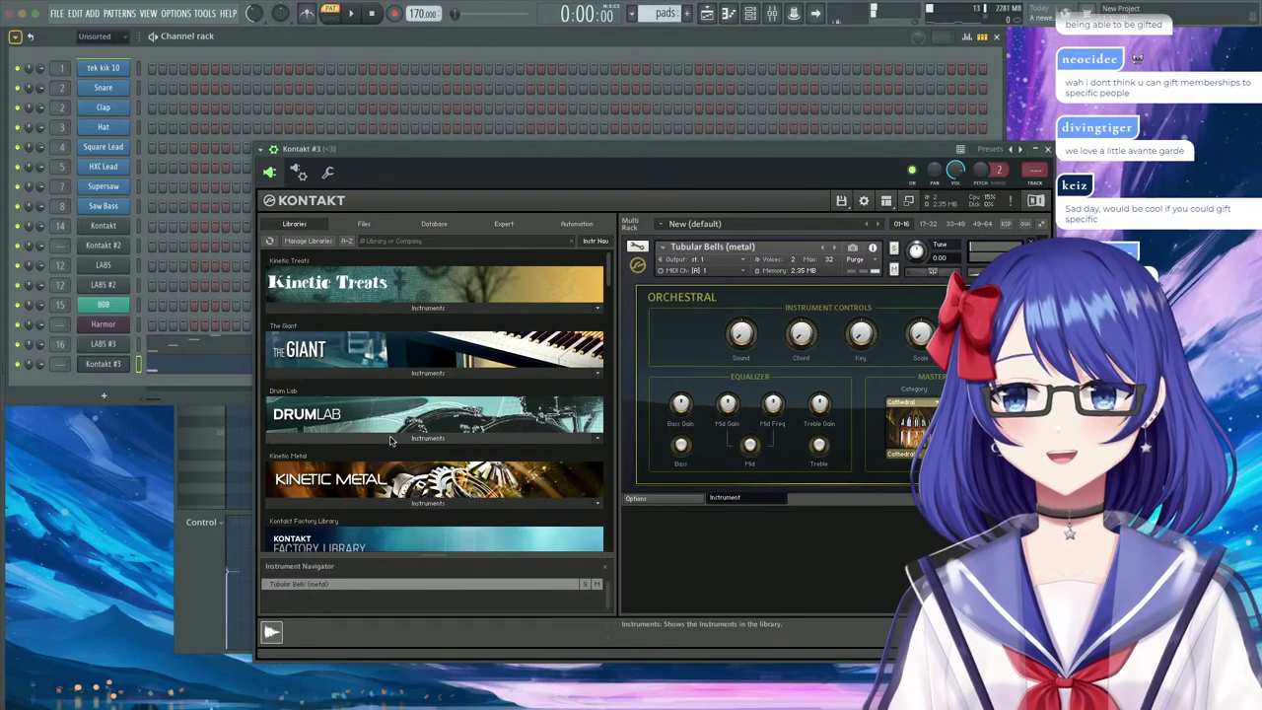
# Go up from the VSL Percussion folder to the Orchestral folder in the Kontakt Factory Library.
pyautogui.scroll(-3, 399, 443)
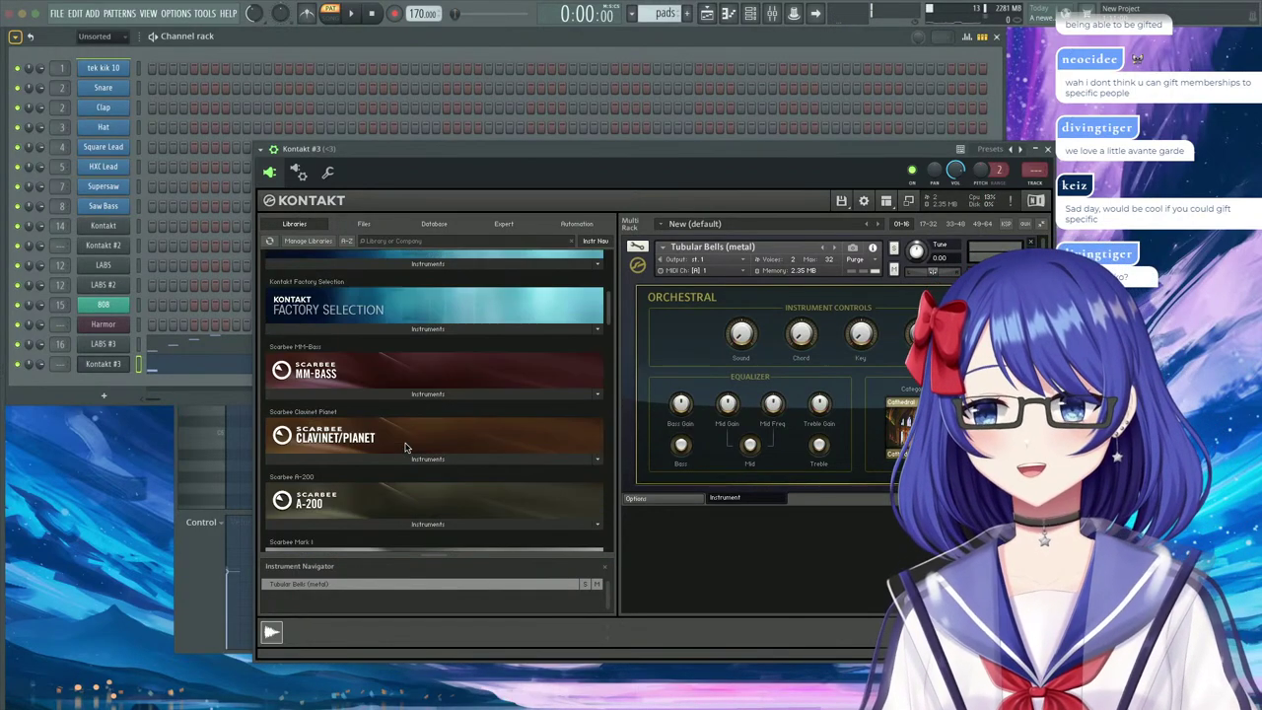
pyautogui.click(444, 266)
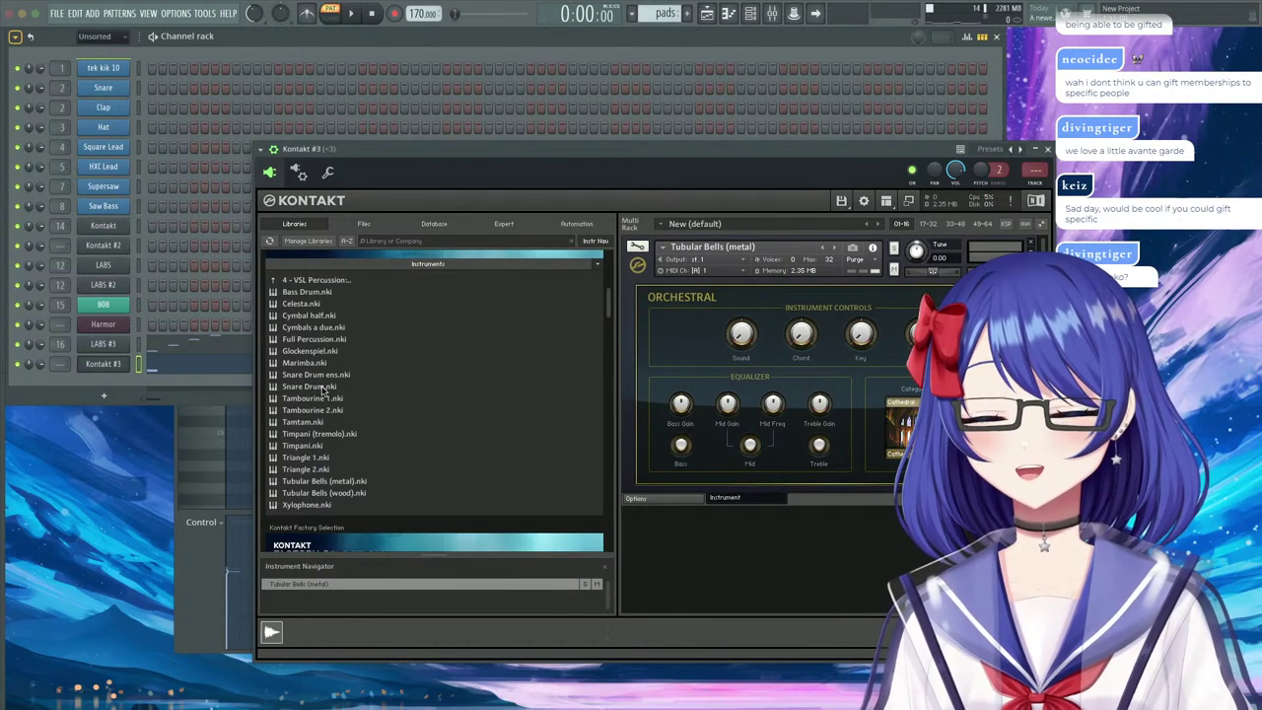
pyautogui.click(337, 281)
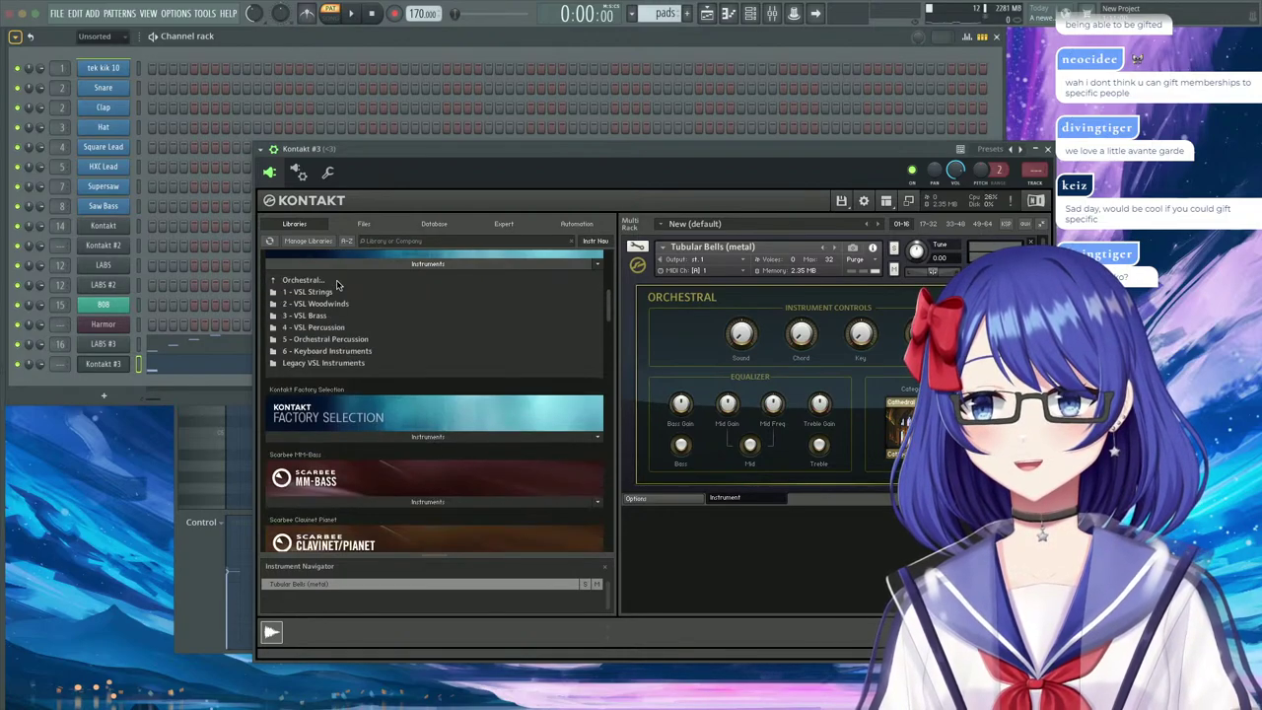
# Browse the Orchestral Percussion instruments in the Kontakt #3 library, close the instrument, and show the playlist.
pyautogui.click(332, 340)
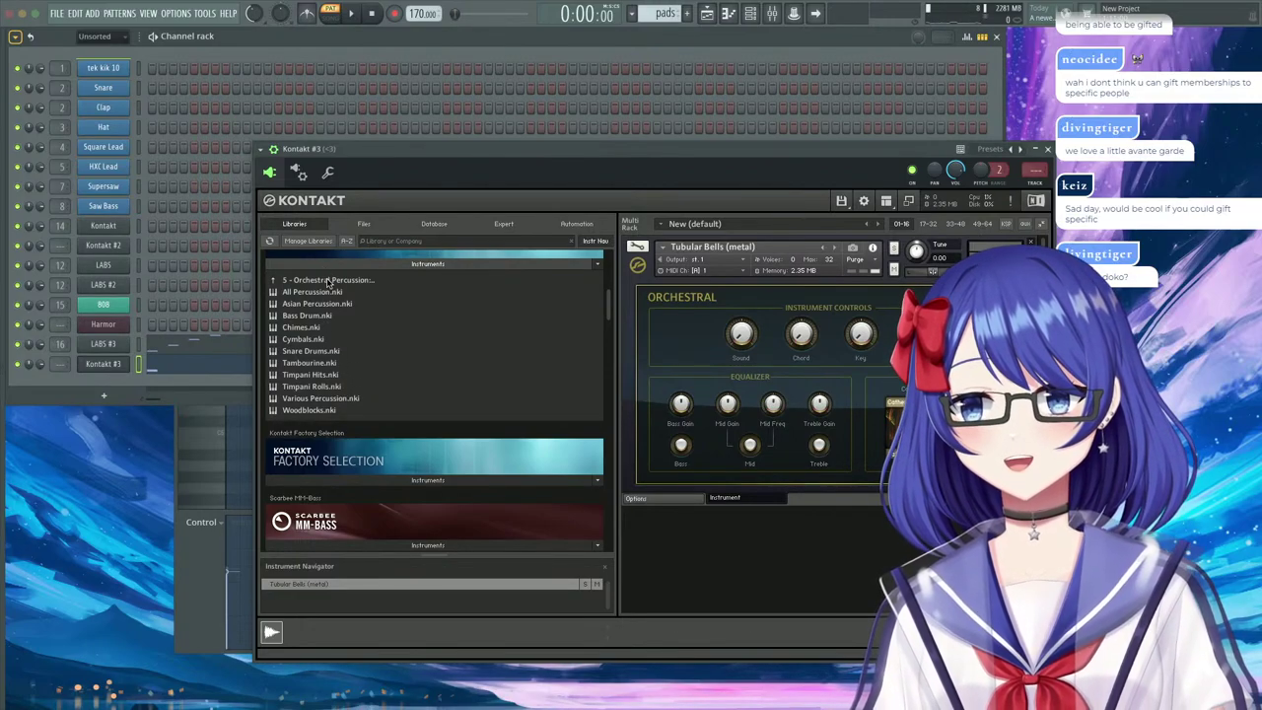
pyautogui.click(304, 330)
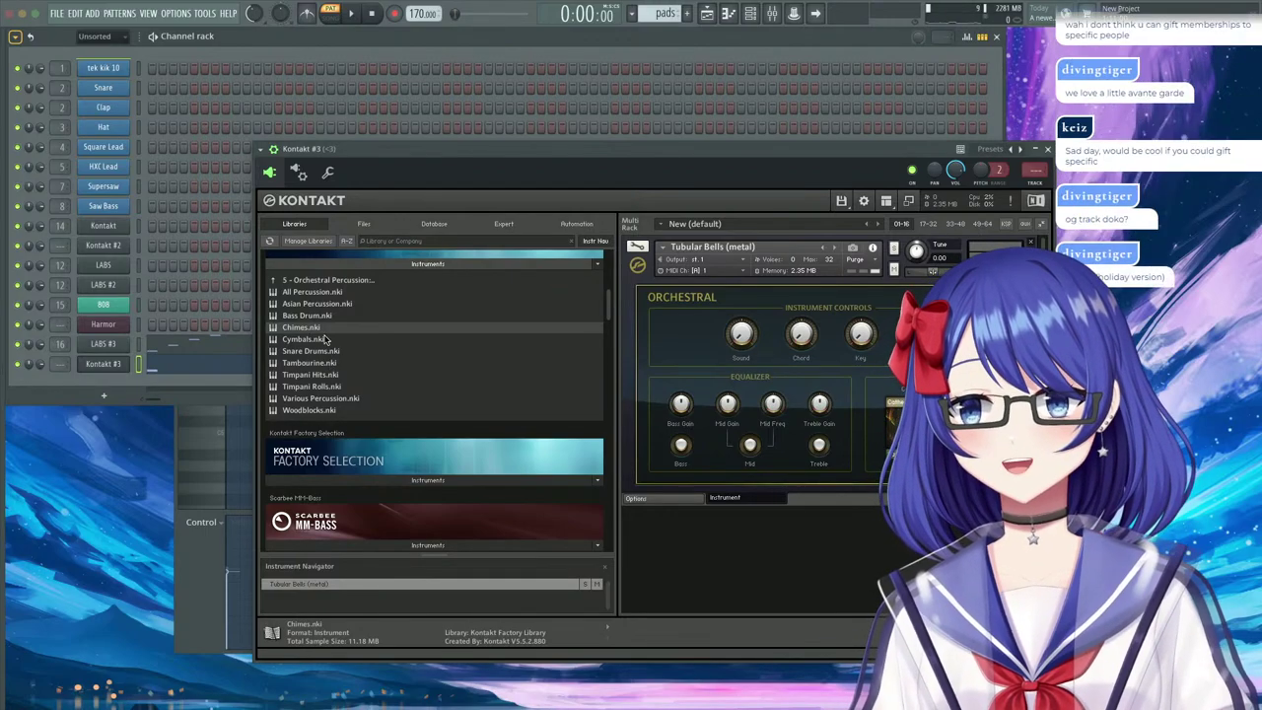
pyautogui.click(333, 280)
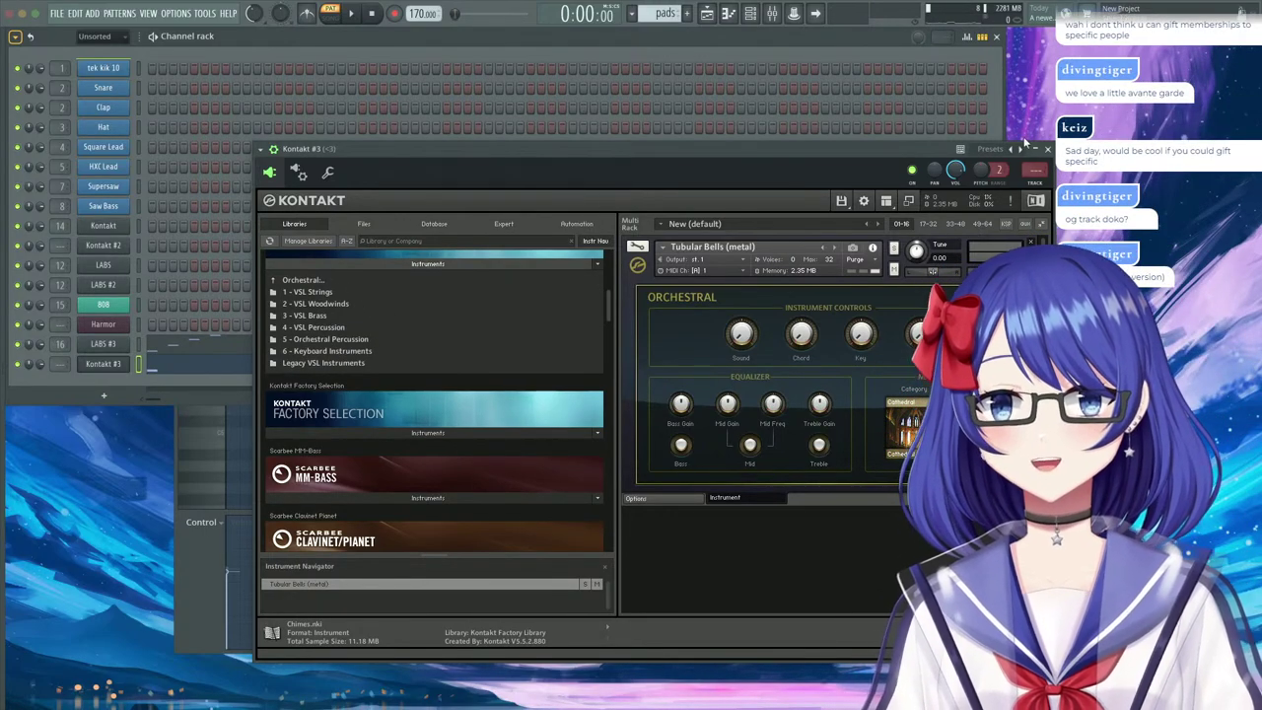
pyautogui.click(1048, 149)
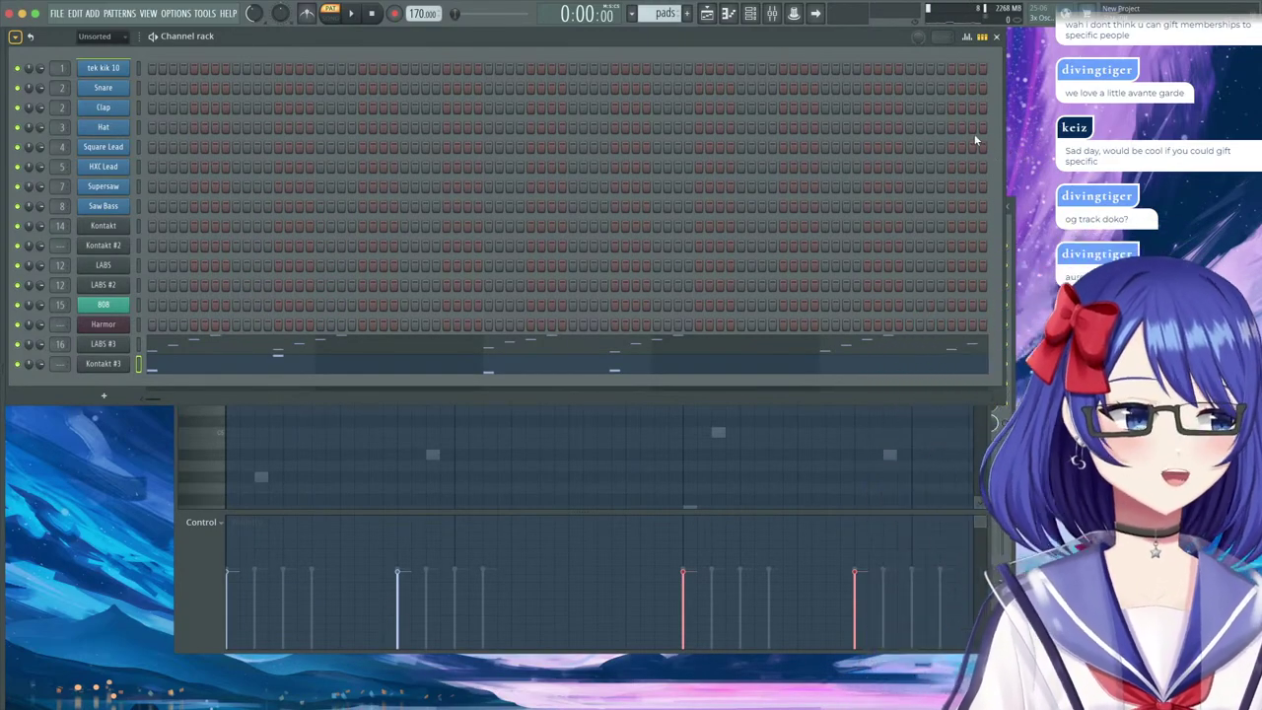
pyautogui.click(708, 13)
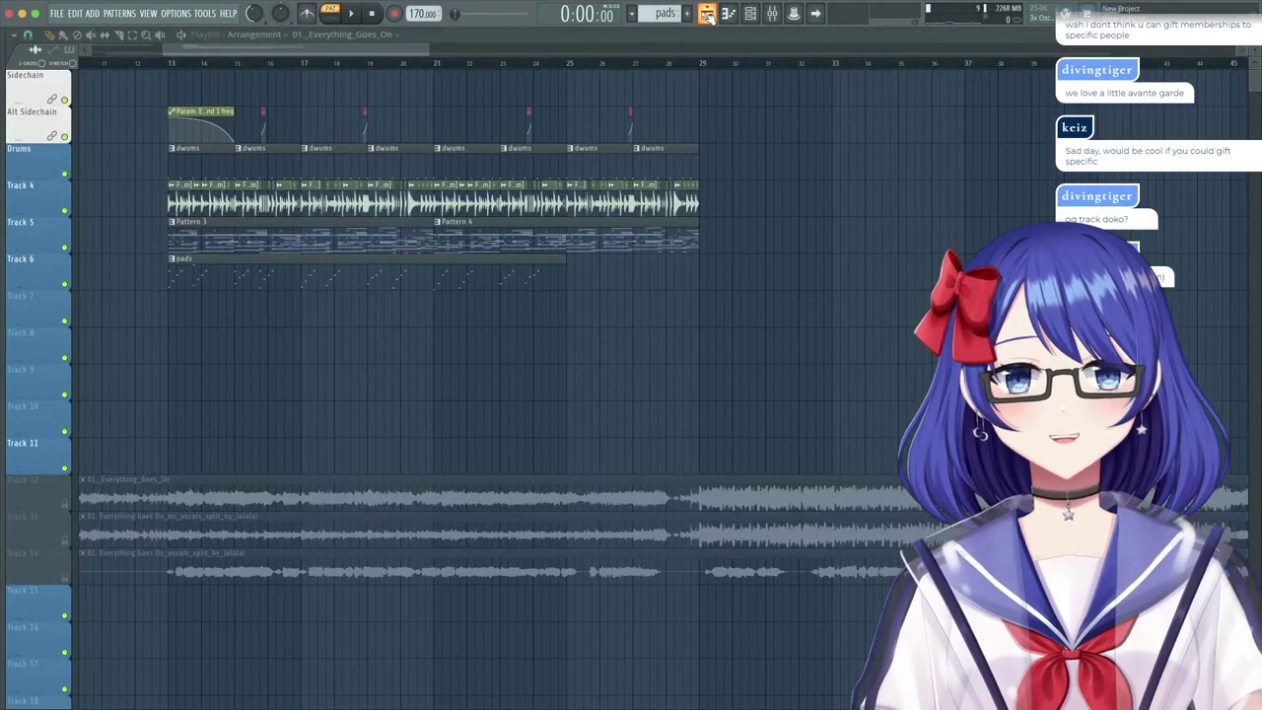
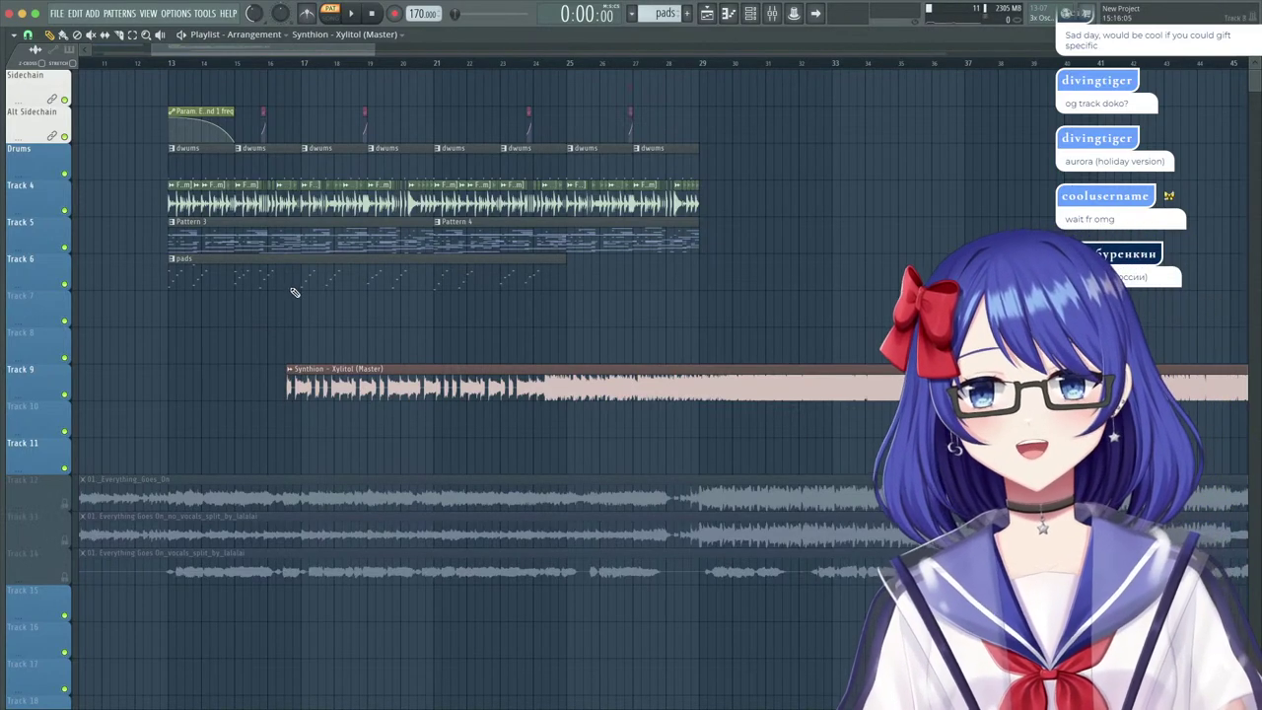
# Move the Synthion - Xylitol (Master) clip on Track 9 to start at about bar 35.
pyautogui.scroll(-5, 515, 67)
pyautogui.moveTo(513, 387); pyautogui.dragTo(824, 389)
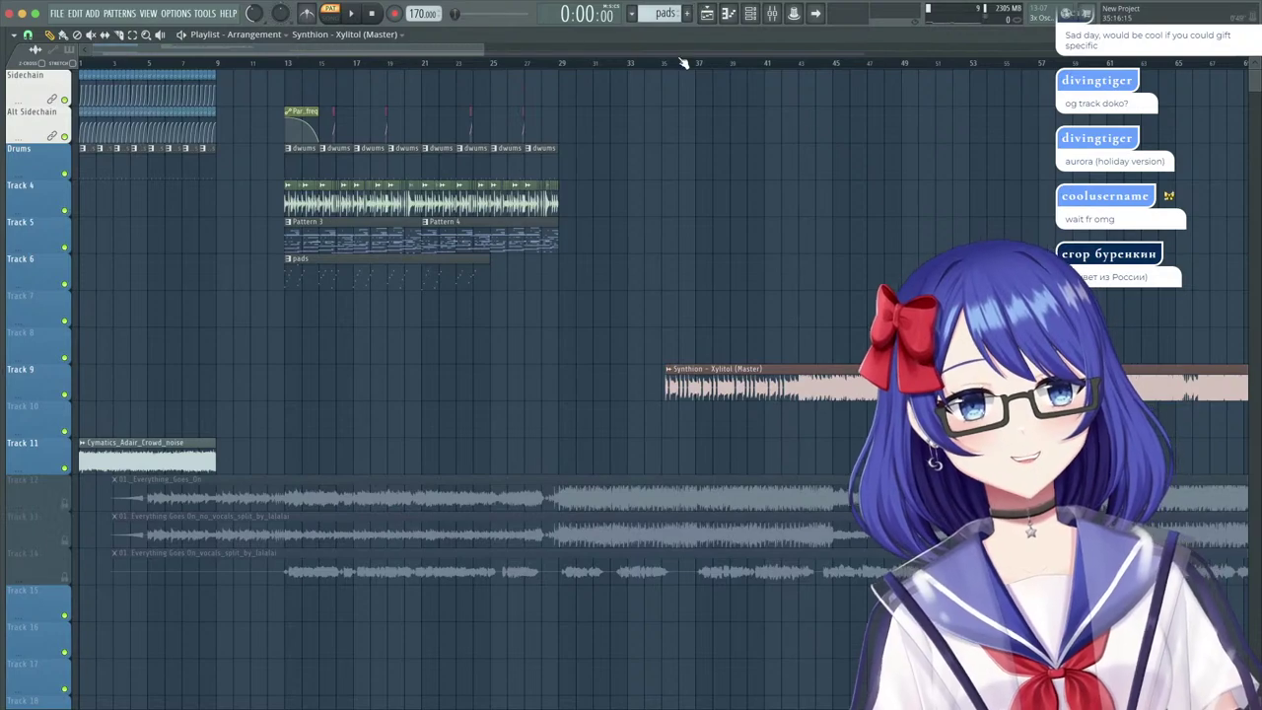
pyautogui.scroll(-3, 681, 65)
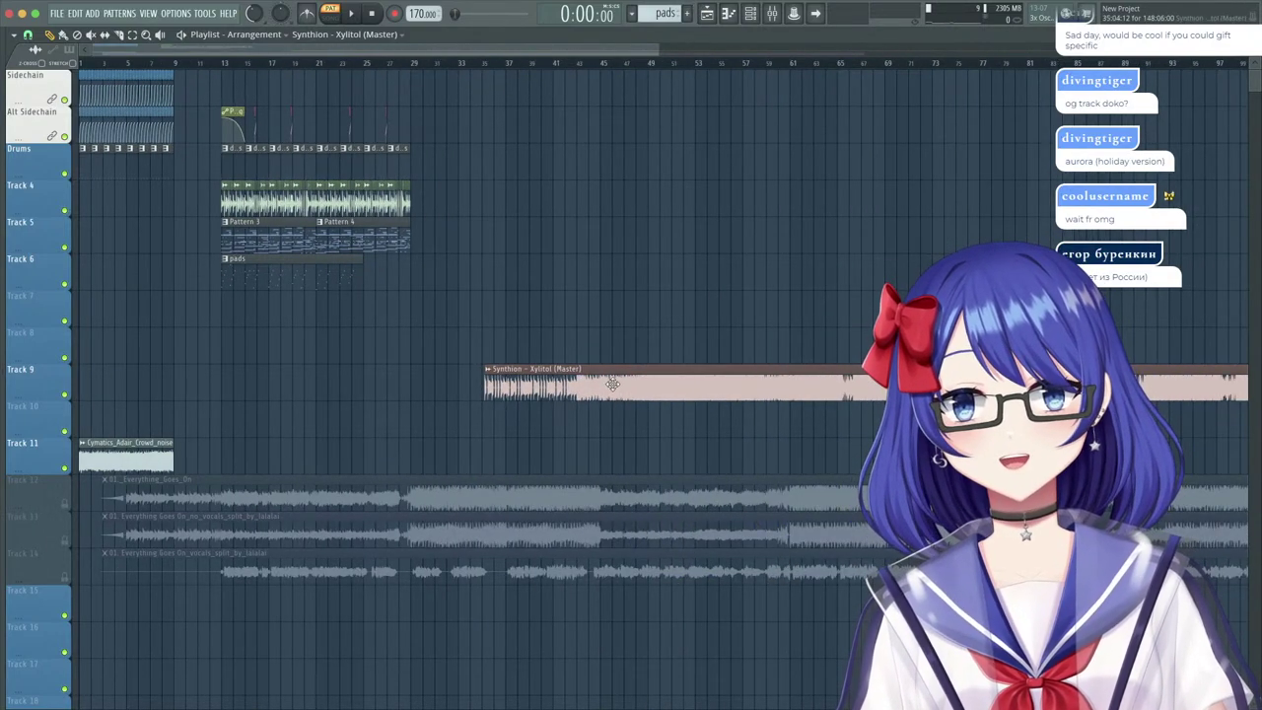
# Audition the Xylitol clip on Track 9 from just before its loud section near bar 43.
pyautogui.doubleClick(572, 385)
pyautogui.press('space')
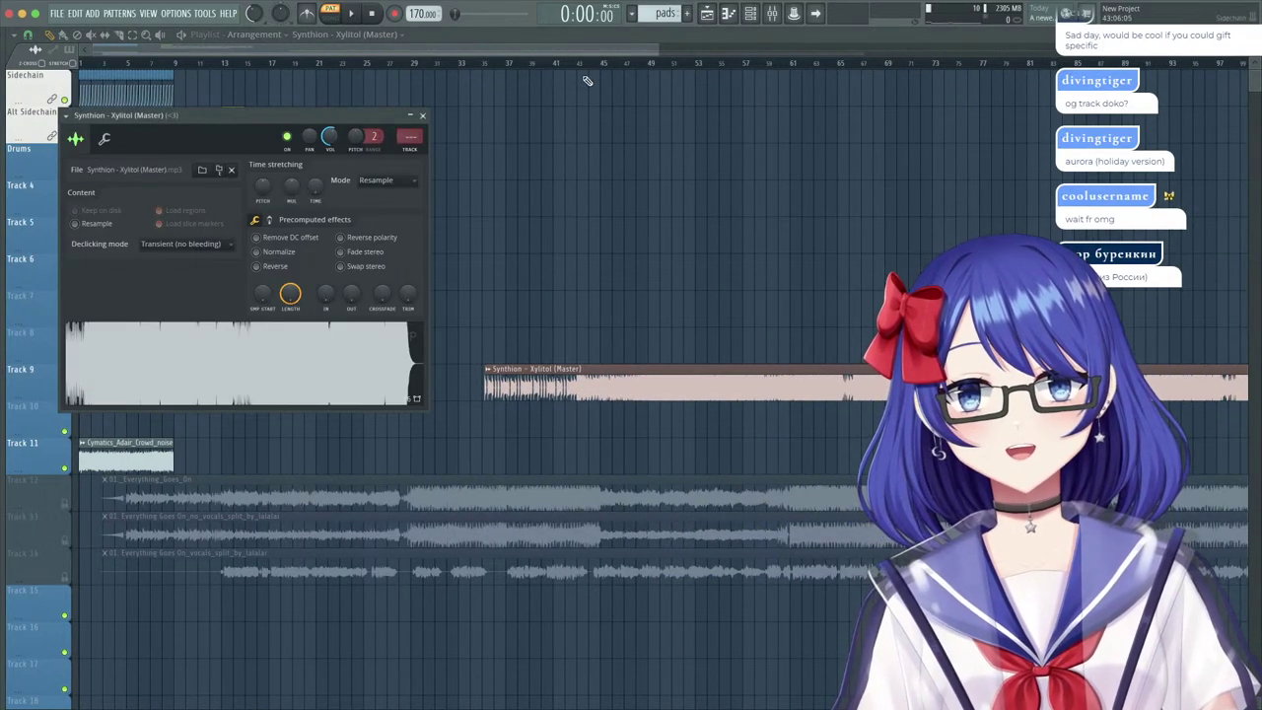
pyautogui.click(580, 64)
pyautogui.scroll(5, 581, 62)
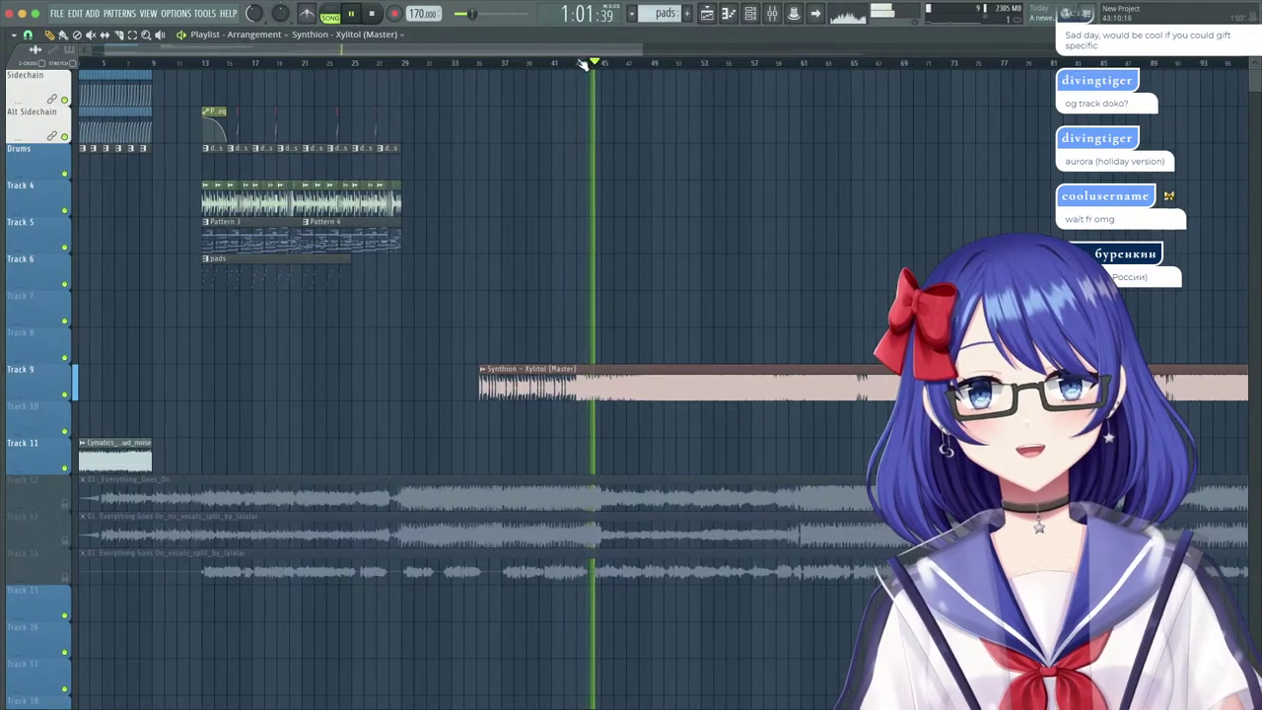
pyautogui.click(563, 62)
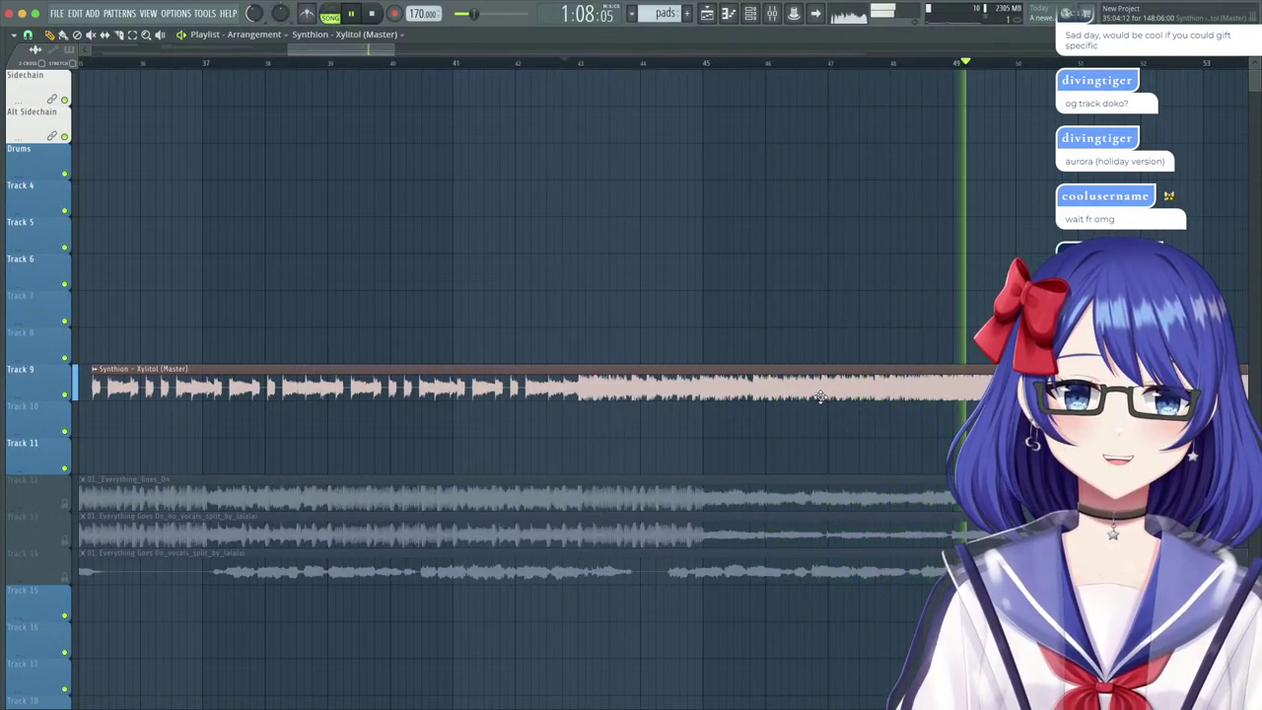
pyautogui.click(568, 64)
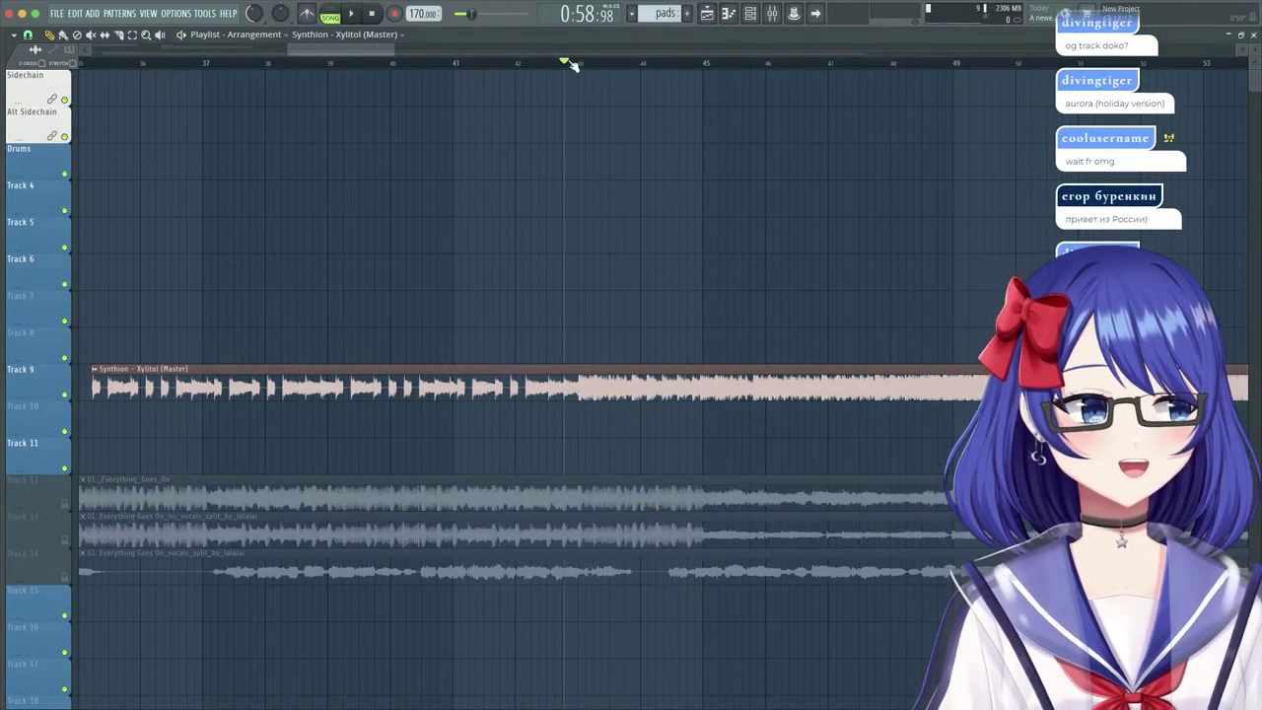
pyautogui.press('space')
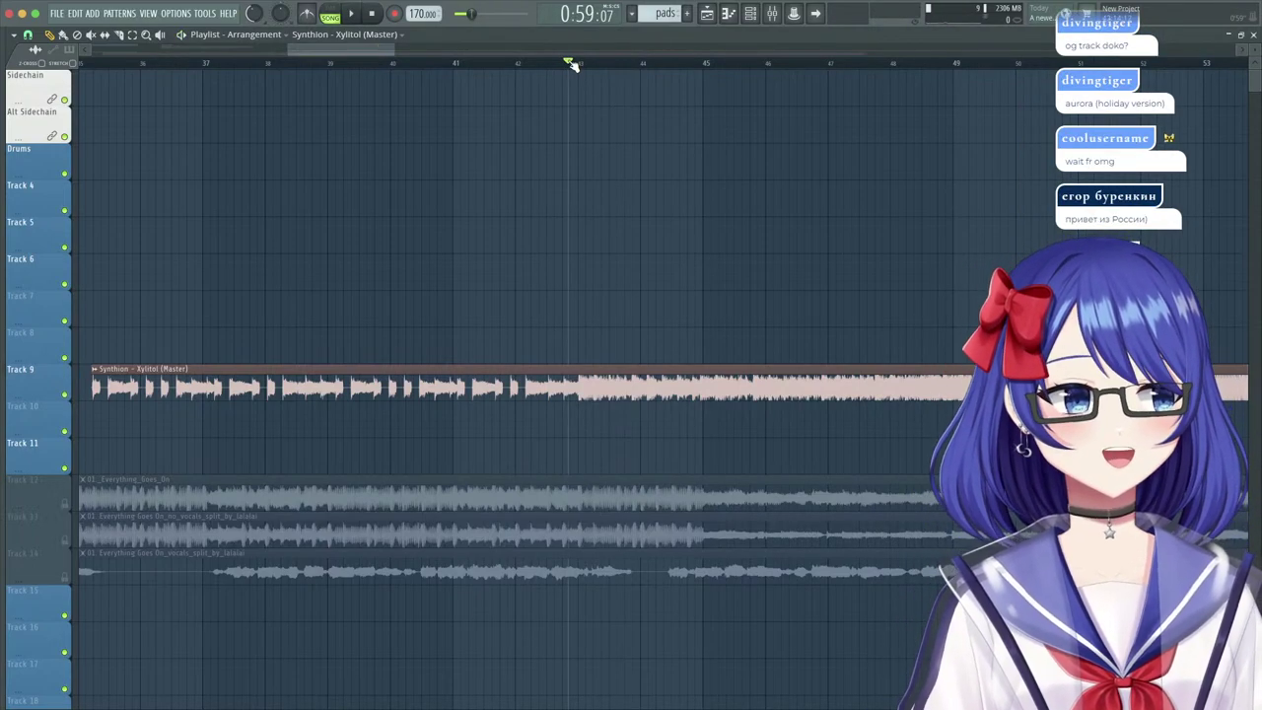
# Set the Xylitol clip's time stretching mode to Auto, shift its pitch, and replay it from about bar 43.
pyautogui.doubleClick(623, 383)
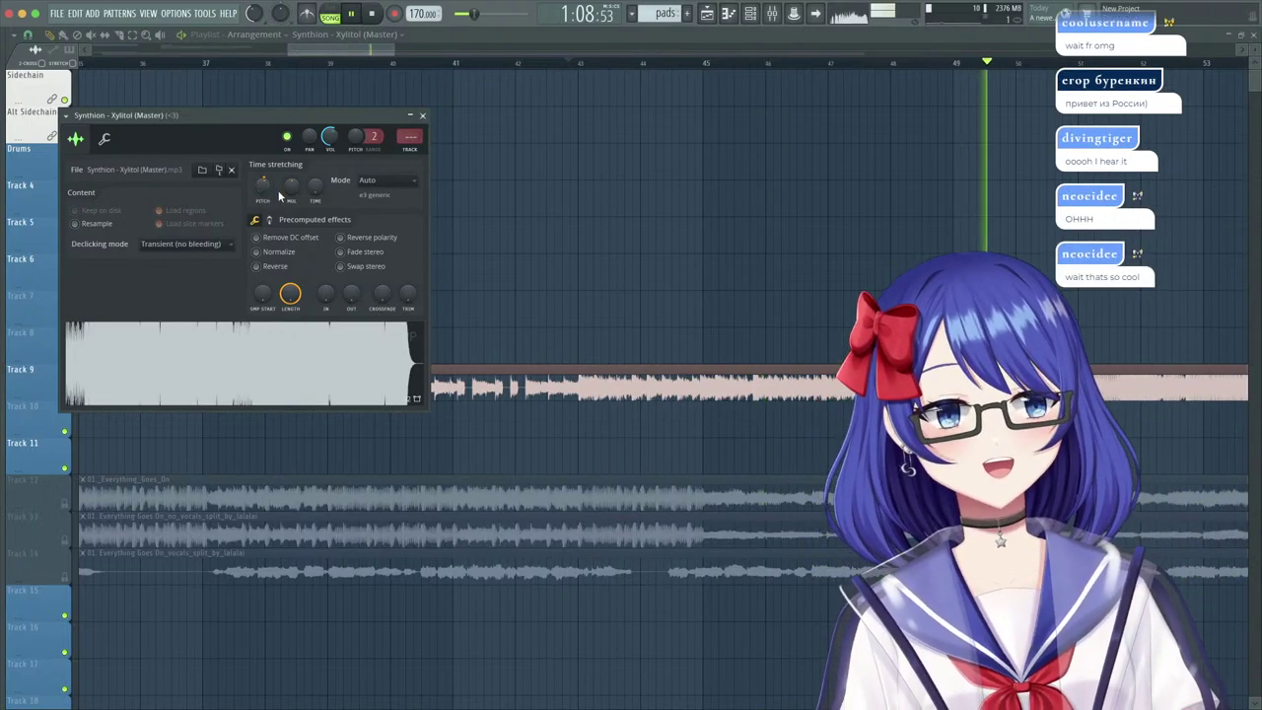
pyautogui.click(570, 63)
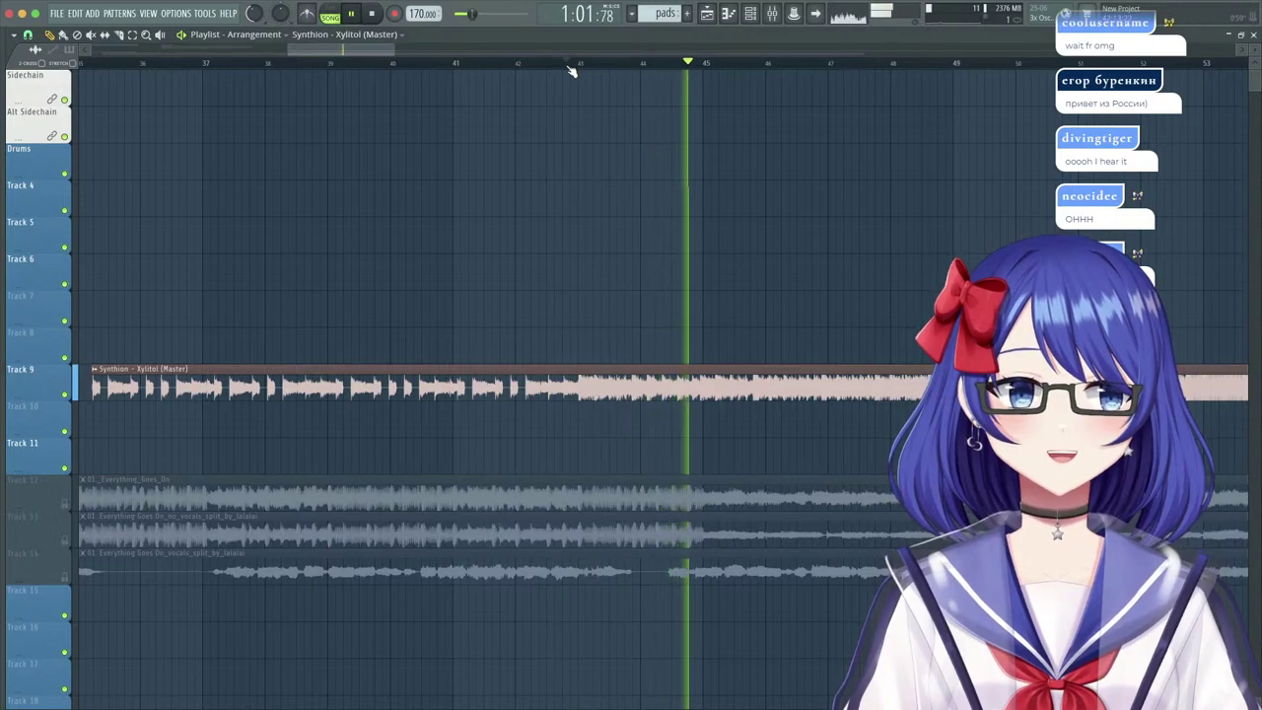
pyautogui.click(351, 13)
# Reset the Xylitol clip's pitch and remove the clip from Track 9.
pyautogui.doubleClick(489, 386)
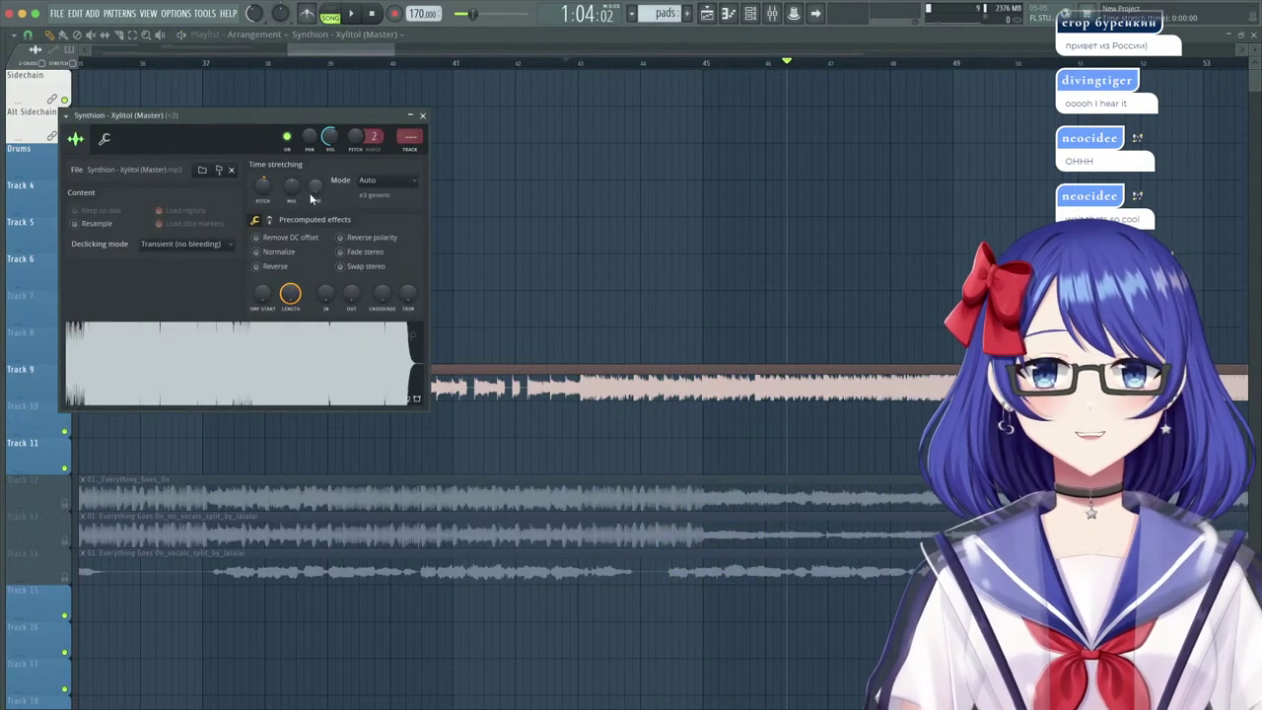
pyautogui.rightClick(264, 187)
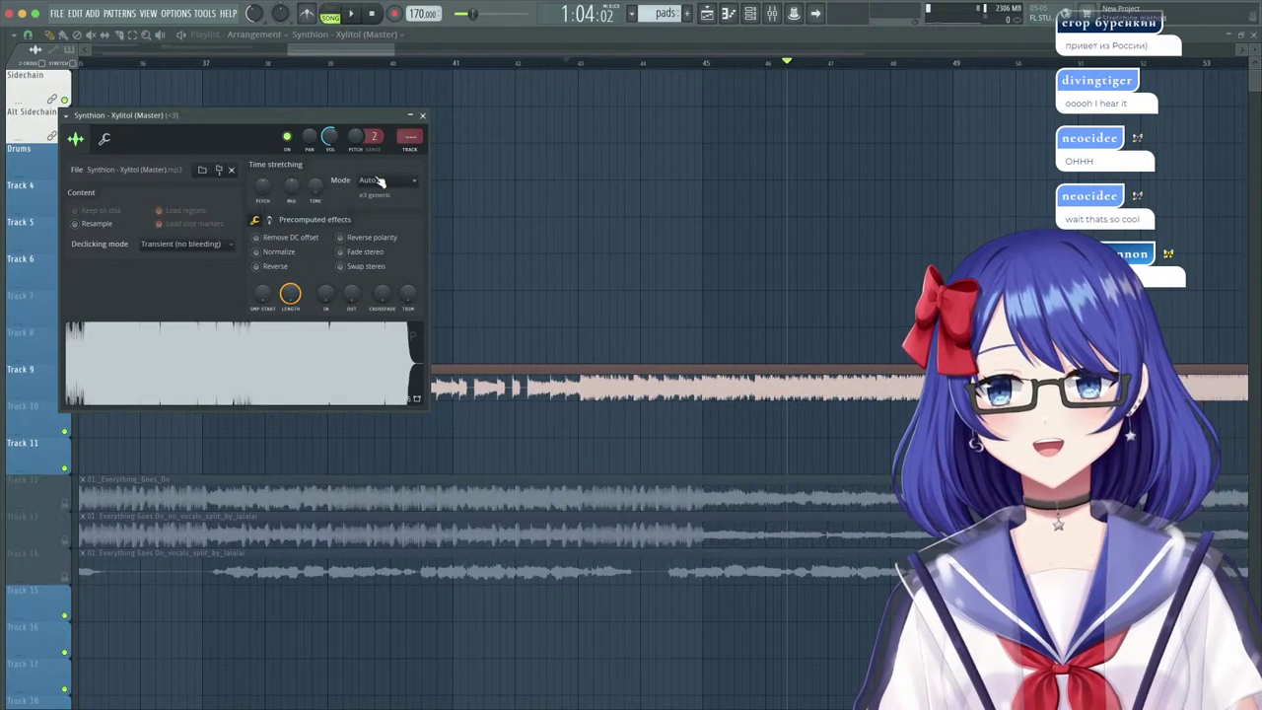
pyautogui.click(422, 115)
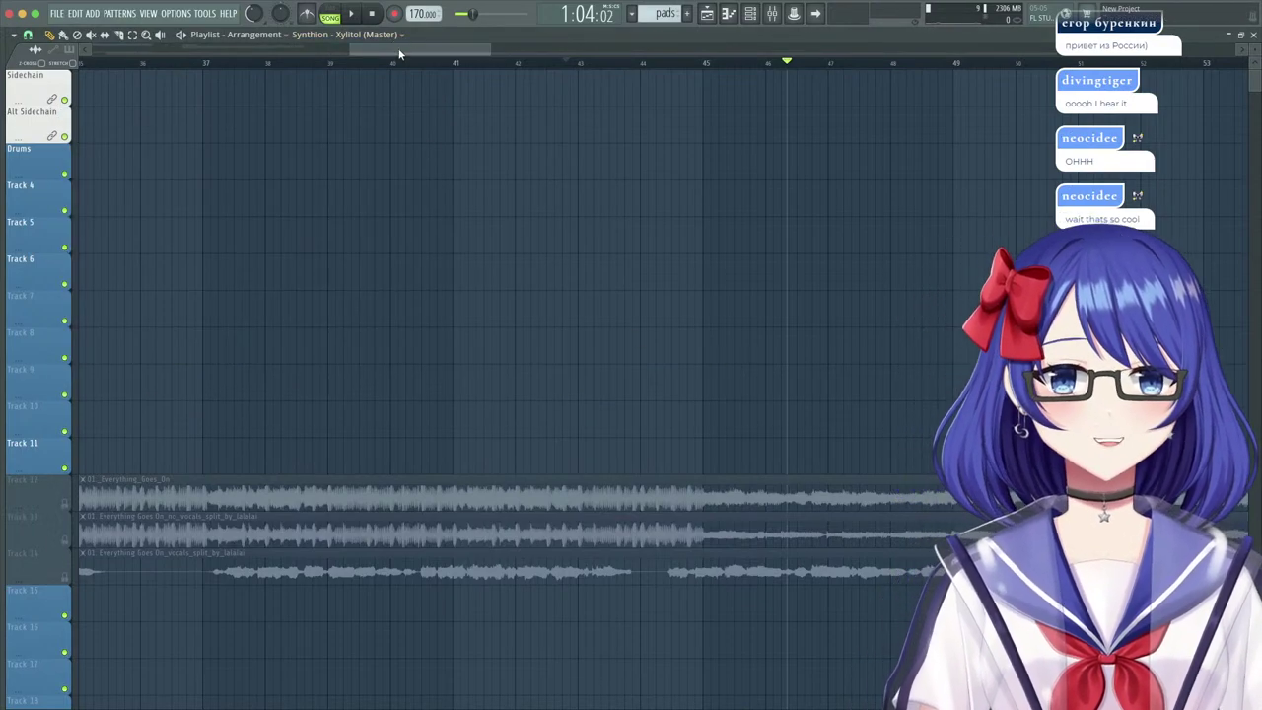
# Play the arrangement from bar 13, where the drums, Pattern 3 and pads clips begin.
pyautogui.moveTo(399, 54); pyautogui.dragTo(225, 31)
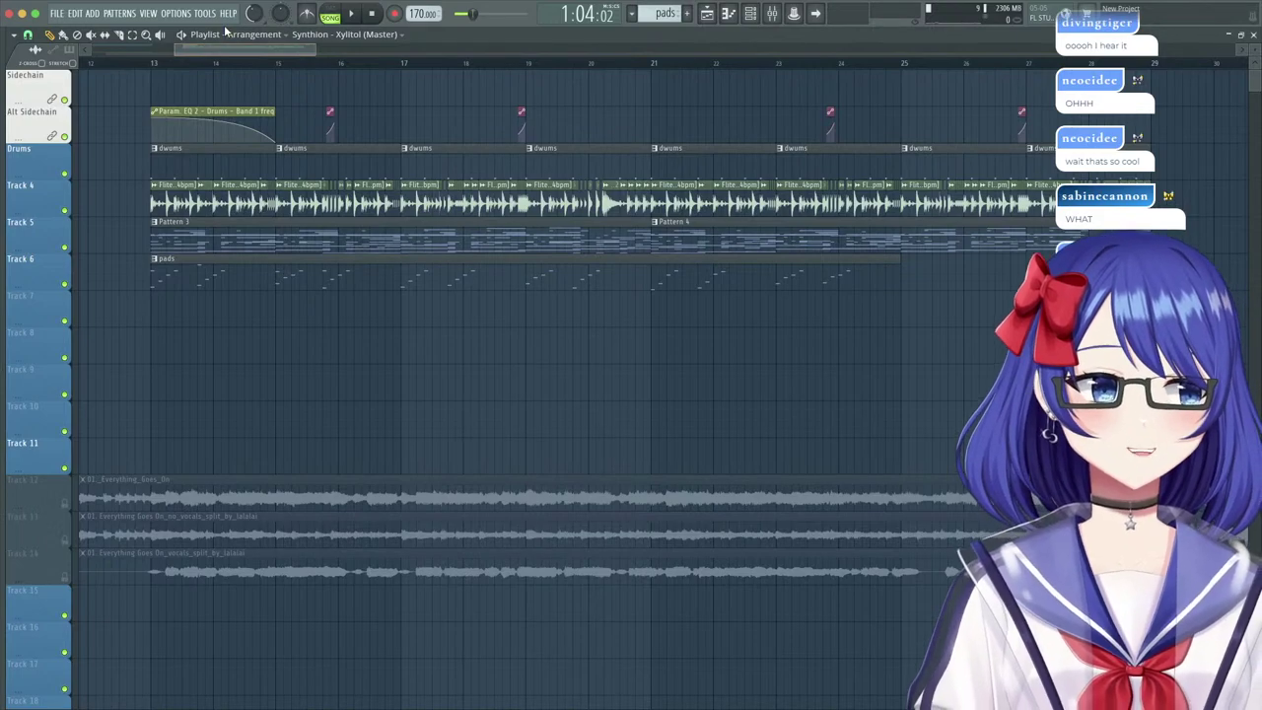
pyautogui.moveTo(225, 30); pyautogui.dragTo(226, 31)
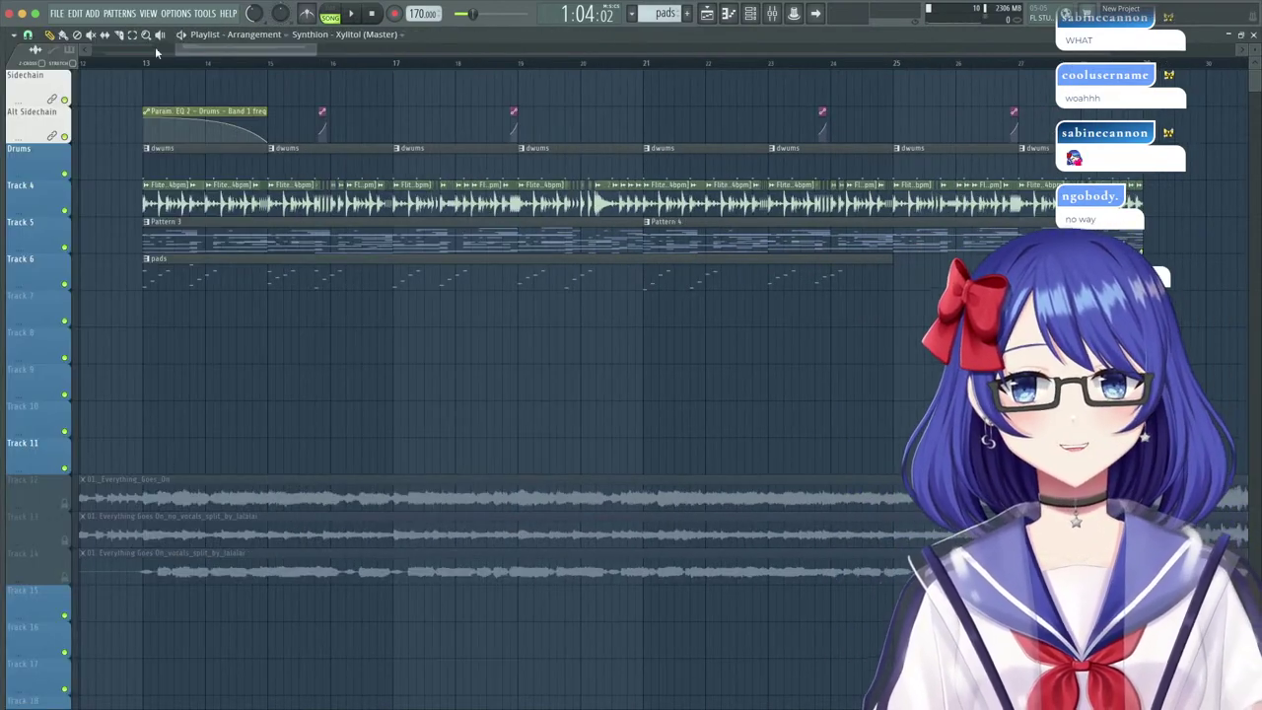
pyautogui.click(142, 63)
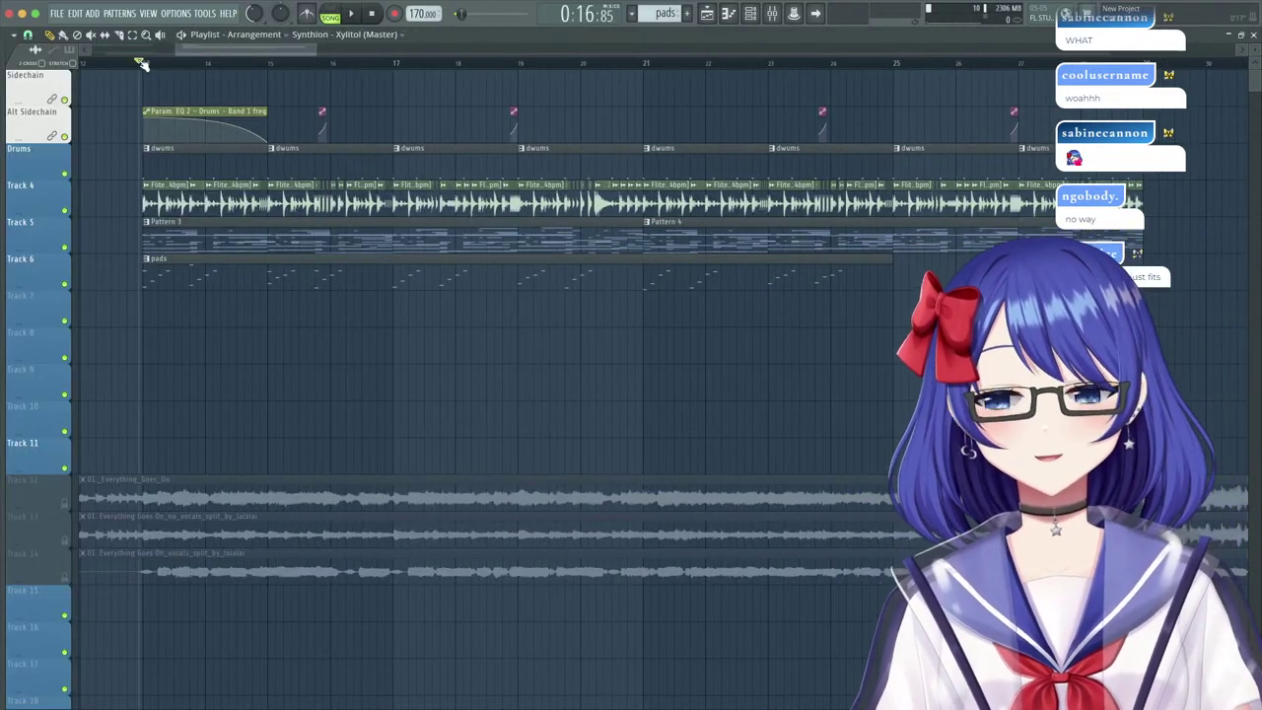
pyautogui.click(348, 17)
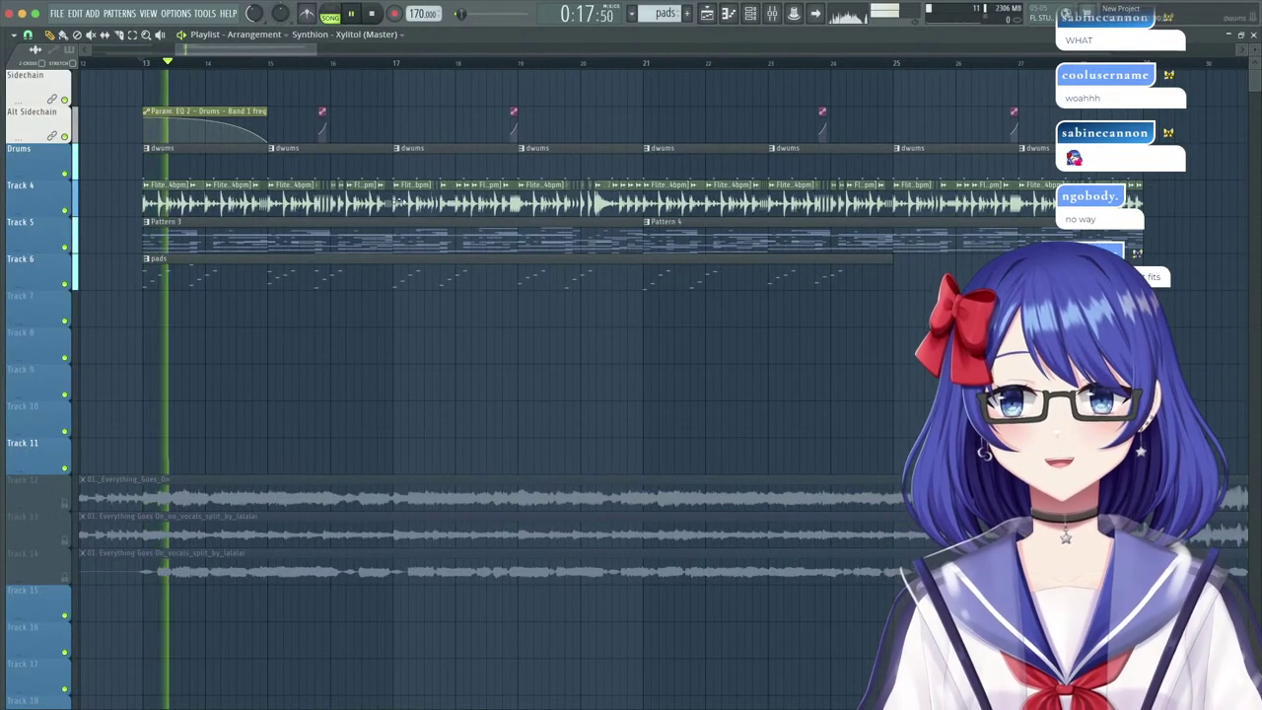
# Open the pads pattern and route its Kontakt #3 channel to mixer track 17.
pyautogui.doubleClick(355, 275)
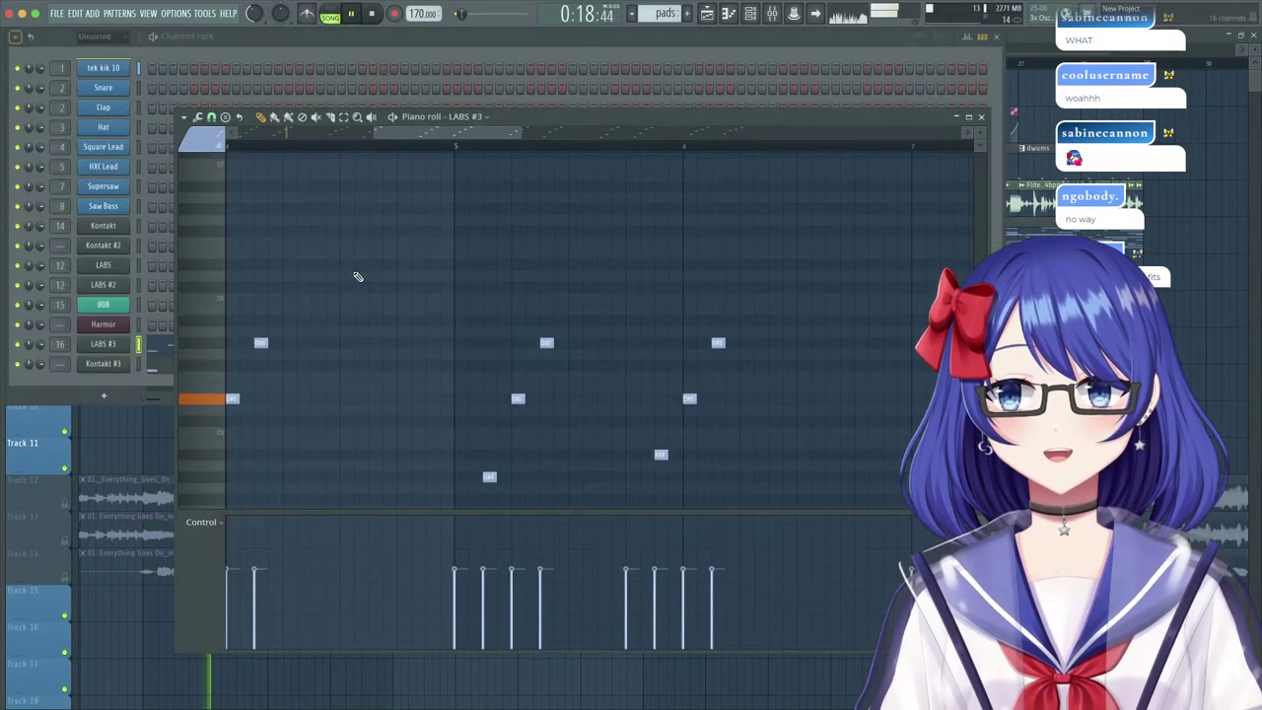
pyautogui.click(103, 363)
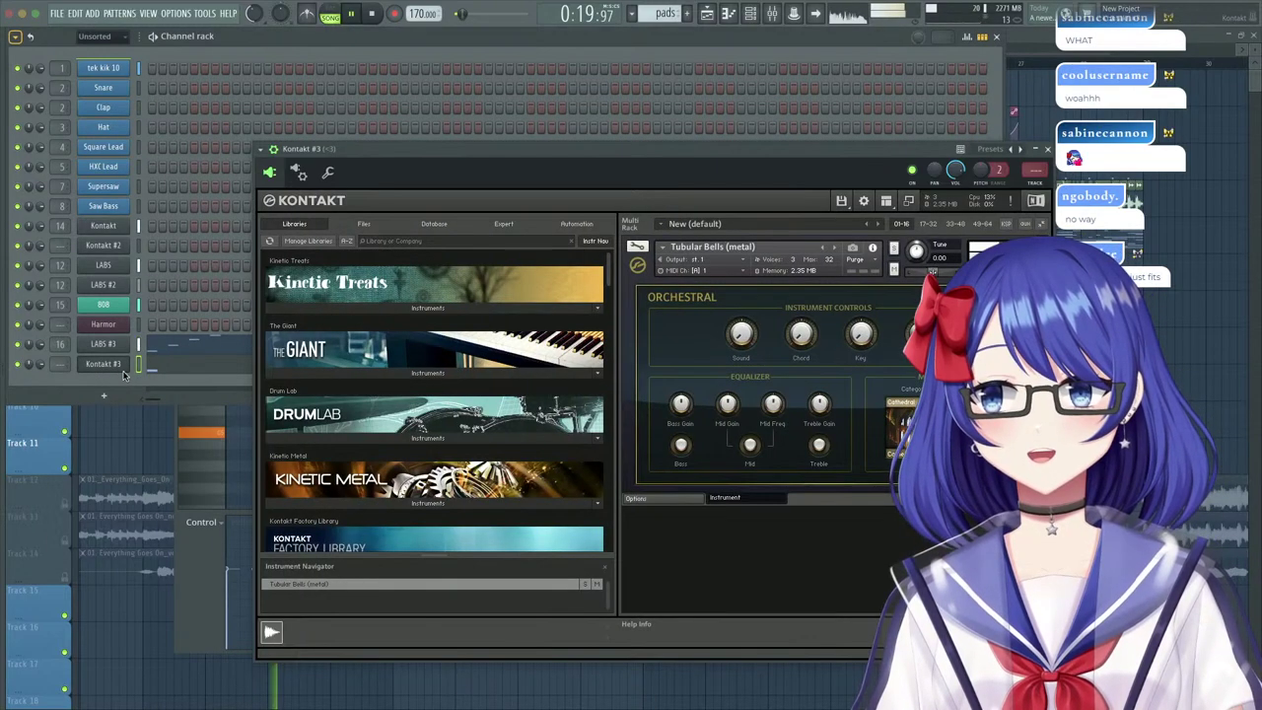
pyautogui.click(259, 149)
pyautogui.click(444, 192)
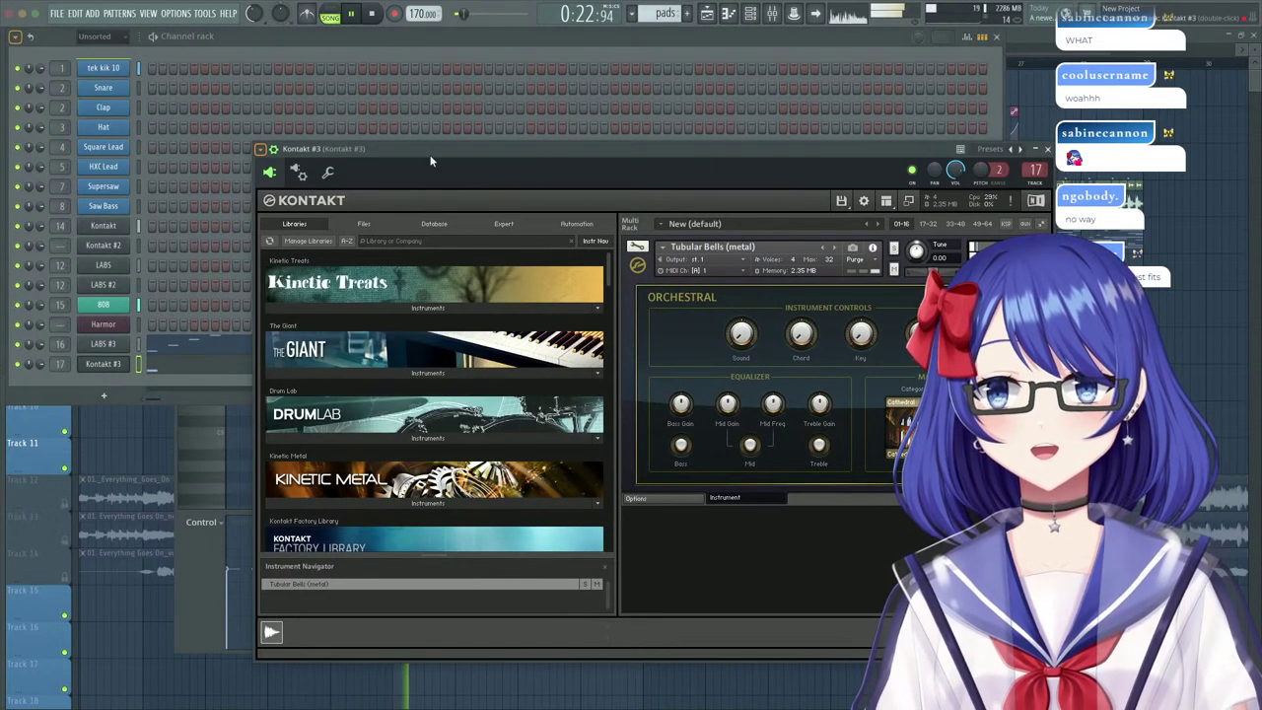
# Switch playback to pattern mode and lower the volume of the Kontakt #3 mixer track.
pyautogui.click(330, 16)
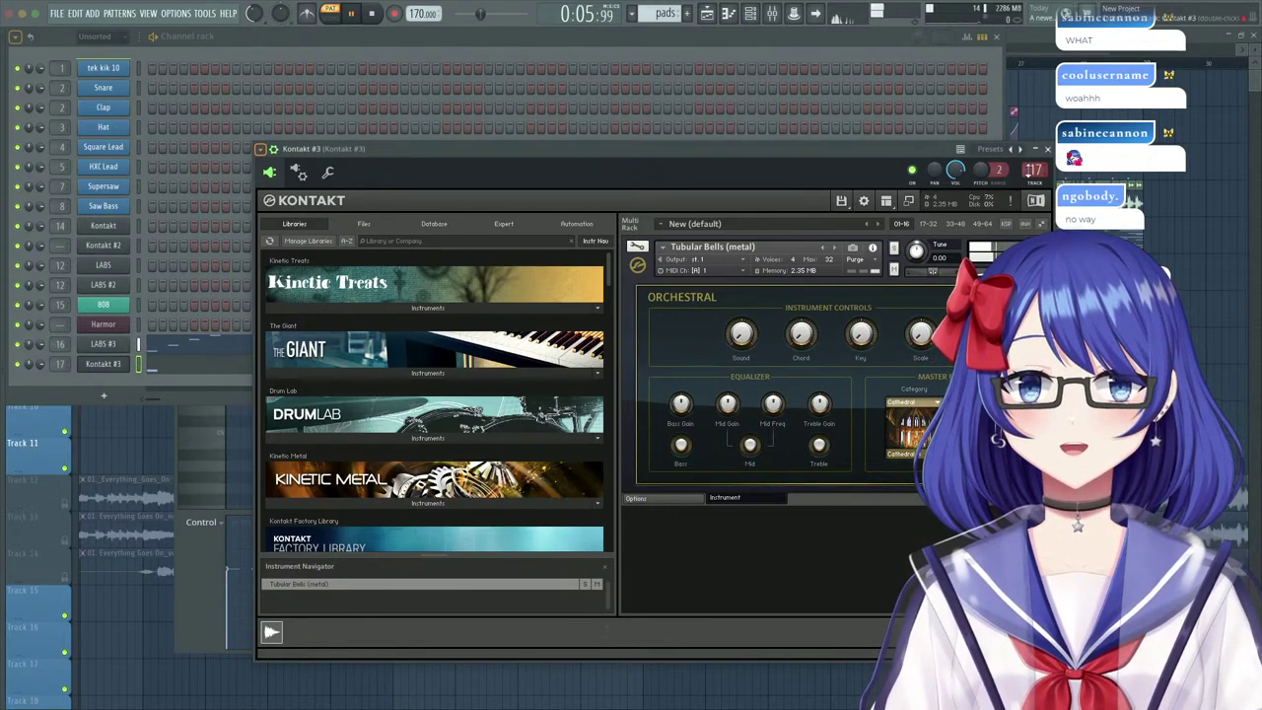
pyautogui.click(1048, 149)
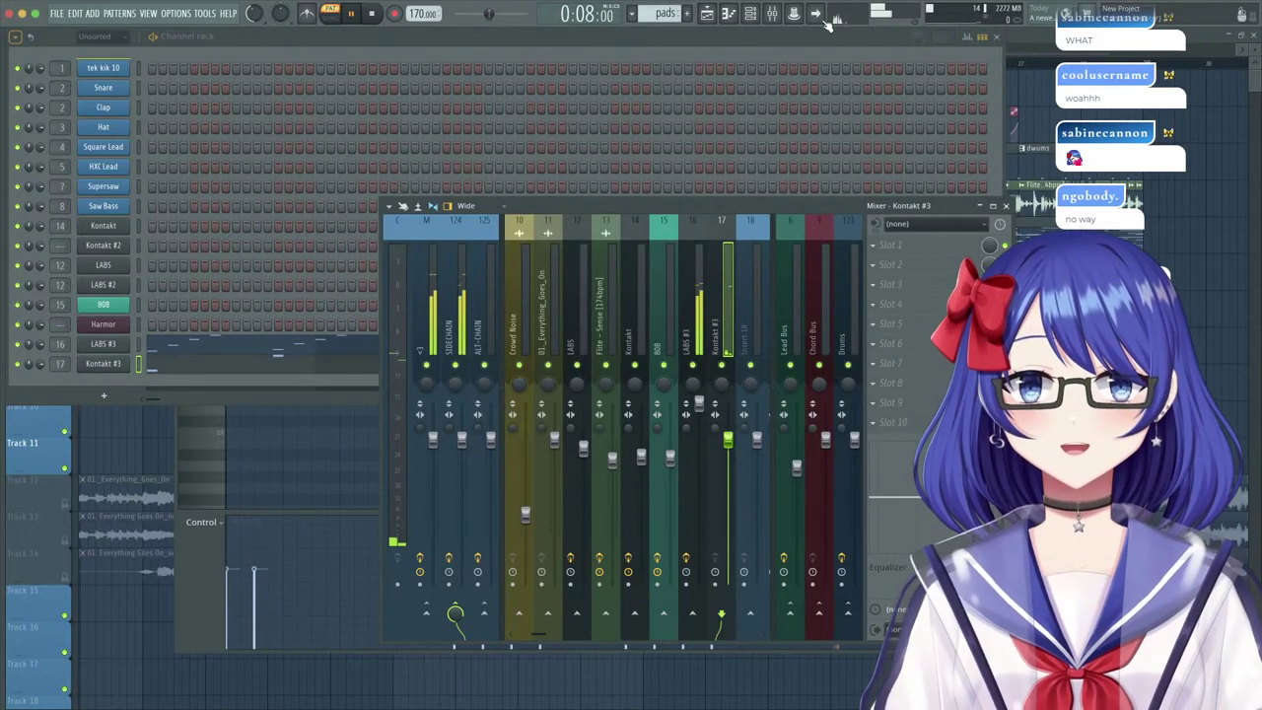
pyautogui.moveTo(729, 441); pyautogui.dragTo(728, 456)
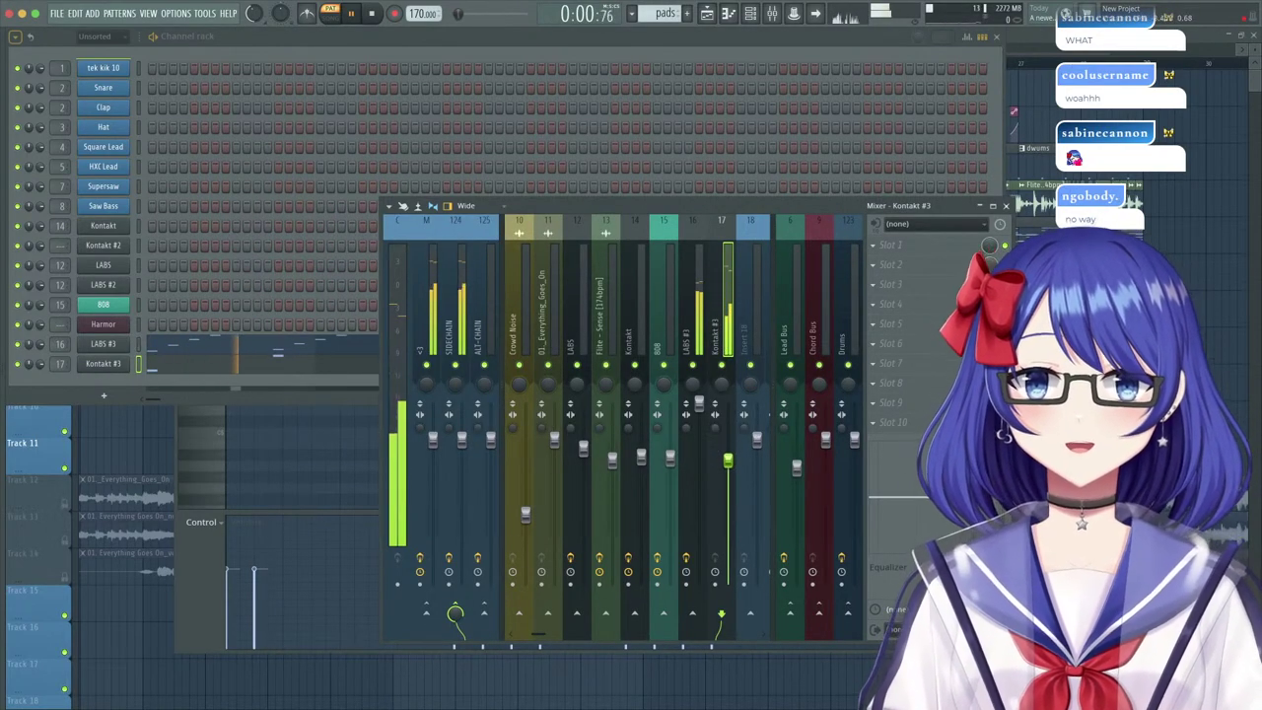
# Add Fruity Reeverb 2 in slot 1 of the Kontakt #3 mixer track and lower the track's volume further.
pyautogui.click(927, 245)
pyautogui.moveTo(892, 262)
pyautogui.click(1047, 187)
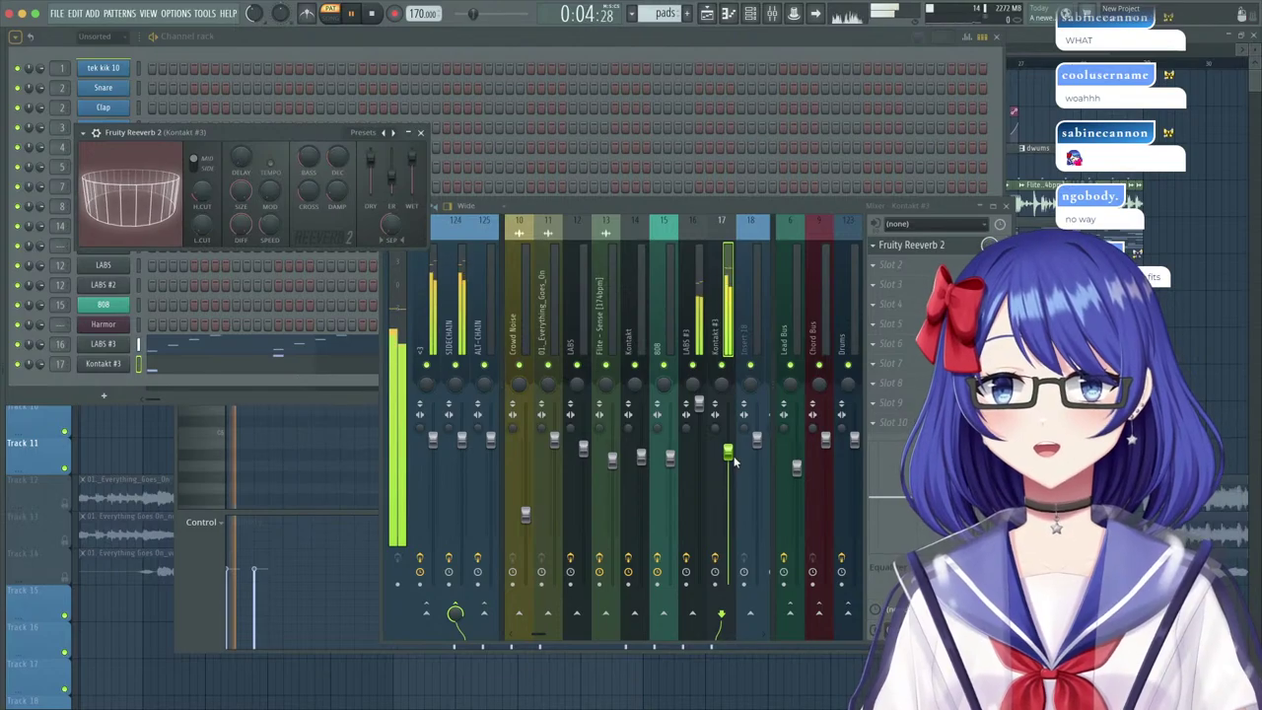
pyautogui.moveTo(728, 452); pyautogui.dragTo(728, 487)
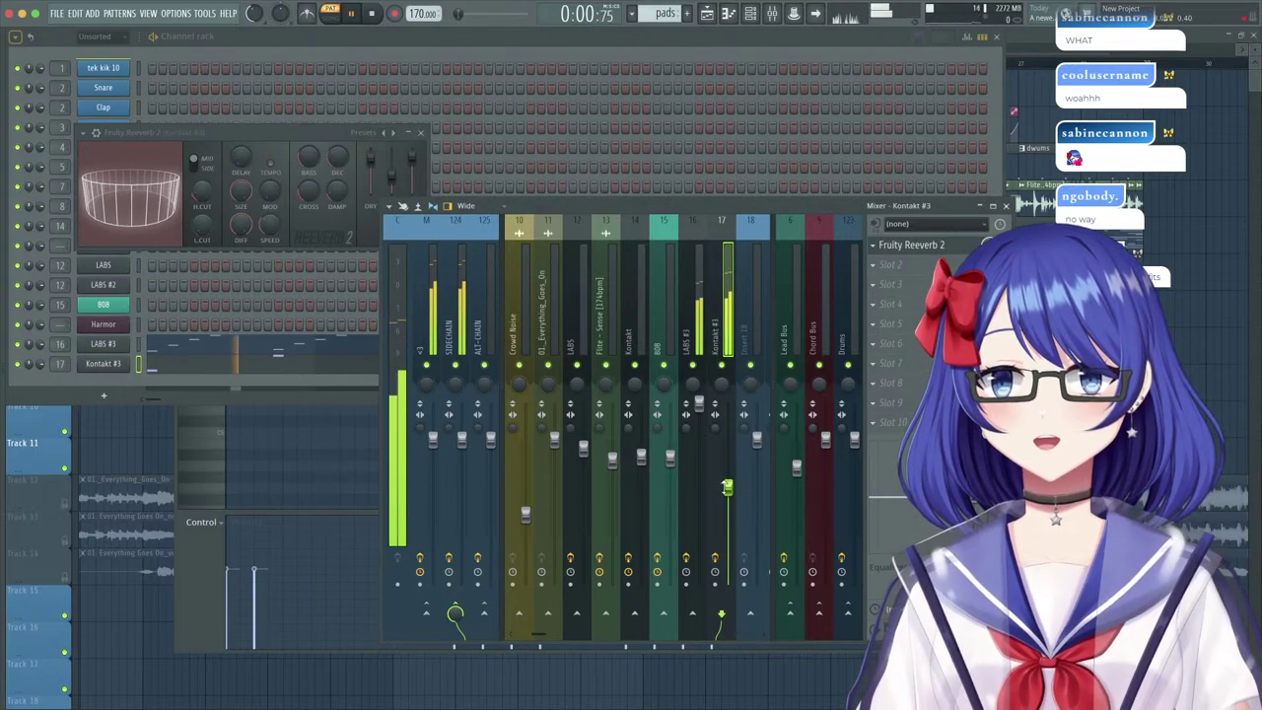
# Set the Tubular Bells tuning in Kontakt #3 to -12.00 semitones, replay the pattern, and close the instrument window.
pyautogui.click(382, 36)
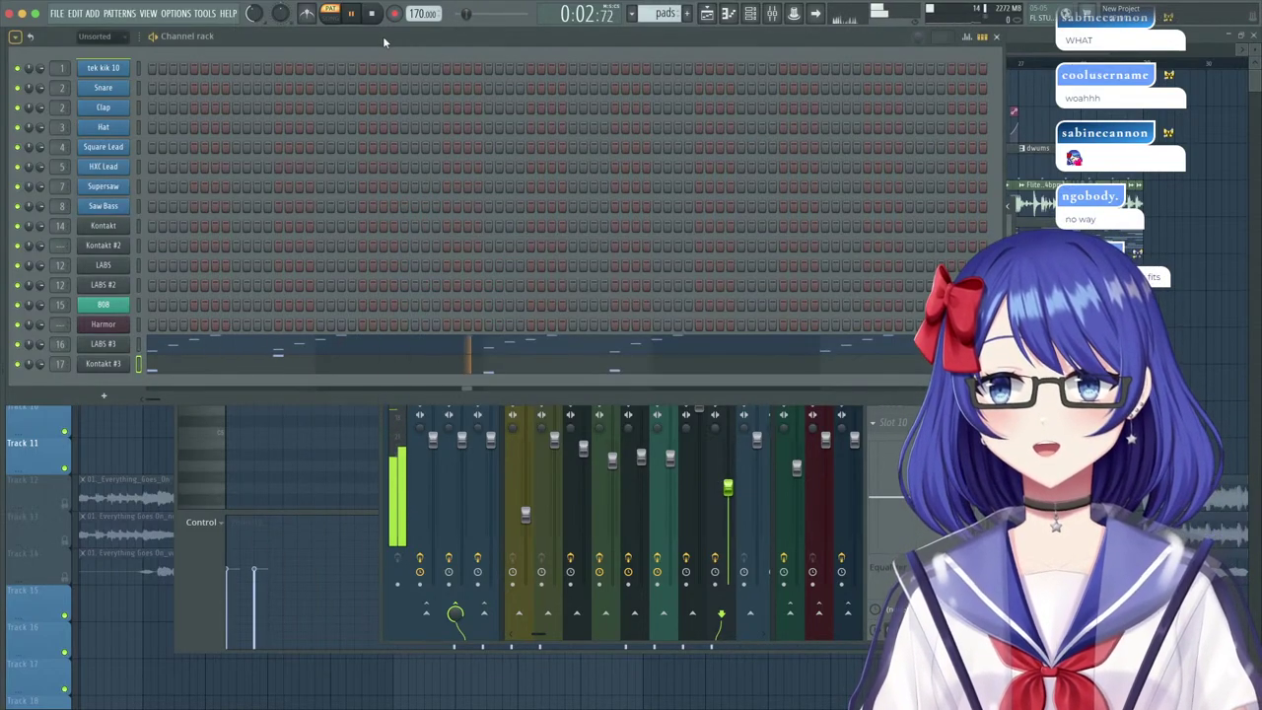
pyautogui.click(122, 364)
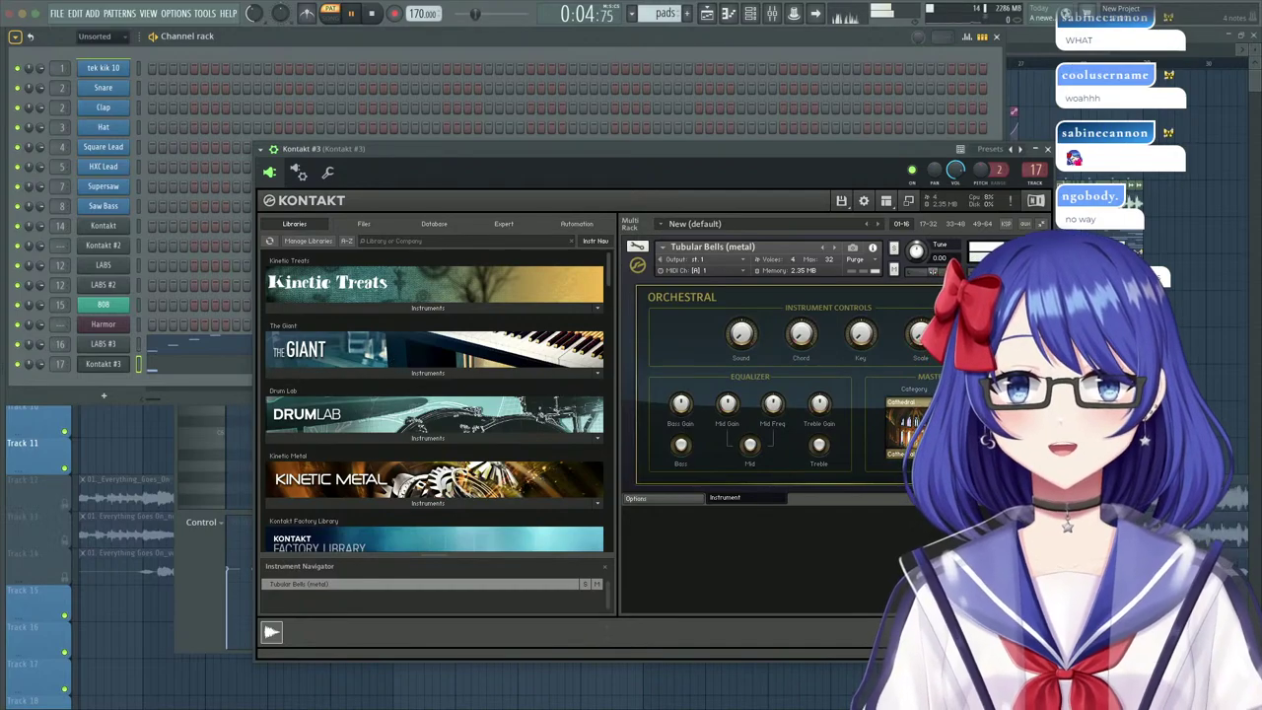
pyautogui.press('space')
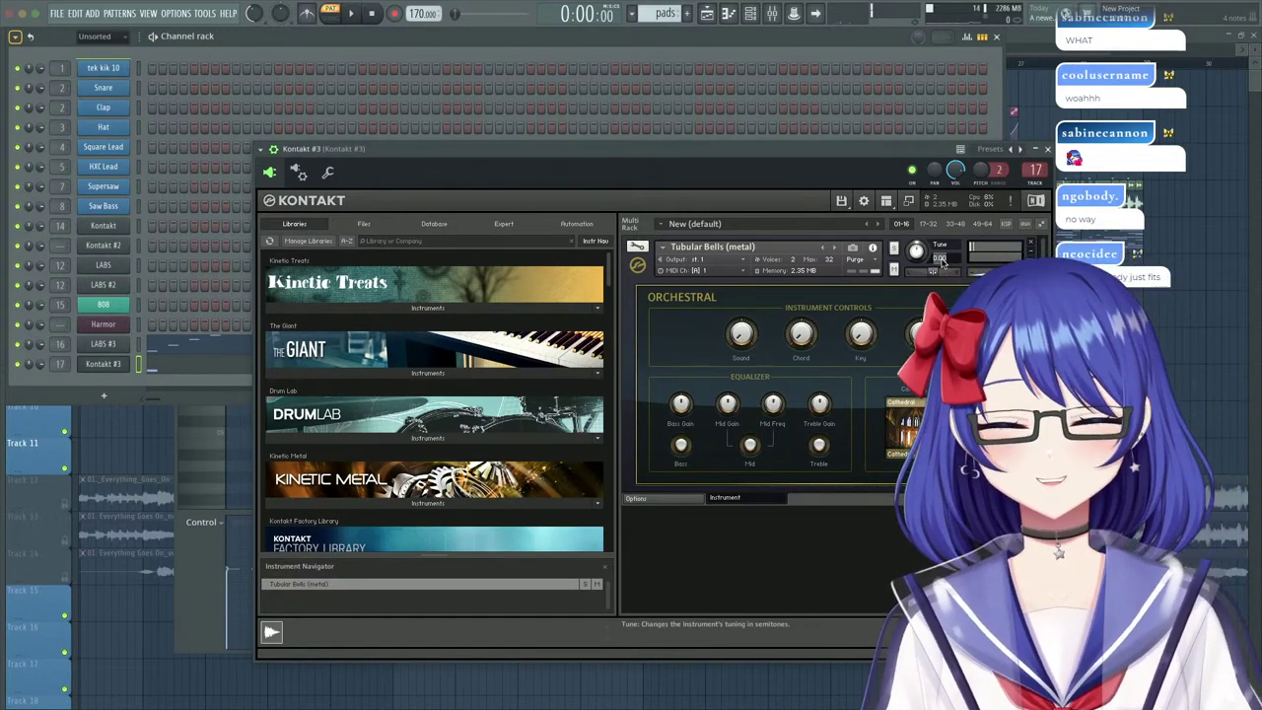
pyautogui.press('space')
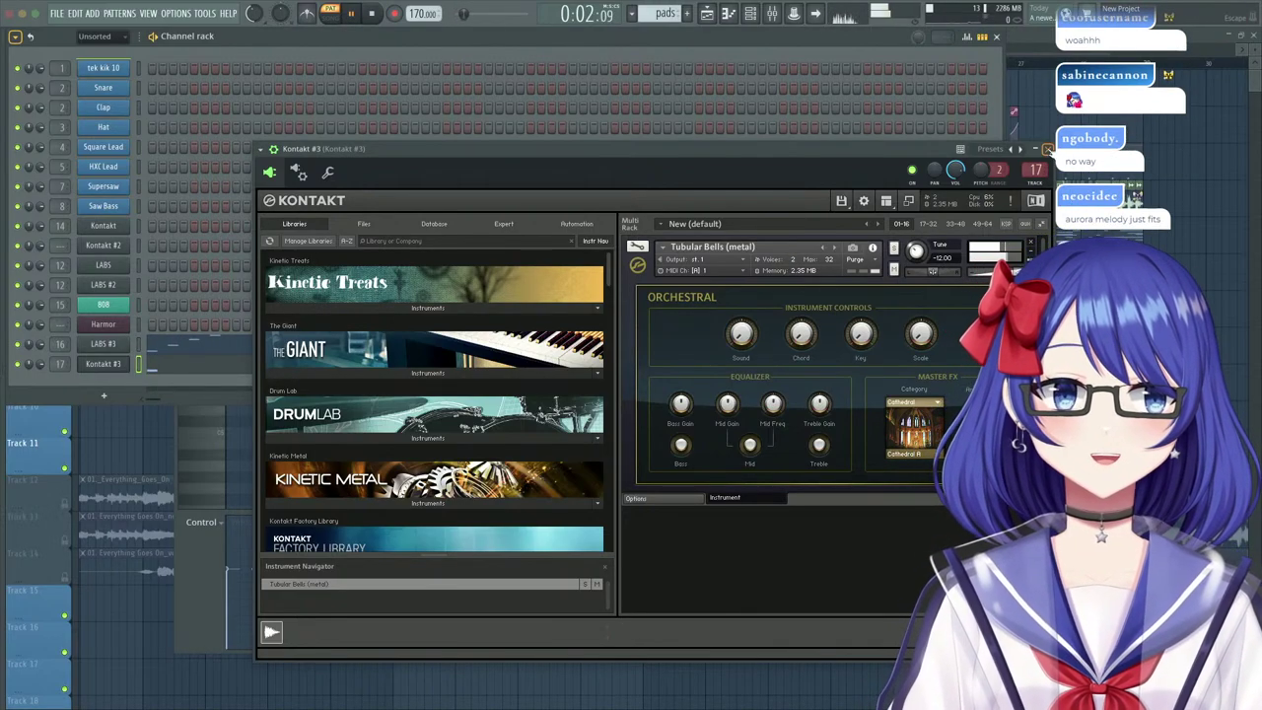
pyautogui.click(1047, 148)
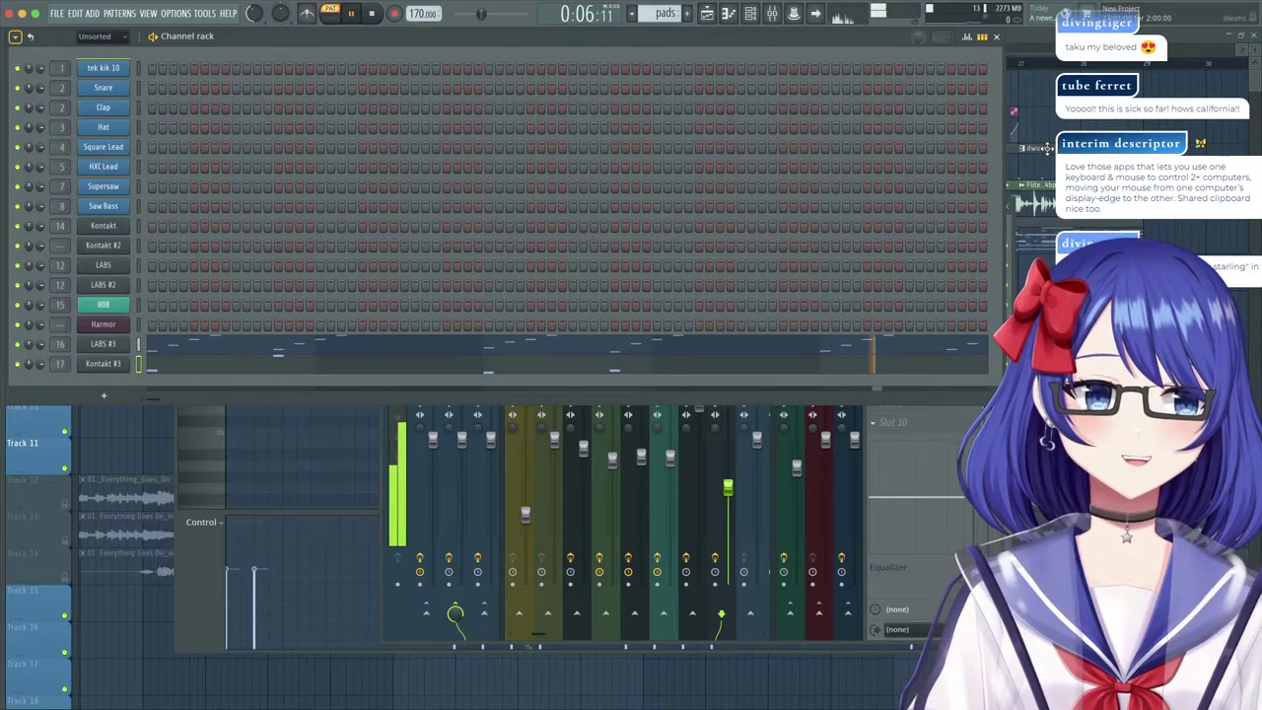
# Switch to song mode, play the playlist arrangement from bar 13 and bring up the mixer.
pyautogui.press('space')
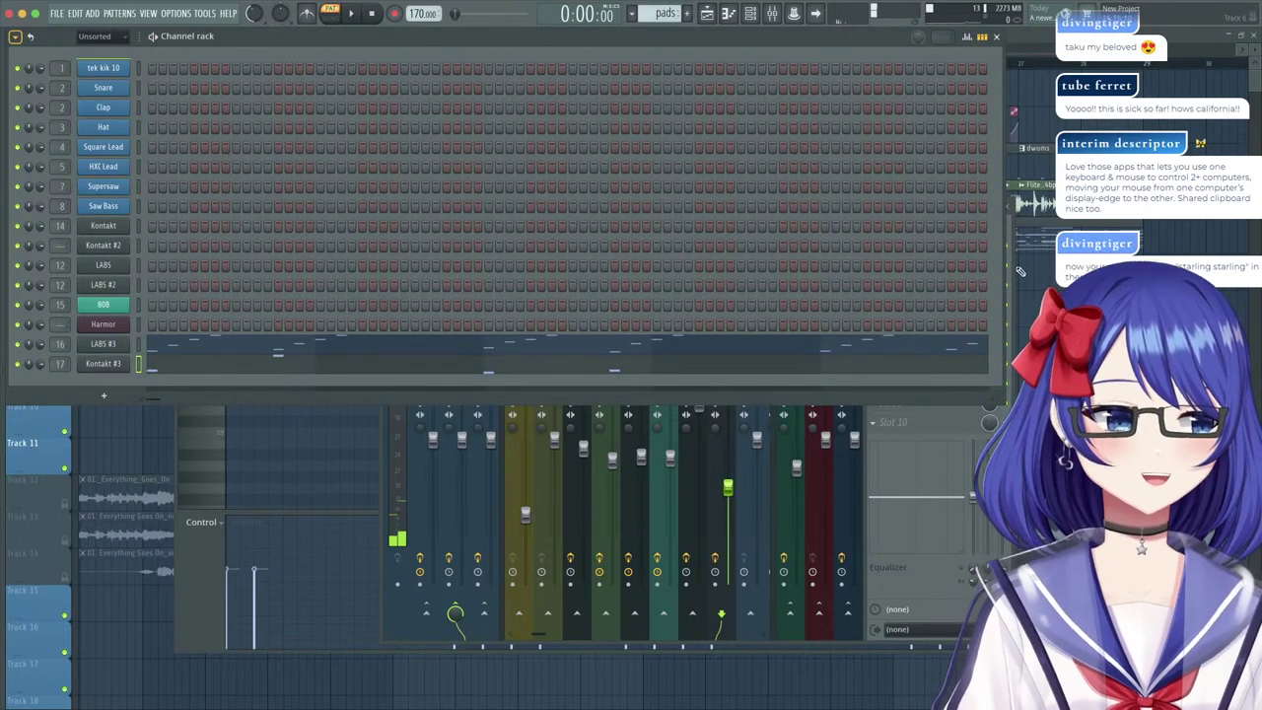
pyautogui.press('F5')
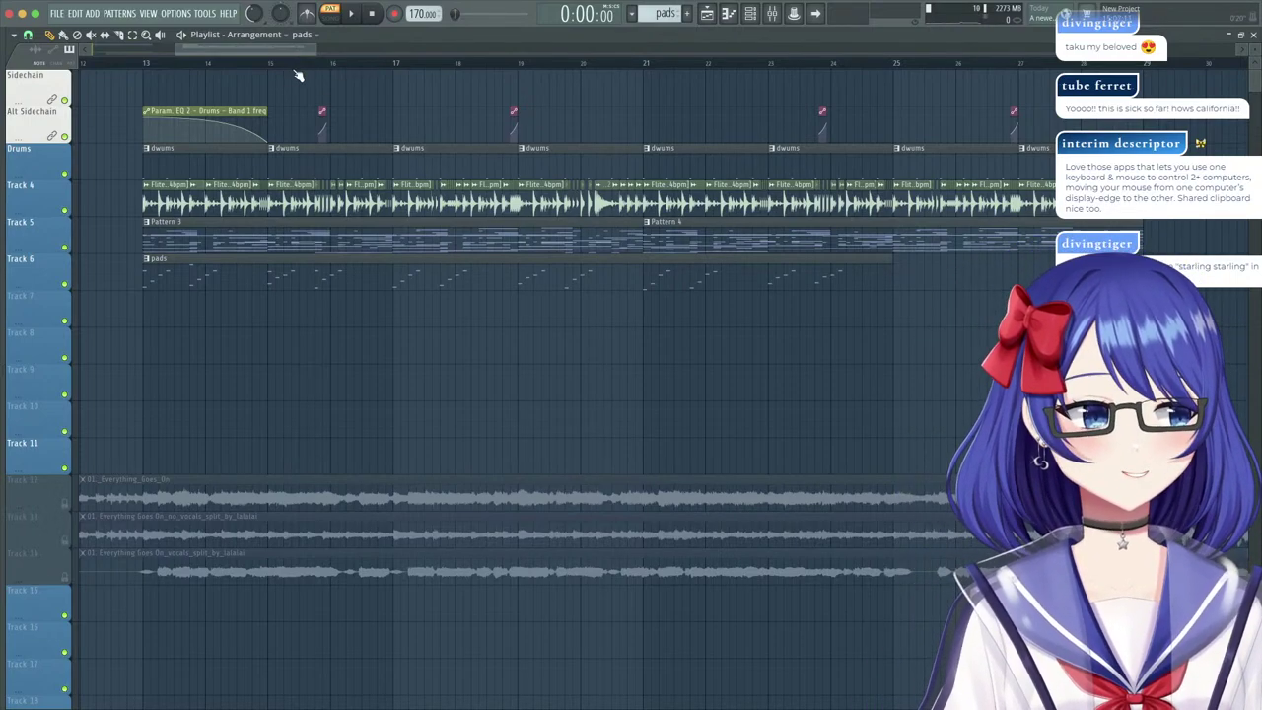
pyautogui.moveTo(320, 72); pyautogui.dragTo(145, 69)
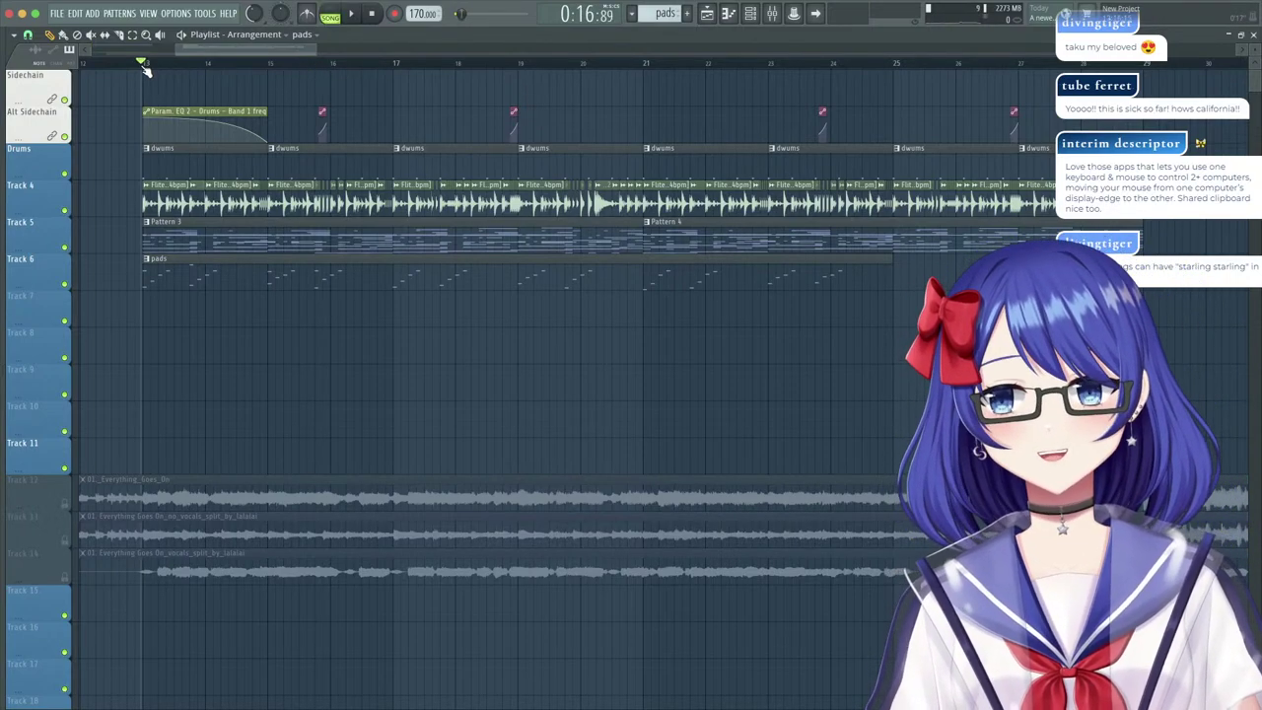
pyautogui.click(148, 68)
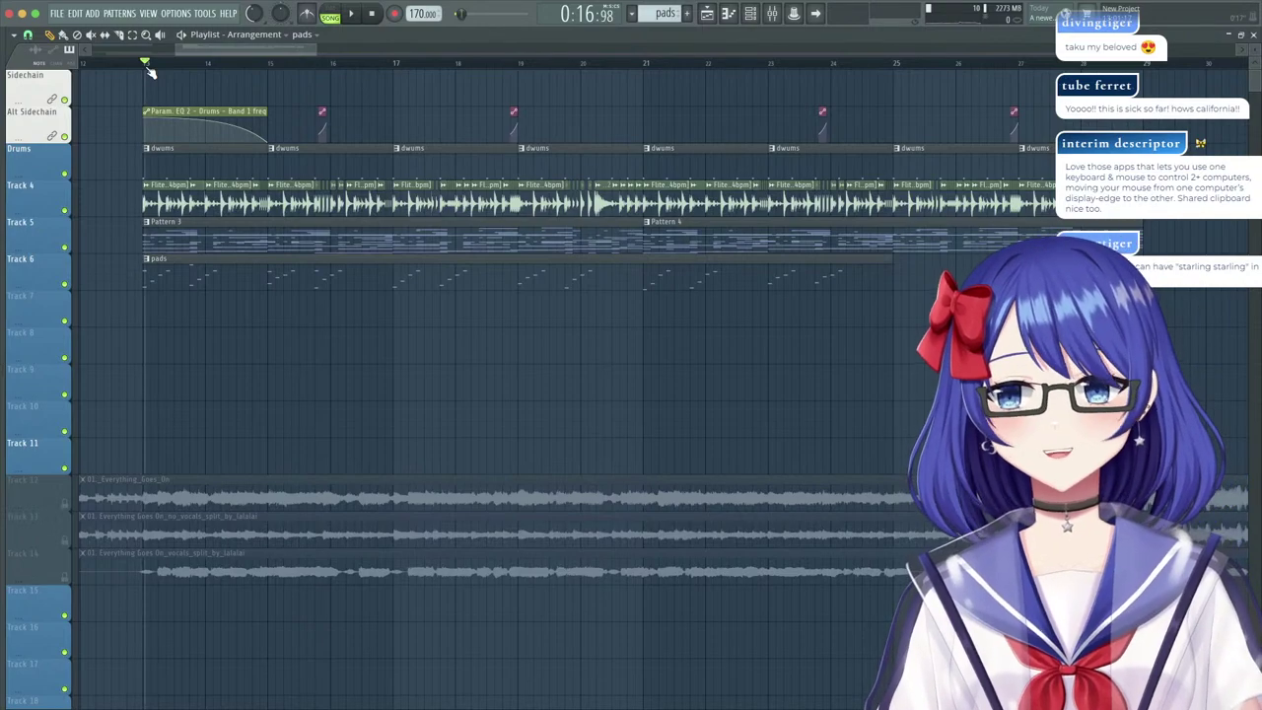
pyautogui.press('space')
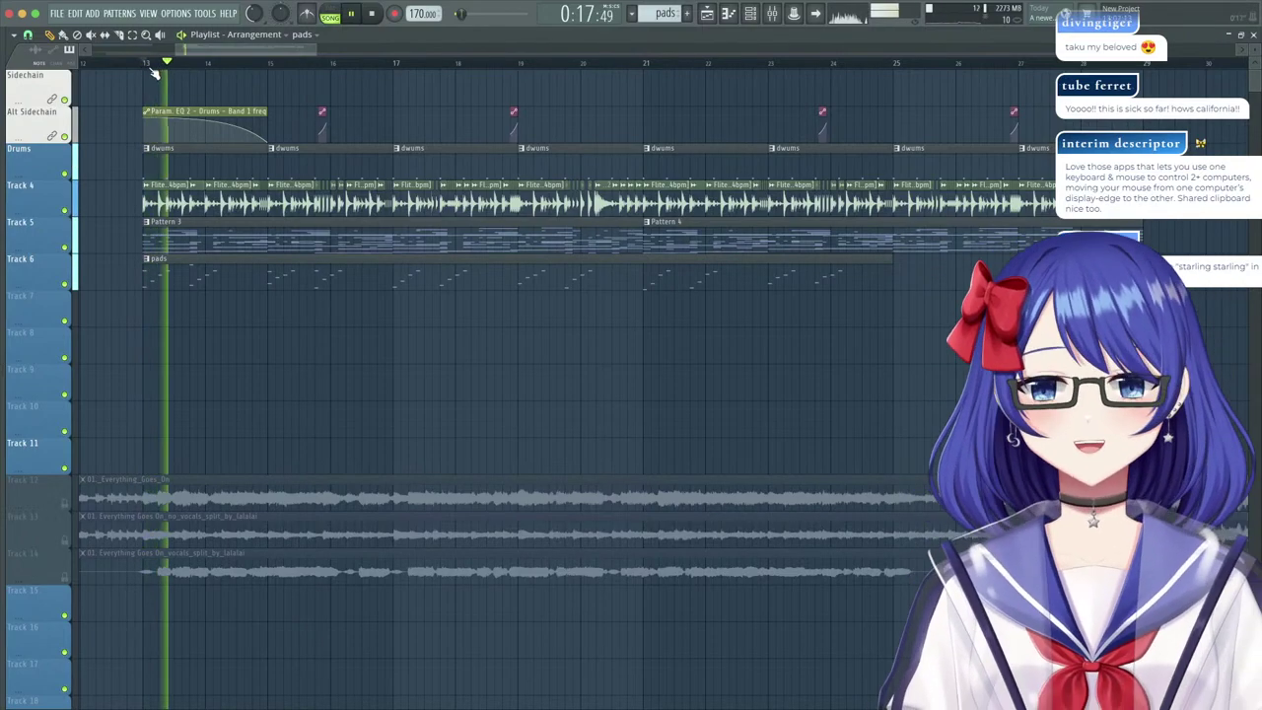
pyautogui.click(779, 14)
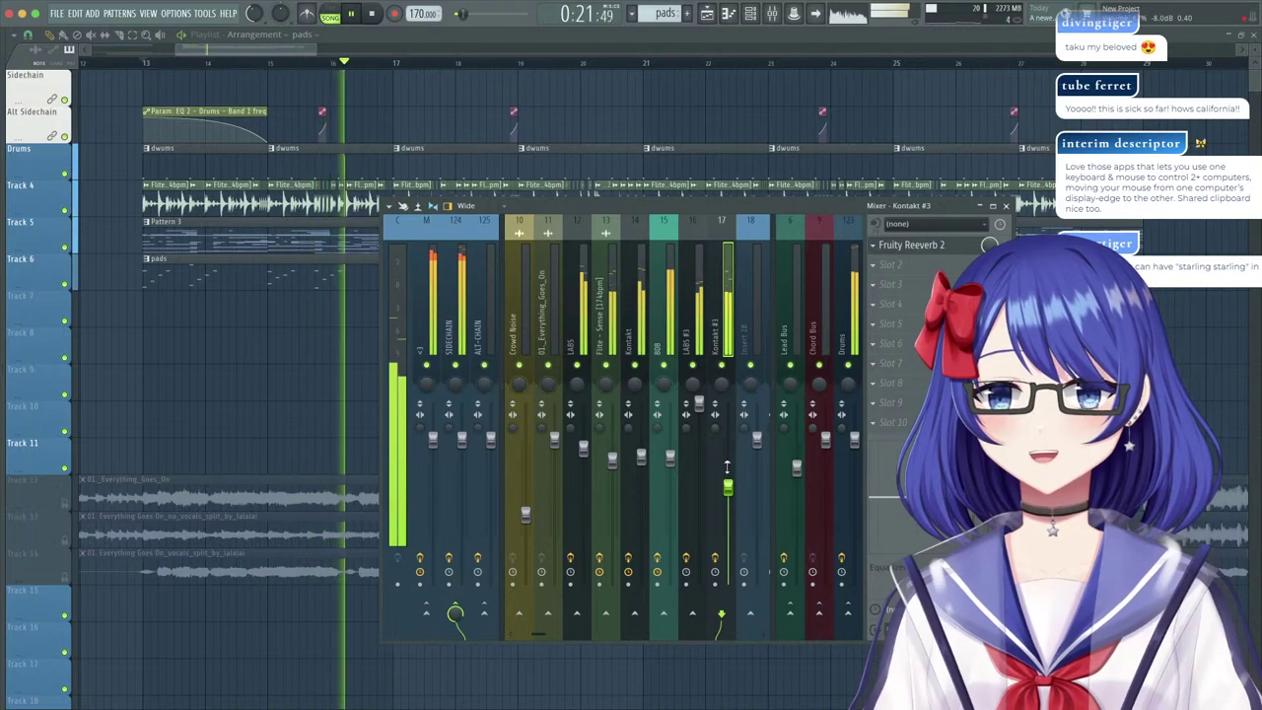
# Set the Tubular Bells tuning in Kontakt #3 to 0.00 semitones, resume playback and lower the Kontakt #3 mixer track's volume.
pyautogui.doubleClick(259, 273)
pyautogui.press('space')
pyautogui.click(103, 364)
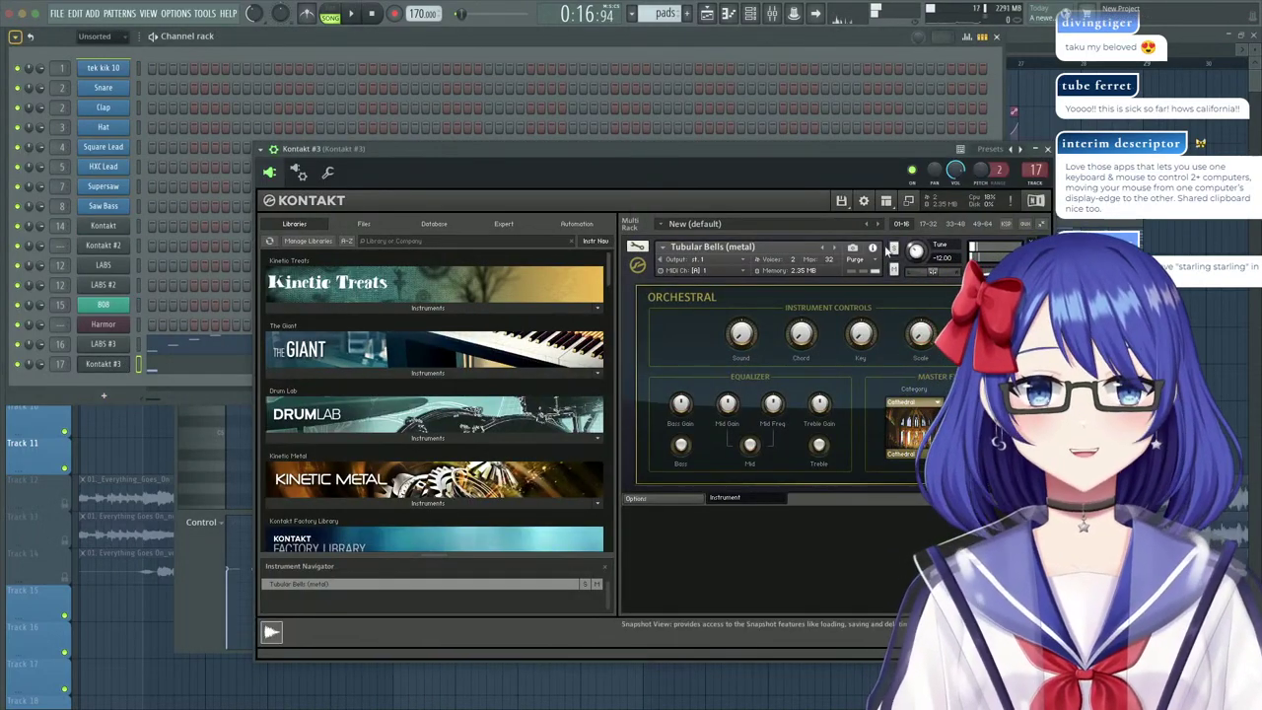
pyautogui.write('0')
pyautogui.press('Return')
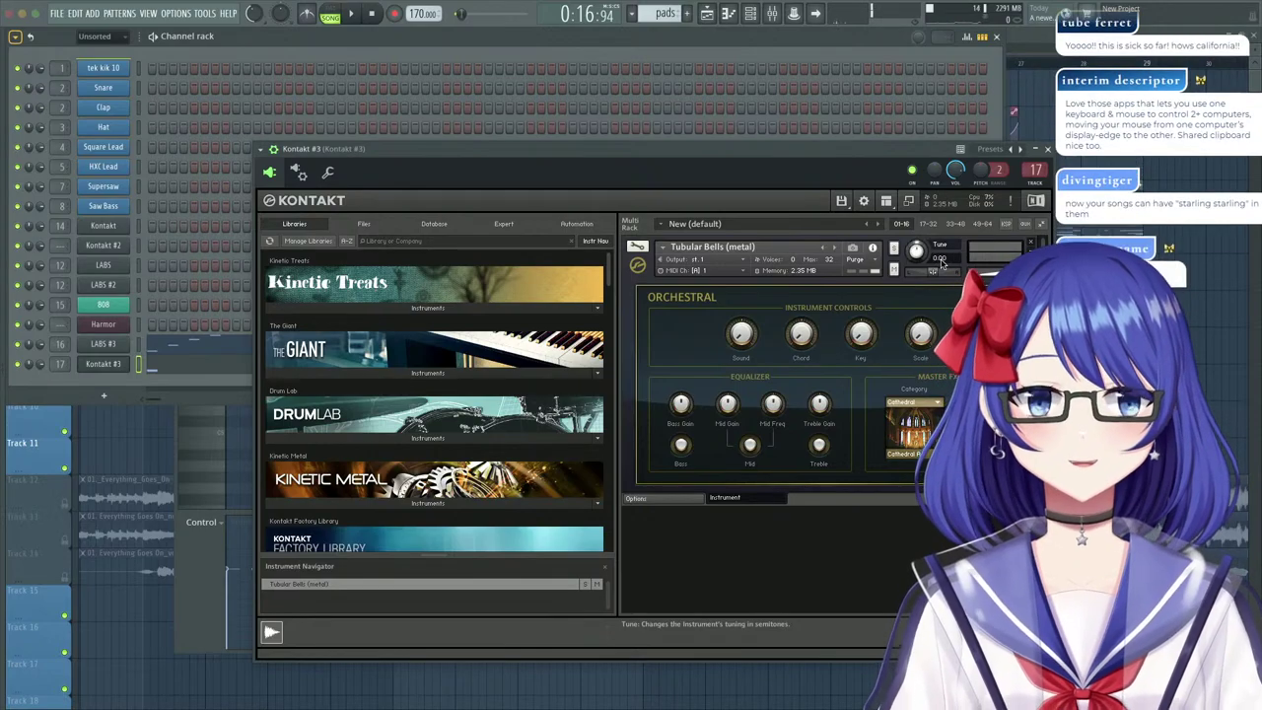
pyautogui.click(1048, 148)
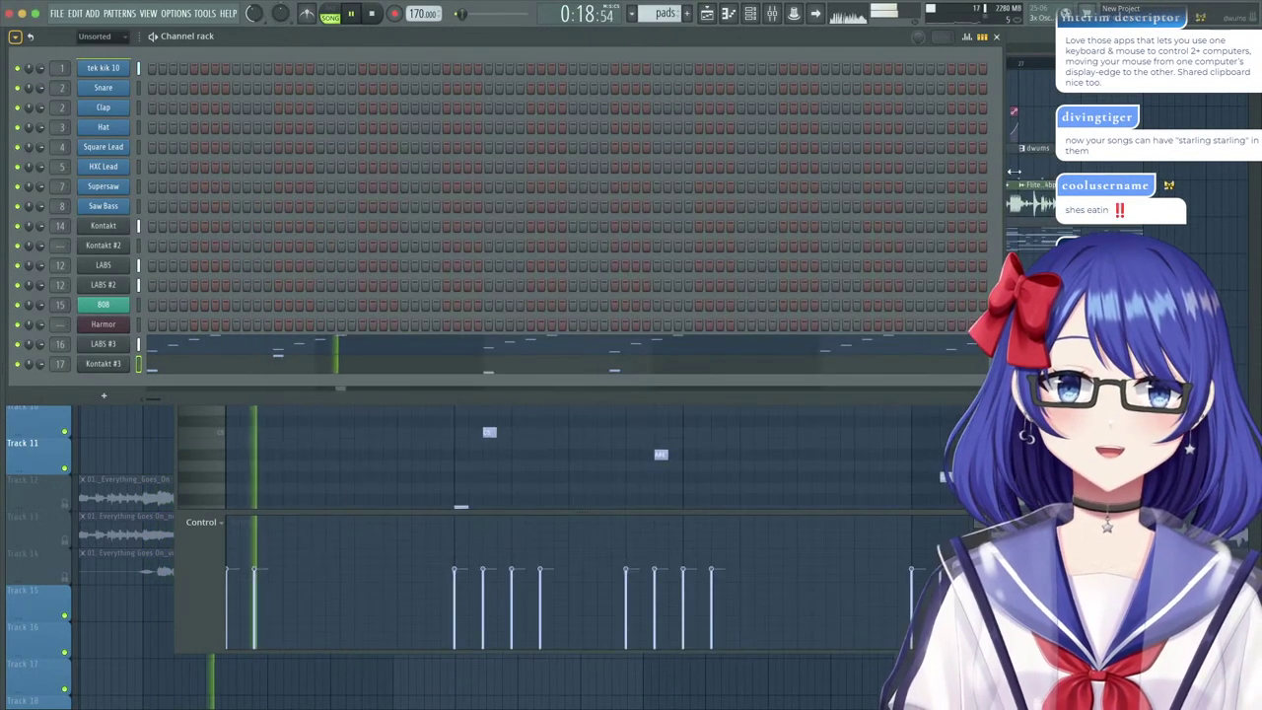
pyautogui.click(54, 366)
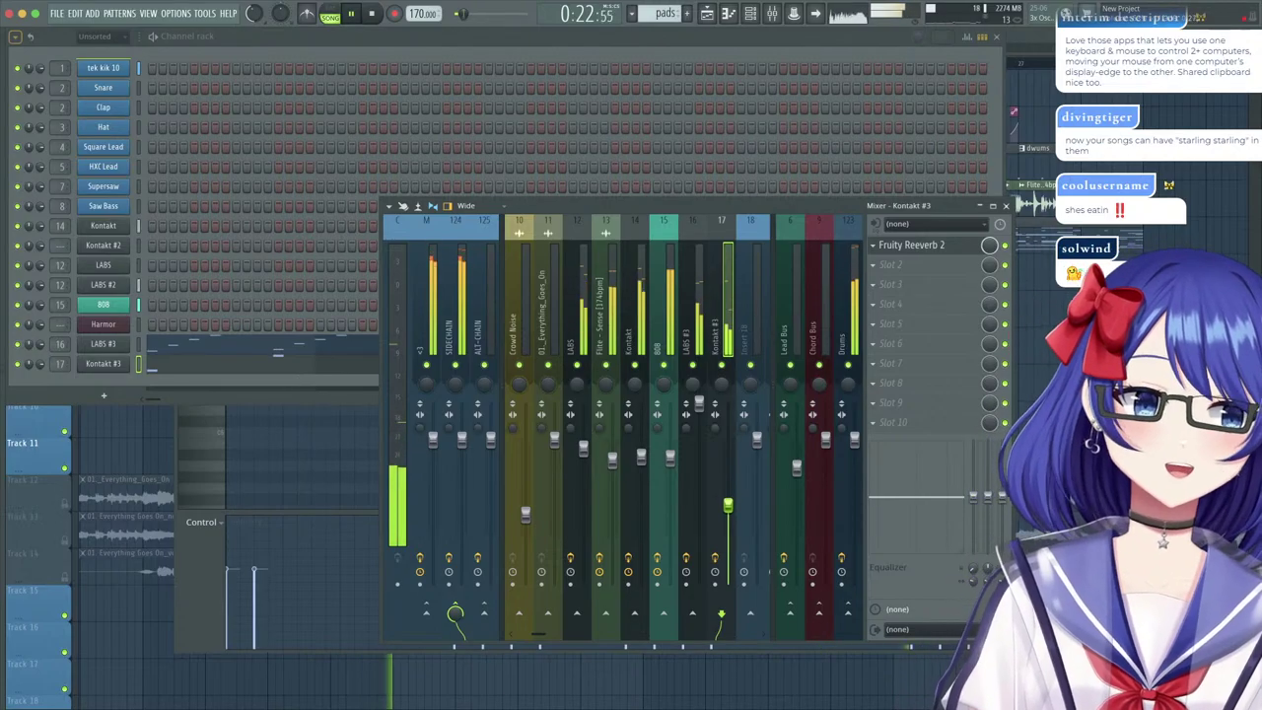
# Open the Kontakt #3 piano roll and duplicate the bell notes of bars 1 to 4 so the copy starts at bar 5.
pyautogui.click(304, 367)
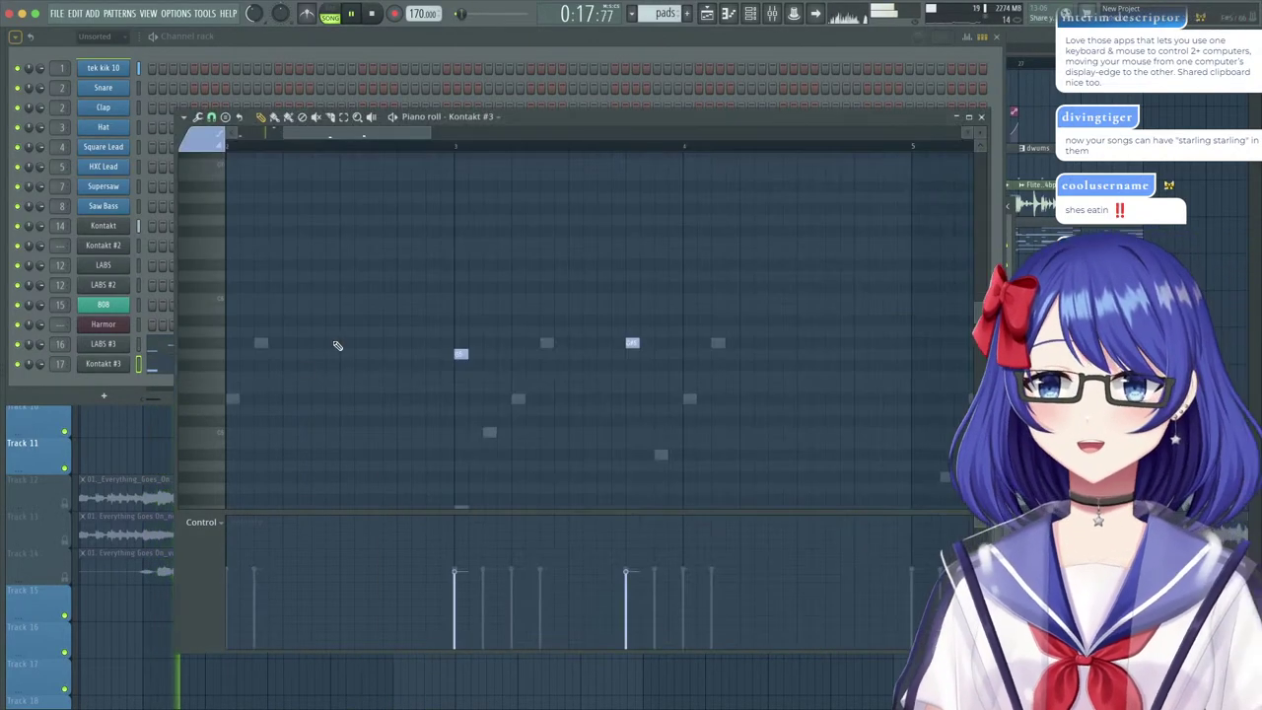
pyautogui.scroll(-5, 471, 150)
pyautogui.hotkey('ctrl', 'a')
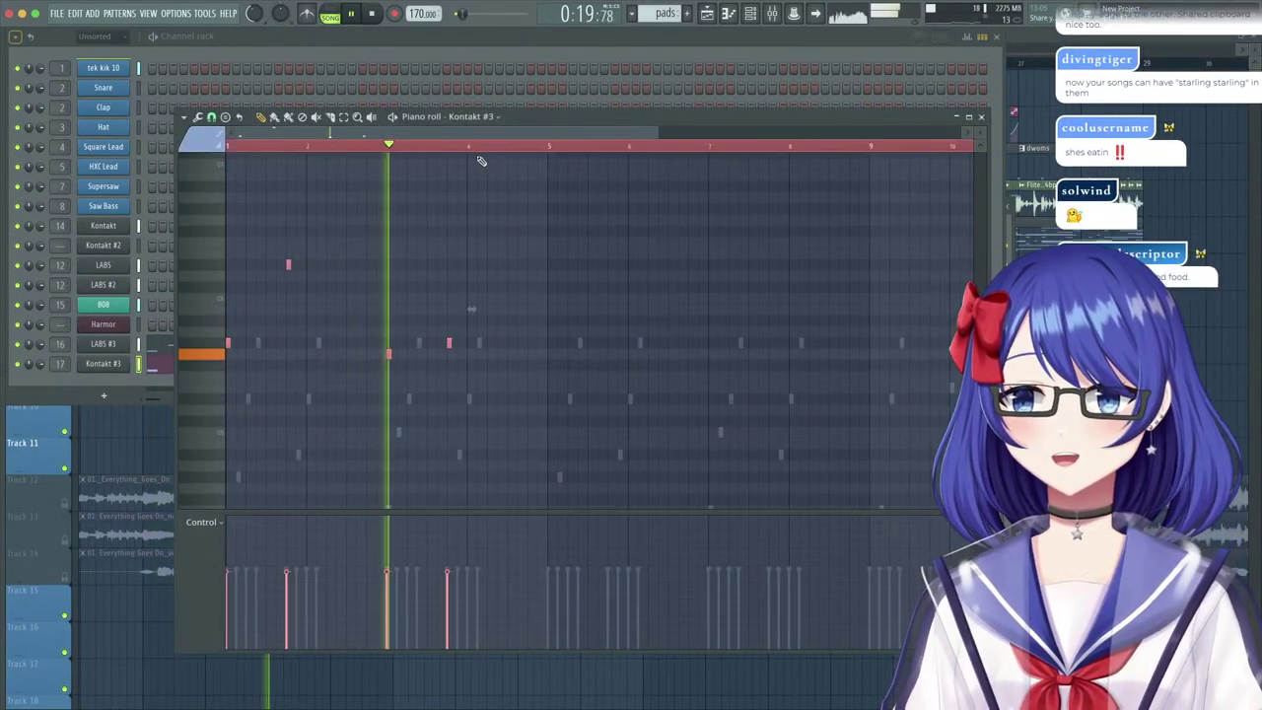
pyautogui.click(443, 146)
pyautogui.moveTo(541, 209); pyautogui.dragTo(229, 404)
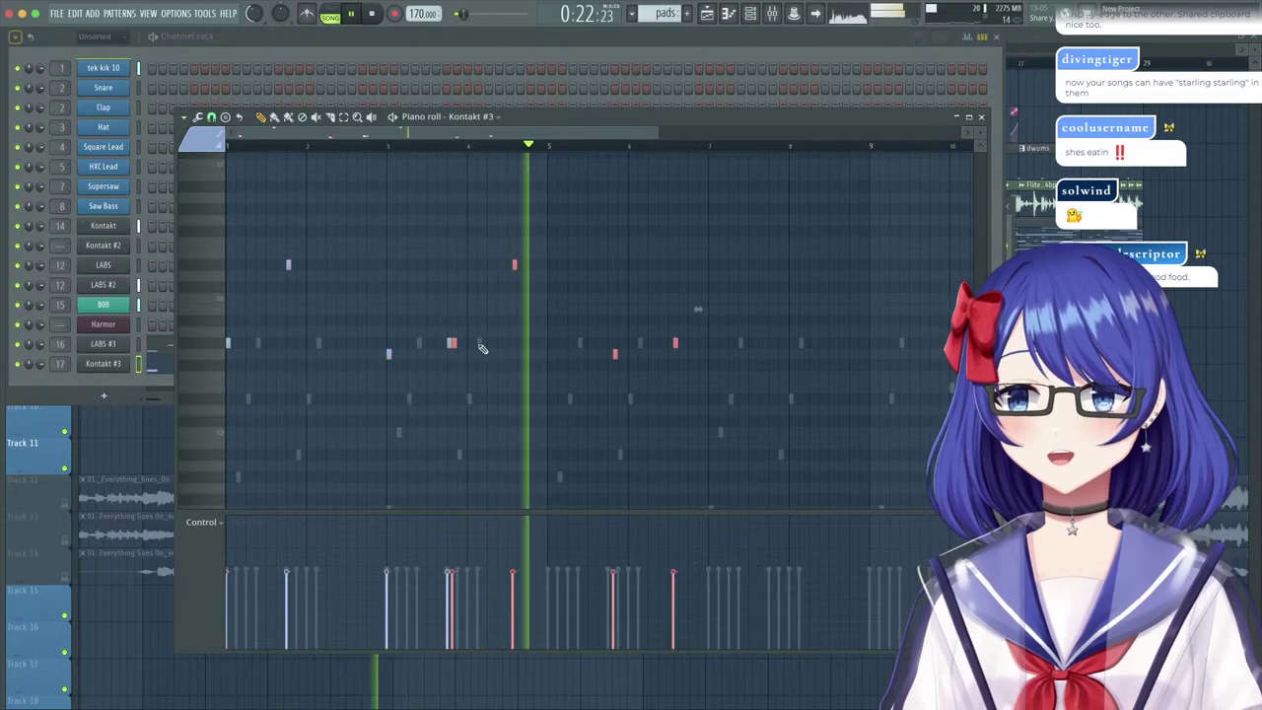
pyautogui.hotkey('ctrl', 'b')
pyautogui.moveTo(451, 344); pyautogui.dragTo(549, 345)
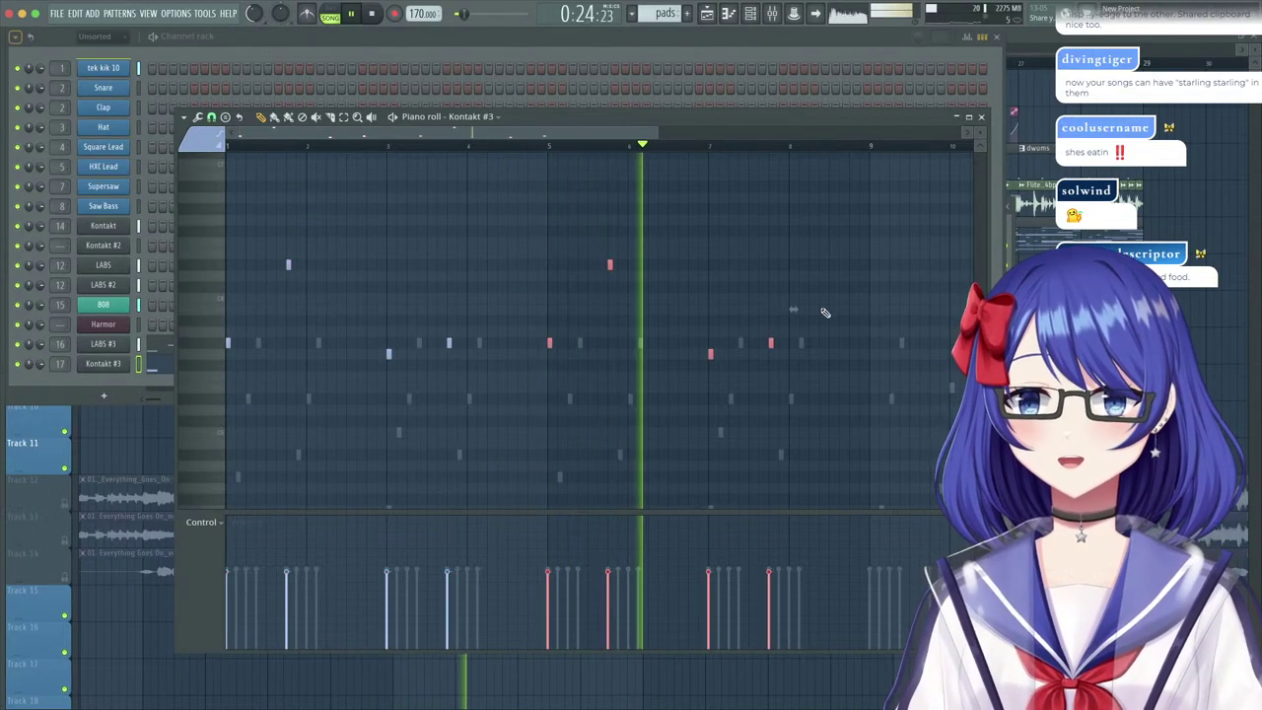
# Duplicate the bell notes of bars 1 to 8 so the copy starts at bar 9, and deselect the notes.
pyautogui.moveTo(839, 217); pyautogui.dragTo(226, 414)
pyautogui.hotkey('ctrl', 'b')
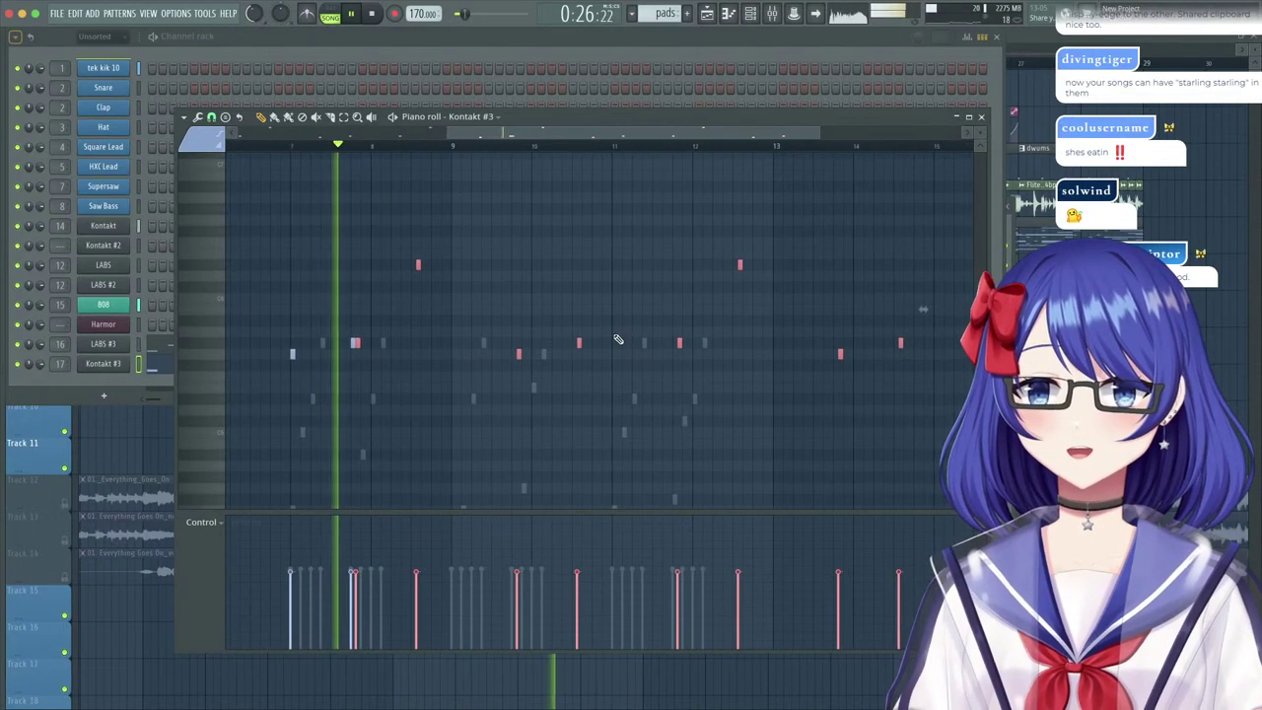
pyautogui.moveTo(356, 343); pyautogui.dragTo(452, 343)
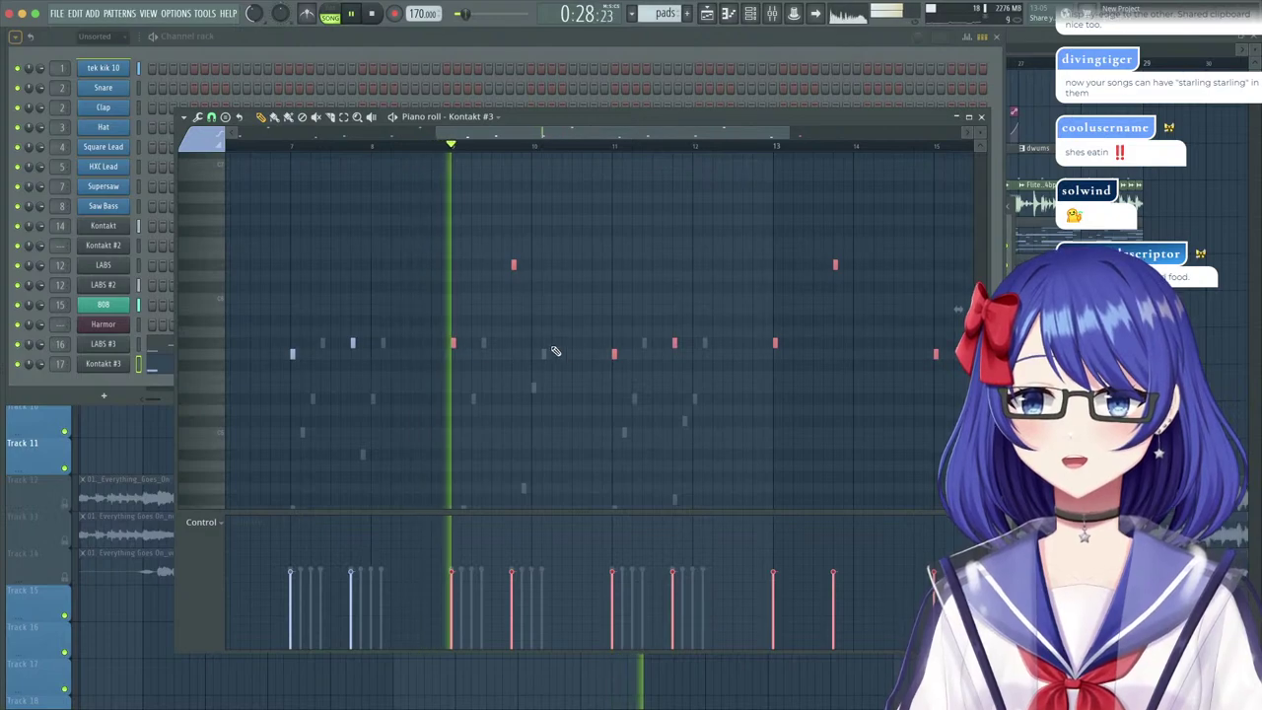
pyautogui.moveTo(516, 134); pyautogui.dragTo(568, 135)
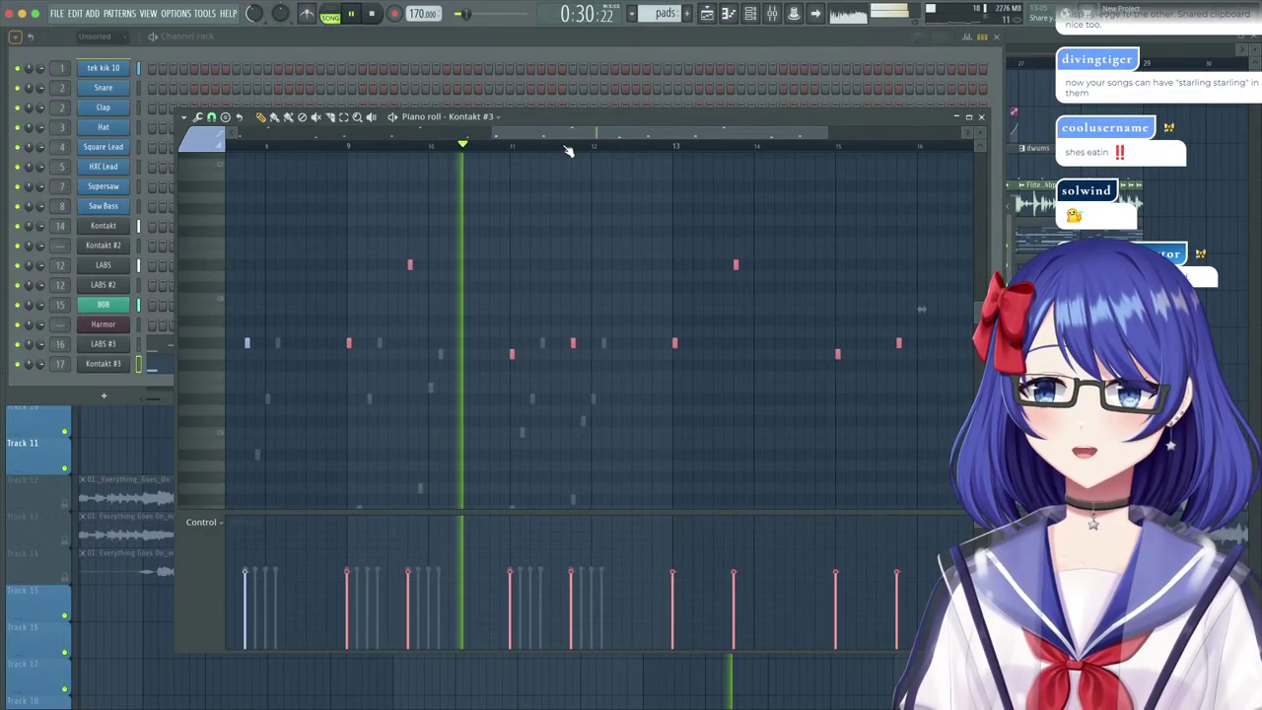
pyautogui.scroll(3, 569, 151)
pyautogui.keyDown('ctrl'); pyautogui.click(844, 287); pyautogui.keyUp('ctrl')
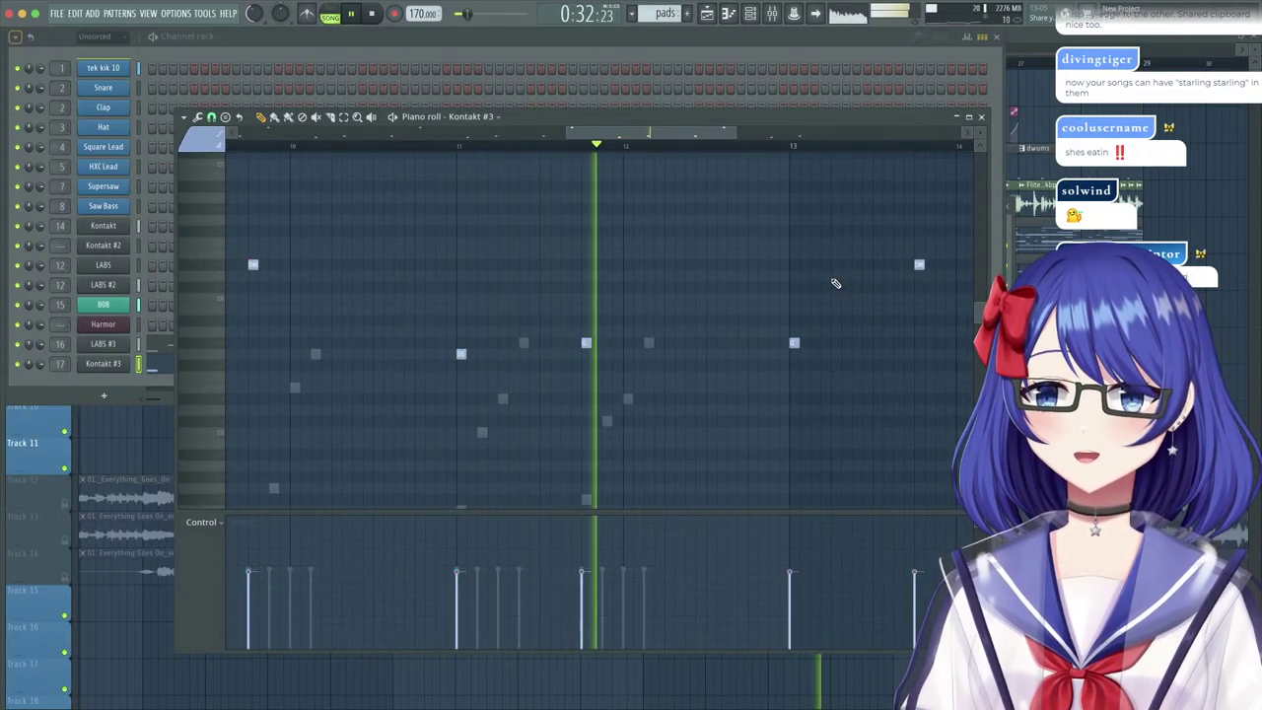
# Try transposing the last two bell notes, in bar 15, up an octave.
pyautogui.moveTo(651, 140); pyautogui.dragTo(767, 158)
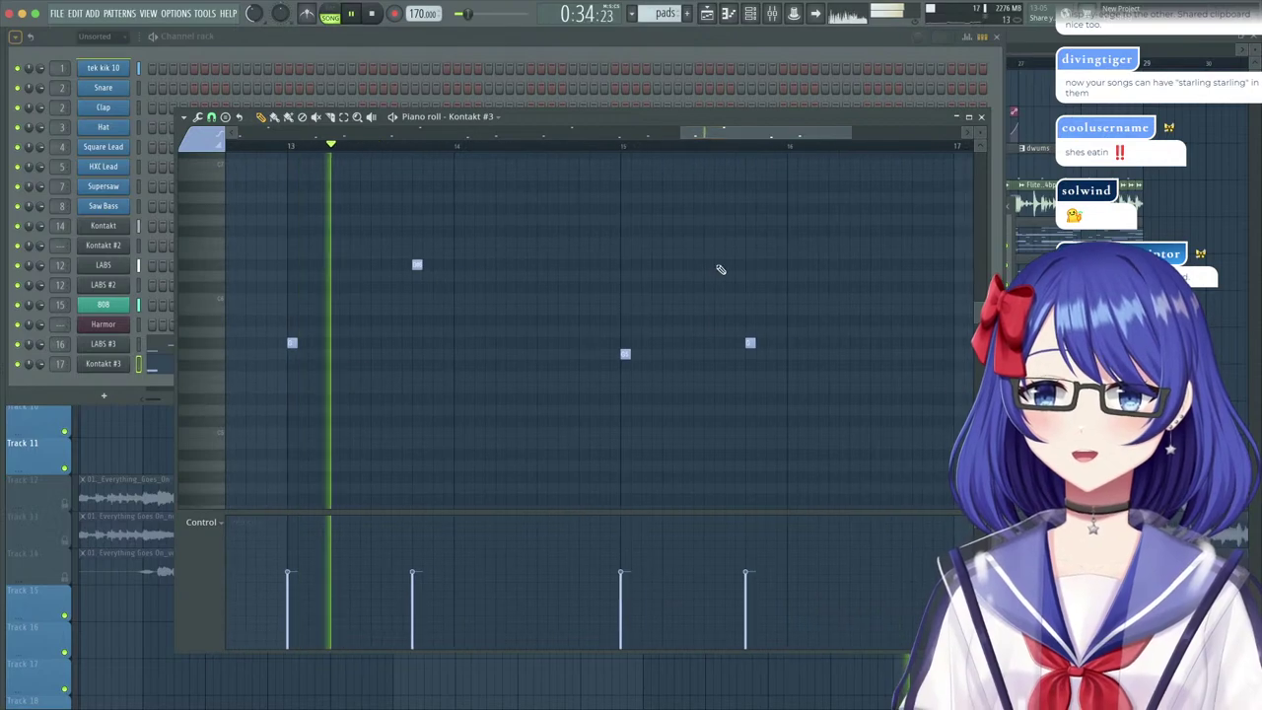
pyautogui.moveTo(860, 305); pyautogui.dragTo(633, 381)
pyautogui.hotkey('ctrl', 'Up')
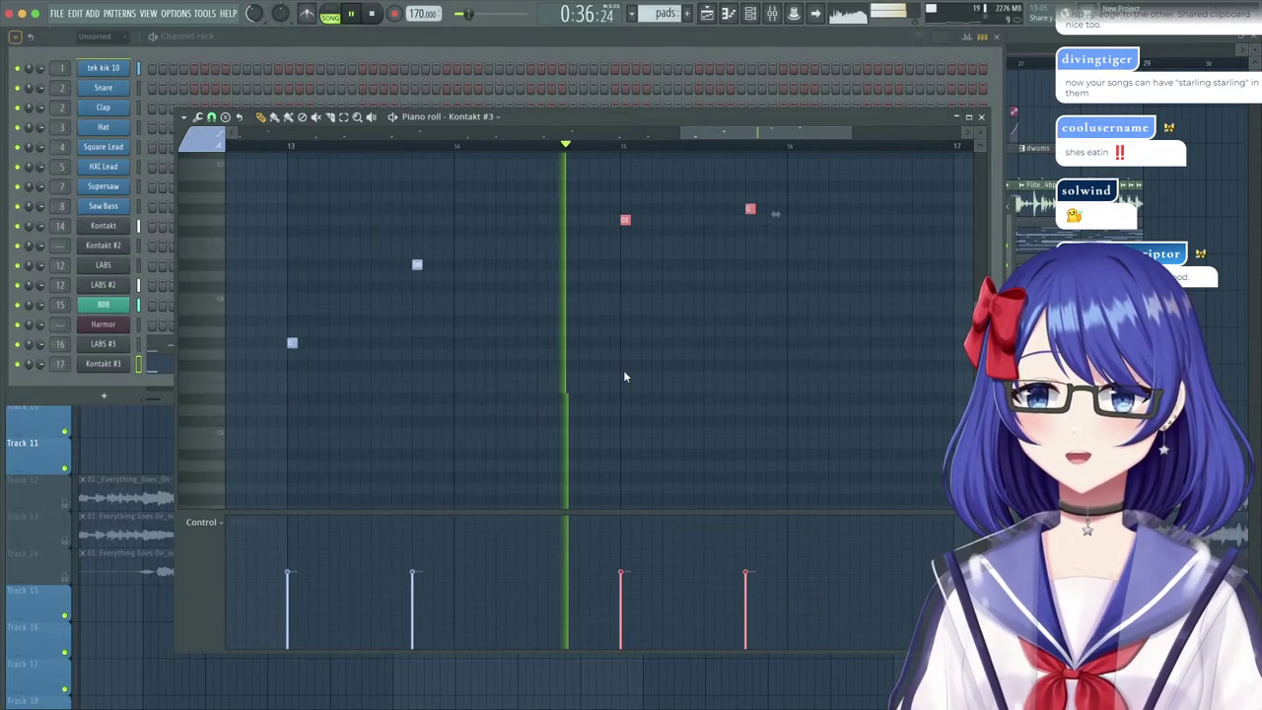
pyautogui.hotkey('ctrl', 'Down')
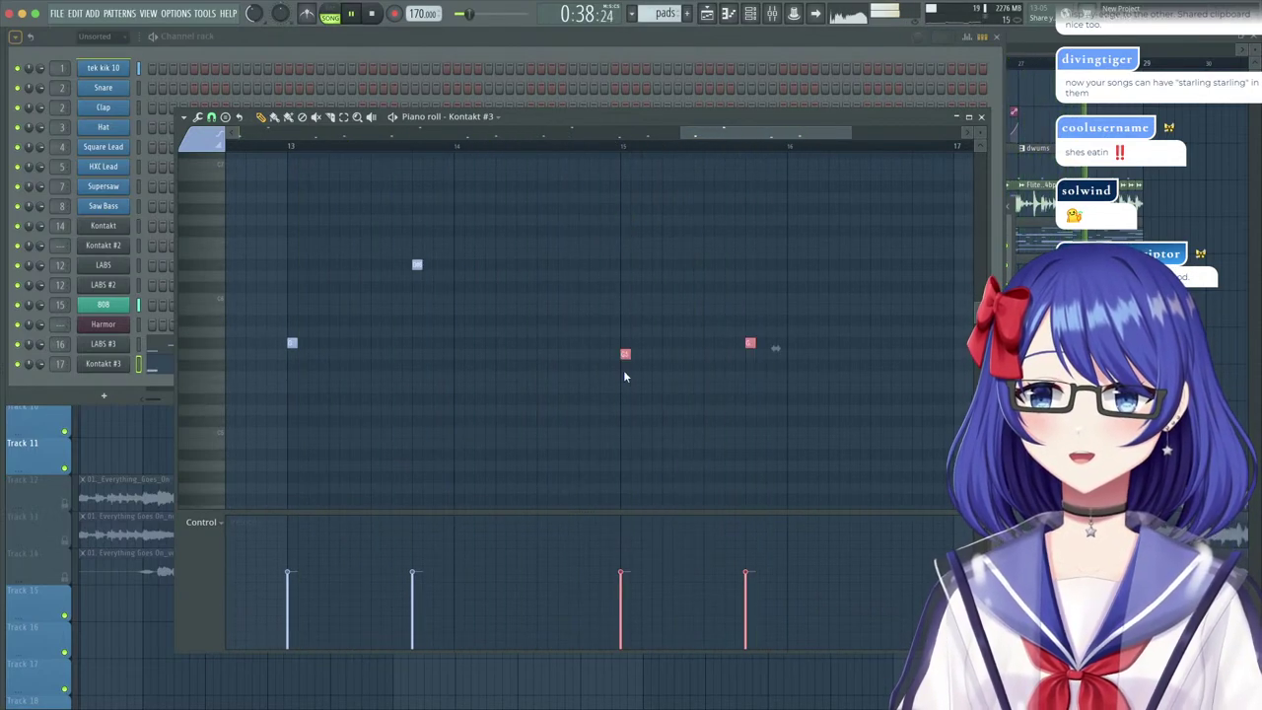
# Close the piano roll and review the extended bell part against the arrangement in the playlist during playback.
pyautogui.scroll(-5, 612, 126)
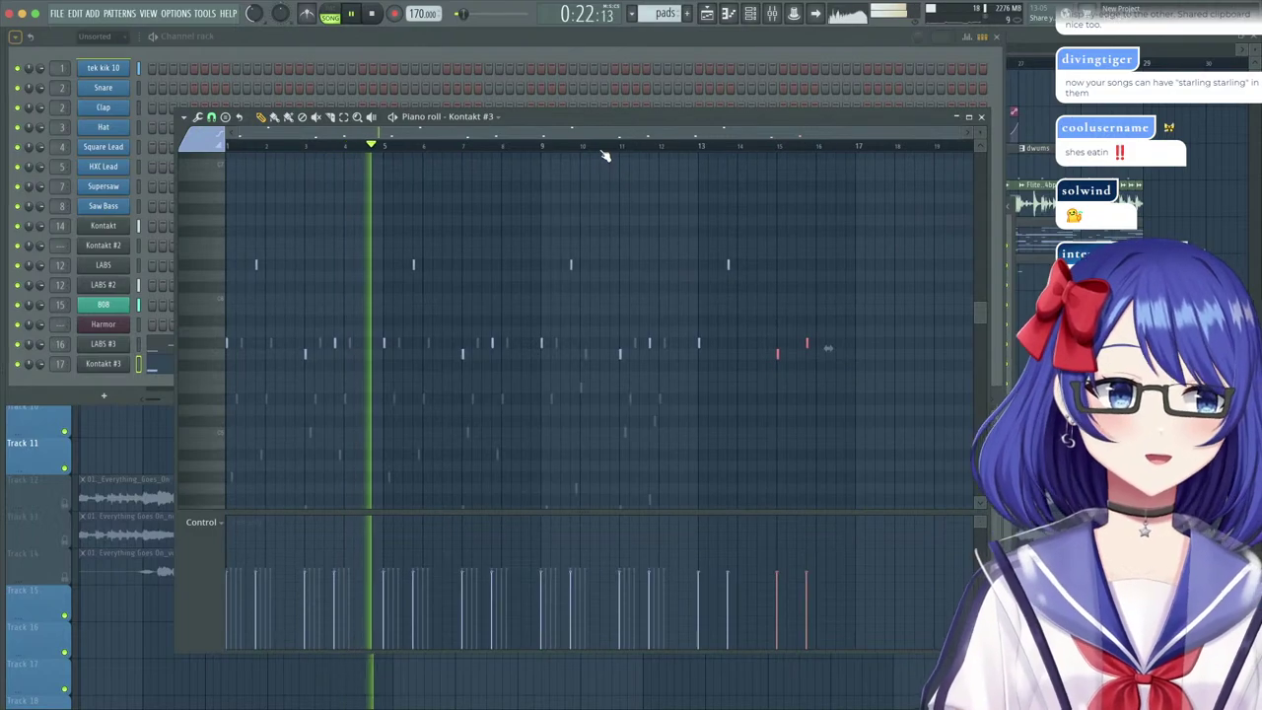
pyautogui.click(981, 117)
pyautogui.press('F5')
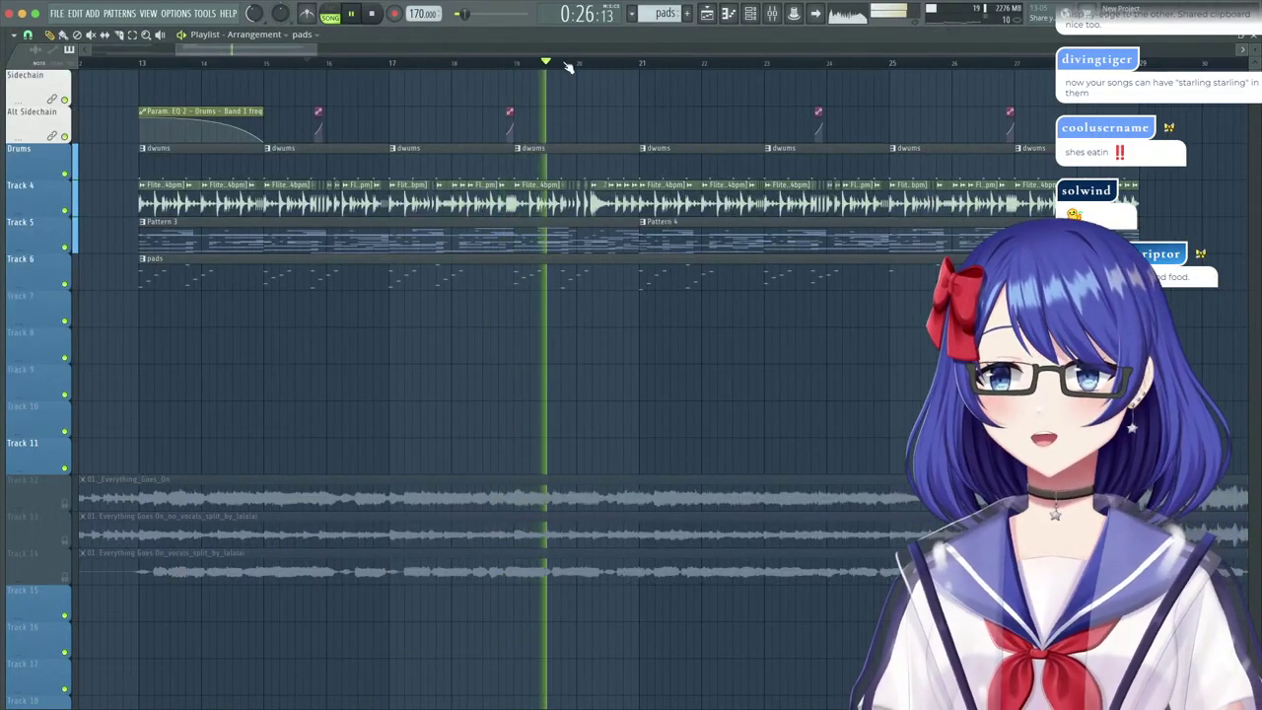
pyautogui.scroll(4, 578, 65)
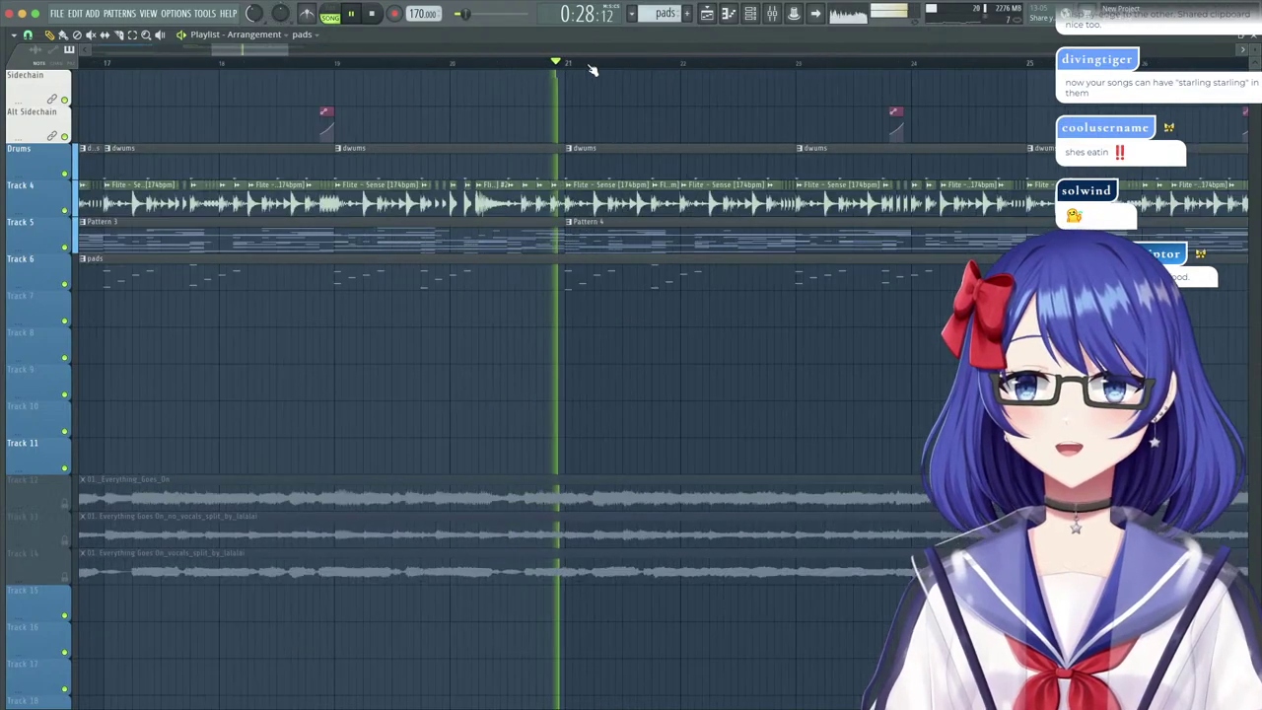
pyautogui.scroll(-5, 628, 67)
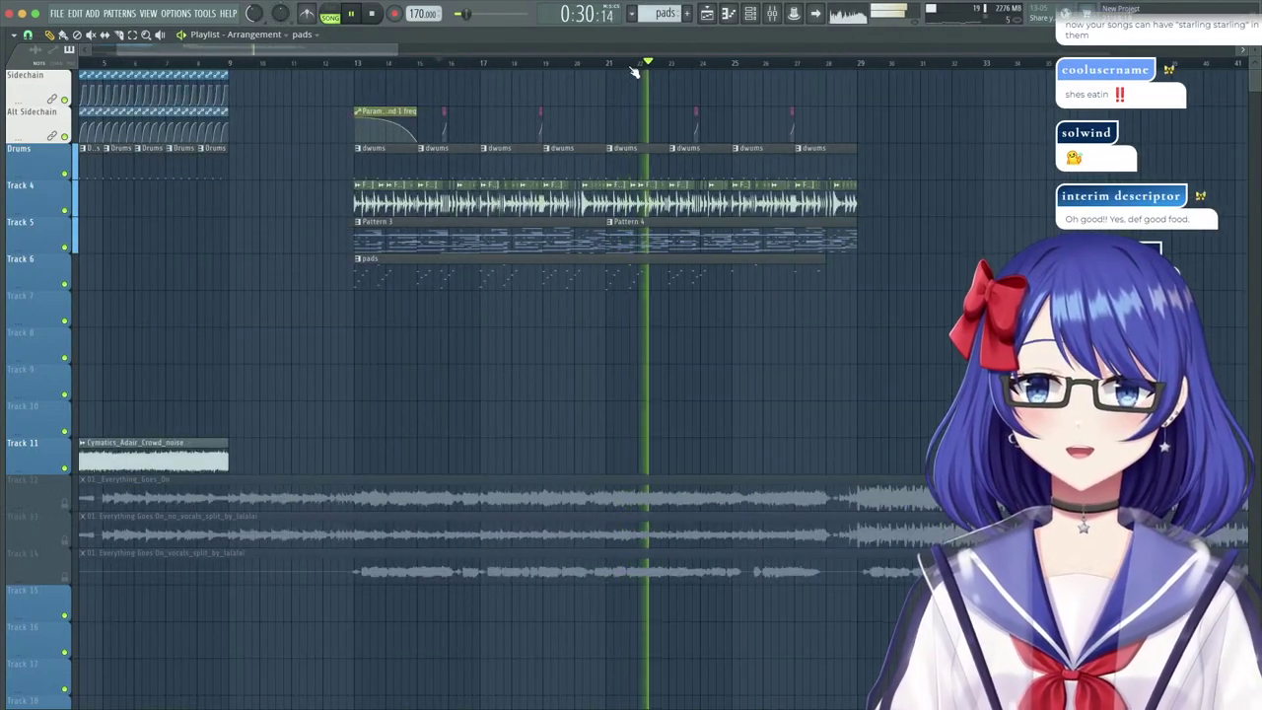
pyautogui.scroll(2, 859, 64)
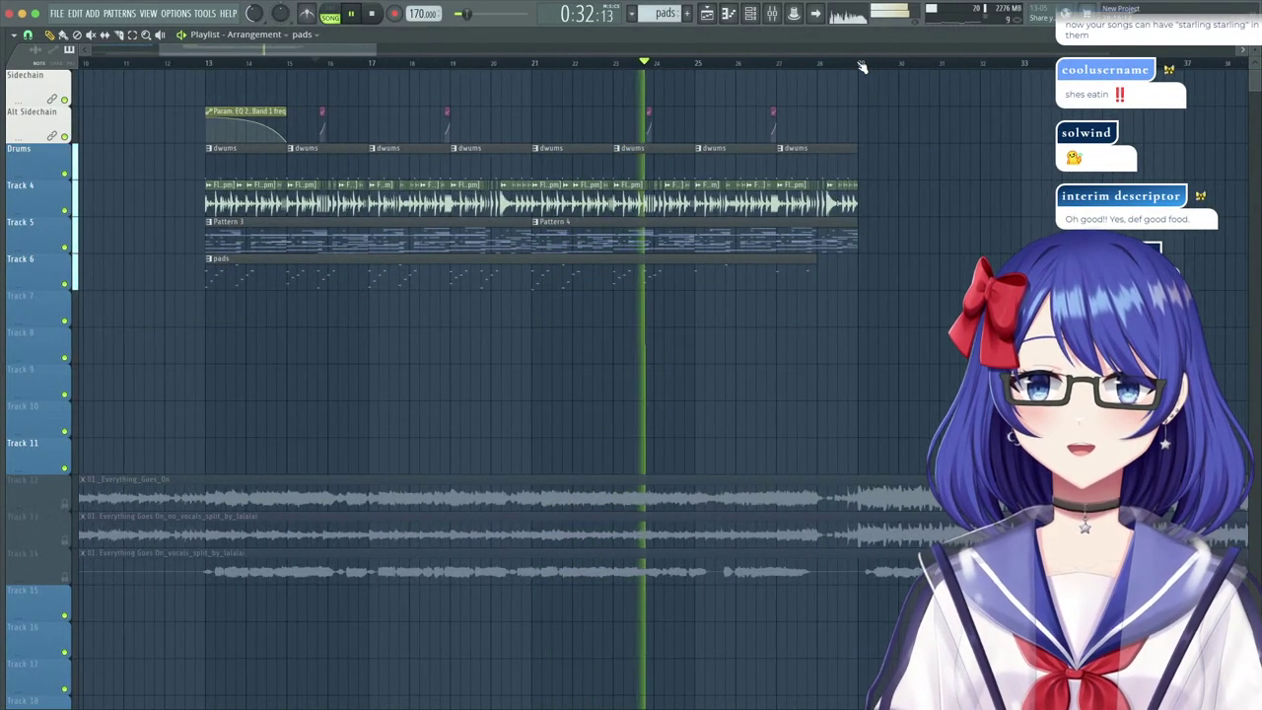
pyautogui.scroll(3, 861, 66)
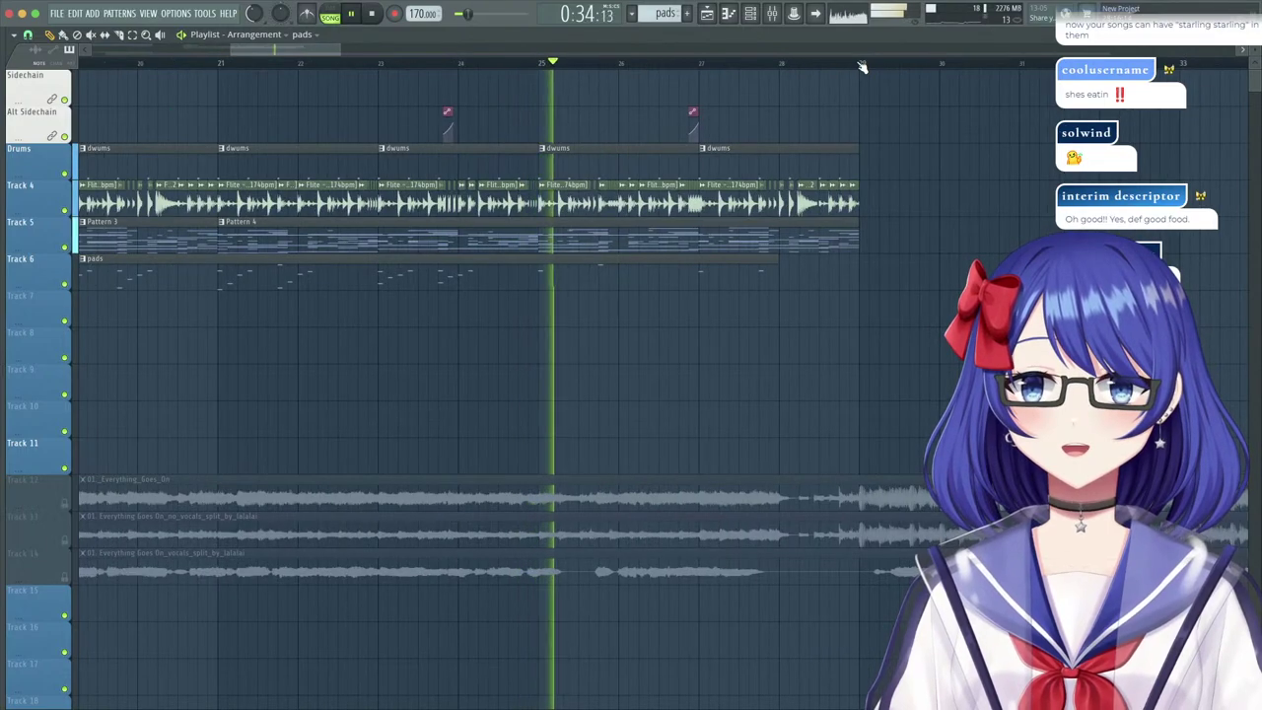
# Examine Pattern 4's Kontakt chord notes in the piano roll during playback, return to the playlist and stop playback.
pyautogui.doubleClick(546, 247)
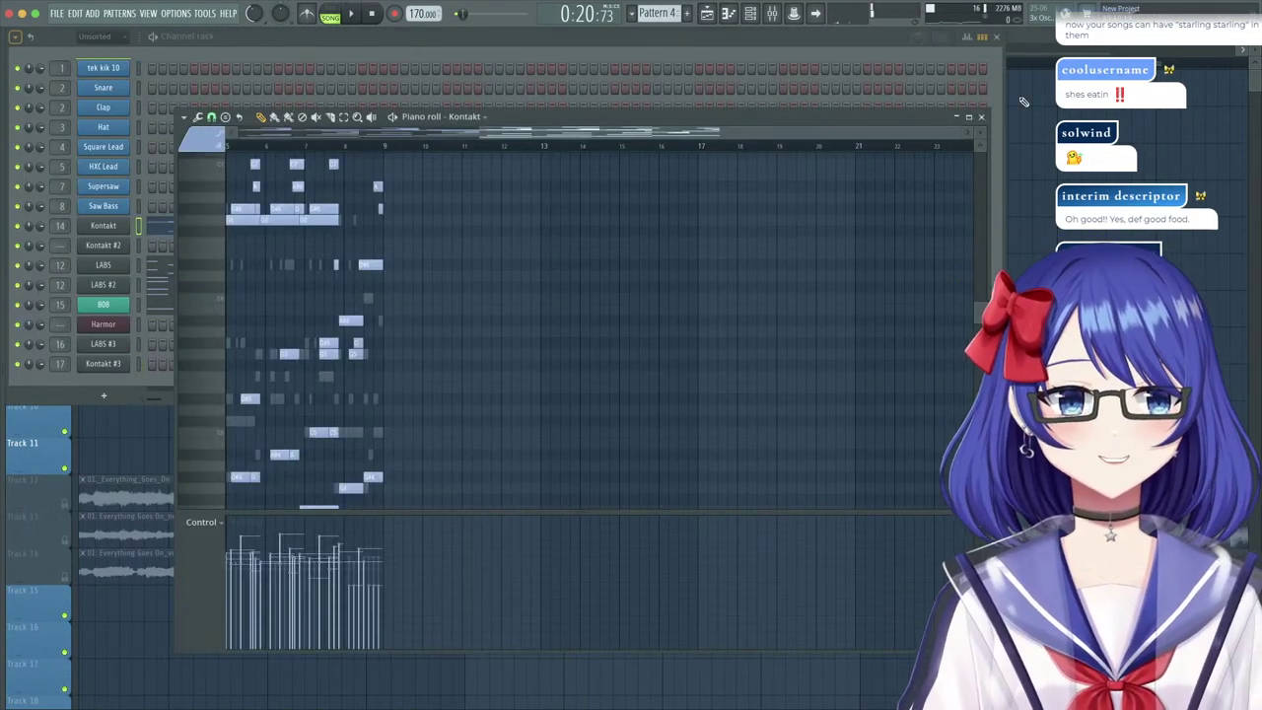
pyautogui.moveTo(484, 136); pyautogui.dragTo(358, 136)
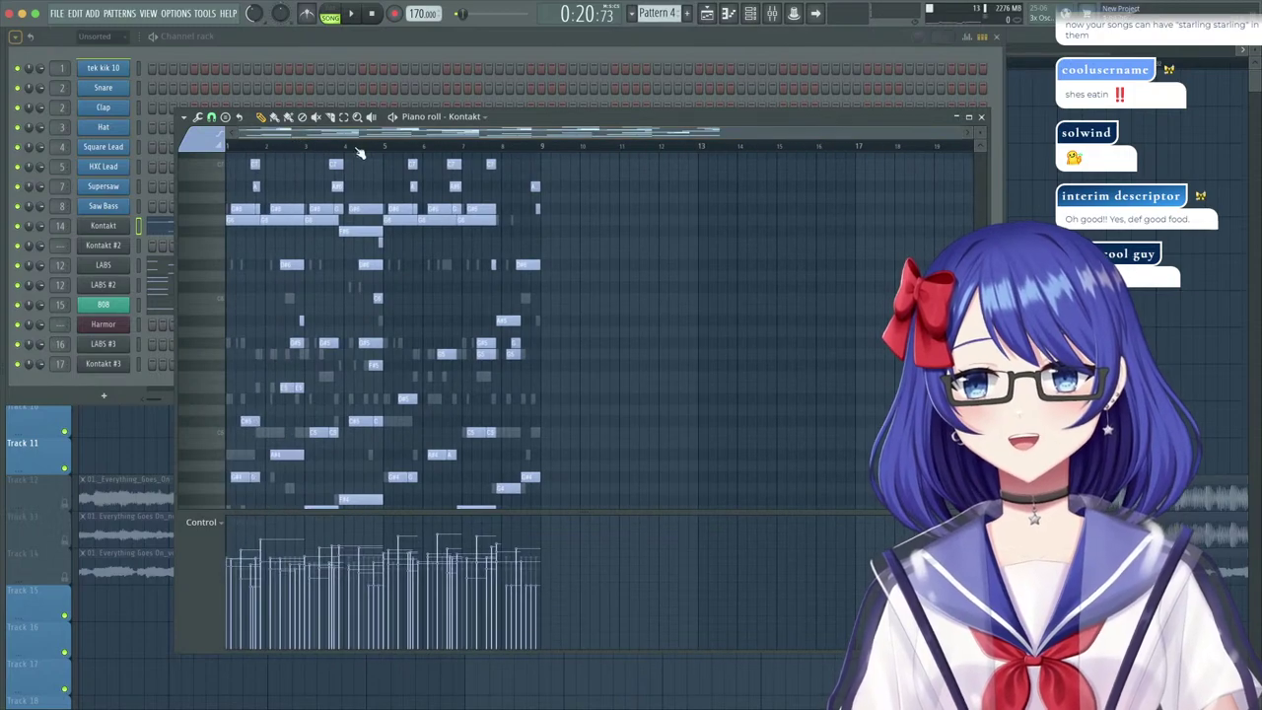
pyautogui.click(318, 147)
pyautogui.press('space')
pyautogui.scroll(3, 358, 149)
pyautogui.scroll(-4, 716, 180)
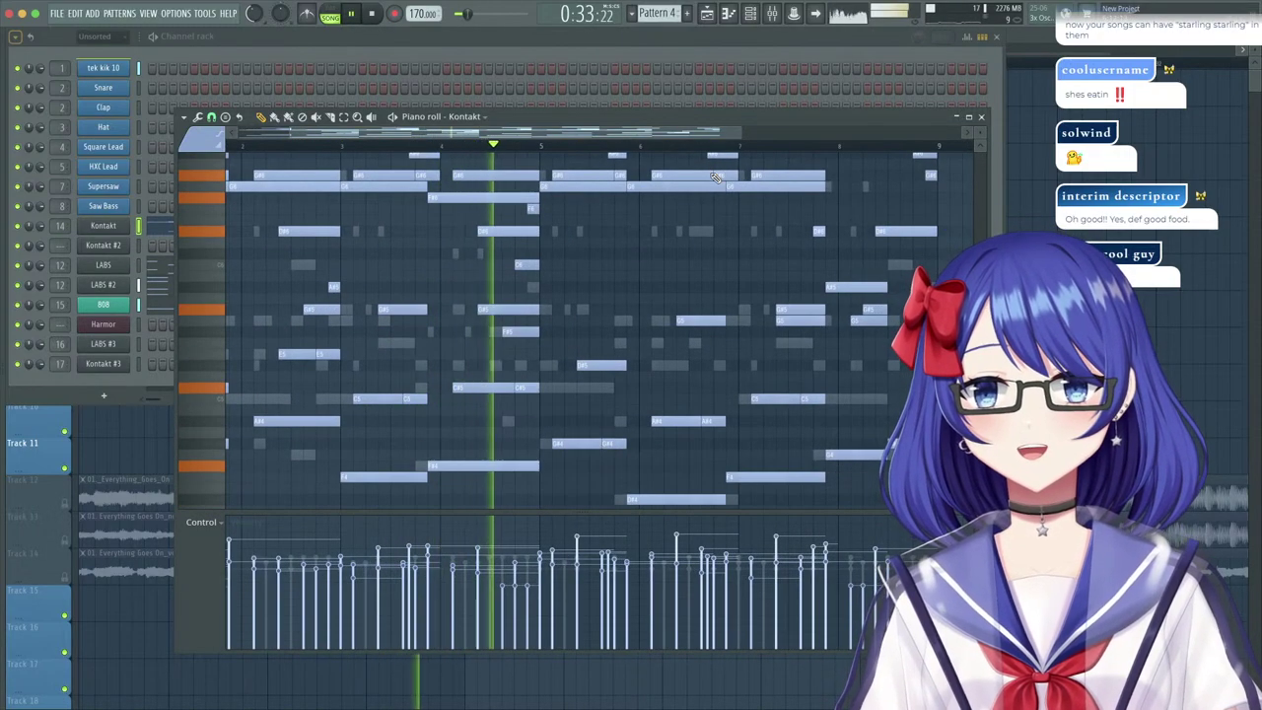
pyautogui.scroll(-6, 715, 180)
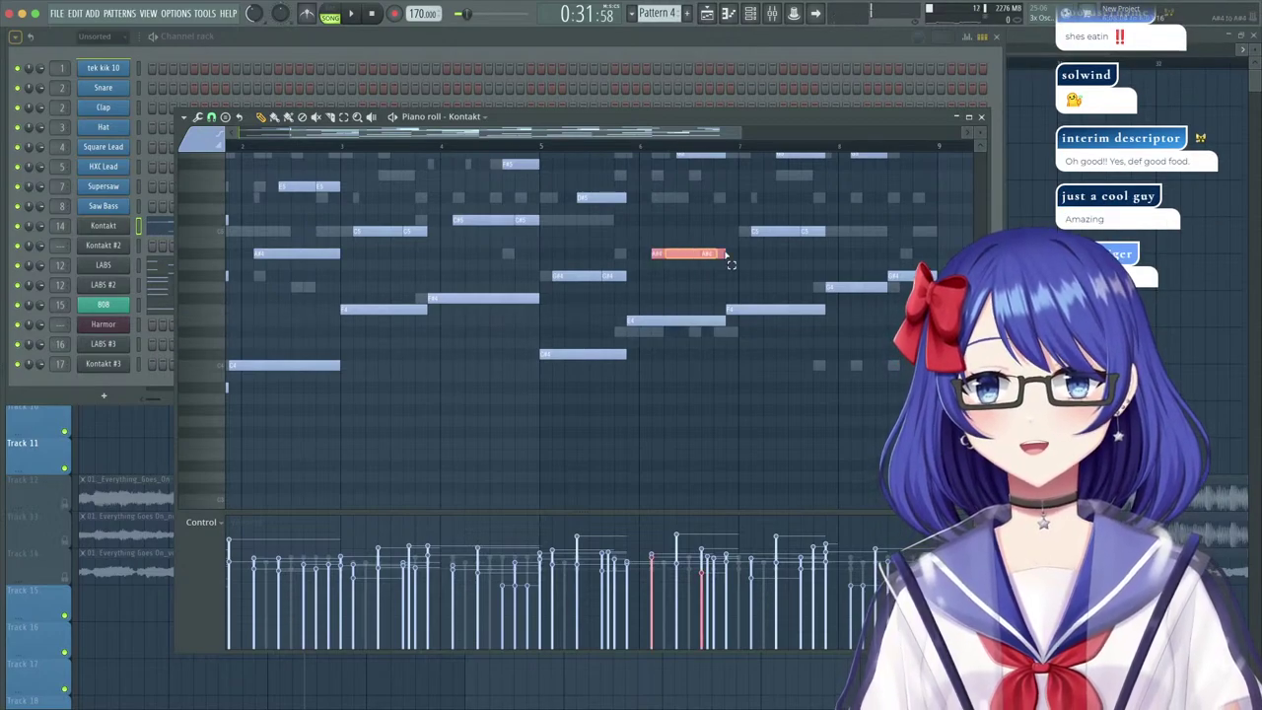
pyautogui.scroll(3, 665, 229)
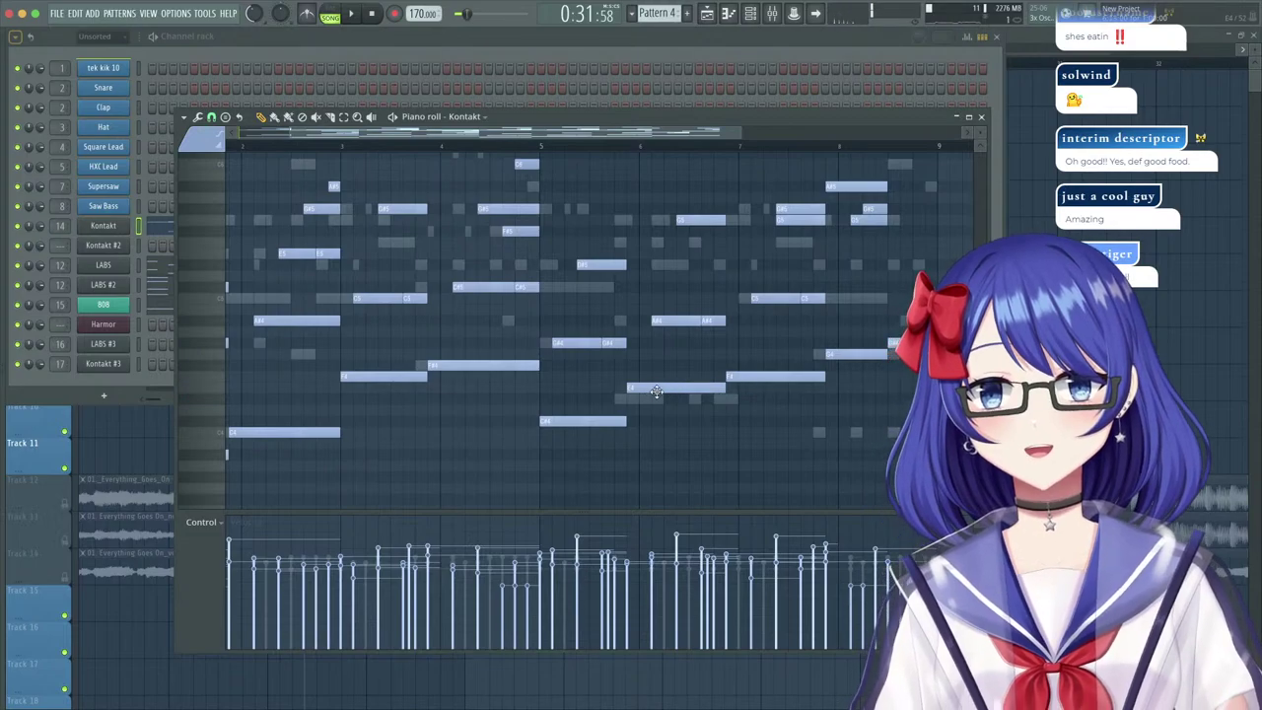
pyautogui.press('space')
pyautogui.scroll(2, 592, 237)
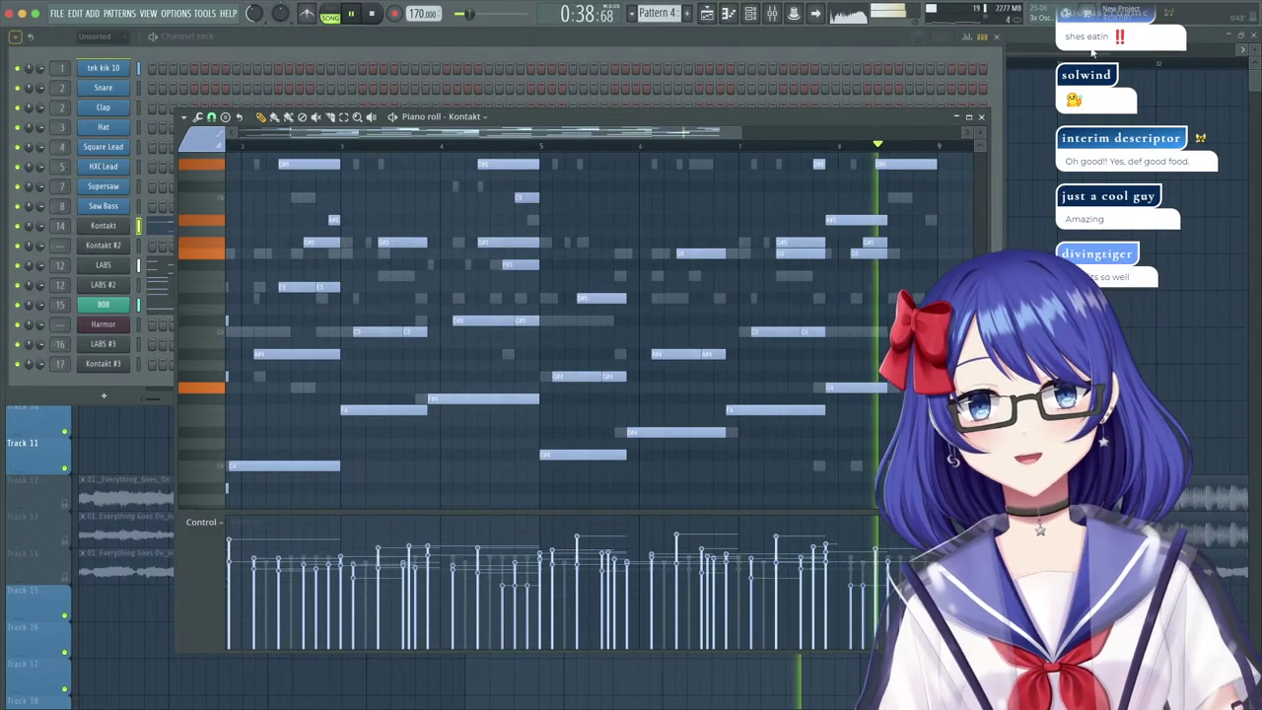
pyautogui.click(1047, 50)
pyautogui.scroll(-5, 893, 54)
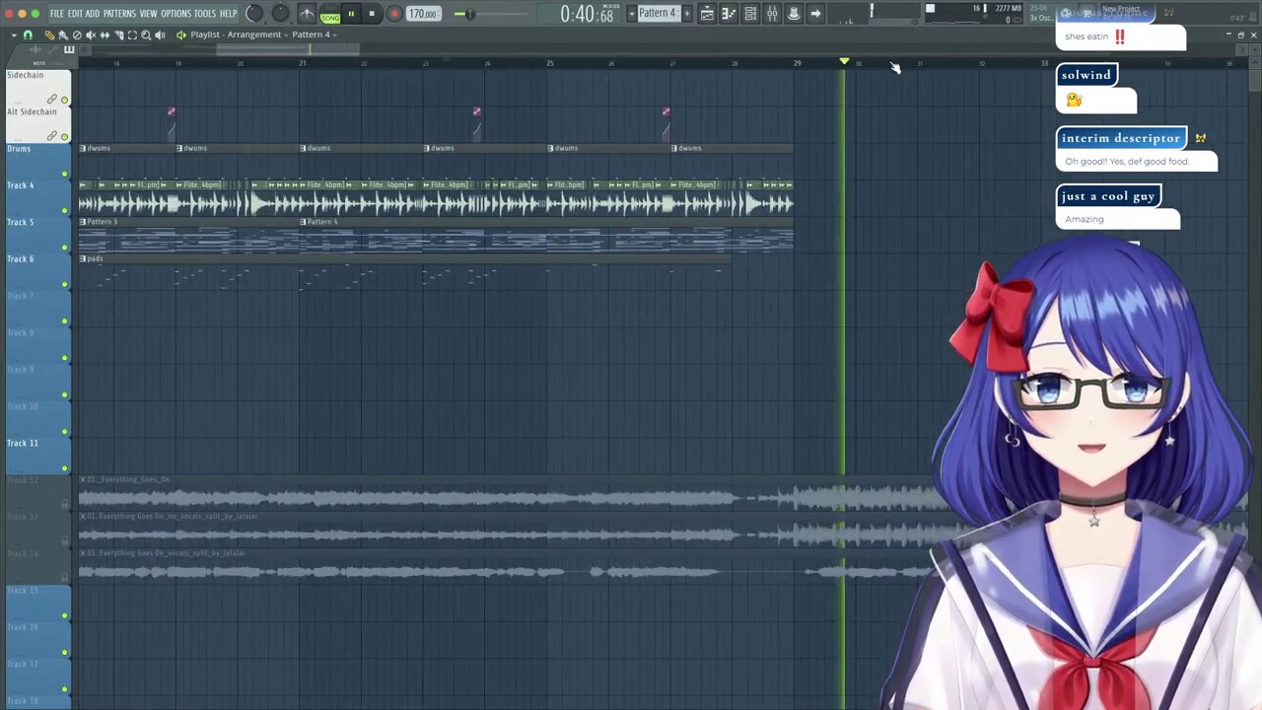
pyautogui.press('space')
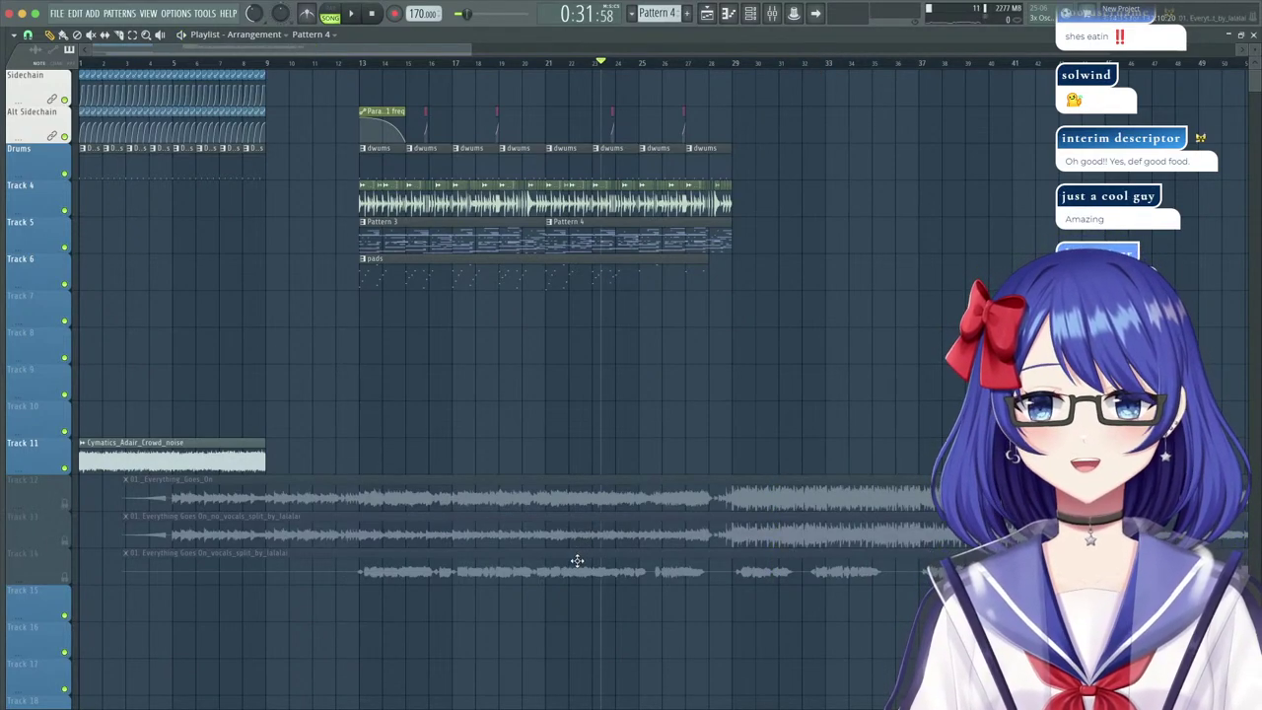
# Move the Everything Goes On vocals clip up to Track 7, keeping its original timing, and start playback.
pyautogui.moveTo(577, 560); pyautogui.dragTo(570, 296)
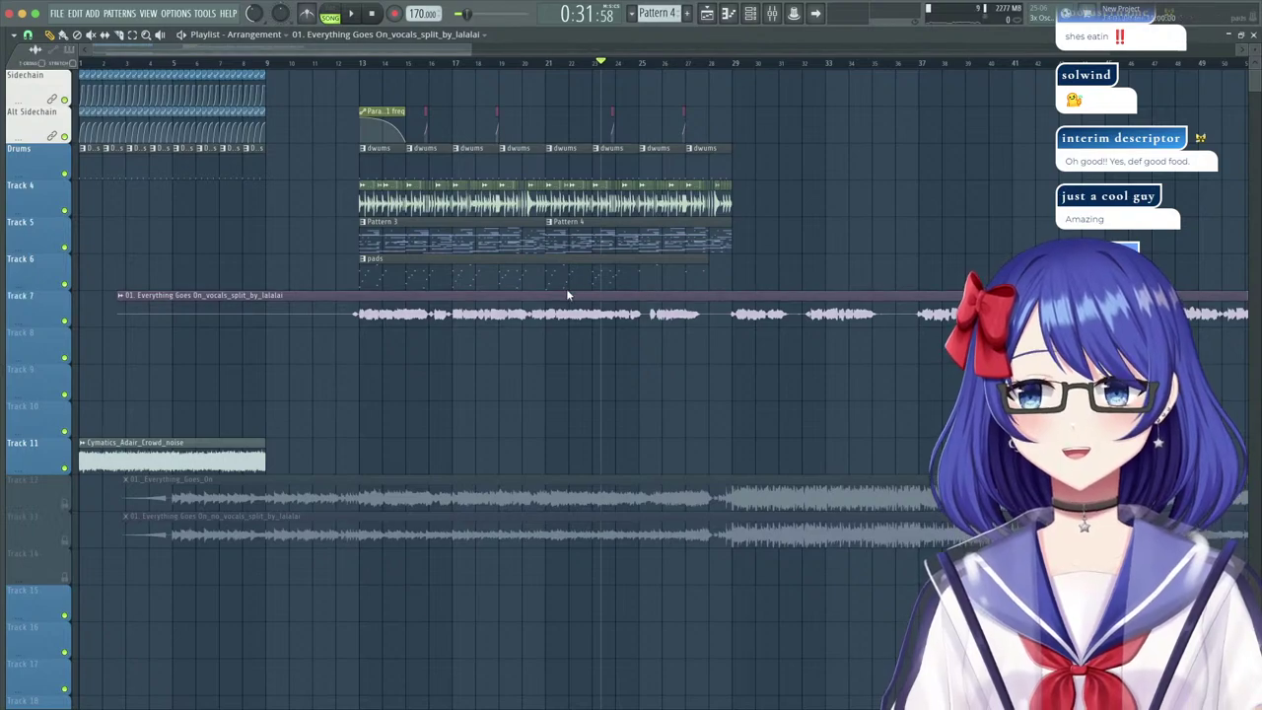
pyautogui.hotkey('ctrl', 'z')
pyautogui.click(27, 36)
pyautogui.click(40, 239)
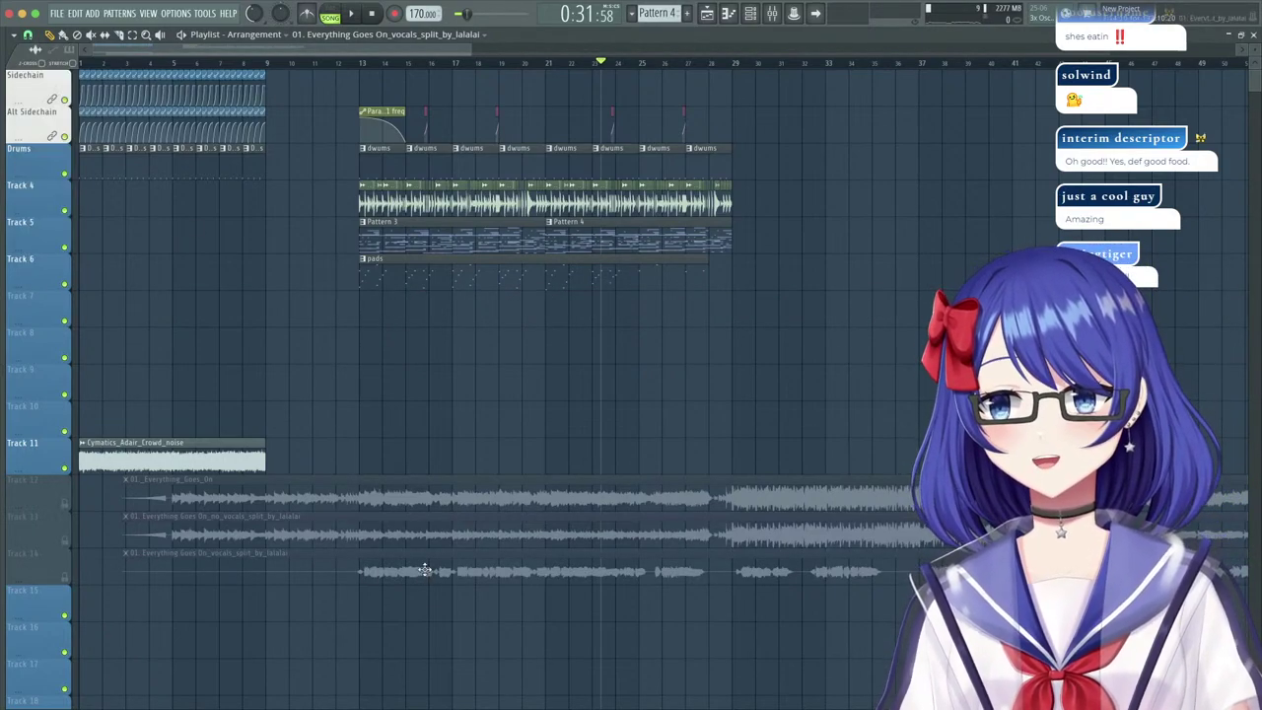
pyautogui.moveTo(425, 570); pyautogui.dragTo(426, 333)
pyautogui.press('space')
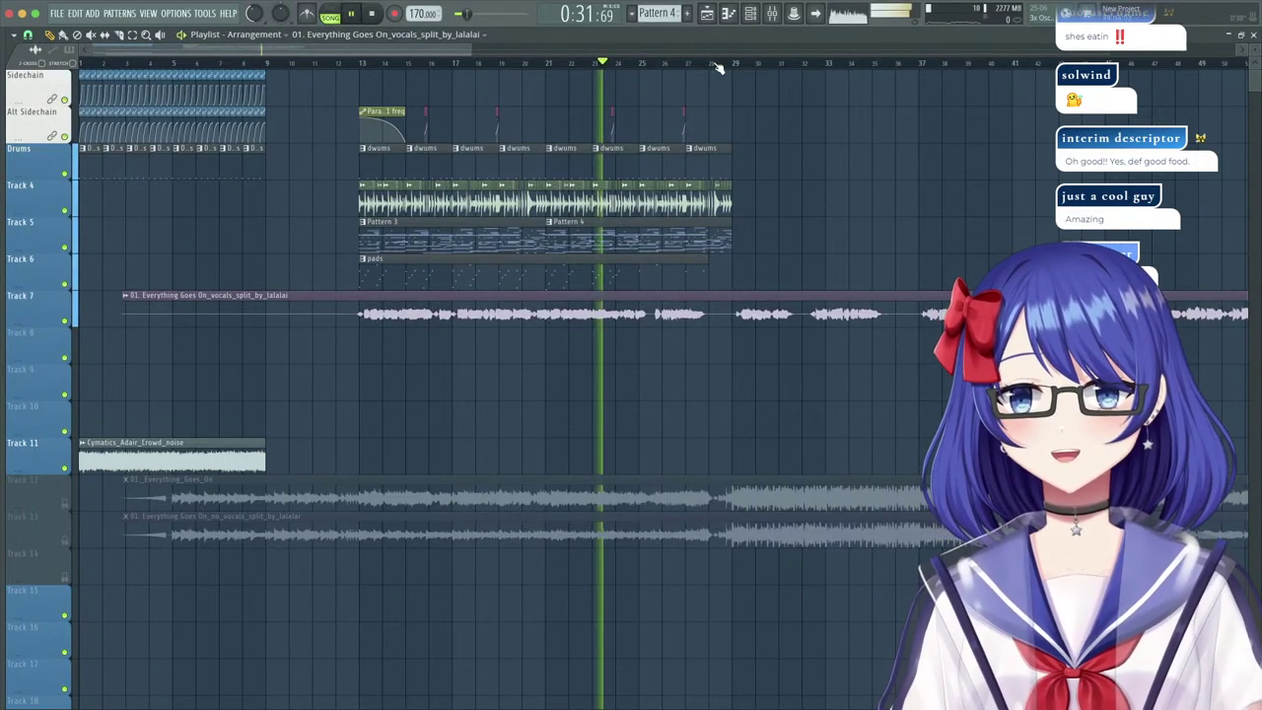
# Check the vocals clip's settings, and duplicate the bars 13 to 28 clips on Alt Sidechain through Track 6 so the copy starts at bar 29.
pyautogui.doubleClick(668, 301)
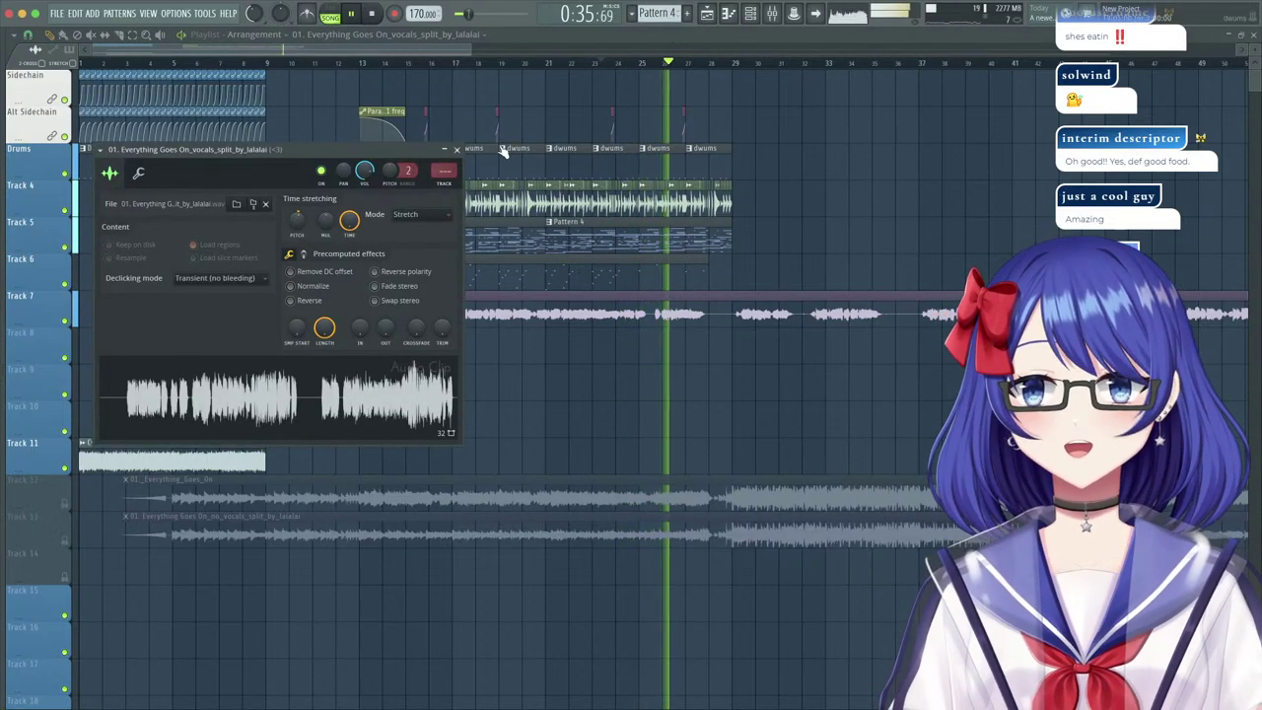
pyautogui.click(458, 150)
pyautogui.moveTo(775, 280); pyautogui.dragTo(361, 107)
pyautogui.hotkey('ctrl', 'b')
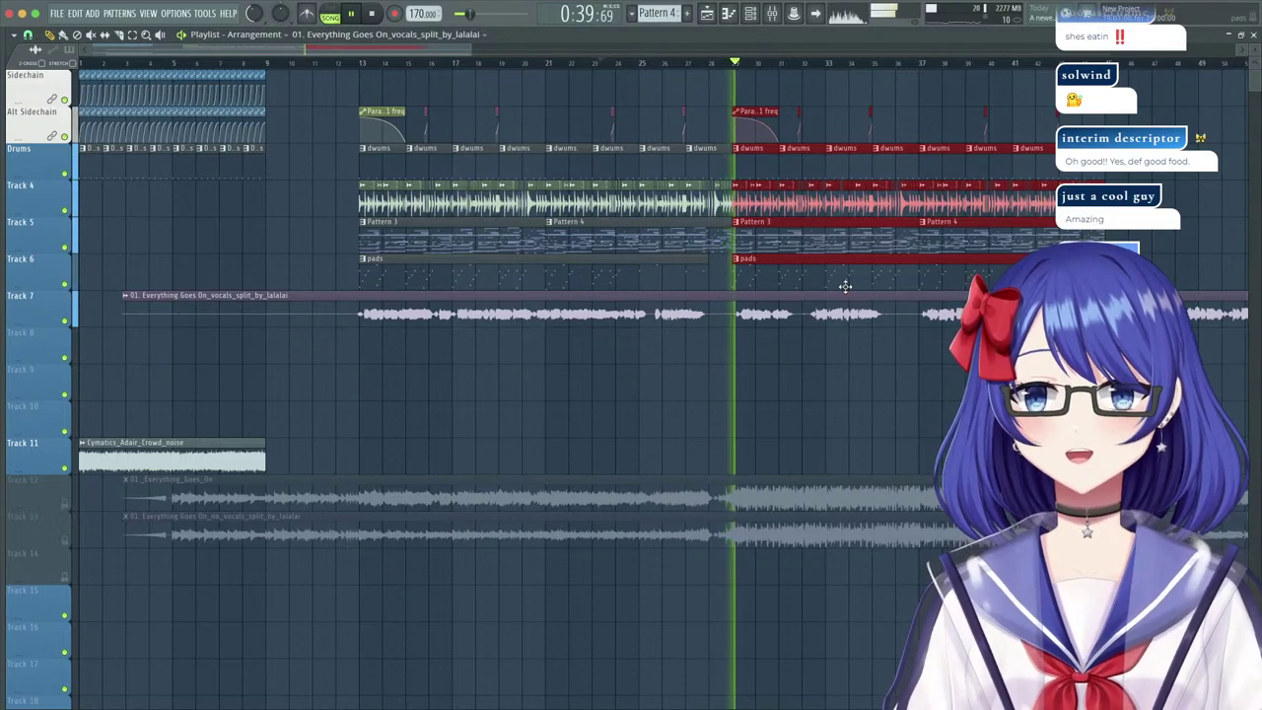
# Try removing the copied Pattern 3 and Pattern 4 clips from Track 5.
pyautogui.rightClick(778, 245)
pyautogui.rightClick(951, 240)
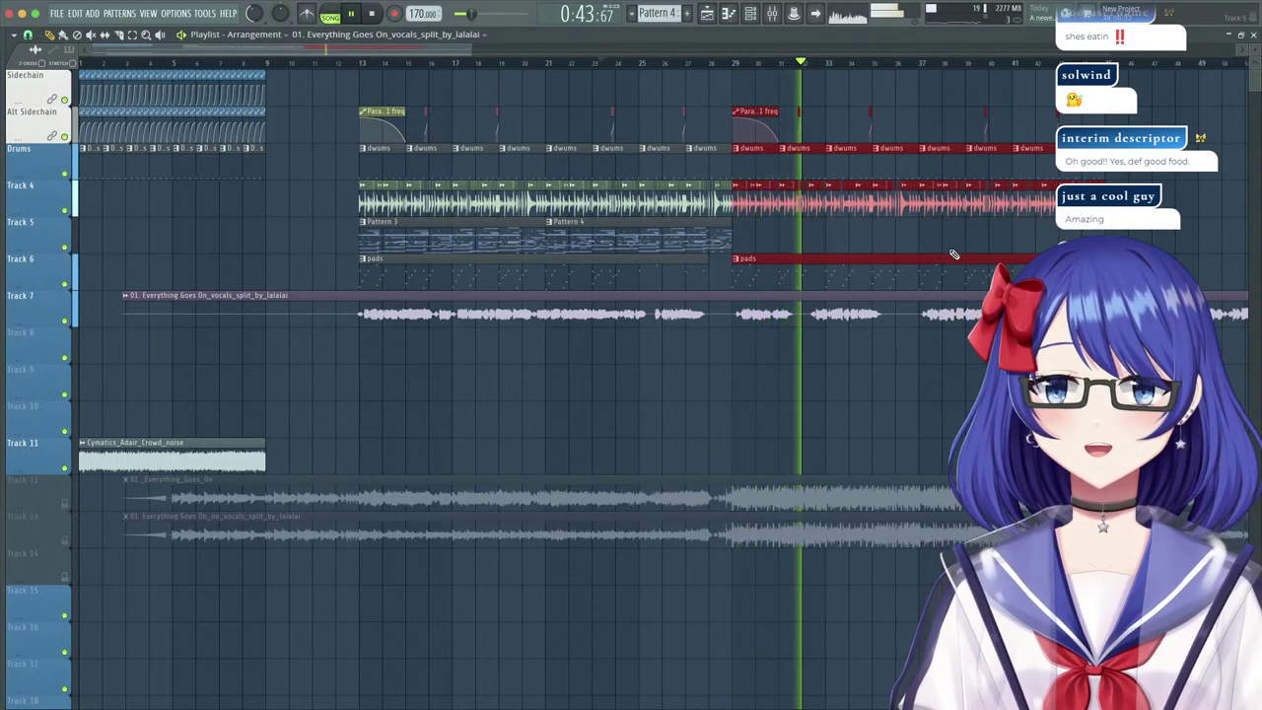
pyautogui.hotkey('ctrl', 'z')
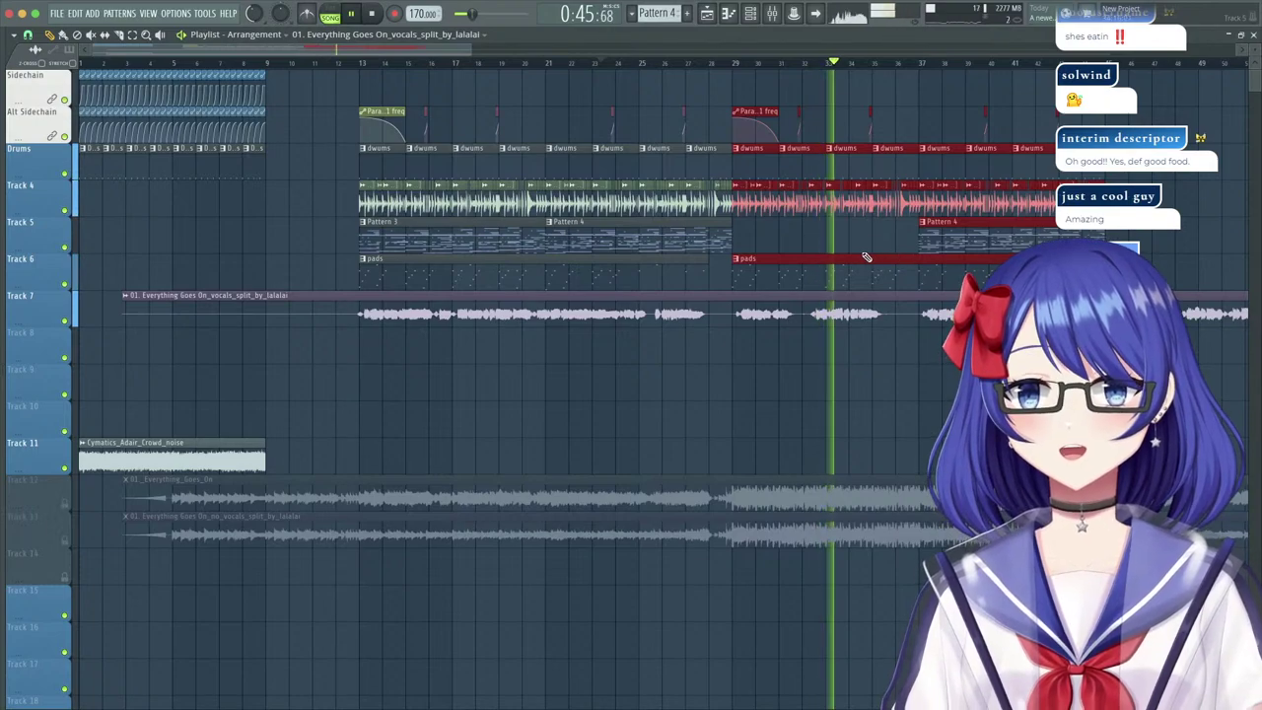
pyautogui.hotkey('ctrl', 'z')
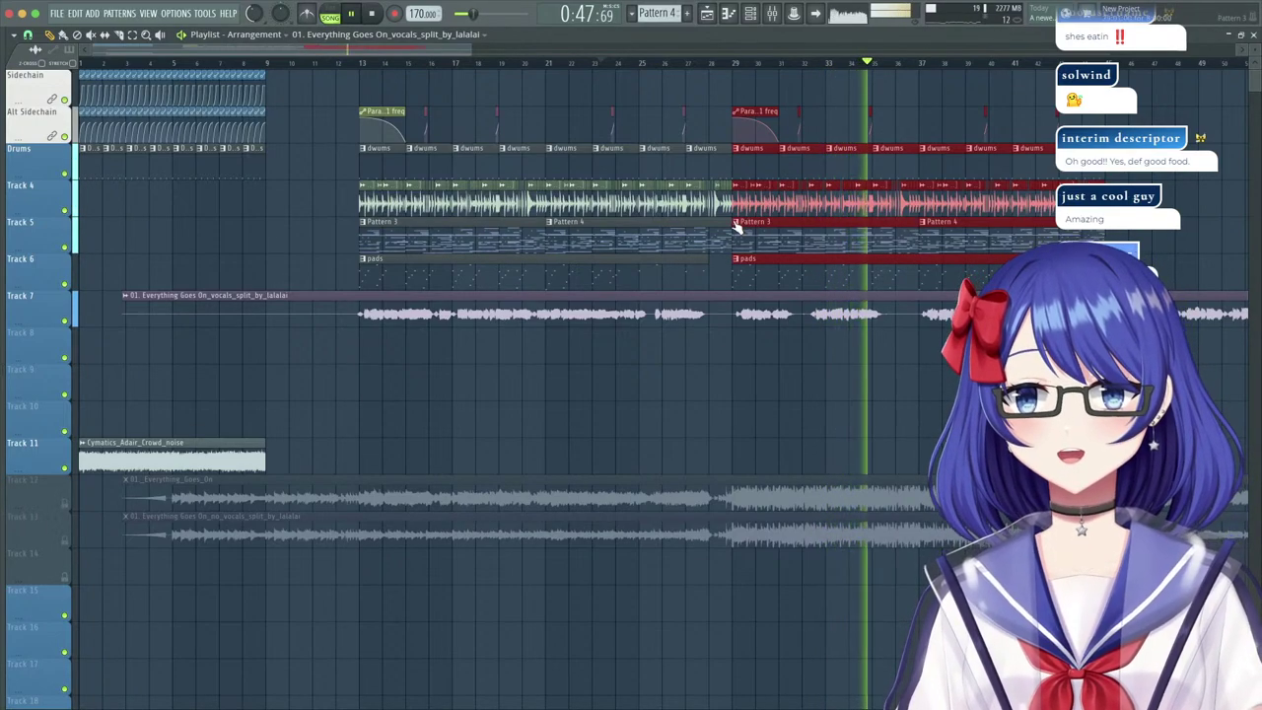
# Deselect the copied clips and turn on Normalize for the Track 7 vocals clip.
pyautogui.hotkey('ctrl', 'd')
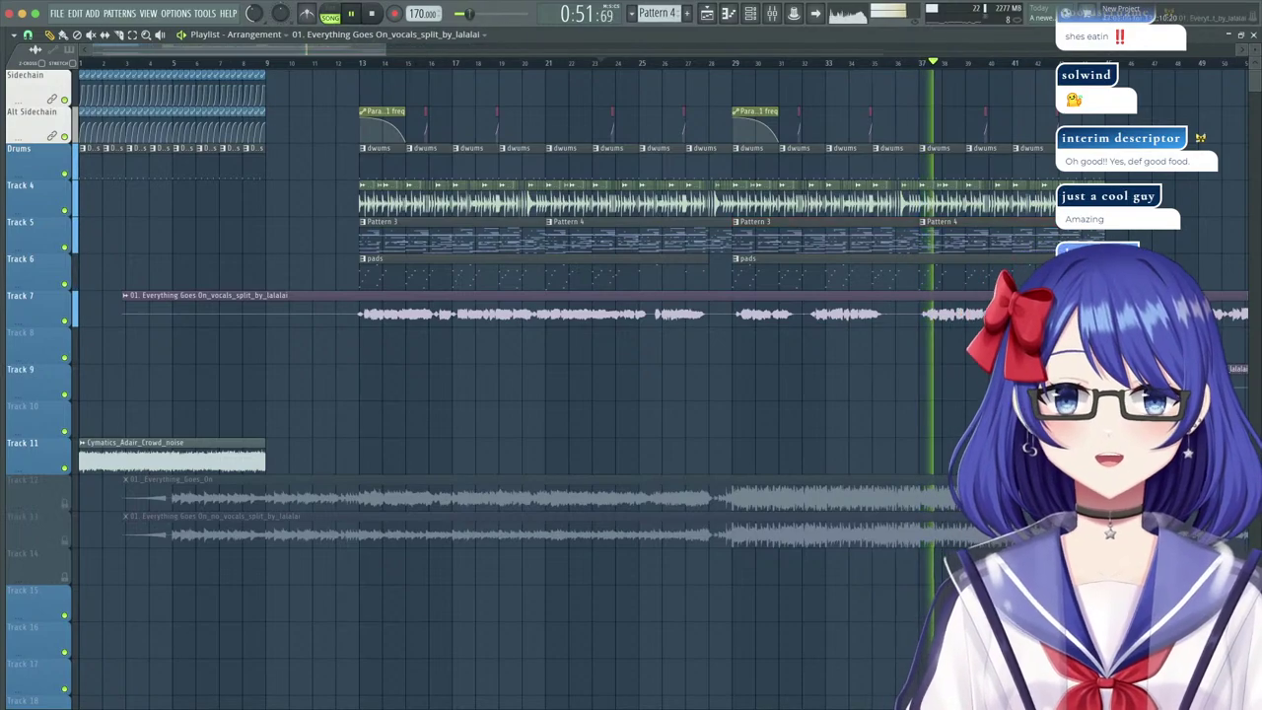
pyautogui.doubleClick(948, 295)
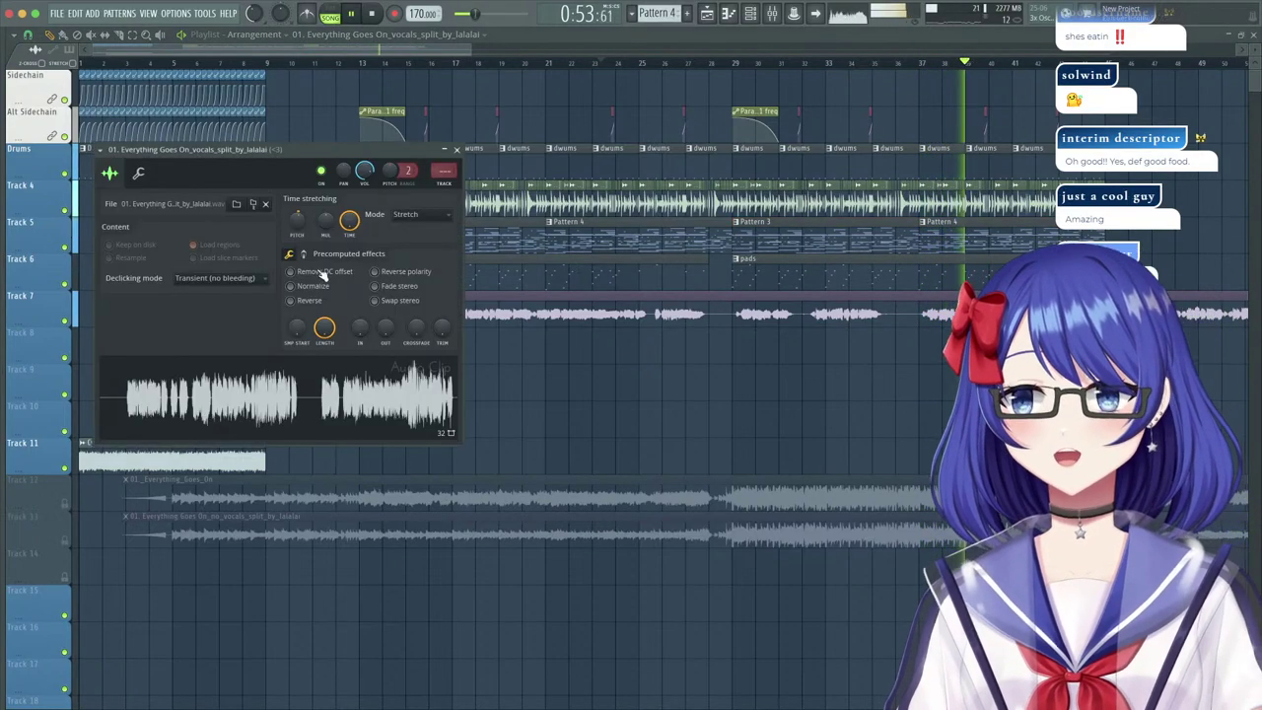
pyautogui.click(290, 286)
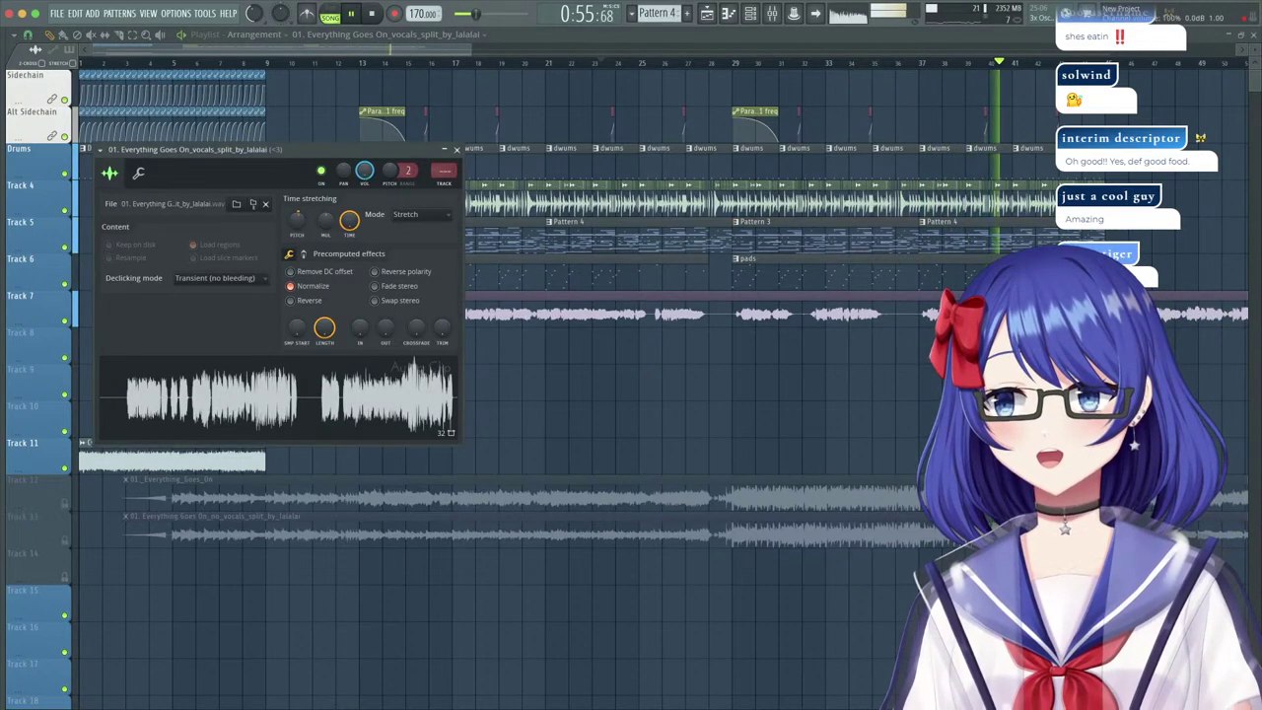
pyautogui.click(458, 150)
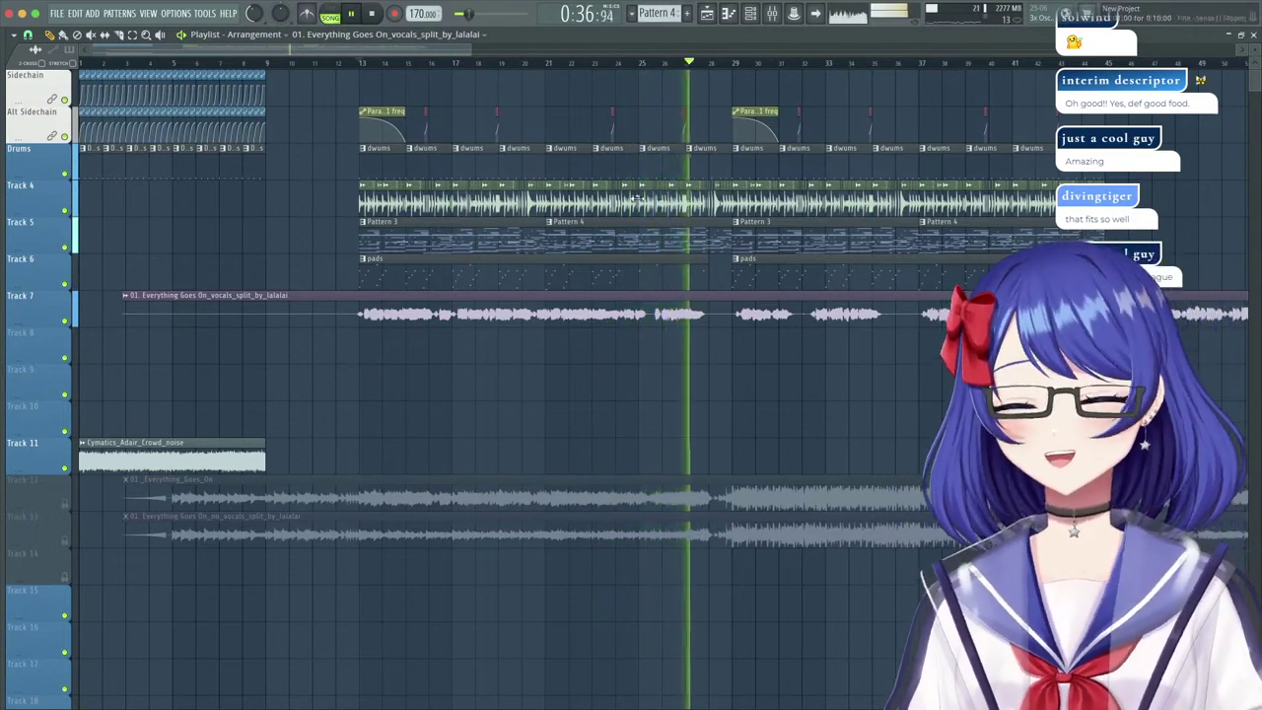
# Review how the vocals fit the arrangement during playback, replaying from bar 23 through the duplicated section.
pyautogui.scroll(1, 592, 69)
pyautogui.scroll(5, 591, 69)
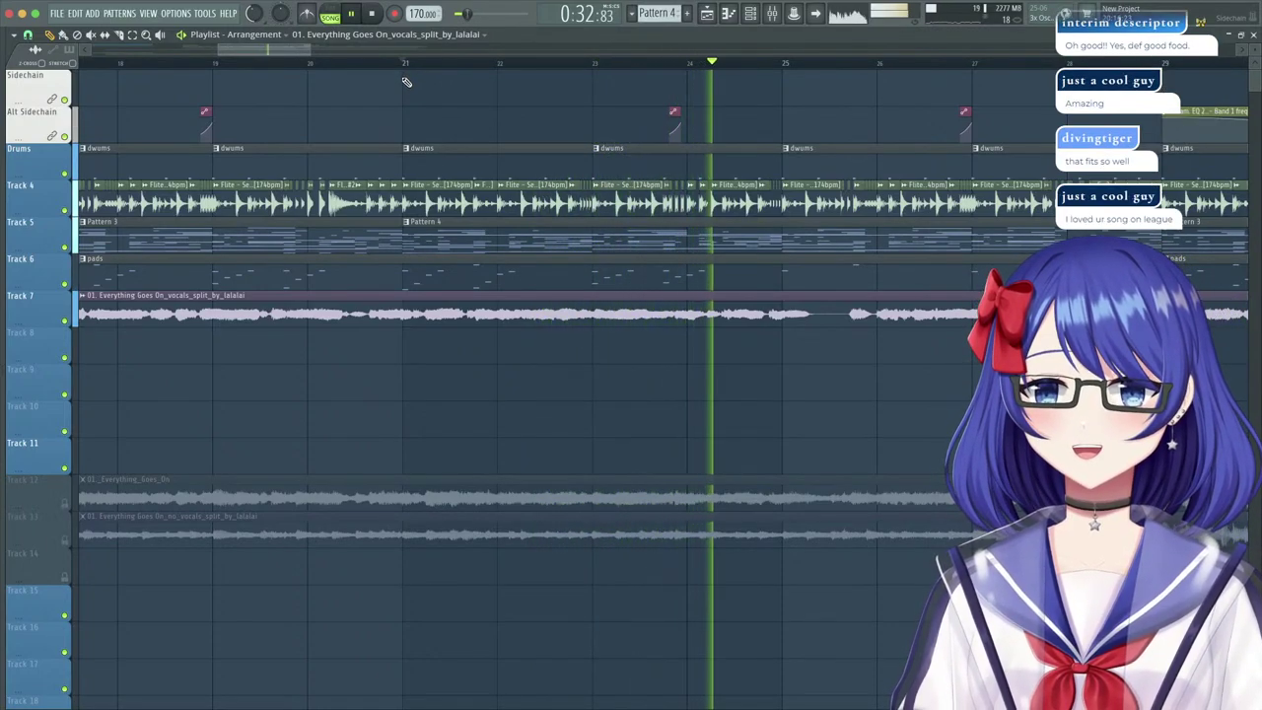
pyautogui.click(596, 65)
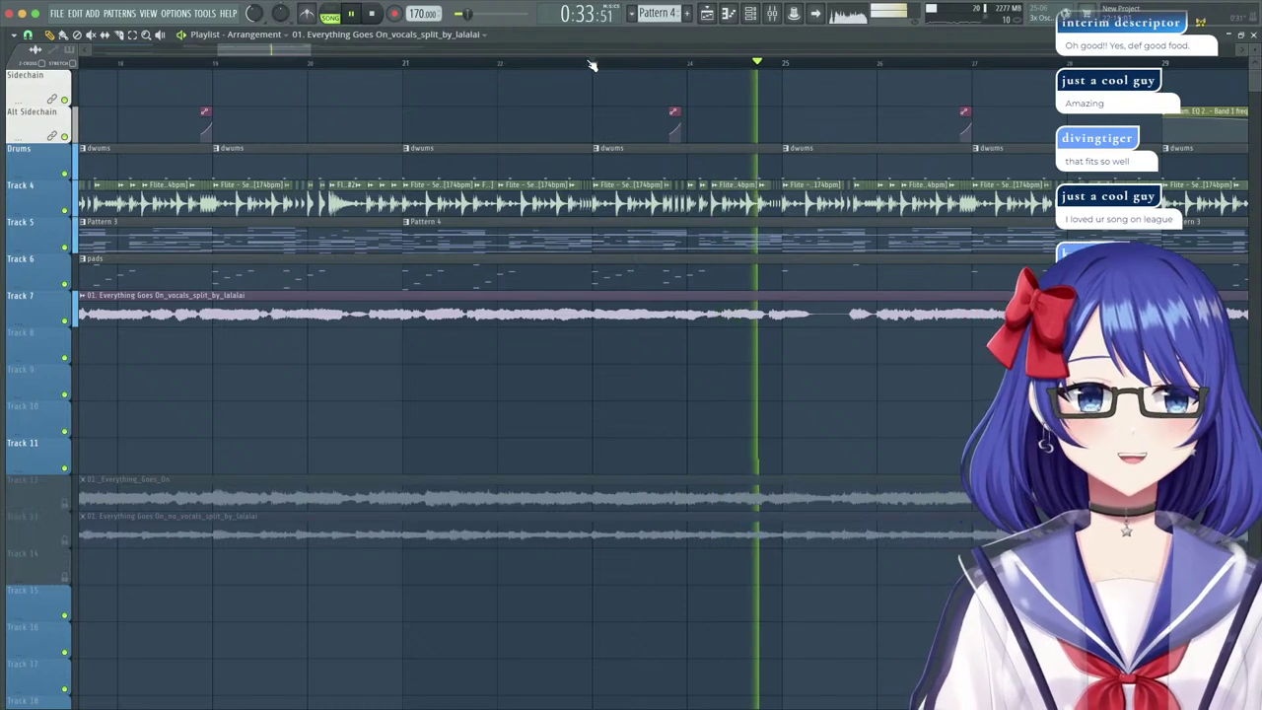
pyautogui.scroll(-3, 593, 66)
pyautogui.scroll(-2, 593, 64)
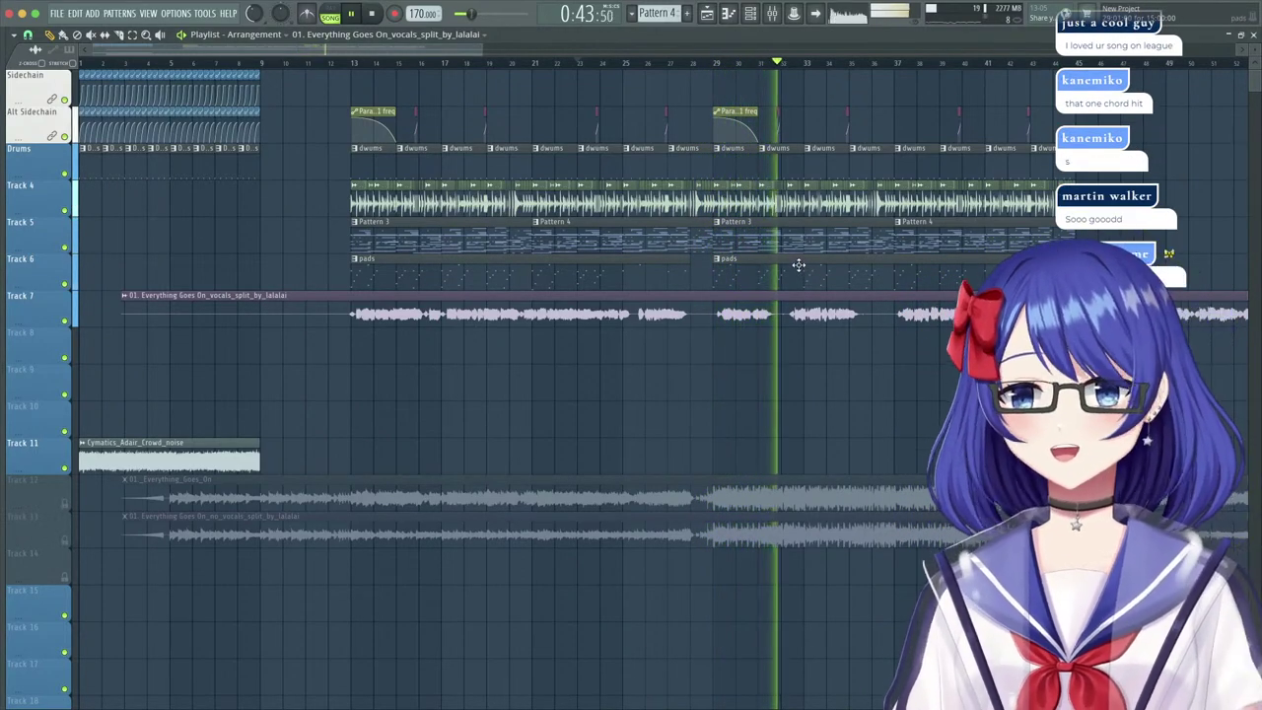
pyautogui.scroll(-3, 610, 69)
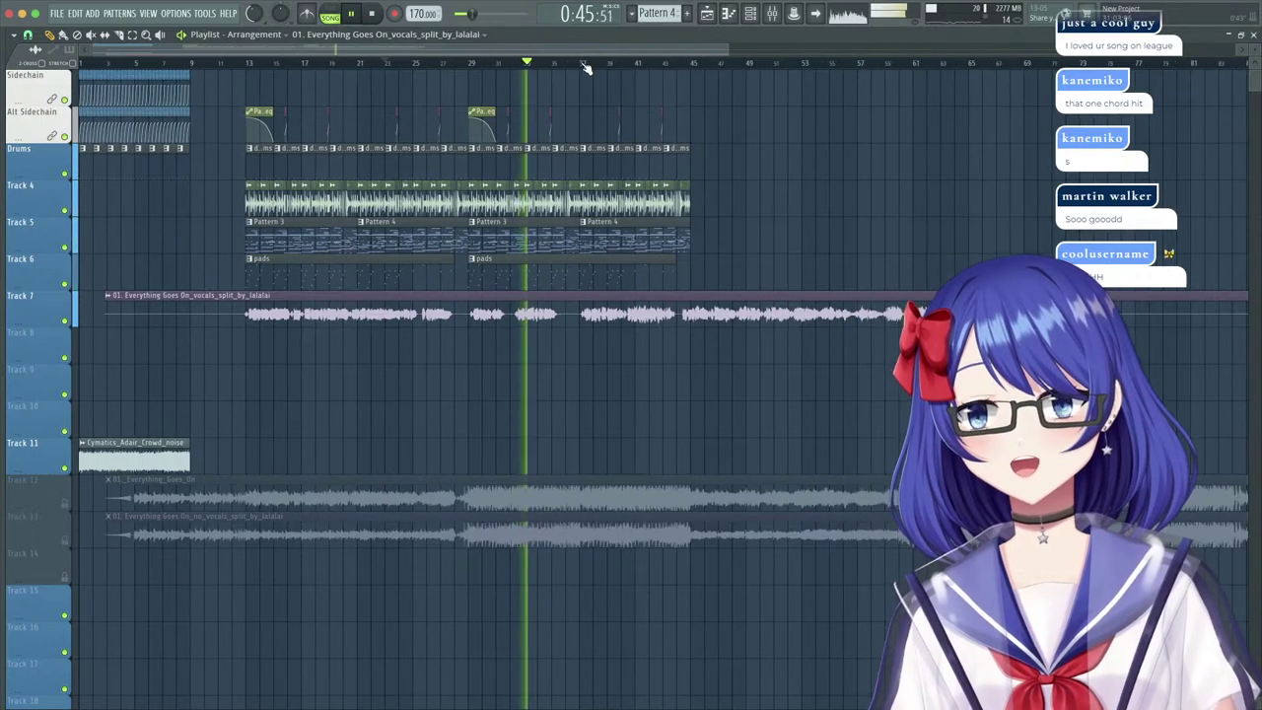
pyautogui.moveTo(744, 284); pyautogui.dragTo(254, 95)
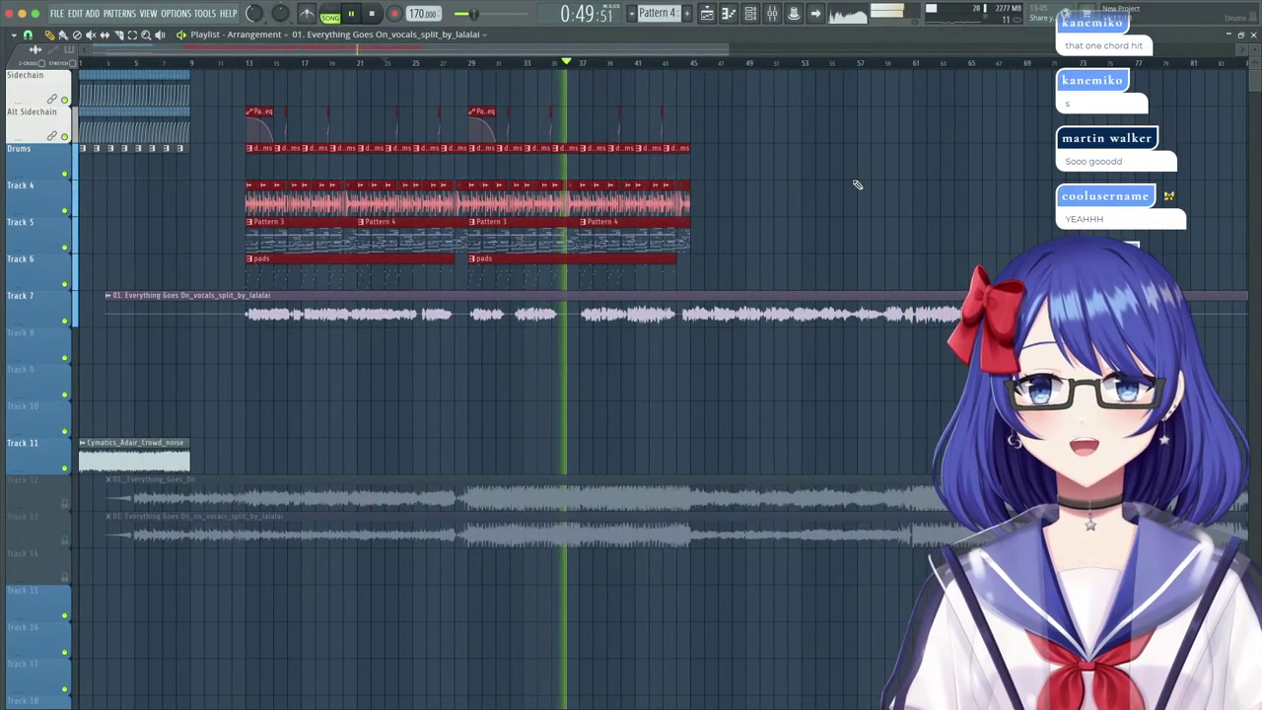
pyautogui.click(872, 165)
pyautogui.rightClick(899, 161)
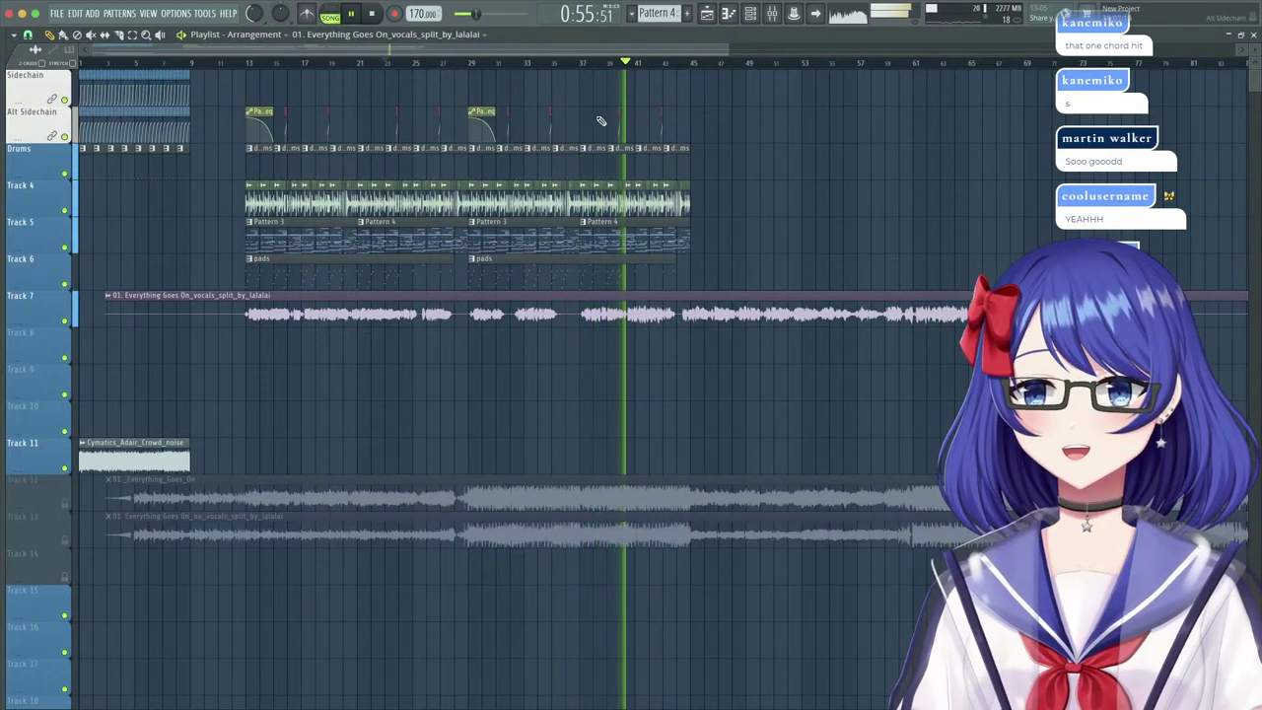
# Listen to the song from bar 61, move the duplicated section of bars 29 to 44 to start there, and deselect it.
pyautogui.scroll(5, 614, 69)
pyautogui.scroll(-5, 614, 68)
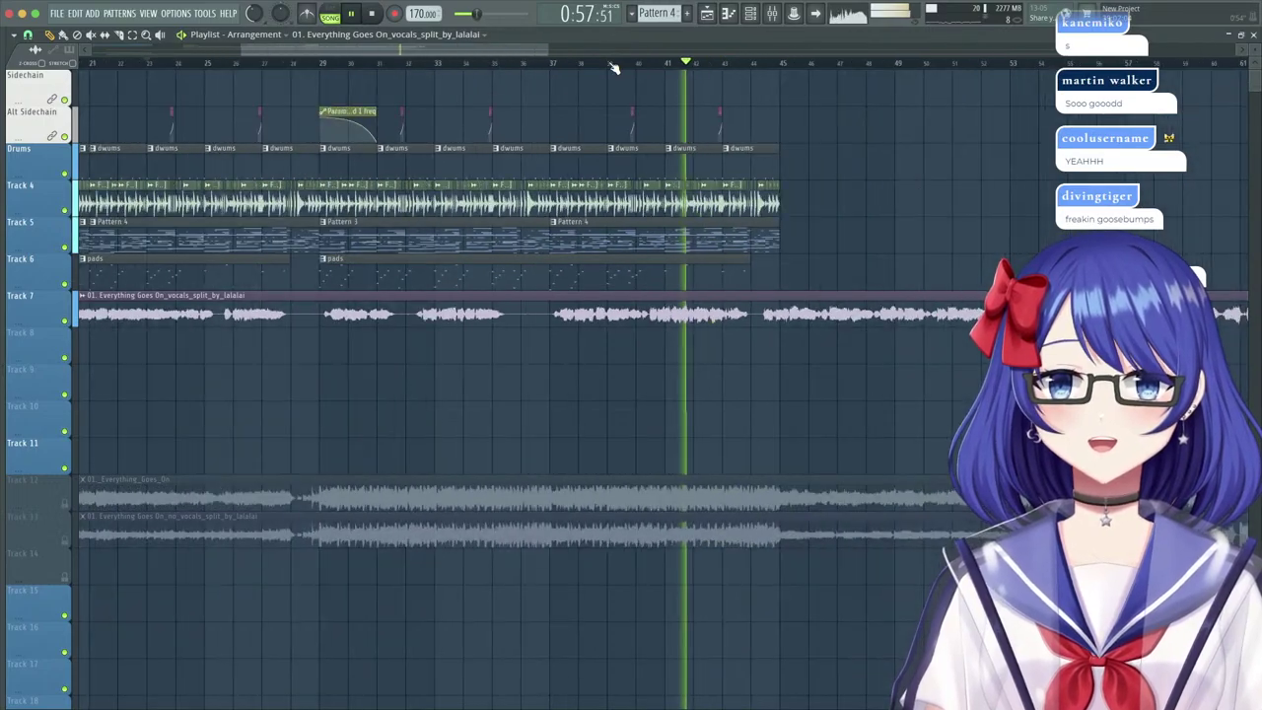
pyautogui.scroll(-2, 613, 67)
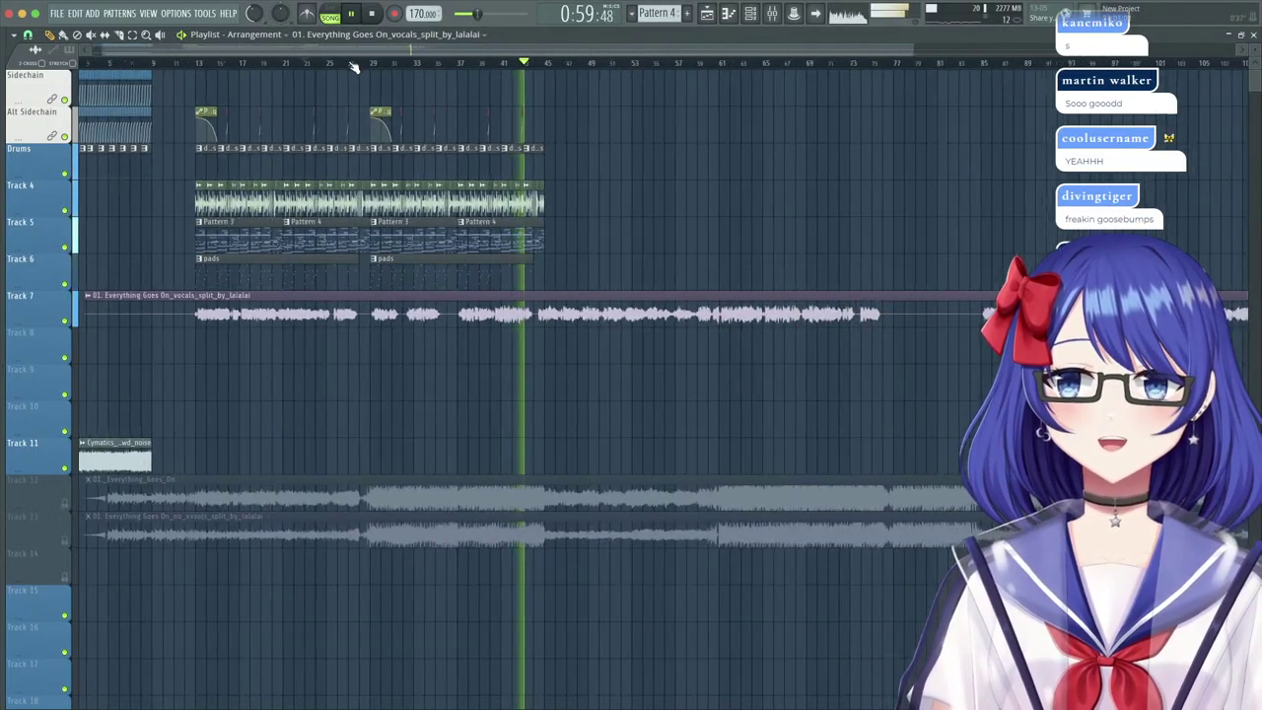
pyautogui.scroll(3, 355, 63)
pyautogui.scroll(-1, 353, 67)
pyautogui.scroll(-1, 353, 65)
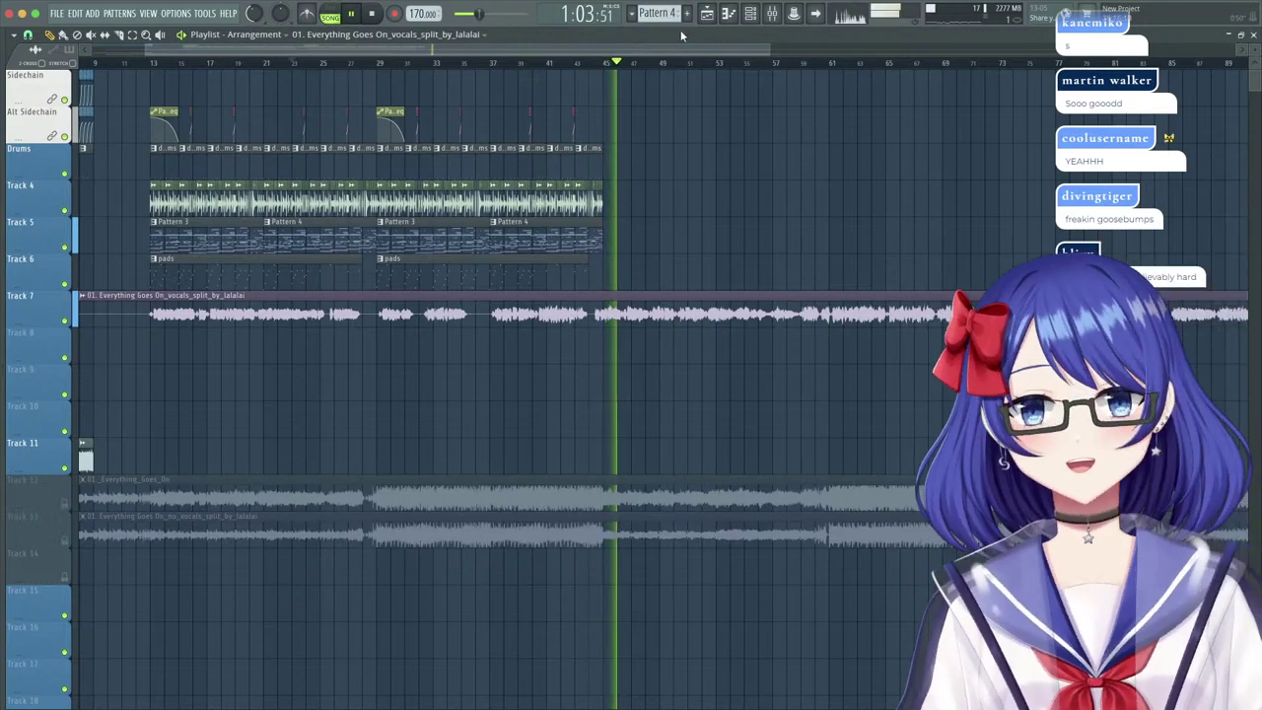
pyautogui.click(823, 66)
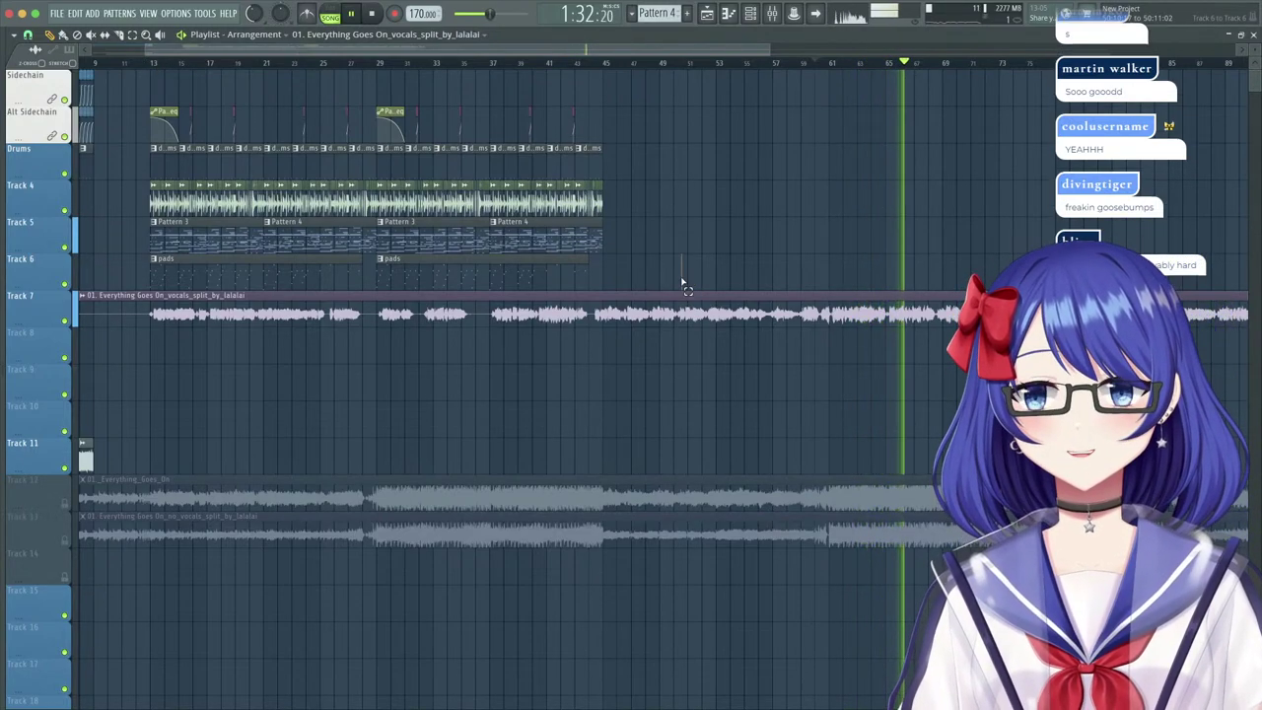
pyautogui.moveTo(685, 284); pyautogui.dragTo(839, 150)
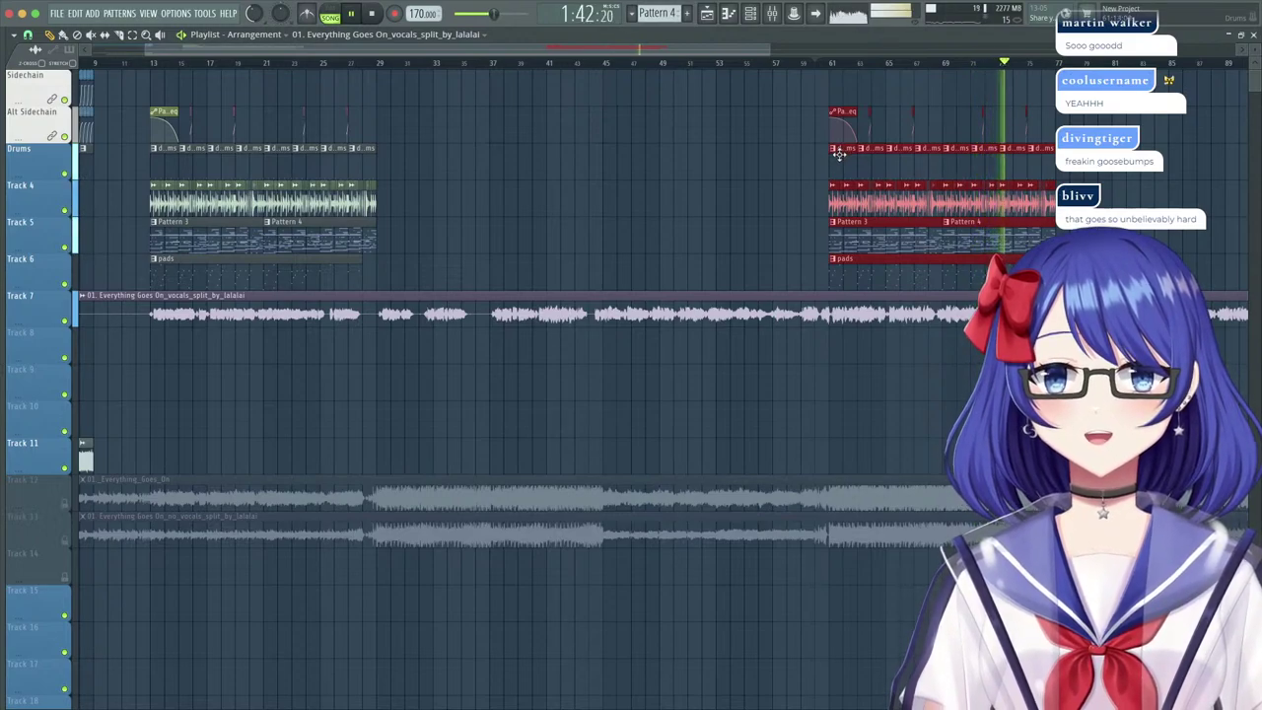
pyautogui.click(844, 156)
pyautogui.click(1118, 383)
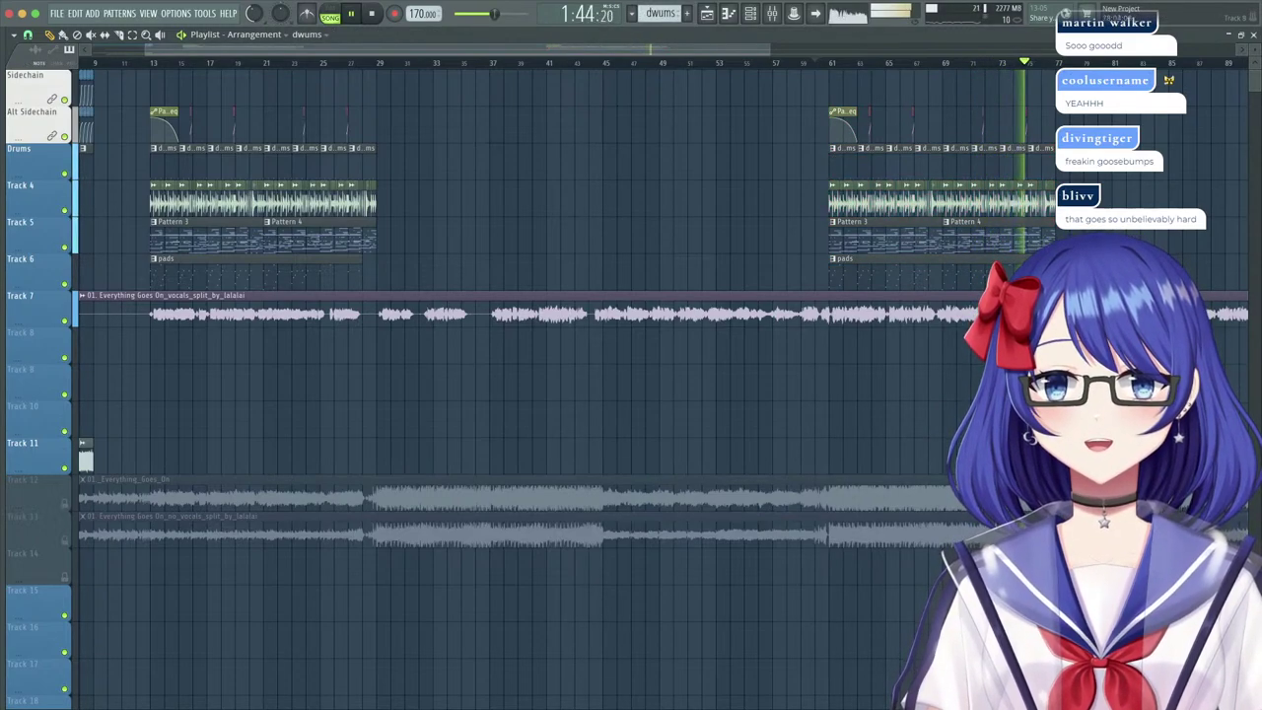
# Stop playback and duplicate the section of bars 61 to 76 on Alt Sidechain through Track 6 so the copy starts at bar 77.
pyautogui.scroll(5, 1073, 64)
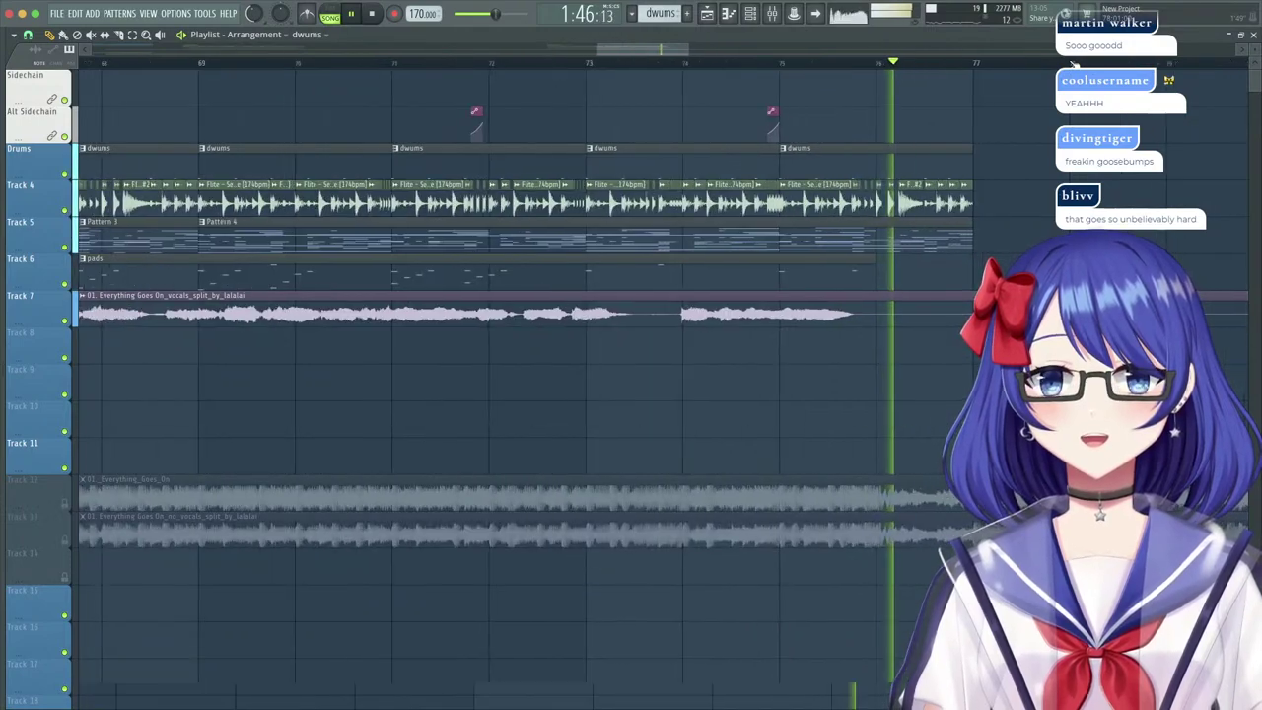
pyautogui.scroll(-2, 1075, 66)
pyautogui.press('space')
pyautogui.moveTo(1072, 277); pyautogui.dragTo(513, 105)
pyautogui.press('super+b')
pyautogui.hscroll(3, 513, 108)
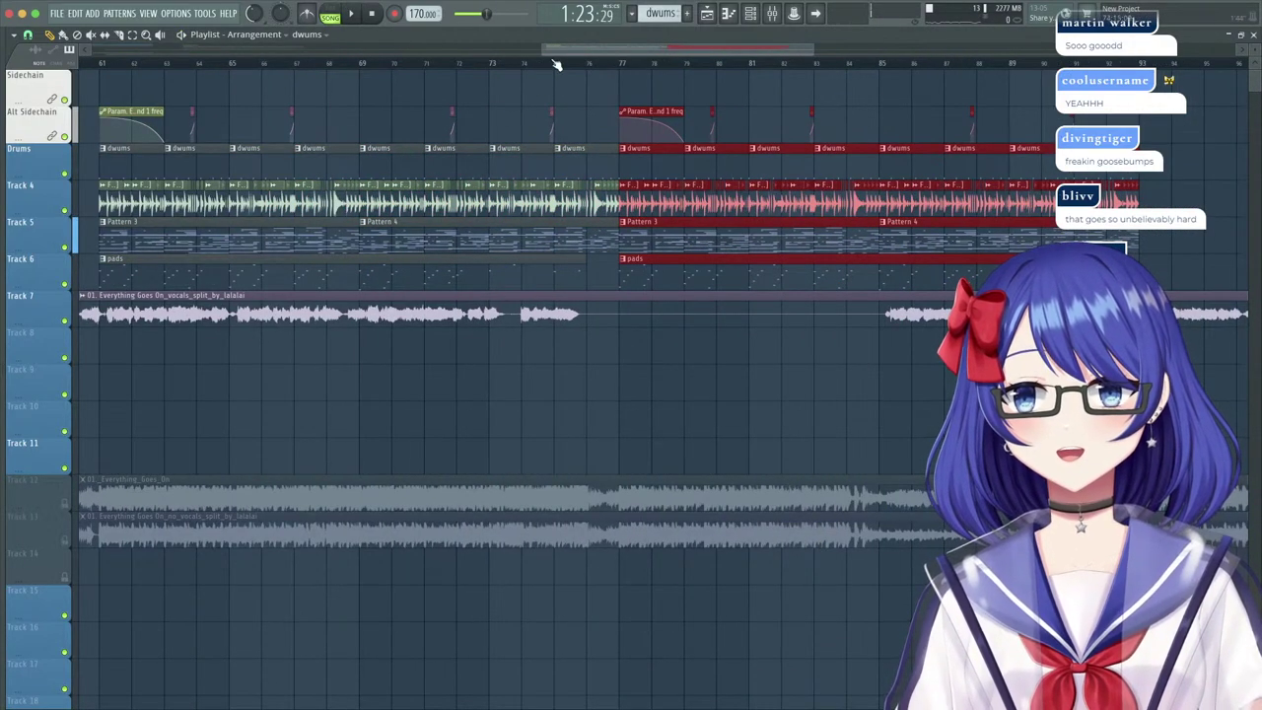
pyautogui.scroll(-2, 555, 65)
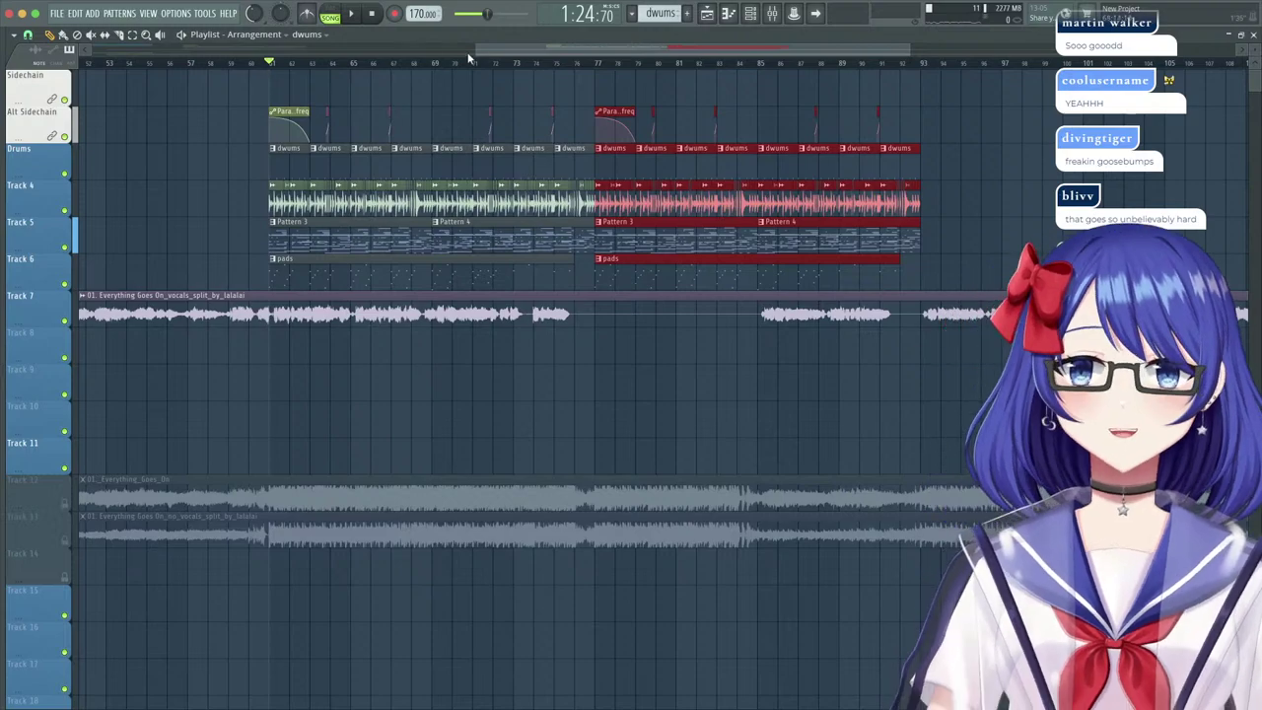
# Examine the arrangement's section starts and the empty stretch after bar 28, playing the vocals from bar 29.
pyautogui.moveTo(469, 59); pyautogui.dragTo(255, 66)
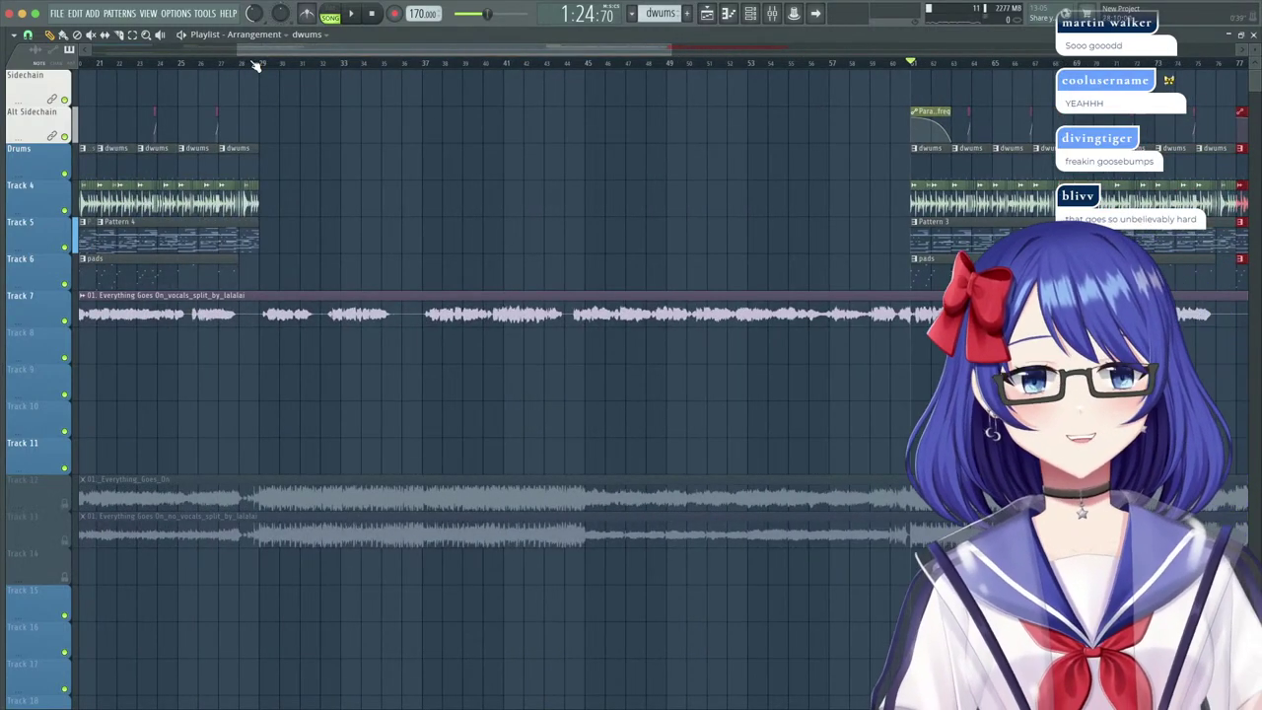
pyautogui.moveTo(257, 50); pyautogui.dragTo(123, 64)
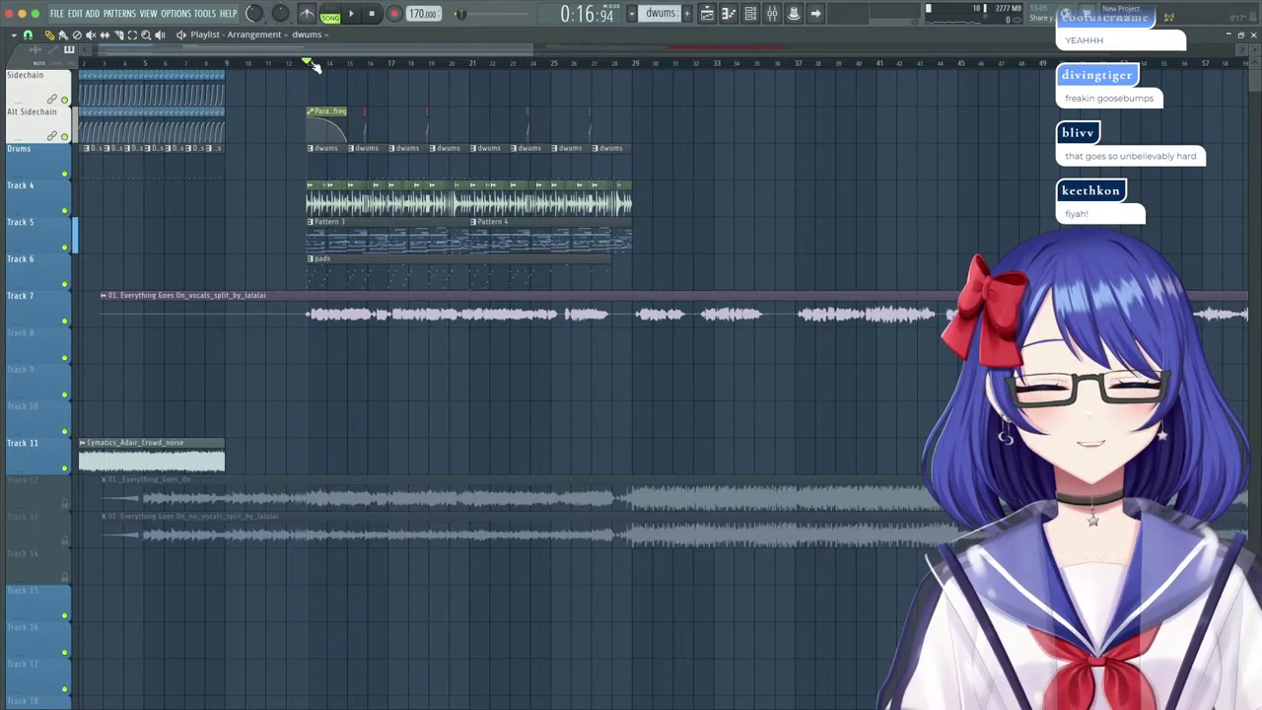
pyautogui.scroll(-4, 315, 64)
pyautogui.moveTo(631, 64); pyautogui.dragTo(537, 63)
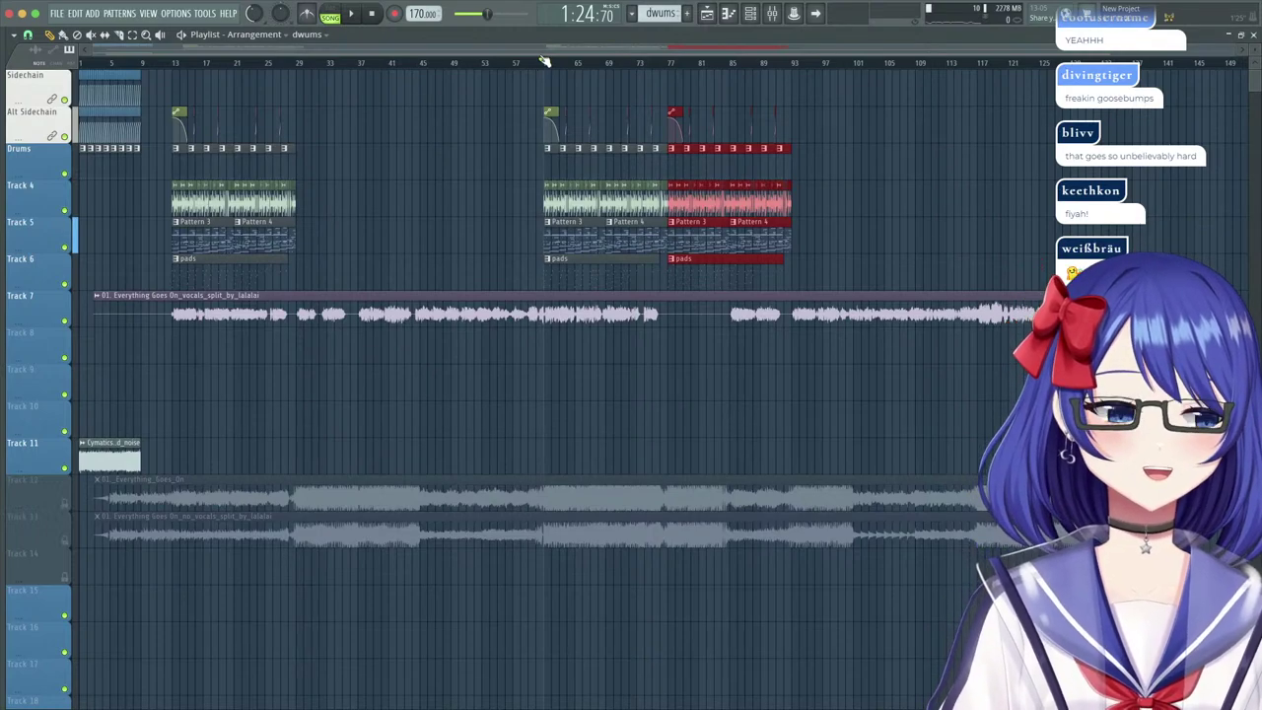
pyautogui.moveTo(543, 62); pyautogui.dragTo(148, 35)
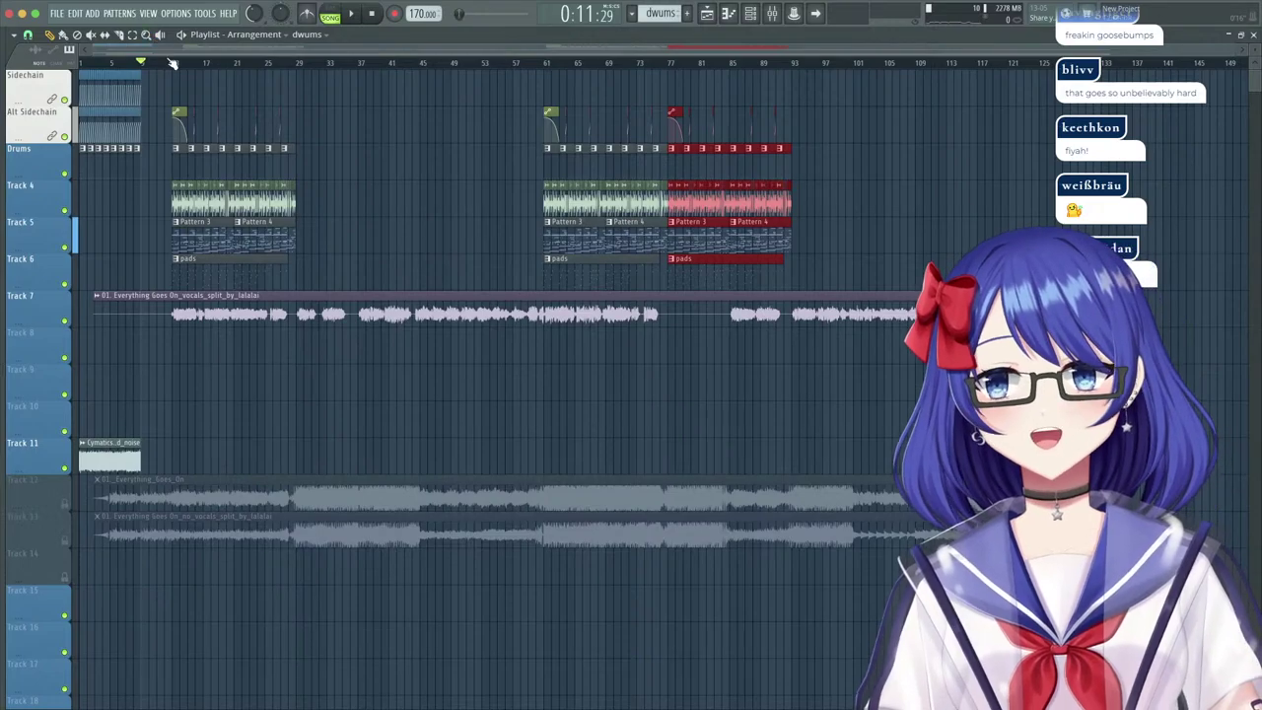
pyautogui.scroll(2, 172, 62)
pyautogui.scroll(2, 170, 62)
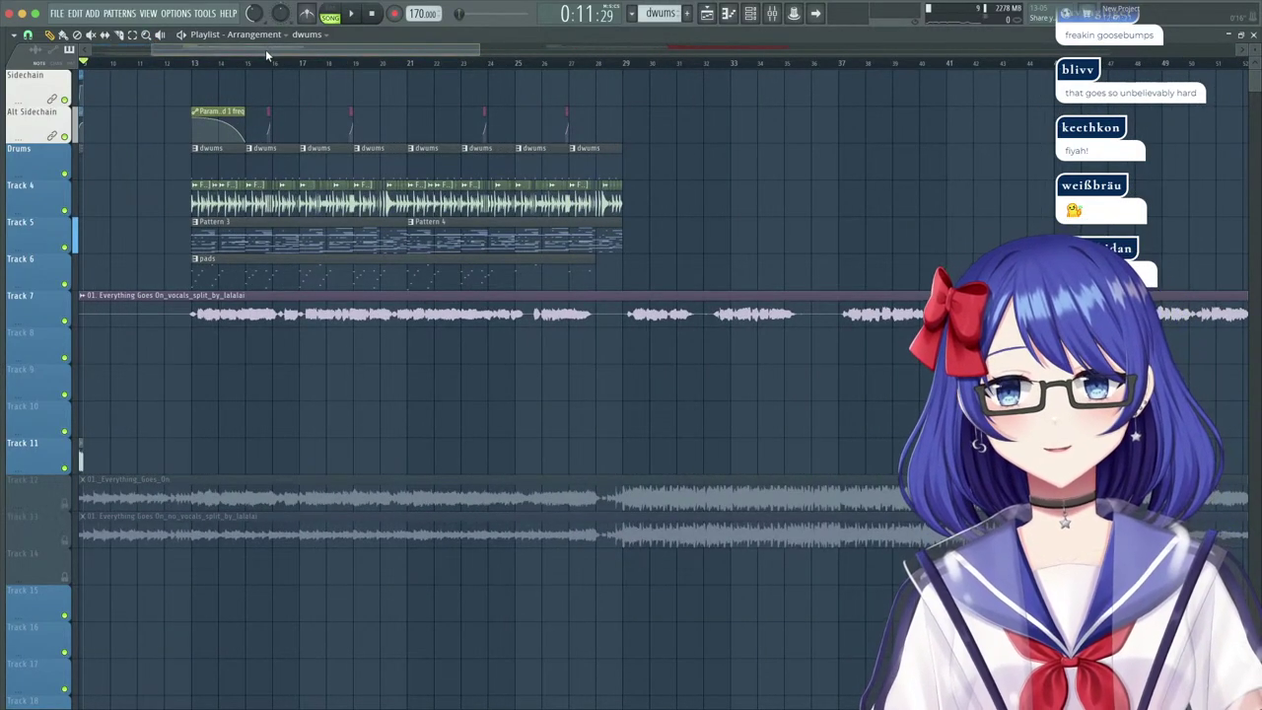
pyautogui.moveTo(265, 49); pyautogui.dragTo(346, 54)
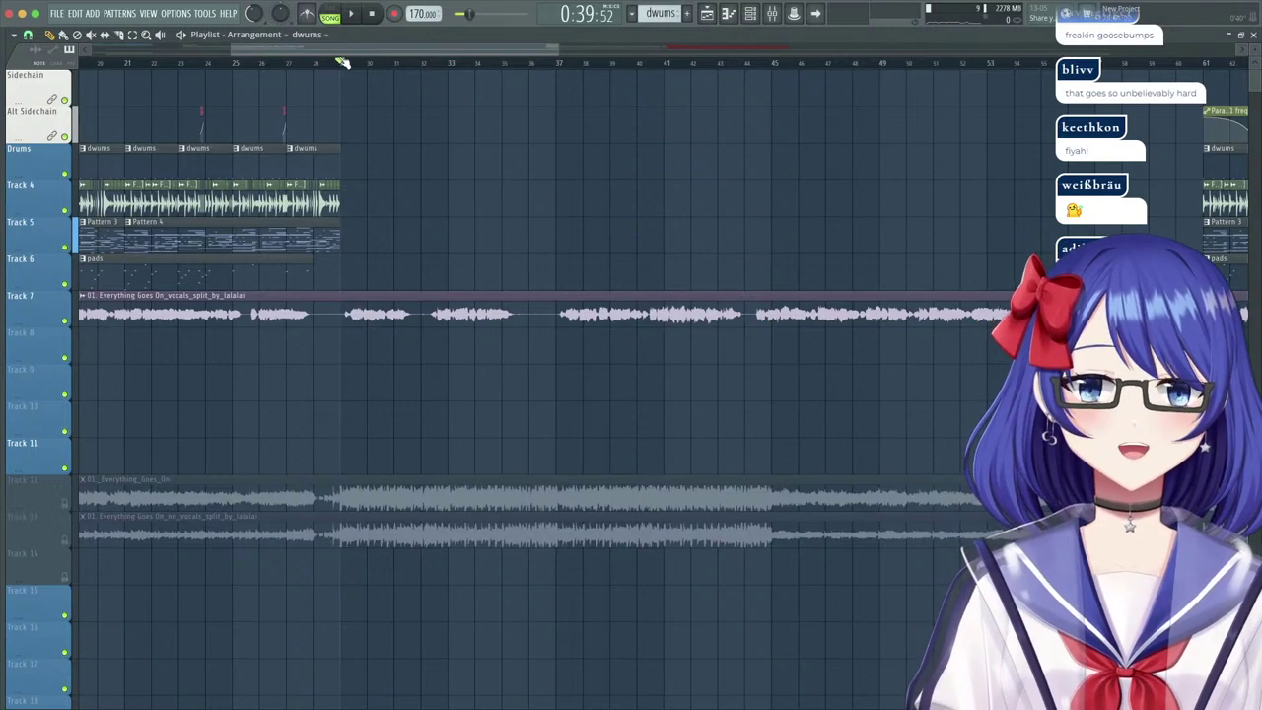
pyautogui.press('space')
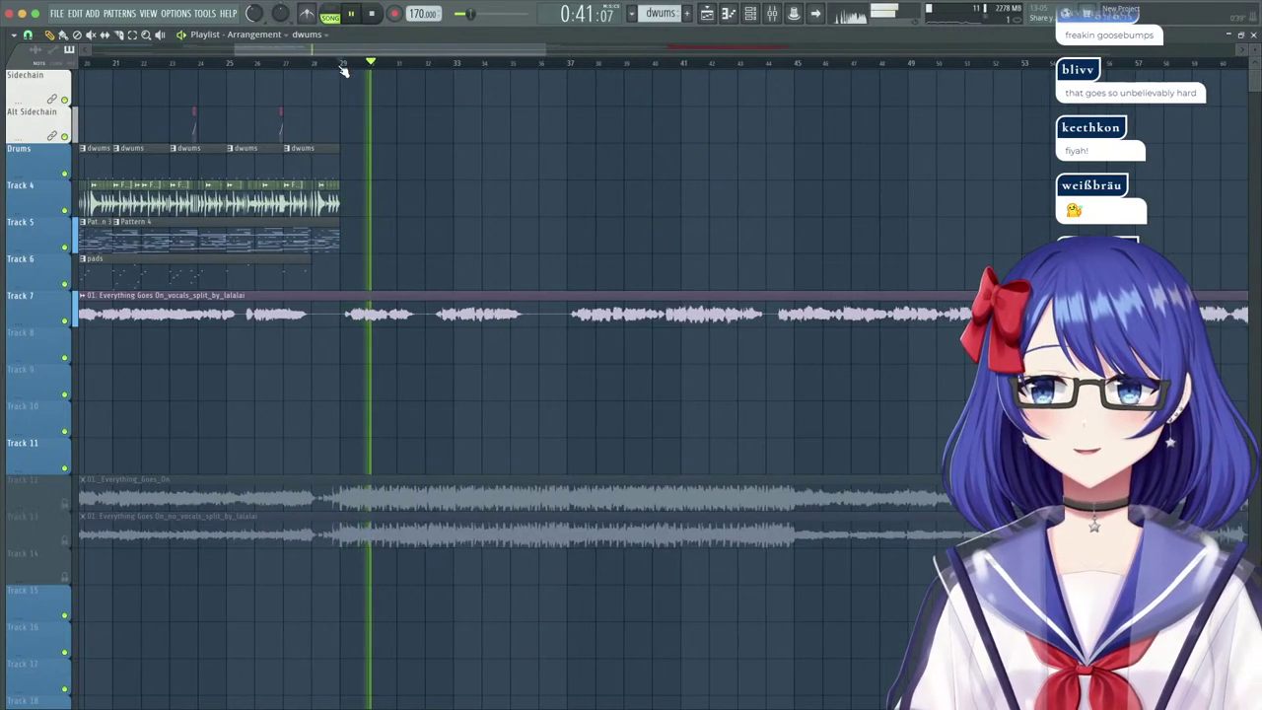
pyautogui.scroll(4, 343, 69)
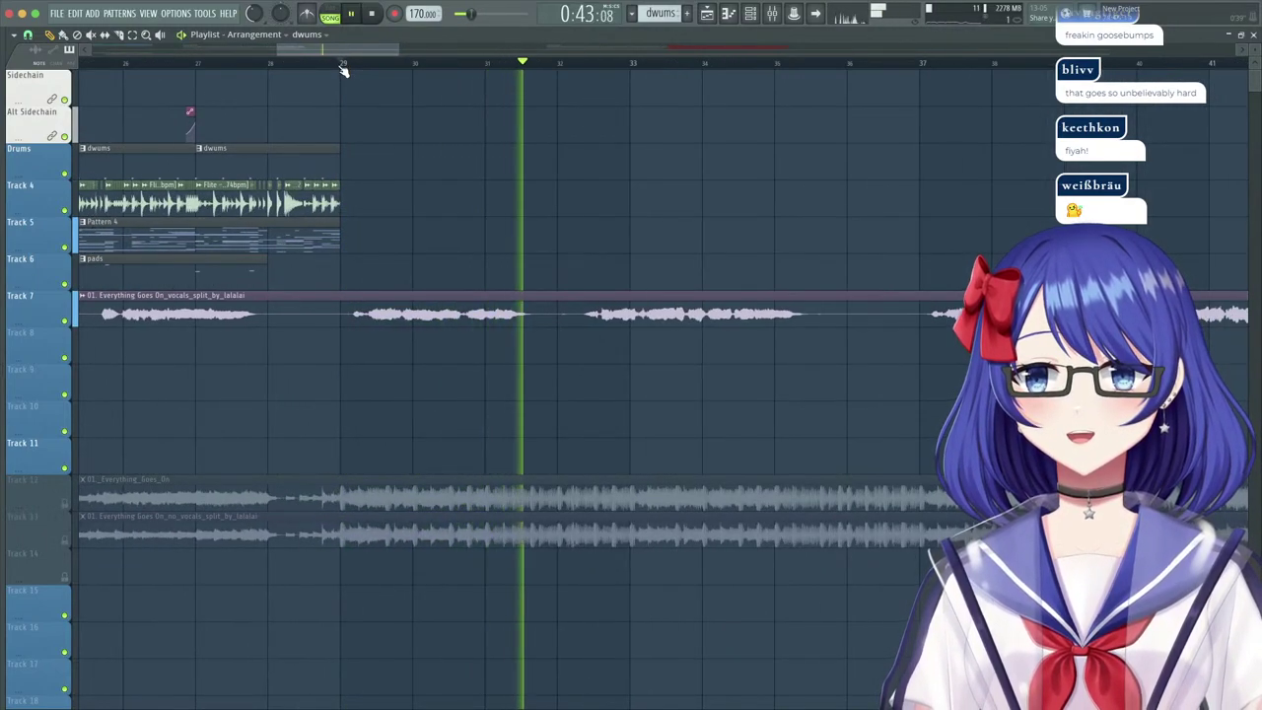
# Duplicate the bars 13 to 28 clips on Alt Sidechain, Drums and Track 4 so the copy starts at bar 29.
pyautogui.scroll(-5, 343, 69)
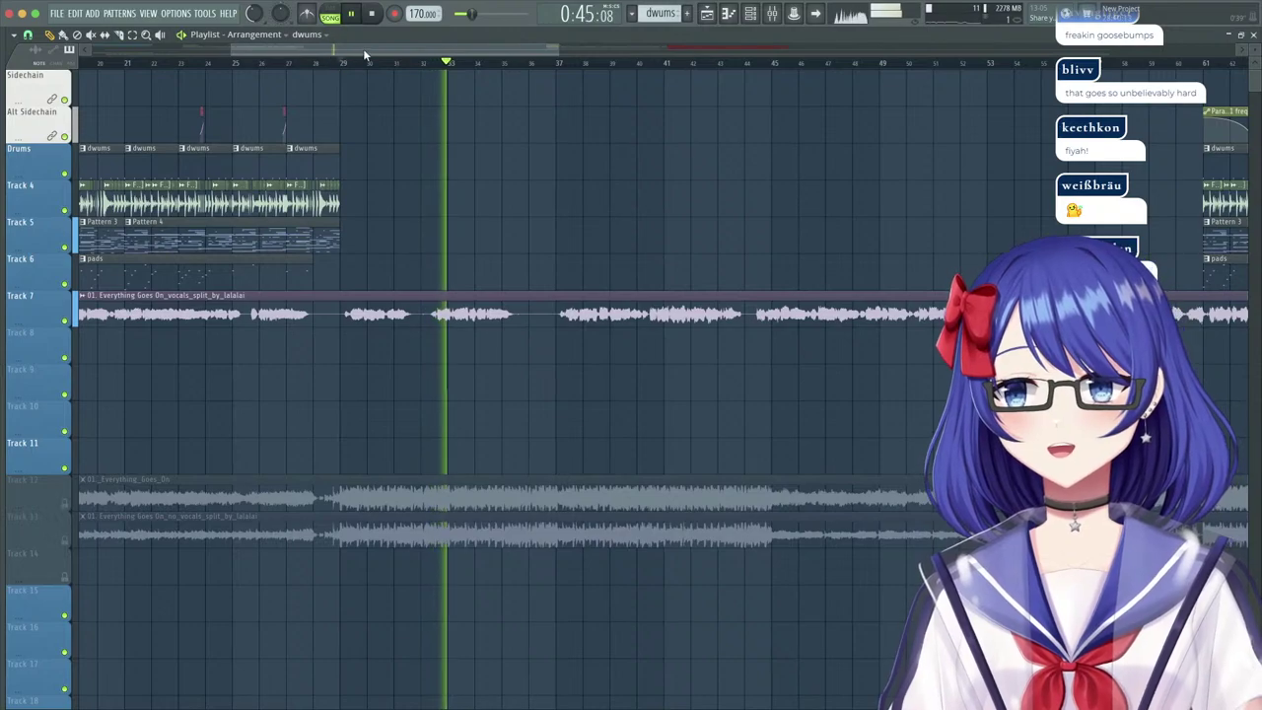
pyautogui.moveTo(364, 51); pyautogui.dragTo(274, 52)
pyautogui.moveTo(687, 200); pyautogui.dragTo(232, 130)
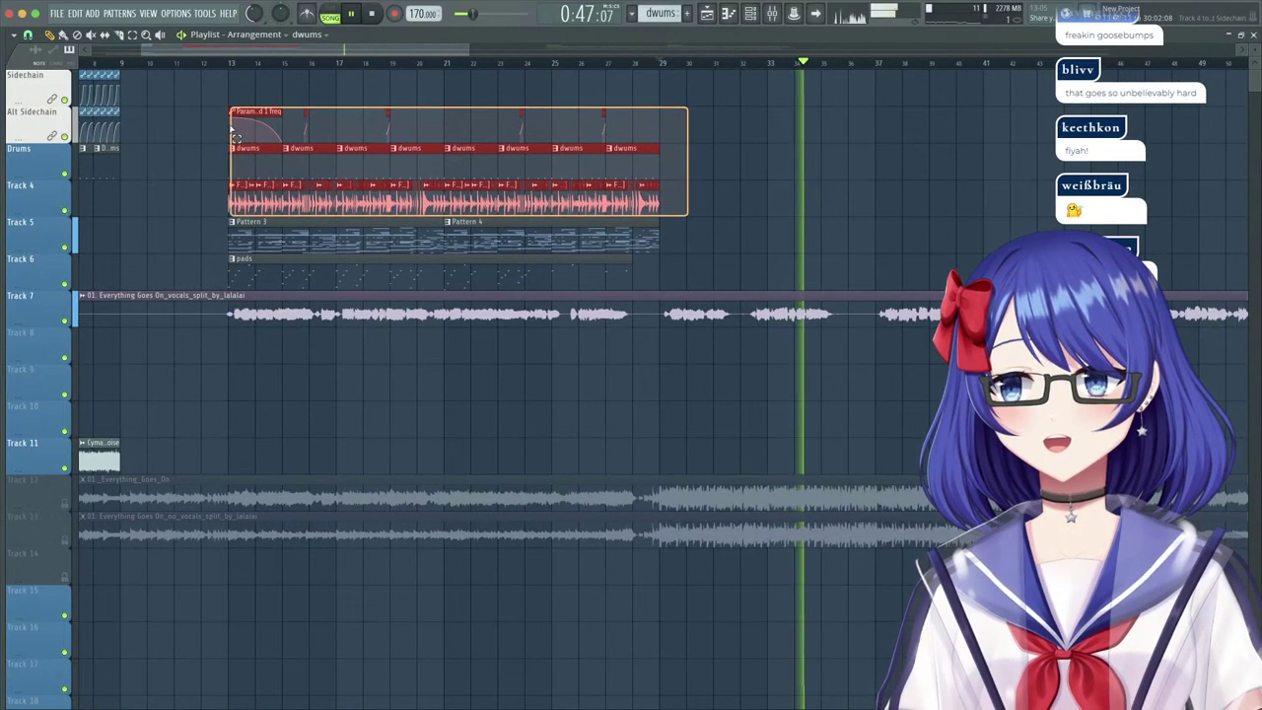
pyautogui.hotkey('ctrl', 'b')
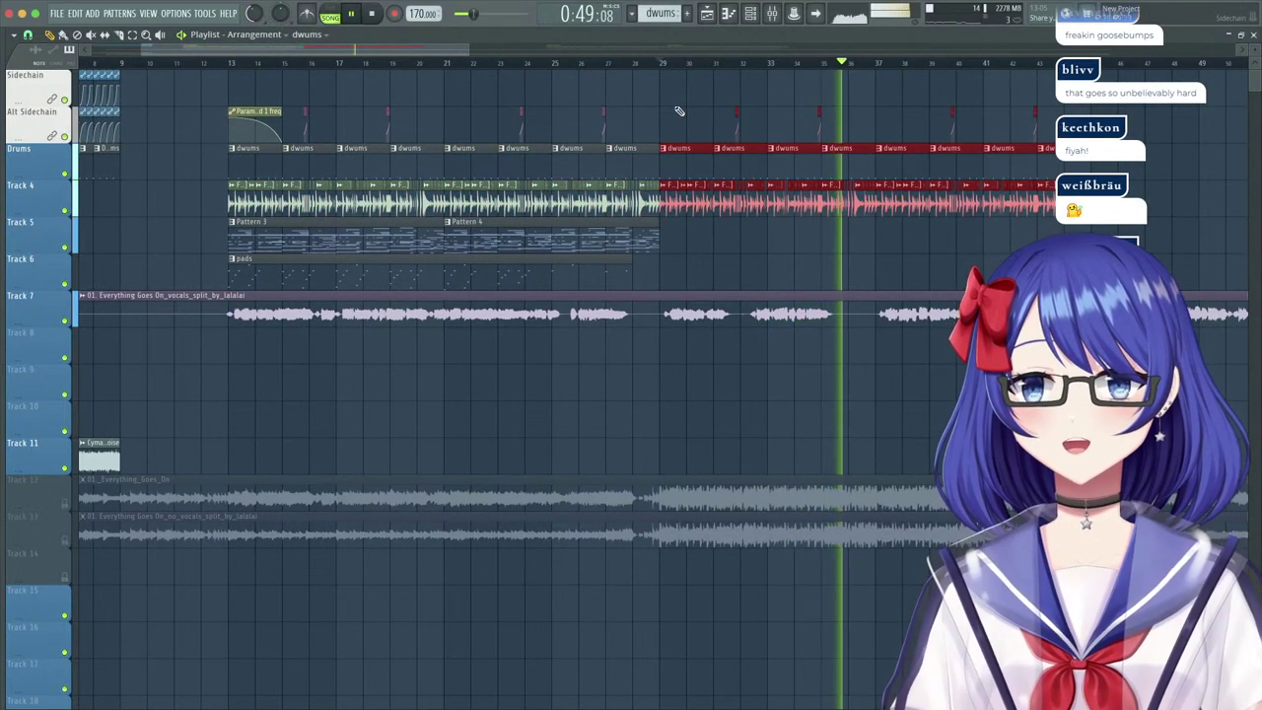
# Review how the copied drum section fits the vocals during playback, replay it from bar 29, and stop playback.
pyautogui.scroll(-3, 687, 71)
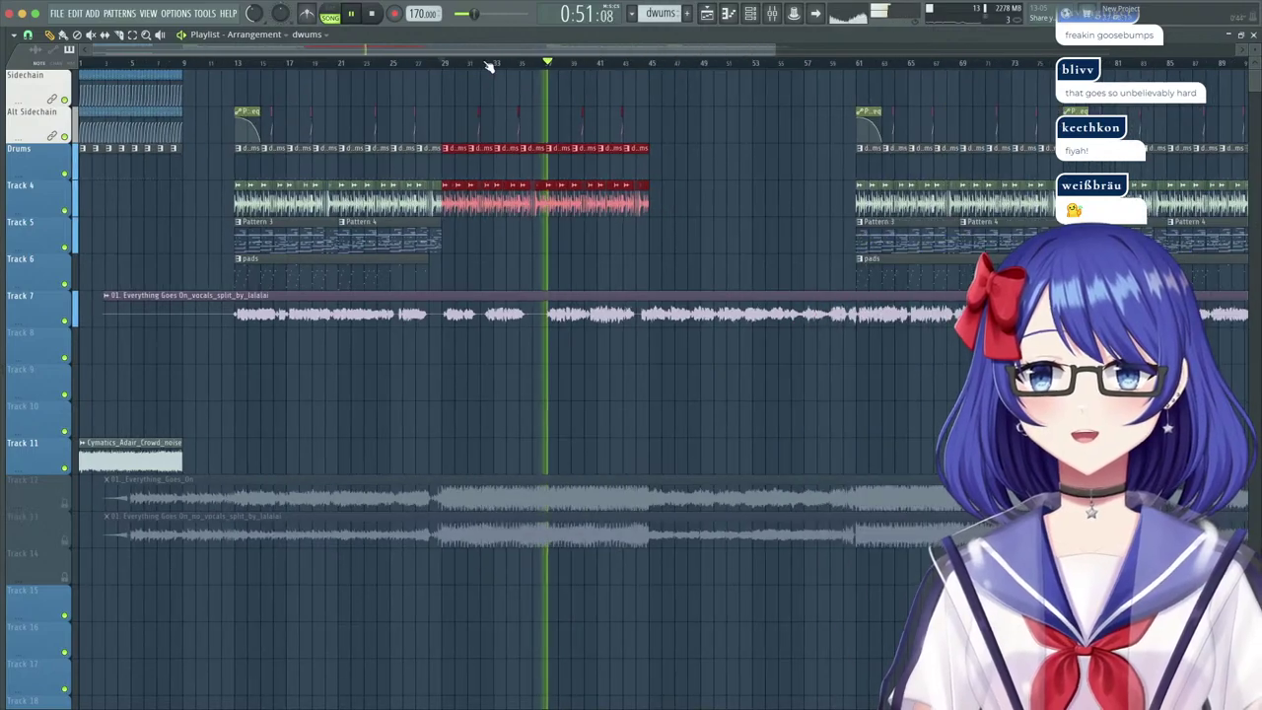
pyautogui.scroll(5, 580, 63)
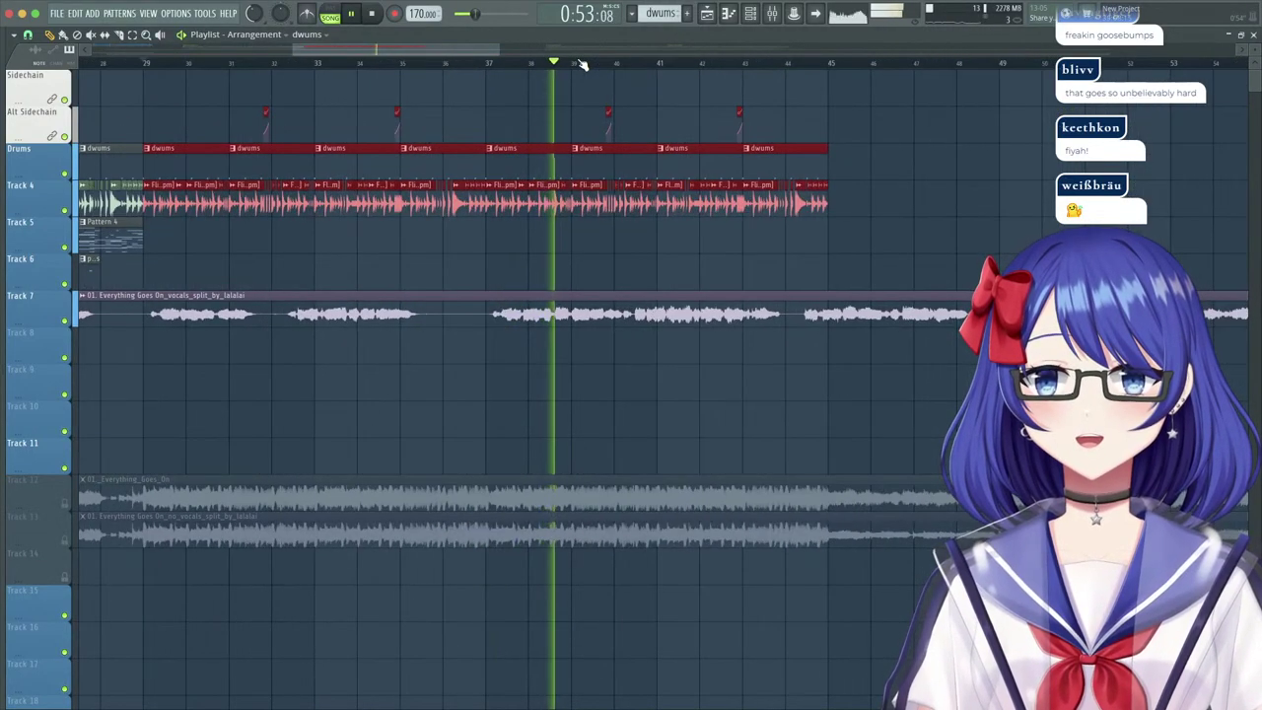
pyautogui.scroll(-2, 582, 63)
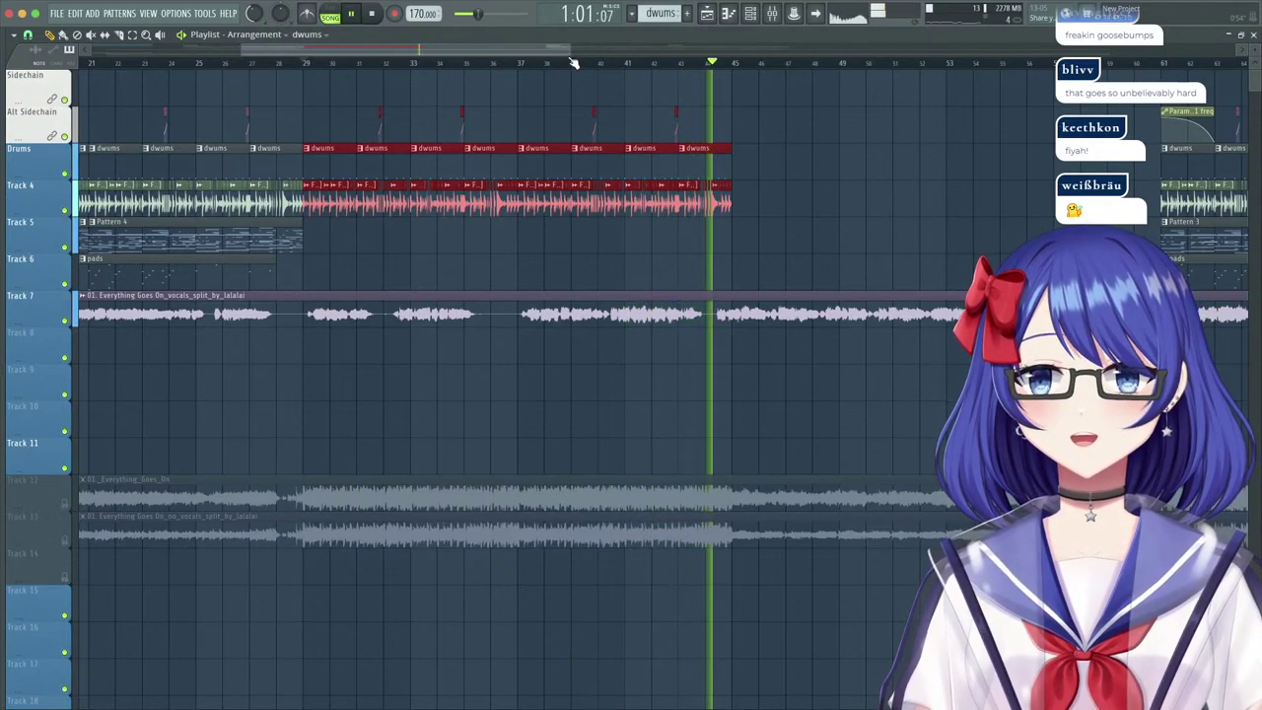
pyautogui.click(305, 63)
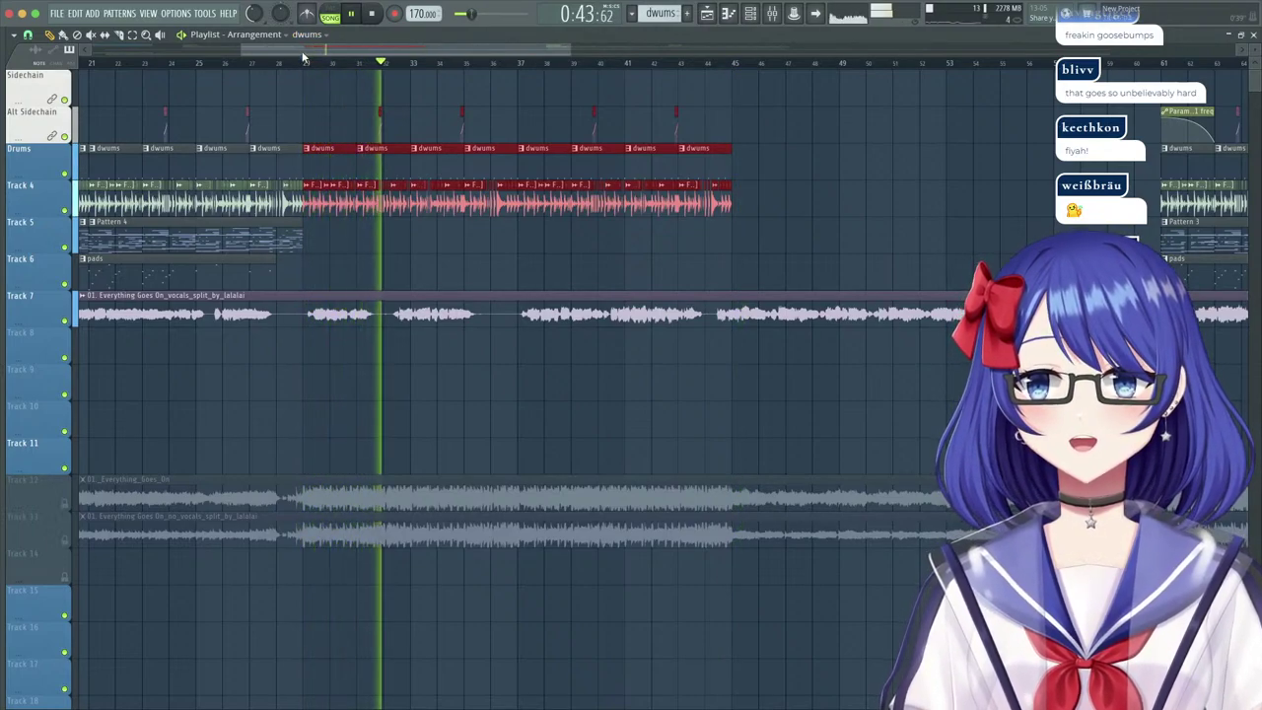
pyautogui.scroll(3, 304, 57)
pyautogui.hscroll(-10, 305, 57)
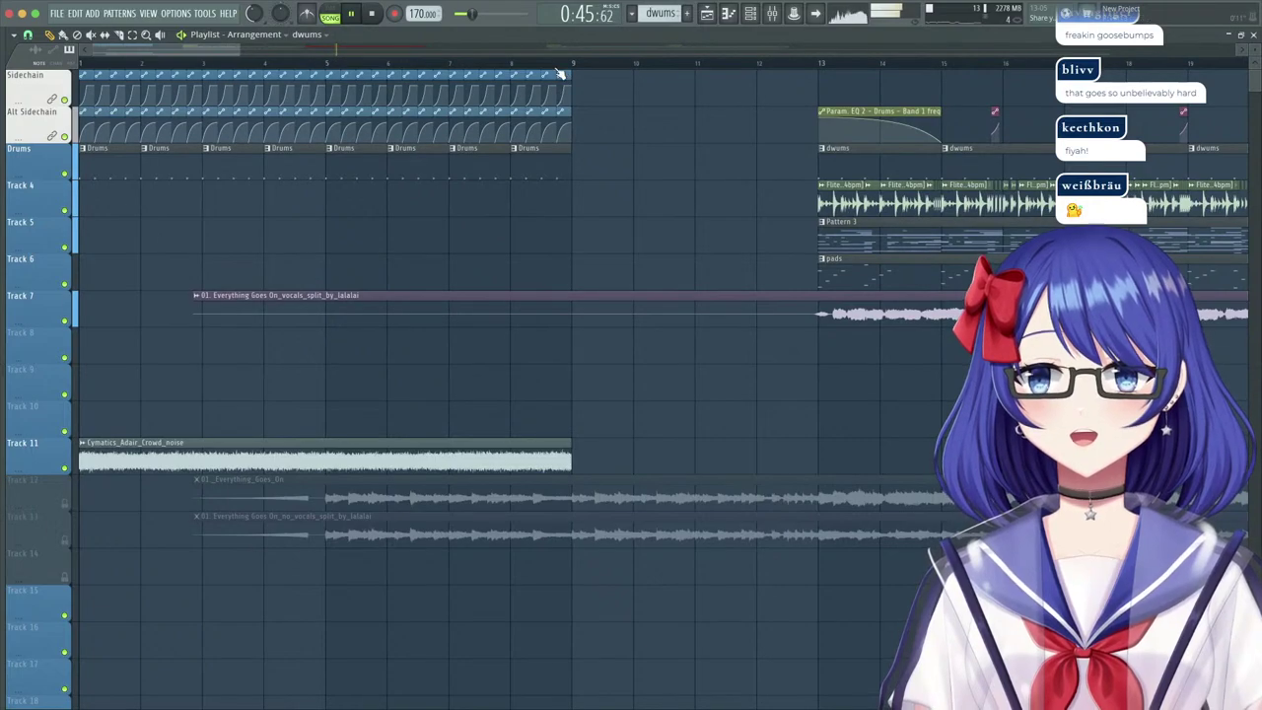
pyautogui.scroll(-5, 559, 74)
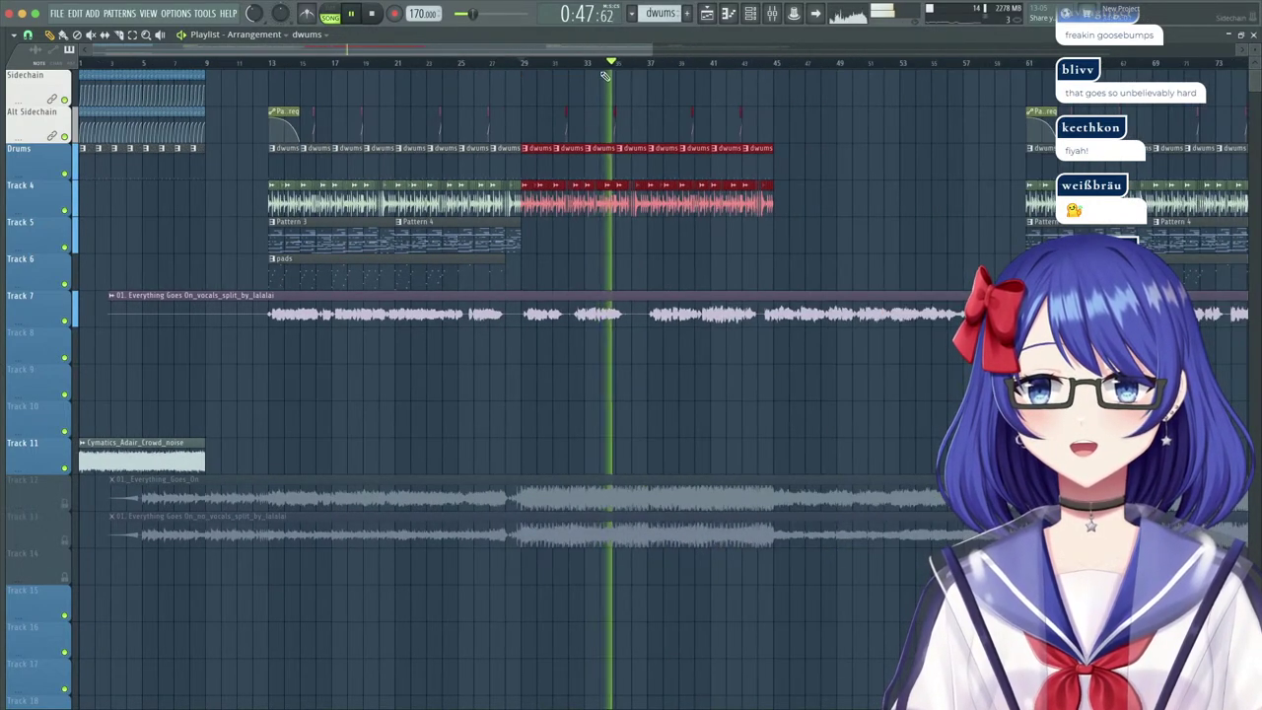
pyautogui.scroll(5, 665, 71)
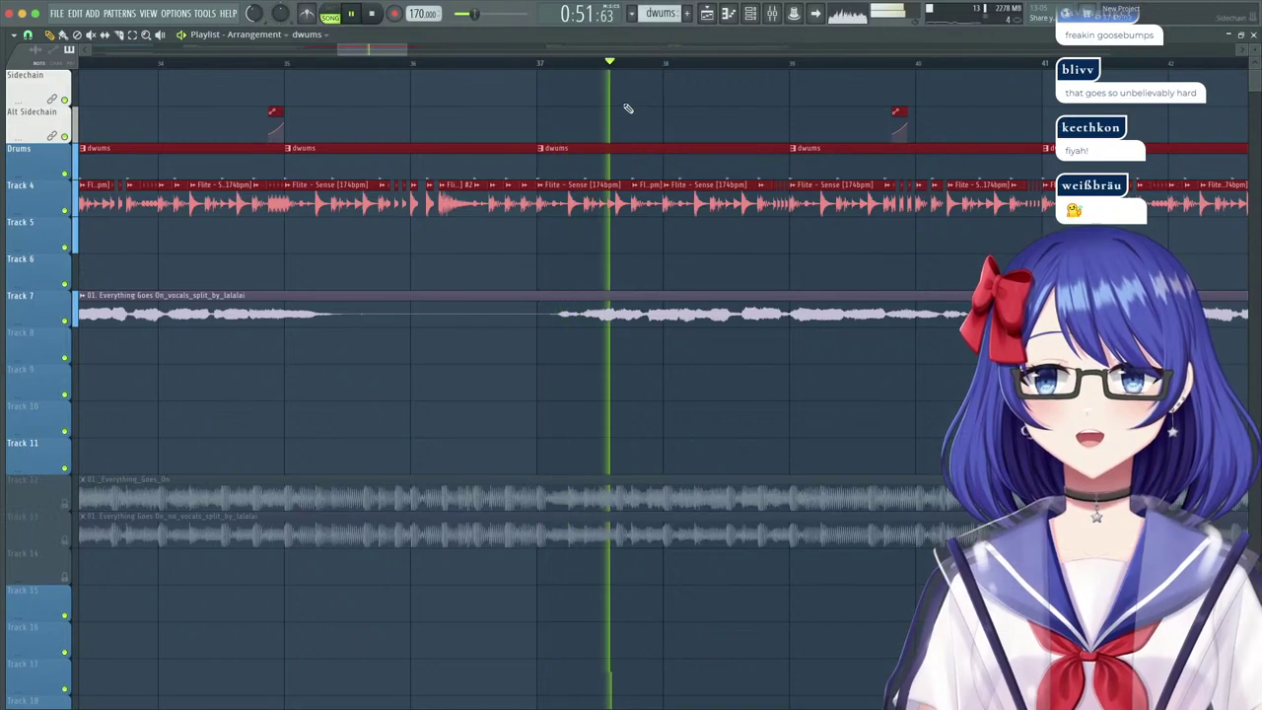
pyautogui.scroll(-2, 570, 69)
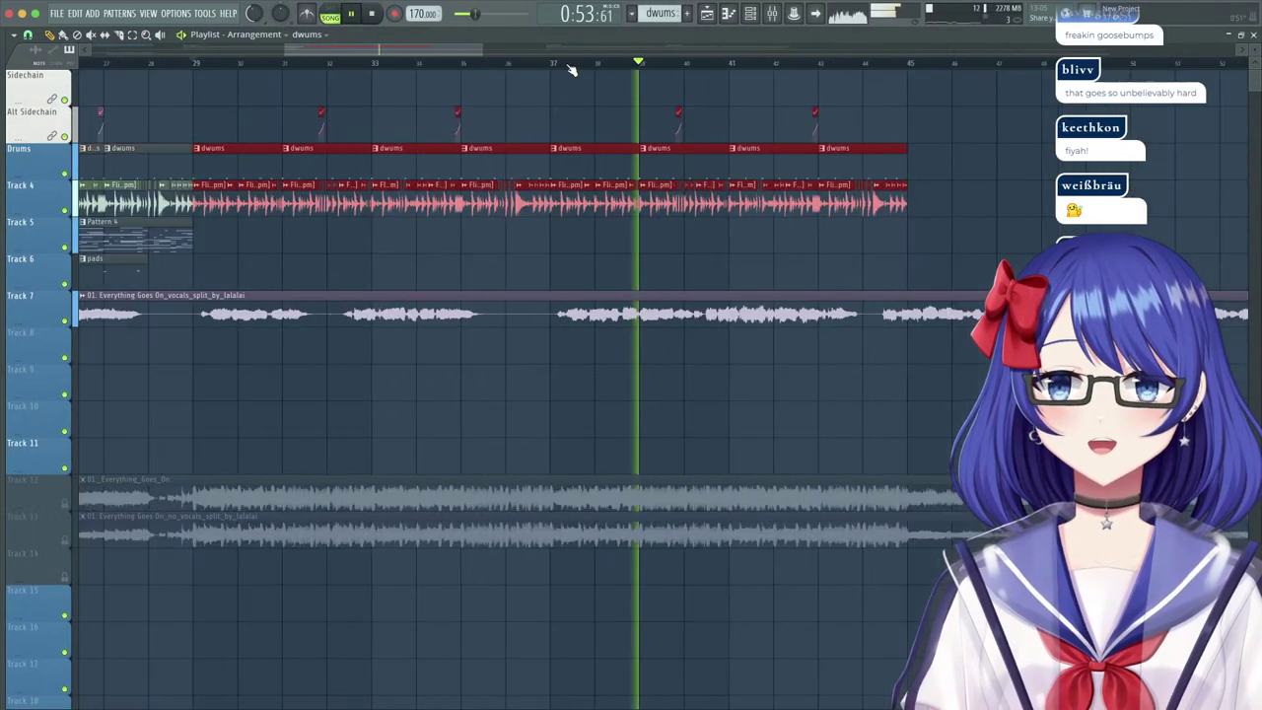
pyautogui.scroll(-2, 570, 69)
pyautogui.scroll(-2, 570, 69)
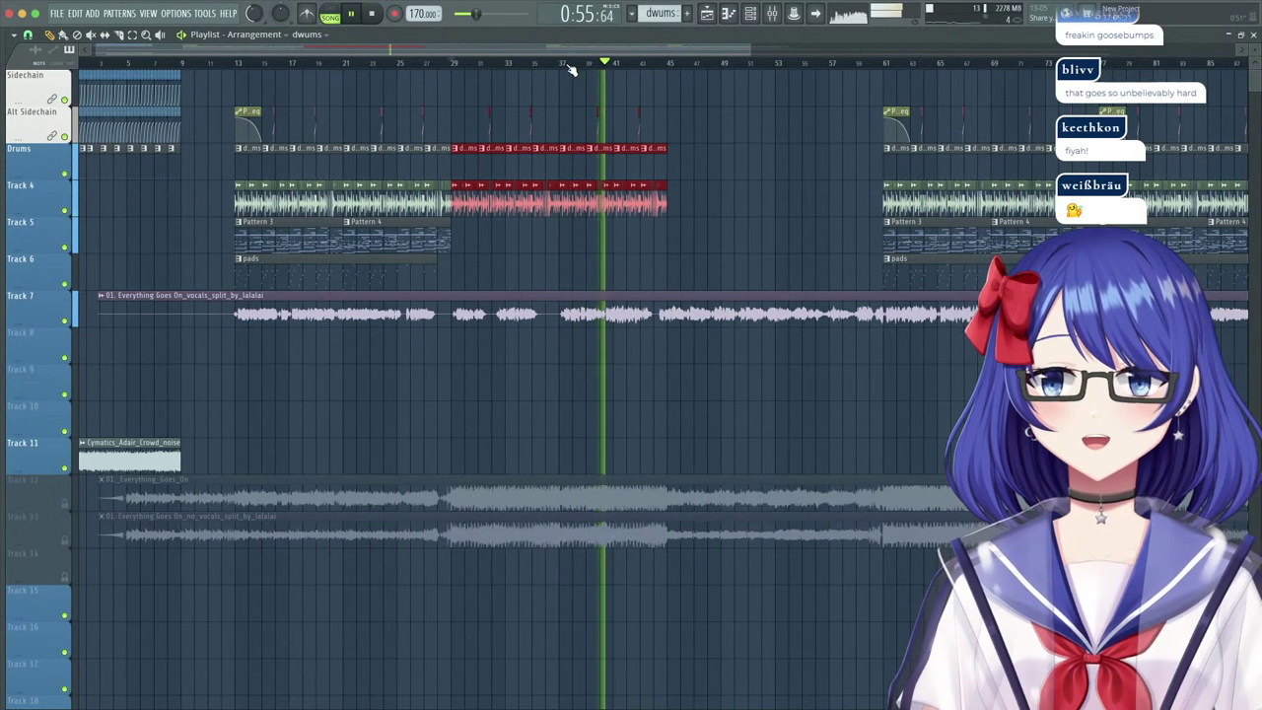
pyautogui.scroll(3, 532, 65)
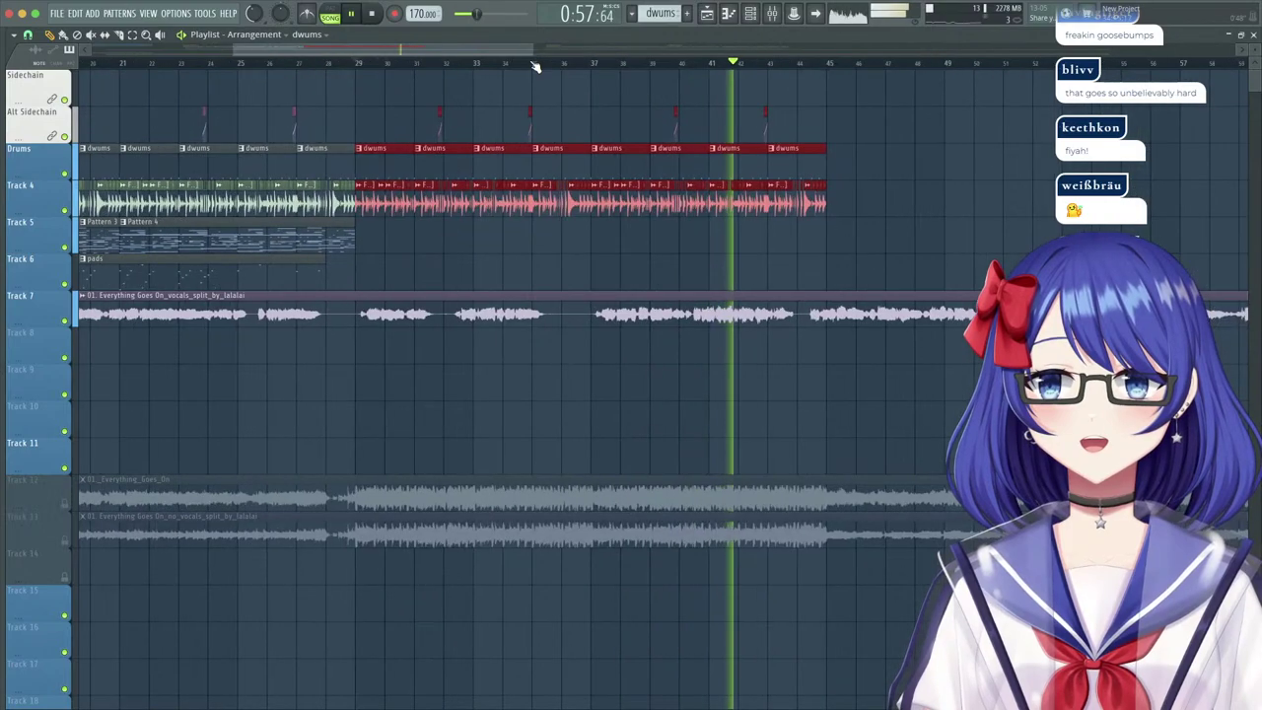
pyautogui.scroll(3, 532, 65)
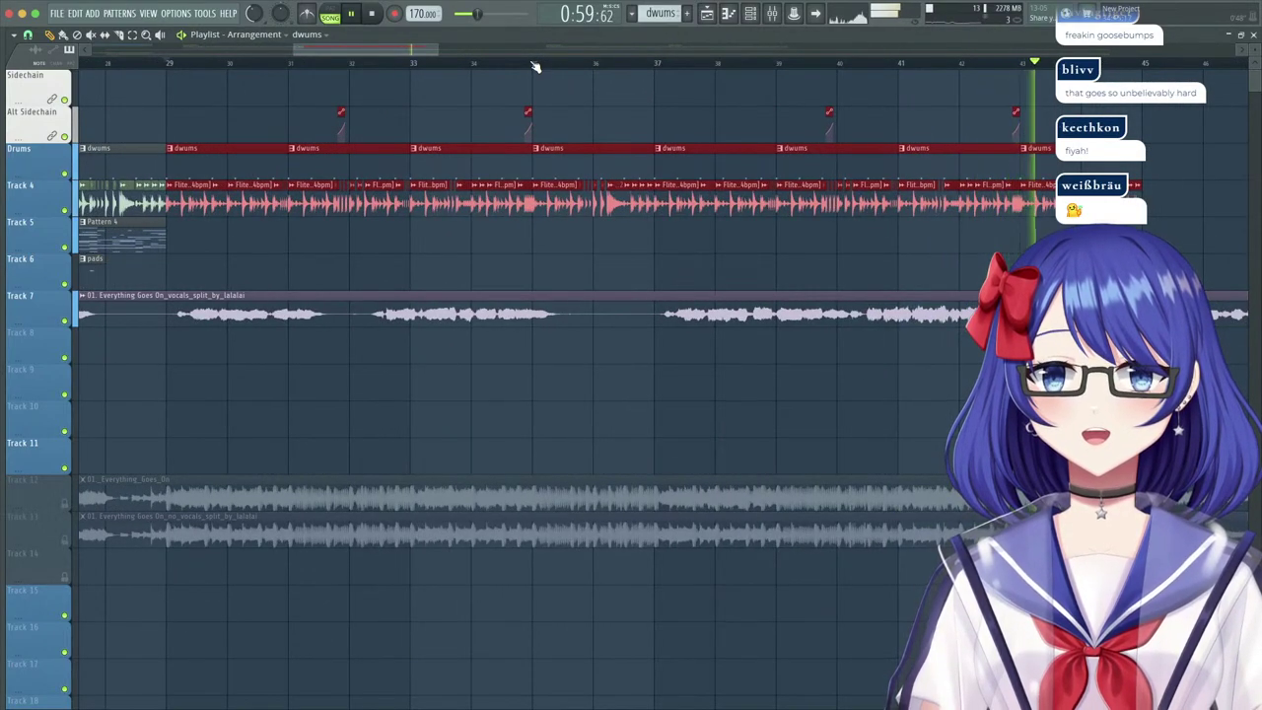
pyautogui.scroll(-2, 533, 65)
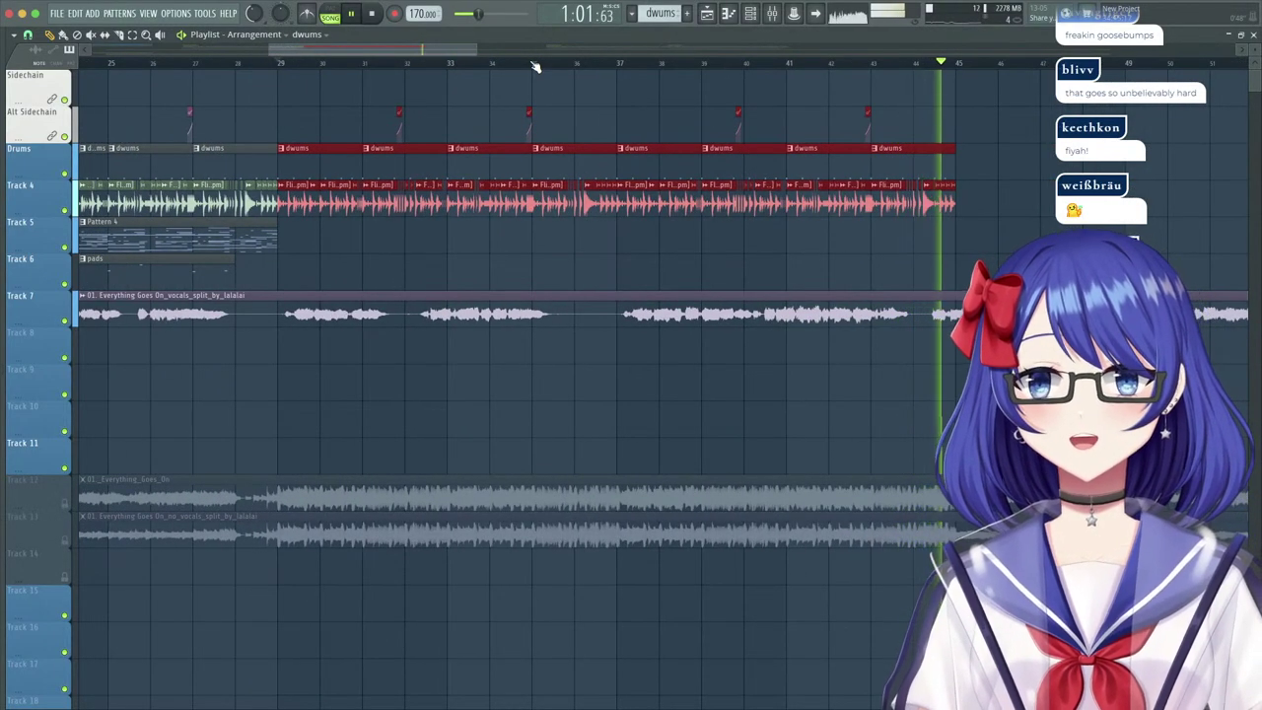
pyautogui.press('space')
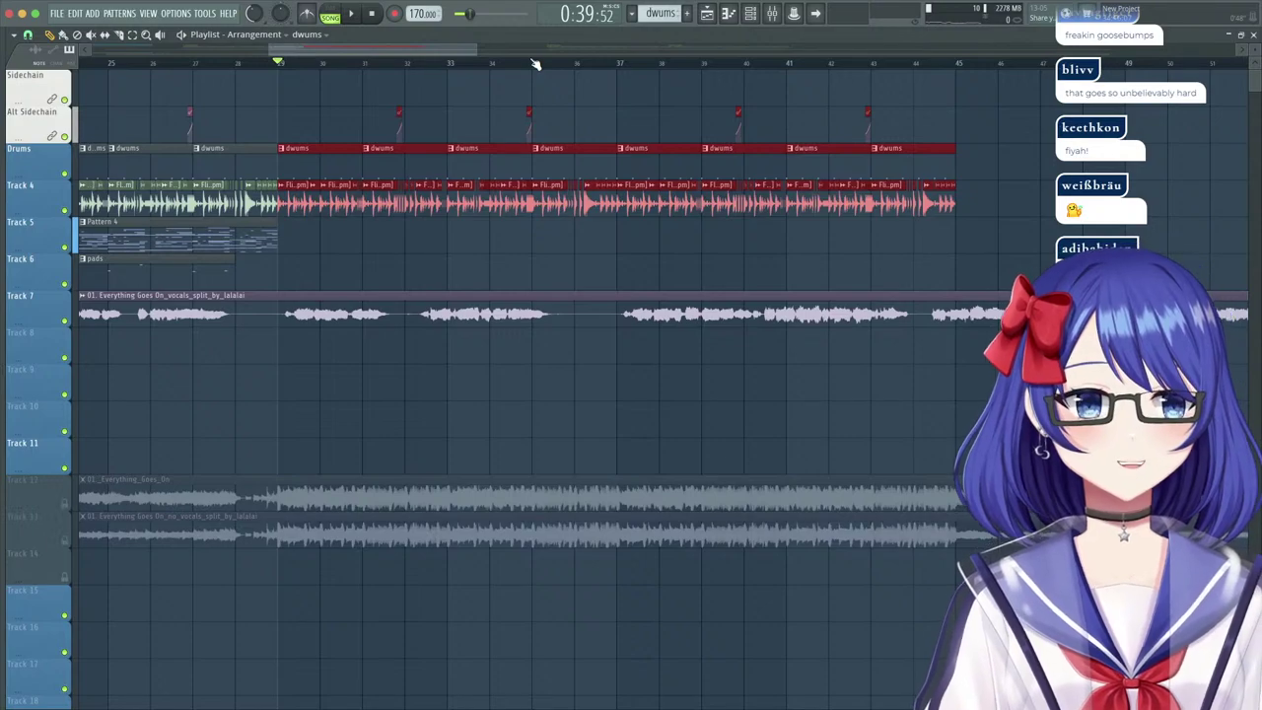
# Create a new empty pattern named piano.
pyautogui.click(678, 14)
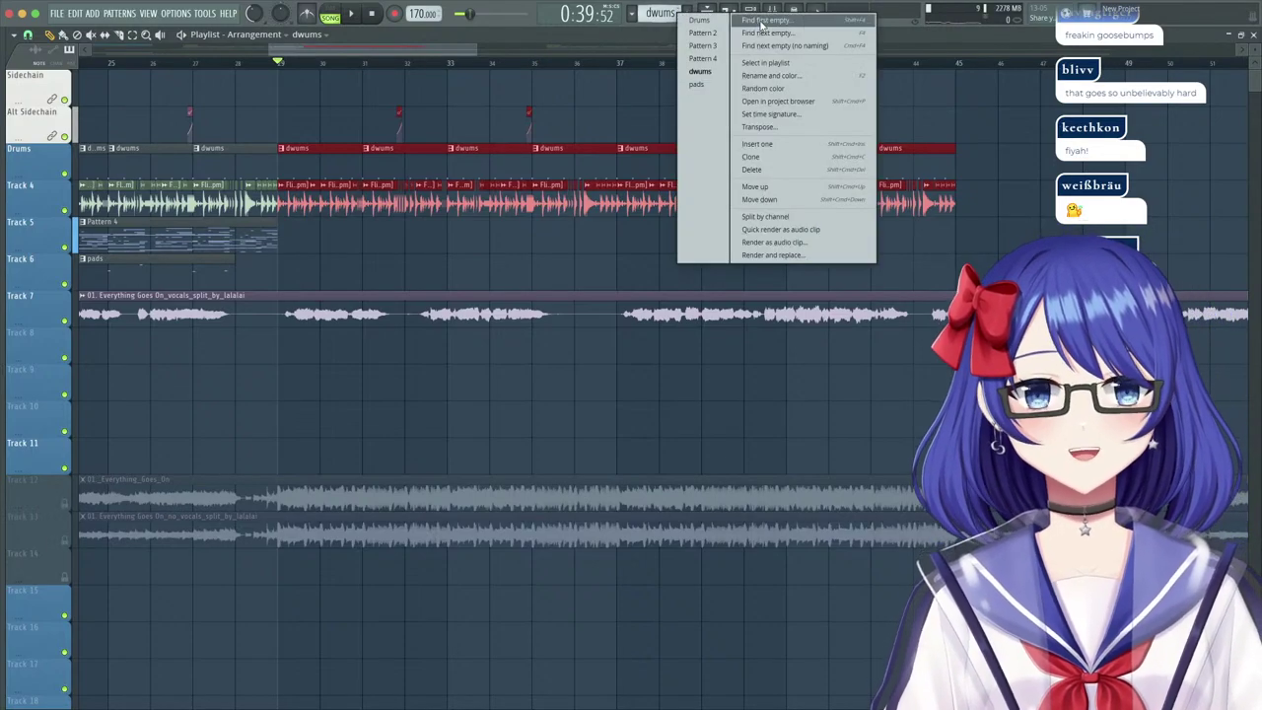
pyautogui.click(767, 26)
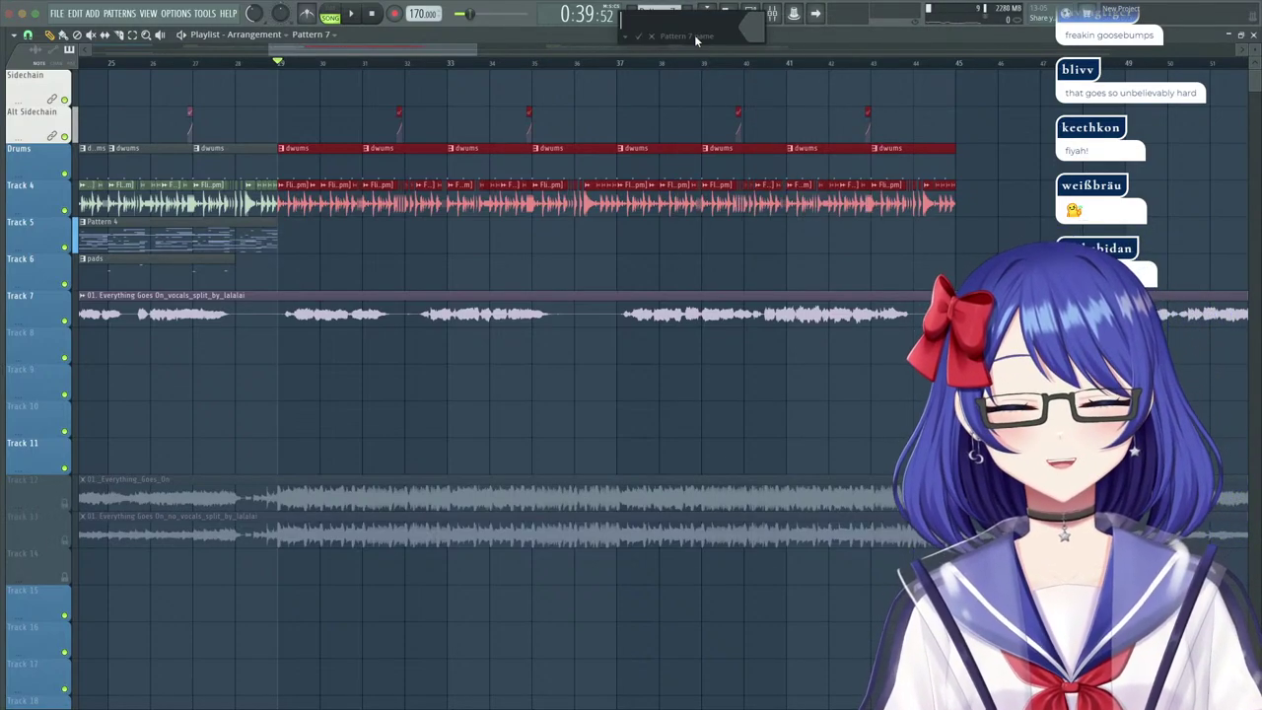
pyautogui.write('piano')
pyautogui.press('Return')
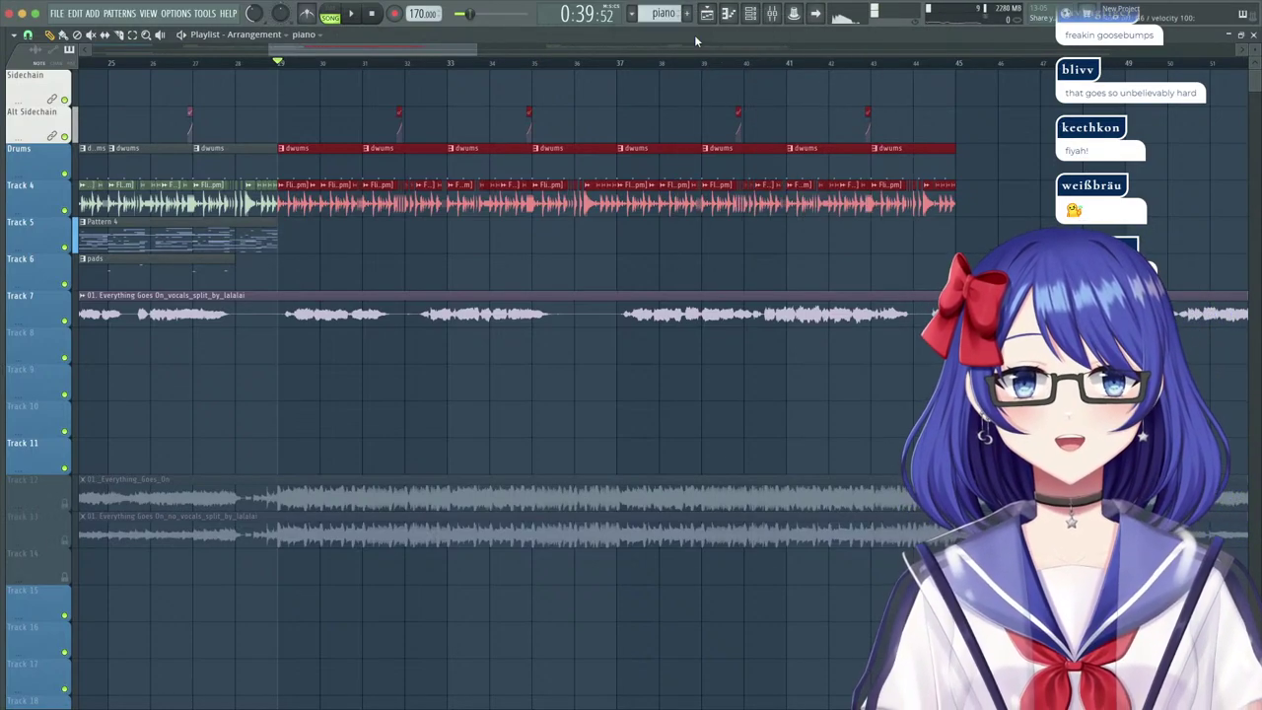
# Show the channel rack and open the Kontakt channel's piano roll for the piano pattern.
pyautogui.click(312, 246)
pyautogui.doubleClick(301, 245)
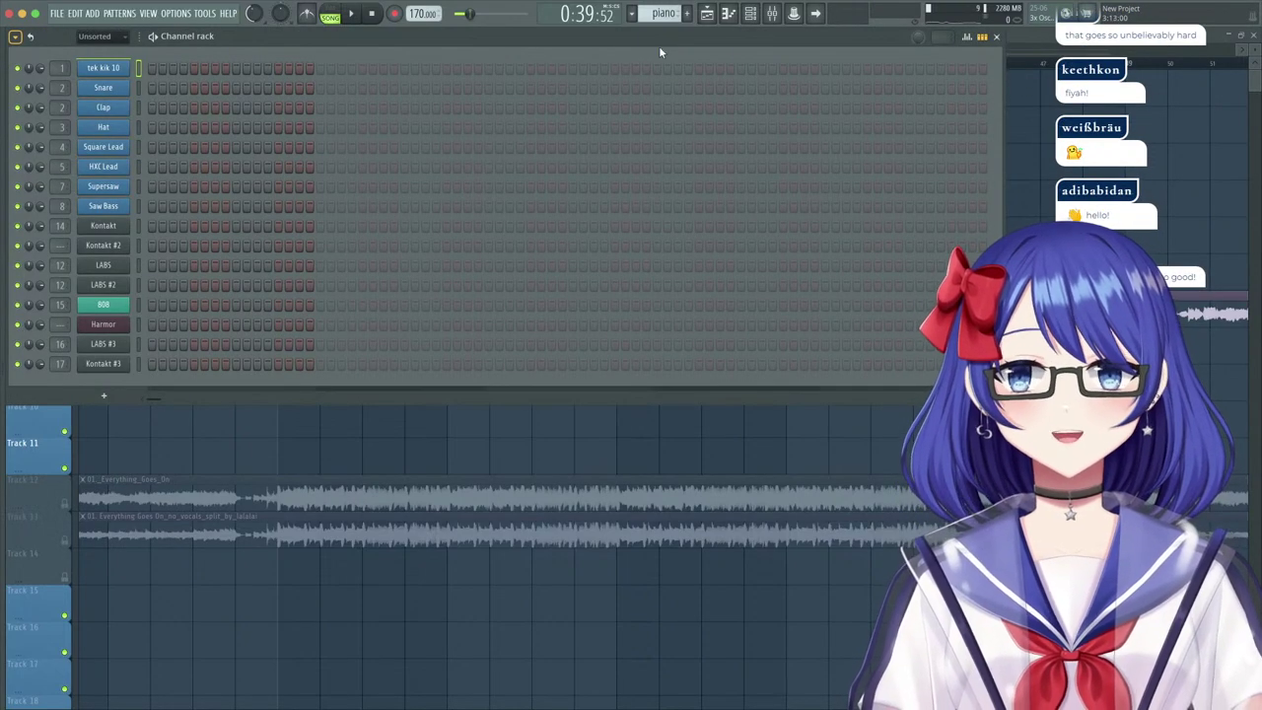
pyautogui.rightClick(130, 223)
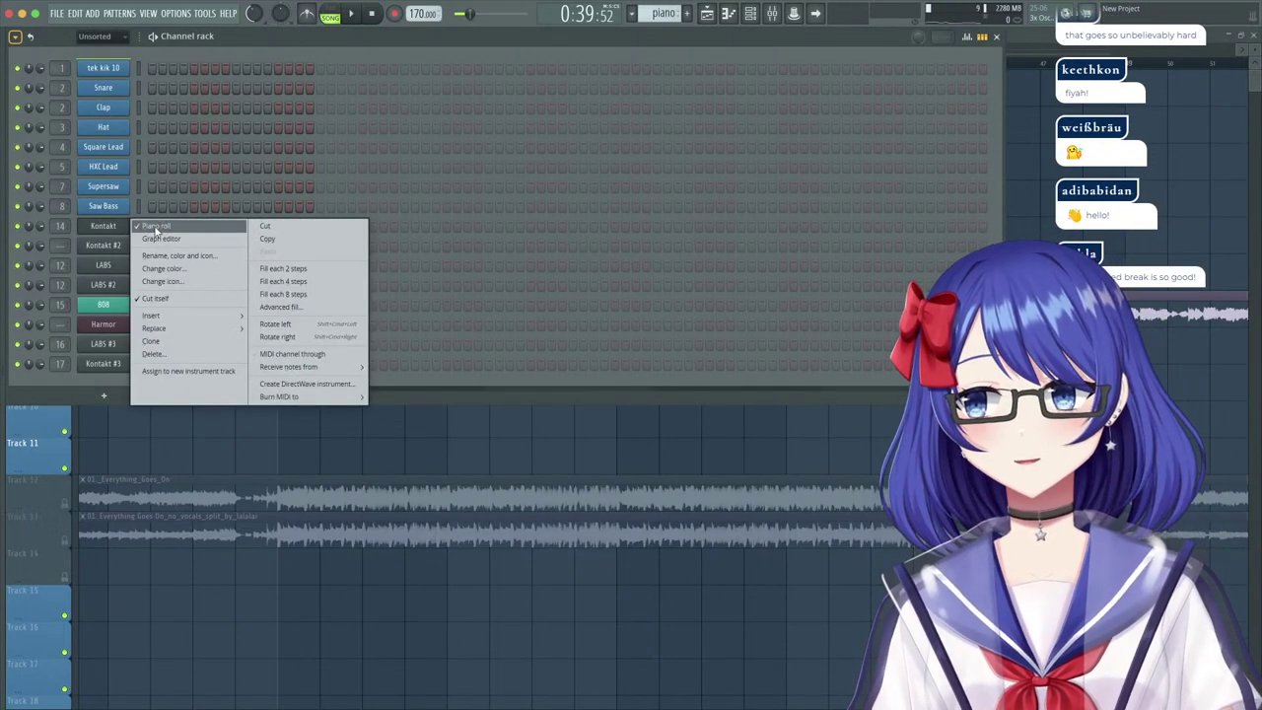
pyautogui.click(155, 228)
pyautogui.scroll(4, 288, 152)
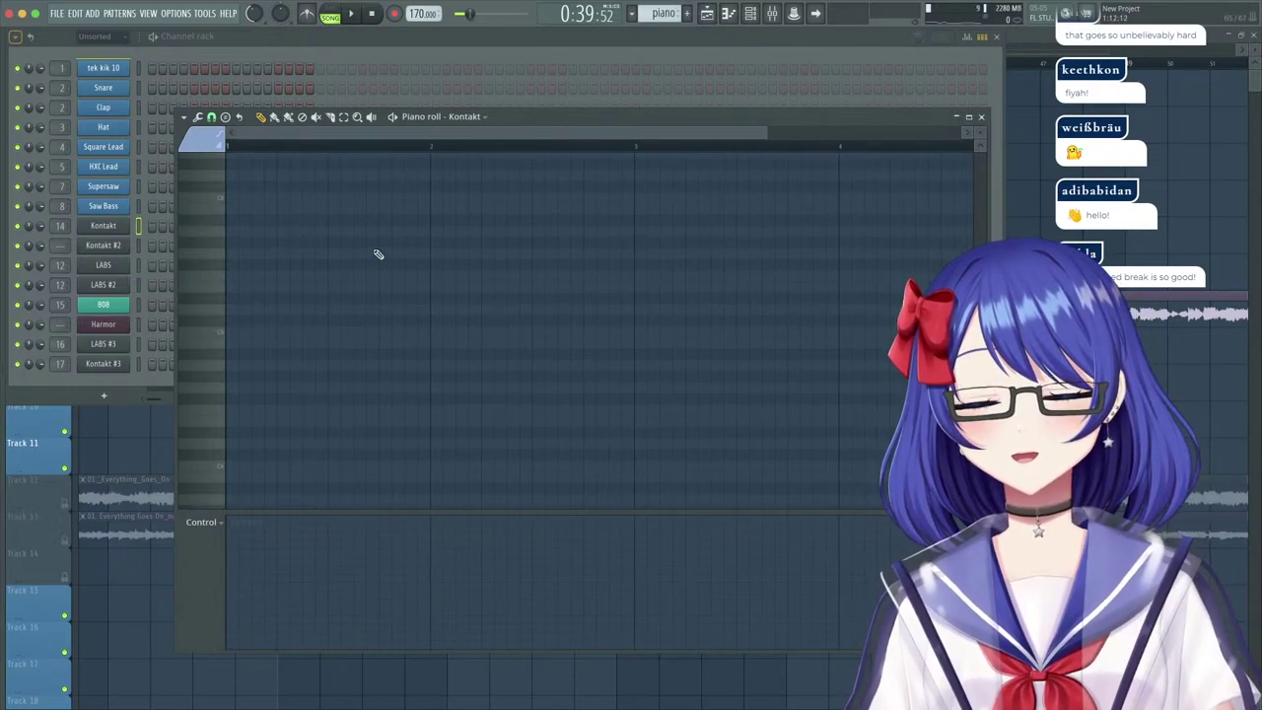
# Draw three staggered six-step notes, G6, G#6 and D#7, starting at steps 3, 5 and 7 of bar 1.
pyautogui.click(380, 324)
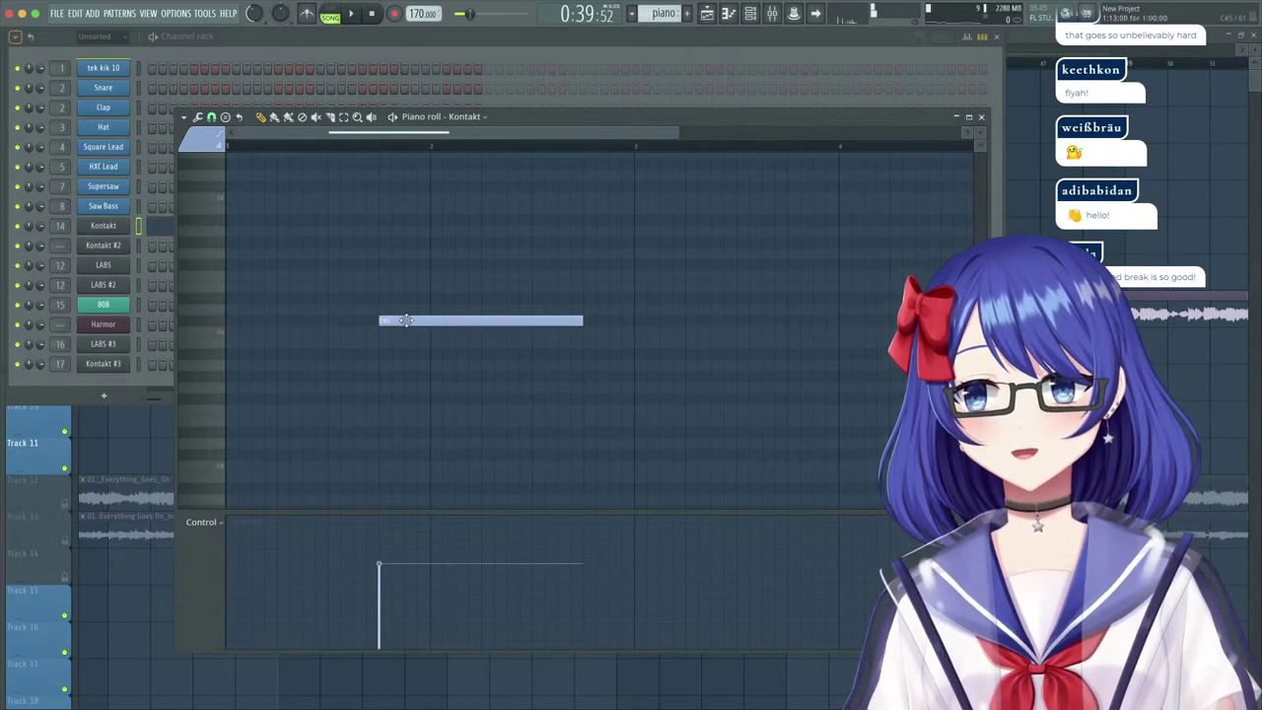
pyautogui.rightClick(404, 319)
pyautogui.scroll(3, 400, 299)
pyautogui.click(380, 321)
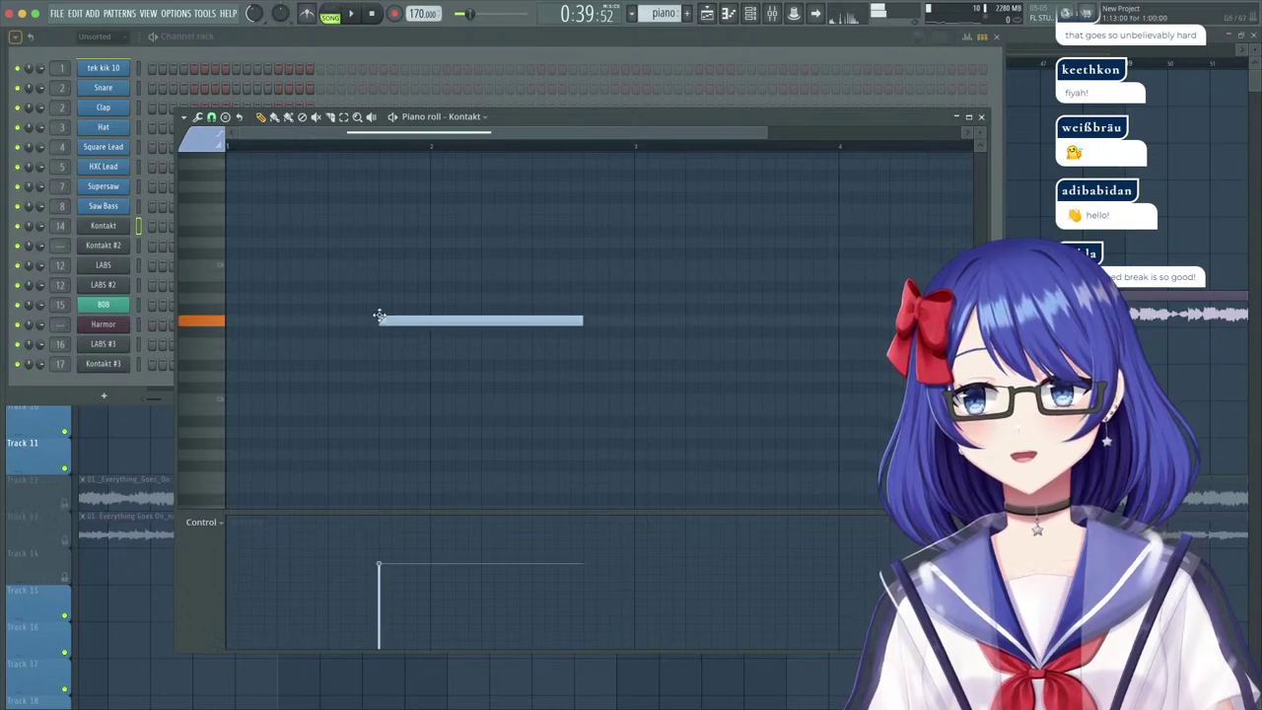
pyautogui.moveTo(396, 321); pyautogui.dragTo(275, 232)
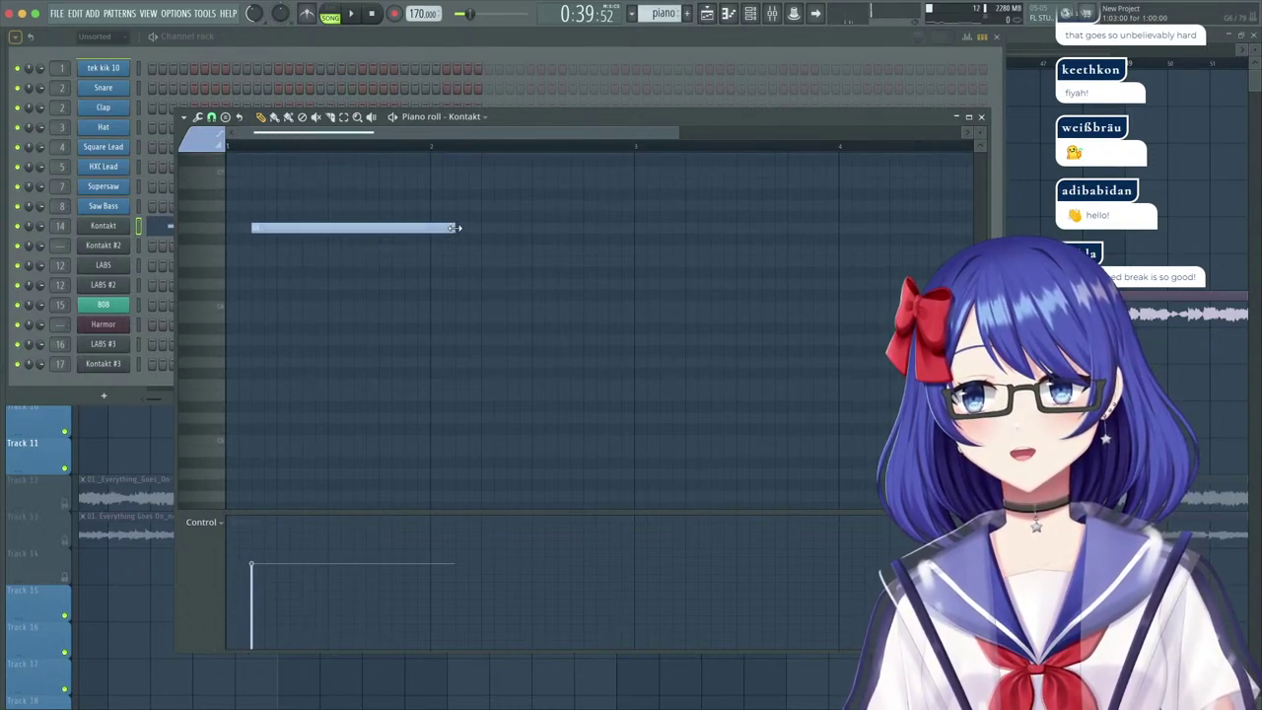
pyautogui.moveTo(456, 228); pyautogui.dragTo(260, 227)
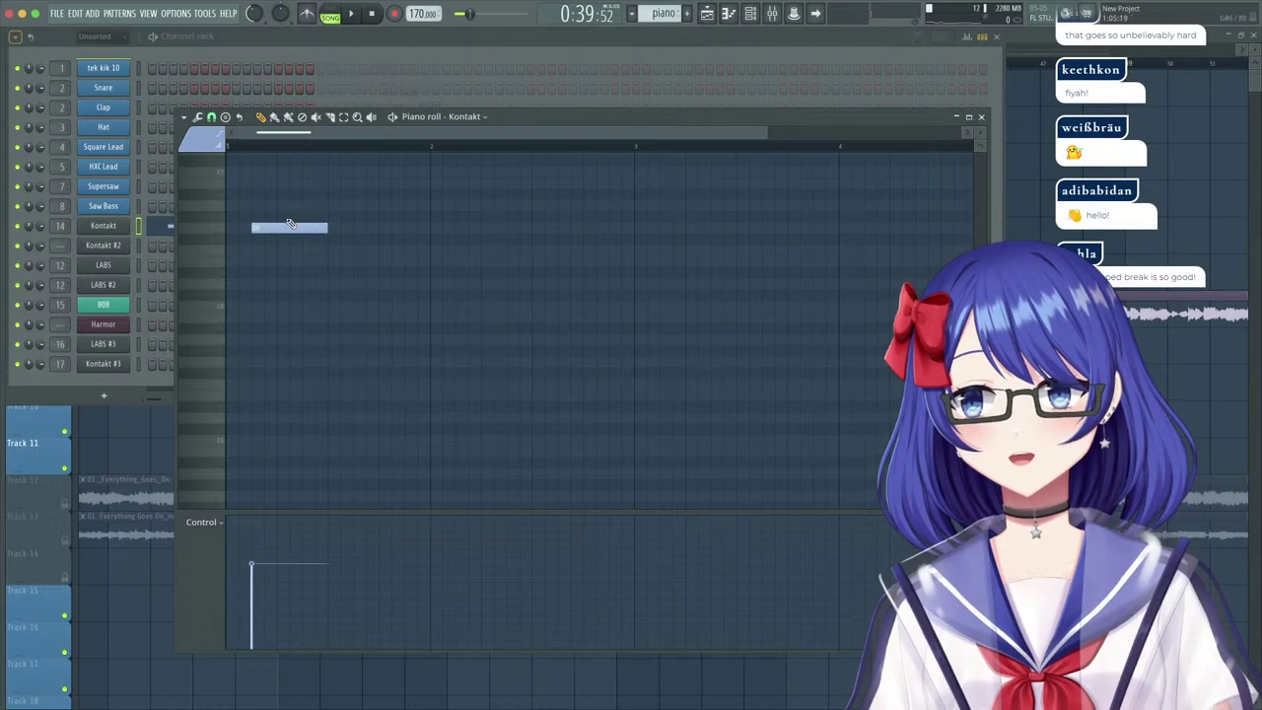
pyautogui.click(280, 217)
pyautogui.moveTo(303, 161)
pyautogui.mouseDown()
pyautogui.moveTo(302, 144)
pyautogui.moveTo(302, 177)
pyautogui.moveTo(303, 164)
pyautogui.mouseUp()
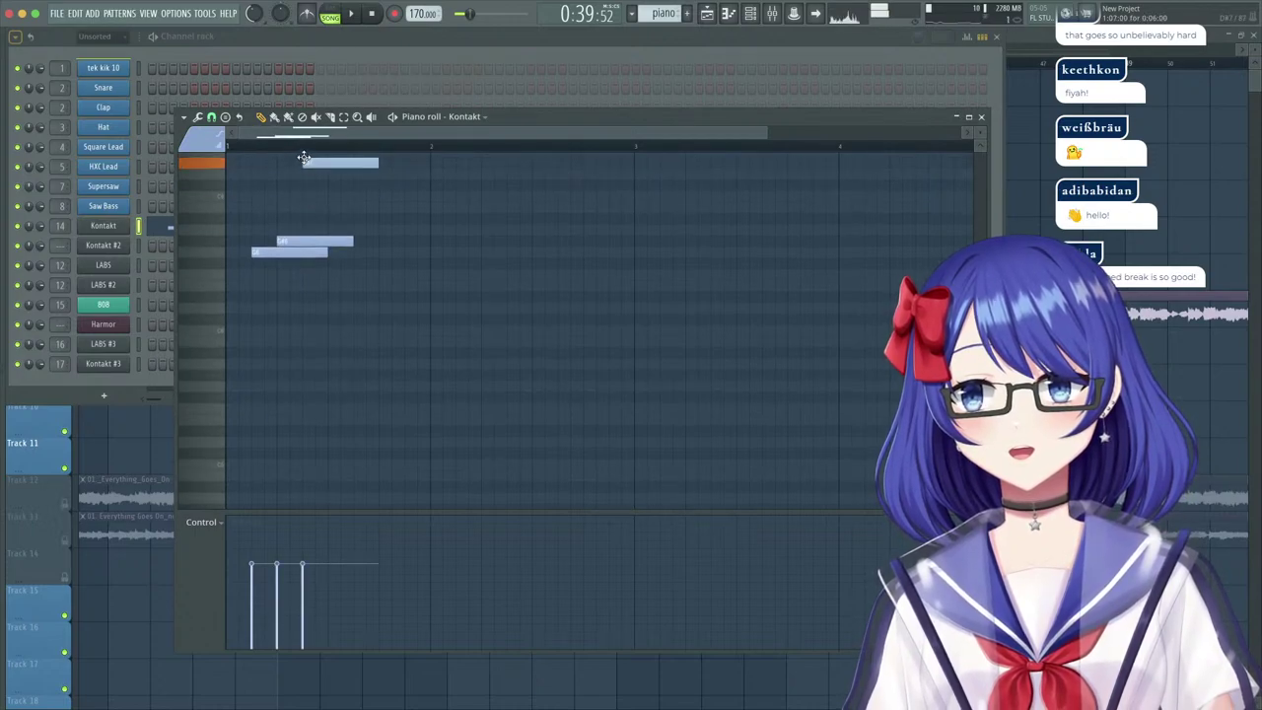
# Clone the Kontakt channel and move the piano notes from the original channel to the clone, Kontakt #4.
pyautogui.click(307, 37)
pyautogui.rightClick(114, 228)
pyautogui.click(177, 342)
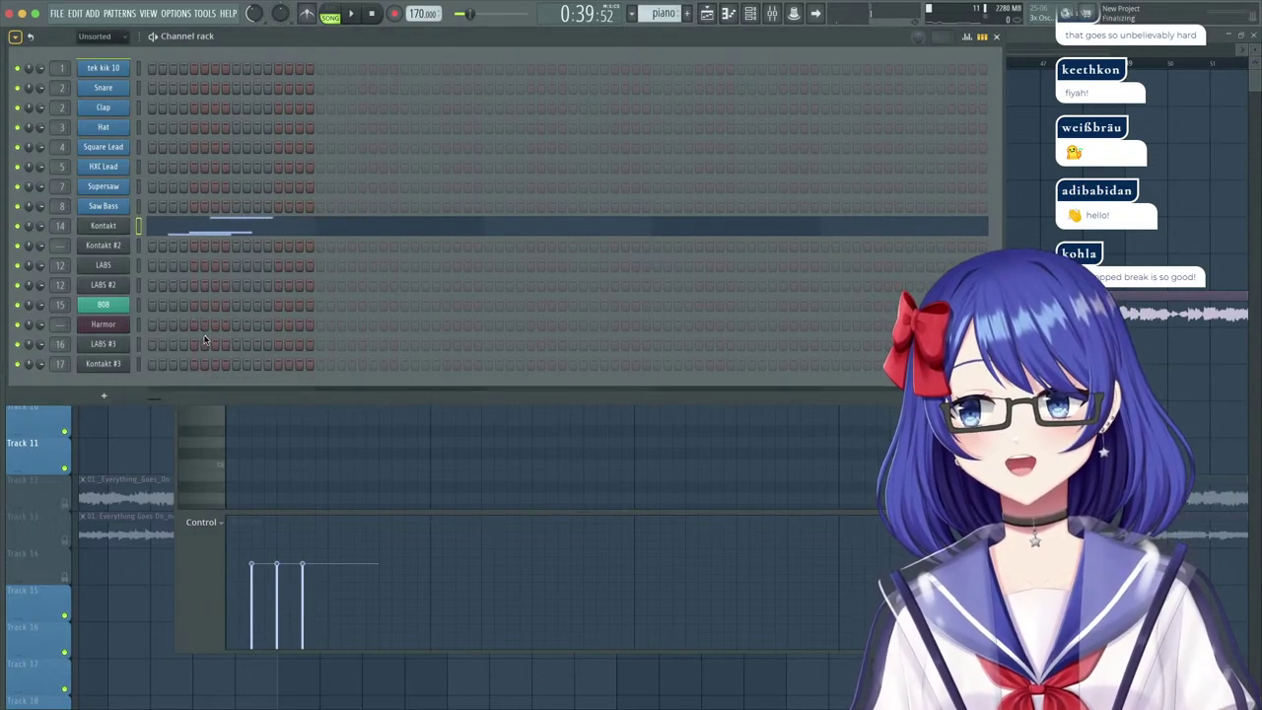
pyautogui.click(108, 246)
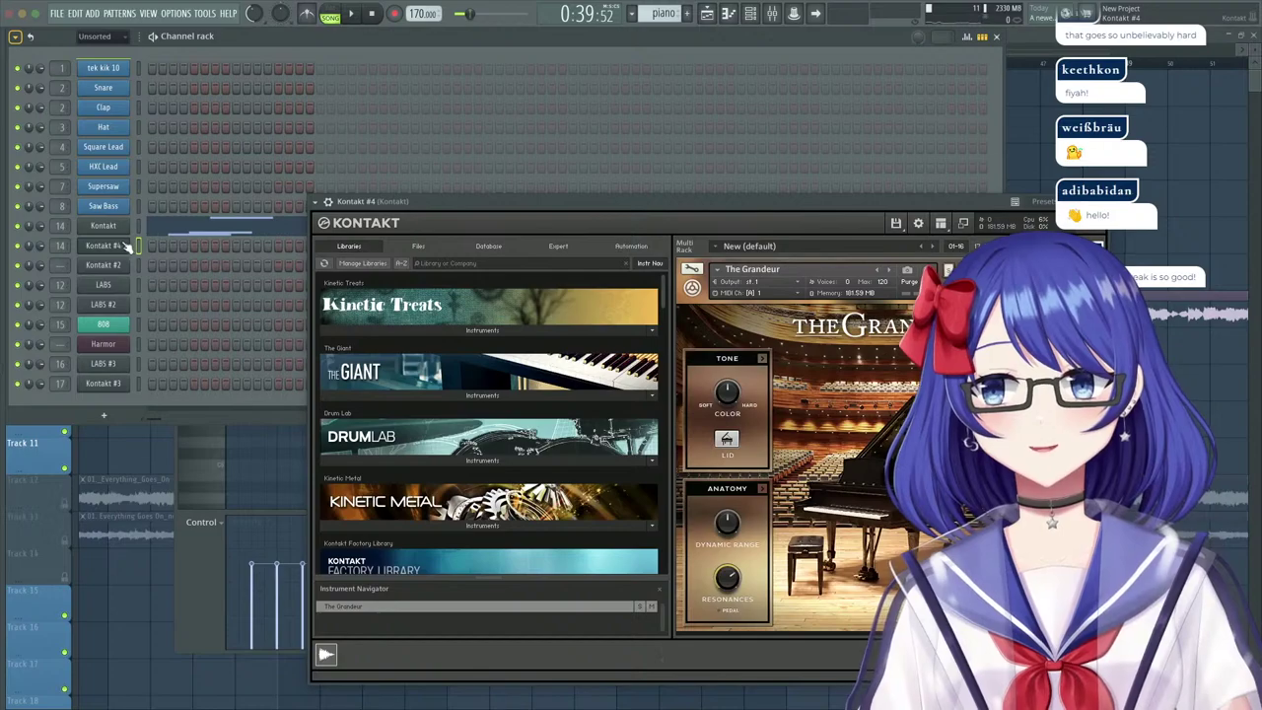
pyautogui.rightClick(128, 224)
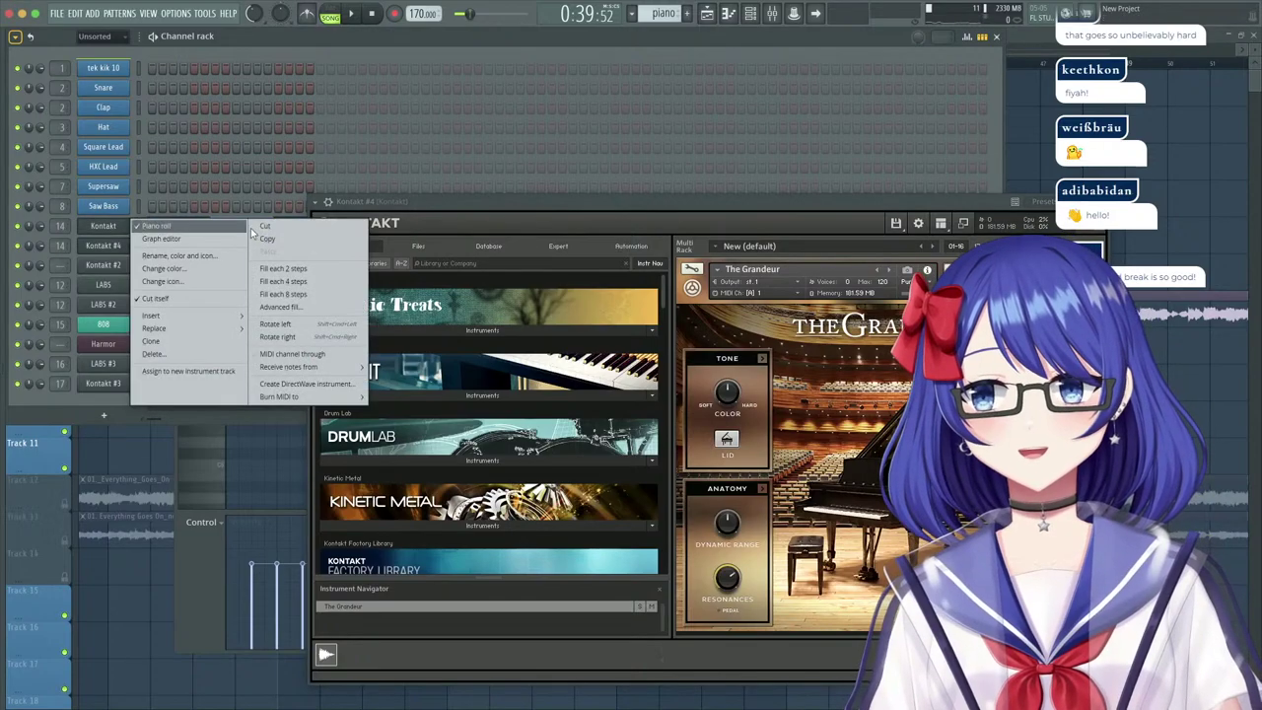
pyautogui.click(266, 226)
pyautogui.rightClick(126, 244)
pyautogui.click(286, 273)
# Show the Kontakt #4 channel settings and route it to free mixer track 18.
pyautogui.moveTo(358, 204); pyautogui.dragTo(298, 185)
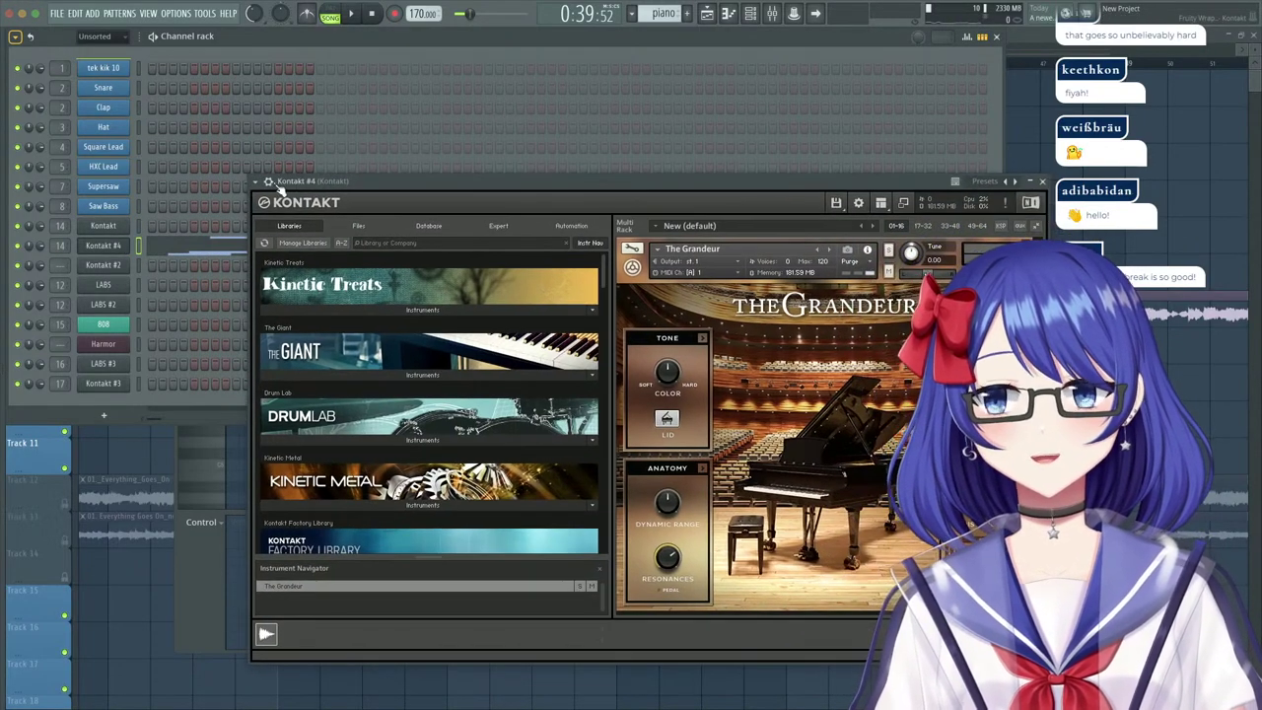
pyautogui.click(269, 182)
pyautogui.click(256, 183)
pyautogui.click(460, 225)
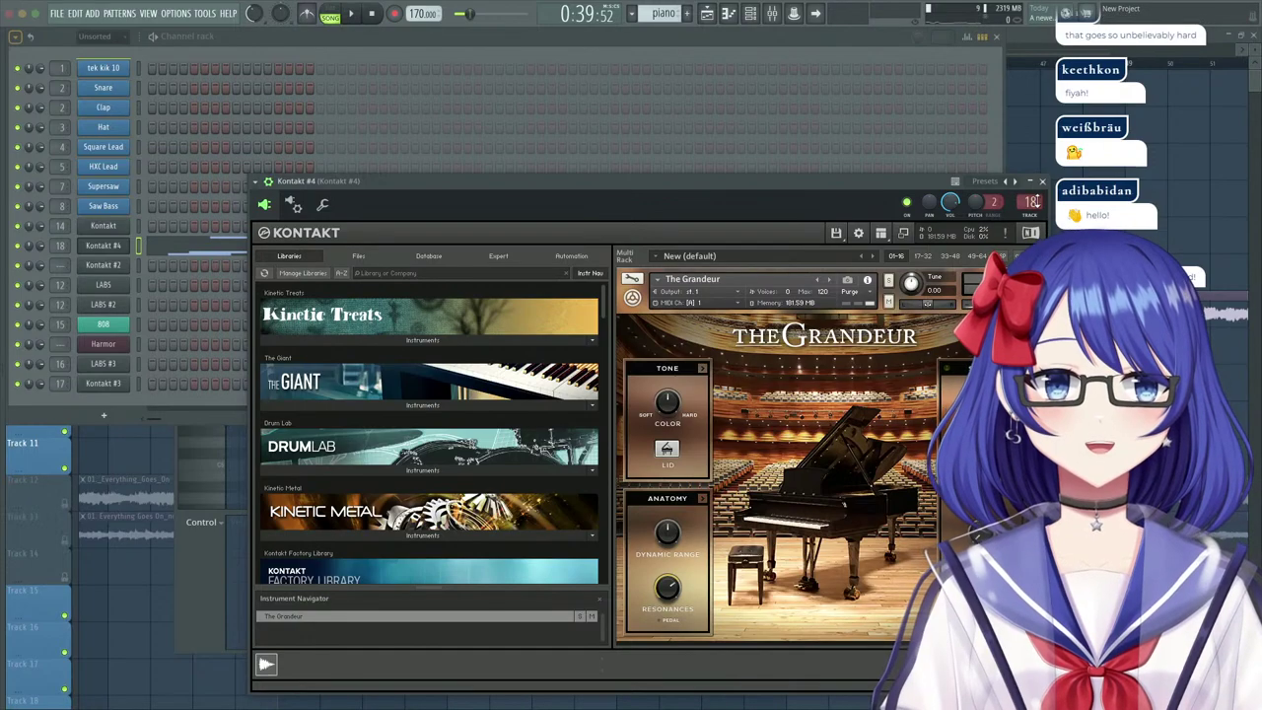
# Load OTT in the first effect slot of the Kontakt #4 mixer track, setting its depth to 55% and time to 776%.
pyautogui.click(1032, 202)
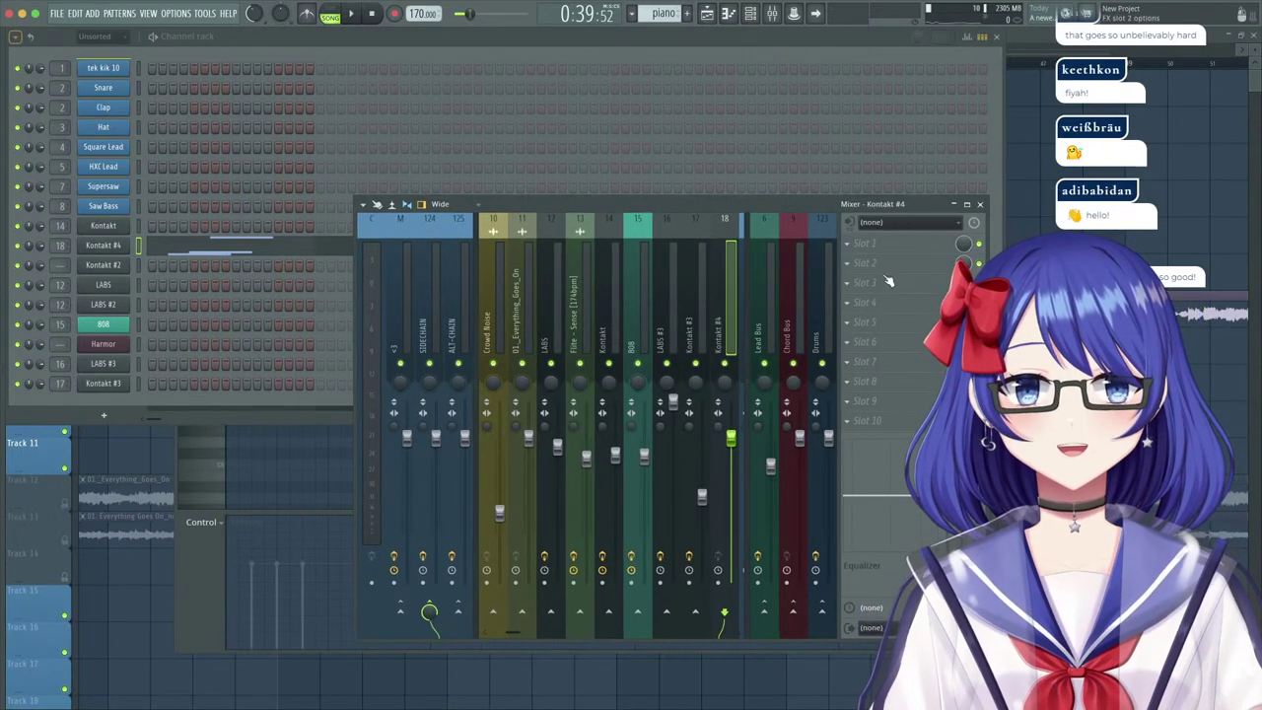
pyautogui.click(866, 244)
pyautogui.click(1016, 340)
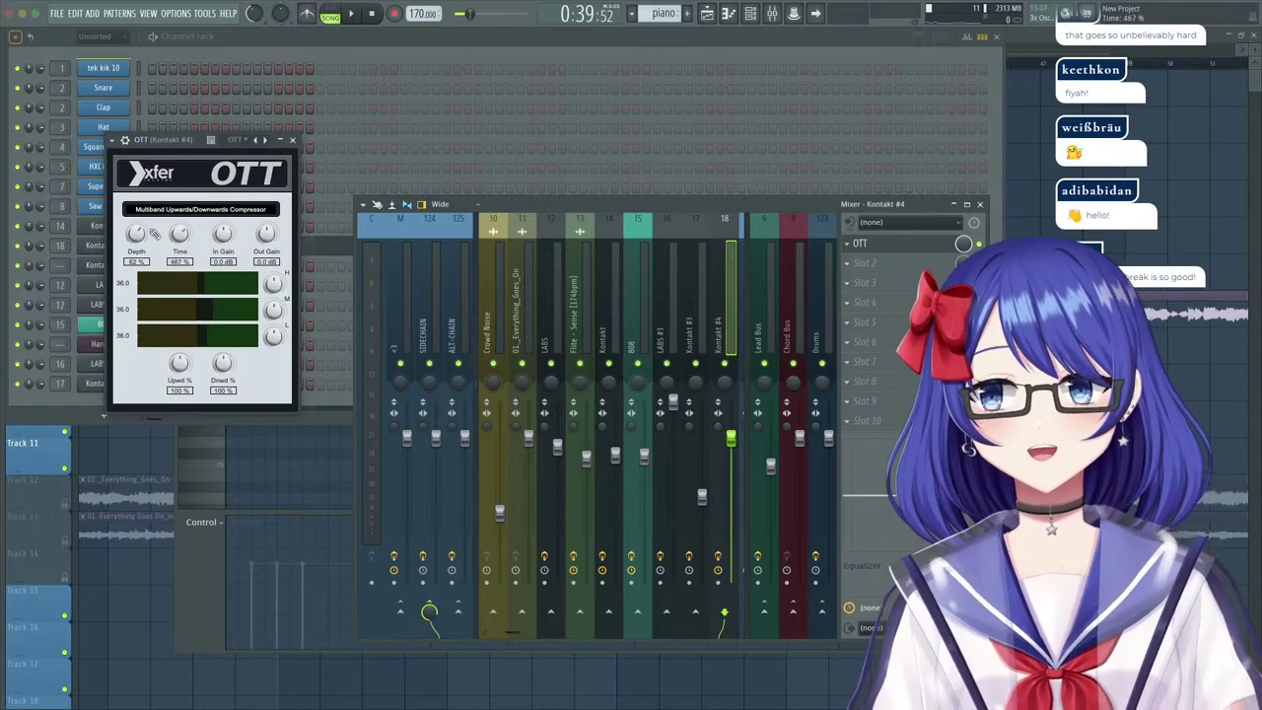
pyautogui.moveTo(139, 228); pyautogui.dragTo(180, 235)
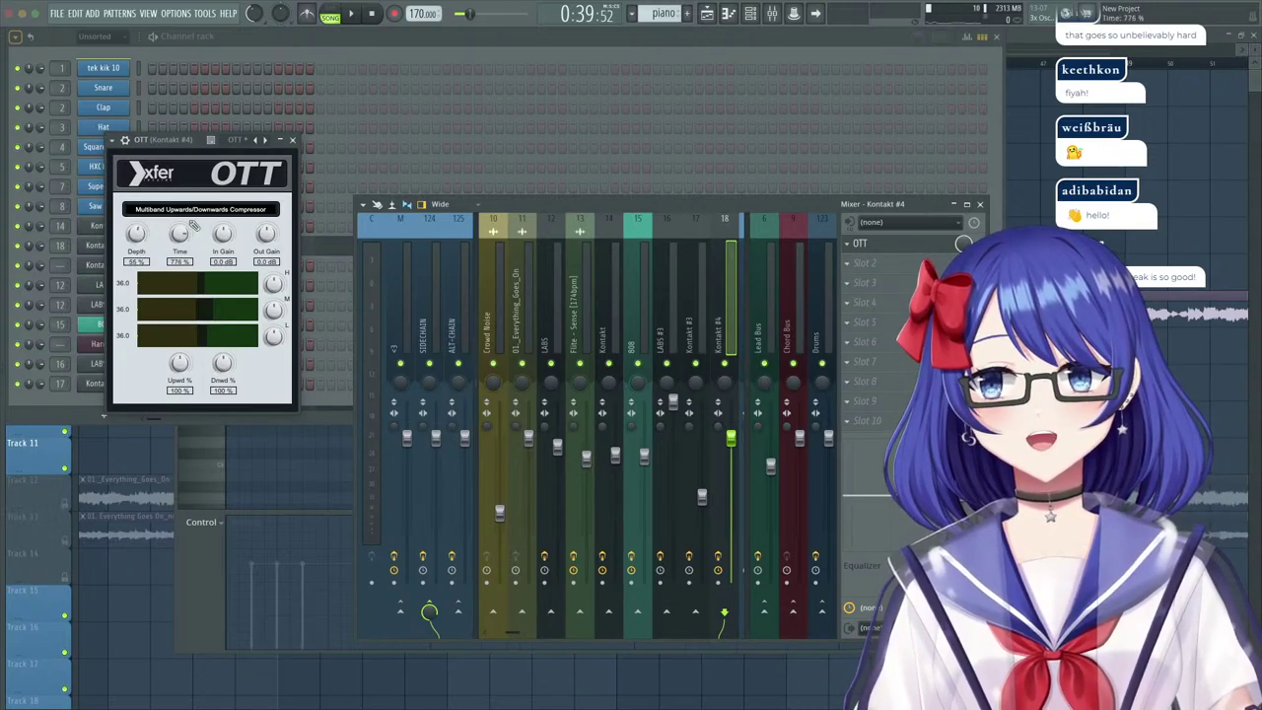
# Set OTT's high-band gain to 113% and input gain to 15.6 dB on the Kontakt #4 track, checking the sound in playback.
pyautogui.moveTo(281, 288); pyautogui.dragTo(282, 294)
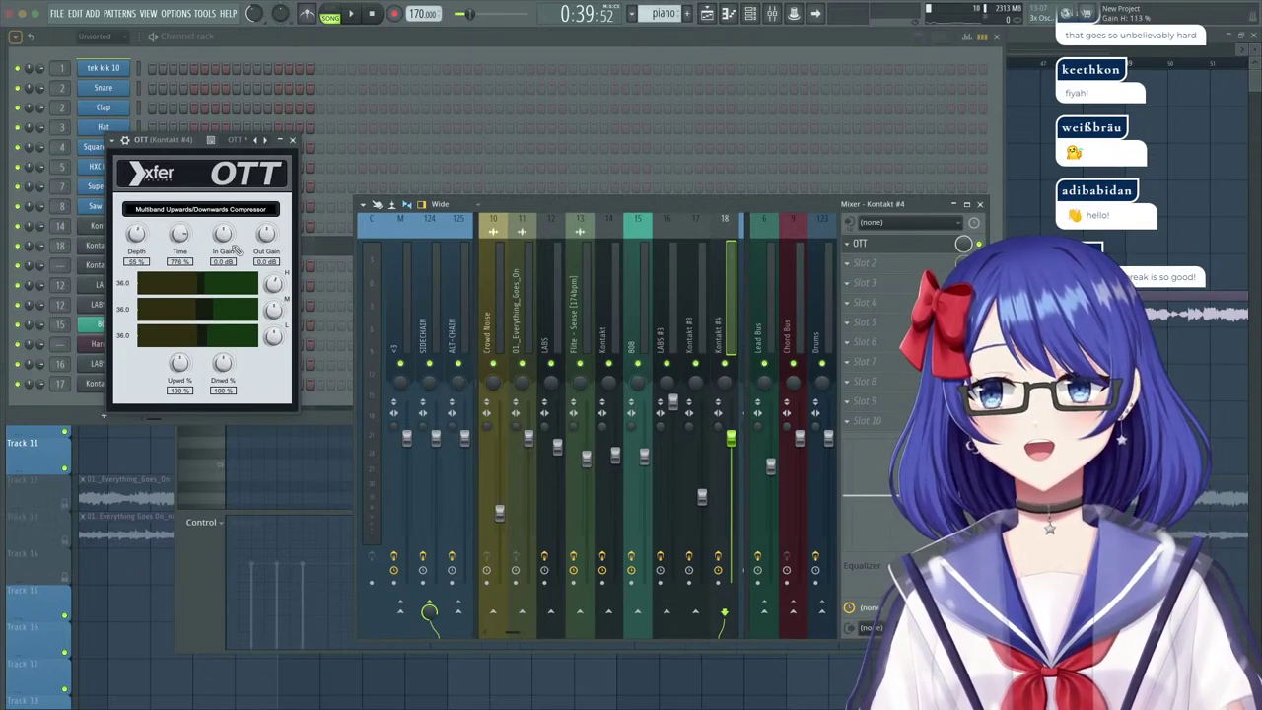
pyautogui.press('space')
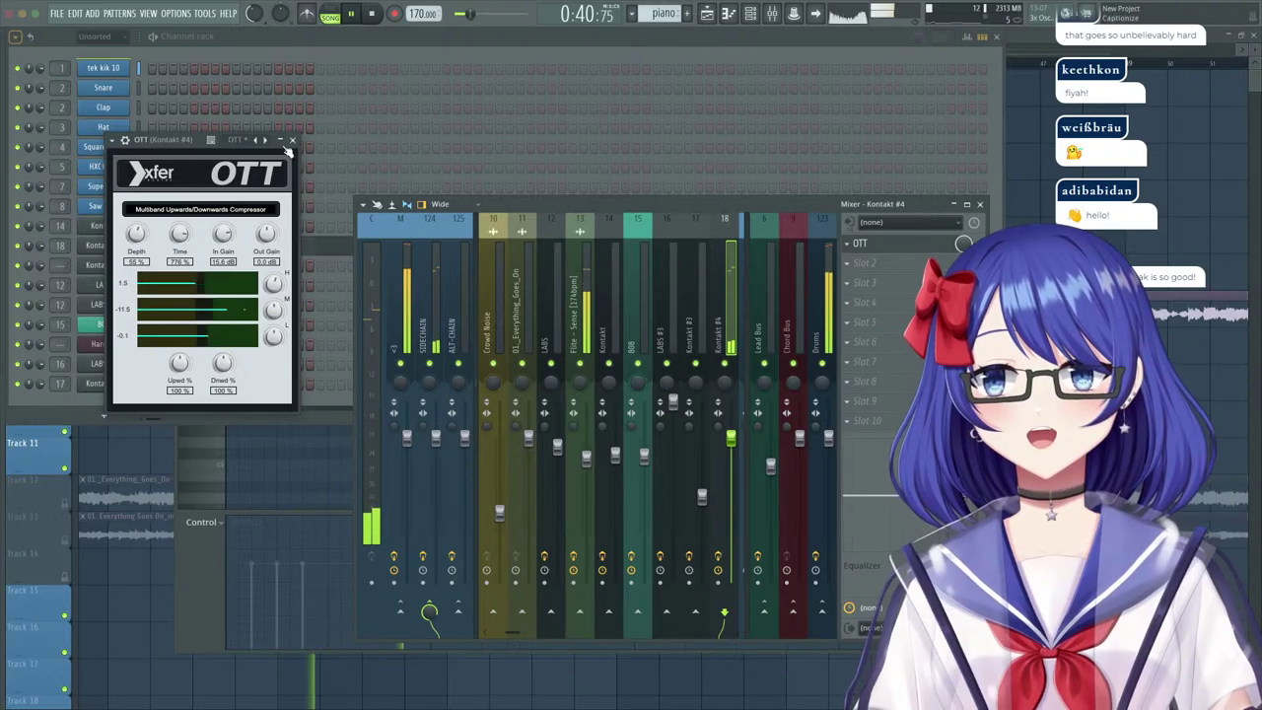
pyautogui.click(291, 141)
pyautogui.press('space')
# Load Fruity Delay 3 in the second effect slot of Kontakt #4 with the Ping pong preset and delay time 6:0.
pyautogui.click(868, 263)
pyautogui.moveTo(887, 280)
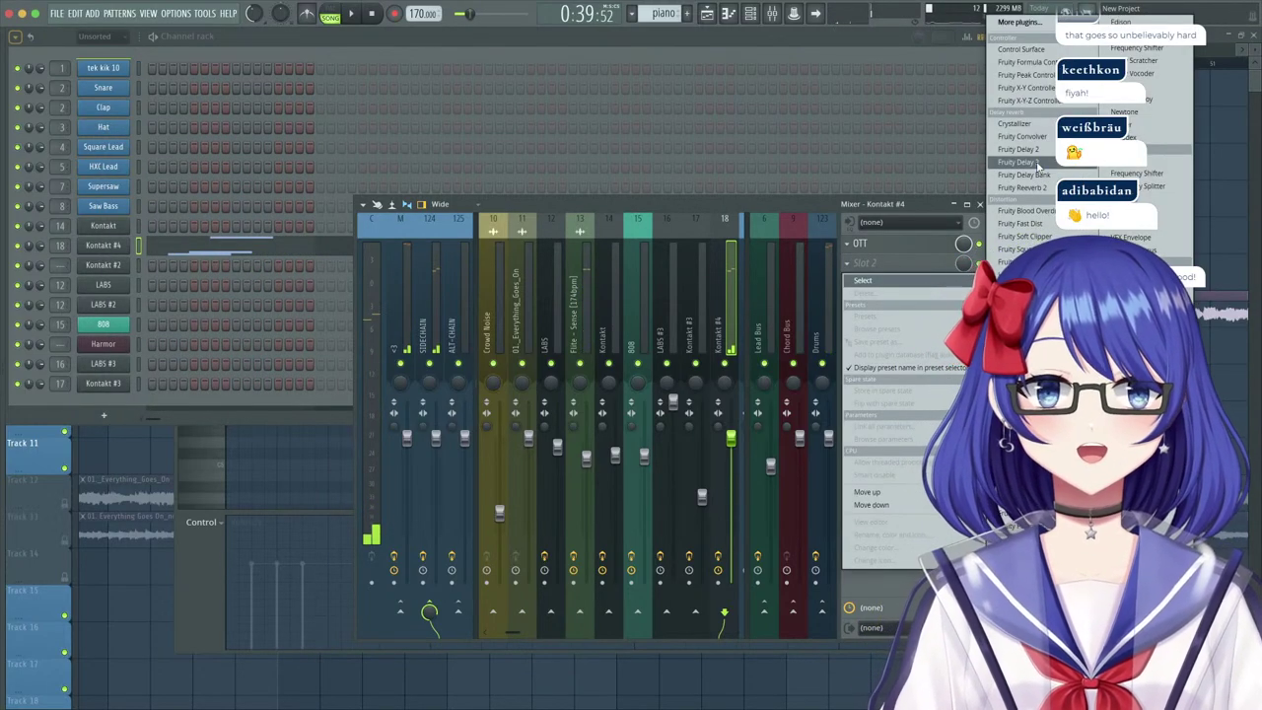
pyautogui.click(1038, 165)
pyautogui.click(135, 184)
pyautogui.moveTo(148, 239)
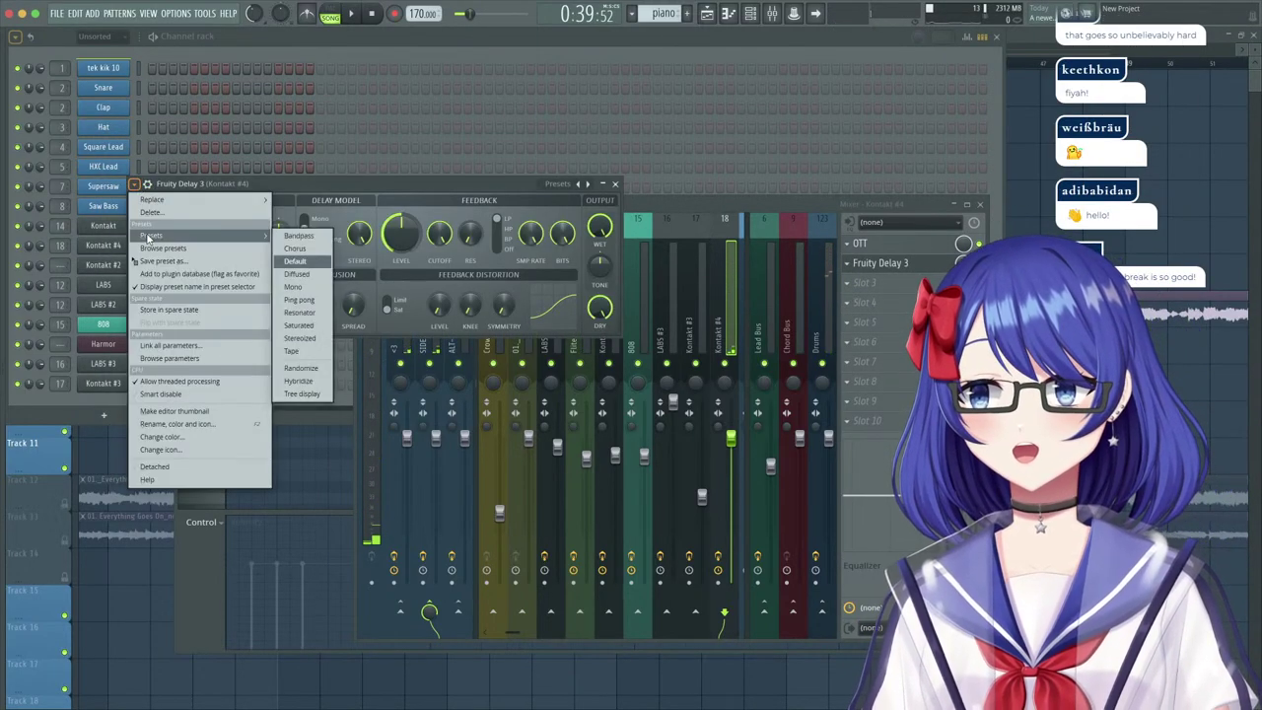
pyautogui.click(300, 299)
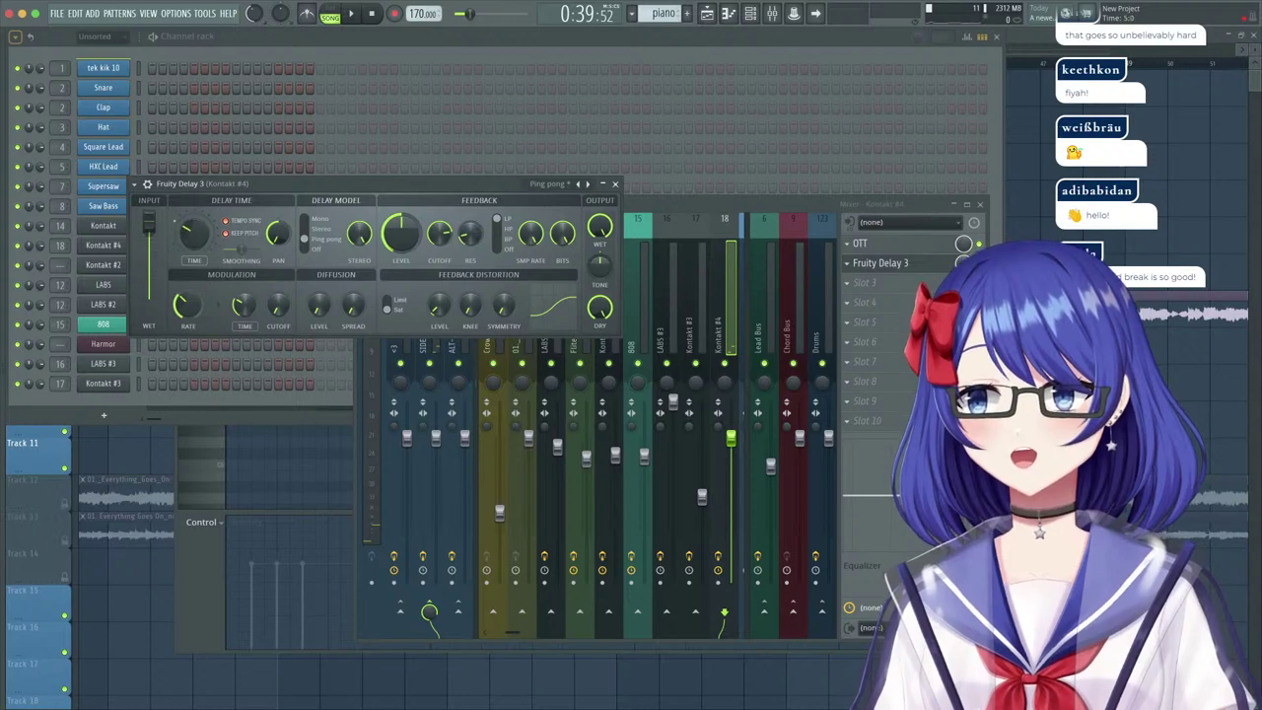
pyautogui.press('space')
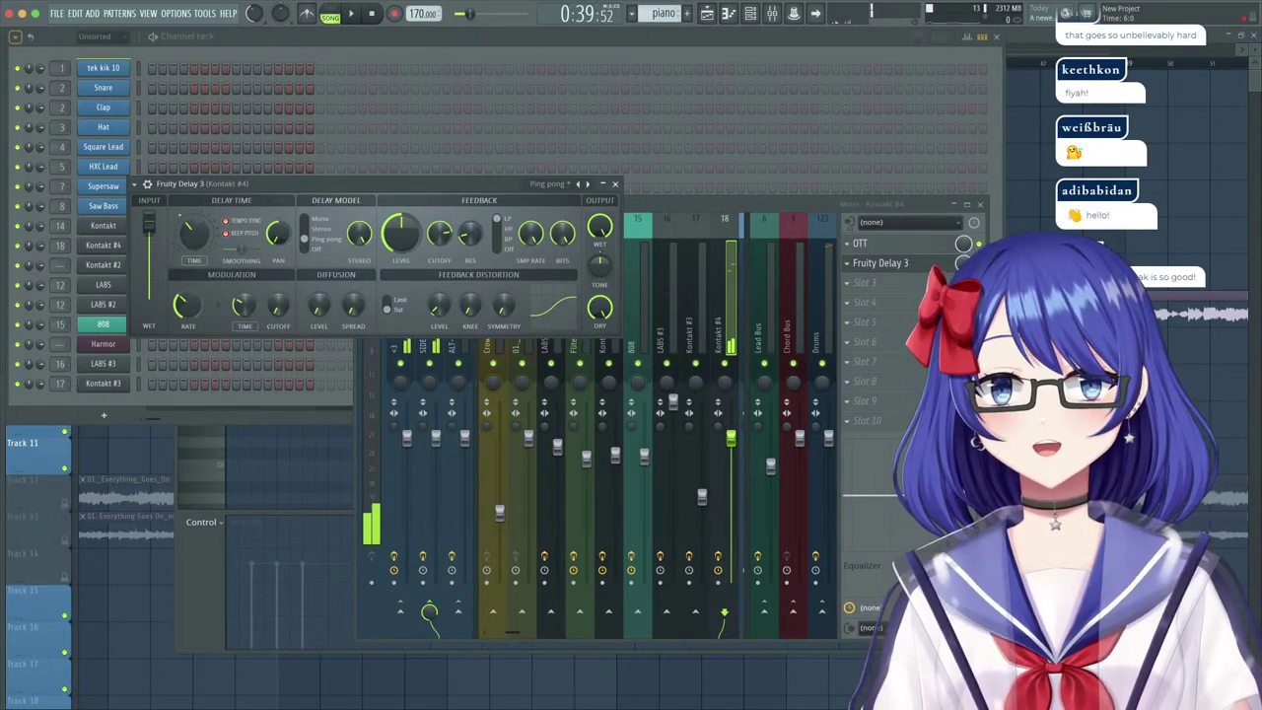
pyautogui.press('space')
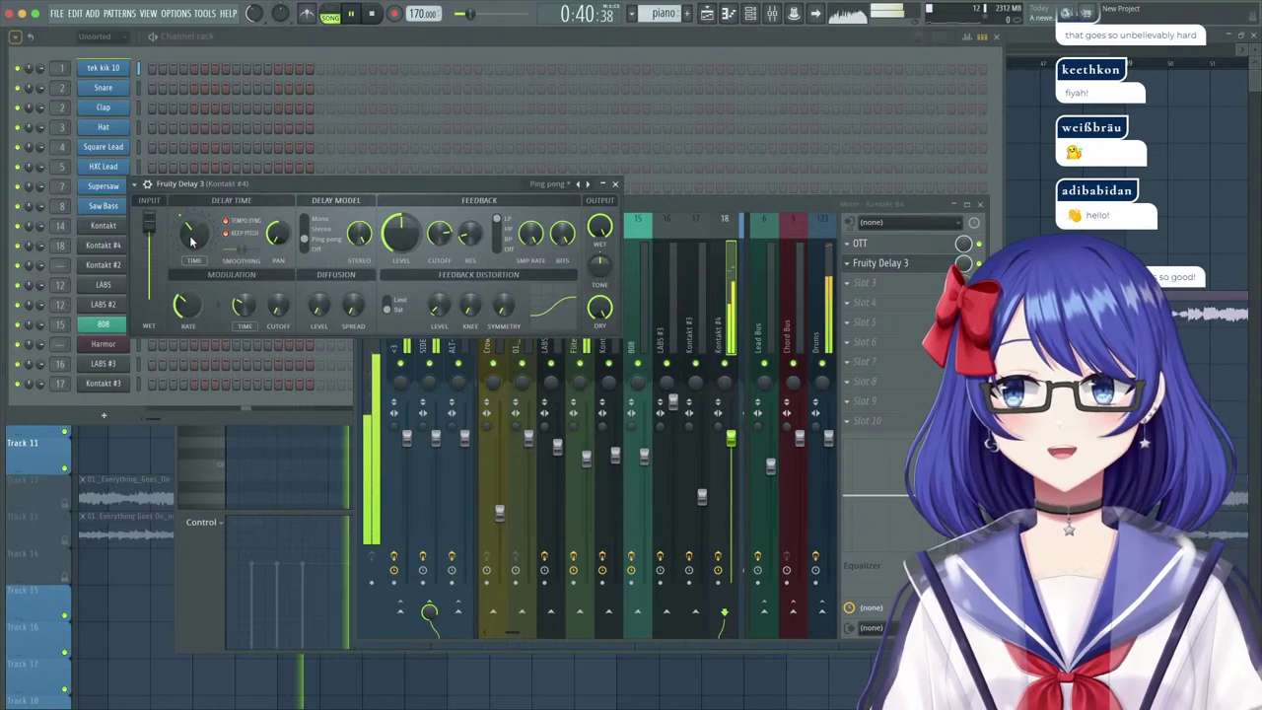
# Add harmony notes D#6, F6 and C7 beneath the three Kontakt #4 piano notes in bar 1 and audition them.
pyautogui.click(237, 39)
pyautogui.click(204, 252)
pyautogui.press('space')
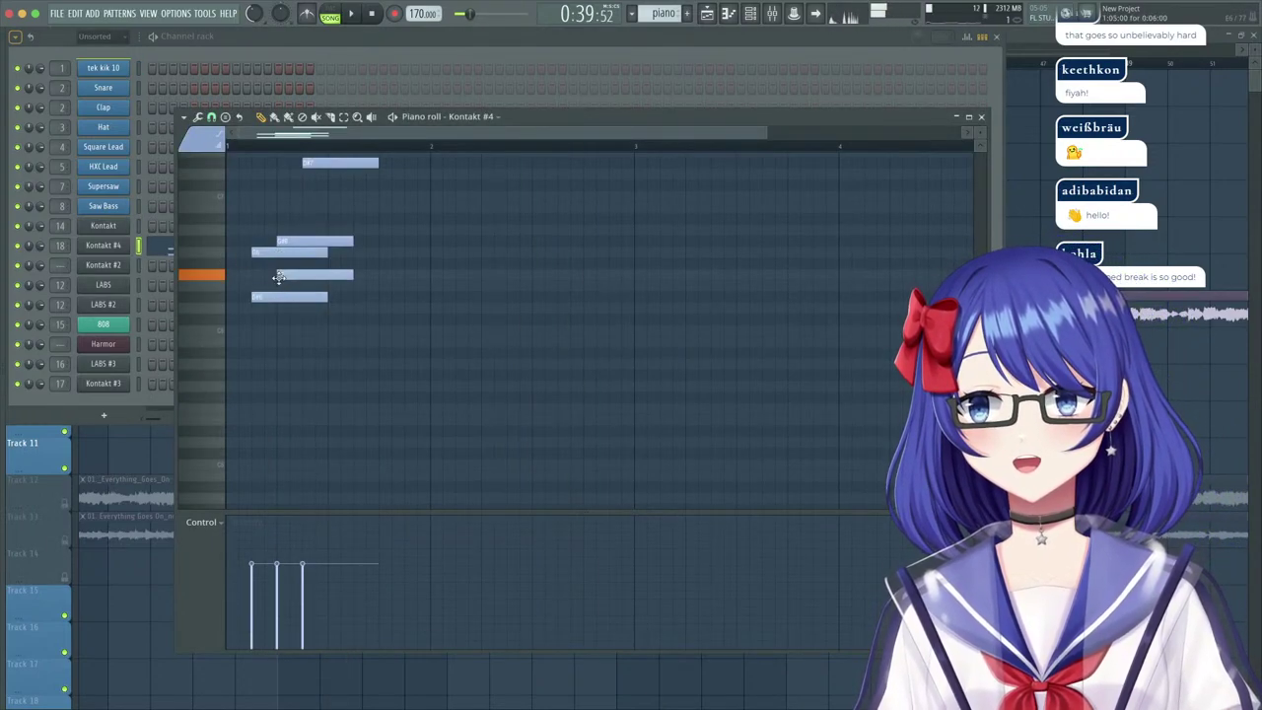
pyautogui.press('space')
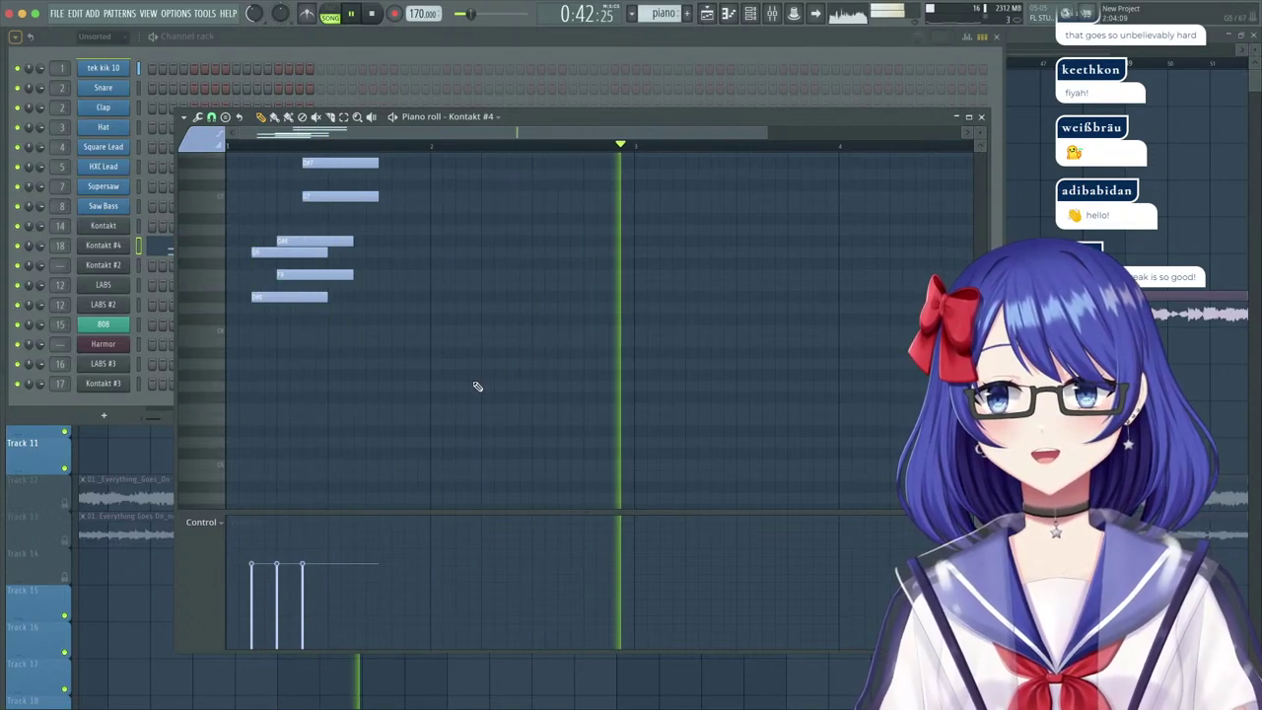
pyautogui.press('space')
# Shorten all the bar 1 piano notes to two steps each and audition the result.
pyautogui.hotkey('ctrl', 'a')
pyautogui.scroll(1, 373, 214)
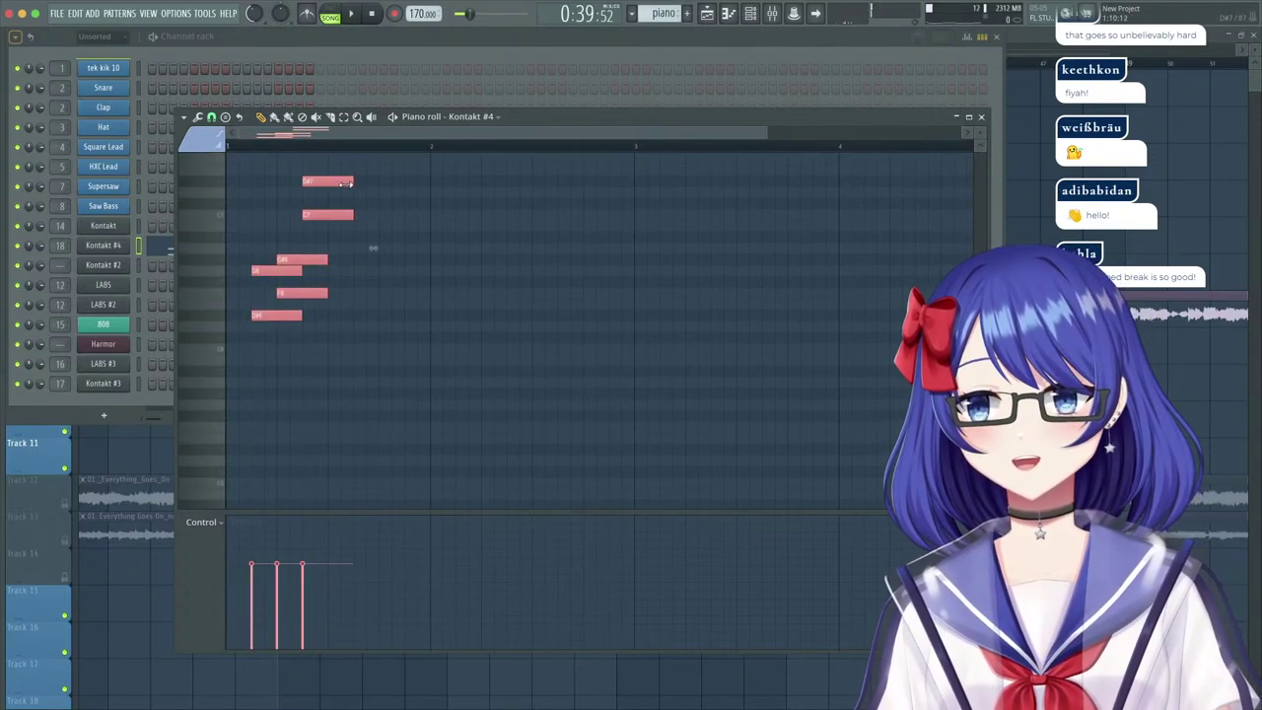
pyautogui.press('space')
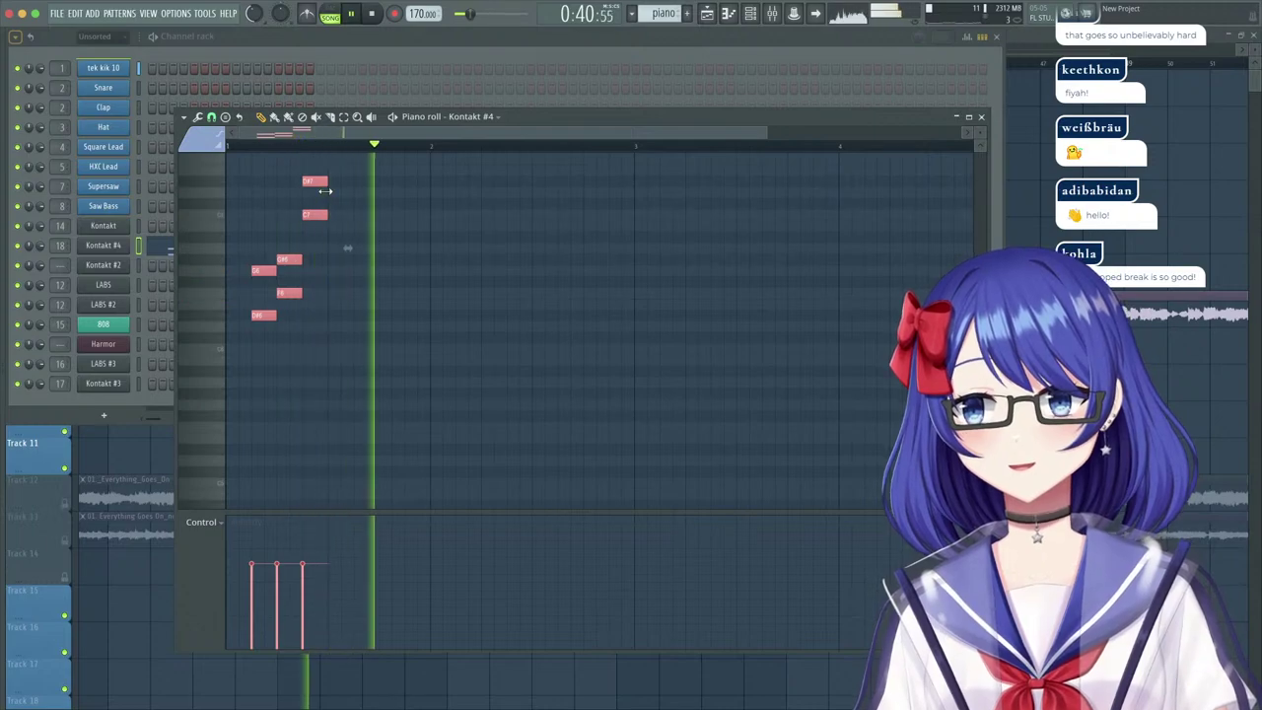
pyautogui.scroll(2, 577, 357)
pyautogui.press('space')
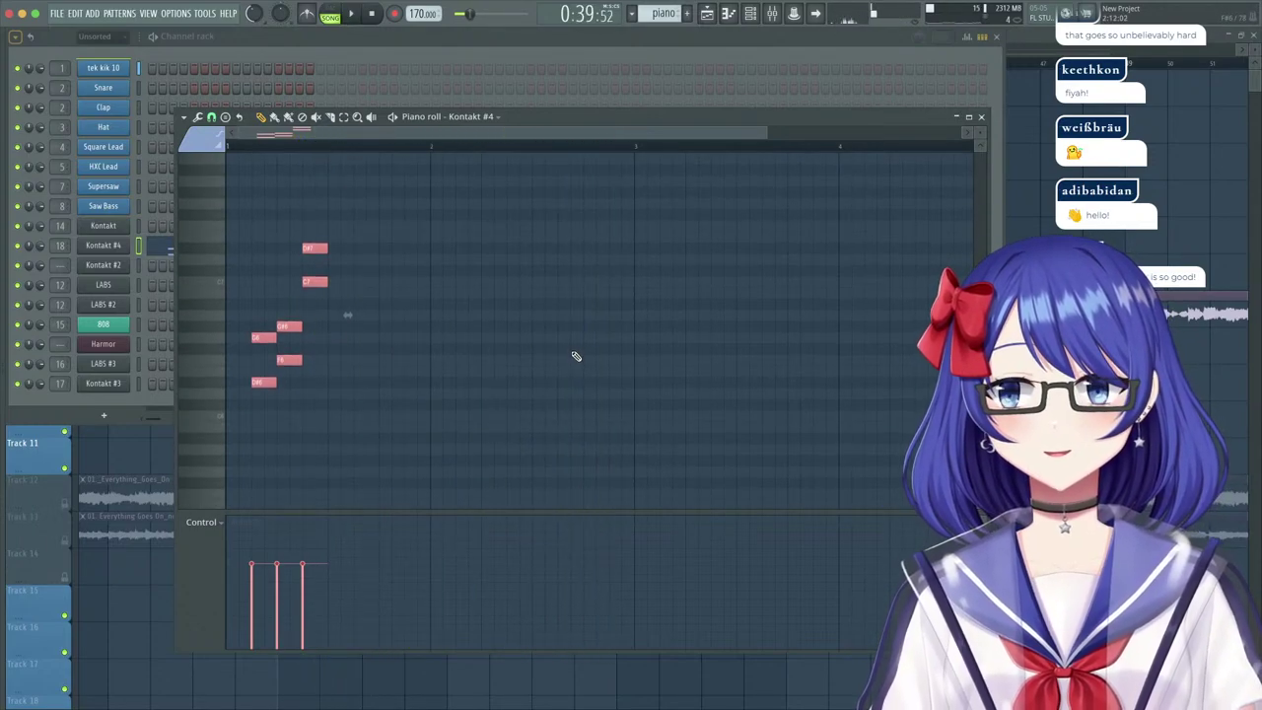
# Add a descending two-note phrase in bar 3: D#7 with C7, A#6 with G6, and G#6 with D#6, at steps 3, 5 and 7.
pyautogui.hotkey('ctrl', 'b')
pyautogui.moveTo(392, 246); pyautogui.dragTo(721, 253)
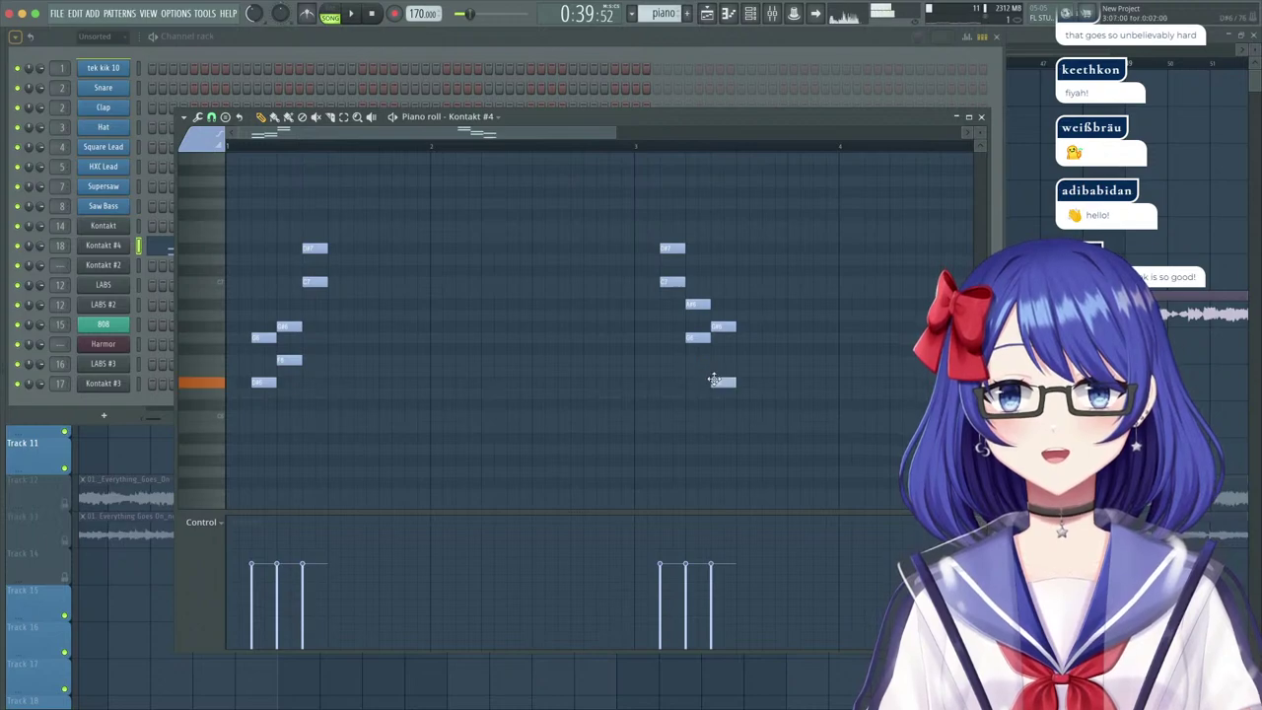
pyautogui.press('space')
# Duplicate the ascending and descending phrases from bars 1 and 3 into bars 5 and 7.
pyautogui.scroll(-3, 636, 150)
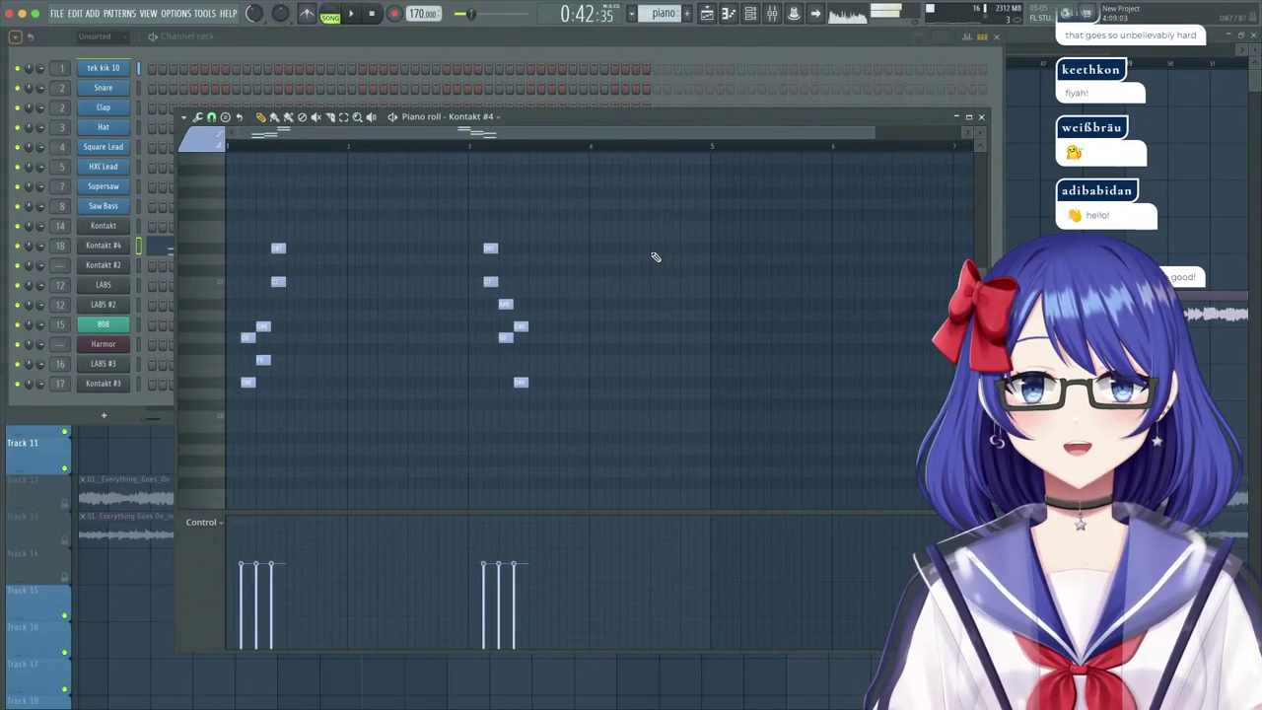
pyautogui.moveTo(628, 421); pyautogui.dragTo(223, 223)
pyautogui.press('super+b')
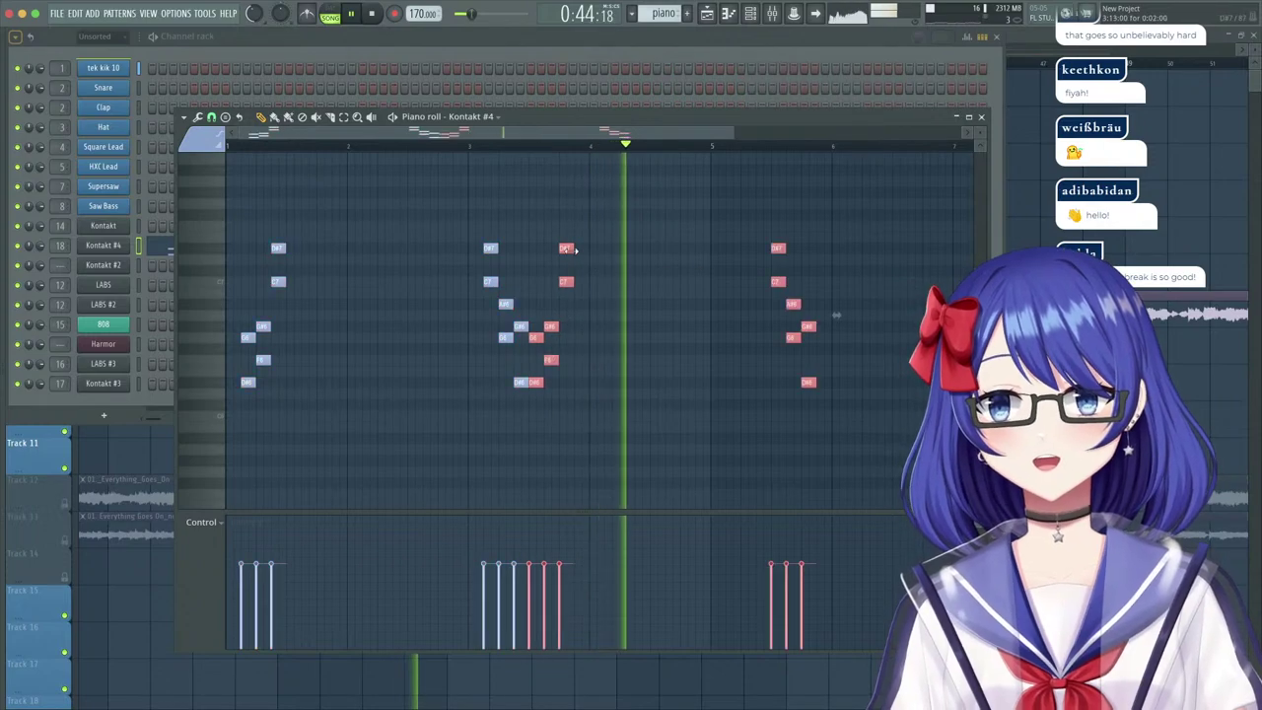
pyautogui.moveTo(575, 249); pyautogui.dragTo(765, 248)
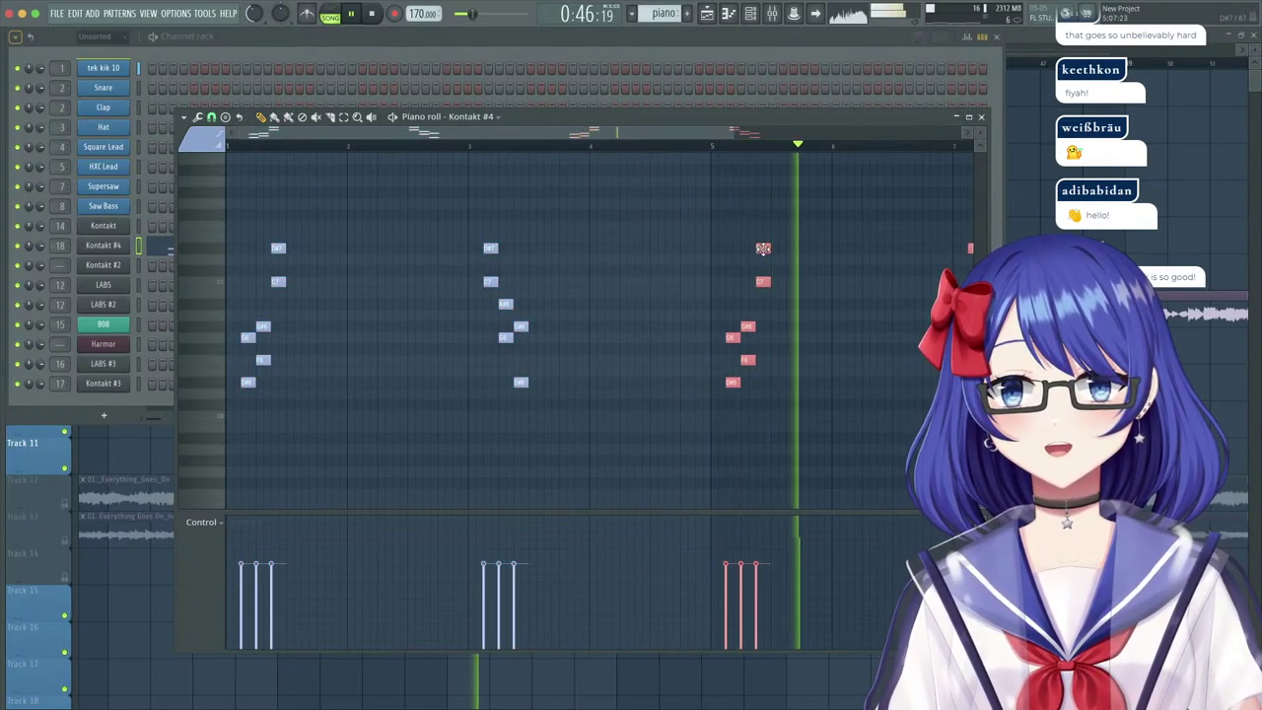
pyautogui.press('super+b')
pyautogui.scroll(-2, 690, 148)
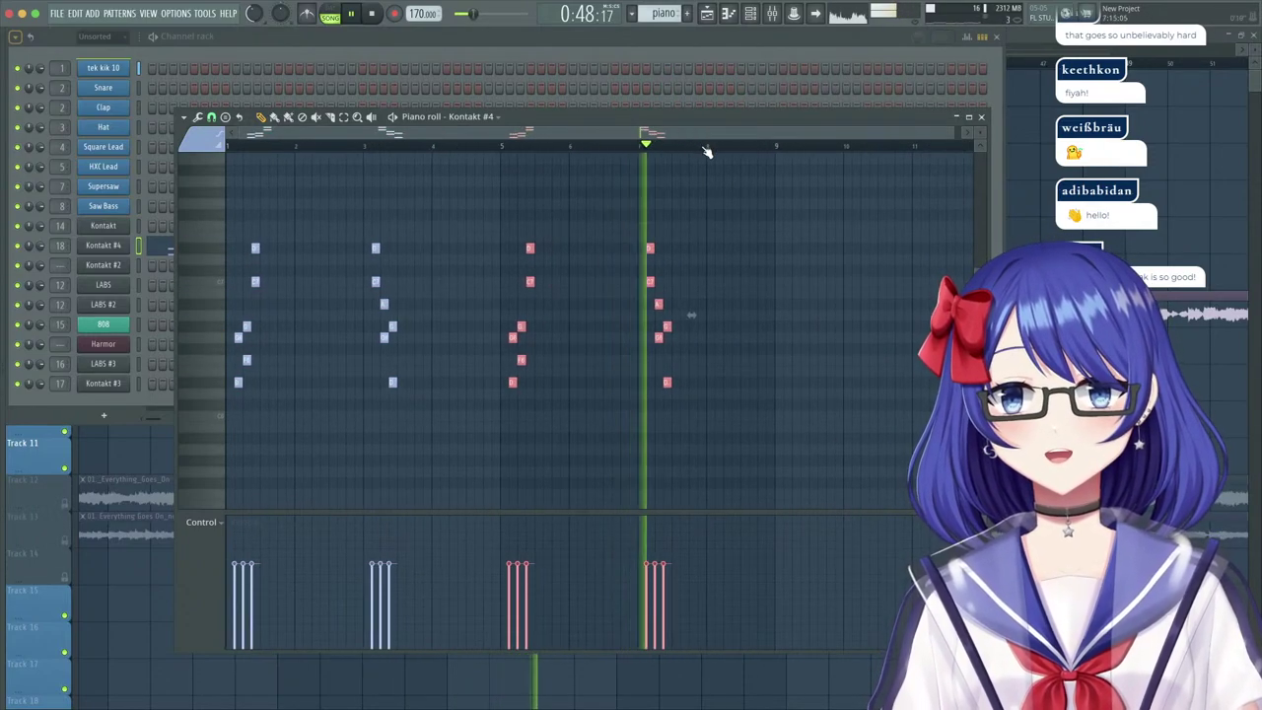
# Set the playback position to bar 7 and listen to the descending phrase there.
pyautogui.scroll(5, 705, 149)
pyautogui.press('space')
pyautogui.scroll(4, 690, 247)
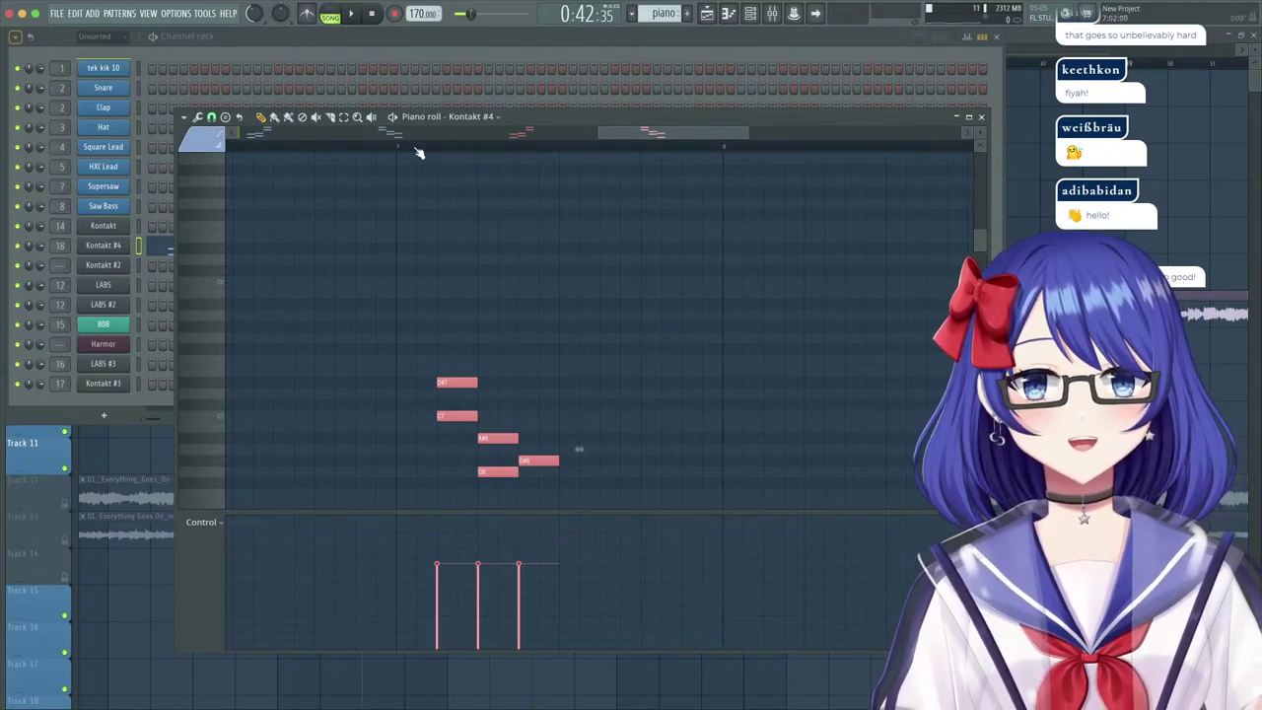
pyautogui.click(398, 148)
pyautogui.press('space')
pyautogui.press('space')
pyautogui.press('space')
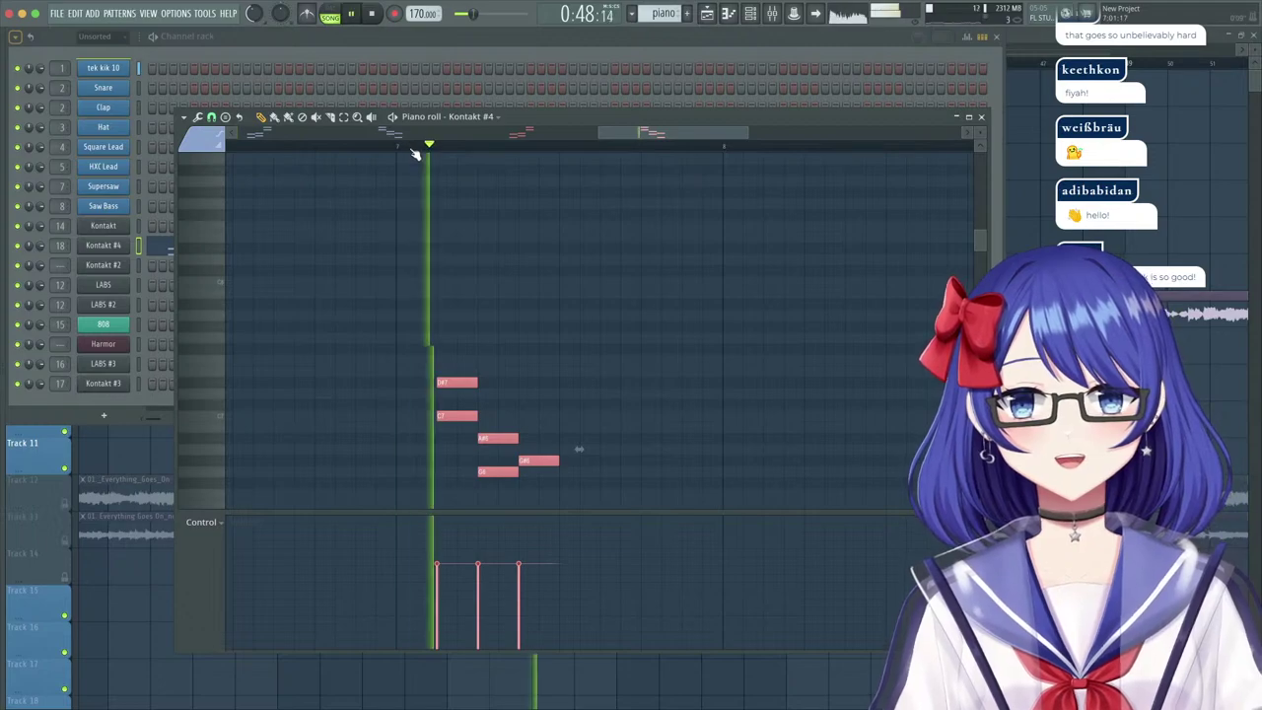
pyautogui.press('space')
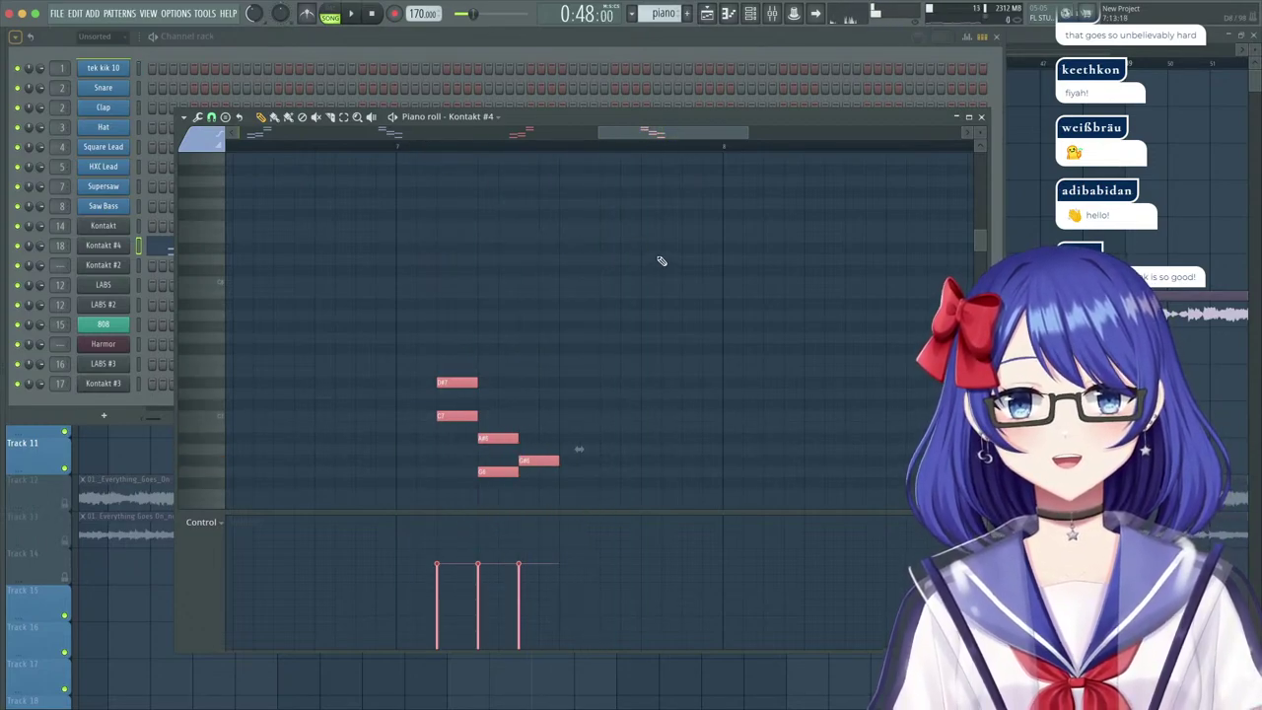
# Draw a run of one-step notes G8, G#8, G8, D#8, A#7, G#7 and G7 starting at step 15 of bar 7.
pyautogui.click(685, 203)
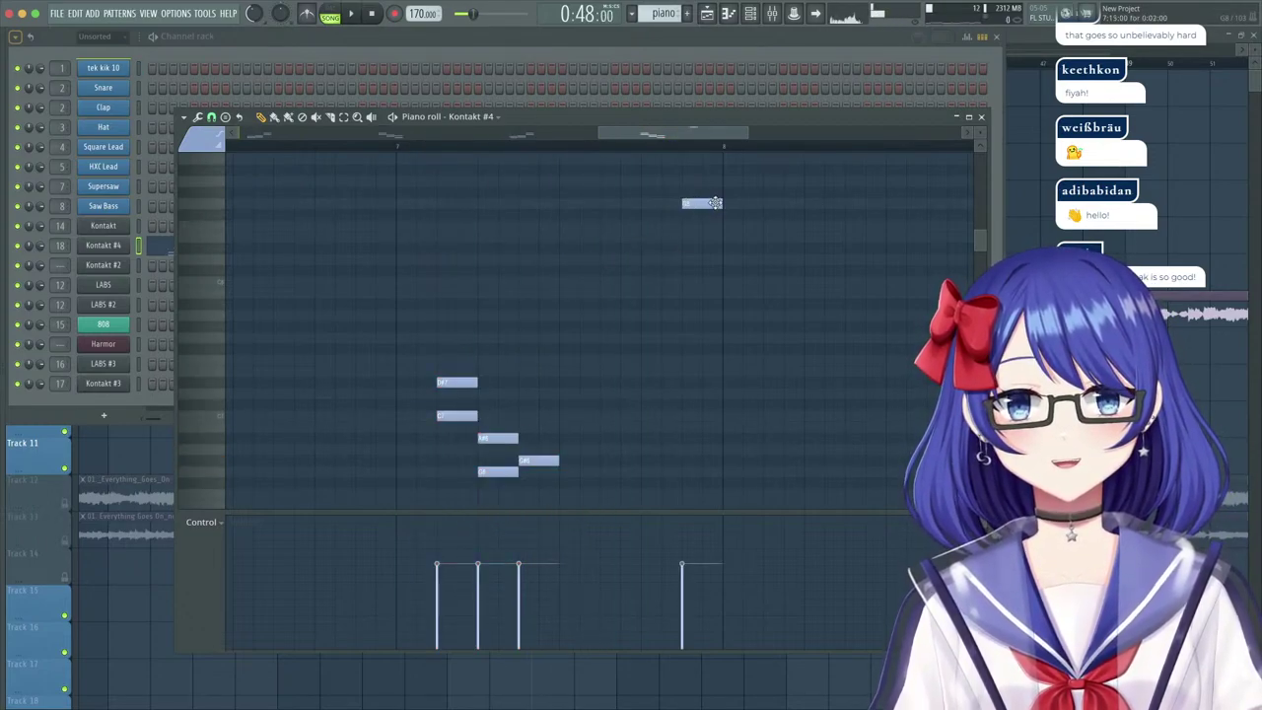
pyautogui.click(710, 191)
pyautogui.click(731, 203)
pyautogui.click(751, 250)
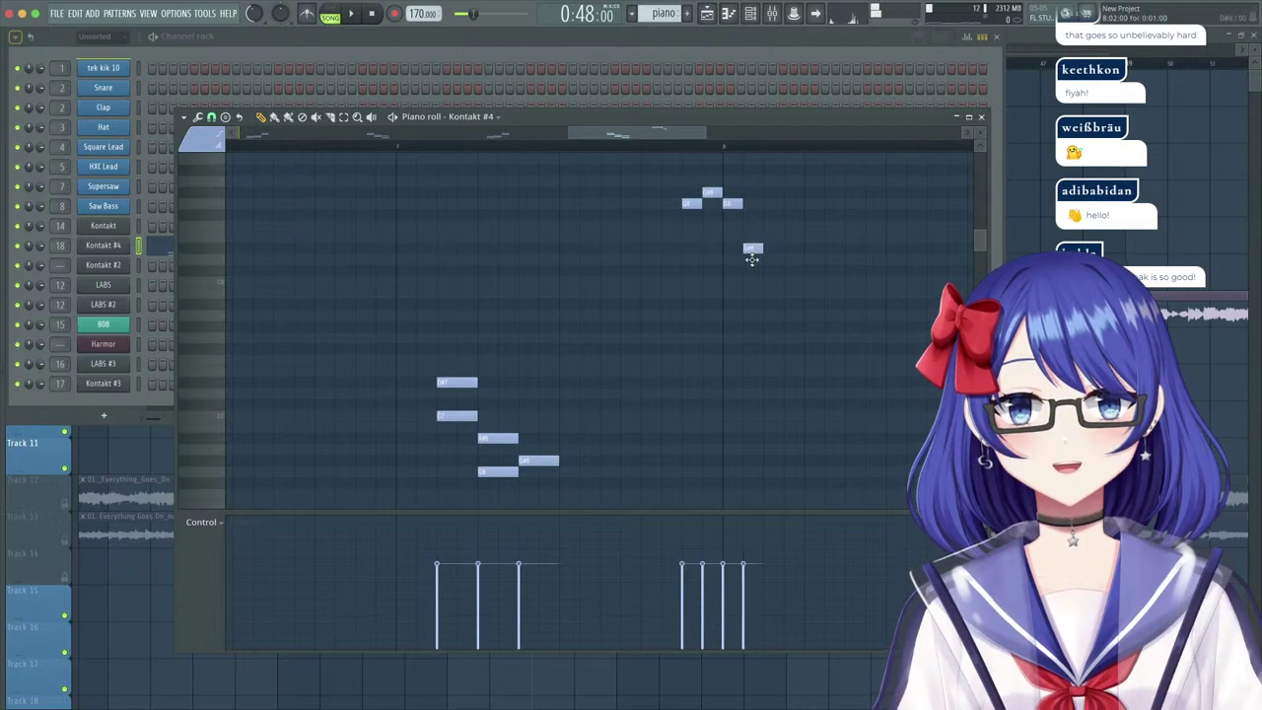
pyautogui.click(769, 303)
pyautogui.click(789, 327)
pyautogui.click(809, 337)
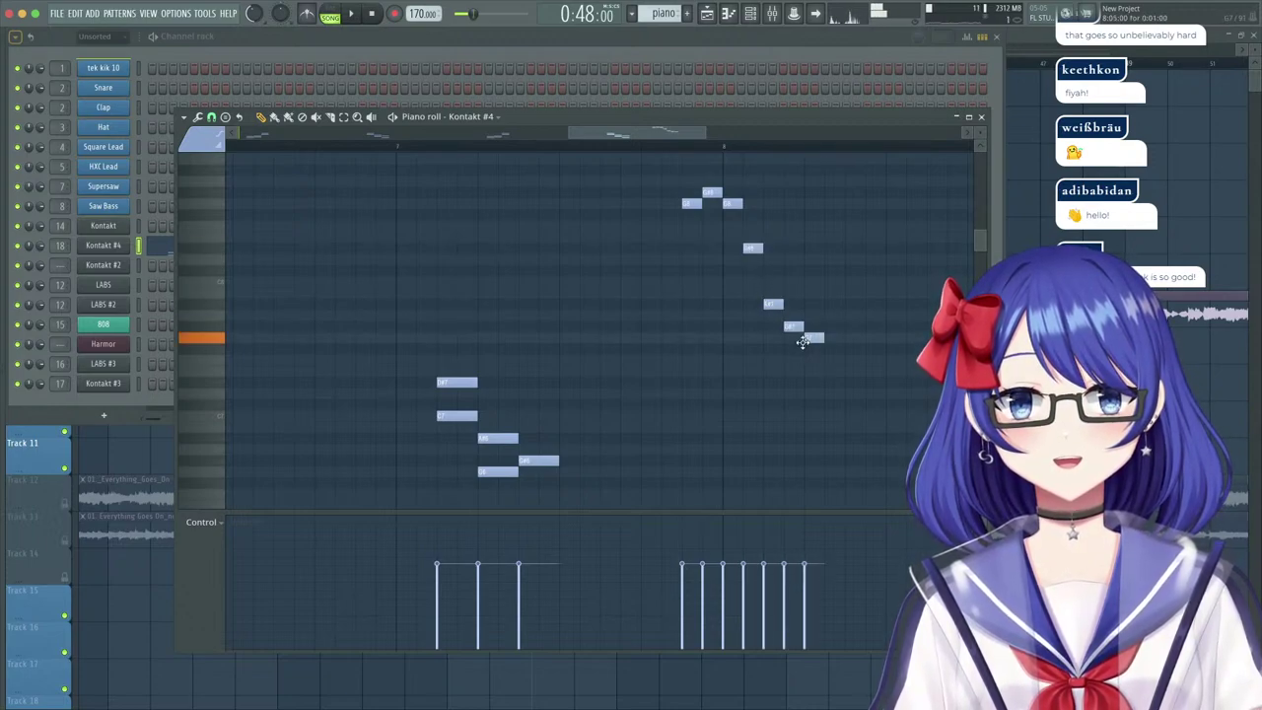
# Continue the one-step run in bar 8 down through D#7, A#6, G#6 and G6, and back up through G#6, A#6 and D#7.
pyautogui.click(830, 392)
pyautogui.moveTo(830, 389); pyautogui.dragTo(828, 379)
pyautogui.click(847, 405)
pyautogui.rightClick(850, 405)
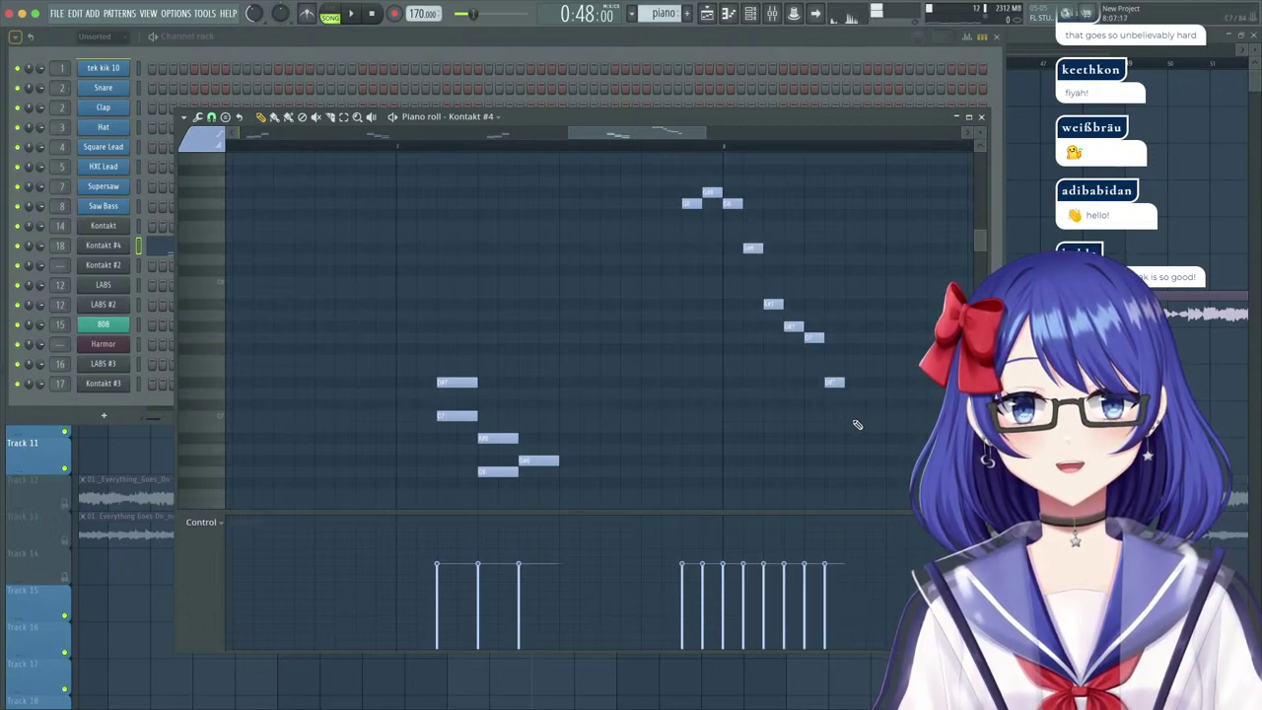
pyautogui.click(852, 439)
pyautogui.click(872, 461)
pyautogui.click(887, 473)
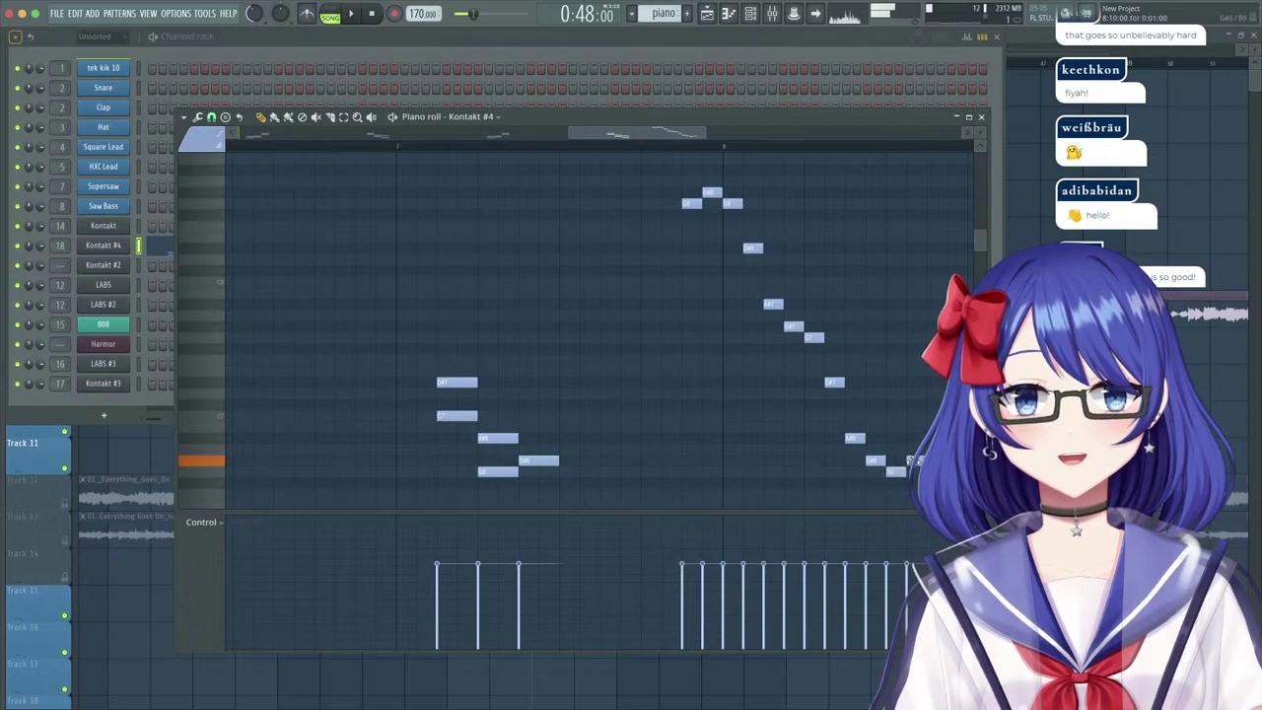
pyautogui.scroll(-4, 917, 339)
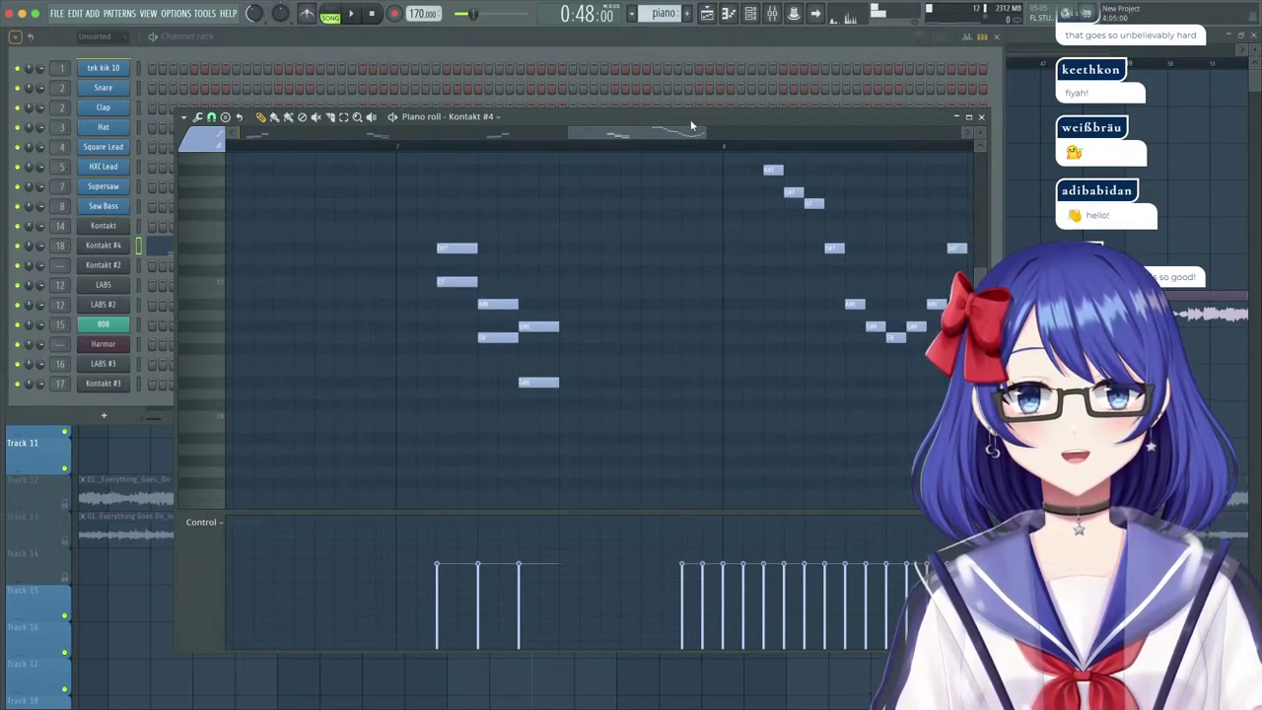
# Extend the rising end of the bar 8 run with one-step notes G#7, A#7 and D#8.
pyautogui.scroll(-3, 682, 151)
pyautogui.scroll(-3, 682, 152)
pyautogui.scroll(8, 803, 194)
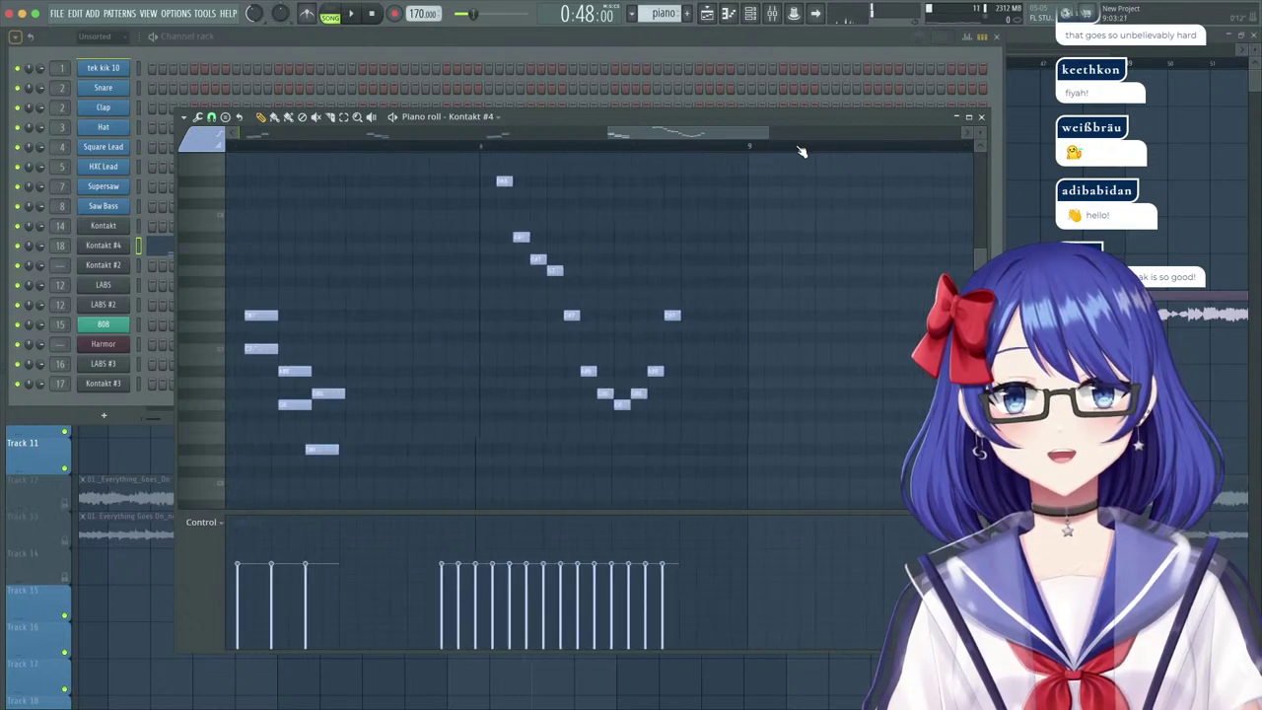
pyautogui.click(658, 259)
pyautogui.click(679, 237)
pyautogui.click(701, 181)
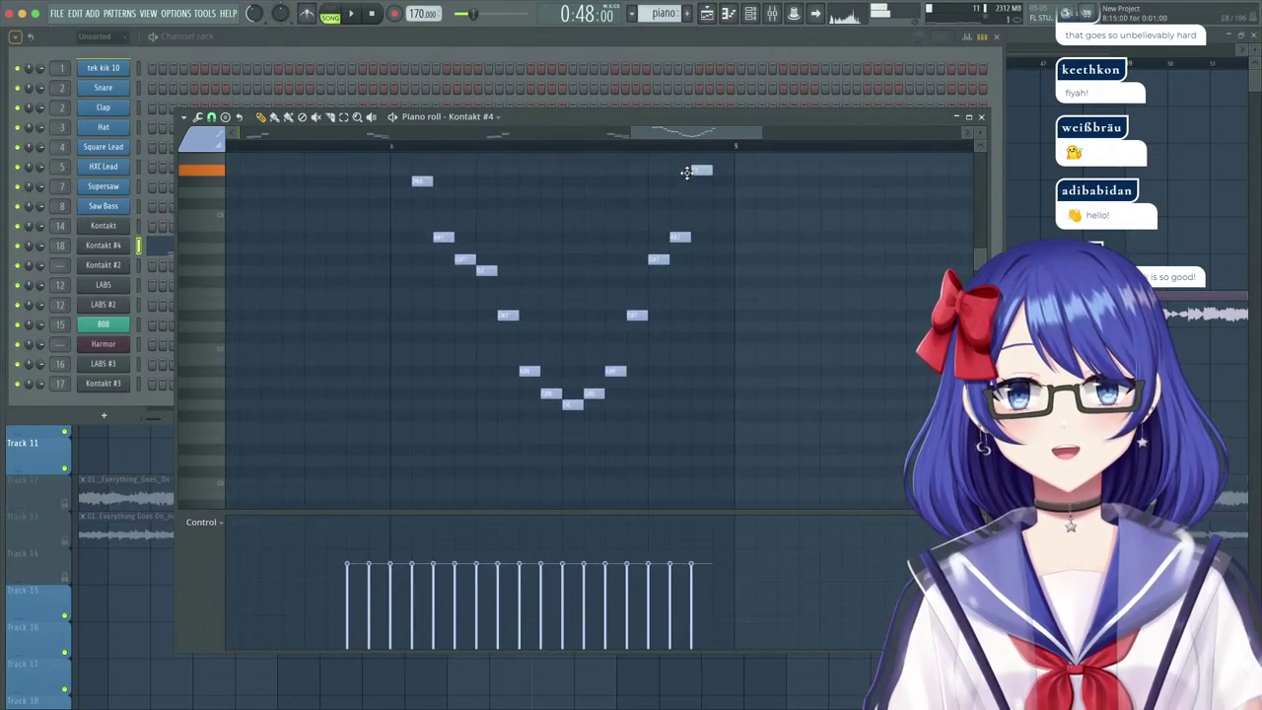
# Insert C7 at step 12 of bar 8, placing D#7 at step 13 and shifting G#7, A#7 and D#8 one step later.
pyautogui.rightClick(638, 316)
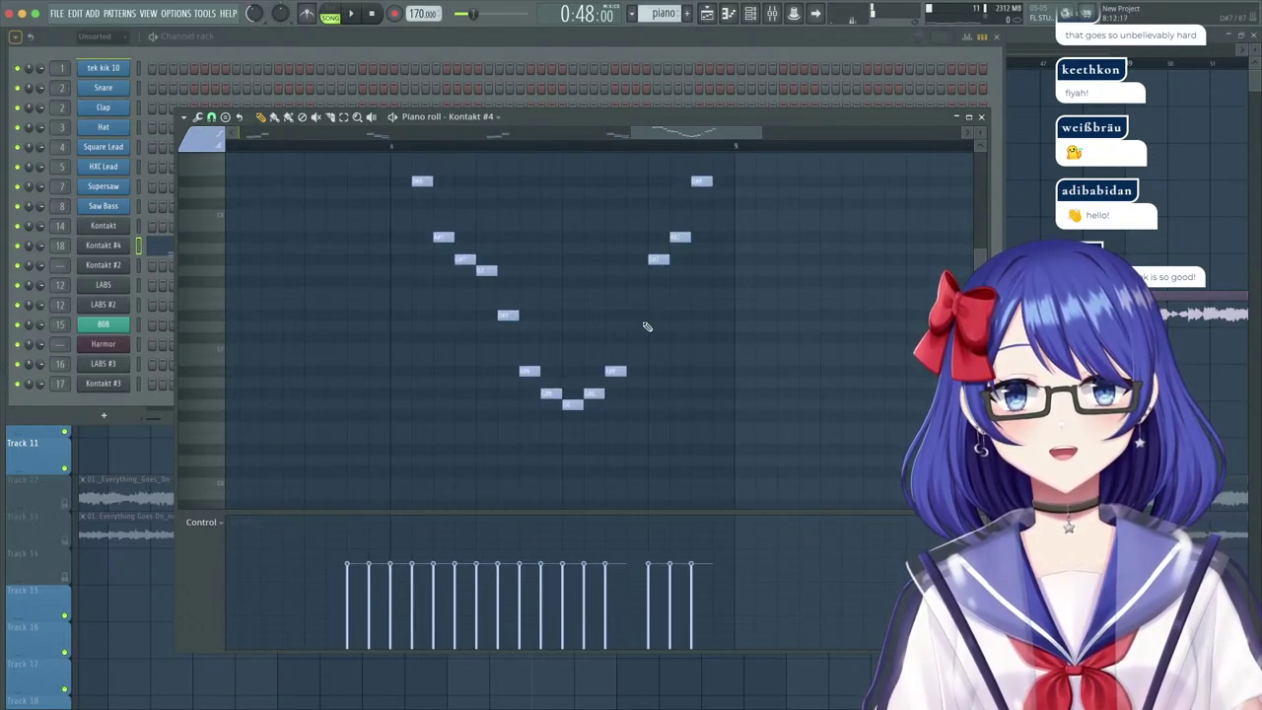
pyautogui.click(628, 347)
pyautogui.moveTo(651, 276); pyautogui.dragTo(712, 182)
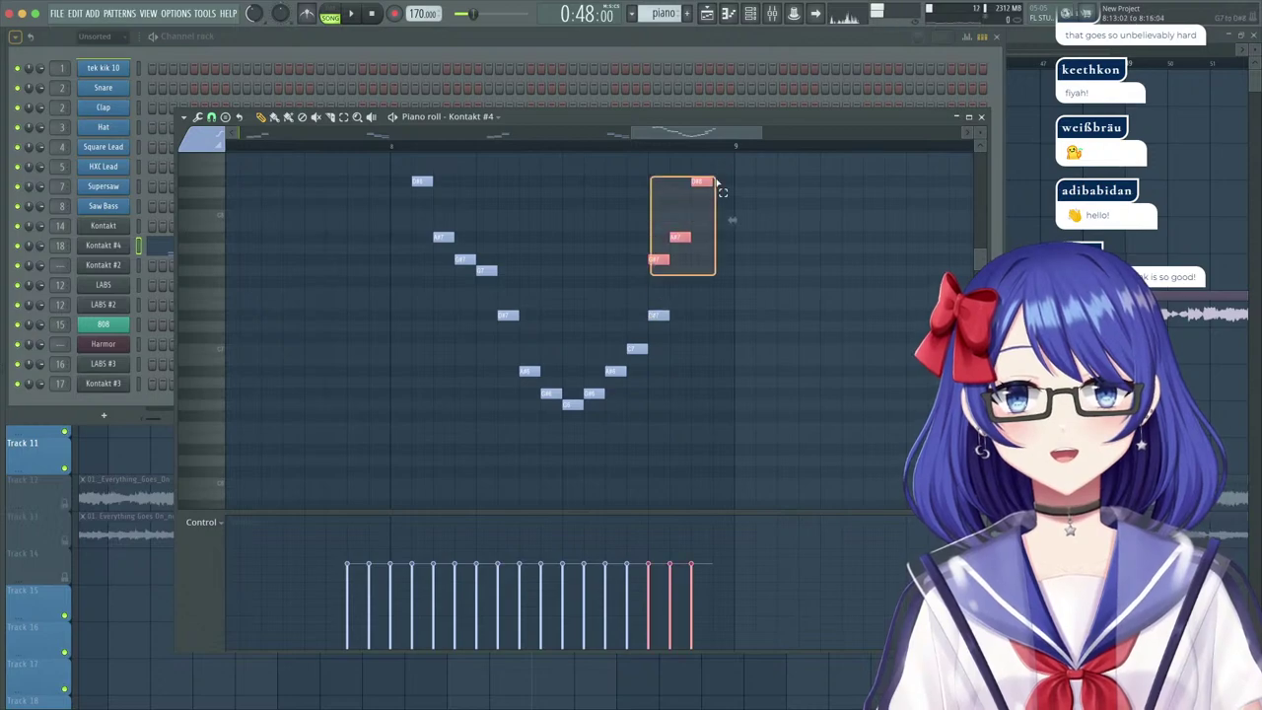
pyautogui.hotkey('shift', 'Right')
# Play back the bar 8 run and review the piano phrases from bar 1 onward.
pyautogui.press('space')
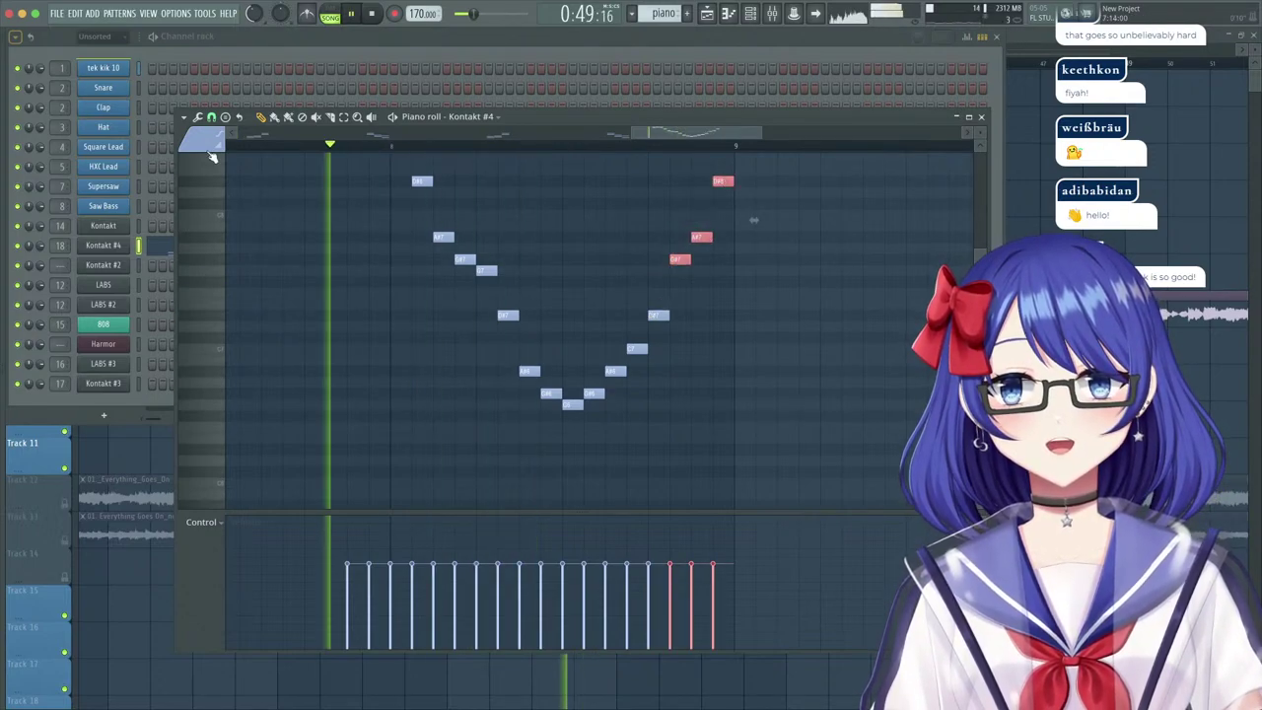
pyautogui.scroll(-4, 606, 300)
pyautogui.scroll(4, 609, 299)
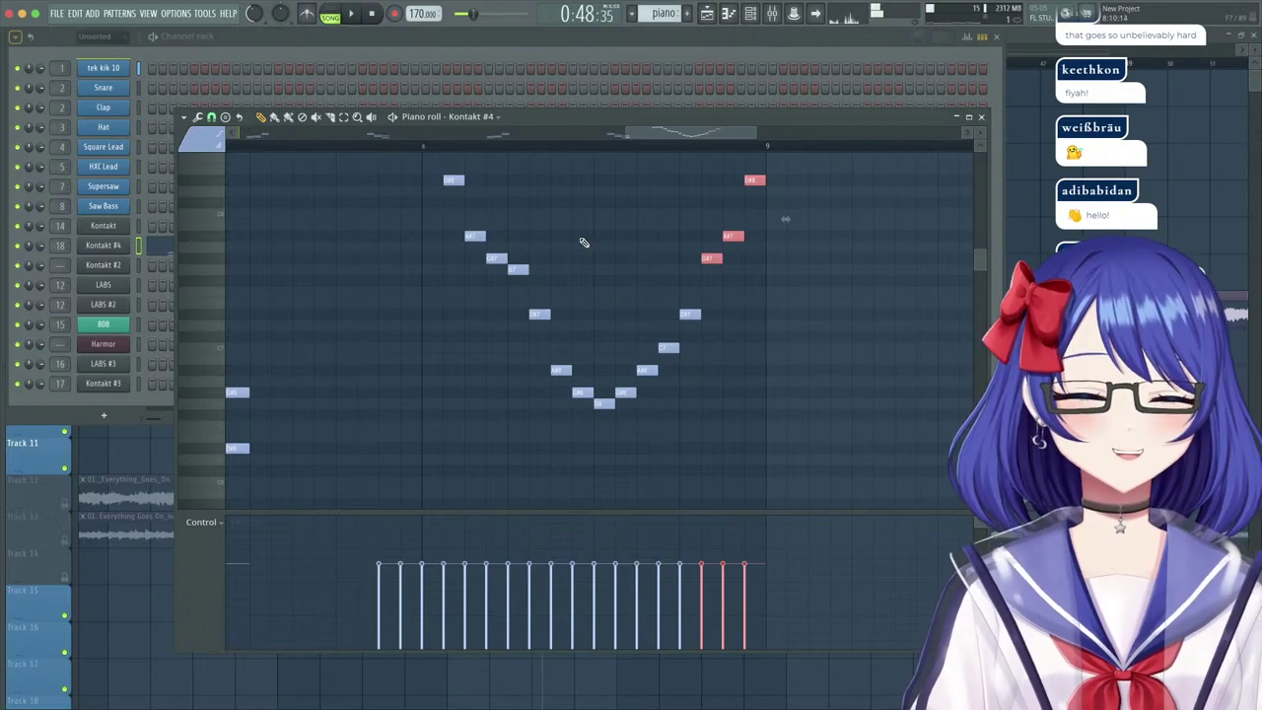
pyautogui.moveTo(680, 136); pyautogui.dragTo(383, 133)
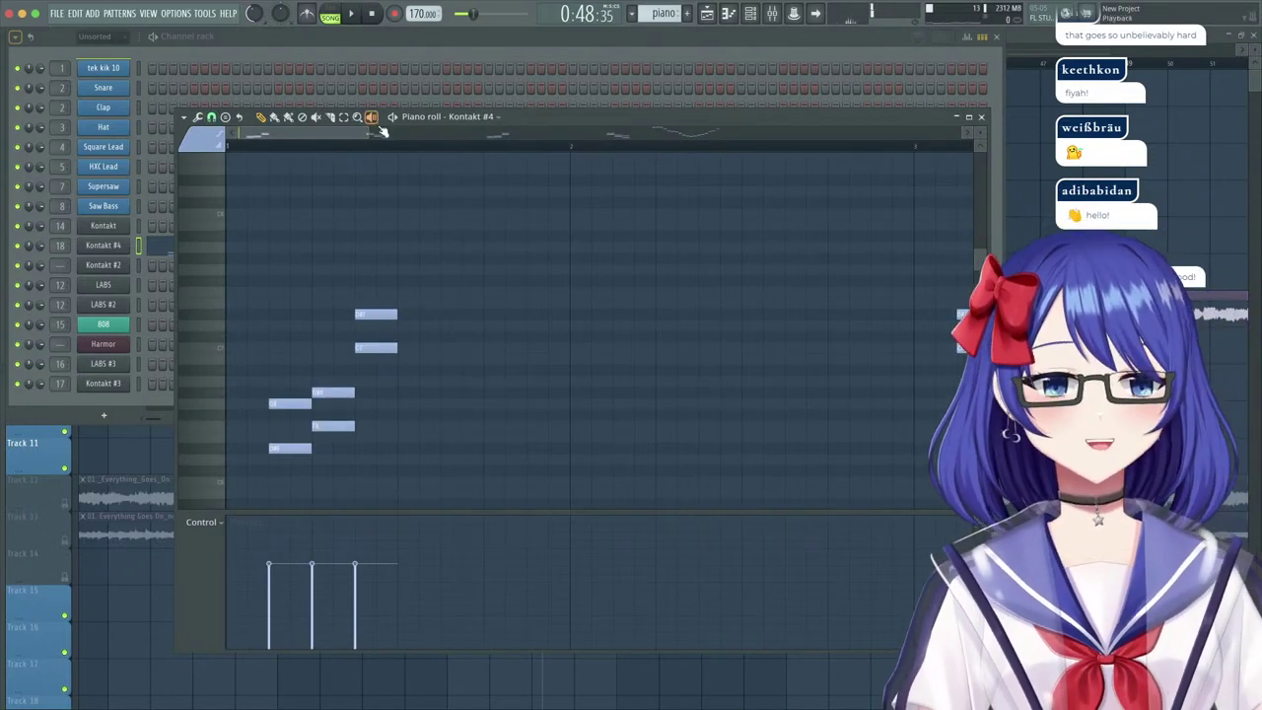
pyautogui.press('space')
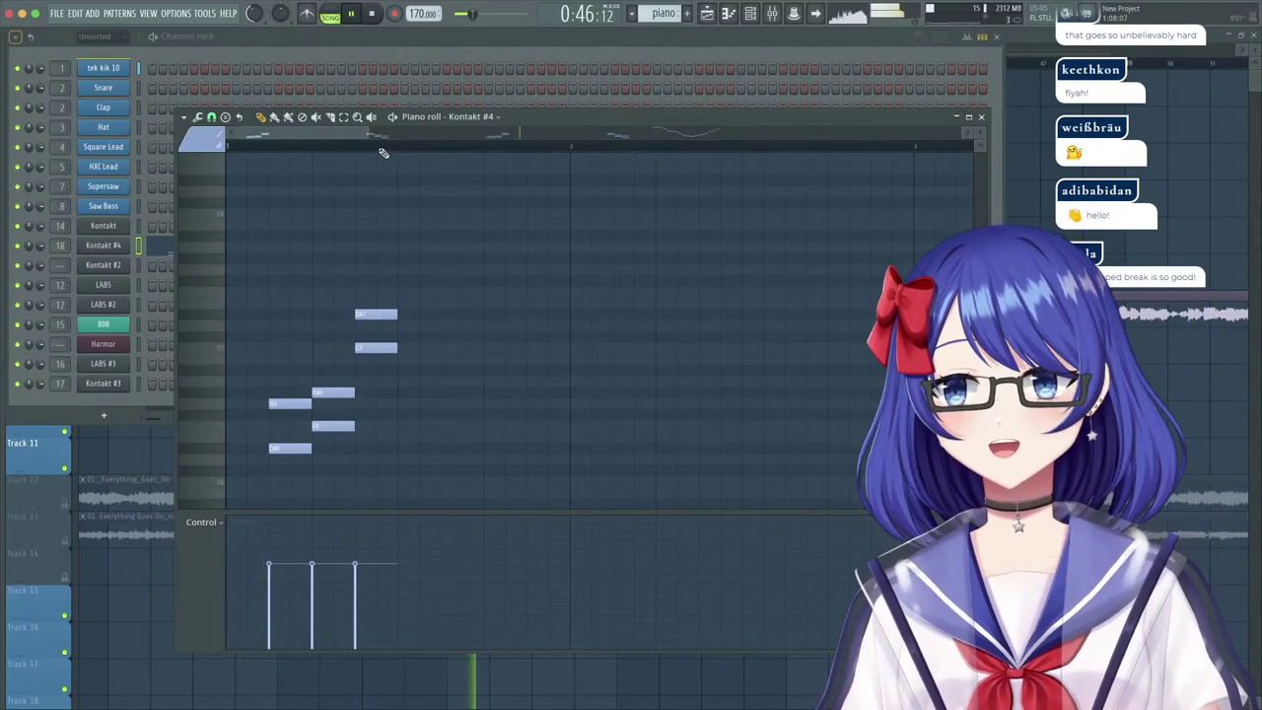
pyautogui.scroll(-2, 381, 143)
pyautogui.scroll(-3, 386, 197)
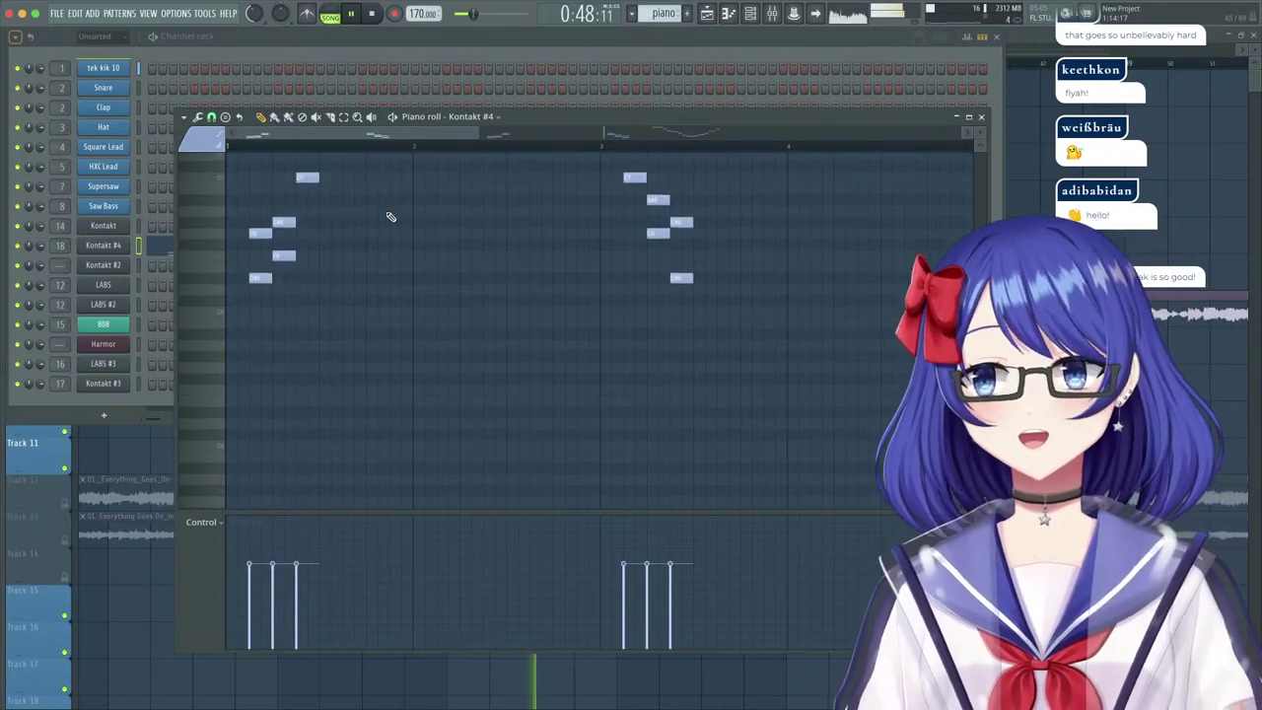
# Replay the Kontakt #4 piano part from bar 1 and check the repeated phrases against the bar 8 run.
pyautogui.scroll(5, 388, 214)
pyautogui.scroll(-3, 389, 212)
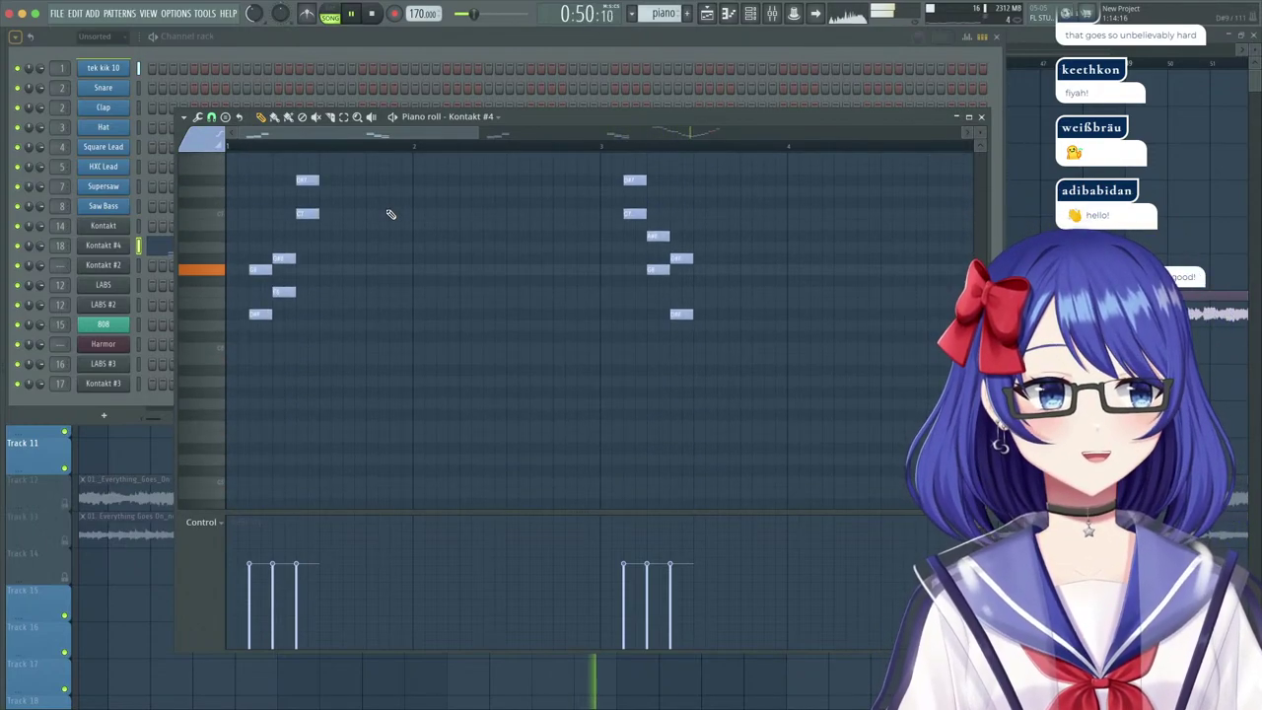
pyautogui.scroll(-2, 391, 150)
pyautogui.scroll(-2, 392, 153)
pyautogui.scroll(3, 524, 242)
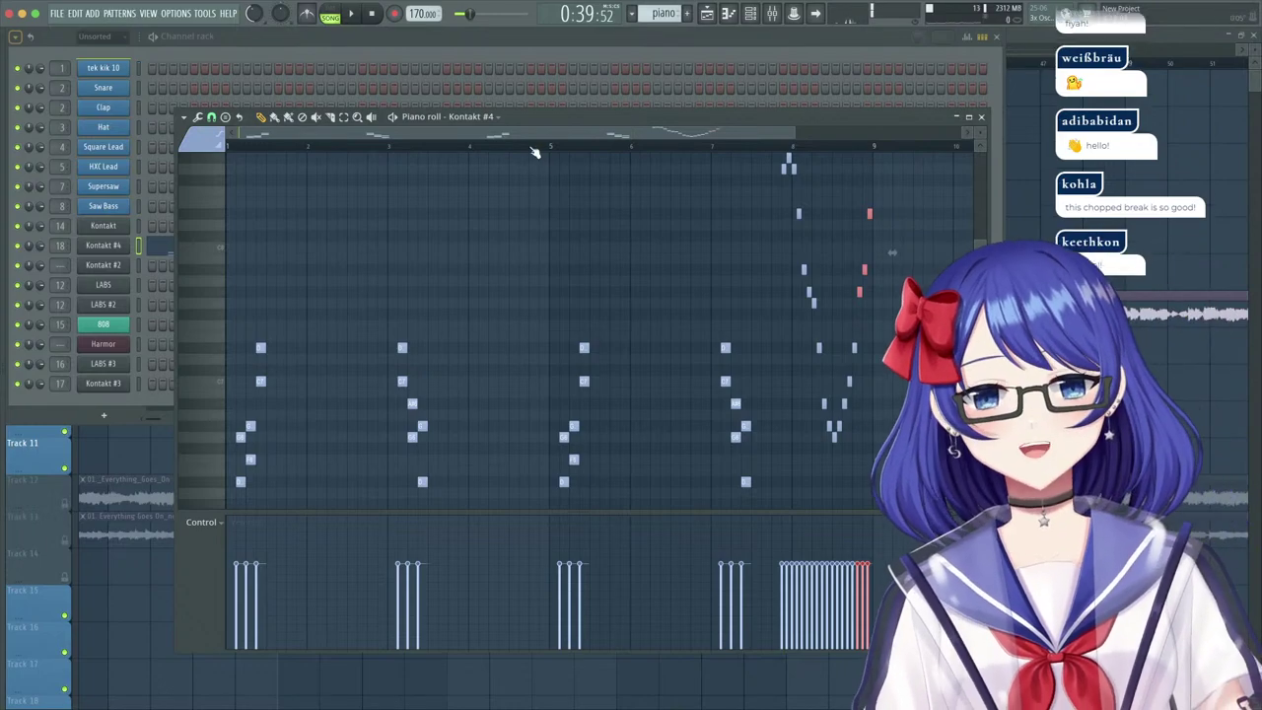
pyautogui.press('space')
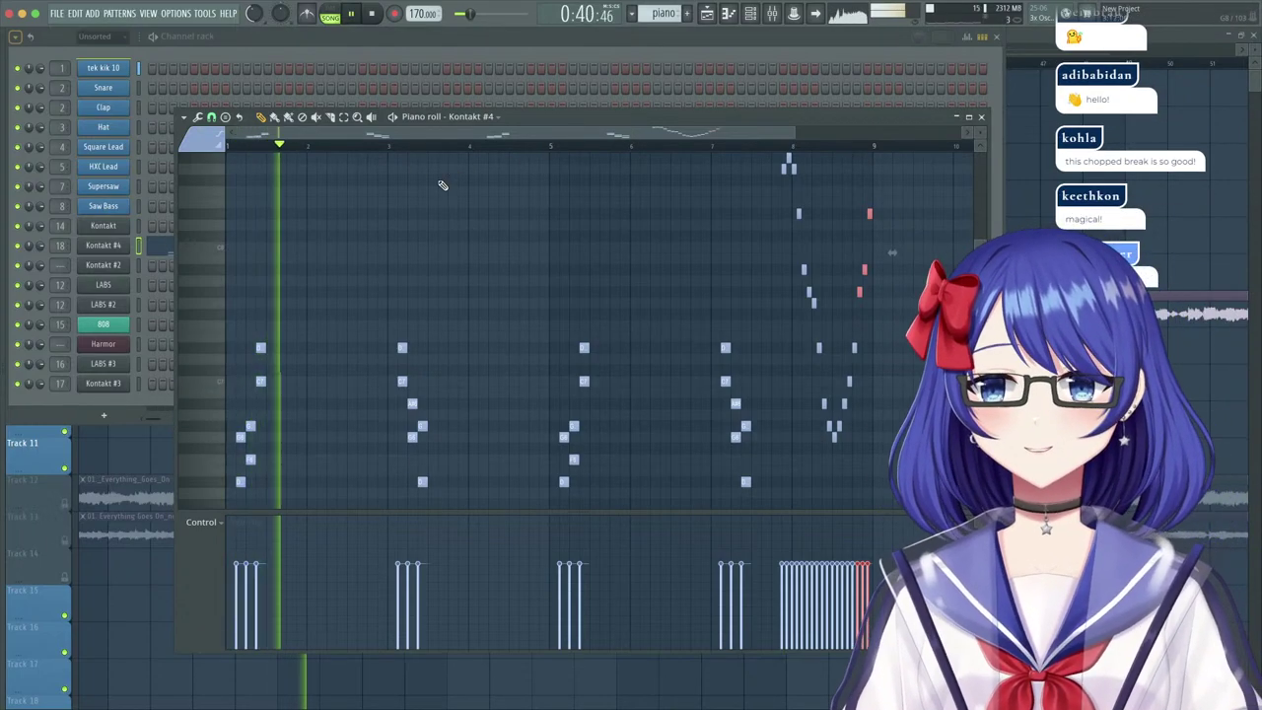
pyautogui.scroll(-2, 433, 202)
# Open the 808 channel's piano roll at bar 1 and play the piano phrases for reference.
pyautogui.click(312, 40)
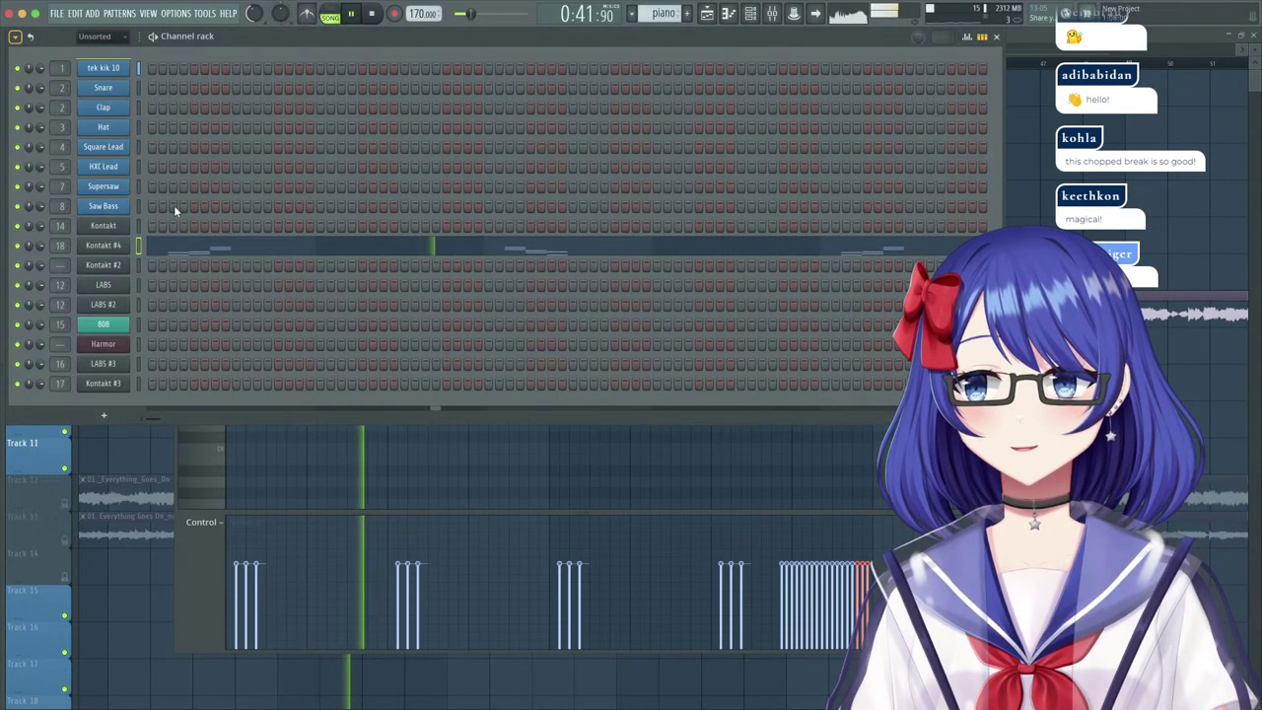
pyautogui.rightClick(126, 322)
pyautogui.click(231, 324)
pyautogui.press('space')
pyautogui.press('space')
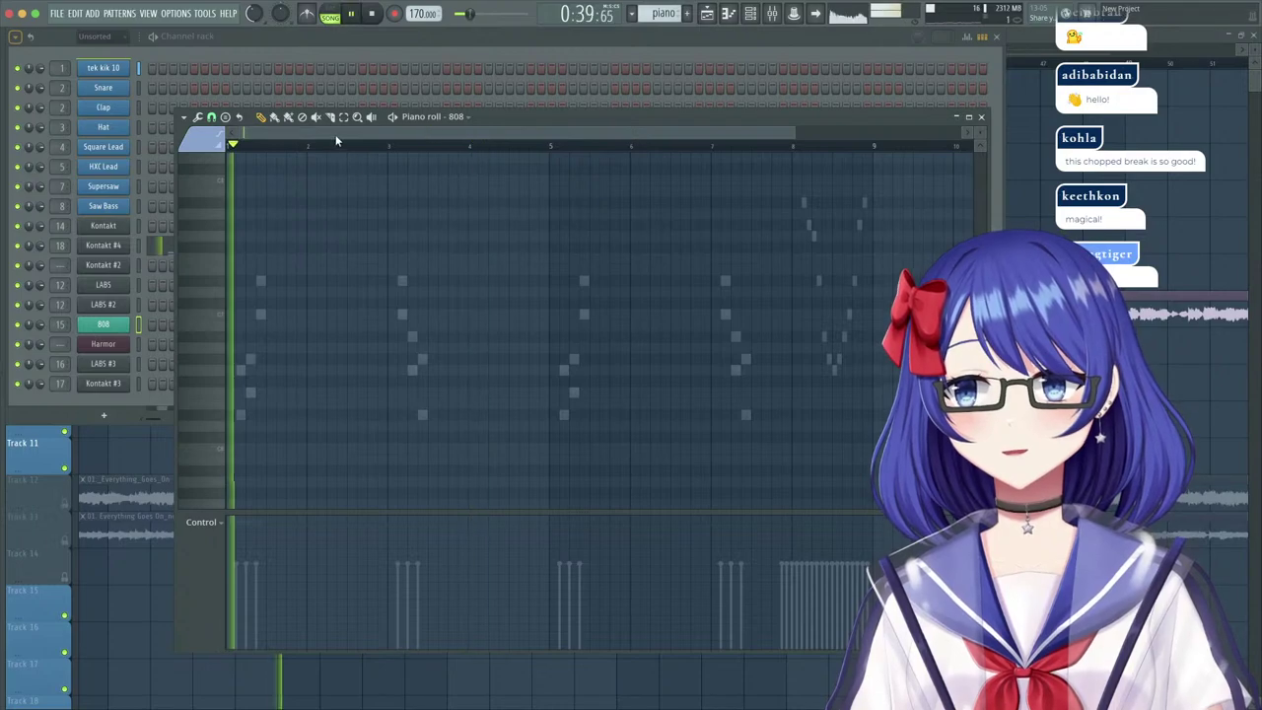
pyautogui.scroll(1, 243, 152)
pyautogui.scroll(4, 246, 156)
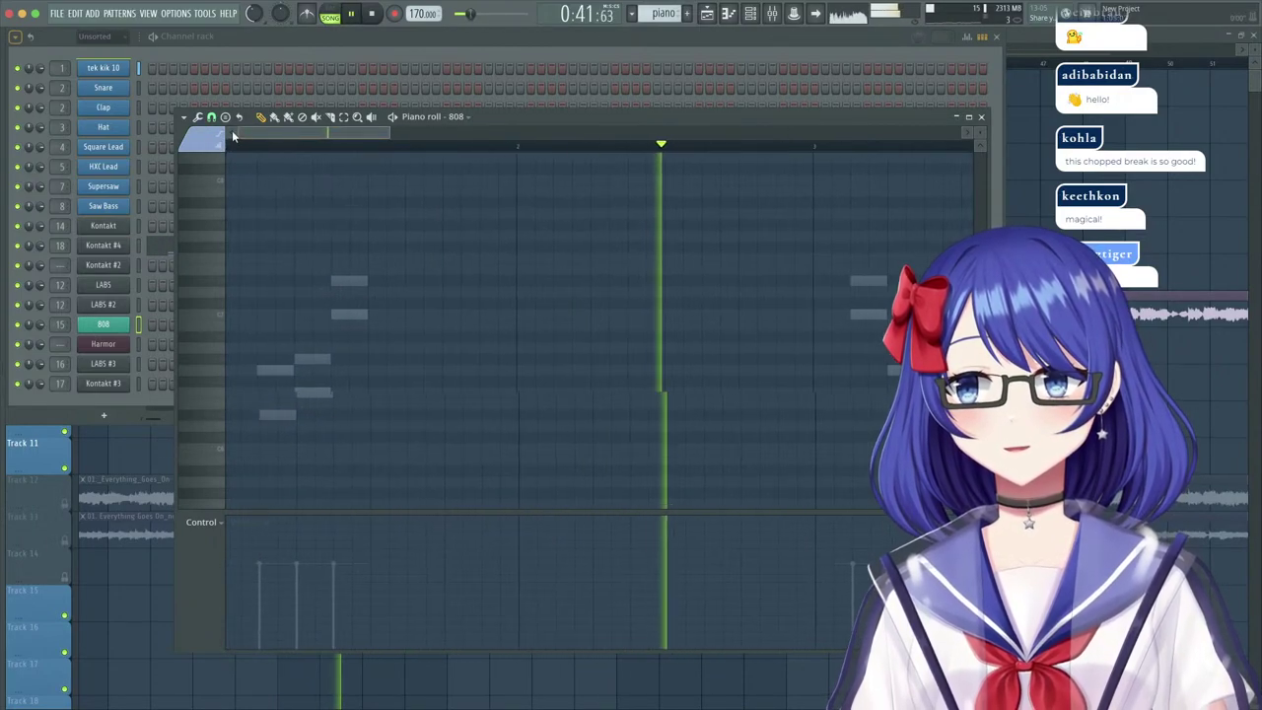
pyautogui.scroll(-6, 310, 319)
pyautogui.scroll(3, 311, 319)
pyautogui.press('space')
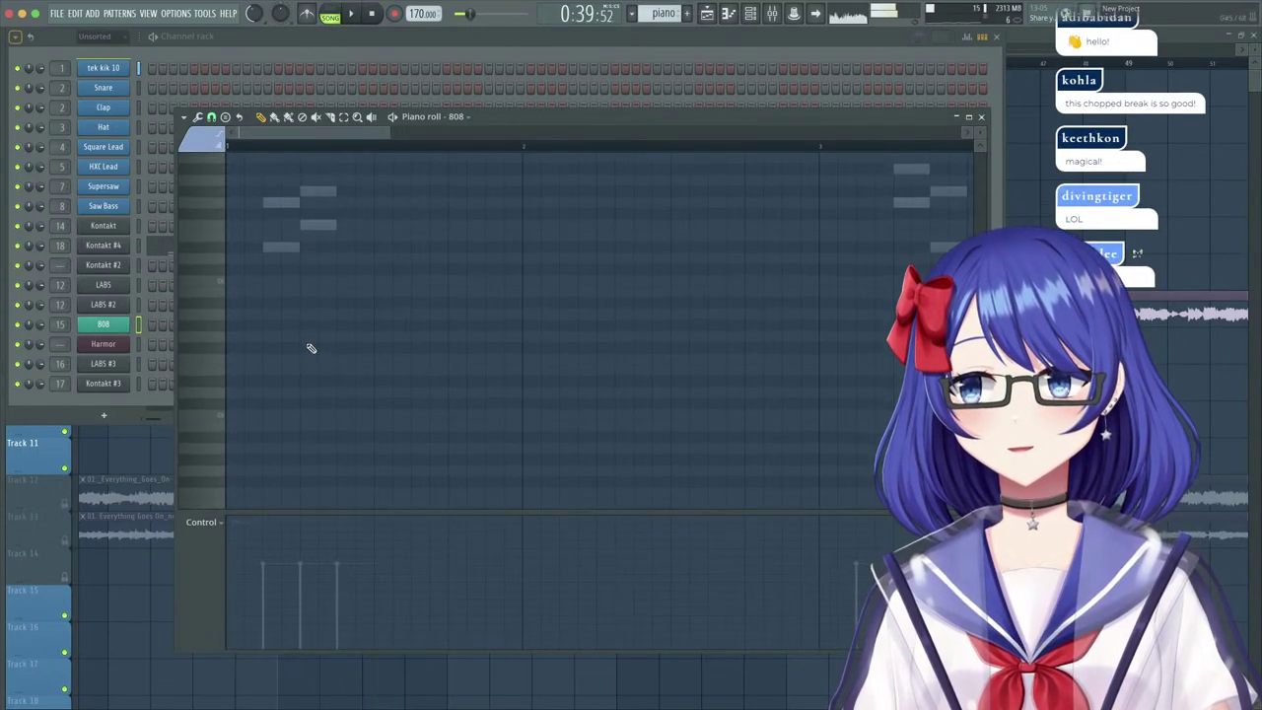
# Draw three consecutive six-step 808 notes from the start of bar 1, F5, C5 and C#5, and play them back.
pyautogui.click(236, 362)
pyautogui.moveTo(240, 361); pyautogui.dragTo(348, 367)
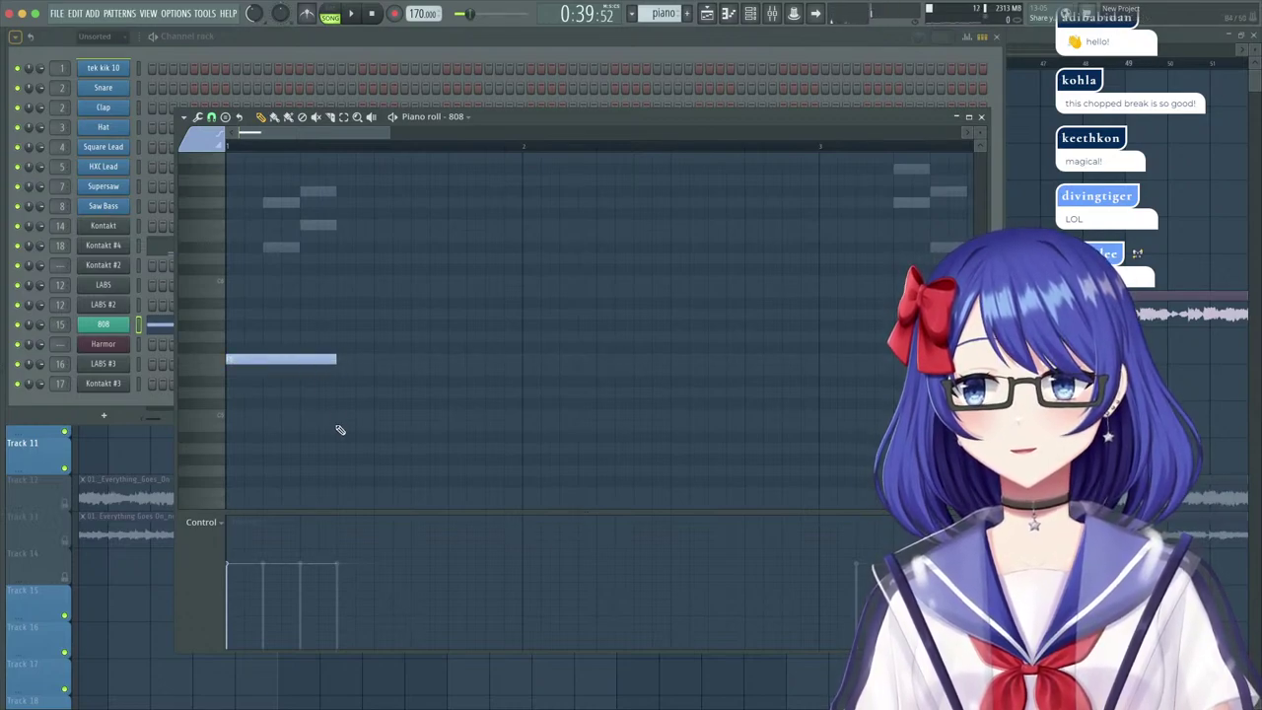
pyautogui.click(341, 415)
pyautogui.click(451, 405)
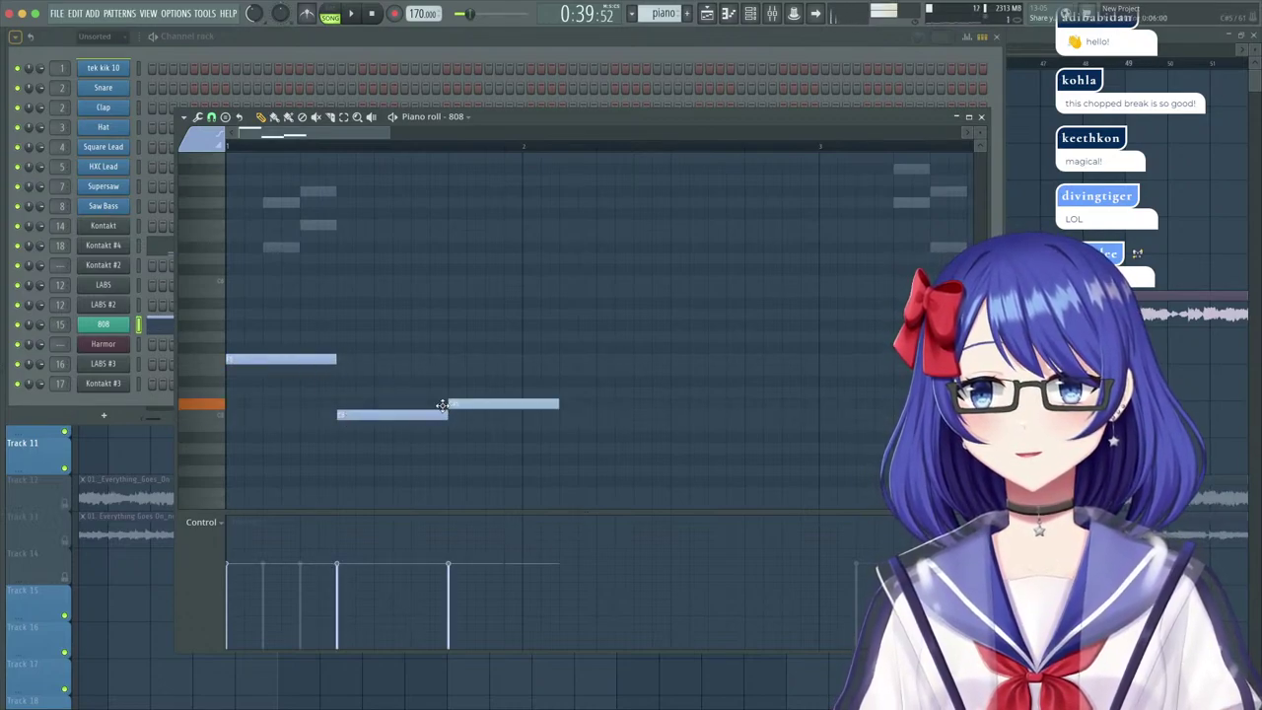
pyautogui.press('space')
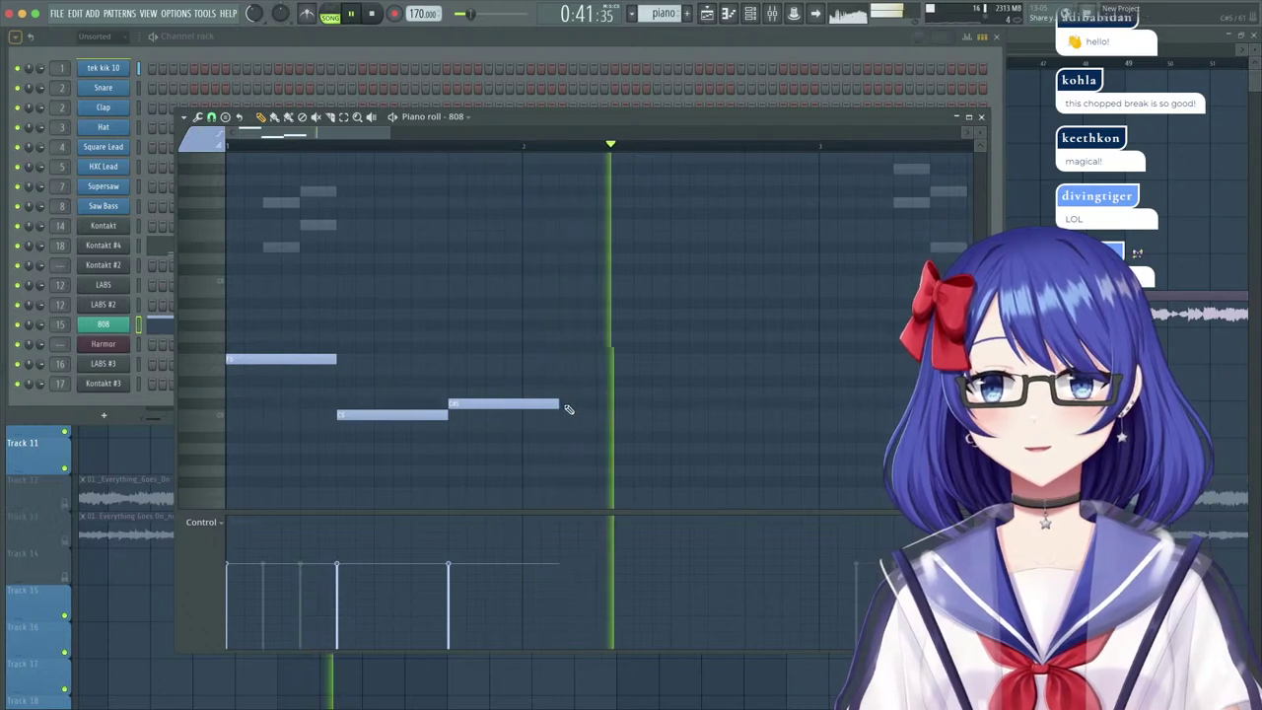
pyautogui.press('space')
# Lower the first and third 808 notes by an octave to F4 and C#4 and play the line back.
pyautogui.moveTo(565, 321); pyautogui.dragTo(258, 378)
pyautogui.hotkey('ctrl', 'Down')
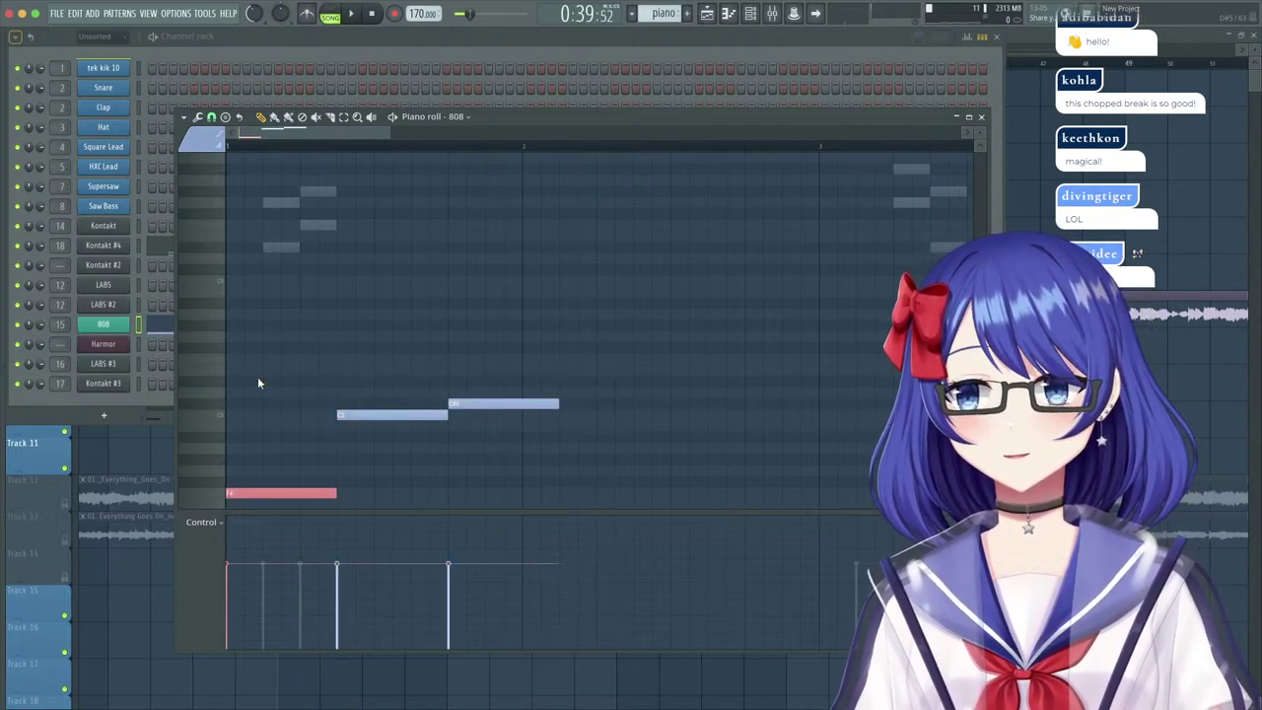
pyautogui.scroll(-3, 395, 325)
pyautogui.moveTo(464, 341); pyautogui.dragTo(460, 479)
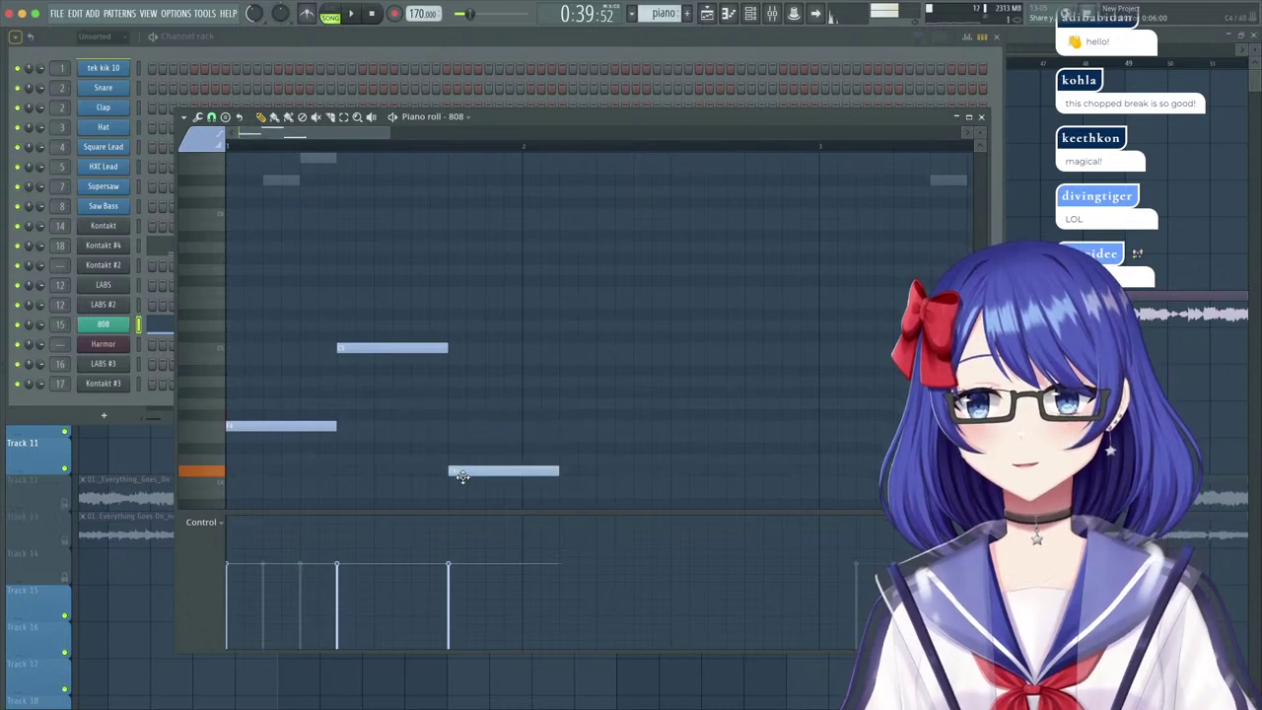
pyautogui.press('space')
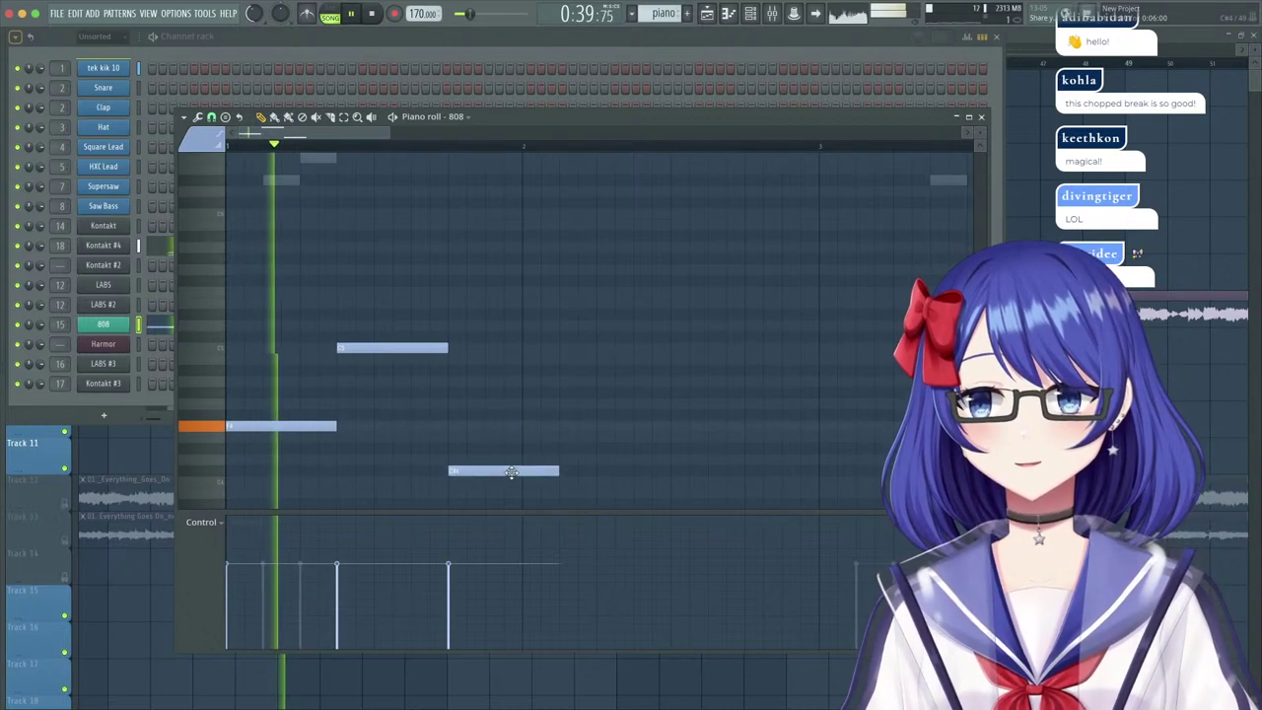
# Continue the 808 line on C#4 to the end of bar 2 with one six-step note and two four-step notes.
pyautogui.click(565, 471)
pyautogui.press('space')
pyautogui.click(671, 472)
pyautogui.press('space')
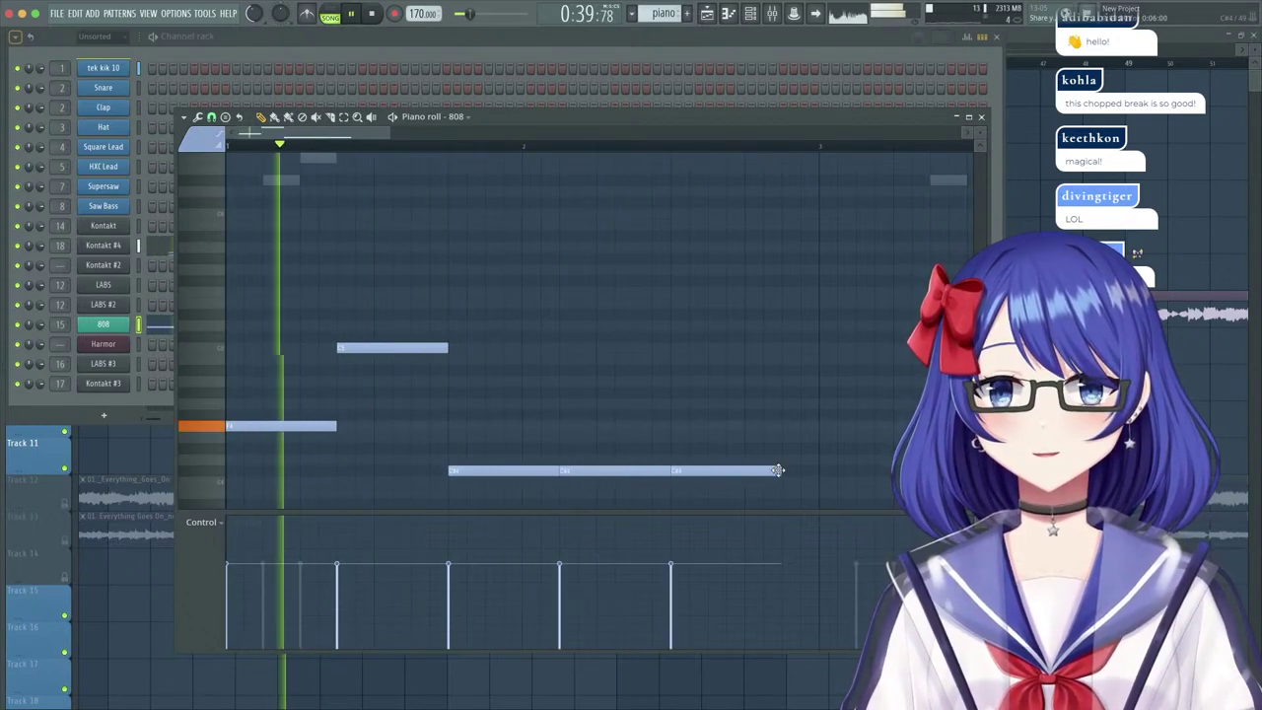
pyautogui.click(750, 471)
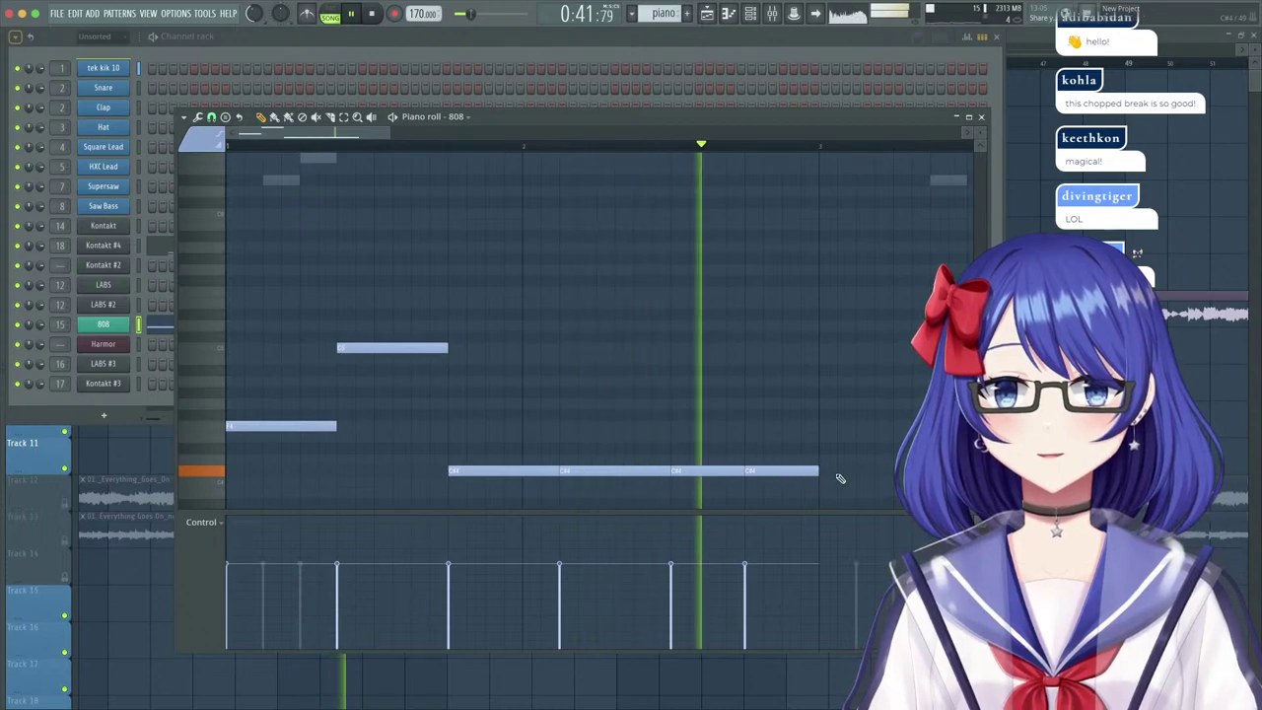
pyautogui.press('space')
# Duplicate the C#4 notes from bar 3 and replace the copy's last two with two six-step C#4 notes.
pyautogui.moveTo(840, 486); pyautogui.dragTo(515, 461)
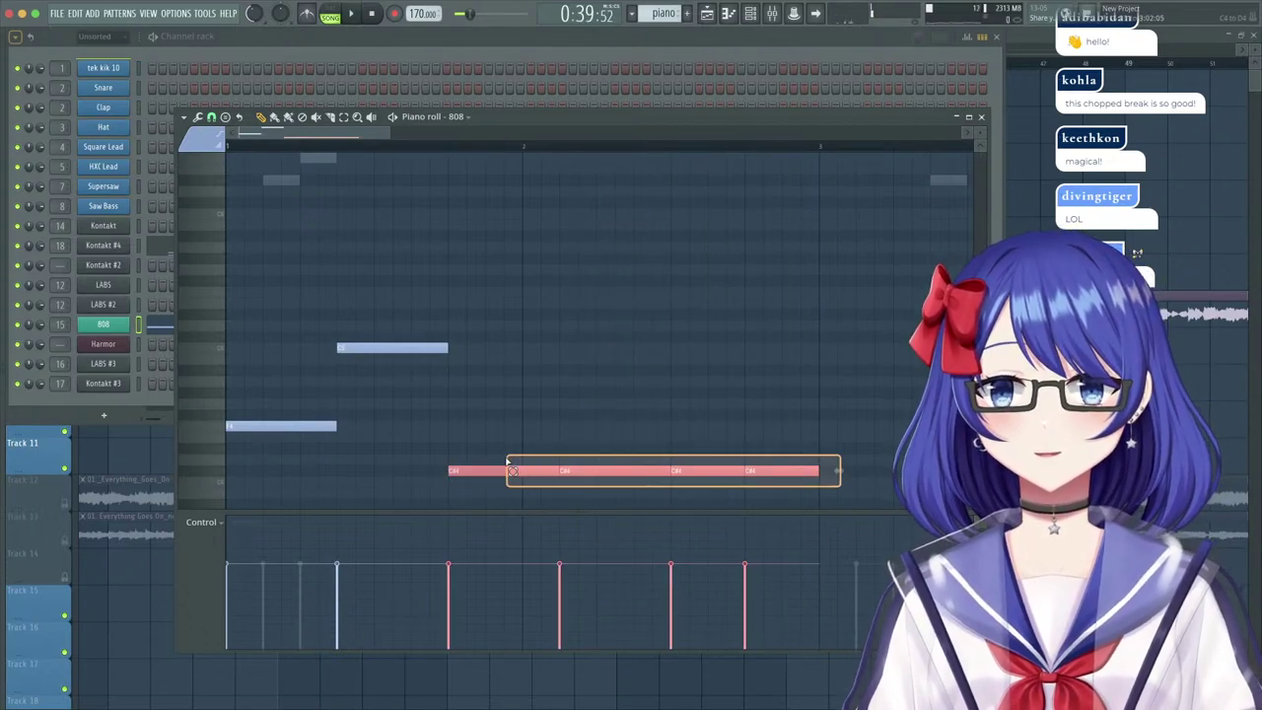
pyautogui.hotkey('ctrl', 'b')
pyautogui.click(802, 438)
pyautogui.press('space')
pyautogui.rightClick(818, 437)
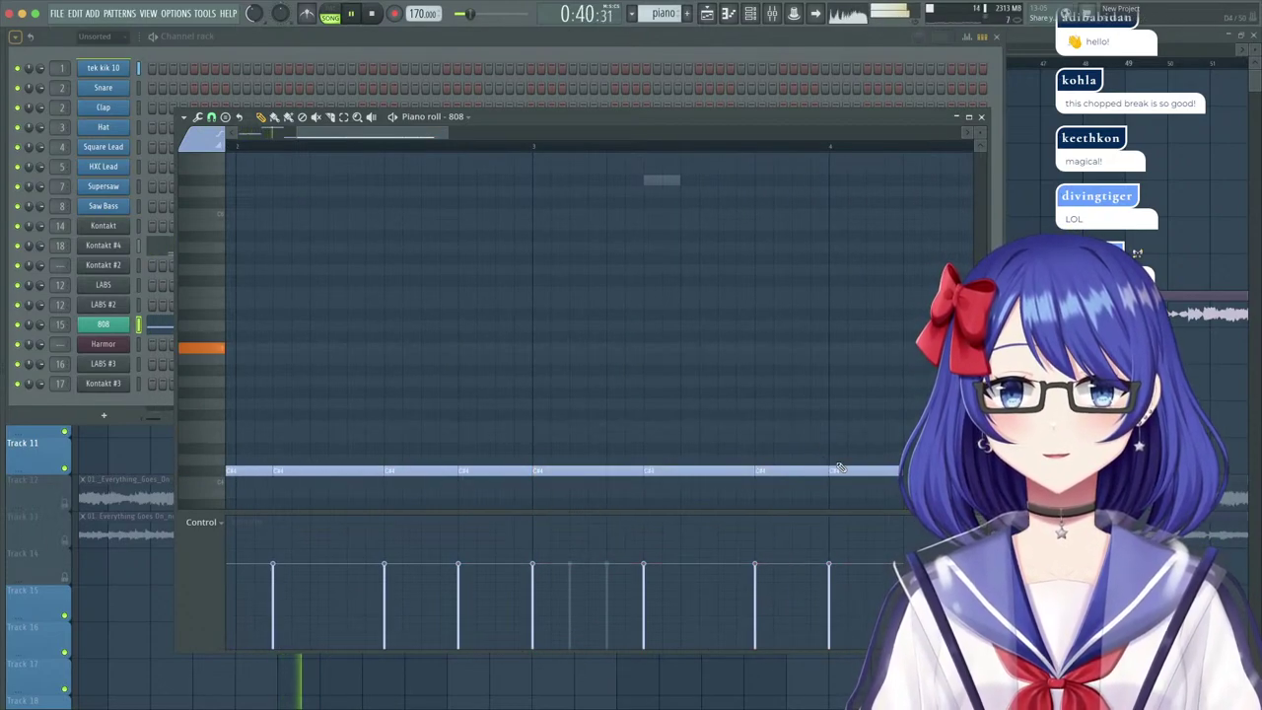
pyautogui.rightClick(842, 471)
pyautogui.moveTo(826, 472); pyautogui.dragTo(849, 472)
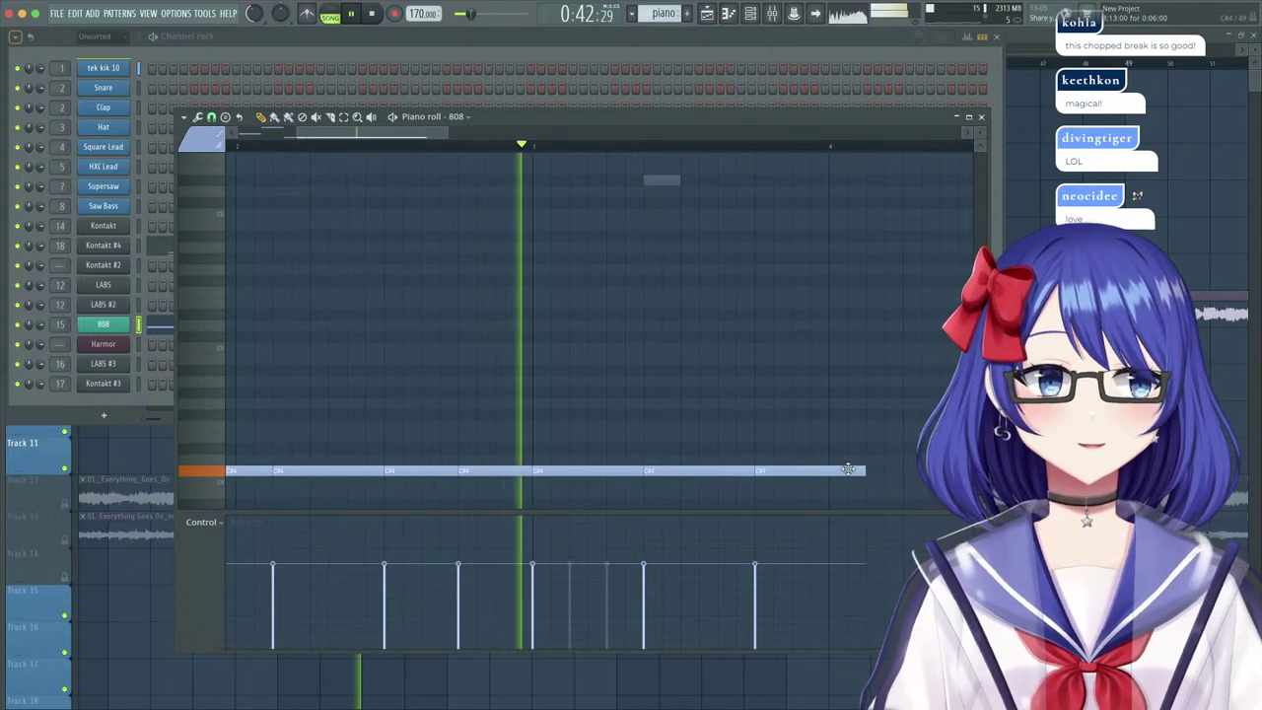
pyautogui.press('space')
pyautogui.click(872, 469)
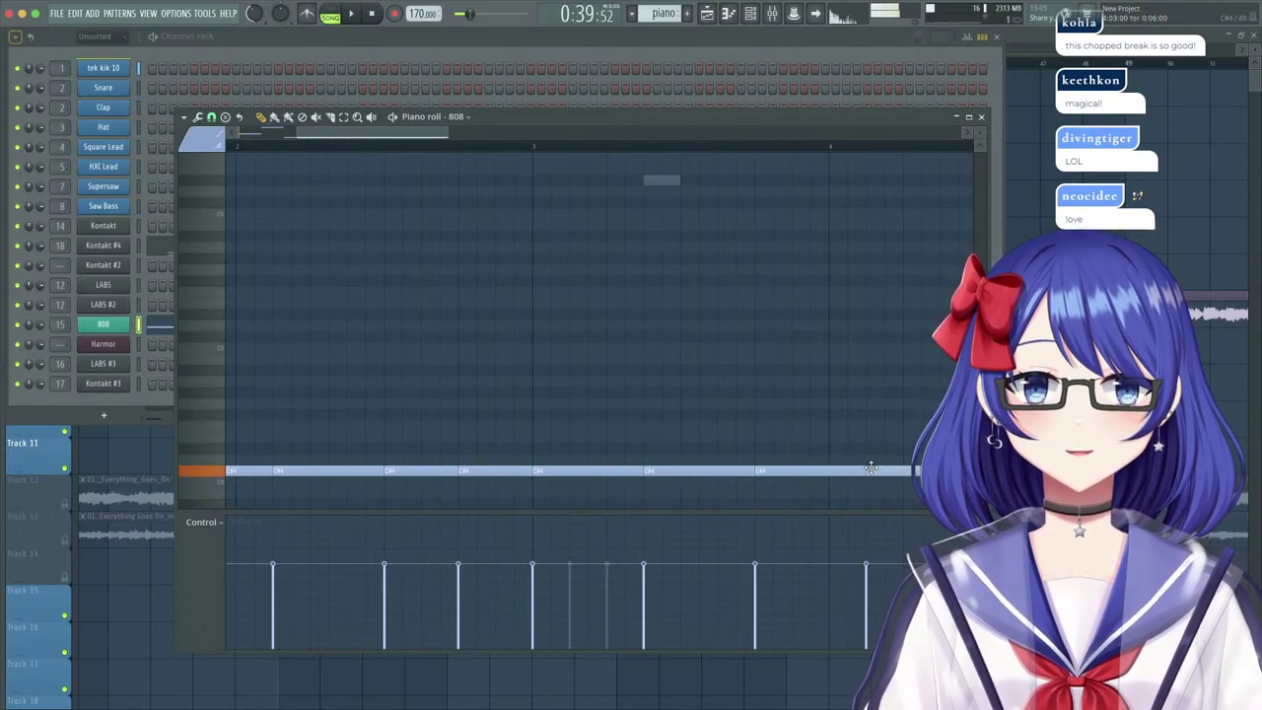
# Finish bar 4 with four-step D#4 and D#5 notes and duplicate the four-bar 808 line into bars 5 to 8.
pyautogui.scroll(-3, 643, 147)
pyautogui.click(716, 448)
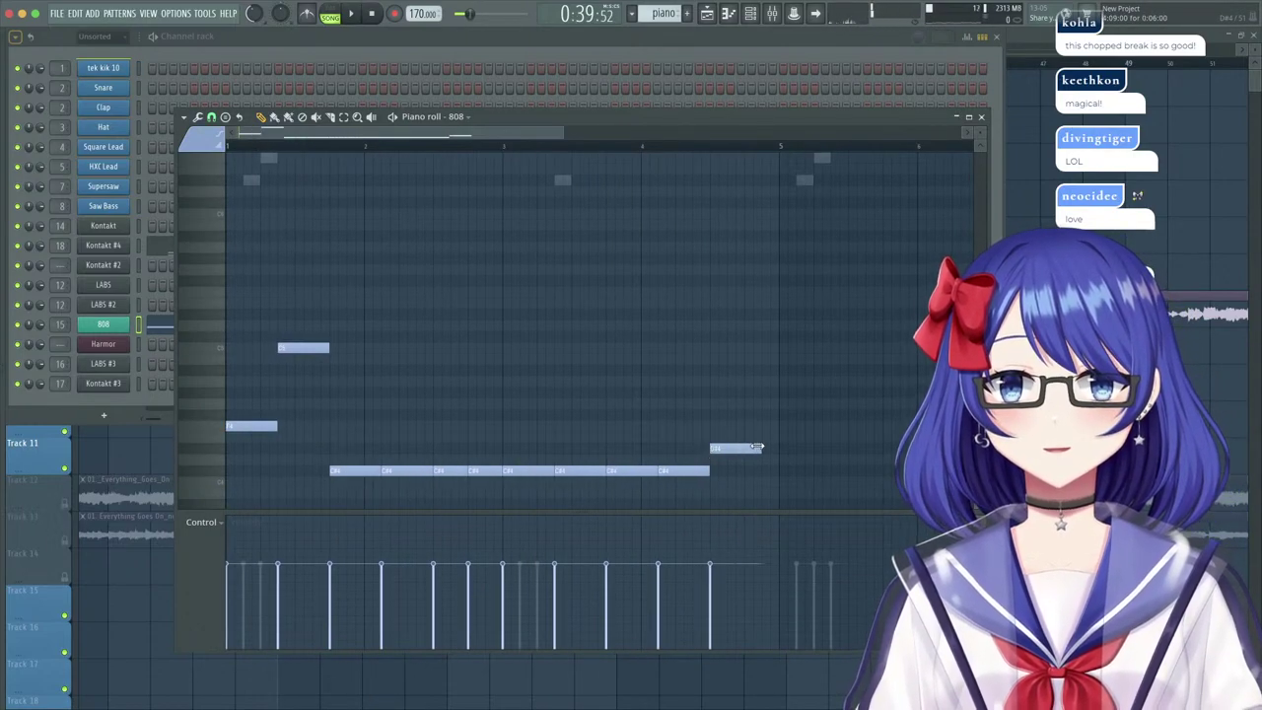
pyautogui.moveTo(746, 326); pyautogui.dragTo(745, 317)
pyautogui.moveTo(809, 255); pyautogui.dragTo(183, 509)
pyautogui.hotkey('ctrl', 'b')
pyautogui.press('space')
pyautogui.scroll(-4, 448, 148)
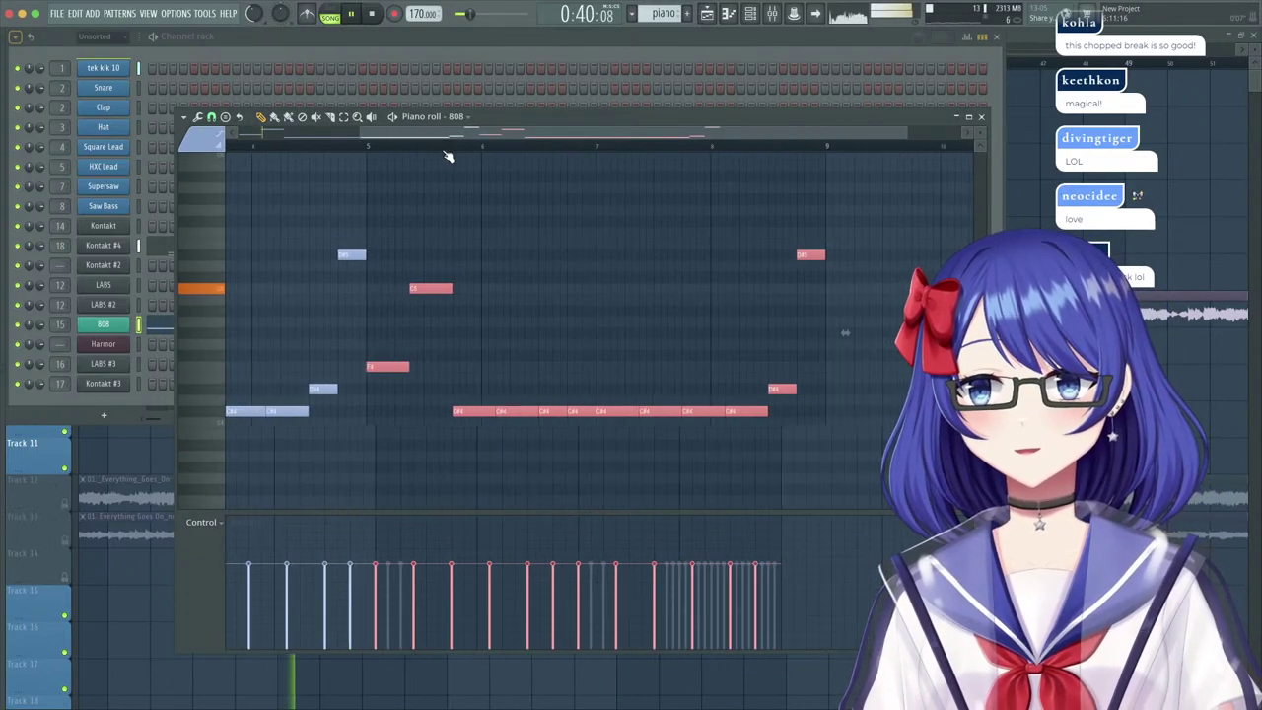
# Try a test note at the start of bar 1 on the Kontakt #2 and LABS channels.
pyautogui.click(353, 39)
pyautogui.rightClick(116, 266)
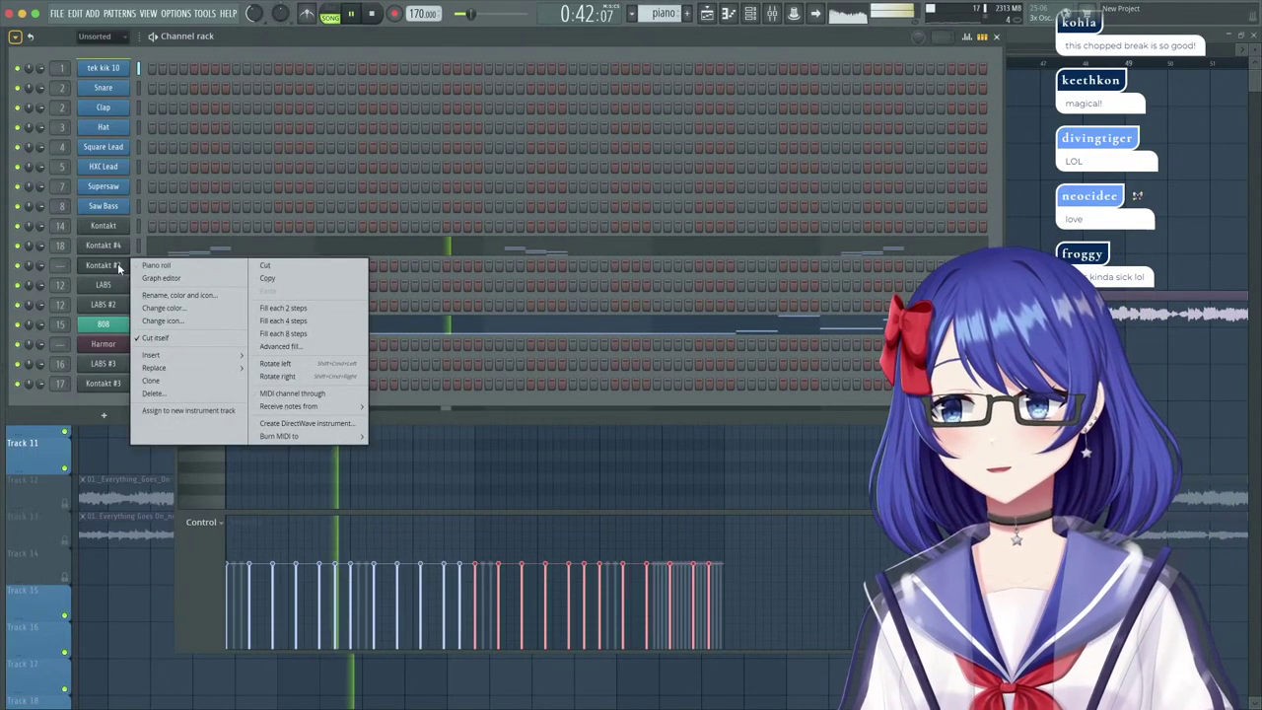
pyautogui.click(160, 267)
pyautogui.scroll(3, 261, 146)
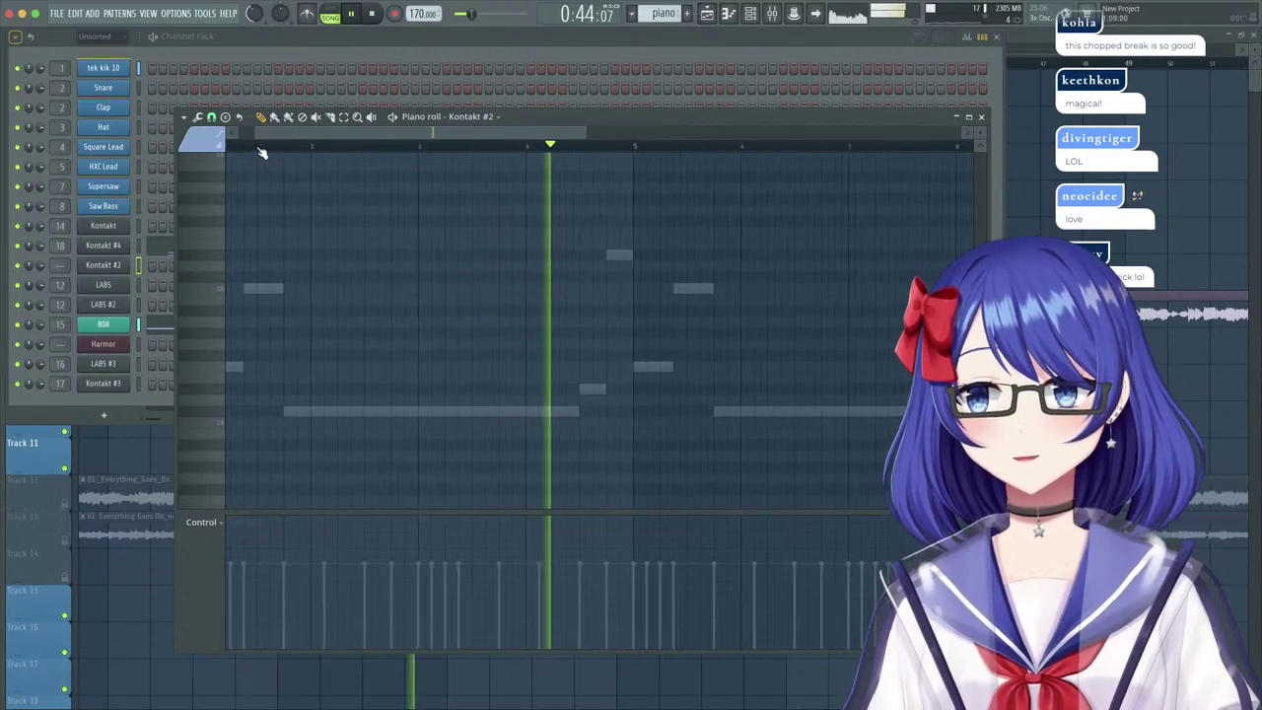
pyautogui.scroll(-2, 370, 268)
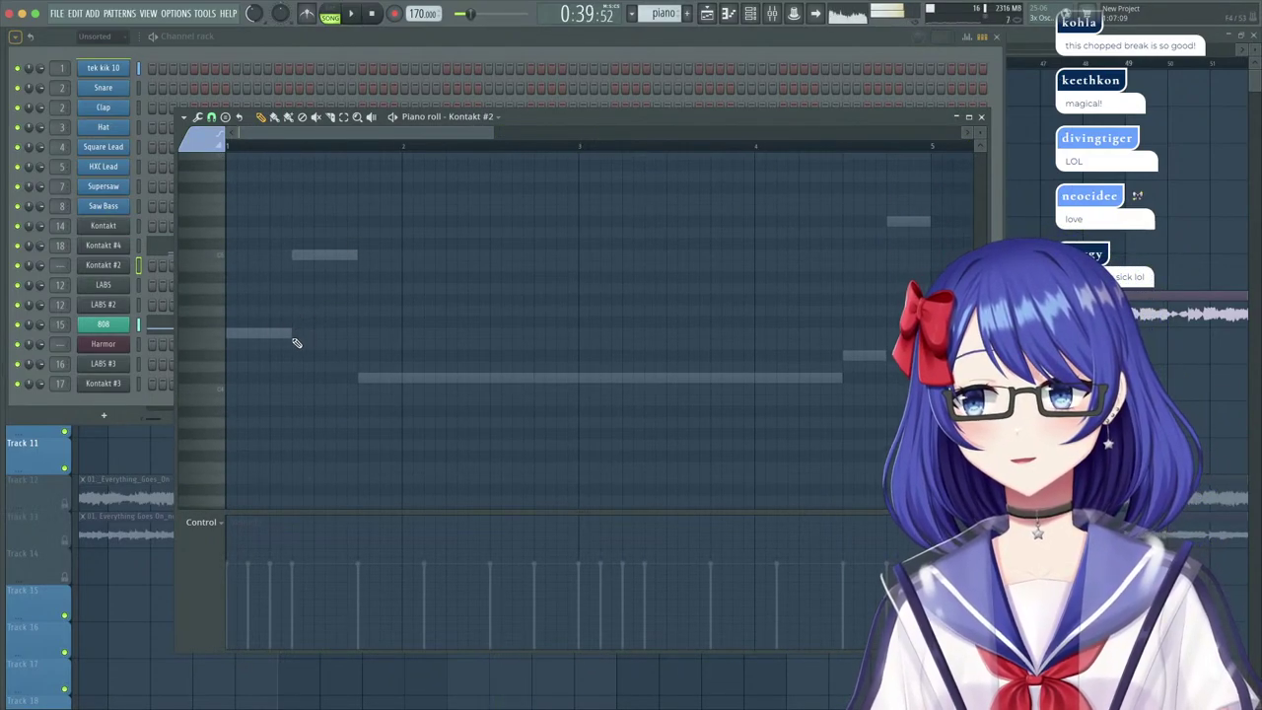
pyautogui.click(244, 338)
pyautogui.press('super+z')
pyautogui.rightClick(104, 289)
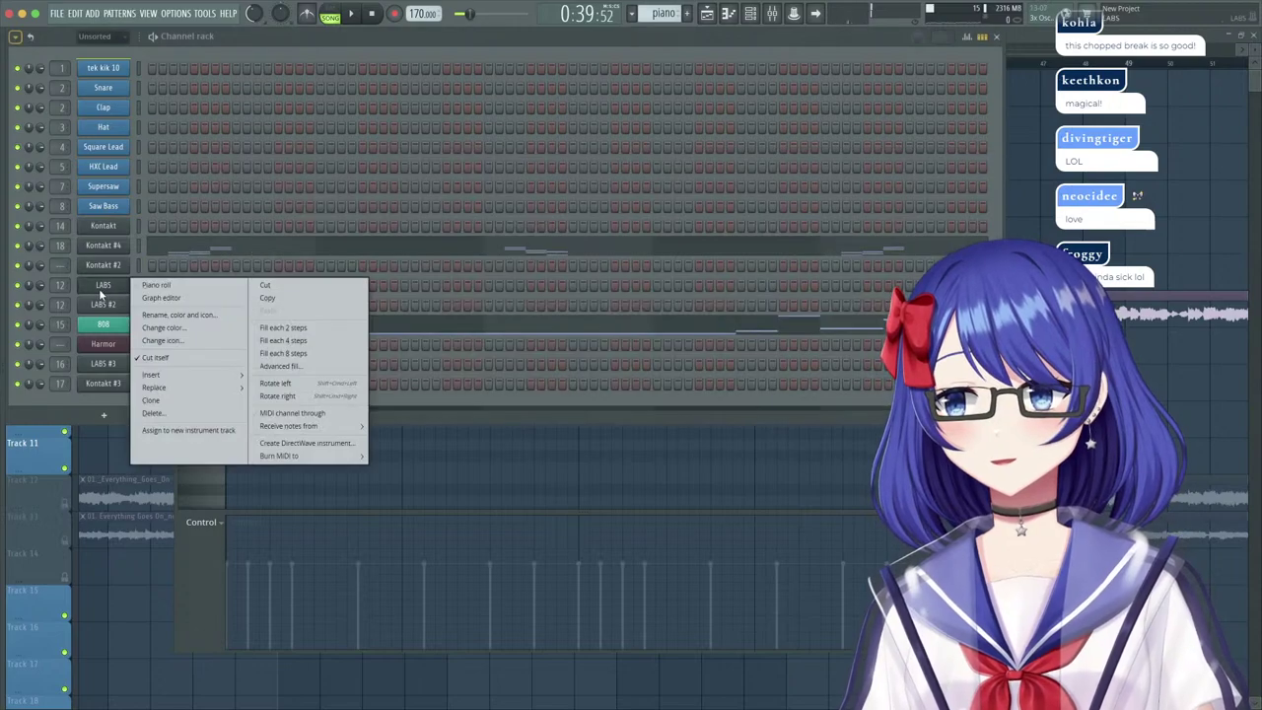
pyautogui.click(193, 289)
pyautogui.moveTo(329, 336); pyautogui.dragTo(280, 342)
pyautogui.rightClick(254, 334)
# Open the Kontakt channel's piano roll, audition it with an F4 test note and chords, and show its mixer track.
pyautogui.rightClick(123, 231)
pyautogui.click(177, 227)
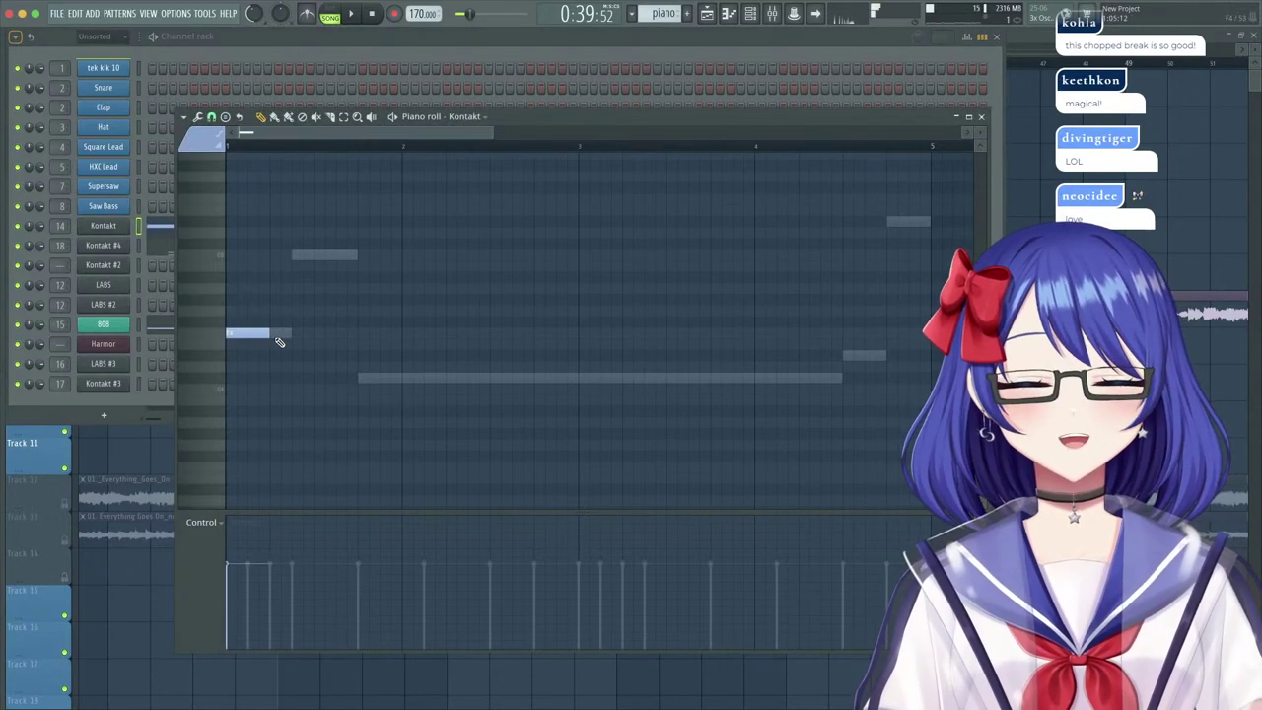
pyautogui.rightClick(257, 331)
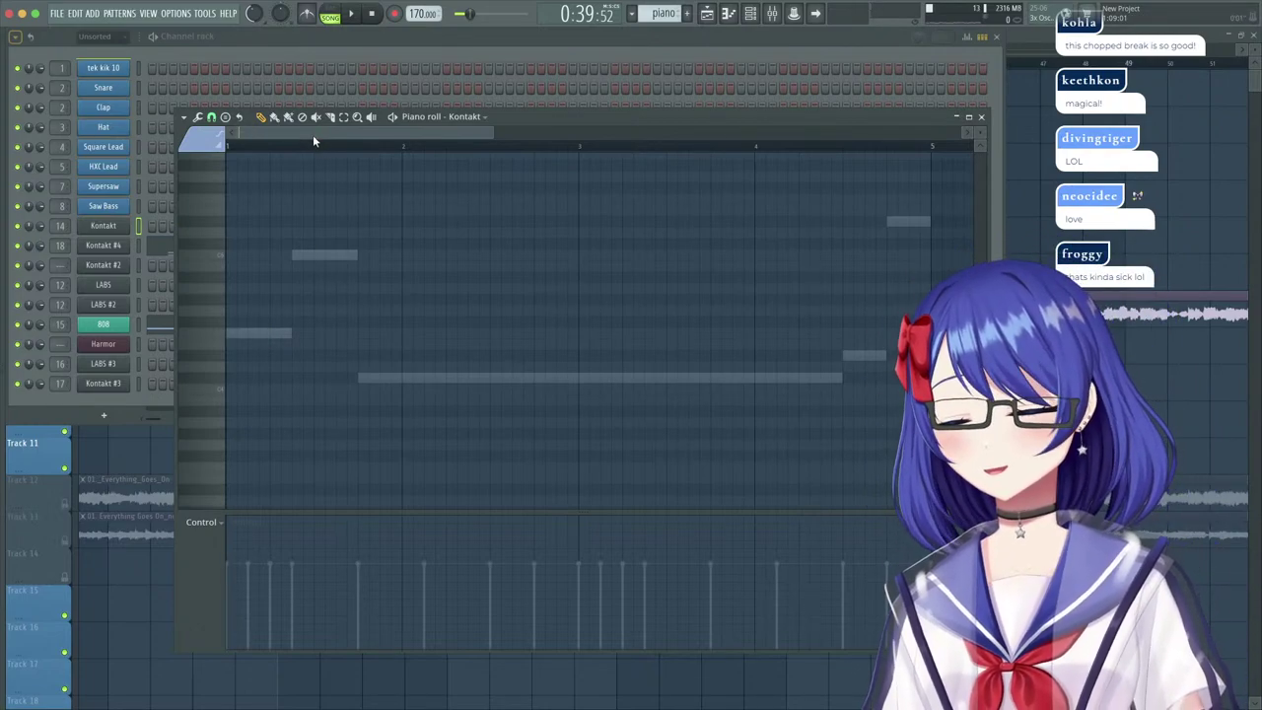
pyautogui.press('space')
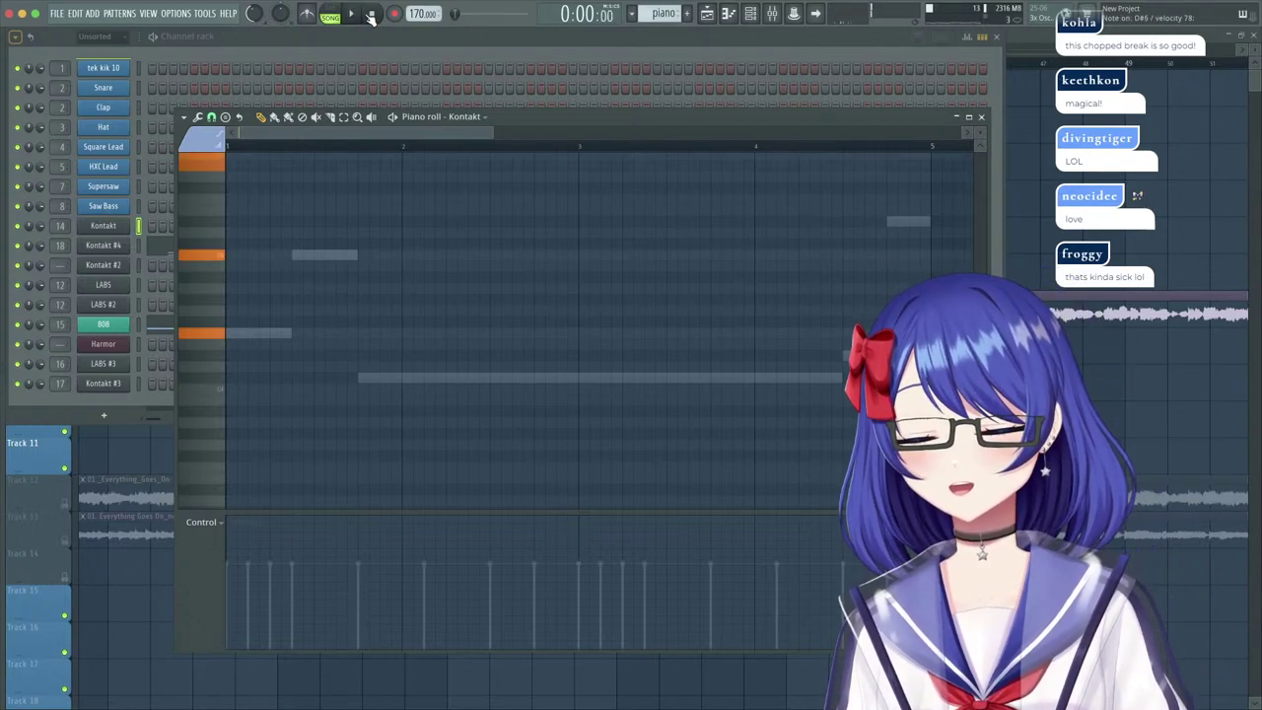
pyautogui.click(60, 225)
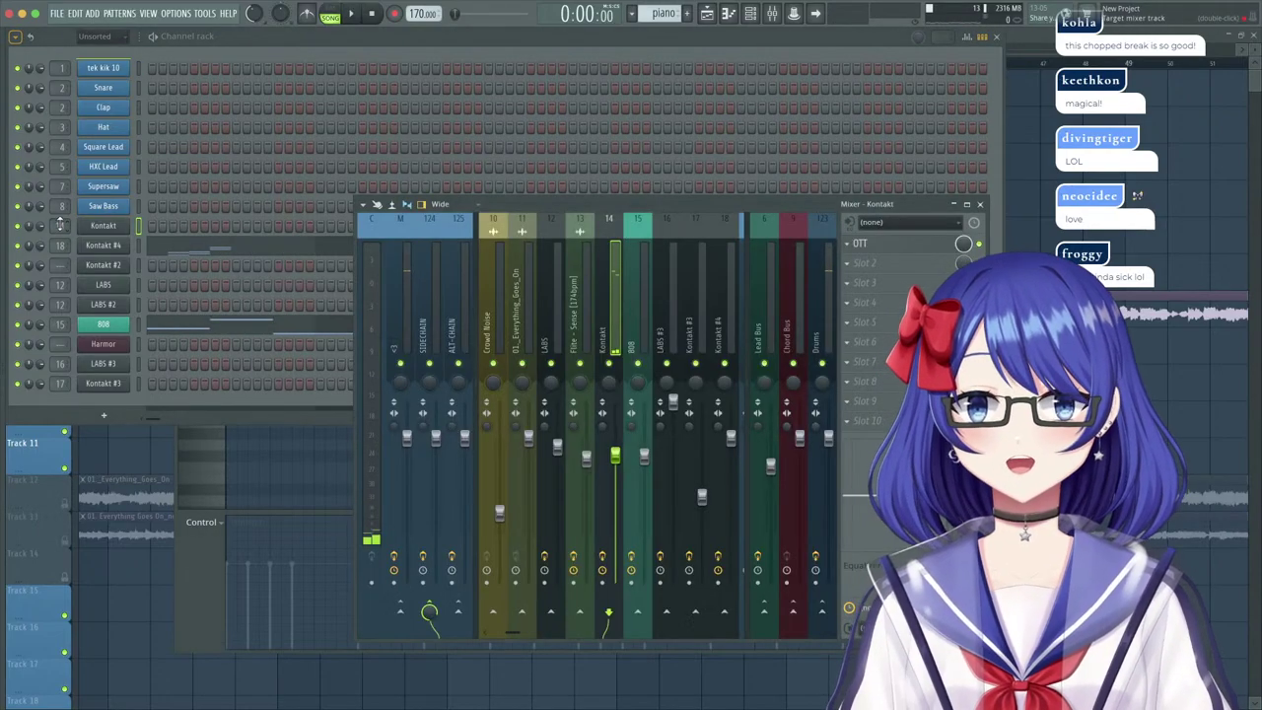
# Move the playhead to bar 37 in the playlist, close the playlist and return to the channel rack.
pyautogui.click(1021, 42)
pyautogui.moveTo(566, 73); pyautogui.dragTo(640, 71)
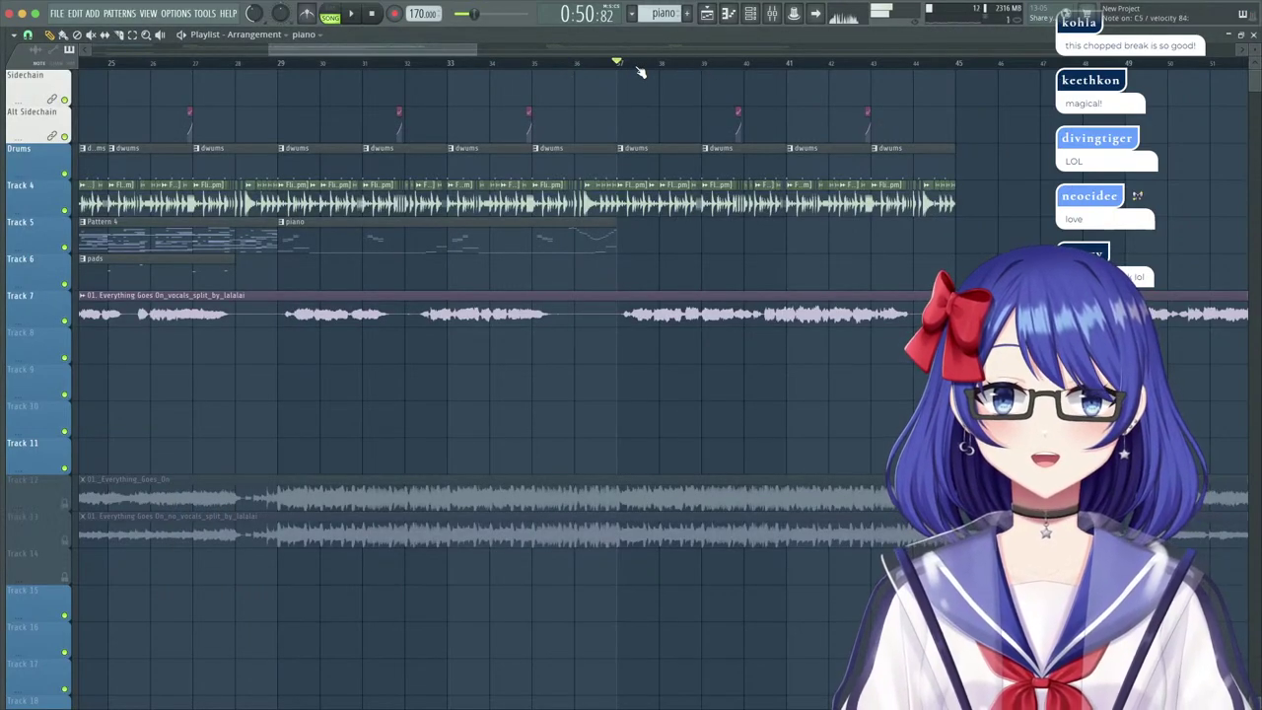
pyautogui.click(1254, 34)
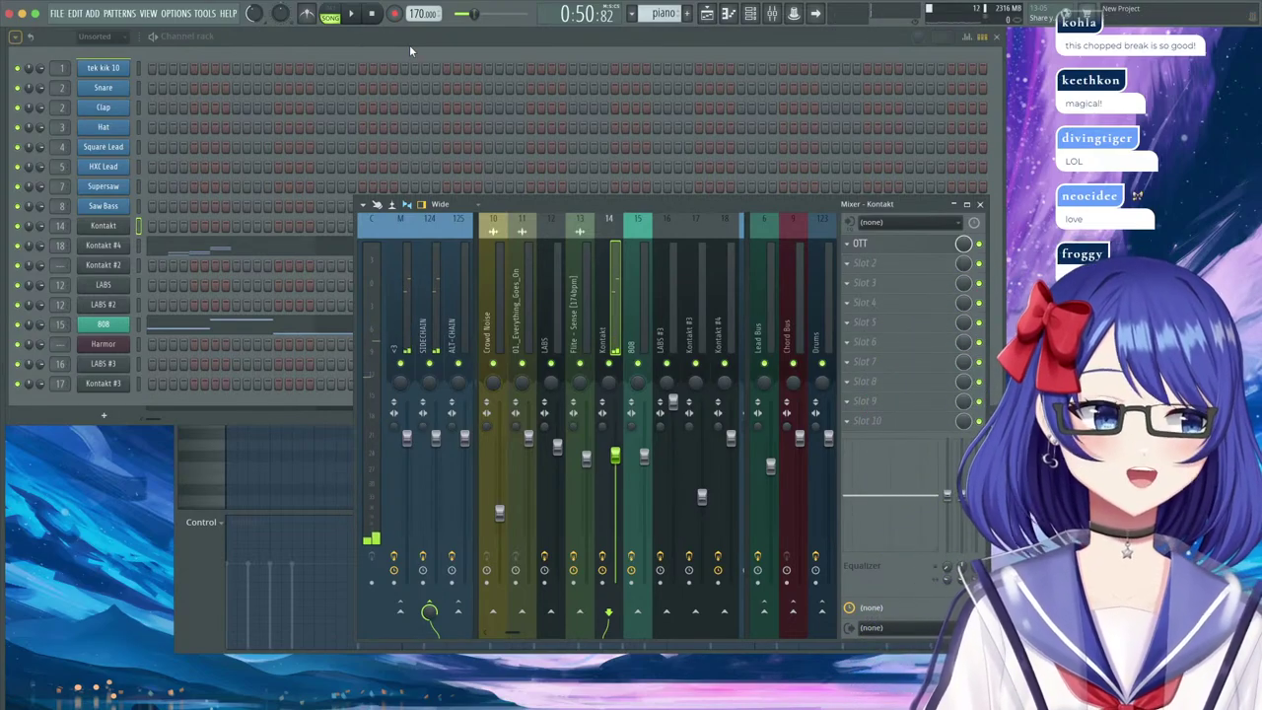
pyautogui.click(460, 48)
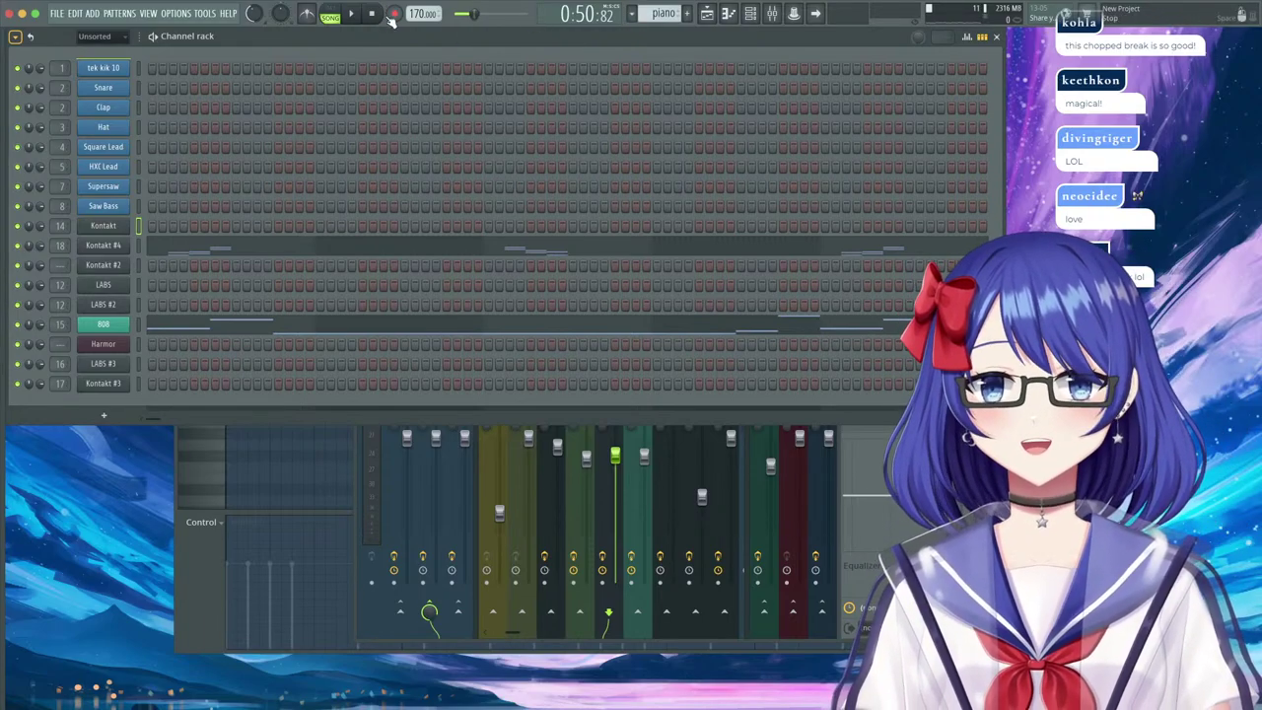
# Set up note recording in pattern mode at 120 BPM with the metronome on, and undo the first Kontakt take.
pyautogui.click(393, 14)
pyautogui.click(623, 452)
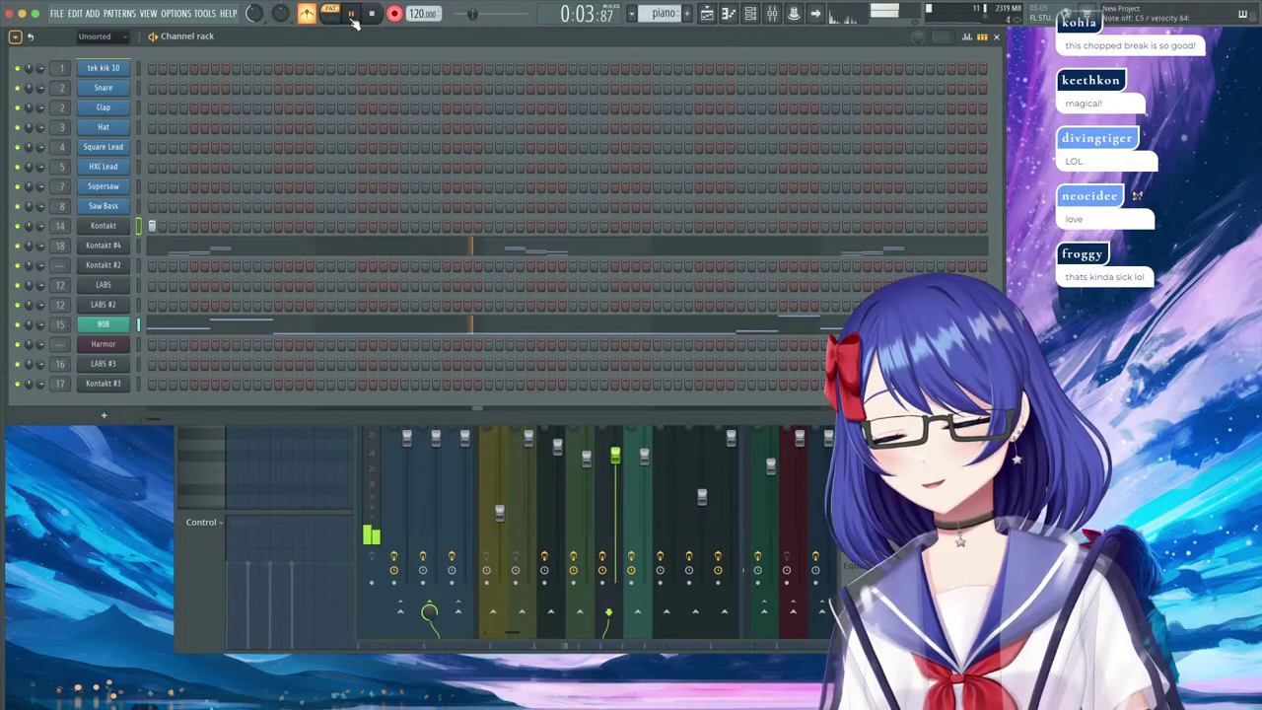
pyautogui.click(374, 14)
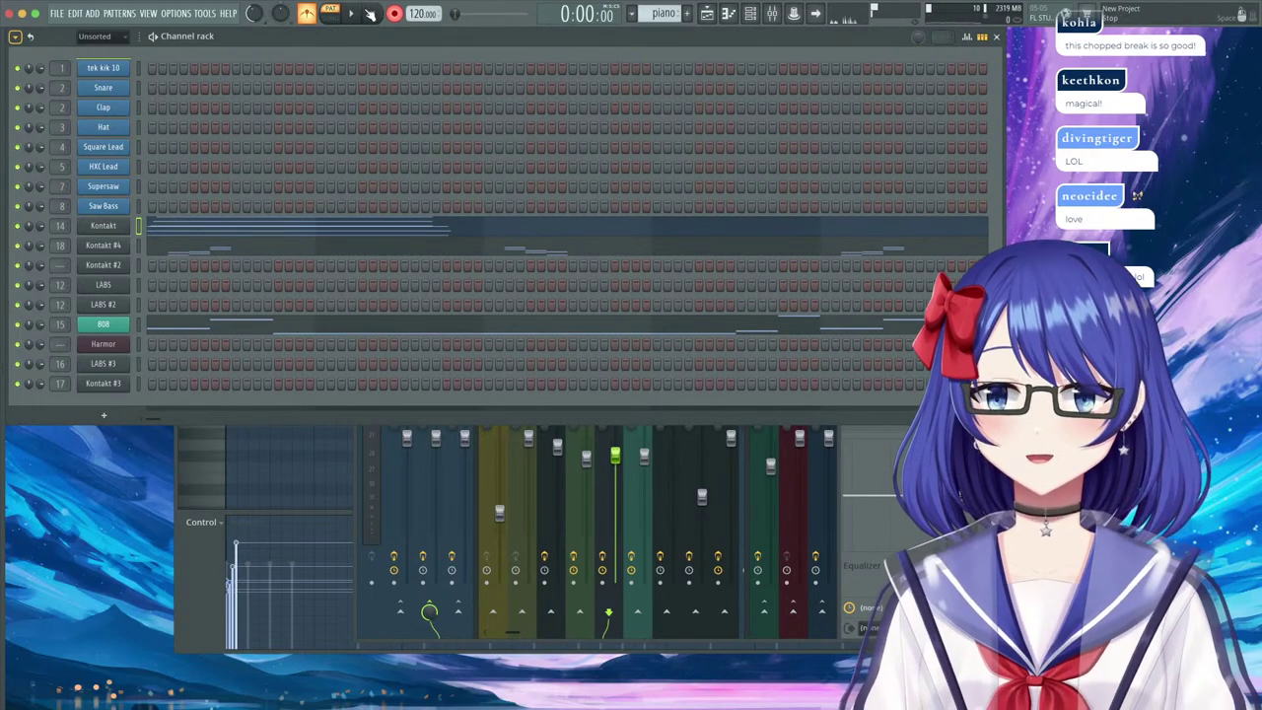
pyautogui.hotkey('ctrl', 'z')
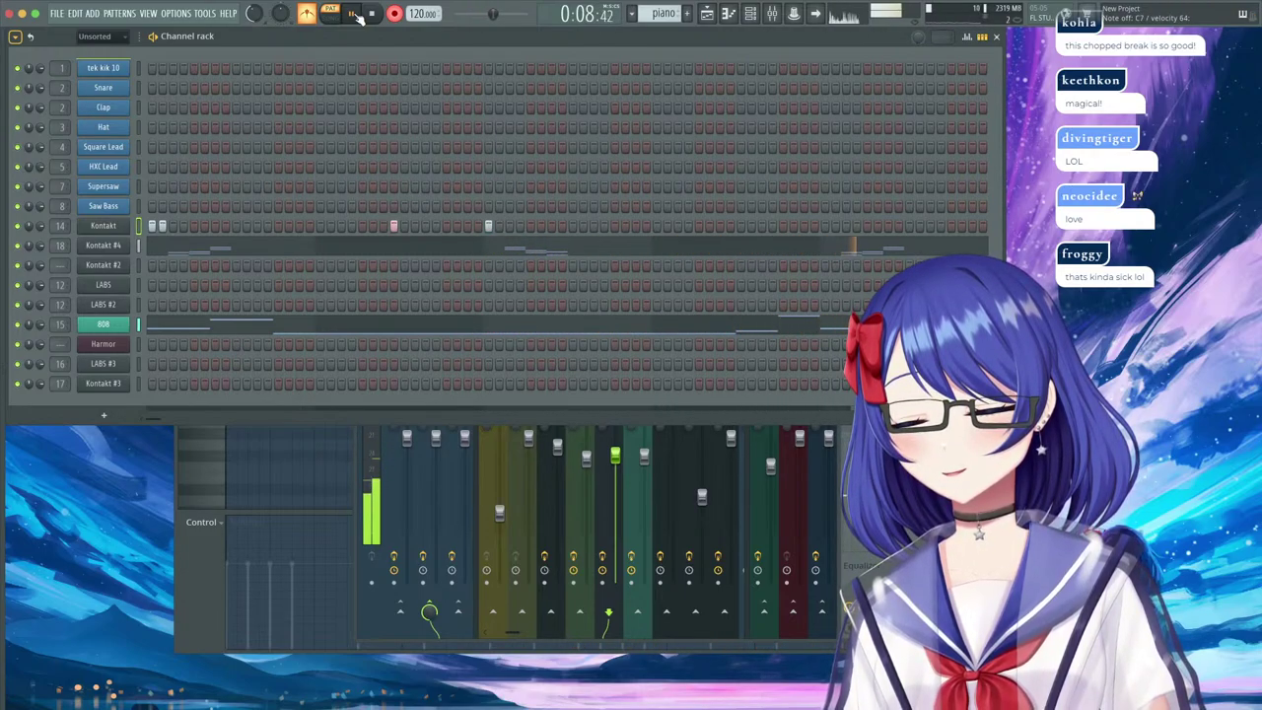
# Stop the recording, open the Kontakt channel's piano roll and shorten the opening chord to end just past the start of bar 2.
pyautogui.click(374, 14)
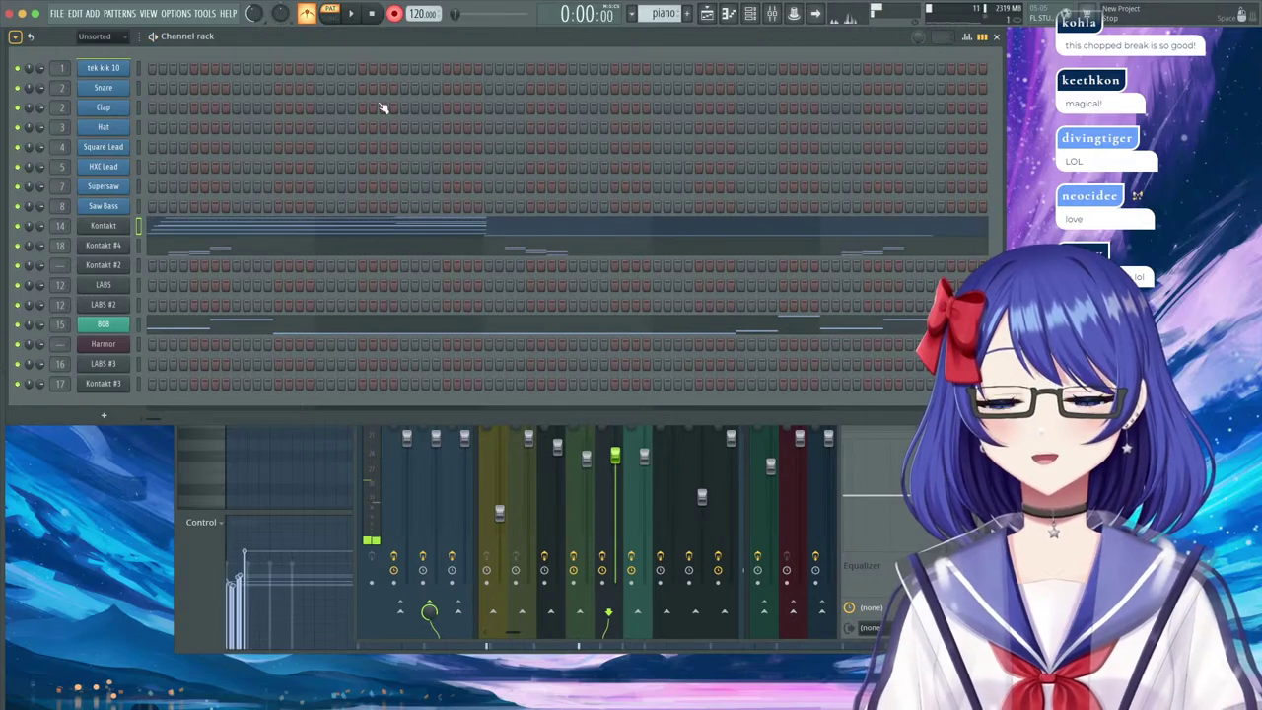
pyautogui.click(493, 234)
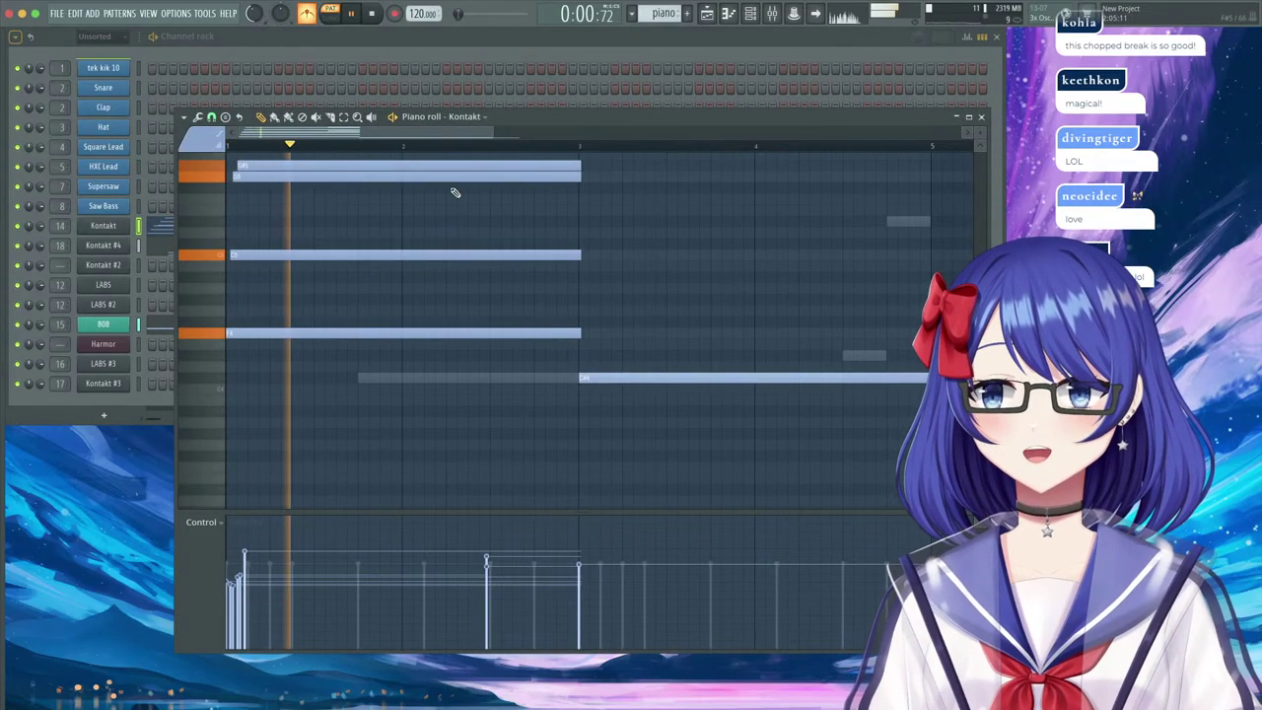
pyautogui.scroll(5, 448, 192)
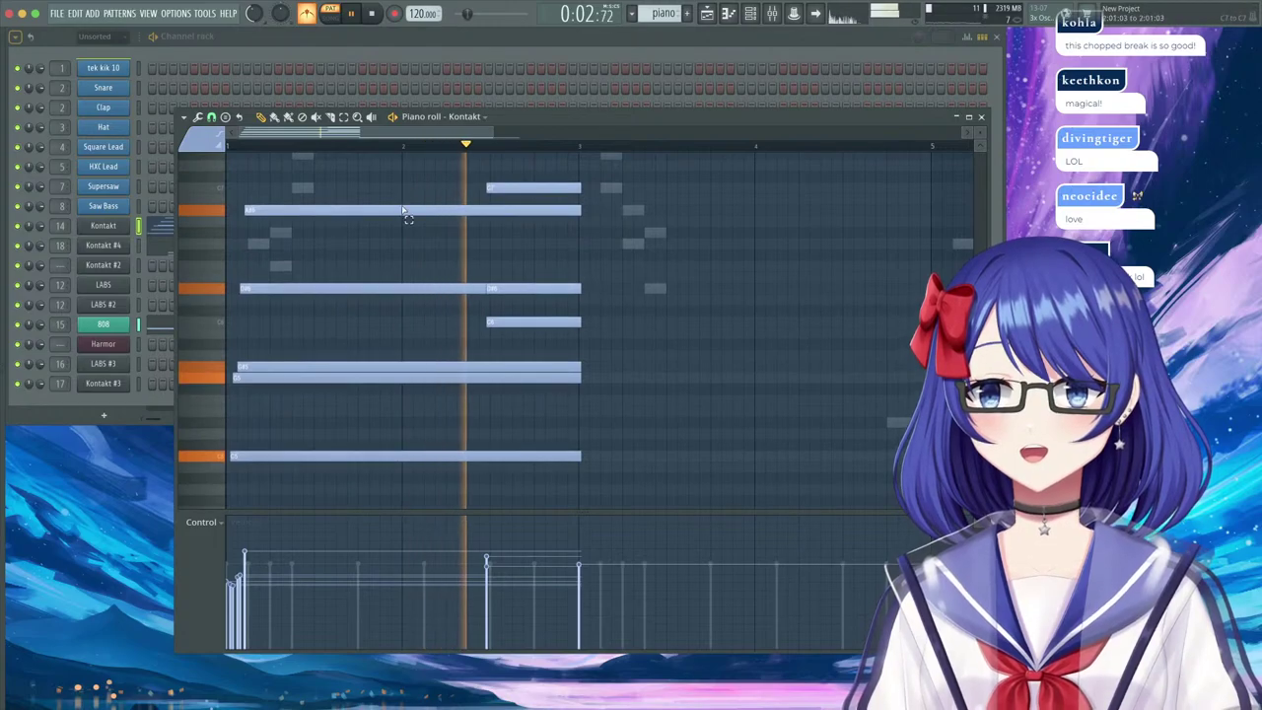
pyautogui.moveTo(401, 198); pyautogui.dragTo(335, 593)
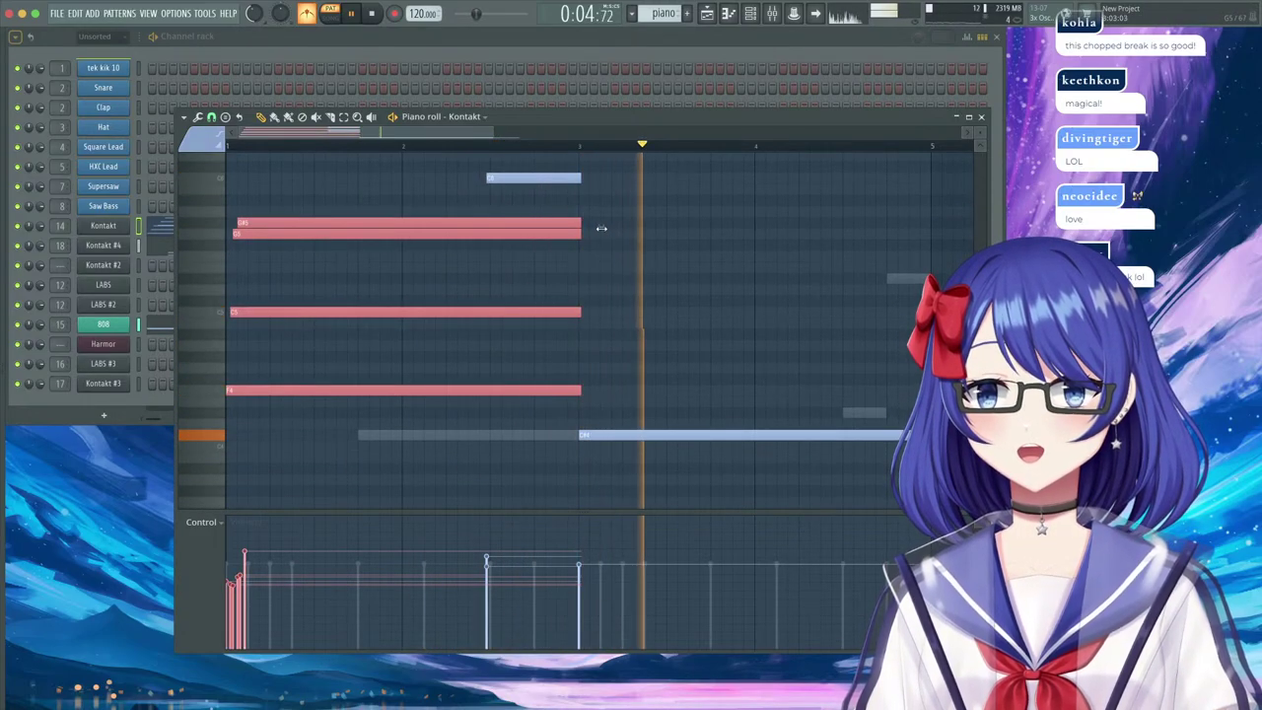
pyautogui.moveTo(582, 311); pyautogui.dragTo(445, 289)
pyautogui.press('space')
pyautogui.press('space')
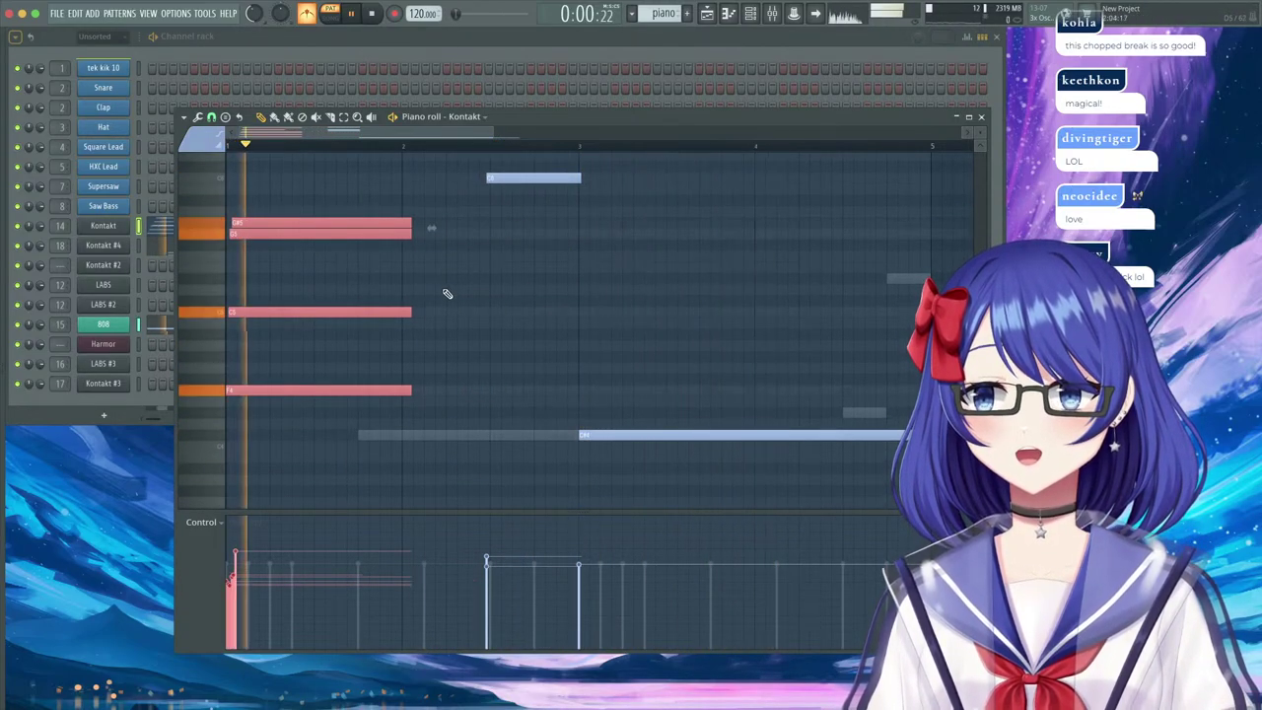
# Lengthen the D#6 note to match its chord, and extend the whole opening chord to about the middle of bar 2.
pyautogui.scroll(5, 446, 293)
pyautogui.press('space')
pyautogui.press('space')
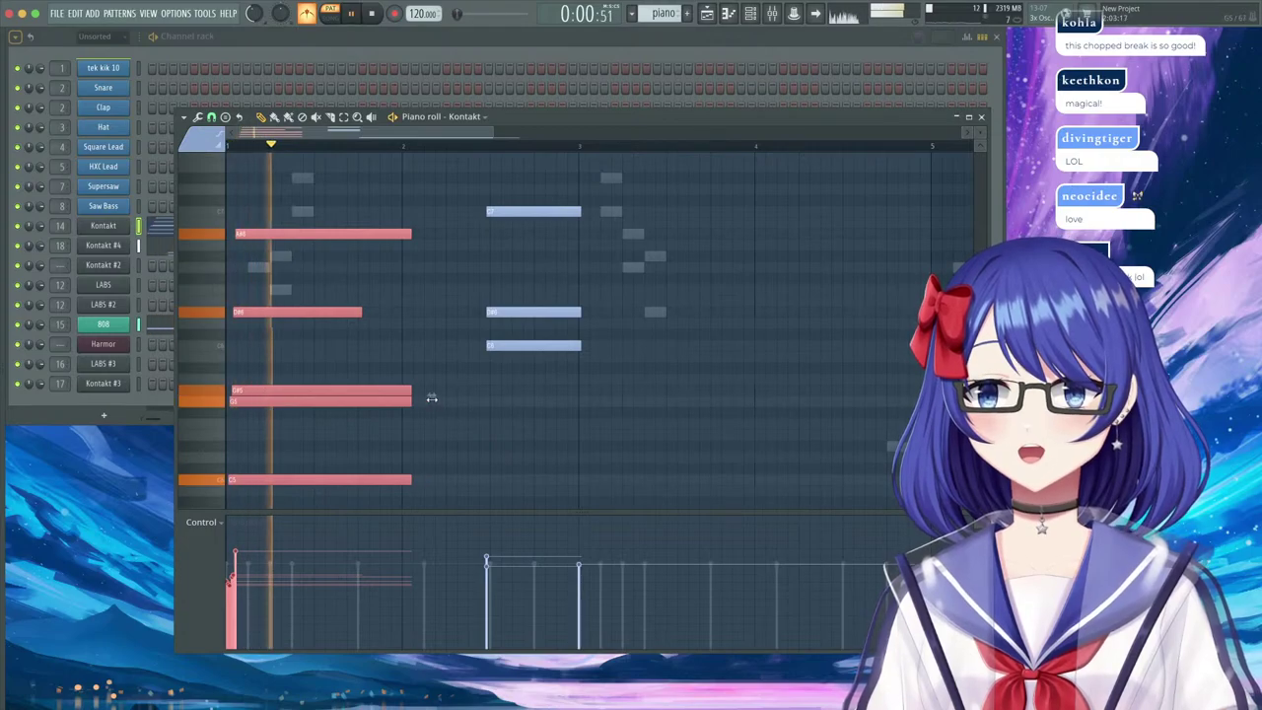
pyautogui.moveTo(361, 312); pyautogui.dragTo(409, 327)
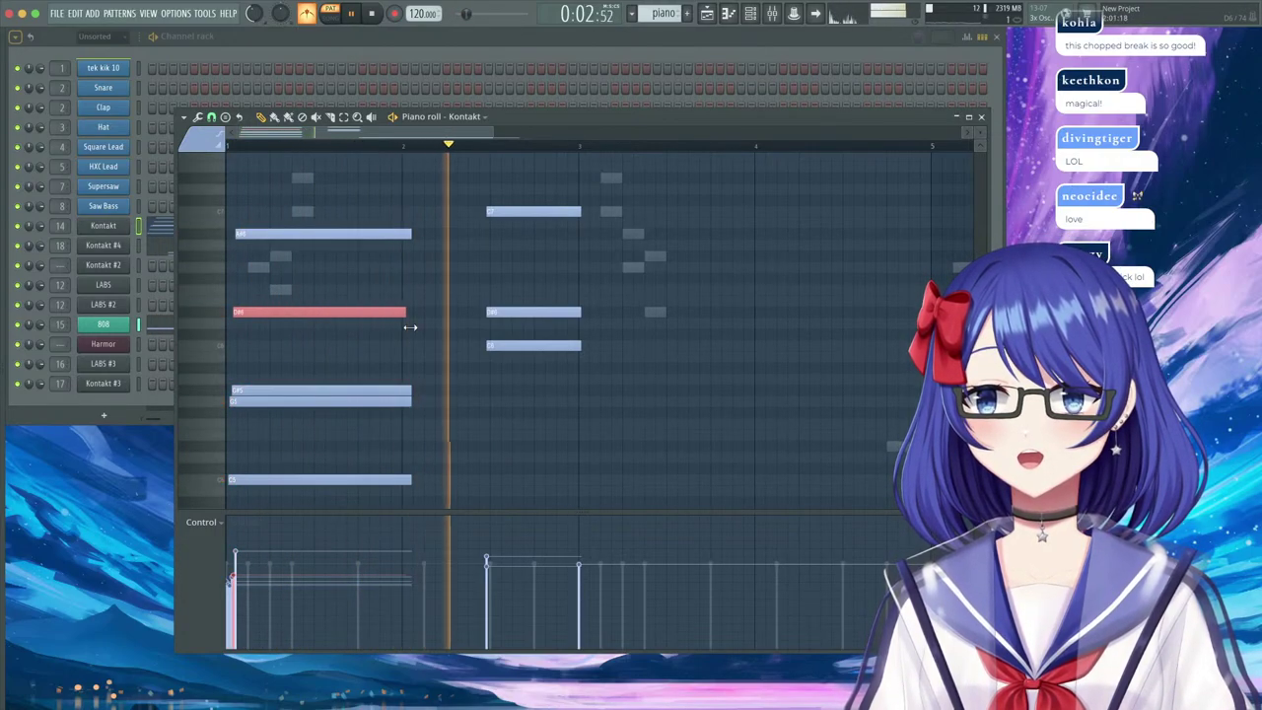
pyautogui.moveTo(399, 206); pyautogui.dragTo(393, 523)
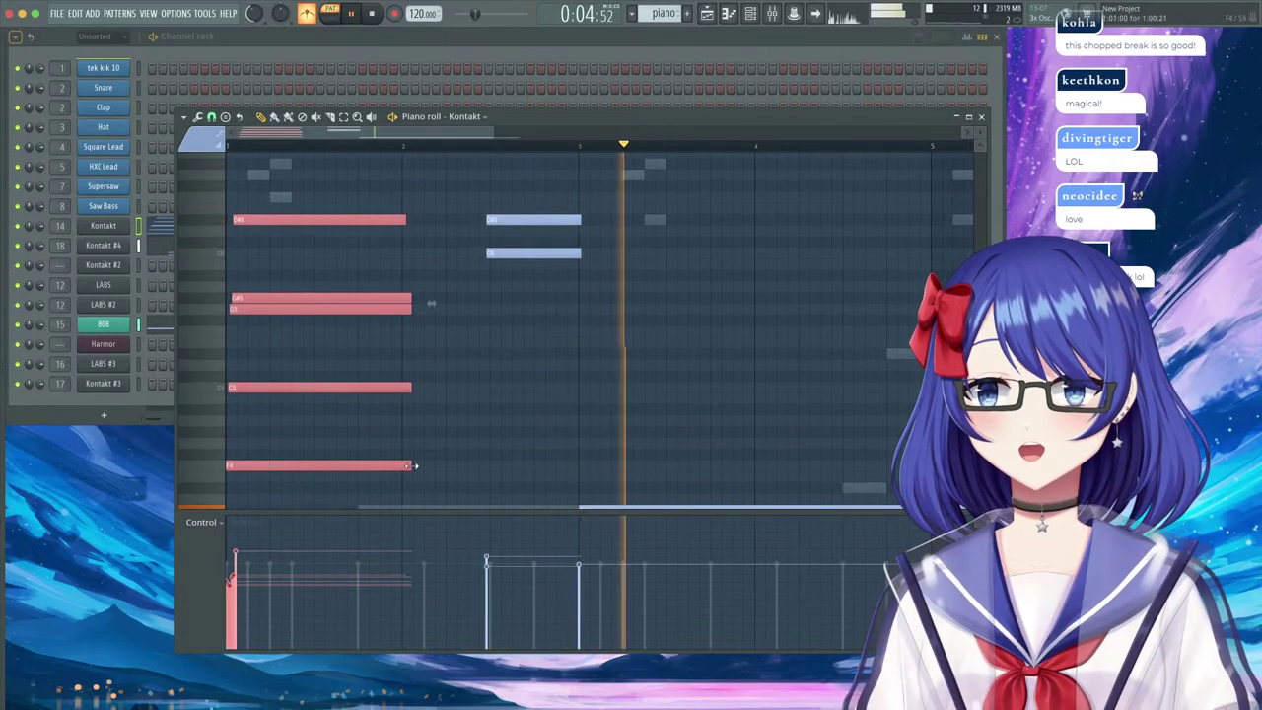
pyautogui.moveTo(411, 467); pyautogui.dragTo(501, 469)
pyautogui.scroll(5, 503, 447)
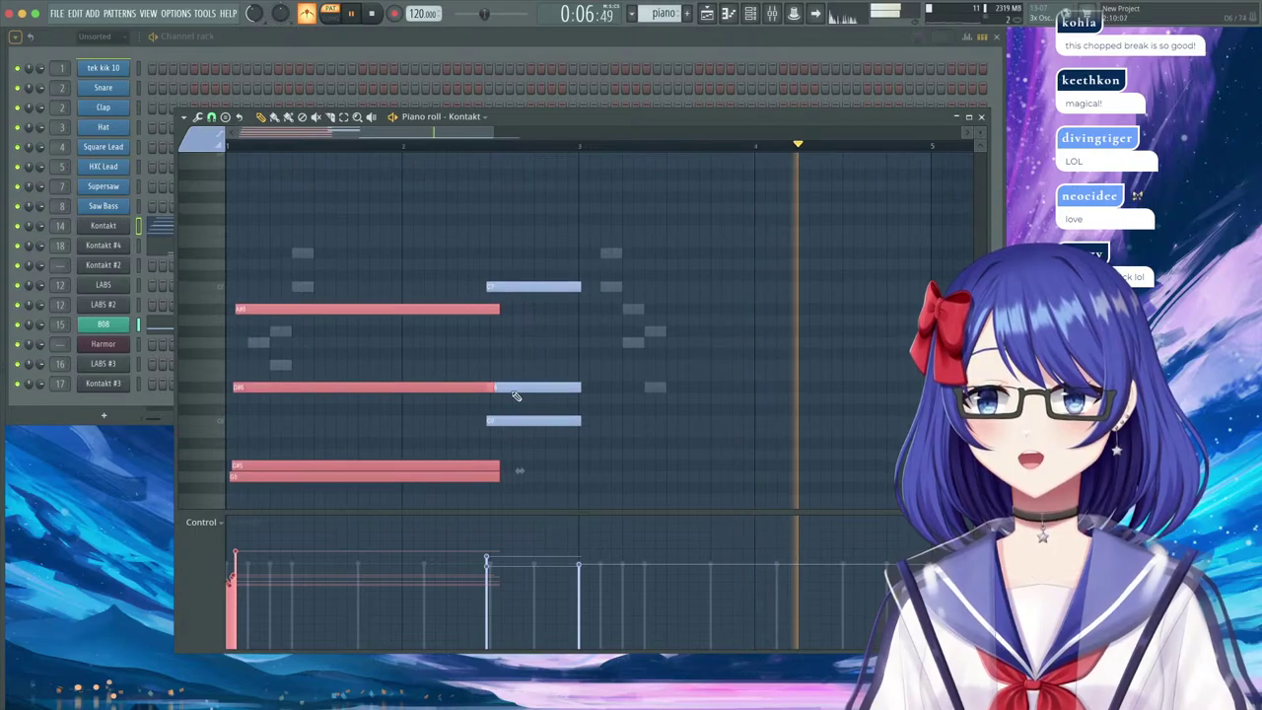
# Slice the overhanging chord notes cleanly at mid-bar 2 and trim the following notes at the start of bar 3.
pyautogui.moveTo(545, 272); pyautogui.dragTo(544, 274)
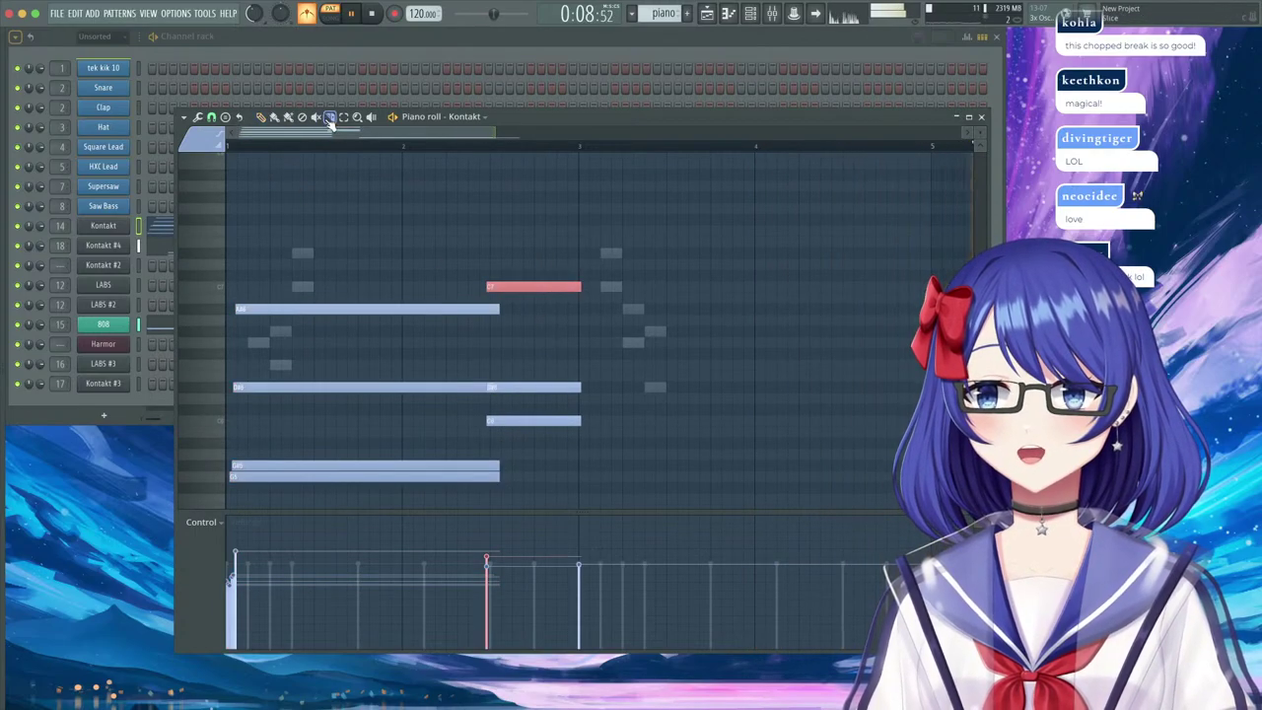
pyautogui.moveTo(501, 465)
pyautogui.mouseDown()
pyautogui.moveTo(507, 618)
pyautogui.moveTo(493, 478)
pyautogui.mouseUp()
pyautogui.scroll(9, 498, 414)
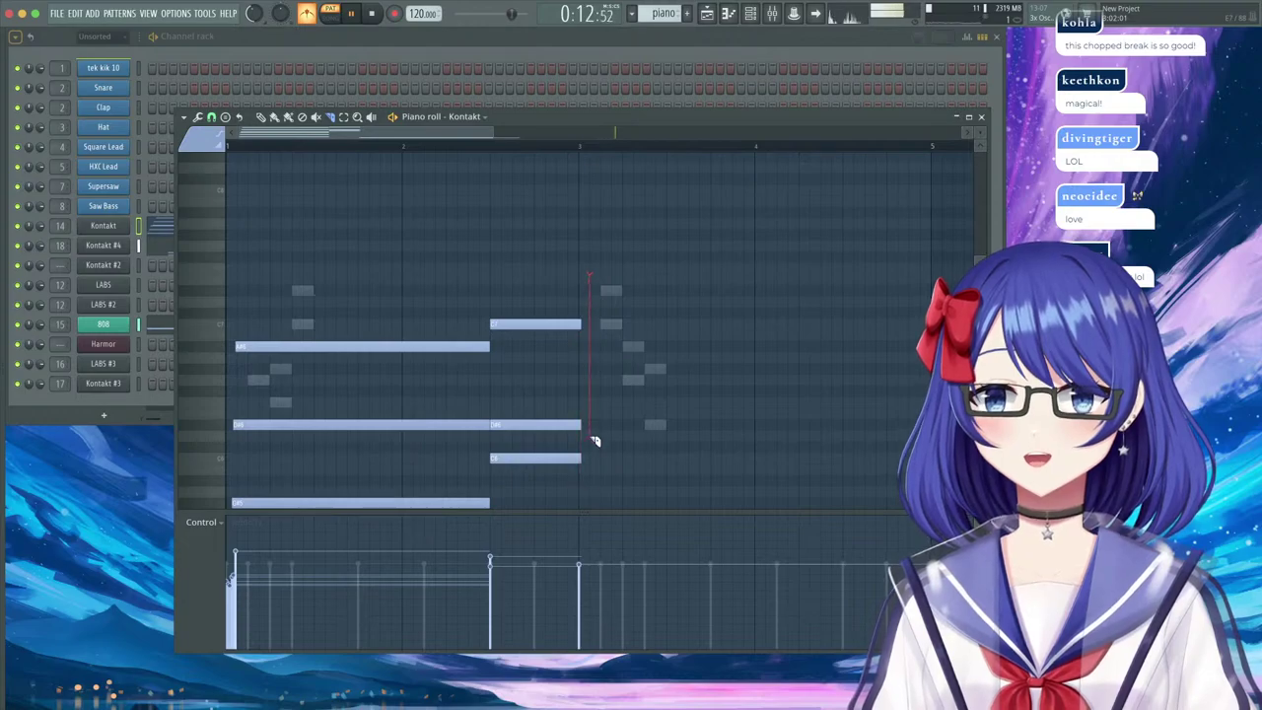
pyautogui.press('space')
pyautogui.press('space')
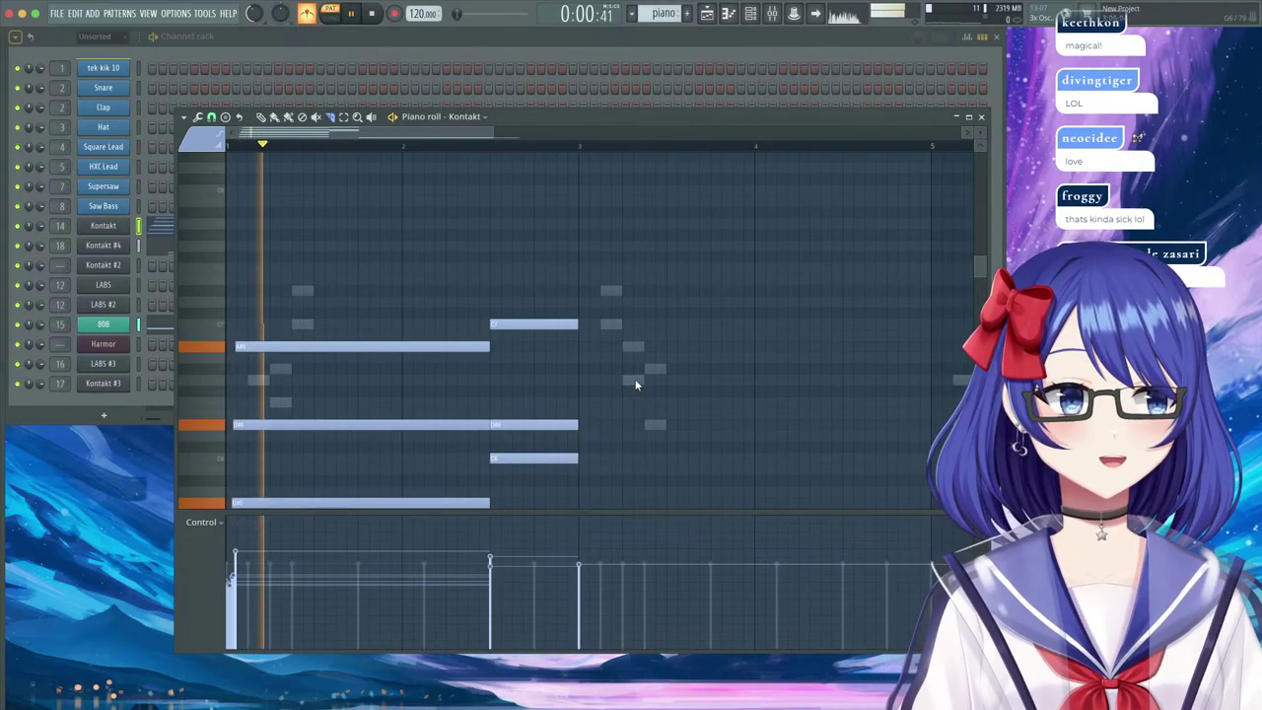
# Extend the F4, C5, G5 and G#5 notes of the opening chord to the start of bar 3.
pyautogui.scroll(-10, 636, 383)
pyautogui.scroll(3, 635, 382)
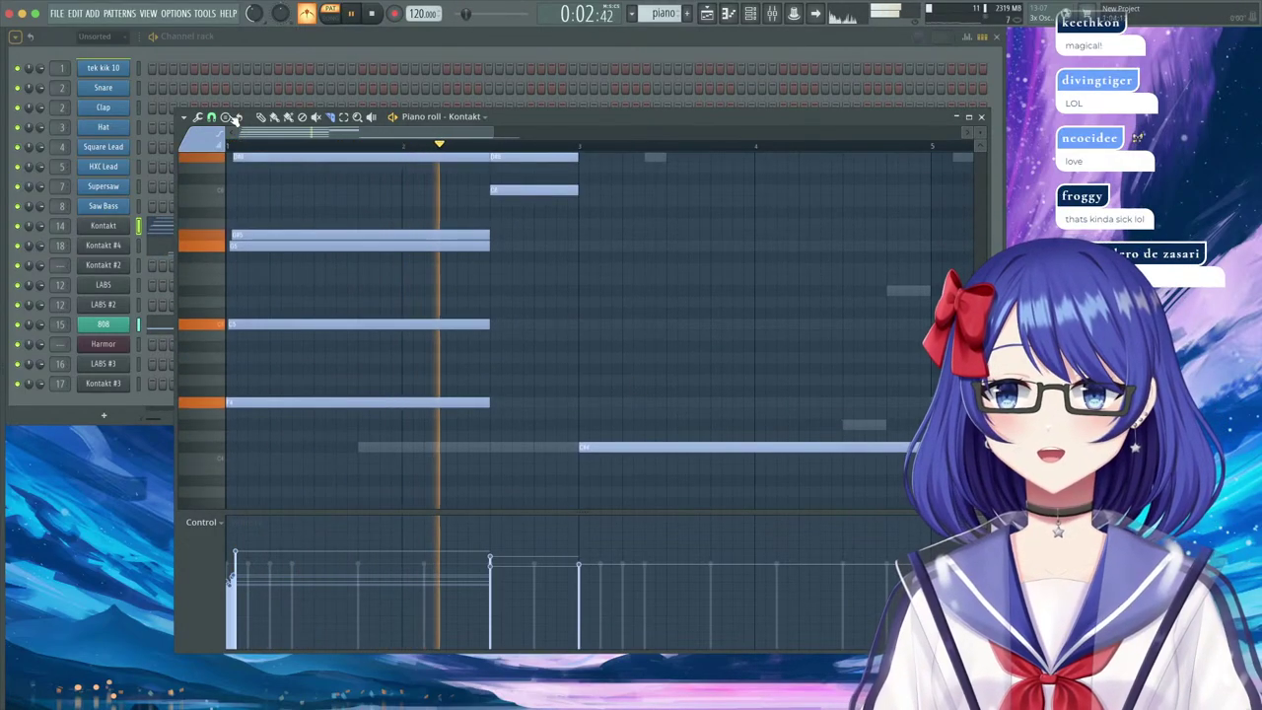
pyautogui.moveTo(462, 414); pyautogui.dragTo(580, 244)
pyautogui.scroll(6, 611, 276)
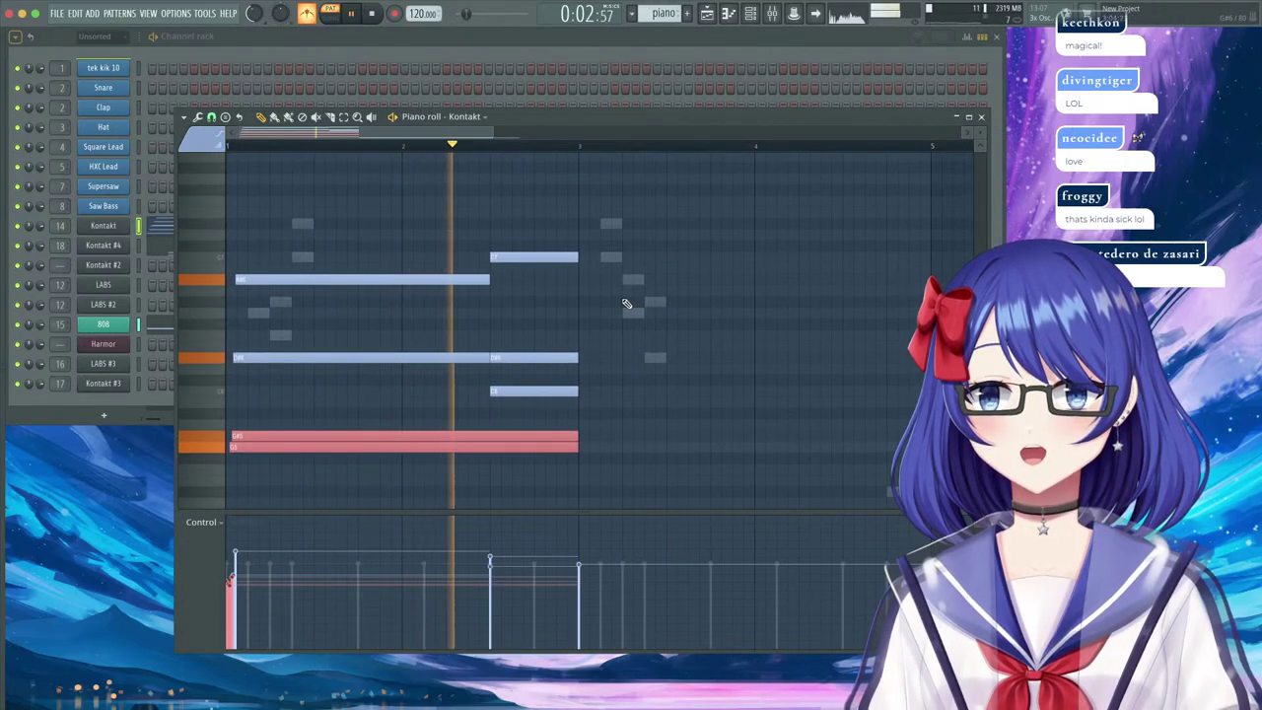
pyautogui.scroll(-8, 627, 302)
pyautogui.press('space')
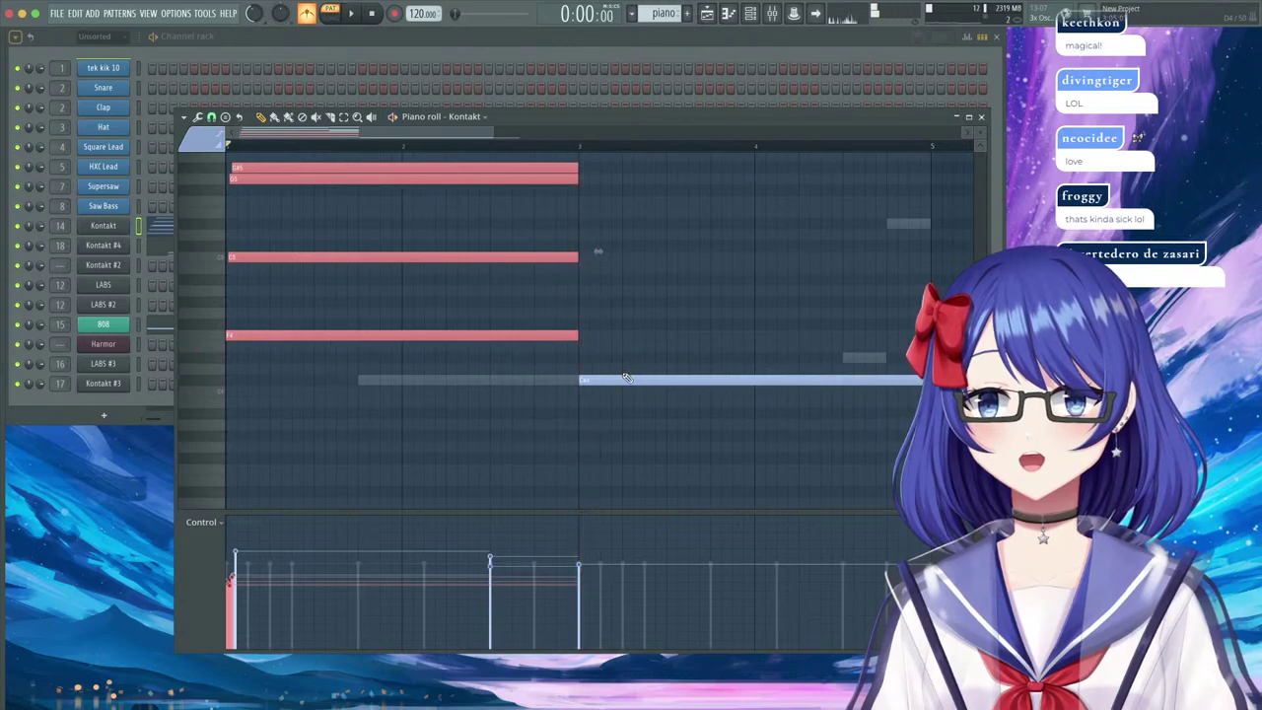
# Add staggered G#4, D#5 and A#5 notes above the C#4 in bar 3, vary their velocities and play the pattern.
pyautogui.scroll(2, 624, 380)
pyautogui.click(608, 413)
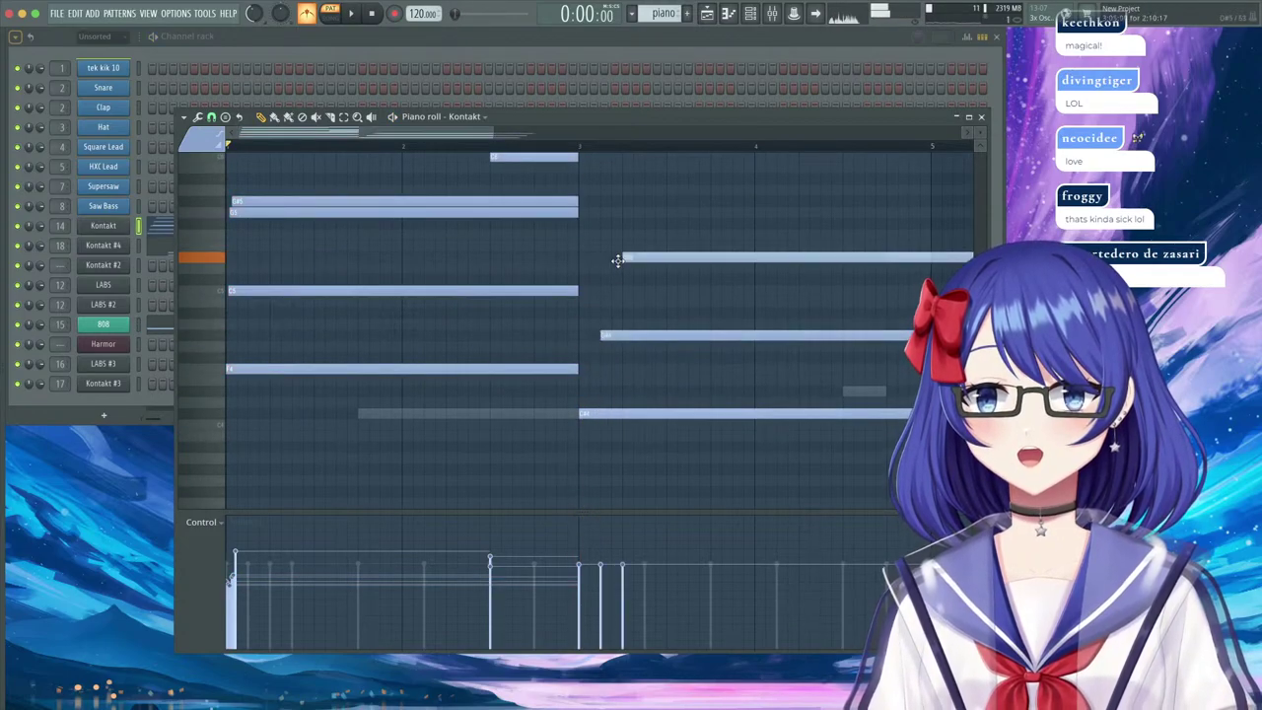
pyautogui.moveTo(639, 212); pyautogui.dragTo(643, 170)
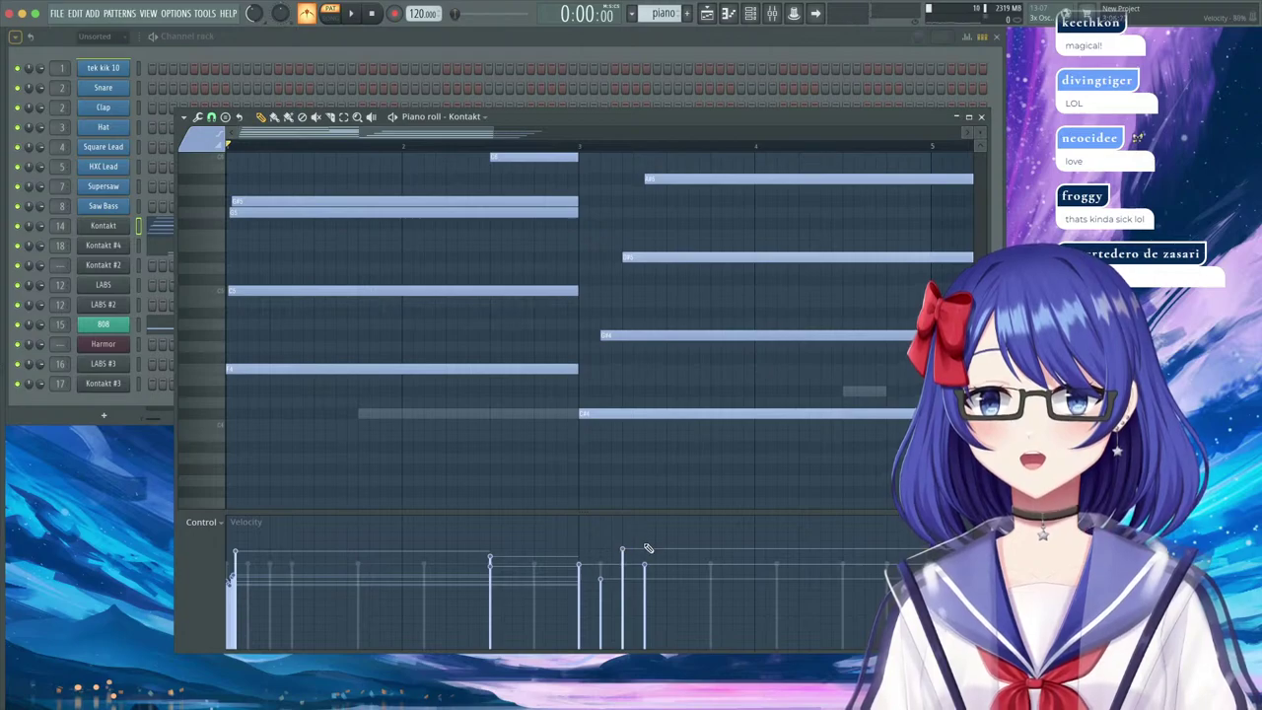
pyautogui.press('space')
pyautogui.scroll(8, 612, 227)
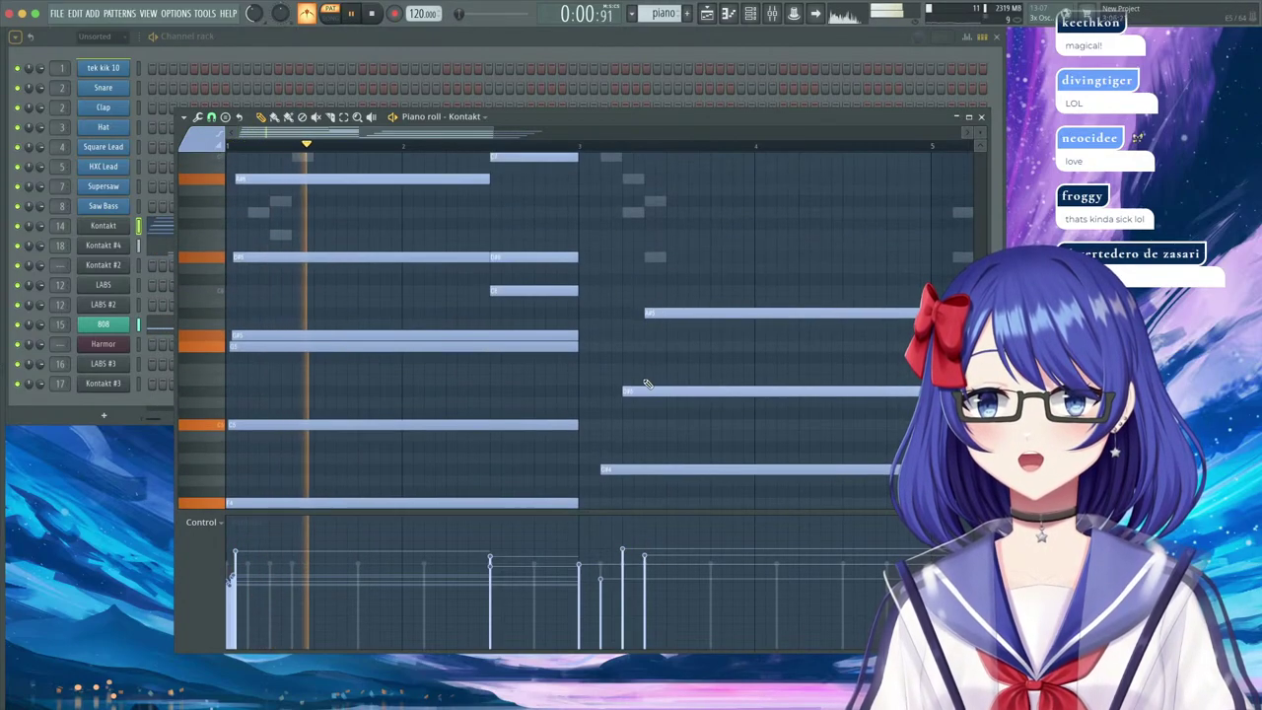
# Add long F6 and C7 notes to the bar 3 chord, raise their velocities and play from around bar 3.
pyautogui.click(662, 234)
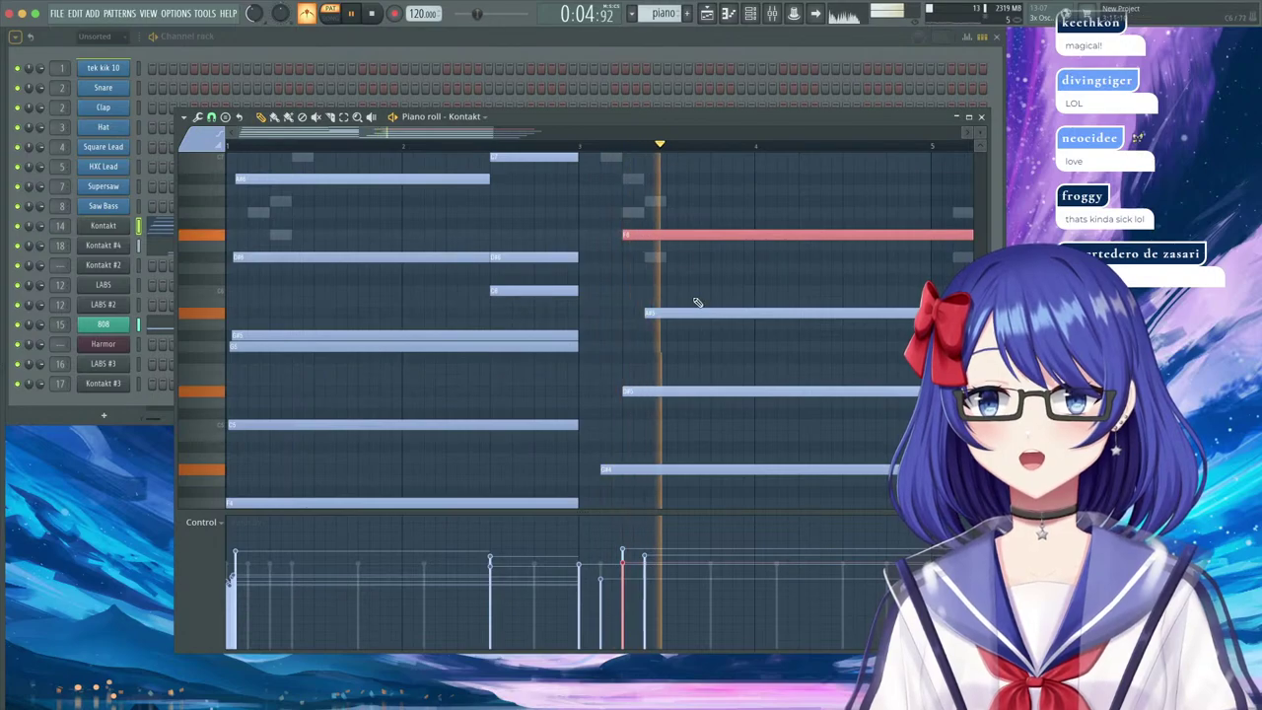
pyautogui.scroll(4, 654, 296)
pyautogui.click(649, 224)
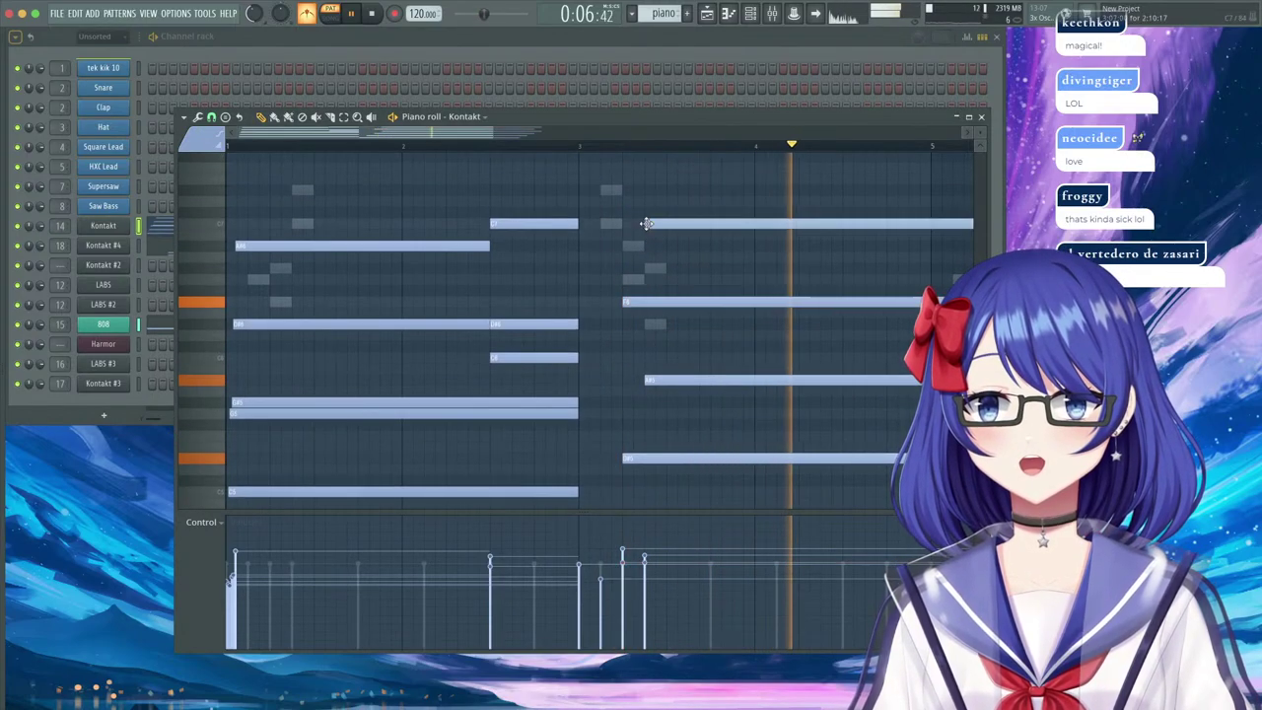
pyautogui.click(572, 146)
pyautogui.moveTo(684, 195); pyautogui.dragTo(663, 306)
pyautogui.scroll(3, 662, 304)
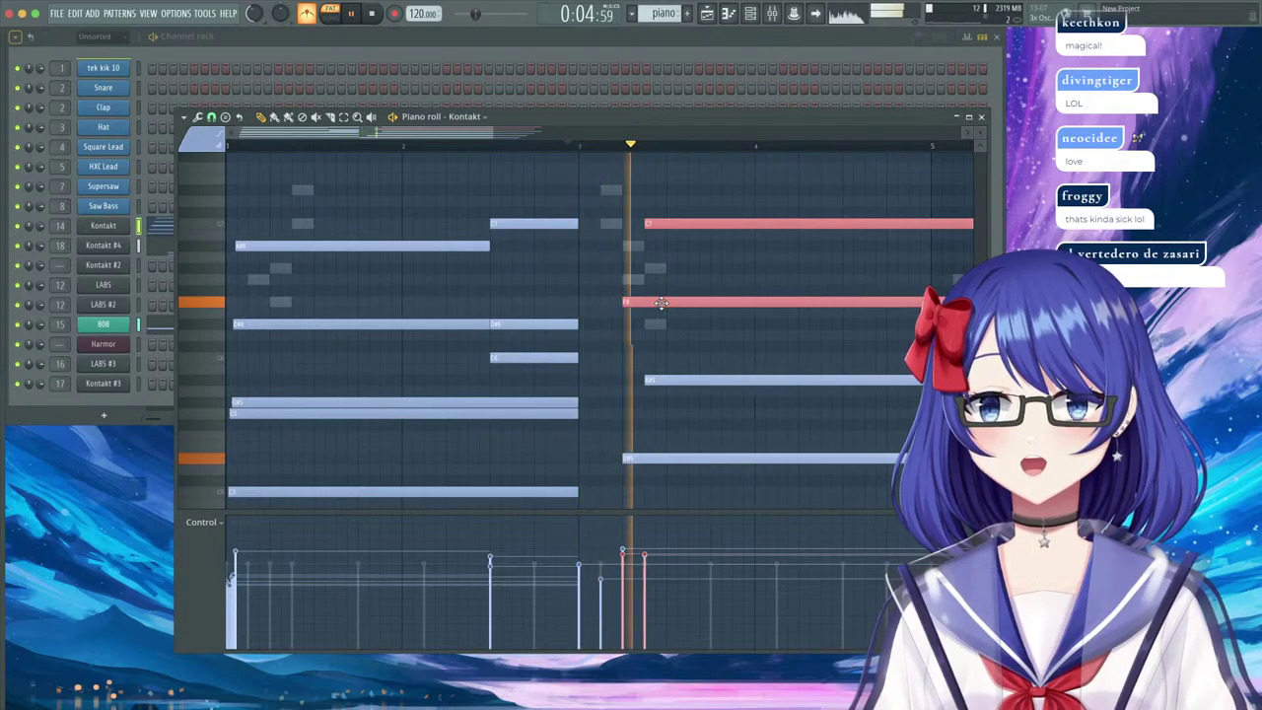
pyautogui.scroll(3, 635, 223)
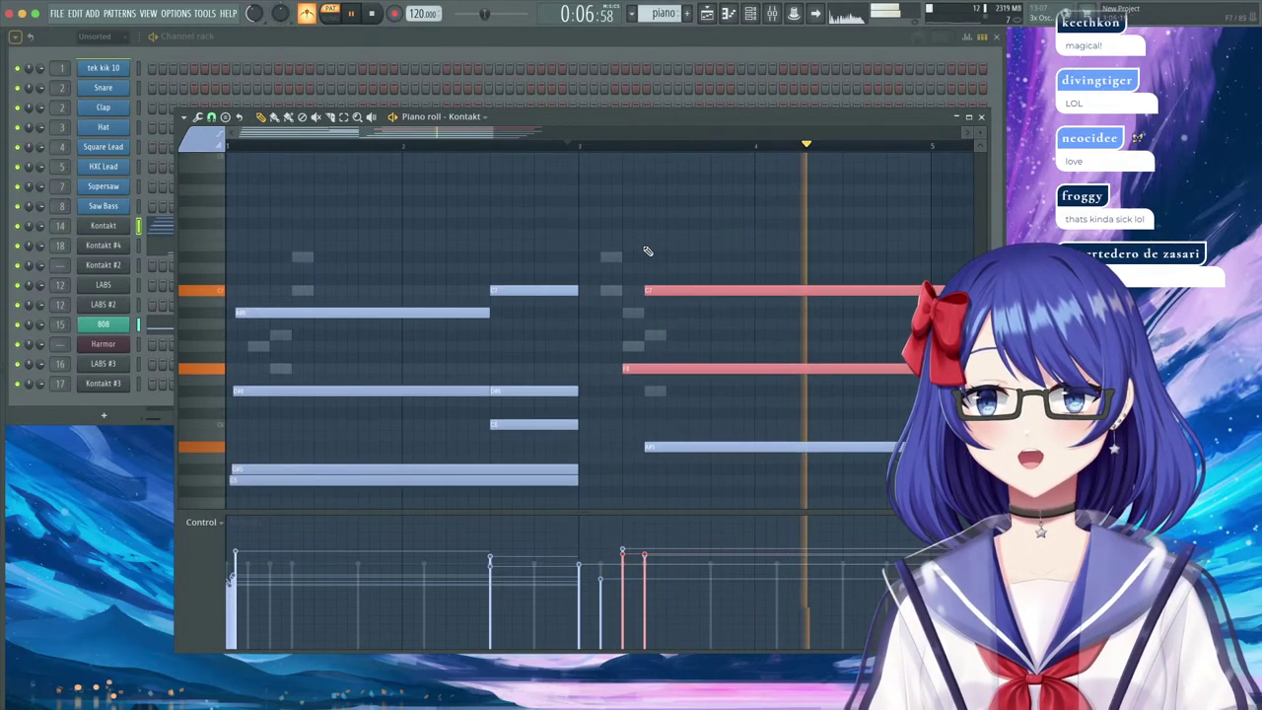
# Select the whole bar 3 chord and shorten its notes to end around the start of bar 5.
pyautogui.scroll(-3, 565, 148)
pyautogui.moveTo(674, 538); pyautogui.dragTo(682, 548)
pyautogui.moveTo(695, 461); pyautogui.dragTo(621, 462)
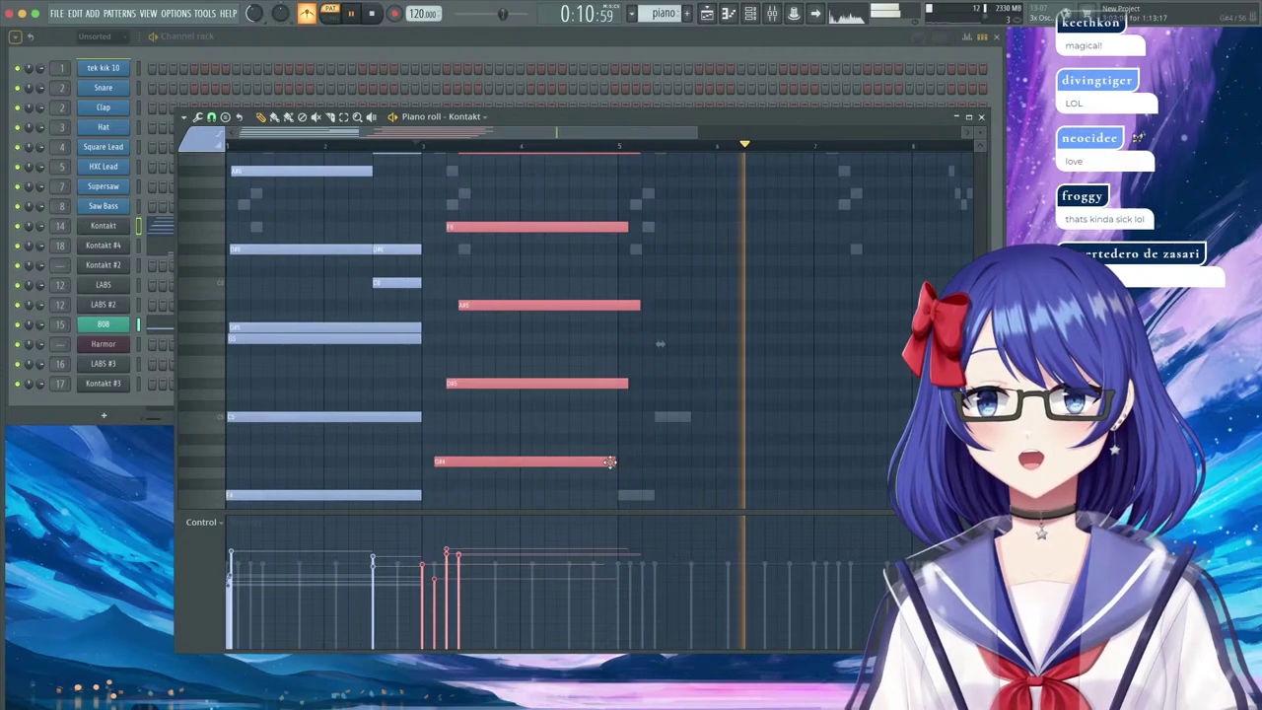
pyautogui.moveTo(612, 461); pyautogui.dragTo(619, 462)
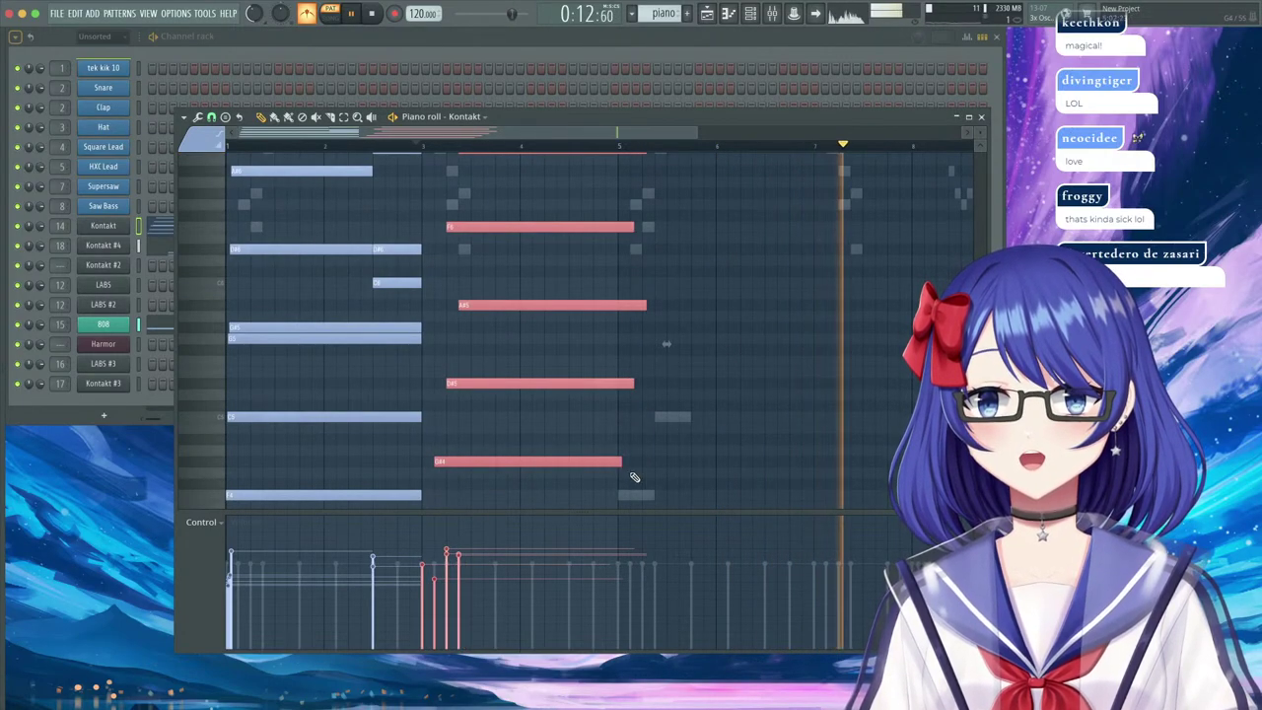
# Extend the C#4 note slightly past bar 5 and slice the second chord's notes at the start of bar 5.
pyautogui.scroll(-2, 634, 475)
pyautogui.scroll(1, 634, 477)
pyautogui.keyDown('super'); pyautogui.click(600, 504); pyautogui.keyUp('super')
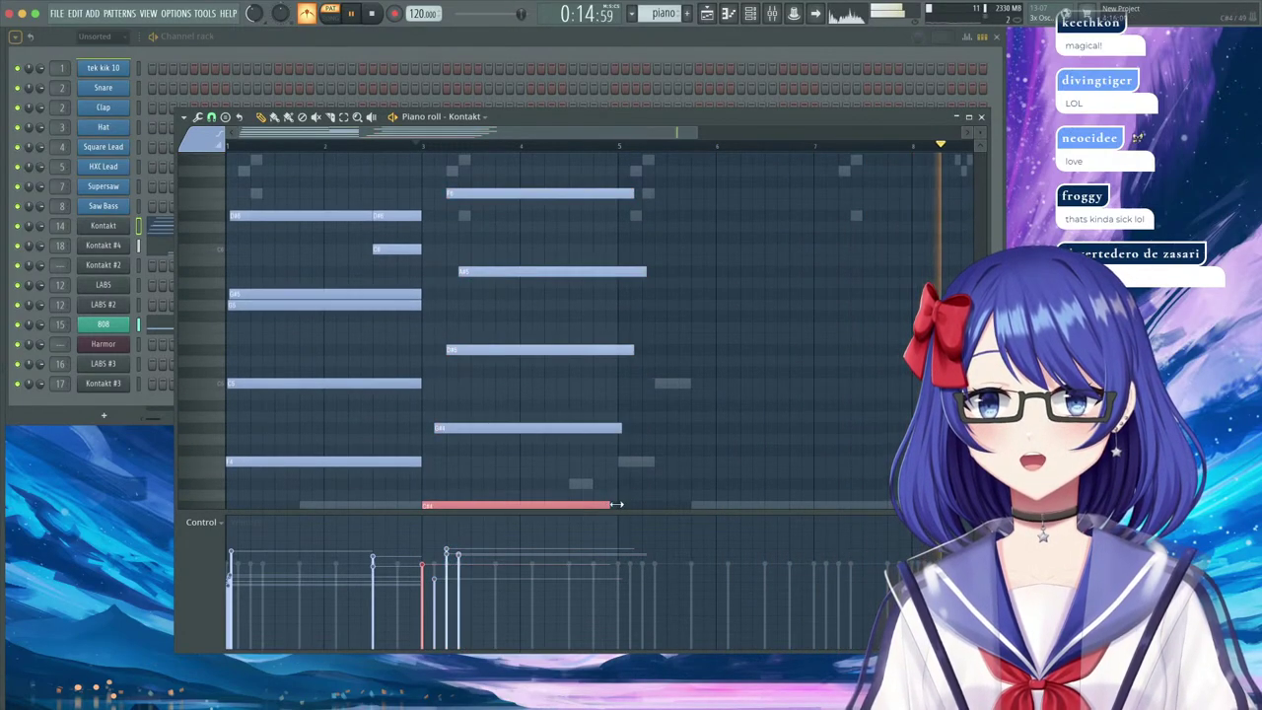
pyautogui.scroll(3, 599, 282)
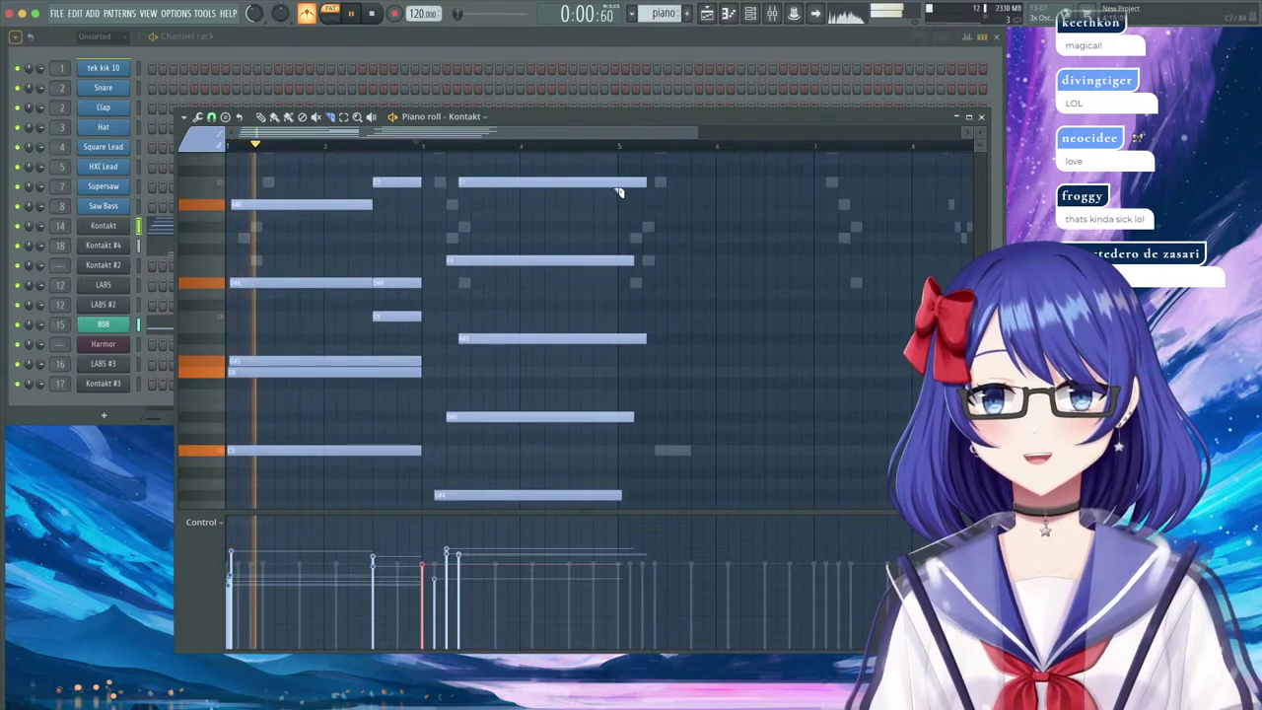
pyautogui.scroll(-3, 621, 513)
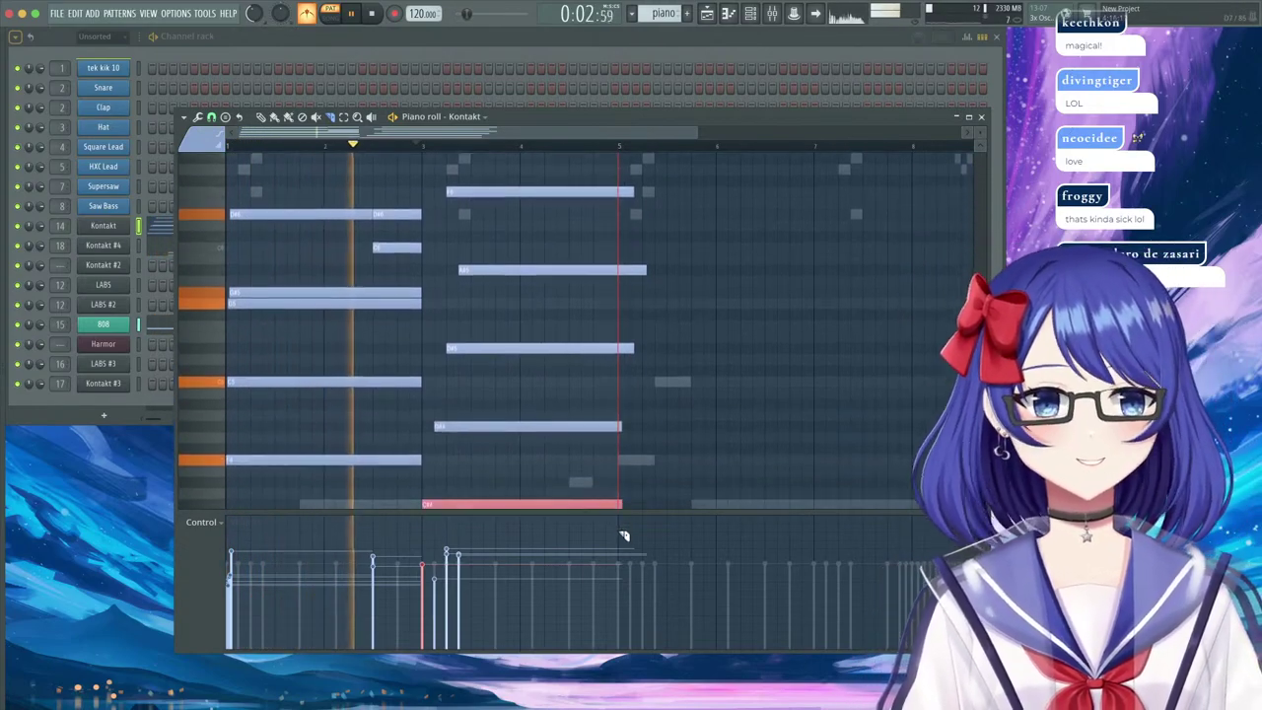
# Remove the sliced note ends and duplicate both Kontakt chords into bars 5 to 8.
pyautogui.moveTo(623, 481)
pyautogui.mouseDown()
pyautogui.moveTo(527, 449)
pyautogui.moveTo(231, 160)
pyautogui.mouseUp()
pyautogui.click(262, 117)
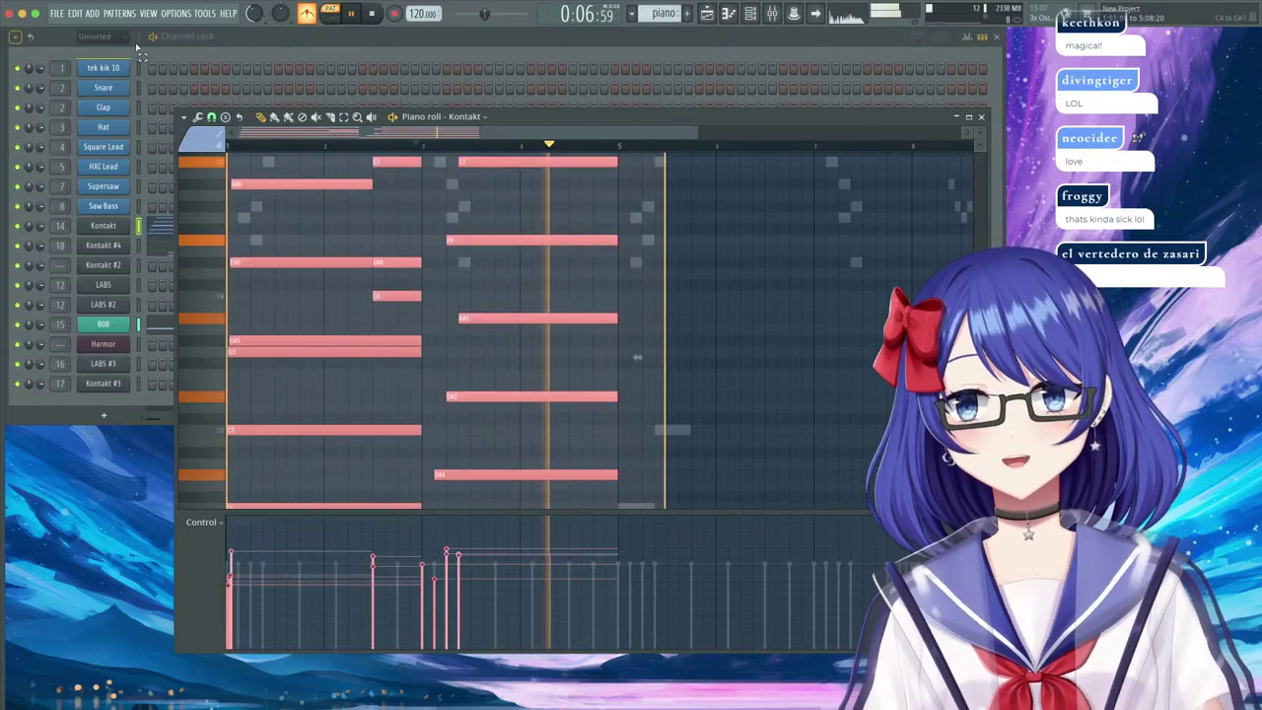
pyautogui.scroll(3, 638, 358)
pyautogui.hotkey('ctrl', 'b')
pyautogui.hscroll(2, 612, 394)
pyautogui.scroll(-4, 595, 332)
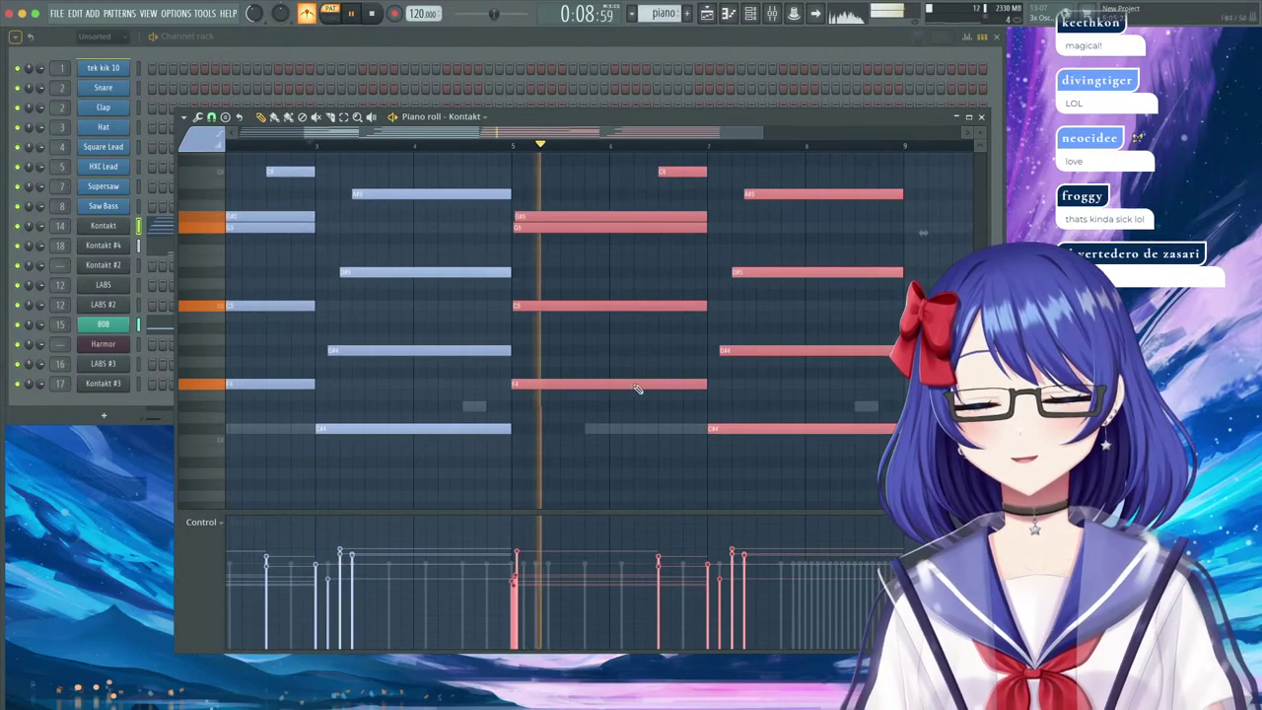
# Set the tempo to 174 BPM in the playlist and duplicate the piano clip so the copy starts at bar 37.
pyautogui.click(707, 14)
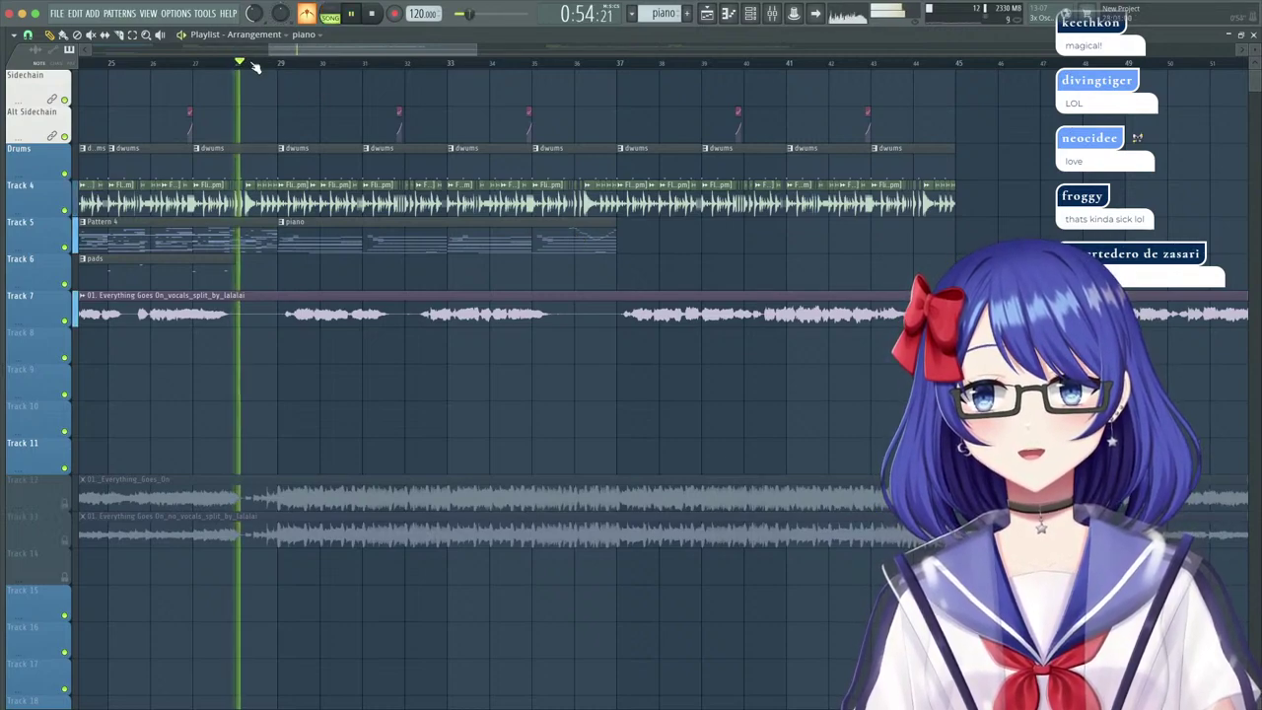
pyautogui.moveTo(421, 14); pyautogui.dragTo(420, 0)
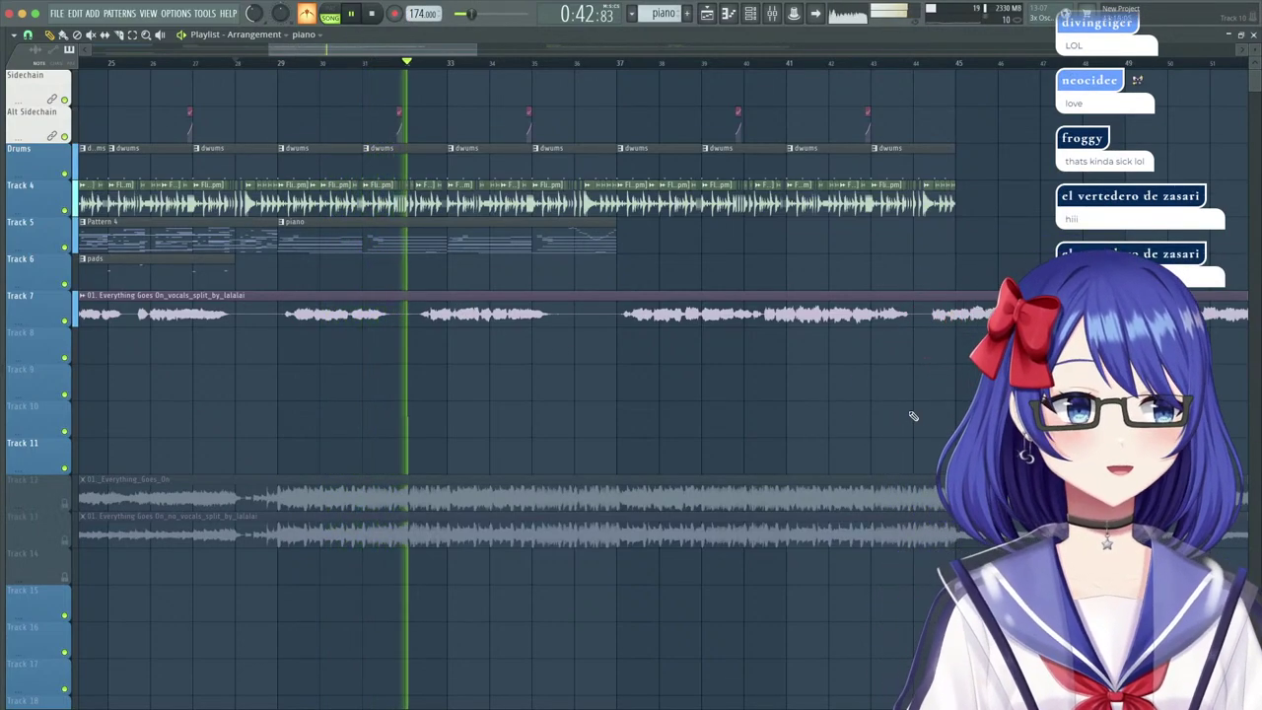
pyautogui.moveTo(592, 250); pyautogui.dragTo(399, 237)
pyautogui.hotkey('ctrl', 'b')
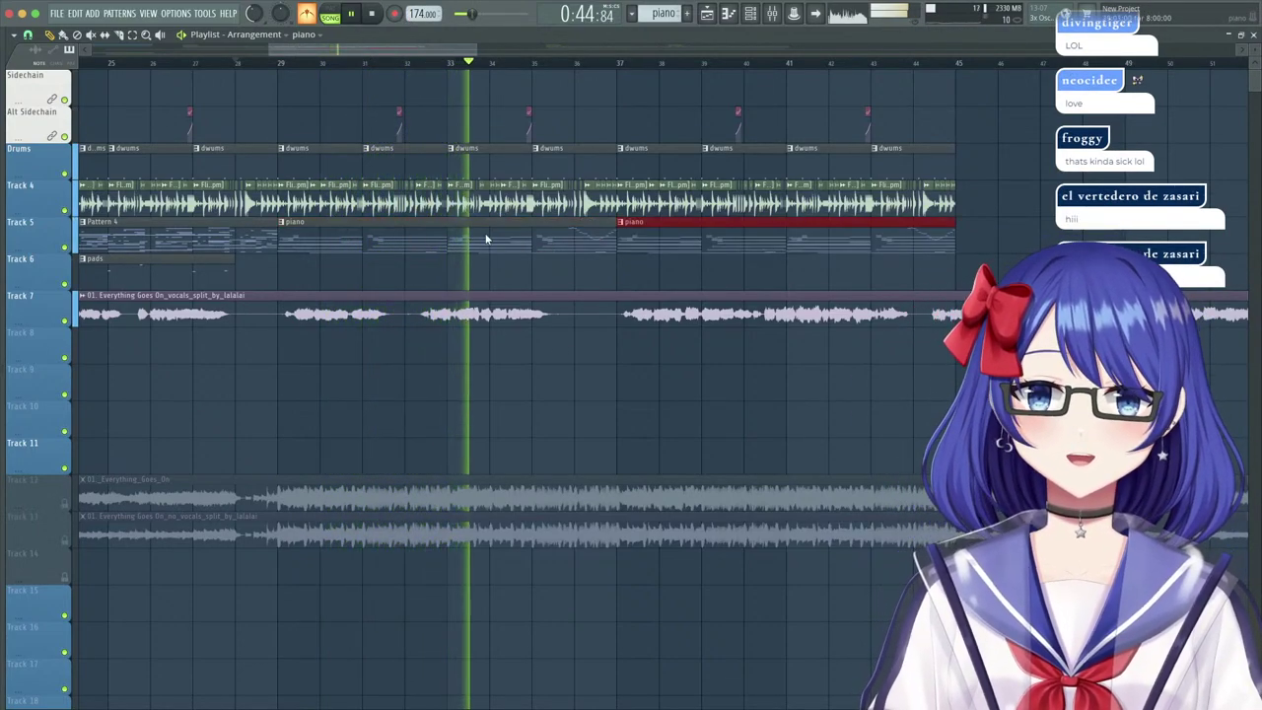
pyautogui.click(974, 419)
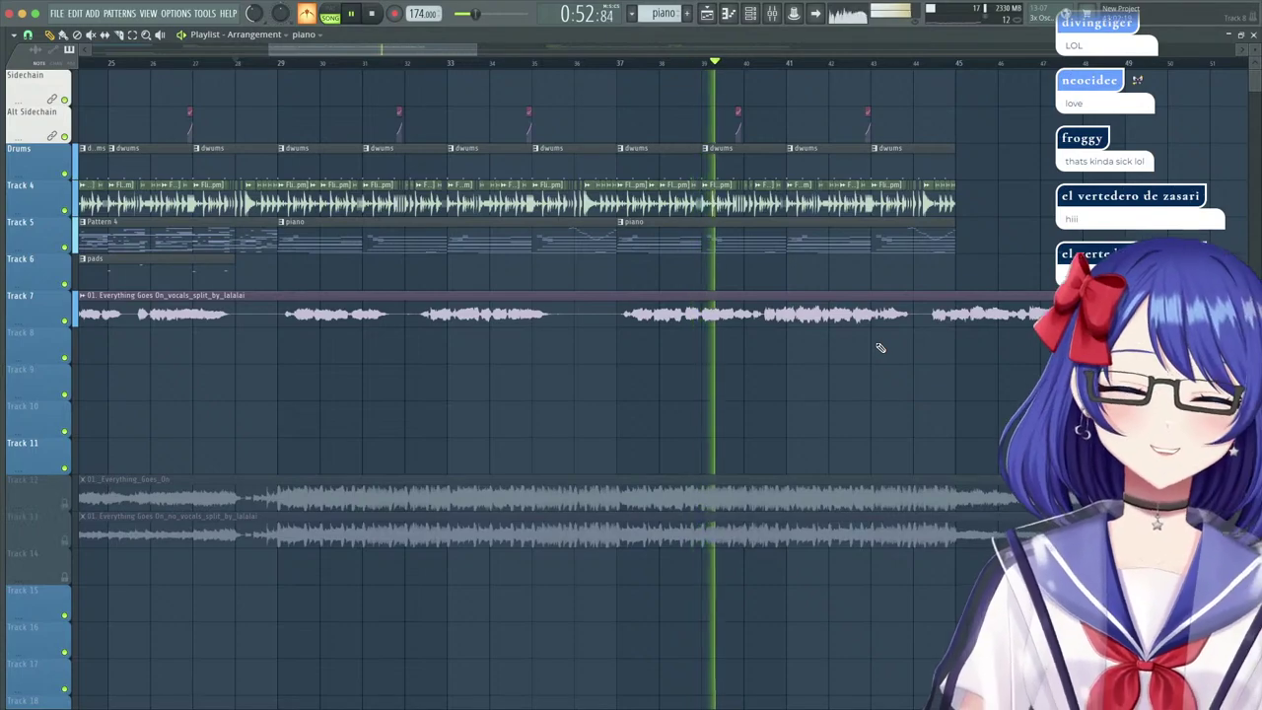
pyautogui.press('space')
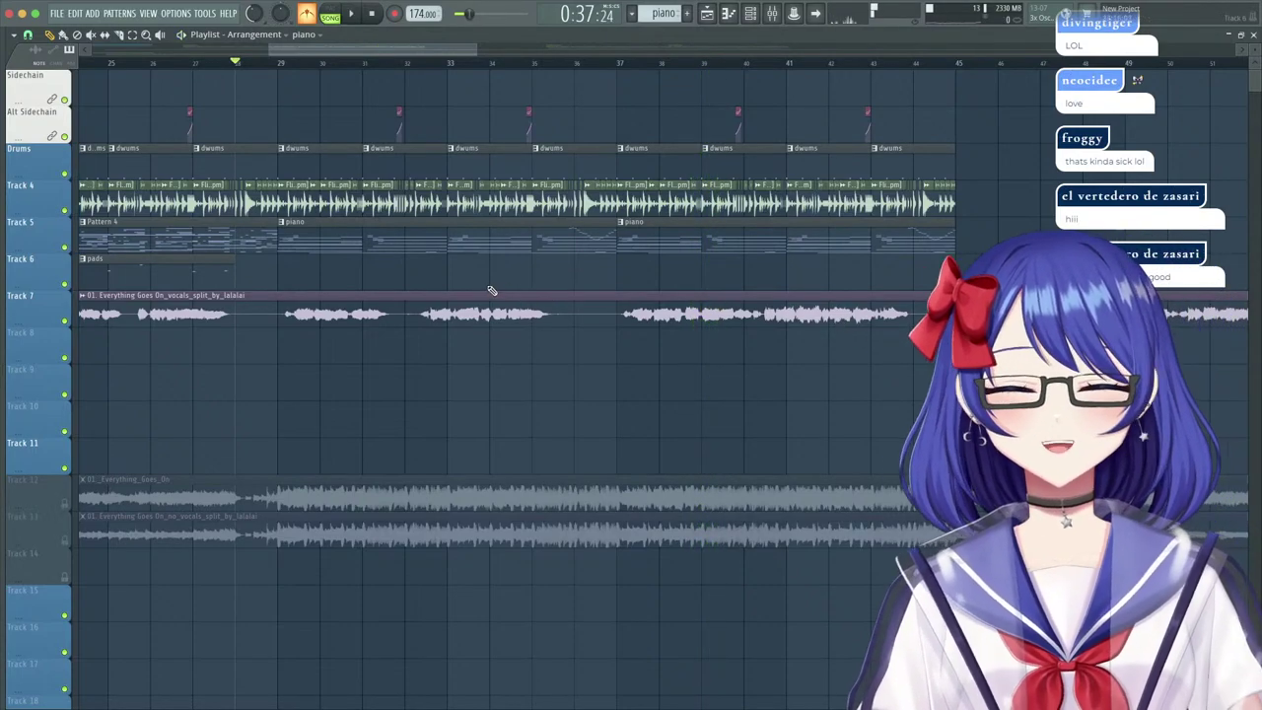
# Audition the Kontakt #2, LABS and LABS #2 string instruments for the piano pattern.
pyautogui.doubleClick(410, 242)
pyautogui.click(369, 46)
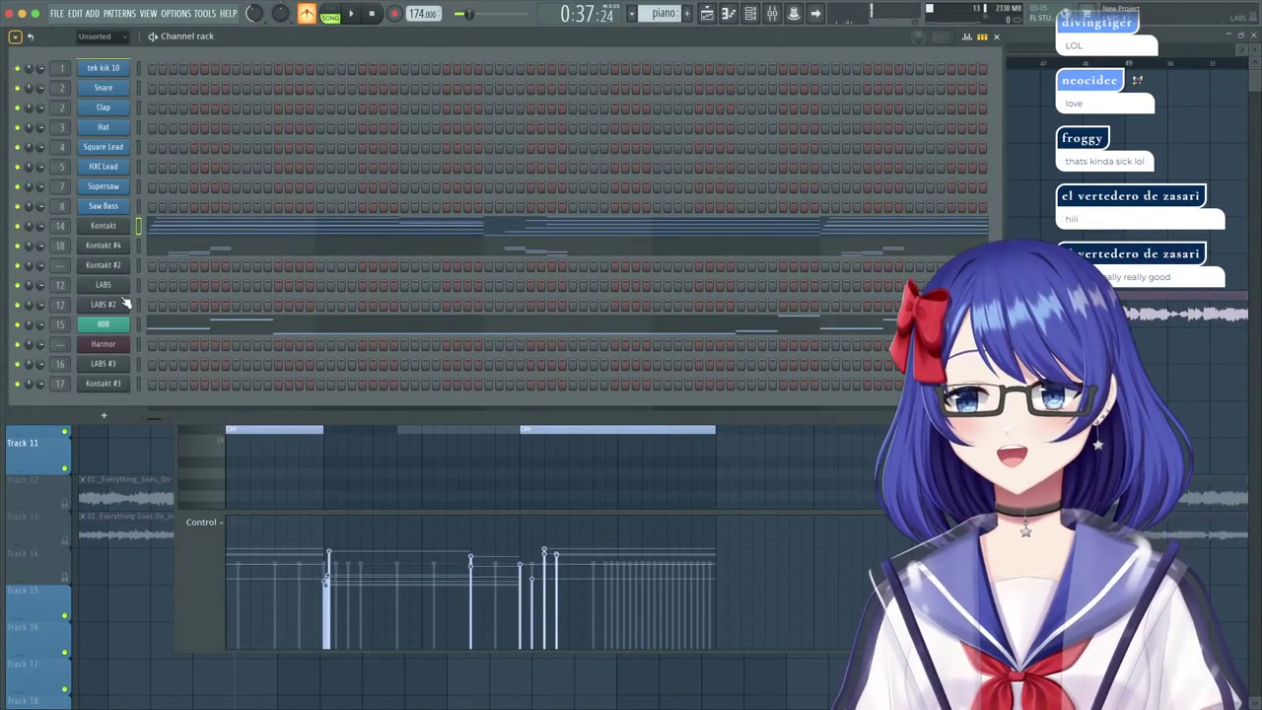
pyautogui.click(115, 270)
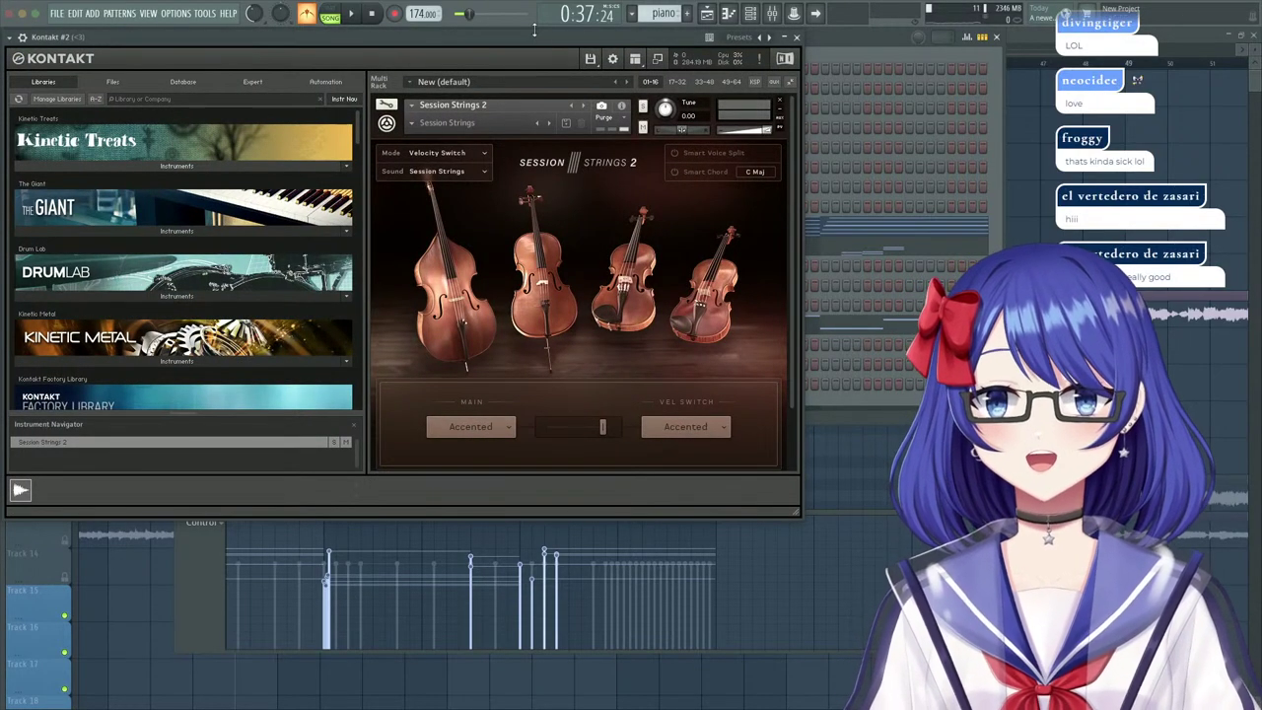
pyautogui.moveTo(533, 38); pyautogui.dragTo(804, 136)
pyautogui.click(1069, 135)
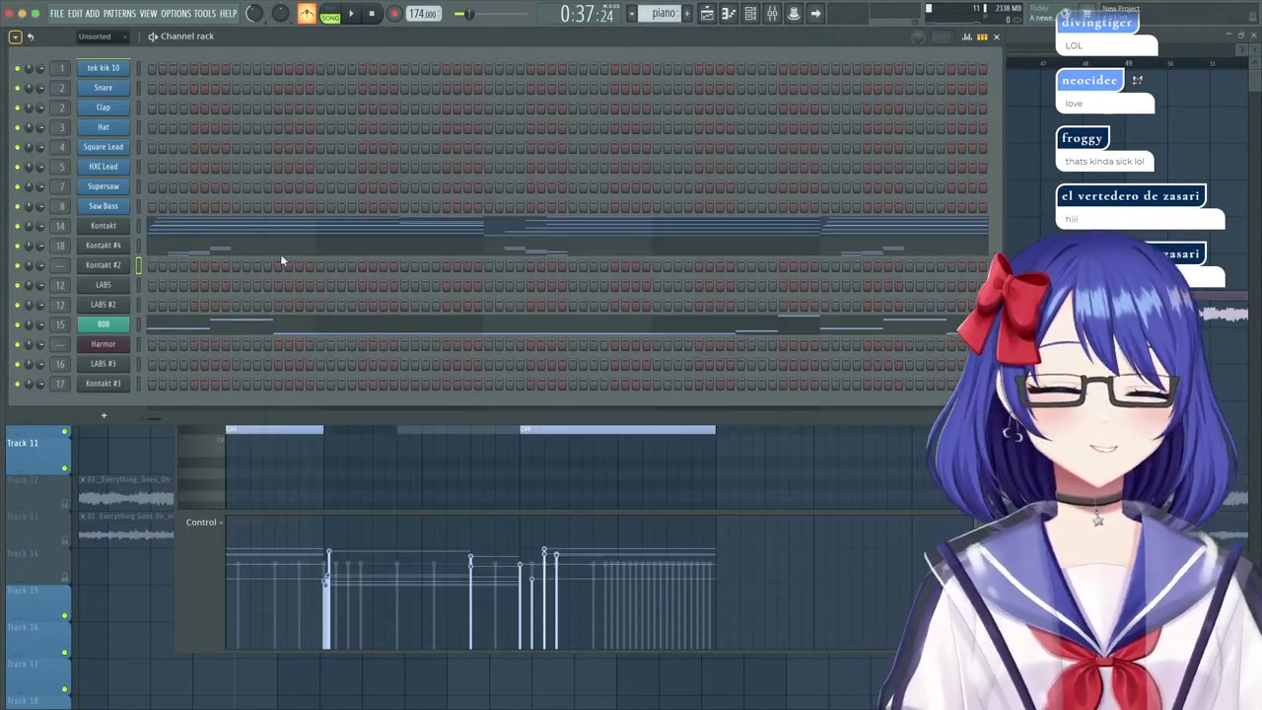
pyautogui.click(117, 286)
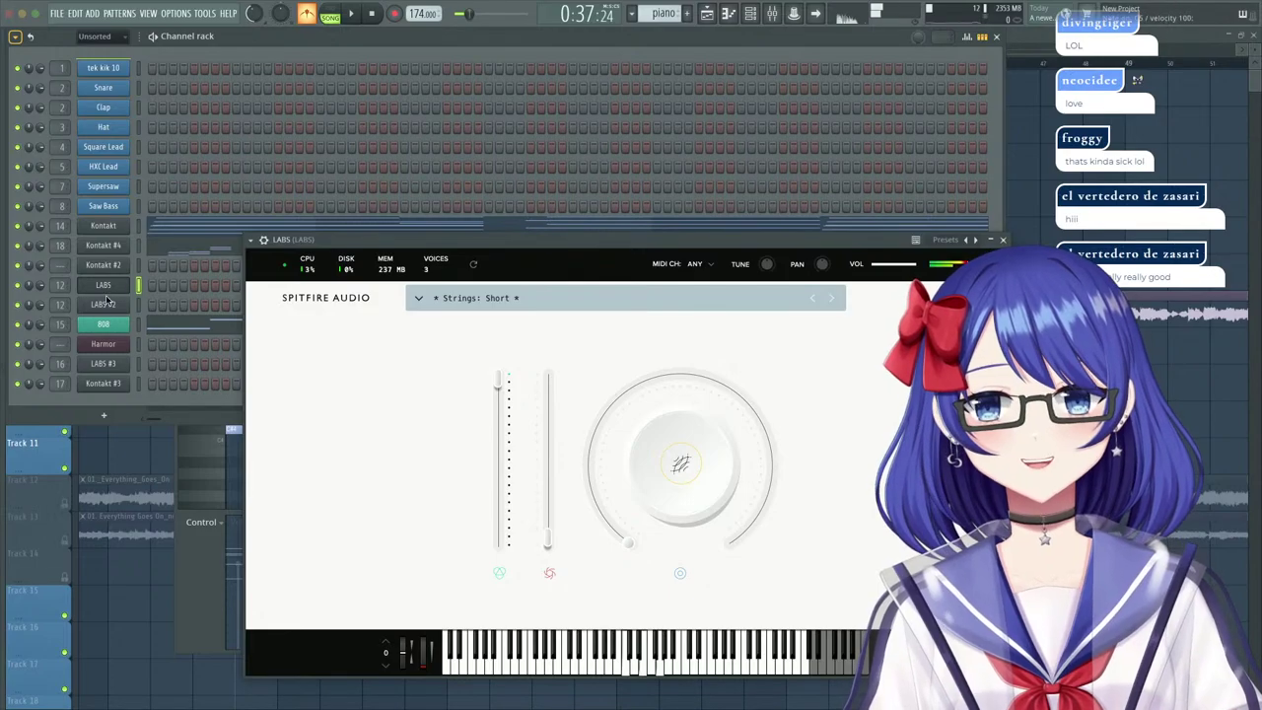
pyautogui.click(106, 307)
pyautogui.click(119, 285)
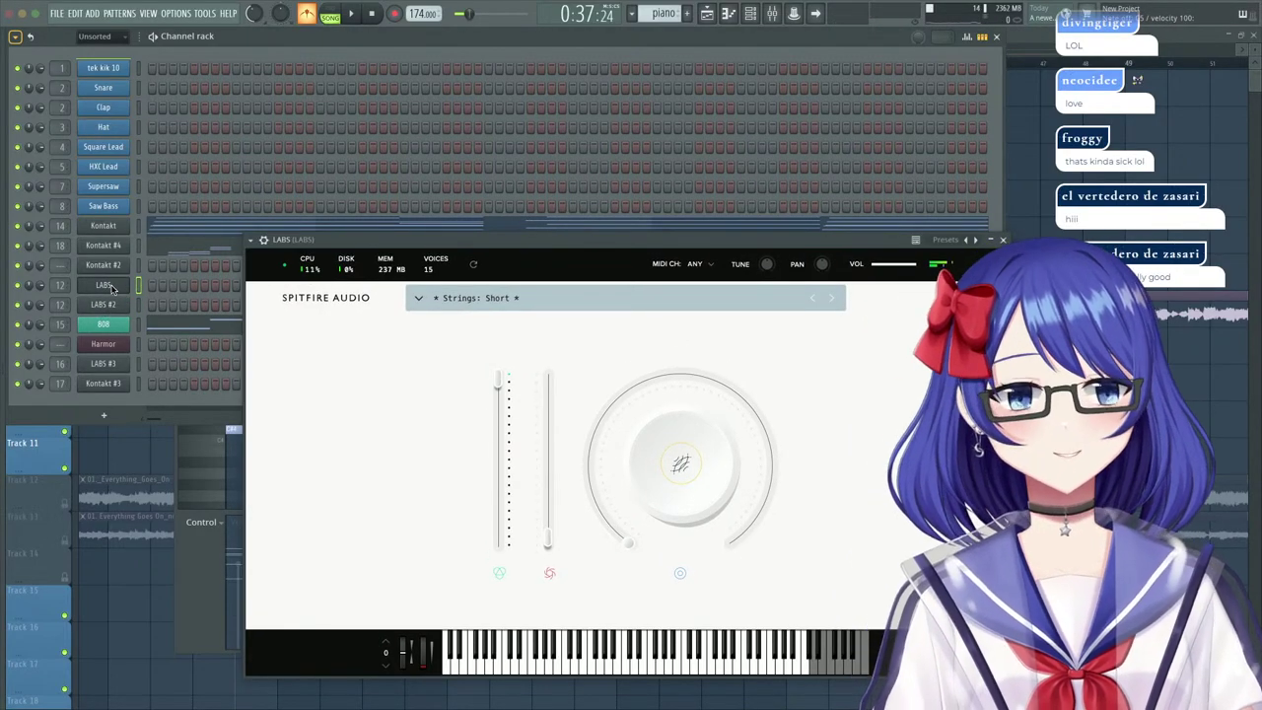
# Write three short string chords for the LABS channel across bar 1, spaced six steps apart and each two steps long.
pyautogui.rightClick(111, 287)
pyautogui.click(158, 288)
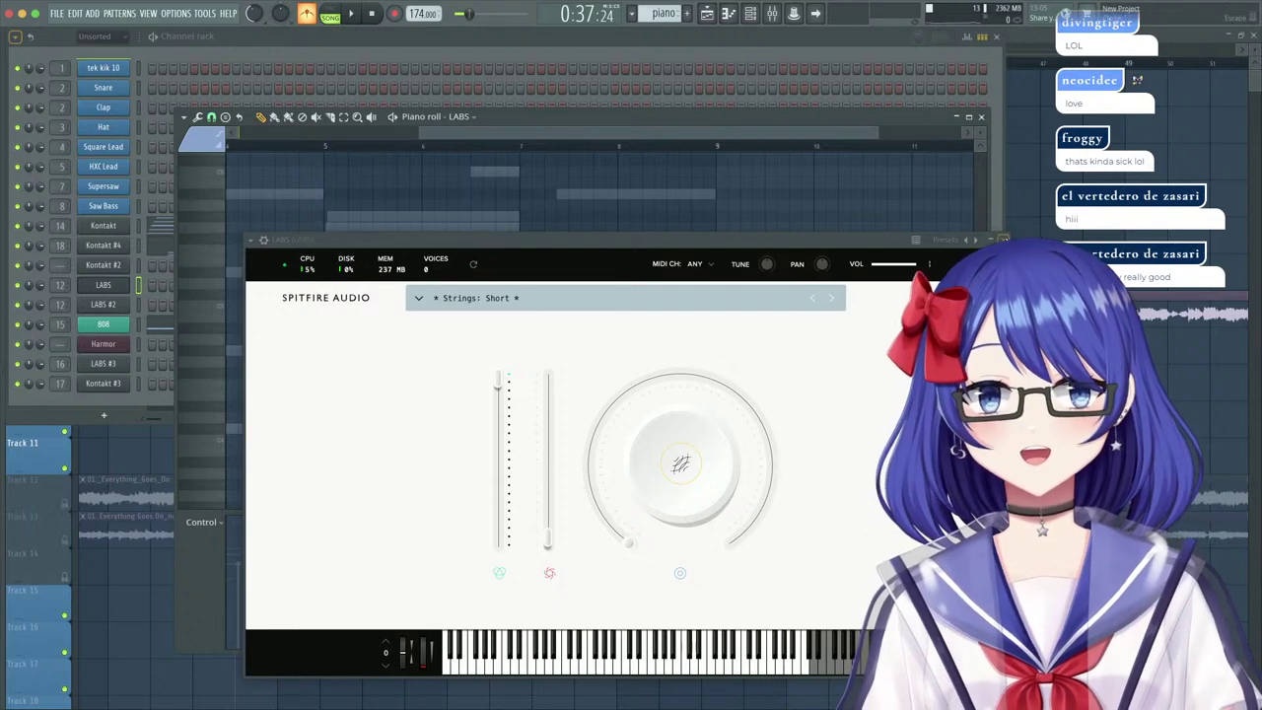
pyautogui.click(1004, 240)
pyautogui.moveTo(664, 131); pyautogui.dragTo(270, 137)
pyautogui.scroll(2, 261, 149)
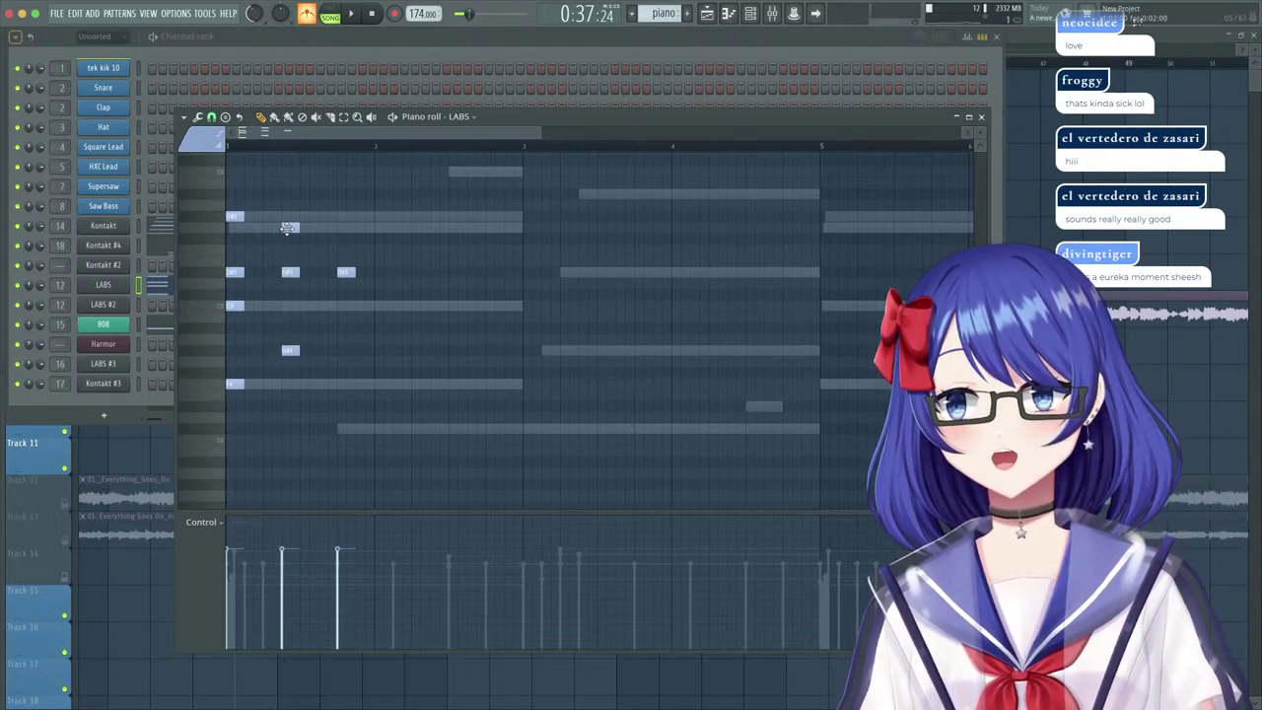
pyautogui.scroll(3, 283, 192)
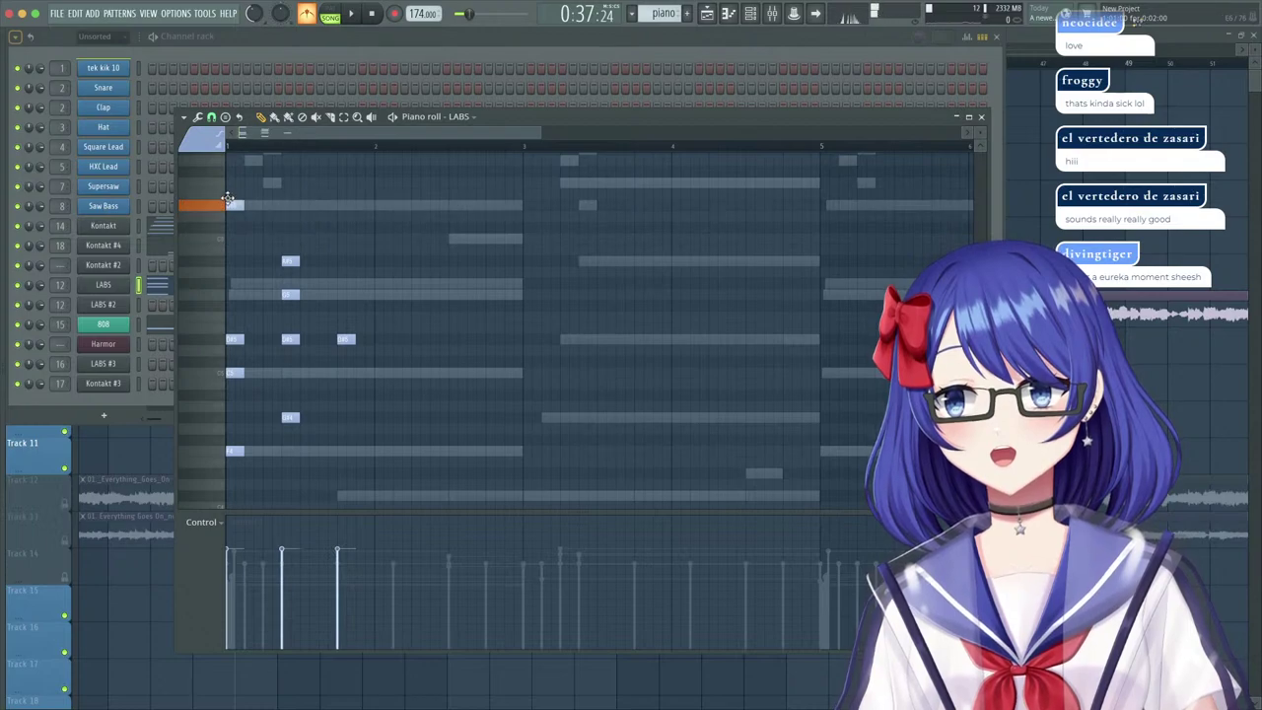
pyautogui.scroll(-2, 358, 451)
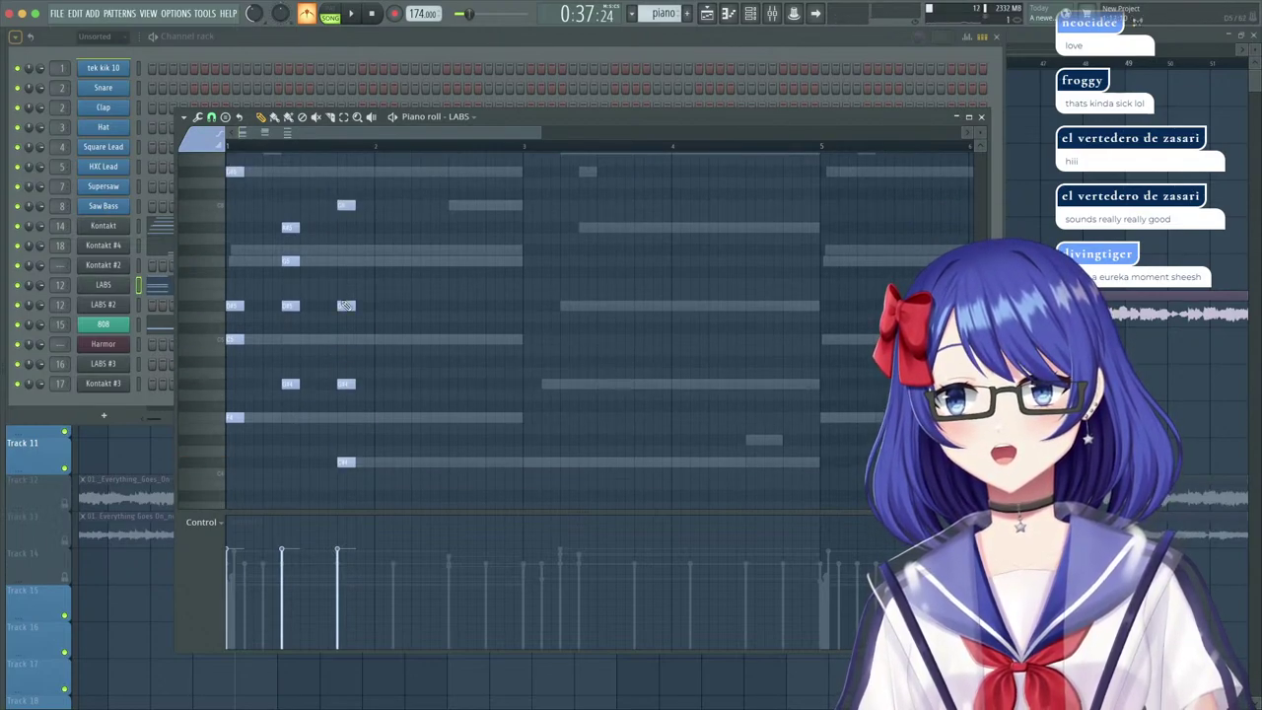
# Play the pattern and duplicate the three LABS string chords so the copy starts at bar 5.
pyautogui.click(331, 14)
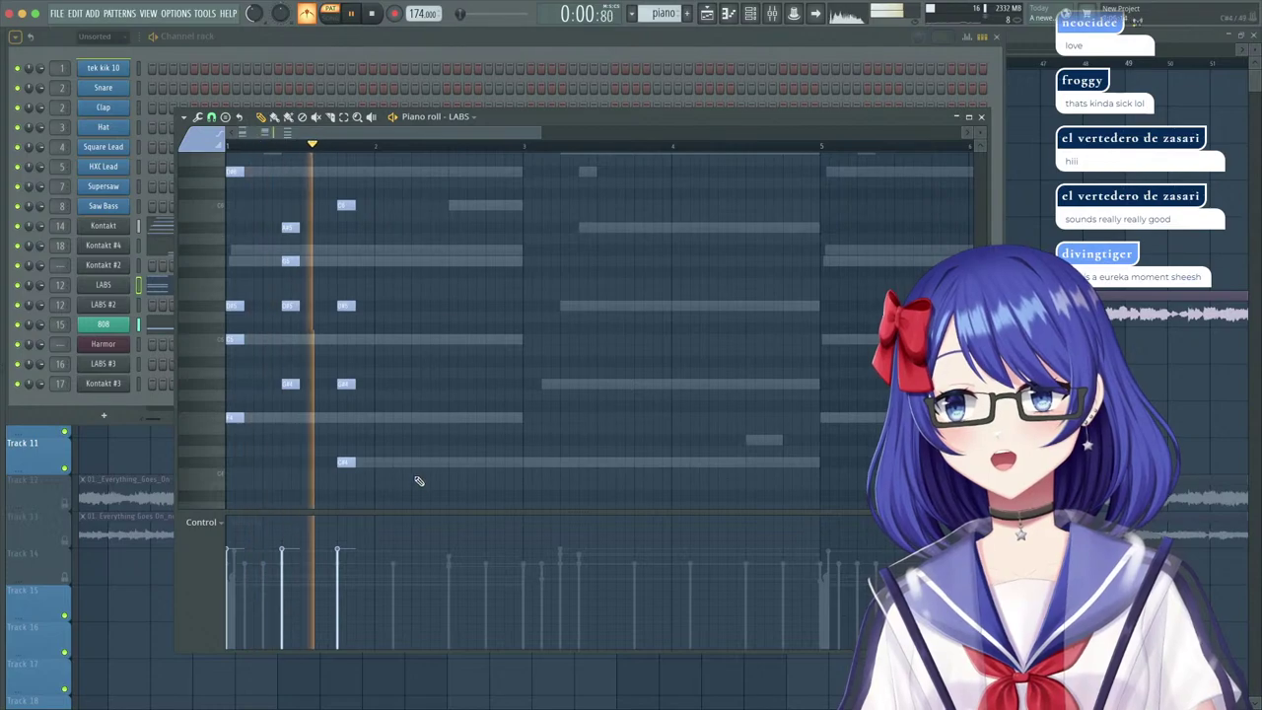
pyautogui.moveTo(410, 489); pyautogui.dragTo(235, 162)
pyautogui.hotkey('ctrl', 'b')
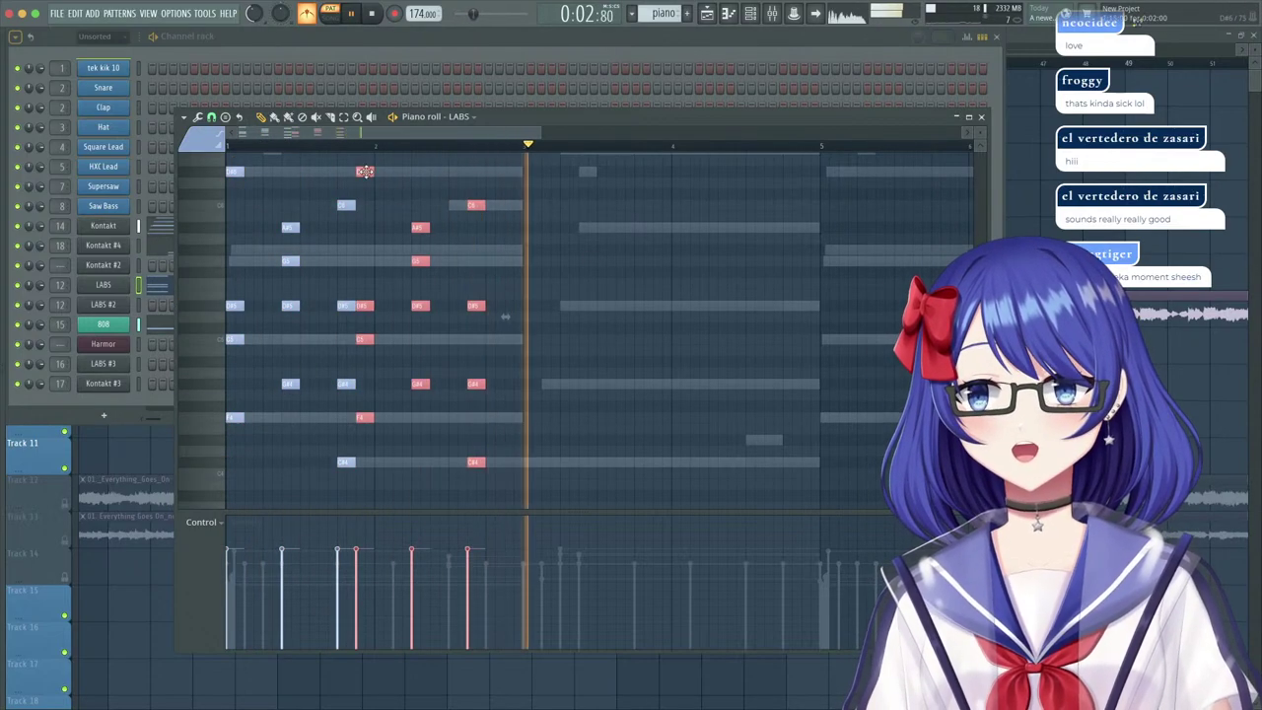
pyautogui.moveTo(362, 172); pyautogui.dragTo(834, 176)
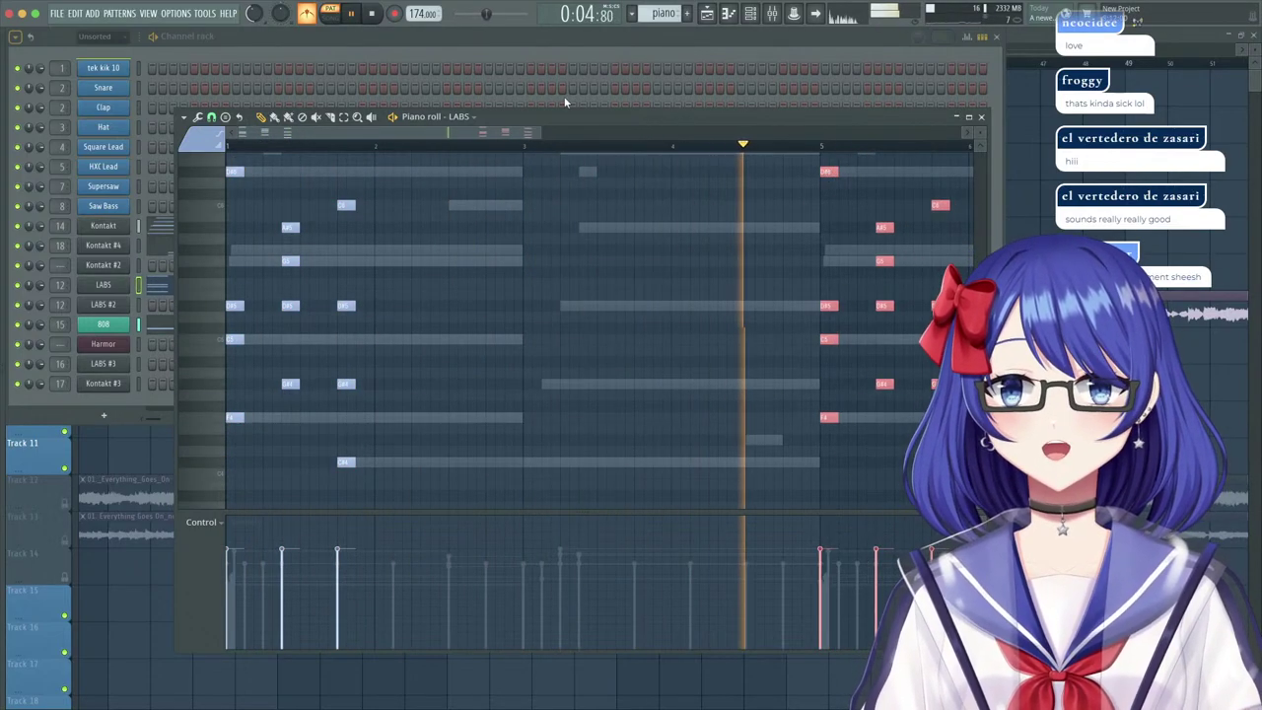
# Add Fruity Reeverb 2 to the LABS mixer track and adjust its wet level.
pyautogui.click(567, 36)
pyautogui.click(60, 284)
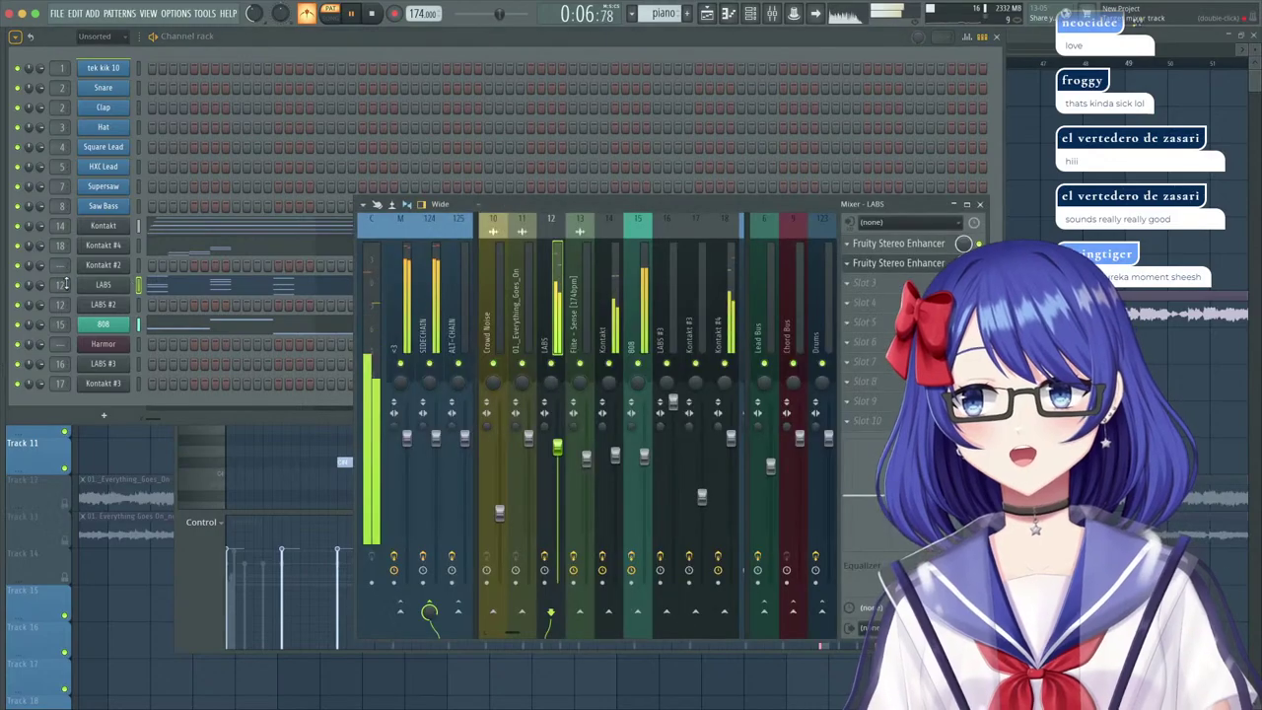
pyautogui.click(923, 285)
pyautogui.click(1043, 187)
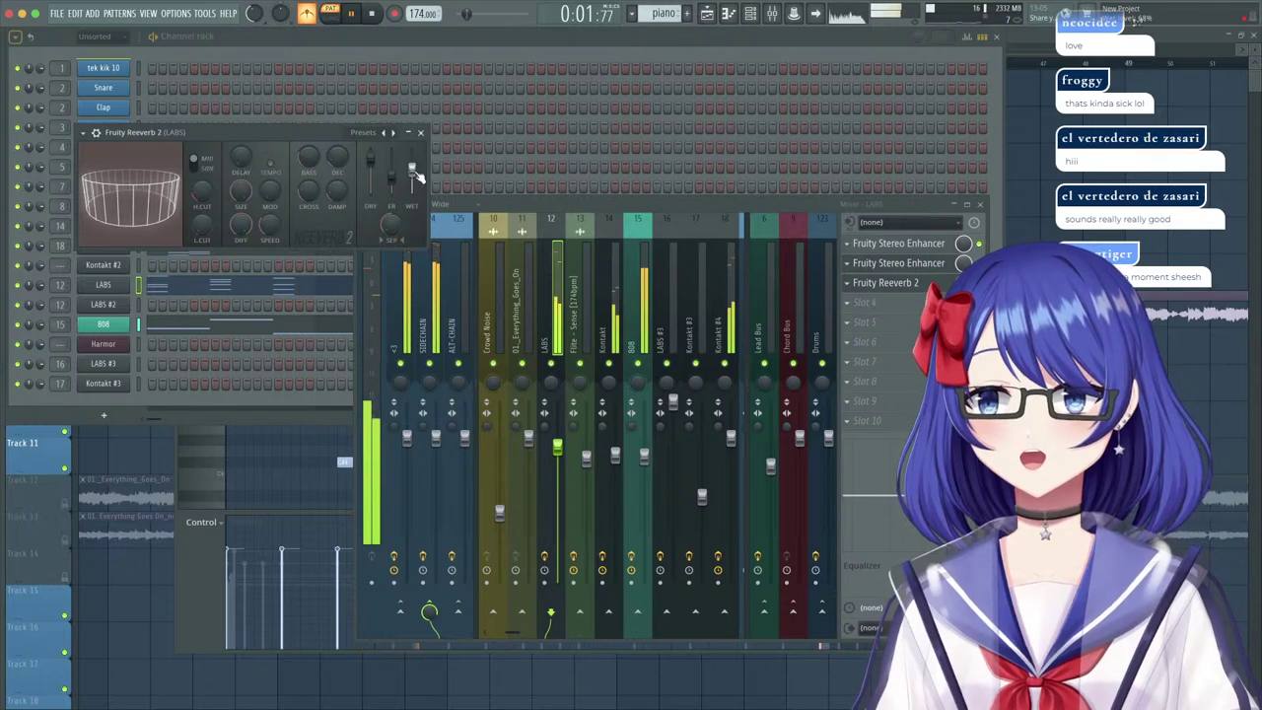
pyautogui.click(1033, 38)
# Play the arrangement from bar 29 to check the new strings against the drums, piano and vocals.
pyautogui.scroll(-2, 281, 66)
pyautogui.click(281, 66)
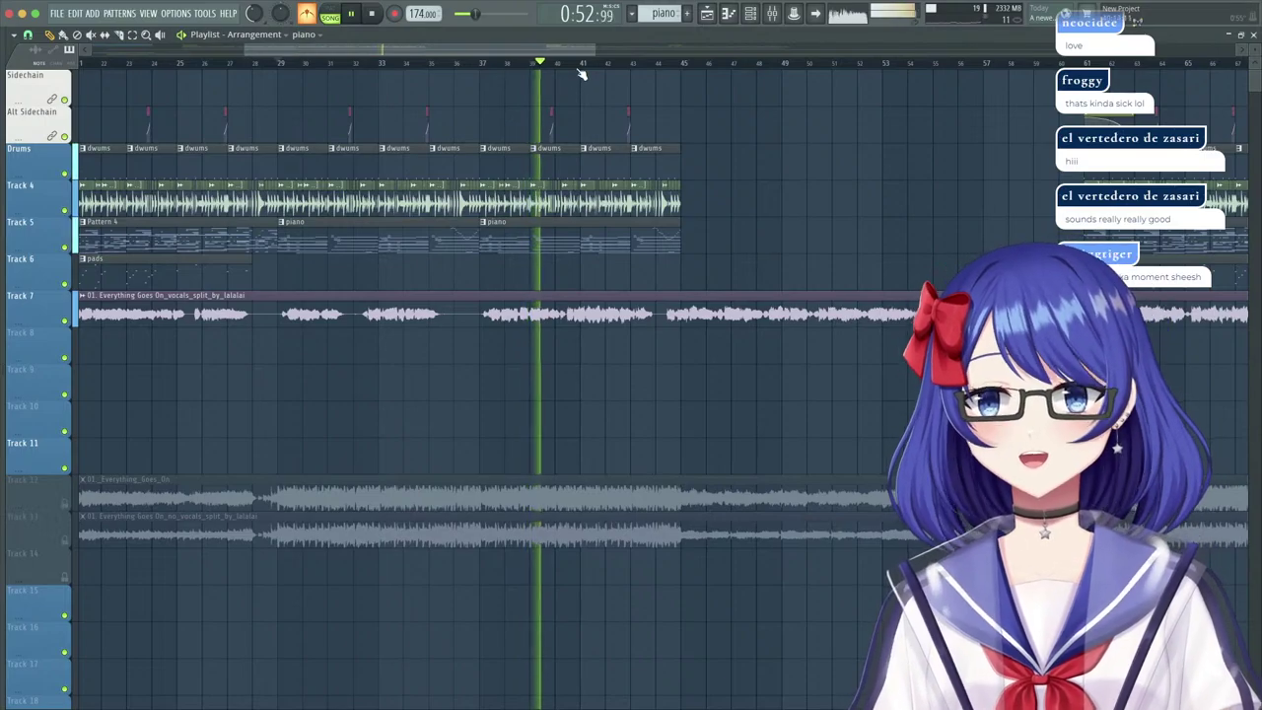
pyautogui.scroll(-3, 581, 71)
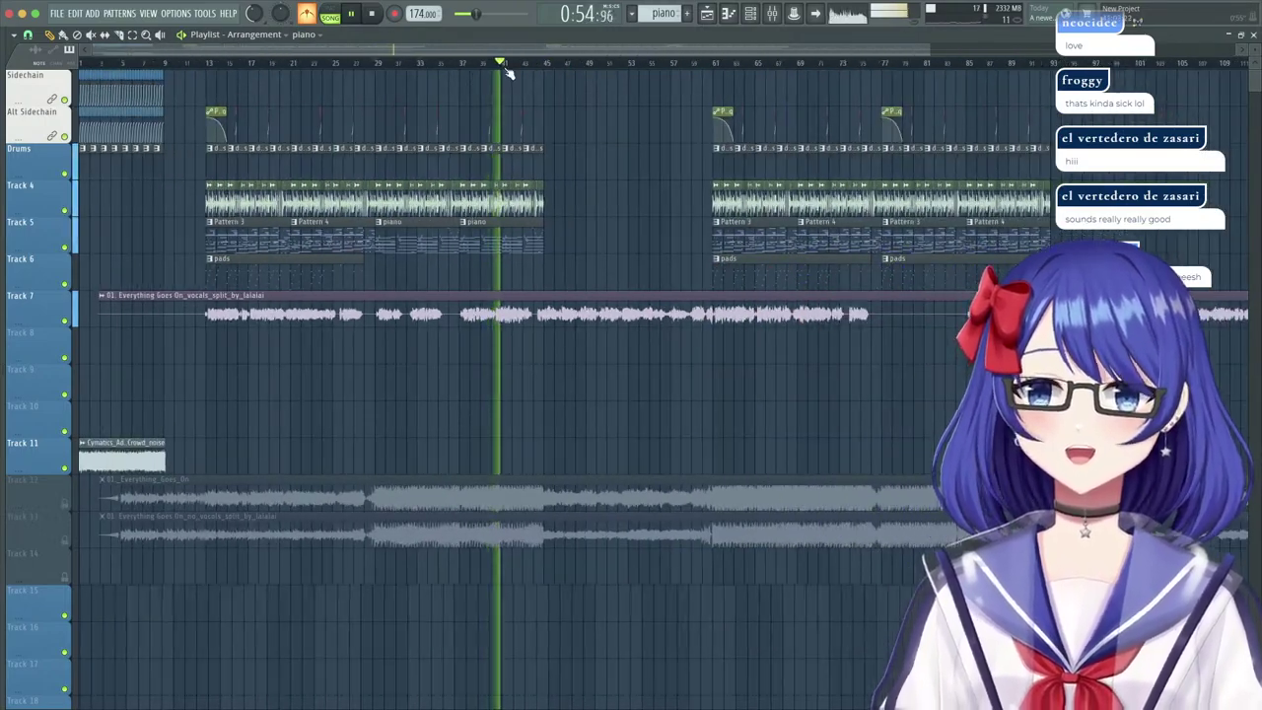
pyautogui.scroll(5, 504, 73)
pyautogui.scroll(-4, 508, 74)
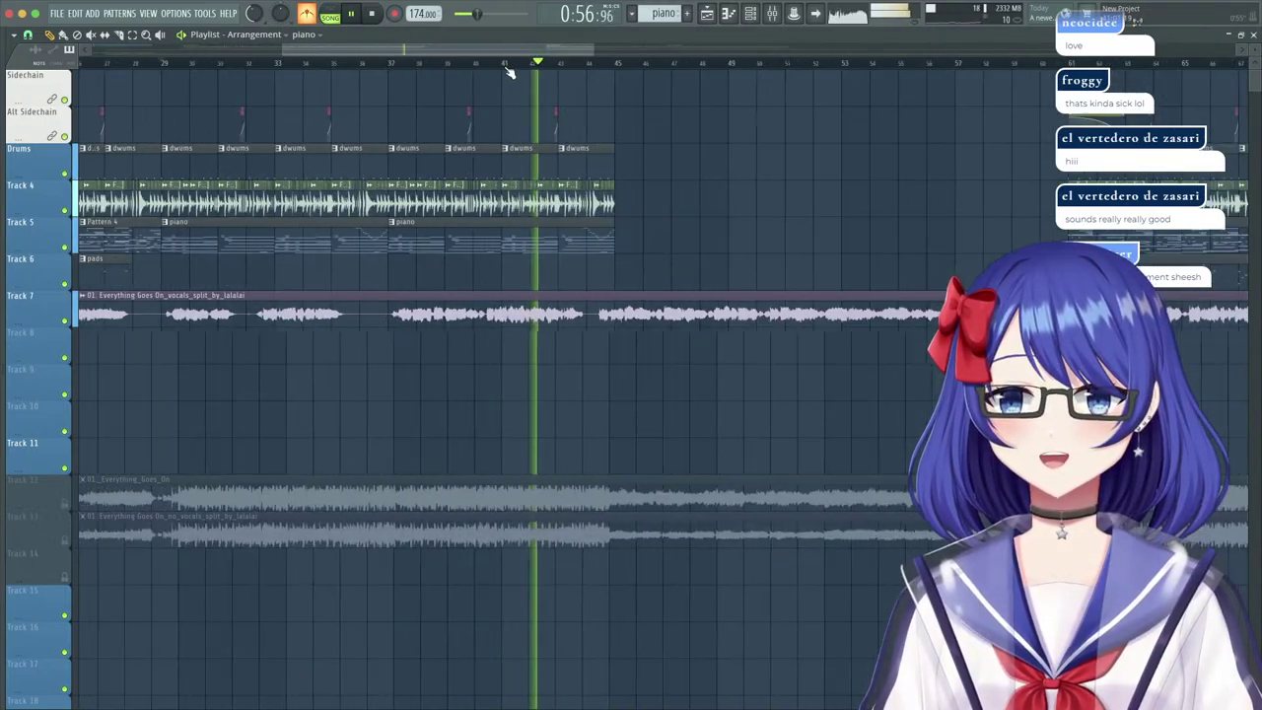
pyautogui.moveTo(383, 51); pyautogui.dragTo(332, 61)
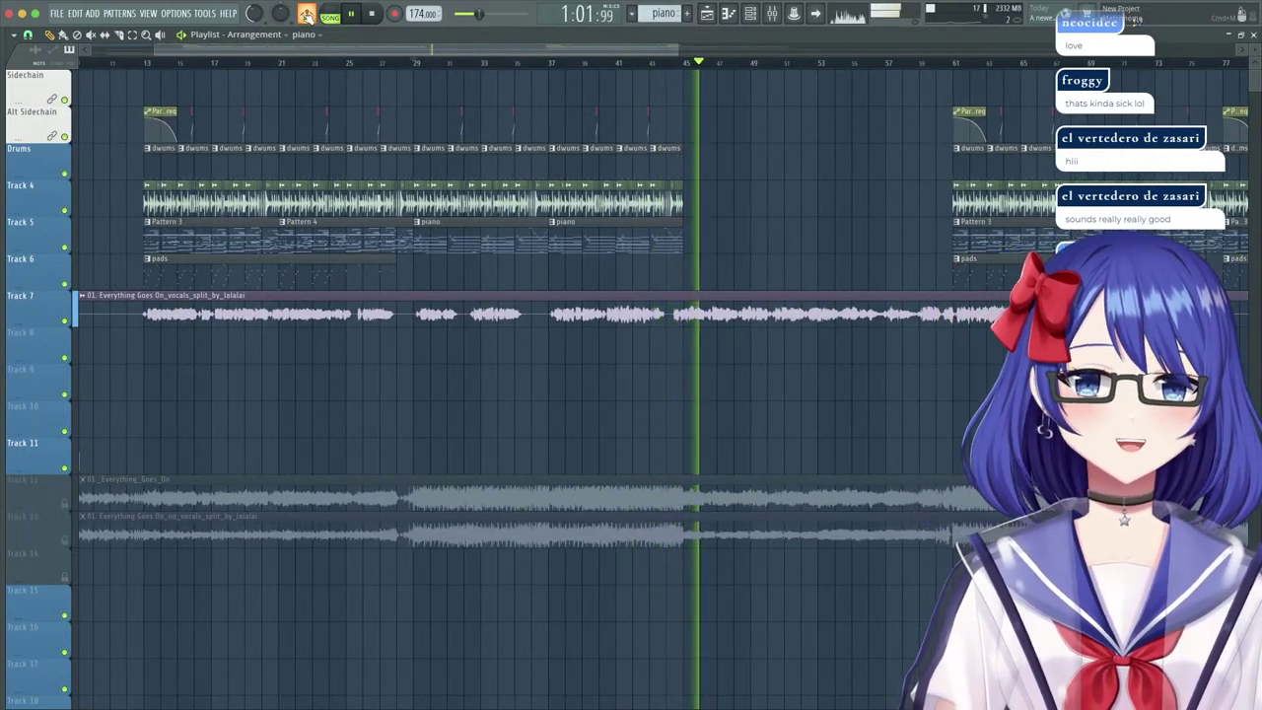
pyautogui.press('space')
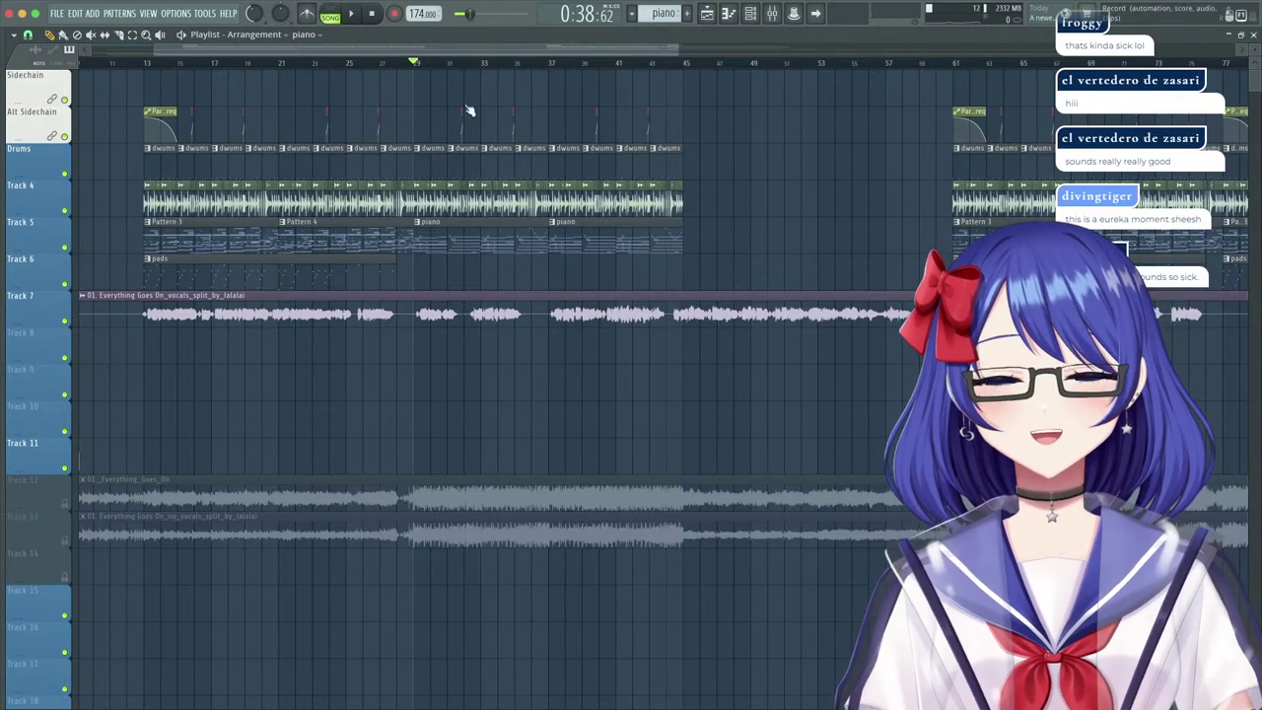
# Replay the piano section through to bar 44, and audition the arrangement from bar 13.
pyautogui.scroll(3, 547, 59)
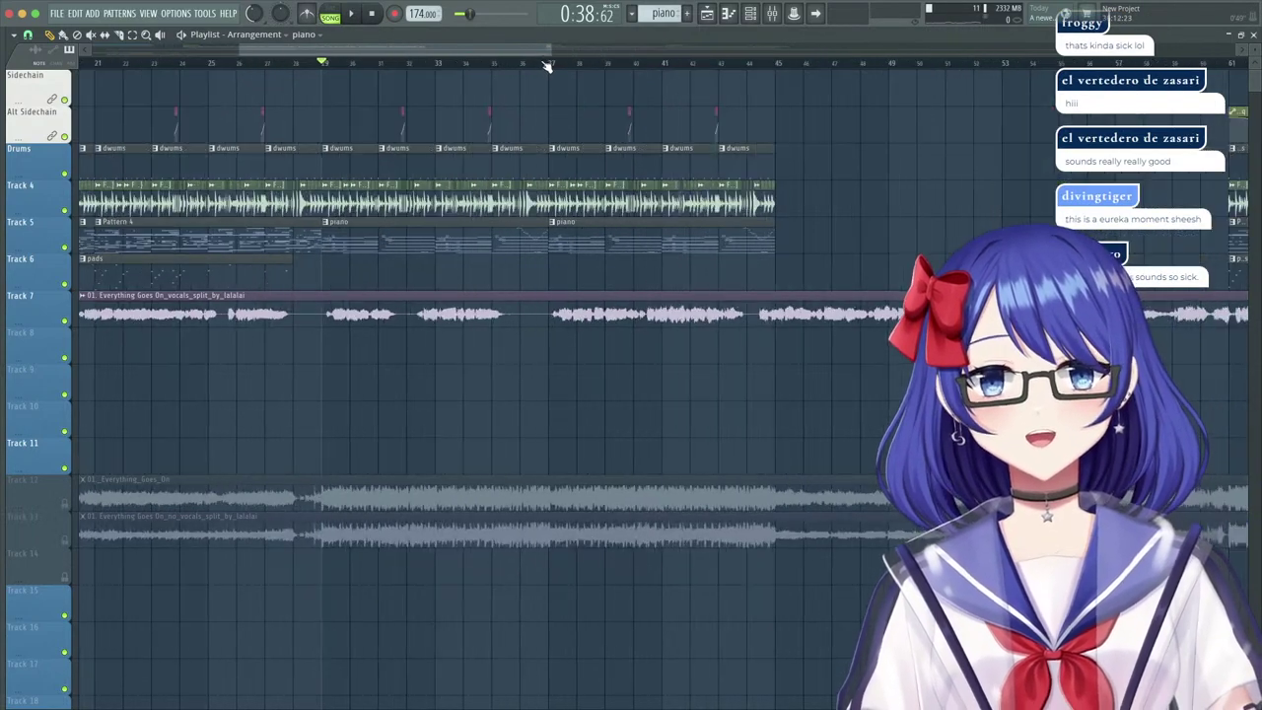
pyautogui.click(488, 63)
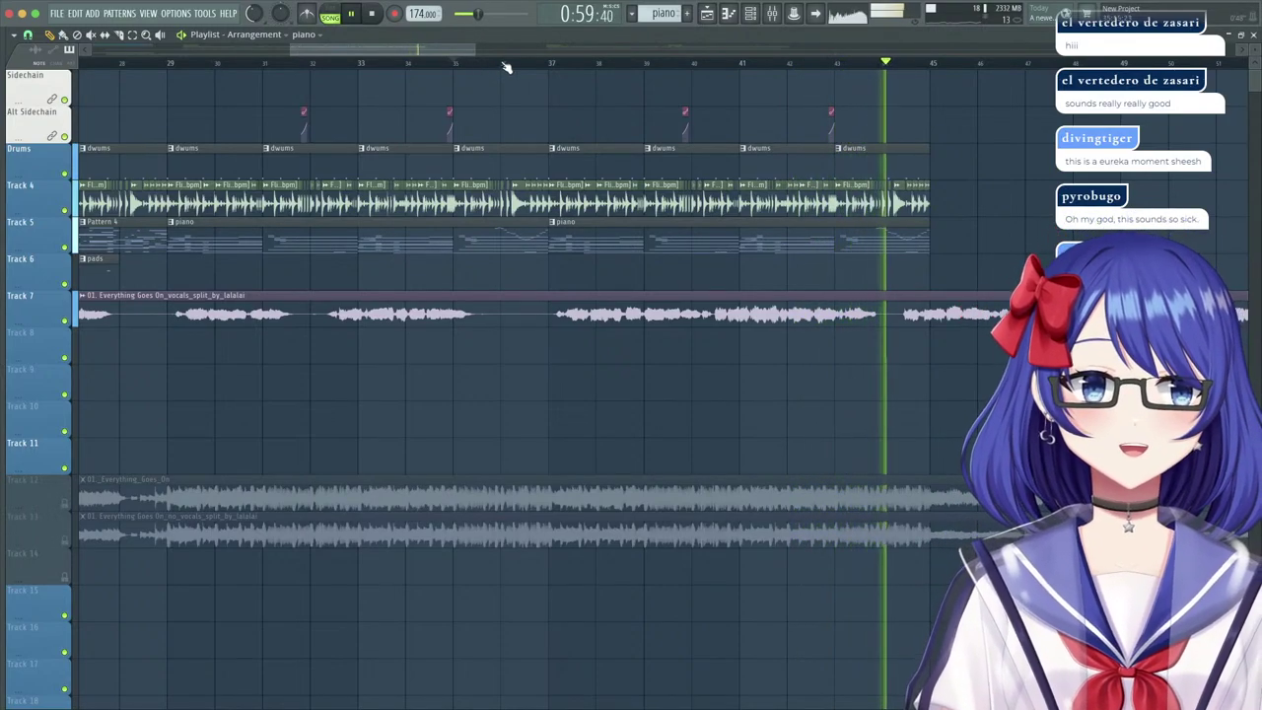
pyautogui.scroll(-3, 455, 65)
pyautogui.moveTo(461, 51); pyautogui.dragTo(290, 53)
pyautogui.click(283, 64)
pyautogui.press('space')
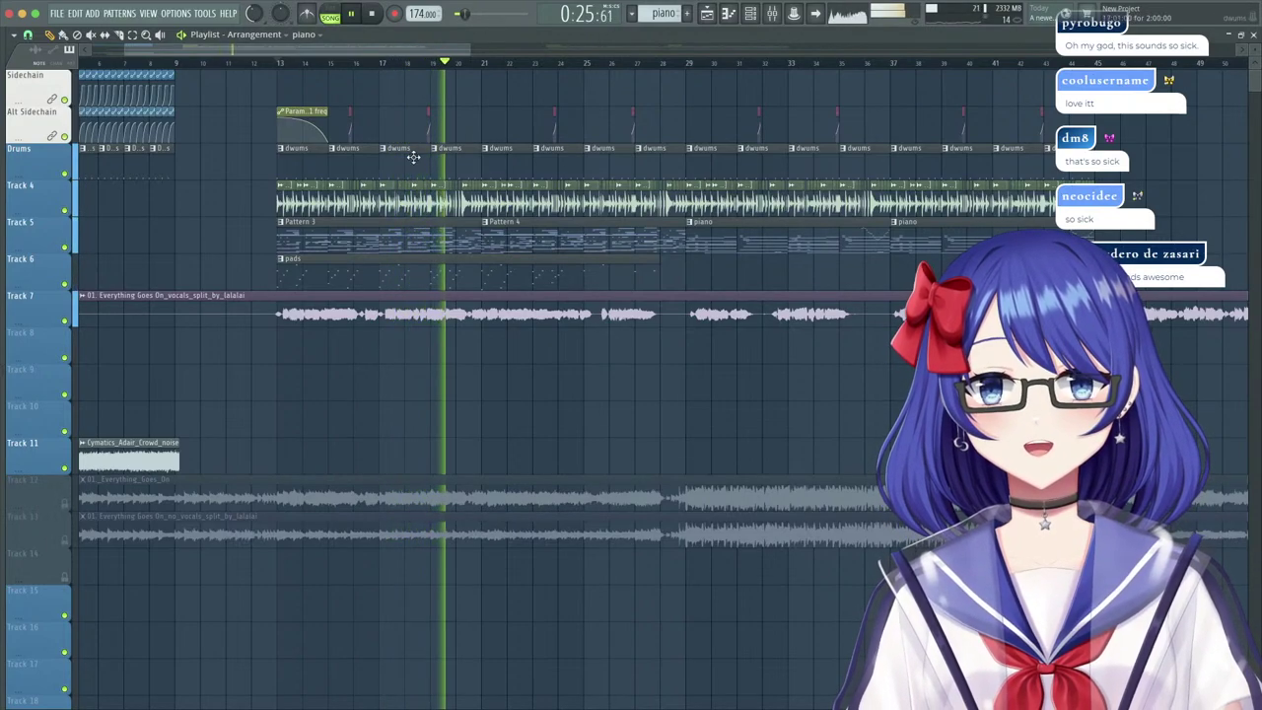
# Slice the vocals clip on Track 7 at bar 29.
pyautogui.scroll(-3, 283, 63)
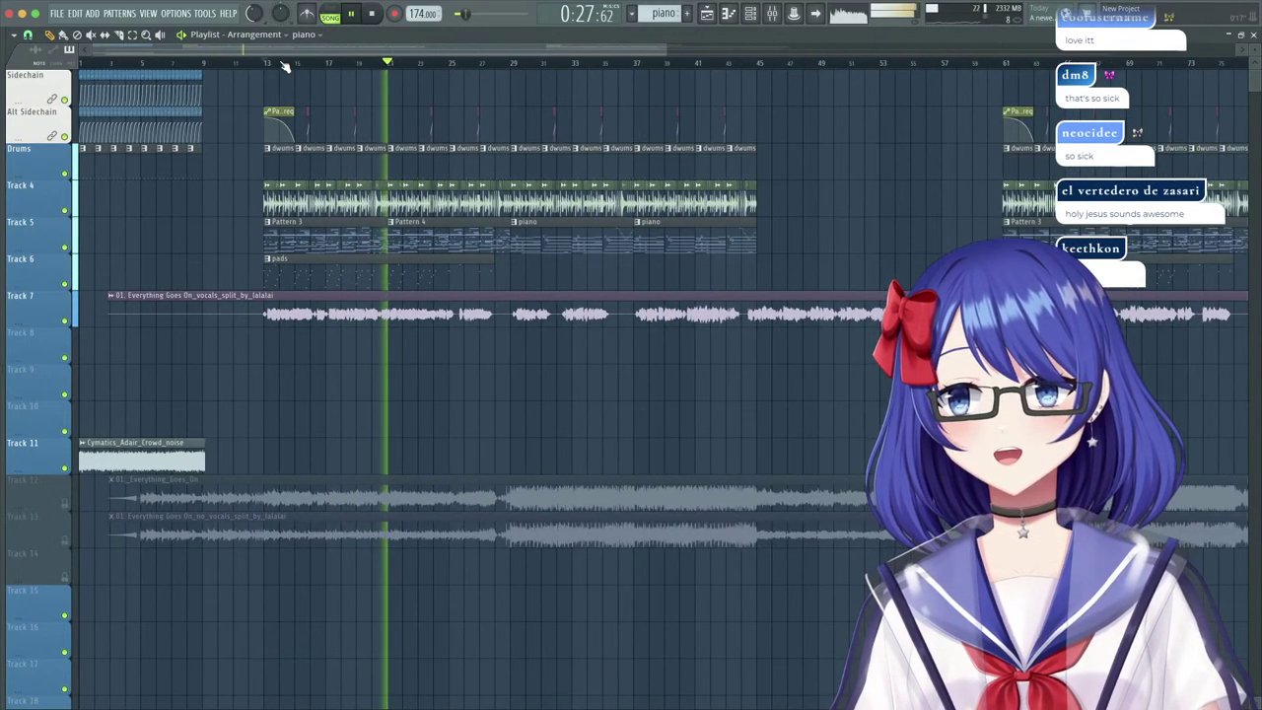
pyautogui.press('Tab')
pyautogui.press('Tab')
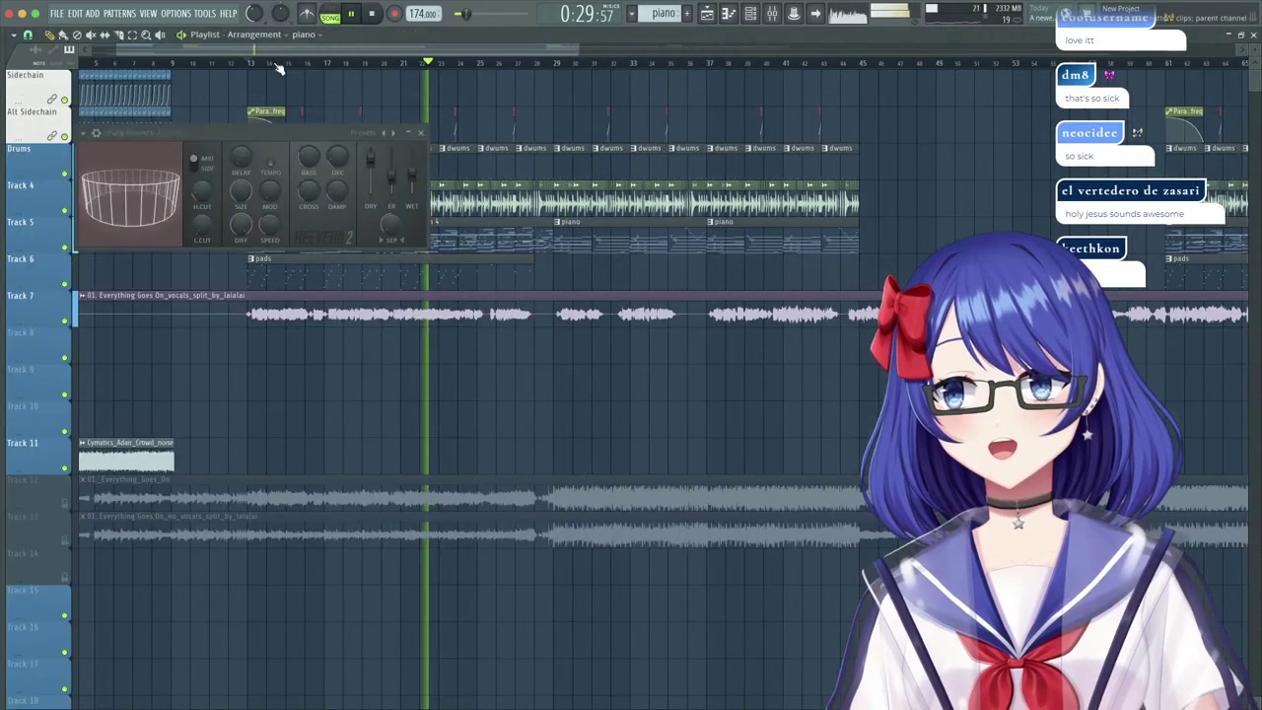
pyautogui.click(118, 35)
pyautogui.click(558, 314)
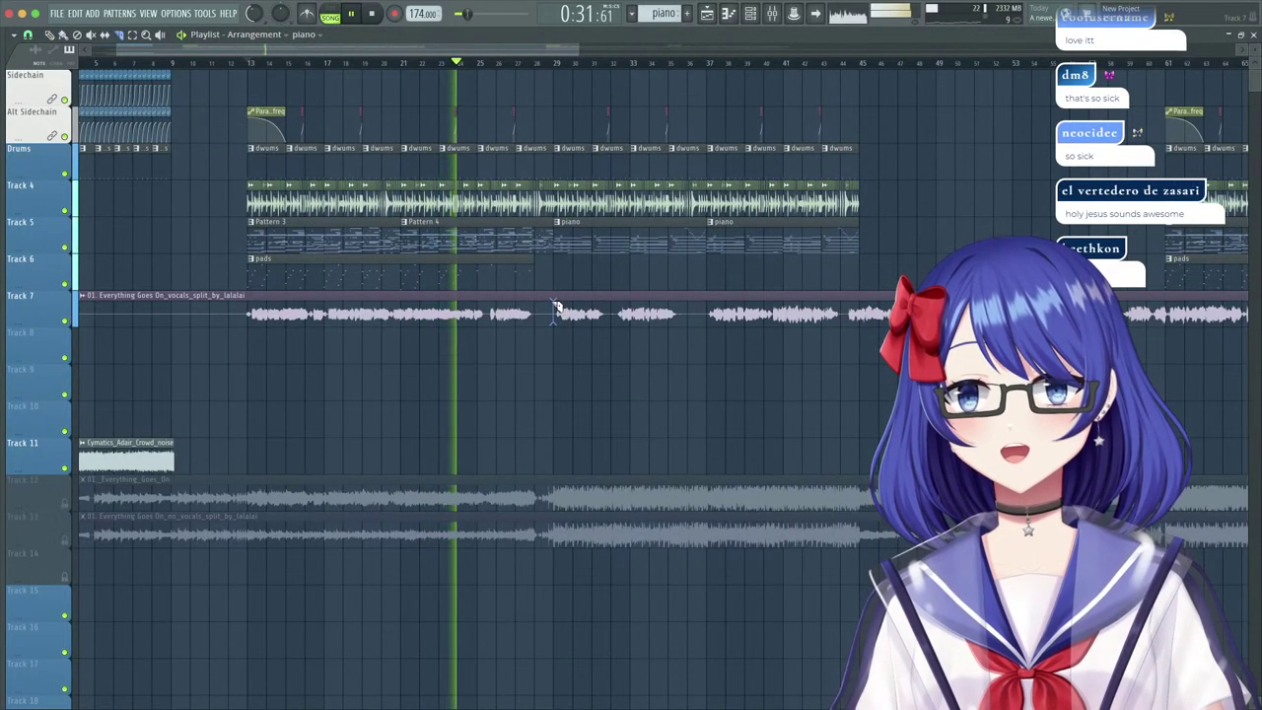
pyautogui.click(49, 34)
# Move the sidechain, drum, pattern and pad clips from bar 13 onward and the vocals from bar 29 onward 16 bars later.
pyautogui.scroll(-3, 251, 66)
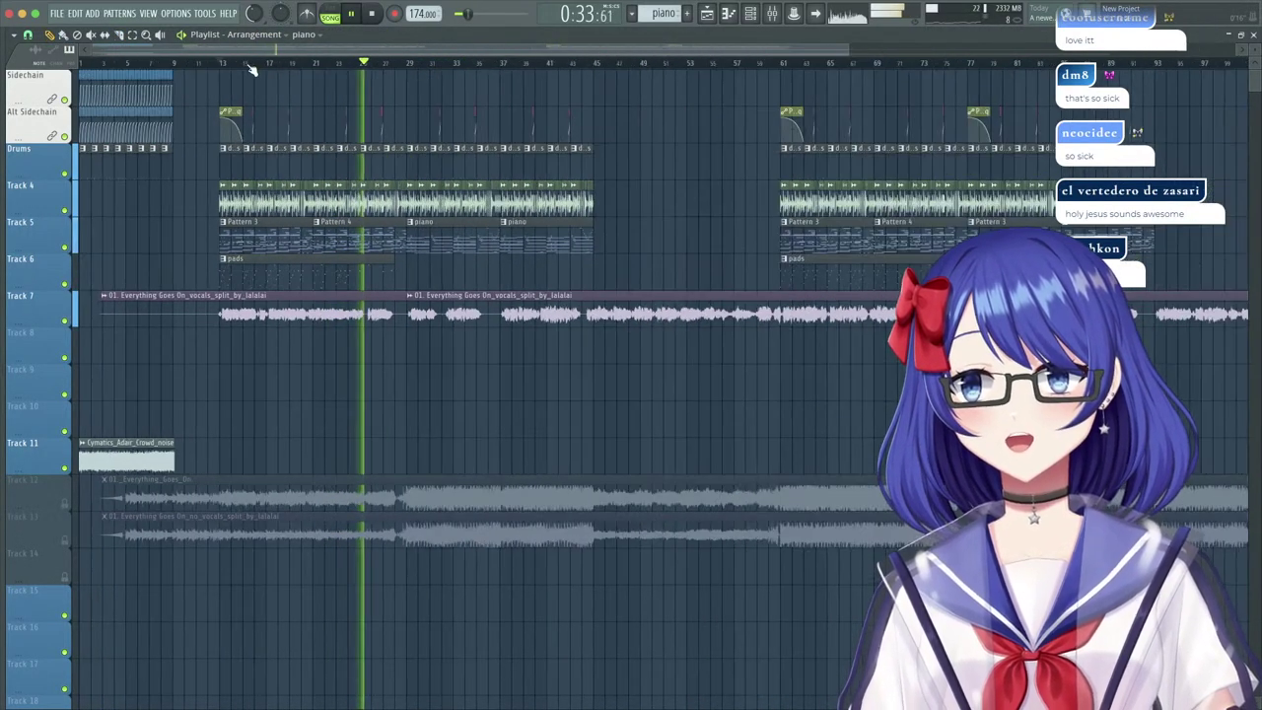
pyautogui.press('space')
pyautogui.scroll(-3, 415, 92)
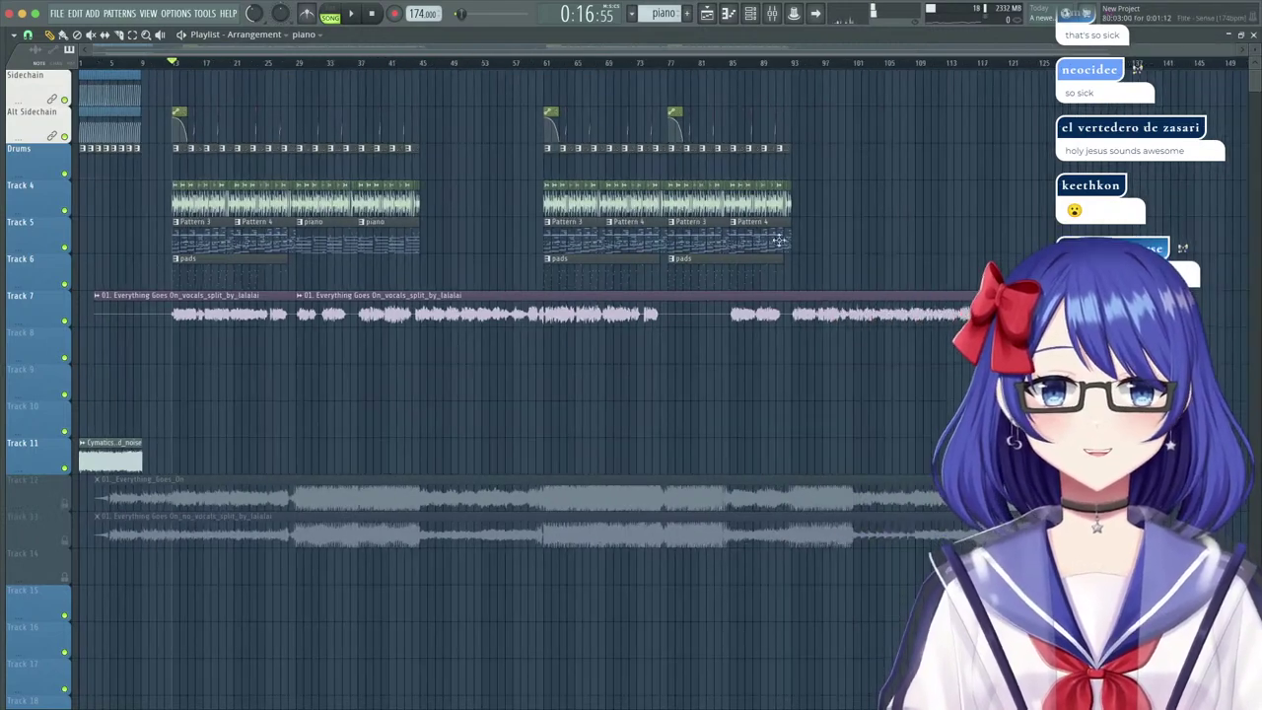
pyautogui.moveTo(1013, 321); pyautogui.dragTo(306, 106)
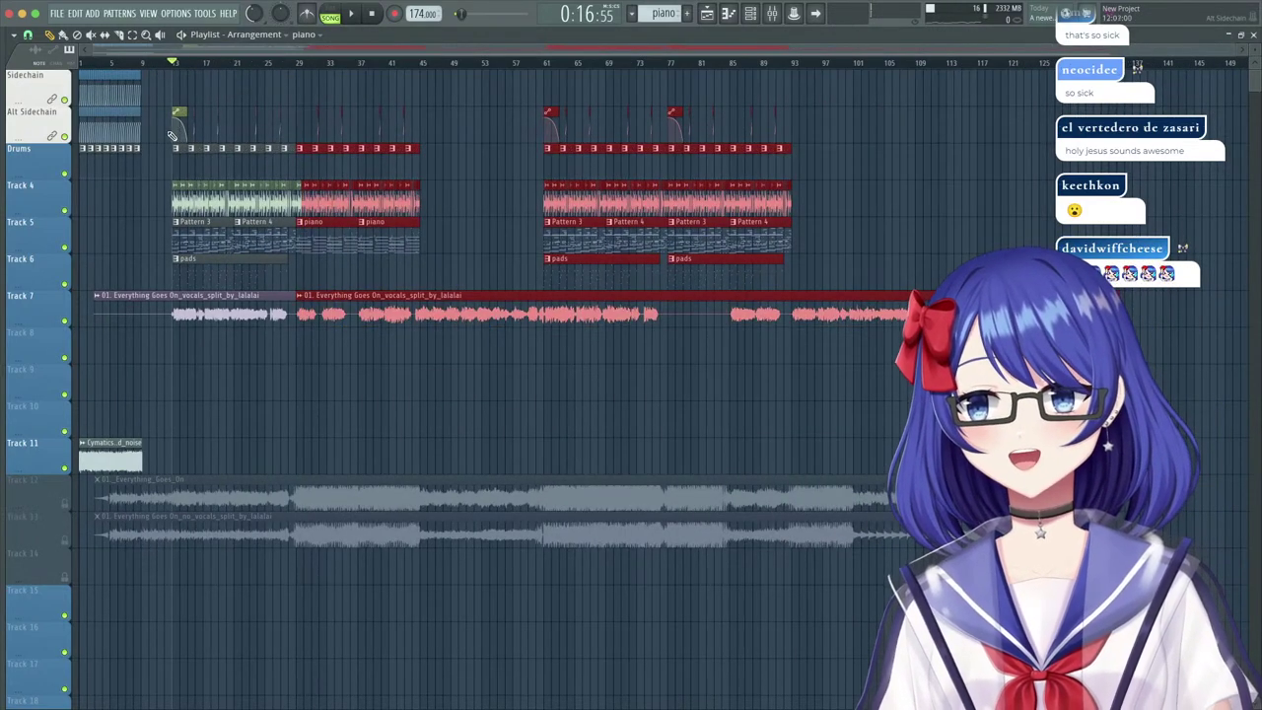
pyautogui.moveTo(165, 108); pyautogui.dragTo(301, 269)
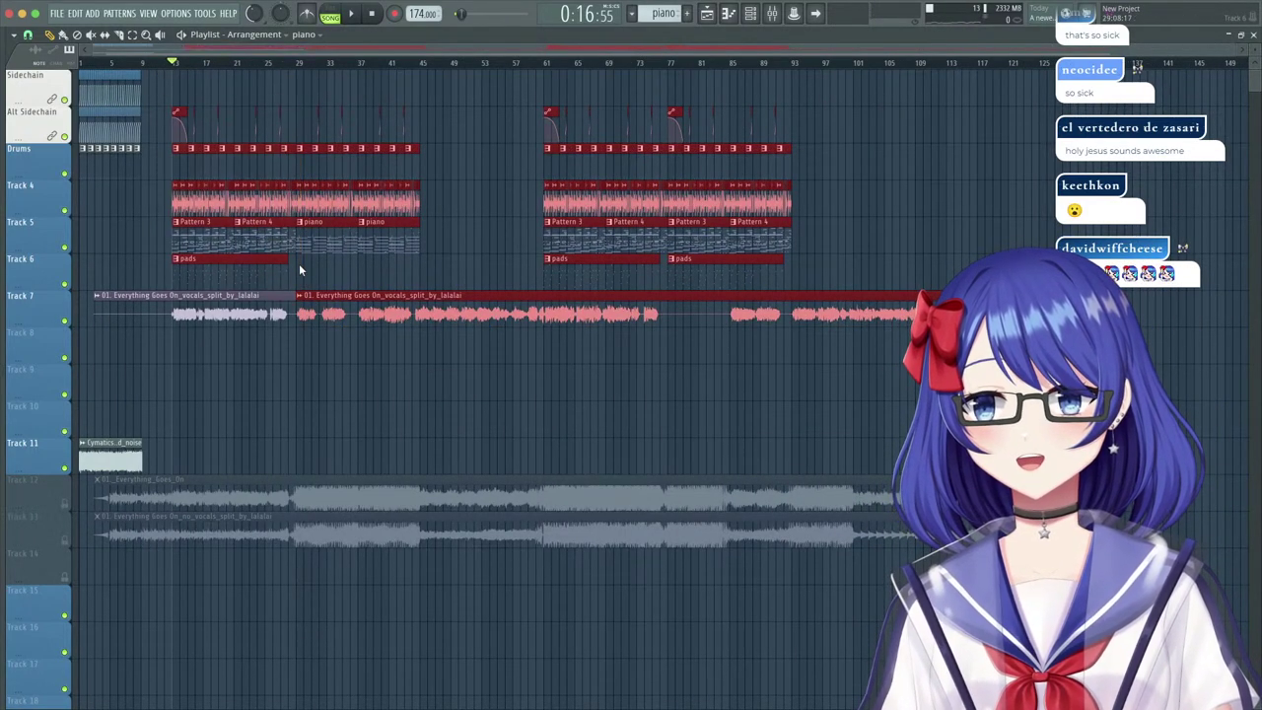
pyautogui.moveTo(182, 165); pyautogui.dragTo(310, 160)
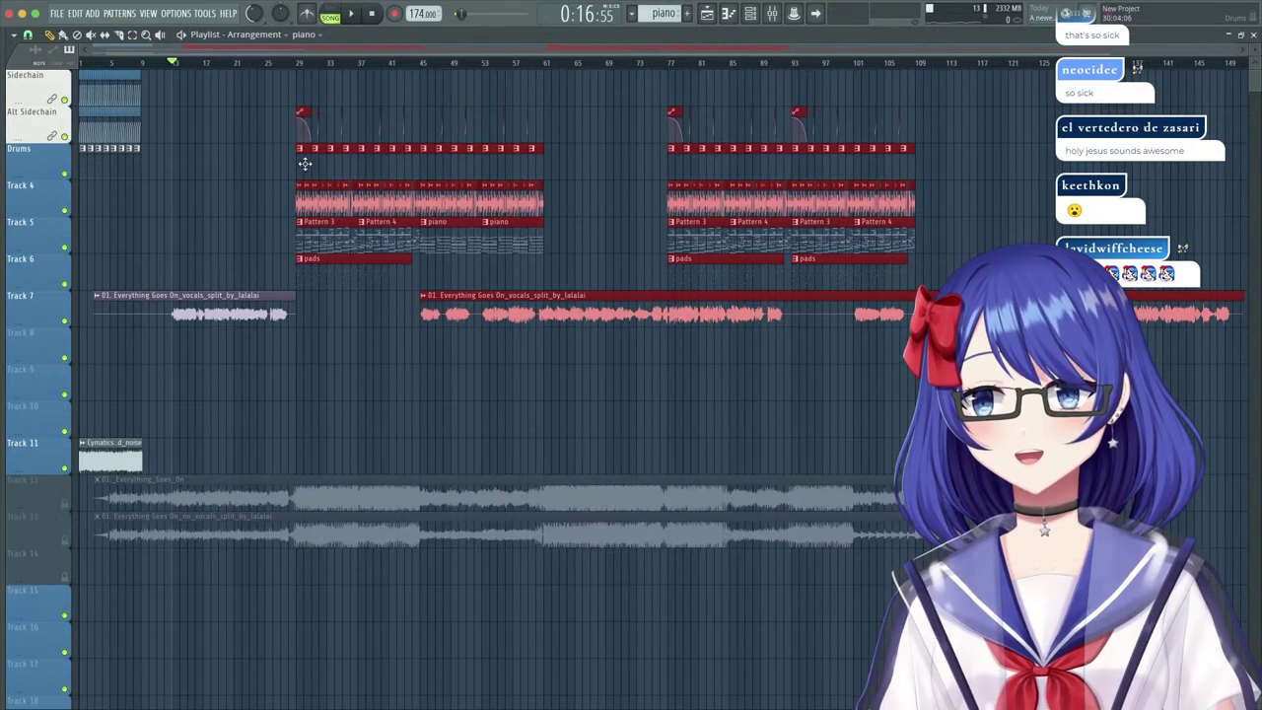
# Deselect the moved clips and play the arrangement from bar 29 to check the new instrumental section.
pyautogui.scroll(3, 166, 66)
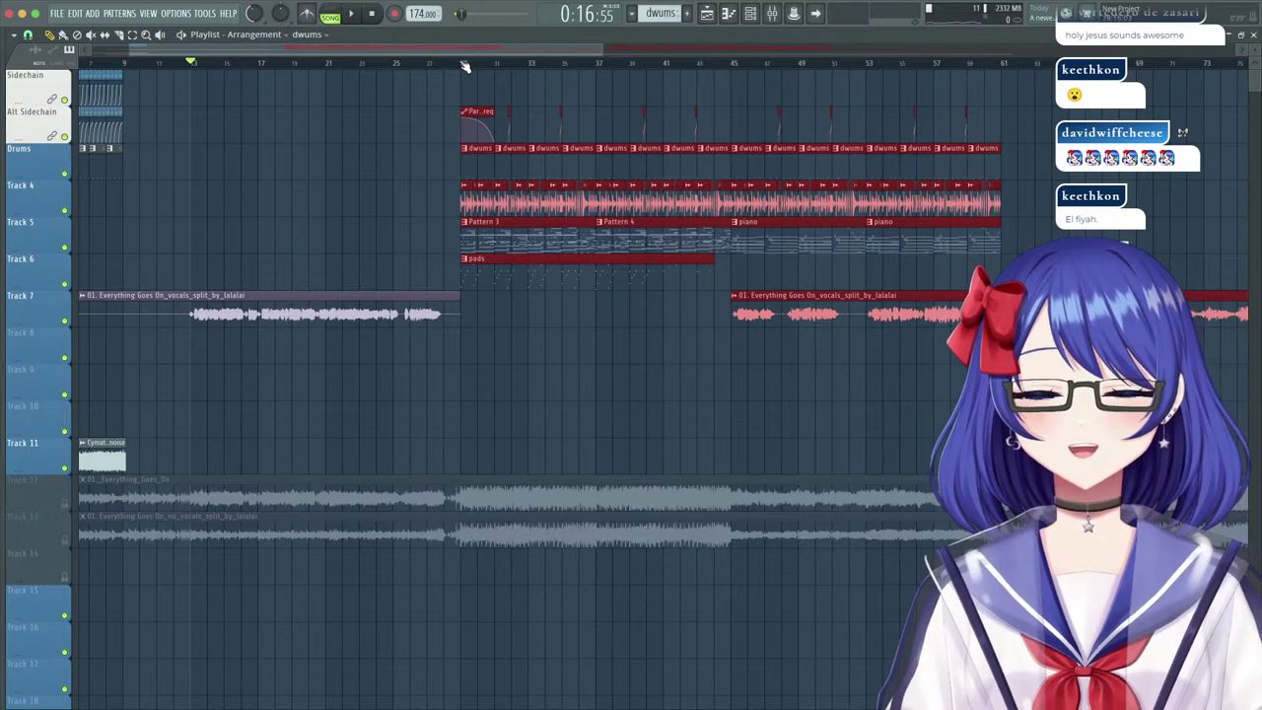
pyautogui.press('space')
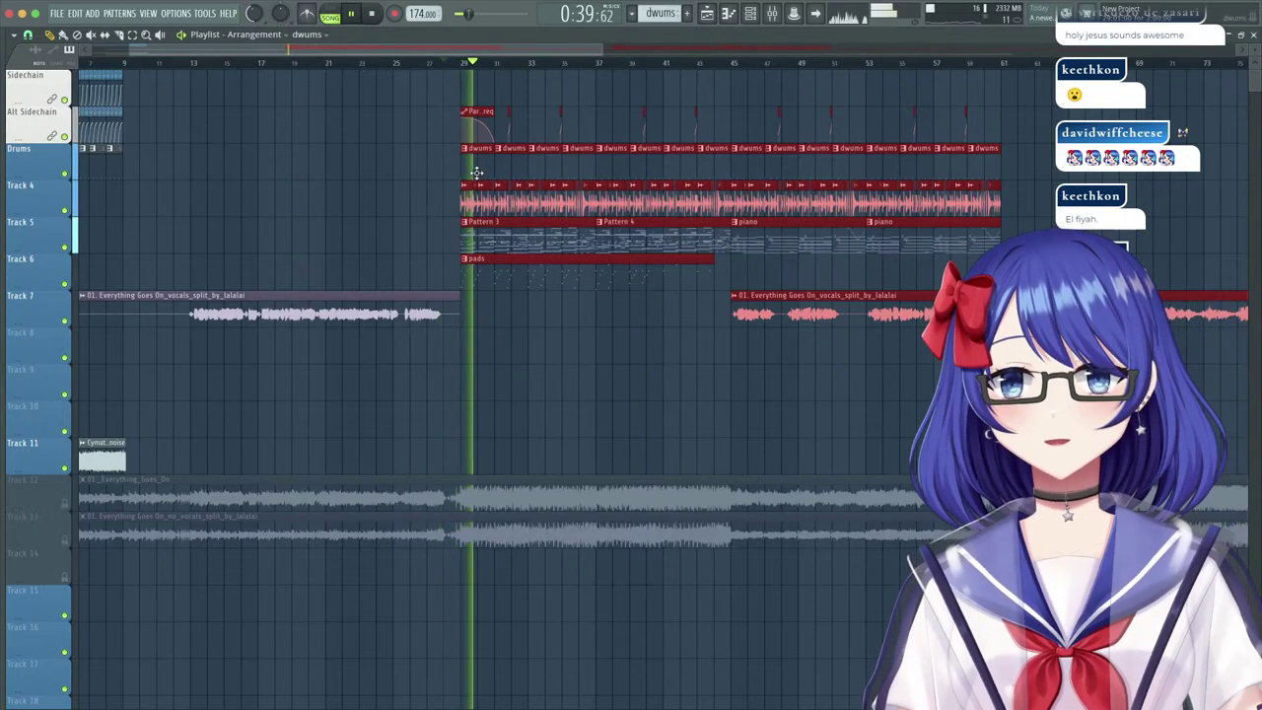
pyautogui.keyDown('ctrl'); pyautogui.click(895, 433); pyautogui.keyUp('ctrl')
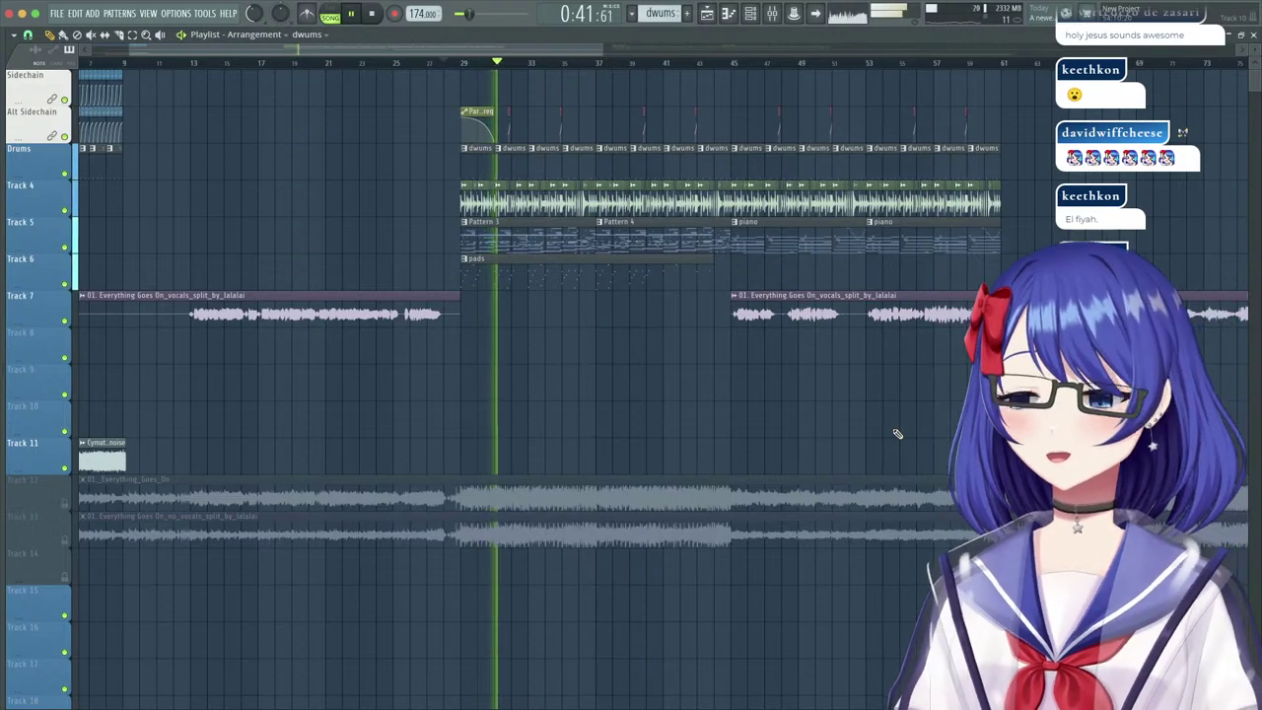
pyautogui.scroll(6, 712, 64)
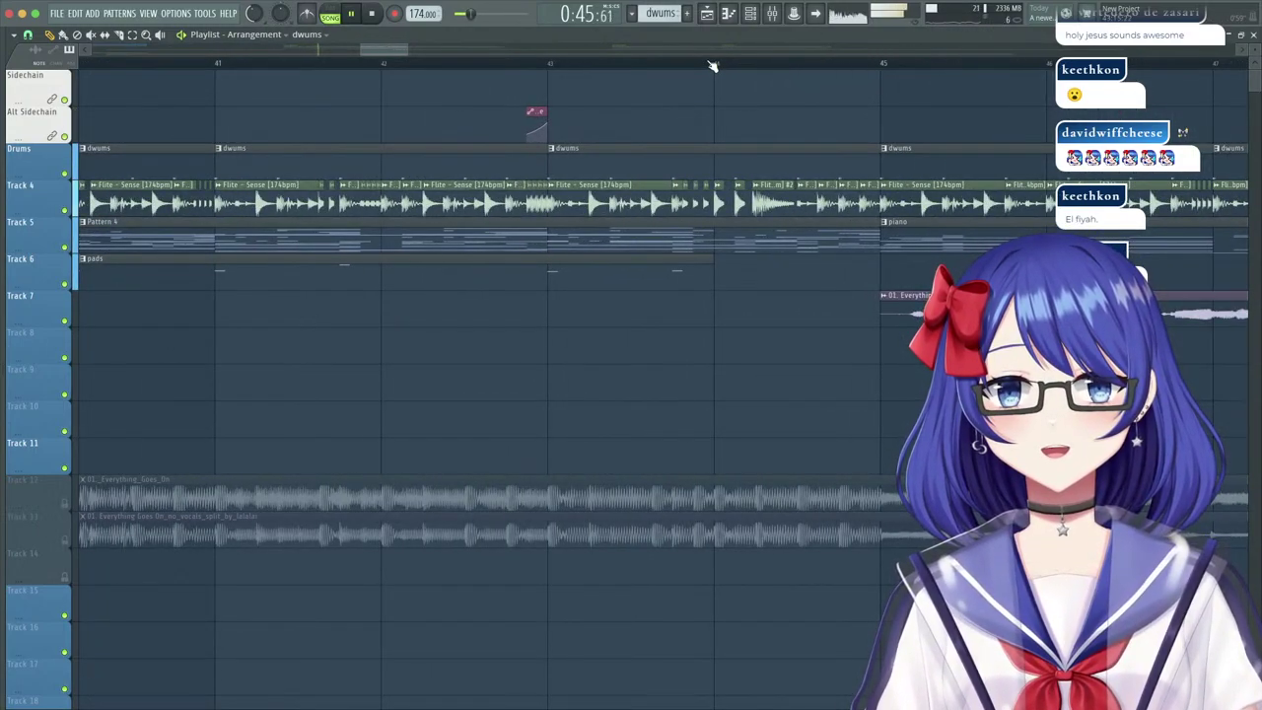
pyautogui.scroll(-6, 712, 64)
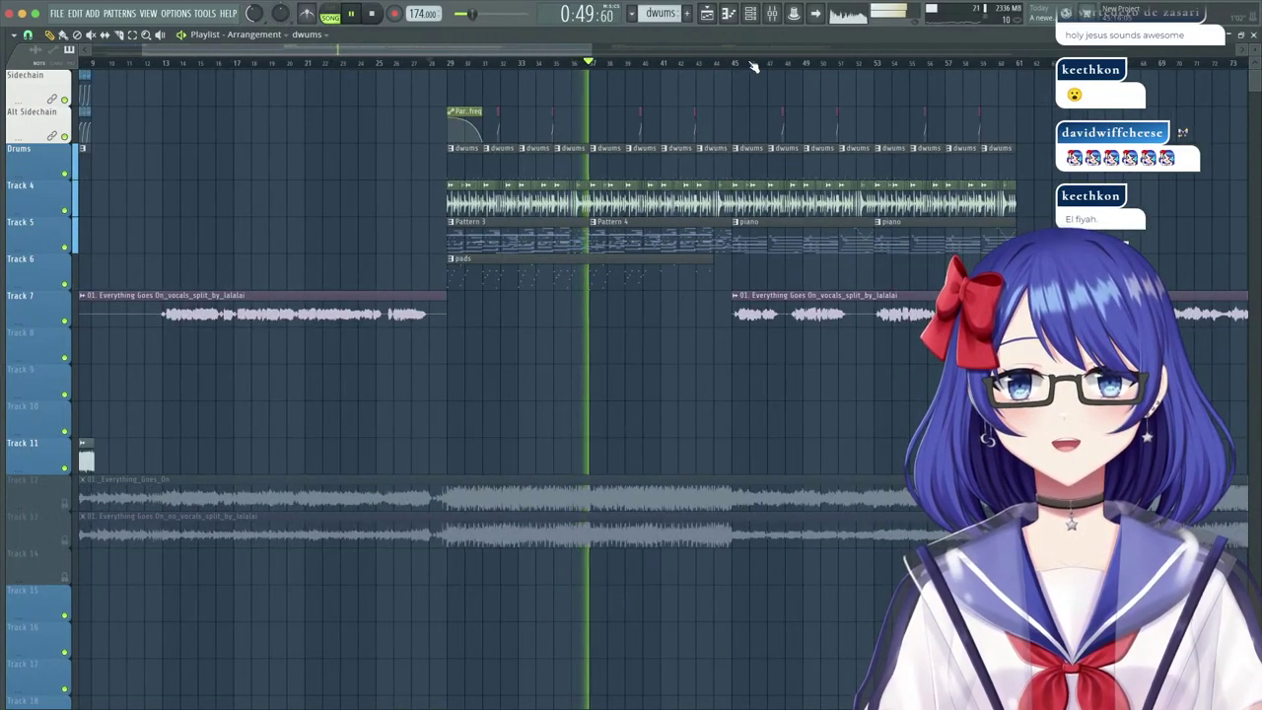
# Listen through the arrangement from the instrumental drop into the piano and vocals up to bar 61, and stop playback.
pyautogui.scroll(4, 752, 65)
pyautogui.scroll(-6, 751, 66)
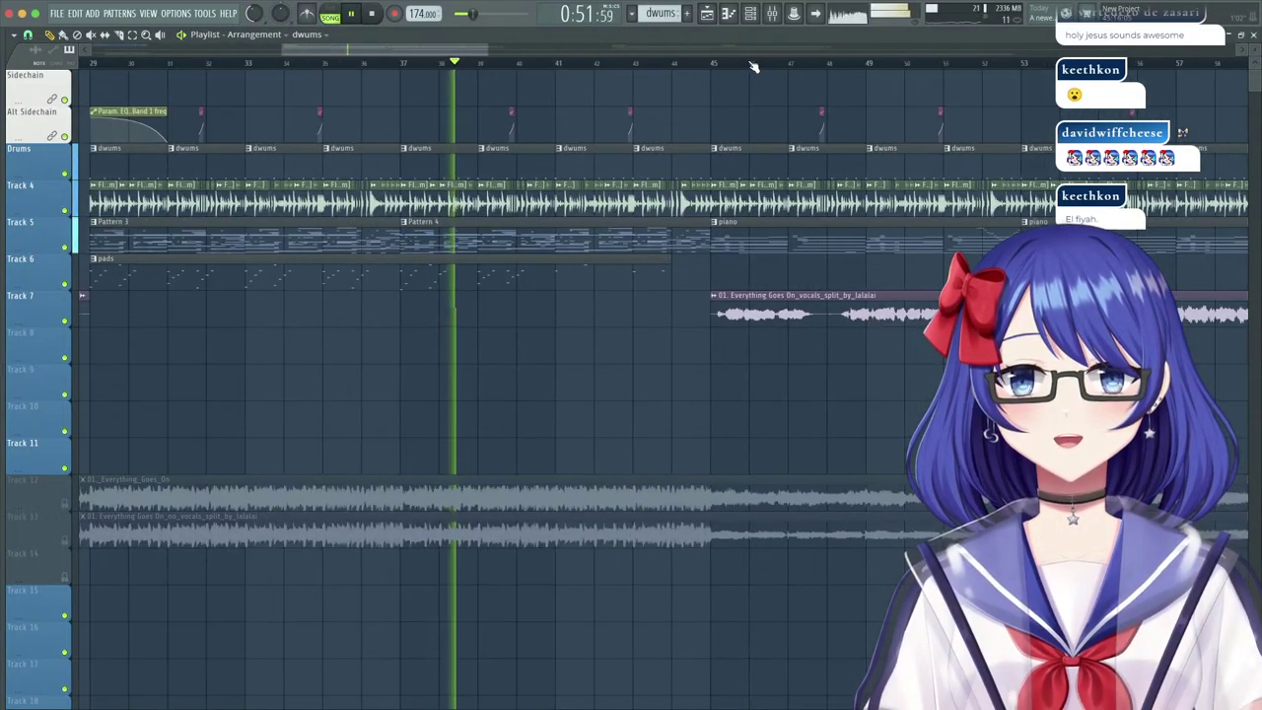
pyautogui.scroll(-2, 752, 65)
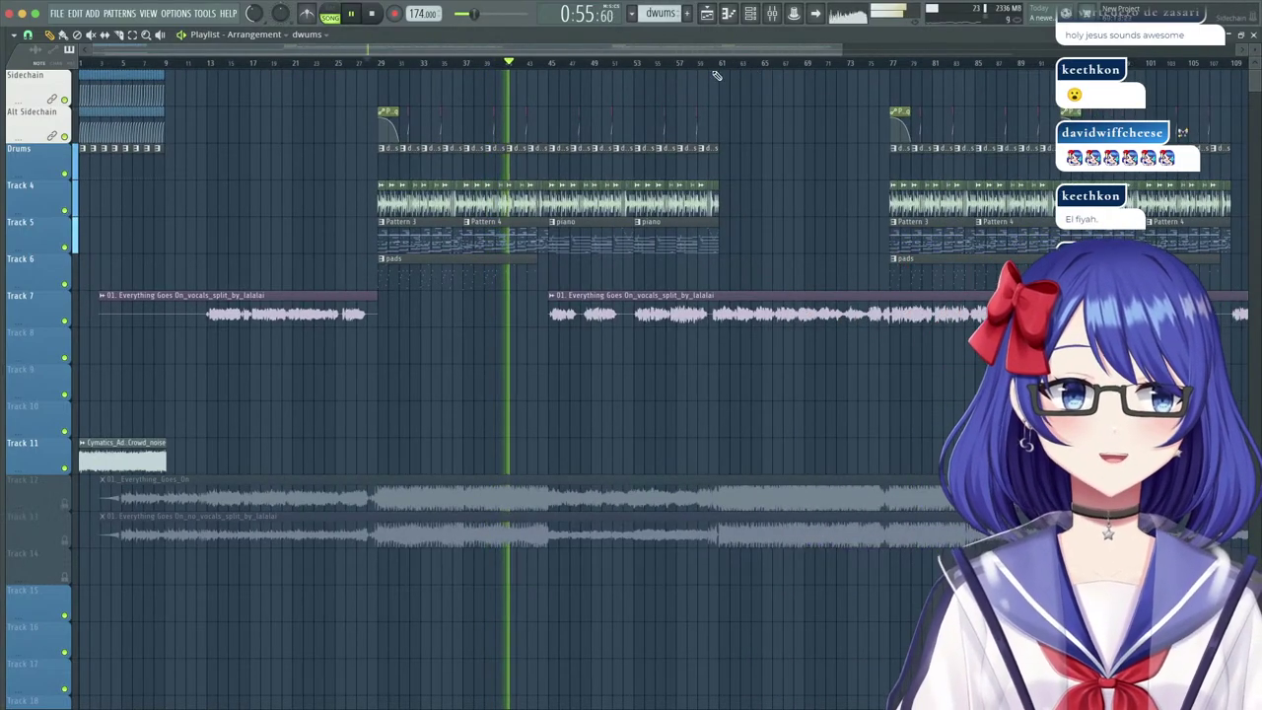
pyautogui.scroll(7, 511, 64)
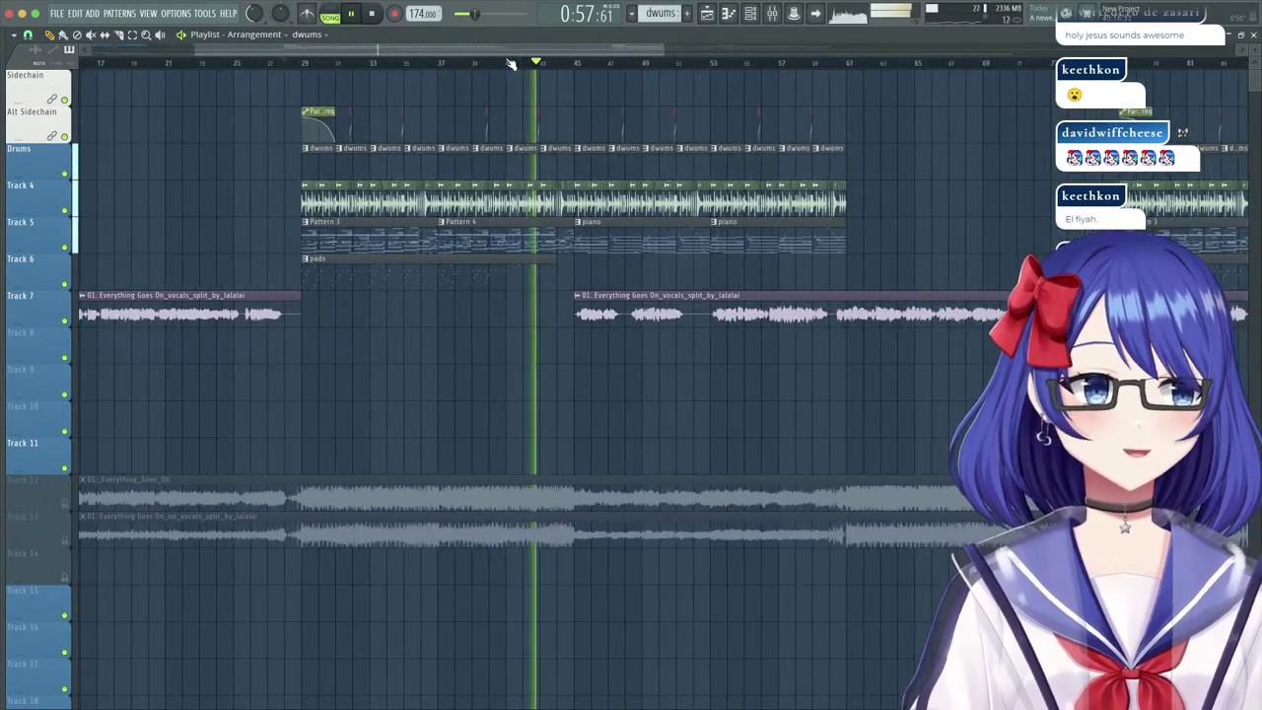
pyautogui.scroll(-3, 511, 64)
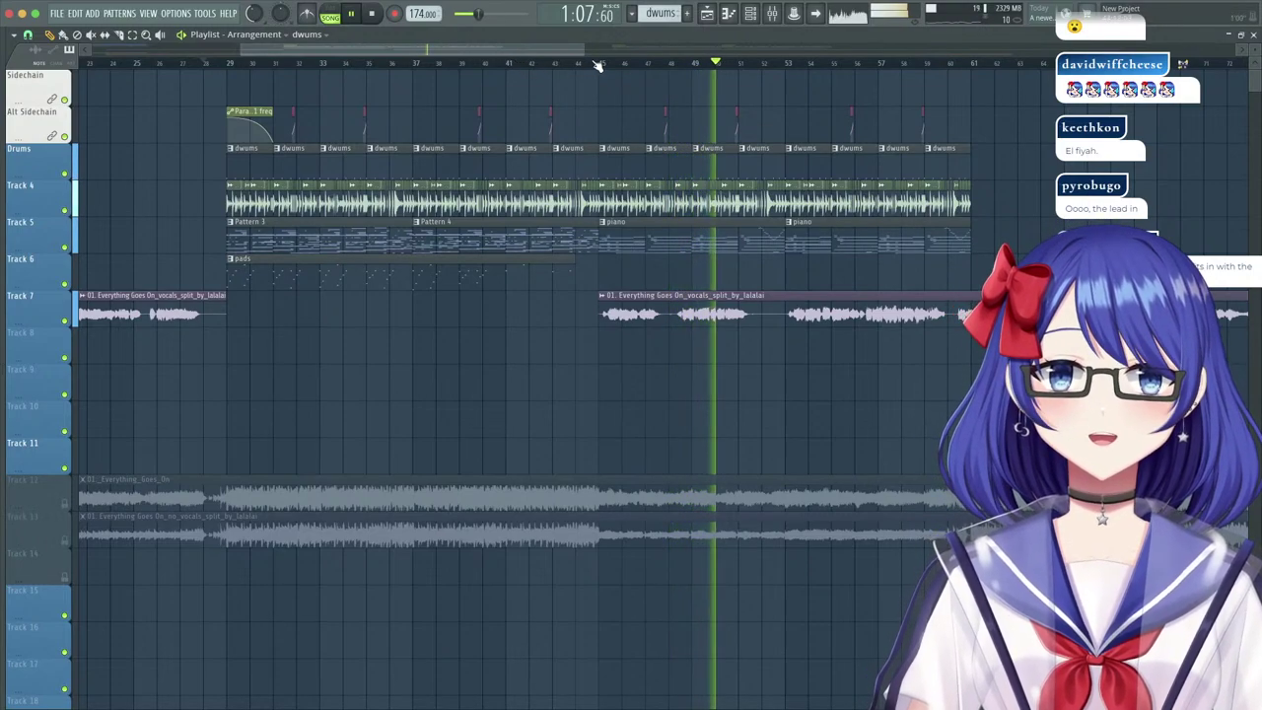
pyautogui.scroll(-5, 607, 63)
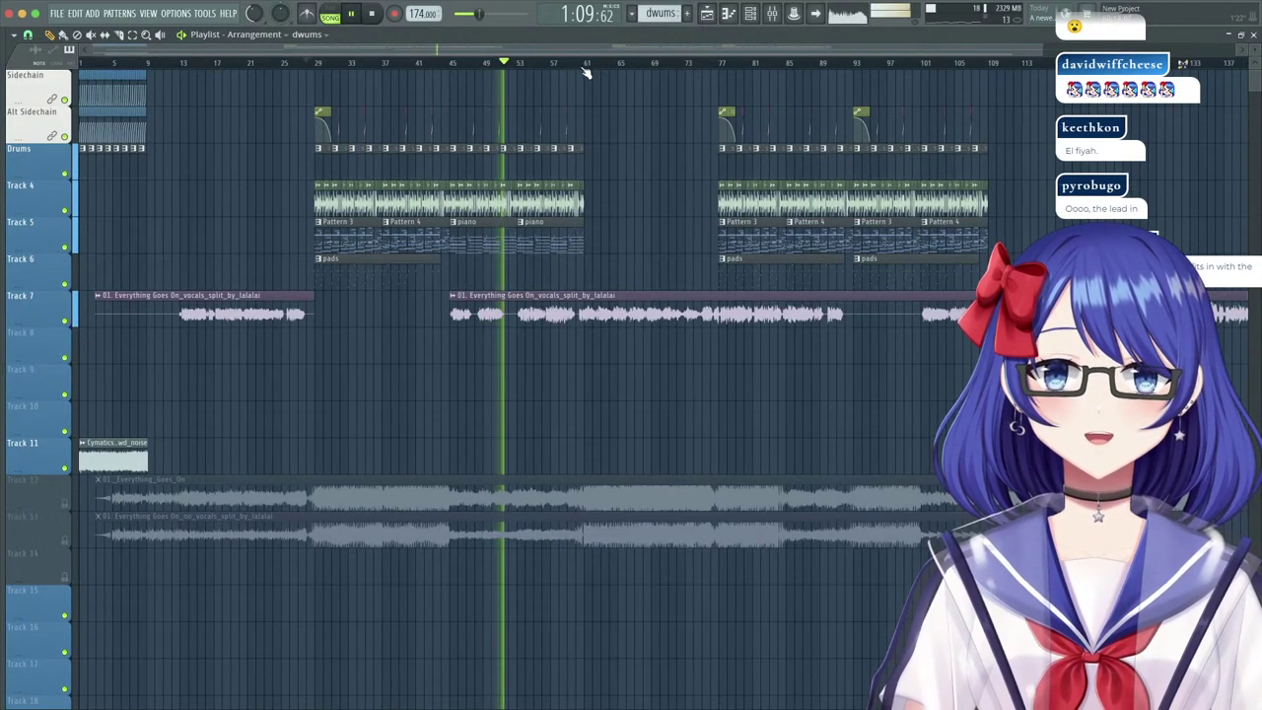
pyautogui.scroll(2, 586, 73)
pyautogui.scroll(3, 403, 73)
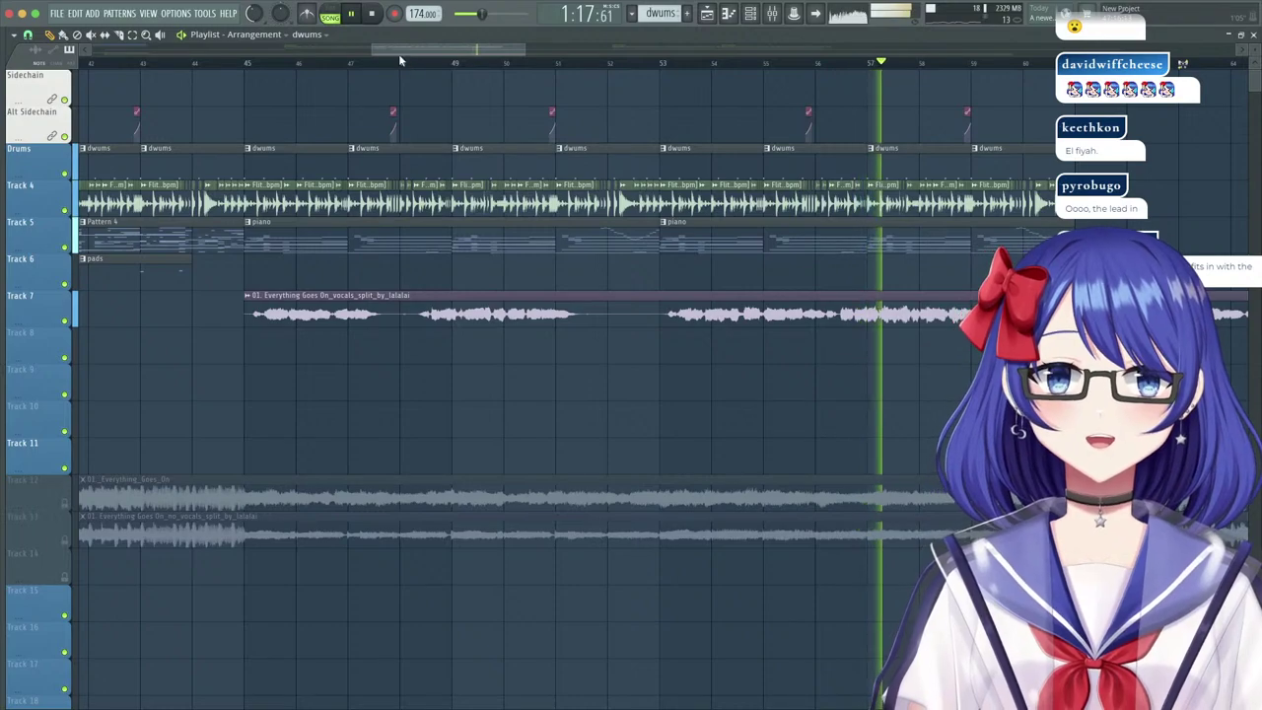
pyautogui.hscroll(5, 399, 54)
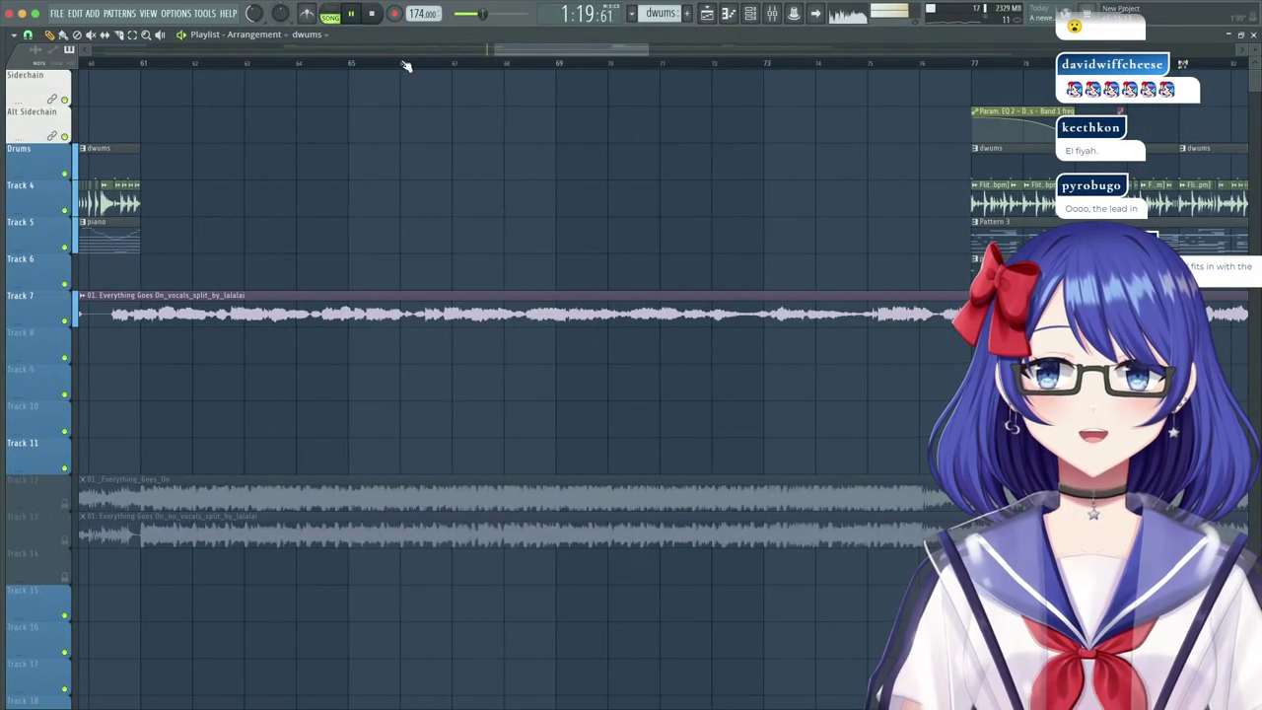
pyautogui.scroll(-2, 403, 62)
pyautogui.moveTo(493, 46); pyautogui.dragTo(395, 76)
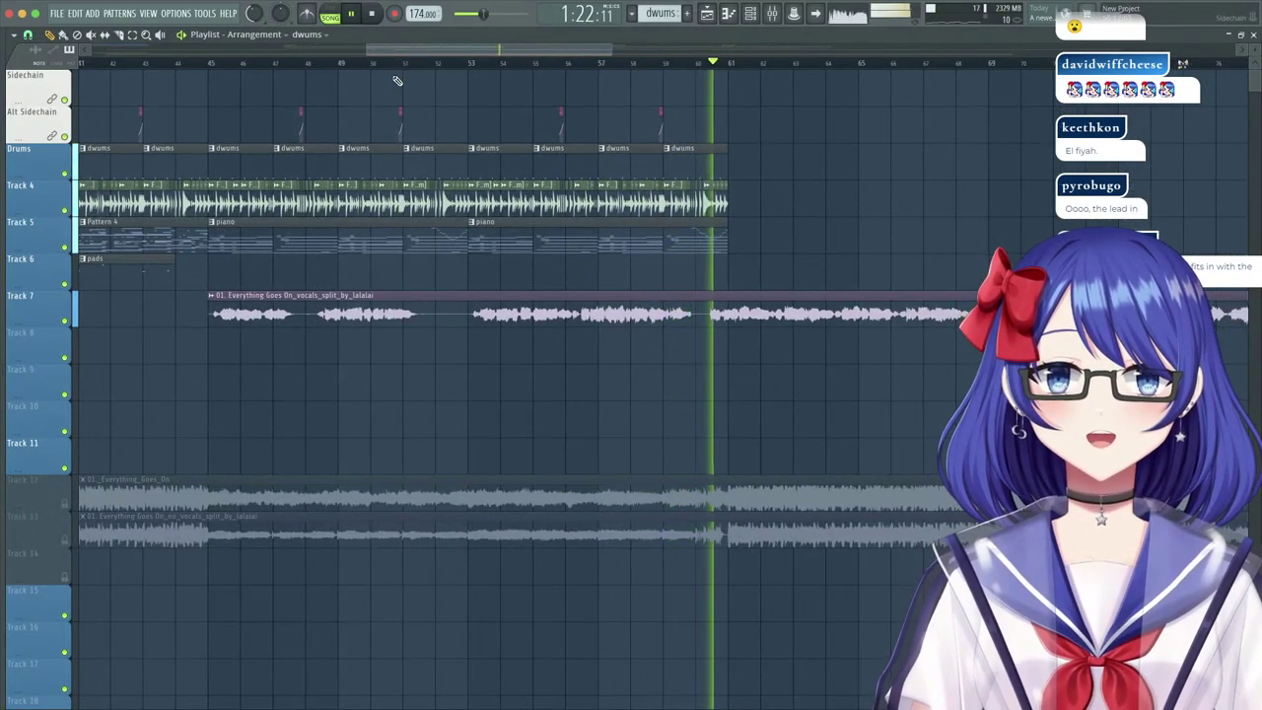
pyautogui.press('space')
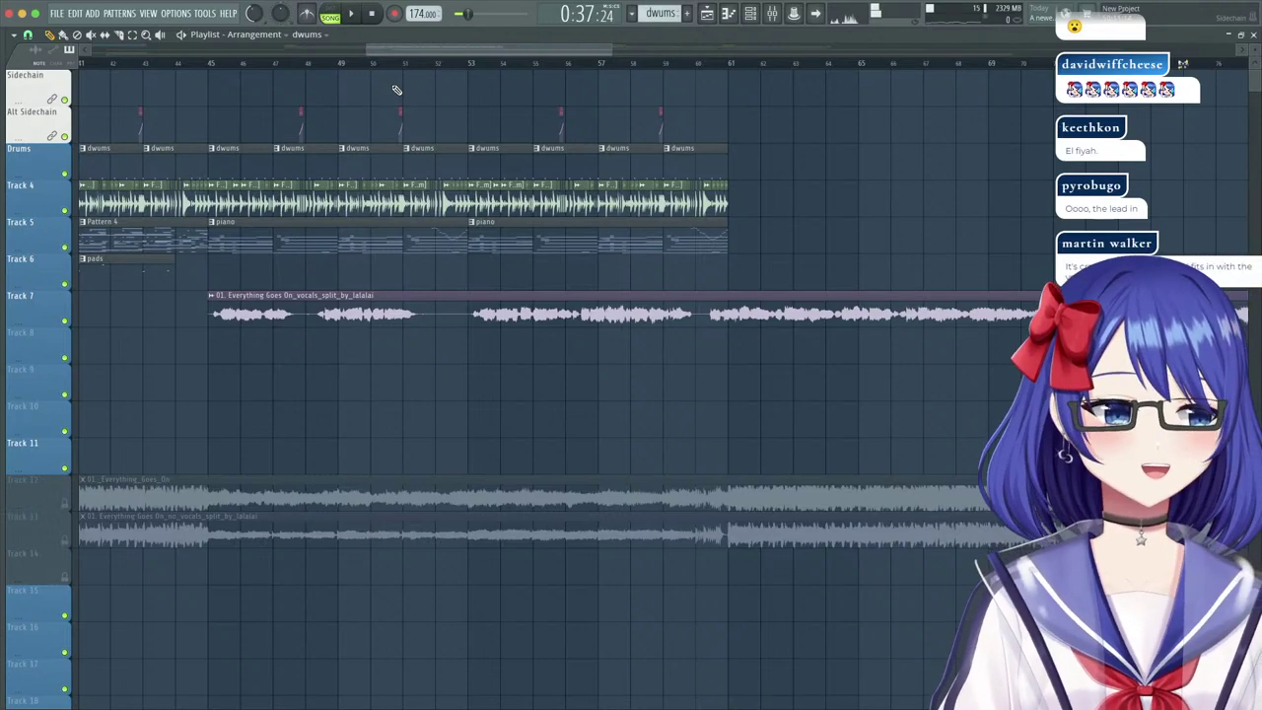
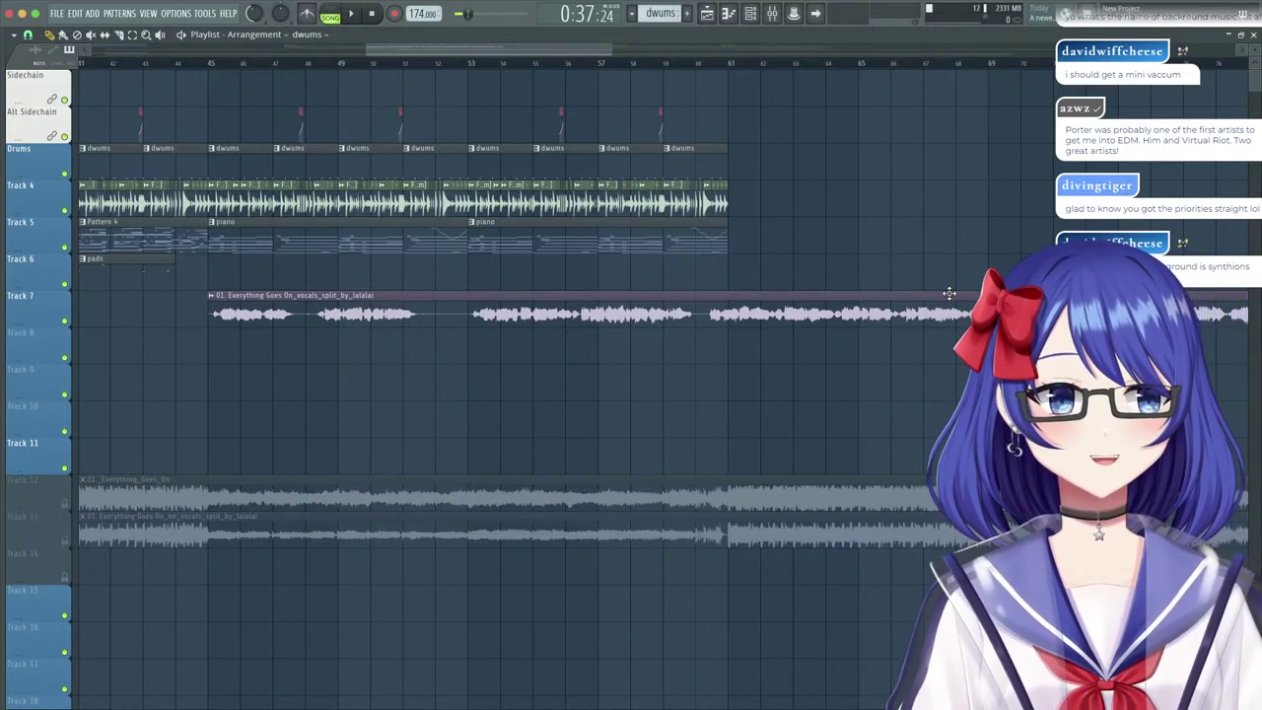
# Replay the arrangement from bar 29 and follow it into the piano section.
pyautogui.moveTo(493, 52); pyautogui.dragTo(330, 54)
pyautogui.click(350, 62)
pyautogui.press('space')
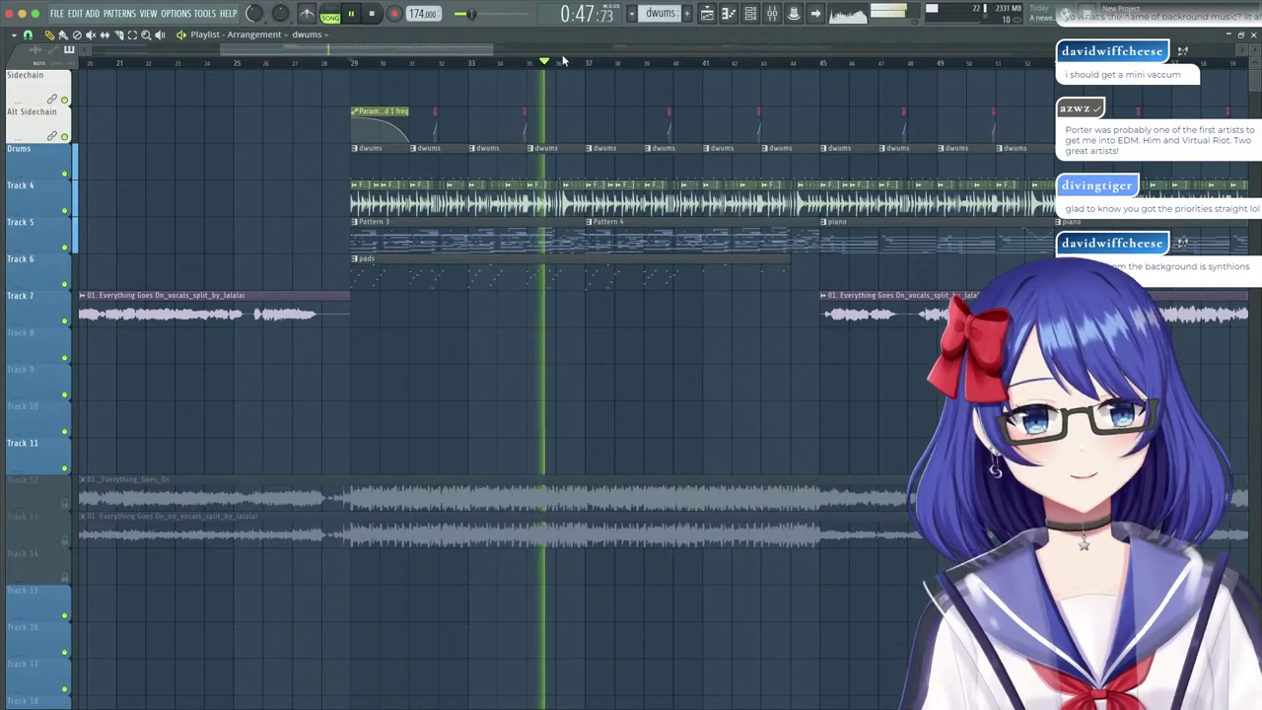
pyautogui.hscroll(5, 564, 57)
pyautogui.moveTo(558, 49); pyautogui.dragTo(479, 54)
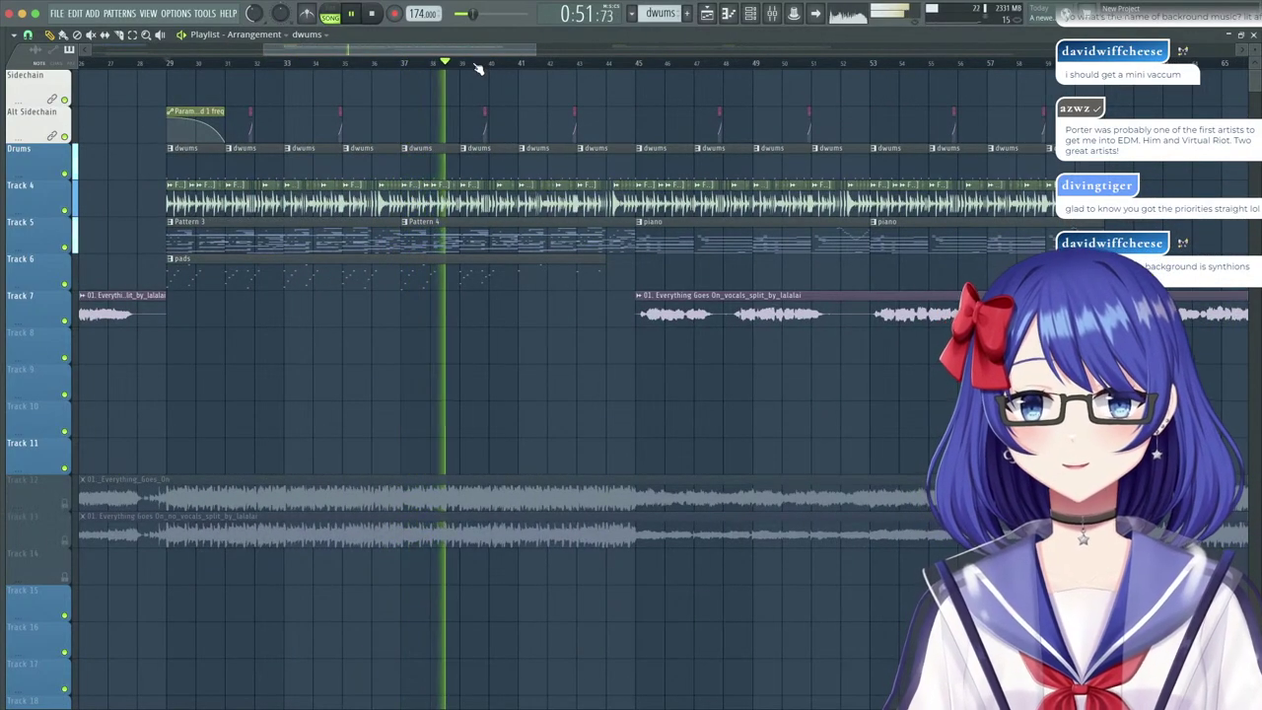
pyautogui.scroll(1, 479, 65)
pyautogui.scroll(1, 479, 68)
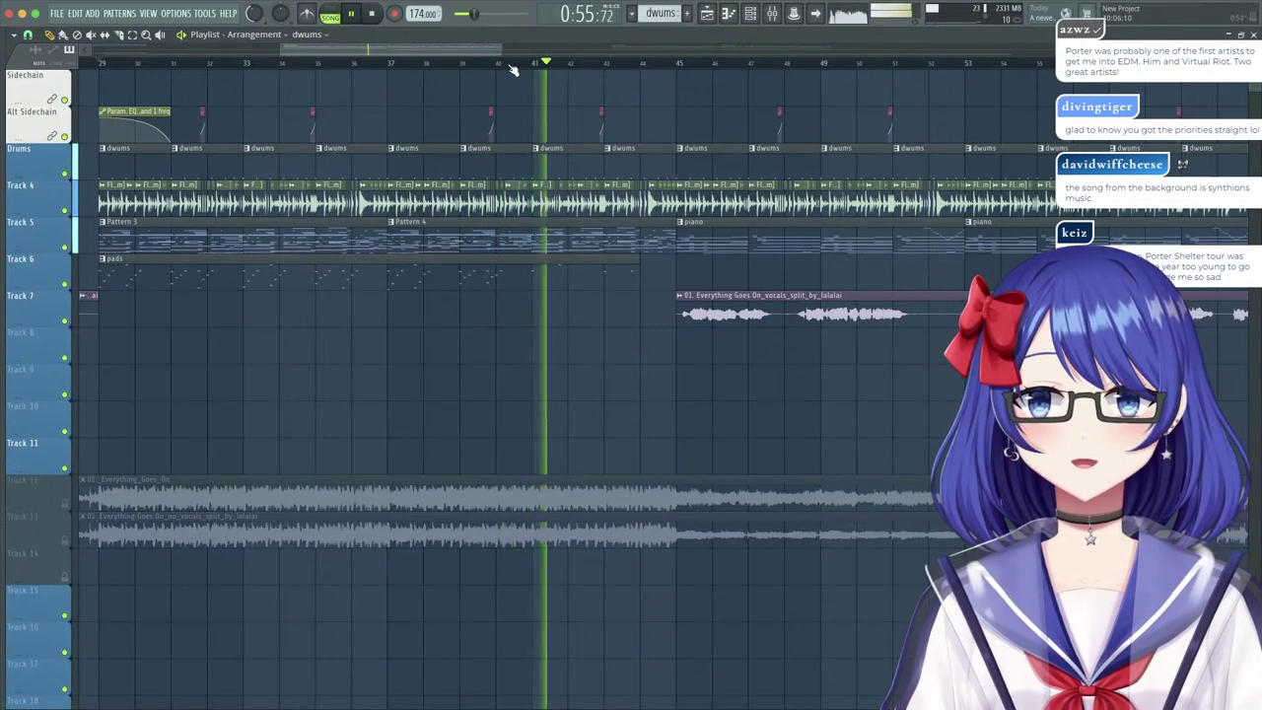
pyautogui.moveTo(472, 52); pyautogui.dragTo(519, 65)
# Stop playback, place a copy of the pads pattern on Track 6 at bar 45, and make the copy unique.
pyautogui.click(338, 280)
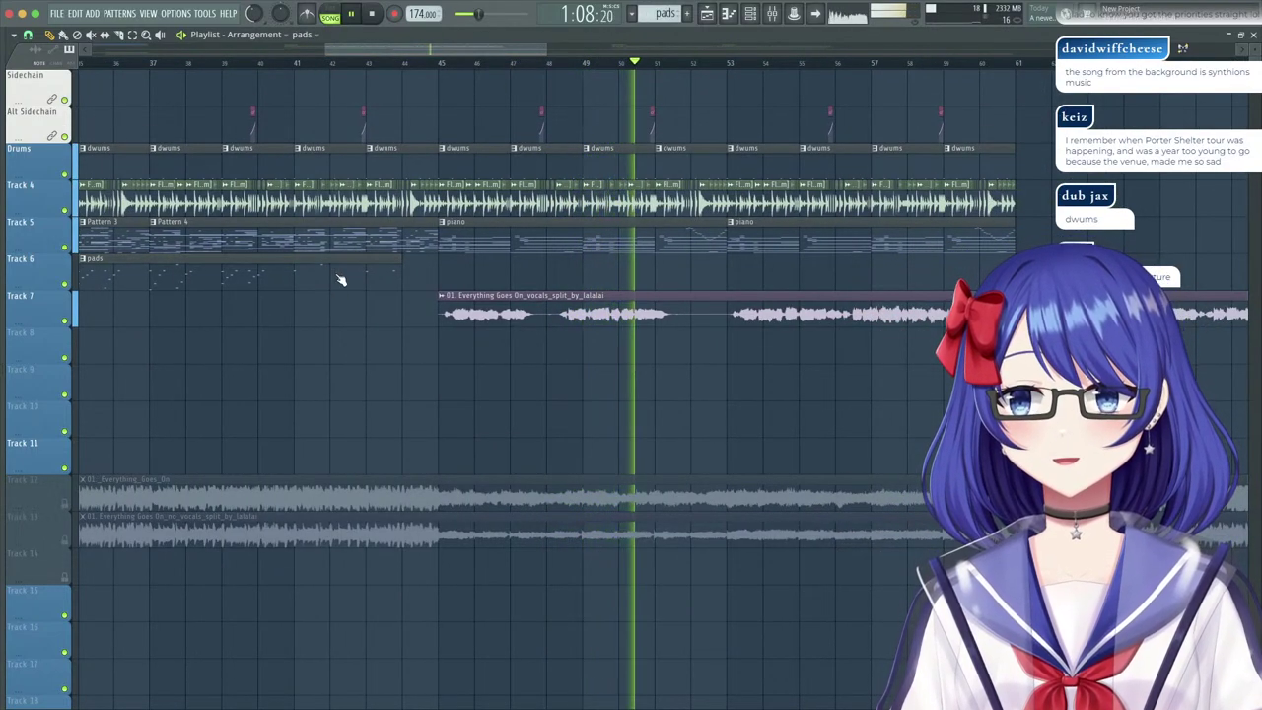
pyautogui.press('space')
pyautogui.click(442, 266)
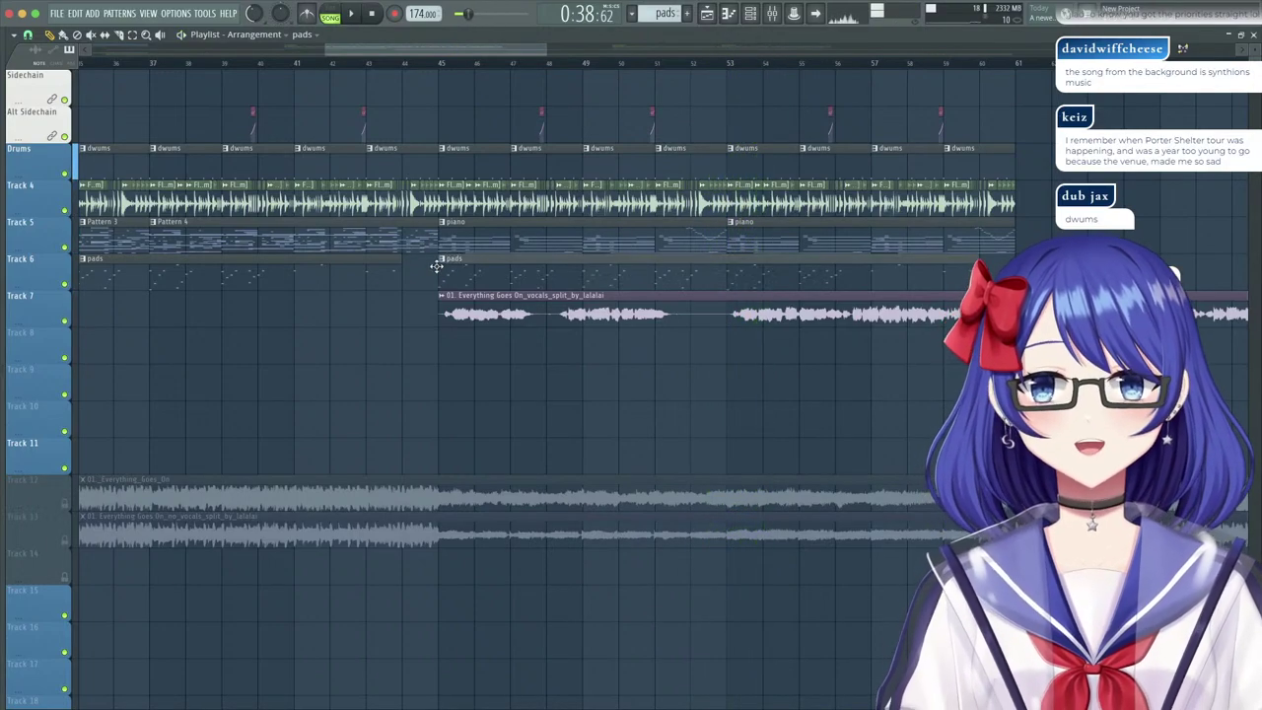
pyautogui.click(443, 259)
pyautogui.click(483, 347)
# Clear the Kontakt #3 notes from the pads #2 pattern and return to its LABS #3 notes.
pyautogui.doubleClick(501, 282)
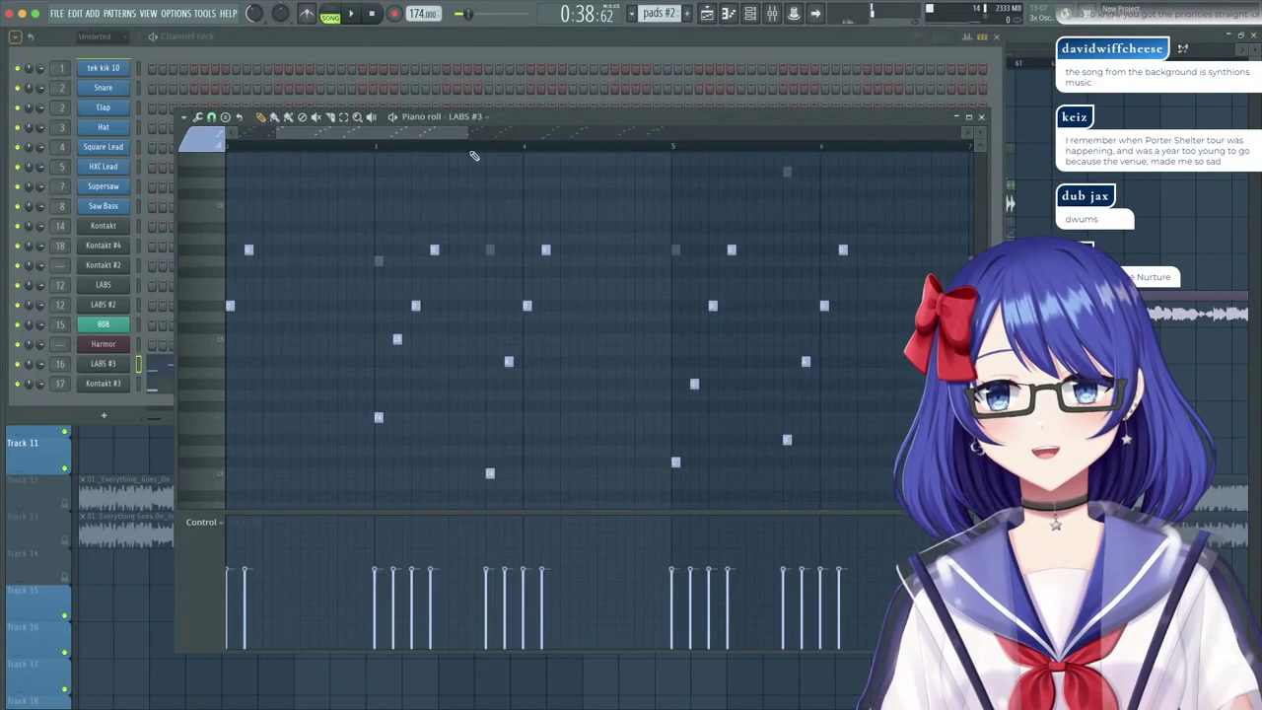
pyautogui.moveTo(366, 142); pyautogui.dragTo(282, 135)
pyautogui.rightClick(343, 172)
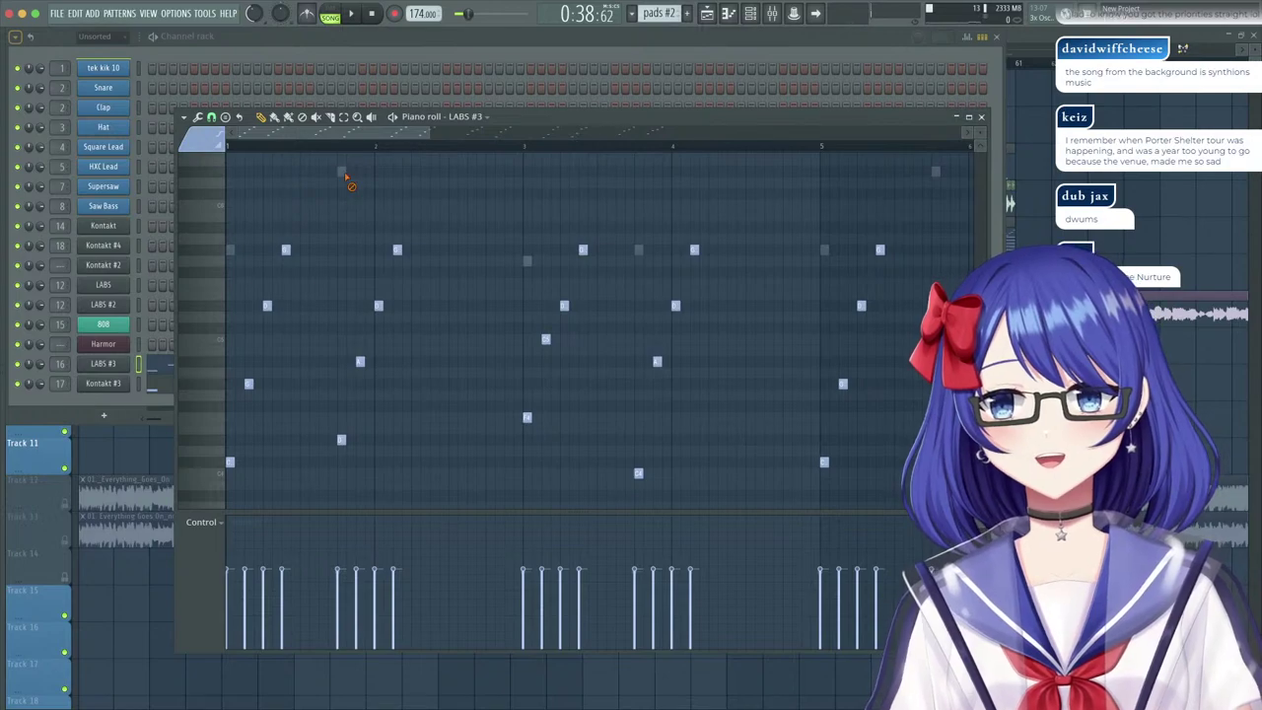
pyautogui.rightClick(343, 172)
pyautogui.moveTo(363, 166); pyautogui.dragTo(210, 251)
pyautogui.scroll(-1, 352, 138)
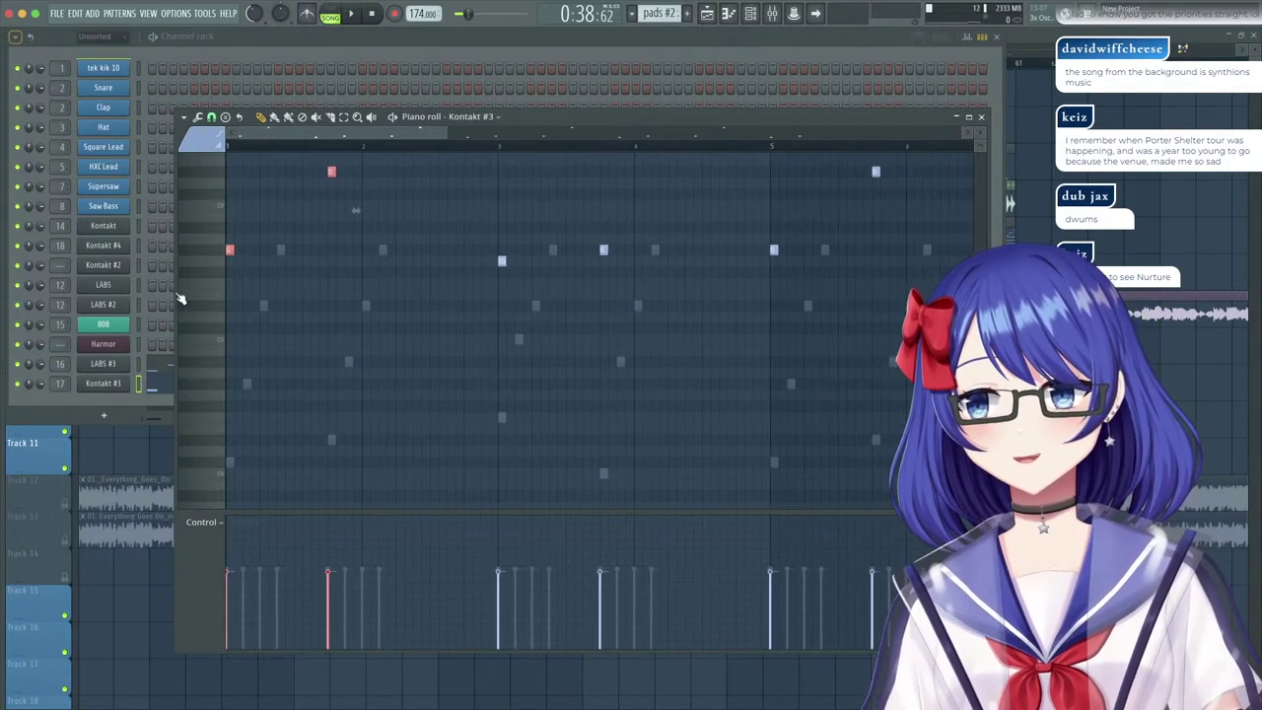
pyautogui.rightClick(107, 388)
pyautogui.click(307, 385)
pyautogui.click(166, 368)
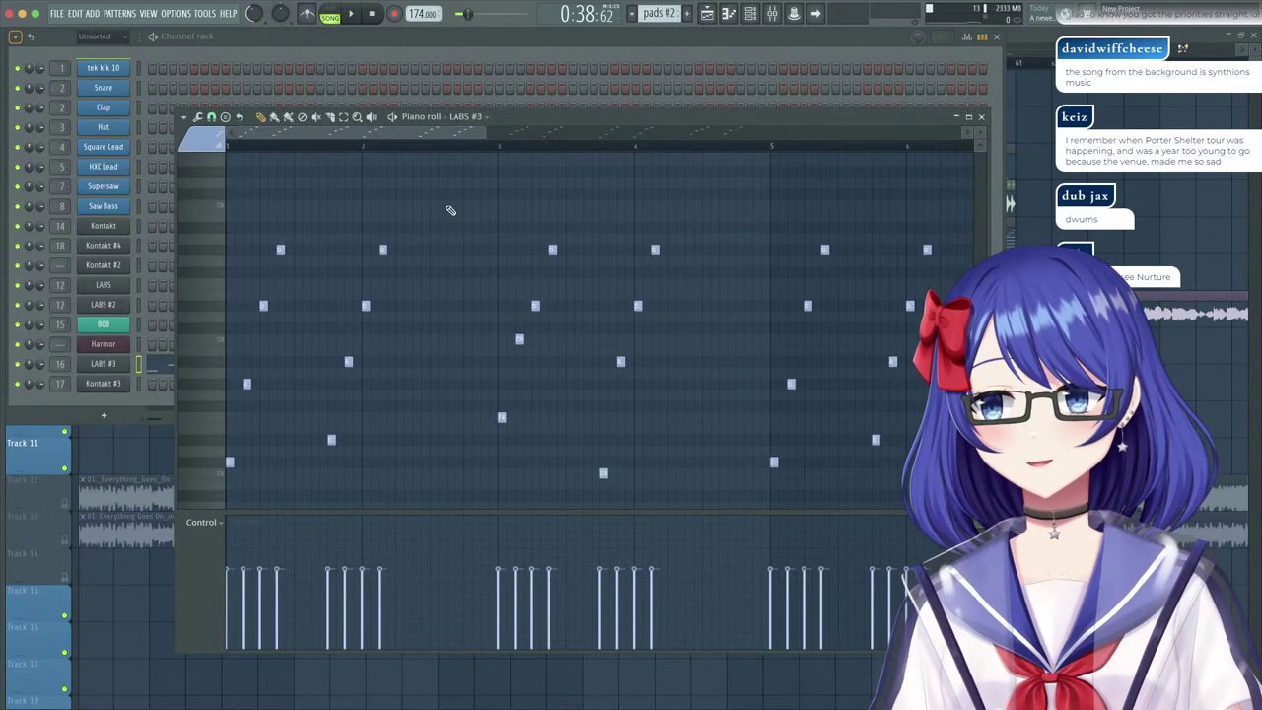
# In LABS #3, delete the low opening note and add spaced F5, C5 and C#5 notes across bar 1.
pyautogui.scroll(-4, 310, 248)
pyautogui.scroll(3, 245, 148)
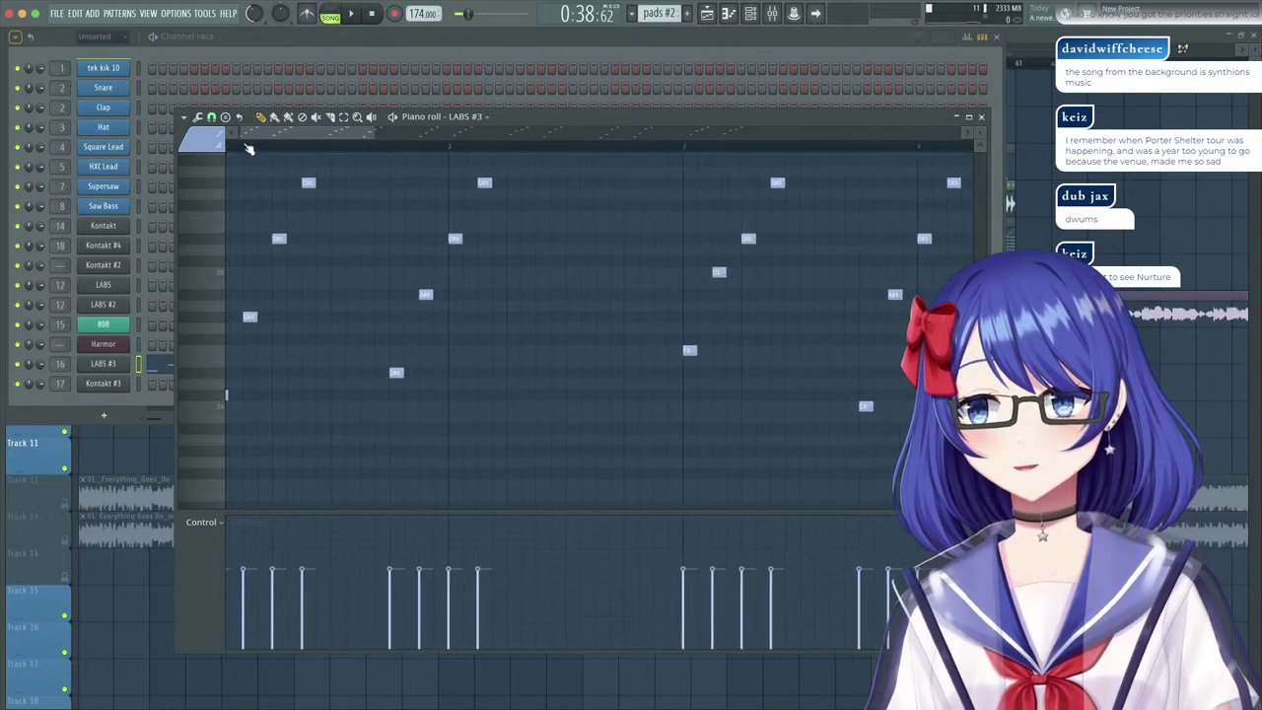
pyautogui.moveTo(233, 395); pyautogui.dragTo(240, 343)
pyautogui.rightClick(240, 343)
pyautogui.click(263, 317)
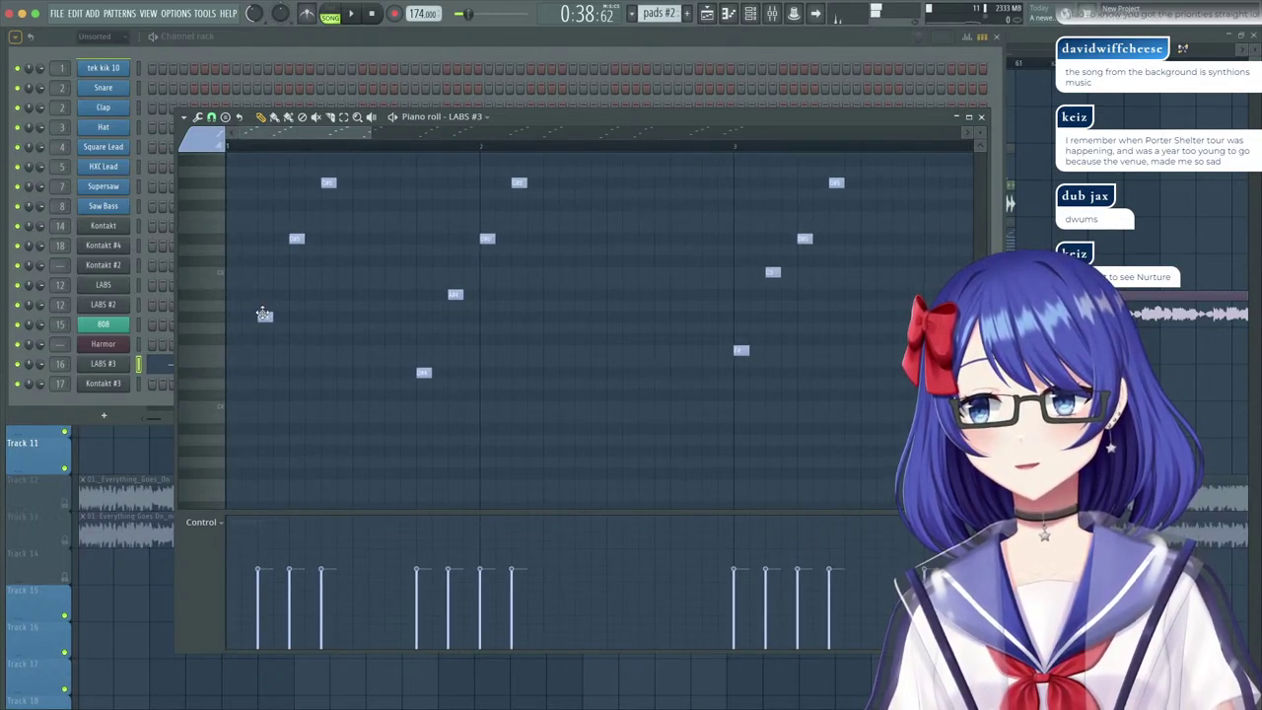
pyautogui.click(233, 218)
pyautogui.click(328, 273)
pyautogui.click(423, 262)
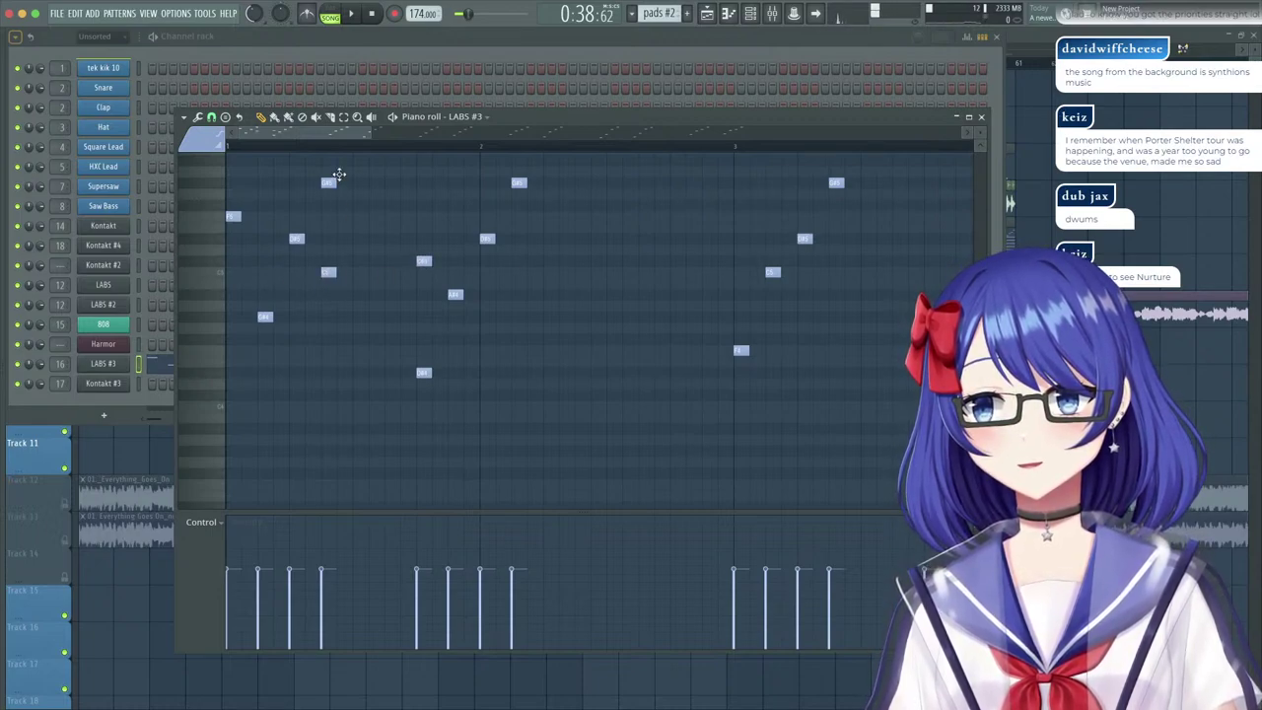
# Delete the remaining old arpeggio notes in bar 1 and rework the run at bar 2 to G#4, D#5 and A#5.
pyautogui.rightClick(329, 182)
pyautogui.rightClick(297, 238)
pyautogui.rightClick(264, 317)
pyautogui.rightClick(424, 373)
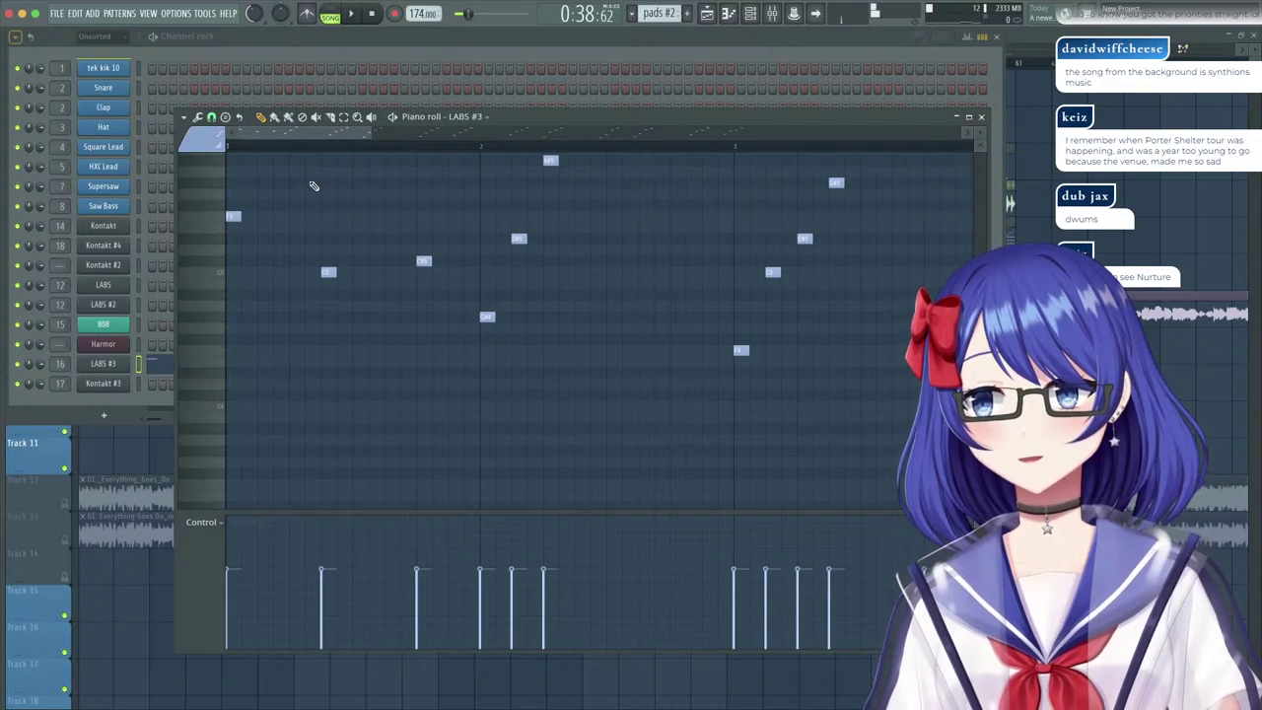
# Switch playback to pattern mode and lower the first two notes of bar 3 to C#4 and G#4.
pyautogui.click(331, 12)
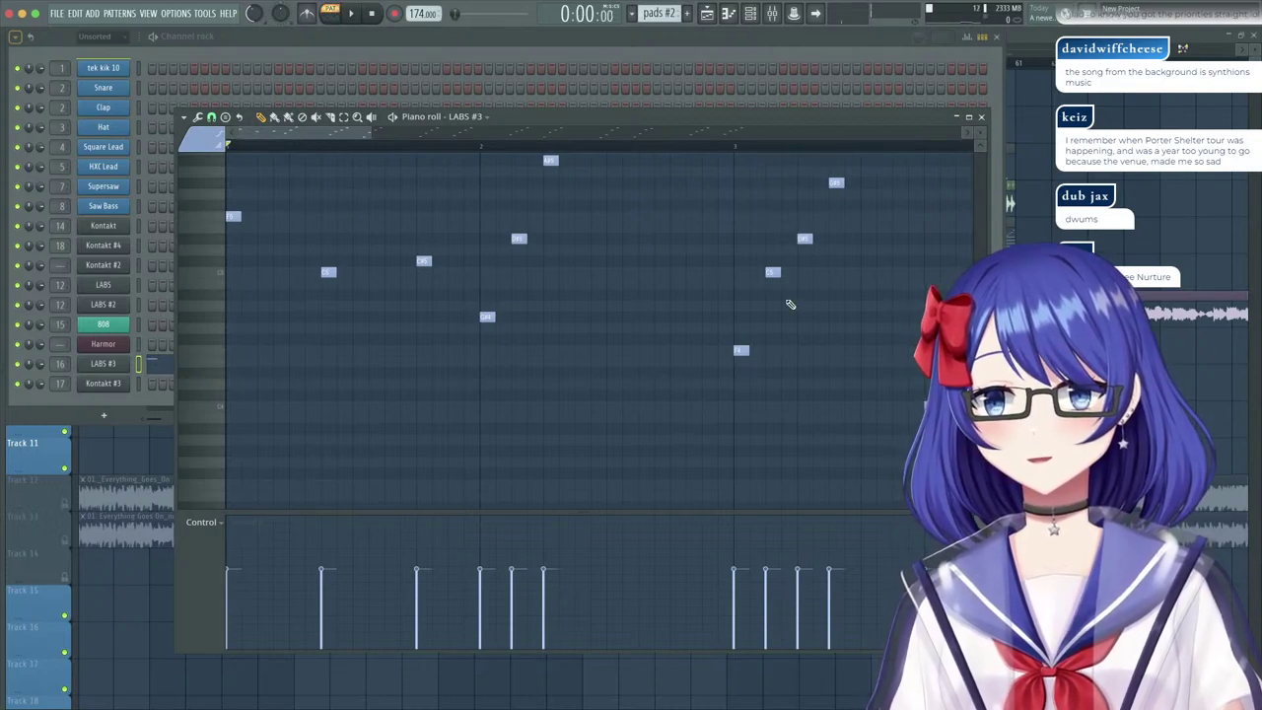
pyautogui.click(741, 352)
pyautogui.moveTo(741, 354); pyautogui.dragTo(741, 397)
pyautogui.moveTo(767, 317); pyautogui.dragTo(772, 306)
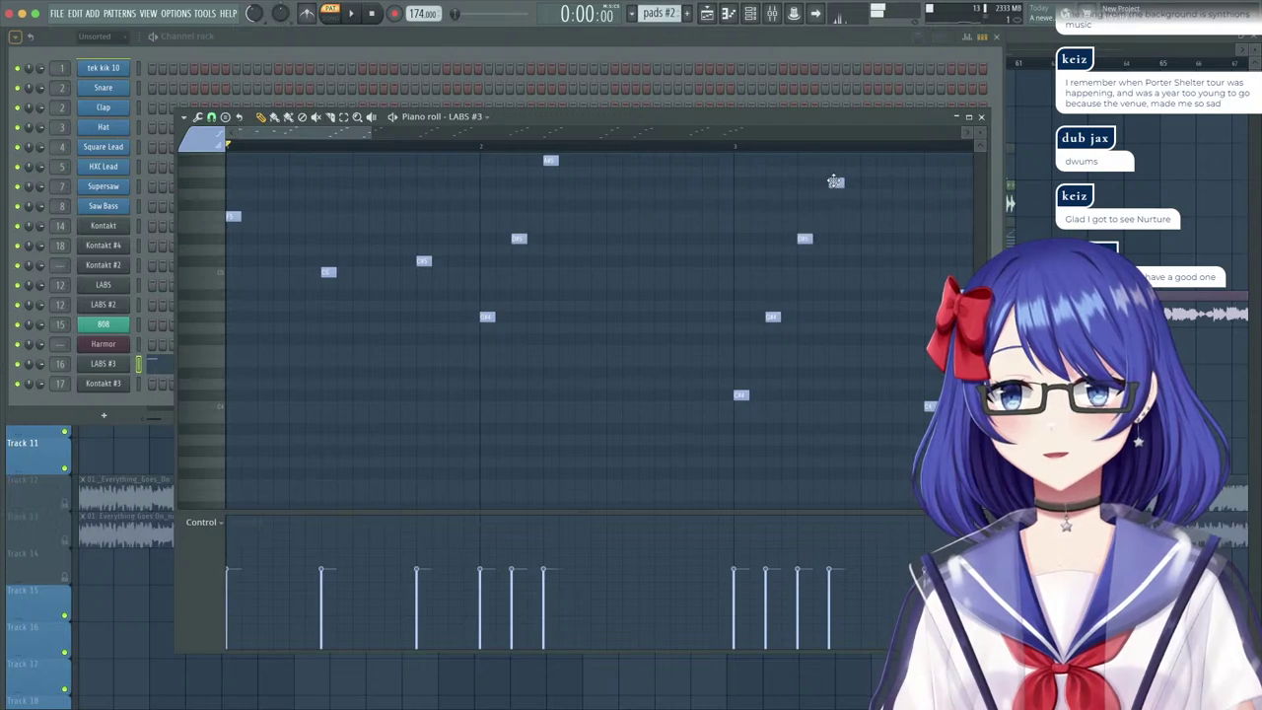
# Replace the arpeggio notes around the start of bar 4 with D#5 and G5 together at the middle of bar 4.
pyautogui.scroll(-2, 837, 181)
pyautogui.moveTo(690, 158); pyautogui.dragTo(874, 457)
pyautogui.press('Delete')
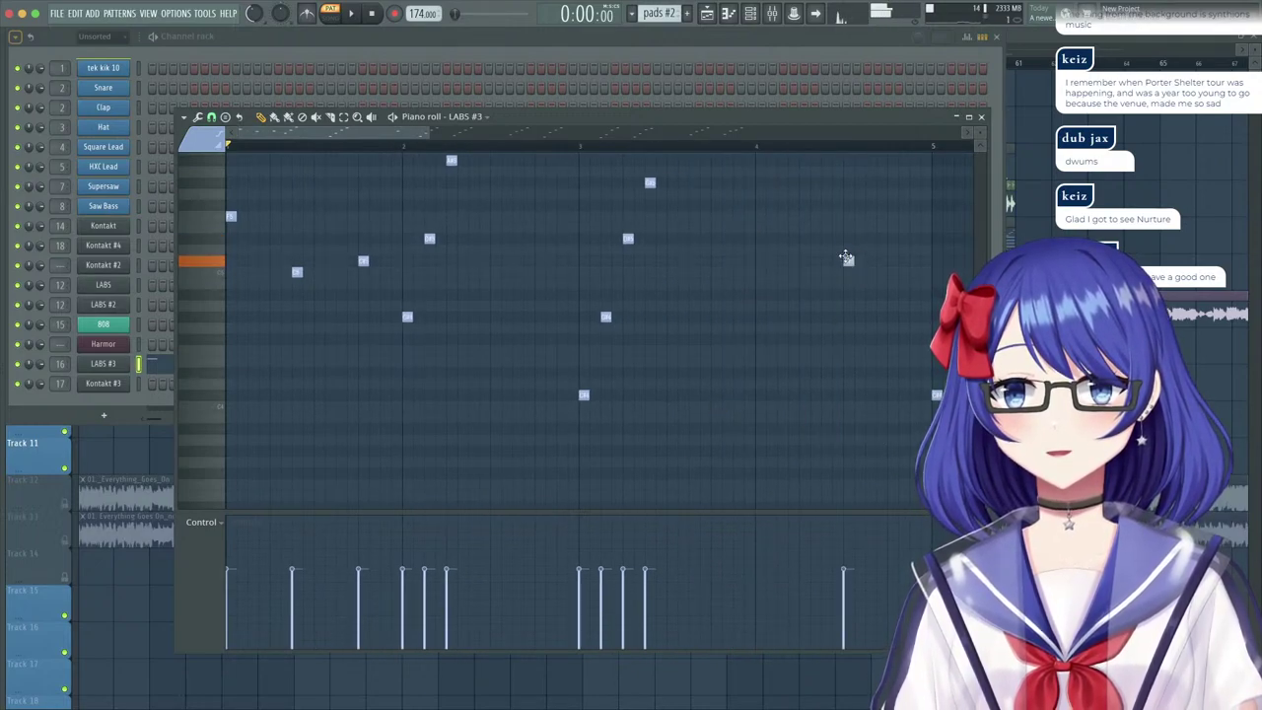
pyautogui.click(846, 193)
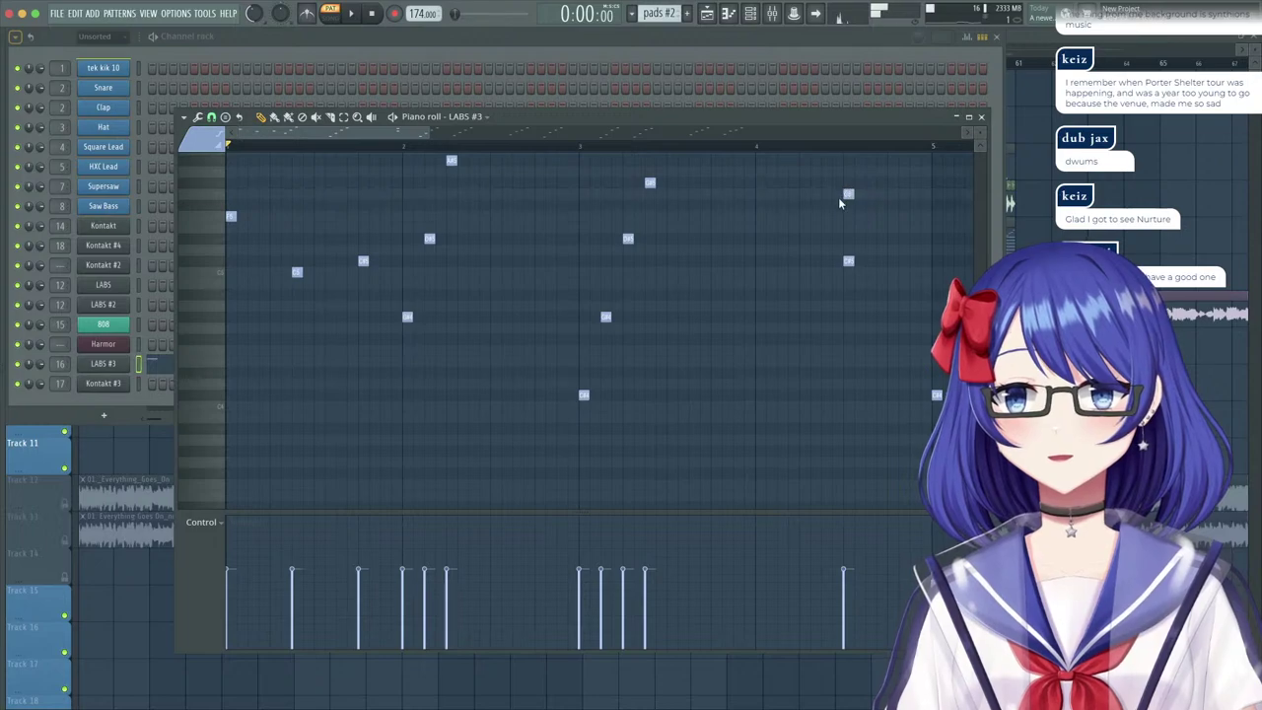
# Play the pads #2 pattern and delete all LABS #3 notes from bar 5 onward.
pyautogui.press('space')
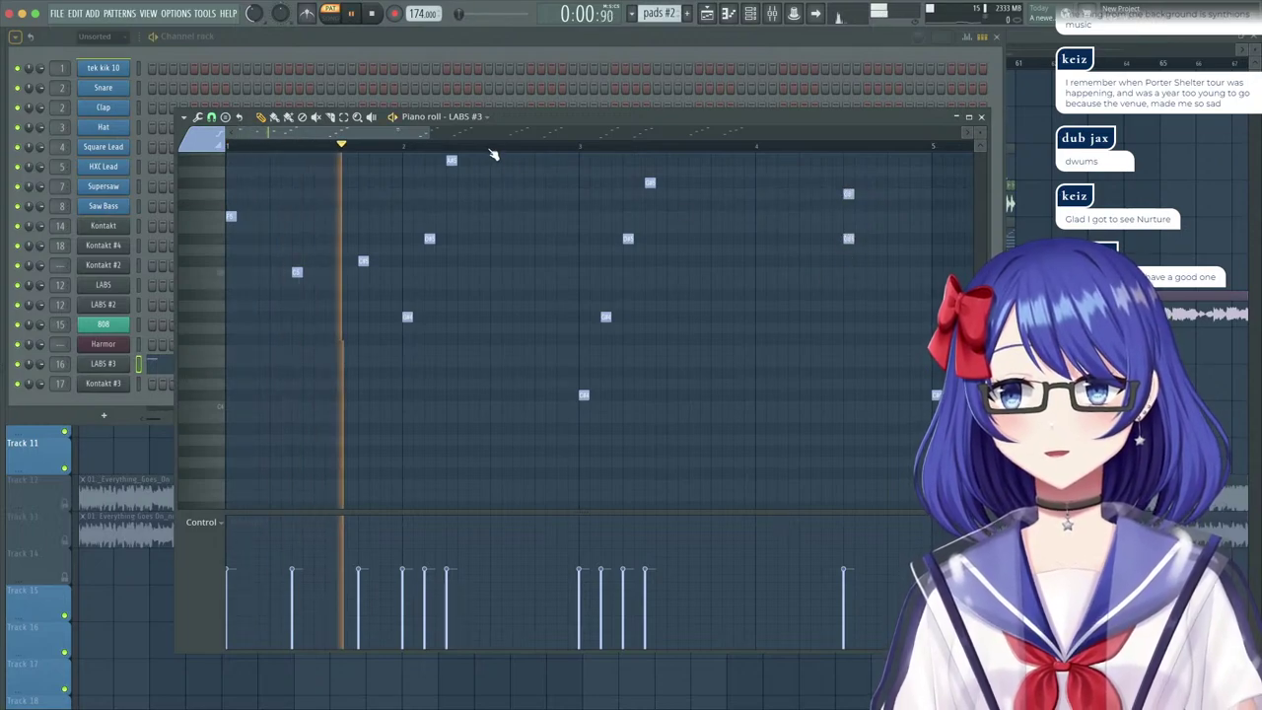
pyautogui.scroll(-2, 493, 155)
pyautogui.scroll(2, 589, 258)
pyautogui.moveTo(578, 246); pyautogui.dragTo(971, 479)
pyautogui.press('Delete')
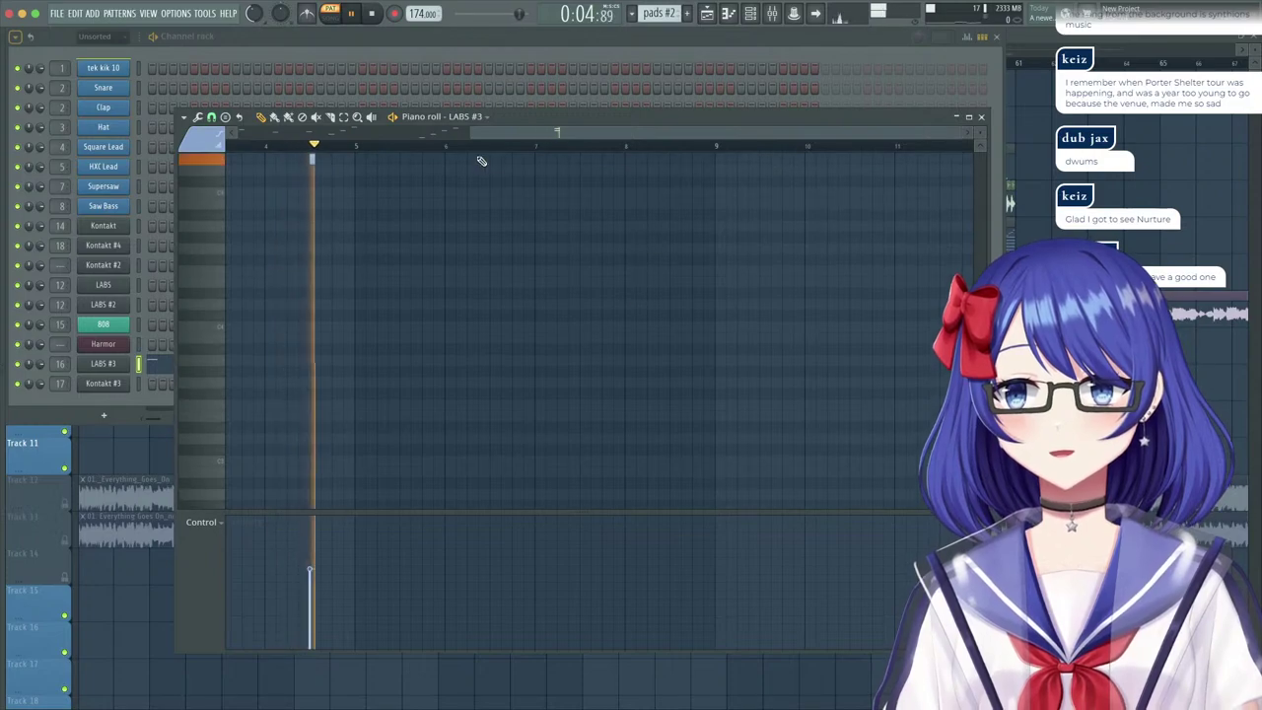
# Lower the opening LABS #3 note by an octave, shift the three bar 2 notes one step later, and replay the pattern.
pyautogui.scroll(4, 533, 286)
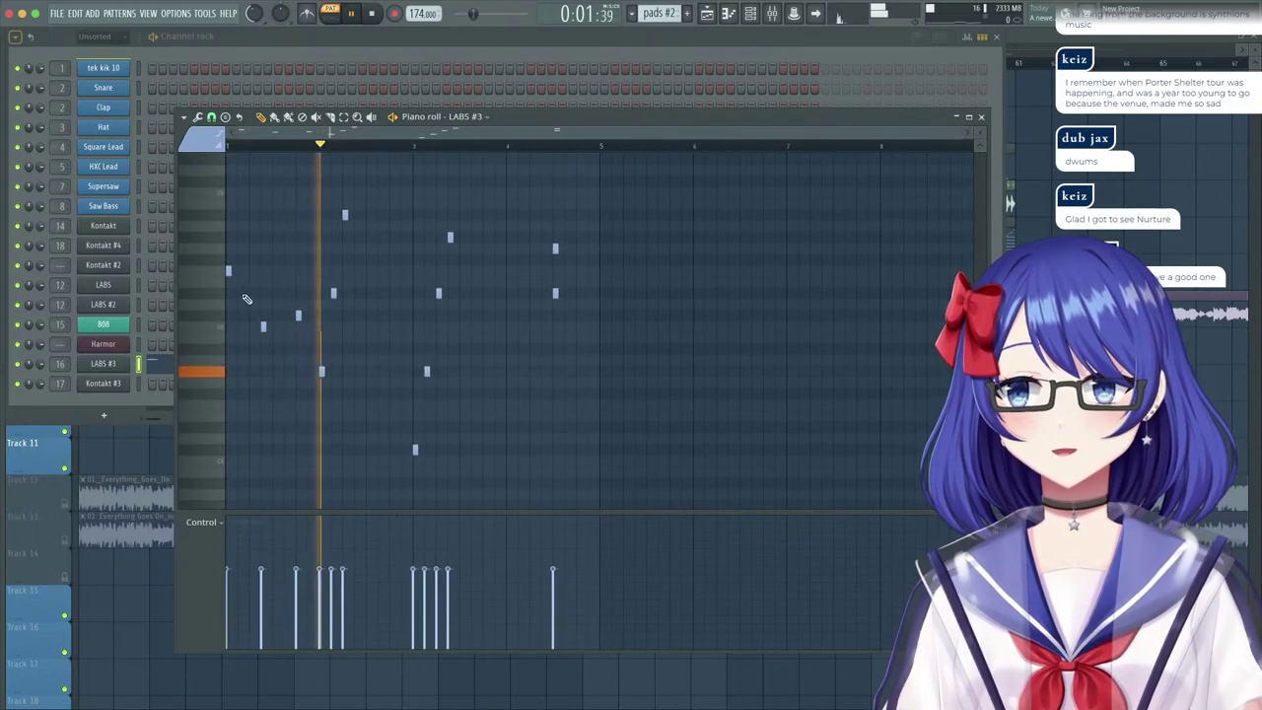
pyautogui.moveTo(274, 234); pyautogui.dragTo(225, 316)
pyautogui.hotkey('ctrl', 'Down')
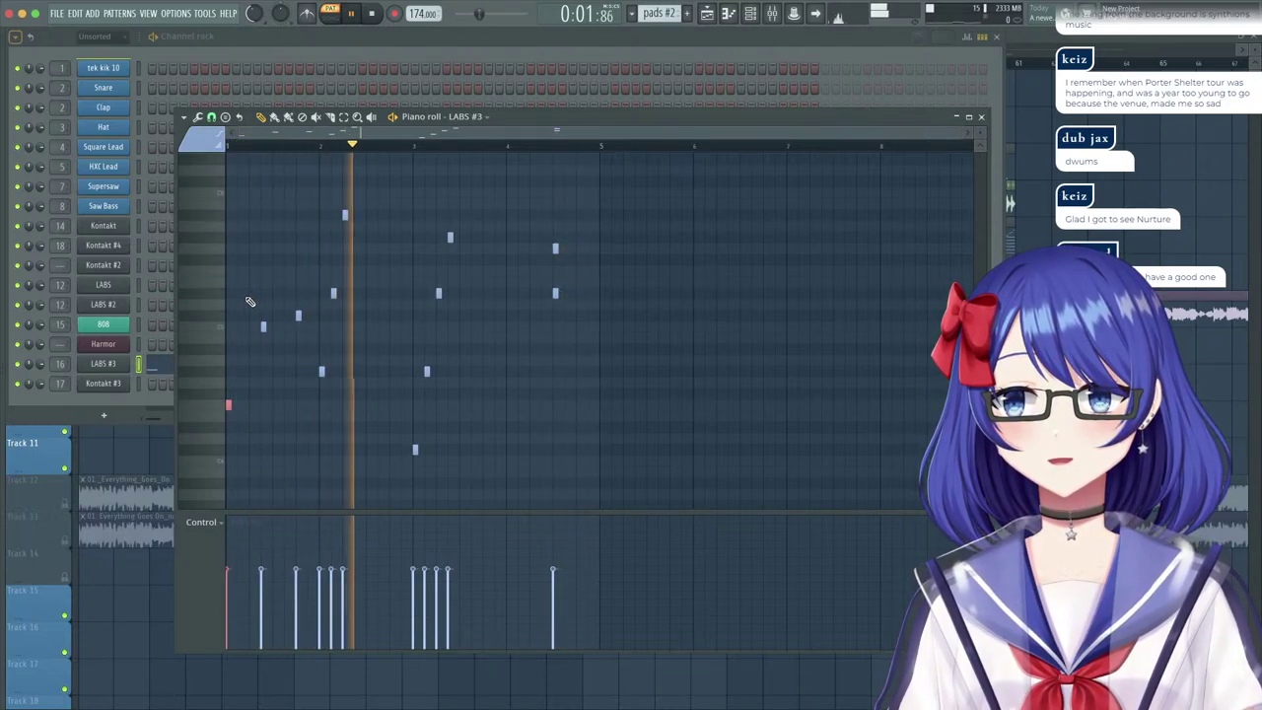
pyautogui.moveTo(367, 200); pyautogui.dragTo(337, 372)
pyautogui.press('space')
pyautogui.press('space')
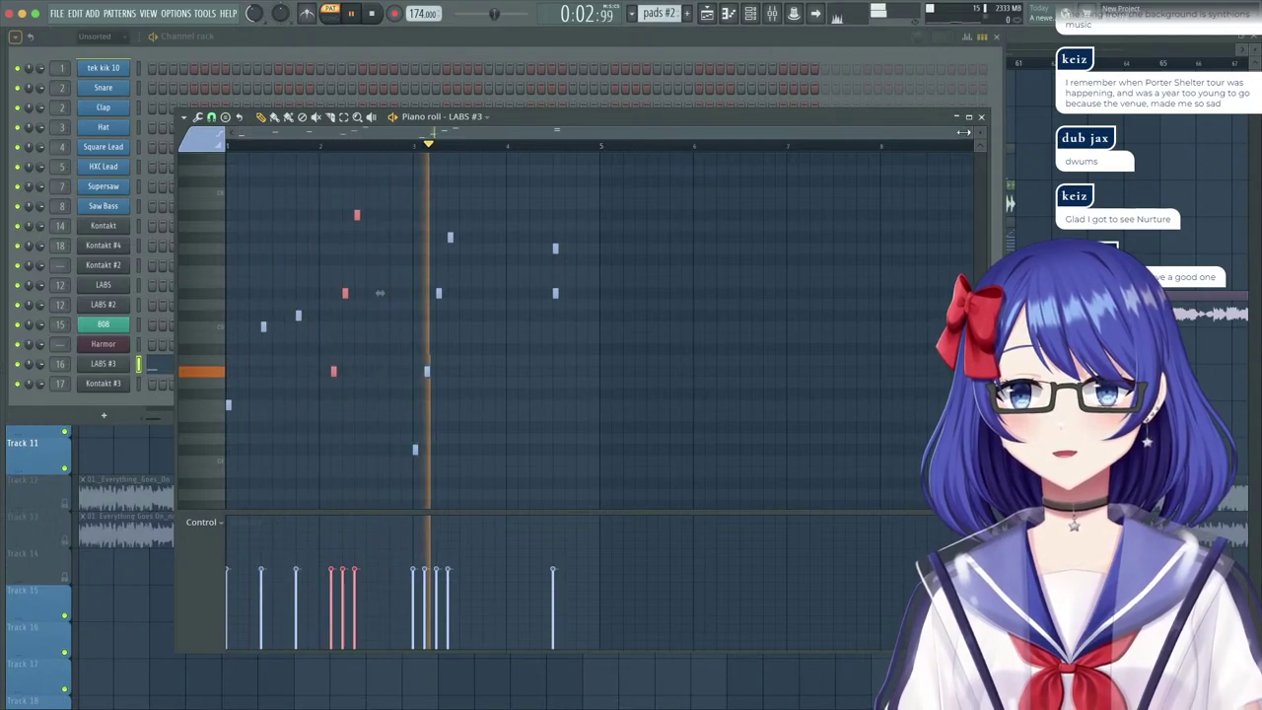
# Repeat pads #2 on Track 6 every four bars from bar 45 to 61, and audition the song from bar 45.
pyautogui.click(1021, 43)
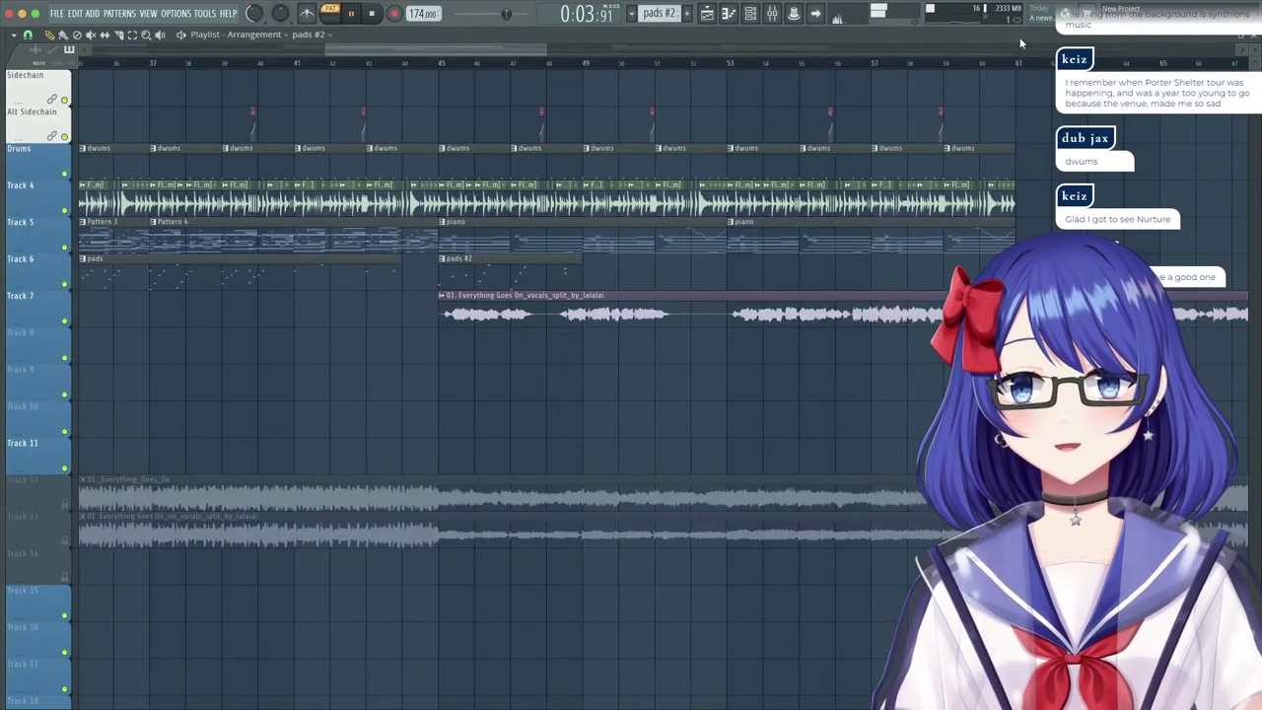
pyautogui.click(443, 67)
pyautogui.click(586, 269)
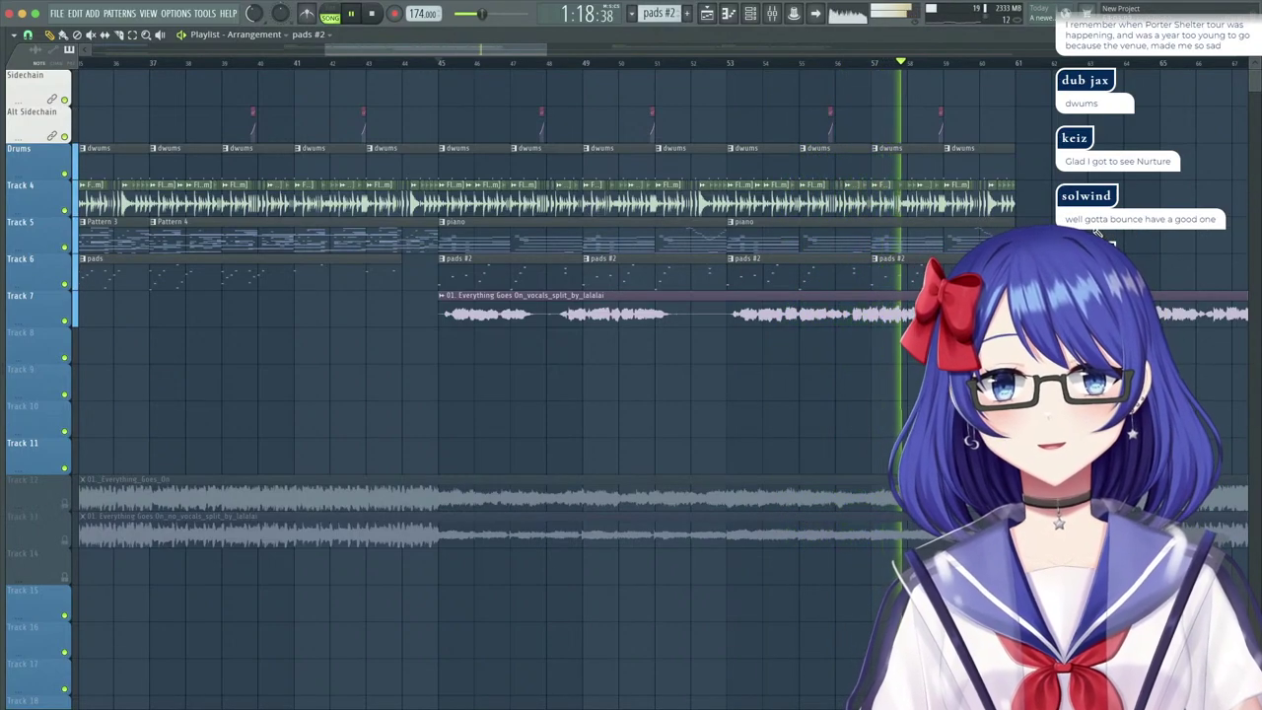
pyautogui.press('space')
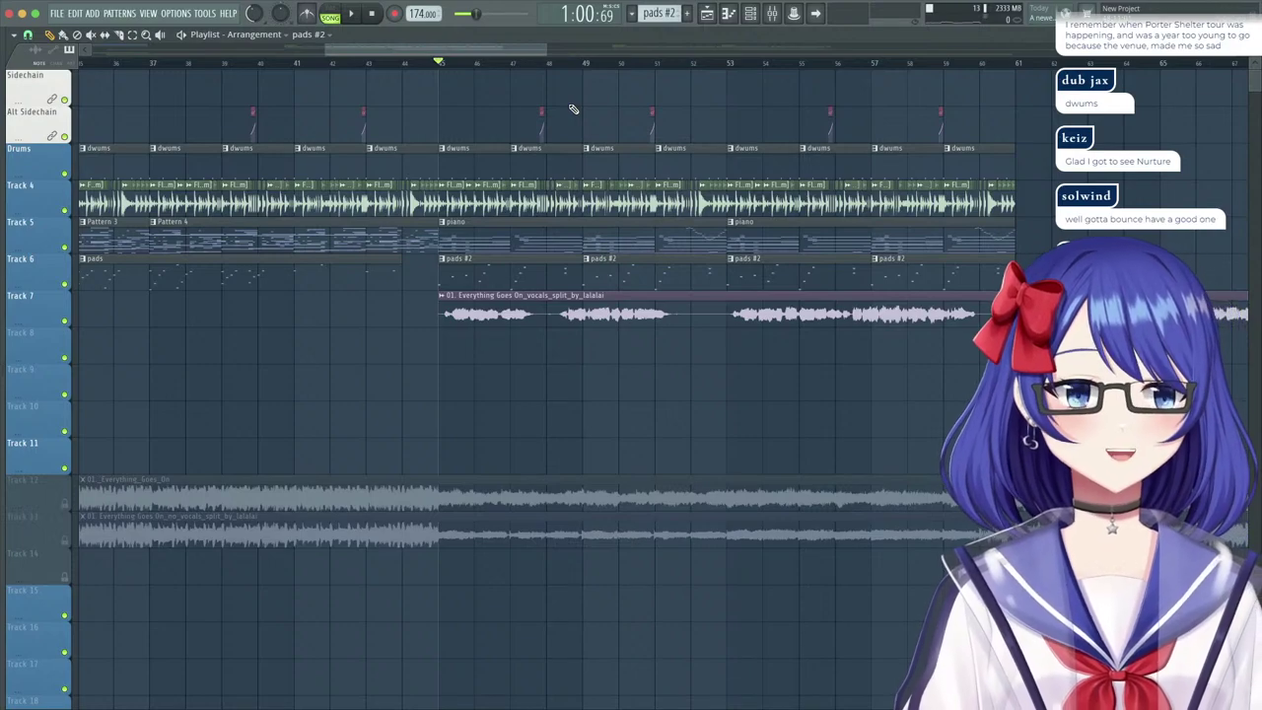
# Play the vocal and piano section from bar 45, stop, and return the playhead to bar 45.
pyautogui.press('space')
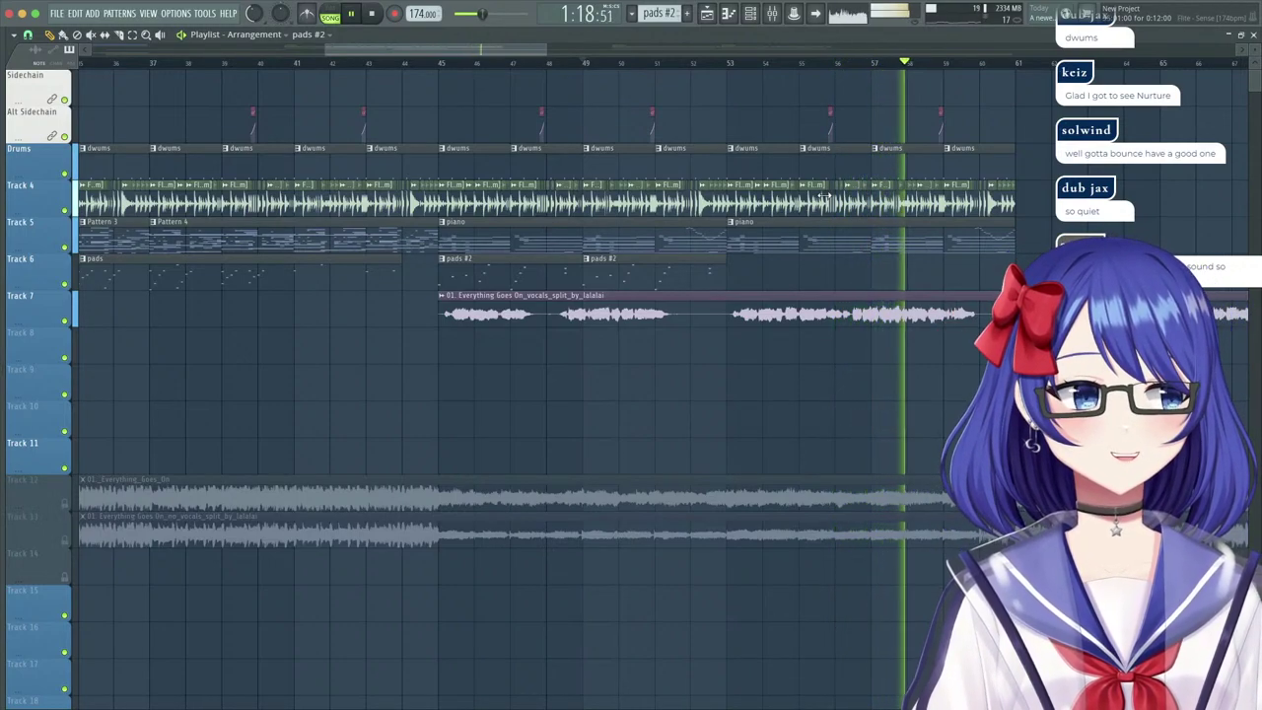
pyautogui.press('space')
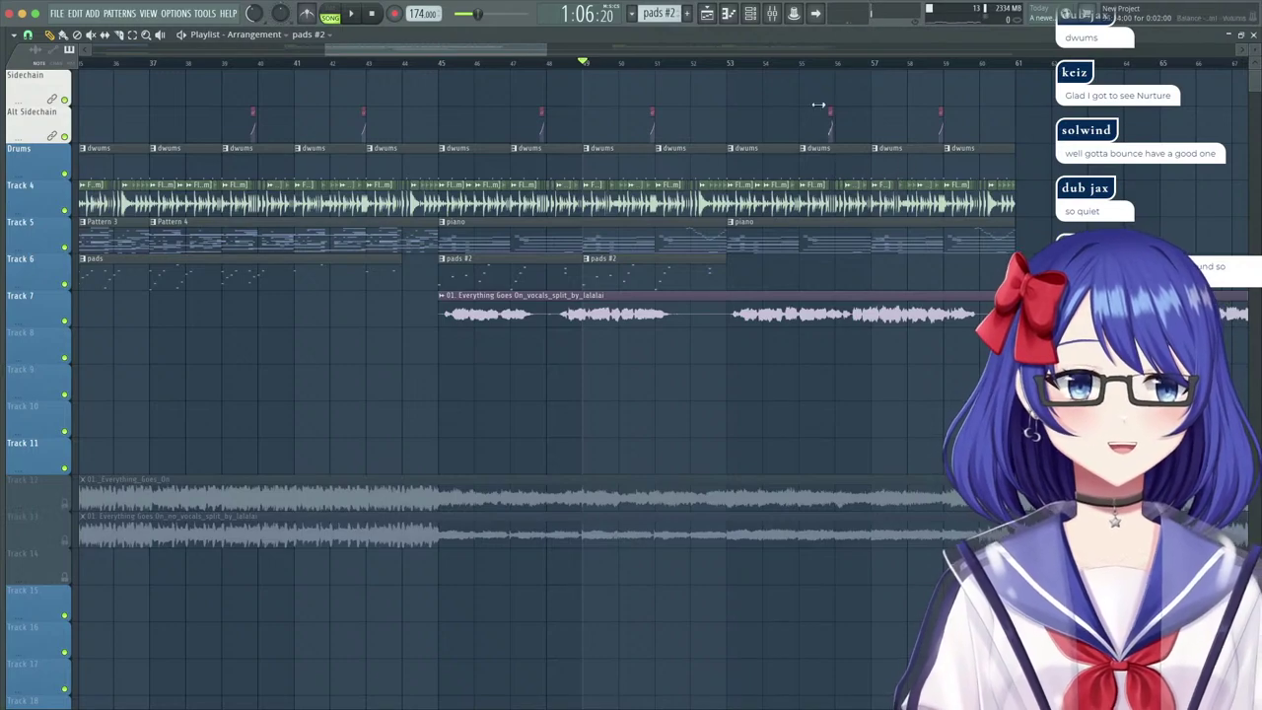
pyautogui.click(548, 67)
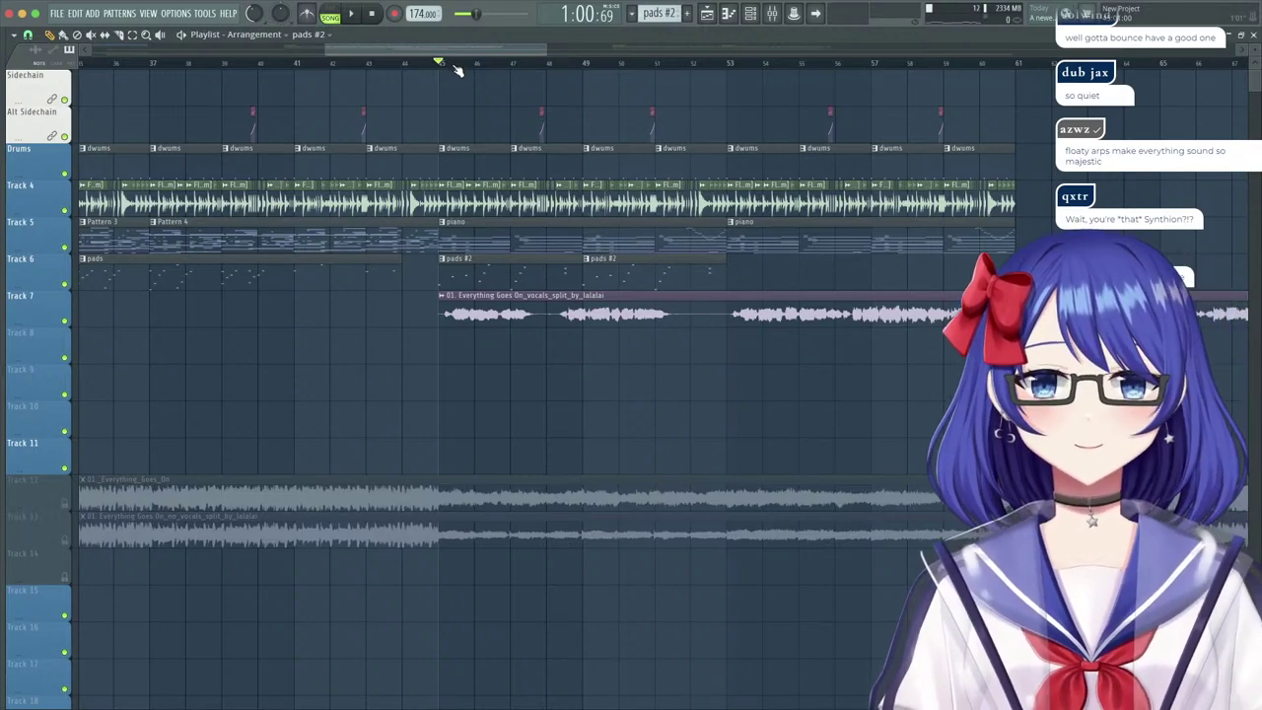
pyautogui.moveTo(444, 71); pyautogui.dragTo(476, 69)
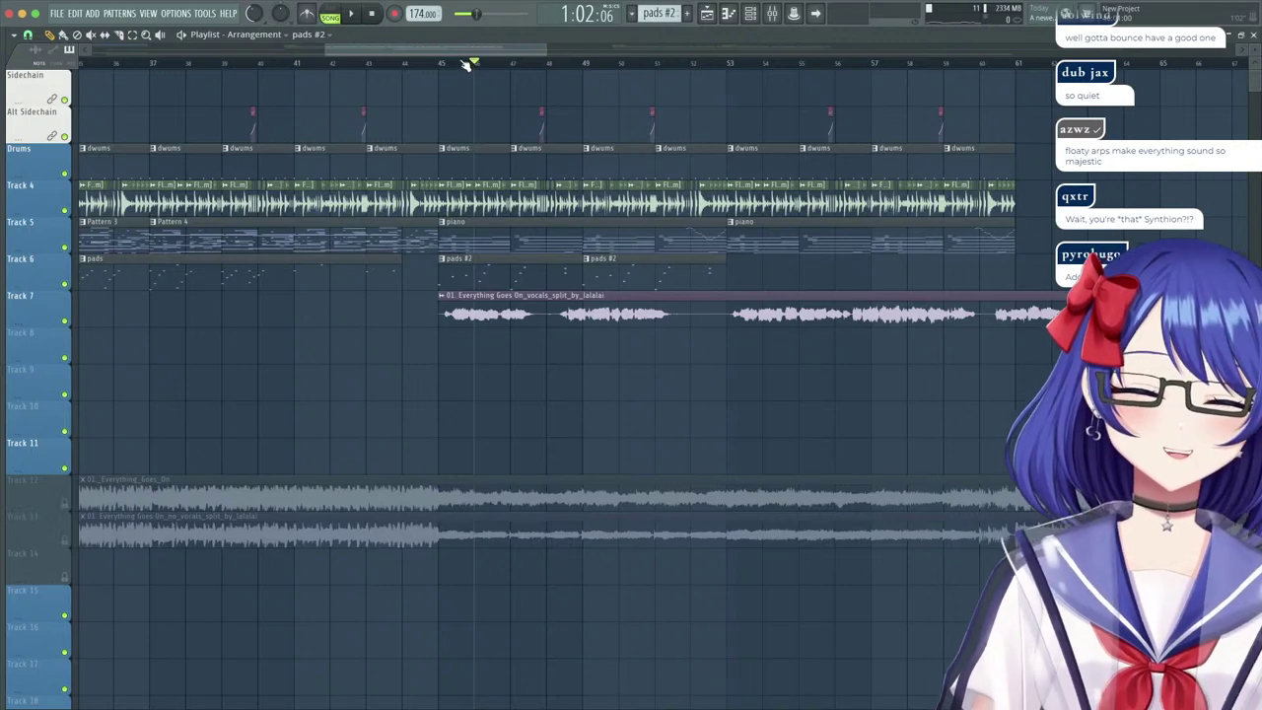
pyautogui.moveTo(470, 63); pyautogui.dragTo(437, 77)
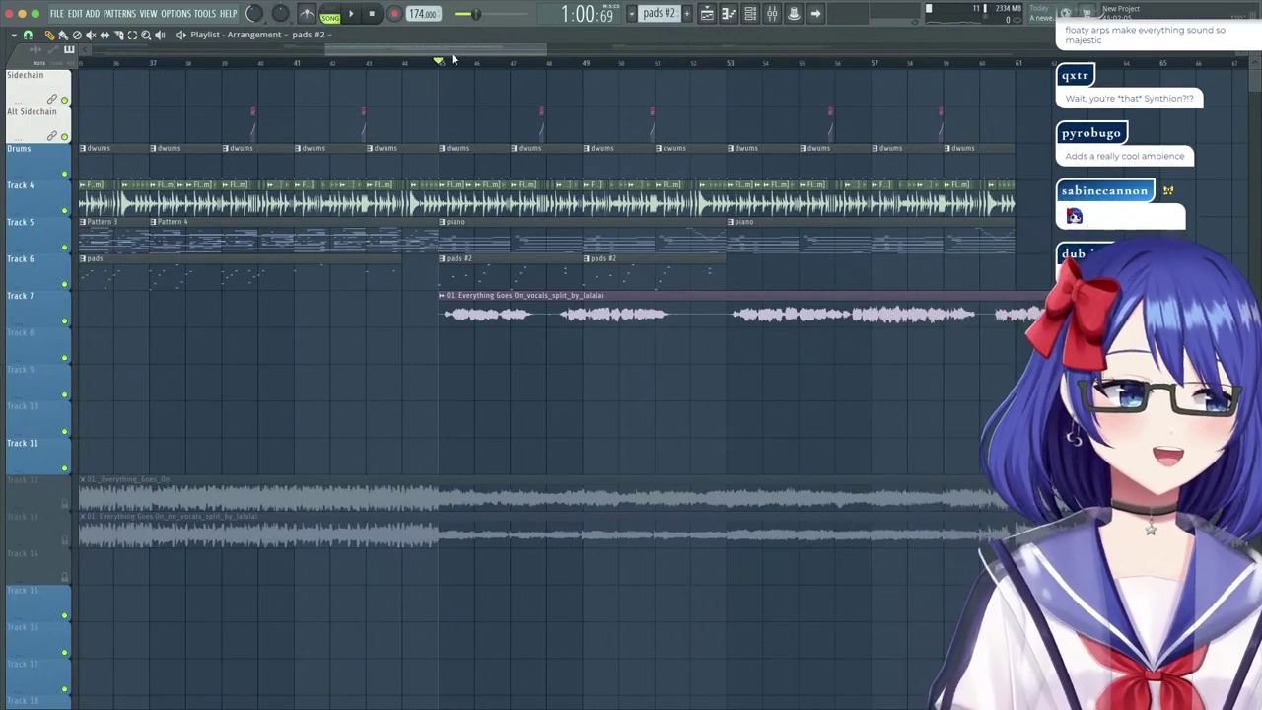
pyautogui.scroll(-5, 452, 59)
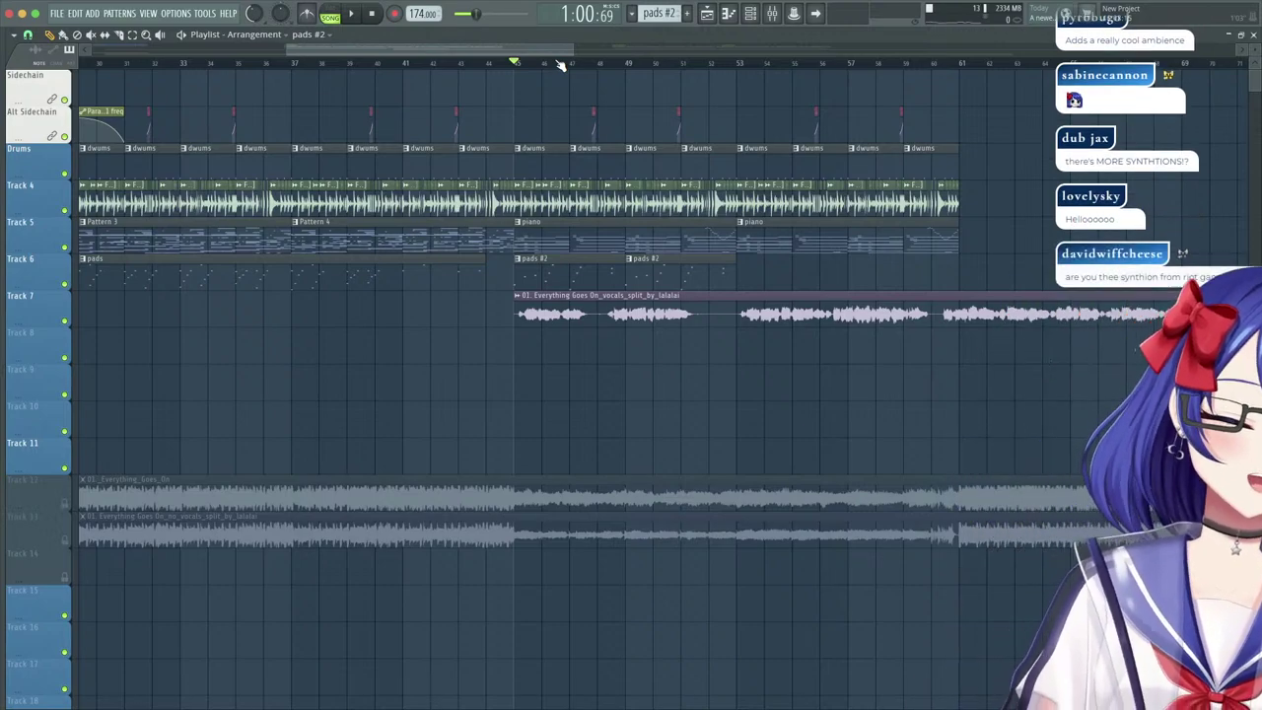
# Repeat pads #2 on Track 6 at bars 53 and 57 while auditioning the section from bar 45.
pyautogui.press('space')
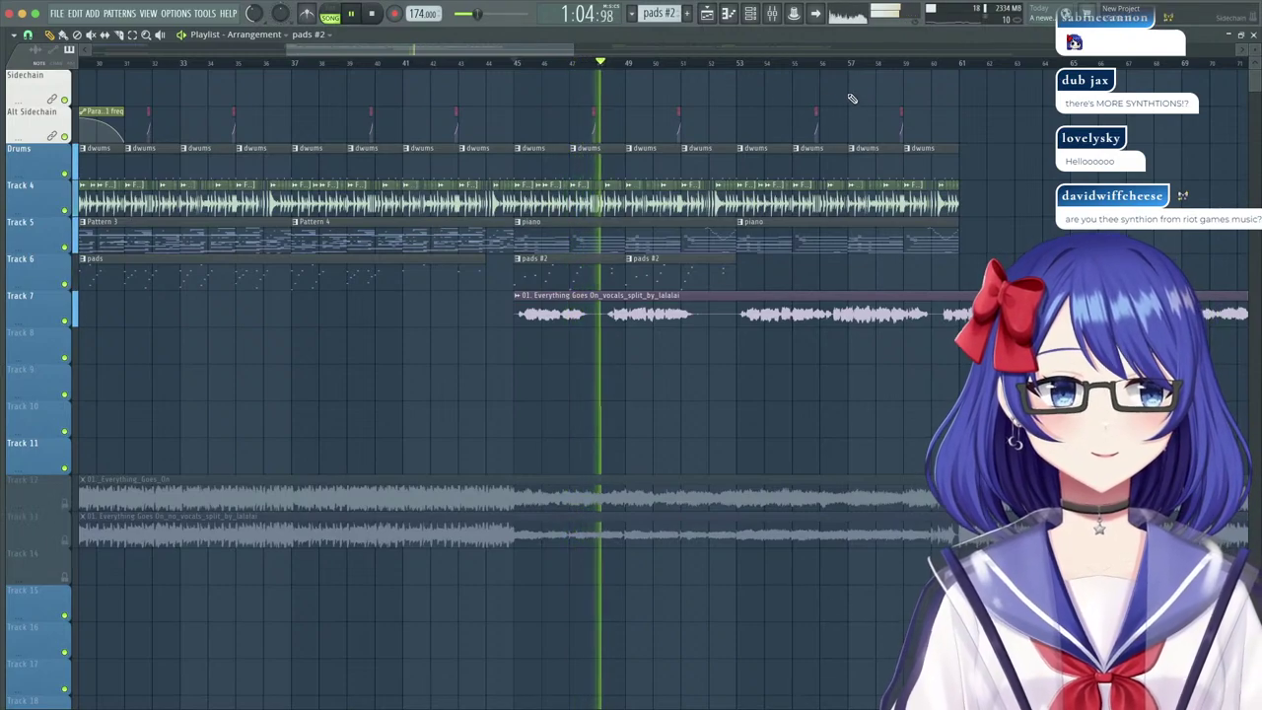
pyautogui.scroll(1, 768, 65)
pyautogui.scroll(3, 769, 67)
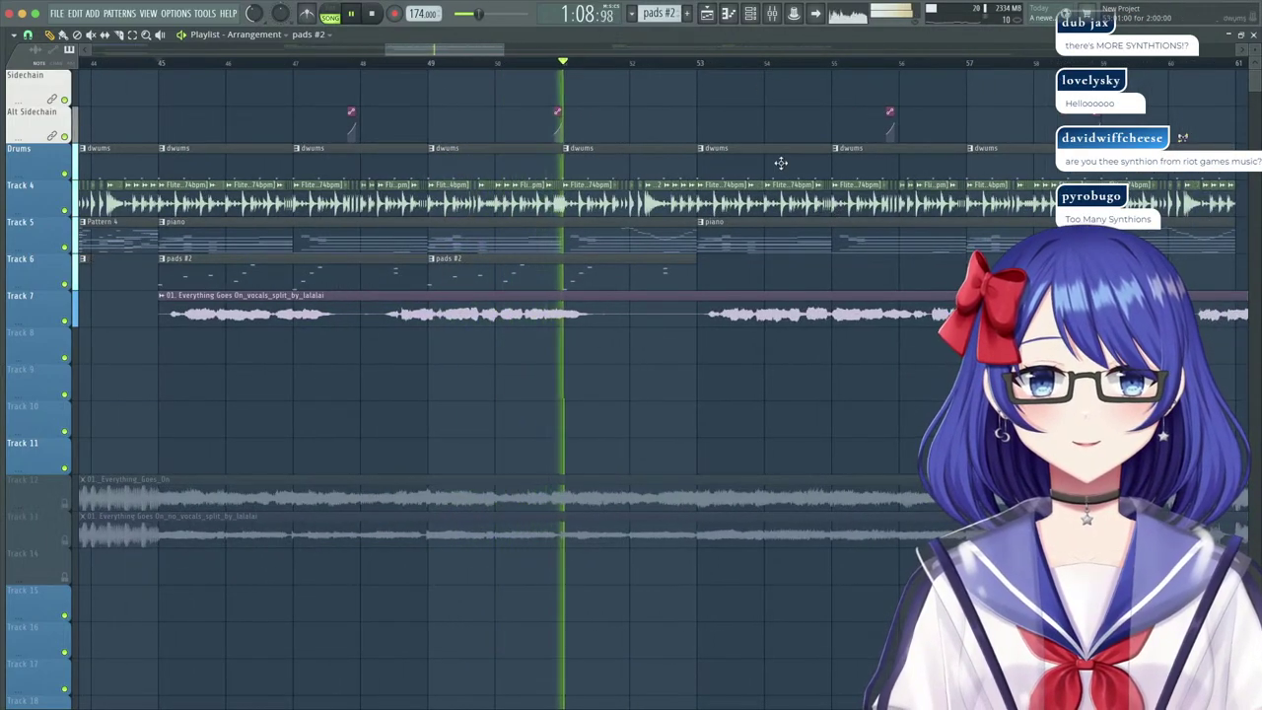
pyautogui.scroll(-2, 749, 62)
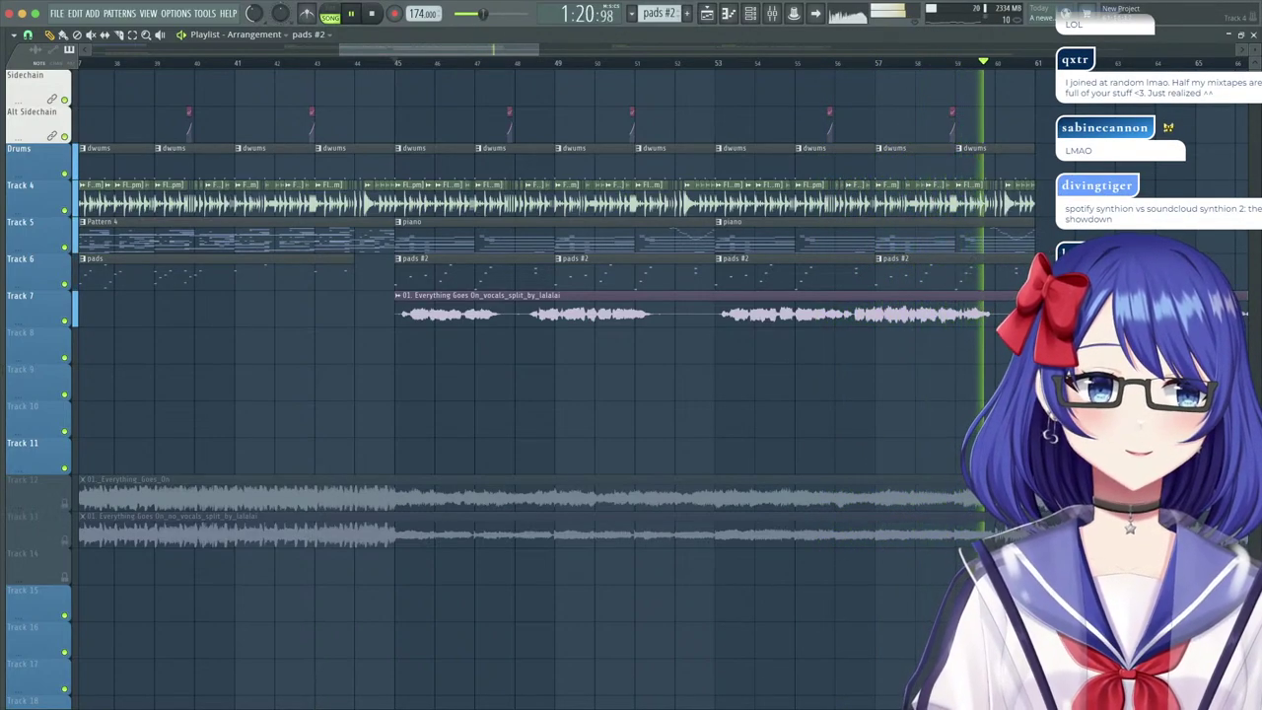
pyautogui.press('space')
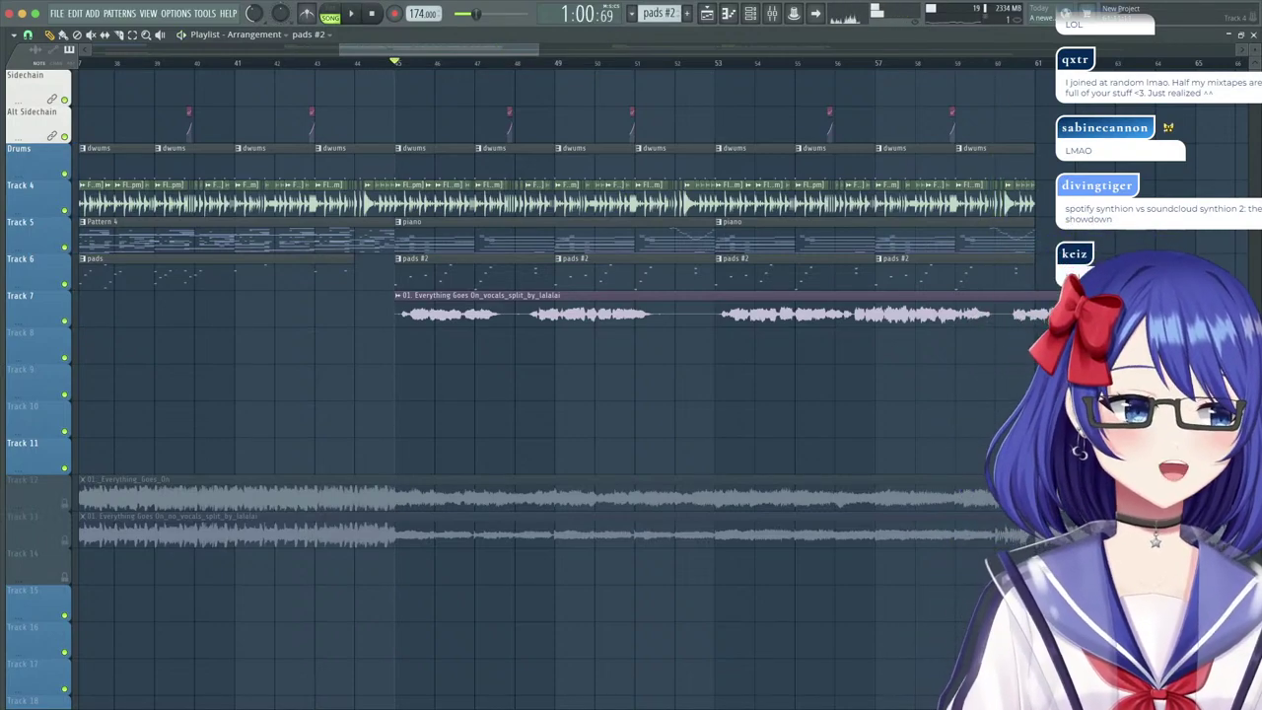
# Try to make the second piano clip on Track 5, at bar 53, unique.
pyautogui.moveTo(808, 229); pyautogui.dragTo(648, 252)
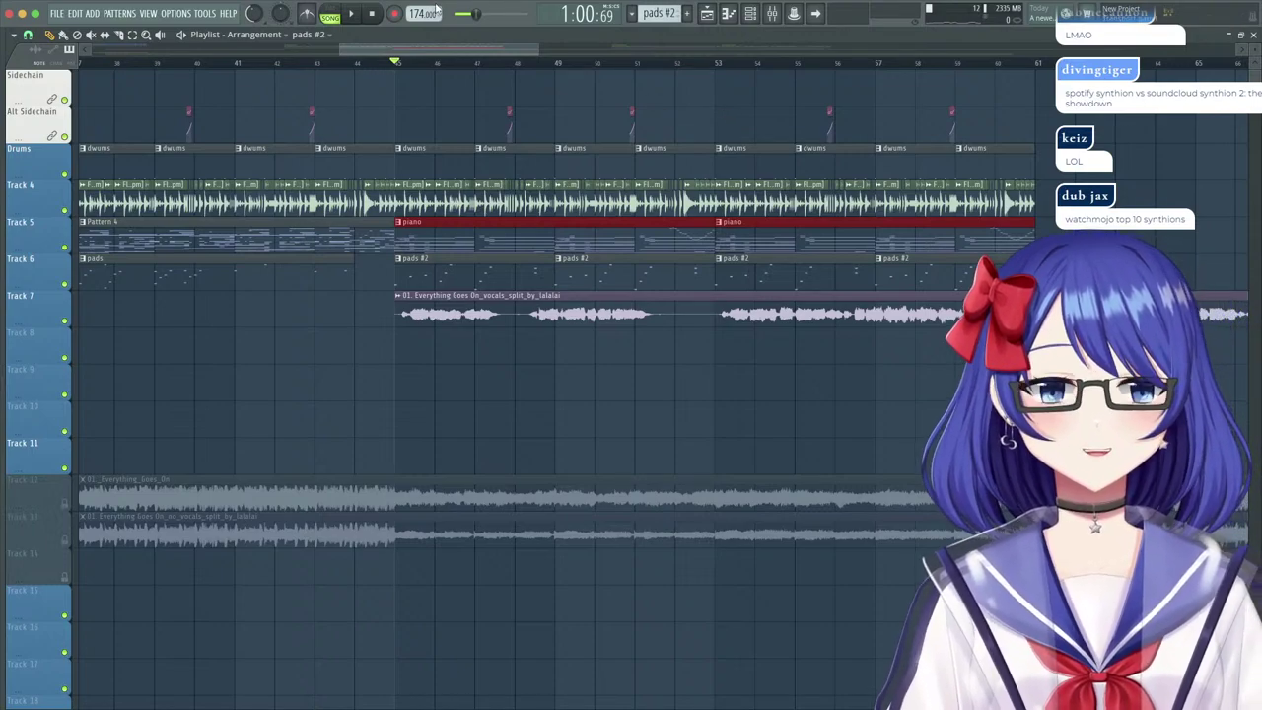
pyautogui.click(722, 225)
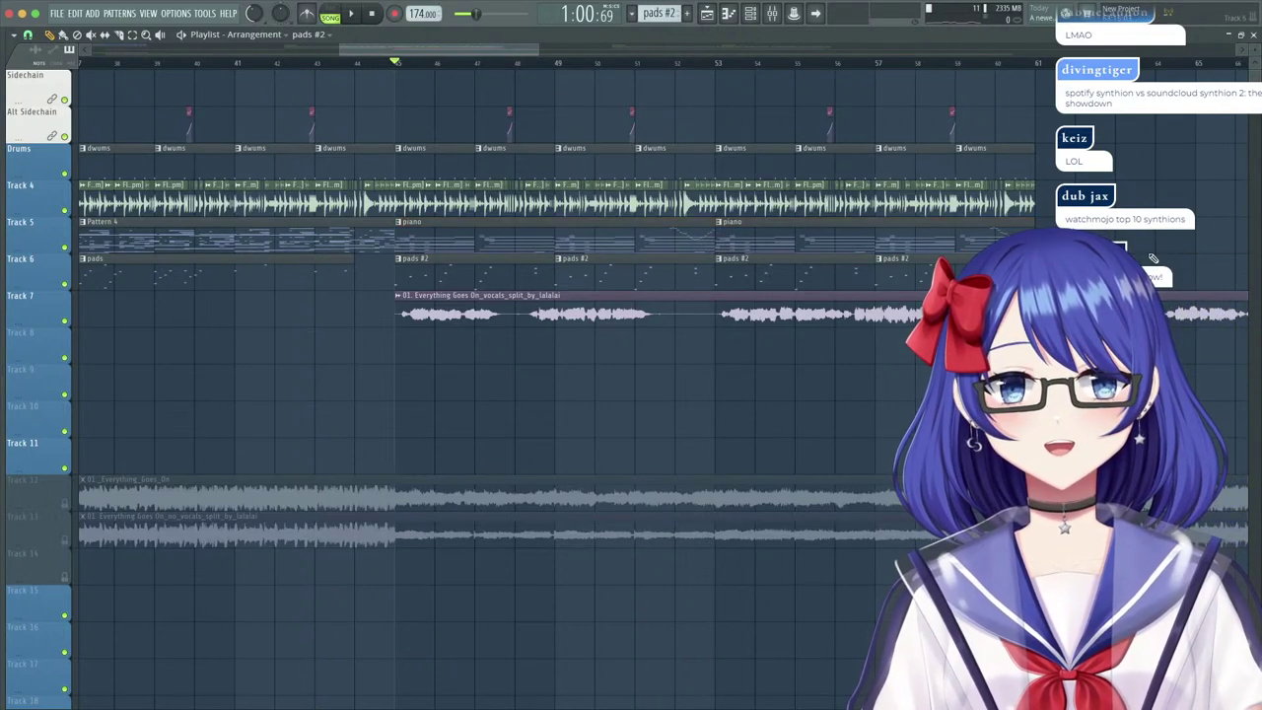
pyautogui.rightClick(722, 225)
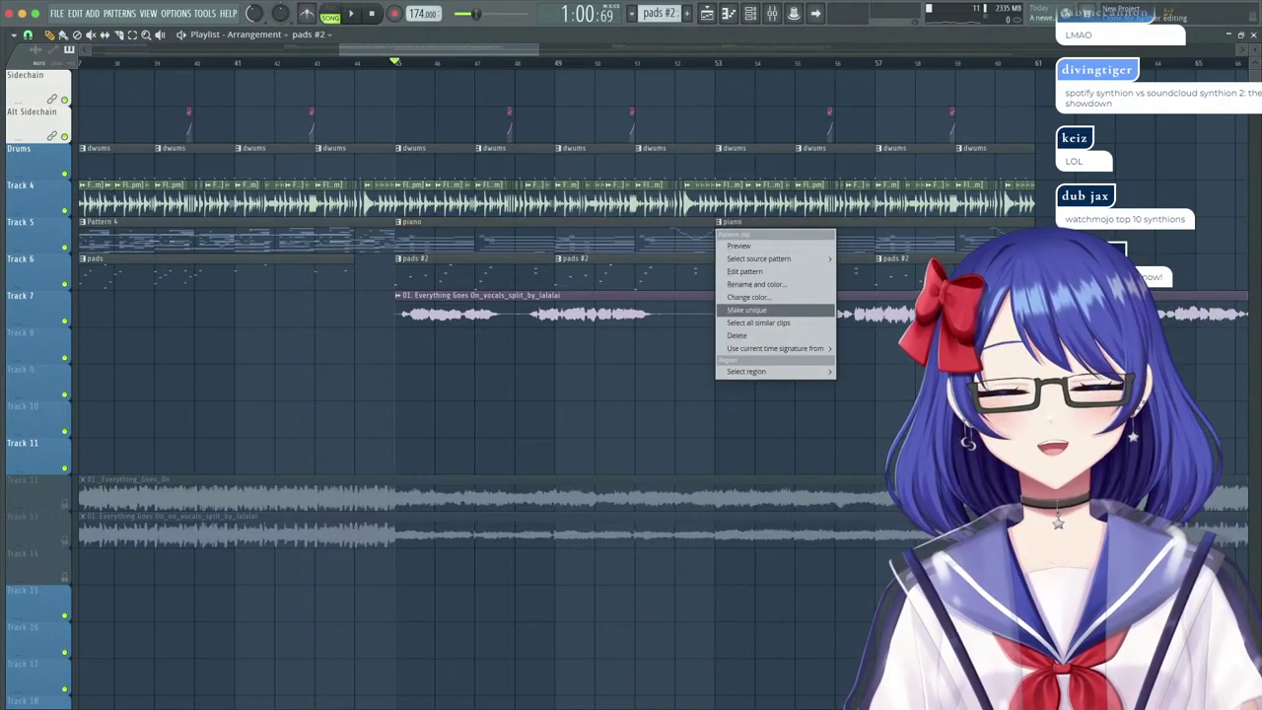
pyautogui.click(1151, 235)
pyautogui.click(720, 224)
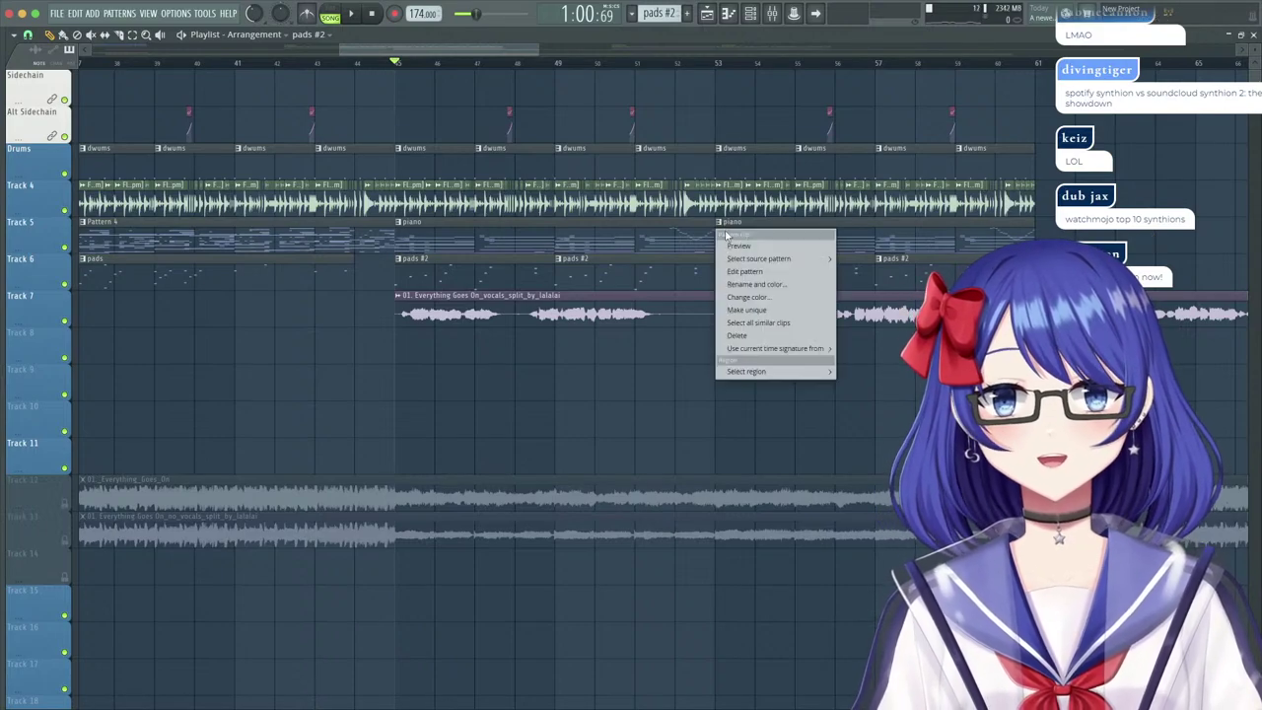
pyautogui.click(733, 313)
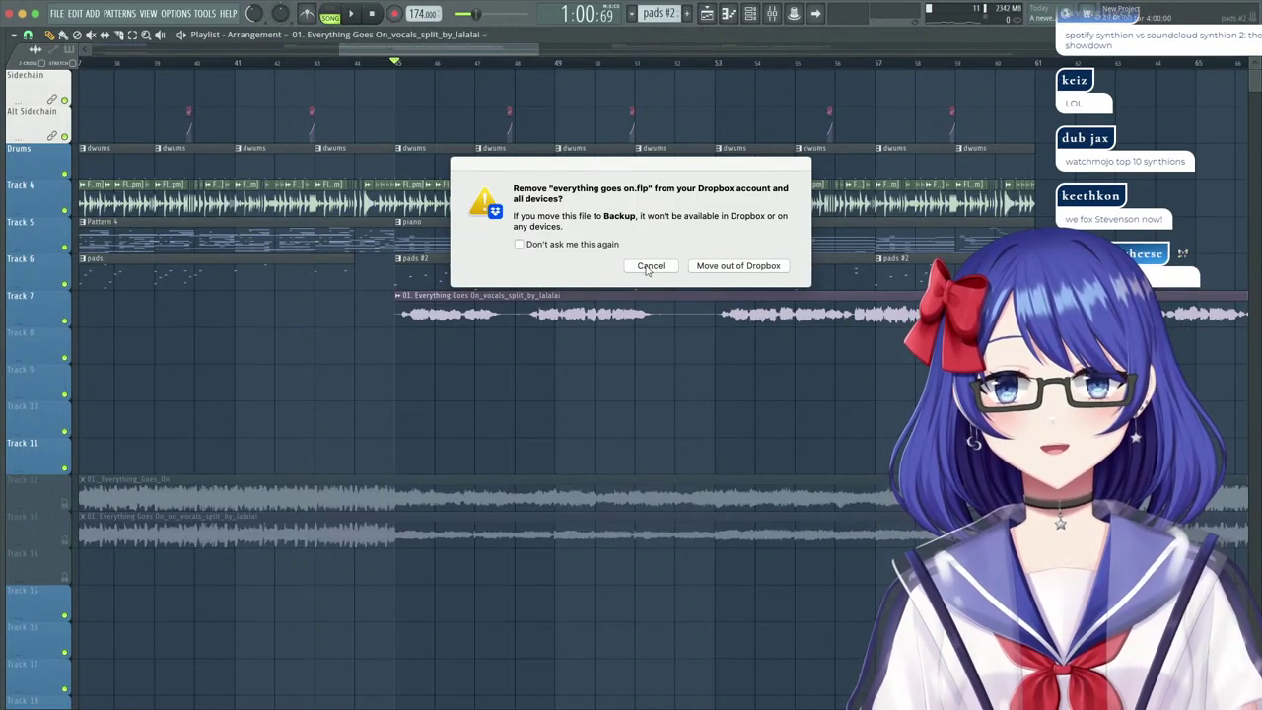
# Pick the piano clip at bar 53 and cancel moving everything goes on.flp out of Dropbox, ticking Don't ask me this again.
pyautogui.click(581, 250)
pyautogui.click(651, 266)
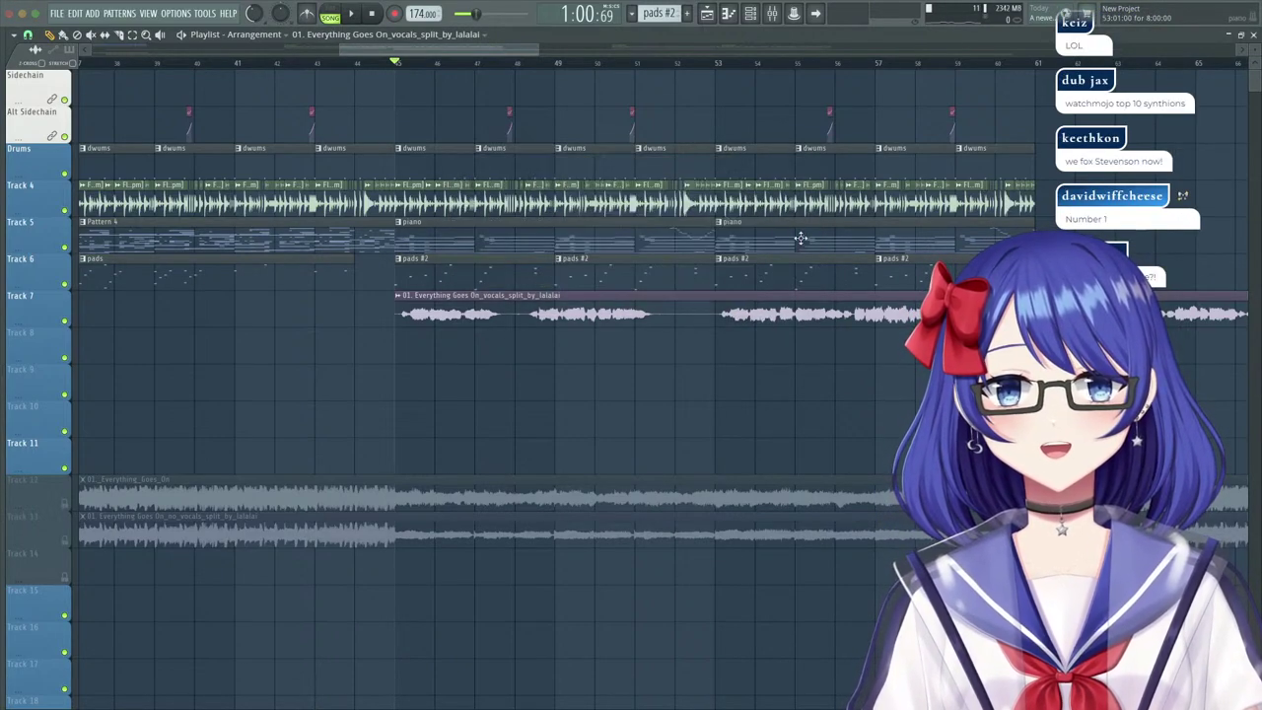
pyautogui.click(775, 245)
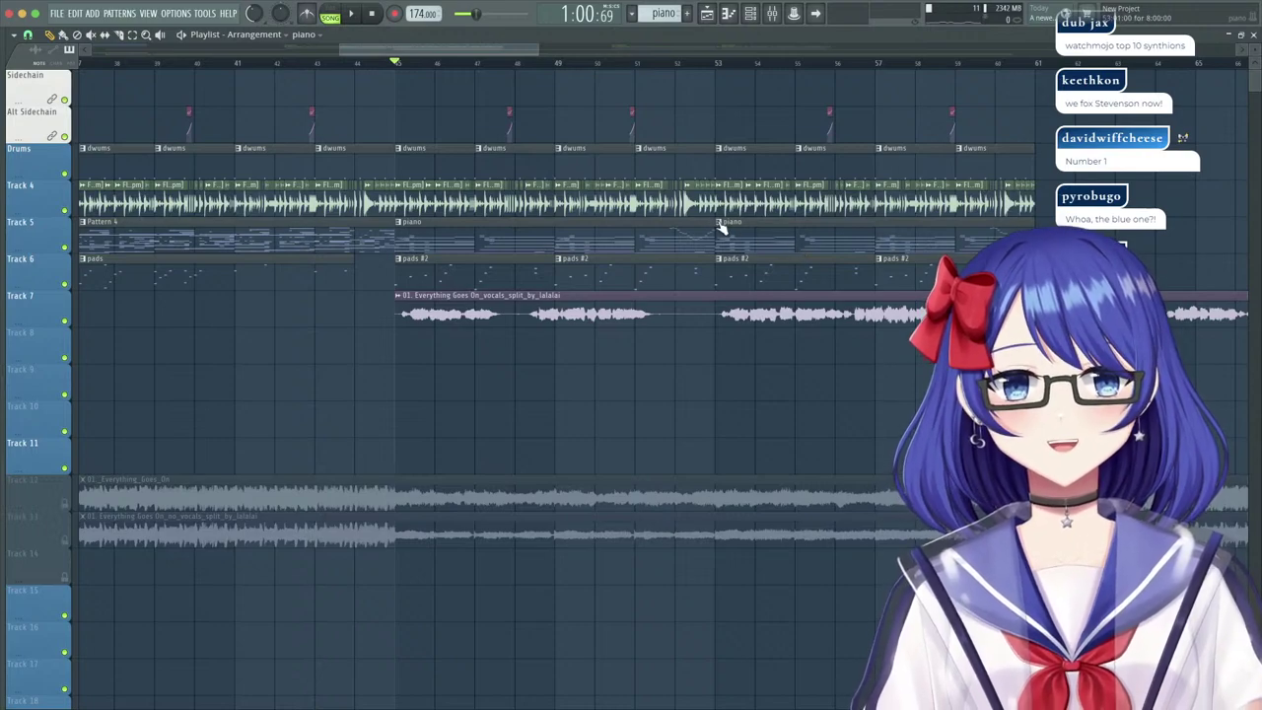
pyautogui.click(582, 244)
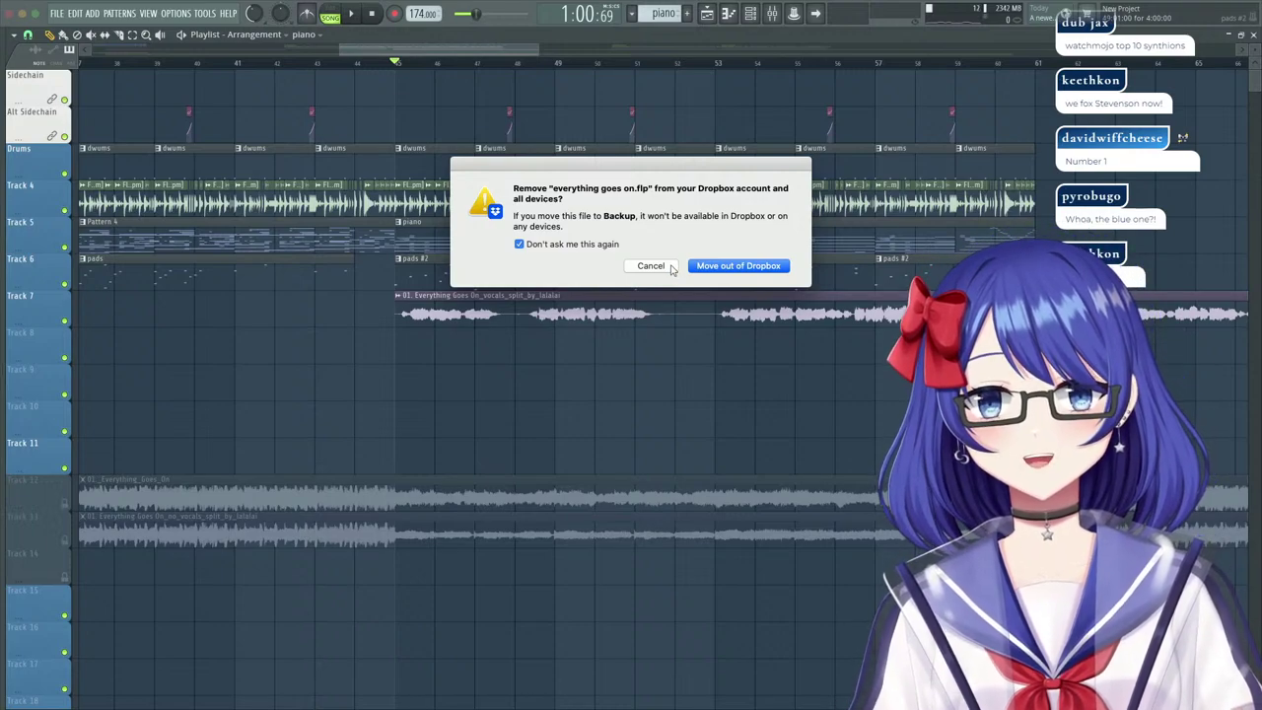
pyautogui.click(653, 267)
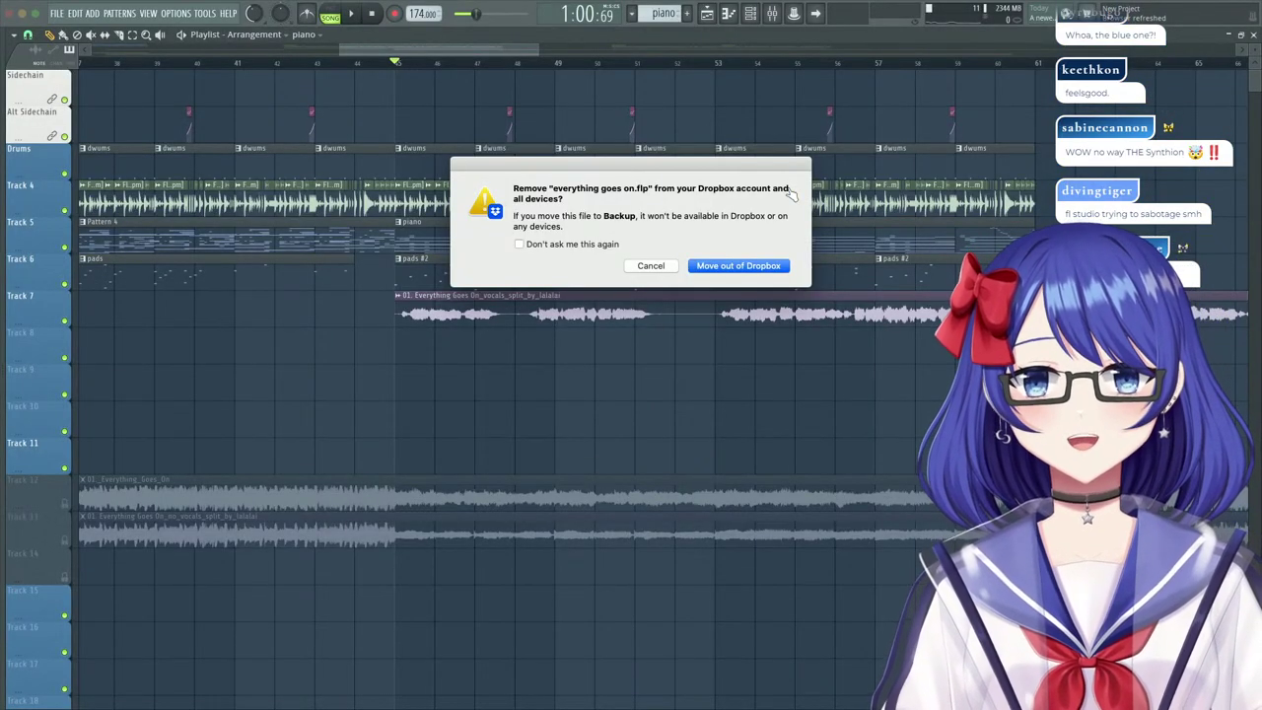
pyautogui.click(636, 268)
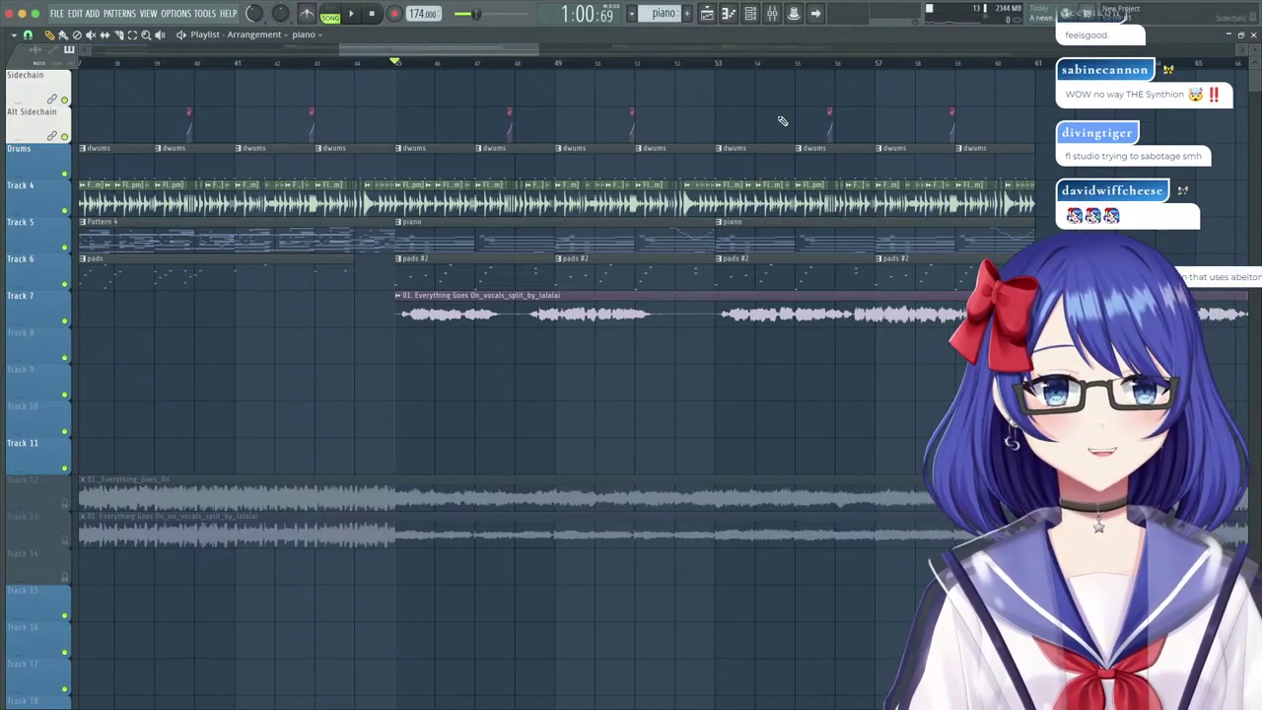
# Play the song from bar 45 and examine how the vocal and piano section fits into the whole arrangement up to bar 61.
pyautogui.scroll(-3, 612, 63)
pyautogui.moveTo(432, 61)
pyautogui.mouseDown()
pyautogui.moveTo(340, 56)
pyautogui.moveTo(501, 55)
pyautogui.moveTo(361, 50)
pyautogui.moveTo(259, 76)
pyautogui.moveTo(326, 79)
pyautogui.moveTo(84, 61)
pyautogui.moveTo(578, 65)
pyautogui.moveTo(558, 59)
pyautogui.moveTo(651, 30)
pyautogui.moveTo(506, 75)
pyautogui.moveTo(529, 49)
pyautogui.moveTo(609, 52)
pyautogui.moveTo(578, 53)
pyautogui.mouseUp()
pyautogui.click(440, 65)
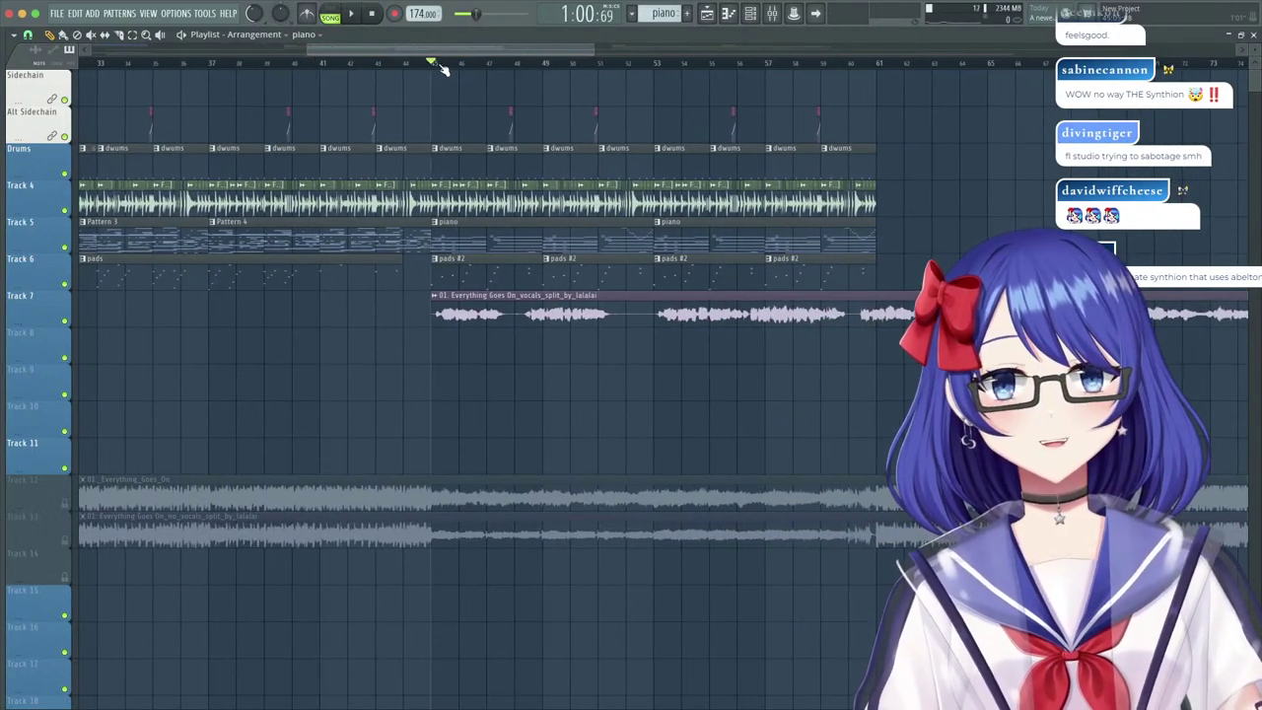
pyautogui.press('space')
pyautogui.scroll(-5, 444, 67)
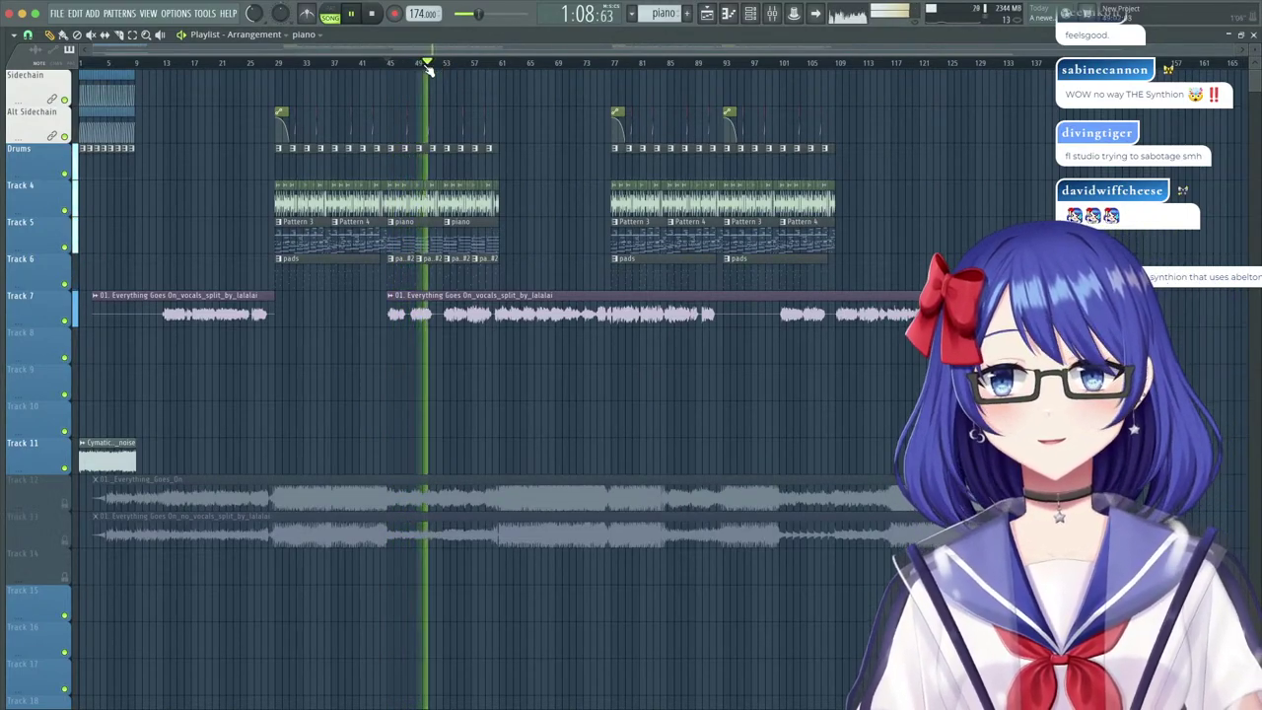
pyautogui.scroll(3, 437, 69)
pyautogui.scroll(2, 437, 69)
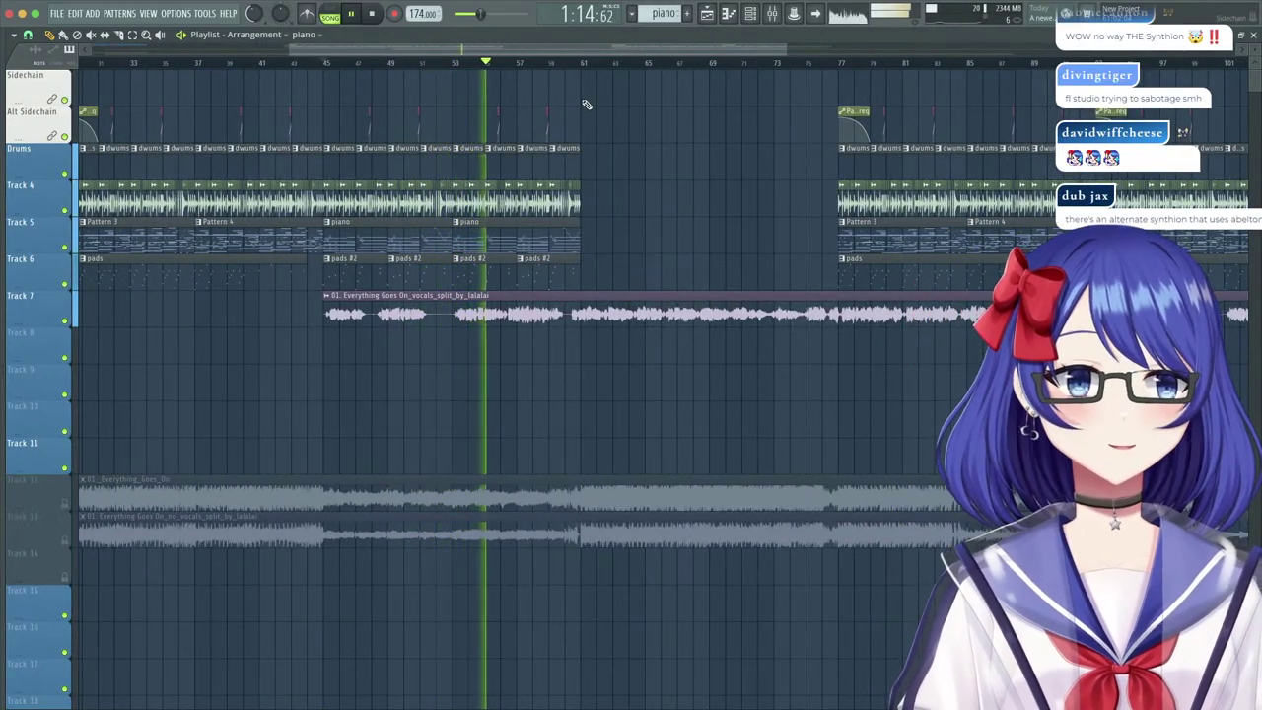
pyautogui.scroll(6, 554, 63)
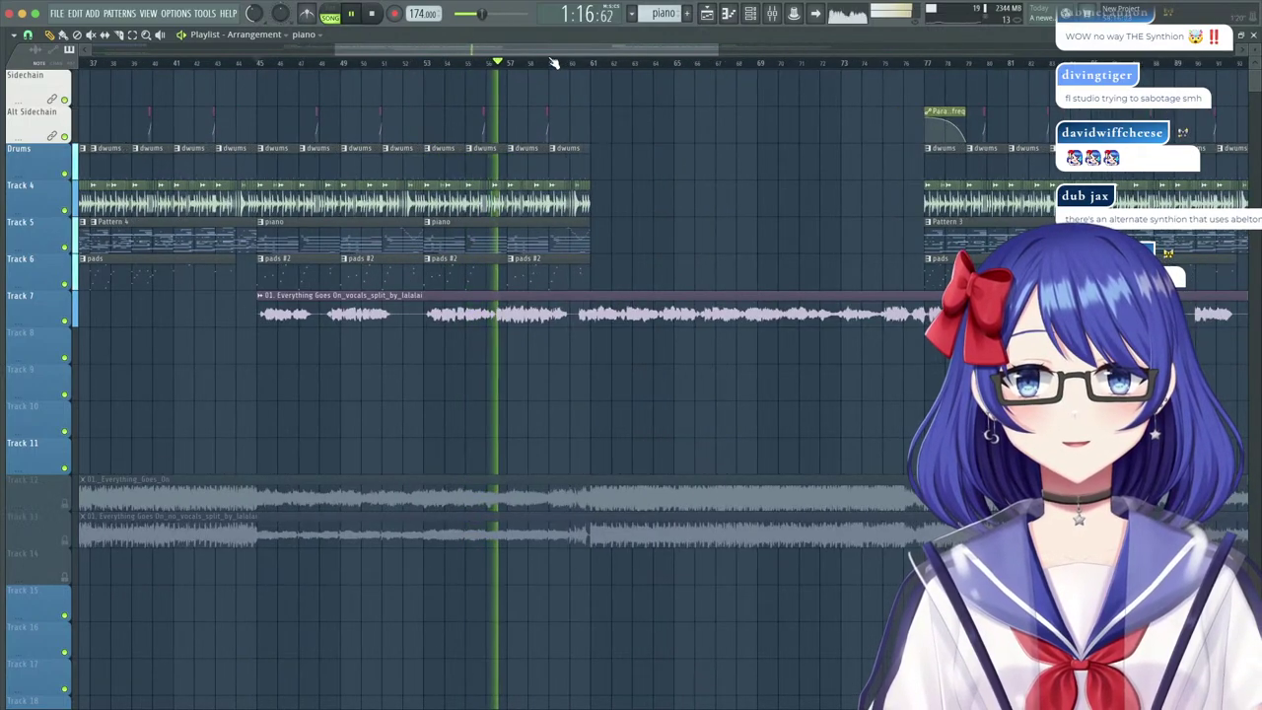
pyautogui.scroll(-3, 556, 62)
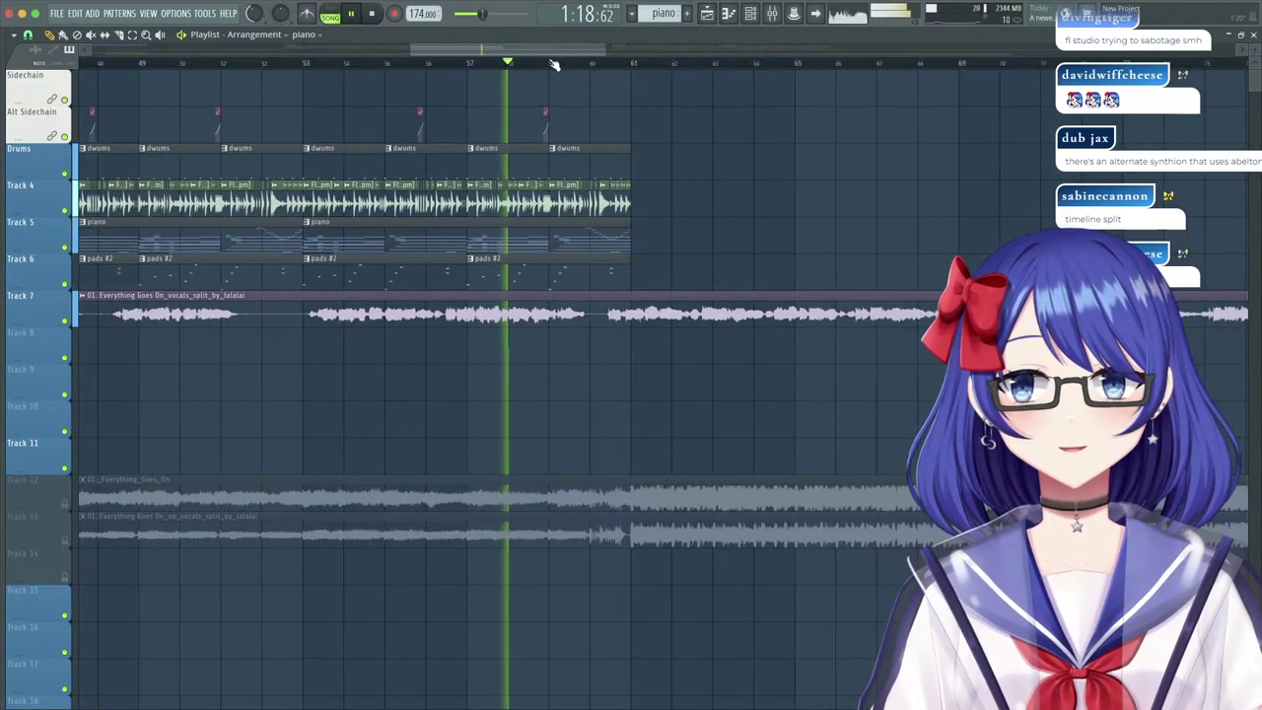
# Stop playback, make the piano clip at bar 53 unique, and open its notes for editing.
pyautogui.press('space')
pyautogui.rightClick(363, 226)
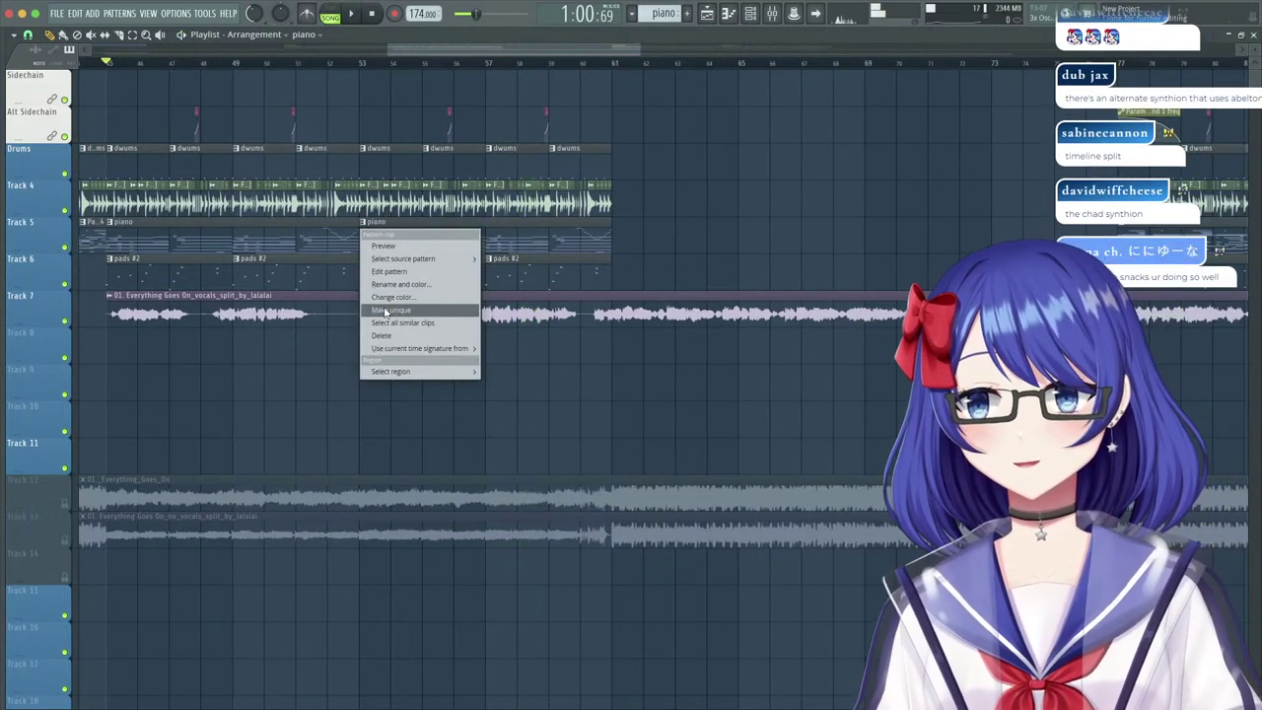
pyautogui.click(387, 310)
pyautogui.doubleClick(402, 227)
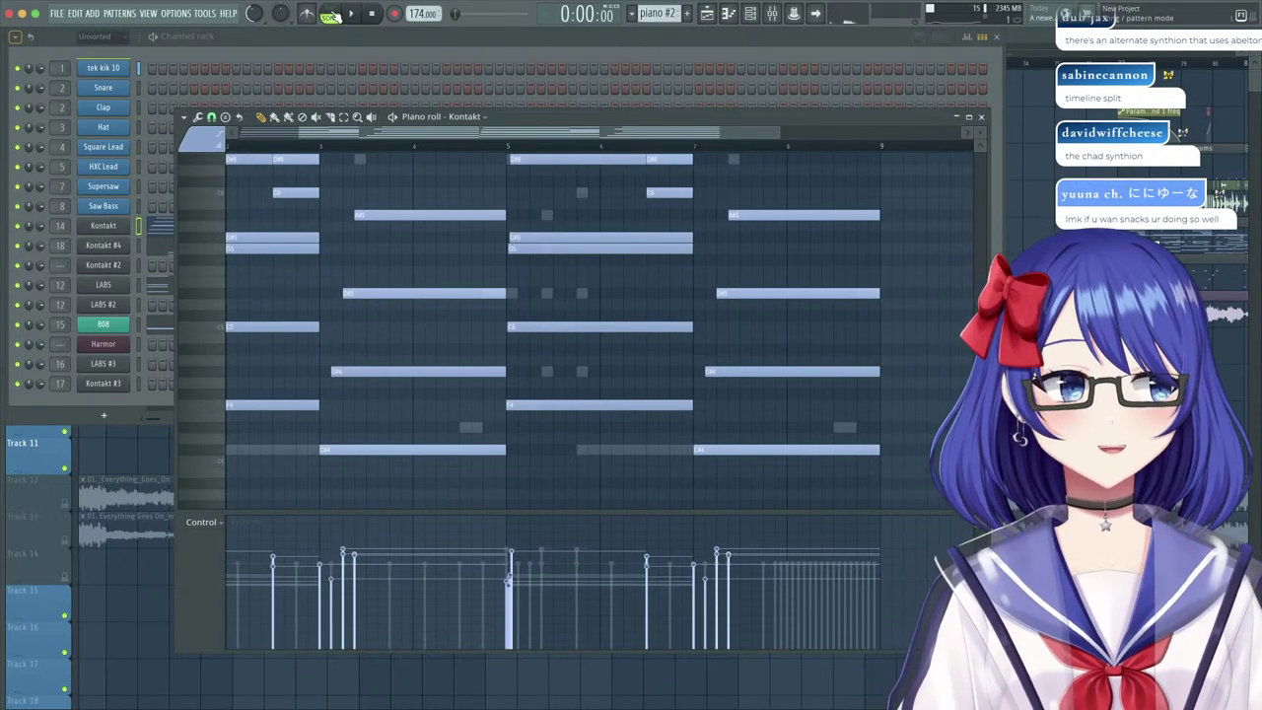
# Play the piano #2 pattern on its own to hear its current harmony, and bring the Channel rack forward.
pyautogui.press('space')
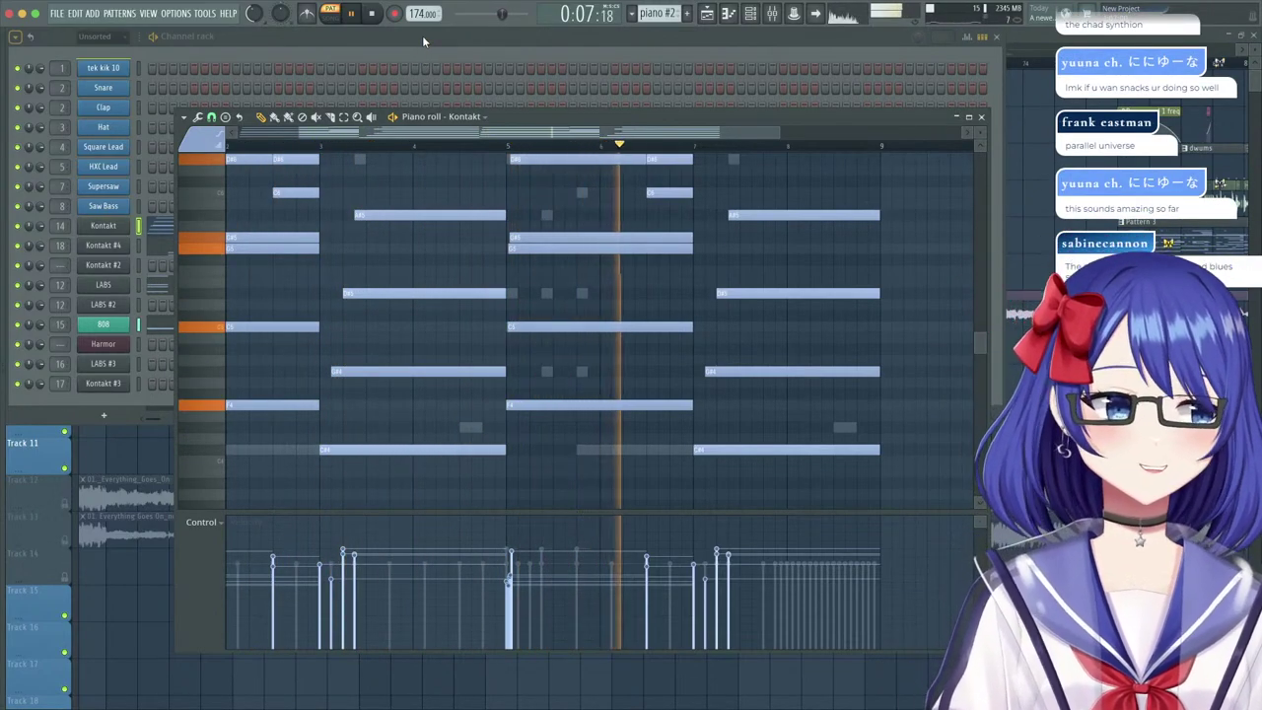
pyautogui.press('space')
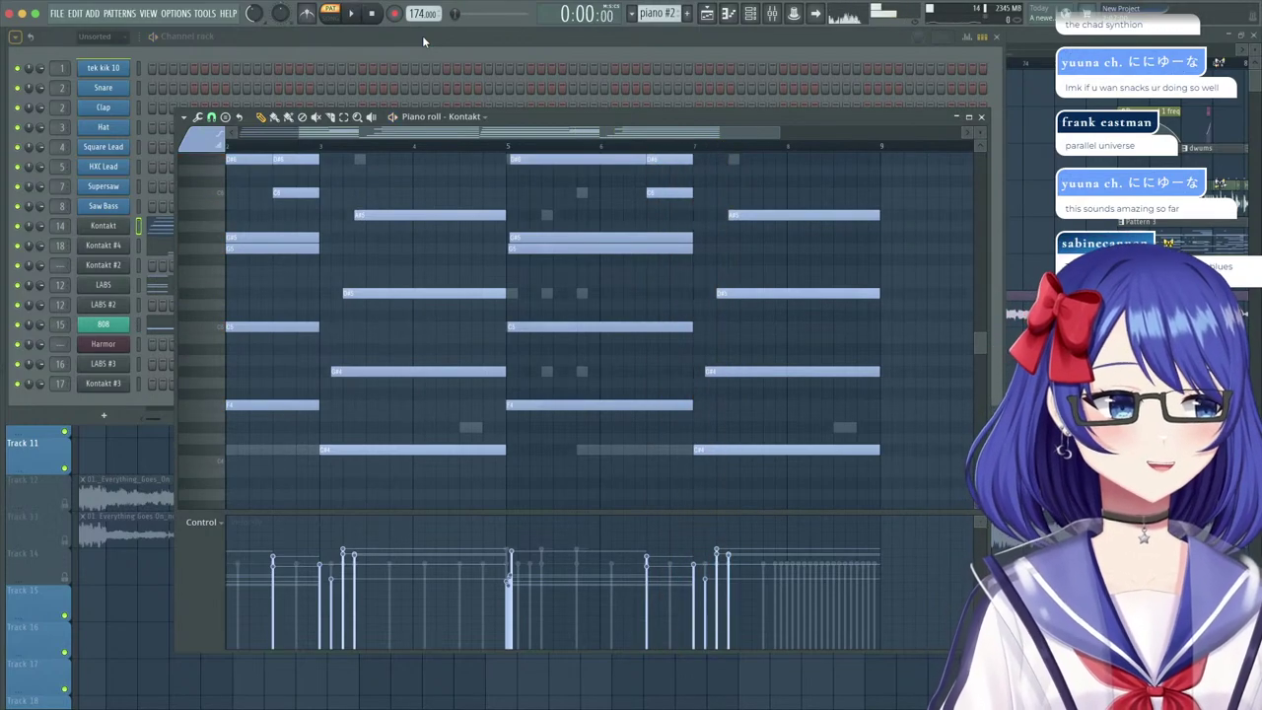
pyautogui.click(423, 35)
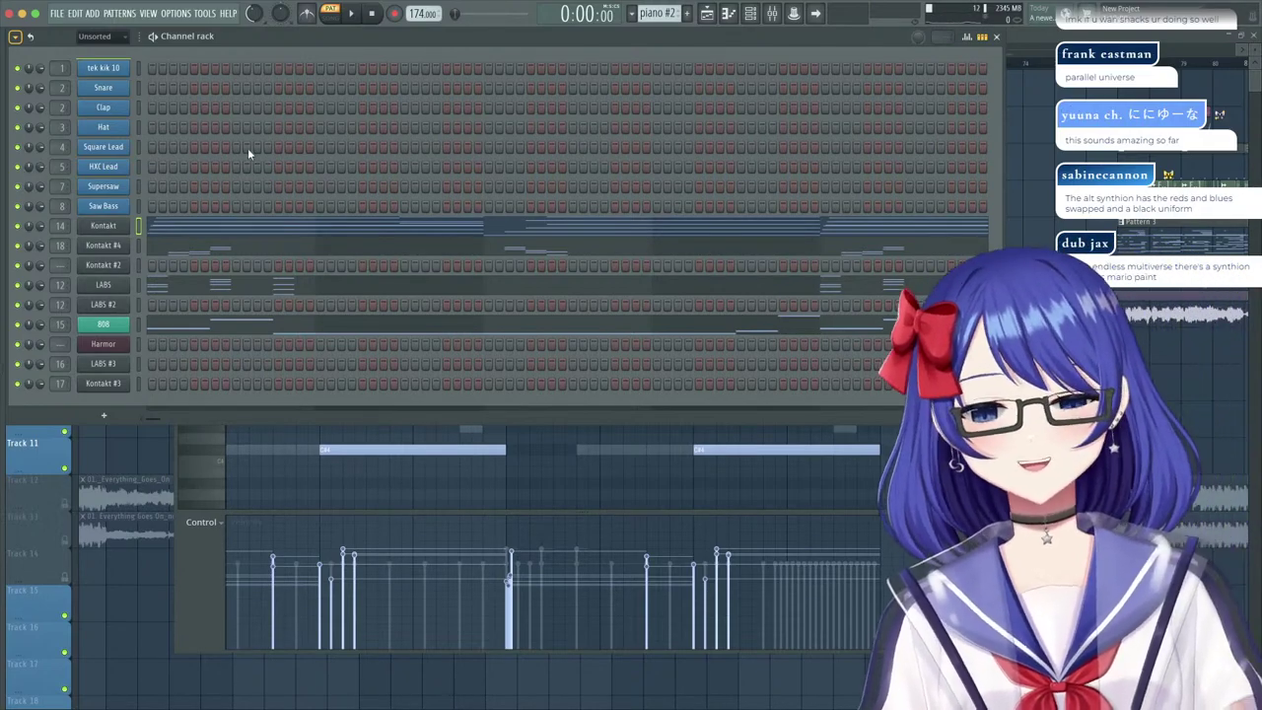
# Open the 808 channel's notes and raise the first note of bar 5 from F4 to A#4.
pyautogui.press('space')
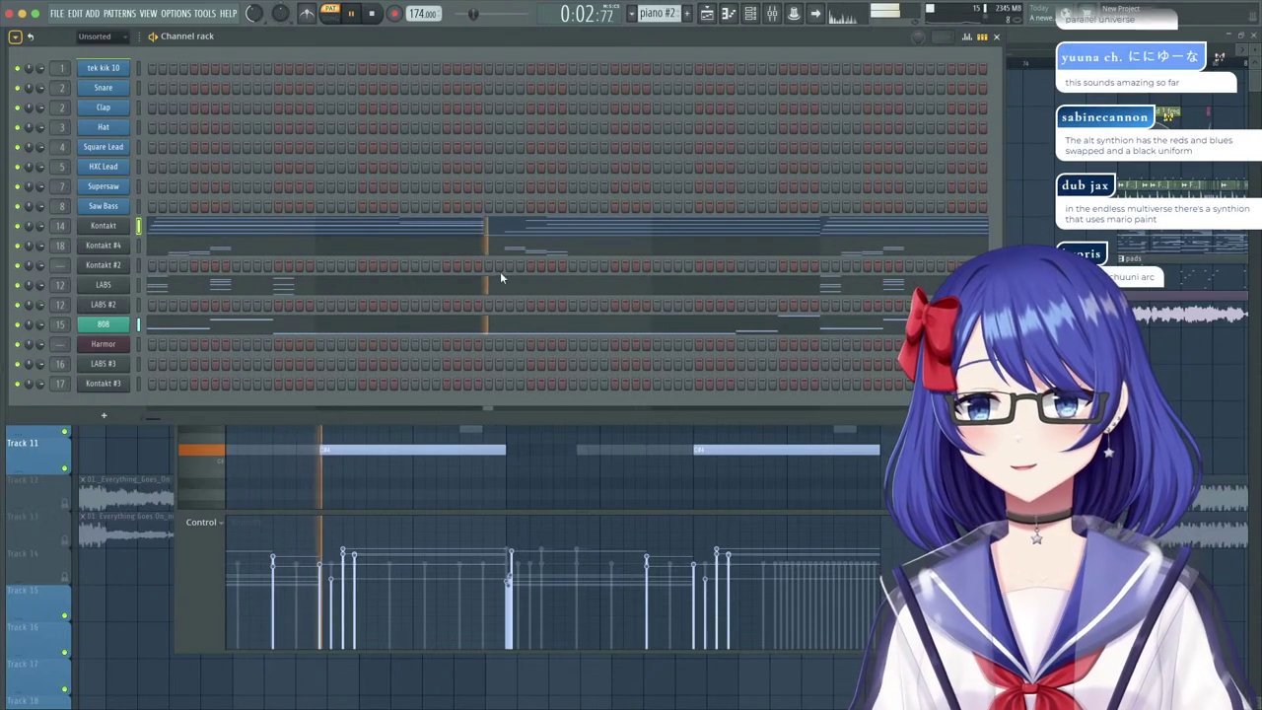
pyautogui.click(845, 326)
pyautogui.press('space')
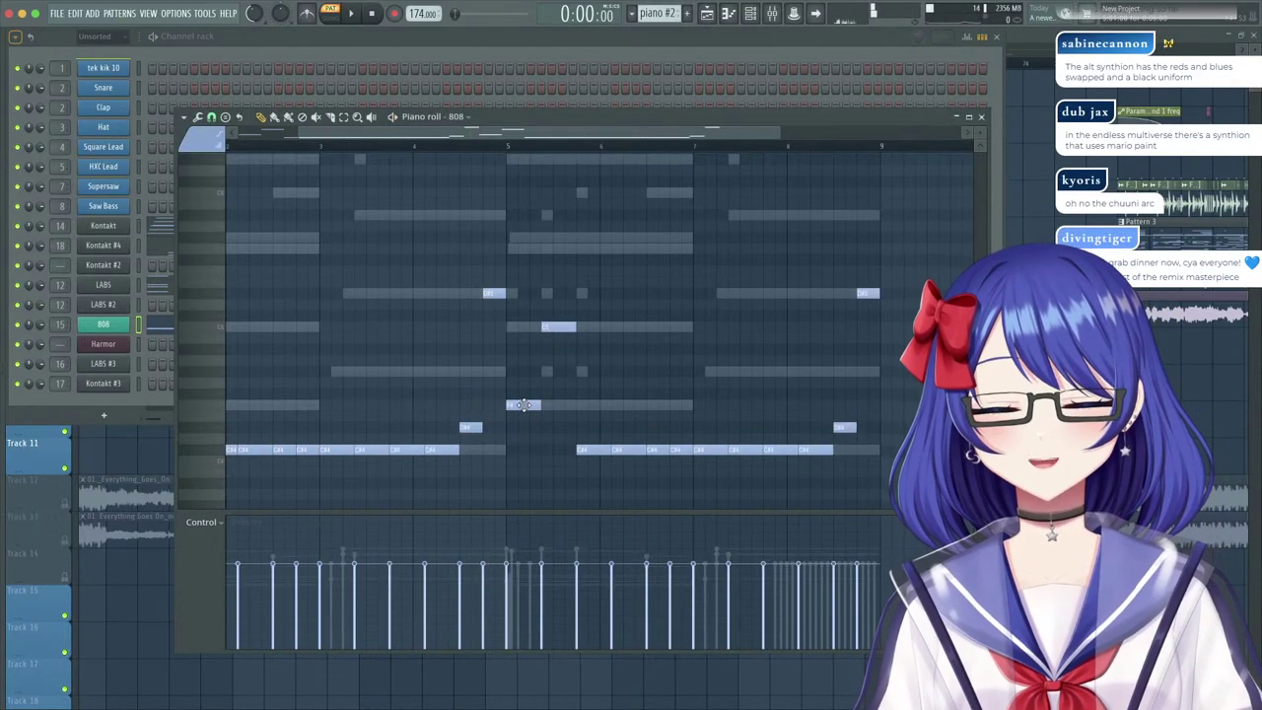
pyautogui.moveTo(523, 401); pyautogui.dragTo(523, 349)
pyautogui.click(553, 334)
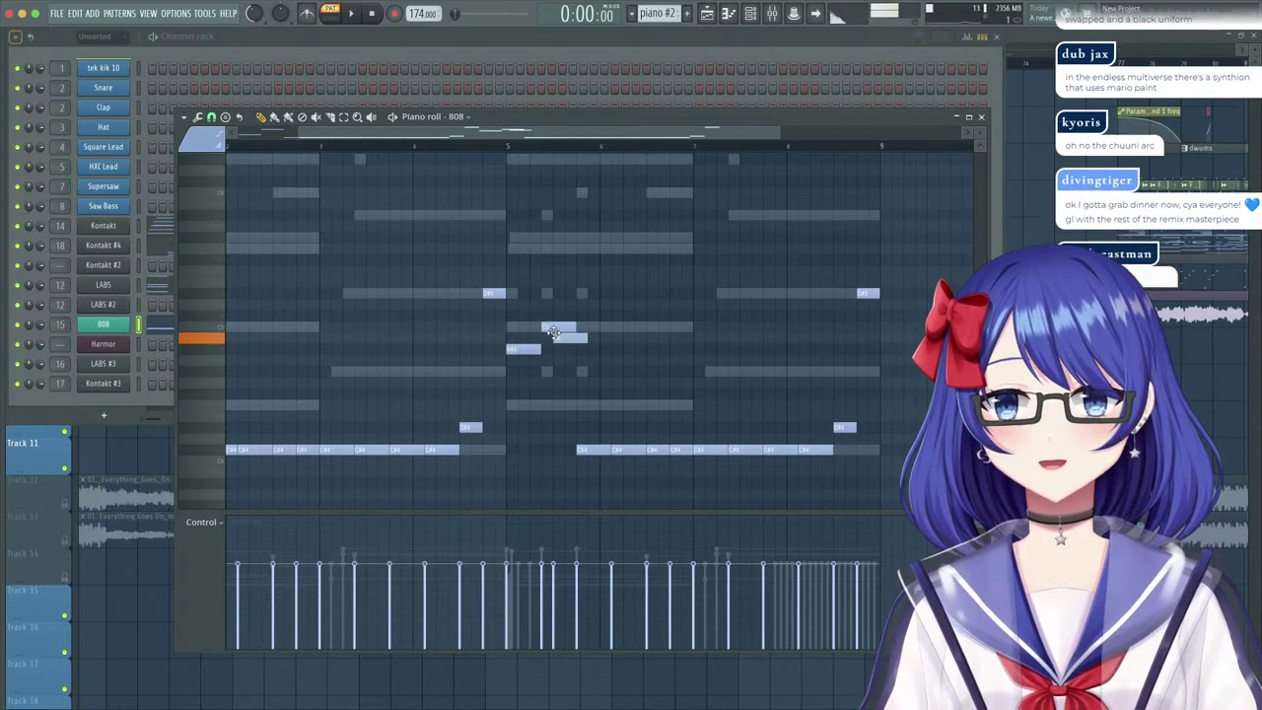
# Raise the 808 note just before bar 7 an octave to C#5, and shift the bar 7 and 8 notes to D#4, D#5 and D#6.
pyautogui.moveTo(594, 456); pyautogui.dragTo(666, 461)
pyautogui.keyDown('super'); pyautogui.click(683, 450); pyautogui.keyUp('super')
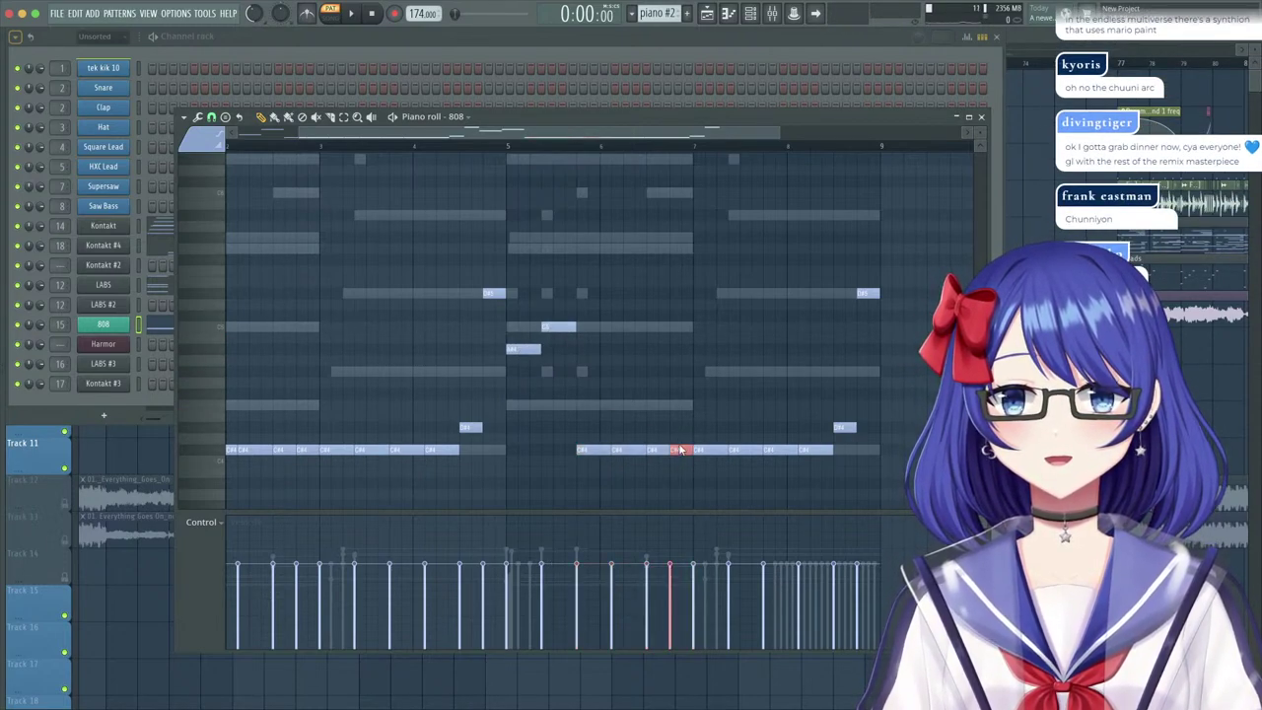
pyautogui.press('super+Up')
pyautogui.moveTo(698, 447); pyautogui.dragTo(813, 290)
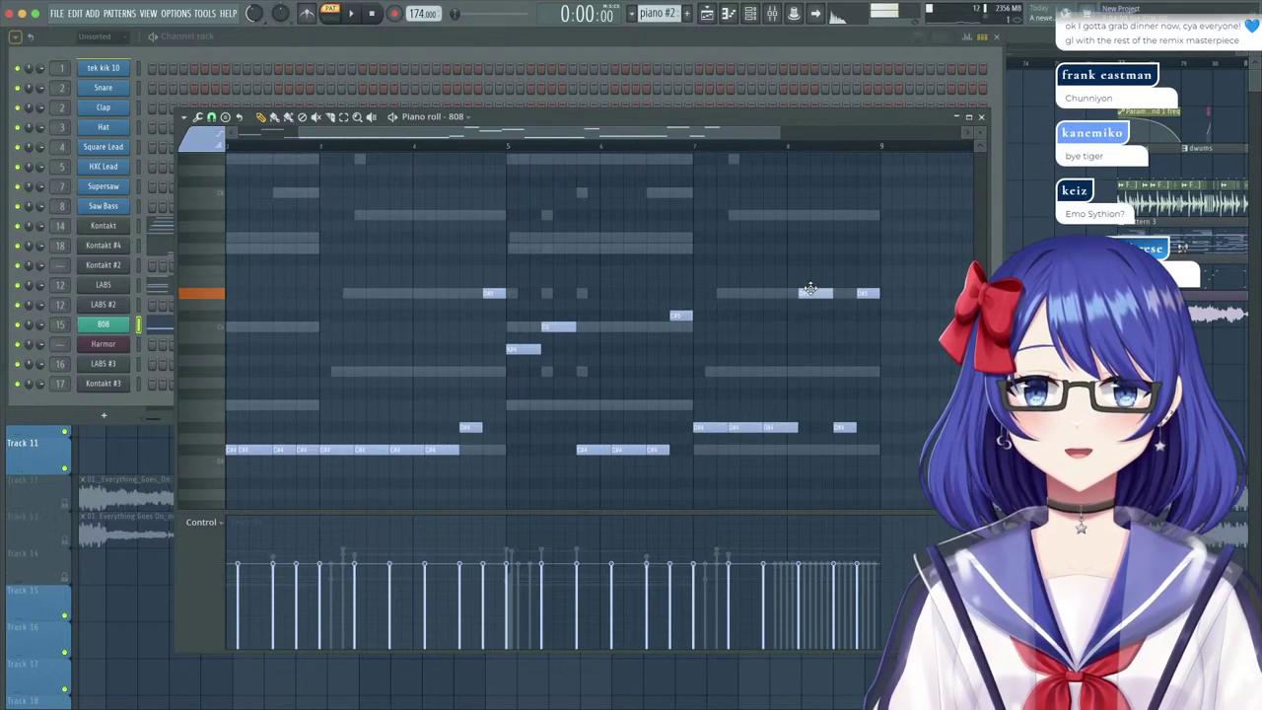
pyautogui.moveTo(846, 426); pyautogui.dragTo(846, 181)
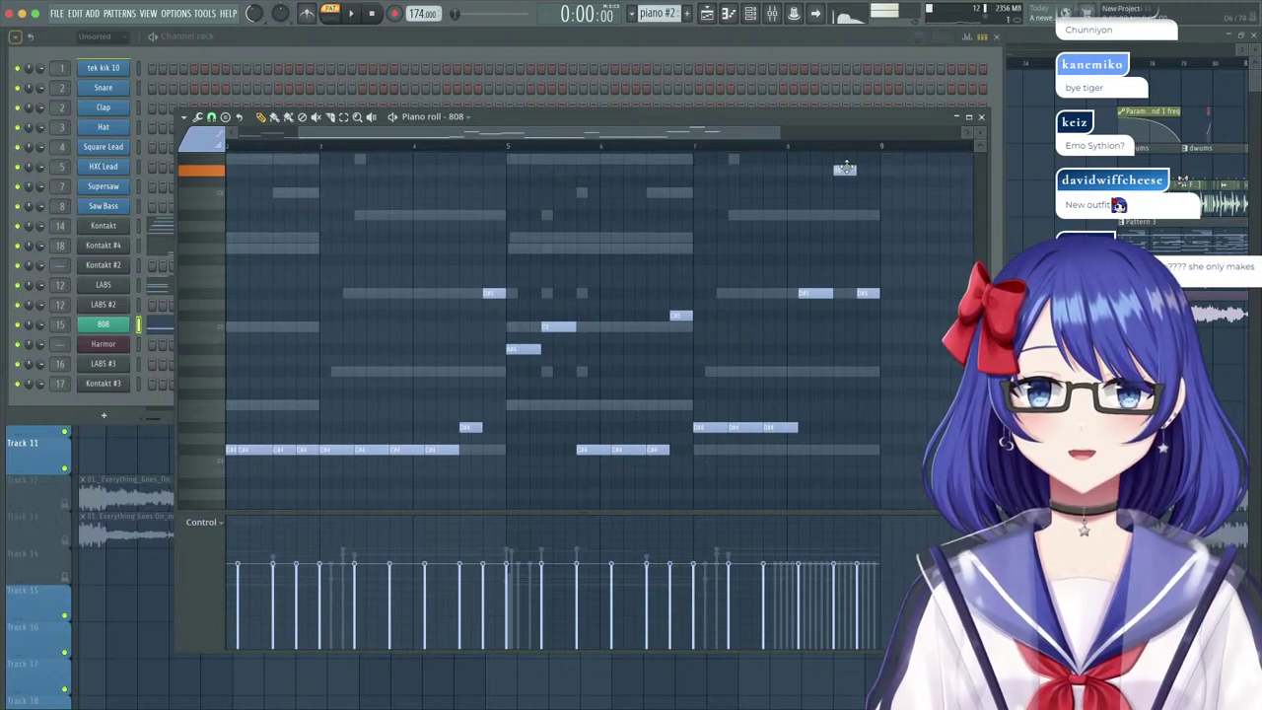
# Switch the piano roll to the Kontakt channel and review its chords while the pattern plays.
pyautogui.scroll(1, 776, 333)
pyautogui.rightClick(529, 283)
pyautogui.rightClick(529, 283)
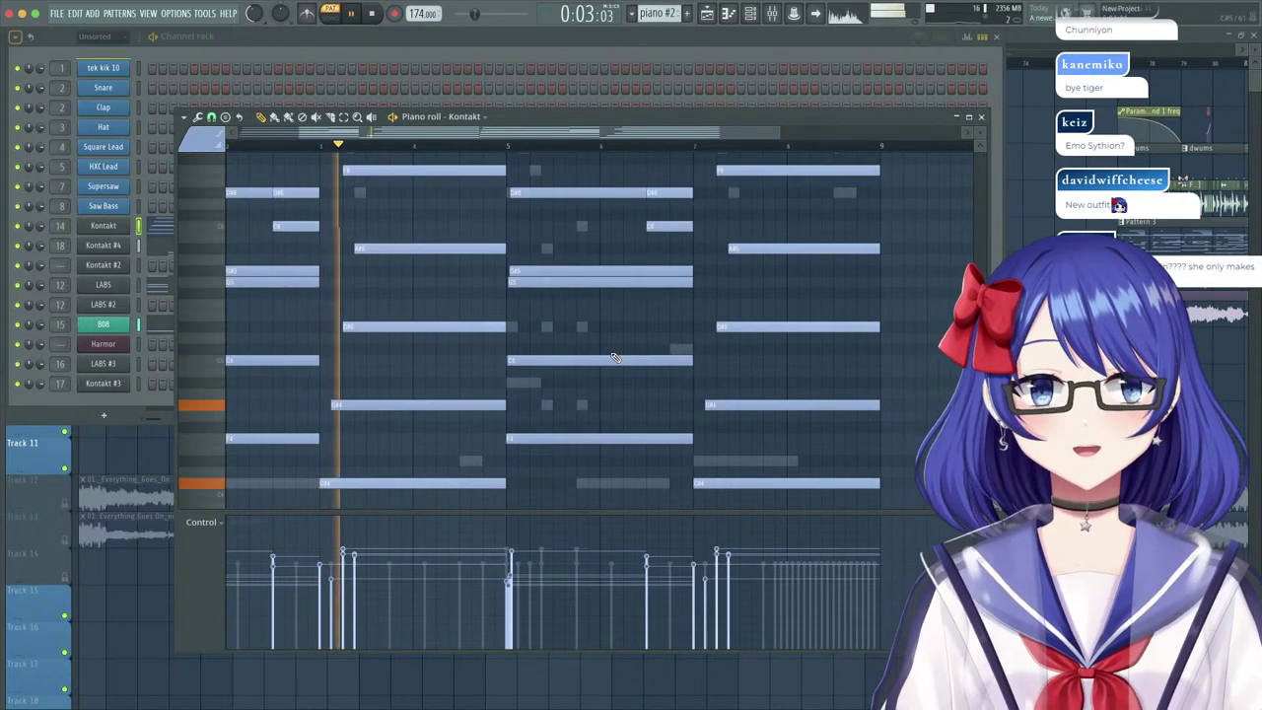
pyautogui.scroll(1, 612, 355)
pyautogui.scroll(-3, 613, 357)
pyautogui.scroll(2, 611, 360)
pyautogui.scroll(1, 612, 363)
pyautogui.scroll(-1, 611, 363)
pyautogui.scroll(1, 610, 361)
pyautogui.press('space')
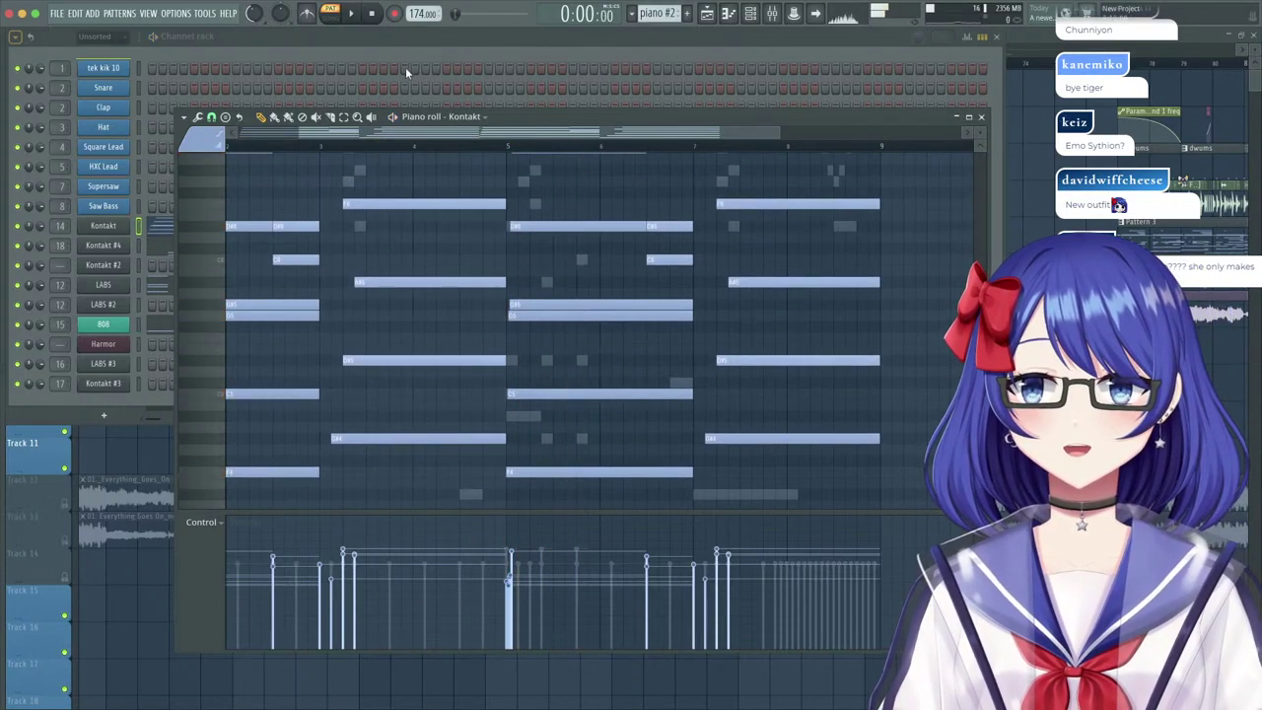
# Compare playback in song mode and pattern mode around the chord at bar 5.
pyautogui.press('space')
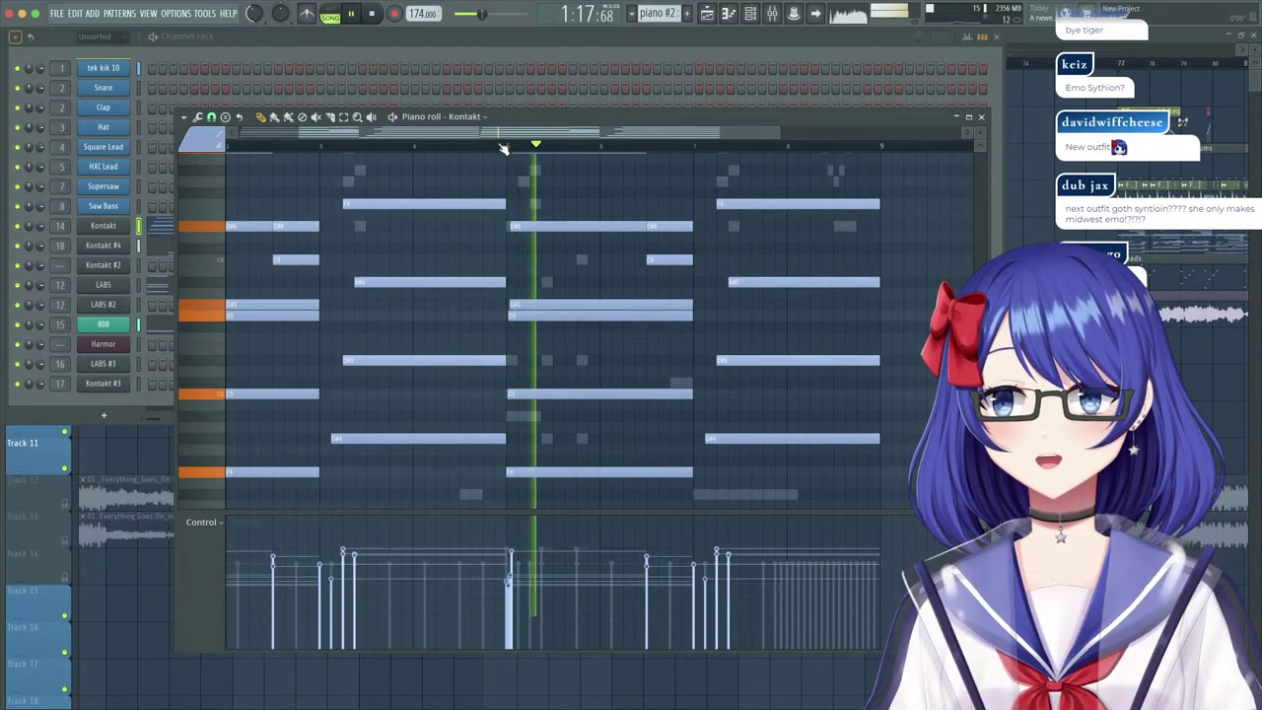
pyautogui.click(333, 12)
pyautogui.press('space')
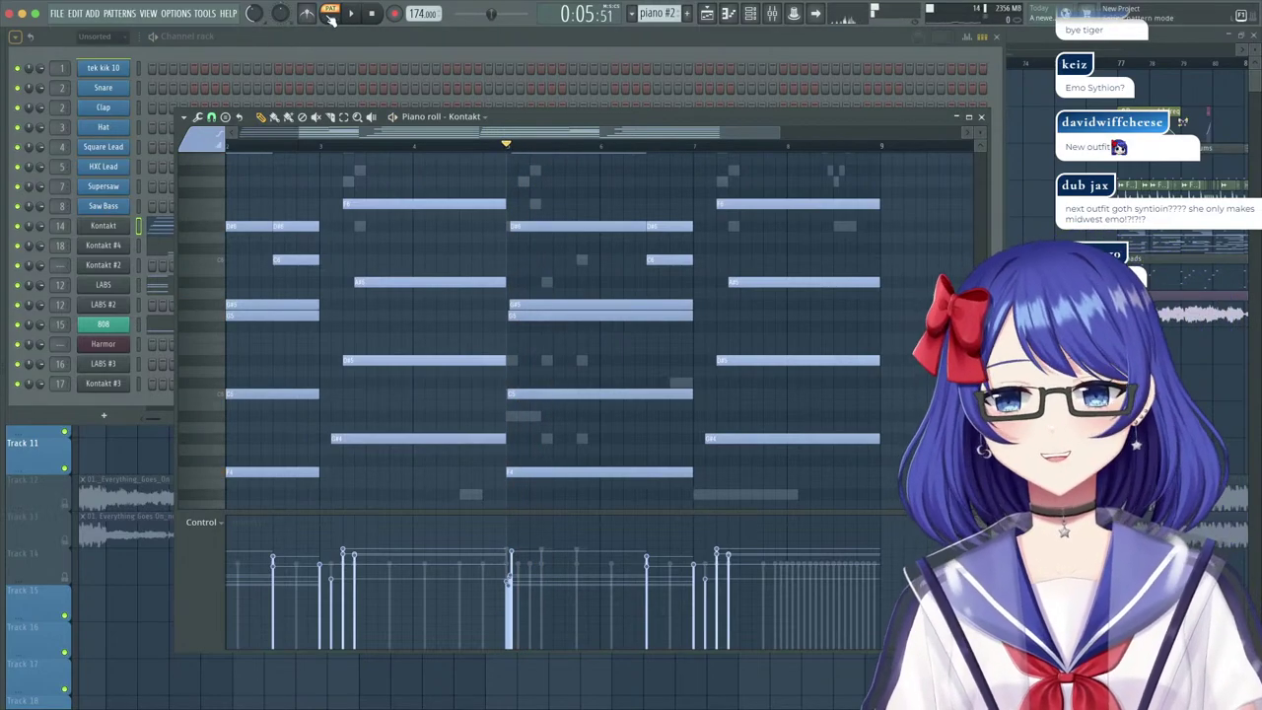
pyautogui.click(332, 13)
pyautogui.press('space')
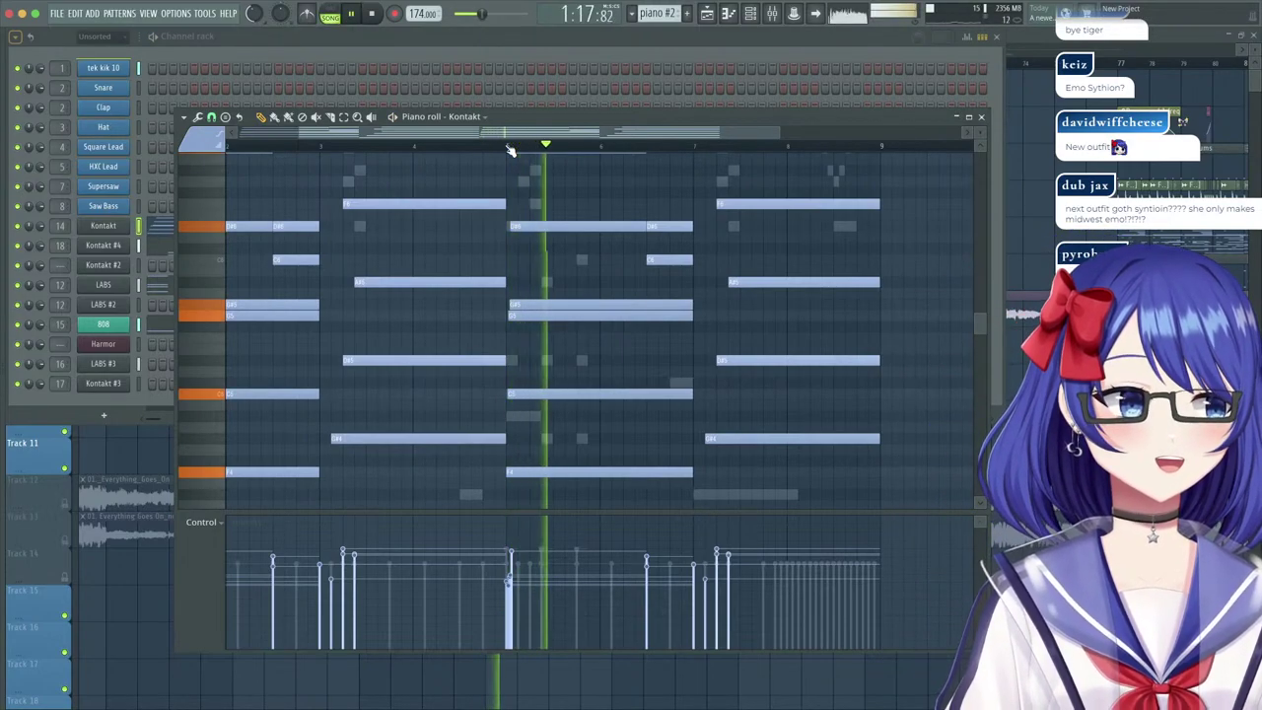
pyautogui.press('space')
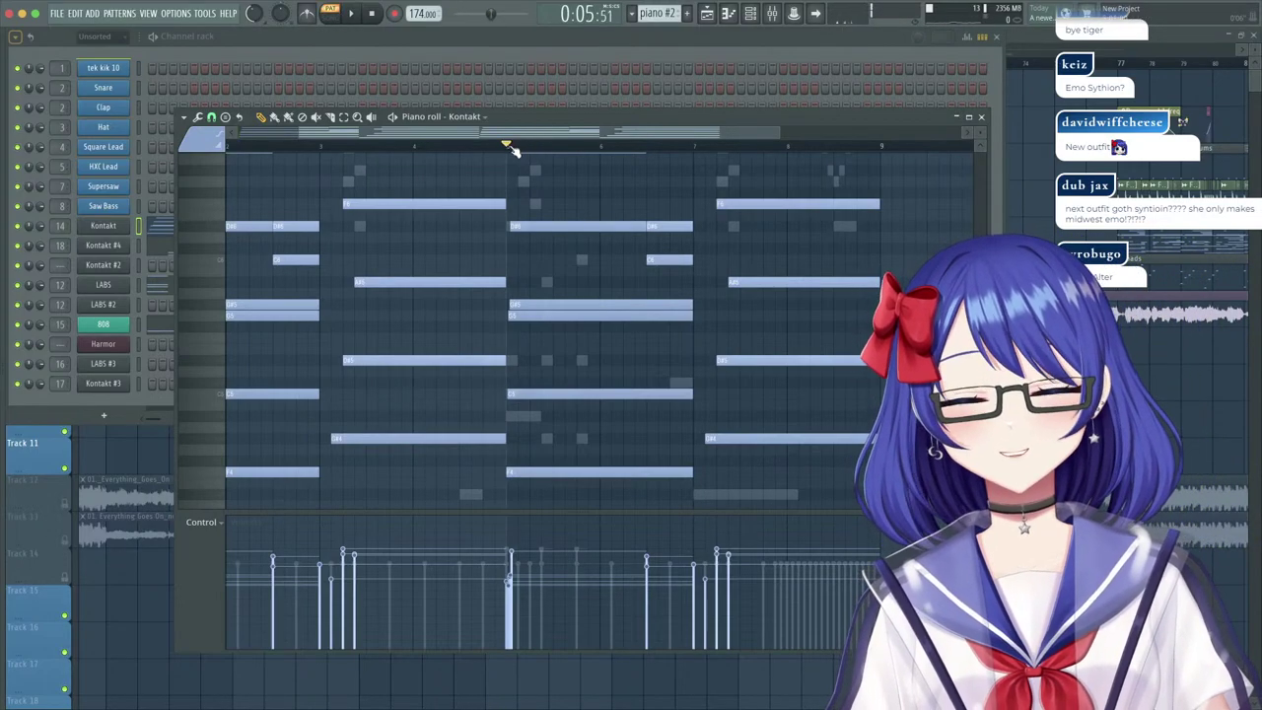
pyautogui.press('space')
# Revoice the Kontakt chord at bar 5 to A#4, F5, G5, G#5, C#6 and G#6, and play it back.
pyautogui.scroll(3, 599, 151)
pyautogui.scroll(-5, 603, 177)
pyautogui.press('space')
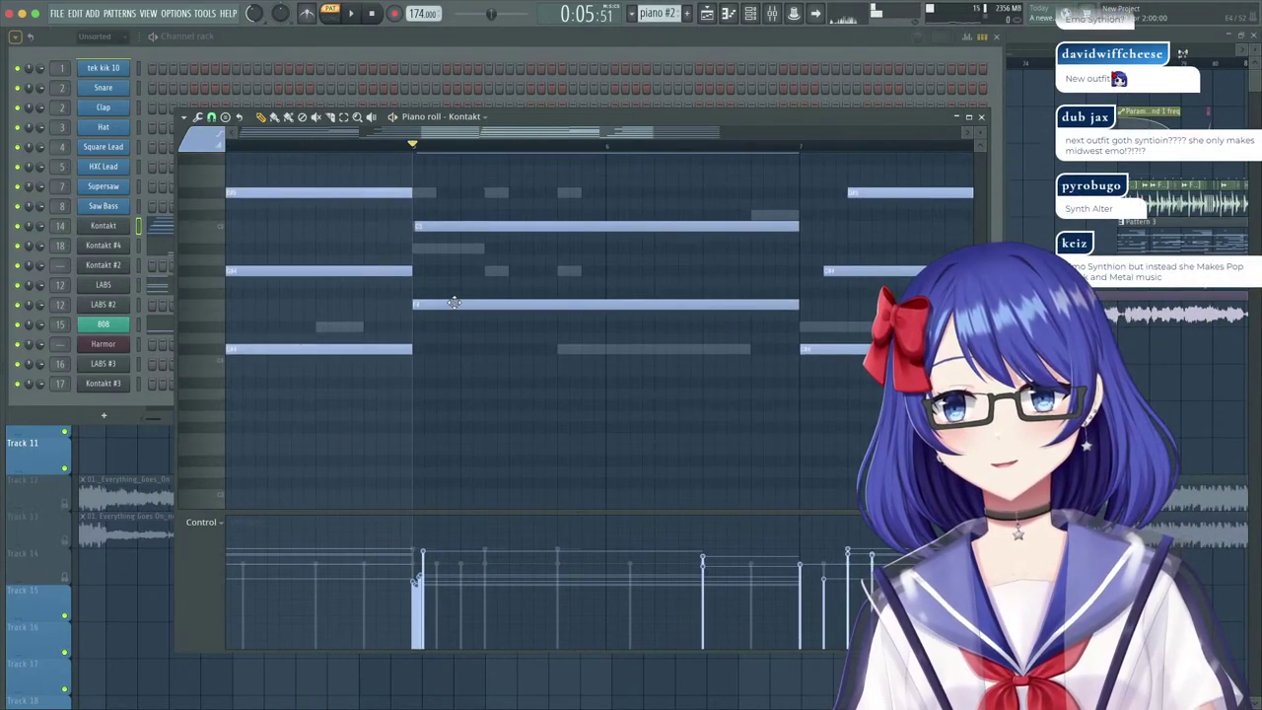
pyautogui.moveTo(455, 293); pyautogui.dragTo(476, 314)
pyautogui.scroll(2, 450, 267)
pyautogui.scroll(2, 440, 249)
pyautogui.scroll(3, 459, 254)
pyautogui.press('space')
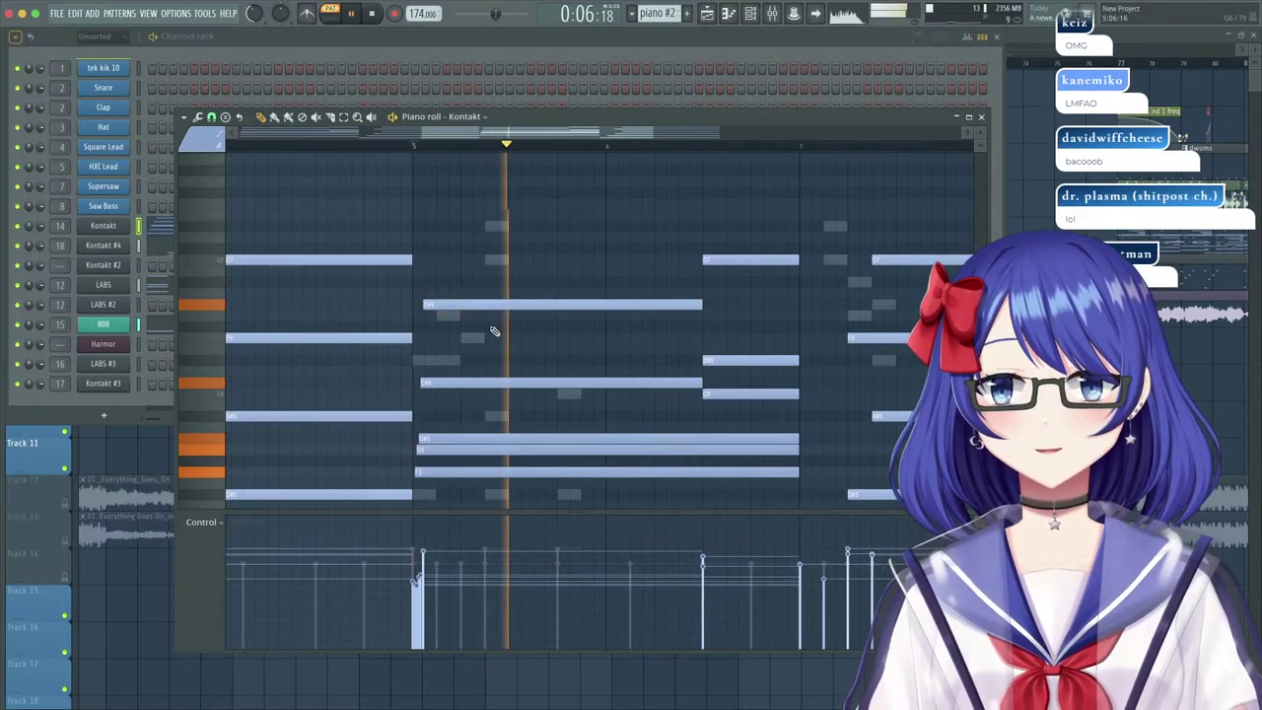
pyautogui.scroll(-5, 508, 338)
pyautogui.press('space')
# Open the LABS channel's notes and revoice its first short chord at bar 5 to A#4, F5, C6 and C#6.
pyautogui.doubleClick(491, 249)
pyautogui.click(418, 440)
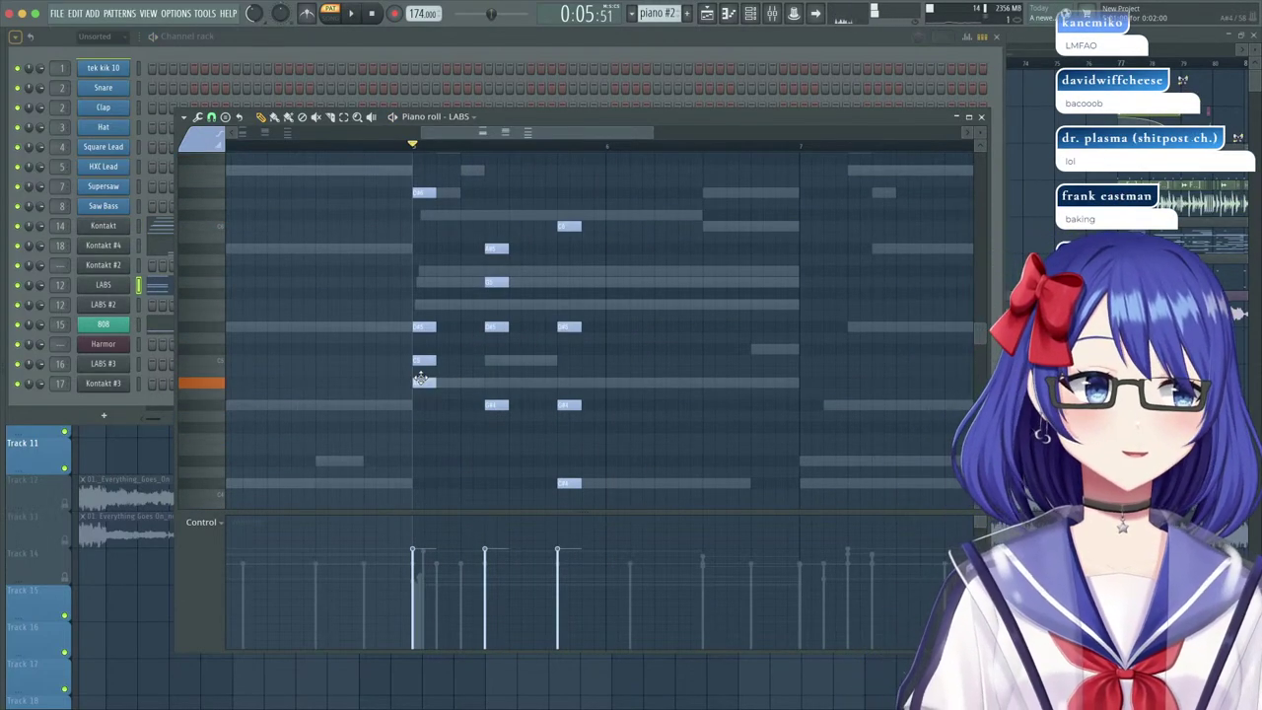
pyautogui.moveTo(422, 360); pyautogui.dragTo(422, 336)
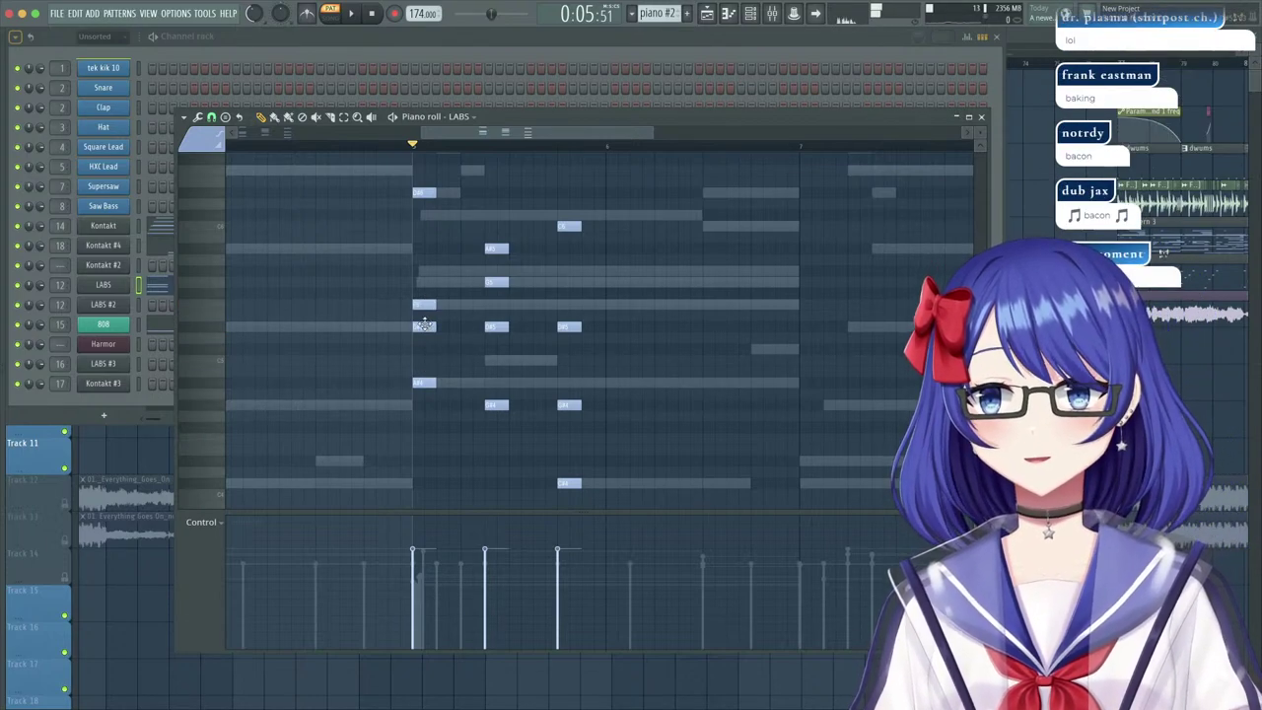
pyautogui.moveTo(422, 255); pyautogui.dragTo(421, 228)
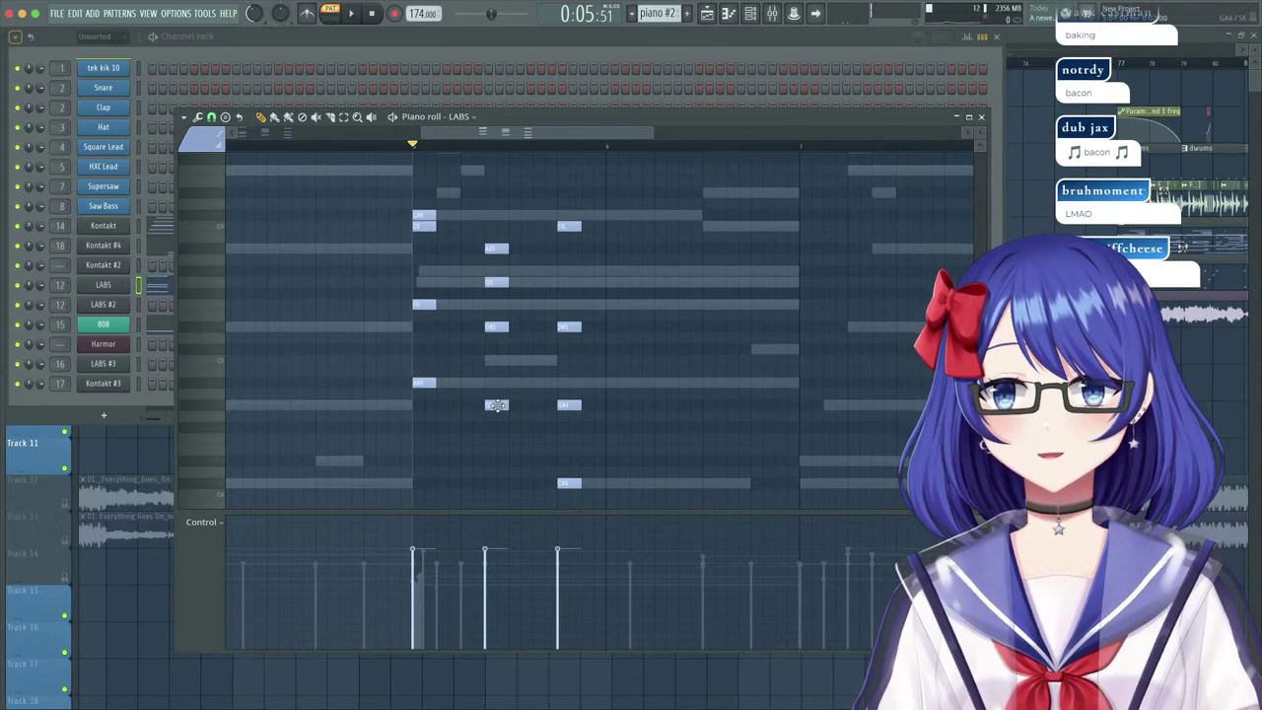
# Listen to the pattern and raise the second note pair of the Kontakt #4 run in bar 5 to G6 and A#6.
pyautogui.press('space')
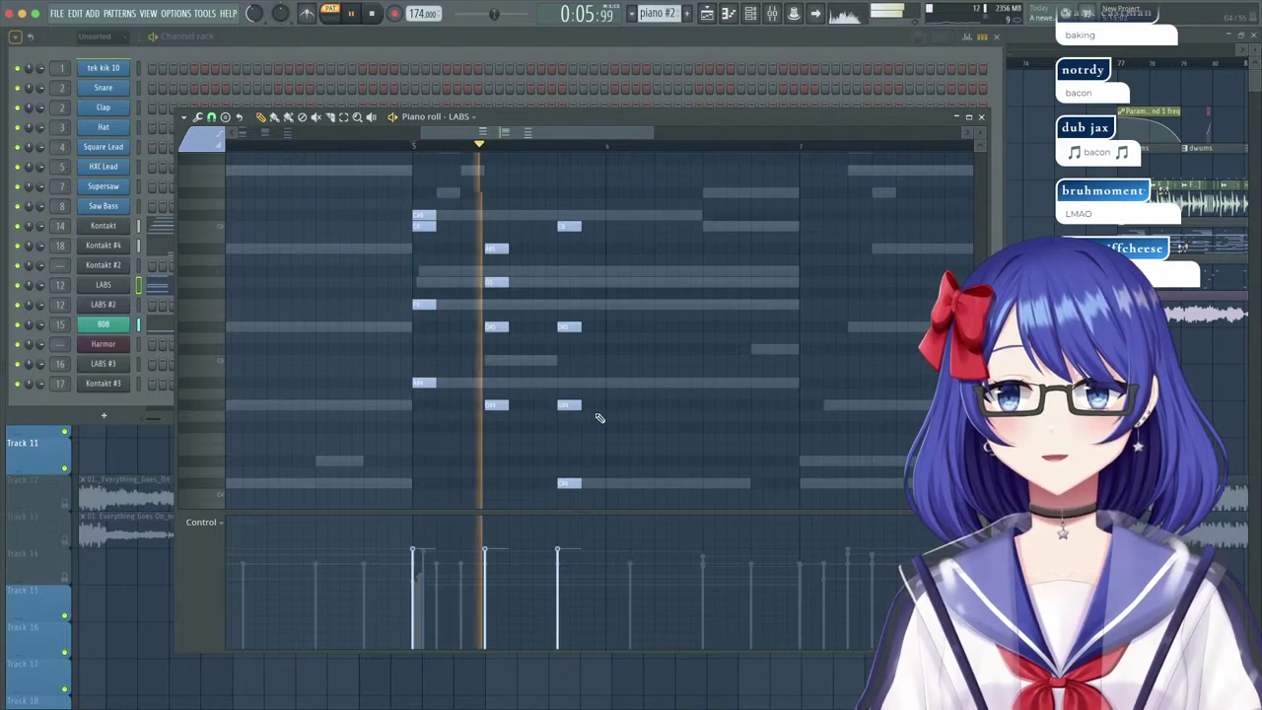
pyautogui.scroll(2, 596, 419)
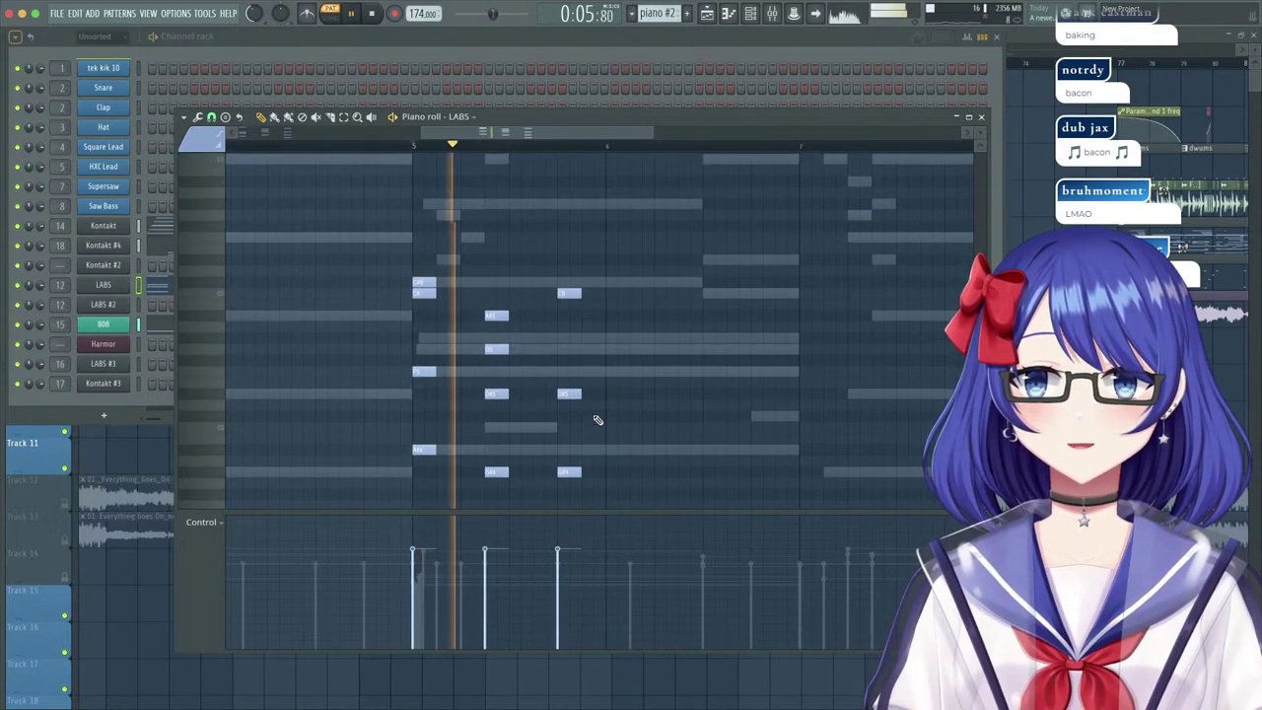
pyautogui.rightClick(448, 258)
pyautogui.rightClick(449, 259)
pyautogui.scroll(2, 485, 293)
pyautogui.scroll(2, 484, 298)
pyautogui.press('space')
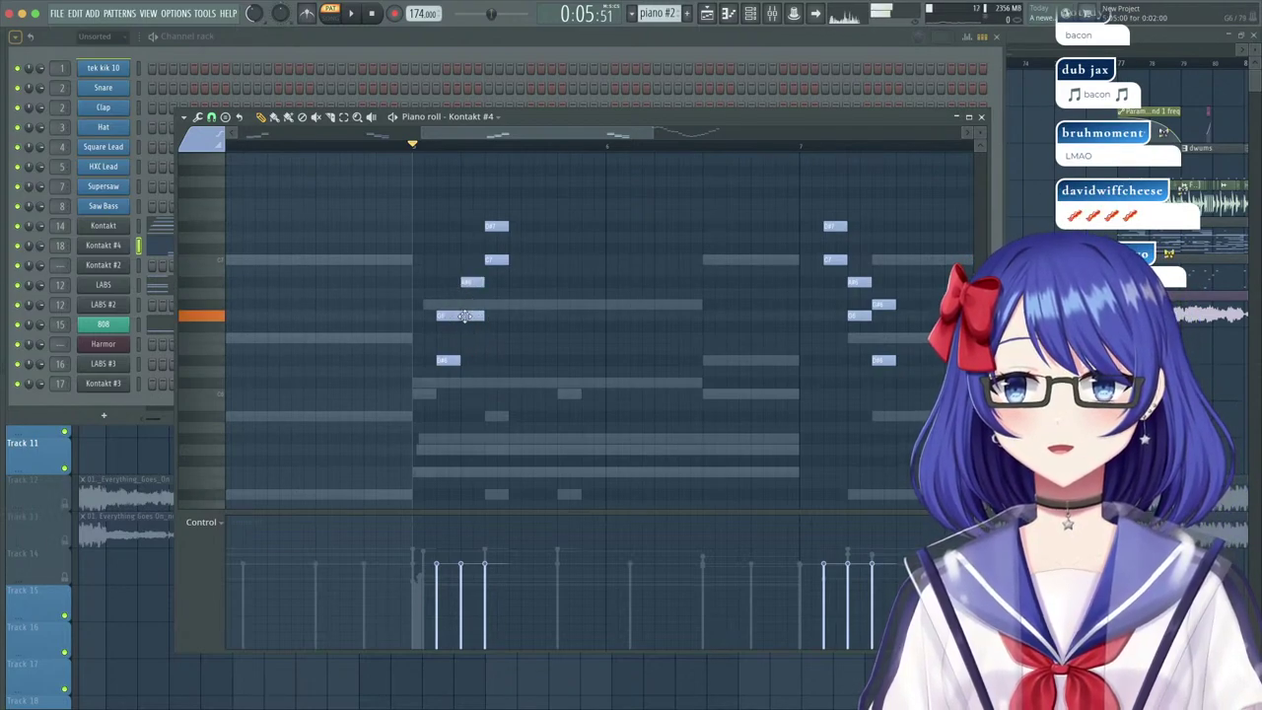
# Play the edited pattern on its own, and play it in the arrangement from around bars 53 and 57.
pyautogui.press('space')
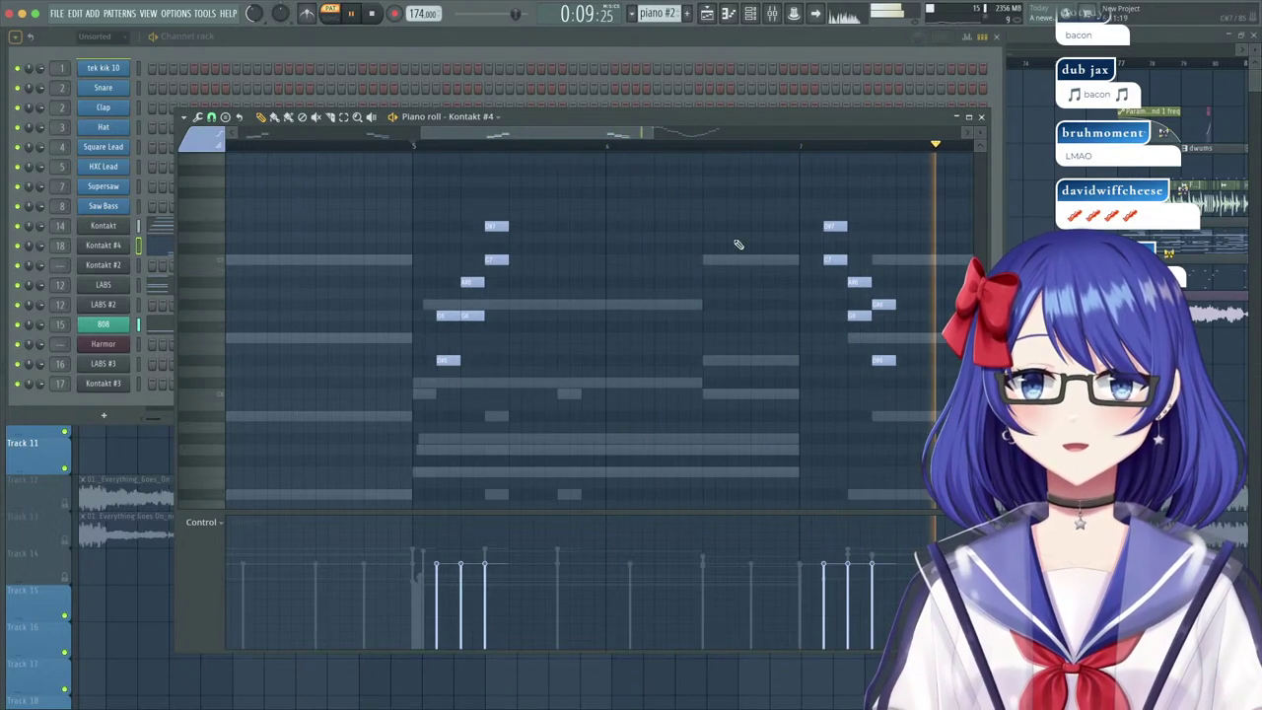
pyautogui.scroll(-5, 606, 152)
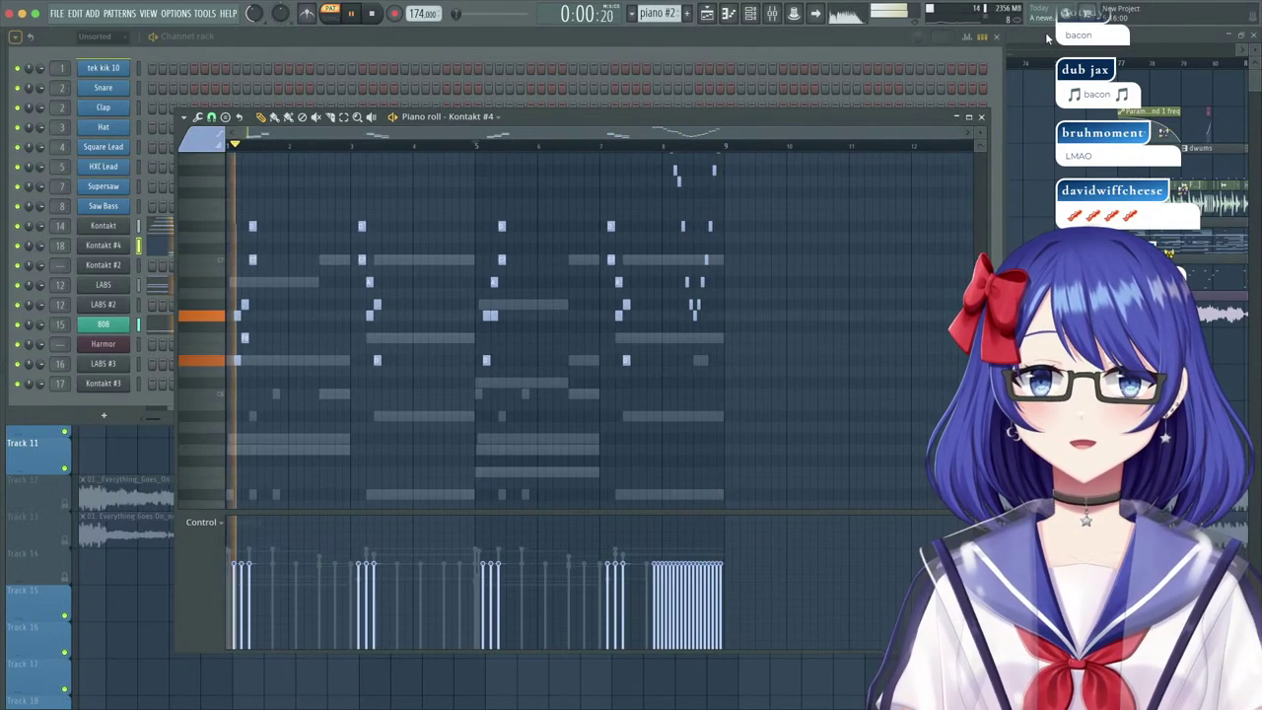
pyautogui.press('F5')
pyautogui.click(345, 65)
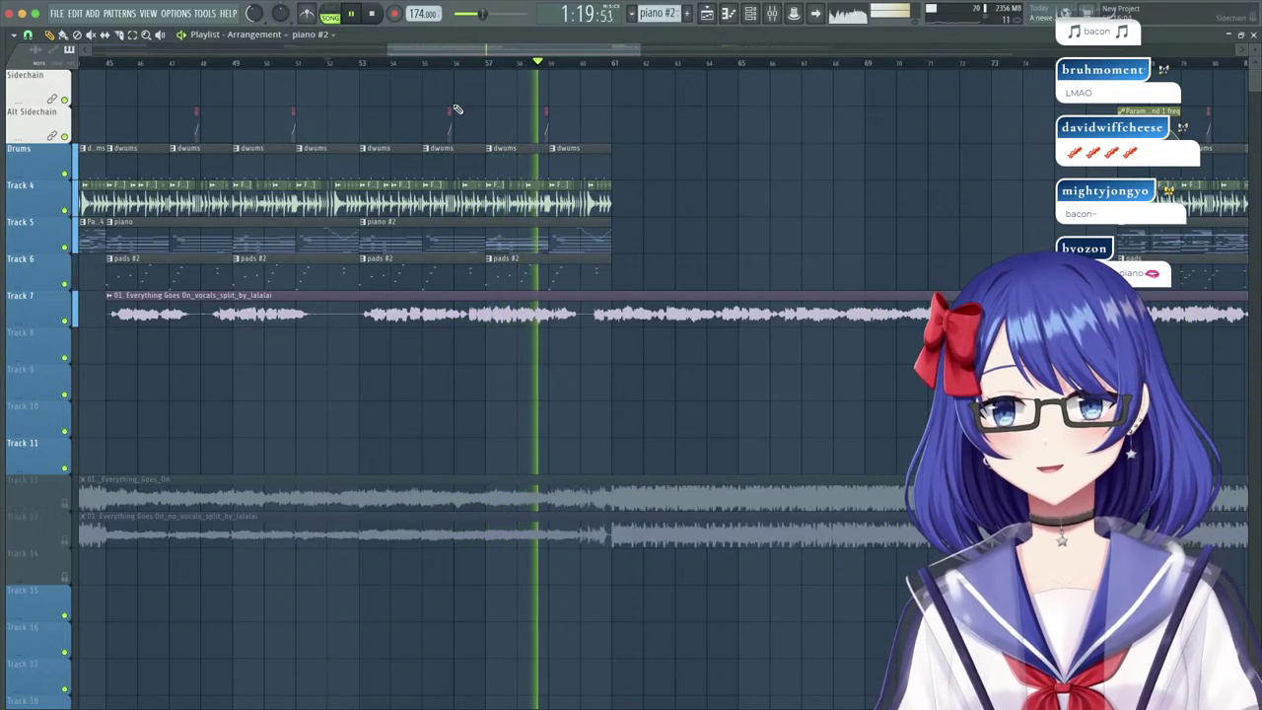
pyautogui.click(486, 63)
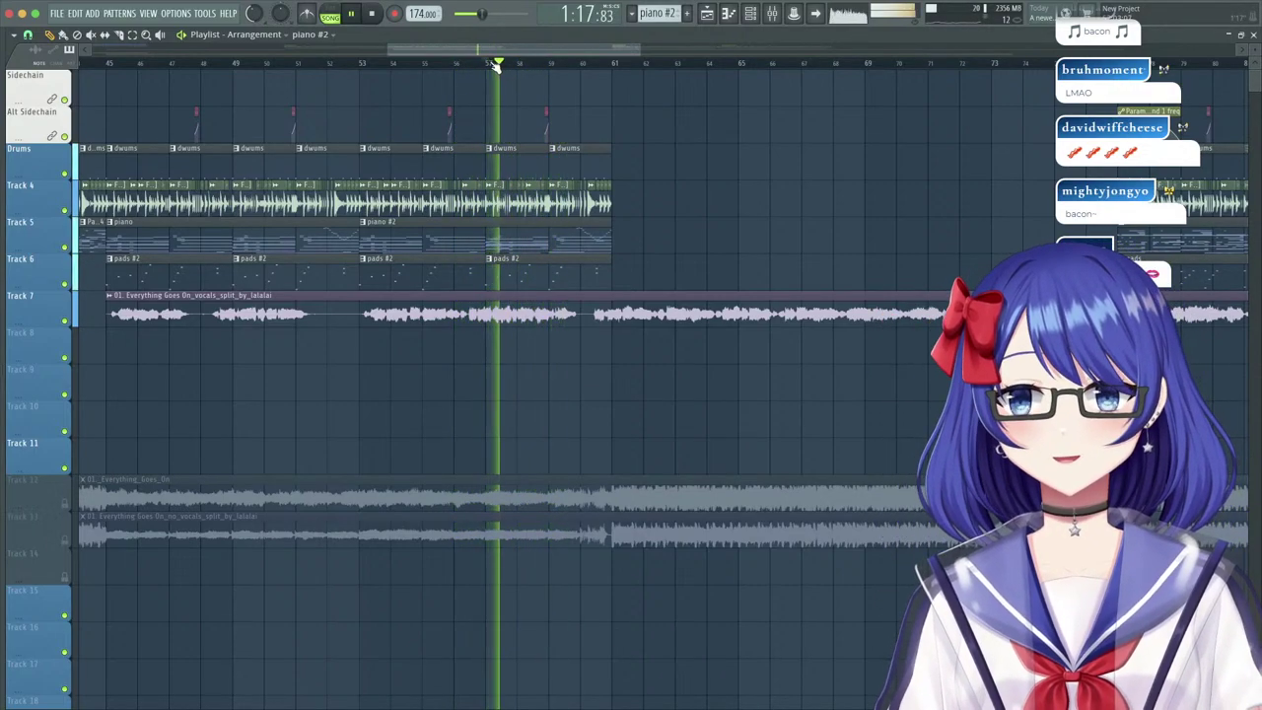
pyautogui.scroll(2, 496, 64)
pyautogui.scroll(2, 496, 67)
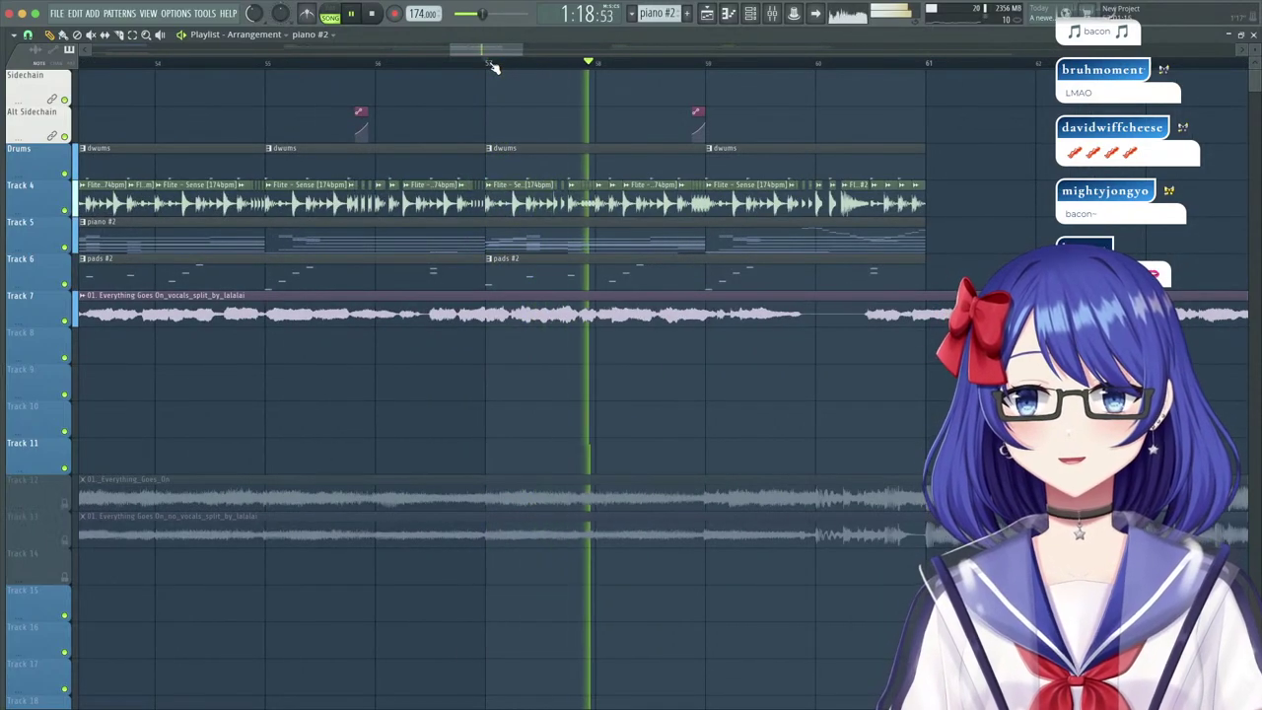
pyautogui.scroll(-4, 497, 67)
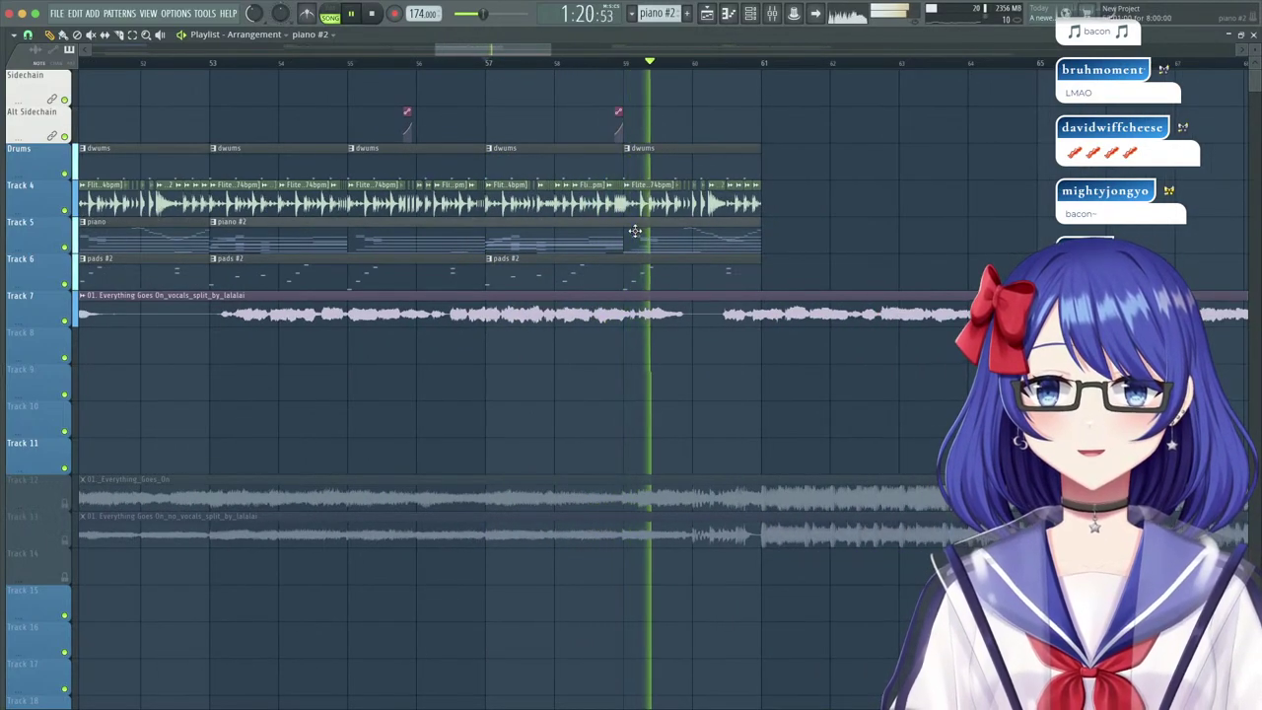
# Open the piano #2 Kontakt notes and raise the three lowest notes of the bar 7 chord to D#4, A#4 and G5.
pyautogui.doubleClick(635, 233)
pyautogui.moveTo(575, 135); pyautogui.dragTo(510, 137)
pyautogui.scroll(-5, 543, 239)
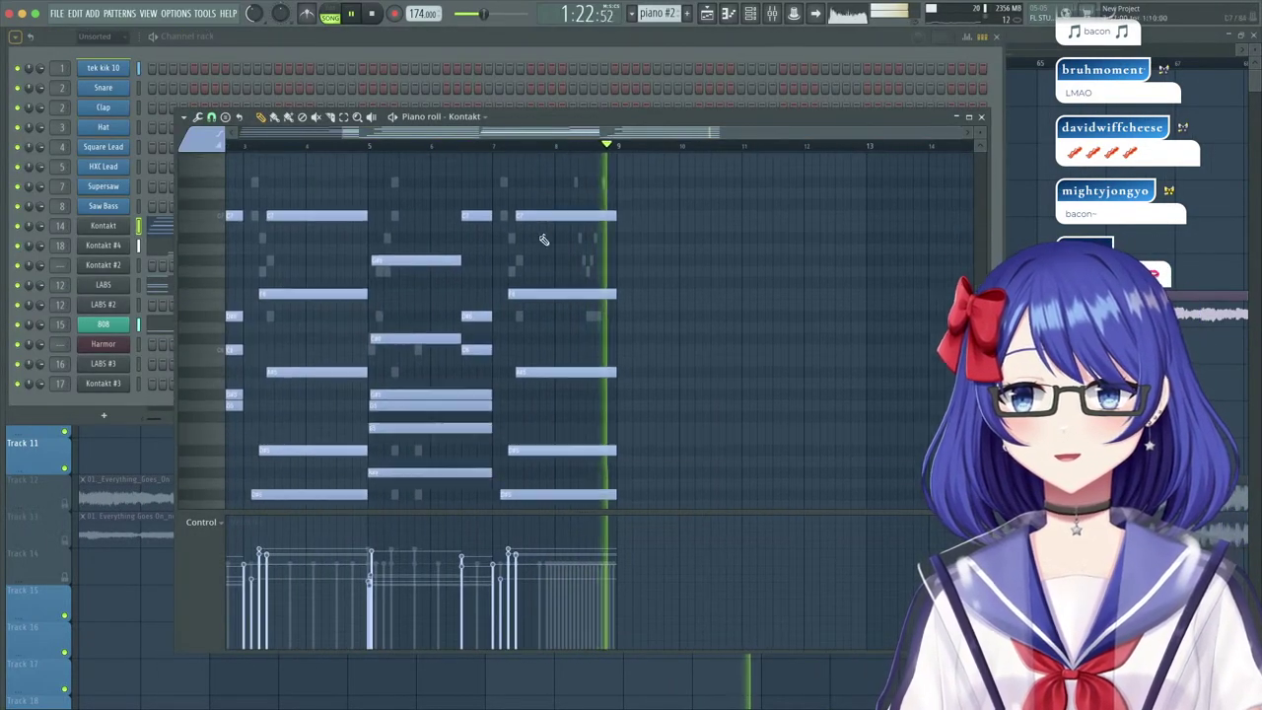
pyautogui.press('space')
pyautogui.scroll(4, 520, 158)
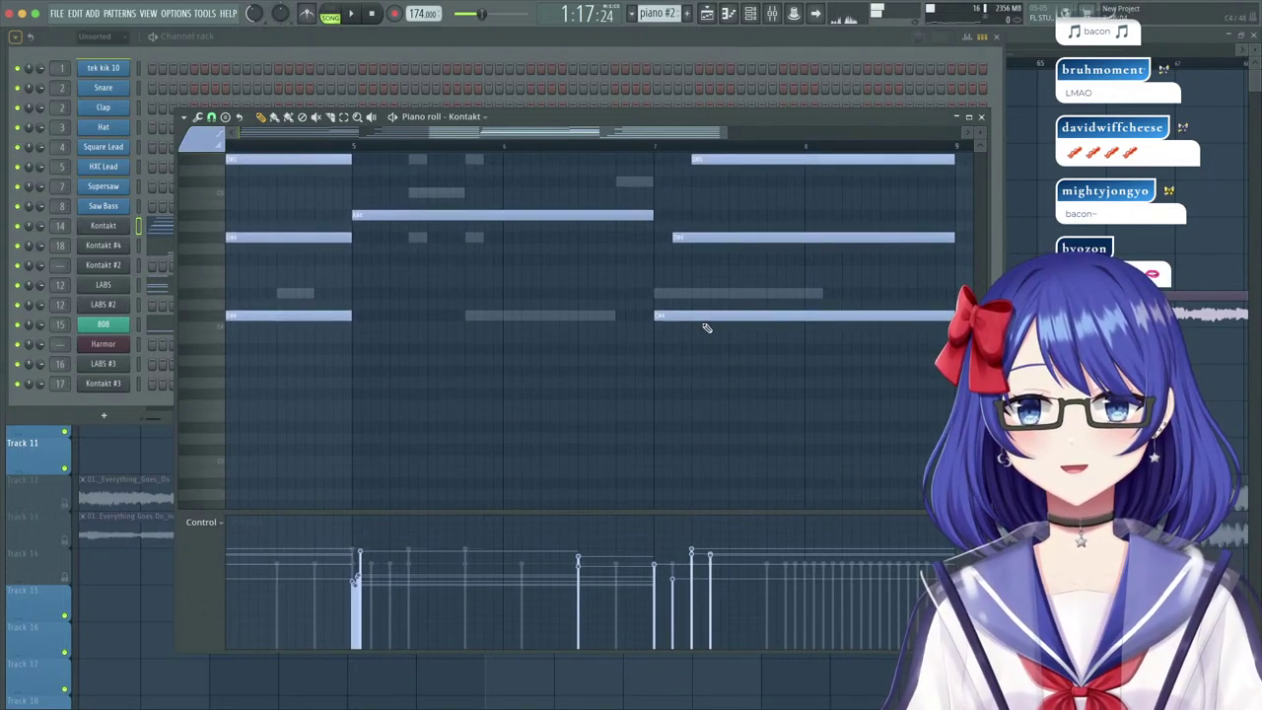
pyautogui.moveTo(703, 317); pyautogui.dragTo(698, 295)
pyautogui.scroll(3, 719, 325)
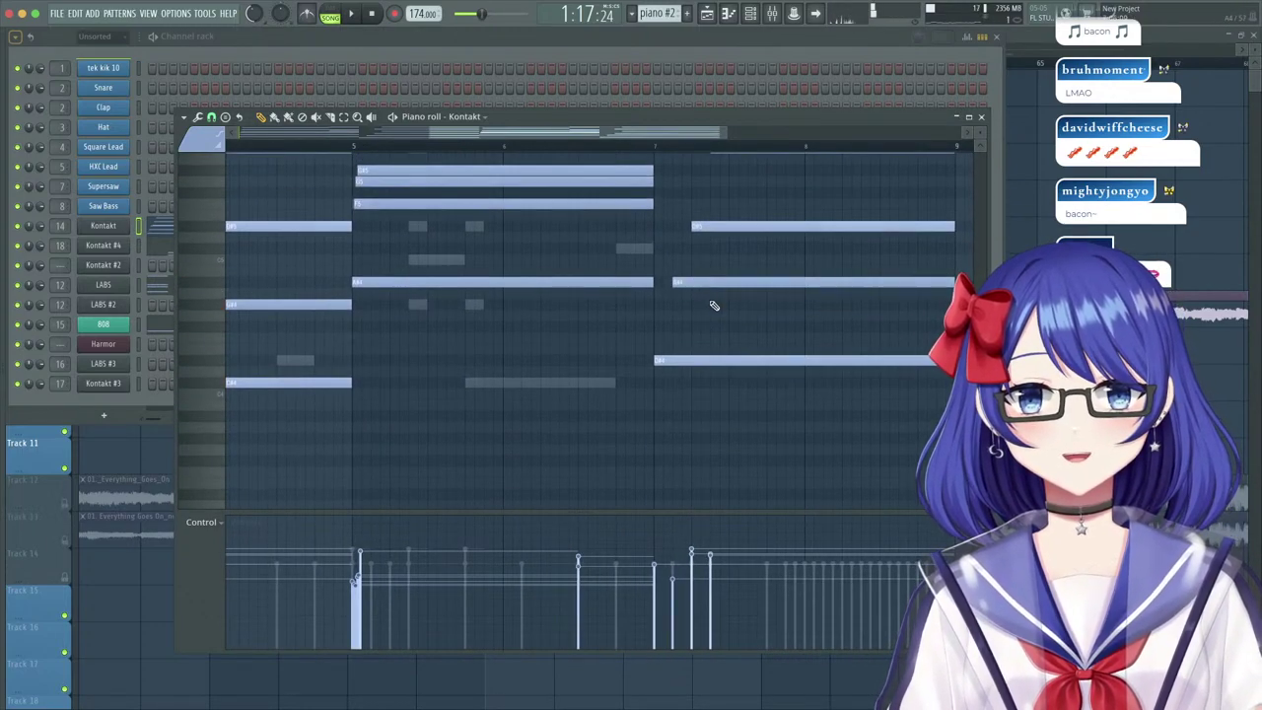
pyautogui.scroll(5, 713, 296)
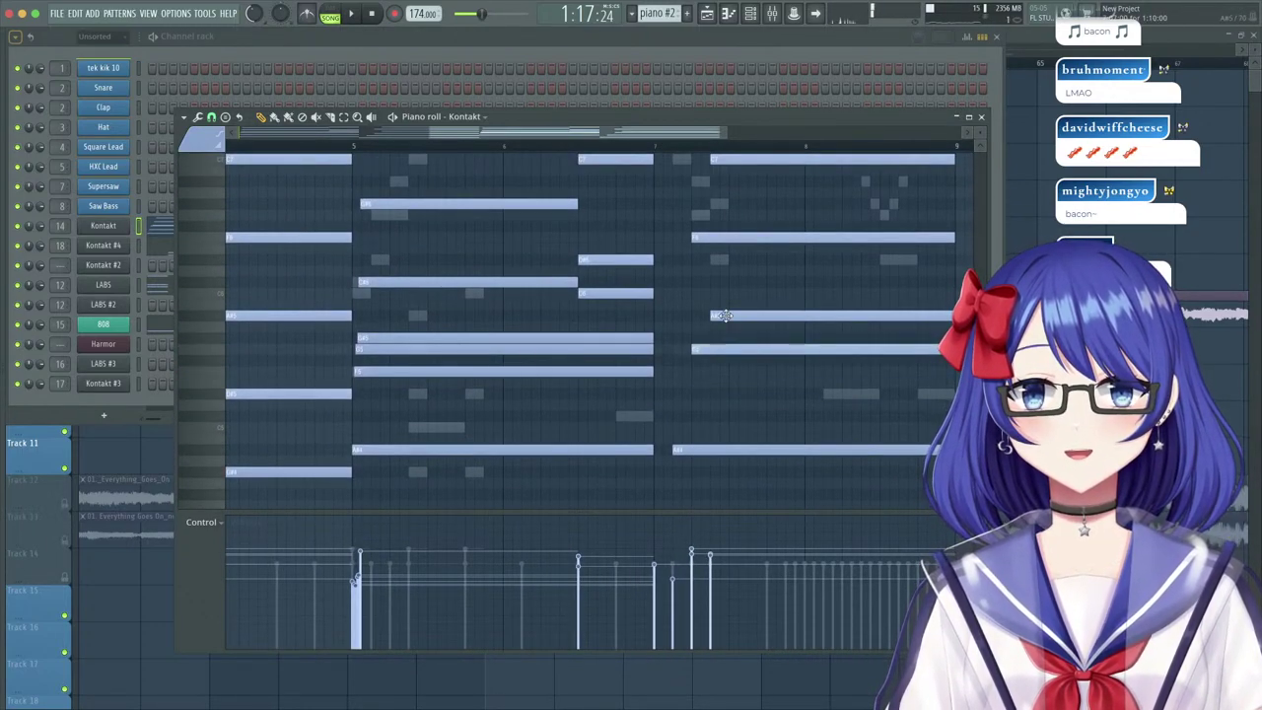
pyautogui.scroll(3, 735, 321)
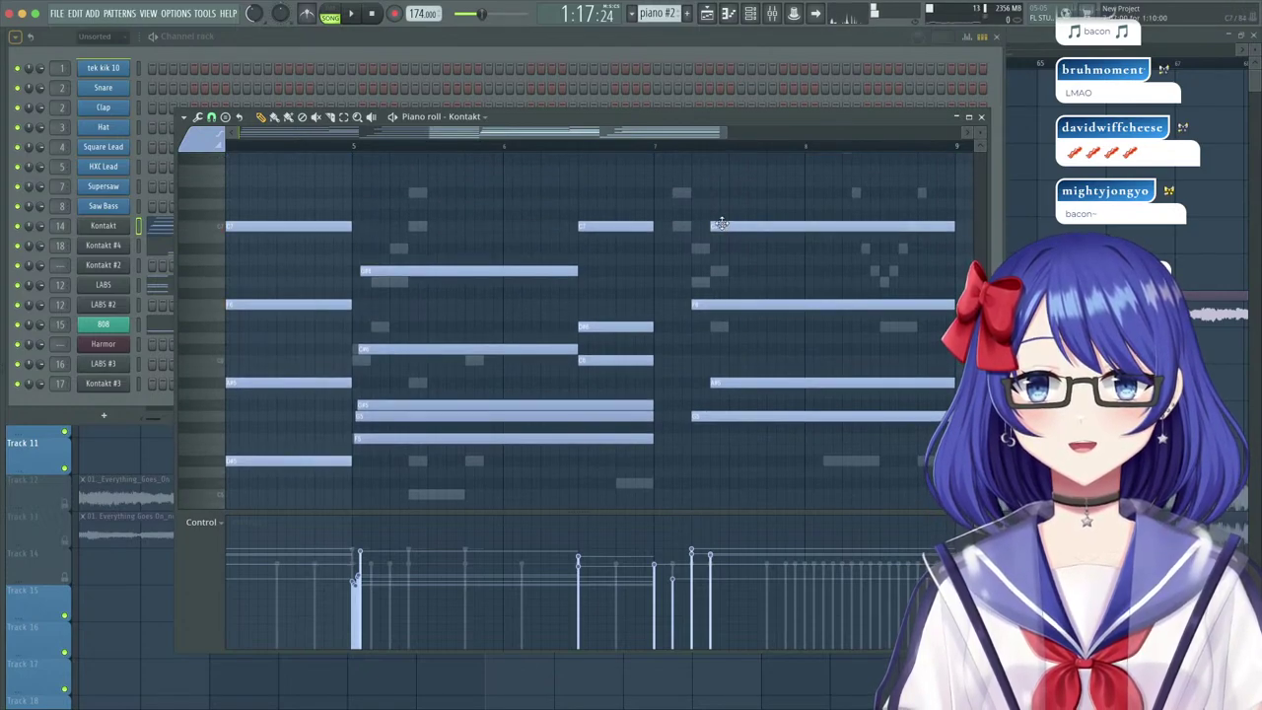
# Lower the top note of the Kontakt chord at bar 7 to A#6 and play the passage back.
pyautogui.moveTo(747, 227); pyautogui.dragTo(750, 258)
pyautogui.press('space')
pyautogui.scroll(5, 761, 312)
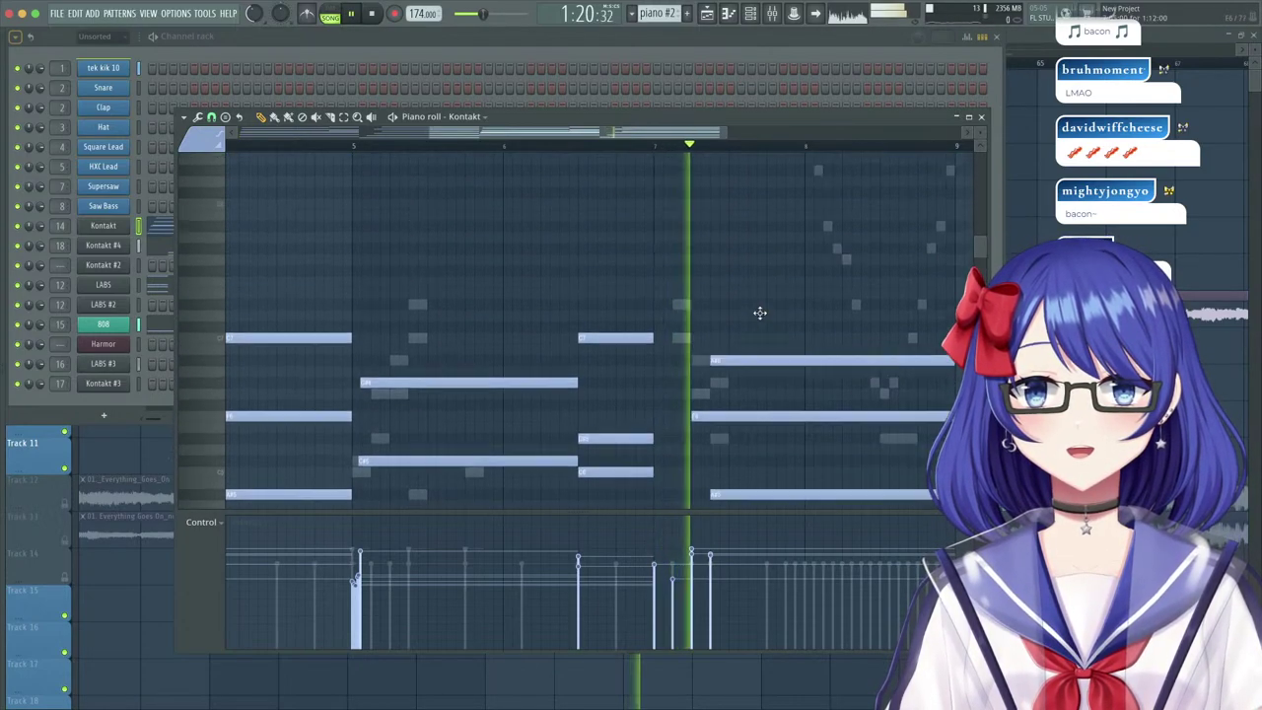
pyautogui.scroll(-10, 766, 319)
pyautogui.press('space')
pyautogui.press('space')
pyautogui.scroll(3, 768, 319)
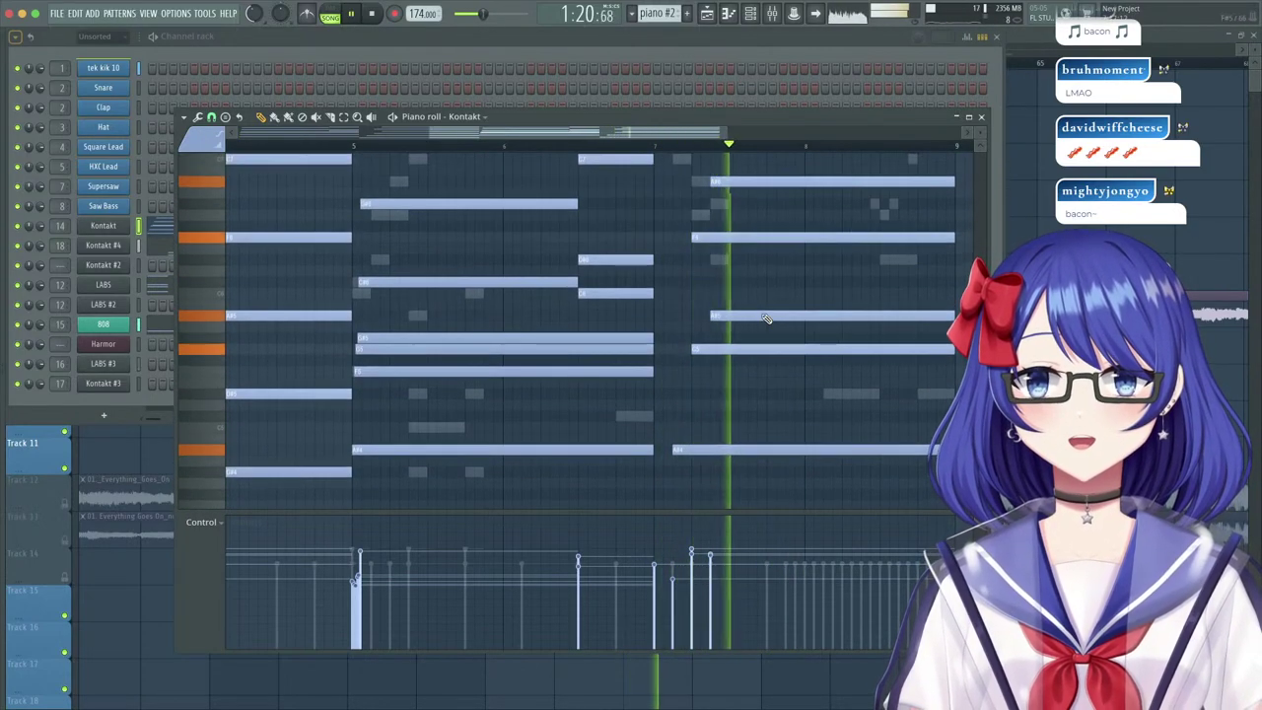
# Open the 808 notes and the Kontakt #4 notes in turn while playing the passage from bar 7.
pyautogui.scroll(-3, 789, 320)
pyautogui.rightClick(851, 327)
pyautogui.rightClick(851, 327)
pyautogui.scroll(2, 813, 311)
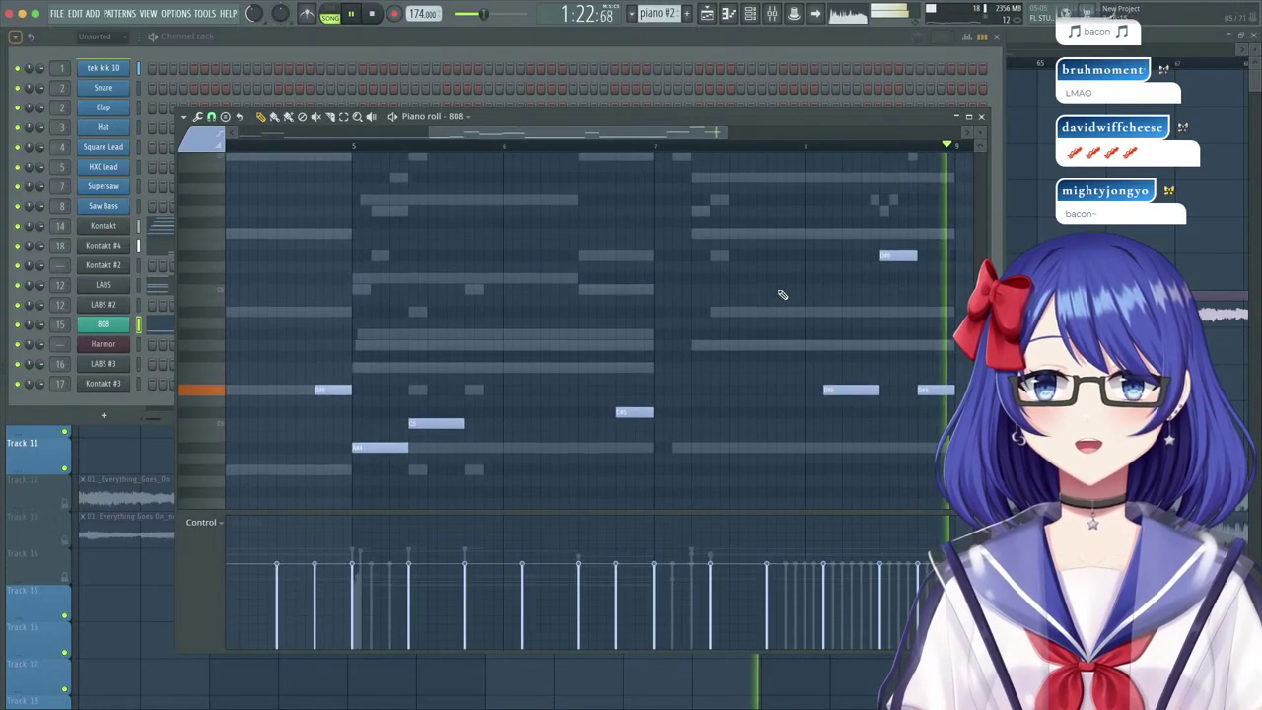
pyautogui.rightClick(724, 264)
pyautogui.rightClick(724, 264)
pyautogui.press('space')
pyautogui.press('space')
pyautogui.scroll(2, 922, 324)
pyautogui.scroll(2, 931, 326)
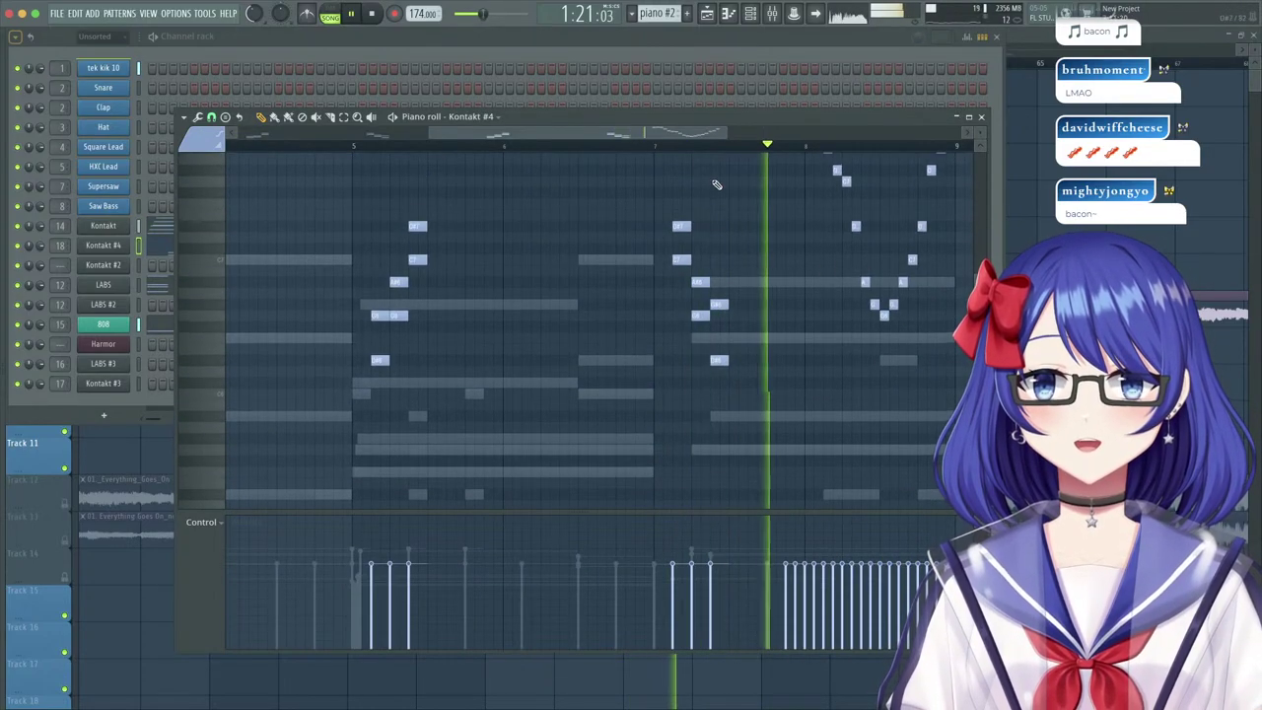
# Delete the fast falling and rising run around bar 8 of the Kontakt #4 part and play the passage.
pyautogui.press('space')
pyautogui.scroll(-4, 674, 150)
pyautogui.scroll(2, 769, 150)
pyautogui.scroll(5, 769, 150)
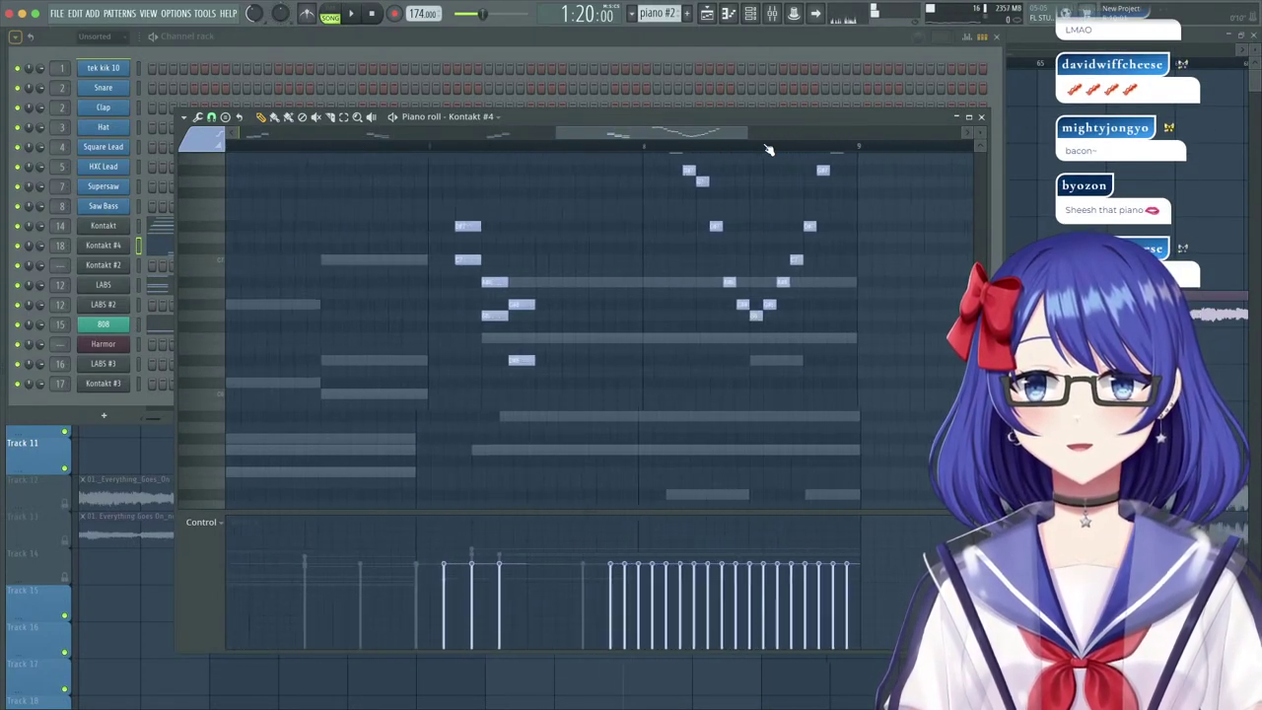
pyautogui.scroll(4, 772, 257)
pyautogui.scroll(2, 775, 263)
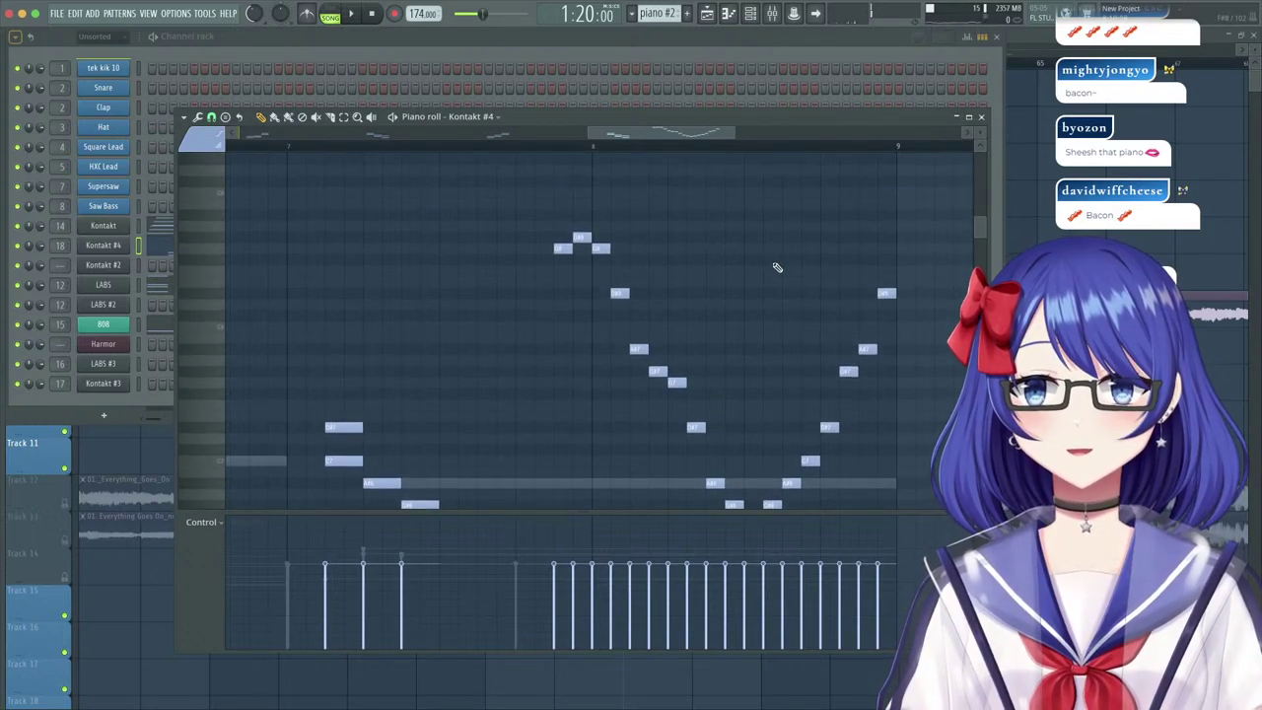
pyautogui.moveTo(926, 218); pyautogui.dragTo(563, 529)
pyautogui.press('Delete')
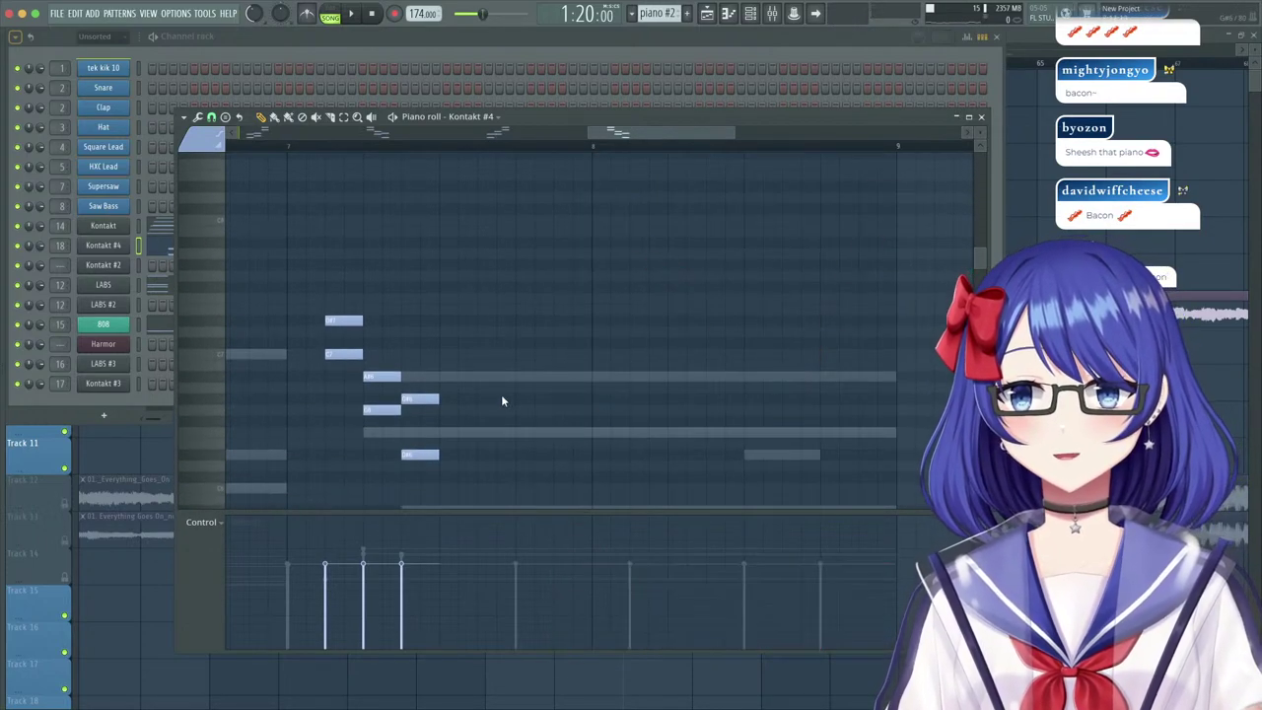
pyautogui.press('space')
pyautogui.press('space')
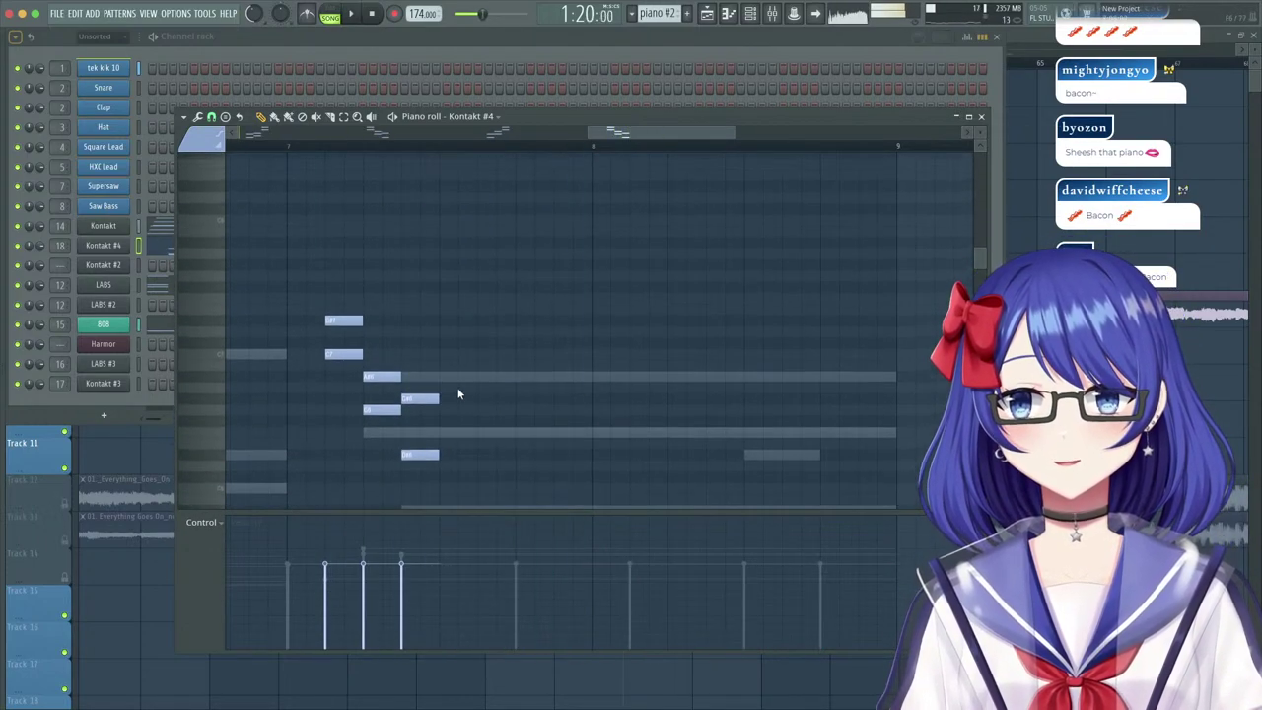
# Write a descending Kontakt #4 line of D#8, C8, A#7, G#7 and G7, starting just before bar 8.
pyautogui.click(558, 287)
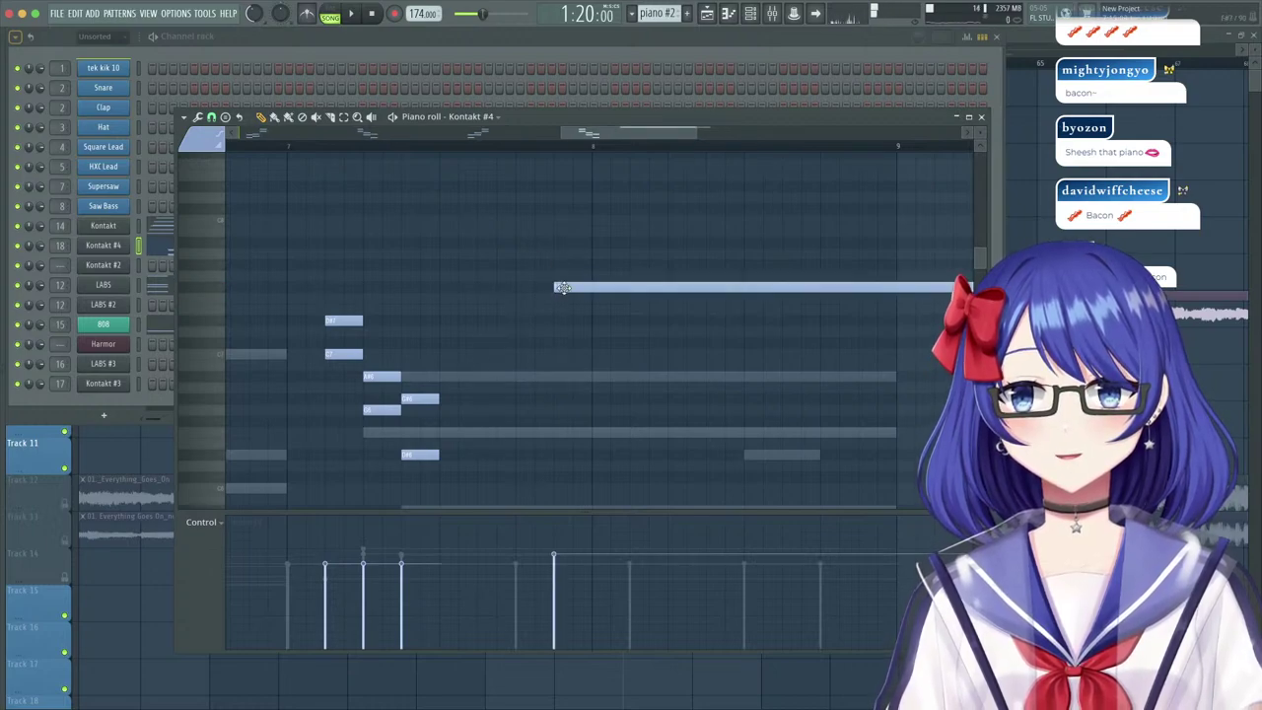
pyautogui.rightClick(588, 287)
pyautogui.click(559, 298)
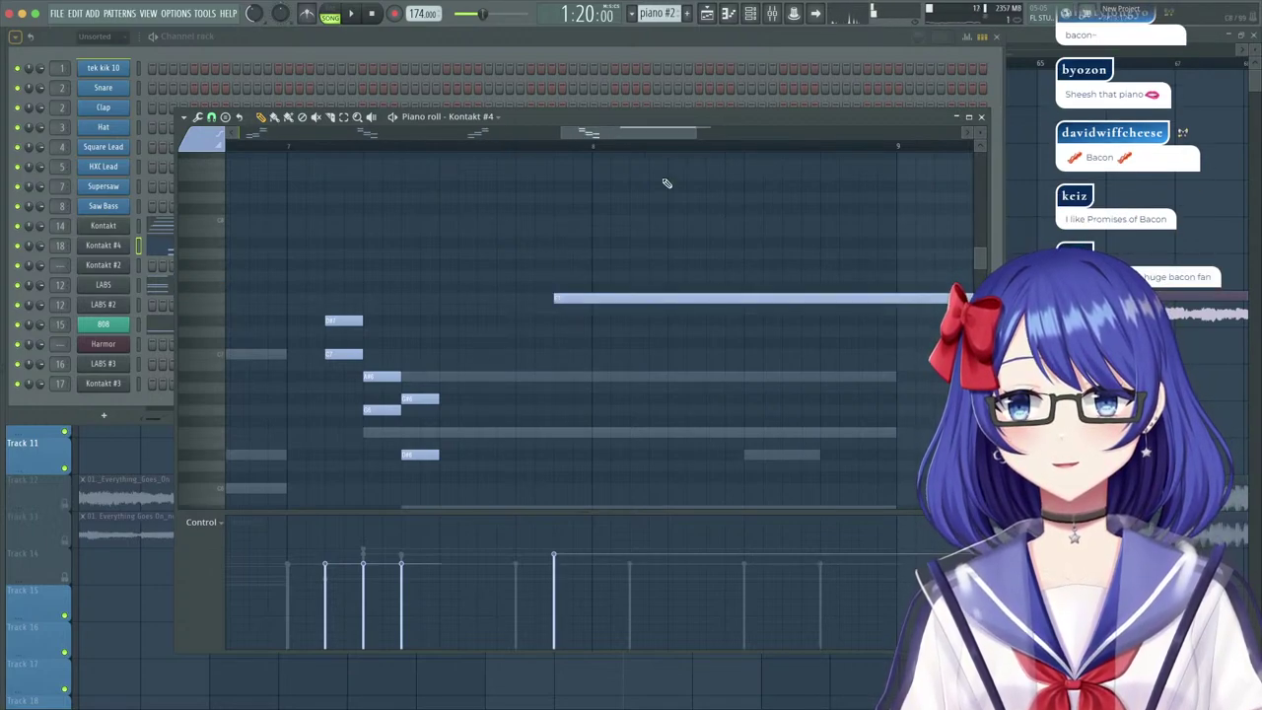
pyautogui.scroll(-1, 580, 153)
pyautogui.scroll(-2, 580, 152)
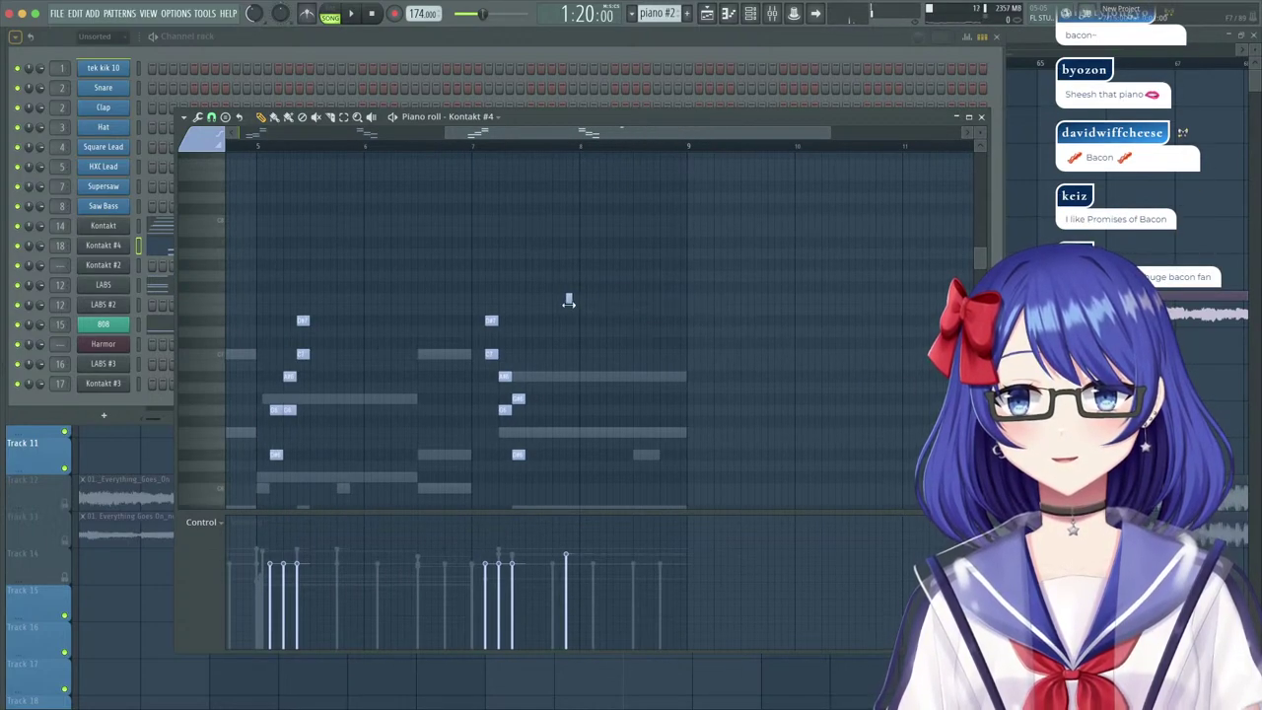
pyautogui.scroll(4, 580, 154)
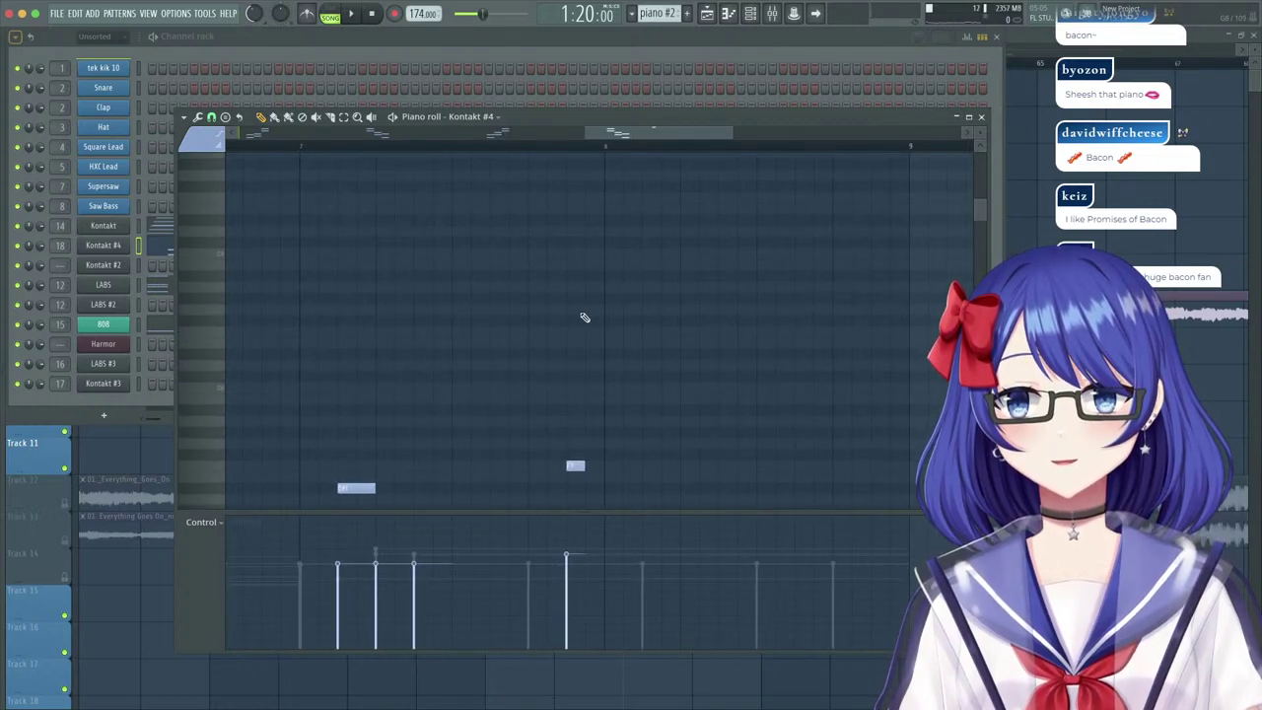
pyautogui.scroll(1, 583, 320)
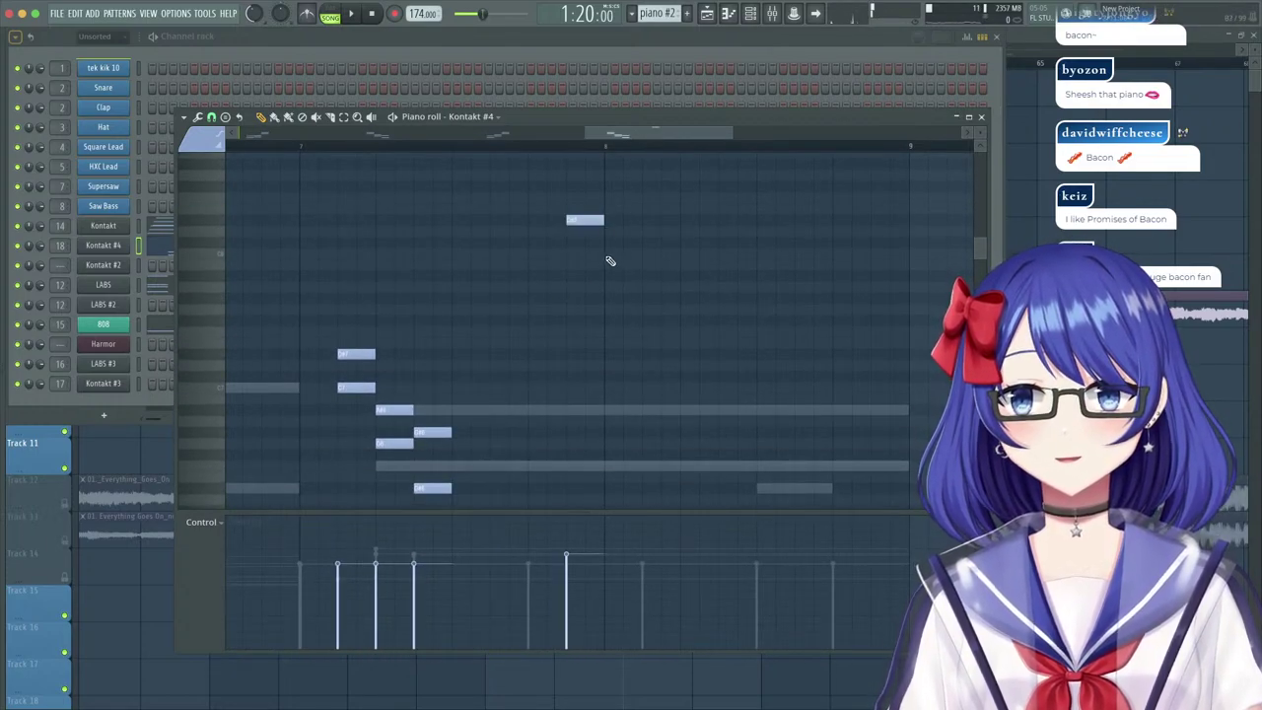
pyautogui.click(633, 276)
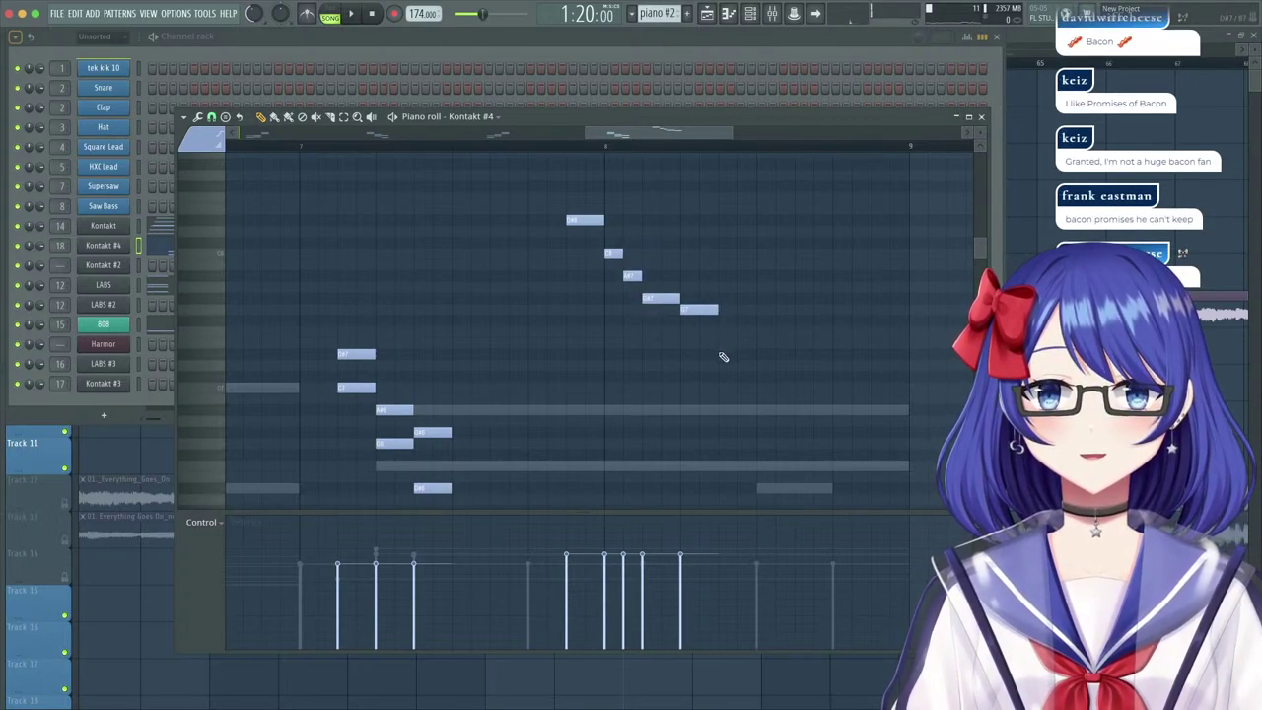
# Shift the whole descending line four steps earlier within bar 7 and play it back.
pyautogui.moveTo(733, 346); pyautogui.dragTo(555, 203)
pyautogui.hotkey('shift', 'Left')
pyautogui.hotkey('shift', 'Left')
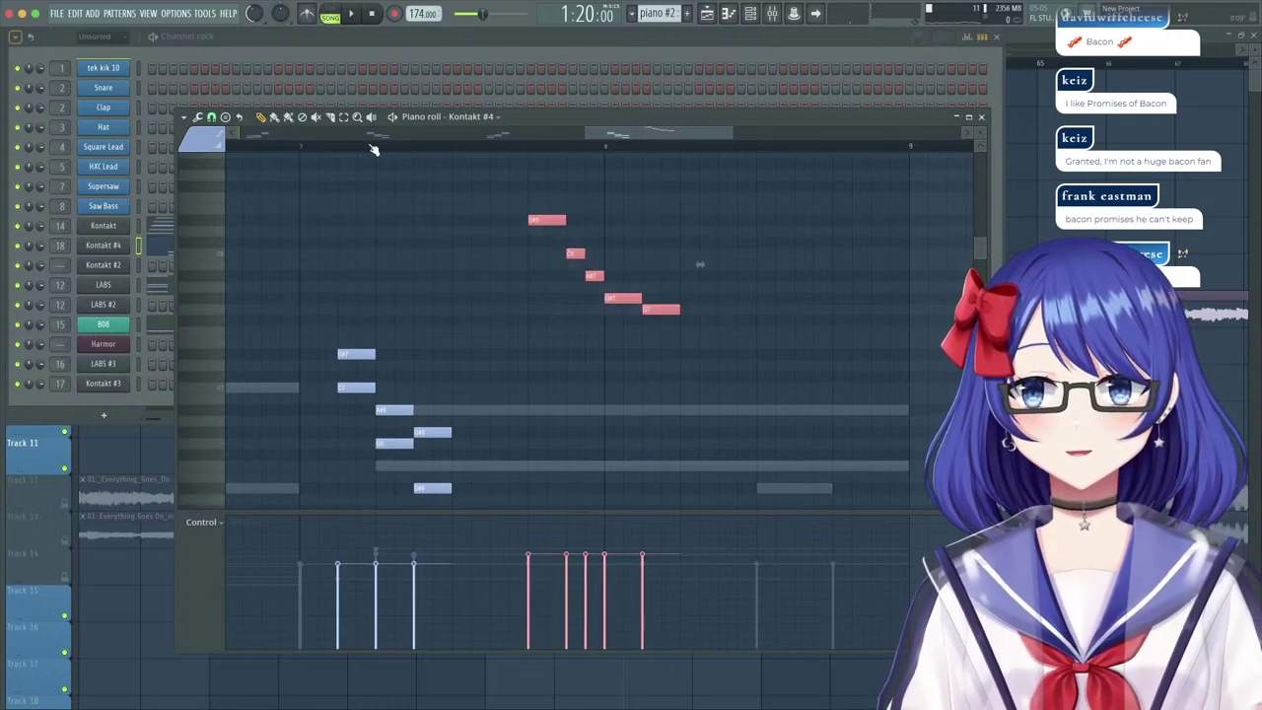
pyautogui.hotkey('shift', 'Left')
pyautogui.hotkey('shift', 'Left')
pyautogui.press('space')
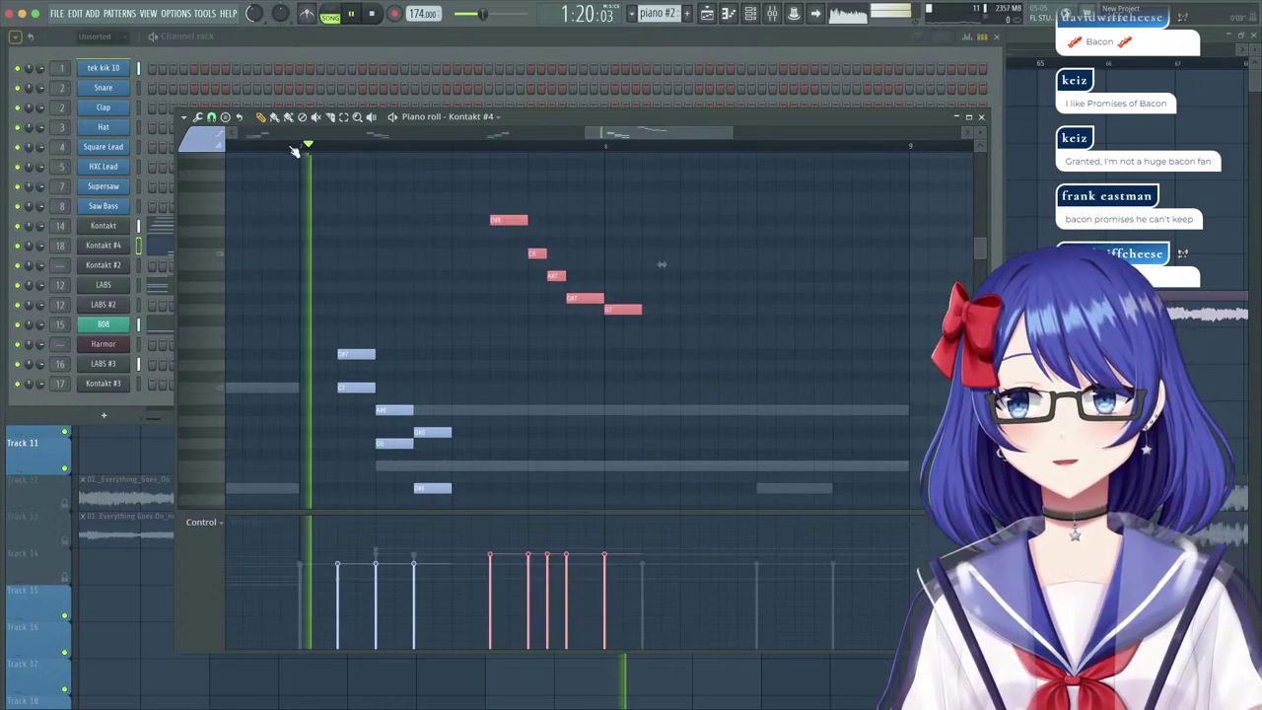
pyautogui.press('space')
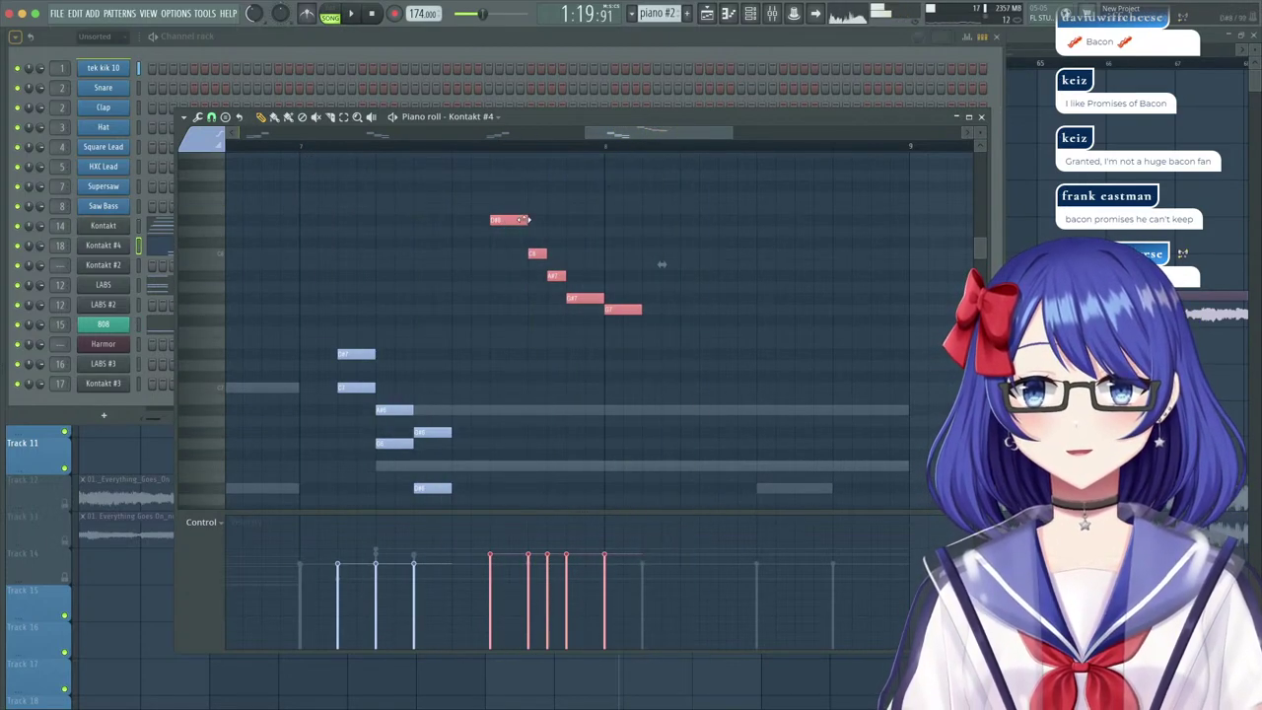
# Add a G#8 note directly before the D#8 that starts the descending line and play it back.
pyautogui.moveTo(512, 220)
pyautogui.mouseDown()
pyautogui.moveTo(473, 221)
pyautogui.moveTo(507, 229)
pyautogui.mouseUp()
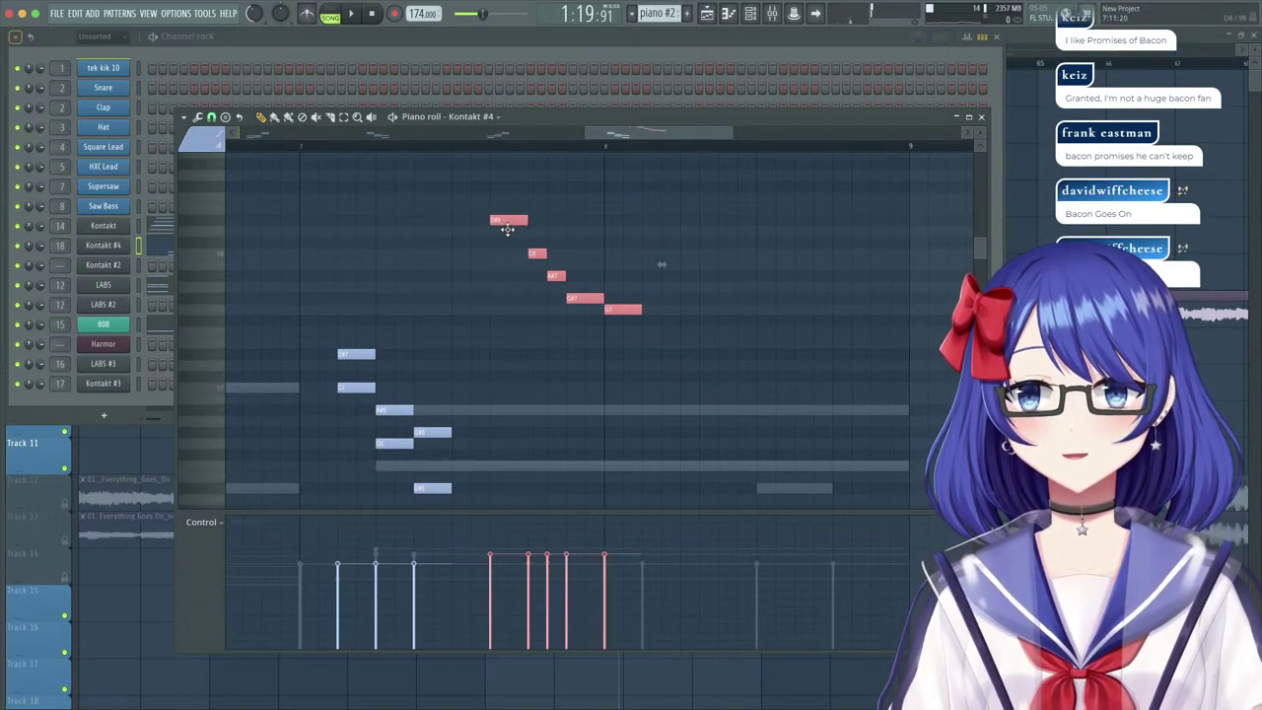
pyautogui.scroll(3, 472, 192)
pyautogui.click(457, 222)
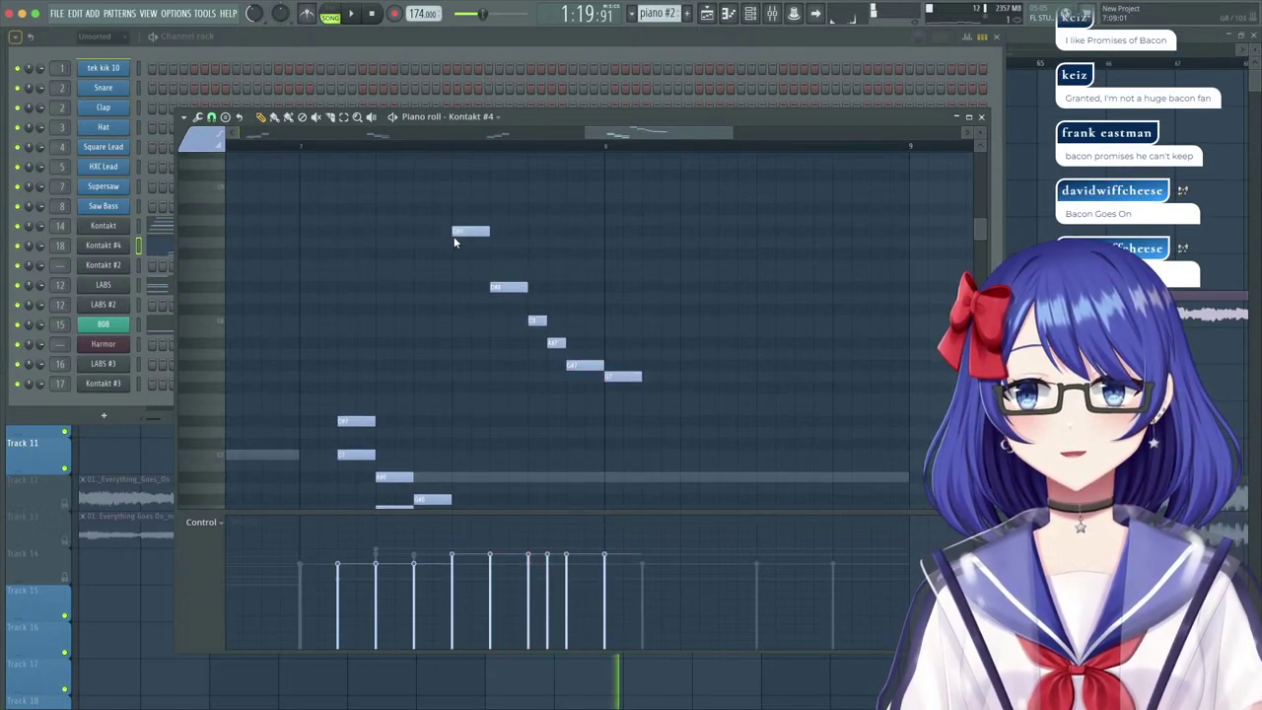
pyautogui.press('space')
pyautogui.scroll(-3, 589, 254)
pyautogui.press('space')
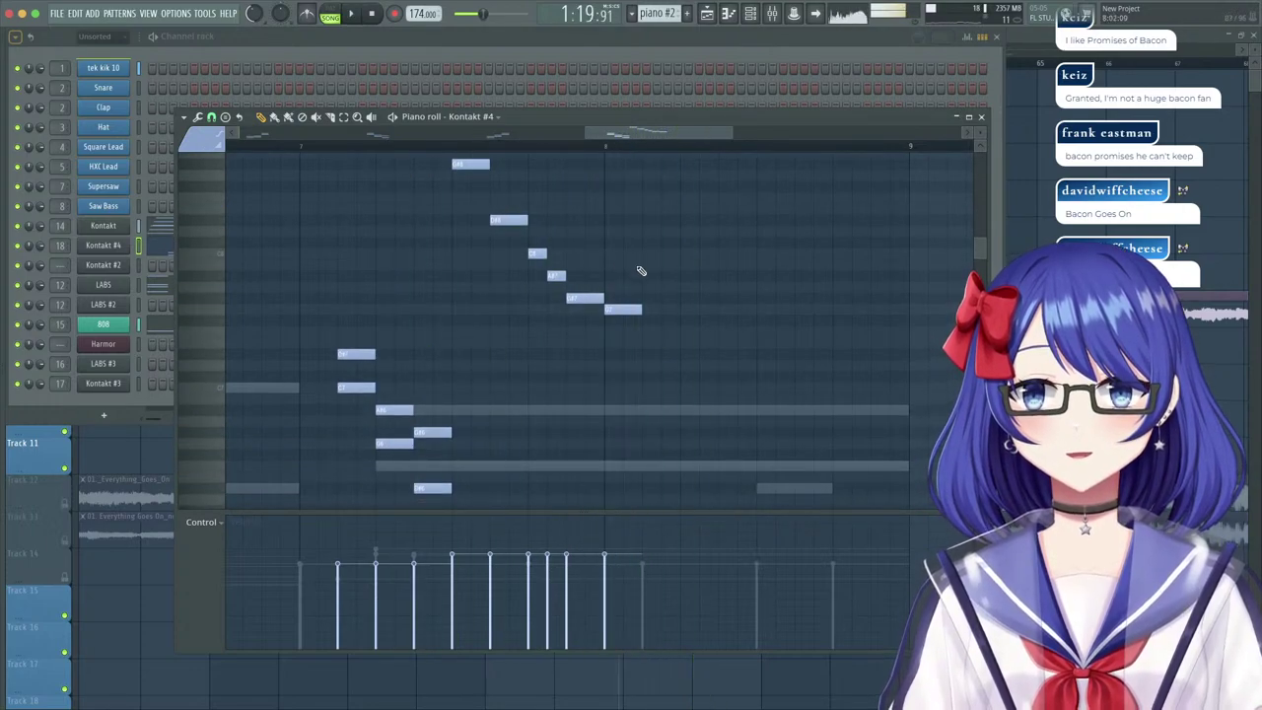
# Move the six-note descending line later in stages until it starts at bar 8, playing it back between moves.
pyautogui.moveTo(569, 264); pyautogui.dragTo(544, 166)
pyautogui.press('space')
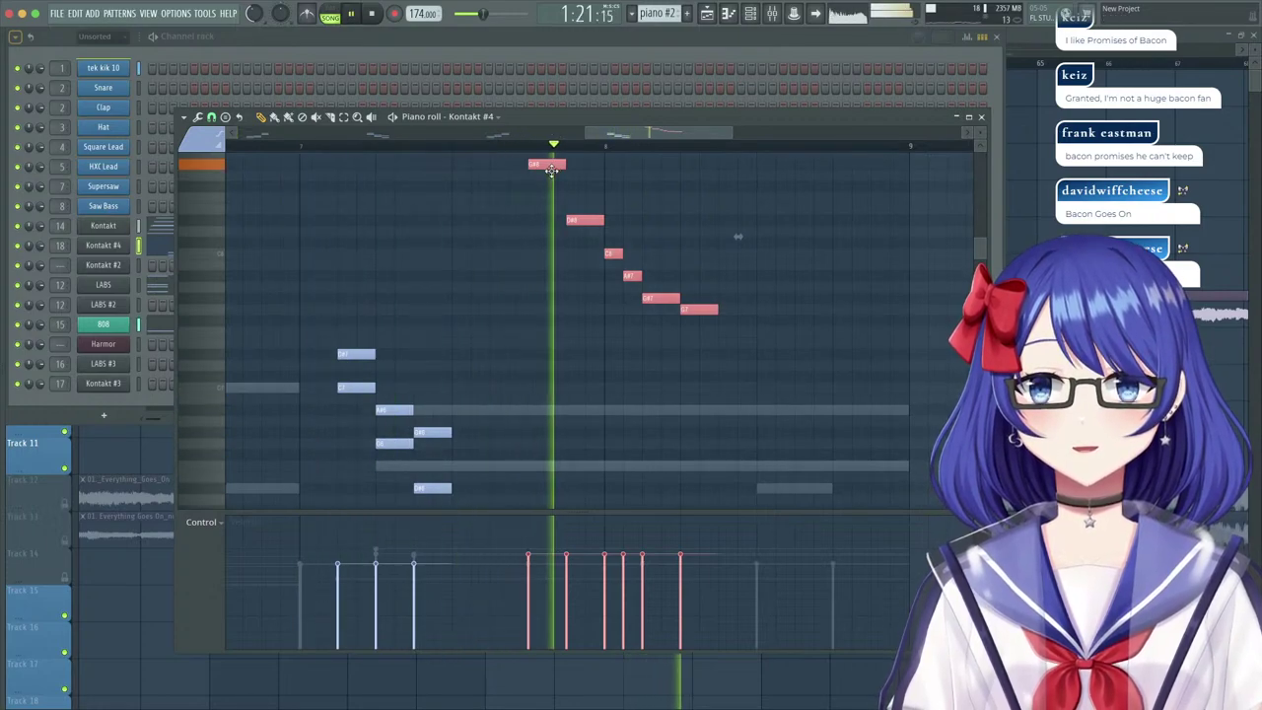
pyautogui.press('space')
pyautogui.moveTo(554, 170); pyautogui.dragTo(590, 168)
pyautogui.press('space')
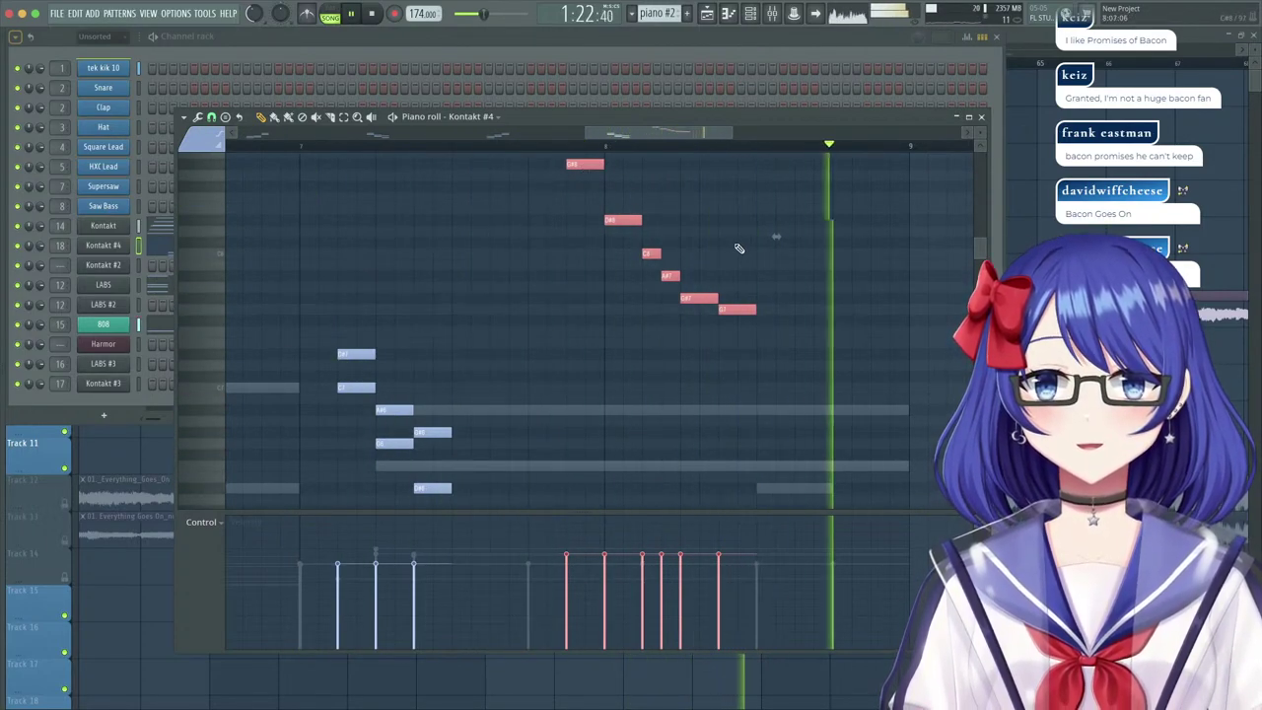
pyautogui.moveTo(578, 166); pyautogui.dragTo(611, 166)
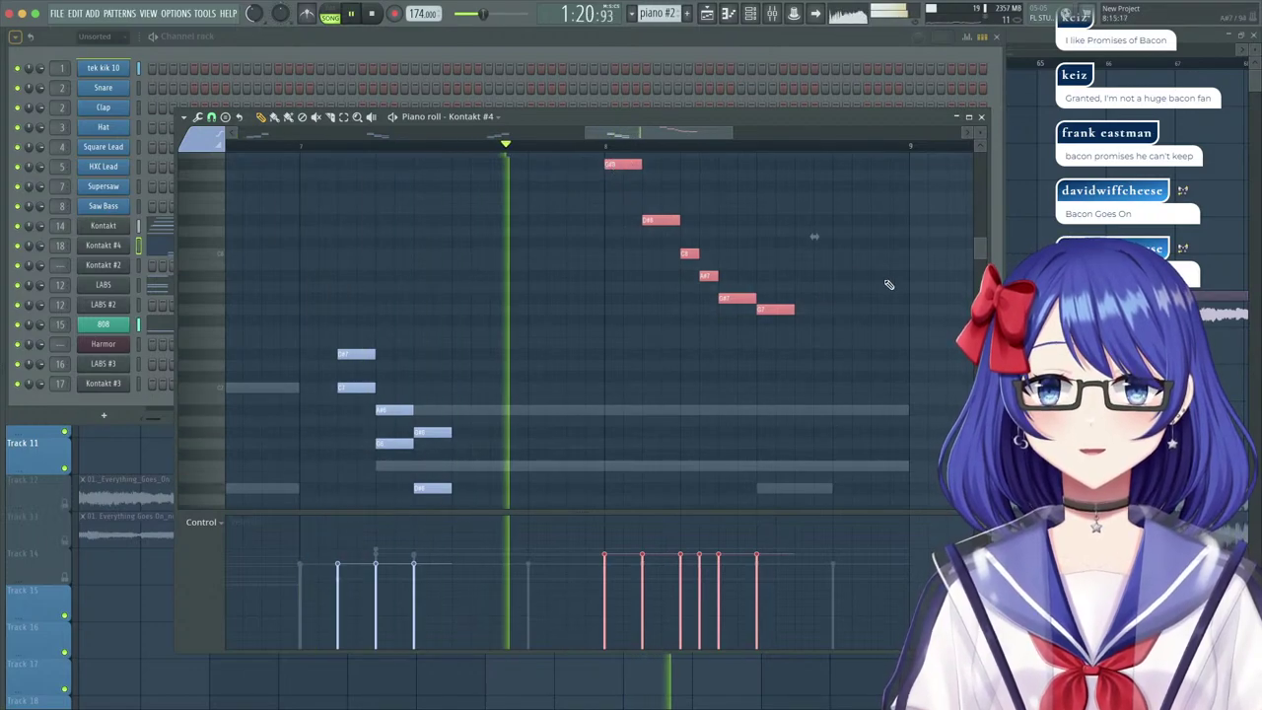
pyautogui.press('space')
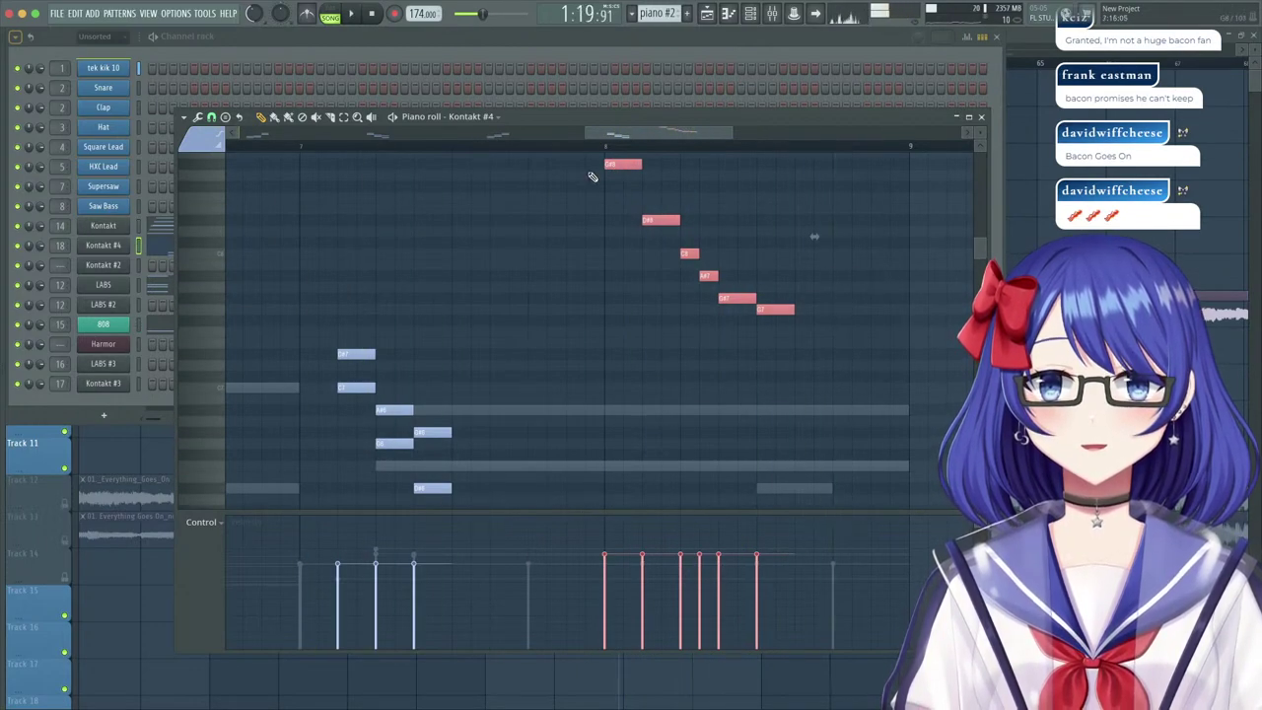
# Remove the line's opening G#8 and add G#7 and D#7 after its last note, playing the passage.
pyautogui.click(563, 218)
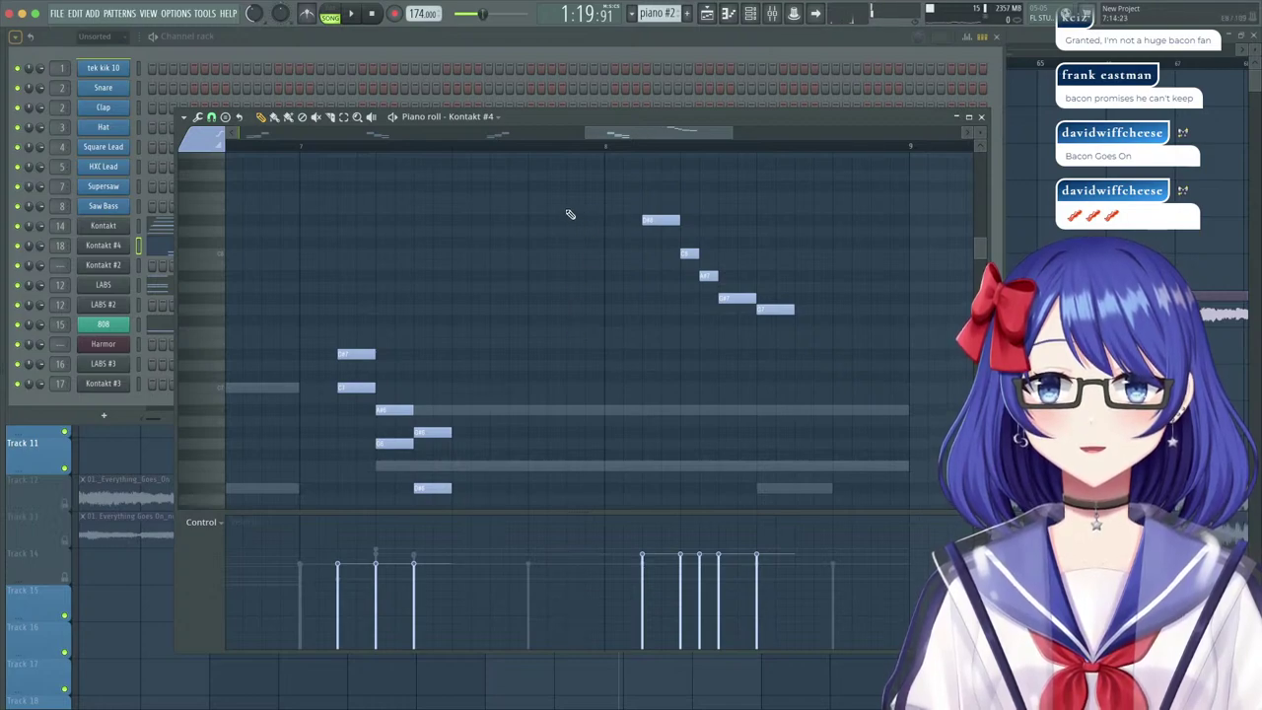
pyautogui.press('space')
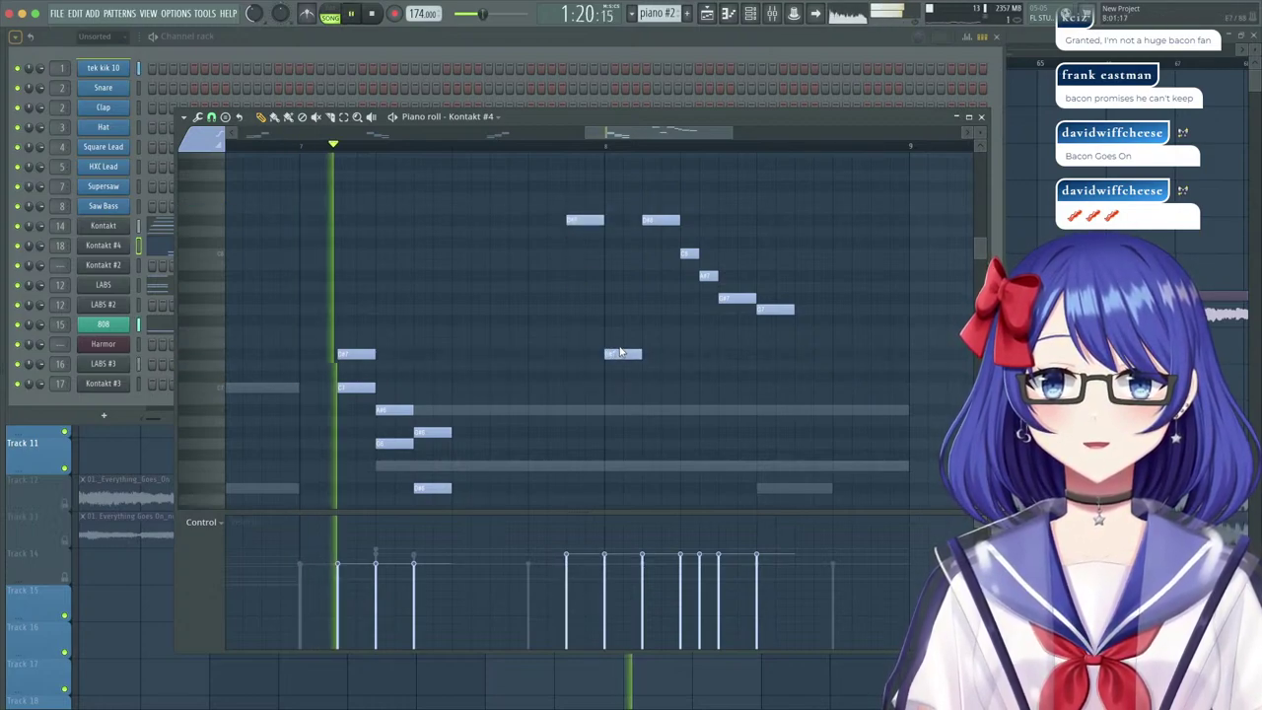
pyautogui.press('space')
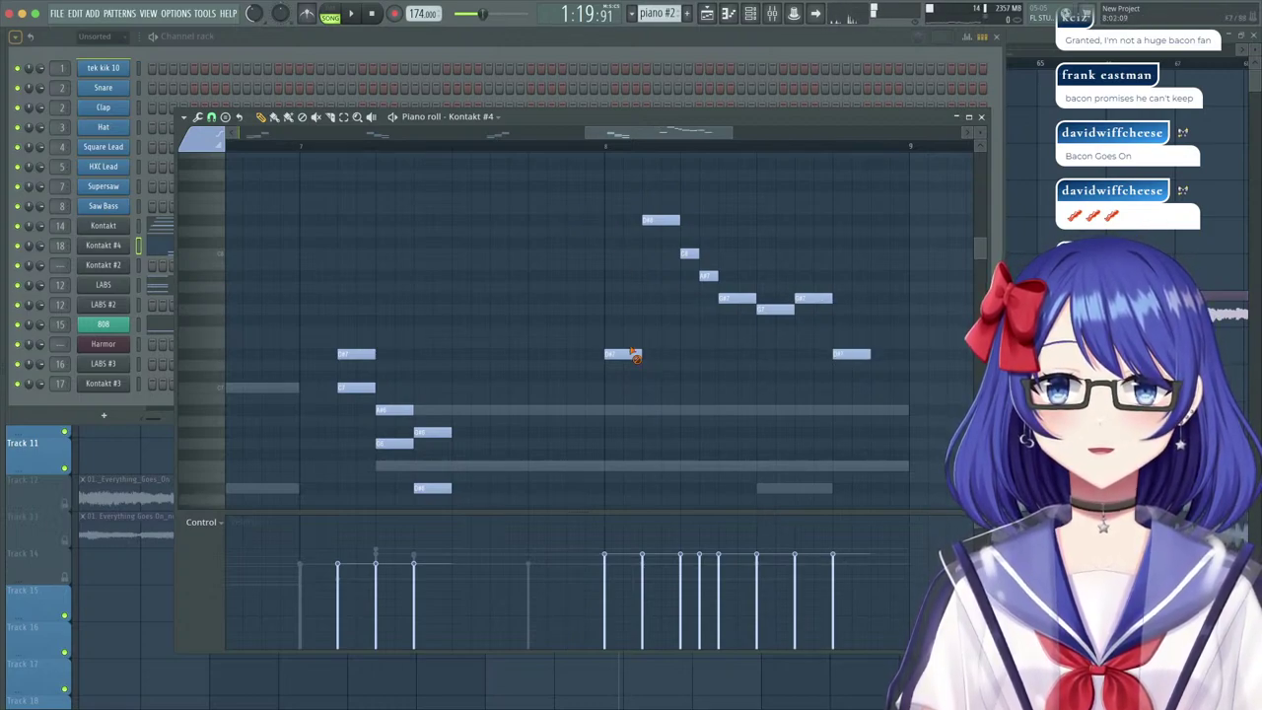
# Shift the line two steps earlier with a lengthened D#8, lead into it with G7 and G#7, and play it back.
pyautogui.moveTo(659, 219); pyautogui.dragTo(604, 216)
pyautogui.keyDown('super'); pyautogui.click(614, 306); pyautogui.keyUp('super')
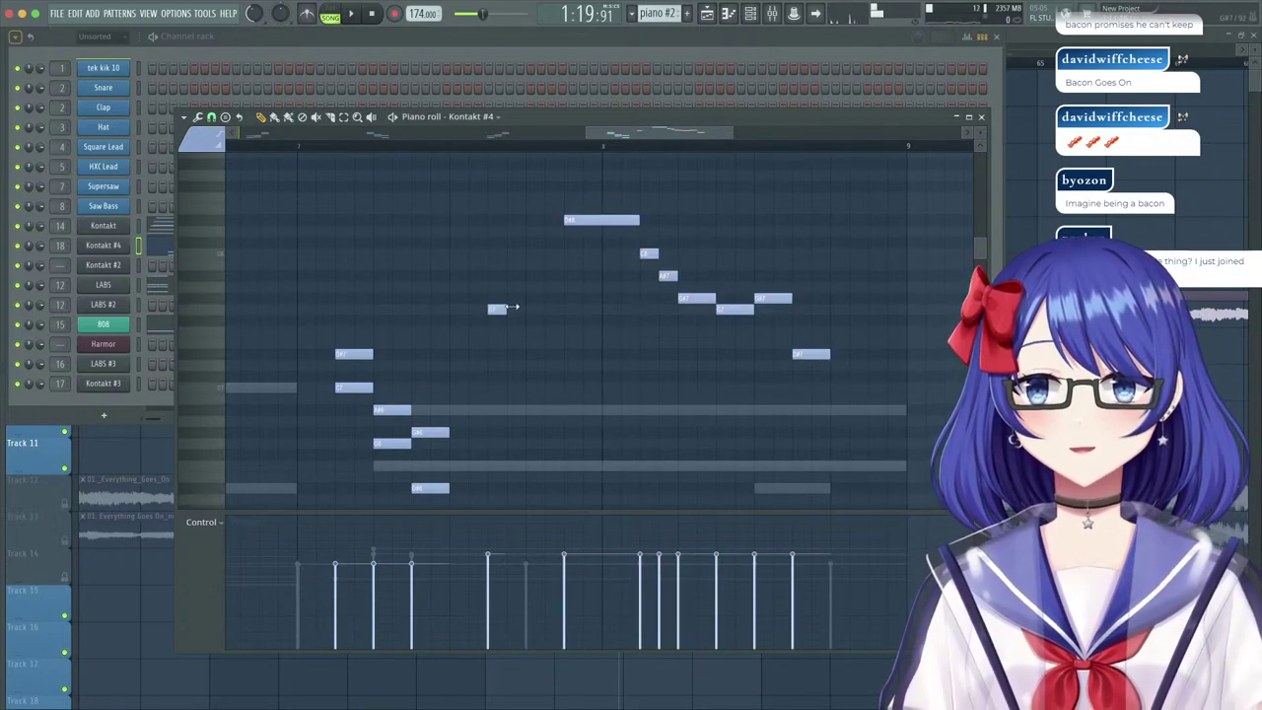
pyautogui.press('space')
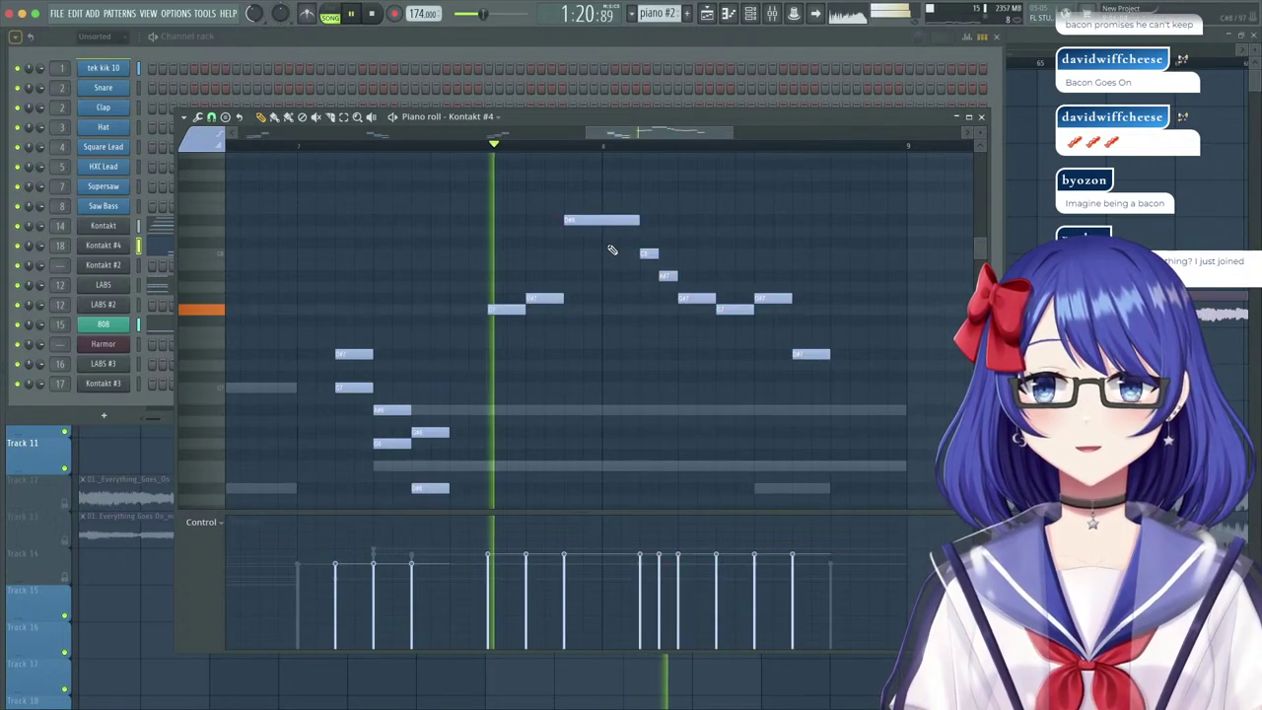
pyautogui.press('space')
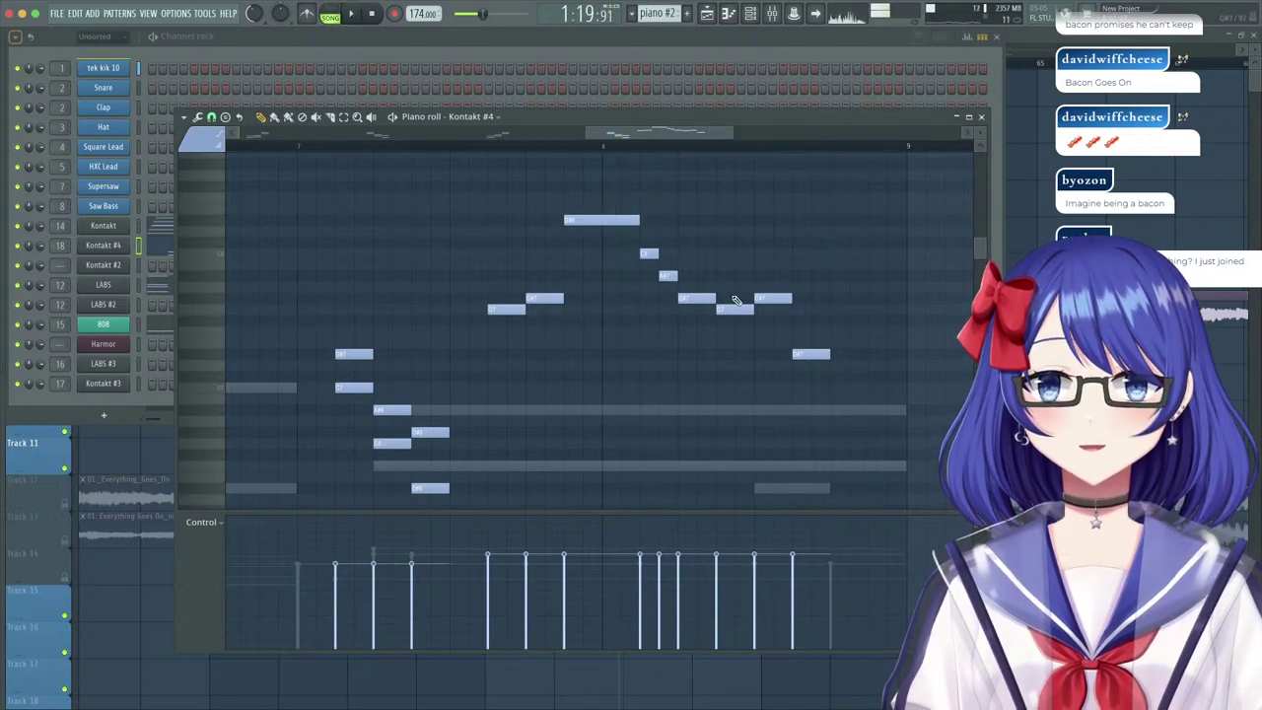
# Move the closing G#7 and D#7 of the Kontakt #4 line an eighth note later and add G#6 after them.
pyautogui.moveTo(779, 301); pyautogui.dragTo(817, 301)
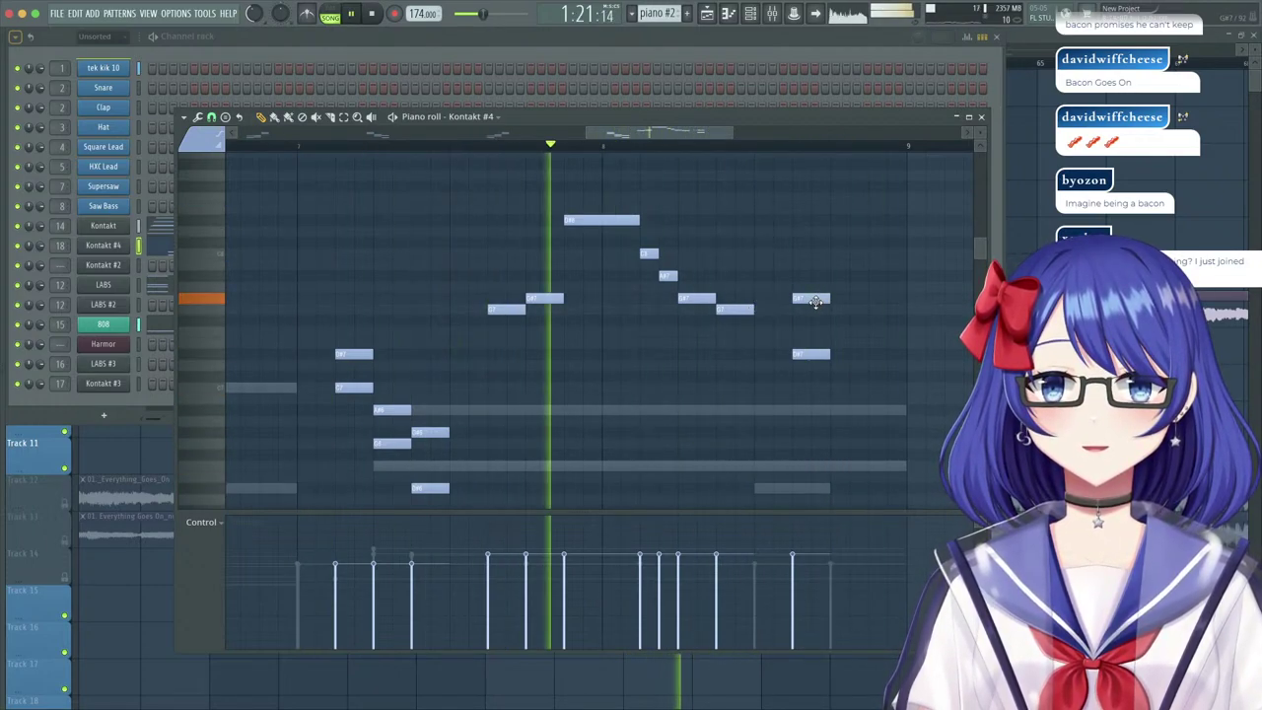
pyautogui.press('space')
pyautogui.click(820, 353)
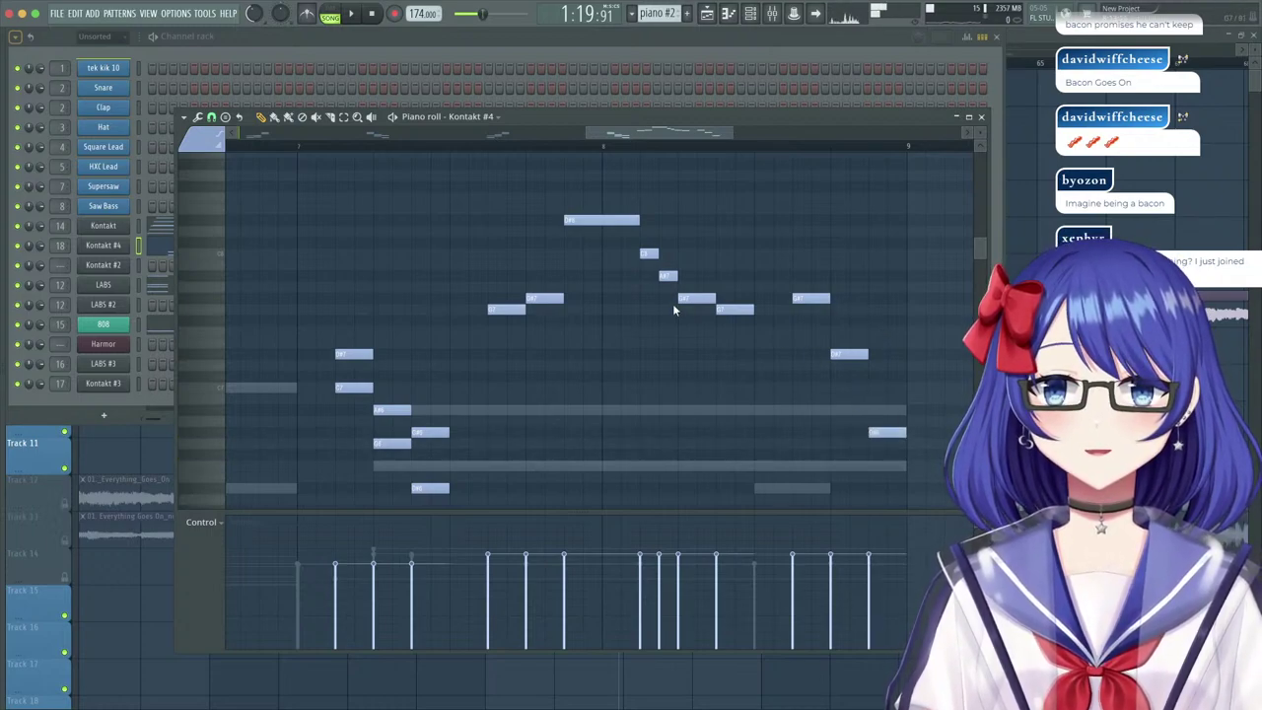
# Add a lower harmony voice under the line, from D#7 under G7 to C7 under D#7, and lengthen its second G7/D#7 pair up to the next chord.
pyautogui.press('space')
pyautogui.press('space')
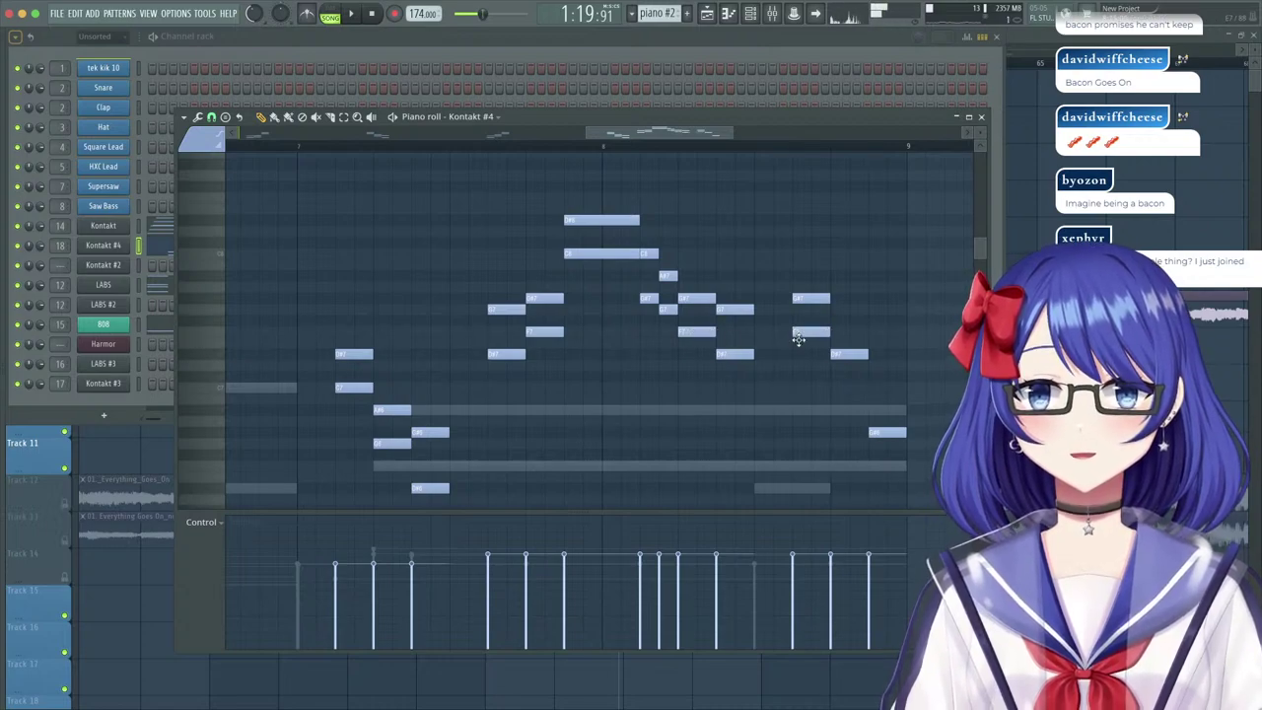
pyautogui.press('space')
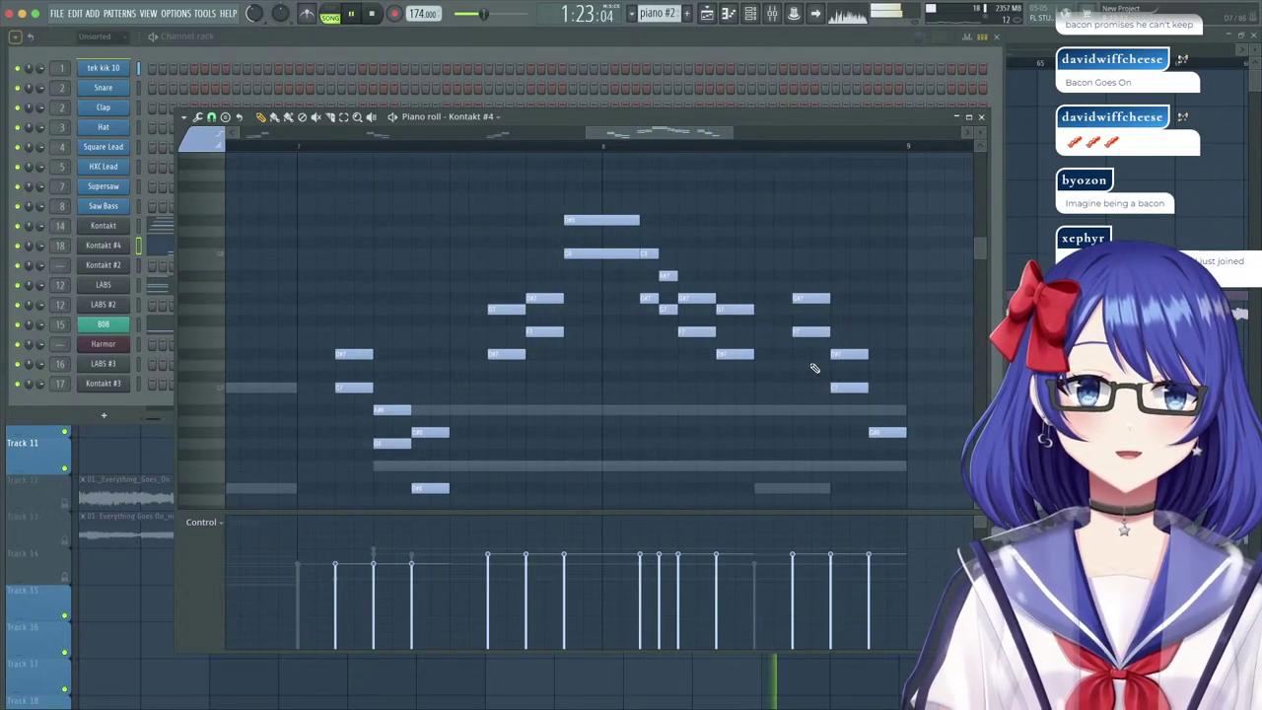
pyautogui.moveTo(741, 281); pyautogui.dragTo(786, 353)
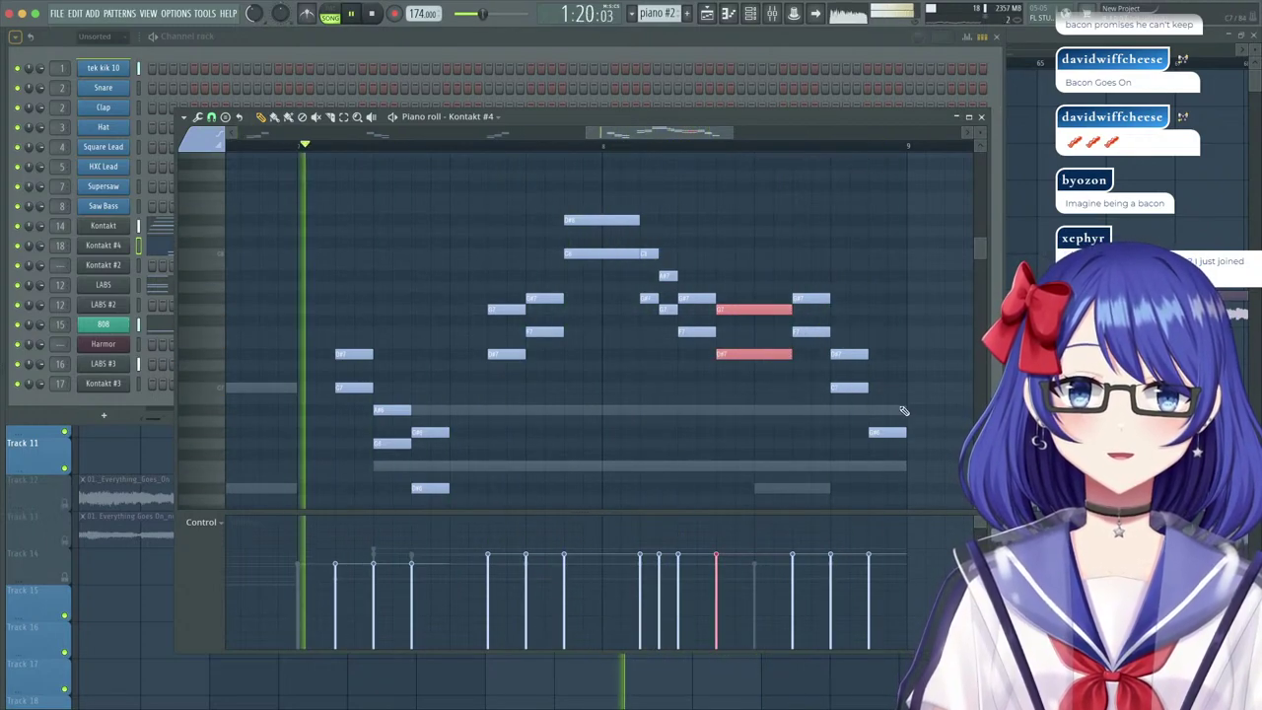
# Add D#6 beneath the closing G#6, play the passage back, and return to the playlist.
pyautogui.scroll(-2, 901, 440)
pyautogui.click(888, 366)
pyautogui.click(877, 421)
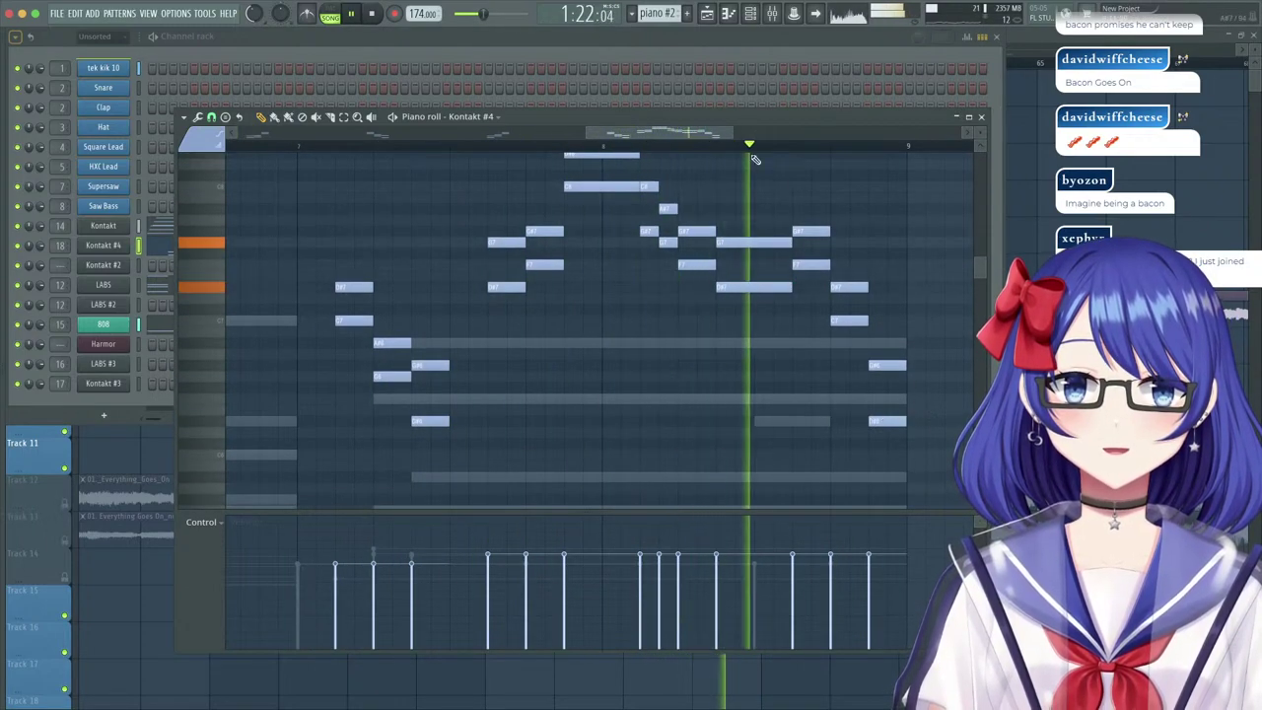
pyautogui.scroll(-5, 670, 138)
pyautogui.click(1029, 37)
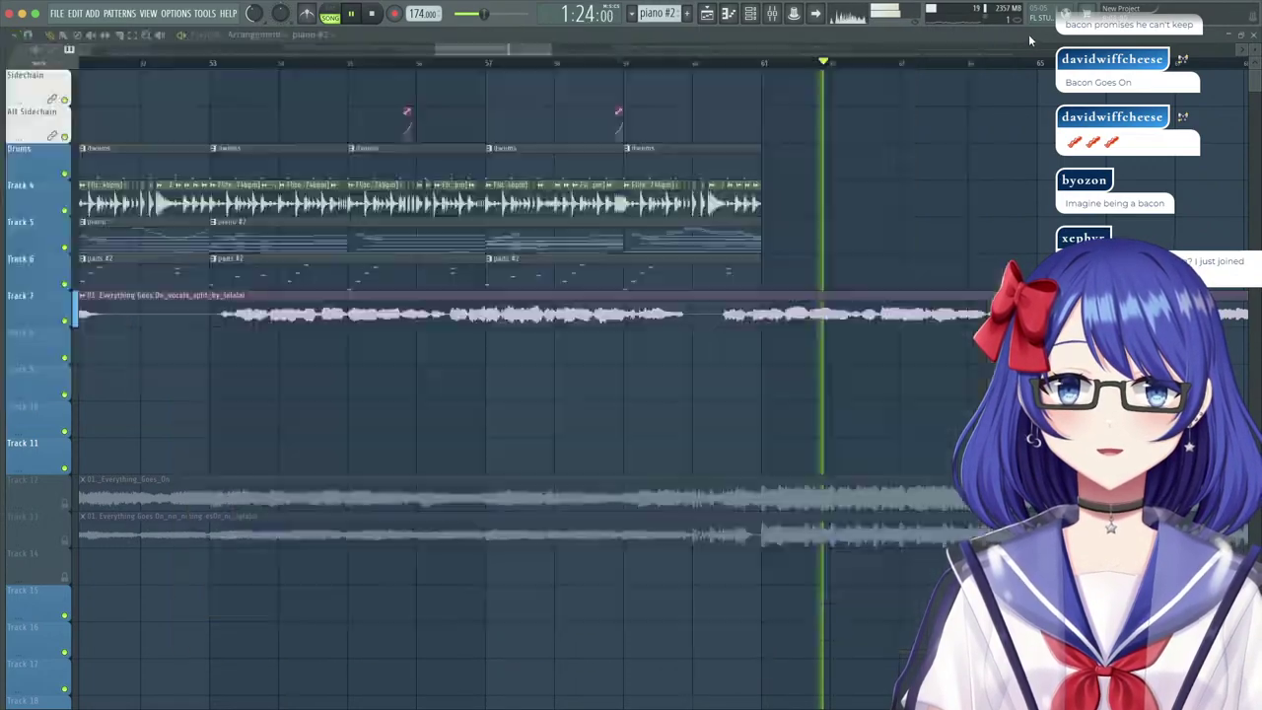
pyautogui.press('space')
# Set the playhead to bar 29 and play the arrangement from there.
pyautogui.scroll(-5, 514, 52)
pyautogui.moveTo(515, 64)
pyautogui.mouseDown()
pyautogui.moveTo(267, 106)
pyautogui.moveTo(423, 82)
pyautogui.mouseUp()
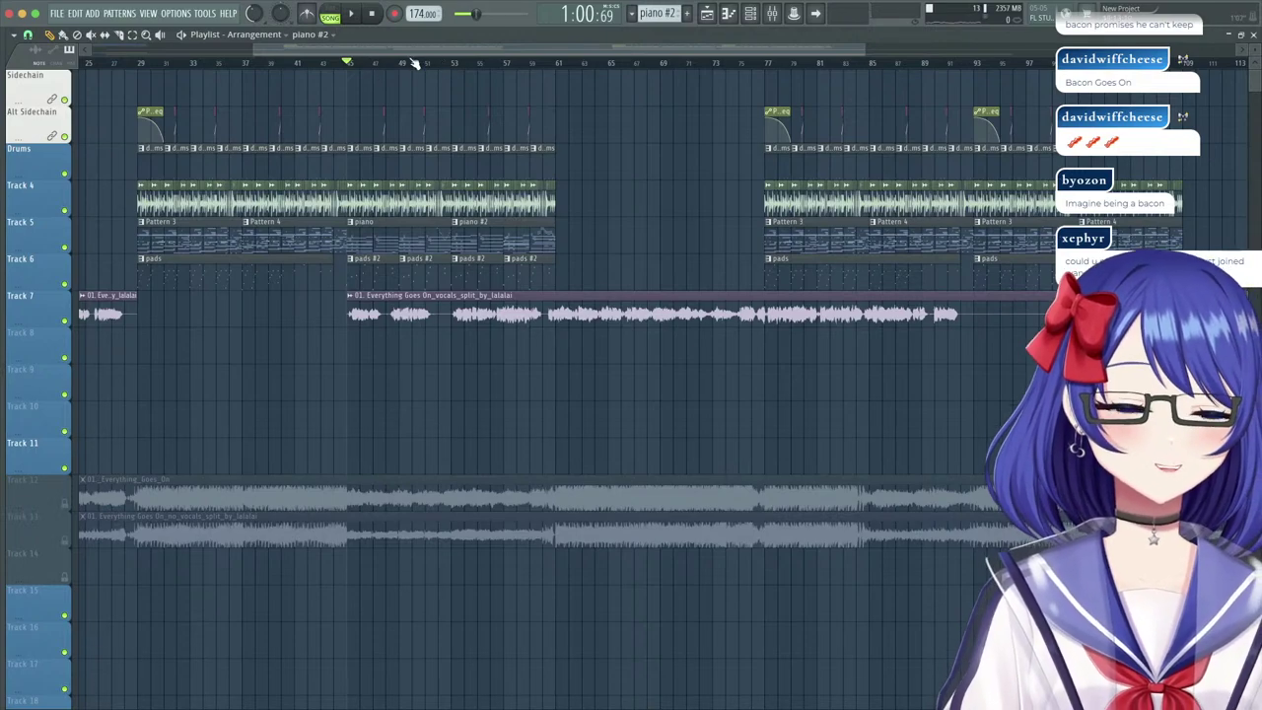
pyautogui.moveTo(405, 44); pyautogui.dragTo(342, 43)
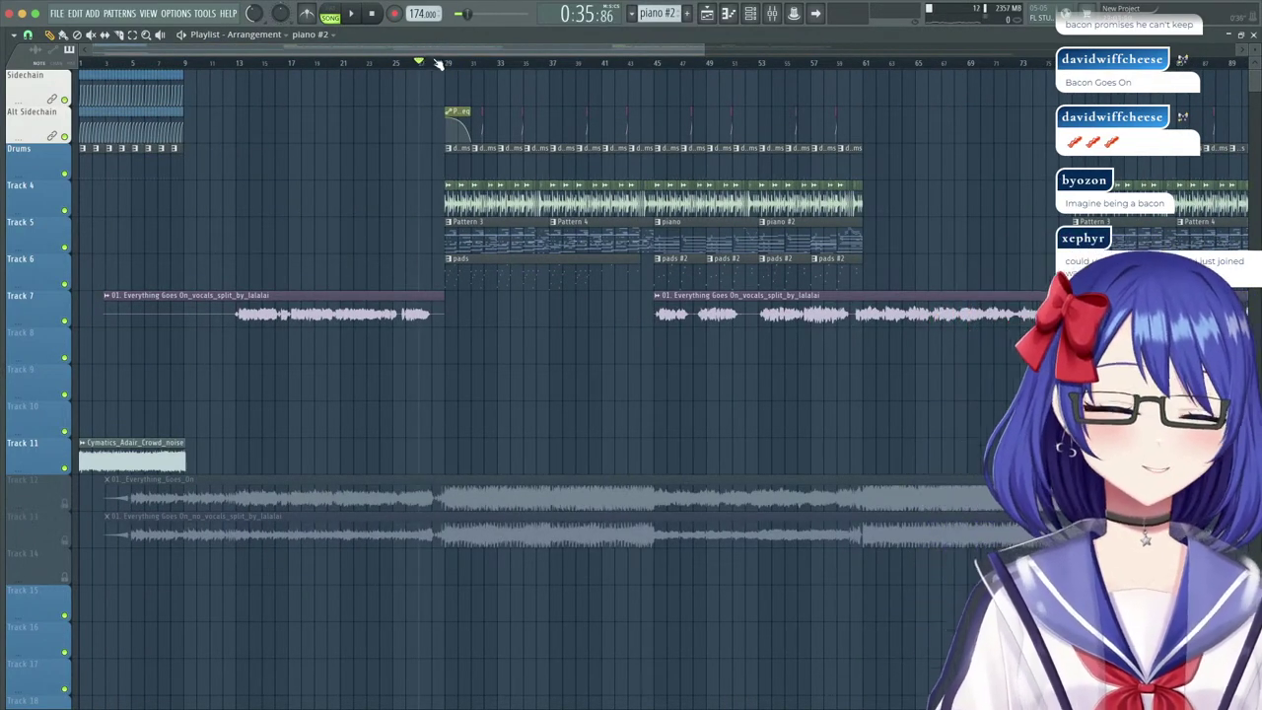
pyautogui.scroll(4, 480, 65)
pyautogui.click(469, 64)
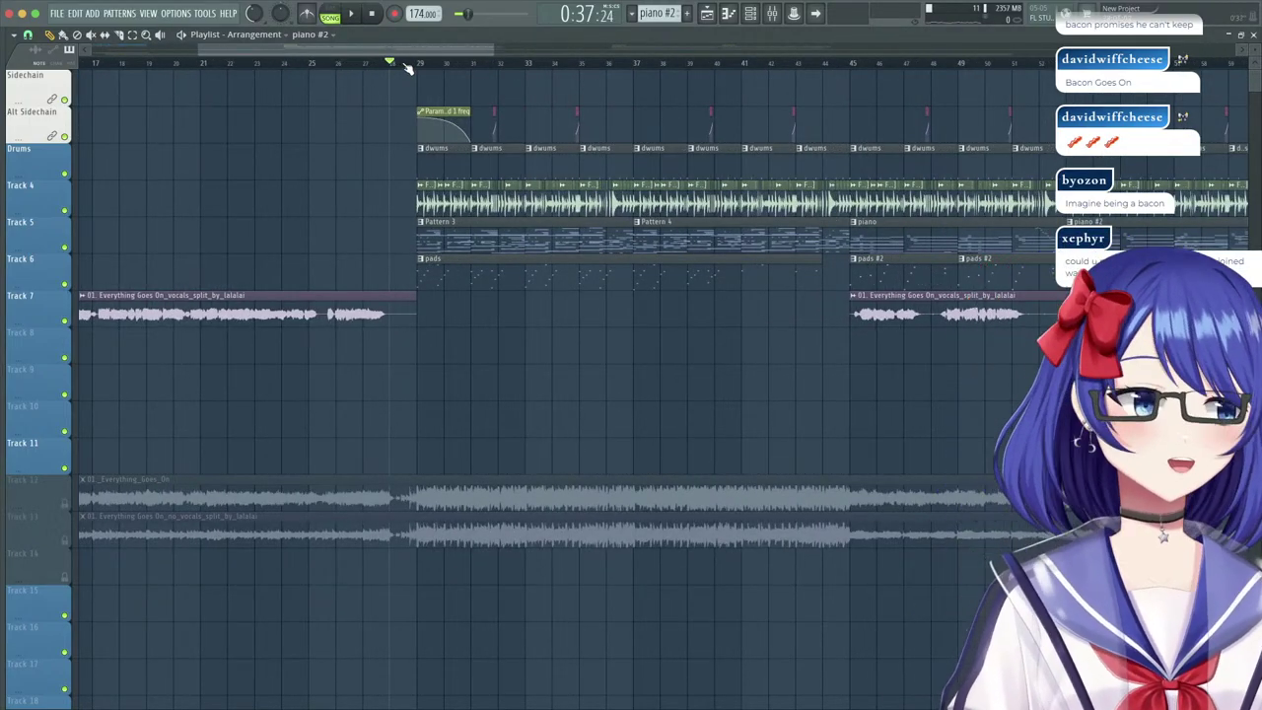
pyautogui.scroll(-3, 408, 65)
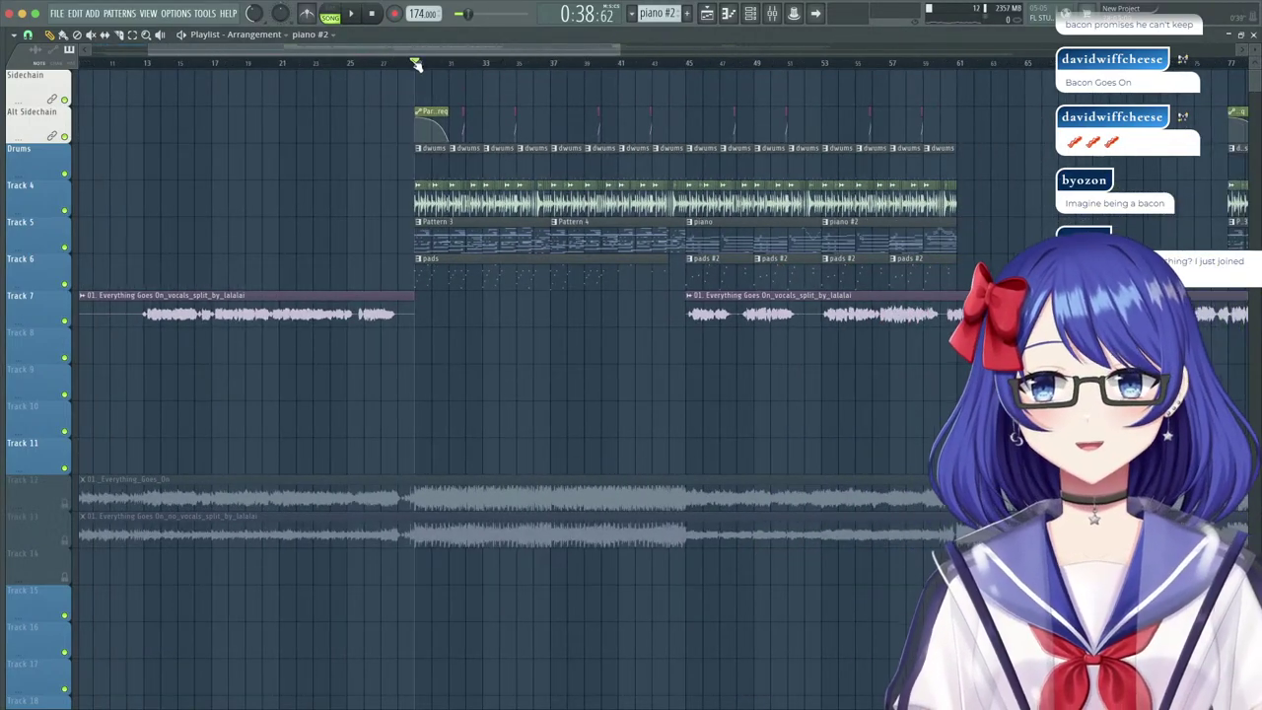
pyautogui.press('space')
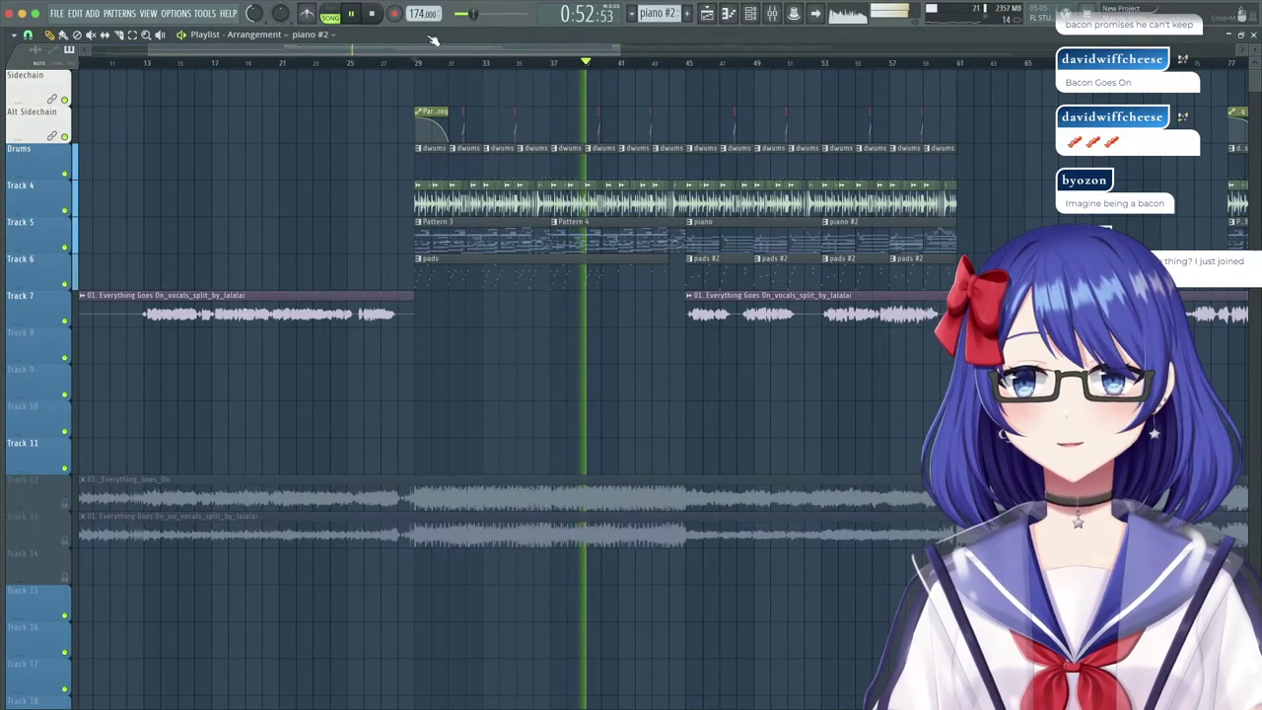
# Cut the Pattern 4, dwums and Track 4 drum clips off at bar 44, leaving a one-bar gap before the piano section at bar 45.
pyautogui.scroll(5, 676, 74)
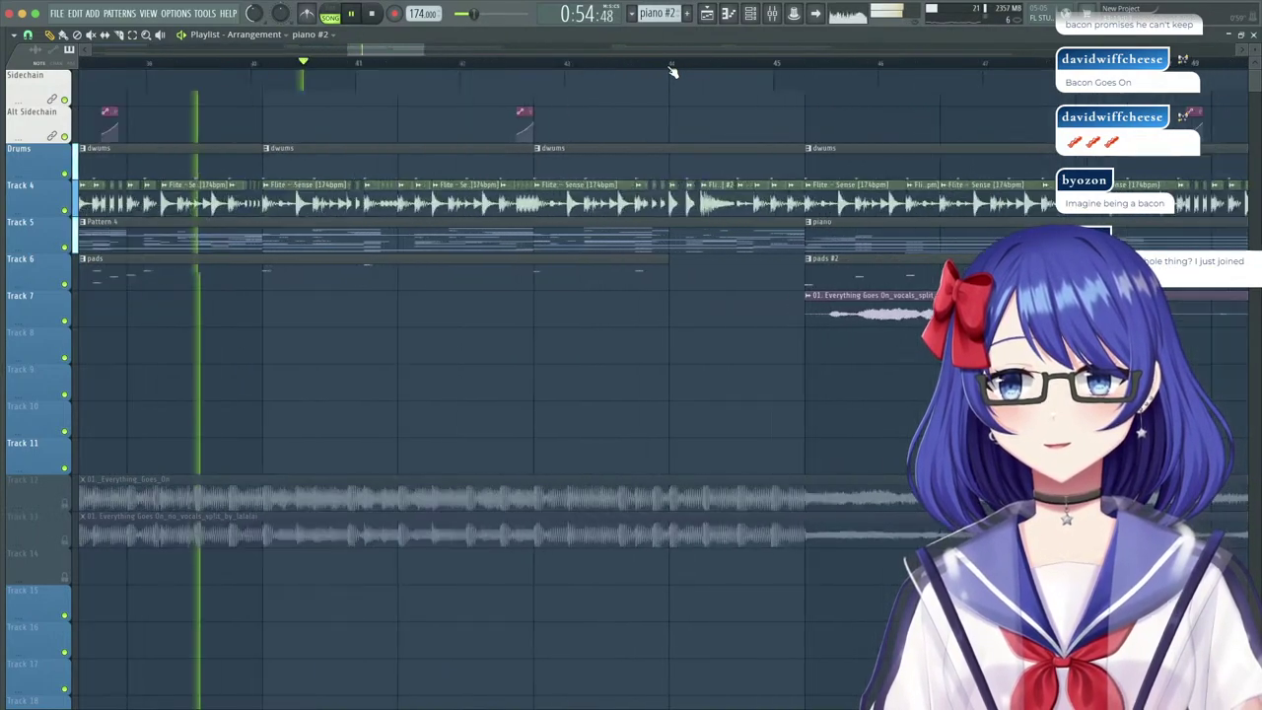
pyautogui.scroll(-5, 671, 70)
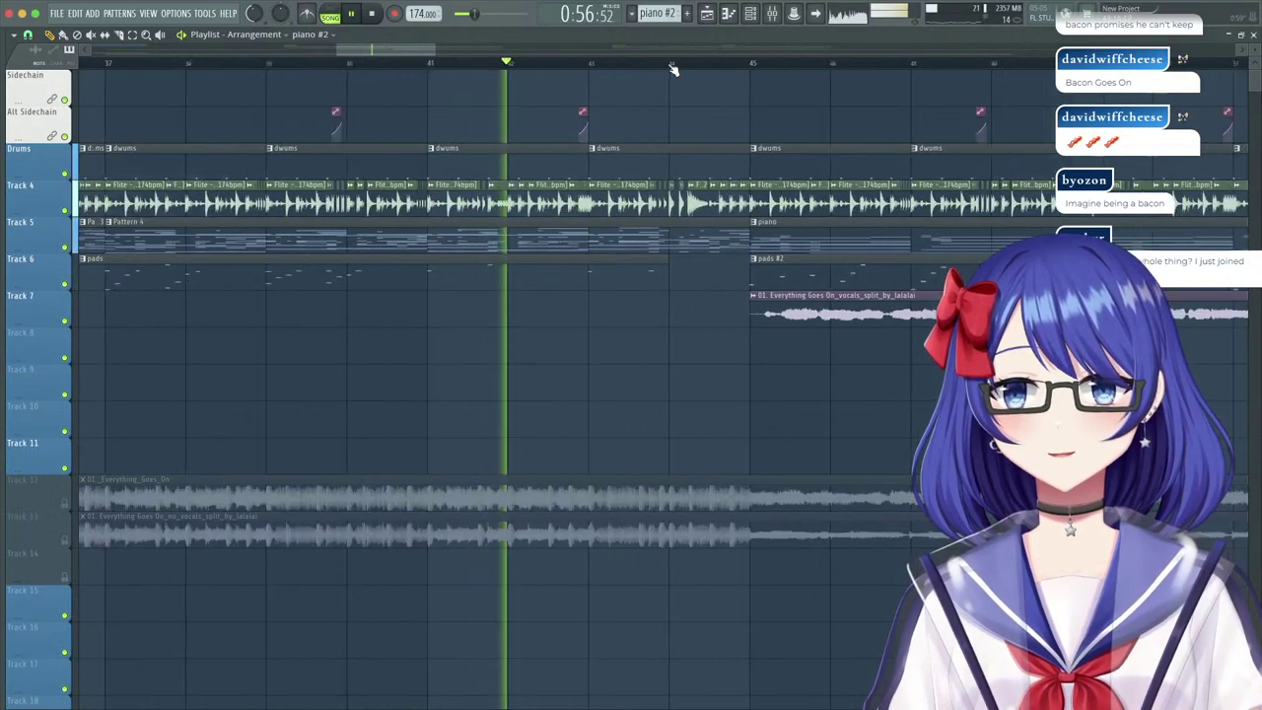
pyautogui.scroll(3, 672, 70)
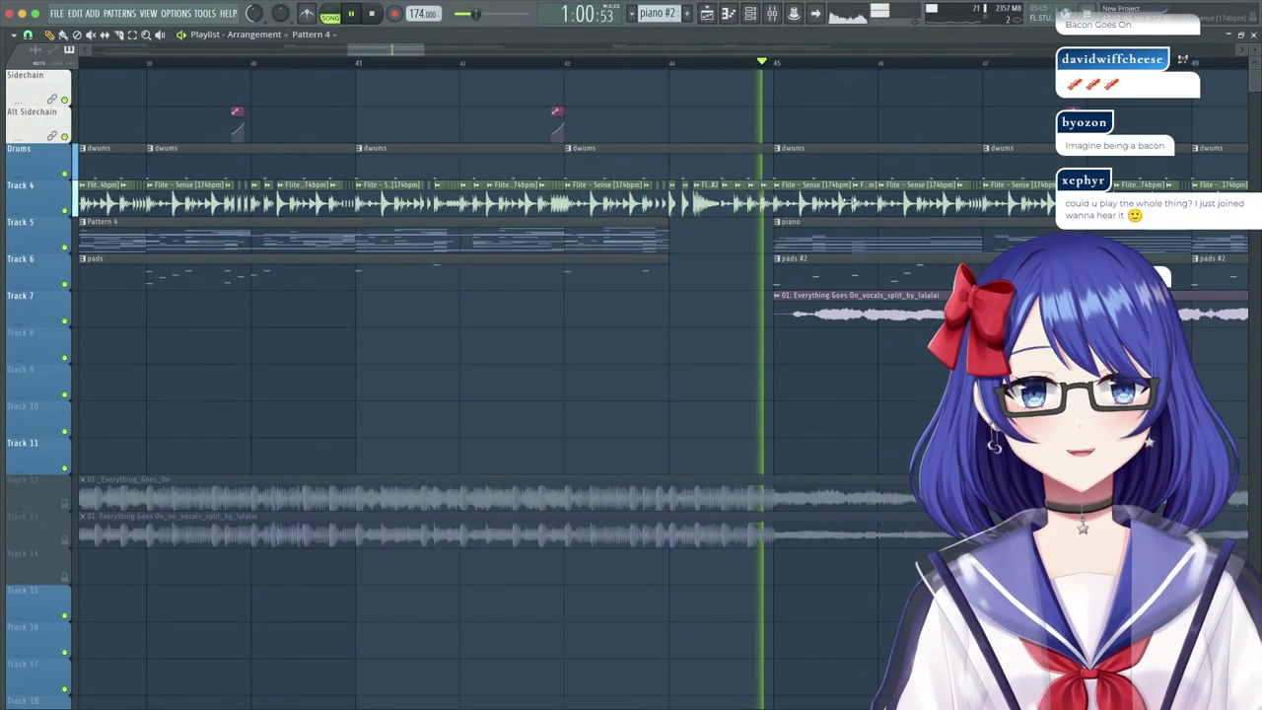
pyautogui.scroll(-4, 692, 70)
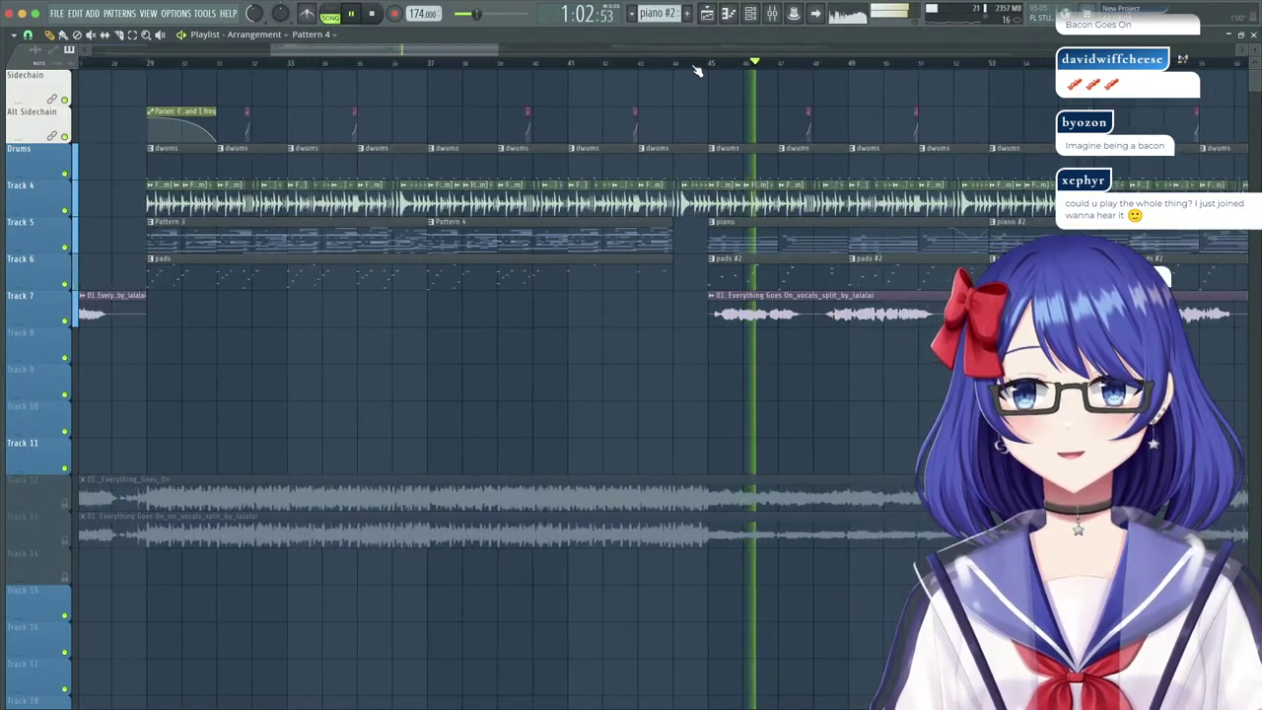
pyautogui.scroll(5, 695, 70)
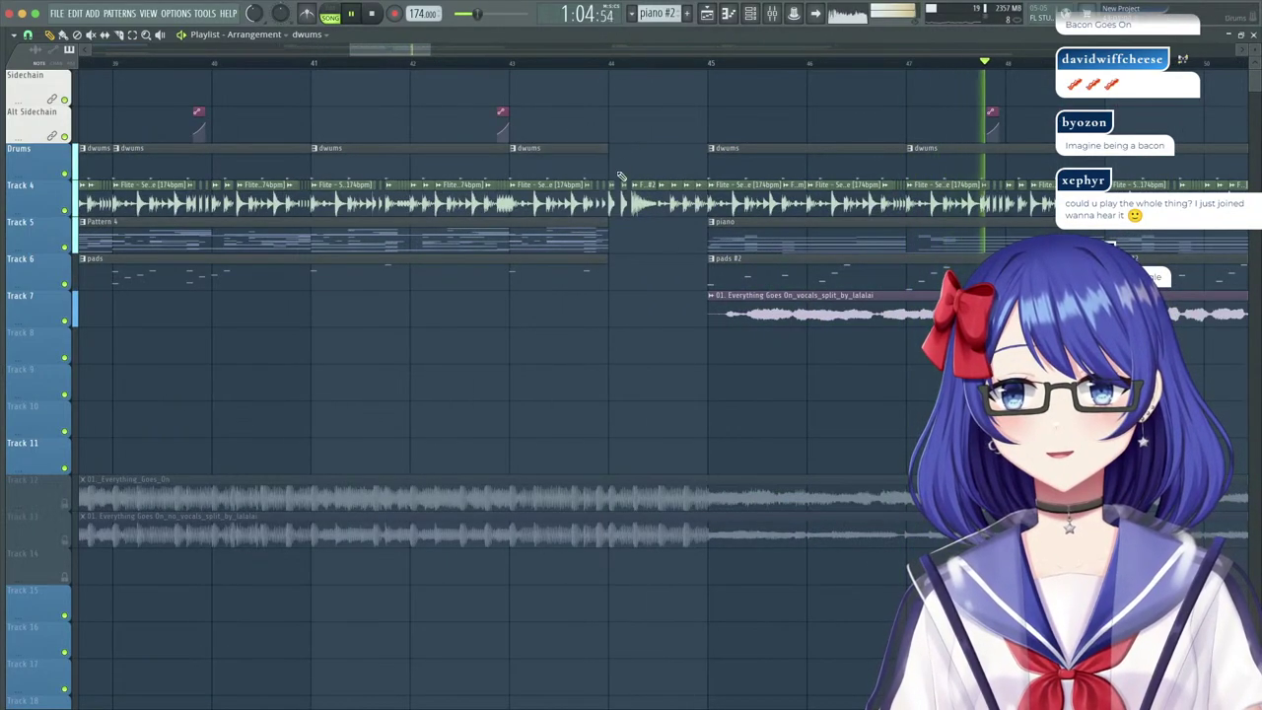
pyautogui.scroll(-8, 673, 56)
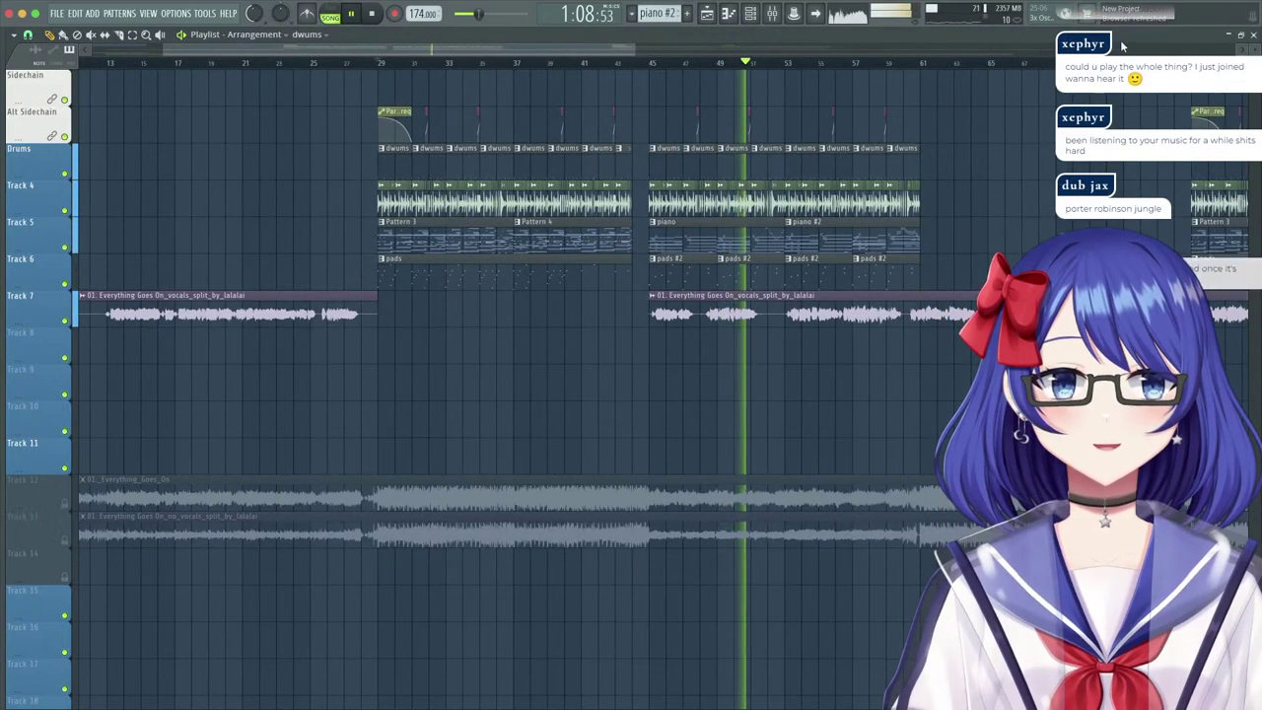
pyautogui.scroll(3, 1033, 69)
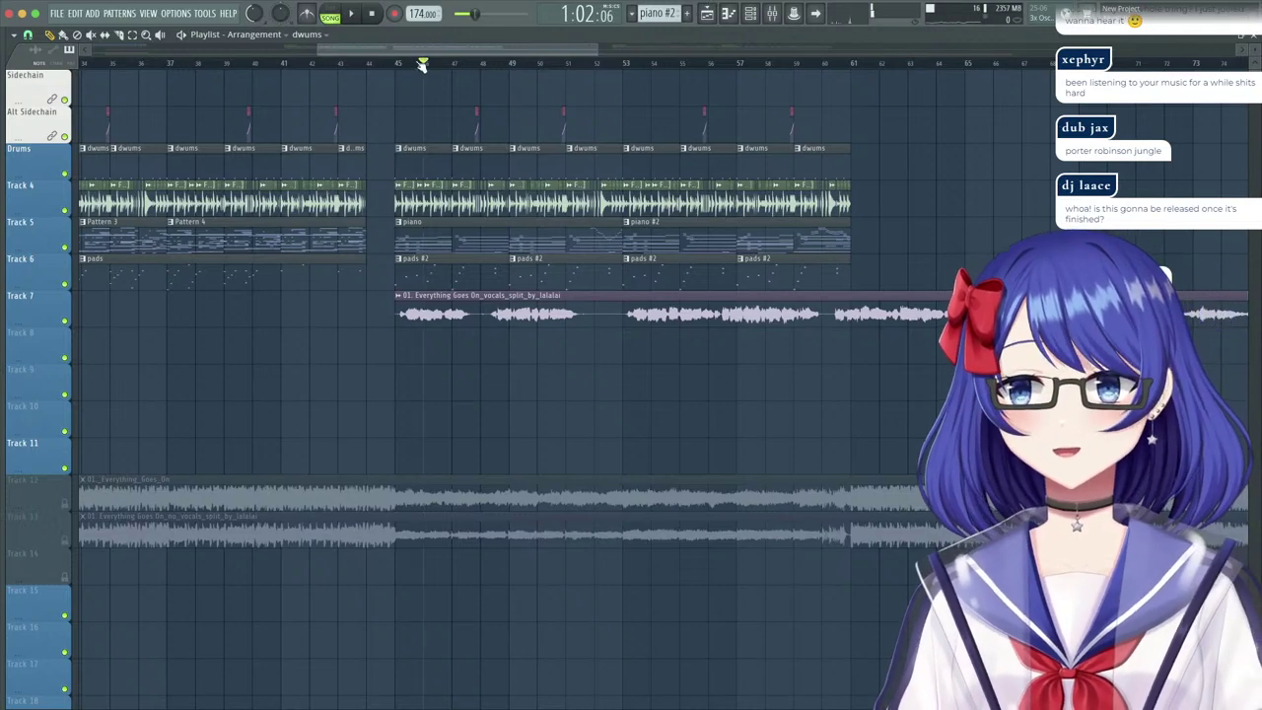
# Play the piano section from its start at bar 45.
pyautogui.moveTo(426, 66); pyautogui.dragTo(396, 63)
pyautogui.scroll(-2, 396, 64)
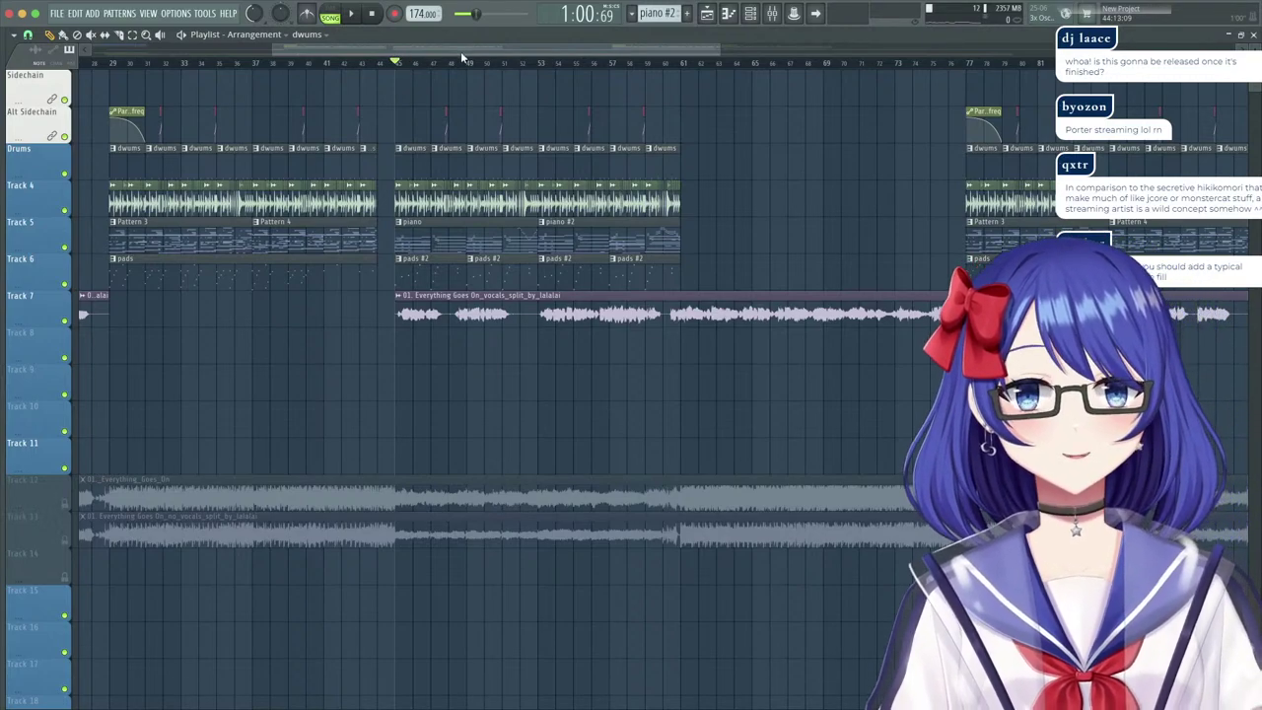
pyautogui.press('space')
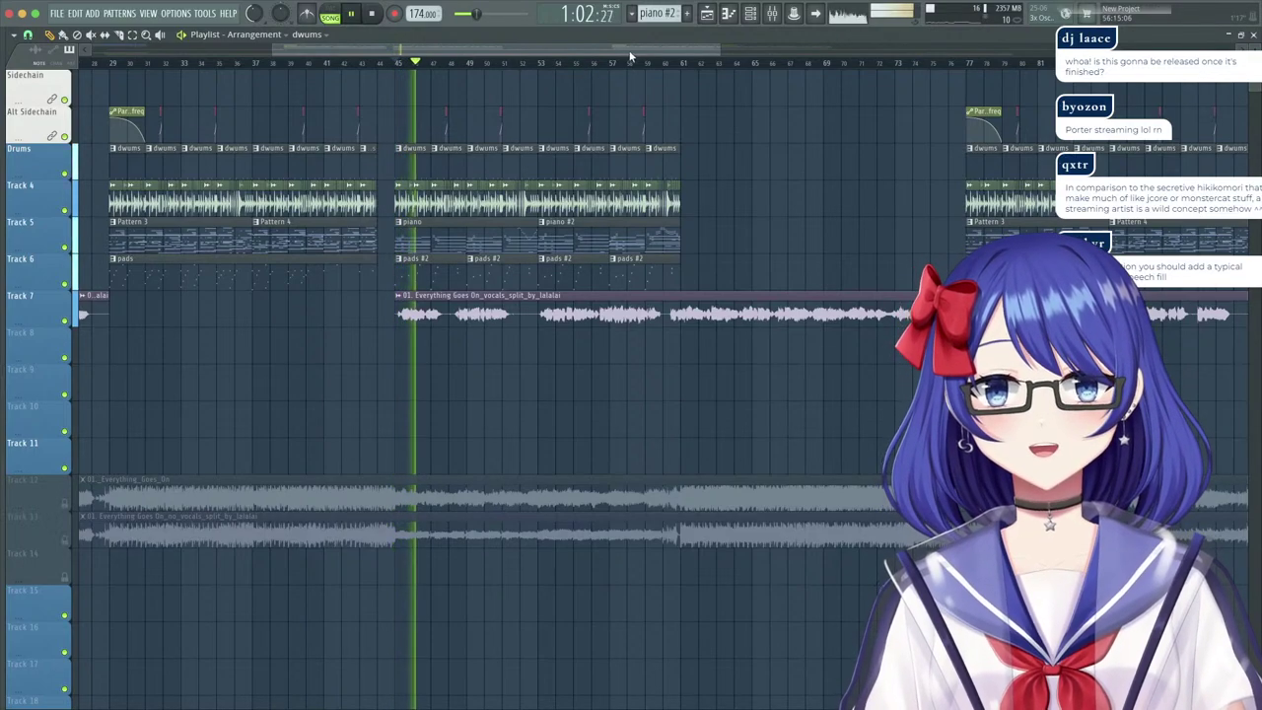
pyautogui.press('space')
# Set the playhead to bar 53 and listen to the piano #2 section with the vocals.
pyautogui.click(581, 63)
pyautogui.click(446, 64)
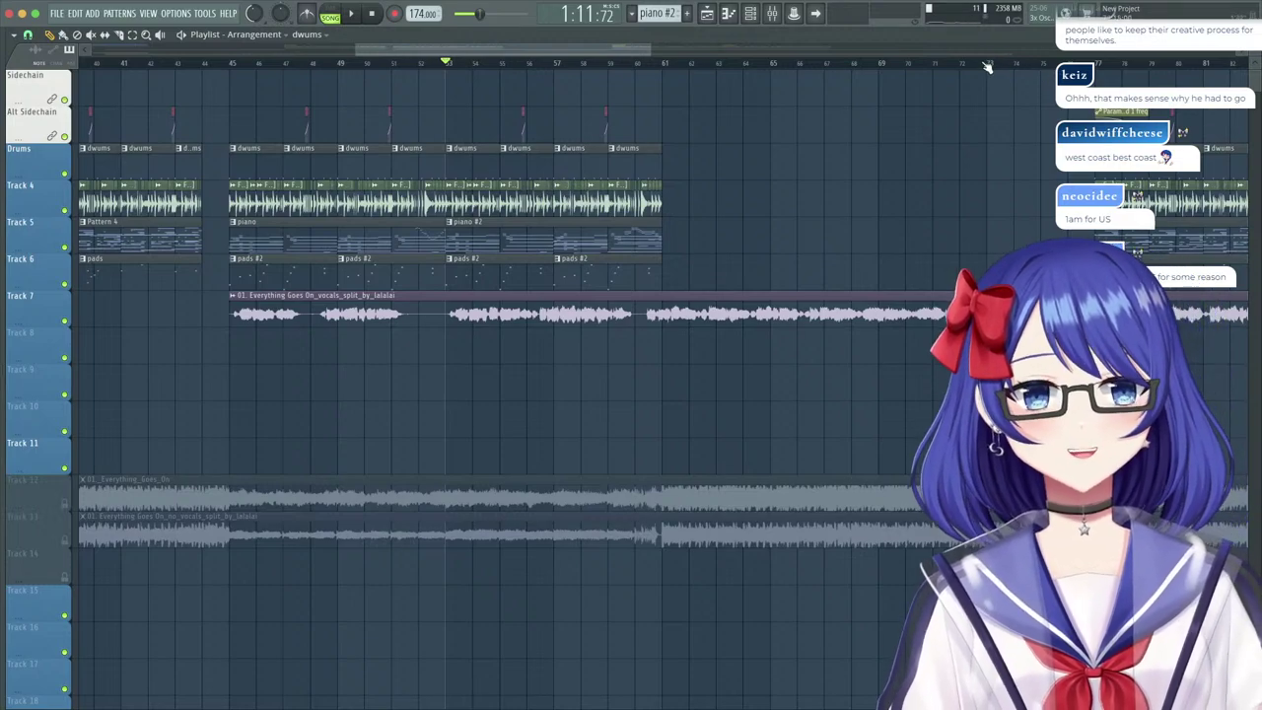
pyautogui.scroll(-2, 988, 66)
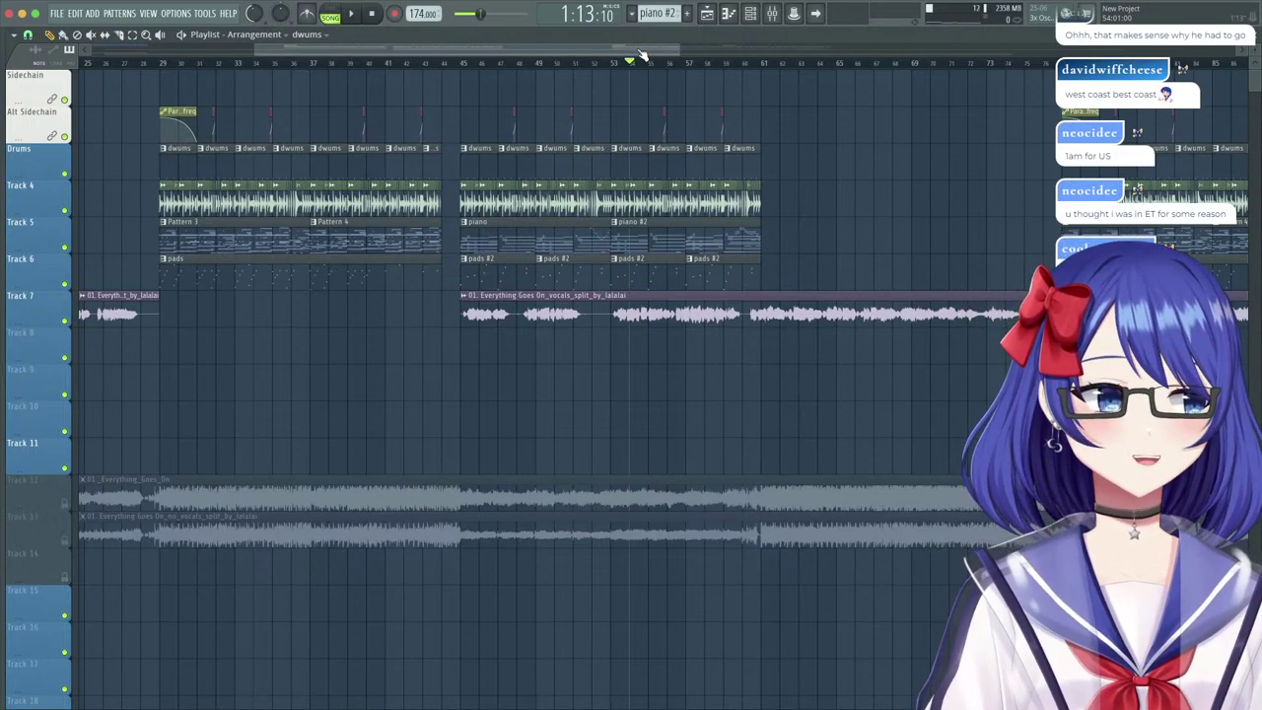
pyautogui.click(613, 57)
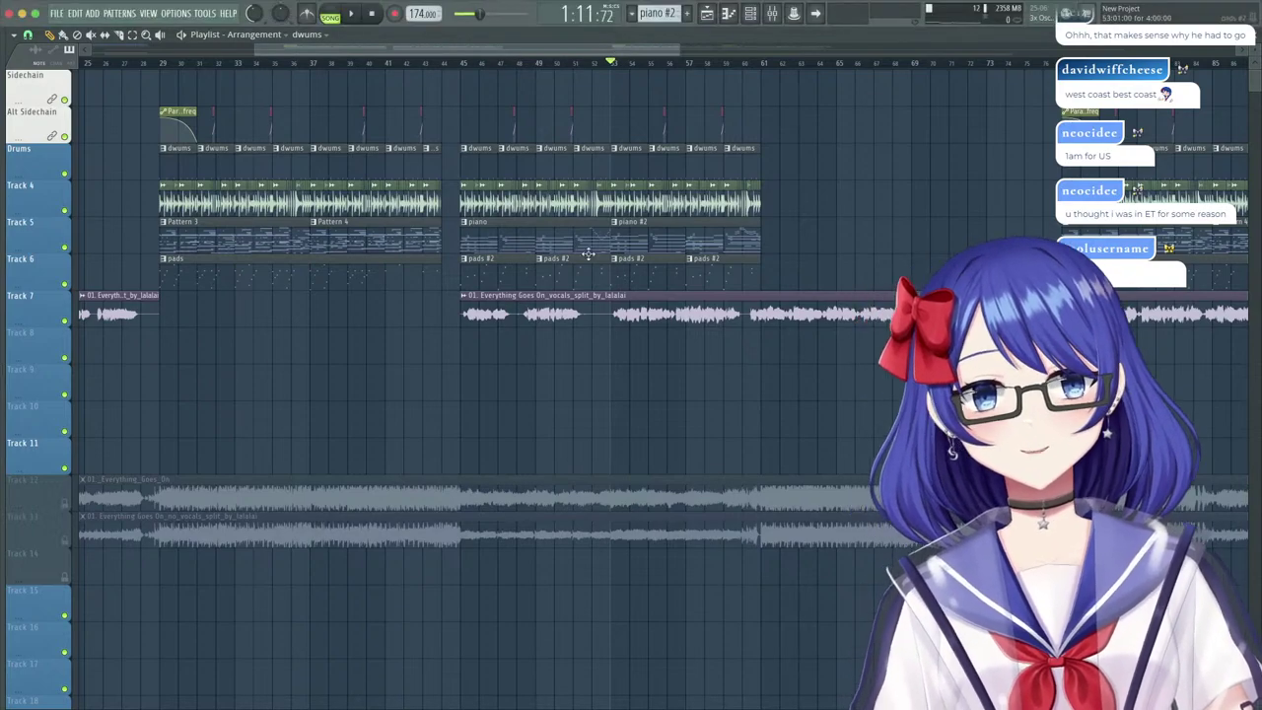
pyautogui.click(353, 18)
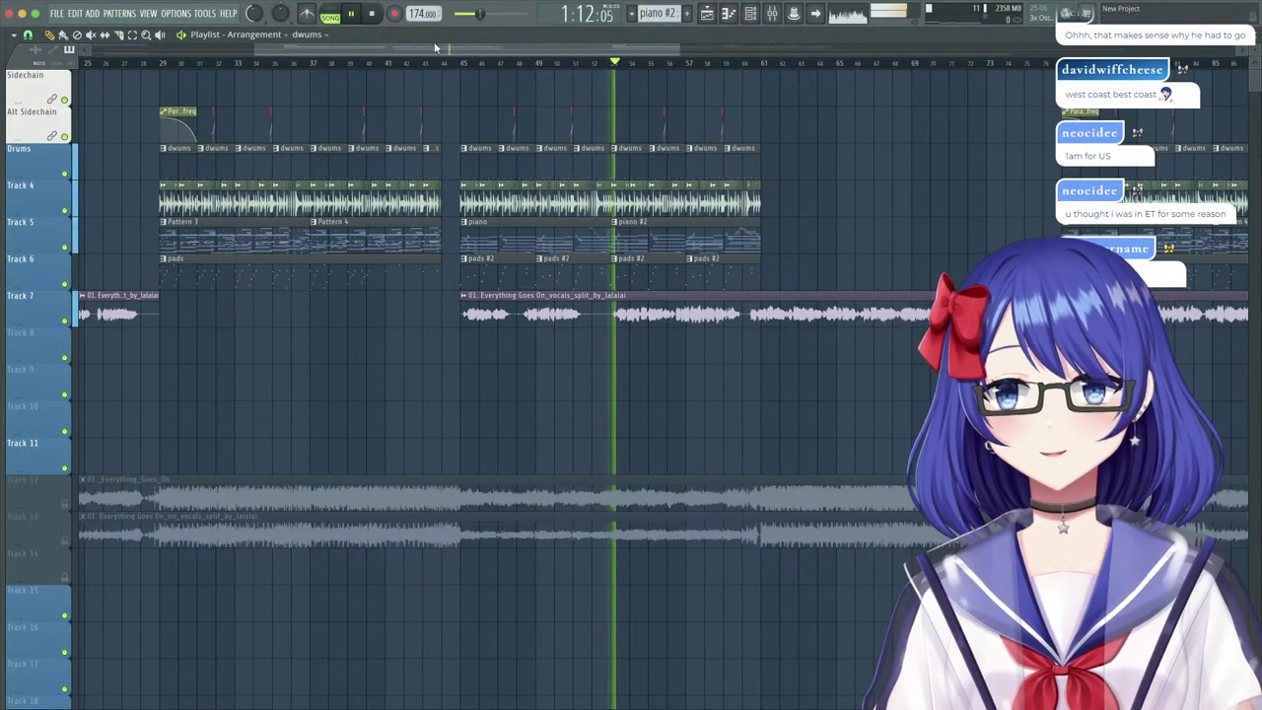
pyautogui.scroll(-3, 431, 63)
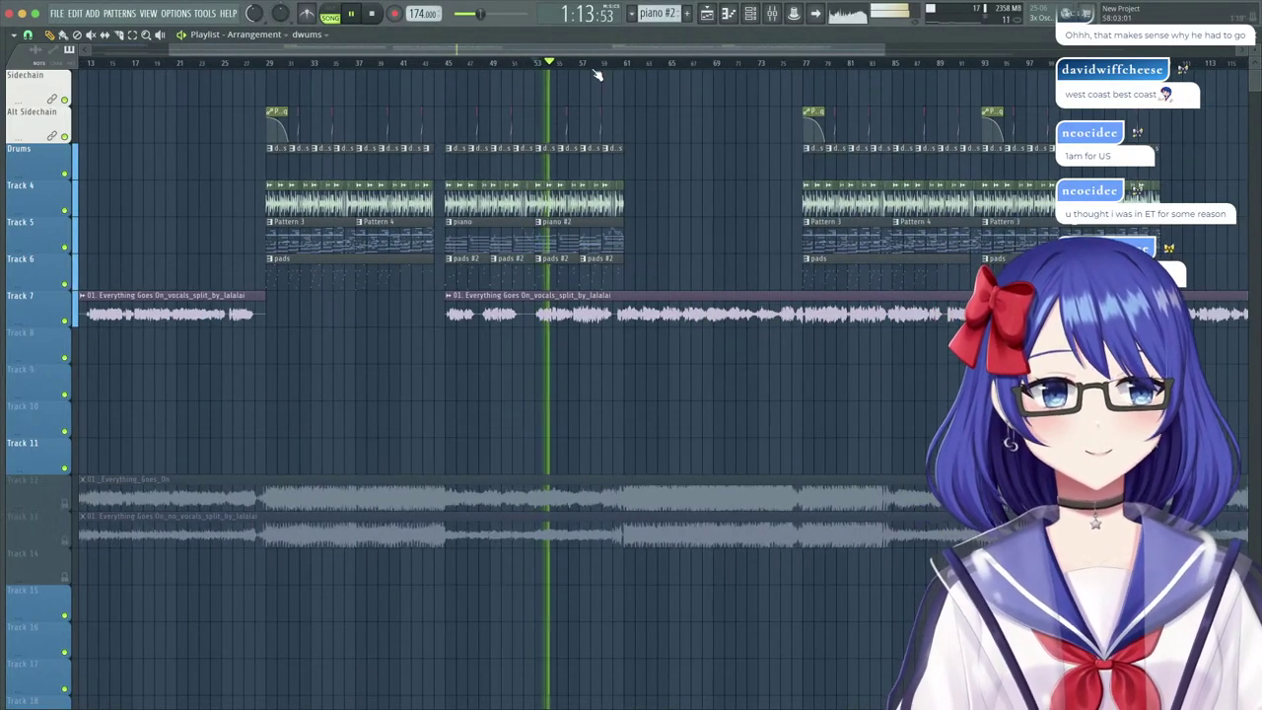
pyautogui.click(372, 15)
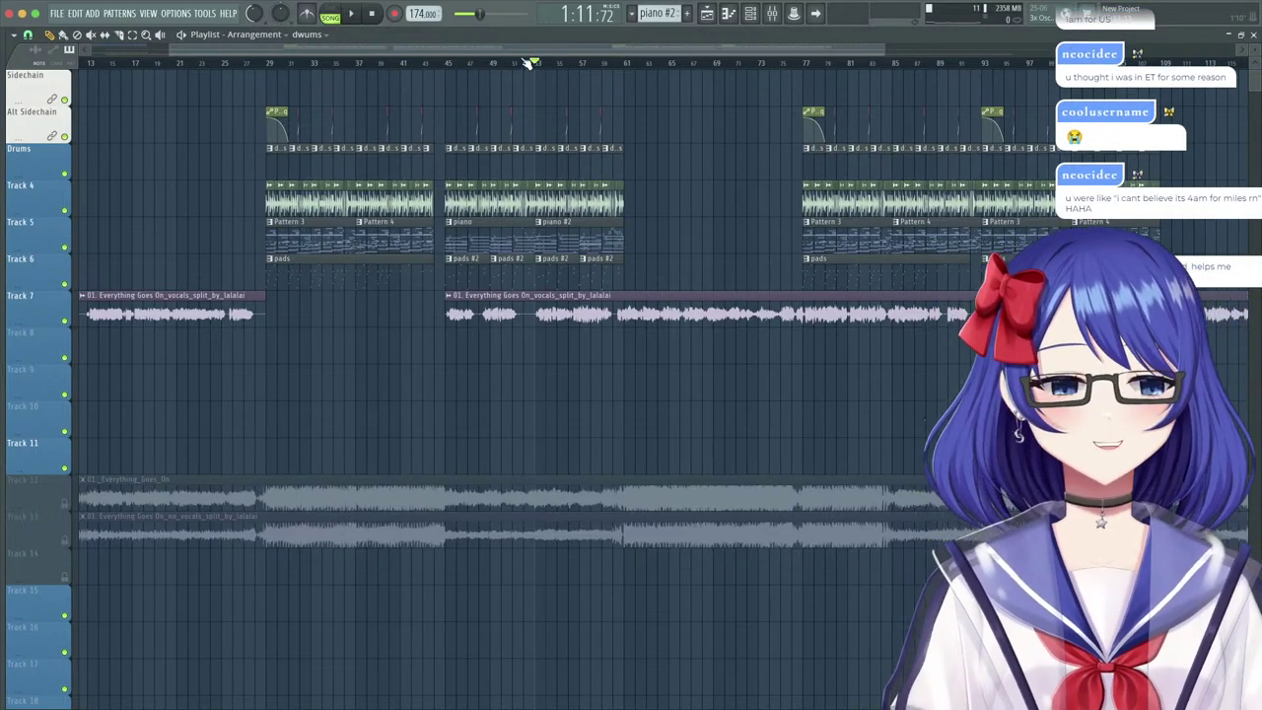
# Play from bar 57 through the end of piano #2 and check the vocal-only stretch after bar 61.
pyautogui.scroll(2, 531, 64)
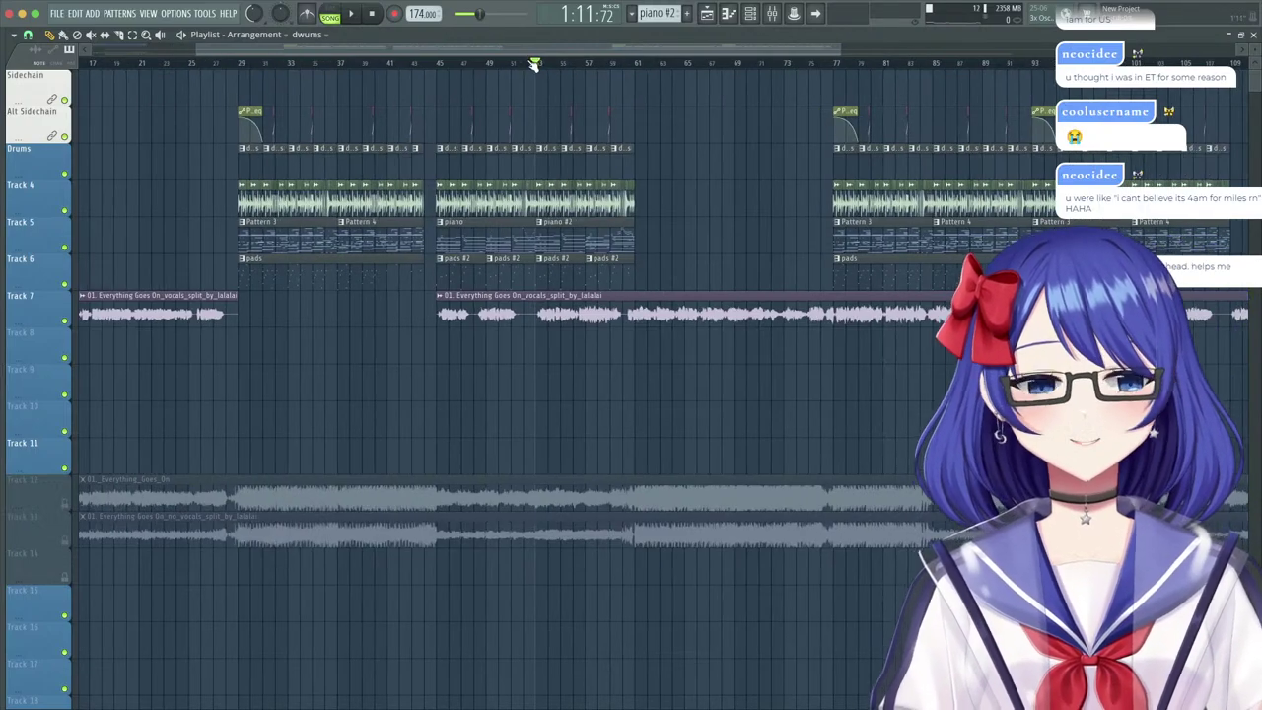
pyautogui.scroll(2, 533, 63)
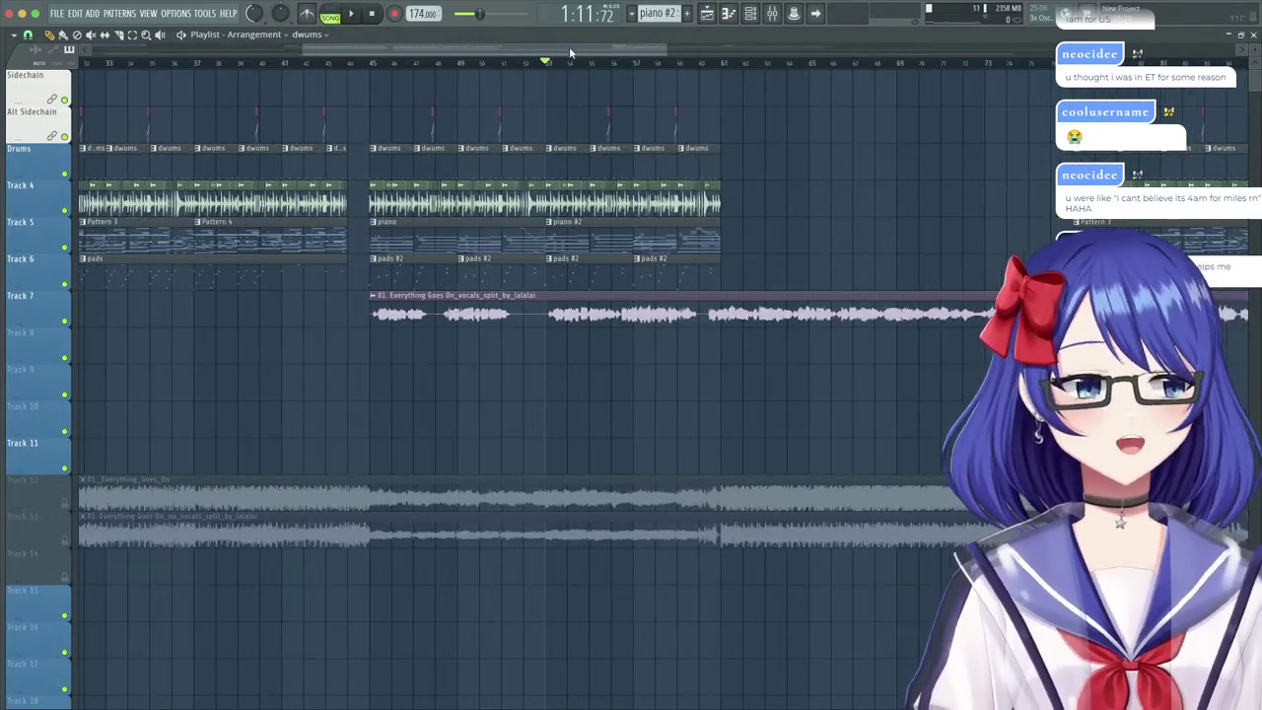
pyautogui.moveTo(569, 45); pyautogui.dragTo(542, 91)
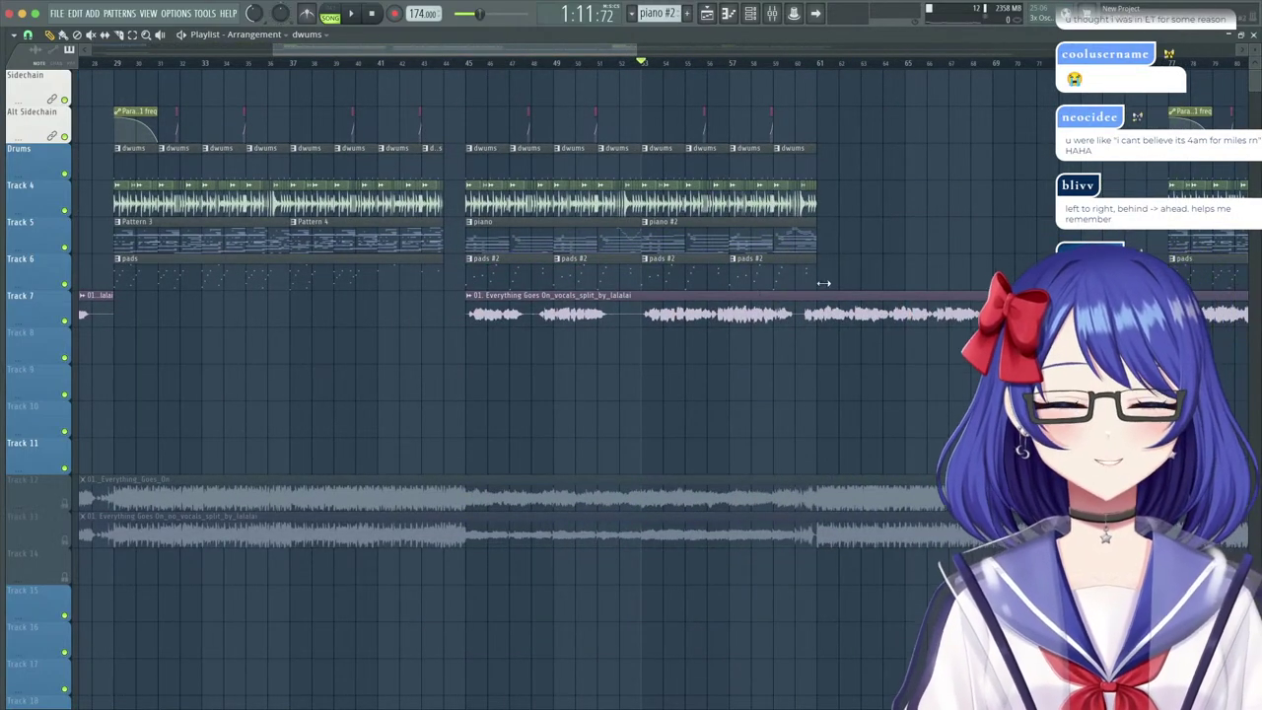
pyautogui.moveTo(687, 64); pyautogui.dragTo(741, 62)
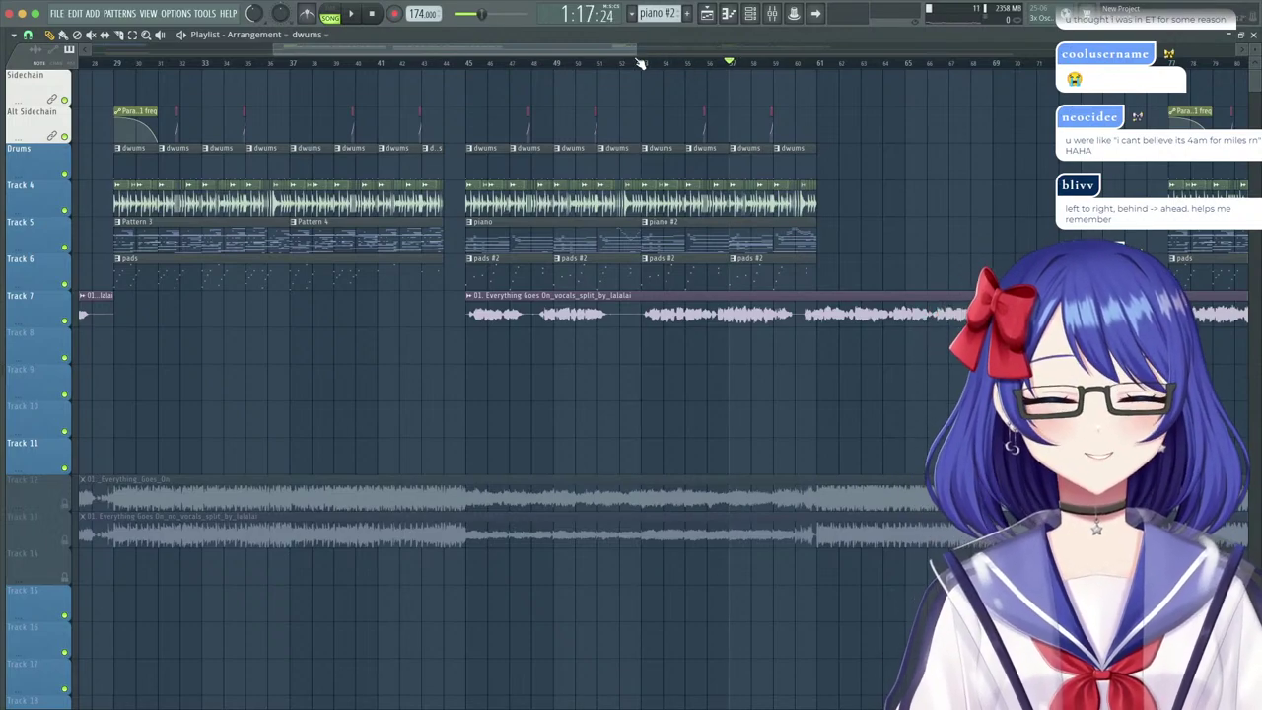
pyautogui.press('space')
pyautogui.moveTo(492, 45); pyautogui.dragTo(573, 50)
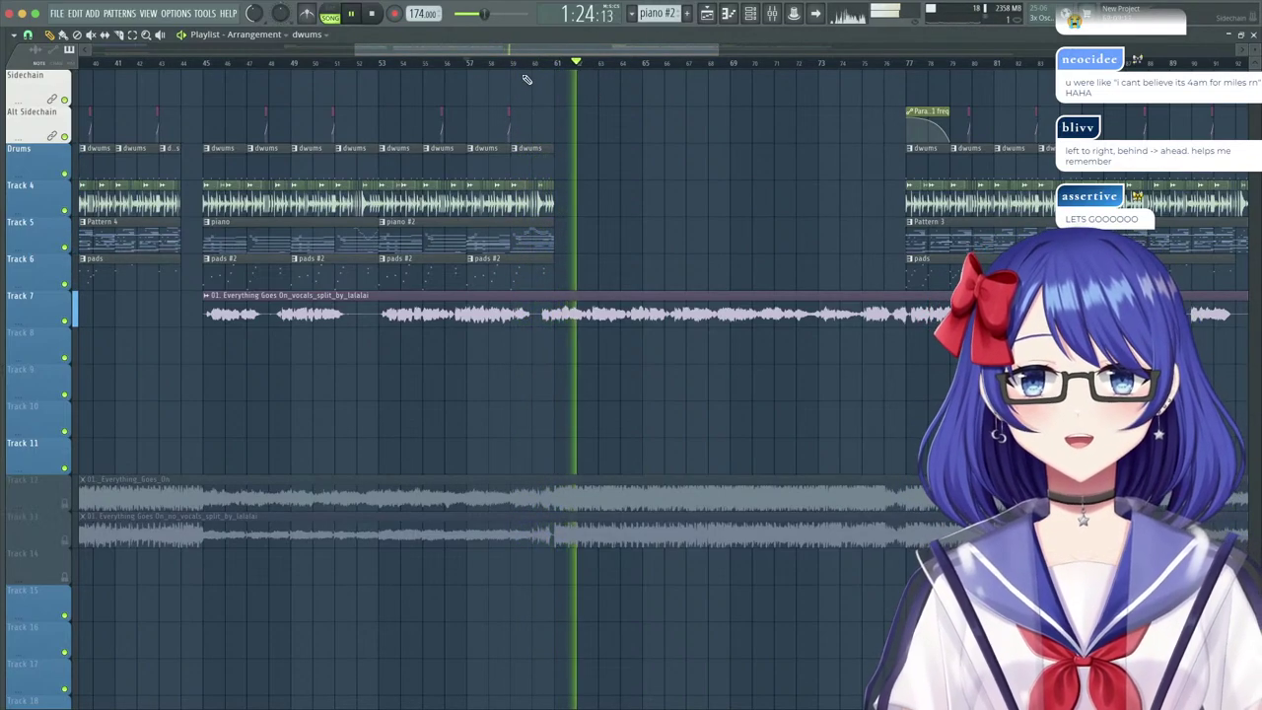
pyautogui.scroll(-4, 584, 62)
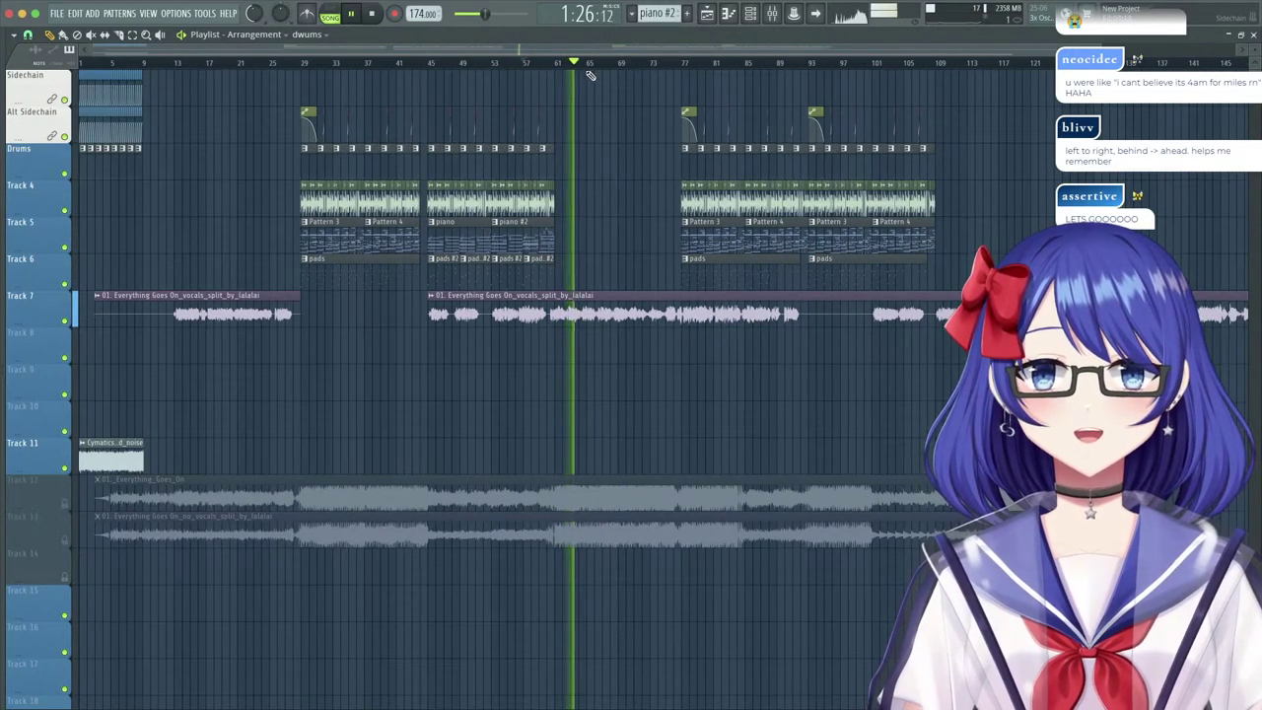
pyautogui.scroll(-2, 578, 63)
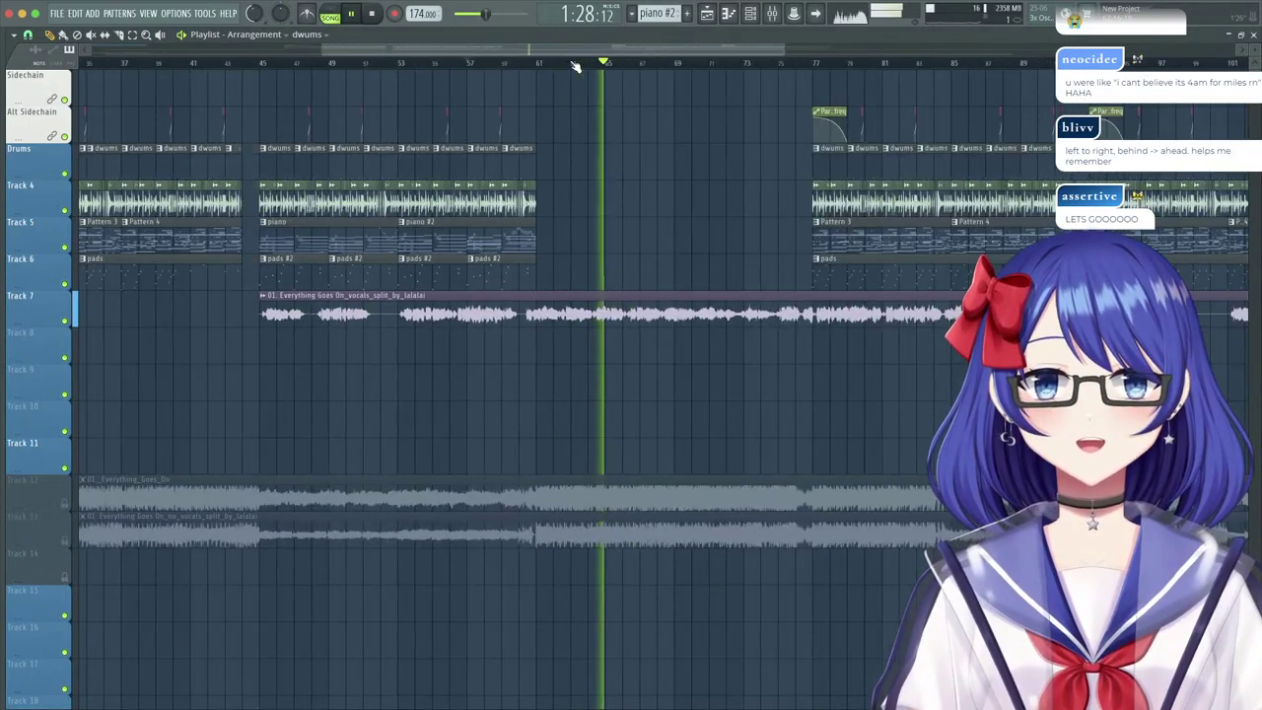
pyautogui.scroll(6, 713, 68)
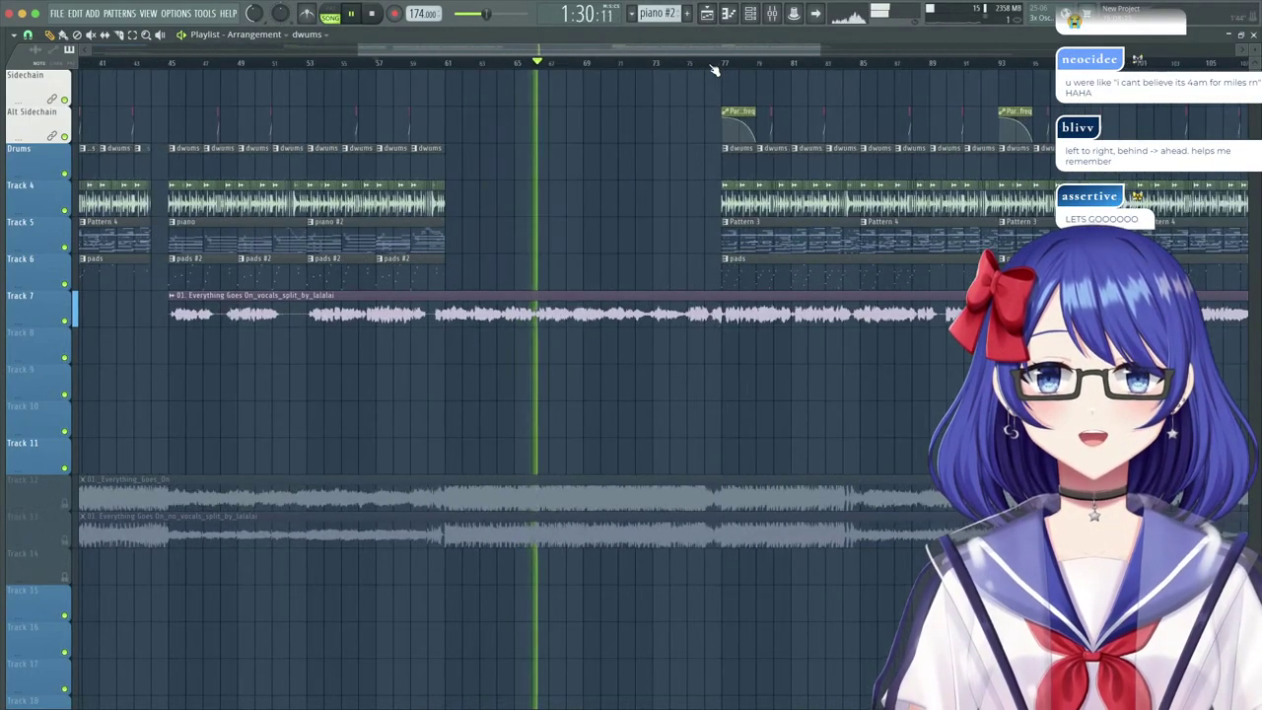
# Listen to the vocal-only stretch after bar 61, heading towards bar 77, and stop playback.
pyautogui.scroll(-4, 702, 70)
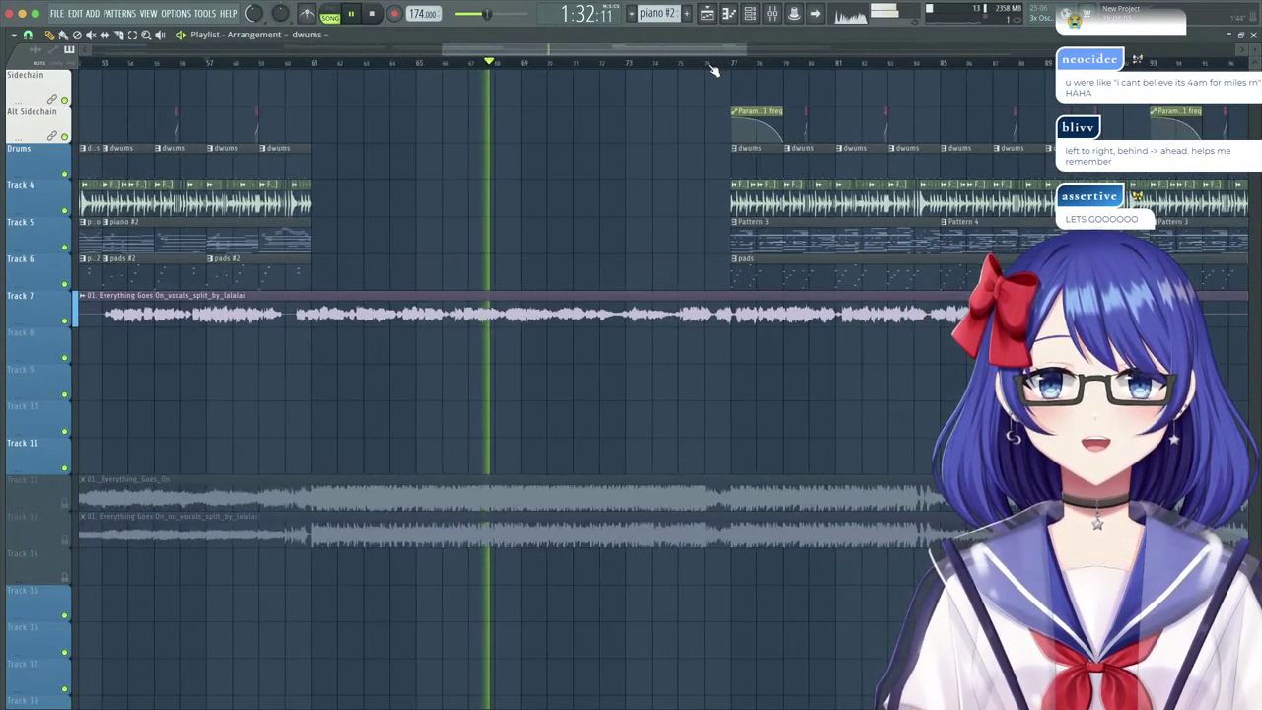
pyautogui.scroll(3, 538, 63)
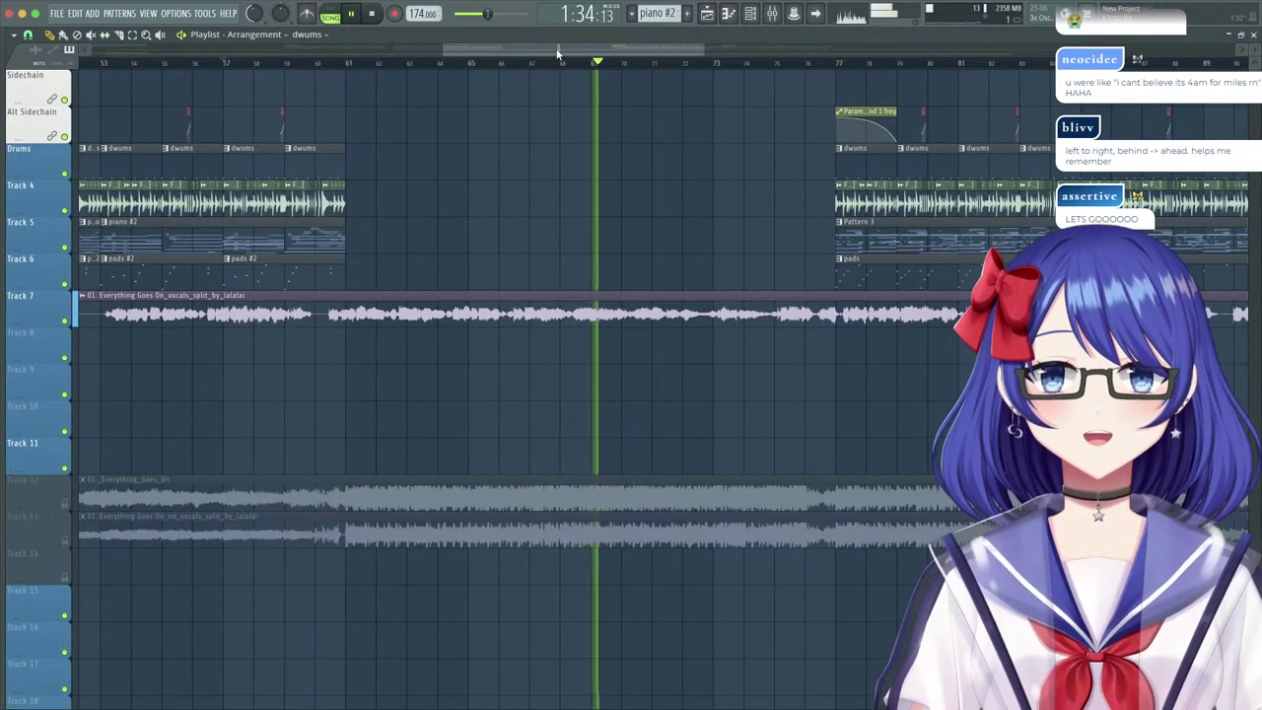
pyautogui.moveTo(551, 50); pyautogui.dragTo(531, 55)
pyautogui.press('space')
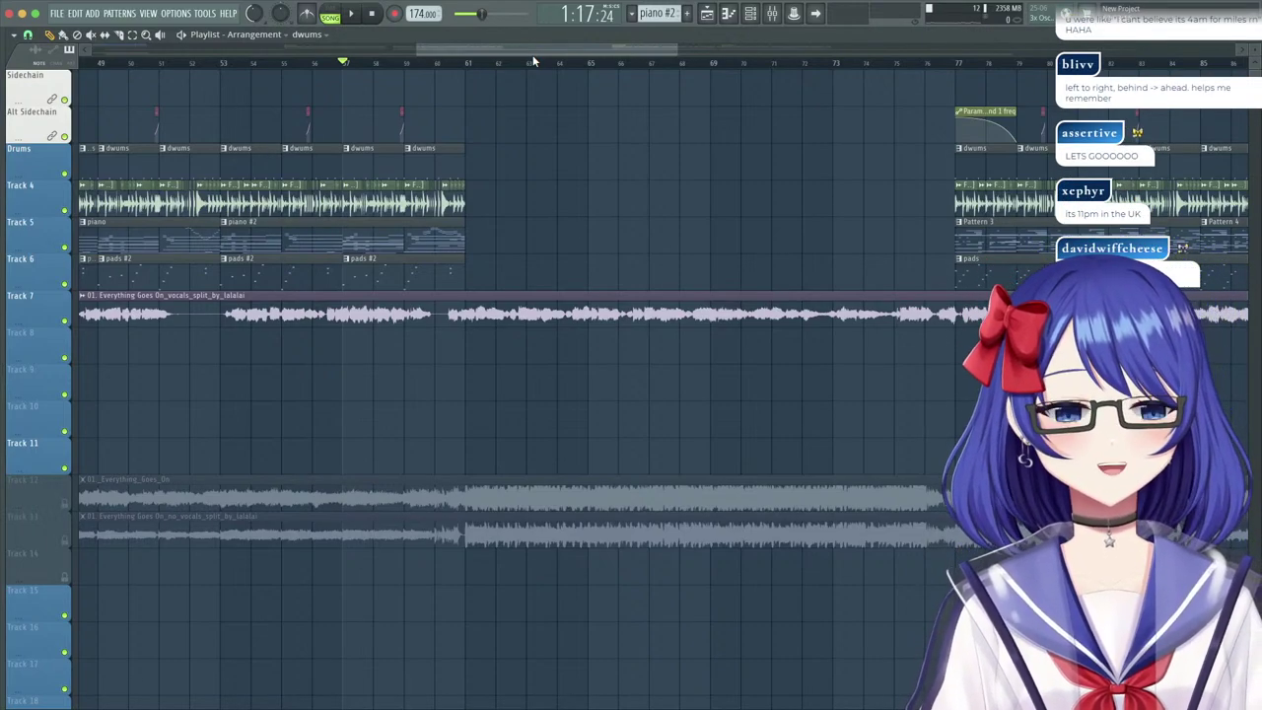
# Set the playhead to bar 77 and play the second full drum section from its start.
pyautogui.scroll(-5, 526, 59)
pyautogui.moveTo(464, 62); pyautogui.dragTo(443, 36)
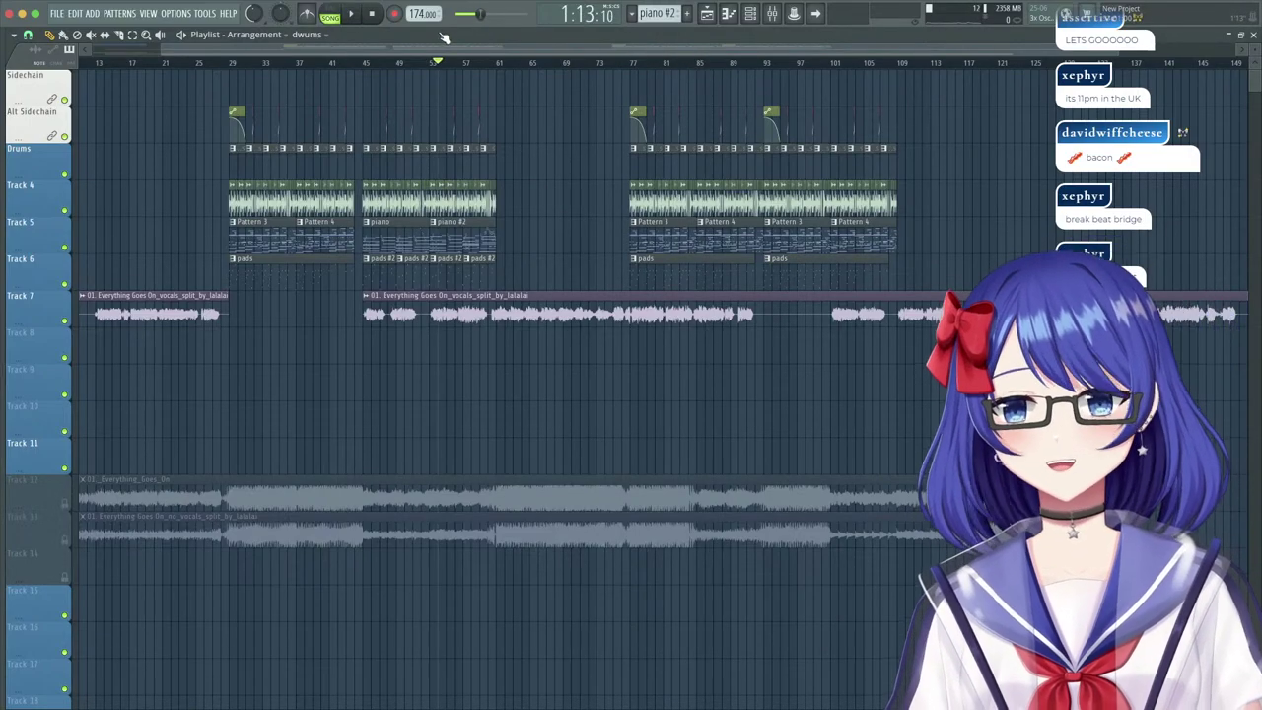
pyautogui.scroll(1, 634, 68)
pyautogui.scroll(-1, 635, 69)
pyautogui.click(635, 68)
pyautogui.press('space')
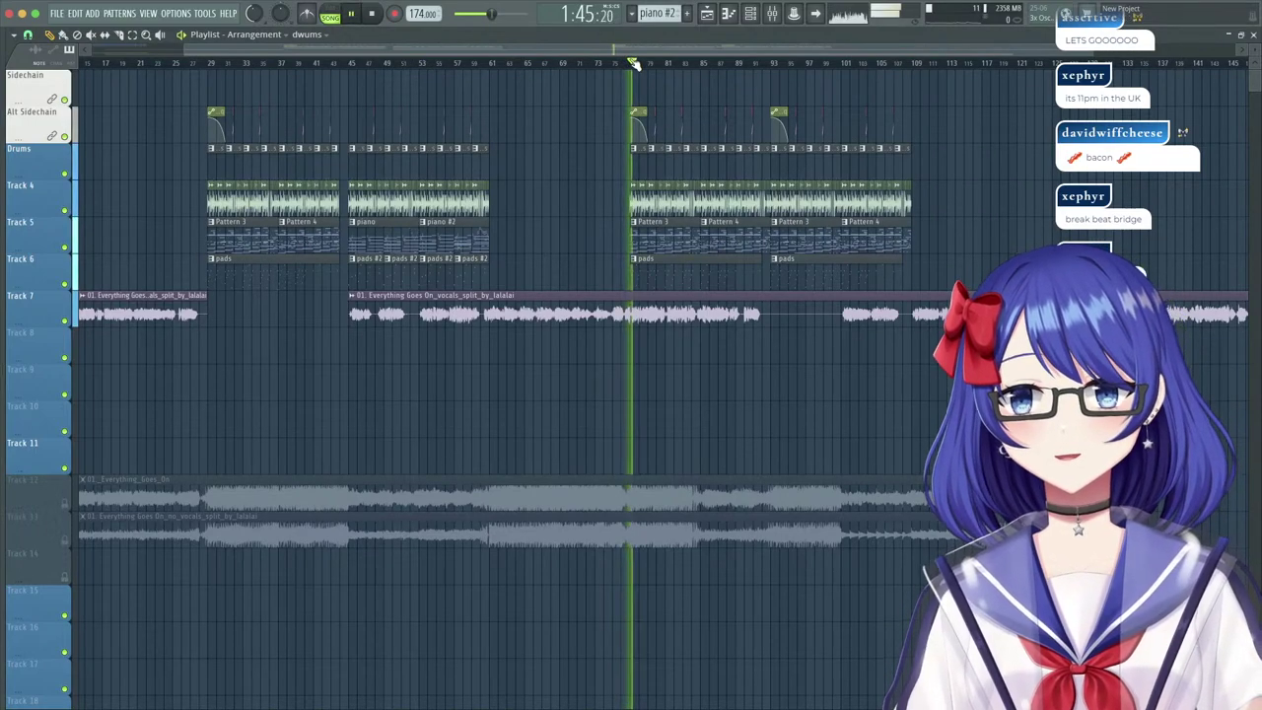
# Move all drum, pattern, pad and automation clips of the section starting at bar 77 to bar 93, and stop playback.
pyautogui.moveTo(961, 277); pyautogui.dragTo(773, 170)
pyautogui.scroll(3, 665, 62)
pyautogui.press('space')
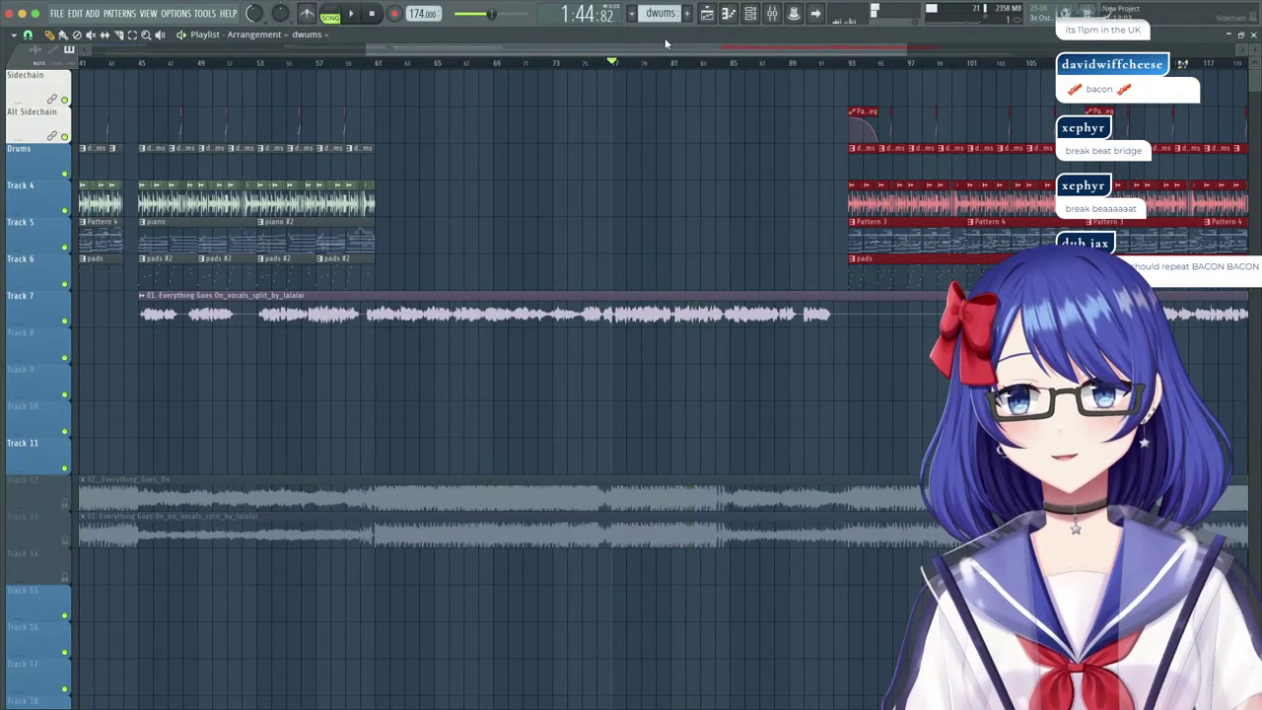
# Deselect the moved clips and place a single two-bar dwums clip on the Drums track at bar 77.
pyautogui.scroll(2, 662, 65)
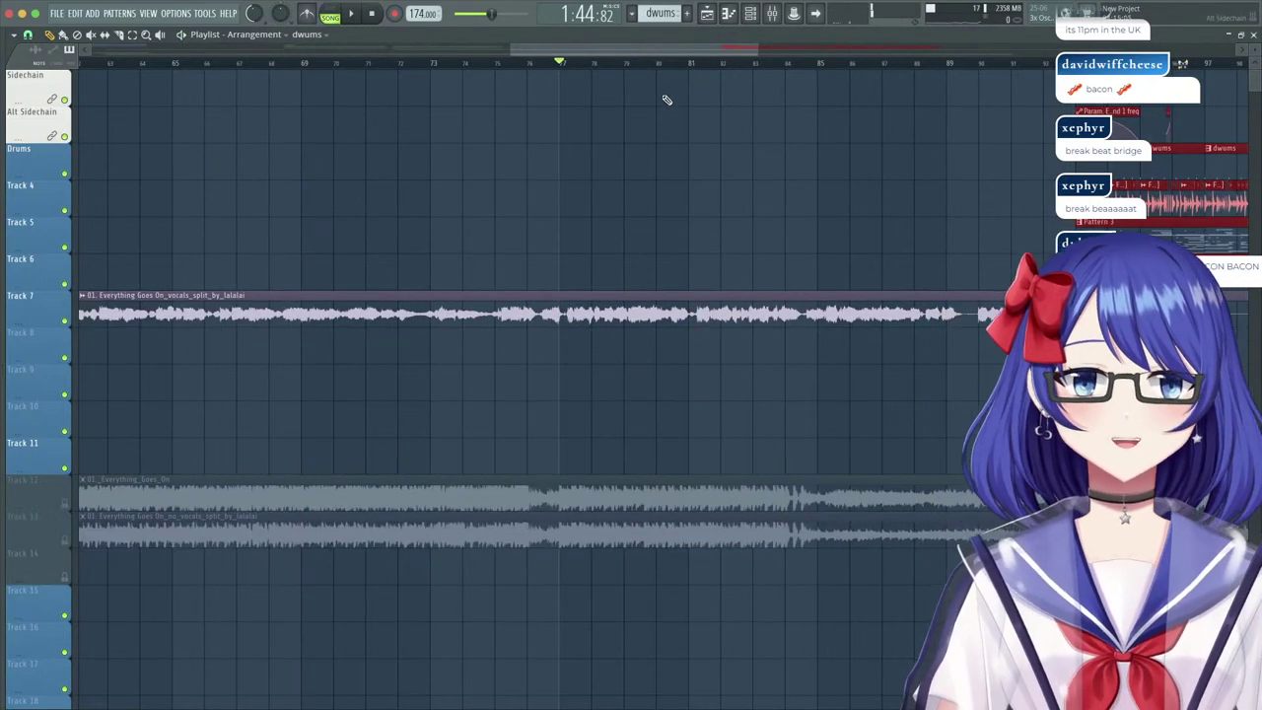
pyautogui.scroll(-2, 646, 65)
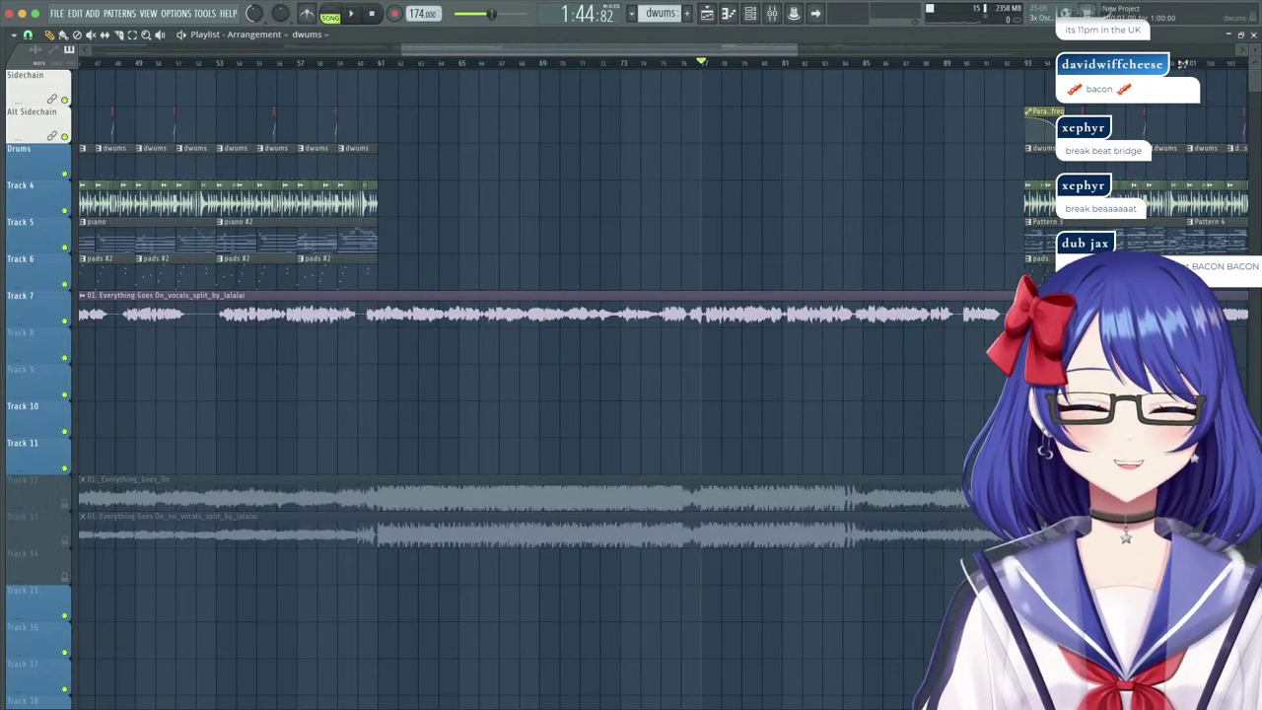
pyautogui.moveTo(1042, 166); pyautogui.dragTo(722, 146)
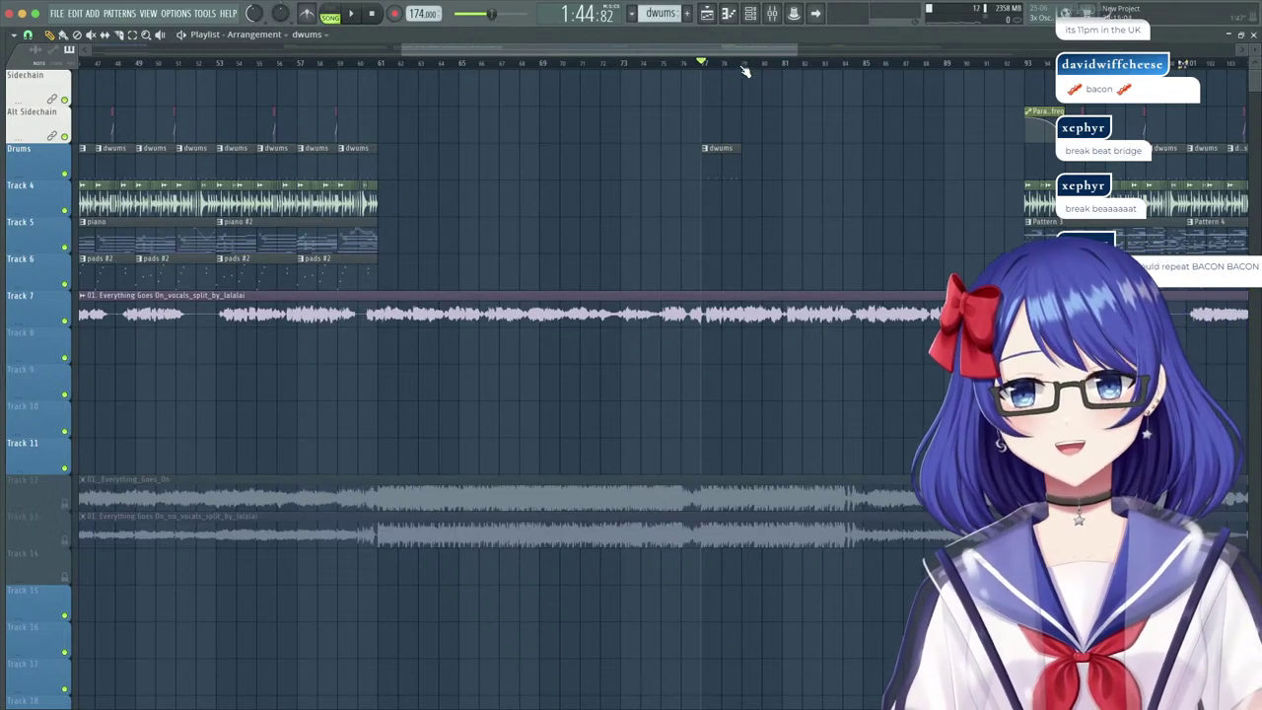
# Make the dwums clip at bar 77 a unique pattern, separate from the original dwums.
pyautogui.scroll(4, 744, 69)
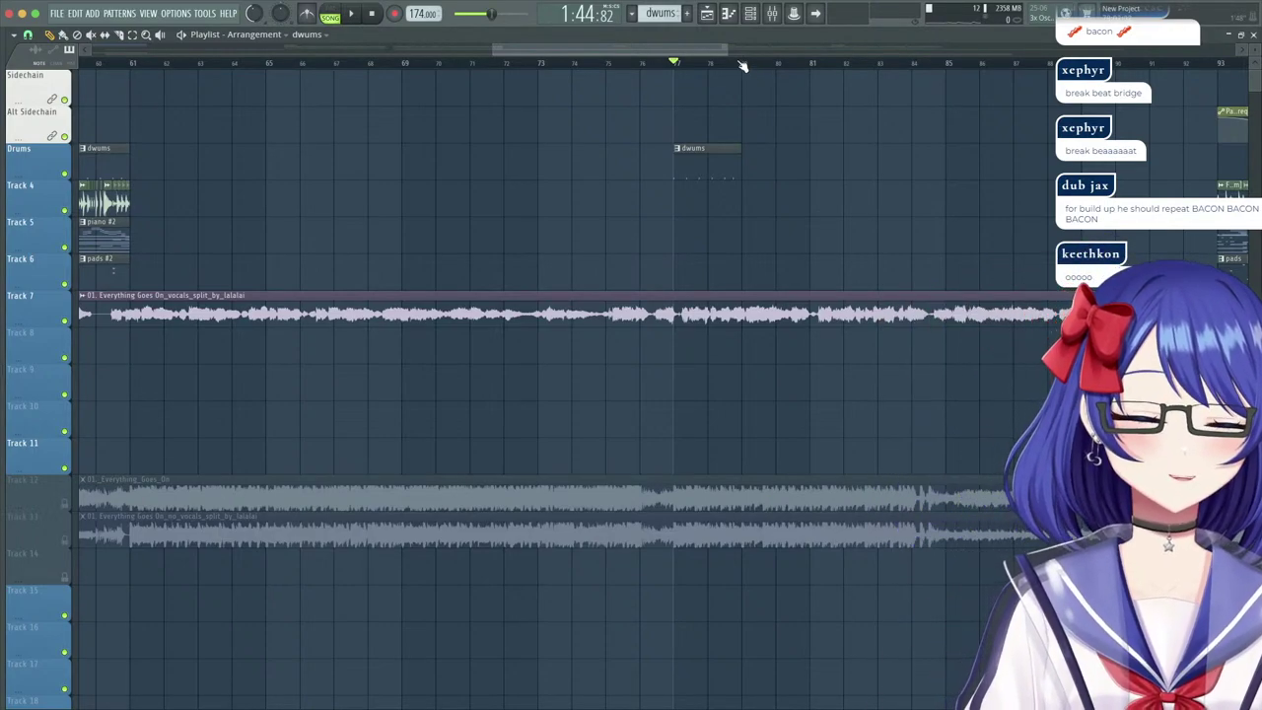
pyautogui.scroll(4, 719, 62)
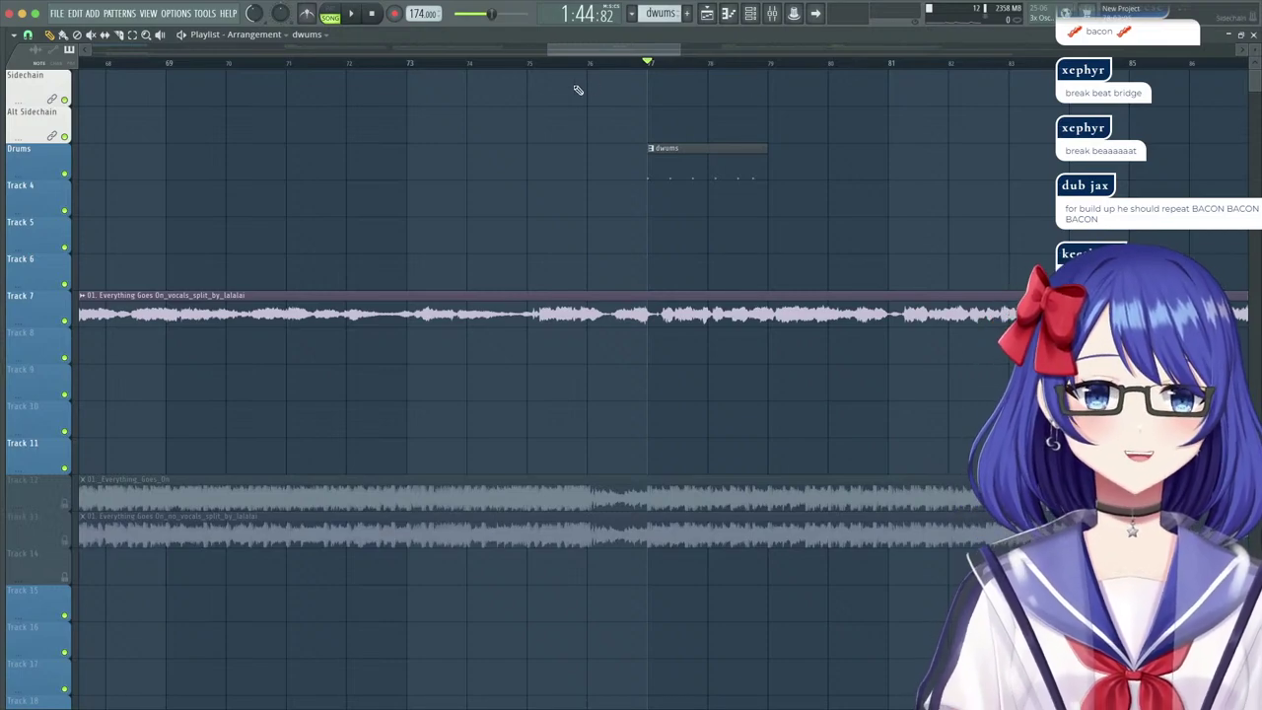
pyautogui.rightClick(654, 150)
pyautogui.click(708, 154)
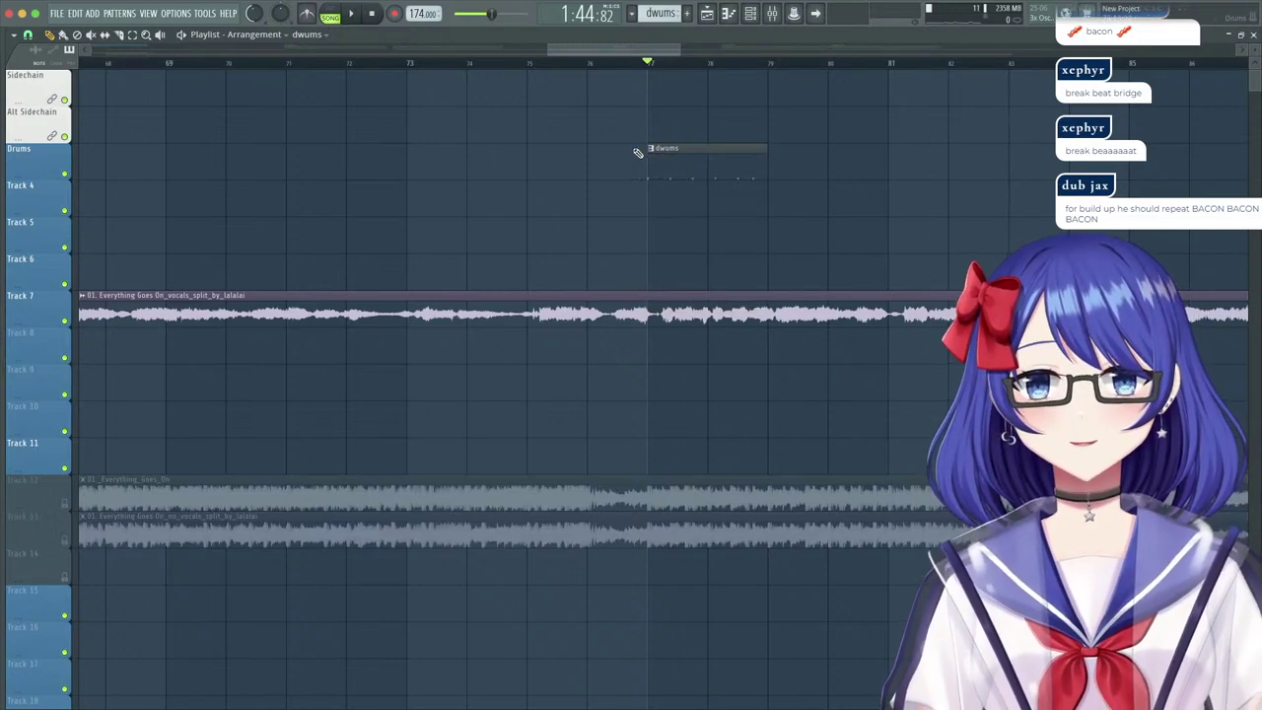
pyautogui.rightClick(651, 153)
pyautogui.click(678, 237)
# Program the new dwums pattern with kicks on steps 1 and 11 and snares on steps 5 and 13, and audition it in pattern mode.
pyautogui.doubleClick(688, 164)
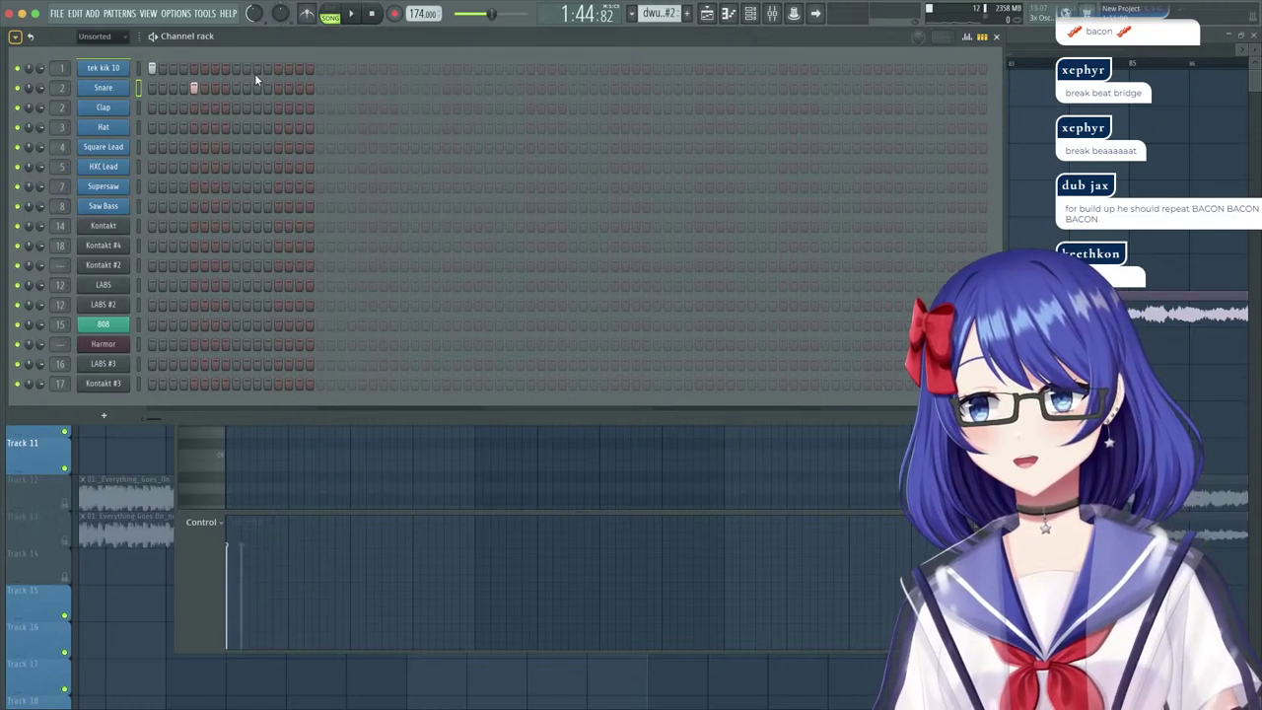
pyautogui.click(331, 13)
pyautogui.press('space')
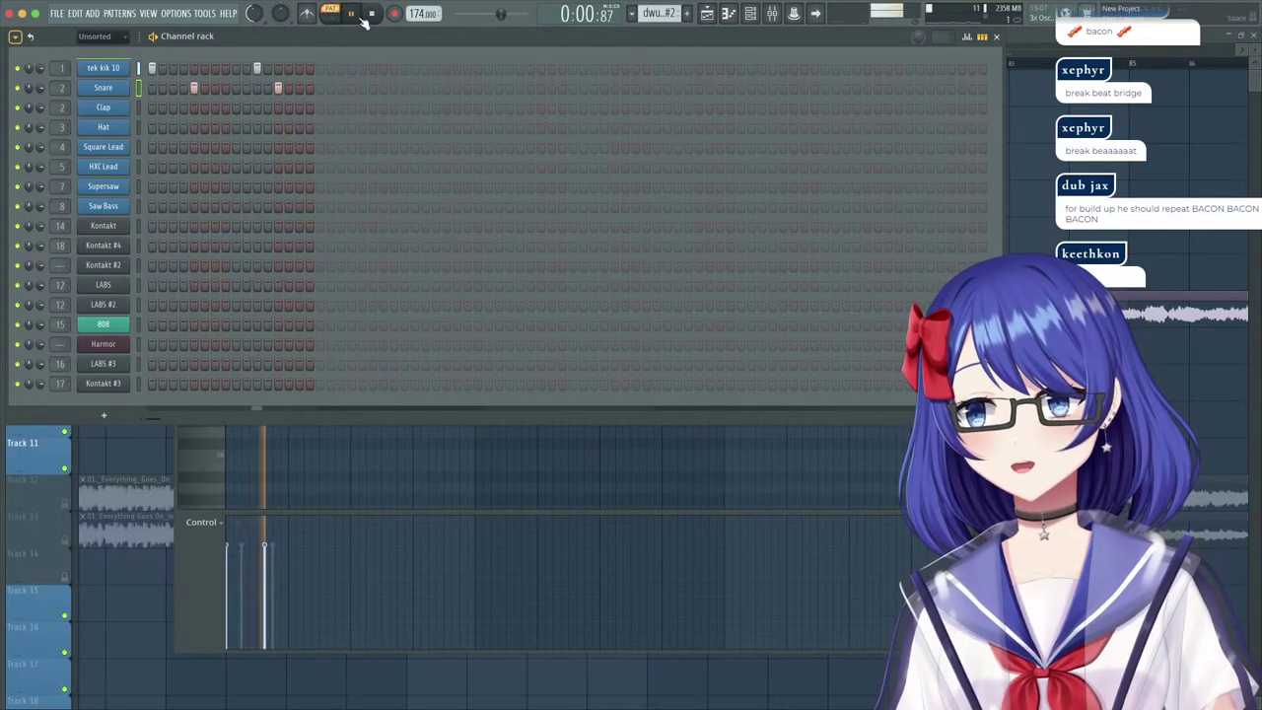
# Audition kicks from Tekvision samplepack 3 and replace the tek kik 10 channel's sample with tek kik 2.
pyautogui.moveTo(10, 77)
pyautogui.click(37, 50)
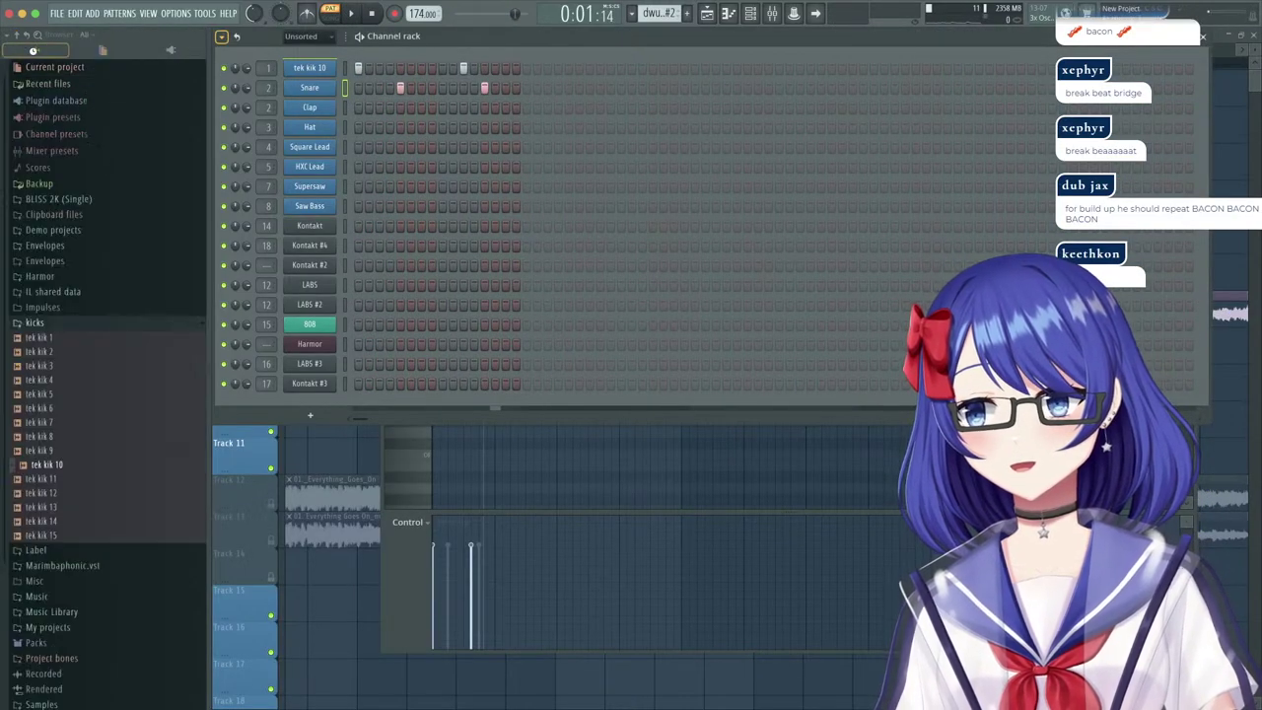
pyautogui.scroll(-15, 96, 273)
pyautogui.scroll(4, 89, 247)
pyautogui.scroll(-2, 84, 235)
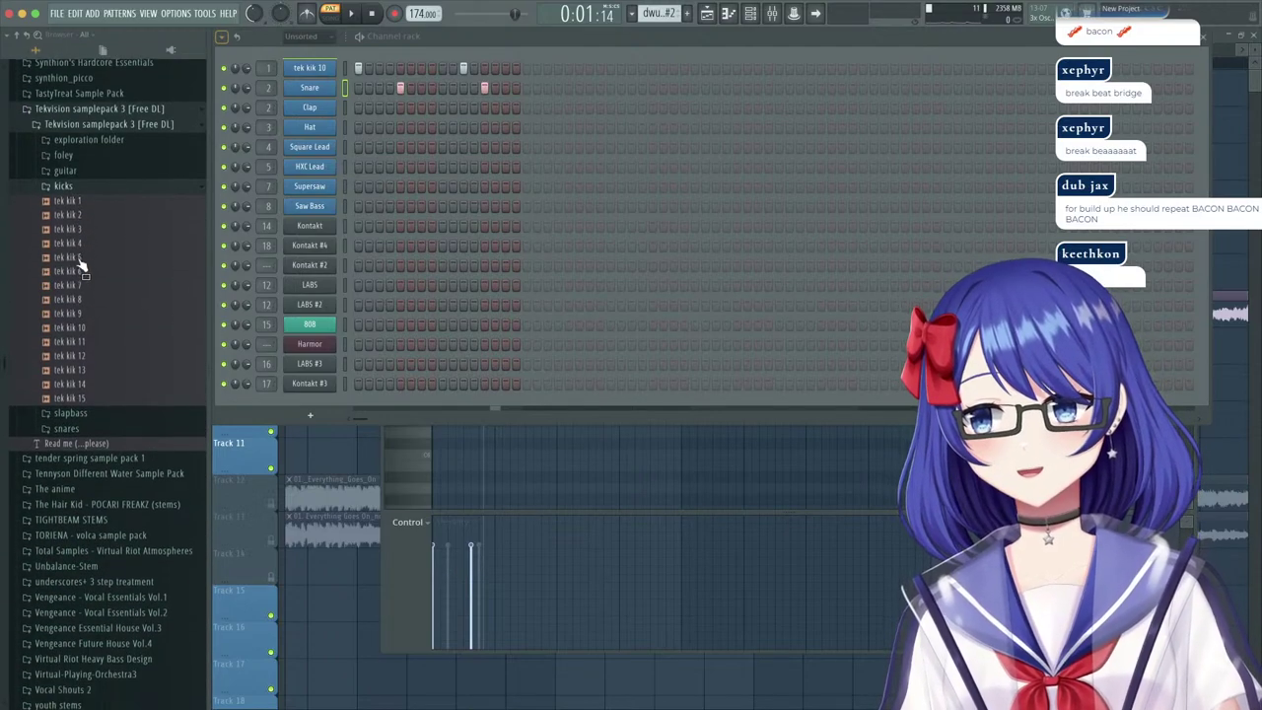
pyautogui.click(82, 242)
pyautogui.click(85, 216)
pyautogui.click(85, 205)
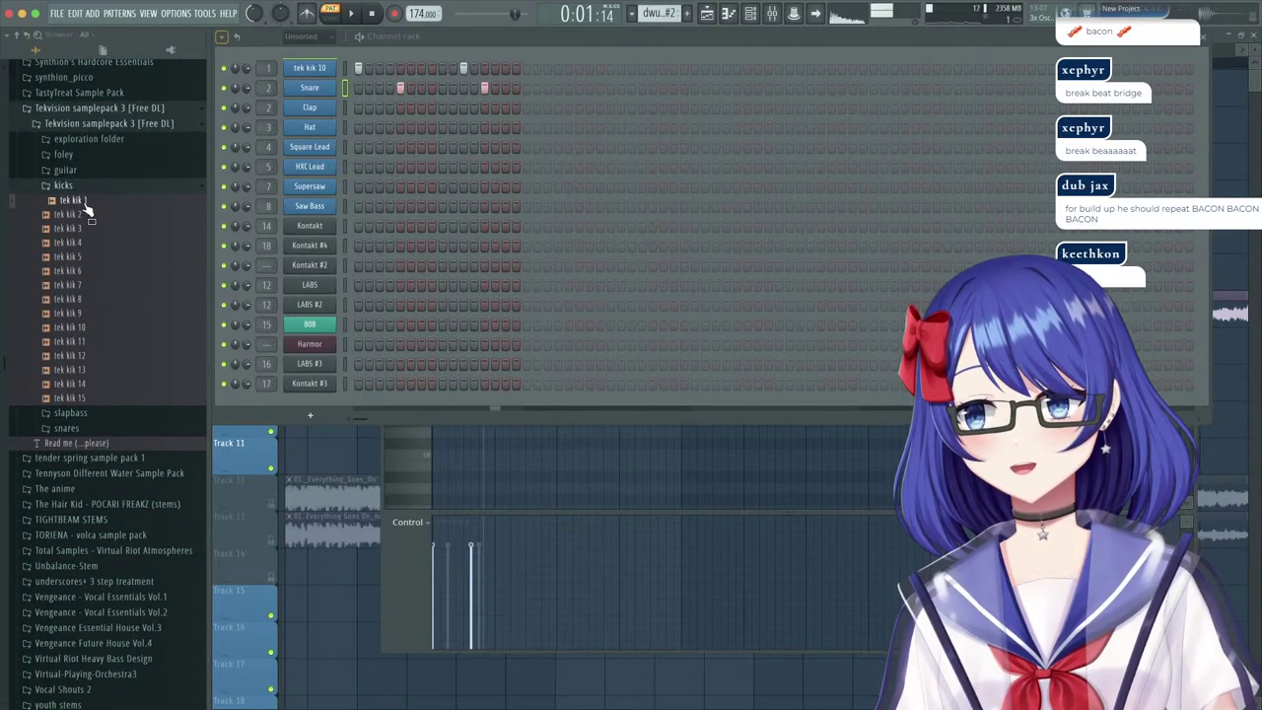
pyautogui.click(81, 213)
pyautogui.moveTo(87, 227); pyautogui.dragTo(113, 69)
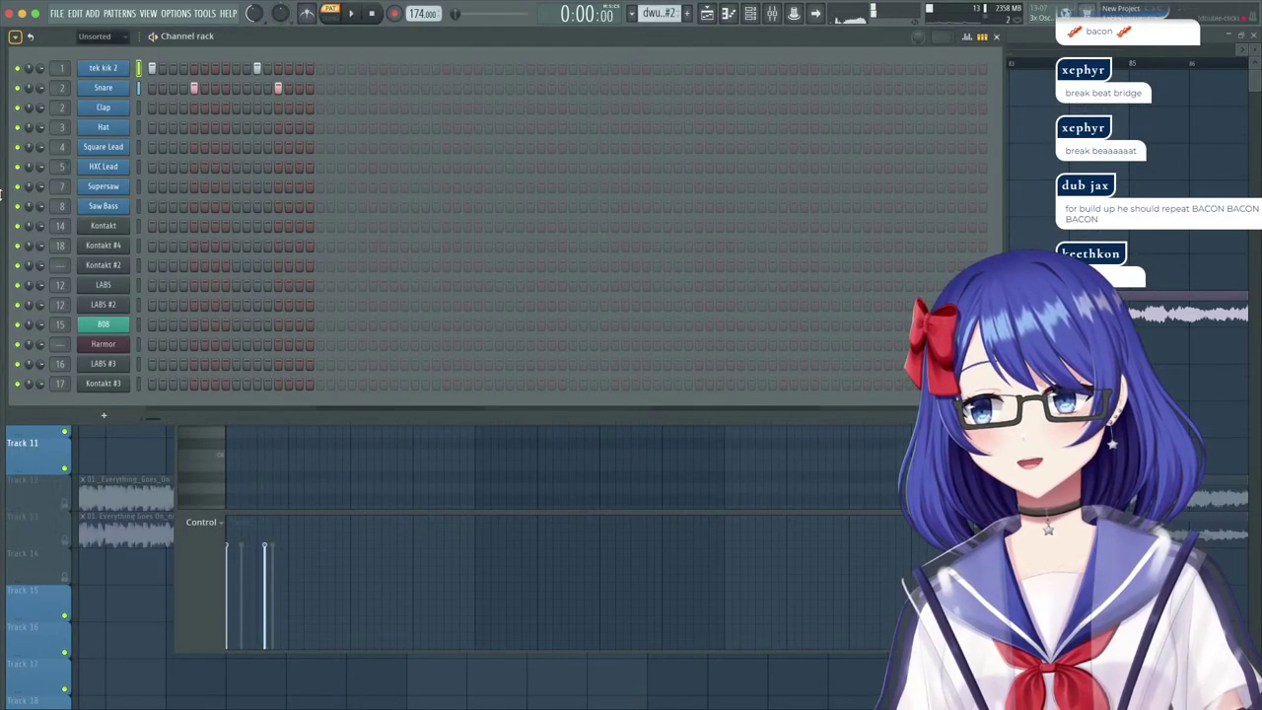
# Look through the sample pack folders and collapse the Tekvision samplepack 3 folder.
pyautogui.moveTo(2, 358)
pyautogui.scroll(-5, 115, 372)
pyautogui.press('F7')
pyautogui.moveTo(9, 301)
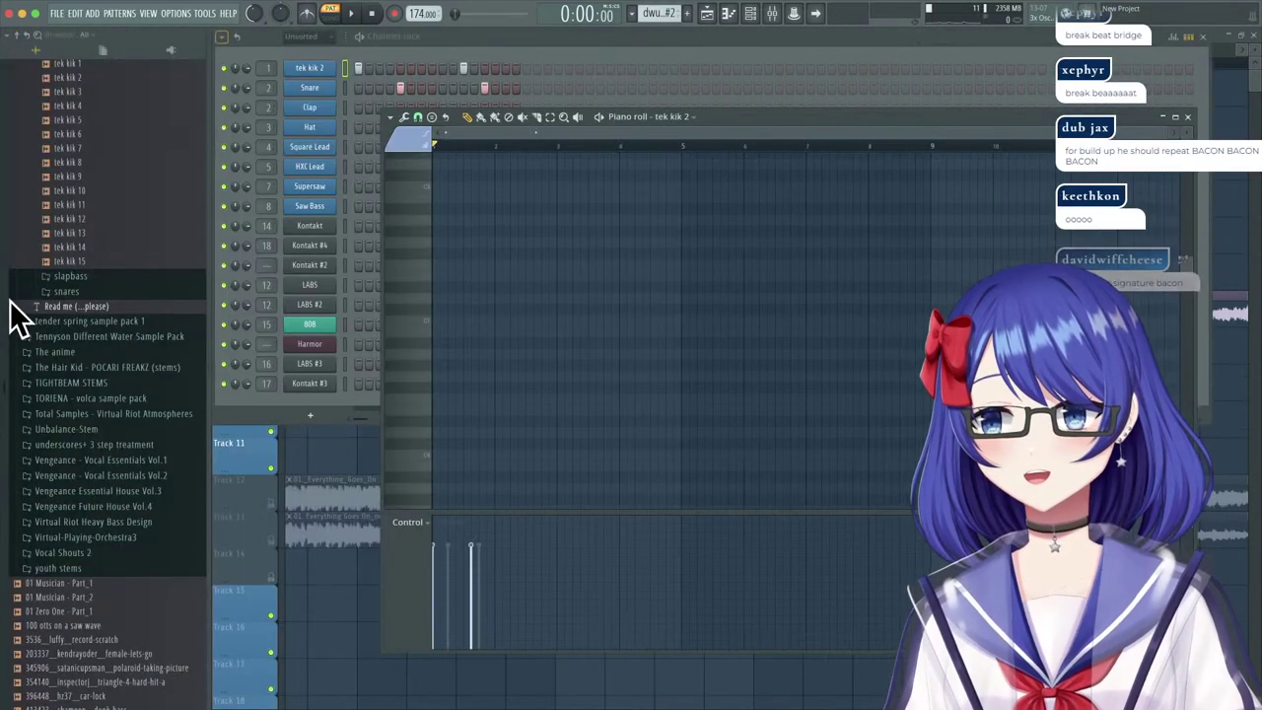
pyautogui.scroll(15, 67, 335)
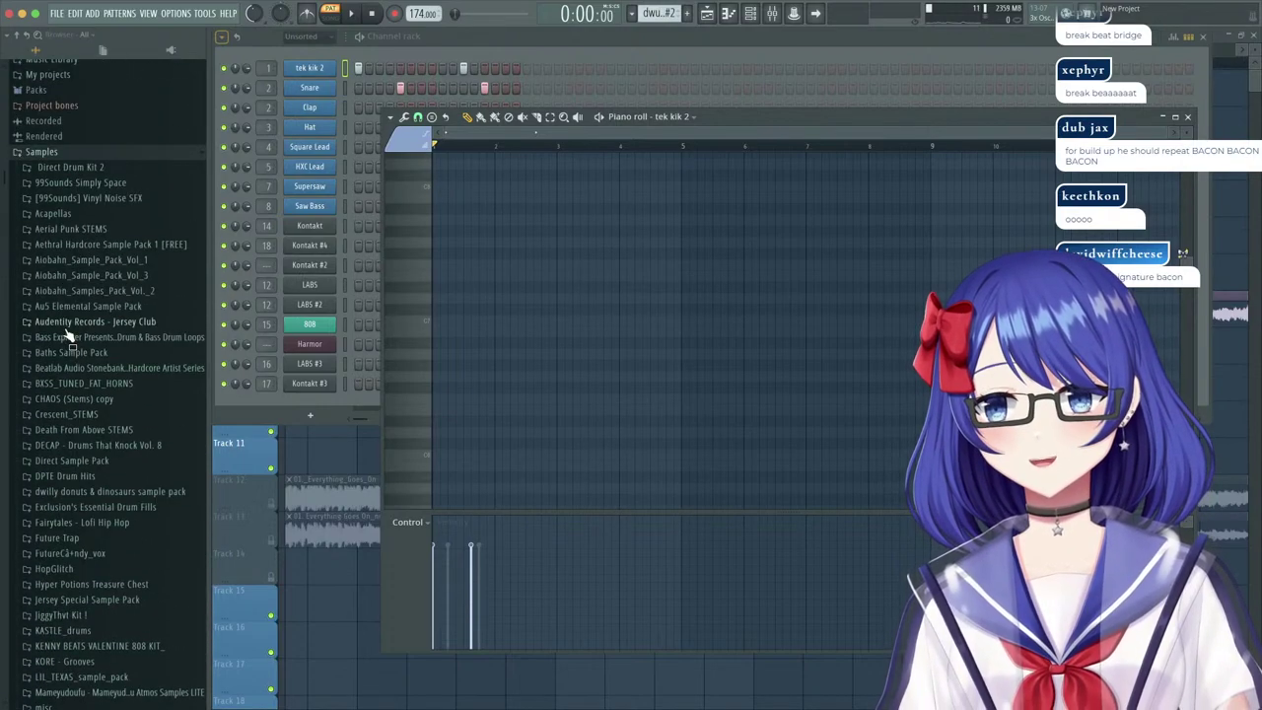
pyautogui.scroll(-9, 67, 335)
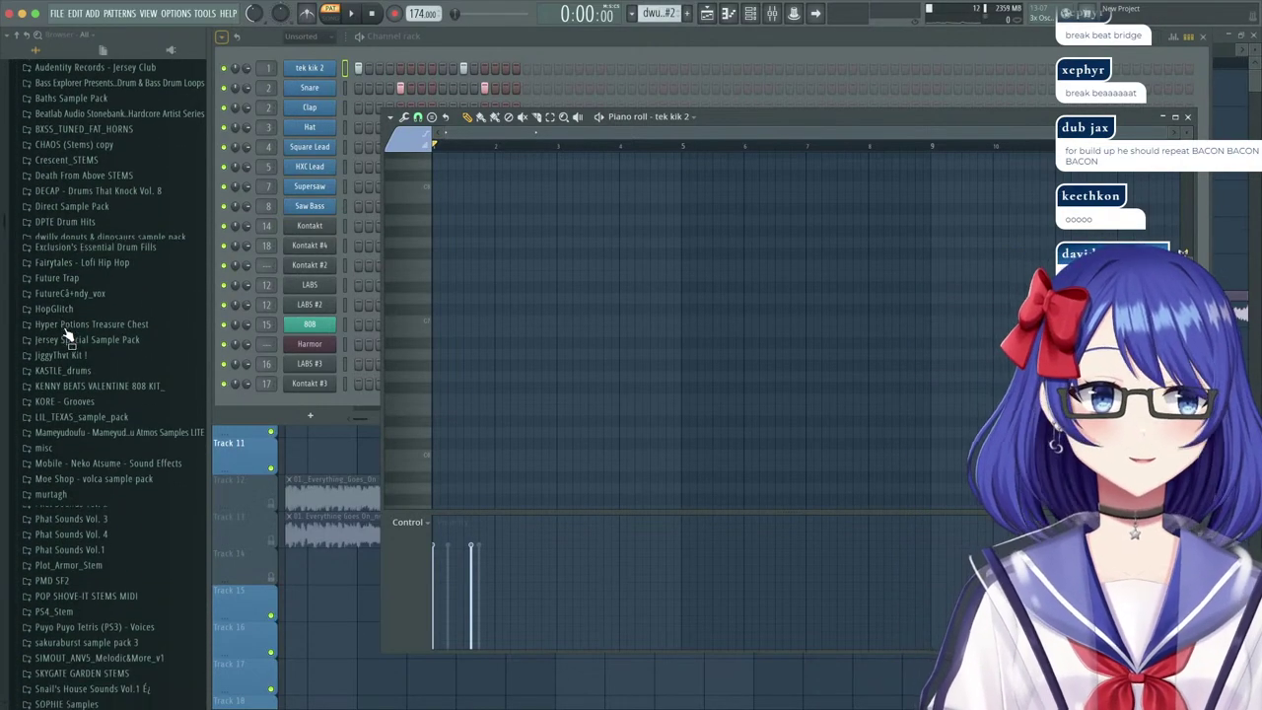
pyautogui.scroll(-7, 67, 335)
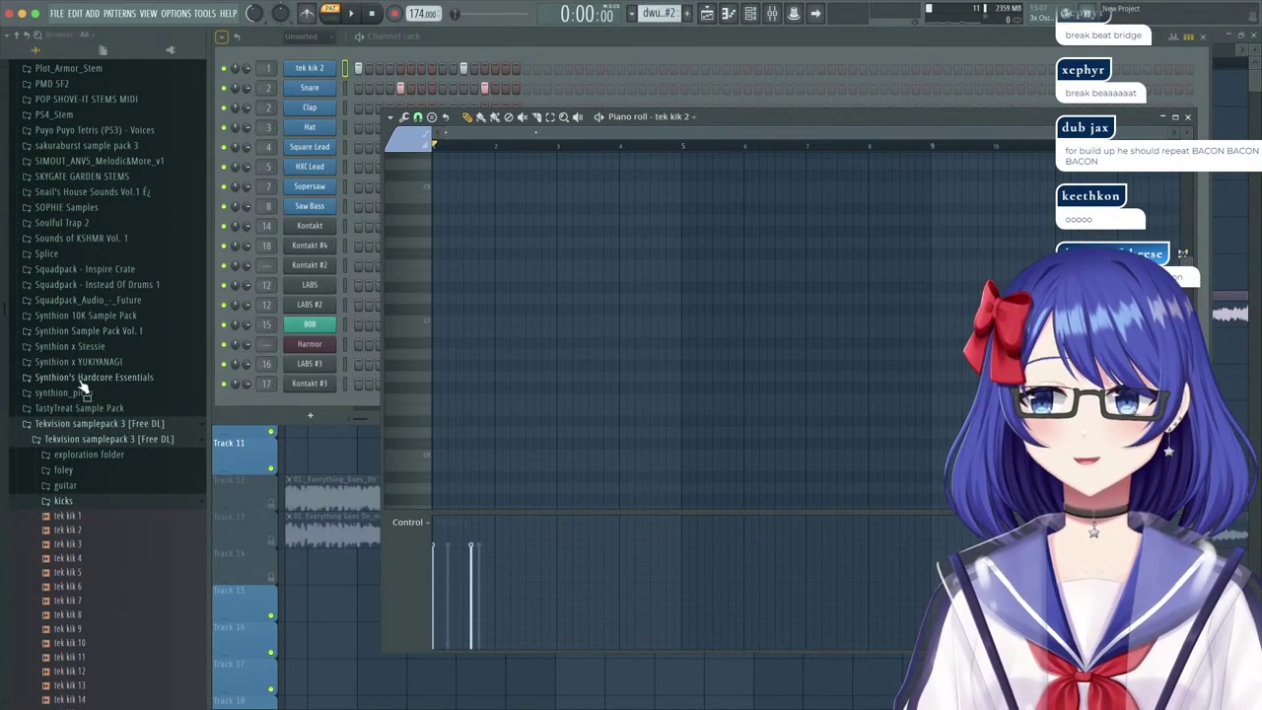
pyautogui.scroll(-1, 77, 416)
pyautogui.click(110, 369)
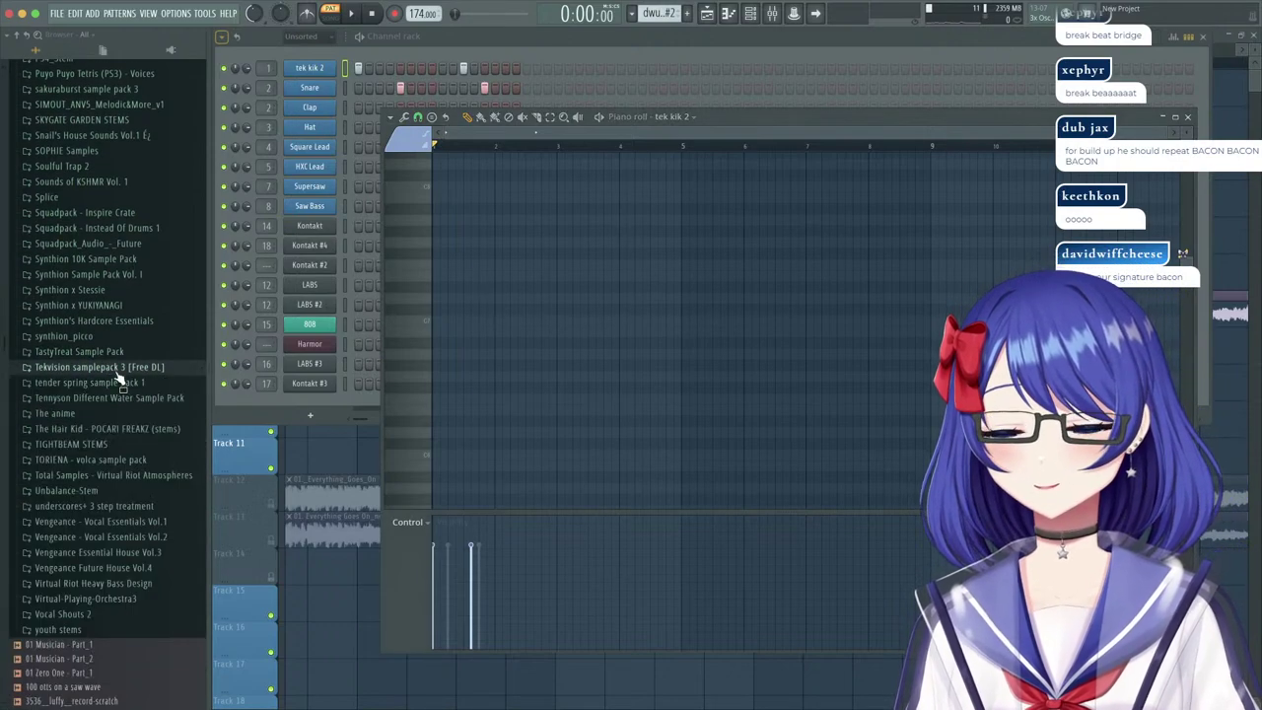
# Open the Thin snares folder inside the Squadpack Audio - Future sample pack.
pyautogui.scroll(-4, 128, 429)
pyautogui.scroll(6, 86, 267)
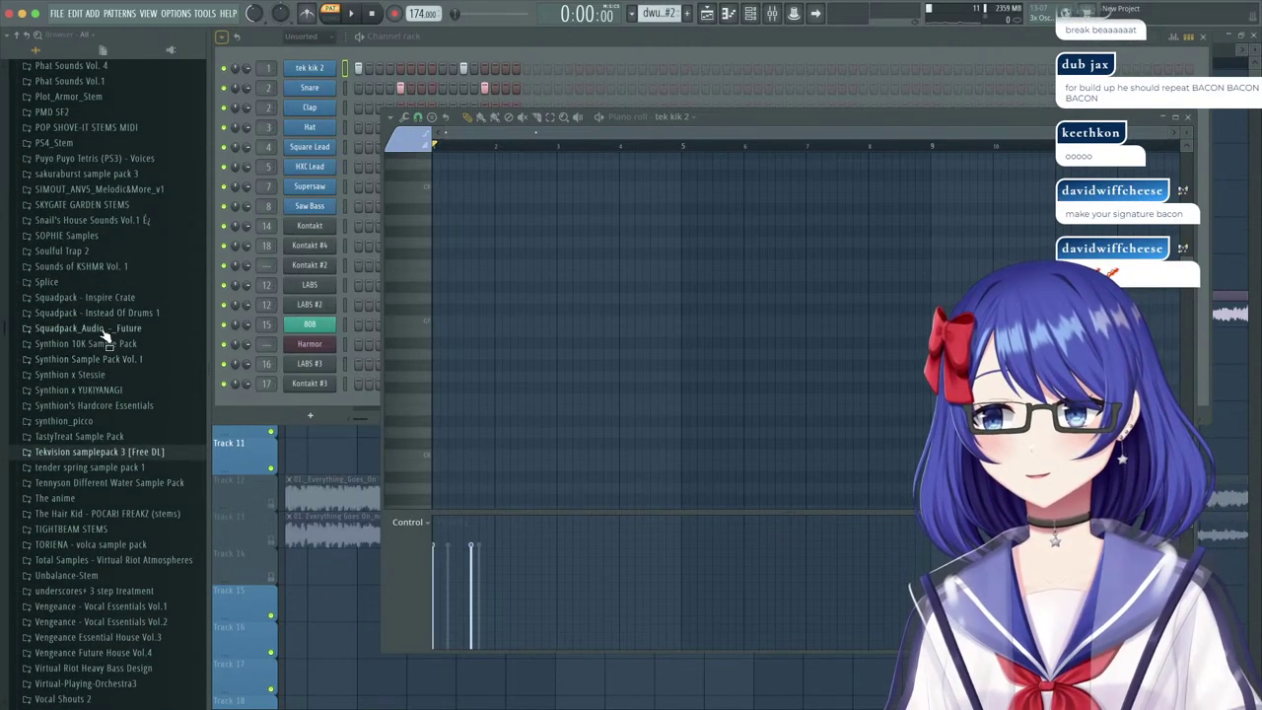
pyautogui.click(102, 331)
pyautogui.click(99, 344)
pyautogui.click(99, 450)
pyautogui.scroll(-2, 95, 401)
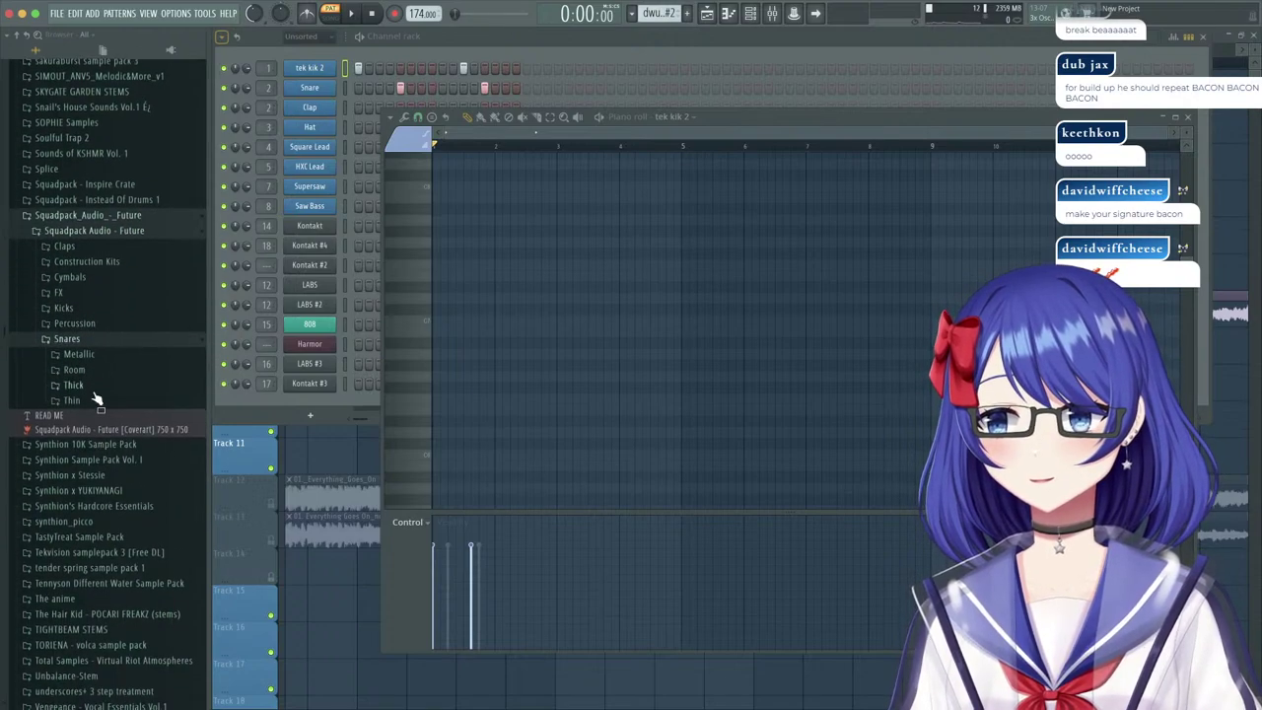
pyautogui.click(95, 402)
pyautogui.scroll(-4, 104, 439)
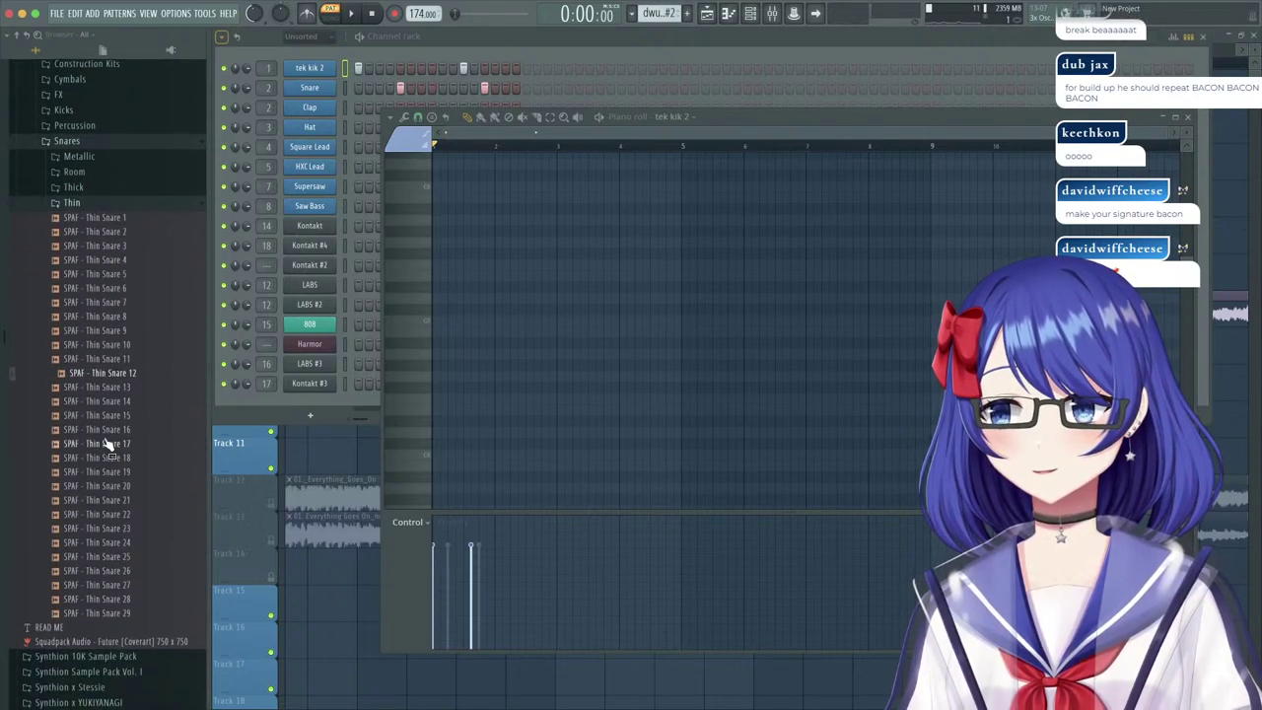
# Audition several SPAF thin snares, including Thin Snare 11, 12 and 13, for the new drum pattern.
pyautogui.click(98, 471)
pyautogui.click(103, 503)
pyautogui.click(100, 544)
pyautogui.click(109, 572)
pyautogui.click(104, 589)
pyautogui.click(105, 599)
pyautogui.click(105, 612)
pyautogui.click(116, 288)
pyautogui.click(116, 302)
pyautogui.click(119, 317)
pyautogui.click(118, 359)
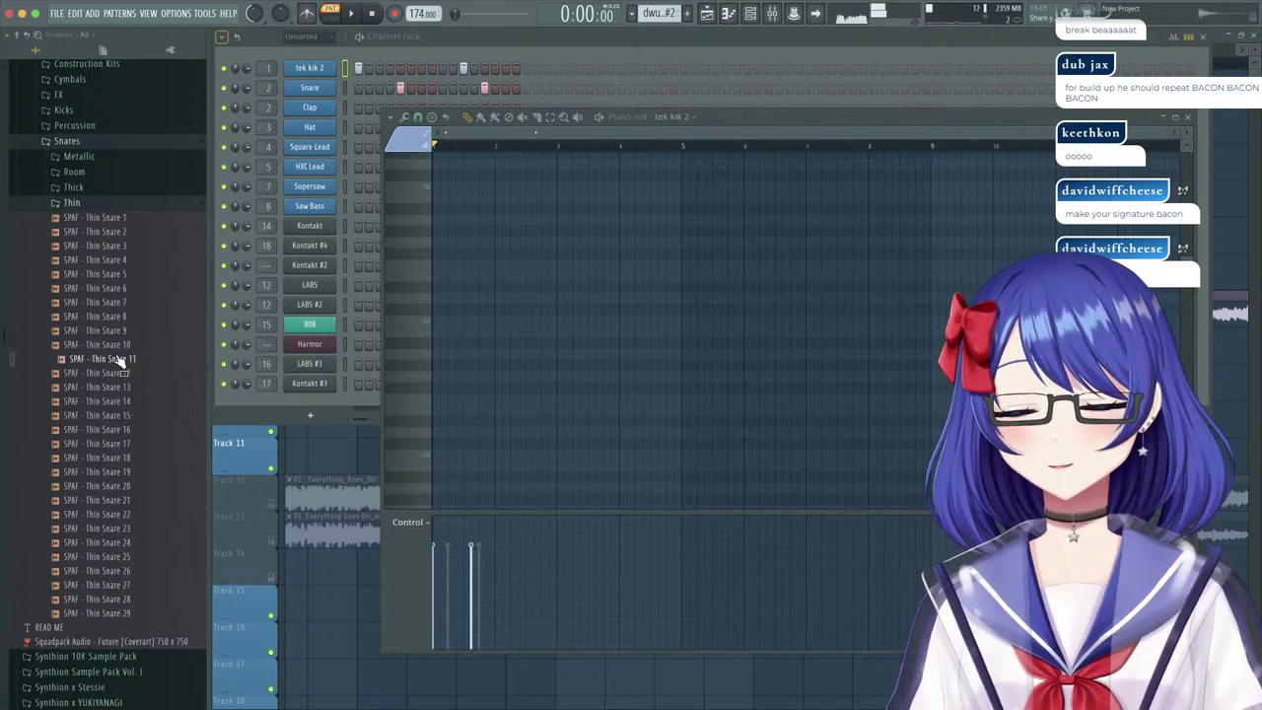
pyautogui.click(119, 373)
pyautogui.click(121, 386)
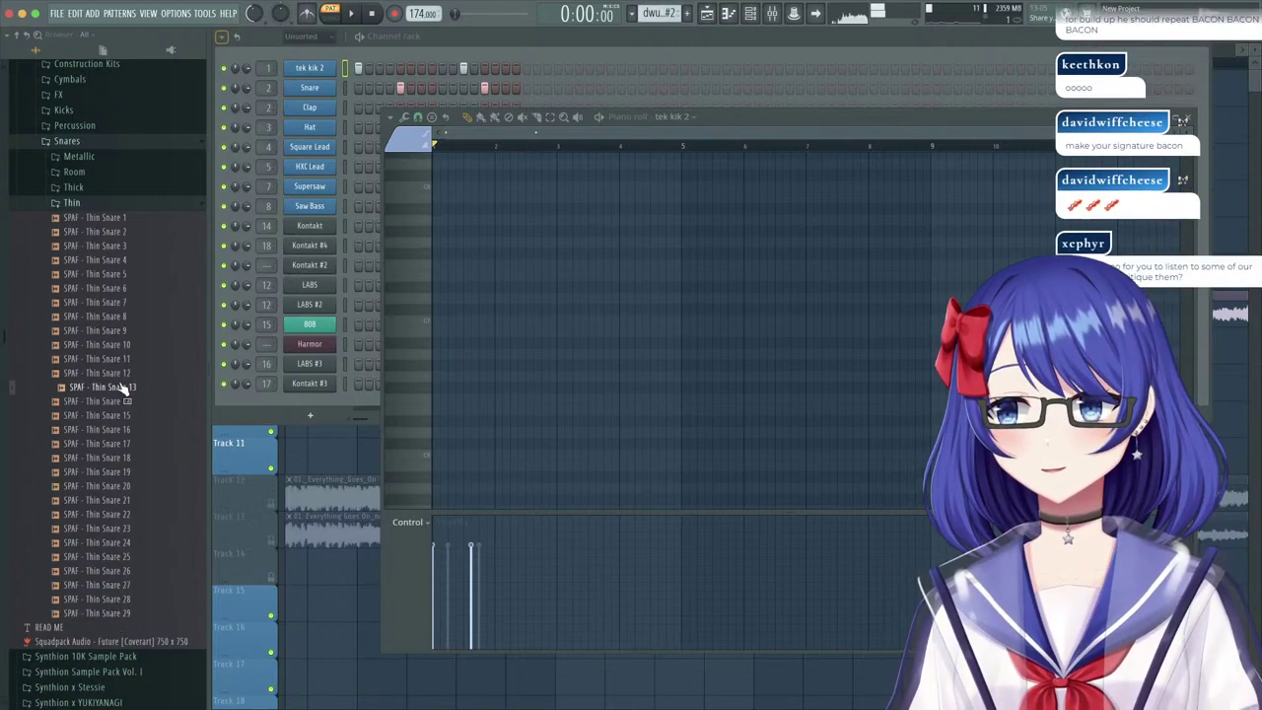
# Open the Thick snares folder and audition samples throughout it, including Thick Snare 16, 33, 39 and 40.
pyautogui.click(91, 188)
pyautogui.click(97, 245)
pyautogui.click(116, 359)
pyautogui.click(91, 429)
pyautogui.click(96, 442)
pyautogui.click(91, 429)
pyautogui.click(94, 414)
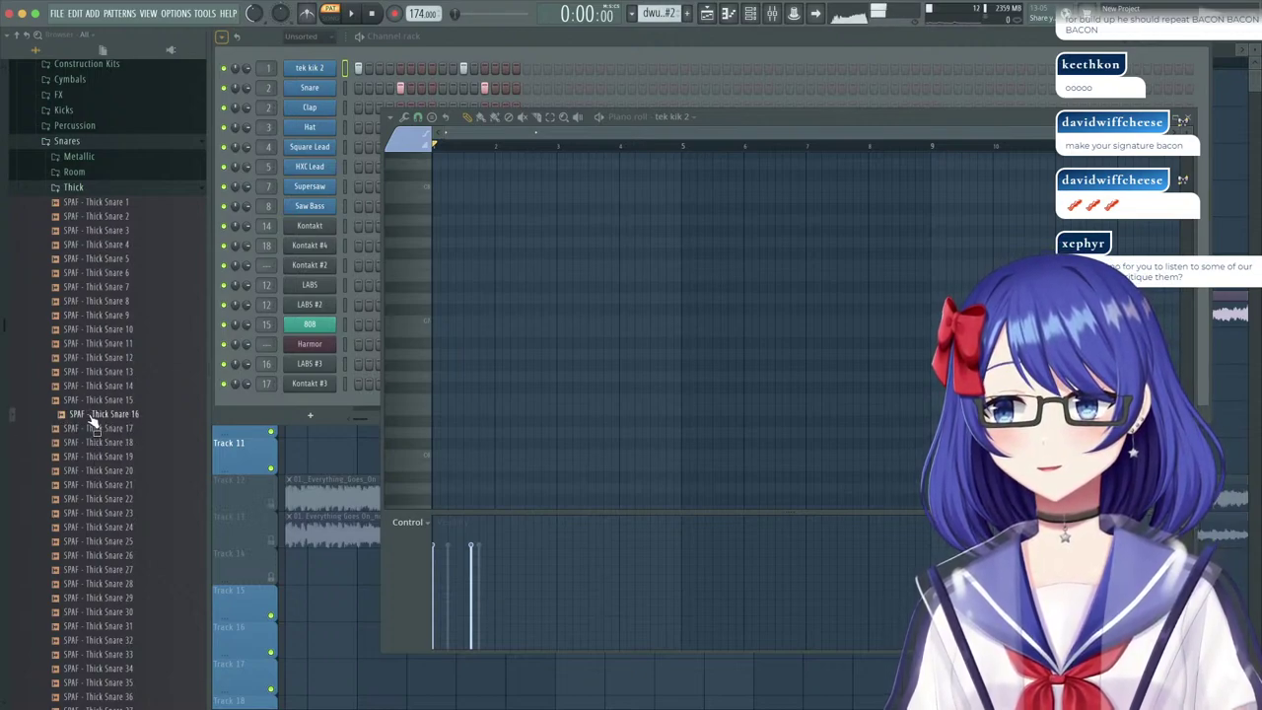
pyautogui.click(121, 486)
pyautogui.scroll(-5, 119, 483)
pyautogui.click(109, 461)
pyautogui.scroll(-2, 110, 461)
pyautogui.click(110, 460)
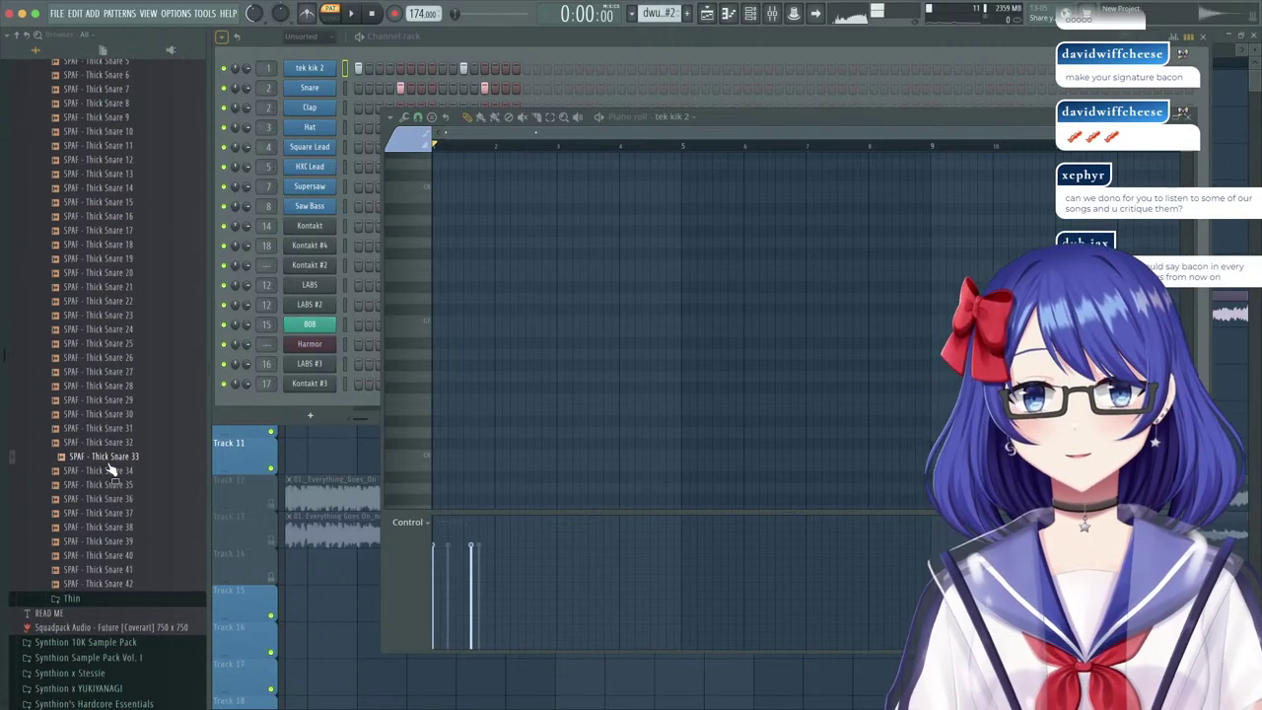
pyautogui.scroll(-2, 109, 462)
pyautogui.click(110, 461)
pyautogui.click(114, 471)
pyautogui.click(123, 484)
pyautogui.click(129, 499)
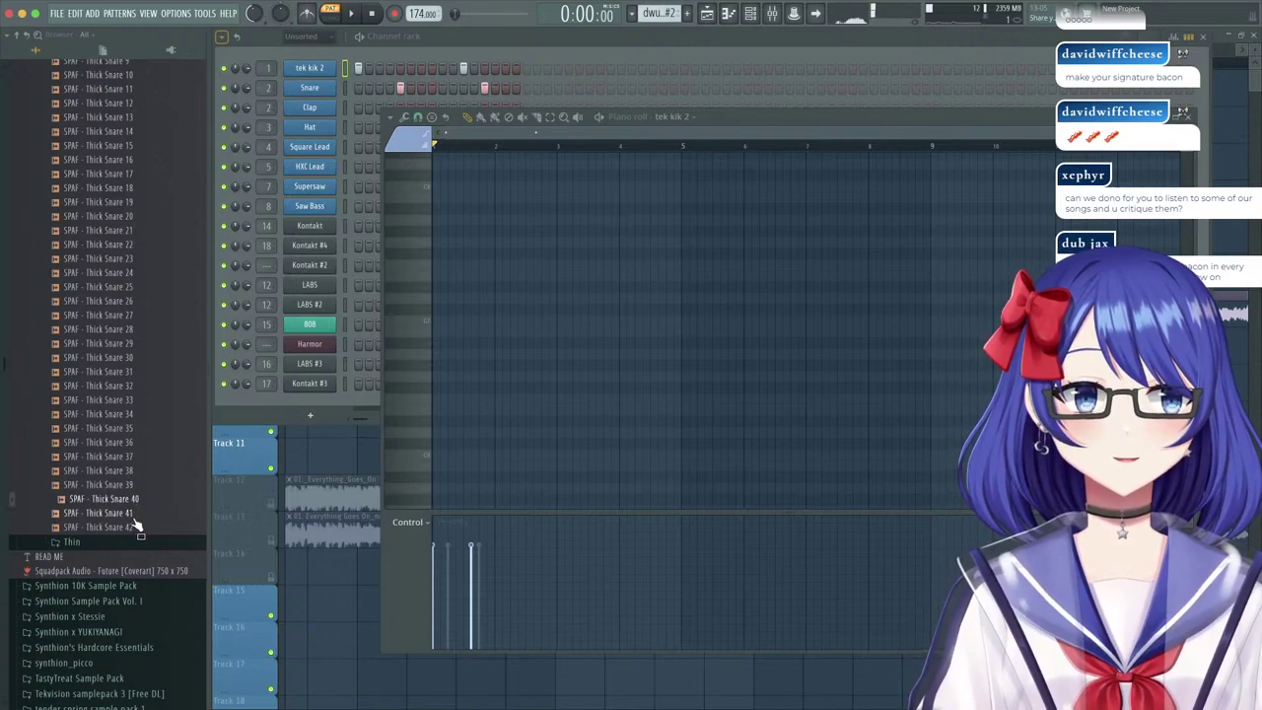
pyautogui.click(135, 513)
pyautogui.scroll(-1, 138, 517)
pyautogui.click(125, 499)
pyautogui.click(120, 472)
pyautogui.click(126, 430)
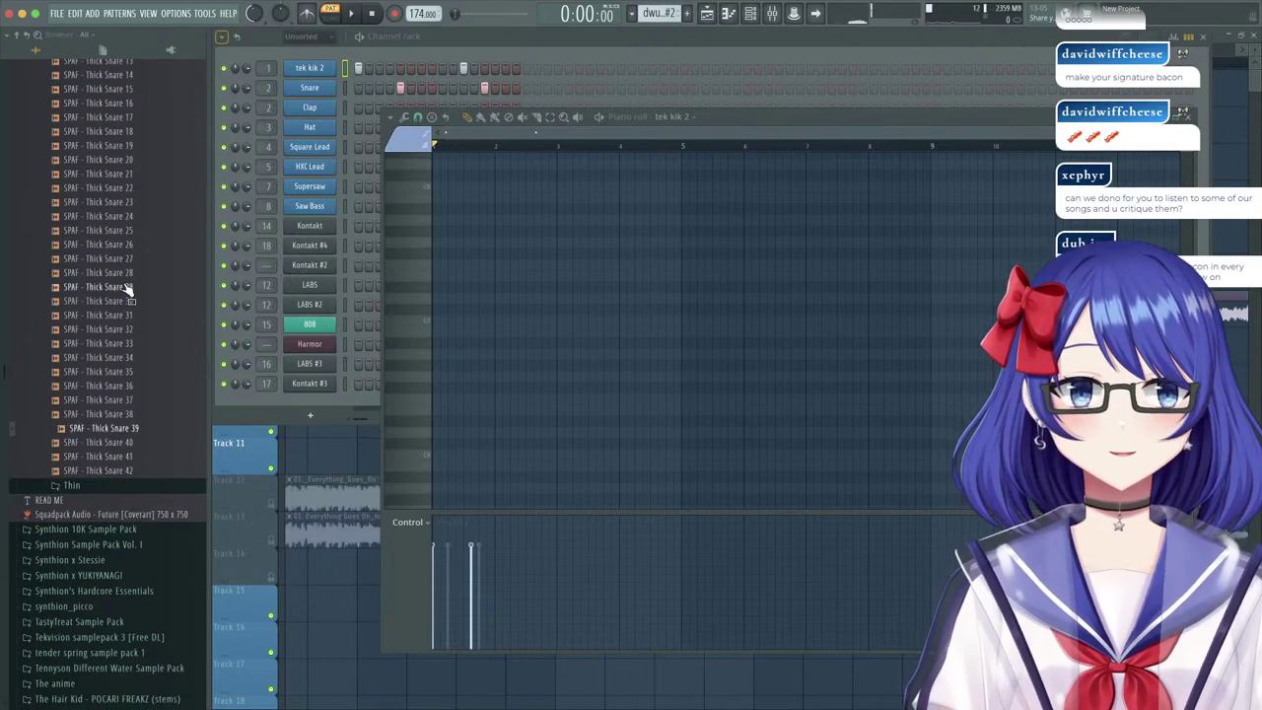
pyautogui.click(128, 287)
pyautogui.click(145, 187)
pyautogui.click(150, 145)
# Replace the Snare channel's sample with SPAF - Thick Snare 17.
pyautogui.click(155, 116)
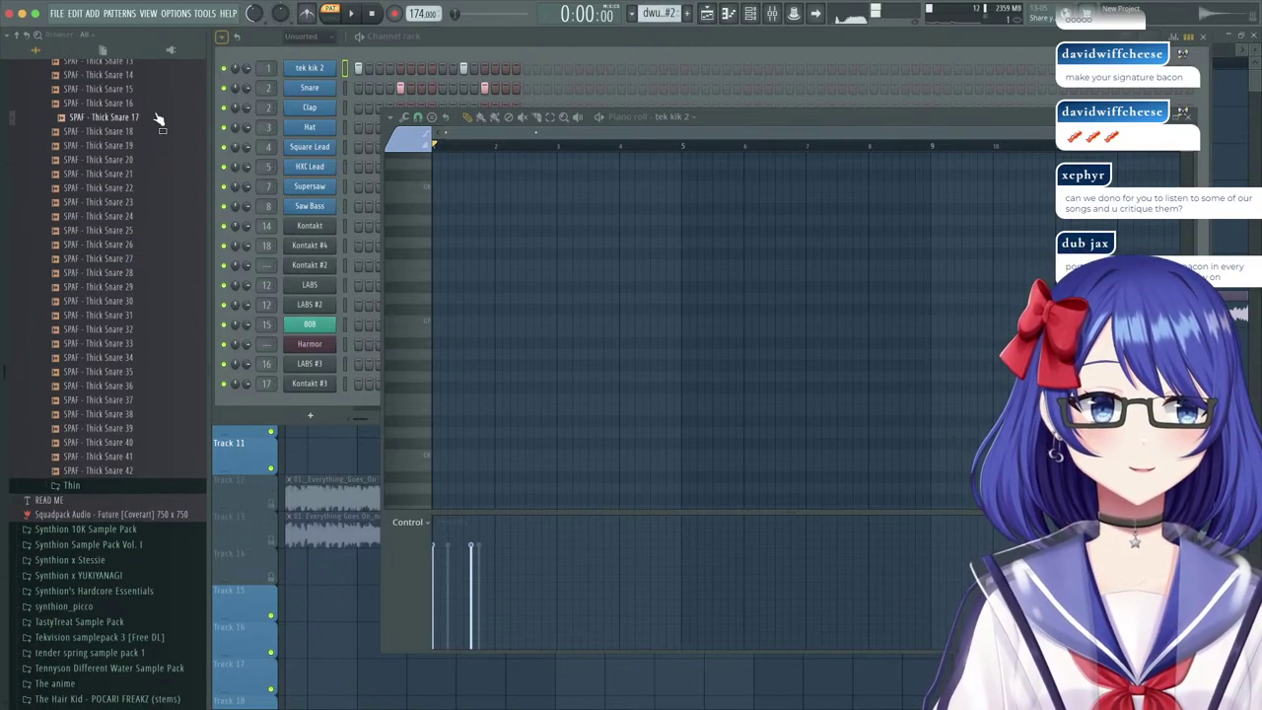
pyautogui.scroll(2, 160, 129)
pyautogui.scroll(5, 161, 131)
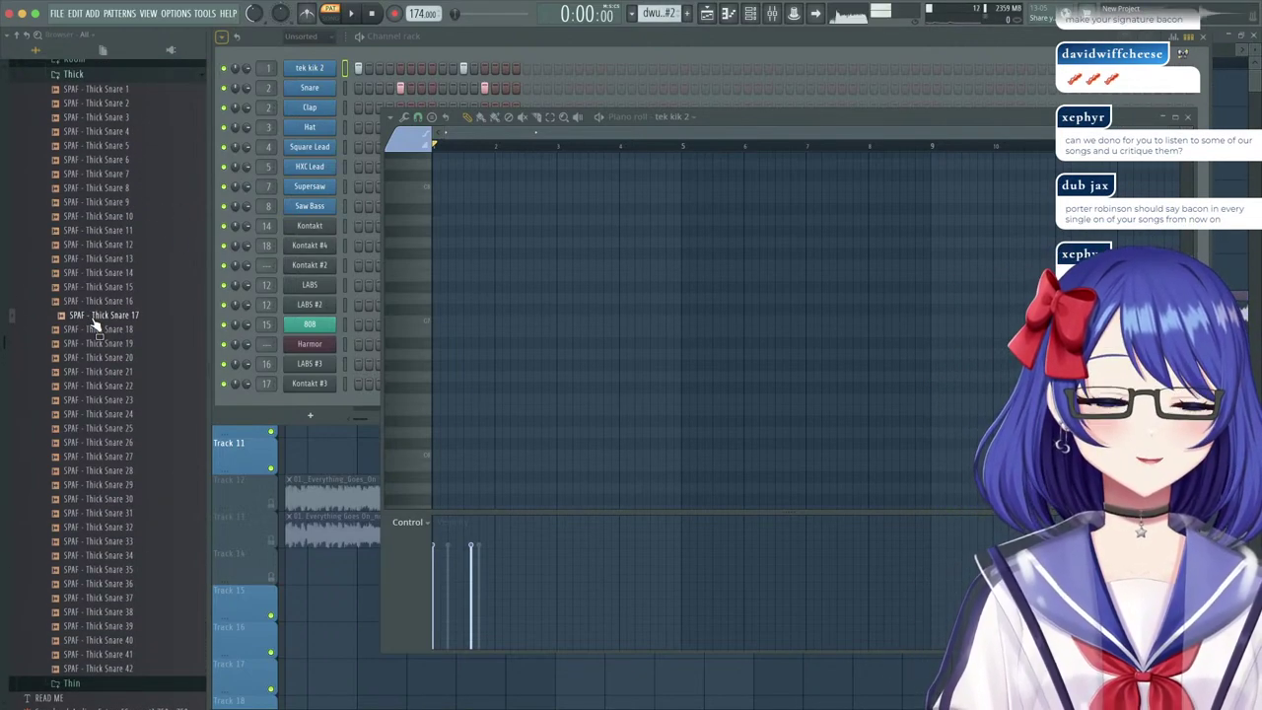
pyautogui.moveTo(367, 200); pyautogui.dragTo(108, 91)
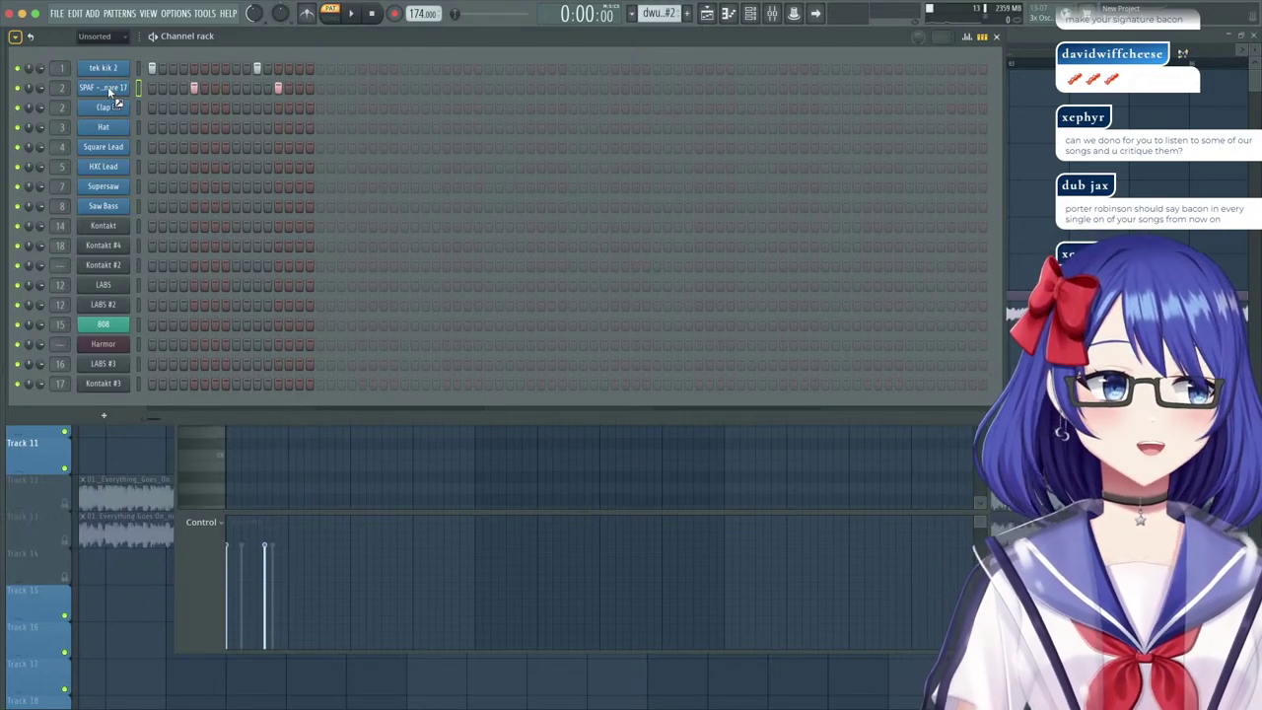
# Increase the fade-out of the Thick Snare 17 sample to shorten its tail while the pattern plays.
pyautogui.click(107, 86)
pyautogui.moveTo(334, 227); pyautogui.dragTo(484, 192)
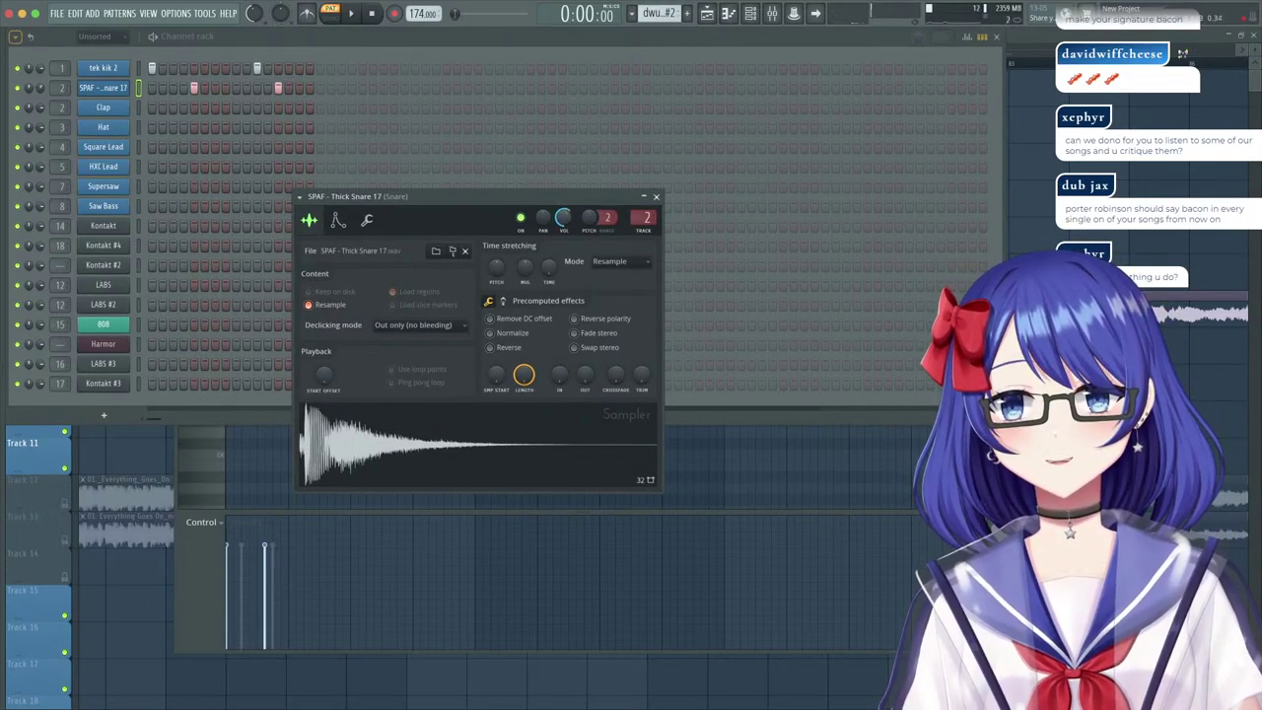
pyautogui.click(352, 13)
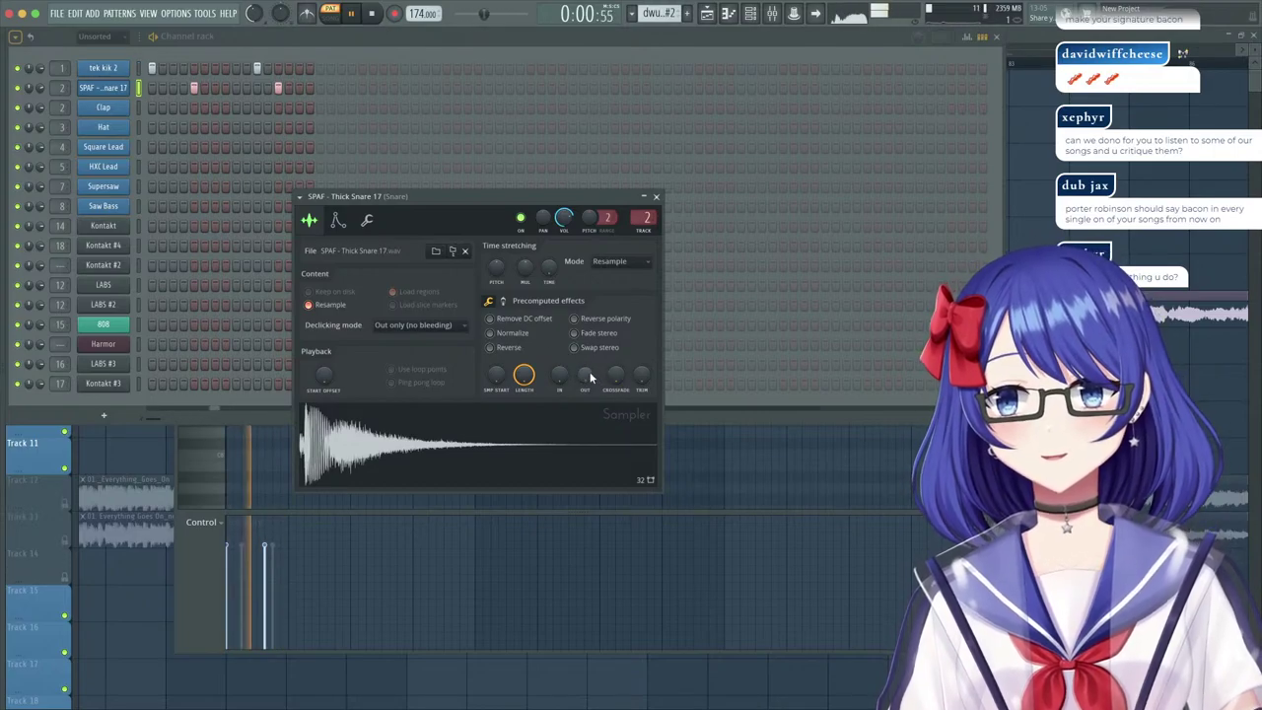
pyautogui.moveTo(592, 378); pyautogui.dragTo(592, 360)
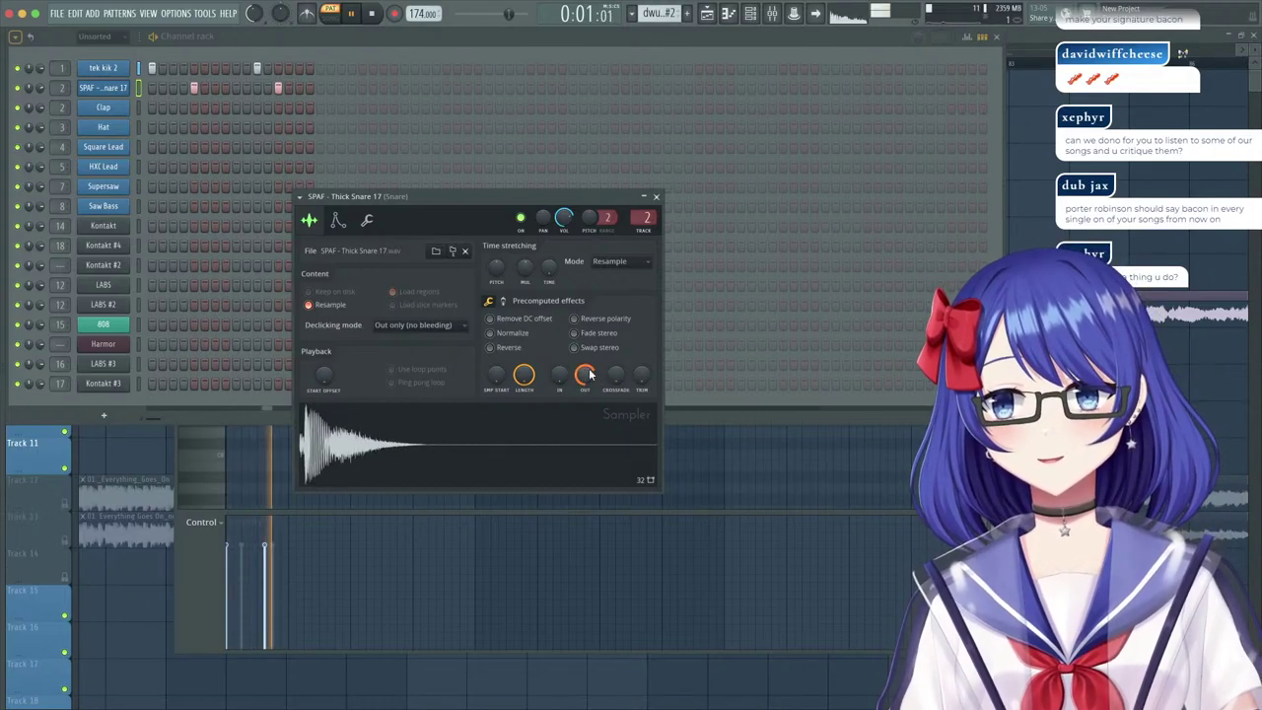
pyautogui.click(655, 197)
pyautogui.click(124, 89)
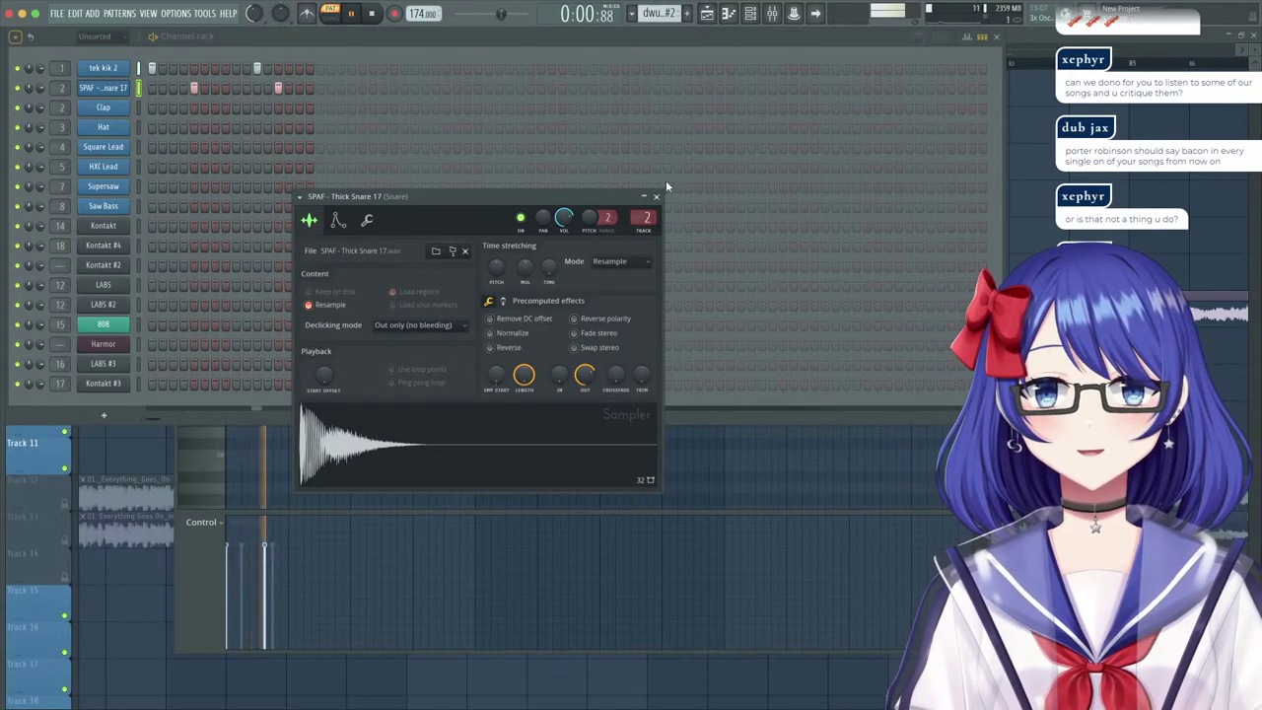
pyautogui.click(656, 196)
# Remove the fade-out from the tek kik 2 kick sample.
pyautogui.click(104, 69)
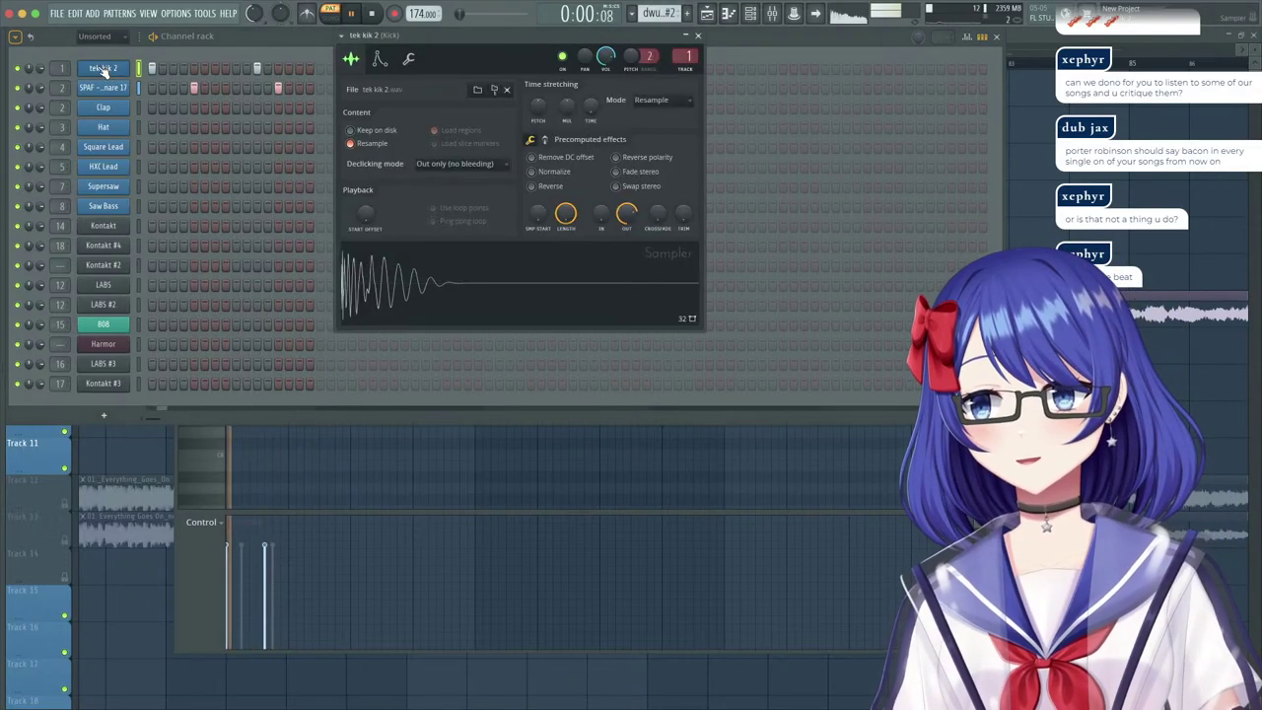
pyautogui.moveTo(628, 214); pyautogui.dragTo(627, 286)
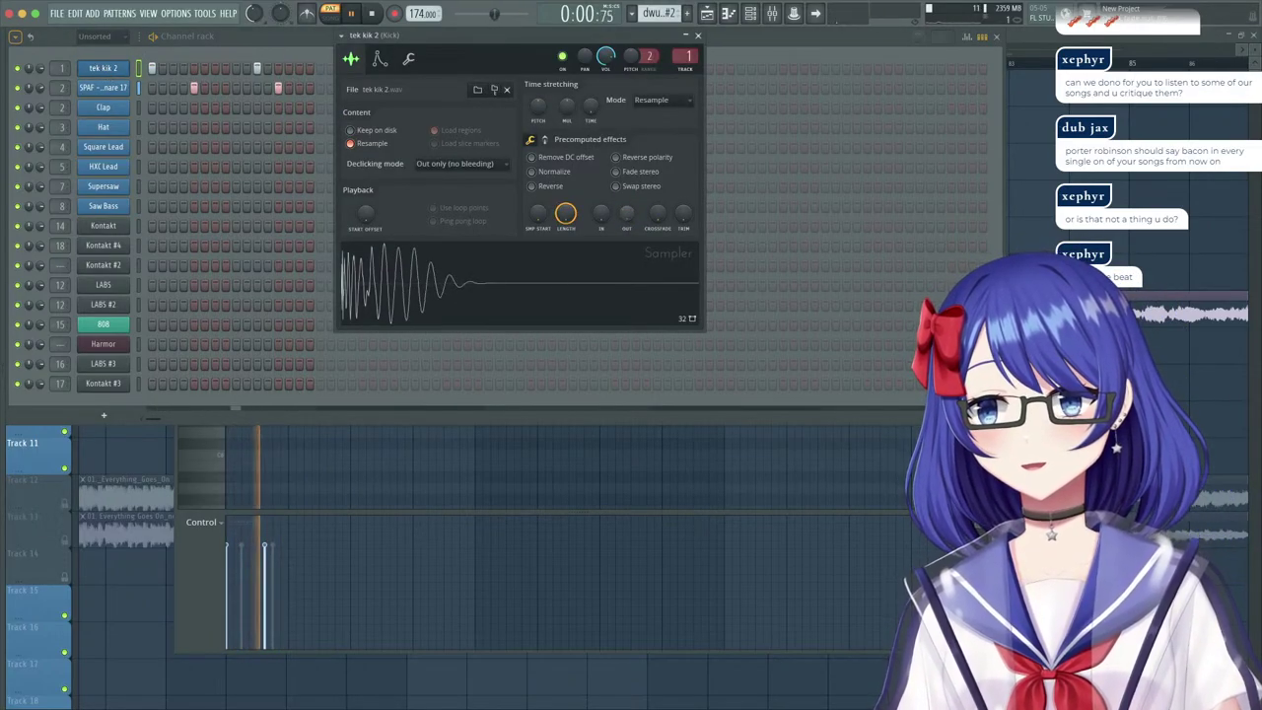
pyautogui.click(698, 36)
# Repeat the dwums #2 clip along the Drums track to fill bars 77 to 84, auditioning it in song mode from bar 77.
pyautogui.click(707, 14)
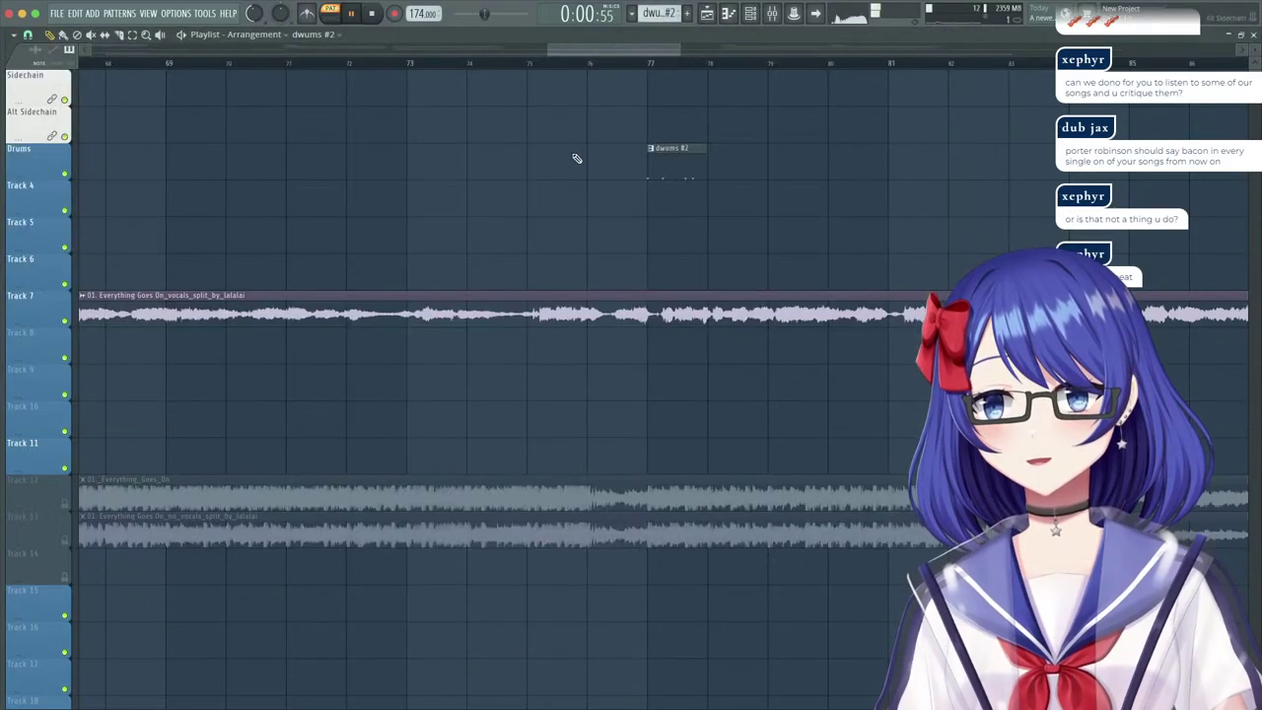
pyautogui.press('l')
pyautogui.click(652, 63)
pyautogui.scroll(-1, 657, 75)
pyautogui.moveTo(660, 83); pyautogui.dragTo(637, 169)
pyautogui.press('super+b')
pyautogui.press('super+b')
pyautogui.press('super+b')
pyautogui.press('super+b')
pyautogui.press('super+b')
pyautogui.press('super+b')
pyautogui.press('super+b')
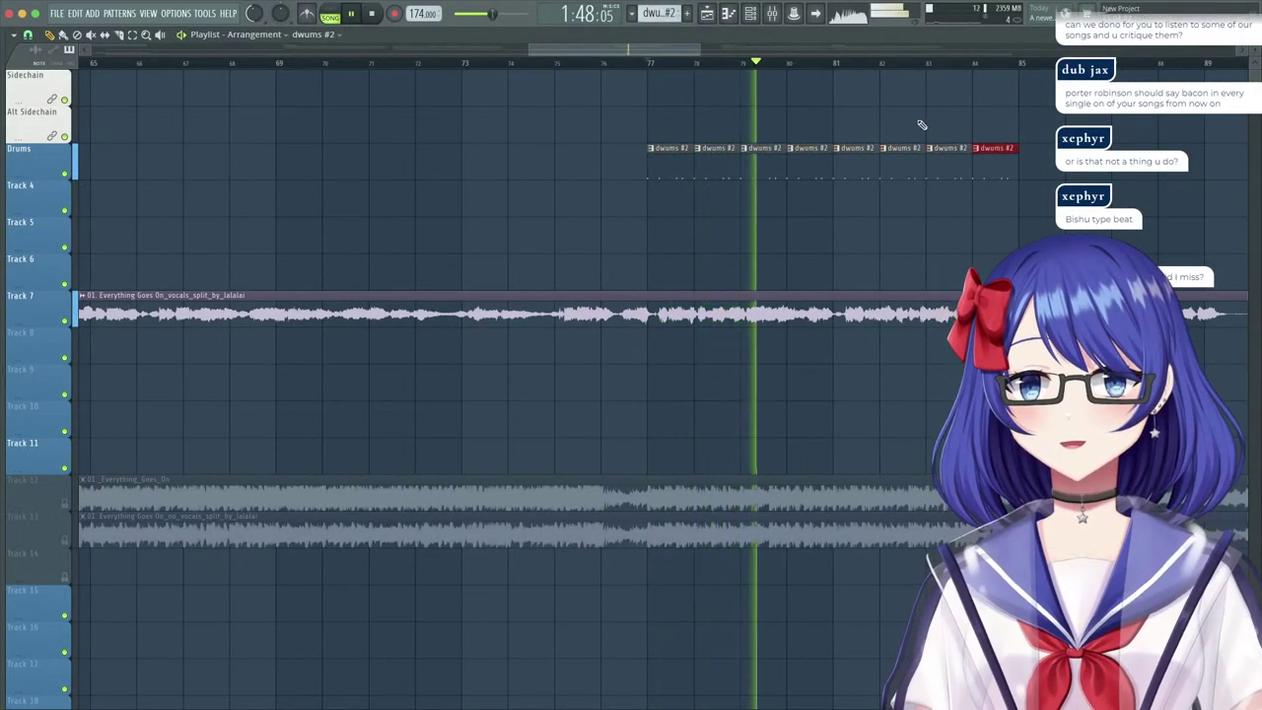
pyautogui.press('space')
pyautogui.scroll(2, 697, 70)
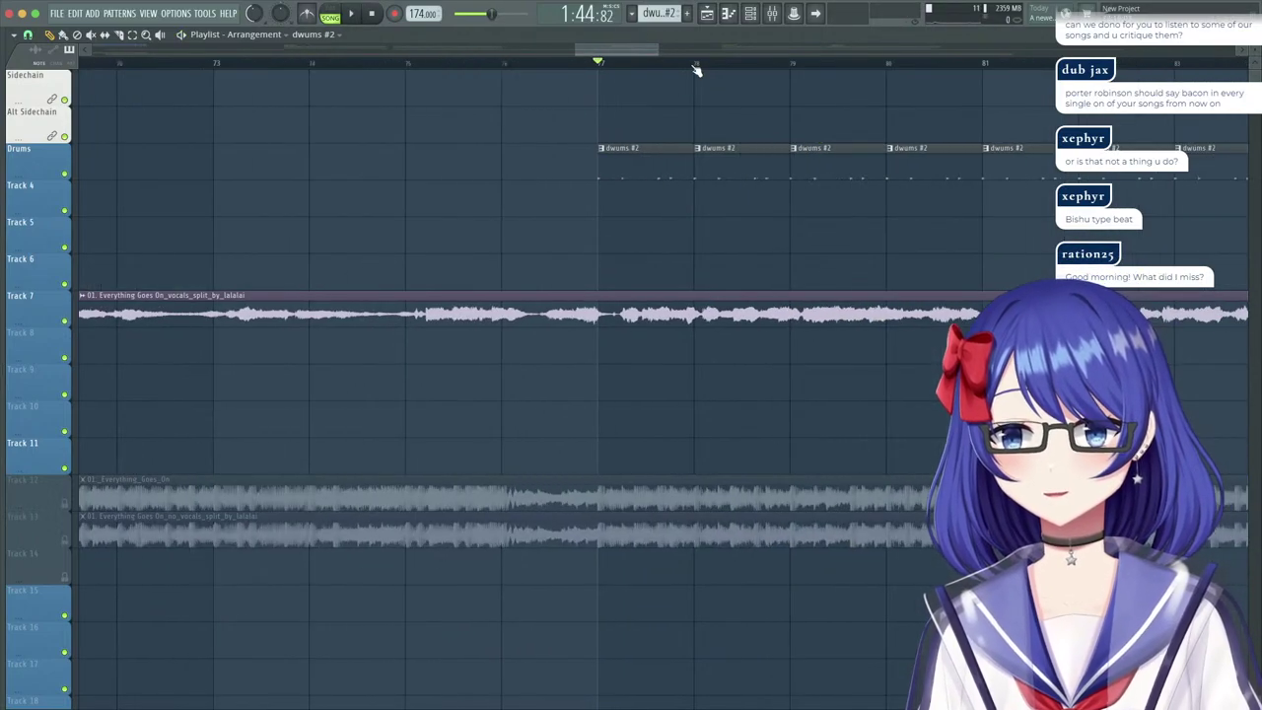
# Open the Bass Explorer Presents drum and bass loops folder and find the Livewire - Tosspot [174bpm] loop.
pyautogui.hotkey('alt', 'F8')
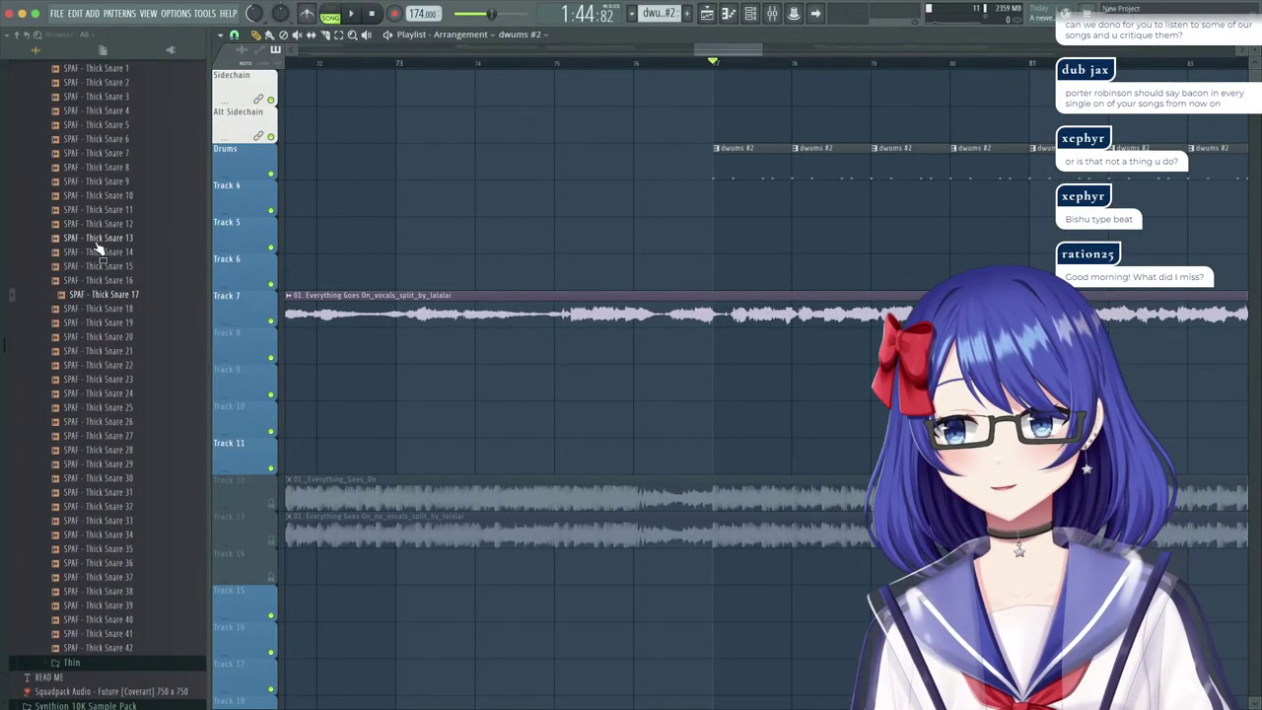
pyautogui.scroll(7, 123, 305)
pyautogui.click(105, 390)
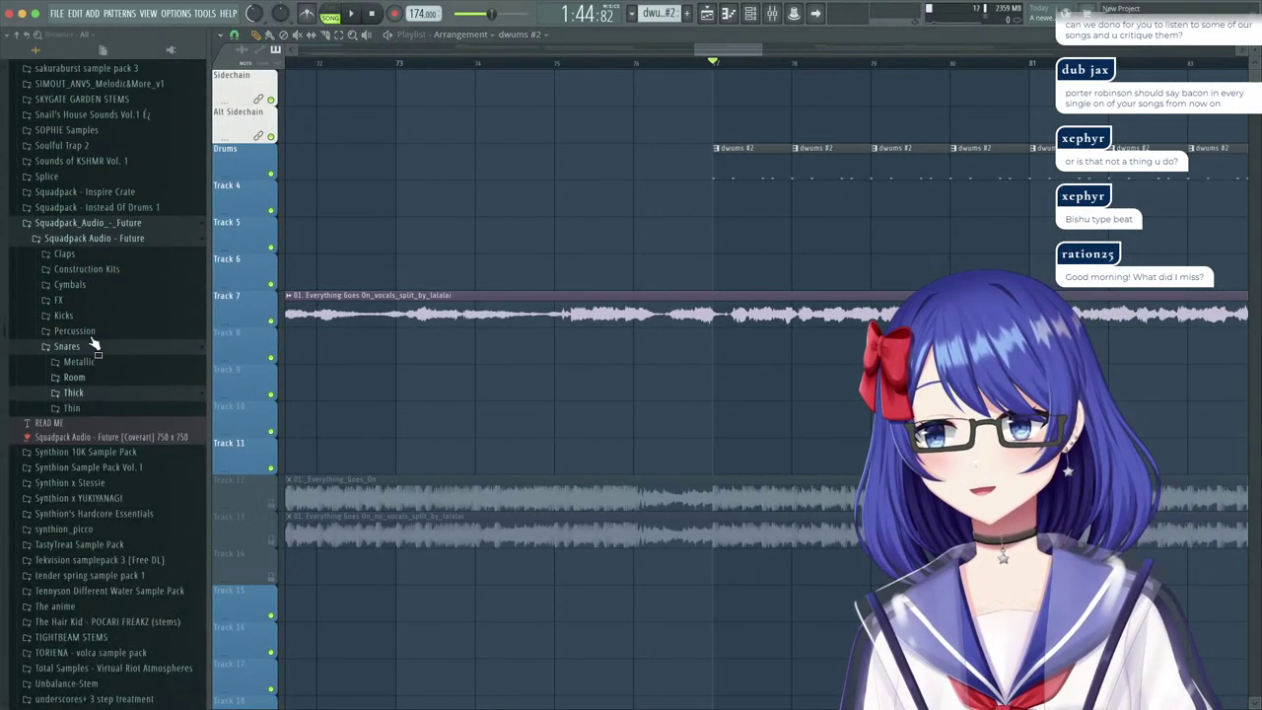
pyautogui.scroll(15, 69, 285)
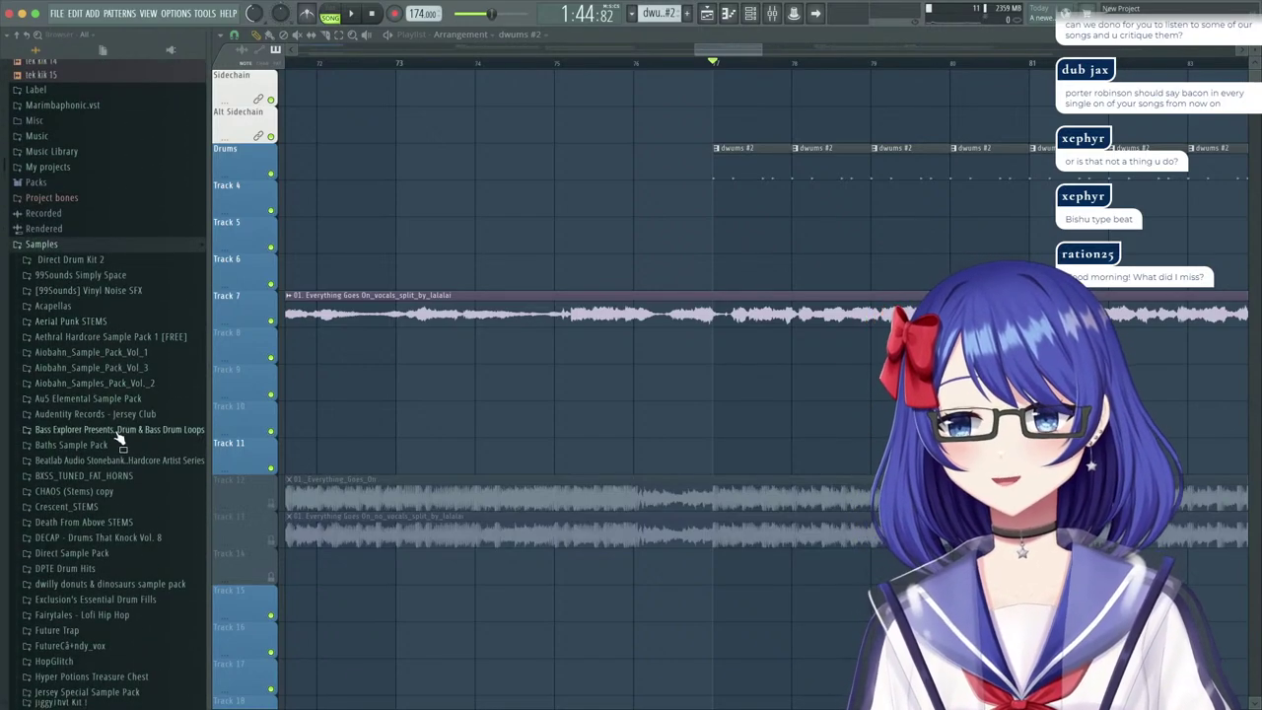
pyautogui.scroll(-3, 94, 336)
pyautogui.scroll(-2, 99, 380)
pyautogui.scroll(-2, 102, 370)
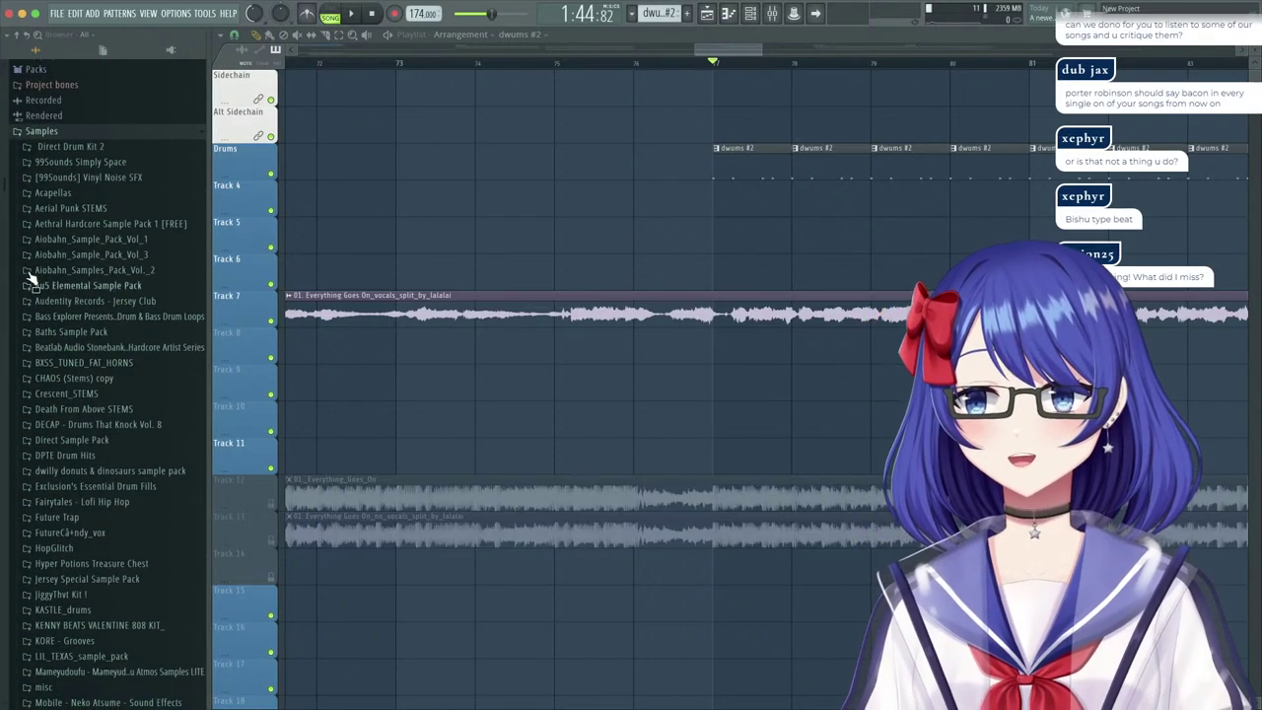
pyautogui.click(49, 317)
pyautogui.click(57, 332)
pyautogui.scroll(-15, 84, 475)
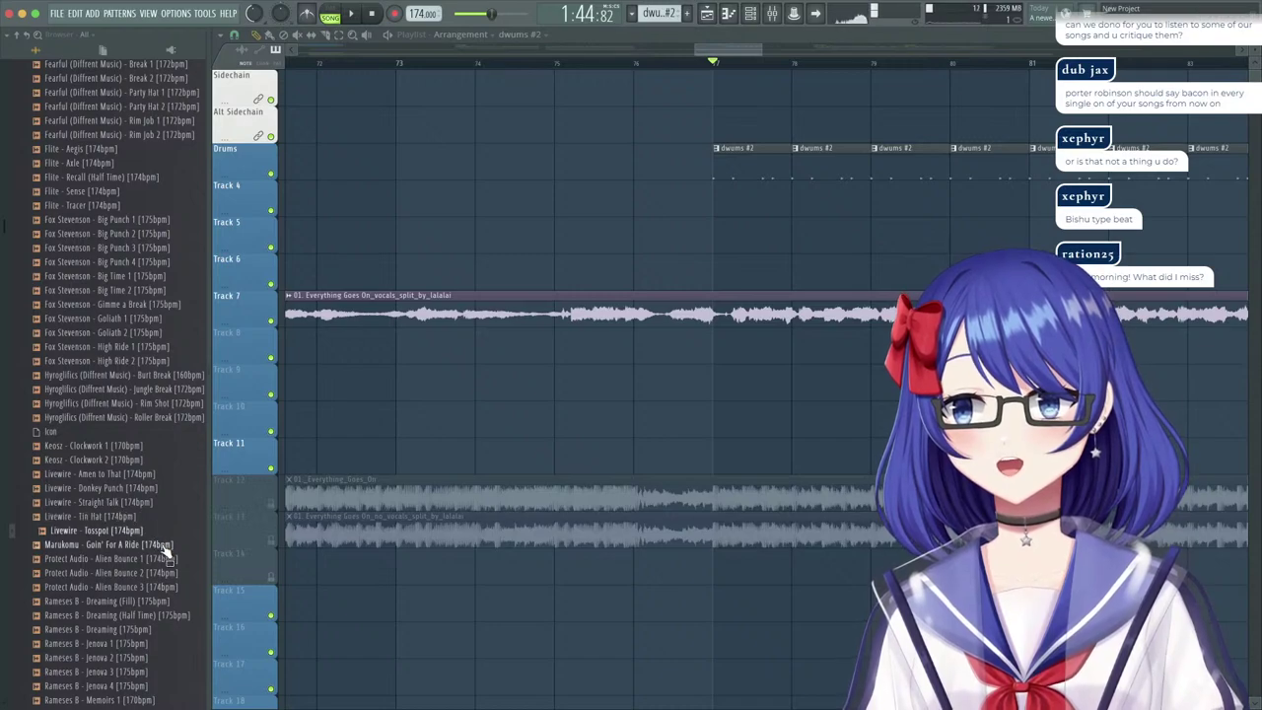
# Place the Livewire - Tosspot [174bpm] loop on Track 4 at bar 77 and add a second copy at bar 81.
pyautogui.moveTo(445, 455); pyautogui.dragTo(681, 192)
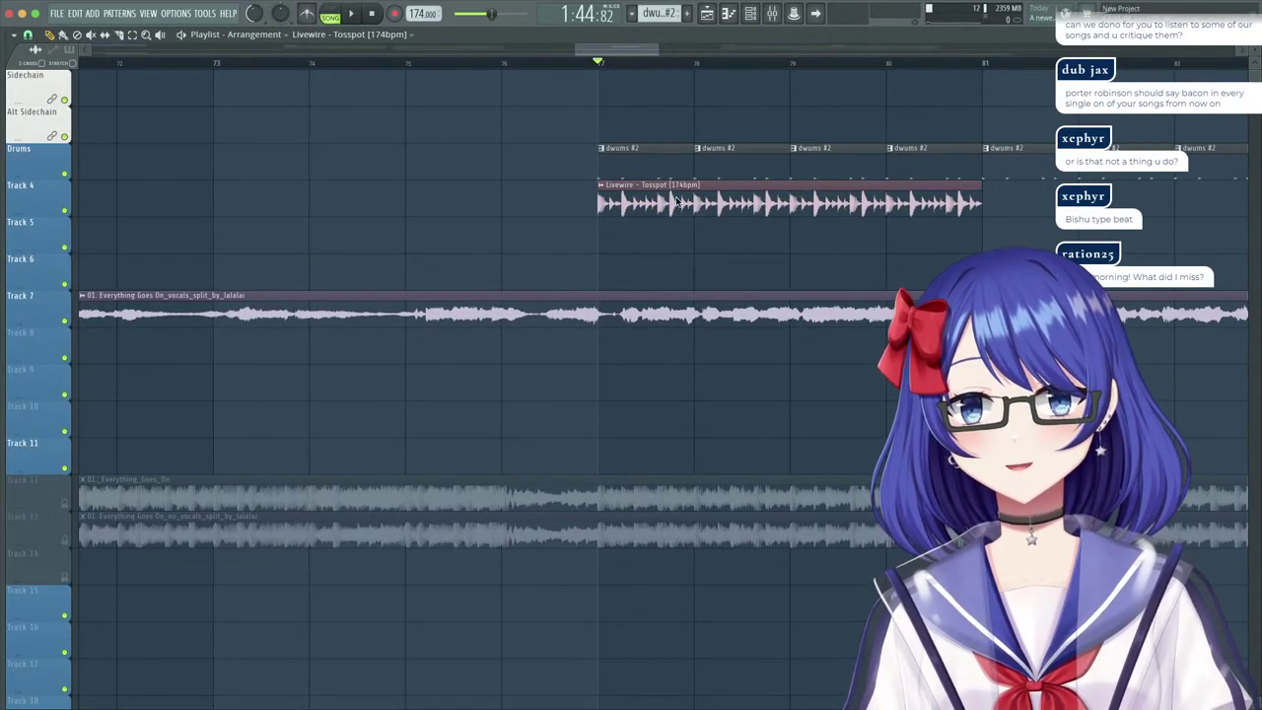
pyautogui.press('space')
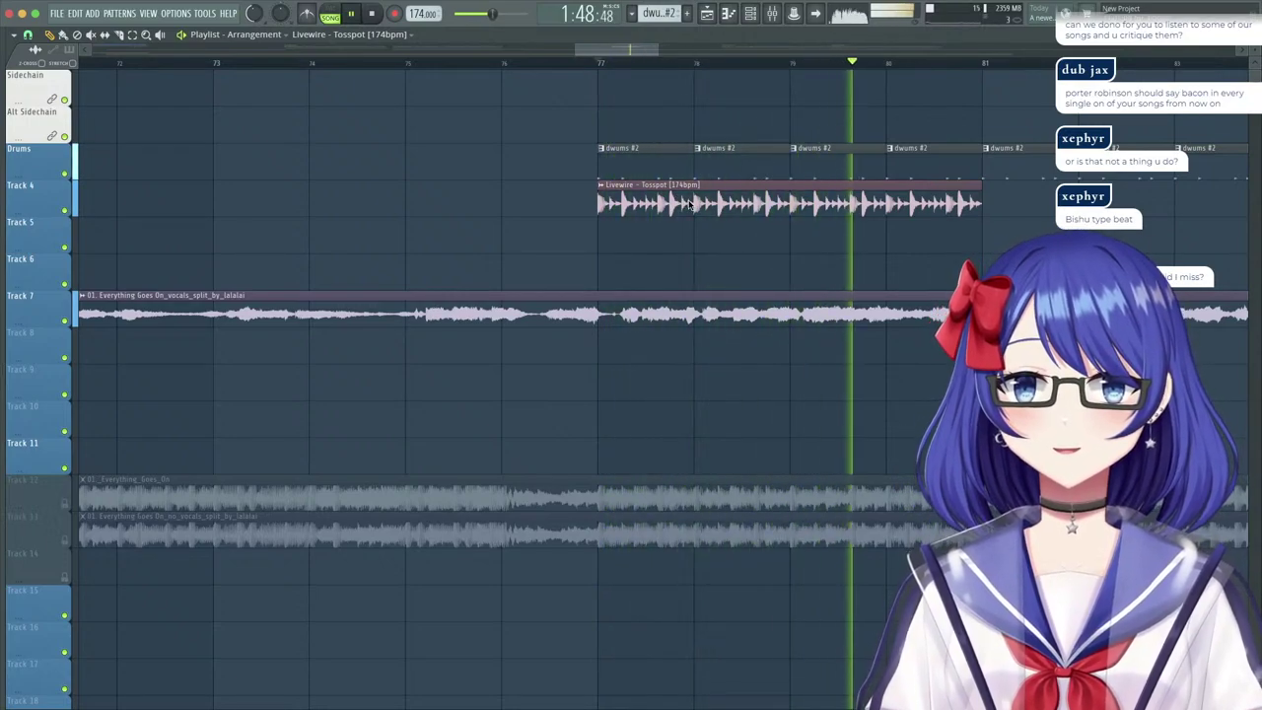
pyautogui.click(1003, 194)
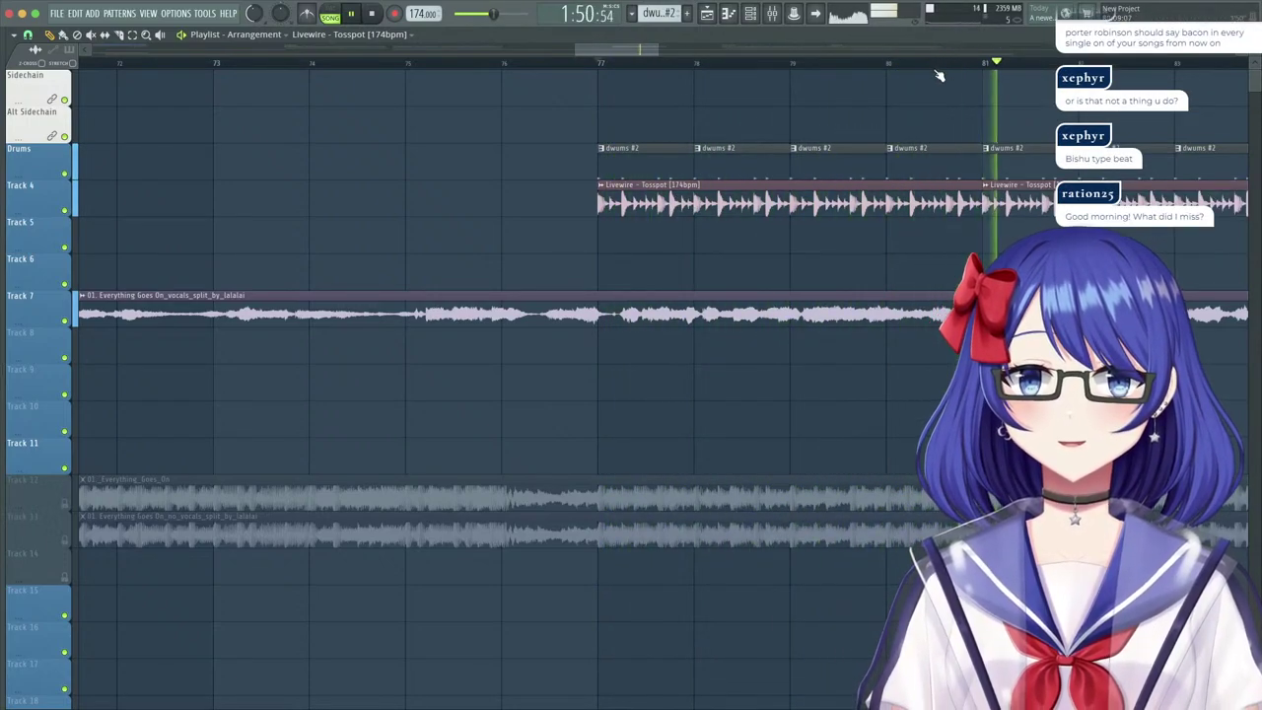
# Duplicate the dwums #2 and Livewire - Tosspot clips of bars 77 to 84 so they also fill bars 85 to 92.
pyautogui.scroll(-6, 940, 75)
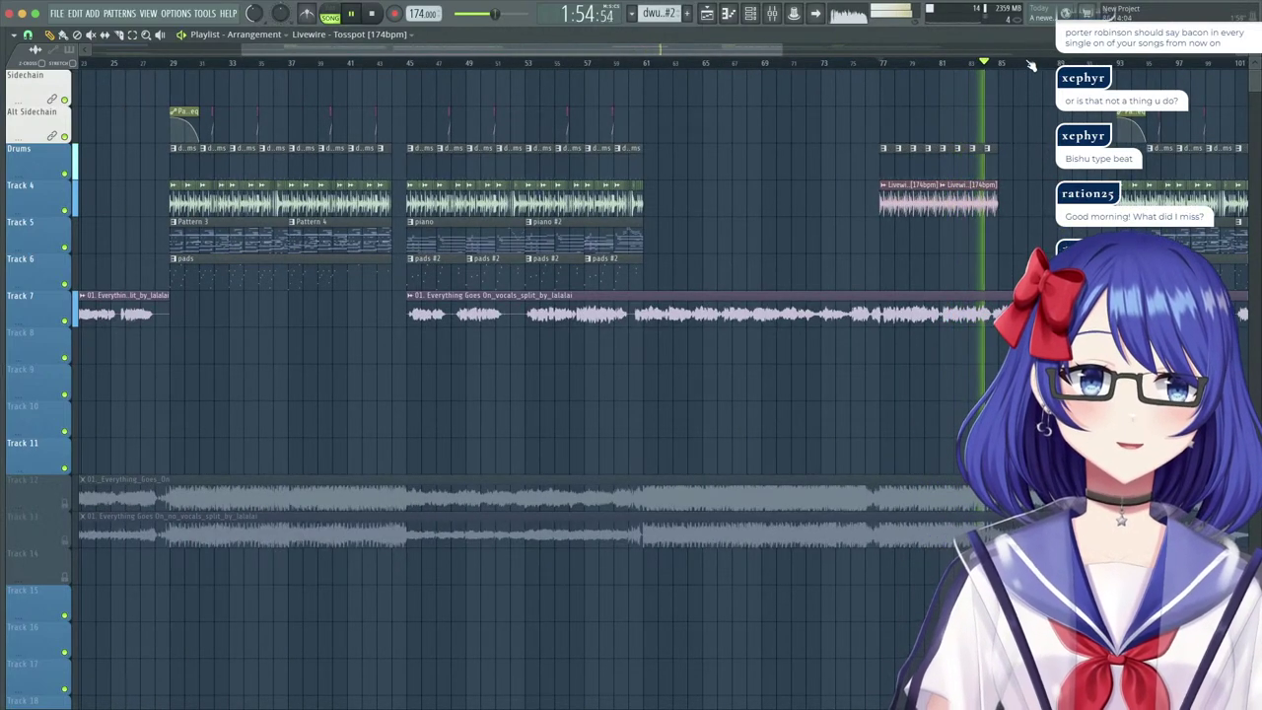
pyautogui.scroll(4, 1032, 66)
pyautogui.scroll(-2, 1032, 66)
pyautogui.press('space')
pyautogui.moveTo(1007, 201); pyautogui.dragTo(761, 146)
pyautogui.hotkey('ctrl', 'b')
pyautogui.scroll(-1, 818, 64)
# Play the transition into the section at bar 93 and check the master track's level and effects in the mixer.
pyautogui.press('space')
pyautogui.click(1130, 65)
pyautogui.scroll(-4, 1130, 65)
pyautogui.scroll(6, 1130, 65)
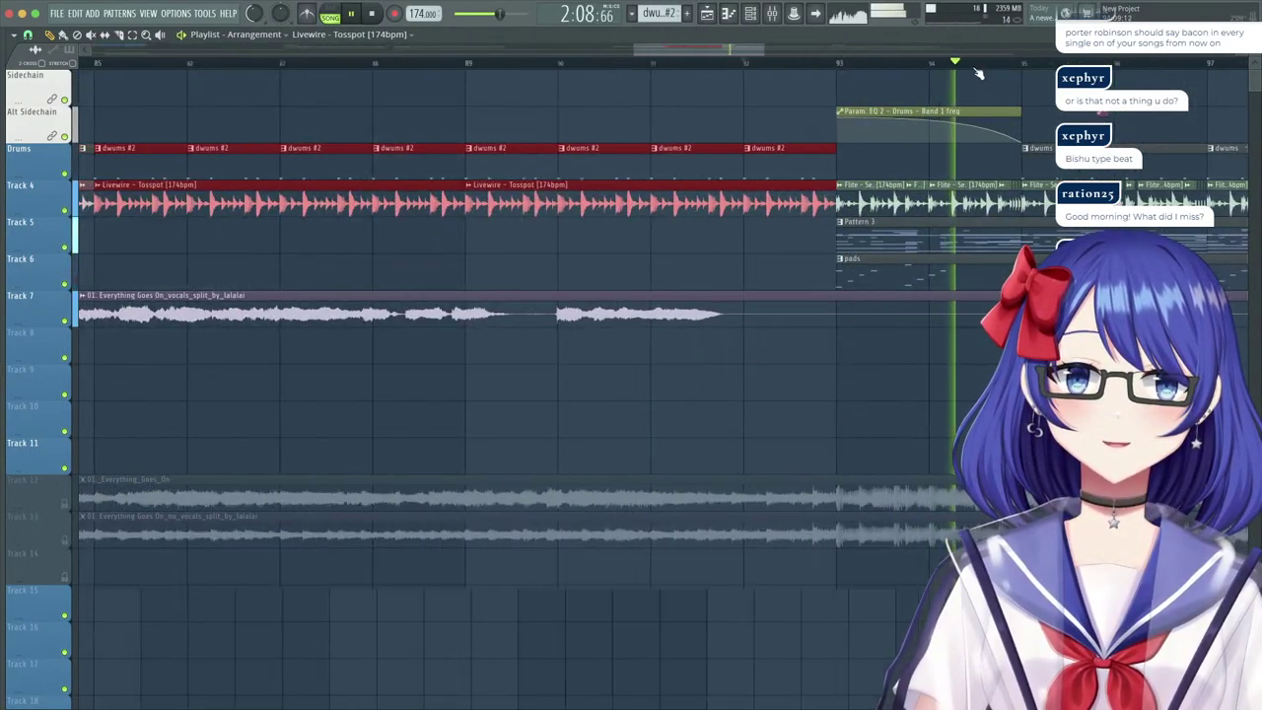
pyautogui.scroll(-5, 886, 75)
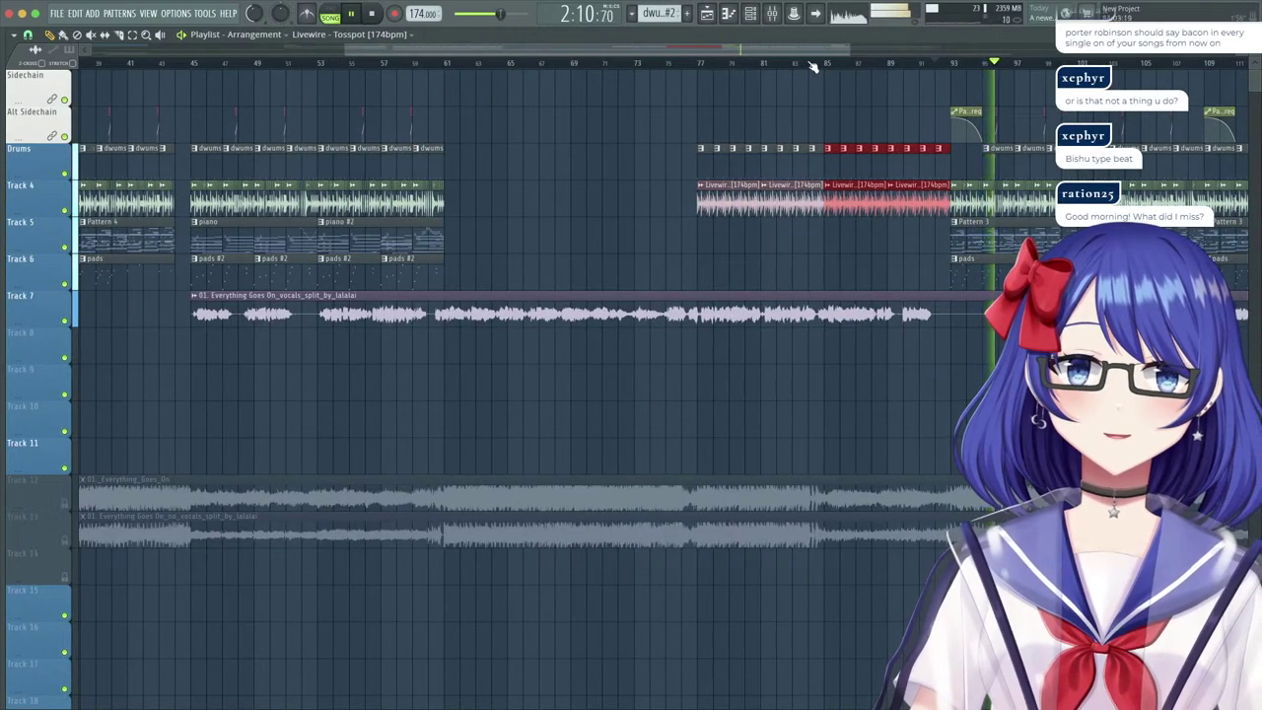
pyautogui.click(773, 14)
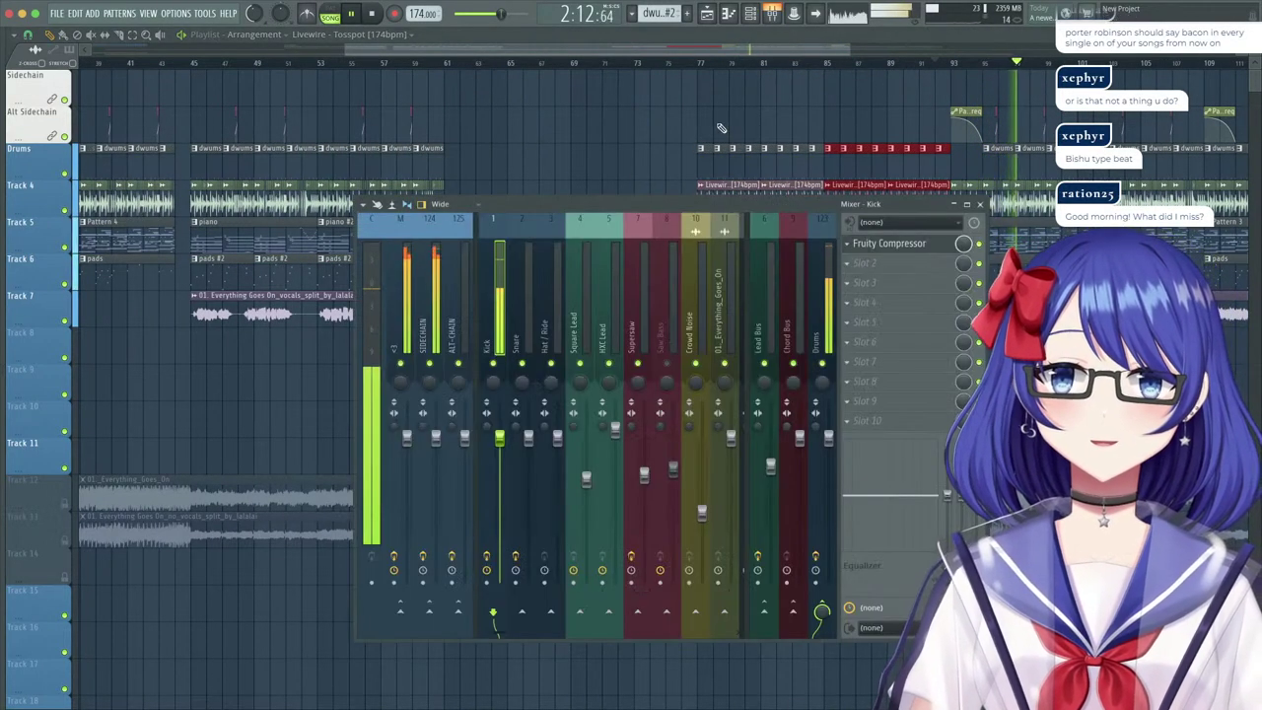
pyautogui.click(402, 310)
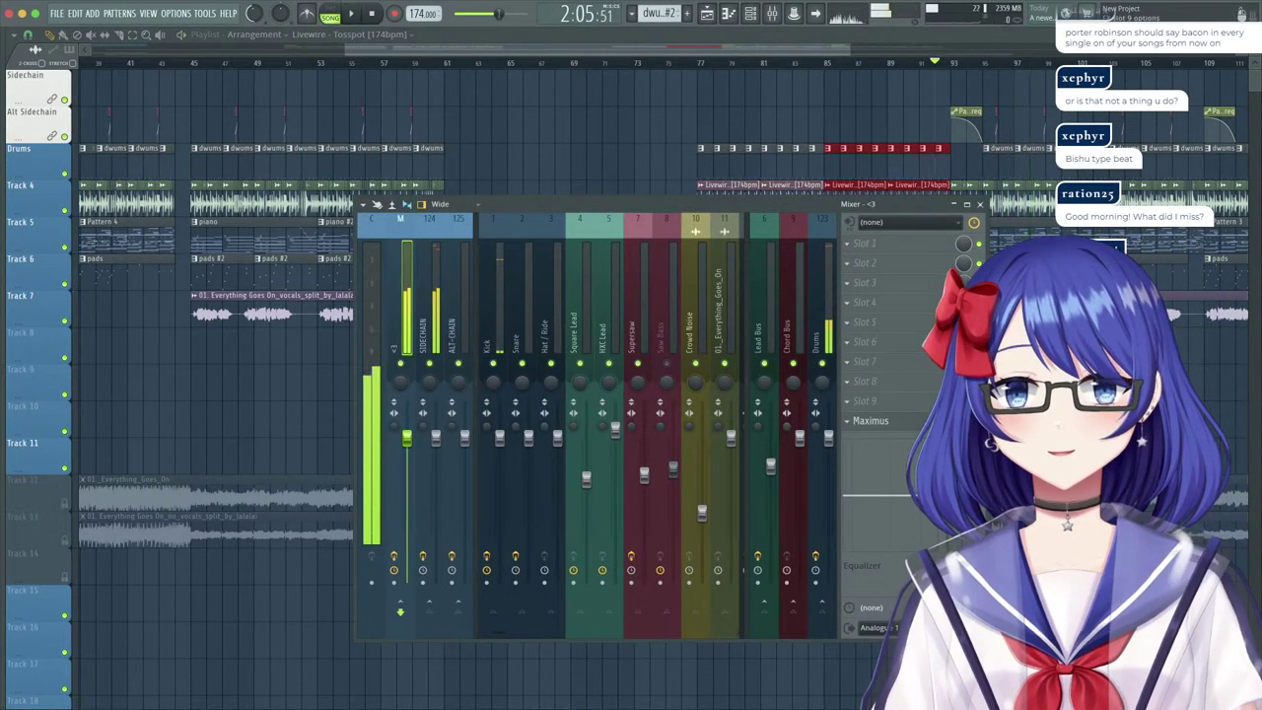
pyautogui.press('F9')
# Compare playback of the new bridge at bar 77 with the section at bar 93.
pyautogui.click(707, 62)
pyautogui.click(968, 63)
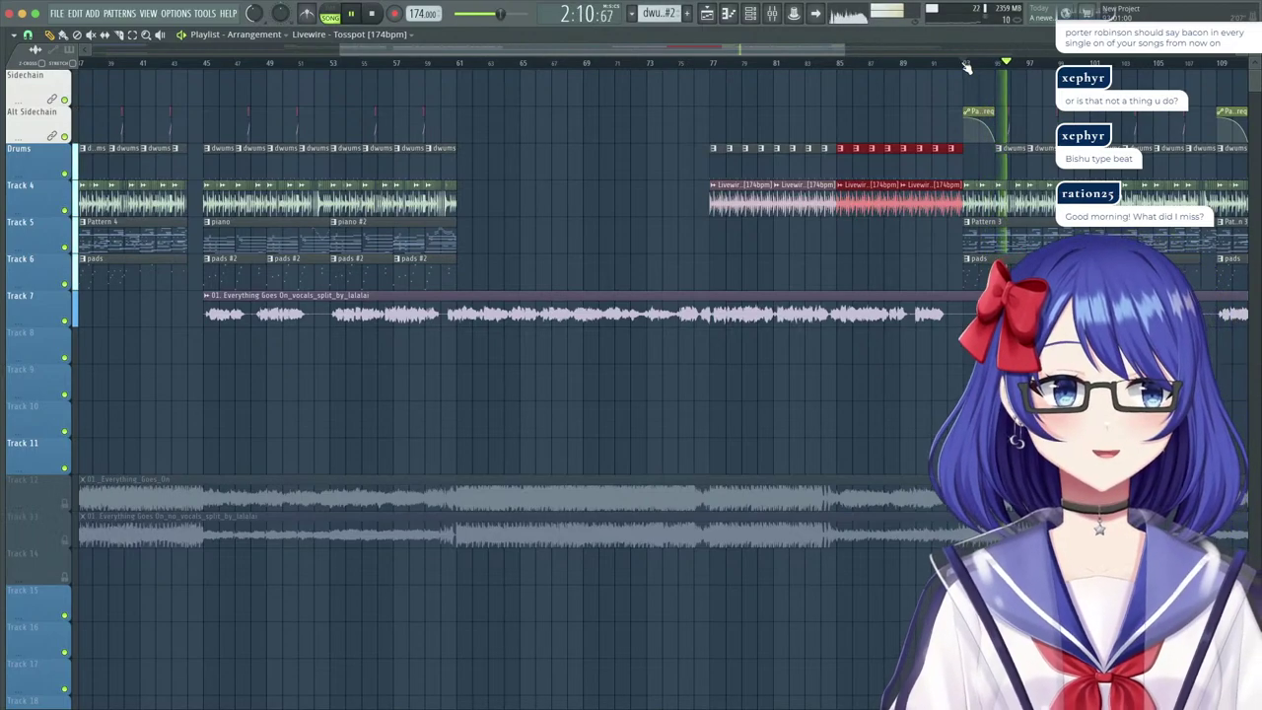
pyautogui.moveTo(854, 8)
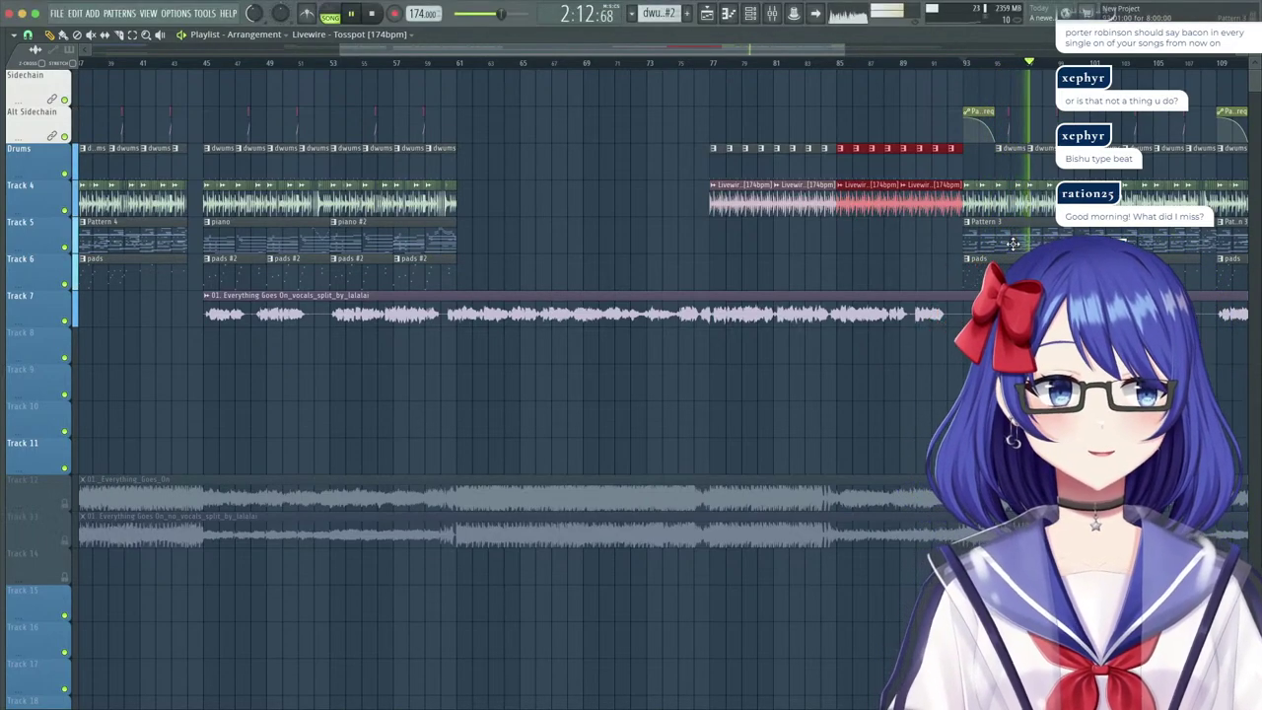
pyautogui.press('space')
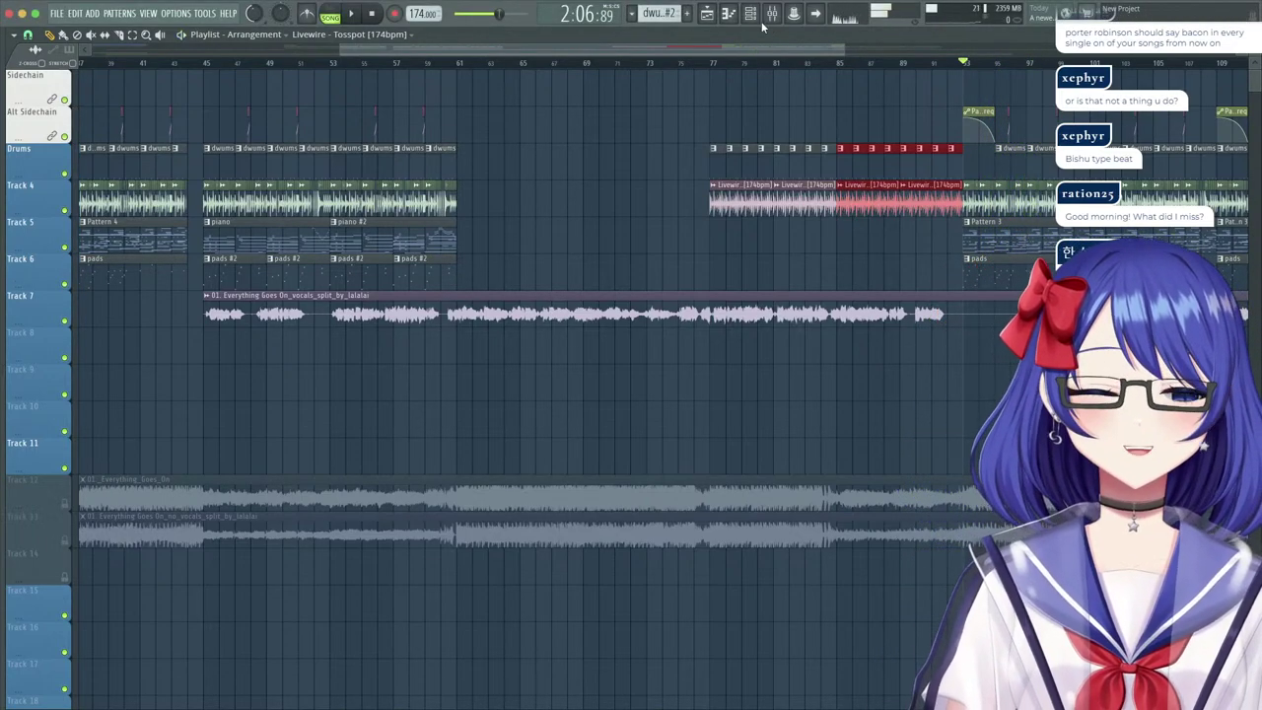
# Insert FabFilter Pro-L 2 in slot 9 of the master track, before Maximus, and check its limiting from bar 77.
pyautogui.click(772, 14)
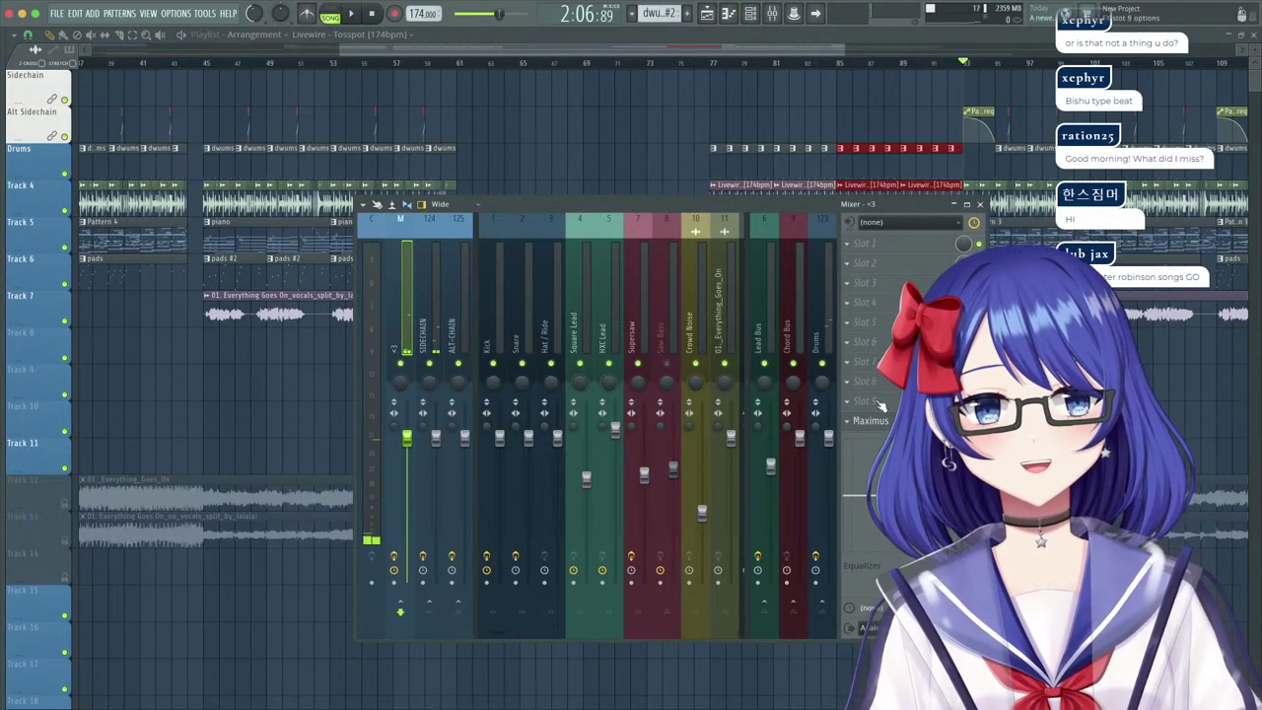
pyautogui.click(881, 402)
pyautogui.click(1024, 314)
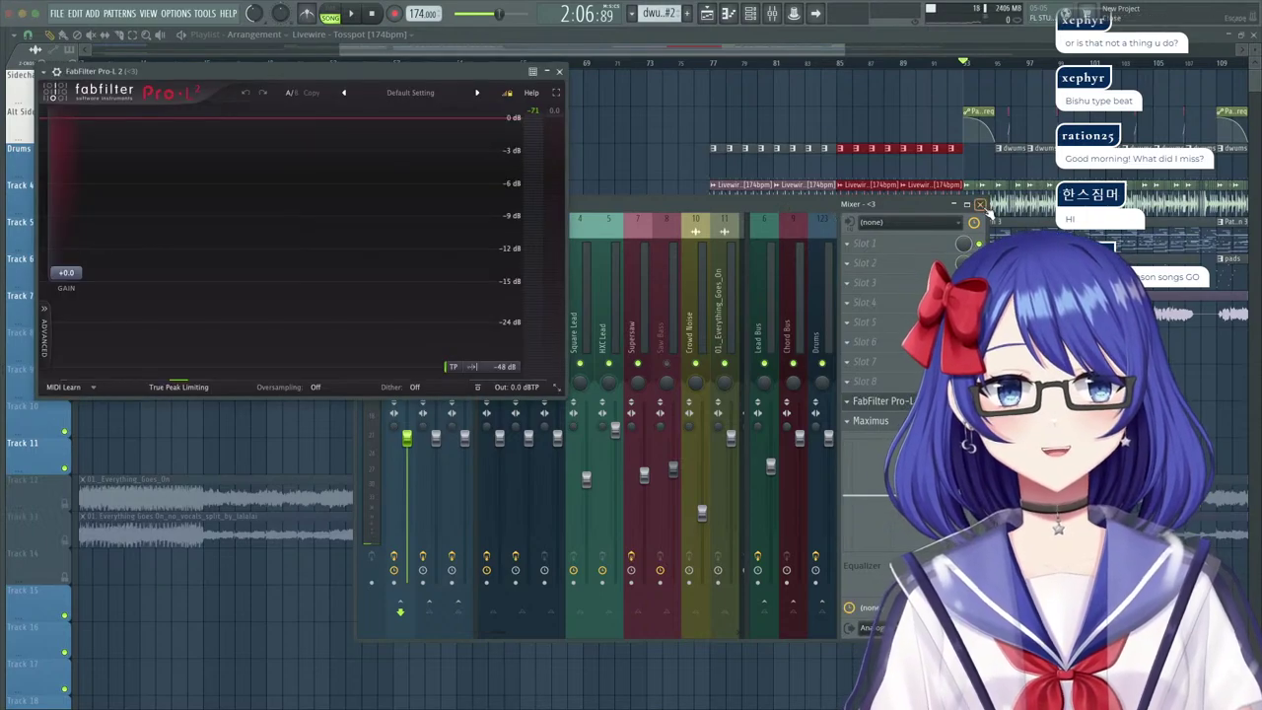
pyautogui.click(979, 204)
pyautogui.press('space')
pyautogui.click(718, 63)
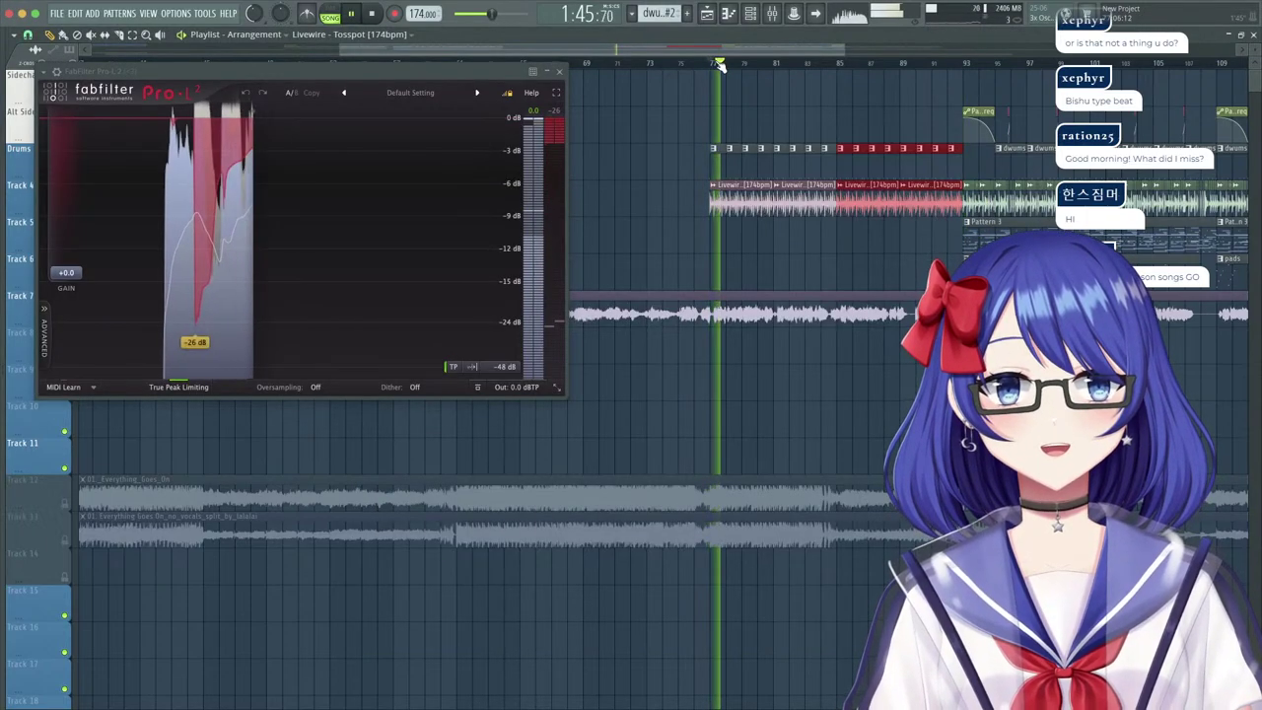
pyautogui.click(560, 71)
# Listen from bar 93, review the instrument tracks' levels in the mixer, and resume playback from bar 73.
pyautogui.click(968, 63)
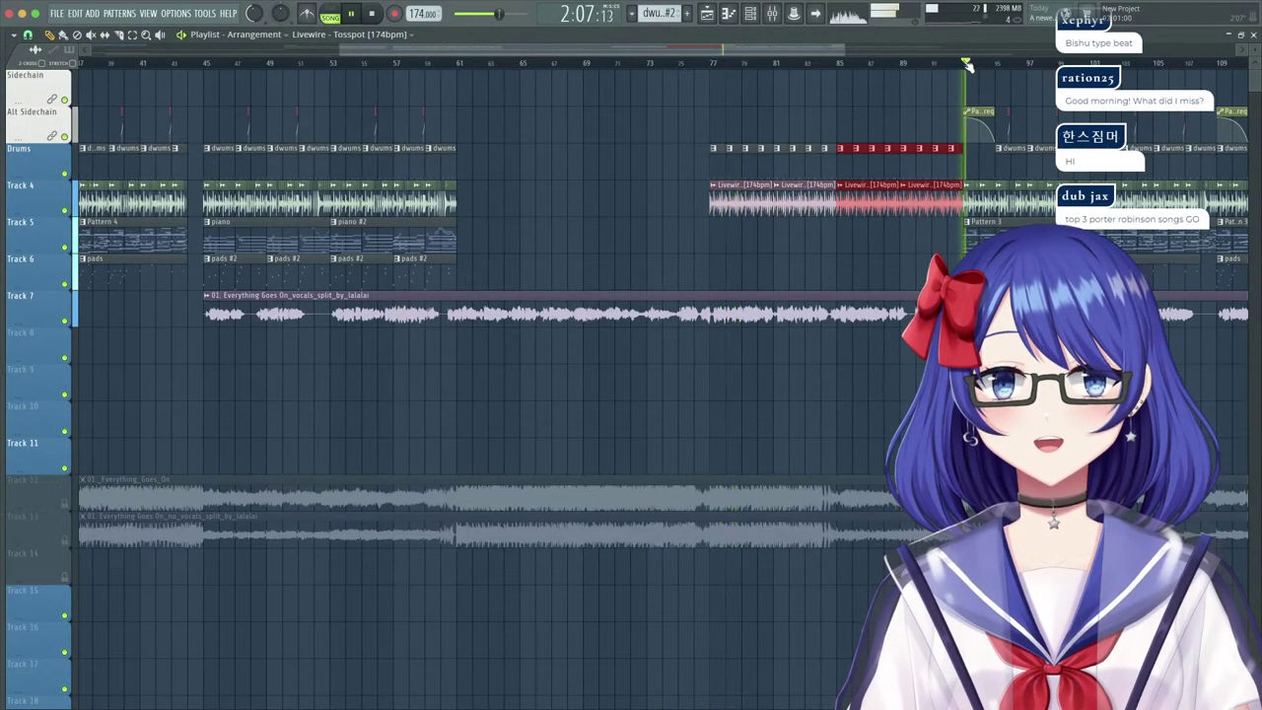
pyautogui.scroll(-3, 1022, 61)
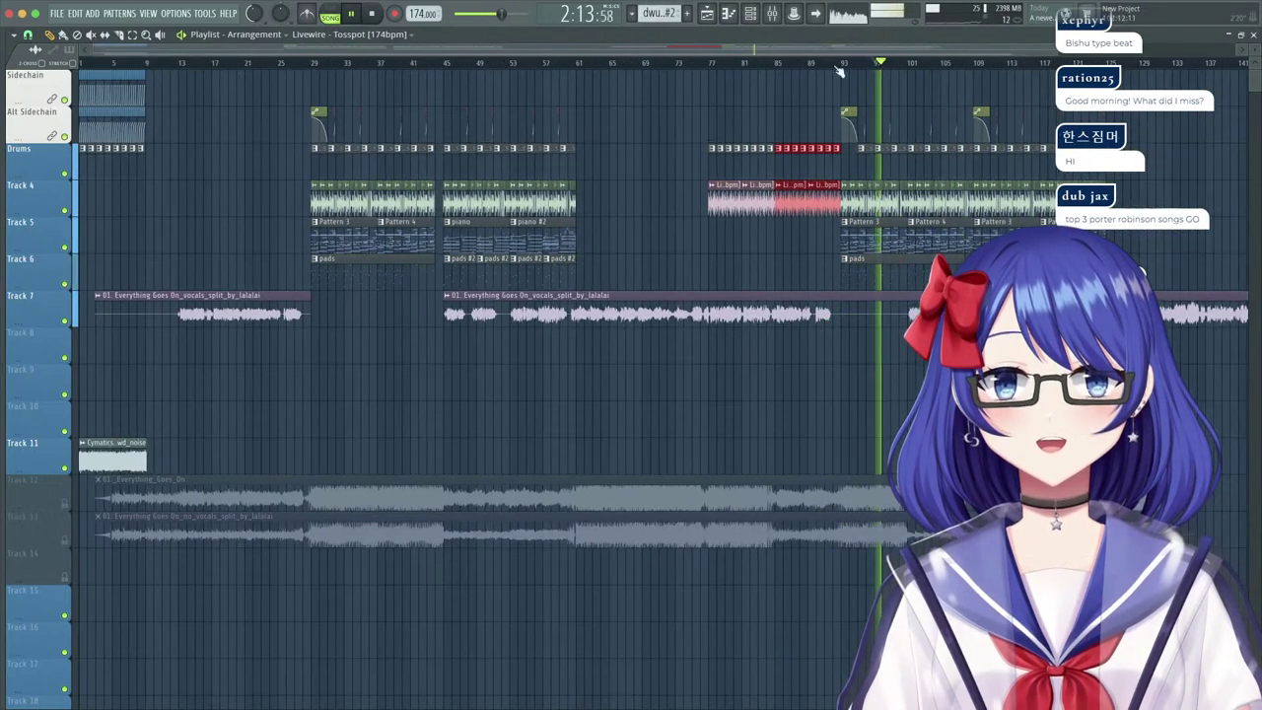
pyautogui.scroll(3, 334, 74)
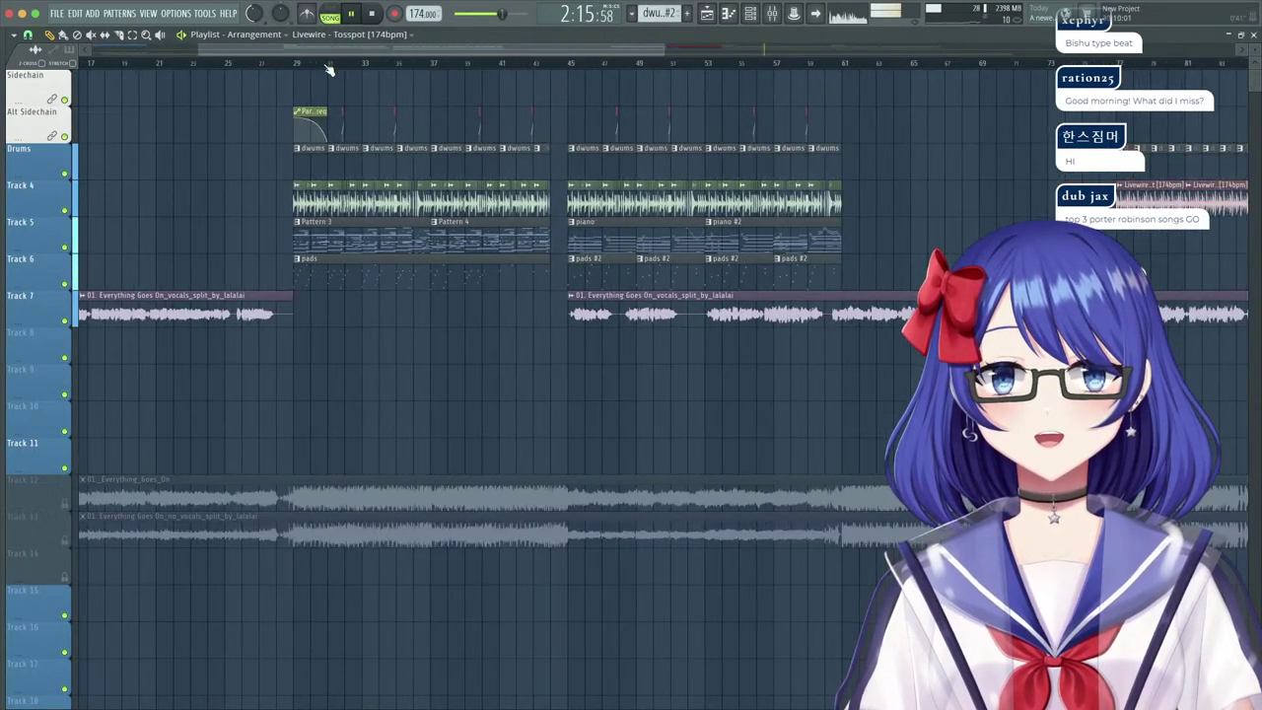
pyautogui.click(772, 13)
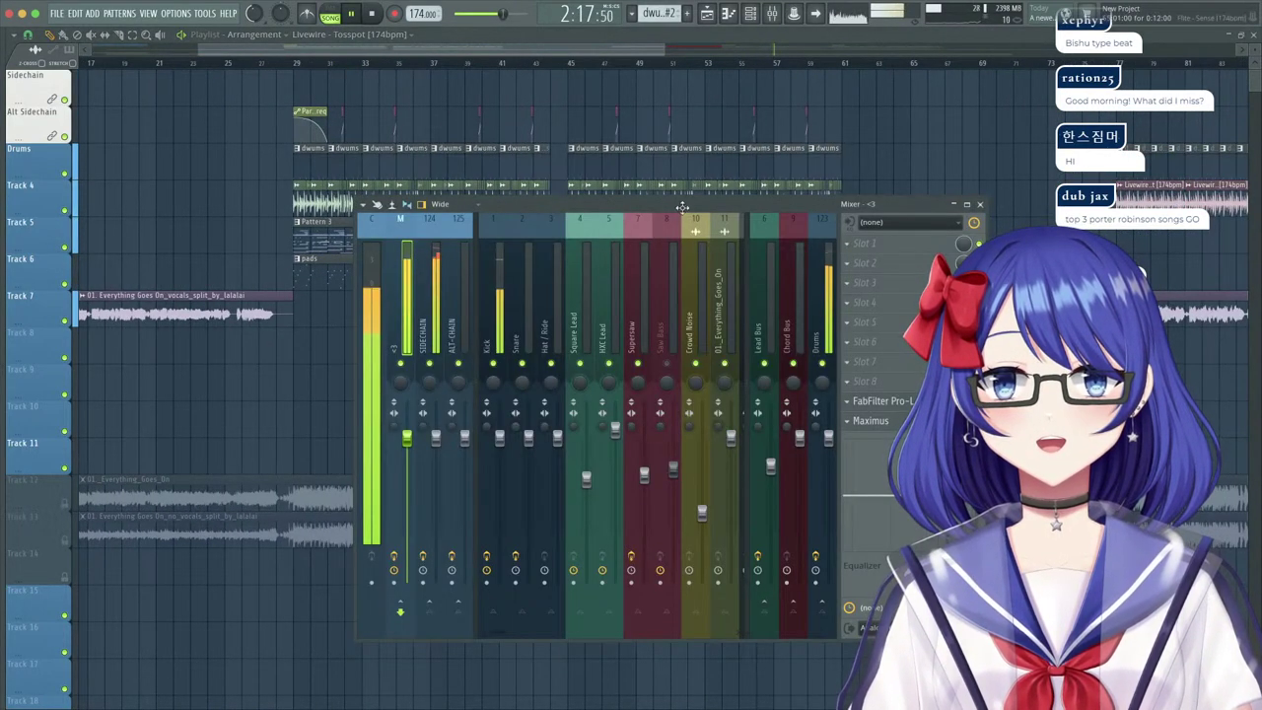
pyautogui.scroll(-4, 607, 245)
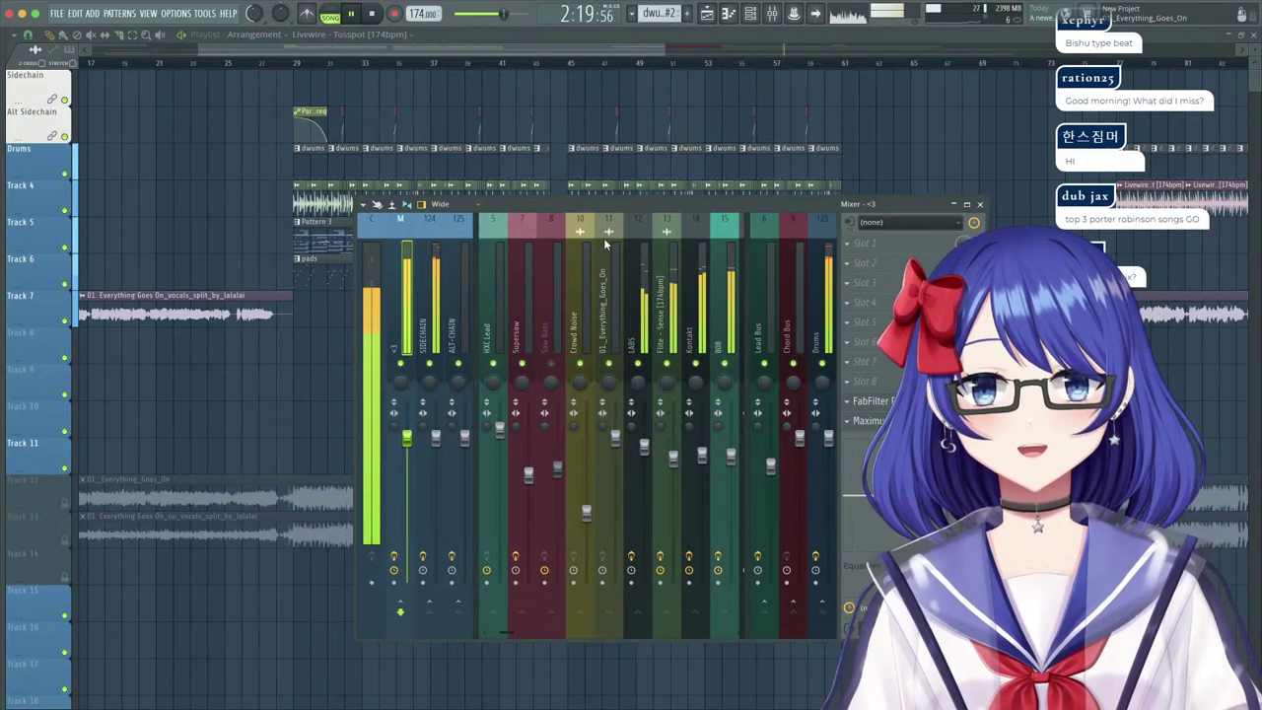
pyautogui.click(630, 45)
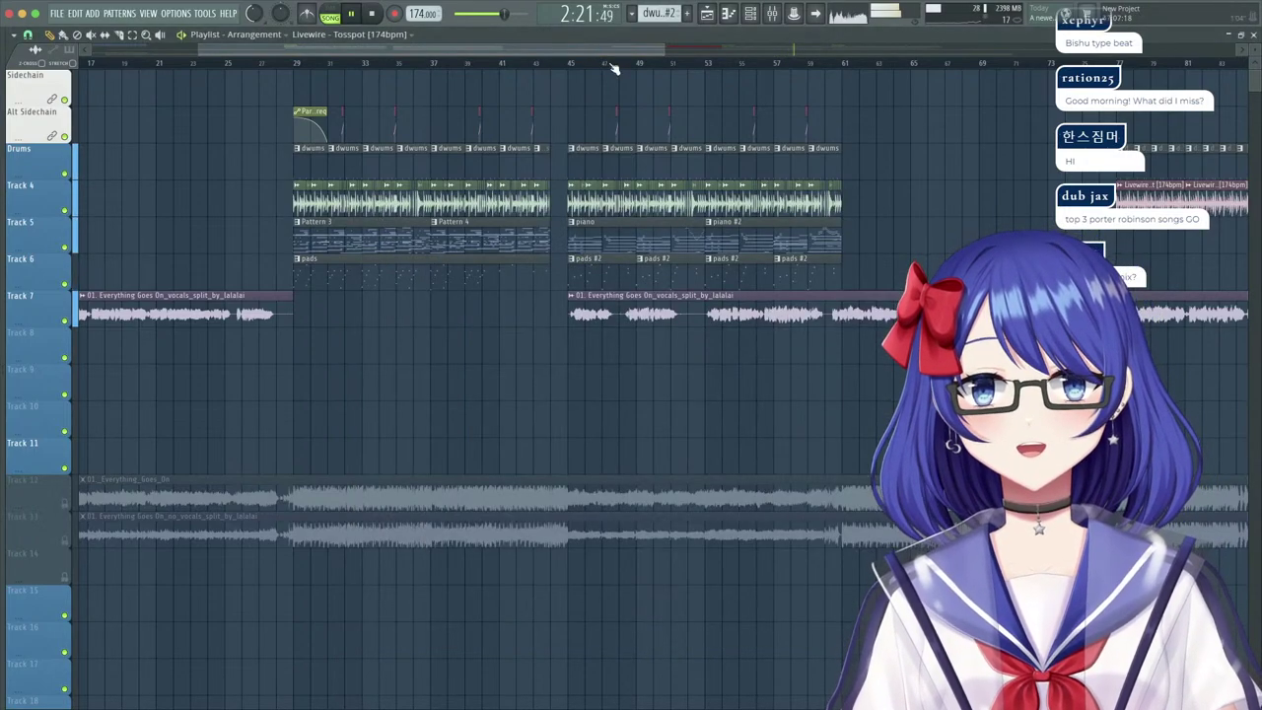
pyautogui.scroll(-3, 612, 67)
pyautogui.click(809, 63)
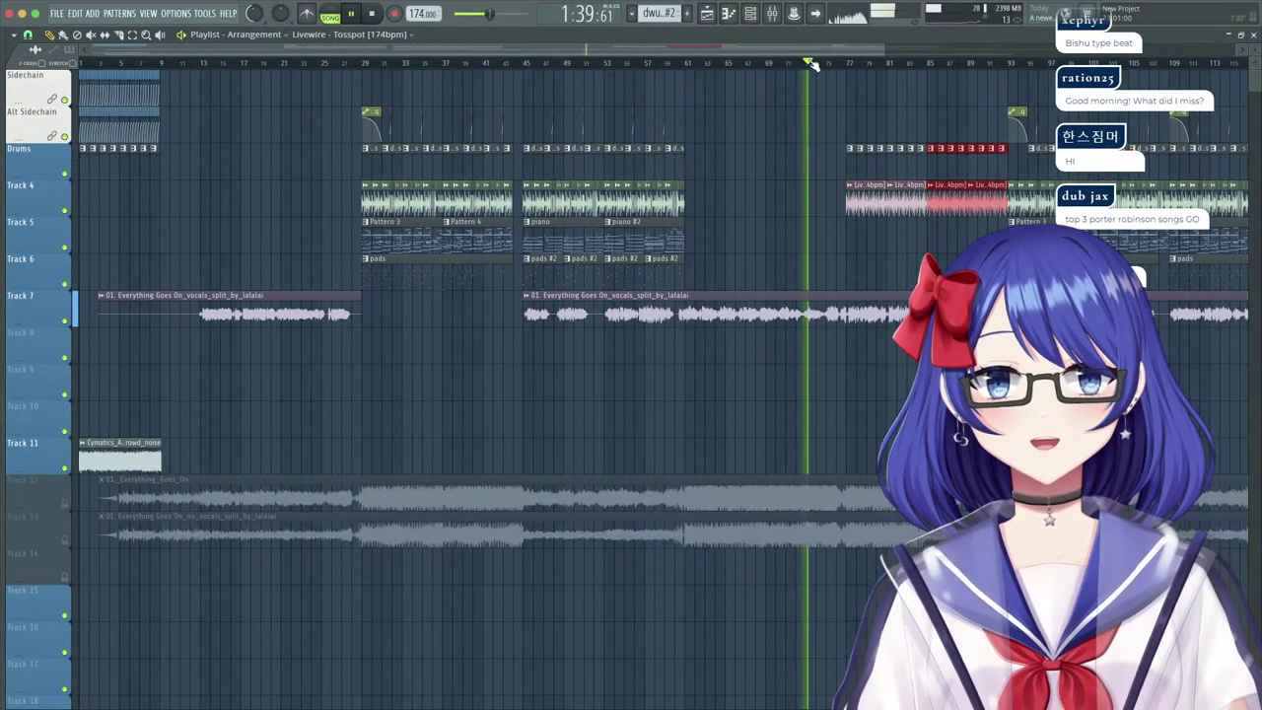
# Filter the channel rack to unsorted channels and create a new empty pattern.
pyautogui.scroll(-2, 739, 59)
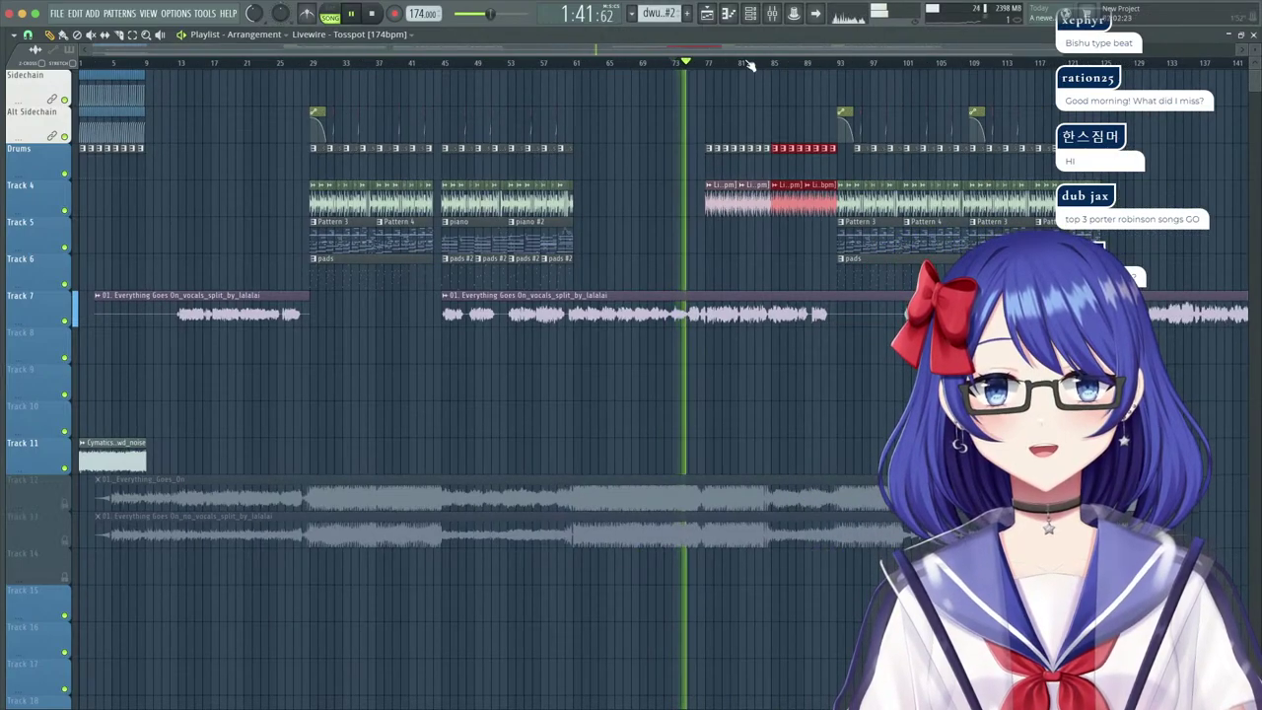
pyautogui.scroll(3, 767, 69)
pyautogui.scroll(3, 768, 61)
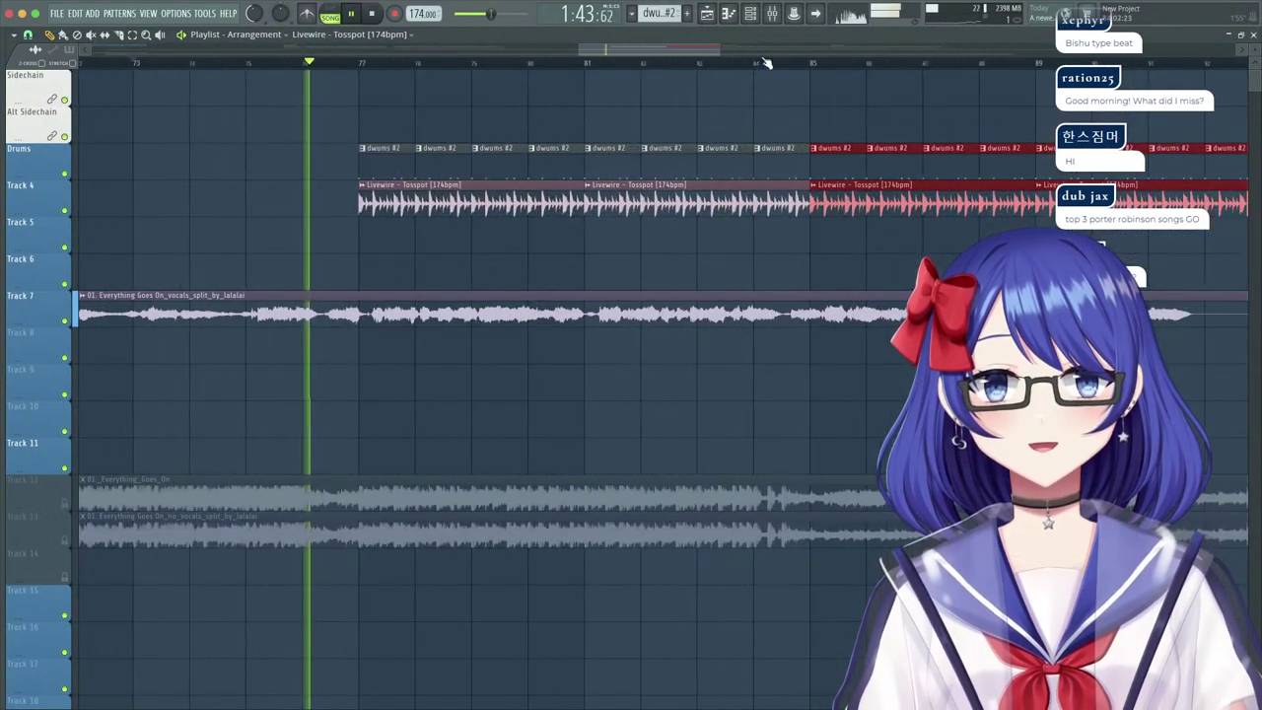
pyautogui.press('F5')
pyautogui.click(595, 39)
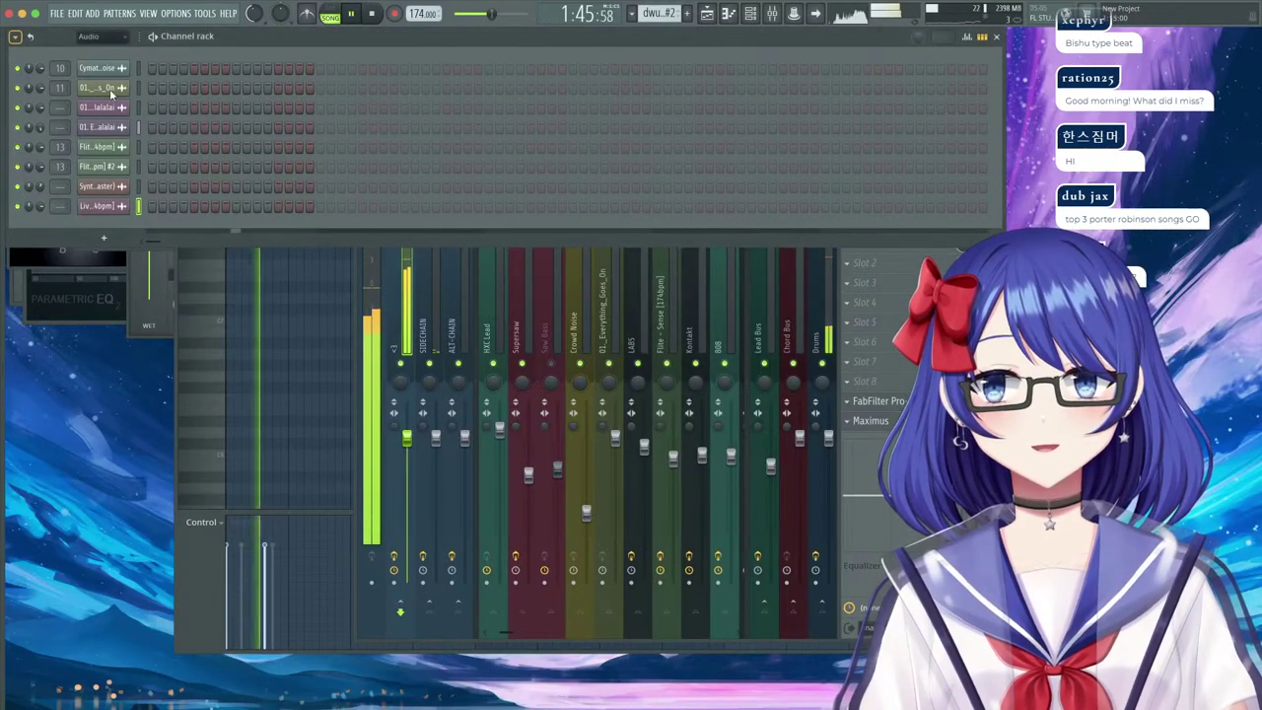
pyautogui.click(111, 38)
pyautogui.click(99, 96)
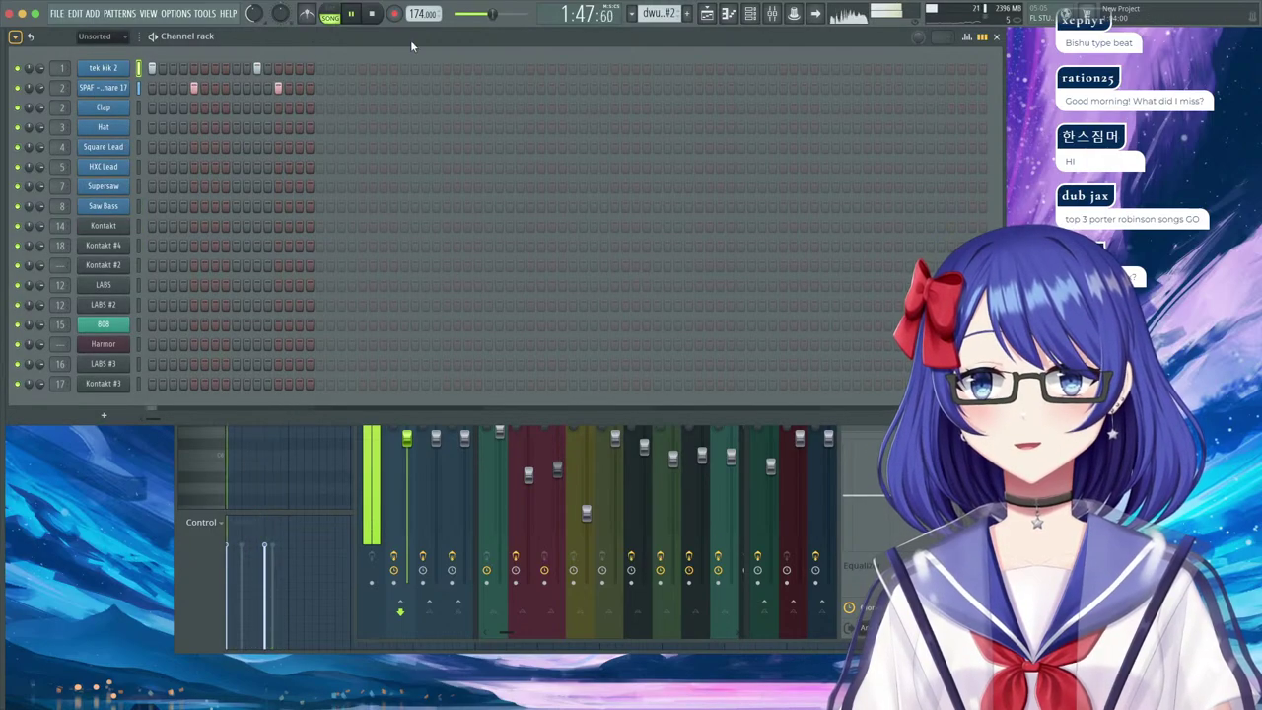
pyautogui.click(661, 20)
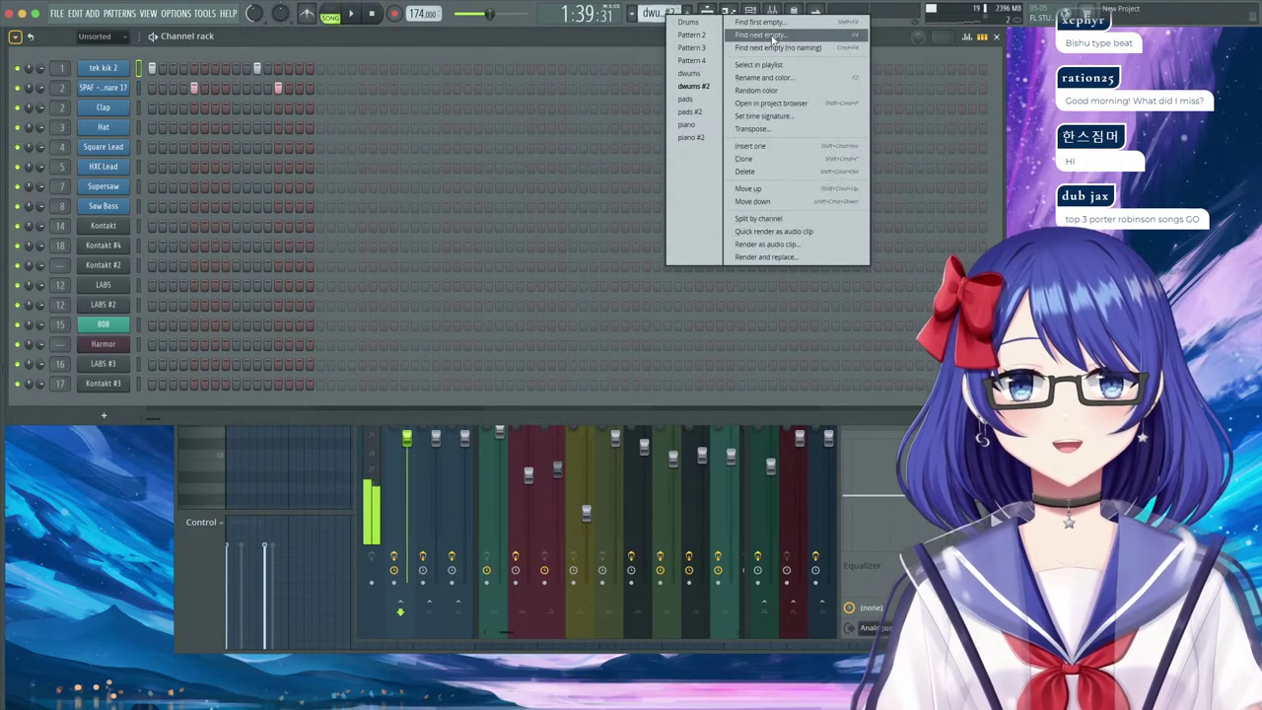
pyautogui.click(660, 36)
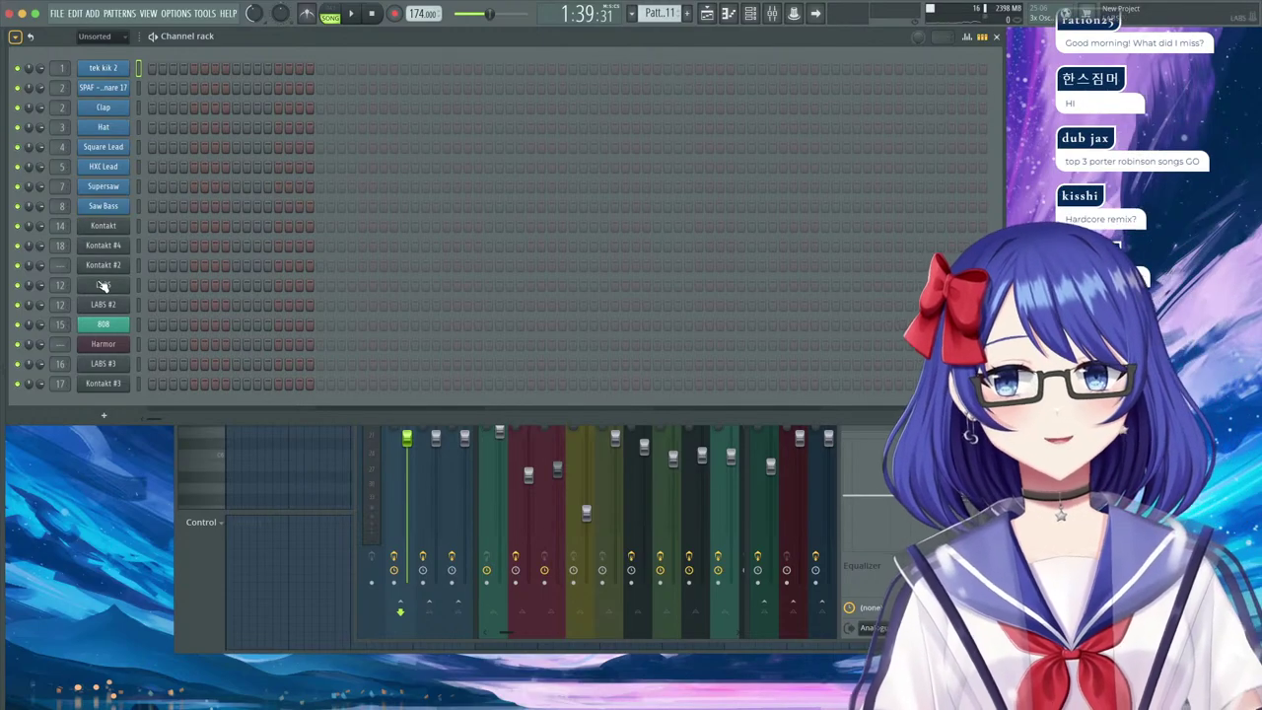
# Clone the Saw Bass channel and unmute its mixer track 8.
pyautogui.rightClick(111, 209)
pyautogui.click(107, 207)
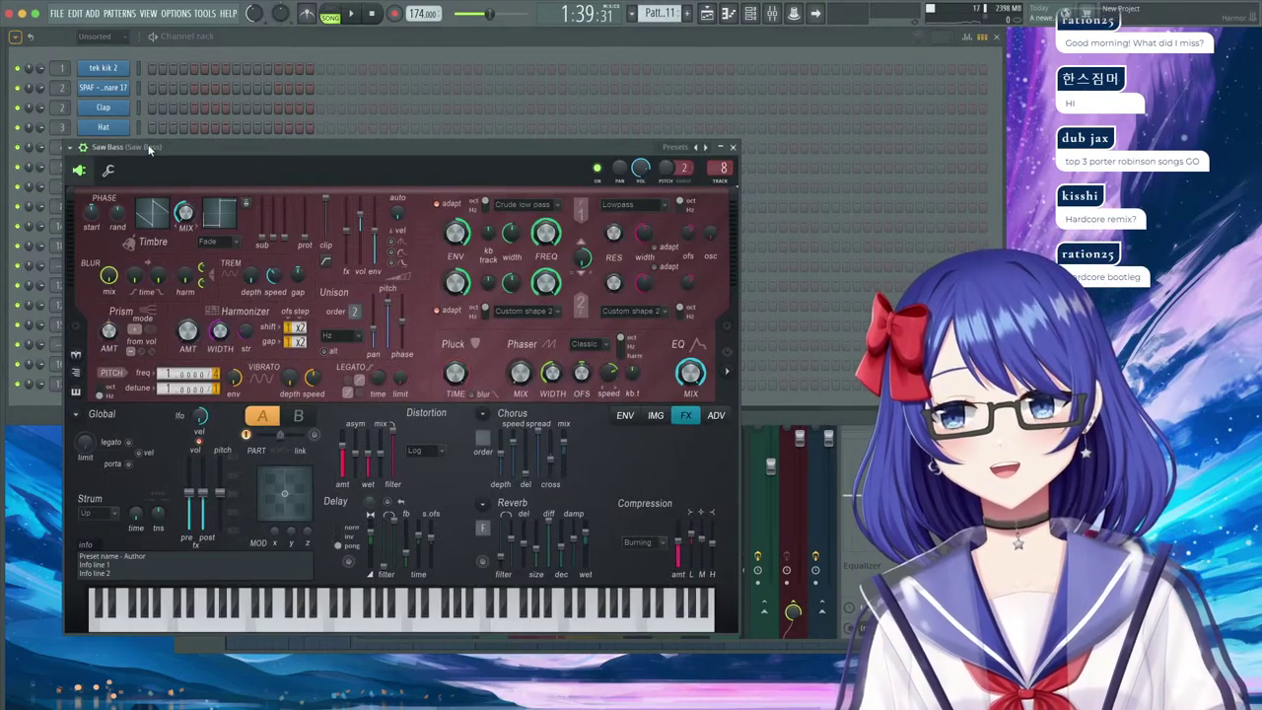
pyautogui.moveTo(150, 149); pyautogui.dragTo(283, 153)
pyautogui.rightClick(126, 206)
pyautogui.click(168, 325)
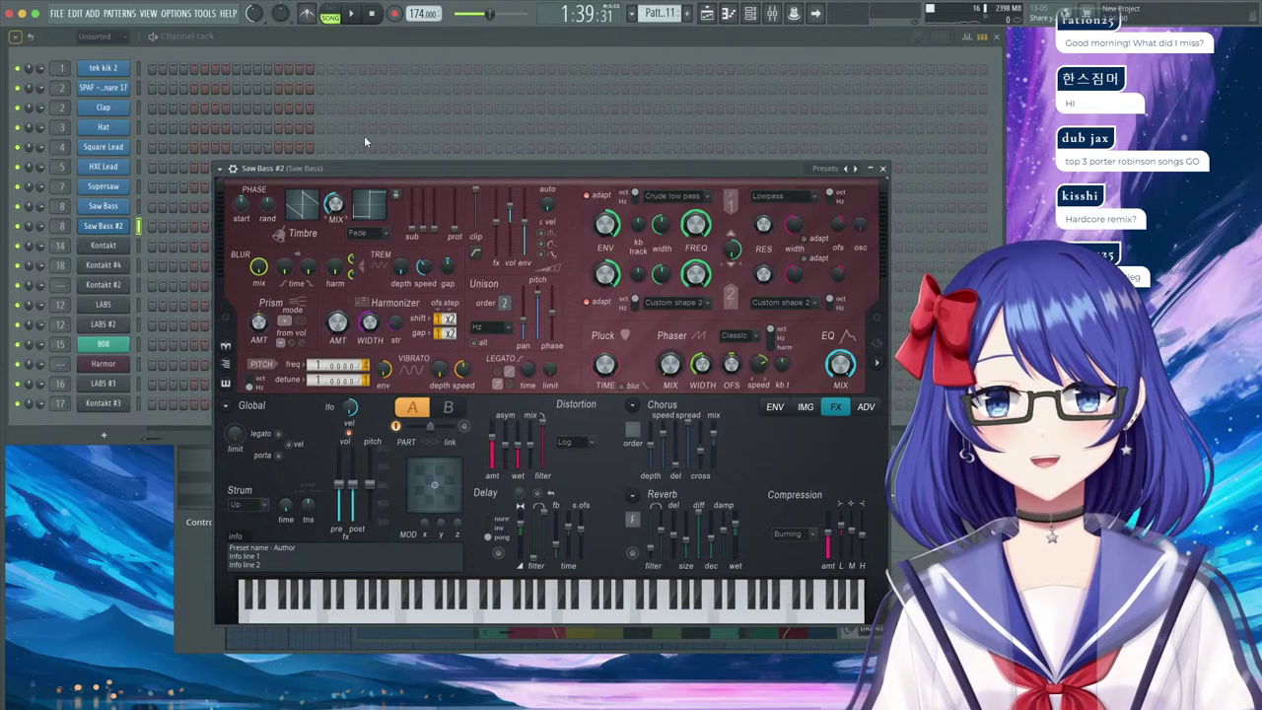
pyautogui.click(233, 168)
pyautogui.doubleClick(873, 188)
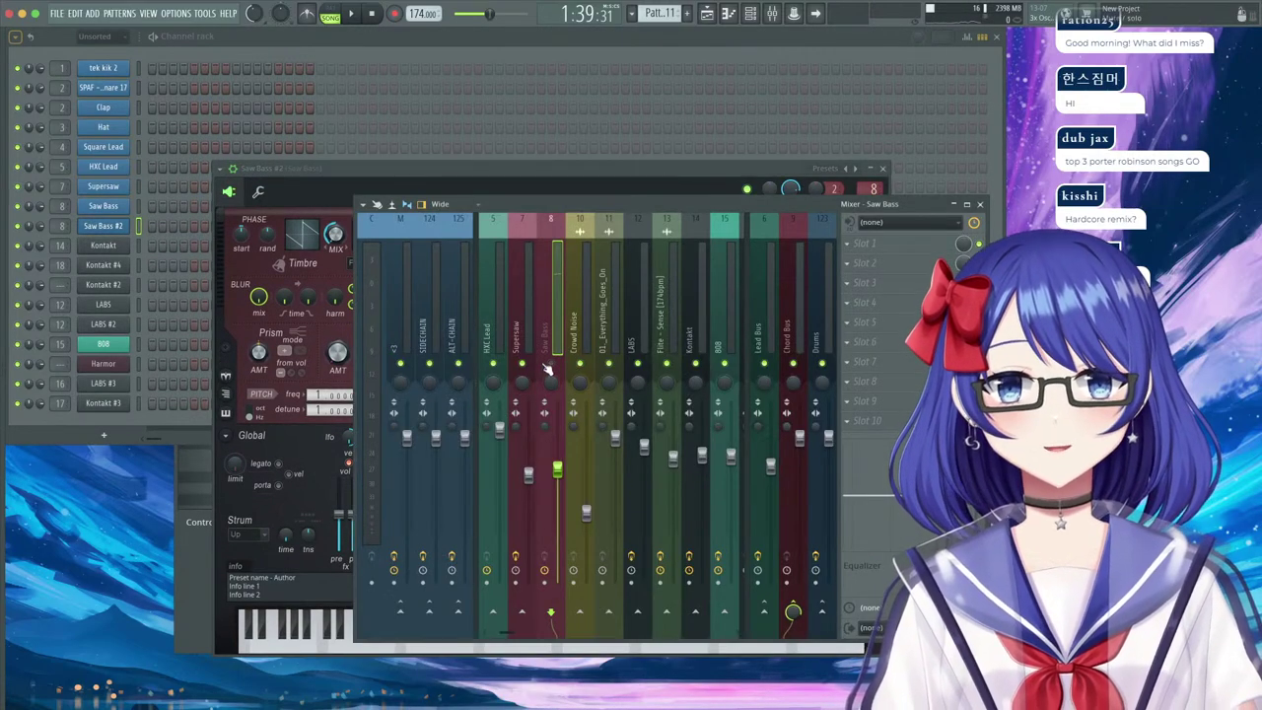
pyautogui.click(608, 189)
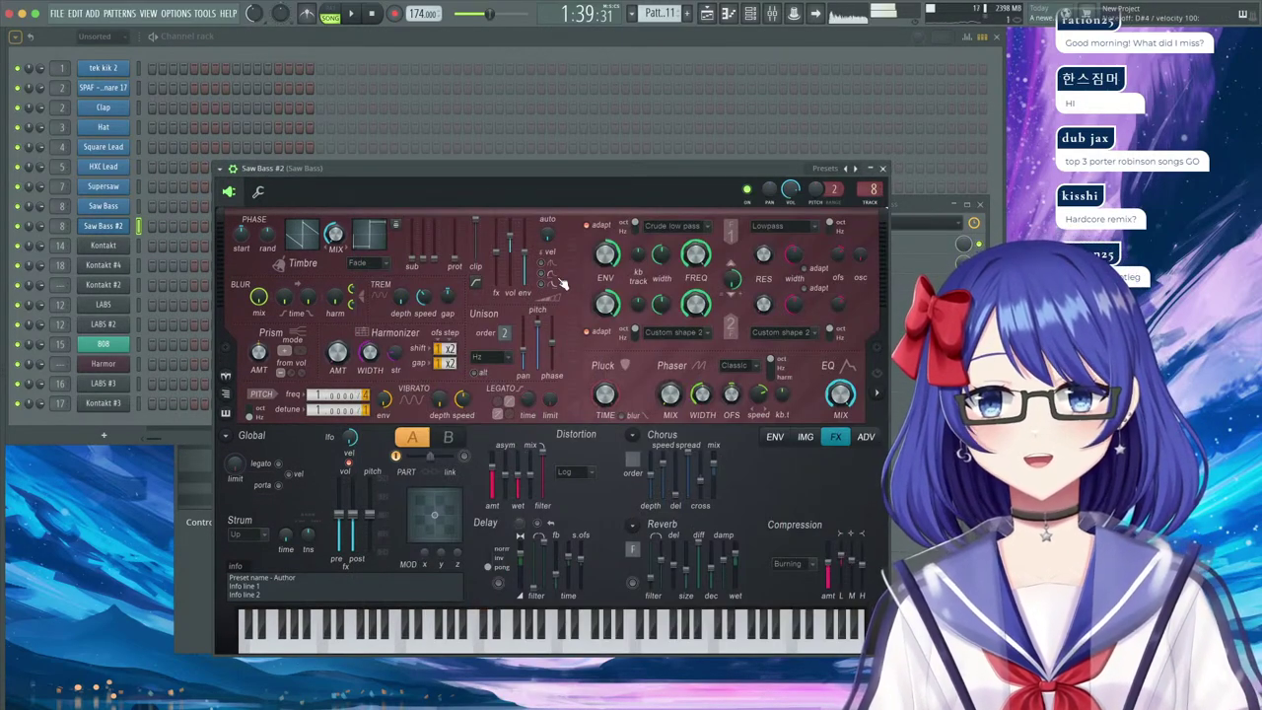
# Shorten and steepen the decay of the cloned bass's volume envelope and delete the envelope's last point.
pyautogui.click(777, 438)
pyautogui.click(557, 445)
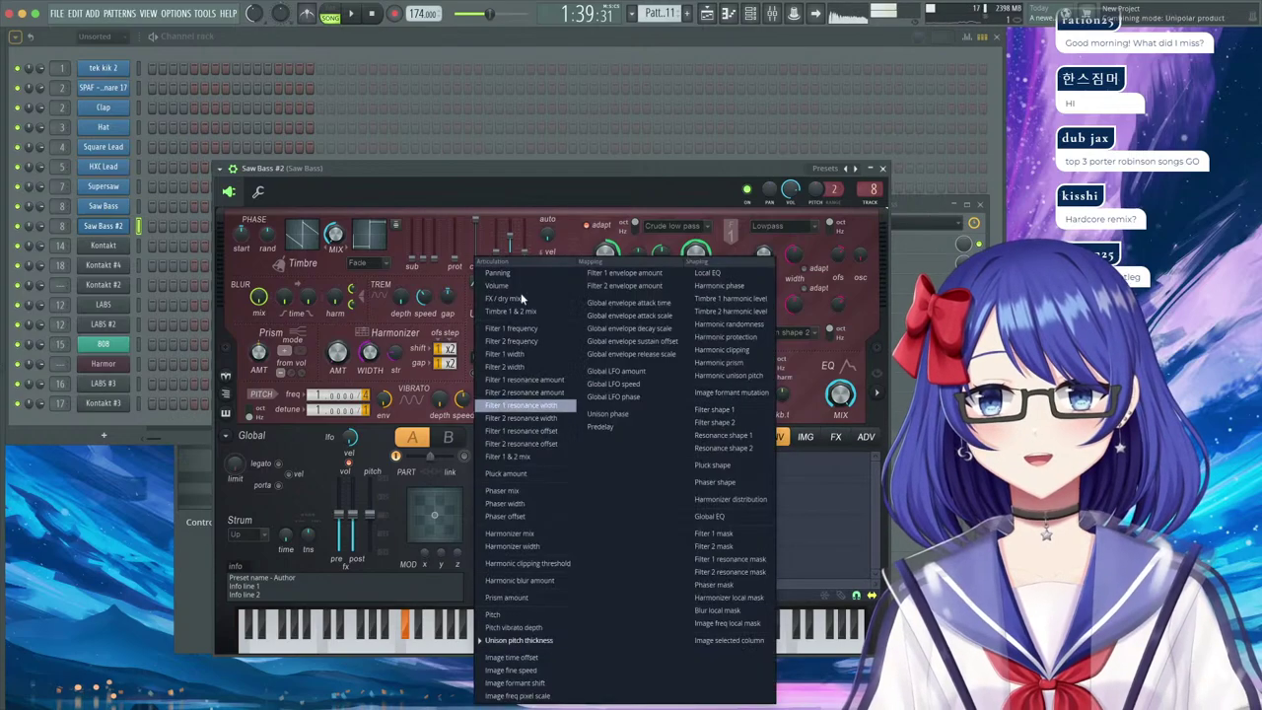
pyautogui.click(503, 288)
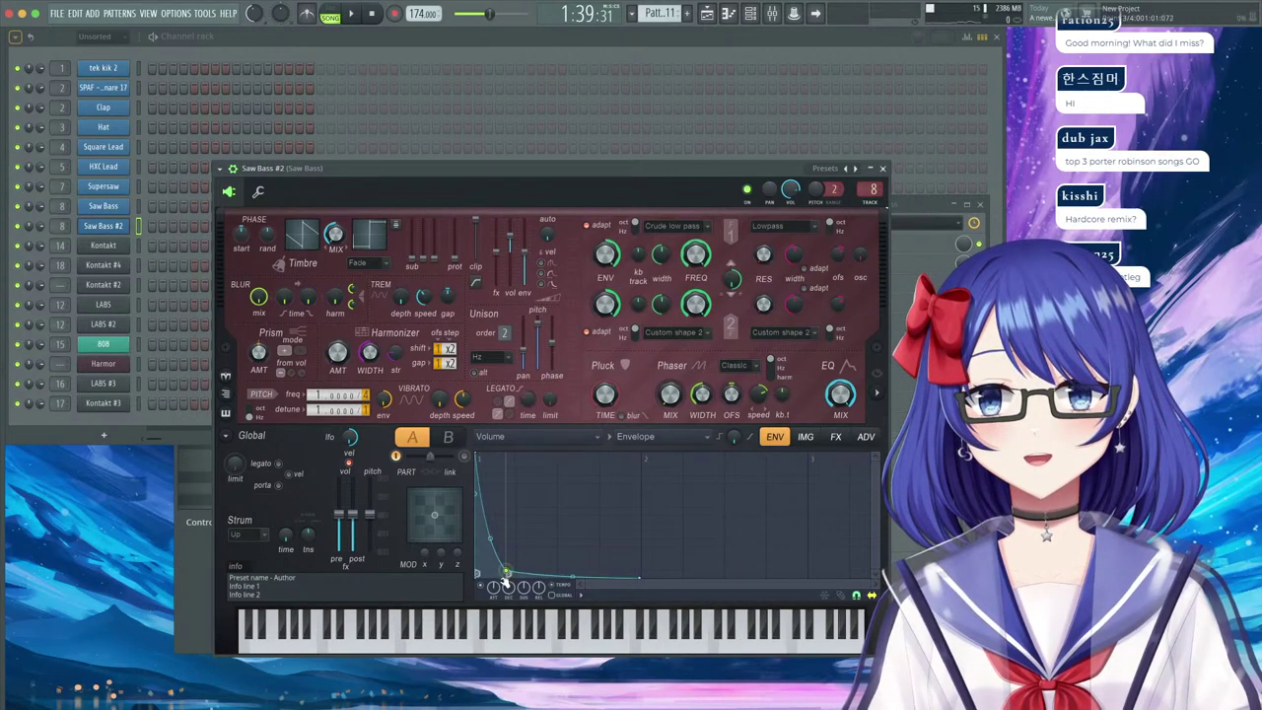
pyautogui.moveTo(506, 579); pyautogui.dragTo(500, 582)
pyautogui.rightClick(629, 583)
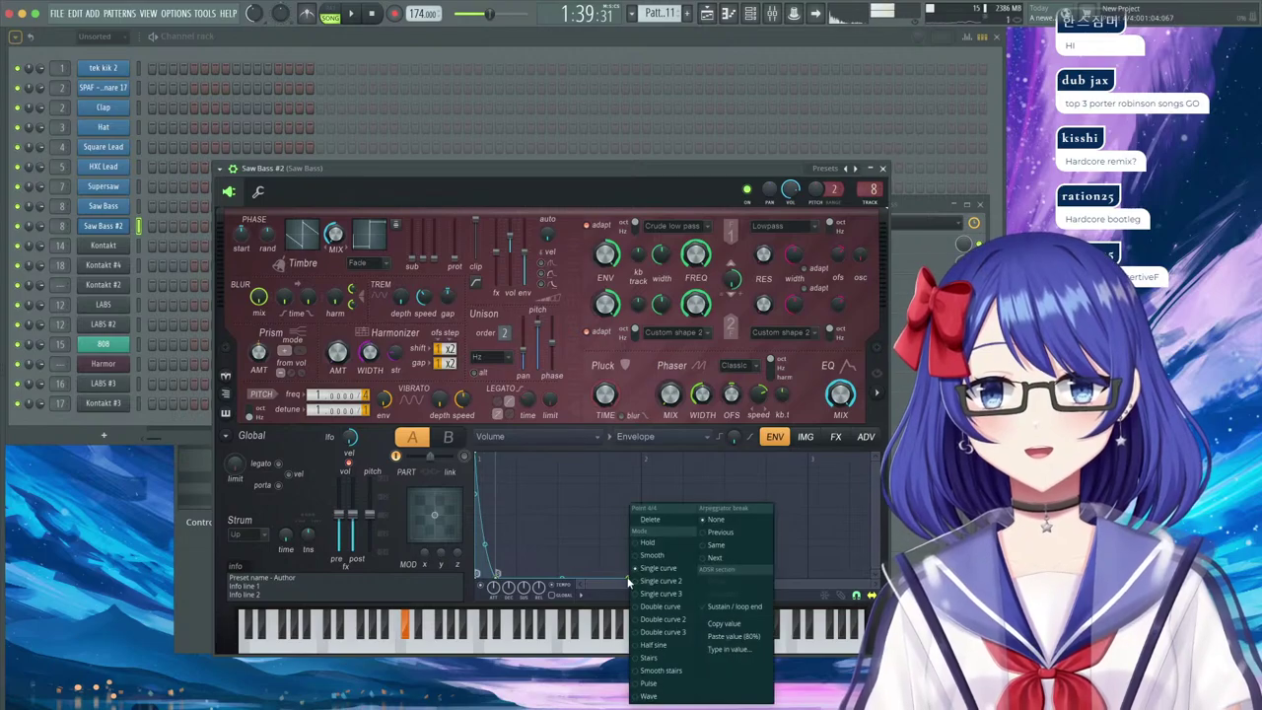
pyautogui.click(653, 529)
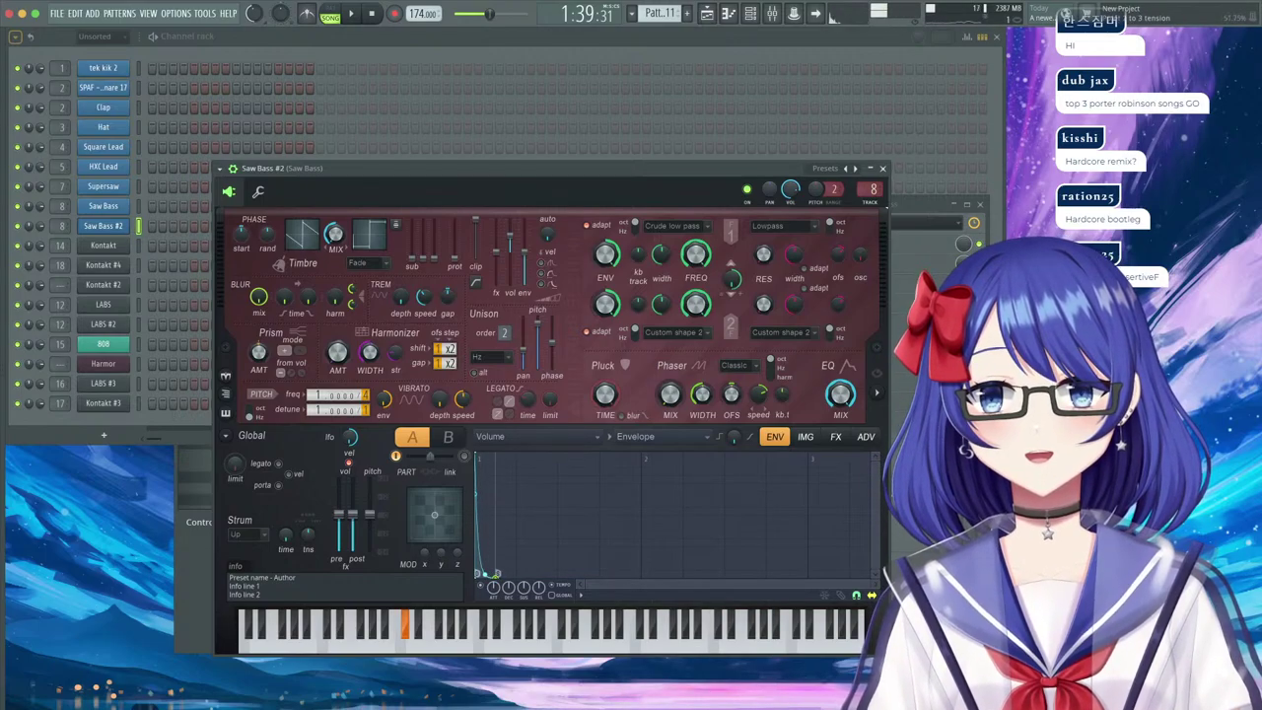
# Audition Rubber distortion on the cloned bass and switch the distortion type back to Log.
pyautogui.click(833, 437)
pyautogui.click(580, 472)
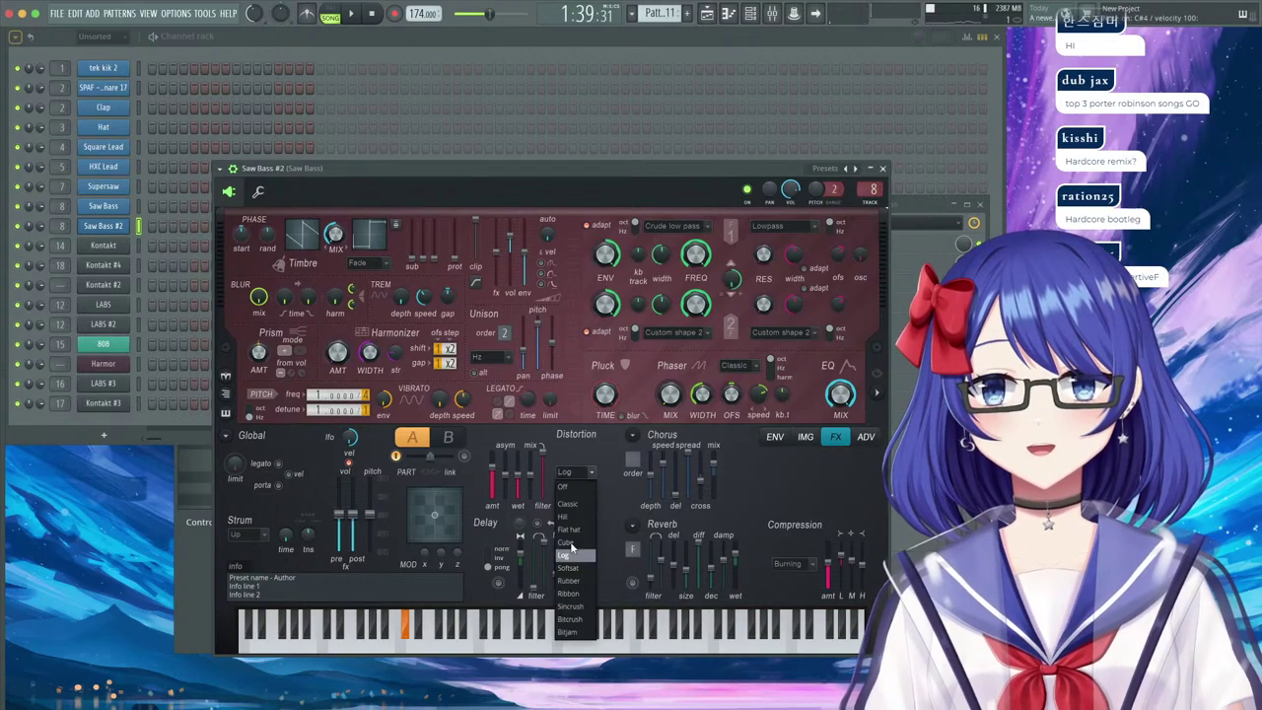
pyautogui.click(571, 581)
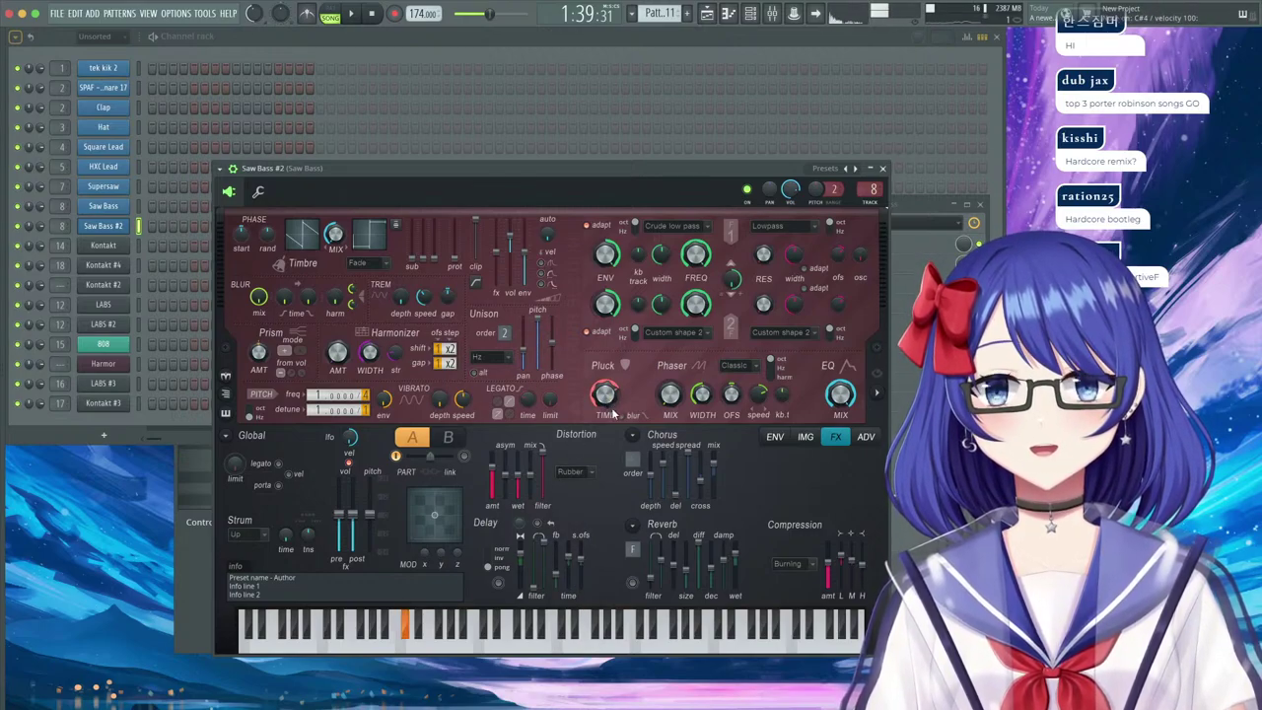
pyautogui.click(580, 556)
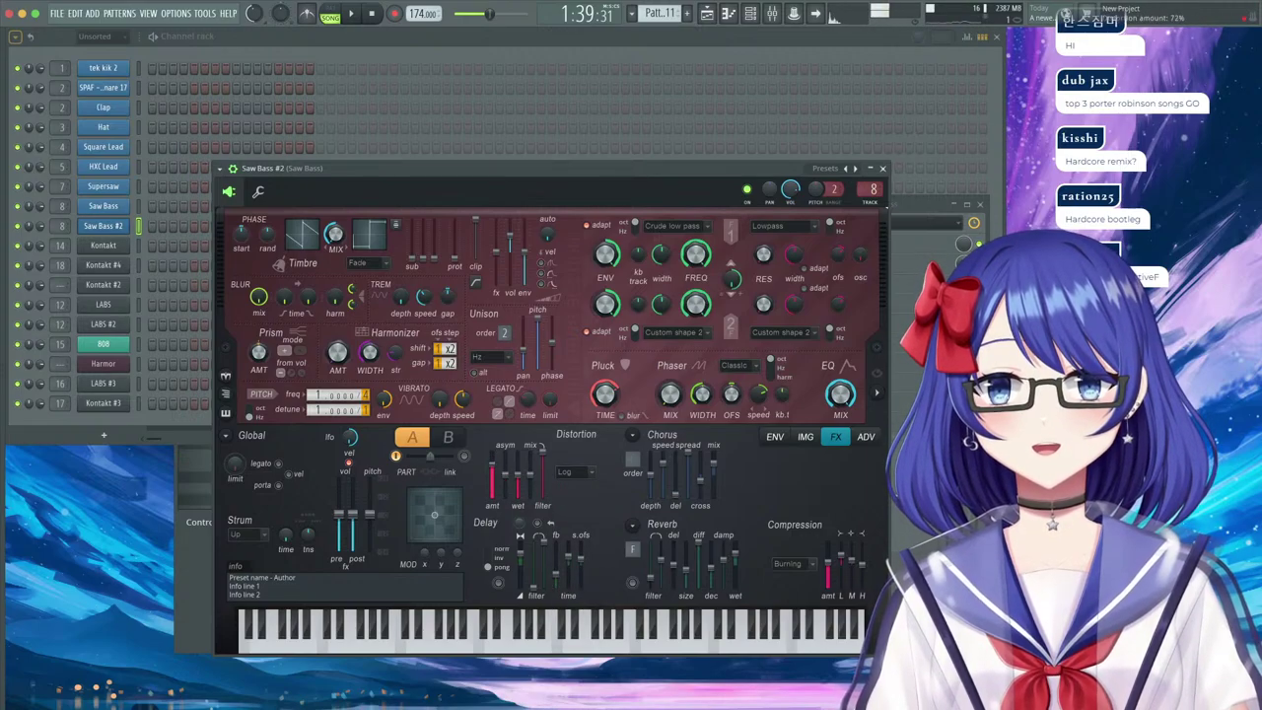
# Write short repeated notes for the cloned bass from bar 1, starting on C#4 and stepping up to D#4 and F4 at bar 3.
pyautogui.rightClick(116, 229)
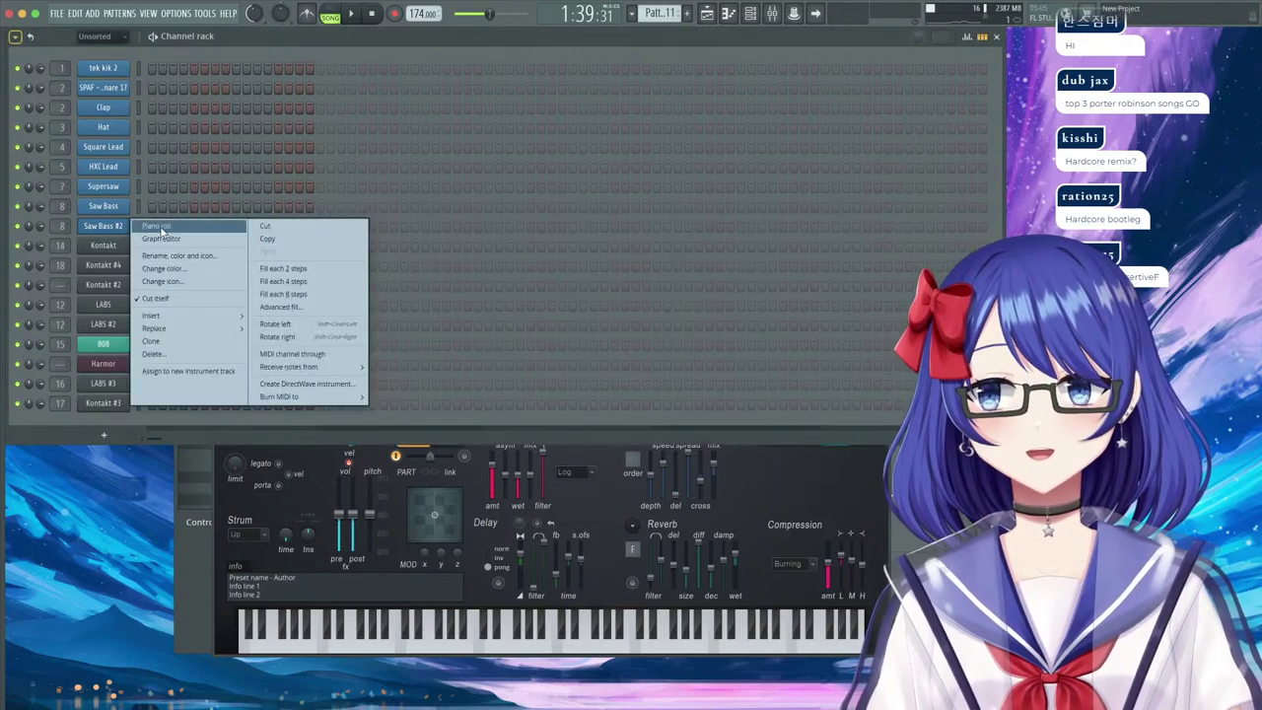
pyautogui.click(152, 231)
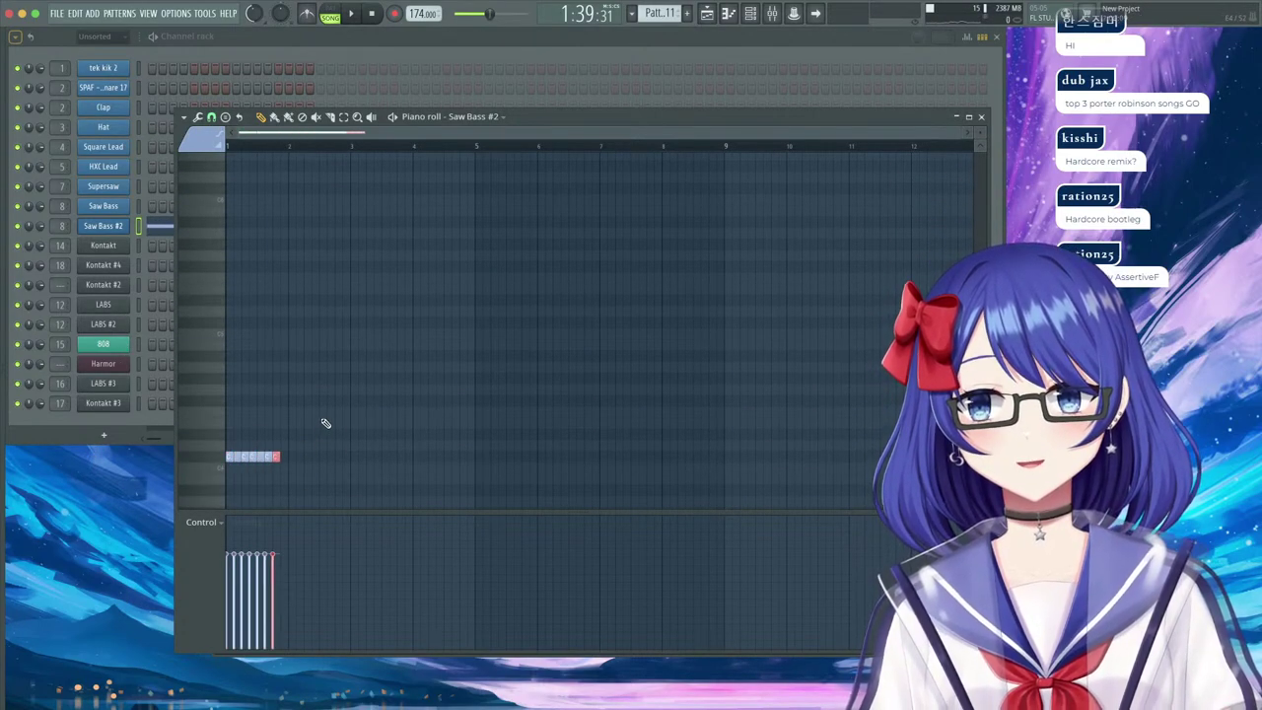
pyautogui.hotkey('ctrl', 'a')
pyautogui.hotkey('ctrl', 'b')
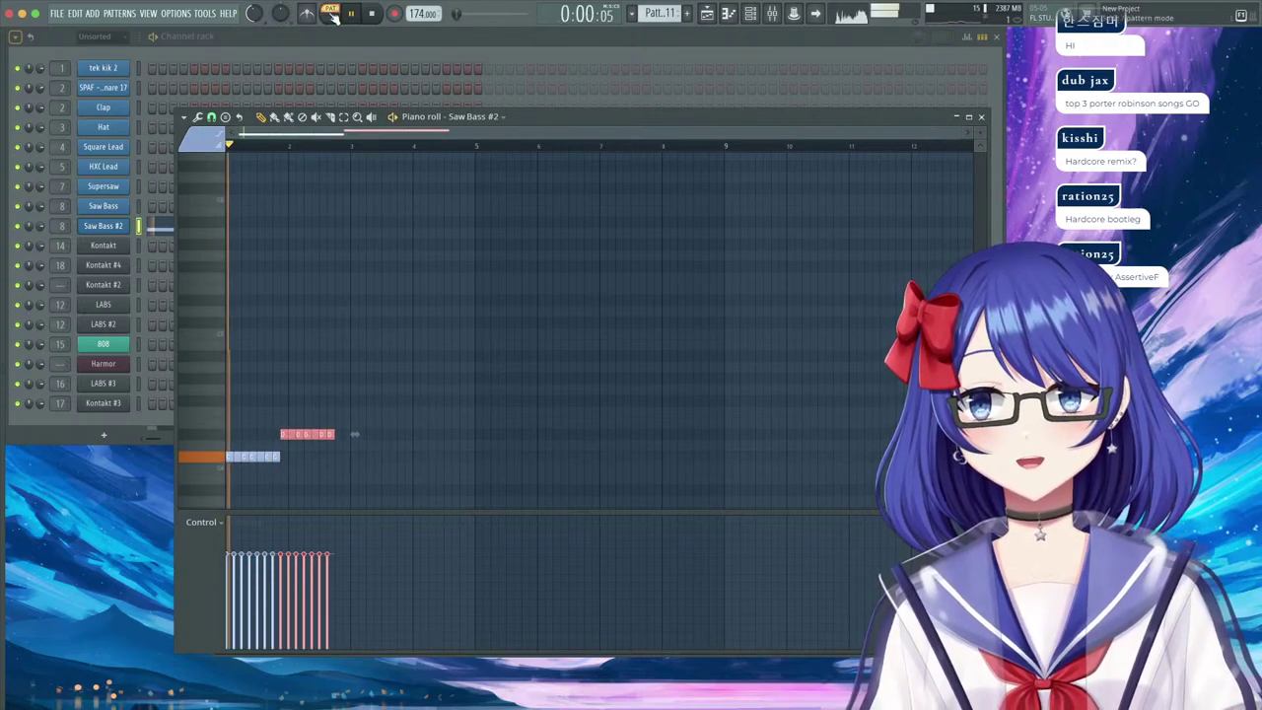
pyautogui.moveTo(282, 385); pyautogui.dragTo(378, 447)
pyautogui.hotkey('ctrl', 'b')
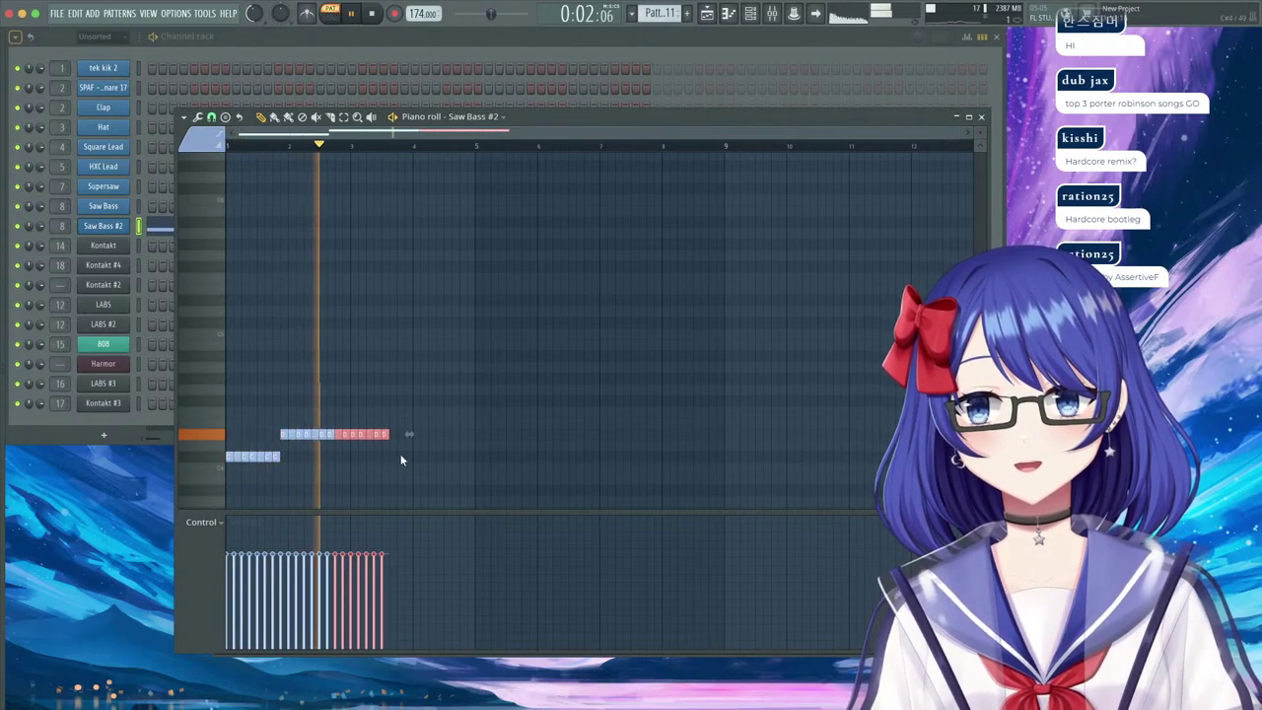
pyautogui.press('space')
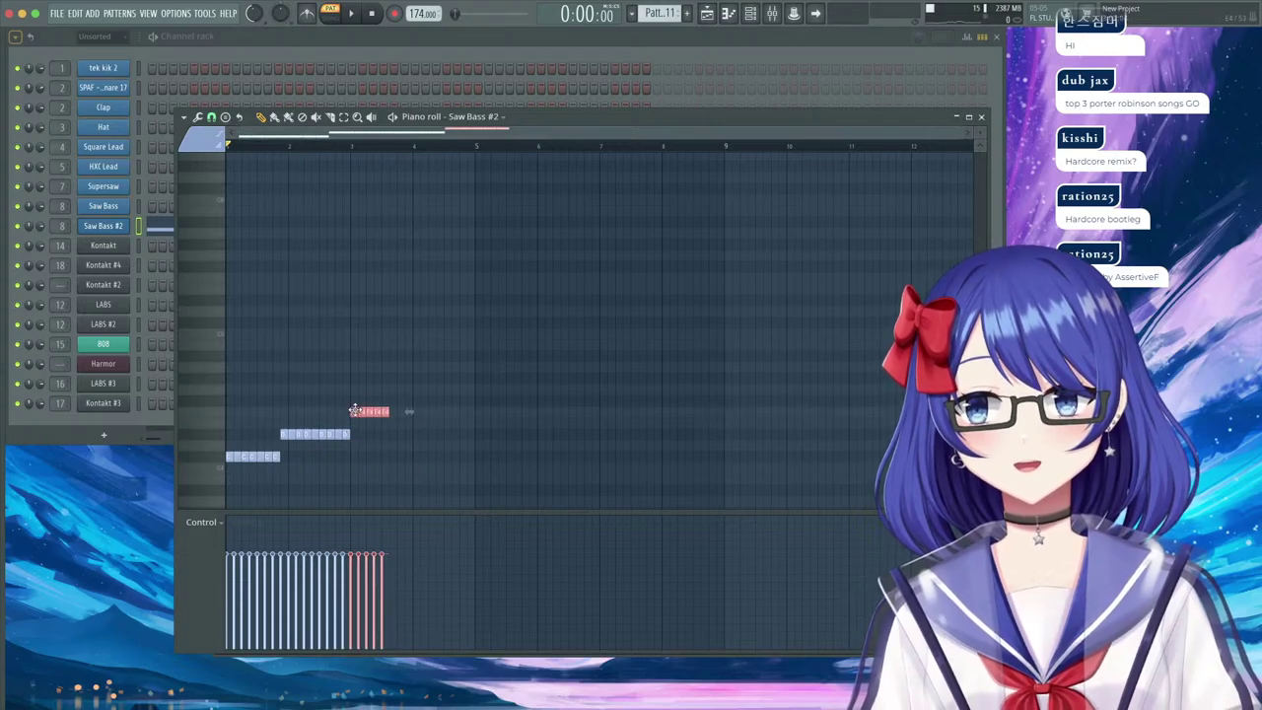
# Solo the original song on Track 12 and listen to its section from bar 61 as a reference.
pyautogui.press('F5')
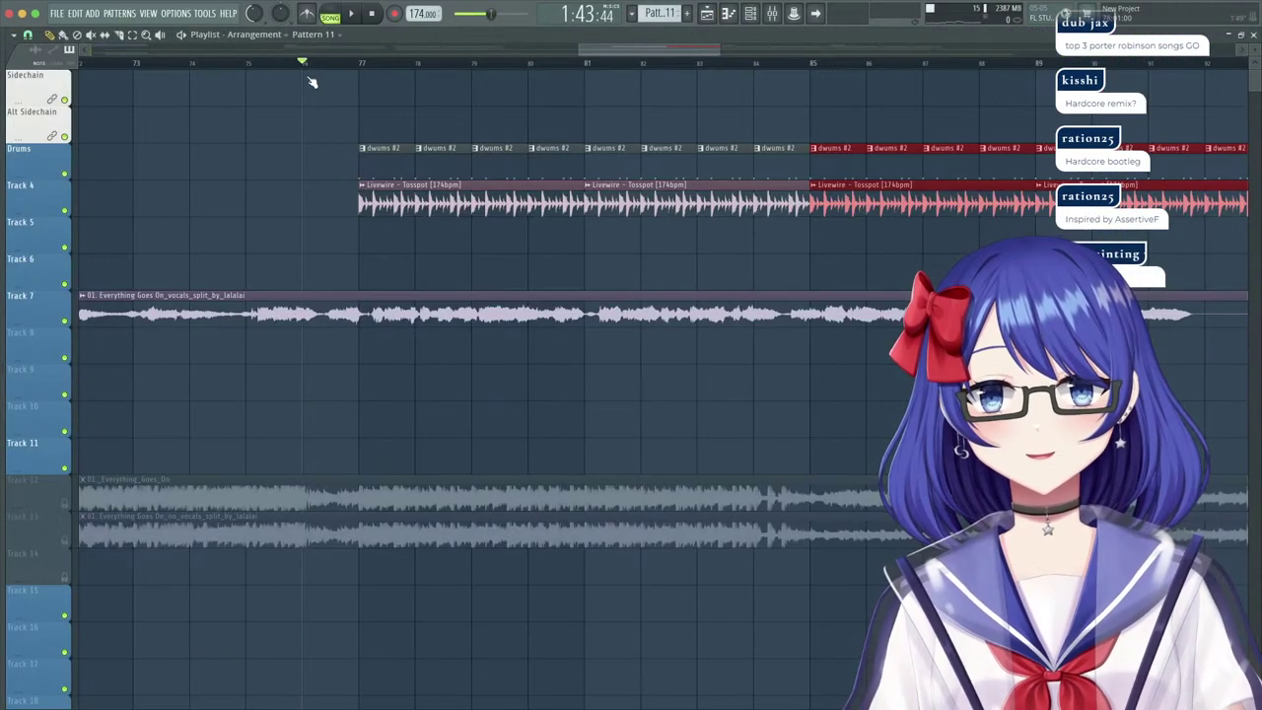
pyautogui.rightClick(68, 505)
pyautogui.press('space')
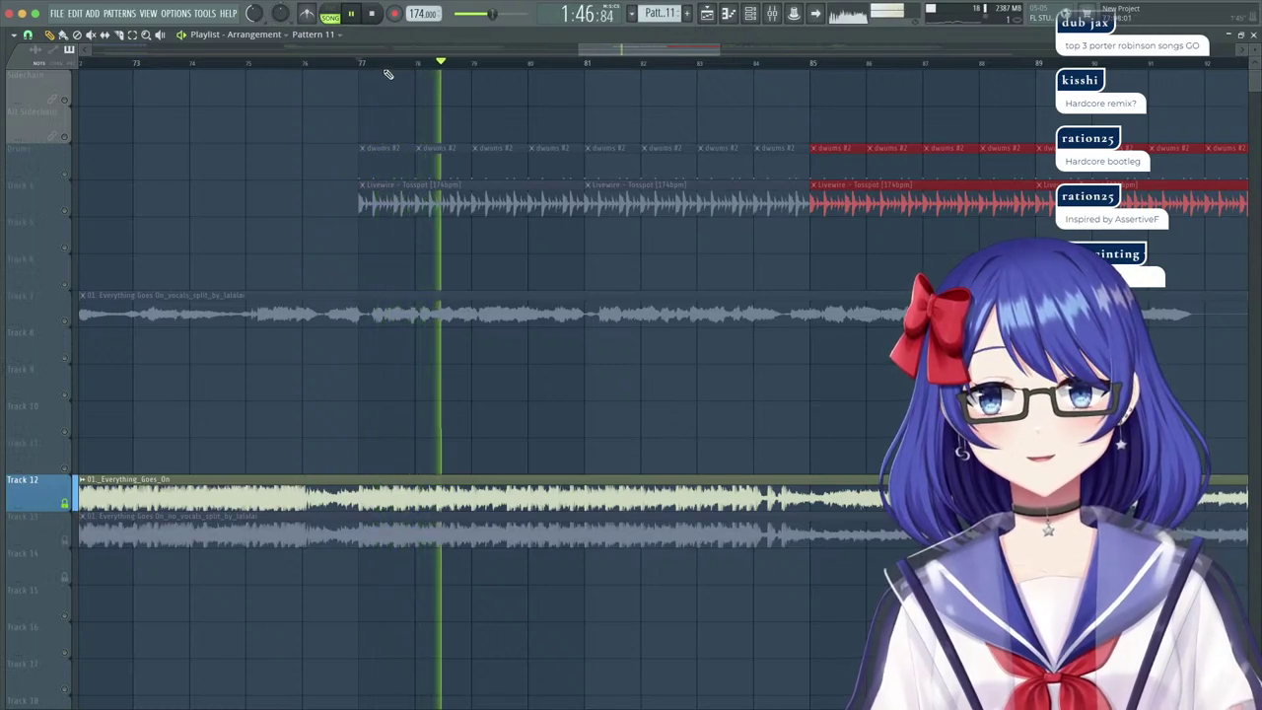
pyautogui.scroll(-4, 387, 67)
pyautogui.moveTo(121, 65); pyautogui.dragTo(299, 72)
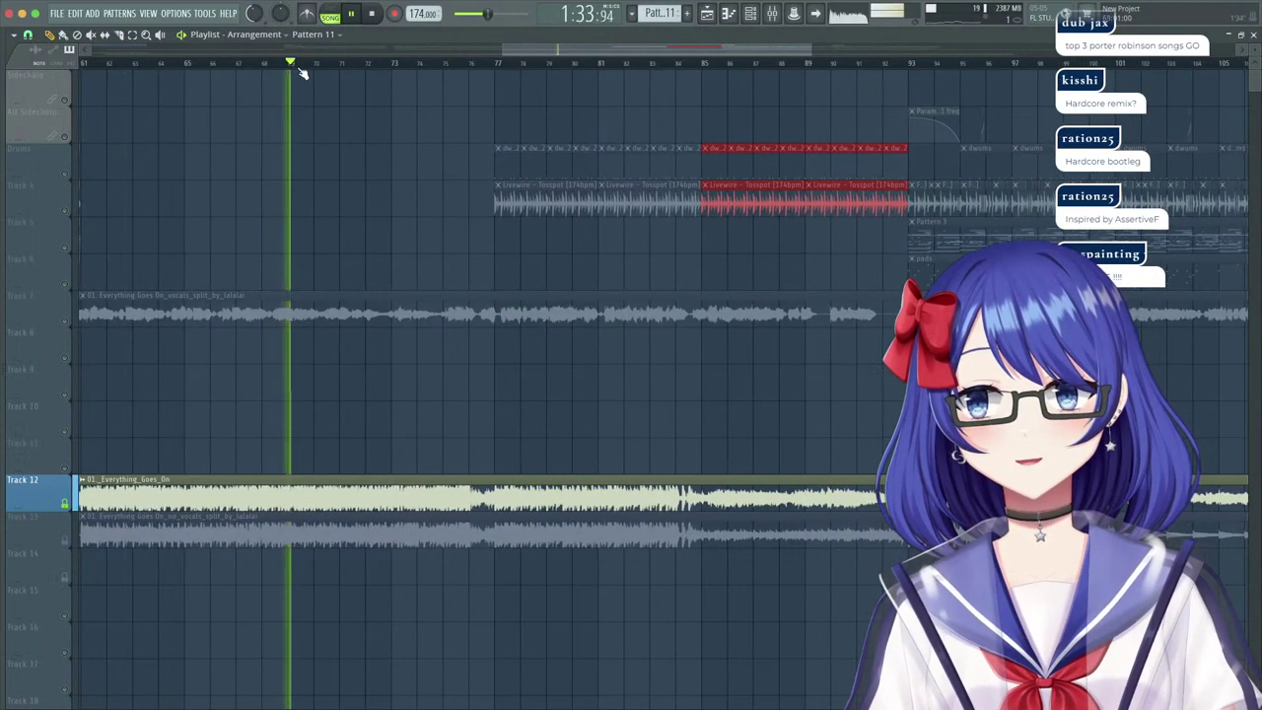
pyautogui.click(89, 64)
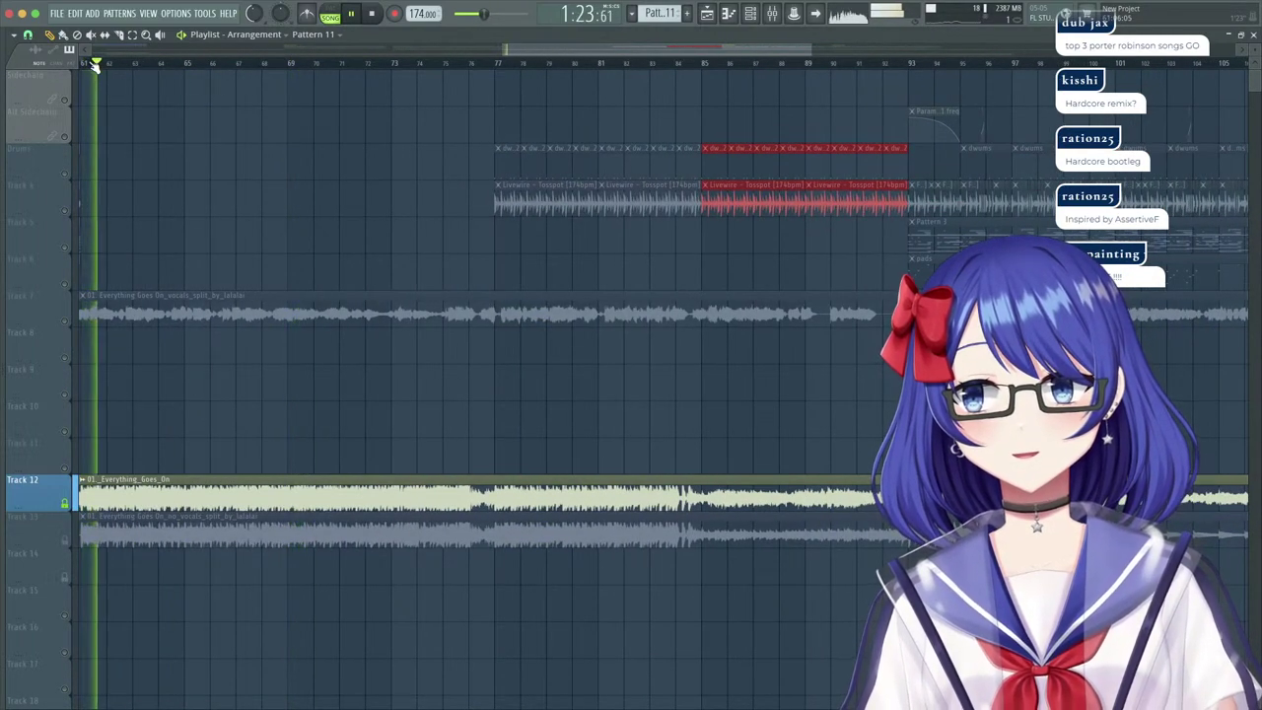
pyautogui.scroll(3, 91, 66)
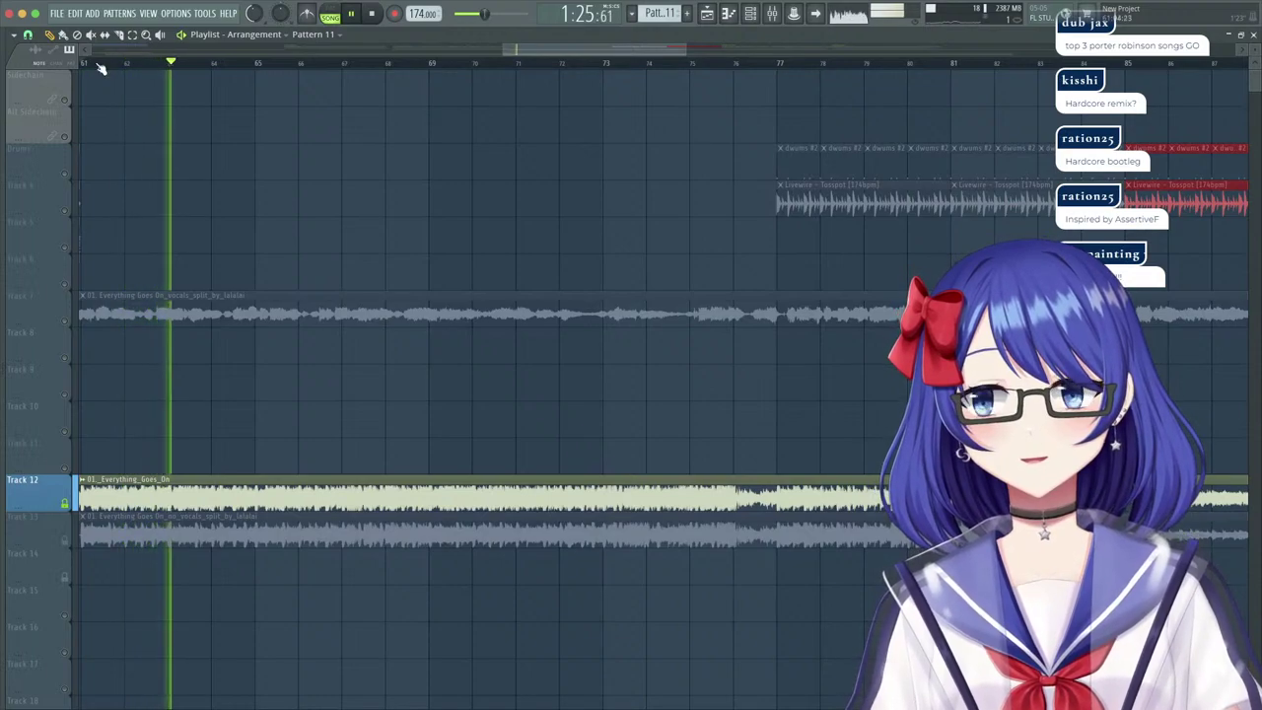
# Lower the bass notes at bar 3 to C4, extend them, and continue with repeated F4 notes through bar 4.
pyautogui.click(1255, 34)
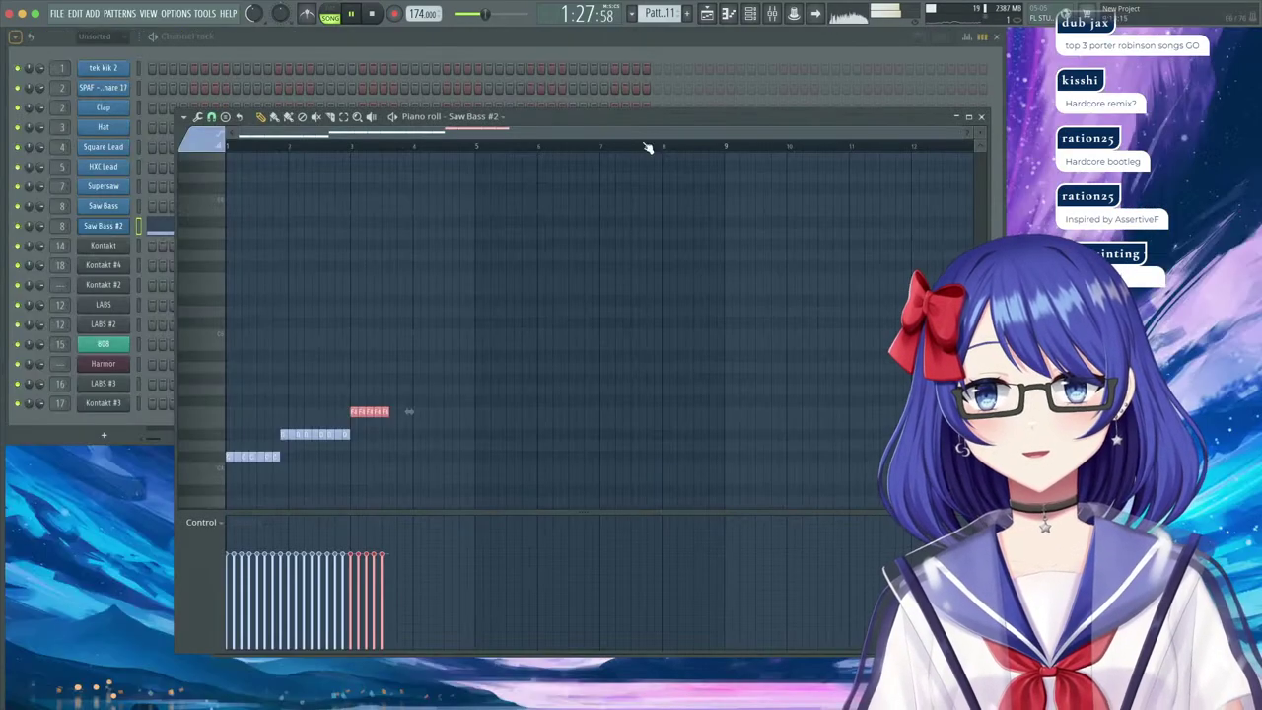
pyautogui.moveTo(434, 351); pyautogui.dragTo(355, 424)
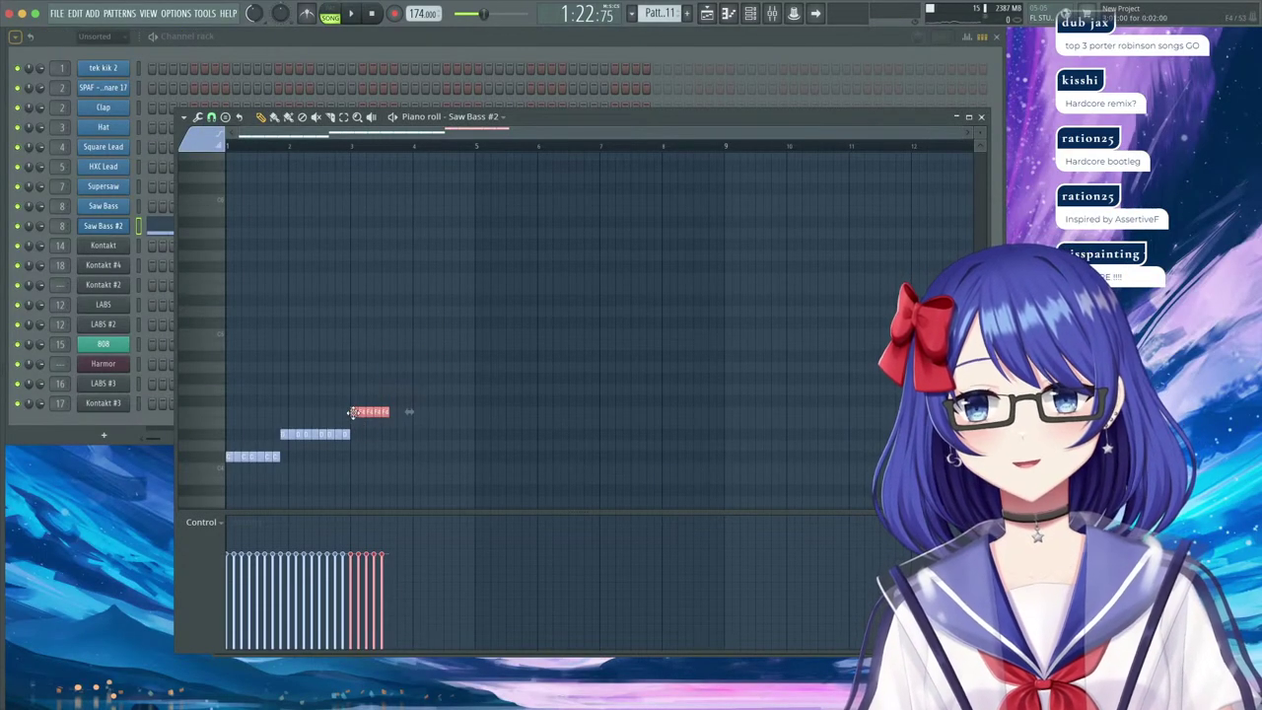
pyautogui.hotkey('ctrl', 'b')
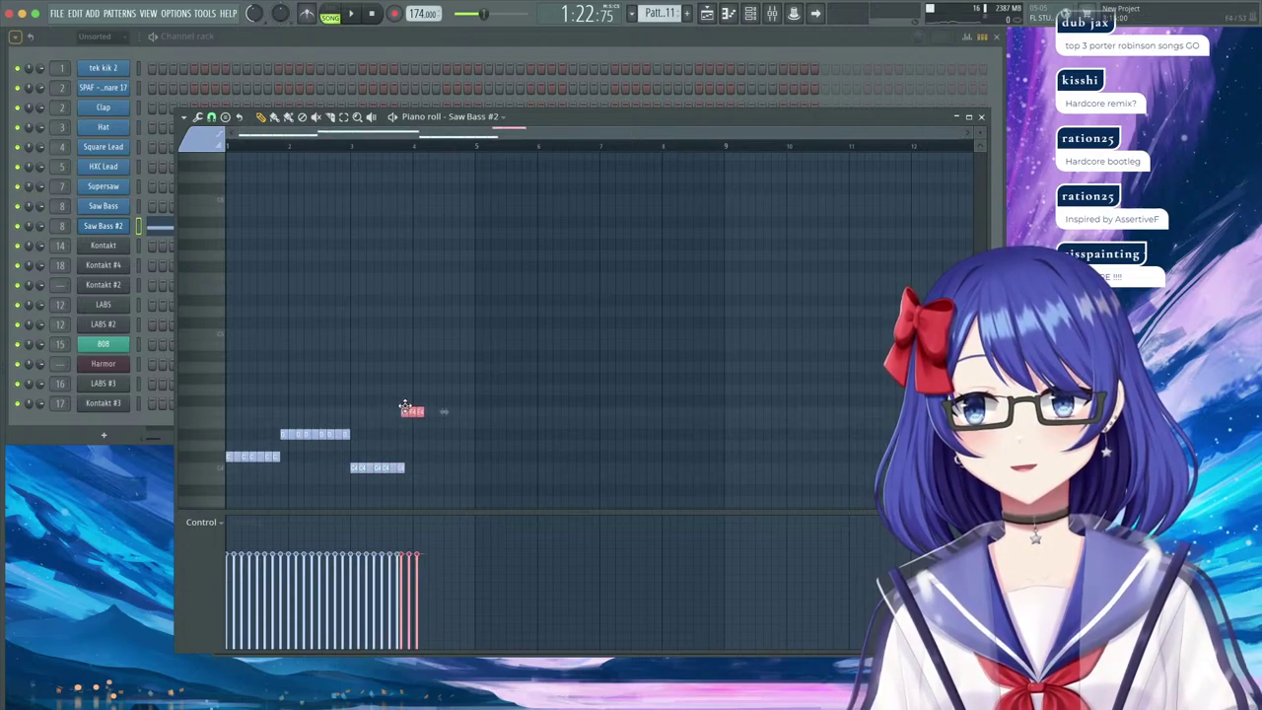
pyautogui.hotkey('ctrl', 'b')
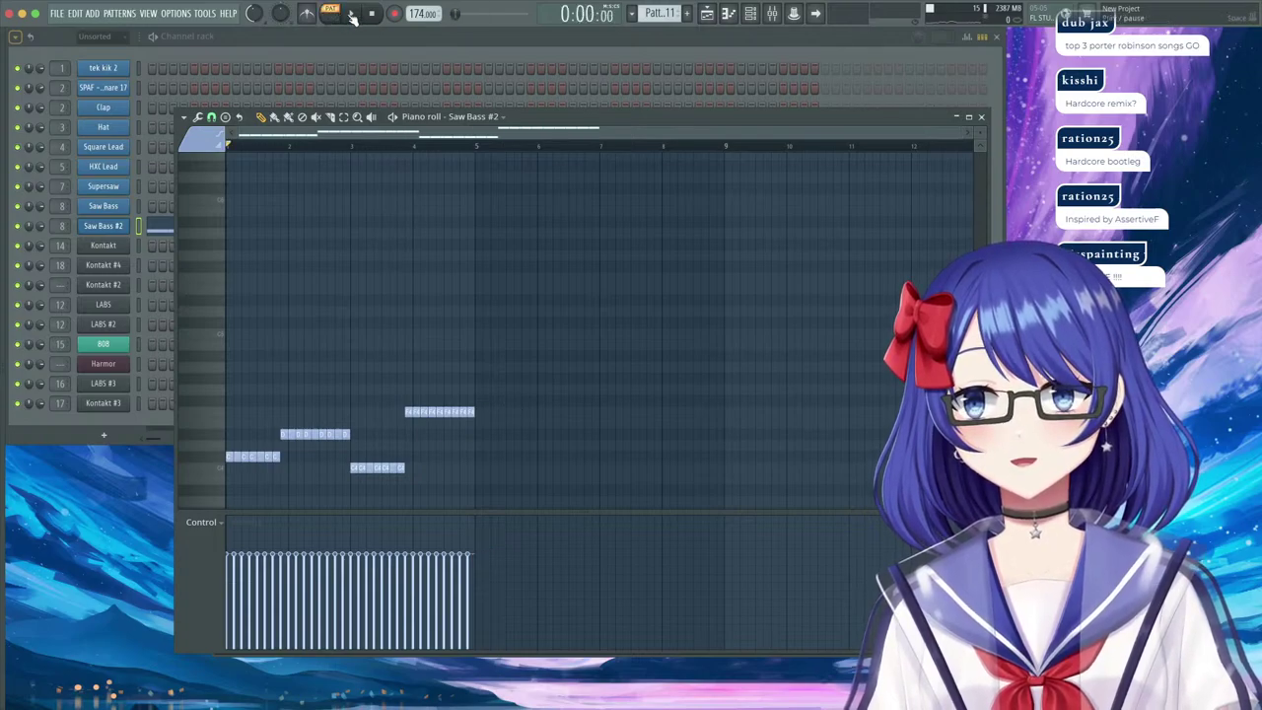
# Play the bass pattern and raise the C4 notes in bar 3 by one octave.
pyautogui.click(350, 13)
pyautogui.click(347, 475)
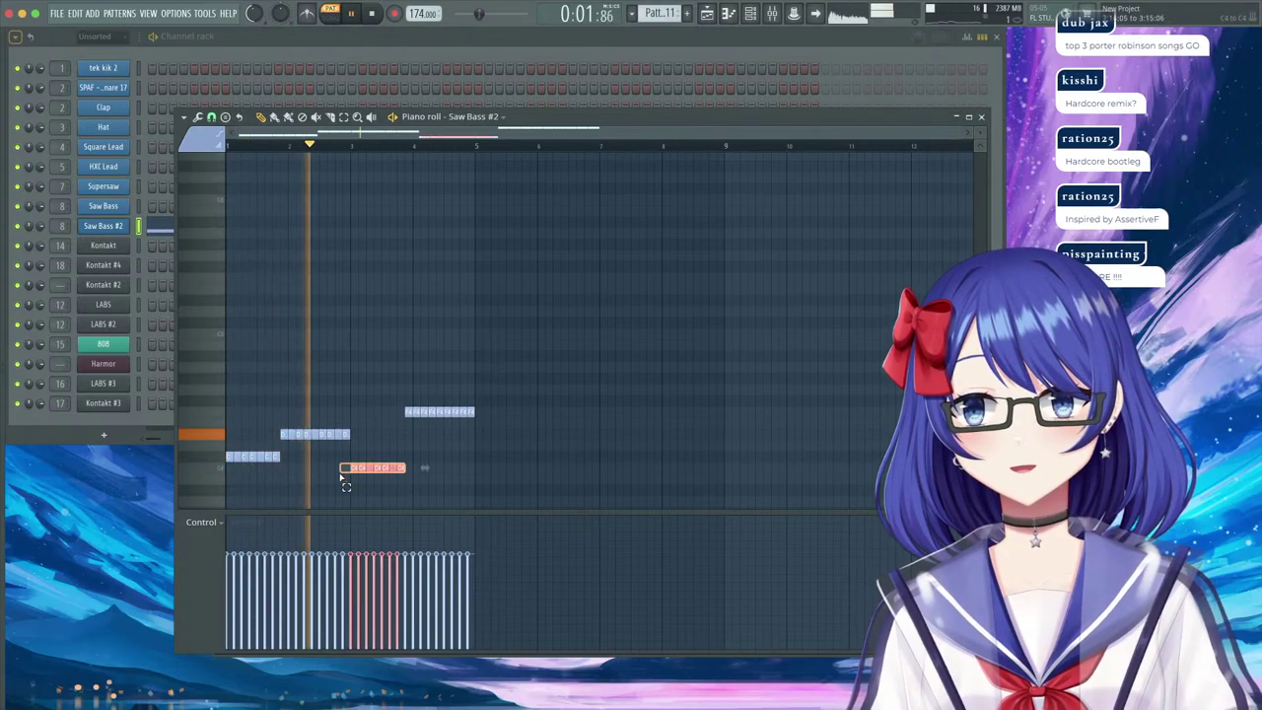
pyautogui.hotkey('ctrl', 'Up')
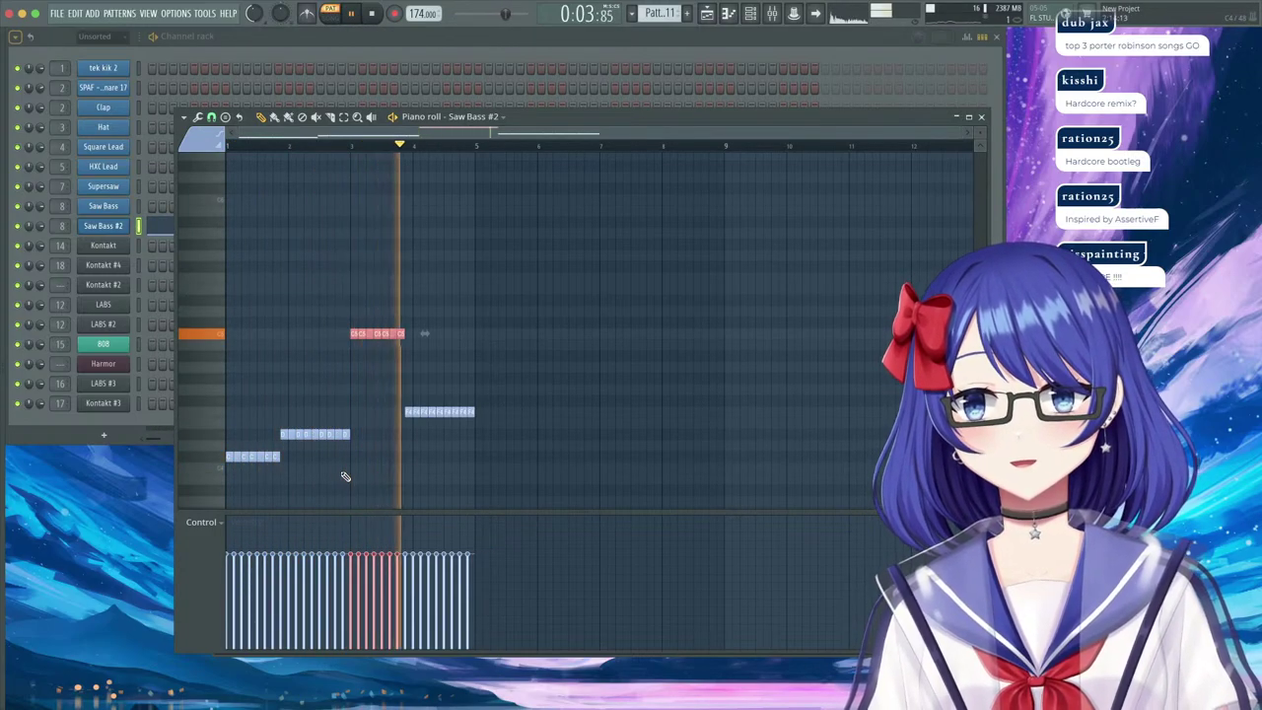
# Shape the Supersaw's volume envelope into a pluck with no attack, a short decay and no sustain.
pyautogui.click(578, 53)
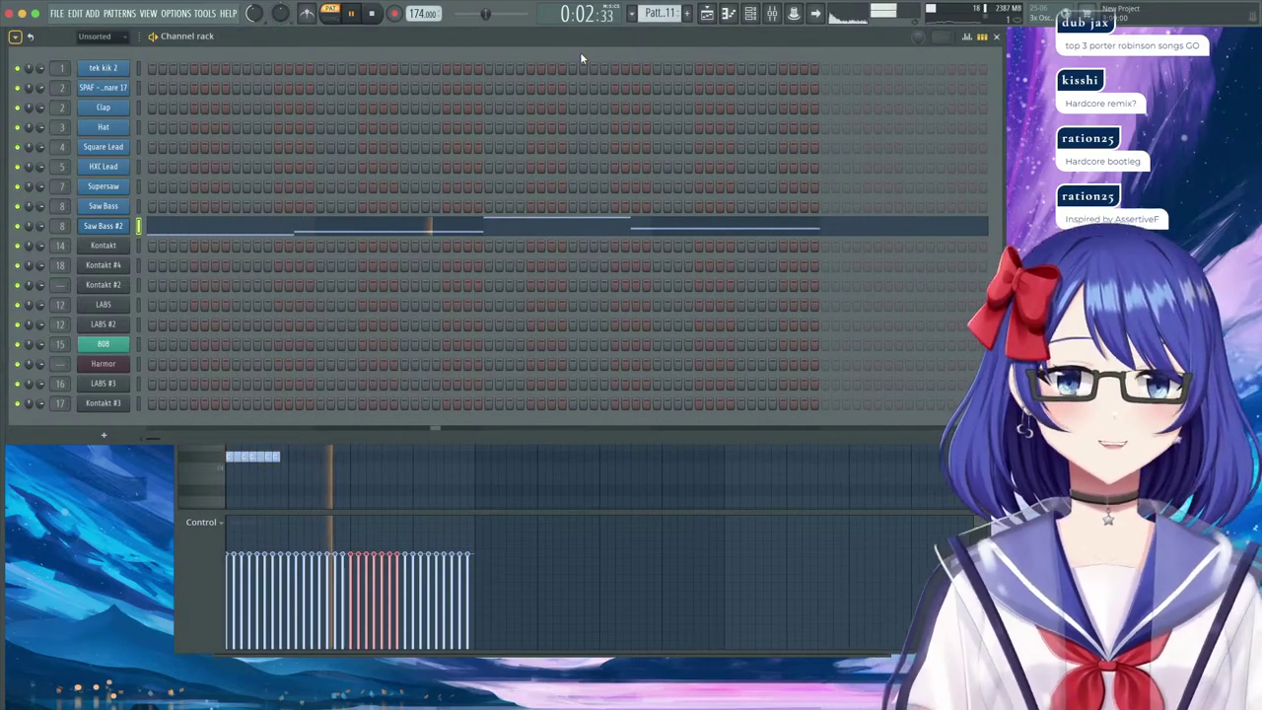
pyautogui.click(103, 187)
pyautogui.click(108, 187)
pyautogui.click(113, 190)
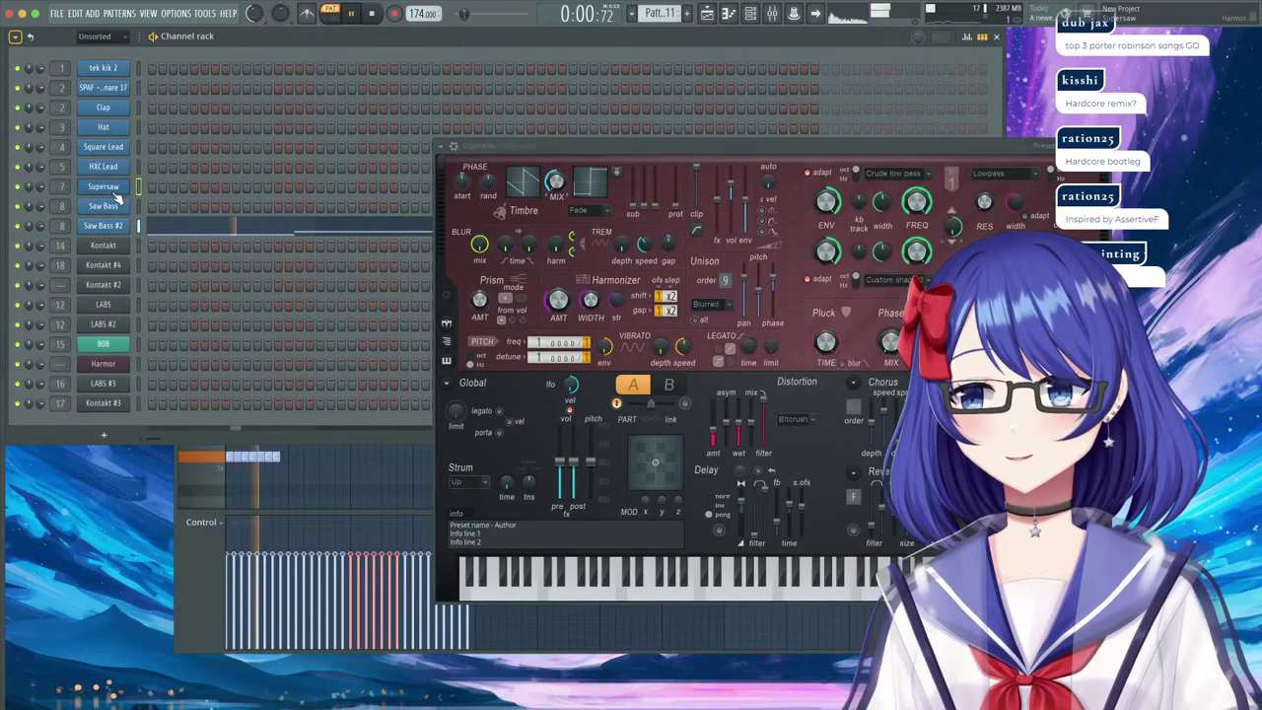
pyautogui.click(1102, 429)
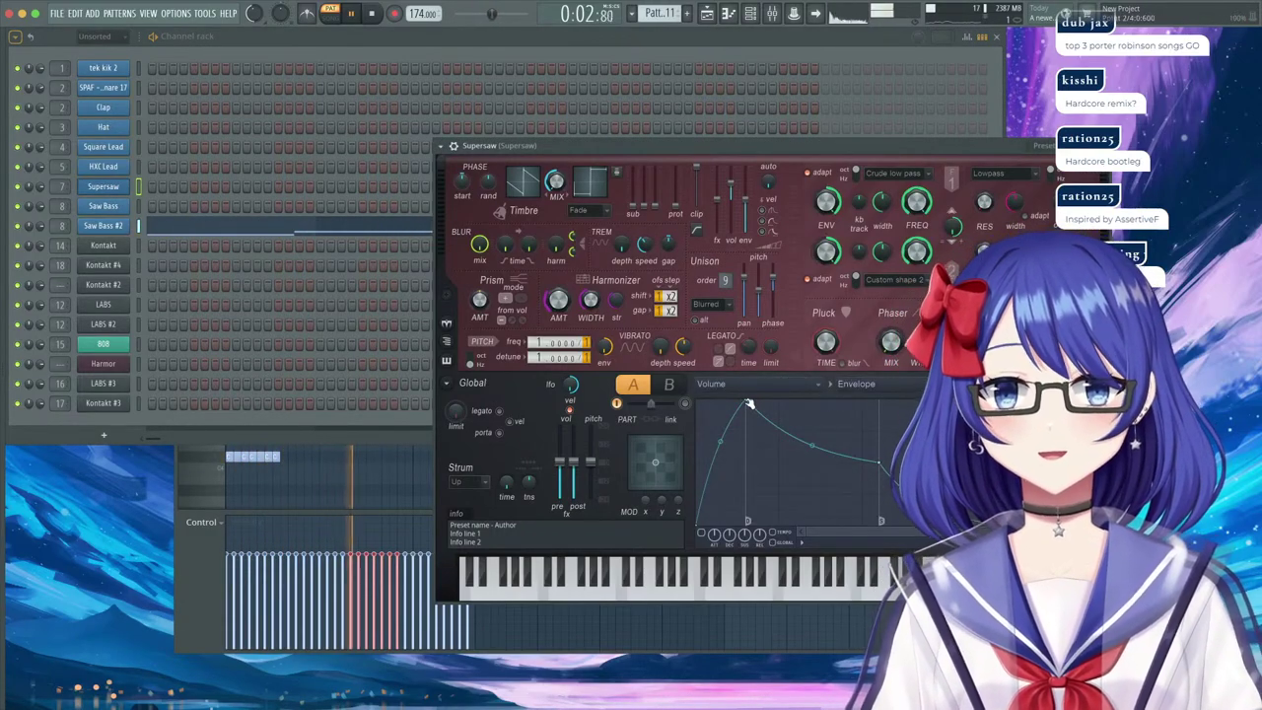
pyautogui.moveTo(749, 405); pyautogui.dragTo(697, 403)
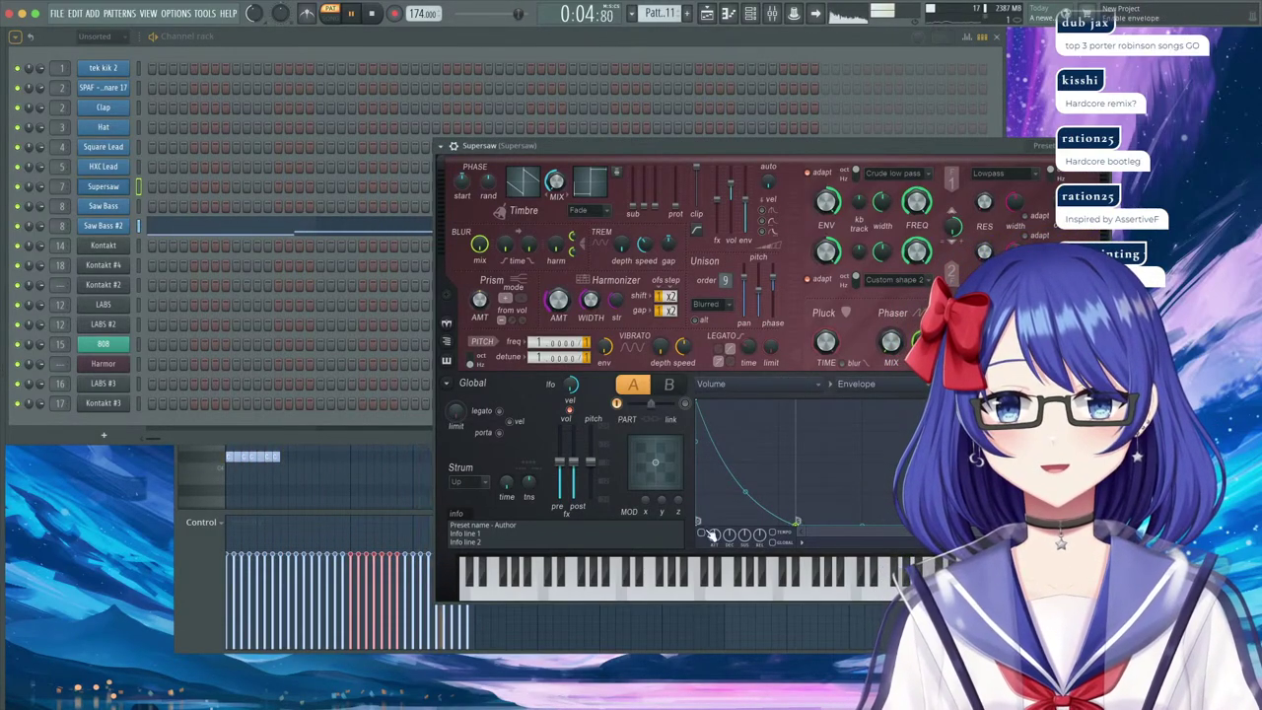
pyautogui.moveTo(789, 525); pyautogui.dragTo(779, 522)
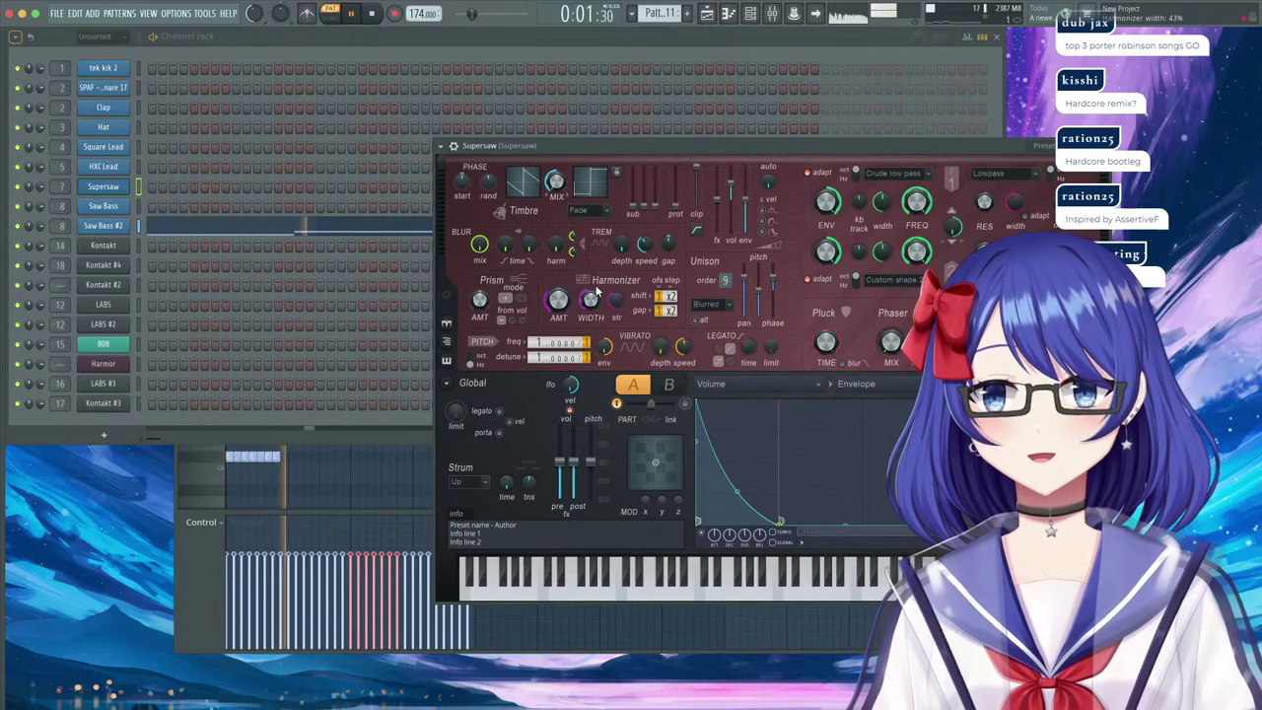
pyautogui.click(1105, 407)
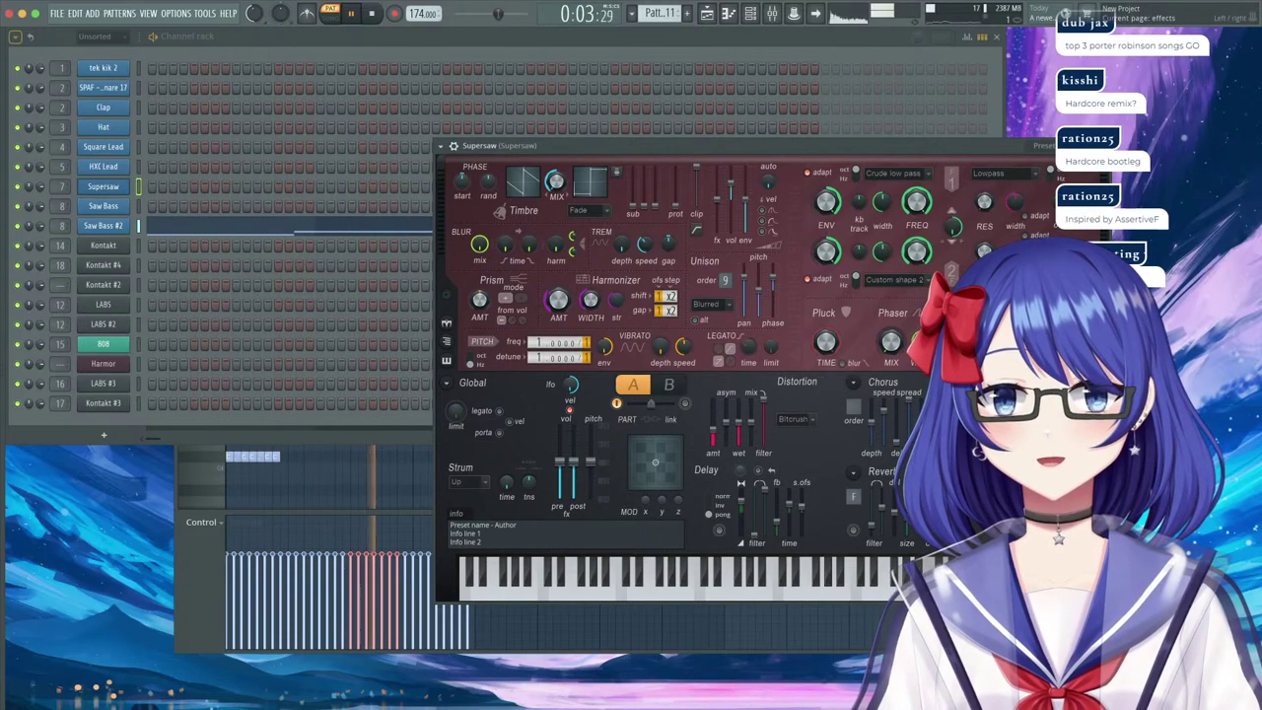
pyautogui.click(1105, 433)
# Write the Supersaw melody G#5, G#5, G5, G#5 across bars 1 and 2 of Pattern 11 and play it.
pyautogui.rightClick(124, 184)
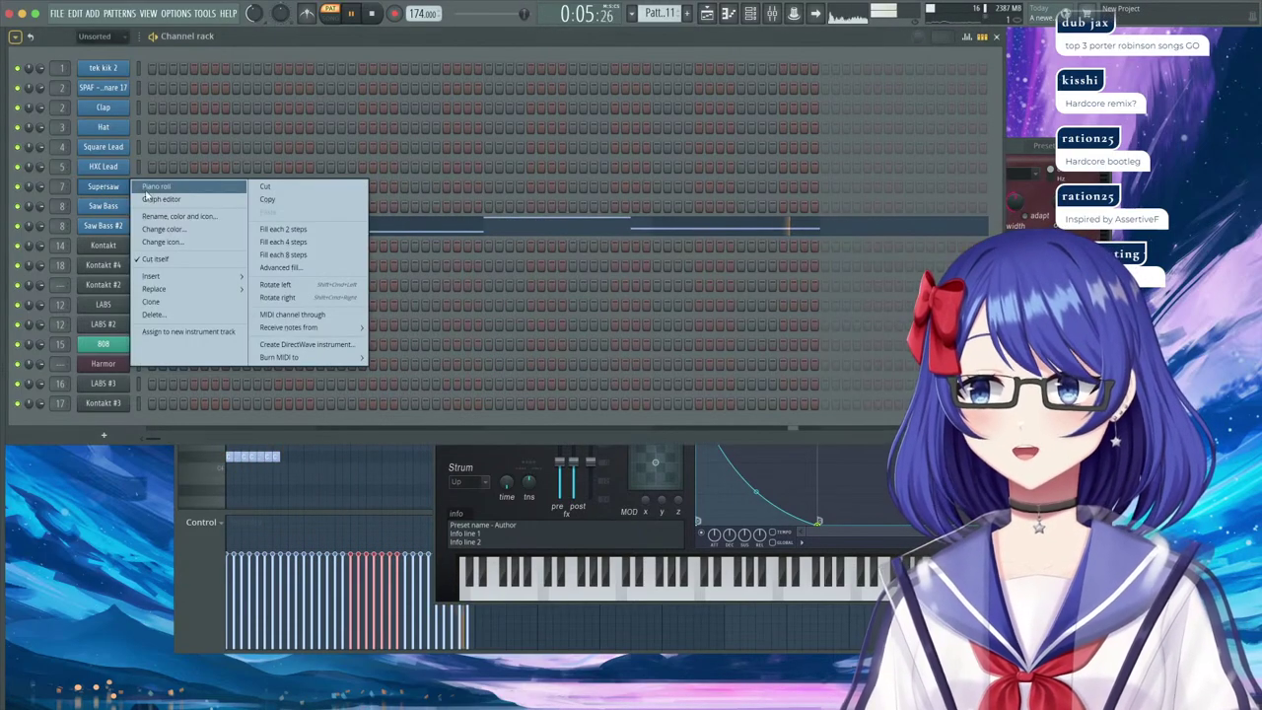
pyautogui.click(154, 188)
pyautogui.click(353, 17)
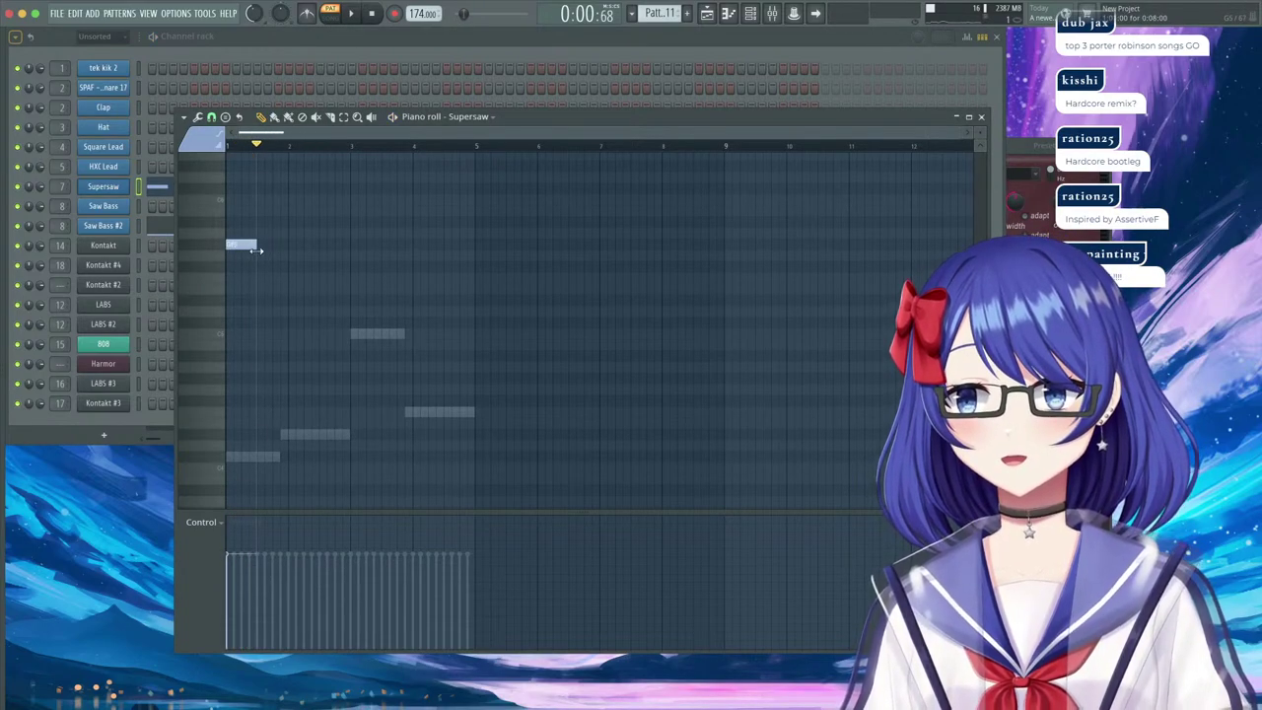
pyautogui.click(269, 247)
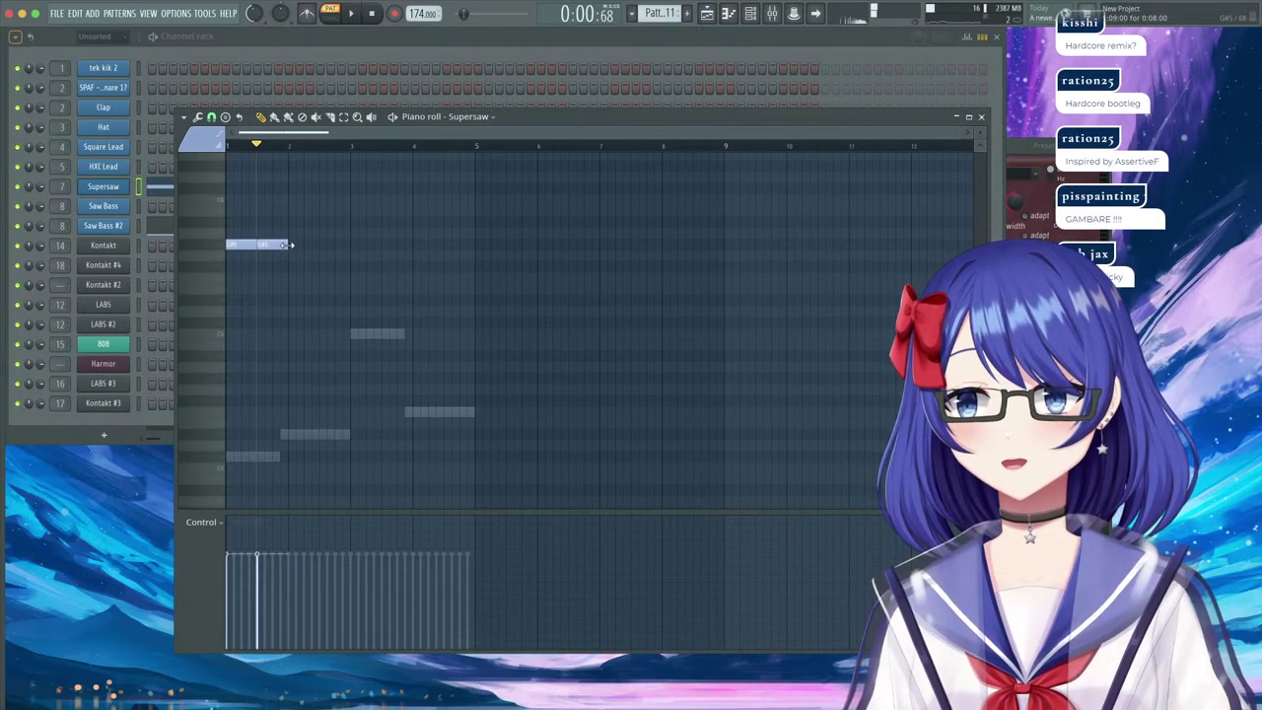
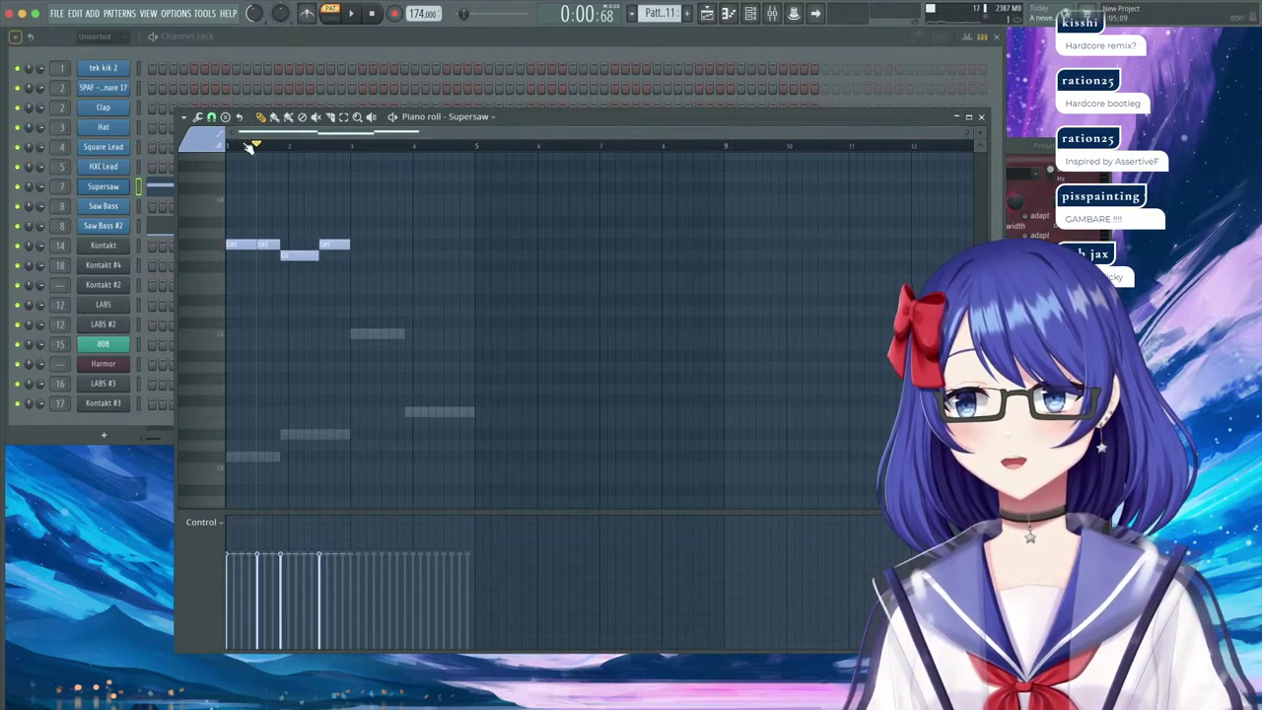
pyautogui.scroll(4, 251, 146)
pyautogui.press('space')
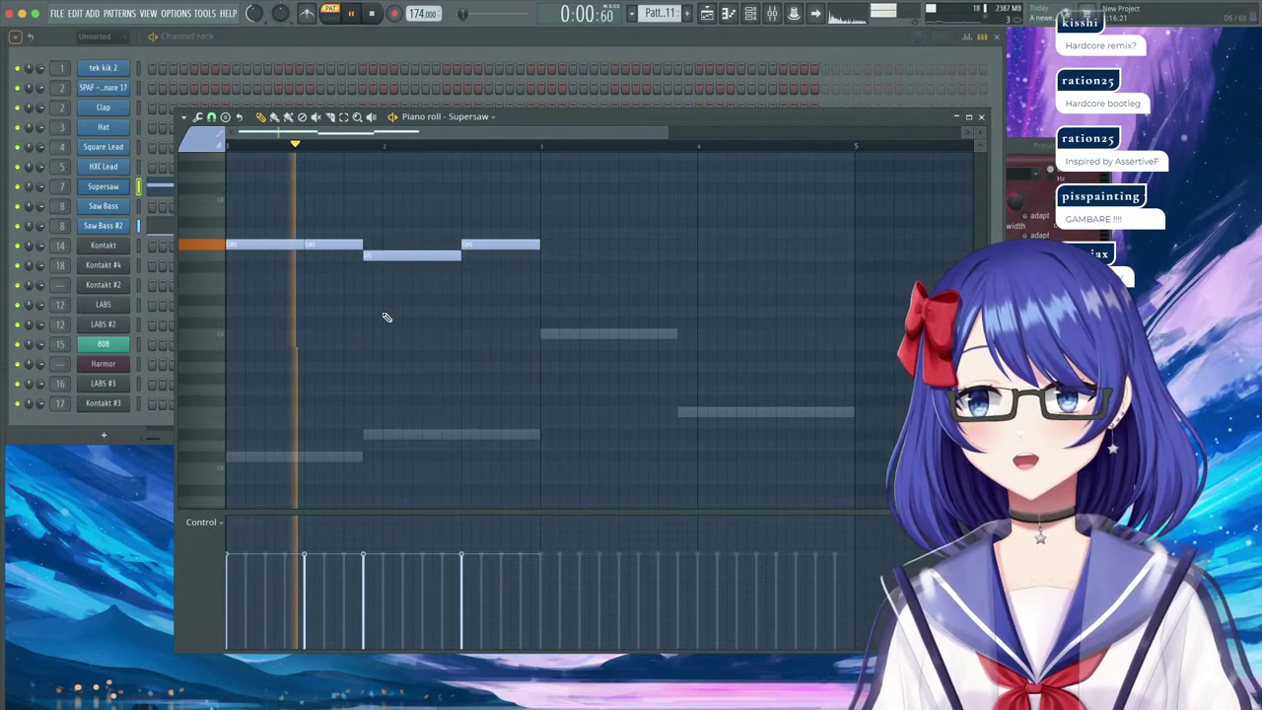
# Duplicate the melody into bars 3 and 4 and repitch the copied notes to D#6, D#6, C6 and G5.
pyautogui.hotkey('ctrl', 'a')
pyautogui.hotkey('ctrl', 'b')
pyautogui.moveTo(572, 243); pyautogui.dragTo(571, 156)
pyautogui.press('space')
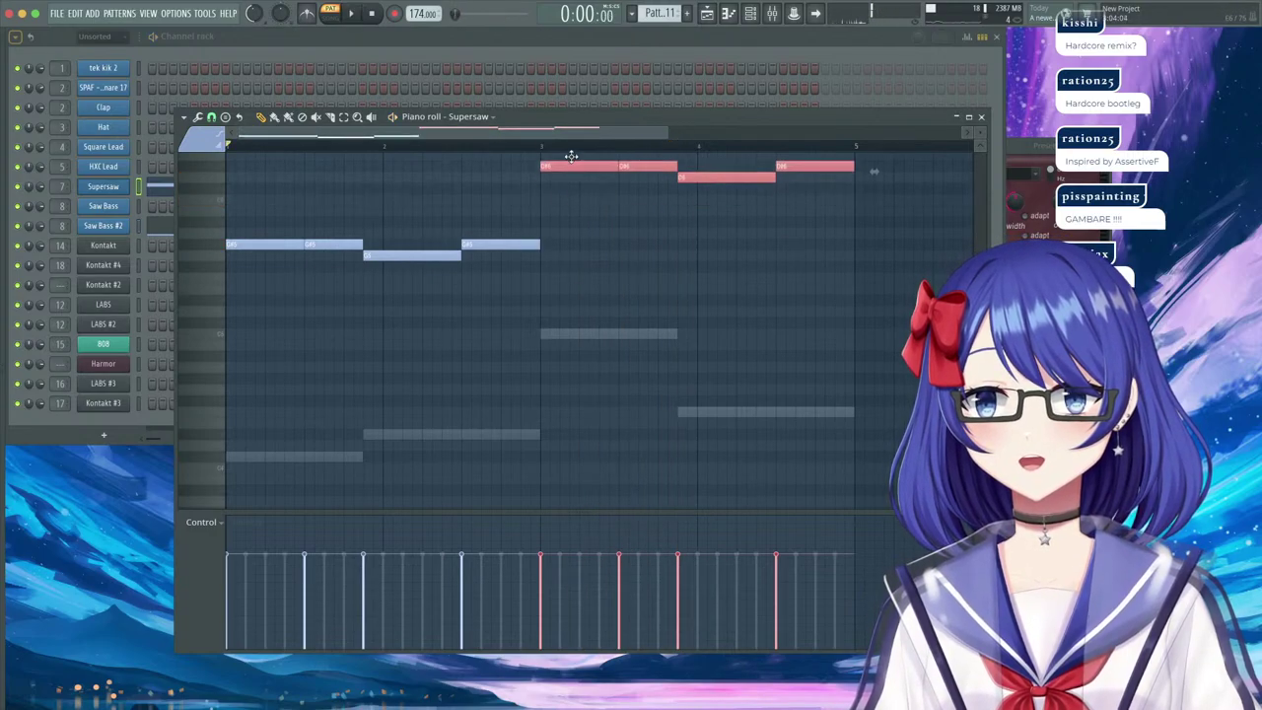
pyautogui.press('space')
pyautogui.keyDown('ctrl'); pyautogui.click(703, 181); pyautogui.keyUp('ctrl')
pyautogui.moveTo(702, 180); pyautogui.dragTo(699, 202)
pyautogui.moveTo(809, 168); pyautogui.dragTo(800, 256)
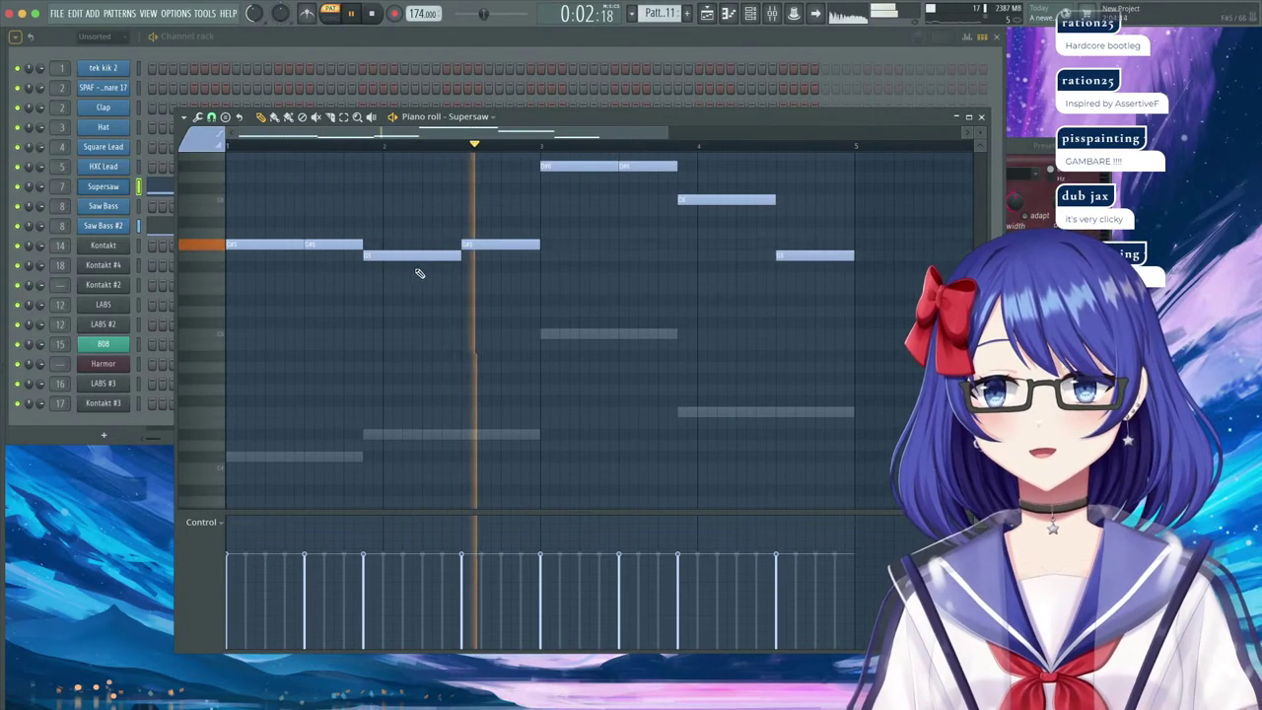
# Double the whole four-bar Supersaw melody one octave higher.
pyautogui.scroll(3, 286, 258)
pyautogui.moveTo(906, 402); pyautogui.dragTo(266, 237)
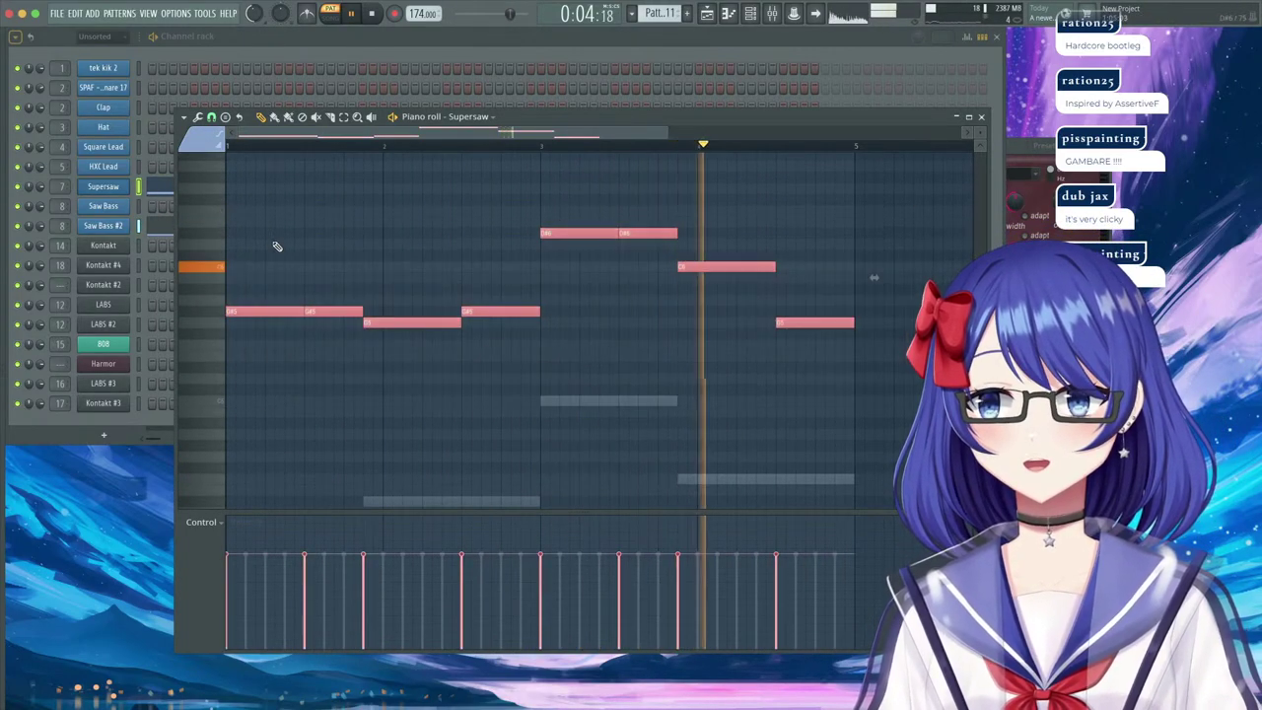
pyautogui.moveTo(263, 312); pyautogui.dragTo(229, 181)
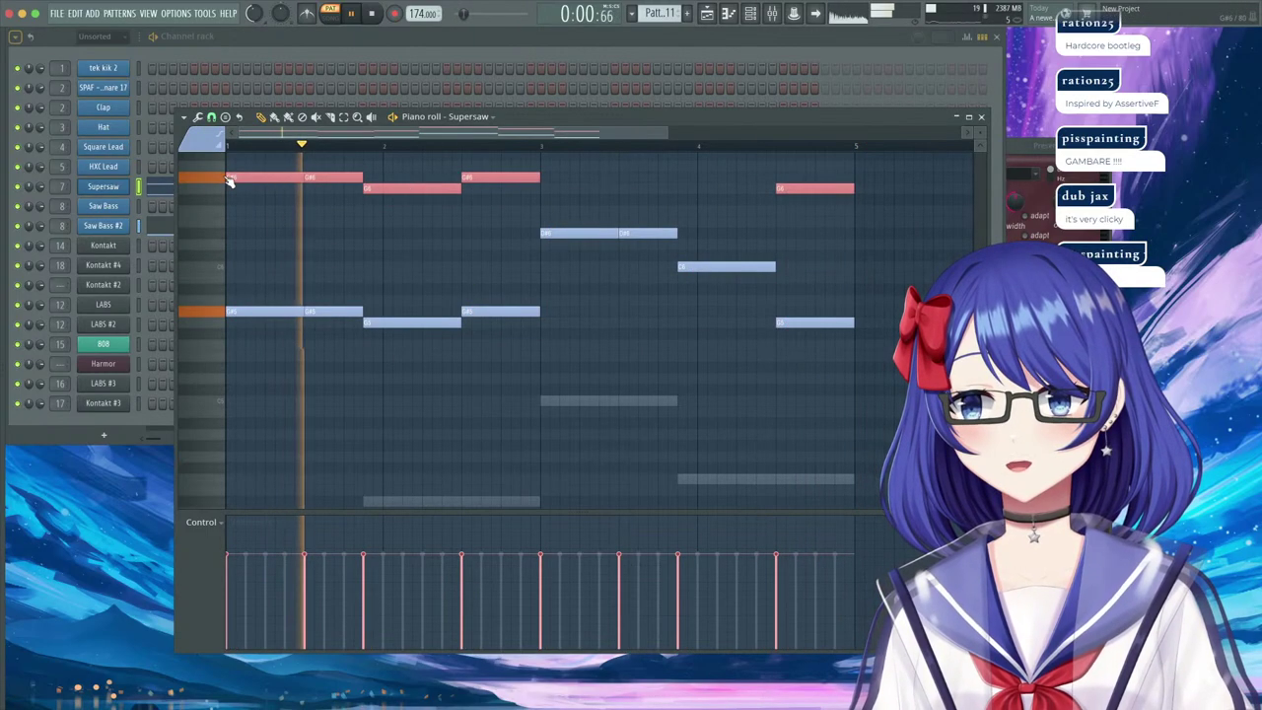
pyautogui.keyDown('super'); pyautogui.click(280, 251); pyautogui.keyUp('super')
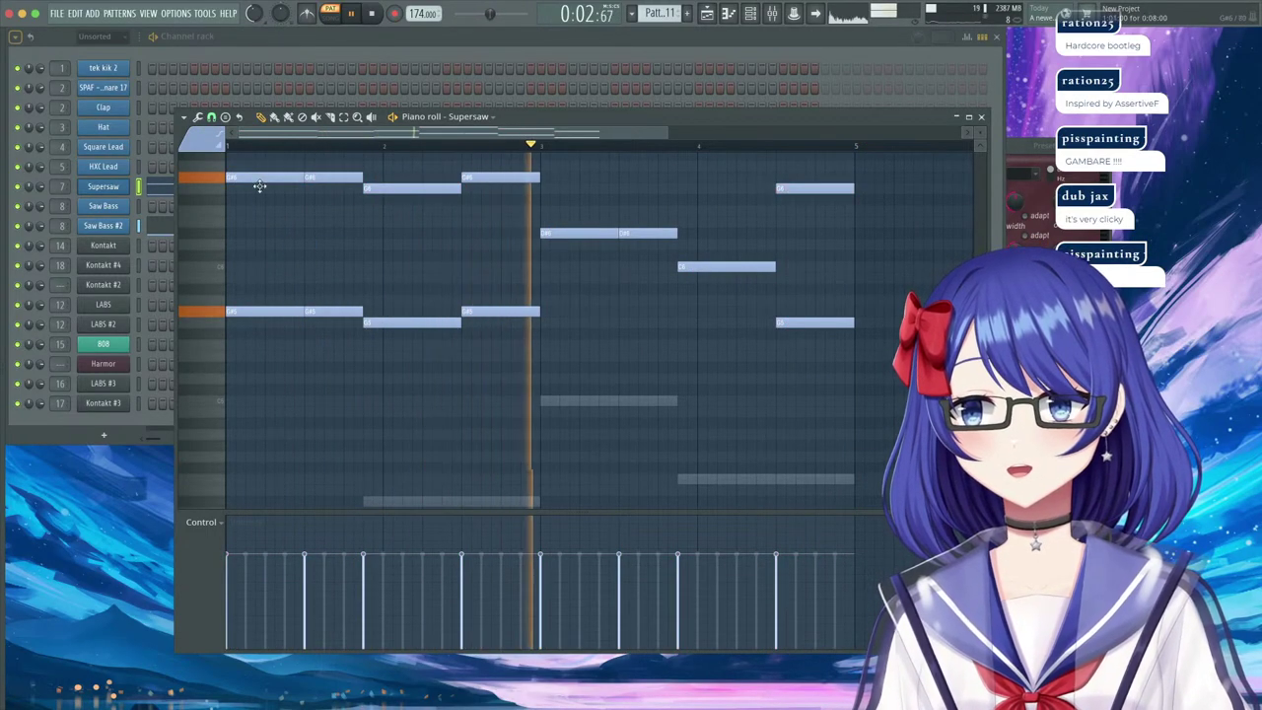
# Build a chord on the first melody note by adding C#4, G#4, D#5 and A#5 at bar 1.
pyautogui.scroll(-2, 264, 371)
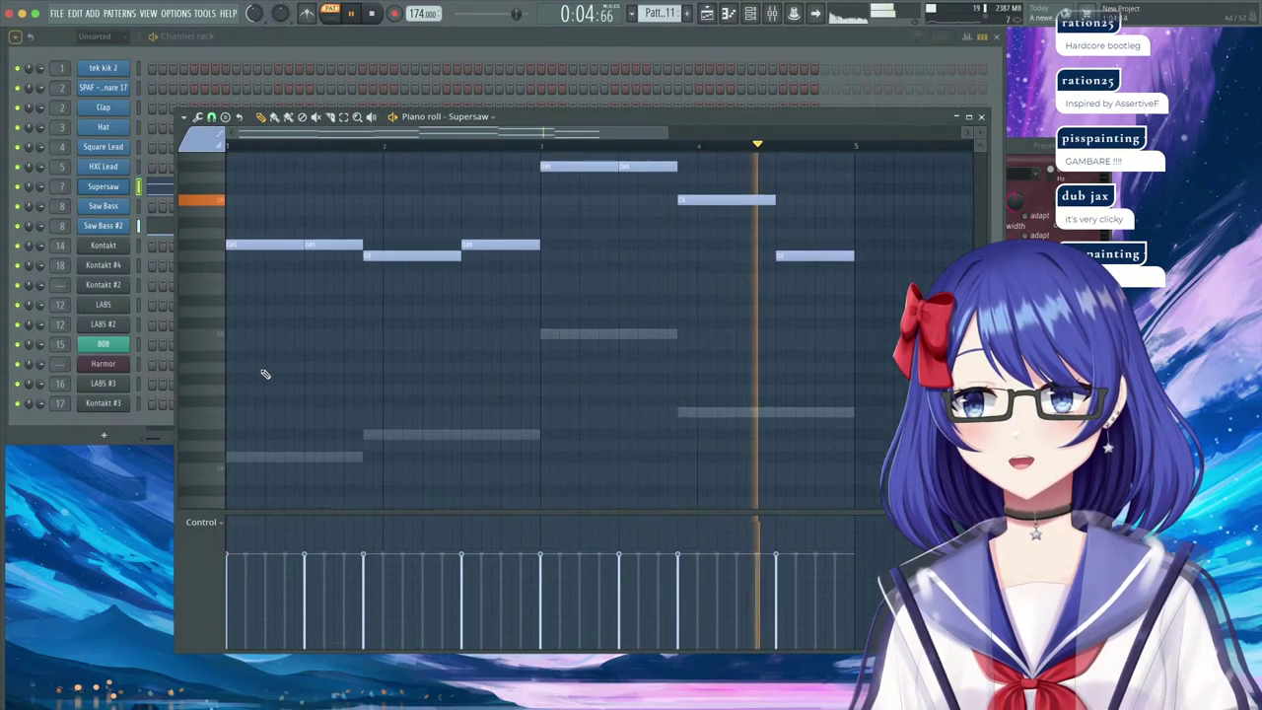
pyautogui.click(263, 378)
pyautogui.click(258, 300)
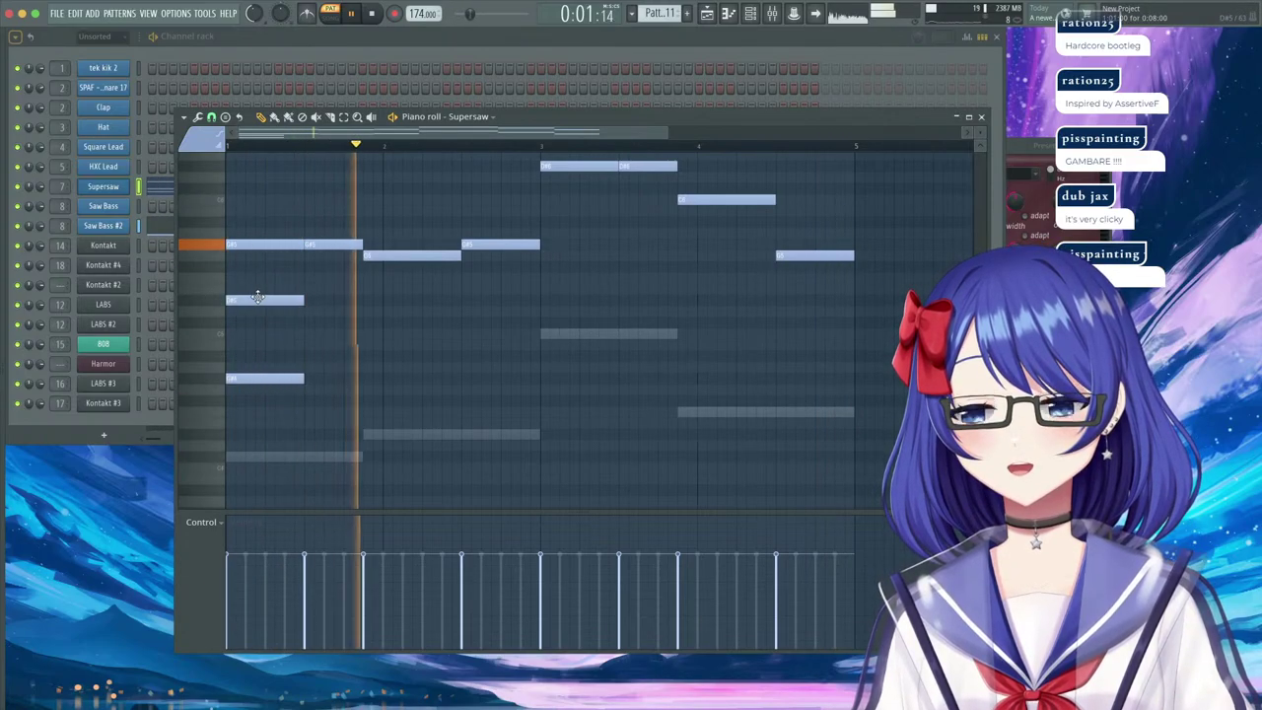
pyautogui.press('space')
pyautogui.rightClick(256, 299)
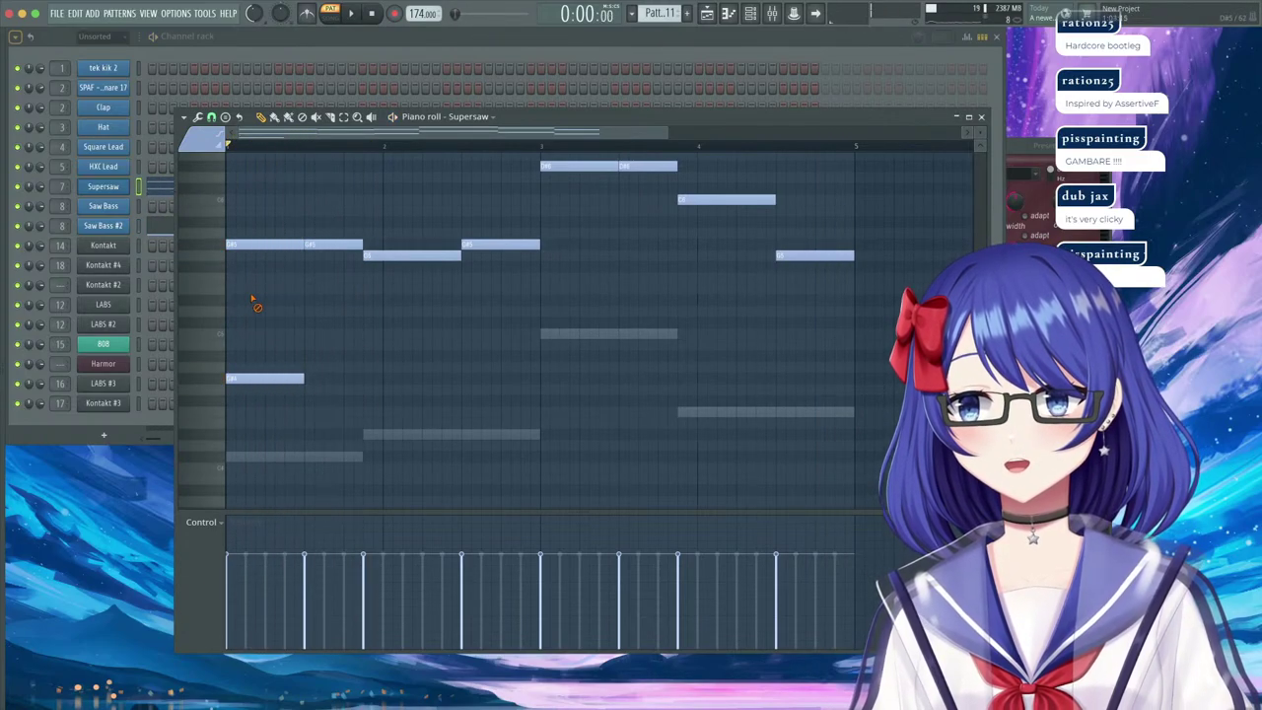
pyautogui.click(249, 458)
pyautogui.scroll(2, 227, 306)
pyautogui.click(241, 288)
pyautogui.press('space')
pyautogui.press('space')
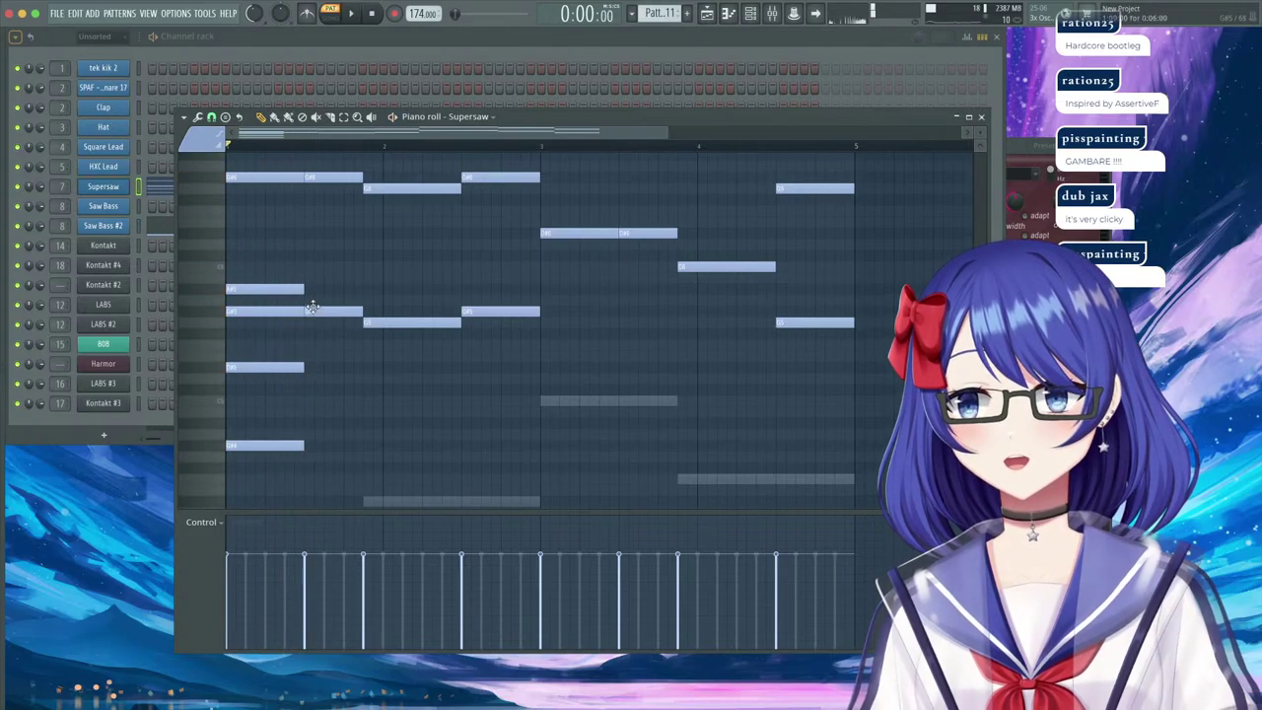
# Duplicate the four added chord notes onto the second melody note, trim them to its length and play the result.
pyautogui.moveTo(285, 351); pyautogui.dragTo(254, 574)
pyautogui.press('super+b')
pyautogui.click(385, 371)
pyautogui.rightClick(385, 371)
pyautogui.moveTo(374, 457); pyautogui.dragTo(349, 280)
pyautogui.moveTo(384, 212); pyautogui.dragTo(365, 212)
pyautogui.press('space')
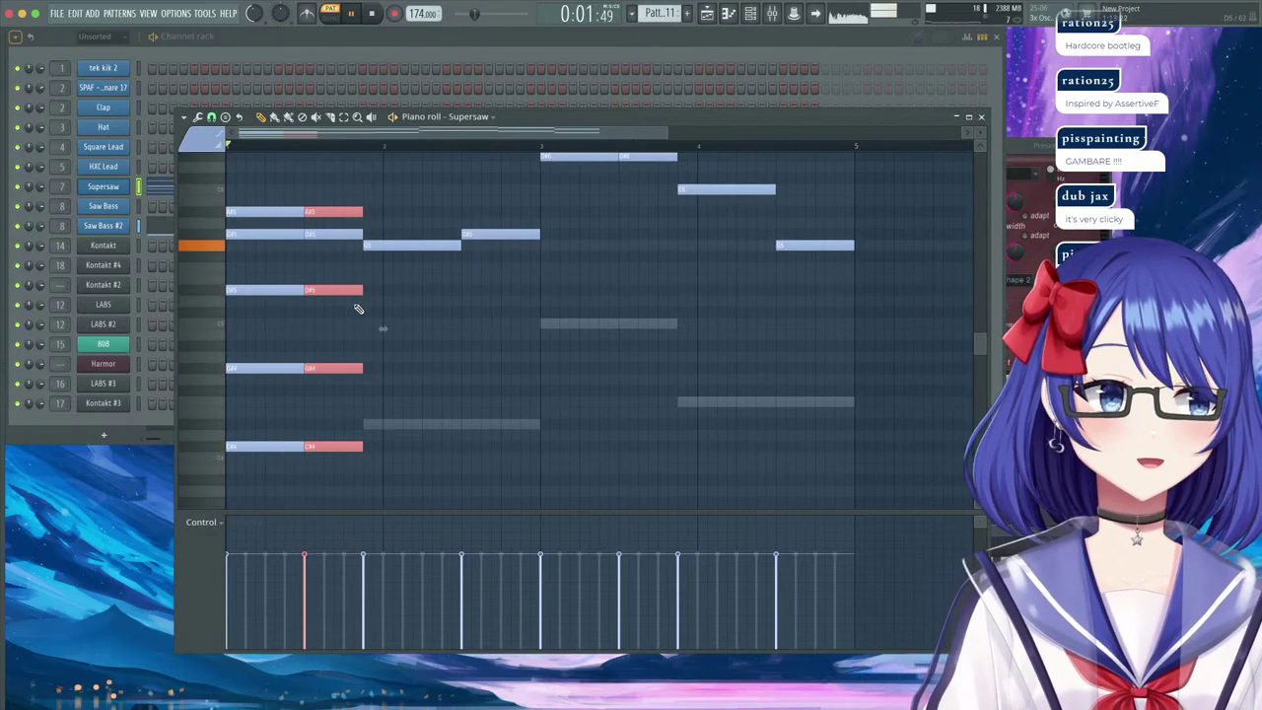
pyautogui.scroll(3, 365, 331)
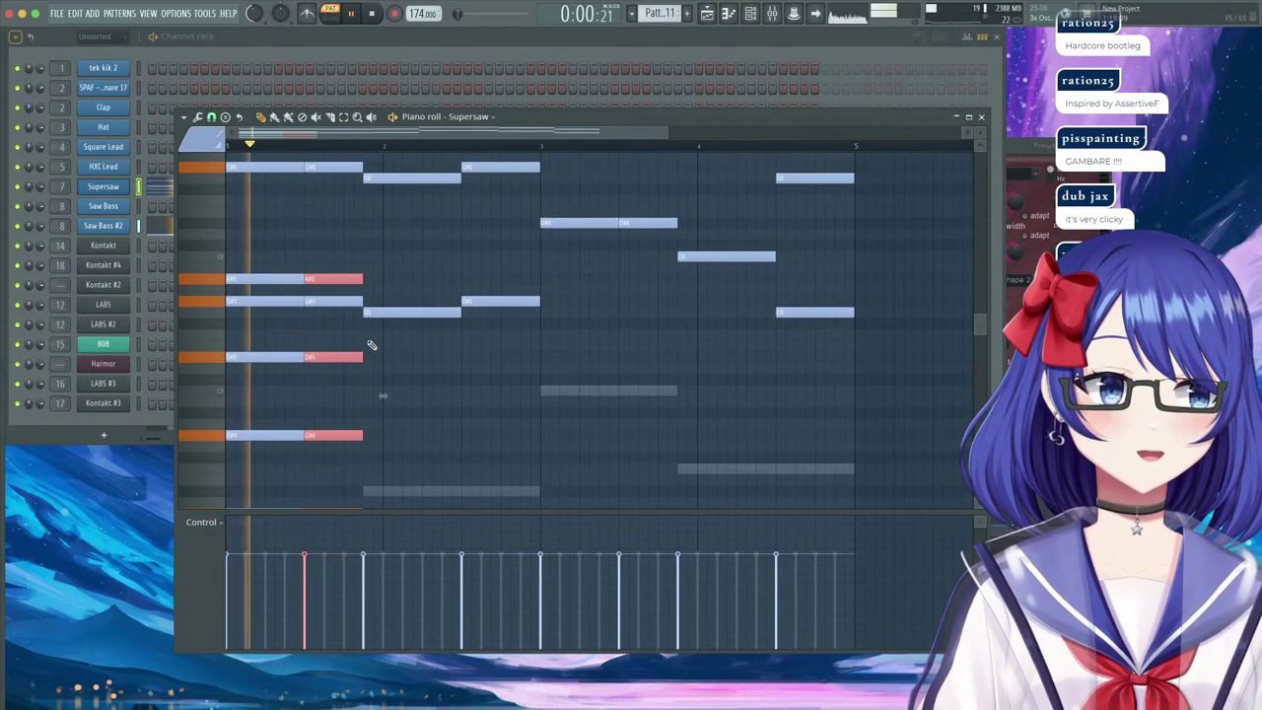
pyautogui.press('space')
# Add D#4, A#4, F5 and A#5 as a chord on the third melody note and play it.
pyautogui.scroll(-2, 375, 475)
pyautogui.click(403, 278)
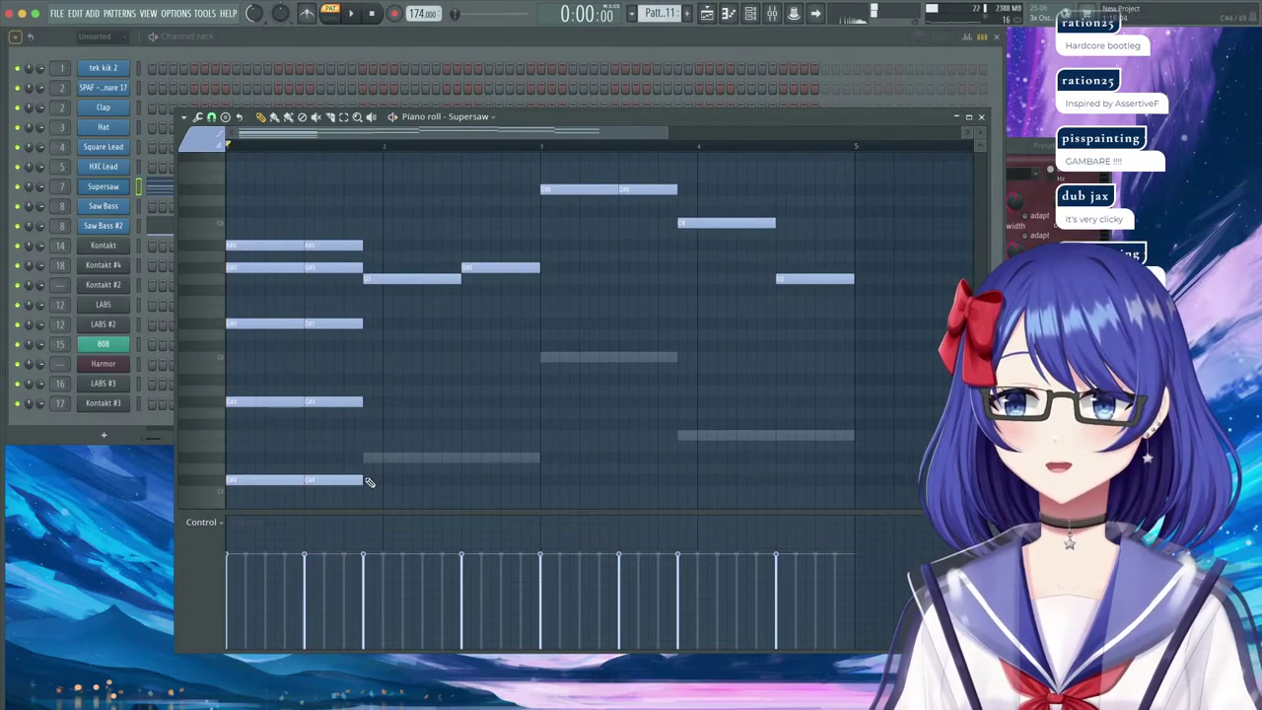
pyautogui.click(367, 458)
pyautogui.click(367, 379)
pyautogui.click(367, 301)
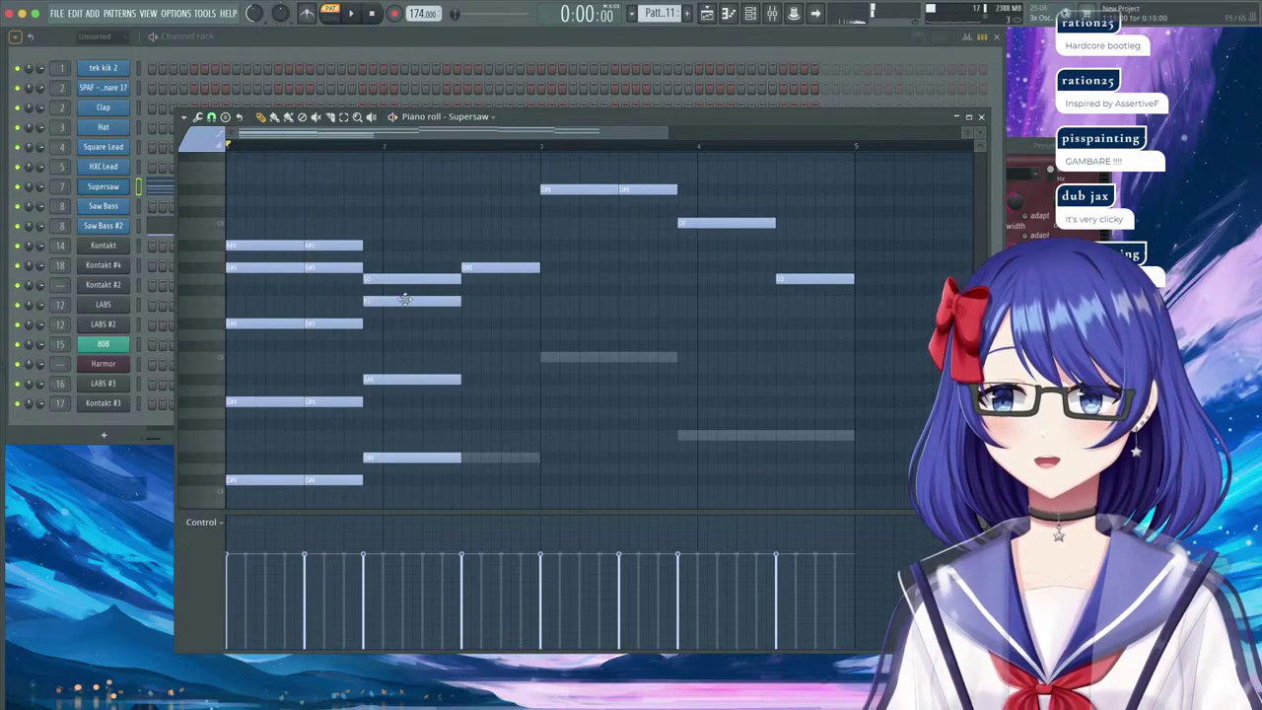
pyautogui.scroll(3, 394, 304)
pyautogui.moveTo(360, 313)
pyautogui.mouseDown()
pyautogui.moveTo(388, 311)
pyautogui.moveTo(381, 282)
pyautogui.moveTo(383, 312)
pyautogui.mouseUp()
pyautogui.press('space')
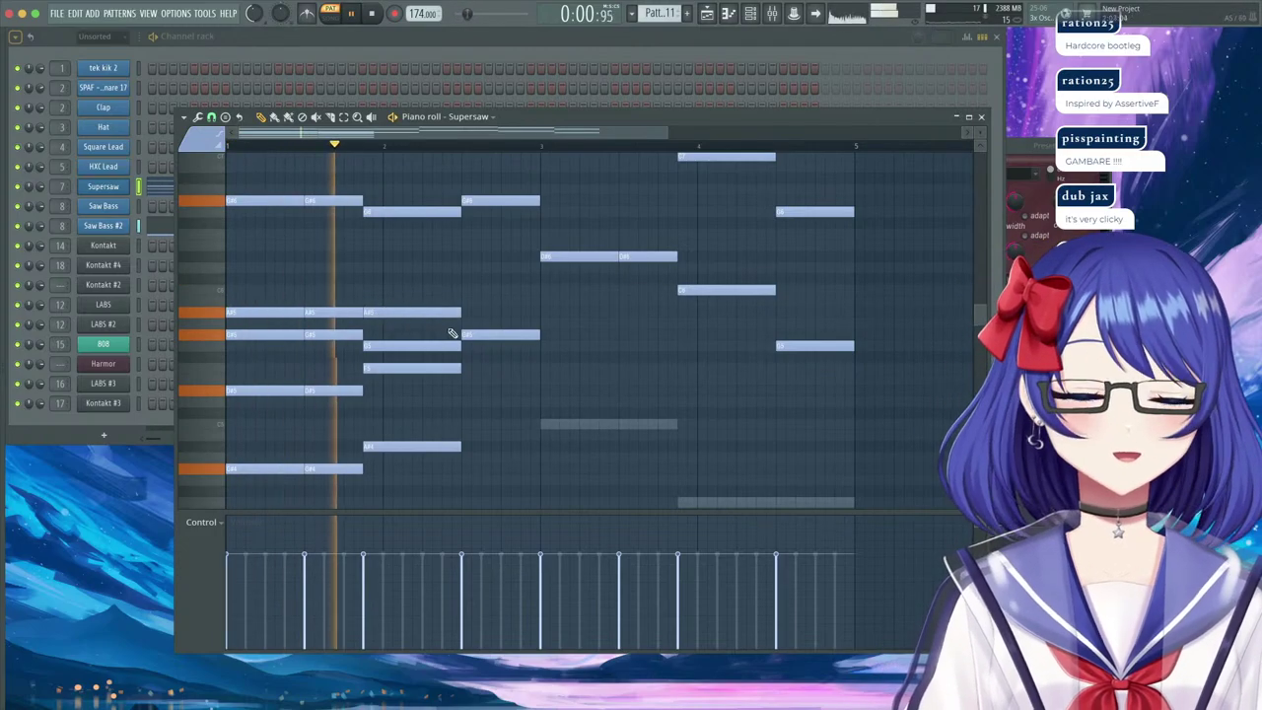
# Add D#4, A#4, F5 and G5 as a chord on the fourth melody note, aligned to its start, and play it.
pyautogui.scroll(-3, 463, 355)
pyautogui.moveTo(462, 457); pyautogui.dragTo(541, 457)
pyautogui.press('space')
pyautogui.click(465, 380)
pyautogui.click(476, 306)
pyautogui.scroll(3, 471, 317)
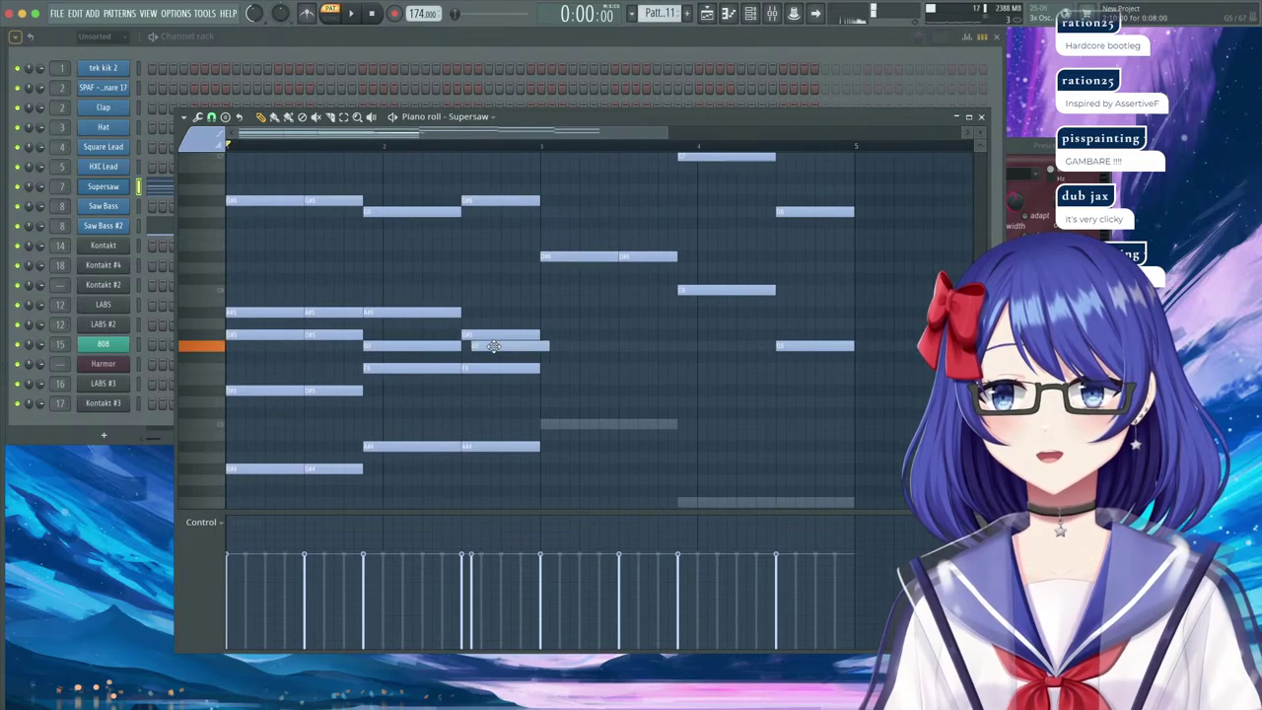
pyautogui.moveTo(494, 347); pyautogui.dragTo(484, 347)
pyautogui.press('space')
pyautogui.scroll(2, 540, 389)
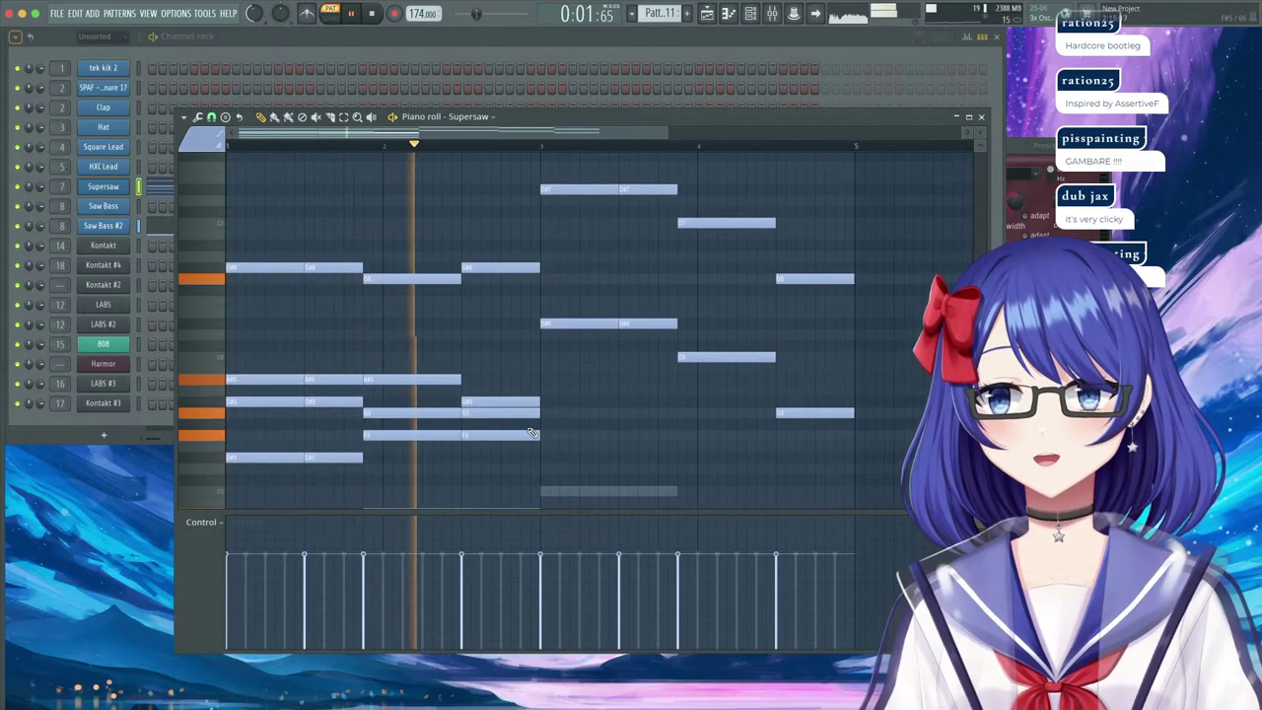
pyautogui.press('space')
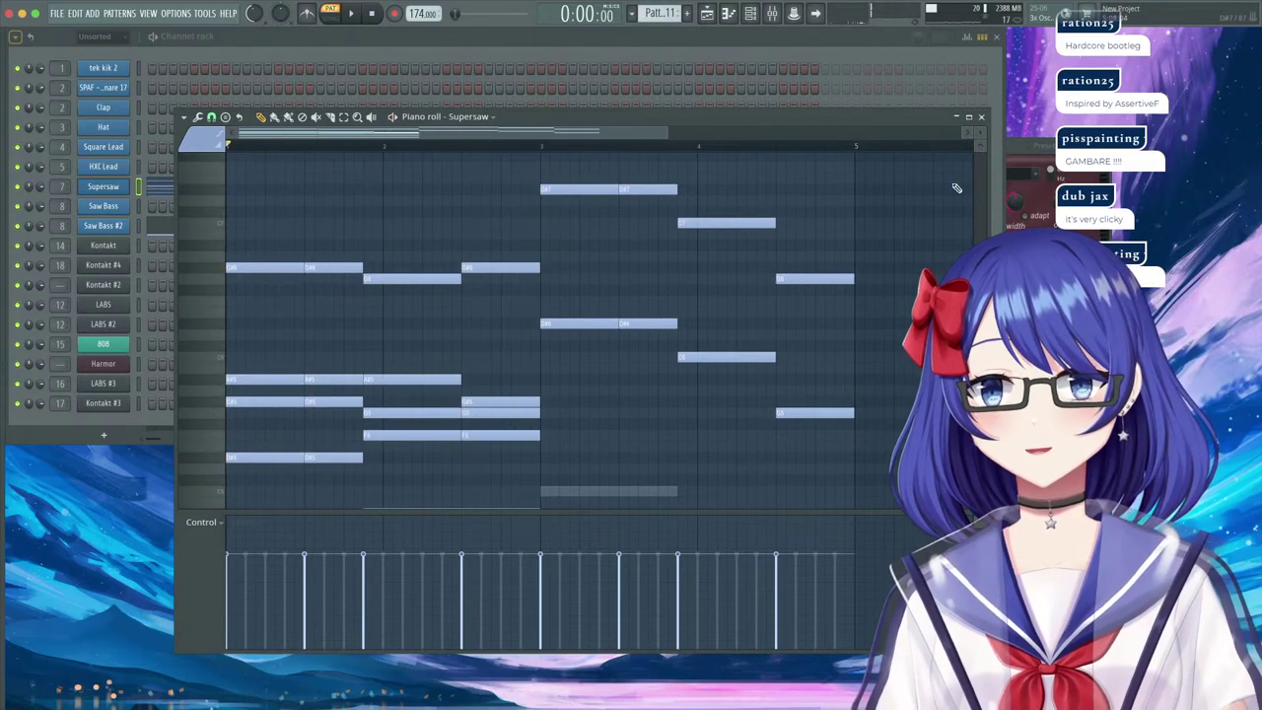
# Lengthen the decay of the Supersaw's volume envelope and play the chords.
pyautogui.click(1024, 147)
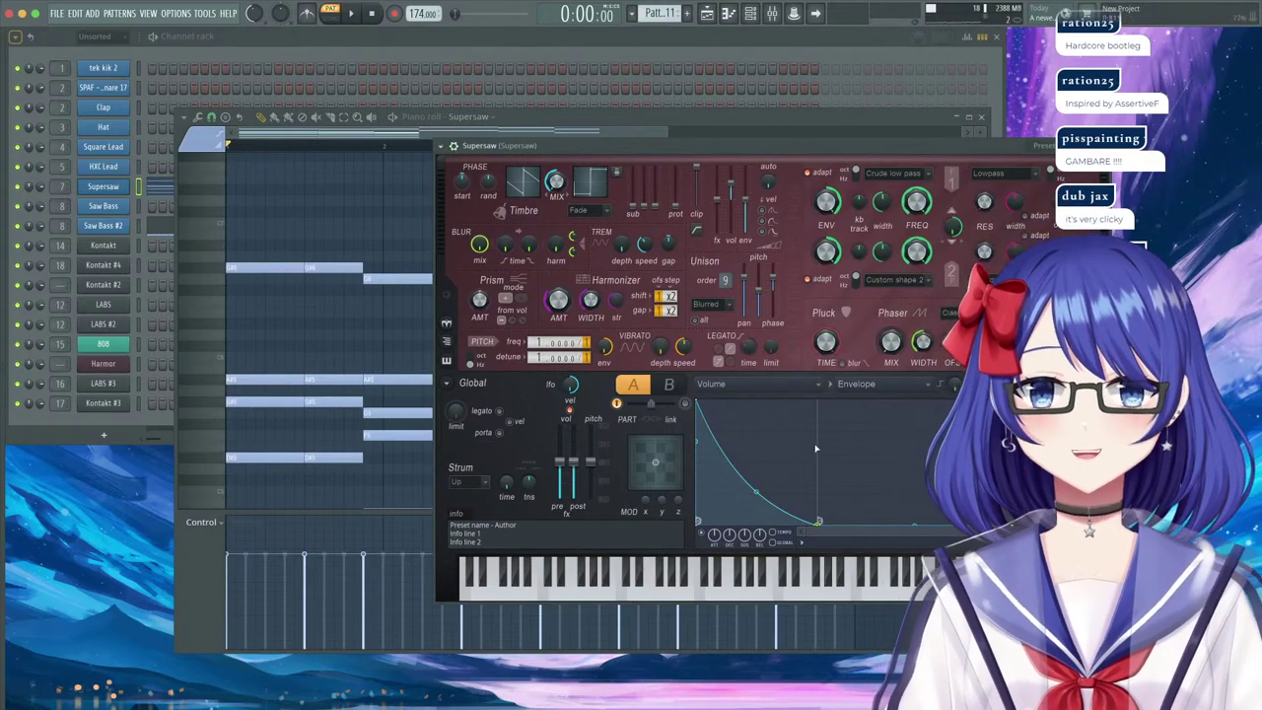
pyautogui.moveTo(819, 520); pyautogui.dragTo(916, 522)
pyautogui.press('space')
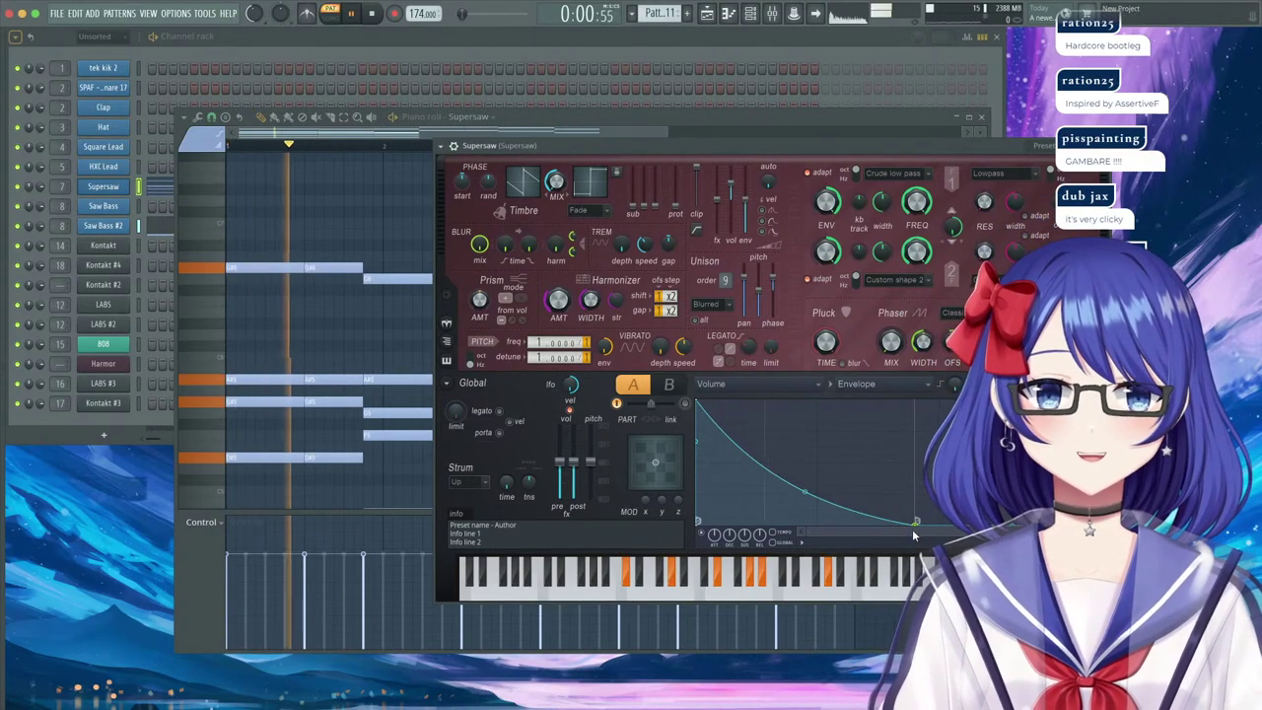
# Raise the Supersaw's mixer level and lower the Saw Bass track to -8.0 dB.
pyautogui.click(455, 146)
pyautogui.doubleClick(1091, 167)
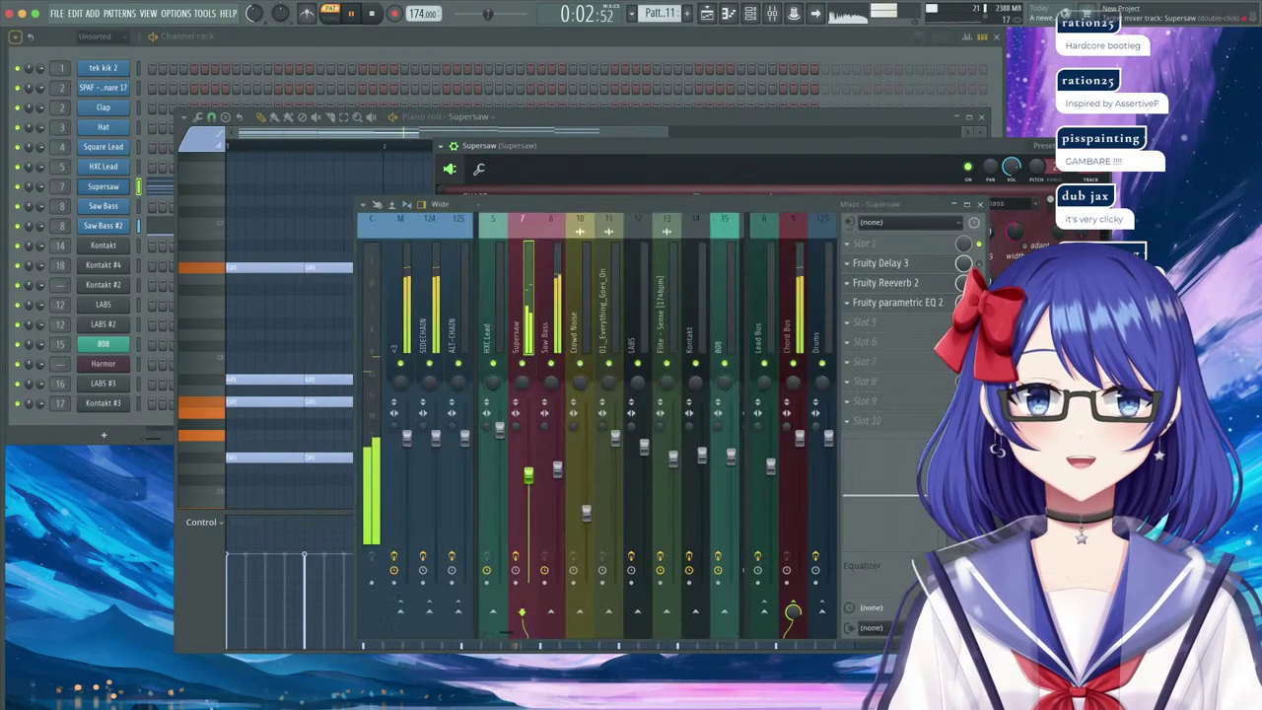
pyautogui.moveTo(557, 470); pyautogui.dragTo(558, 485)
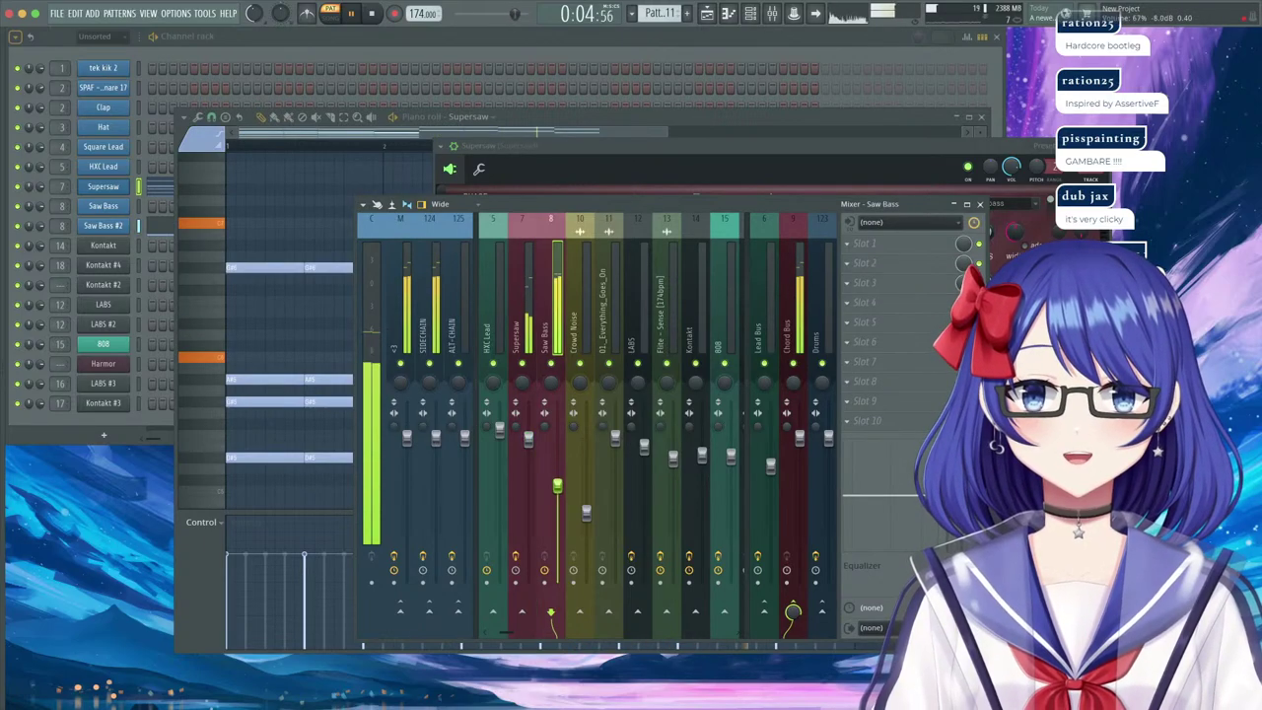
# Place Pattern 11 in the playlist at bar 77, on Track 5 below the breakbeat.
pyautogui.click(707, 14)
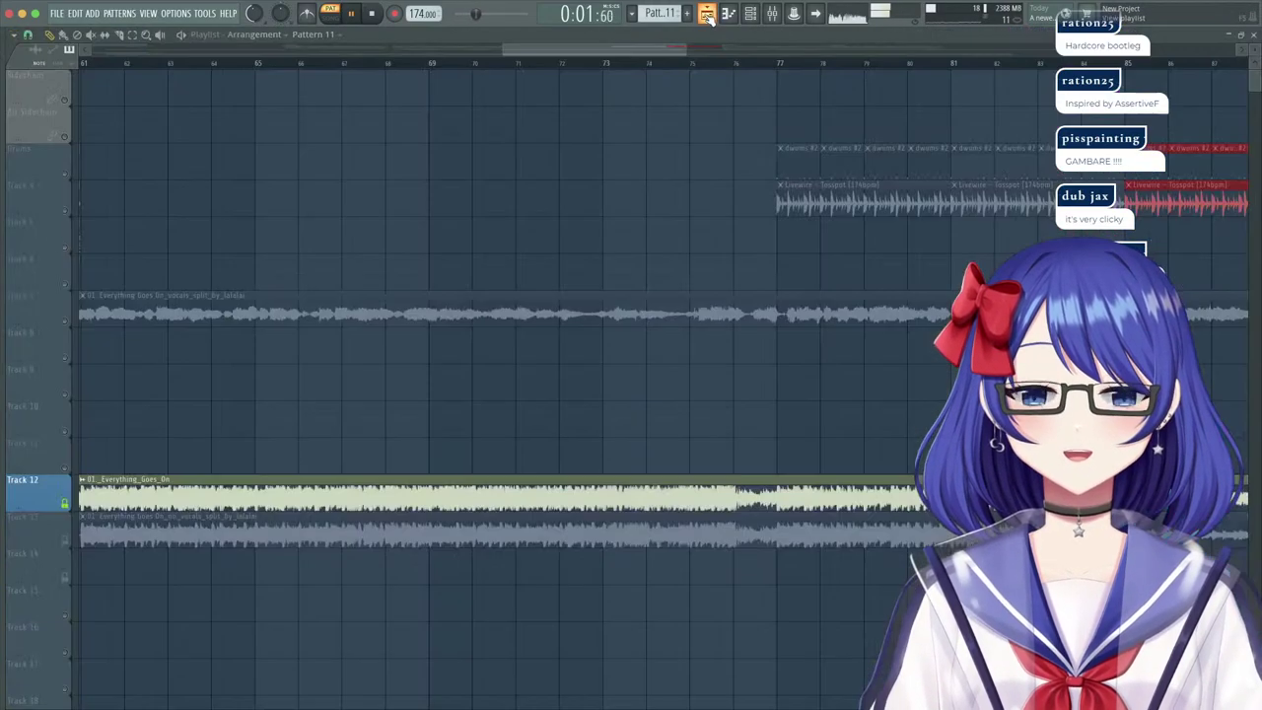
pyautogui.click(780, 240)
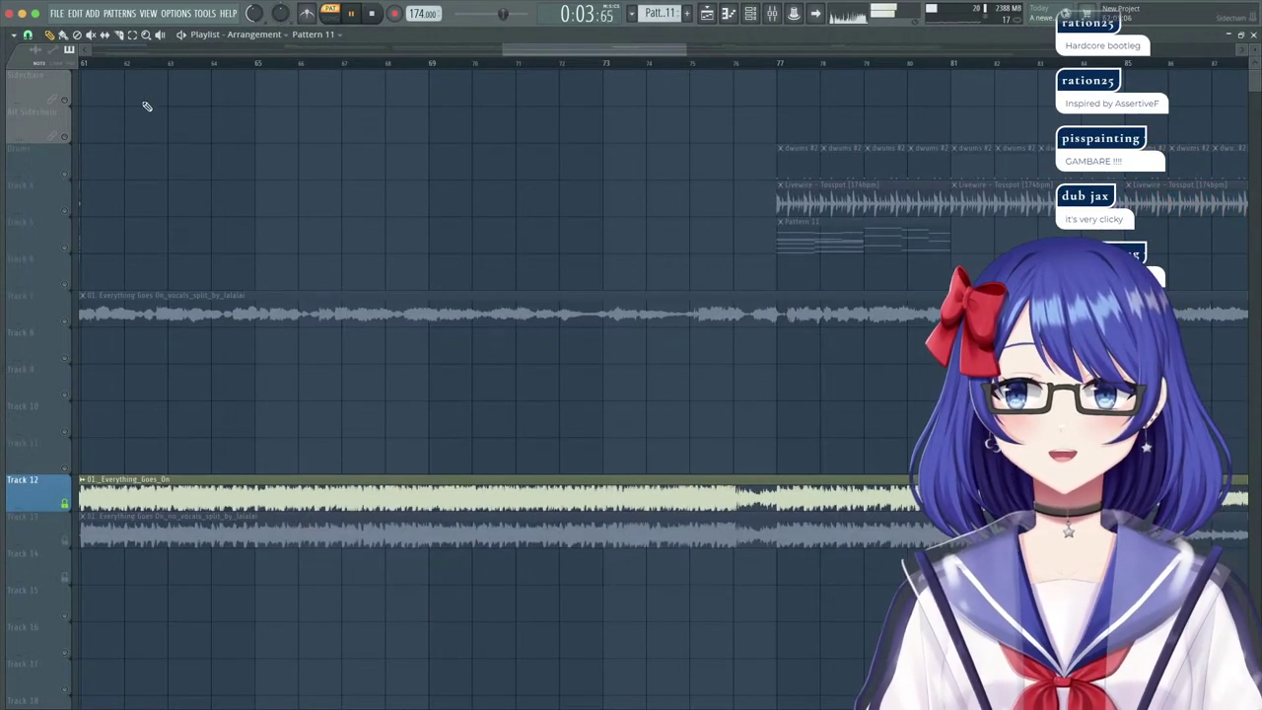
# Copy the last bar of sidechain and altchain automation clips from the intro and place them at bar 77.
pyautogui.scroll(-3, 228, 71)
pyautogui.moveTo(548, 50); pyautogui.dragTo(247, 50)
pyautogui.scroll(-5, 283, 67)
pyautogui.scroll(5, 109, 66)
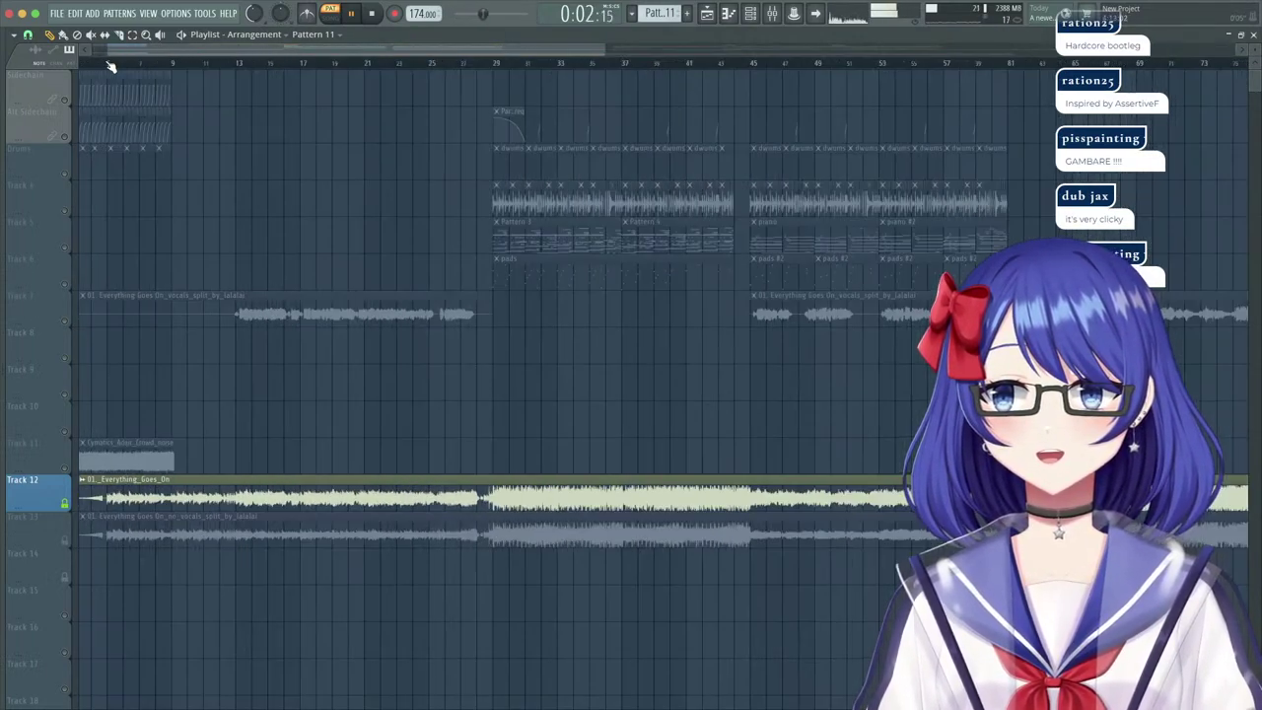
pyautogui.moveTo(108, 53); pyautogui.dragTo(88, 53)
pyautogui.scroll(5, 269, 69)
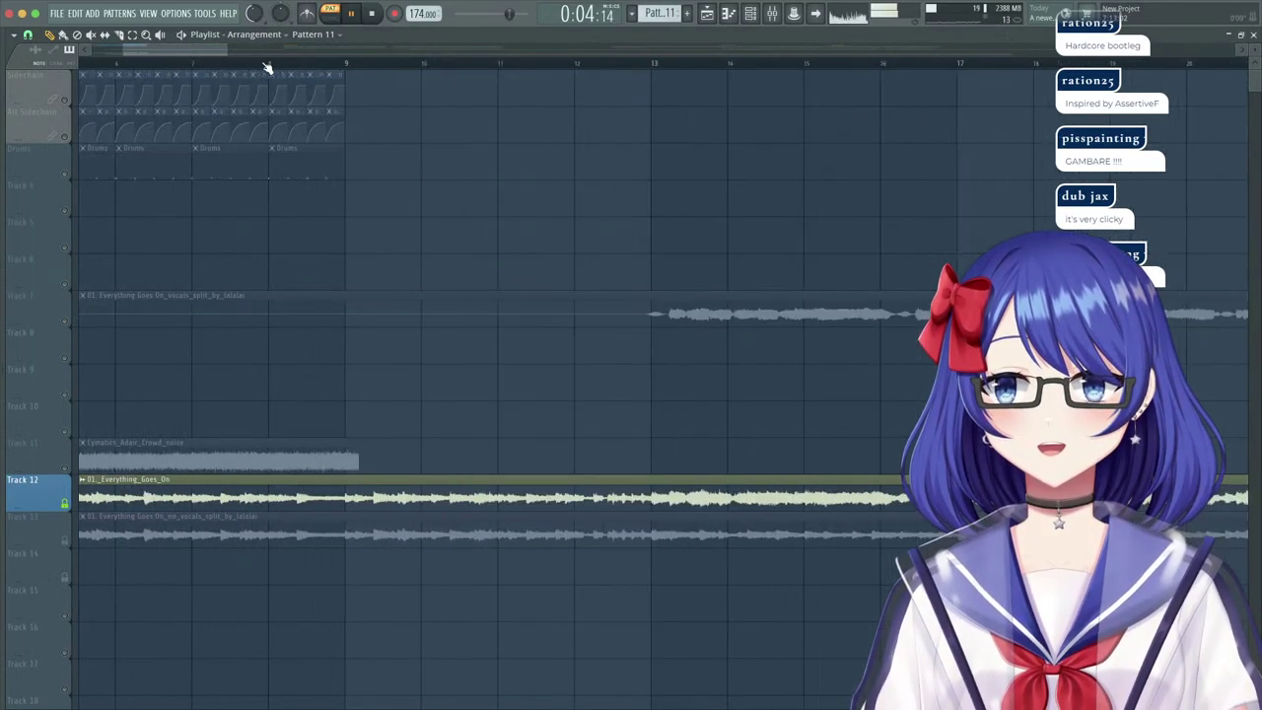
pyautogui.moveTo(423, 94); pyautogui.dragTo(278, 120)
pyautogui.scroll(-3, 291, 68)
pyautogui.scroll(-4, 291, 65)
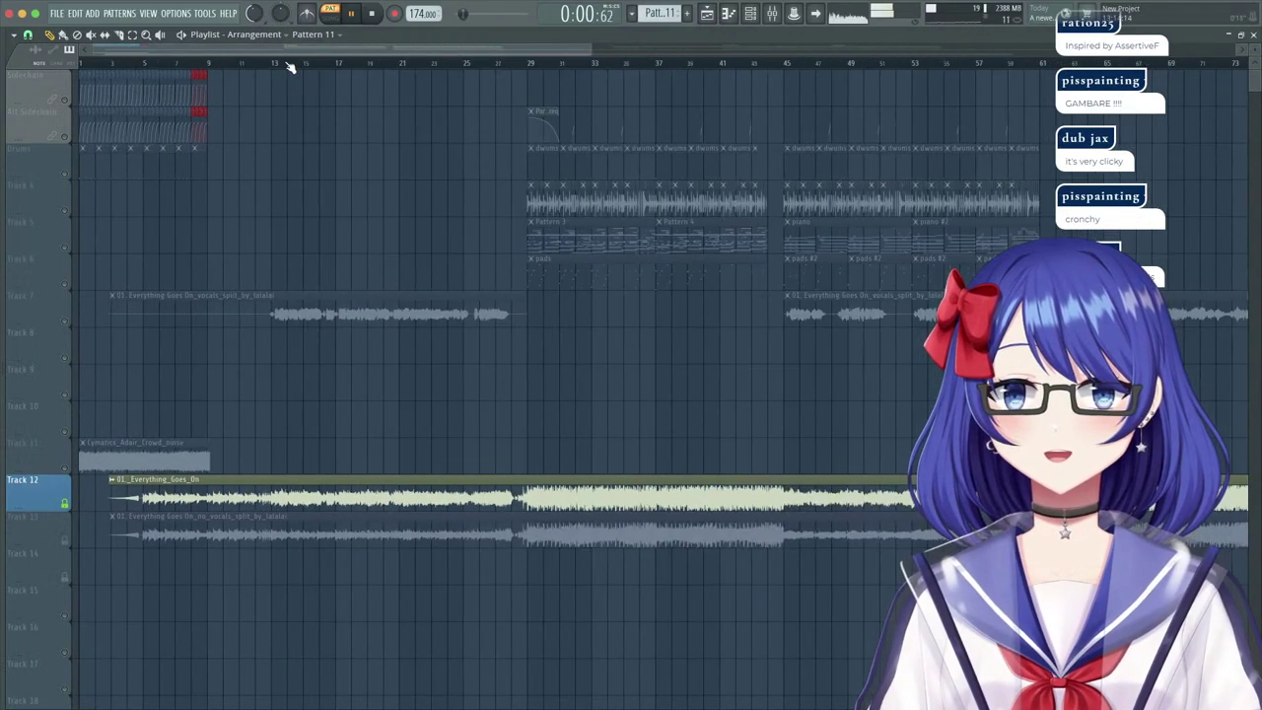
pyautogui.scroll(-2, 590, 67)
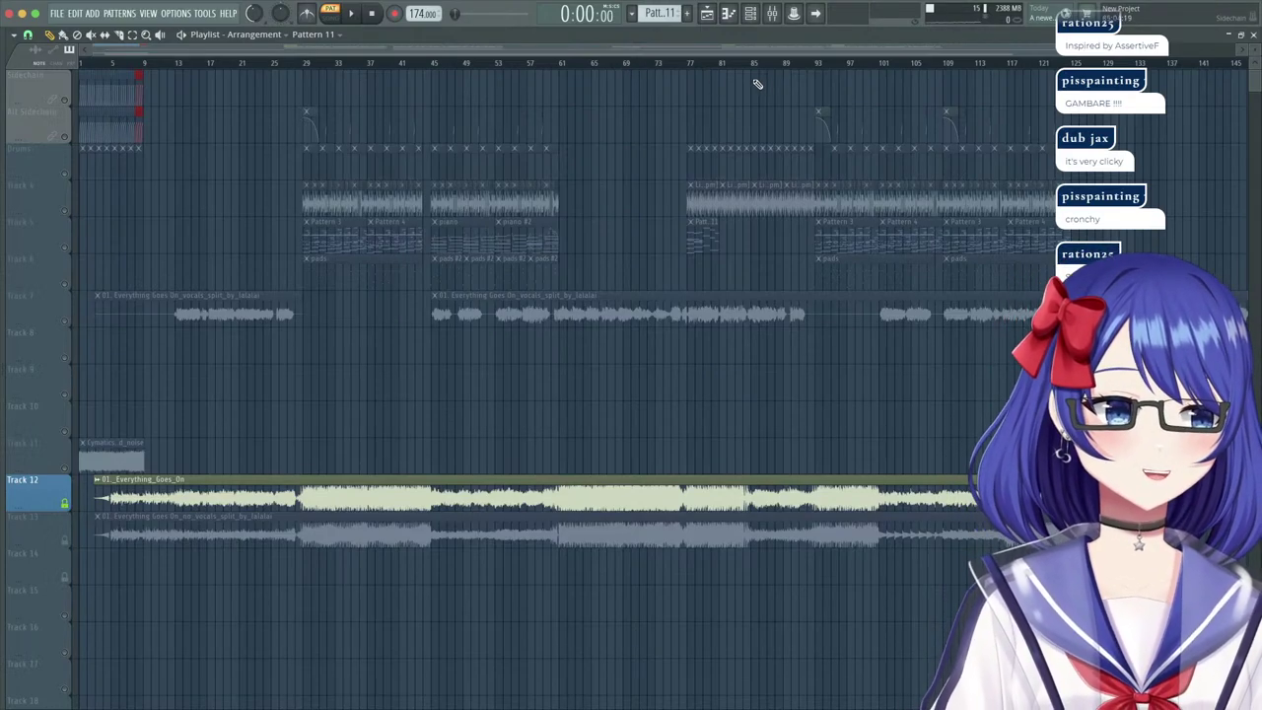
pyautogui.scroll(4, 888, 69)
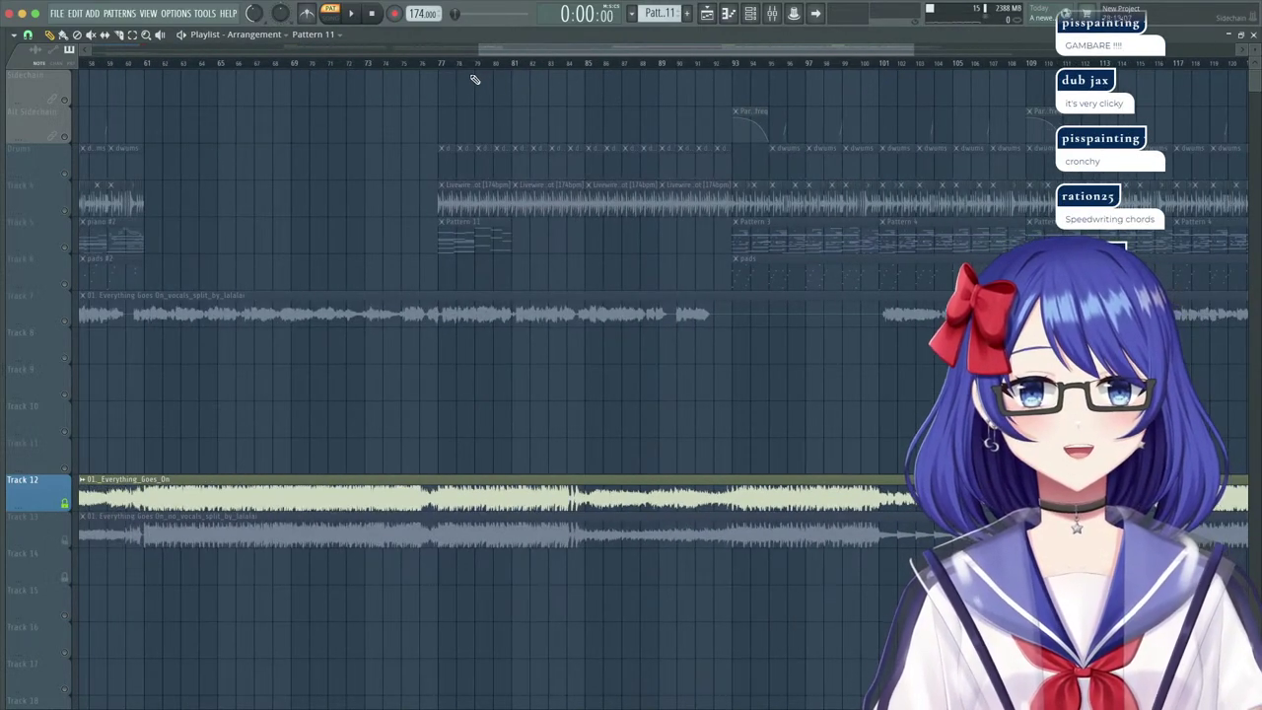
pyautogui.scroll(6, 474, 71)
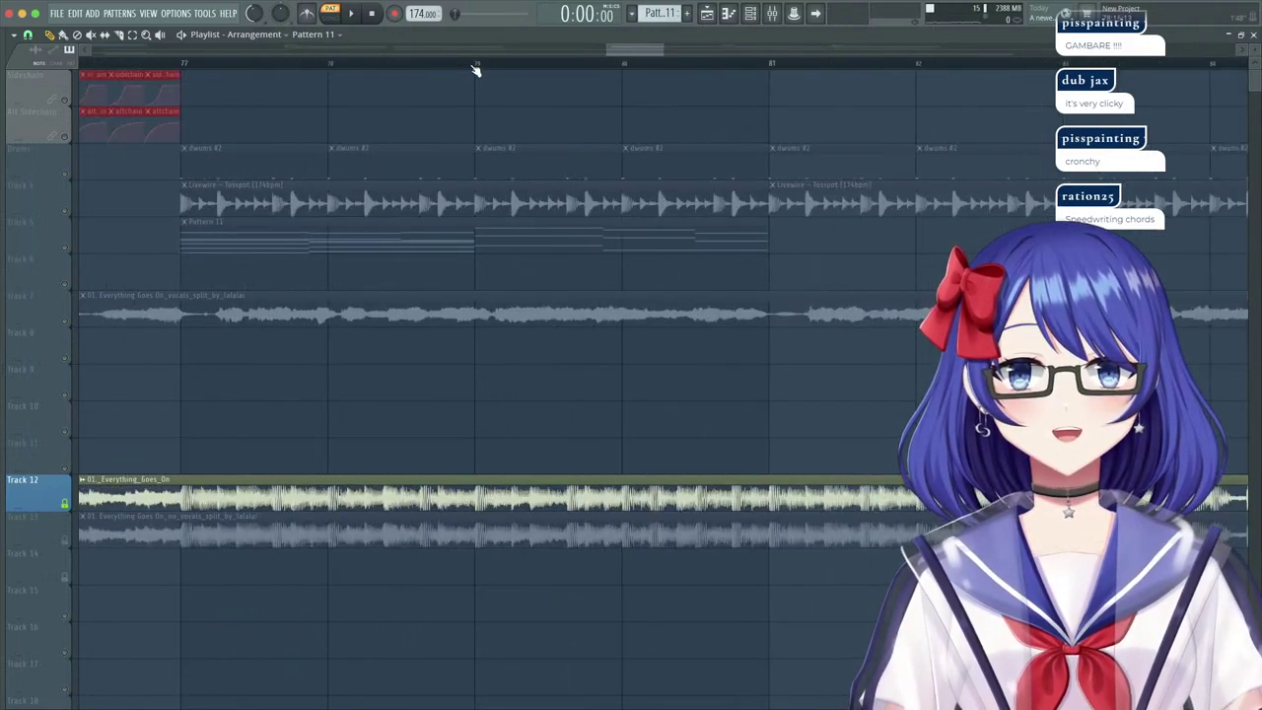
pyautogui.moveTo(211, 113); pyautogui.dragTo(335, 117)
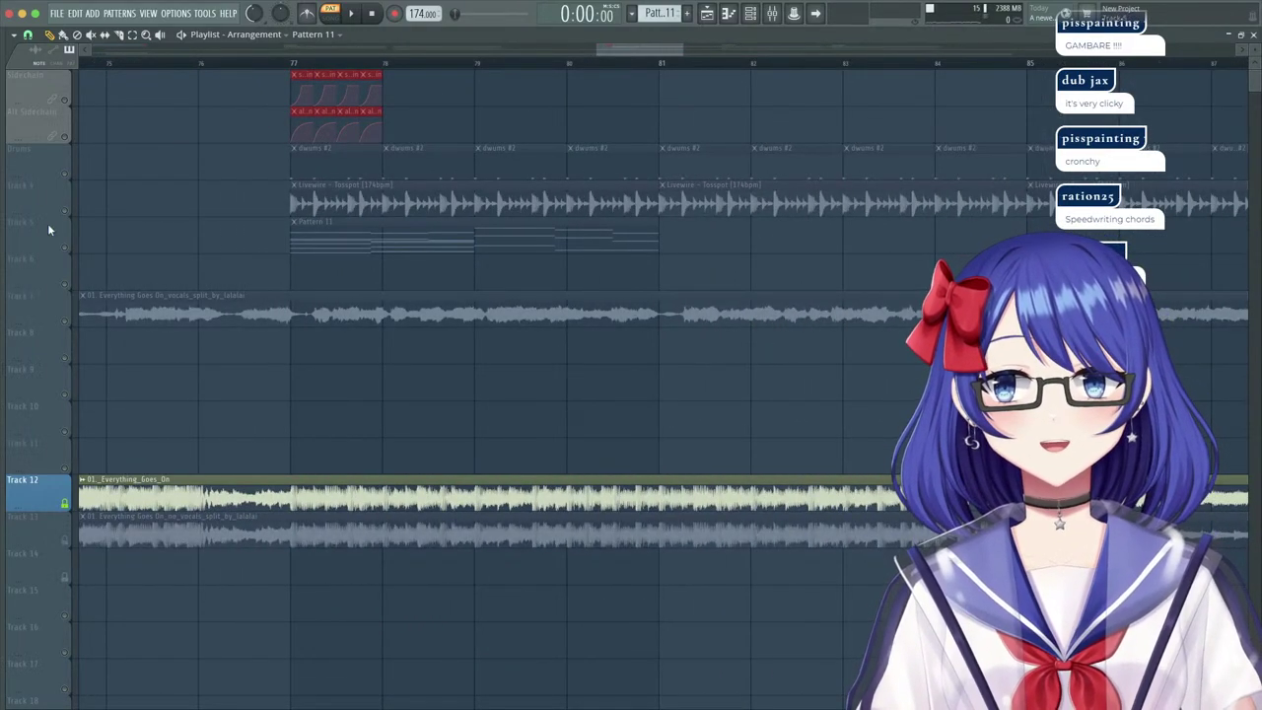
# Take Track 12 out of solo so the remix tracks are active and the original song is muted.
pyautogui.rightClick(65, 505)
pyautogui.rightClick(65, 505)
pyautogui.rightClick(65, 505)
pyautogui.click(65, 505)
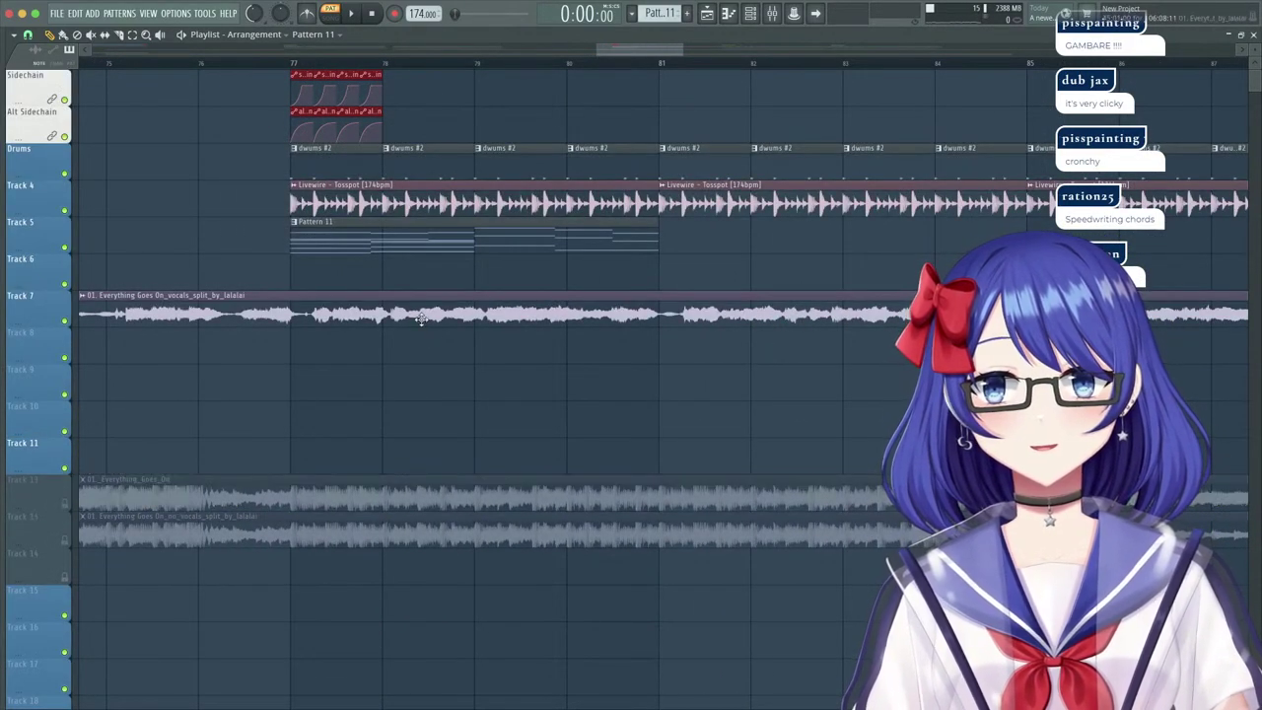
# Play the arrangement in song mode from bar 77.
pyautogui.click(295, 65)
pyautogui.click(260, 66)
pyautogui.hscroll(-2, 295, 63)
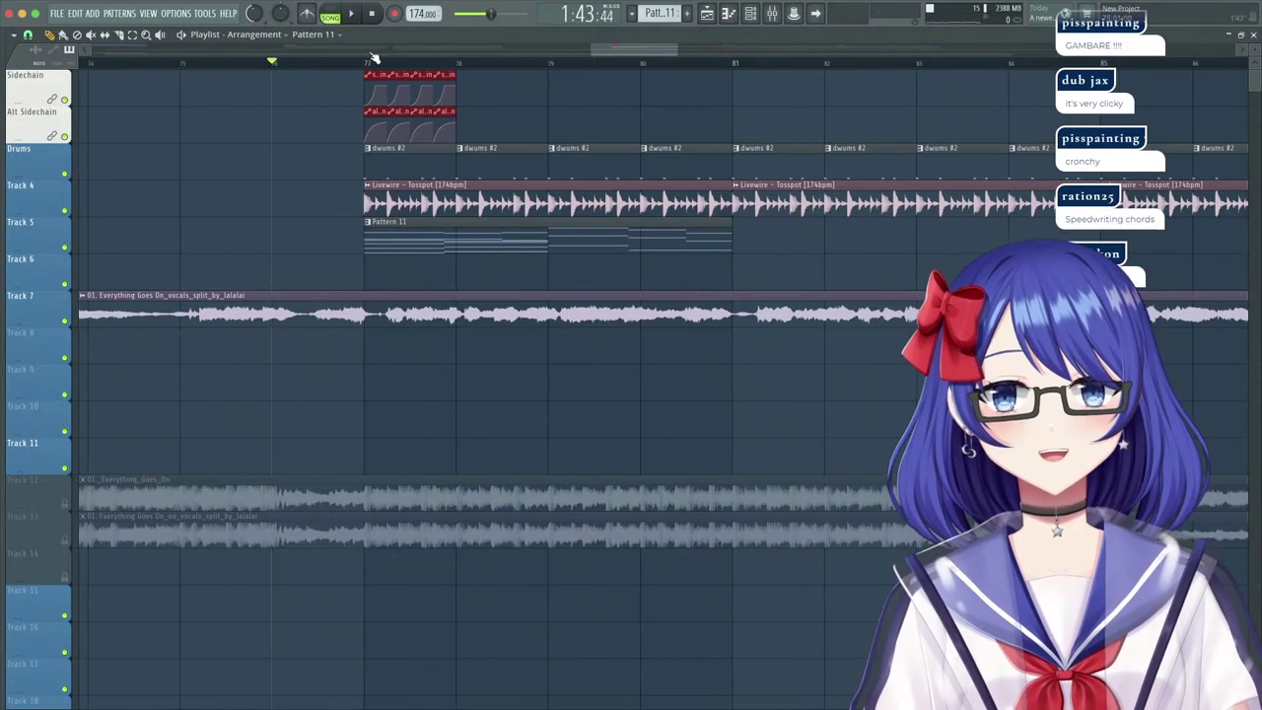
pyautogui.click(367, 59)
pyautogui.press('space')
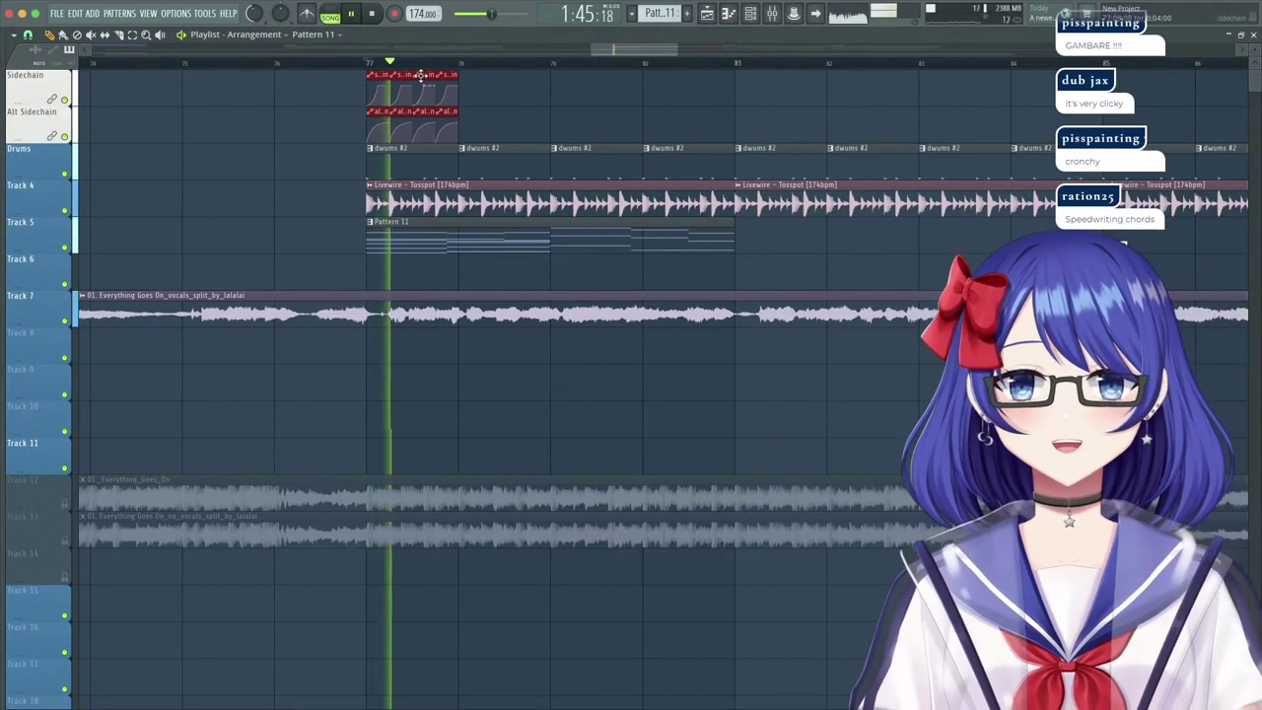
pyautogui.press('space')
# Deselect the pasted clips and delete the four altchain clips at bar 77.
pyautogui.scroll(5, 404, 74)
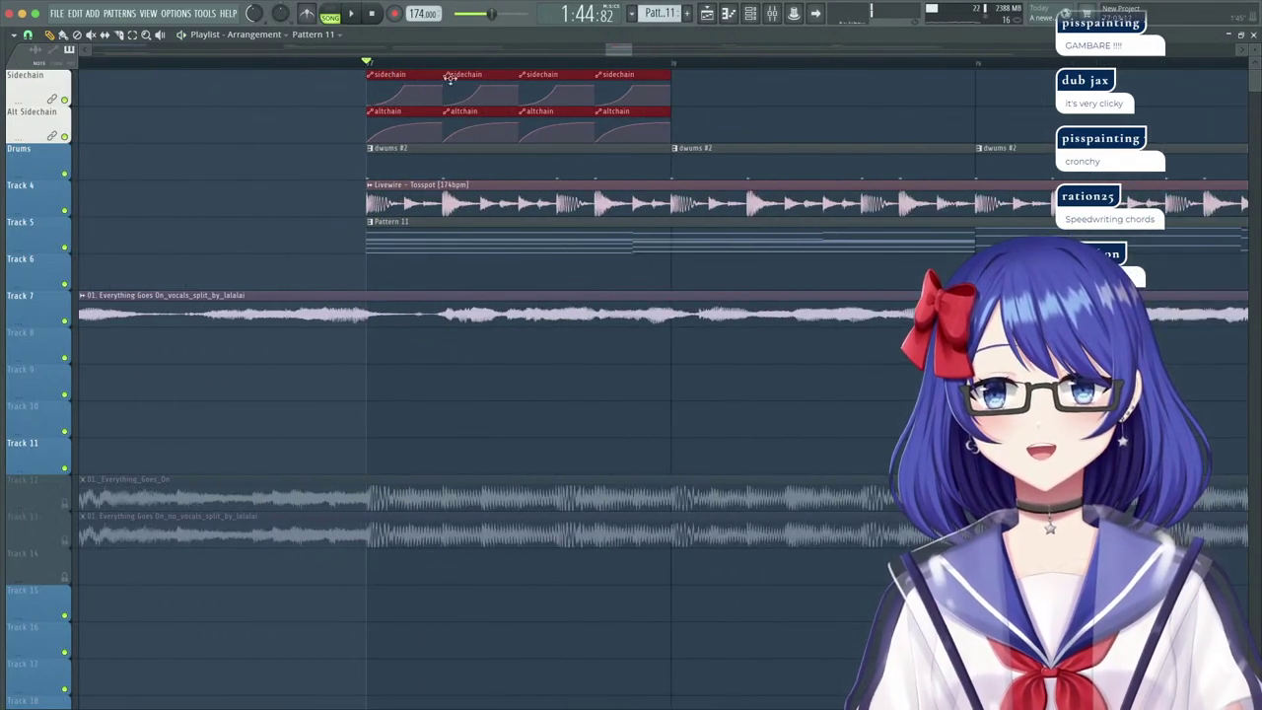
pyautogui.click(786, 89)
pyautogui.rightClick(786, 90)
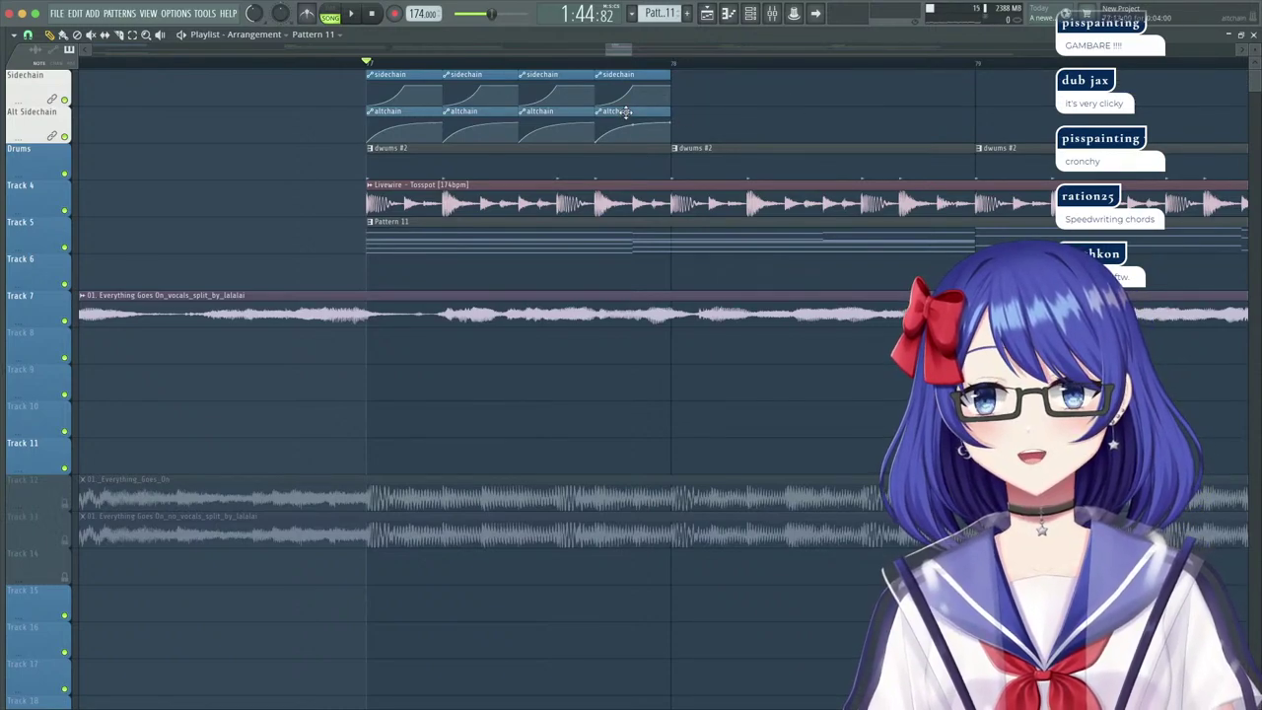
pyautogui.rightClick(626, 116)
pyautogui.rightClick(558, 123)
pyautogui.rightClick(481, 123)
pyautogui.rightClick(404, 123)
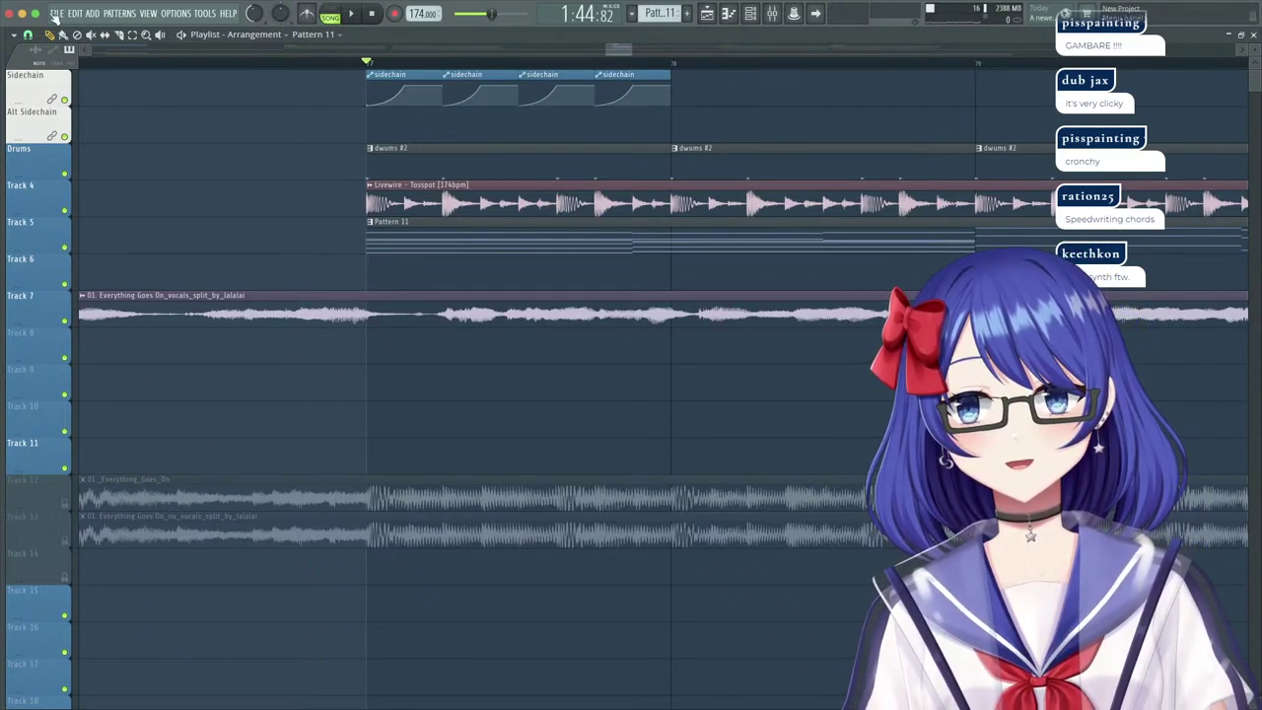
# Reshape the sidechain automation into a faster-rising curve and delete its end point so it finishes halfway through the clip.
pyautogui.click(28, 35)
pyautogui.click(39, 124)
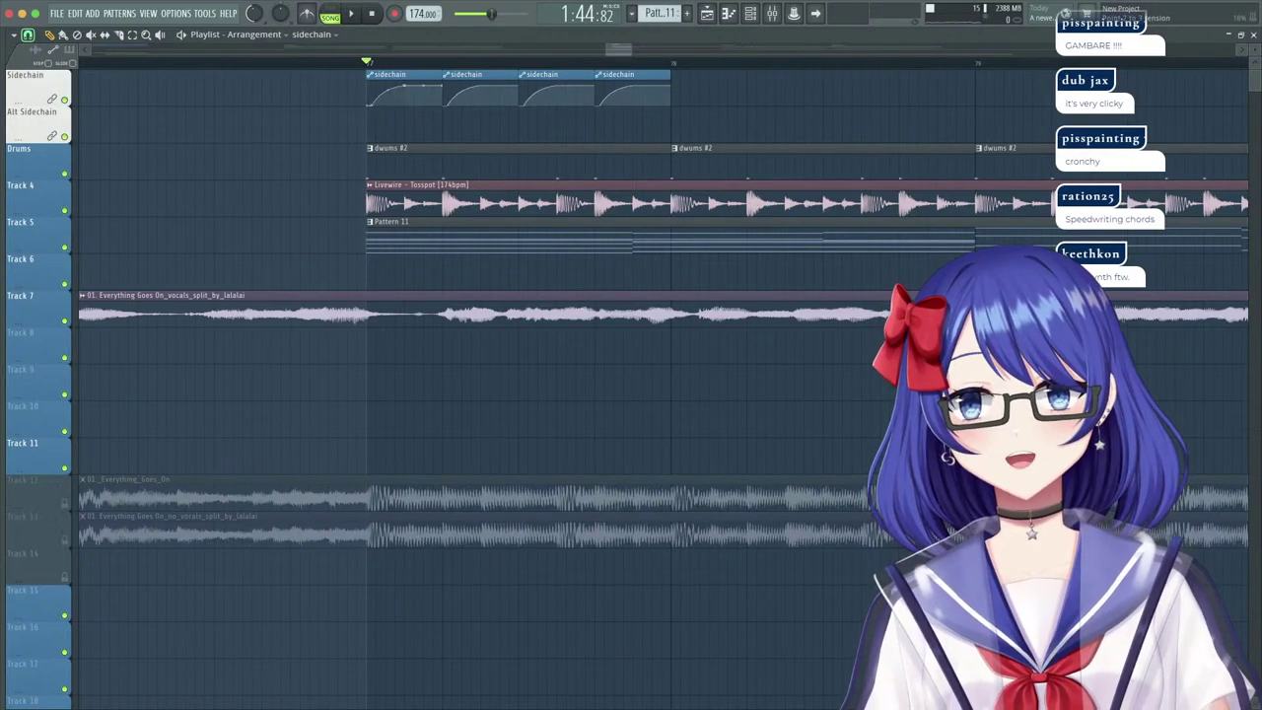
pyautogui.rightClick(442, 92)
pyautogui.click(455, 108)
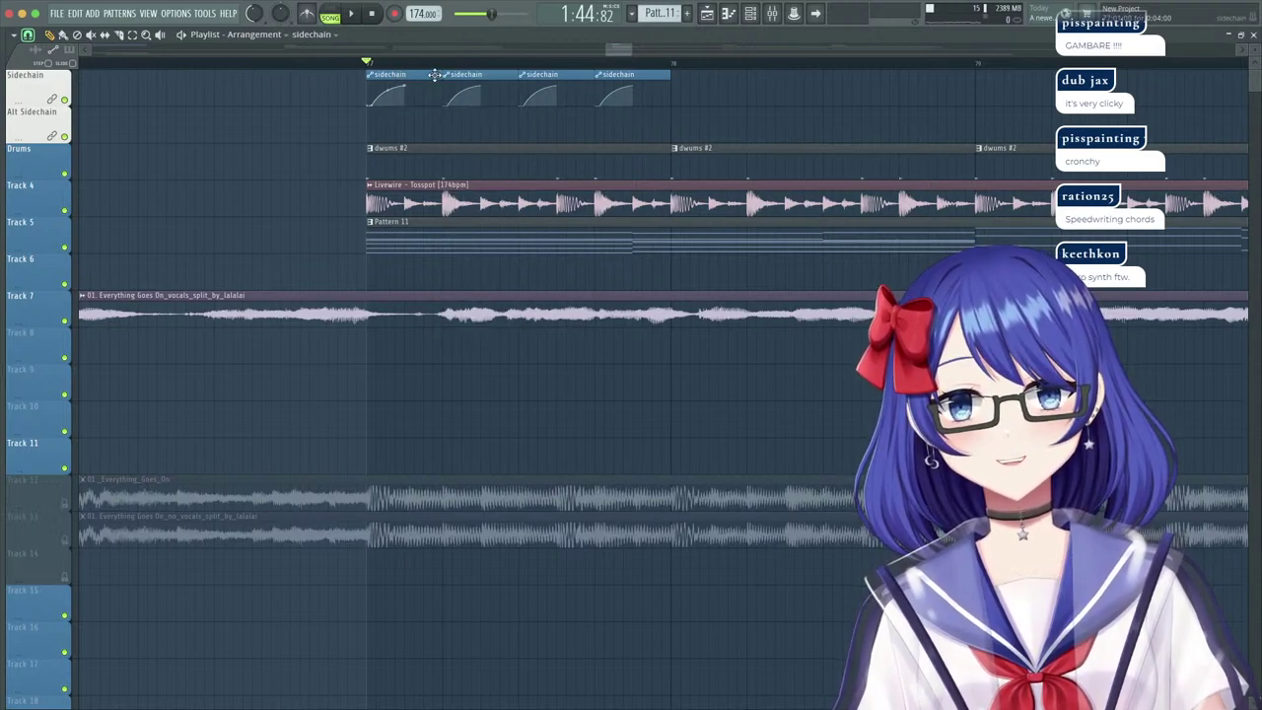
# Trim the four sidechain clips to half length, move the third onto the breakbeat's later kick, and play the section.
pyautogui.moveTo(433, 75); pyautogui.dragTo(682, 89)
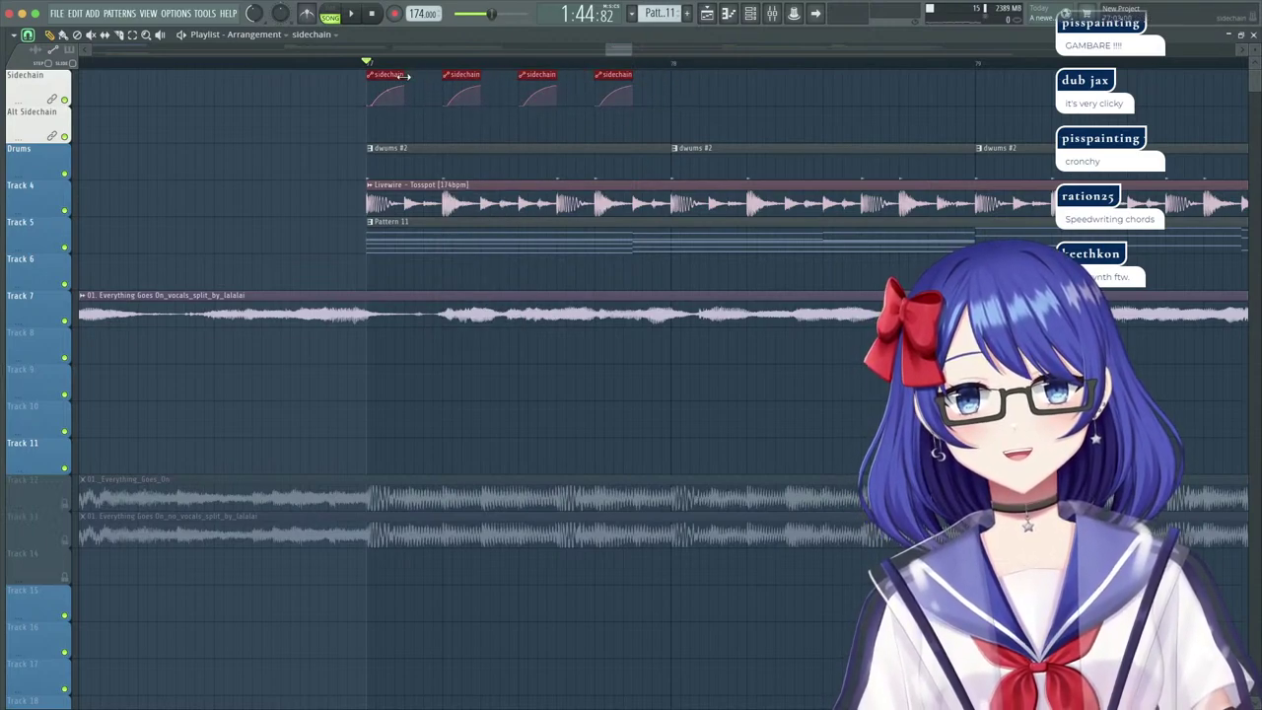
pyautogui.click(513, 129)
pyautogui.moveTo(536, 72); pyautogui.dragTo(569, 77)
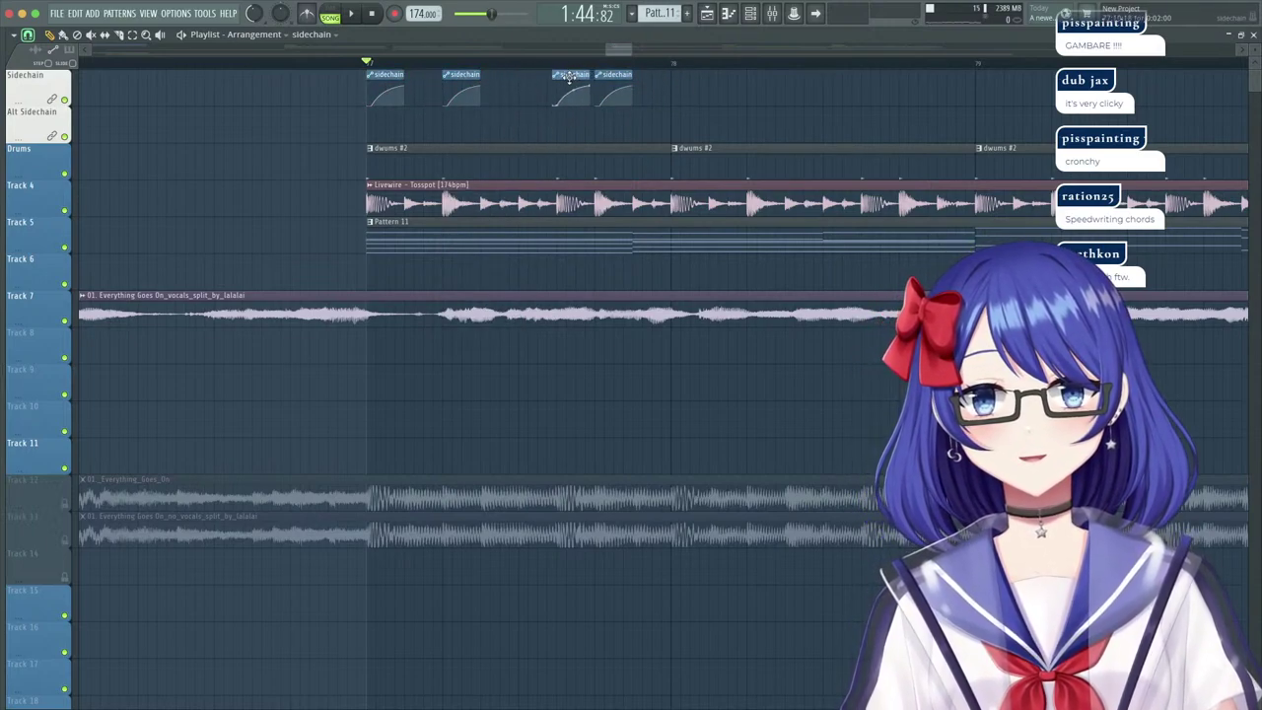
pyautogui.press('space')
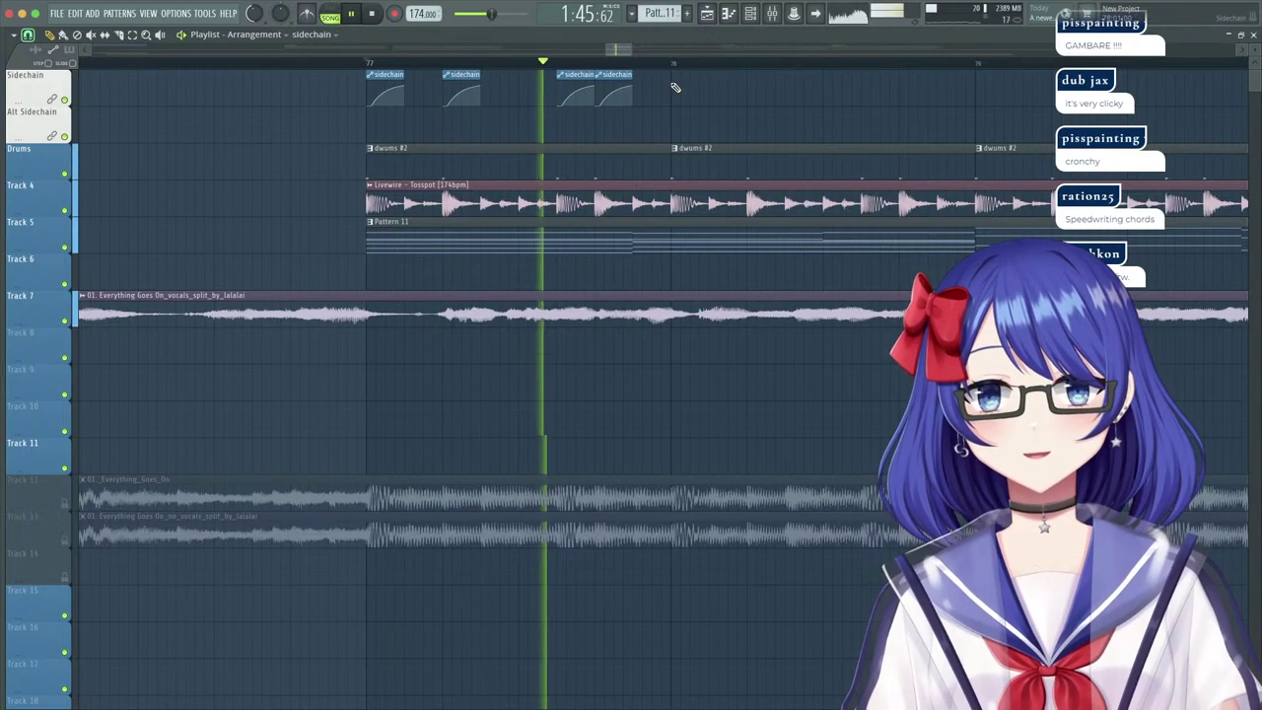
# Open the vocal clip's channel settings and raise the Saw Bass mixer track to -5.2 dB during playback.
pyautogui.press('F9')
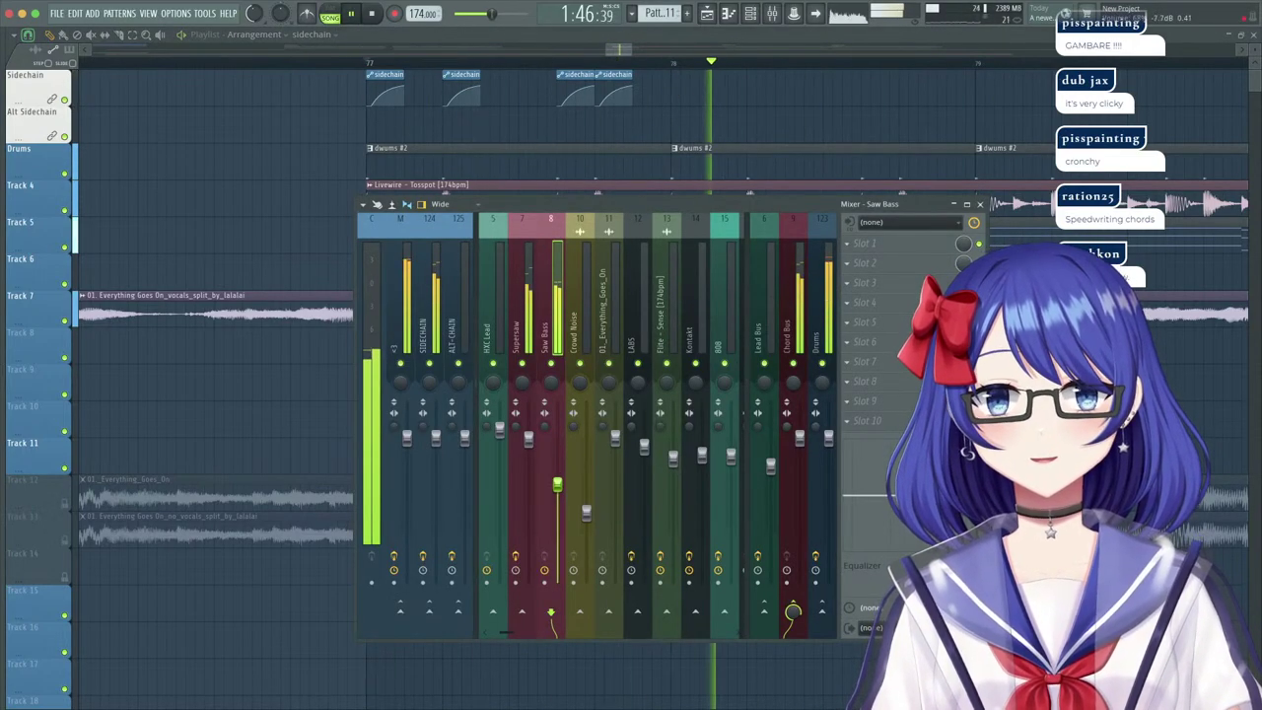
pyautogui.doubleClick(296, 312)
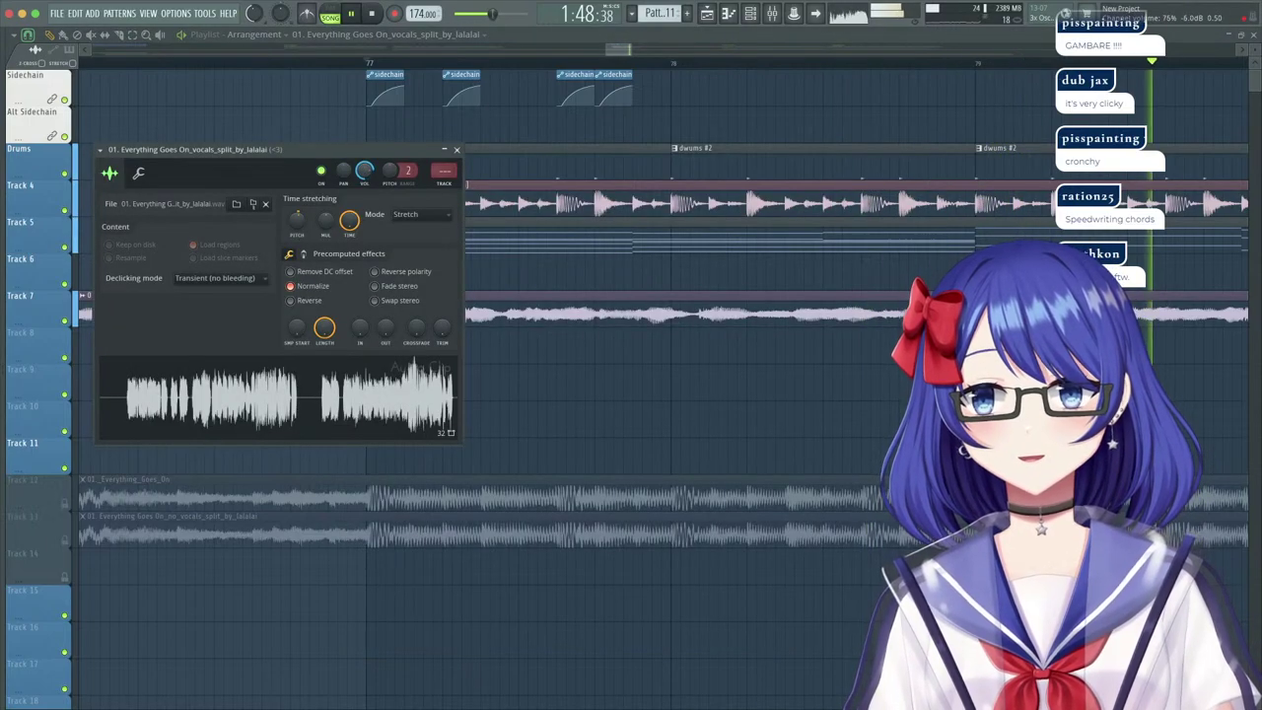
pyautogui.click(100, 149)
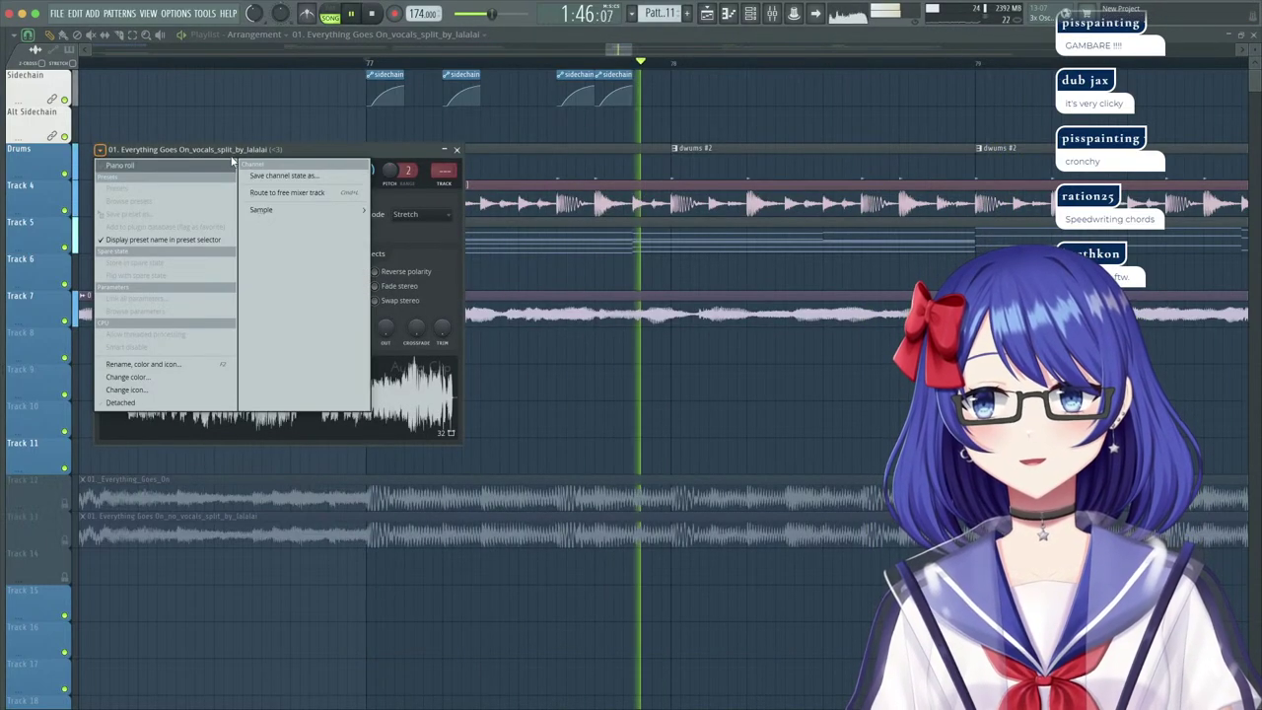
pyautogui.click(235, 153)
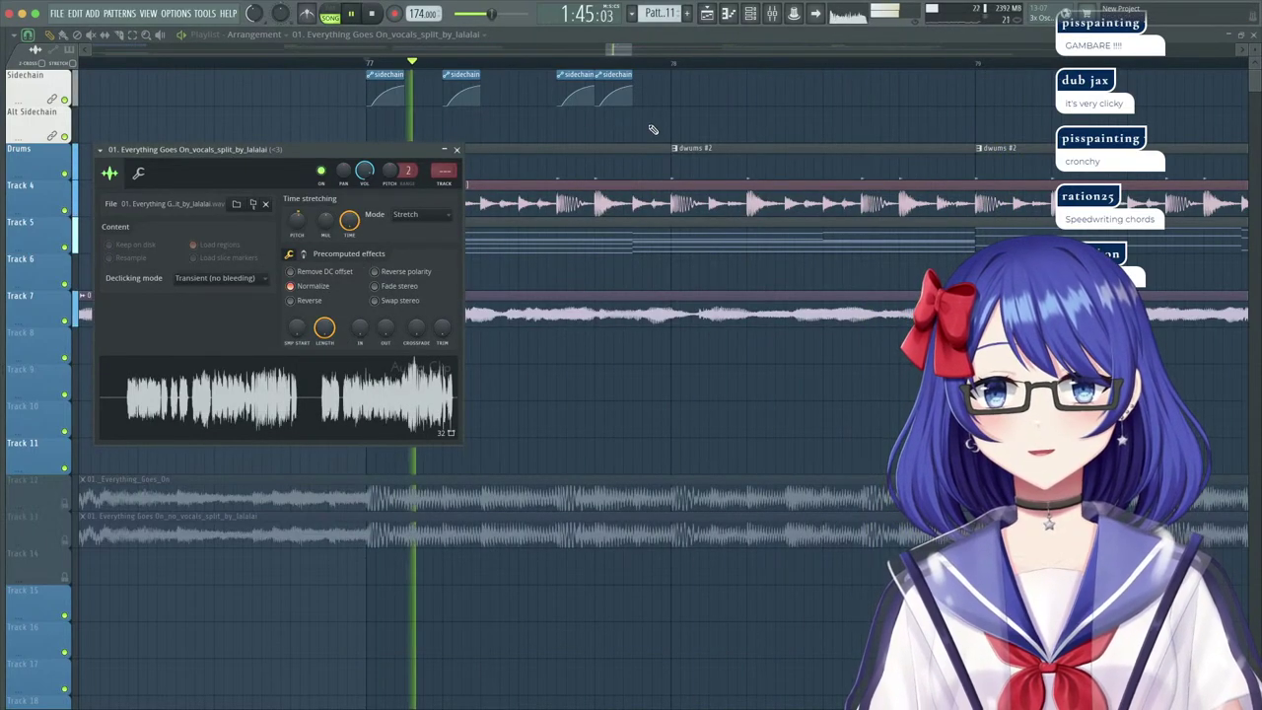
pyautogui.press('F9')
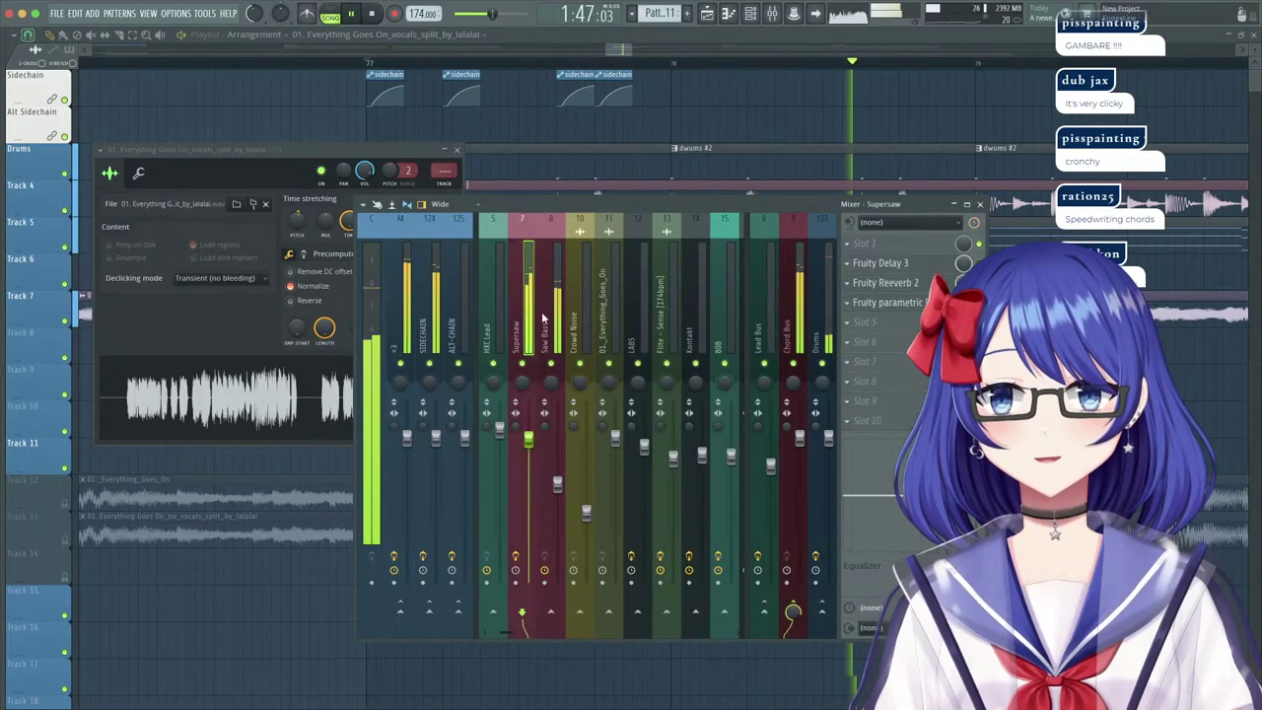
pyautogui.moveTo(554, 479)
pyautogui.mouseDown()
pyautogui.moveTo(553, 449)
pyautogui.moveTo(551, 460)
pyautogui.mouseUp()
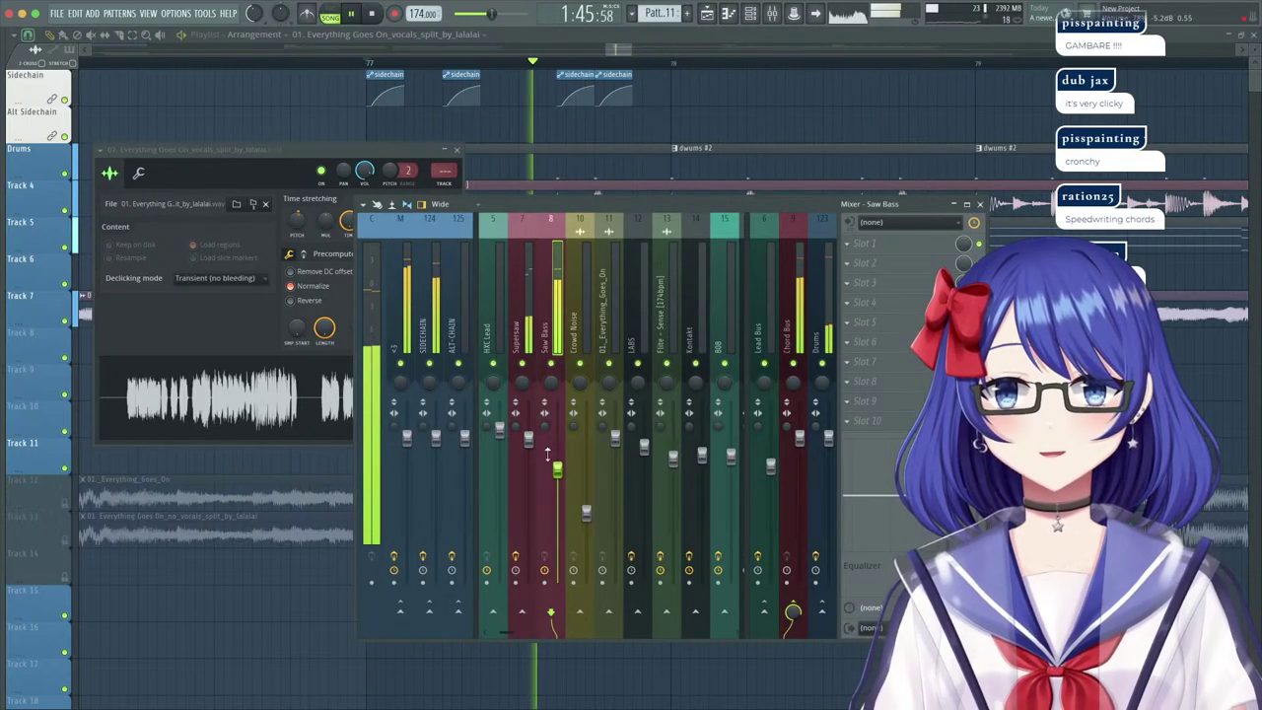
pyautogui.click(523, 315)
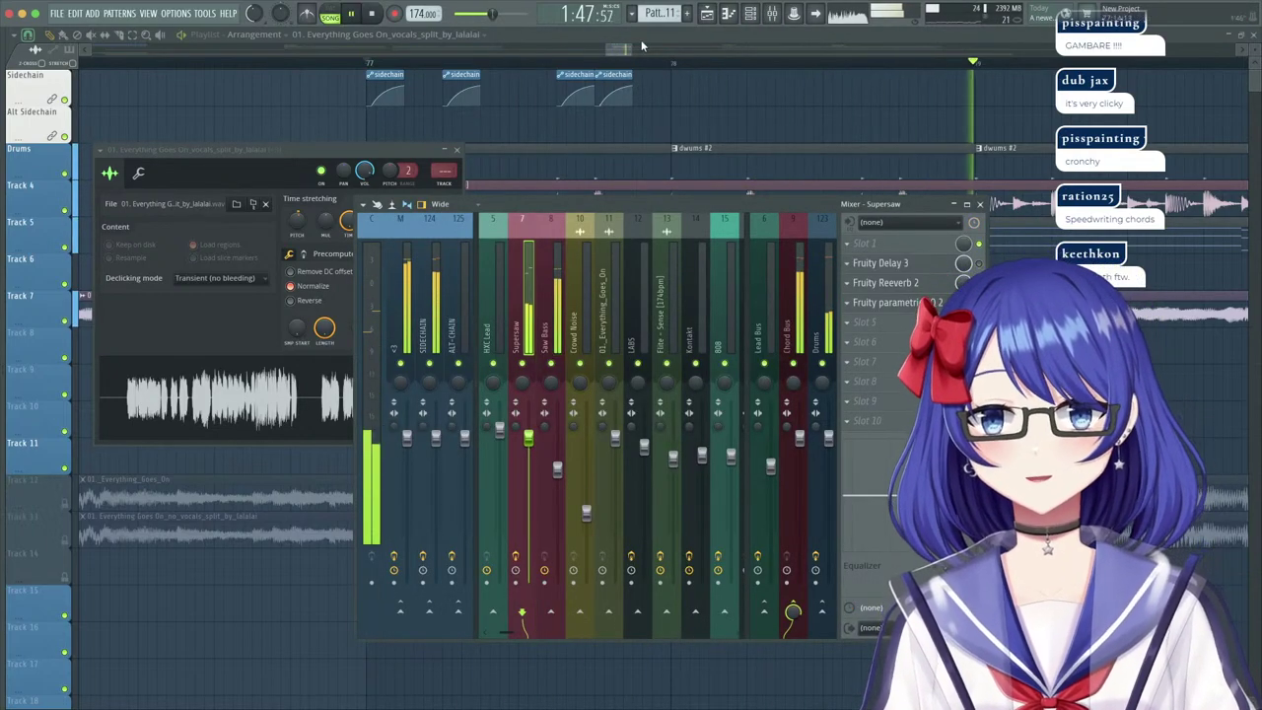
# Open Pattern 11, play it in pattern mode, and bring up the Supersaw's notes.
pyautogui.click(641, 39)
pyautogui.doubleClick(575, 234)
pyautogui.click(331, 14)
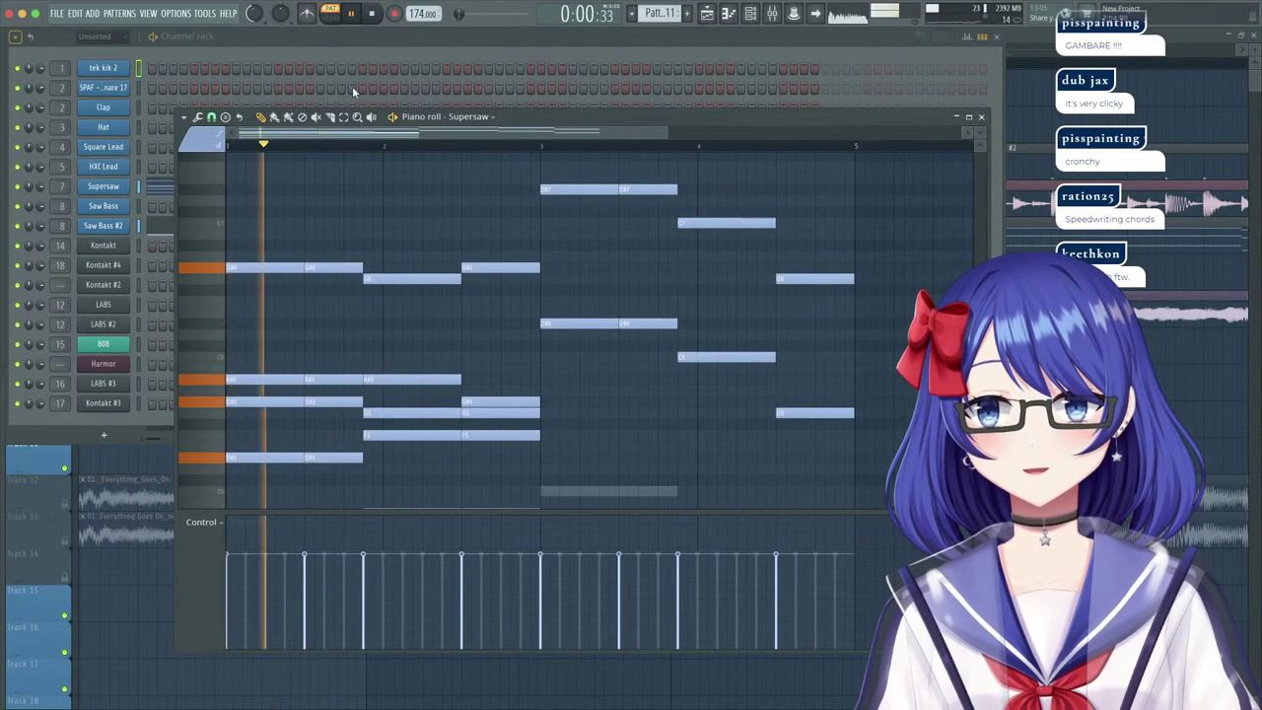
pyautogui.click(399, 36)
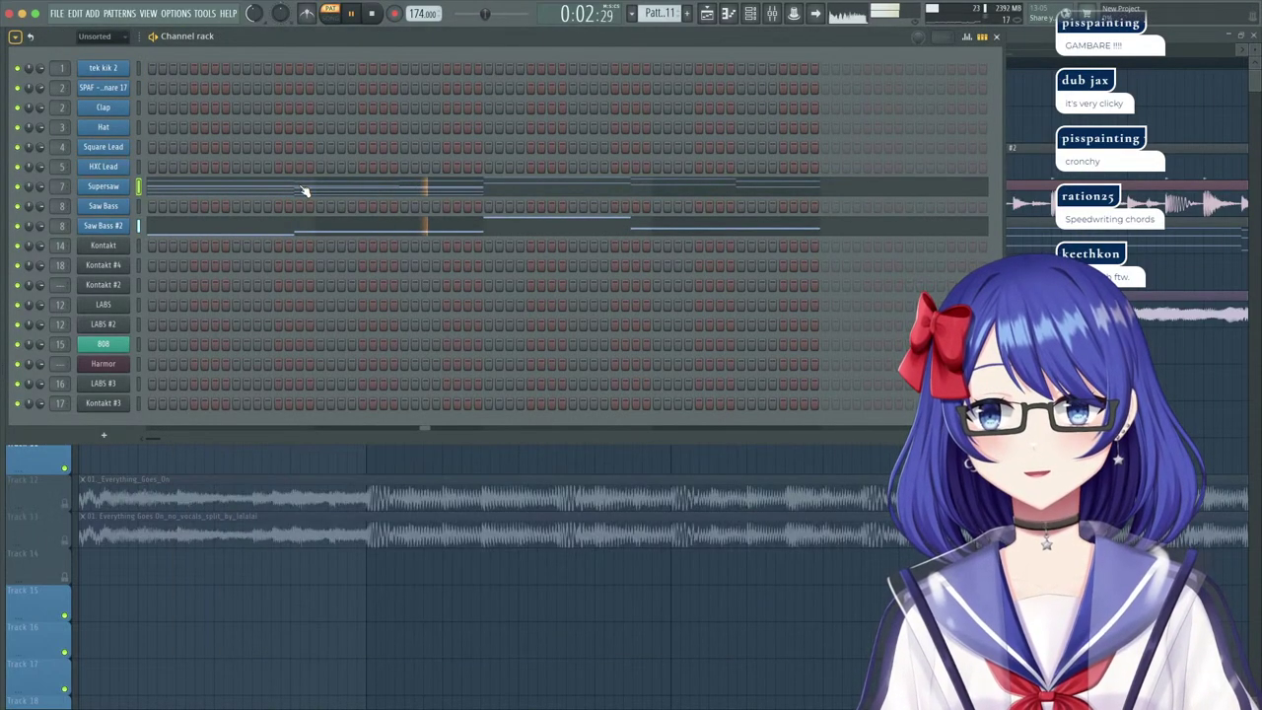
pyautogui.click(305, 191)
pyautogui.press('space')
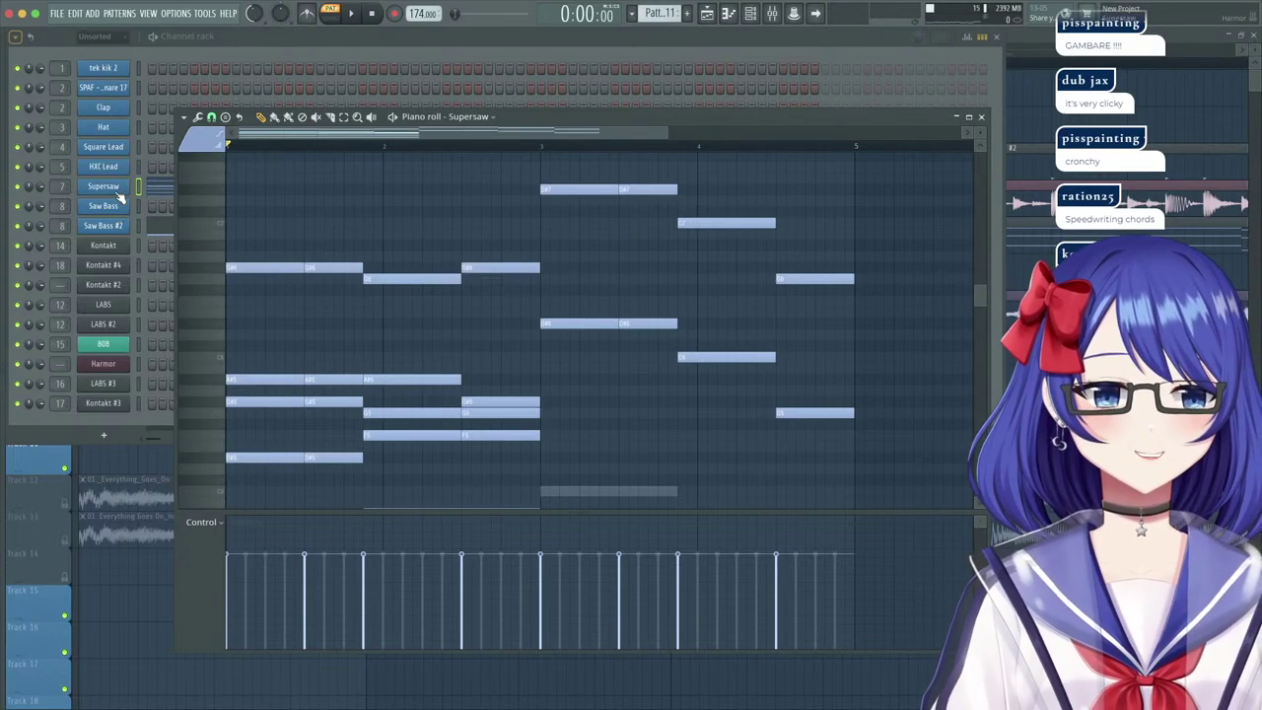
# Add a Serum instrument channel and move its window clear of the channel names.
pyautogui.click(103, 437)
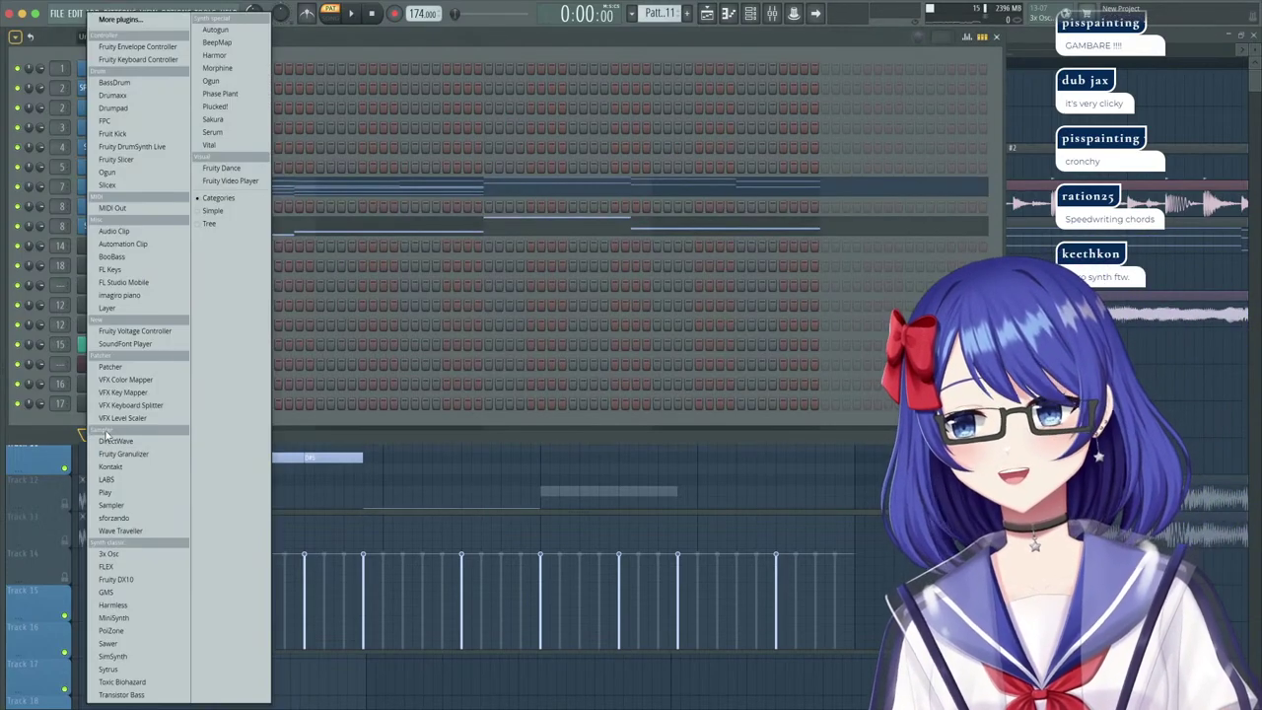
pyautogui.click(215, 132)
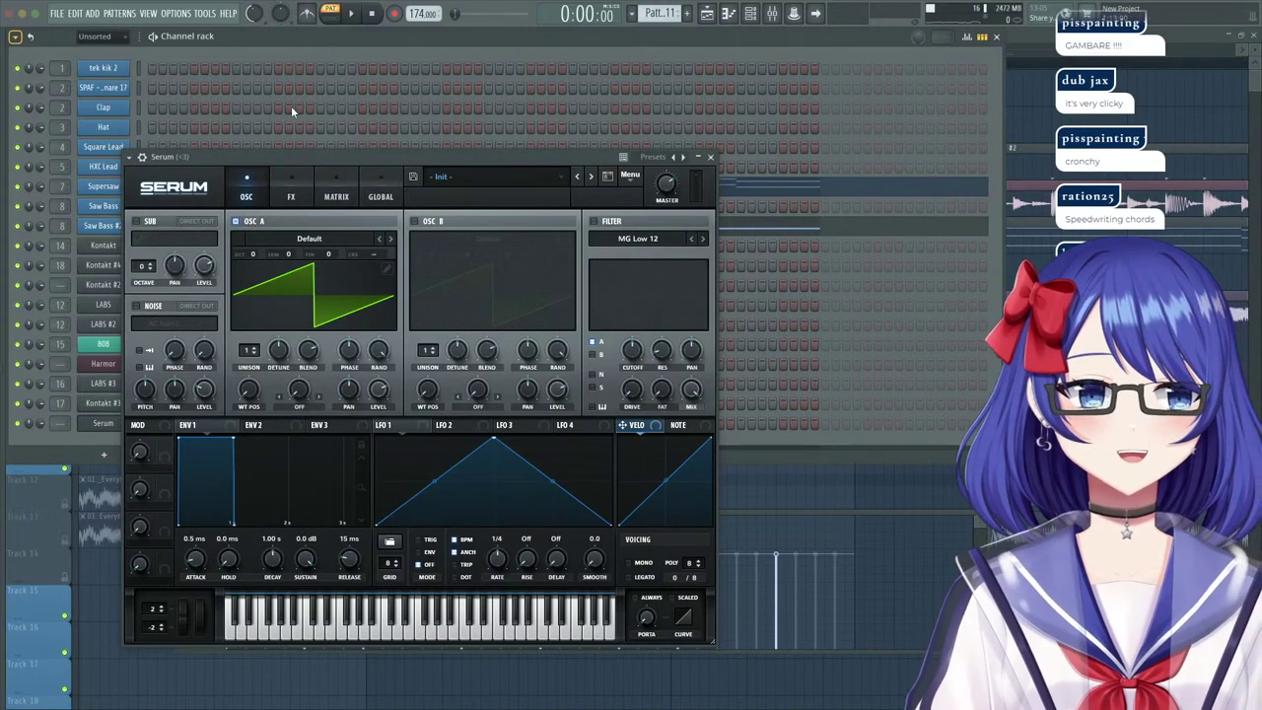
pyautogui.moveTo(449, 157); pyautogui.dragTo(621, 182)
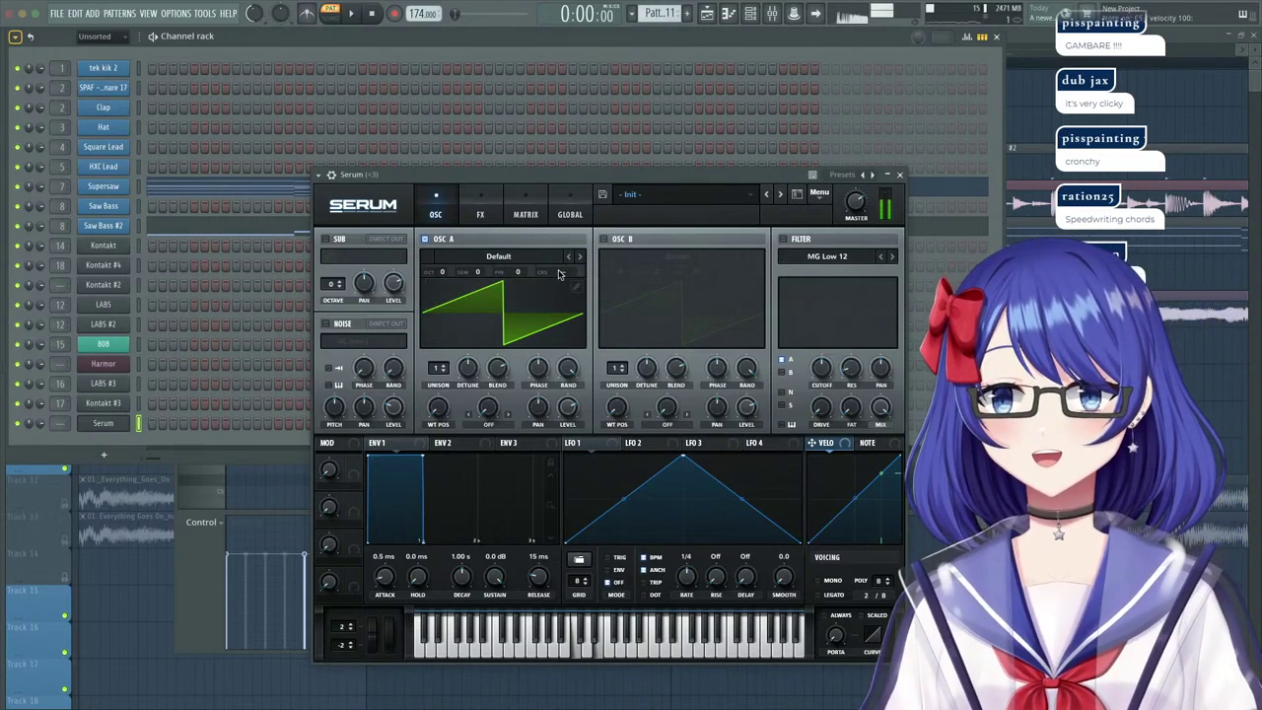
# Give Serum's oscillator A 16 unison voices and shape envelope 1 with 2.02 s decay, no sustain and 718 ms release.
pyautogui.moveTo(437, 368); pyautogui.dragTo(469, 234)
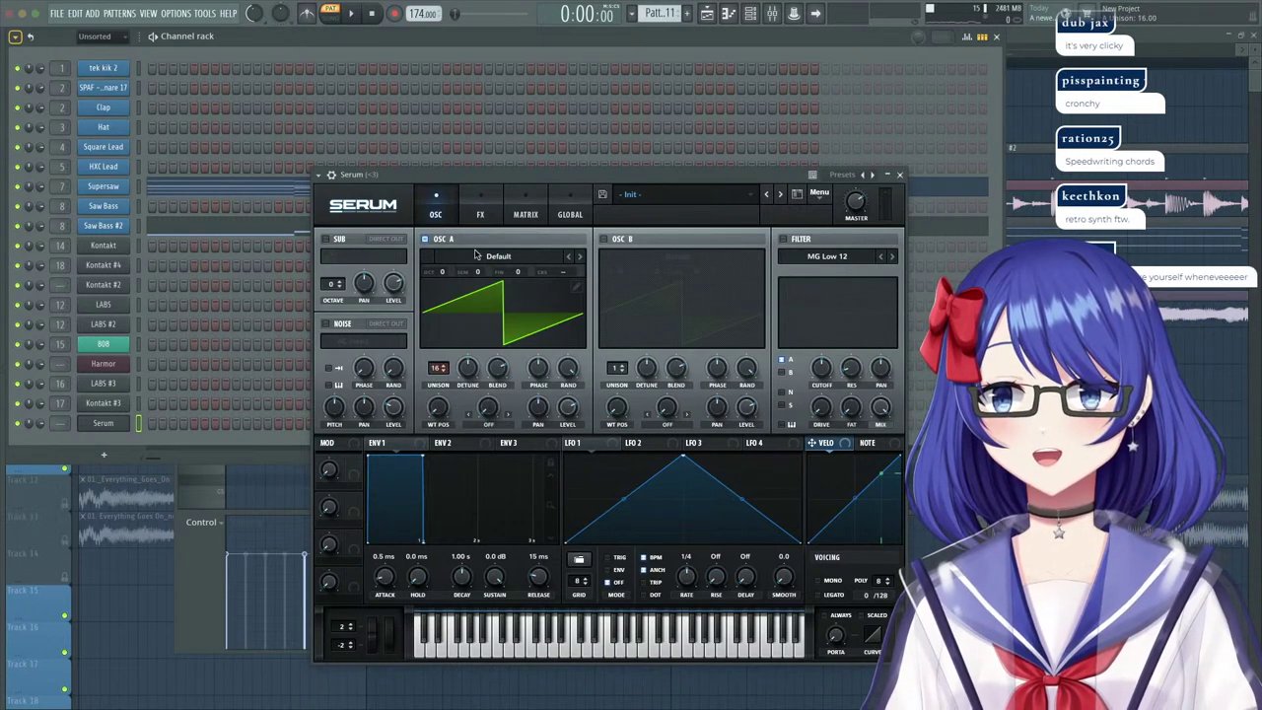
pyautogui.moveTo(470, 372); pyautogui.dragTo(471, 373)
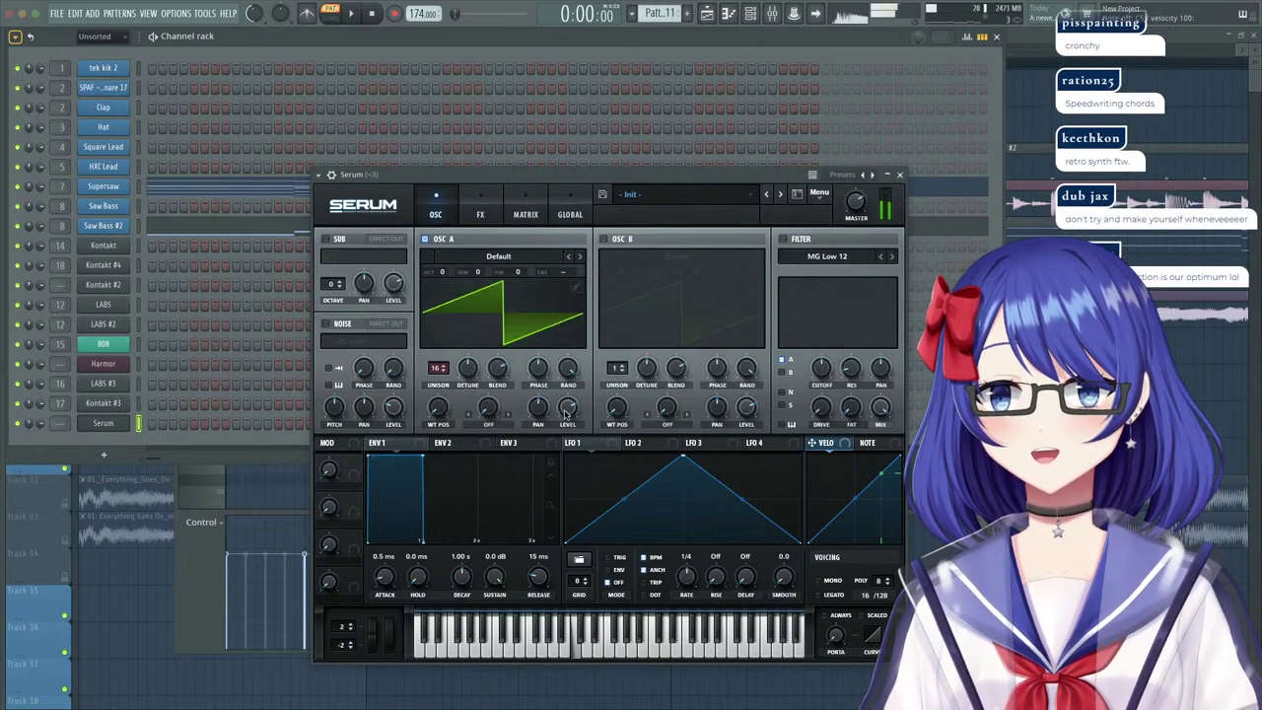
pyautogui.moveTo(457, 583); pyautogui.dragTo(395, 575)
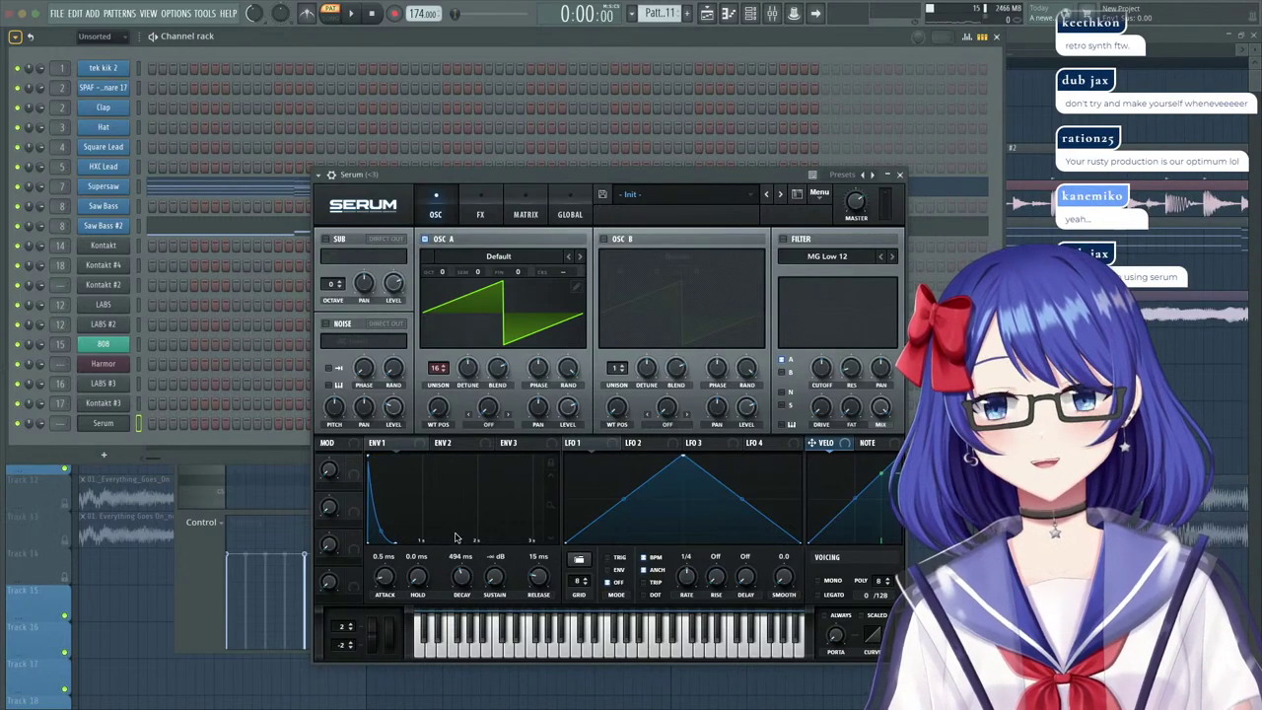
pyautogui.moveTo(457, 577); pyautogui.dragTo(467, 558)
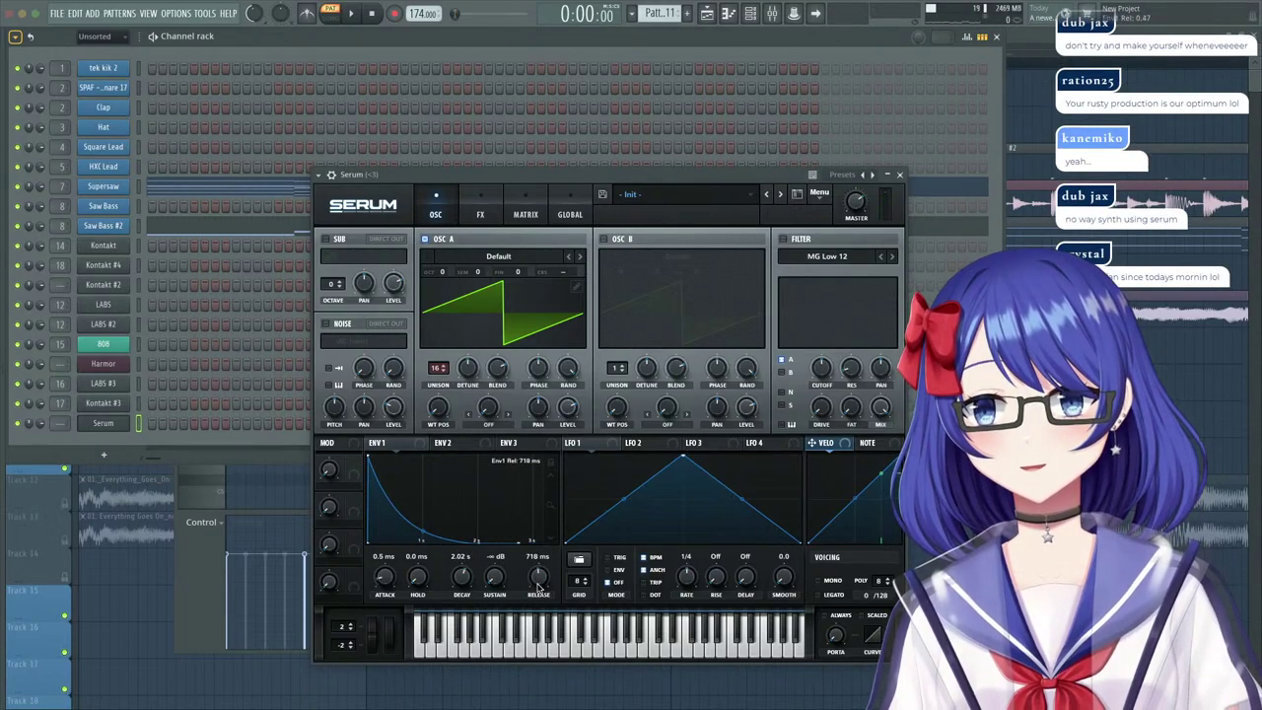
# Move the chord notes from the Supersaw channel to the Serum channel and adjust oscillator A's detune during playback.
pyautogui.press('space')
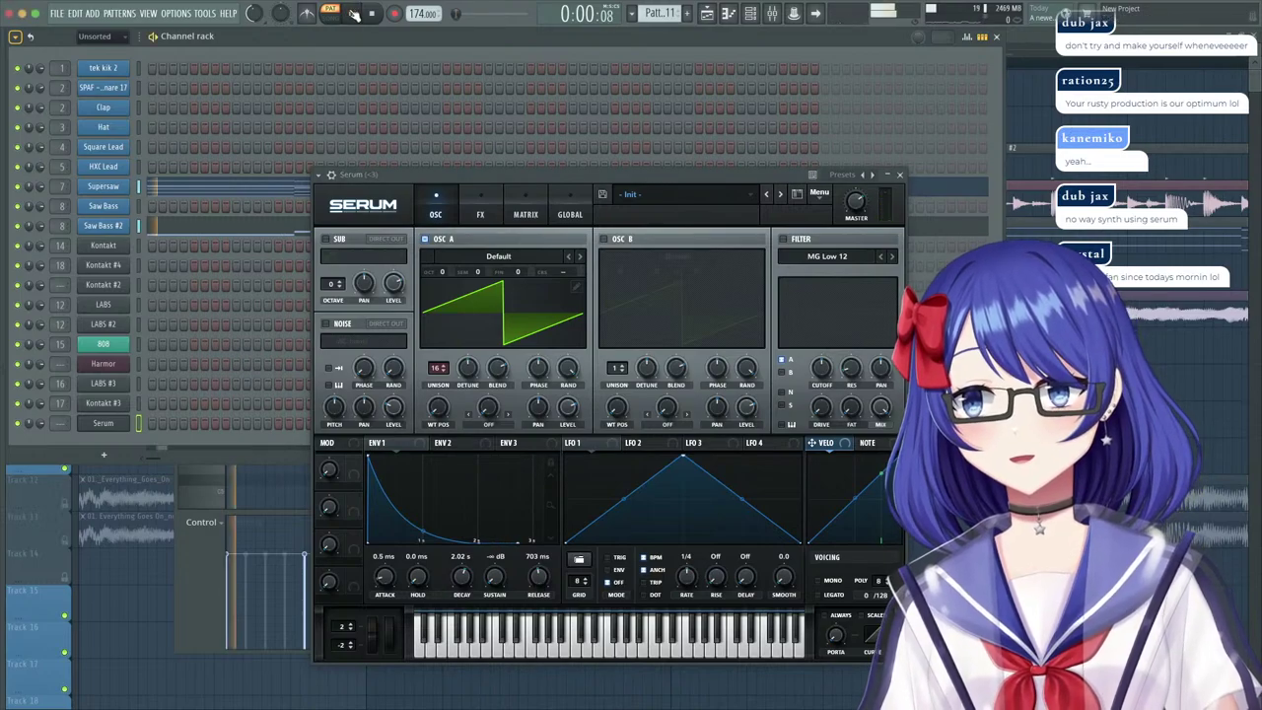
pyautogui.rightClick(140, 188)
pyautogui.click(267, 199)
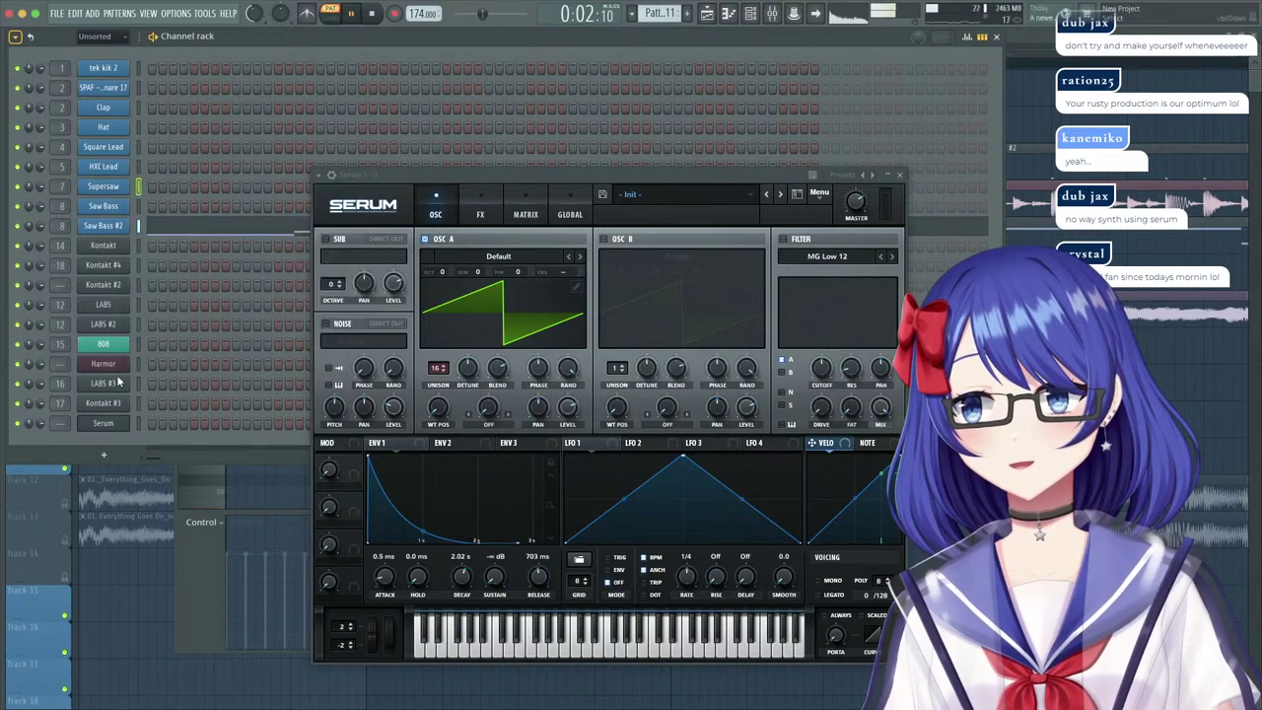
pyautogui.rightClick(132, 420)
pyautogui.click(269, 447)
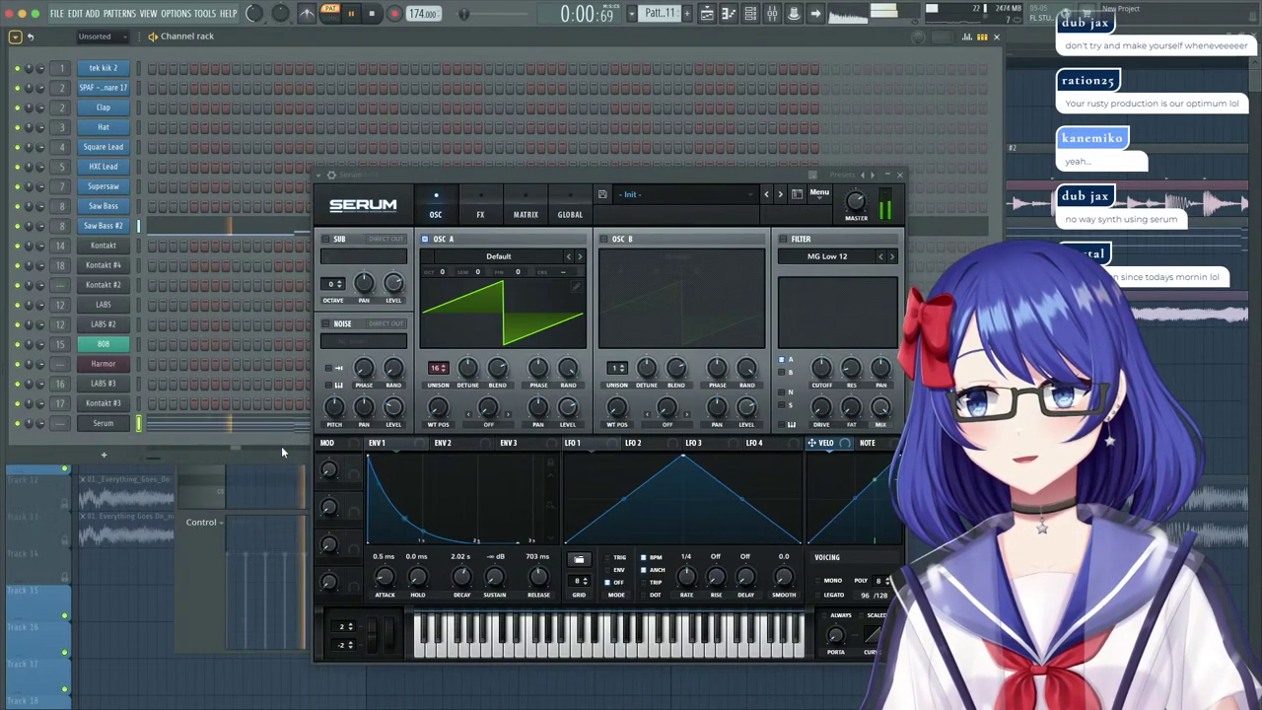
pyautogui.moveTo(468, 369); pyautogui.dragTo(469, 384)
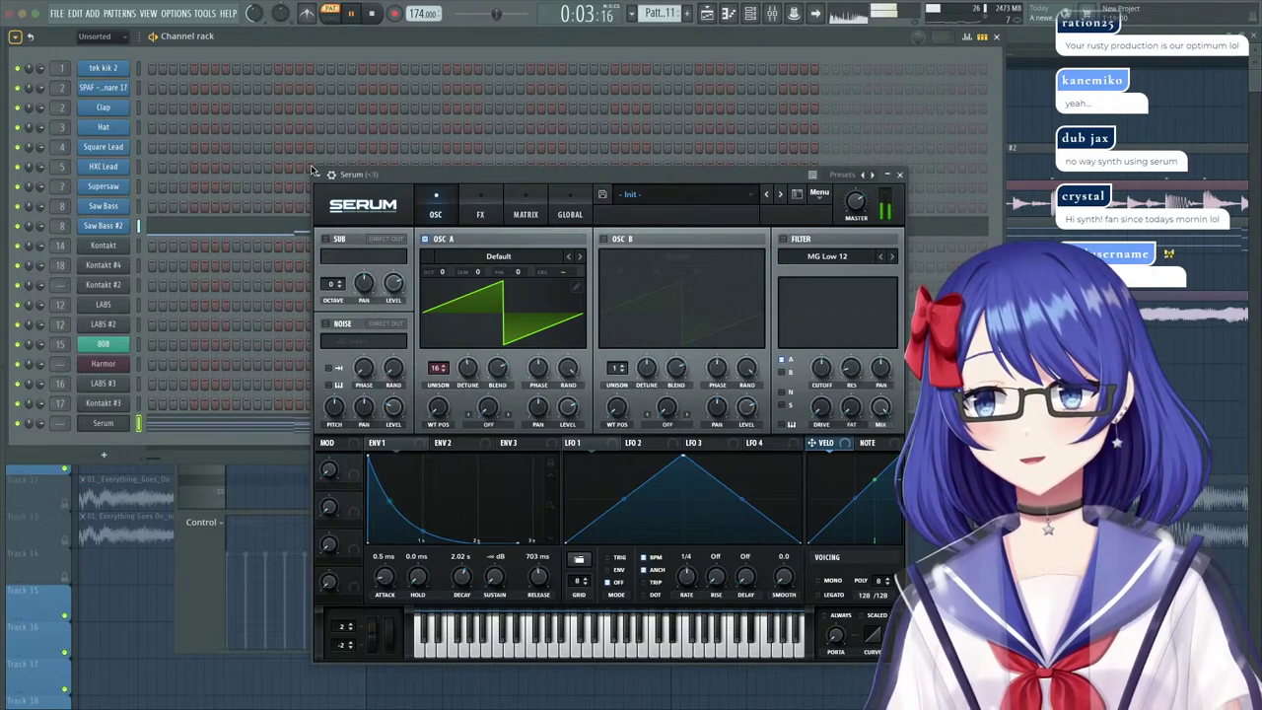
# Route the Serum channel to mixer track 7 and play the pattern.
pyautogui.click(118, 424)
pyautogui.click(118, 424)
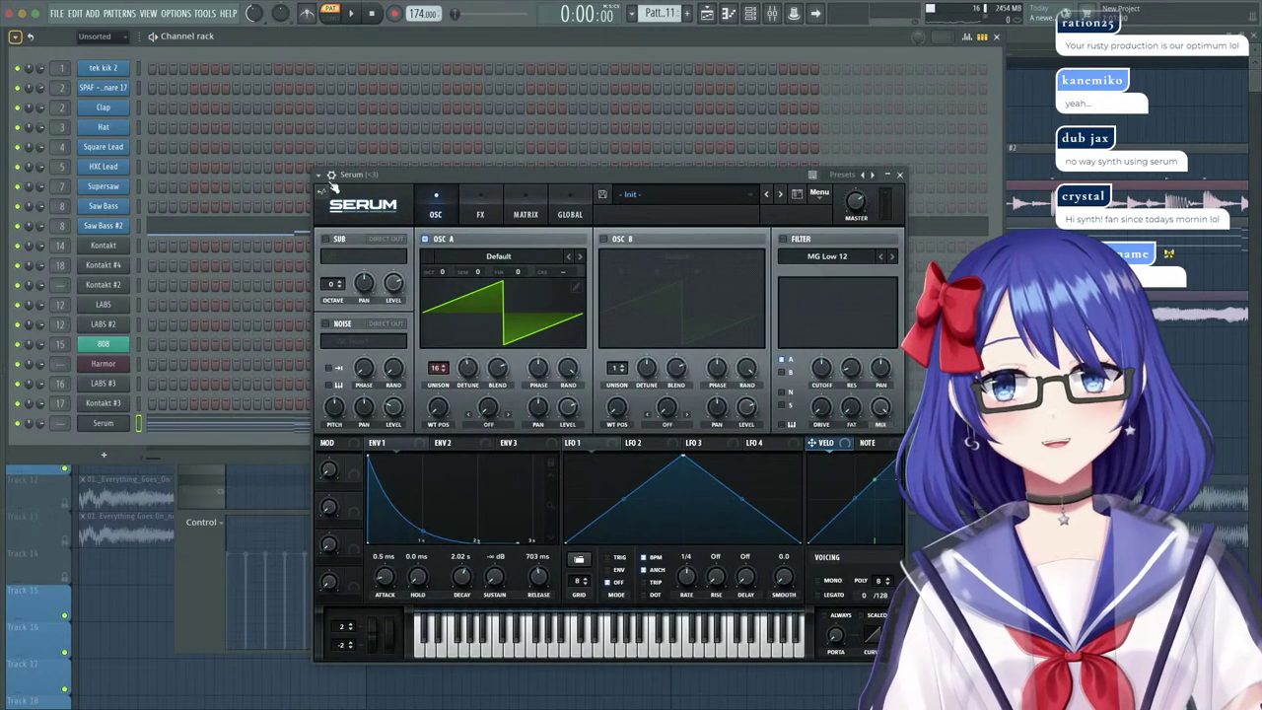
pyautogui.click(332, 175)
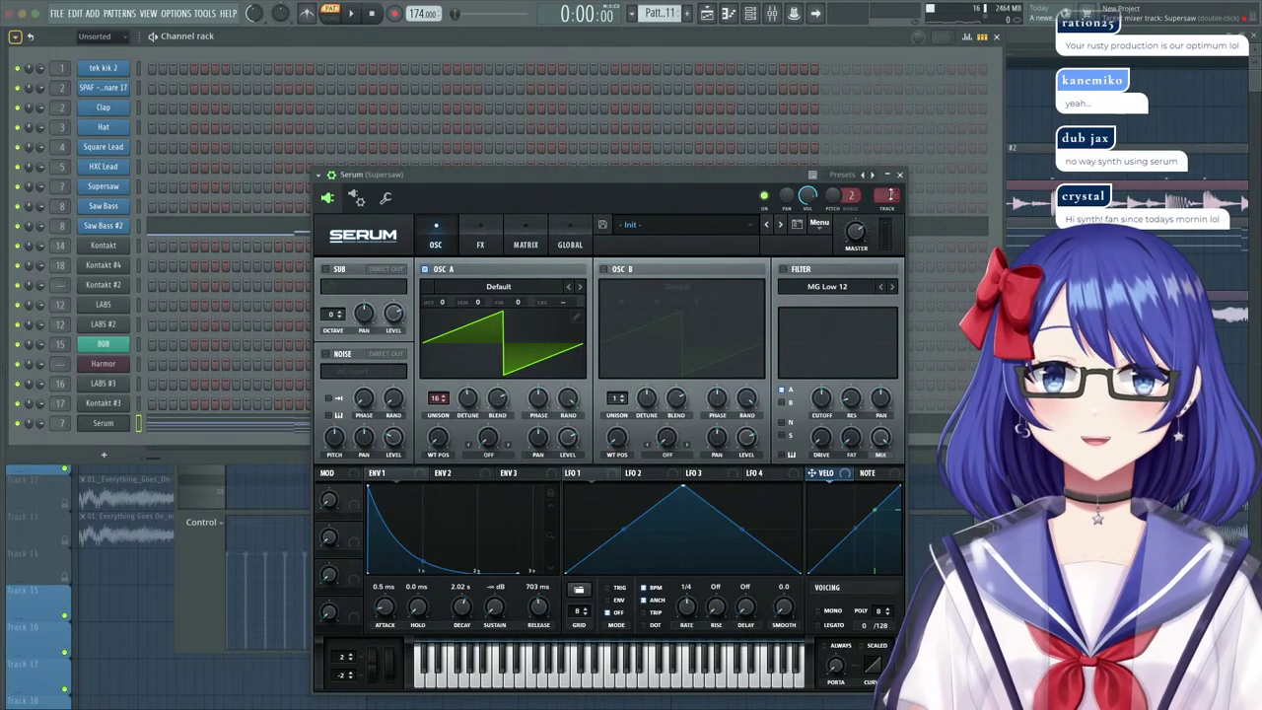
pyautogui.press('space')
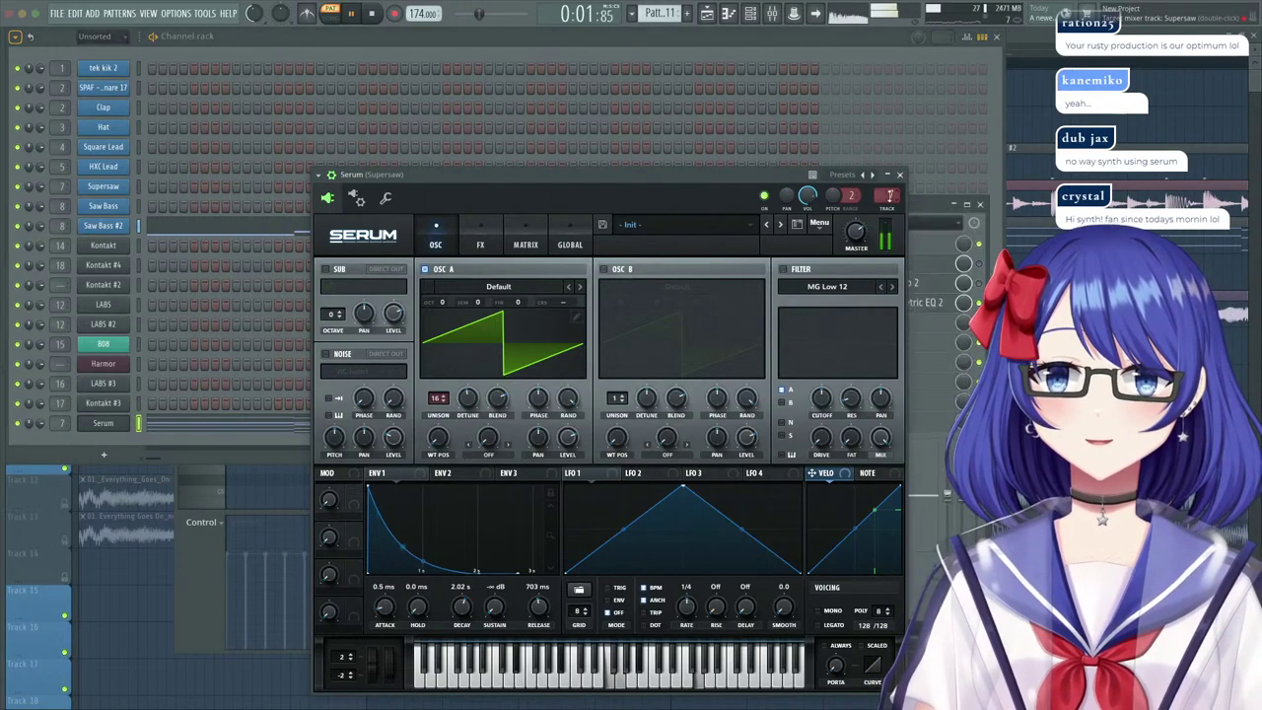
# Bring up Serum's notes and duplicate the lower chord notes of the first two bars into bars 3 and 4.
pyautogui.click(228, 427)
pyautogui.click(900, 175)
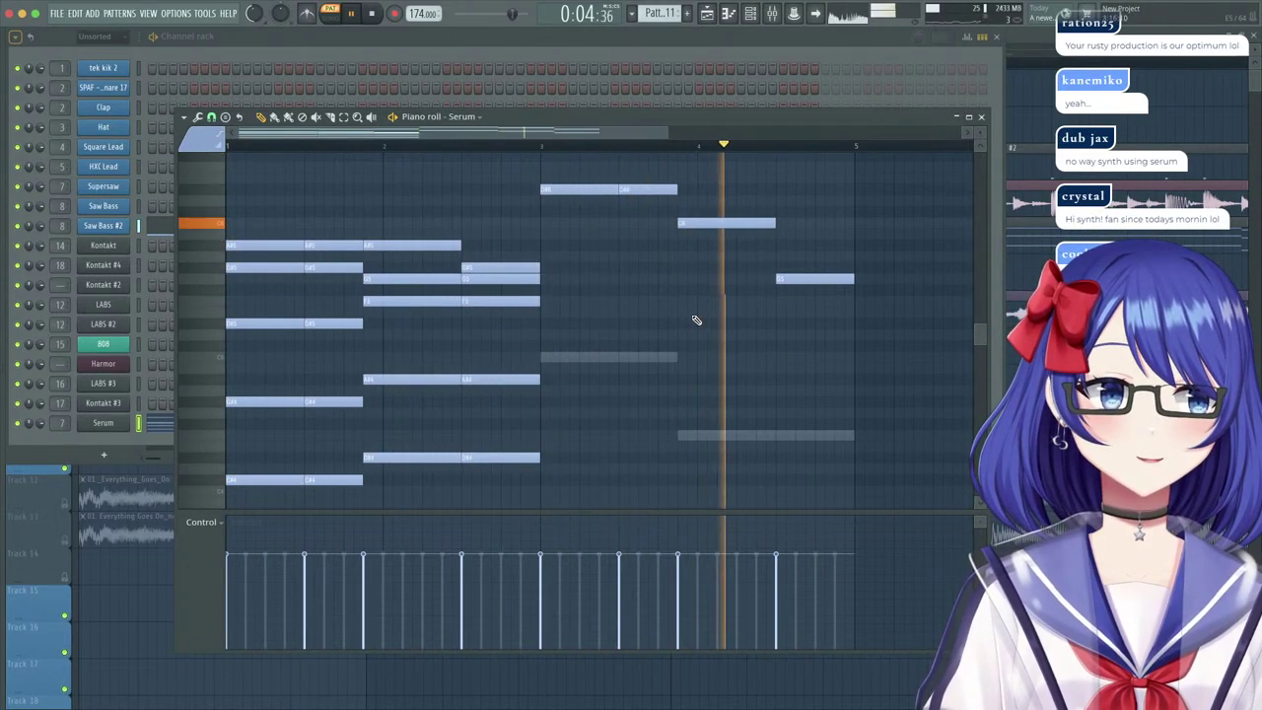
pyautogui.press('space')
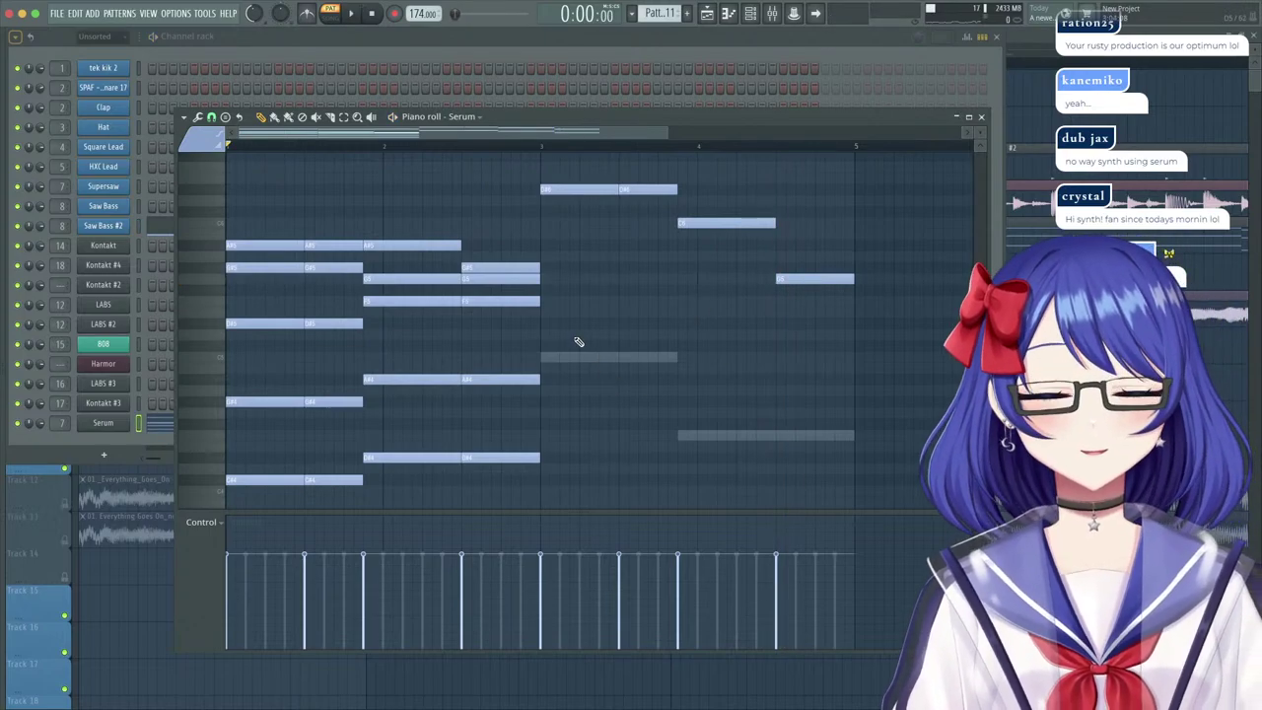
pyautogui.moveTo(534, 519); pyautogui.dragTo(204, 306)
pyautogui.hotkey('ctrl', 'b')
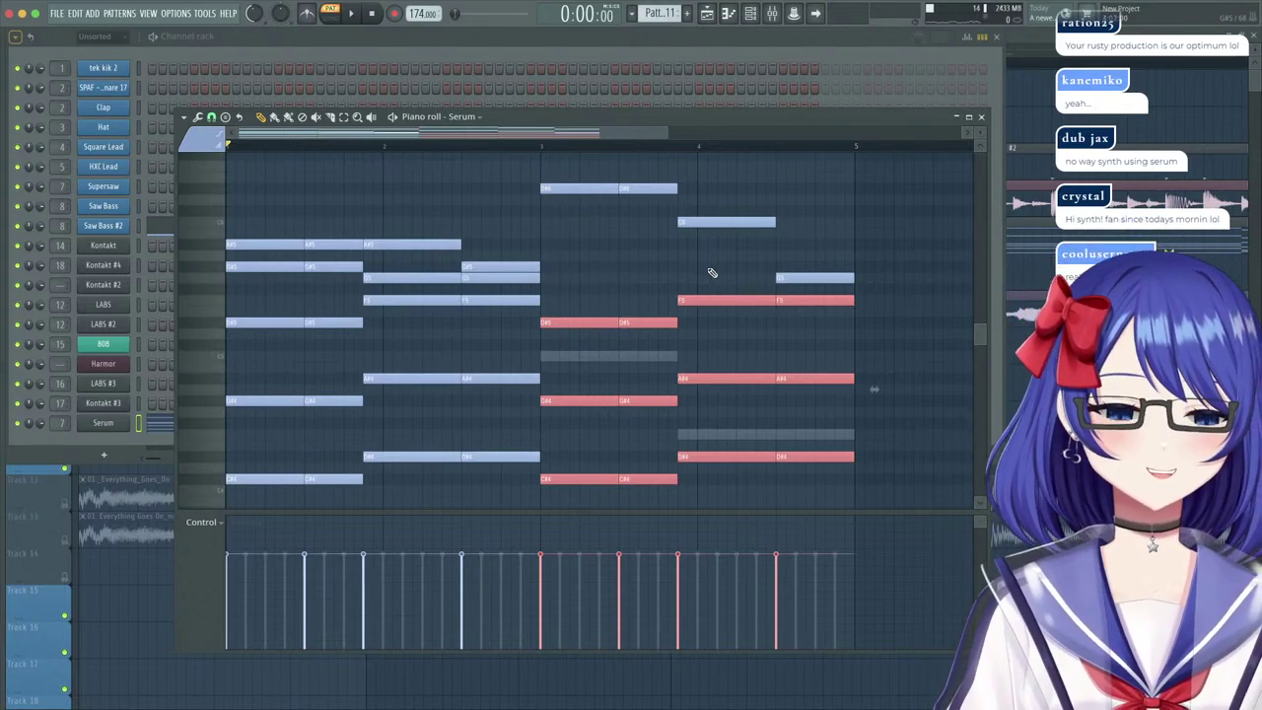
# Lower the two lowest chord voices in bar 3 by one semitone and add A#5 notes above them.
pyautogui.moveTo(594, 301); pyautogui.dragTo(651, 487)
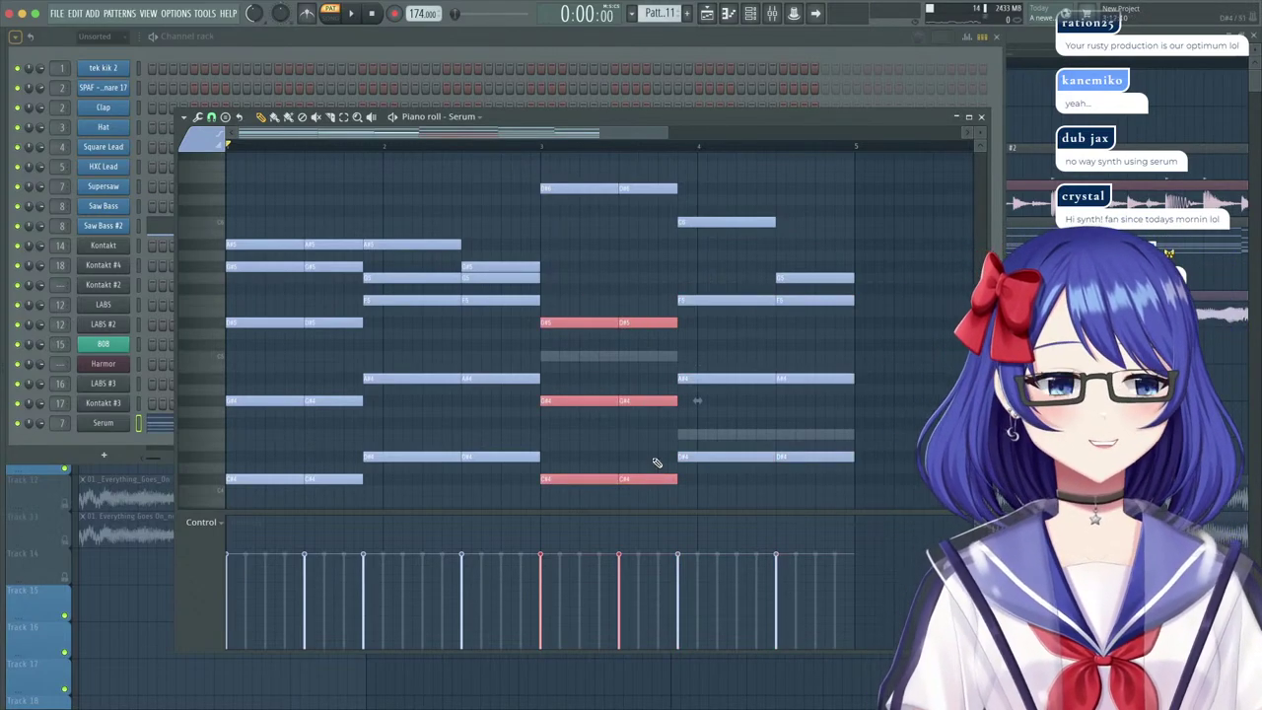
pyautogui.scroll(-3, 651, 394)
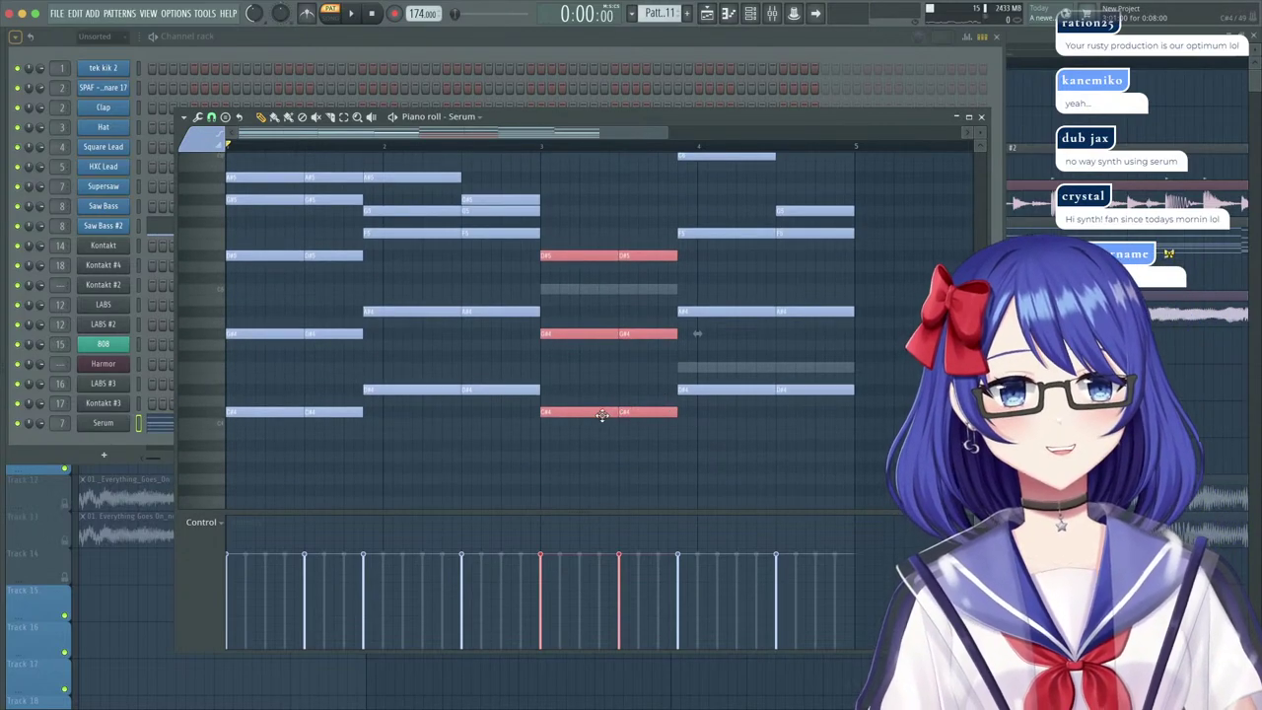
pyautogui.moveTo(577, 401)
pyautogui.mouseDown()
pyautogui.moveTo(572, 362)
pyautogui.moveTo(580, 425)
pyautogui.mouseUp()
pyautogui.click(602, 347)
pyautogui.scroll(1, 598, 347)
pyautogui.moveTo(655, 284); pyautogui.dragTo(592, 283)
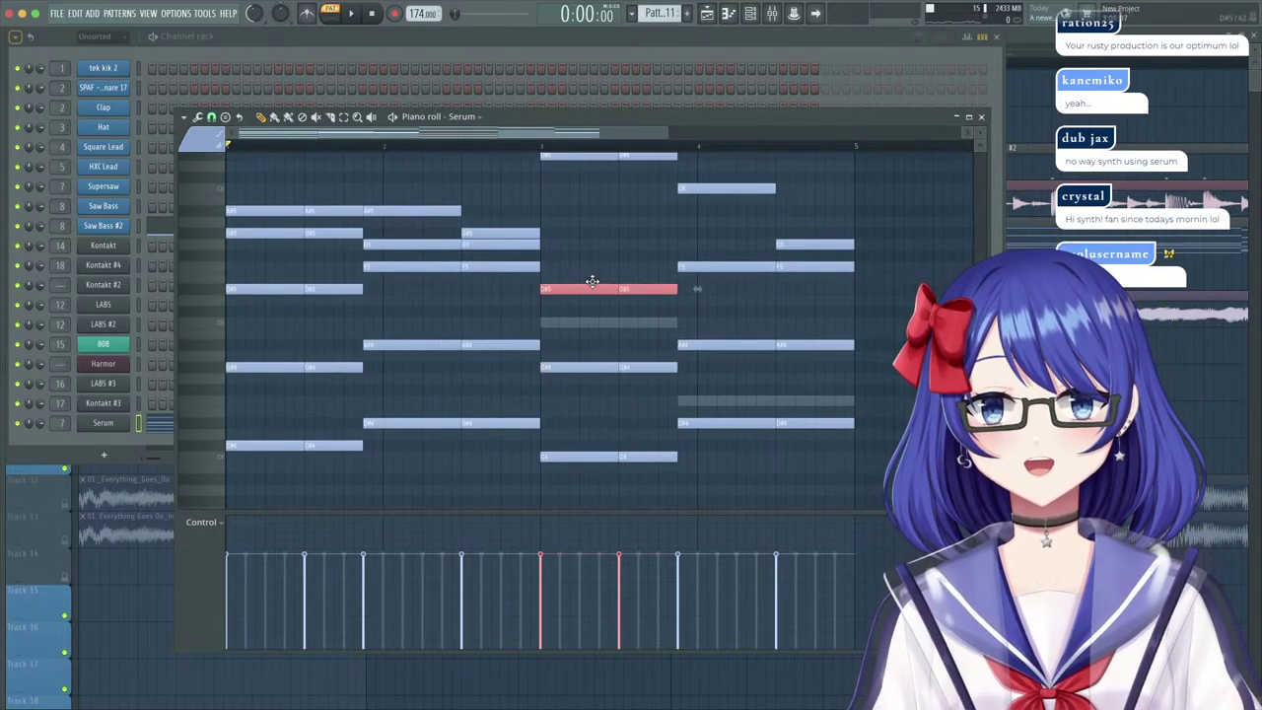
pyautogui.moveTo(642, 350); pyautogui.dragTo(587, 381)
pyautogui.scroll(2, 586, 369)
pyautogui.moveTo(565, 313); pyautogui.dragTo(541, 276)
pyautogui.click(629, 277)
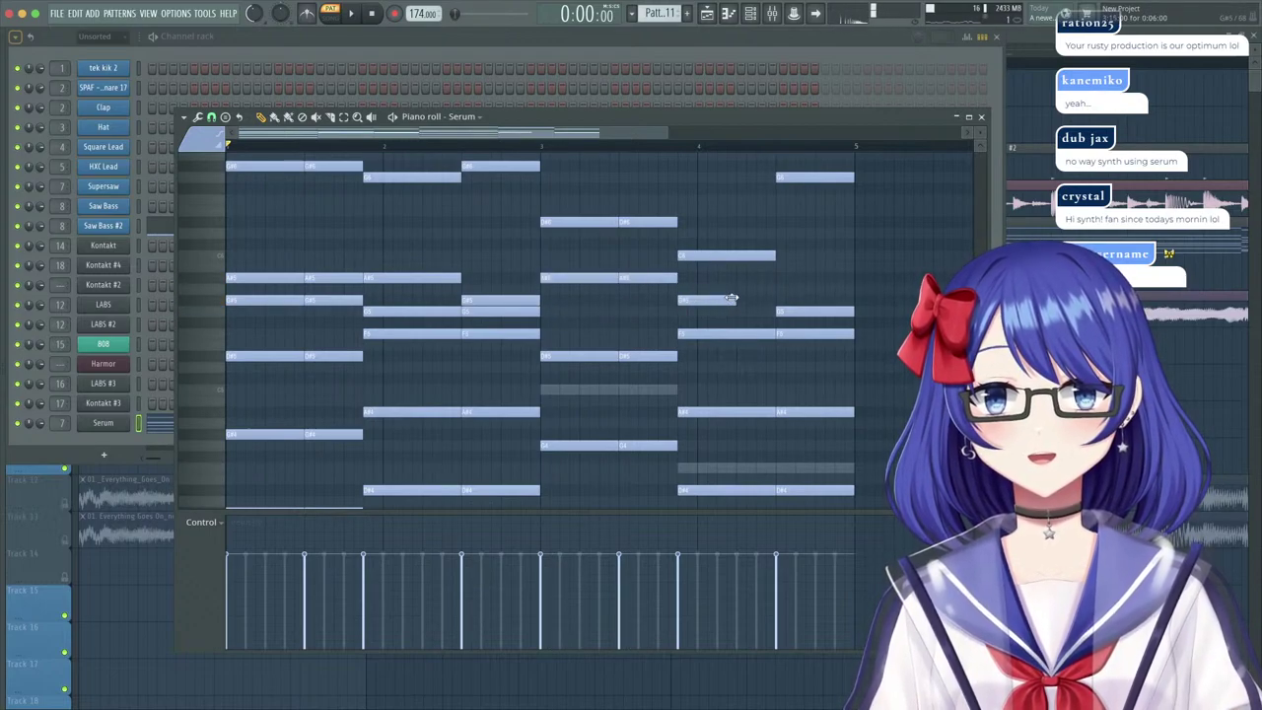
# Change the copied bar 4 chord to F4, C5 and D#5, add a G#5 note, and play the pattern.
pyautogui.scroll(-1, 760, 394)
pyautogui.moveTo(734, 457); pyautogui.dragTo(732, 434)
pyautogui.moveTo(811, 456); pyautogui.dragTo(811, 429)
pyautogui.moveTo(828, 363); pyautogui.dragTo(709, 353)
pyautogui.click(710, 301)
pyautogui.moveTo(814, 300); pyautogui.dragTo(814, 337)
pyautogui.press('space')
pyautogui.scroll(2, 681, 369)
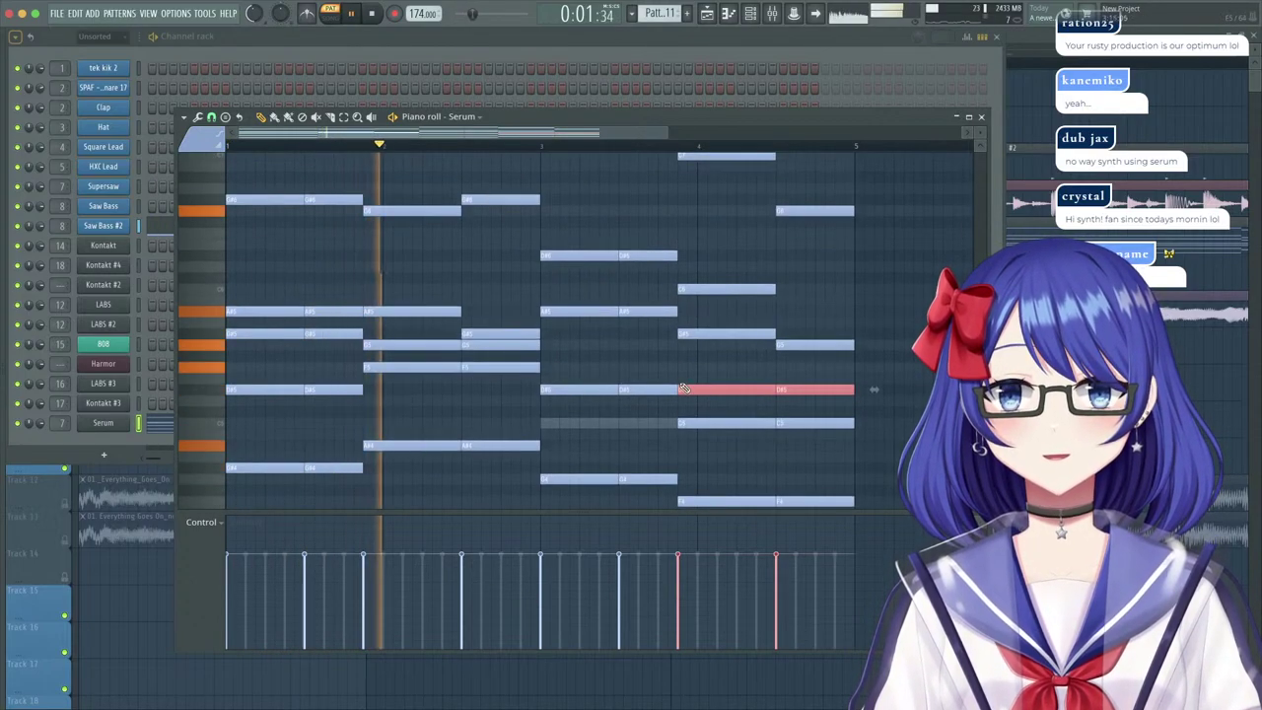
pyautogui.scroll(-4, 684, 388)
pyautogui.scroll(6, 683, 387)
pyautogui.scroll(-1, 690, 397)
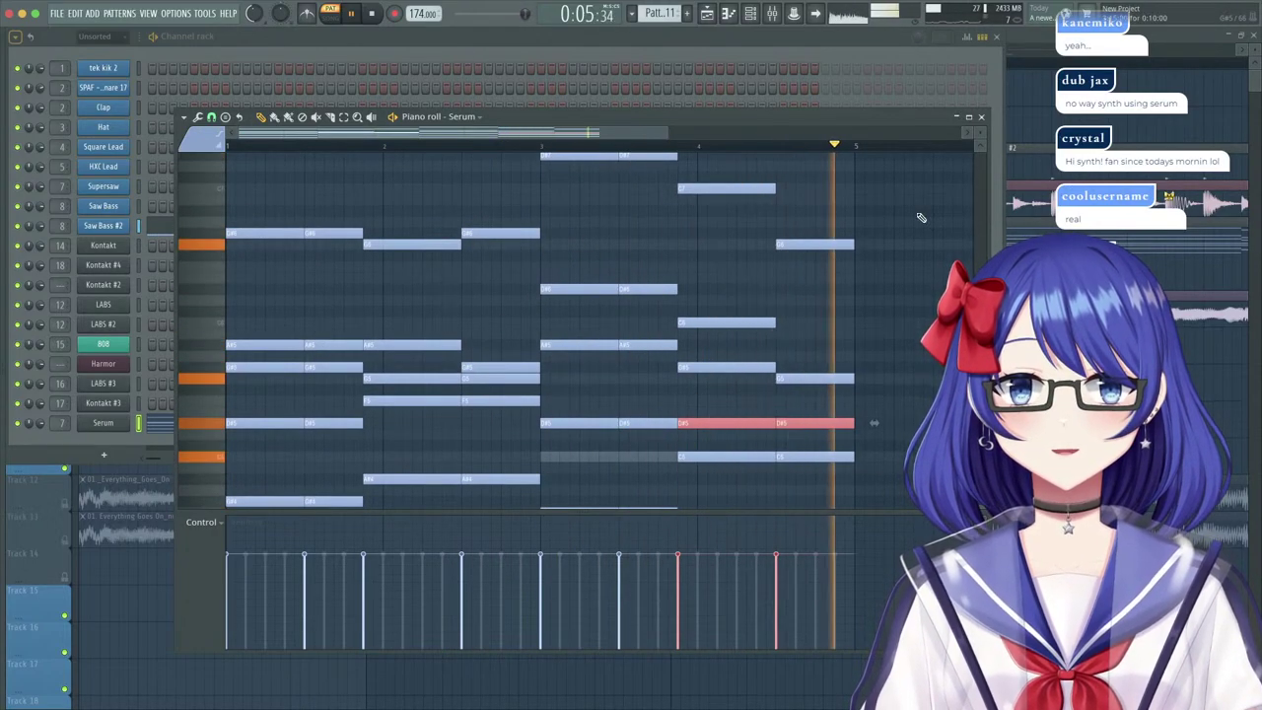
# Return to the playlist, play from bar 77, and duplicate that bar's sidechain clips into bar 78.
pyautogui.press('F5')
pyautogui.click(334, 65)
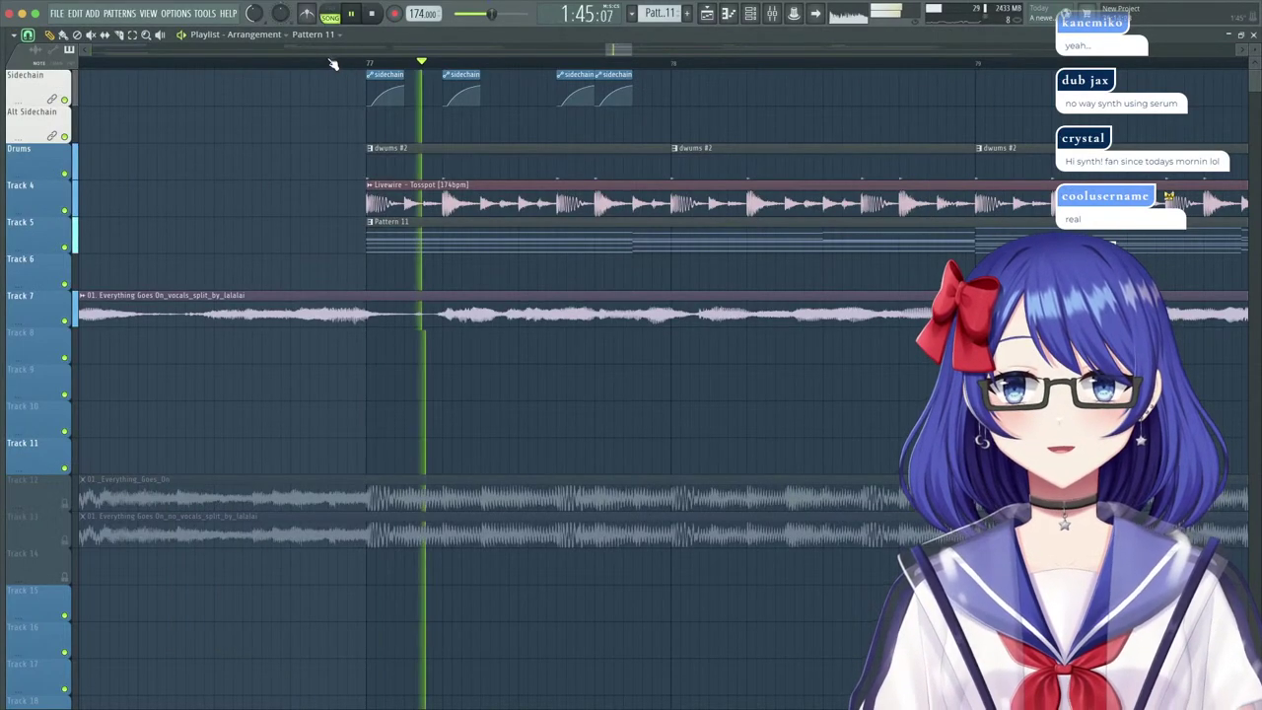
pyautogui.scroll(-5, 434, 122)
pyautogui.scroll(5, 449, 130)
pyautogui.scroll(-4, 510, 84)
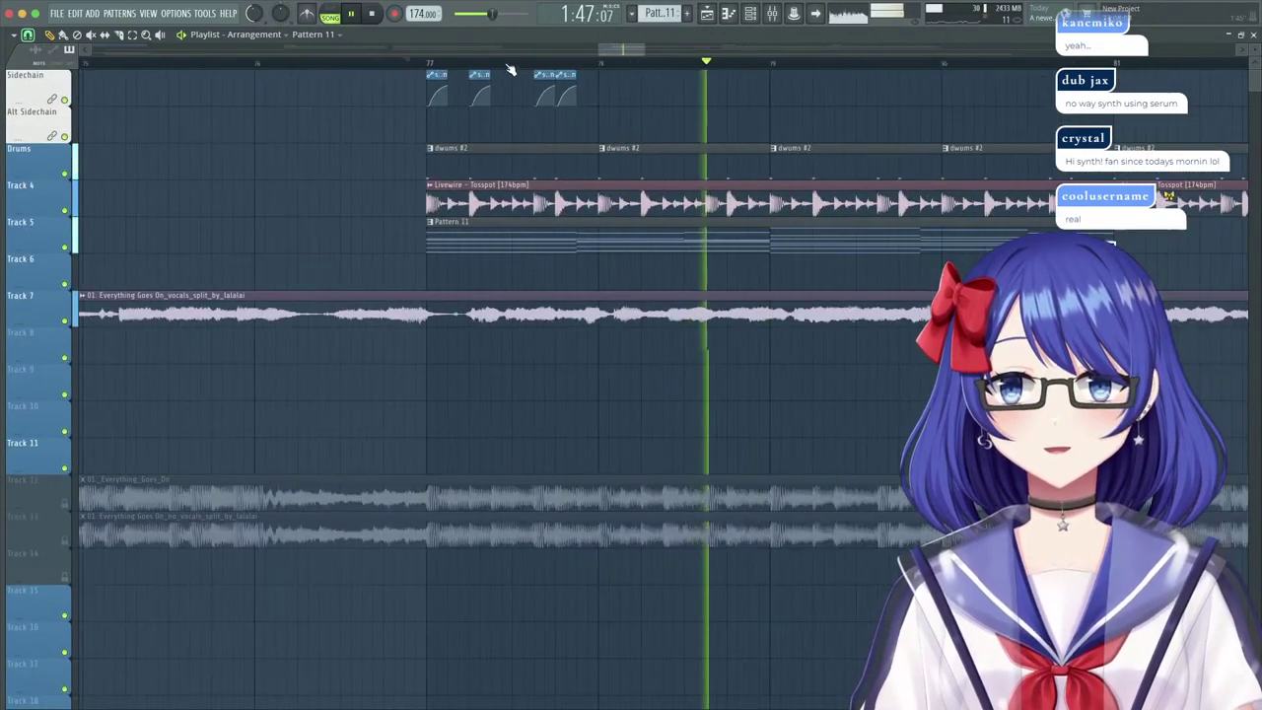
pyautogui.moveTo(560, 88); pyautogui.dragTo(435, 99)
pyautogui.scroll(5, 595, 65)
pyautogui.scroll(-4, 595, 65)
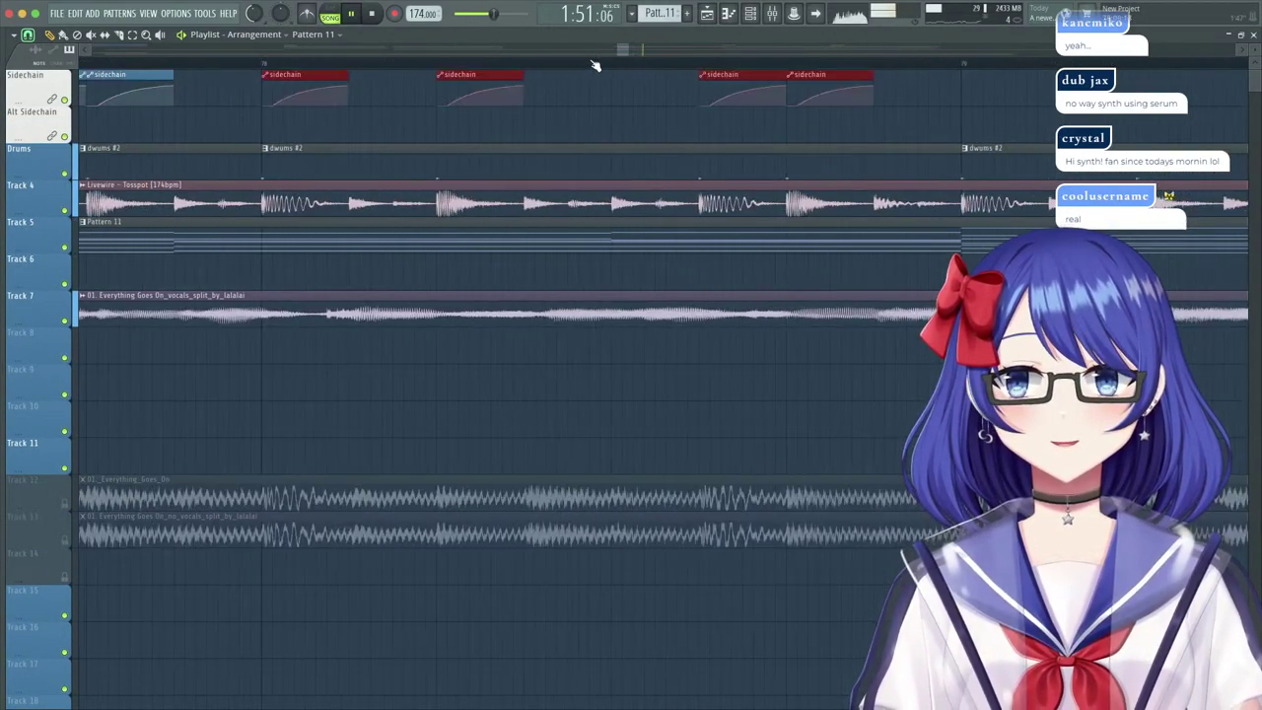
# Duplicate the sidechain clips of bars 77 and 78 into bars 79 and 80 and play the section.
pyautogui.moveTo(733, 72); pyautogui.dragTo(272, 105)
pyautogui.scroll(5, 769, 61)
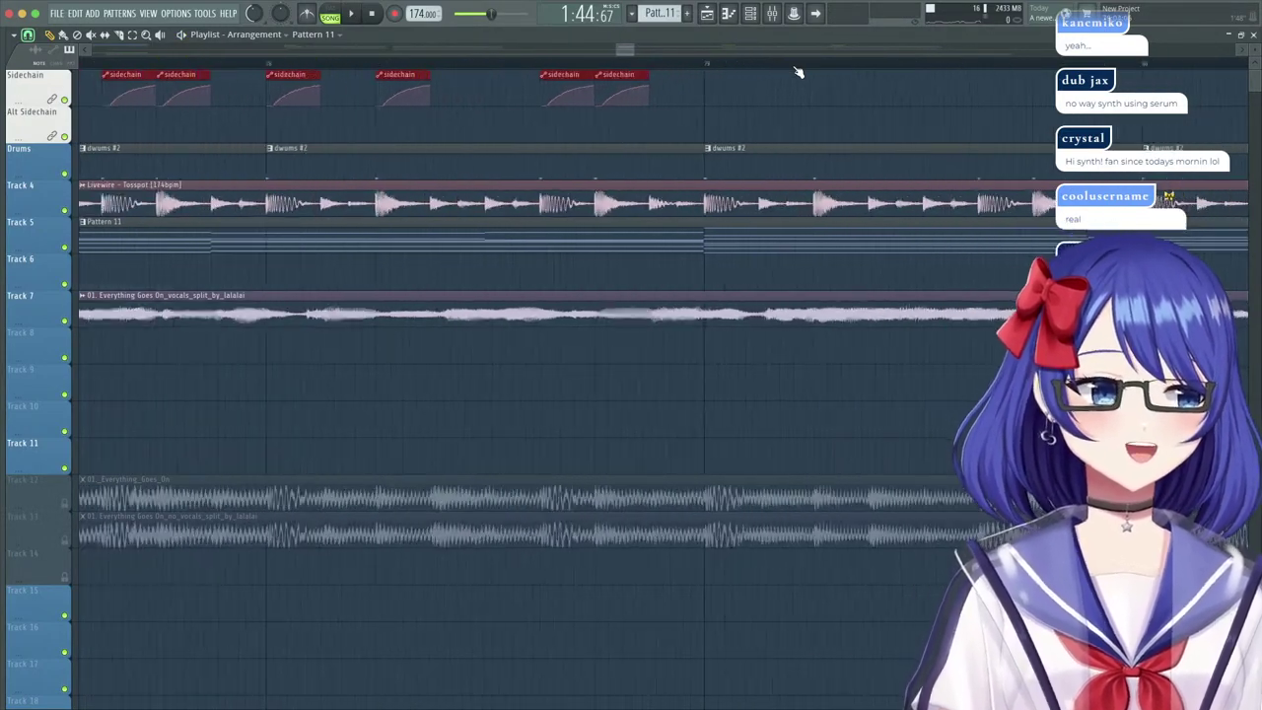
pyautogui.moveTo(733, 72); pyautogui.dragTo(1221, 61)
pyautogui.scroll(-8, 747, 63)
pyautogui.press('space')
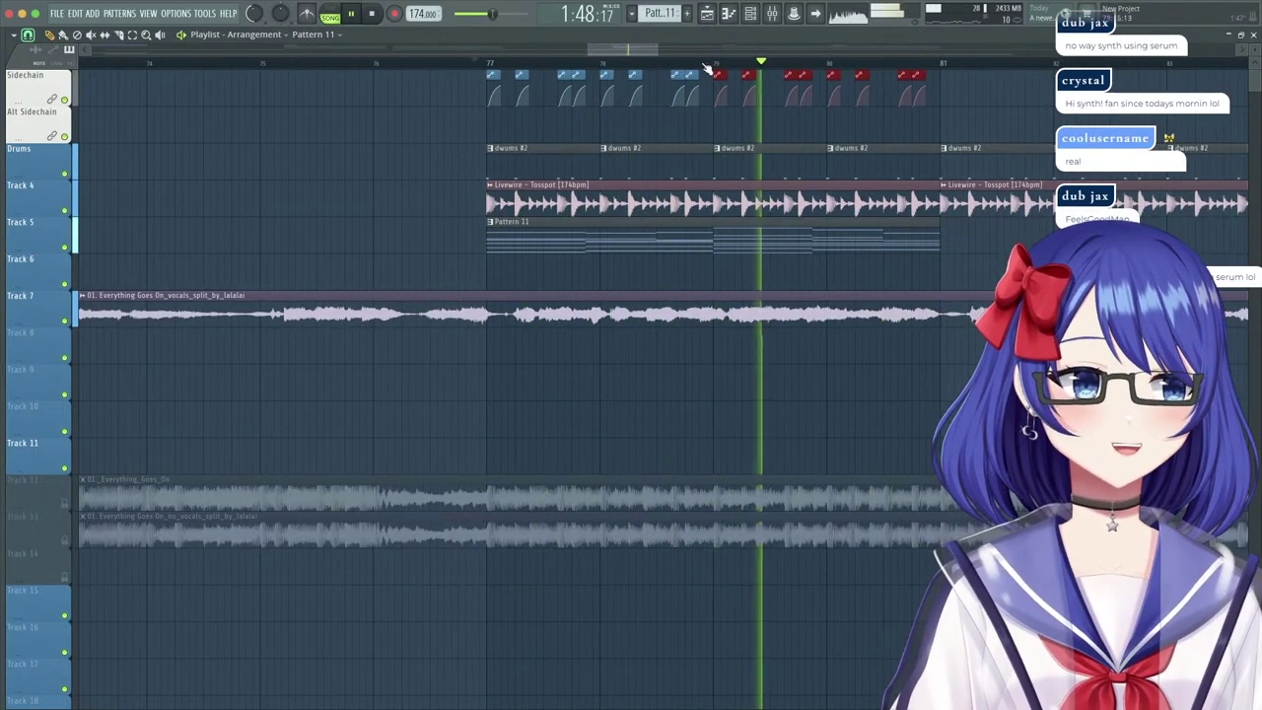
# Turn on Compensate automations in the mixer's plugin delay compensation options, then close the mixer.
pyautogui.click(786, 16)
pyautogui.click(363, 204)
pyautogui.moveTo(377, 244)
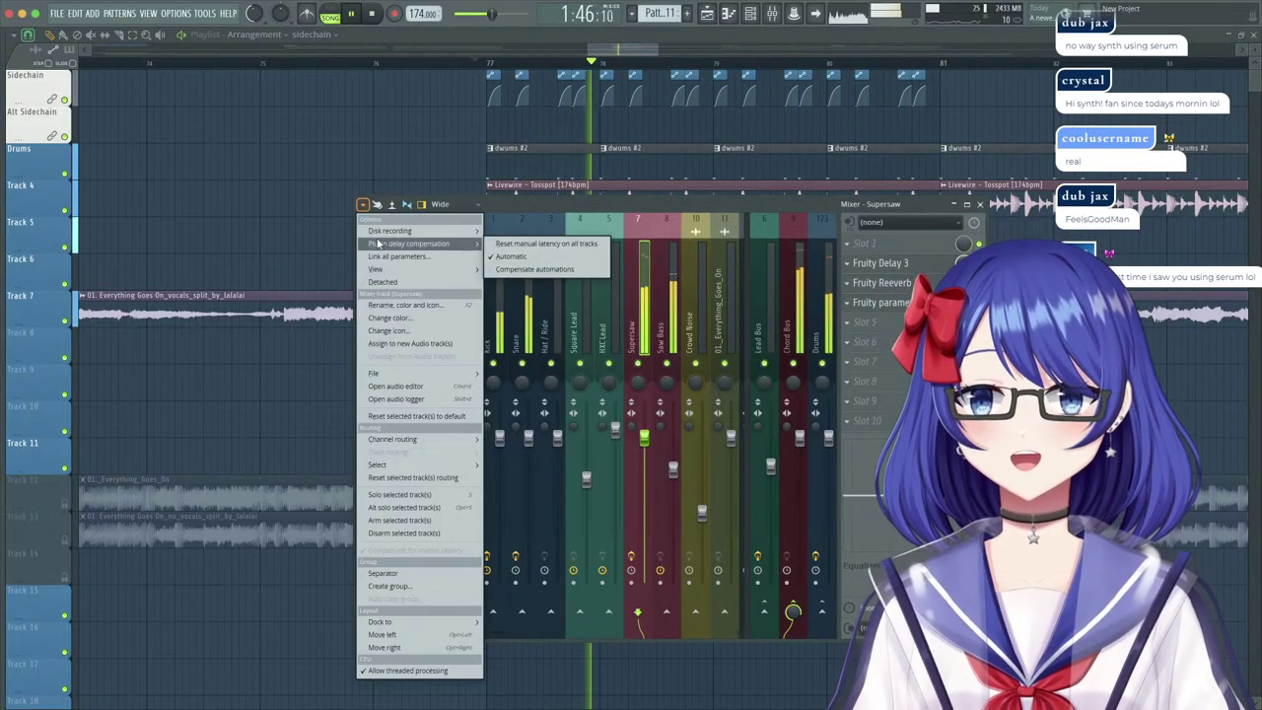
pyautogui.click(532, 261)
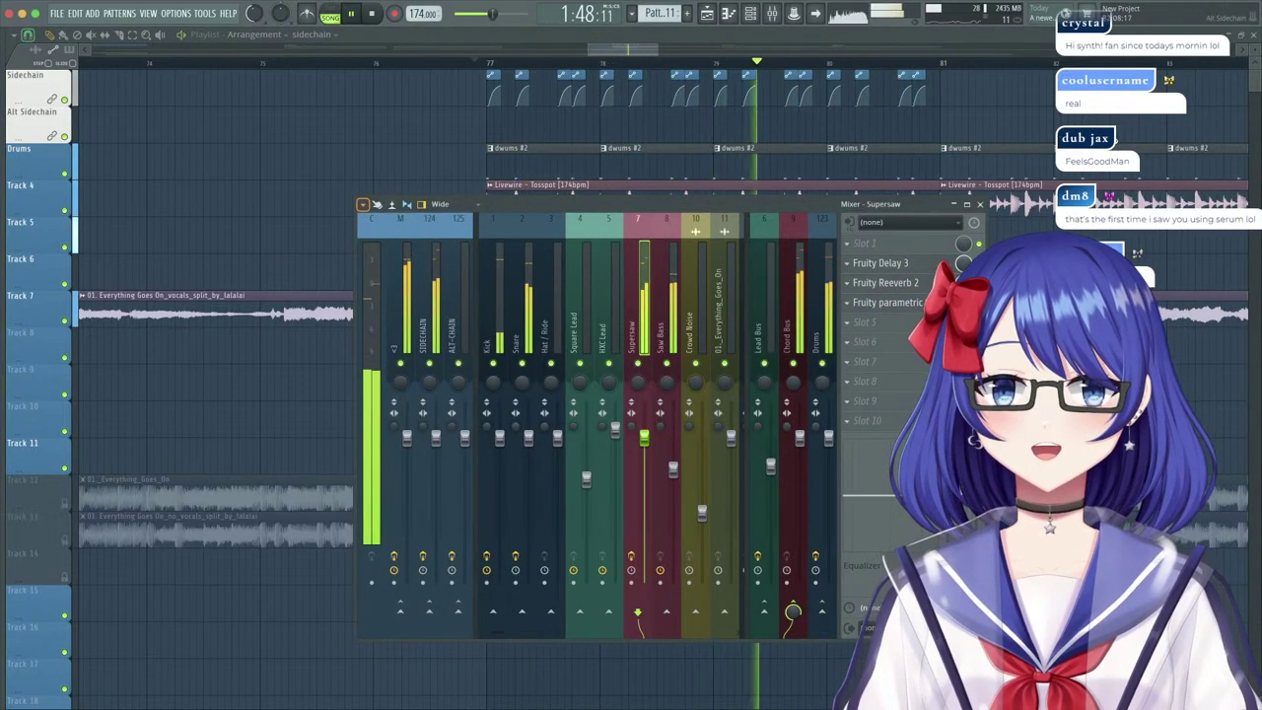
pyautogui.press('F9')
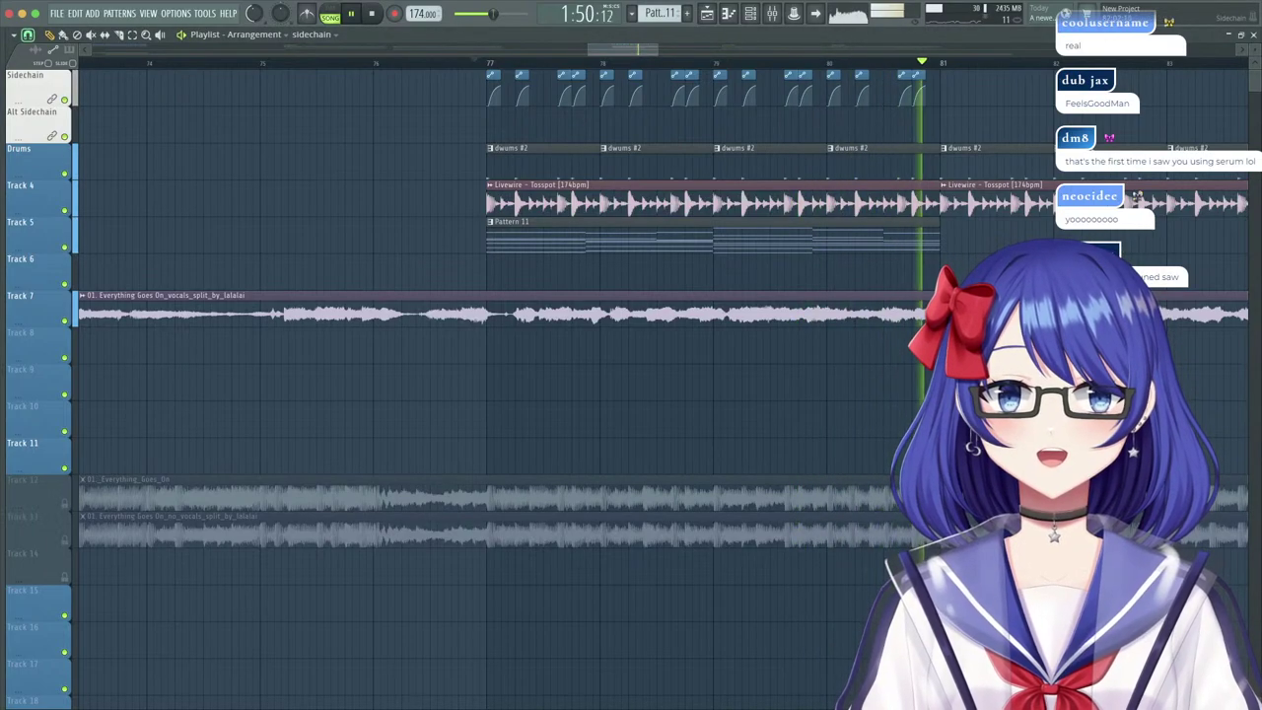
# Duplicate the four bars of sidechain clips and the Pattern 11 clip so both repeat from bar 81.
pyautogui.moveTo(1000, 104); pyautogui.dragTo(449, 96)
pyautogui.hotkey('ctrl', 'b')
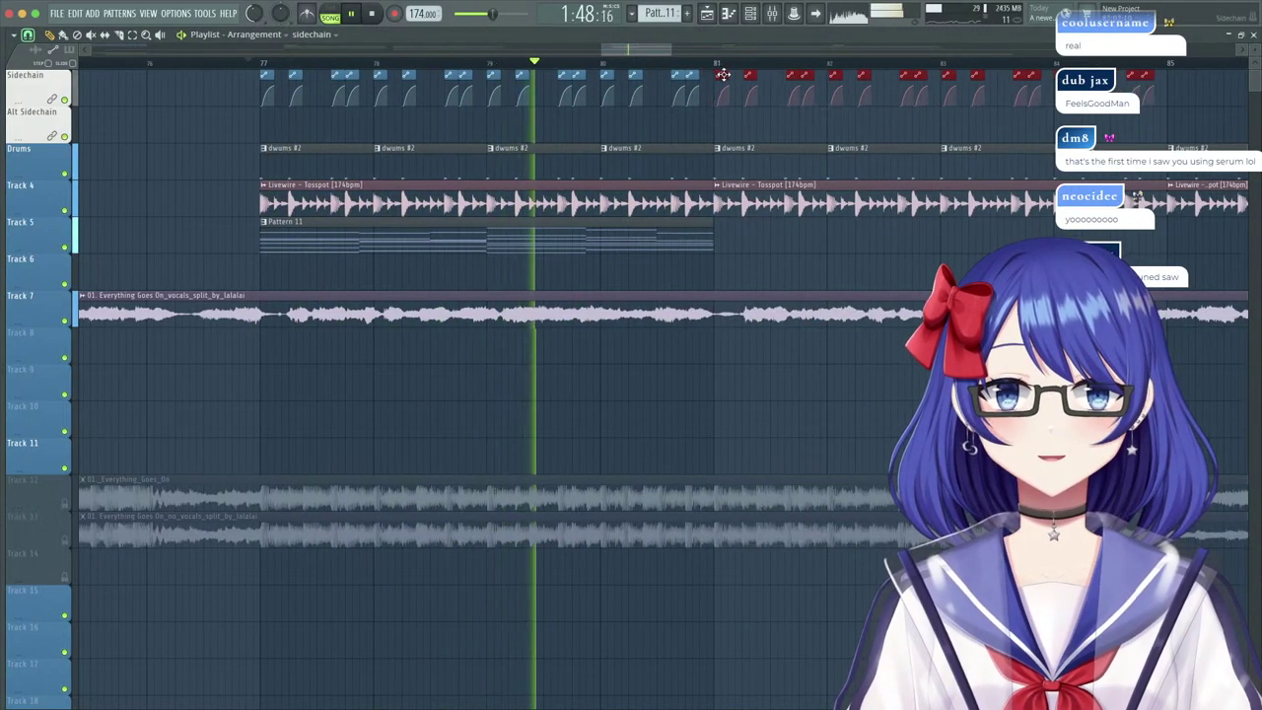
pyautogui.click(631, 247)
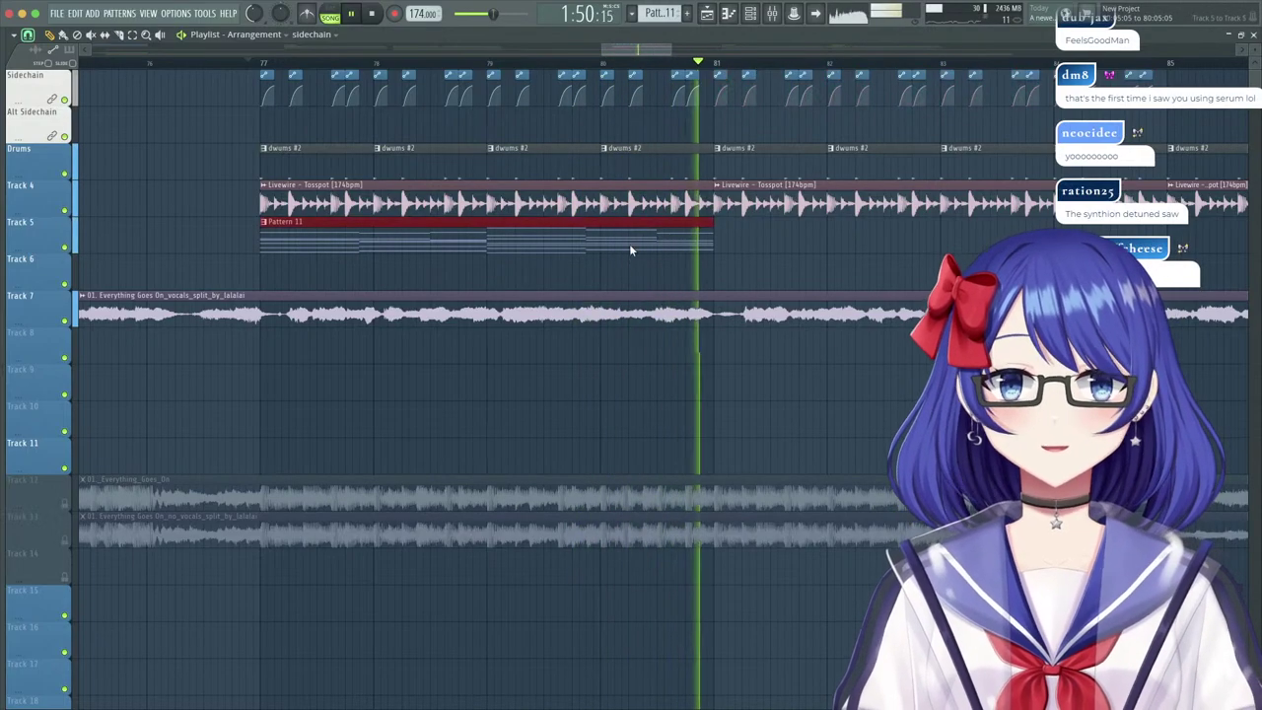
pyautogui.hotkey('ctrl', 'b')
pyautogui.scroll(-2, 721, 63)
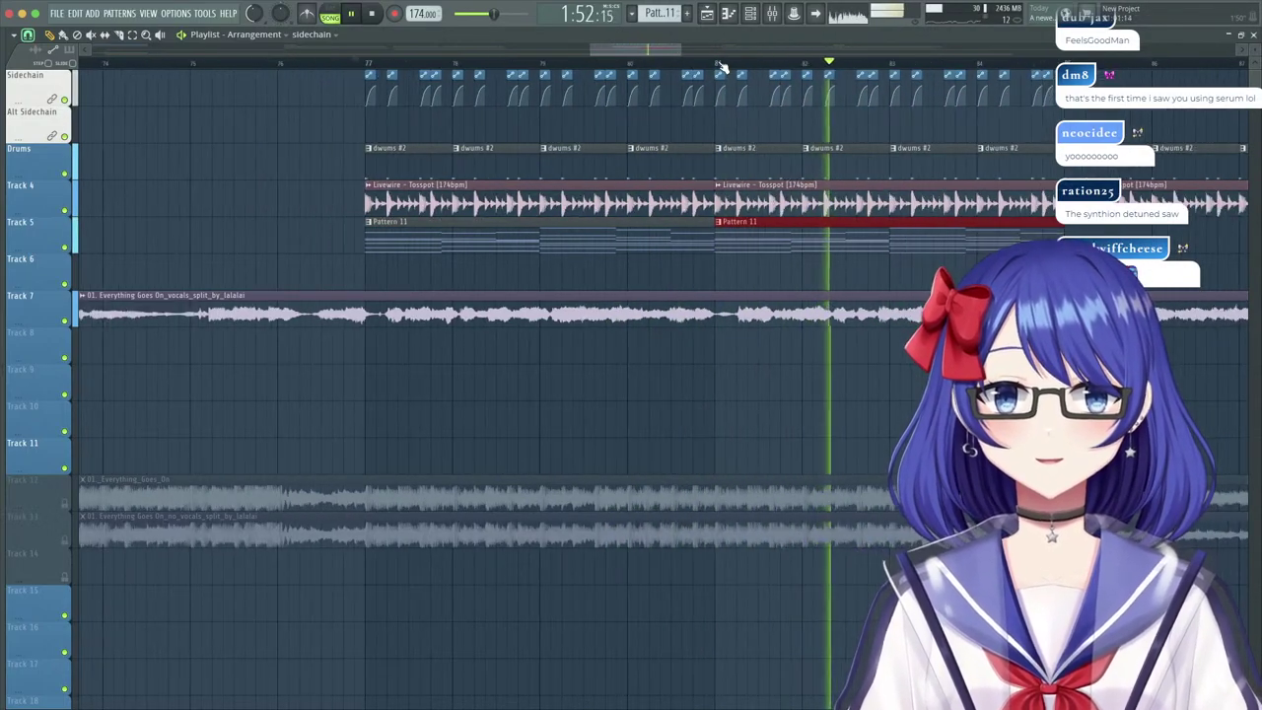
pyautogui.scroll(-2, 721, 63)
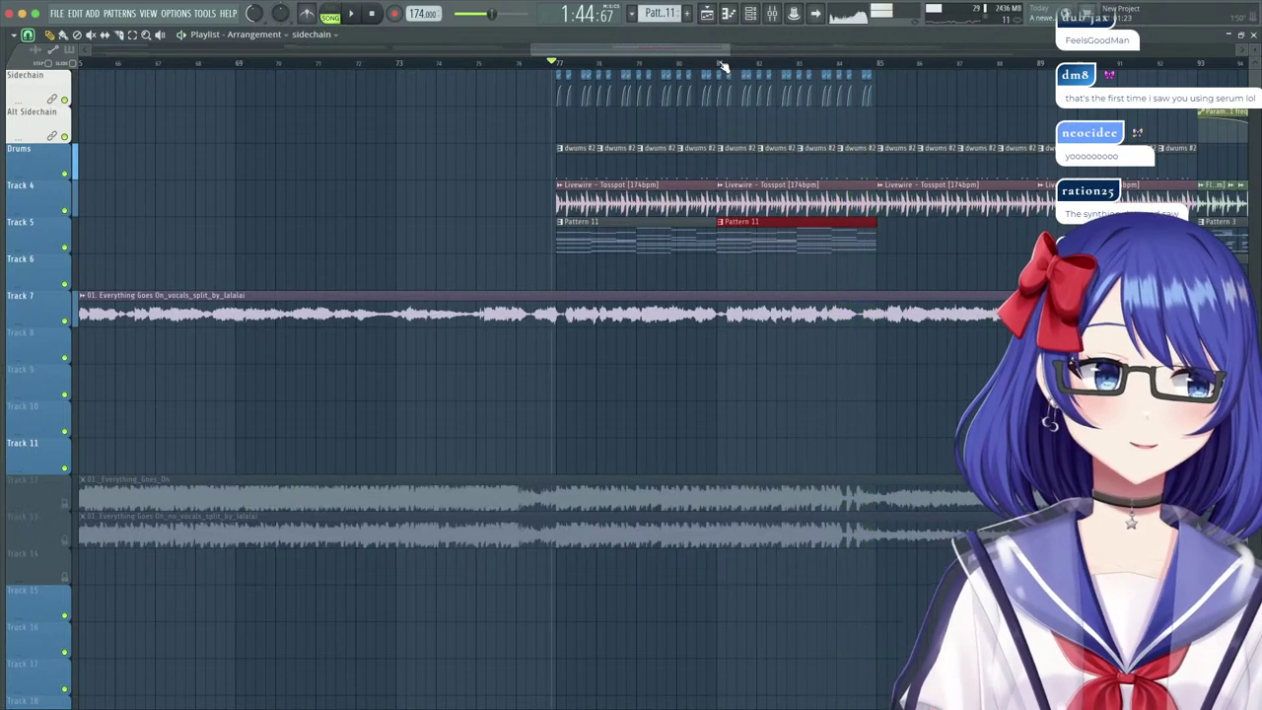
# Open the Pattern 11 clip and inspect the Saw Bass #2 instrument settings during playback.
pyautogui.doubleClick(627, 235)
pyautogui.click(402, 39)
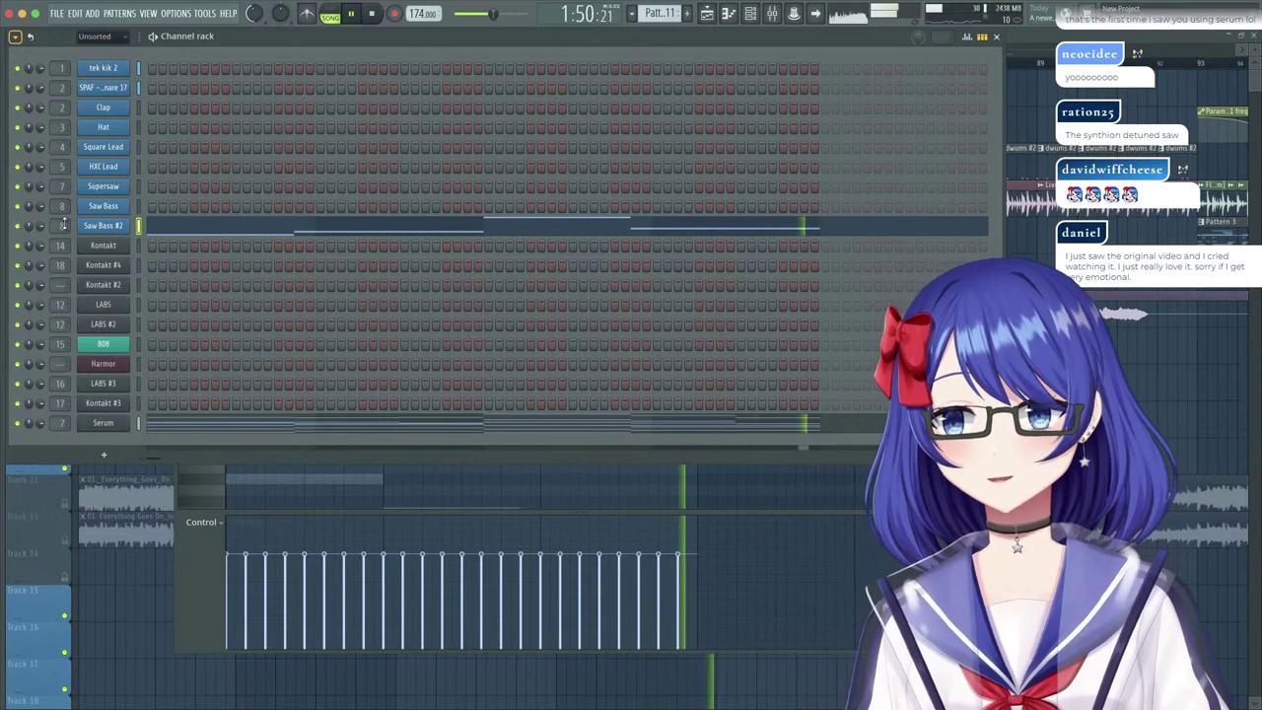
pyautogui.press('F9')
pyautogui.click(123, 227)
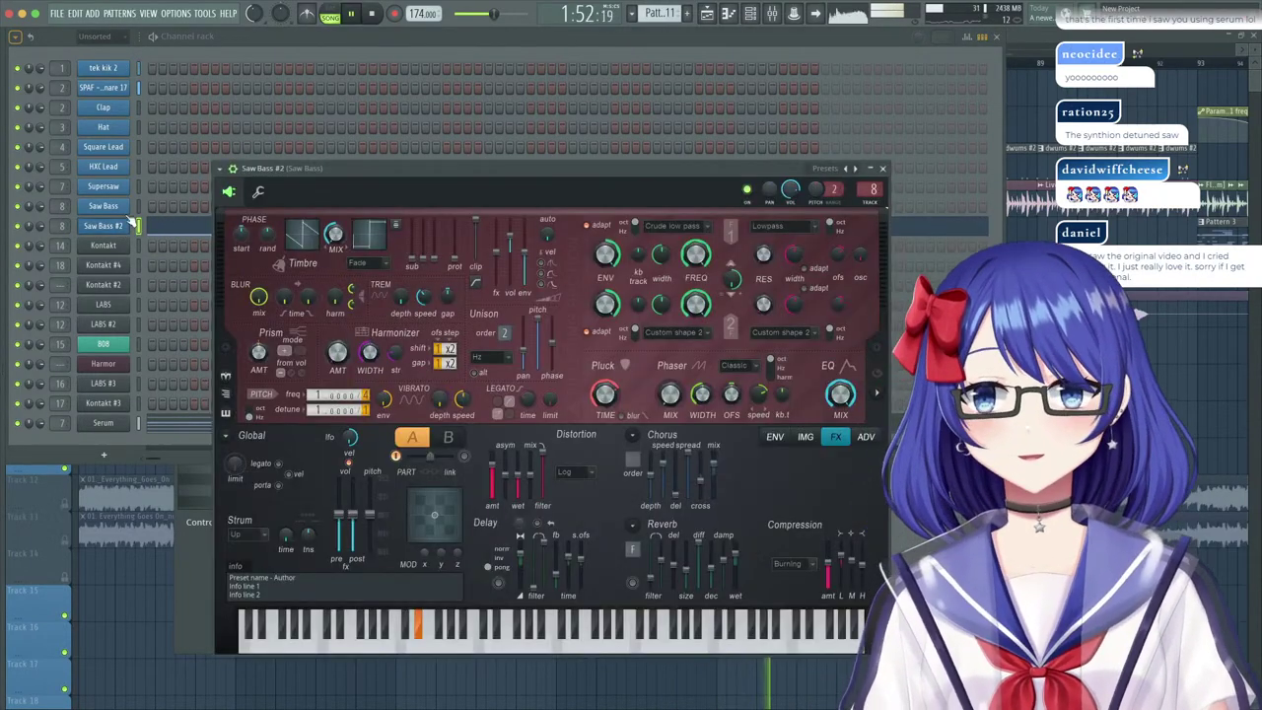
pyautogui.click(325, 37)
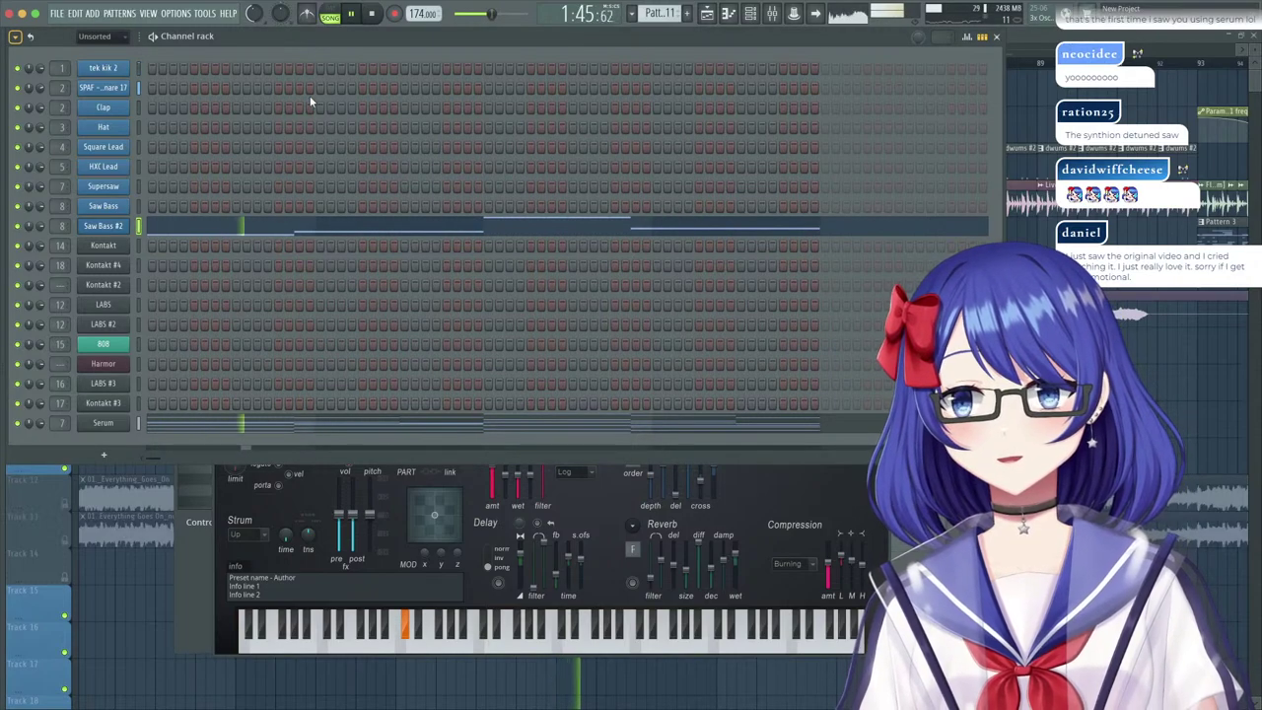
# Play the arrangement from bar 45 and open the mixer to check the track levels.
pyautogui.press('F5')
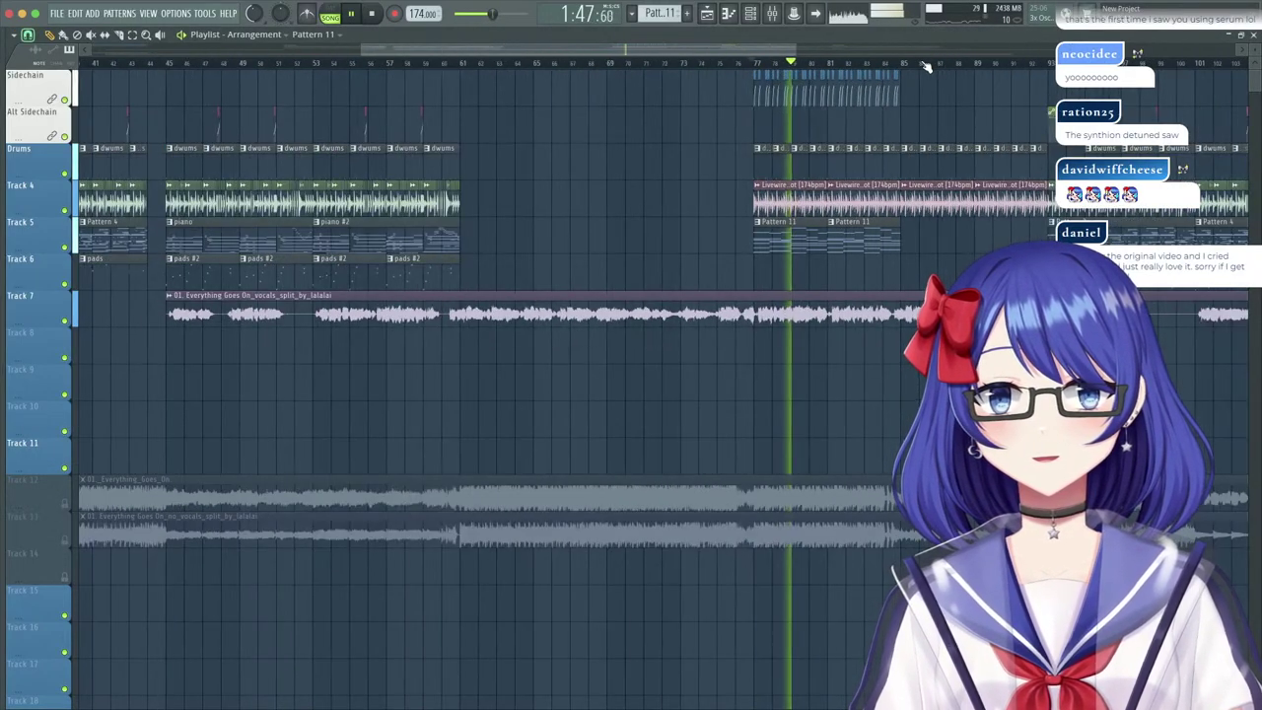
pyautogui.scroll(-2, 925, 66)
pyautogui.press('space')
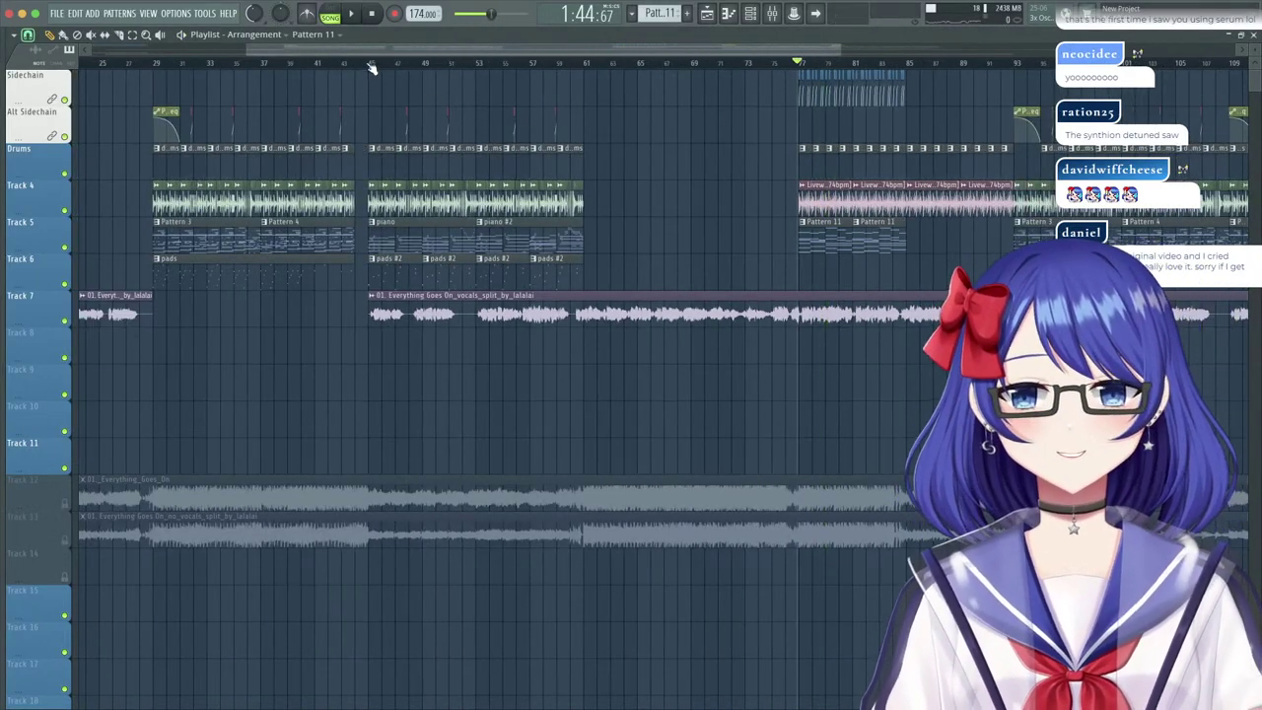
pyautogui.press('space')
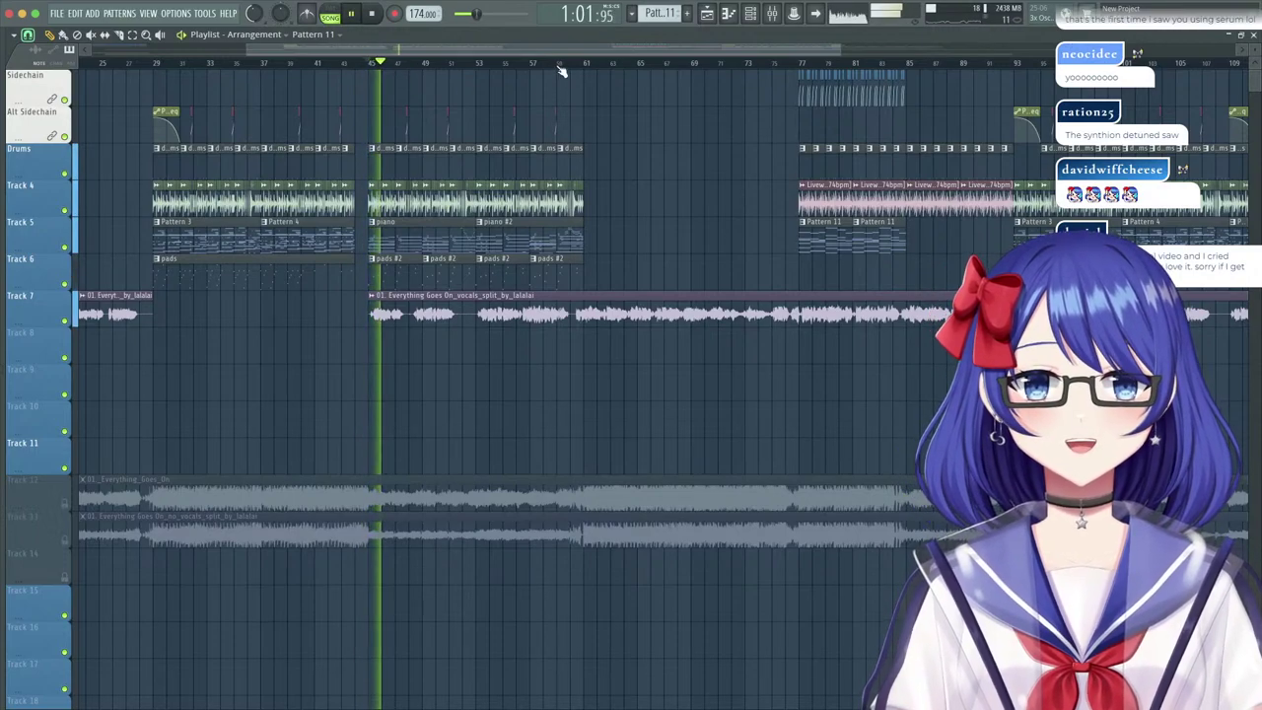
pyautogui.press('F9')
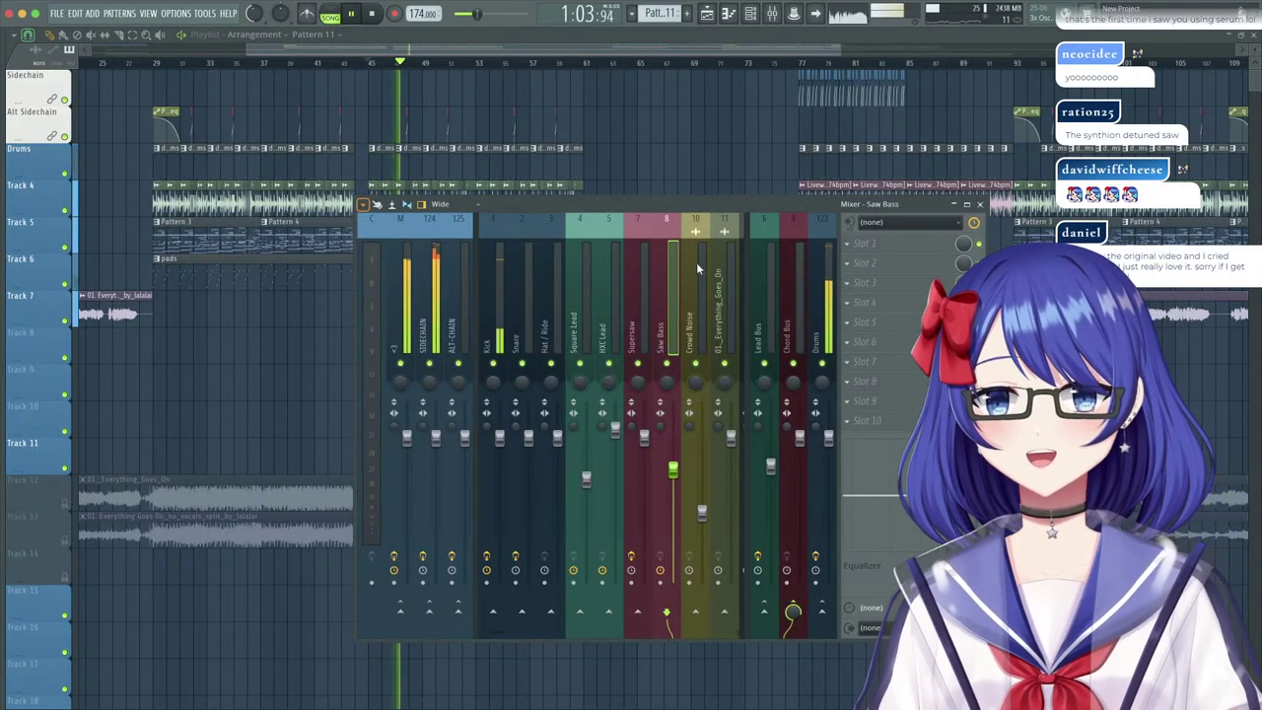
# Check the master track in the mixer, close the mixer, and audition the arrangement from bar 93.
pyautogui.click(402, 284)
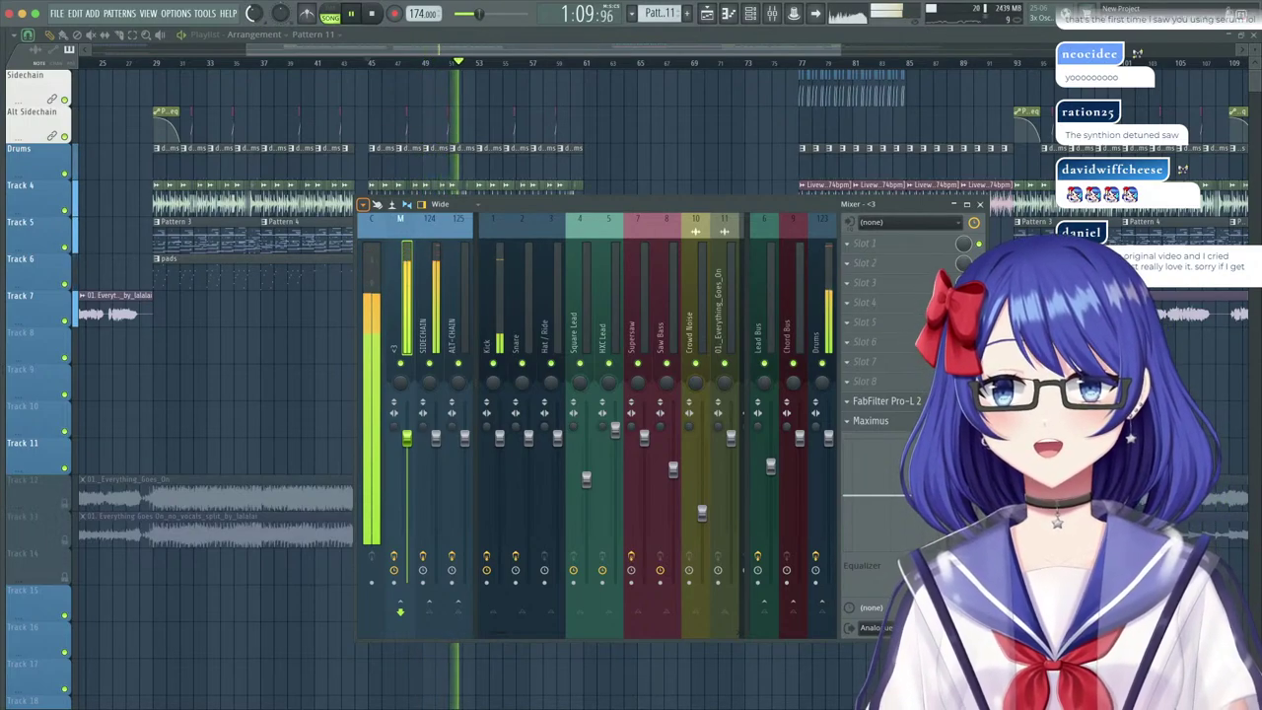
pyautogui.click(979, 204)
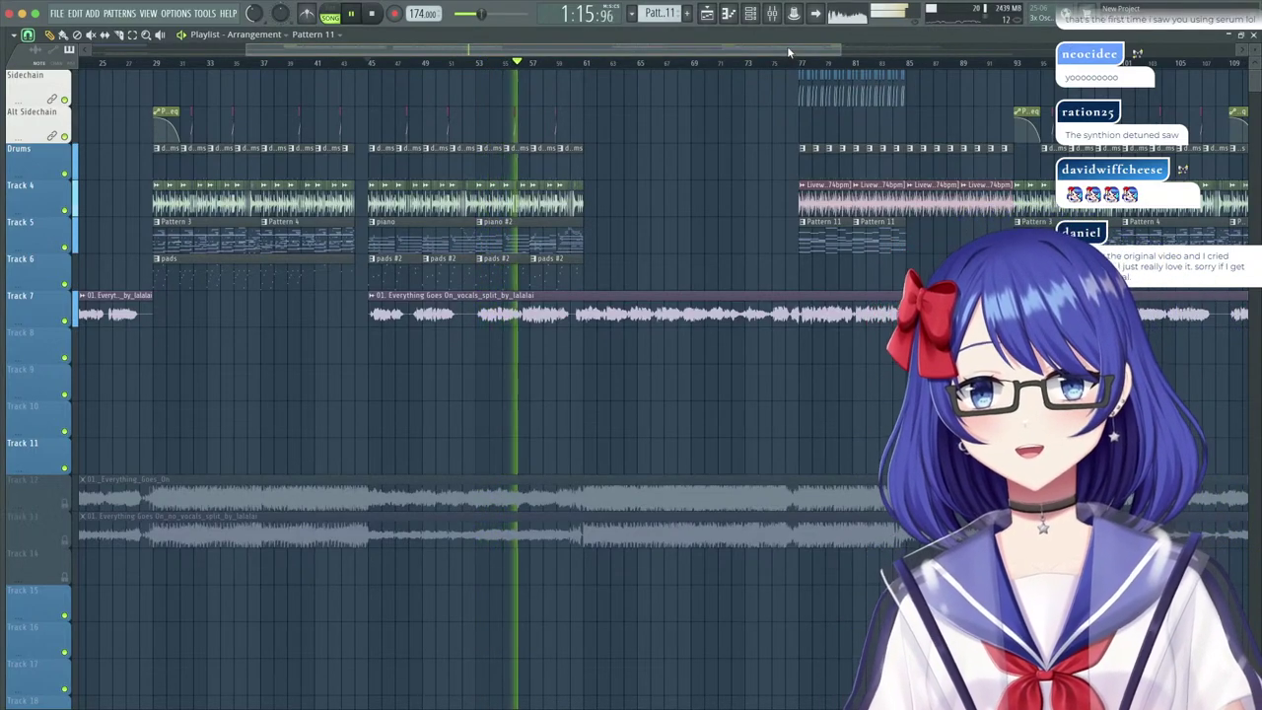
pyautogui.scroll(-2, 797, 69)
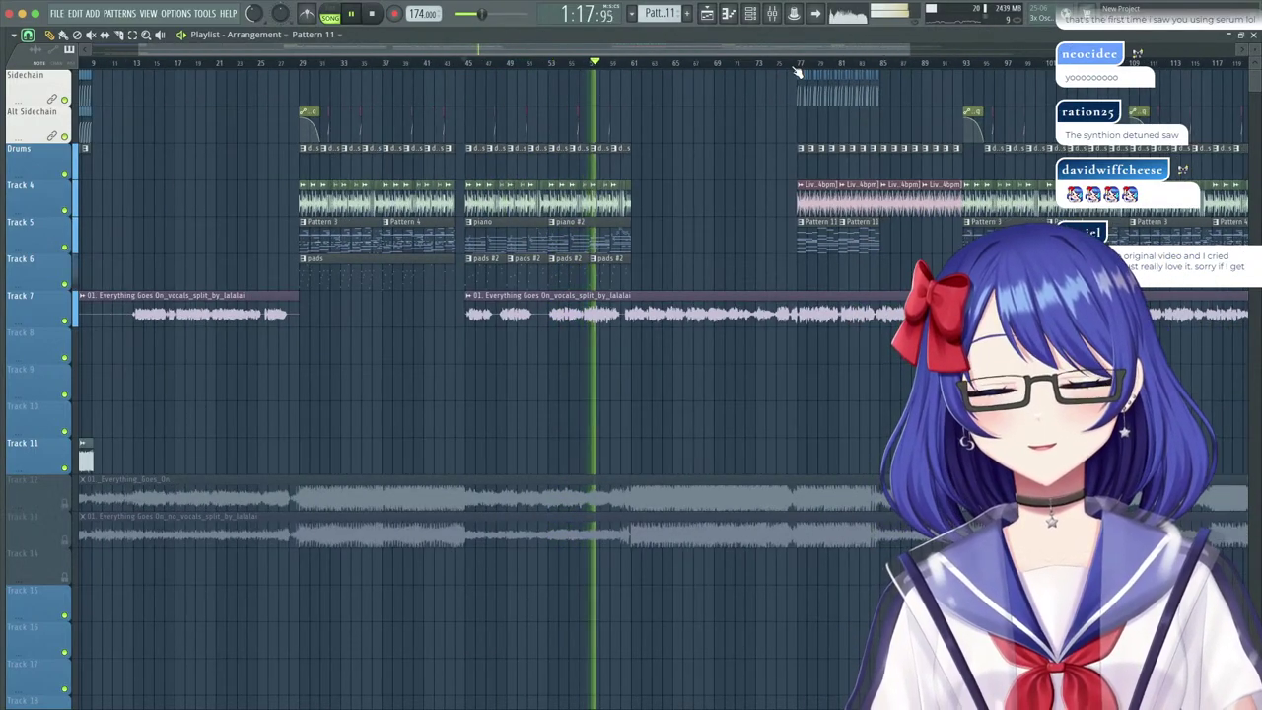
pyautogui.scroll(-2, 797, 72)
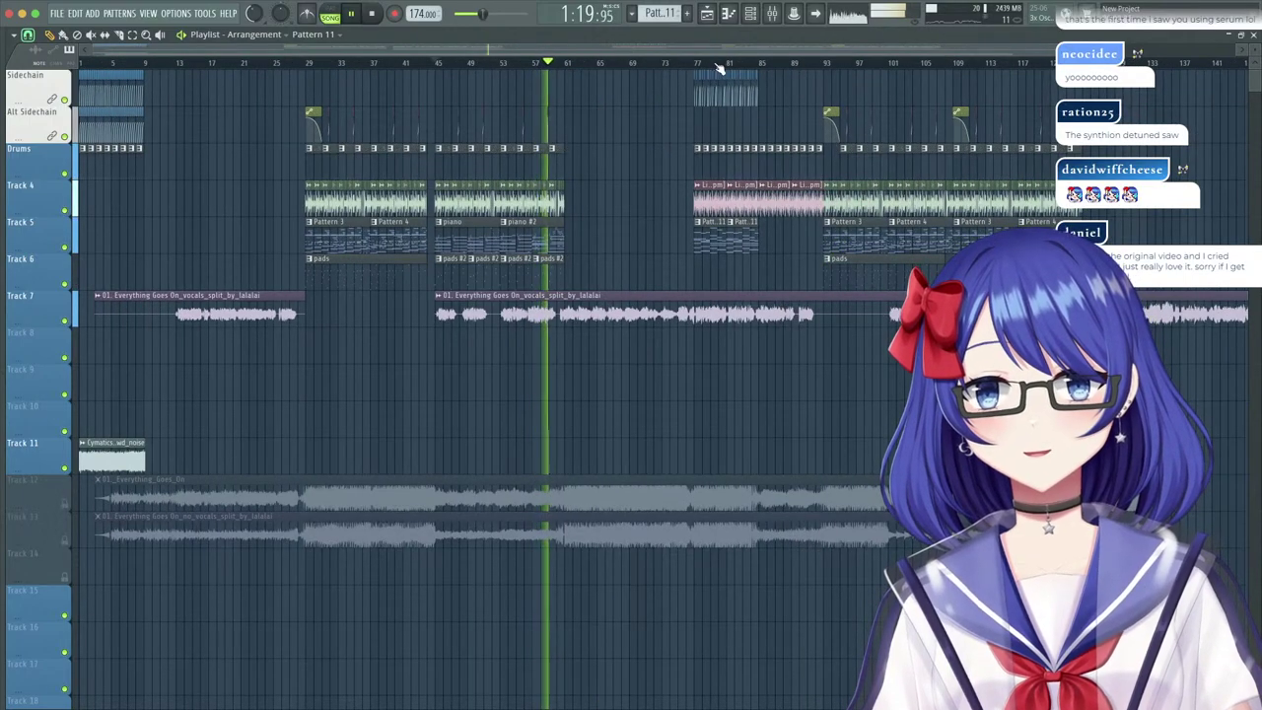
pyautogui.scroll(3, 735, 68)
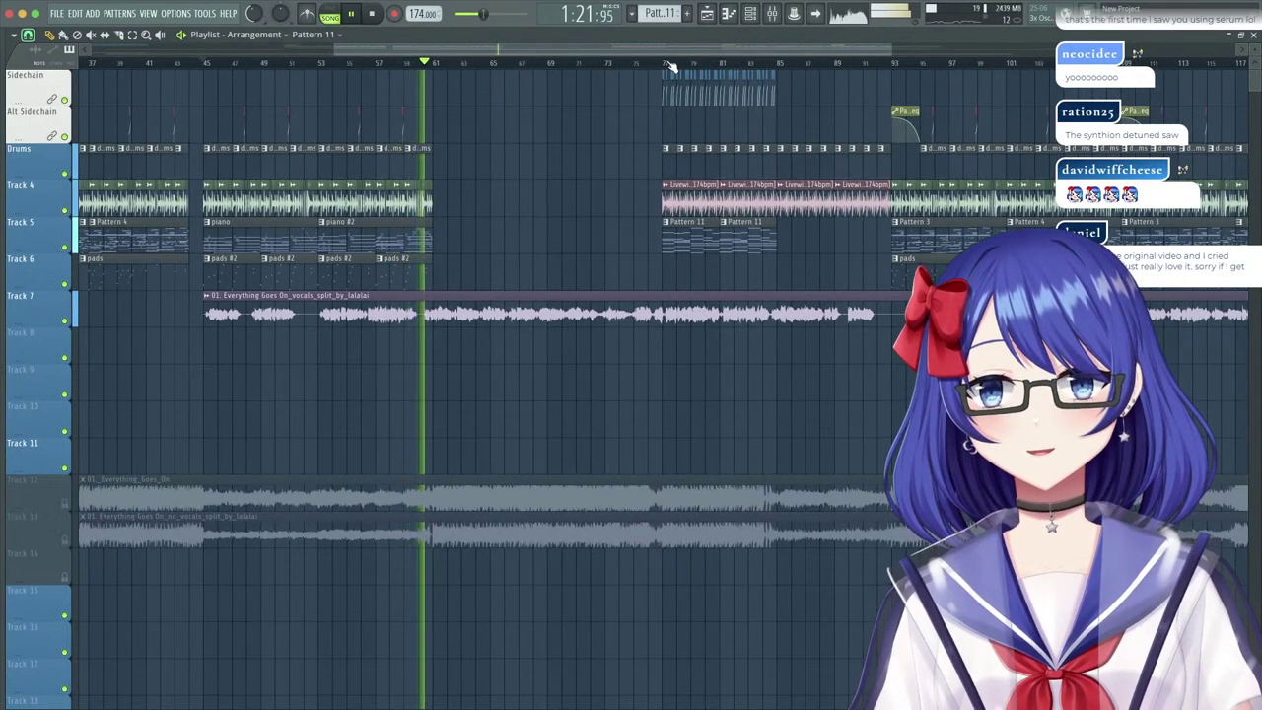
pyautogui.click(886, 65)
pyautogui.scroll(-3, 892, 66)
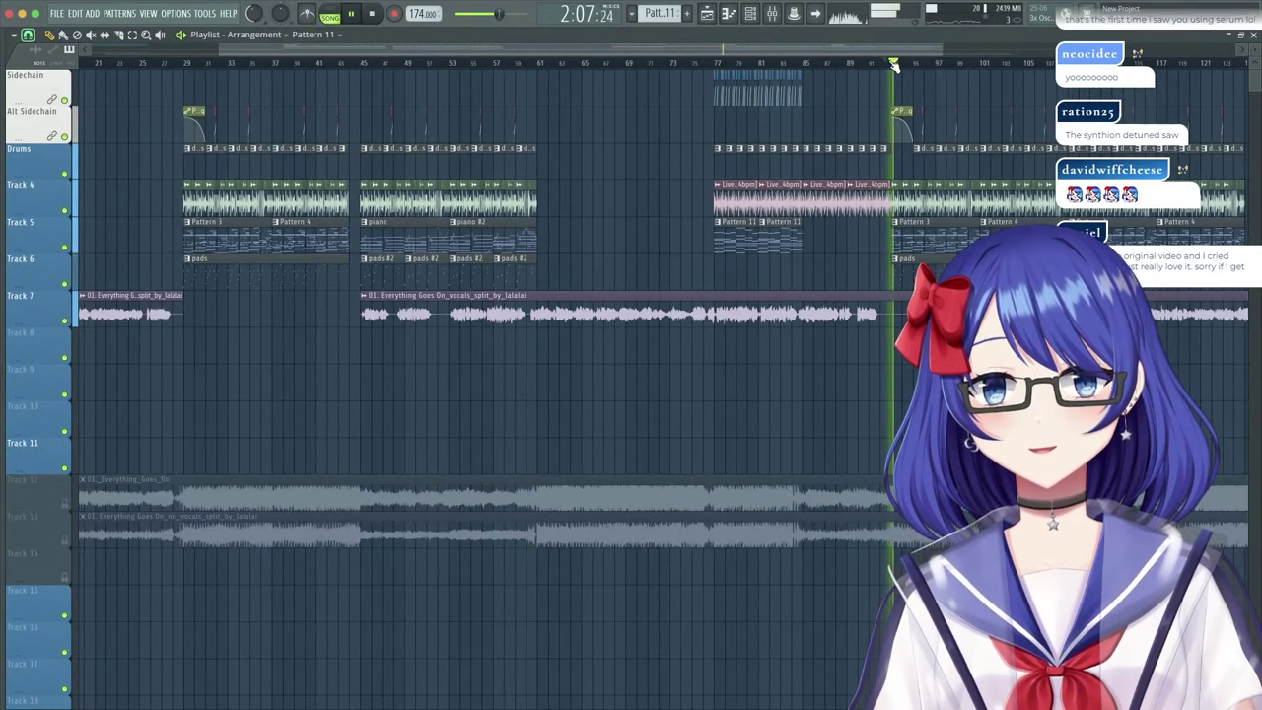
# Place a pads pattern clip on Track 6 at bar 77 and play the section from there.
pyautogui.click(751, 68)
pyautogui.scroll(3, 774, 71)
pyautogui.scroll(3, 779, 72)
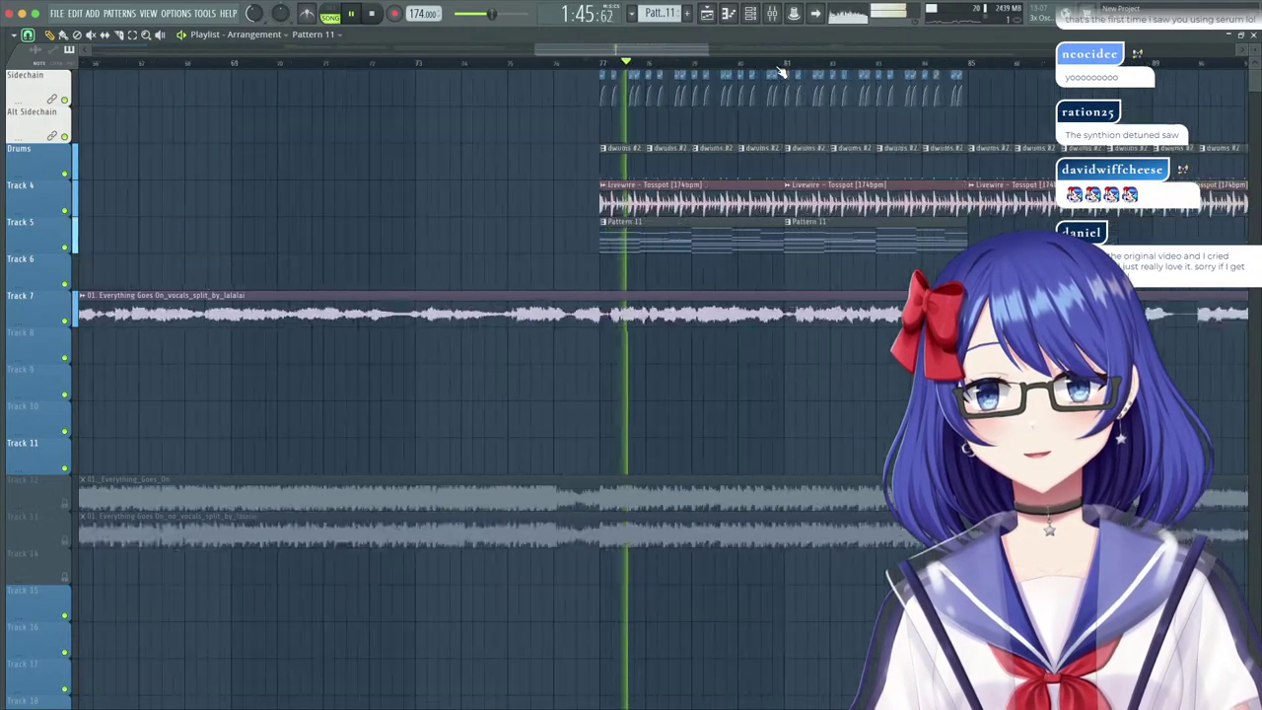
pyautogui.click(735, 264)
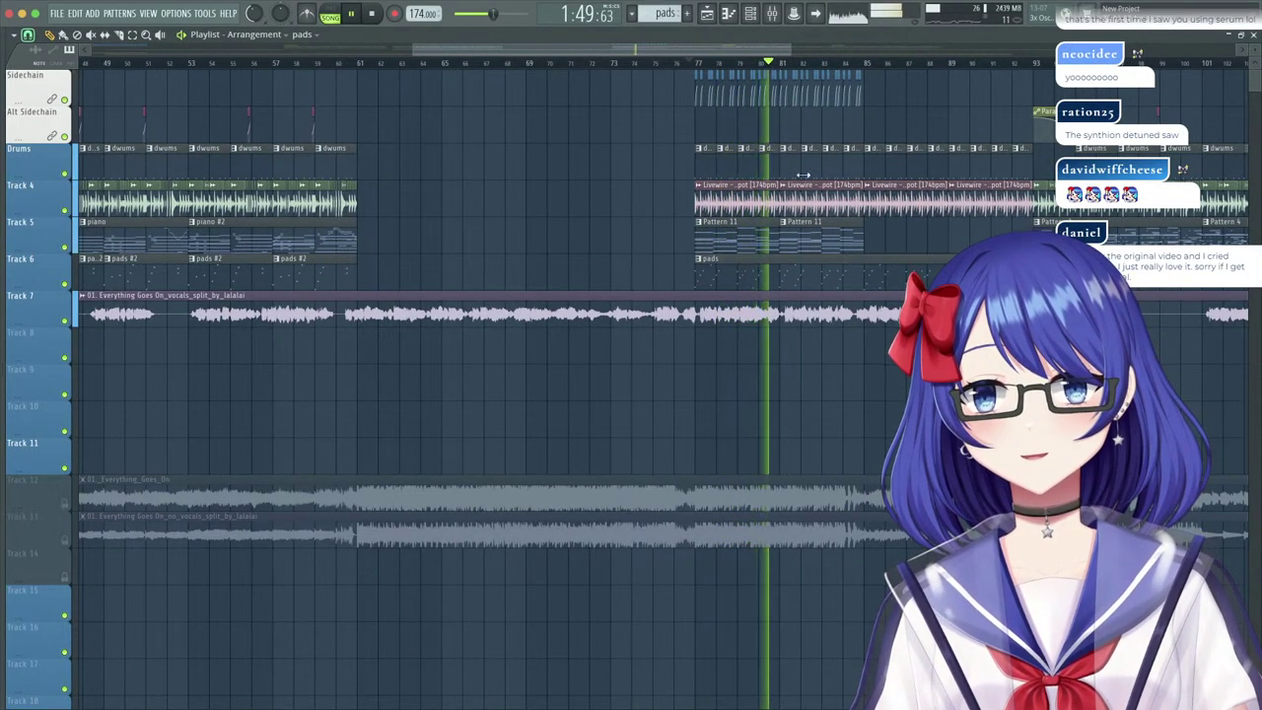
pyautogui.scroll(3, 784, 67)
pyautogui.scroll(3, 784, 67)
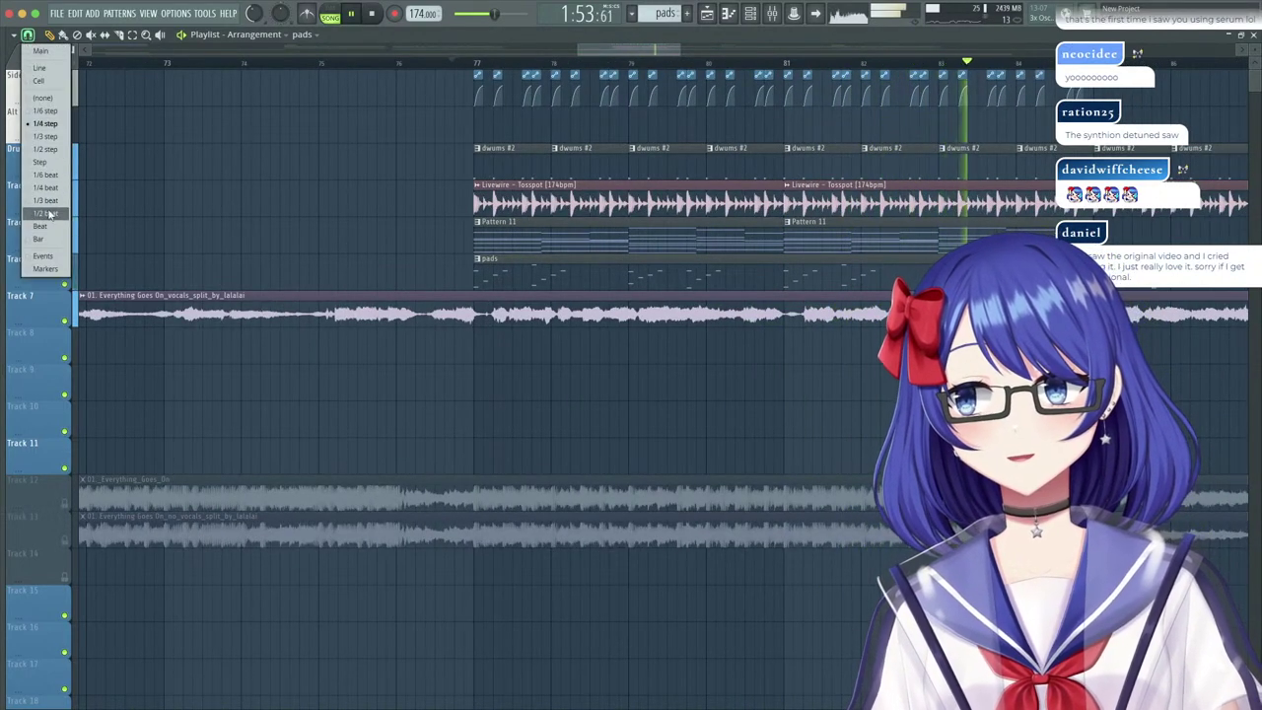
pyautogui.scroll(-3, 480, 67)
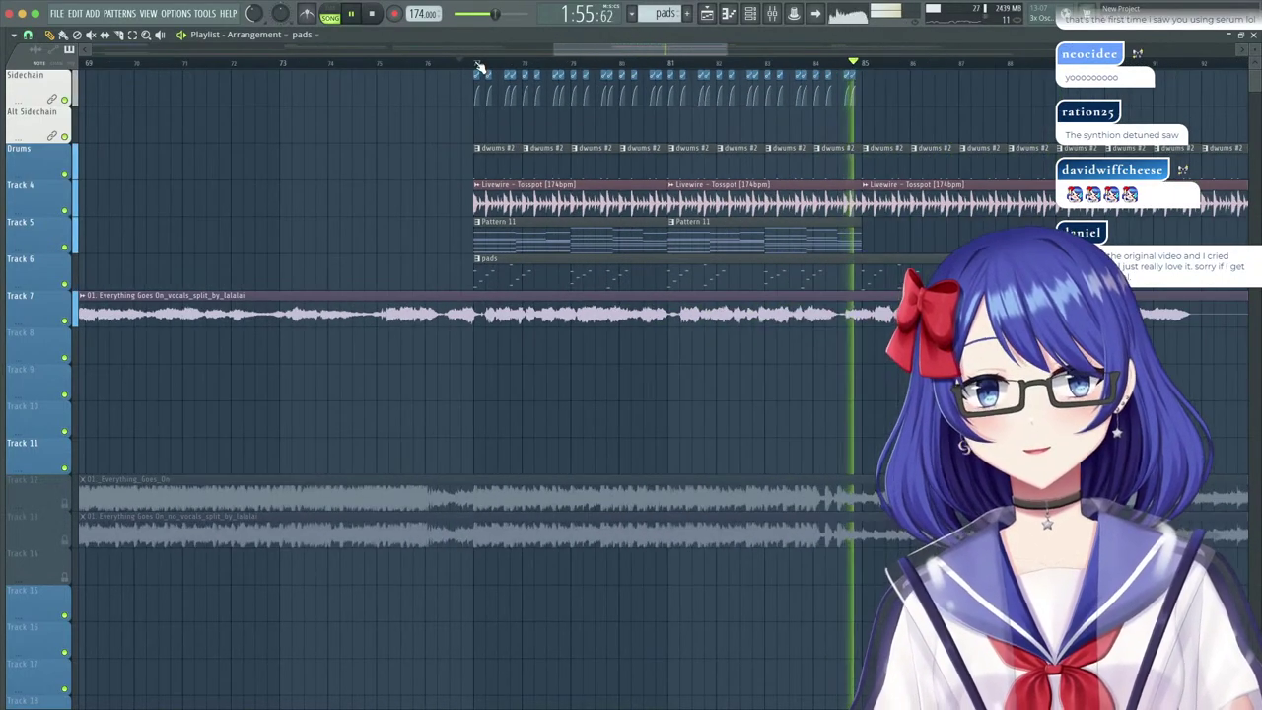
pyautogui.click(486, 66)
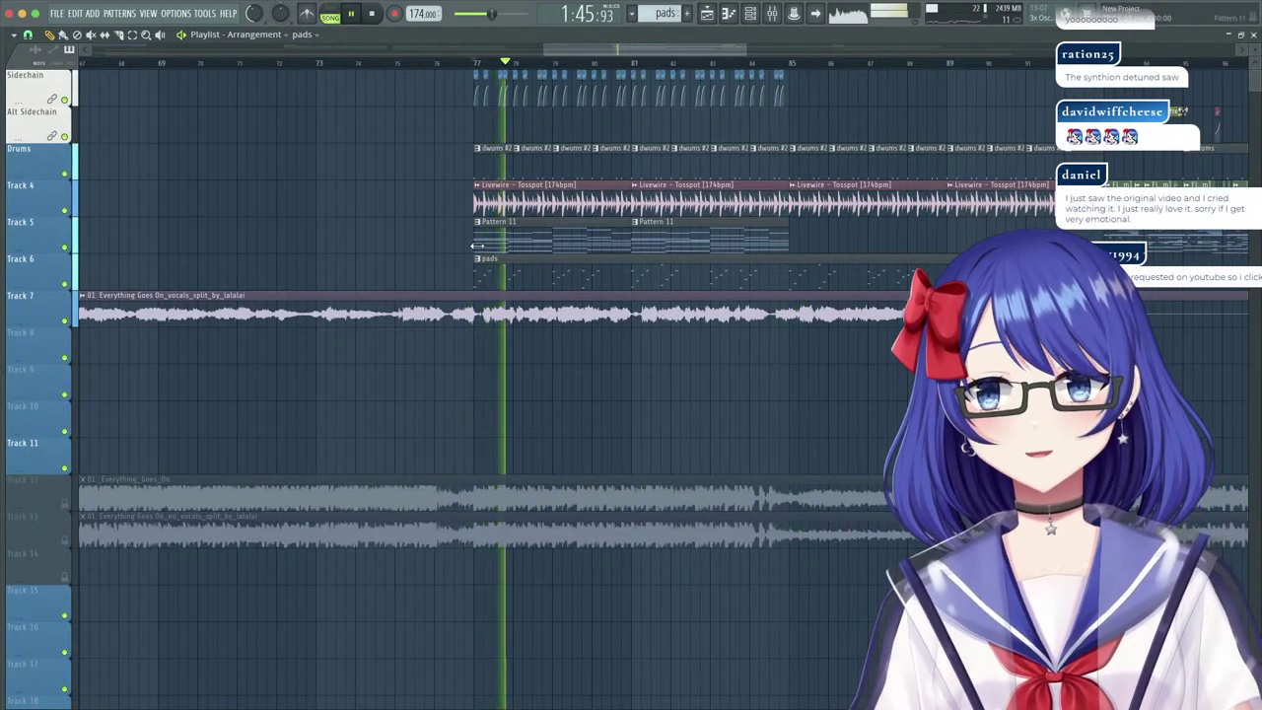
# Make the pads clip at bar 77 a unique pattern and open its LABS #3 notes for pattern playback.
pyautogui.click(477, 259)
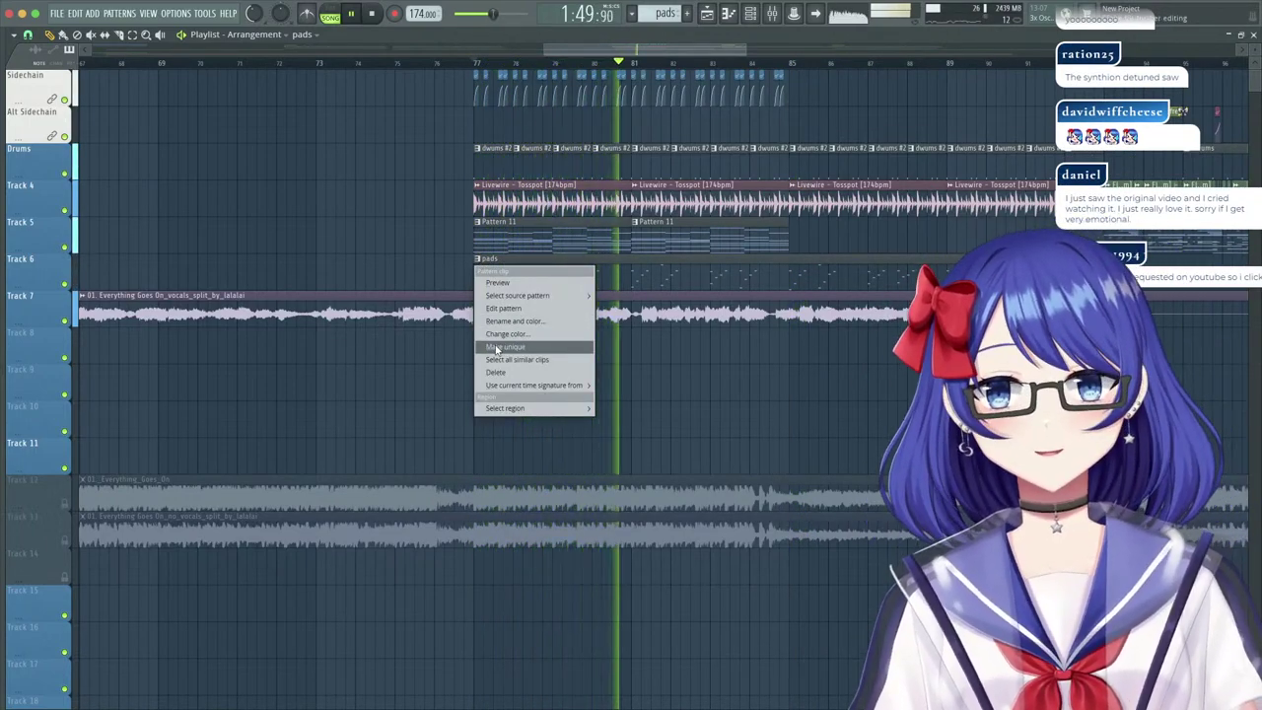
pyautogui.click(498, 348)
pyautogui.doubleClick(553, 281)
pyautogui.click(328, 16)
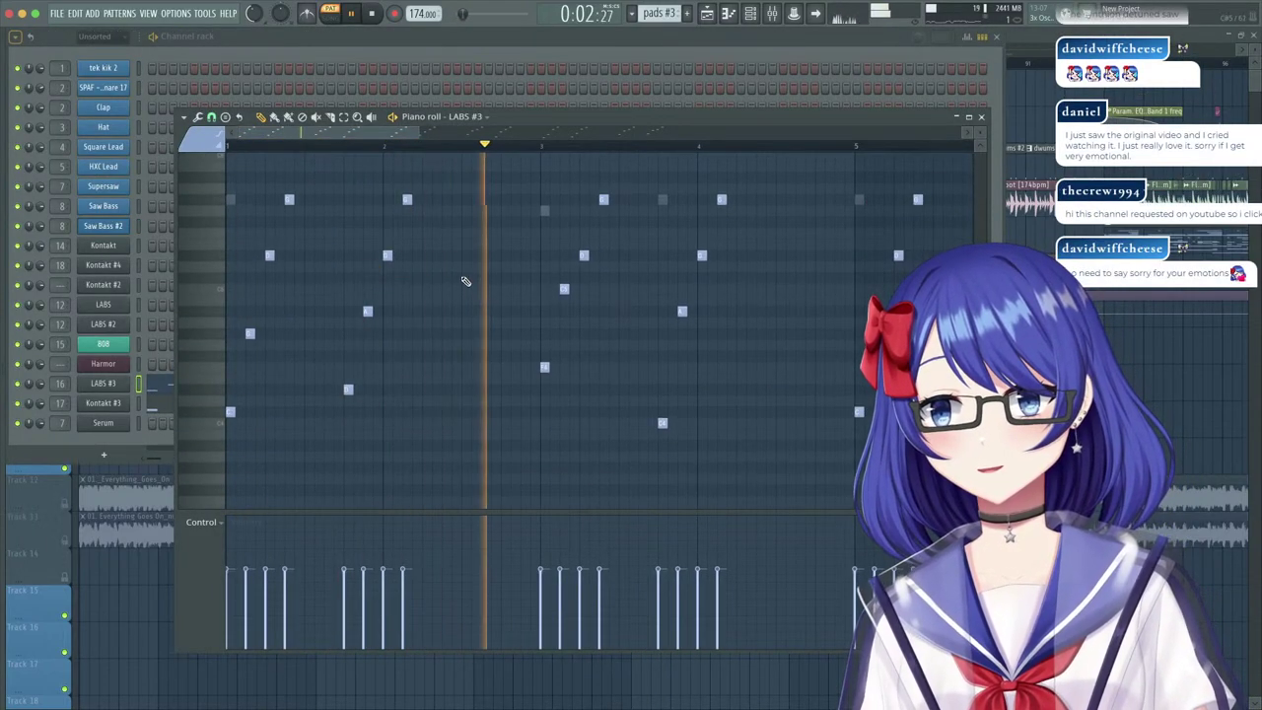
# Repitch the arpeggio notes in bar 3 of LABS #3, audition the pattern, and play the arrangement from bar 77.
pyautogui.moveTo(614, 185); pyautogui.dragTo(545, 419)
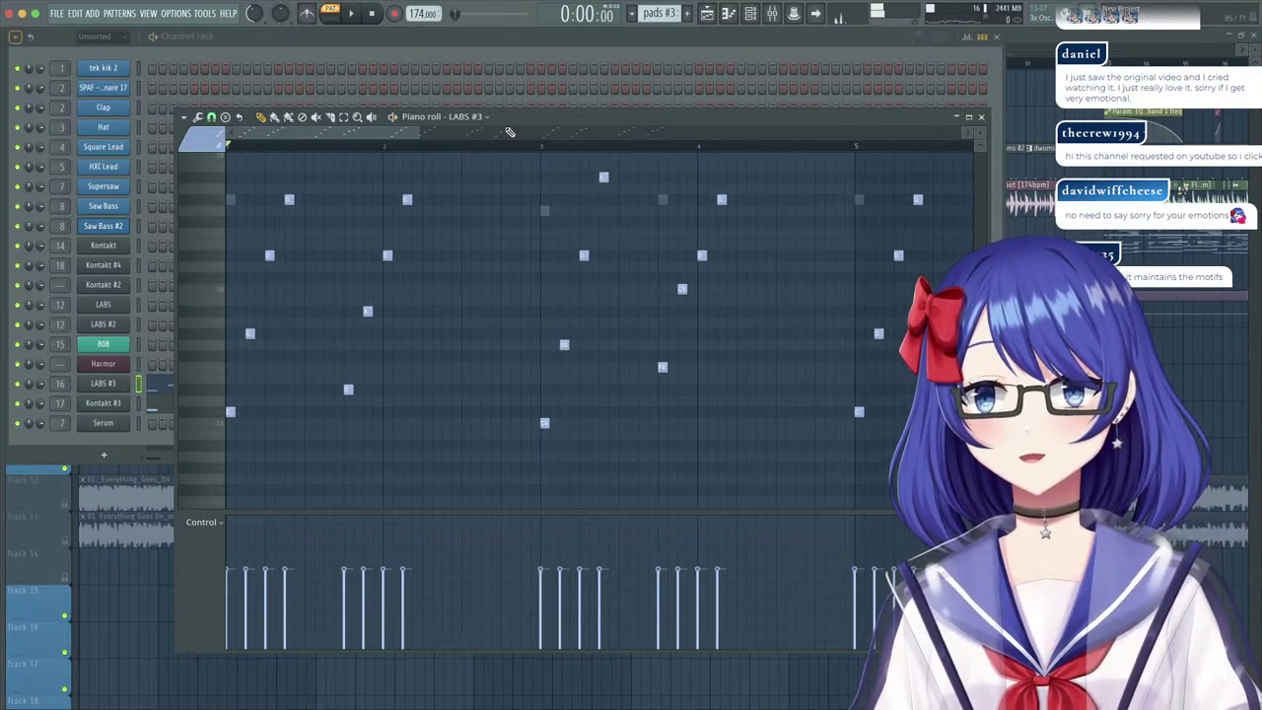
pyautogui.scroll(3, 507, 266)
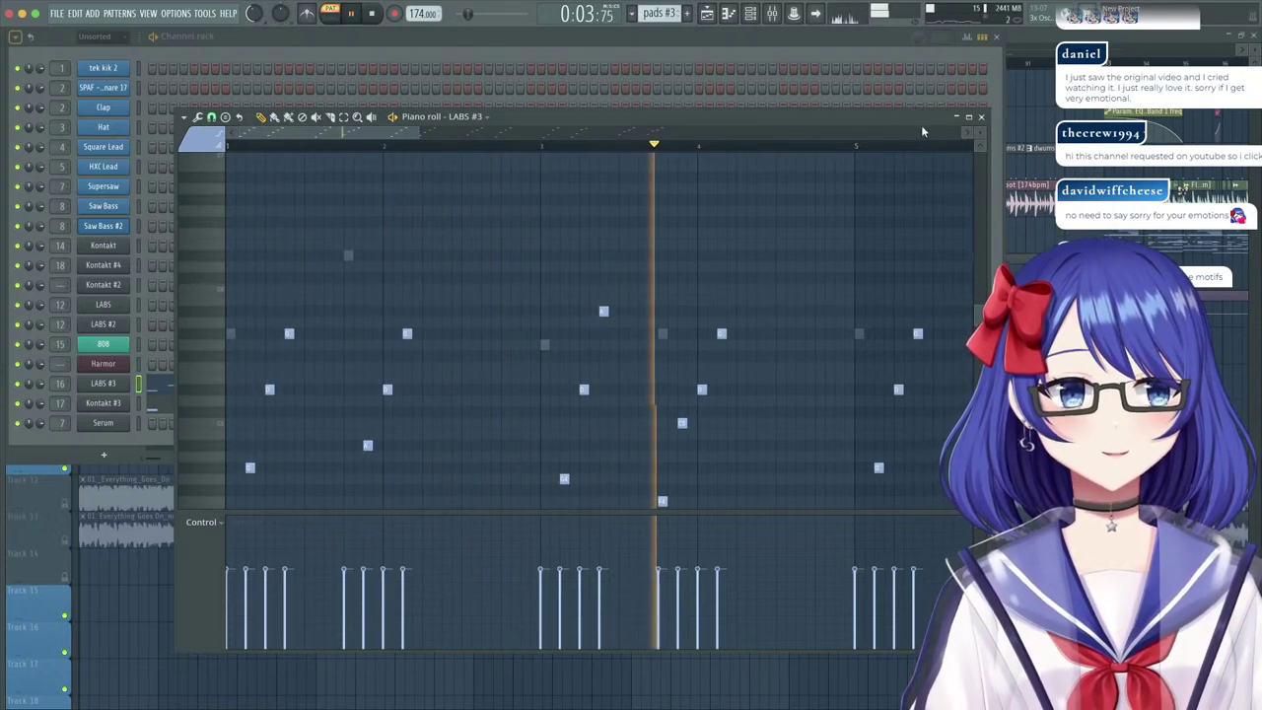
pyautogui.press('space')
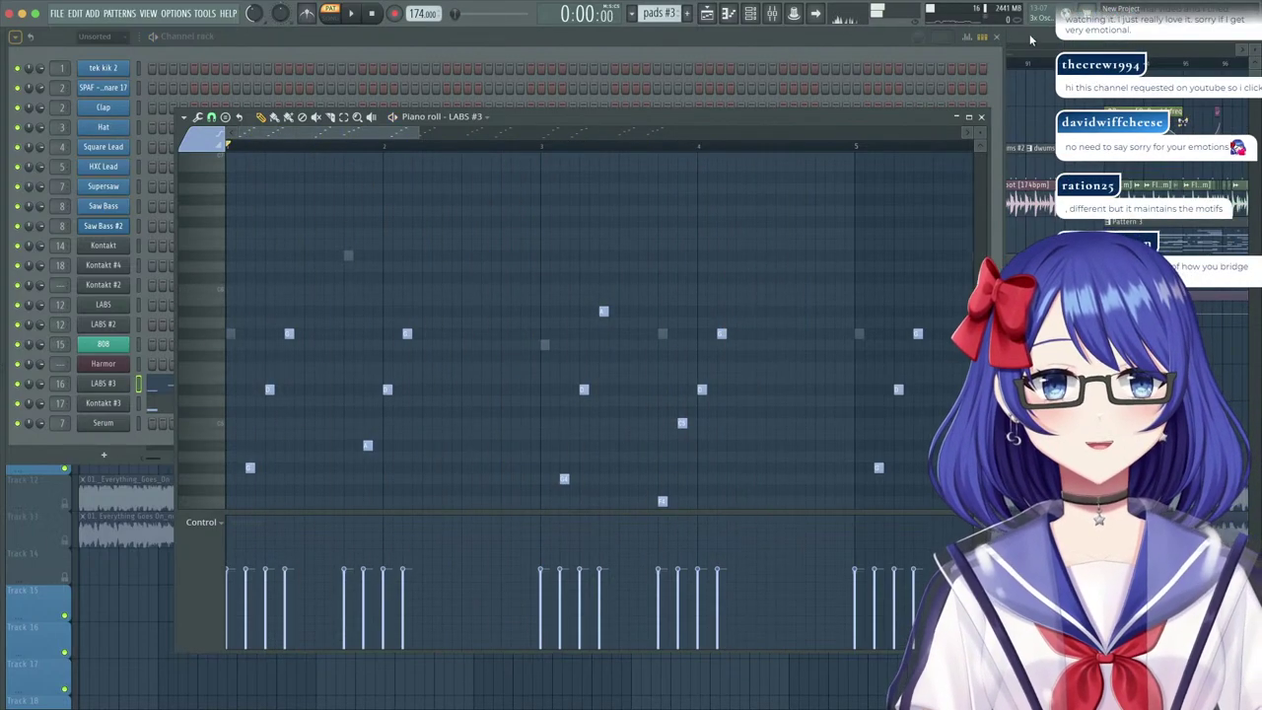
pyautogui.click(1032, 40)
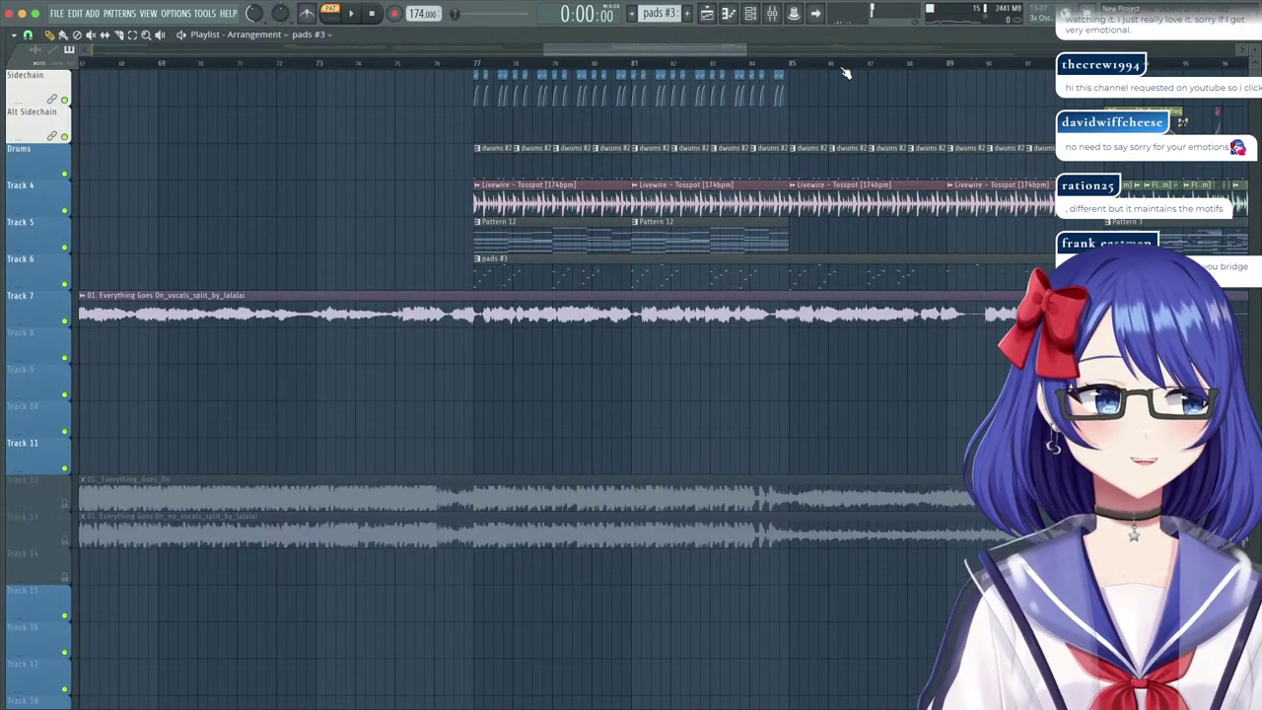
pyautogui.click(478, 74)
pyautogui.press('space')
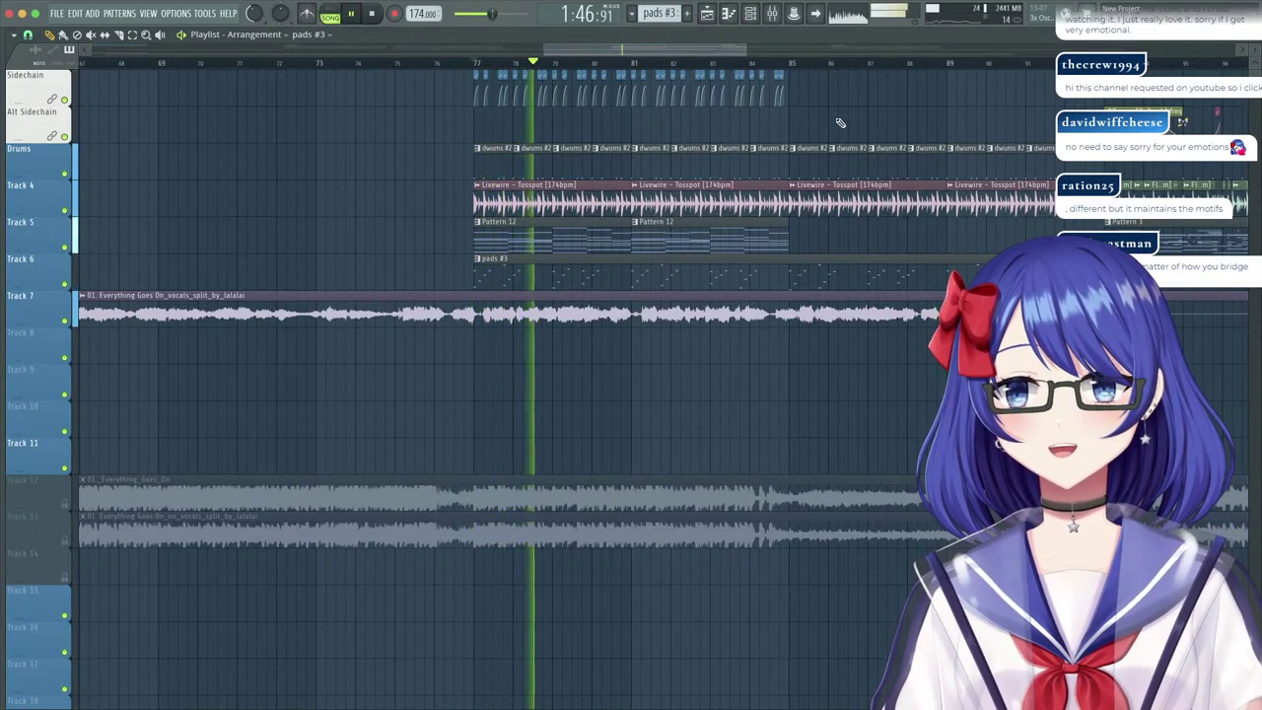
# Shorten the pads #3 clip to four bars and repeat it on Track 6 at bars 81, 85 and 89.
pyautogui.hscroll(-2, 762, 66)
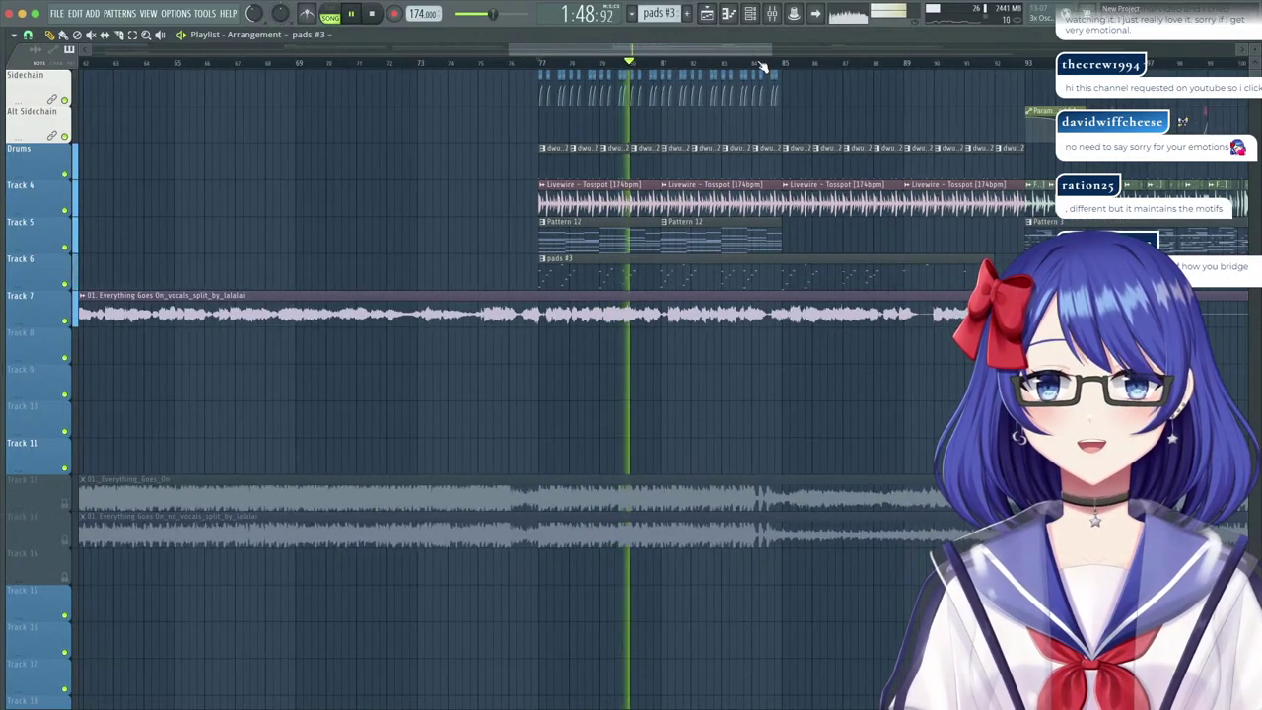
pyautogui.hscroll(4, 1026, 68)
pyautogui.scroll(3, 1026, 69)
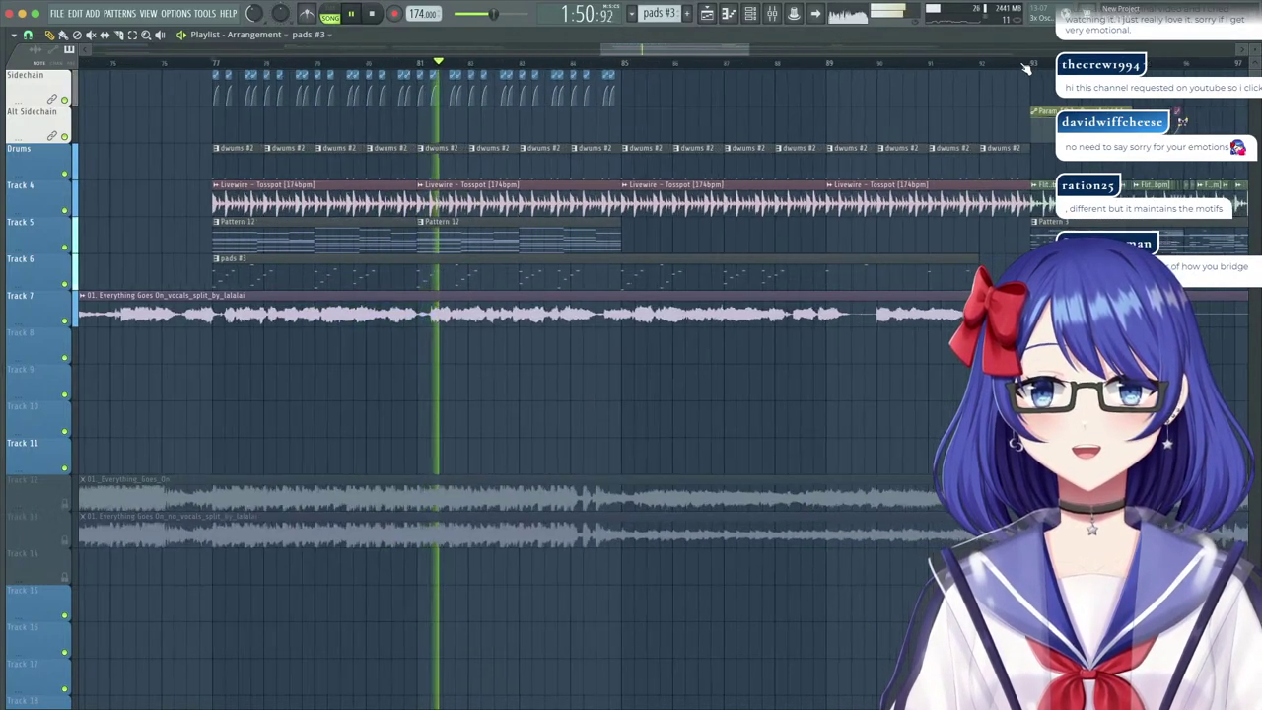
pyautogui.moveTo(959, 257); pyautogui.dragTo(383, 252)
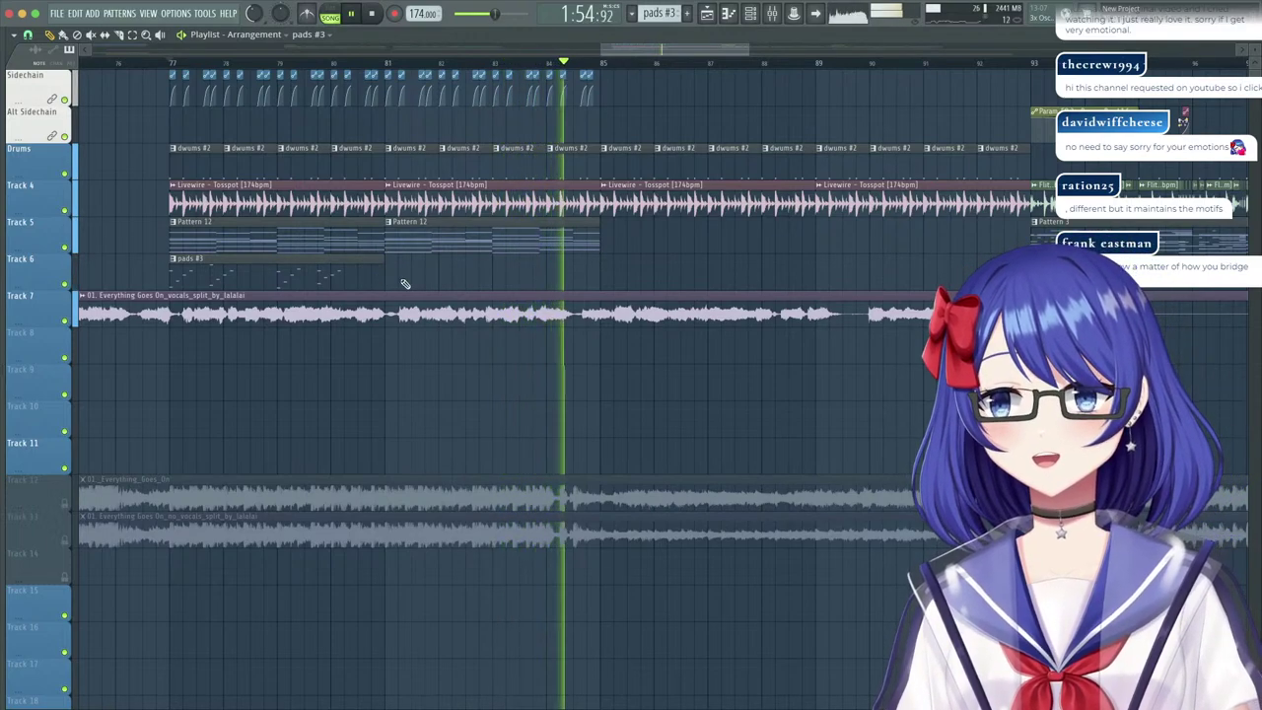
pyautogui.click(409, 276)
pyautogui.click(603, 262)
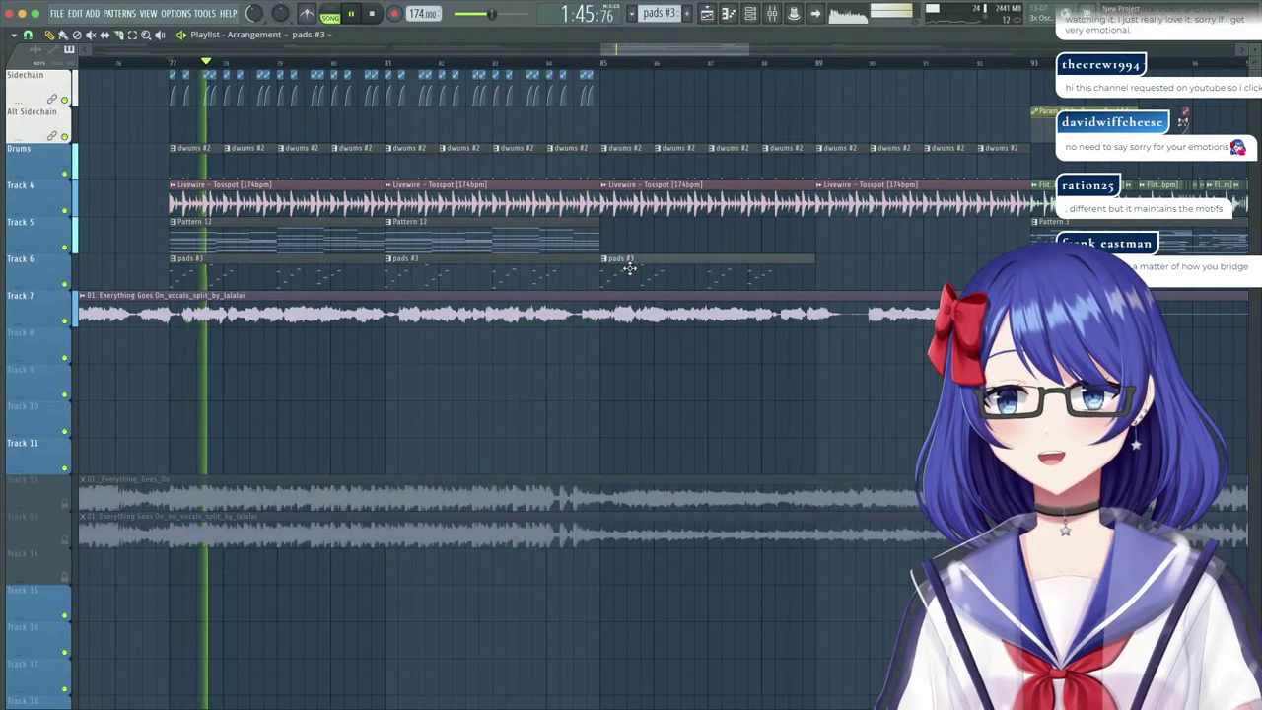
pyautogui.click(820, 264)
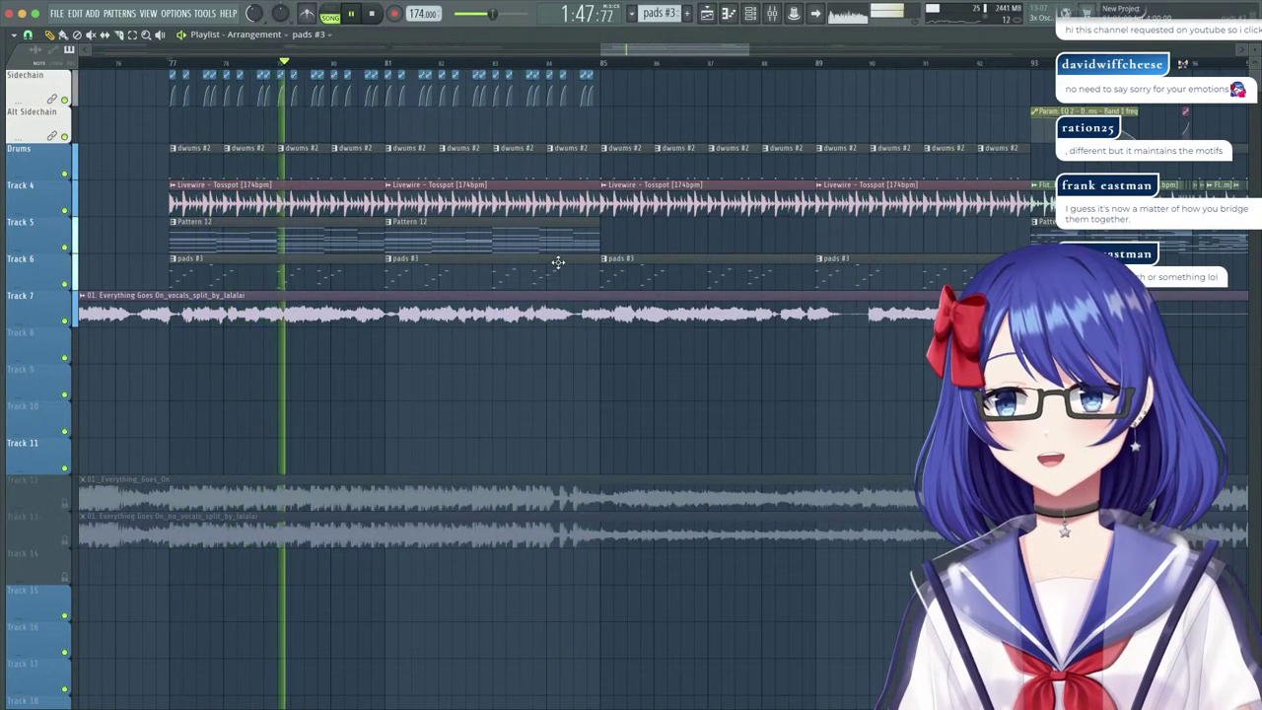
# Duplicate the two Pattern 12 clips and the sidechain clips of bars 77 to 84 so both repeat from bar 85.
pyautogui.moveTo(586, 247); pyautogui.dragTo(366, 219)
pyautogui.hotkey('ctrl', 'b')
pyautogui.moveTo(619, 101); pyautogui.dragTo(163, 79)
pyautogui.hotkey('ctrl', 'b')
pyautogui.scroll(3, 585, 74)
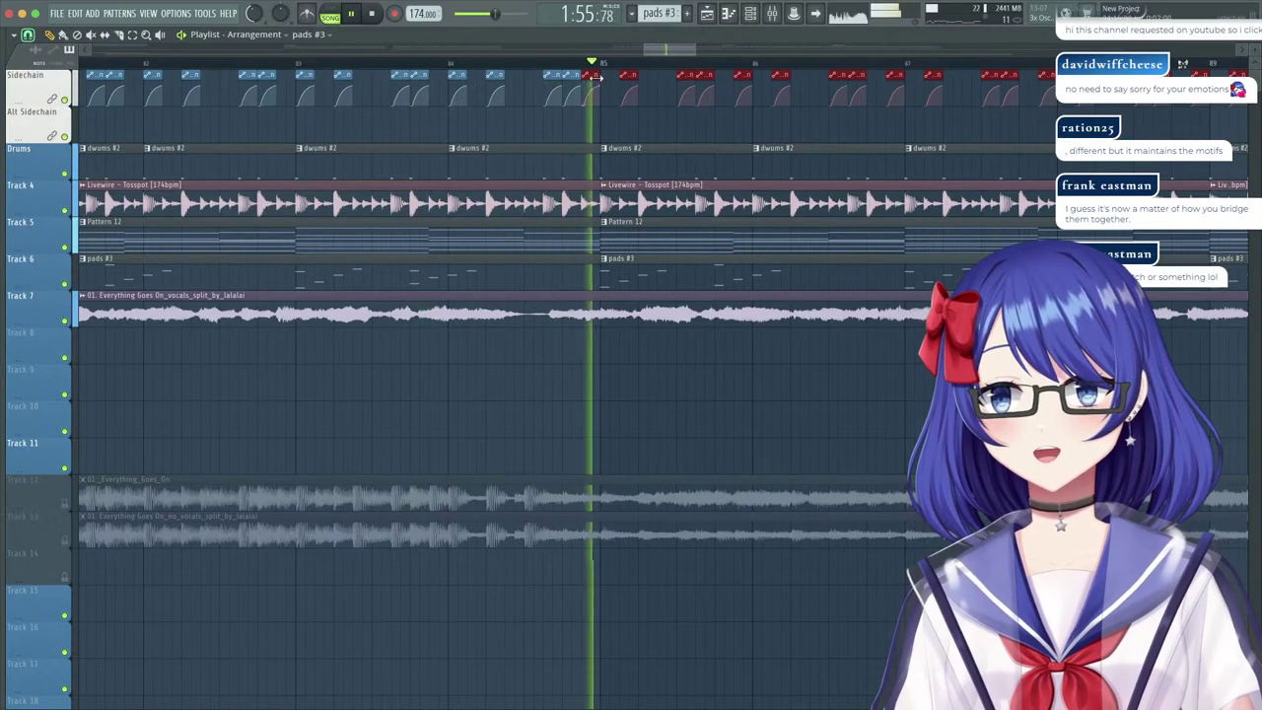
# Play the bridge from just before bar 77 and inspect the Saw Bass #2 notes in Pattern 12.
pyautogui.scroll(-3, 602, 69)
pyautogui.scroll(-4, 601, 67)
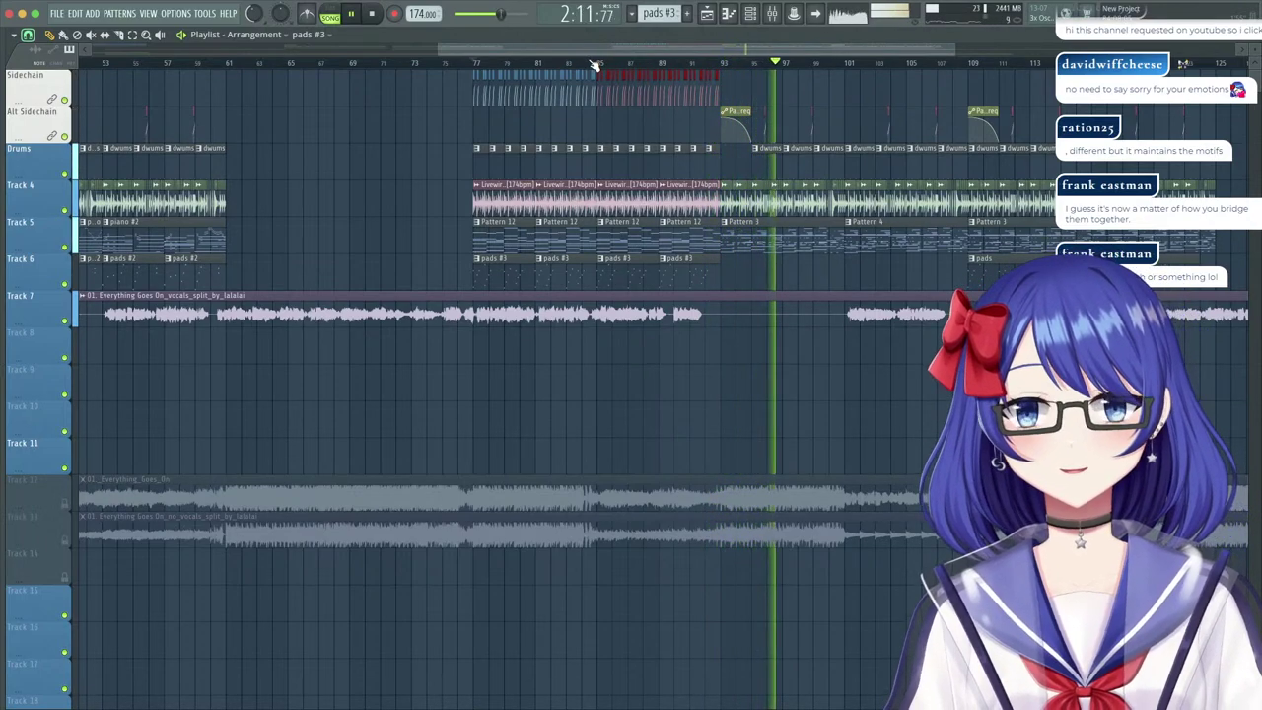
pyautogui.scroll(2, 592, 66)
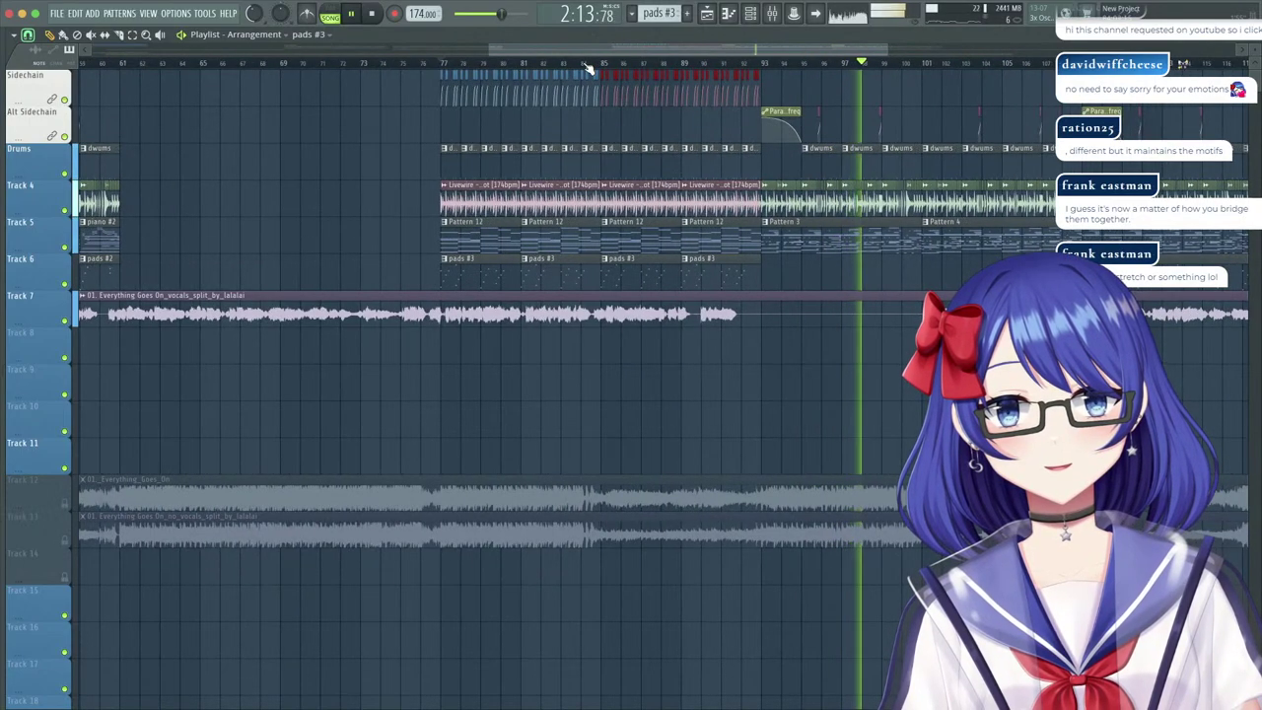
pyautogui.scroll(2, 587, 68)
pyautogui.scroll(-4, 588, 66)
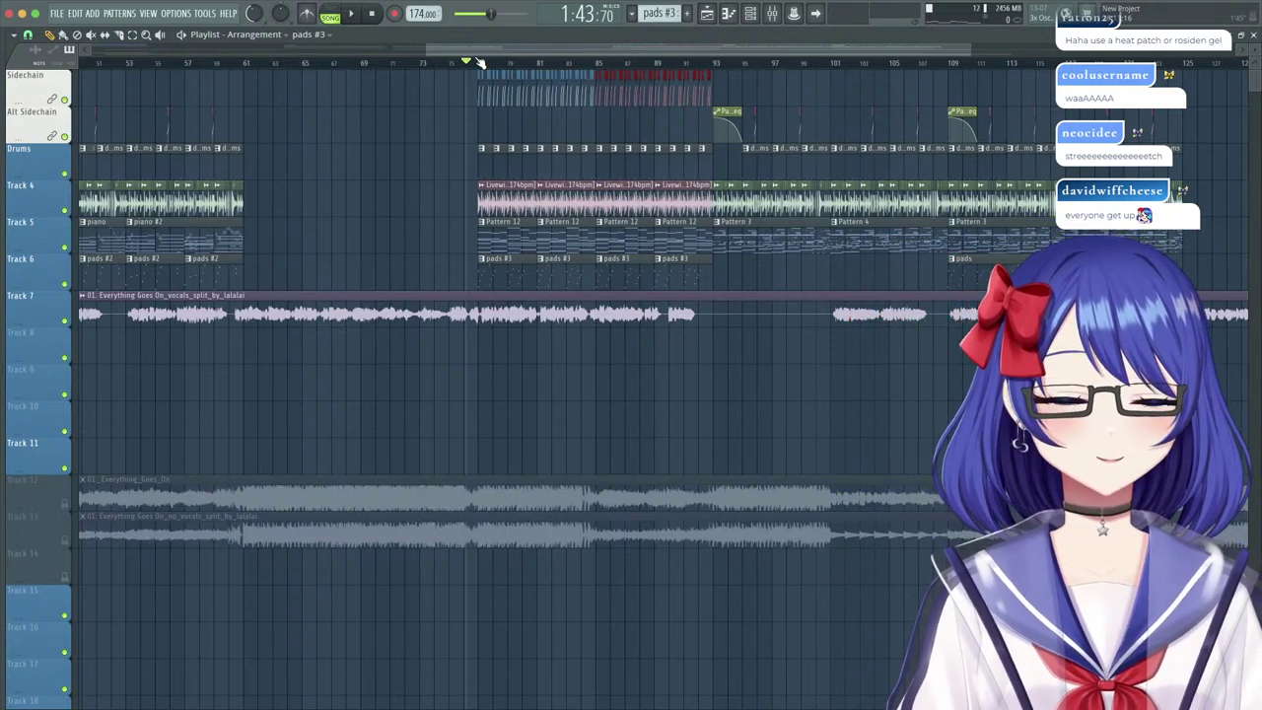
pyautogui.press('space')
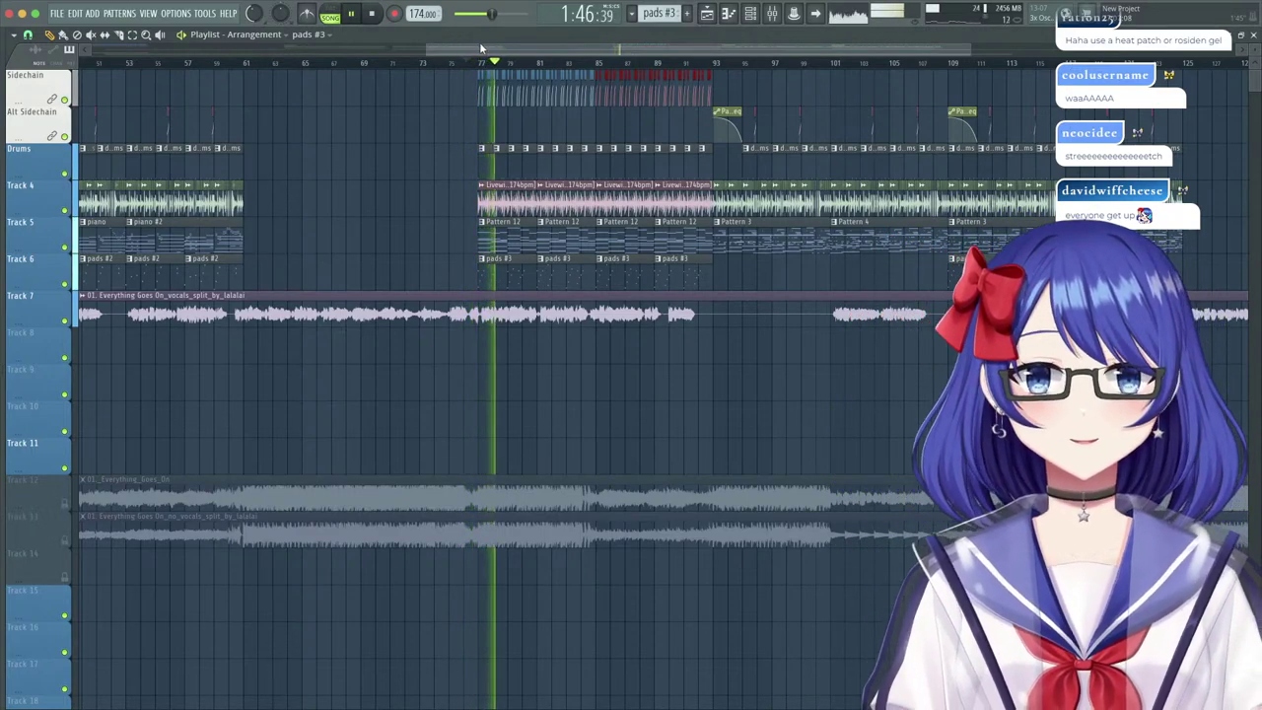
pyautogui.doubleClick(520, 235)
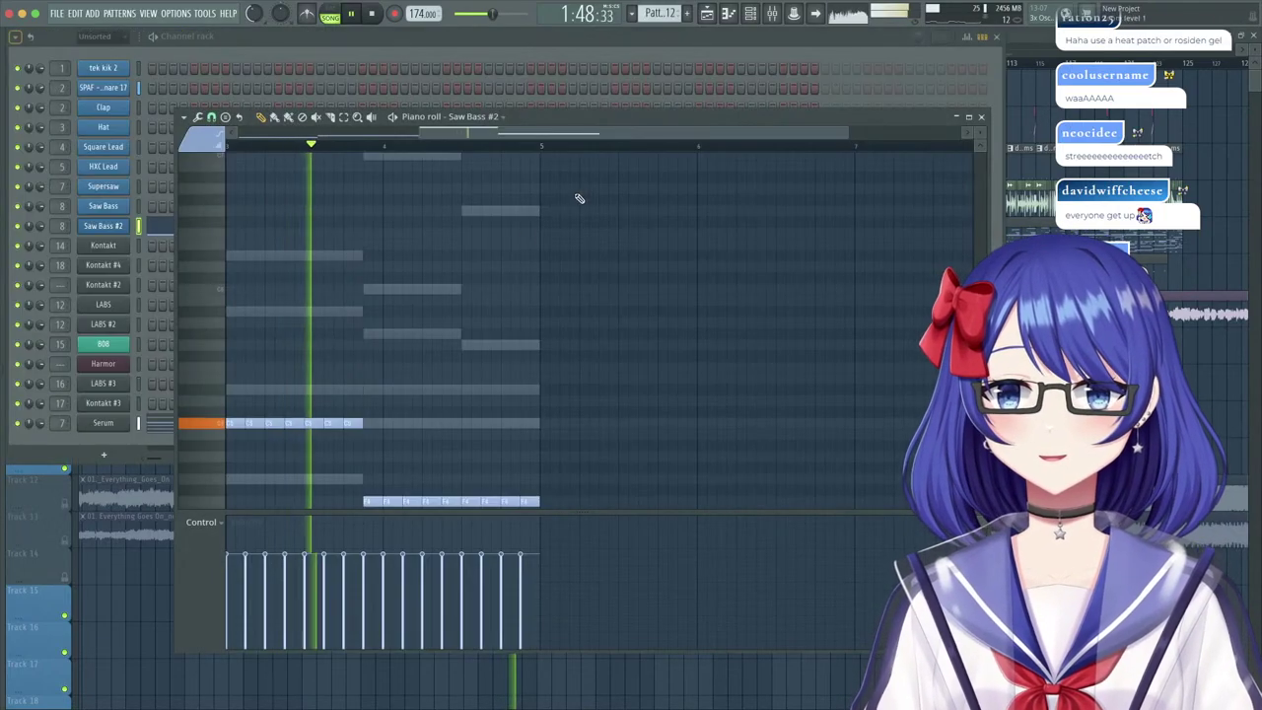
pyautogui.click(1033, 41)
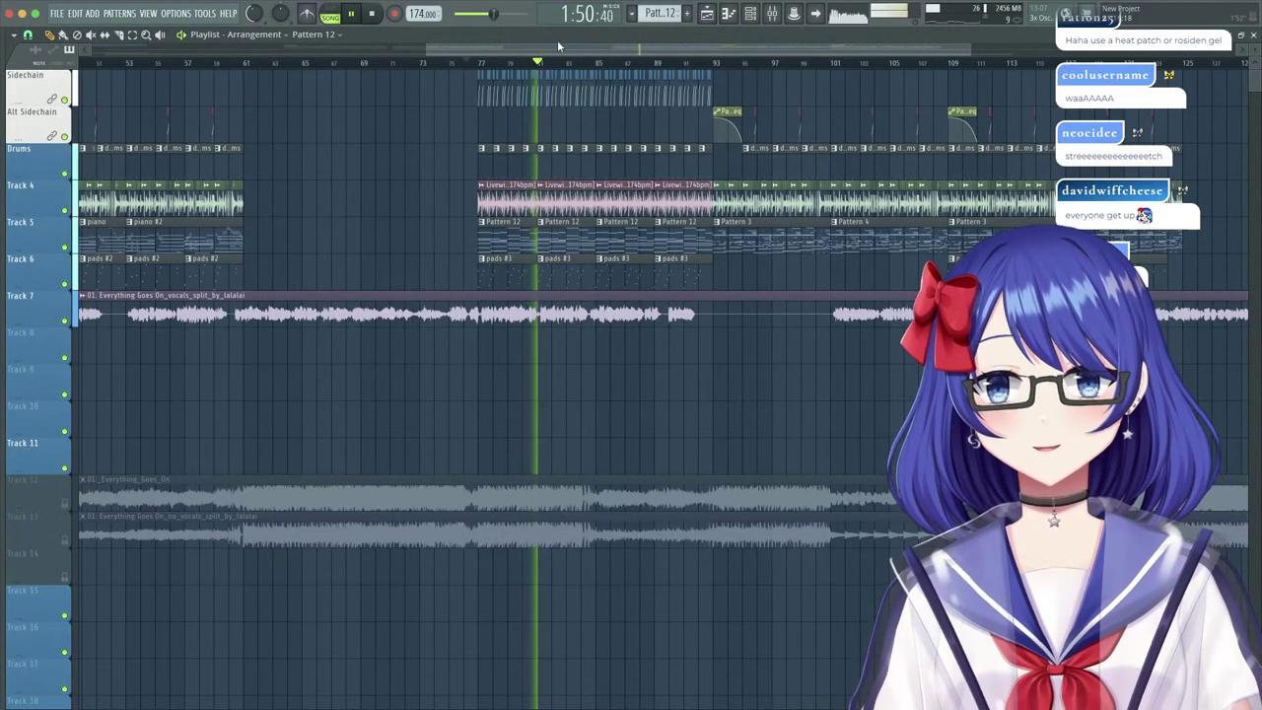
# Stop playback and solo Track 12, which holds the original song.
pyautogui.press('space')
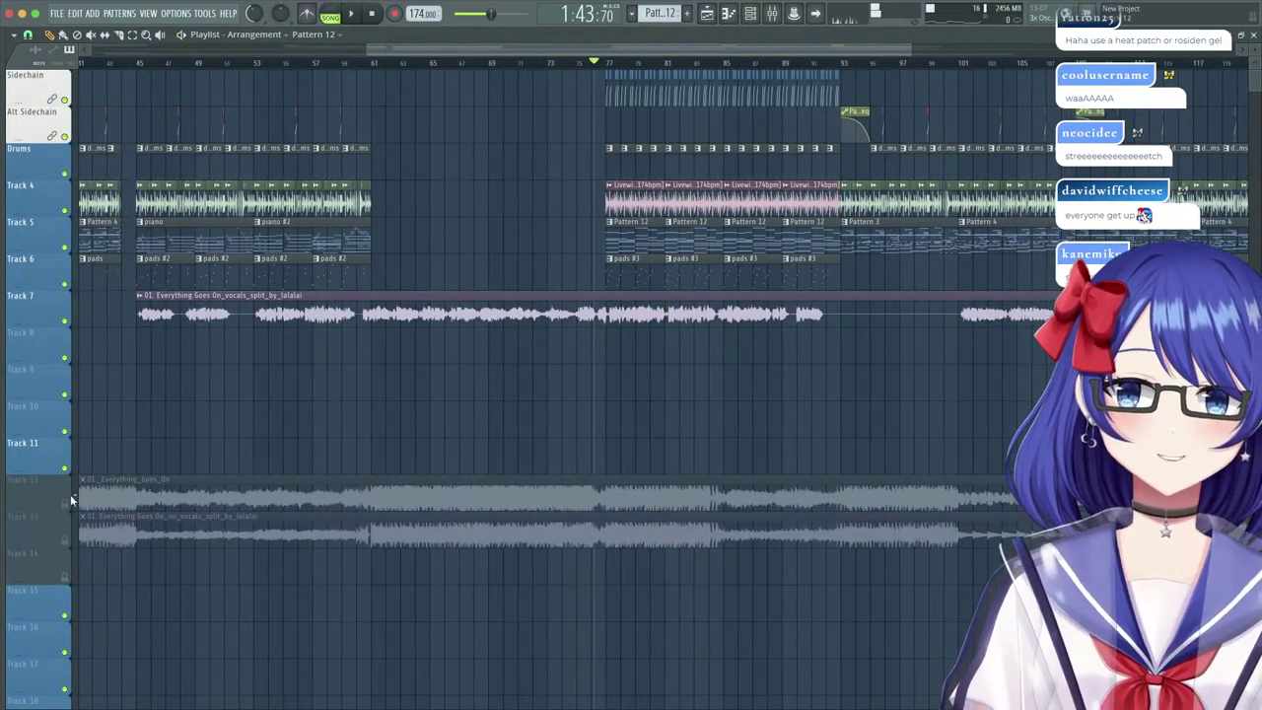
pyautogui.rightClick(71, 502)
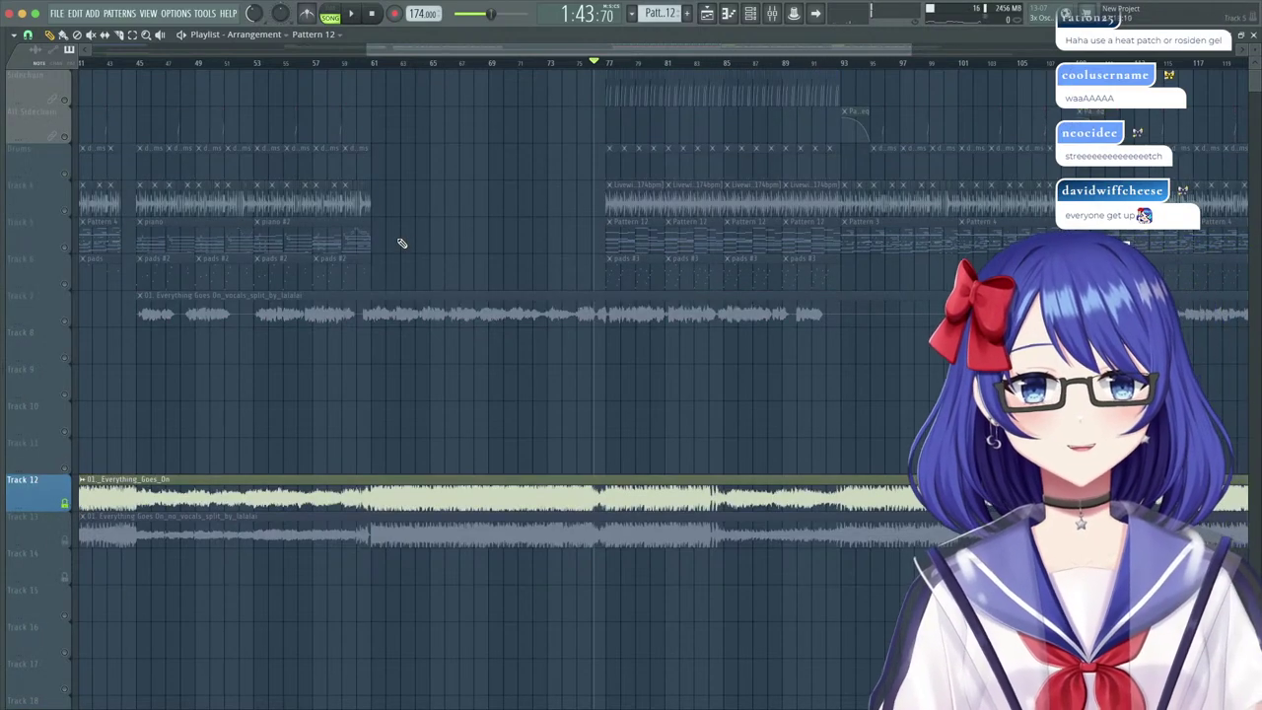
# Play the soloed original song on Track 12 from bar 61 through to bar 77 as a reference.
pyautogui.click(374, 66)
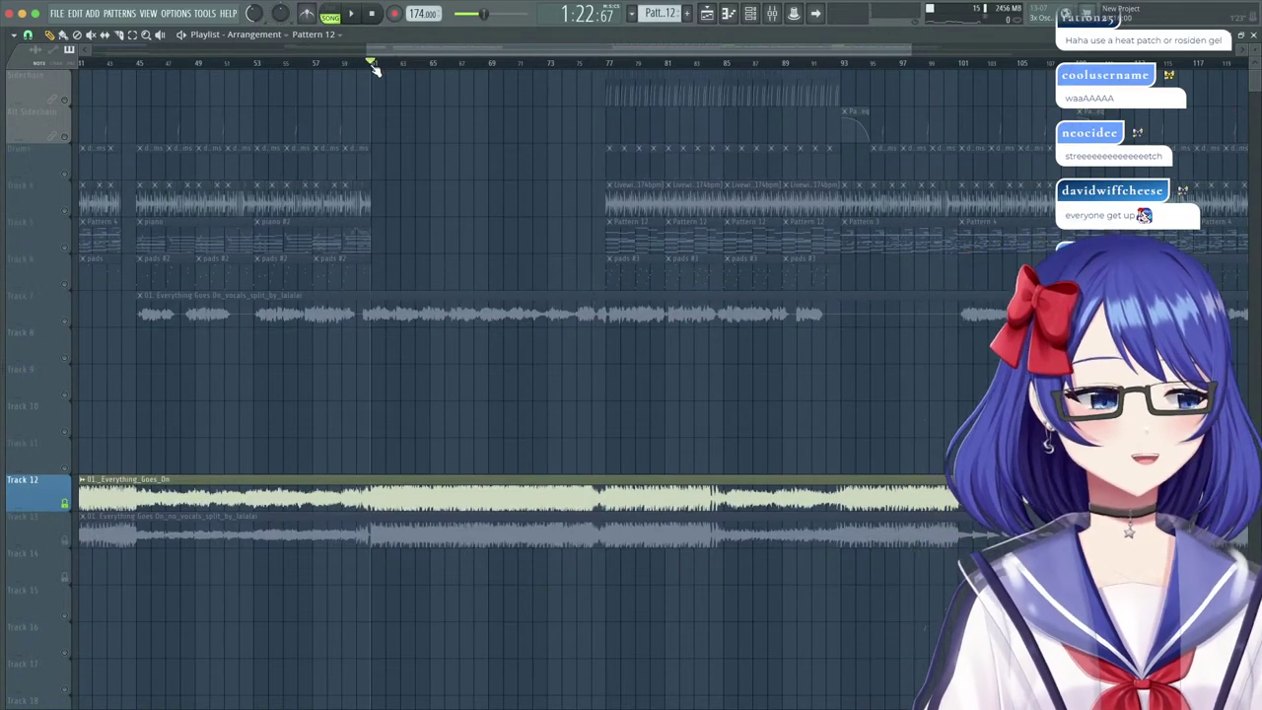
pyautogui.press('space')
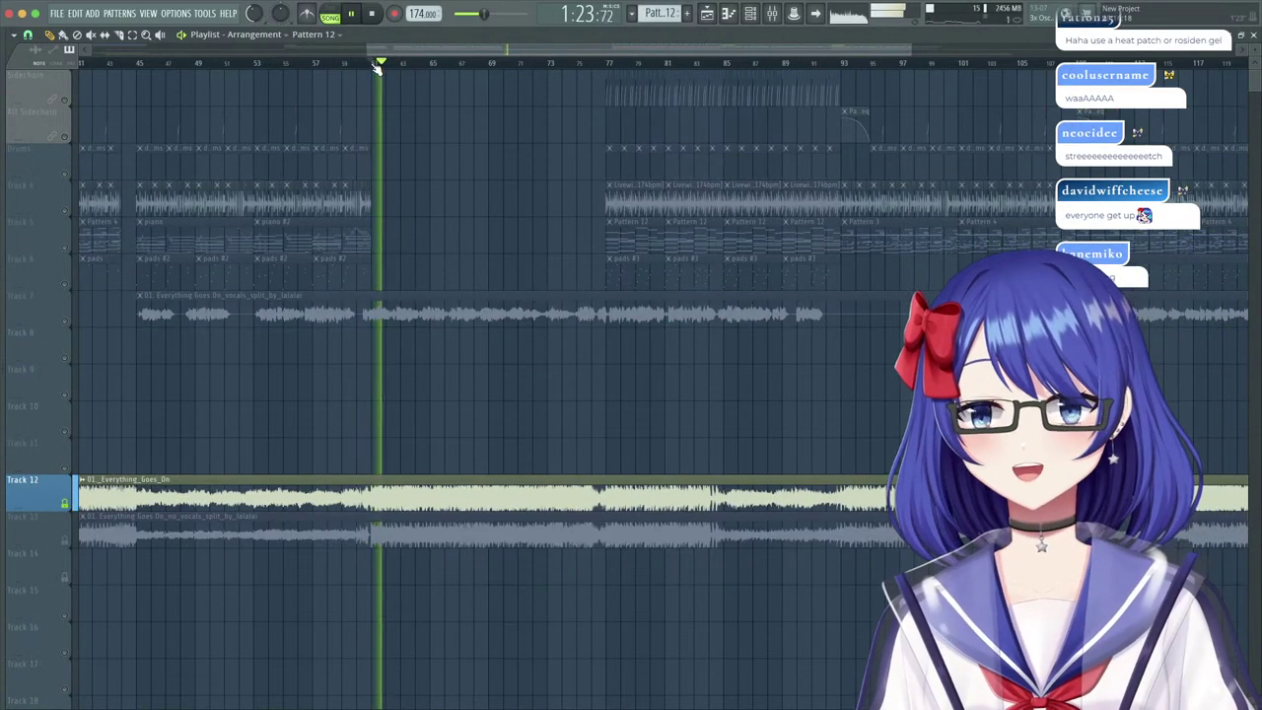
pyautogui.scroll(2, 376, 69)
pyautogui.scroll(1, 375, 69)
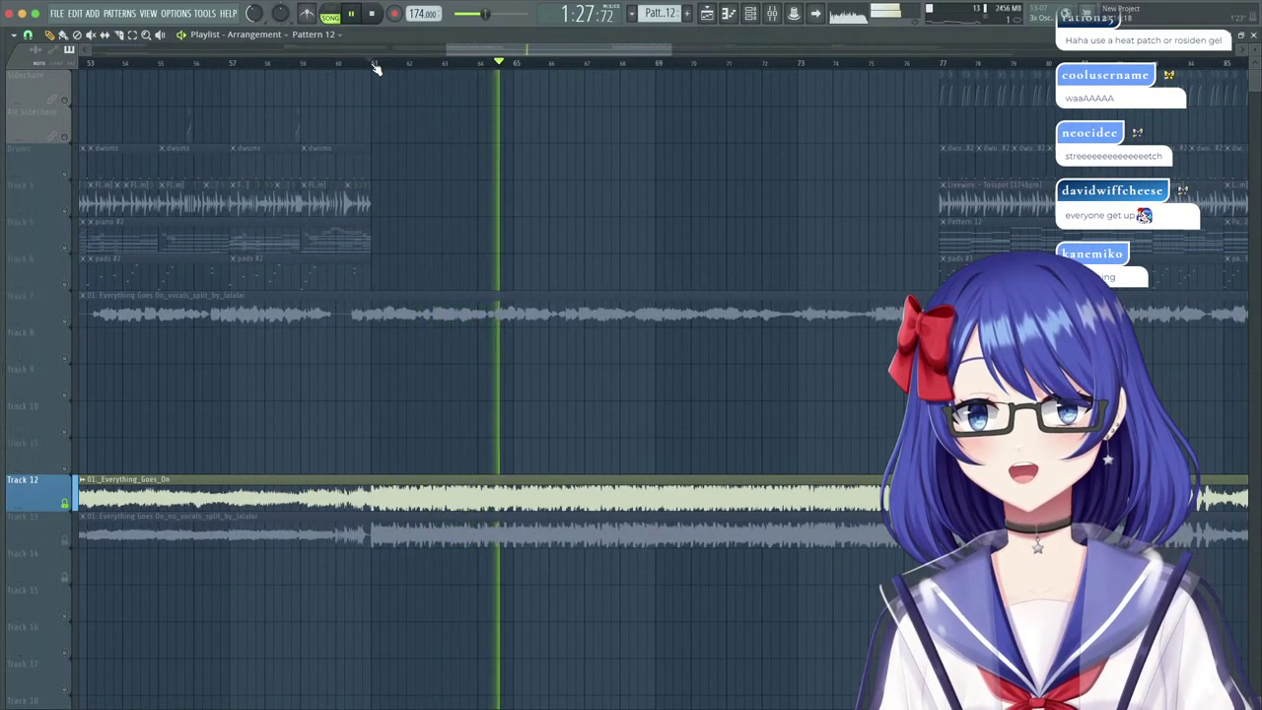
pyautogui.scroll(-1, 376, 69)
pyautogui.scroll(-3, 376, 69)
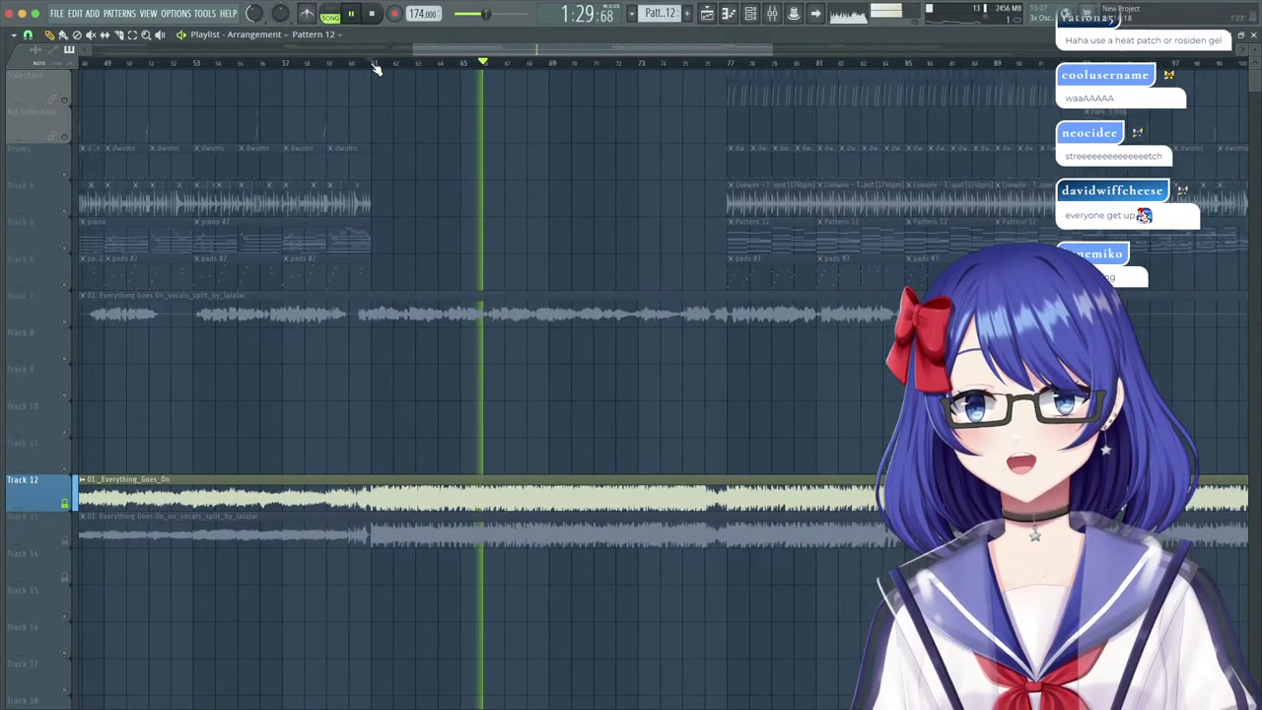
pyautogui.scroll(-1, 375, 69)
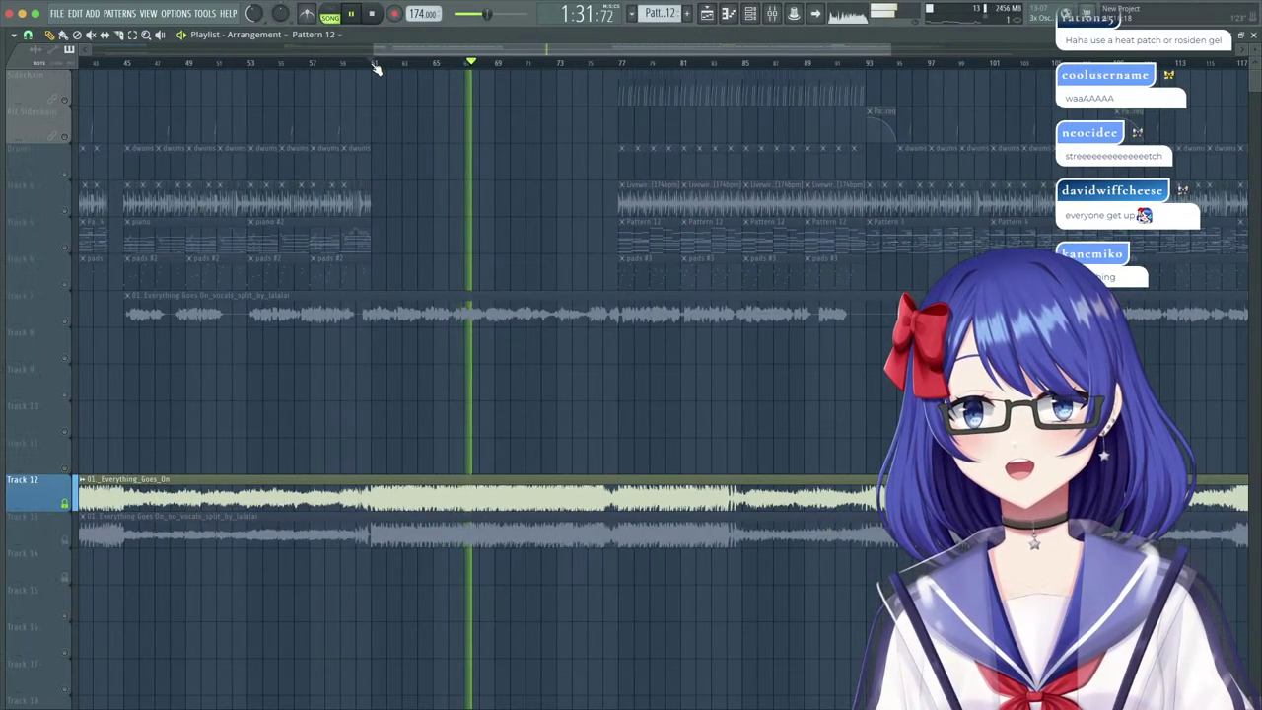
pyautogui.scroll(-1, 376, 69)
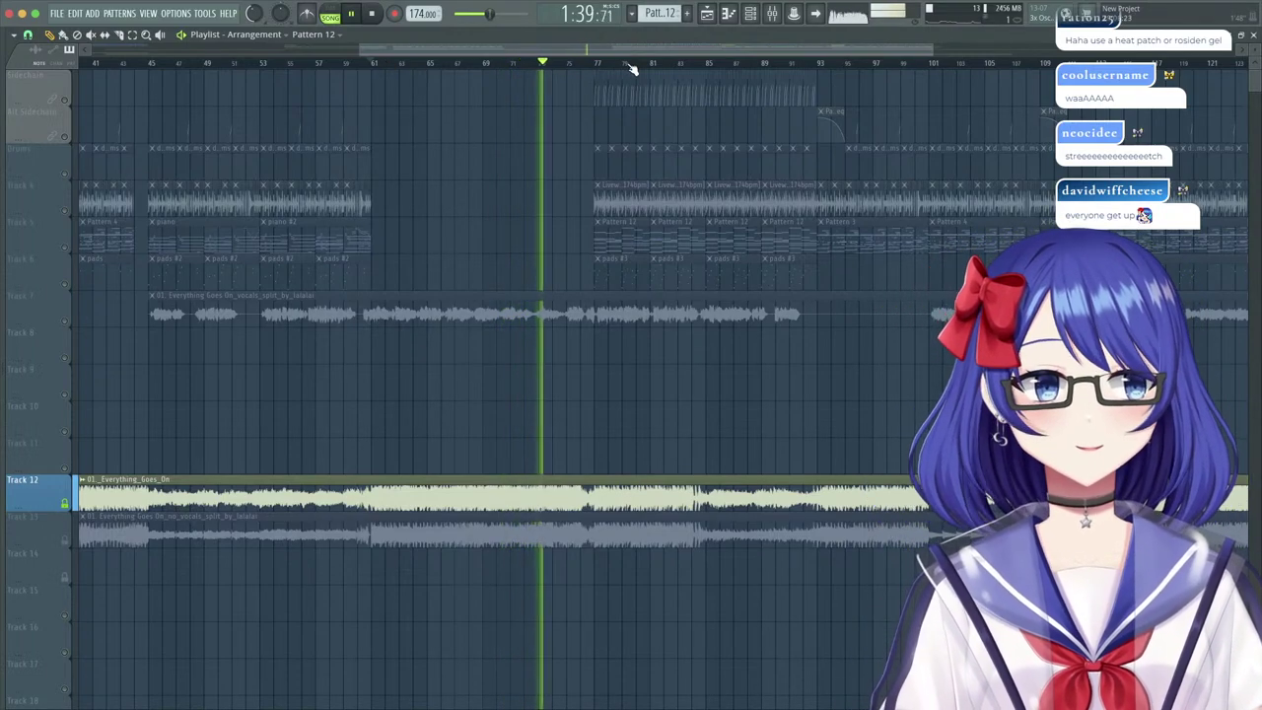
pyautogui.scroll(2, 632, 69)
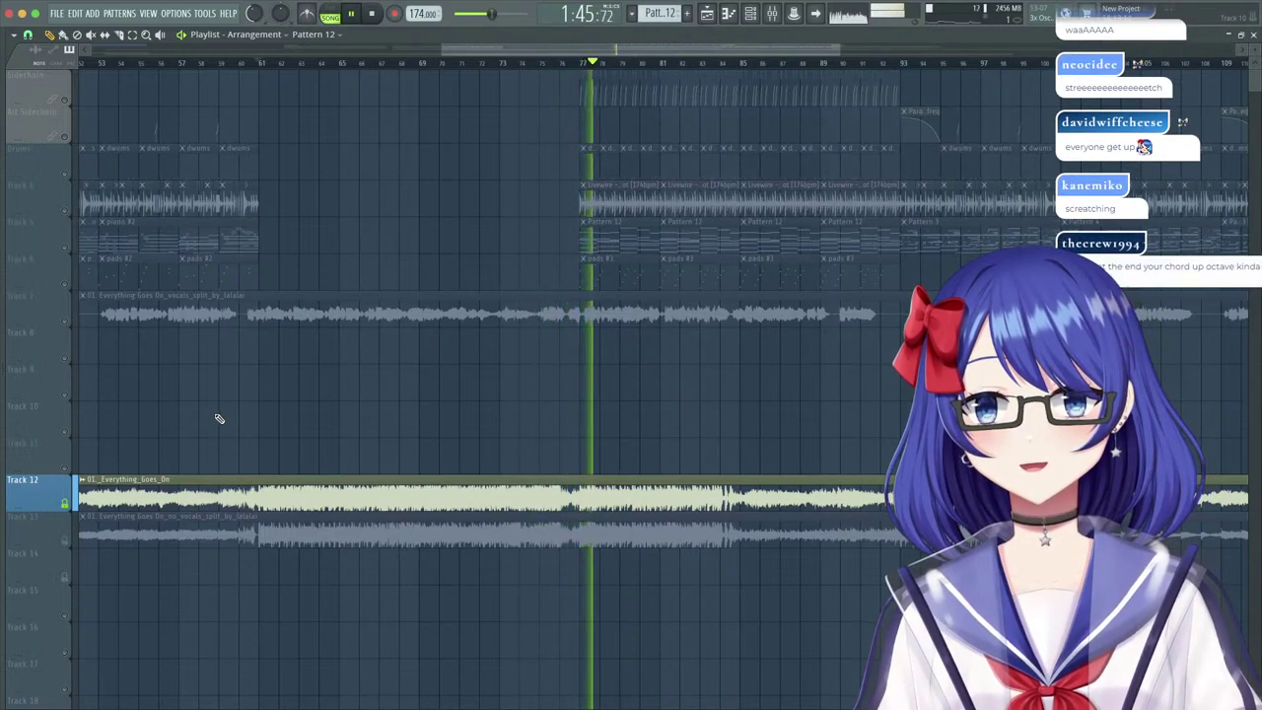
pyautogui.press('space')
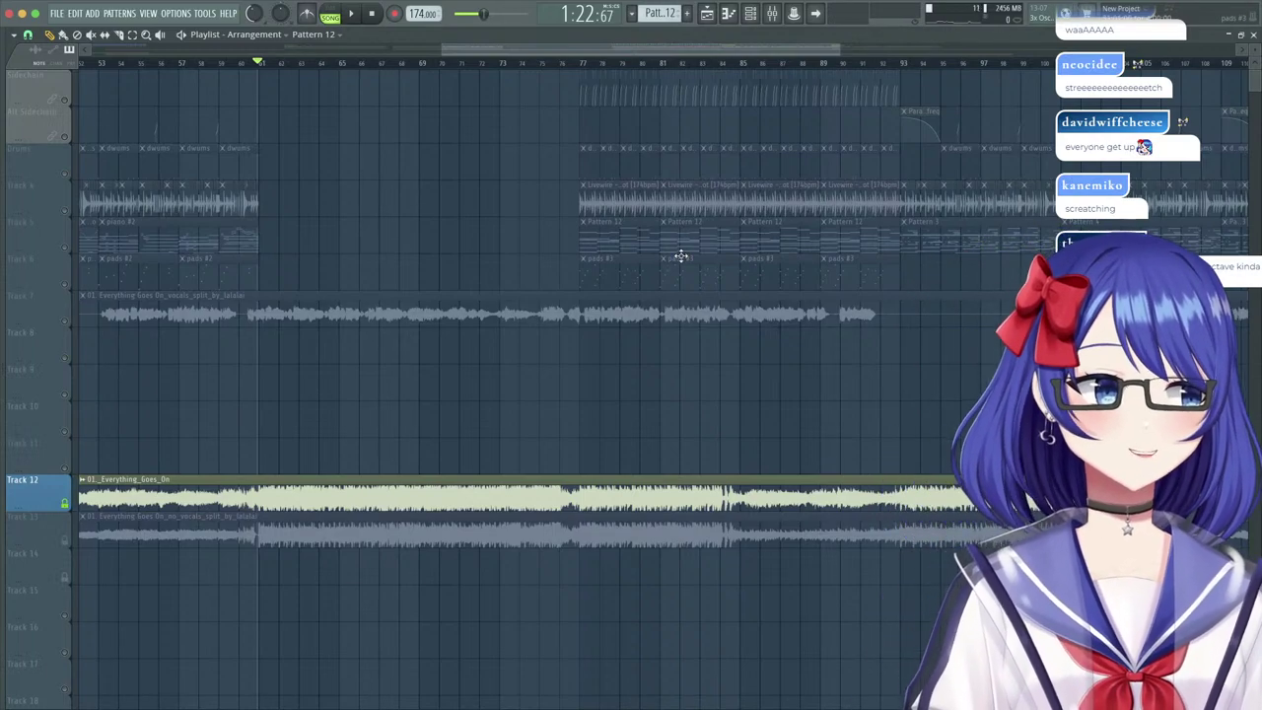
# Replay the original song on Track 12 from around bar 75 to hear the transition into bar 77.
pyautogui.press('space')
pyautogui.scroll(2, 558, 66)
pyautogui.click(564, 65)
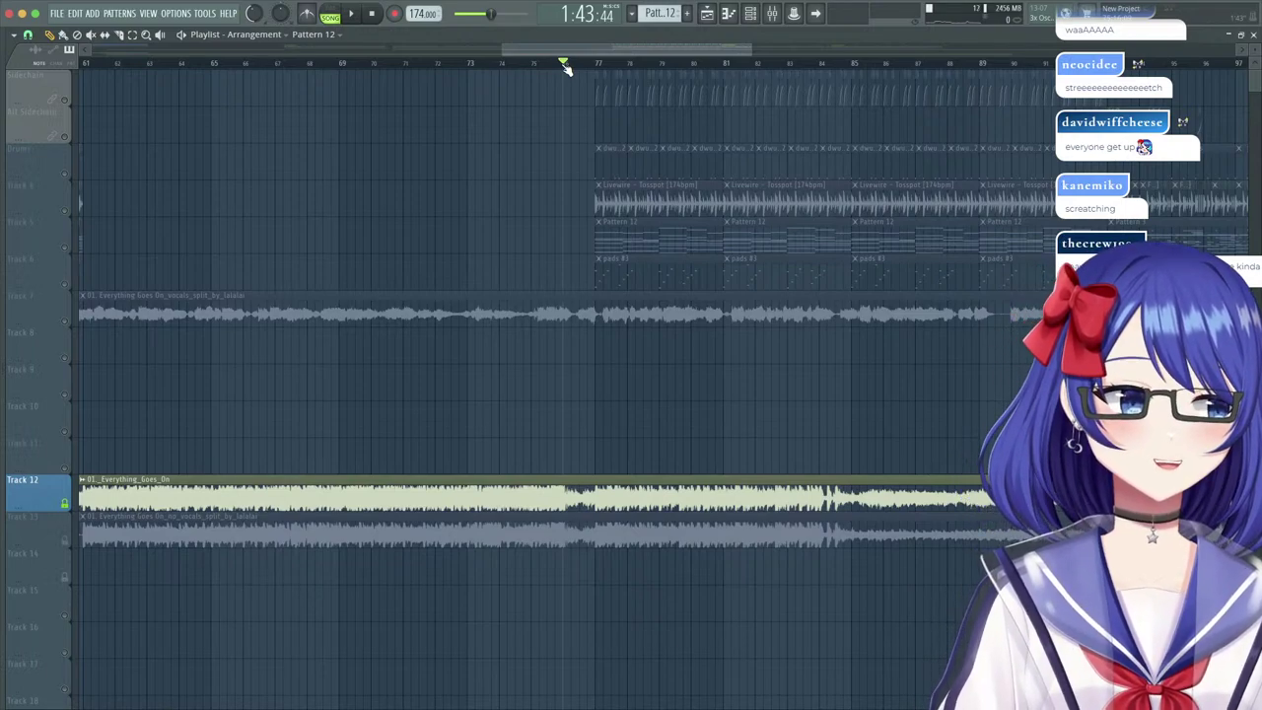
pyautogui.click(524, 61)
pyautogui.press('space')
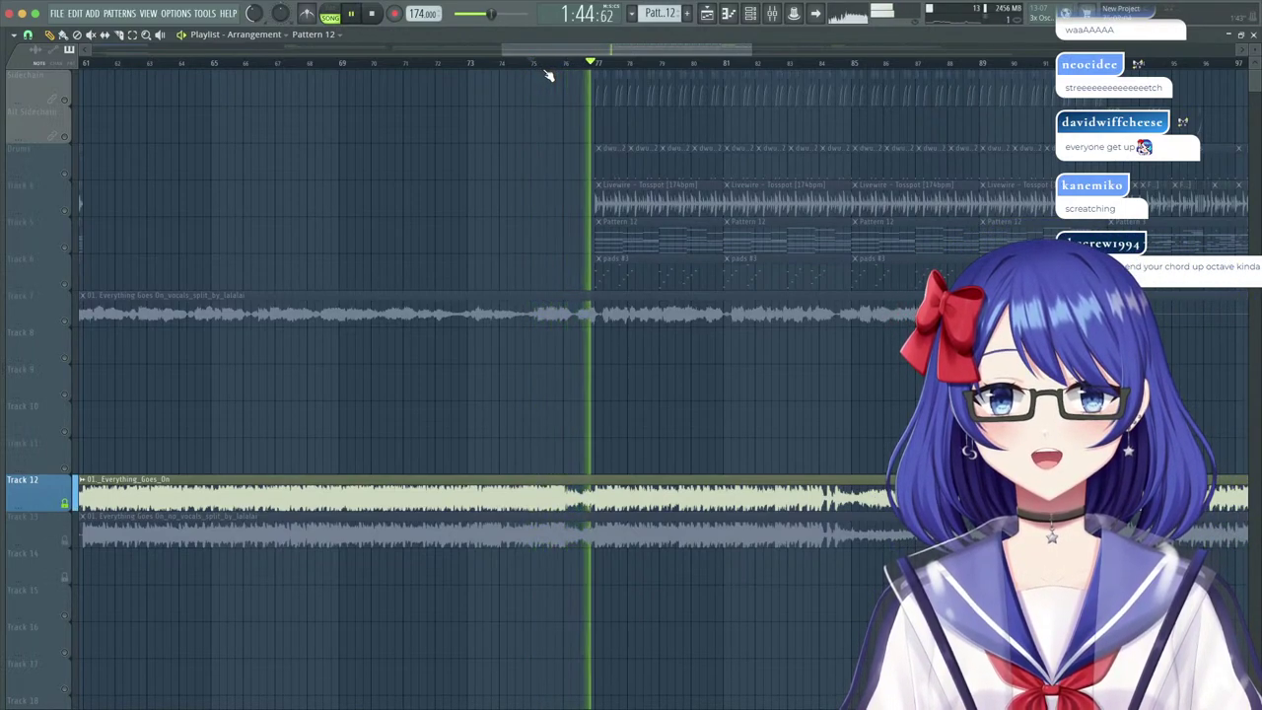
pyautogui.press('space')
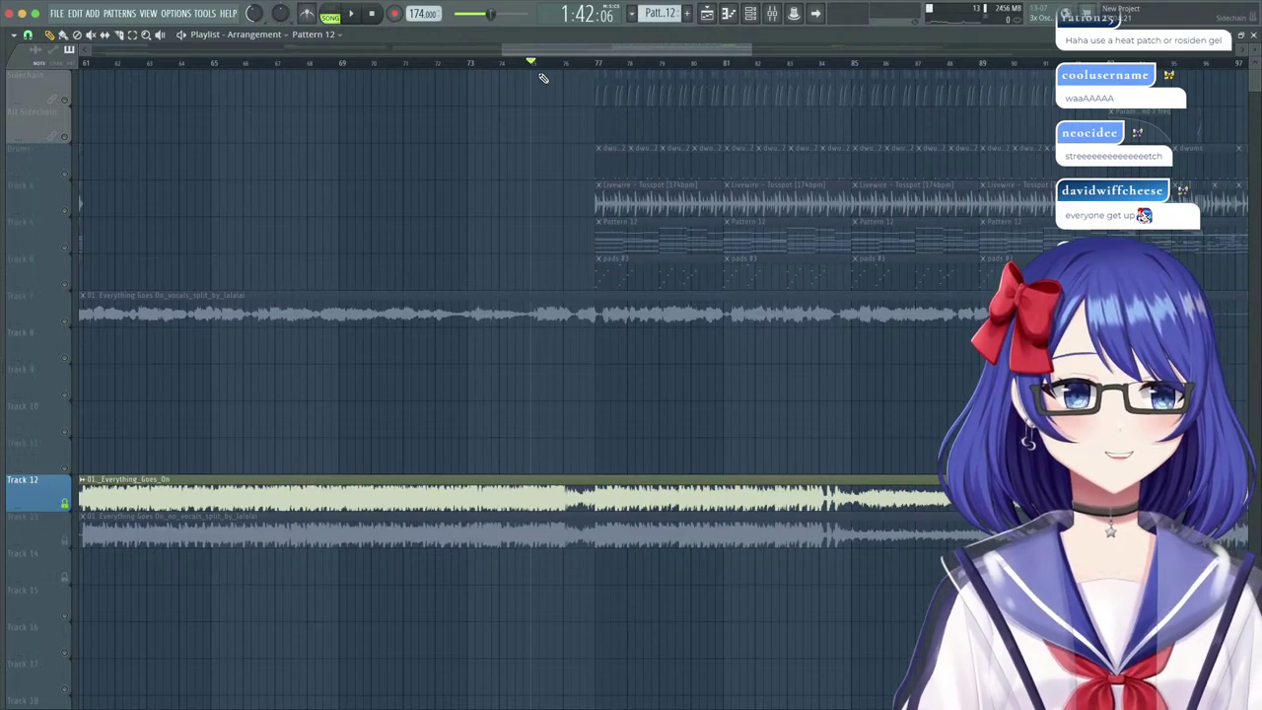
# Mute the reference on Track 12, re-enable the arrangement tracks and play the arrangement from bar 77.
pyautogui.rightClick(66, 504)
pyautogui.click(66, 504)
pyautogui.press('space')
pyautogui.click(595, 64)
pyautogui.scroll(-1, 597, 67)
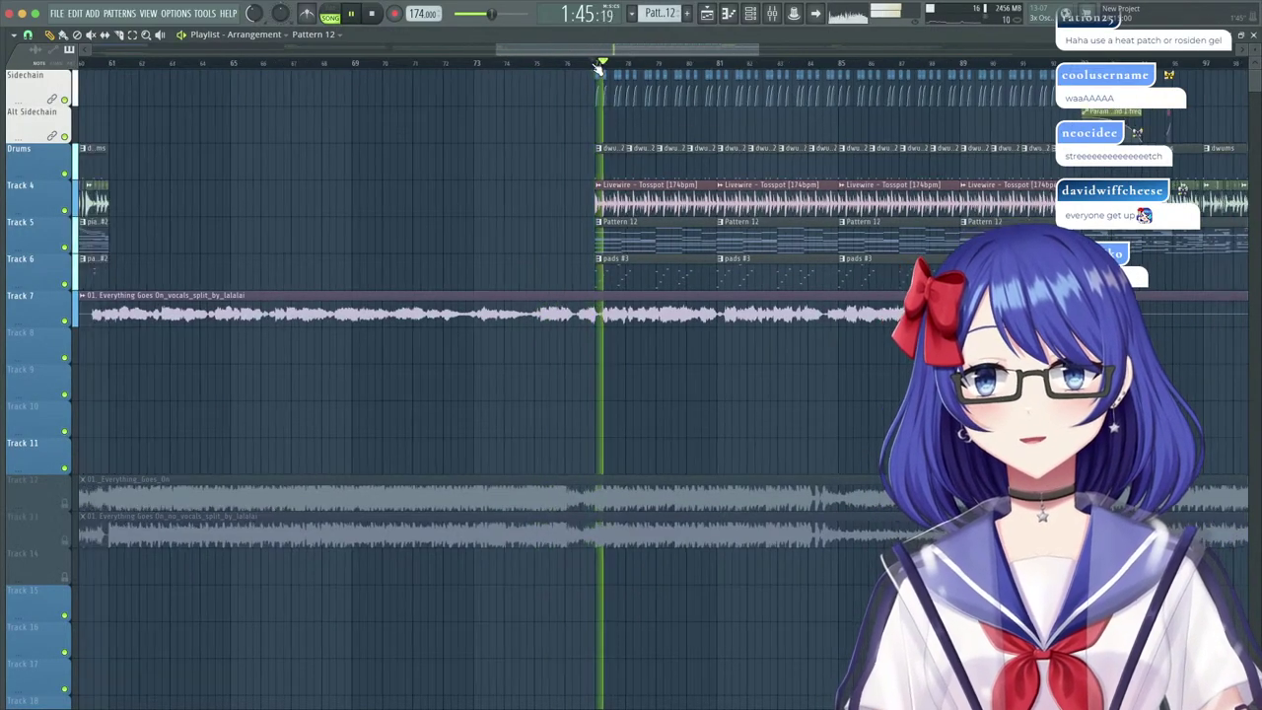
pyautogui.scroll(-4, 599, 67)
pyautogui.scroll(4, 686, 71)
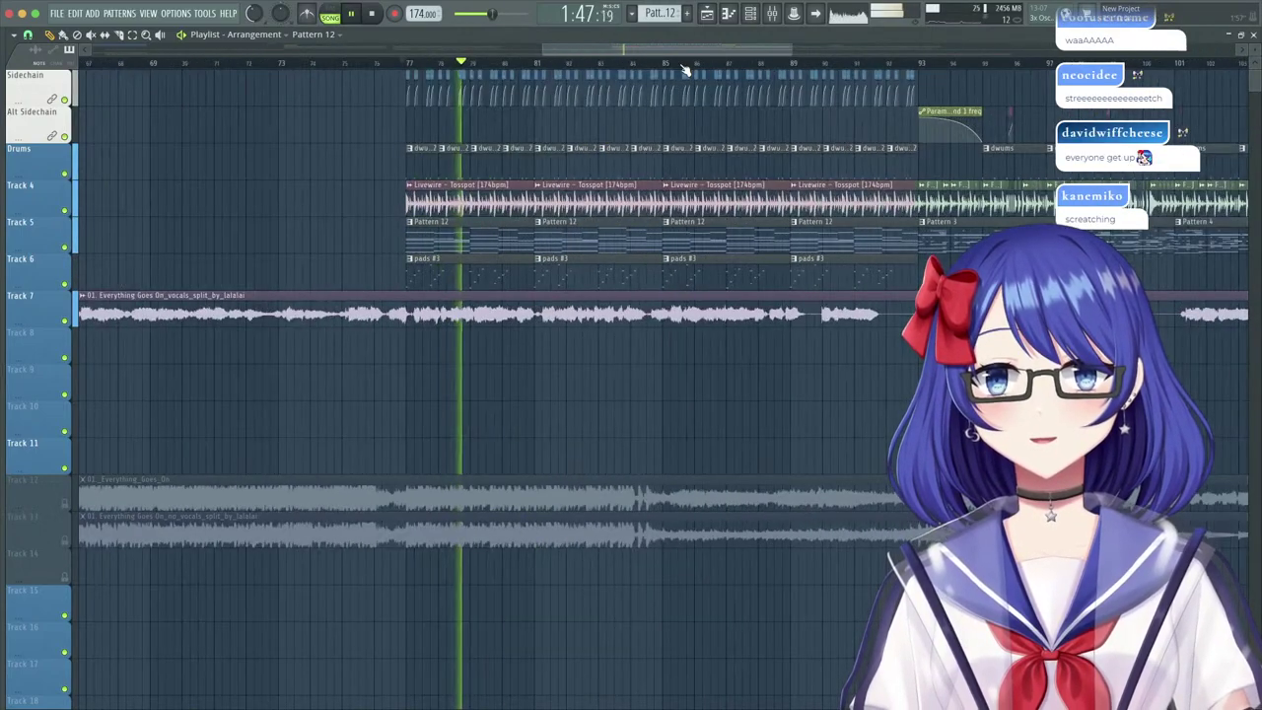
pyautogui.scroll(1, 685, 70)
# Review the instrument channels of Pattern 12, return to the playlist and stop playback.
pyautogui.doubleClick(386, 240)
pyautogui.click(311, 40)
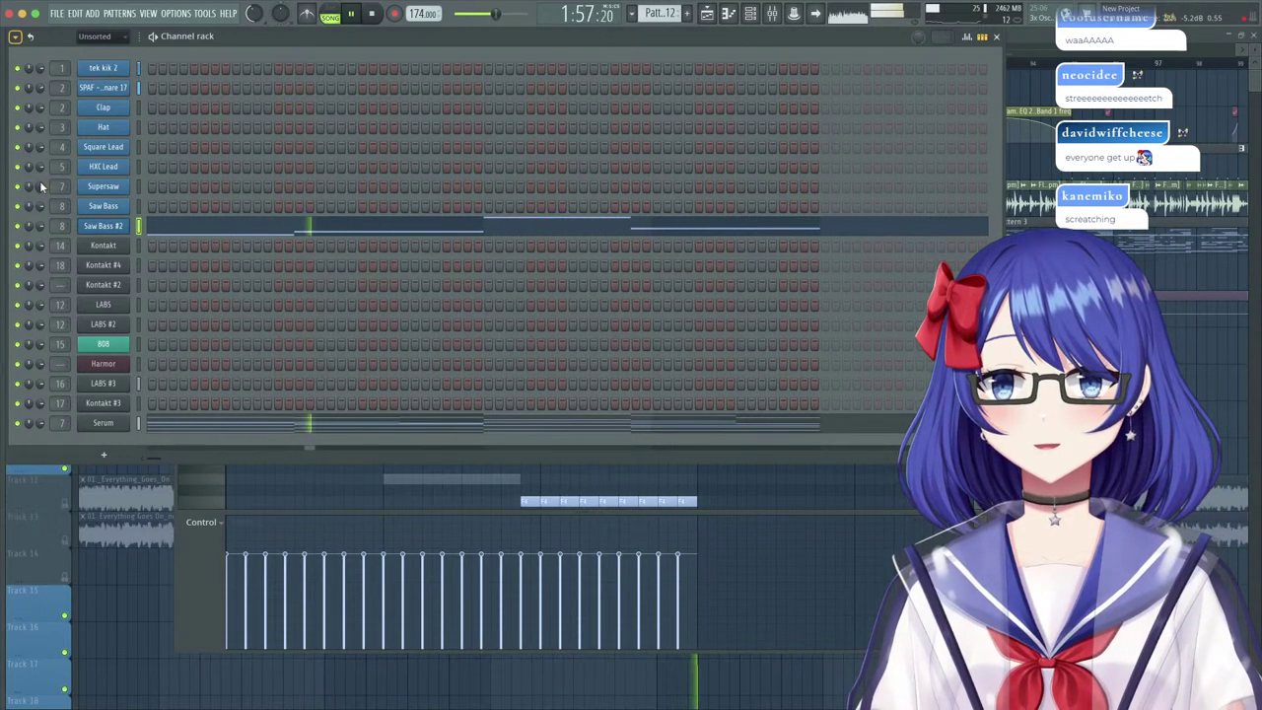
pyautogui.click(1021, 38)
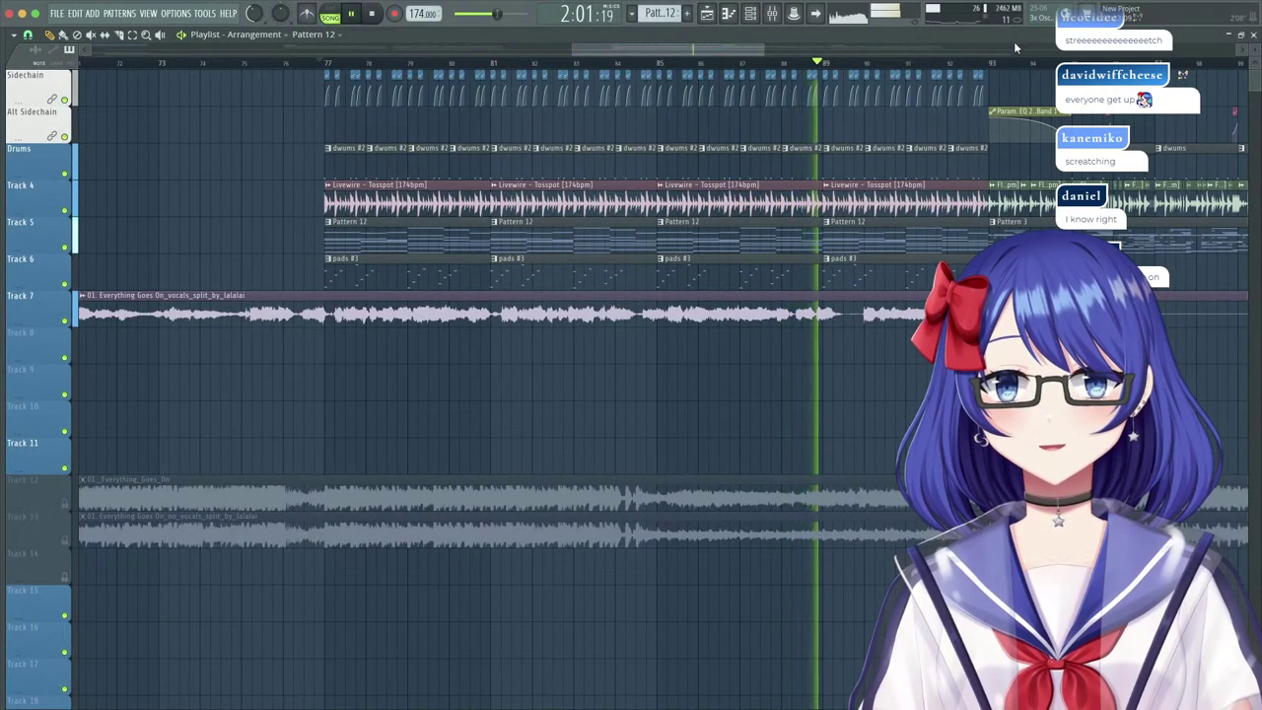
pyautogui.press('space')
# Open the piano roll of Kontakt #4 in Pattern 12 and draw a short arpeggio figure across bars 1 and 2.
pyautogui.doubleClick(358, 246)
pyautogui.click(300, 53)
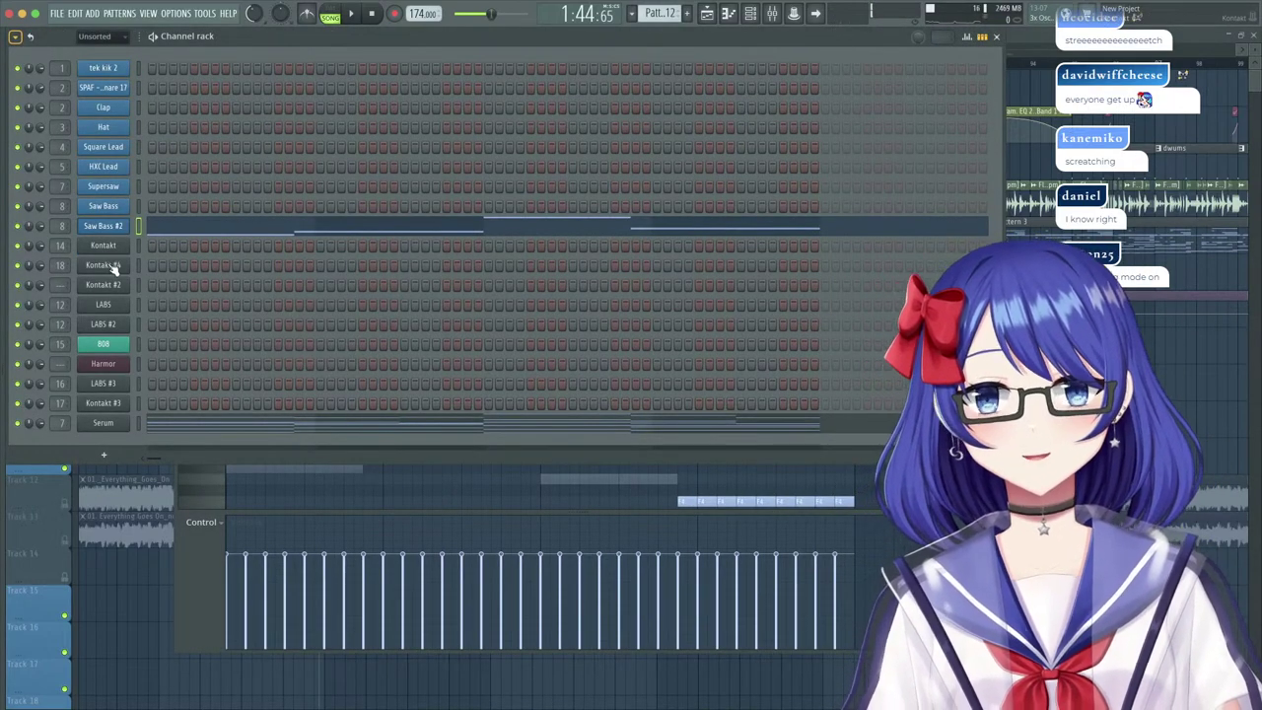
pyautogui.rightClick(113, 268)
pyautogui.click(174, 273)
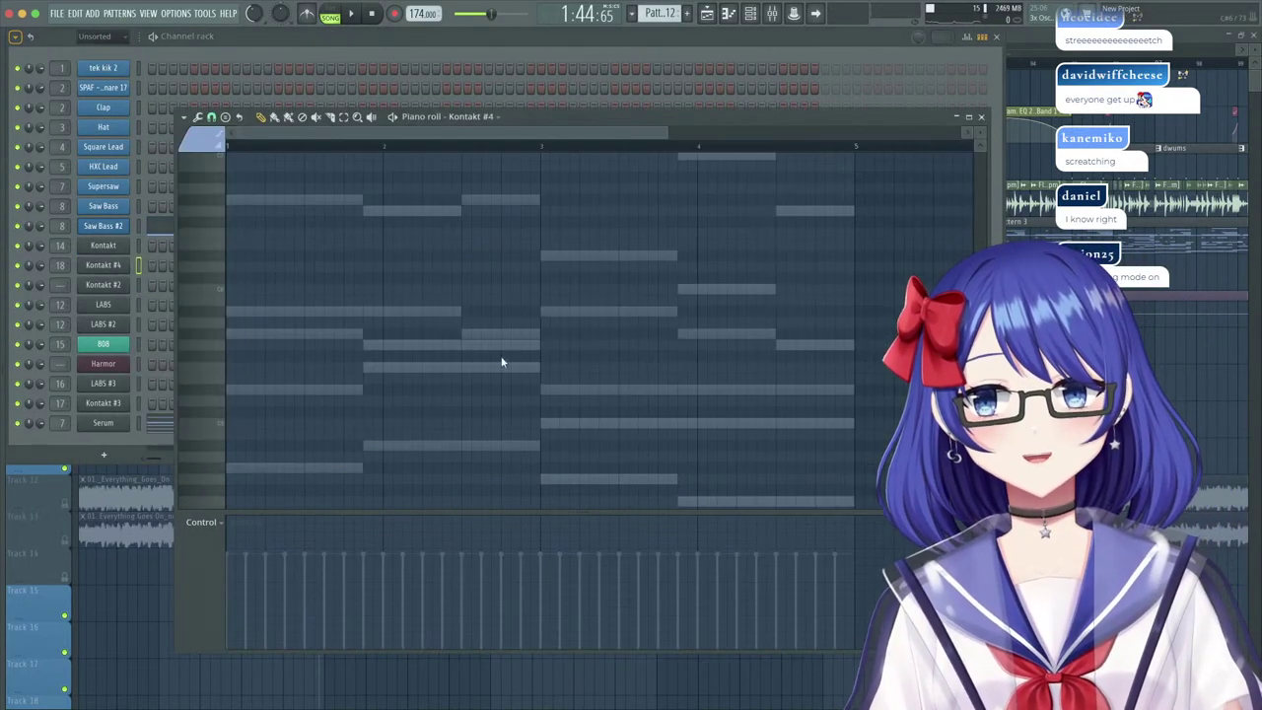
pyautogui.scroll(5, 355, 187)
pyautogui.scroll(2, 292, 150)
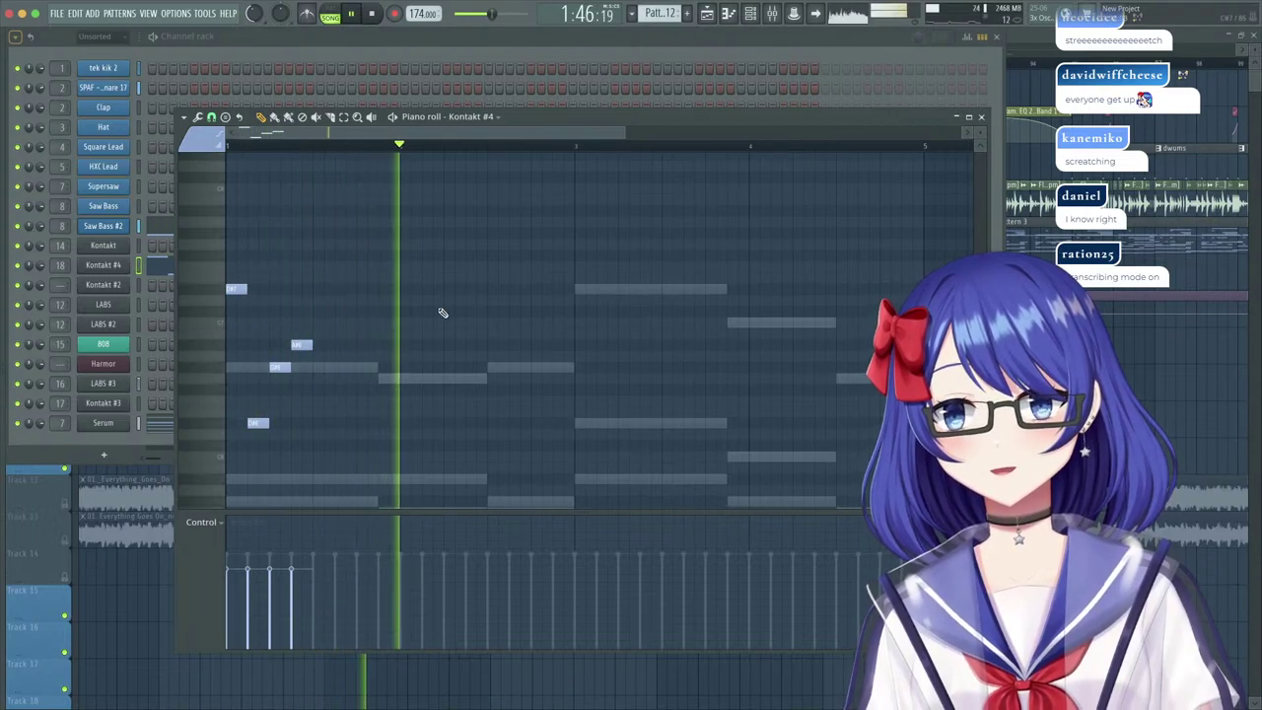
pyautogui.press('space')
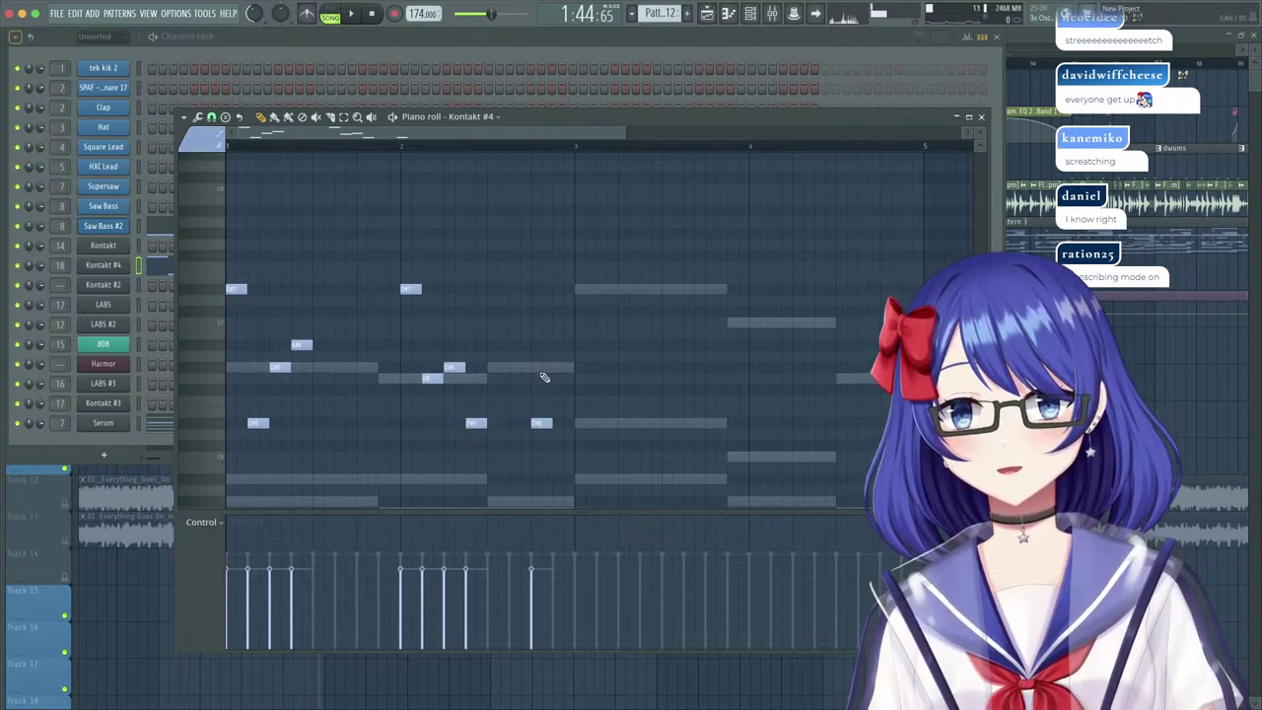
# Complete the arpeggio at the end of bar 2 and duplicate both bars into bars 3 and 4.
pyautogui.moveTo(542, 422); pyautogui.dragTo(519, 423)
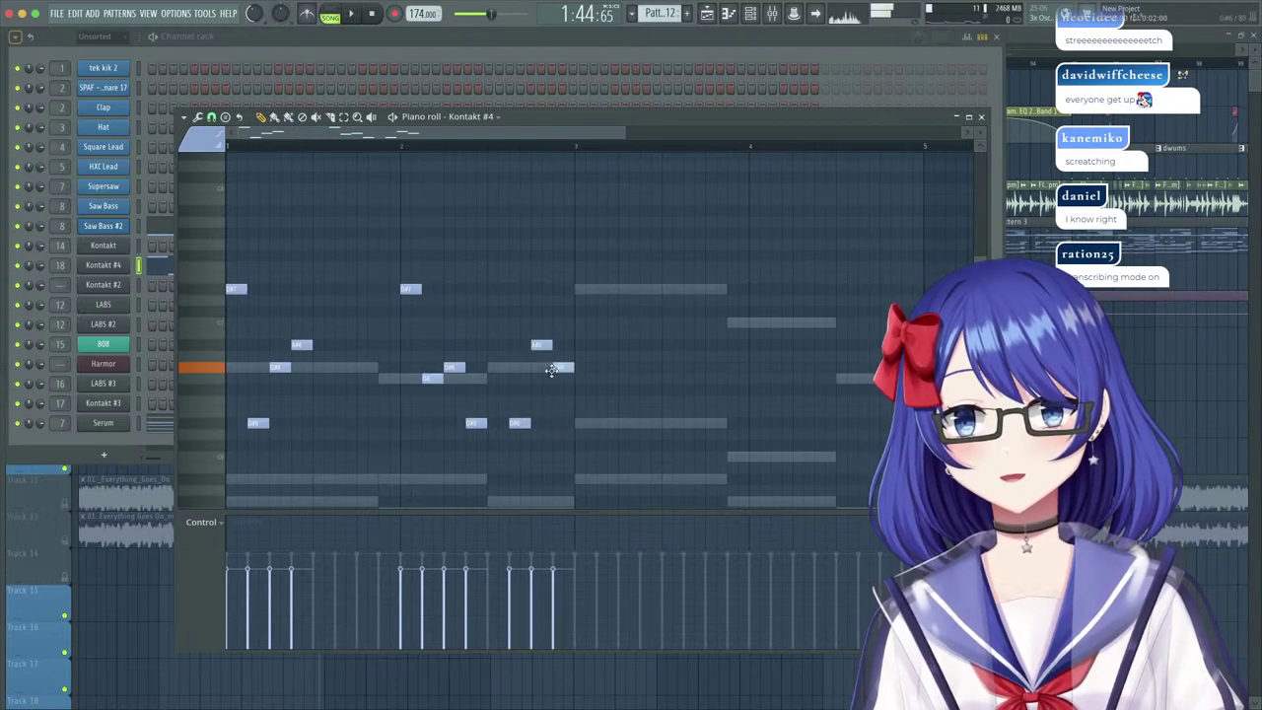
pyautogui.moveTo(593, 241); pyautogui.dragTo(226, 465)
pyautogui.hotkey('ctrl', 'b')
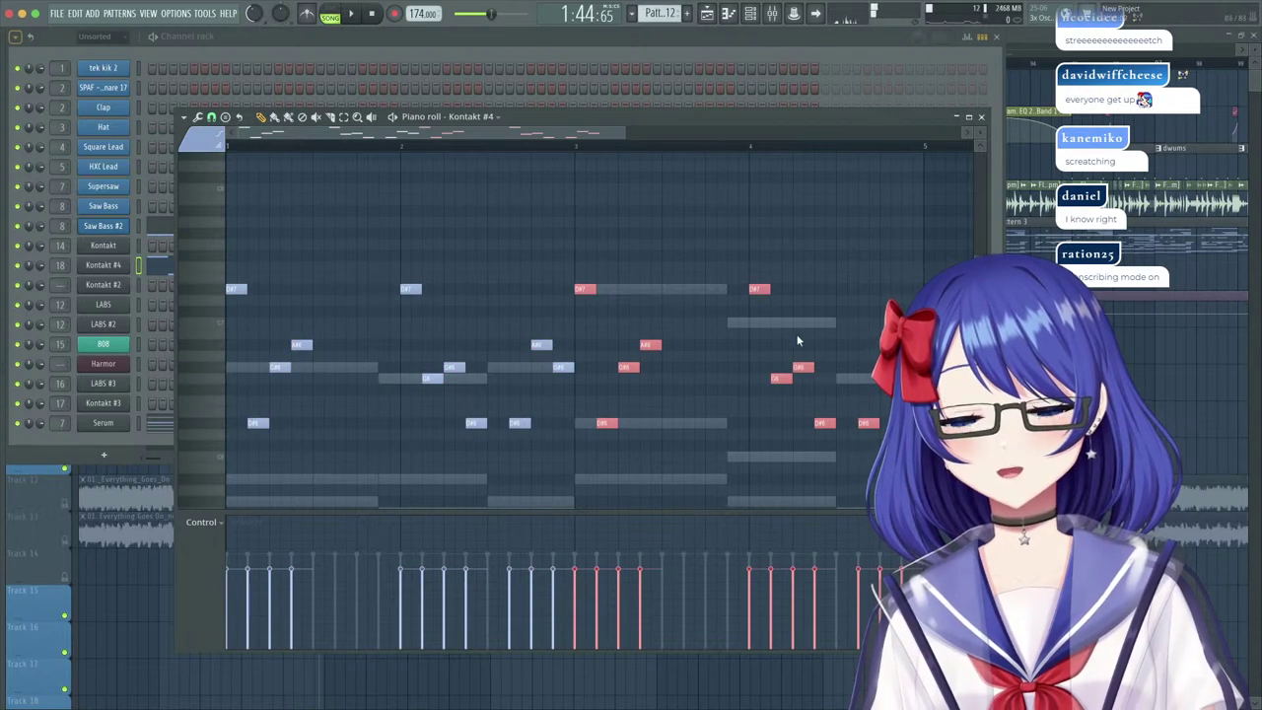
# Layer a copy of all Kontakt #4 notes one octave higher and audition Pattern 12 in pattern mode.
pyautogui.hotkey('ctrl', 'a')
pyautogui.moveTo(239, 289); pyautogui.dragTo(207, 186)
pyautogui.click(345, 16)
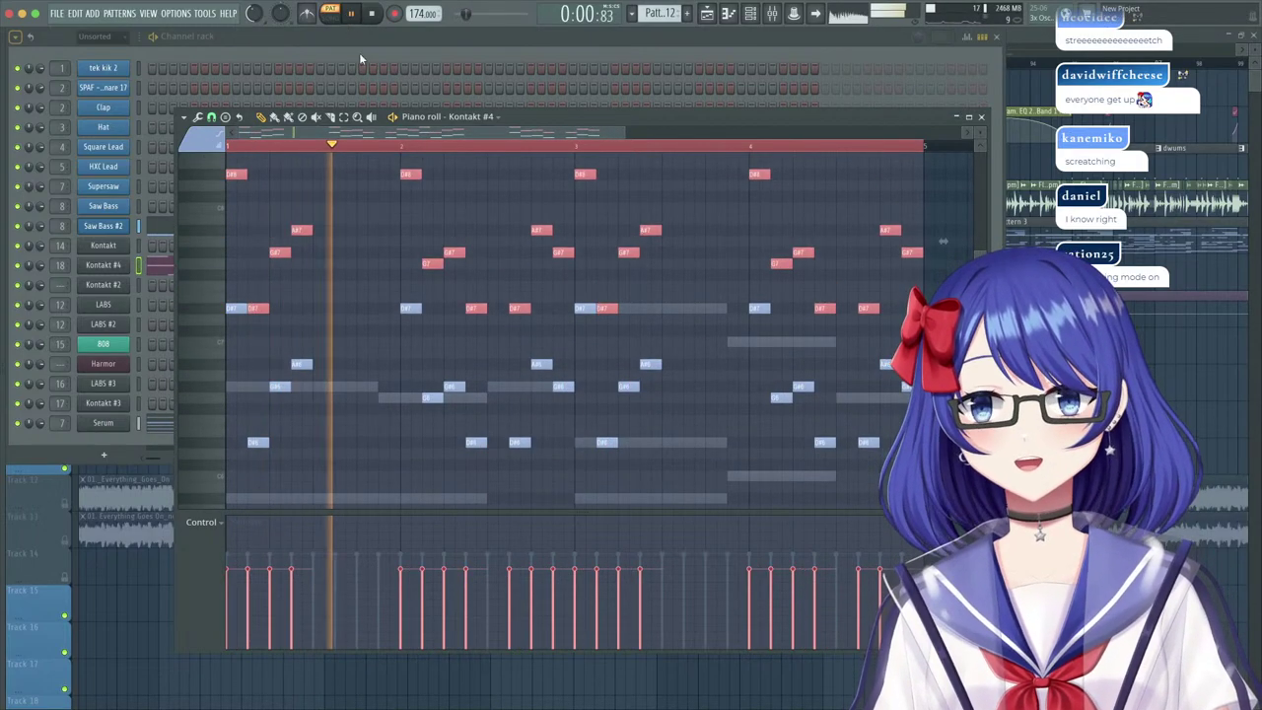
pyautogui.click(741, 252)
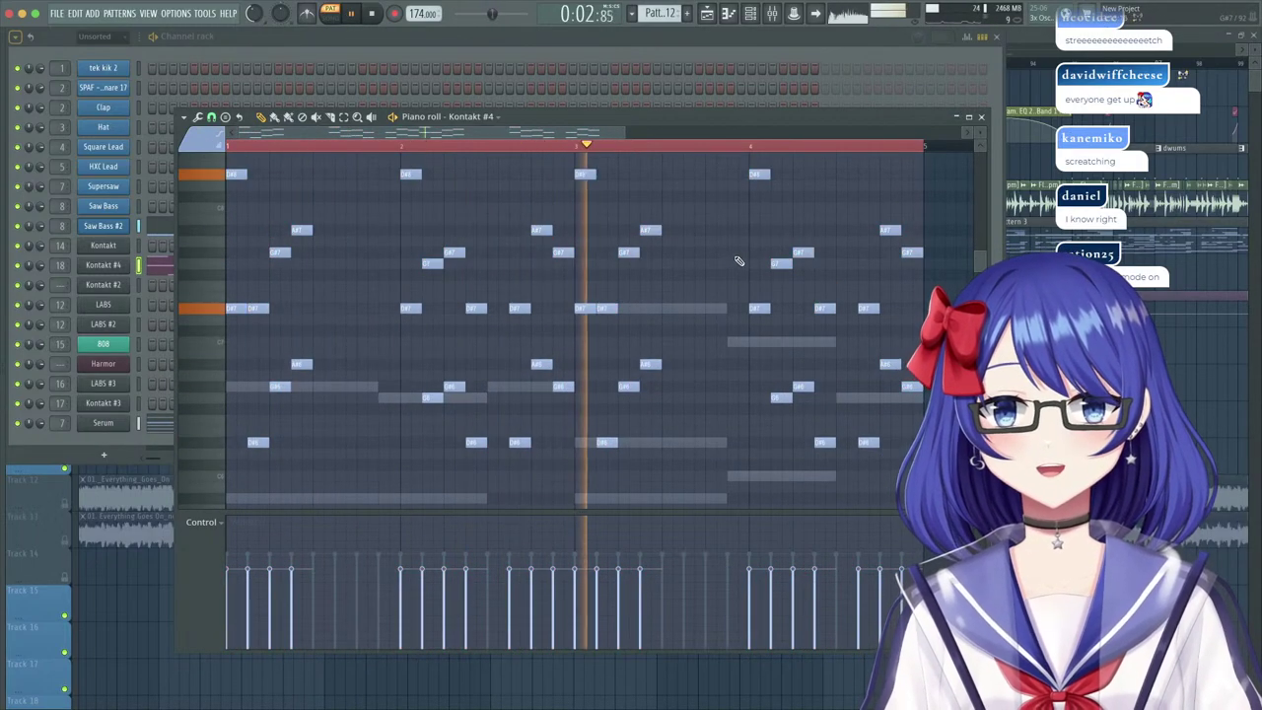
pyautogui.hotkey('ctrl', 'a')
pyautogui.click(692, 295)
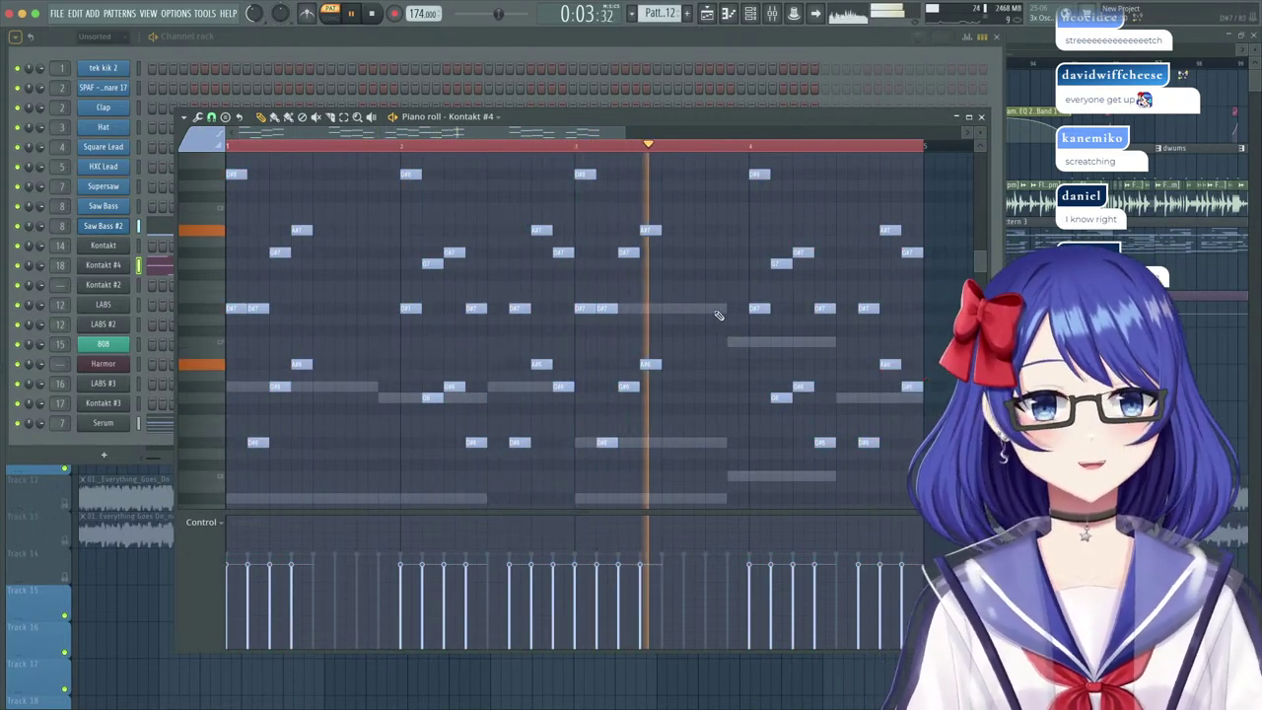
# Open the Serum channel, slightly adjust oscillator A's unison detune while the pattern plays, and close the synth.
pyautogui.click(902, 45)
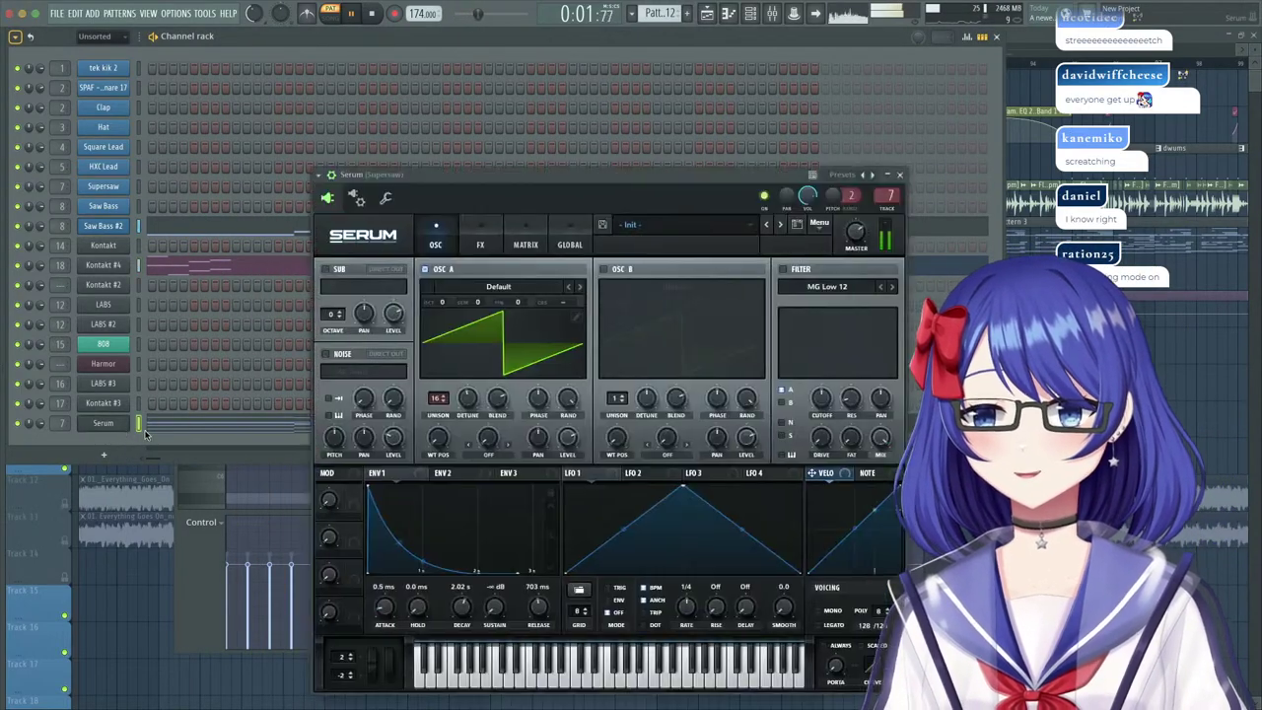
pyautogui.click(102, 422)
pyautogui.moveTo(468, 398); pyautogui.dragTo(470, 399)
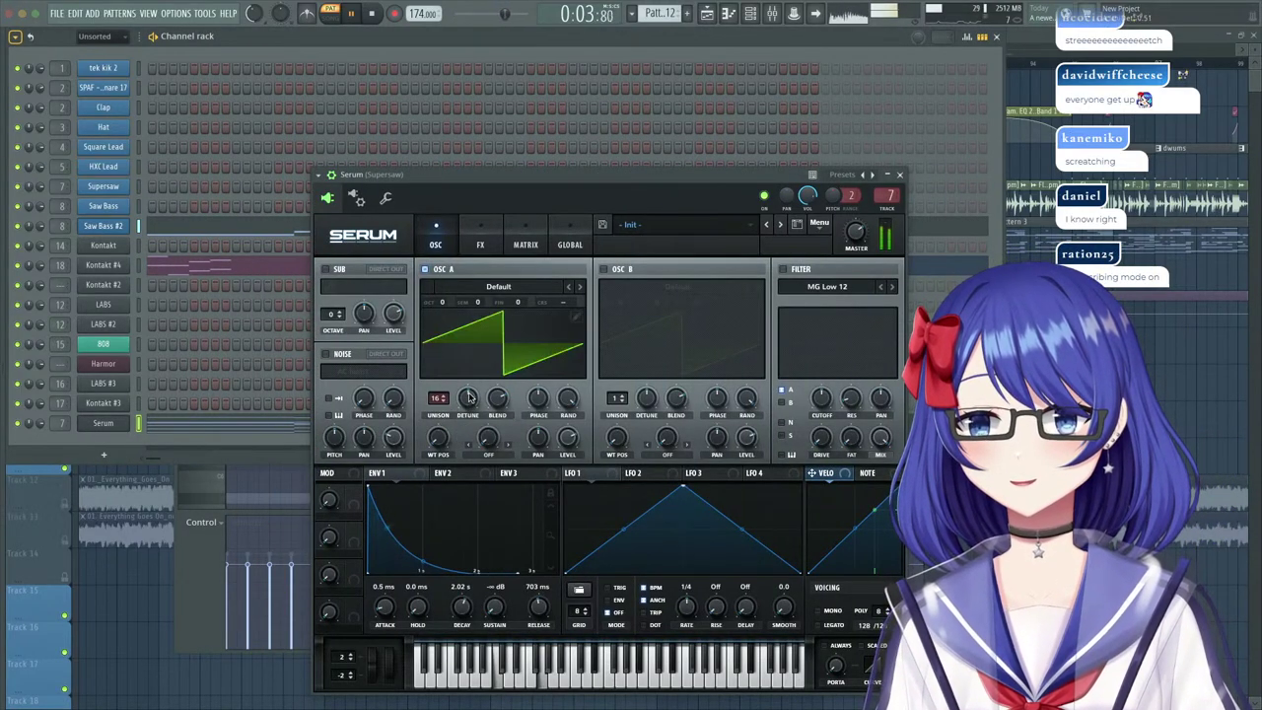
pyautogui.click(900, 175)
pyautogui.press('space')
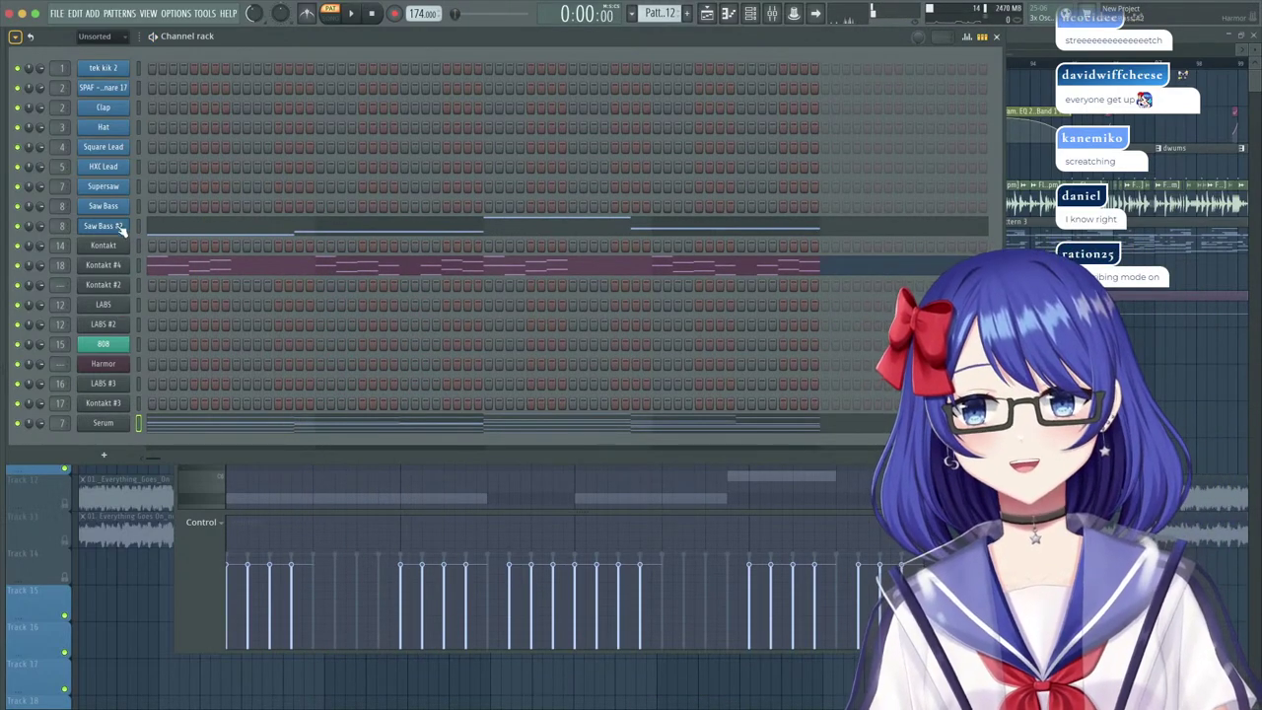
# Add a new Harmor instrument to the channel rack and move its window clear of the channel names.
pyautogui.click(108, 449)
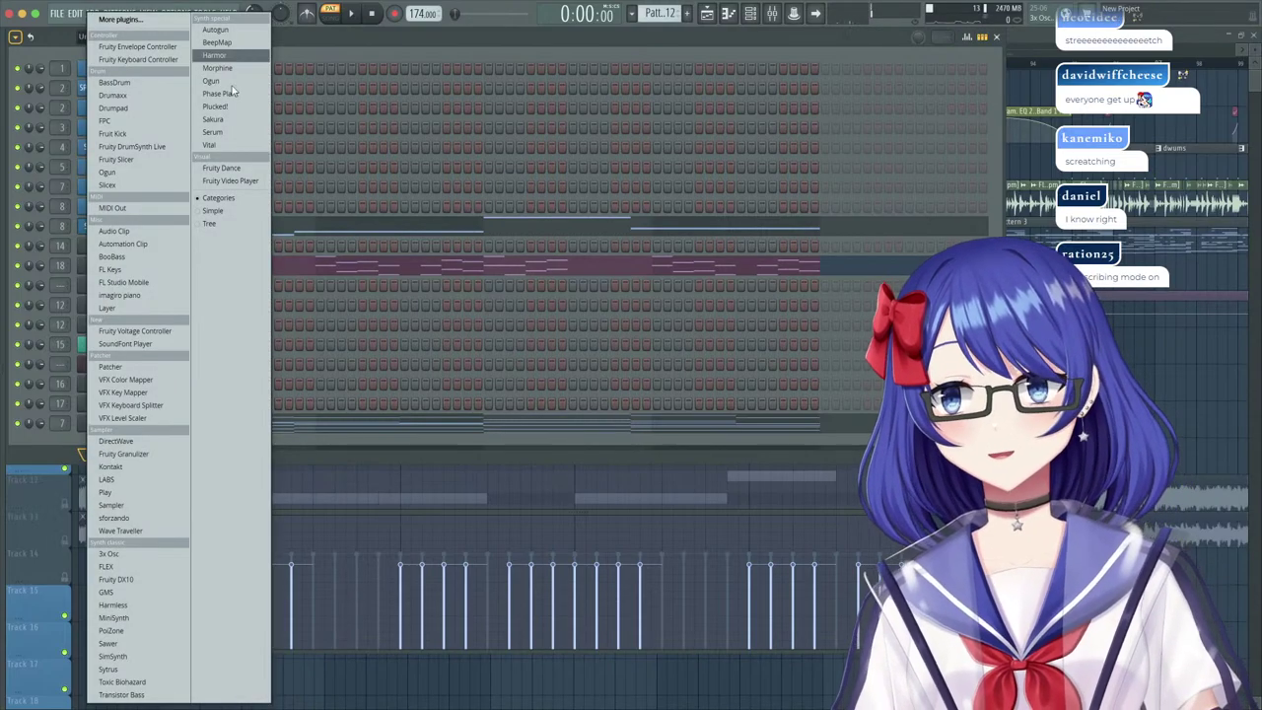
pyautogui.click(358, 250)
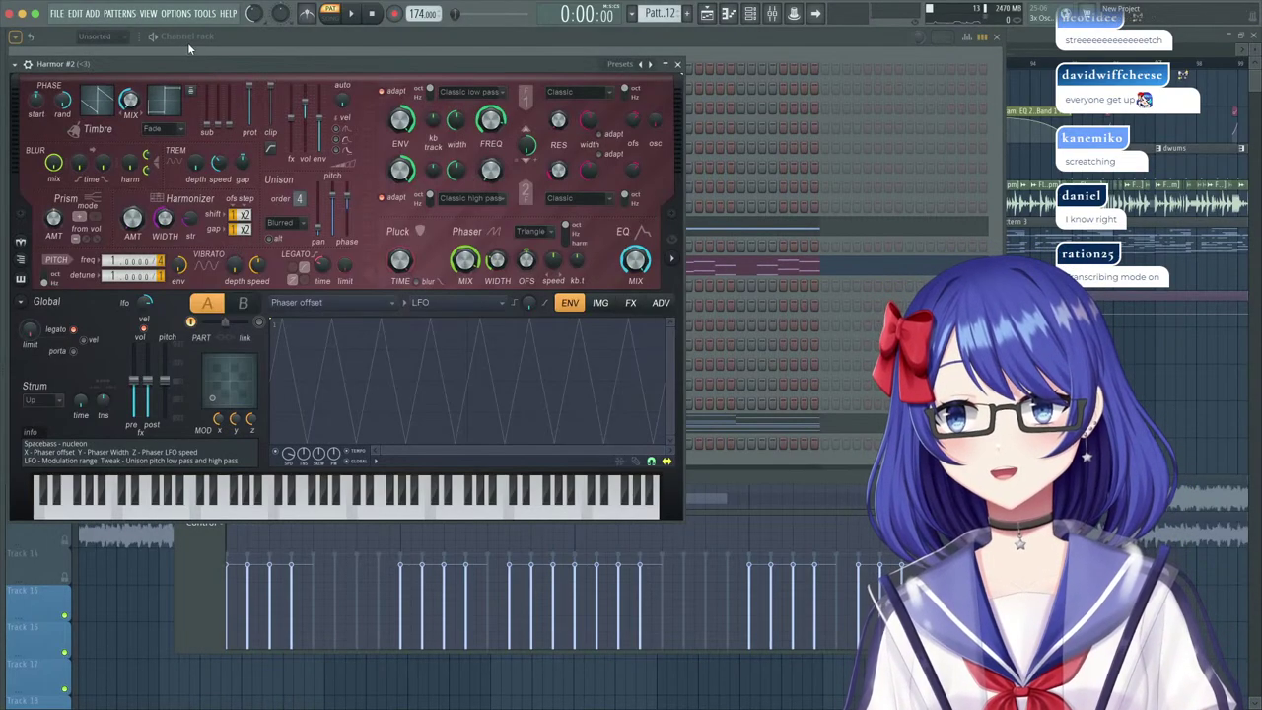
pyautogui.moveTo(143, 72); pyautogui.dragTo(367, 116)
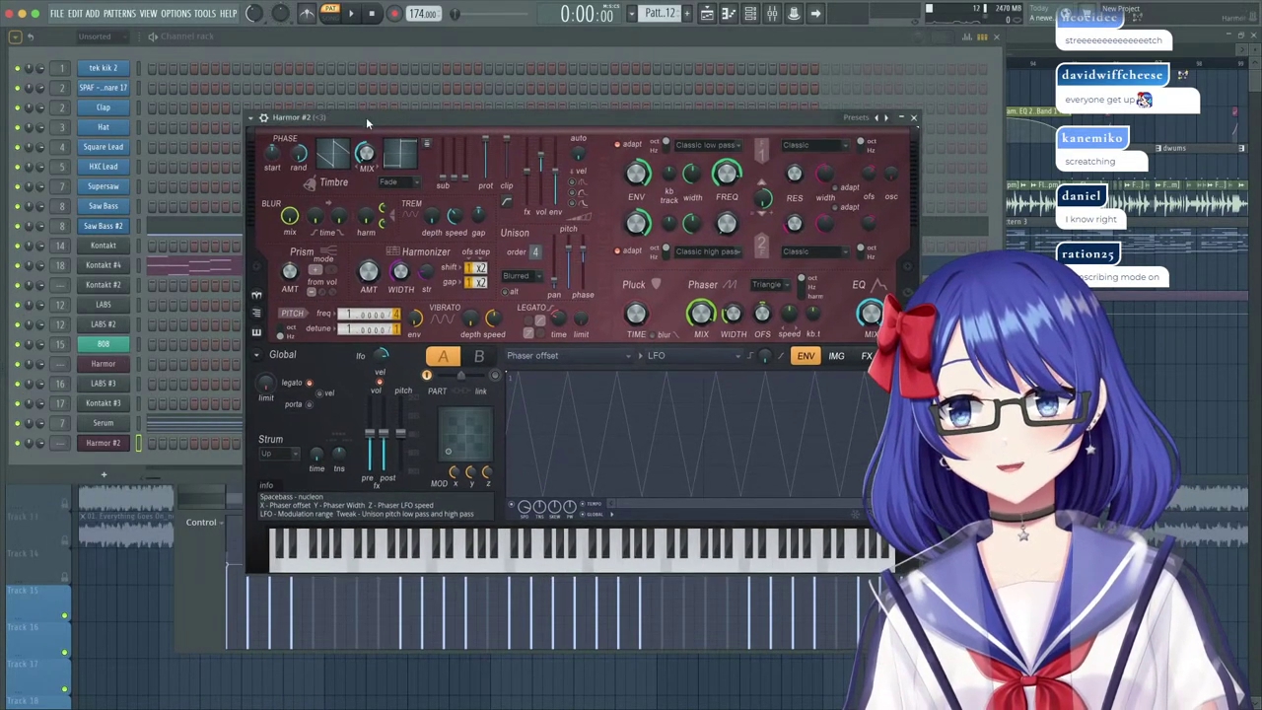
# Open HXC Lead's piano roll in Pattern 12 and try short notes at the start of bar 1 in lower octaves.
pyautogui.rightClick(126, 166)
pyautogui.click(187, 167)
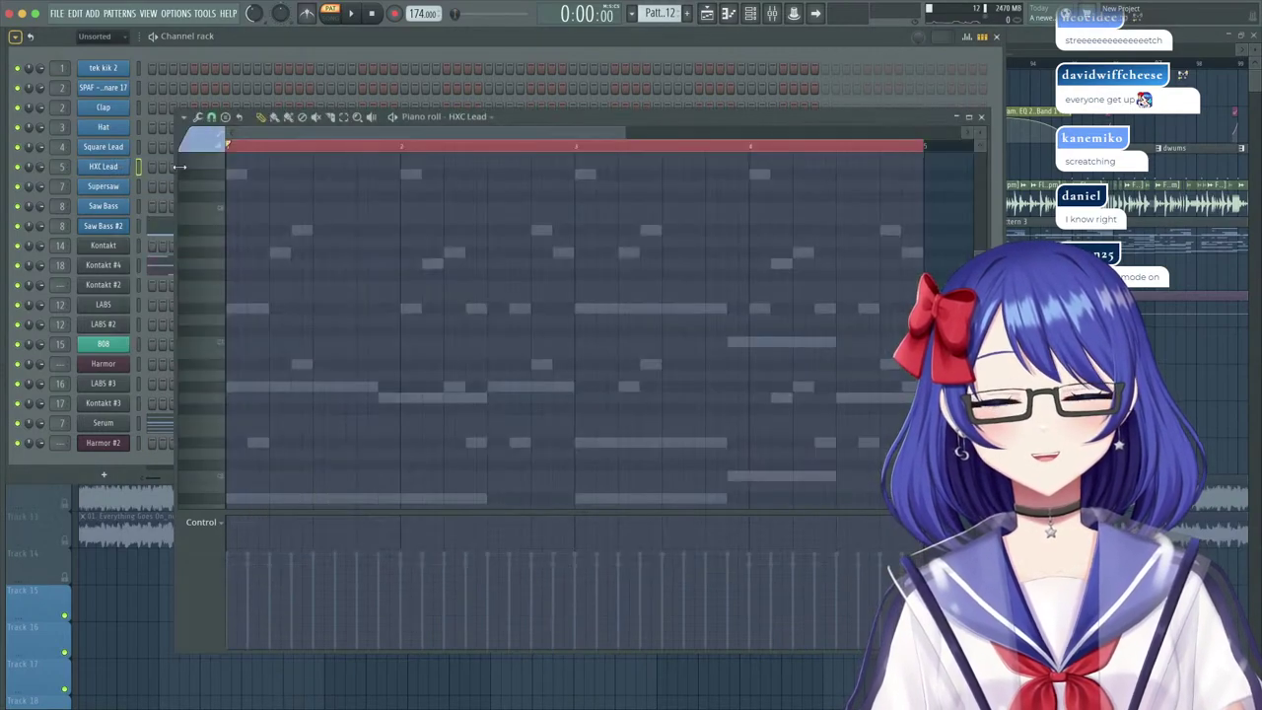
pyautogui.click(302, 146)
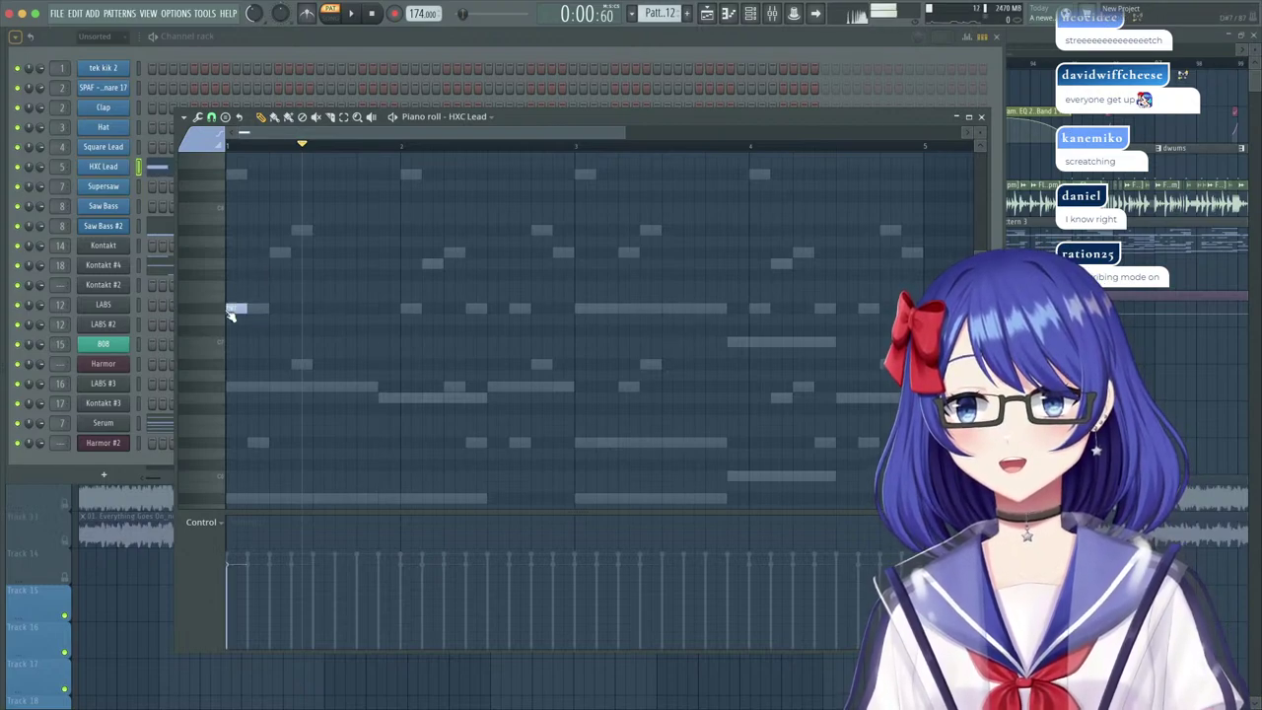
pyautogui.click(237, 443)
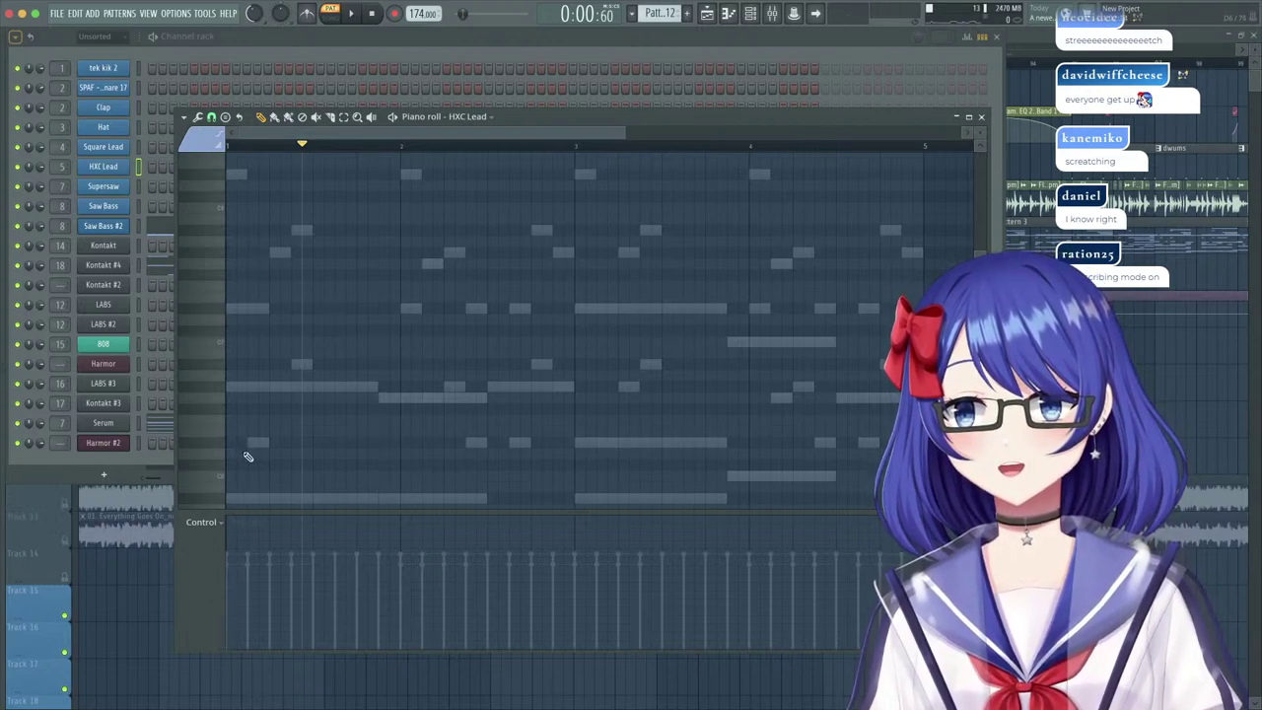
pyautogui.scroll(-2, 245, 453)
pyautogui.moveTo(237, 497); pyautogui.dragTo(213, 513)
pyautogui.scroll(-2, 327, 468)
pyautogui.moveTo(252, 455); pyautogui.dragTo(225, 440)
# Load the "hypervelocity lead" preset into the HXC Lead channel's Harmor.
pyautogui.click(117, 168)
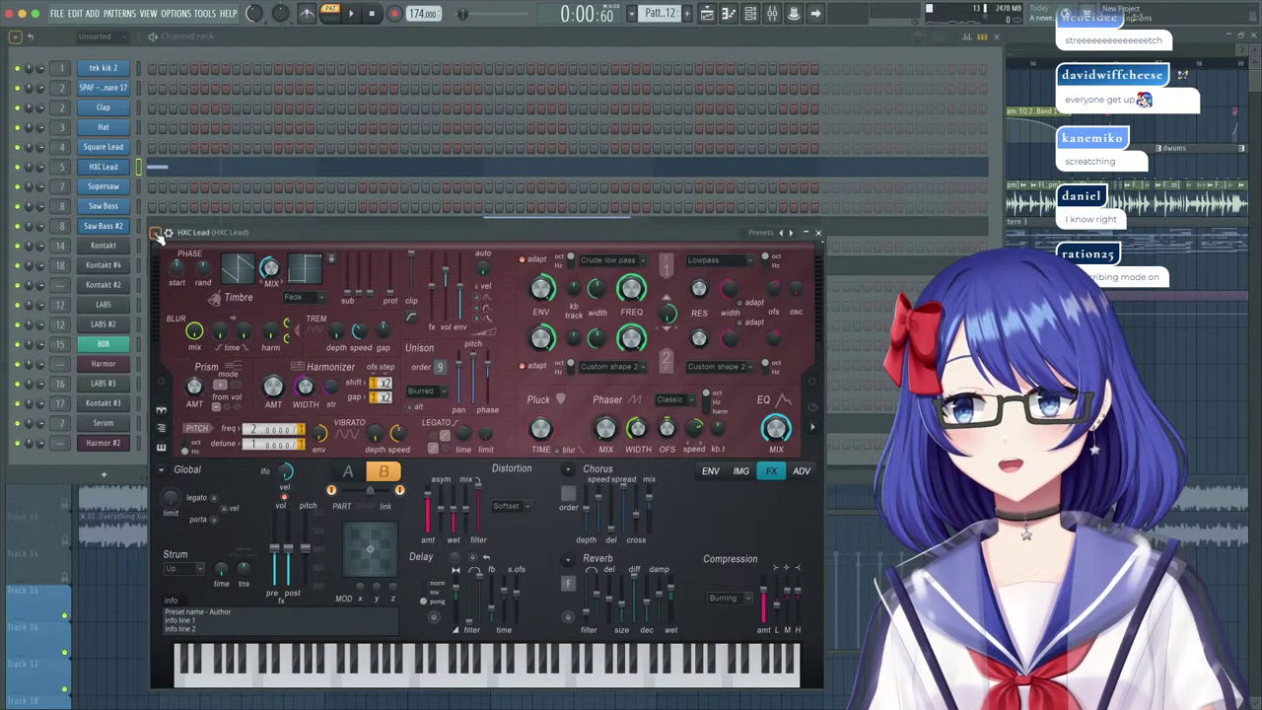
pyautogui.click(157, 234)
pyautogui.moveTo(197, 272)
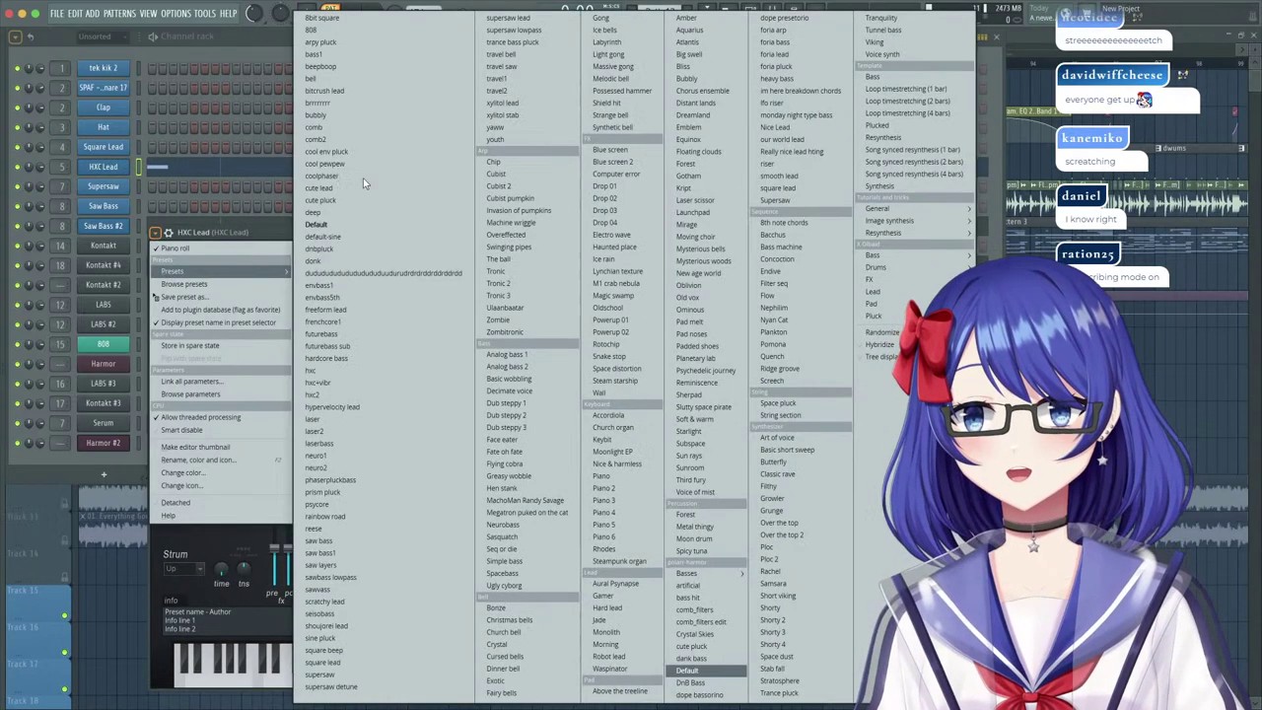
pyautogui.click(335, 407)
# Write the lead's opening phrase in bar 1: D#4, two C#5 notes with a short D#5 slide, C5 and A#4.
pyautogui.click(278, 169)
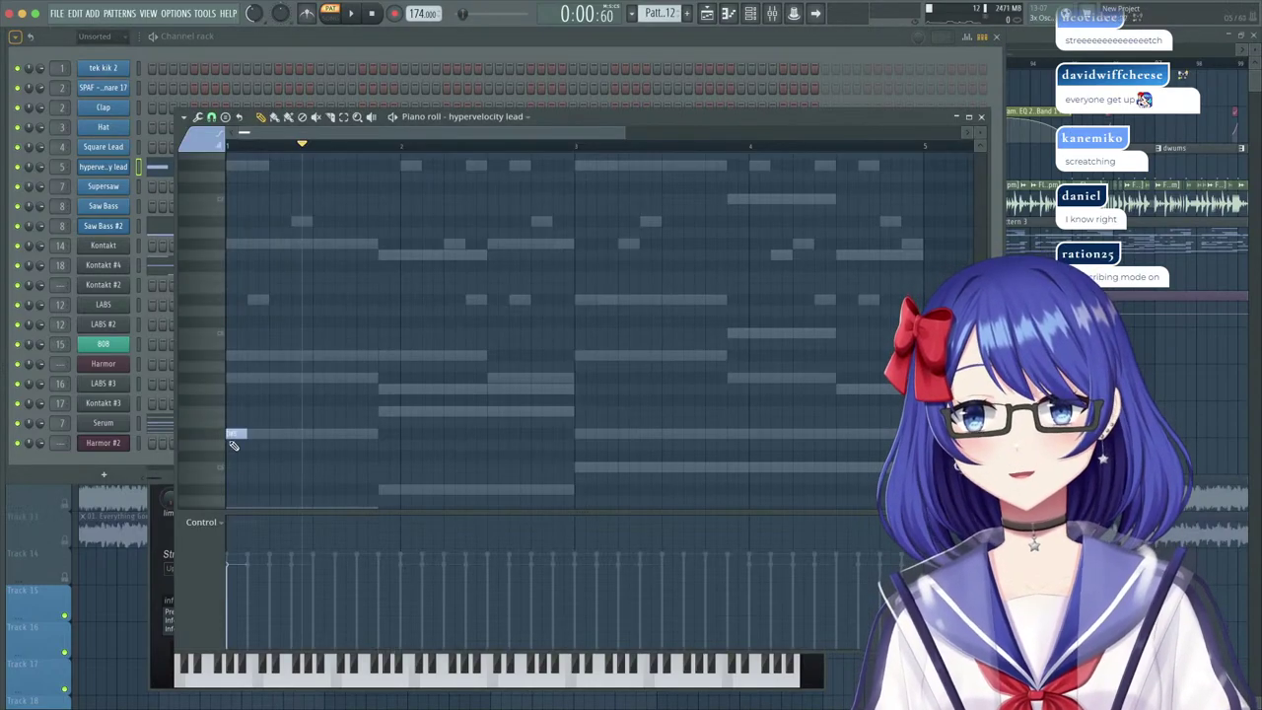
pyautogui.moveTo(266, 439); pyautogui.dragTo(274, 441)
pyautogui.scroll(-4, 270, 453)
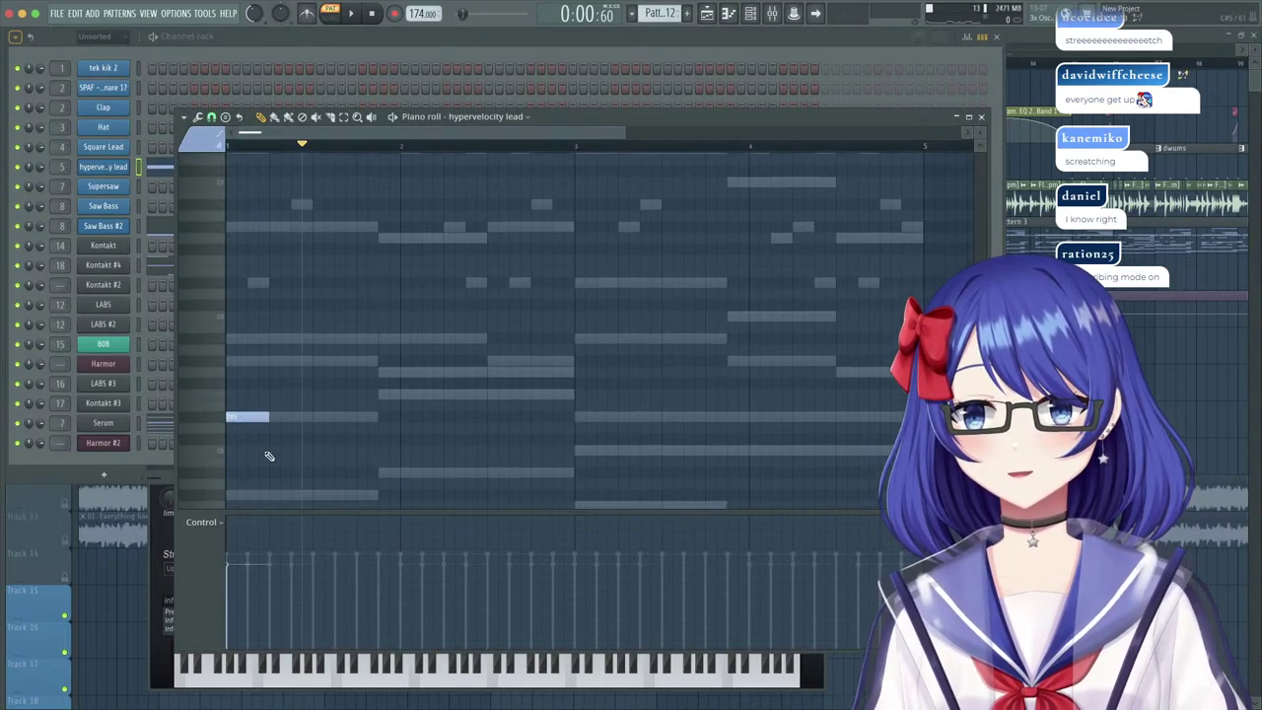
pyautogui.moveTo(250, 300); pyautogui.dragTo(257, 432)
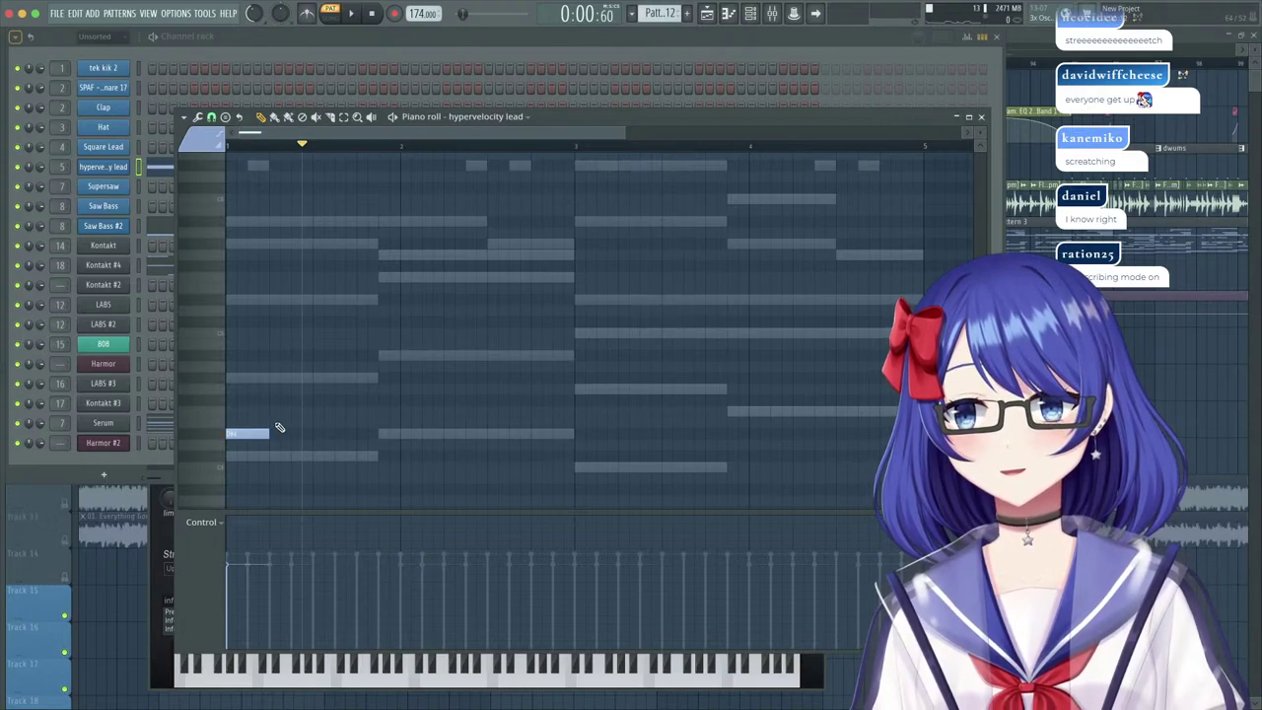
pyautogui.click(267, 301)
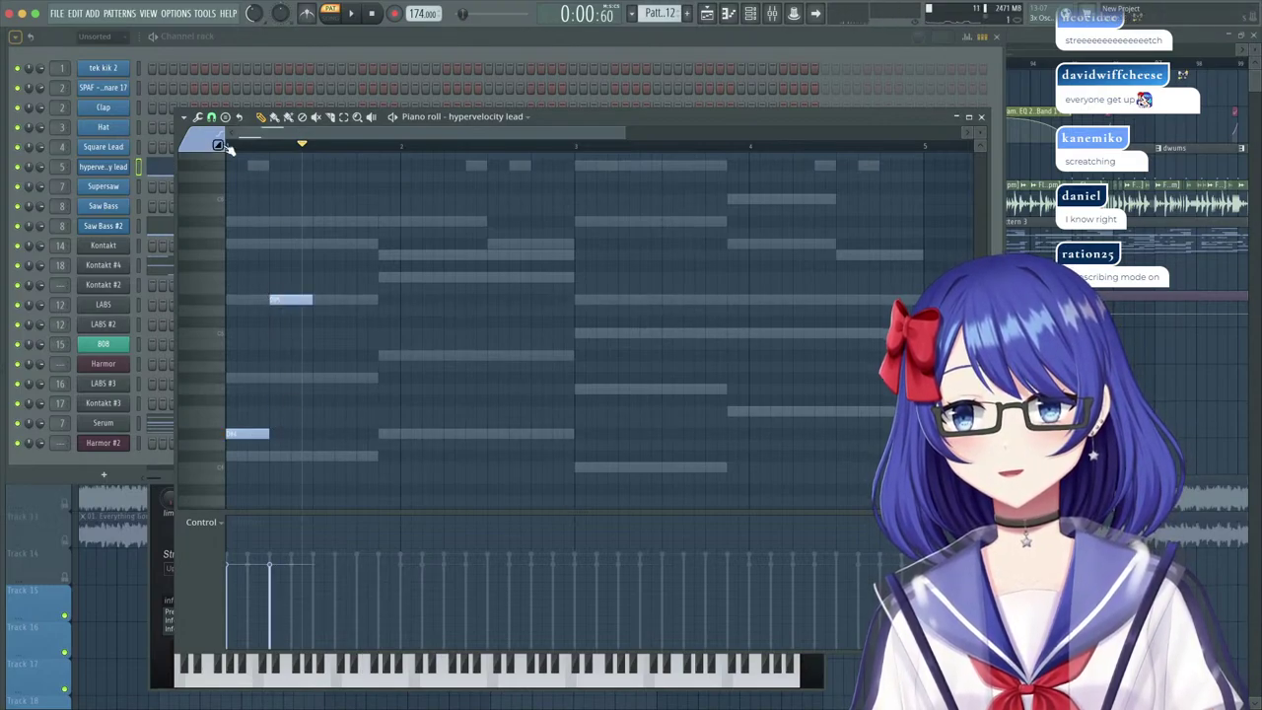
pyautogui.moveTo(280, 301); pyautogui.dragTo(280, 322)
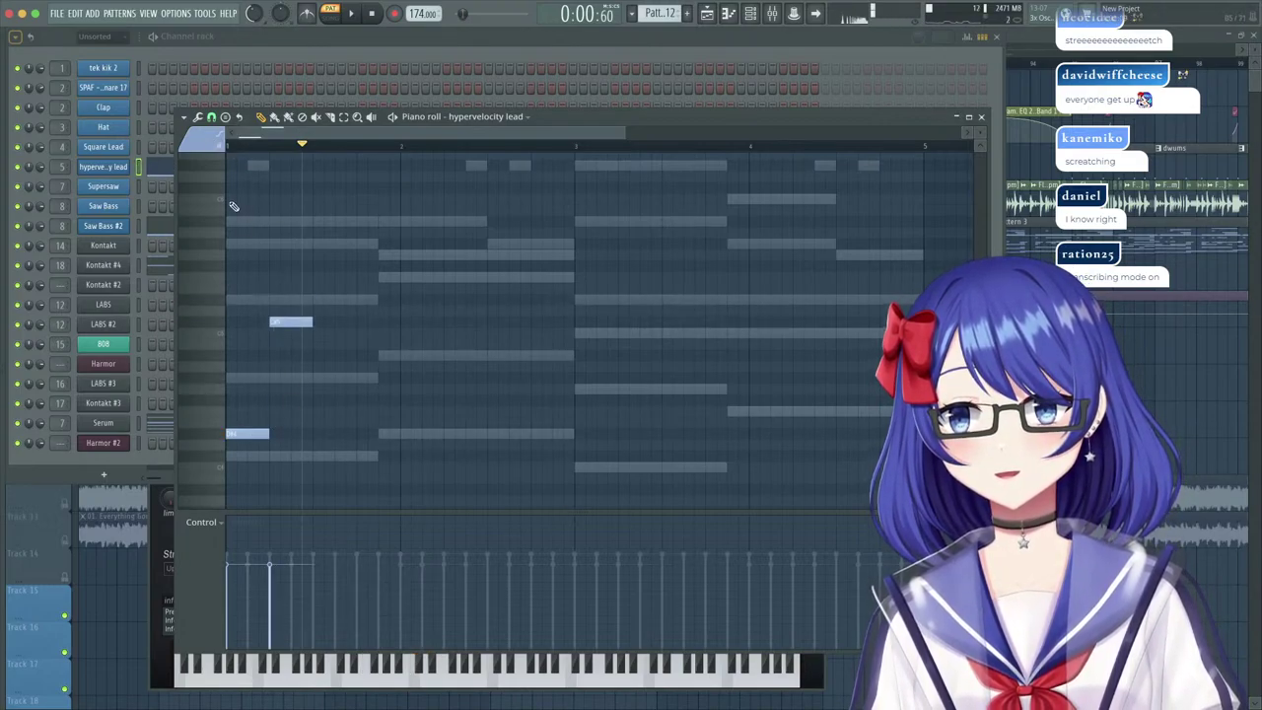
pyautogui.click(274, 301)
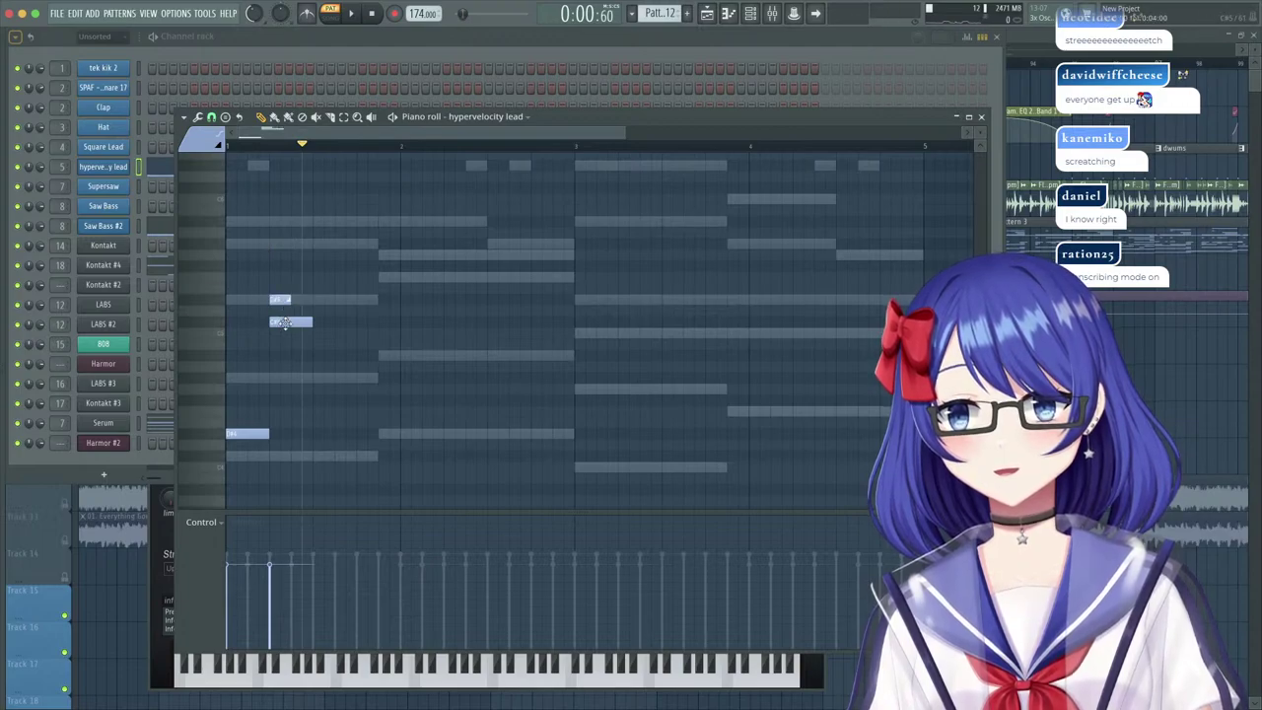
pyautogui.click(321, 325)
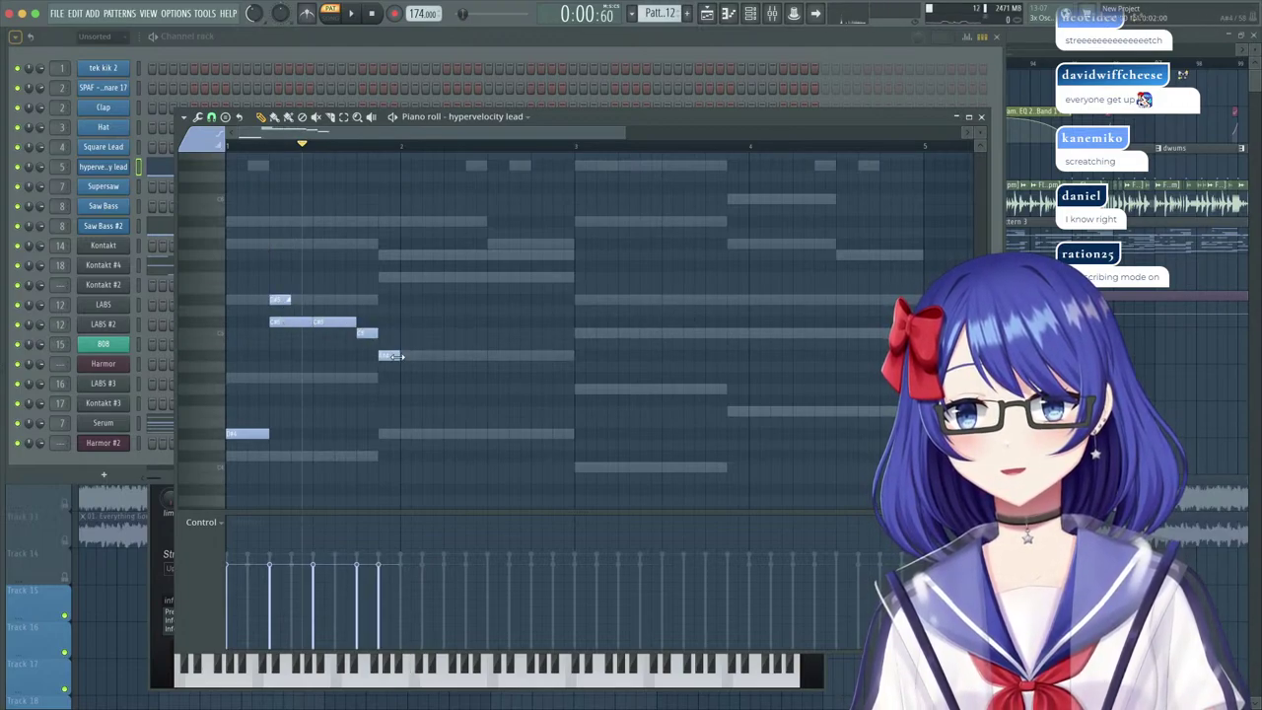
# Continue the lead through bar 4 with alternating G#4 and A#4, long D#5 and C5, A#4 and G#4, and delete the opening D#4.
pyautogui.click(425, 387)
pyautogui.click(470, 355)
pyautogui.click(511, 378)
pyautogui.click(556, 355)
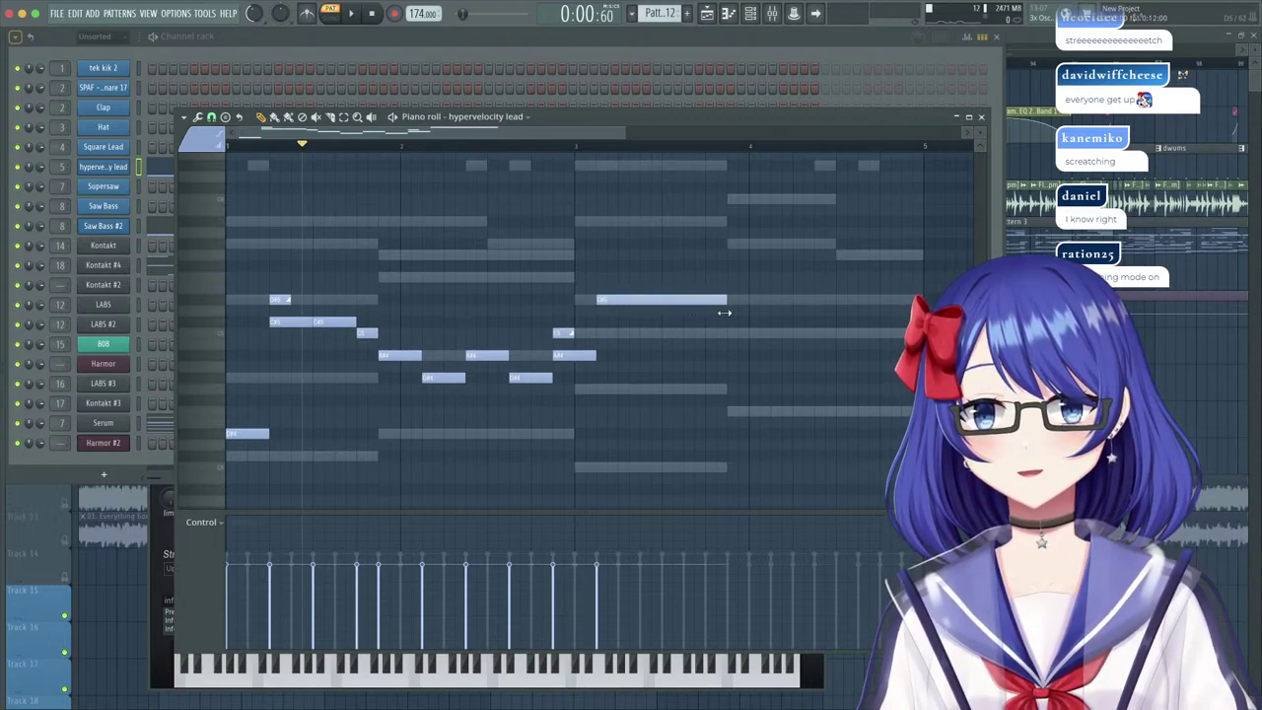
pyautogui.click(732, 334)
pyautogui.moveTo(841, 355); pyautogui.dragTo(836, 355)
pyautogui.moveTo(941, 356); pyautogui.dragTo(878, 358)
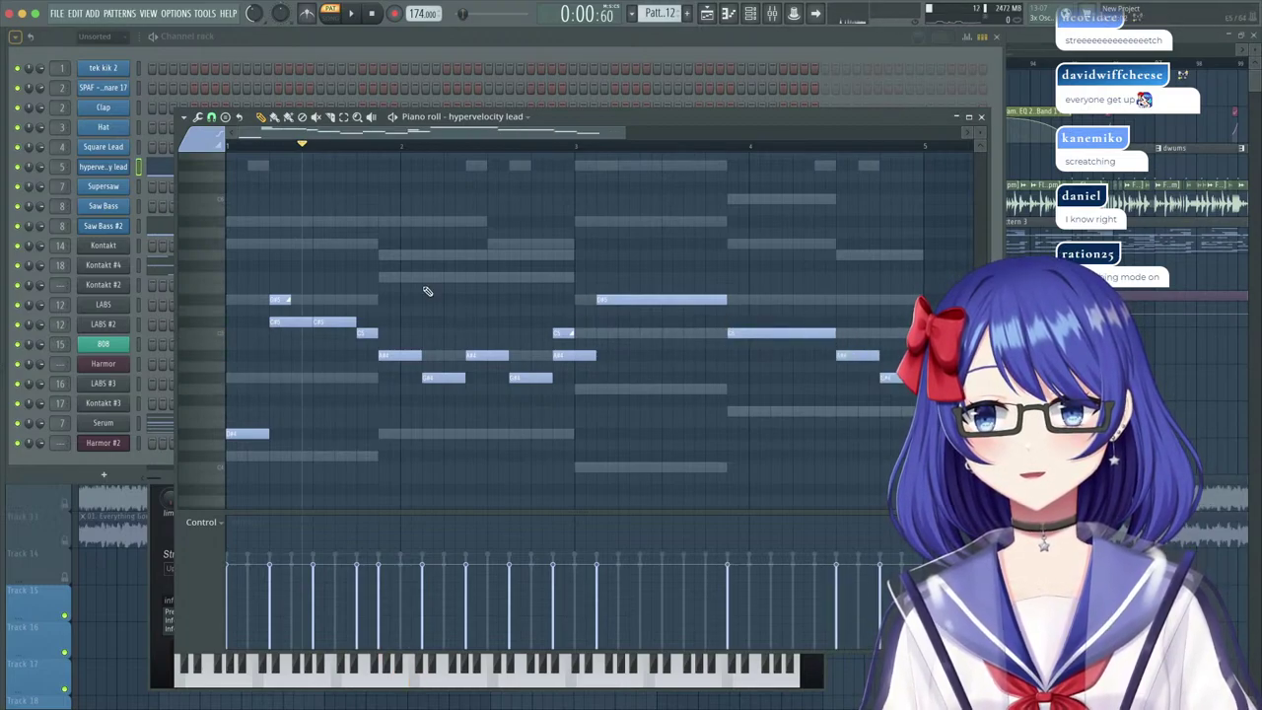
pyautogui.rightClick(262, 435)
pyautogui.press('space')
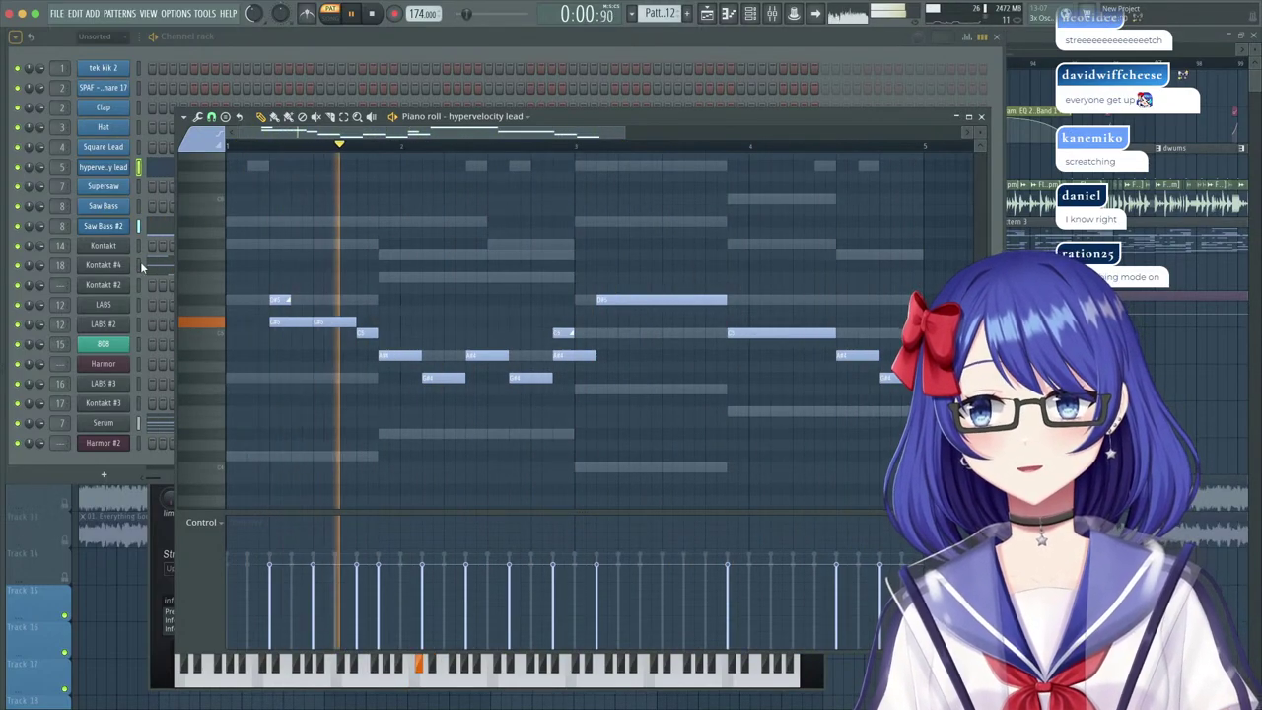
# Extend the Timbre 1 & 2 mix envelope in part A of hypervelocity lead's Harmor while the pattern plays.
pyautogui.click(117, 171)
pyautogui.click(119, 168)
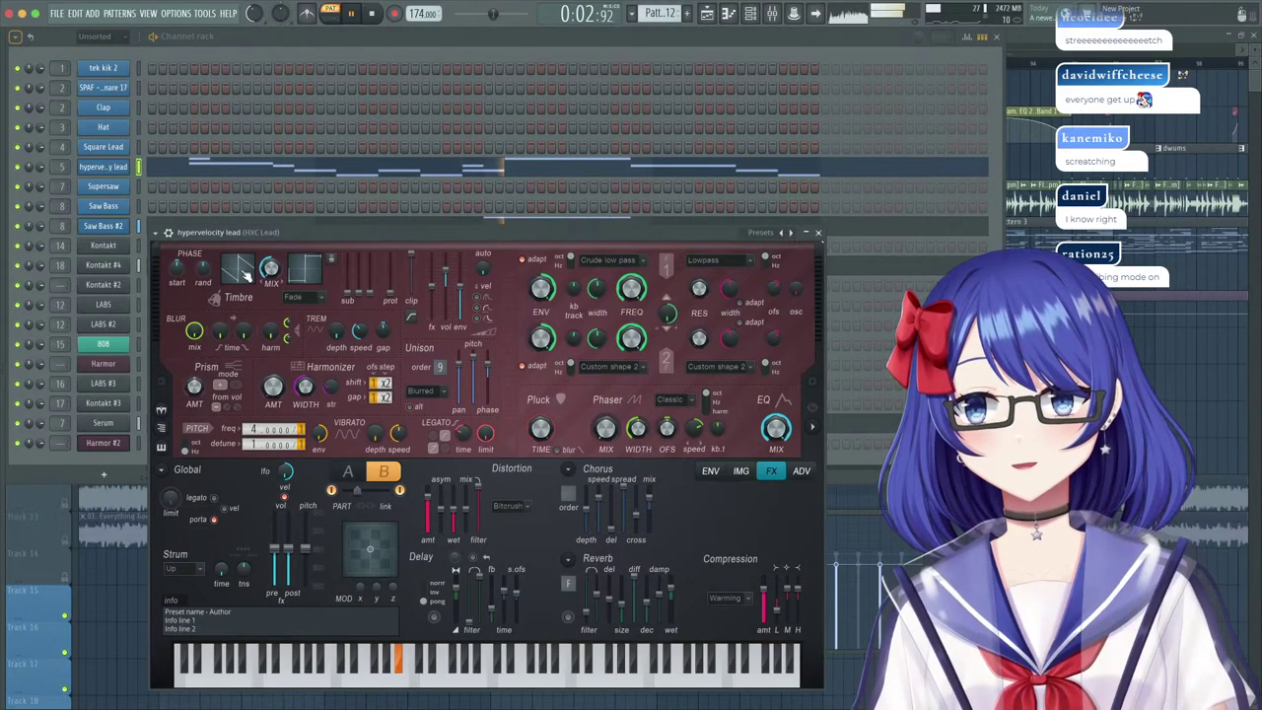
pyautogui.click(247, 277)
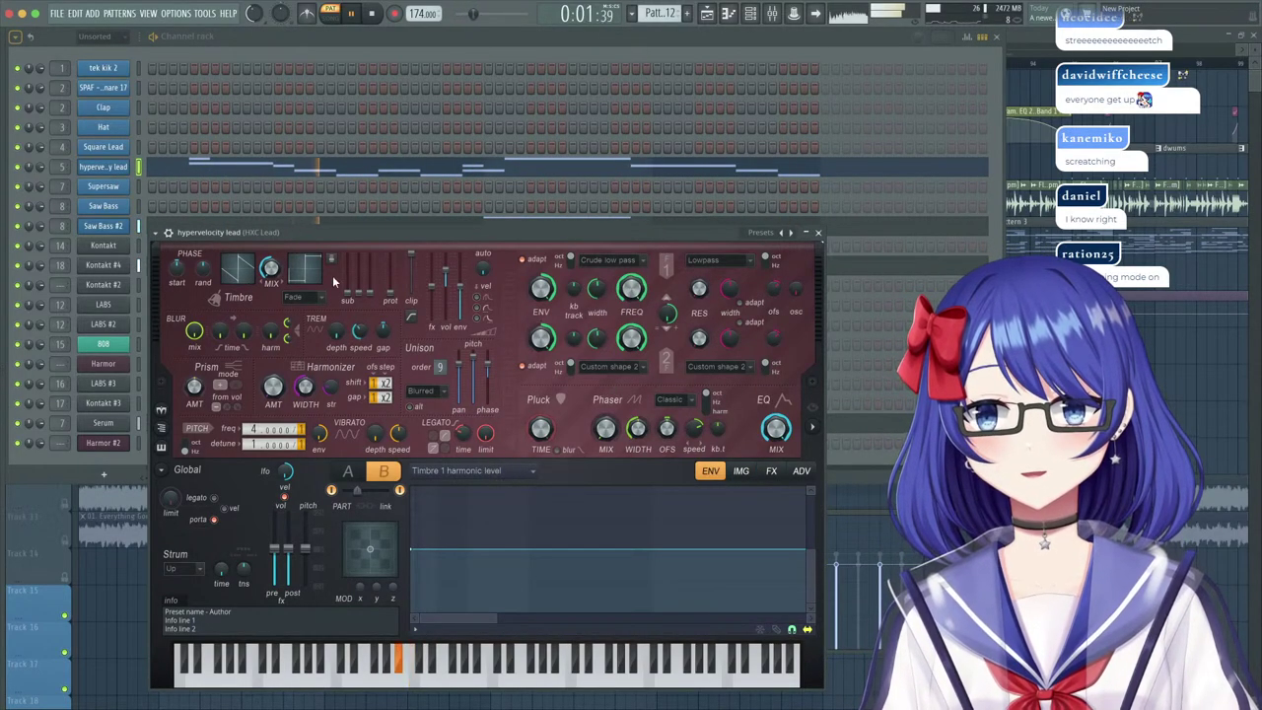
pyautogui.rightClick(269, 267)
pyautogui.click(306, 296)
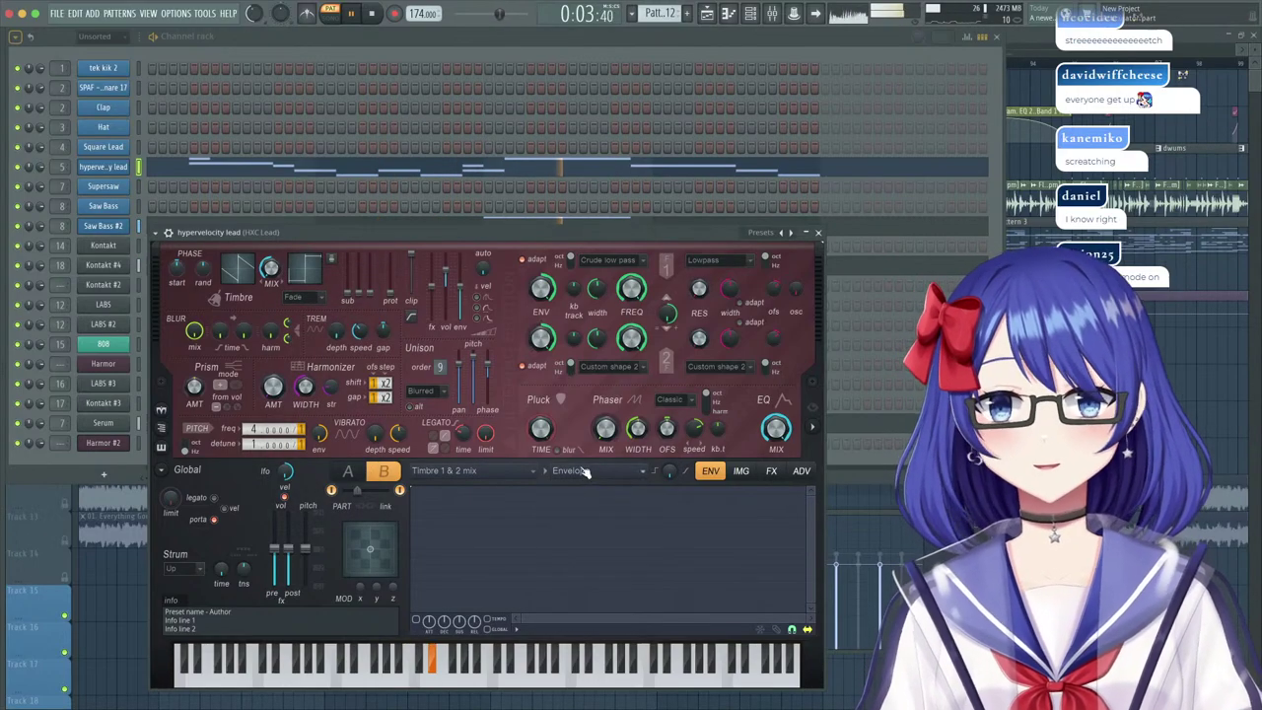
pyautogui.click(584, 471)
pyautogui.click(592, 486)
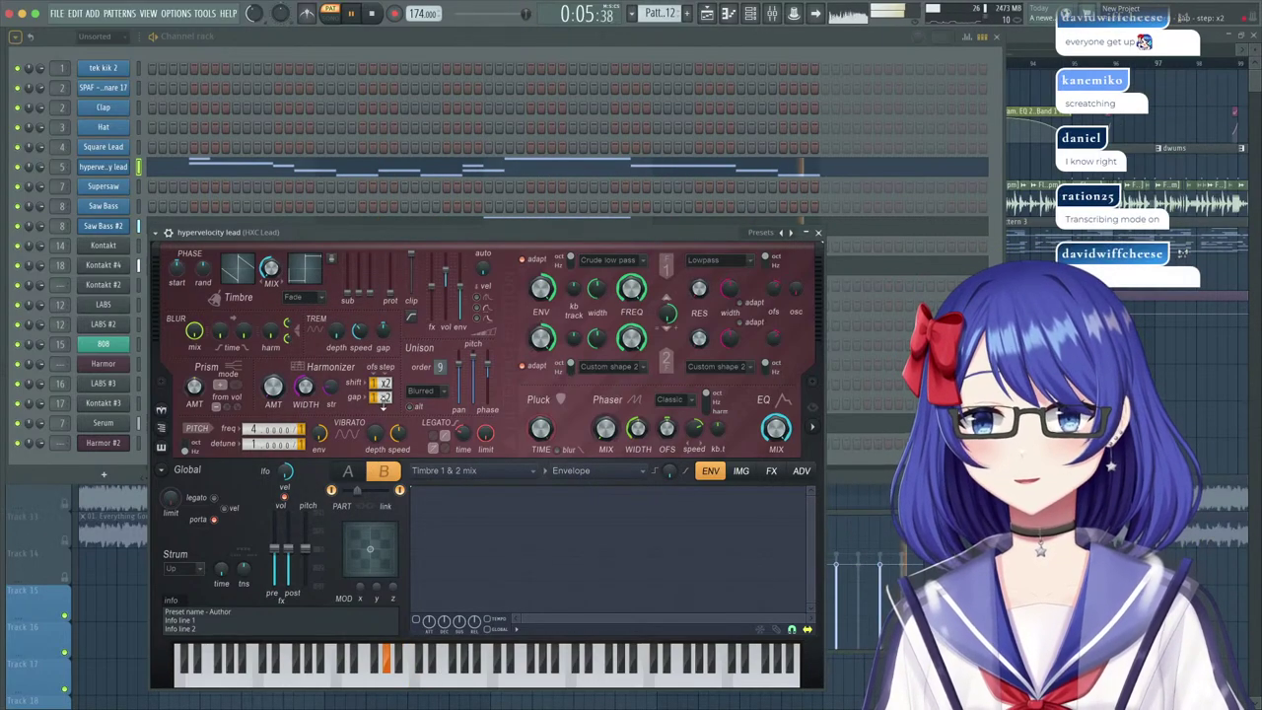
pyautogui.click(351, 472)
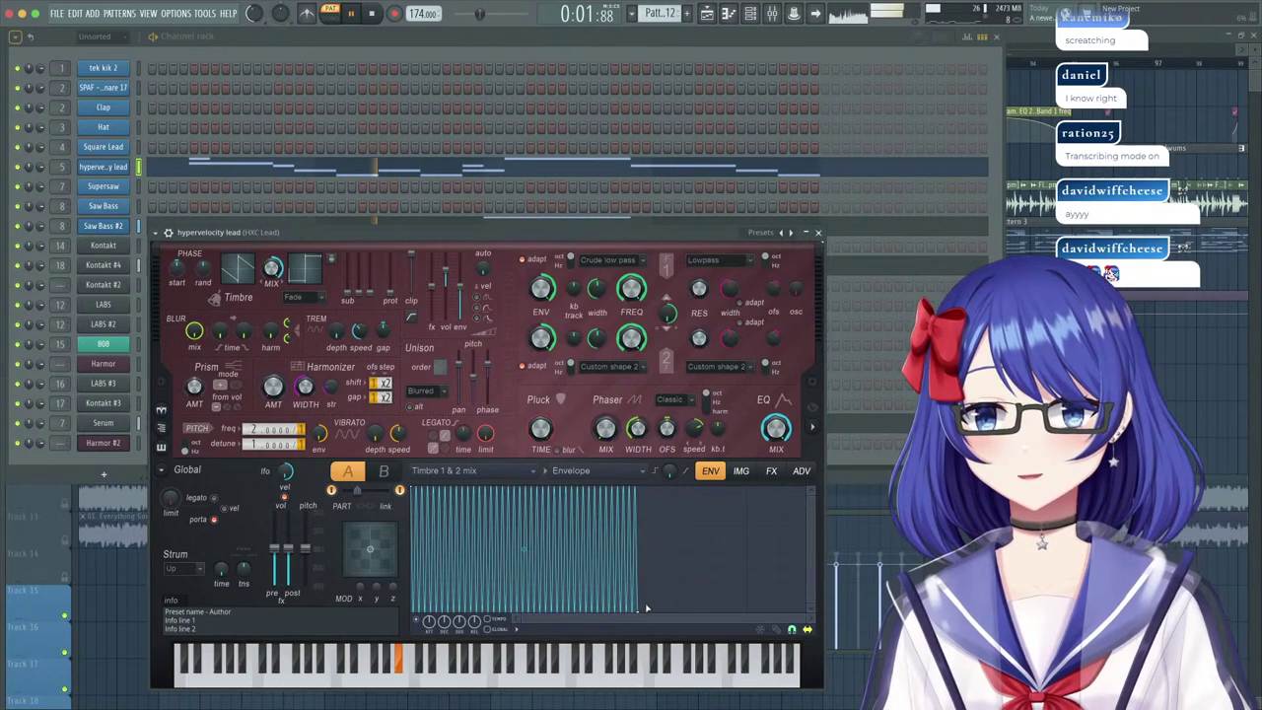
pyautogui.moveTo(643, 613); pyautogui.dragTo(846, 634)
pyautogui.moveTo(580, 551)
pyautogui.mouseDown()
pyautogui.moveTo(580, 577)
pyautogui.moveTo(580, 513)
pyautogui.moveTo(579, 544)
pyautogui.mouseUp()
pyautogui.press('space')
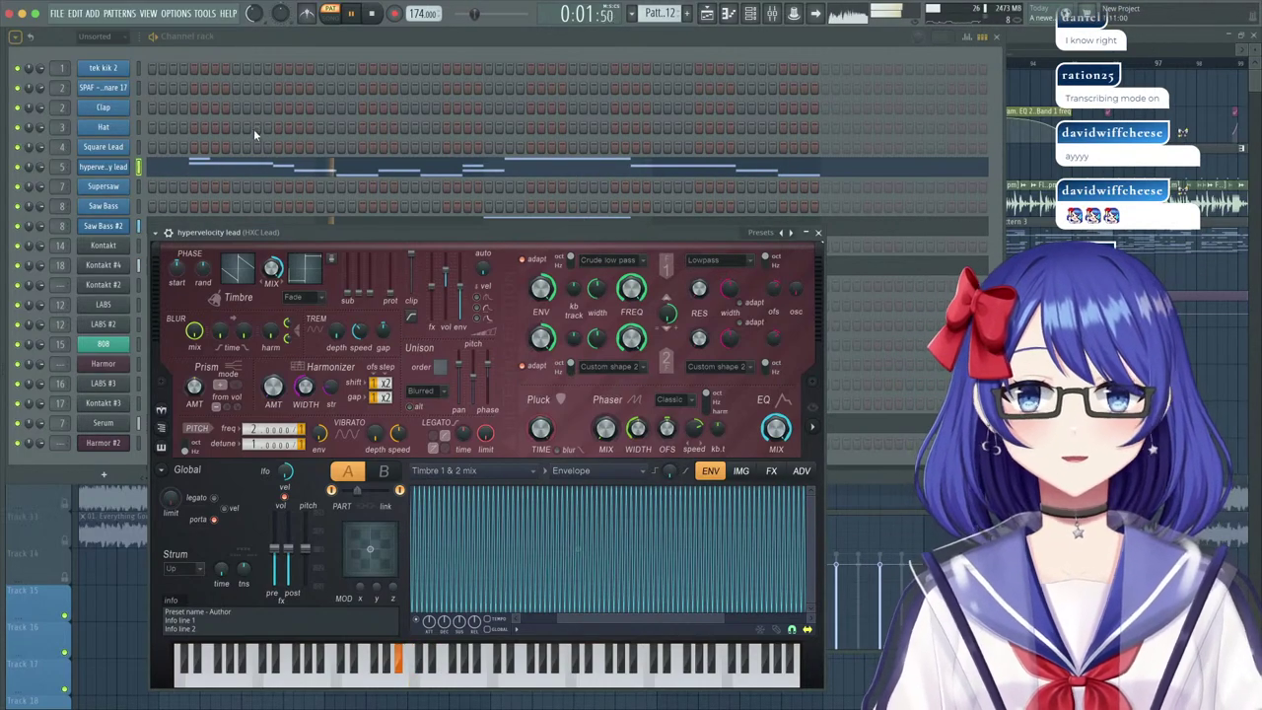
# Copy the hypervelocity lead notes into the Square Lead channel and open its piano roll.
pyautogui.click(279, 33)
pyautogui.rightClick(123, 166)
pyautogui.click(281, 179)
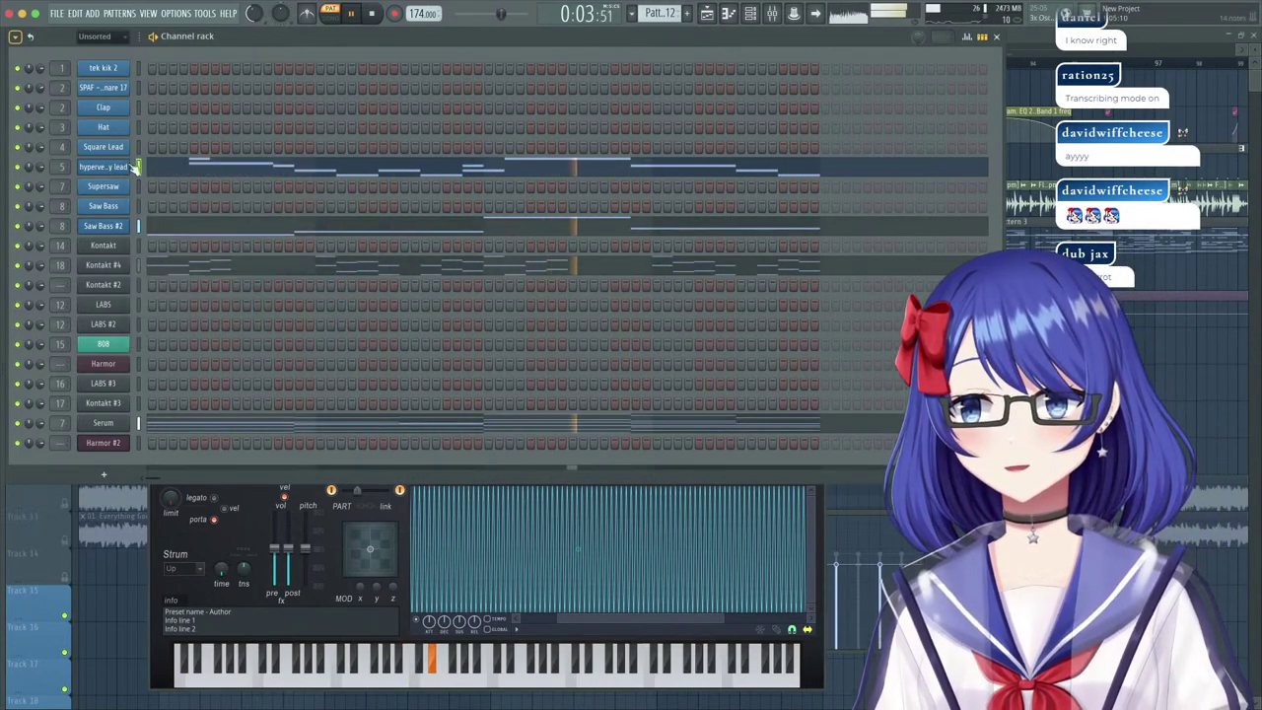
pyautogui.rightClick(124, 147)
pyautogui.click(271, 173)
pyautogui.click(247, 153)
# Lower Square Lead's notes in bars 1 and 2 into a harmony using A#4, G#4, G4 and D#4, auditioning it.
pyautogui.press('space')
pyautogui.moveTo(281, 323); pyautogui.dragTo(434, 438)
pyautogui.press('space')
pyautogui.press('space')
pyautogui.moveTo(486, 357); pyautogui.dragTo(521, 436)
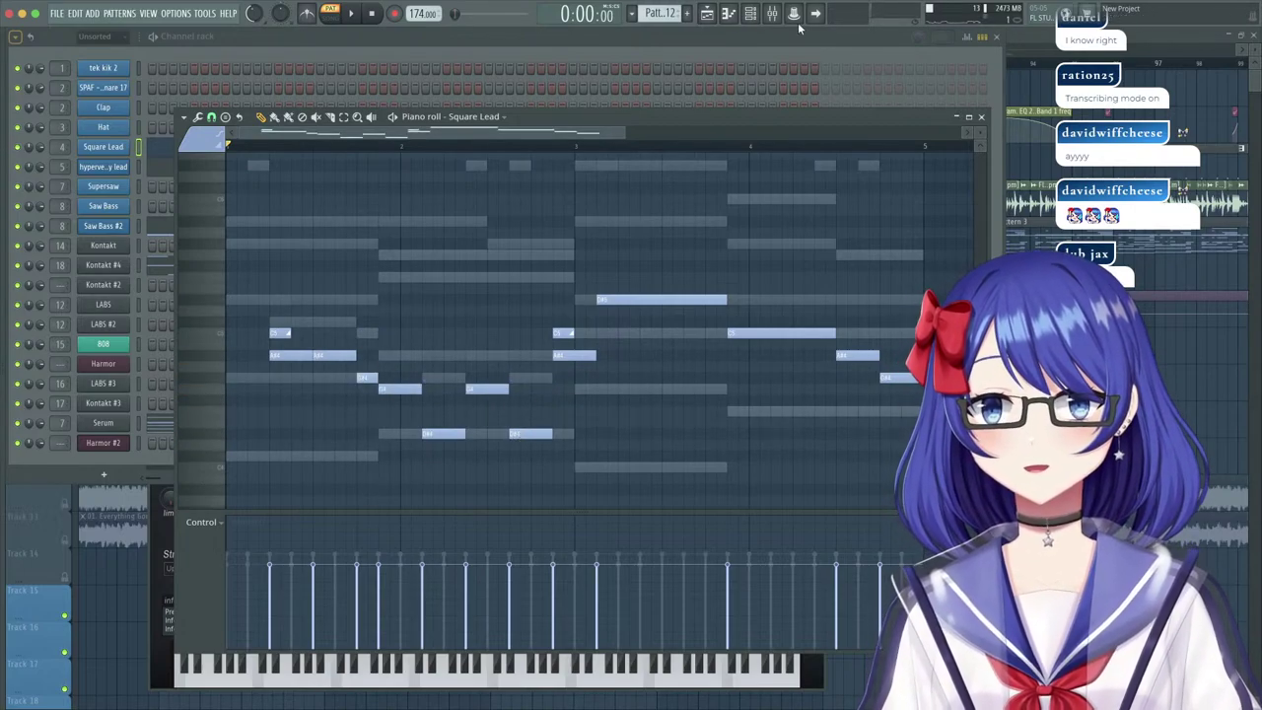
# Raise the Square Lead mixer track's volume and play the pattern.
pyautogui.click(772, 13)
pyautogui.click(586, 284)
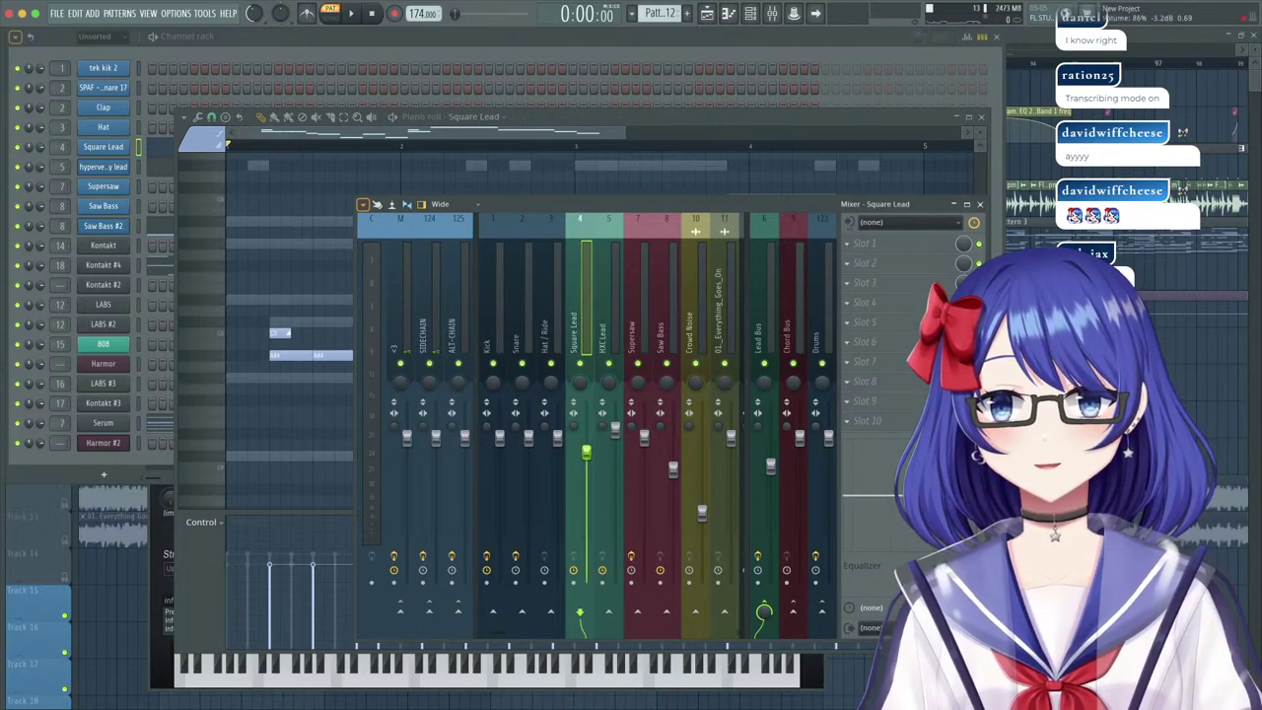
pyautogui.moveTo(586, 457); pyautogui.dragTo(586, 438)
pyautogui.press('space')
# Move Fruity Delay 3 ahead of Fruity Reeverb 2 on the Lead Bus mixer track.
pyautogui.click(773, 313)
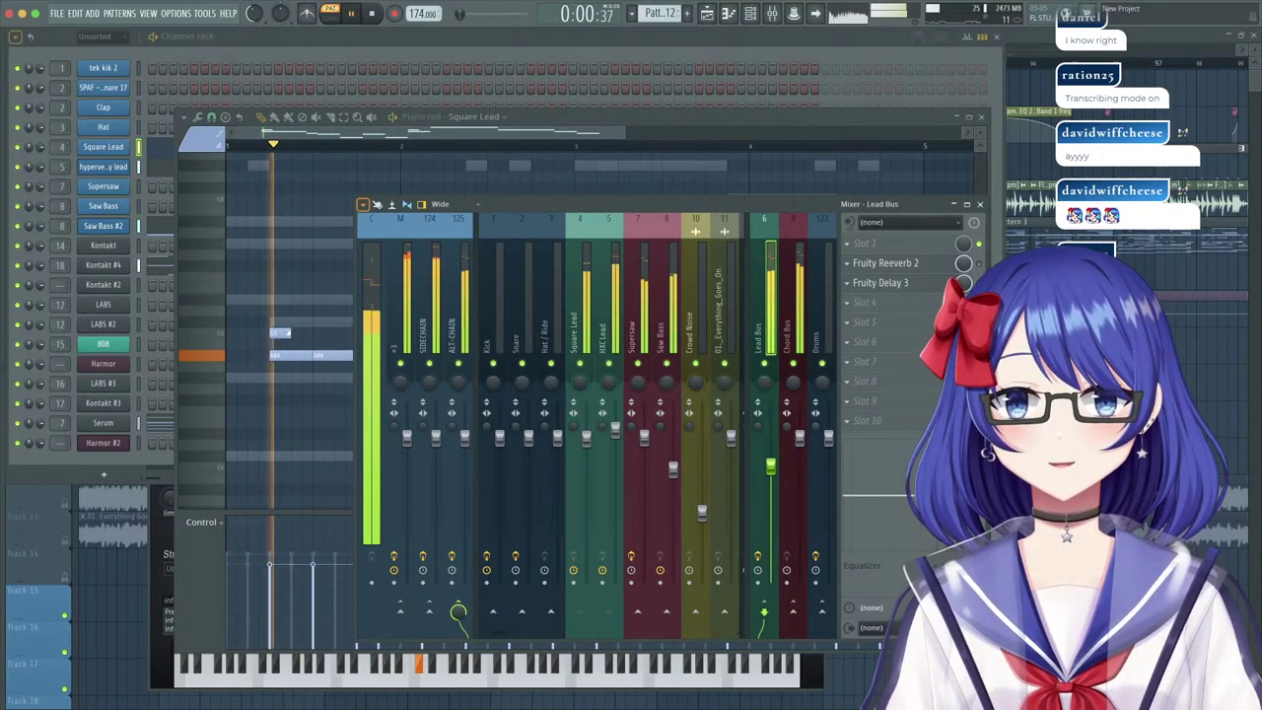
pyautogui.scroll(-1, 926, 267)
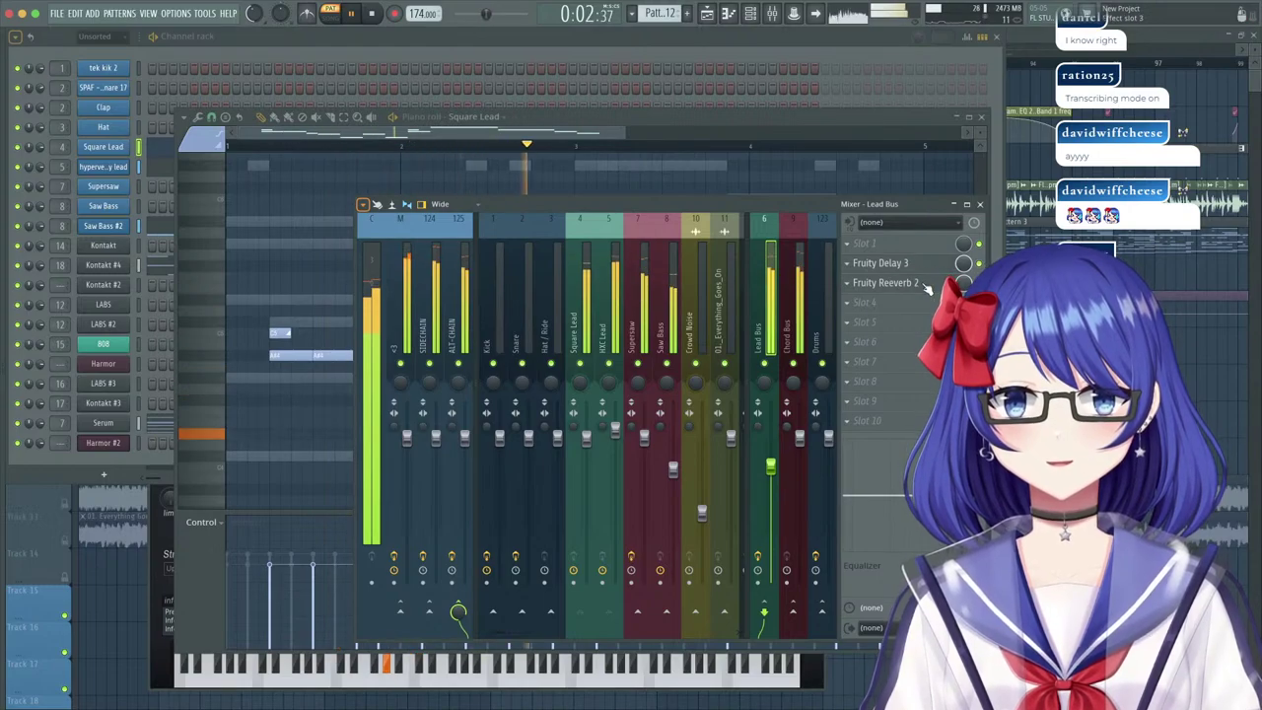
pyautogui.press('space')
pyautogui.press('space')
# Audition hypervelocity lead's melody, and lower Square Lead's last bar 2 note to G4 and its long bar 3 note to C5.
pyautogui.click(341, 36)
pyautogui.click(379, 169)
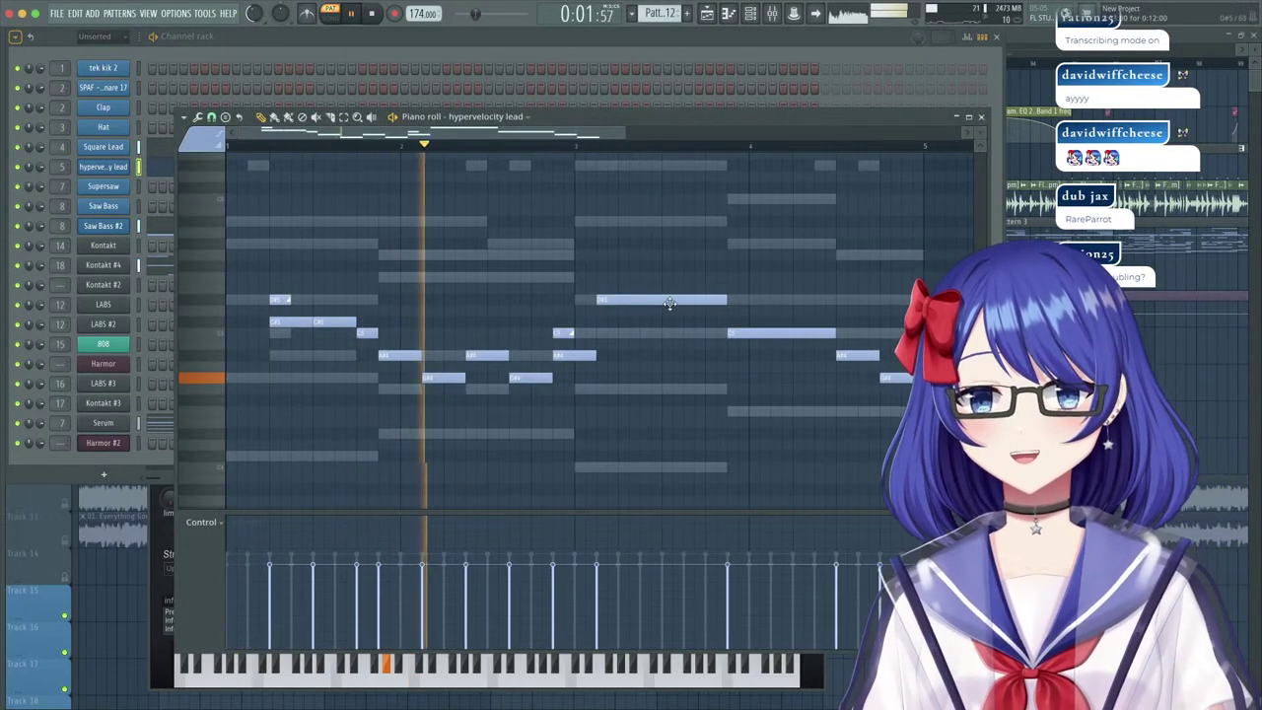
pyautogui.press('space')
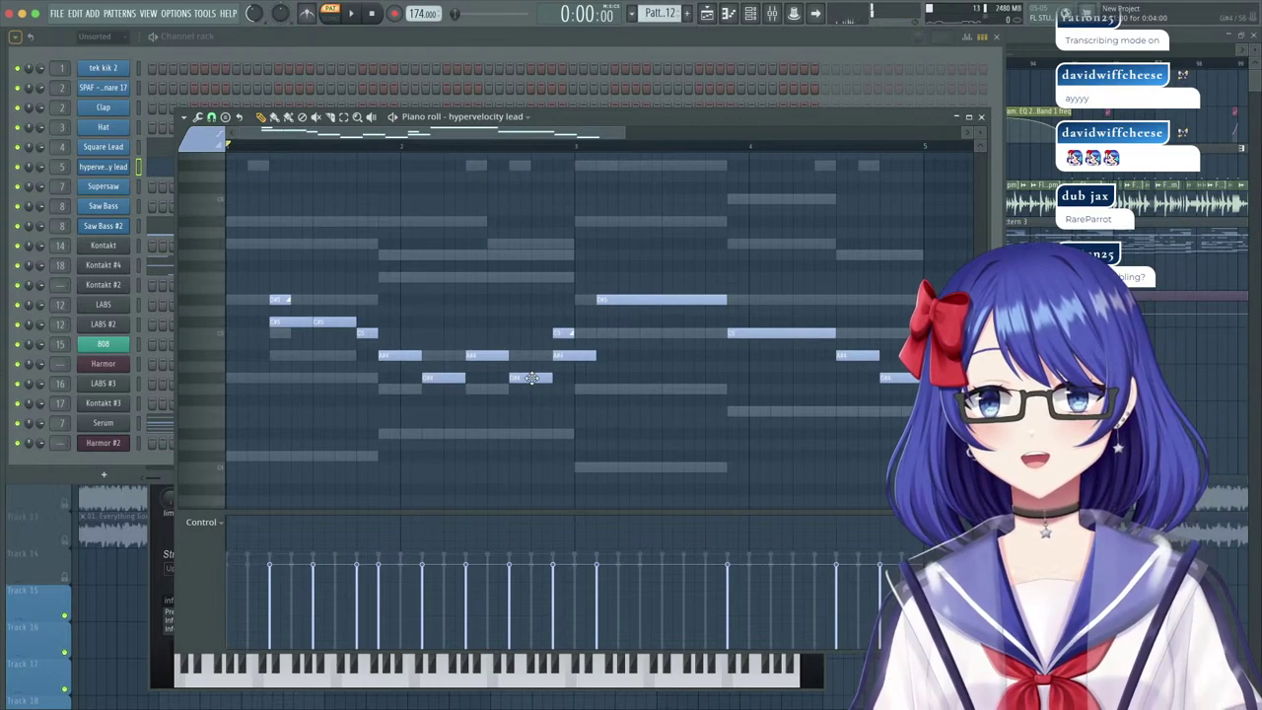
pyautogui.press('Up')
pyautogui.moveTo(561, 357); pyautogui.dragTo(573, 387)
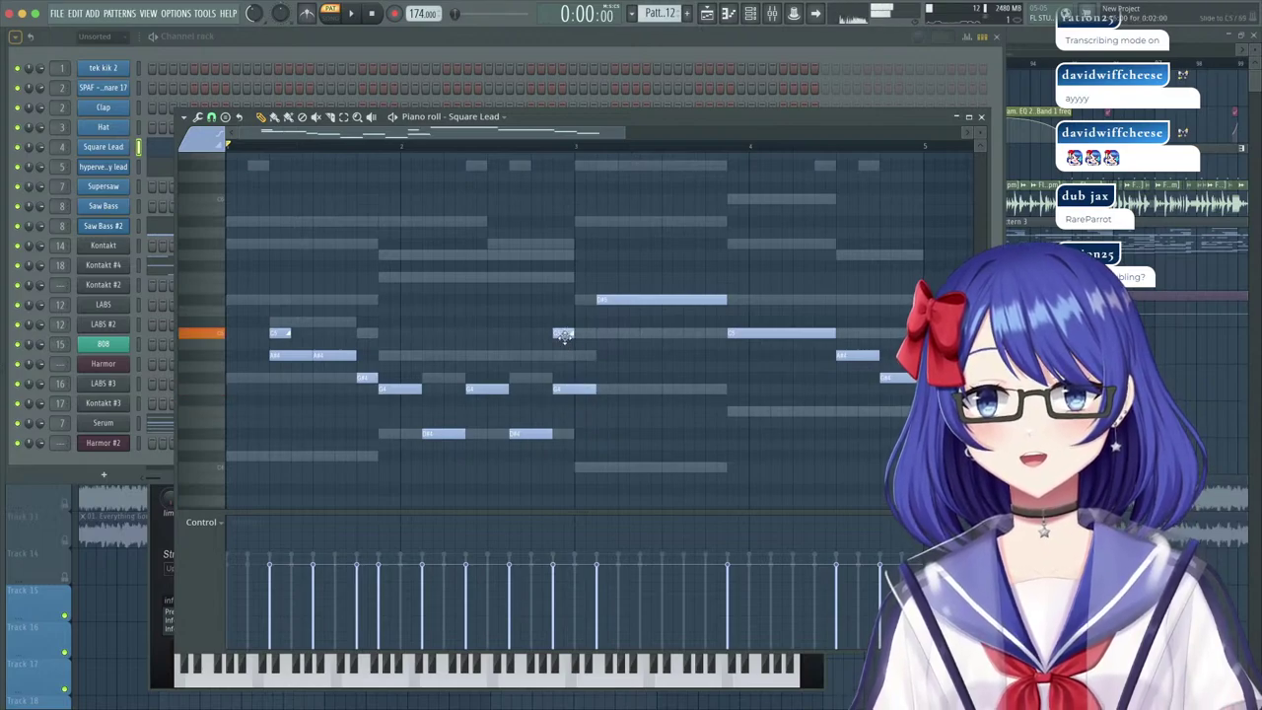
pyautogui.moveTo(611, 300); pyautogui.dragTo(612, 335)
# Try raising hypervelocity lead's last bar 2 note to B4 and audition the harmony from there and from bar 1.
pyautogui.press('space')
pyautogui.doubleClick(565, 337)
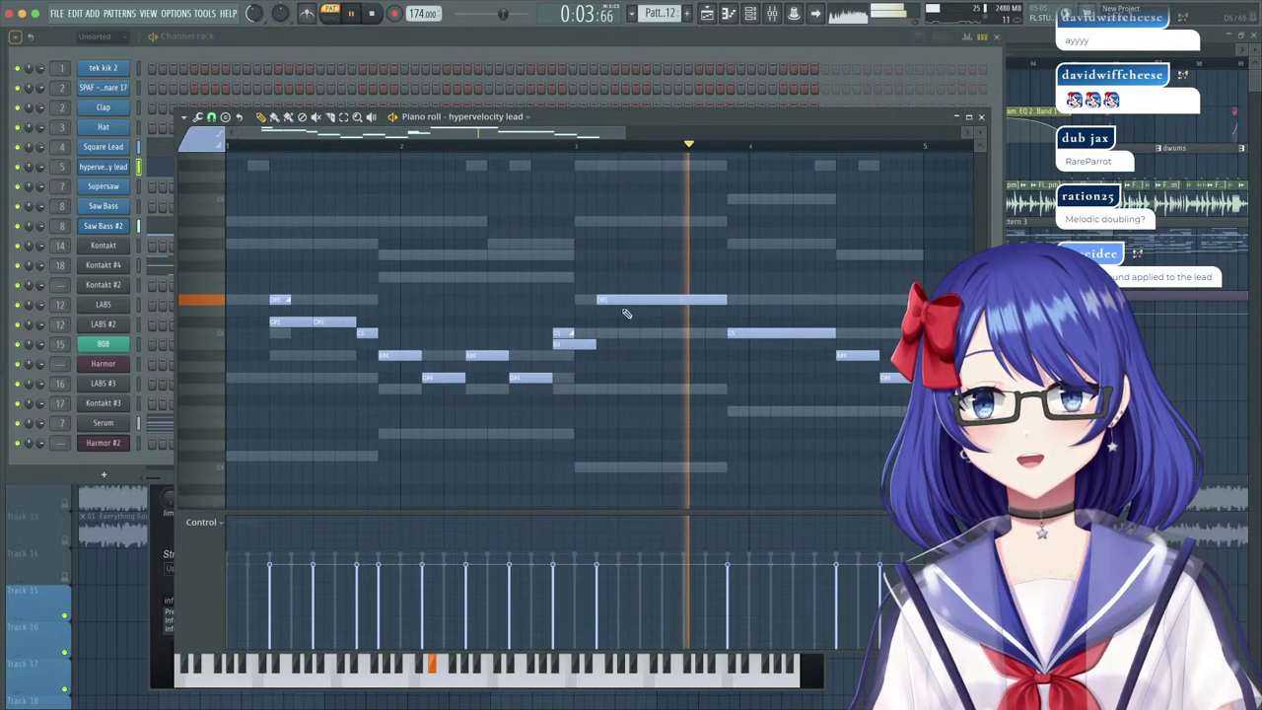
pyautogui.press('space')
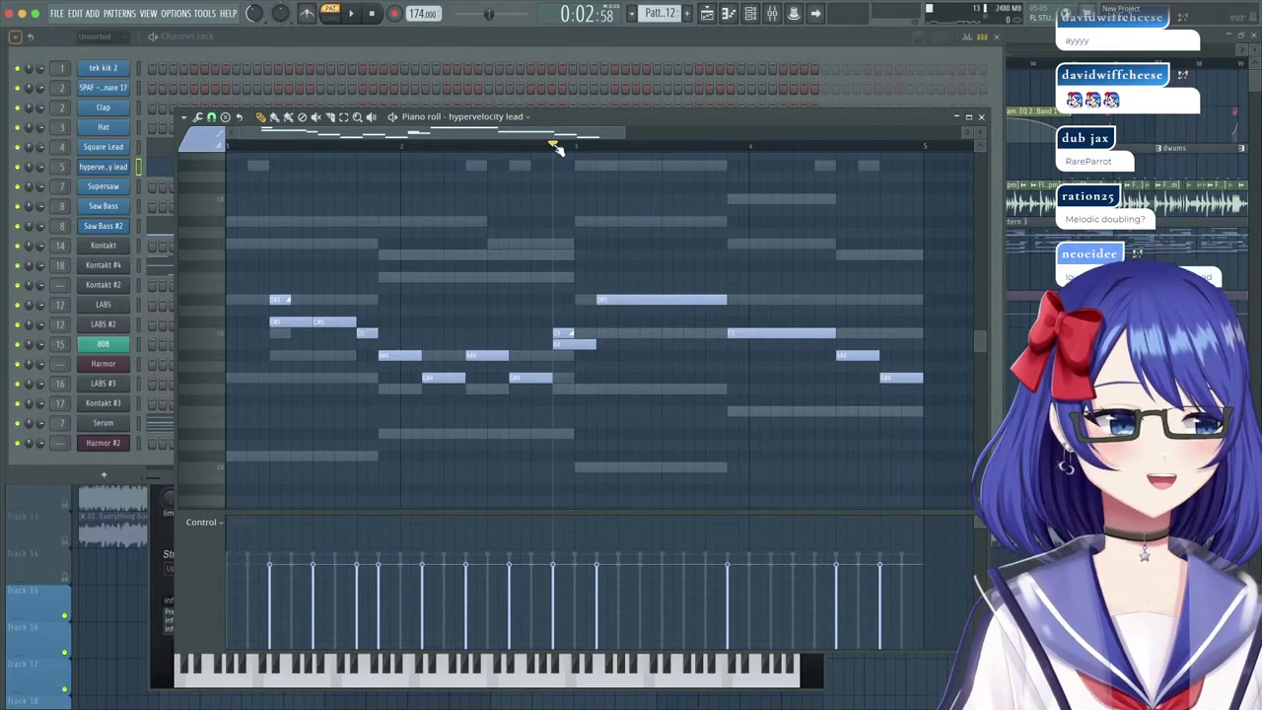
pyautogui.press('space')
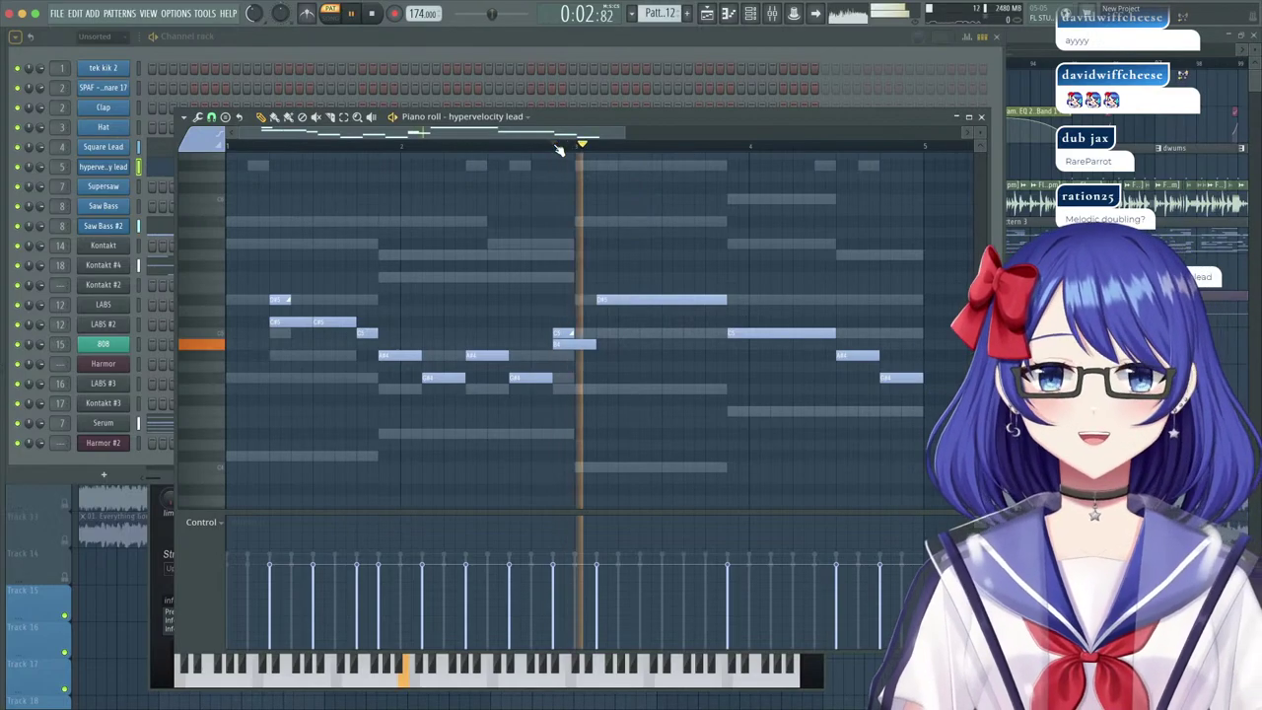
pyautogui.press('space')
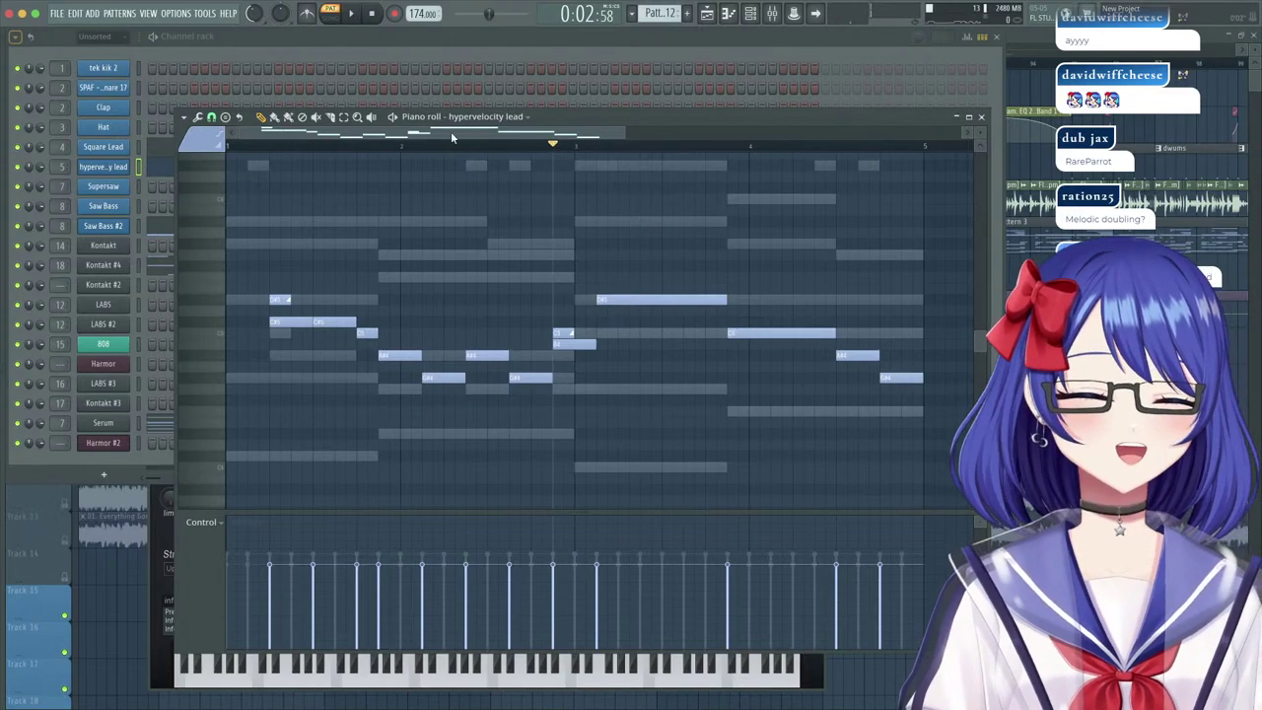
pyautogui.click(260, 143)
pyautogui.press('space')
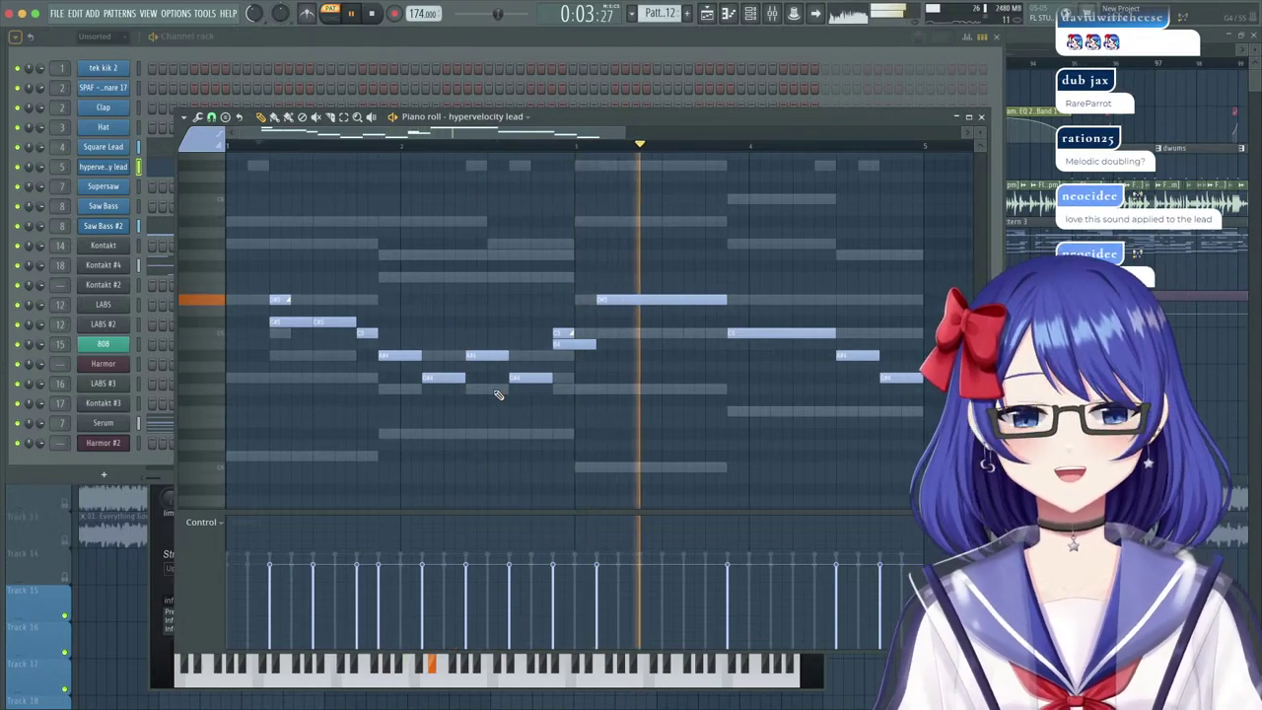
pyautogui.press('space')
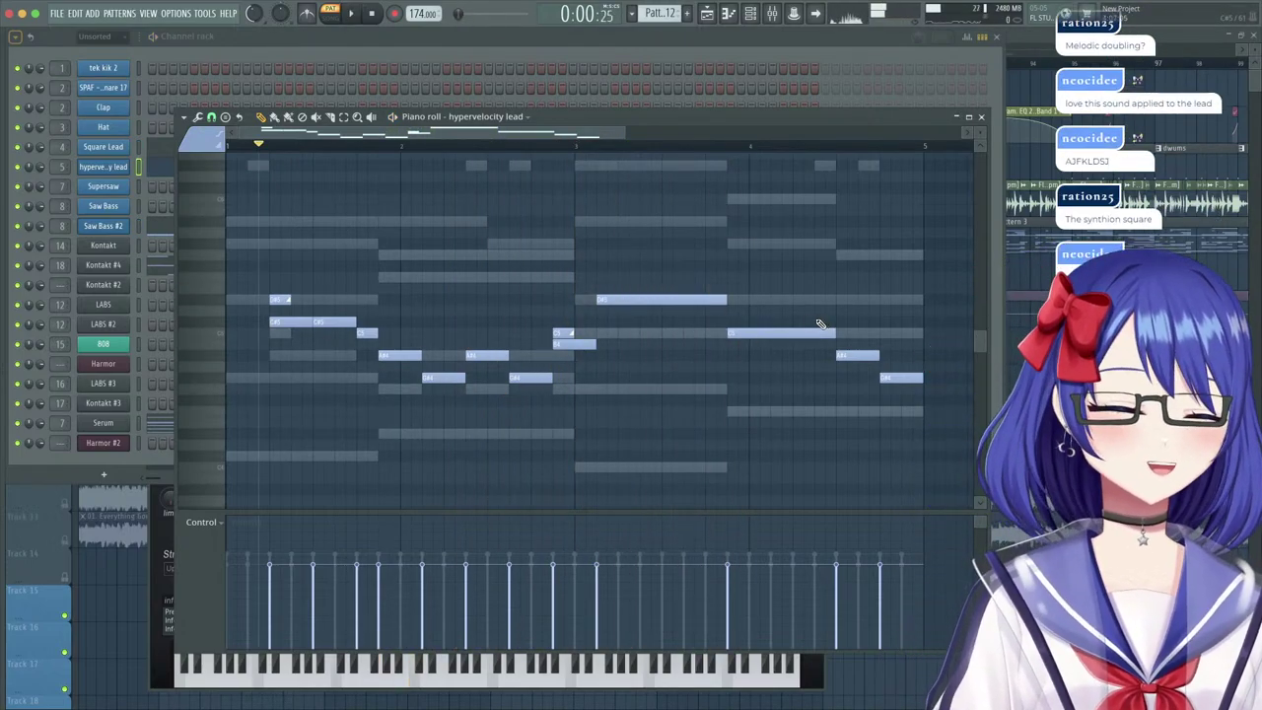
# Replace the slides at the end of bar 2 with plain notes, G#4 on Square Lead and C5 on hypervelocity lead, and play the pattern.
pyautogui.press('Up')
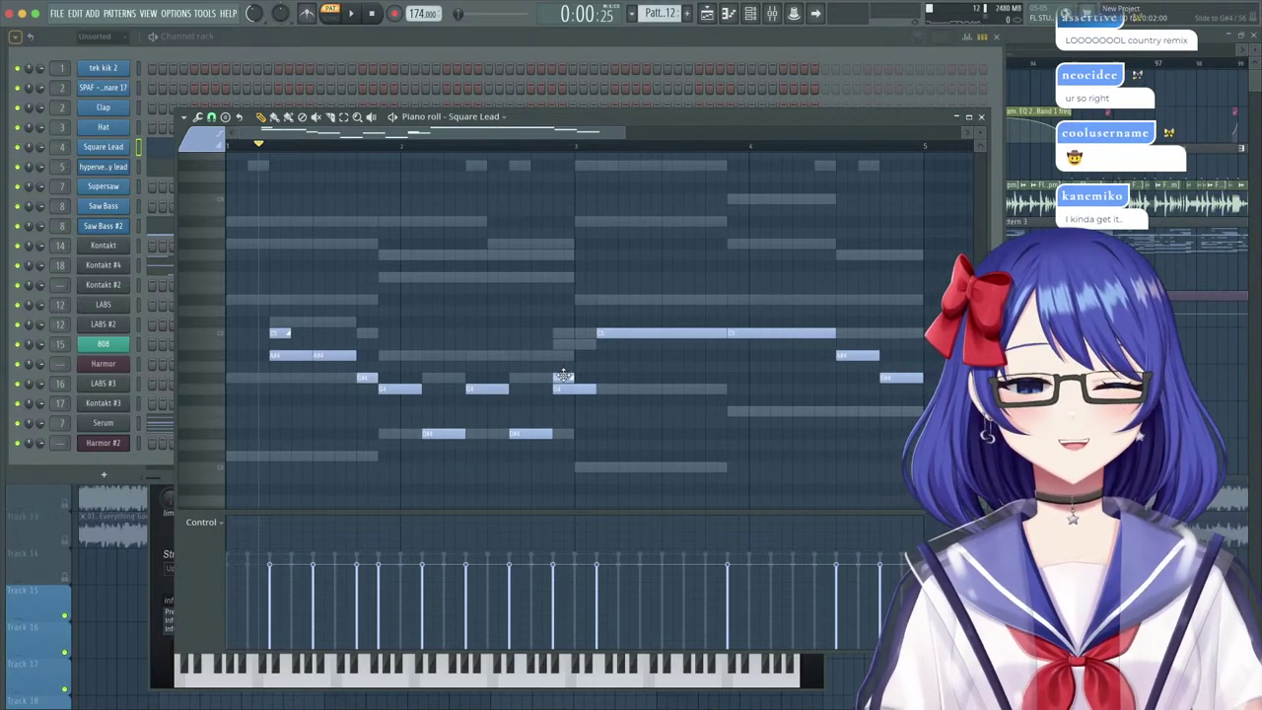
pyautogui.moveTo(566, 387); pyautogui.dragTo(566, 376)
pyautogui.rightClick(564, 339)
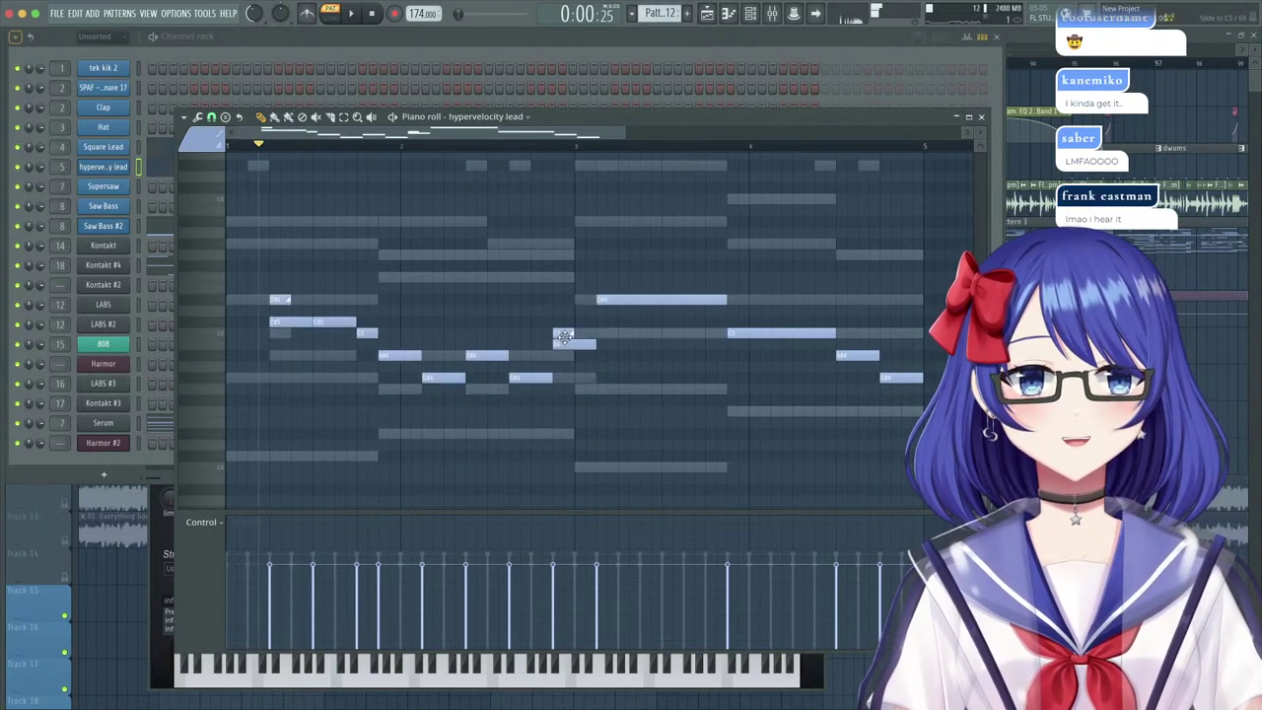
pyautogui.press('space')
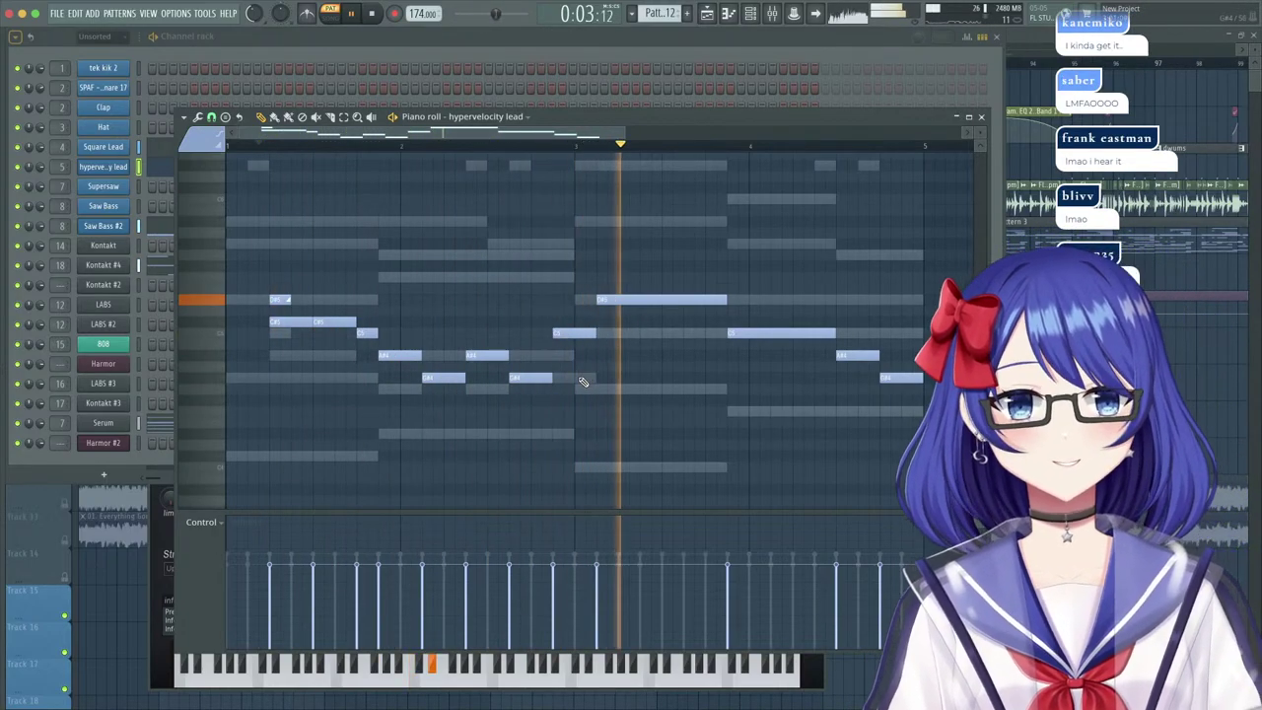
# Lower Square Lead's last three notes to G#4, G4 and D#4, play the pattern, and return to the playlist.
pyautogui.rightClick(583, 375)
pyautogui.press('space')
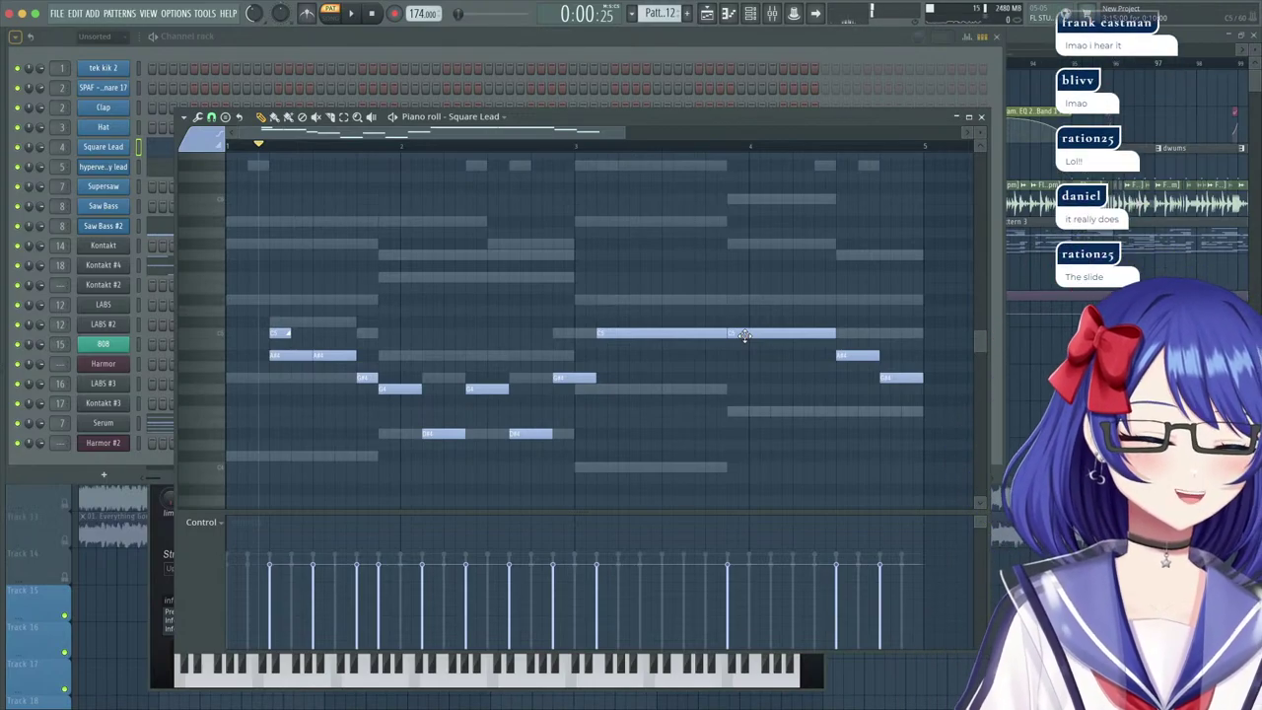
pyautogui.moveTo(744, 334); pyautogui.dragTo(744, 387)
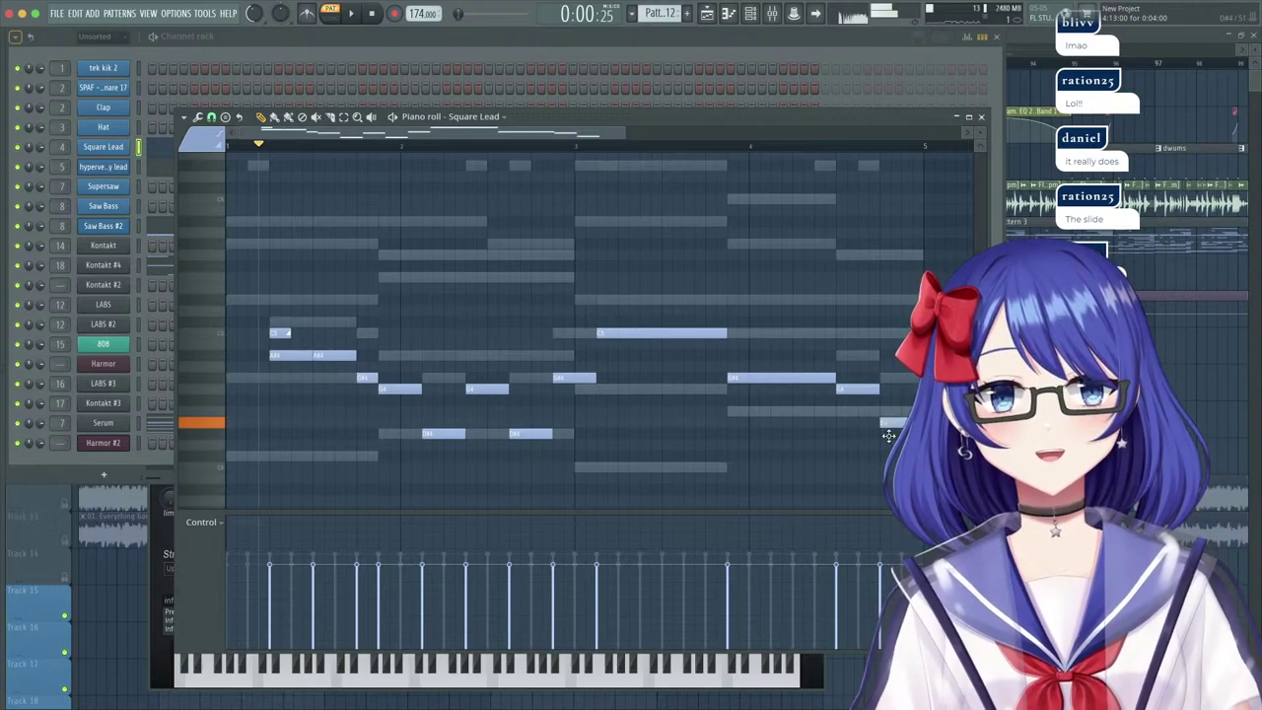
pyautogui.press('space')
pyautogui.press('F5')
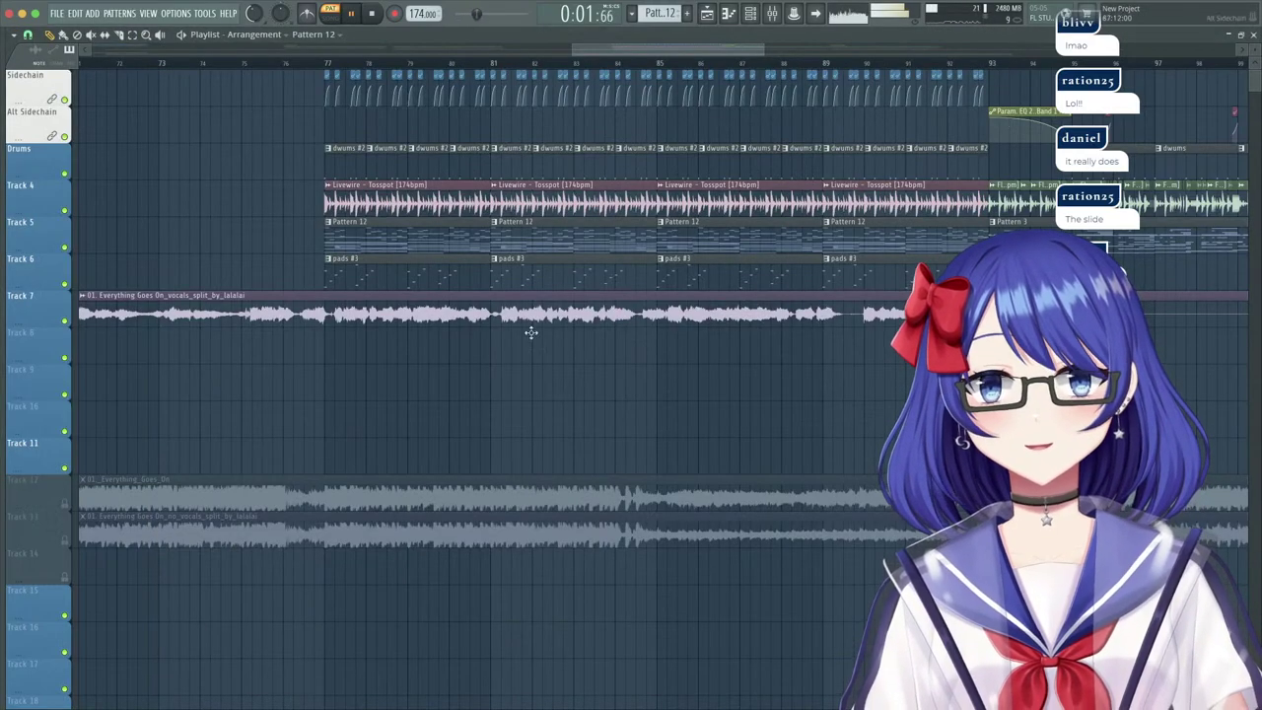
pyautogui.click(316, 345)
pyautogui.moveTo(315, 345); pyautogui.dragTo(322, 345)
pyautogui.rightClick(364, 342)
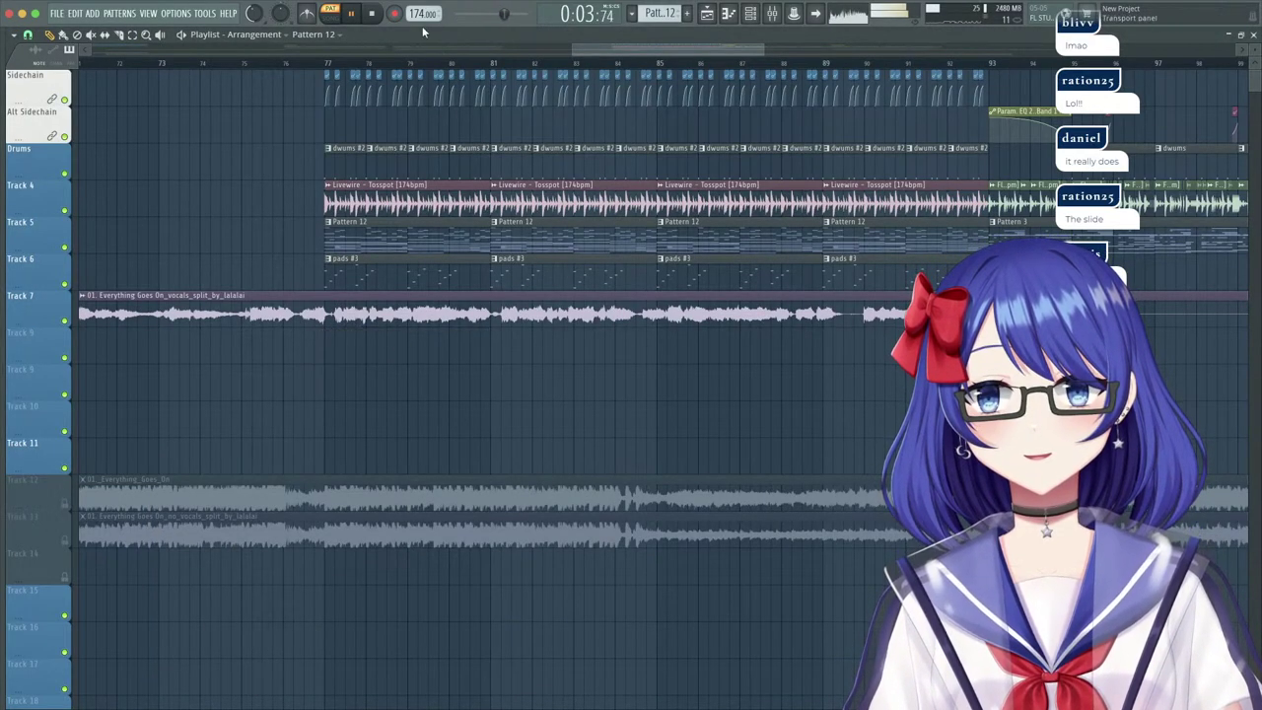
# Move the Everything Goes On vocal clips down to Track 9 and place a Pattern 12 clip on Track 7 at bar 77.
pyautogui.scroll(-6, 383, 63)
pyautogui.moveTo(817, 315); pyautogui.dragTo(195, 296)
pyautogui.hotkey('shift', 'Down')
pyautogui.hotkey('shift', 'Down')
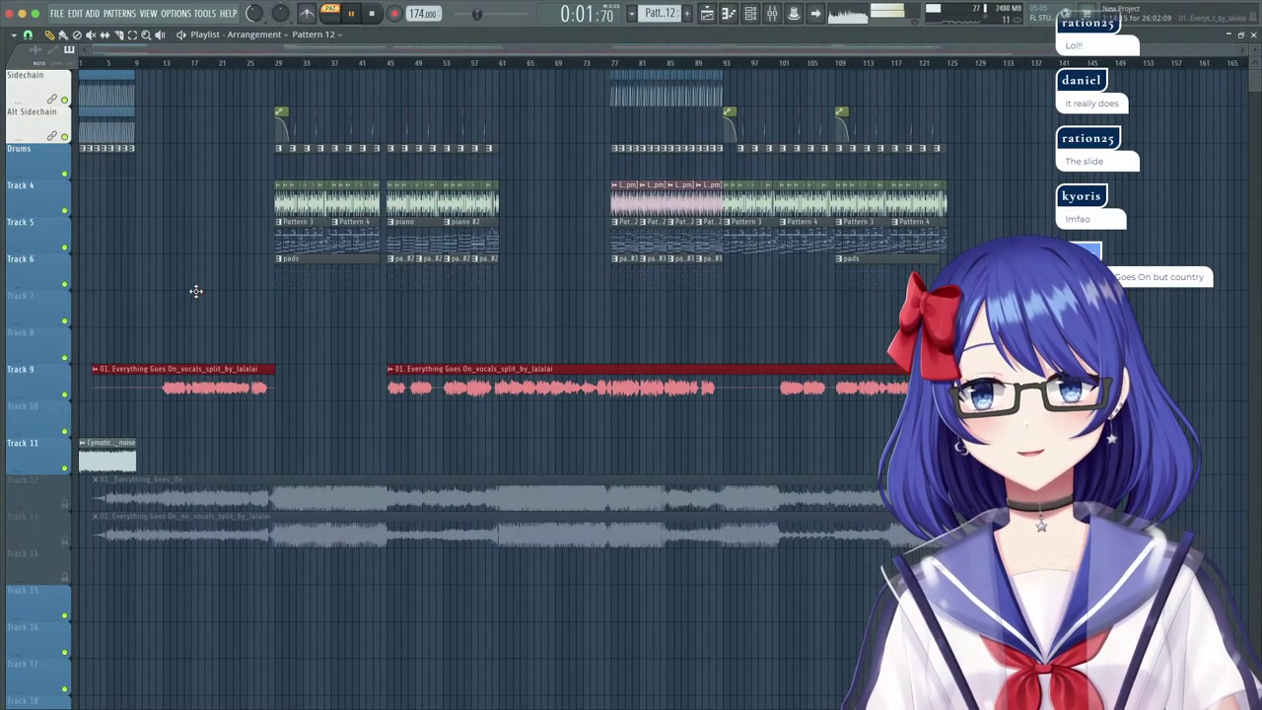
pyautogui.click(631, 307)
pyautogui.keyDown('ctrl'); pyautogui.scroll(5, 631, 148); pyautogui.keyUp('ctrl')
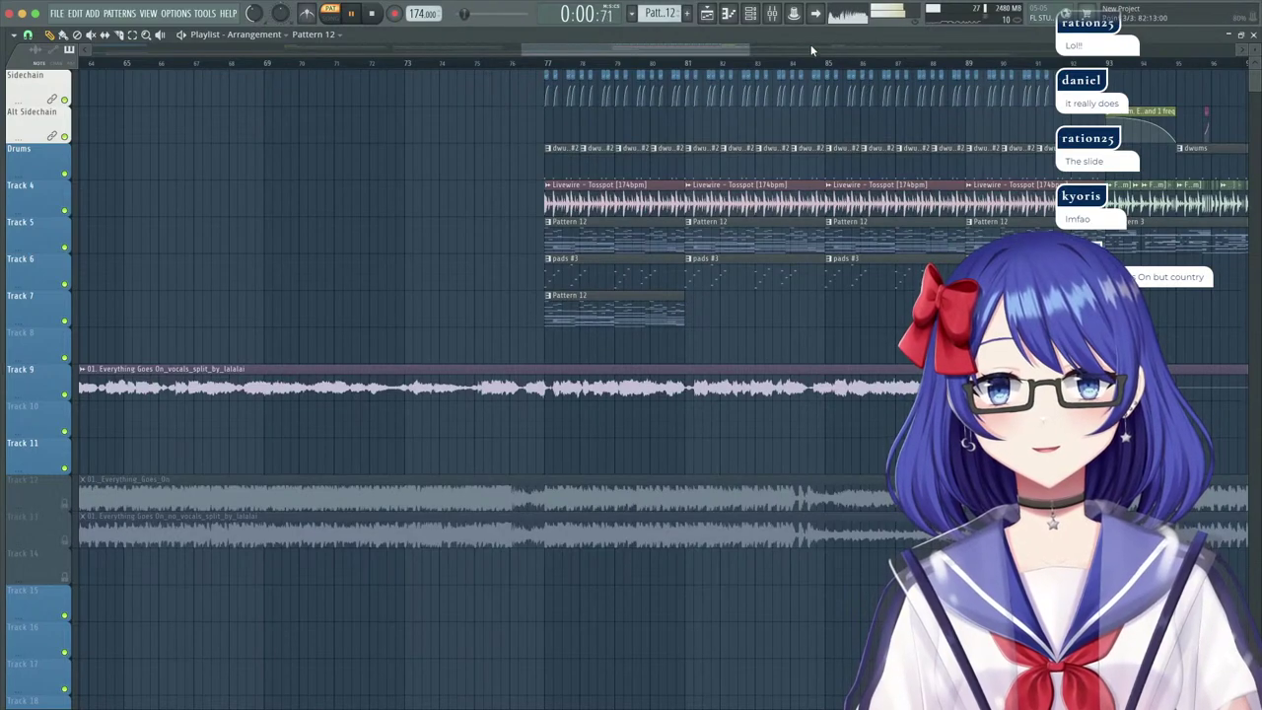
# Route the current mixer track to SIDECHAIN only and select the Lead Bus track.
pyautogui.click(772, 12)
pyautogui.rightClick(432, 619)
pyautogui.click(446, 637)
pyautogui.click(773, 347)
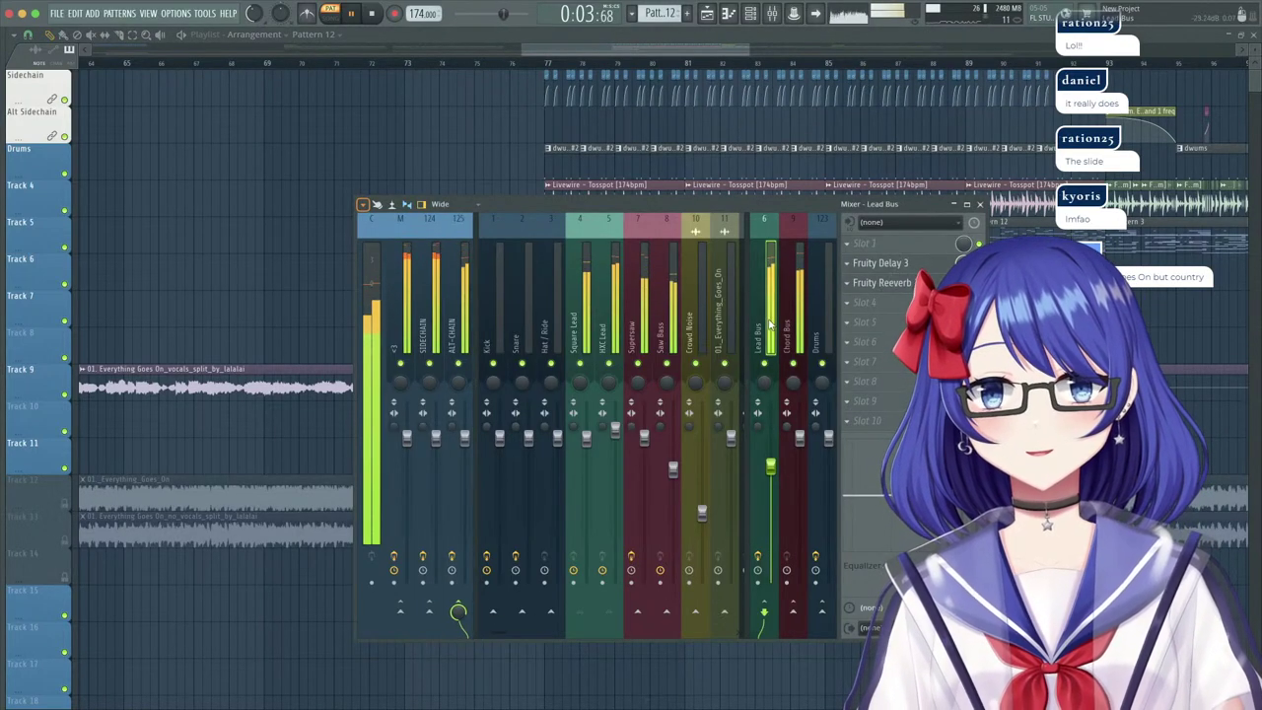
# Play the song from just before bar 77 and clear the Pattern 12 clips from Track 7.
pyautogui.click(524, 64)
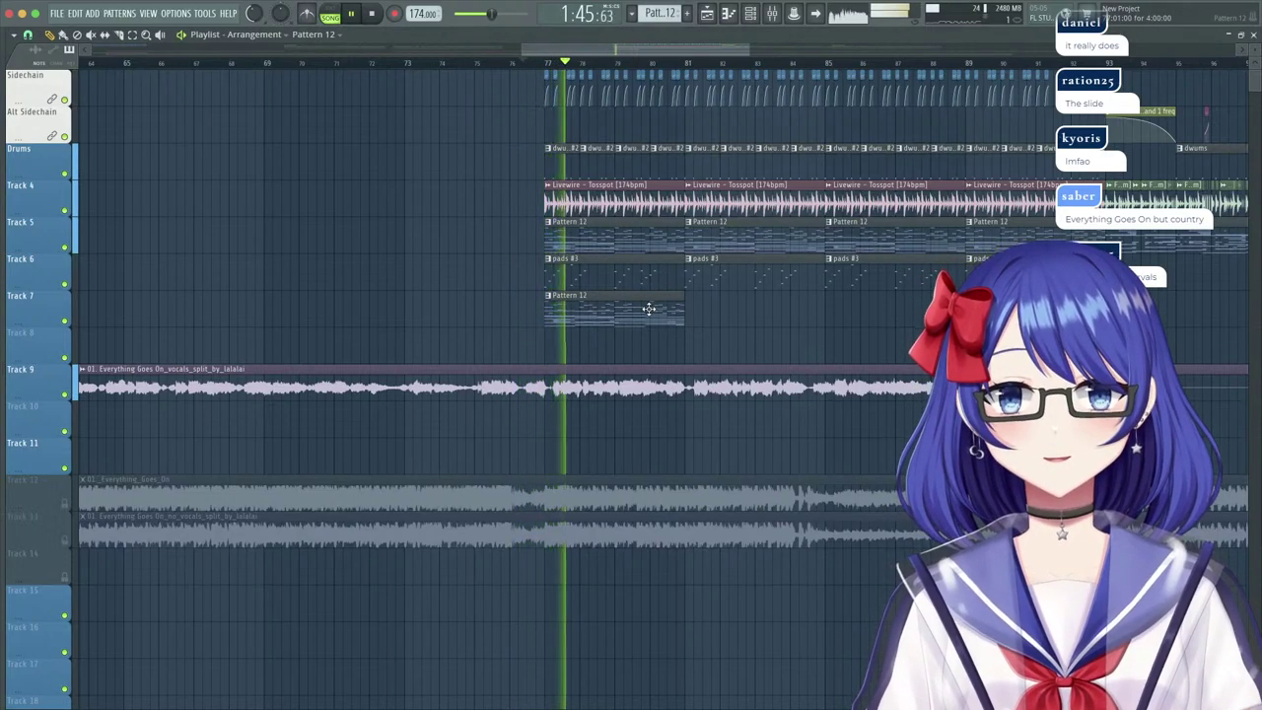
pyautogui.click(696, 308)
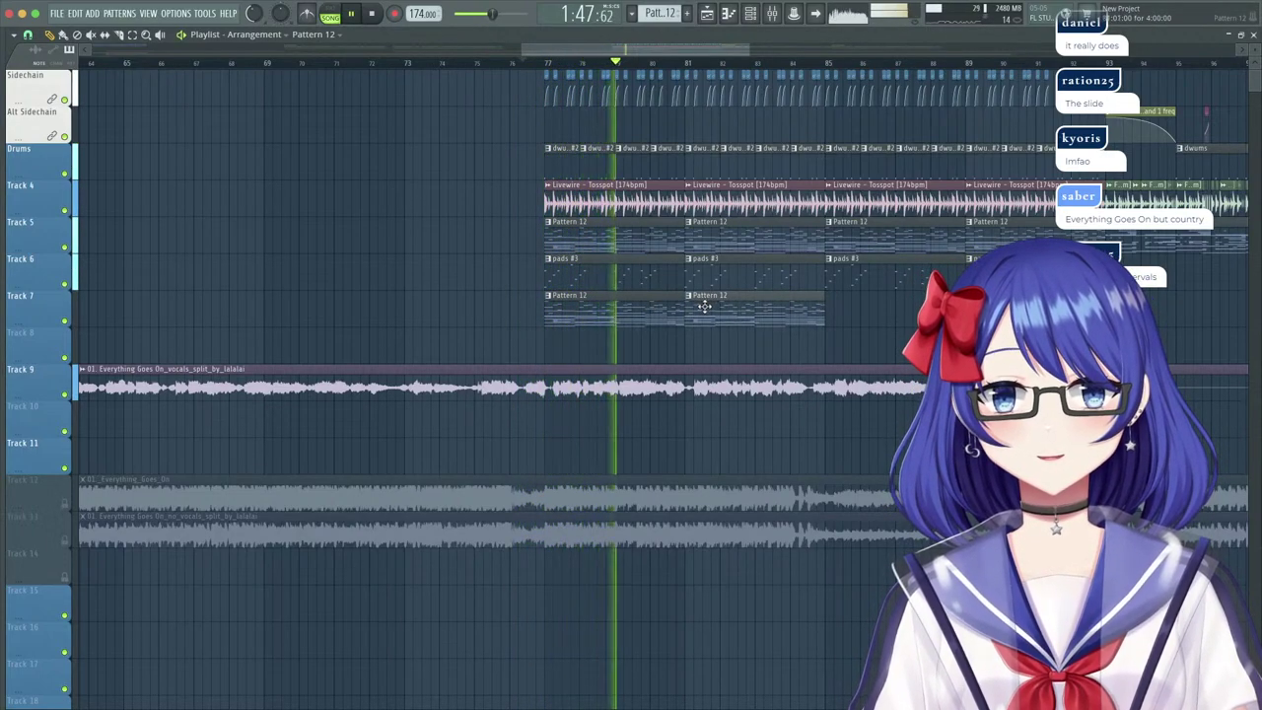
pyautogui.rightClick(699, 313)
pyautogui.rightClick(676, 315)
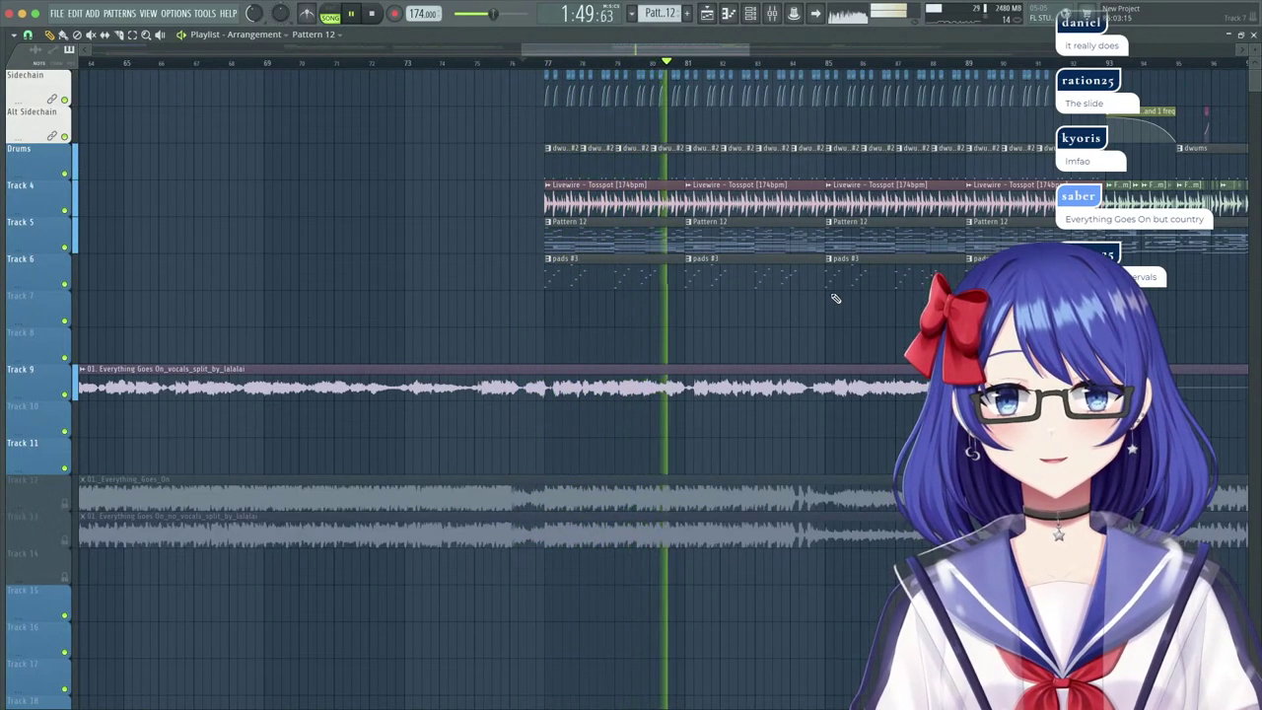
# Try routing the Kontakt #4 mixer track to the master only.
pyautogui.click(772, 12)
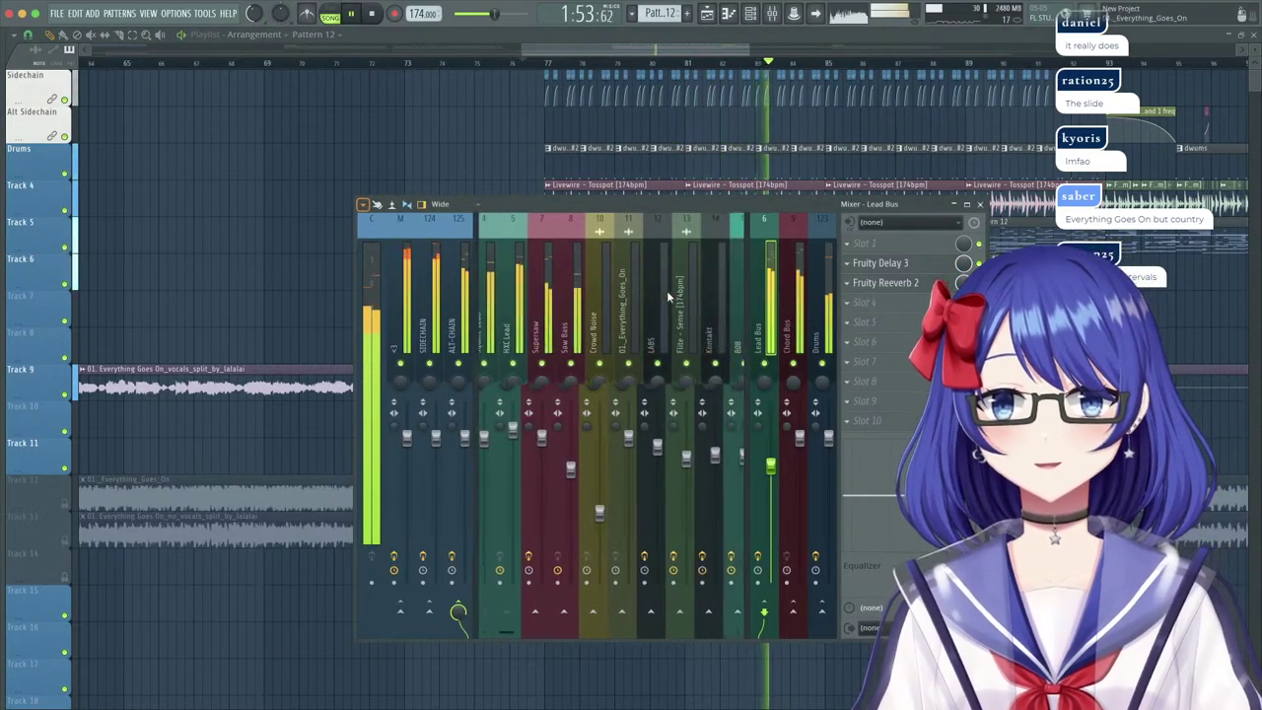
pyautogui.scroll(-5, 667, 290)
pyautogui.click(639, 362)
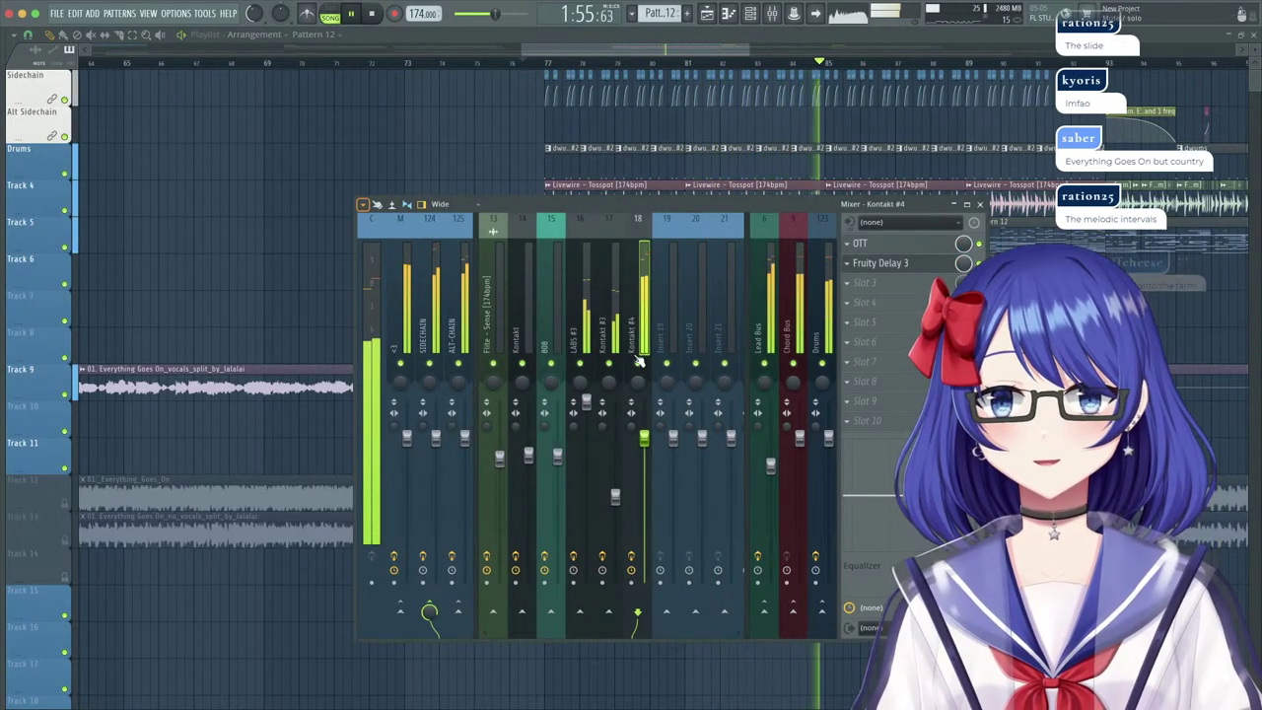
pyautogui.rightClick(403, 612)
pyautogui.click(421, 639)
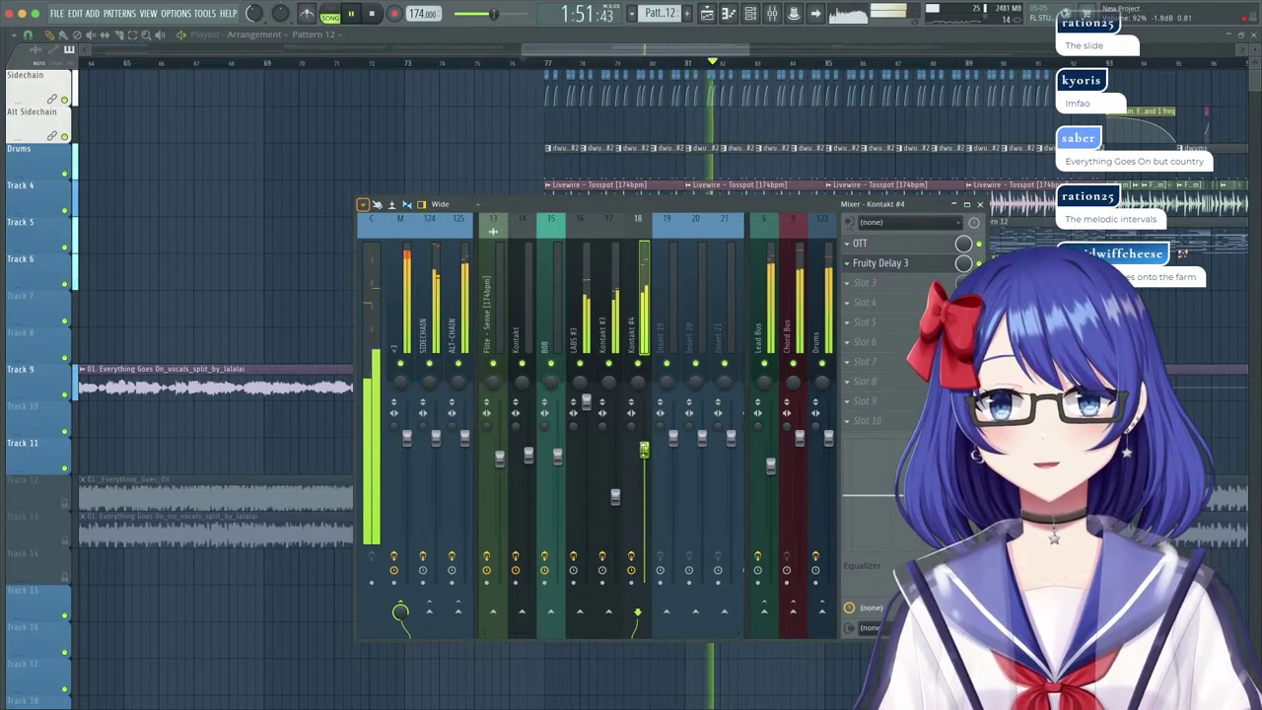
# Lower the Kontakt #4 mixer fader to 76% (-5.6 dB) and replay the section.
pyautogui.click(612, 311)
pyautogui.click(596, 300)
pyautogui.click(639, 294)
pyautogui.click(617, 299)
pyautogui.click(641, 305)
pyautogui.moveTo(644, 449); pyautogui.dragTo(644, 474)
pyautogui.press('space')
pyautogui.press('space')
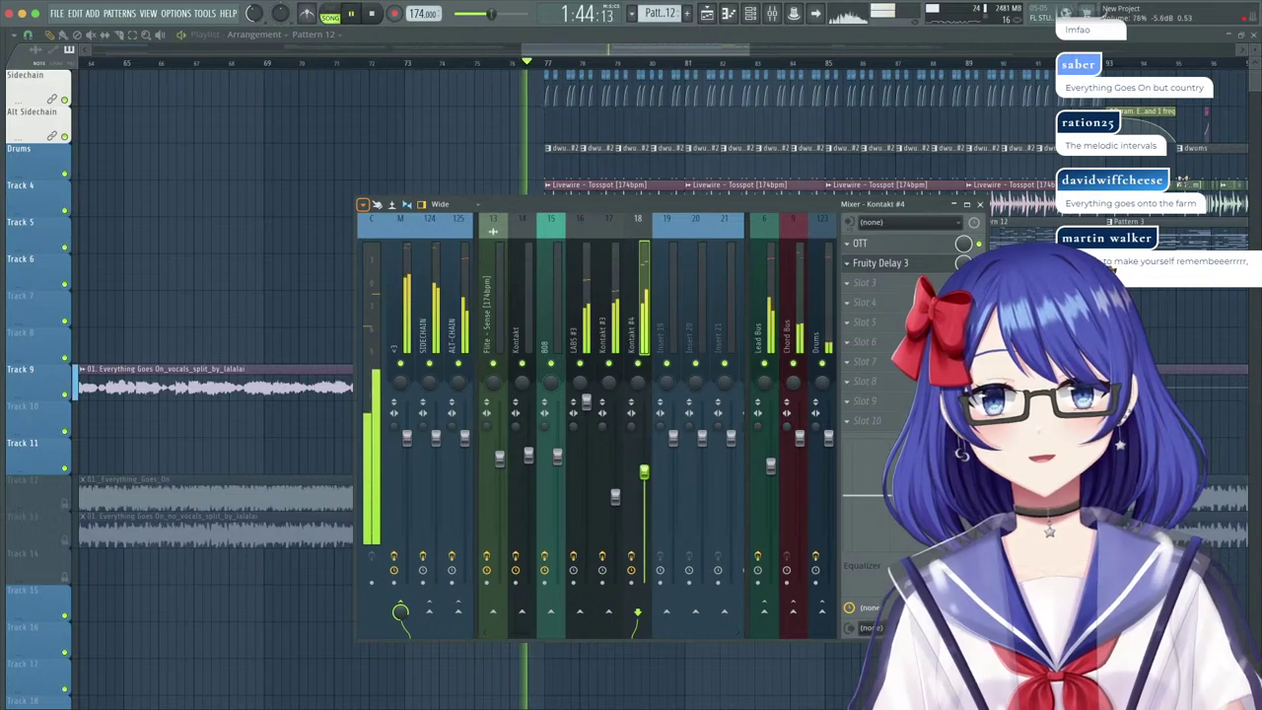
# Route Kontakt #4 to SIDECHAIN only and close the mixer.
pyautogui.rightClick(431, 616)
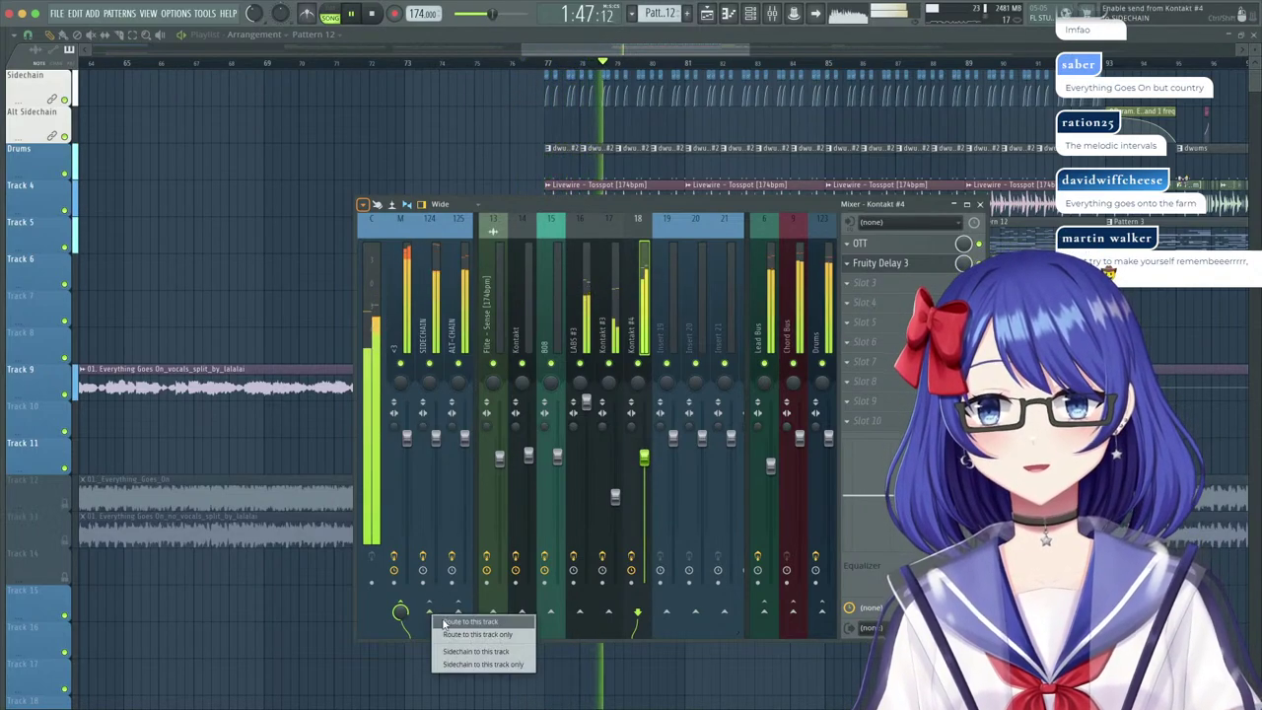
pyautogui.click(477, 634)
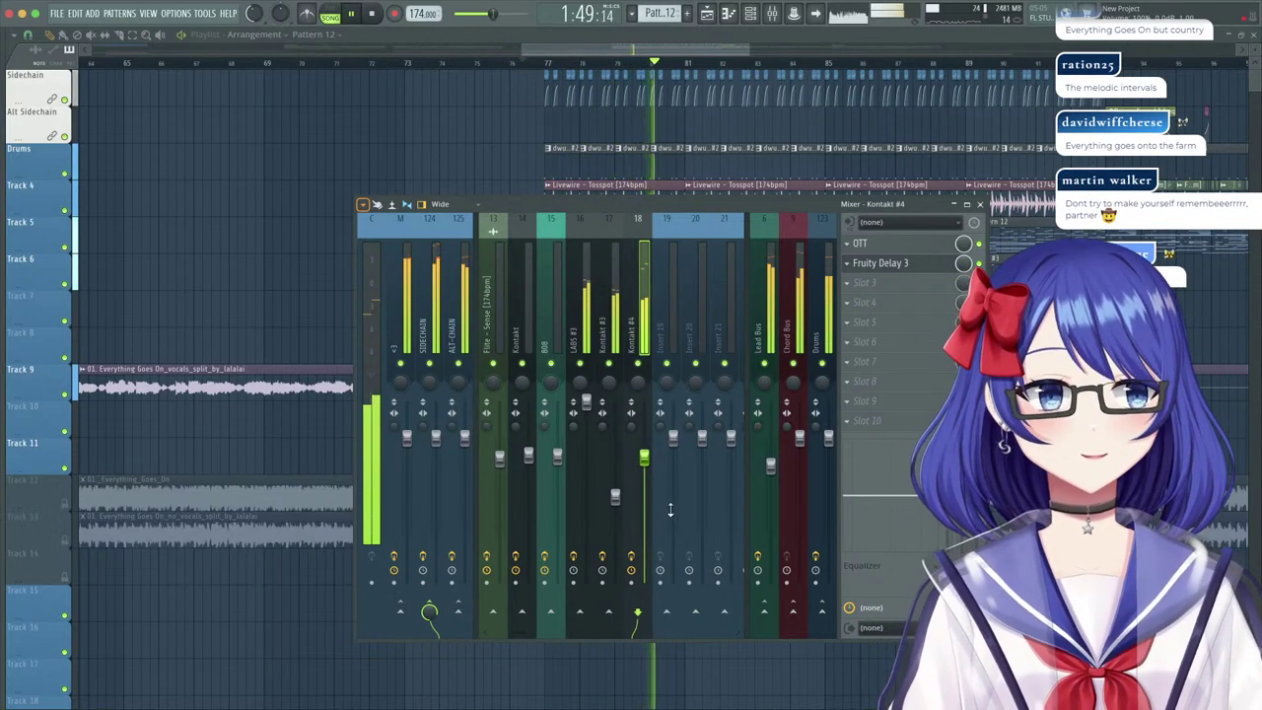
pyautogui.click(980, 204)
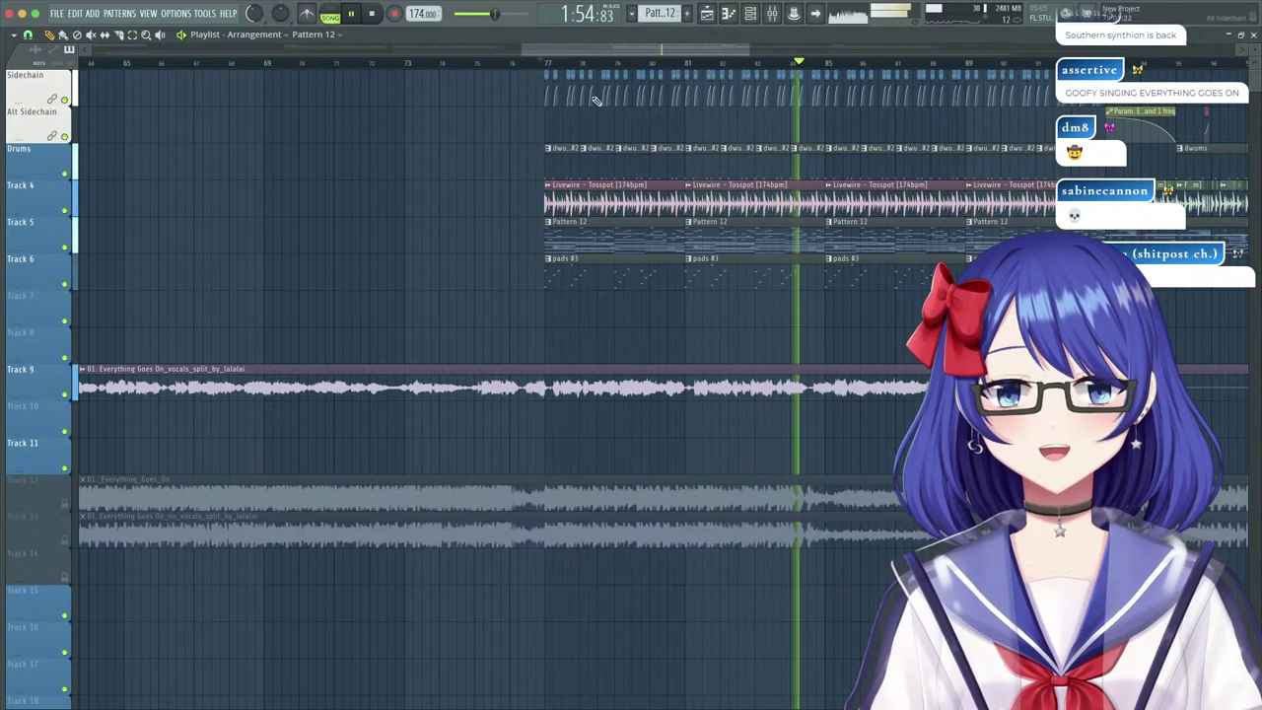
# Replay the song from just before bar 77 and open Square Lead's notes in Pattern 12.
pyautogui.click(583, 62)
pyautogui.scroll(4, 621, 62)
pyautogui.click(470, 63)
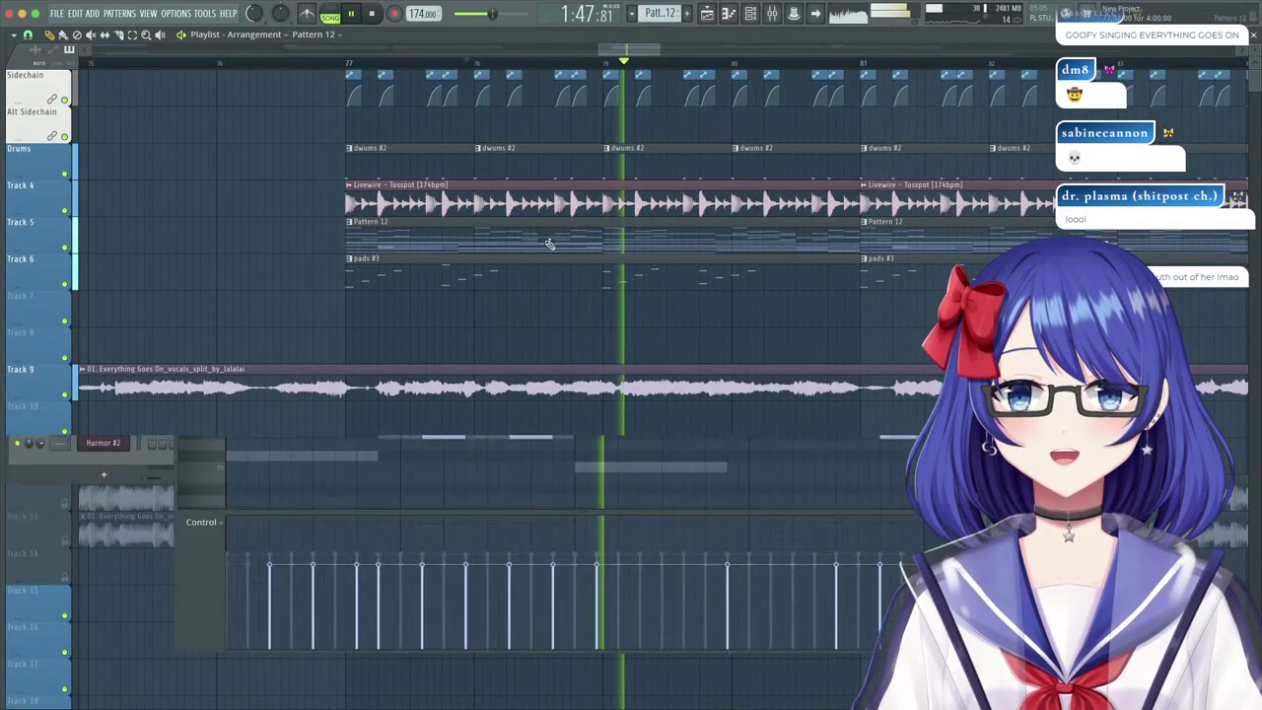
pyautogui.doubleClick(549, 243)
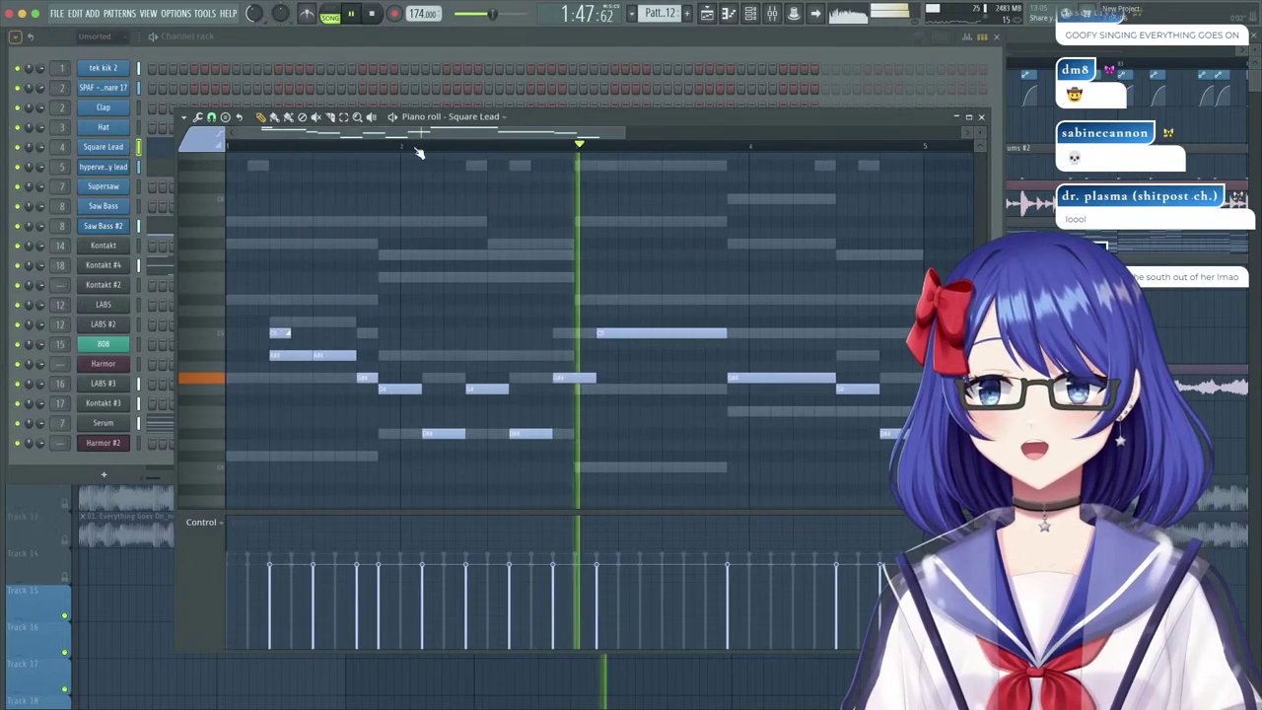
pyautogui.click(231, 146)
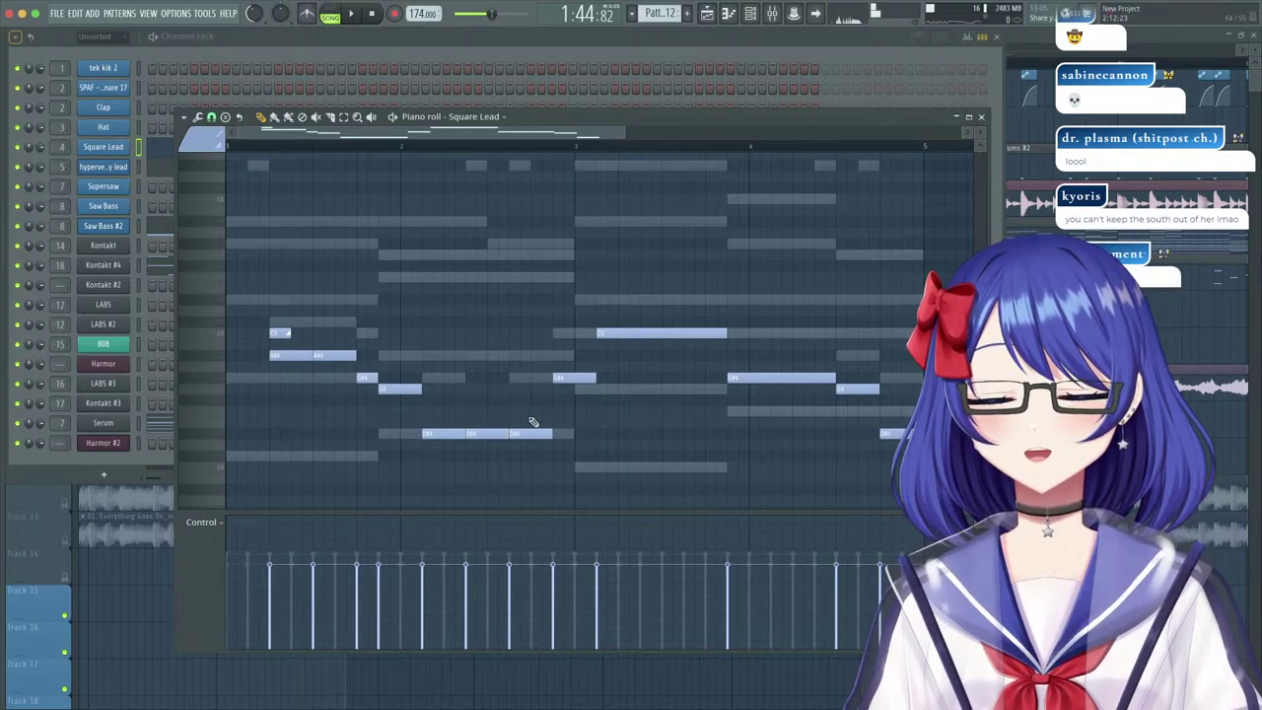
# Rework the end of bar 2 to D#4 and a shorter G4 on Square Lead, and G#4 and A#4 on hypervelocity lead.
pyautogui.rightClick(529, 381)
pyautogui.rightClick(529, 380)
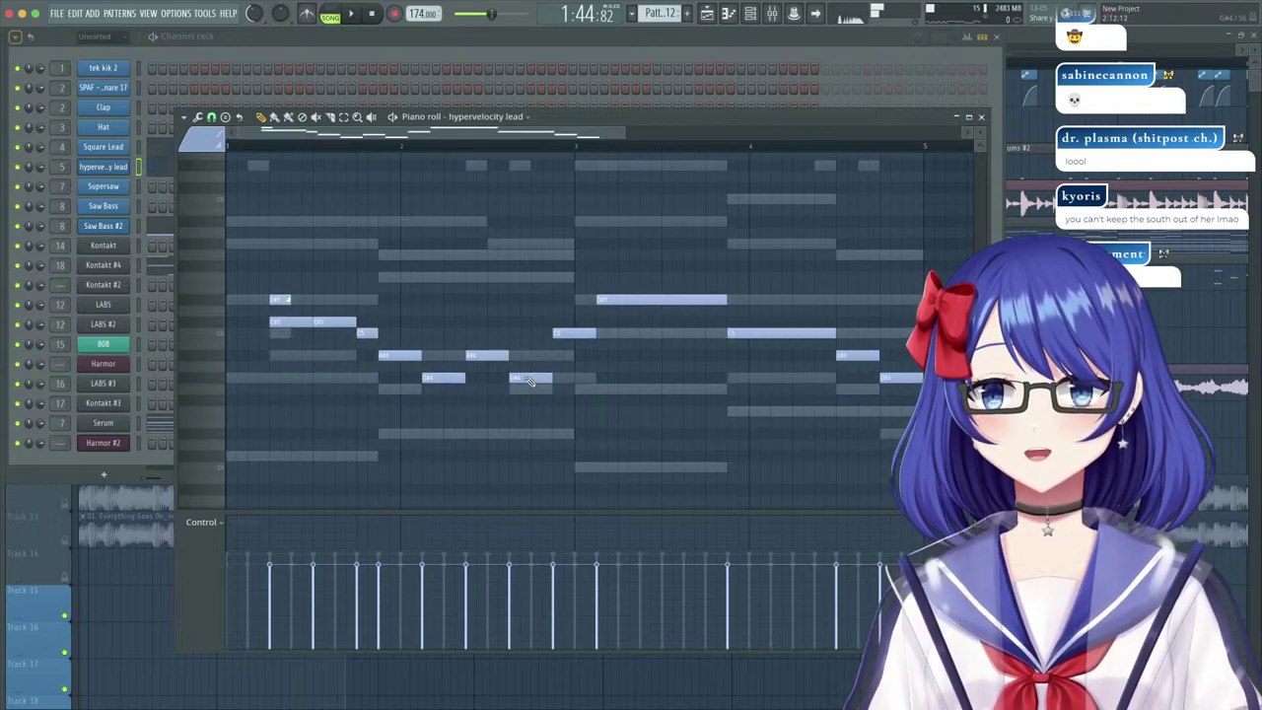
pyautogui.press('space')
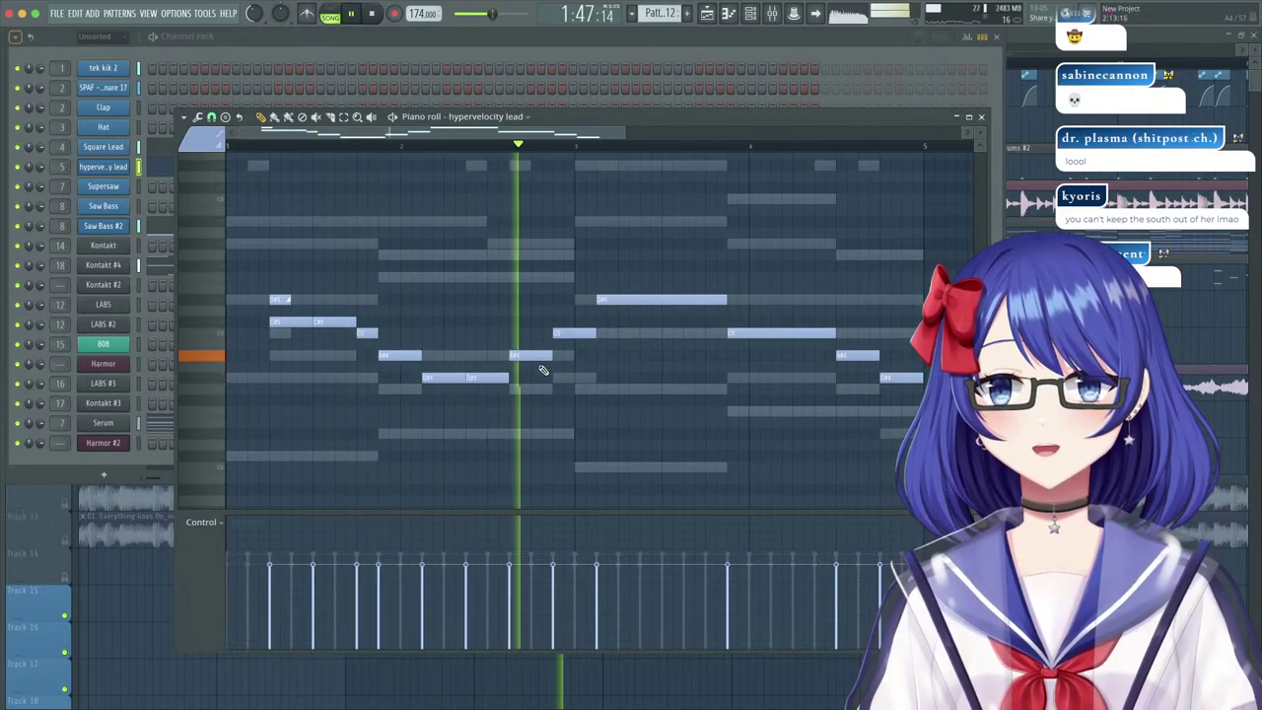
pyautogui.moveTo(552, 354)
pyautogui.mouseDown()
pyautogui.moveTo(530, 355)
pyautogui.moveTo(543, 357)
pyautogui.mouseUp()
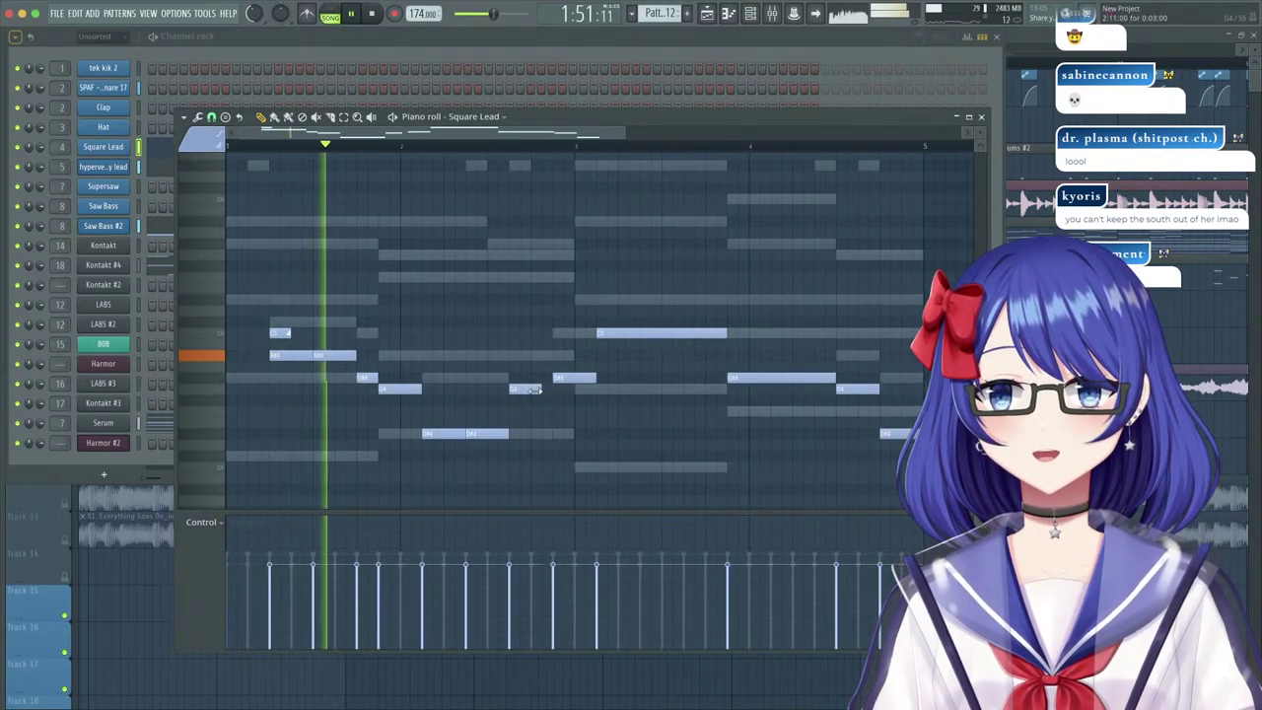
pyautogui.moveTo(507, 378); pyautogui.dragTo(531, 389)
pyautogui.rightClick(540, 396)
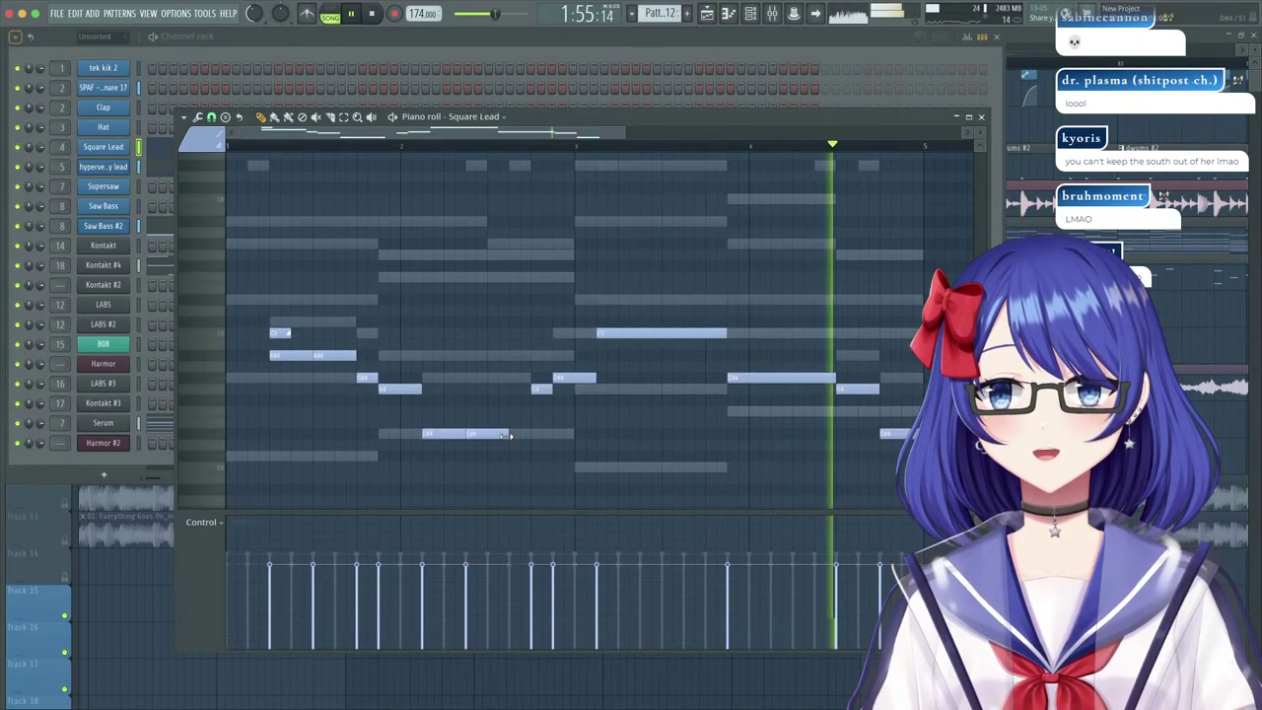
# Listen to the revised lead melody against the vocals in the playlist from bar 77.
pyautogui.click(1028, 42)
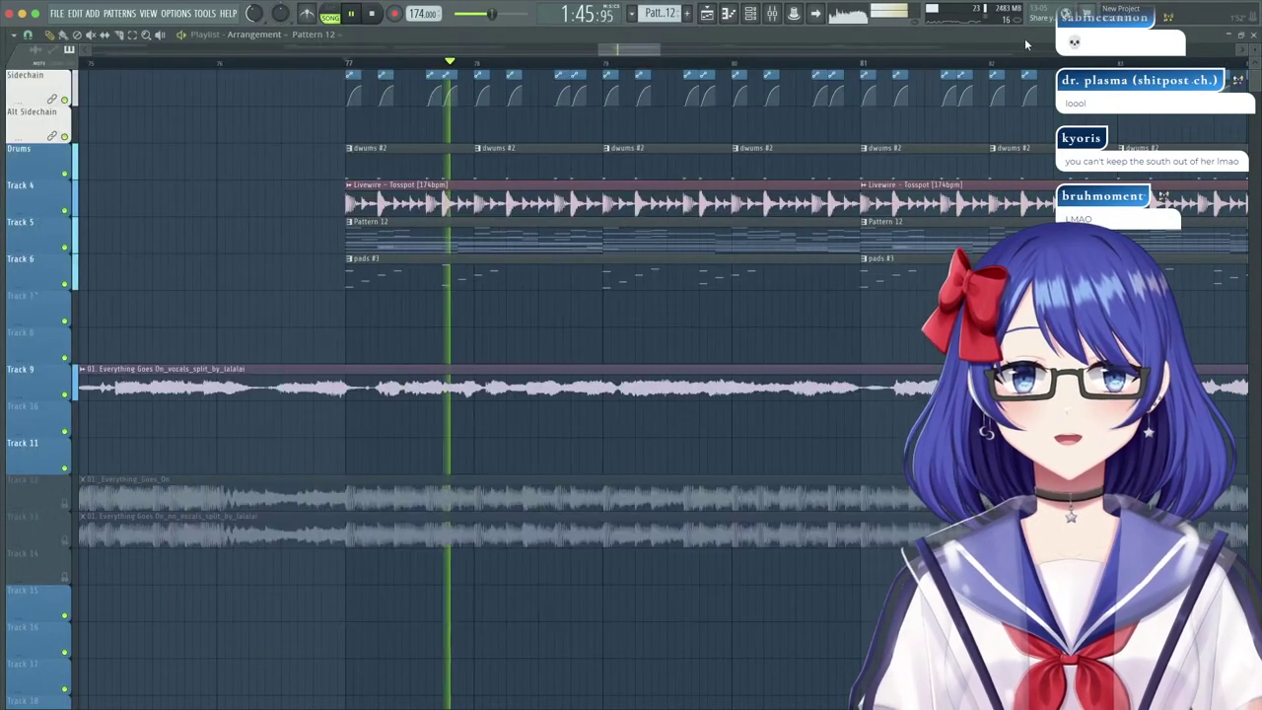
pyautogui.scroll(-3, 631, 62)
pyautogui.scroll(-3, 631, 62)
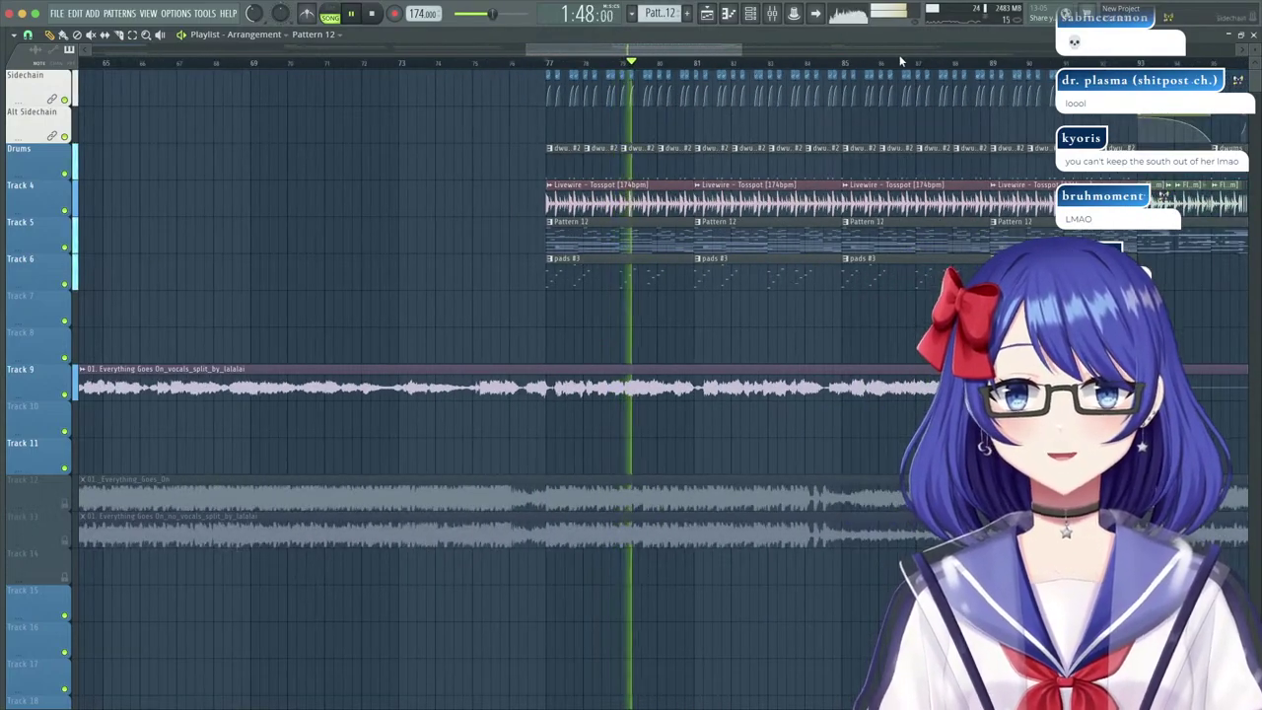
pyautogui.scroll(1, 745, 136)
# Cut hypervelocity lead's notes from Pattern 12 and create a new pattern named lead.
pyautogui.doubleClick(586, 233)
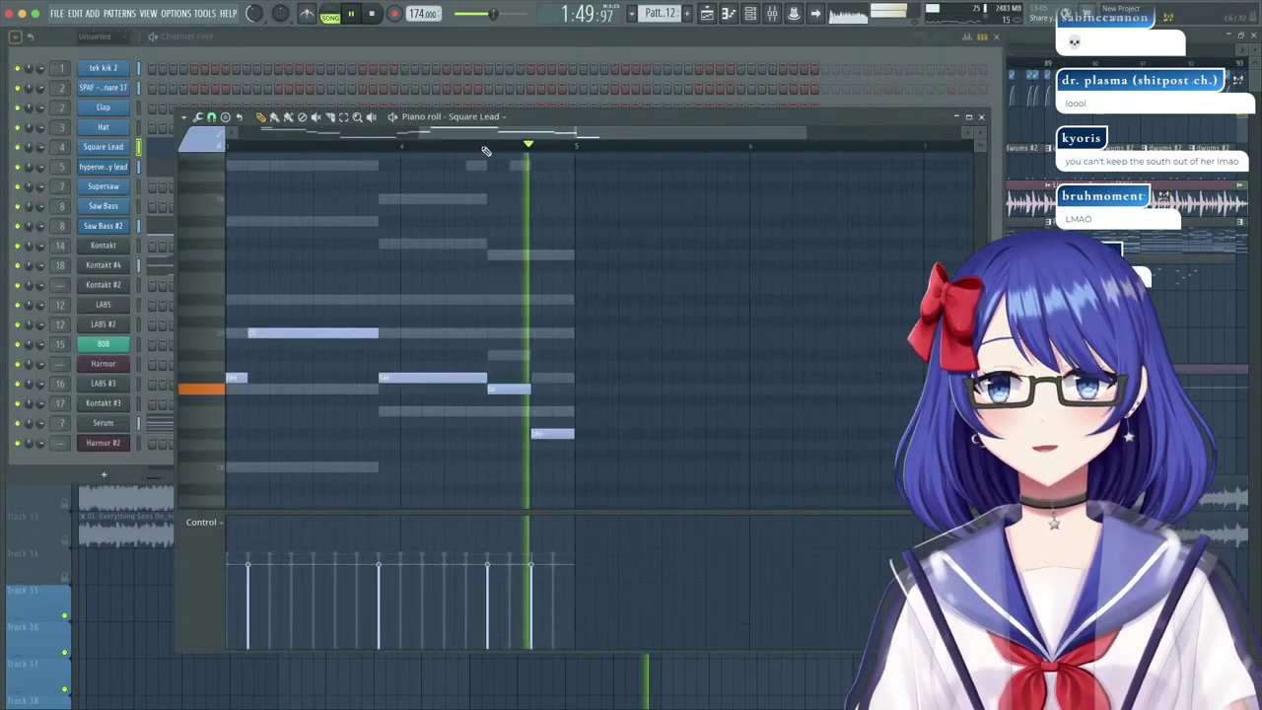
pyautogui.click(434, 38)
pyautogui.rightClick(114, 169)
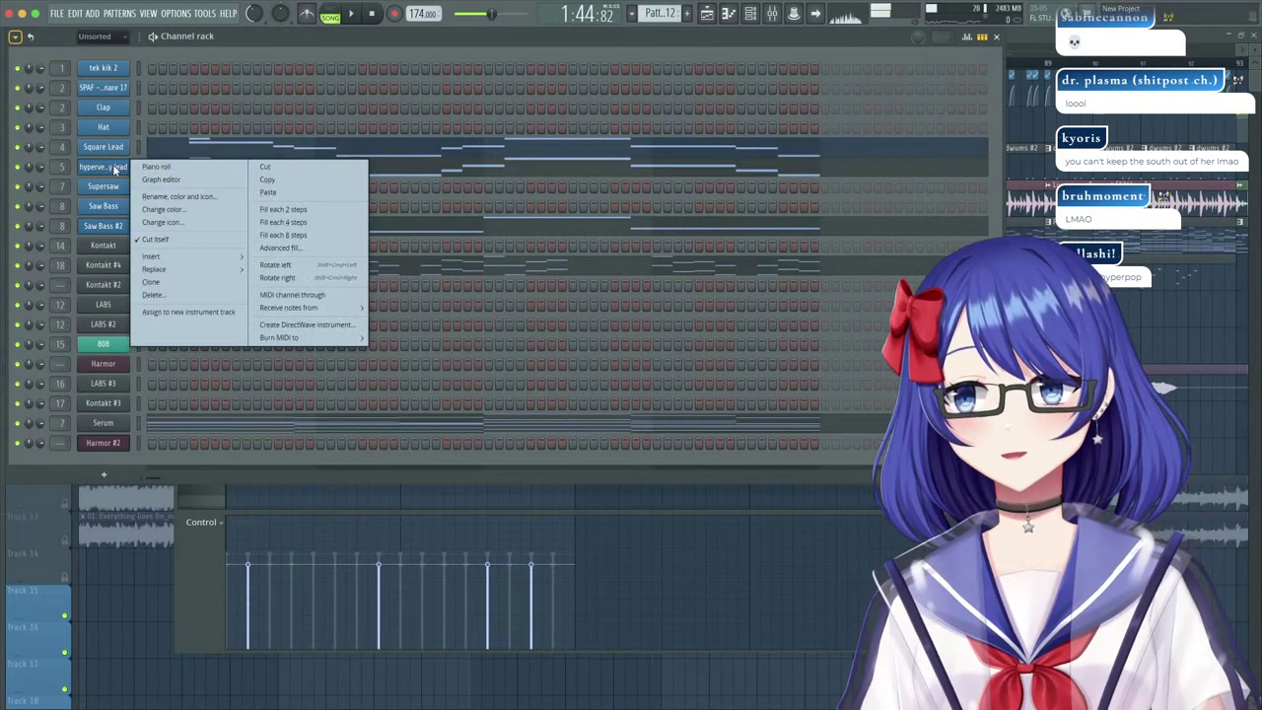
pyautogui.click(265, 170)
pyautogui.click(659, 13)
pyautogui.click(779, 26)
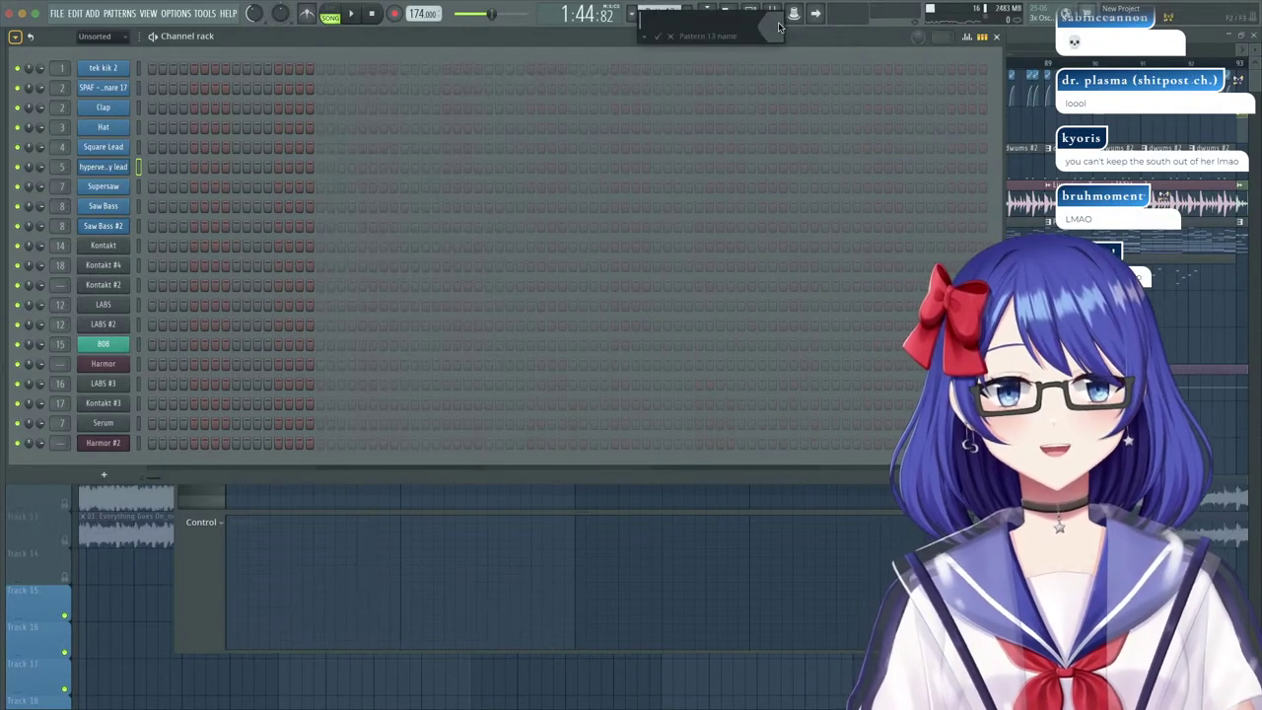
# Paste the cut notes into hypervelocity lead in the lead pattern.
pyautogui.rightClick(105, 154)
pyautogui.rightClick(100, 168)
pyautogui.rightClick(99, 167)
pyautogui.click(271, 193)
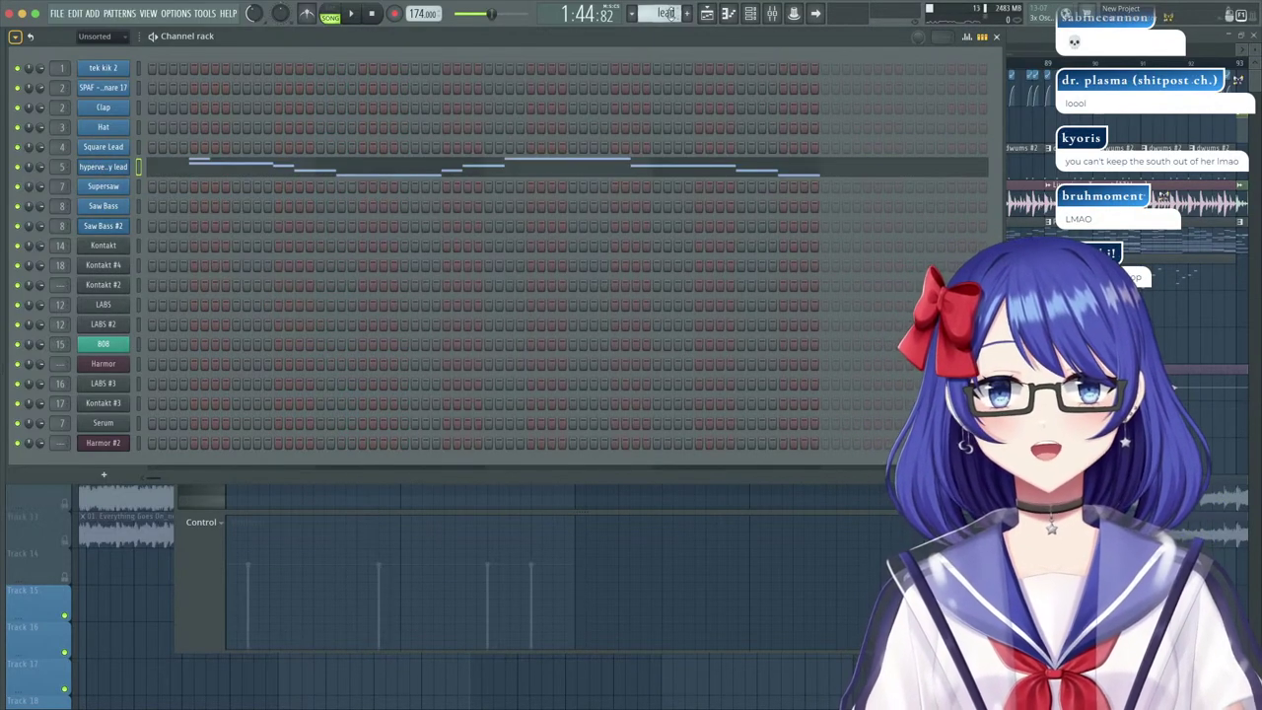
# Cut Square Lead's notes from Pattern 12, paste them into Square Lead in the lead pattern, and play it.
pyautogui.scroll(4, 671, 13)
pyautogui.rightClick(91, 145)
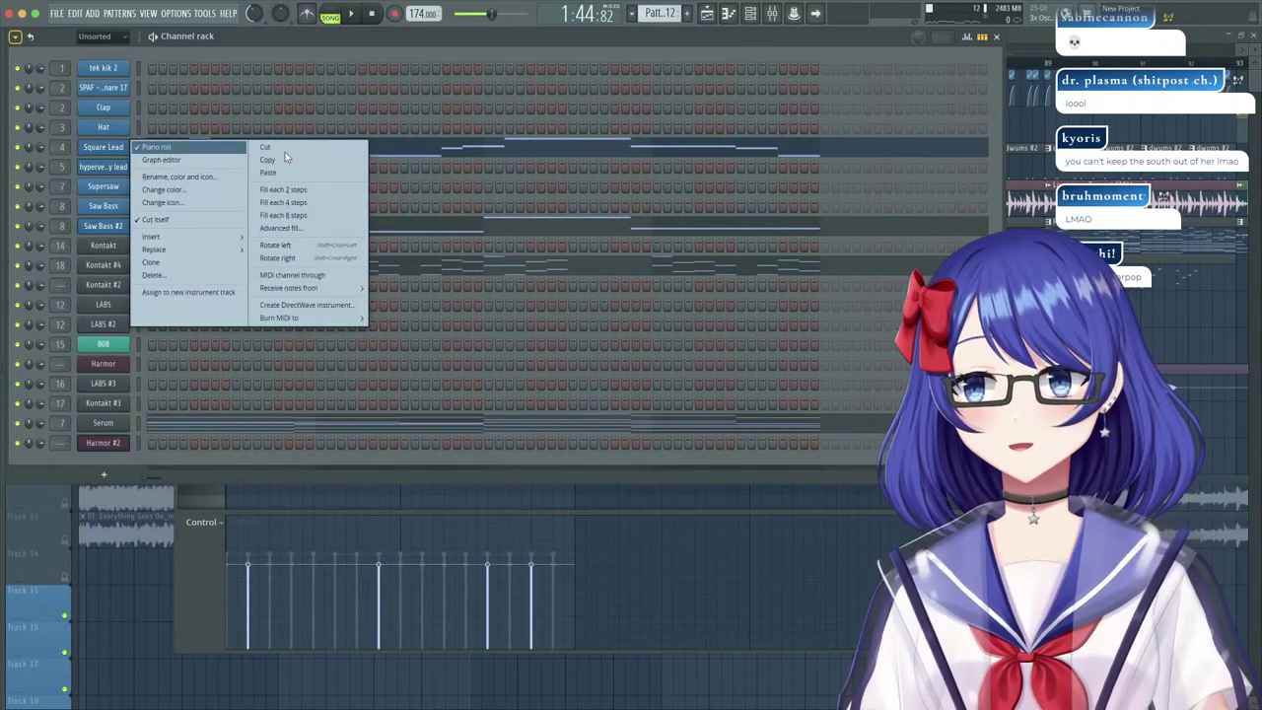
pyautogui.click(265, 146)
pyautogui.scroll(-4, 663, 12)
pyautogui.rightClick(120, 153)
pyautogui.click(303, 175)
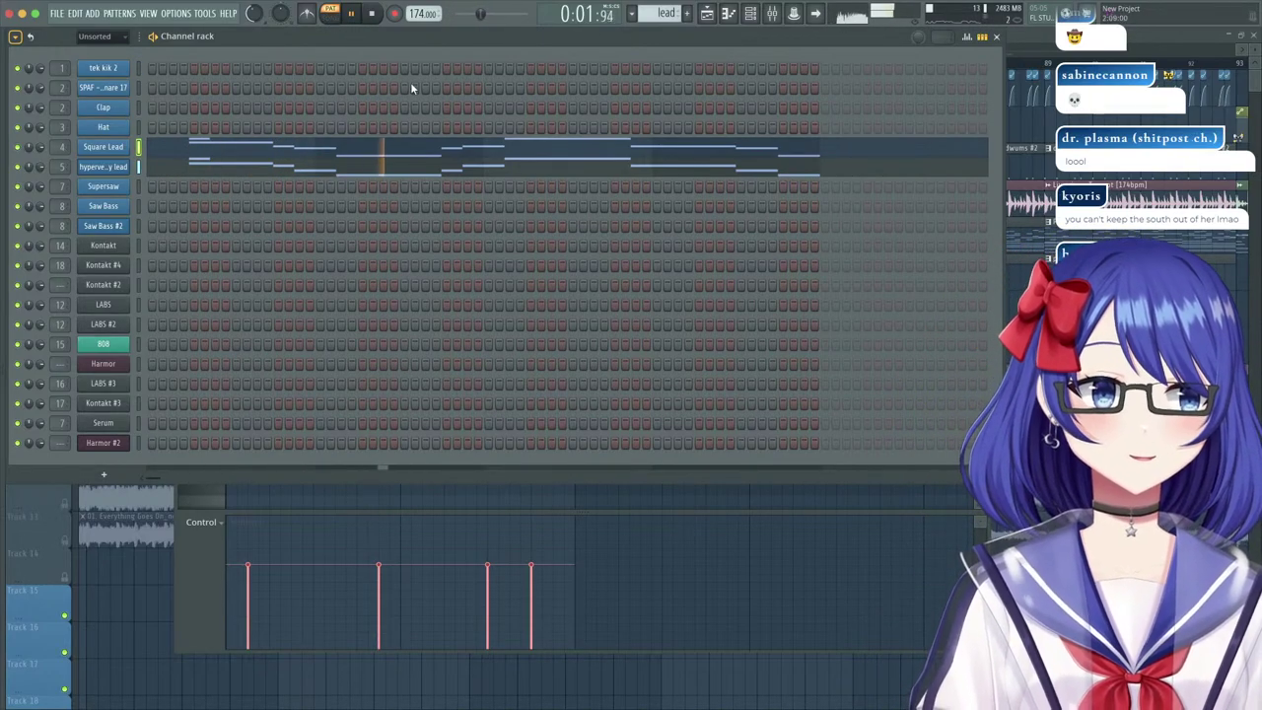
# Open hypervelocity lead's notes in the lead pattern and add a short F#4 slide note at the end of the long bar 3 note.
pyautogui.click(554, 151)
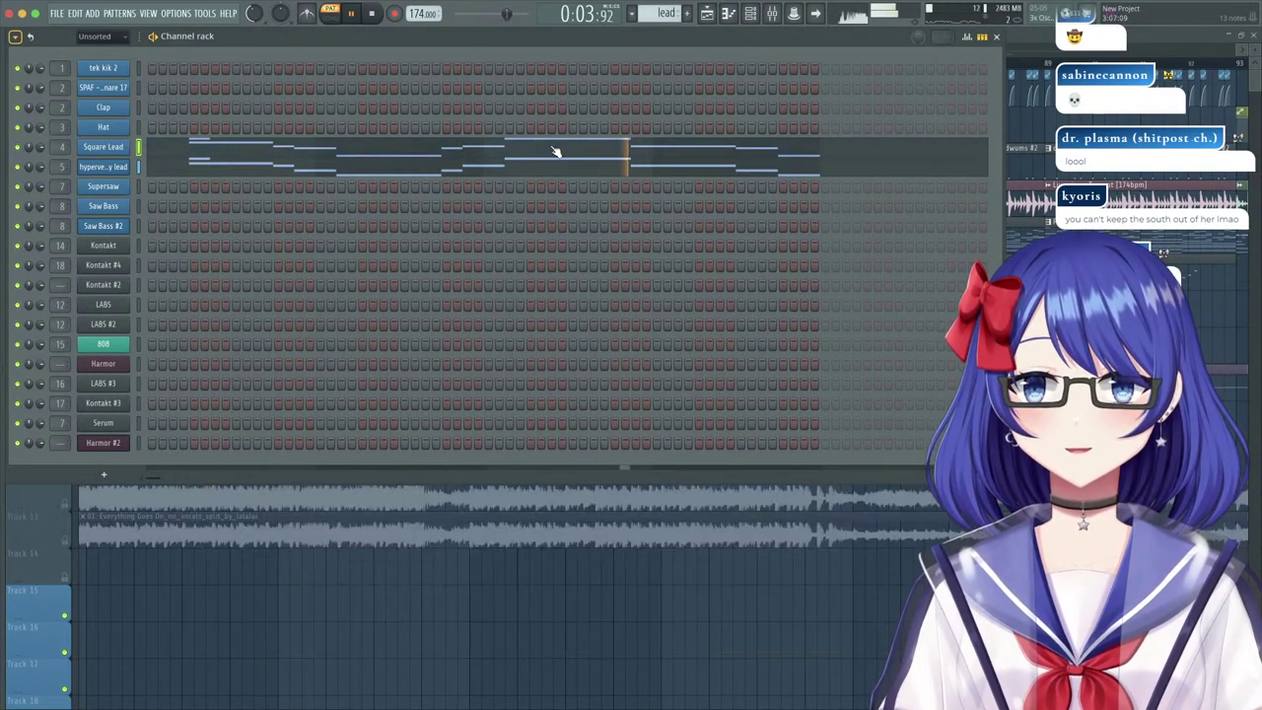
pyautogui.click(555, 151)
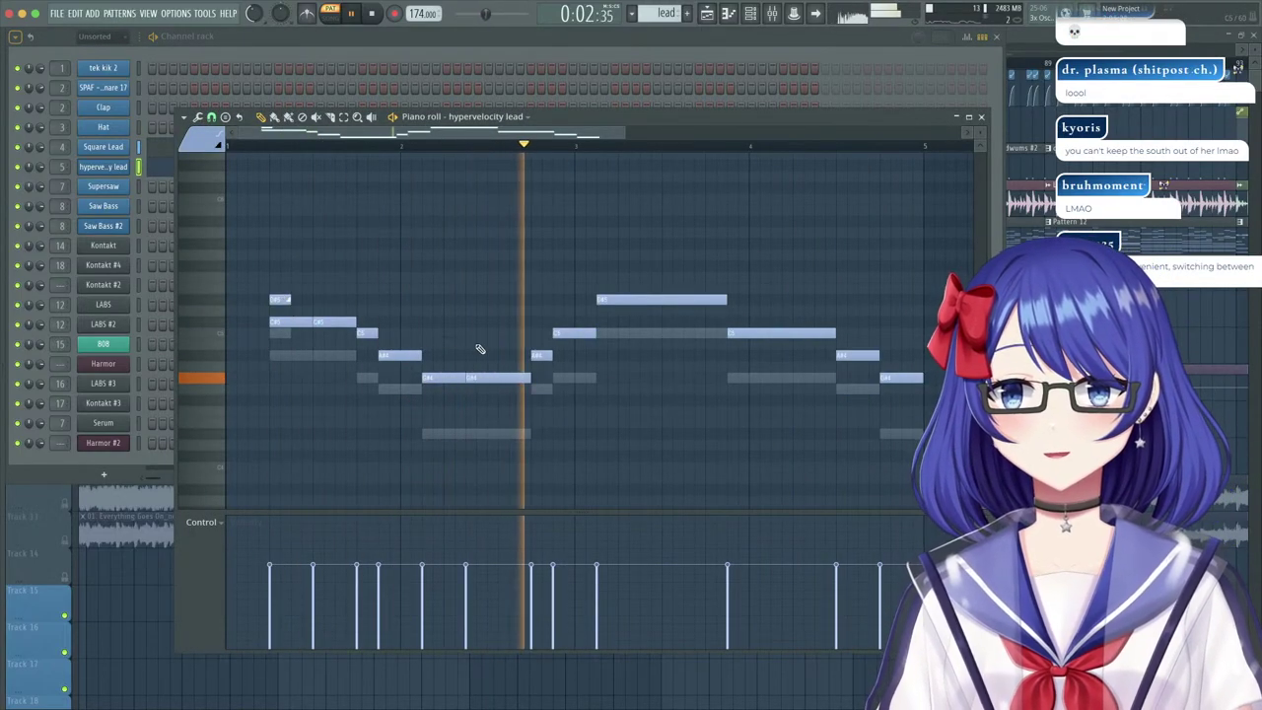
pyautogui.click(702, 401)
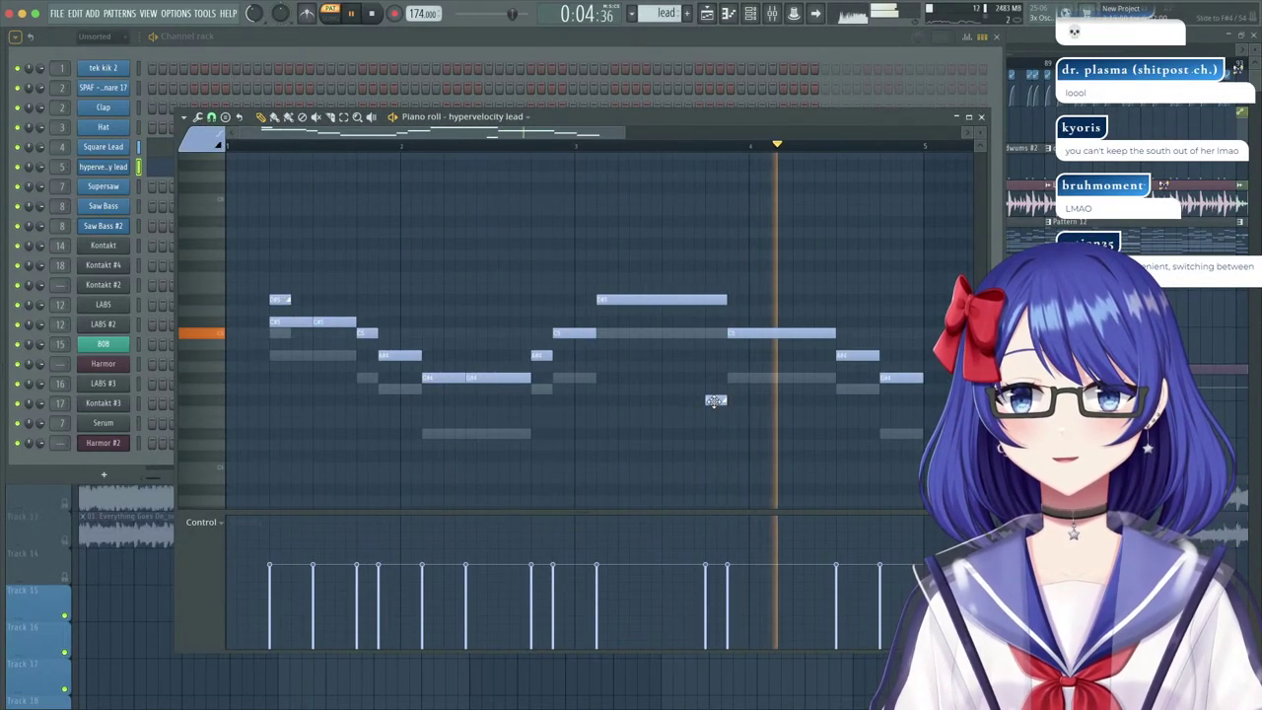
# Move hypervelocity lead's slide note at the end of bar 3 to D#4 and add a matching short C4 slide note in Square Lead.
pyautogui.moveTo(703, 403); pyautogui.dragTo(713, 436)
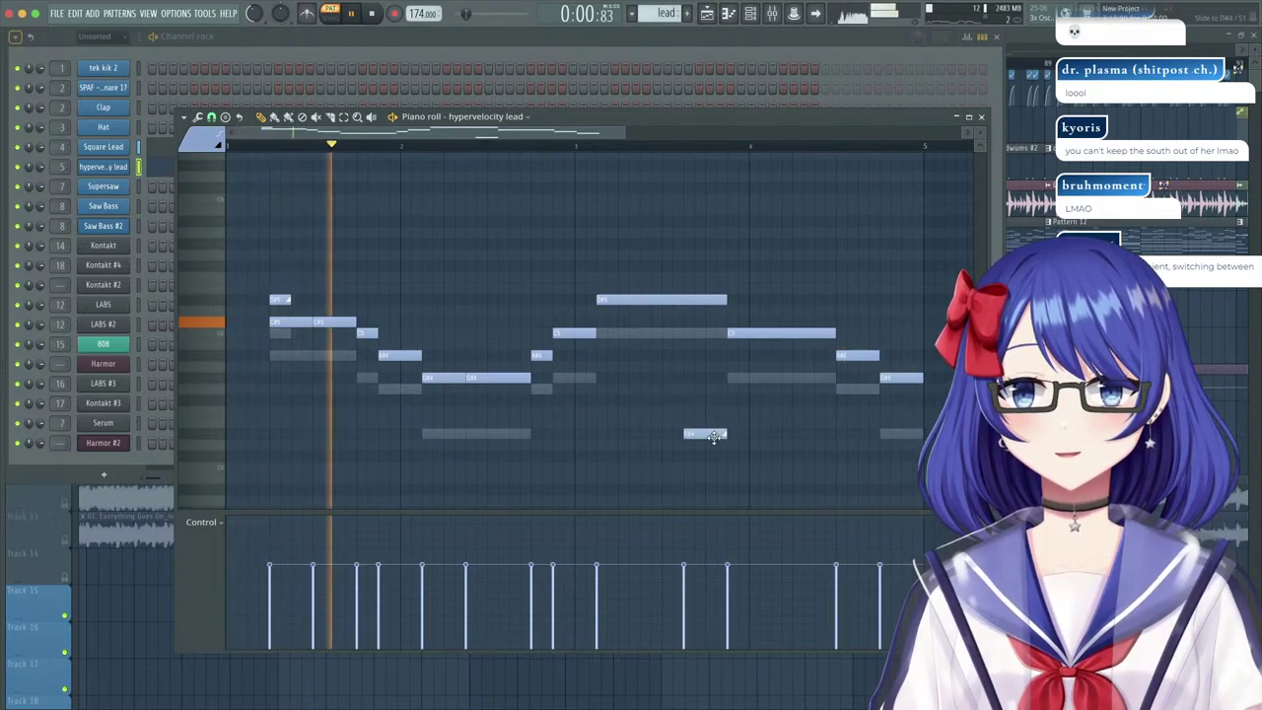
pyautogui.rightClick(701, 337)
pyautogui.rightClick(701, 337)
pyautogui.click(684, 475)
pyautogui.moveTo(685, 475); pyautogui.dragTo(685, 464)
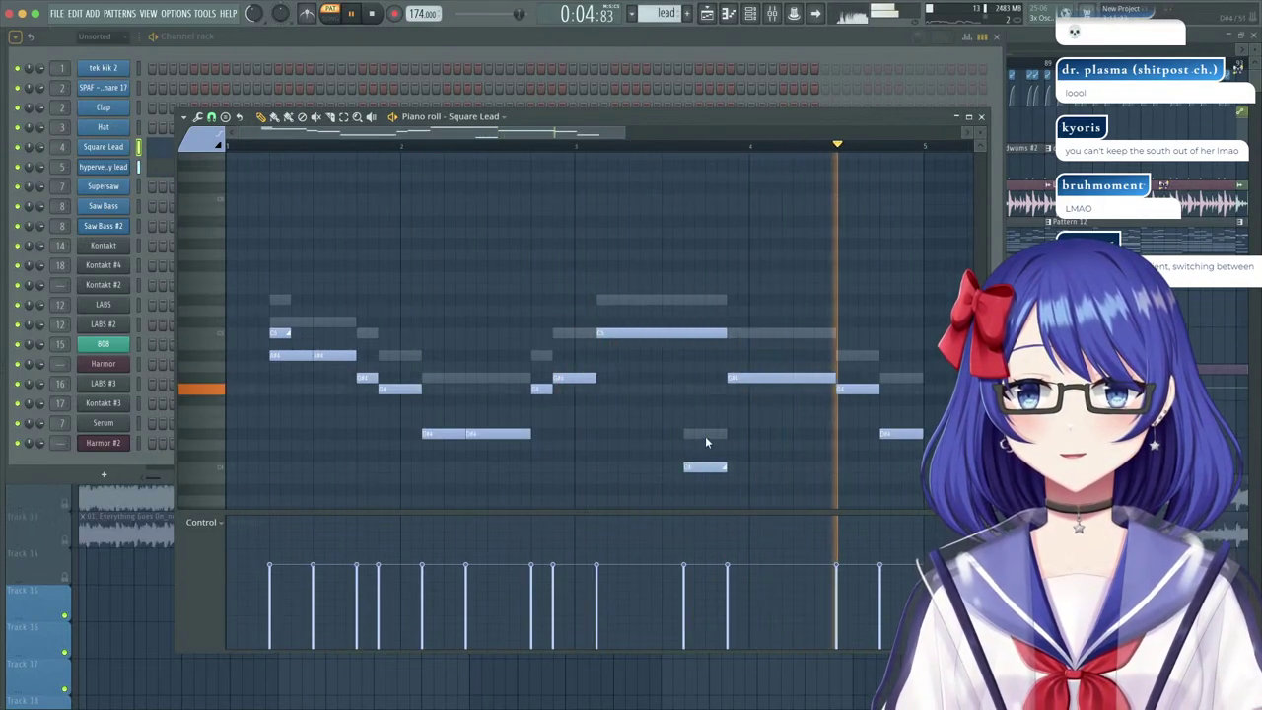
pyautogui.doubleClick(708, 435)
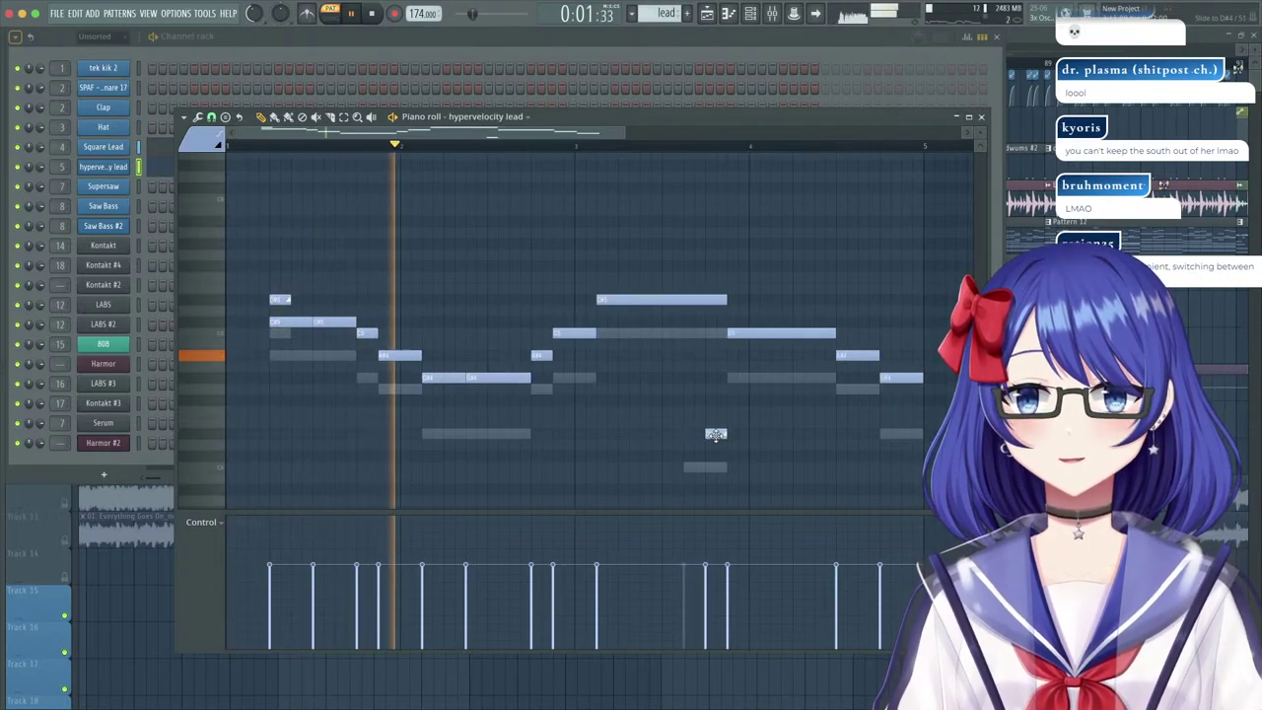
pyautogui.doubleClick(706, 469)
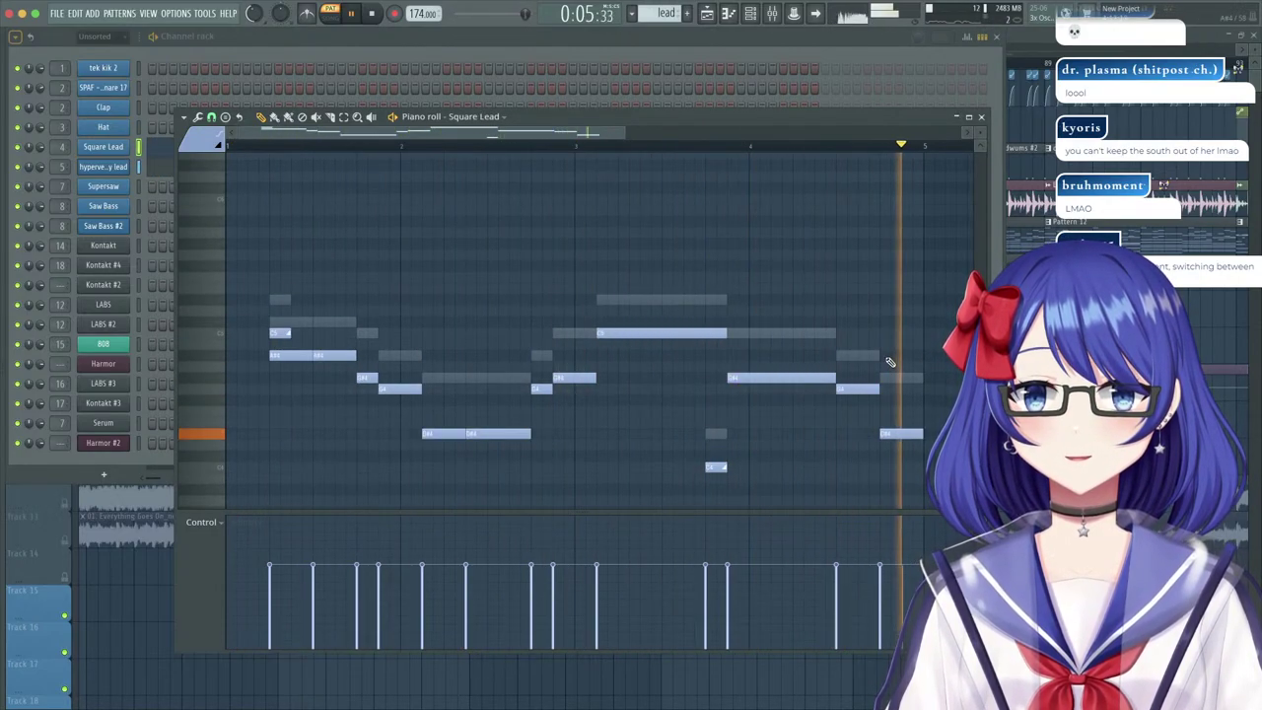
# Duplicate the Square Lead and hypervelocity lead melodies into bars 5 to 8, starting each copy one beat into bar 5.
pyautogui.scroll(-3, 489, 145)
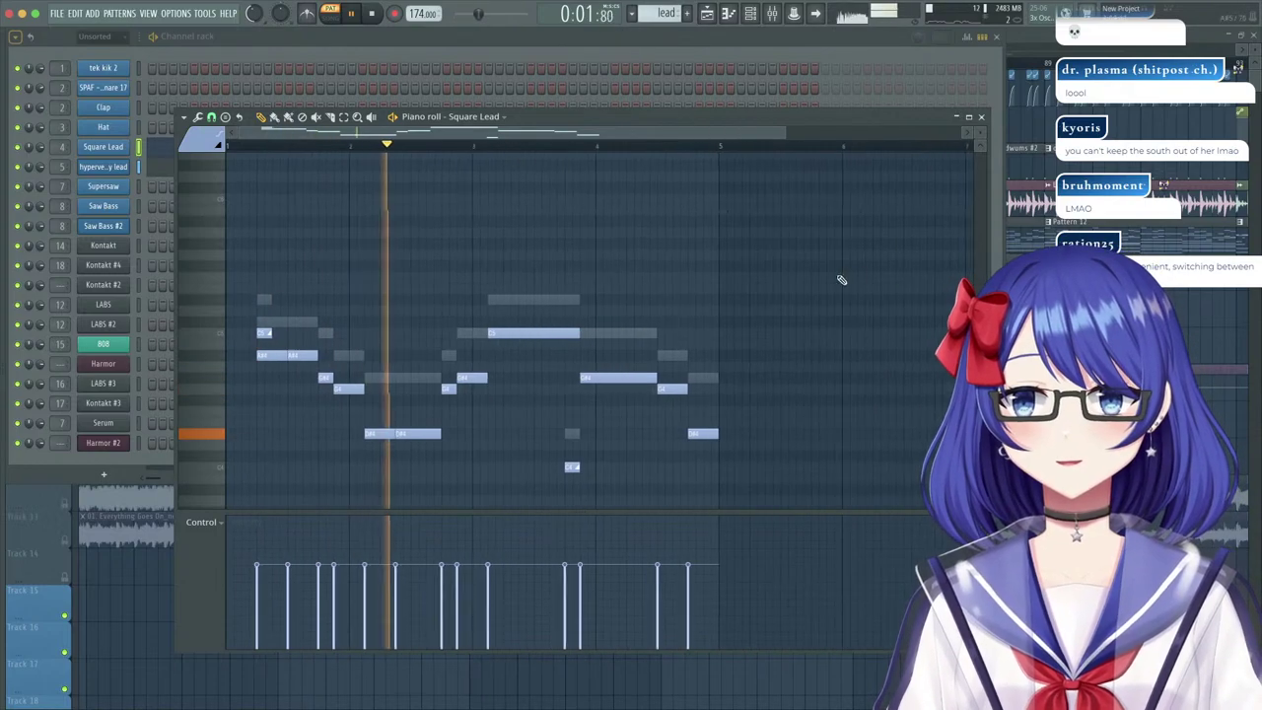
pyautogui.moveTo(887, 251); pyautogui.dragTo(289, 486)
pyautogui.hotkey('ctrl', 'b')
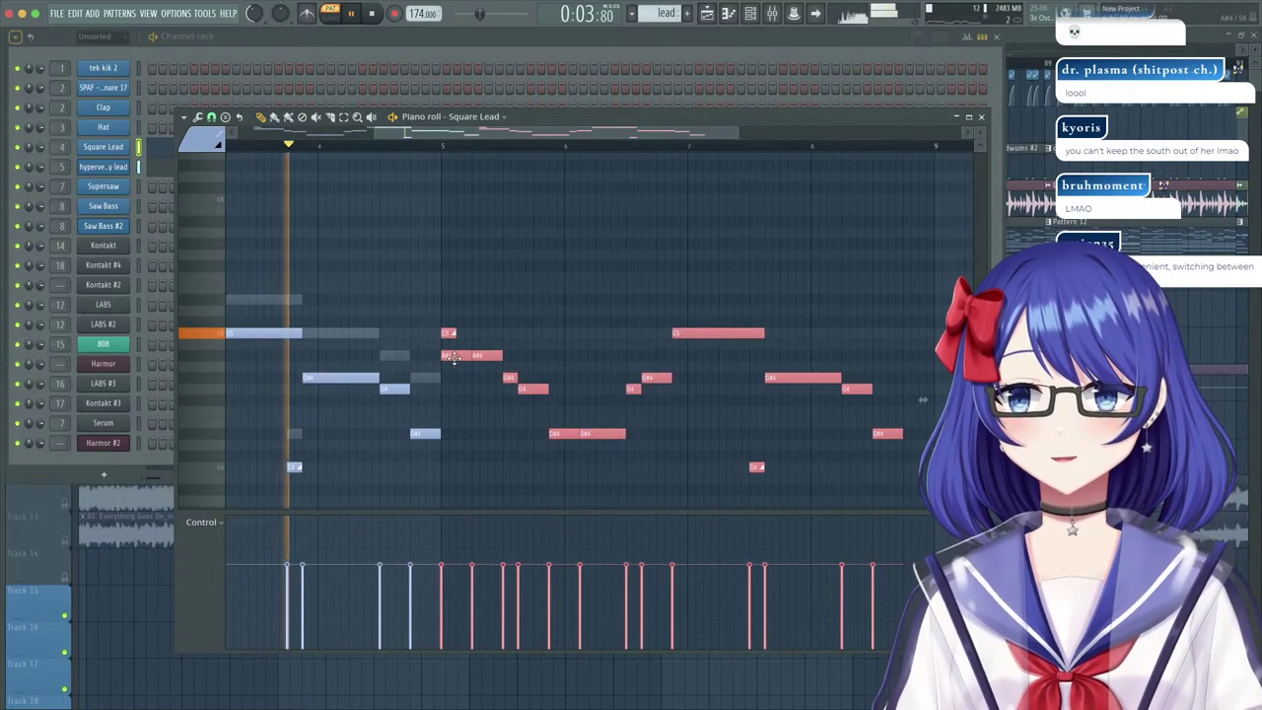
pyautogui.rightClick(365, 337)
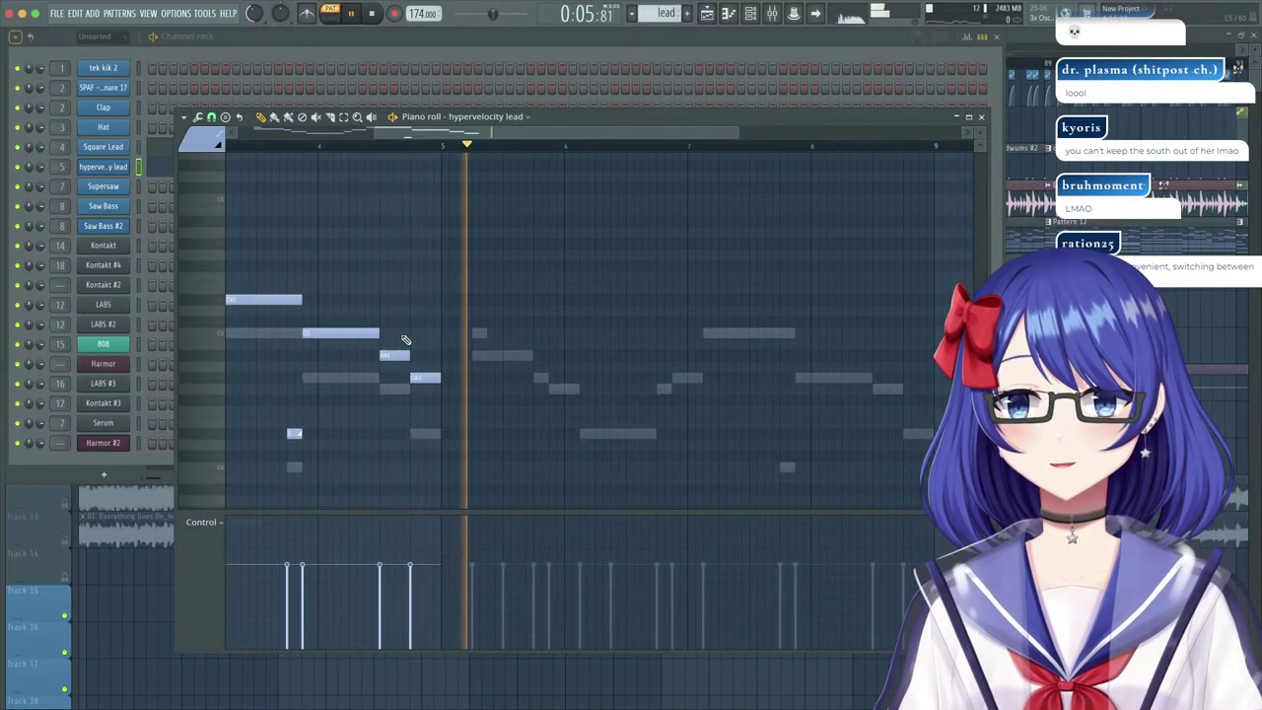
pyautogui.hotkey('ctrl', 'a')
pyautogui.hotkey('ctrl', 'b')
pyautogui.moveTo(445, 324)
pyautogui.mouseDown()
pyautogui.moveTo(1, 337)
pyautogui.moveTo(398, 340)
pyautogui.moveTo(422, 323)
pyautogui.mouseUp()
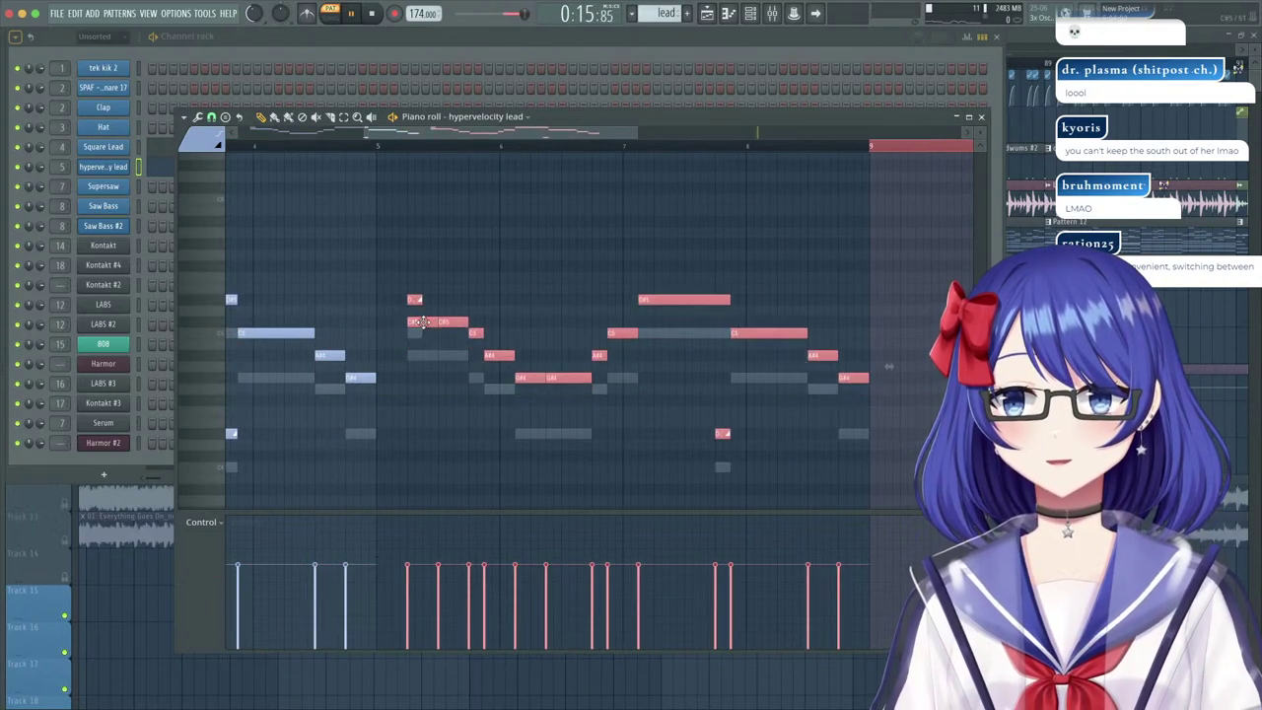
# Rewrite hypervelocity lead's copied melody from late bar 6 through bar 8, with a G5 slide over F#5 descending through D#5, C5 and A#4 to G#4.
pyautogui.hscroll(-5, 395, 168)
pyautogui.doubleClick(718, 148)
pyautogui.scroll(-1, 713, 149)
pyautogui.scroll(4, 712, 146)
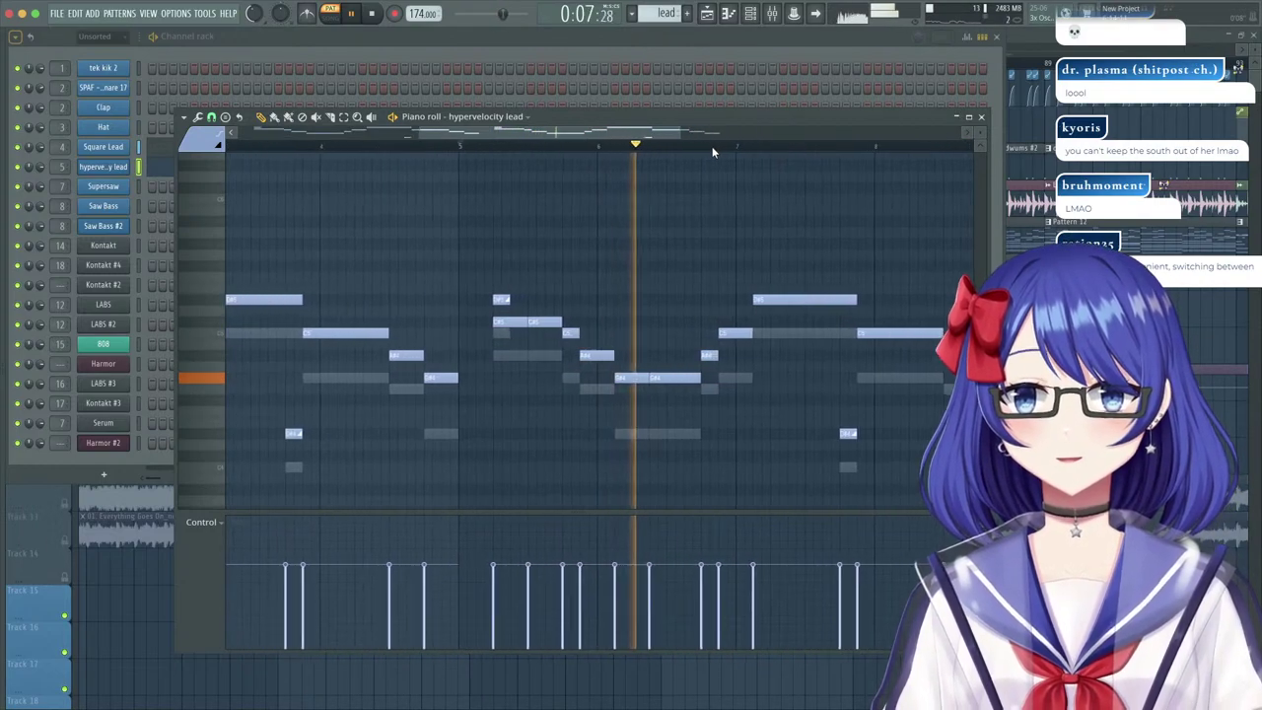
pyautogui.press('space')
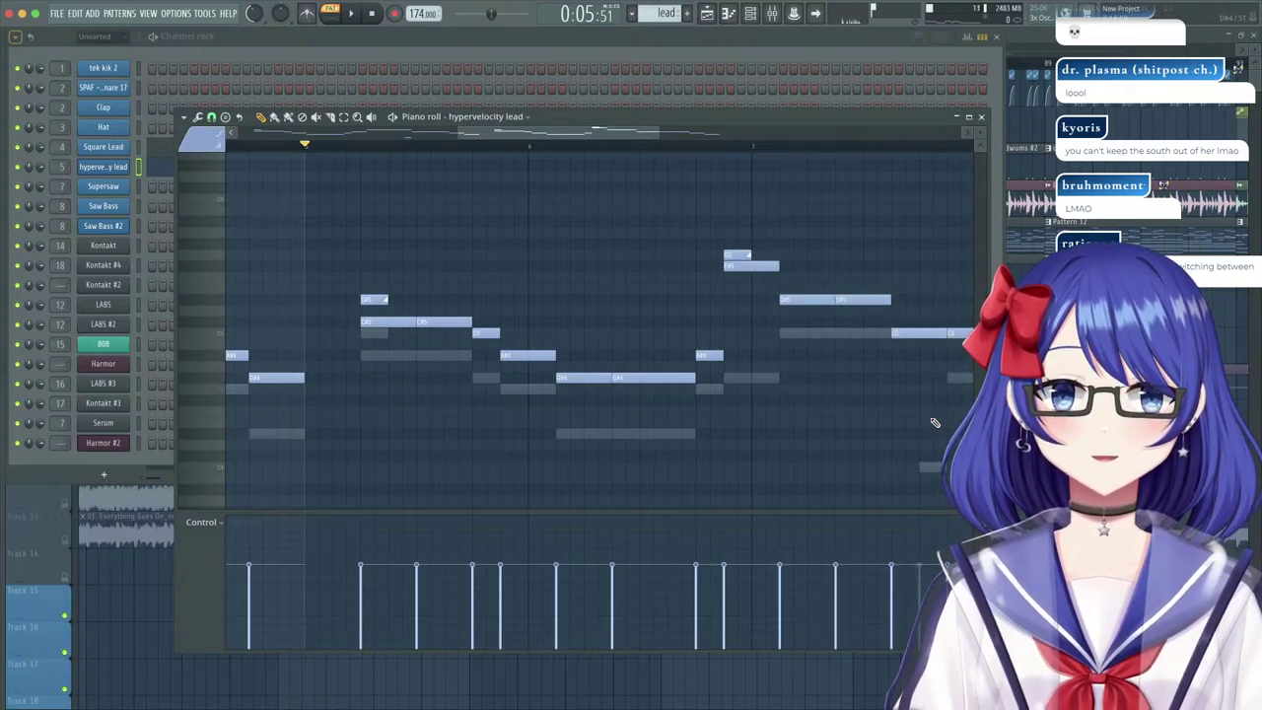
pyautogui.scroll(-3, 737, 150)
pyautogui.scroll(-1, 950, 151)
pyautogui.scroll(5, 958, 151)
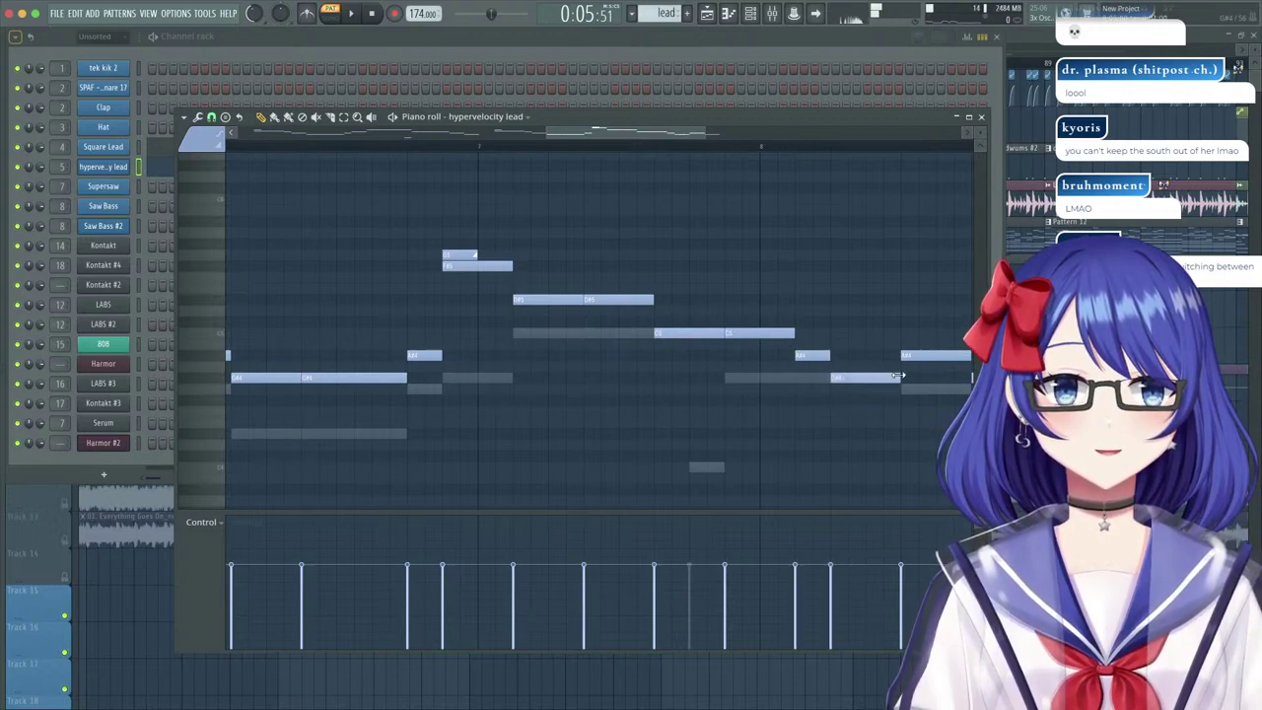
# Rewrite Square Lead's harmony under that phrase with an F5 slide over D#5, followed by C5, G#4, G4 and D#4 notes, and play it.
pyautogui.moveTo(635, 126); pyautogui.dragTo(619, 156)
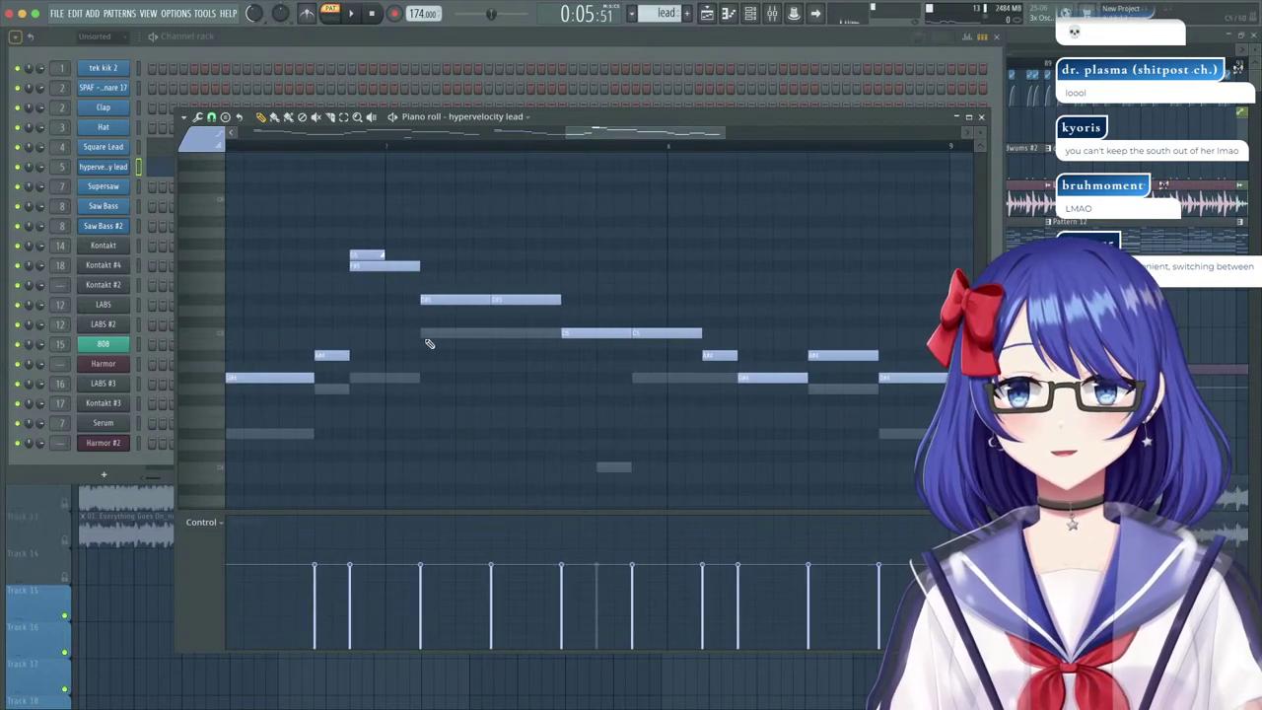
pyautogui.rightClick(443, 338)
pyautogui.rightClick(443, 337)
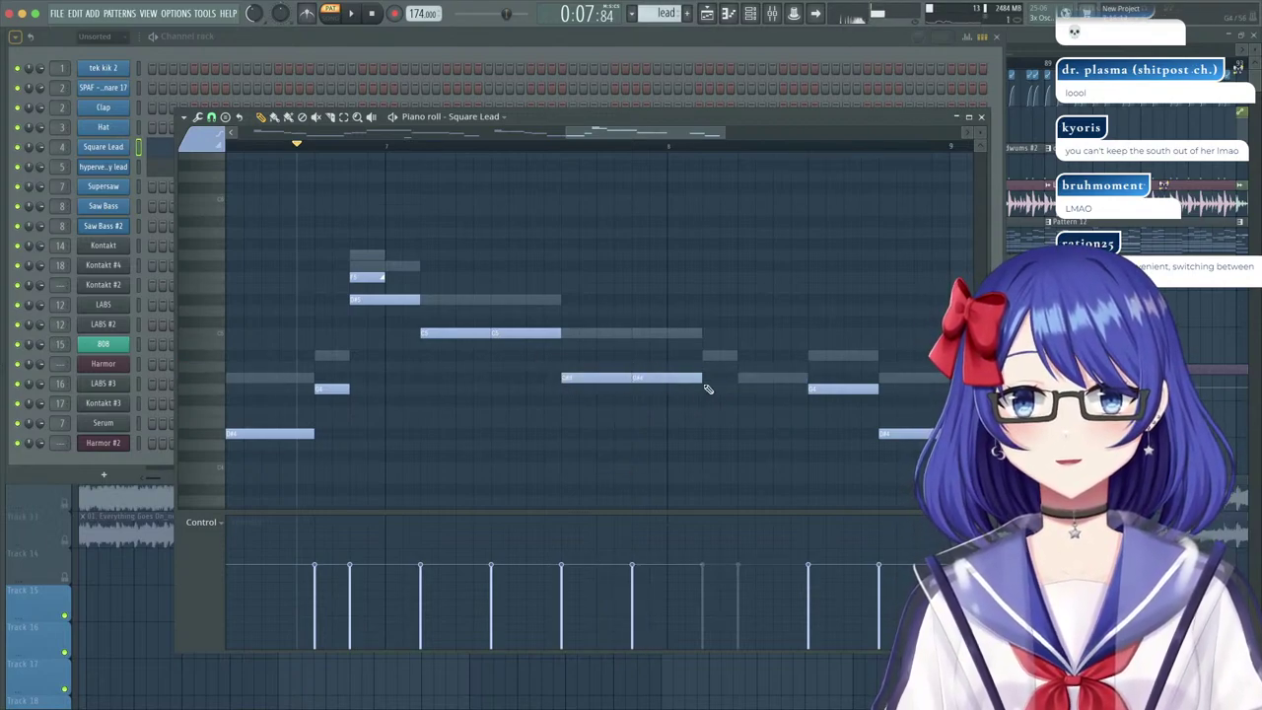
pyautogui.press('space')
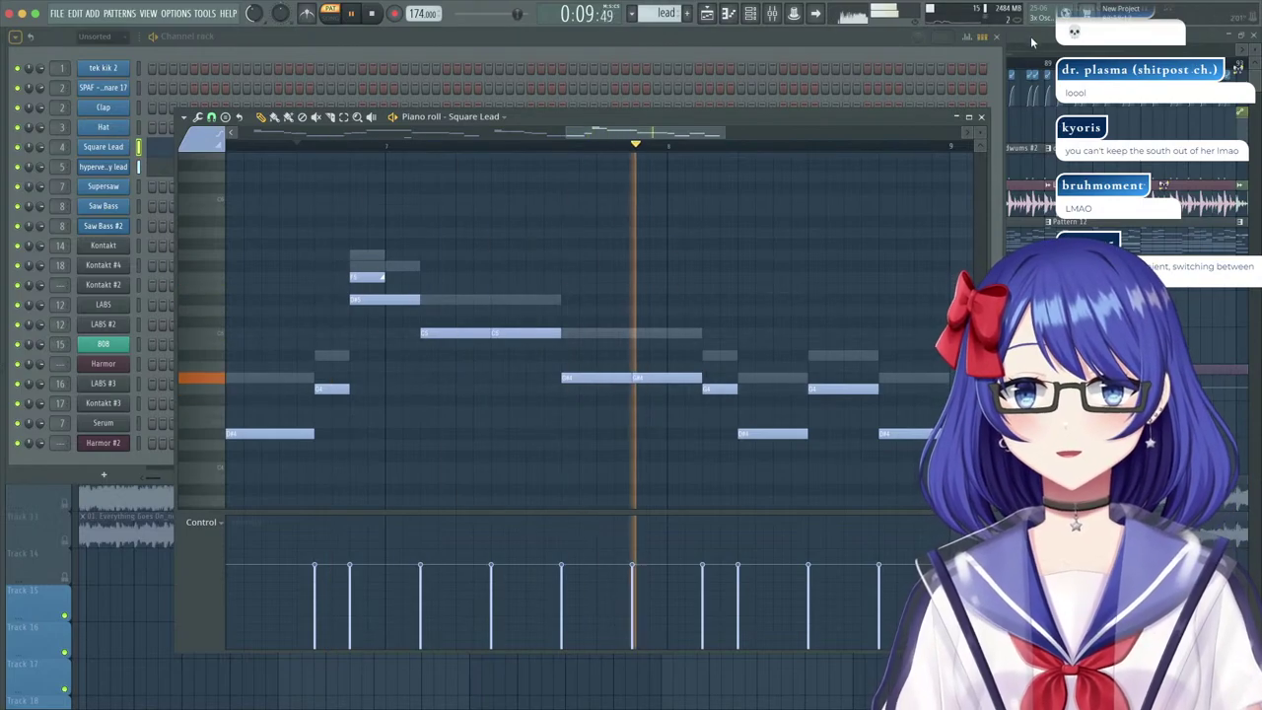
# Place the lead pattern on Track 7 at bar 77 of the Playlist and play the arrangement around it.
pyautogui.press('F5')
pyautogui.click(435, 64)
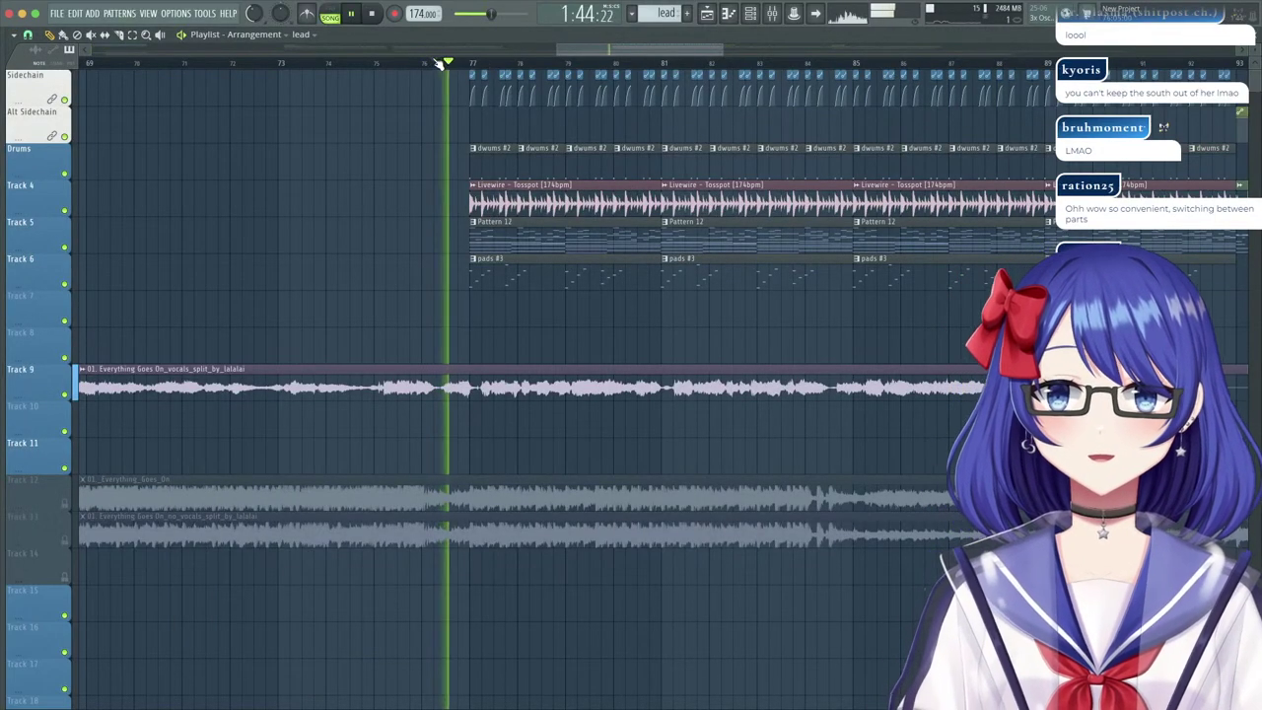
pyautogui.click(504, 310)
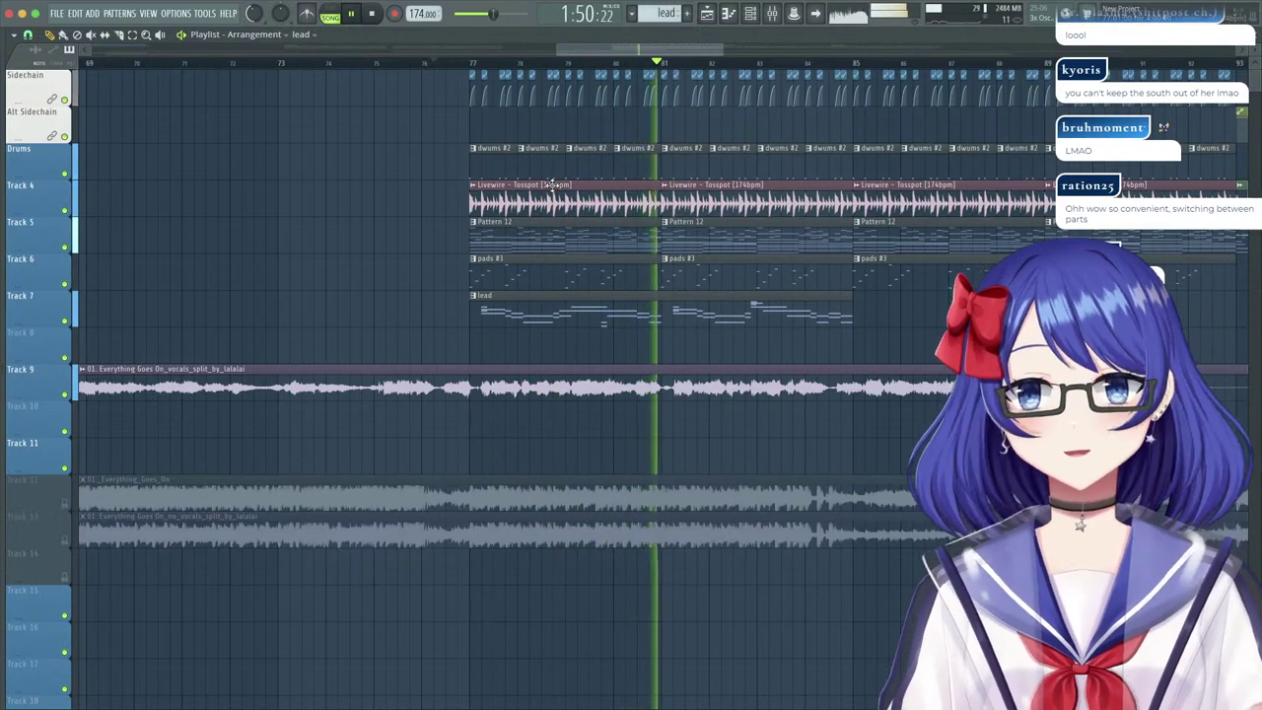
pyautogui.moveTo(690, 52); pyautogui.dragTo(726, 50)
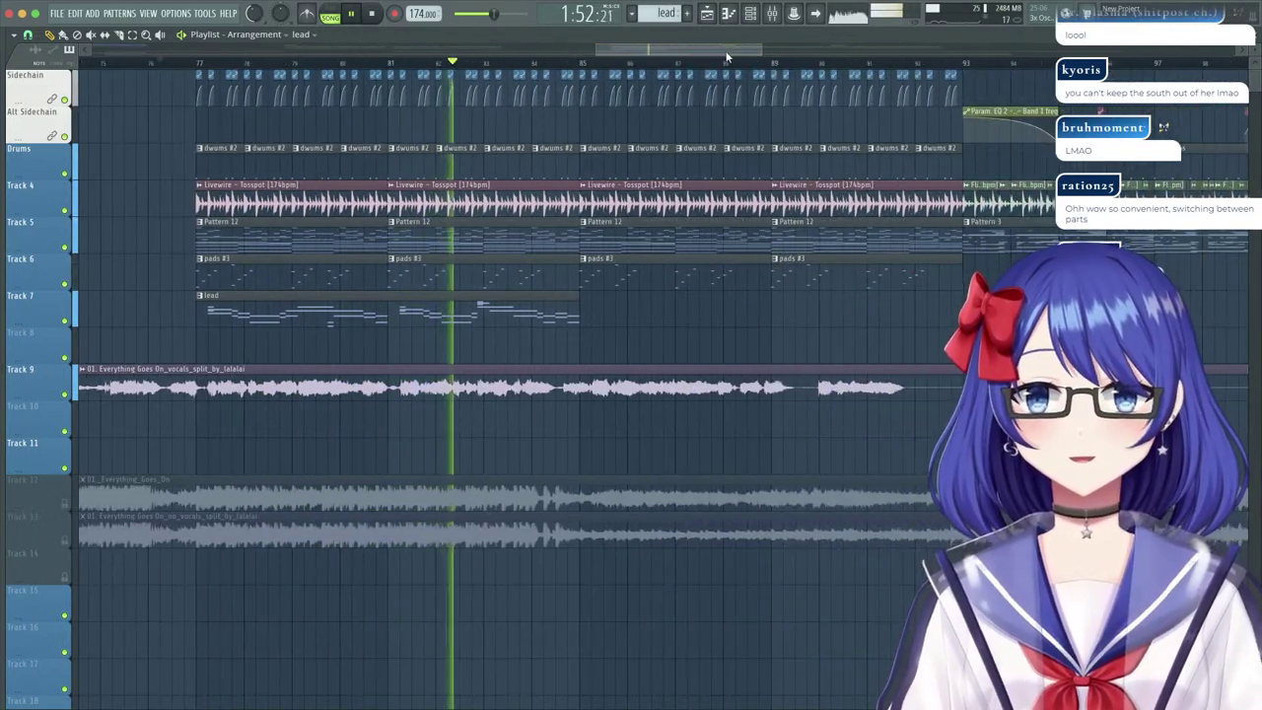
pyautogui.scroll(3, 496, 67)
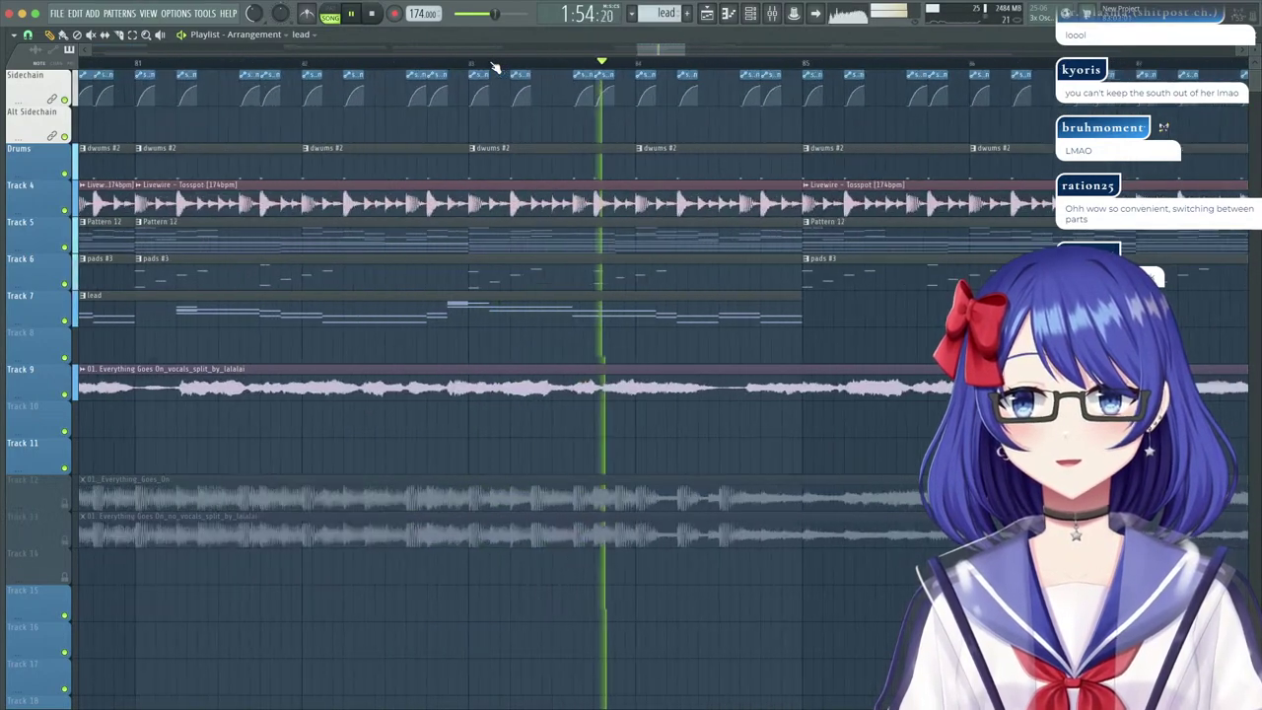
# Solo Track 7 with playback set just before bar 83 and open the lead pattern's Square Lead notes around bar 7.
pyautogui.click(434, 62)
pyautogui.press('space')
pyautogui.rightClick(69, 324)
pyautogui.press('space')
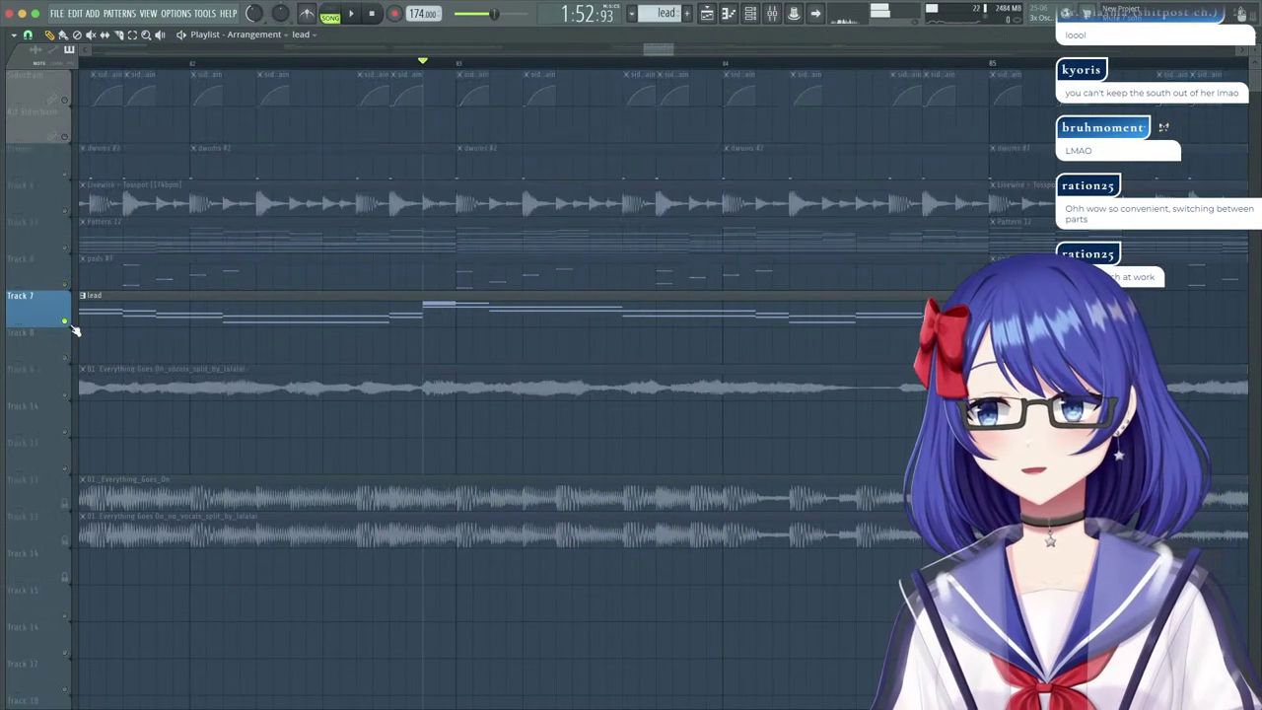
pyautogui.doubleClick(466, 313)
pyautogui.press('space')
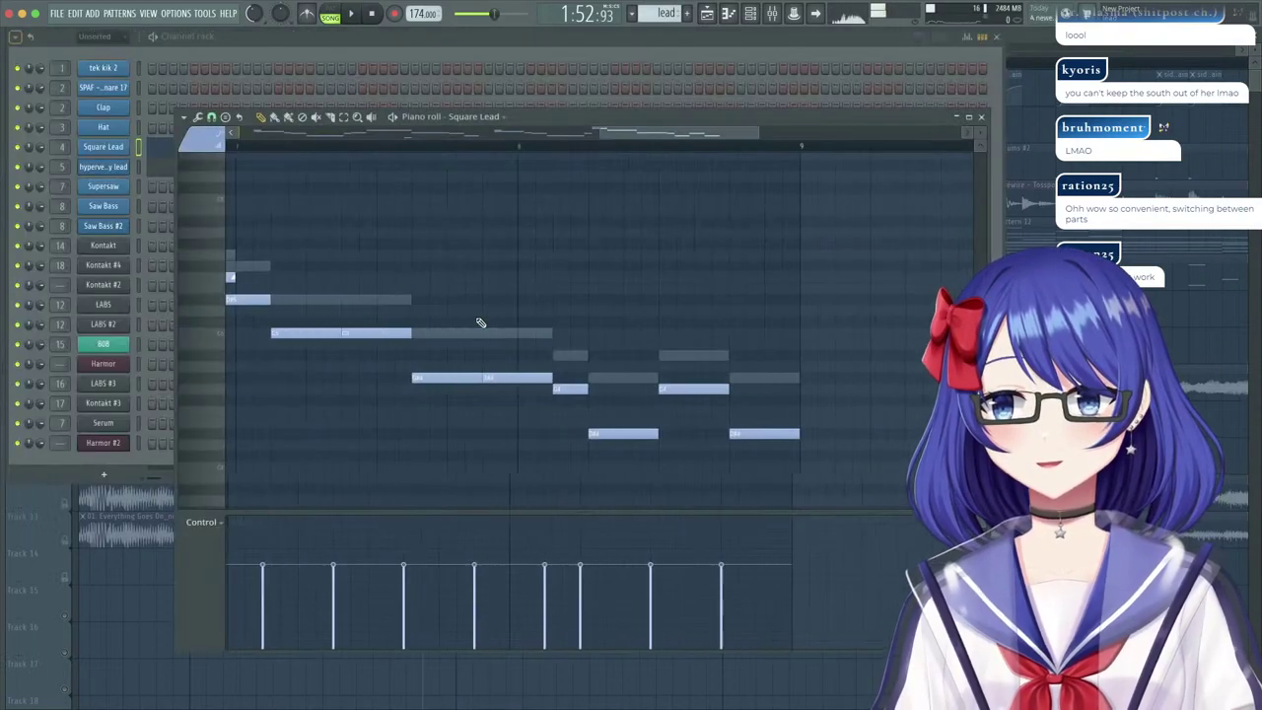
pyautogui.moveTo(657, 139); pyautogui.dragTo(631, 140)
pyautogui.scroll(3, 479, 149)
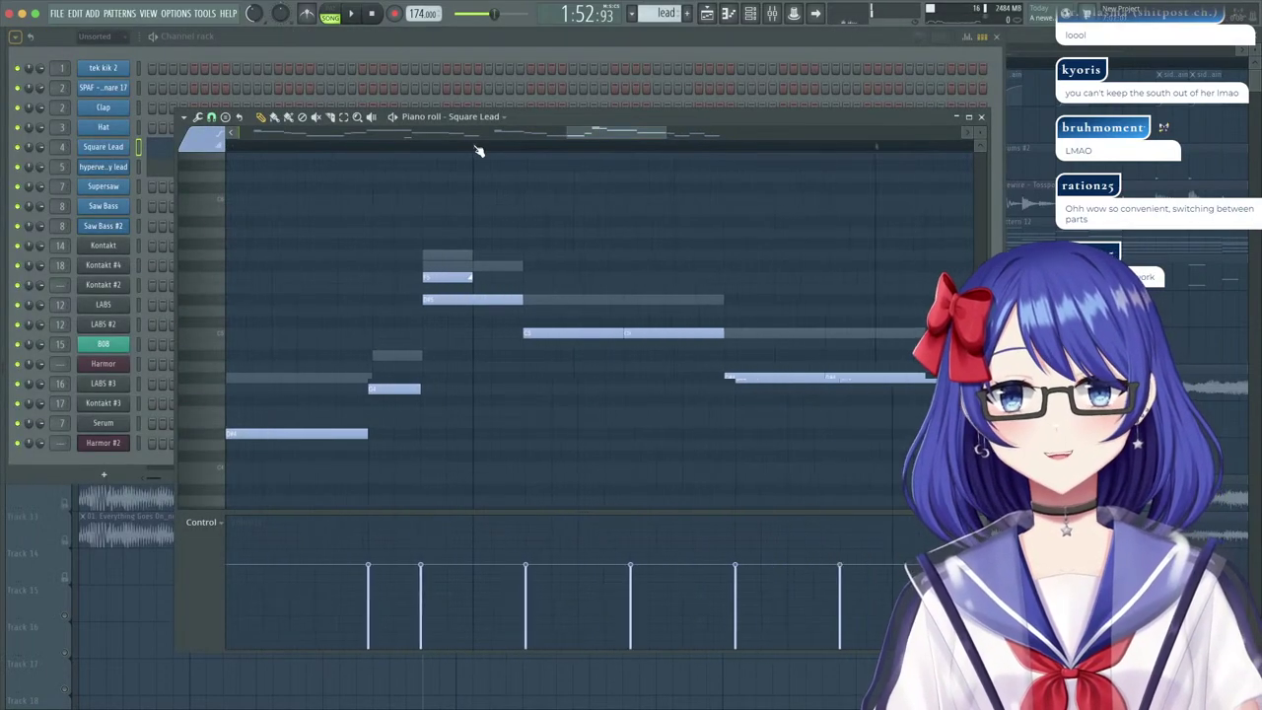
# Audition hypervelocity lead's F#5 note just before bar 7 and try lowering it to F5.
pyautogui.rightClick(465, 268)
pyautogui.rightClick(464, 269)
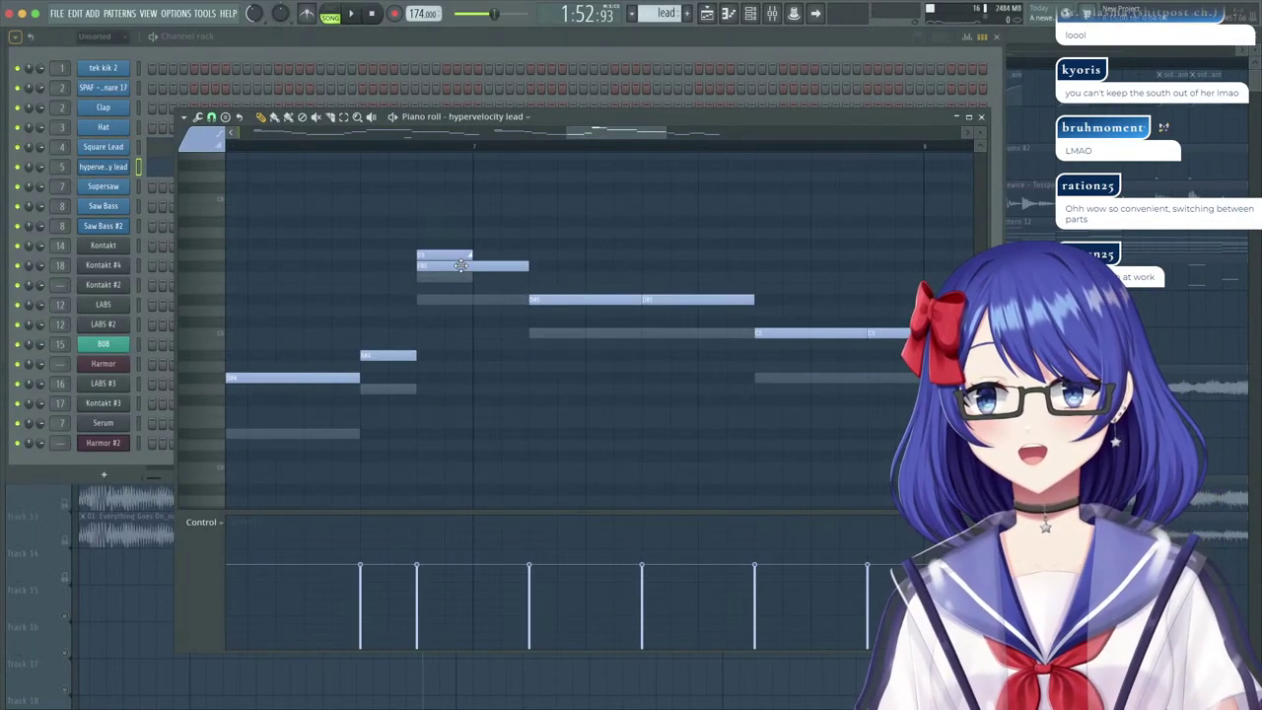
pyautogui.press('space')
pyautogui.press('space')
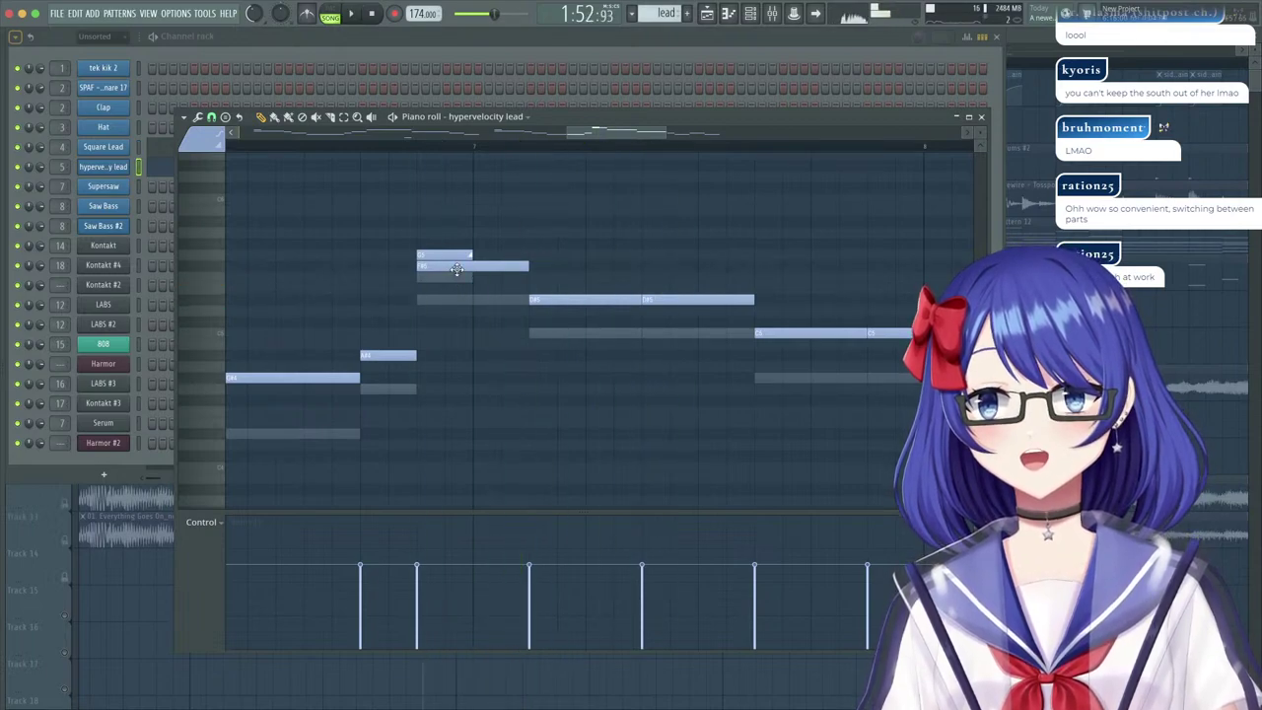
pyautogui.press('space')
pyautogui.press('space')
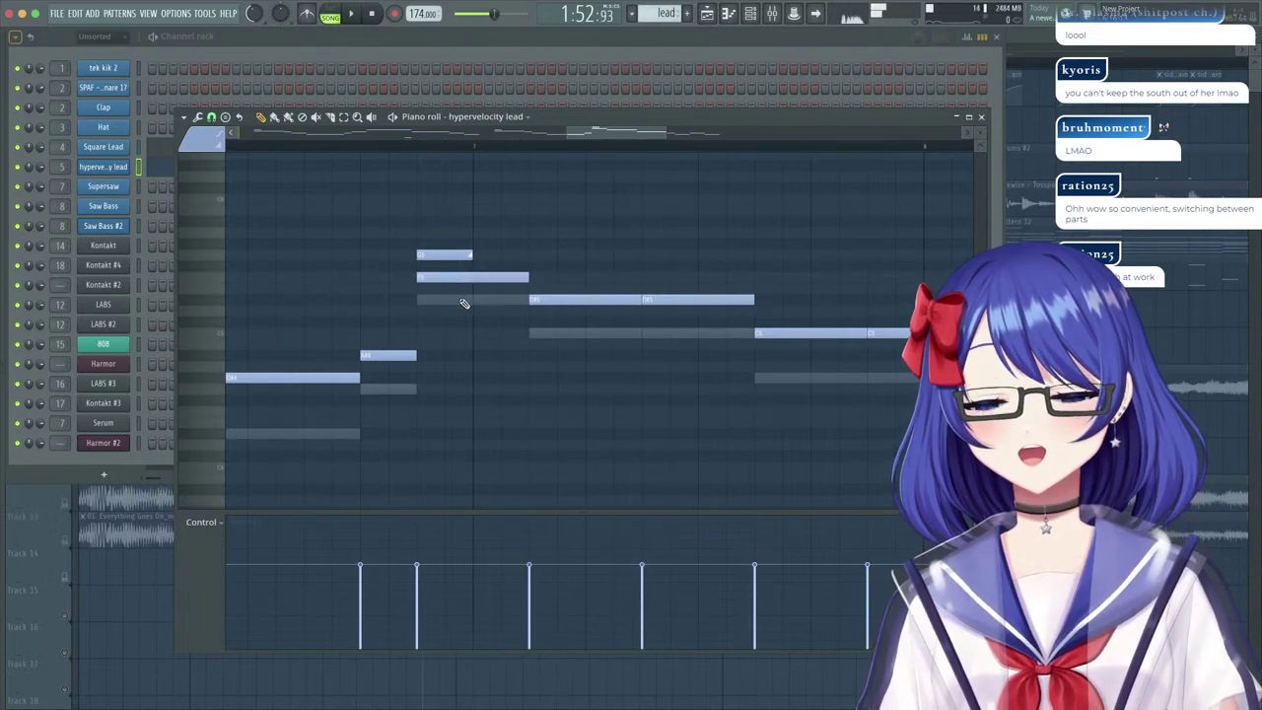
# Lower Square Lead's note just before bar 7 to D5 and its slide note to D#5, and play the phrase.
pyautogui.doubleClick(461, 297)
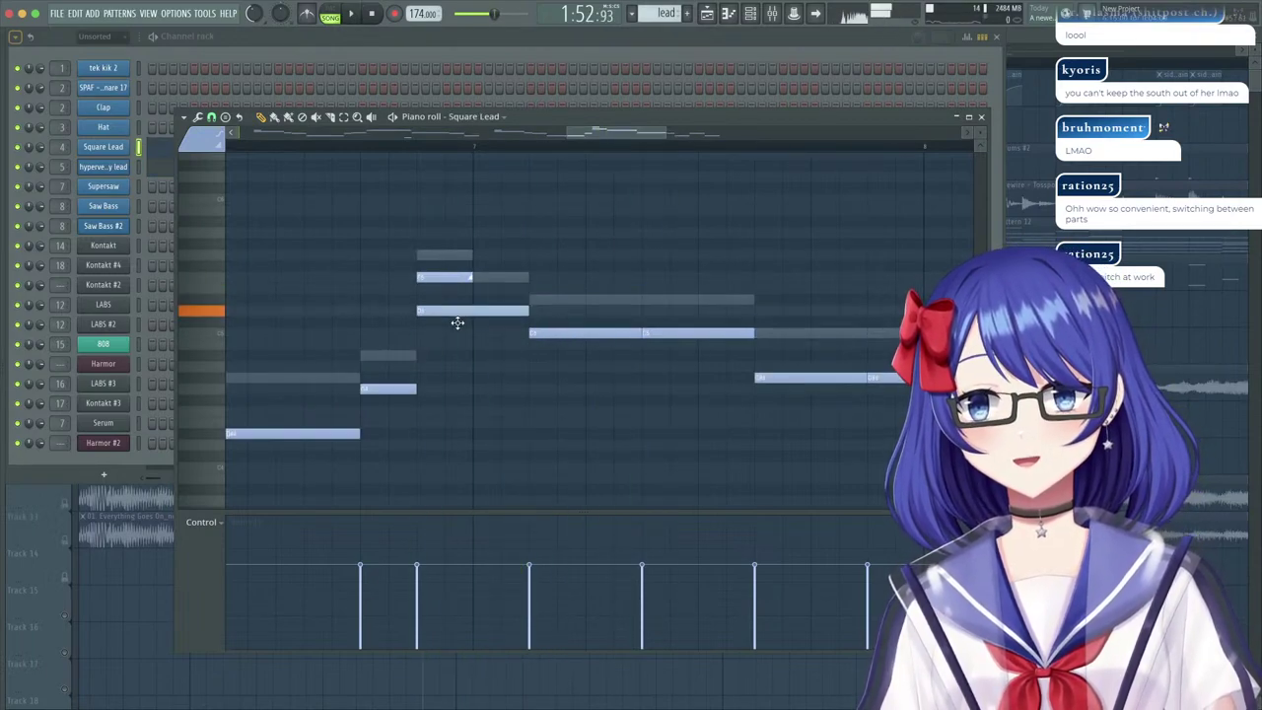
pyautogui.doubleClick(463, 280)
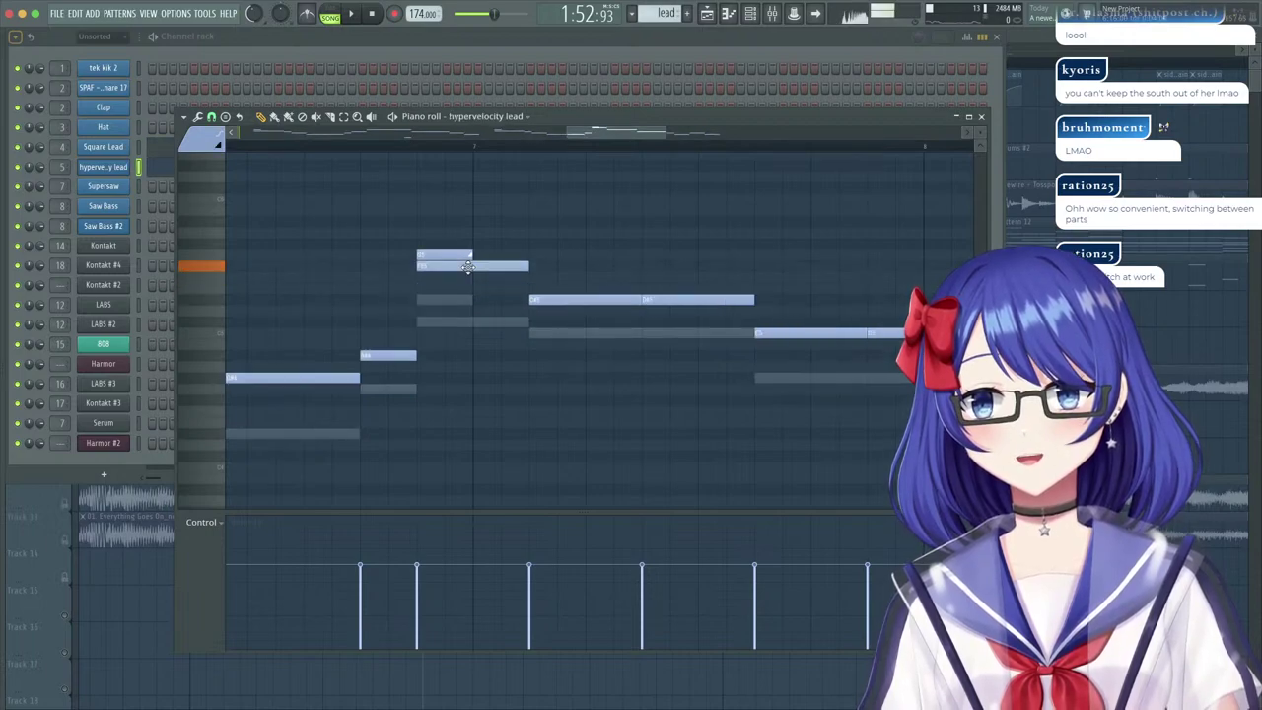
pyautogui.doubleClick(479, 323)
pyautogui.press('space')
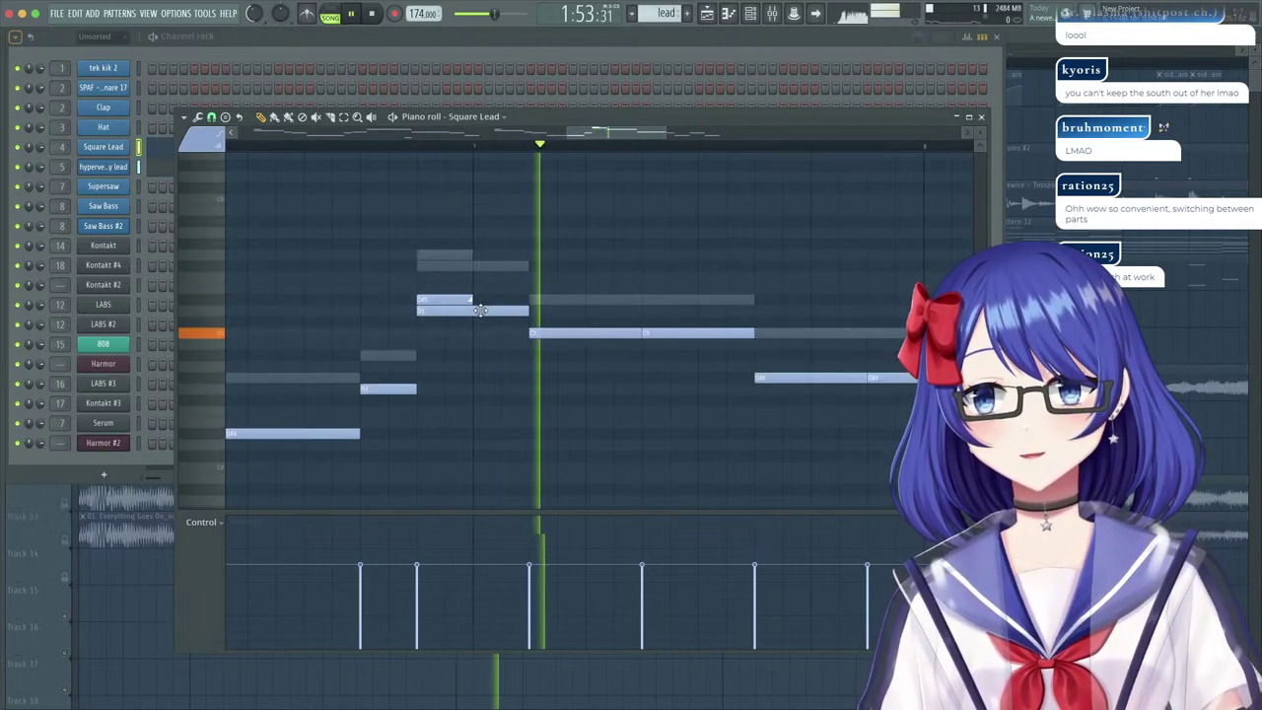
pyautogui.scroll(-3, 470, 152)
pyautogui.scroll(-2, 470, 150)
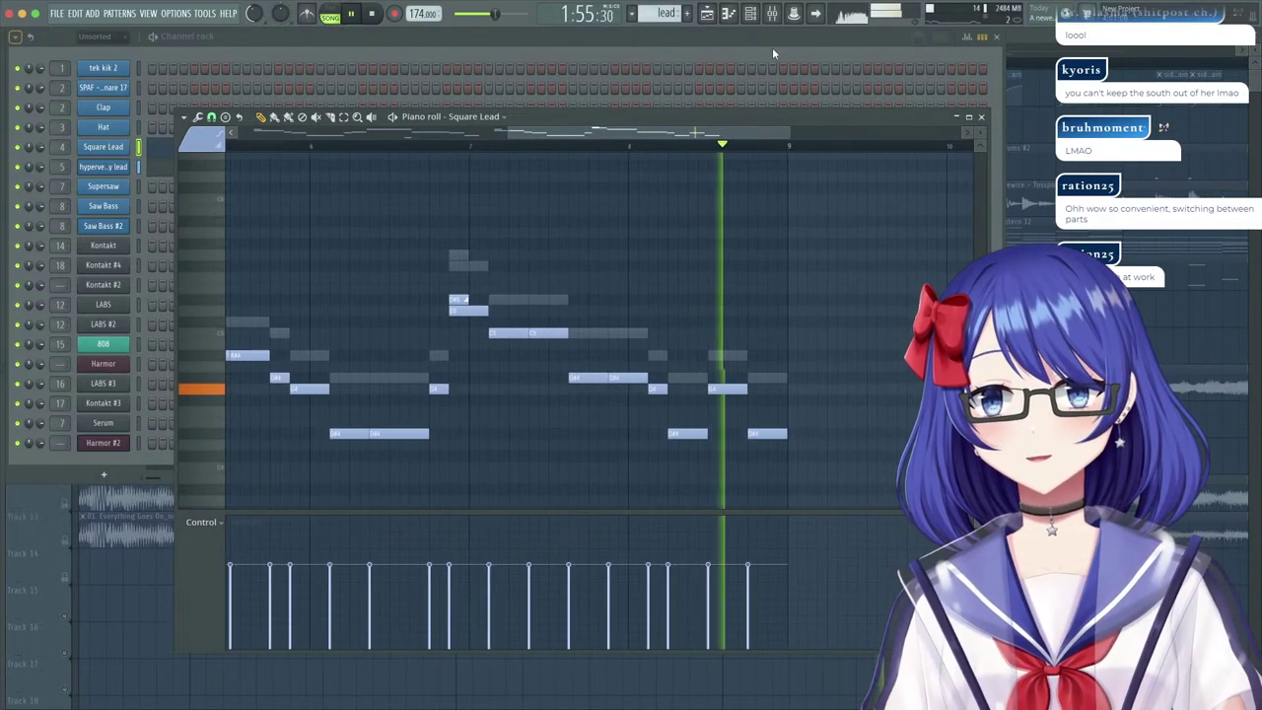
# Solo the Track 9 vocals in the Playlist and play them from just before bar 81.
pyautogui.click(1021, 44)
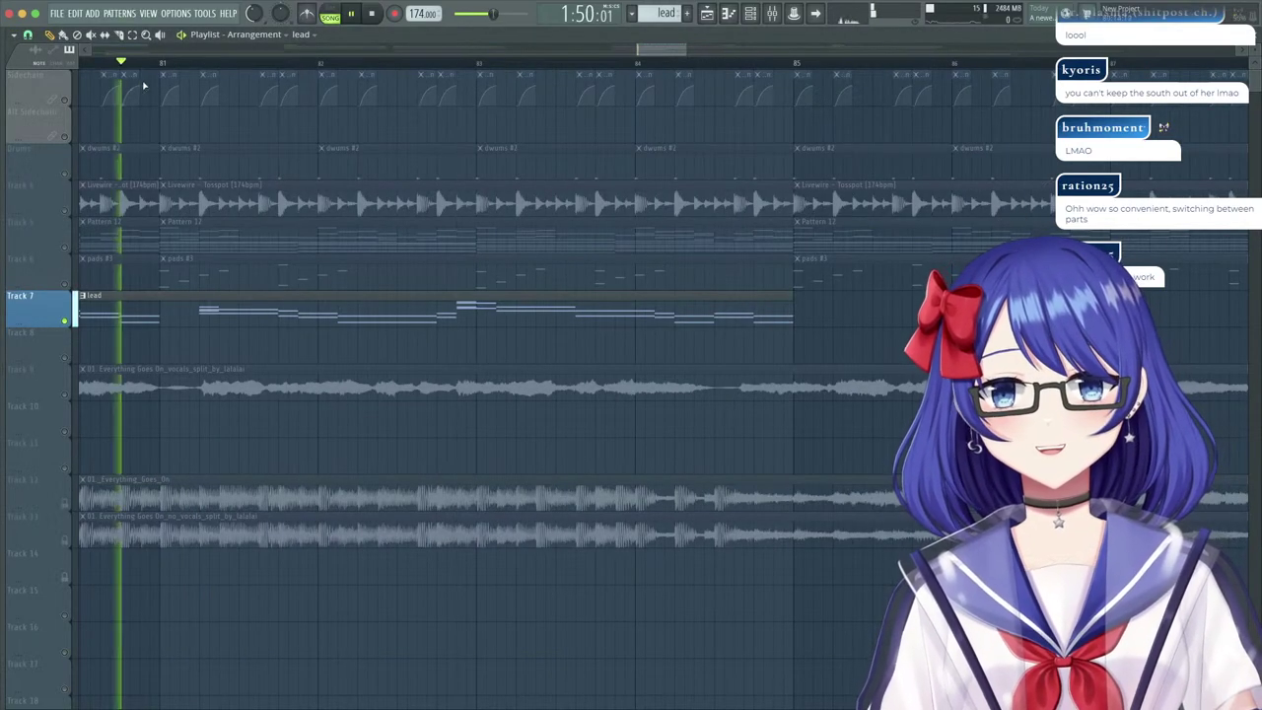
pyautogui.press('space')
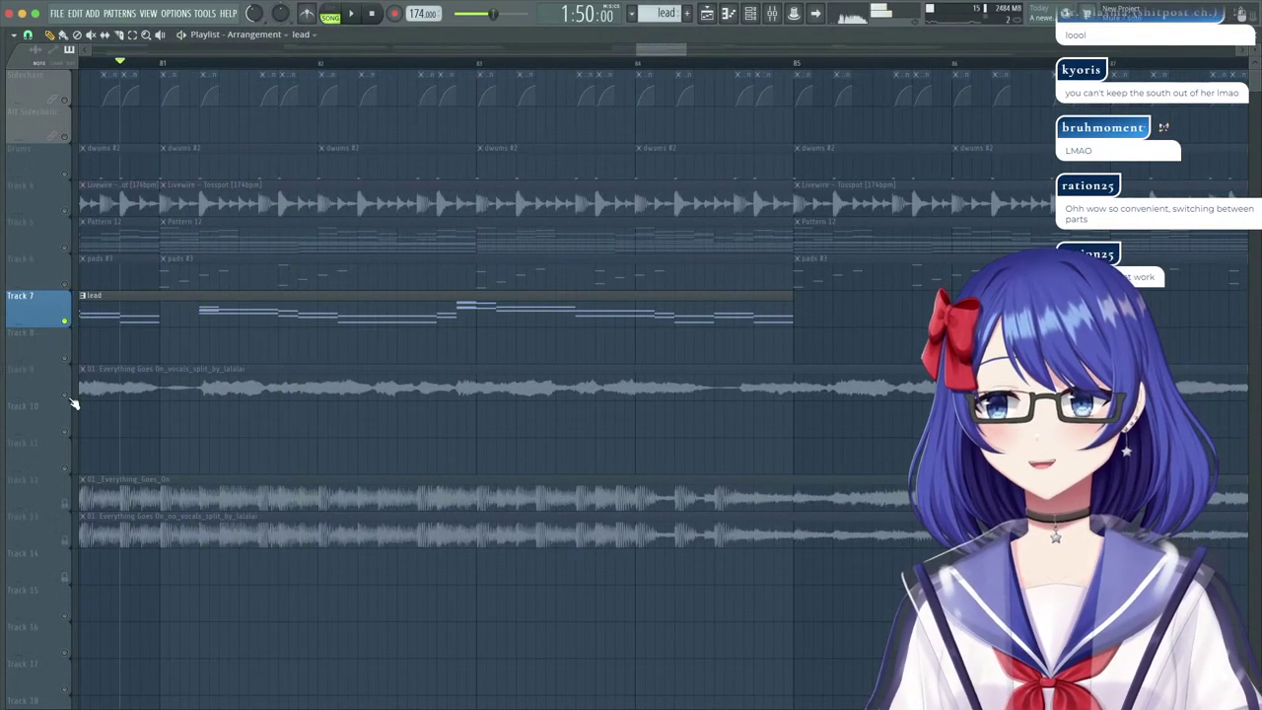
pyautogui.click(73, 405)
pyautogui.press('space')
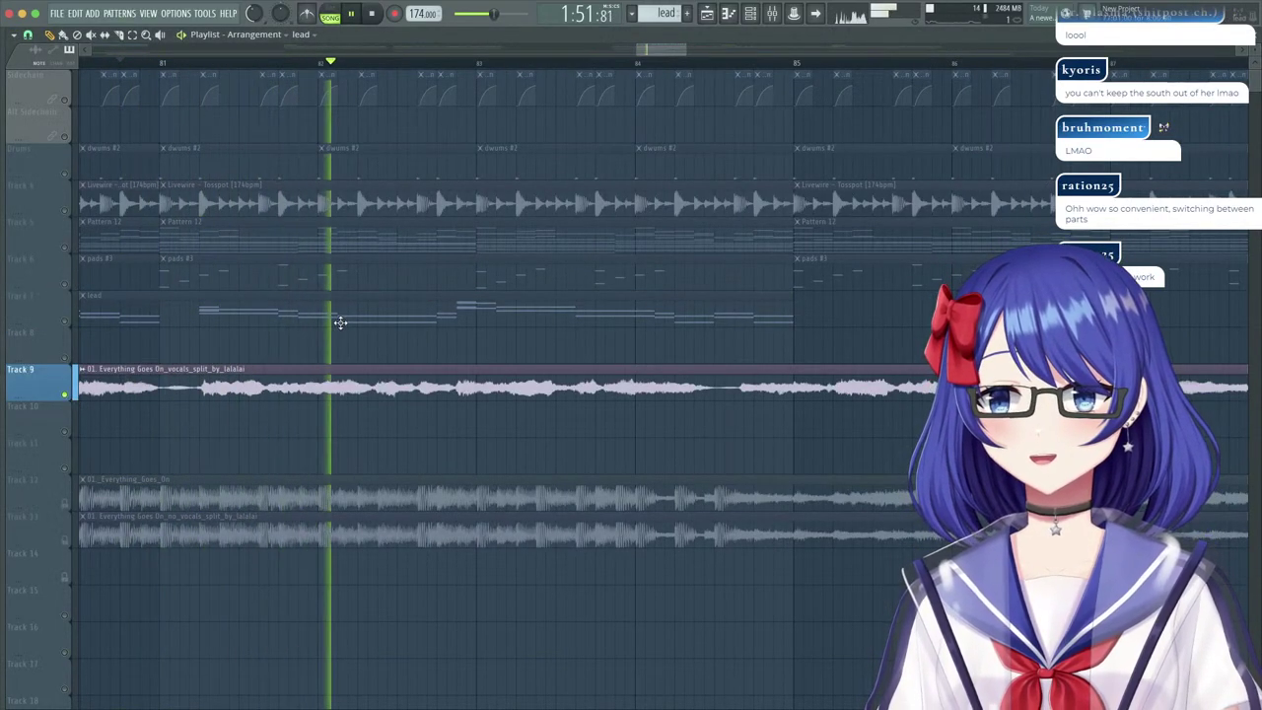
# Rework hypervelocity lead's bar 6 notes in the lead pattern into a rising G#4, A#4 and C5 line while checking the vocals.
pyautogui.doubleClick(398, 321)
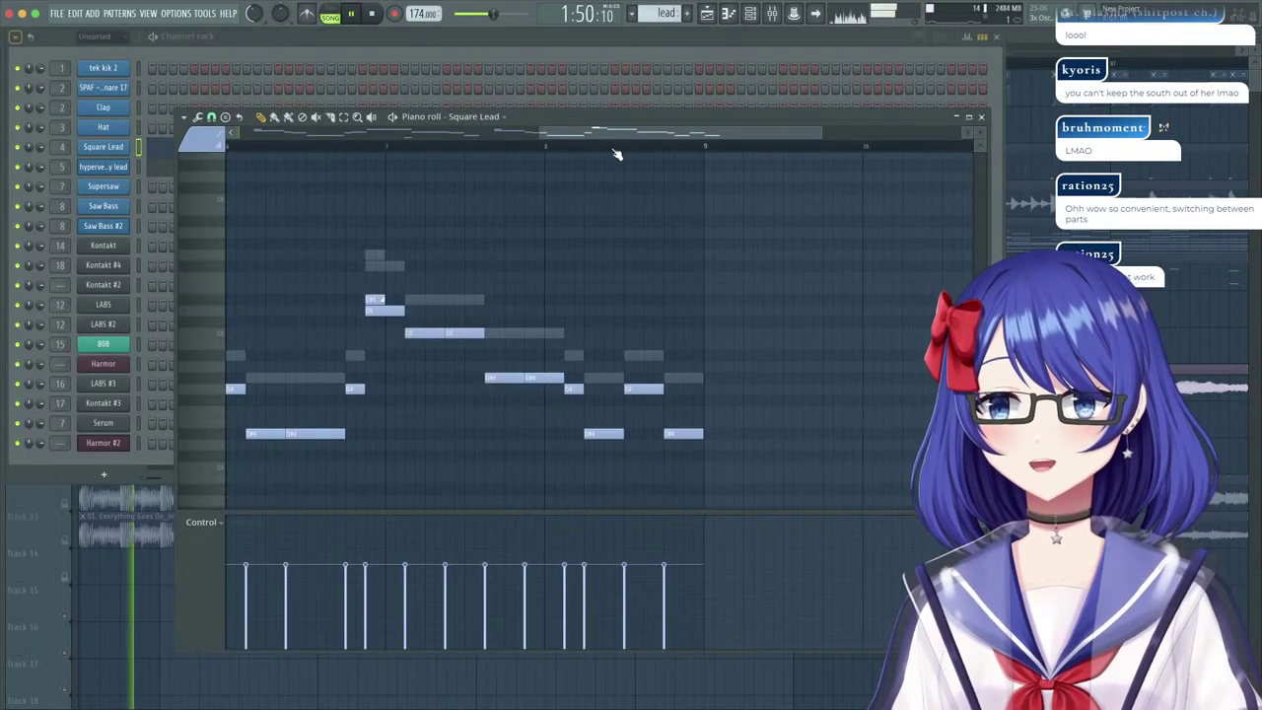
pyautogui.hscroll(-4, 555, 144)
pyautogui.scroll(2, 527, 154)
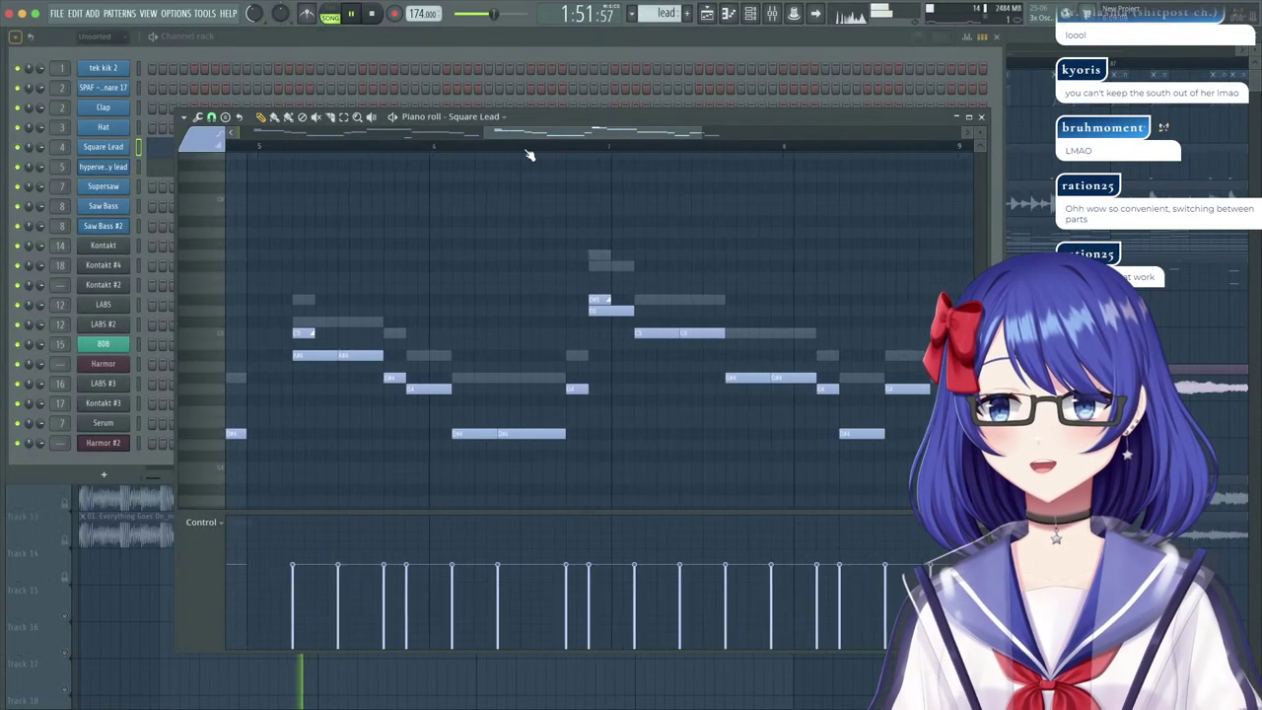
pyautogui.doubleClick(407, 356)
pyautogui.press('space')
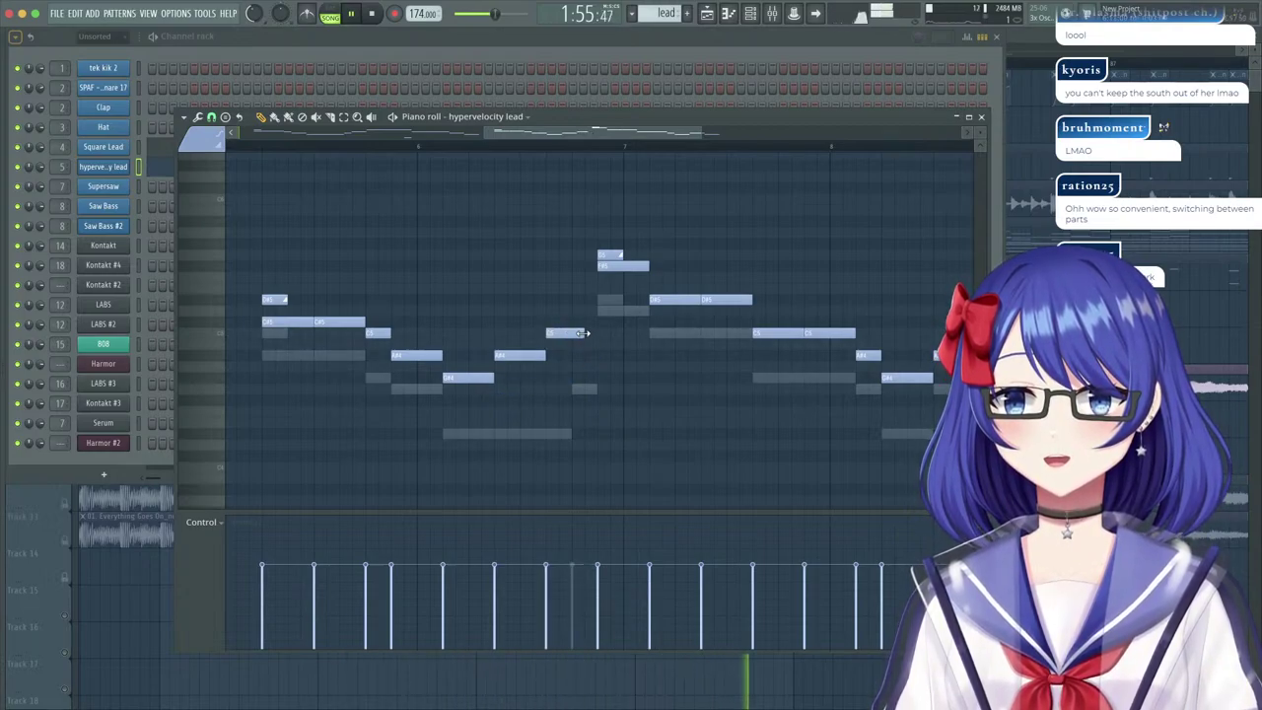
# Match Square Lead's bar 6 harmony with D#4, G4 and G#4 notes and switch playback to pattern mode.
pyautogui.doubleClick(553, 434)
pyautogui.click(550, 413)
pyautogui.moveTo(524, 433); pyautogui.dragTo(572, 378)
pyautogui.rightClick(581, 392)
pyautogui.click(332, 16)
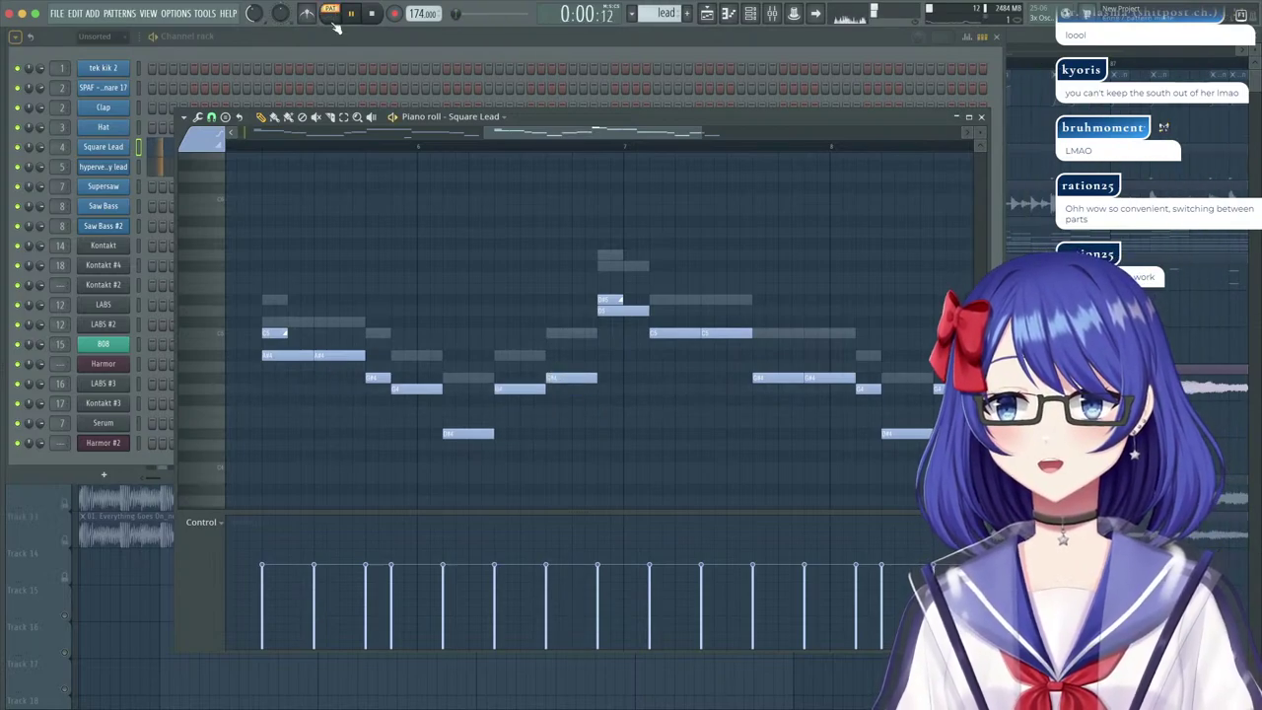
# Unsolo the Track 9 vocals and play the arrangement in song mode from bar 77 with the vocals audible.
pyautogui.click(261, 147)
pyautogui.click(1035, 37)
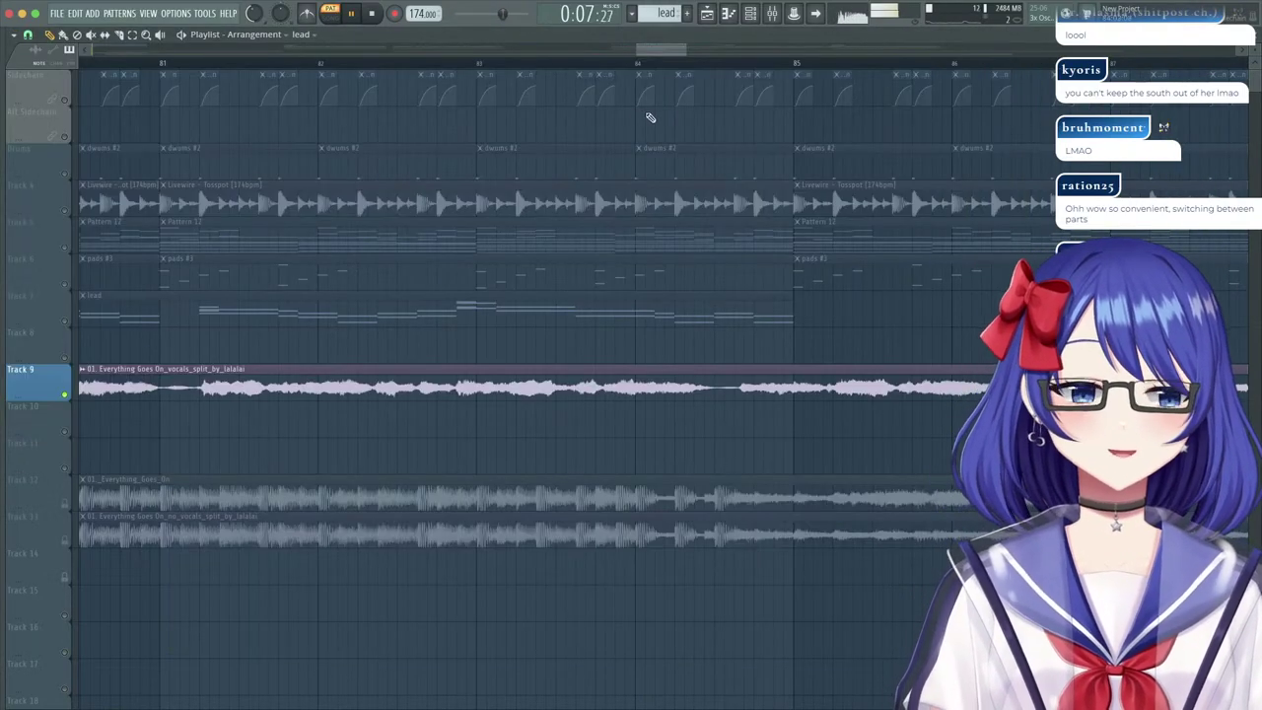
pyautogui.scroll(-3, 339, 69)
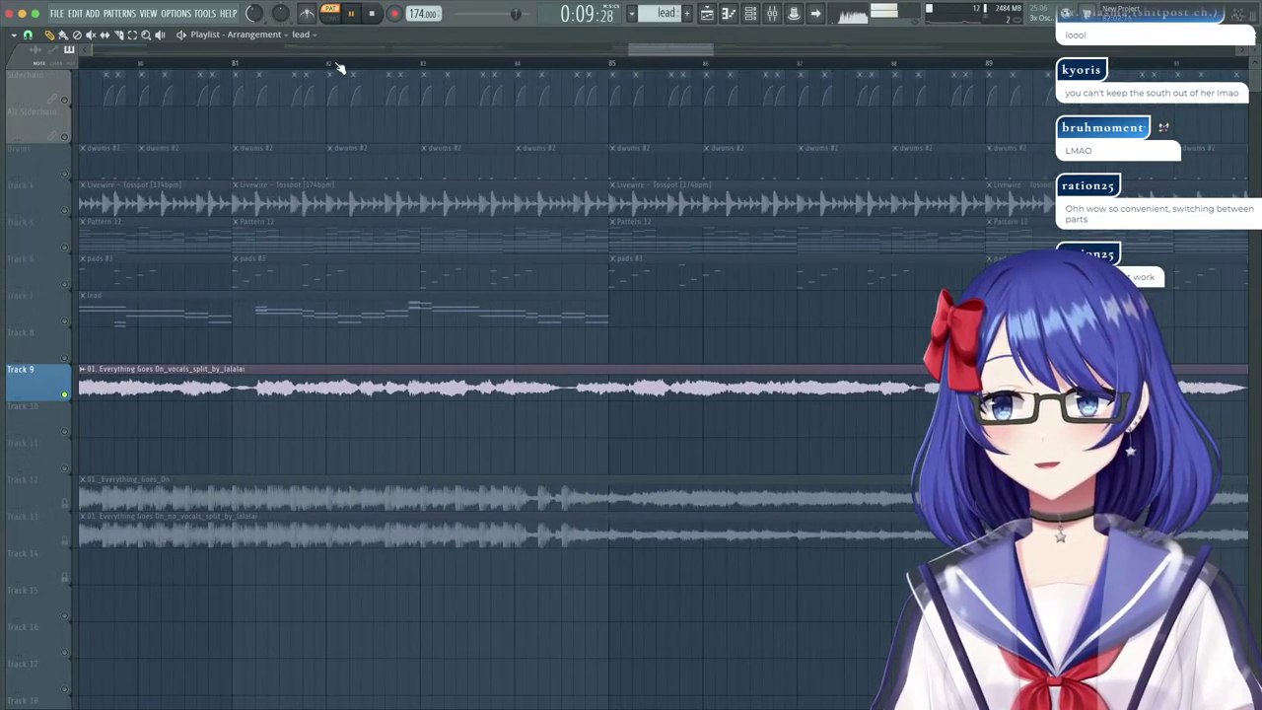
pyautogui.rightClick(65, 395)
pyautogui.click(65, 394)
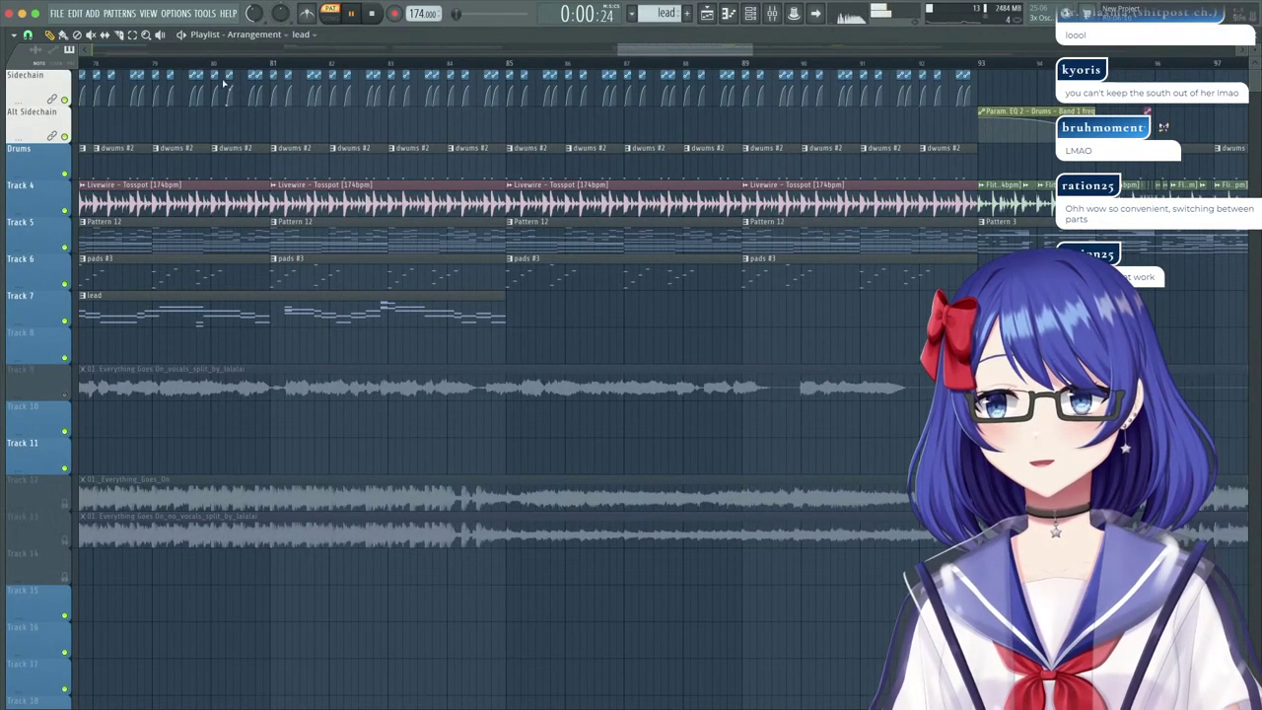
pyautogui.press('l')
pyautogui.click(225, 63)
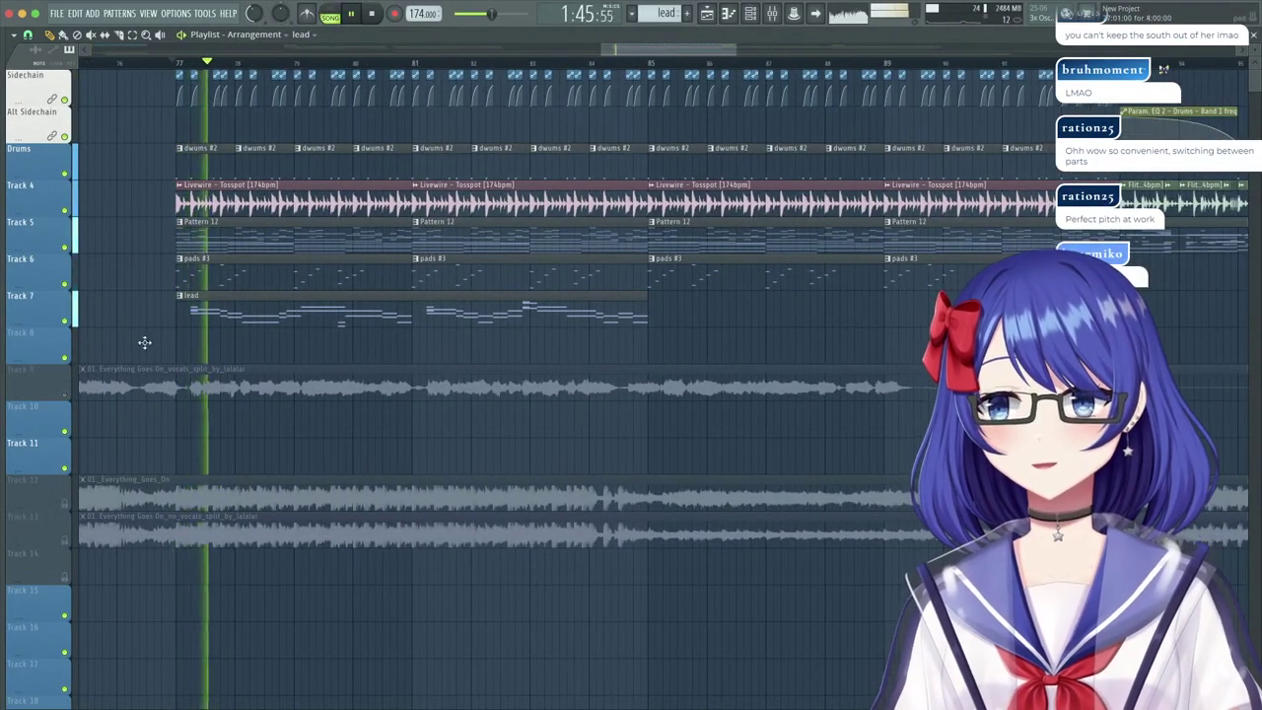
pyautogui.click(67, 395)
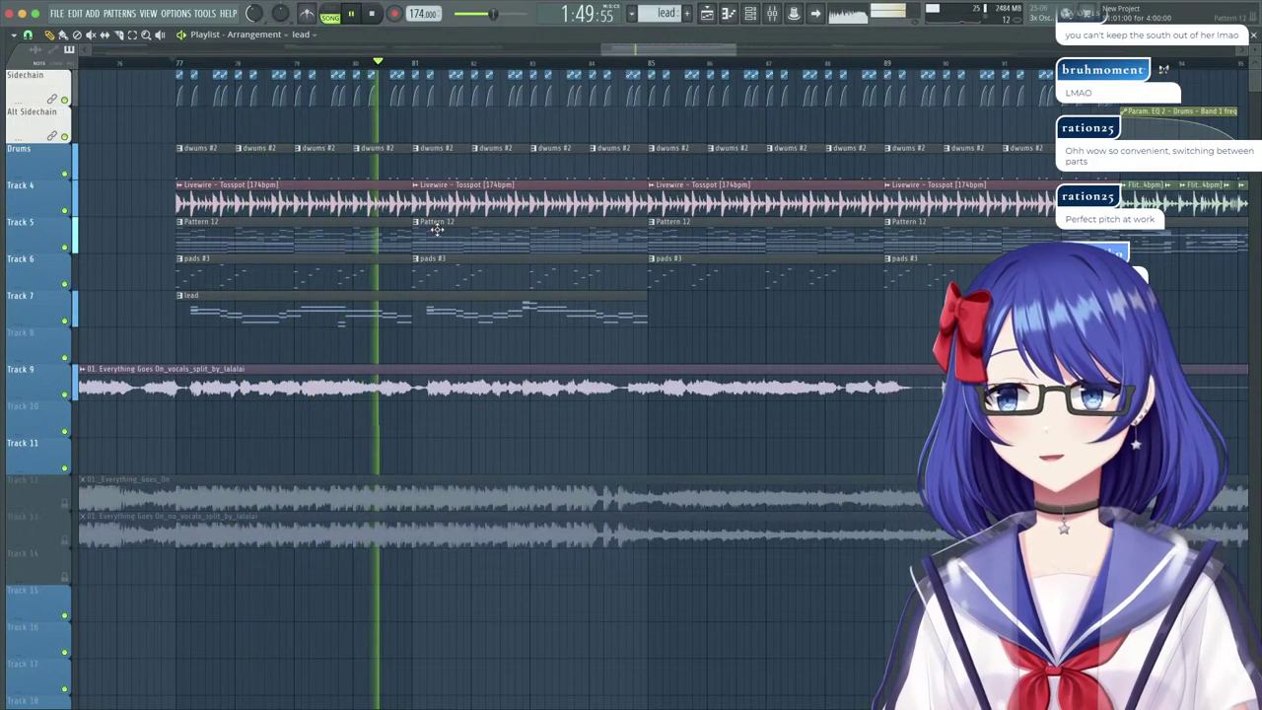
# Merge the two Track 5 Pattern 12 clips between bars 77 and 85 into a single pattern clip.
pyautogui.rightClick(416, 226)
pyautogui.moveTo(398, 241); pyautogui.dragTo(428, 245)
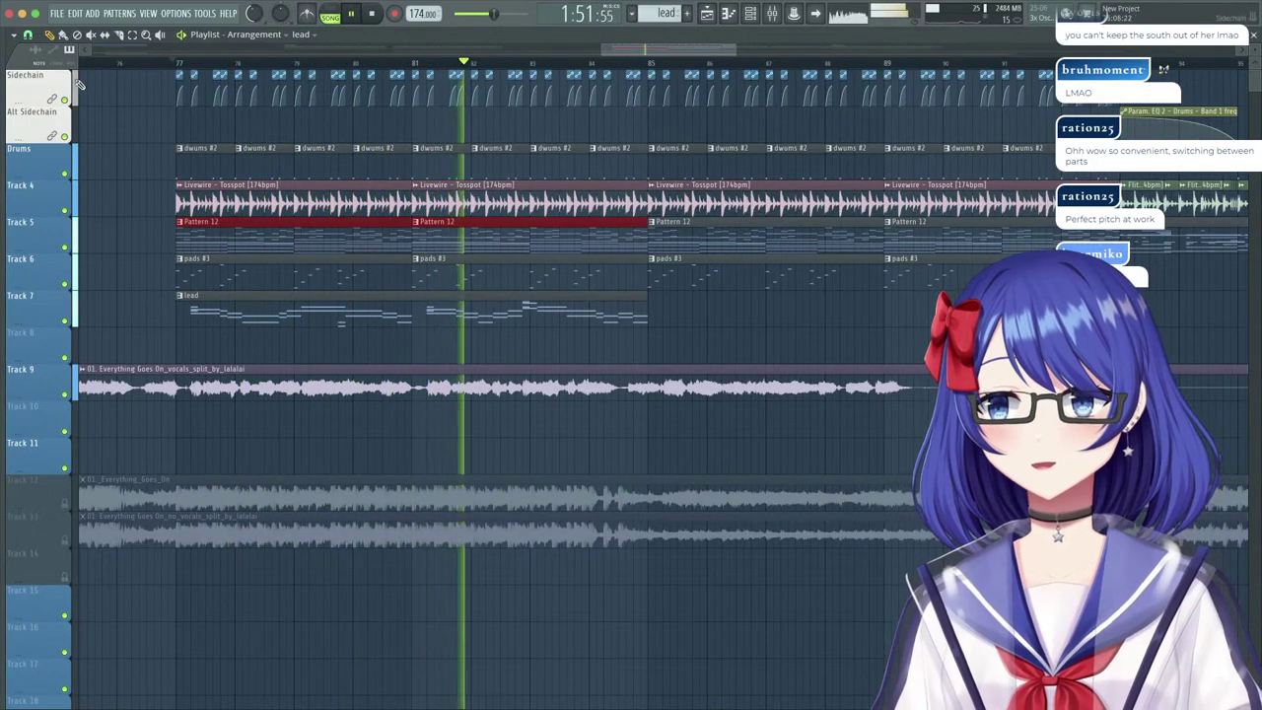
pyautogui.click(14, 35)
pyautogui.moveTo(34, 53)
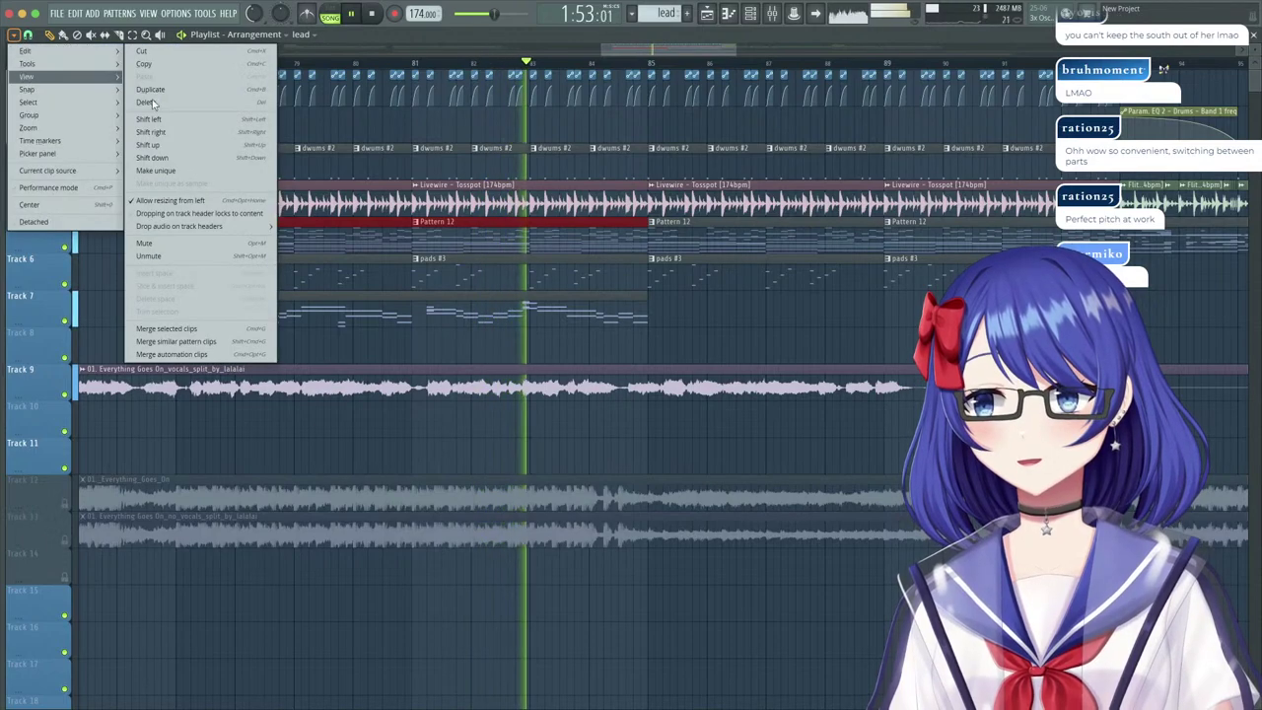
pyautogui.click(167, 330)
# Open the merged pattern, play it in pattern mode and examine the Serum chords and Saw Bass #2 notes in bars 6 to 8.
pyautogui.doubleClick(476, 237)
pyautogui.press('l')
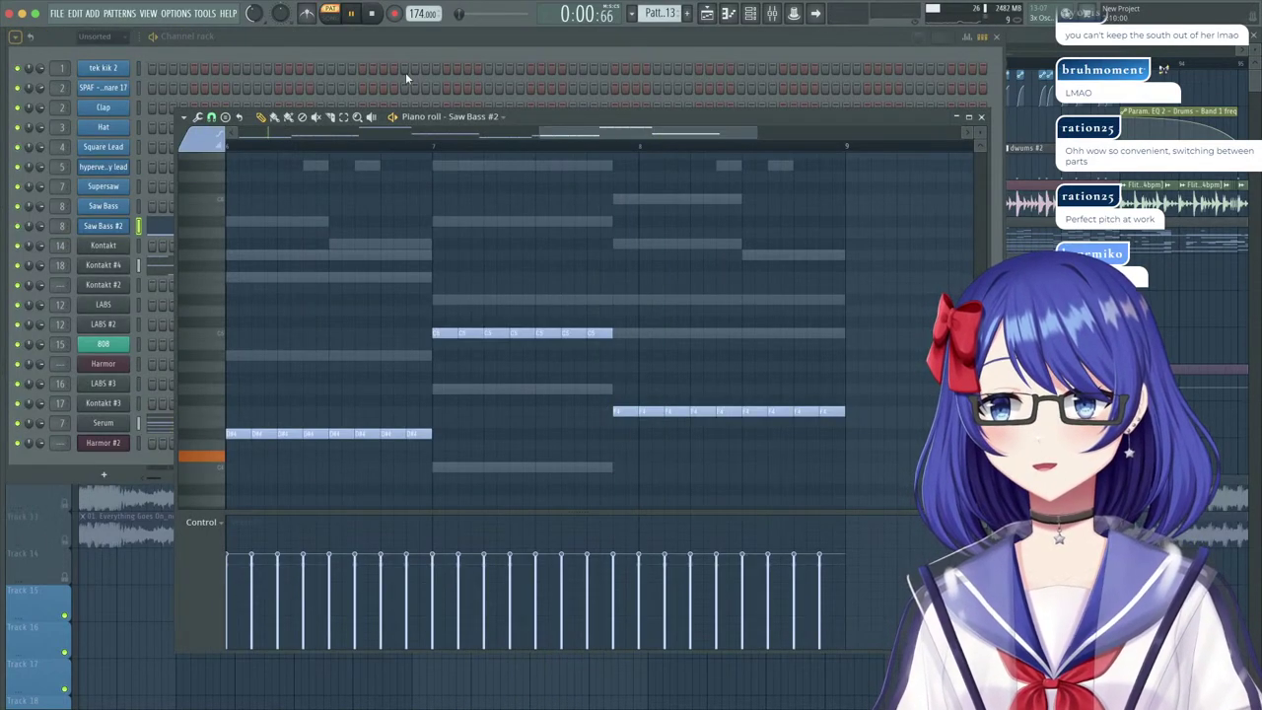
pyautogui.doubleClick(330, 14)
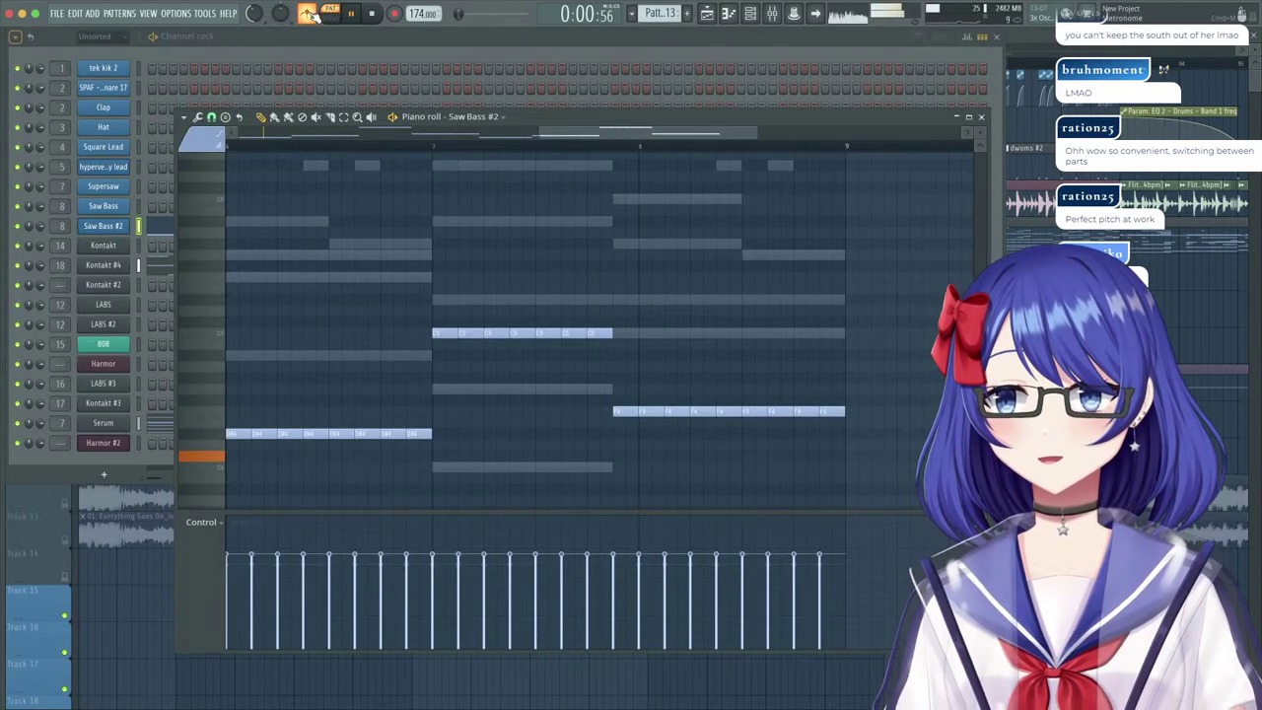
pyautogui.click(422, 33)
pyautogui.click(468, 422)
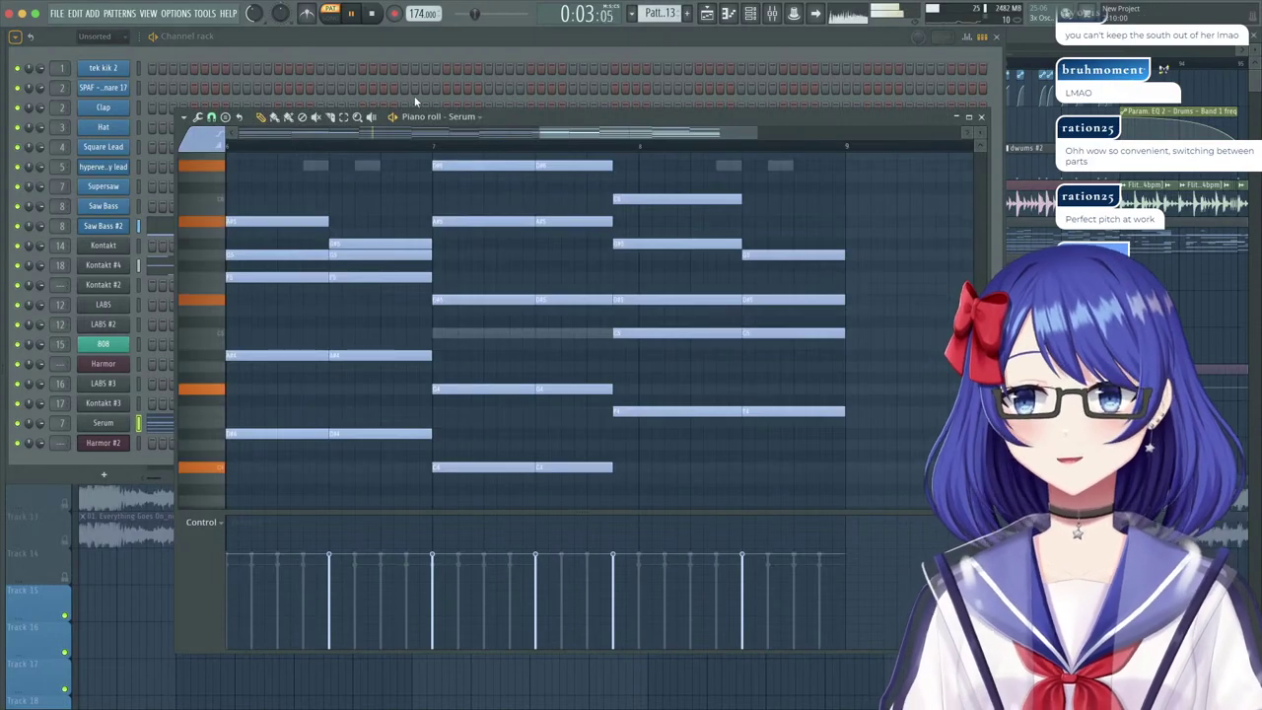
pyautogui.scroll(2, 528, 153)
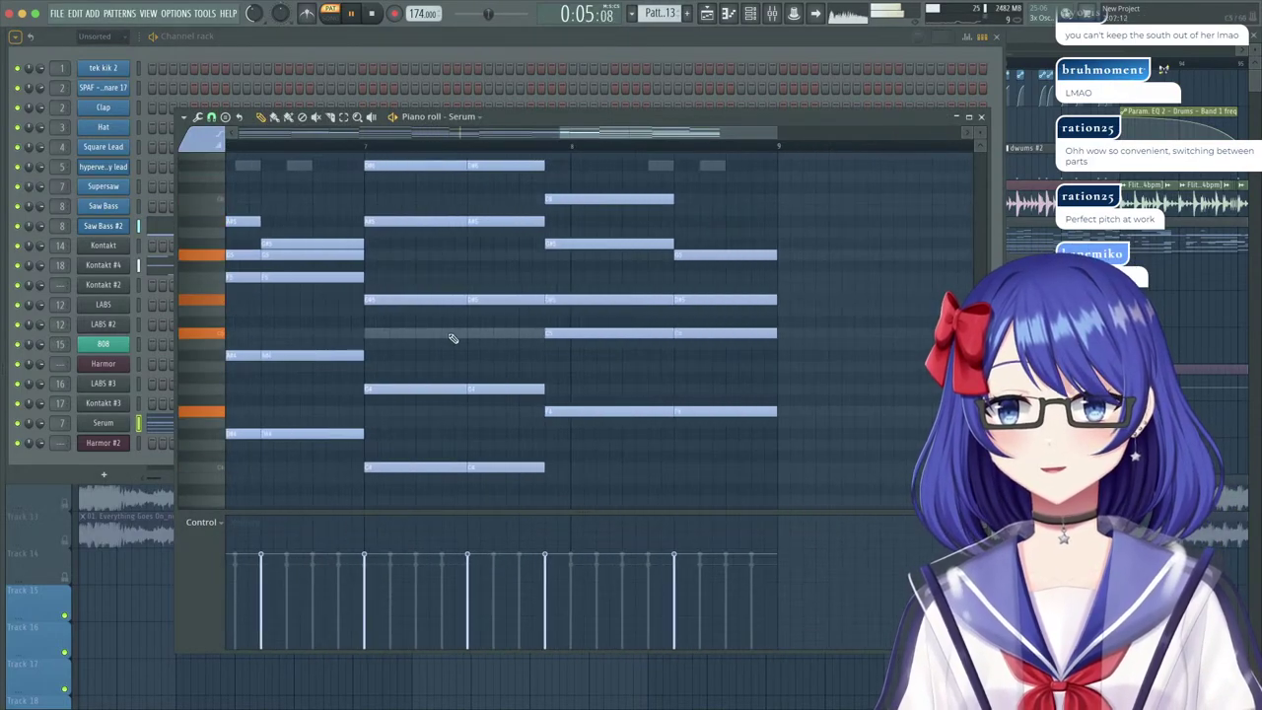
pyautogui.rightClick(453, 335)
pyautogui.rightClick(453, 335)
pyautogui.scroll(-4, 466, 152)
pyautogui.scroll(-2, 466, 151)
pyautogui.press('space')
pyautogui.scroll(4, 483, 150)
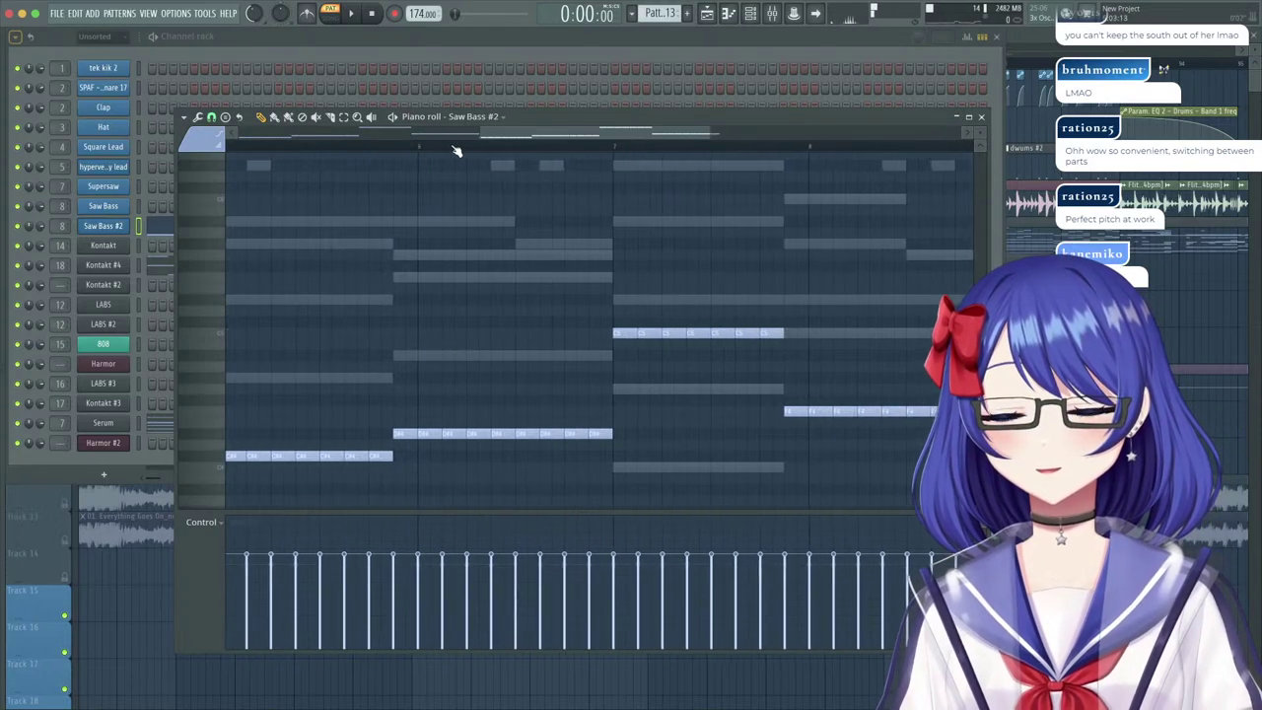
pyautogui.moveTo(670, 420); pyautogui.dragTo(529, 365)
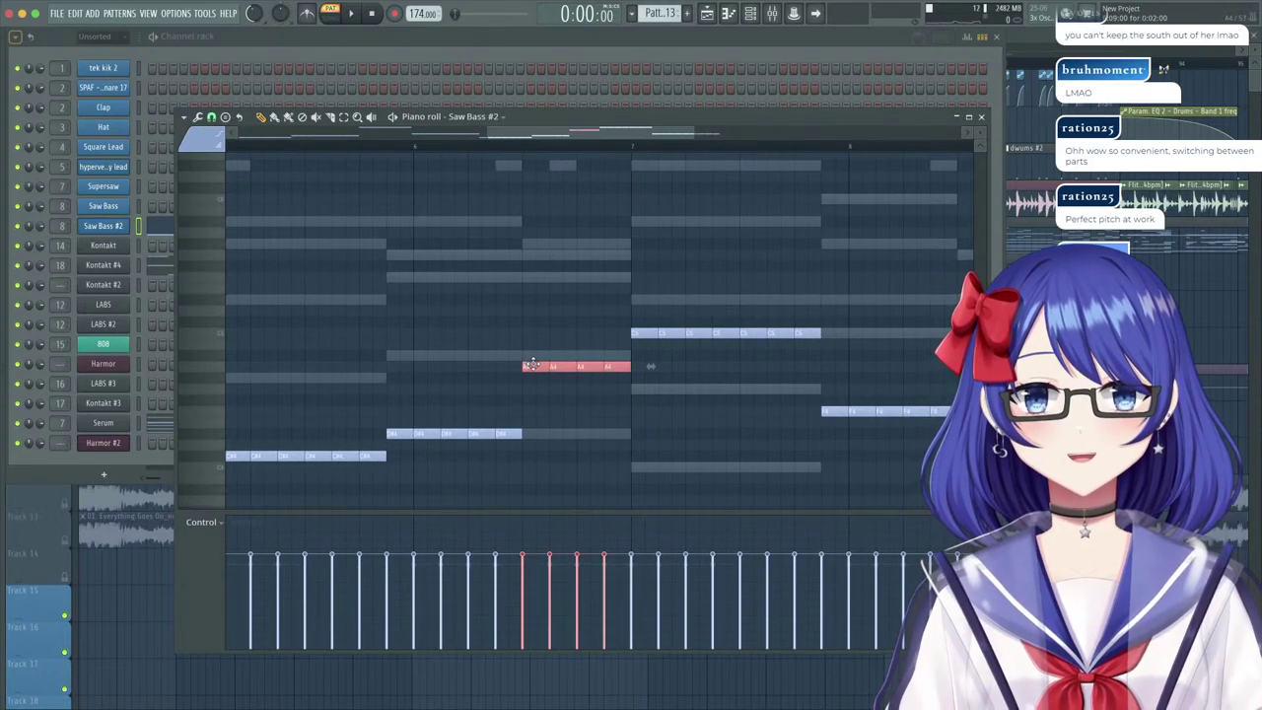
pyautogui.moveTo(532, 365); pyautogui.dragTo(535, 433)
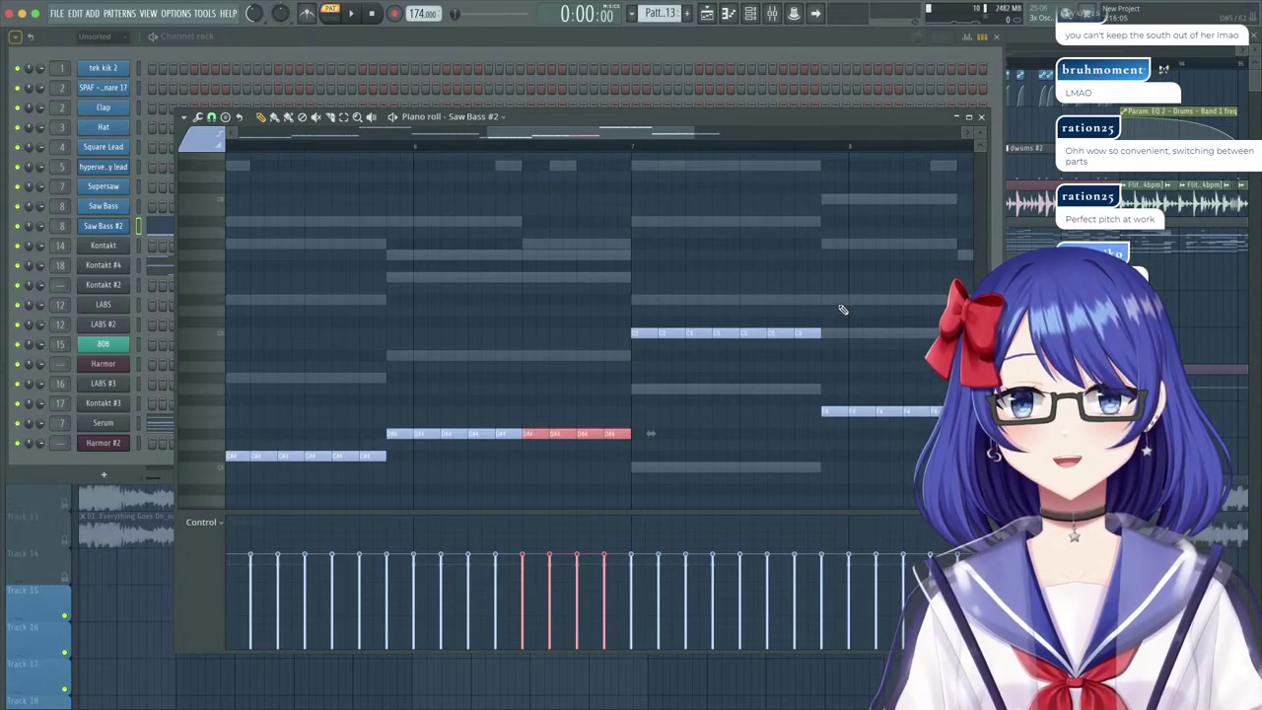
# Lower Saw Bass #2's last three C5 notes in bar 7 to E4.
pyautogui.moveTo(839, 305); pyautogui.dragTo(745, 339)
pyautogui.moveTo(744, 336); pyautogui.dragTo(740, 427)
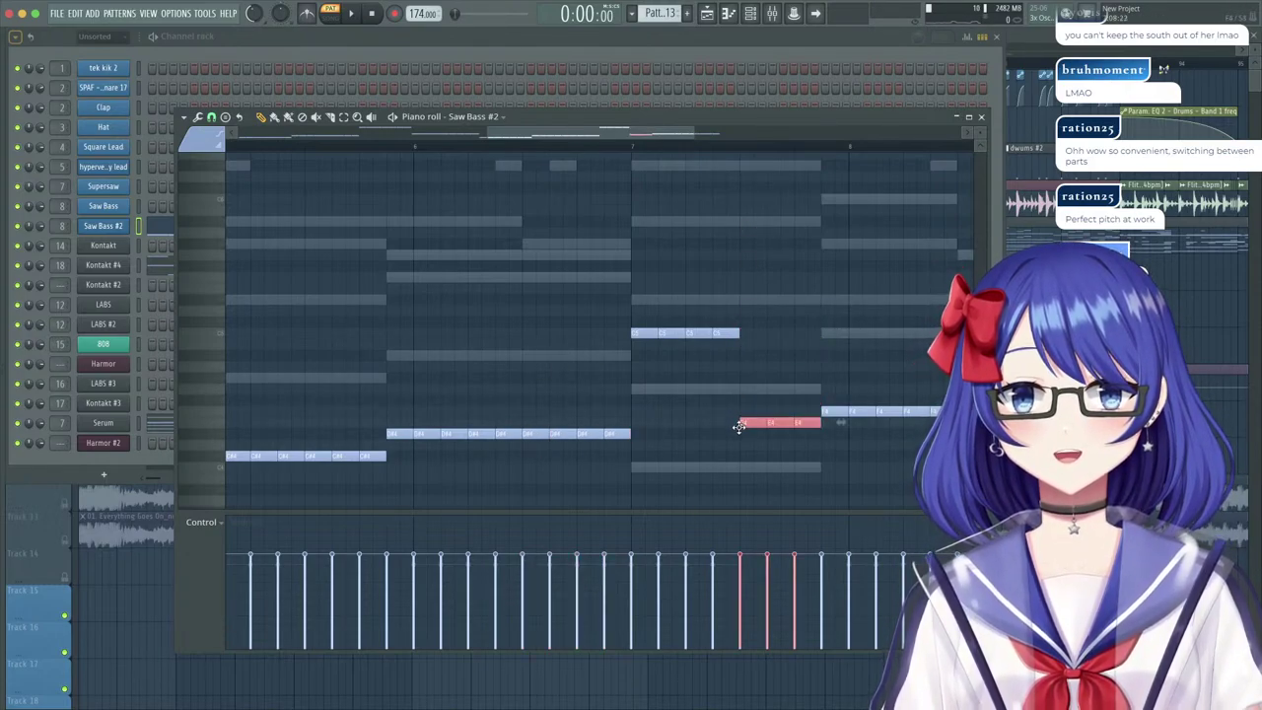
pyautogui.rightClick(761, 399)
# Rework Serum's second bar 7 chord over the new bass, using E4, C5, G5, C6 and E6 among its notes.
pyautogui.doubleClick(770, 391)
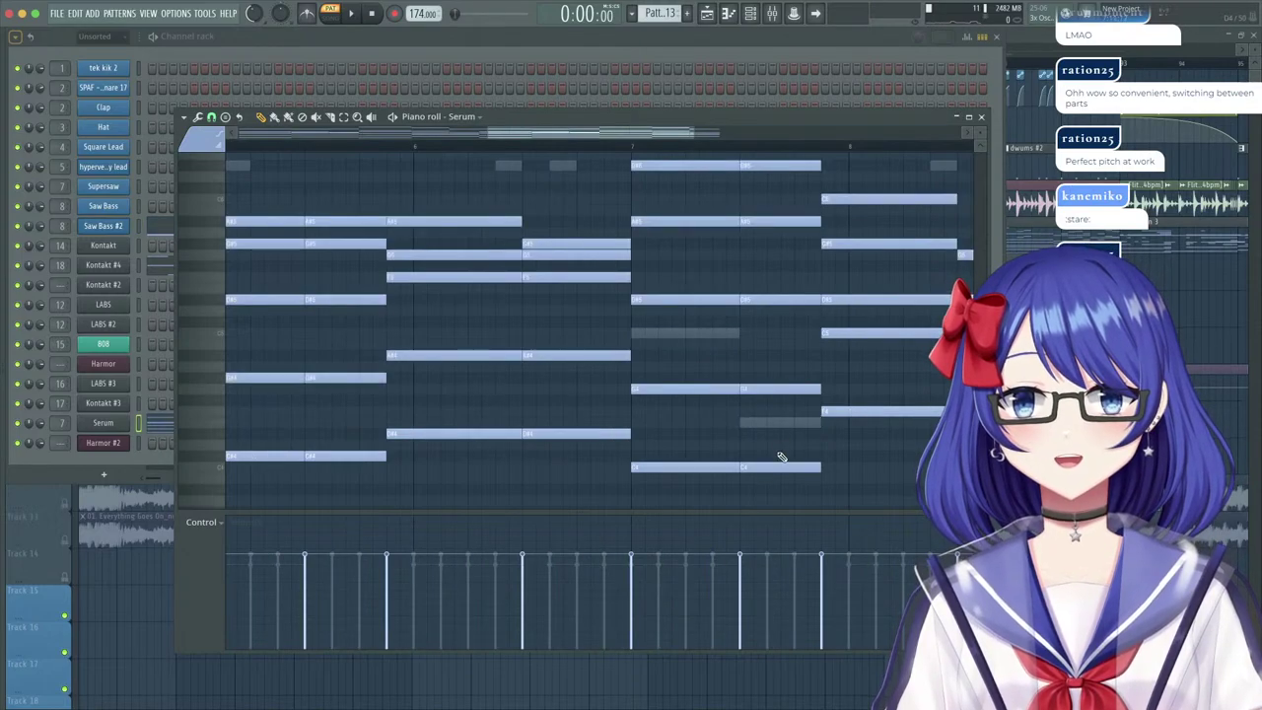
pyautogui.moveTo(774, 385); pyautogui.dragTo(766, 233)
pyautogui.scroll(3, 756, 222)
pyautogui.scroll(3, 761, 275)
# Play Pattern 13 from bar 7 and from earlier bars to check the reworked Serum chord in context.
pyautogui.click(635, 147)
pyautogui.press('space')
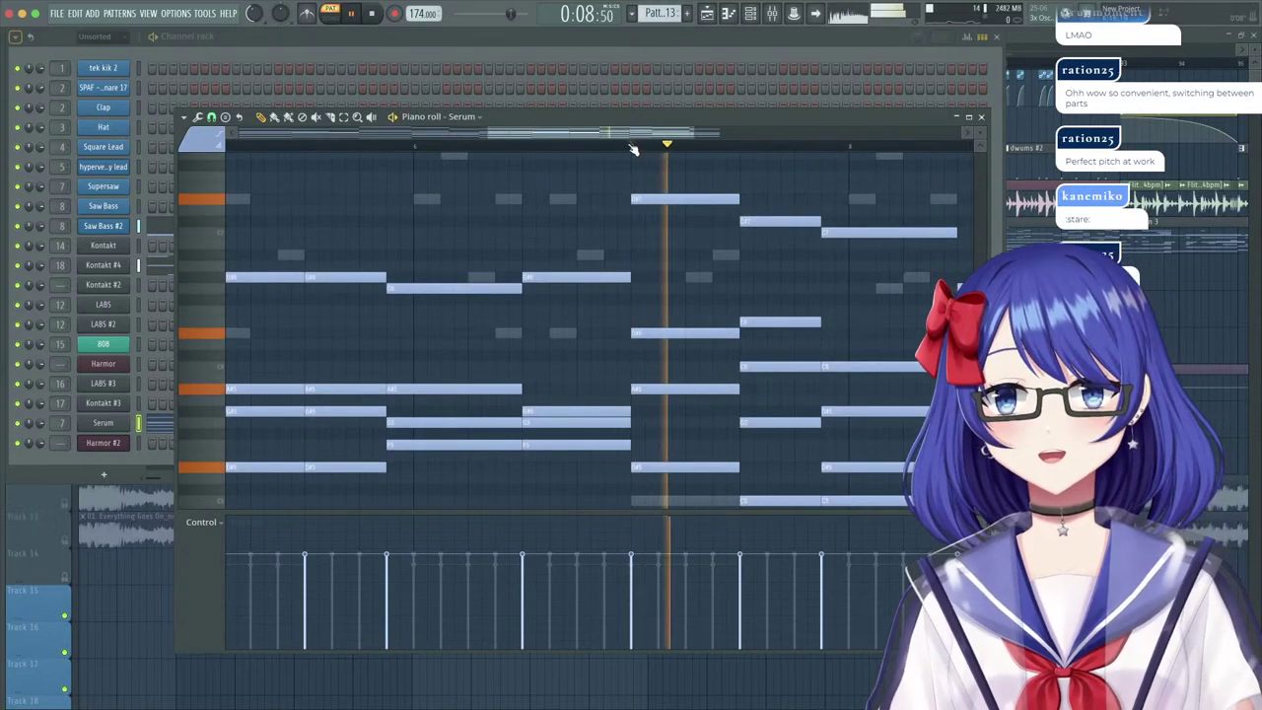
pyautogui.scroll(-1, 751, 357)
pyautogui.scroll(-4, 754, 359)
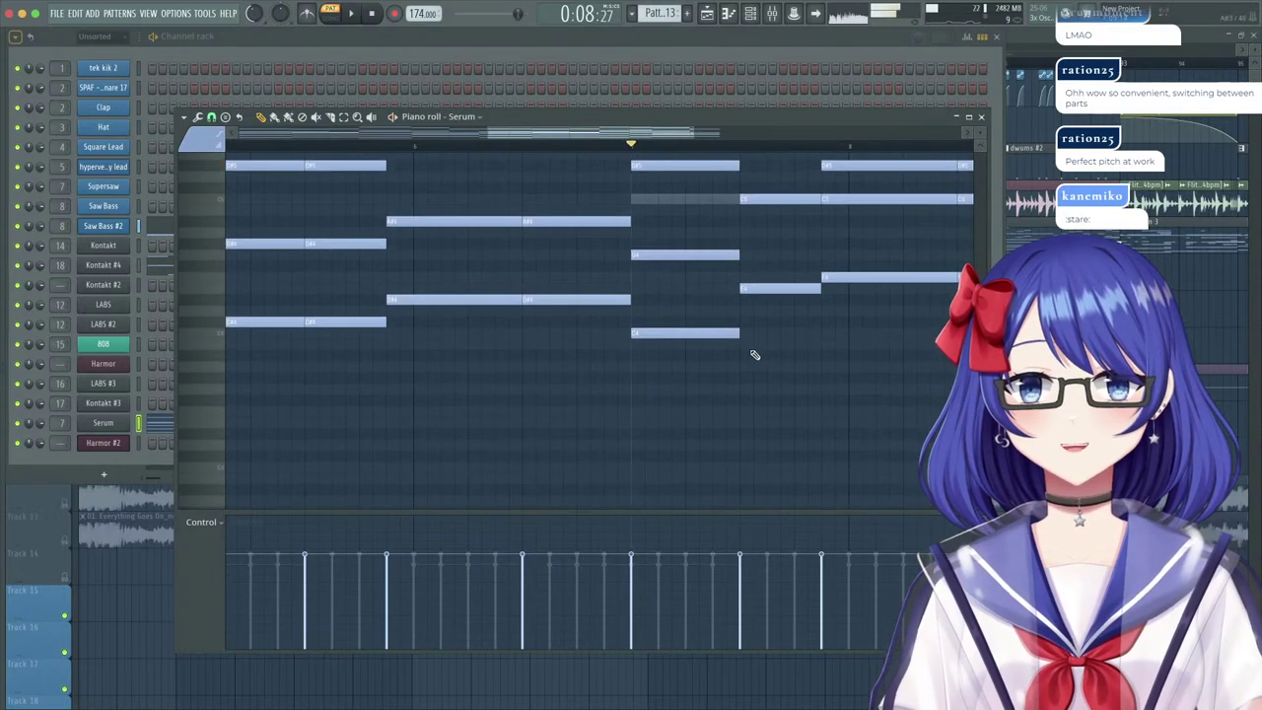
pyautogui.press('space')
pyautogui.scroll(9, 758, 359)
pyautogui.press('space')
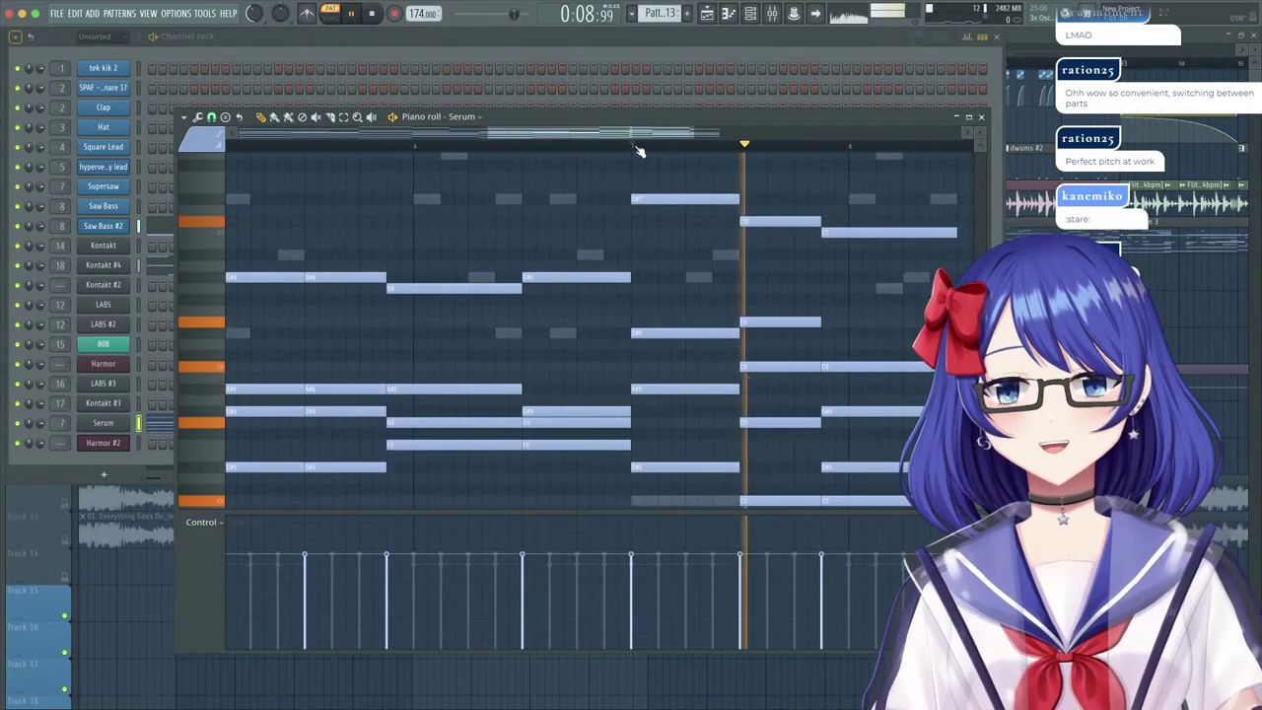
pyautogui.scroll(-2, 639, 153)
pyautogui.click(233, 147)
pyautogui.scroll(-9, 416, 301)
pyautogui.scroll(8, 417, 301)
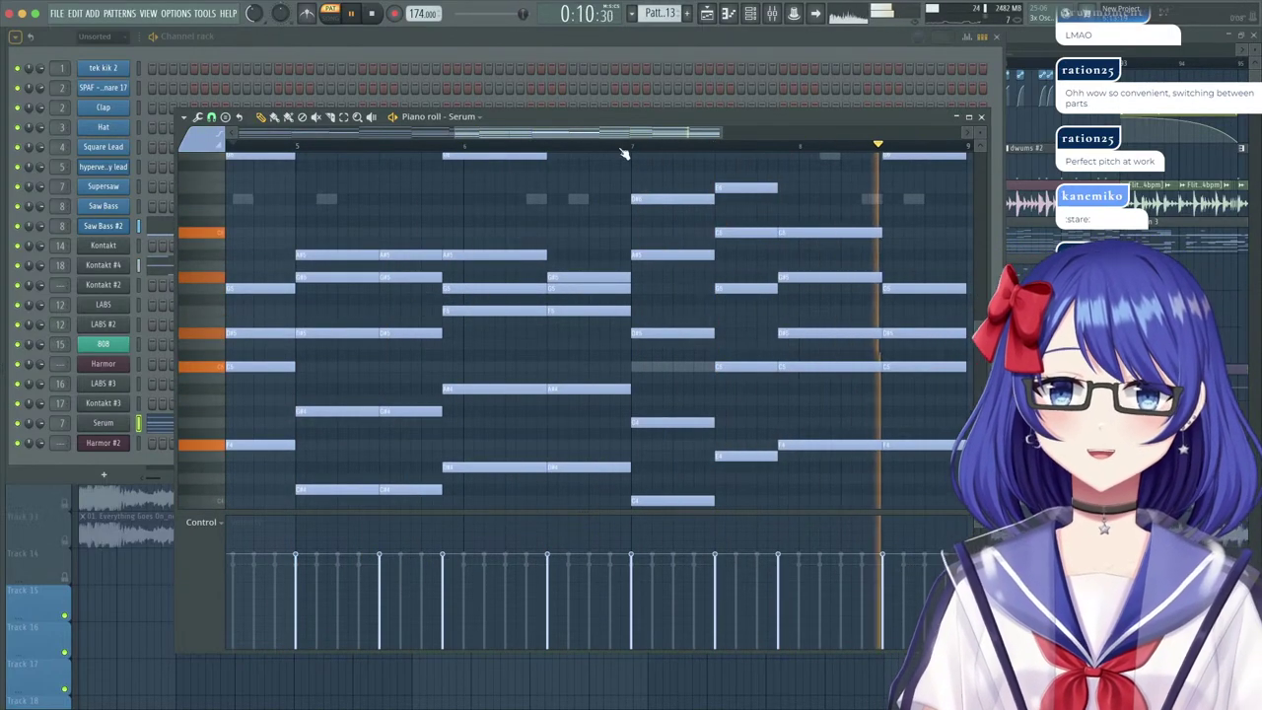
pyautogui.scroll(-3, 622, 150)
pyautogui.press('space')
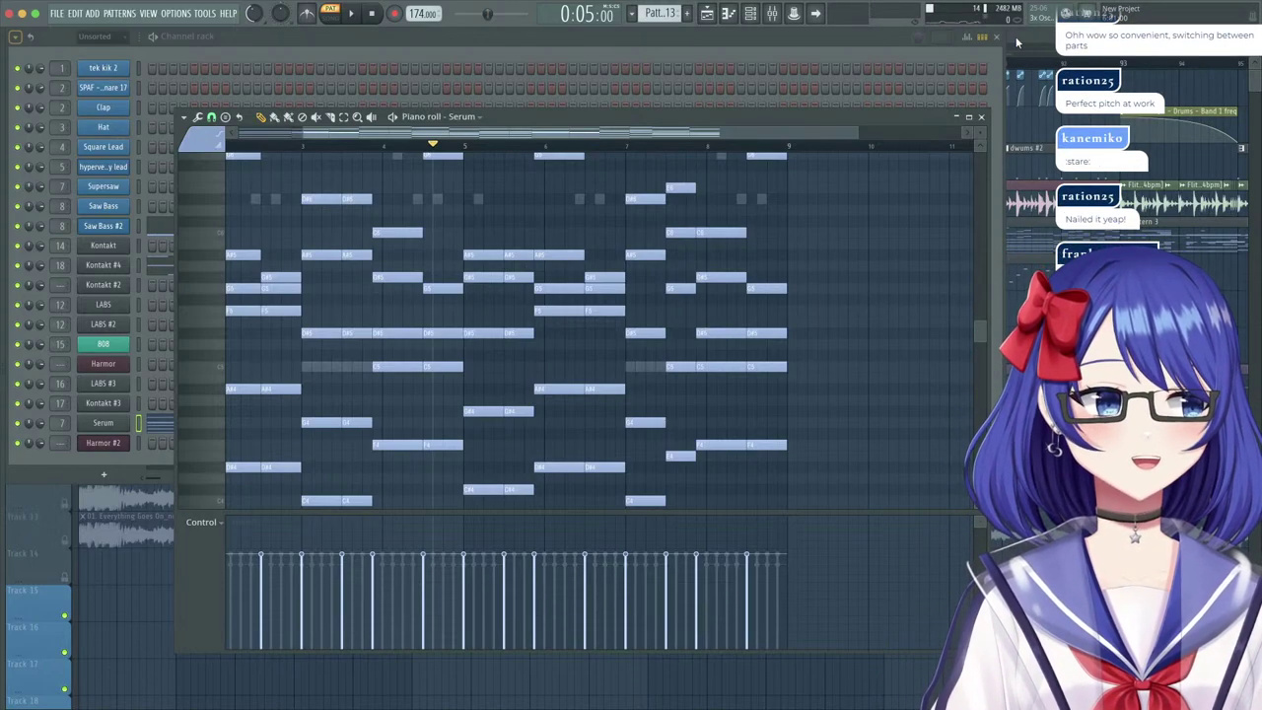
# Open the Kontakt channel with The Grandeur piano, place its window beside the channel list and select that channel for live playing.
pyautogui.press('F7')
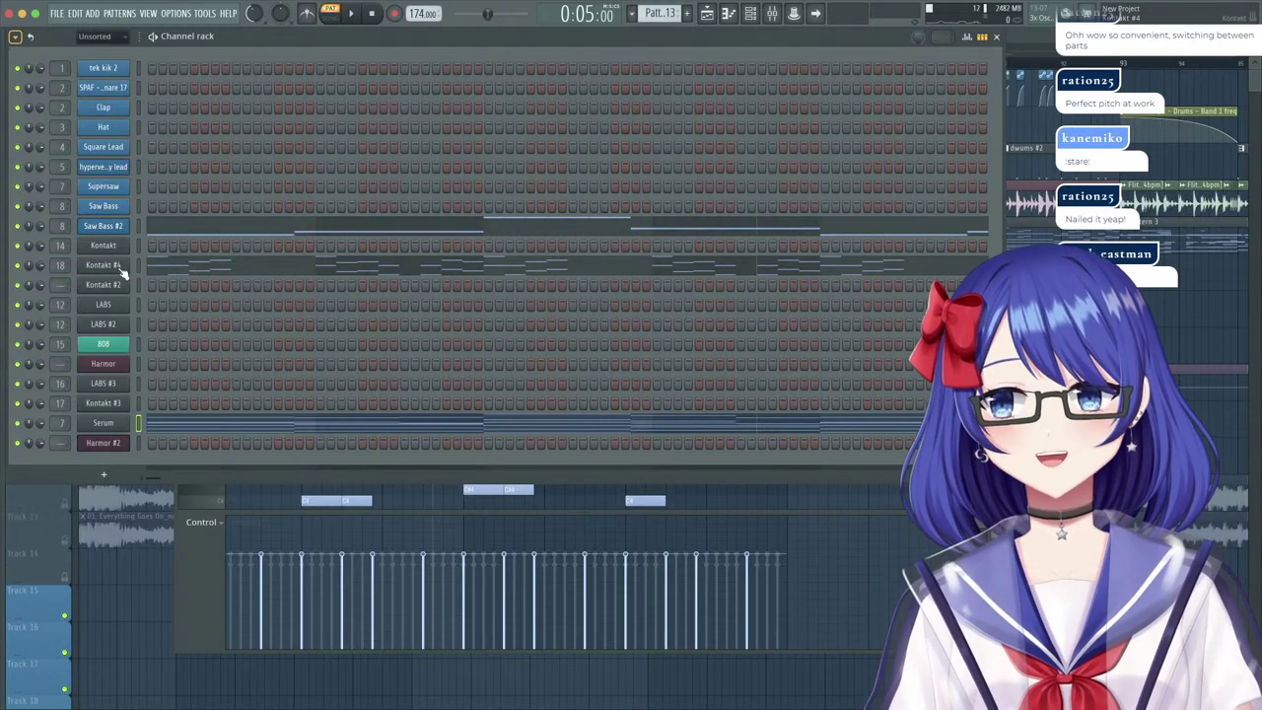
pyautogui.click(116, 264)
pyautogui.click(104, 245)
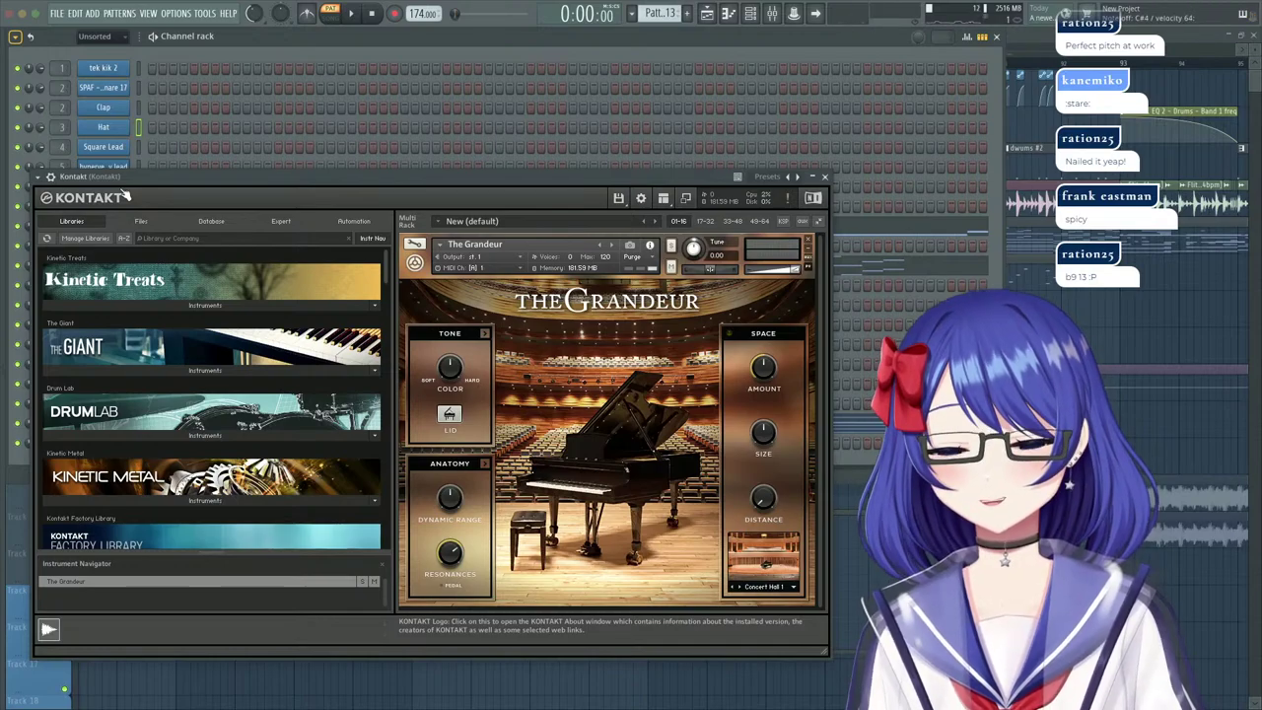
pyautogui.moveTo(171, 179); pyautogui.dragTo(481, 164)
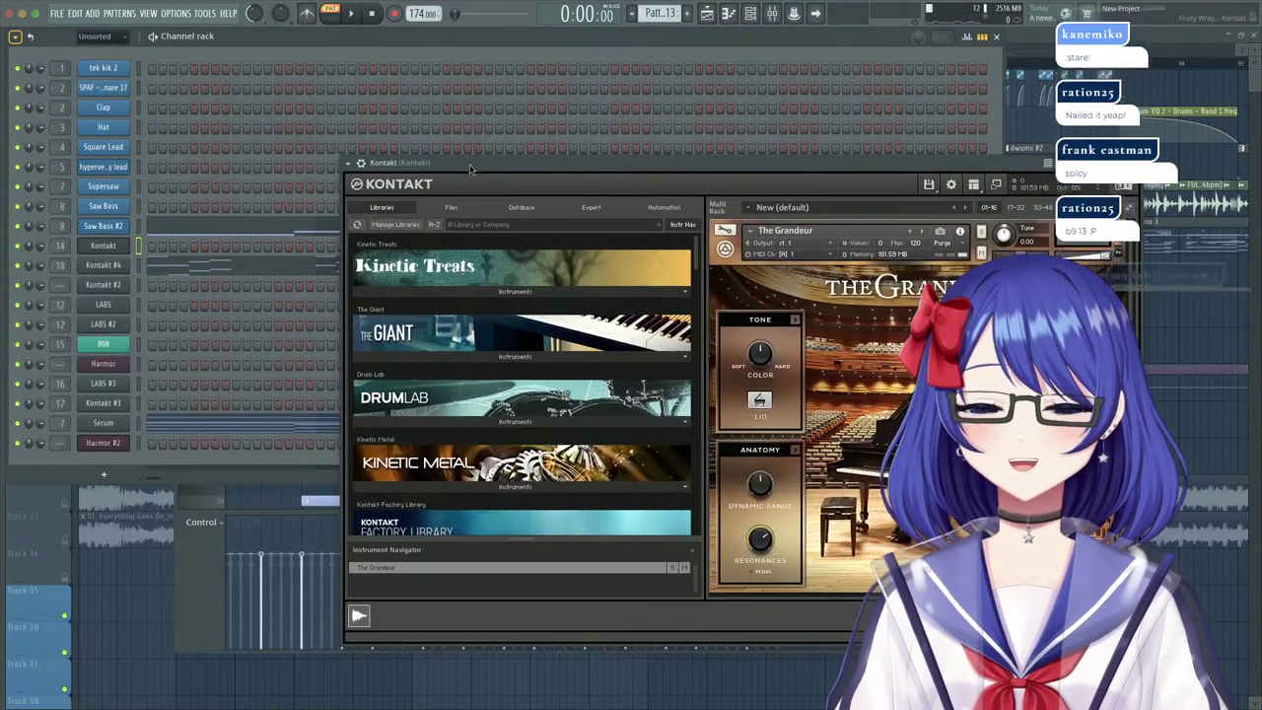
pyautogui.doubleClick(138, 249)
pyautogui.click(138, 248)
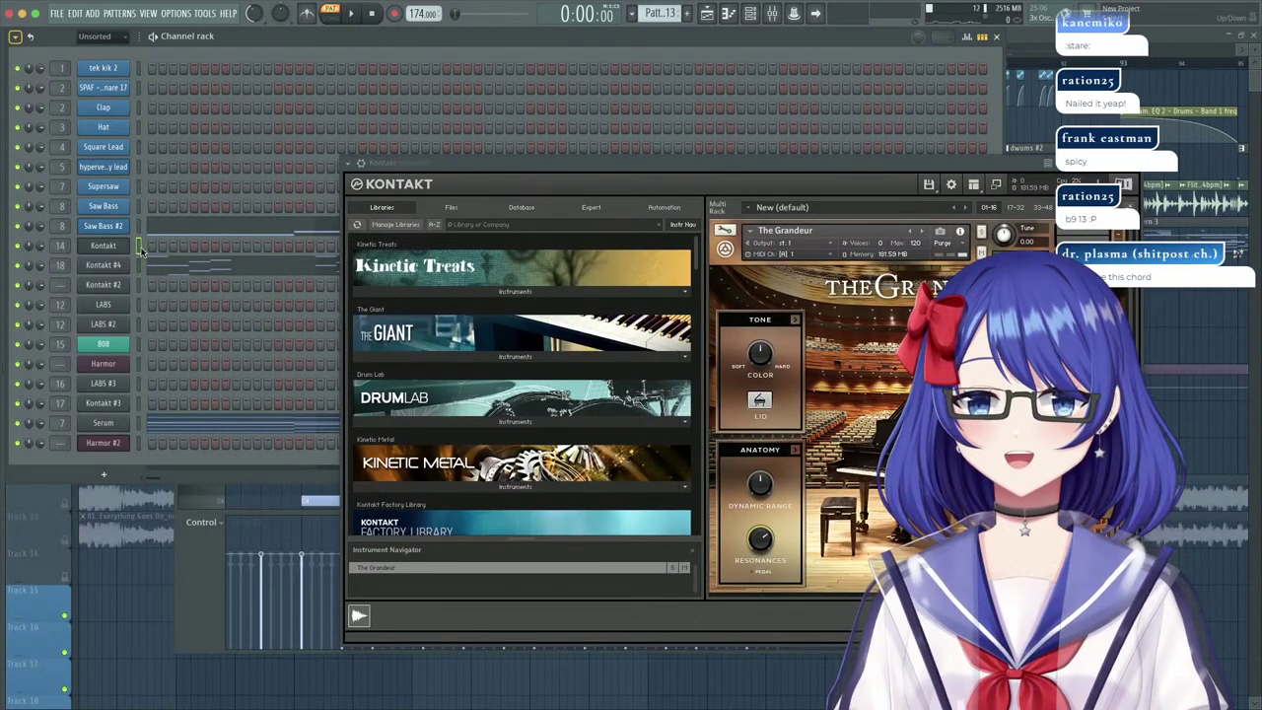
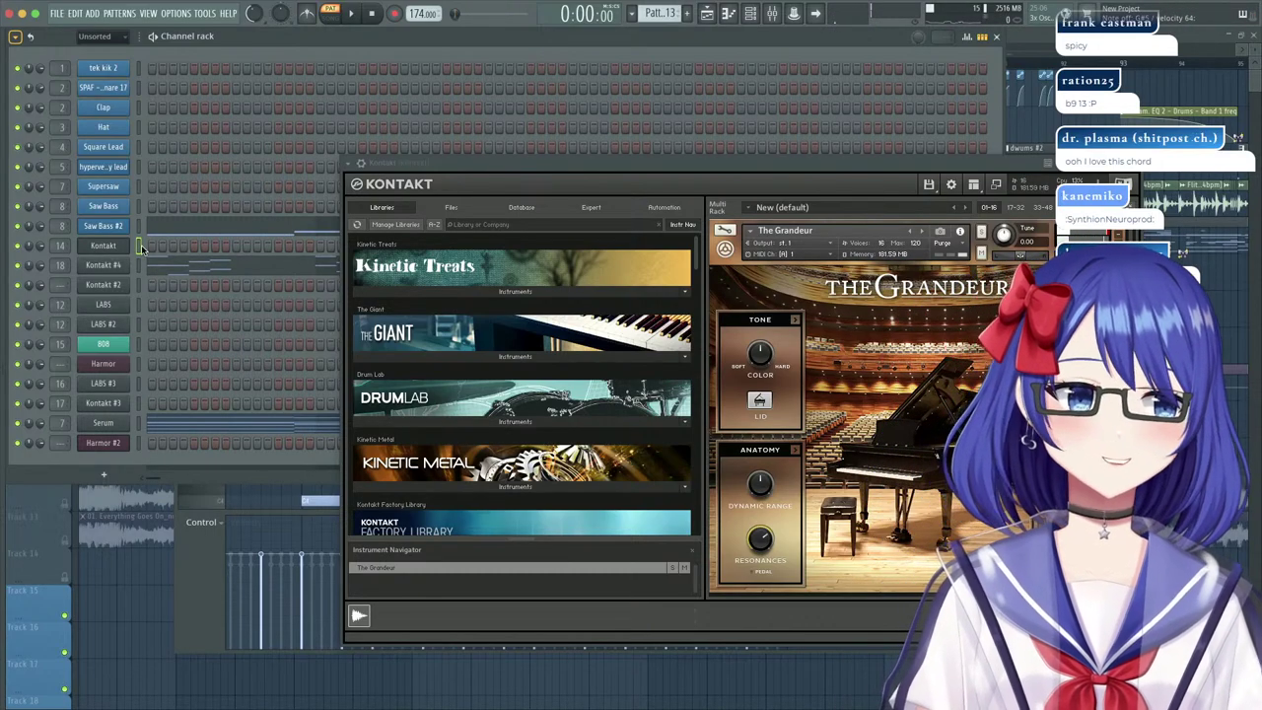
# Bring the channel rack forward and play Pattern 13 with the Kontakt piano channel selected.
pyautogui.press('Tab')
pyautogui.press('Tab')
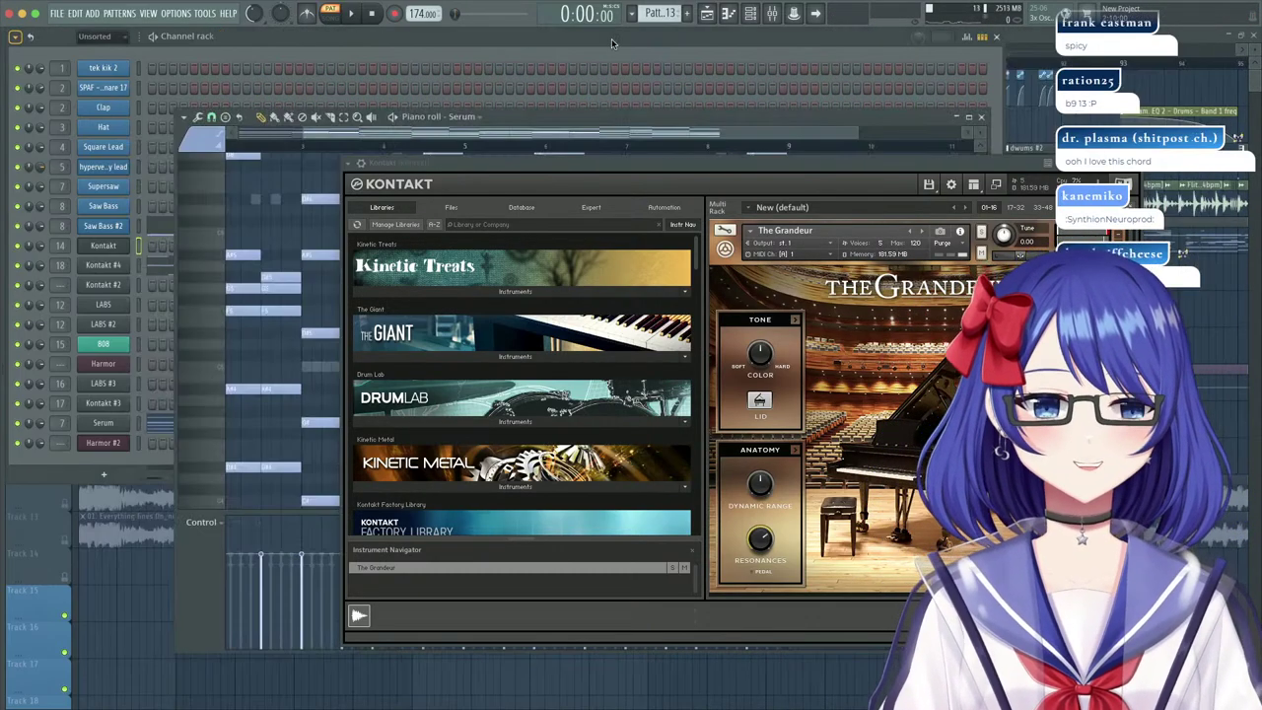
pyautogui.press('Tab')
pyautogui.press('space')
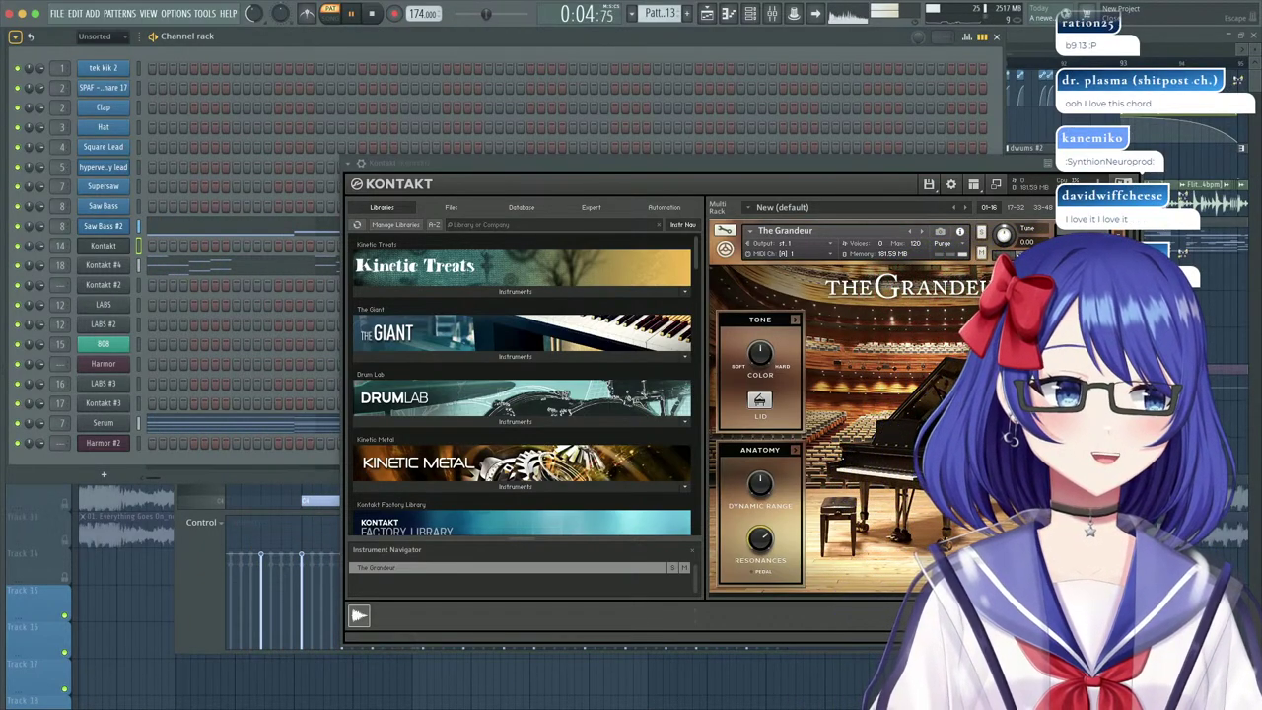
# Close Kontakt and play the full arrangement from bar 83 and again from bar 77 with the merged chord pattern.
pyautogui.click(1131, 163)
pyautogui.click(1017, 42)
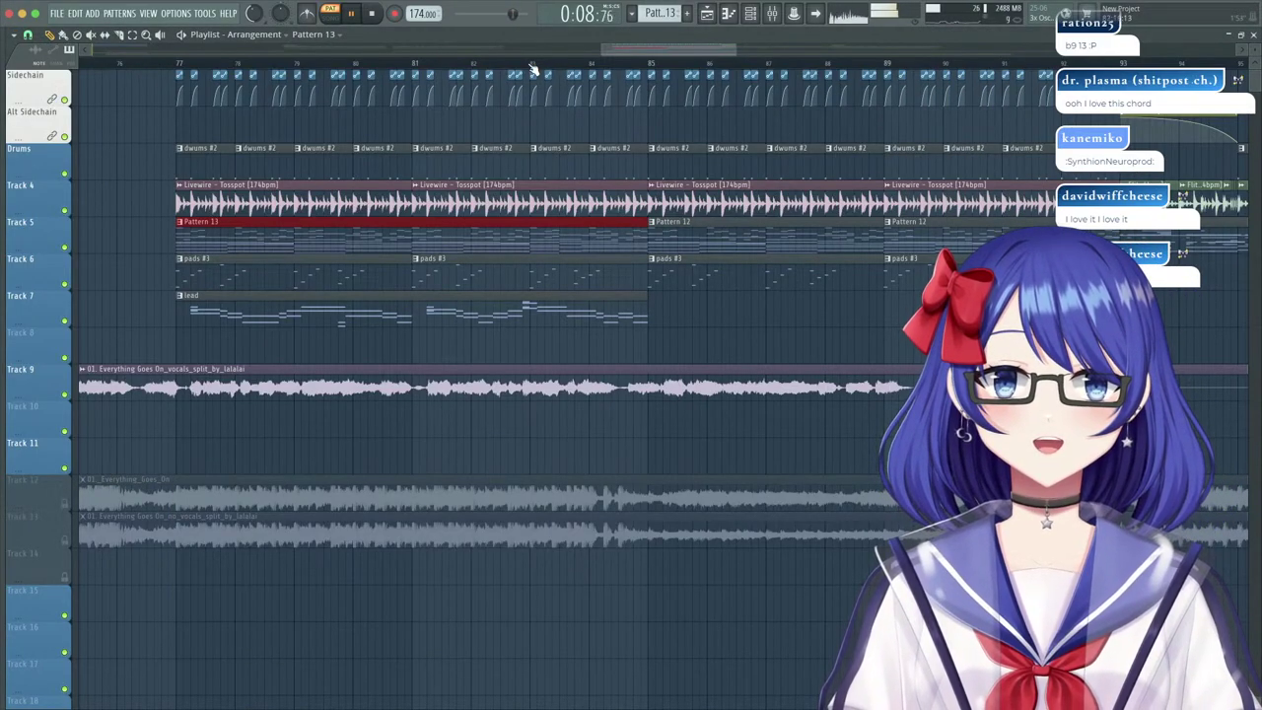
pyautogui.click(532, 65)
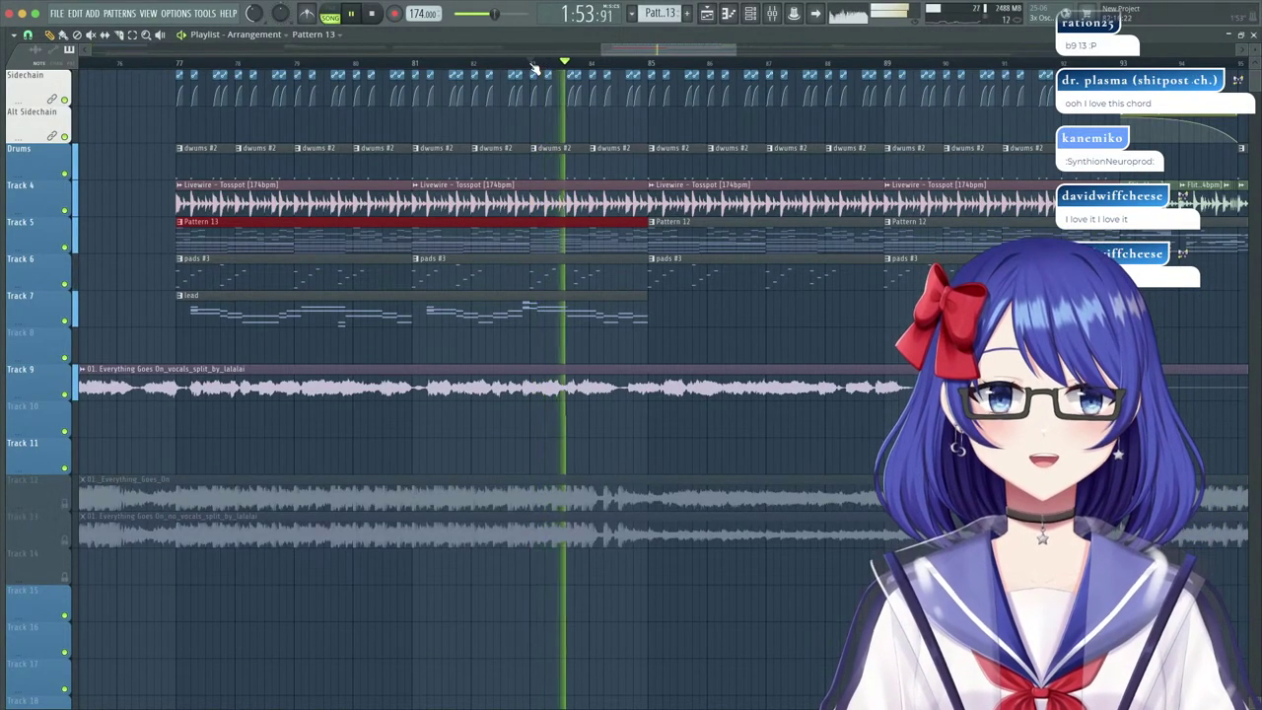
pyautogui.click(163, 62)
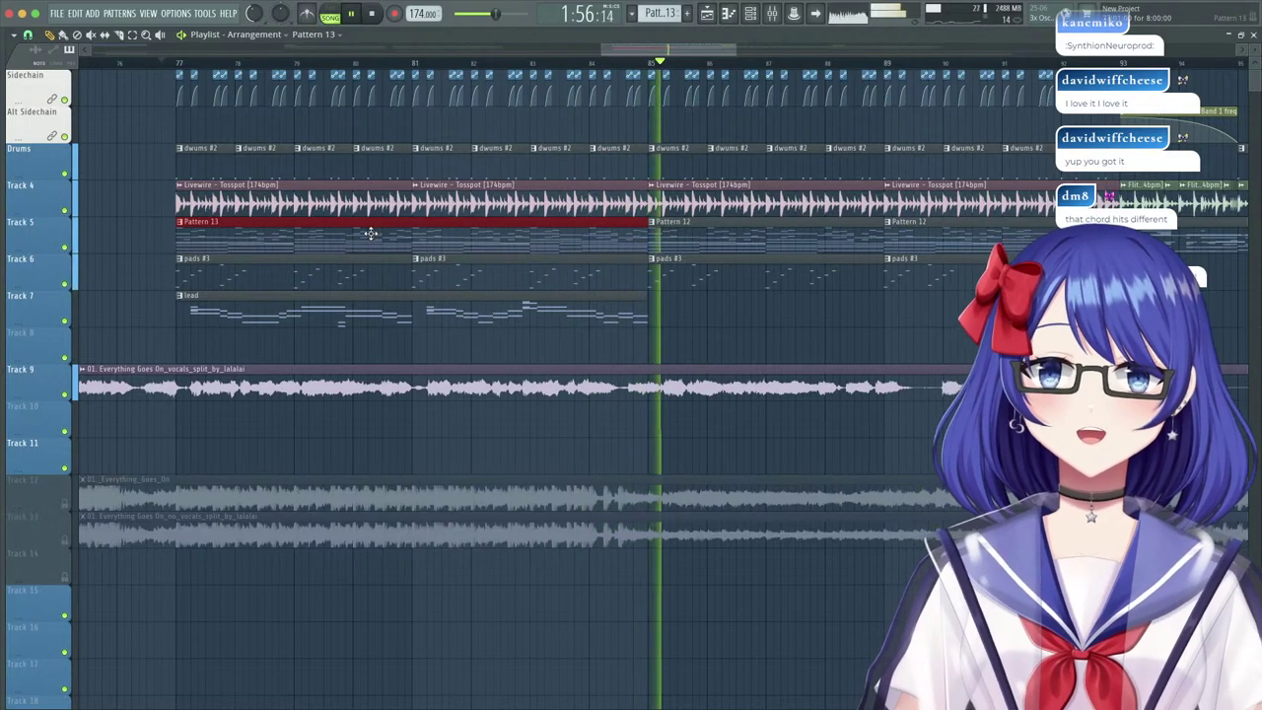
pyautogui.press('space')
pyautogui.press('space')
pyautogui.scroll(5, 563, 281)
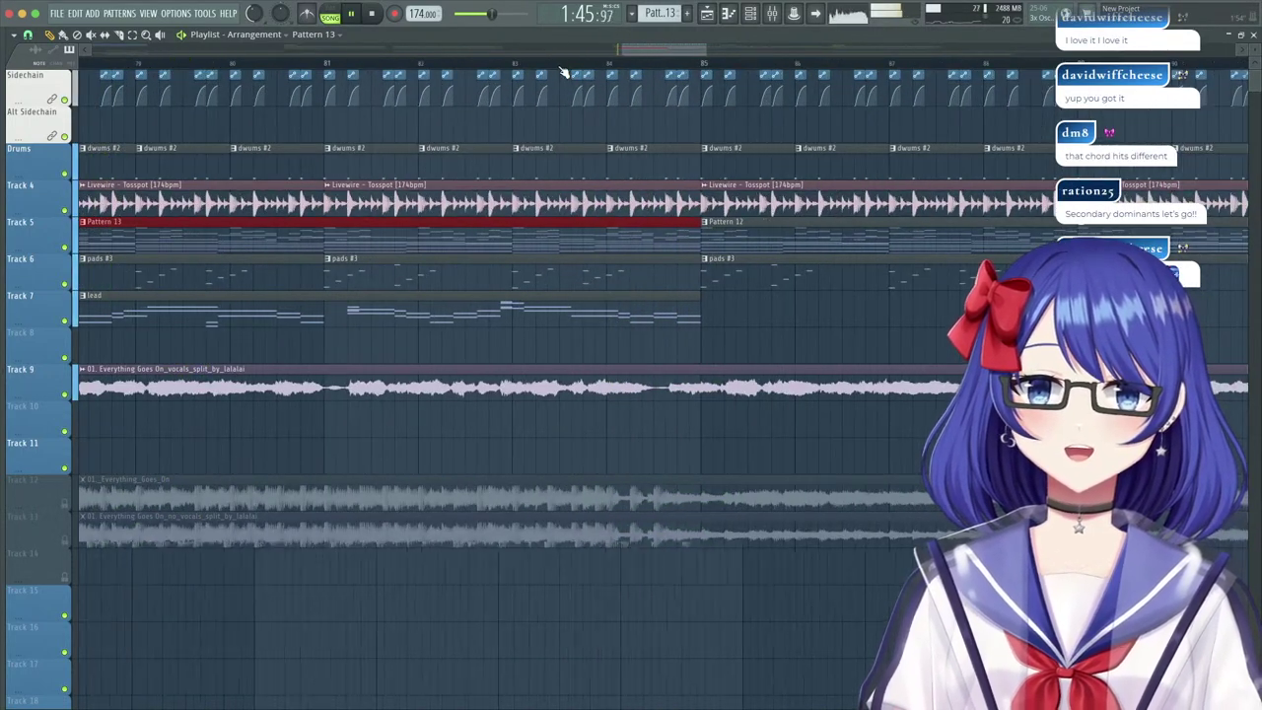
# Check the Lead Bus in the mixer and open the lead clip's Square Lead notes around bars 5 to 9.
pyautogui.click(781, 14)
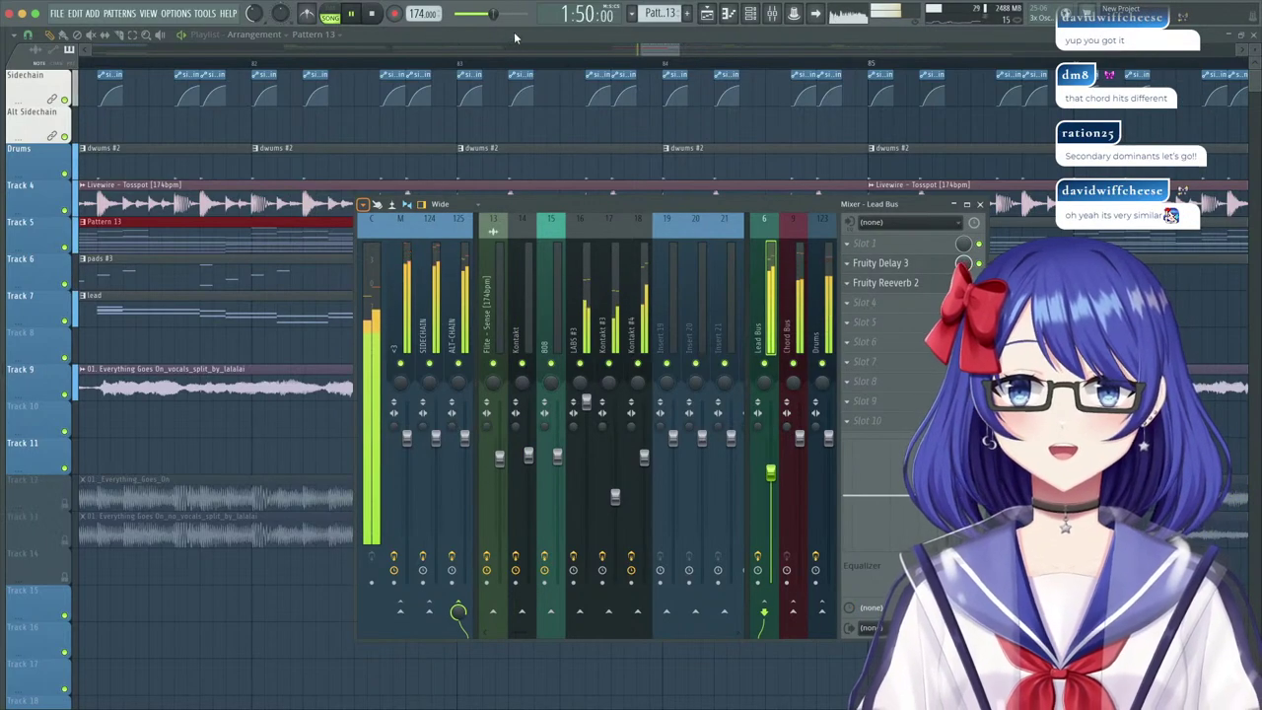
pyautogui.click(513, 37)
pyautogui.scroll(-3, 487, 64)
pyautogui.scroll(1, 488, 64)
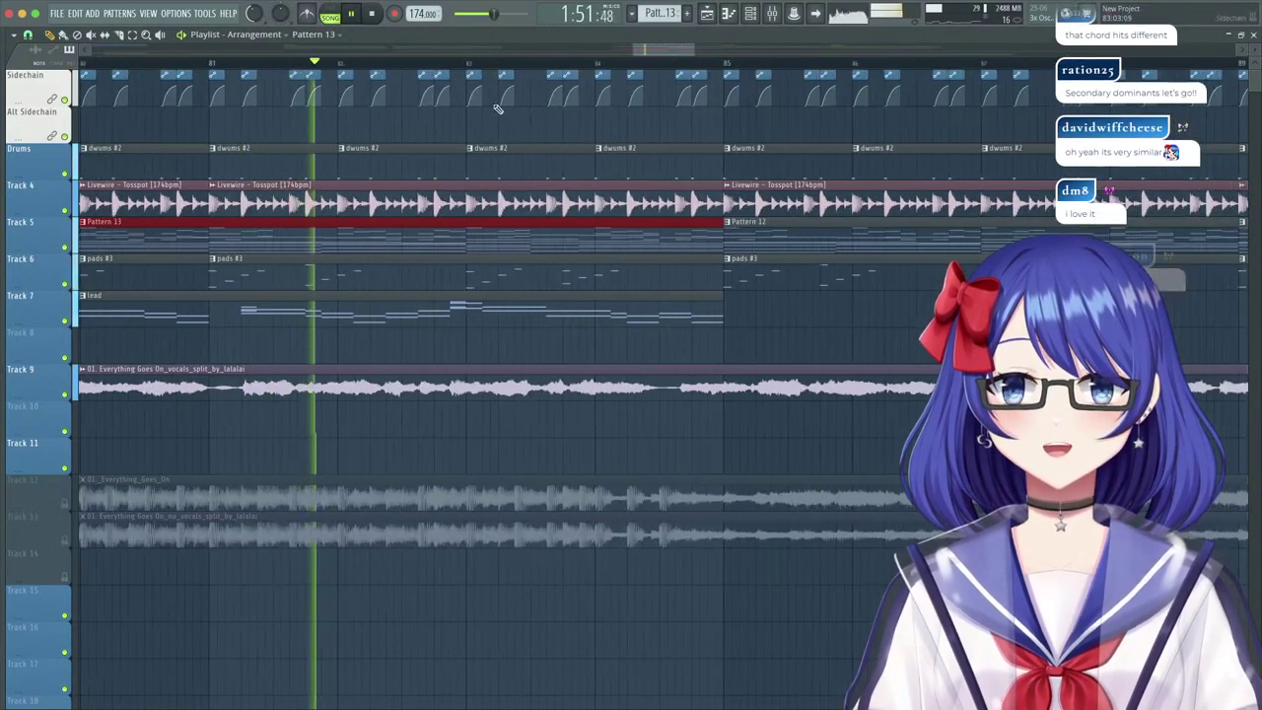
pyautogui.doubleClick(578, 310)
pyautogui.scroll(3, 662, 153)
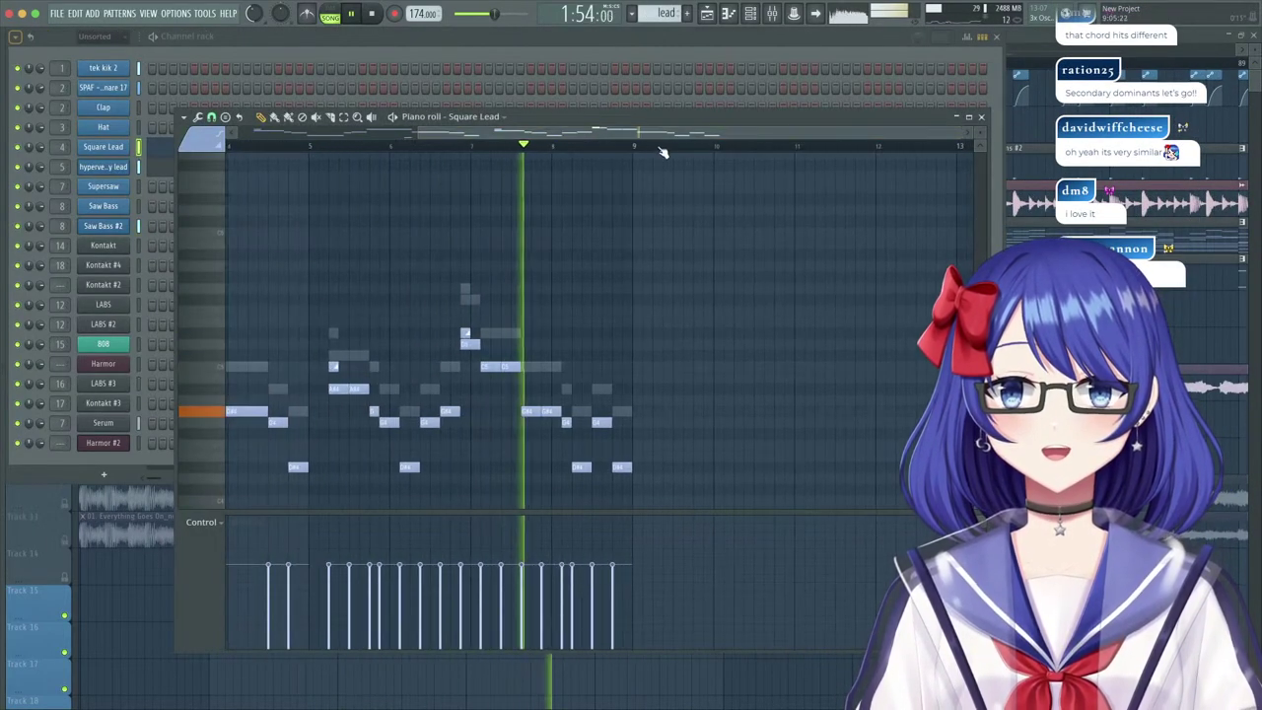
# In bar 8, delete the last two Square Lead notes, raise the hypervelocity lead's last note to A#4 and delete the note before it.
pyautogui.scroll(4, 539, 147)
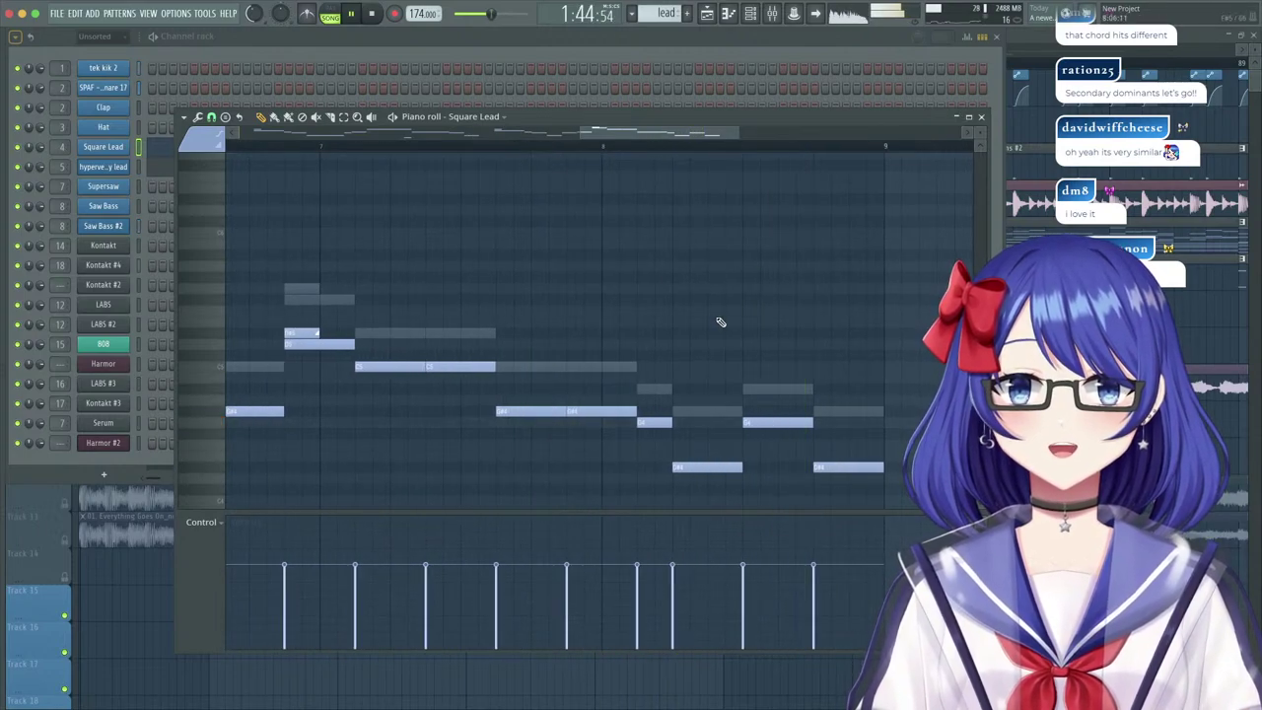
pyautogui.rightClick(781, 423)
pyautogui.rightClick(829, 469)
pyautogui.click(816, 454)
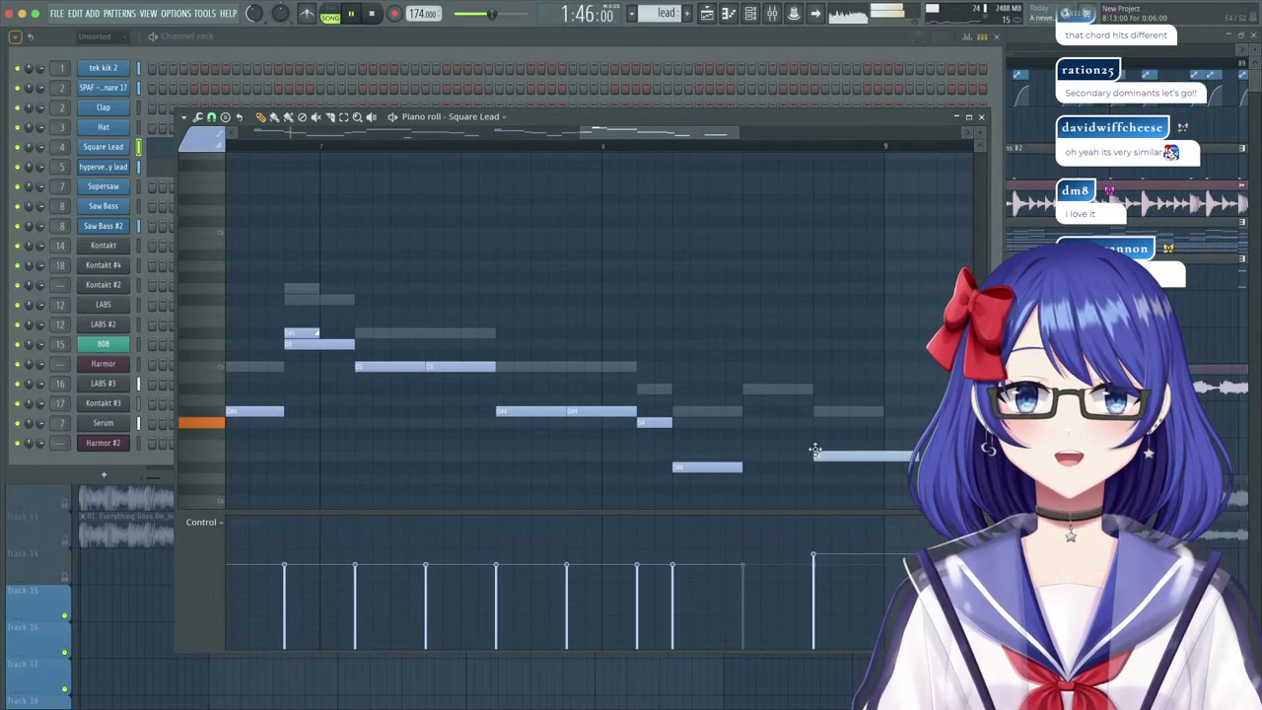
pyautogui.rightClick(848, 410)
pyautogui.rightClick(848, 410)
pyautogui.moveTo(849, 411); pyautogui.dragTo(848, 387)
pyautogui.rightClick(775, 390)
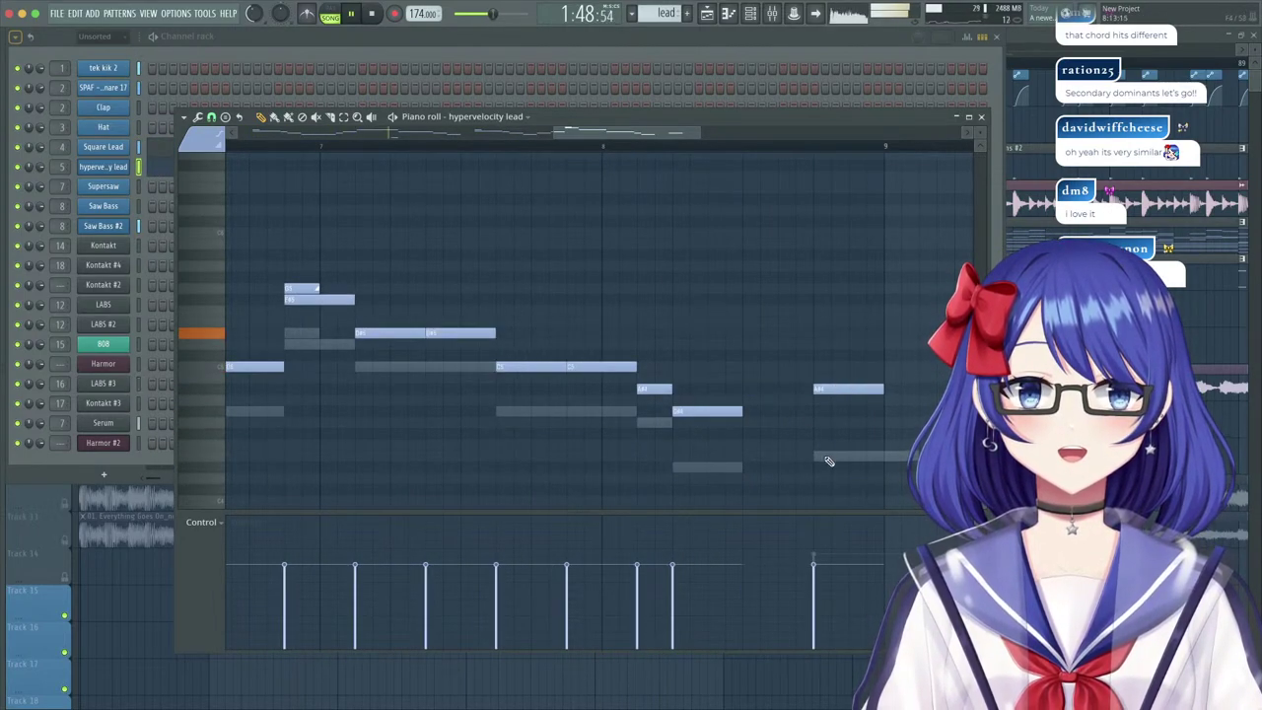
# Replace the Square Lead's long note at the end of bar 8 with a G4 note matching the hypervelocity lead's closing note.
pyautogui.rightClick(829, 459)
pyautogui.rightClick(829, 458)
pyautogui.rightClick(857, 453)
pyautogui.click(718, 467)
pyautogui.moveTo(847, 436); pyautogui.dragTo(848, 413)
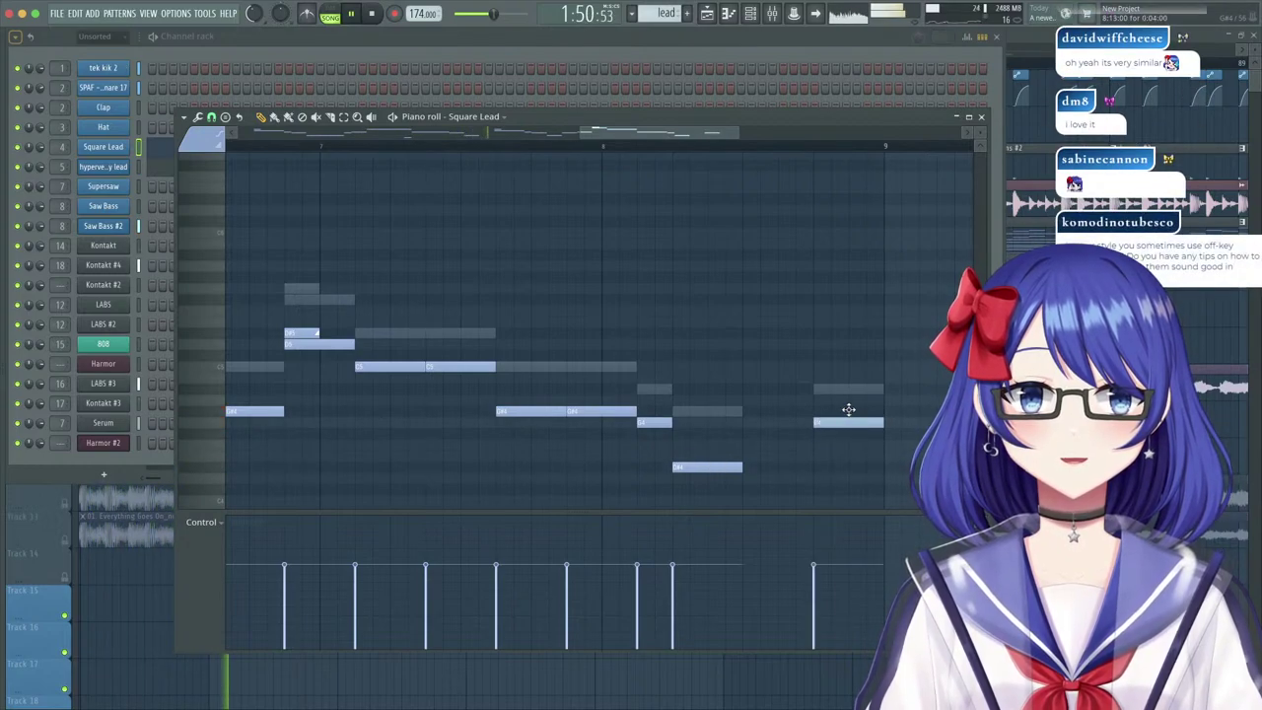
# Continue the hypervelocity lead from bar 9 with a G#4 note, a longer D#5 and an A#4 reaching into bar 10.
pyautogui.scroll(-6, 629, 149)
pyautogui.scroll(1, 861, 150)
pyautogui.scroll(2, 861, 150)
pyautogui.rightClick(614, 391)
pyautogui.rightClick(614, 392)
pyautogui.click(645, 410)
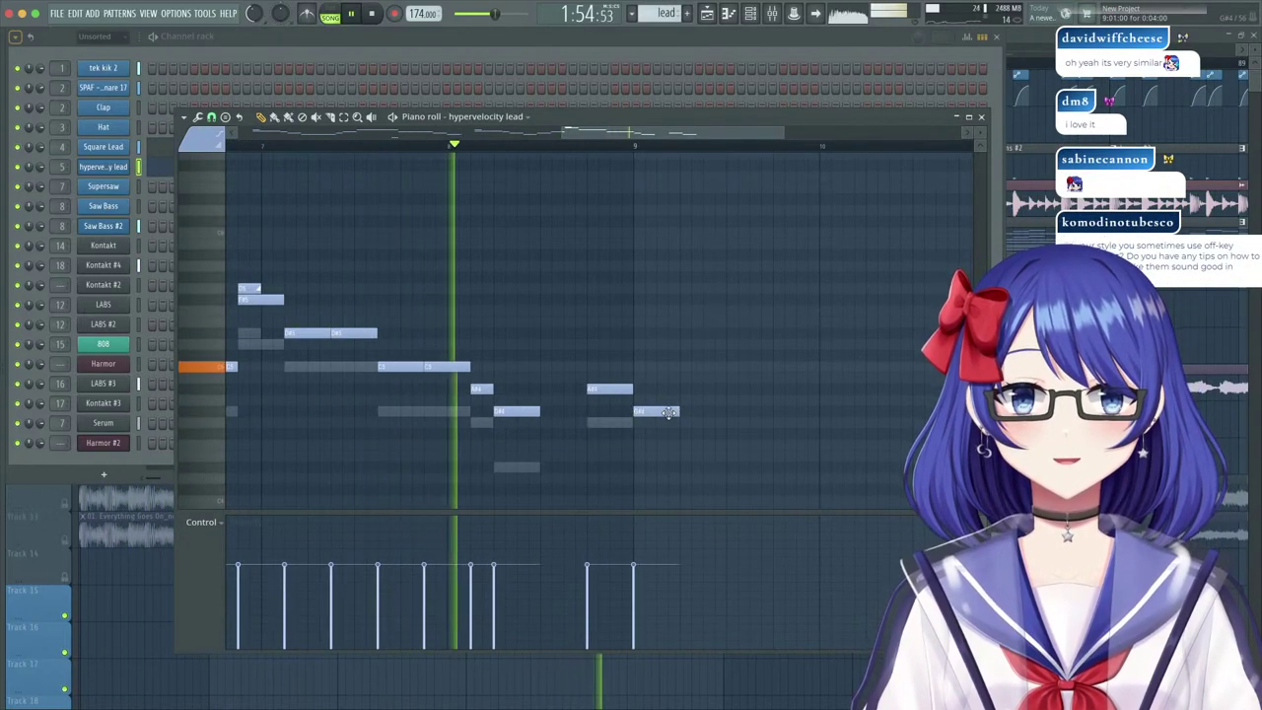
pyautogui.moveTo(701, 289); pyautogui.dragTo(705, 339)
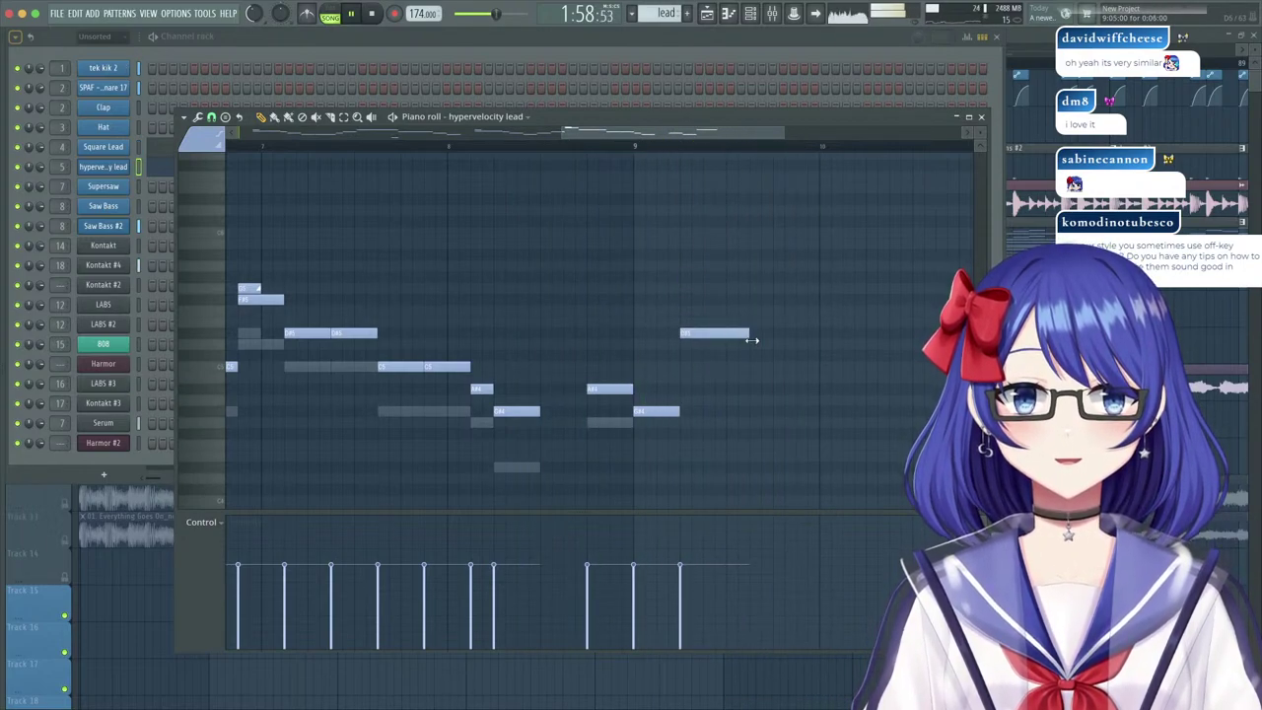
pyautogui.click(633, 146)
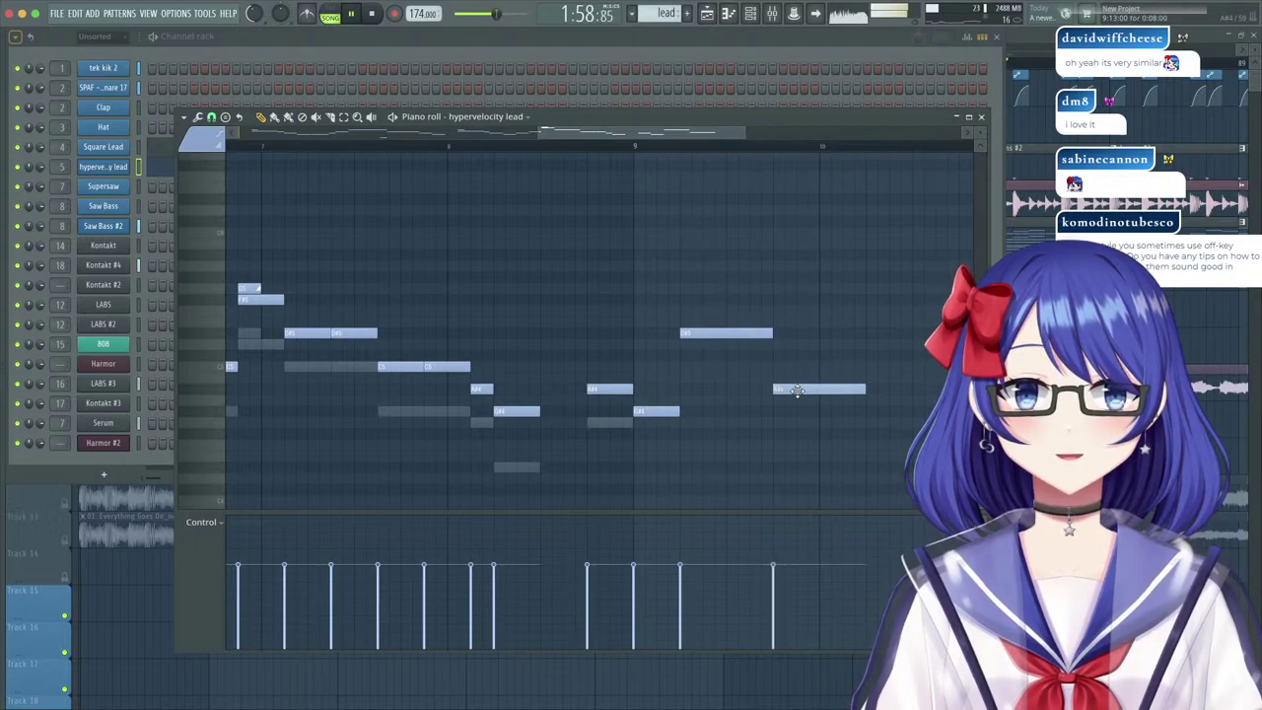
# Lower the long bar 9 note to C#5, add a short D#5 slide note at its start and play the phrase.
pyautogui.click(663, 146)
pyautogui.press('space')
pyautogui.moveTo(400, 333)
pyautogui.mouseDown()
pyautogui.moveTo(403, 356)
pyautogui.moveTo(387, 337)
pyautogui.mouseUp()
pyautogui.click(364, 334)
pyautogui.rightClick(468, 337)
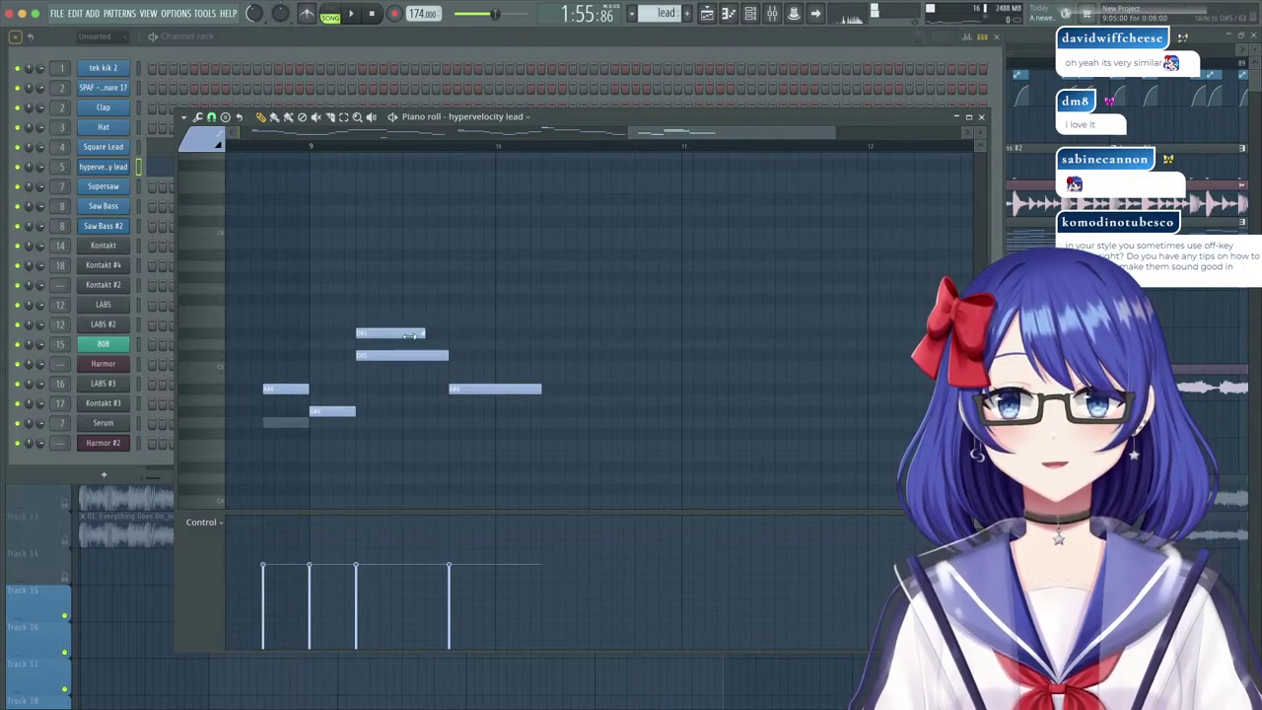
pyautogui.press('space')
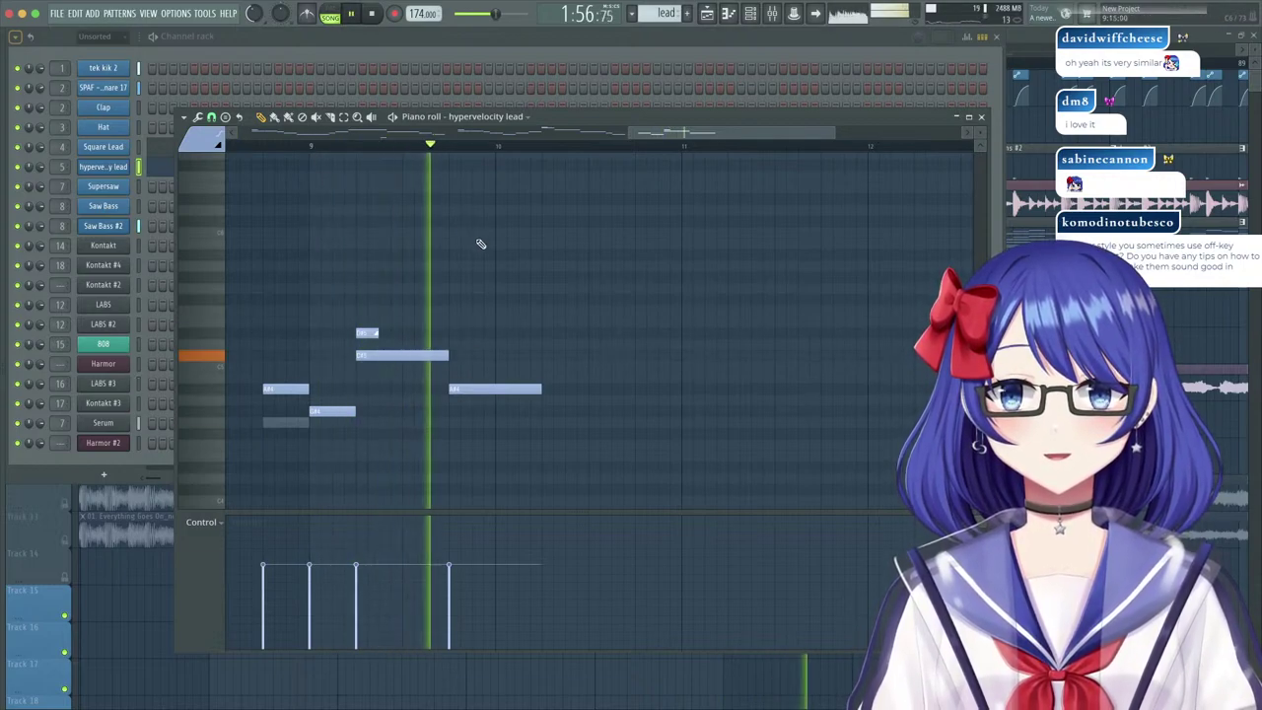
# Extend the hypervelocity lead through bar 10 with a short G#4, an A#4, a C5 and a longer F4 running into bar 11.
pyautogui.press('space')
pyautogui.click(524, 412)
pyautogui.press('space')
pyautogui.press('space')
pyautogui.moveTo(534, 412); pyautogui.dragTo(557, 413)
pyautogui.click(568, 390)
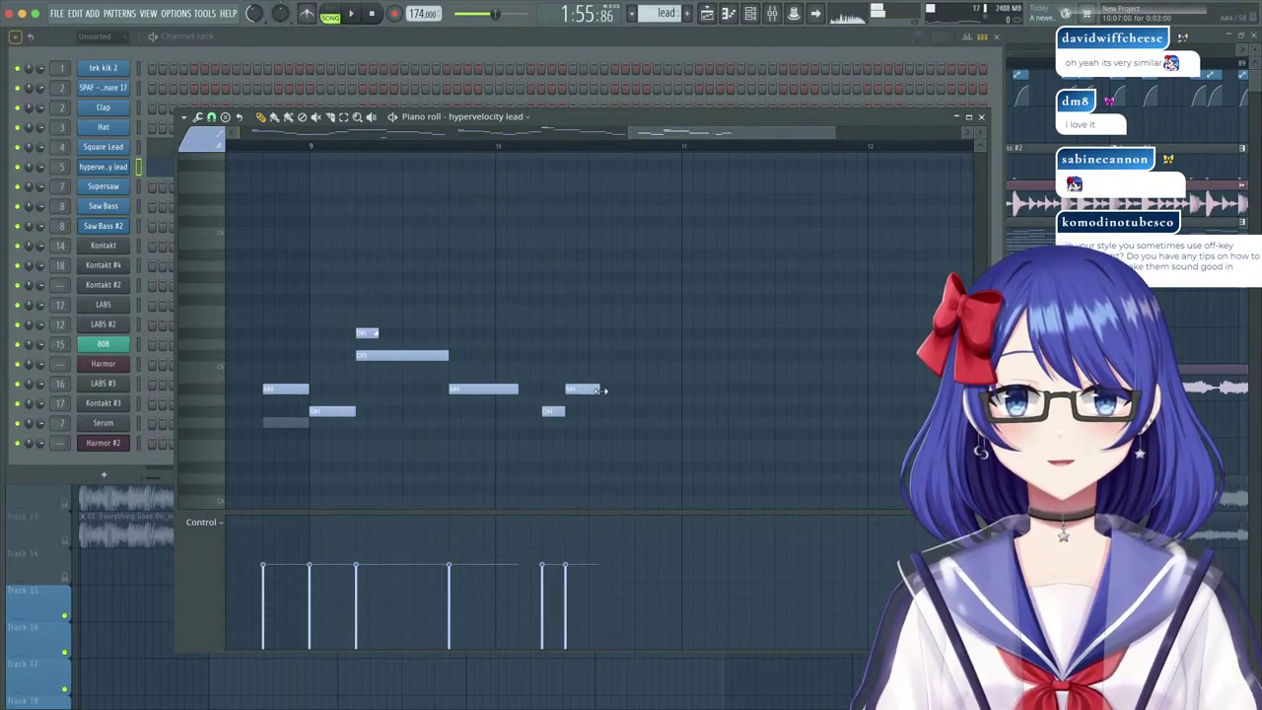
pyautogui.press('space')
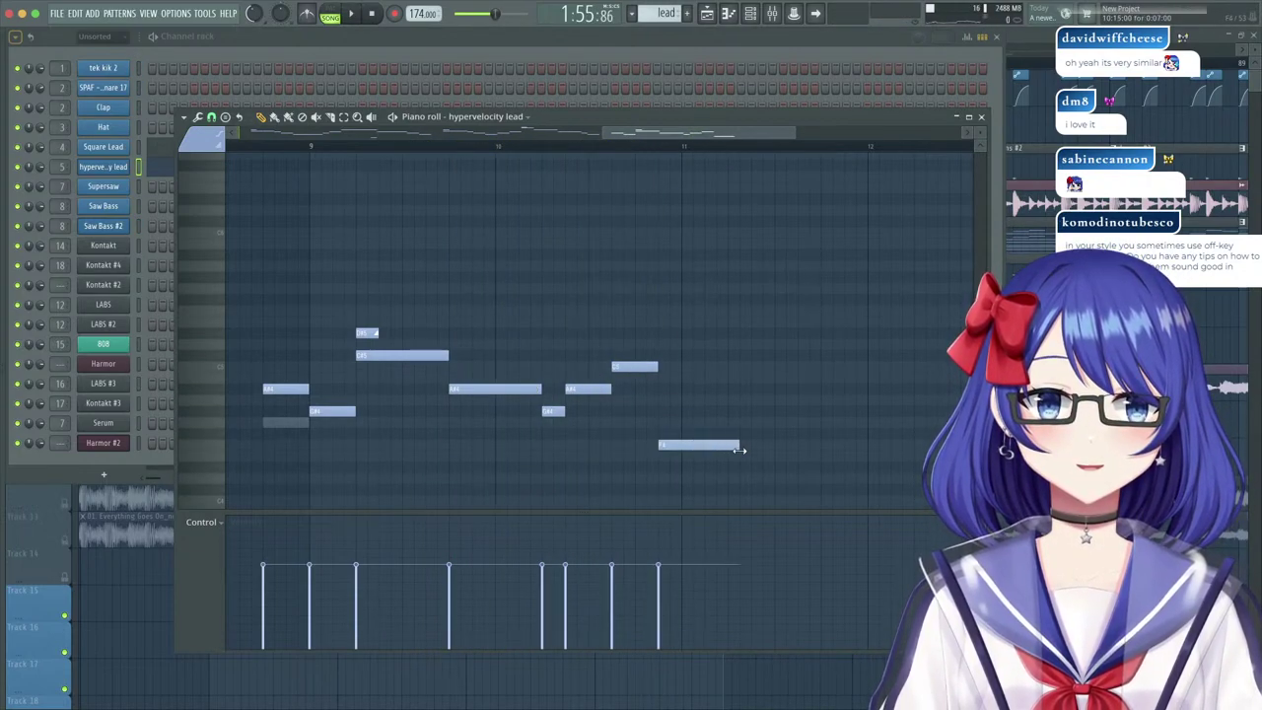
# Add a short G4 slide note over the F4, place a G#4 at the end of bar 11 and lengthen the F4 up to it.
pyautogui.moveTo(785, 416); pyautogui.dragTo(785, 405)
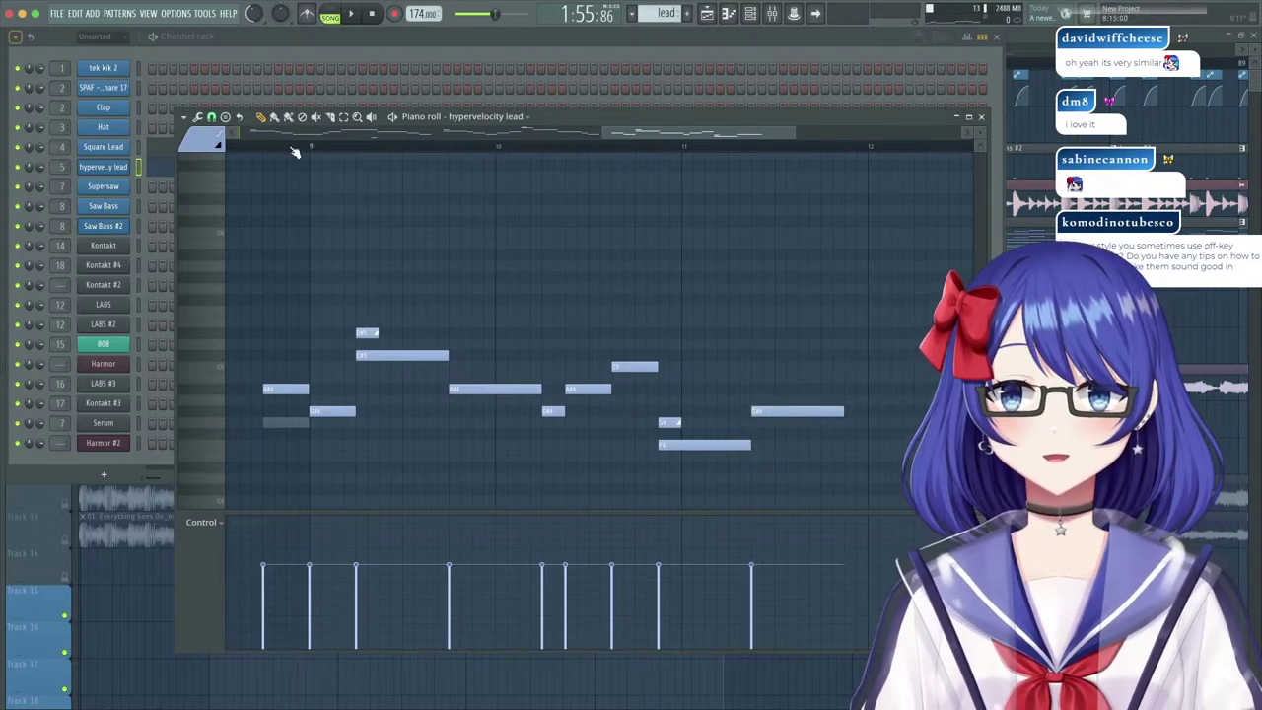
pyautogui.press('space')
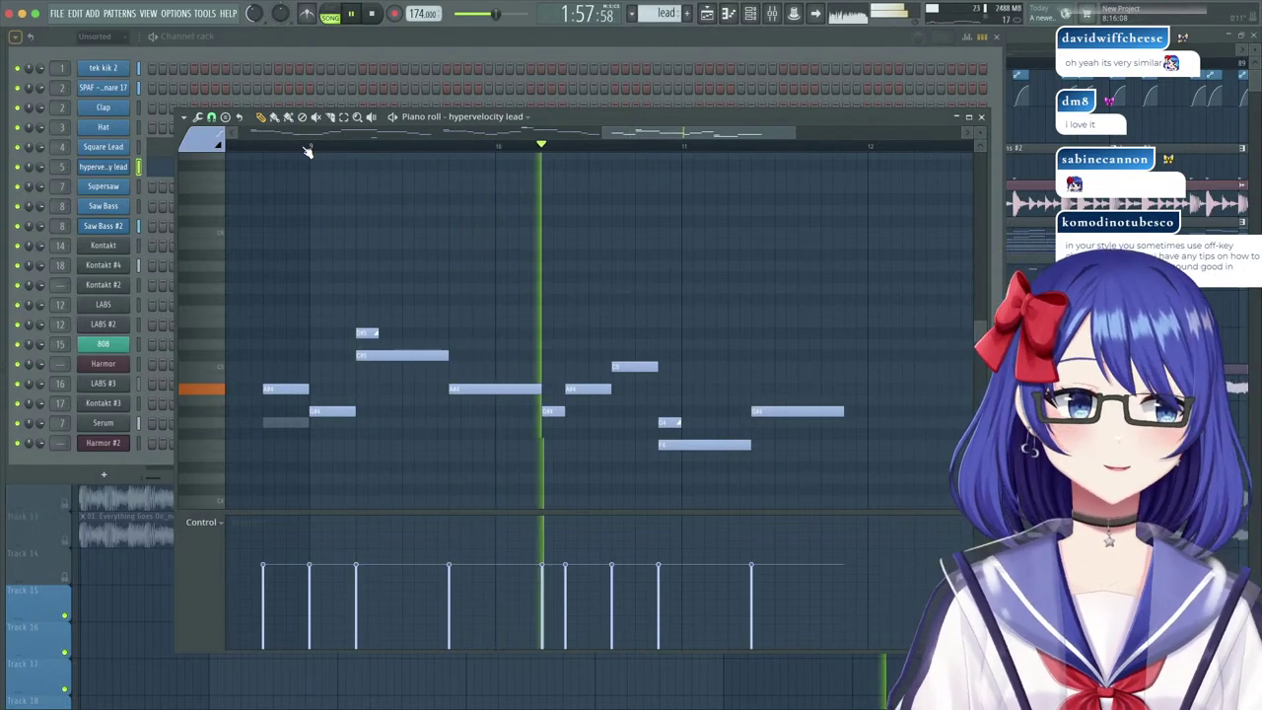
pyautogui.press('space')
pyautogui.moveTo(866, 414); pyautogui.dragTo(846, 414)
pyautogui.press('space')
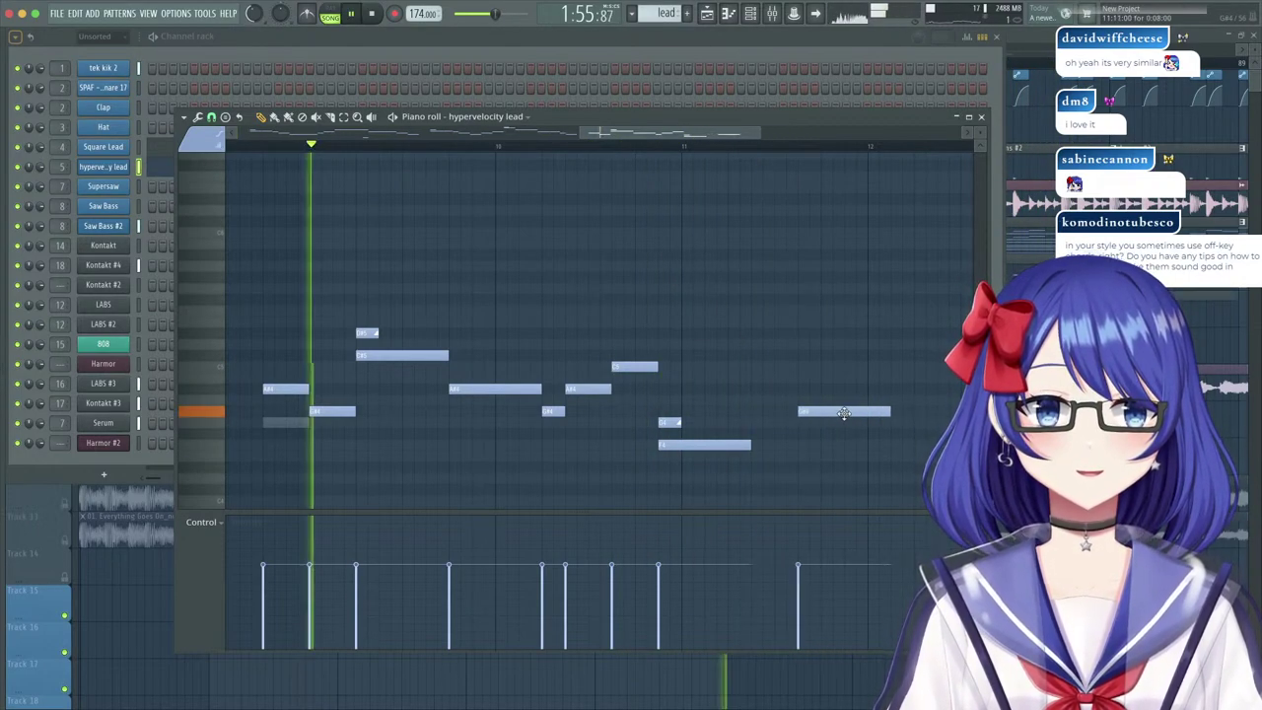
pyautogui.moveTo(750, 444); pyautogui.dragTo(875, 415)
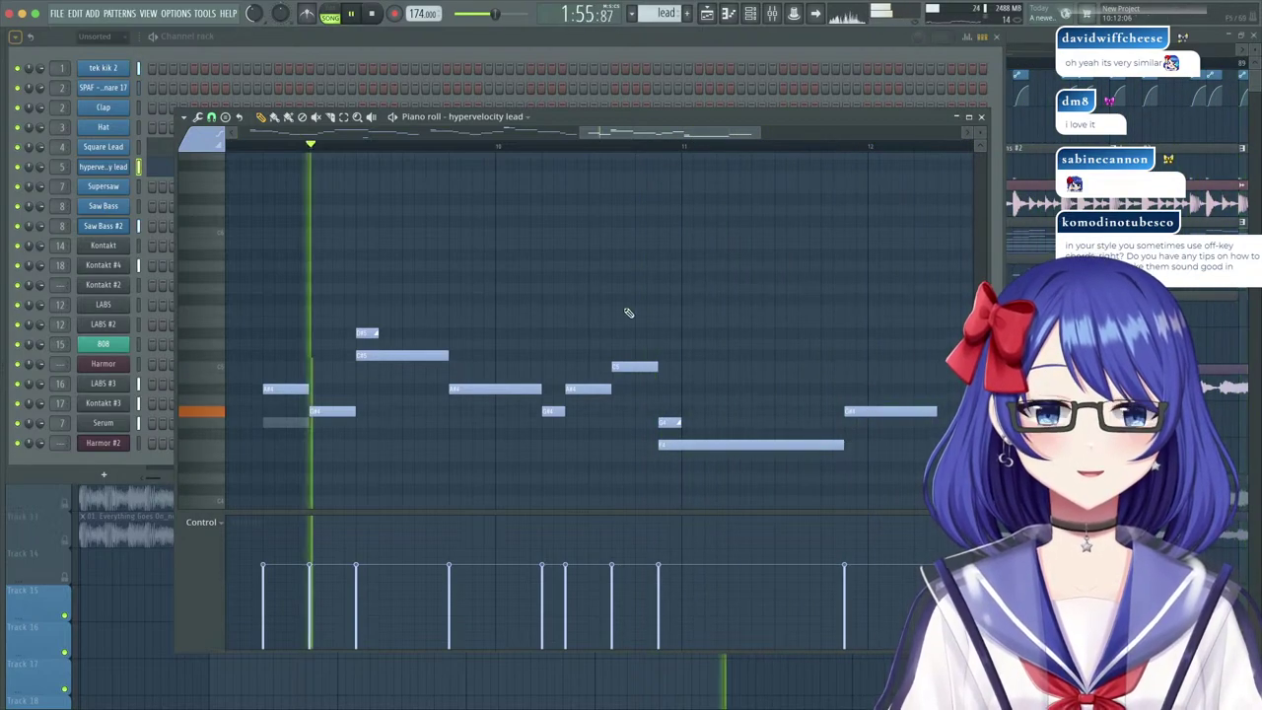
# Shorten the G#4 leading into bar 12 and follow it with two short G#4 notes, an A#4 and a G#4 held into bar 13.
pyautogui.scroll(-4, 483, 141)
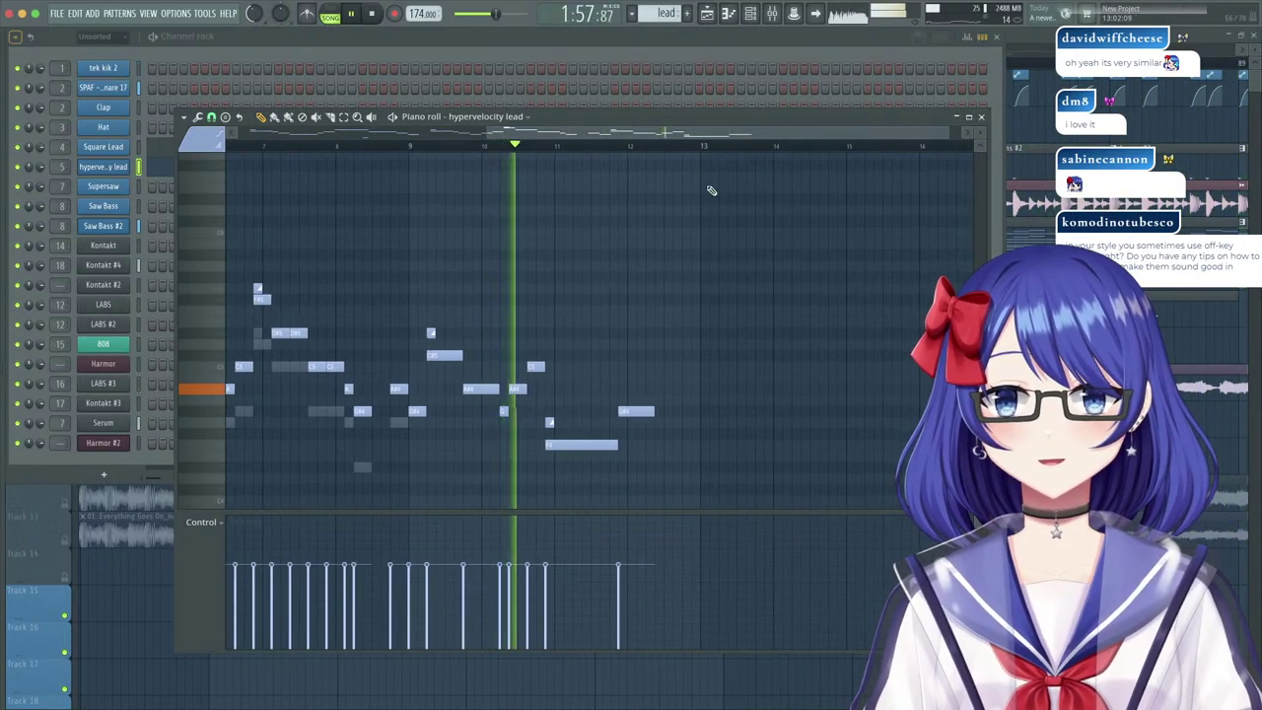
pyautogui.scroll(3, 690, 147)
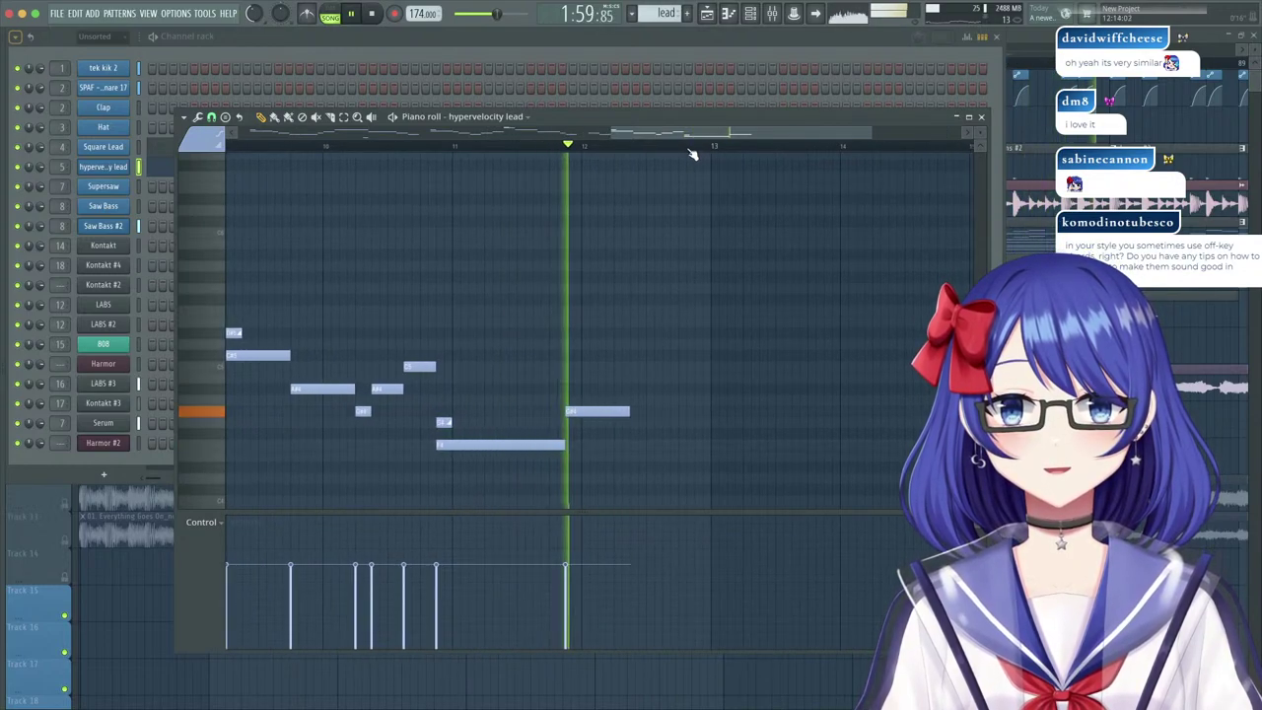
pyautogui.moveTo(628, 411); pyautogui.dragTo(613, 412)
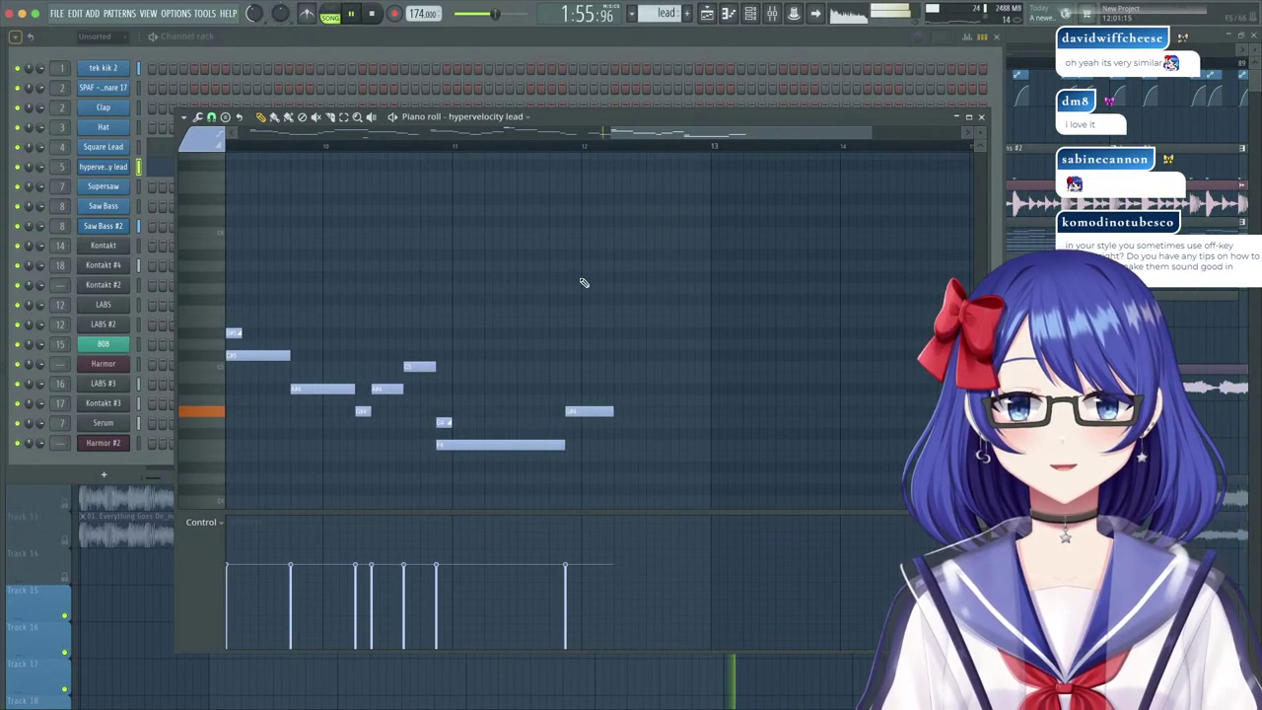
pyautogui.press('space')
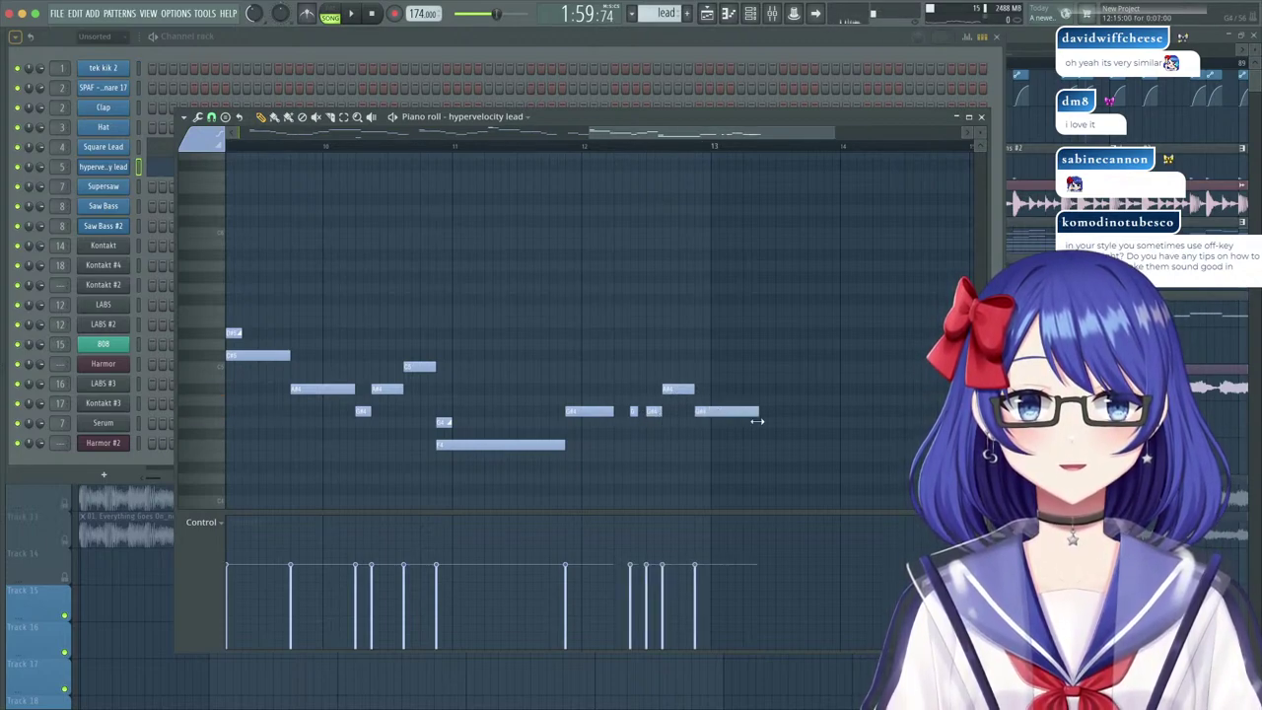
pyautogui.press('space')
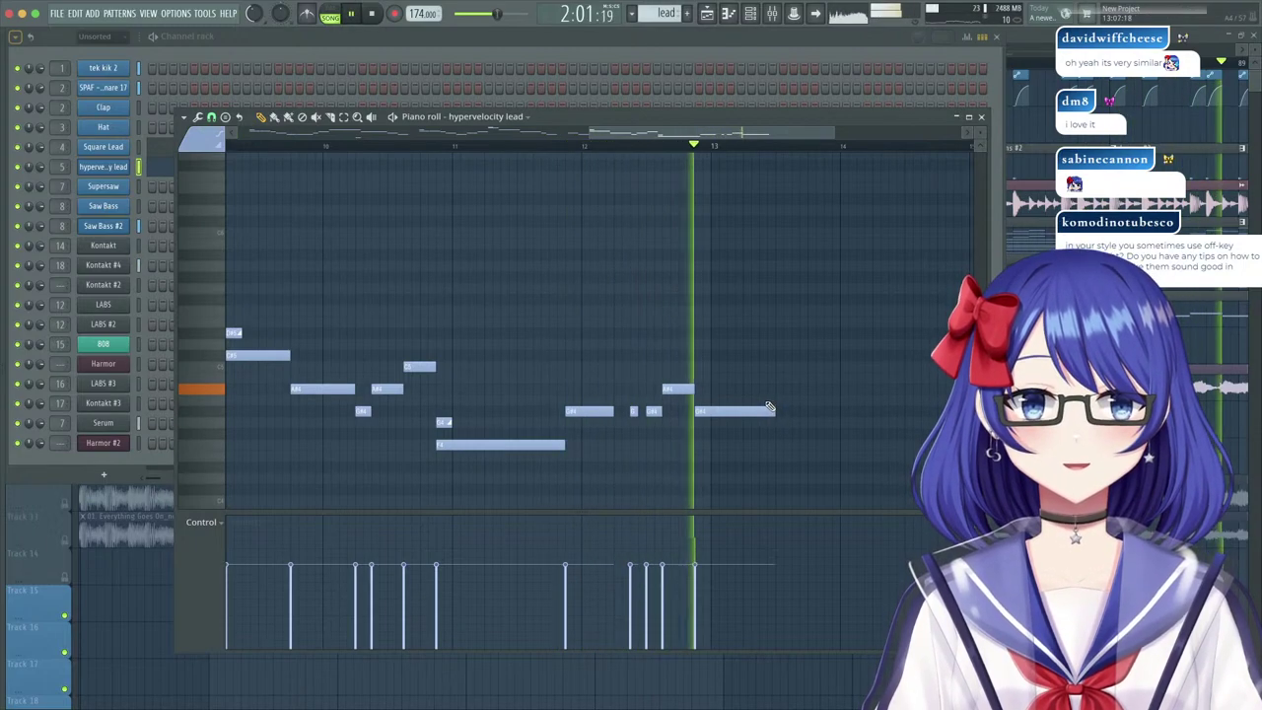
pyautogui.press('space')
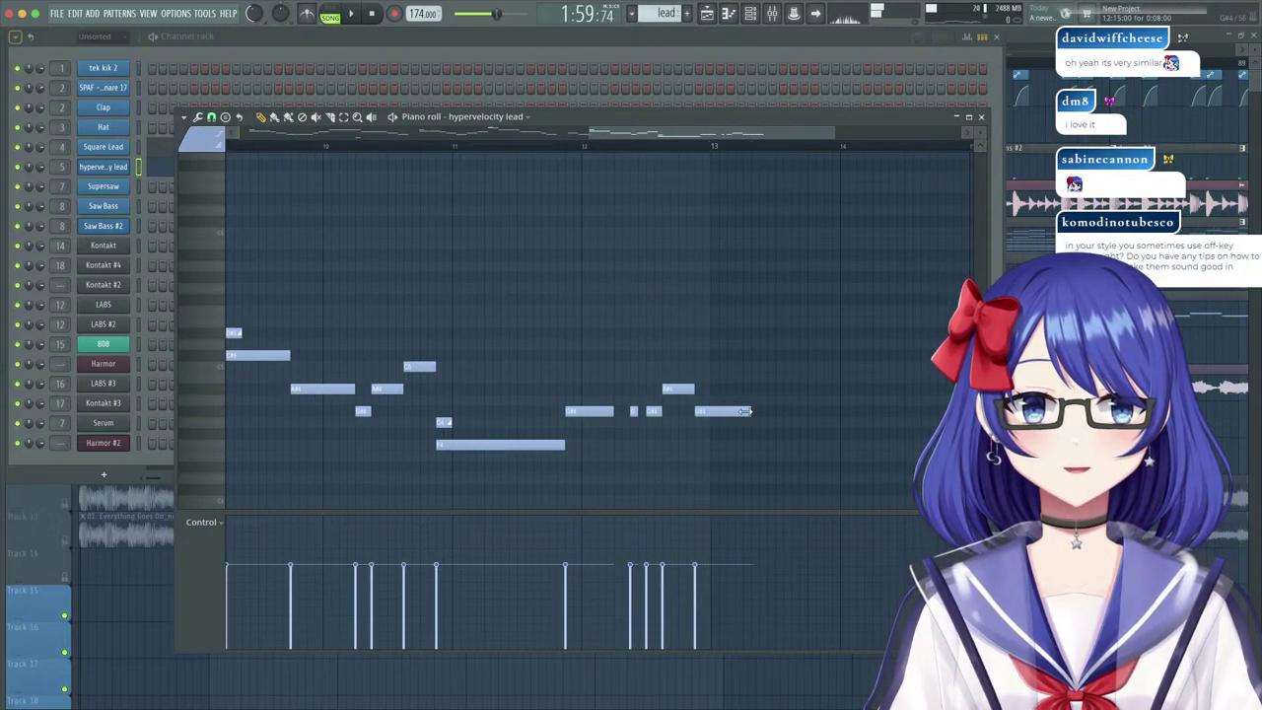
pyautogui.press('space')
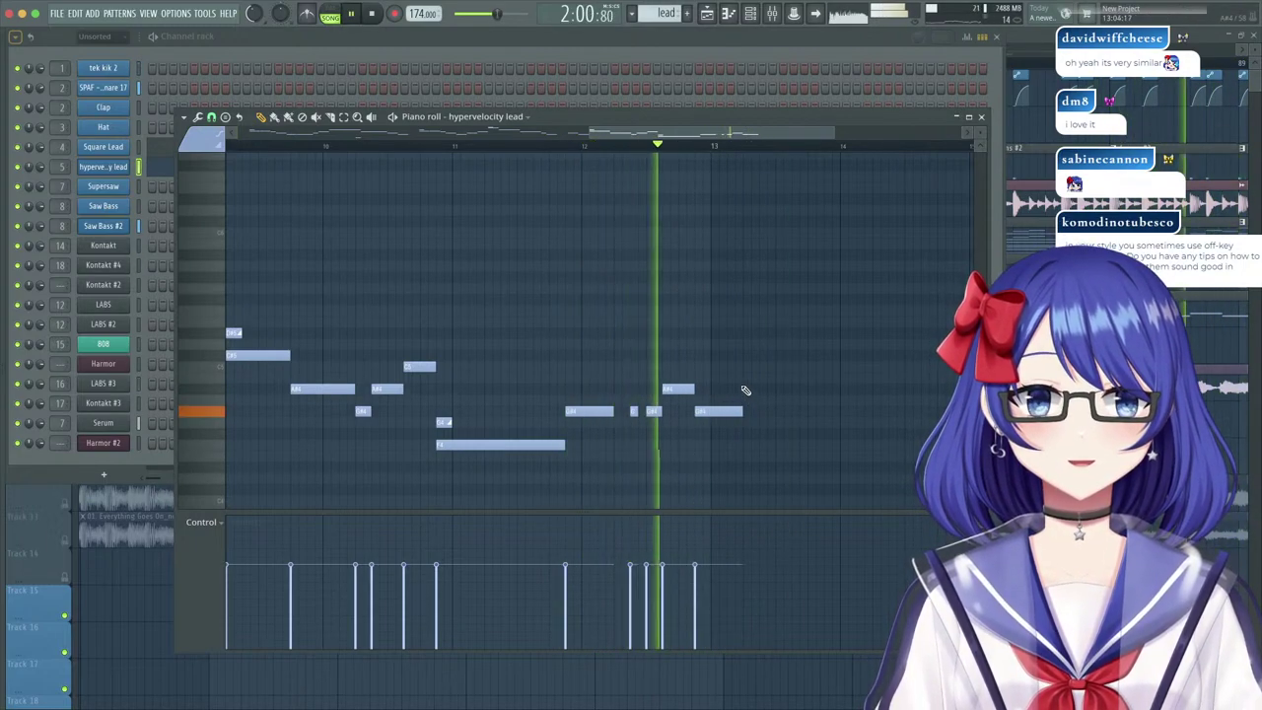
# Add a descending phrase from the start of bar 14 with the notes C5, A#4, G#4, A#4 and G#4, and play it.
pyautogui.click(842, 367)
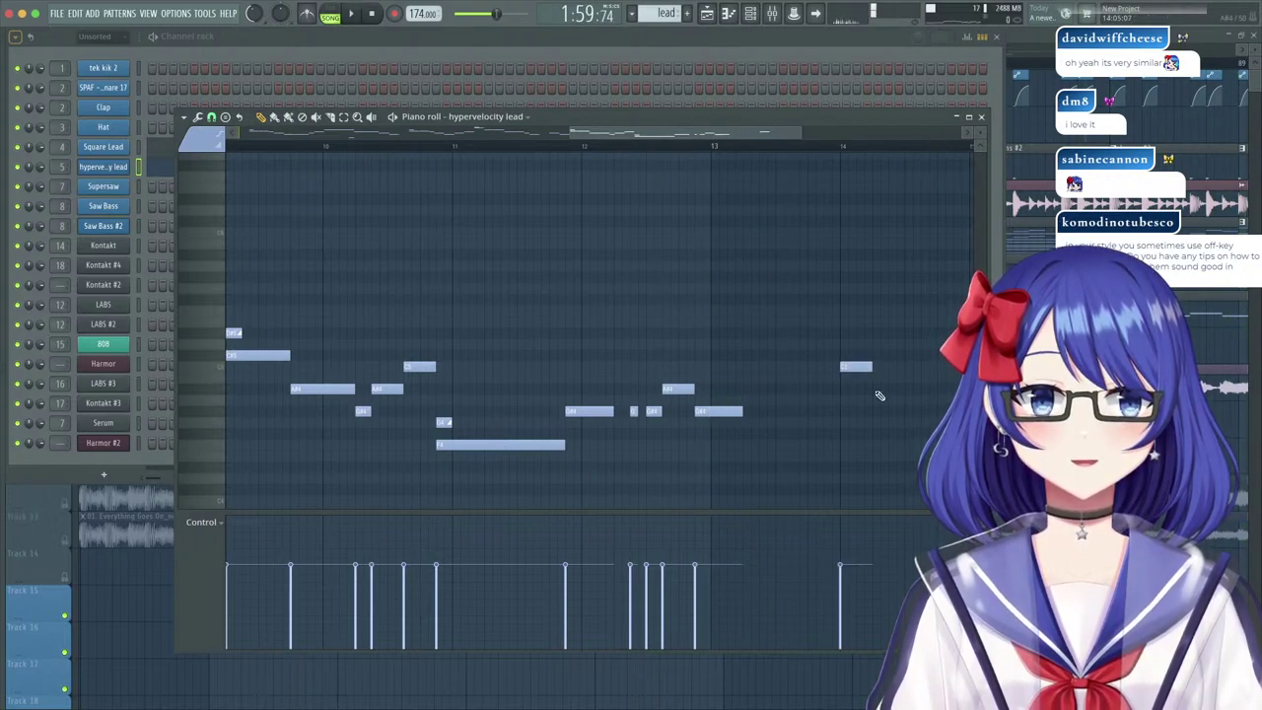
pyautogui.moveTo(901, 414)
pyautogui.mouseDown()
pyautogui.moveTo(921, 419)
pyautogui.moveTo(900, 421)
pyautogui.mouseUp()
pyautogui.press('space')
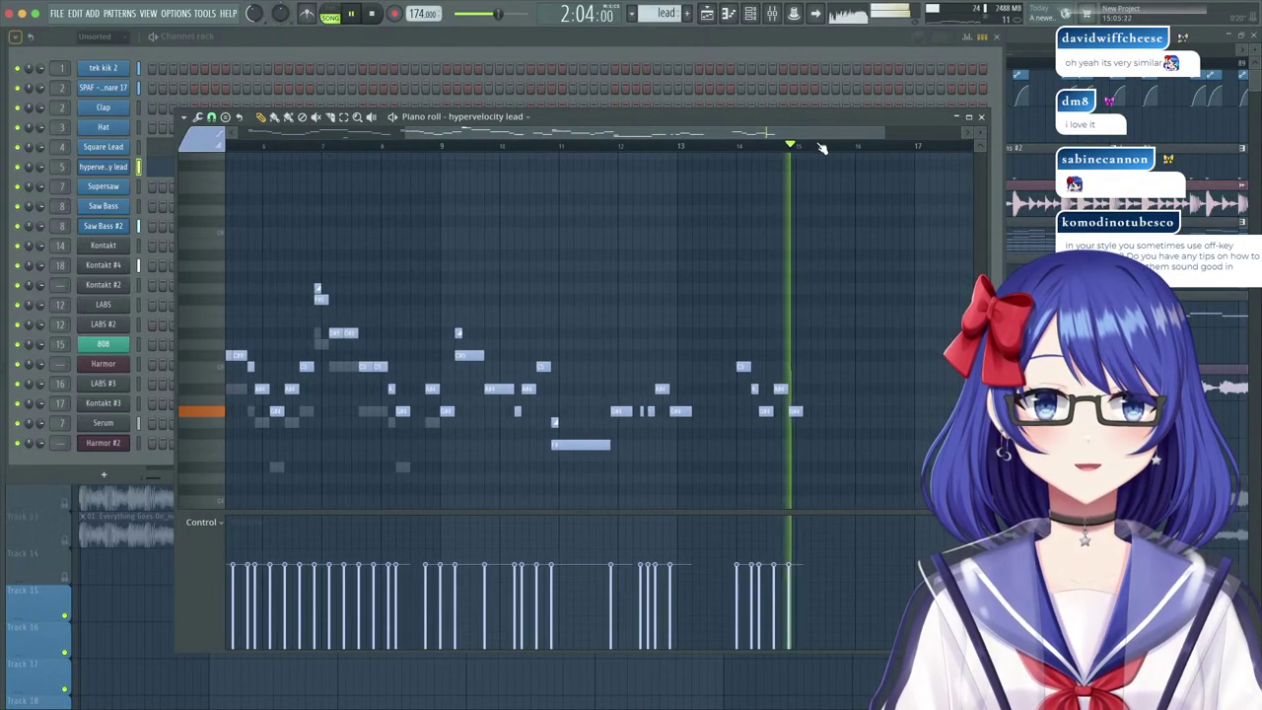
# Move the phrase's last G#4 into bar 15, stretch the preceding A#4 up to it and lengthen the G#4 to bar 16.
pyautogui.press('space')
pyautogui.moveTo(797, 408); pyautogui.dragTo(831, 413)
pyautogui.press('space')
pyautogui.click(812, 419)
pyautogui.rightClick(815, 420)
pyautogui.press('space')
pyautogui.press('space')
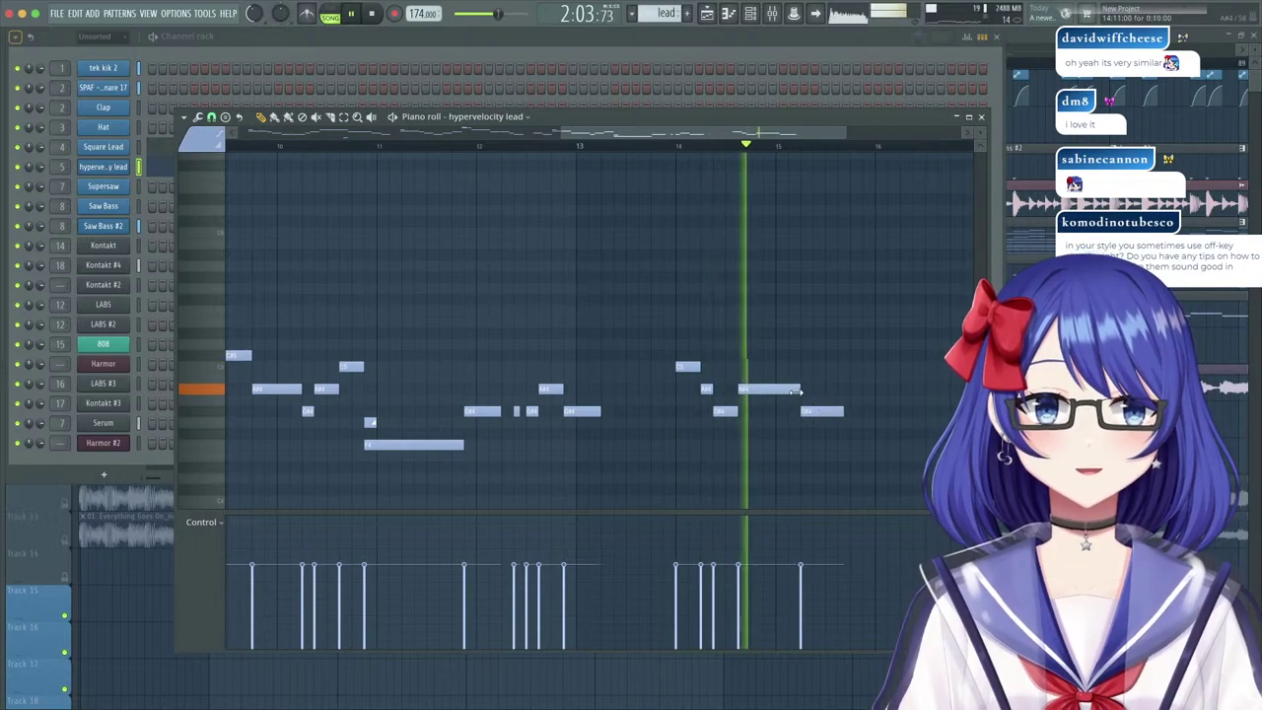
pyautogui.moveTo(846, 413); pyautogui.dragTo(853, 412)
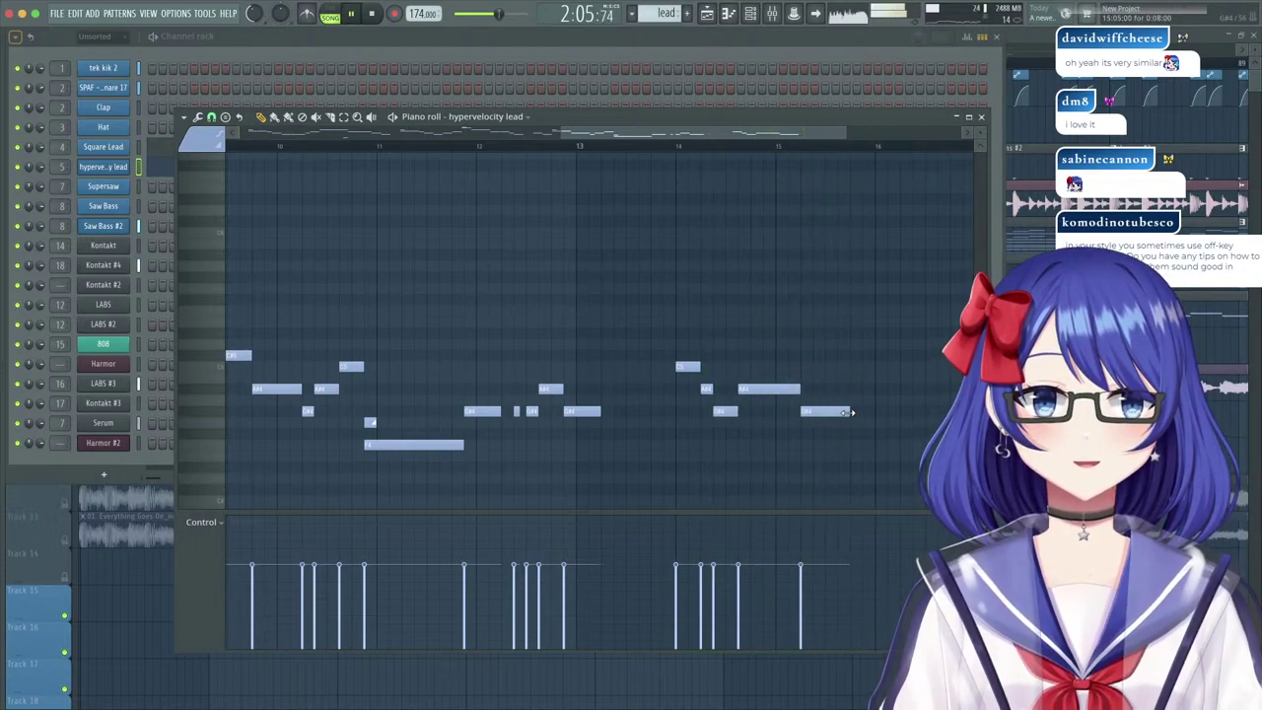
pyautogui.press('space')
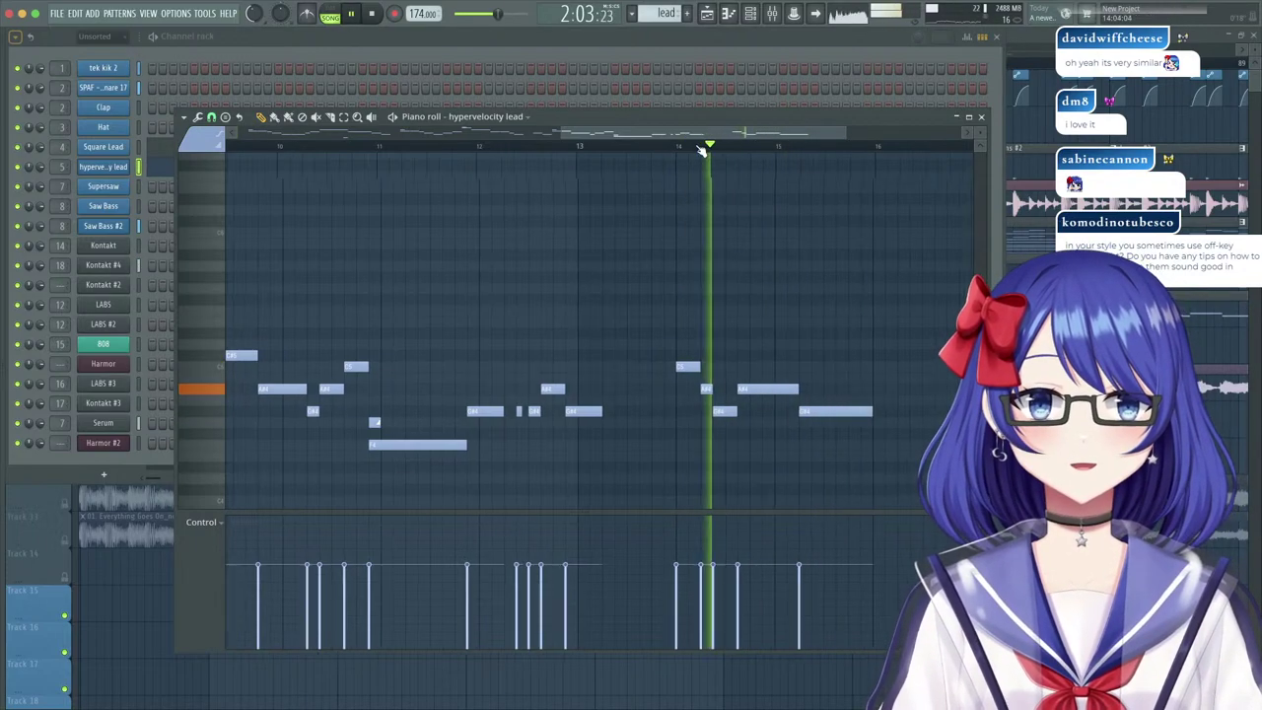
# Play the whole lead from bar 5 and check where the Square Lead harmony stops against the hypervelocity lead.
pyautogui.scroll(-4, 699, 147)
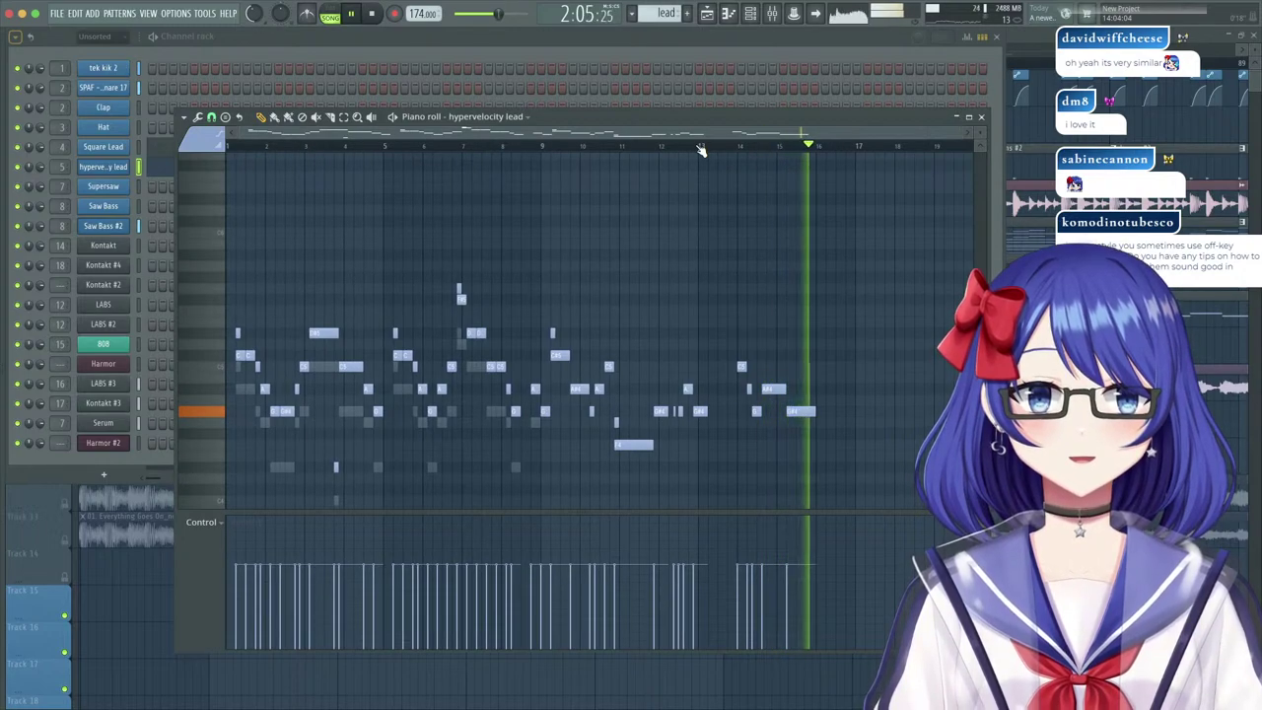
pyautogui.click(390, 148)
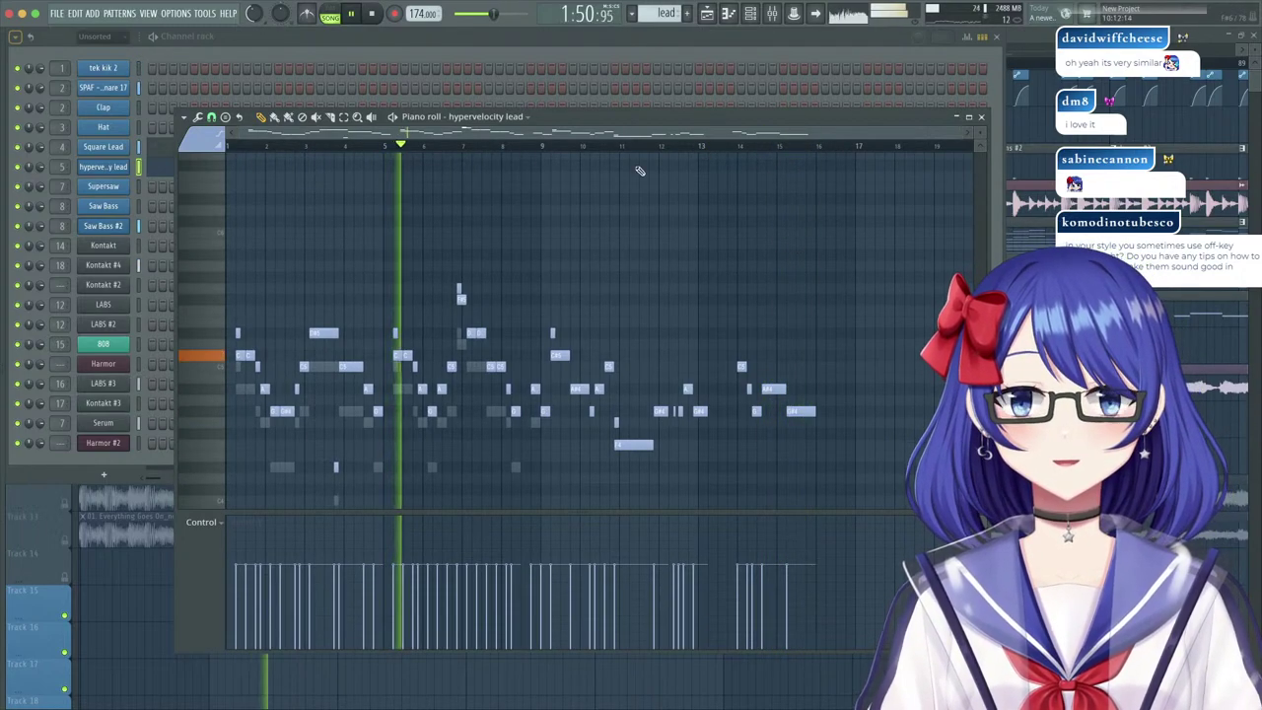
pyautogui.scroll(2, 533, 147)
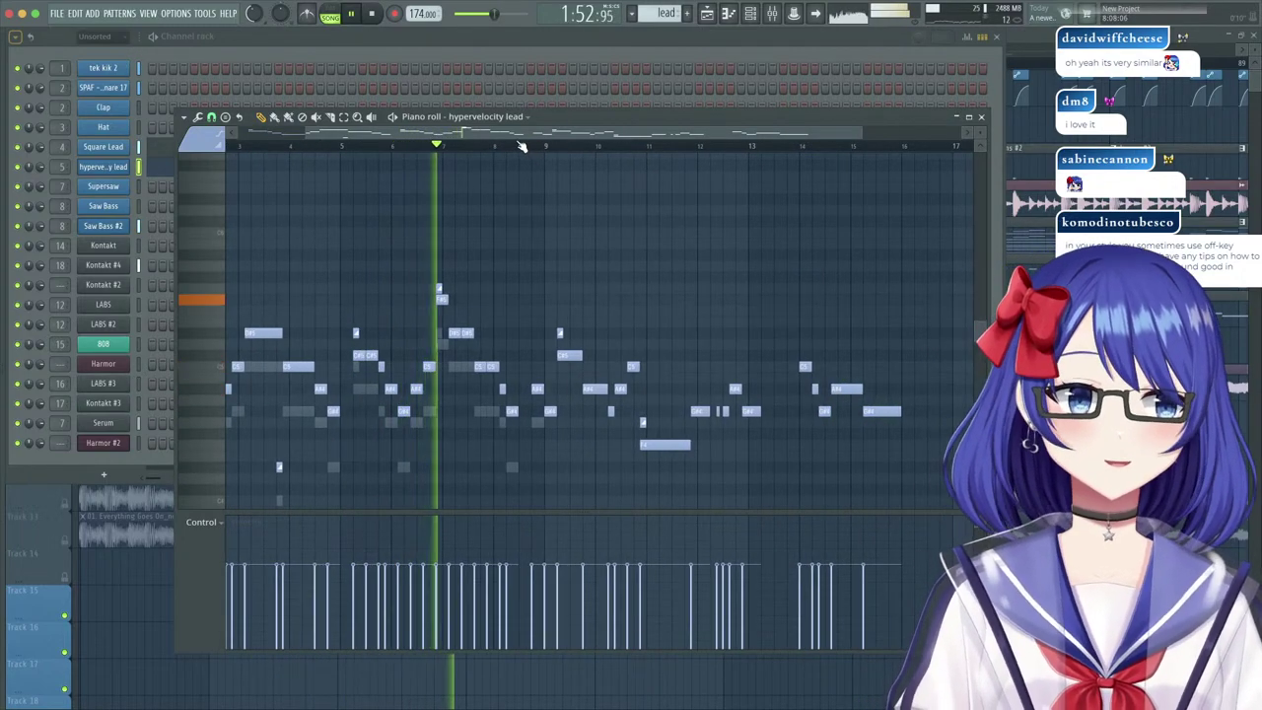
pyautogui.doubleClick(462, 370)
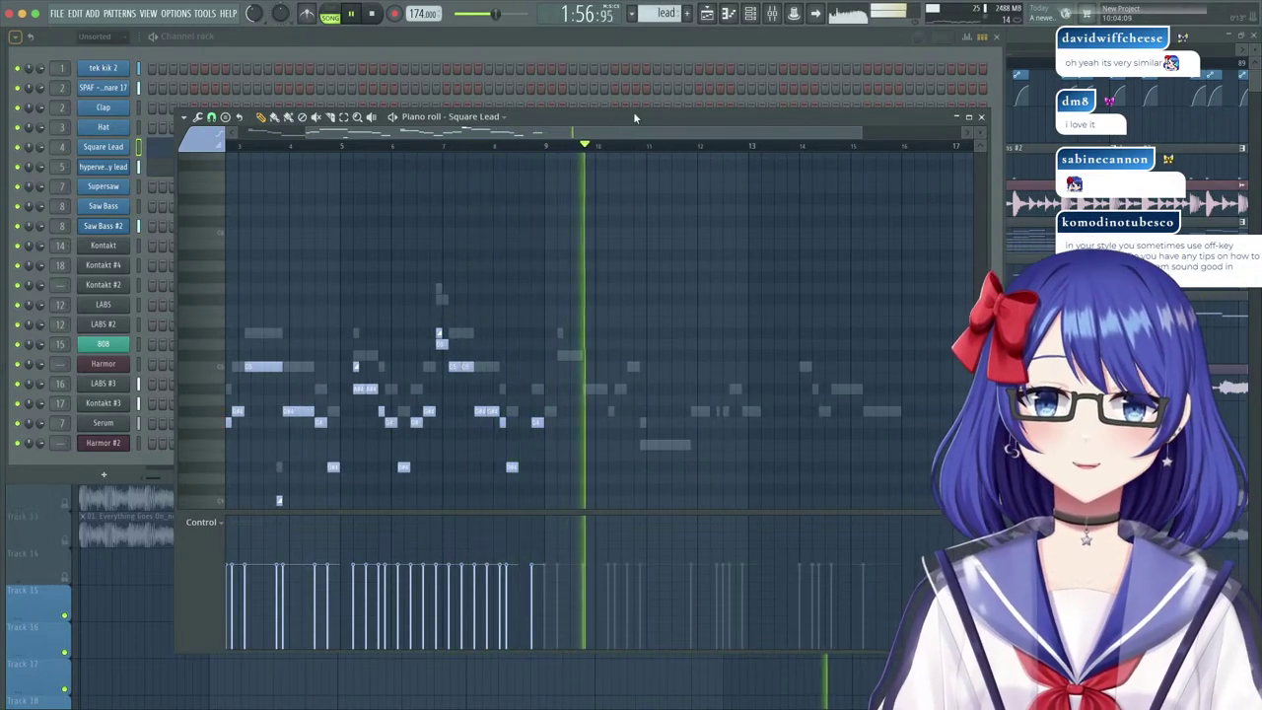
pyautogui.scroll(4, 563, 147)
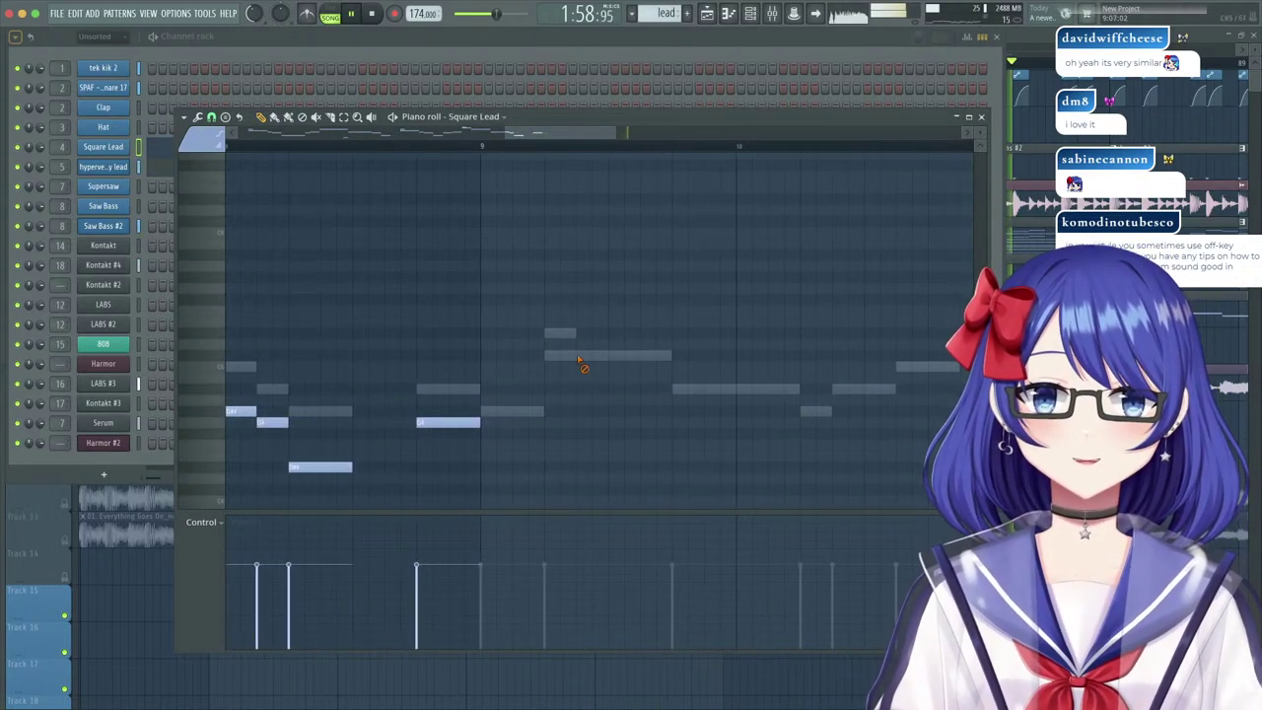
# Copy the hypervelocity lead's notes from bar 9 onward and paste them into the Square Lead.
pyautogui.doubleClick(578, 357)
pyautogui.scroll(-3, 495, 147)
pyautogui.moveTo(498, 262); pyautogui.dragTo(918, 483)
pyautogui.moveTo(583, 122); pyautogui.dragTo(483, 135)
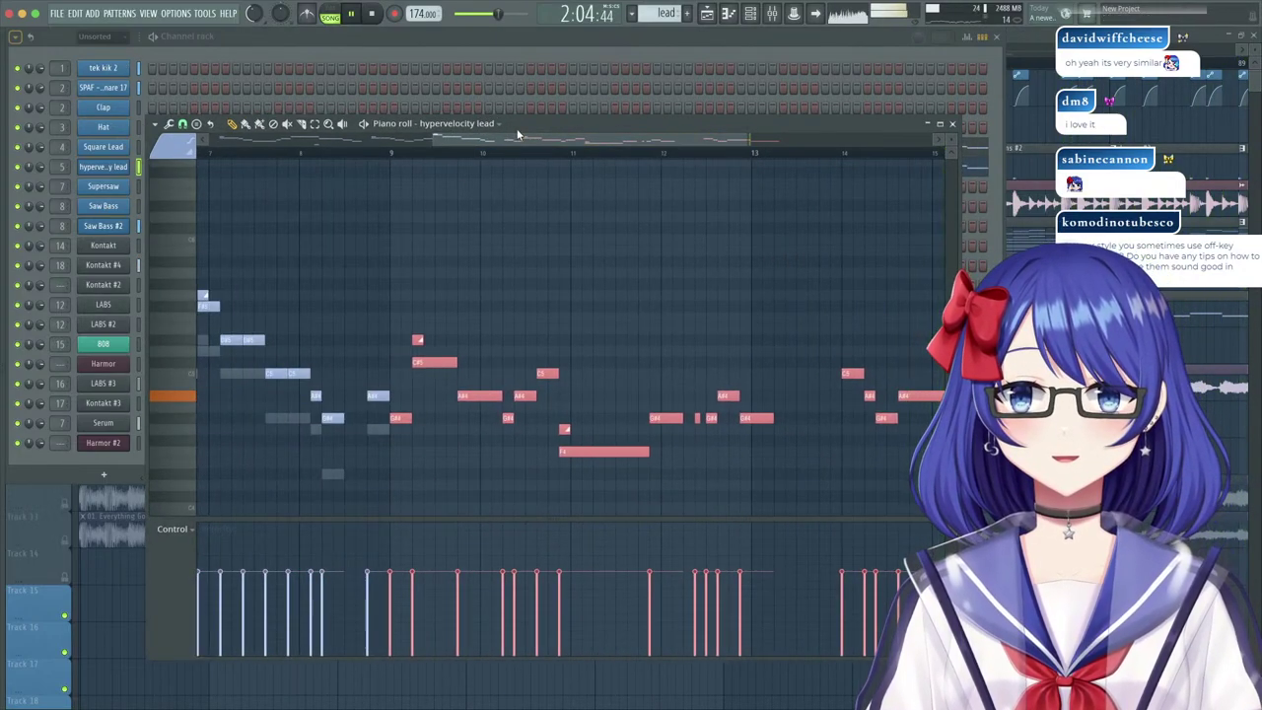
pyautogui.rightClick(384, 430)
pyautogui.rightClick(385, 430)
pyautogui.scroll(4, 544, 161)
pyautogui.press('super+v')
# Lower the pasted Square Lead notes by three semitones, and adjust bar 10's A4 to G#4 and its E4 slide note to D#4.
pyautogui.scroll(-2, 544, 161)
pyautogui.press('space')
pyautogui.moveTo(333, 420)
pyautogui.mouseDown()
pyautogui.moveTo(329, 454)
pyautogui.moveTo(341, 451)
pyautogui.mouseUp()
pyautogui.click(381, 462)
pyautogui.rightClick(381, 462)
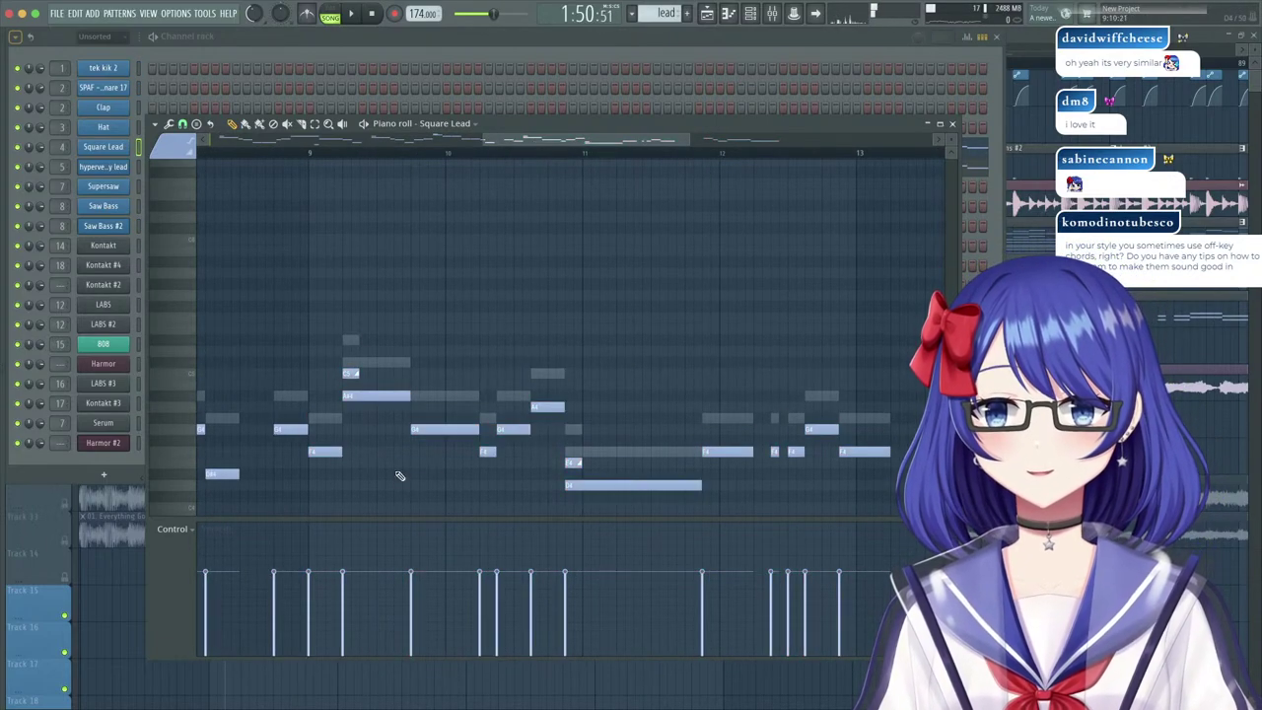
pyautogui.press('space')
pyautogui.press('space')
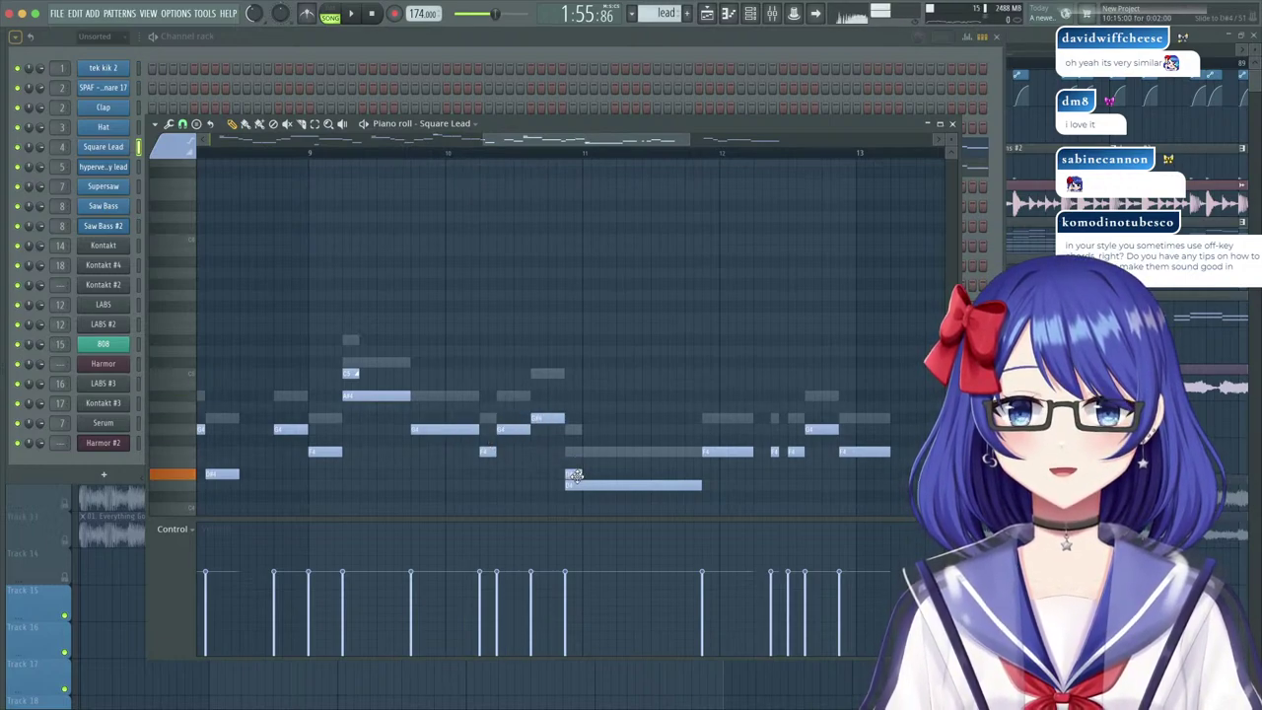
# Lower the Square Lead's long D4 around bar 11 to C#4, bar 14's A4 to G#4, and the F4 notes in bars 14 and 15 to D#4.
pyautogui.moveTo(580, 484); pyautogui.dragTo(580, 496)
pyautogui.press('space')
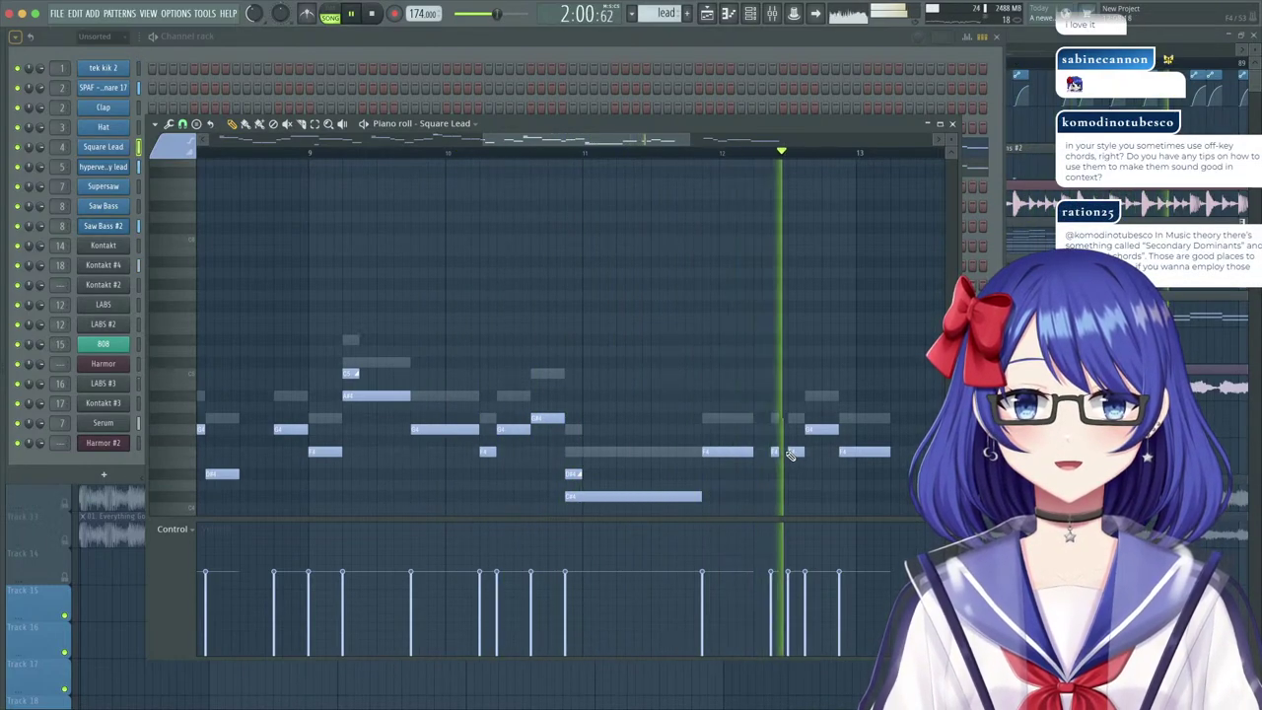
pyautogui.scroll(-5, 733, 156)
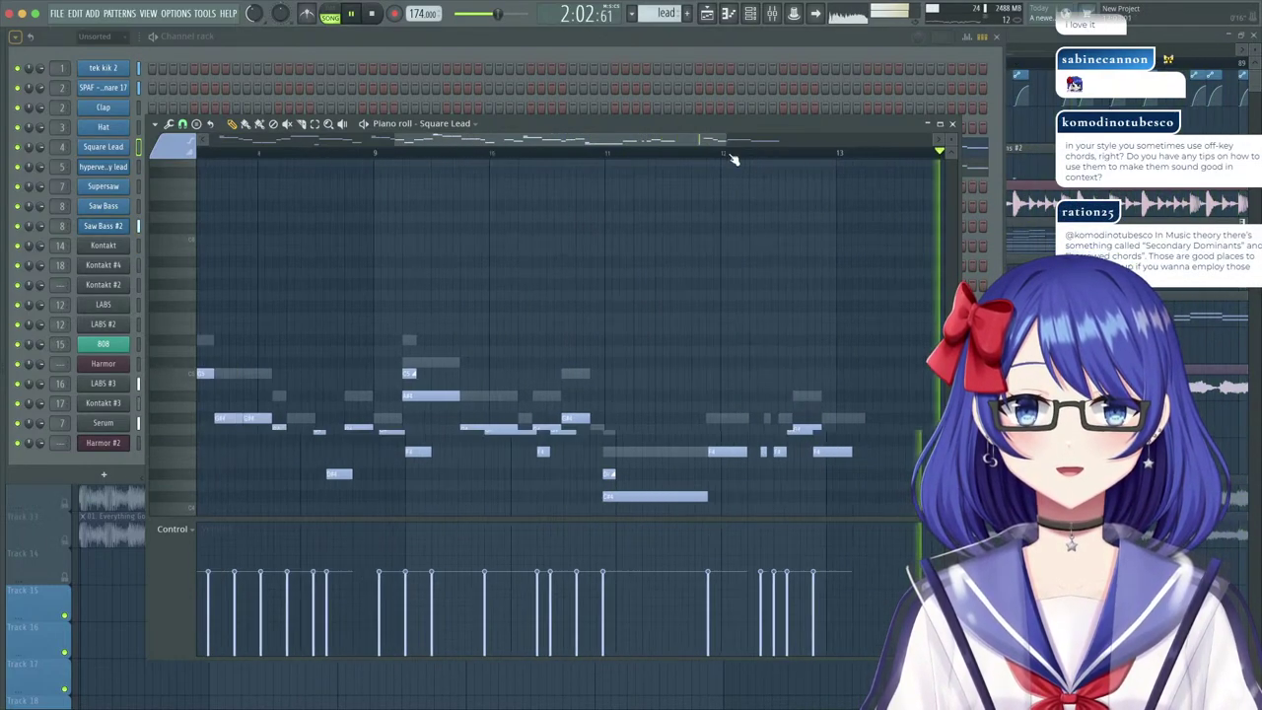
pyautogui.scroll(4, 891, 156)
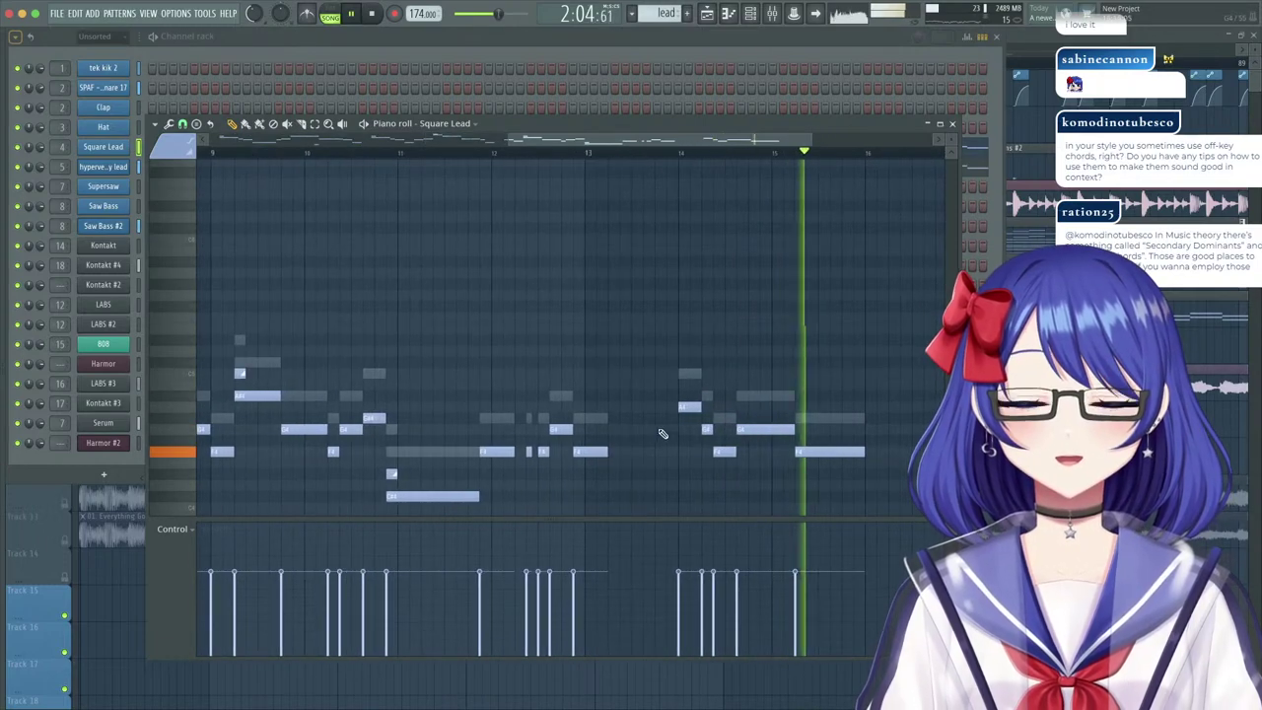
pyautogui.moveTo(689, 408); pyautogui.dragTo(693, 423)
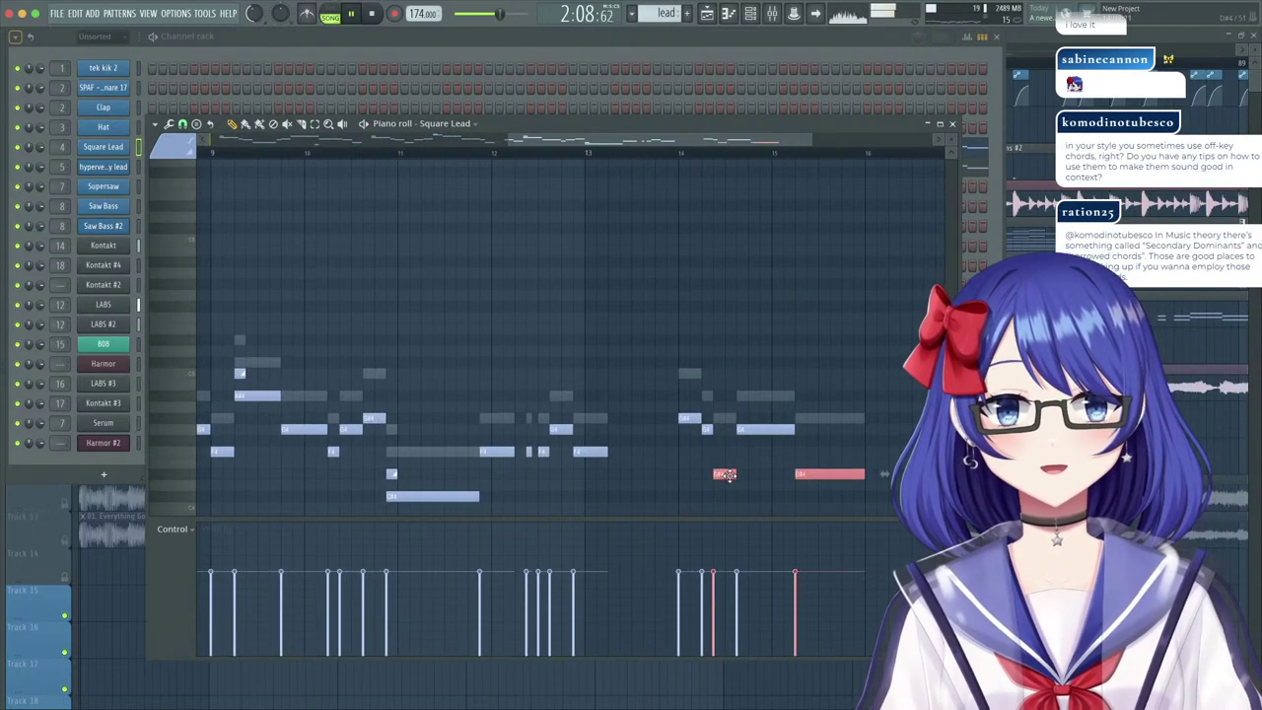
# Play the corrected Square Lead phrase, close the piano roll and check how the lead leads into the section after bar 93.
pyautogui.scroll(-4, 703, 146)
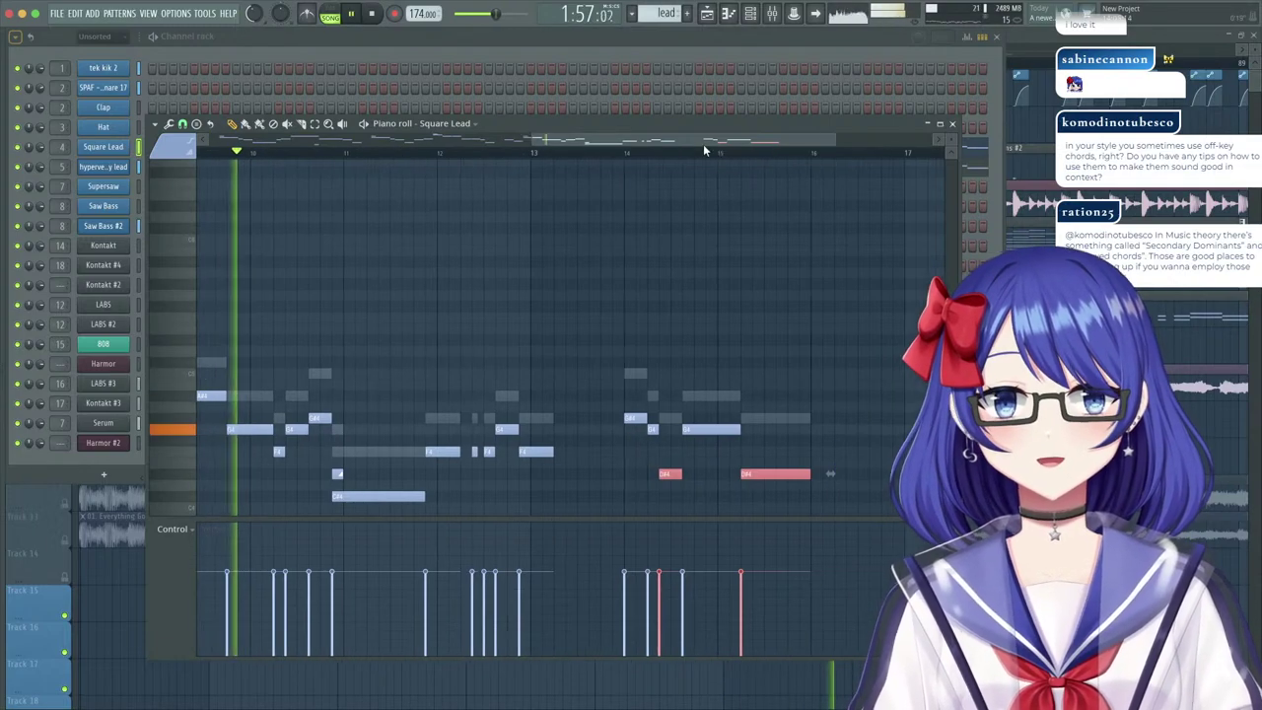
pyautogui.scroll(-2, 708, 158)
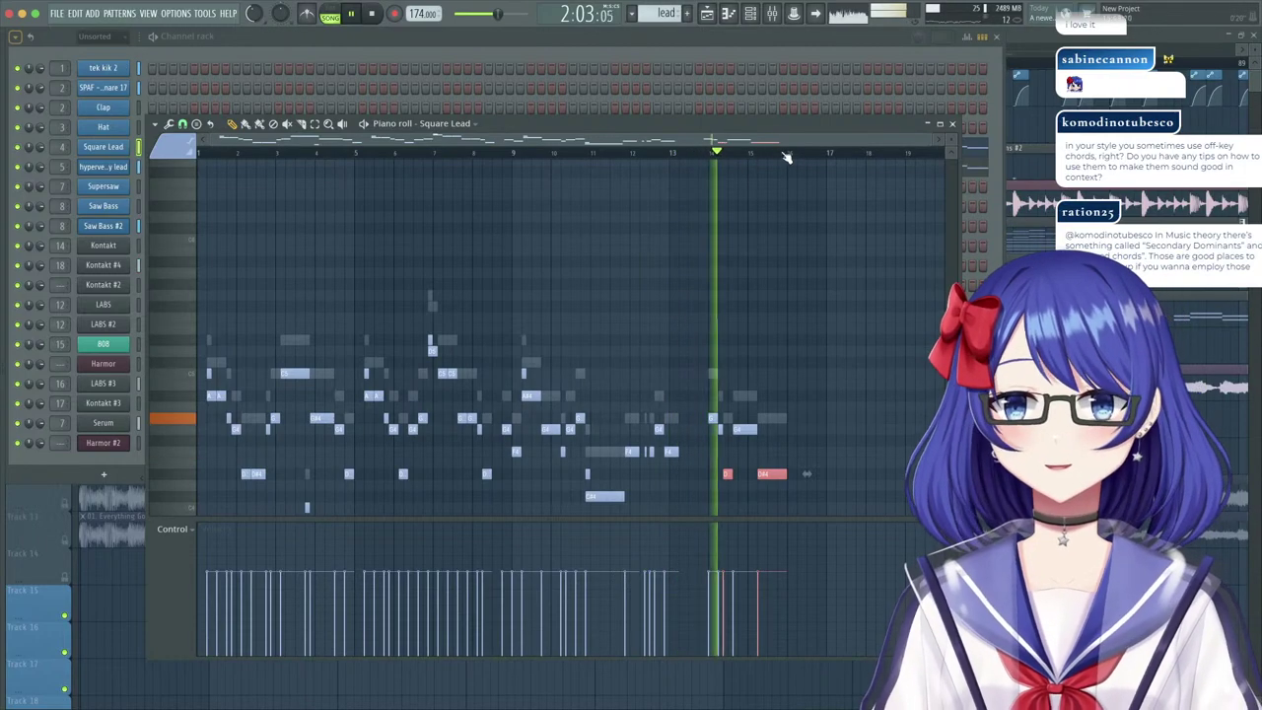
pyautogui.scroll(1, 805, 154)
pyautogui.scroll(2, 801, 150)
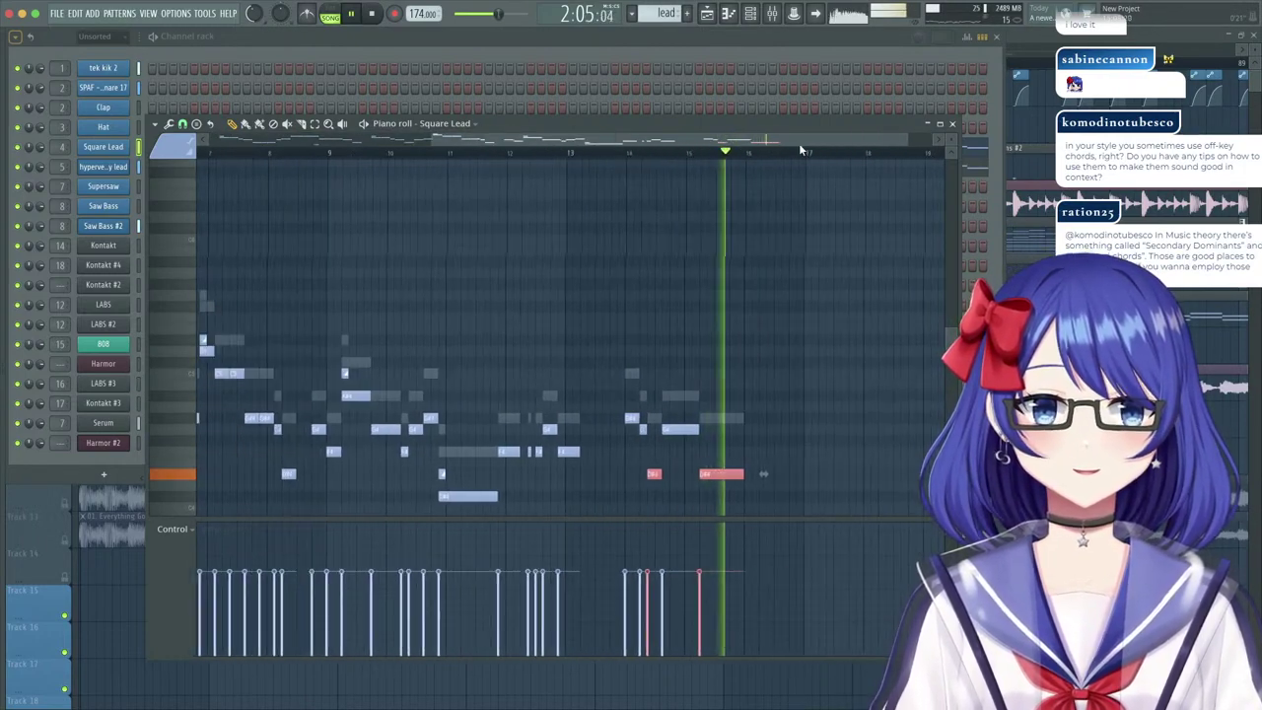
pyautogui.scroll(-3, 797, 148)
pyautogui.click(1013, 40)
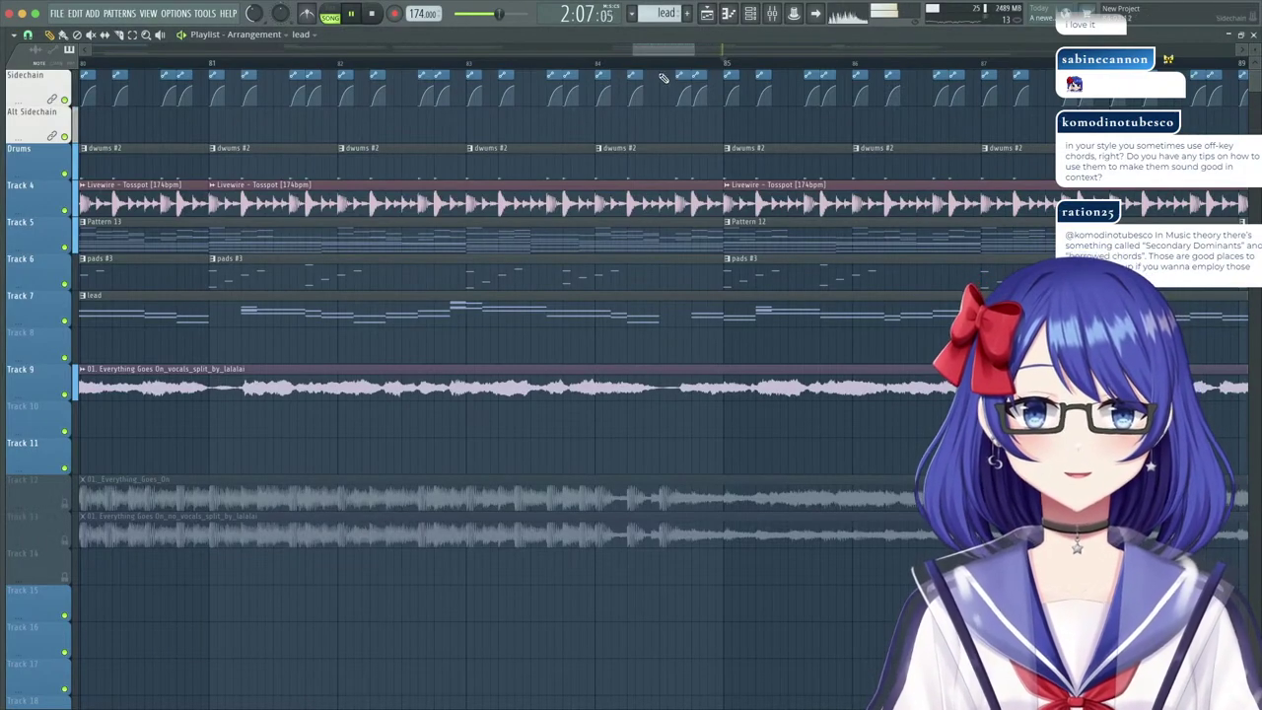
pyautogui.scroll(-8, 636, 64)
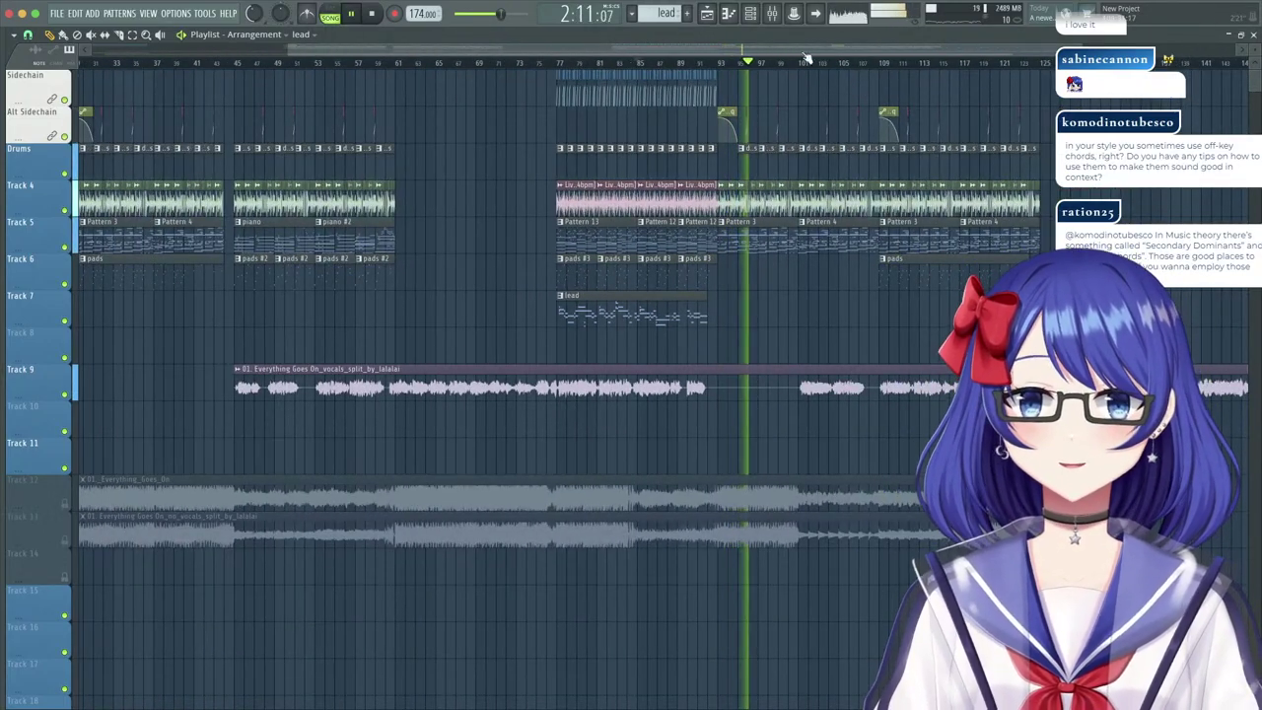
pyautogui.scroll(4, 774, 64)
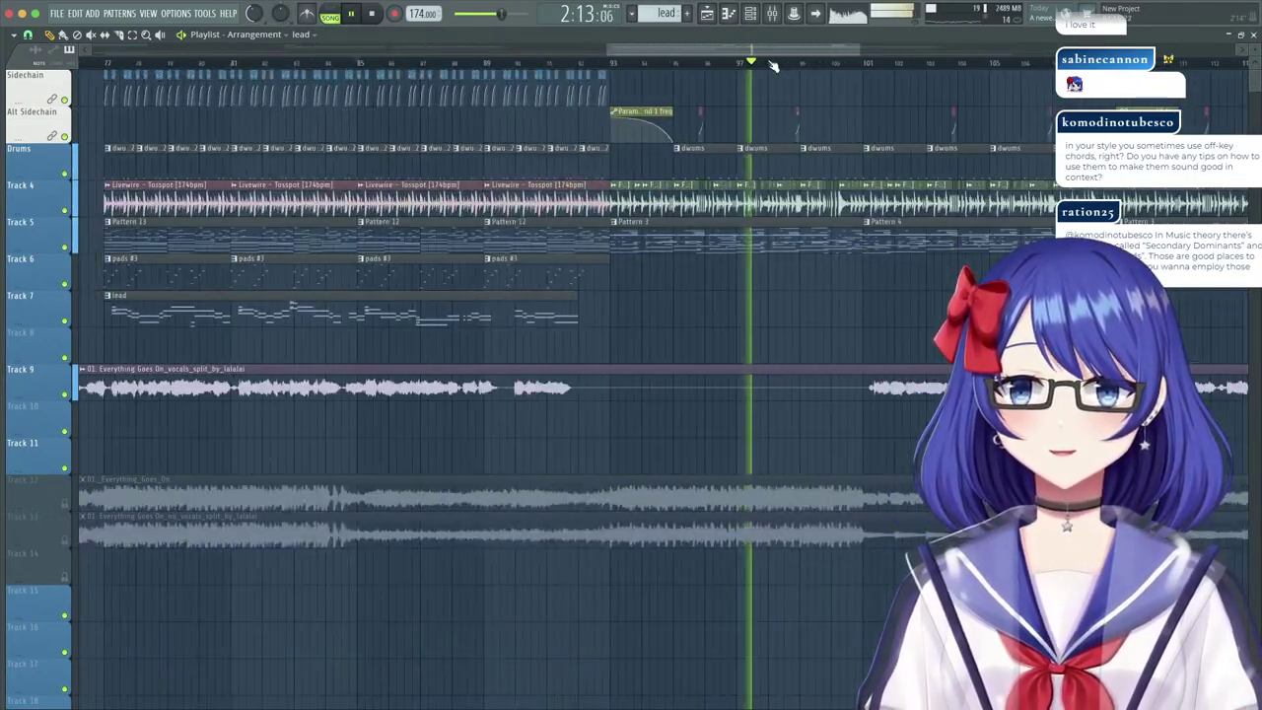
pyautogui.scroll(-2, 774, 64)
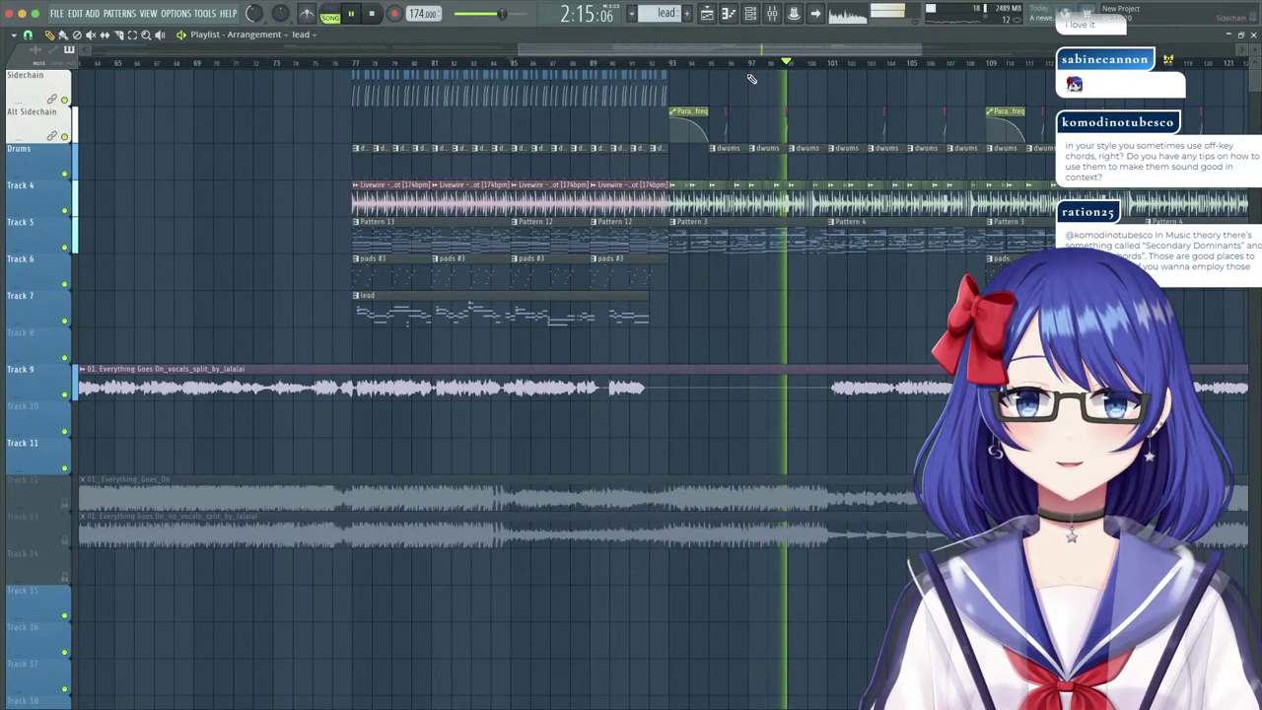
pyautogui.press('space')
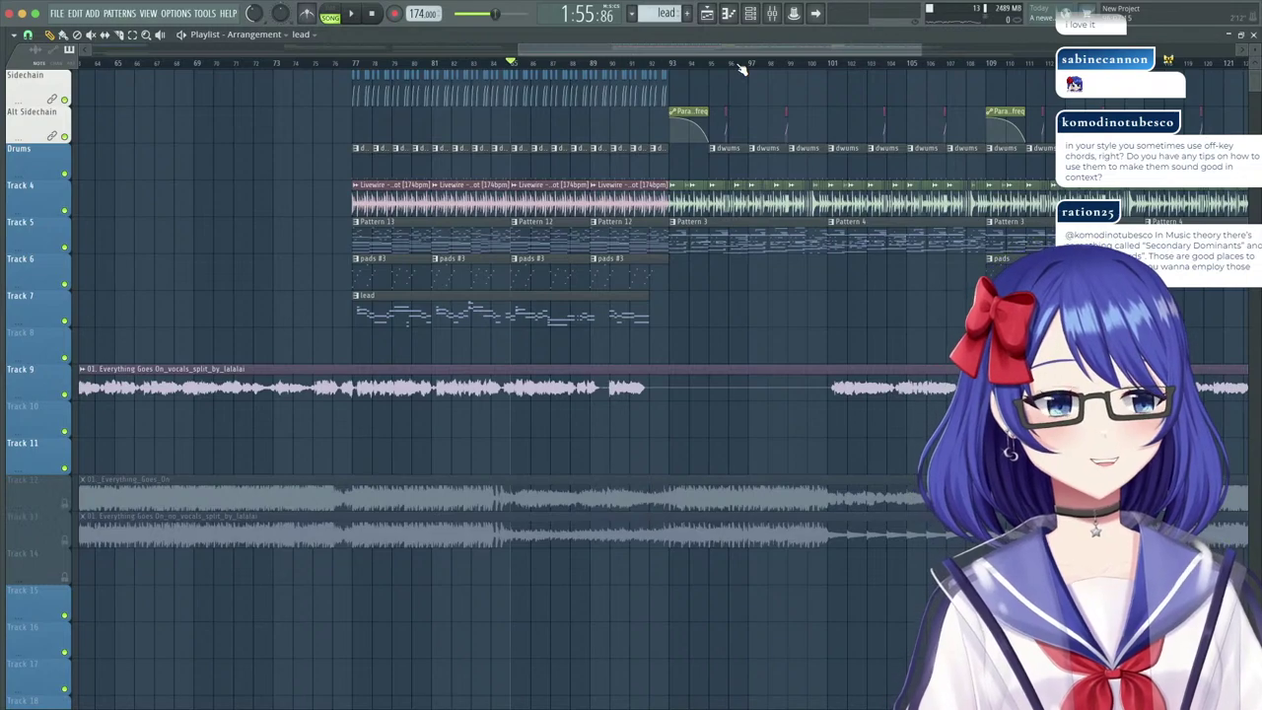
# Play the arrangement from bar 77 to hear the harmonized lead with the vocals.
pyautogui.moveTo(765, 41); pyautogui.dragTo(711, 36)
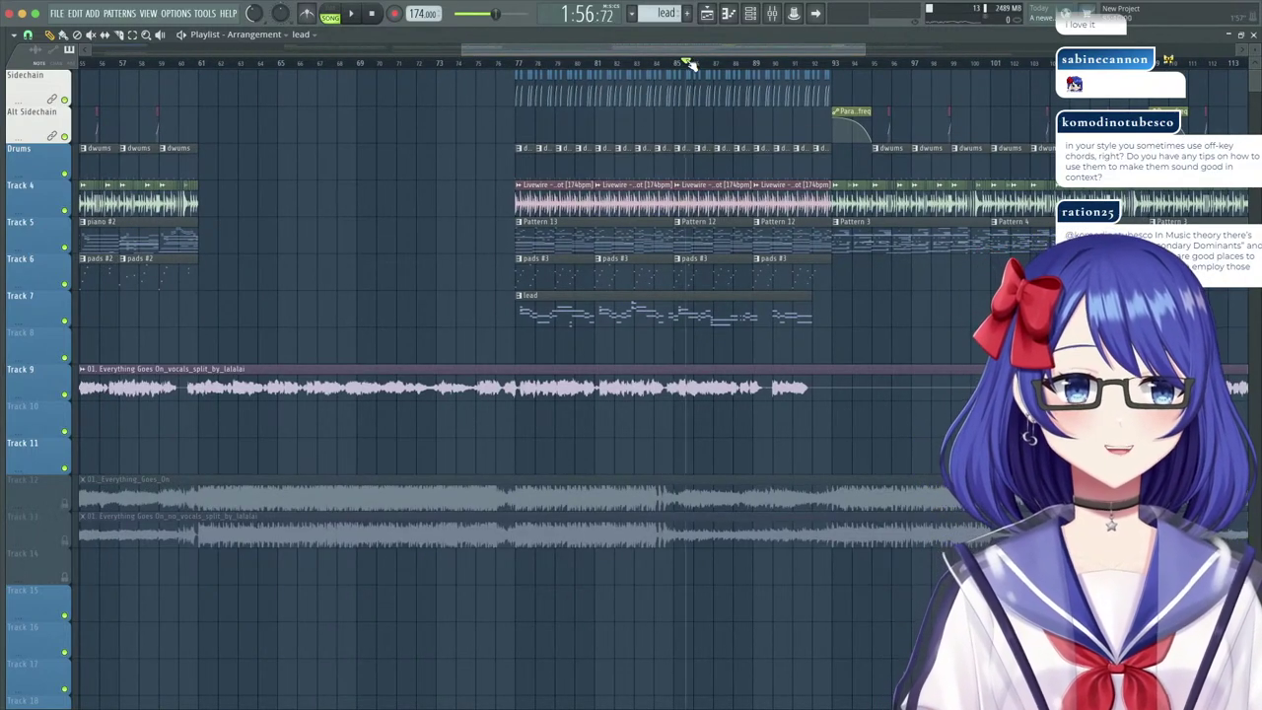
pyautogui.moveTo(783, 64); pyautogui.dragTo(794, 62)
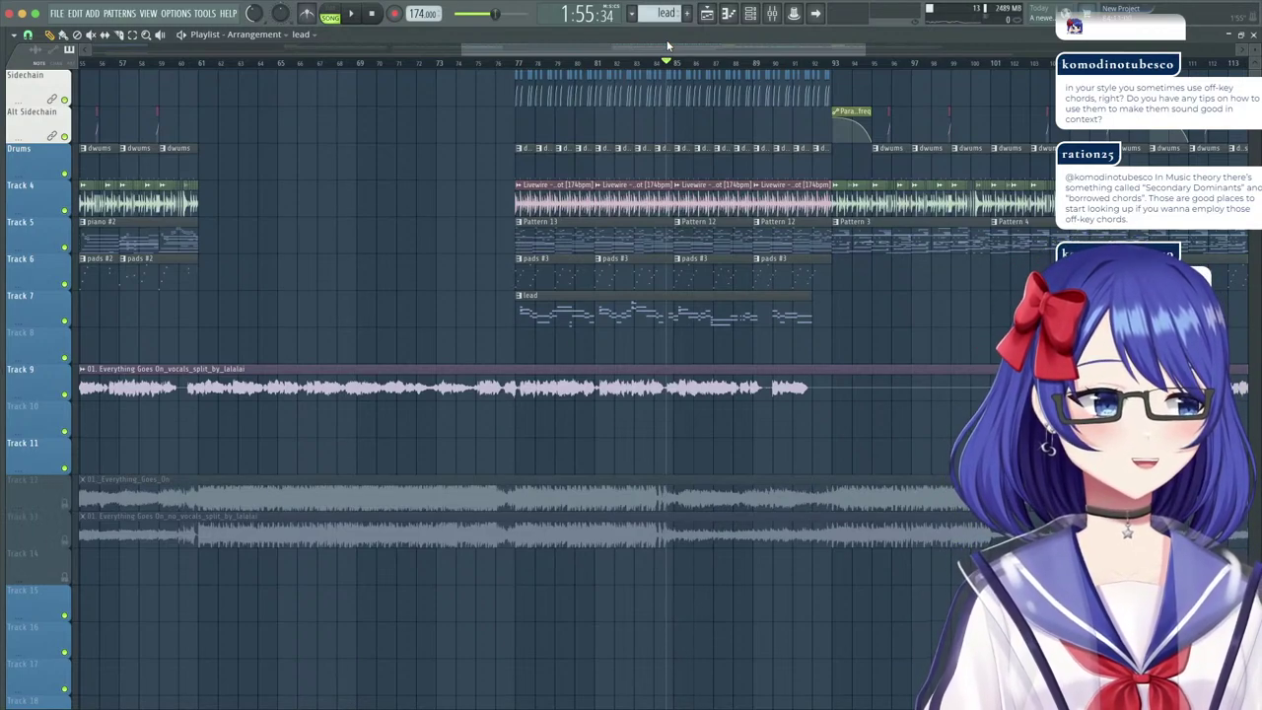
pyautogui.click(527, 63)
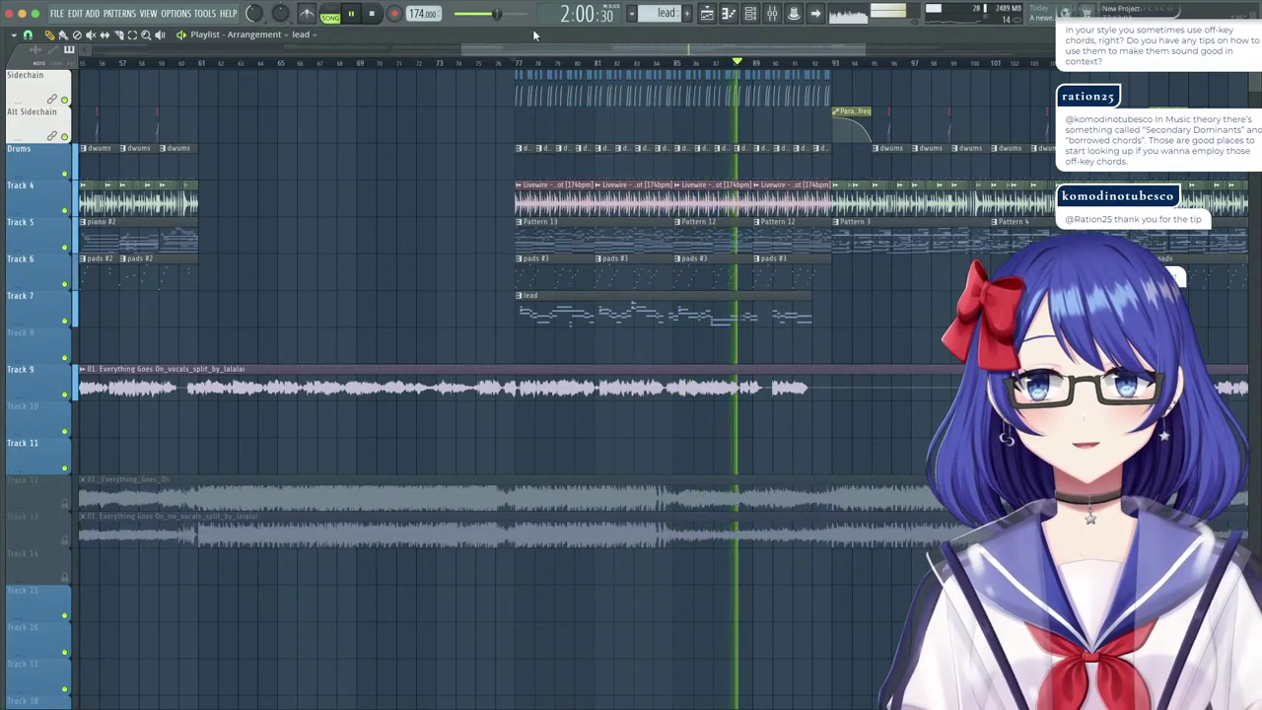
pyautogui.click(373, 14)
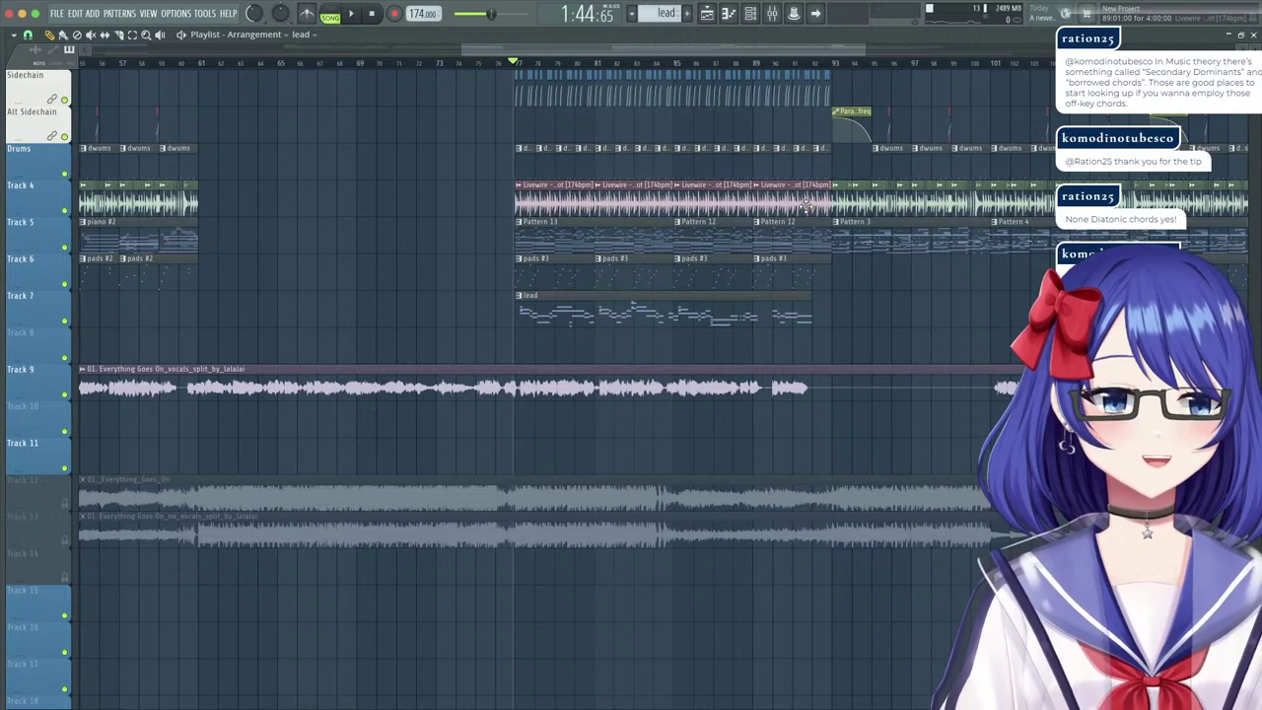
pyautogui.moveTo(503, 47); pyautogui.dragTo(553, 55)
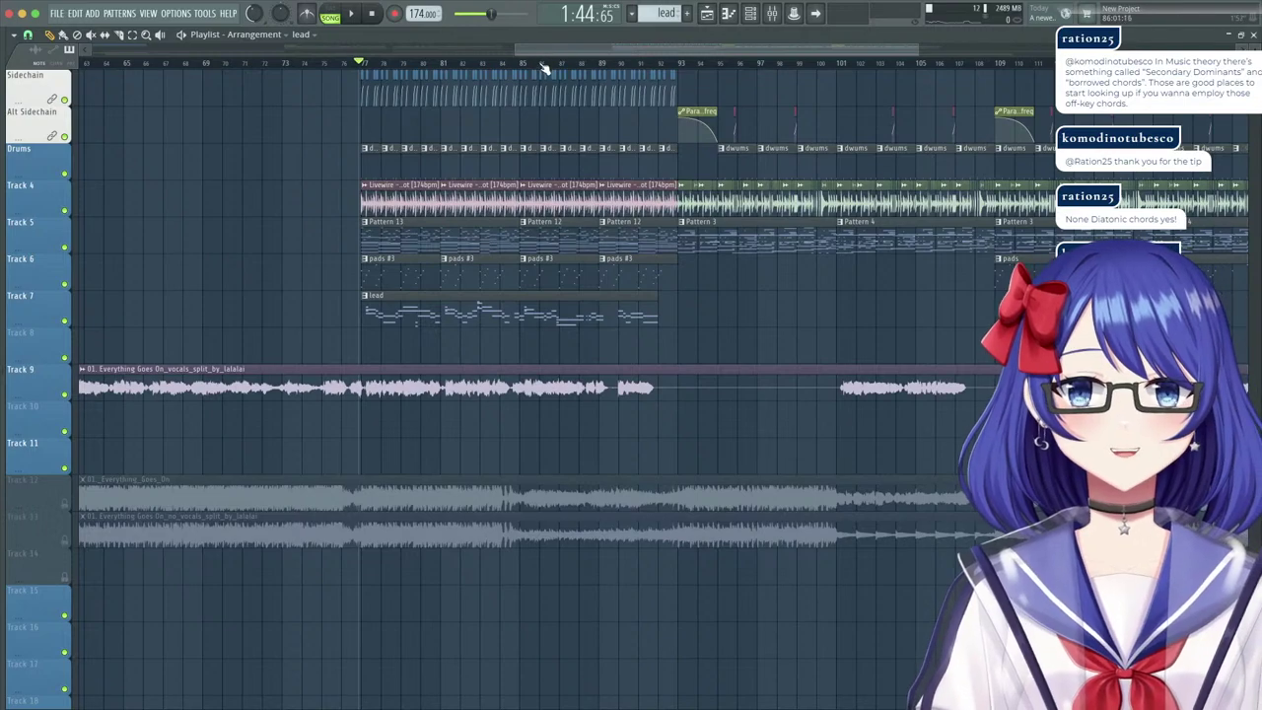
pyautogui.scroll(3, 526, 69)
pyautogui.moveTo(526, 68); pyautogui.dragTo(520, 67)
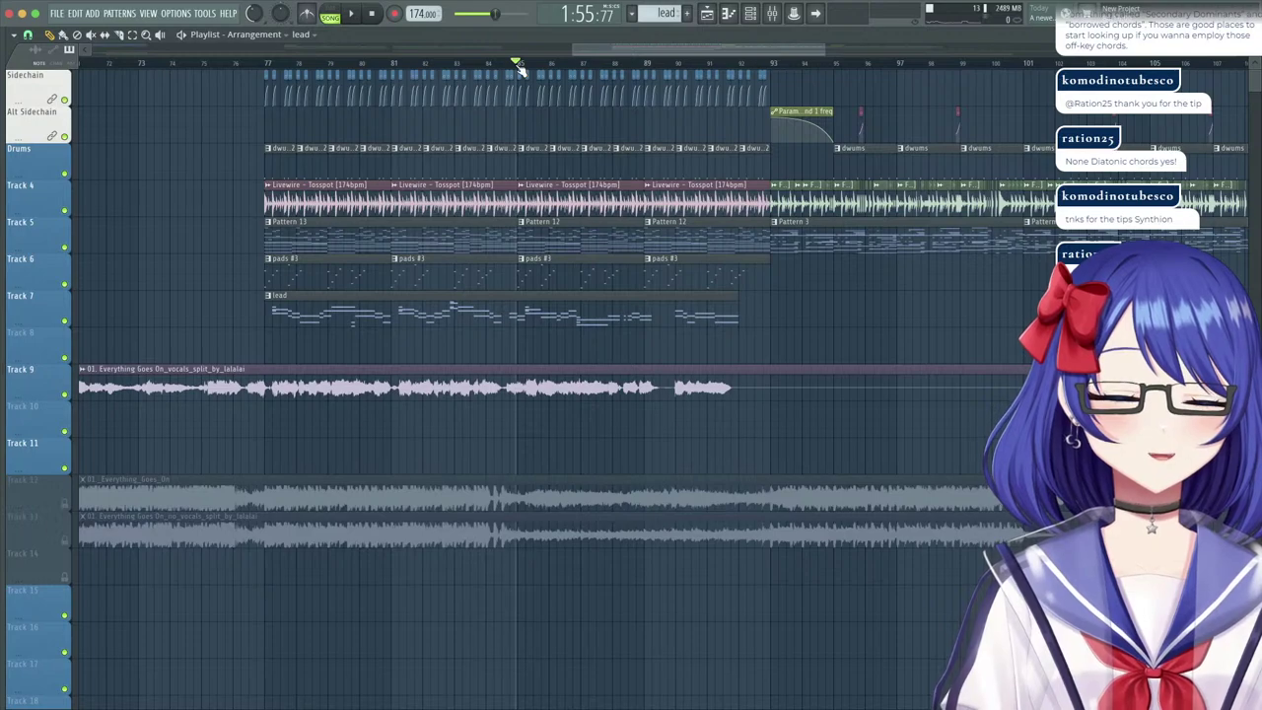
pyautogui.moveTo(520, 67); pyautogui.dragTo(702, 69)
pyautogui.moveTo(584, 64); pyautogui.dragTo(594, 64)
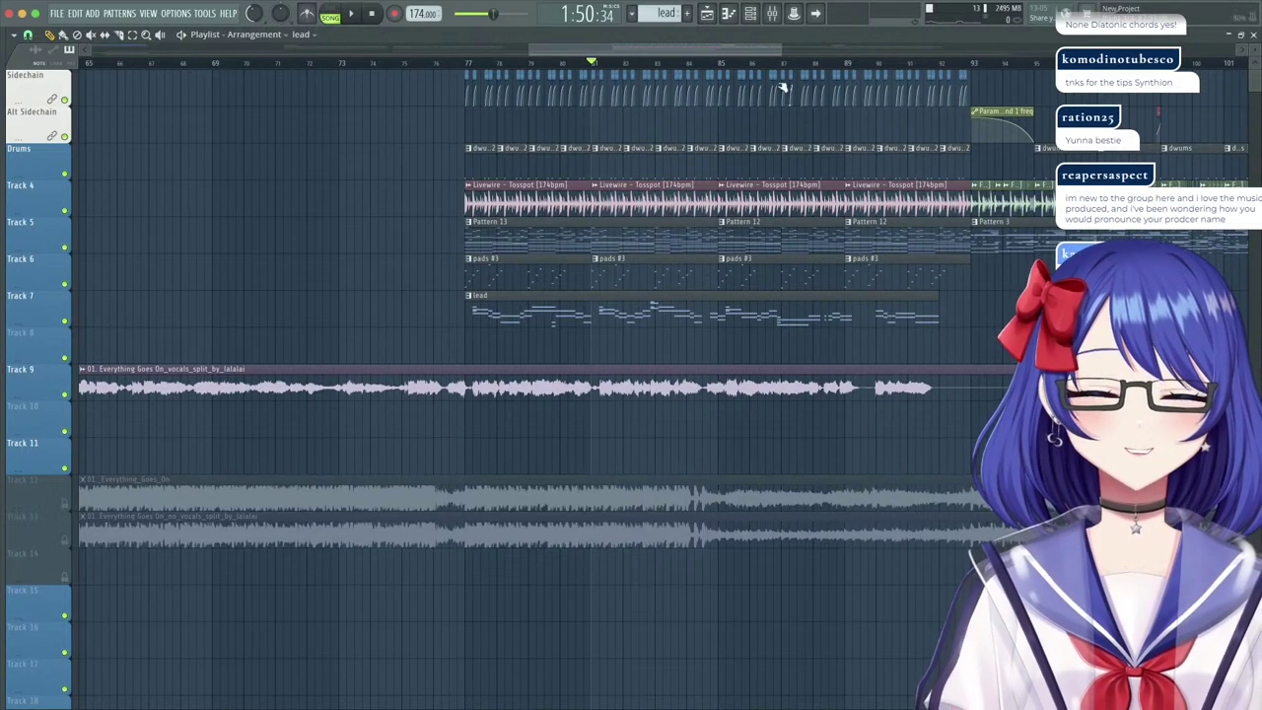
pyautogui.moveTo(698, 62); pyautogui.dragTo(724, 62)
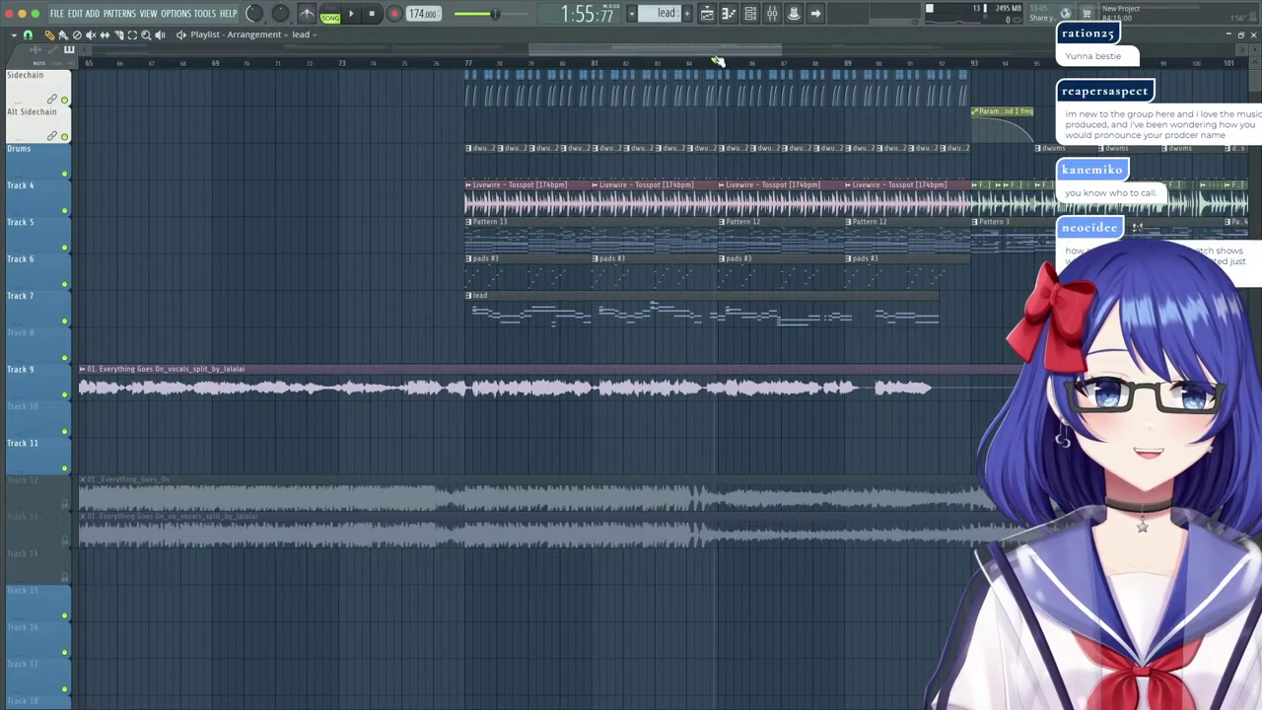
pyautogui.moveTo(638, 43)
pyautogui.mouseDown()
pyautogui.moveTo(692, 54)
pyautogui.moveTo(647, 52)
pyautogui.mouseUp()
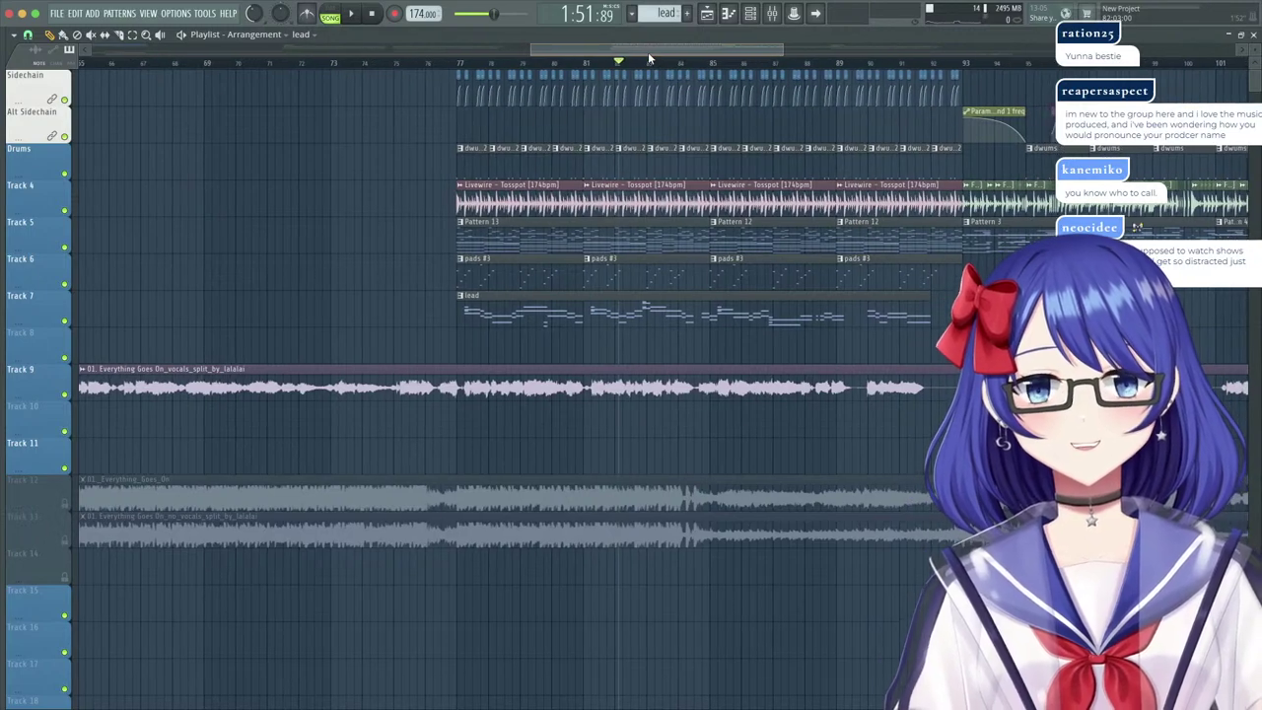
pyautogui.click(695, 63)
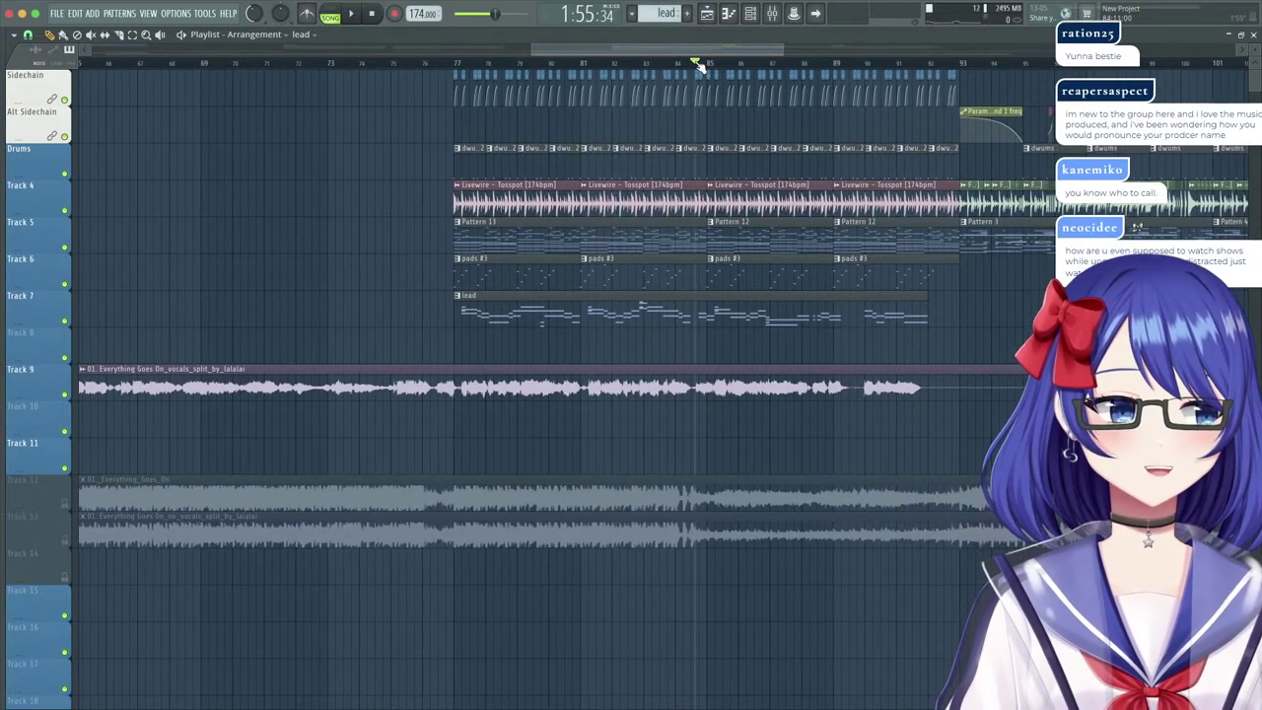
# Play the arrangement from bar 80 to review the lead section and stop playback.
pyautogui.moveTo(698, 65); pyautogui.dragTo(568, 55)
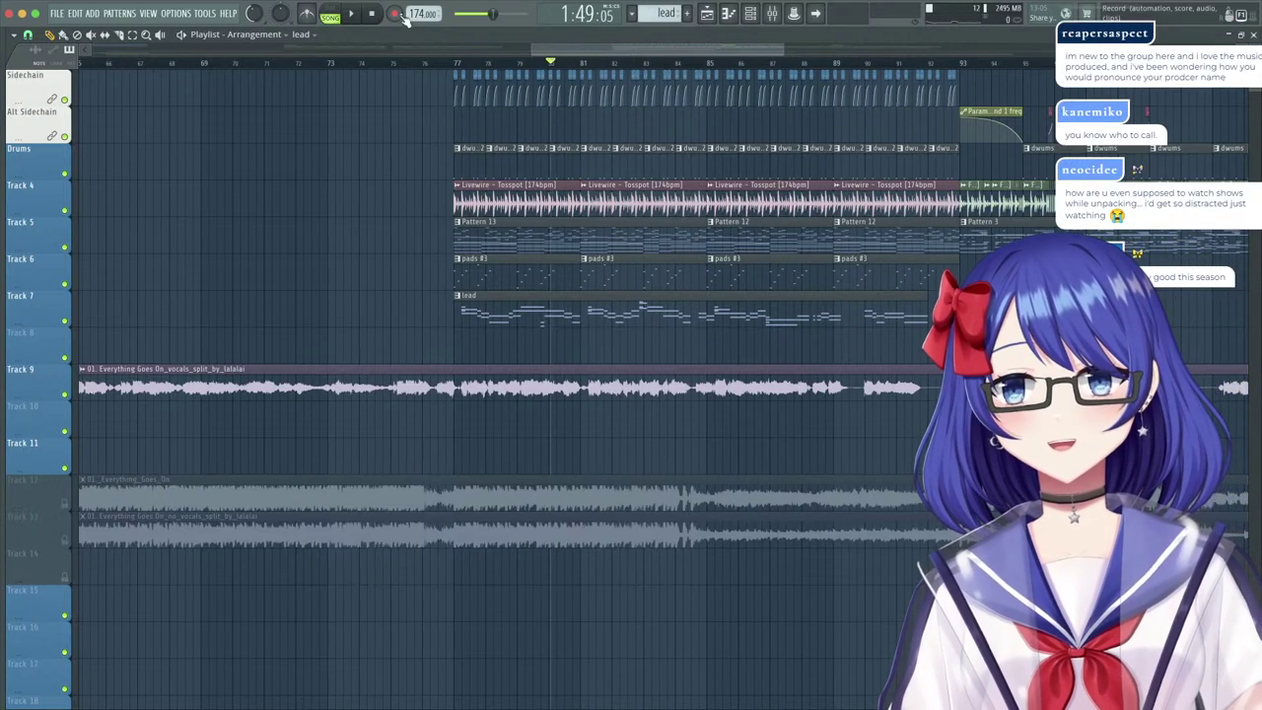
pyautogui.press('space')
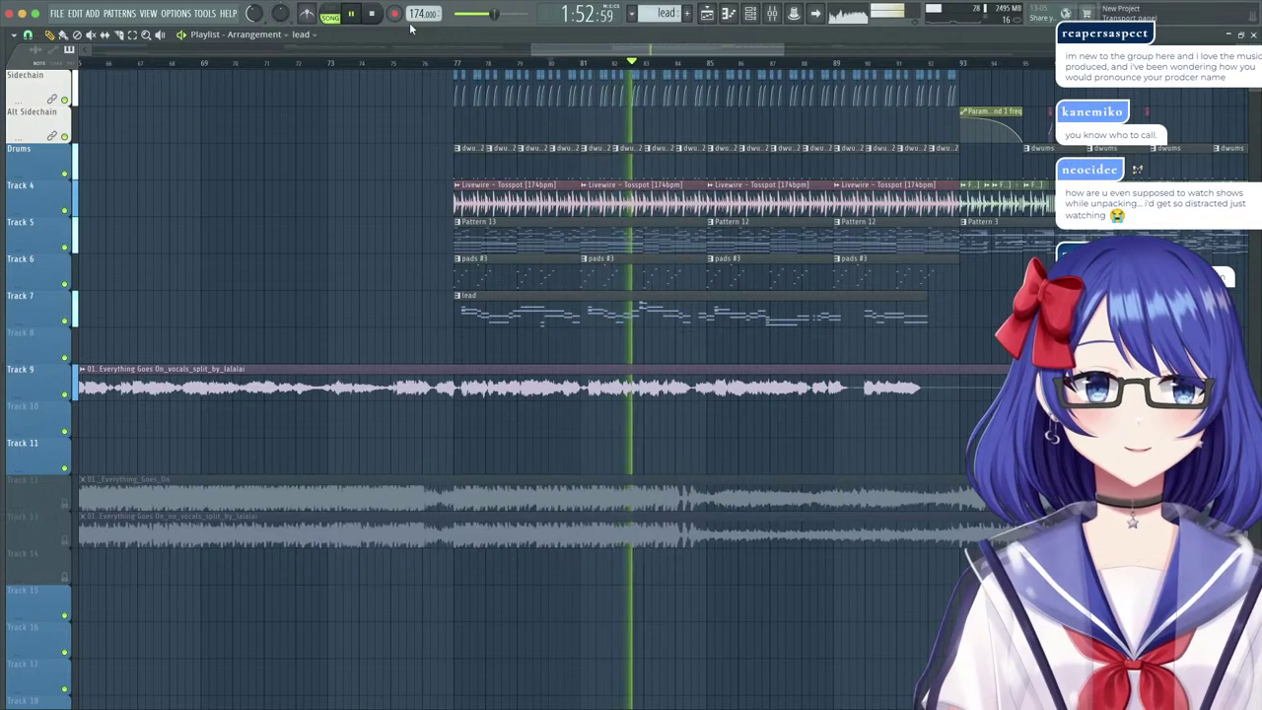
pyautogui.moveTo(610, 52); pyautogui.dragTo(654, 57)
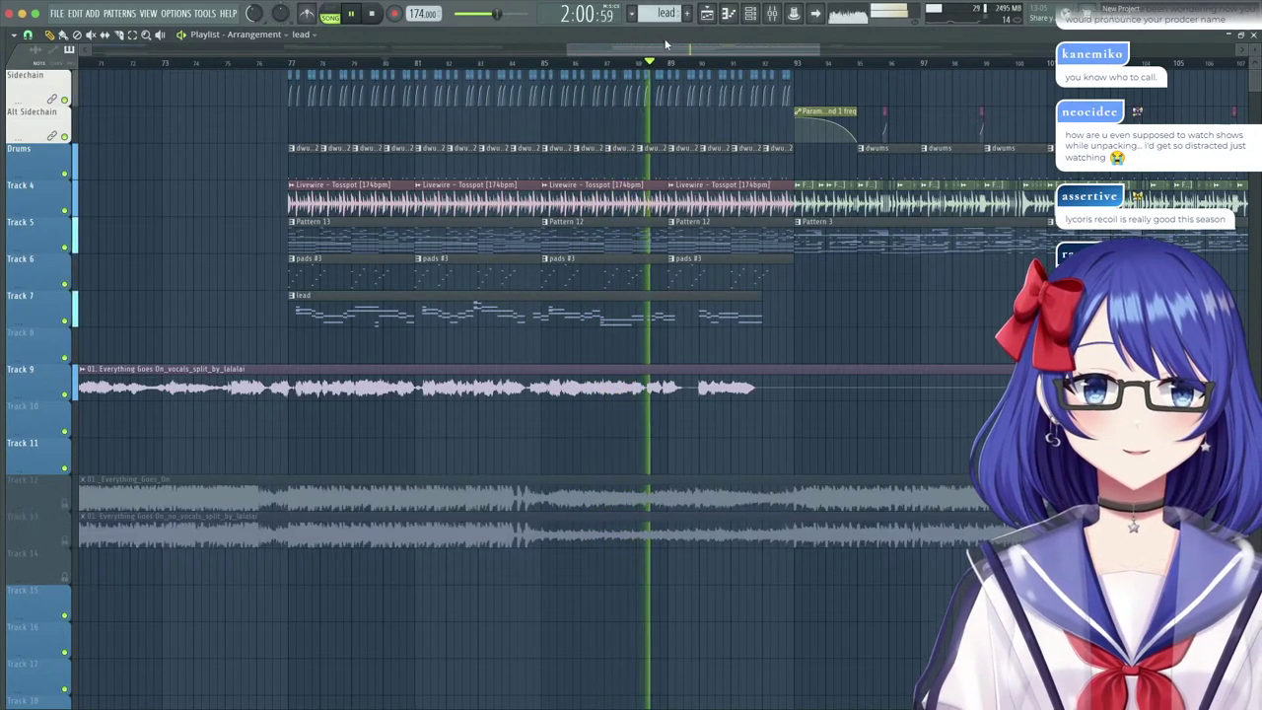
pyautogui.moveTo(673, 51); pyautogui.dragTo(701, 65)
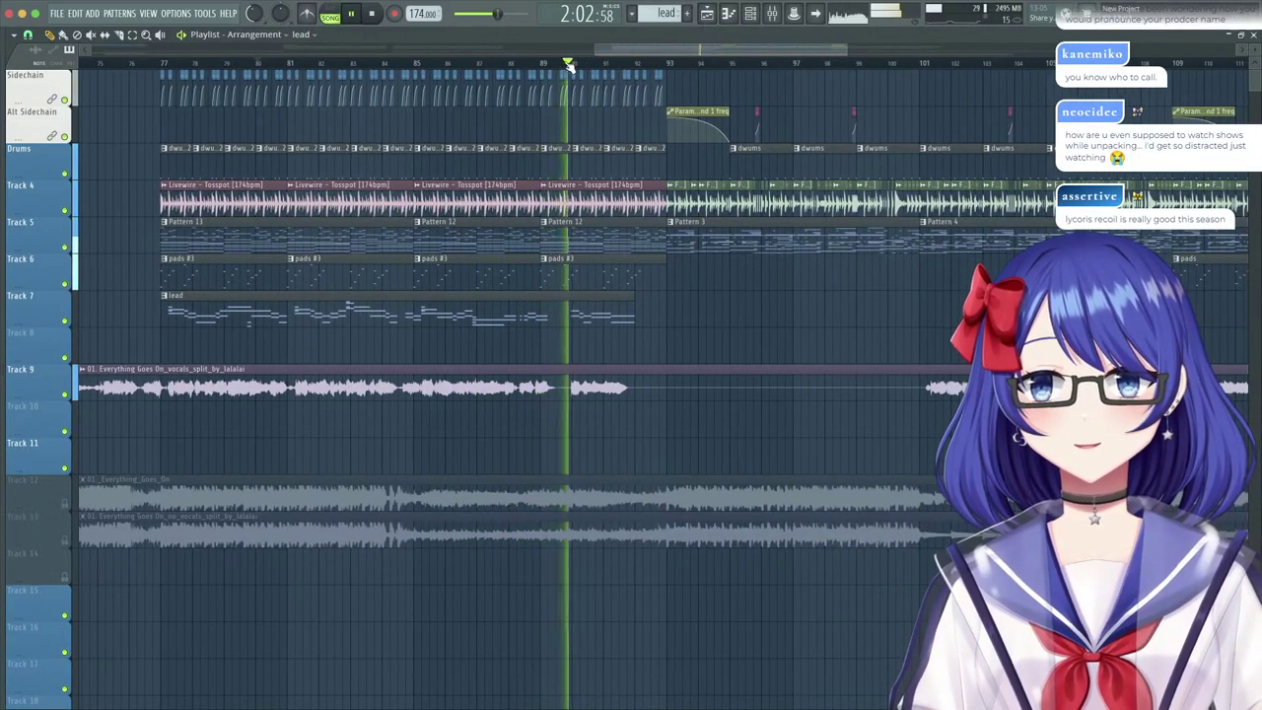
pyautogui.scroll(4, 559, 70)
pyautogui.scroll(-5, 560, 71)
pyautogui.press('space')
# Open the pads #3 pattern's notes from the playlist and bring the channel rack to the front.
pyautogui.moveTo(695, 48); pyautogui.dragTo(685, 56)
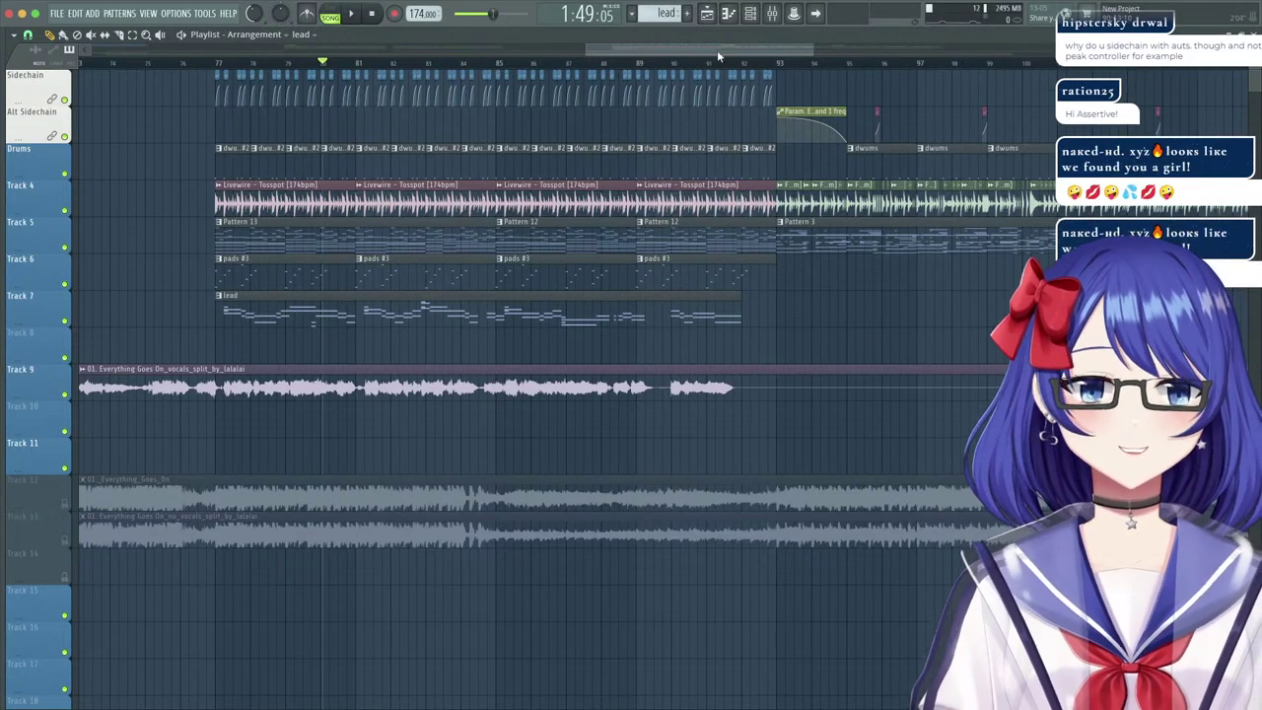
pyautogui.moveTo(725, 51); pyautogui.dragTo(736, 52)
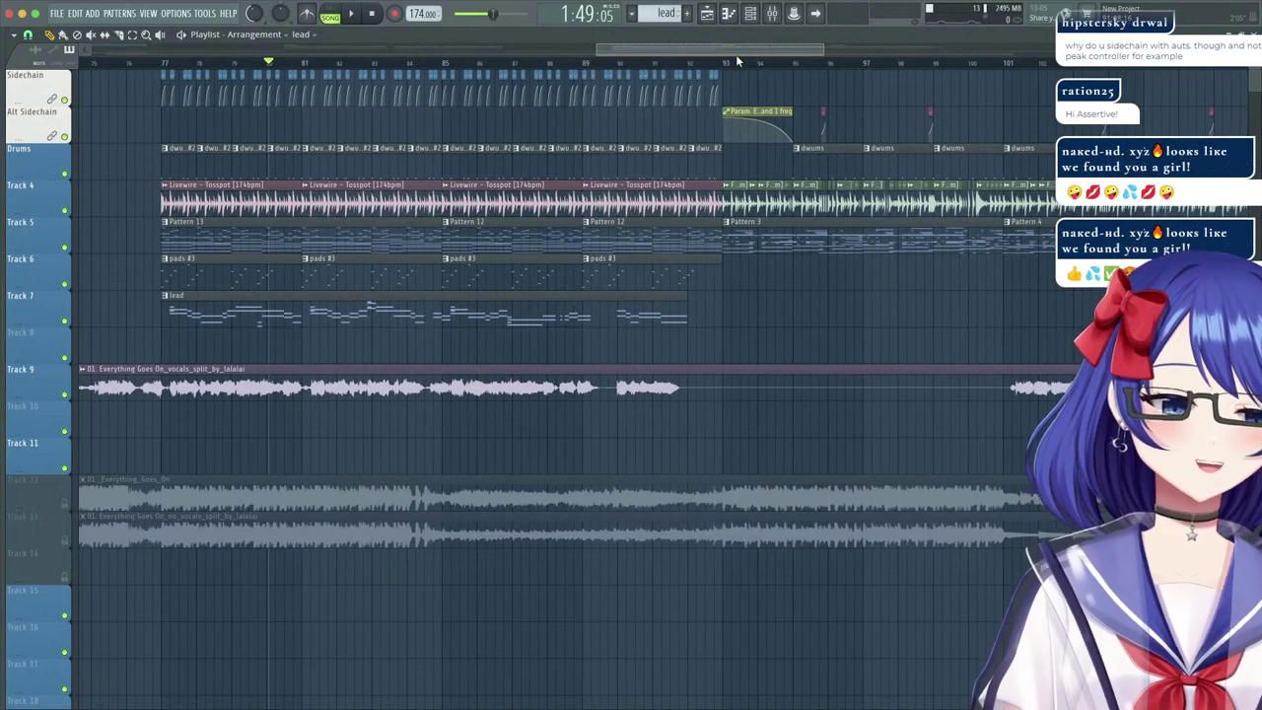
pyautogui.moveTo(736, 56); pyautogui.dragTo(591, 45)
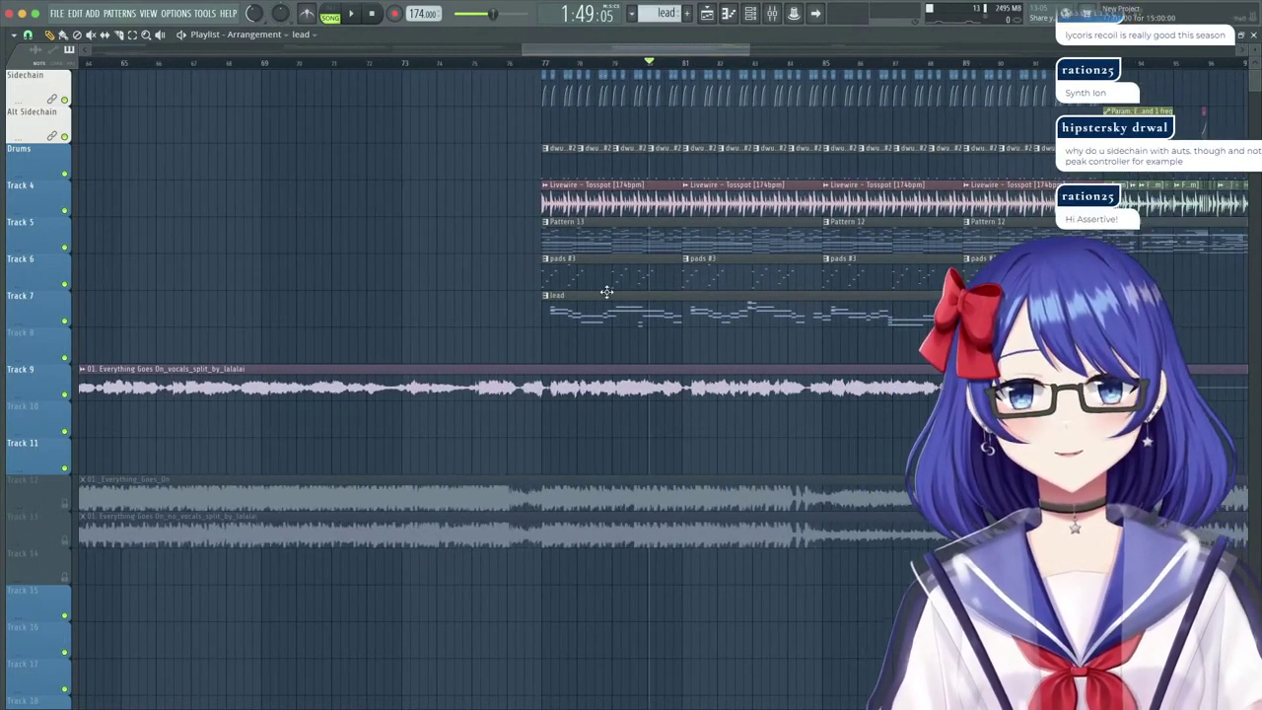
pyautogui.doubleClick(604, 304)
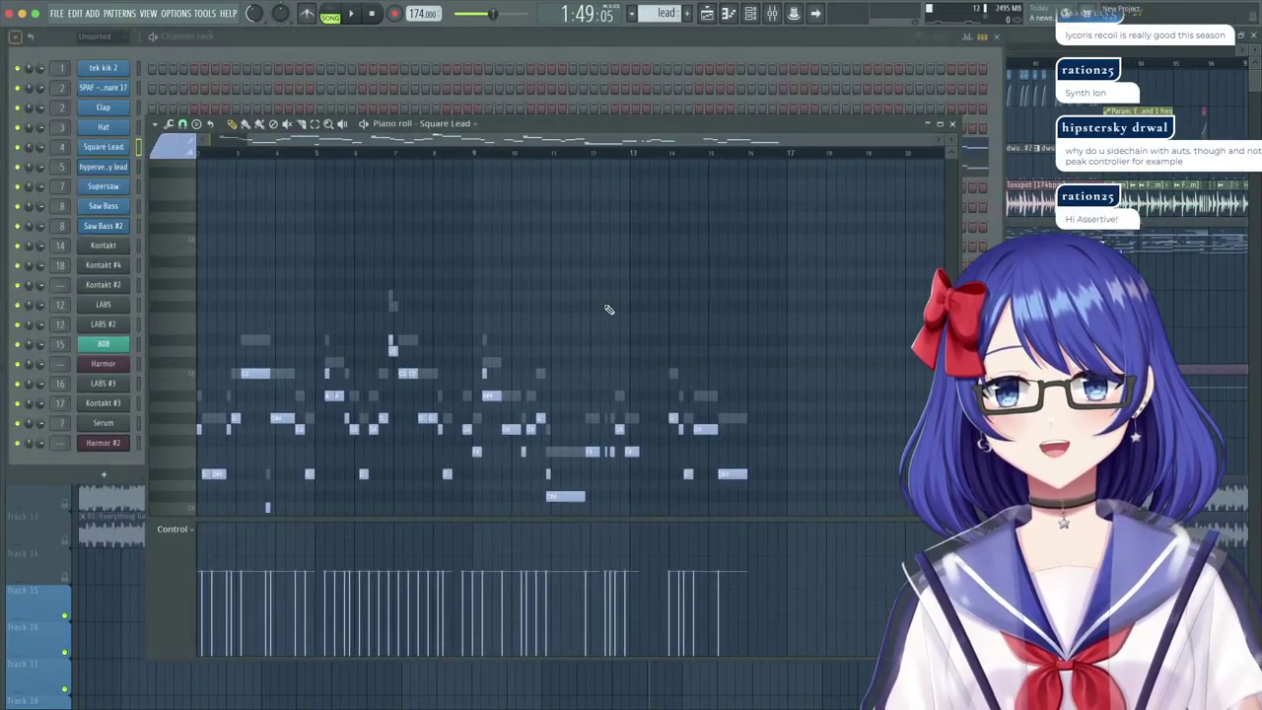
pyautogui.click(1018, 32)
pyautogui.doubleClick(647, 279)
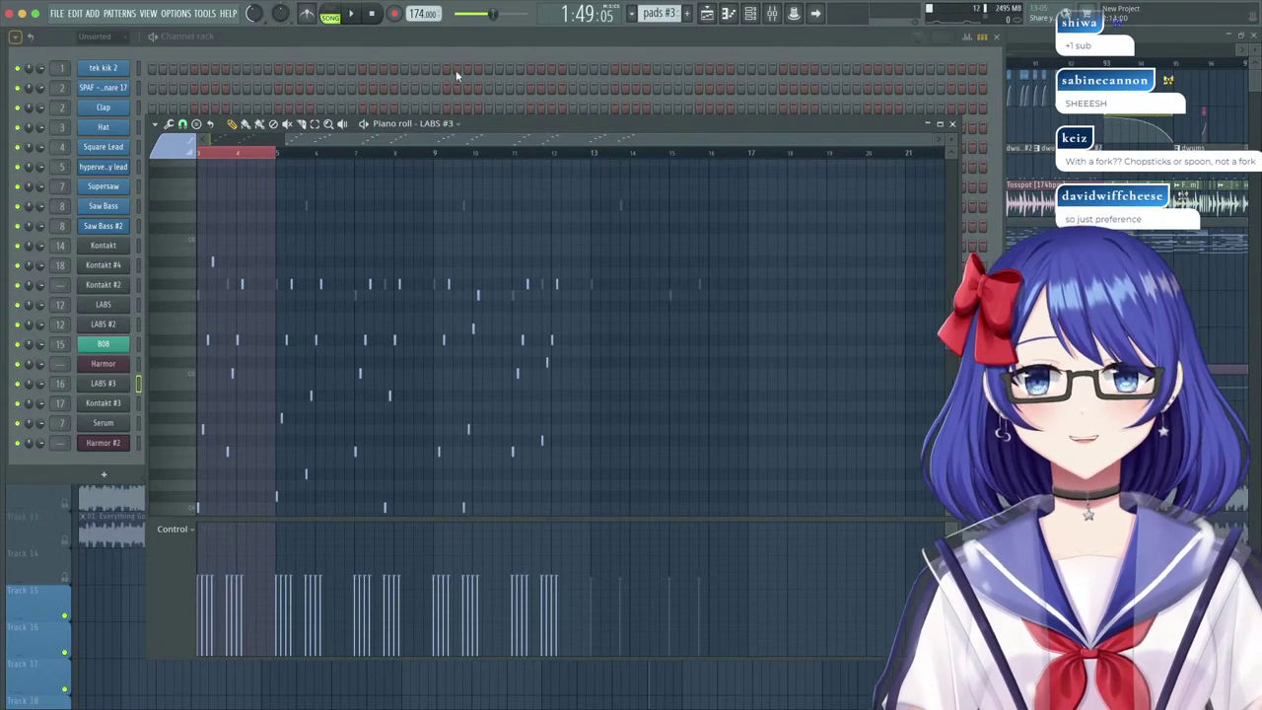
pyautogui.click(457, 74)
# Add a new Harmor channel with the bell preset to the pads #3 pattern and open its piano roll.
pyautogui.click(104, 474)
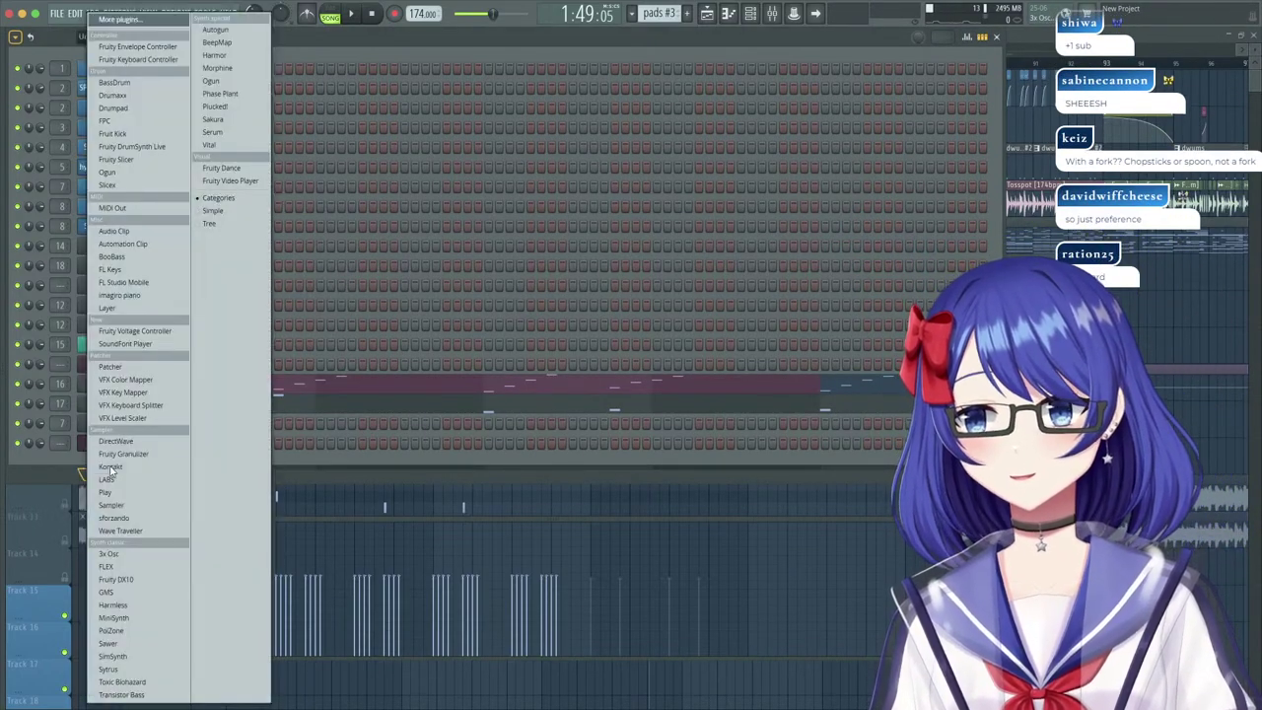
pyautogui.click(214, 56)
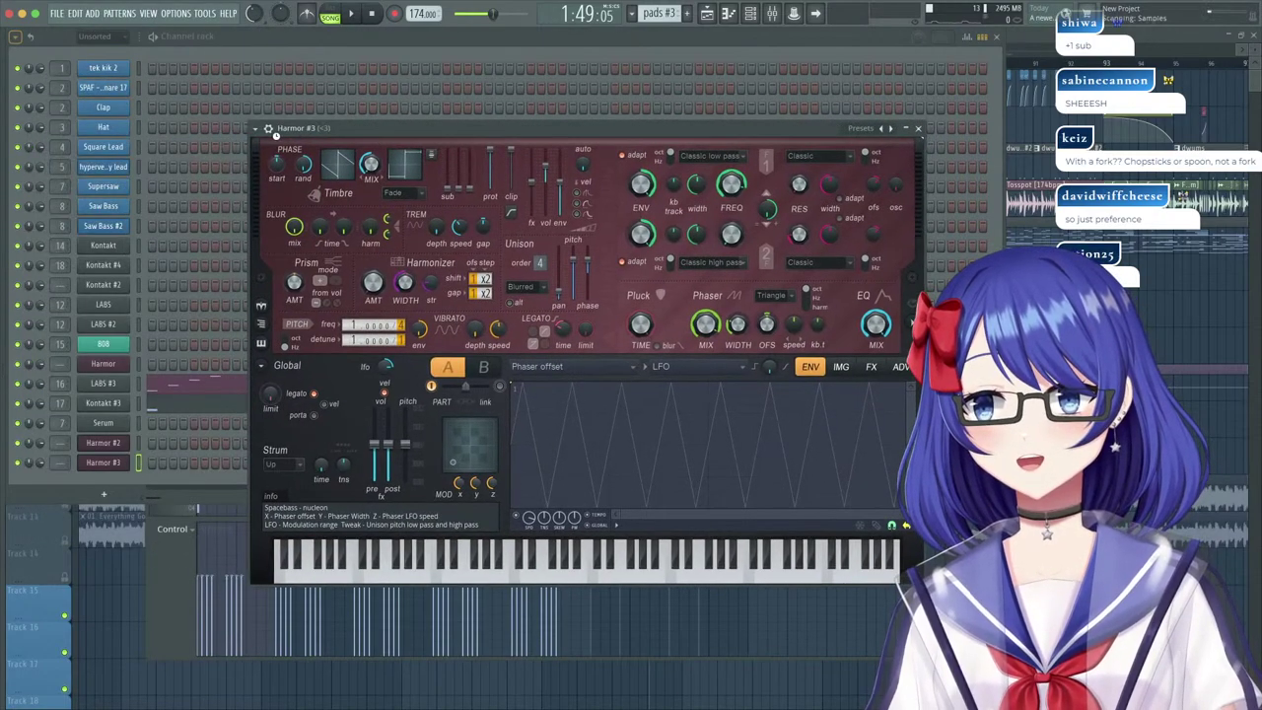
pyautogui.click(268, 129)
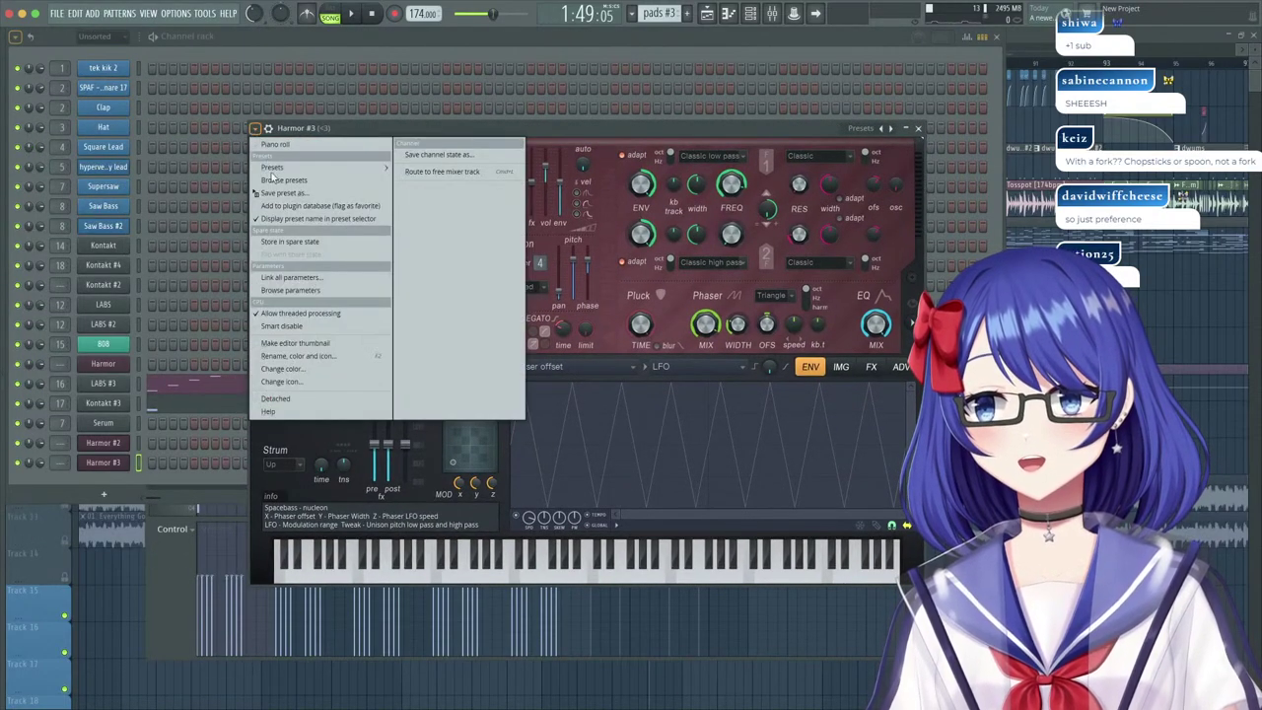
pyautogui.moveTo(296, 166)
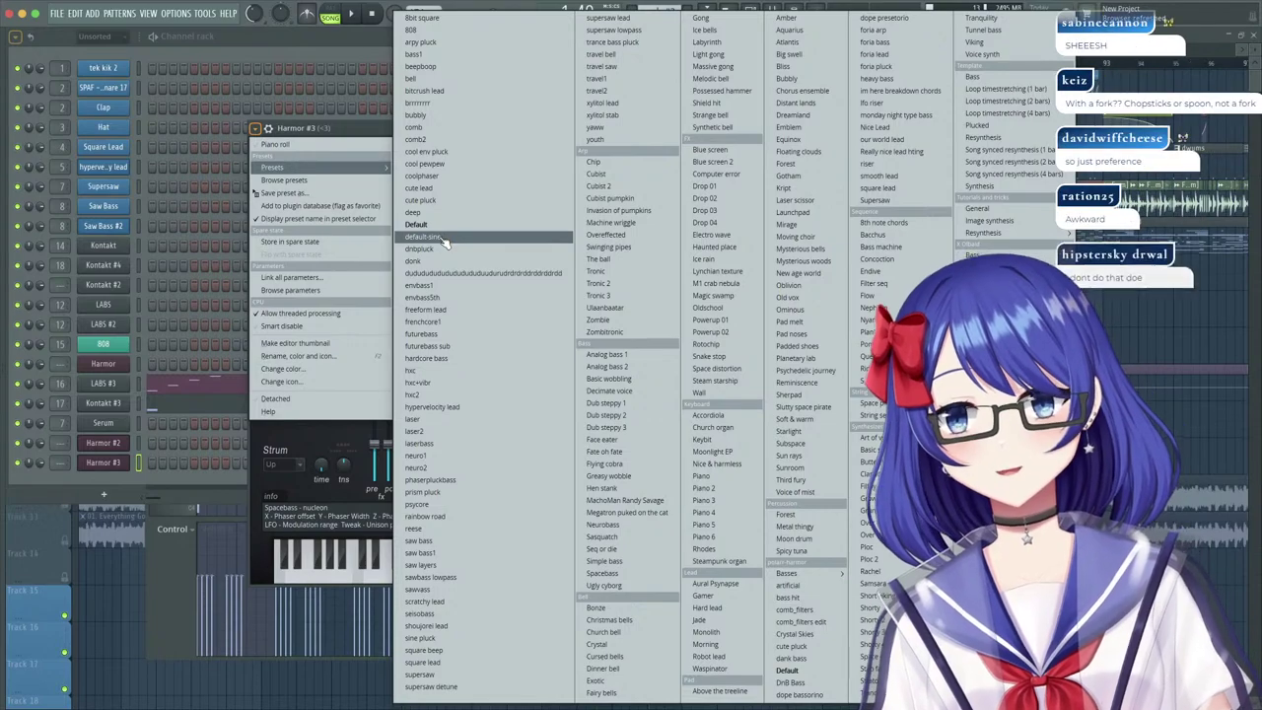
pyautogui.click(423, 80)
pyautogui.rightClick(127, 459)
pyautogui.click(156, 463)
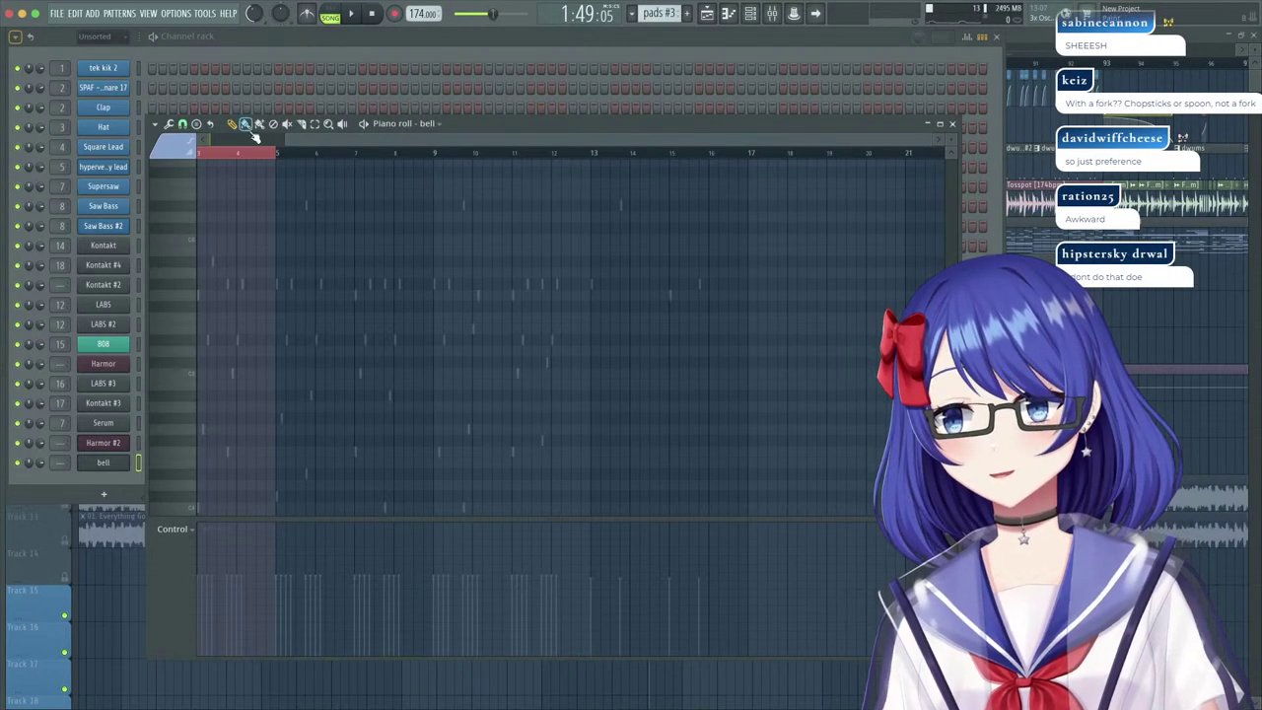
# Write a descending four-note figure of short notes at the start of the bell part.
pyautogui.moveTo(345, 141); pyautogui.dragTo(108, 164)
pyautogui.scroll(3, 237, 161)
pyautogui.moveTo(265, 147); pyautogui.dragTo(217, 173)
pyautogui.click(210, 207)
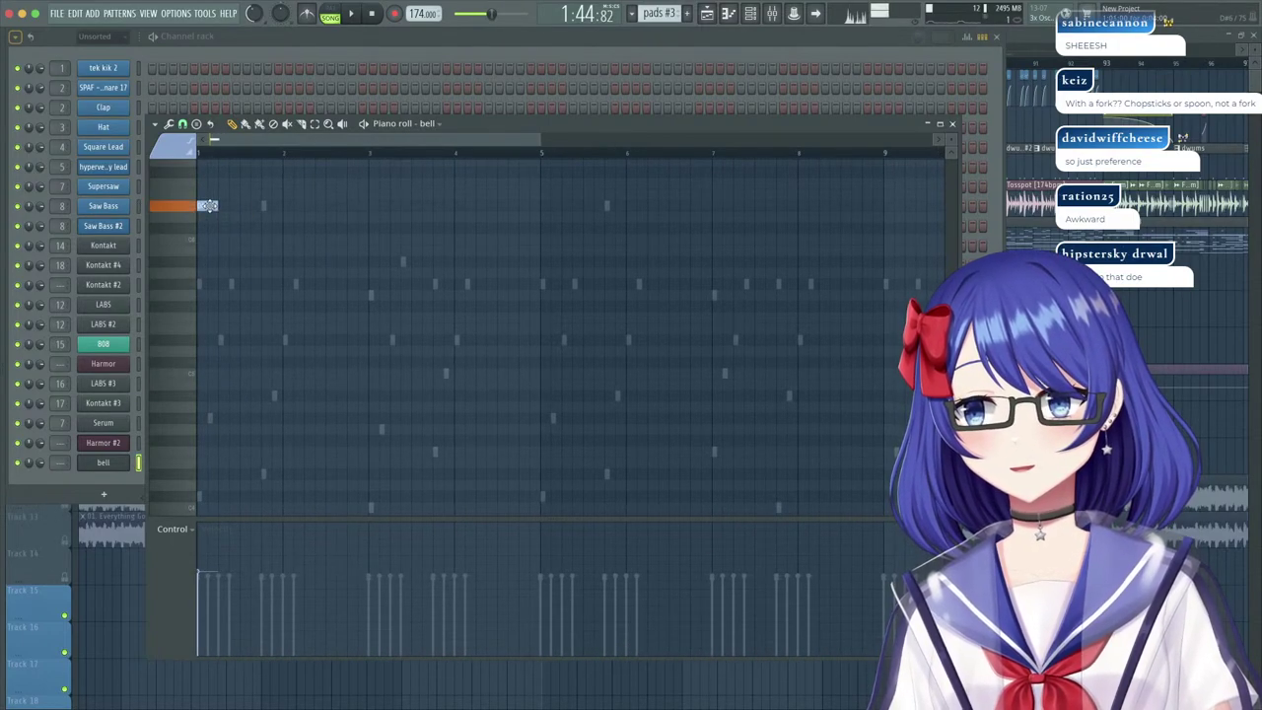
pyautogui.click(262, 339)
pyautogui.moveTo(286, 353); pyautogui.dragTo(184, 169)
pyautogui.moveTo(301, 275); pyautogui.dragTo(261, 272)
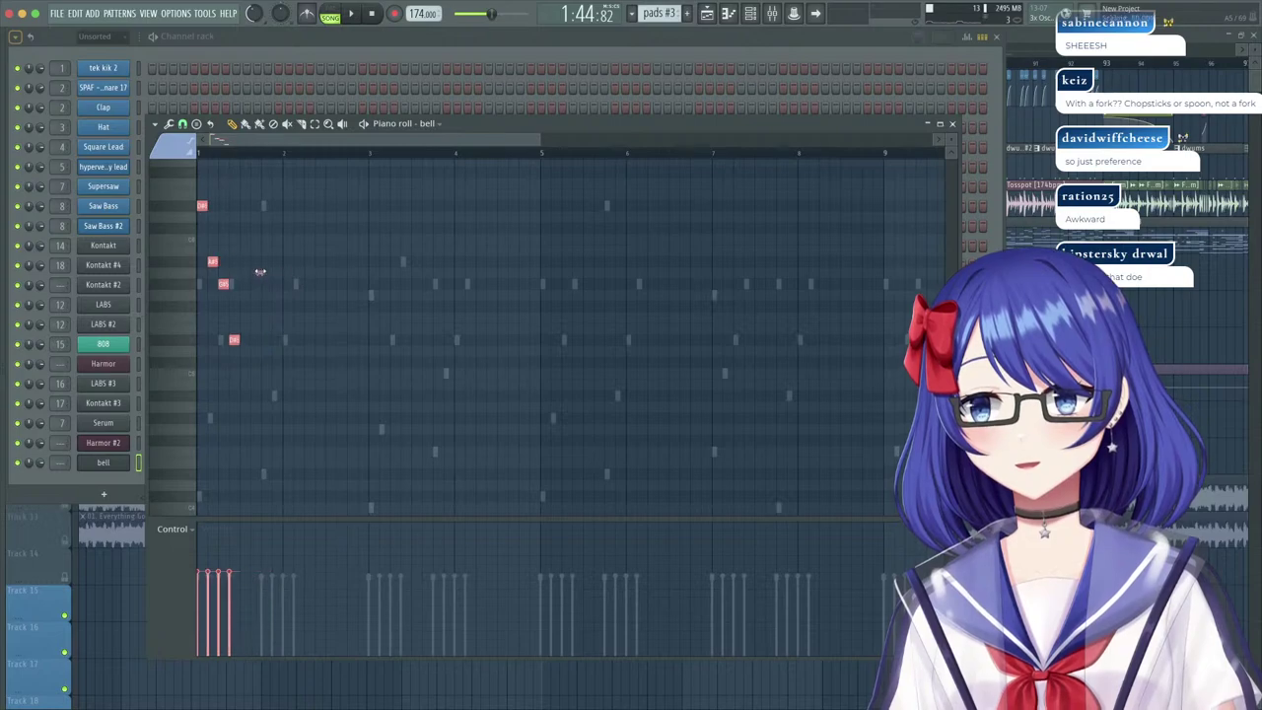
# Repeat the four-note bell figure to fill two bars, swapping the order of its two middle notes in the second bar.
pyautogui.moveTo(288, 384); pyautogui.dragTo(201, 191)
pyautogui.hotkey('ctrl', 'b')
pyautogui.hotkey('ctrl', 'b')
pyautogui.hotkey('ctrl', 'b')
pyautogui.moveTo(361, 268); pyautogui.dragTo(302, 293)
pyautogui.moveTo(307, 284); pyautogui.dragTo(297, 284)
pyautogui.press('space')
# Duplicate the two-bar bell phrase three times so that it fills eight bars.
pyautogui.moveTo(420, 352); pyautogui.dragTo(191, 180)
pyautogui.hotkey('ctrl', 'b')
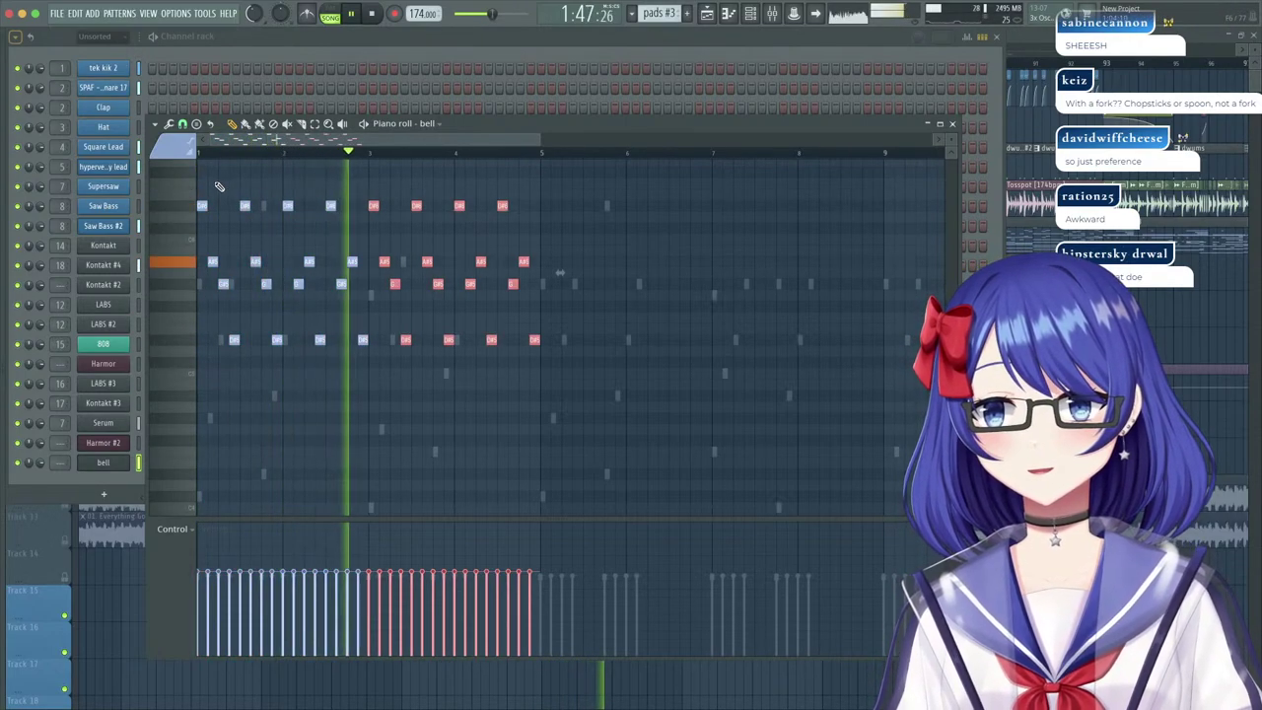
pyautogui.hotkey('ctrl', 'b')
pyautogui.hotkey('ctrl', 'b')
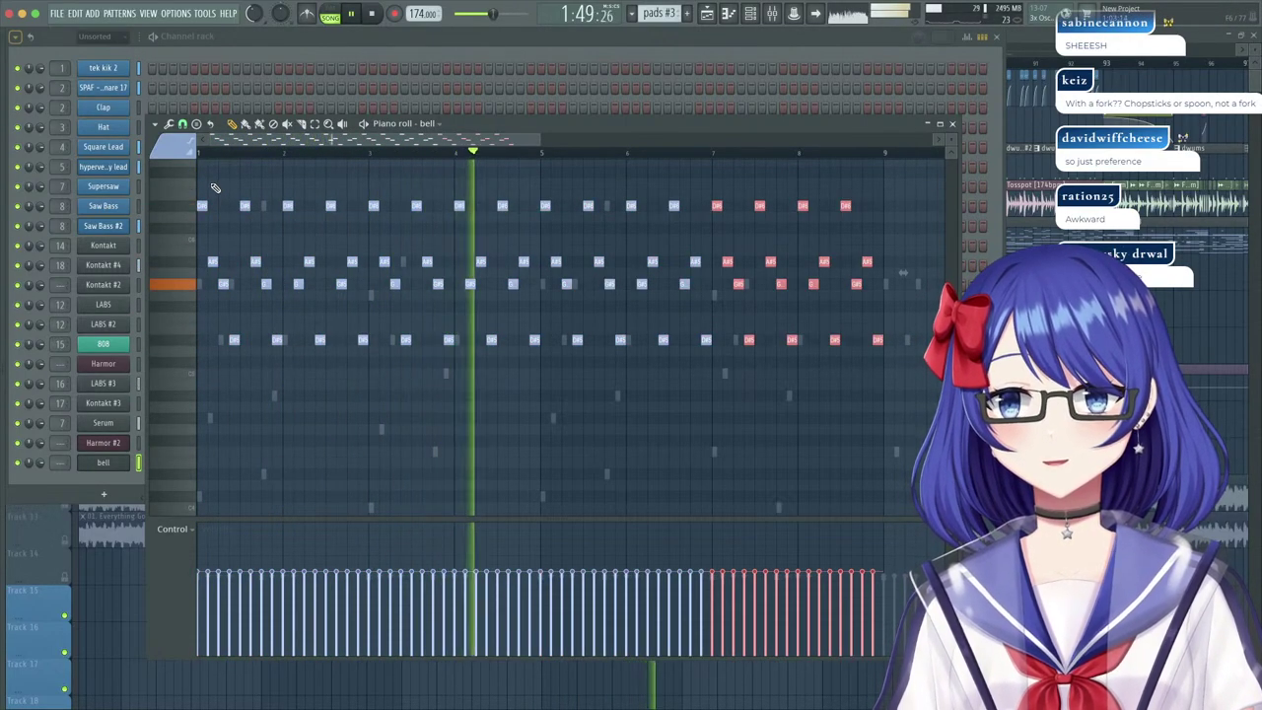
# Reopen the bell channel's instrument settings and route it to free mixer track 19.
pyautogui.click(1008, 38)
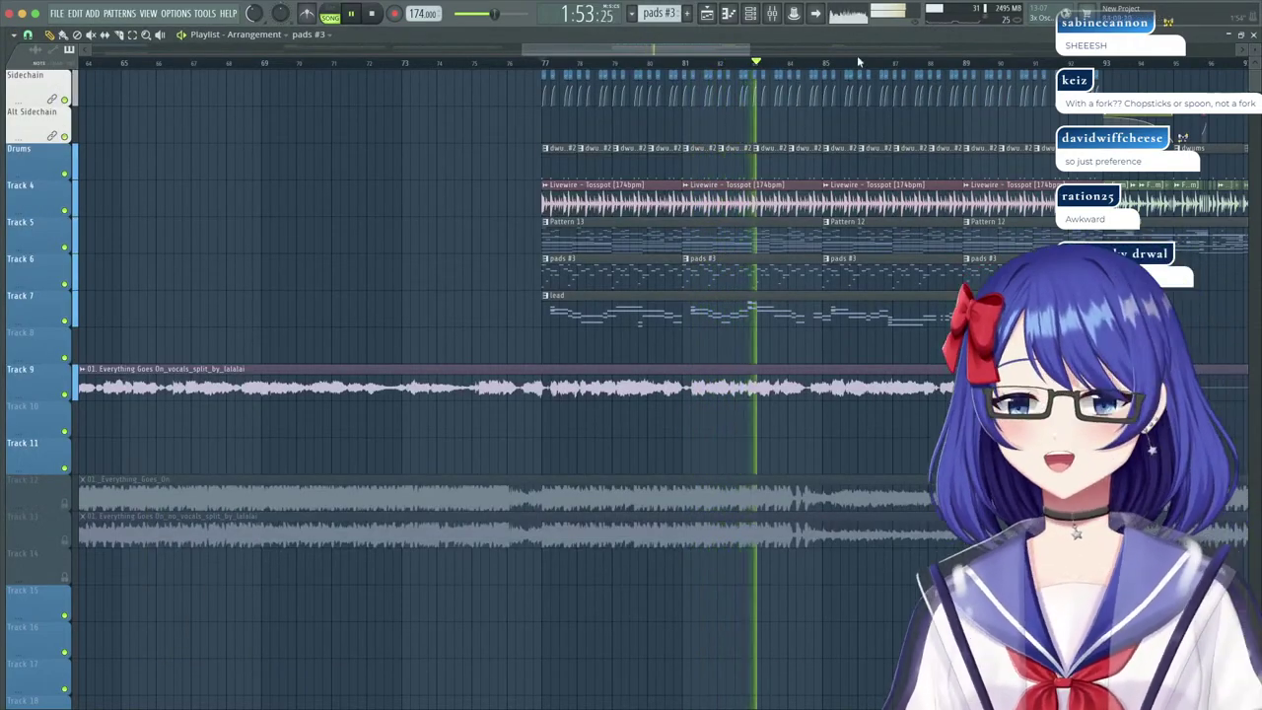
pyautogui.click(1253, 36)
pyautogui.click(103, 463)
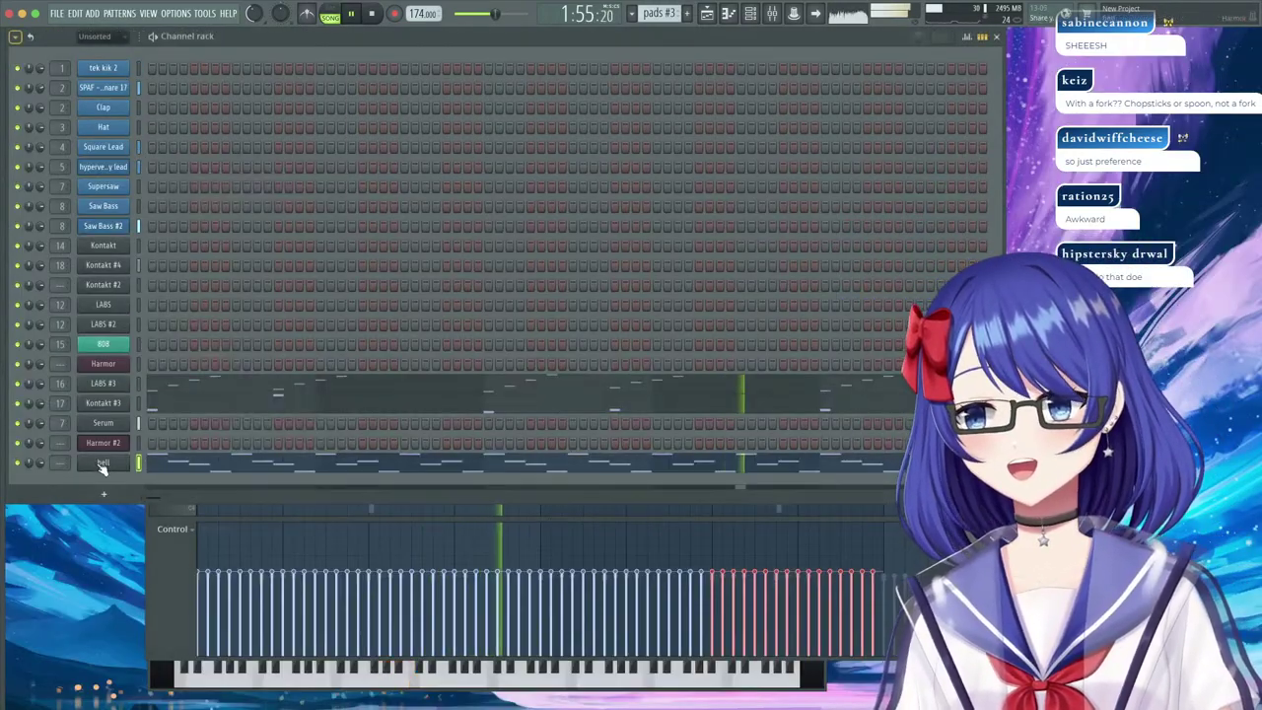
pyautogui.click(268, 129)
pyautogui.click(257, 130)
pyautogui.click(504, 171)
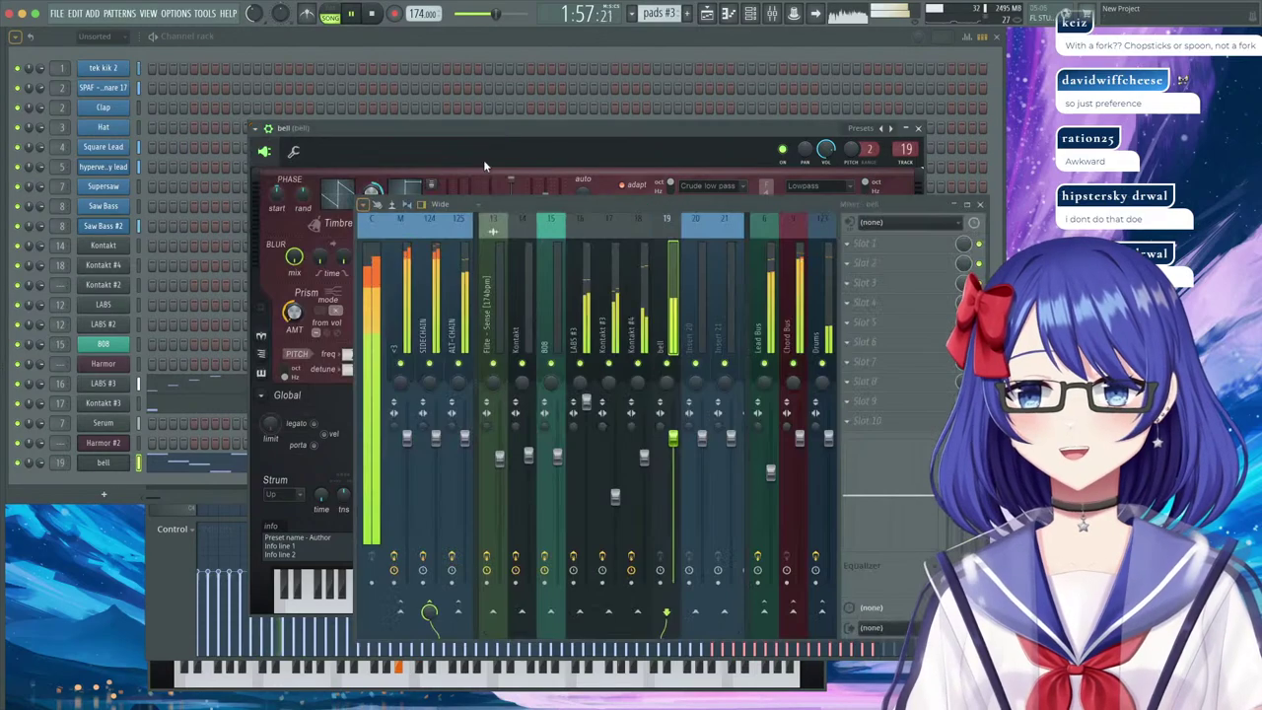
# Play only the pads #3 pattern and add Fruity Delay 3 with the Ping pong preset to the bell mixer track.
pyautogui.click(331, 15)
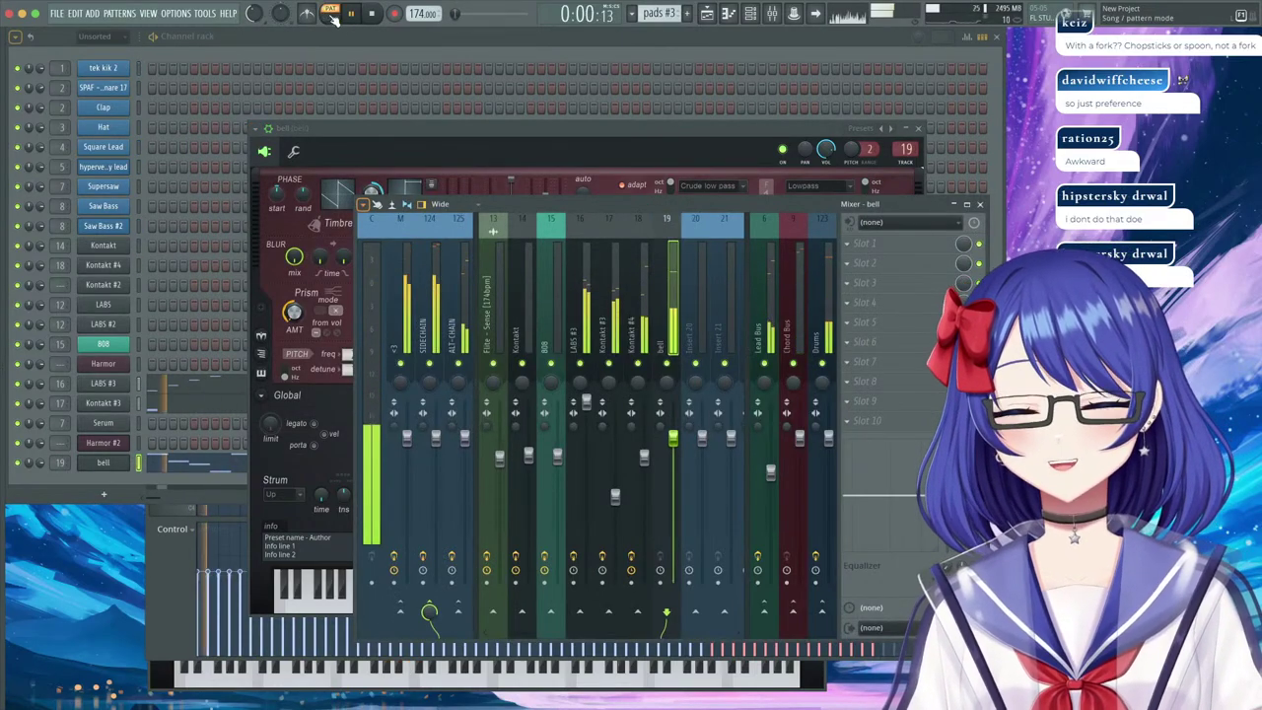
pyautogui.click(887, 243)
pyautogui.moveTo(864, 260)
pyautogui.click(1048, 168)
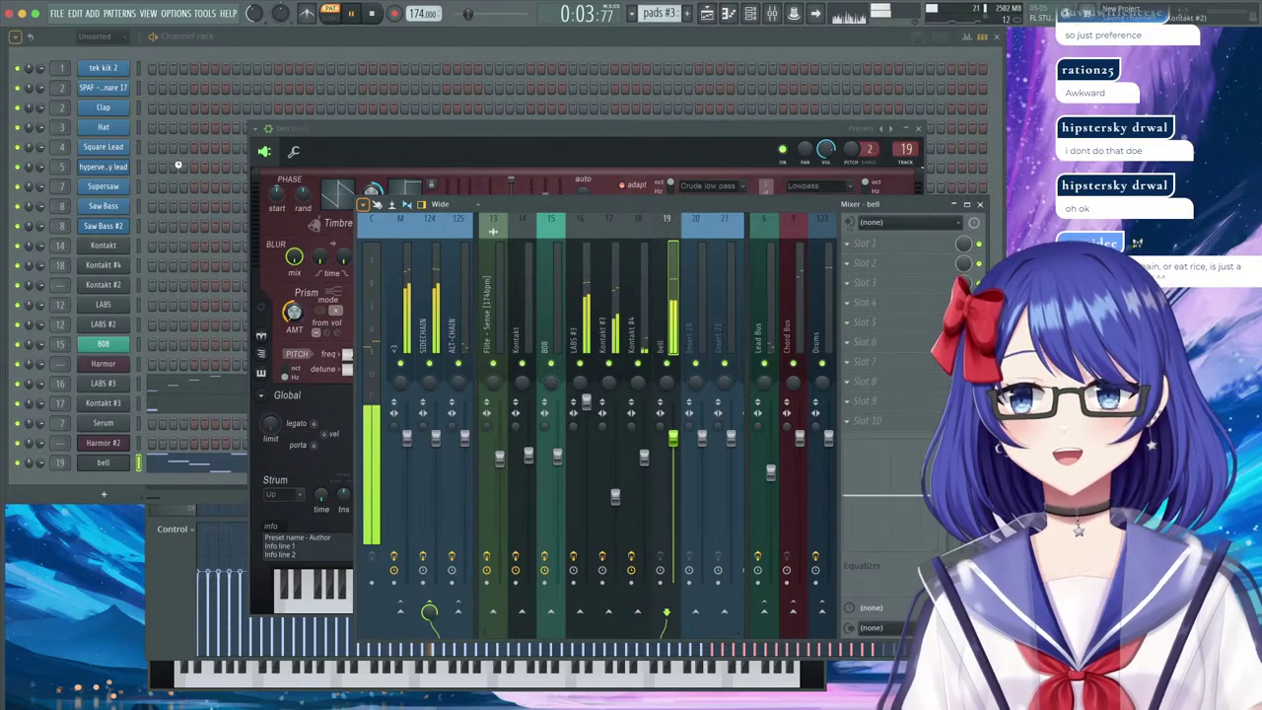
pyautogui.click(28, 63)
pyautogui.moveTo(32, 117)
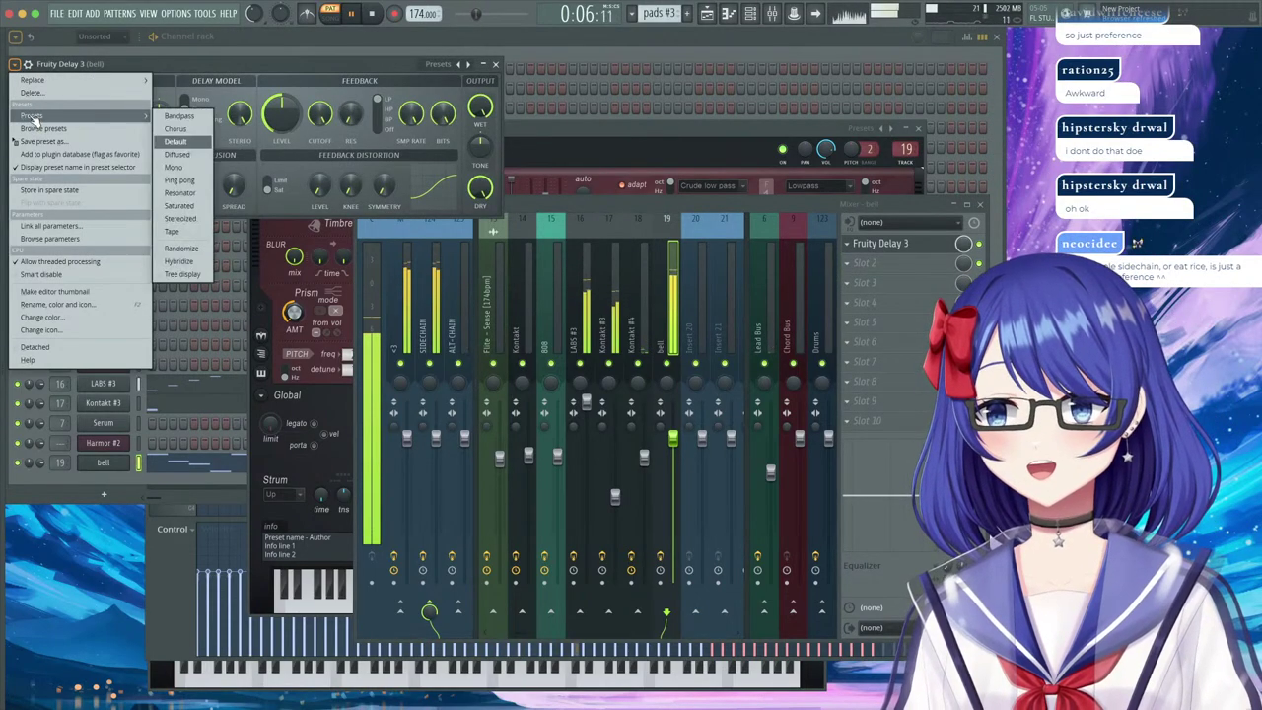
pyautogui.click(175, 180)
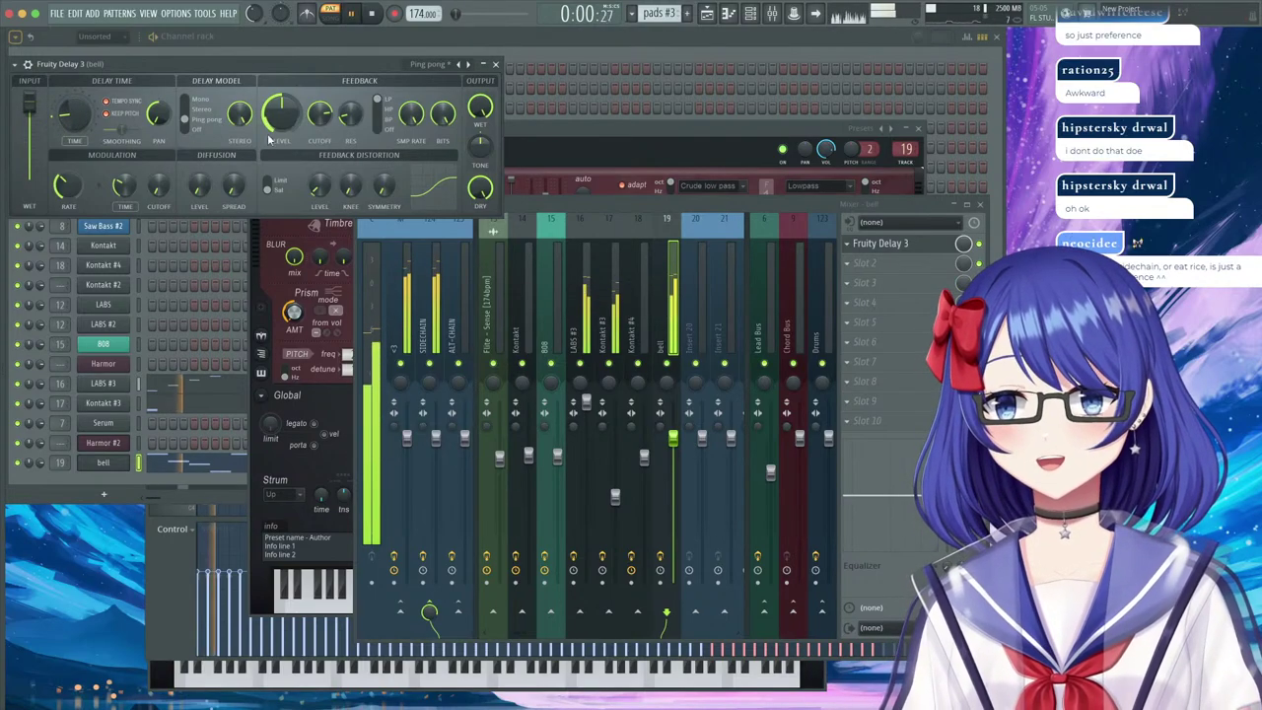
# Add Fruity Reeverb 2 after the delay on the bell mixer track and close its window.
pyautogui.click(897, 264)
pyautogui.click(955, 316)
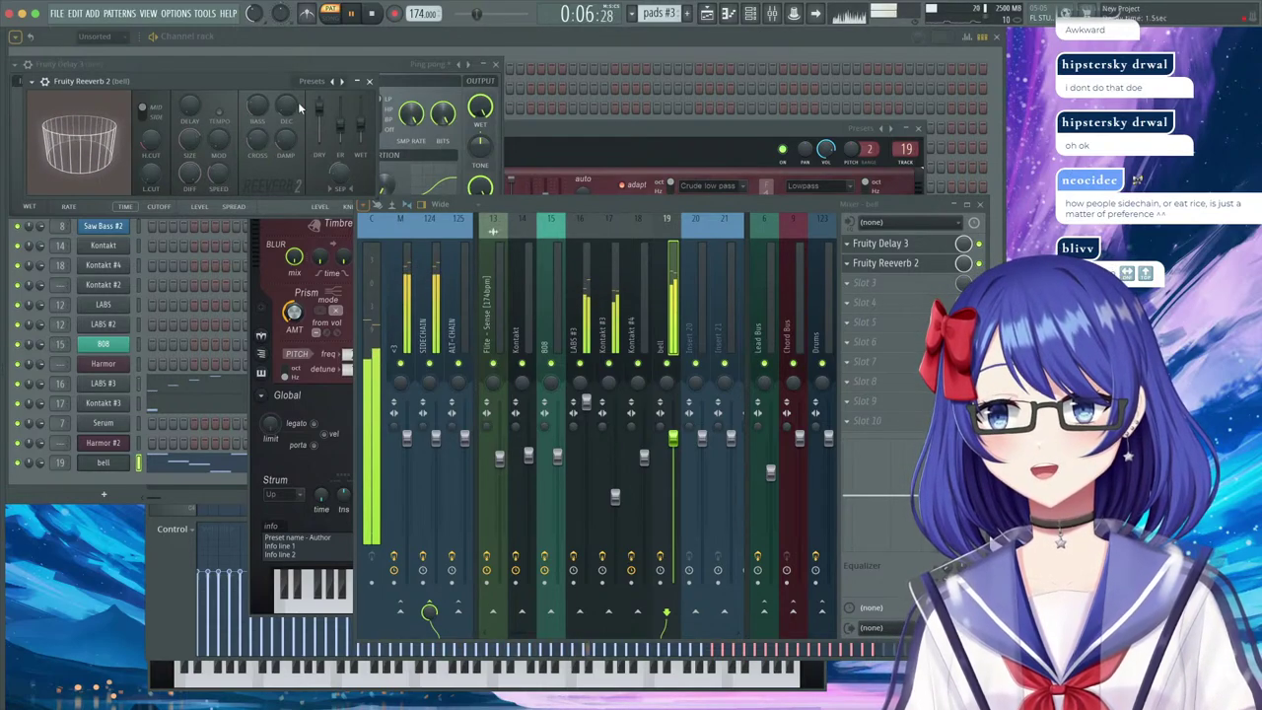
pyautogui.click(370, 81)
# Play the full arrangement from just before bar 77 to hear the bell layer in context, stopping near bar 93.
pyautogui.click(708, 15)
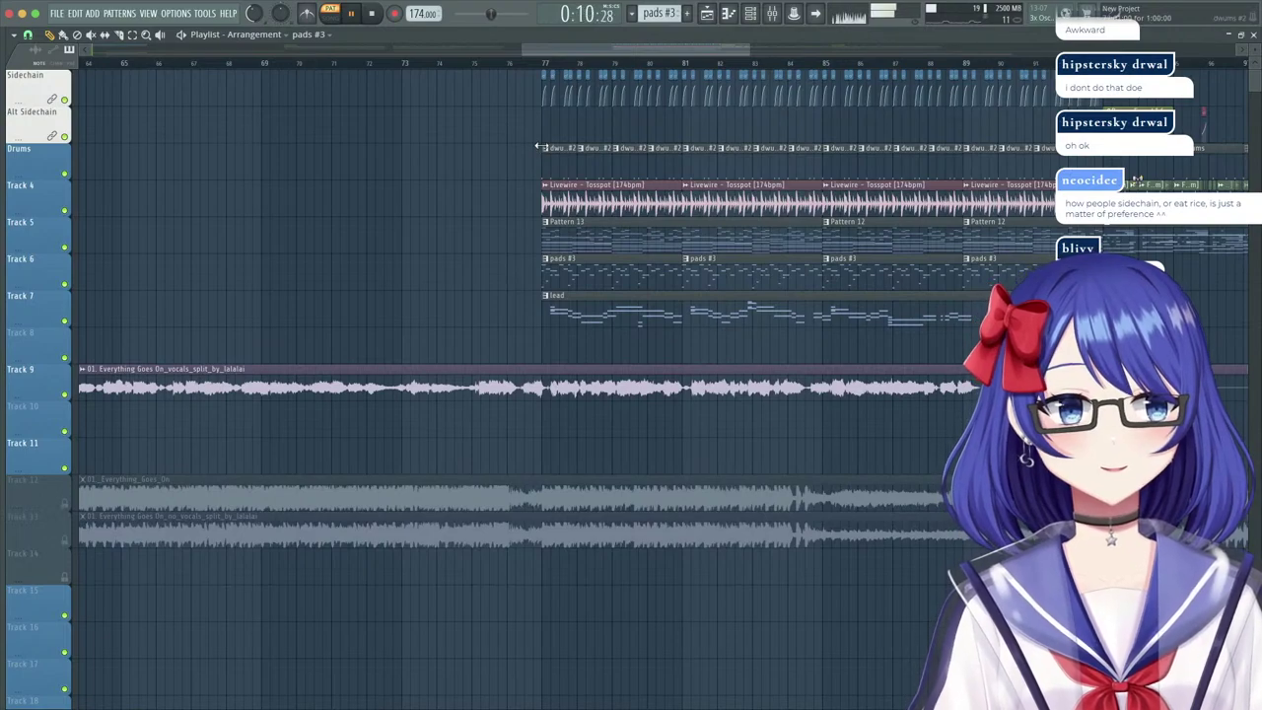
pyautogui.click(541, 74)
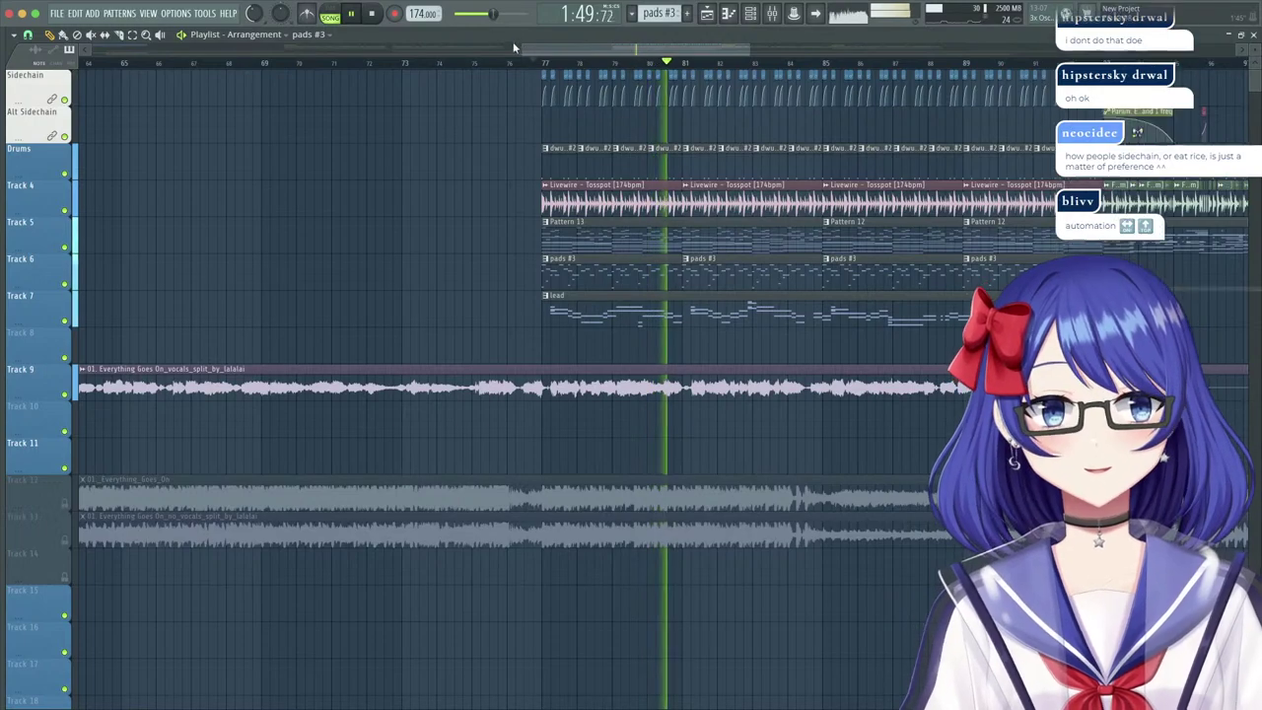
pyautogui.moveTo(596, 50); pyautogui.dragTo(633, 48)
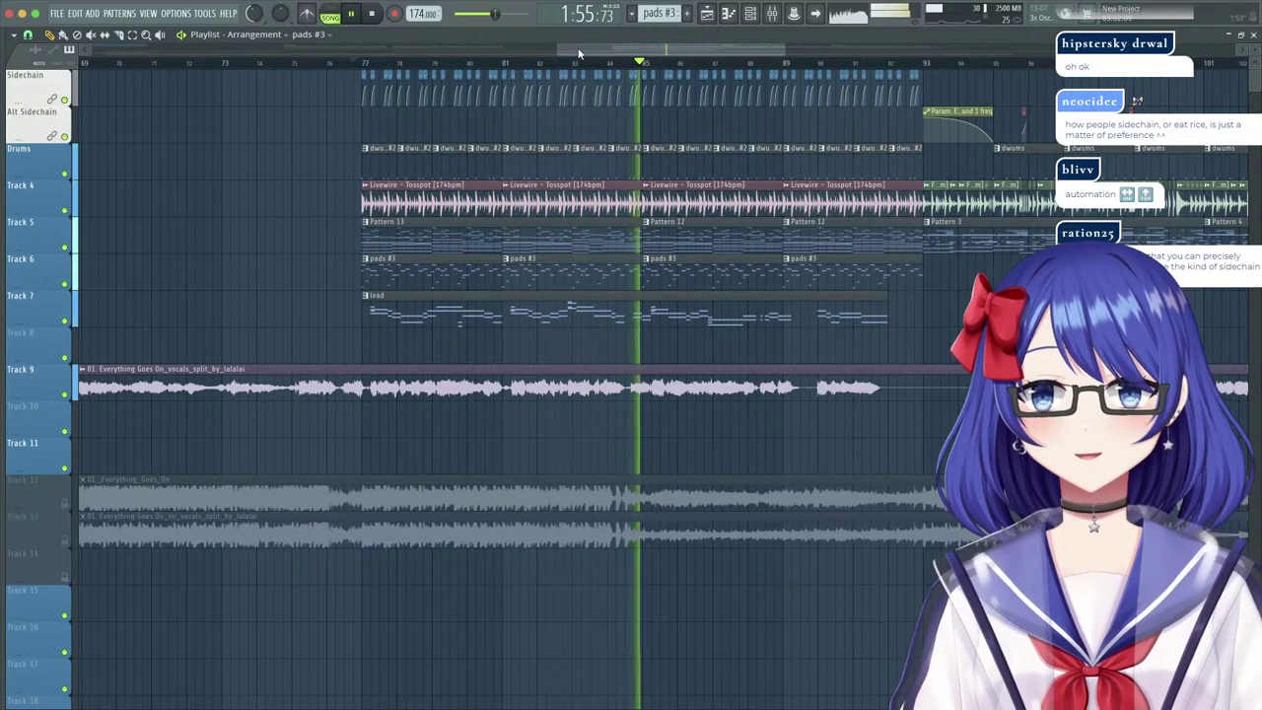
pyautogui.moveTo(579, 50); pyautogui.dragTo(606, 51)
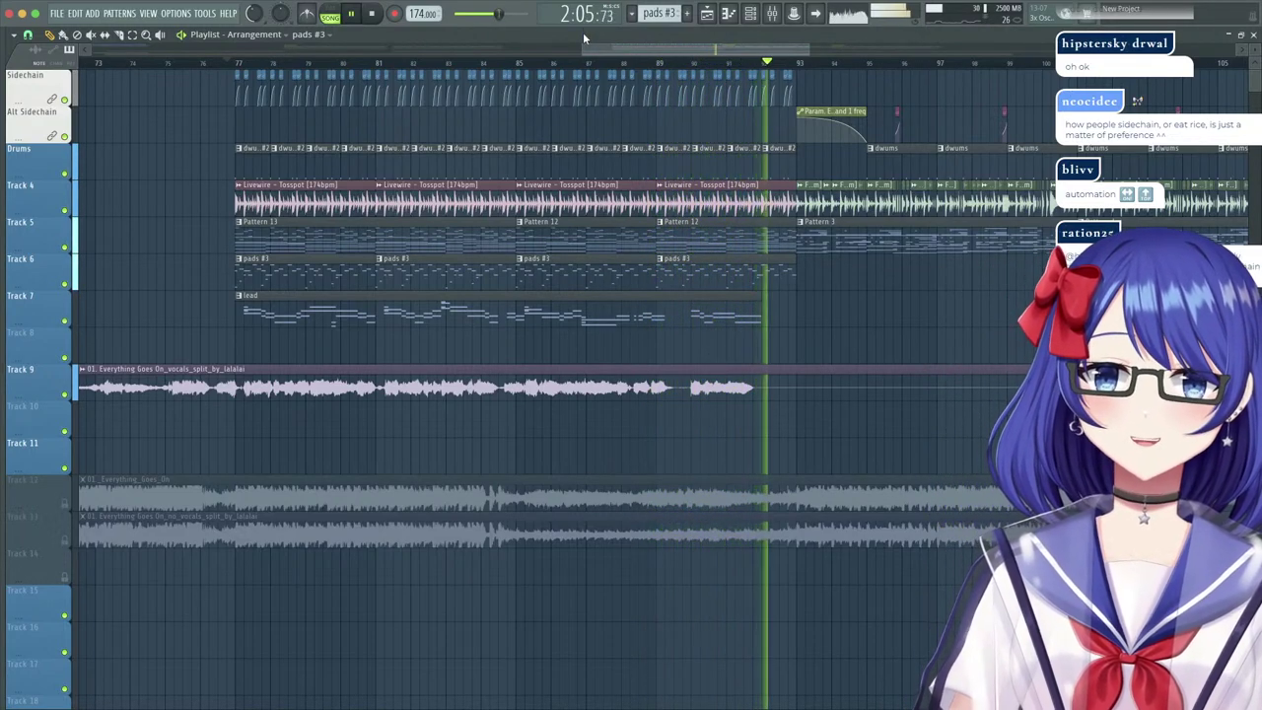
pyautogui.press('space')
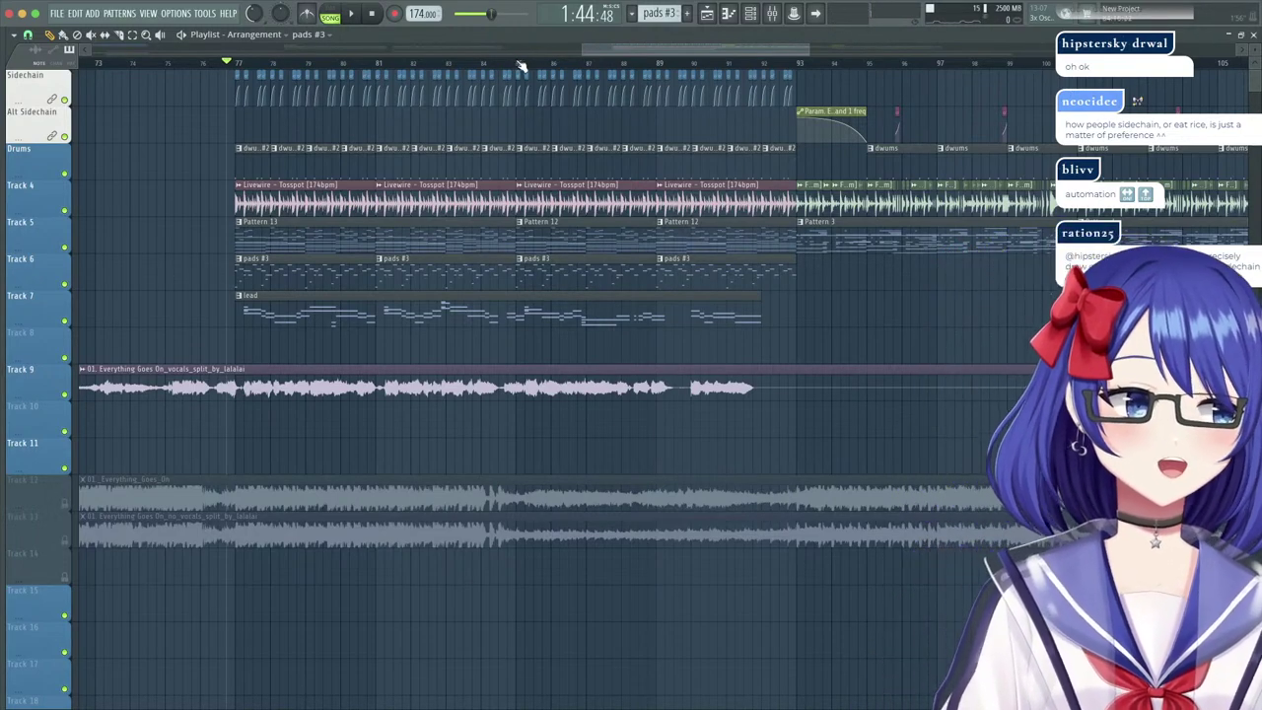
# Replay the arrangement from bar 77, repeat the passage around bar 85 and stop playback.
pyautogui.moveTo(658, 46); pyautogui.dragTo(637, 61)
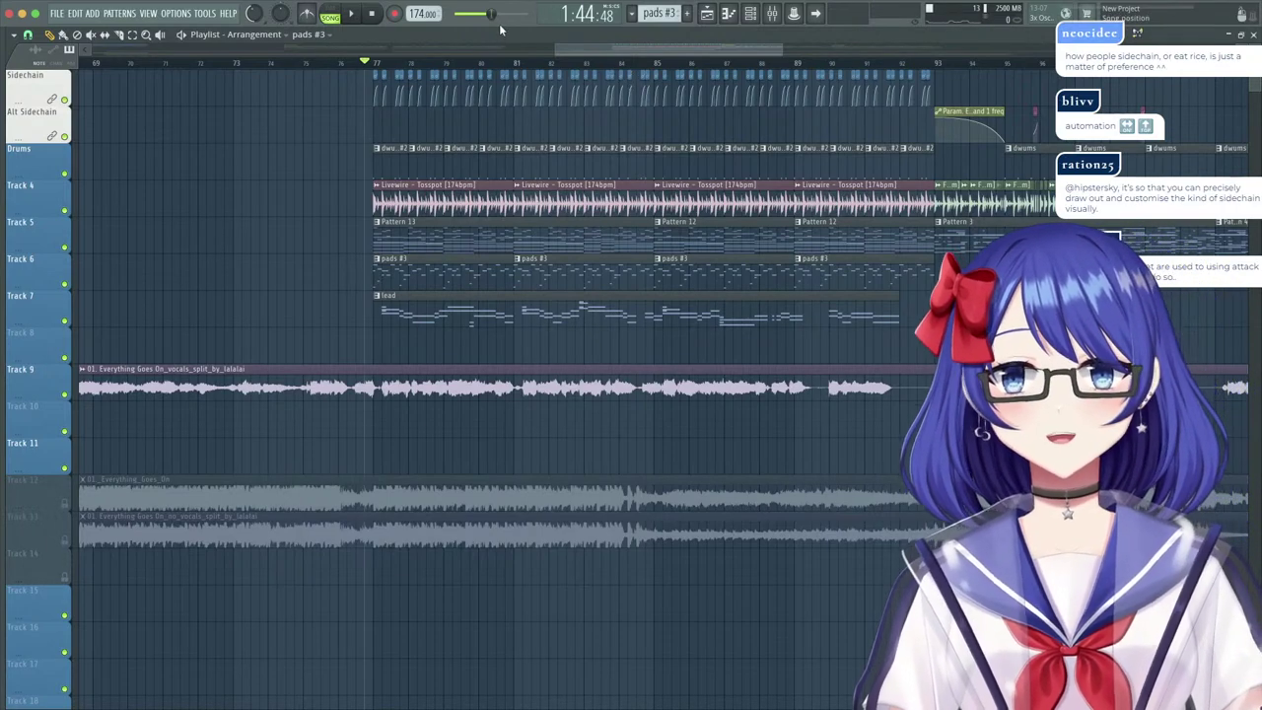
pyautogui.press('space')
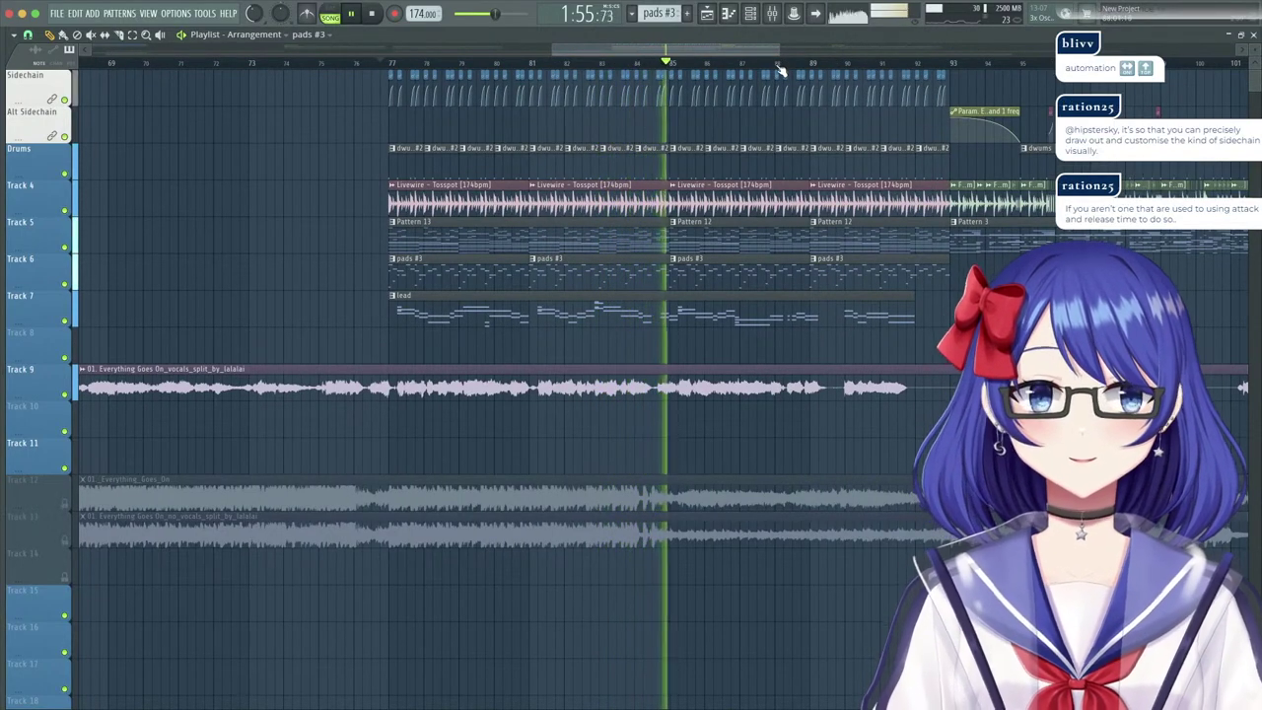
pyautogui.scroll(-5, 779, 69)
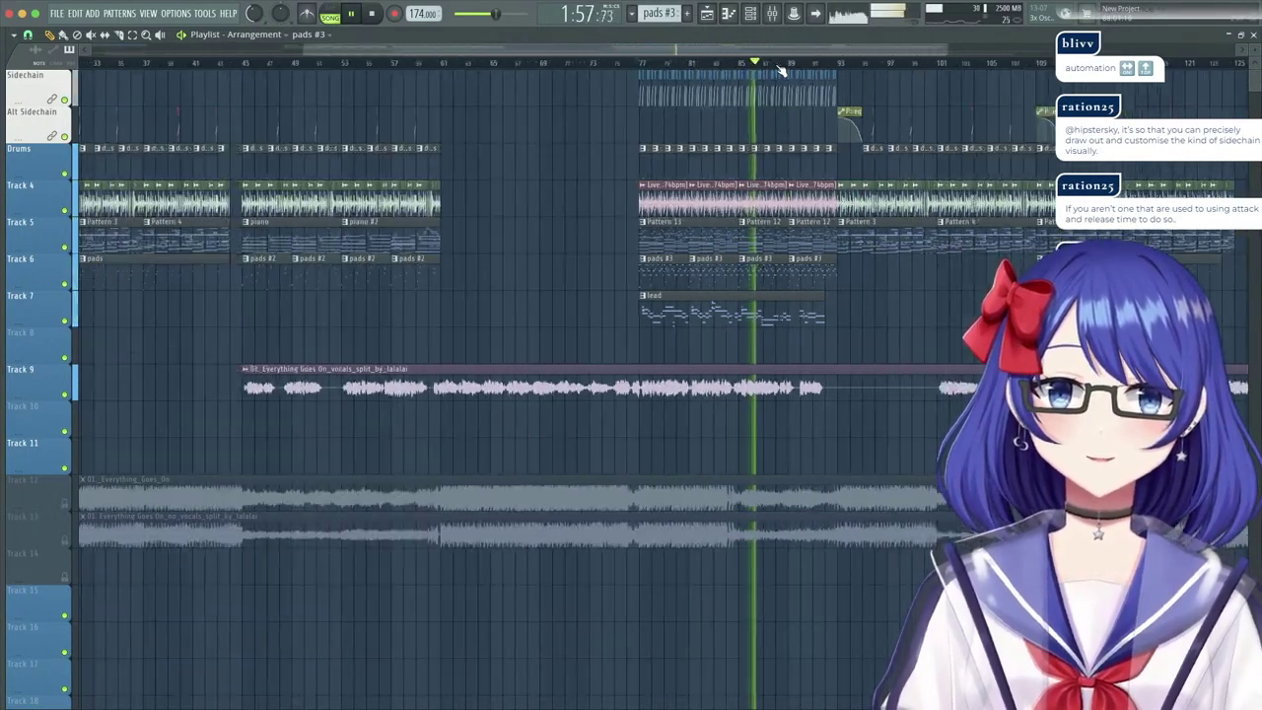
pyautogui.scroll(6, 817, 69)
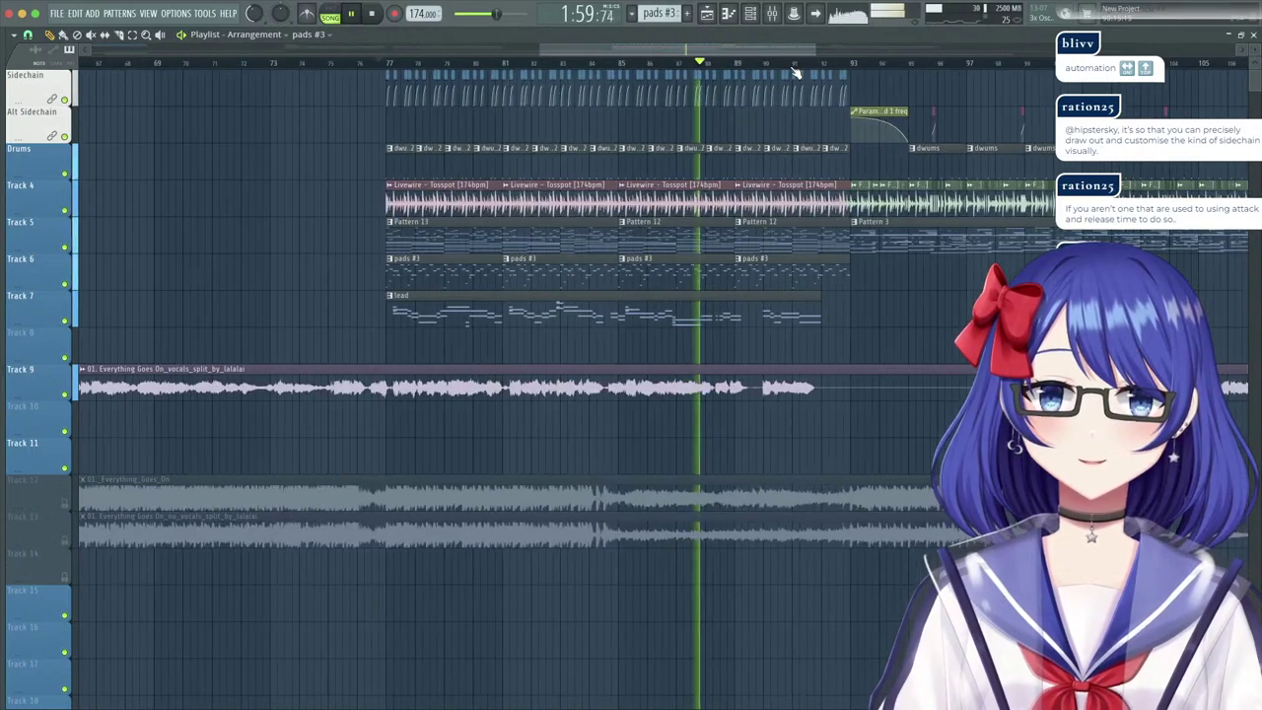
pyautogui.click(419, 63)
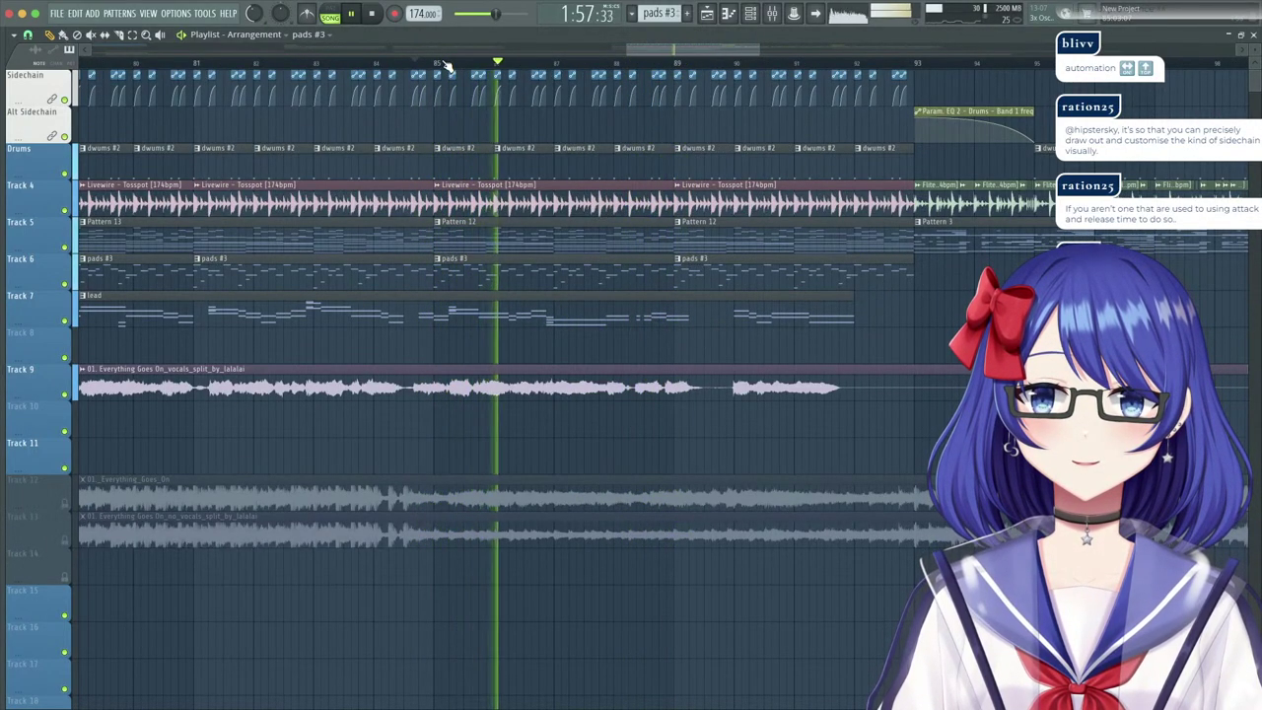
pyautogui.click(354, 17)
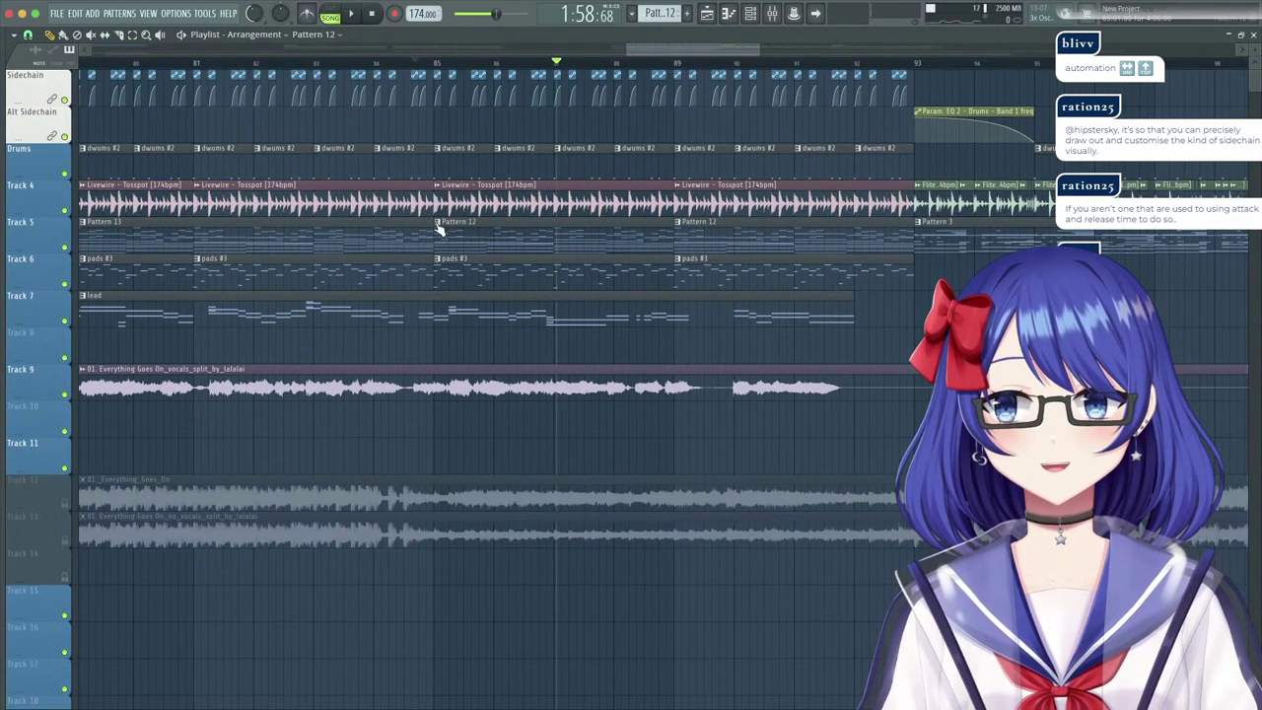
# Open Pattern 13 and switch the piano roll from the Saw Bass #2 notes to the Serum chords.
pyautogui.rightClick(439, 226)
pyautogui.click(462, 311)
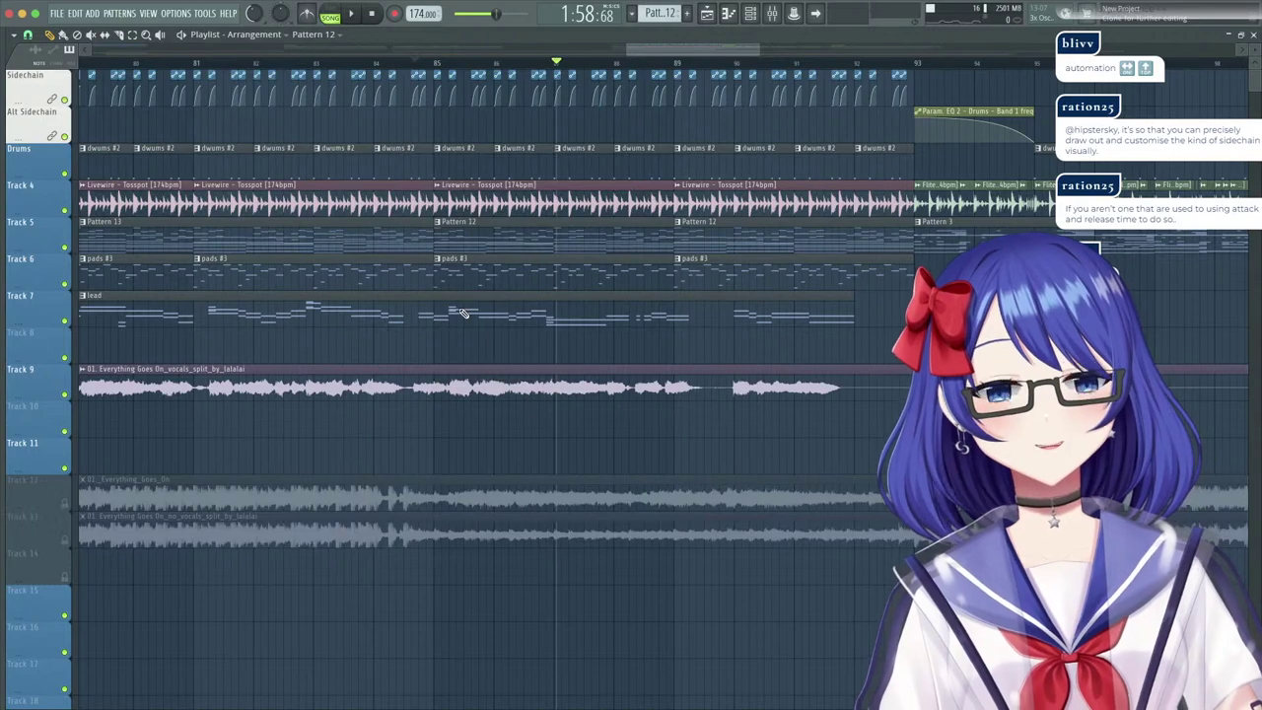
pyautogui.doubleClick(513, 243)
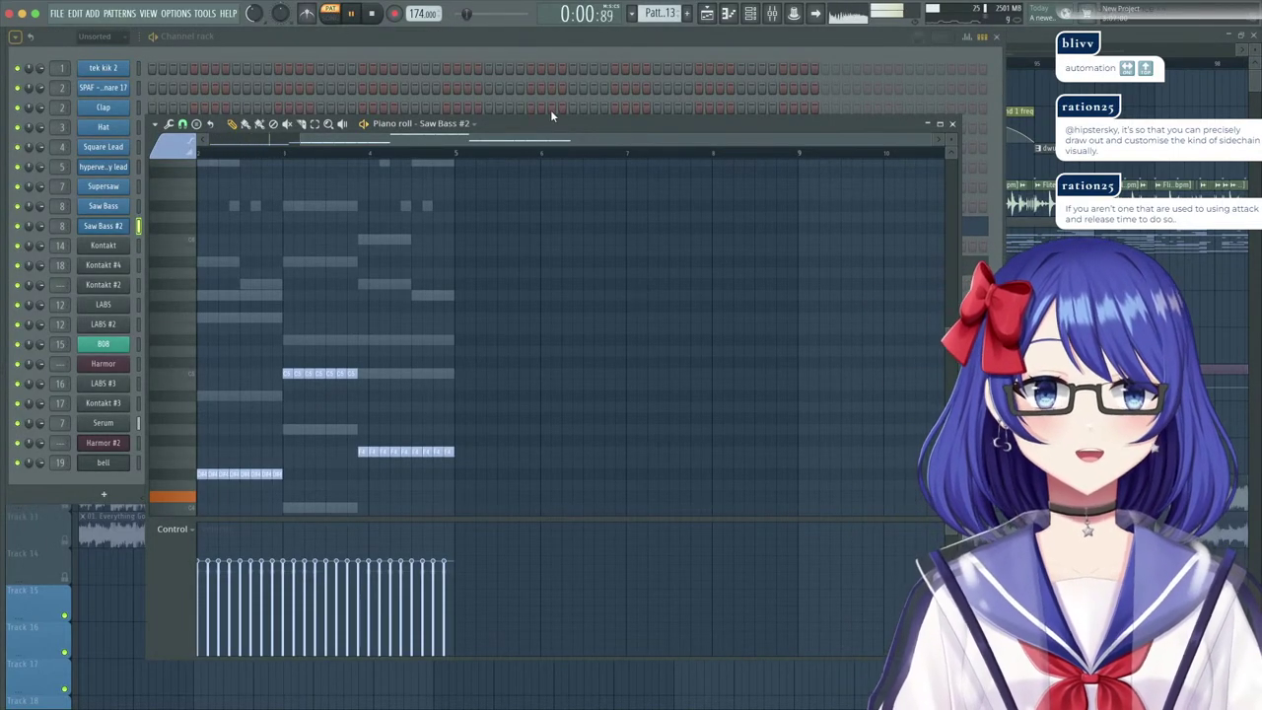
pyautogui.moveTo(539, 145); pyautogui.dragTo(312, 147)
pyautogui.scroll(-1, 422, 267)
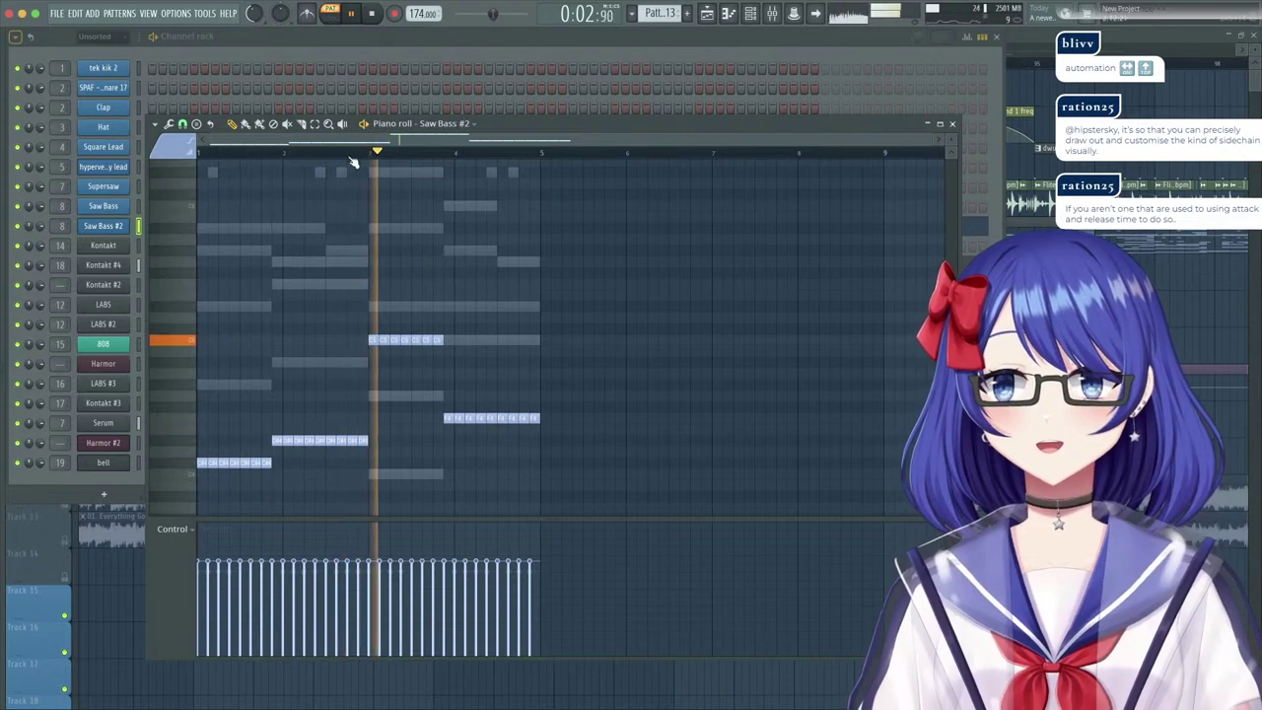
pyautogui.scroll(2, 321, 158)
pyautogui.moveTo(421, 359); pyautogui.dragTo(550, 436)
pyautogui.rightClick(545, 399)
pyautogui.rightClick(545, 399)
# Revoice the Serum chord at bar 3 by moving its G4, D#5 and D#6 notes to A#4, E5 and C#6.
pyautogui.press('space')
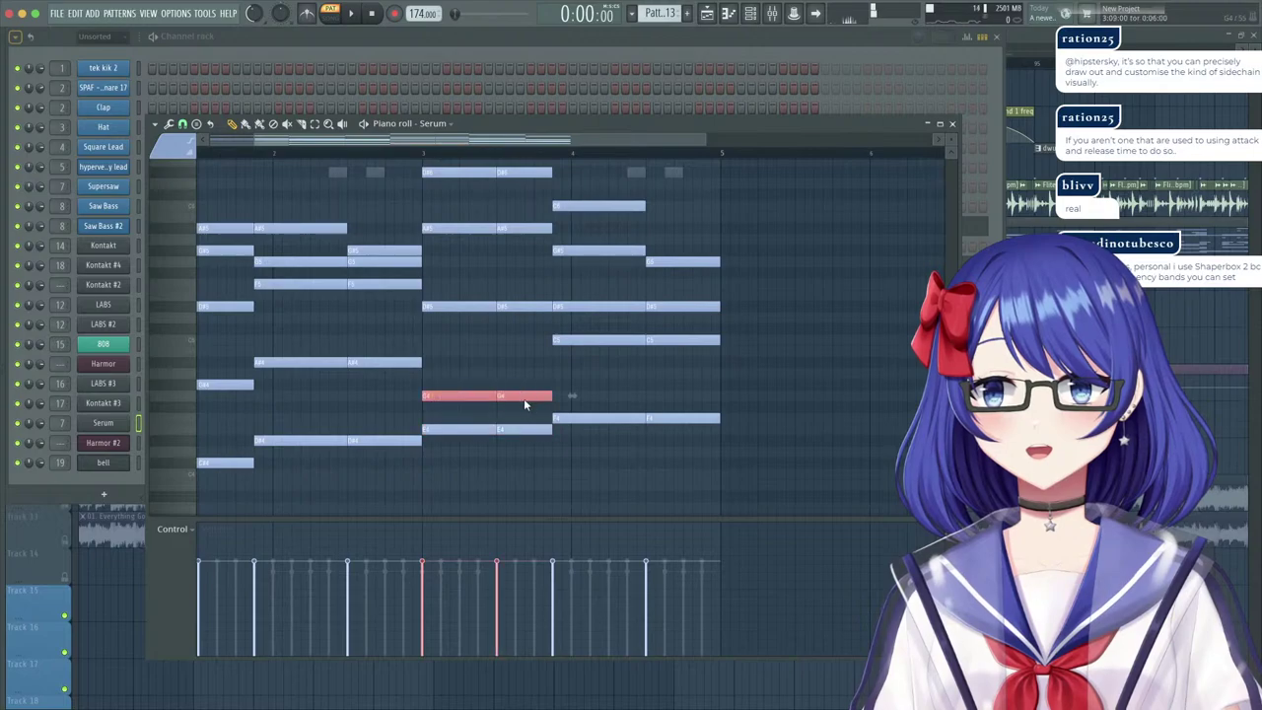
pyautogui.moveTo(523, 397); pyautogui.dragTo(522, 361)
pyautogui.moveTo(450, 304); pyautogui.dragTo(539, 312)
pyautogui.scroll(2, 532, 304)
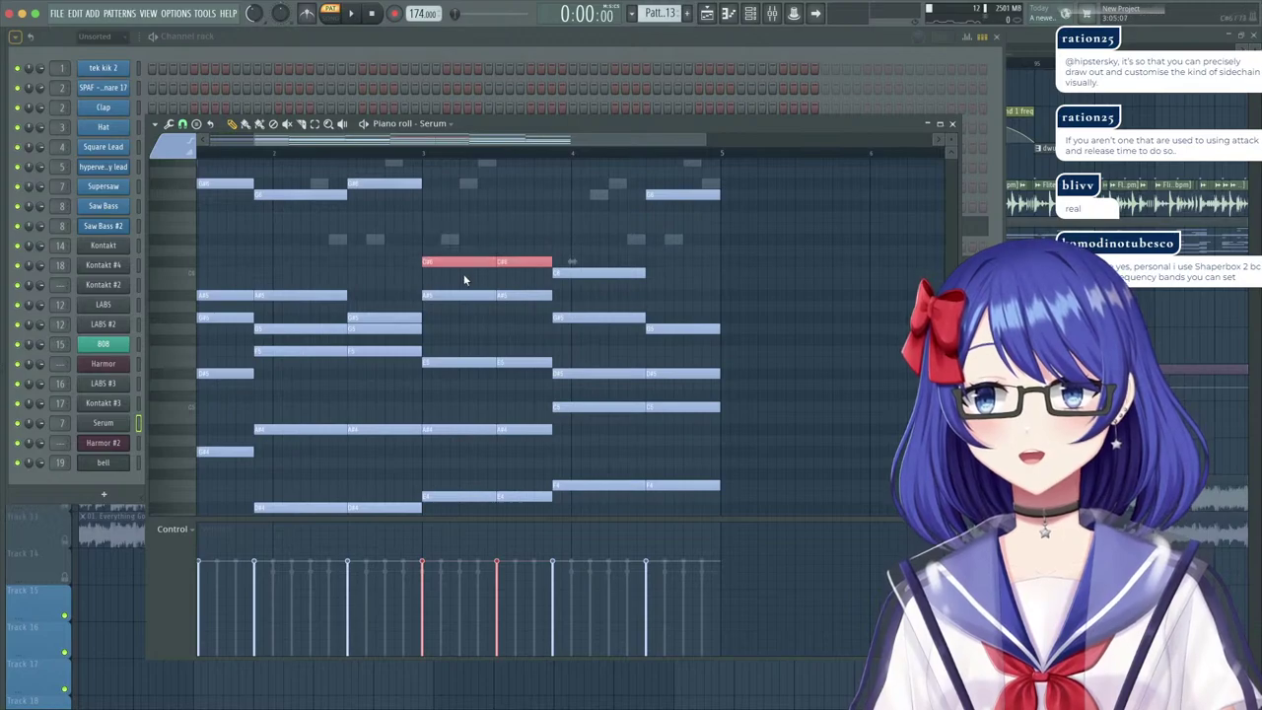
pyautogui.scroll(2, 482, 293)
# Play Pattern 13 and lower the second of bar 3's highest Serum notes to C#7.
pyautogui.press('space')
pyautogui.moveTo(447, 172); pyautogui.dragTo(524, 200)
pyautogui.hotkey('shift', 'Down')
pyautogui.hotkey('shift', 'Down')
pyautogui.hotkey('shift', 'Down')
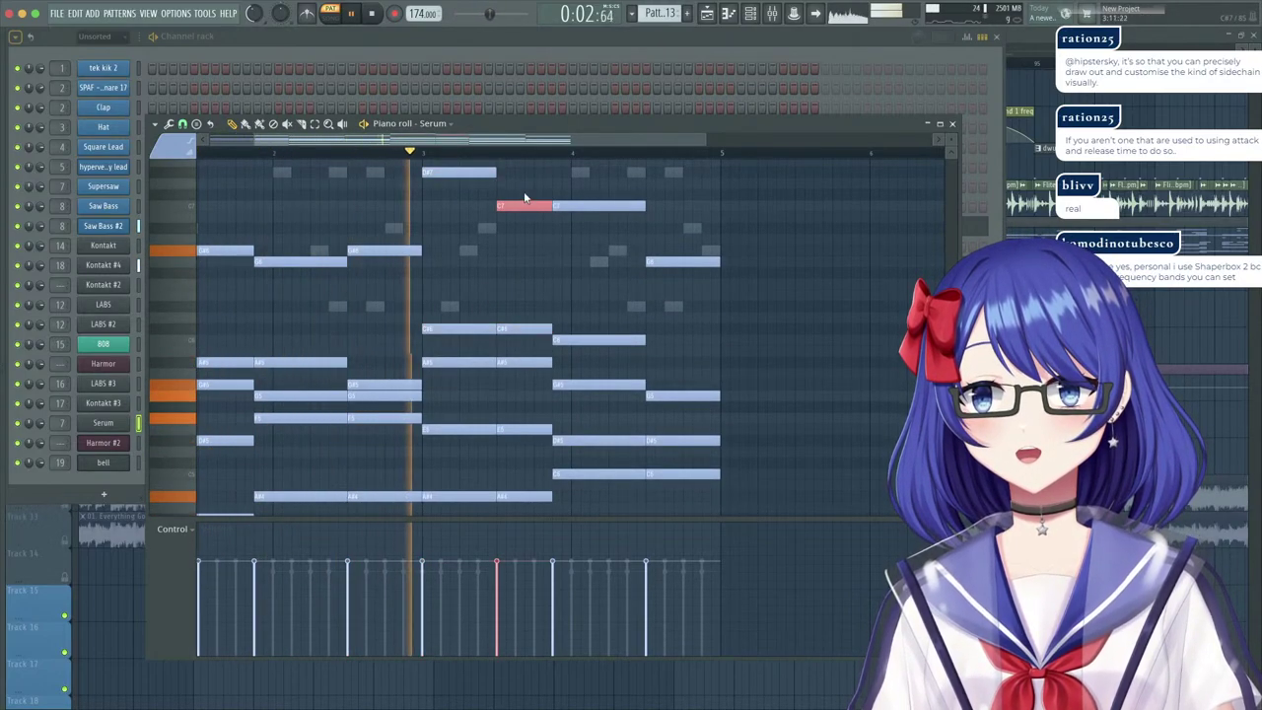
pyautogui.hotkey('shift', 'Up')
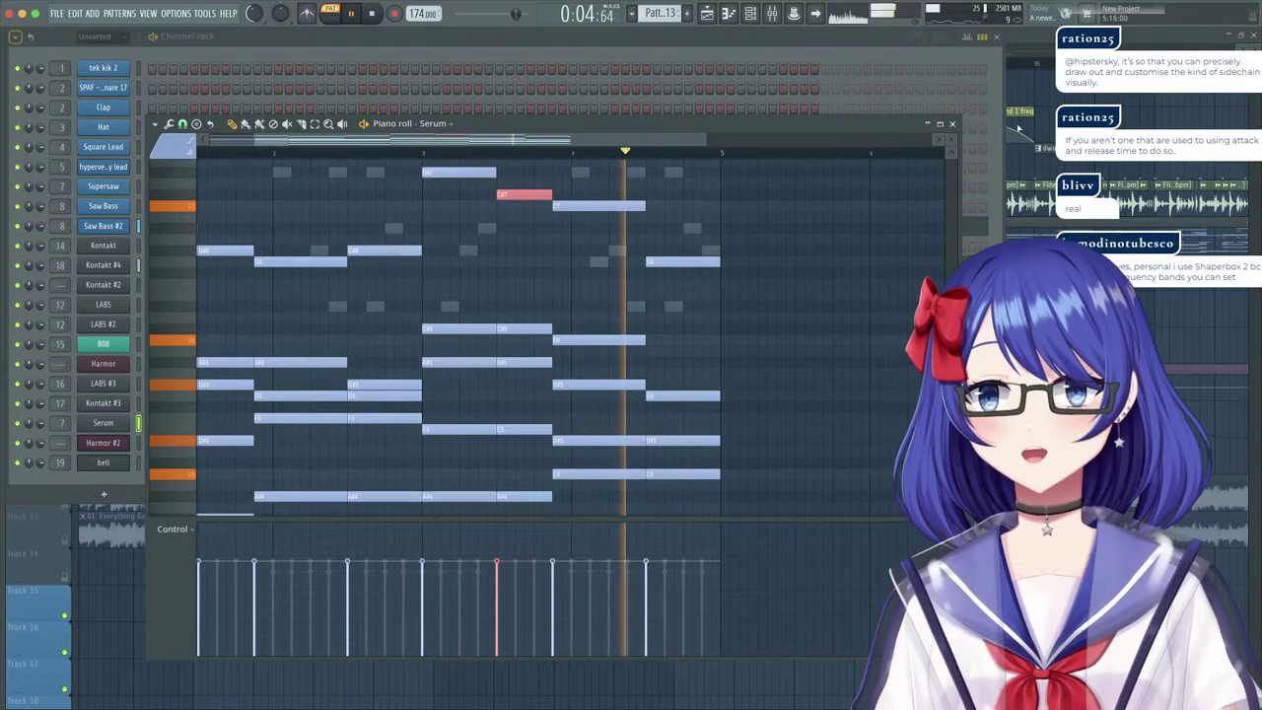
# Play the arrangement from bar 85, select the Pattern 13 and Pattern 12 clips on Track 5, and replay from around bar 86.
pyautogui.press('F5')
pyautogui.click(424, 65)
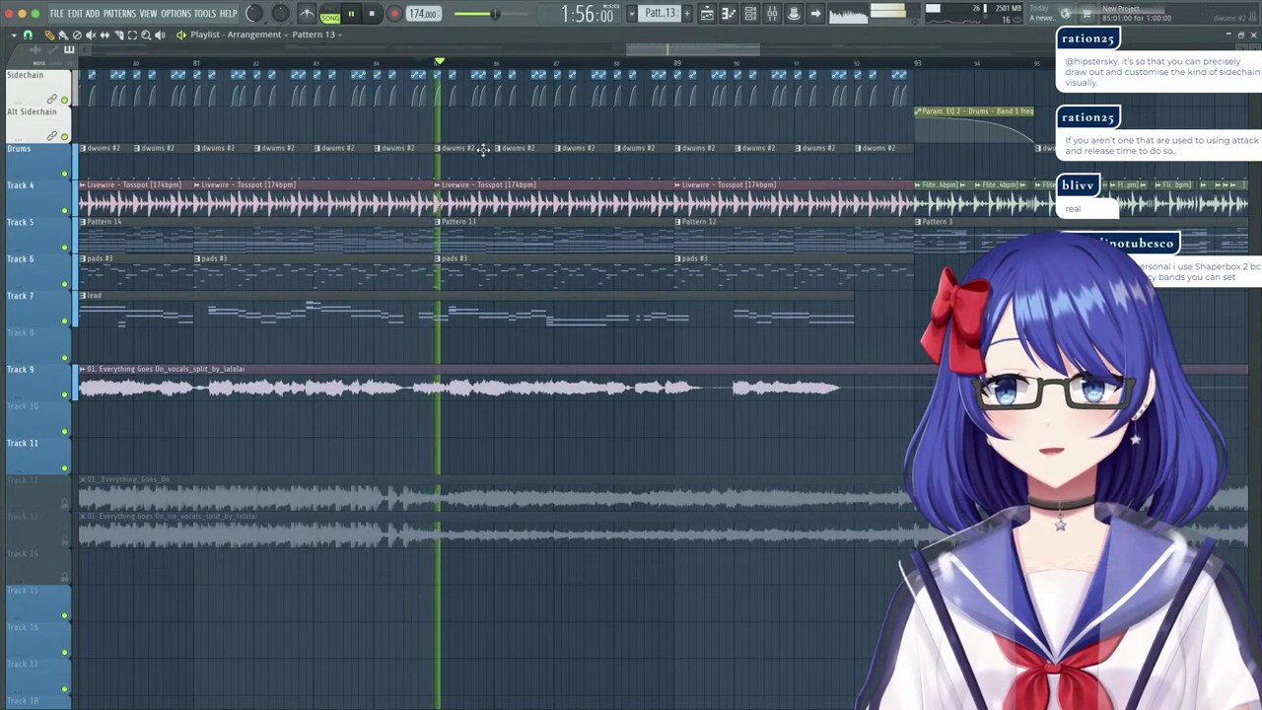
pyautogui.moveTo(591, 234); pyautogui.dragTo(765, 227)
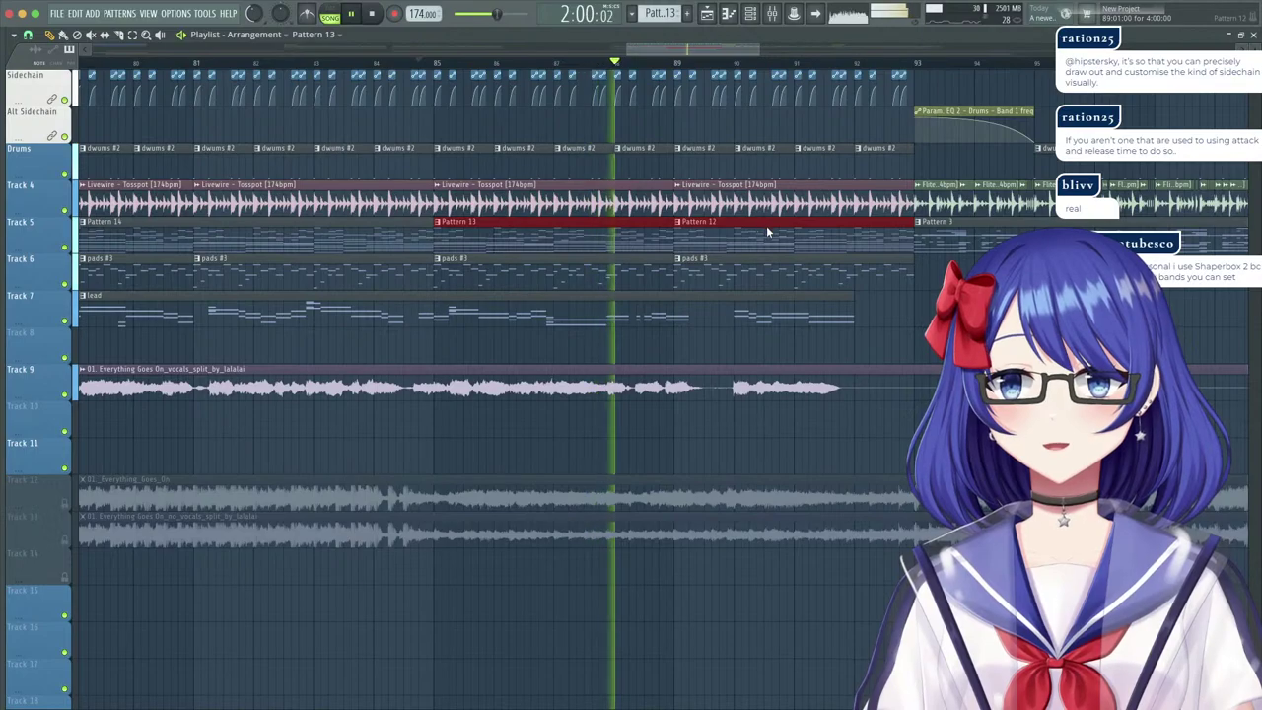
pyautogui.click(533, 65)
pyautogui.click(534, 66)
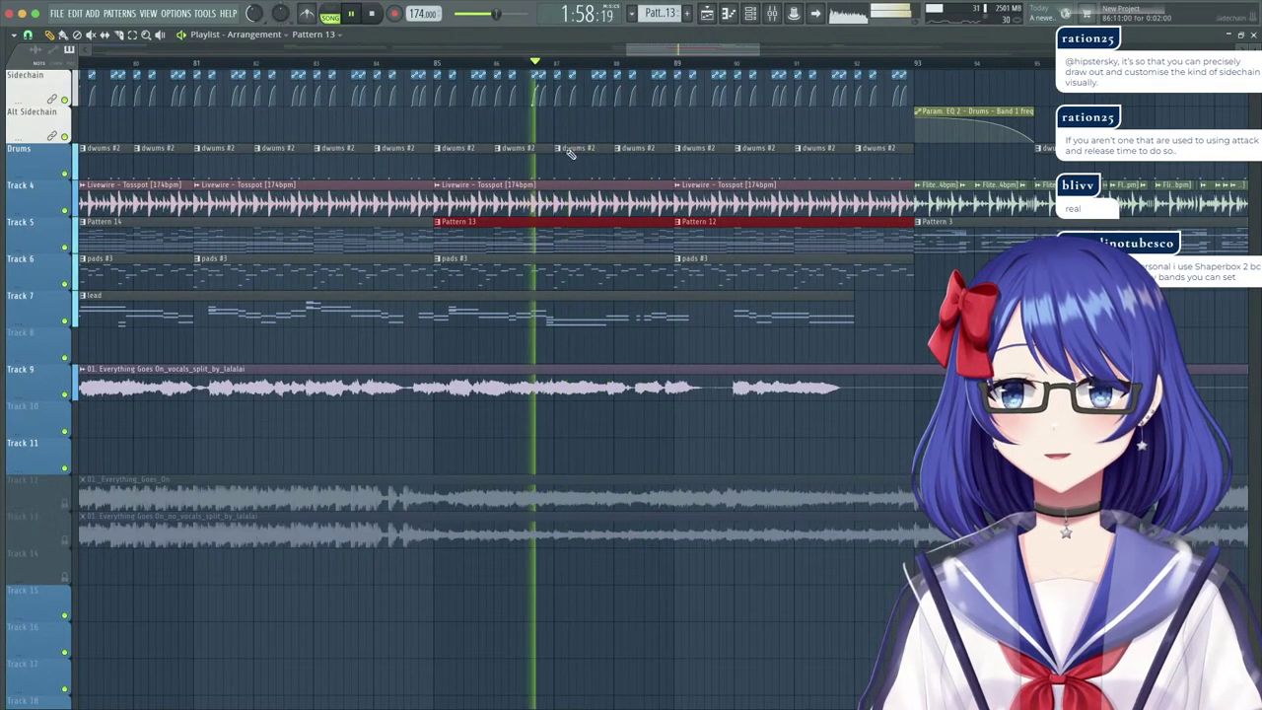
# Open Pattern 13's Serum notes, raise the A#4 note of bar 3's chord to G5 and replay the passage.
pyautogui.doubleClick(575, 234)
pyautogui.click(391, 39)
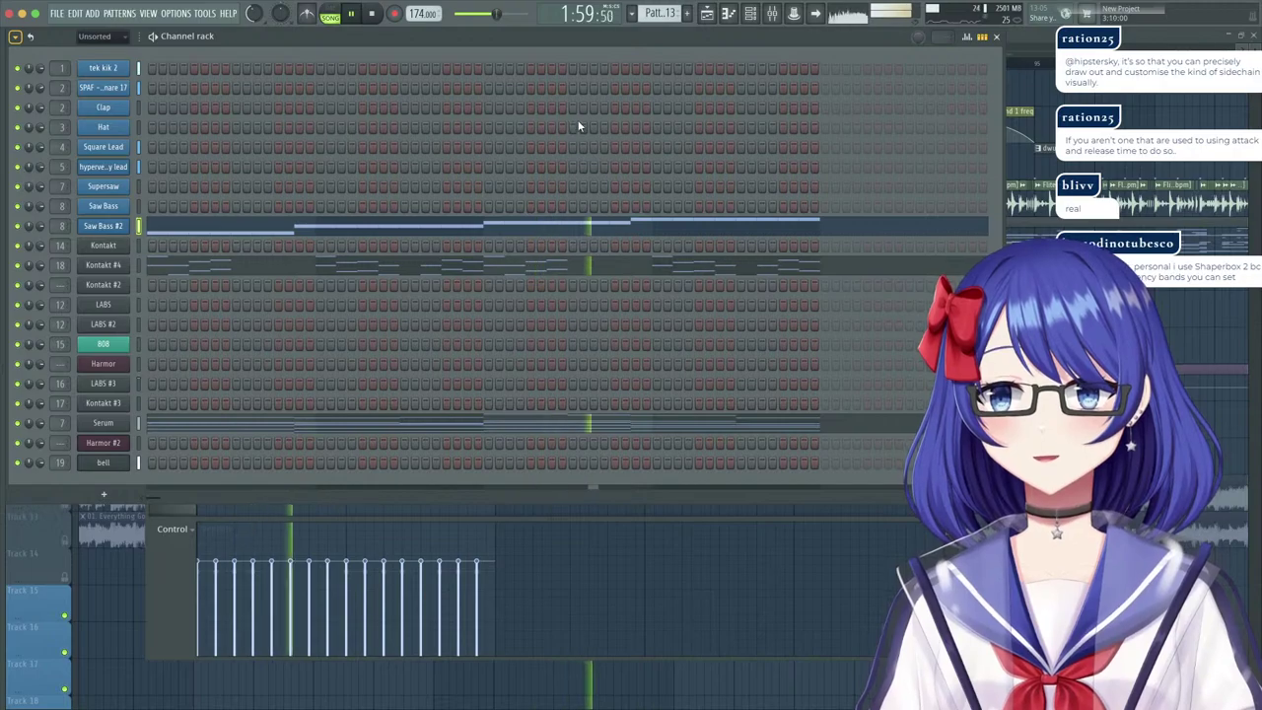
pyautogui.click(607, 428)
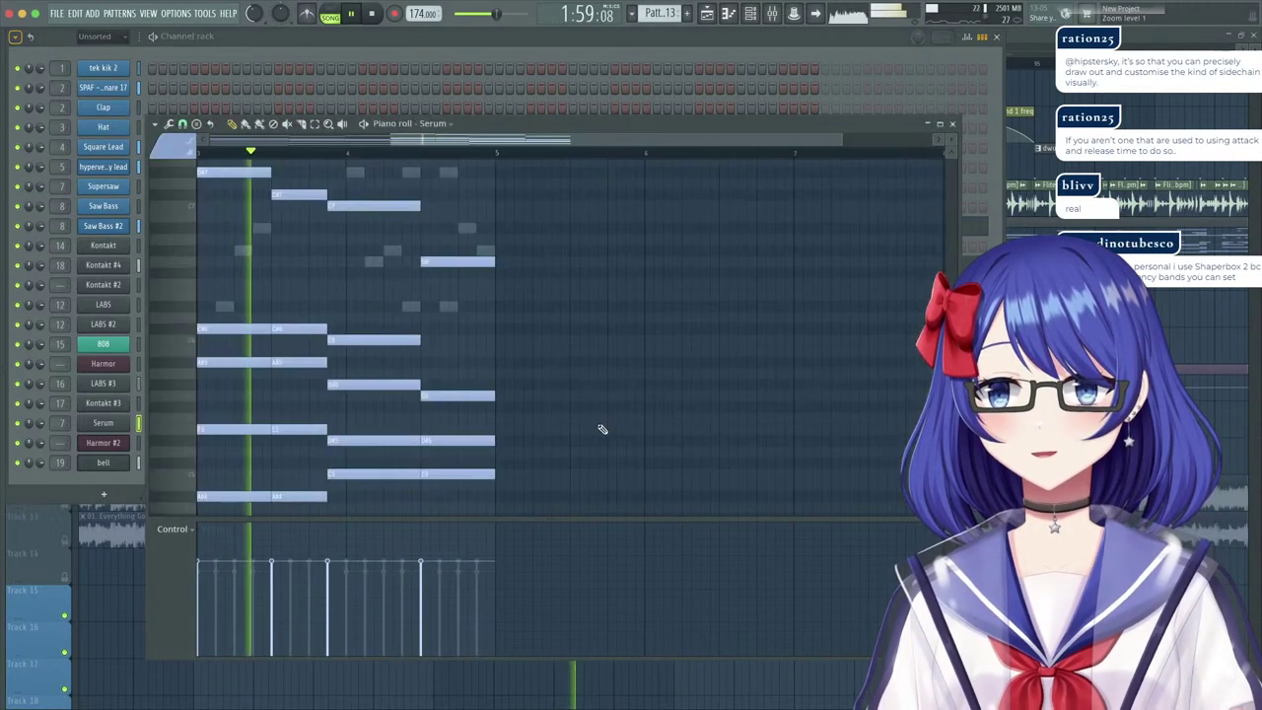
pyautogui.scroll(-5, 496, 329)
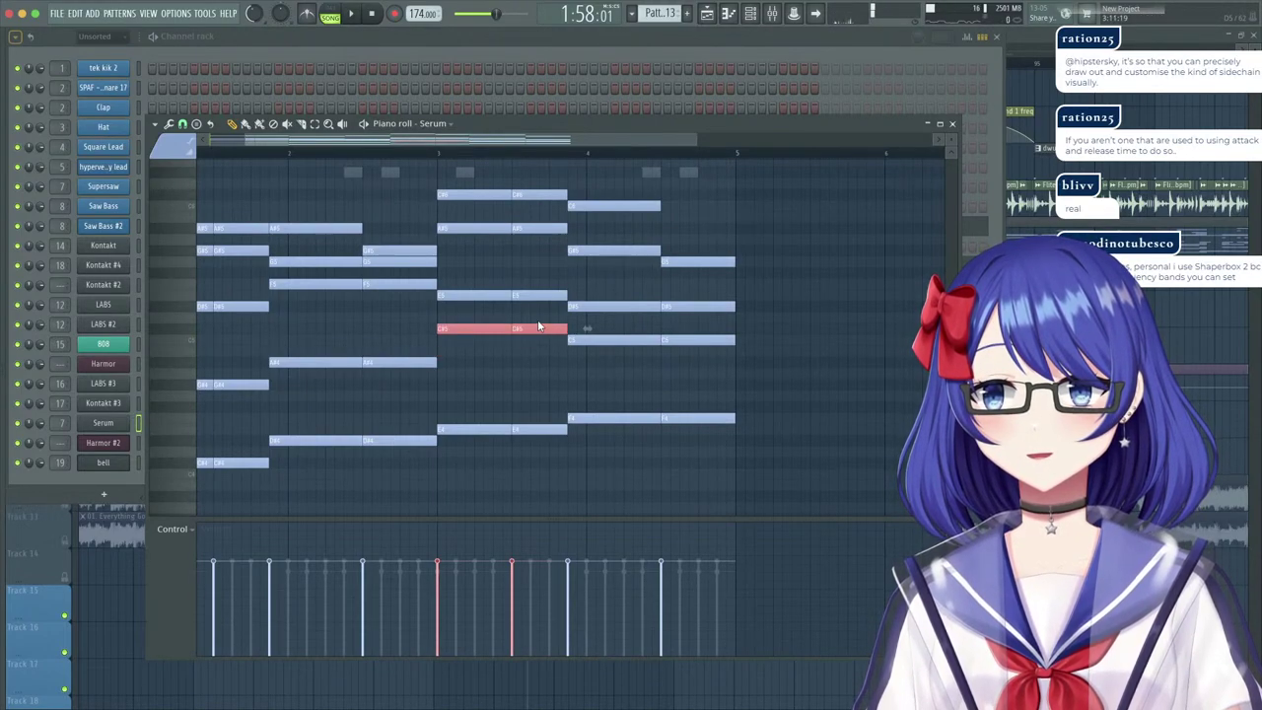
pyautogui.scroll(2, 532, 302)
pyautogui.scroll(1, 532, 302)
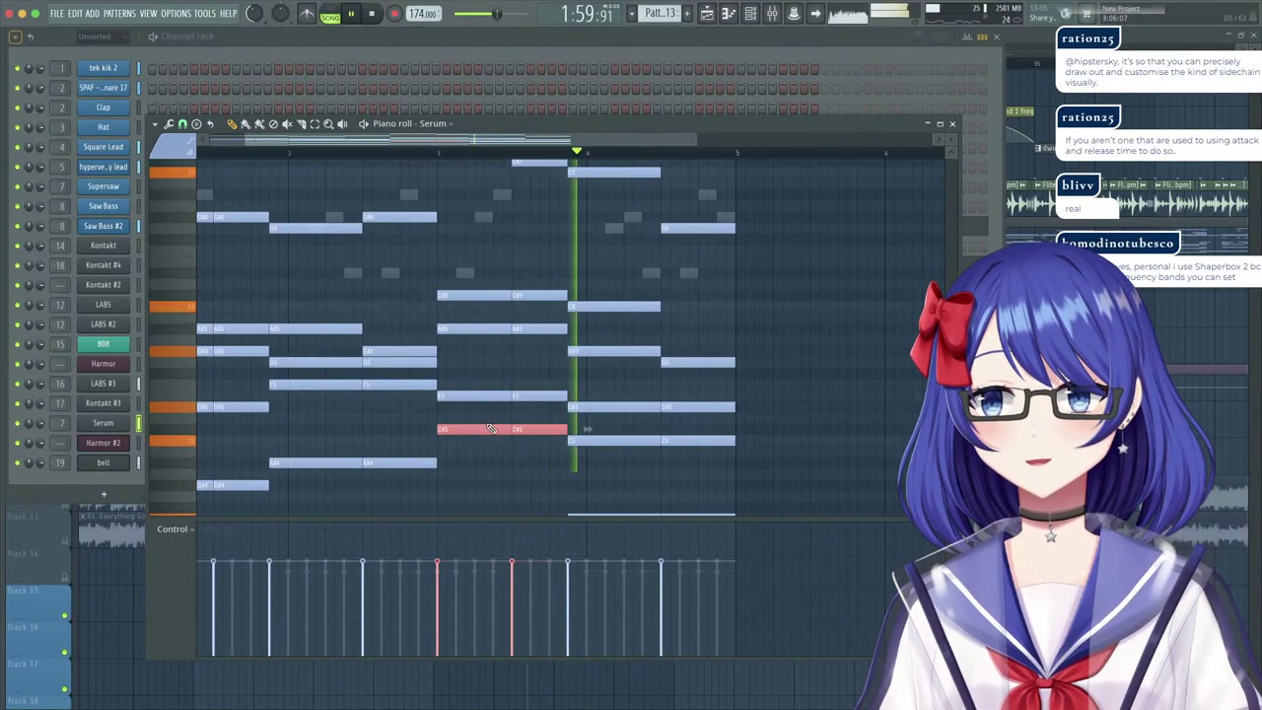
pyautogui.press('space')
pyautogui.moveTo(490, 428); pyautogui.dragTo(485, 396)
pyautogui.press('space')
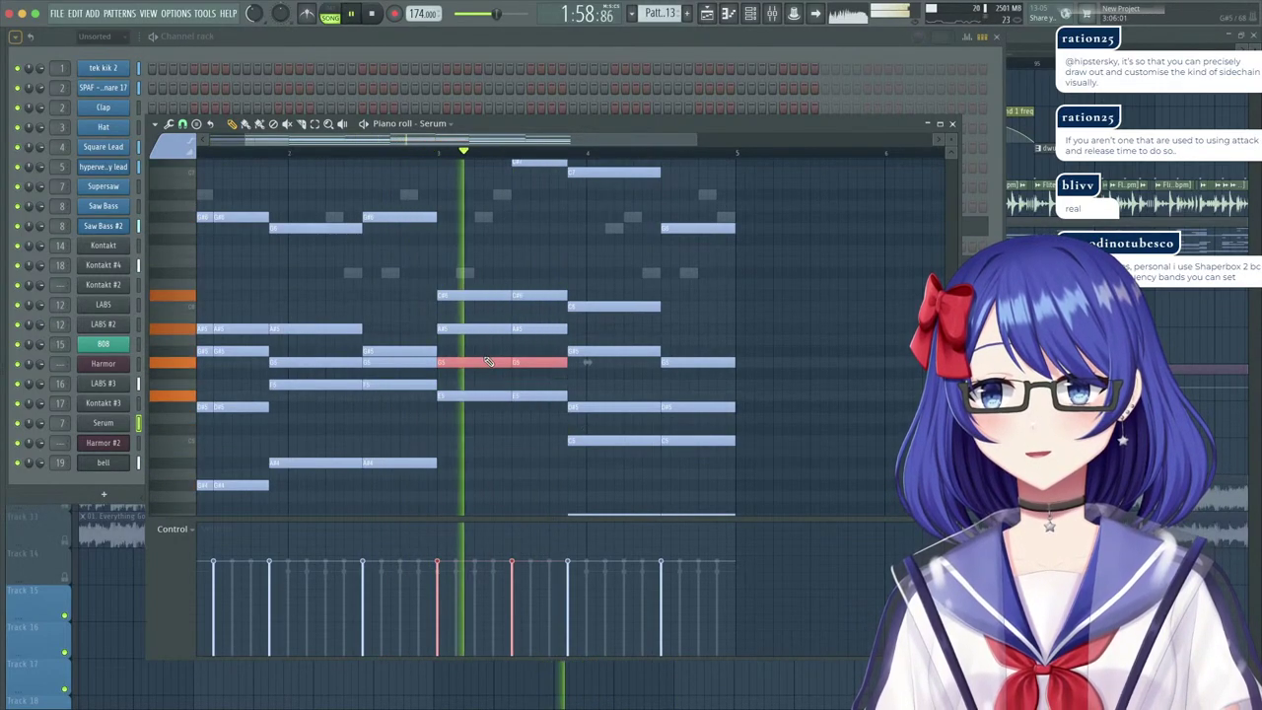
pyautogui.scroll(7, 486, 357)
pyautogui.scroll(-2, 487, 357)
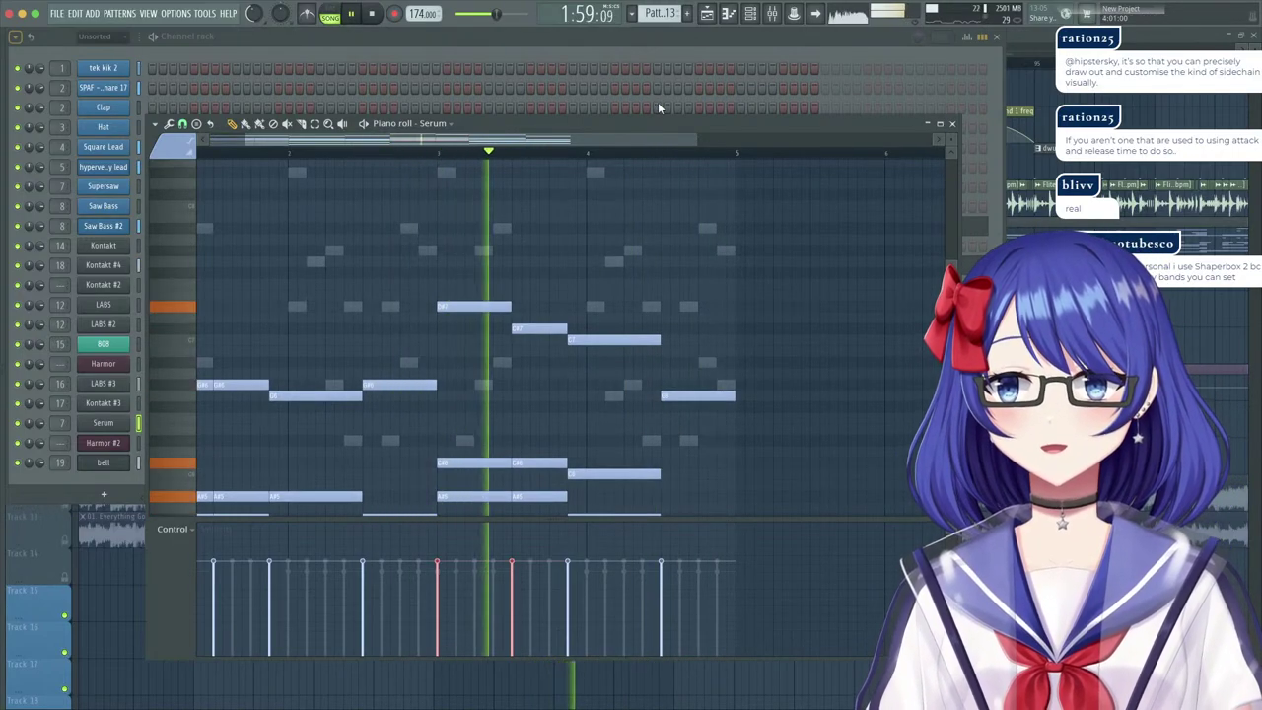
# Listen to the arrangement from bar 85 in the playlist and stop with the playhead at bar 89.
pyautogui.click(1023, 38)
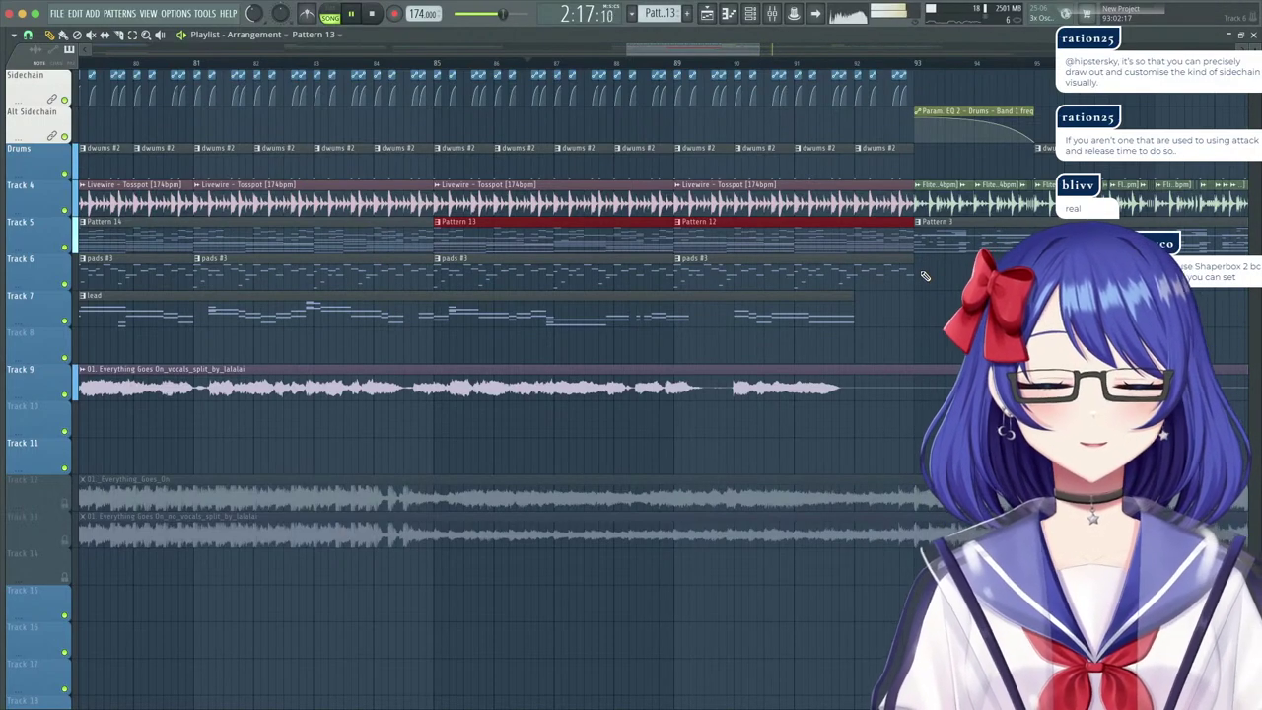
pyautogui.click(424, 64)
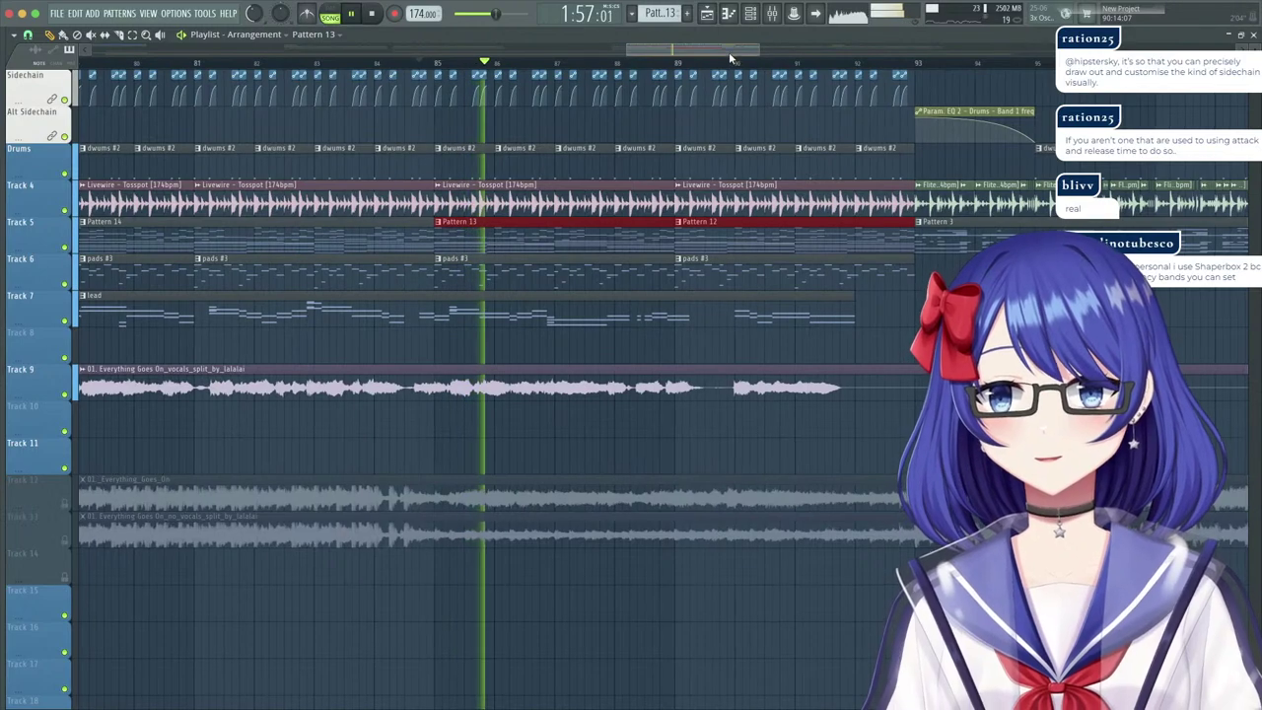
pyautogui.moveTo(729, 54); pyautogui.dragTo(738, 50)
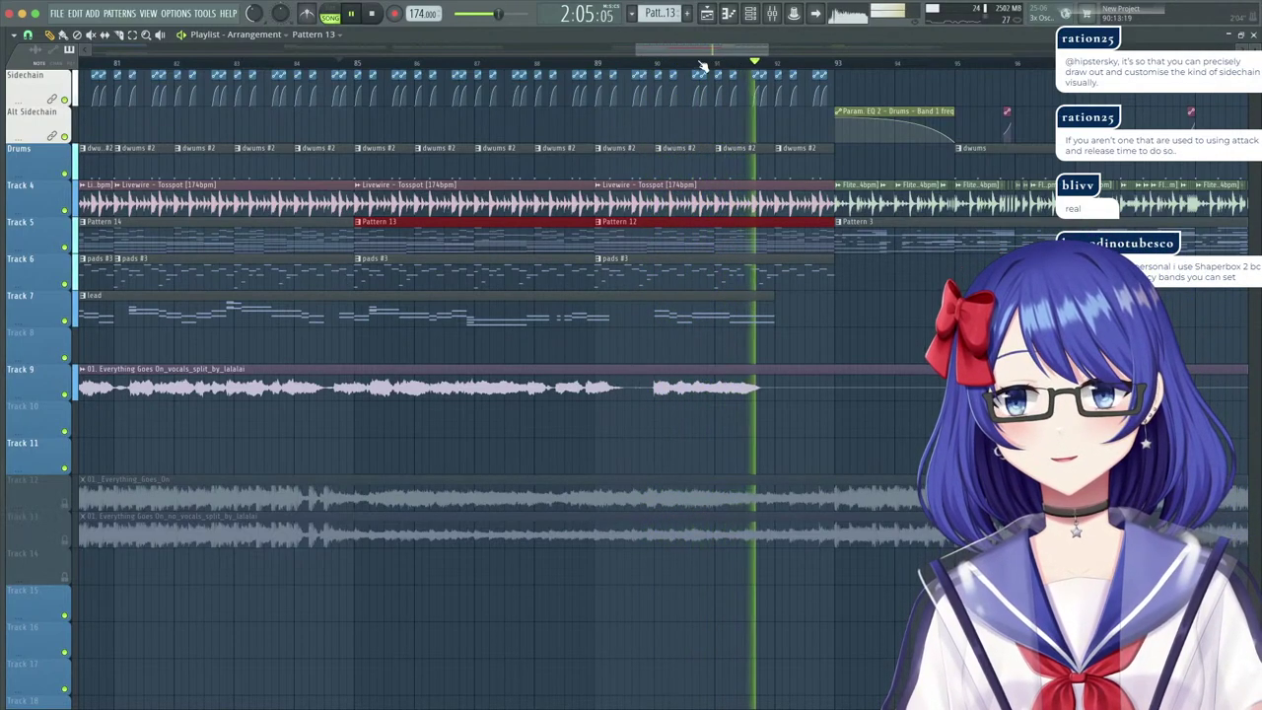
pyautogui.click(596, 62)
pyautogui.press('space')
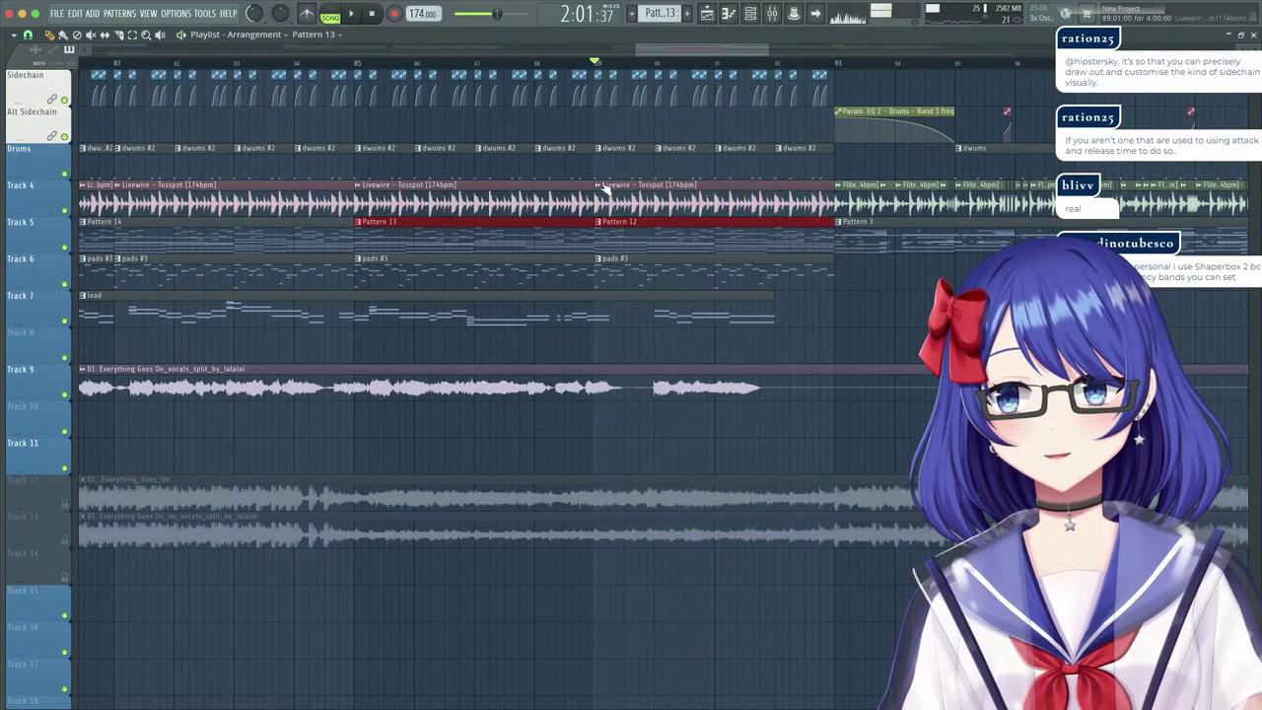
# Merge the selected Pattern 13 and Pattern 12 clips on Track 5 into a single pattern clip.
pyautogui.click(14, 36)
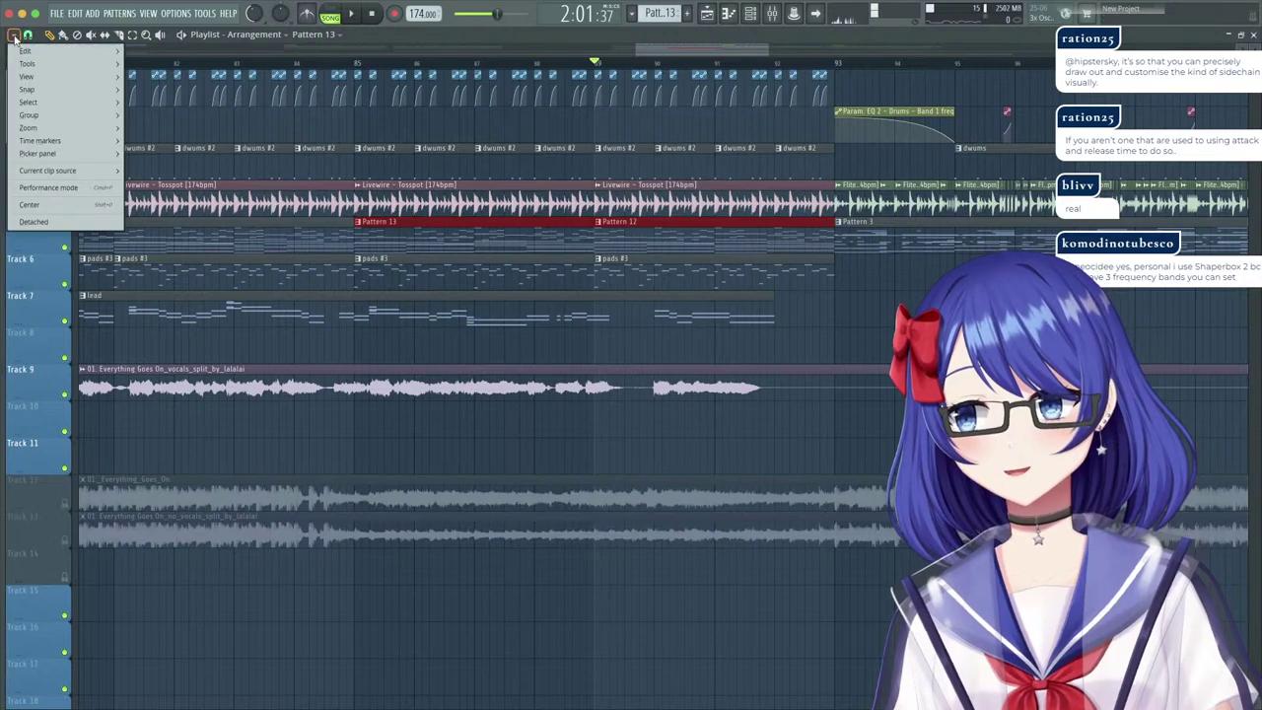
pyautogui.moveTo(24, 52)
pyautogui.click(170, 330)
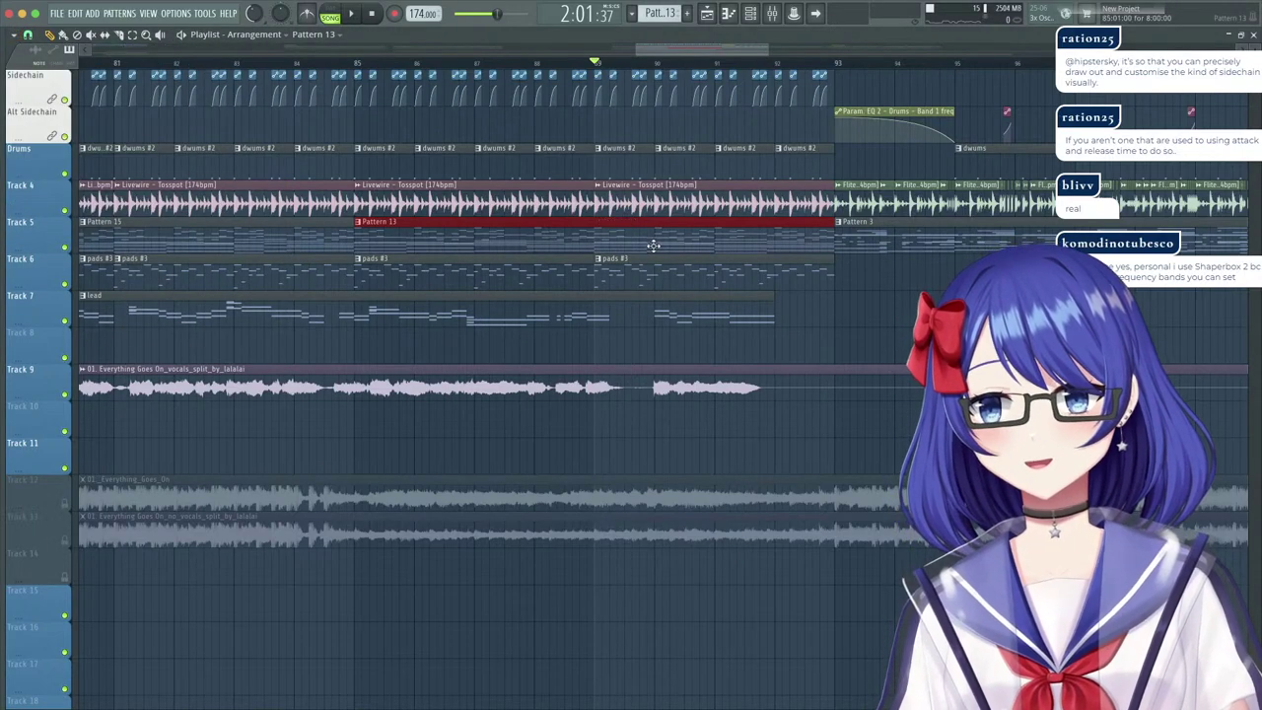
# Open the merged Pattern 13 and revoice bar 5's Serum chord to A#4, F5, G#5, A#5 and C#6 beneath its top note.
pyautogui.doubleClick(649, 243)
pyautogui.click(509, 151)
pyautogui.hscroll(-5, 414, 148)
pyautogui.click(352, 153)
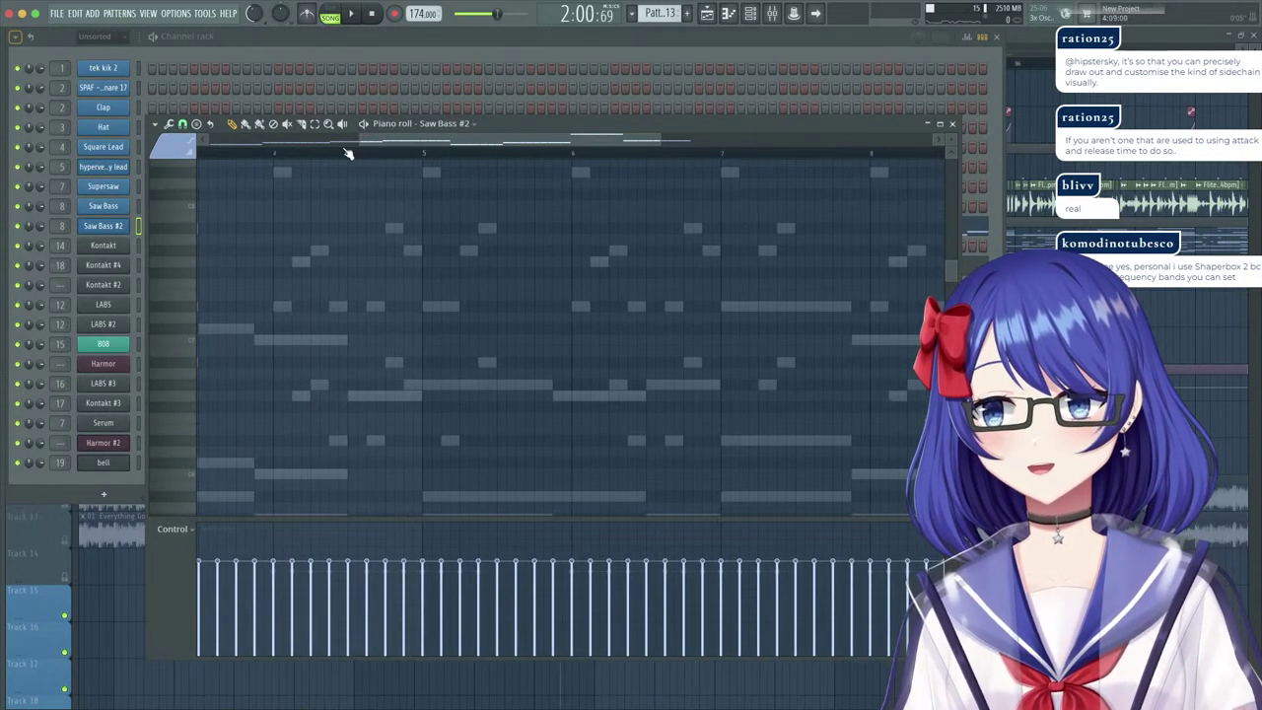
pyautogui.press('space')
pyautogui.scroll(-5, 412, 212)
pyautogui.rightClick(464, 221)
pyautogui.rightClick(463, 221)
pyautogui.scroll(-4, 486, 395)
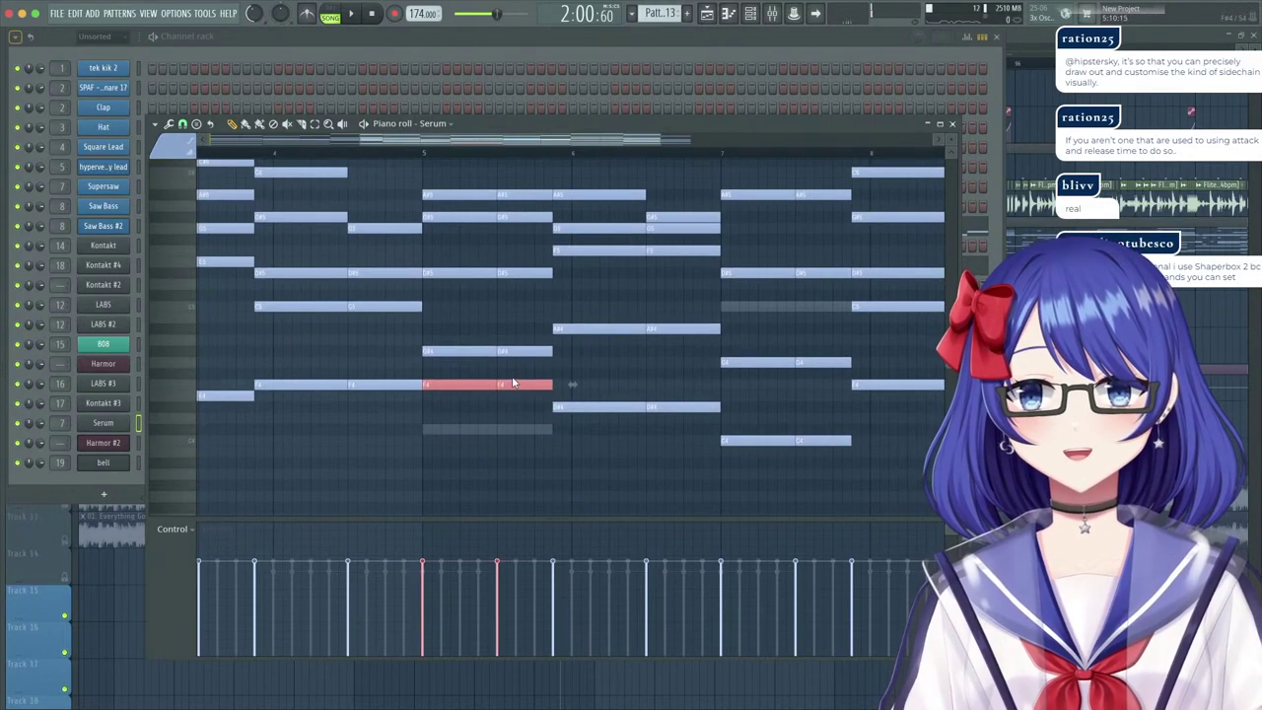
pyautogui.moveTo(522, 339); pyautogui.dragTo(440, 347)
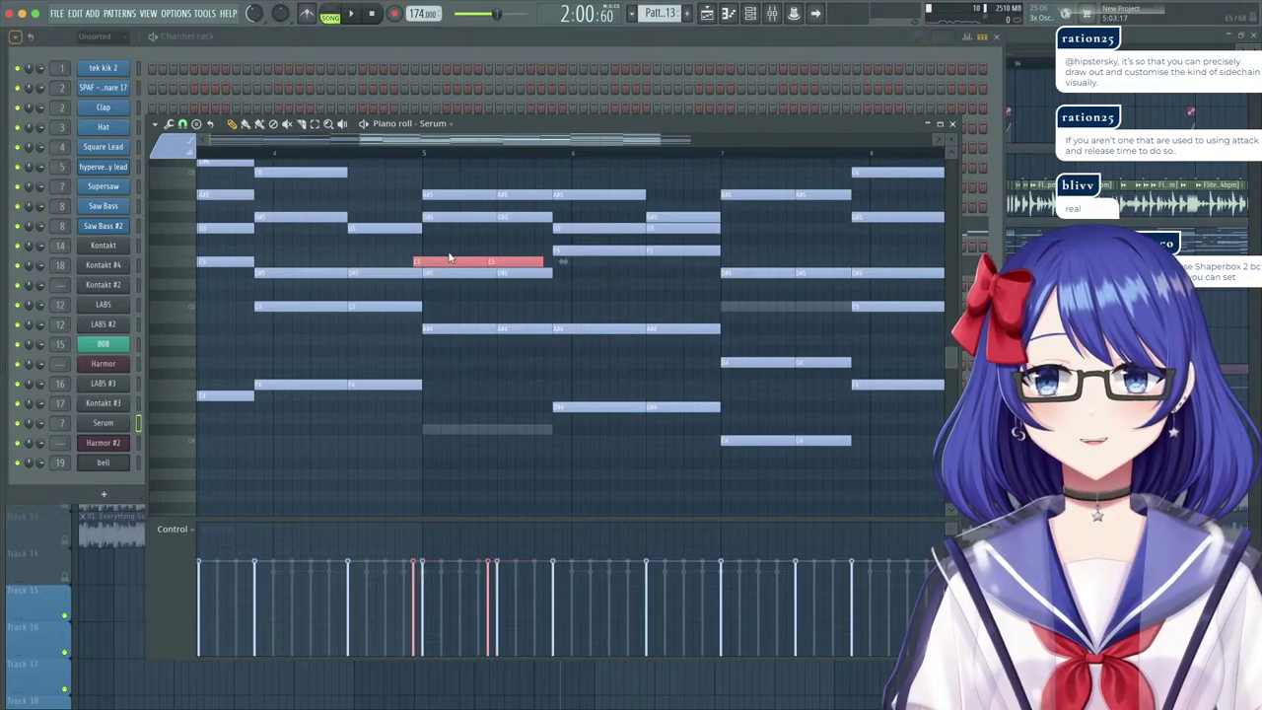
pyautogui.scroll(3, 468, 299)
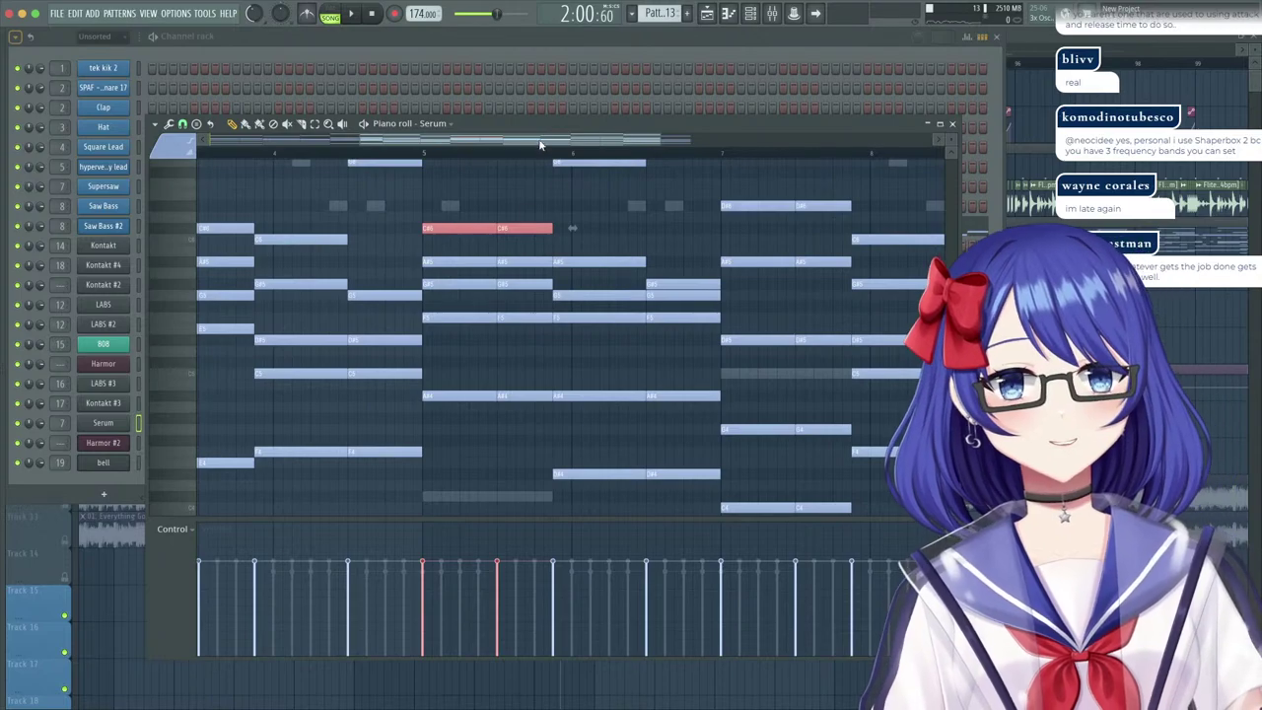
# Play from around bar 4, switch to the Saw Bass #2 notes and raise the group at bar 5 to A#4.
pyautogui.moveTo(542, 144); pyautogui.dragTo(523, 144)
pyautogui.scroll(2, 554, 201)
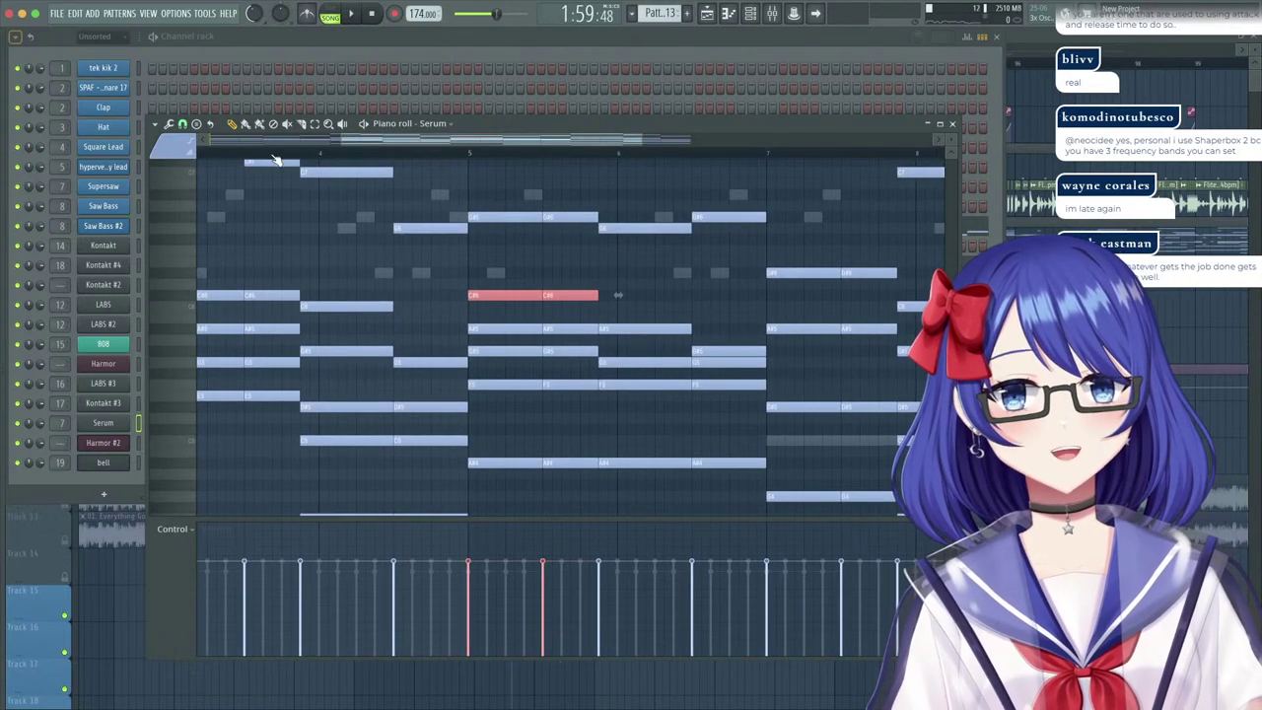
pyautogui.press('space')
pyautogui.scroll(-5, 557, 273)
pyautogui.rightClick(484, 399)
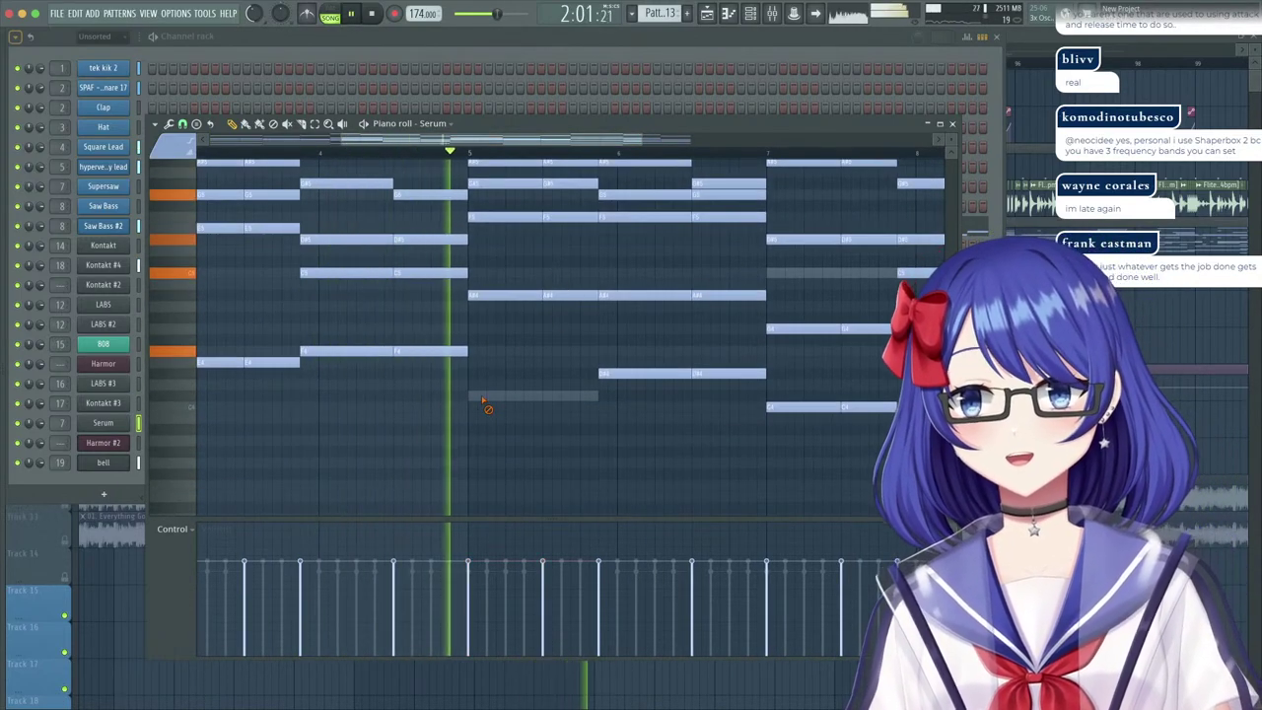
pyautogui.rightClick(484, 399)
pyautogui.press('space')
pyautogui.moveTo(483, 400); pyautogui.dragTo(585, 294)
pyautogui.press('space')
# Move the next Saw Bass #2 groups to C5 around bar 6, C#4 at bar 7 and C#5 around bar 8.
pyautogui.moveTo(606, 375); pyautogui.dragTo(891, 381)
pyautogui.press('space')
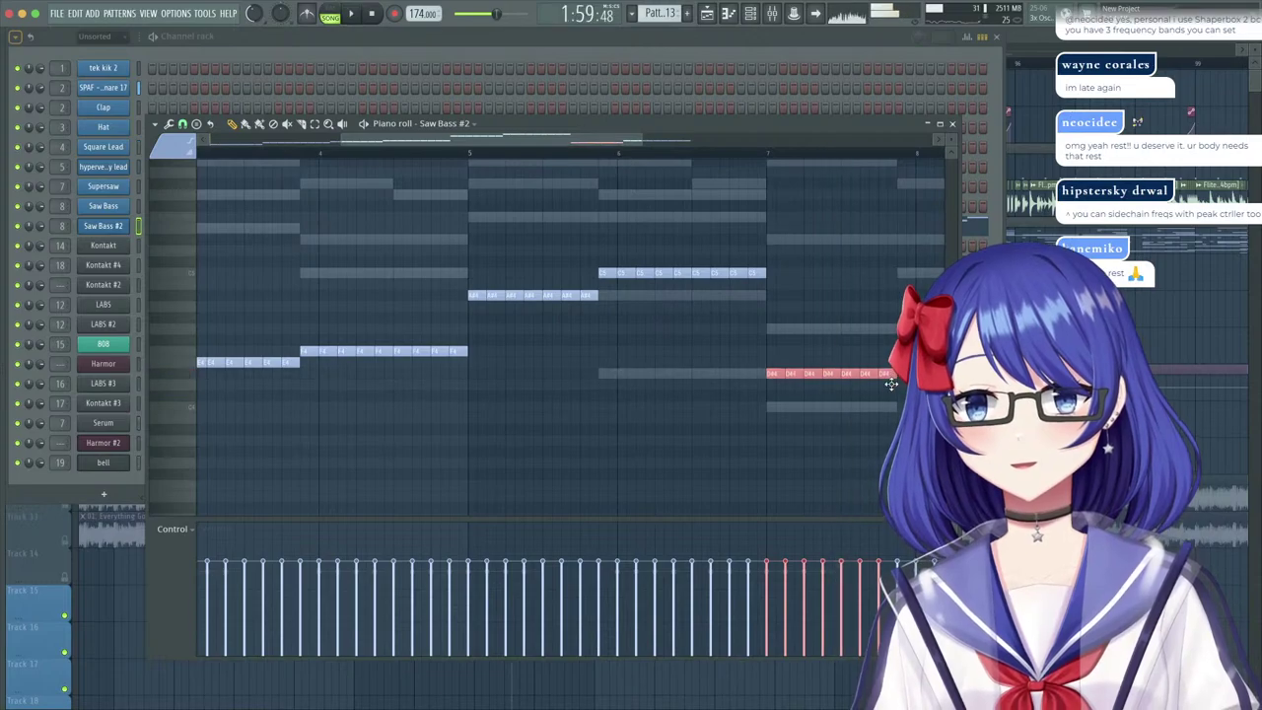
pyautogui.scroll(-4, 720, 162)
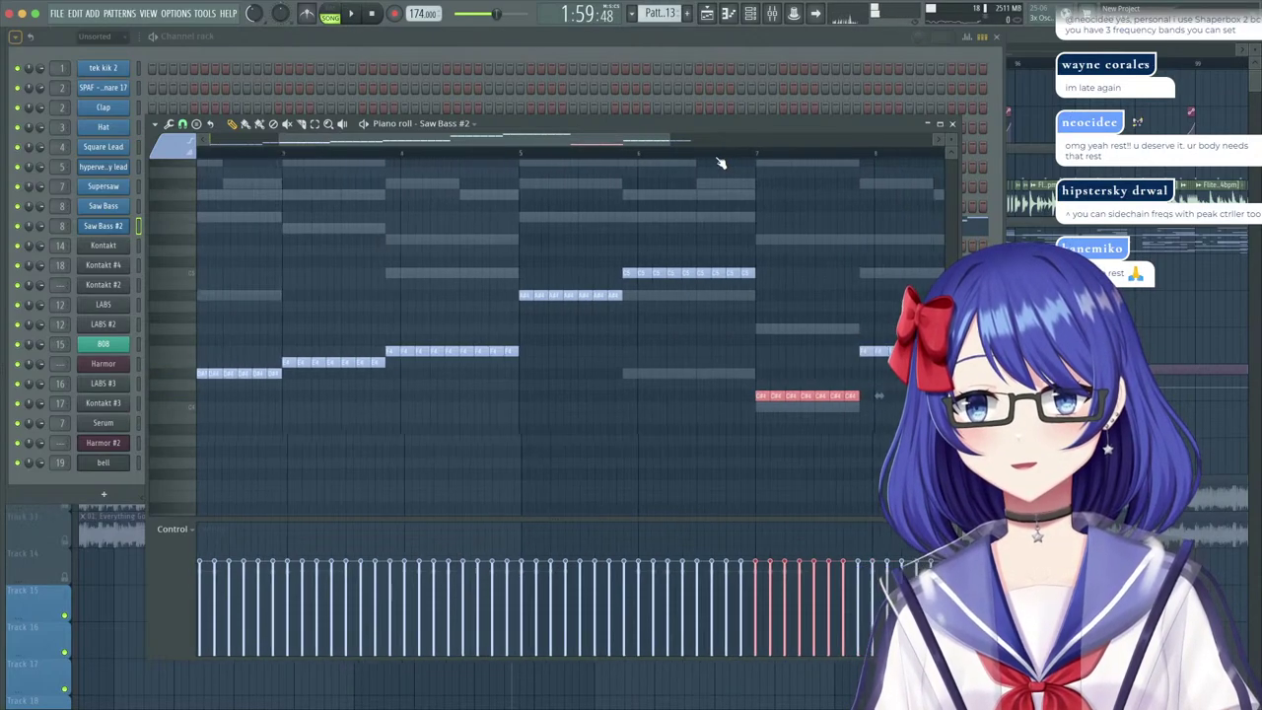
pyautogui.moveTo(809, 339); pyautogui.dragTo(928, 357)
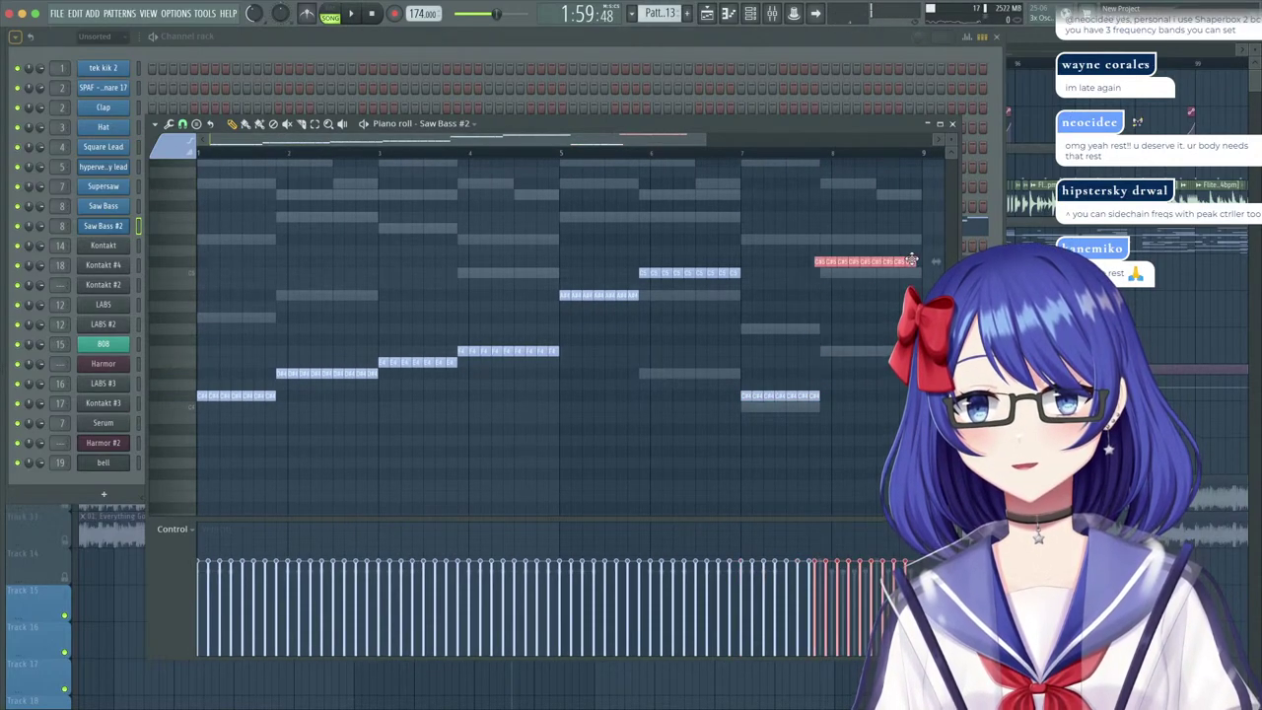
pyautogui.press('space')
# Switch to the Serum notes and move the D#4 and A#4 notes of the chord around bar 6 to C5 and D#6.
pyautogui.rightClick(682, 297)
pyautogui.rightClick(682, 298)
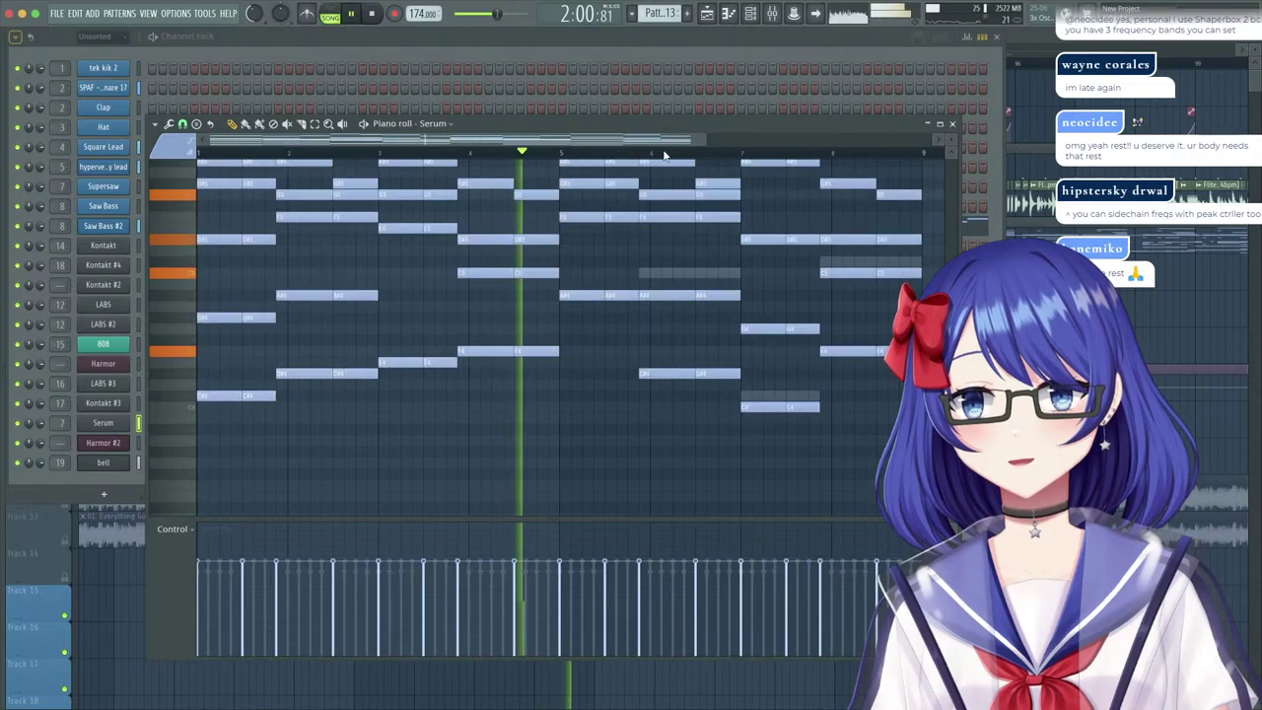
pyautogui.scroll(3, 667, 154)
pyautogui.scroll(2, 667, 158)
pyautogui.click(792, 375)
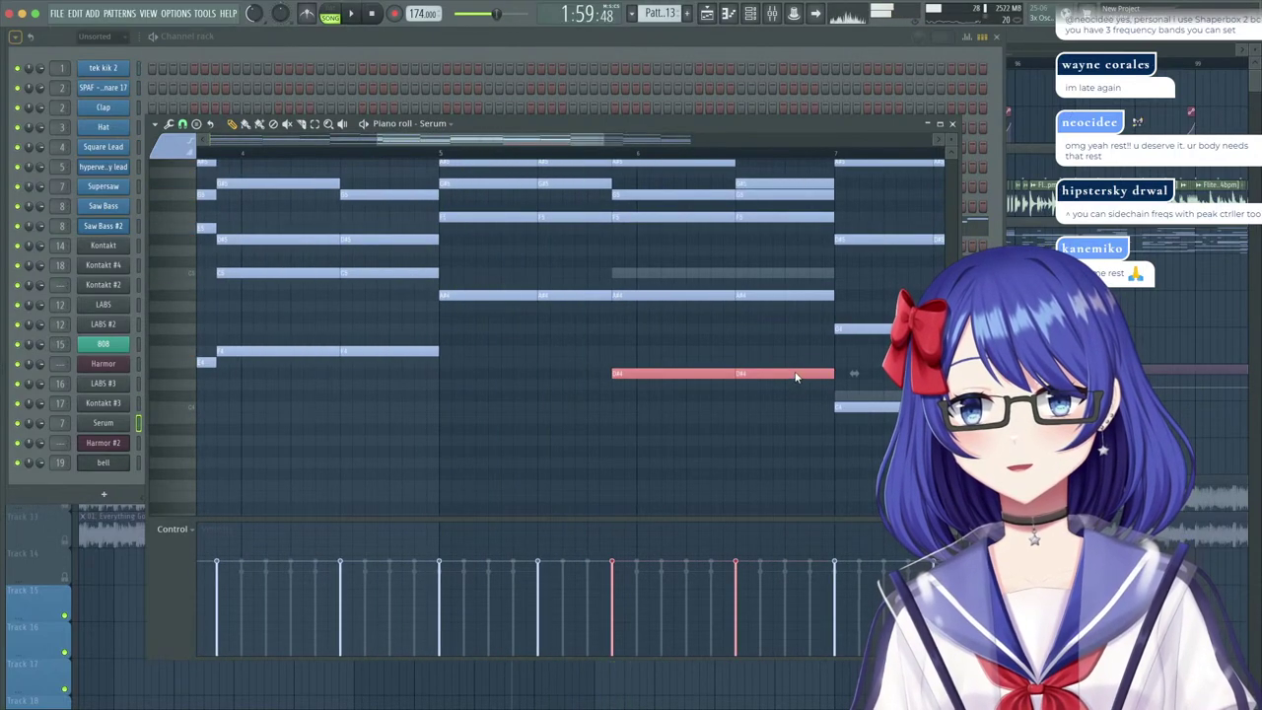
pyautogui.moveTo(792, 375); pyautogui.dragTo(792, 266)
pyautogui.scroll(5, 799, 296)
pyautogui.moveTo(815, 446); pyautogui.dragTo(668, 263)
pyautogui.press('space')
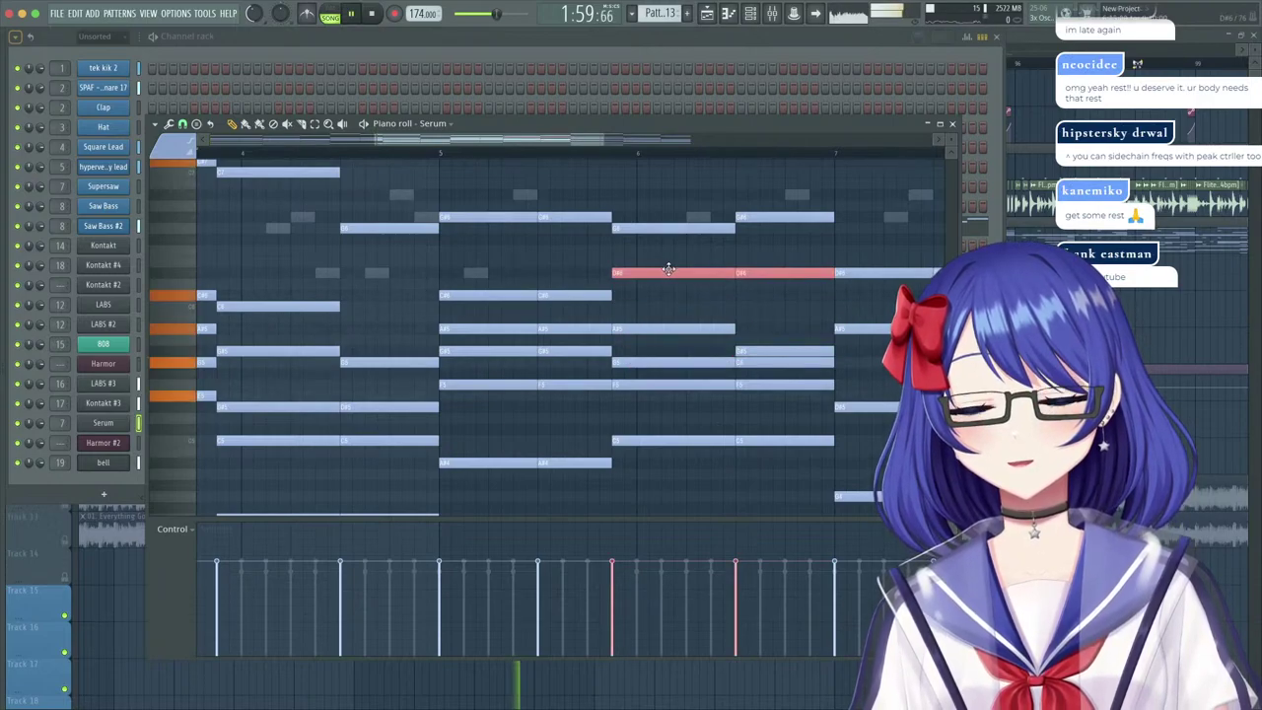
# Move the G5 notes of the Serum chord around bar 6 to G#5 and A#5, lower its F5 notes to D#5, and replay.
pyautogui.click(659, 345)
pyautogui.press('space')
pyautogui.moveTo(747, 362); pyautogui.dragTo(747, 326)
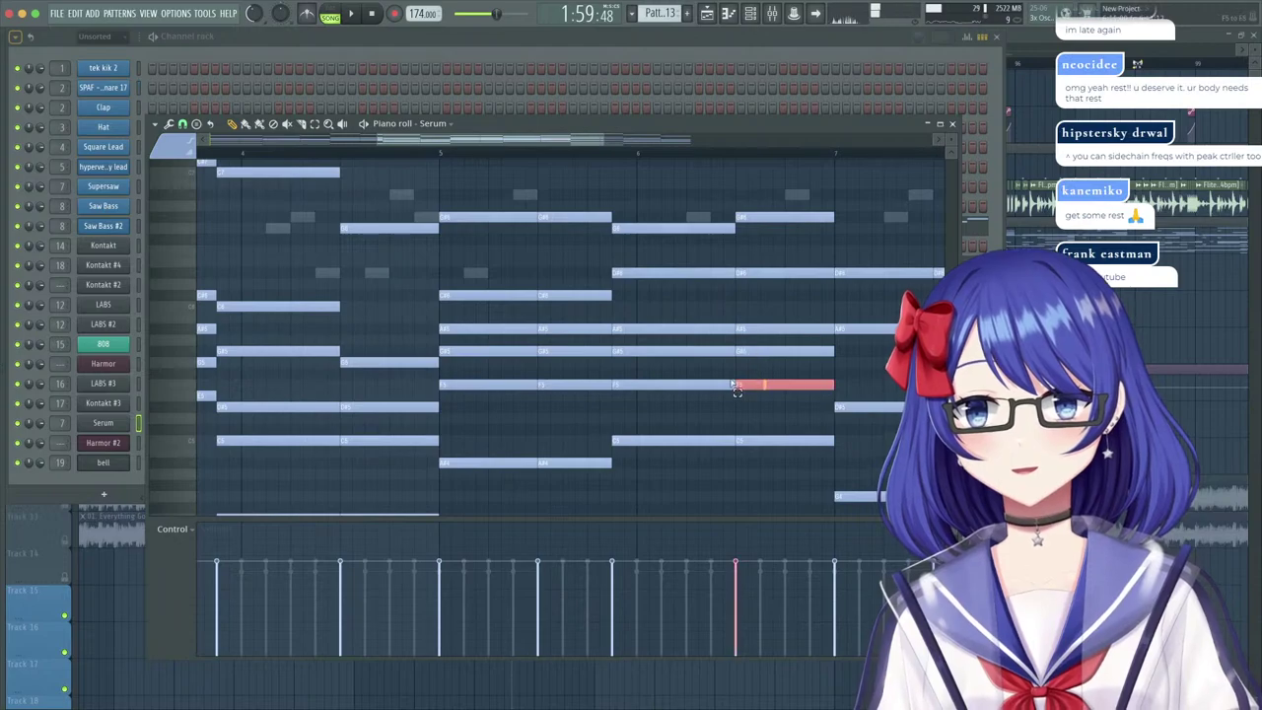
pyautogui.moveTo(666, 388); pyautogui.dragTo(665, 414)
pyautogui.press('space')
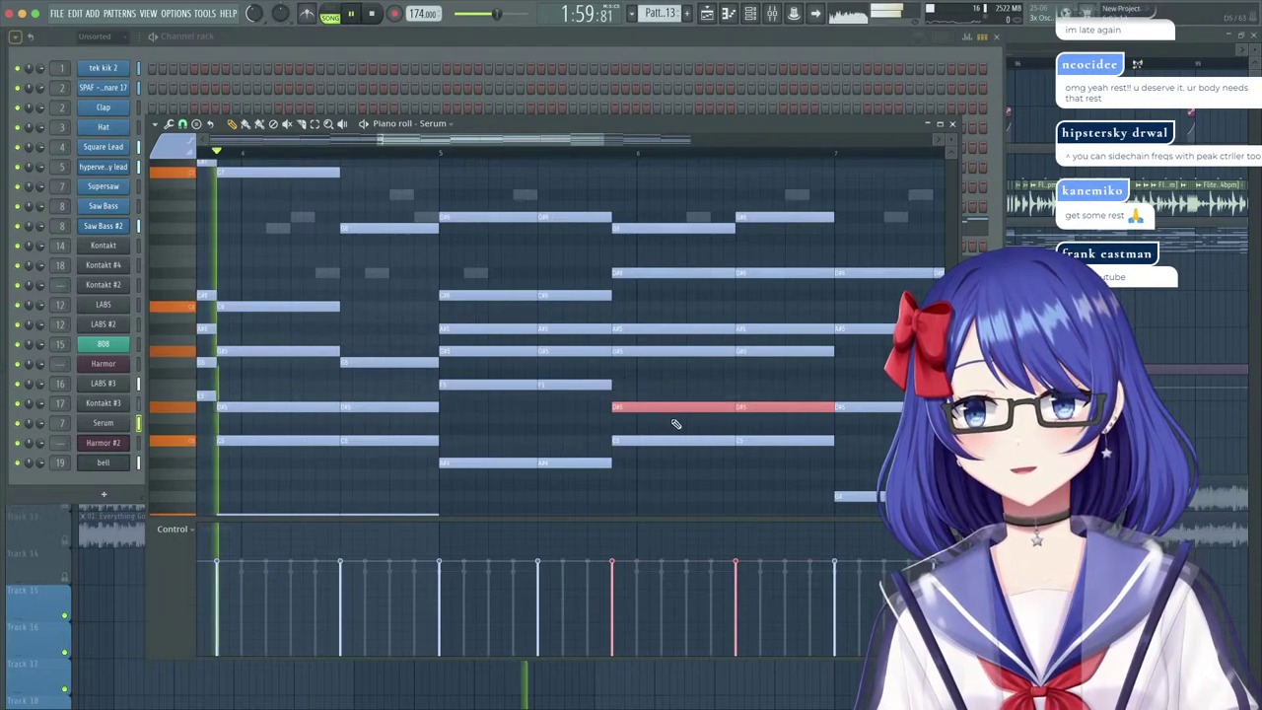
pyautogui.scroll(-4, 691, 439)
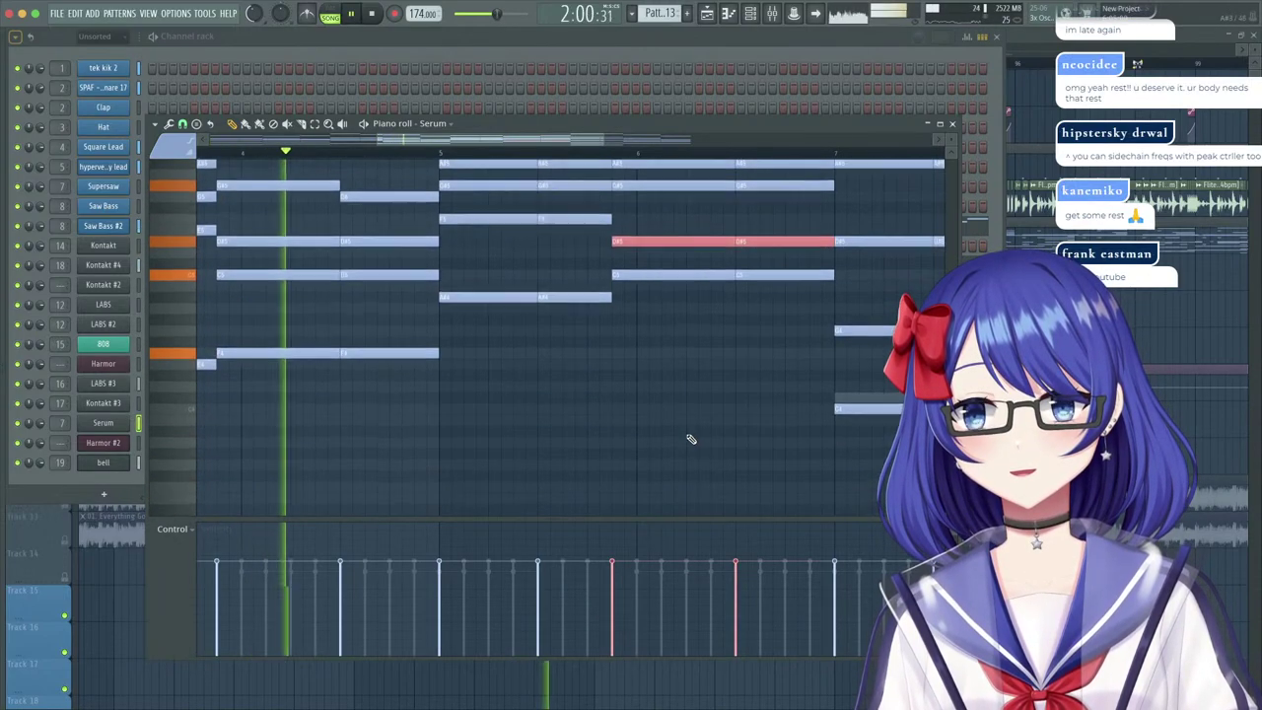
pyautogui.scroll(5, 769, 451)
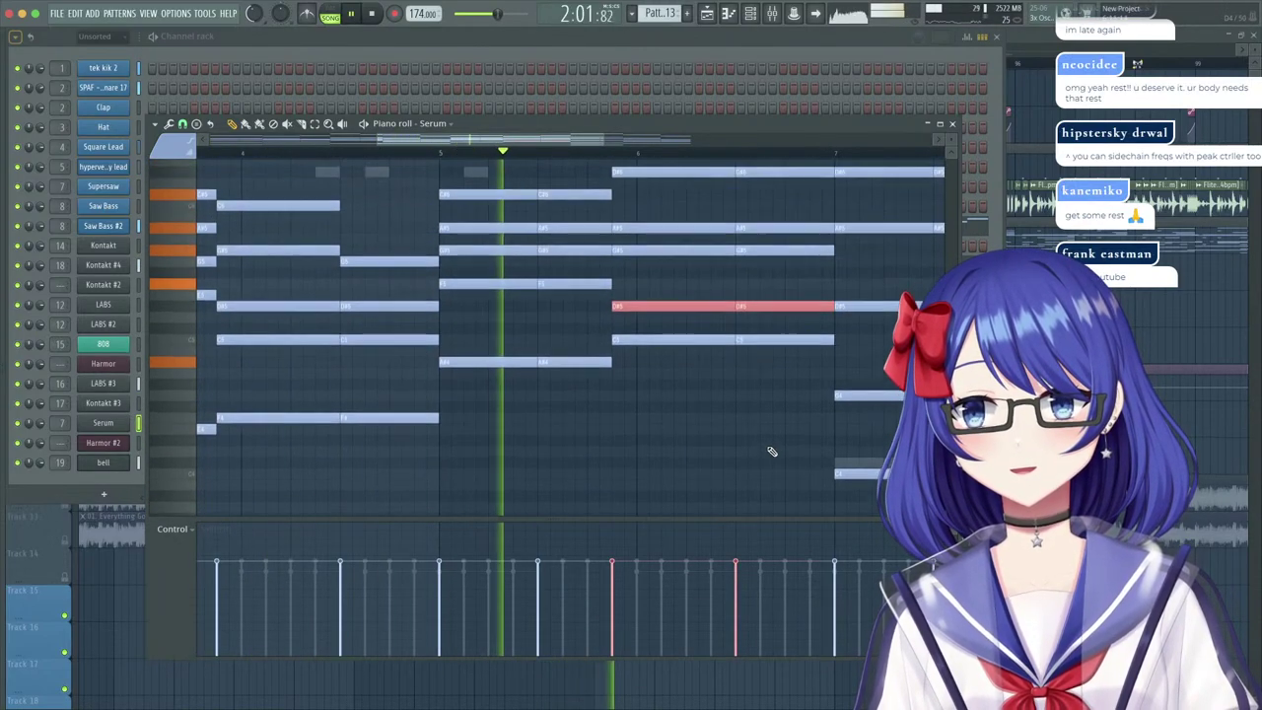
pyautogui.scroll(-4, 769, 451)
pyautogui.press('space')
pyautogui.press('space')
# Raise the two lowest notes of bar 7's Serum chord to C#4 and G#4.
pyautogui.moveTo(582, 140); pyautogui.dragTo(667, 158)
pyautogui.moveTo(534, 476); pyautogui.dragTo(631, 478)
pyautogui.moveTo(631, 476); pyautogui.dragTo(634, 464)
pyautogui.moveTo(659, 389); pyautogui.dragTo(546, 386)
pyautogui.scroll(2, 592, 398)
pyautogui.scroll(2, 615, 399)
pyautogui.scroll(-4, 617, 400)
# Revoice the Serum chord around bar 8 with C#5, E5, A#5, C#6 and A#6, play it and return to the playlist.
pyautogui.press('space')
pyautogui.moveTo(698, 391); pyautogui.dragTo(742, 261)
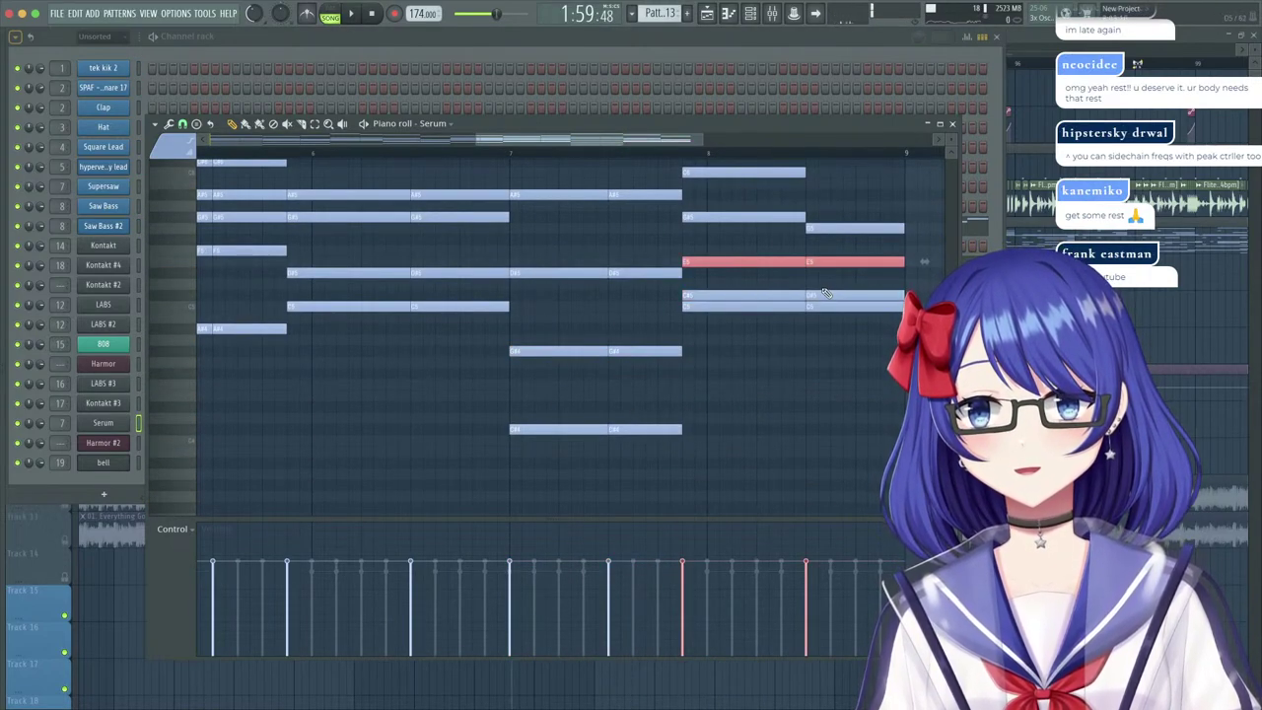
pyautogui.scroll(2, 775, 403)
pyautogui.moveTo(748, 375); pyautogui.dragTo(746, 229)
pyautogui.scroll(2, 750, 296)
pyautogui.moveTo(742, 309); pyautogui.dragTo(741, 331)
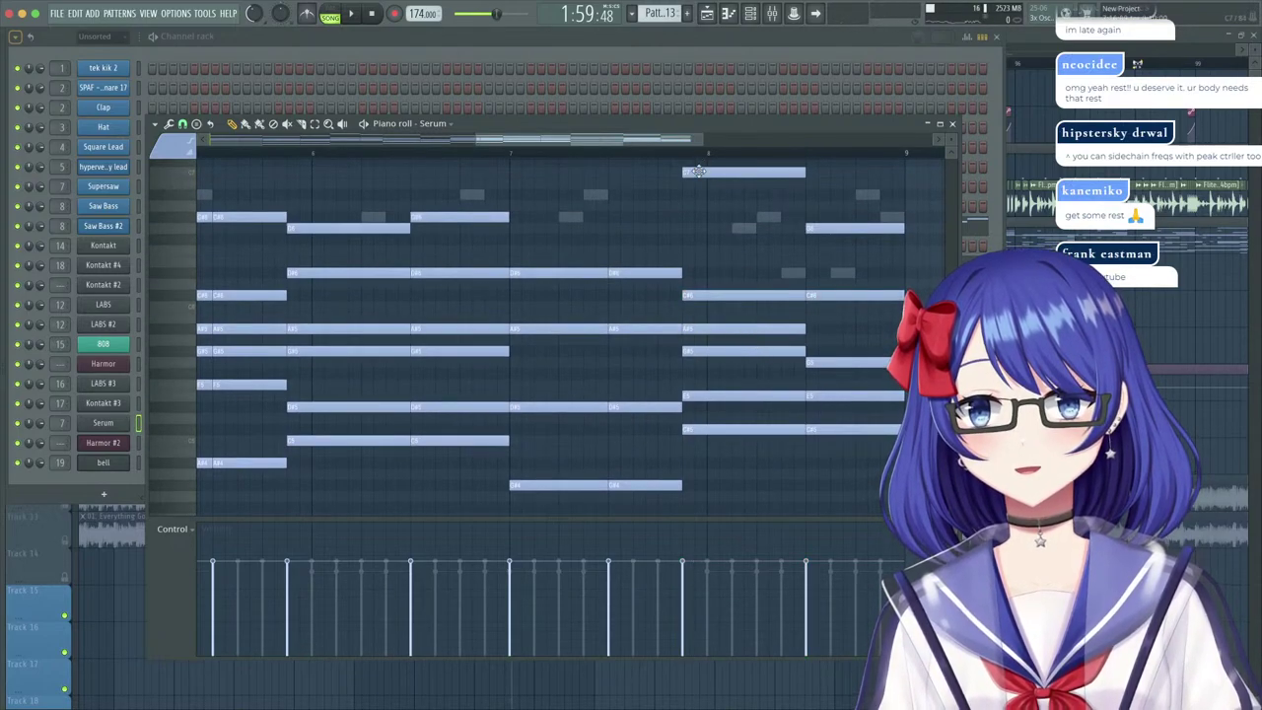
pyautogui.moveTo(699, 170); pyautogui.dragTo(699, 194)
pyautogui.press('space')
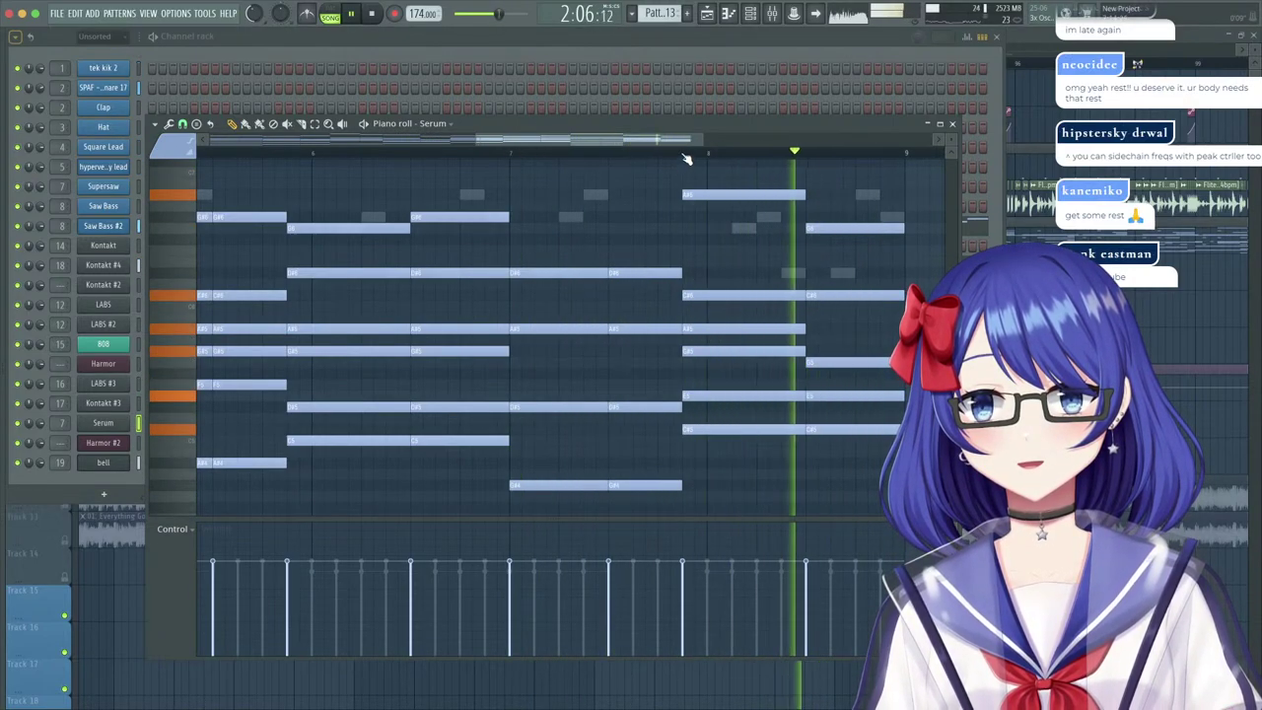
pyautogui.press('F5')
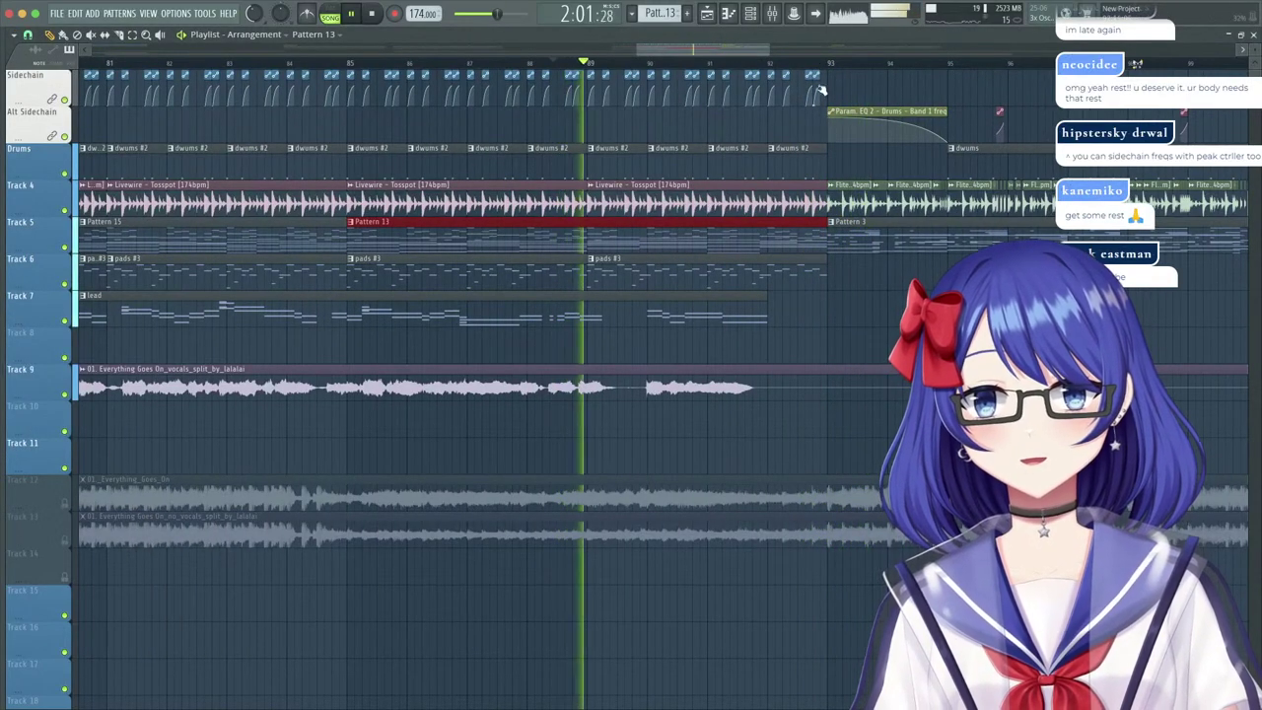
# Delete the last dwums #2 clip before bar 93 and shorten the Livewire - Tosspot clip to end at bar 92.
pyautogui.scroll(3, 798, 65)
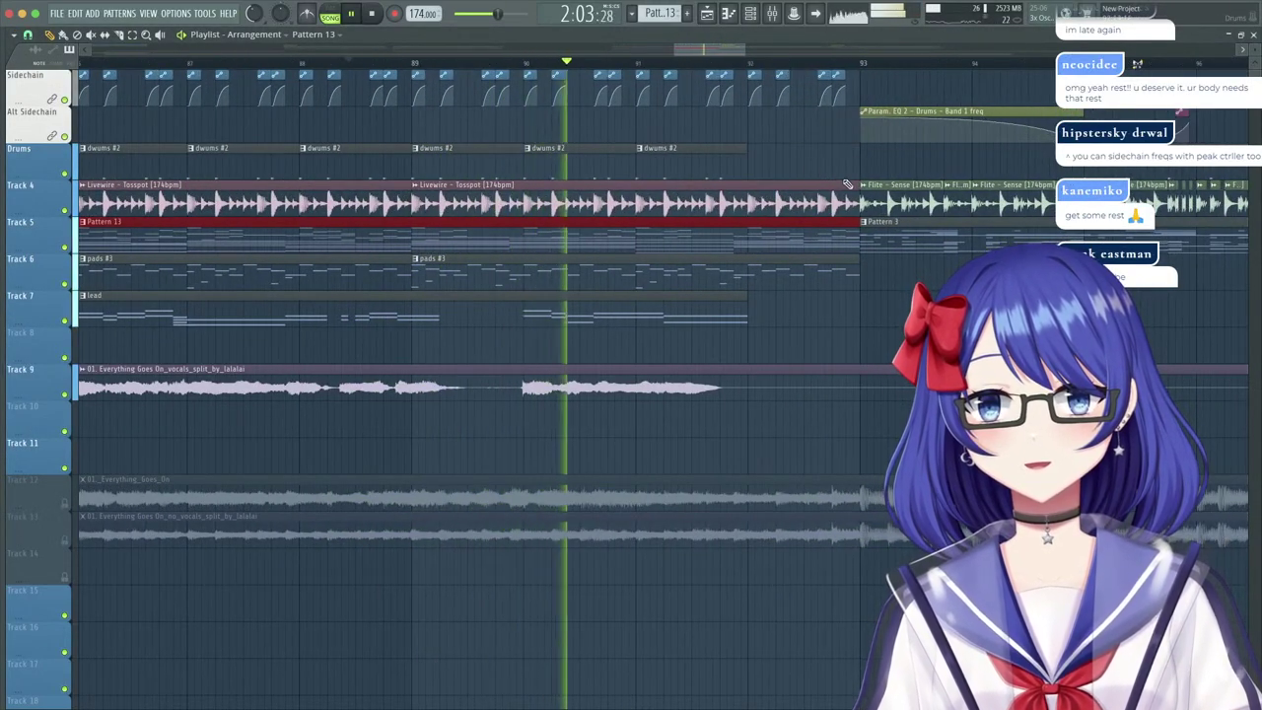
pyautogui.click(744, 153)
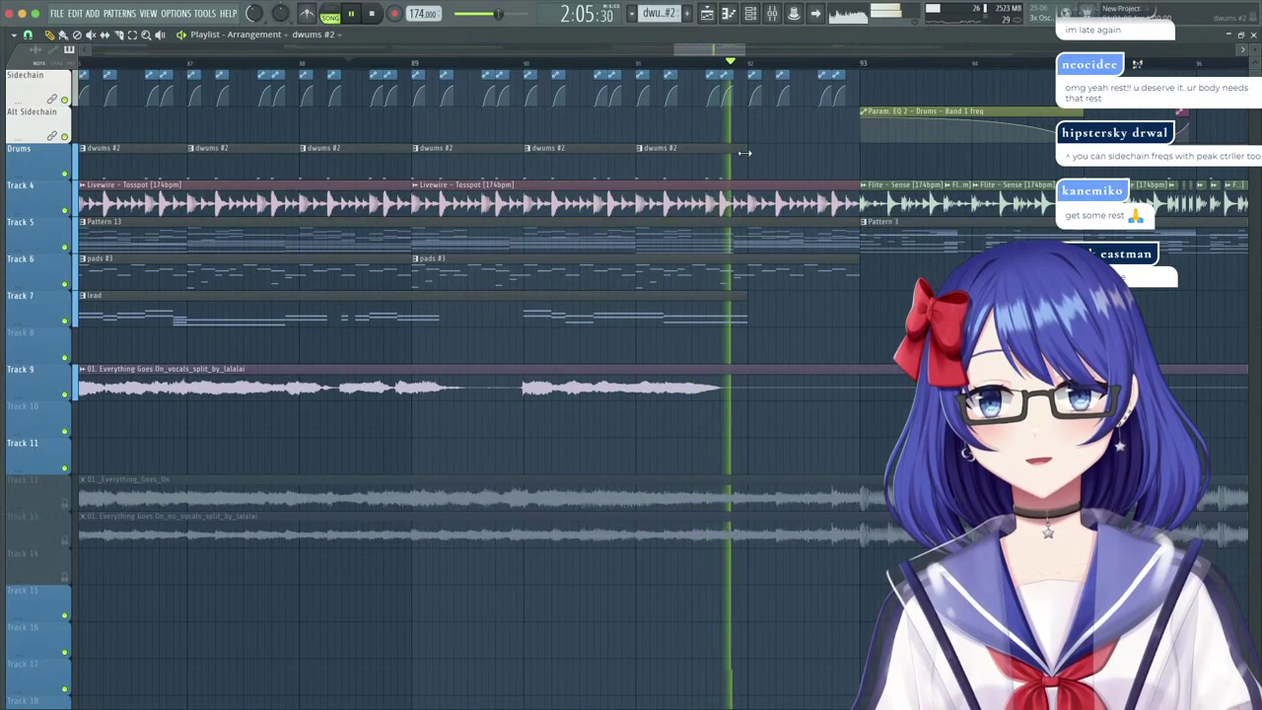
pyautogui.press('space')
pyautogui.click(855, 184)
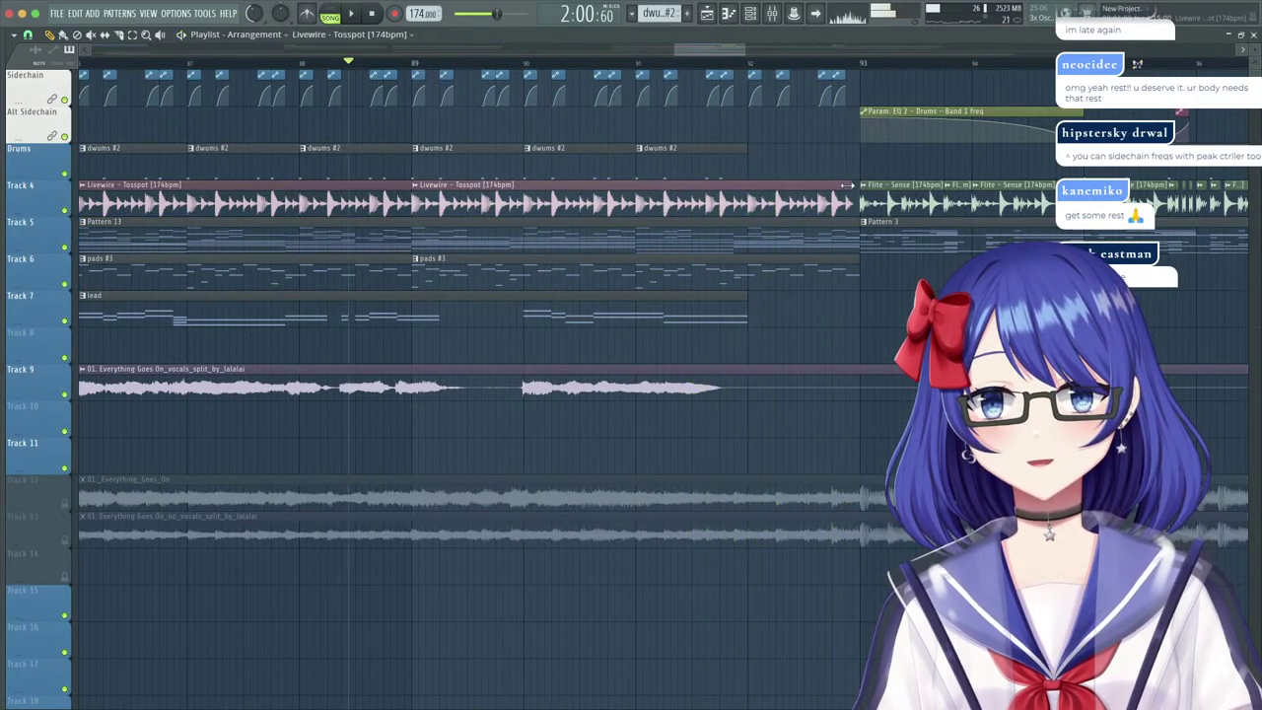
pyautogui.press('space')
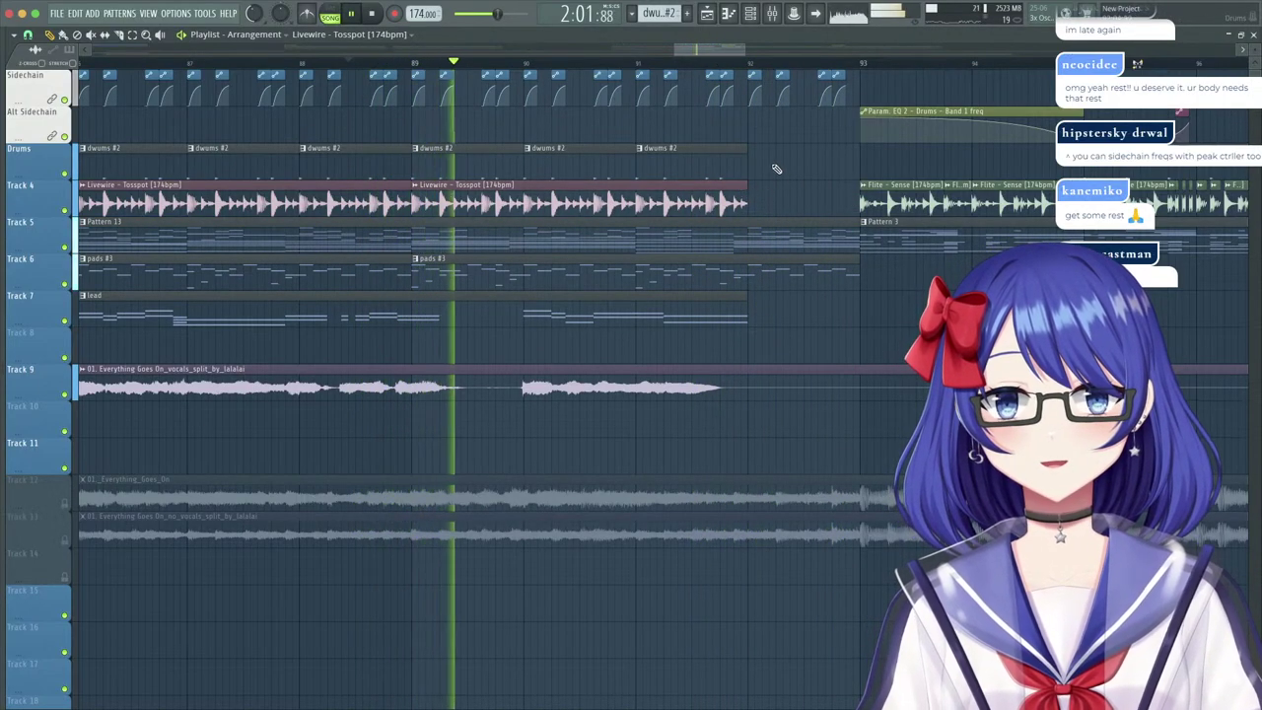
# Trim the last dwums #2 and Livewire - Tosspot clips to just after bar 91 and delete the Sidechain clips beyond them.
pyautogui.click(739, 157)
pyautogui.moveTo(740, 158); pyautogui.dragTo(665, 160)
pyautogui.rightClick(673, 96)
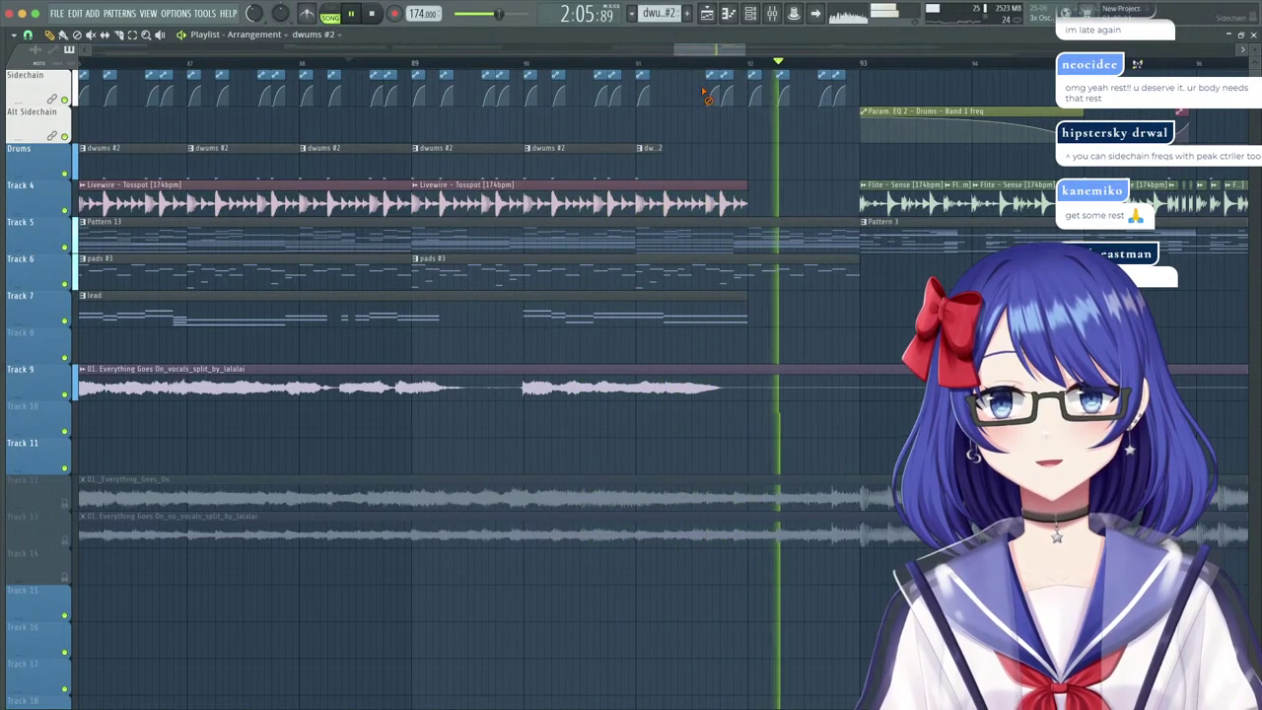
pyautogui.moveTo(747, 189); pyautogui.dragTo(646, 188)
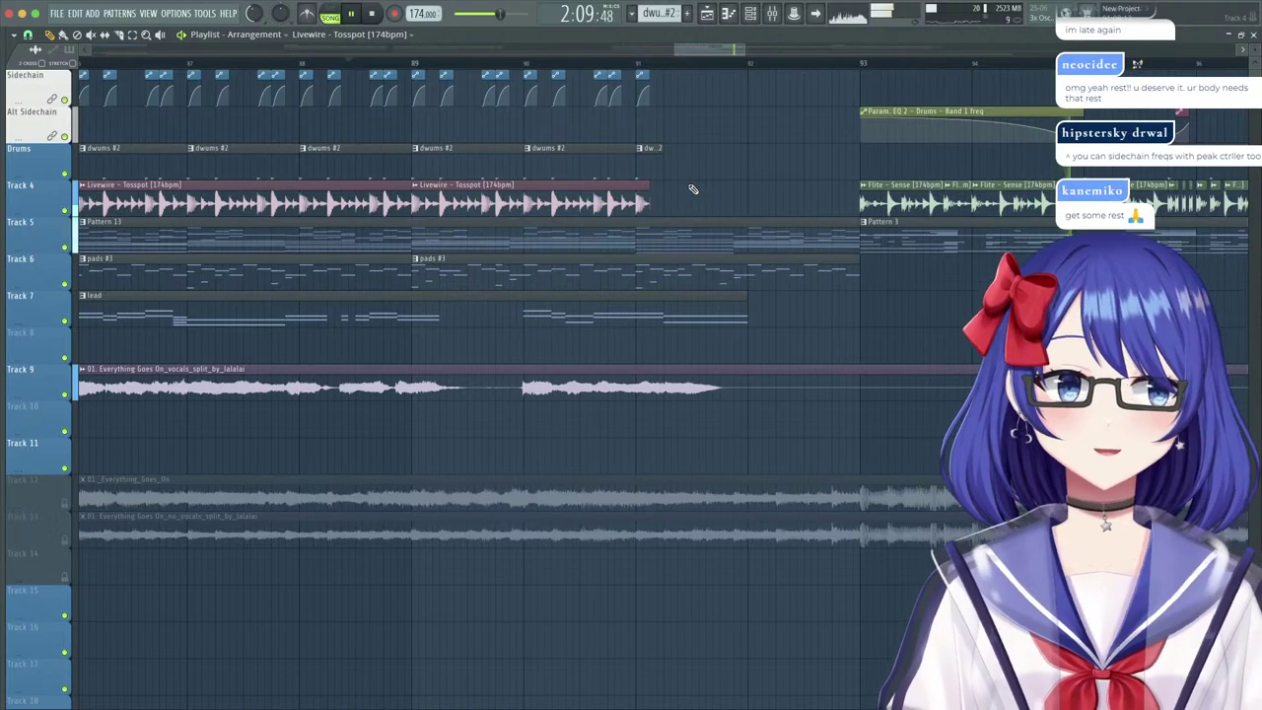
# Delete the clips from bar 109 onward on the Alt Sidechain to Track 6 lanes, and select the bar 45 to 61 section for copying.
pyautogui.keyDown('ctrl'); pyautogui.scroll(-5, 636, 72); pyautogui.keyUp('ctrl')
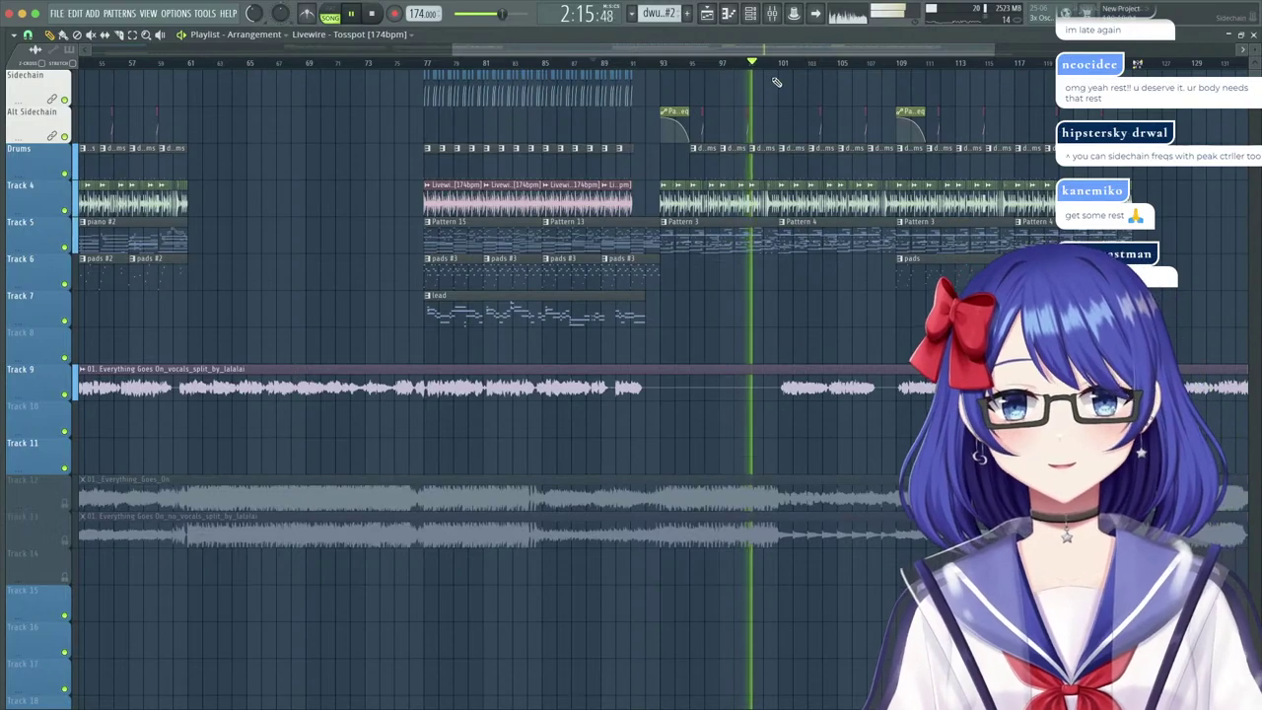
pyautogui.keyDown('ctrl'); pyautogui.scroll(3, 784, 65); pyautogui.keyUp('ctrl')
pyautogui.keyDown('ctrl'); pyautogui.scroll(-4, 784, 65); pyautogui.keyUp('ctrl')
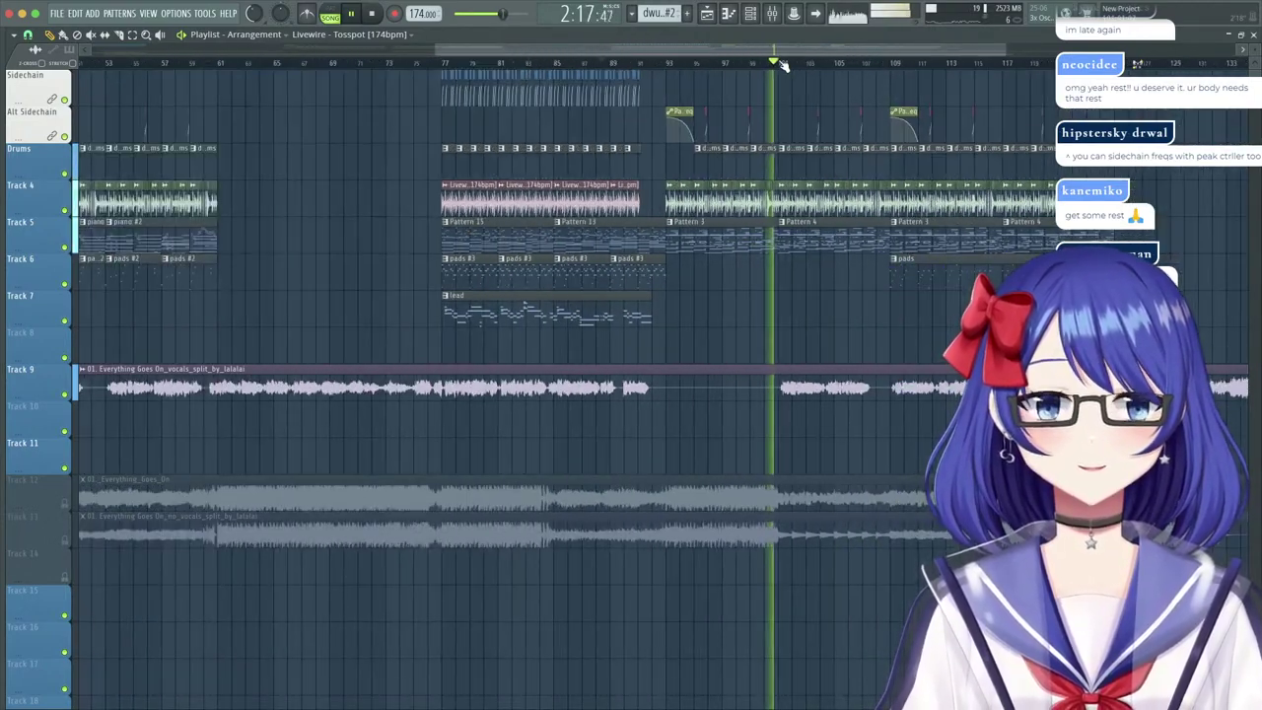
pyautogui.moveTo(235, 51); pyautogui.dragTo(602, 95)
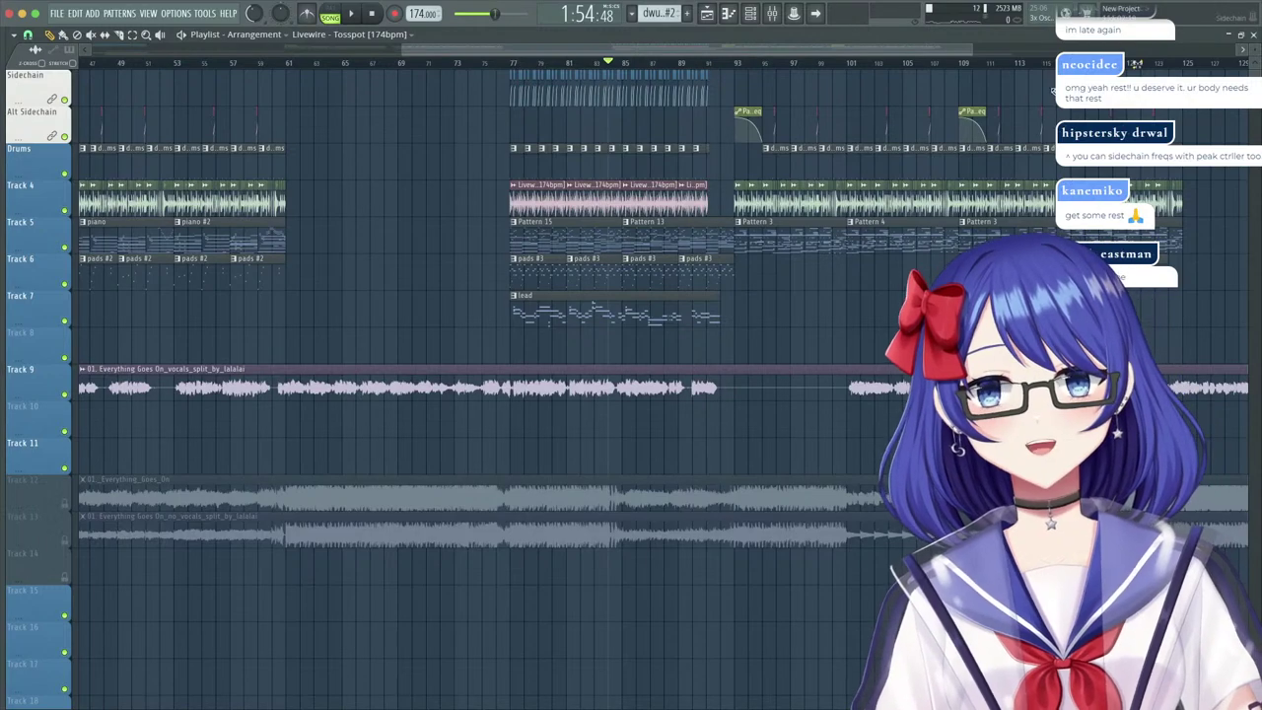
pyautogui.keyDown('ctrl'); pyautogui.scroll(-2, 758, 63); pyautogui.keyUp('ctrl')
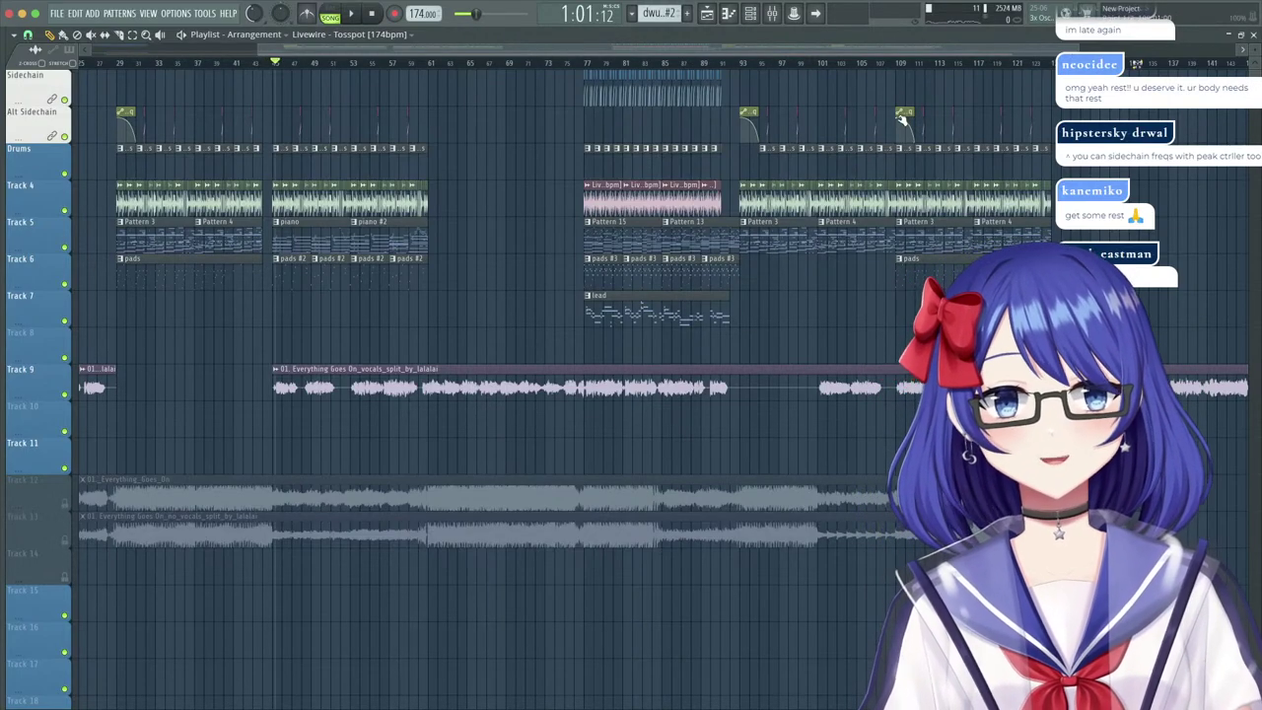
pyautogui.moveTo(899, 111); pyautogui.dragTo(1119, 255)
pyautogui.press('Delete')
pyautogui.moveTo(489, 290); pyautogui.dragTo(276, 103)
# Paste the copied drums, break, piano and pads #2 section and align its start with bar 109.
pyautogui.keyDown('ctrl'); pyautogui.scroll(4, 974, 69); pyautogui.keyUp('ctrl')
pyautogui.scroll(5, 973, 68)
pyautogui.hotkey('ctrl', 'v')
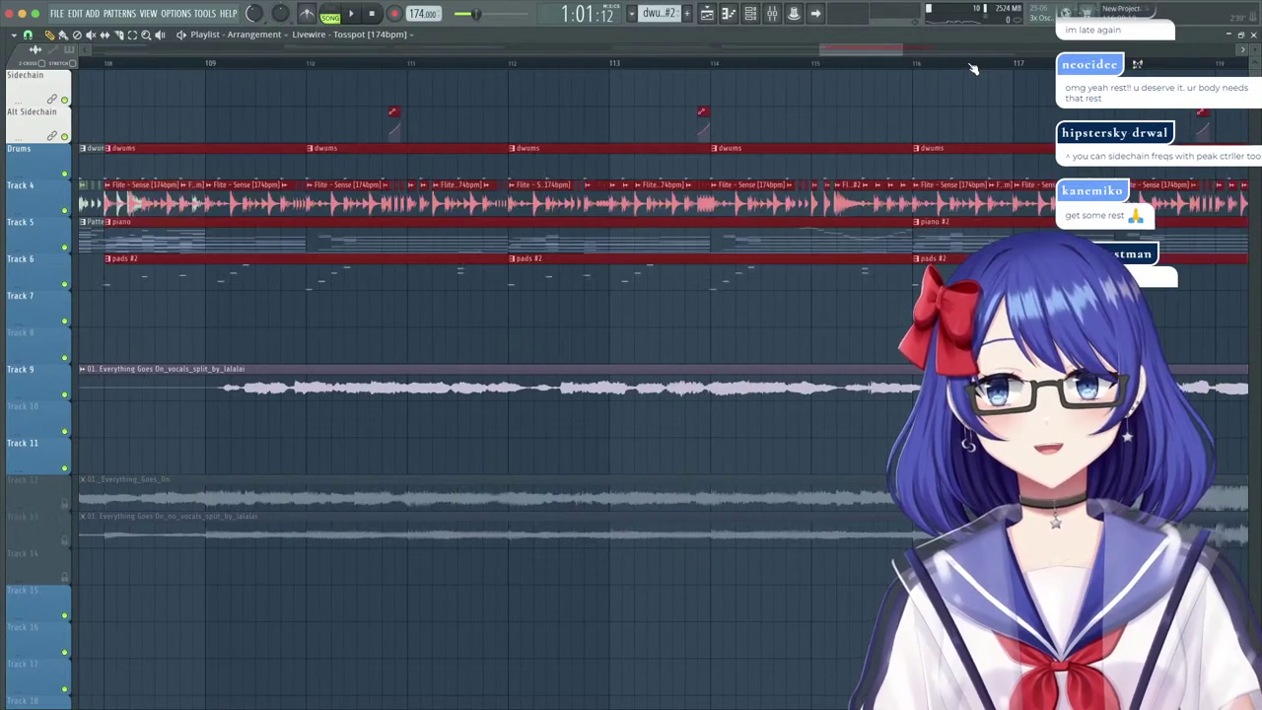
pyautogui.scroll(-2, 973, 68)
pyautogui.moveTo(544, 169); pyautogui.dragTo(603, 157)
pyautogui.scroll(-4, 553, 64)
pyautogui.moveTo(552, 64); pyautogui.dragTo(7, 42)
# Slice the Everything Goes On vocals clip at bar 101 and move its second part to start at bar 109.
pyautogui.press('F7')
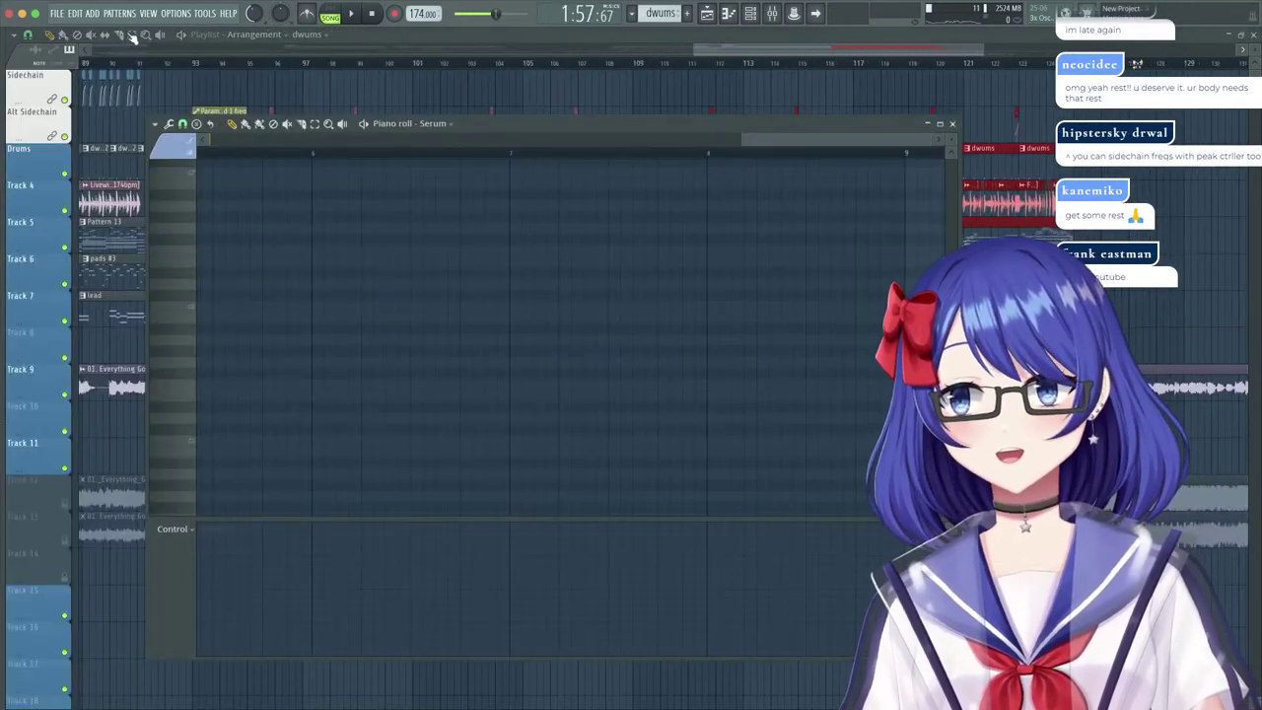
pyautogui.click(121, 36)
pyautogui.click(415, 381)
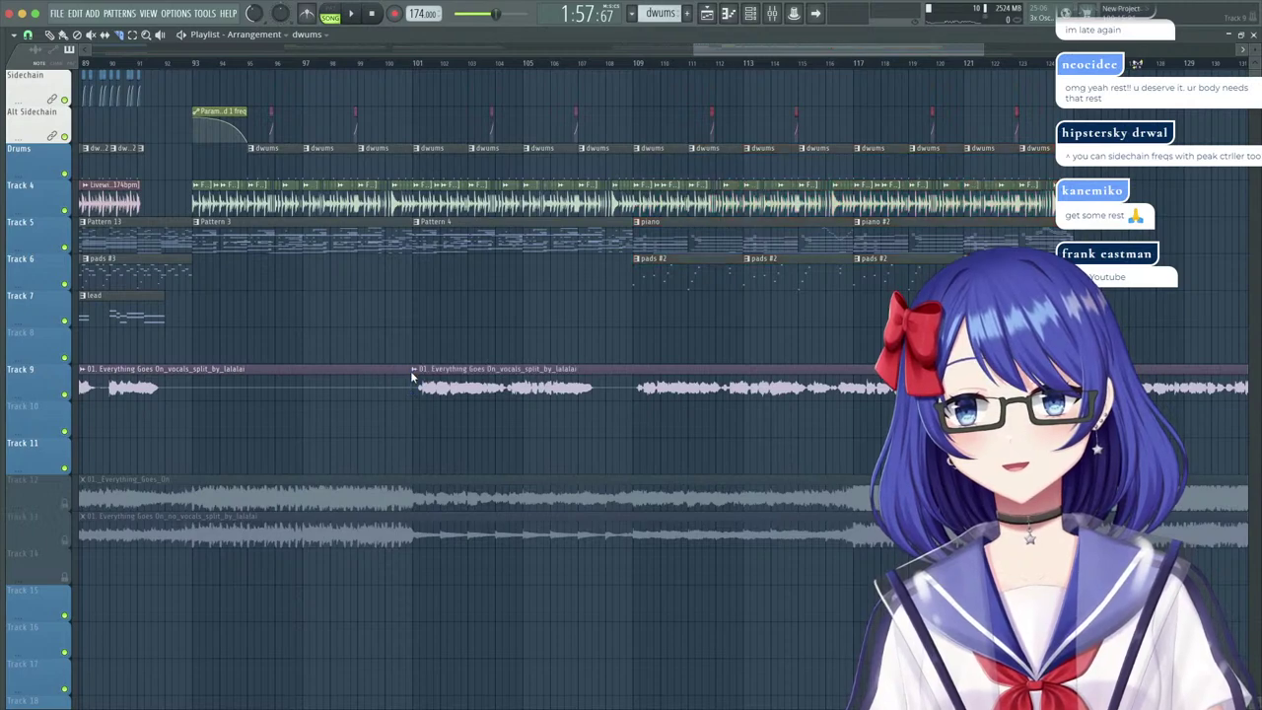
pyautogui.click(27, 35)
pyautogui.click(39, 240)
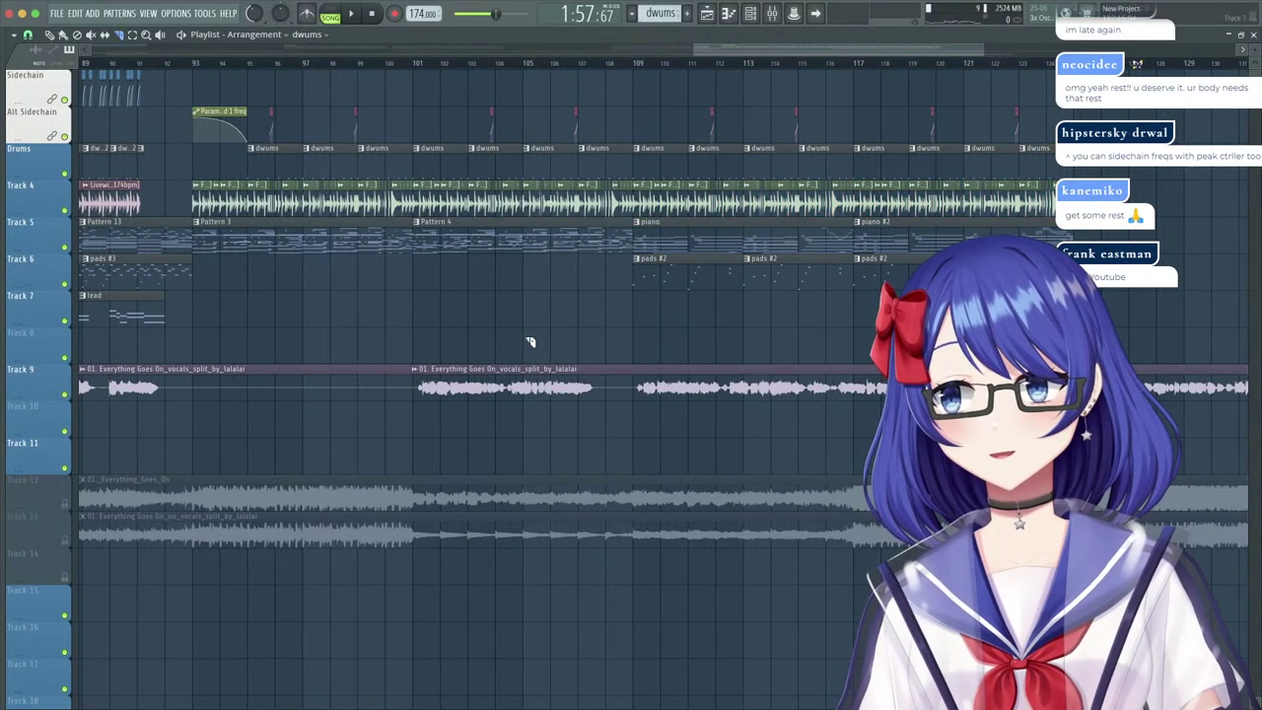
pyautogui.moveTo(680, 370); pyautogui.dragTo(900, 370)
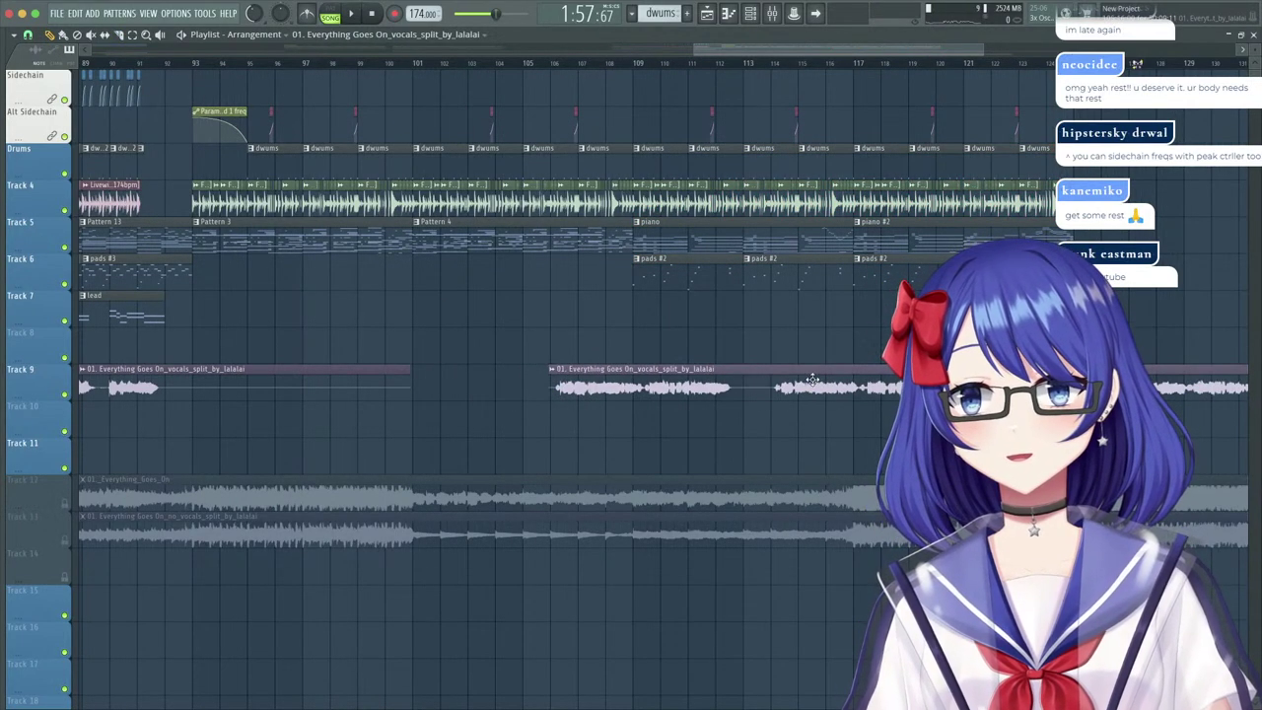
# Play from around bar 108 and clear the drums, break and Pattern 4 material between bars 107 and 109.
pyautogui.click(611, 66)
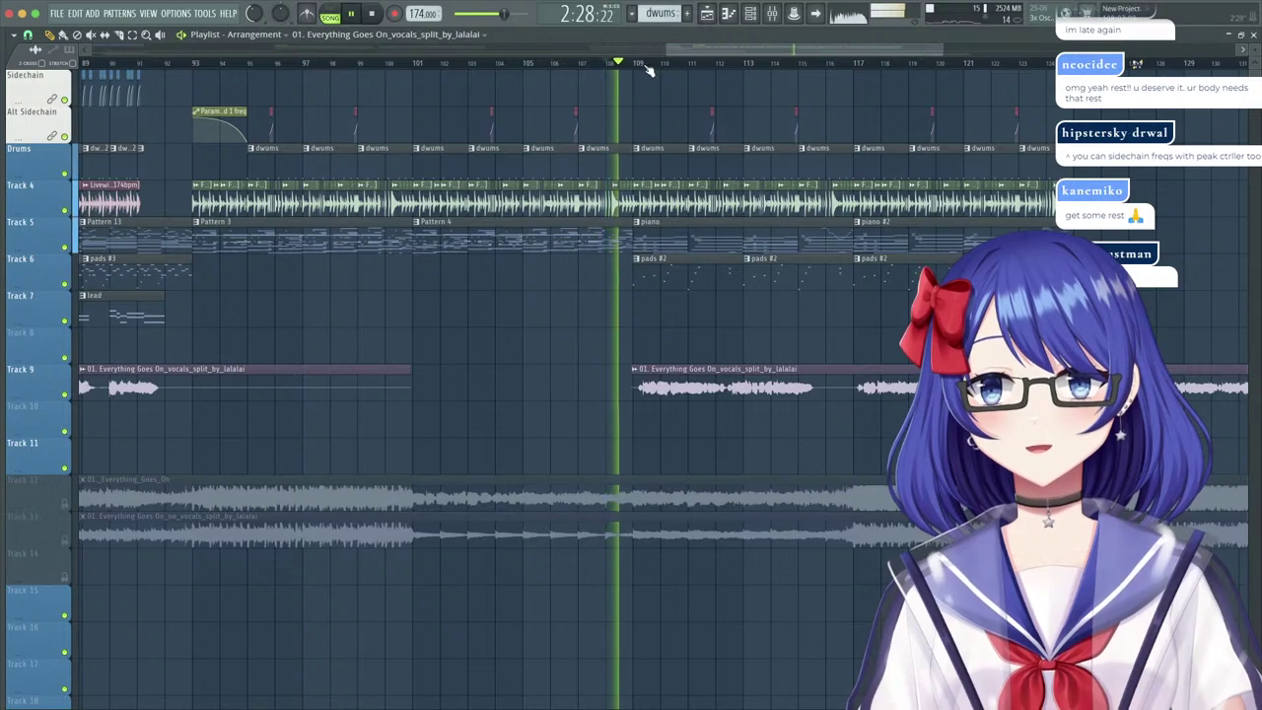
pyautogui.rightClick(625, 205)
pyautogui.rightClick(627, 235)
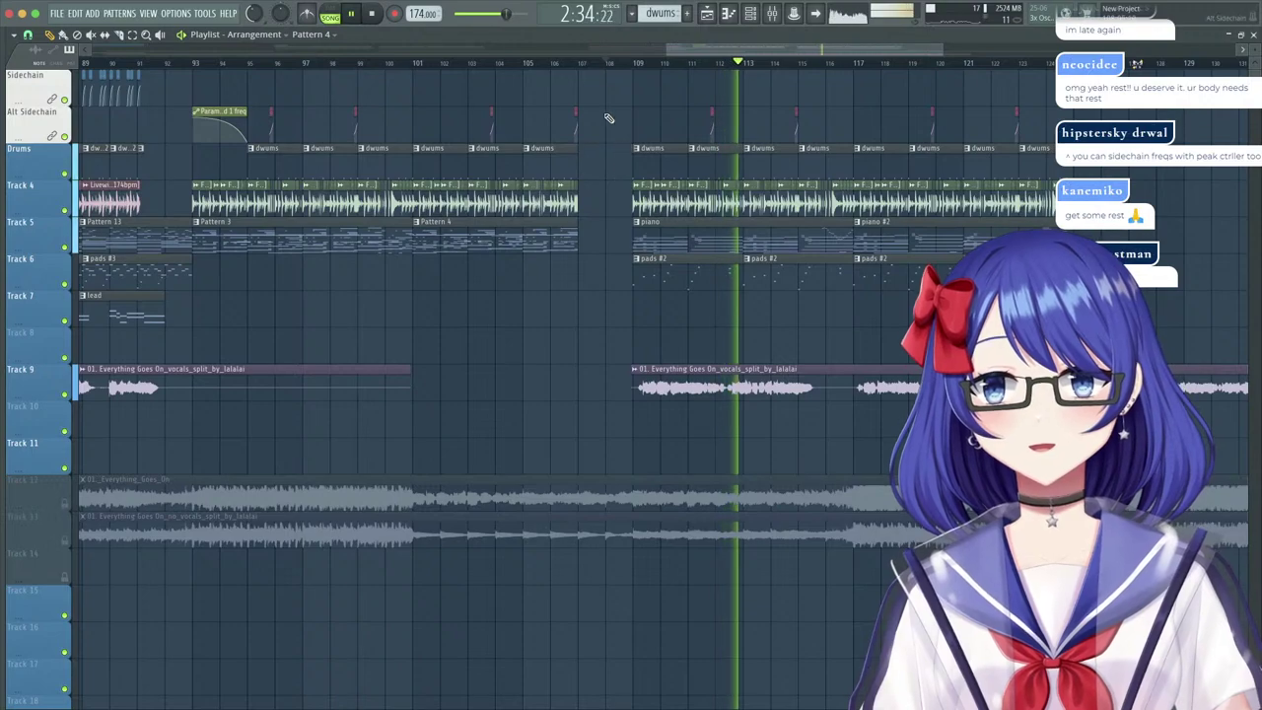
pyautogui.scroll(-6, 577, 66)
pyautogui.scroll(-3, 577, 65)
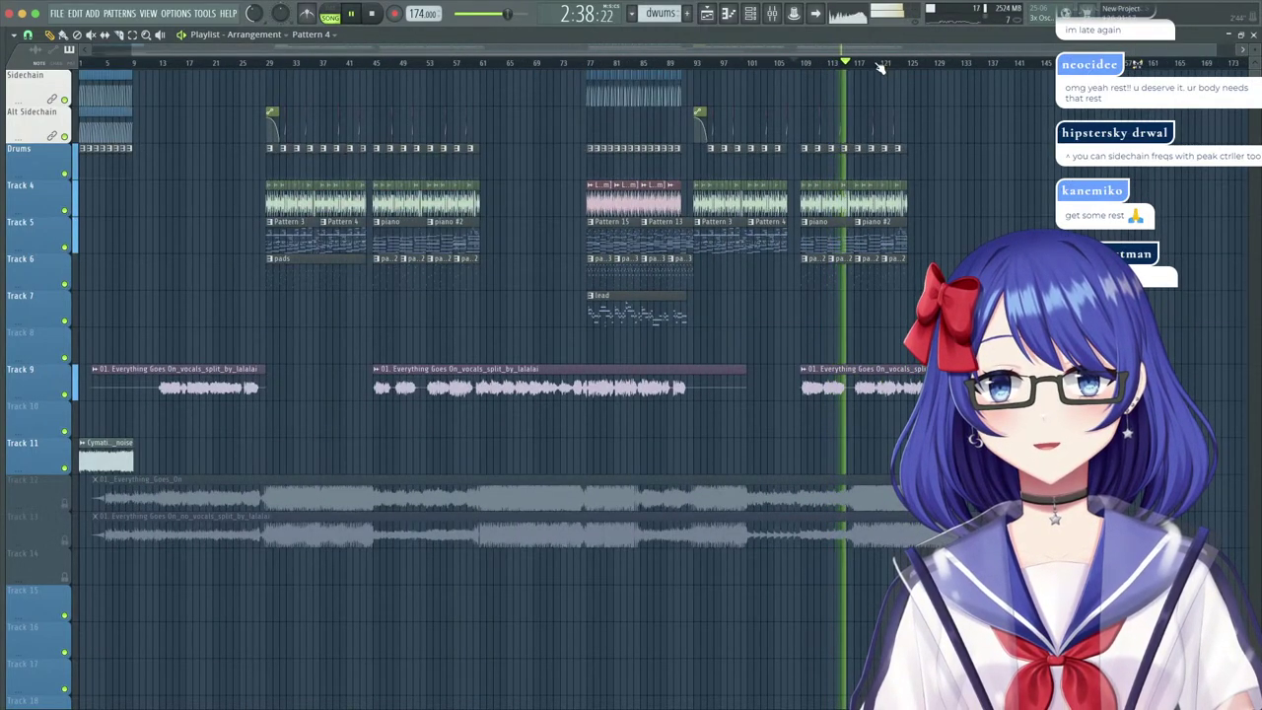
pyautogui.scroll(4, 749, 64)
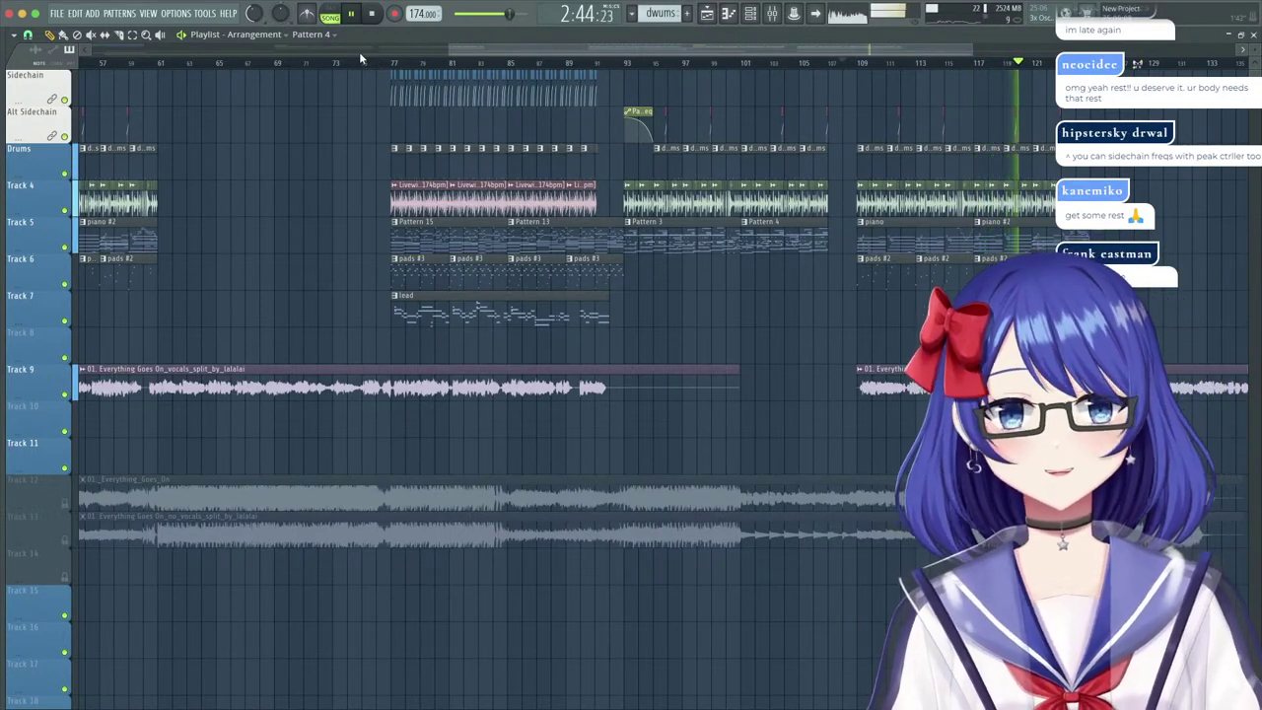
# Play back the section from bar 77 through the transition into bar 93 to check the drum dropout.
pyautogui.press('space')
pyautogui.hscroll(-4, 361, 57)
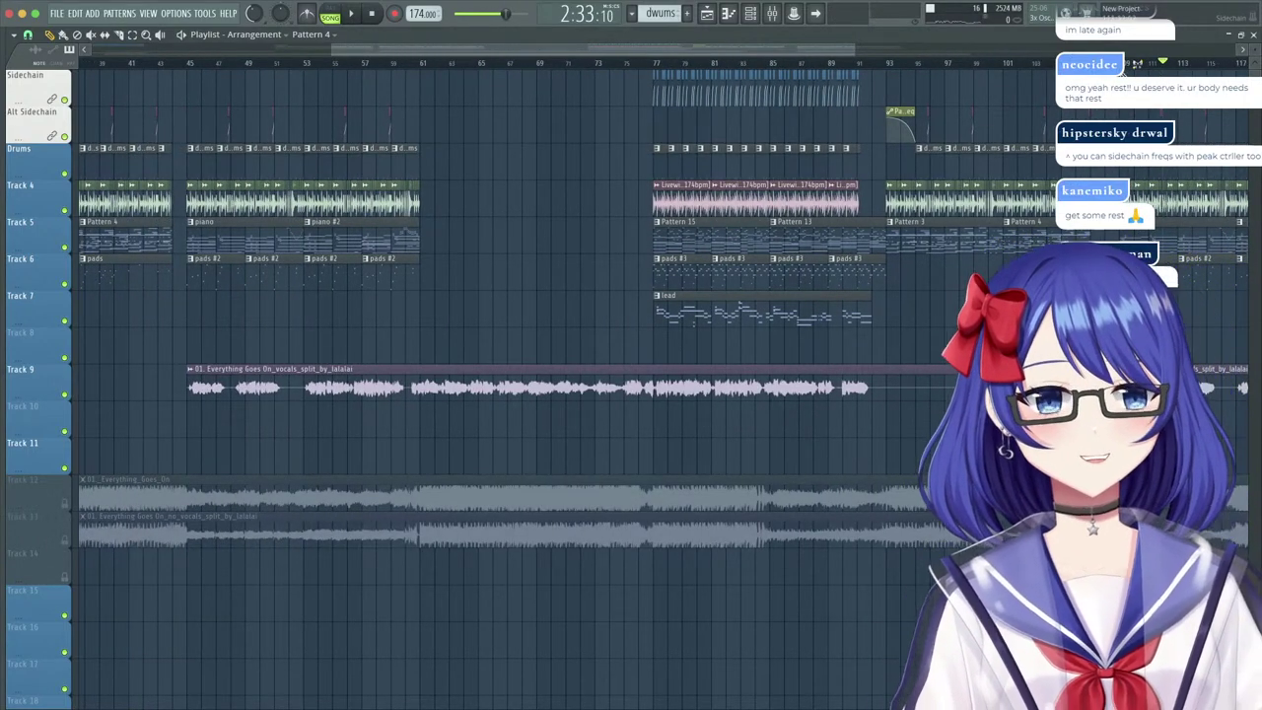
pyautogui.press('space')
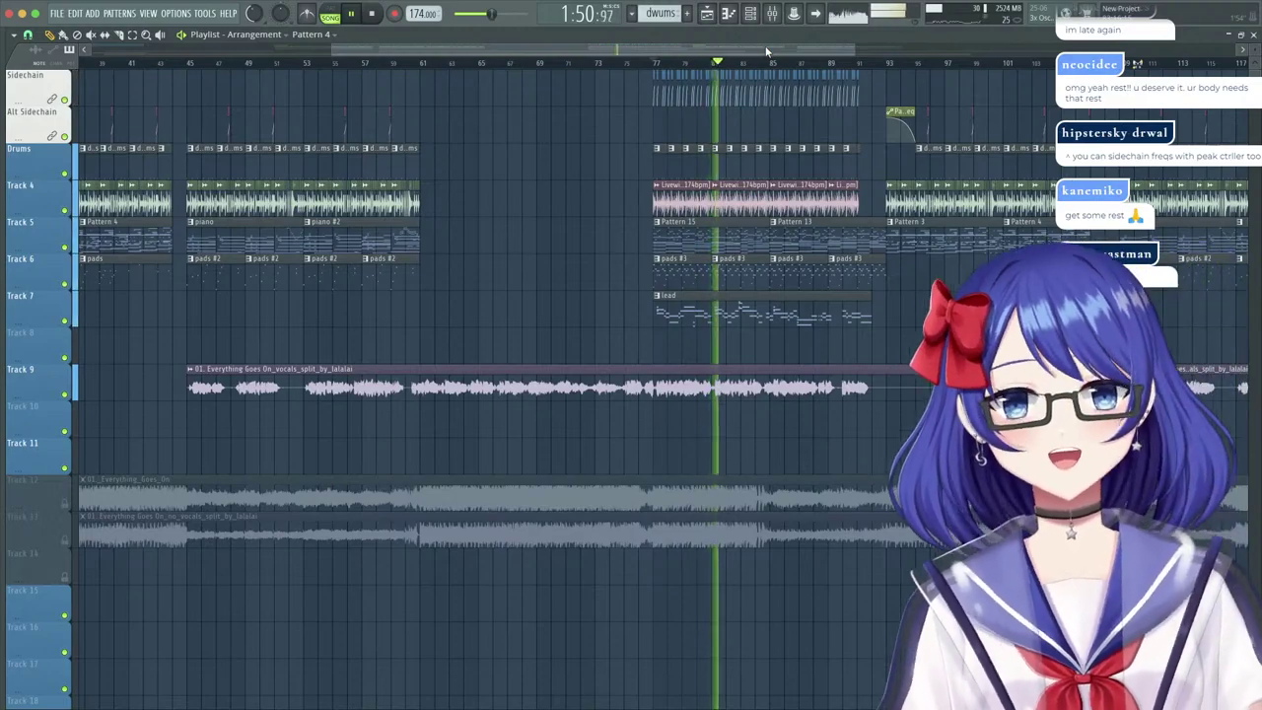
pyautogui.moveTo(768, 51); pyautogui.dragTo(850, 63)
pyautogui.press('space')
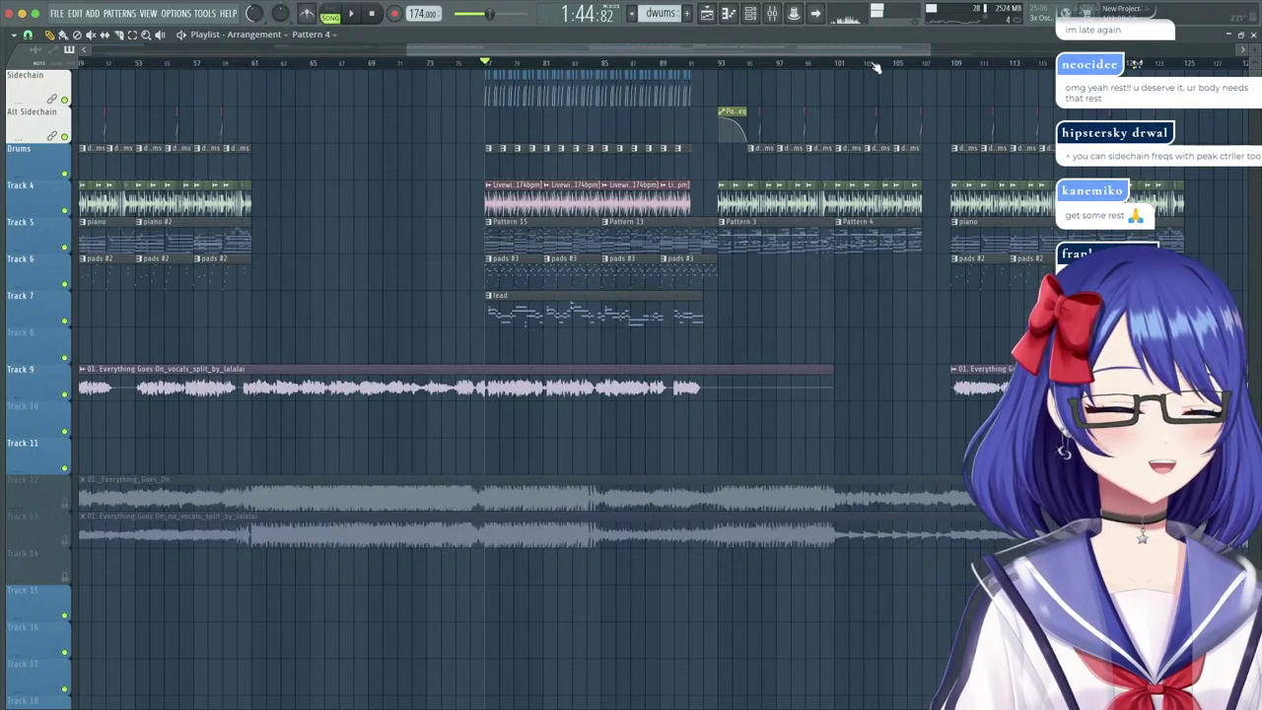
pyautogui.click(735, 62)
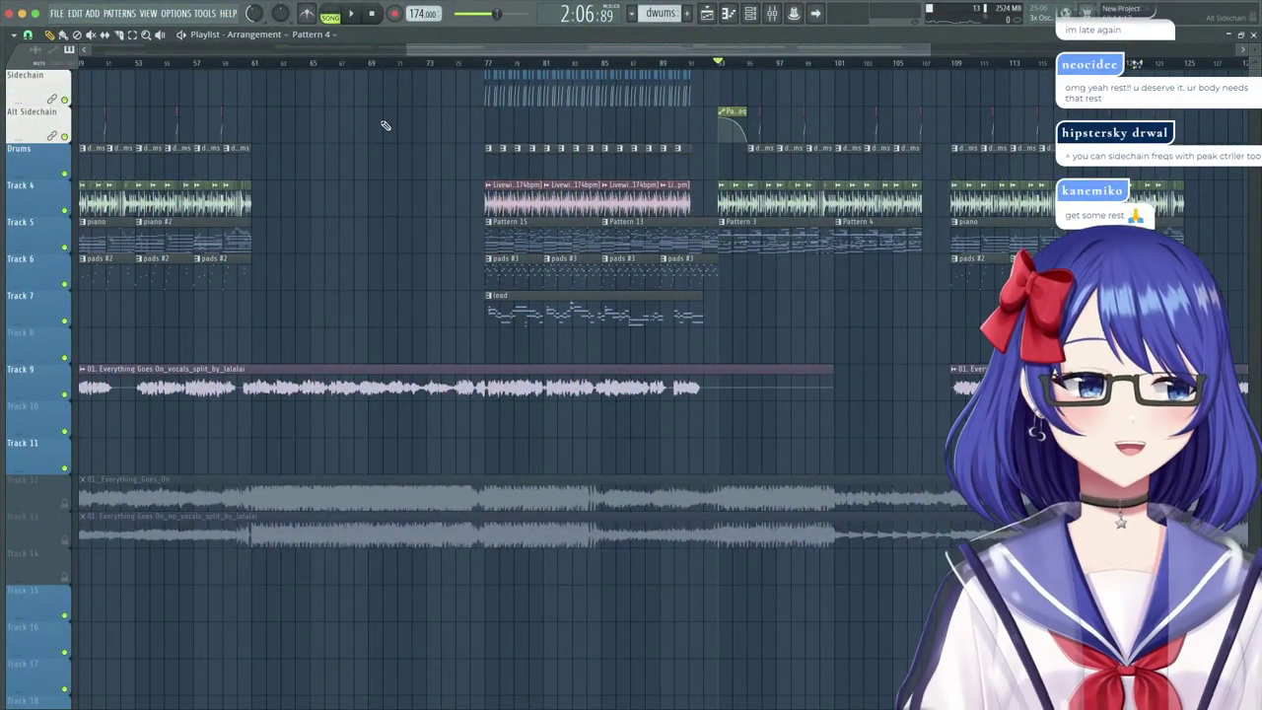
# Listen through the arrangement from bar 29, skipping ahead to just before bars 45 and 77, and stop playback after bar 108.
pyautogui.scroll(-1, 347, 66)
pyautogui.moveTo(410, 47); pyautogui.dragTo(205, 55)
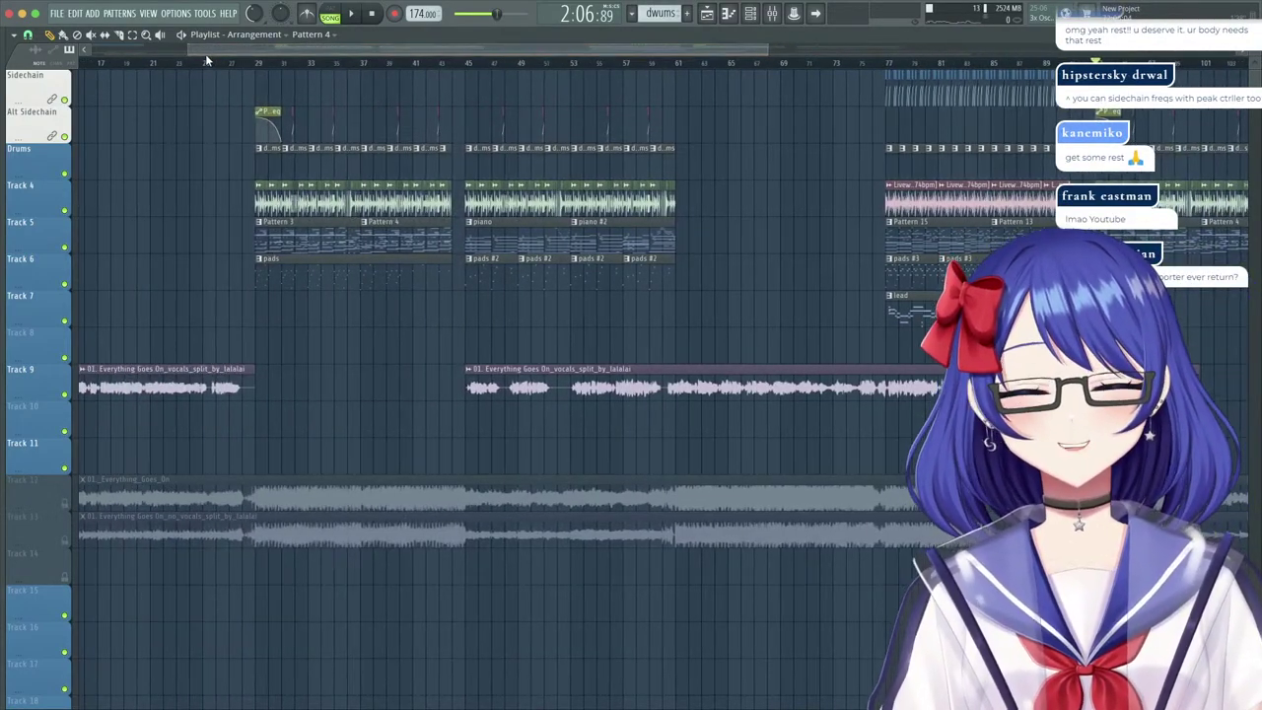
pyautogui.click(256, 64)
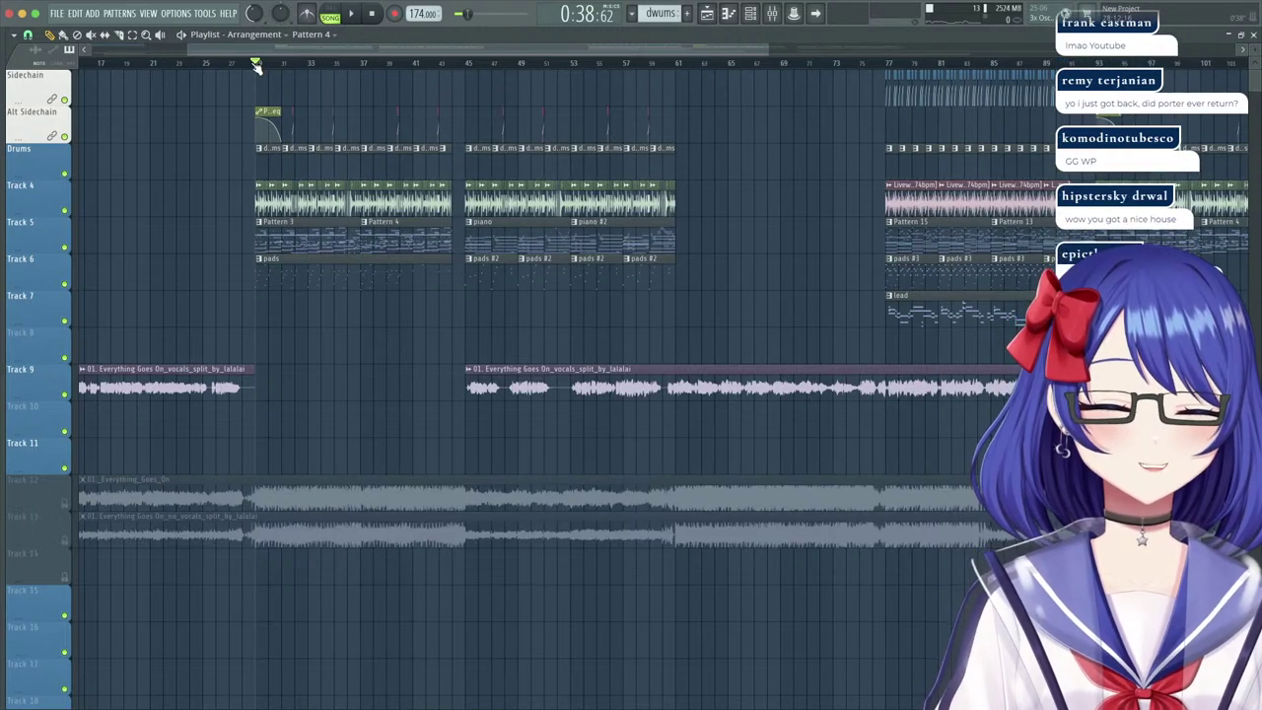
pyautogui.press('space')
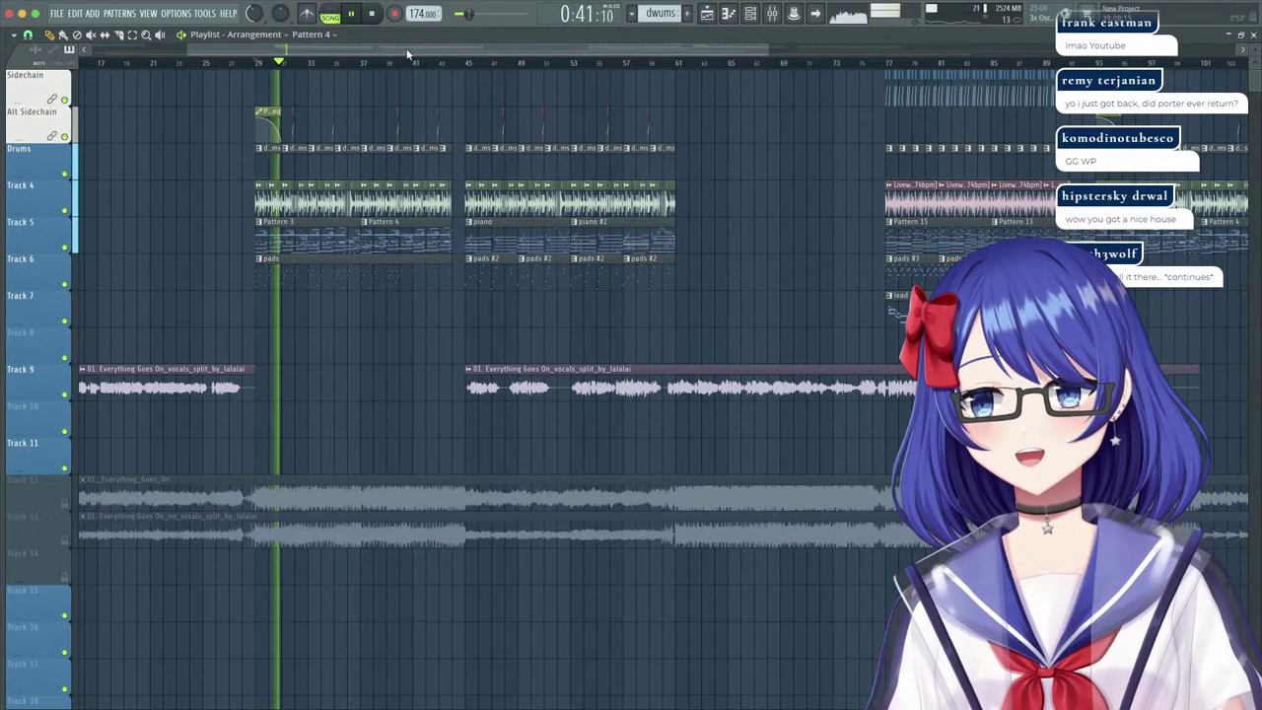
pyautogui.click(444, 59)
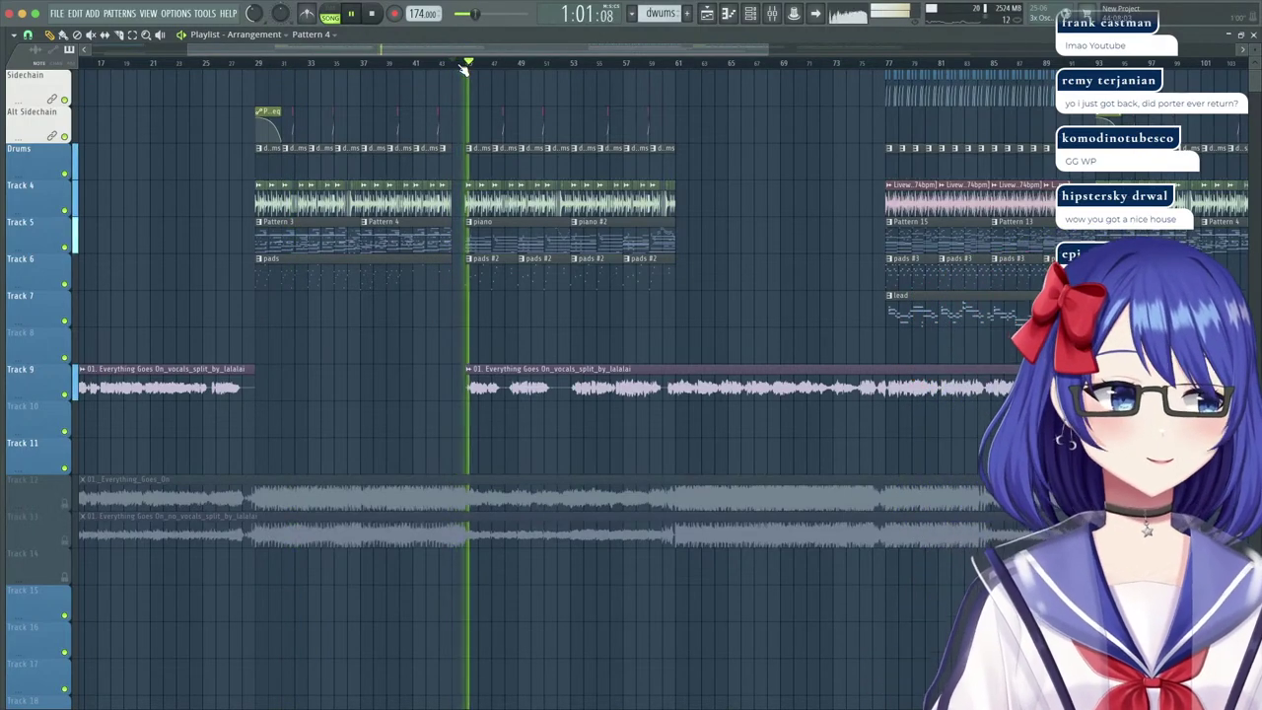
pyautogui.moveTo(445, 51); pyautogui.dragTo(538, 42)
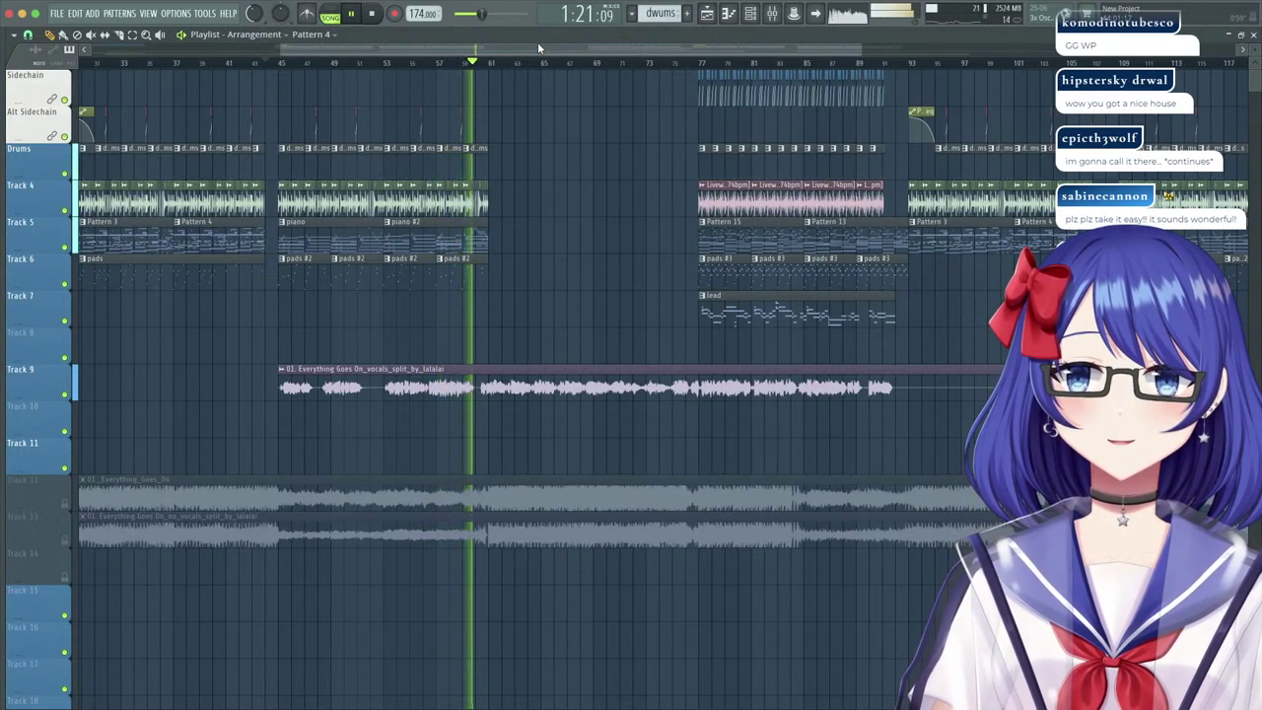
pyautogui.click(694, 63)
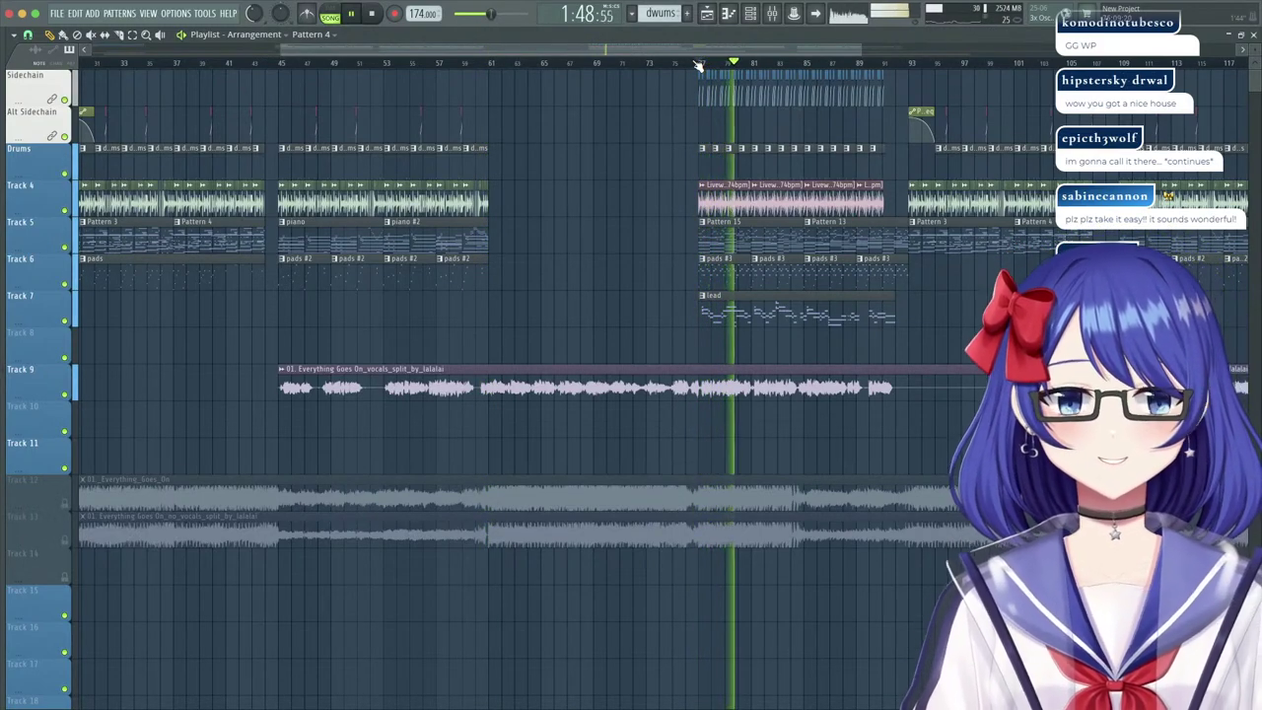
pyautogui.moveTo(664, 51); pyautogui.dragTo(784, 34)
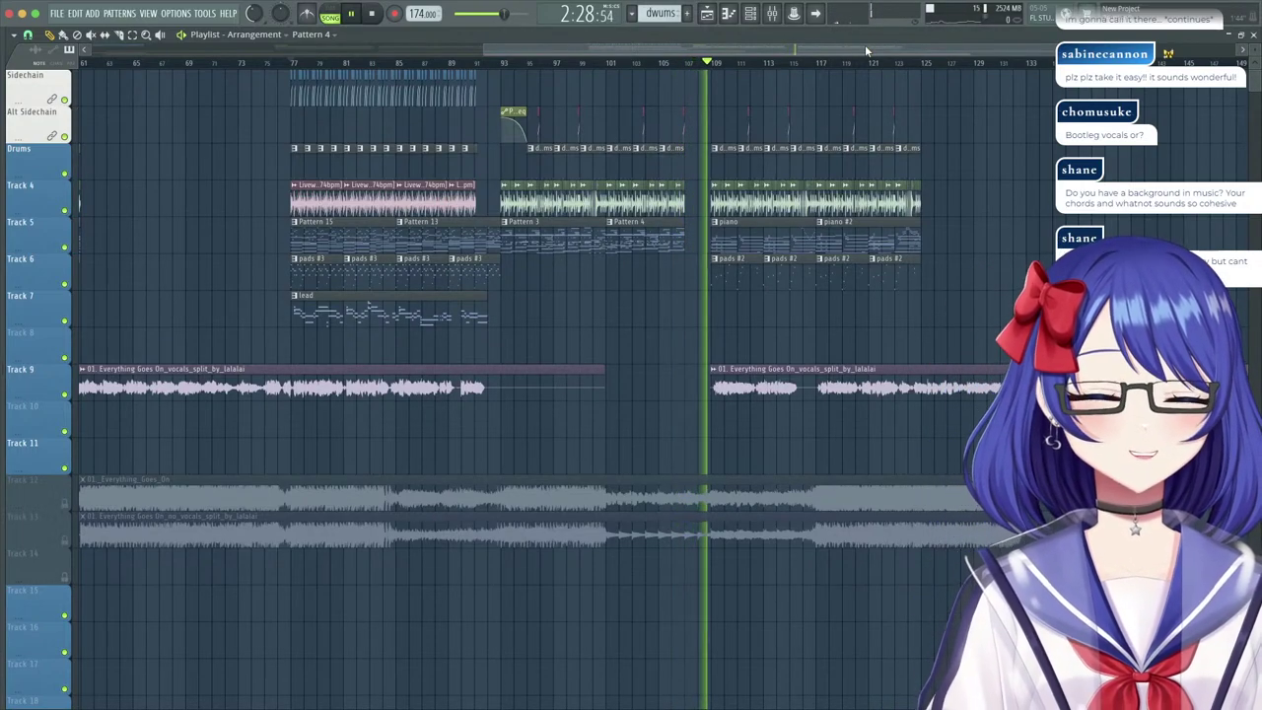
pyautogui.click(373, 14)
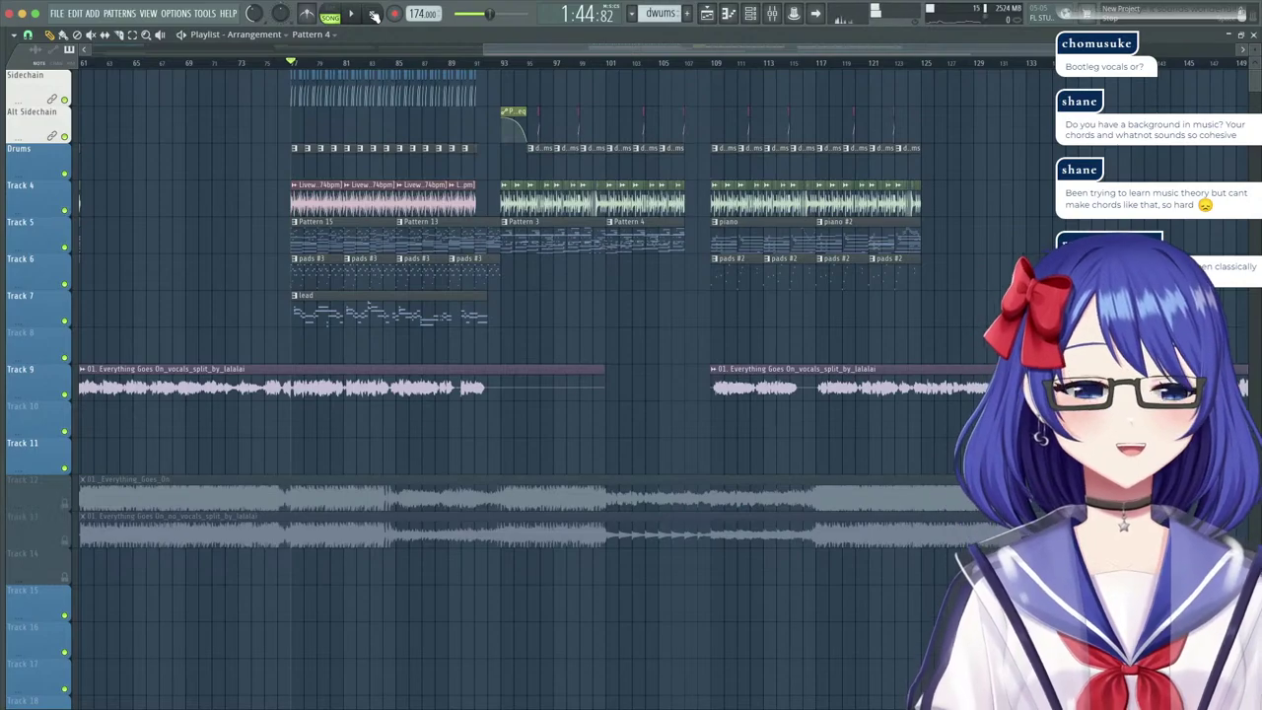